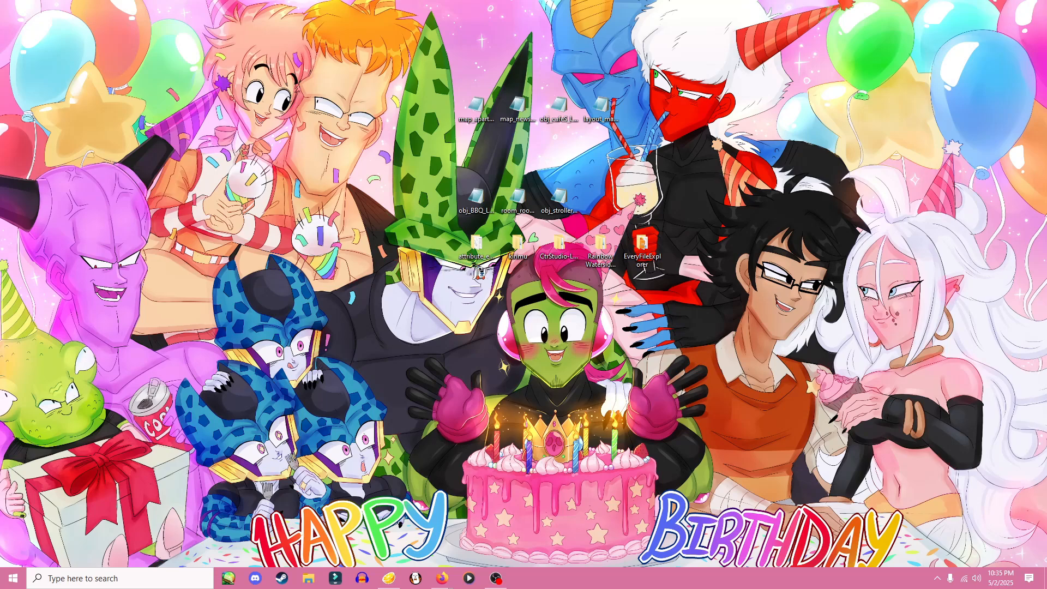
- Switch to Citra and dump the RomFS of Tomodachi Life (USA)
mouse_move(482, 251)
mouse_down()
mouse_move(450, 261)
mouse_move(472, 251)
mouse_up()
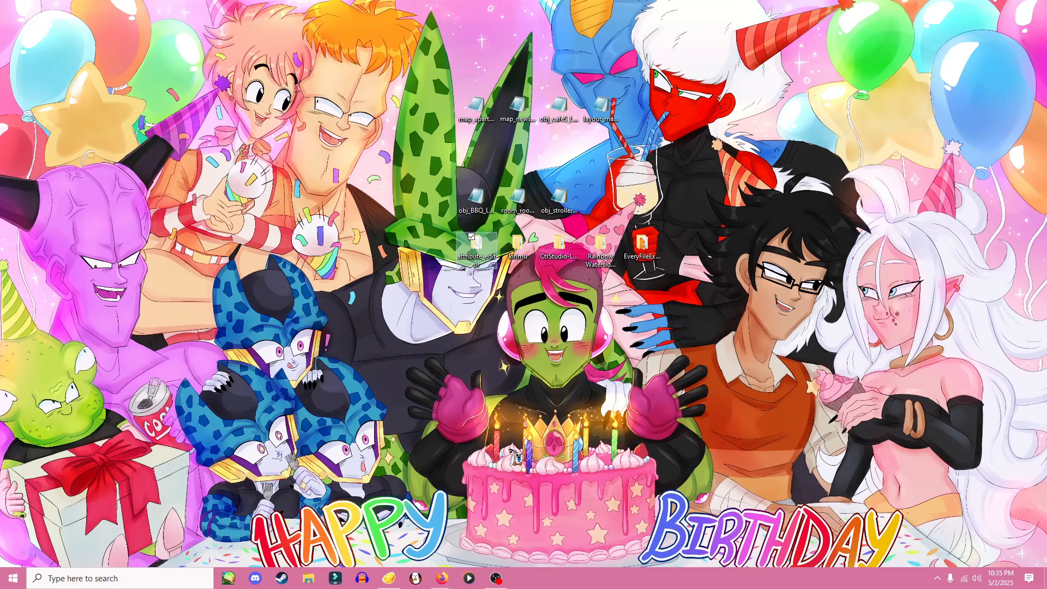
click(389, 578)
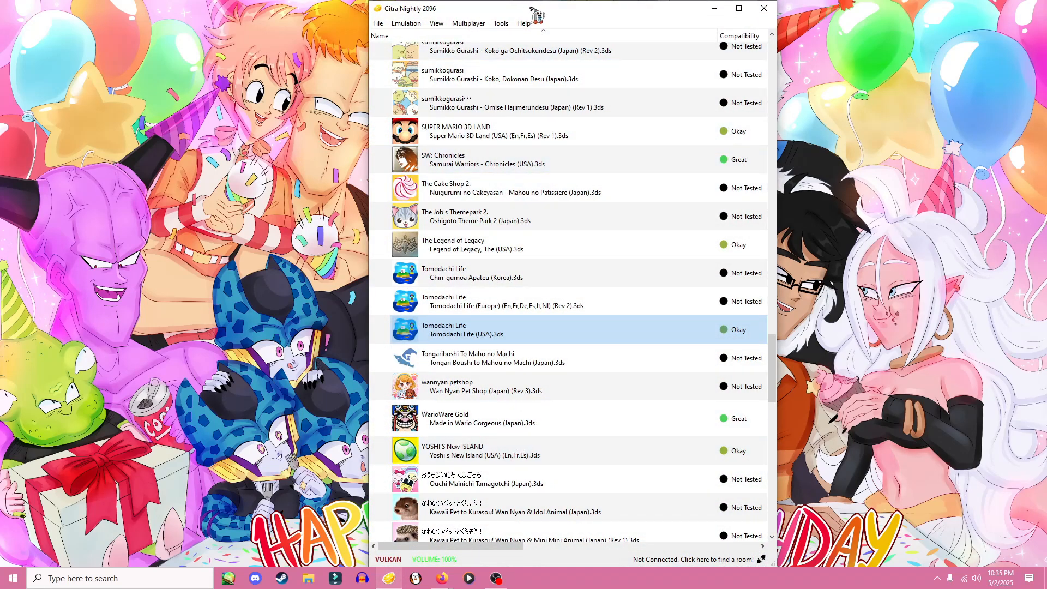
drag(537, 15, 525, 15)
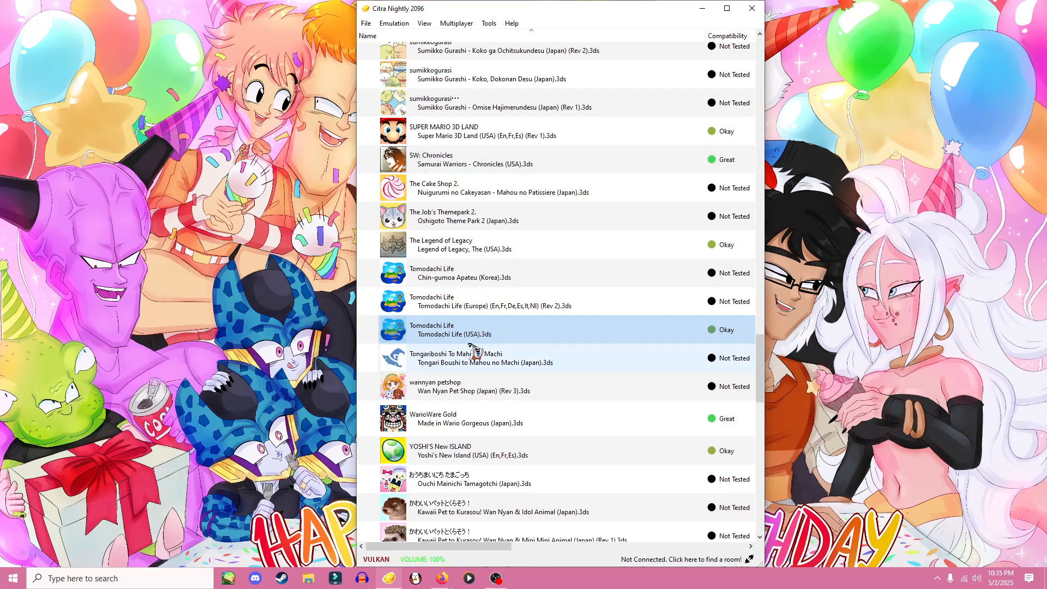
right_click(447, 335)
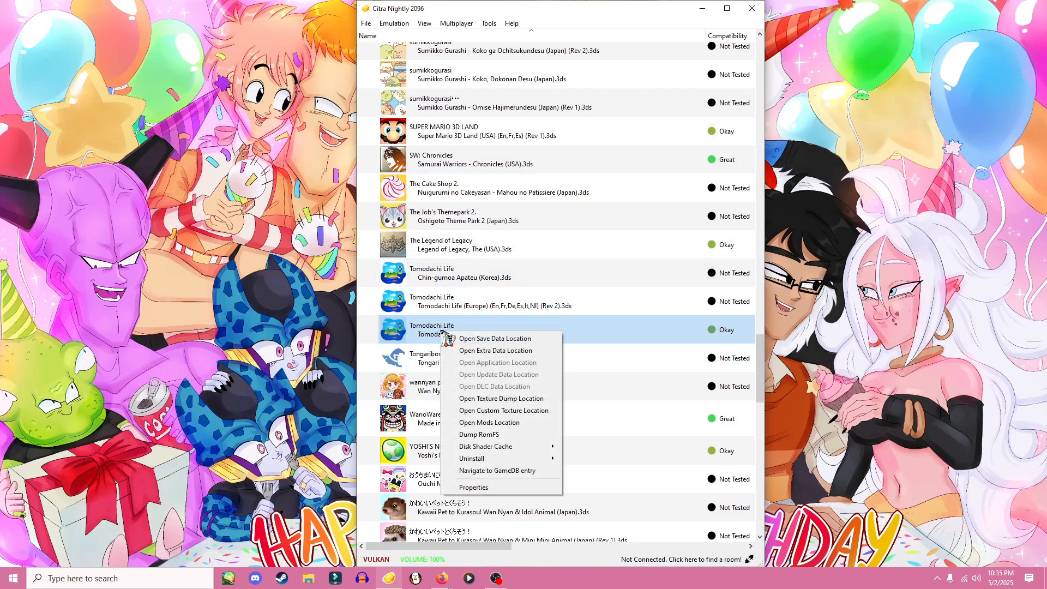
click(479, 434)
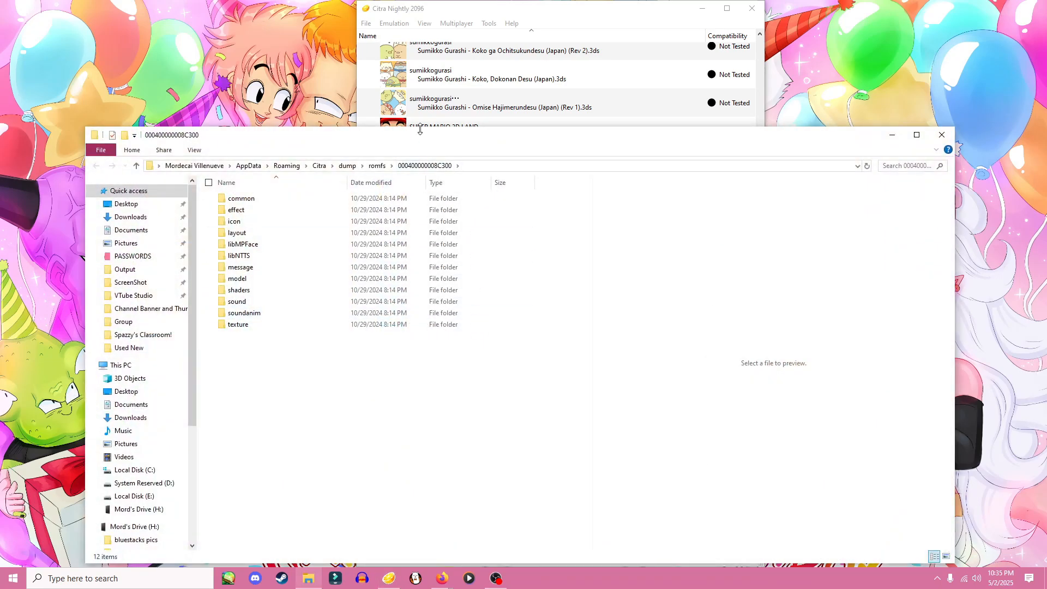
- Look over the dumped RomFS folders and open the model folder
drag(425, 137, 475, 108)
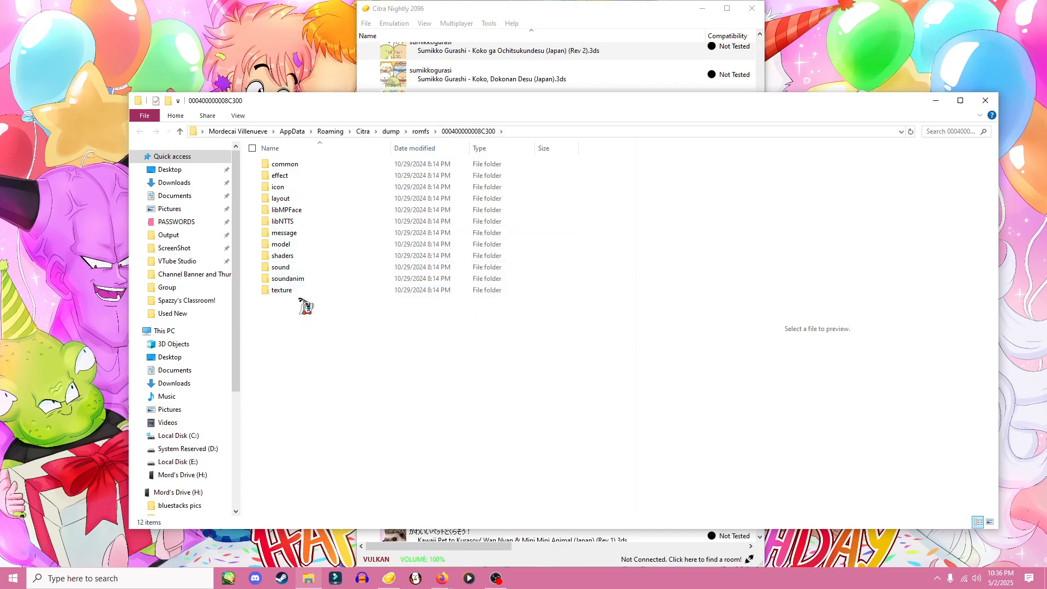
drag(306, 307, 304, 168)
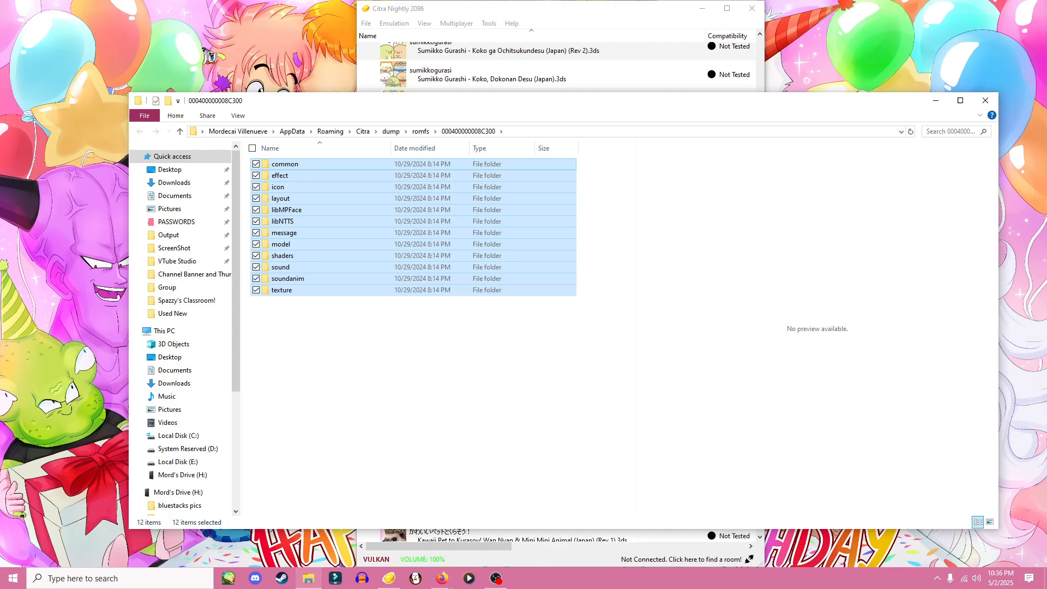
drag(329, 108, 334, 146)
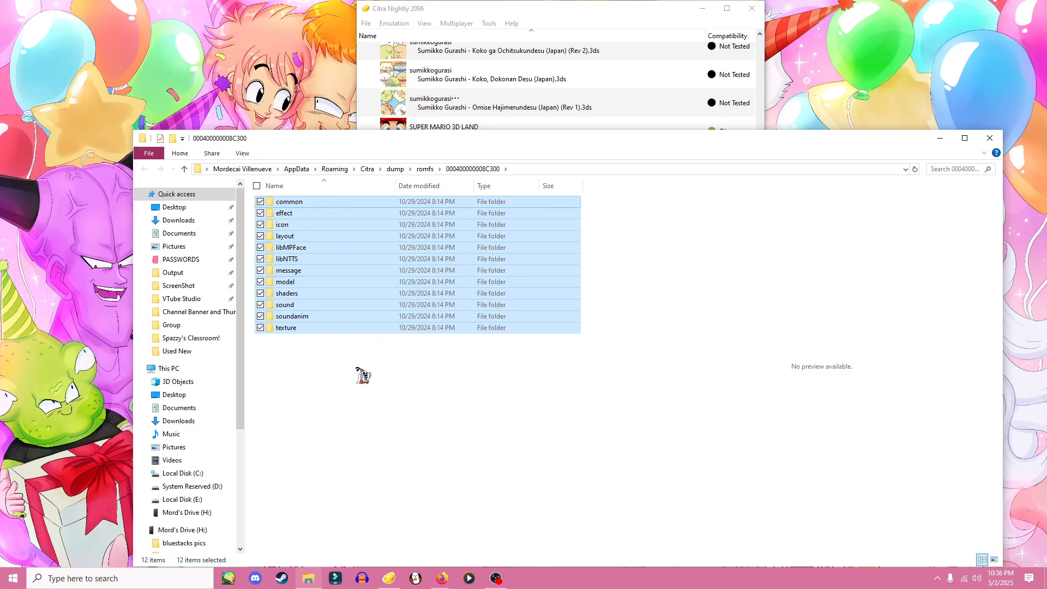
drag(434, 148, 426, 145)
click(284, 390)
double_click(288, 280)
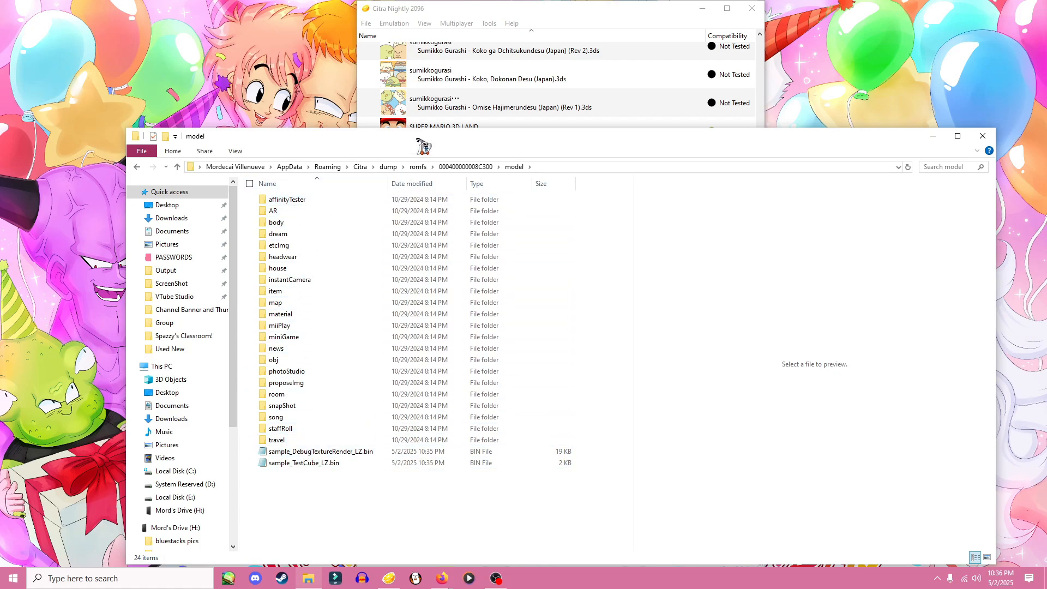
- Minimise Citra, move the folder window aside, and examine the map, obj and layout .bin files on the desktop
click(702, 8)
drag(489, 149, 533, 261)
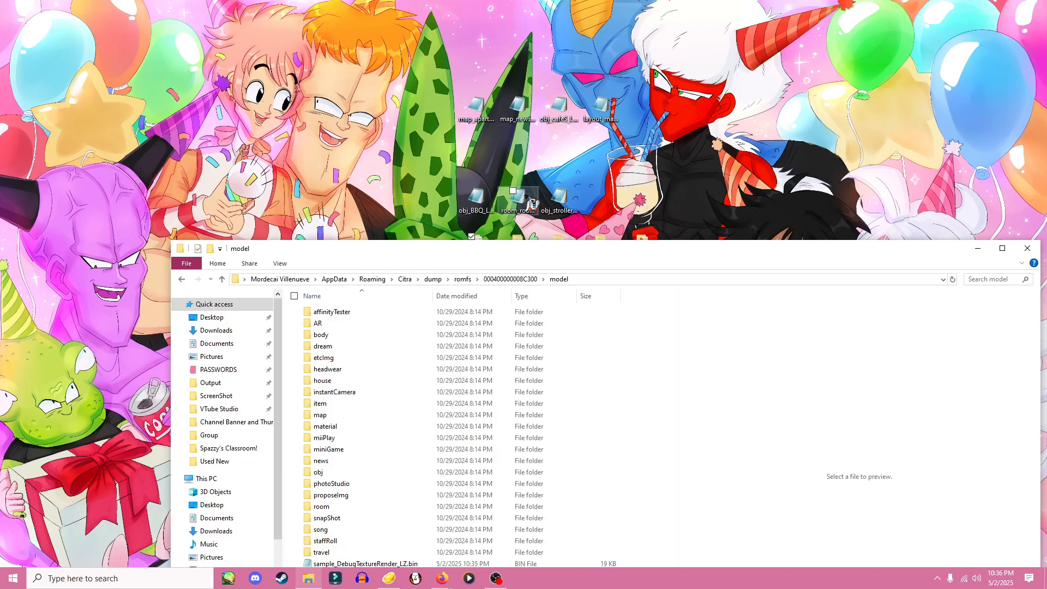
drag(659, 86, 457, 140)
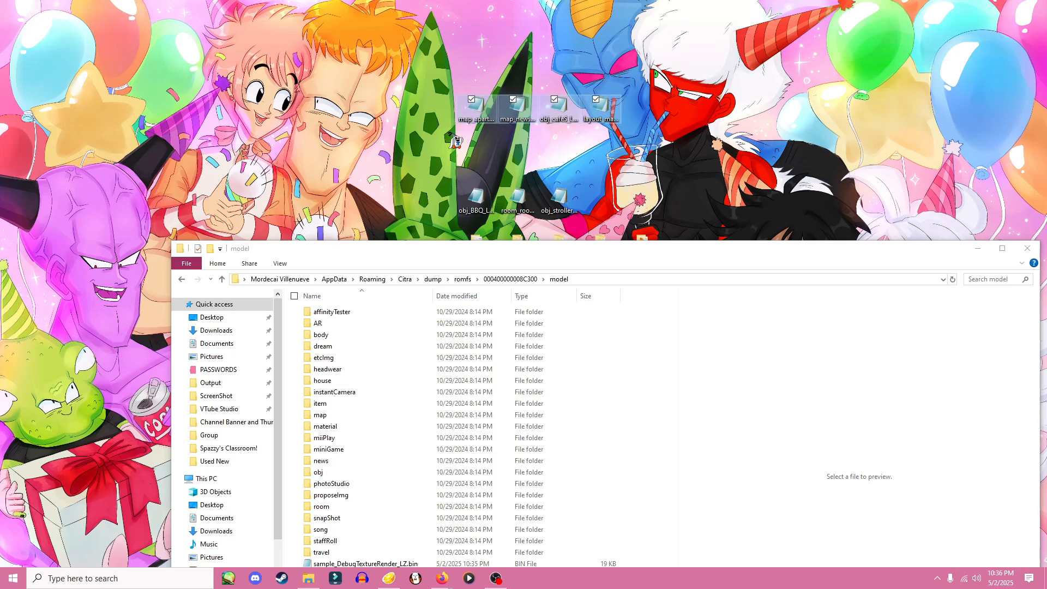
click(475, 109)
click(522, 115)
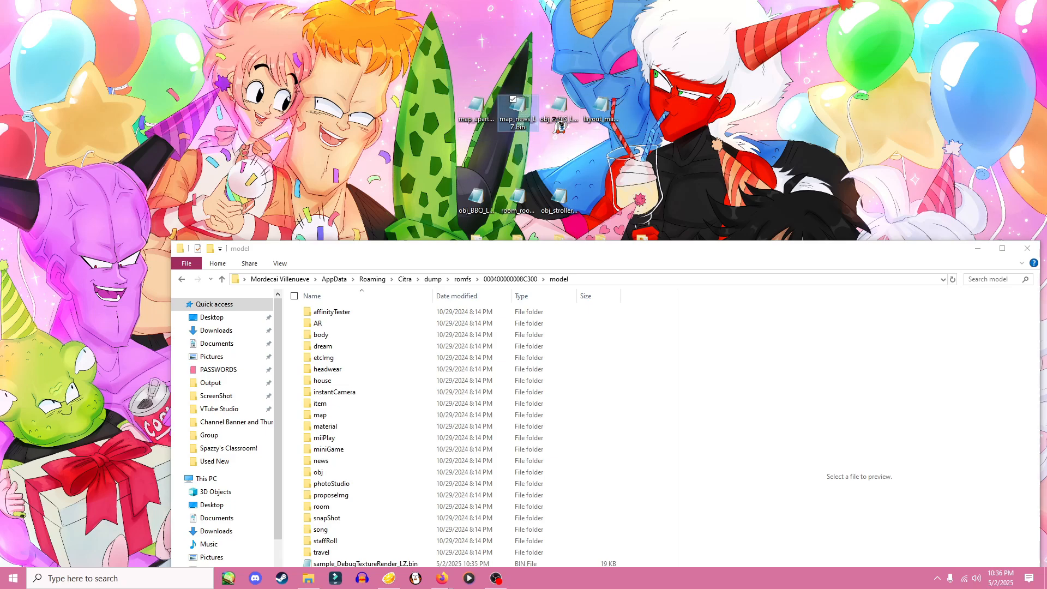
click(567, 116)
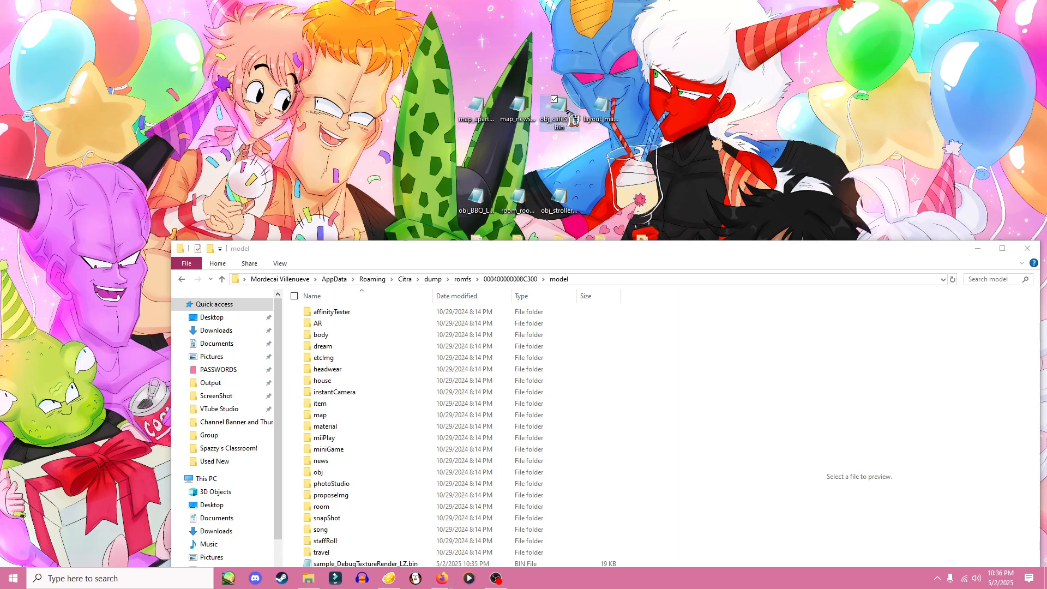
click(611, 115)
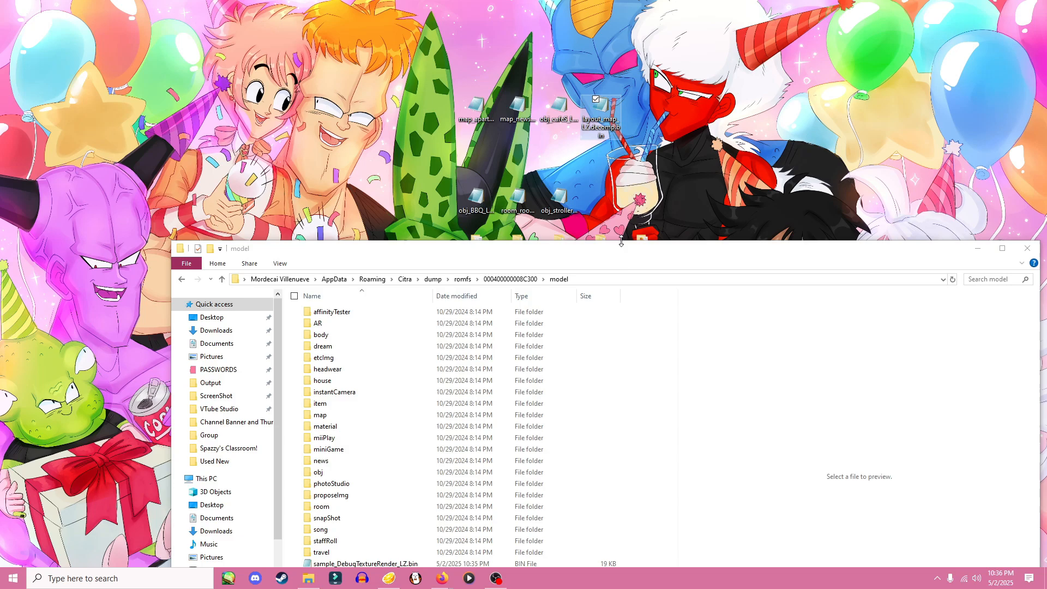
- Look through the .bin files in the model directory's obj folder and return to the model folder
drag(631, 262, 628, 234)
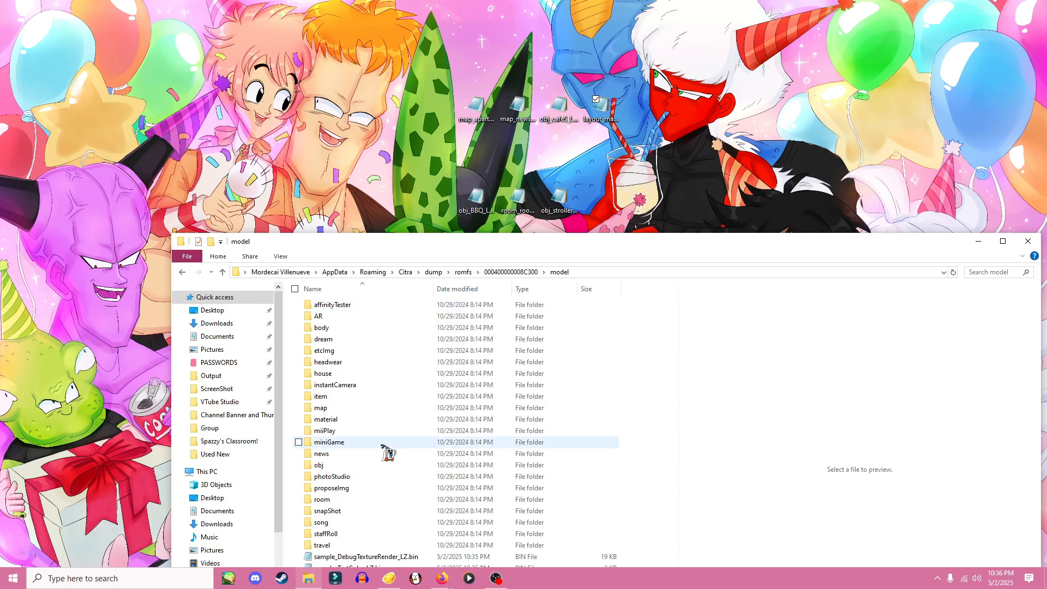
double_click(320, 465)
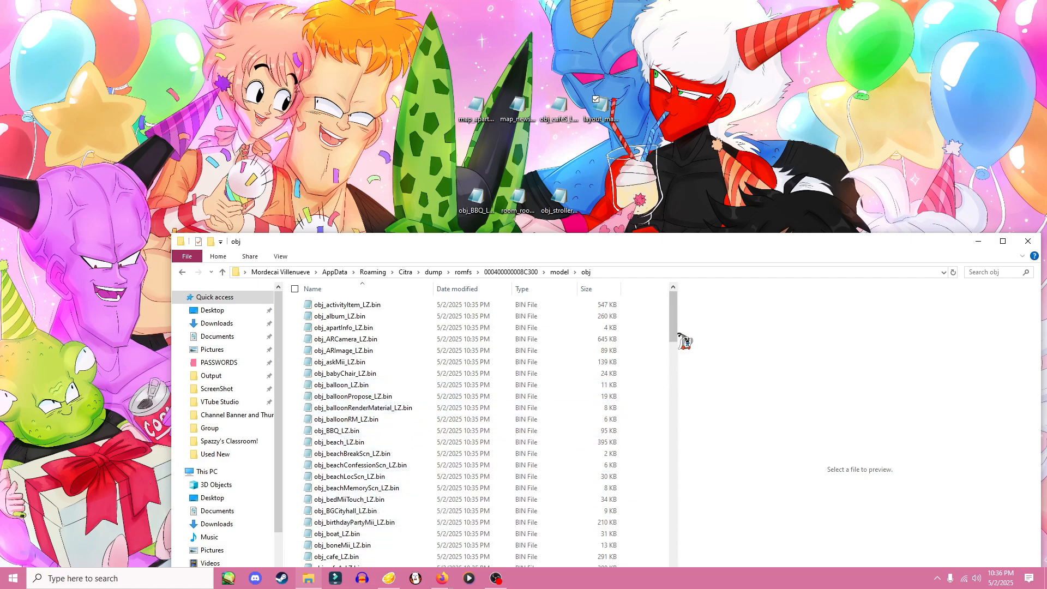
scroll(679, 343, down, 8)
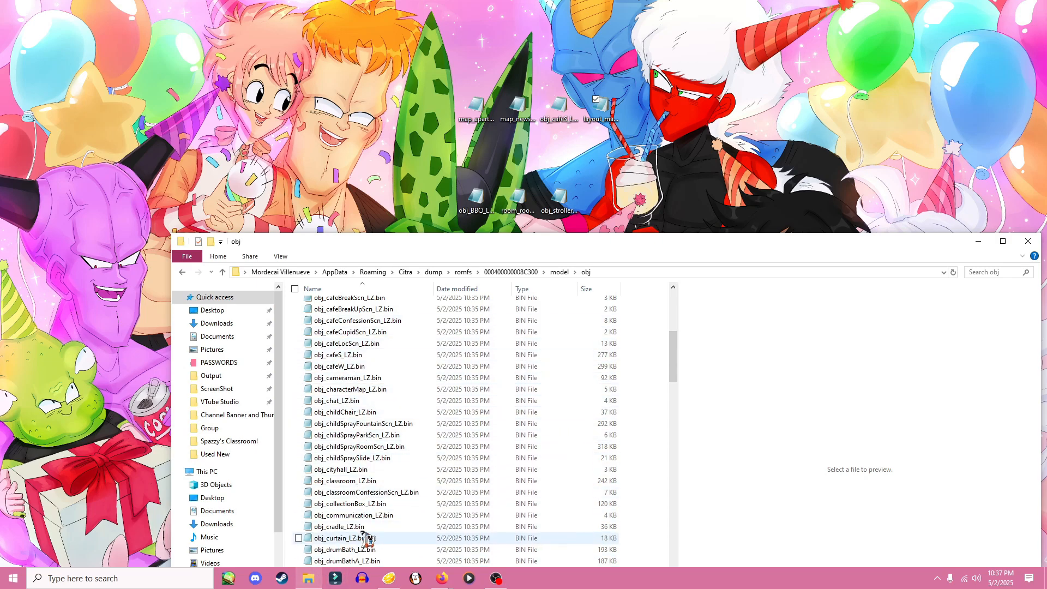
click(559, 272)
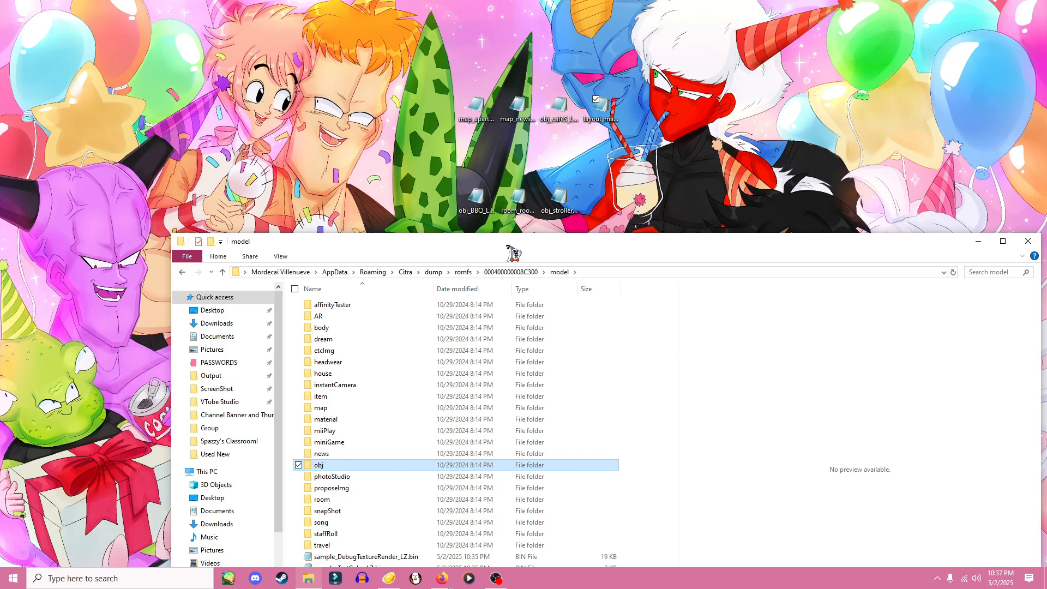
- Check the room .bin file on the desktop, view the model directory's room folder, and return to the model folder
click(517, 201)
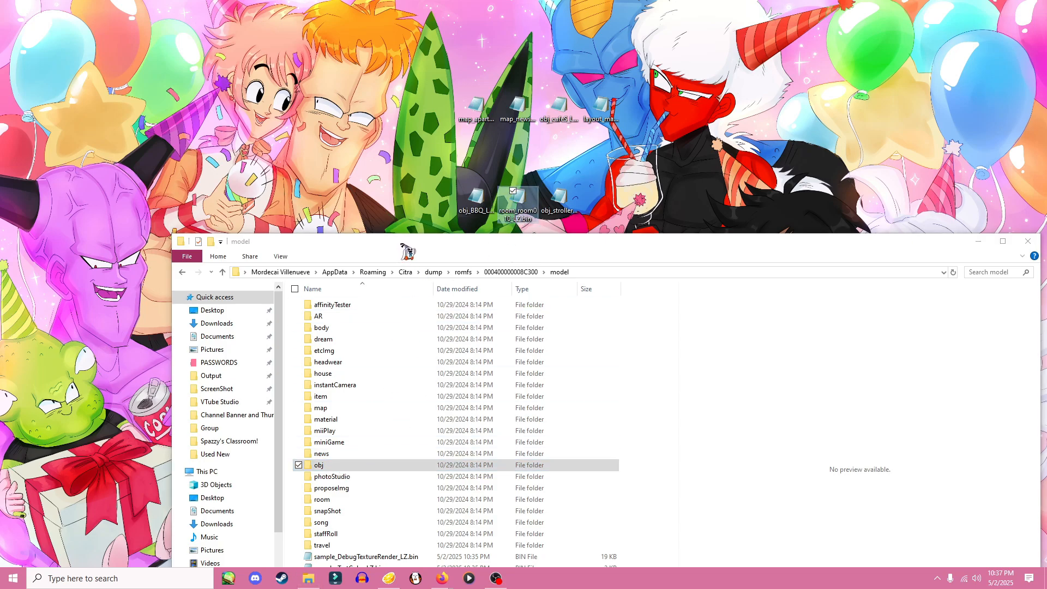
drag(408, 251, 406, 169)
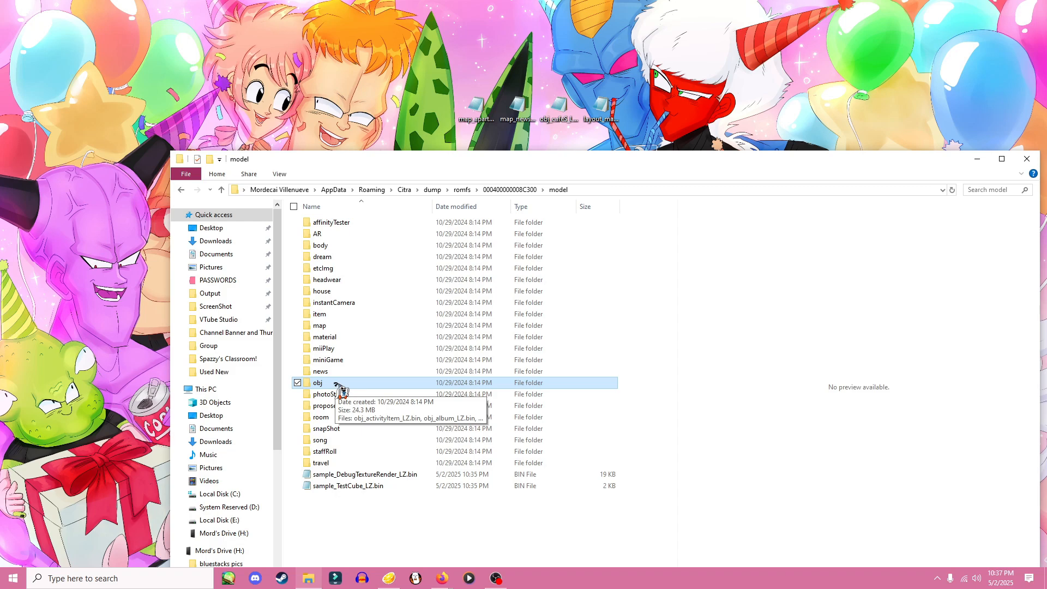
double_click(322, 417)
drag(463, 166, 425, 234)
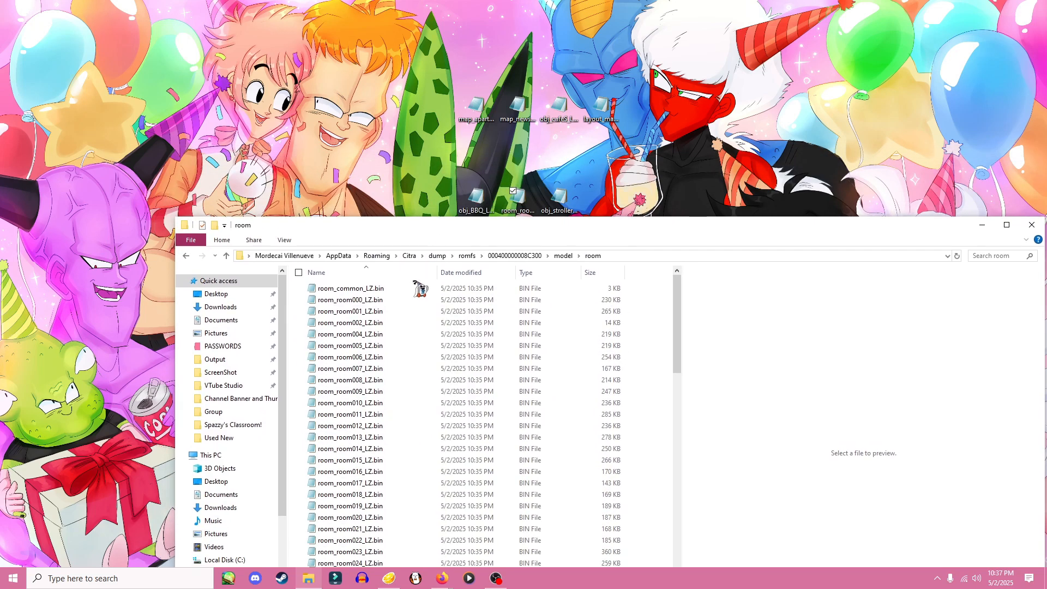
click(563, 256)
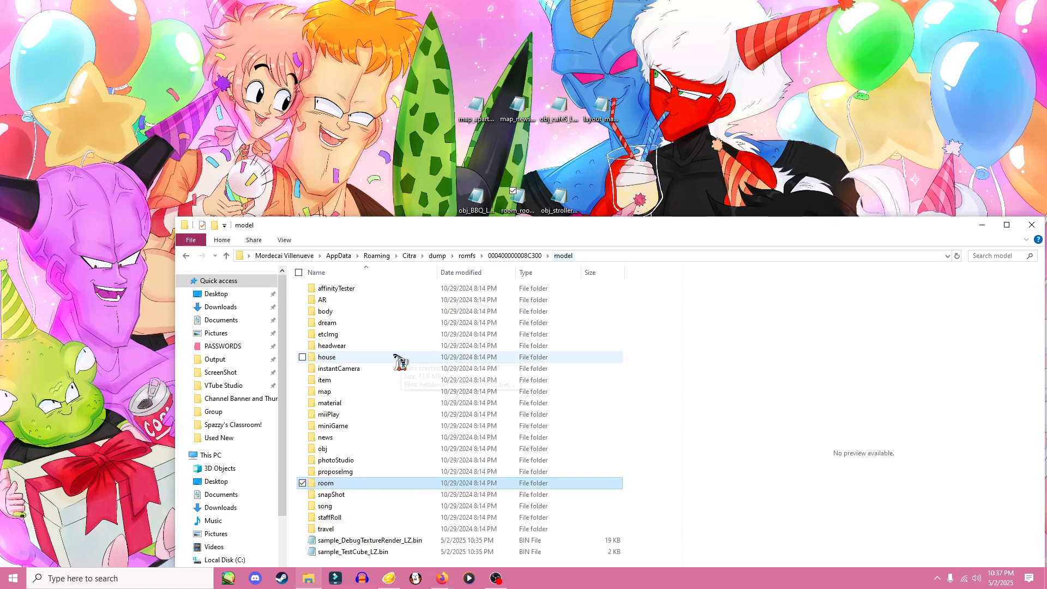
- Reopen the obj folder to view its files and close the File Explorer window
double_click(328, 450)
mouse_move(632, 225)
mouse_down()
mouse_move(579, 390)
mouse_move(617, 217)
mouse_up()
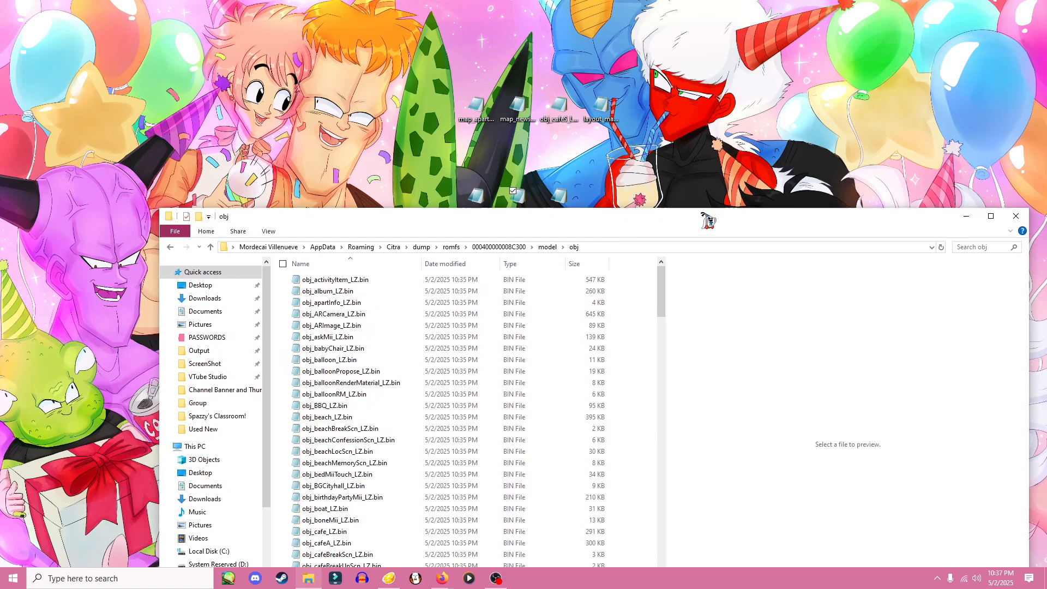
click(1015, 216)
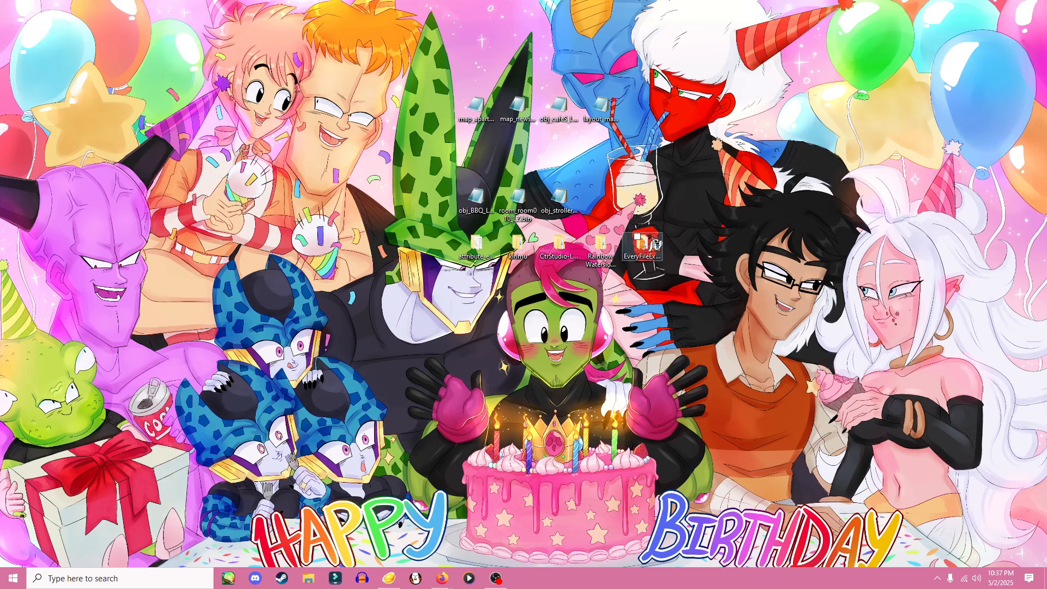
drag(475, 201, 359, 288)
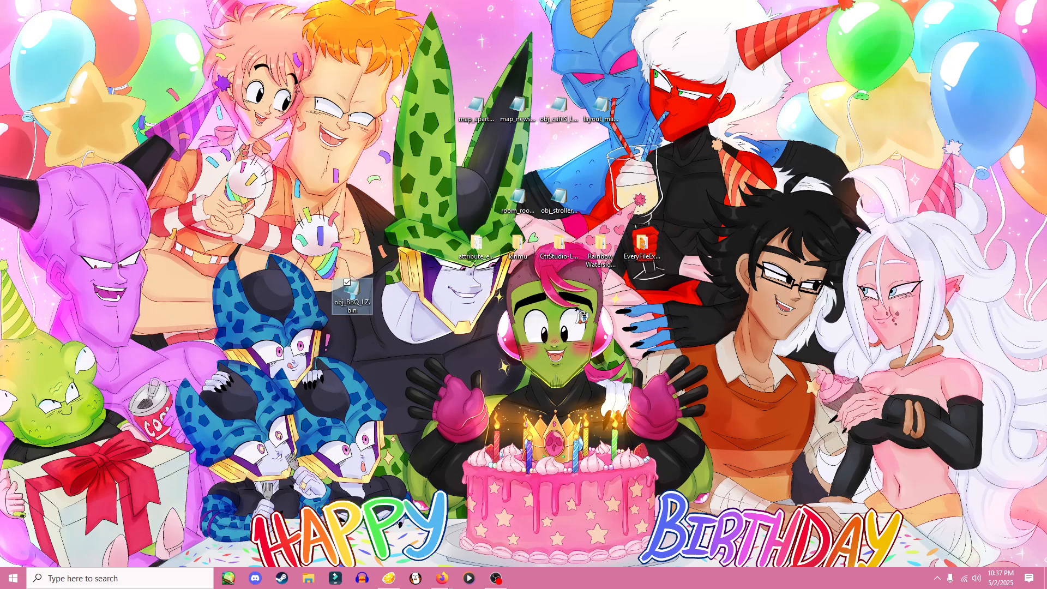
drag(363, 290, 440, 308)
drag(473, 212, 476, 211)
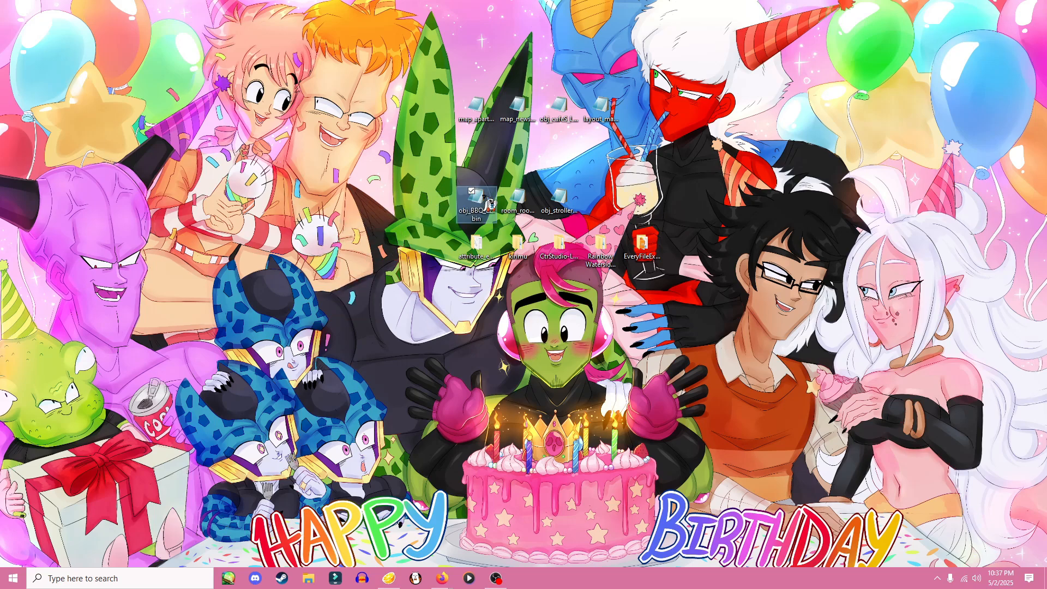
- Move the layout_map file on the desktop well away from the other .bin files
drag(643, 83, 412, 211)
click(606, 113)
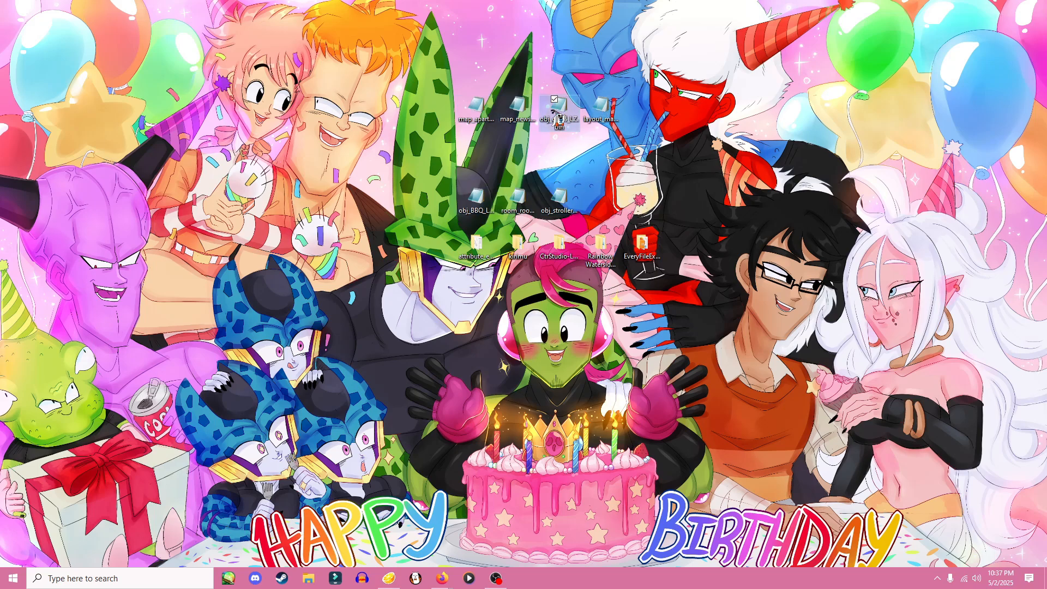
drag(605, 113, 945, 121)
drag(418, 92, 607, 213)
click(631, 190)
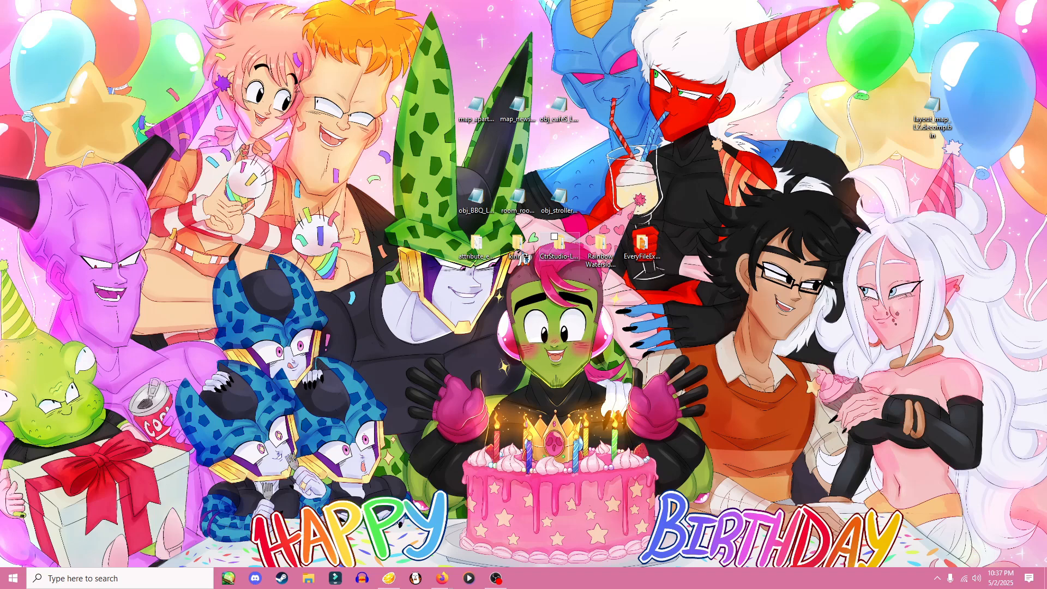
- Launch Karameru.exe from the kuriimu-v1.0.15-47d7462b folder inside kirimu, and close the folder window to clear the desktop
double_click(517, 244)
drag(454, 153, 405, 129)
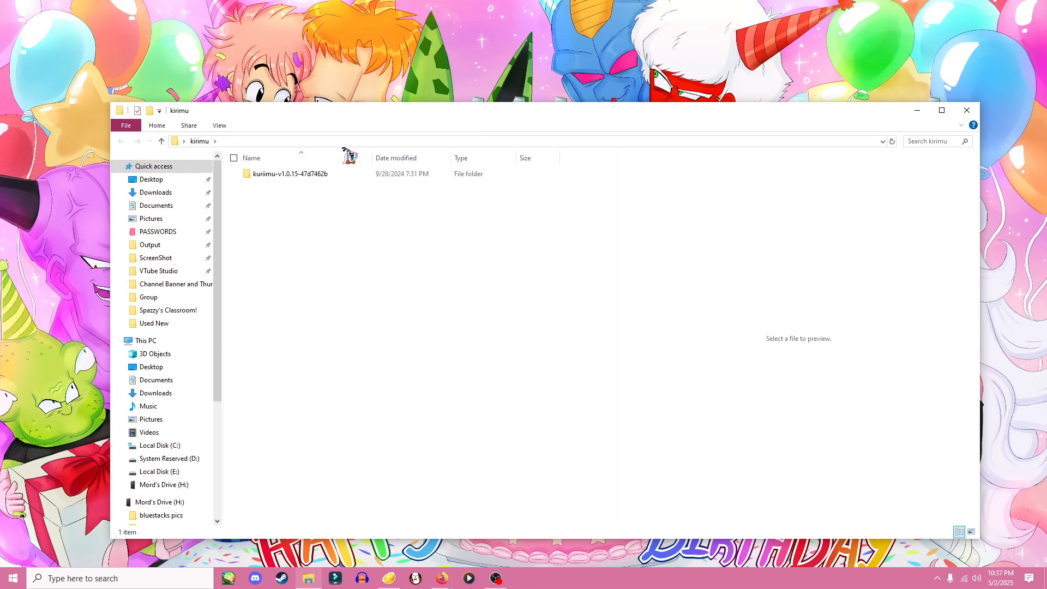
double_click(338, 174)
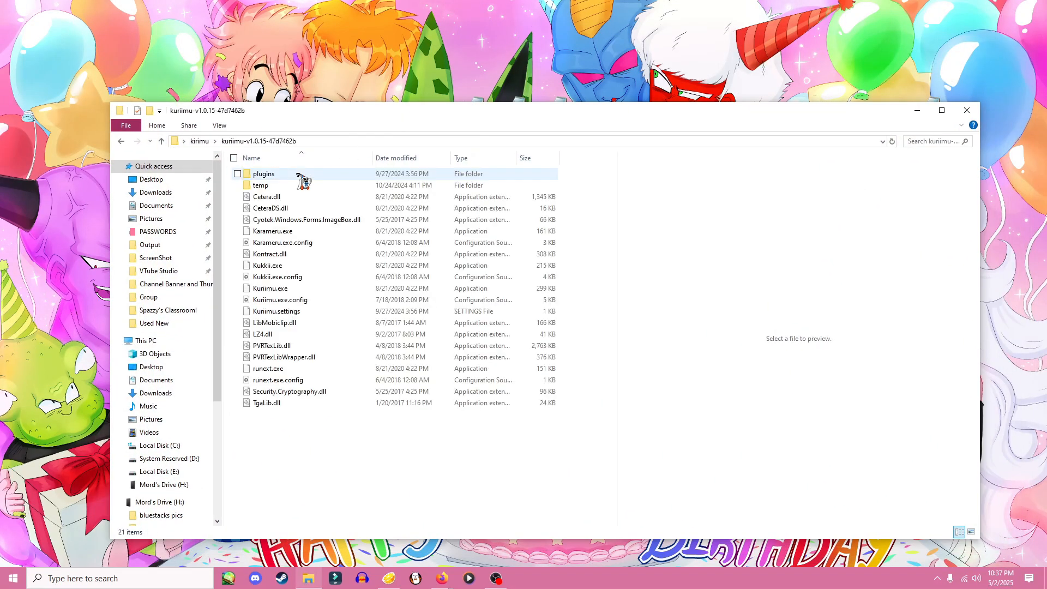
double_click(269, 232)
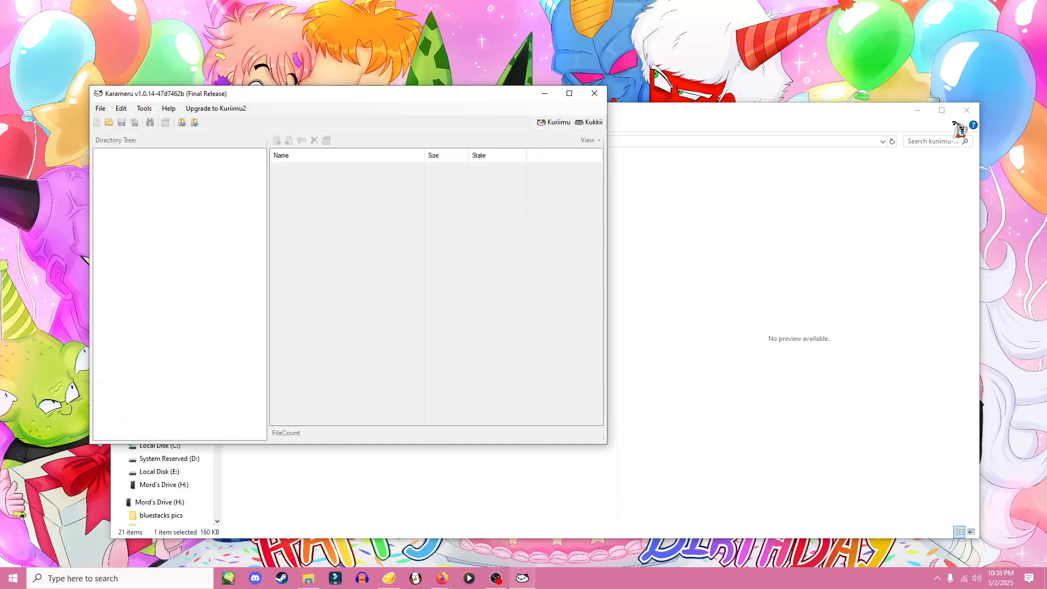
click(967, 110)
drag(397, 93, 604, 217)
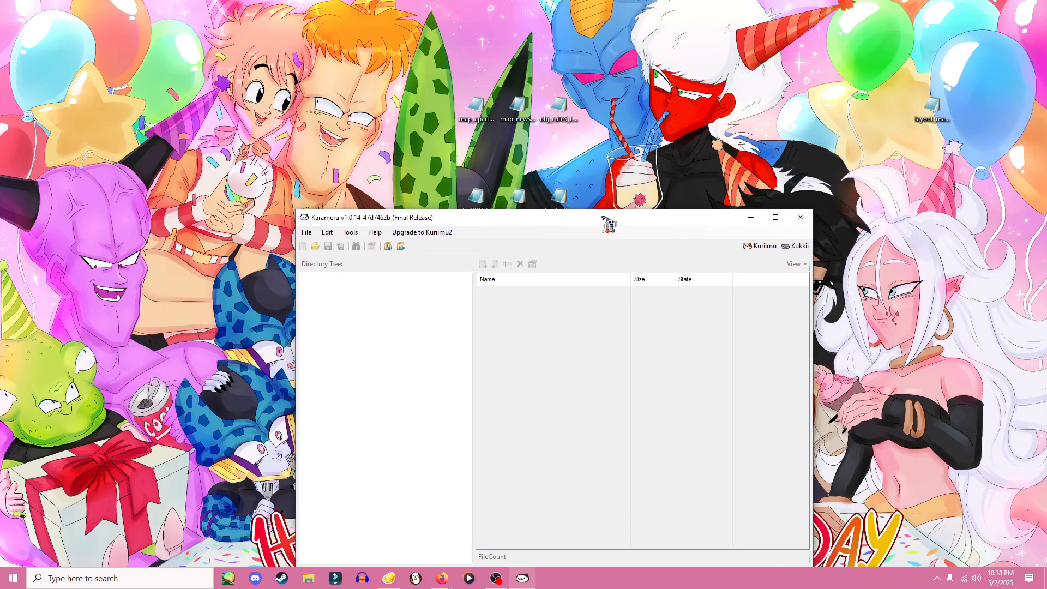
- Decompress obj_BBQ_LZ.bin with Nintendo's General decompression, save it to the desktop as obj_BBQ_LZ.decomp.bin, and move the output to an open desktop area
click(351, 232)
mouse_move(376, 244)
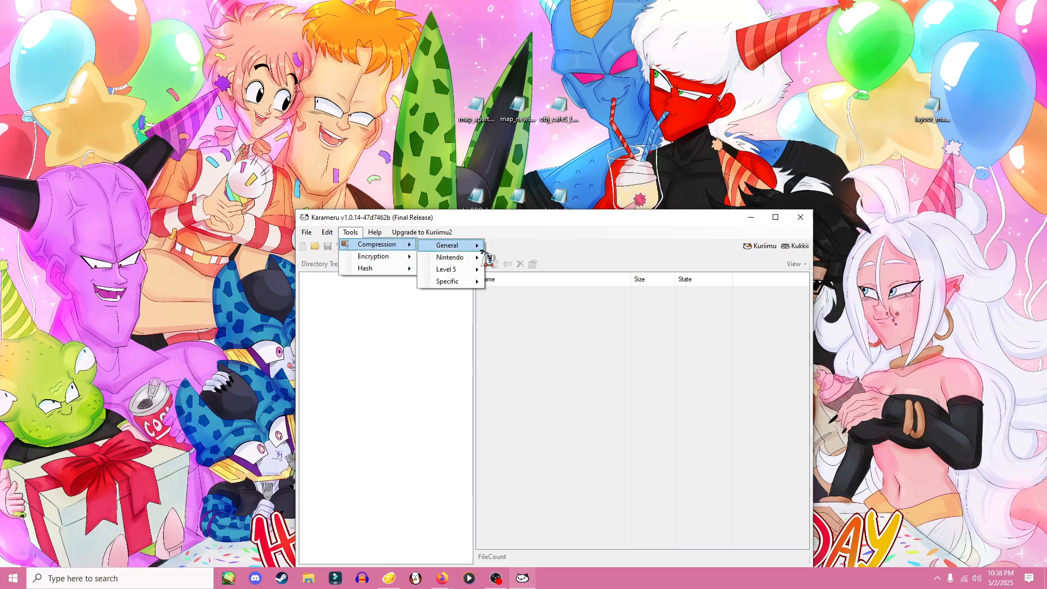
mouse_move(471, 248)
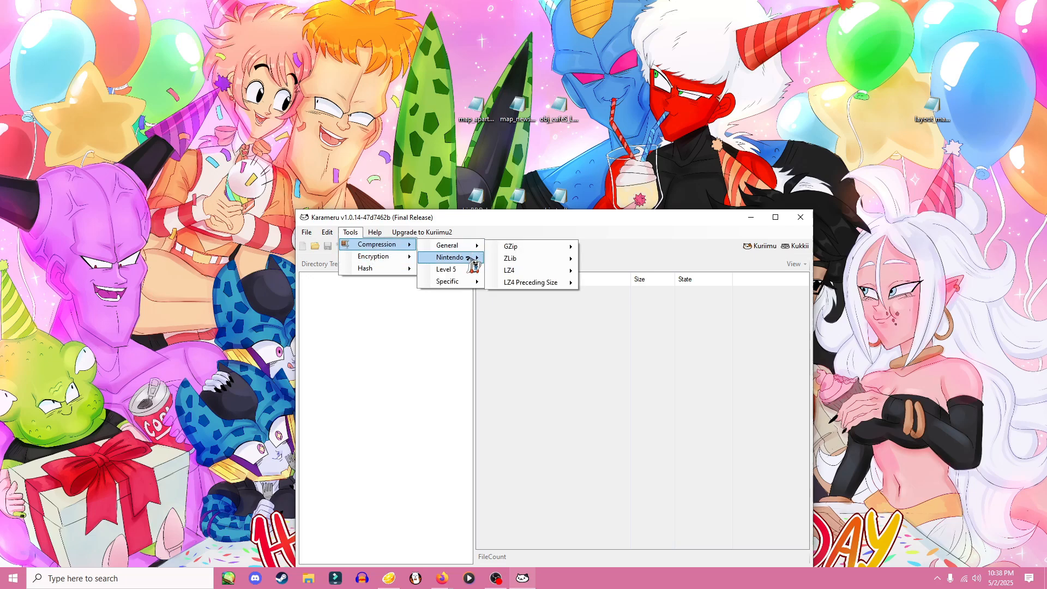
mouse_move(531, 272)
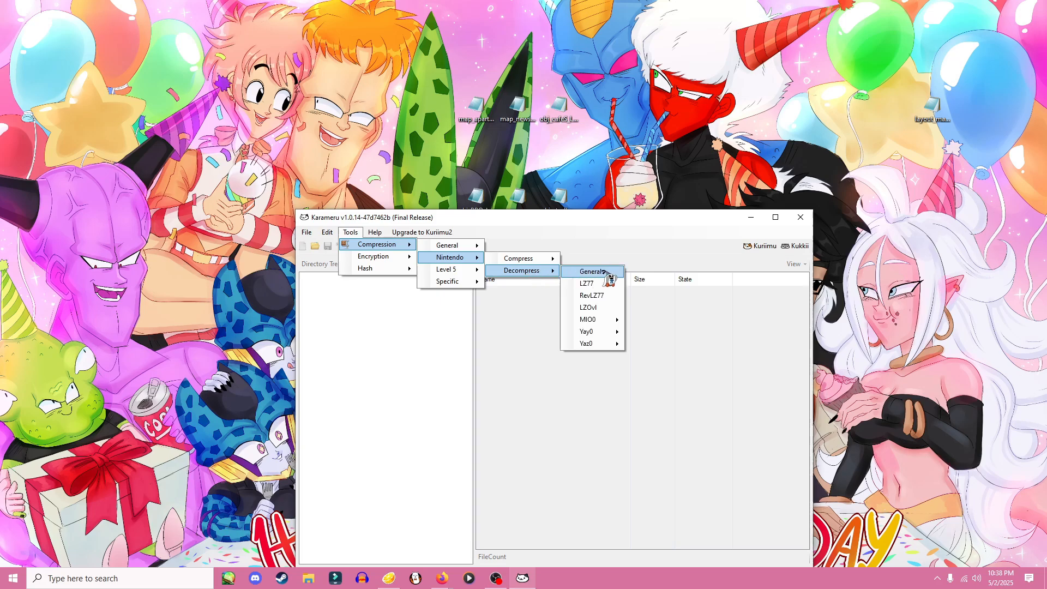
click(591, 272)
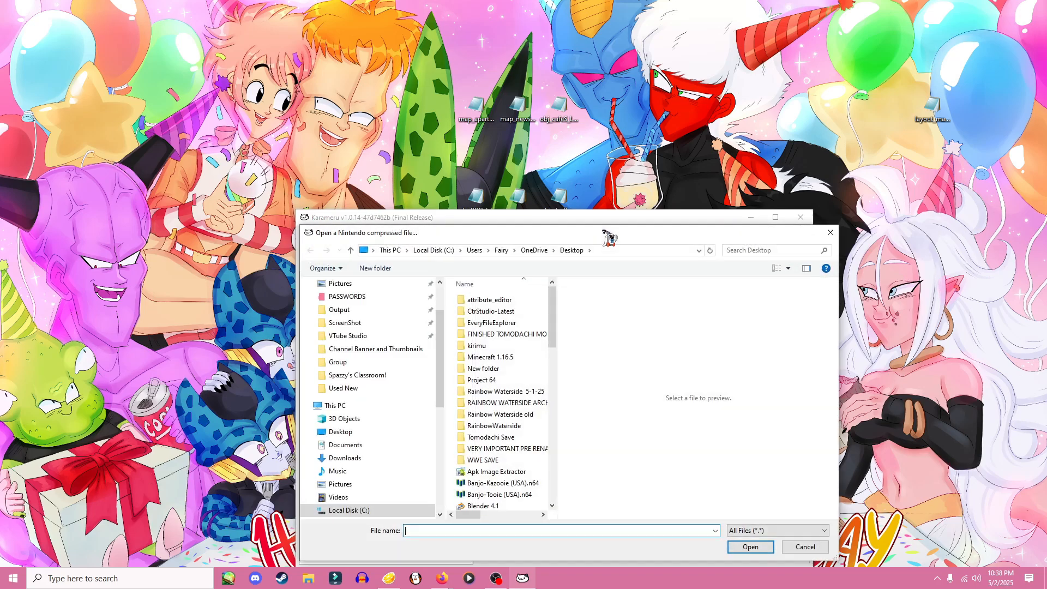
drag(528, 233, 506, 222)
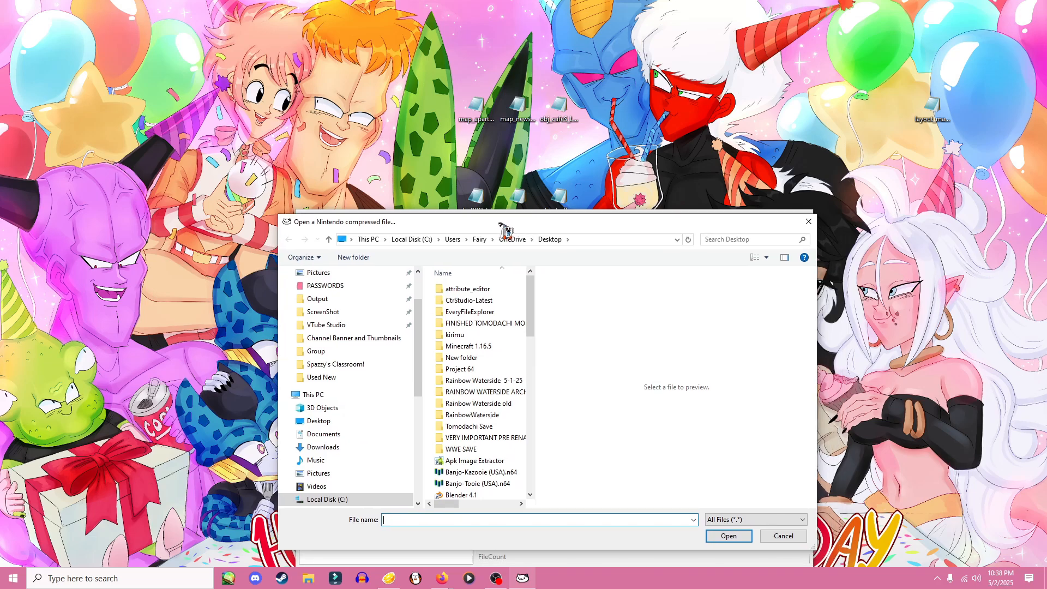
drag(532, 301, 548, 430)
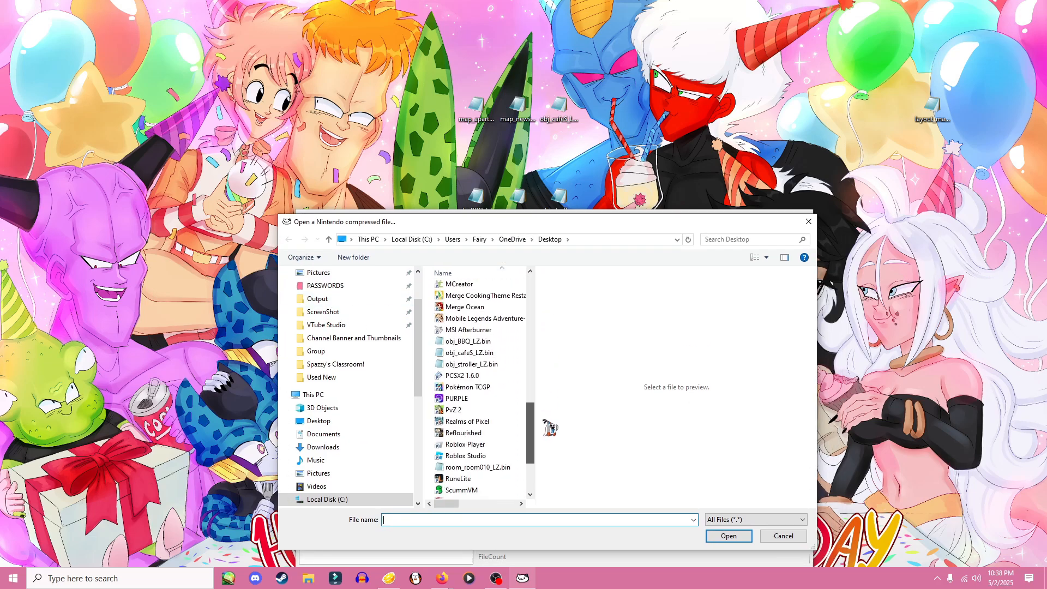
click(469, 341)
click(733, 537)
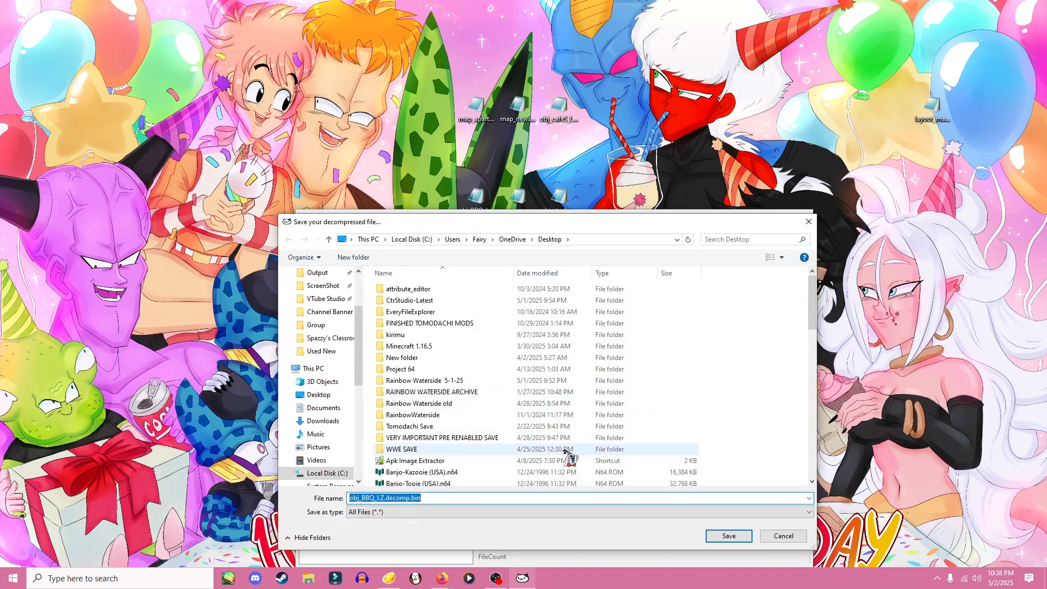
click(731, 533)
click(579, 328)
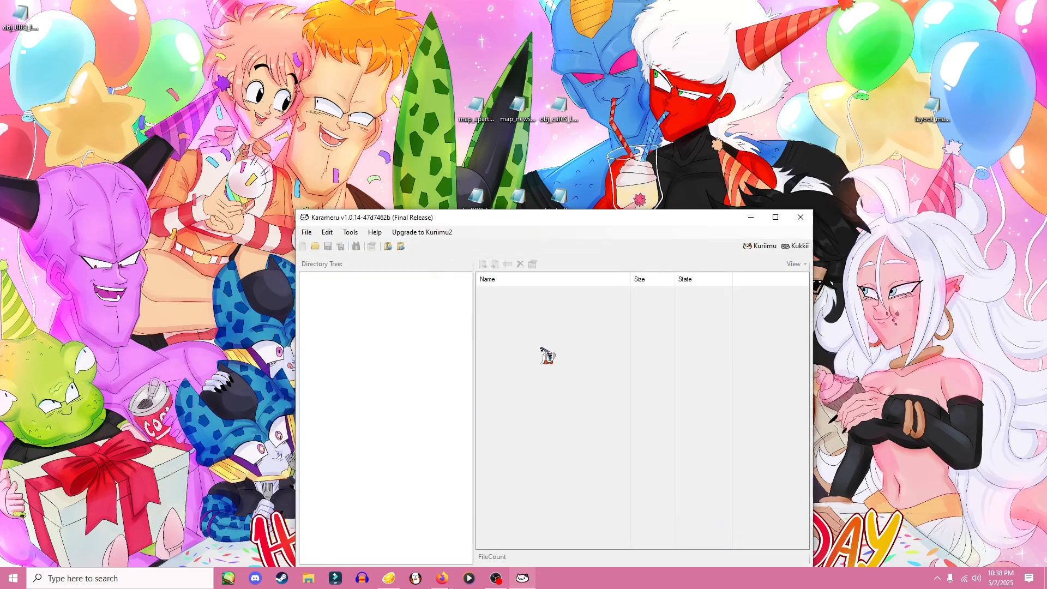
drag(30, 25, 114, 214)
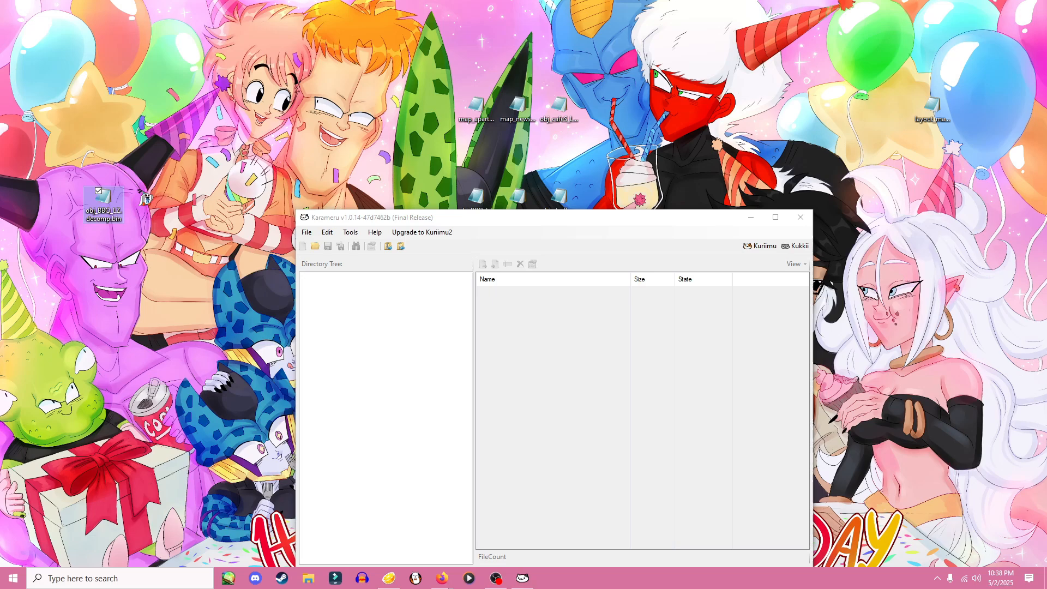
- Decompress obj_cafeS_LZ.bin with Nintendo's General decompression and save the result to the desktop as obj_cafeS_LZ.decomp.bin
click(349, 233)
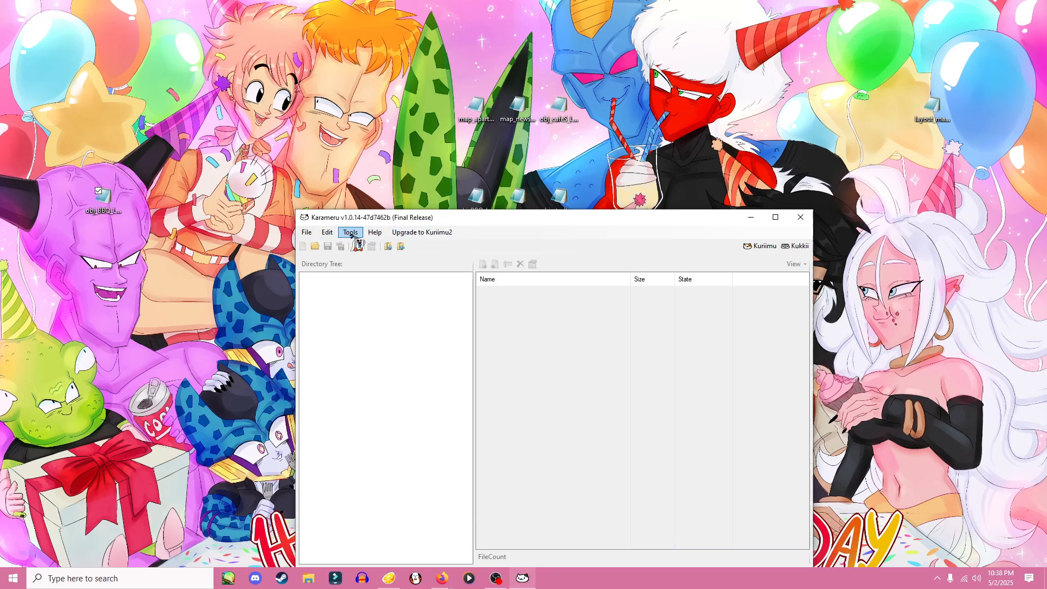
click(350, 233)
mouse_move(453, 257)
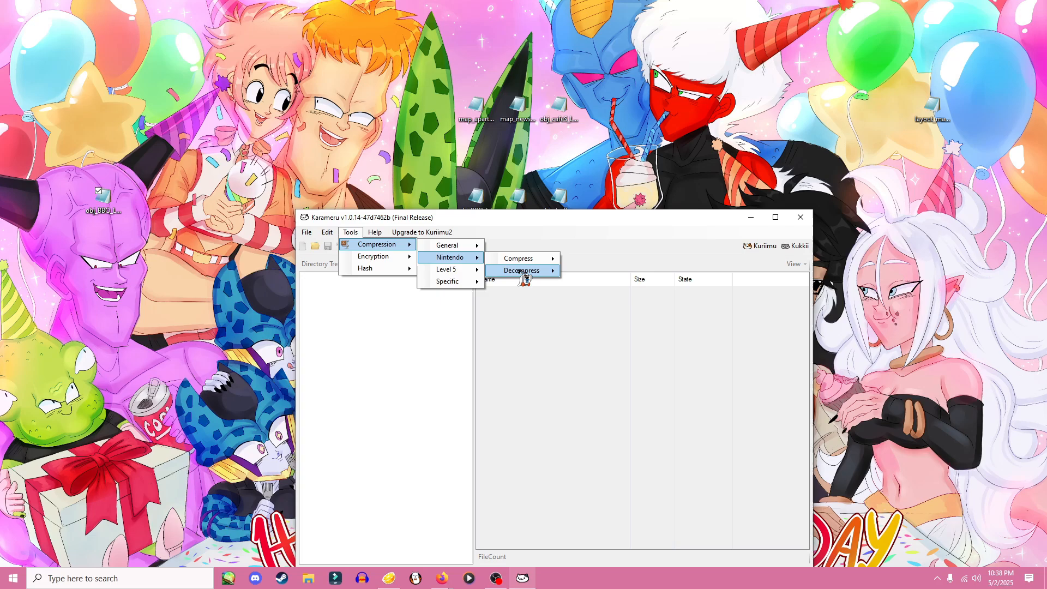
mouse_move(524, 271)
click(591, 271)
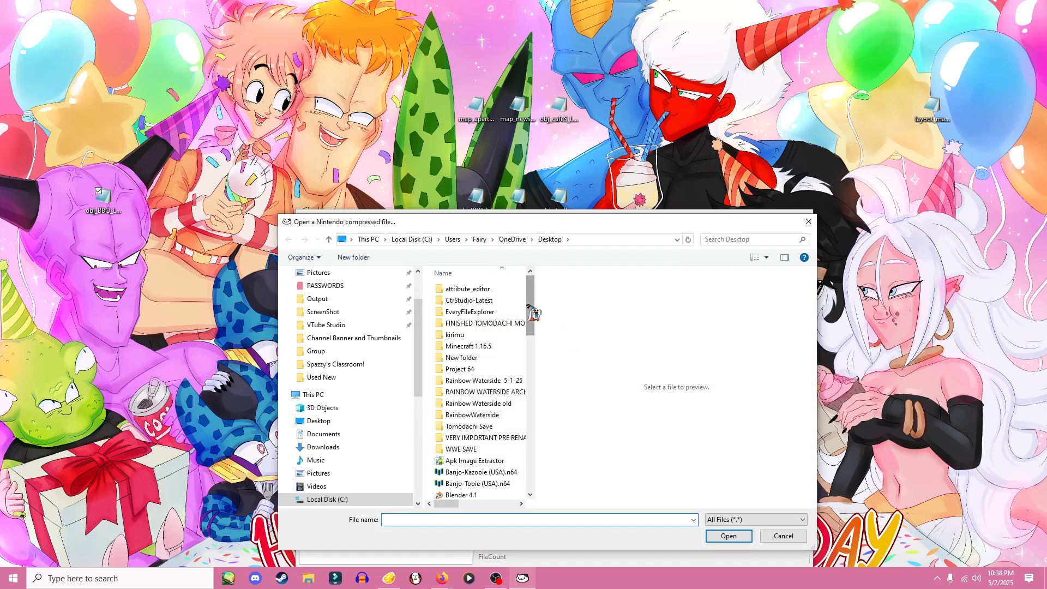
drag(533, 314, 542, 440)
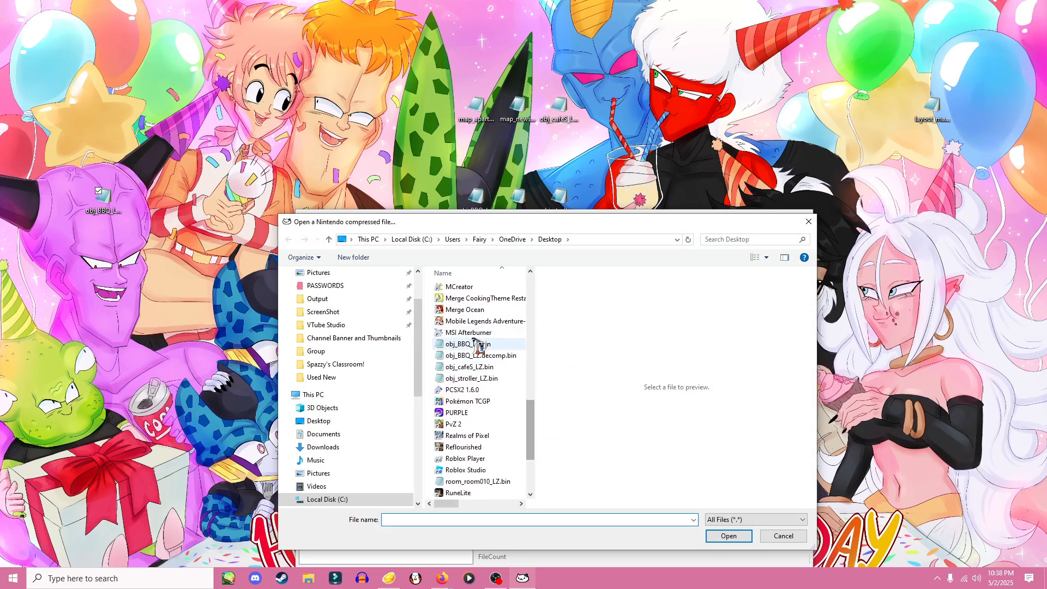
click(470, 366)
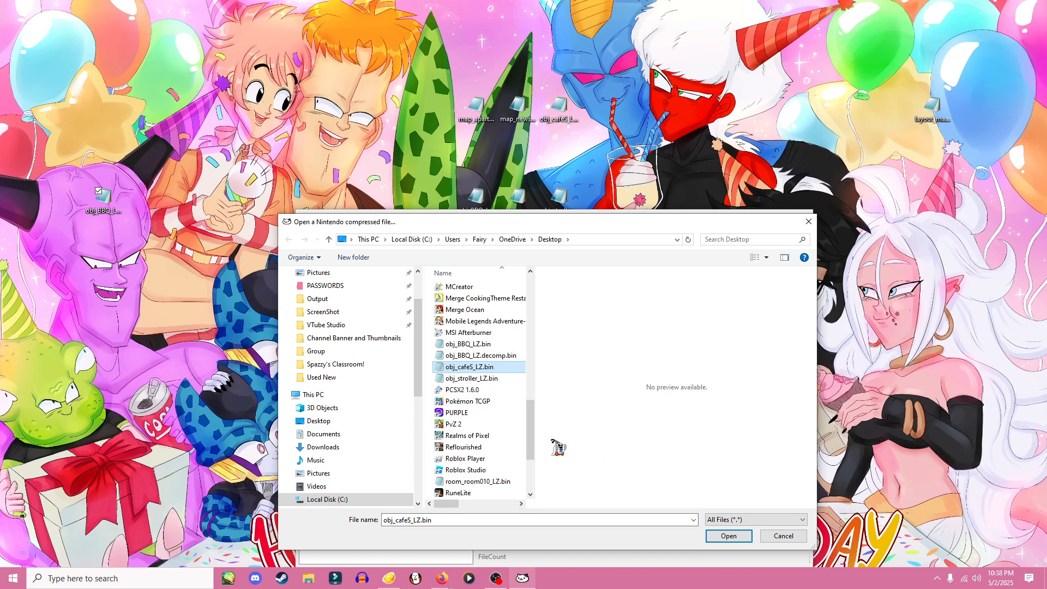
click(731, 536)
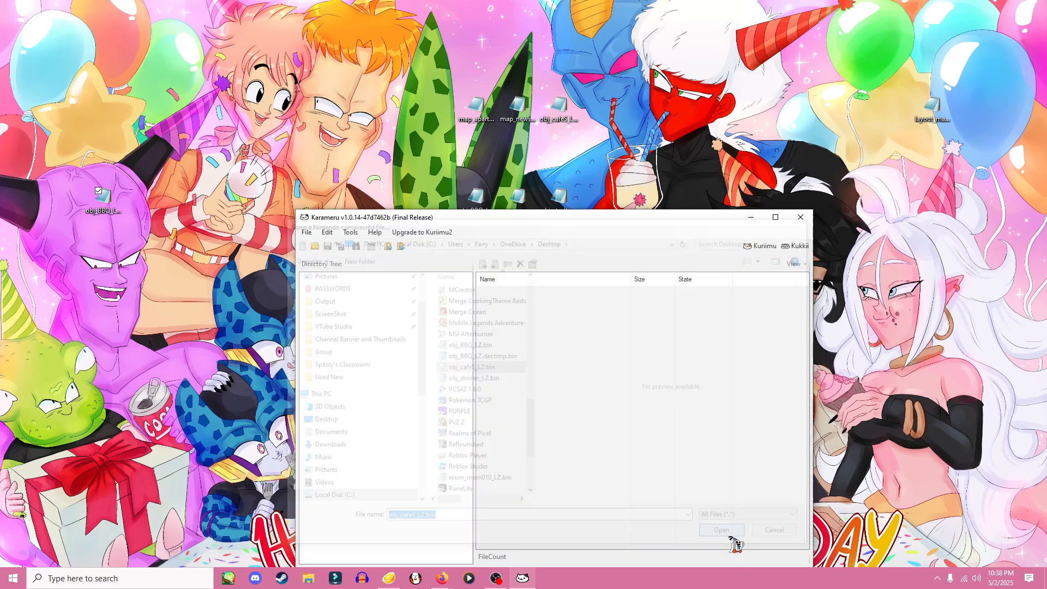
click(736, 534)
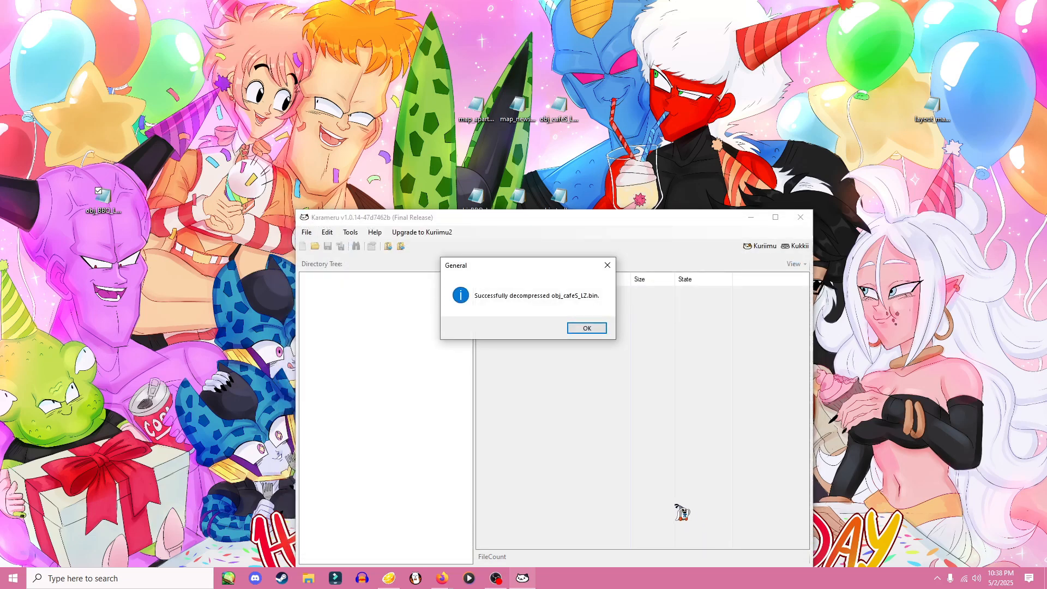
click(581, 328)
- Arrange the decompressed cafeS and BBQ files on the desktop directly above their original .bin files, shifting the Karameru window as needed
click(570, 61)
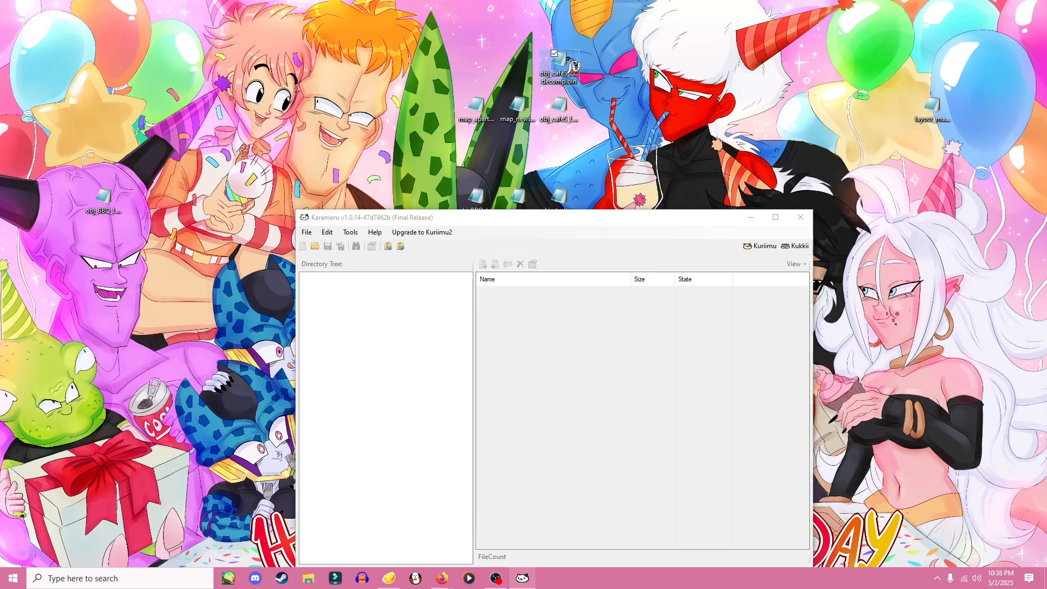
drag(482, 219, 478, 253)
drag(104, 198, 475, 158)
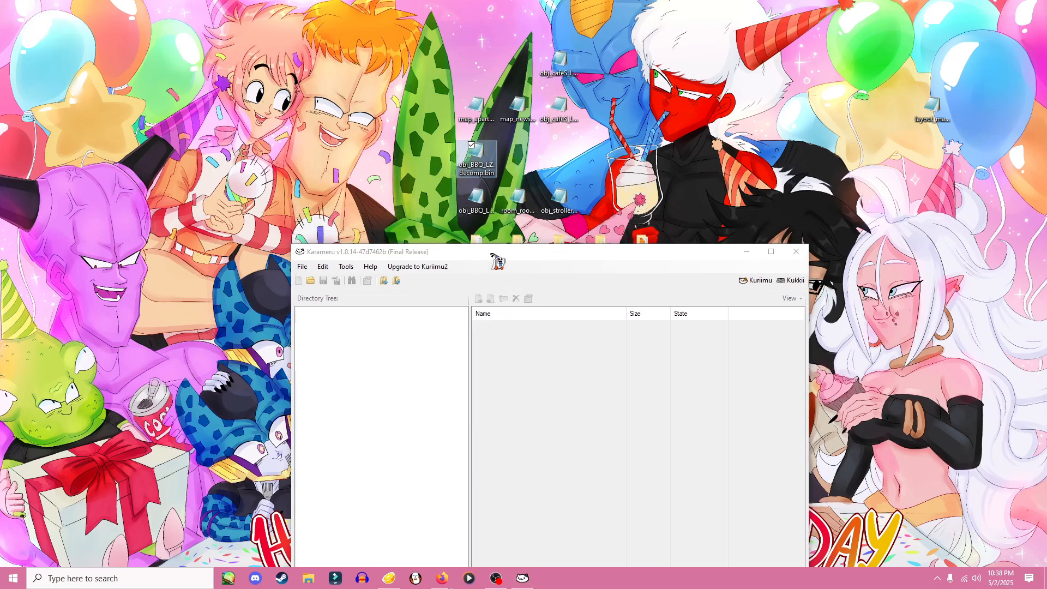
drag(491, 254, 485, 228)
- Decompress map_news_LZ.bin to the desktop with Nintendo's General decompression and place the output directly above the original map_news file
click(339, 240)
mouse_move(365, 252)
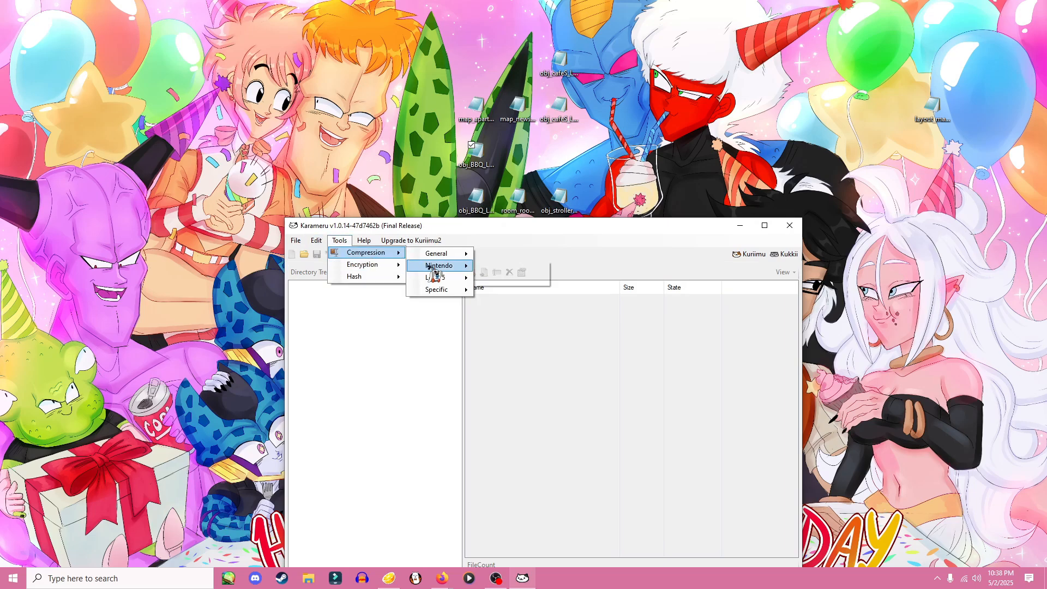
mouse_move(429, 266)
mouse_move(502, 284)
click(580, 279)
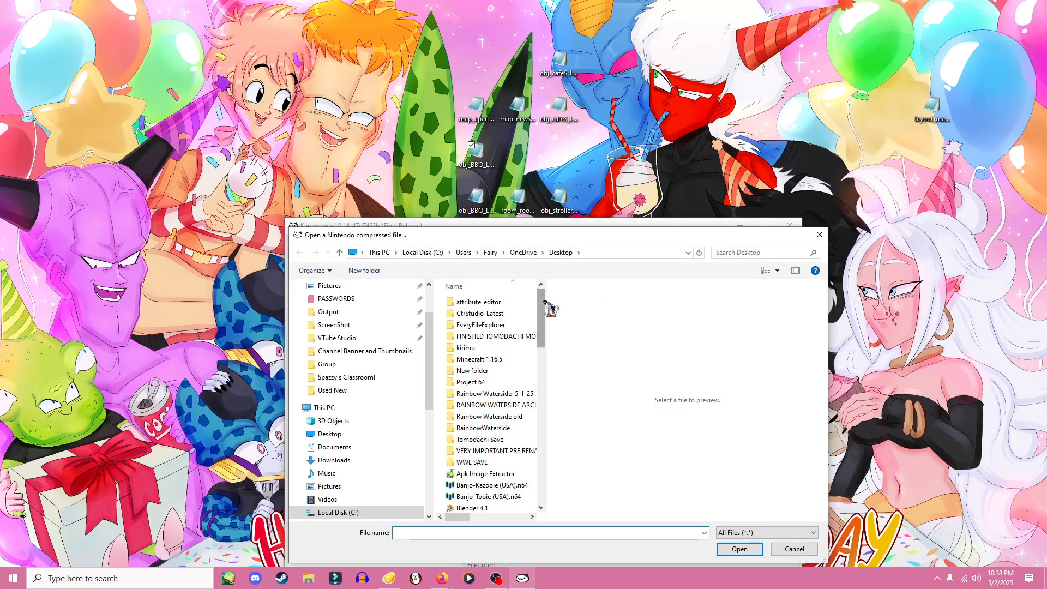
drag(543, 304, 554, 404)
click(513, 355)
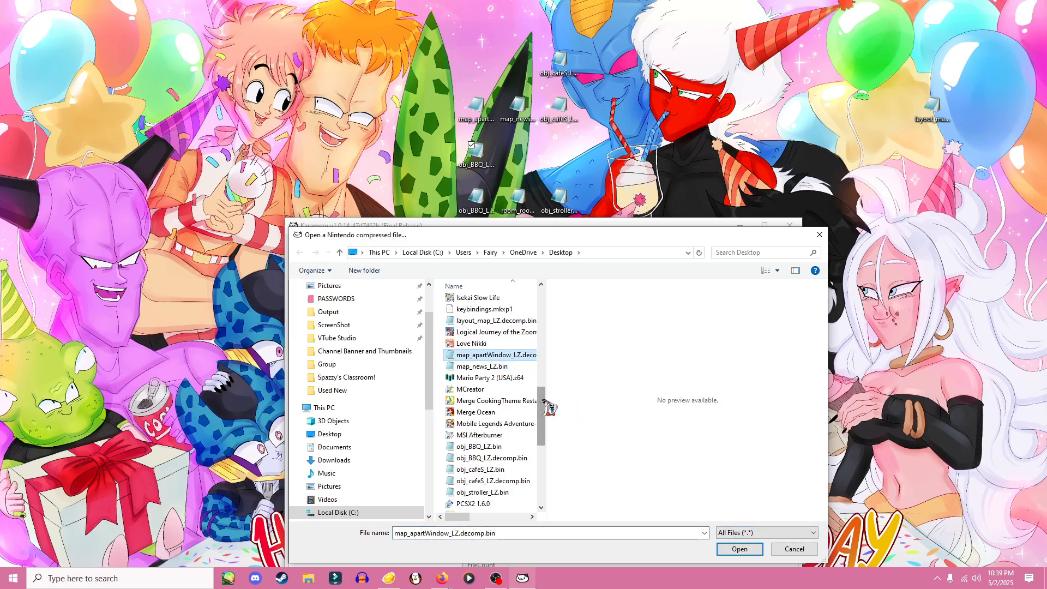
scroll(551, 406, down, 1)
click(482, 356)
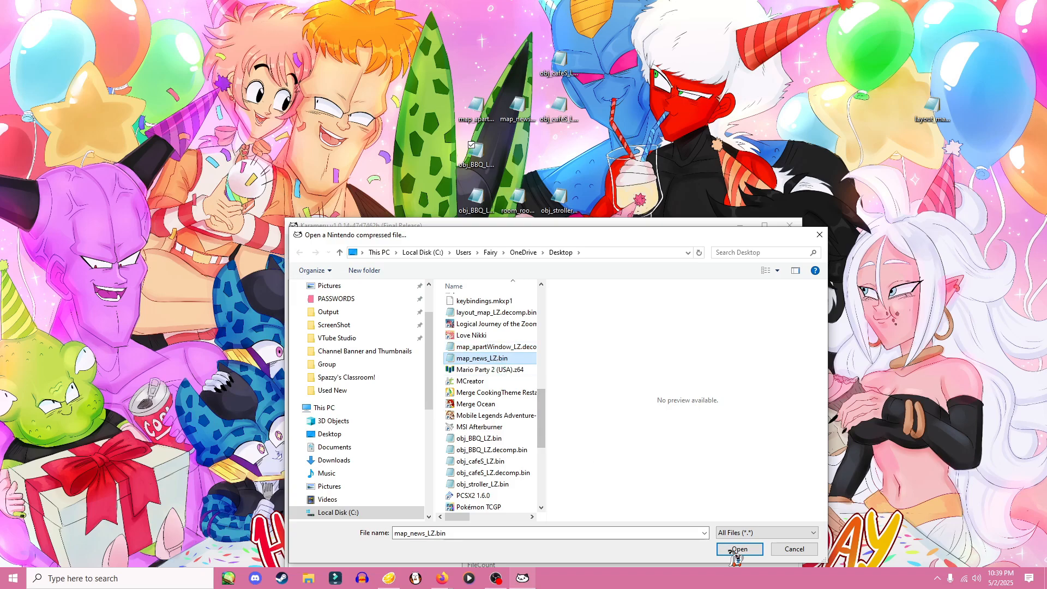
click(739, 548)
click(742, 549)
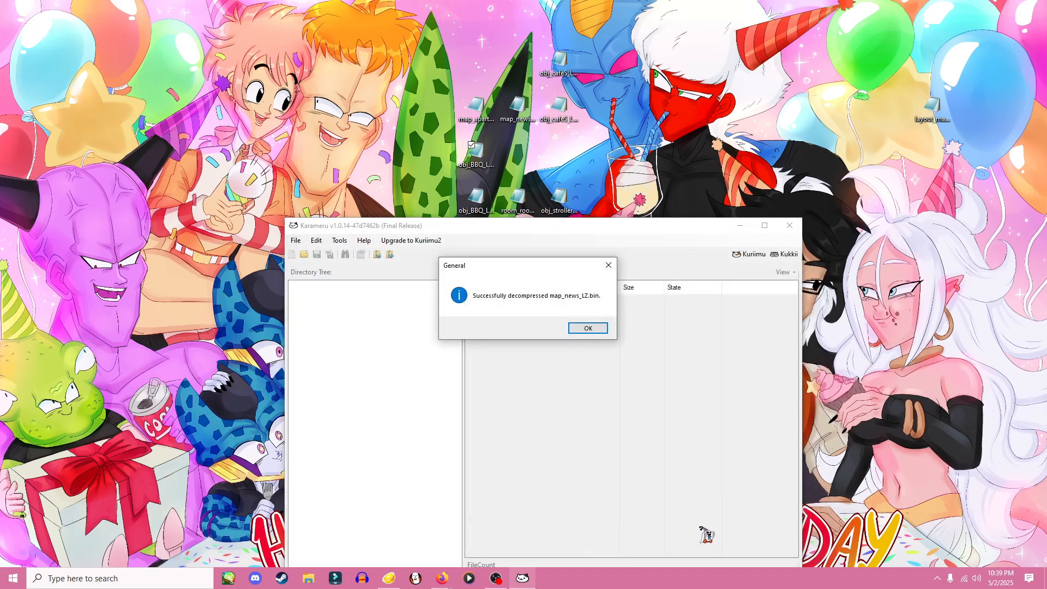
click(589, 329)
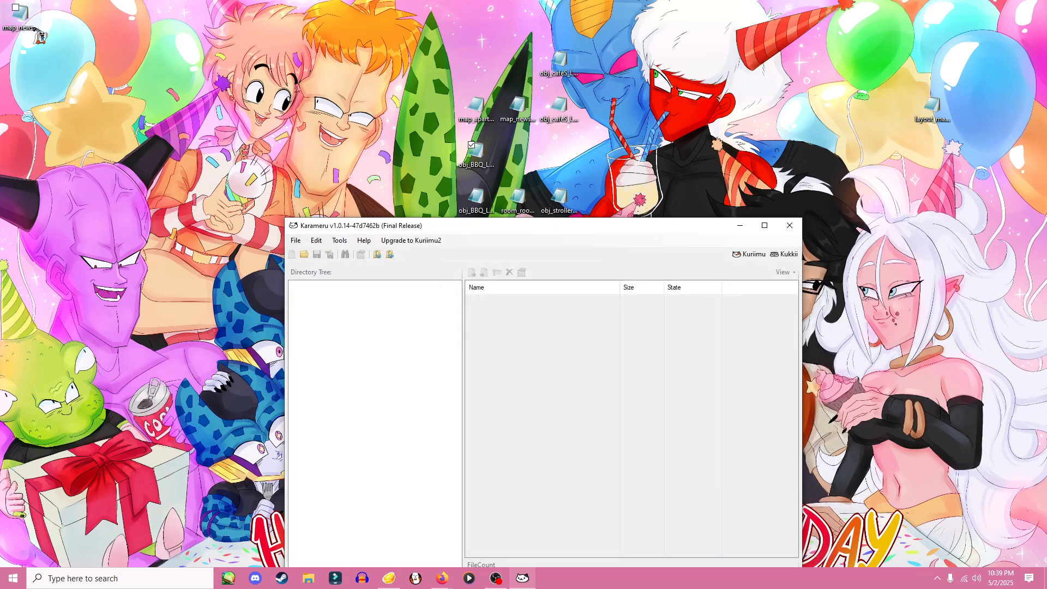
drag(39, 37, 500, 129)
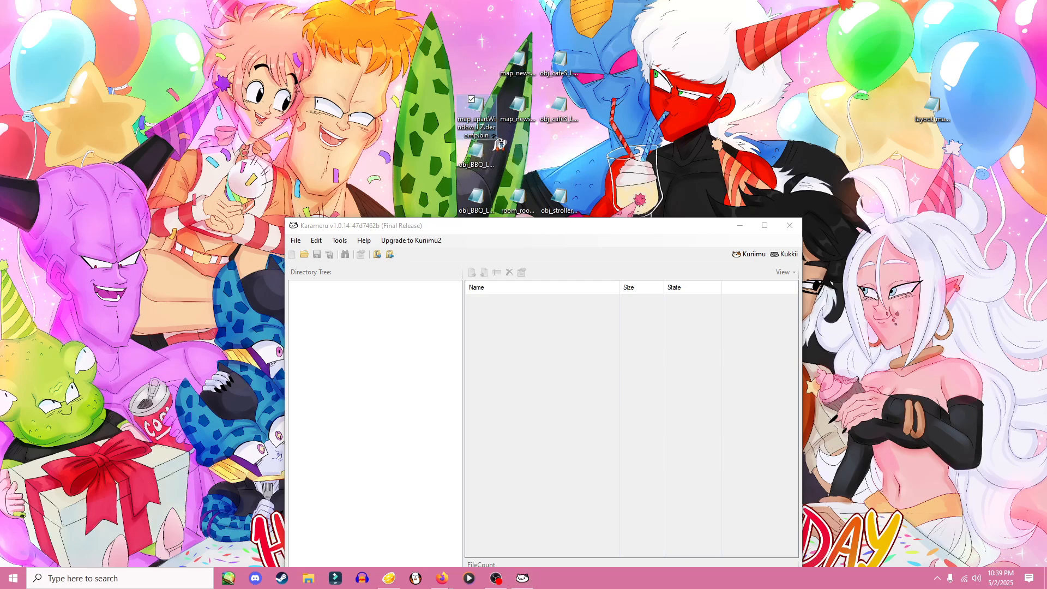
- Decompress obj_stroller_LZ.bin with Nintendo's General decompression as obj_stroller_LZ.decomp.bin and place the output directly above the original stroller file
click(341, 240)
mouse_move(365, 252)
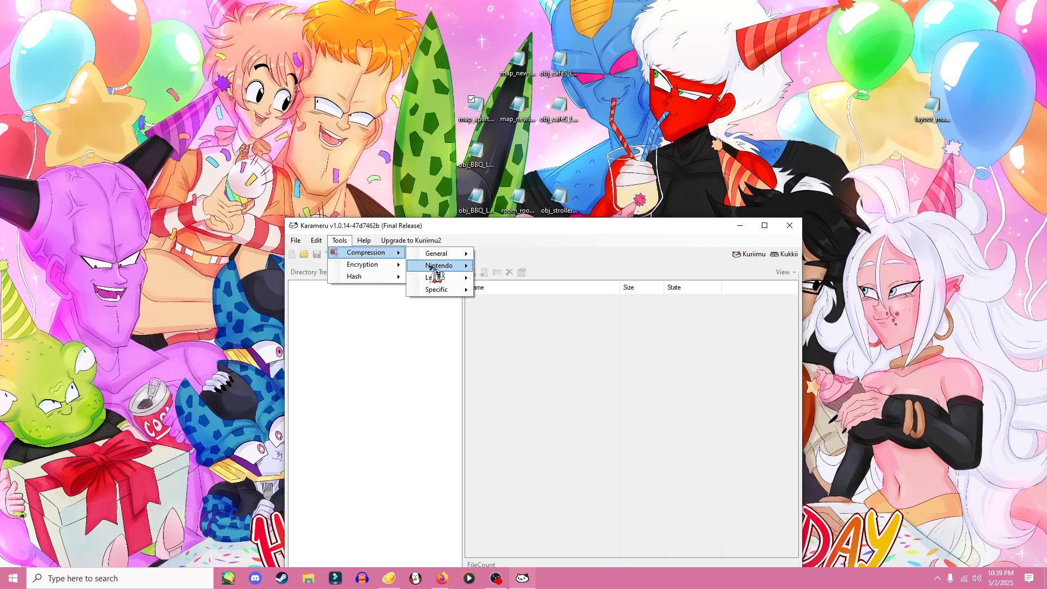
mouse_move(439, 265)
mouse_move(511, 279)
click(595, 291)
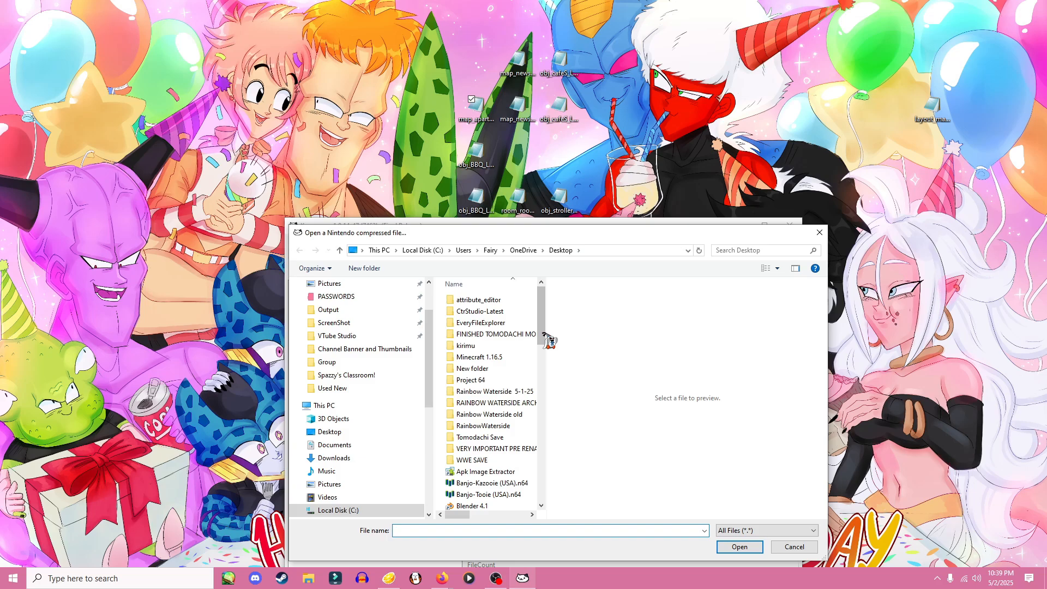
drag(541, 313, 561, 455)
click(483, 391)
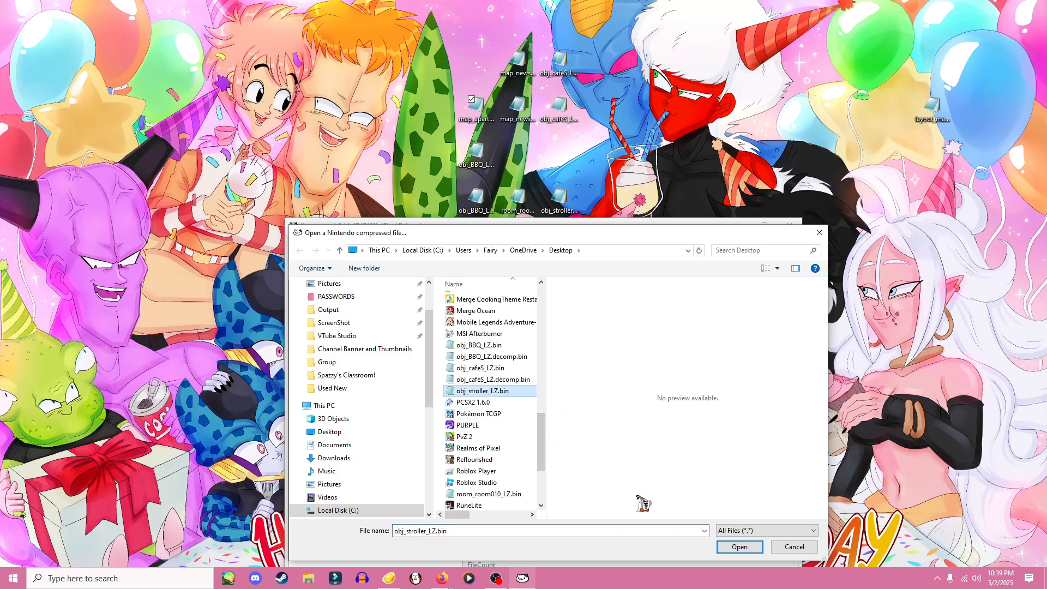
click(751, 546)
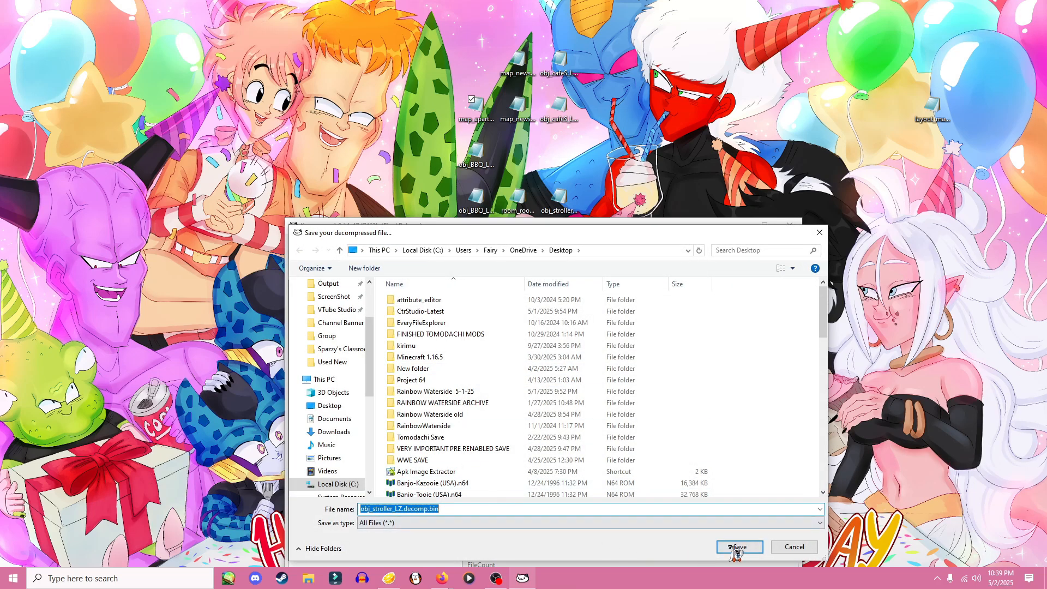
click(737, 548)
click(592, 328)
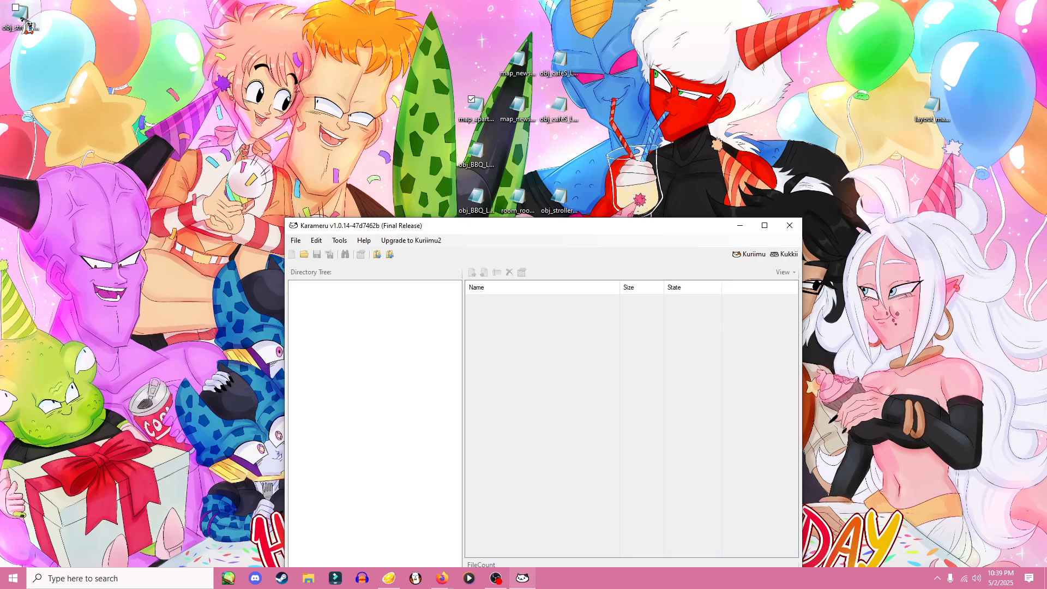
drag(27, 25, 564, 162)
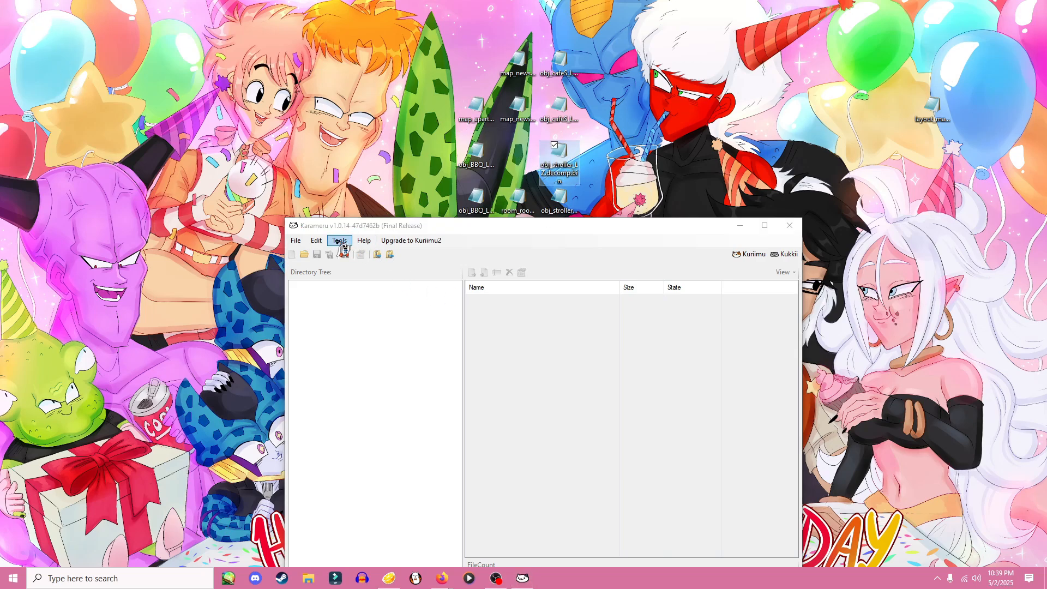
- Decompress room_room010_LZ.bin with Nintendo's General decompression and save the result to the desktop as room_room010_LZ.decomp.bin
click(337, 241)
click(338, 242)
mouse_move(362, 254)
mouse_move(442, 266)
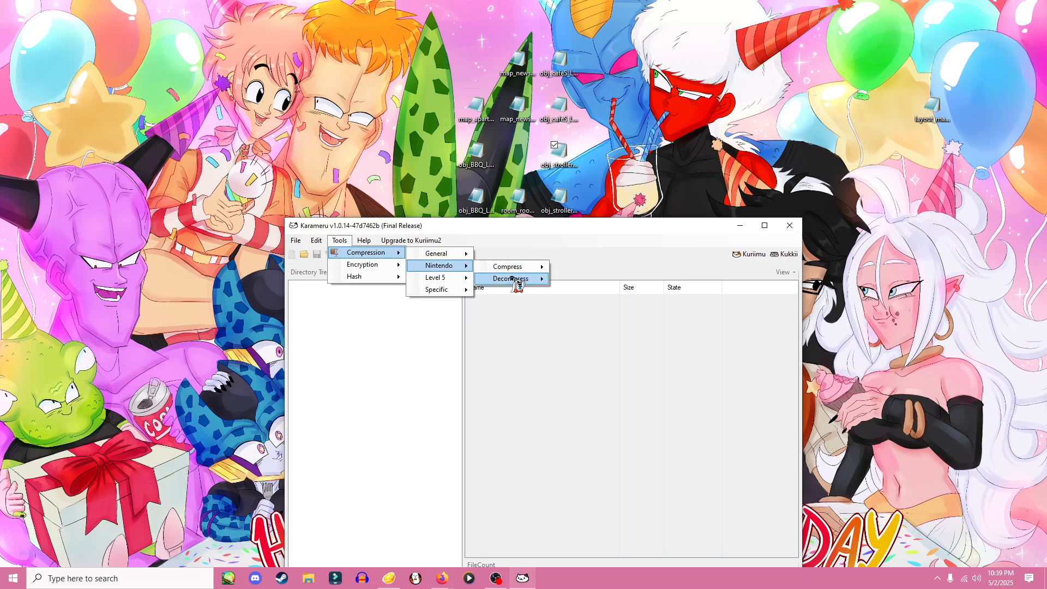
mouse_move(516, 281)
click(584, 289)
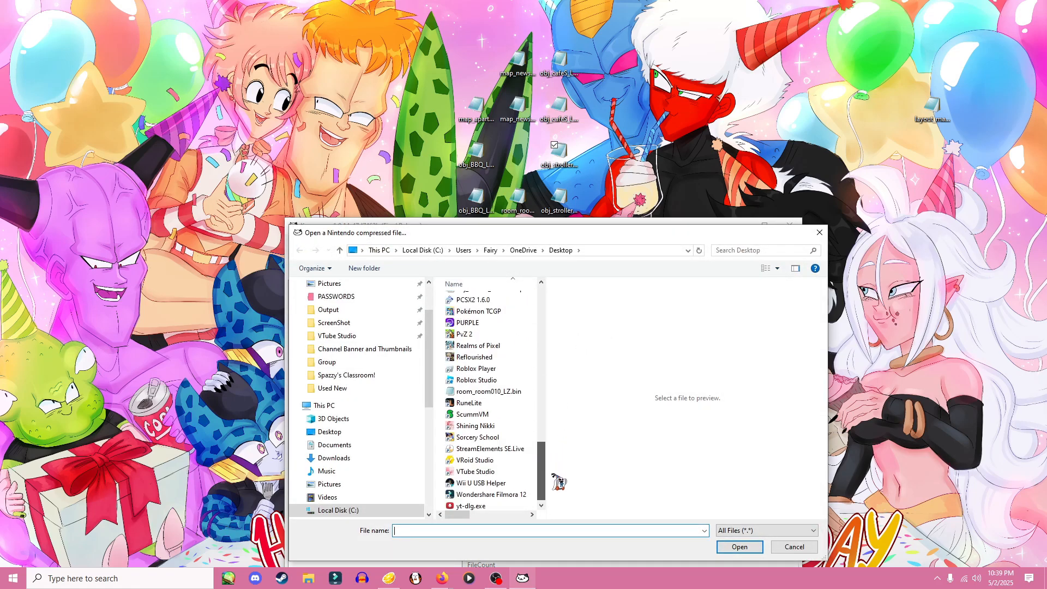
click(515, 392)
click(740, 547)
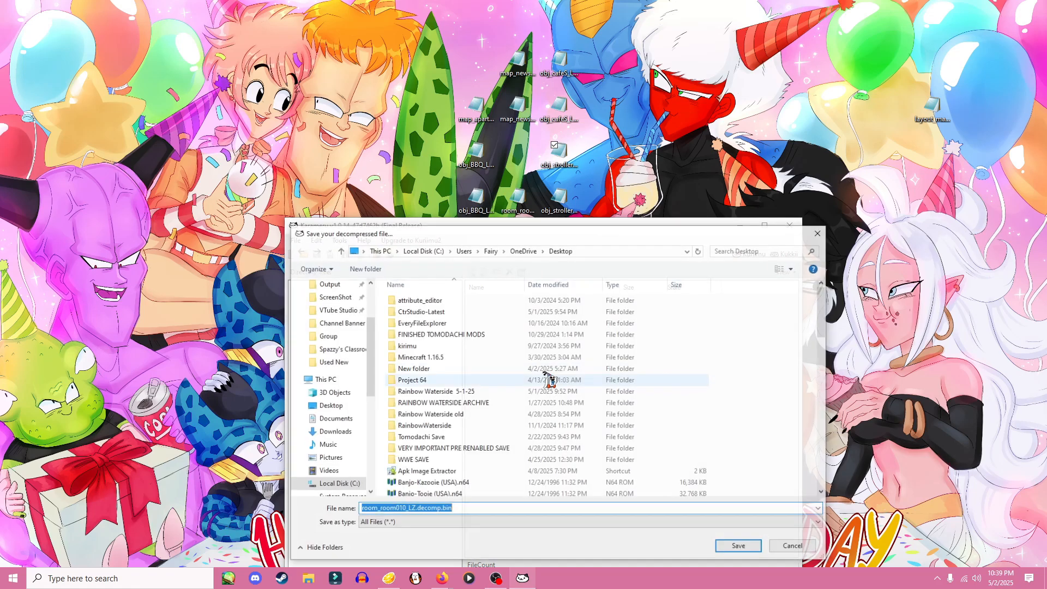
click(739, 546)
click(597, 333)
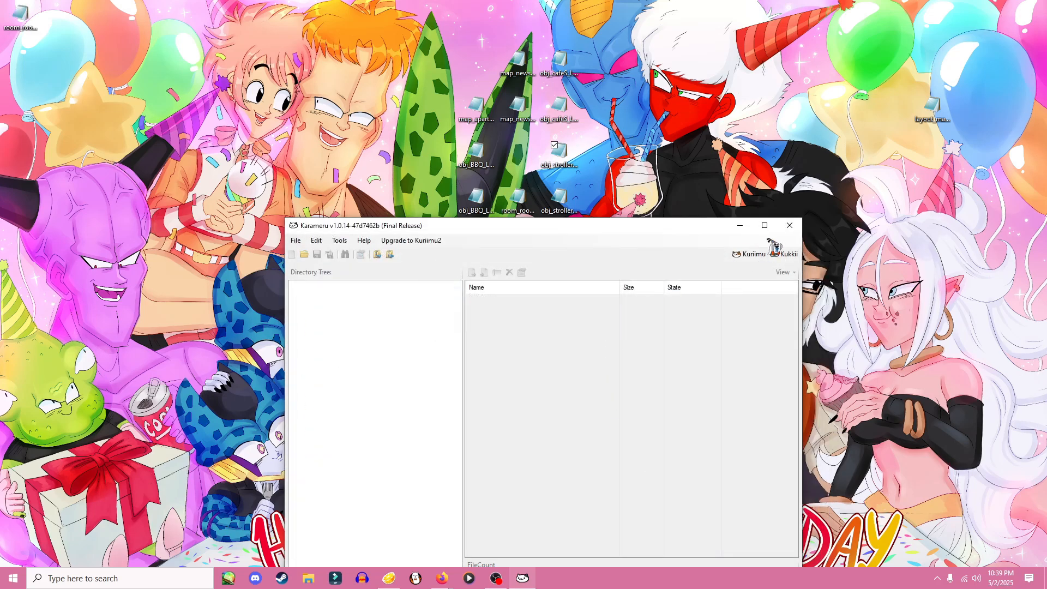
- Close Karameru and group all six decompressed .bin files together on the desktop, apart from their original compressed files
click(789, 225)
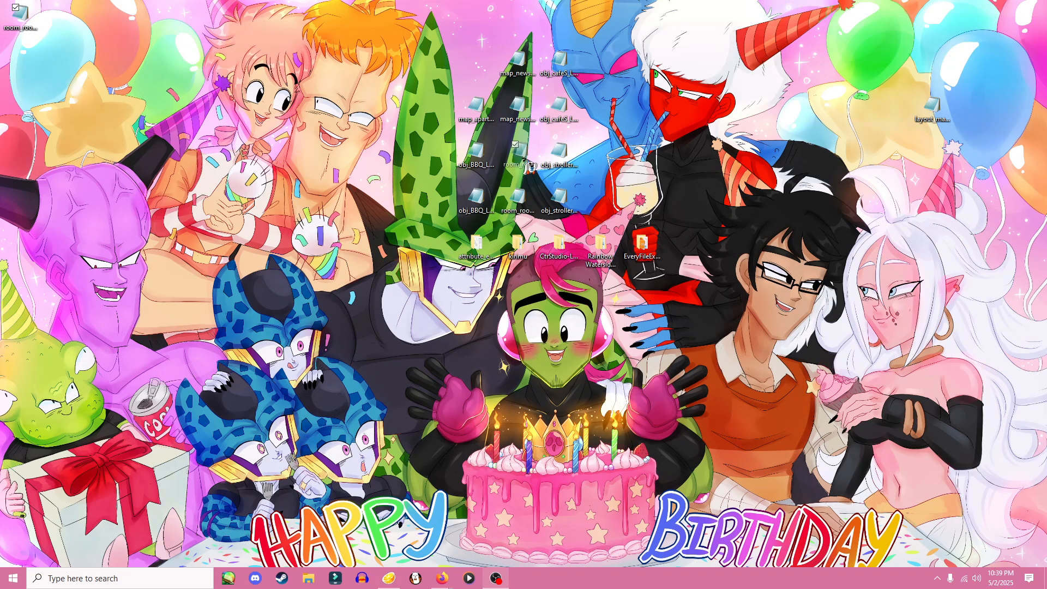
drag(524, 160, 526, 161)
drag(618, 160, 179, 295)
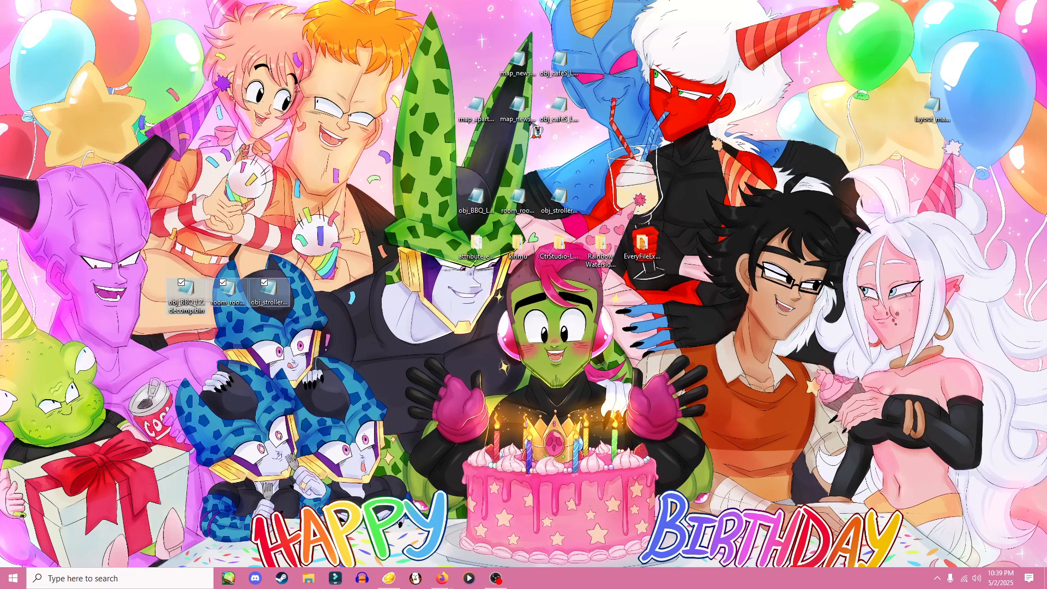
drag(603, 79, 228, 248)
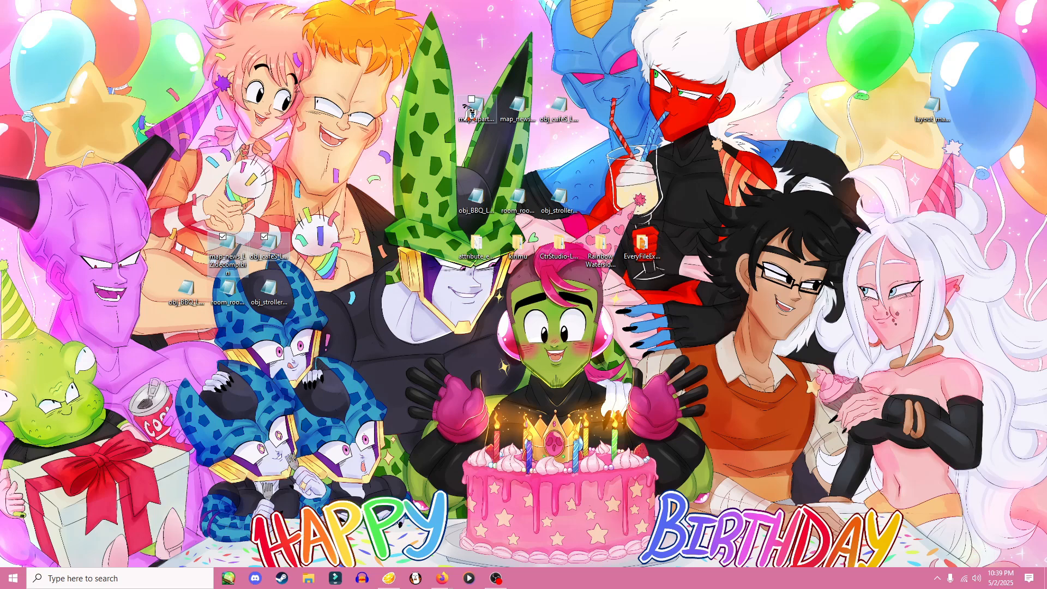
drag(471, 110, 180, 247)
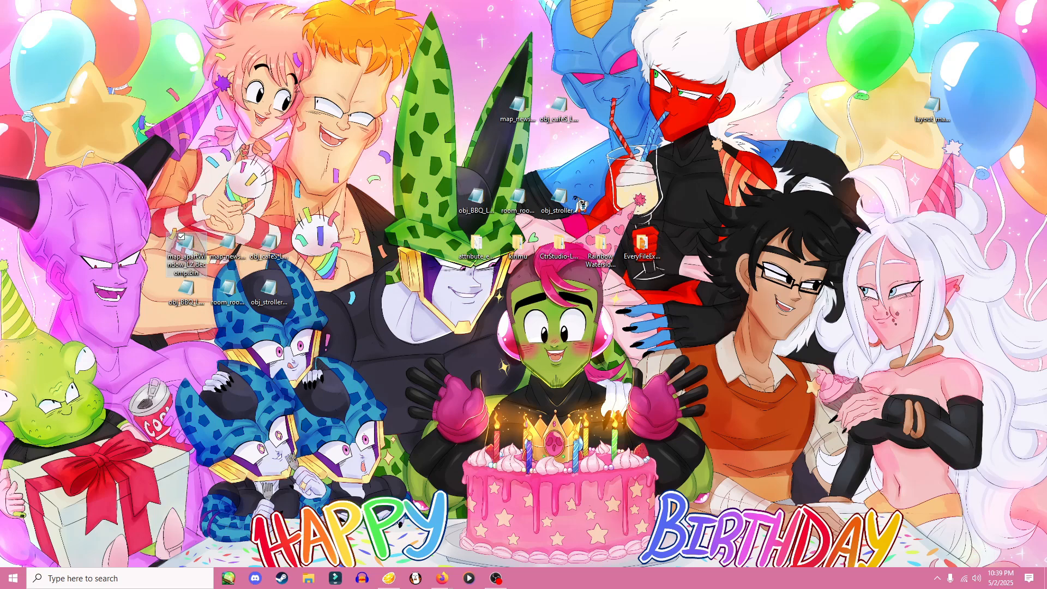
drag(581, 204, 476, 153)
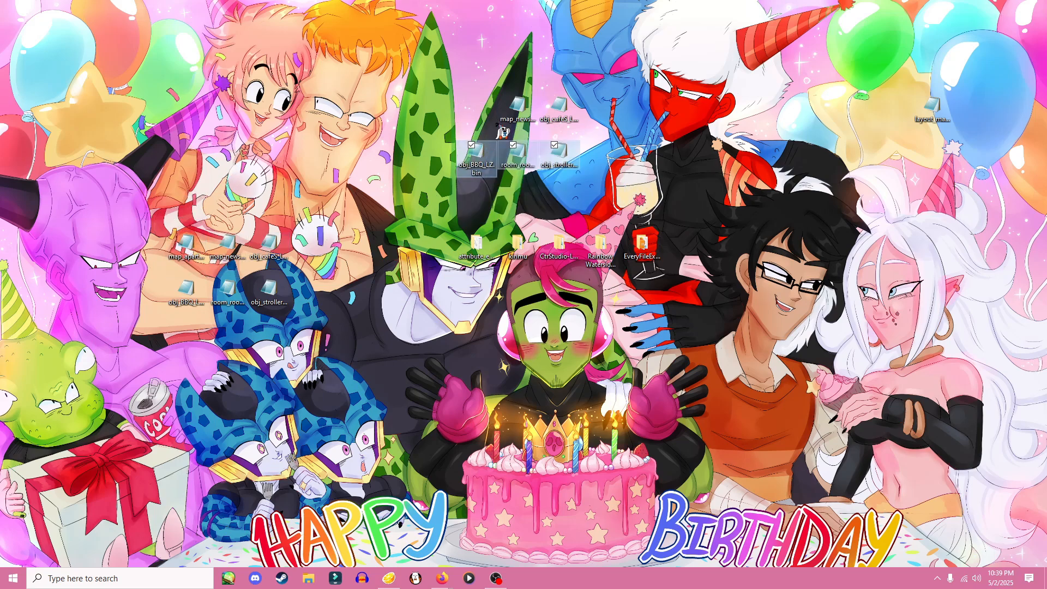
drag(570, 154, 572, 200)
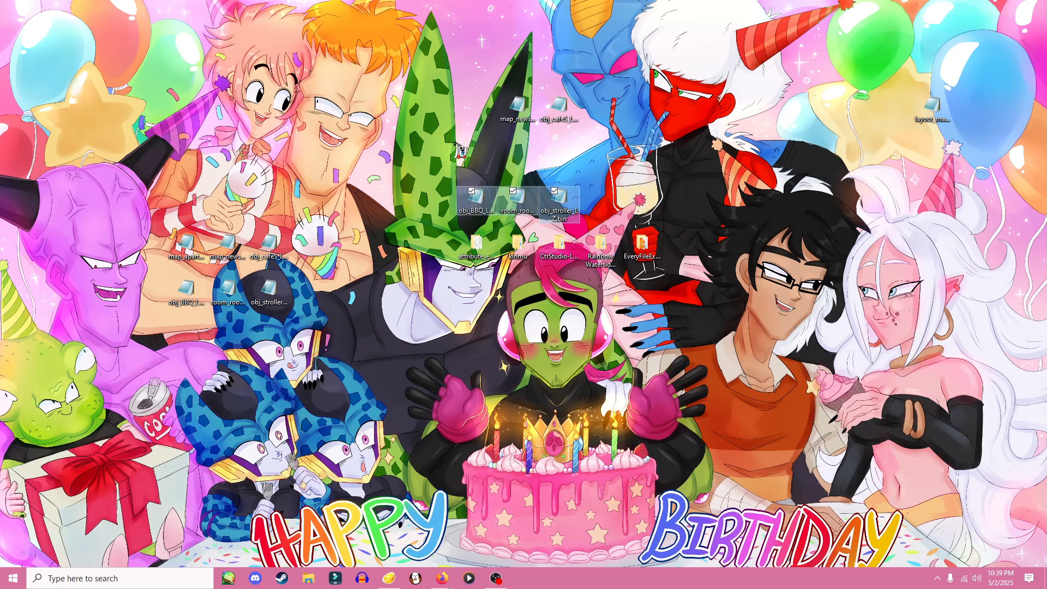
click(363, 130)
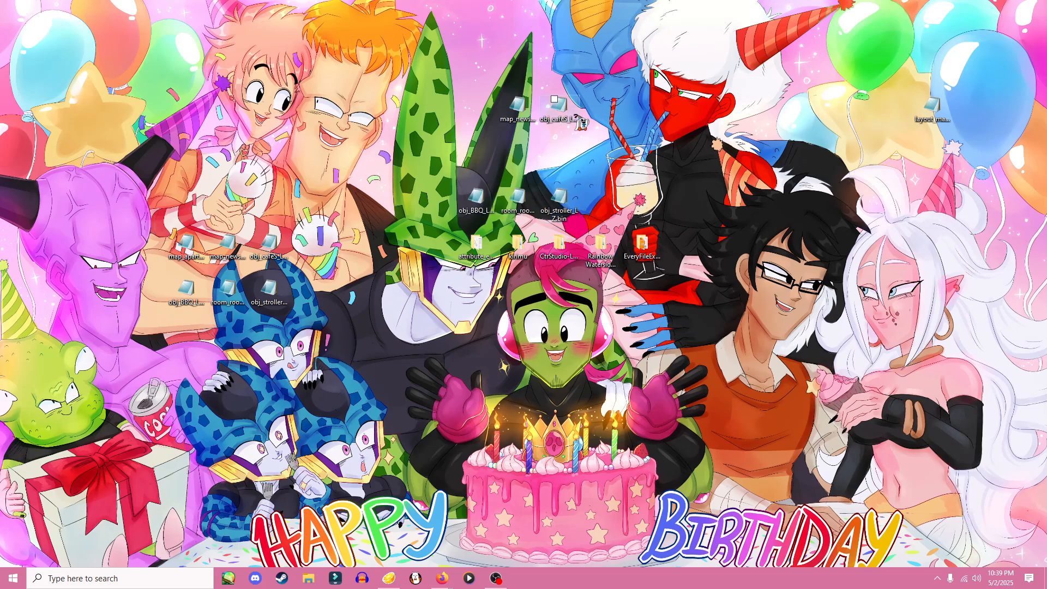
drag(334, 196, 162, 353)
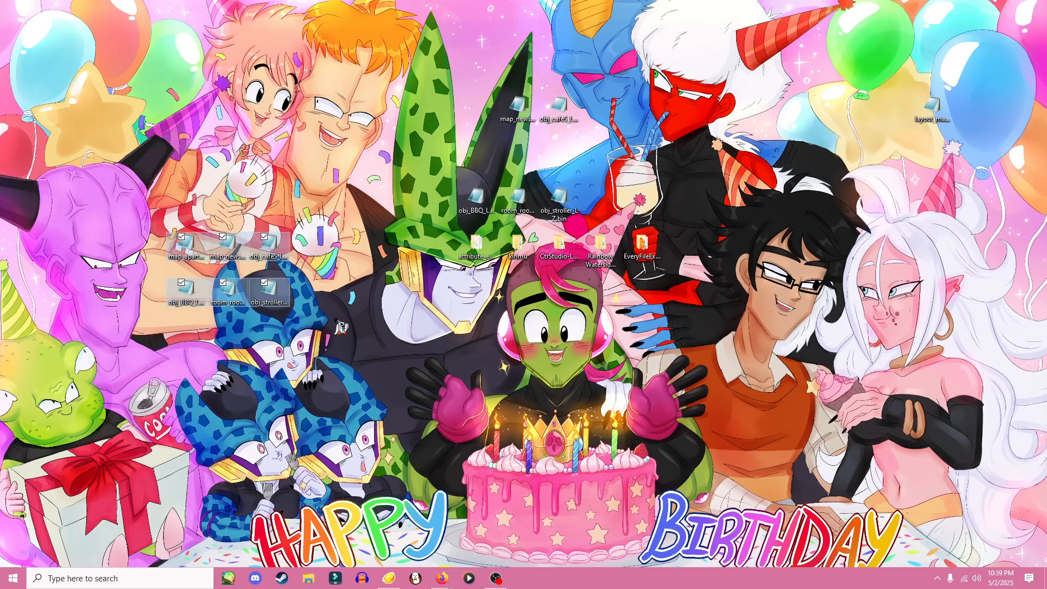
click(337, 291)
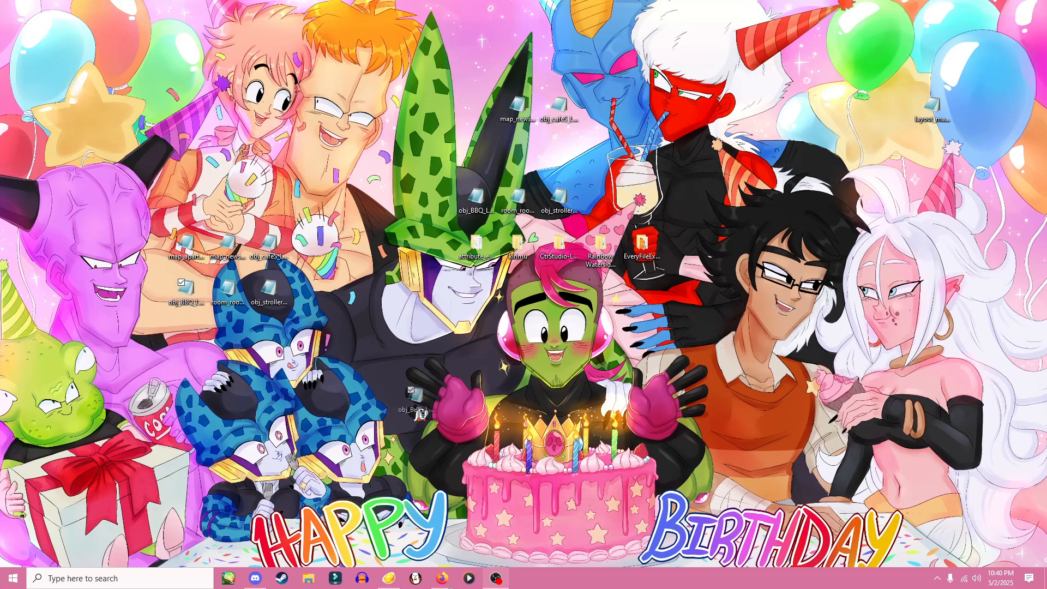
- Set the decompressed BBQ file apart on the desktop and launch CTR Studio.exe from CtrStudio-Latest's net6.0 folder, minimizing the folder window
drag(421, 414, 405, 355)
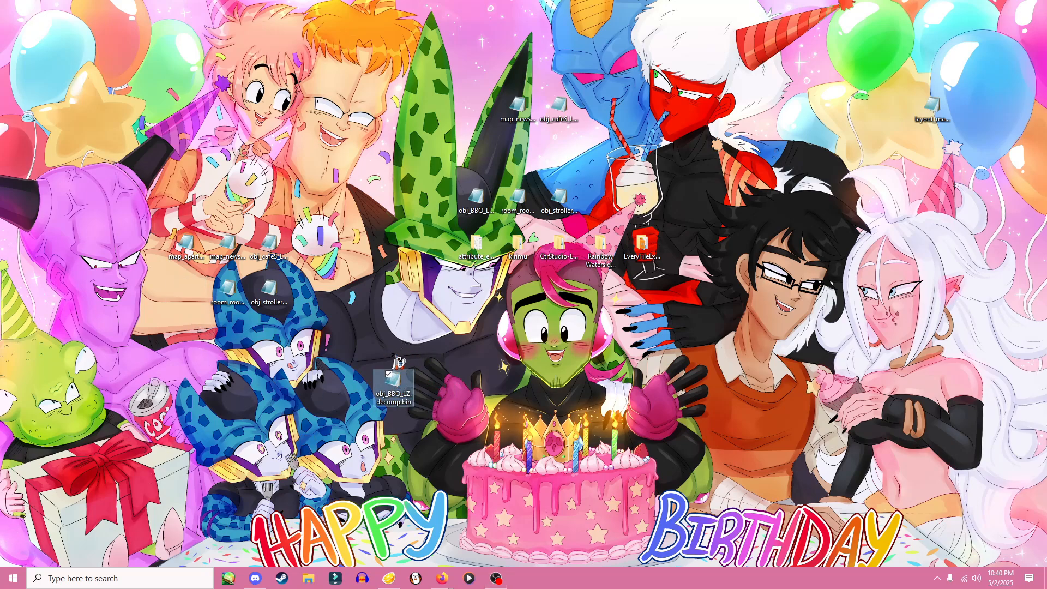
double_click(558, 246)
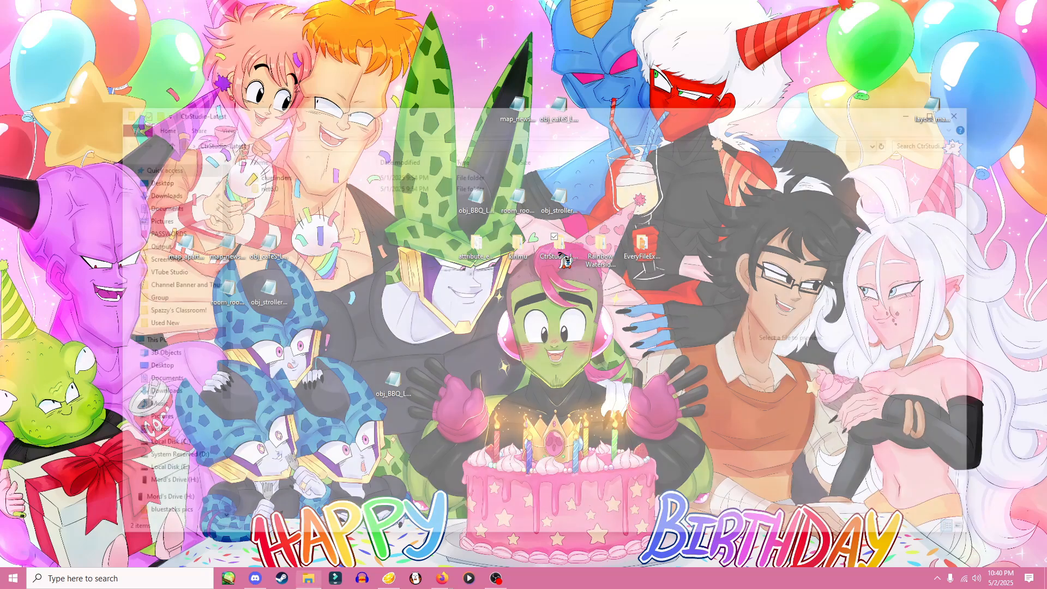
double_click(285, 189)
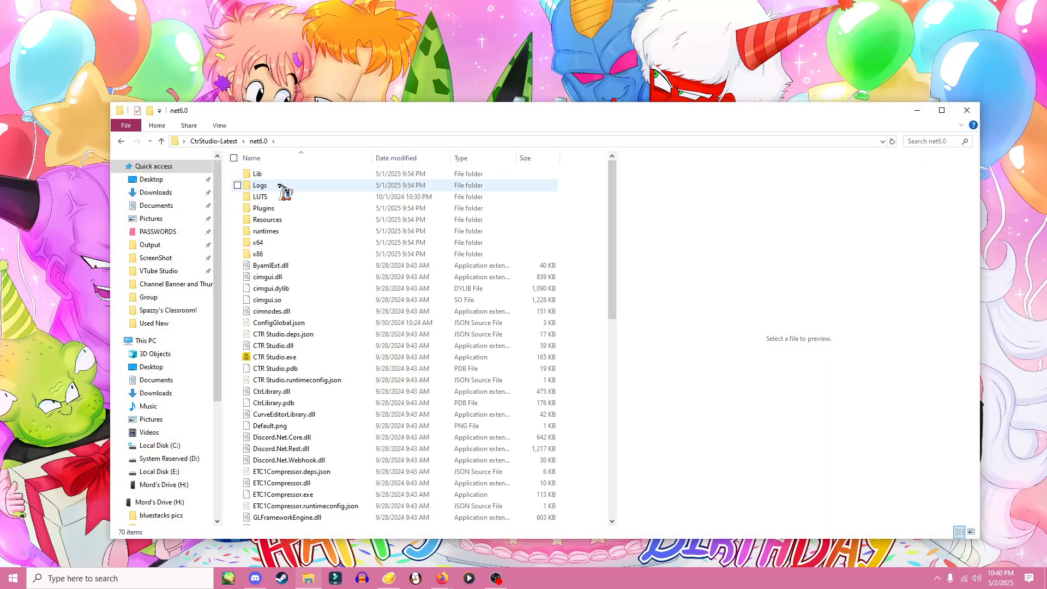
double_click(299, 358)
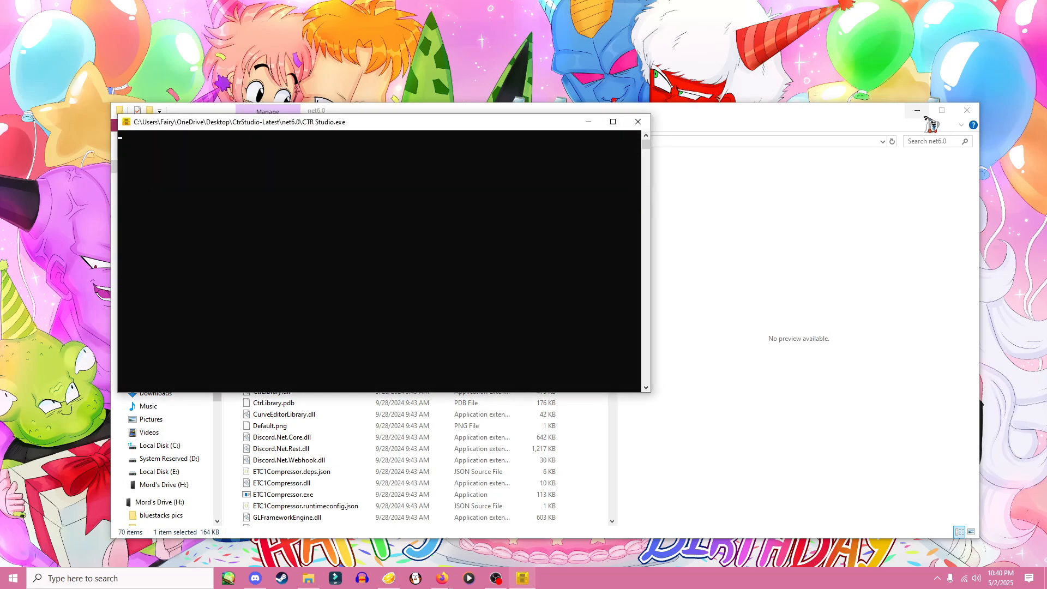
click(915, 110)
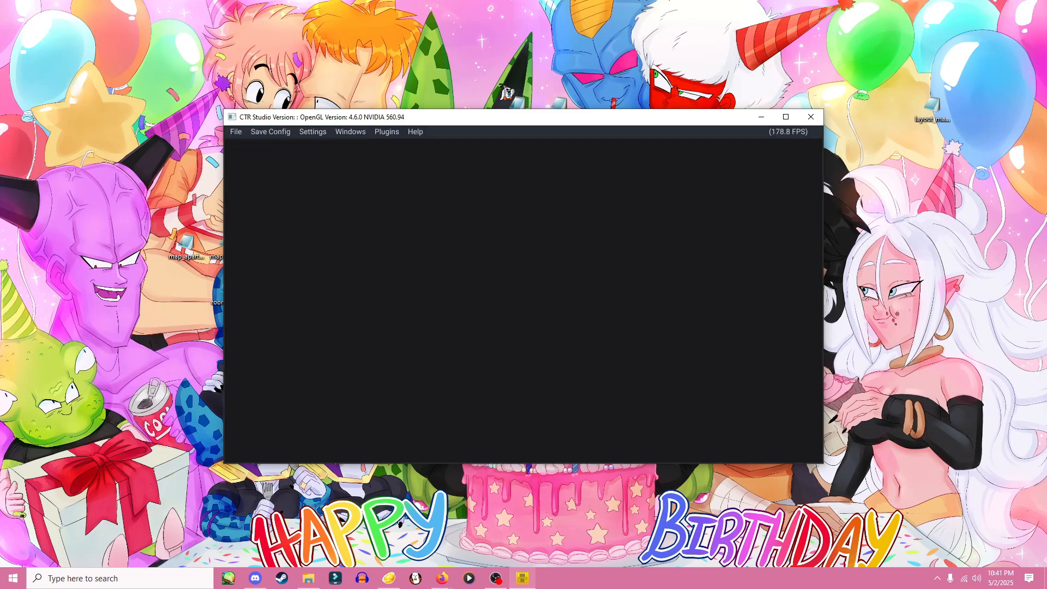
- Load obj_BBQ_LZ.decomp.bin from the desktop into CTR Studio, placing the program window beside the decompressed files
drag(487, 119, 507, 128)
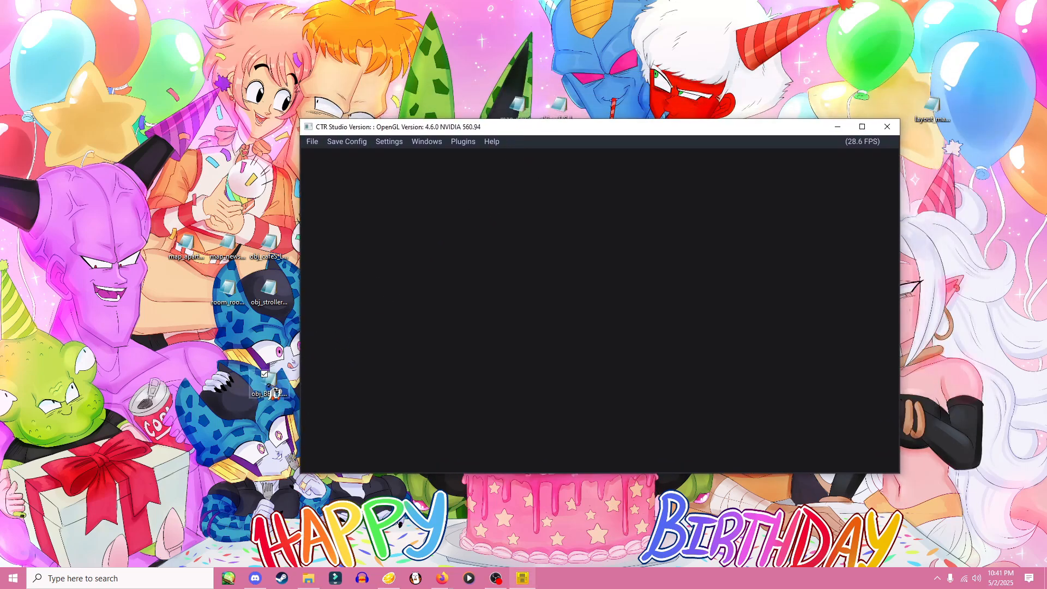
drag(270, 381, 532, 332)
drag(510, 127, 526, 134)
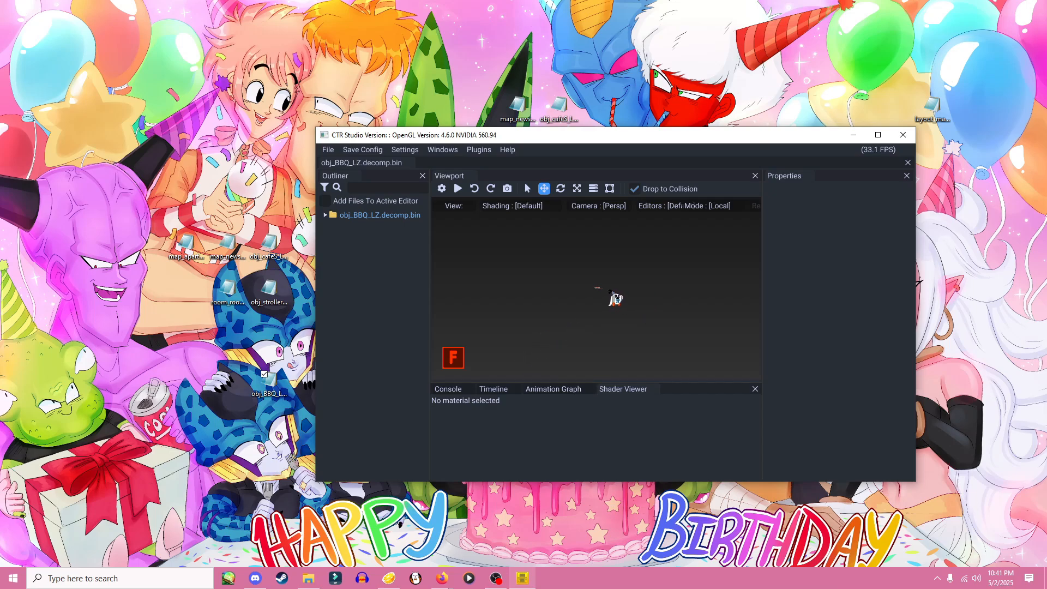
right_drag(625, 323, 590, 251)
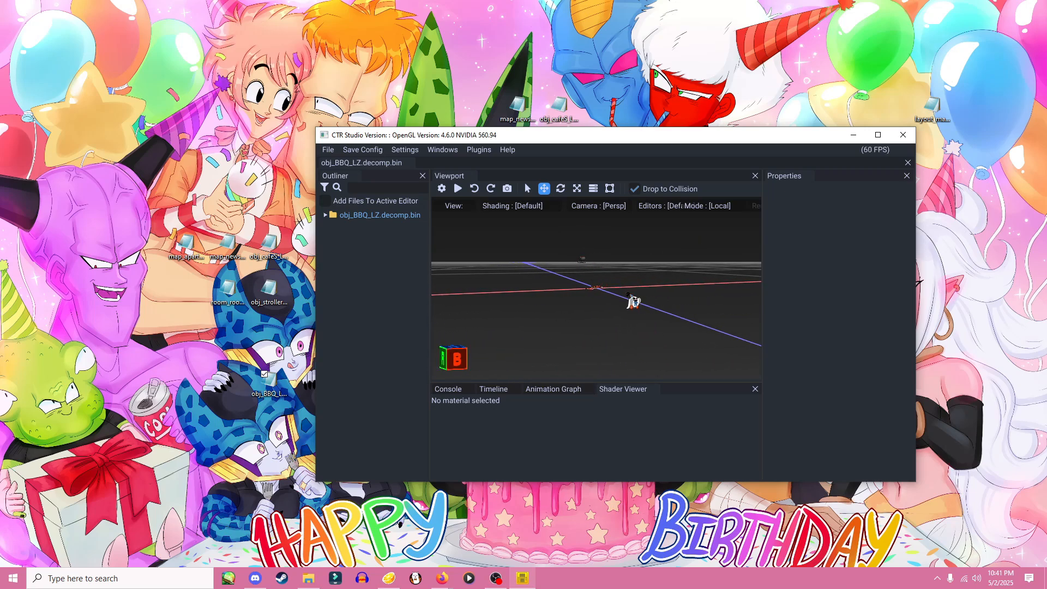
right_drag(632, 301, 639, 268)
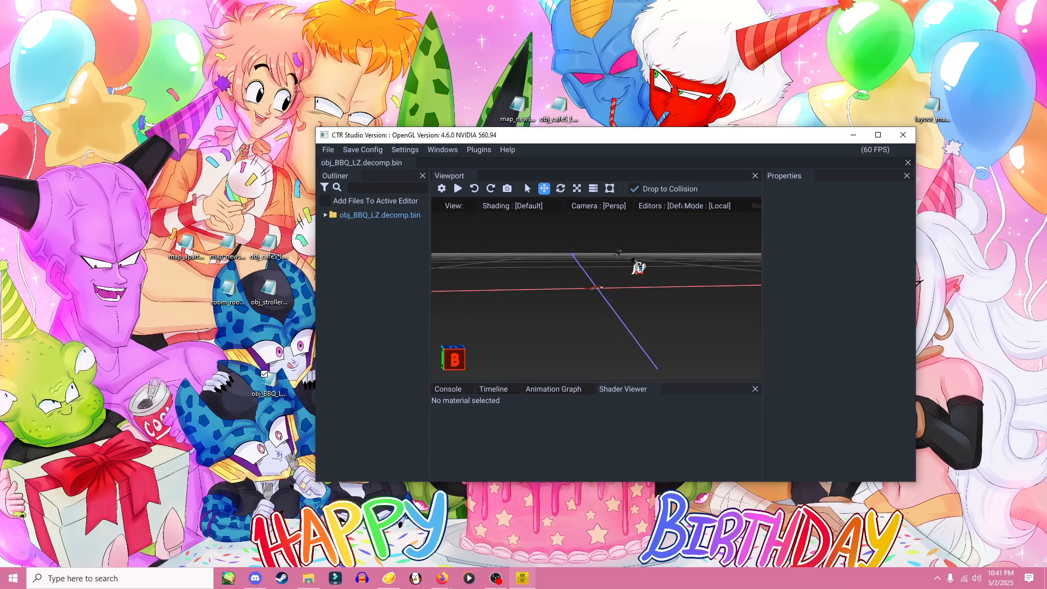
- Expand the BBQ file's textures and preview BBQDish00, BBQFood00, BBQFood00_NRM and BBQGrill00
click(326, 216)
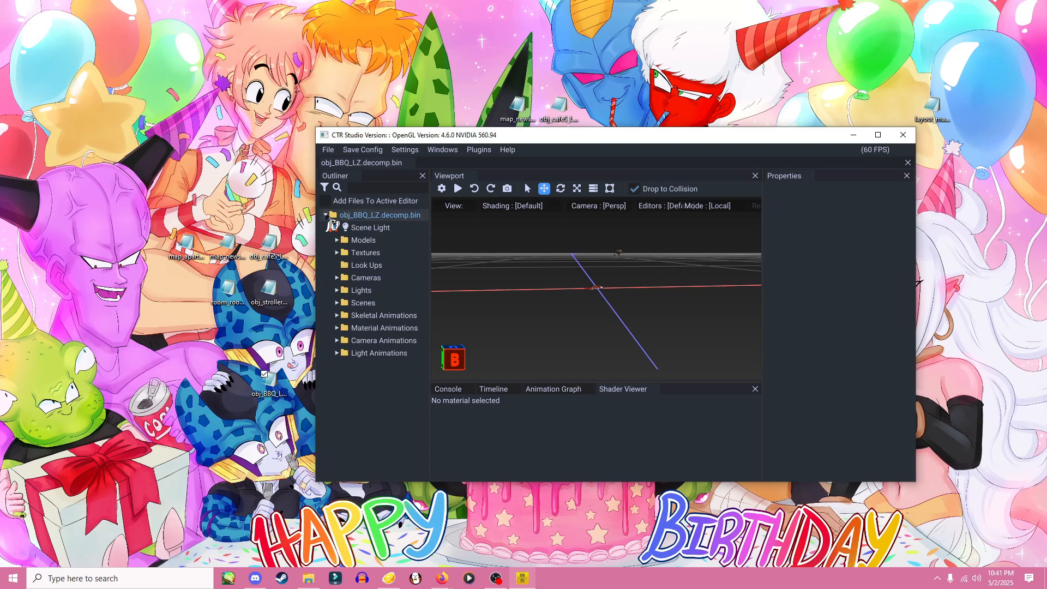
click(337, 253)
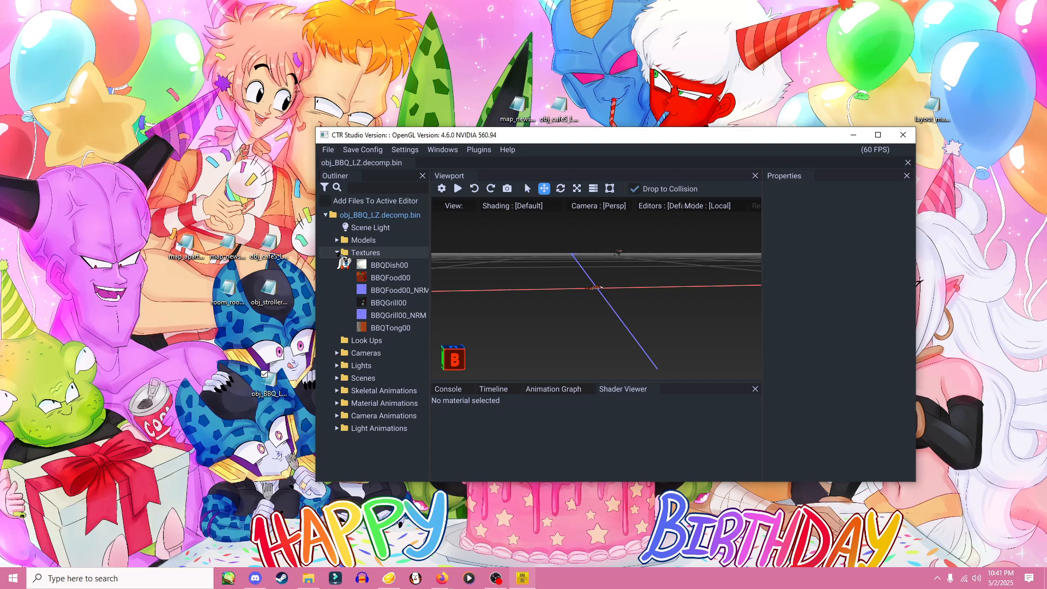
click(383, 265)
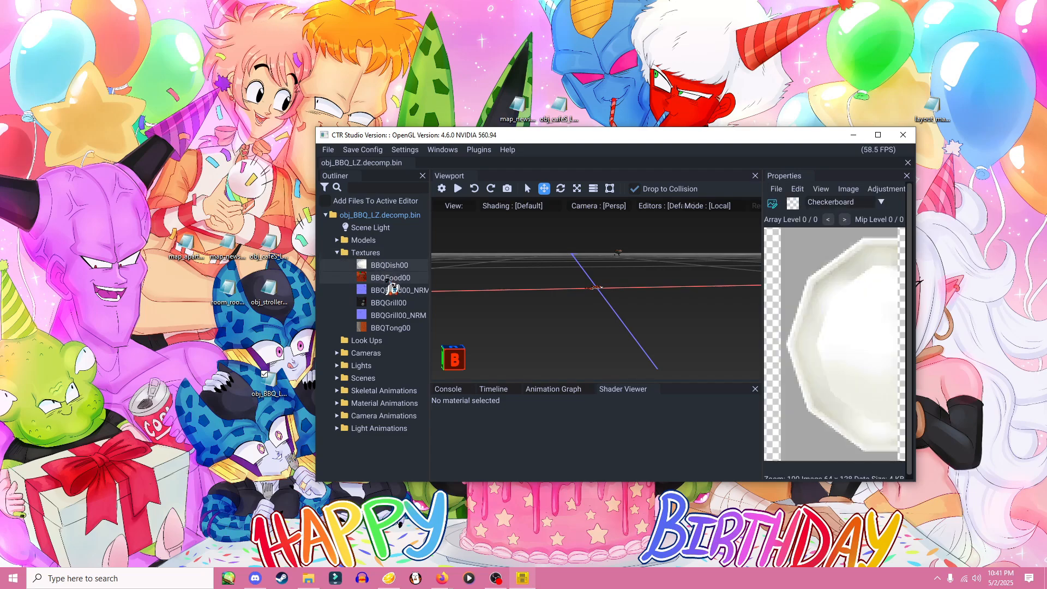
click(390, 279)
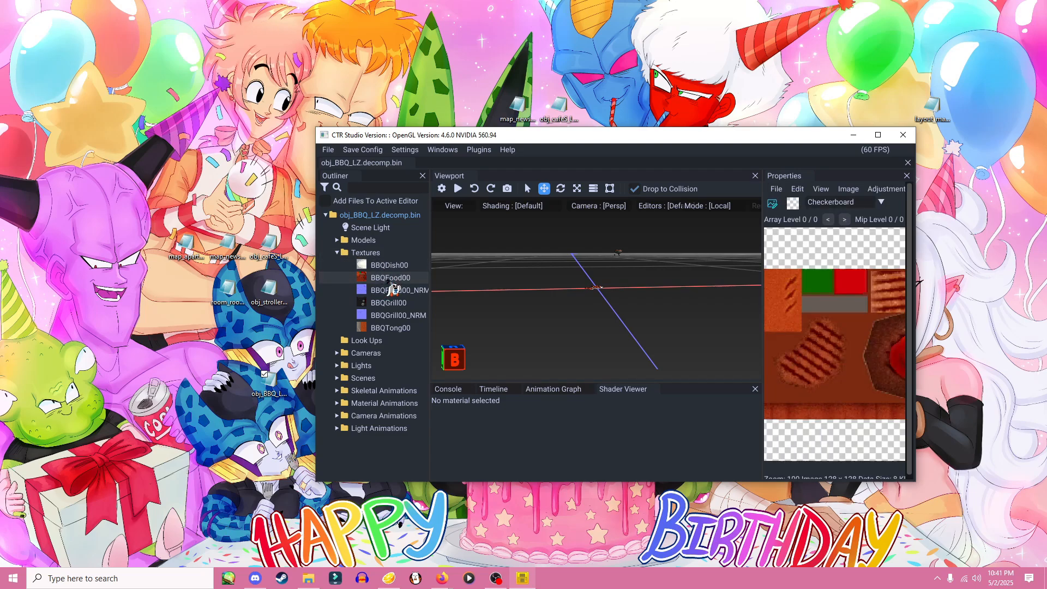
click(392, 291)
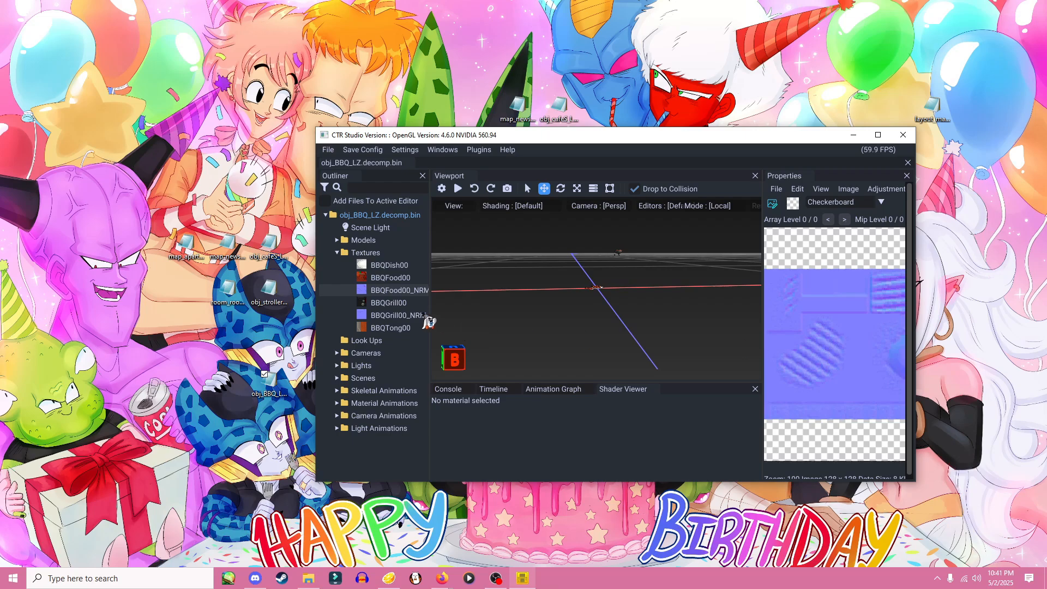
click(401, 303)
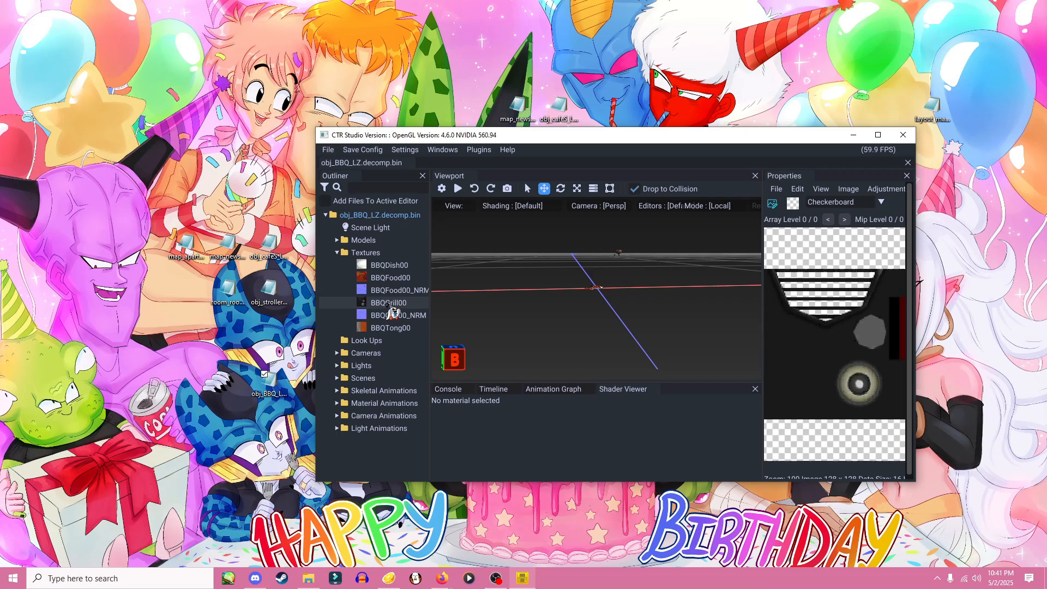
- Check the options available for BBQGrill00, and preview the BBQGrill00_NRM and BBQTong00 textures
right_click(392, 312)
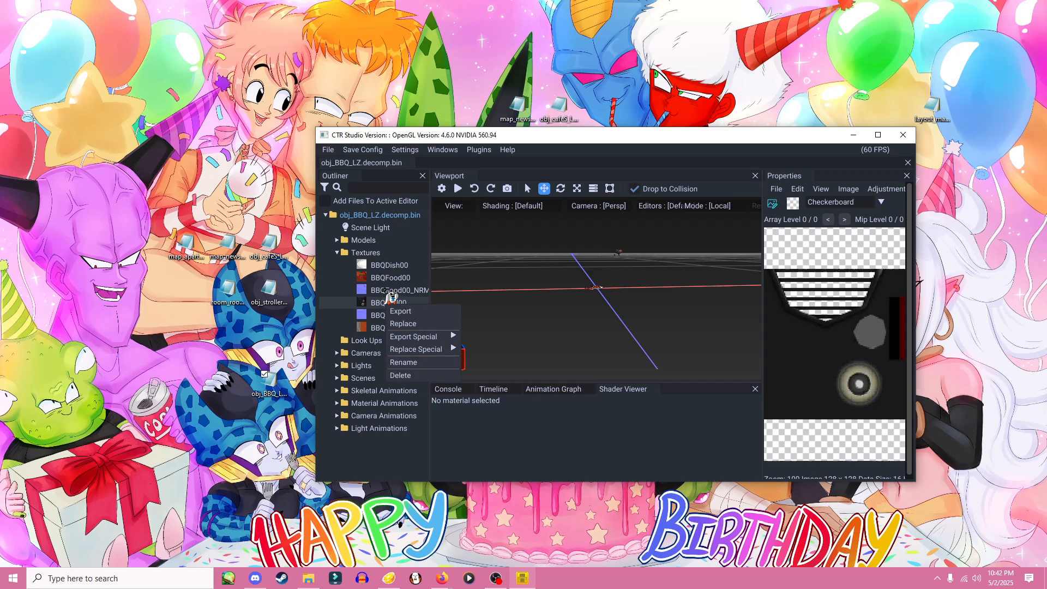
click(390, 297)
click(390, 290)
click(395, 315)
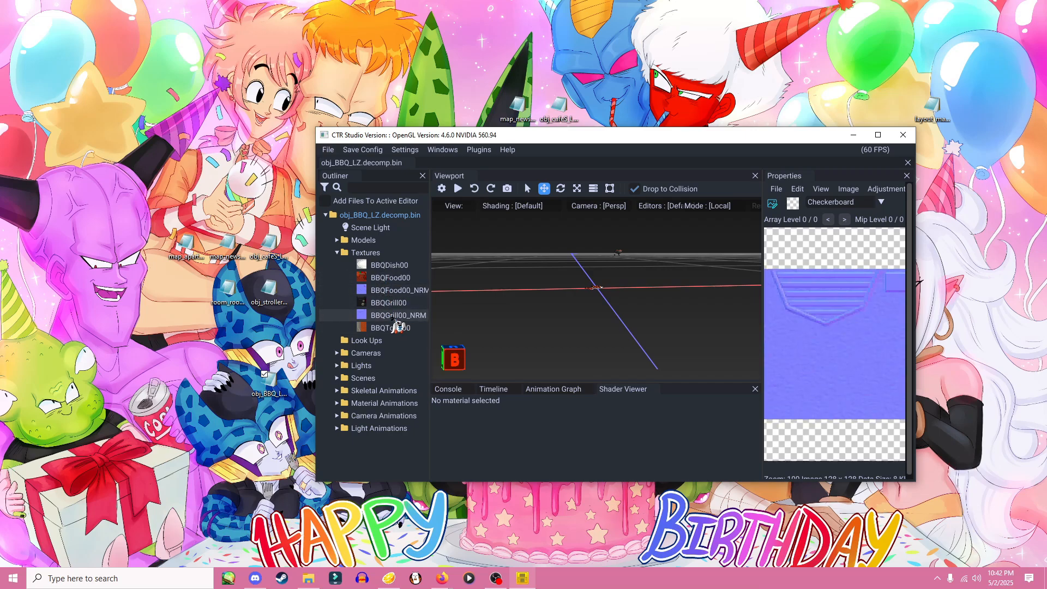
click(390, 303)
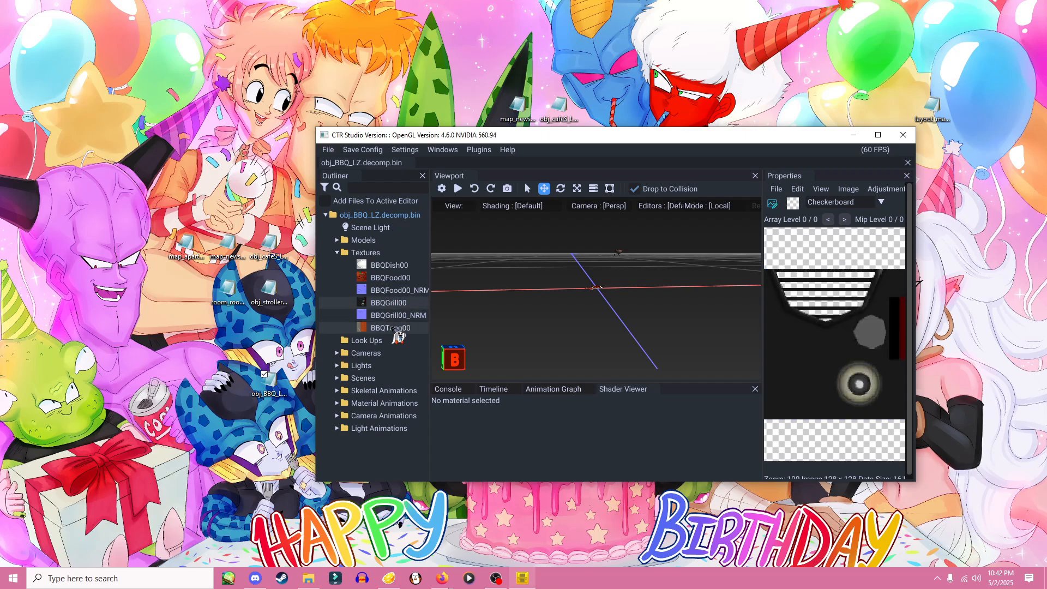
click(395, 330)
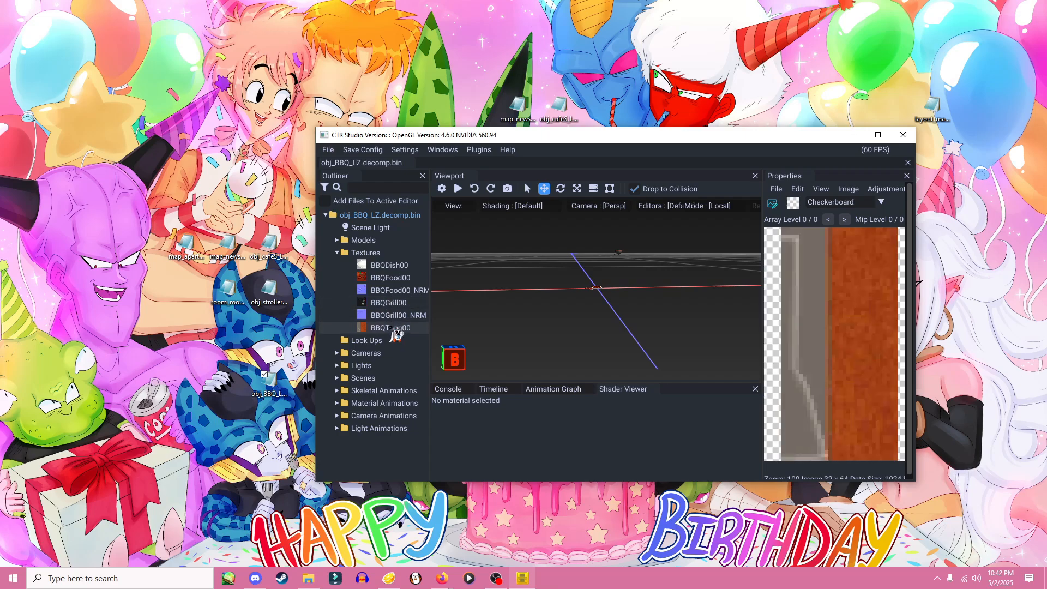
- Export the BBQGrill00 texture to the desktop as BBQGrill00.png and place the image above the decompressed files
click(391, 303)
right_click(388, 305)
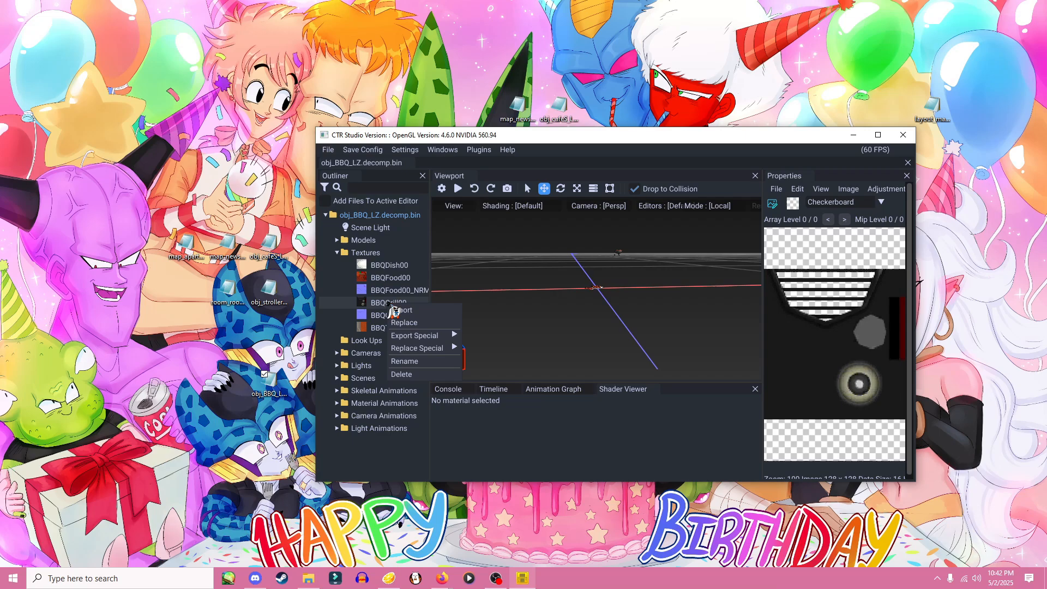
click(407, 310)
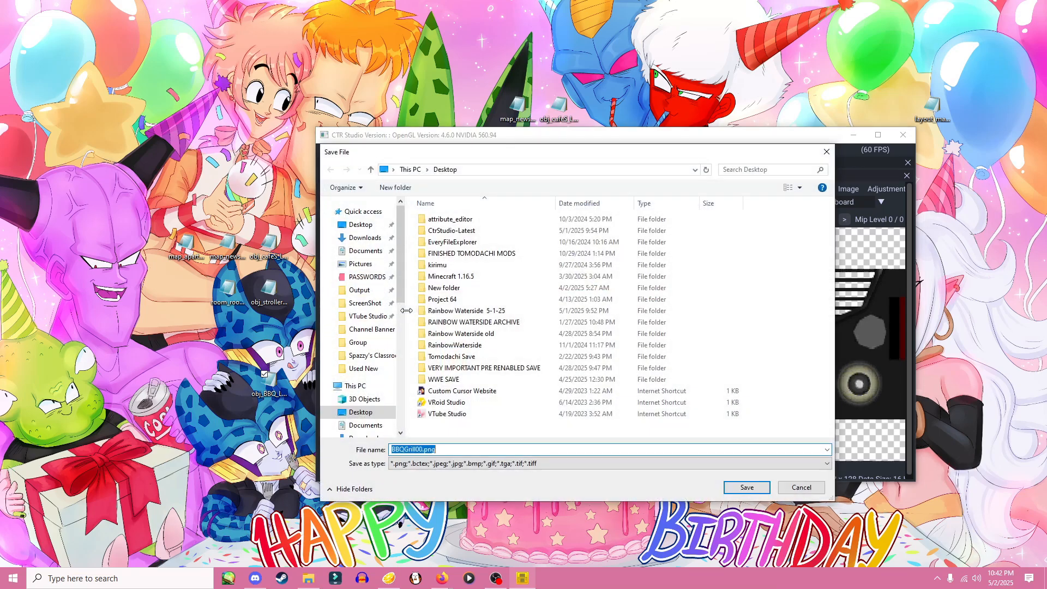
click(746, 487)
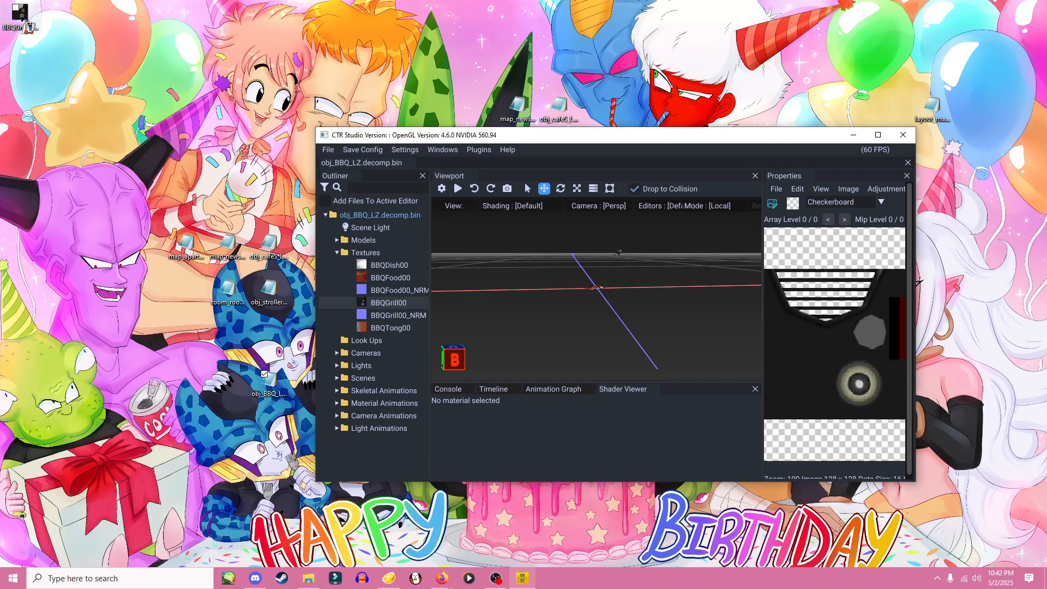
drag(20, 17, 227, 151)
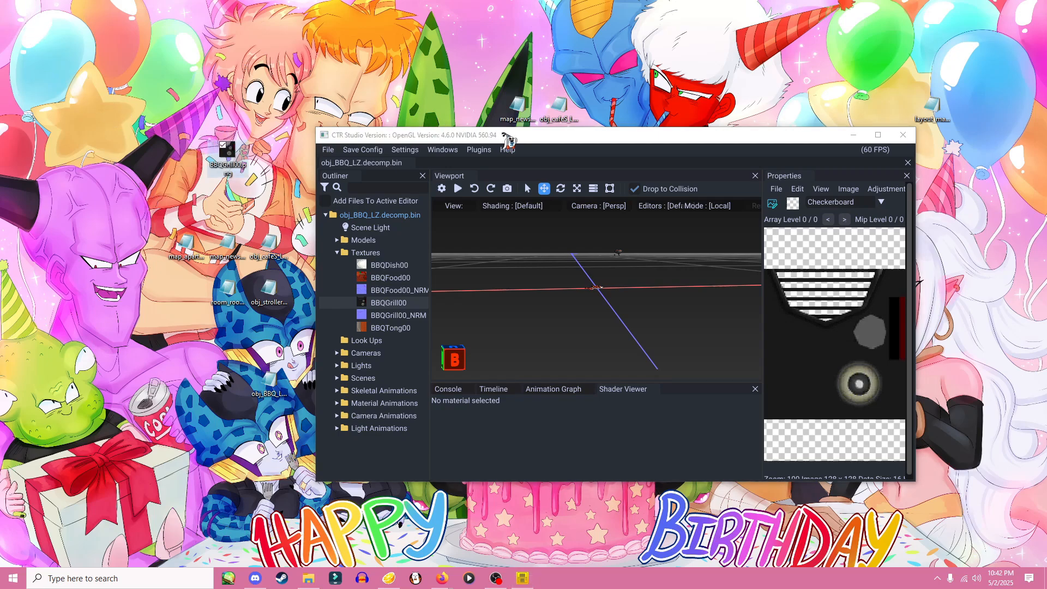
drag(508, 140, 527, 146)
- Open BBQGrill00.png from the desktop folder in PaintTool SAI, enlarging its canvas window and displaying it at 300%
click(228, 578)
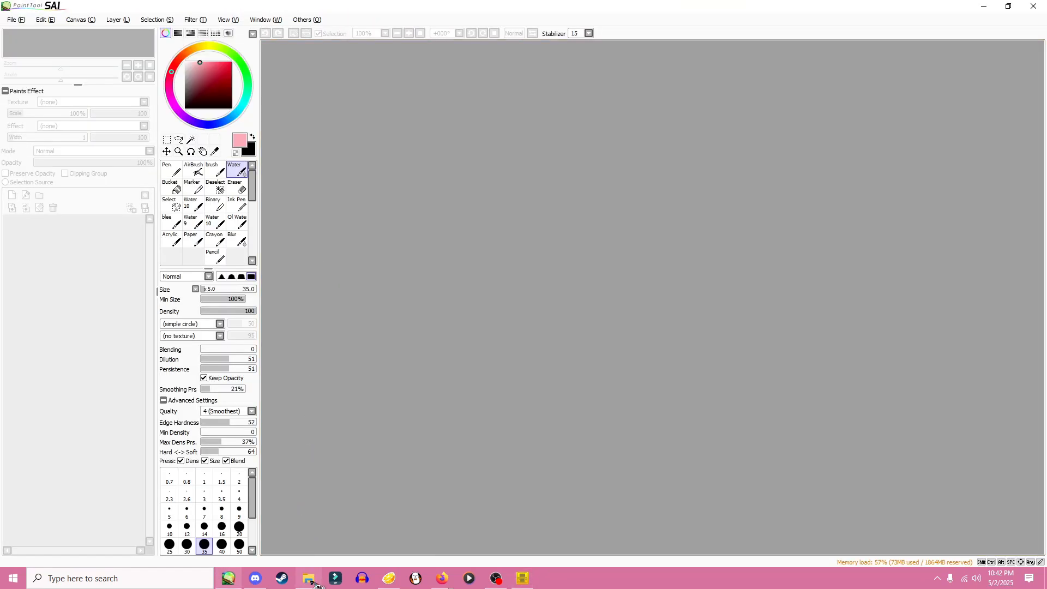
click(317, 583)
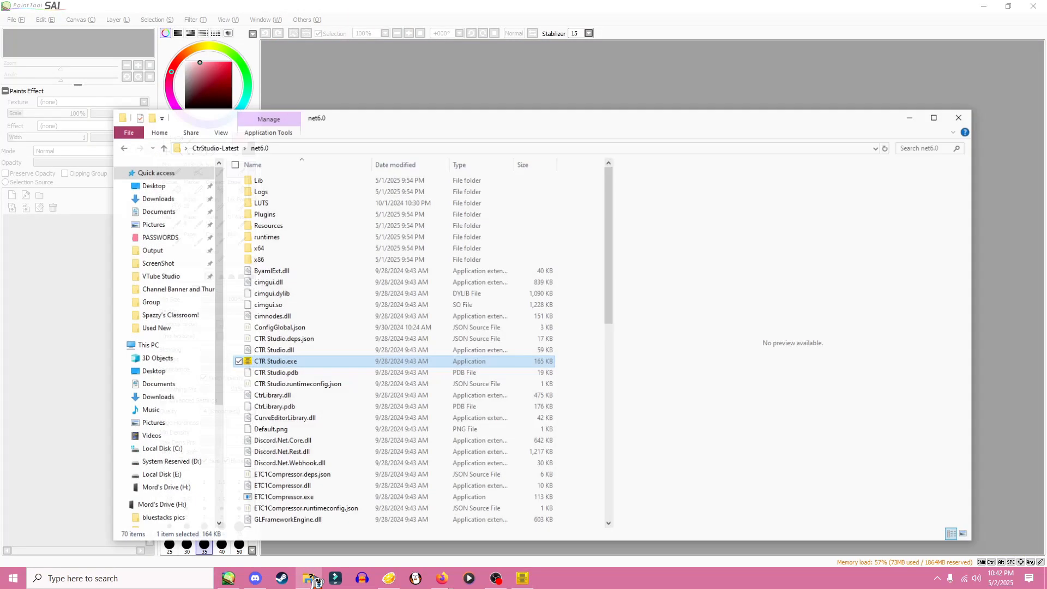
click(153, 181)
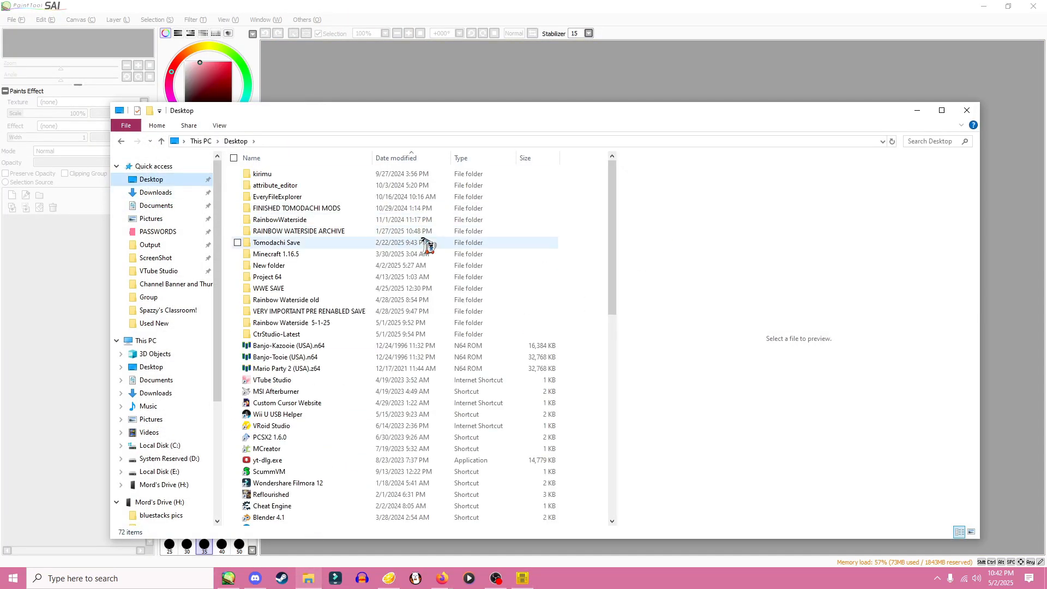
drag(608, 276, 624, 467)
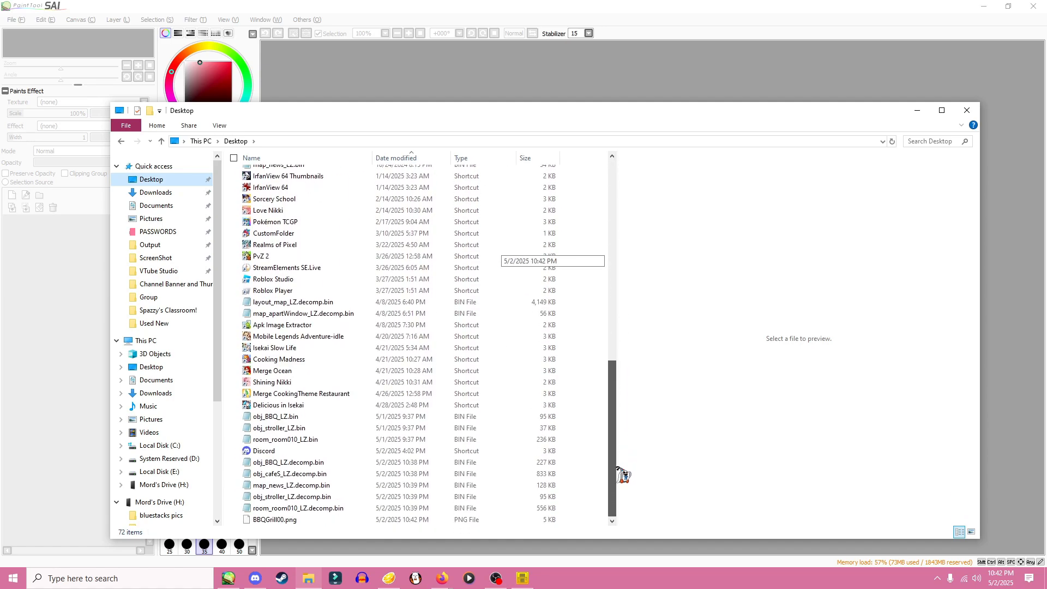
drag(275, 519, 433, 93)
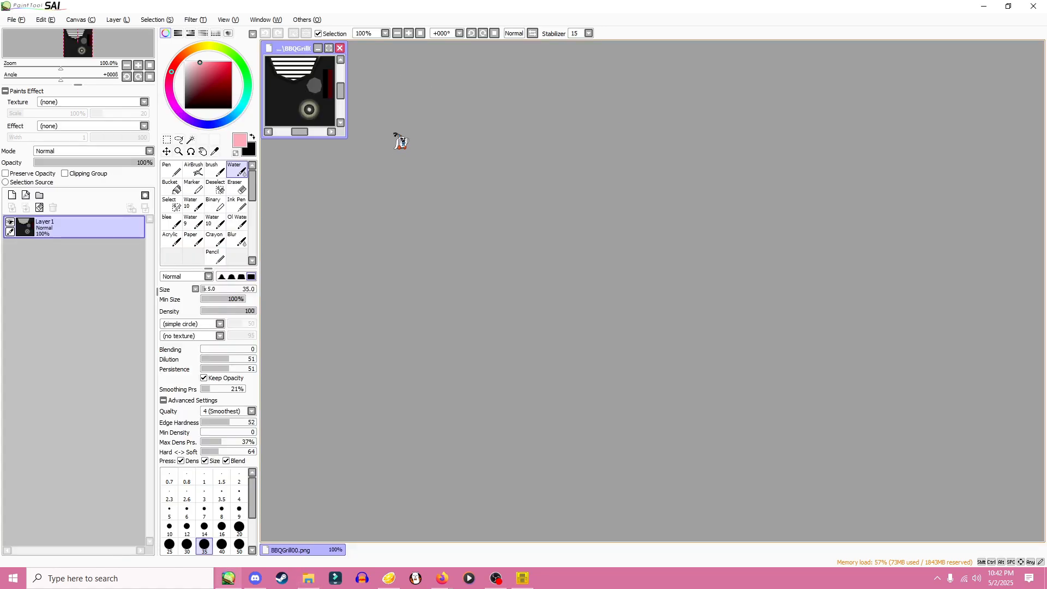
drag(347, 138, 845, 473)
scroll(577, 263, up, 1)
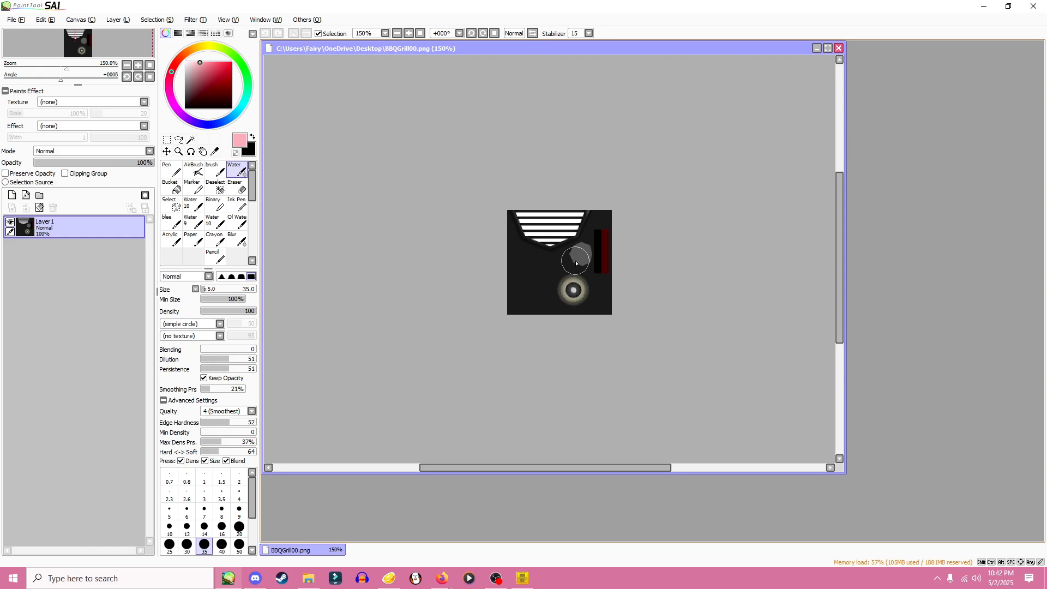
scroll(576, 263, up, 2)
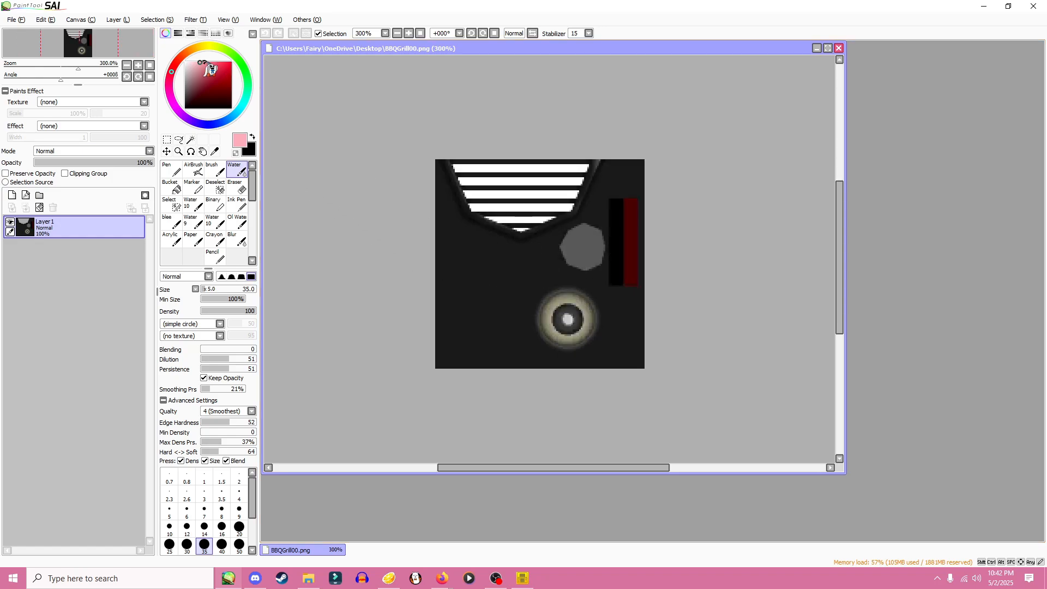
- Paint the whole grill texture pink on a new clipping layer set to Overlay mode
click(206, 63)
click(12, 195)
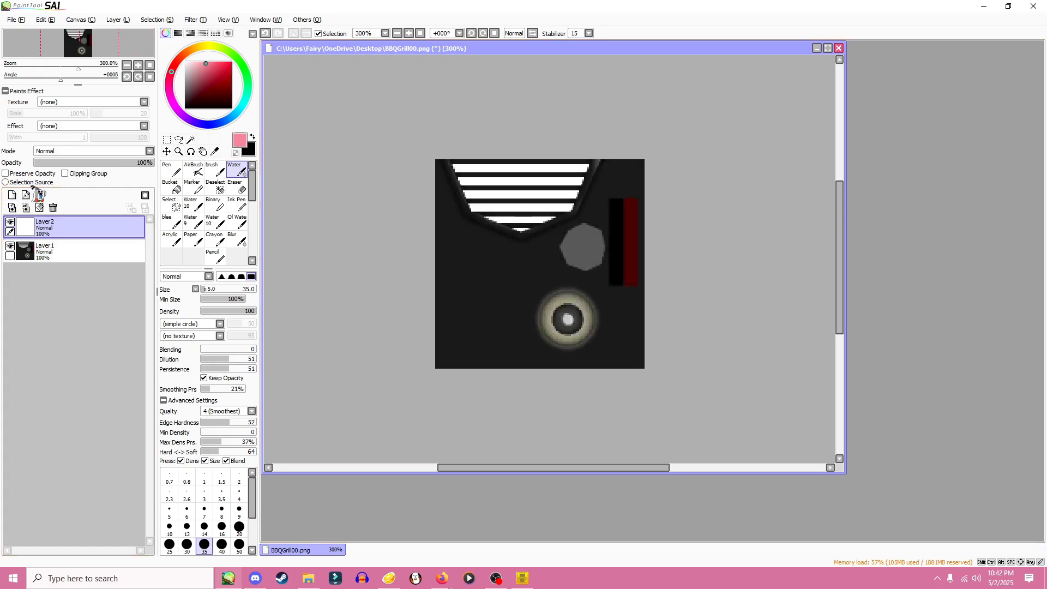
click(82, 174)
mouse_move(444, 183)
mouse_down()
mouse_move(550, 155)
mouse_move(460, 158)
mouse_move(685, 170)
mouse_move(705, 224)
mouse_move(566, 314)
mouse_move(441, 367)
mouse_move(378, 290)
mouse_move(453, 240)
mouse_move(460, 193)
mouse_up()
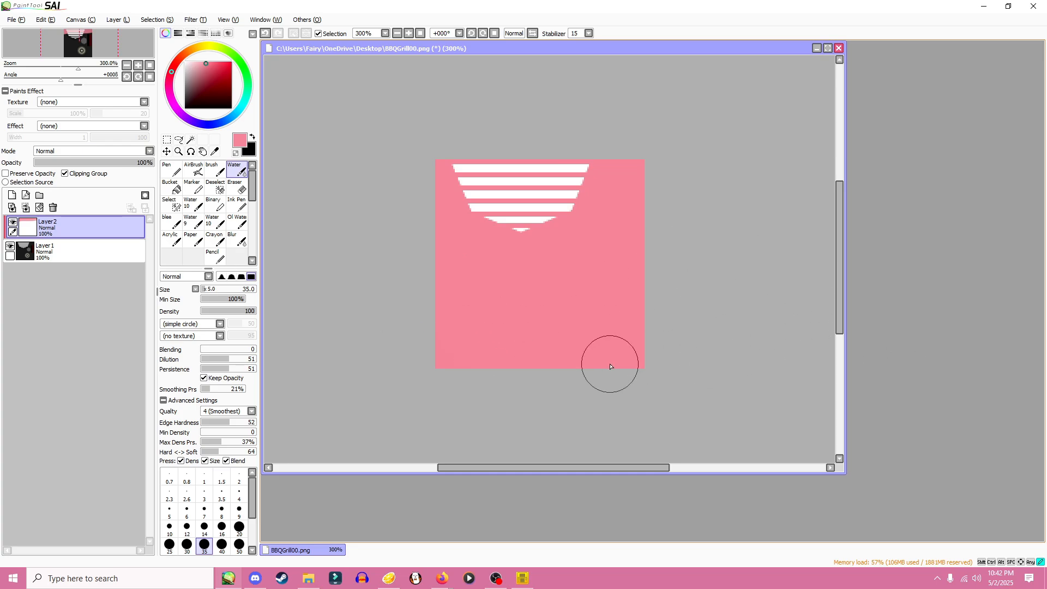
click(94, 151)
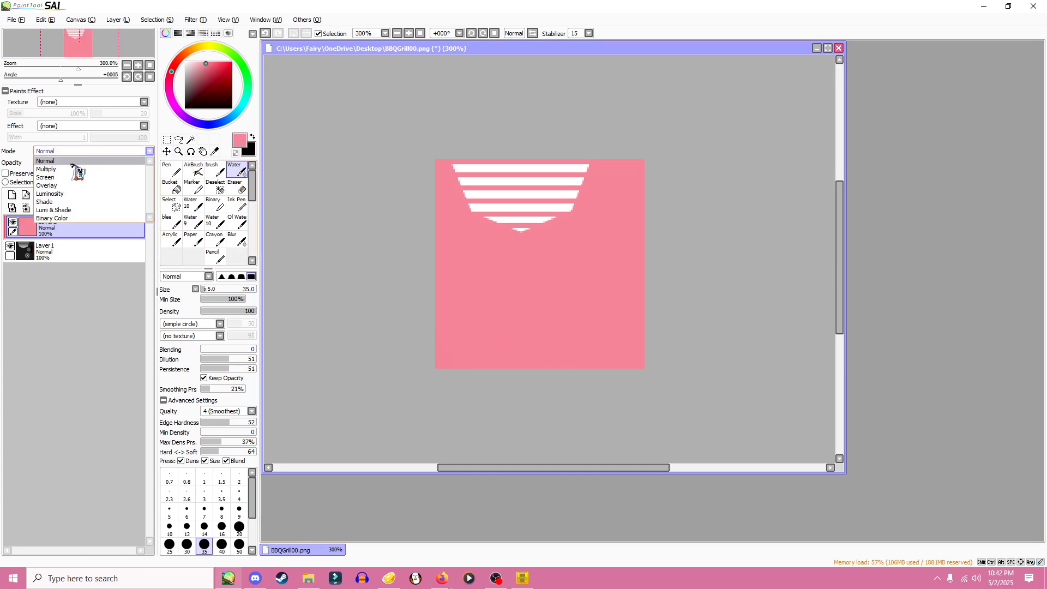
click(47, 185)
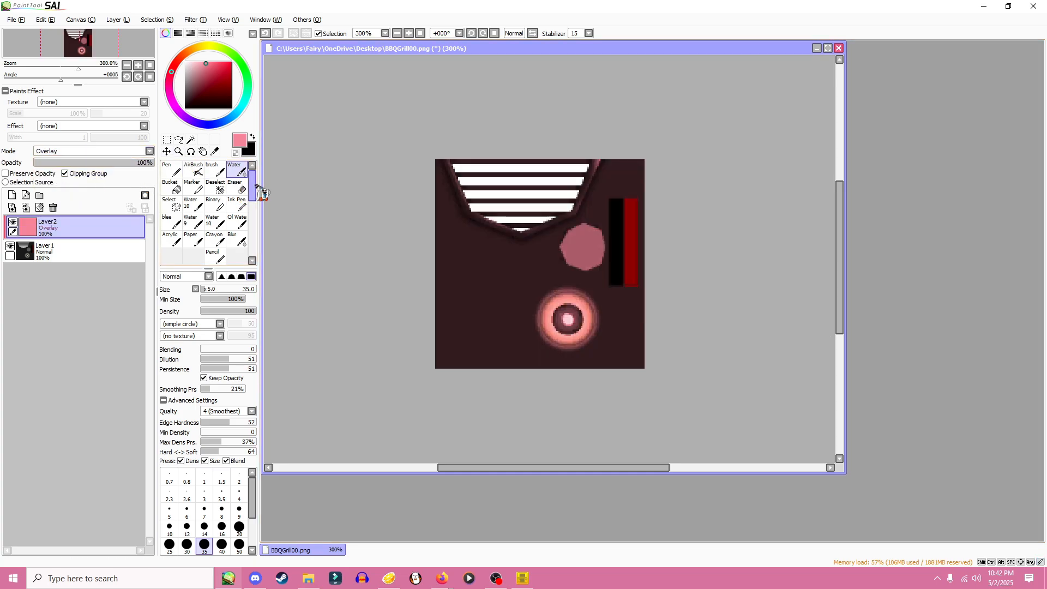
- Erase the pink over the round dial and the grey octagon with the Eraser at size 25
click(234, 186)
click(204, 289)
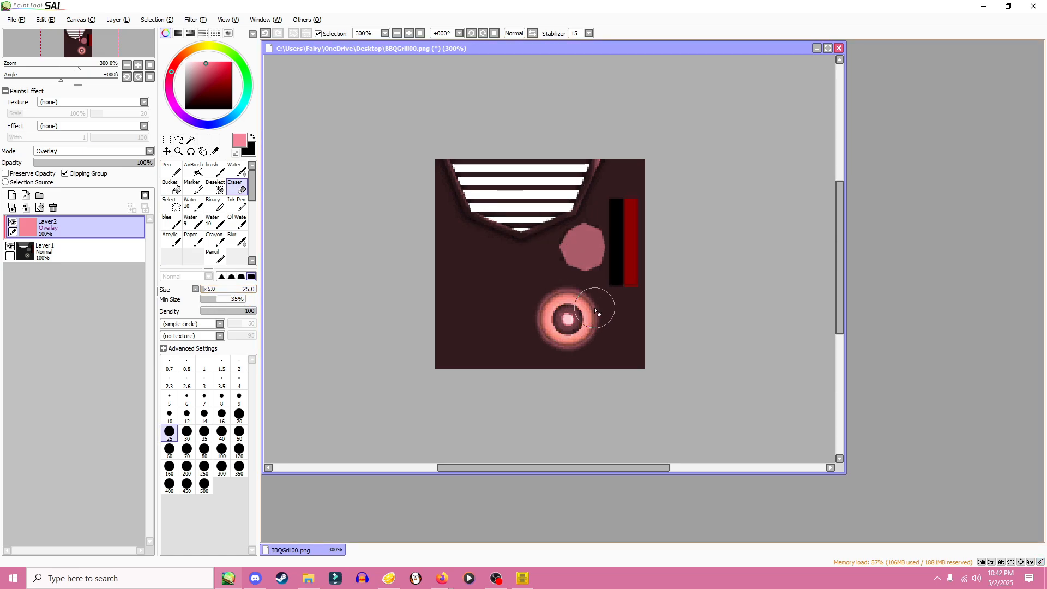
drag(595, 311, 564, 323)
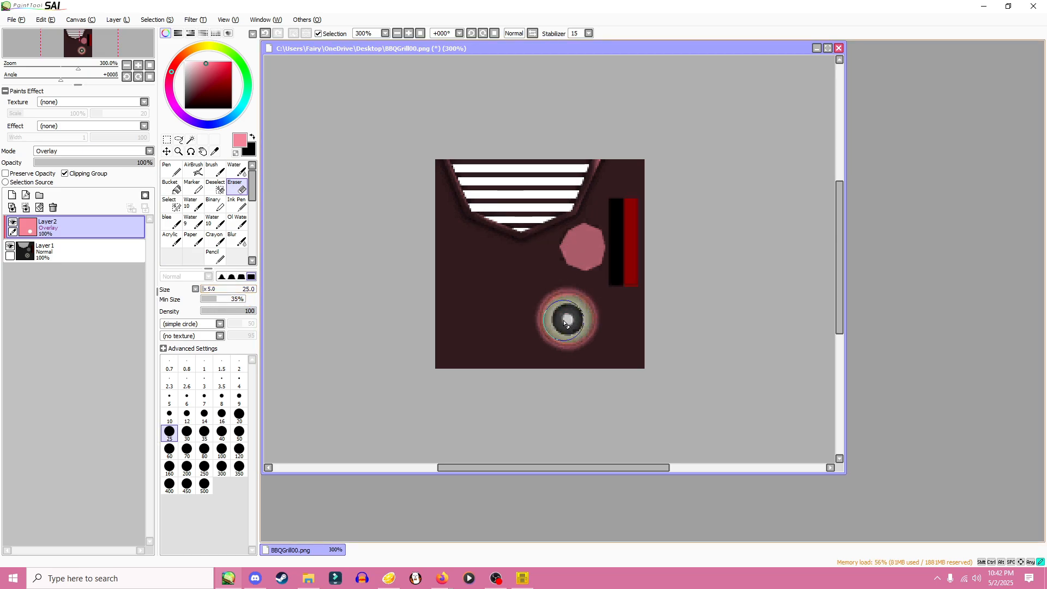
drag(582, 249, 589, 240)
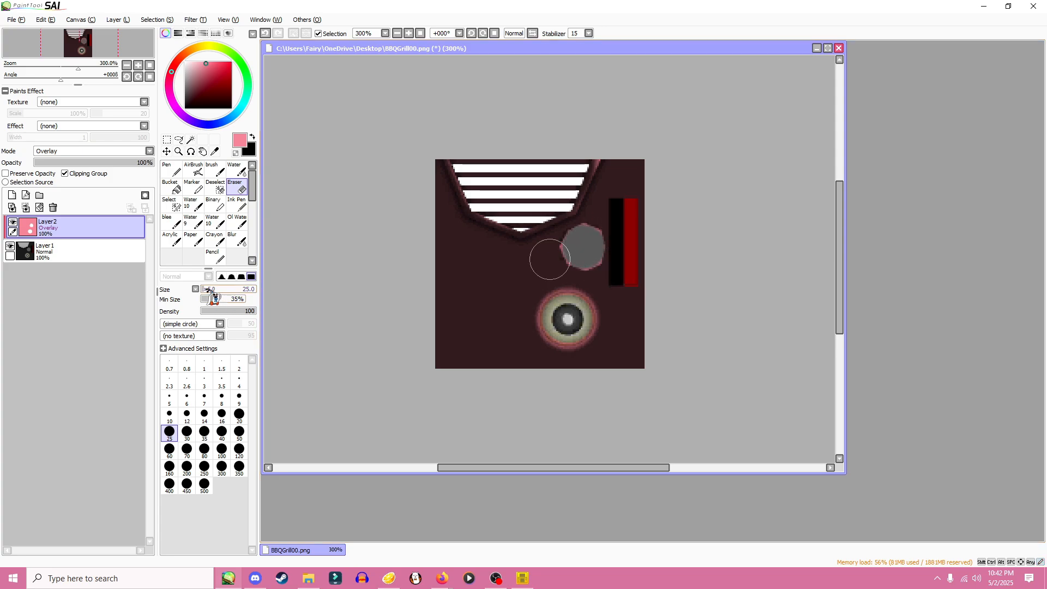
- Set the Eraser to size 15, select the black-and-red rectangle and erase the pink inside it
drag(212, 289, 207, 289)
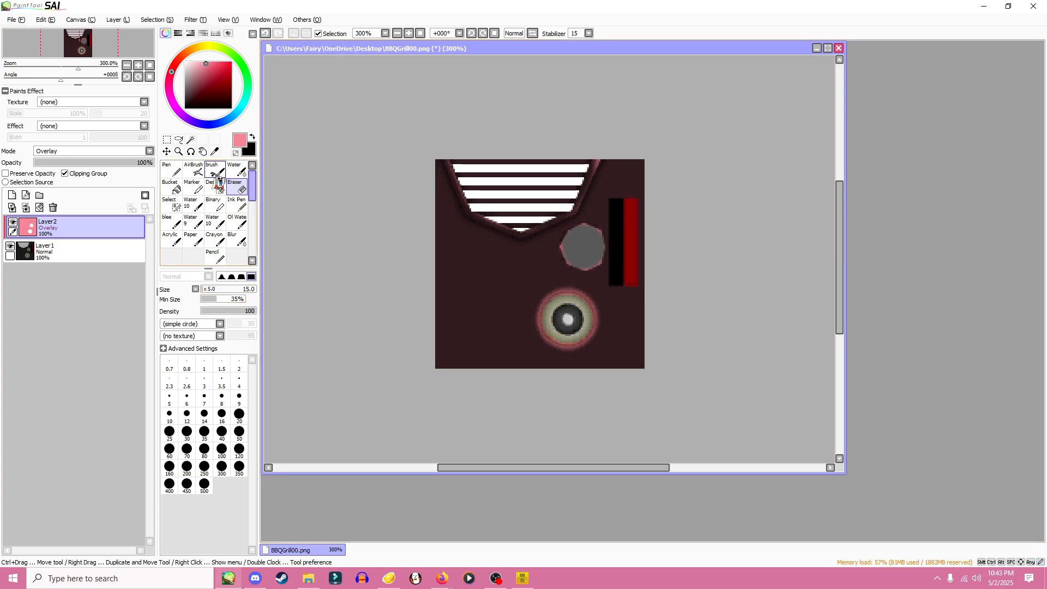
click(168, 140)
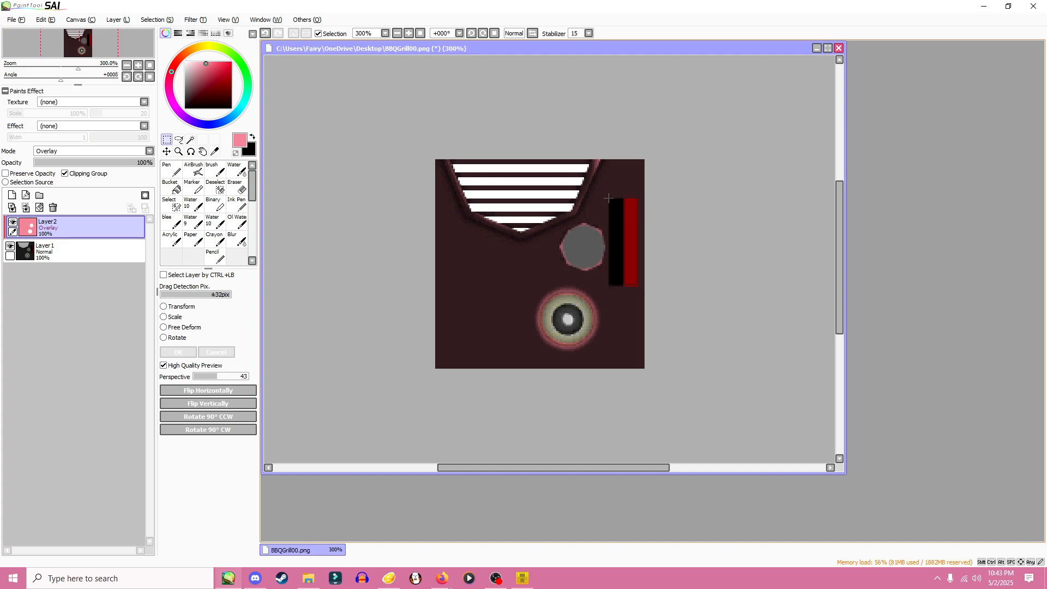
drag(631, 253, 638, 287)
click(237, 186)
drag(652, 194, 627, 299)
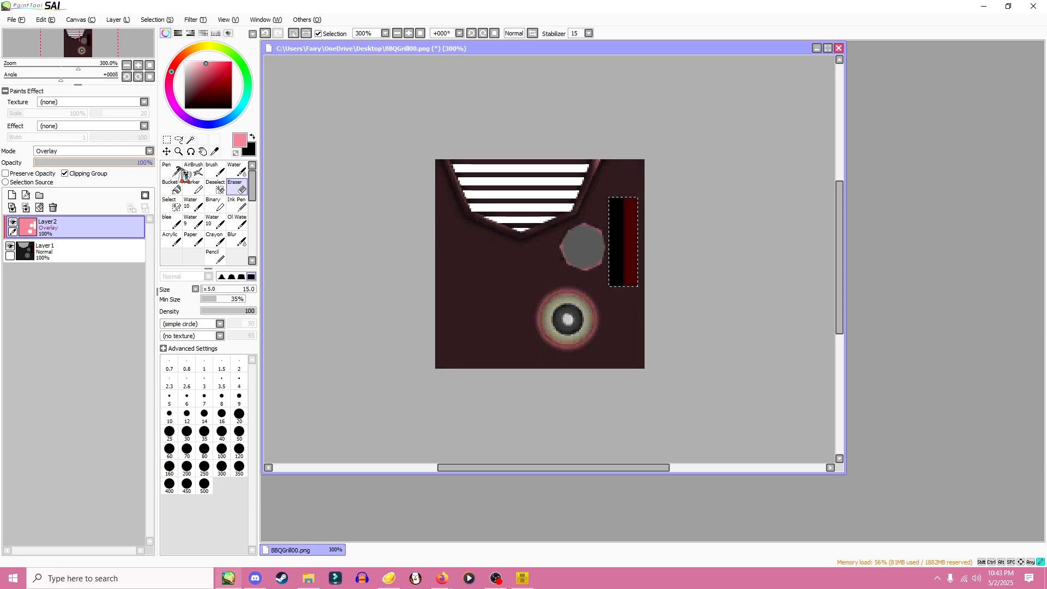
- Set the pink layer to Normal mode at 88% opacity and clear the selection
click(98, 152)
click(75, 162)
drag(127, 163, 143, 177)
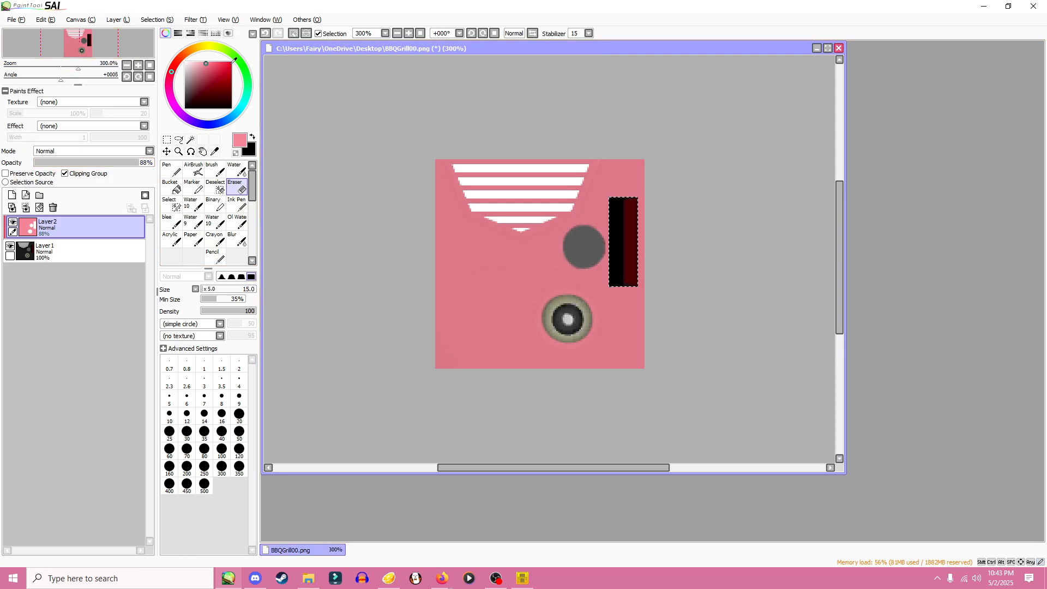
click(158, 19)
click(171, 33)
- Save the recoloured BBQGrill00.png and close PaintTool SAI without keeping the layer information
click(16, 20)
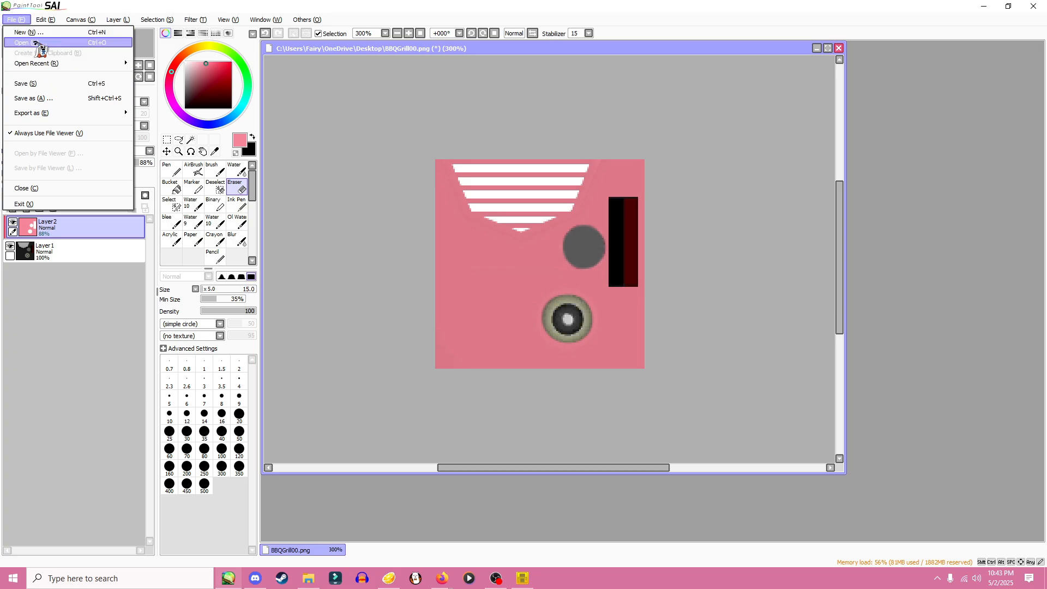
click(33, 83)
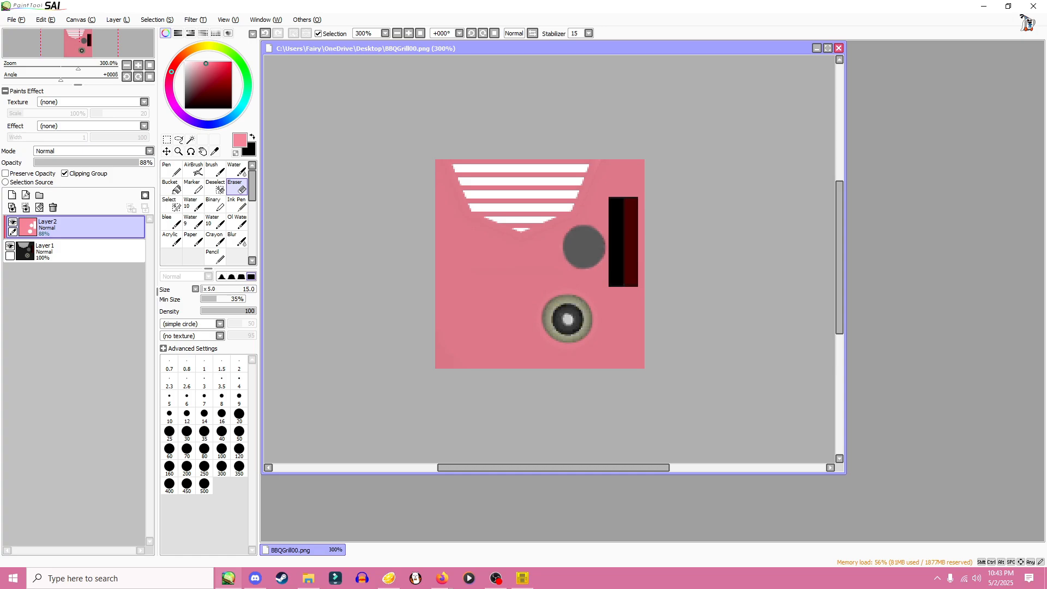
click(1029, 5)
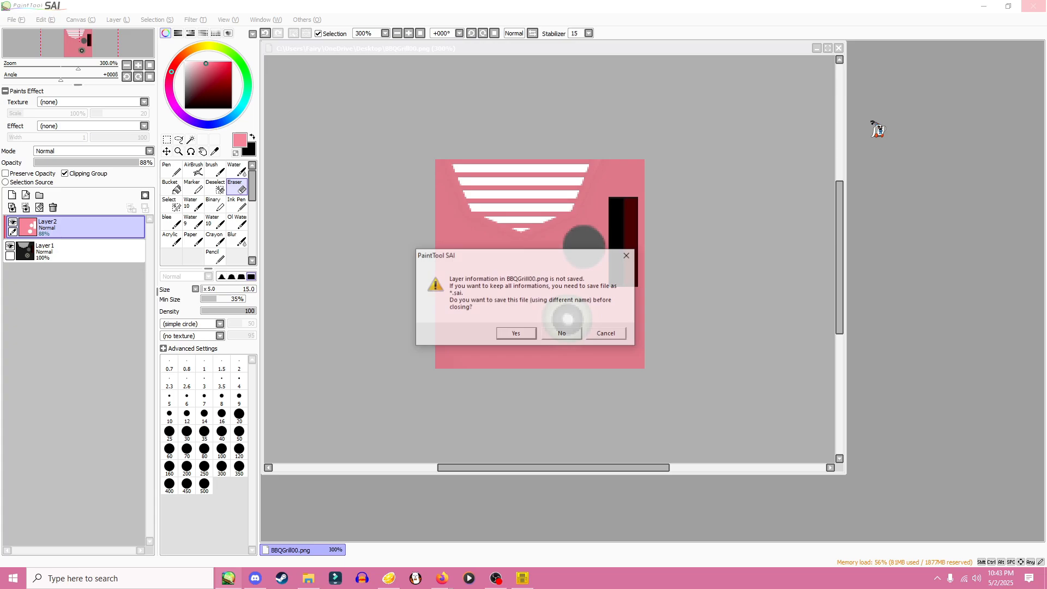
click(569, 335)
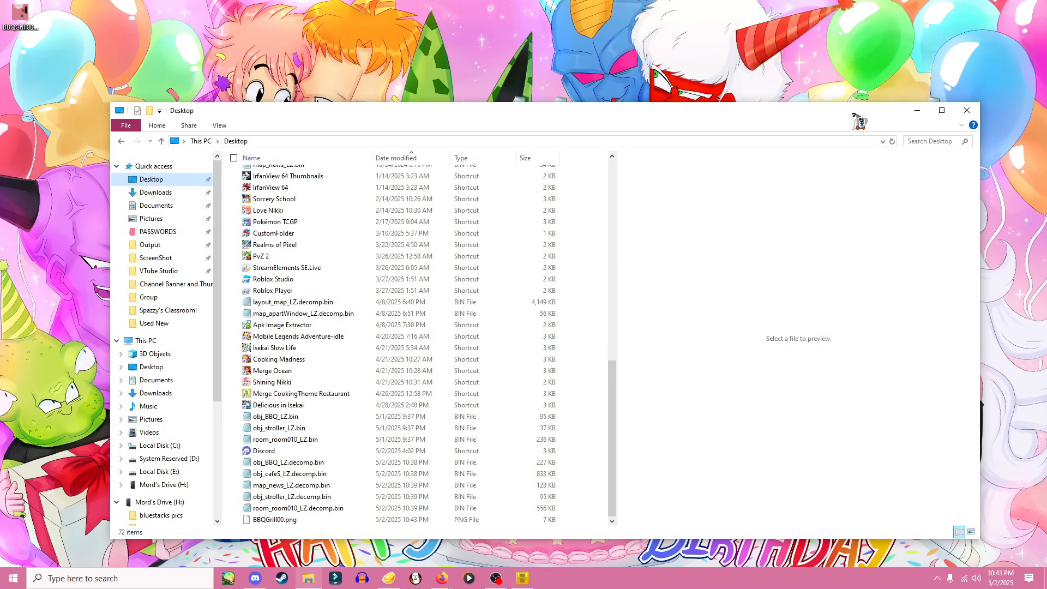
- Minimize the desktop folder window and close CTR Studio, discarding its unsaved progress
click(917, 110)
drag(564, 138, 555, 146)
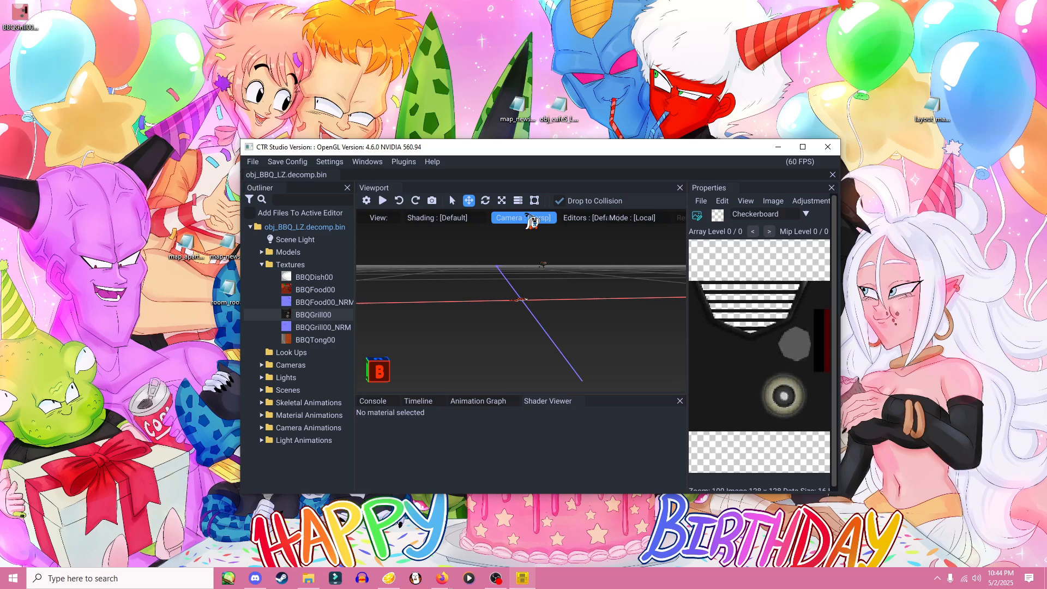
drag(572, 154, 555, 165)
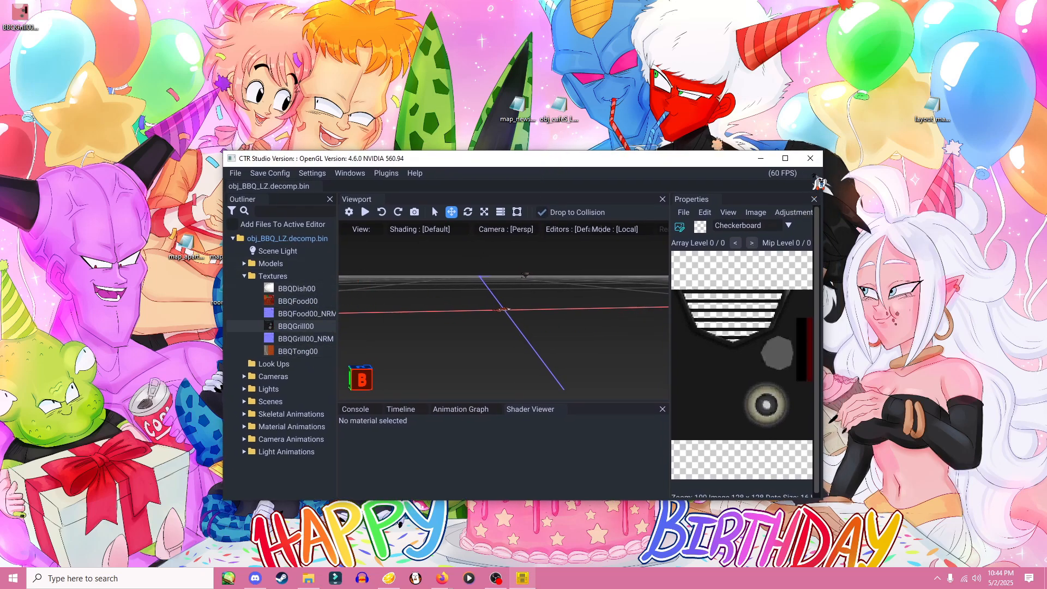
click(810, 158)
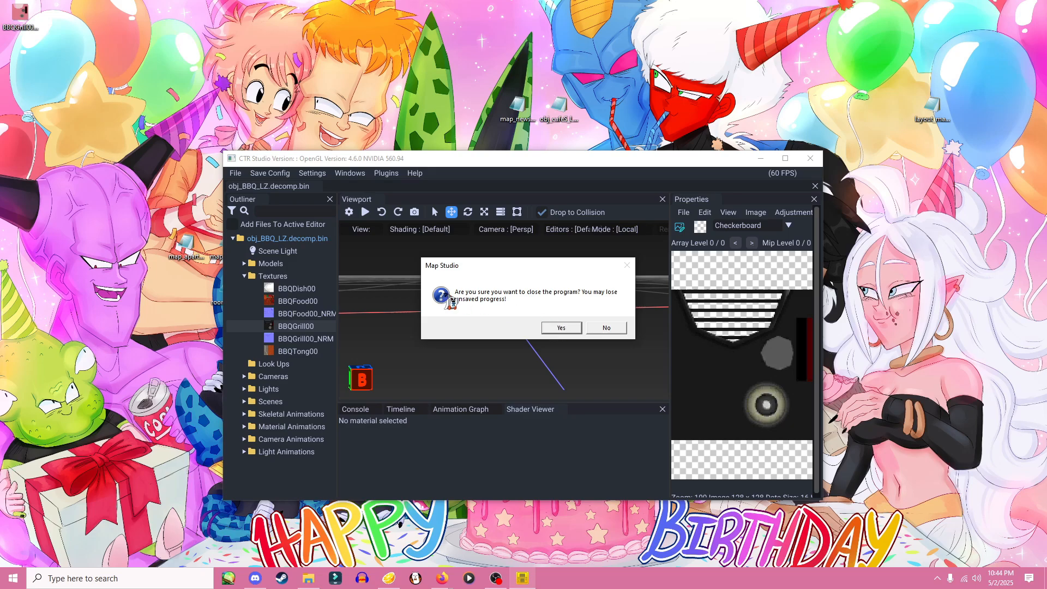
click(562, 327)
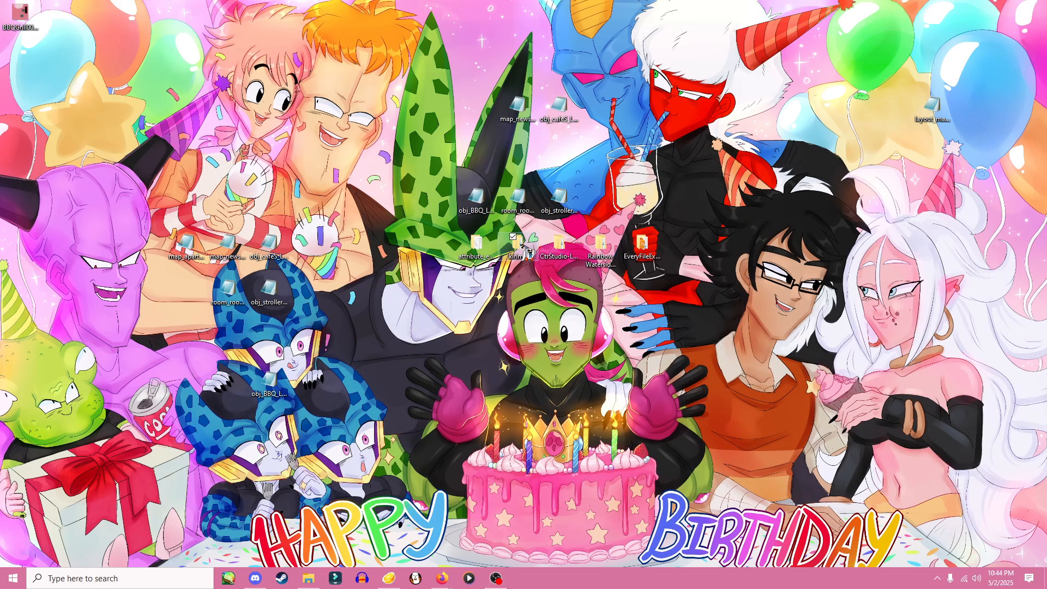
- Launch Kukkii from the kirimu folder and load obj_BBQ_LZ.decomp.bin from the desktop into it
double_click(525, 248)
double_click(283, 190)
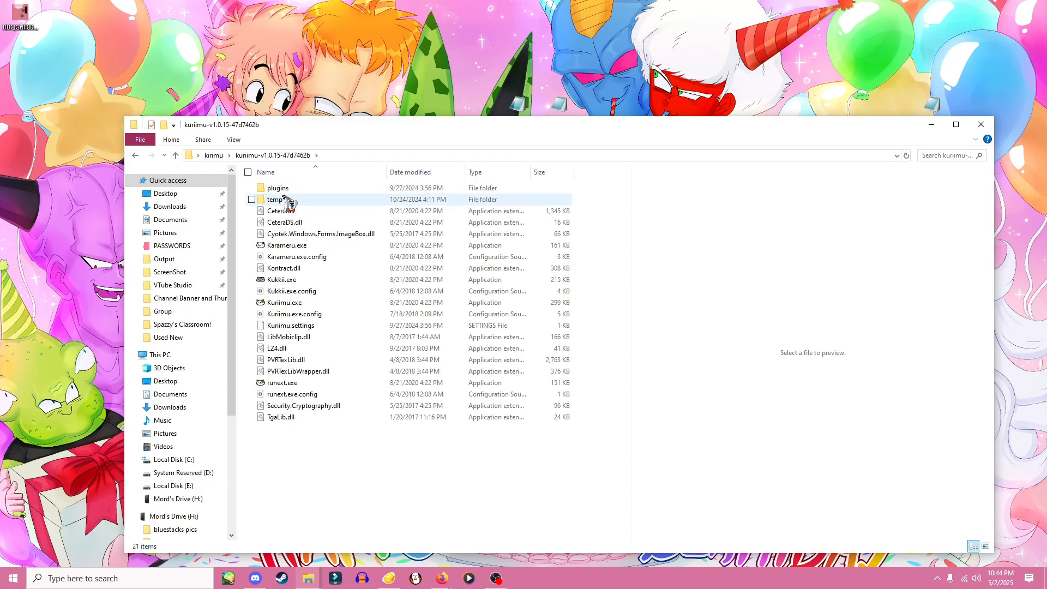
double_click(281, 279)
drag(356, 44, 588, 109)
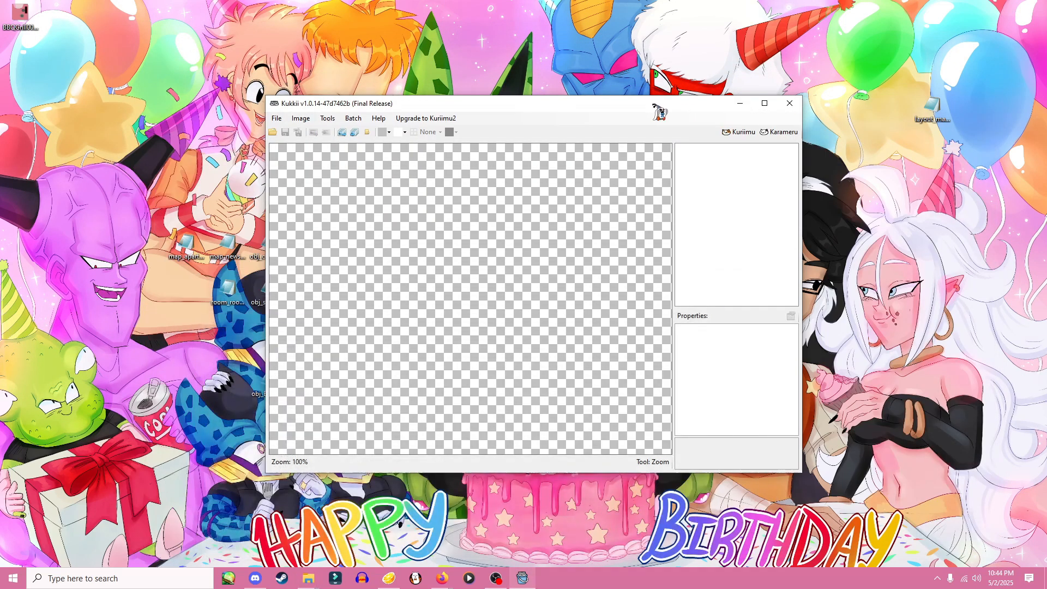
drag(653, 105, 717, 108)
drag(280, 387, 551, 304)
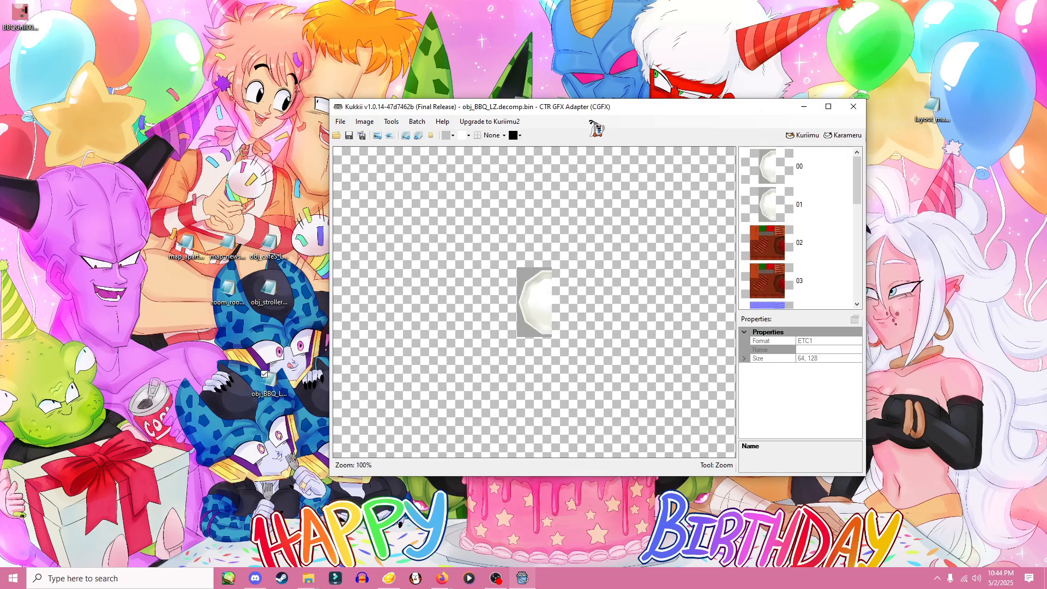
- Compare the sizes of the grill textures 06 and 07 in the image list
drag(858, 172, 866, 237)
click(785, 210)
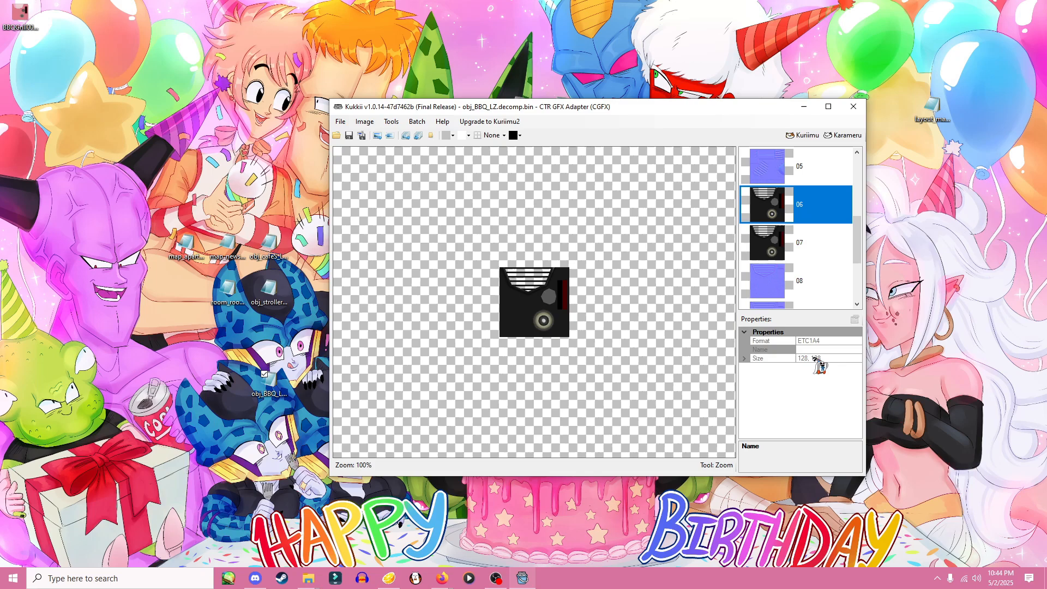
click(785, 256)
click(772, 217)
click(785, 245)
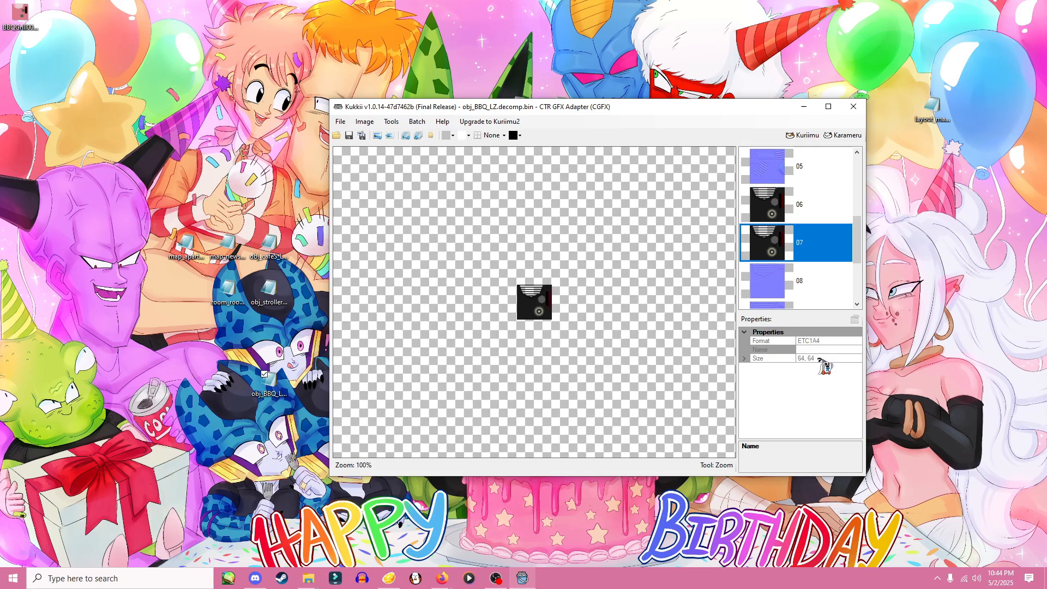
click(777, 204)
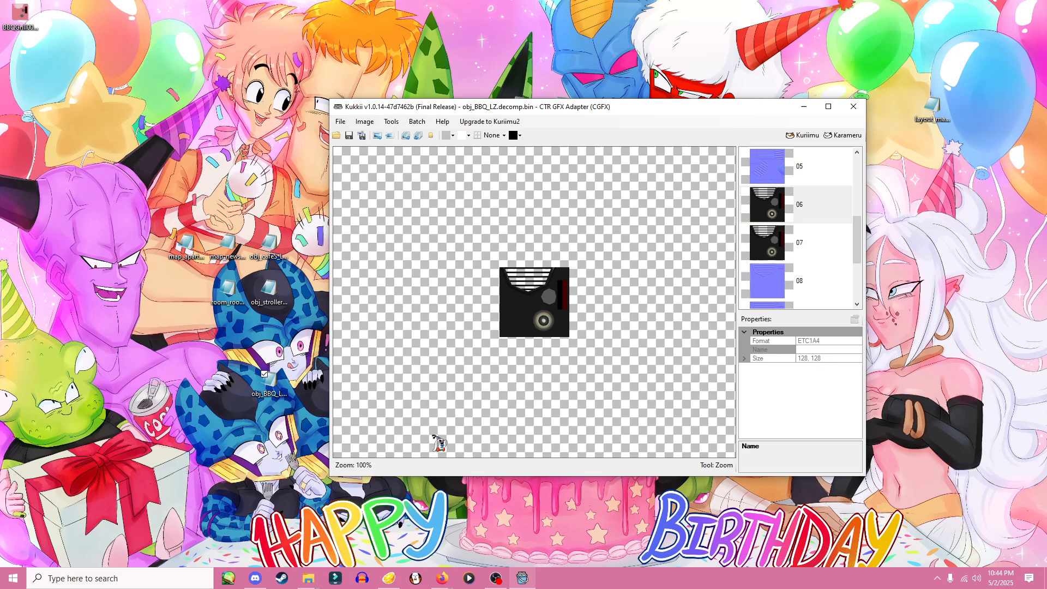
- Switch to PaintTool SAI and open BBQGrill00.png from the desktop folder in it
click(227, 578)
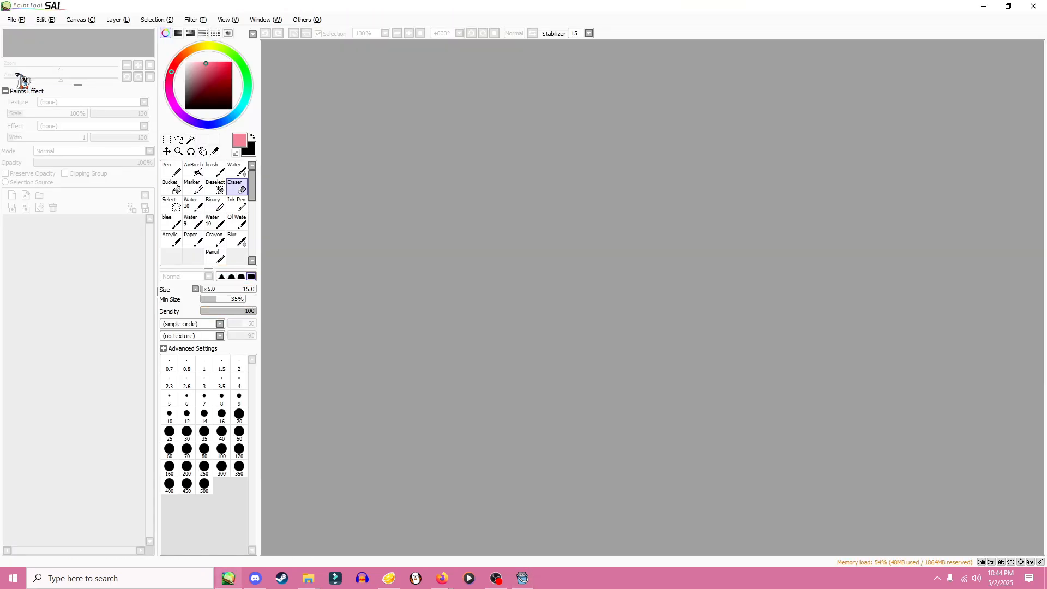
mouse_move(309, 577)
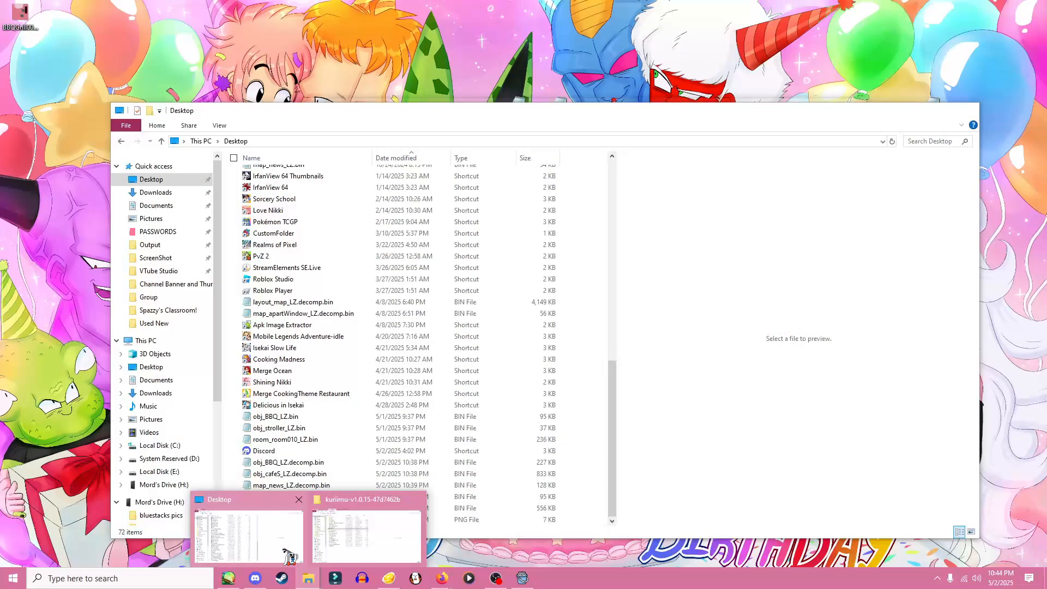
click(283, 550)
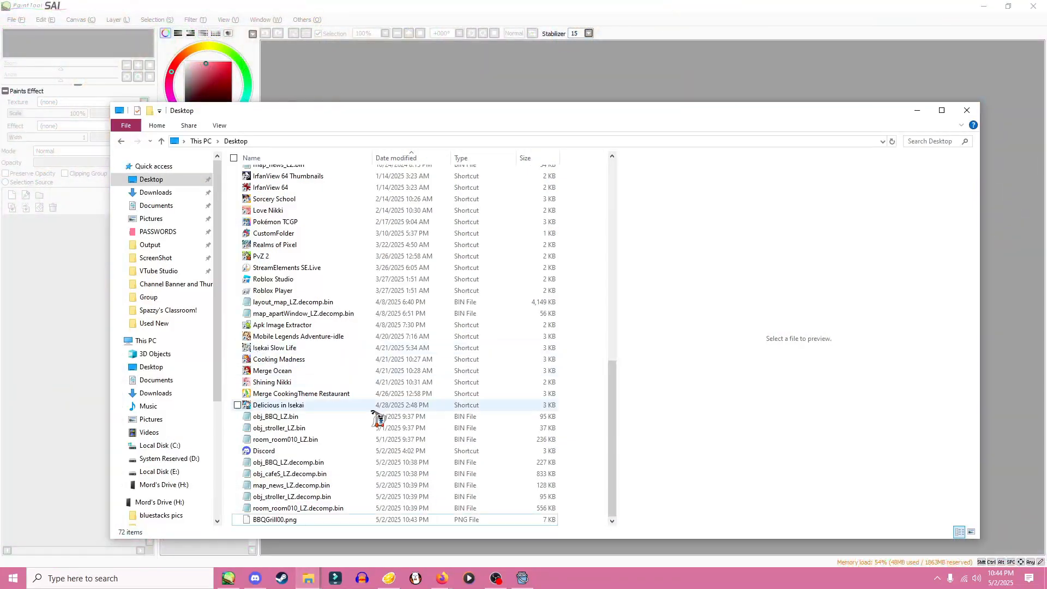
mouse_move(284, 522)
mouse_down()
mouse_move(320, 188)
mouse_move(215, 46)
mouse_up()
click(81, 20)
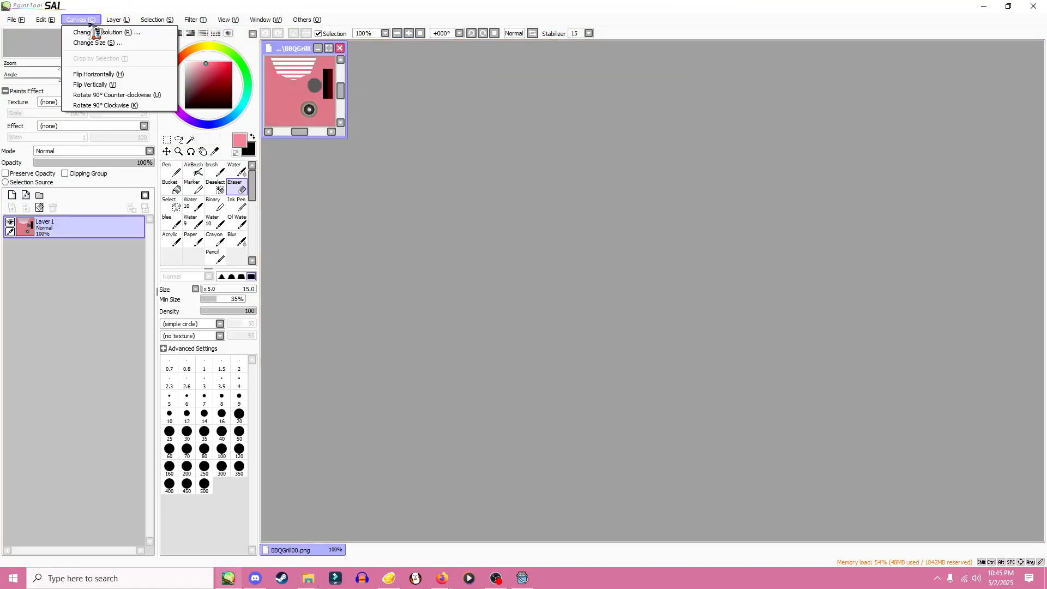
click(96, 43)
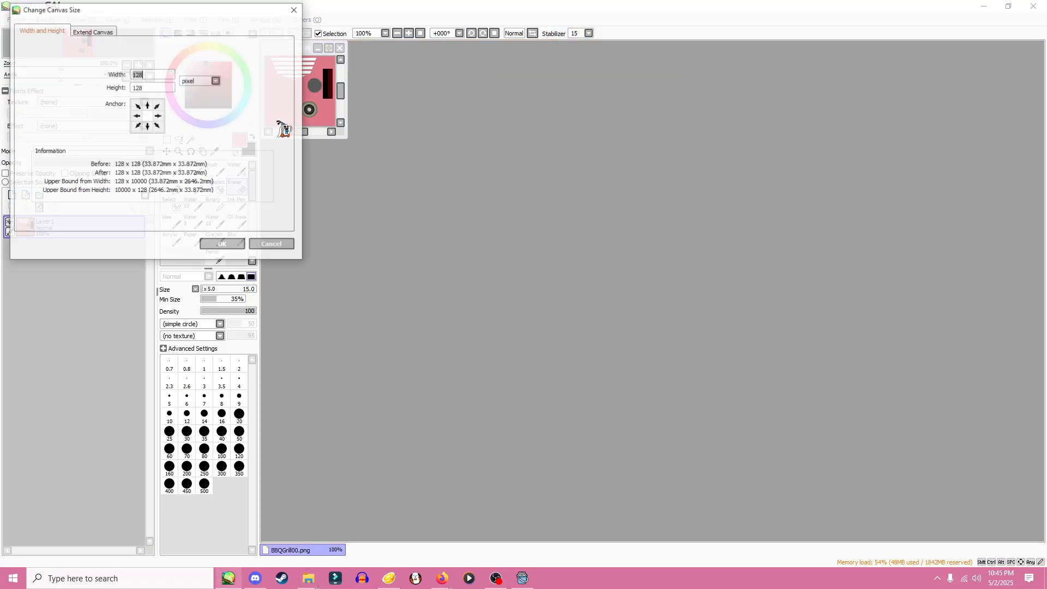
click(295, 10)
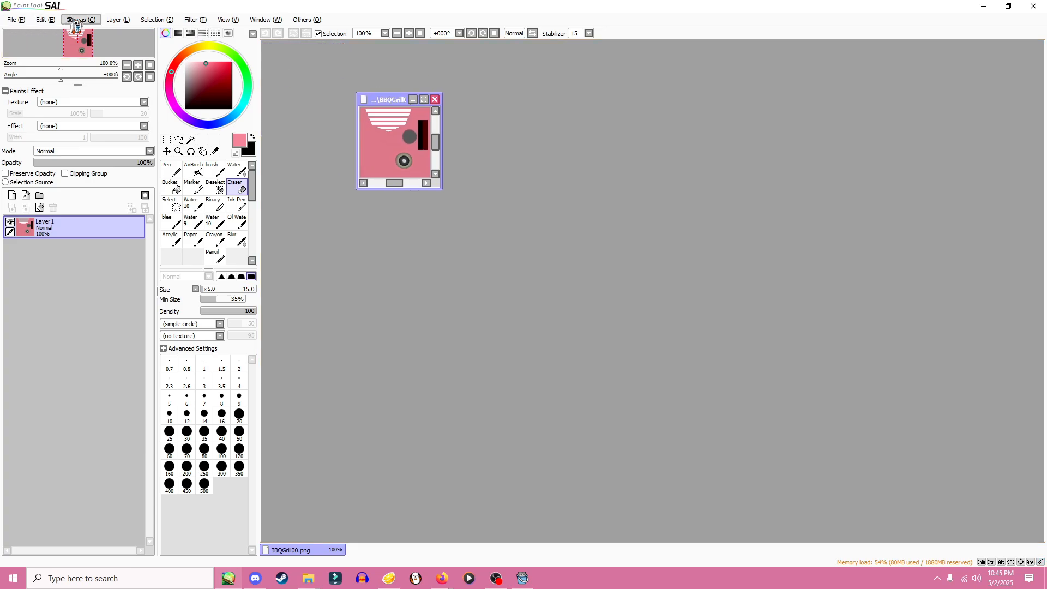
- Change the canvas resolution of the grill texture to 64 x 64 pixels with constrained proportions
click(81, 19)
click(104, 32)
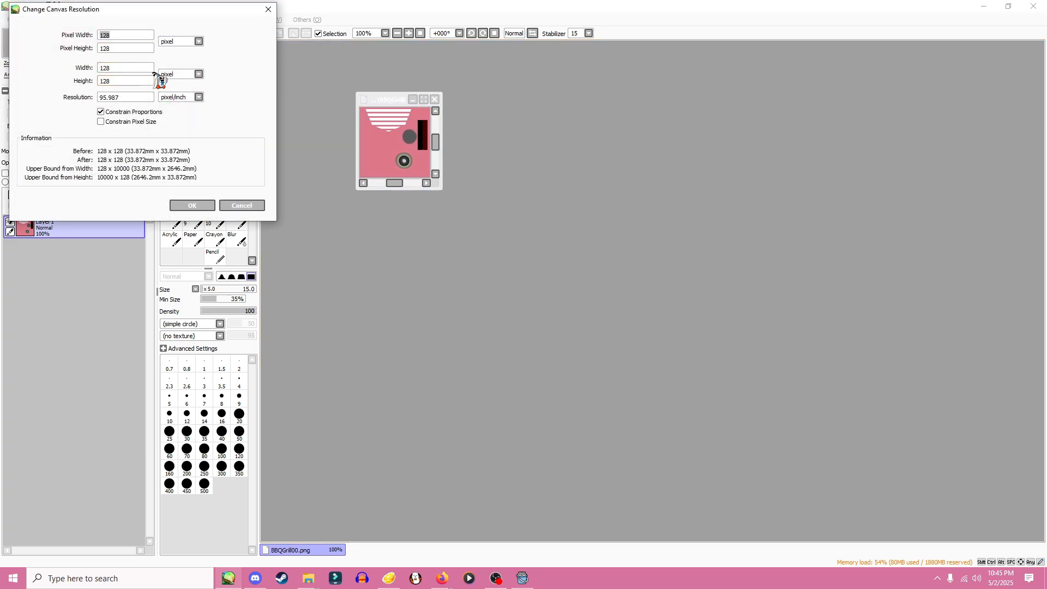
click(191, 205)
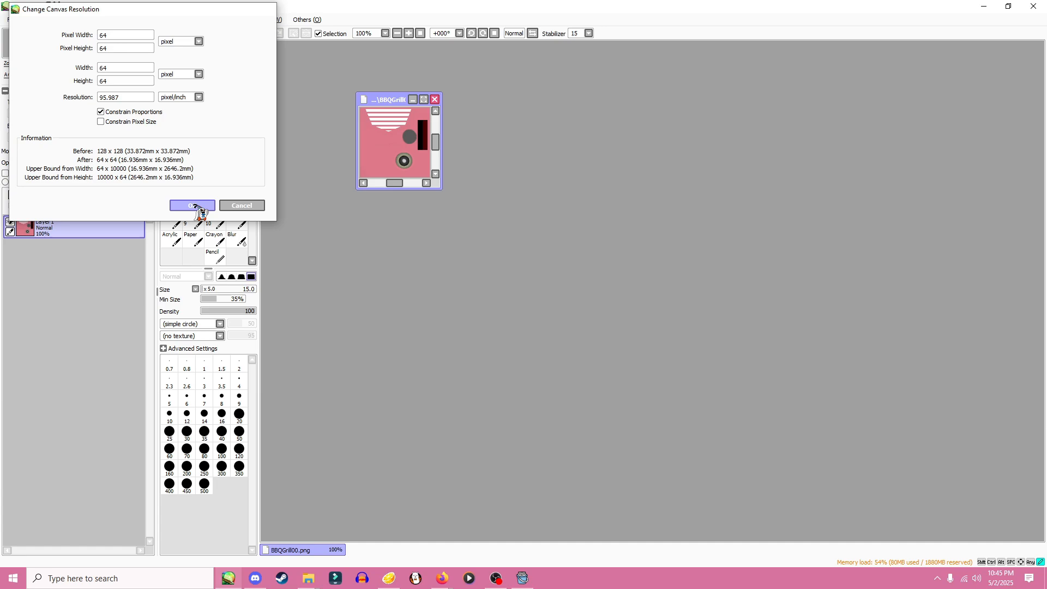
- Save the resized texture on the desktop as BBQGrill001.png in 32bpp ARGB format and minimize PaintTool SAI
click(16, 19)
click(33, 98)
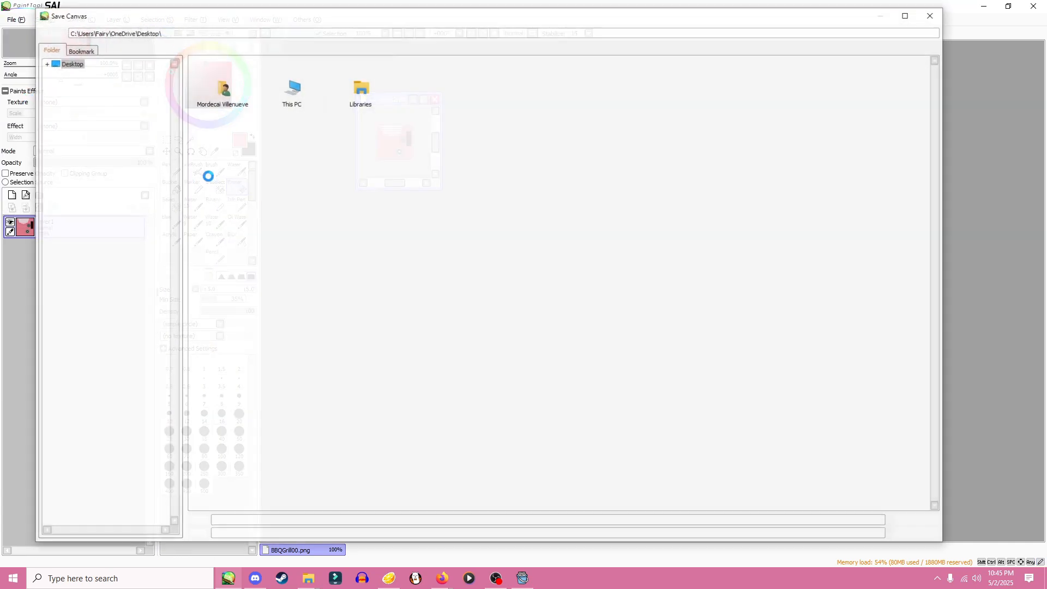
click(237, 522)
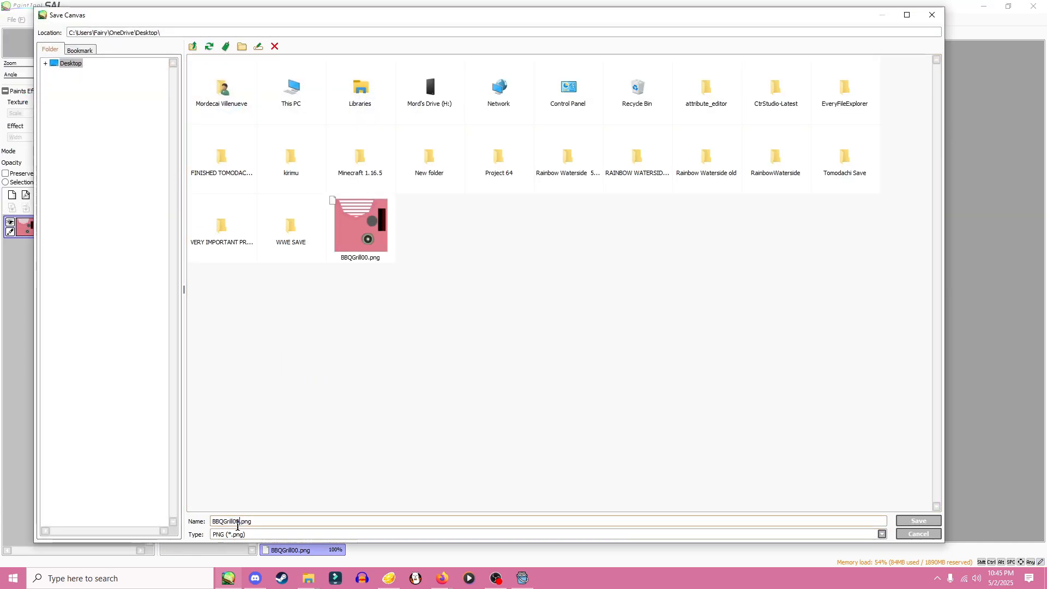
text(1)
click(917, 521)
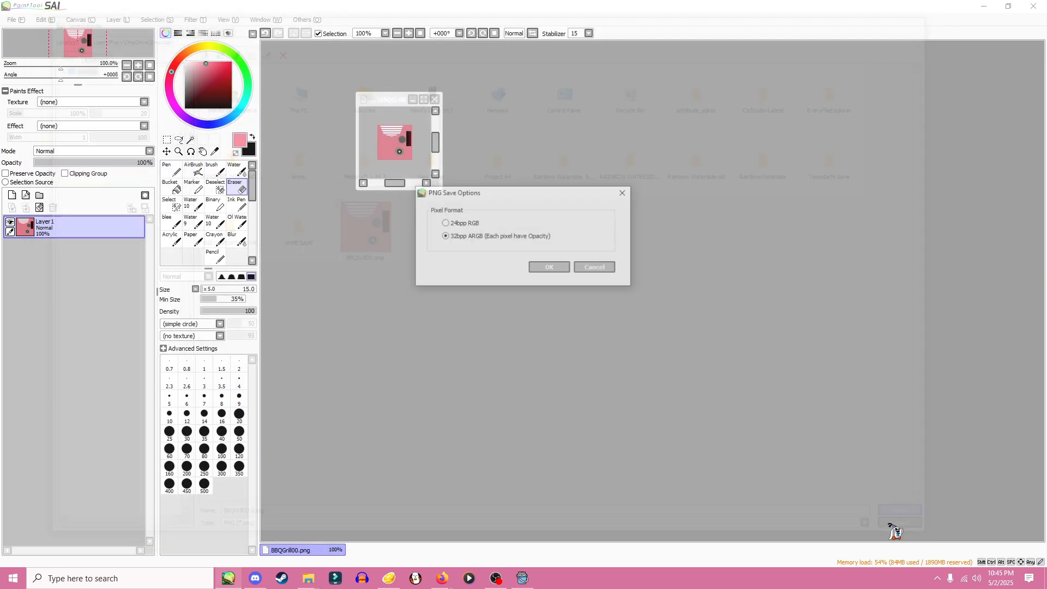
click(538, 267)
click(986, 6)
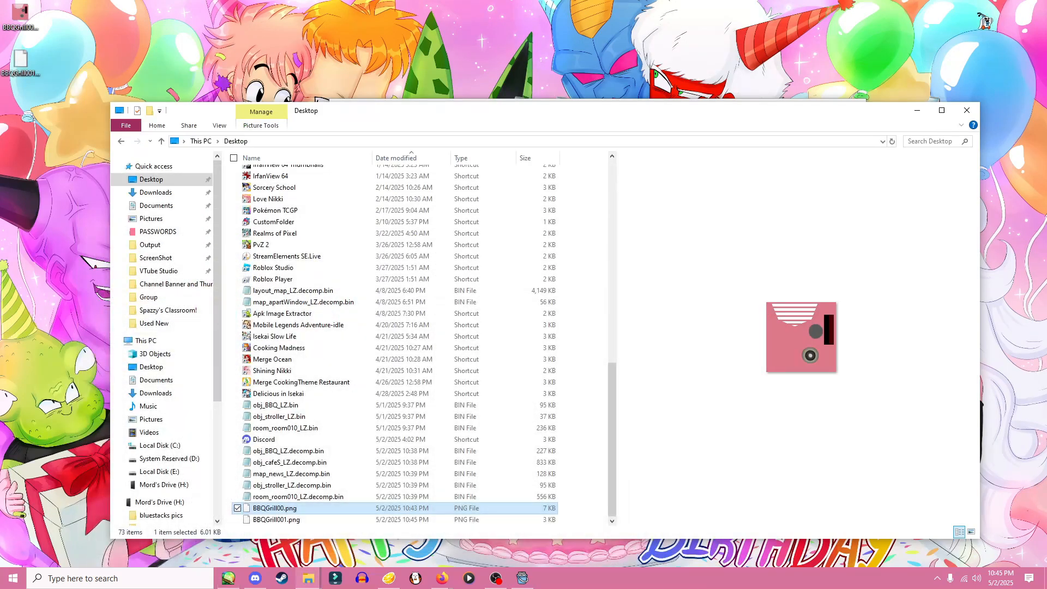
- Move the two grill PNG files to a clear spot on the desktop and minimize the desktop folder window
click(27, 22)
click(24, 64)
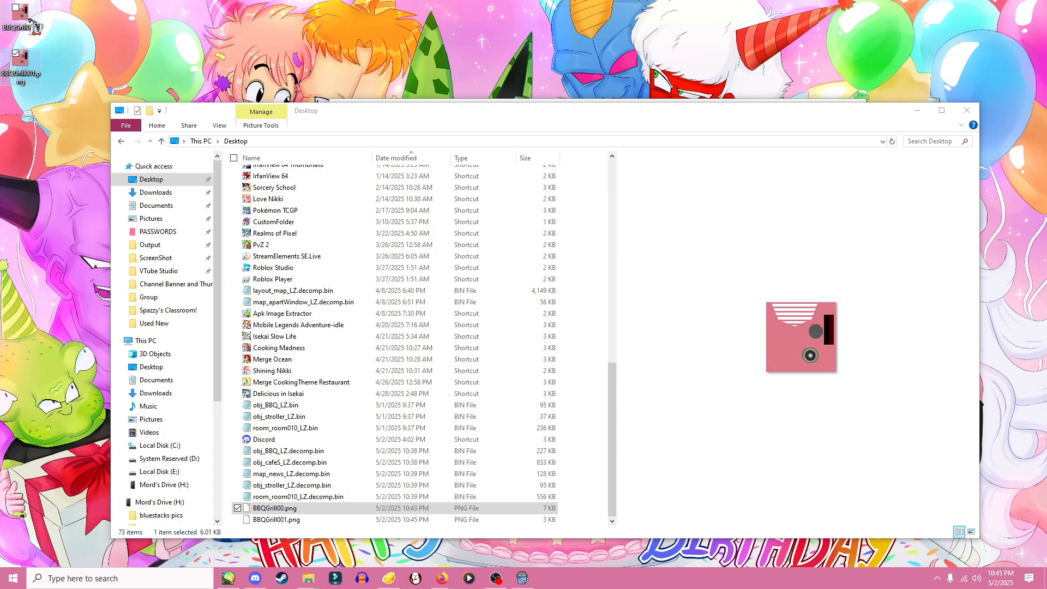
drag(34, 26, 103, 104)
click(919, 111)
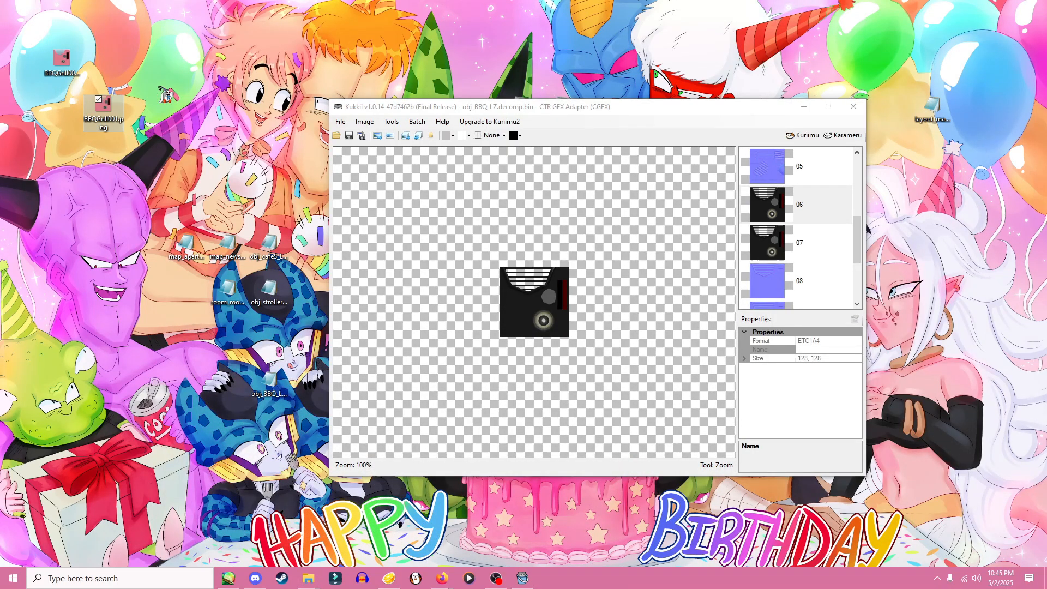
- Replace texture 06 in Kukkii by importing BBQGrill00.png from the desktop
click(857, 258)
click(777, 210)
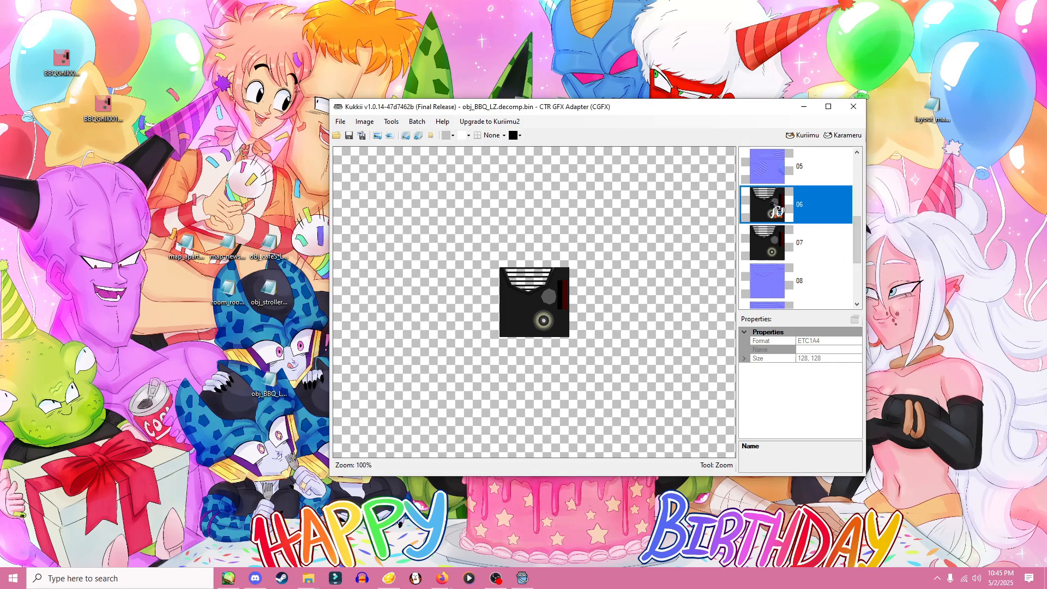
click(699, 243)
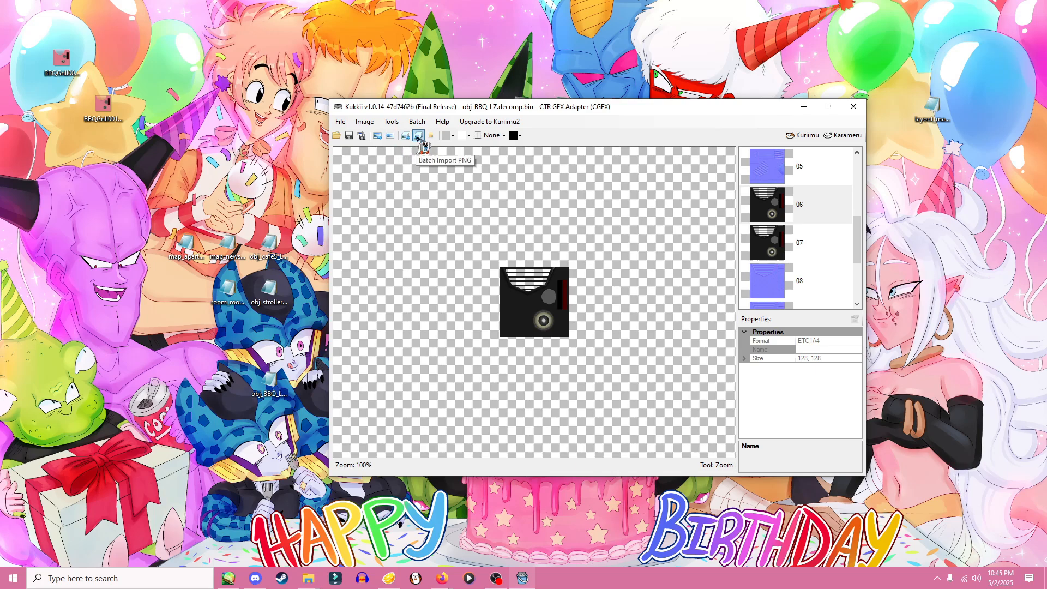
click(392, 137)
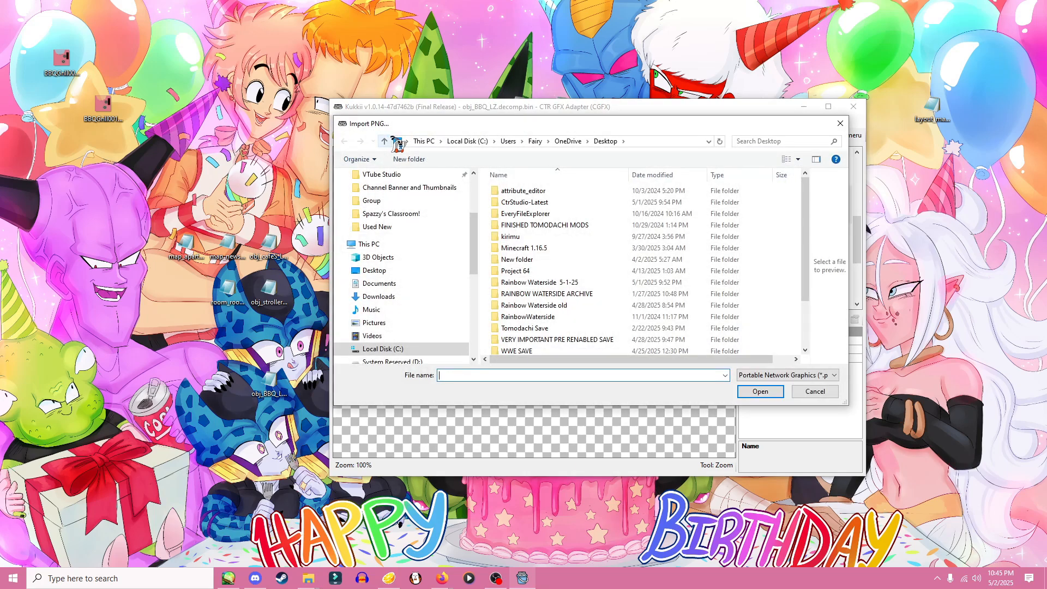
drag(663, 126, 628, 124)
click(491, 311)
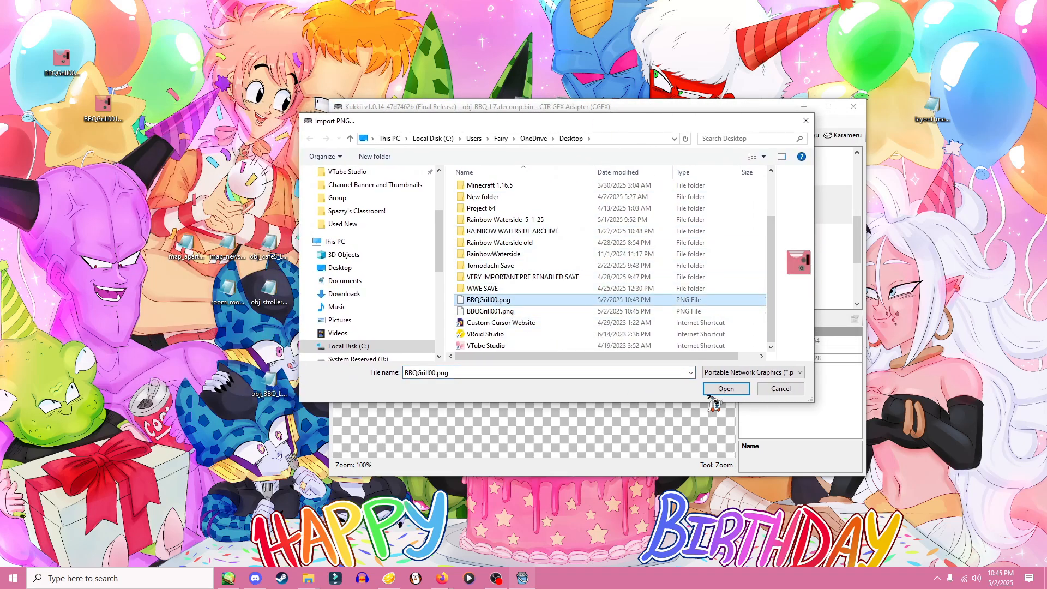
click(726, 388)
- Replace texture 07 by importing the smaller BBQGrill001.png from the desktop
scroll(863, 227, down, 1)
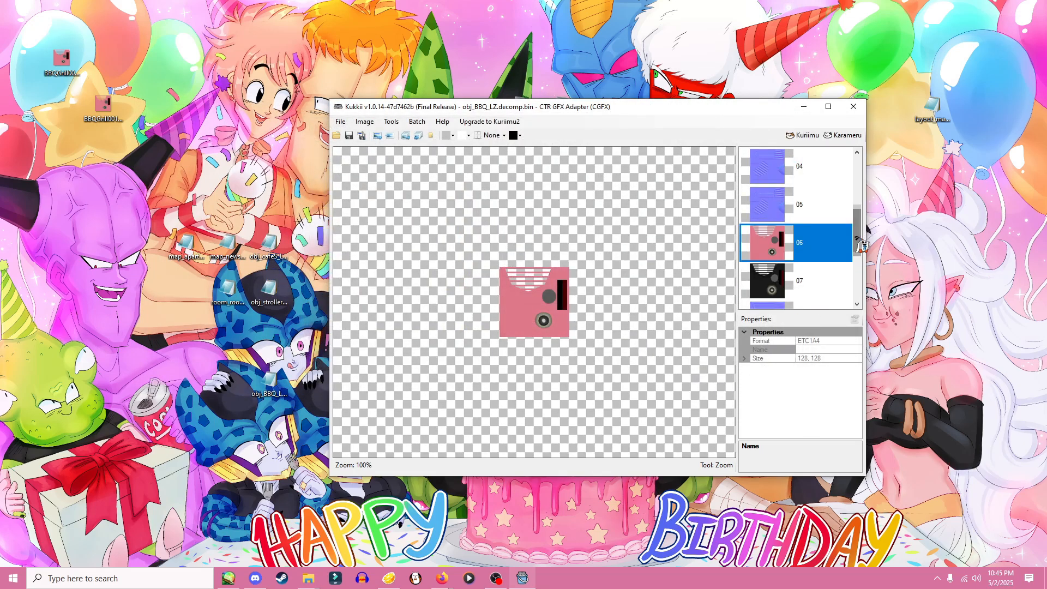
click(786, 283)
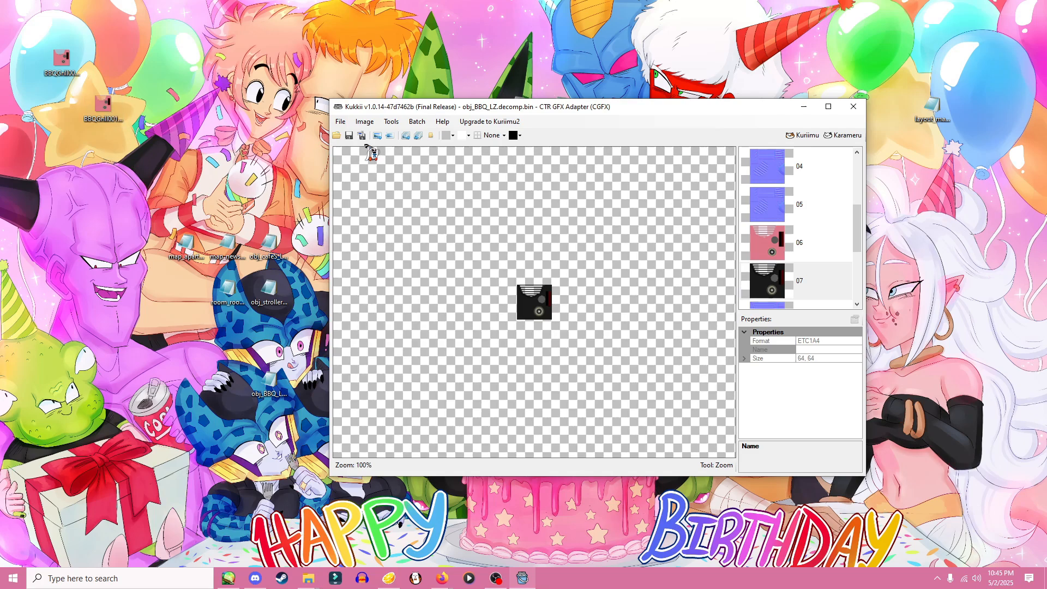
click(390, 135)
drag(771, 255, 773, 312)
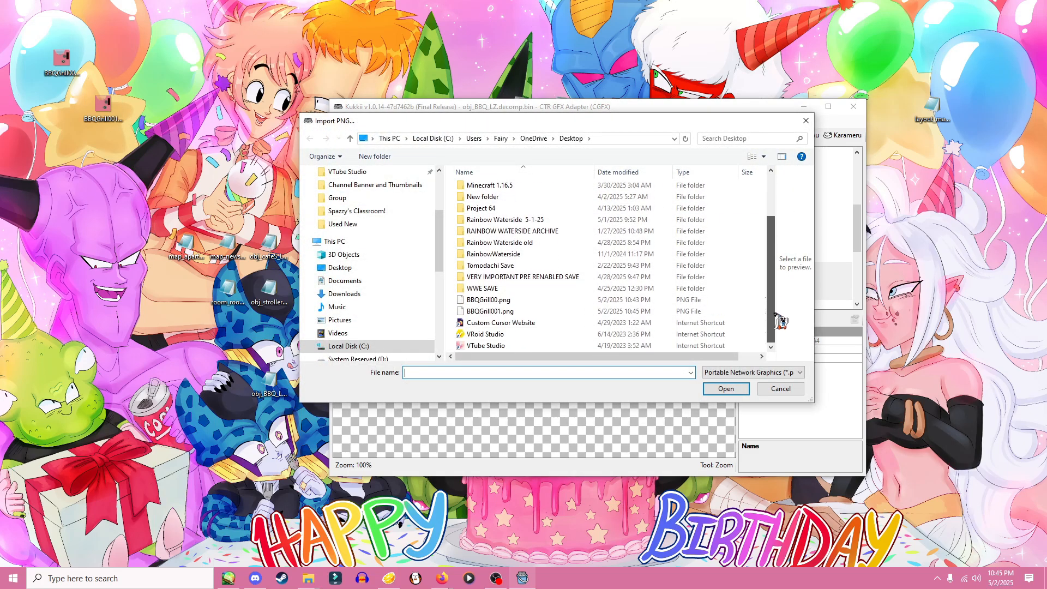
click(512, 312)
click(733, 390)
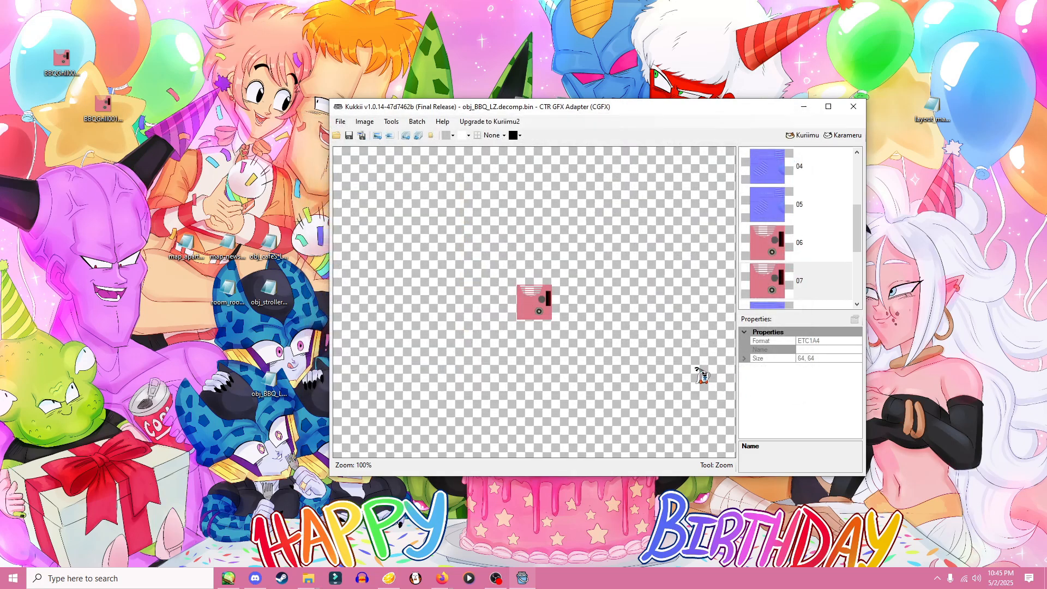
- Save the edited obj_BBQ_LZ.decomp.bin and move its desktop icon away from the Kukkii window
click(340, 121)
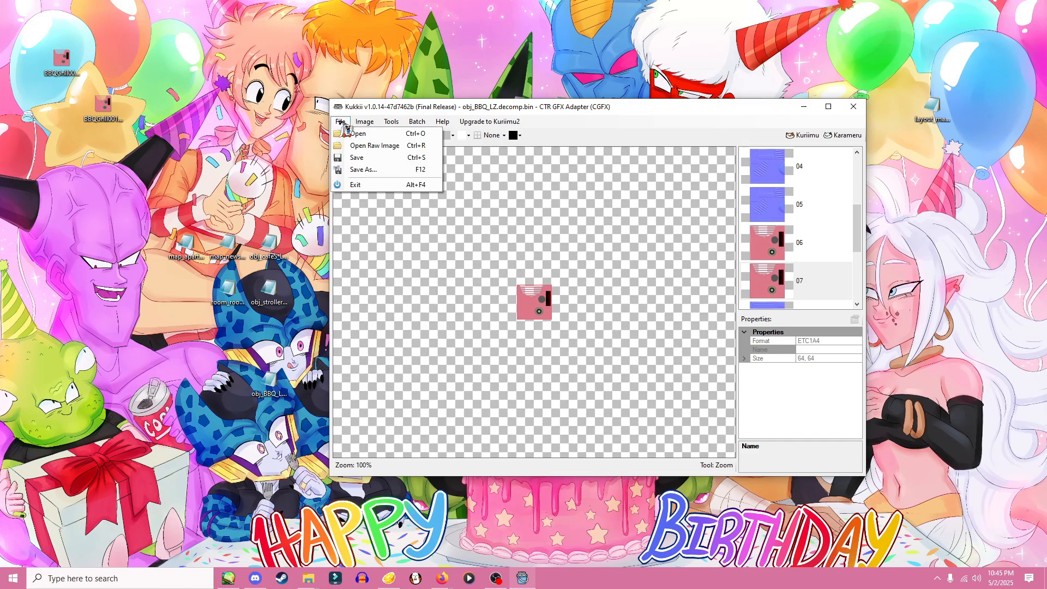
click(366, 158)
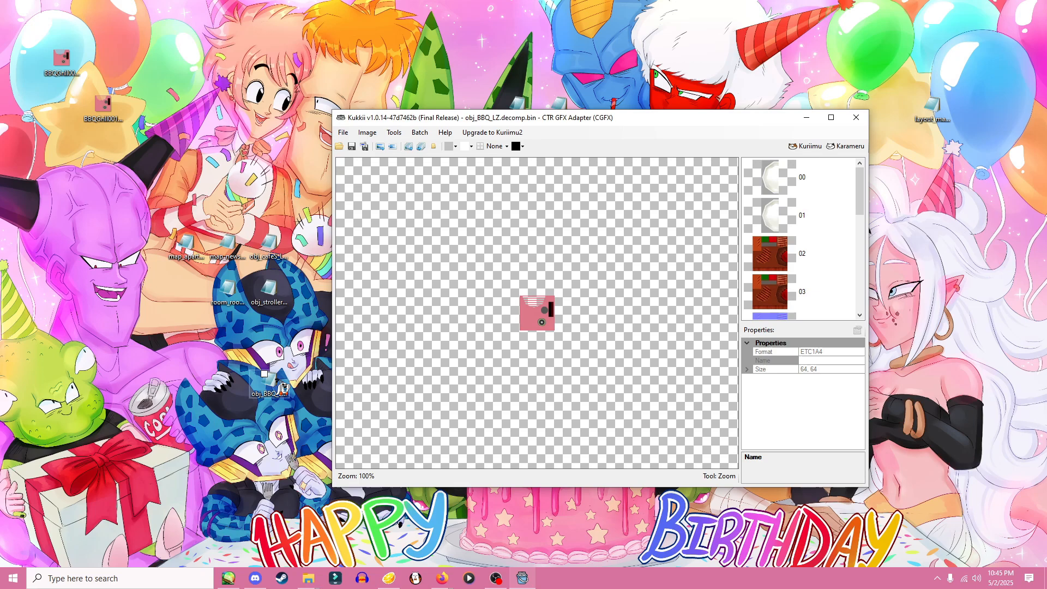
drag(283, 389, 192, 405)
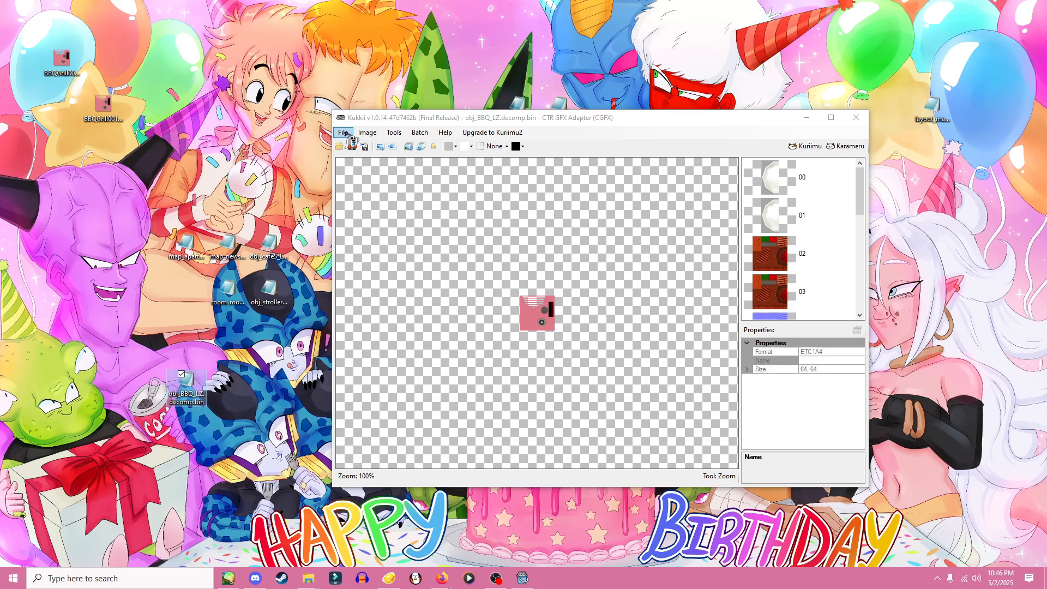
- Compress obj_BBQ_LZ.decomp.bin with Nintendo LZ11 compression and save it as obj_BBQ_LZ.bin, replacing the existing desktop file
click(394, 133)
mouse_move(422, 145)
mouse_move(488, 157)
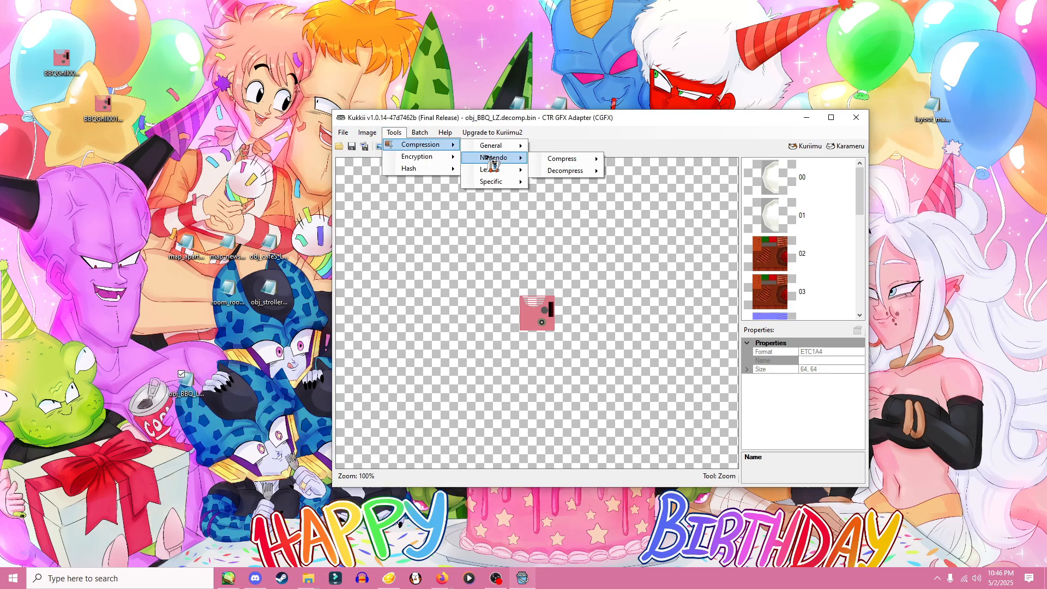
mouse_move(567, 159)
click(629, 171)
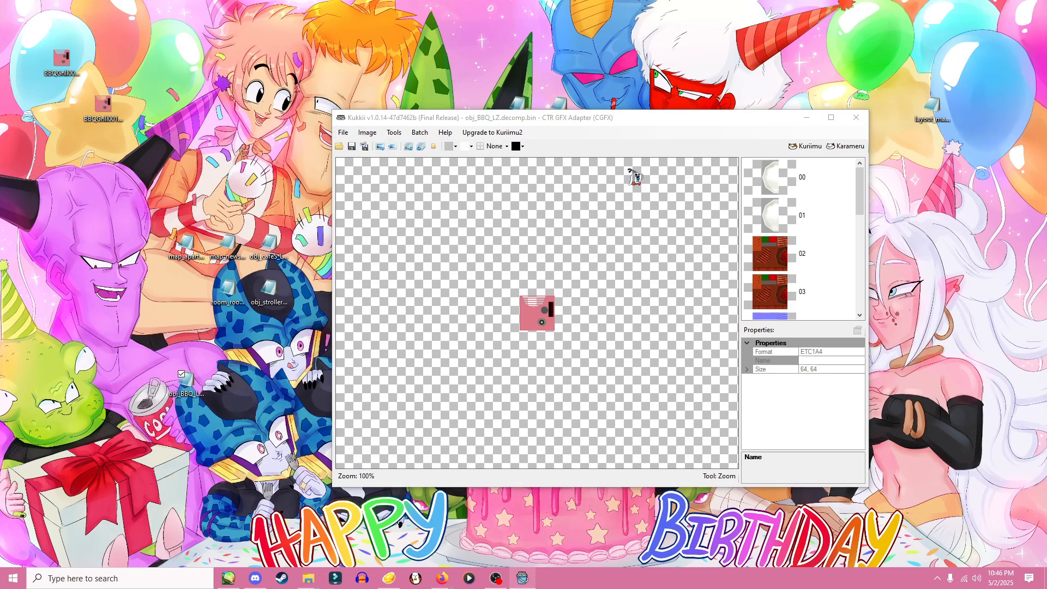
drag(808, 198, 824, 293)
click(567, 269)
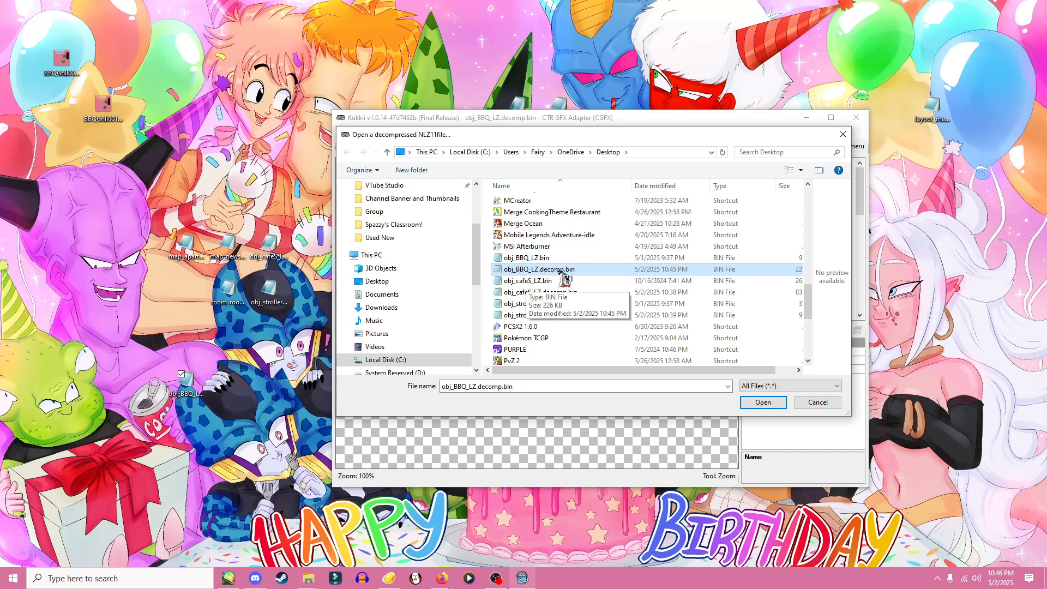
click(762, 402)
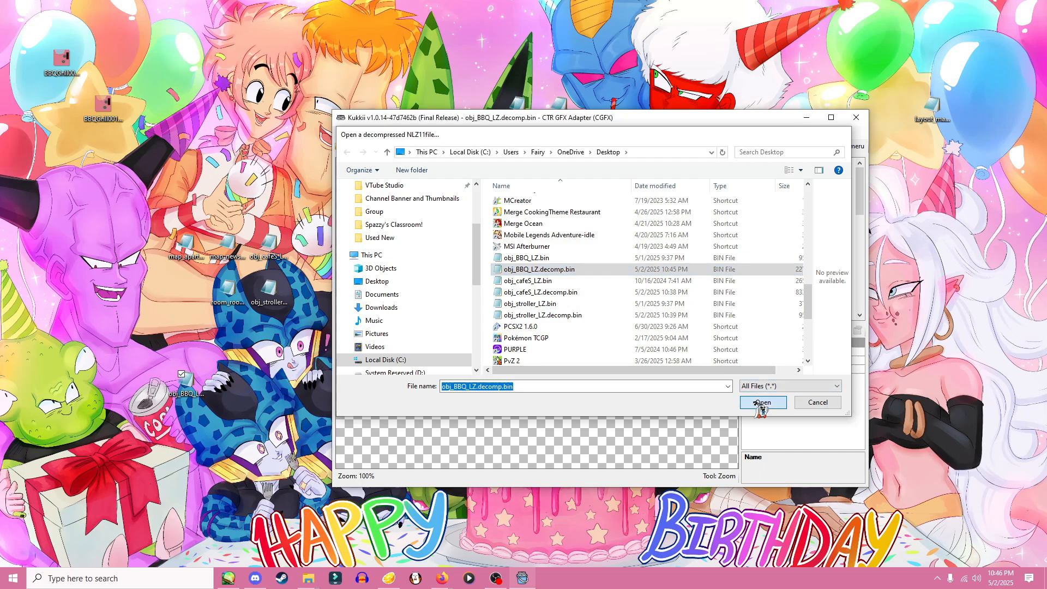
click(764, 403)
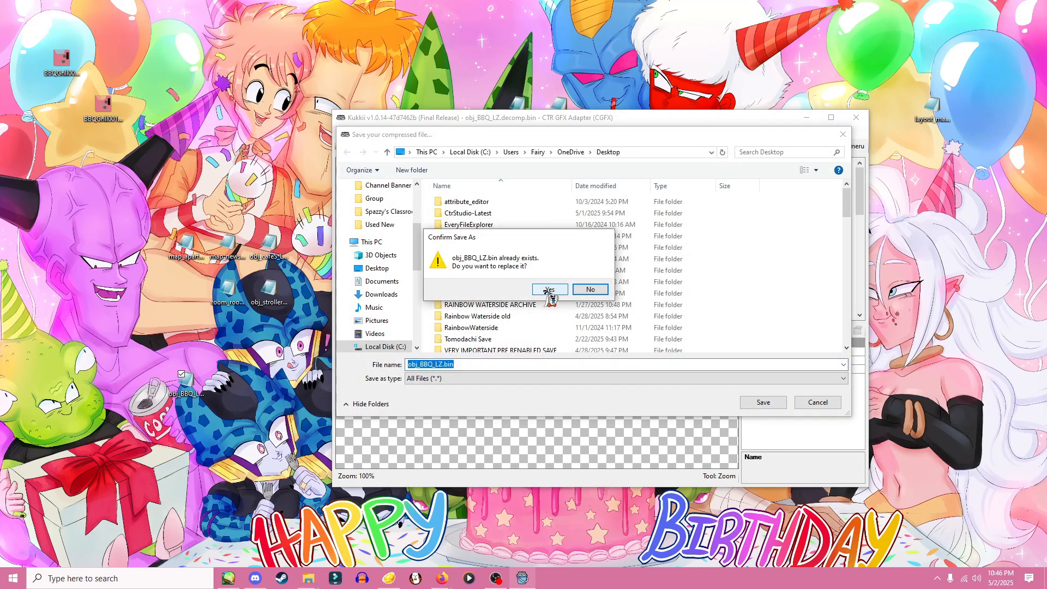
click(549, 290)
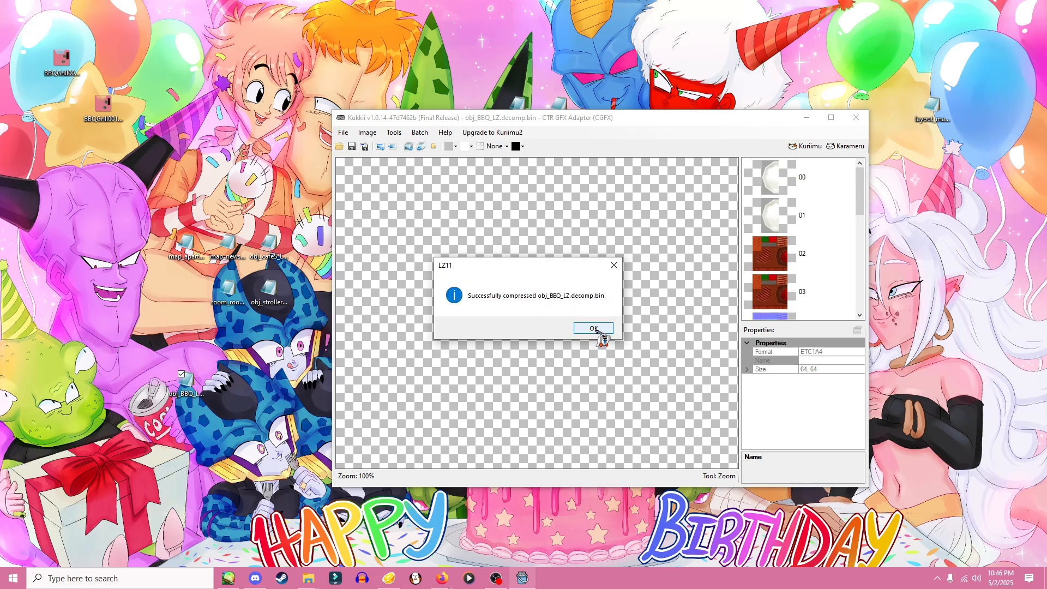
click(594, 329)
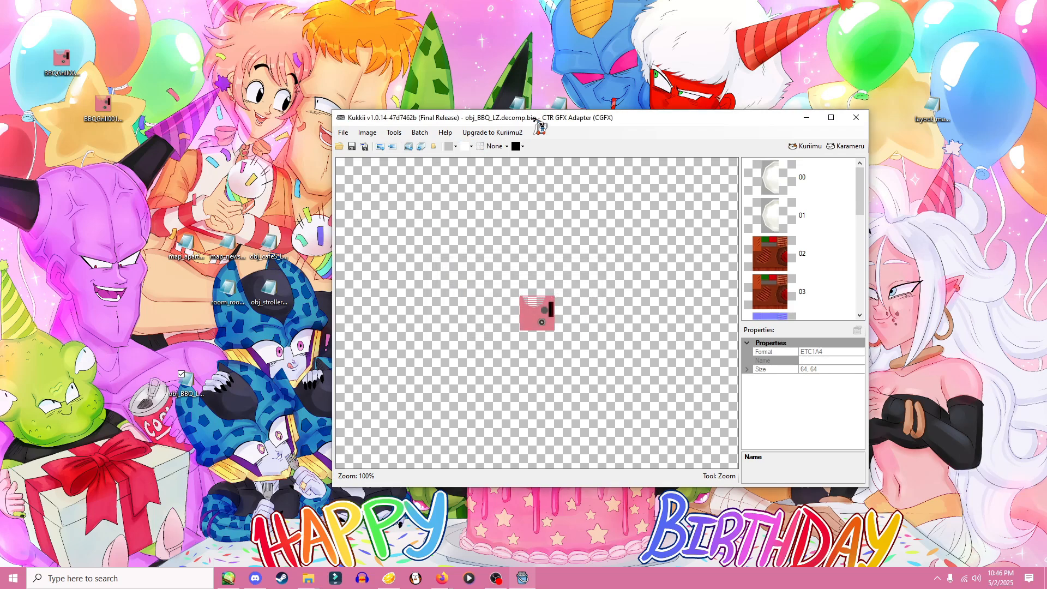
- Move the Kukkii window off the desktop icons and place the compressed obj_BBQ_LZ.bin in the desktop's upper corner
drag(537, 117, 603, 270)
drag(496, 210, 317, 74)
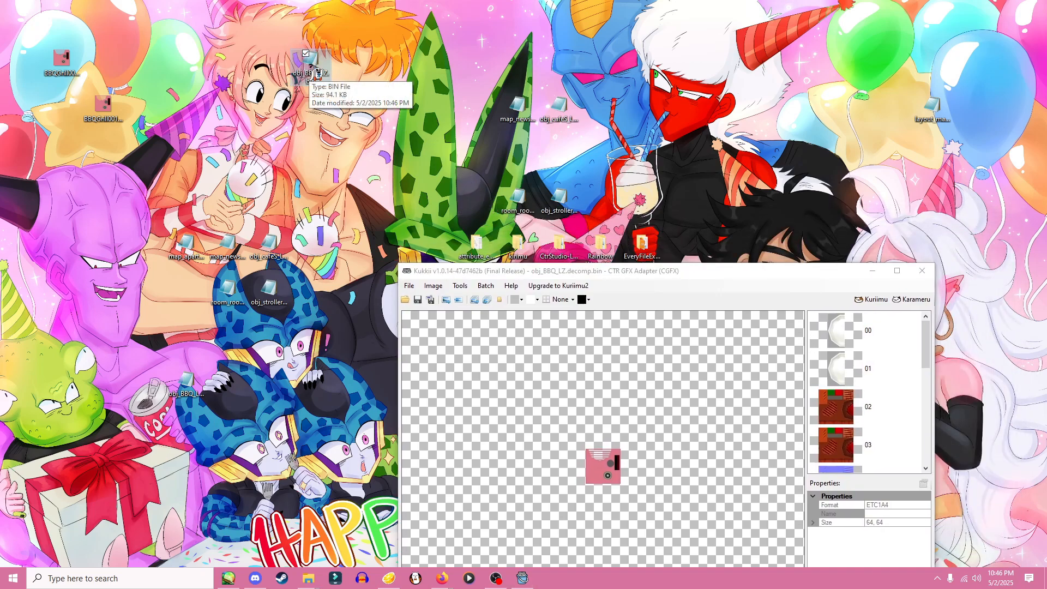
drag(319, 74, 1010, 28)
- Delete the layout_map_LZ.decomp.bin file from the desktop
drag(934, 117, 895, 118)
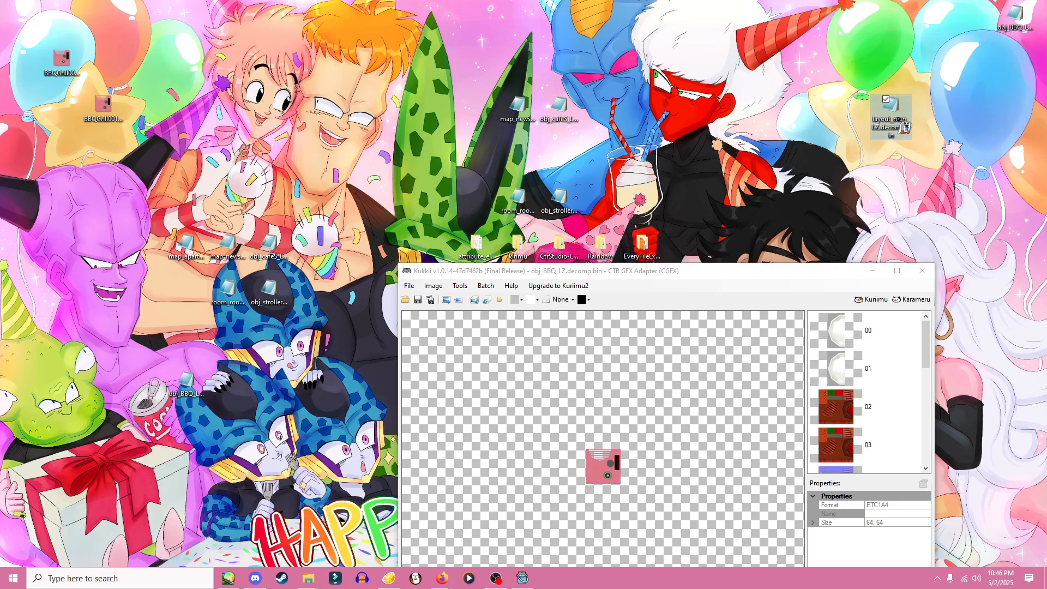
right_click(896, 118)
click(925, 318)
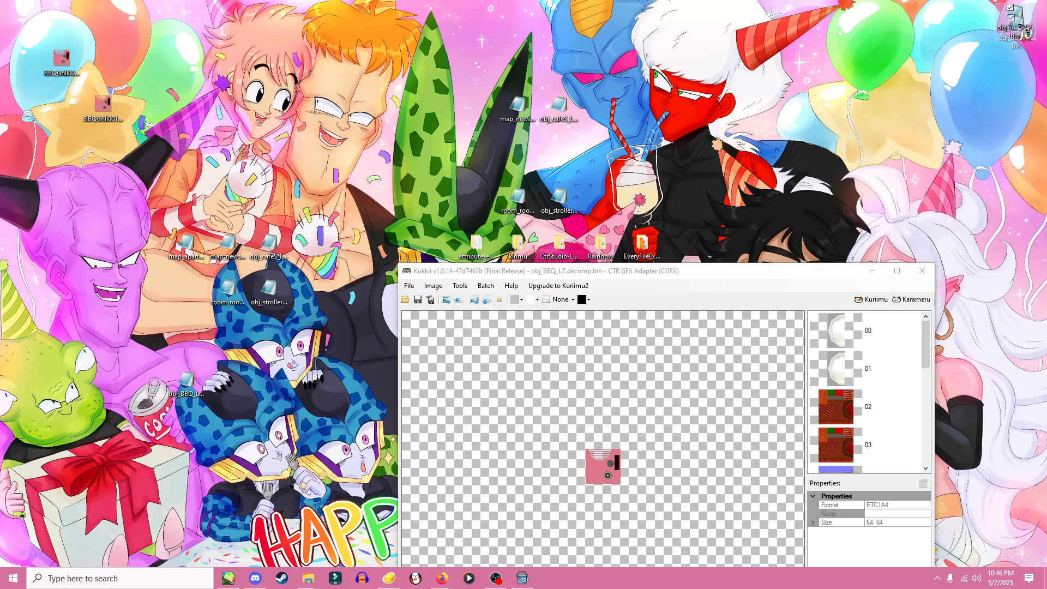
- Shift the Kukkii window away from the lower desktop icons and delete the obj_BBQ_LZ.decomp.bin file from the desktop
click(1017, 24)
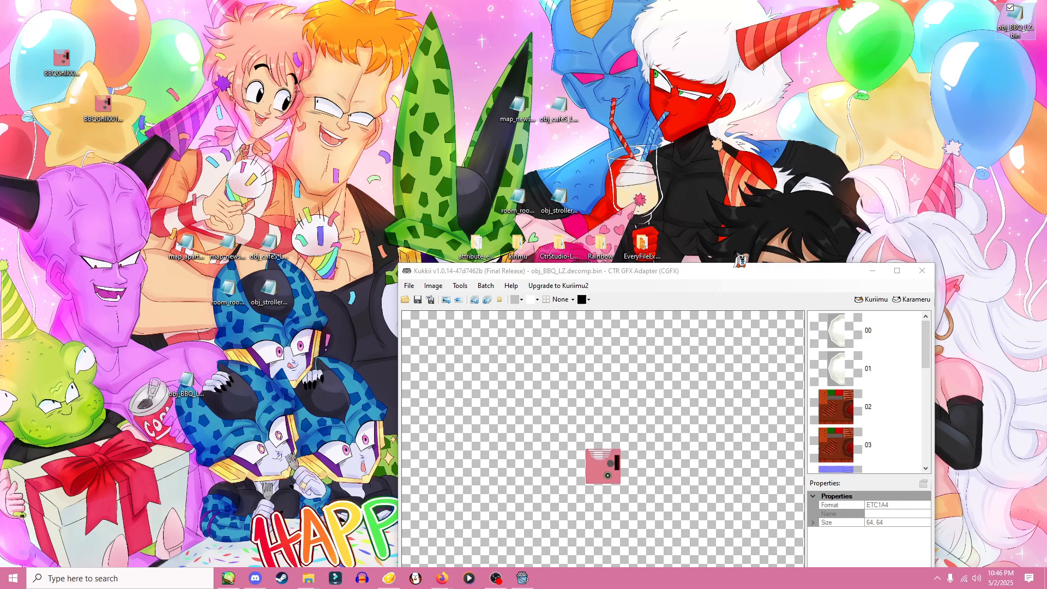
drag(745, 285, 662, 194)
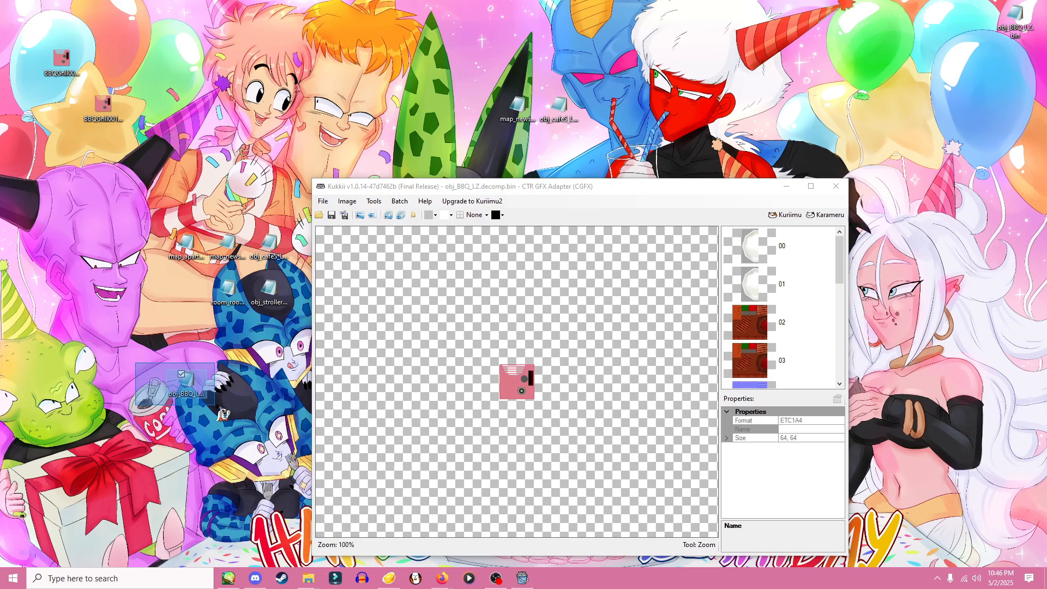
right_click(183, 397)
click(221, 351)
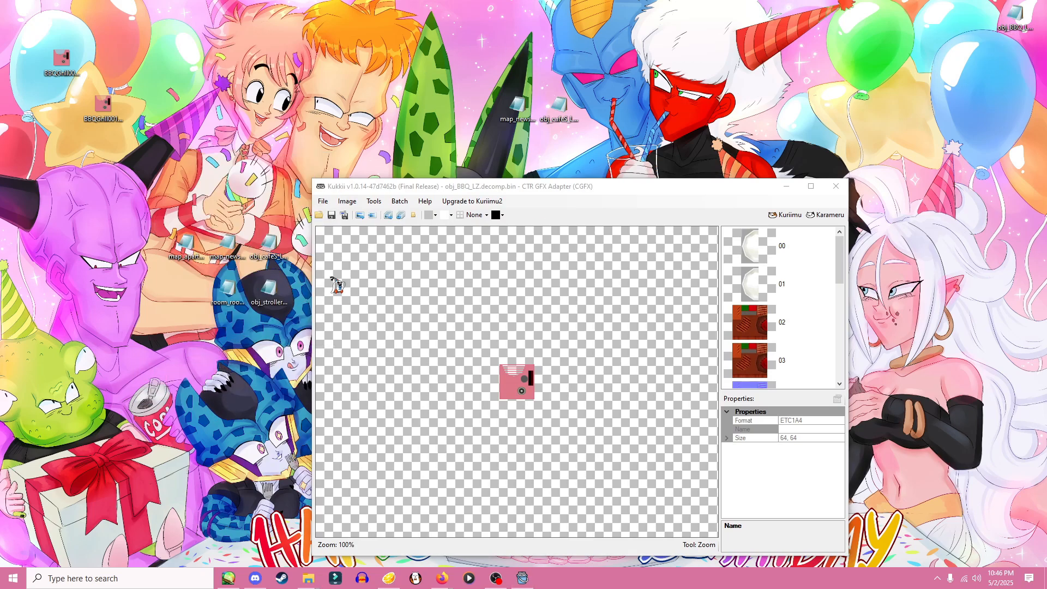
- Close Kukkii and delete the two exported BBQ grill texture images from the desktop
drag(43, 55, 111, 111)
right_click(111, 109)
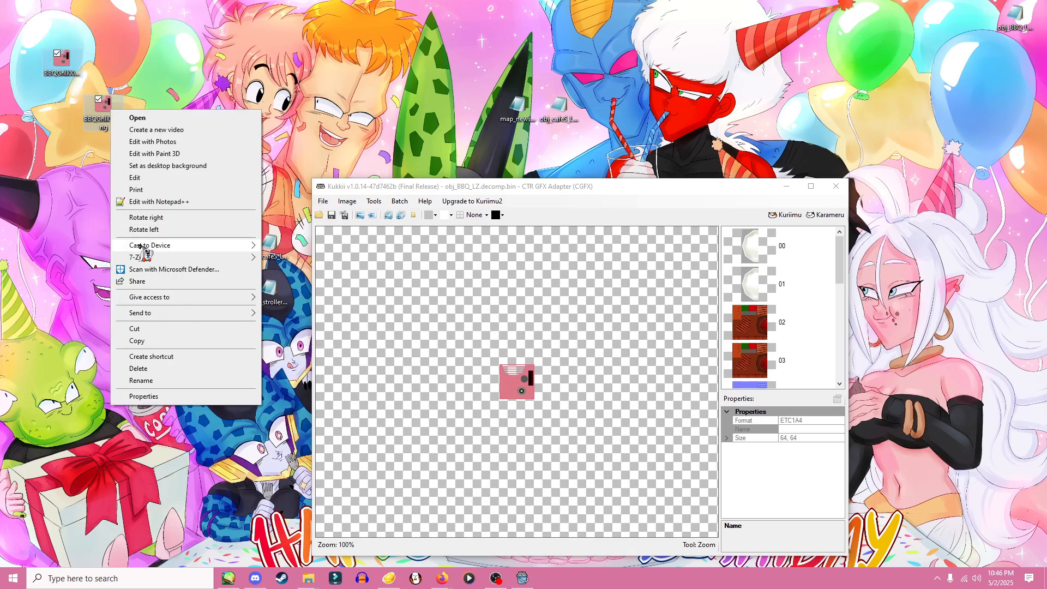
click(138, 368)
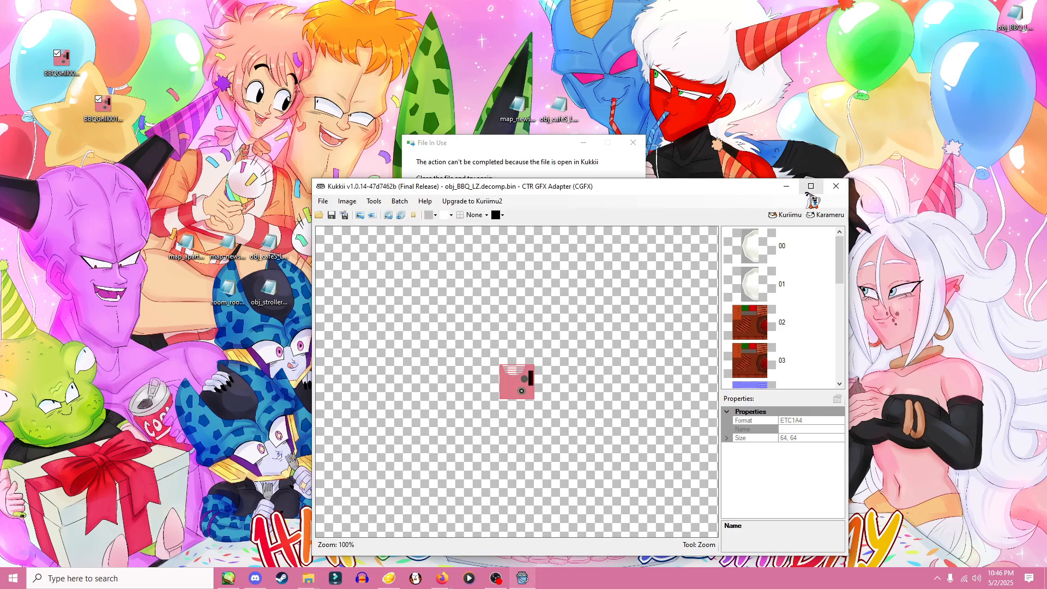
click(836, 186)
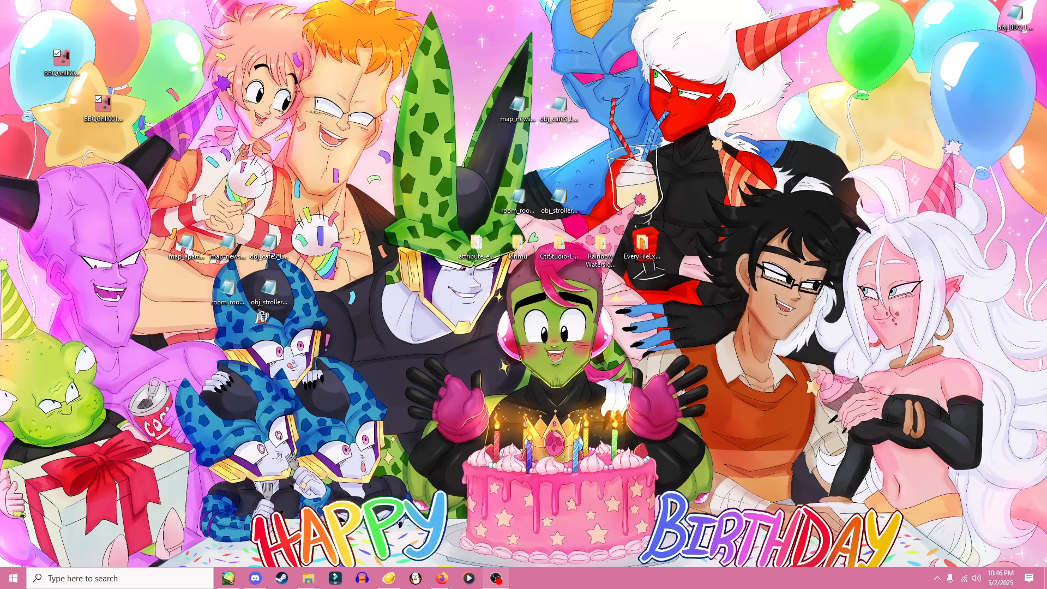
drag(22, 39, 115, 119)
right_click(117, 118)
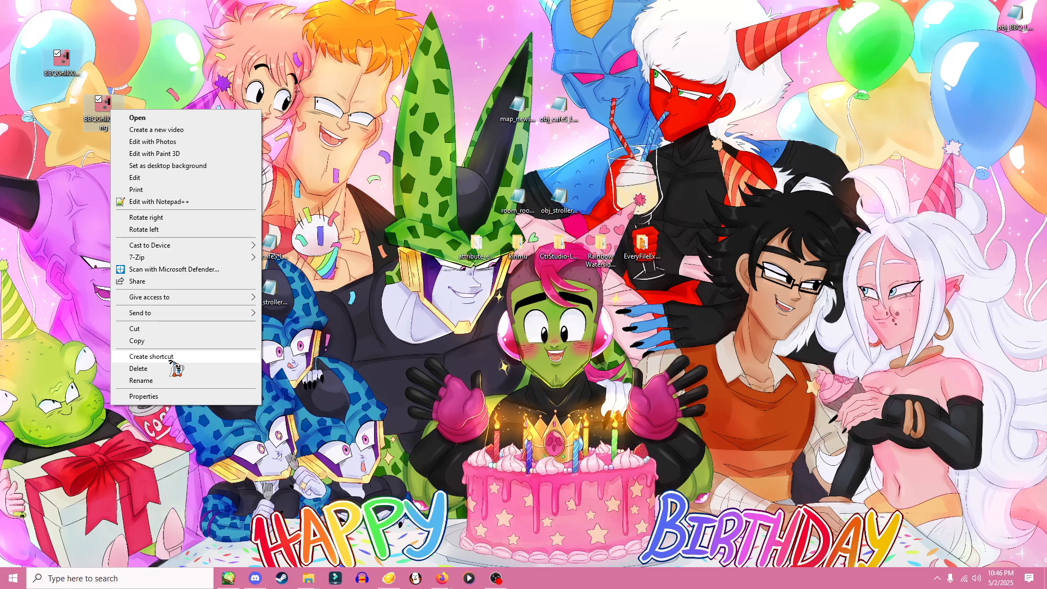
click(136, 376)
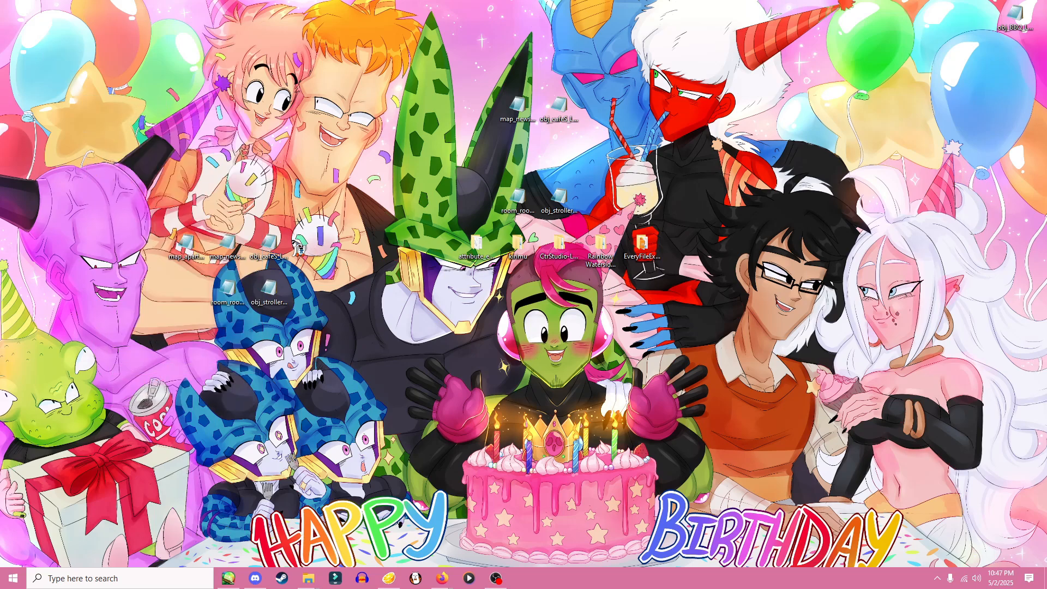
- Move the row of three desktop files containing obj_cafeS_LZ.decomp.bin higher, away from the two files below it
drag(118, 172, 323, 329)
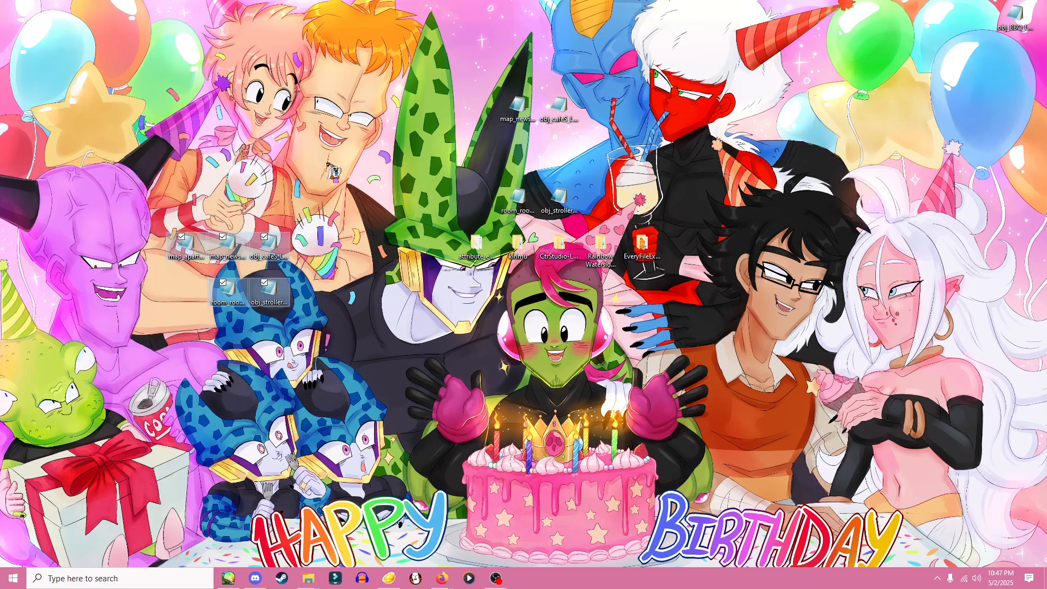
click(334, 174)
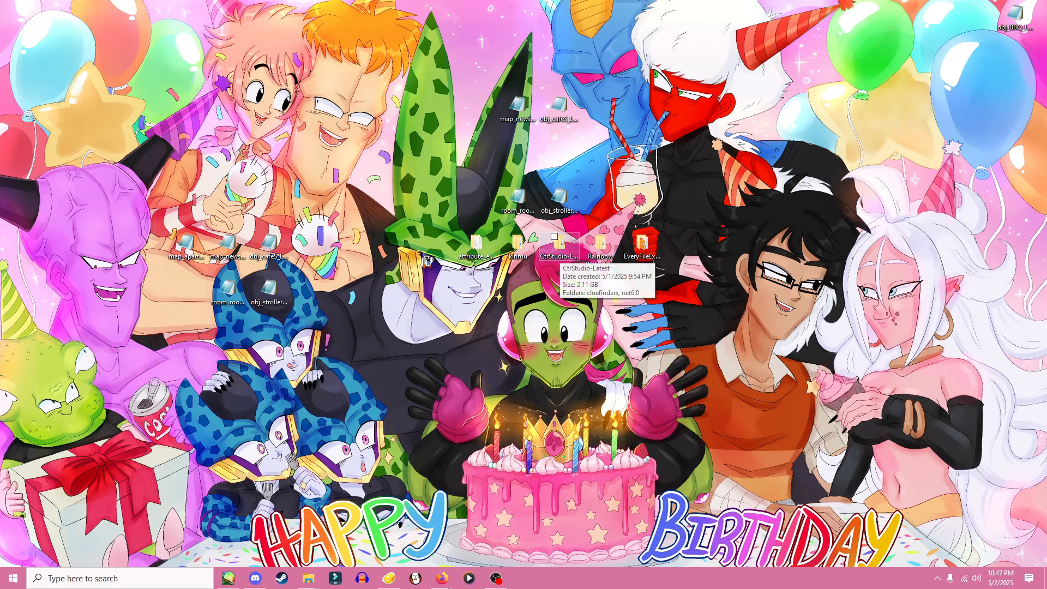
drag(156, 216, 299, 254)
drag(267, 243, 276, 169)
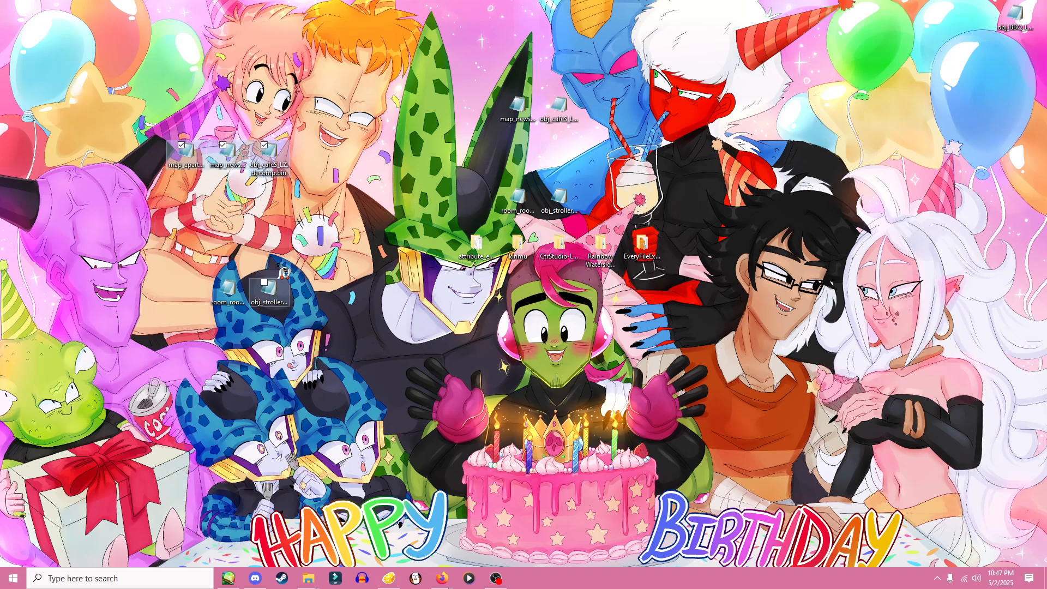
- Launch CTR Studio from the net6.0 folder inside CtrStudio-Latest, then minimize the folder and position the window clear of the desktop file icons
double_click(569, 261)
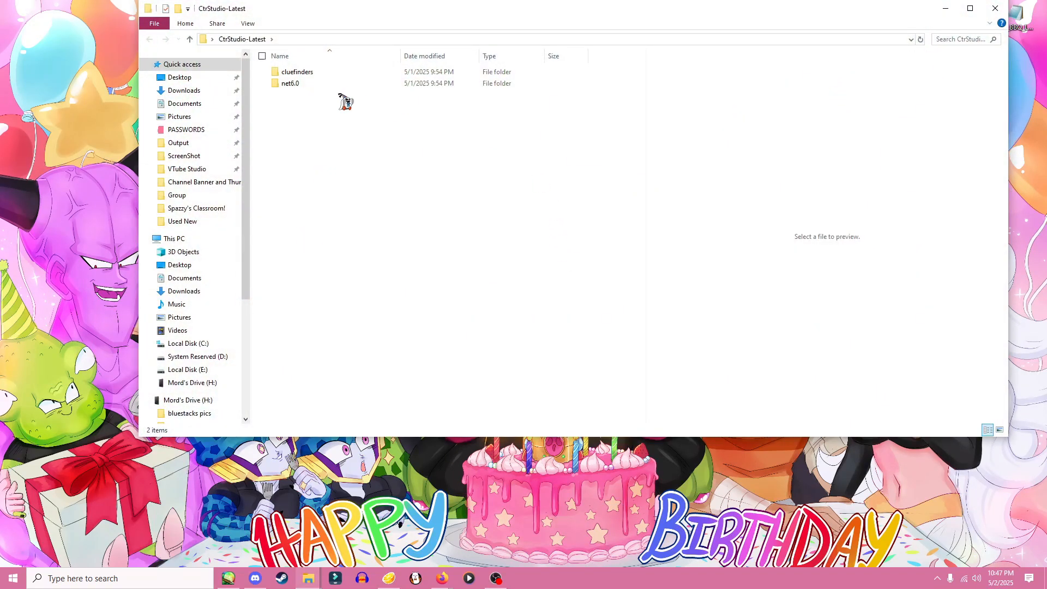
double_click(294, 84)
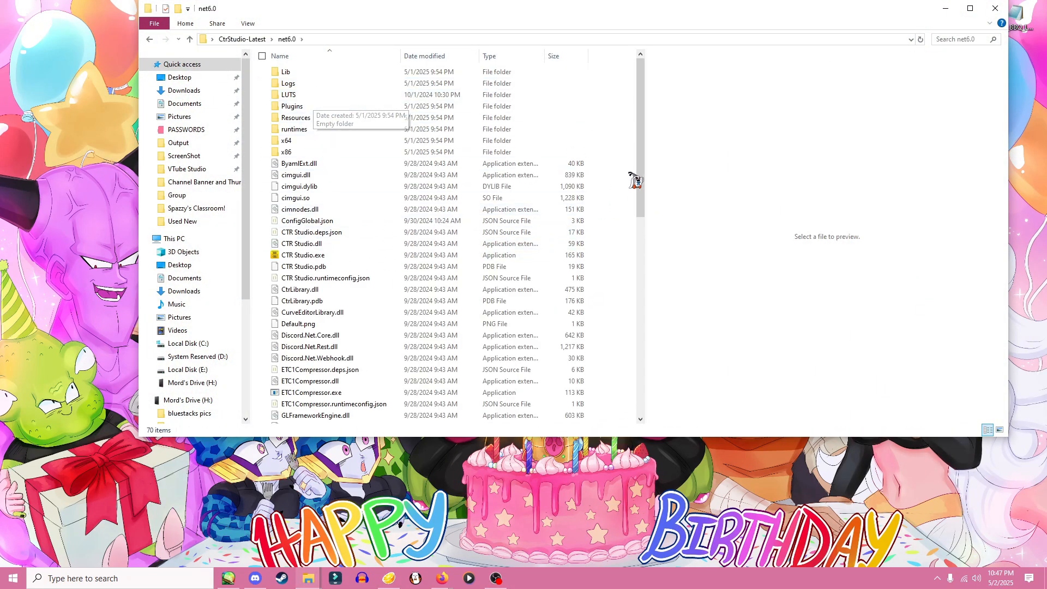
double_click(303, 255)
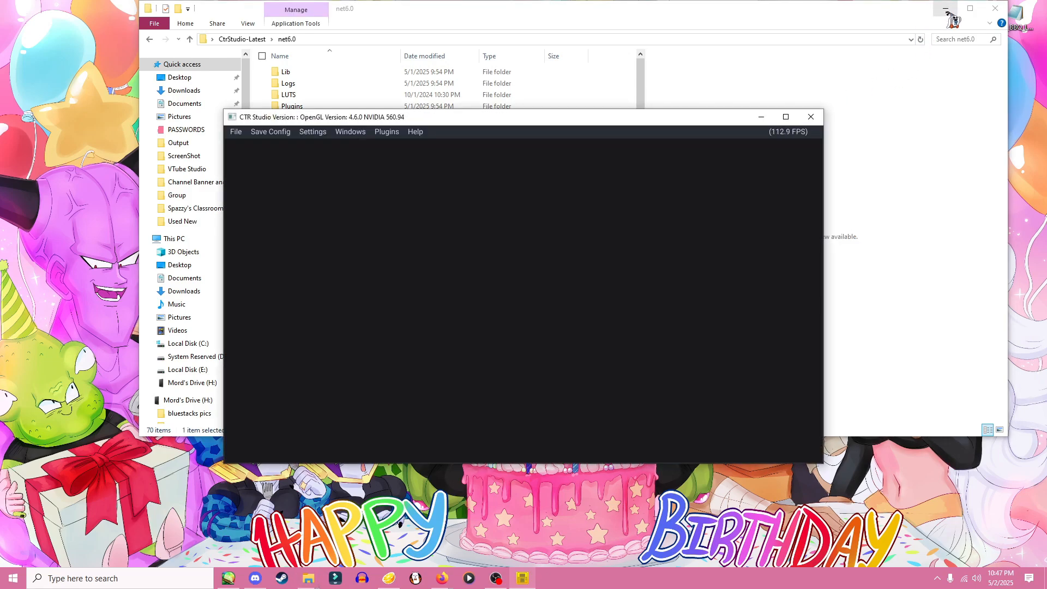
click(946, 8)
drag(604, 118, 695, 155)
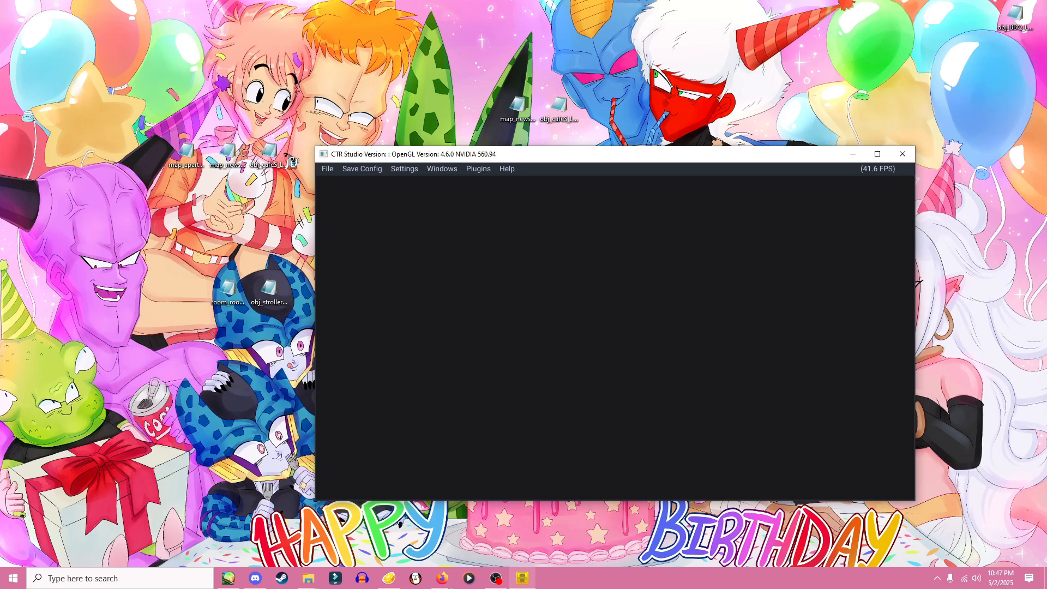
- Load obj_cafeS_LZ.decomp.bin into CTR Studio and examine the cafe's tables, counter and outdoor path in the viewport
drag(281, 165, 449, 301)
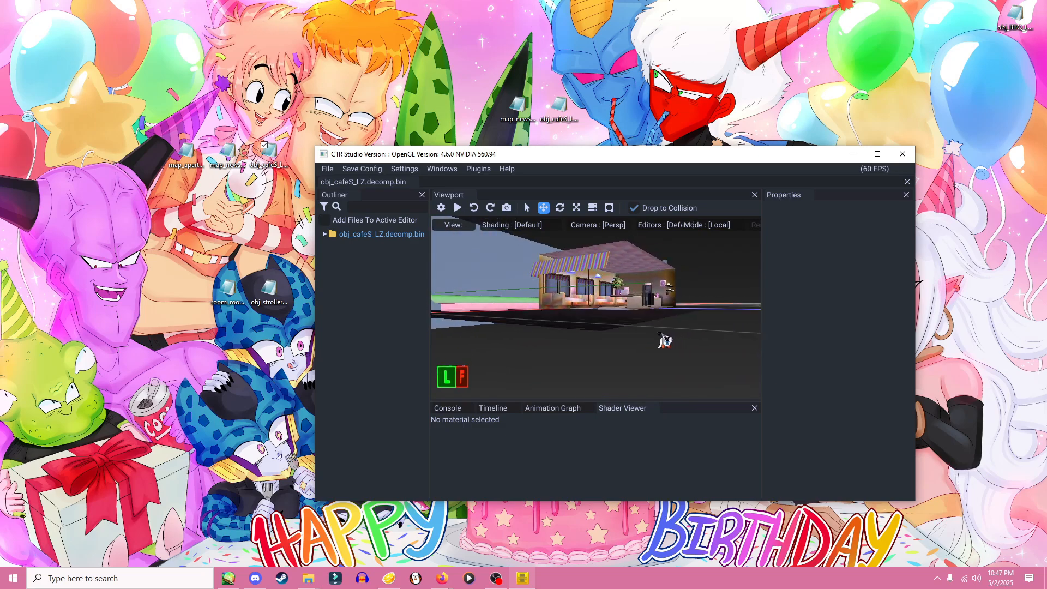
scroll(625, 344, up, 8)
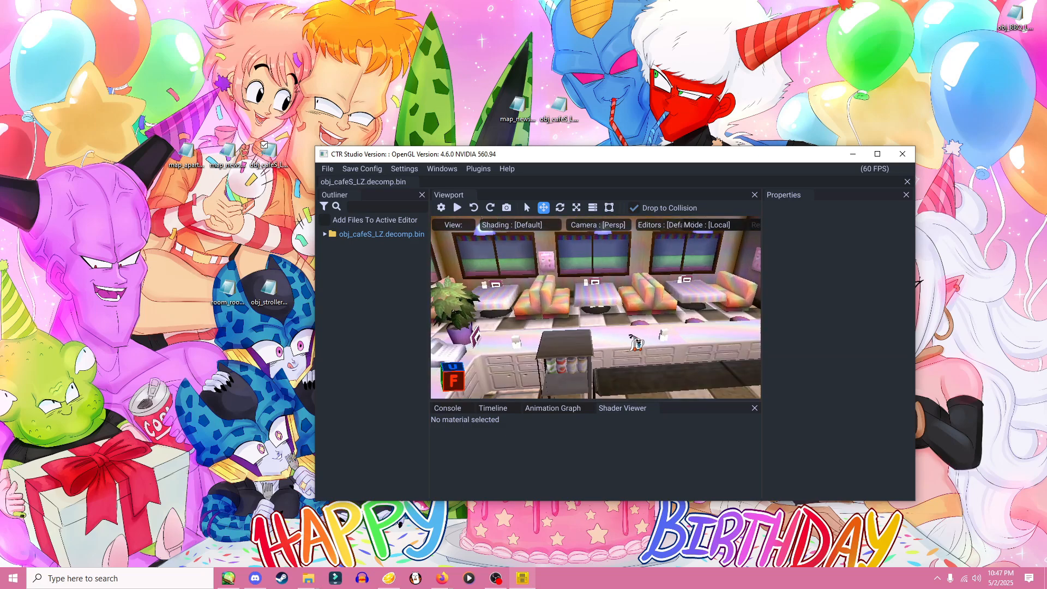
right_drag(552, 321, 657, 327)
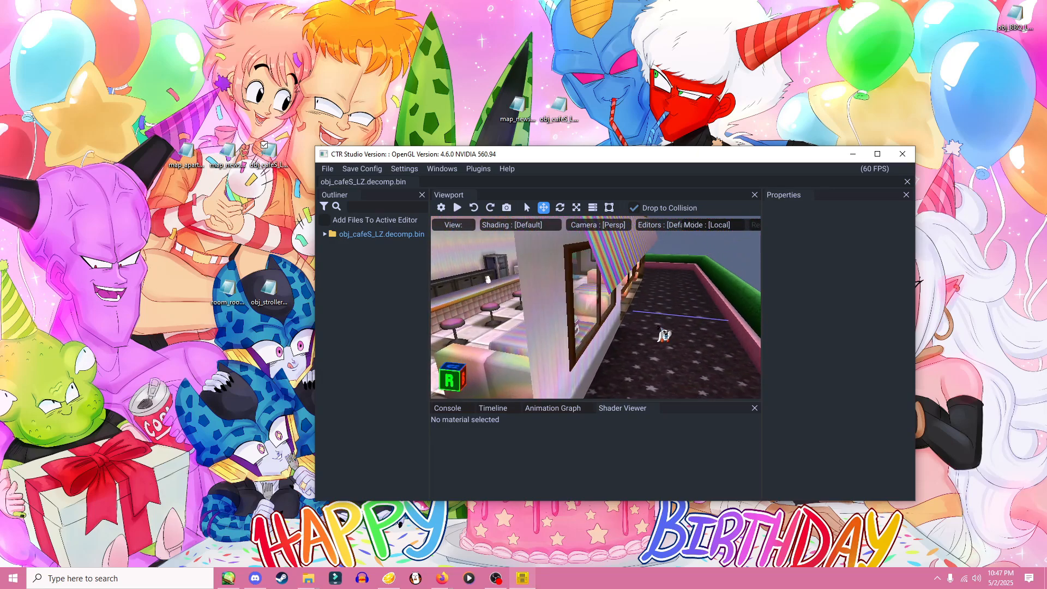
middle_drag(657, 327, 669, 331)
right_drag(674, 339, 633, 305)
scroll(622, 316, down, 6)
scroll(554, 312, up, 4)
mouse_move(633, 305)
mouse_down()
mouse_move(664, 342)
mouse_move(643, 288)
mouse_up()
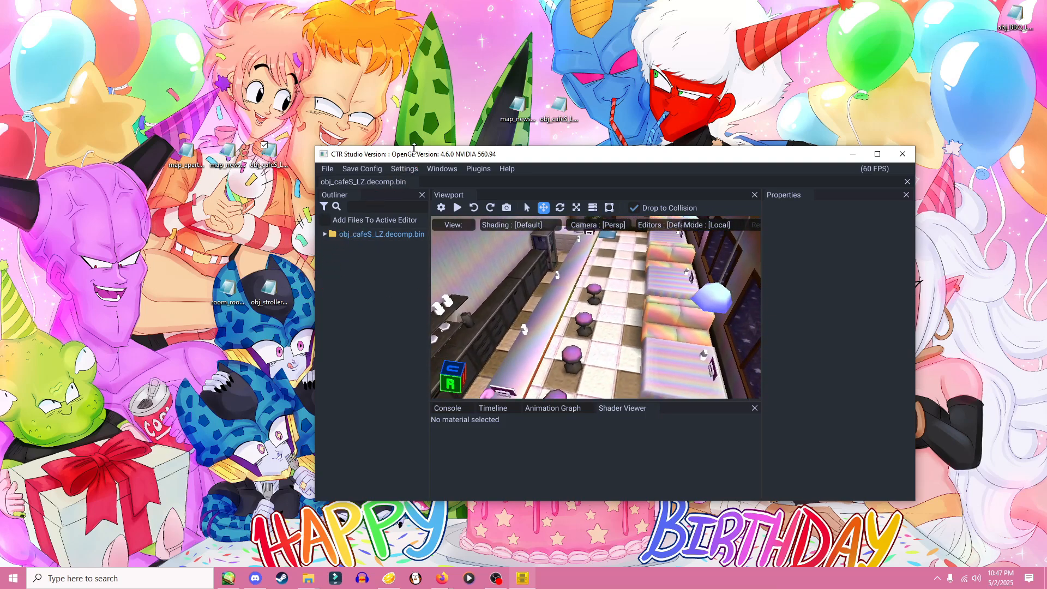
- Expand the cafe file's Textures folder and check which export and replace options the babyChair01 texture offers
click(324, 234)
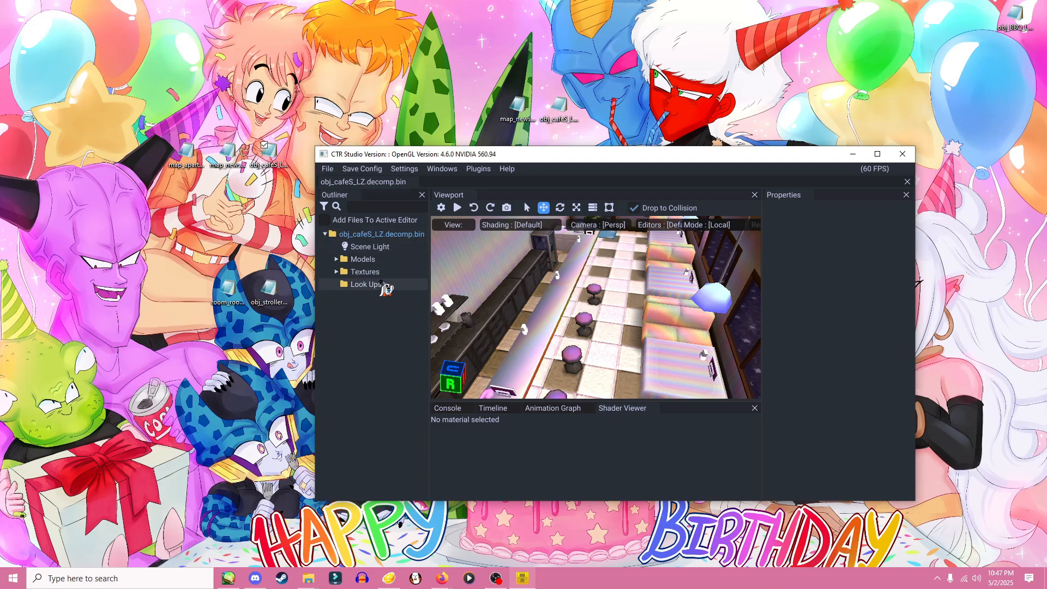
click(336, 272)
click(376, 284)
right_click(376, 284)
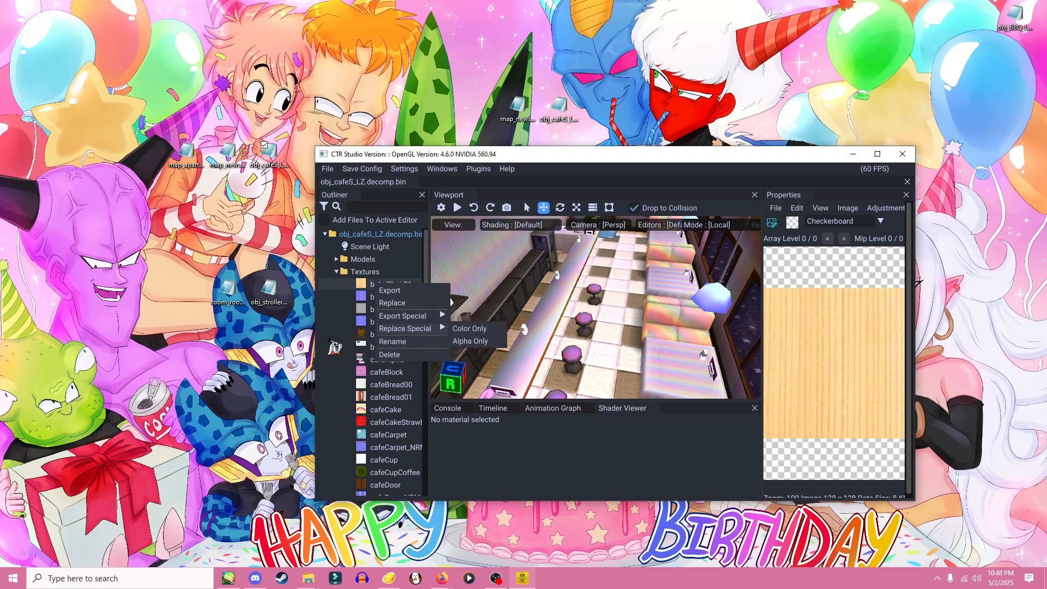
click(328, 339)
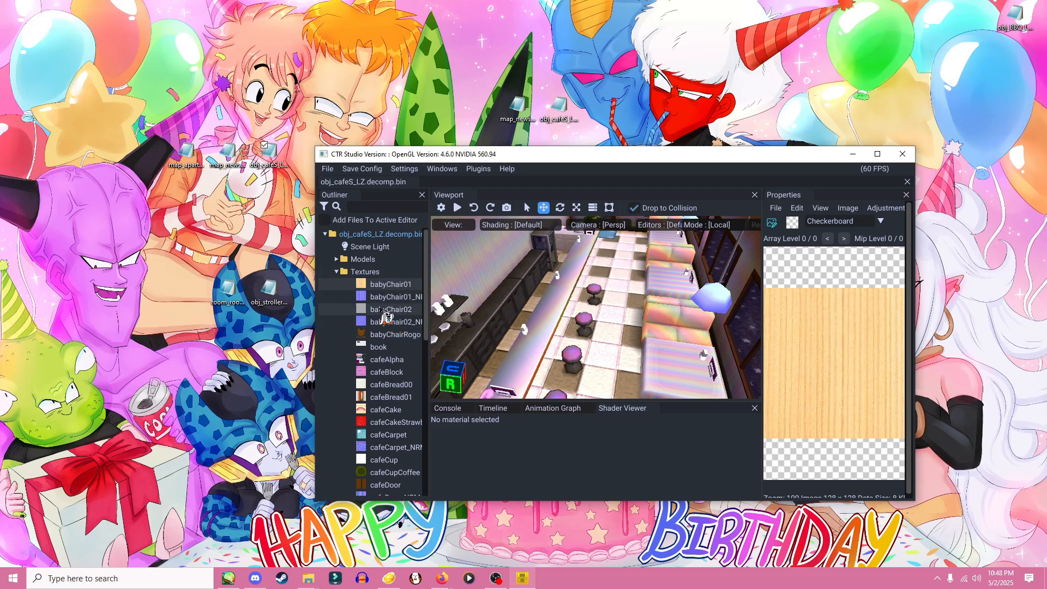
- Look through the textures from babyChair02 to cafeTex01, including cafeAlpha and cafeRoof, and examine the cafe's posters and striped awning in the viewport
click(385, 310)
click(388, 334)
click(387, 347)
click(386, 360)
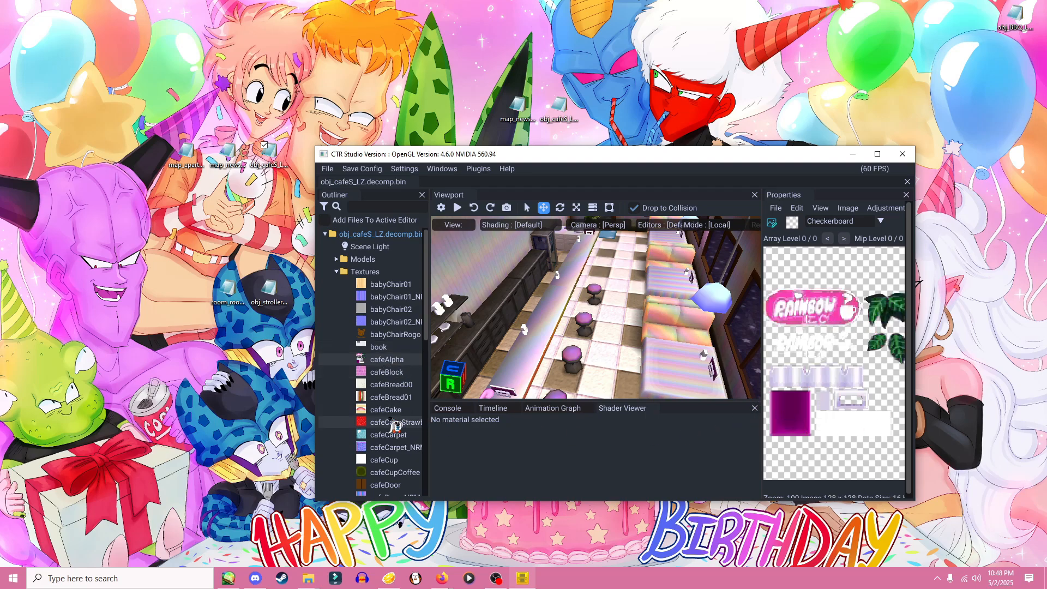
click(390, 411)
click(387, 399)
click(397, 448)
scroll(394, 454, down, 5)
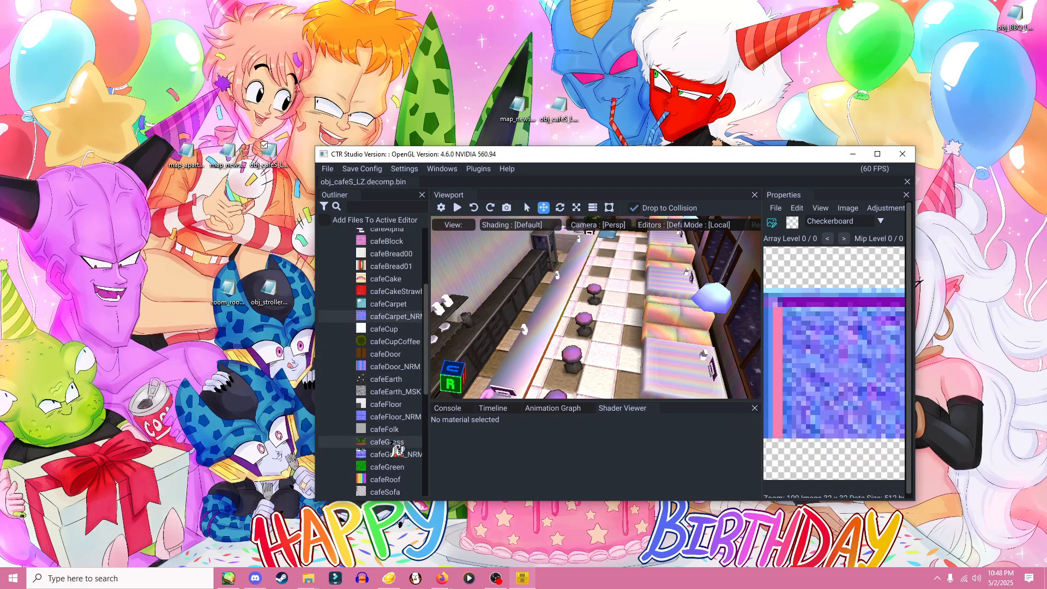
click(393, 438)
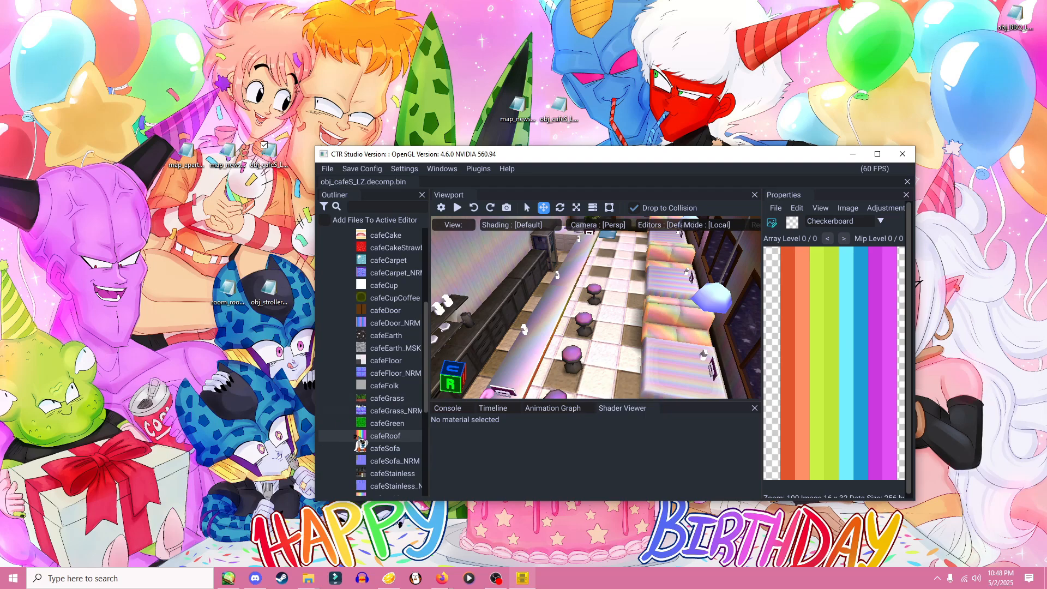
scroll(362, 441, down, 4)
click(384, 393)
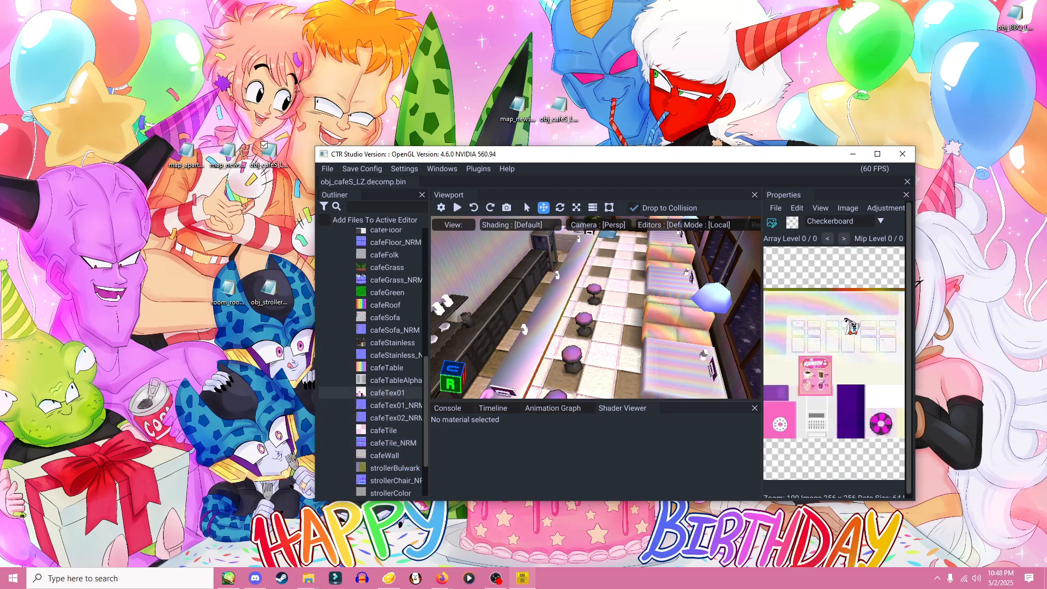
right_drag(586, 344, 602, 436)
scroll(594, 283, up, 4)
scroll(595, 326, down, 8)
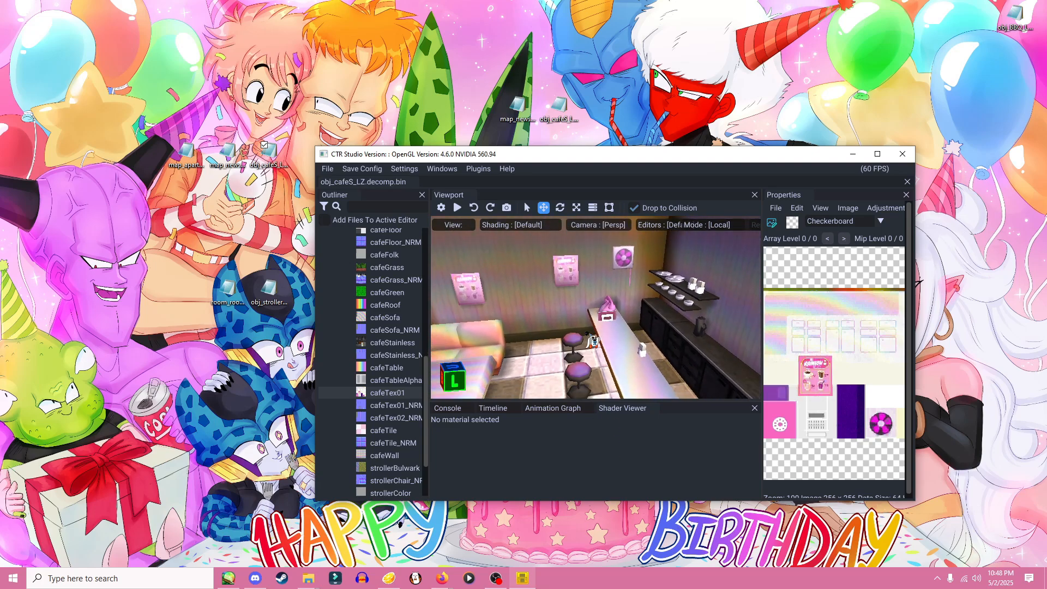
right_drag(605, 355, 607, 329)
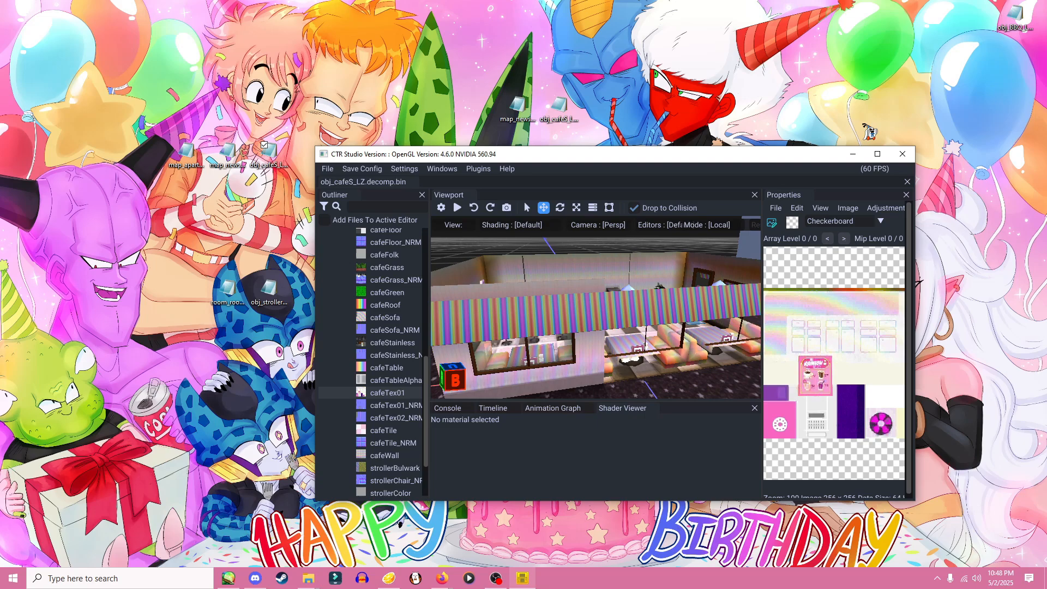
right_click(383, 305)
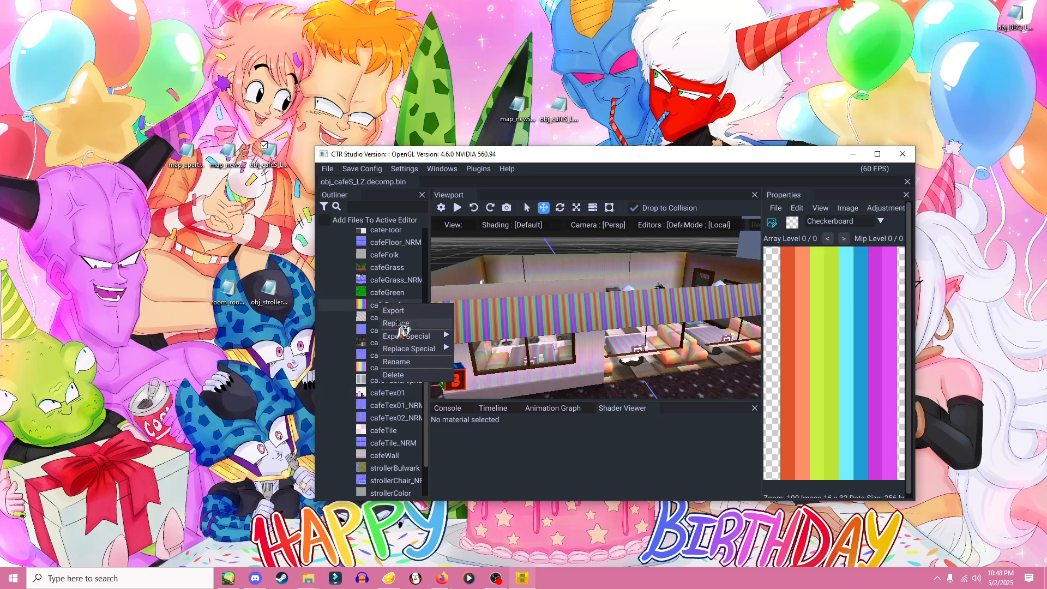
click(398, 311)
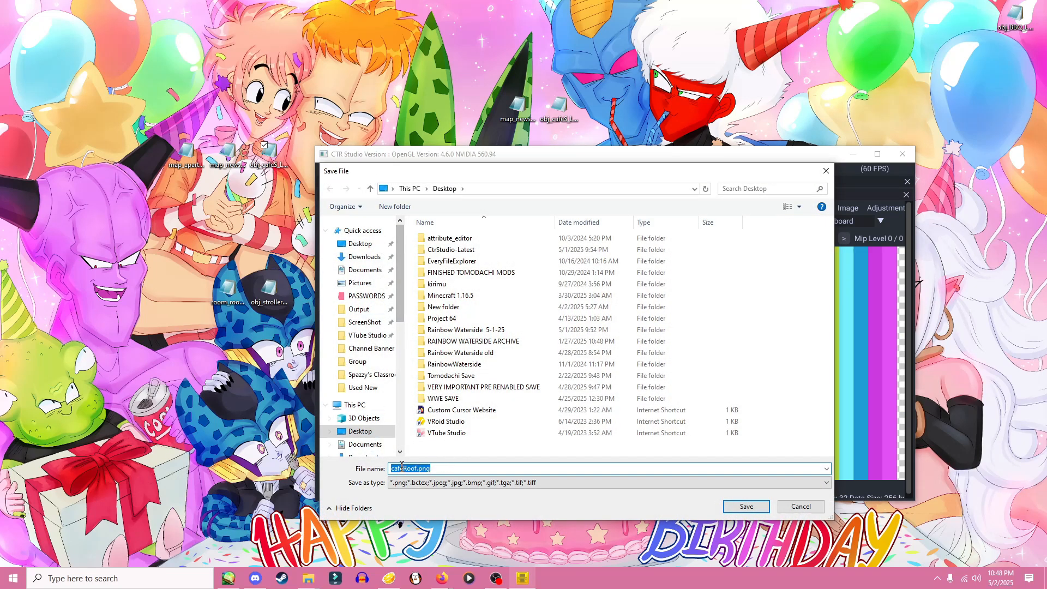
click(800, 507)
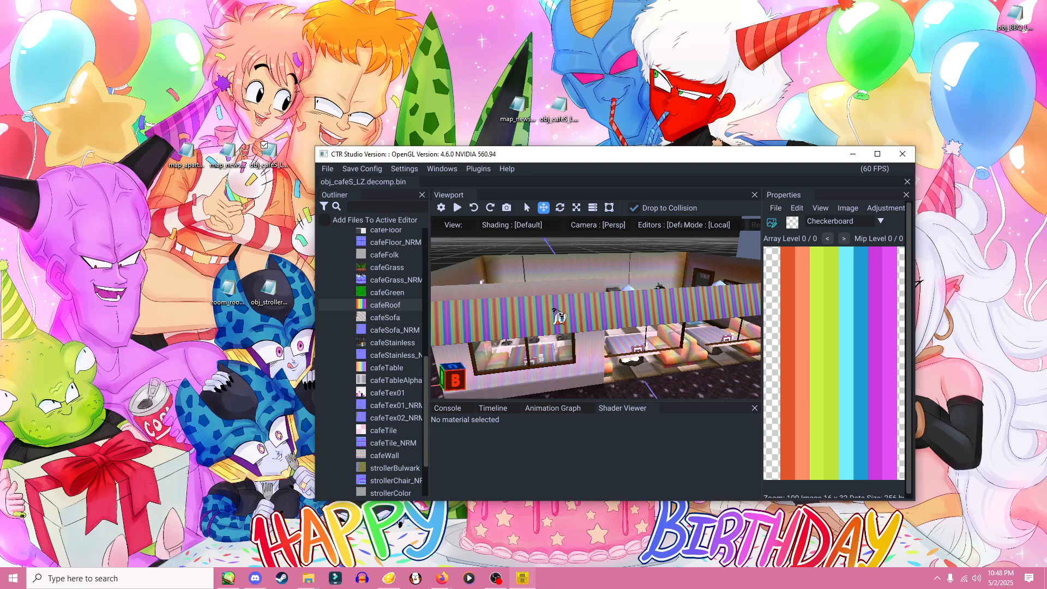
drag(537, 321, 532, 338)
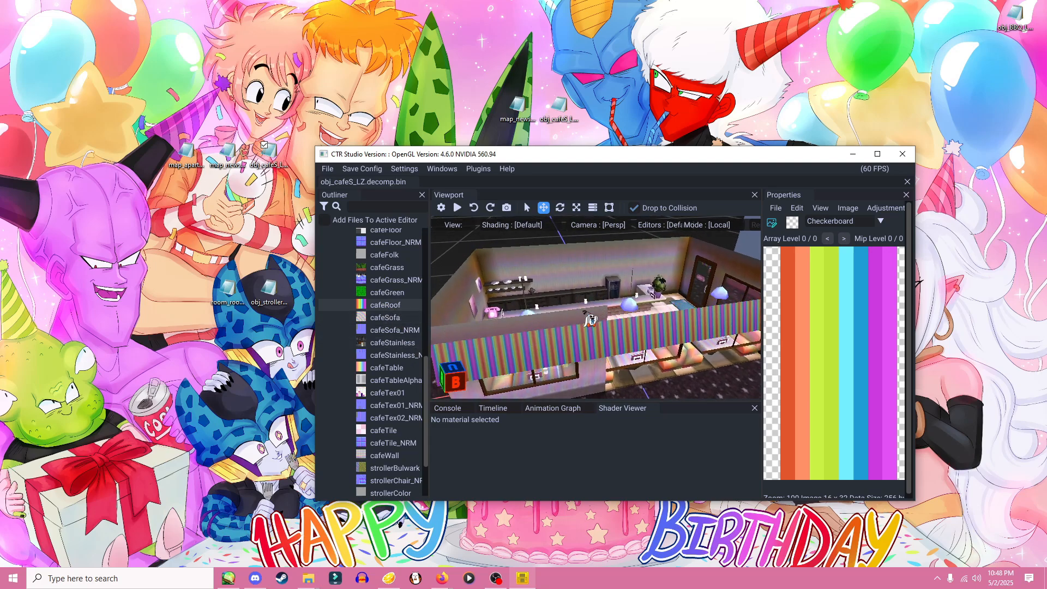
drag(598, 301, 638, 305)
right_click(373, 306)
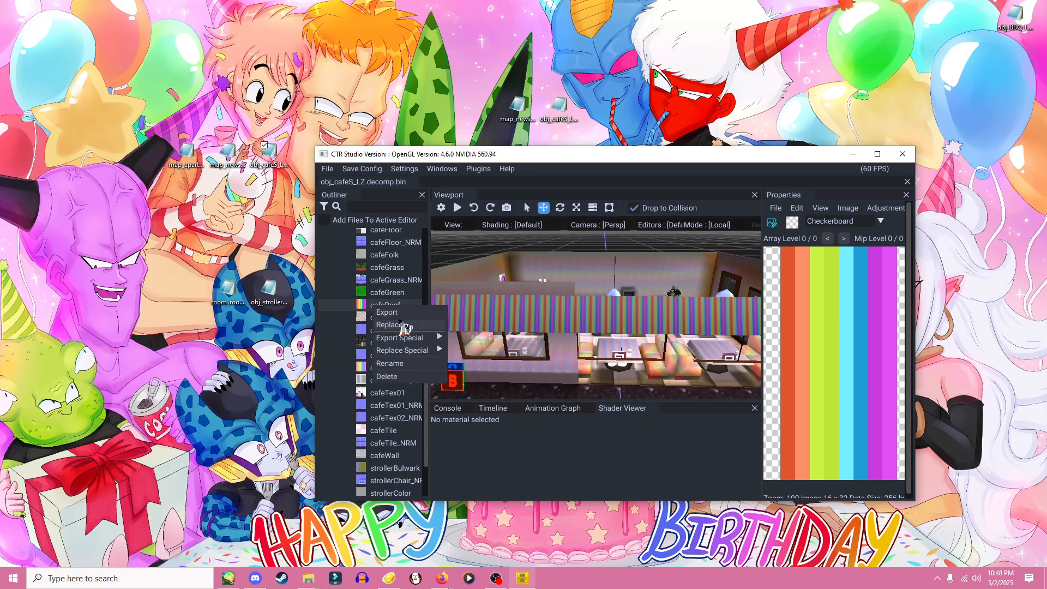
click(403, 326)
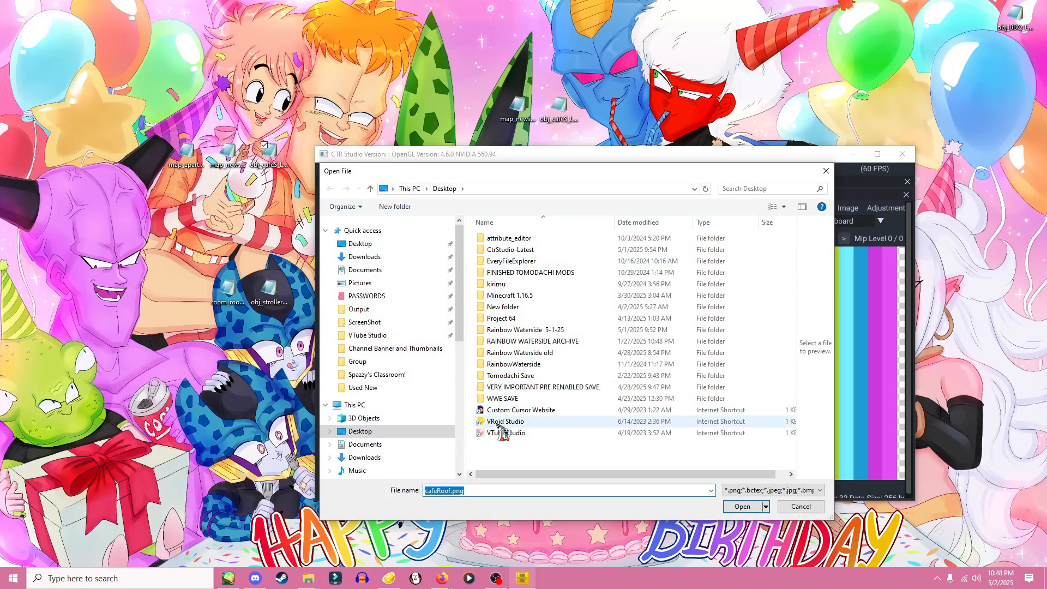
click(826, 171)
- Check the save options for the cafe file, then try closing its workspace and decline the removal
click(327, 169)
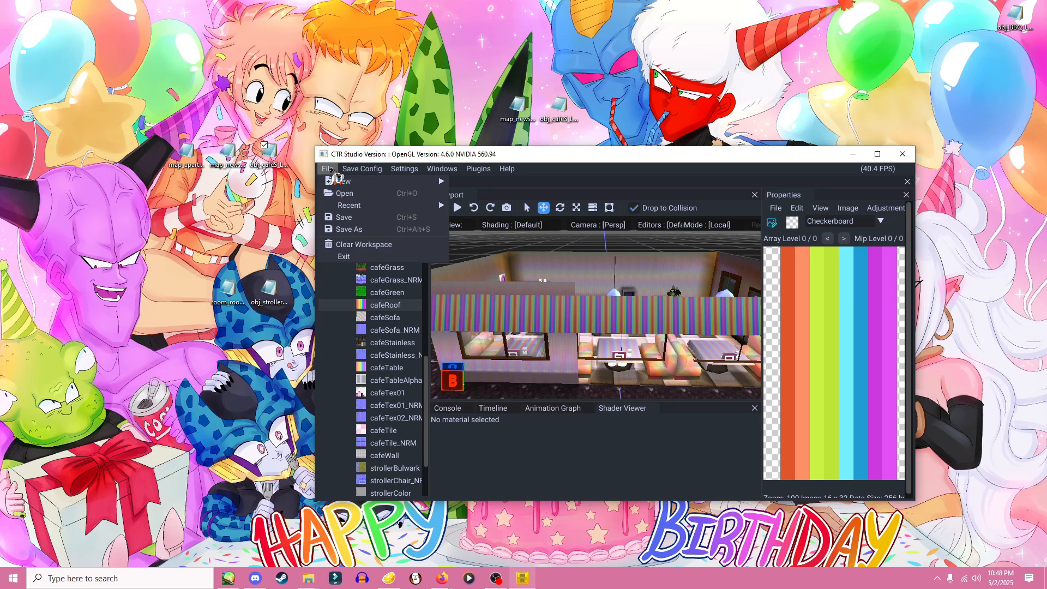
mouse_move(350, 207)
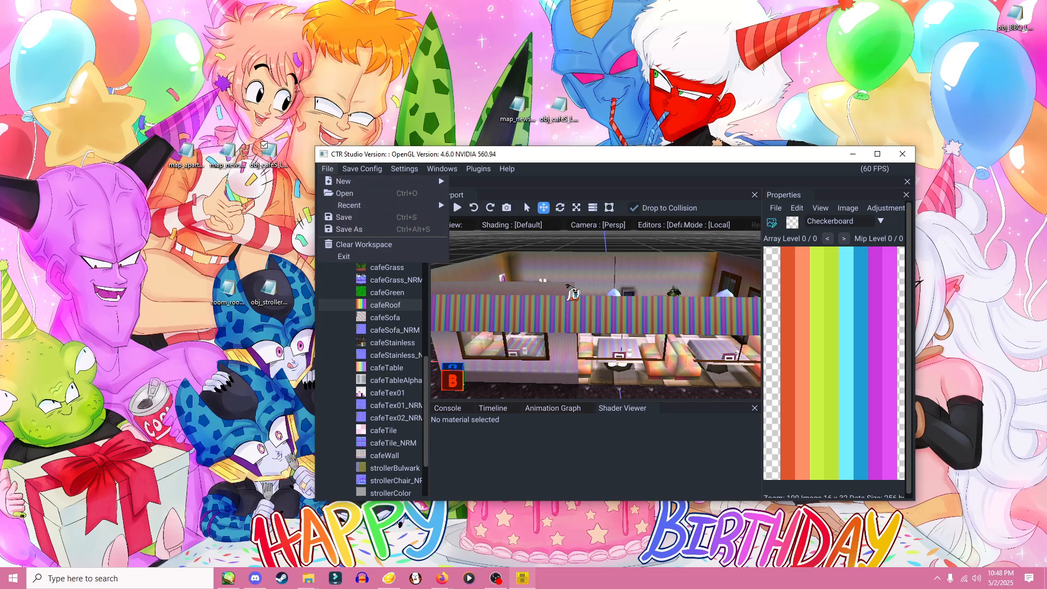
click(577, 306)
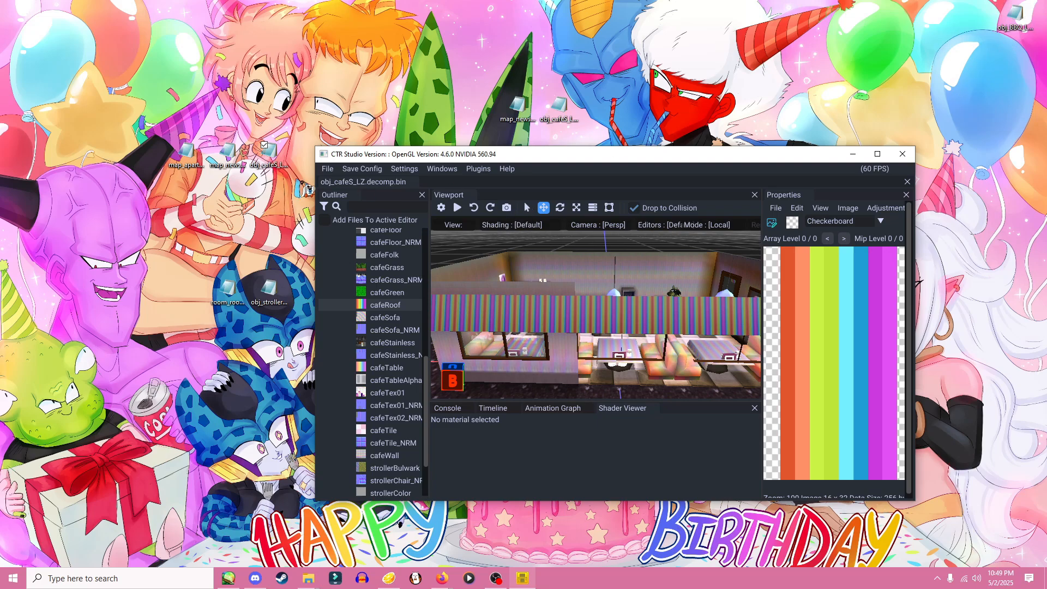
click(413, 181)
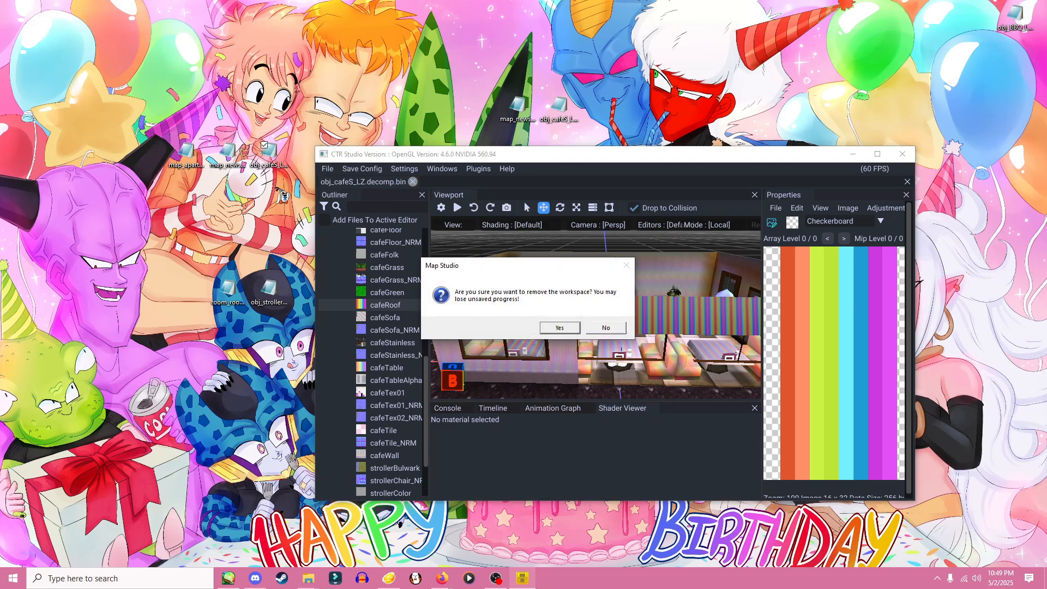
click(608, 328)
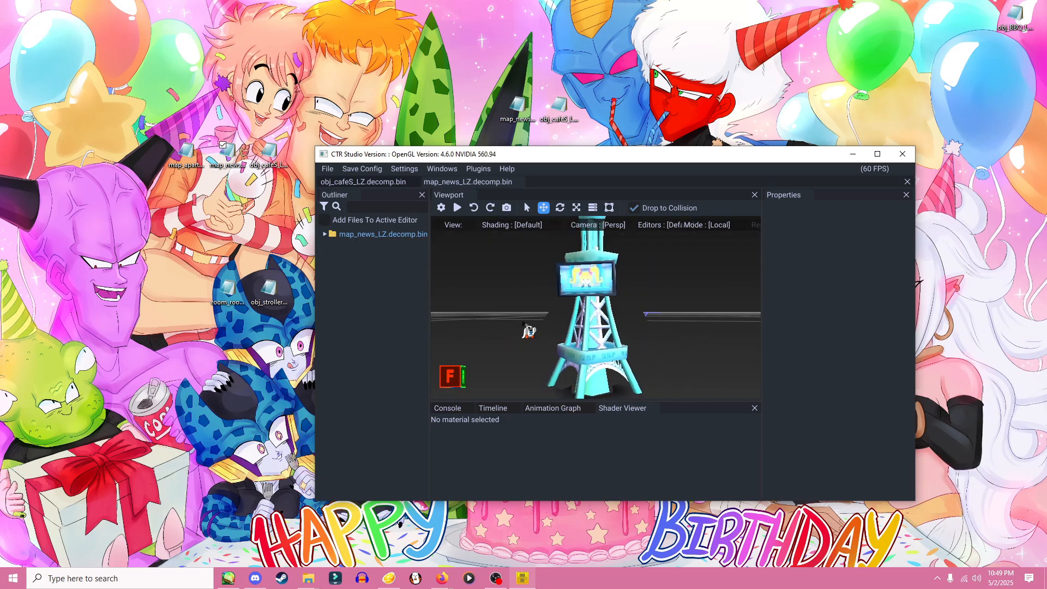
- Load map_news_LZ.decomp.bin, expand its Textures folder and compare the newsMonitor.0 and newsMonitor.1 textures
click(325, 234)
click(336, 272)
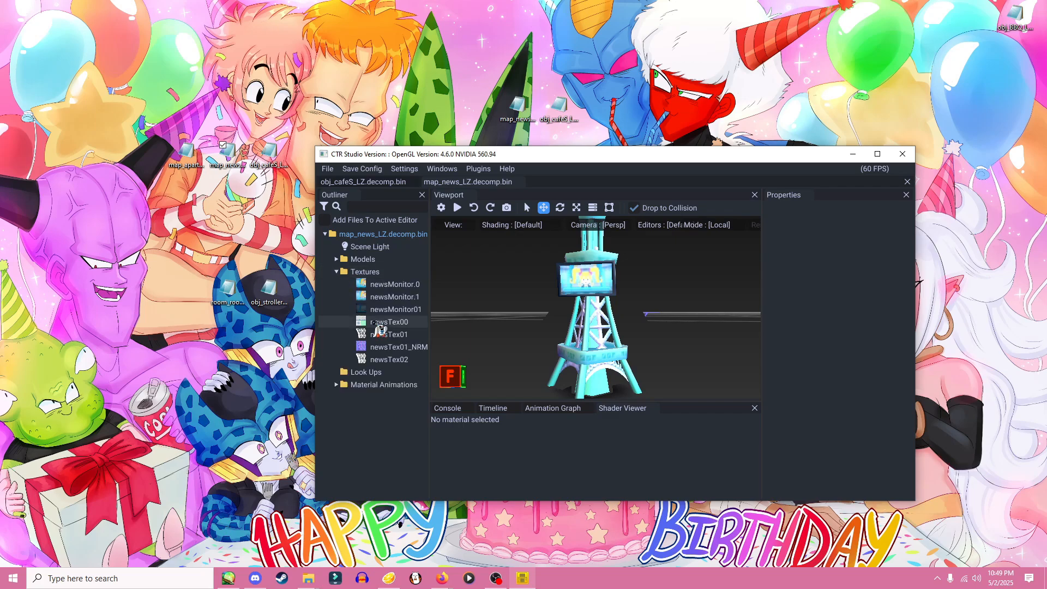
click(386, 284)
click(386, 297)
click(386, 286)
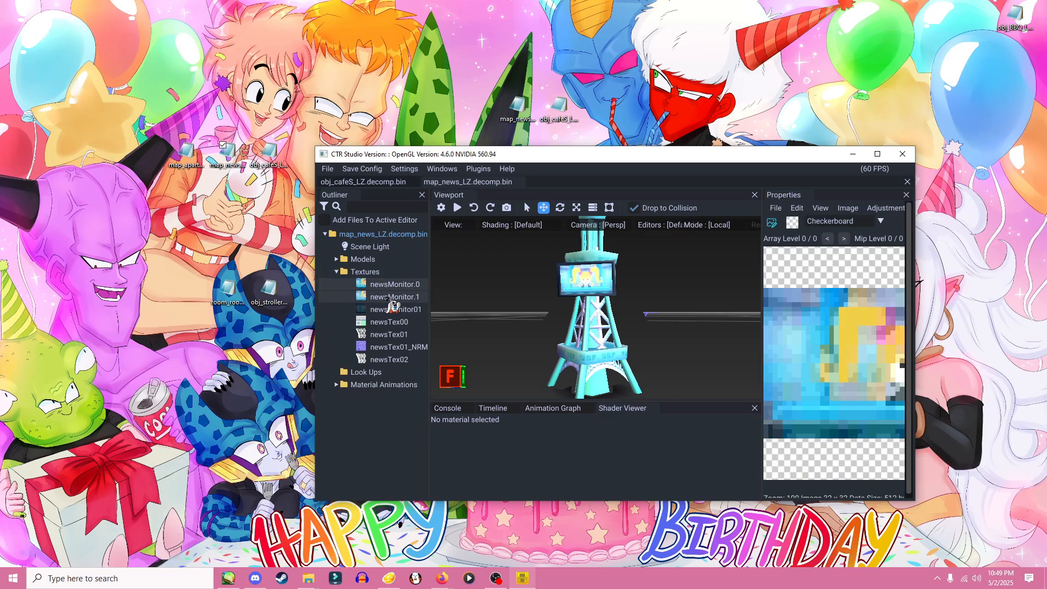
click(387, 297)
click(387, 286)
click(387, 297)
click(389, 286)
click(387, 297)
click(387, 285)
click(388, 297)
click(387, 286)
click(392, 297)
- Preview the newsTex00 texture and examine the news tower model from several angles in the viewport
click(389, 322)
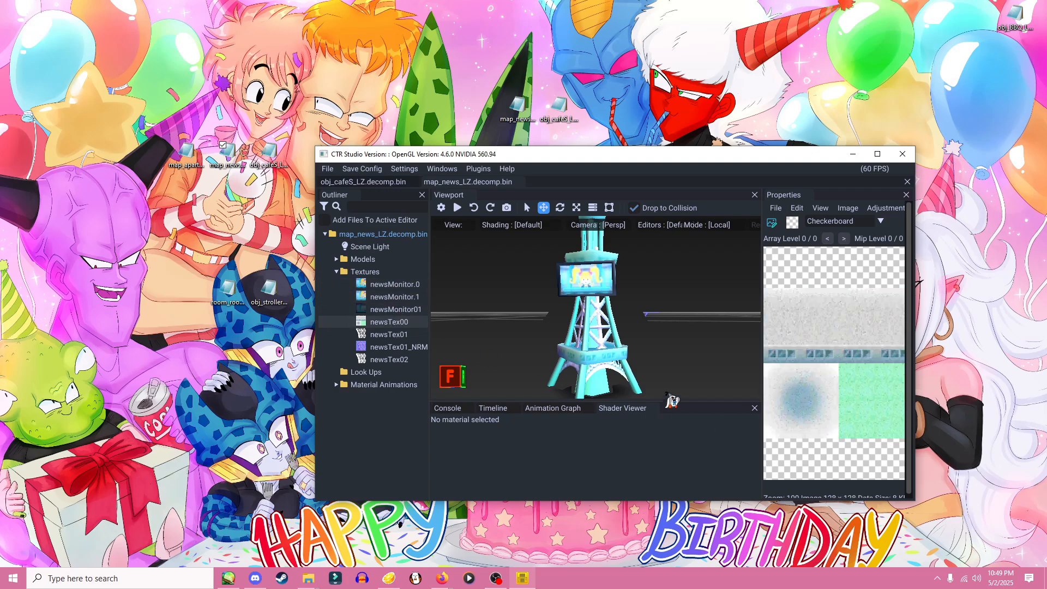
drag(573, 364, 646, 365)
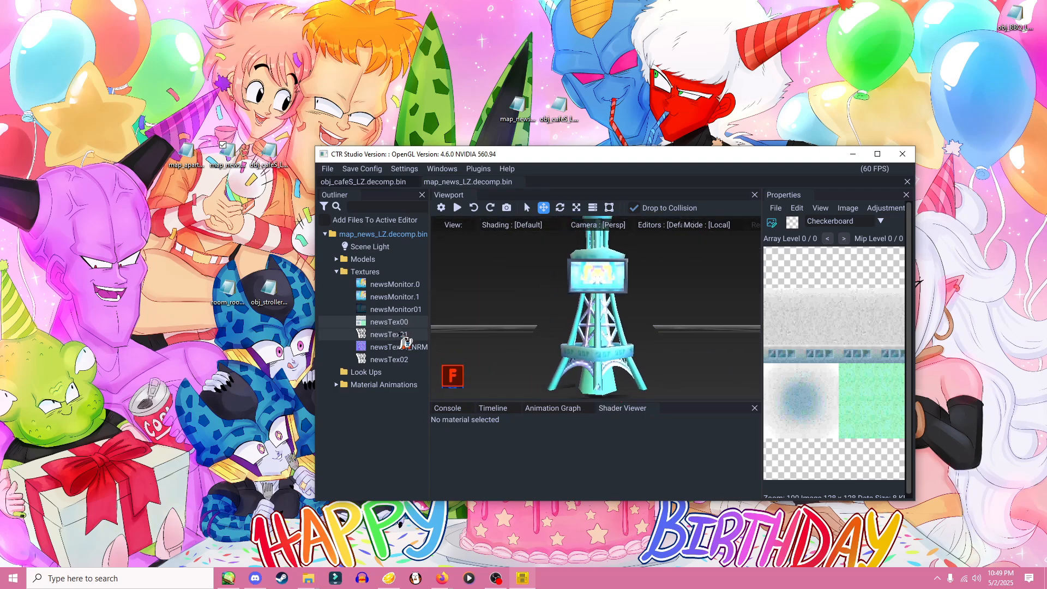
drag(501, 333, 532, 315)
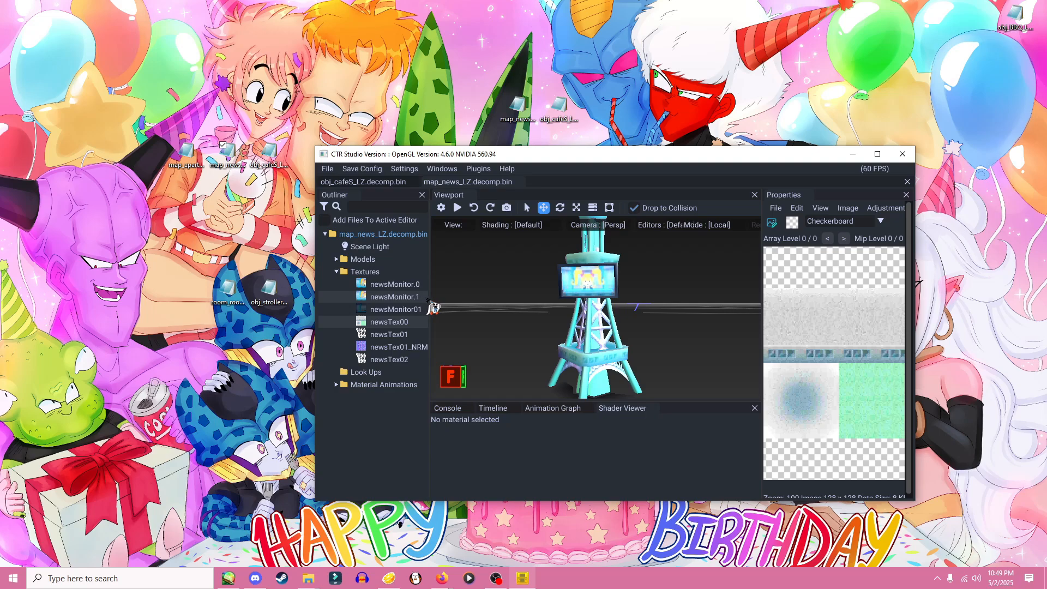
- Expand the news model's Meshes folder and examine the light, monitor and newsCube meshes on the tower
click(364, 269)
click(336, 260)
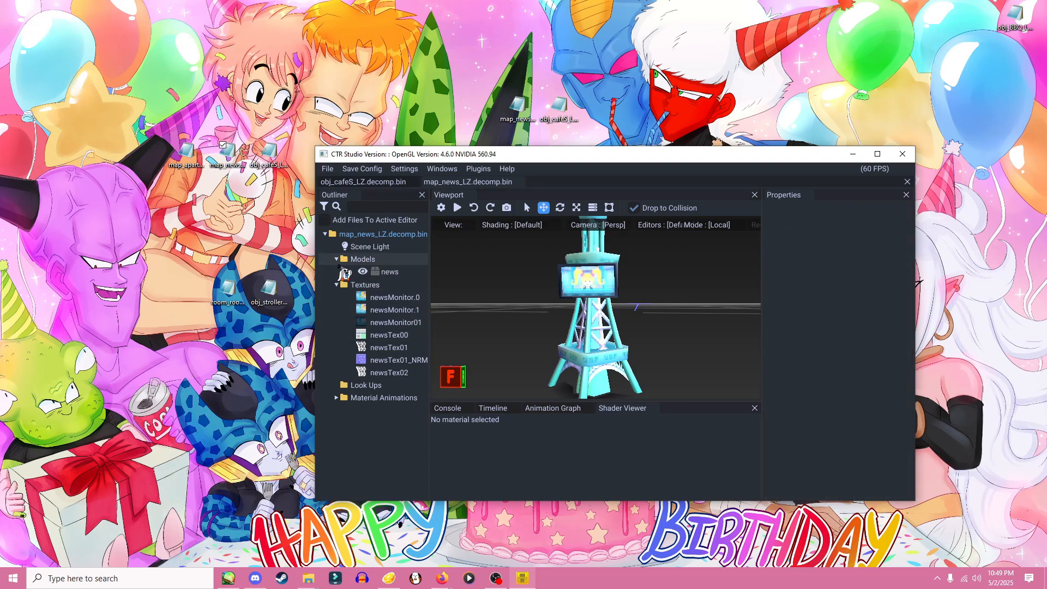
click(367, 271)
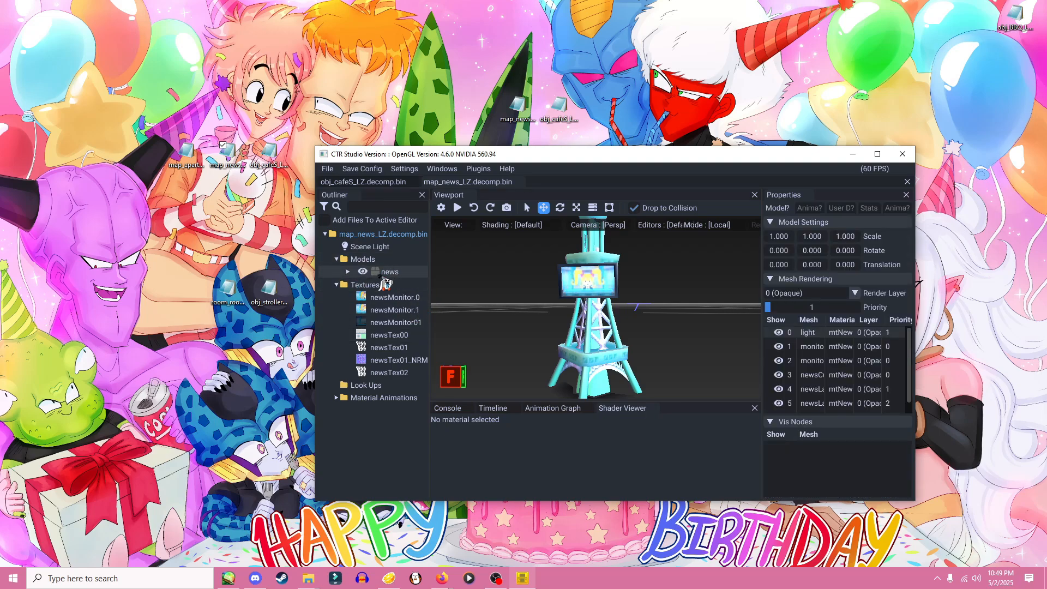
click(347, 273)
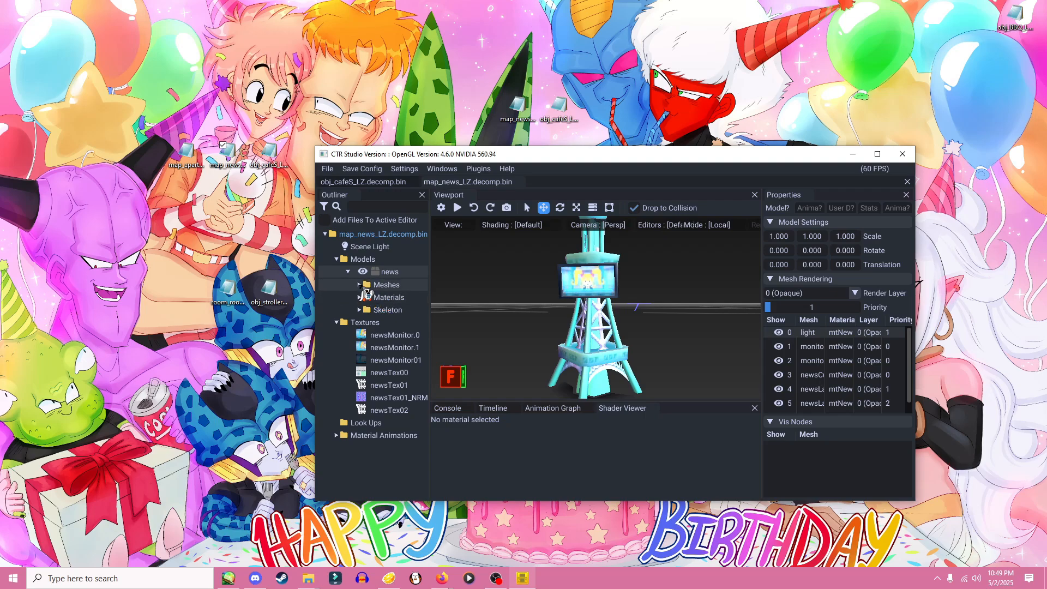
click(360, 285)
click(413, 311)
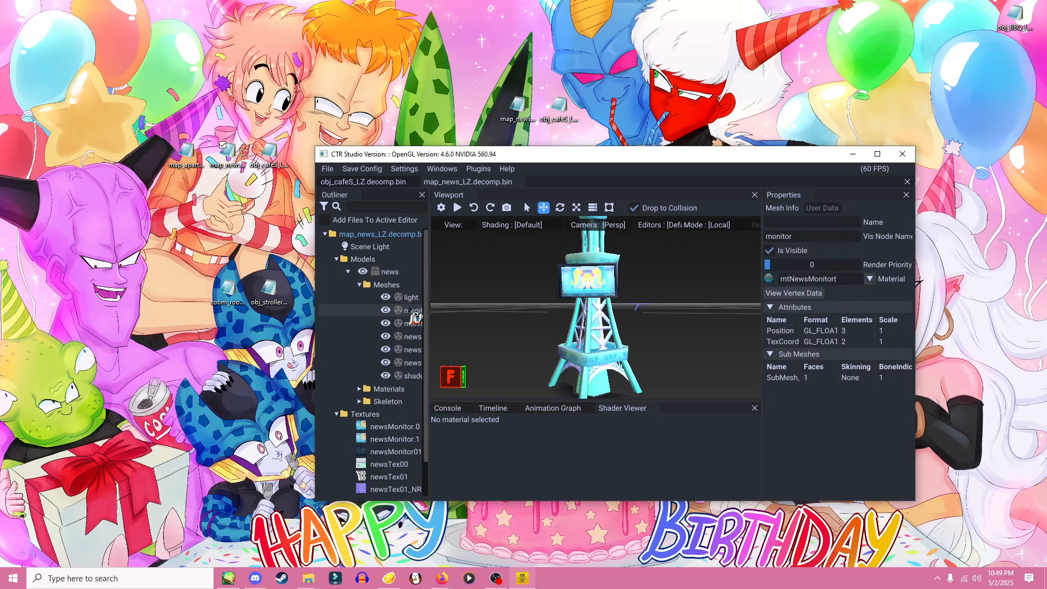
click(410, 297)
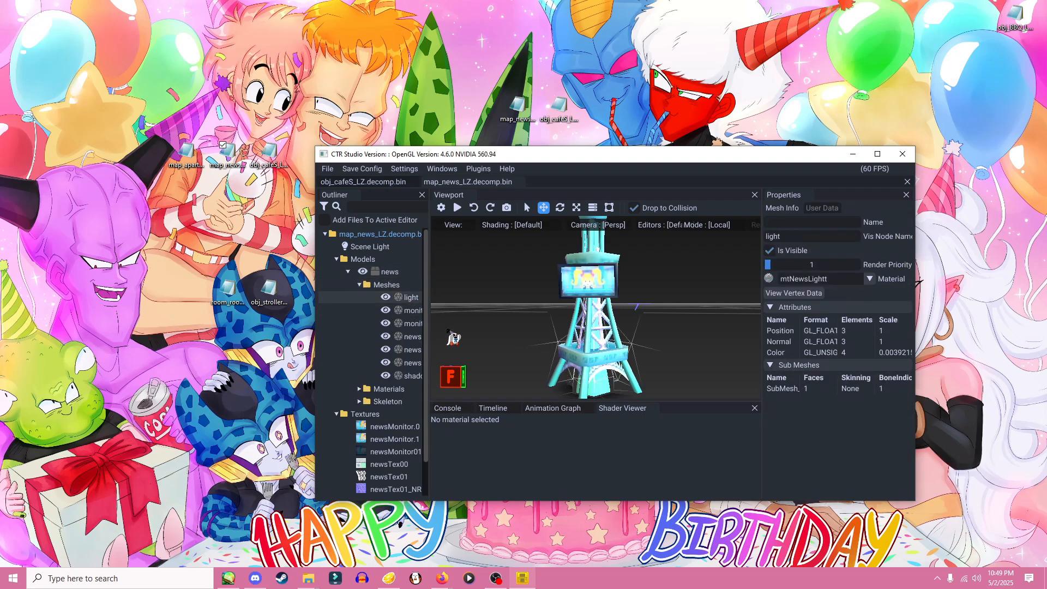
click(413, 310)
click(413, 323)
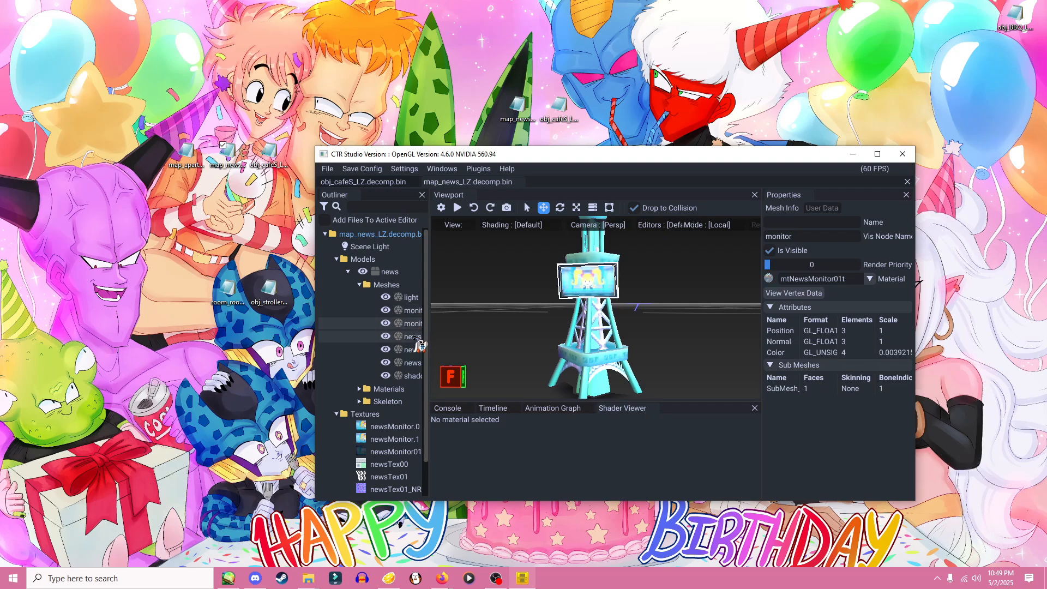
click(415, 337)
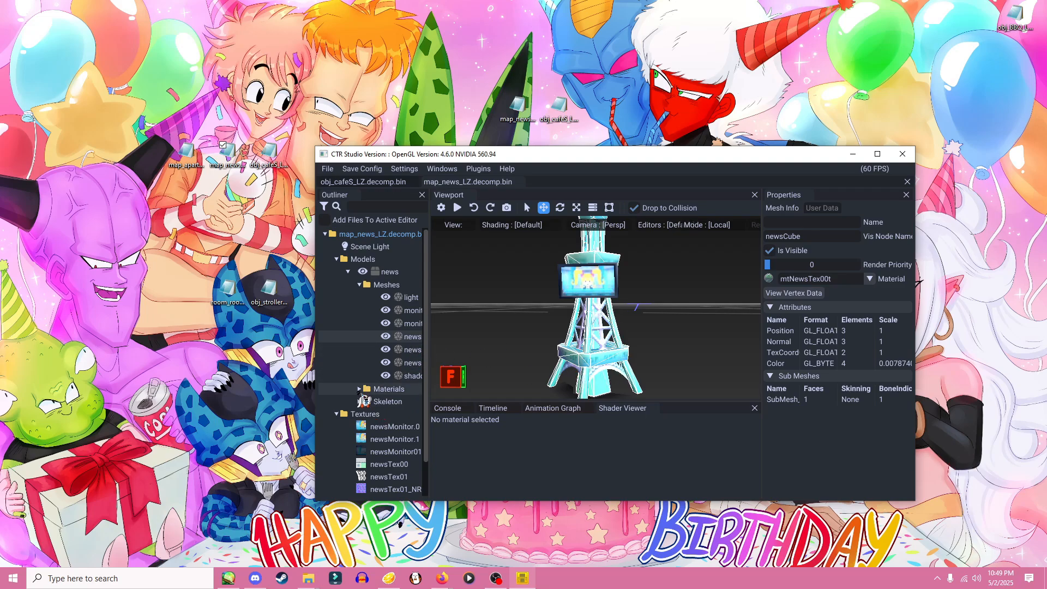
- Expand the news model's Materials folder, examine mtNewsLightt and mtNewsMonitort, and show the colour settings of mtNewsMonitort
click(359, 388)
click(419, 425)
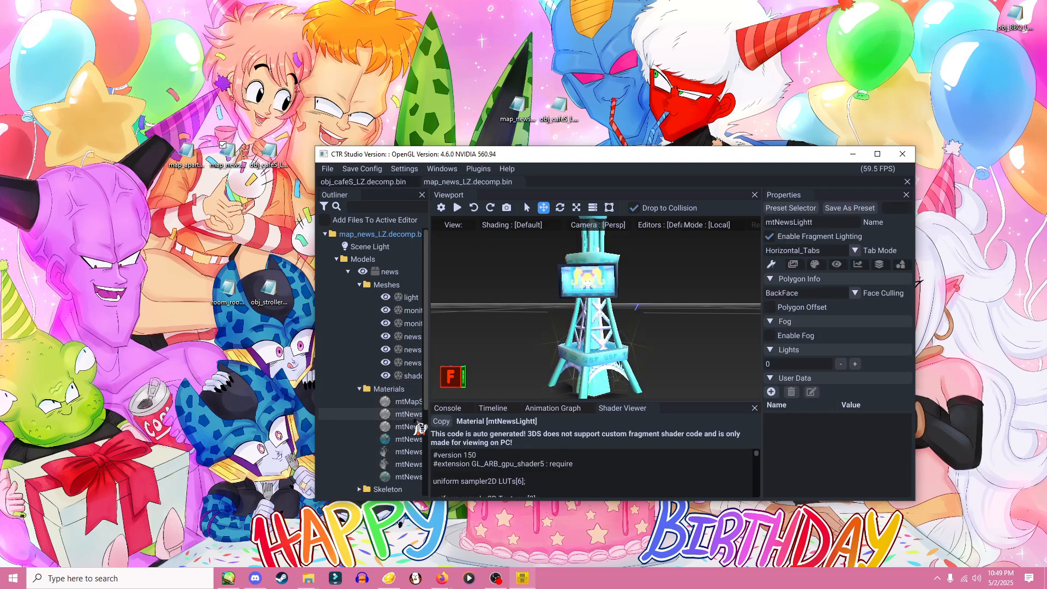
click(415, 428)
click(414, 417)
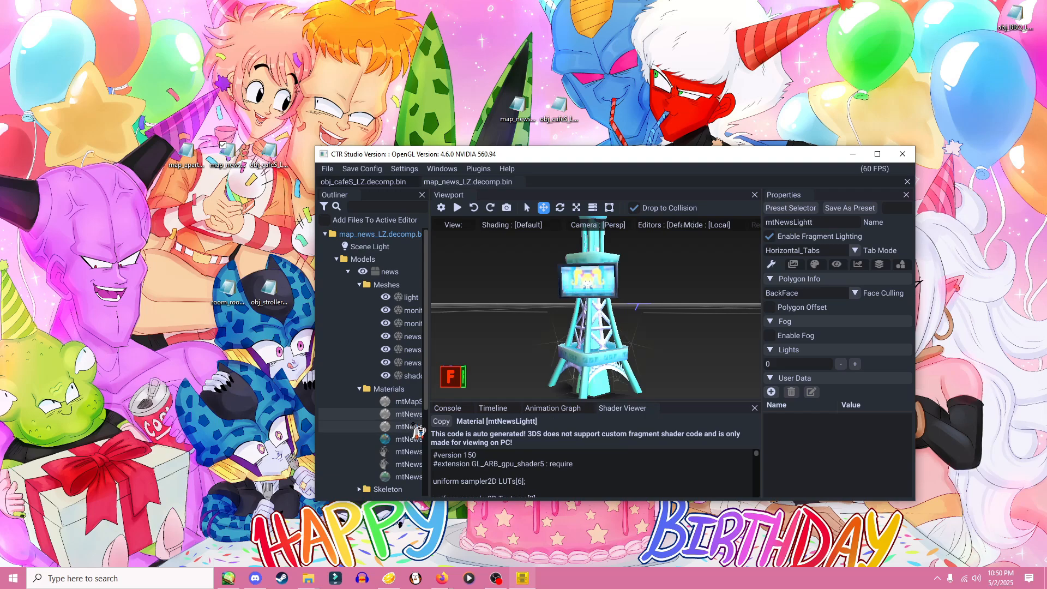
click(415, 428)
click(414, 451)
click(414, 439)
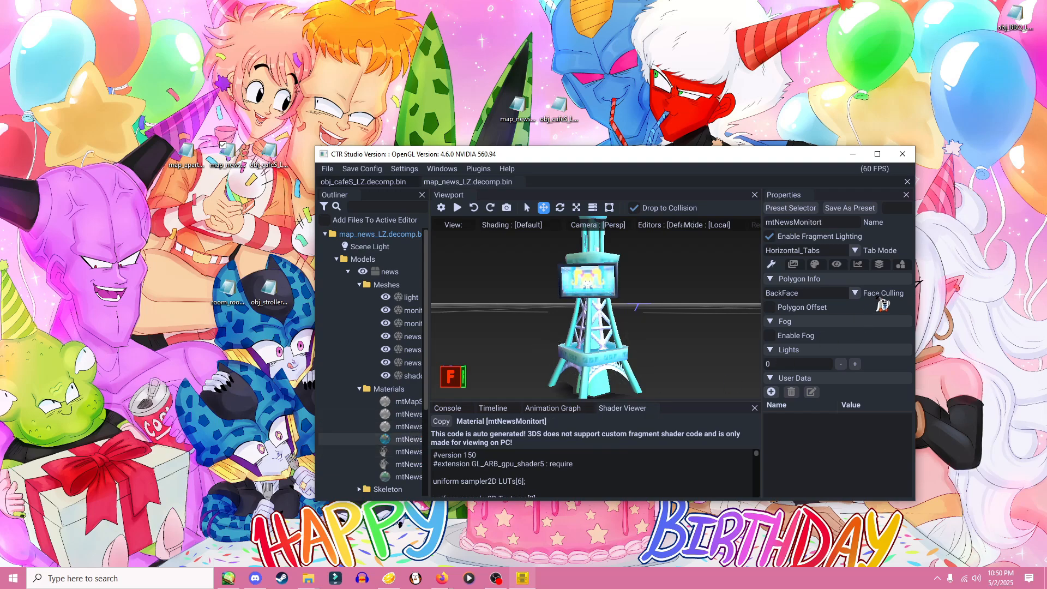
click(815, 264)
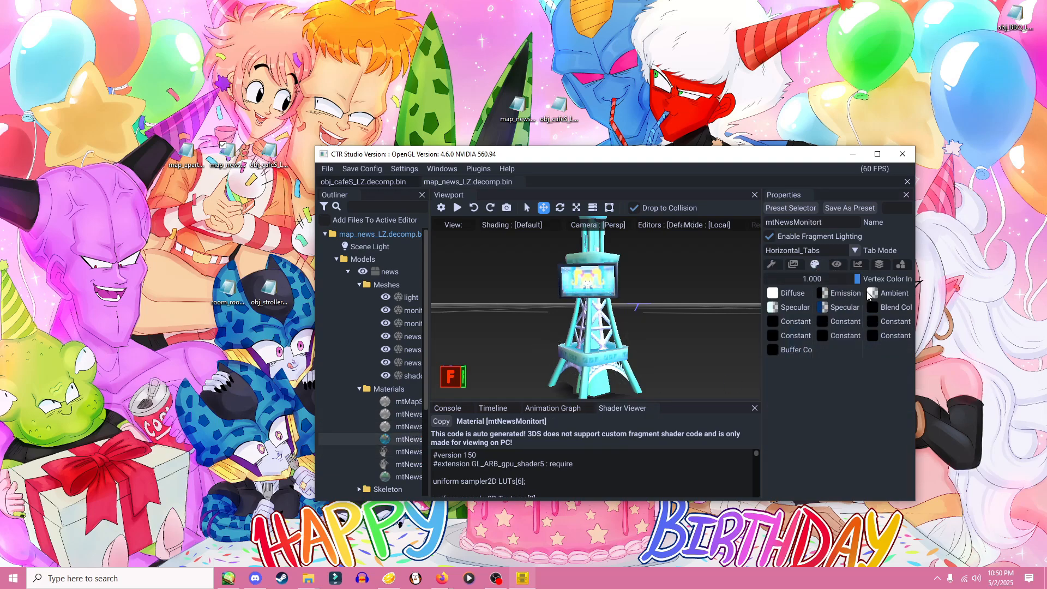
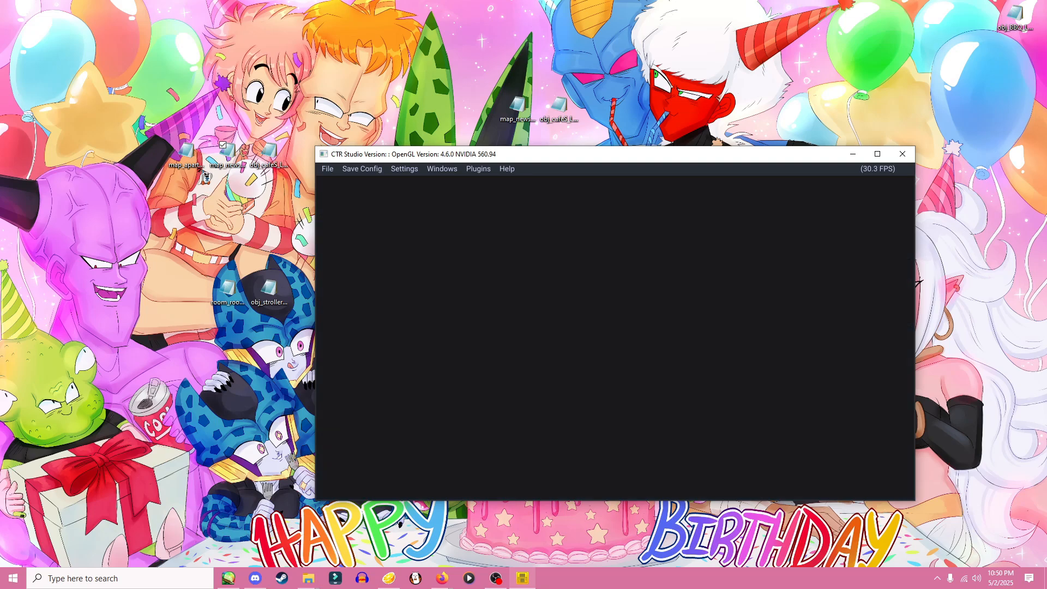
- Load map_apartWindow_LZ.decomp.bin into CTR Studio and expand its entry in the outliner
drag(189, 155, 478, 309)
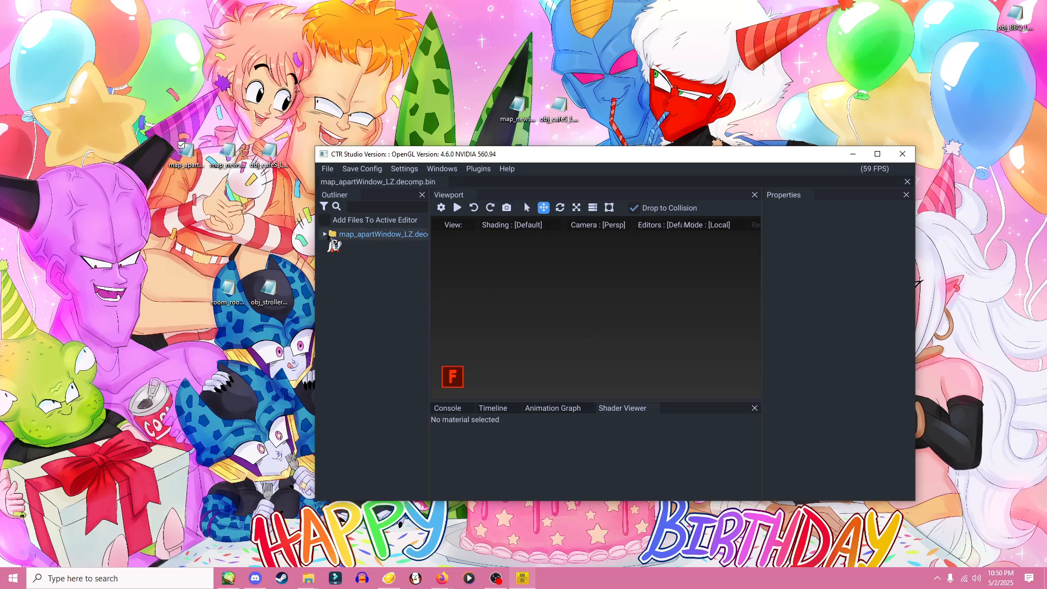
click(326, 234)
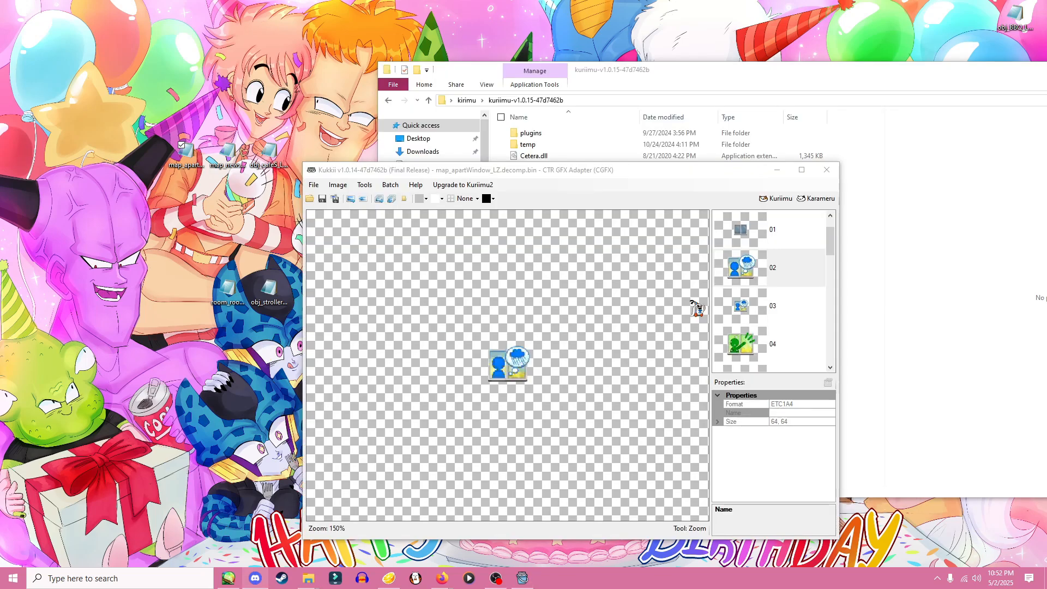
- Switch to Kukkii, look through apartment window textures 00 to 19 of map_apartWindow_LZ.decomp.bin, and close Kukkii
scroll(791, 296, up, 1)
click(790, 296)
scroll(791, 295, down, 16)
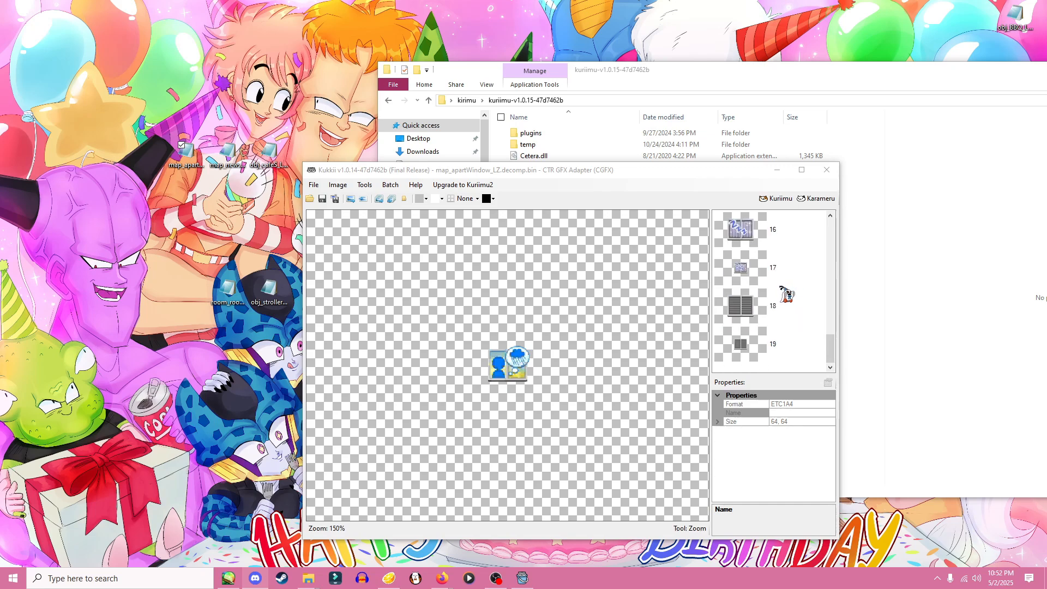
scroll(785, 295, up, 16)
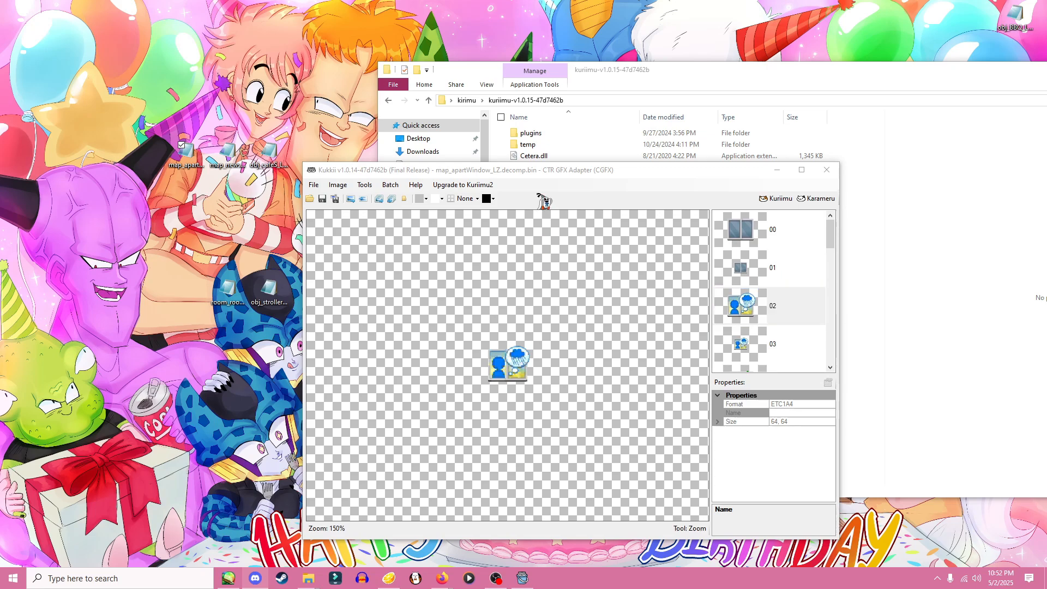
drag(548, 173, 514, 174)
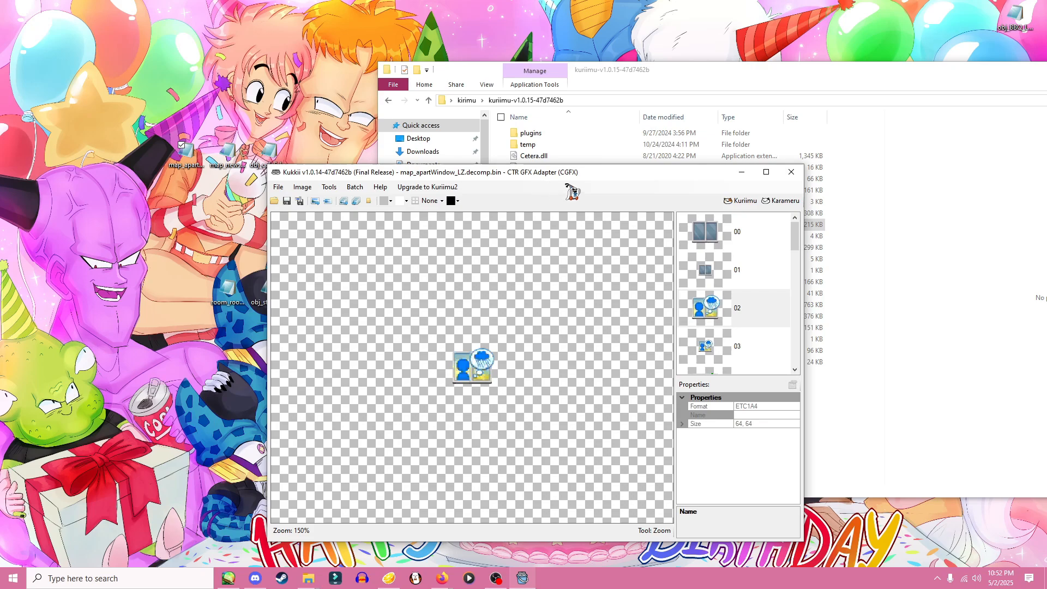
click(791, 172)
- Launch EveryFileExplorer.exe from the desktop's EveryFileExplorer folder, minimize that folder and move the program window clear of the desktop files
drag(785, 93, 533, 322)
double_click(660, 257)
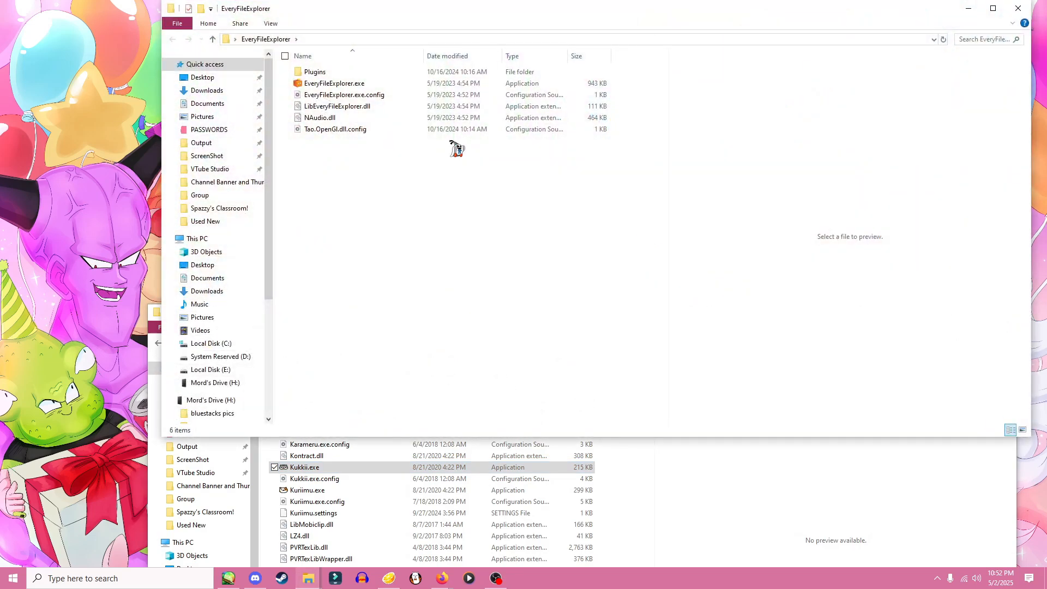
double_click(335, 84)
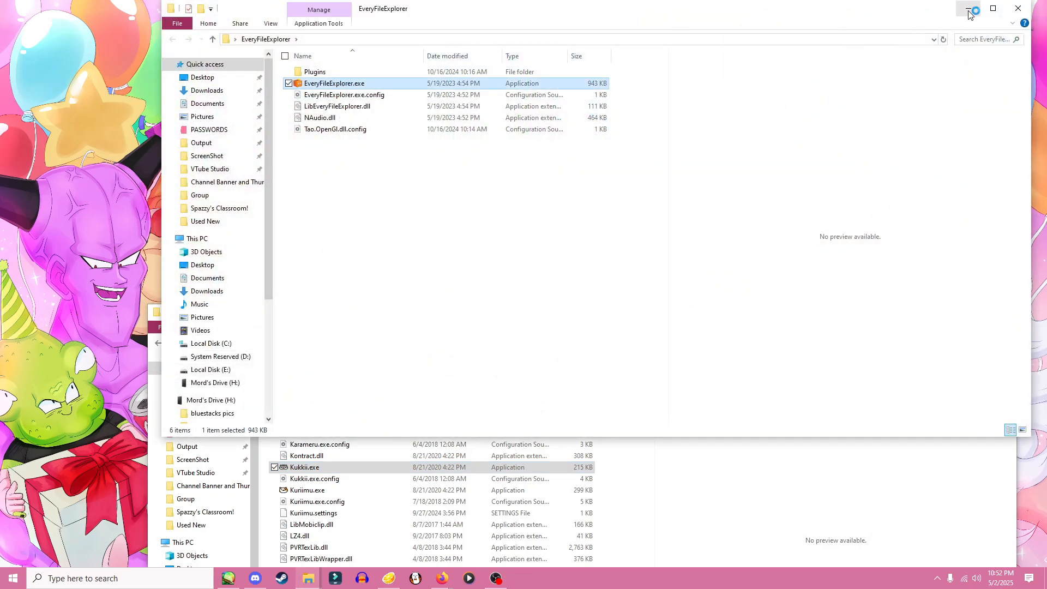
click(969, 10)
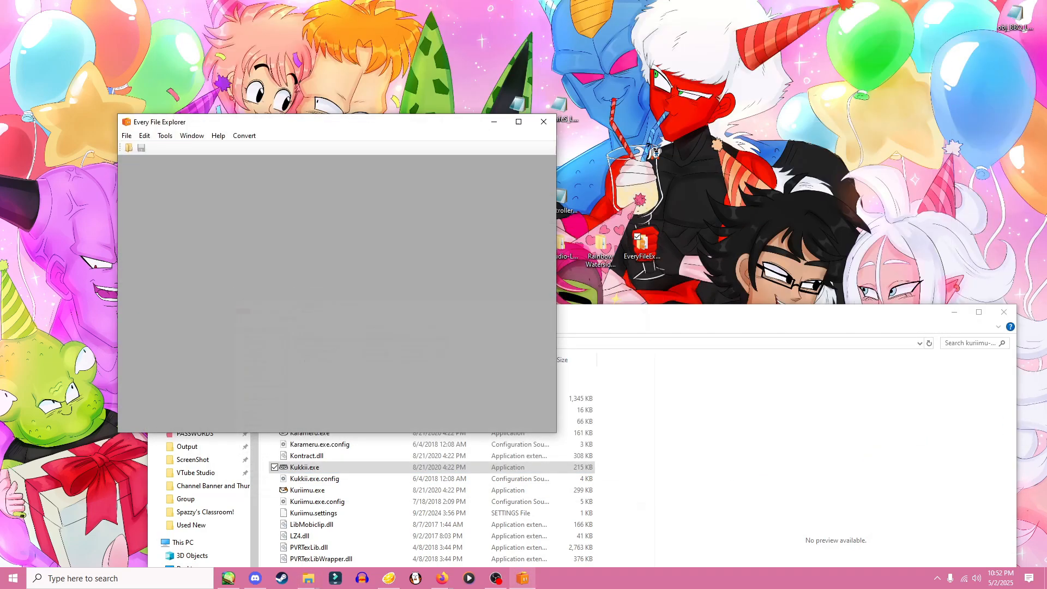
drag(416, 138, 663, 193)
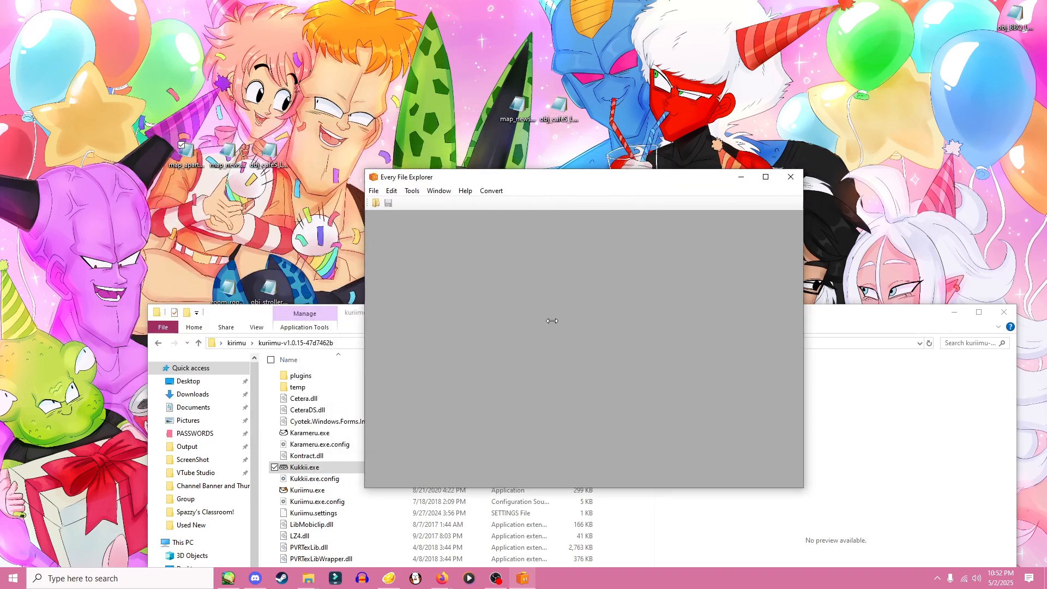
- Expand the textures of map_apartWindow_LZ.decomp.bin and view each apartment window texture from apartWindowDark to apartWindowVacant
double_click(388, 250)
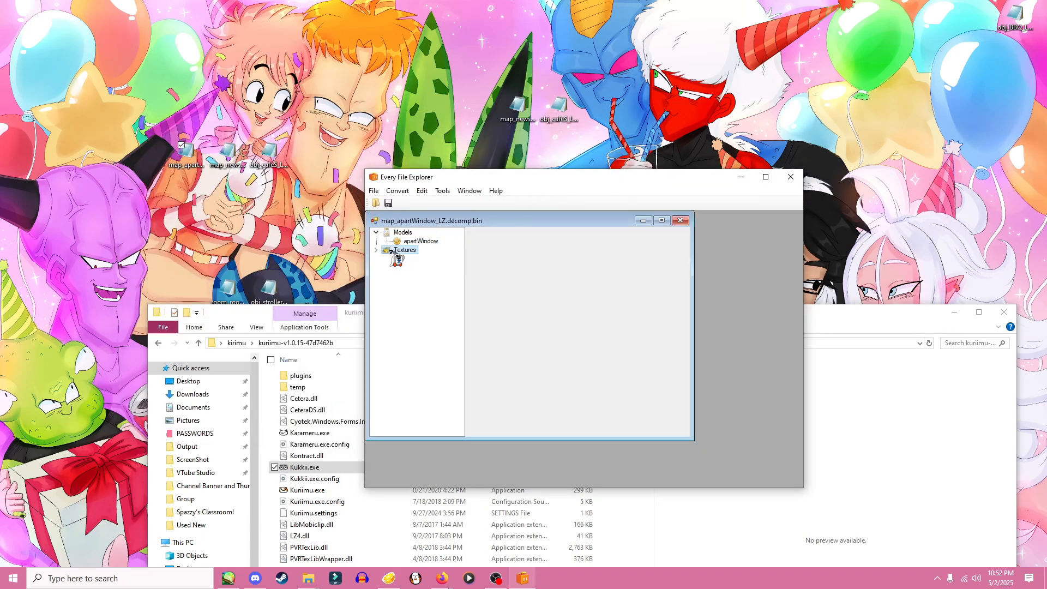
click(427, 259)
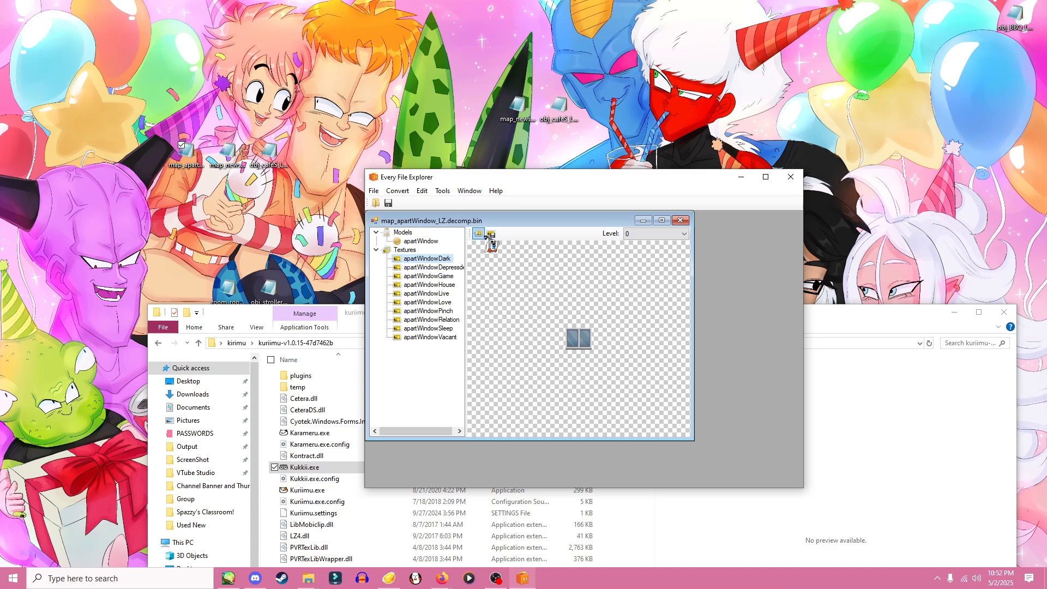
click(434, 267)
click(433, 276)
click(436, 285)
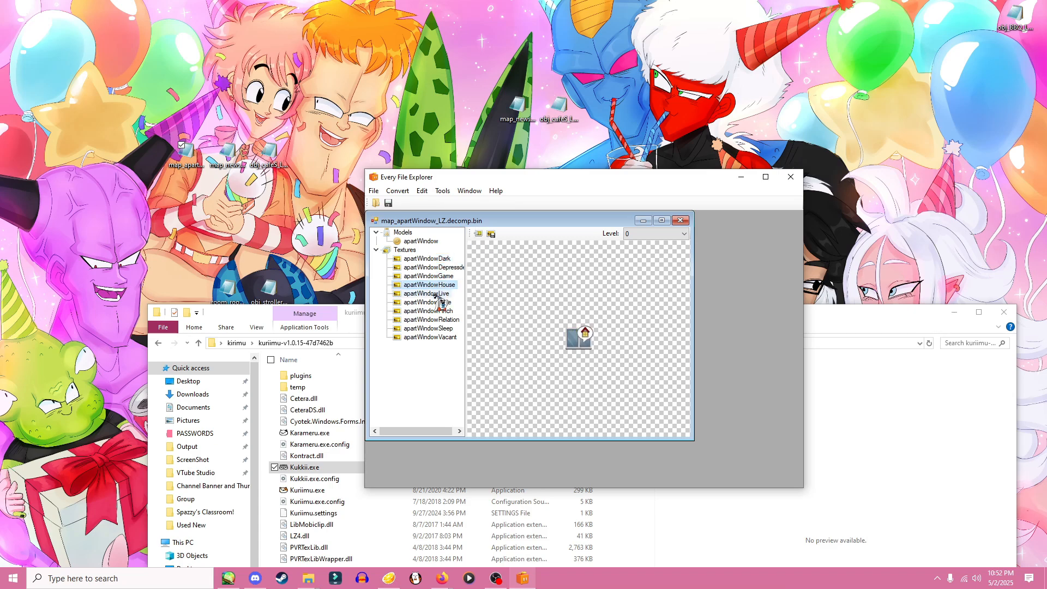
click(436, 293)
click(436, 302)
click(436, 311)
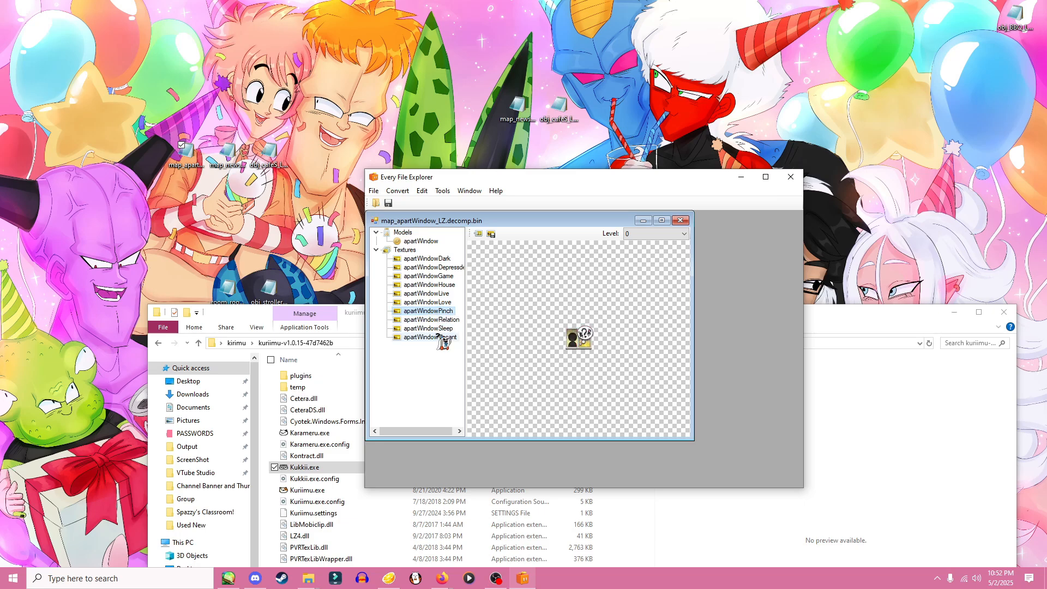
click(437, 319)
click(434, 328)
click(433, 337)
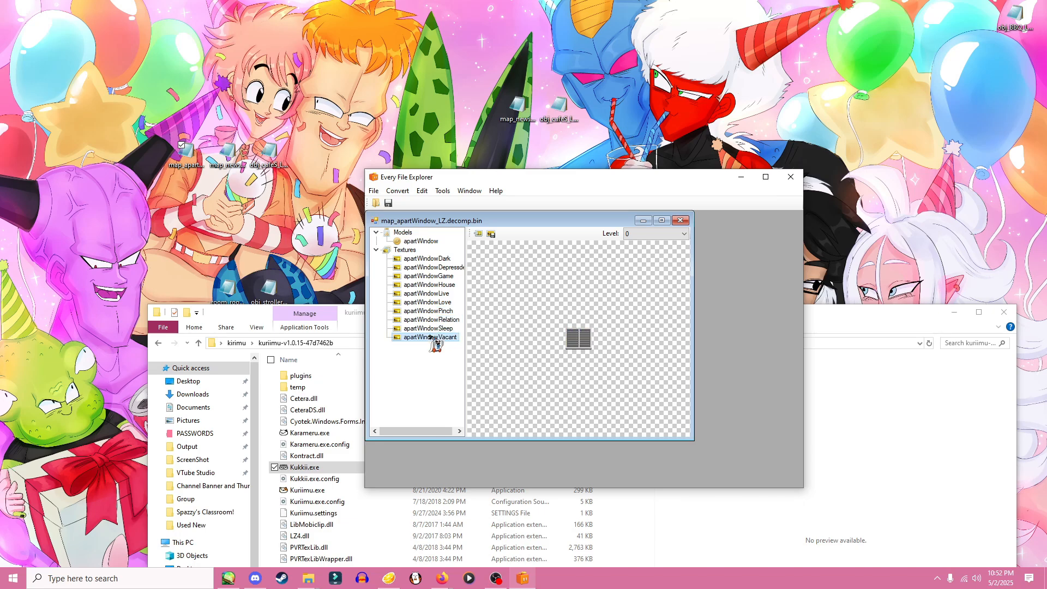
- Go back through the textures to apartWindowLove, bring up its export and PNG import dialogs, and cancel without choosing a file
click(434, 328)
click(434, 320)
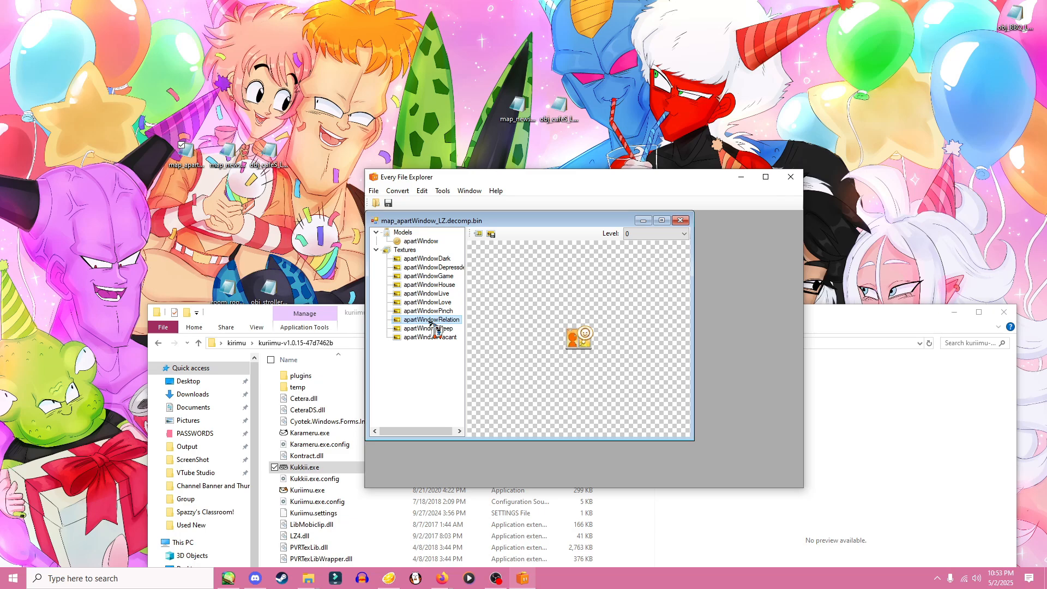
click(431, 311)
click(431, 302)
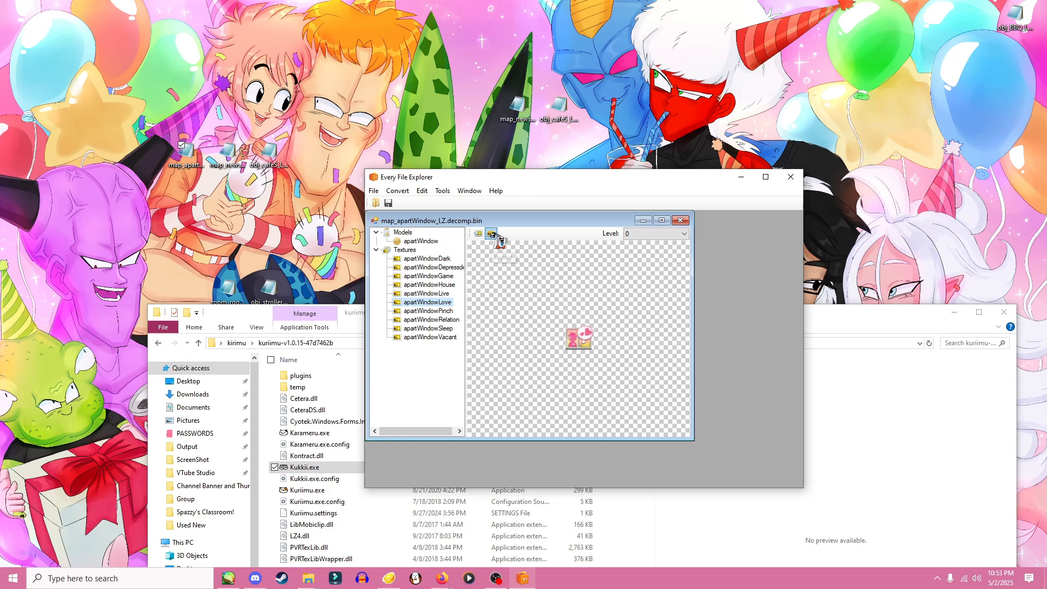
click(492, 235)
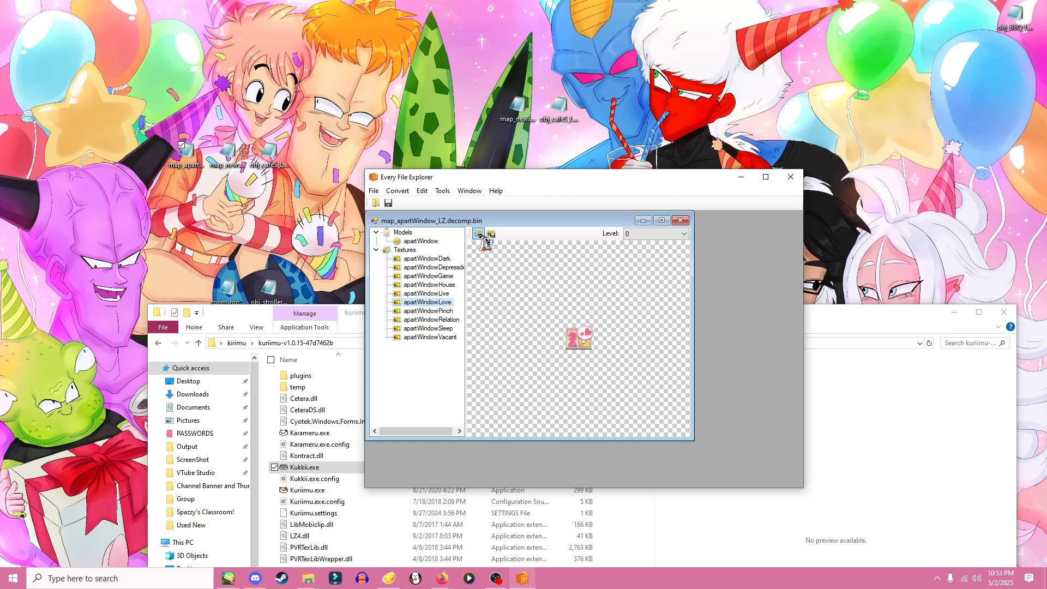
click(487, 240)
click(678, 437)
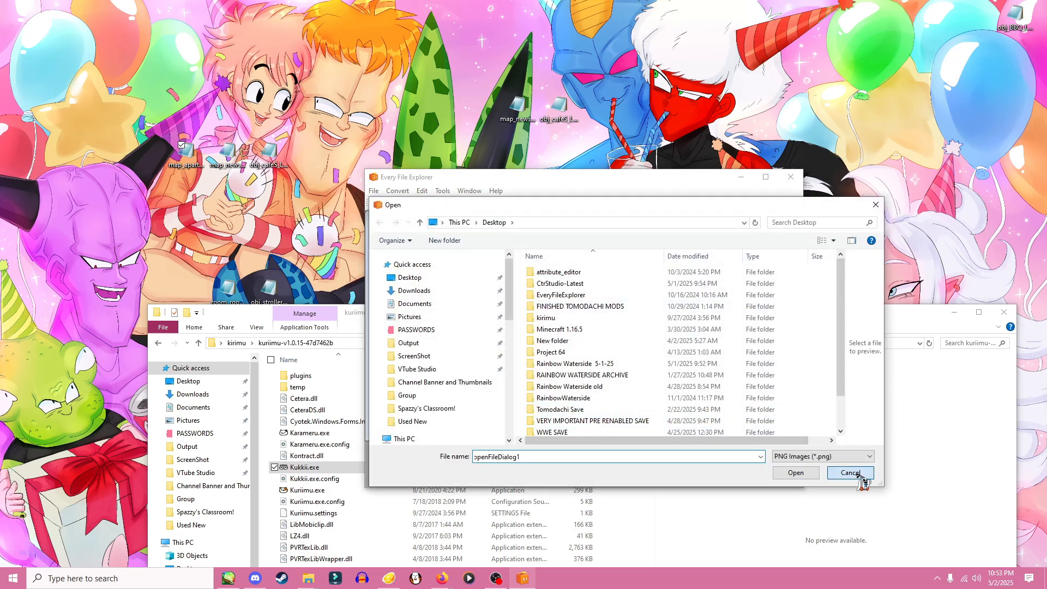
click(853, 475)
- Check the save options without saving, close Every File Explorer, and reposition and minimize the kuriimu-v1.0.15-47d7462b folder window
click(374, 191)
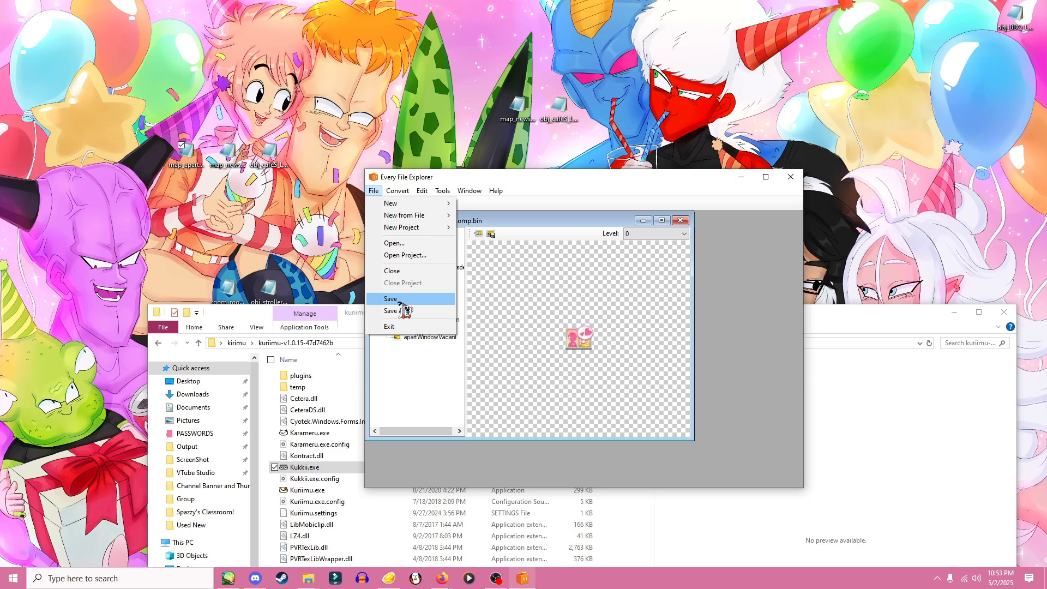
click(563, 301)
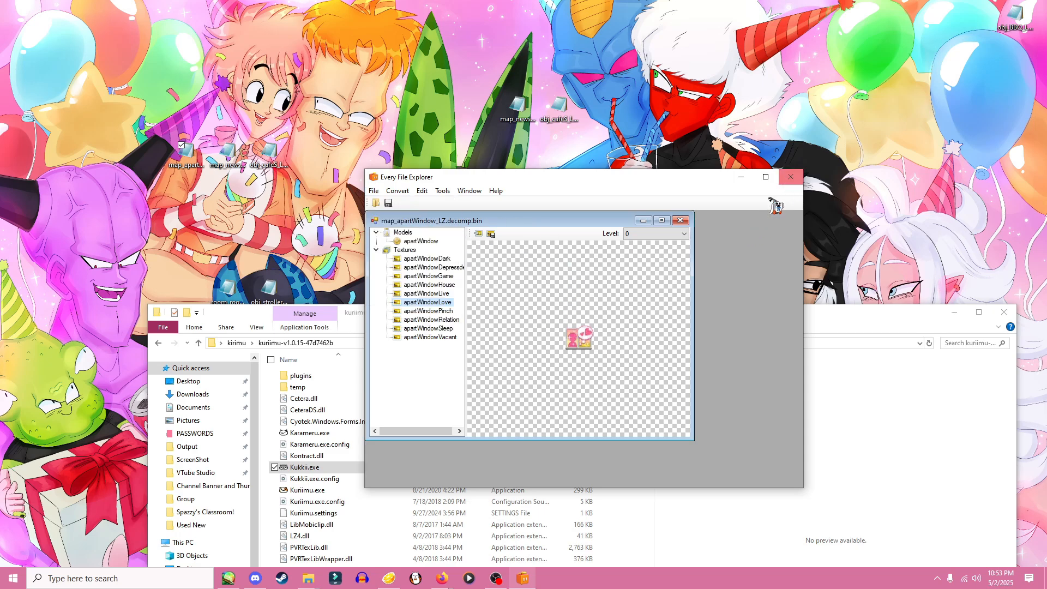
click(798, 186)
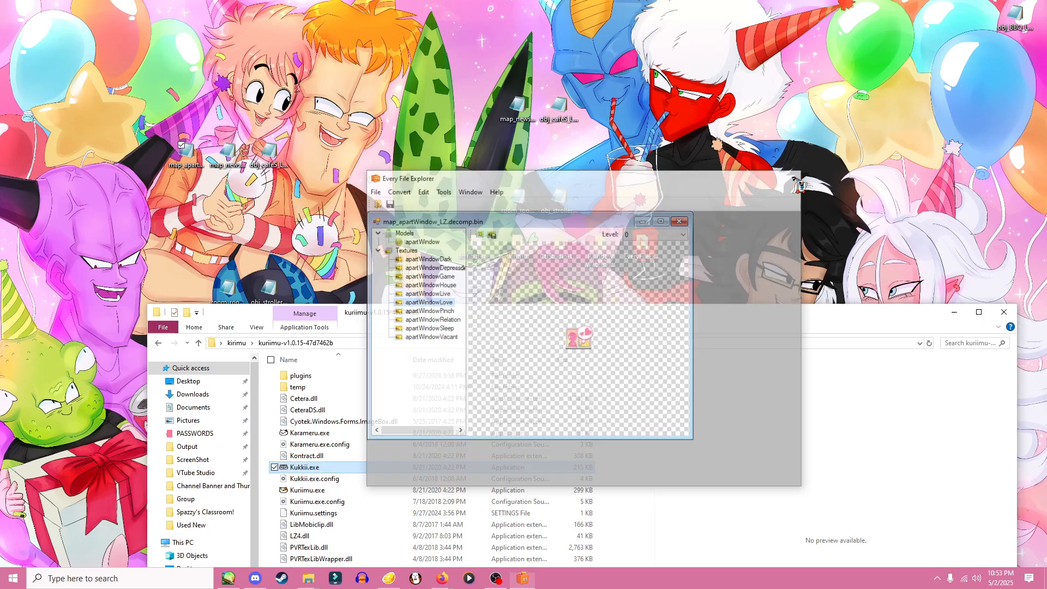
drag(603, 326, 593, 135)
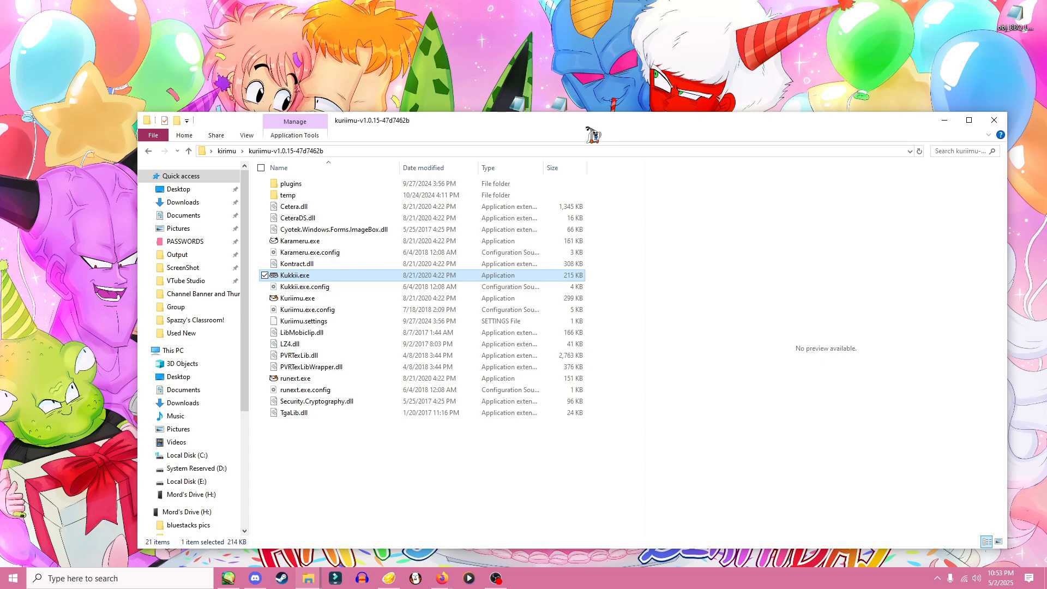
drag(832, 133, 802, 127)
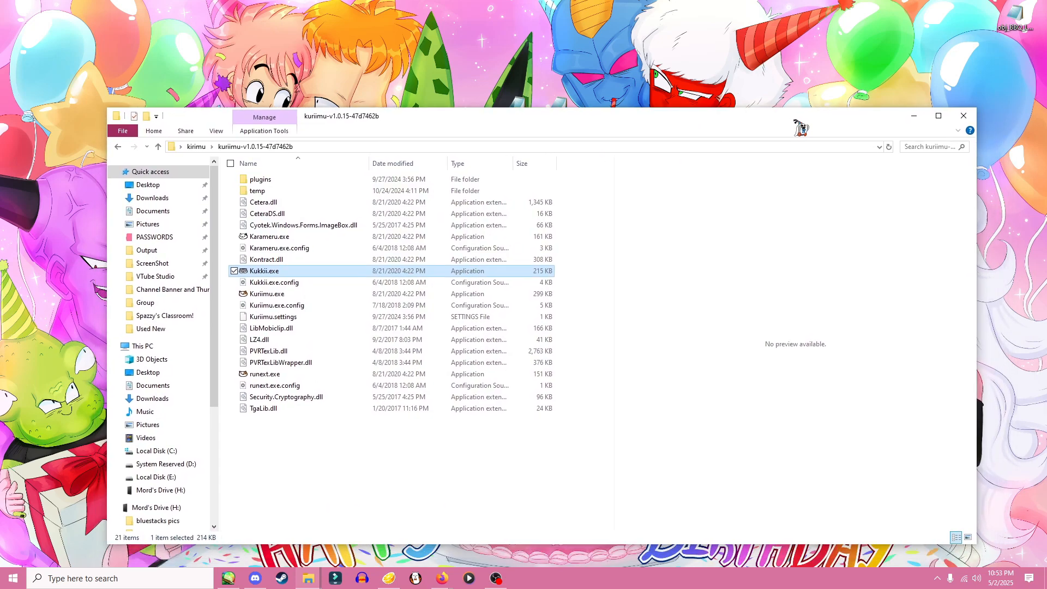
click(914, 116)
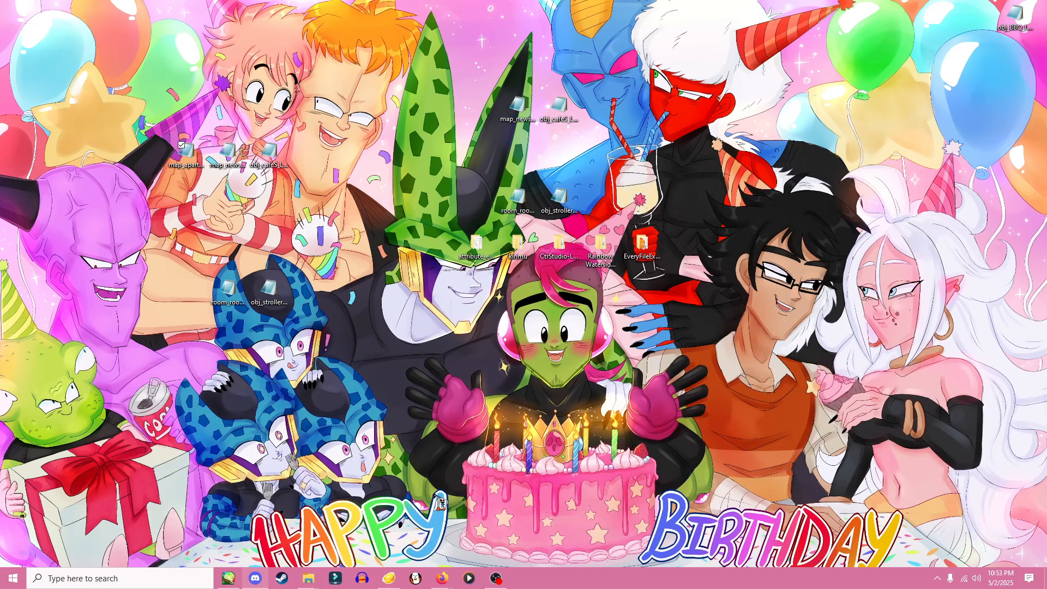
- Launch CTR Studio.exe from the net6.0 folder of CtrStudio-Latest and load obj_stroller_LZ.decomp.bin from the desktop to view the stroller model
click(289, 300)
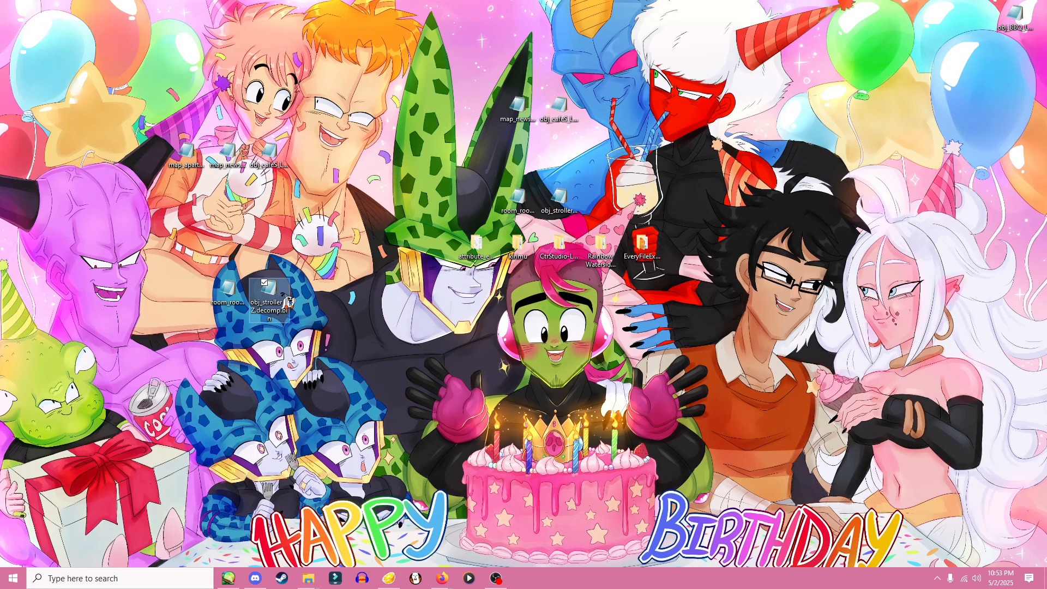
click(569, 256)
double_click(569, 255)
double_click(288, 206)
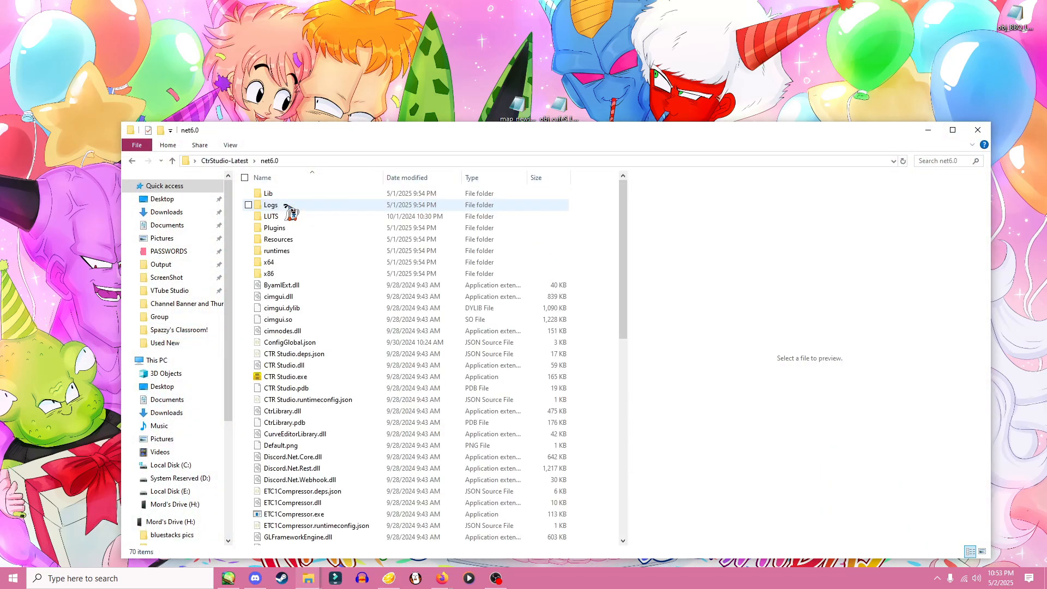
double_click(315, 377)
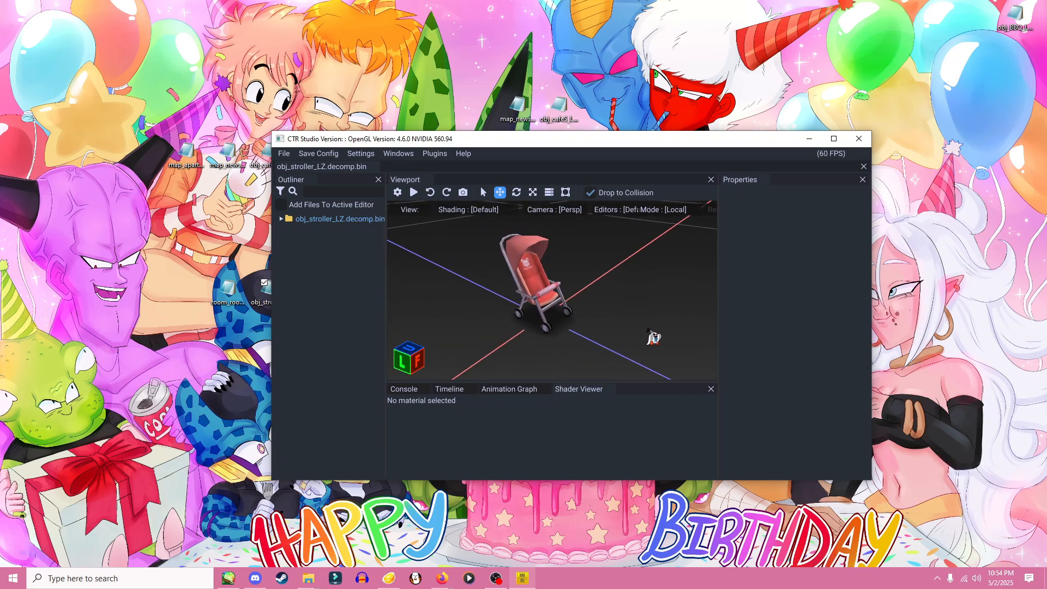
right_drag(648, 330, 619, 315)
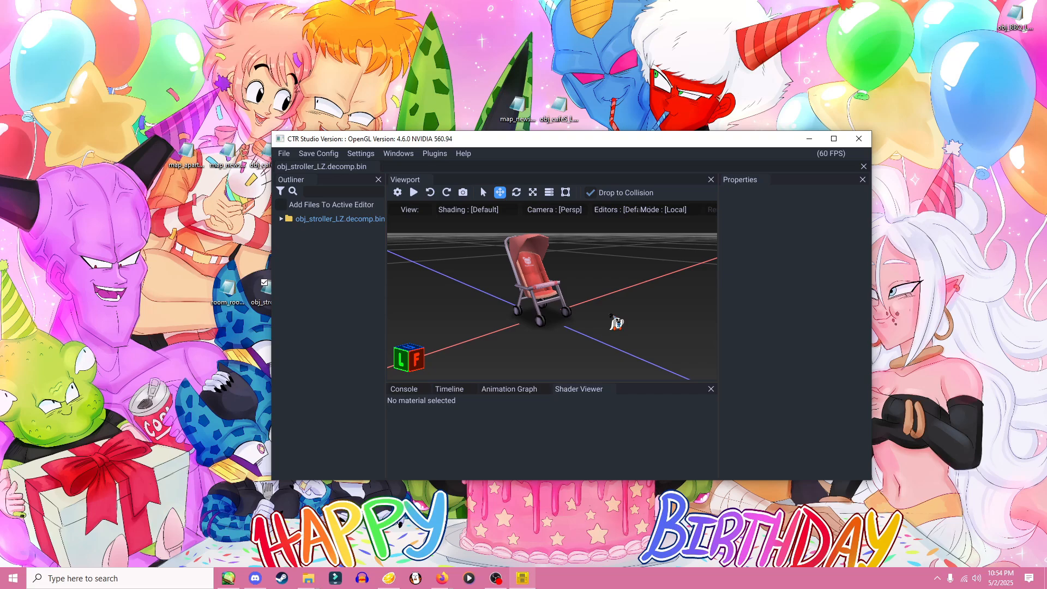
right_drag(599, 322, 577, 323)
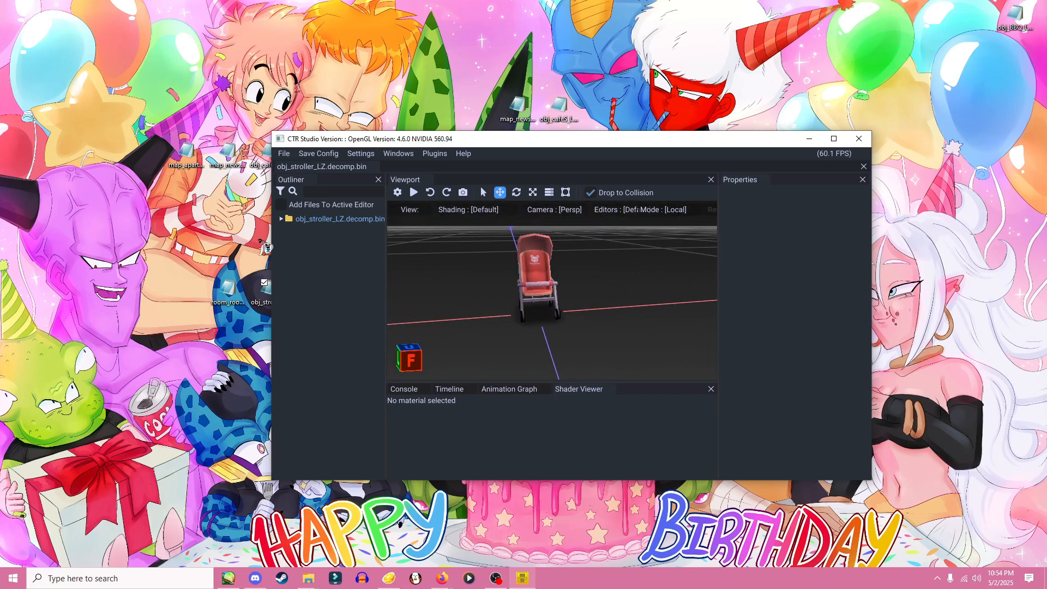
- Expand the Textures folder of obj_stroller_LZ.decomp.bin and examine strollerMSK, strollerColor, strollerPoll and strollerRogo
click(282, 218)
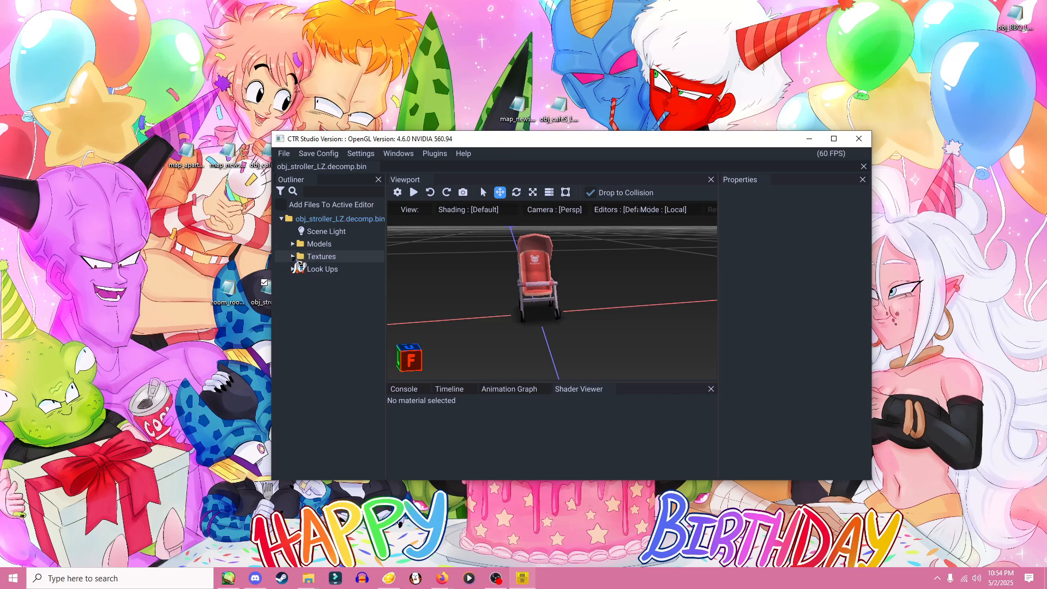
click(293, 257)
click(349, 307)
click(350, 297)
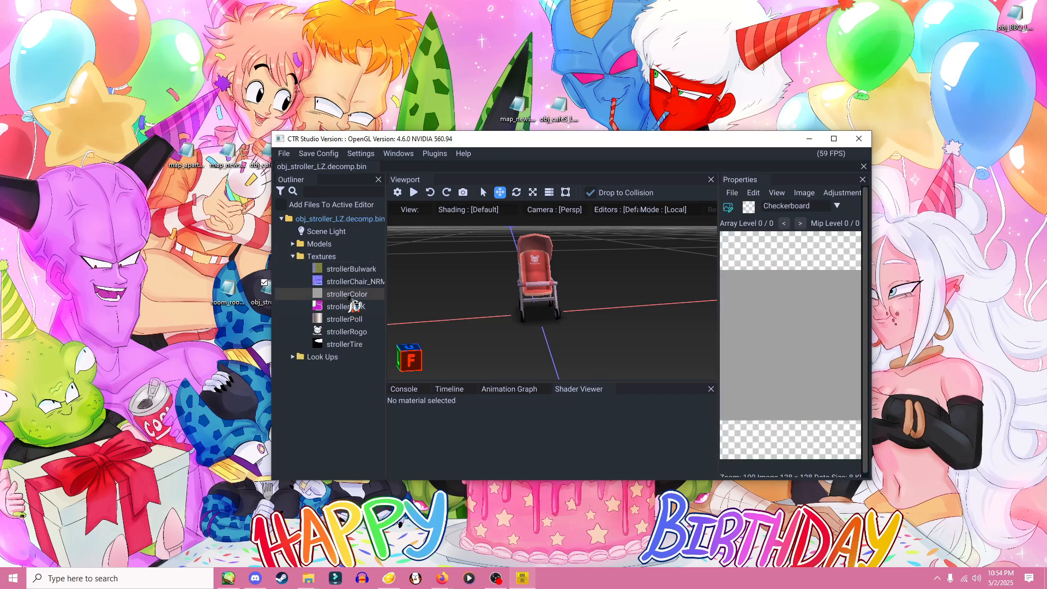
click(353, 331)
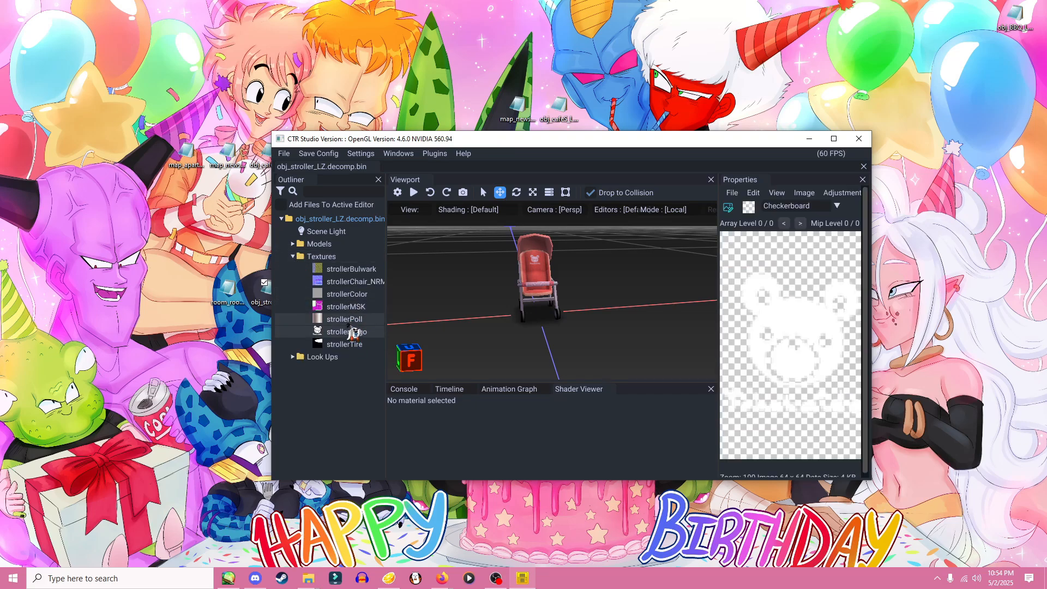
click(349, 321)
click(354, 332)
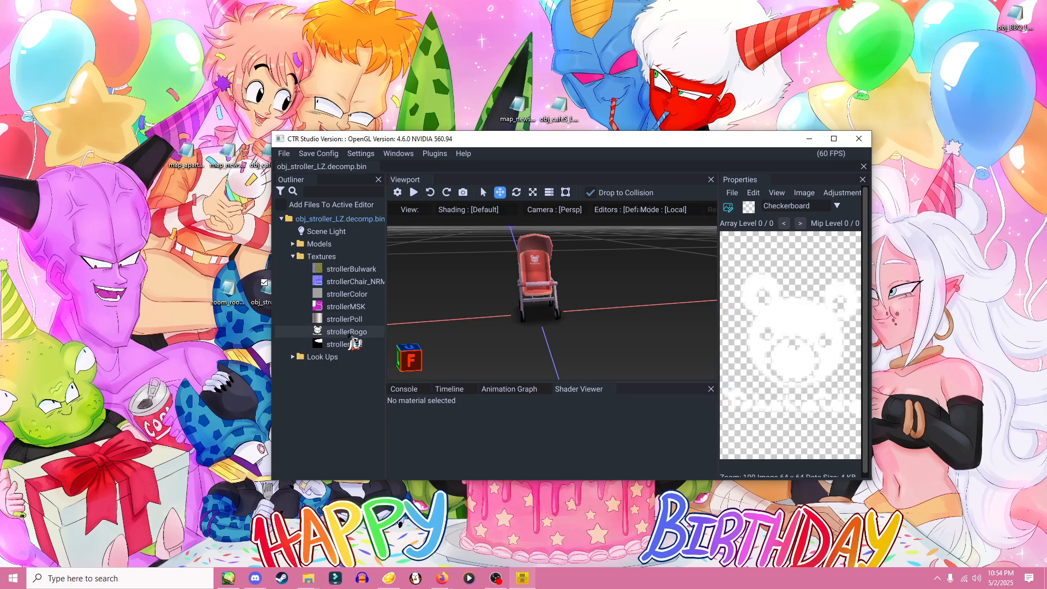
- Export the strollerRogo texture to the desktop as strollerRogo.png and reposition the exported file's icon there
right_click(348, 333)
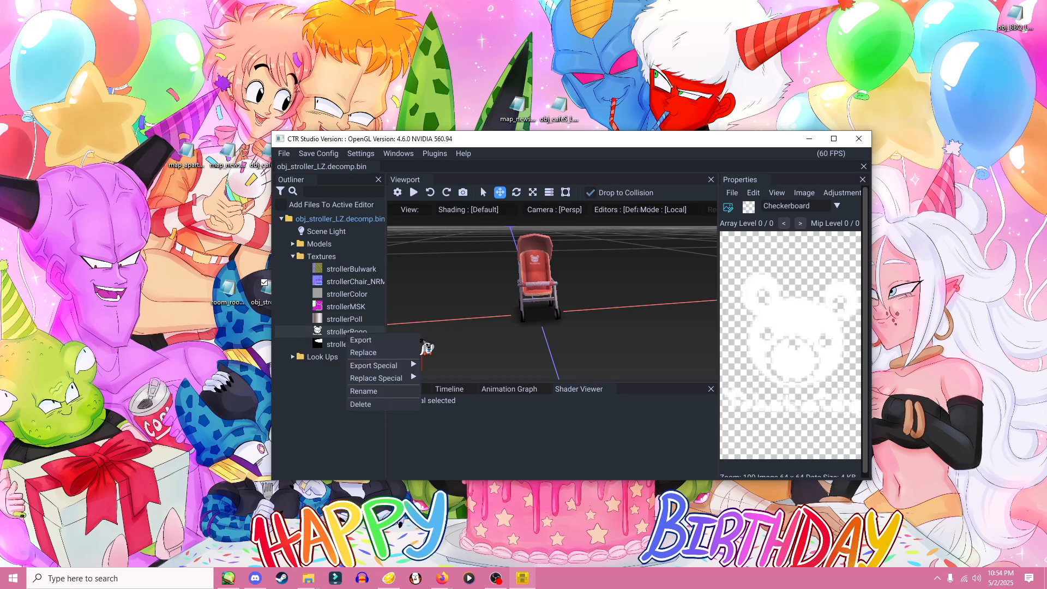
click(362, 341)
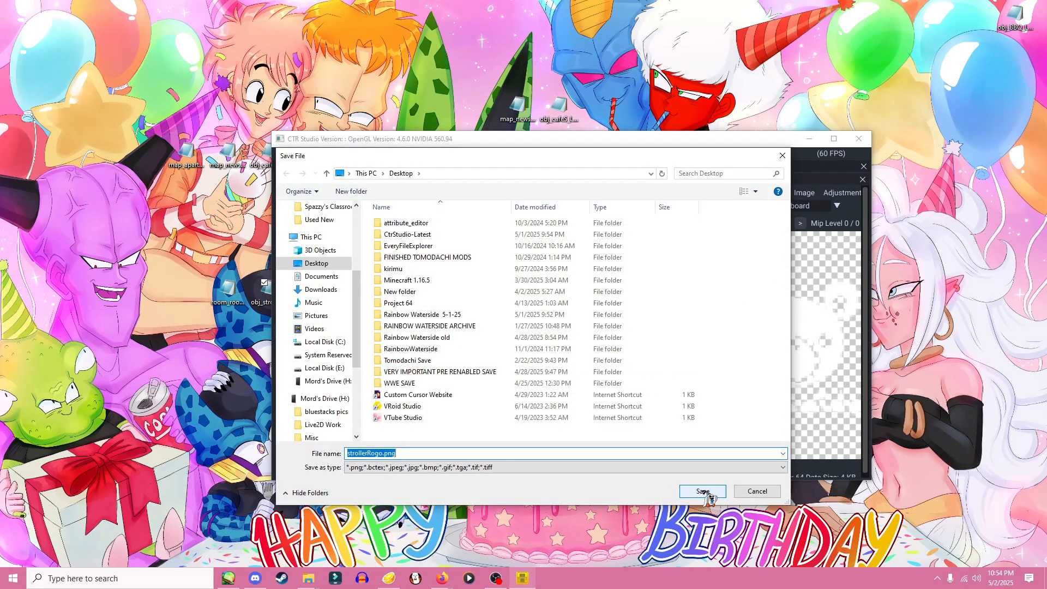
click(703, 491)
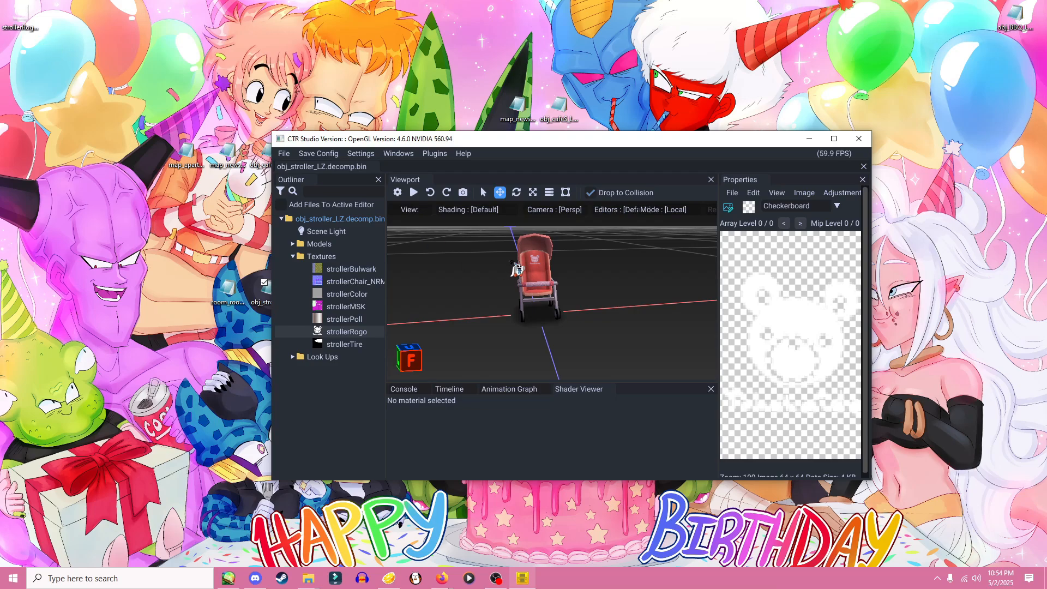
drag(32, 28, 24, 63)
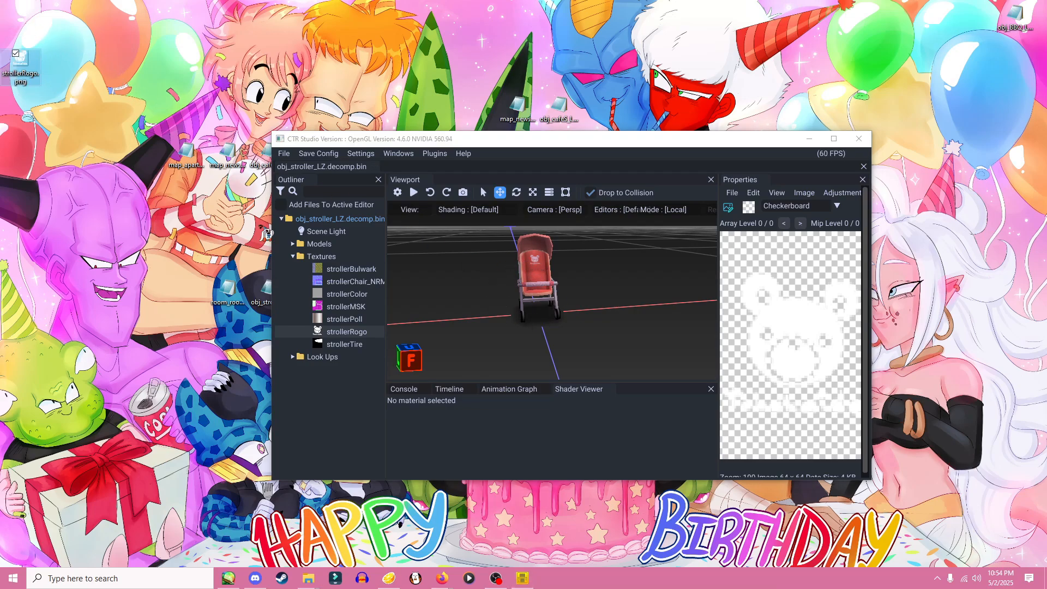
- View the strollerTire and strollerPoll textures and compare them with the stroller model
click(348, 345)
click(348, 322)
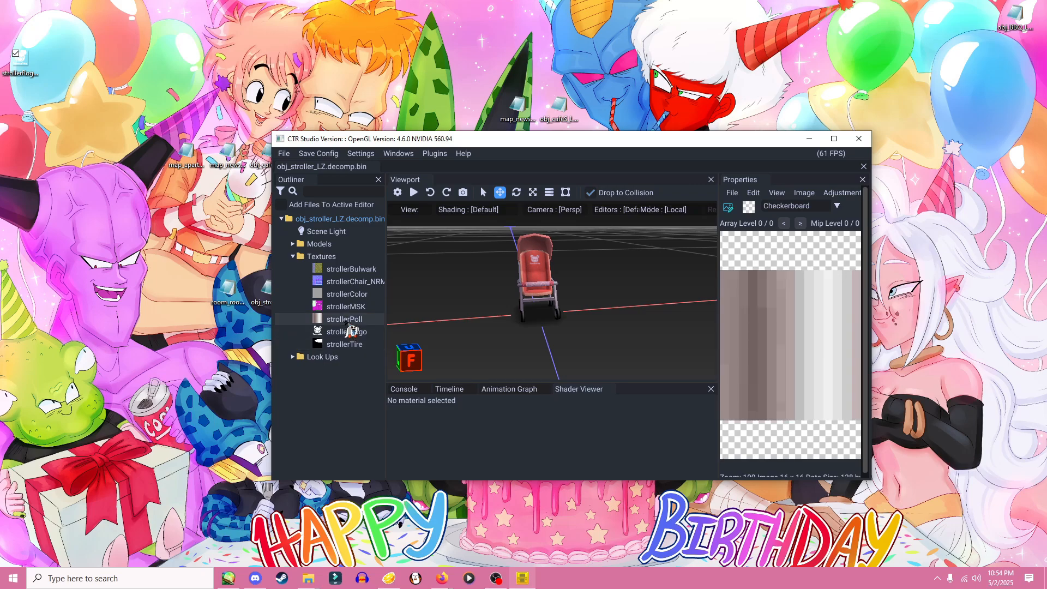
mouse_move(564, 318)
right_down()
mouse_move(624, 364)
mouse_move(544, 327)
mouse_move(572, 313)
mouse_move(563, 322)
right_up()
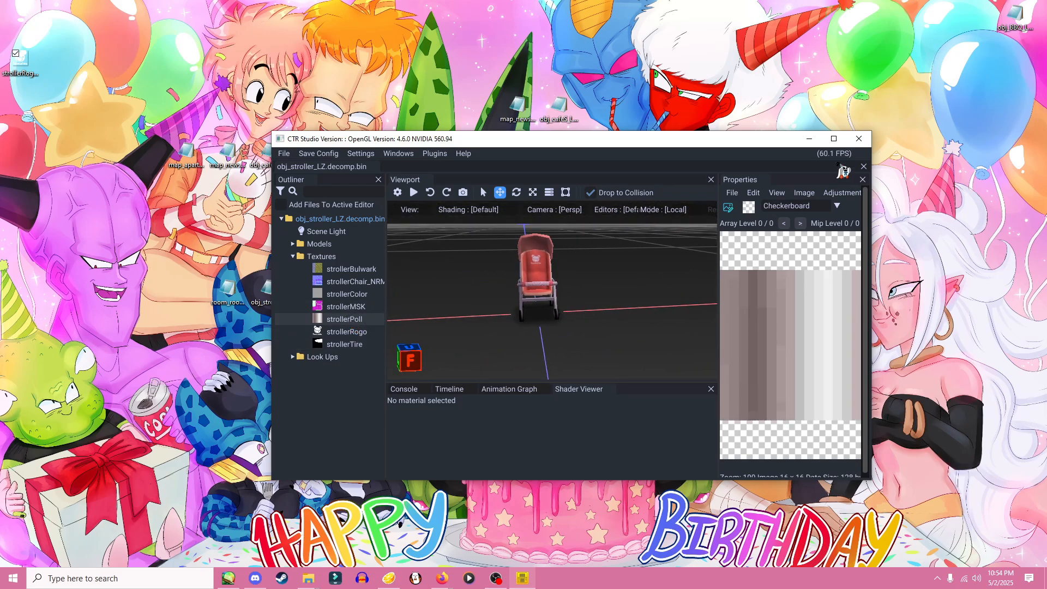
- Maximize the CTR Studio window, expand the stroller model's Materials folder and show the properties of mtStrollerBulwarkt
click(834, 139)
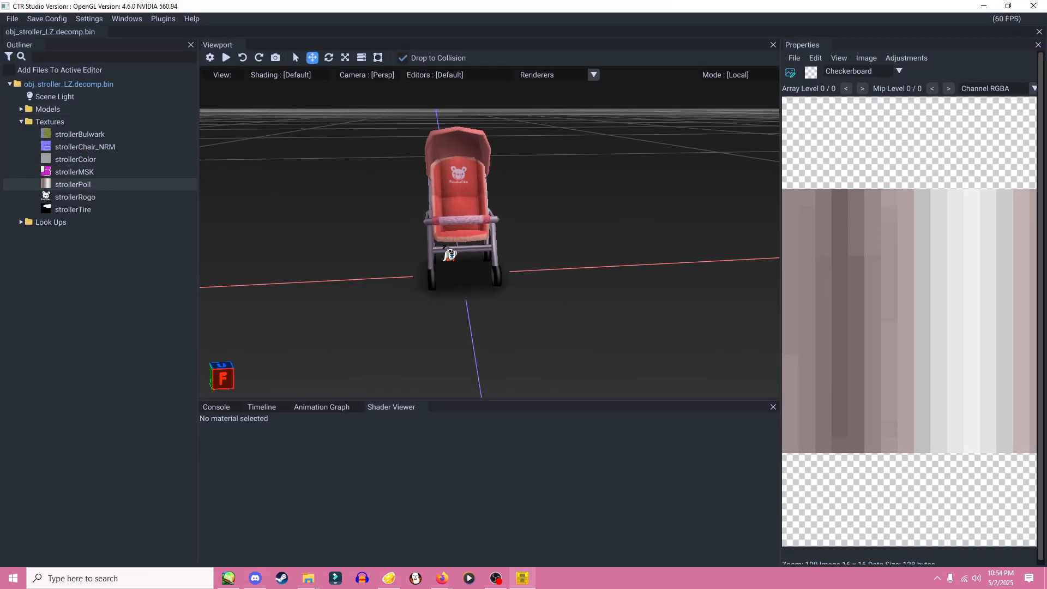
right_drag(449, 253, 463, 231)
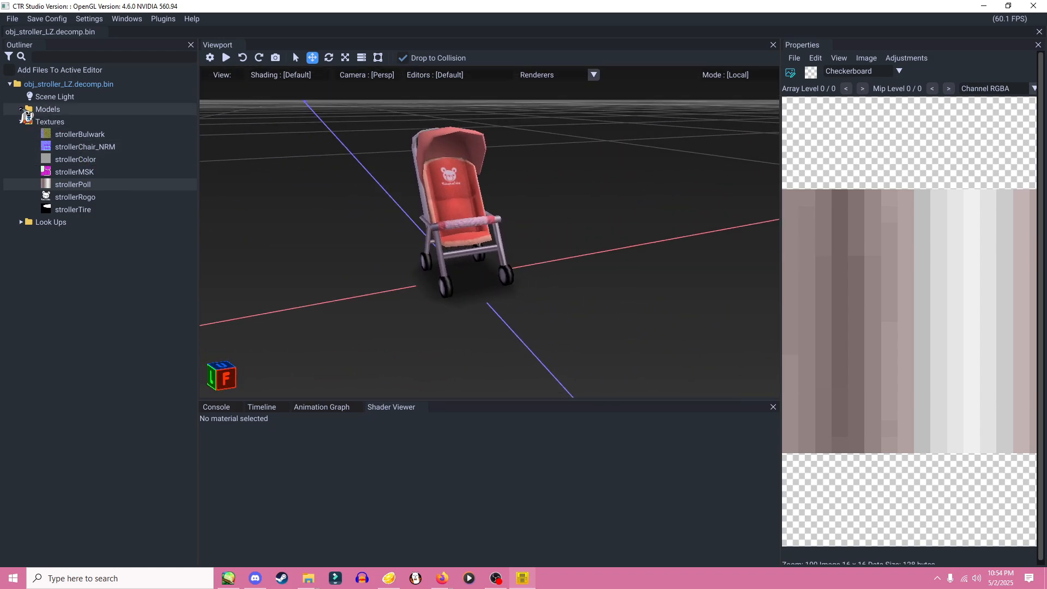
click(21, 109)
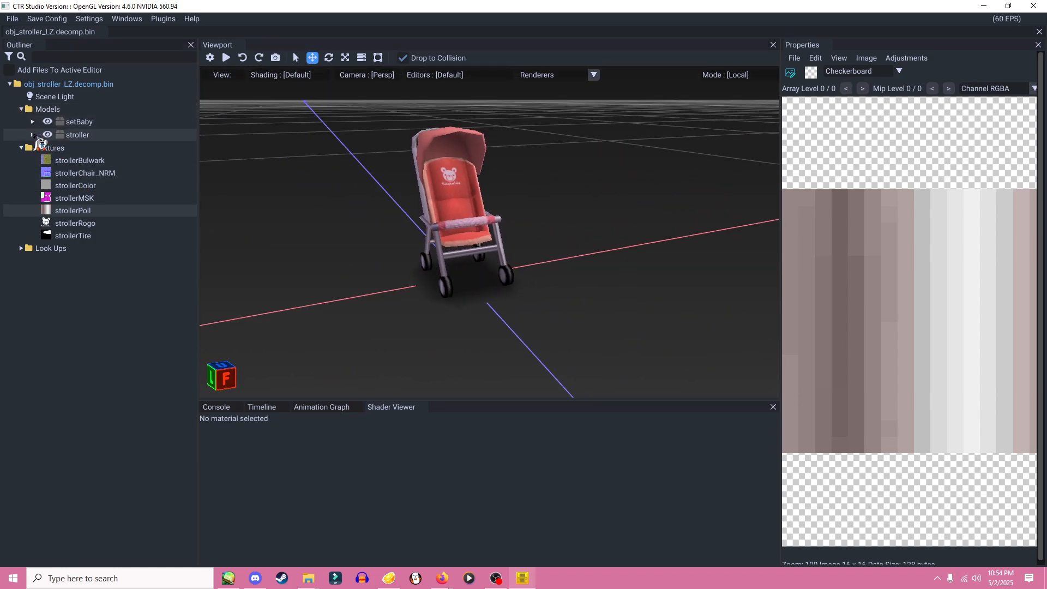
click(33, 135)
click(45, 160)
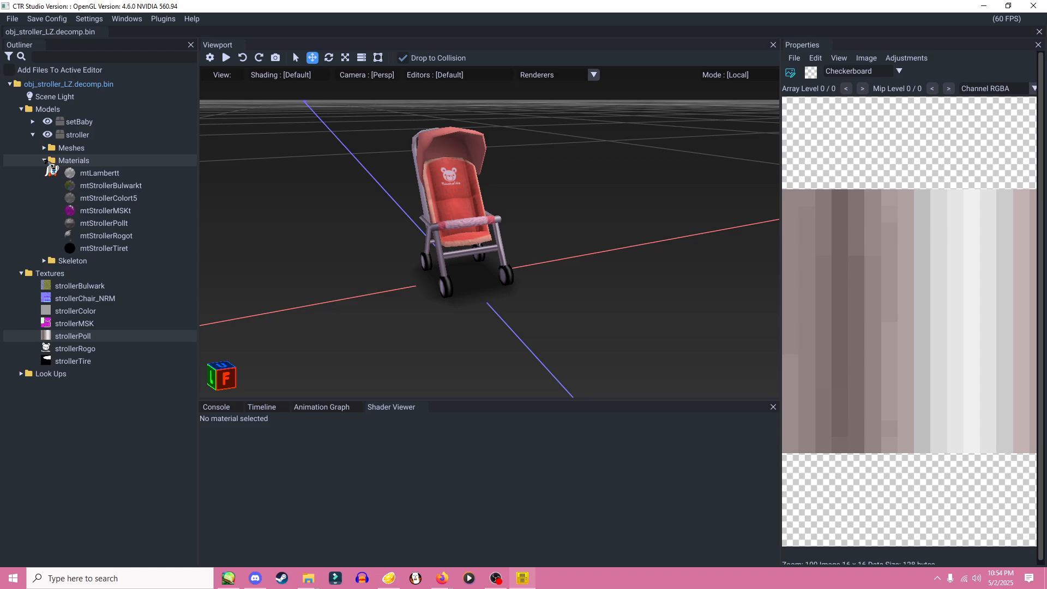
click(103, 185)
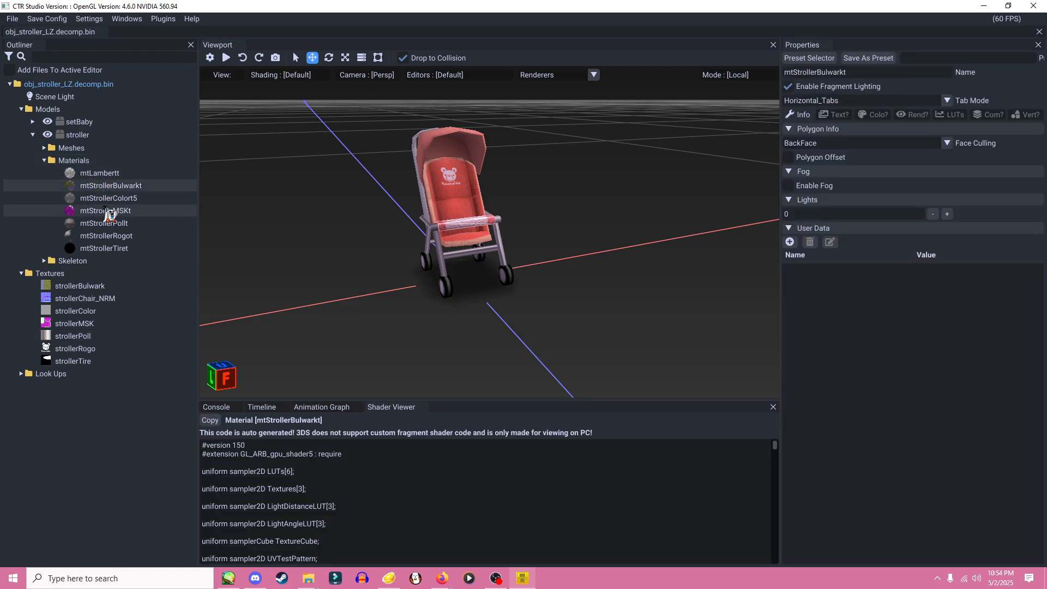
- Change the Constant 0 color of the mtStrollerColort5 material to orange and check the stroller's canopy
click(107, 198)
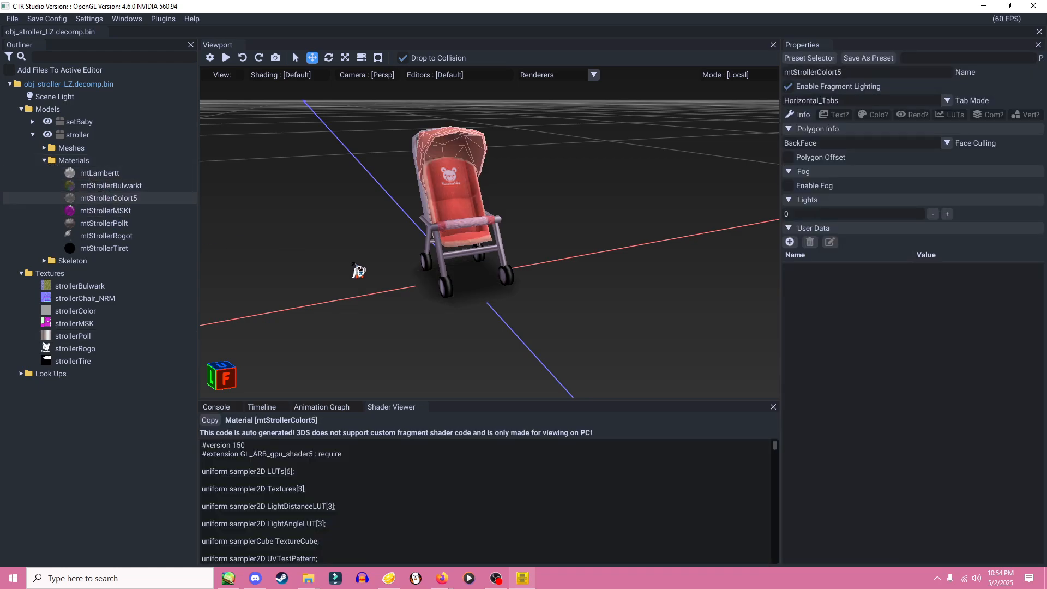
mouse_move(353, 264)
middle_down()
mouse_move(387, 289)
mouse_move(369, 323)
mouse_move(327, 285)
mouse_move(372, 269)
middle_up()
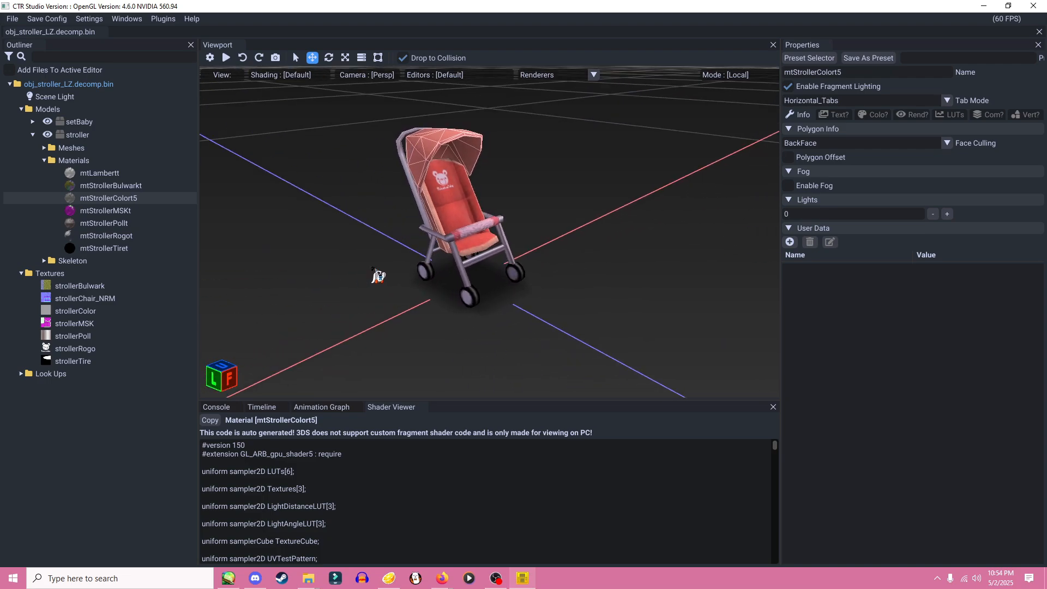
click(874, 114)
middle_drag(592, 239, 669, 235)
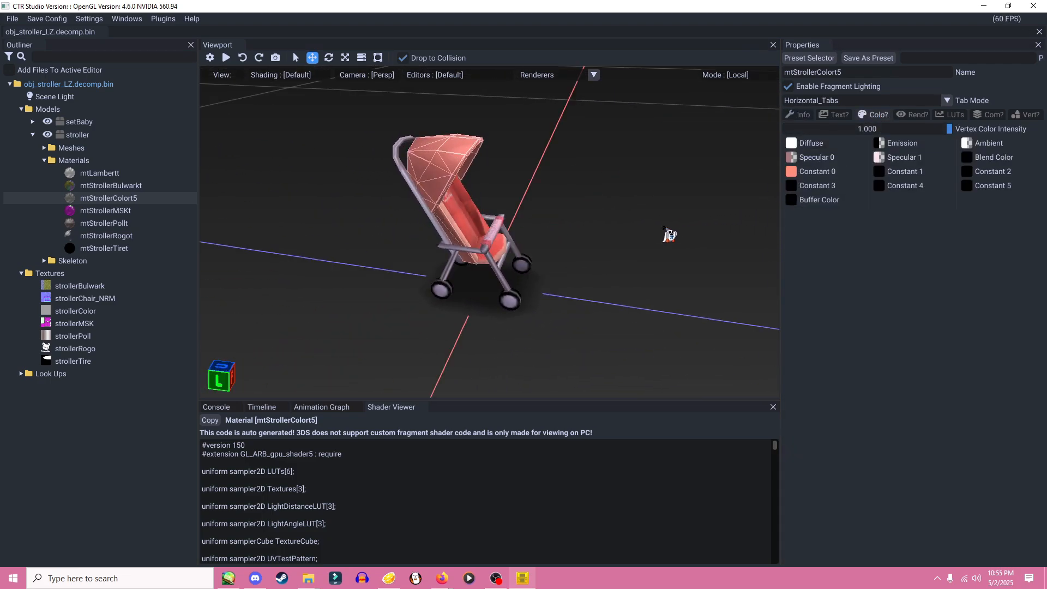
click(797, 176)
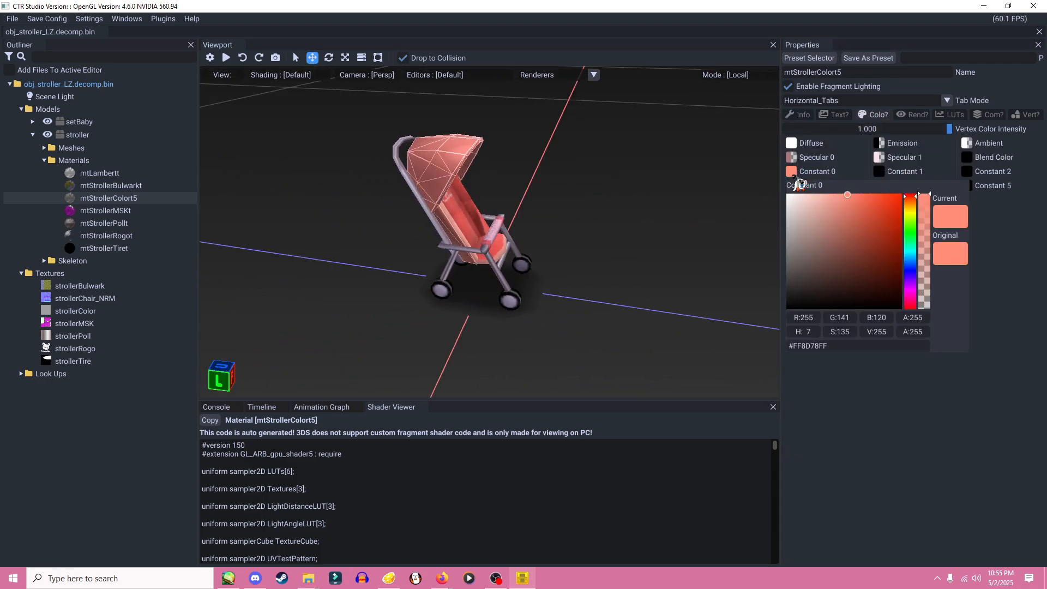
drag(857, 204, 817, 200)
drag(910, 196, 871, 194)
click(602, 243)
drag(588, 253, 499, 240)
- Set the Constant 0 color of the mtStrollerBulwarkt material to green #7FC81DFF
click(116, 185)
drag(326, 230, 390, 226)
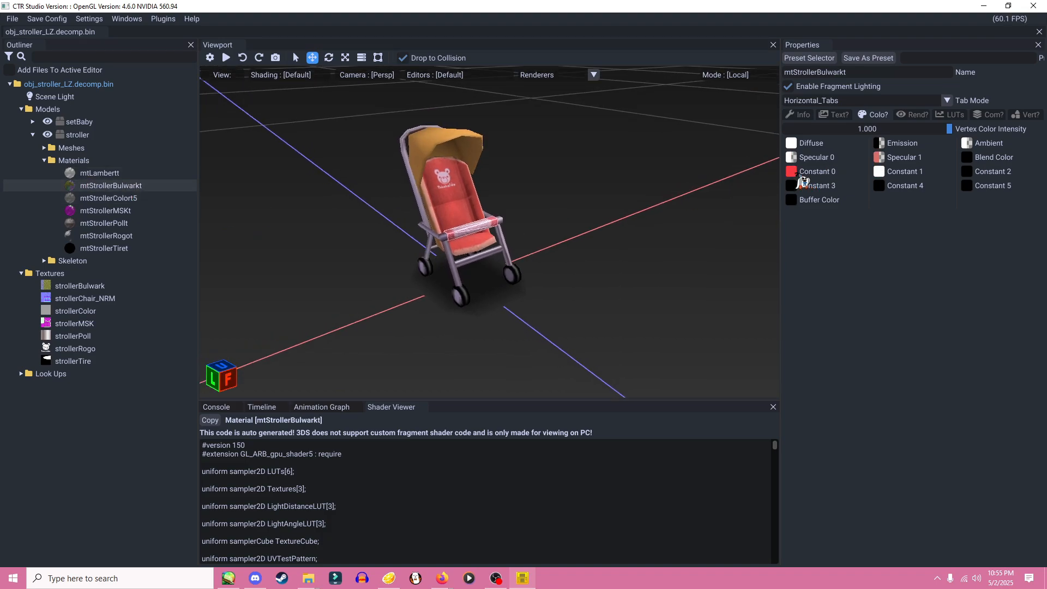
click(791, 173)
mouse_move(884, 205)
mouse_down()
mouse_move(813, 232)
mouse_move(914, 220)
mouse_move(876, 215)
mouse_move(879, 224)
mouse_up()
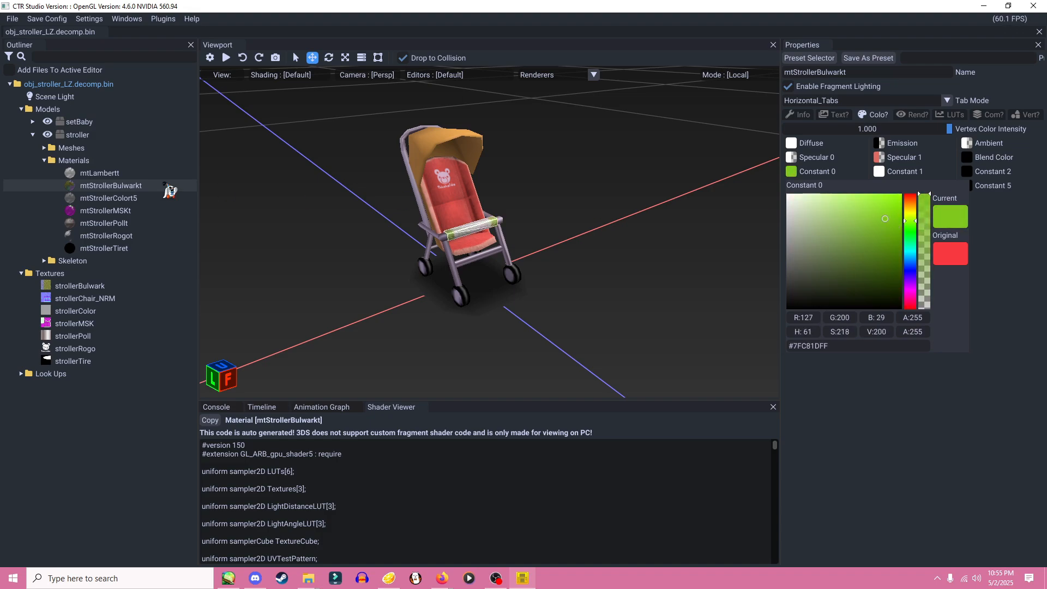
- Change the Constant 0 color of the mtStrollerMSKt material to light blue for the stroller's seat
click(130, 205)
right_drag(320, 239, 178, 214)
click(124, 201)
click(179, 215)
mouse_move(325, 248)
right_down()
mouse_move(297, 274)
mouse_move(314, 252)
right_up()
click(791, 171)
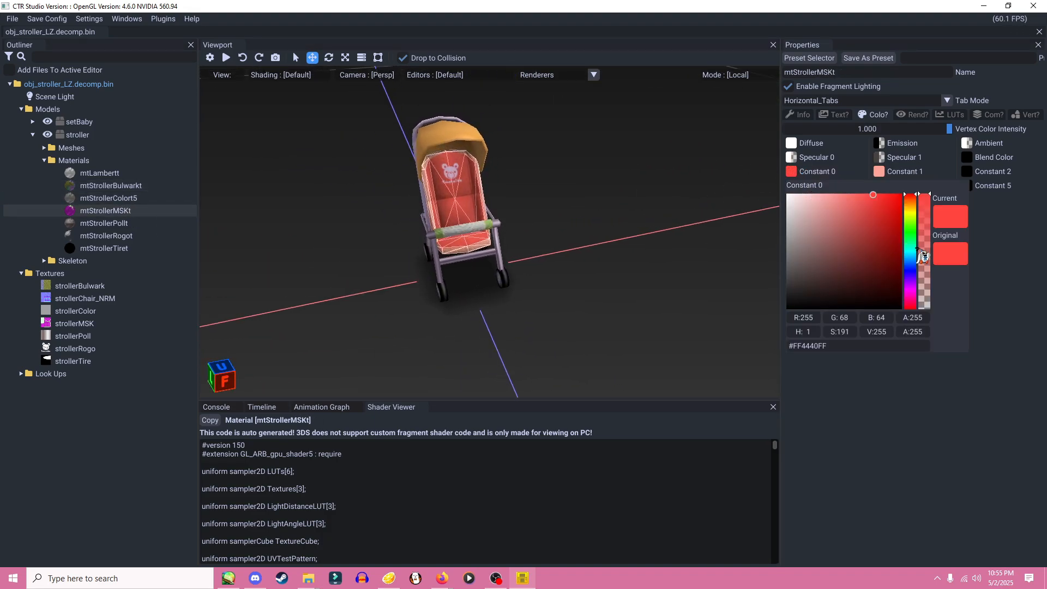
drag(917, 249, 917, 258)
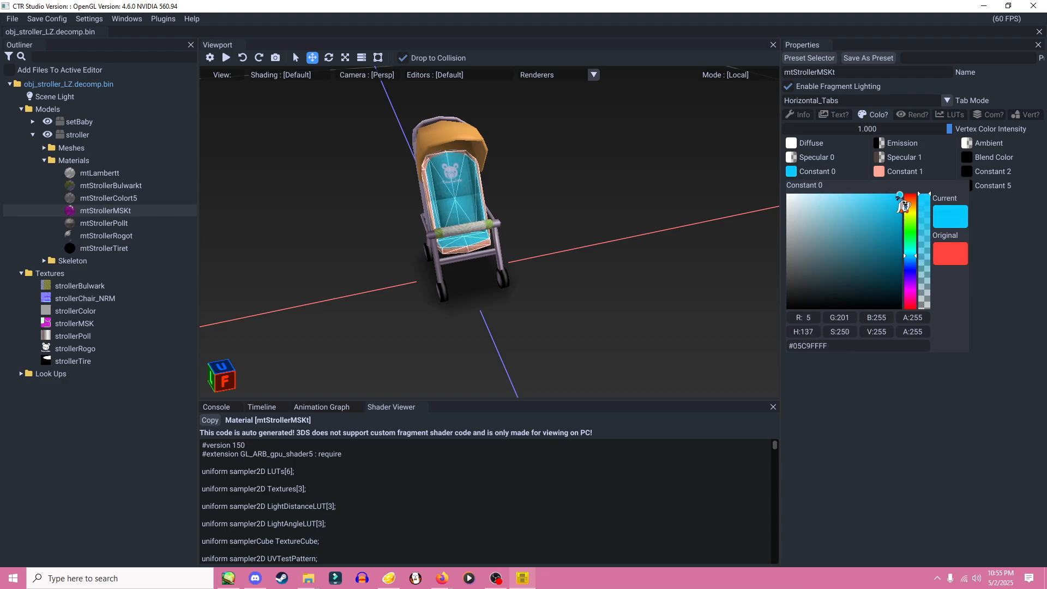
drag(899, 196, 893, 197)
click(671, 263)
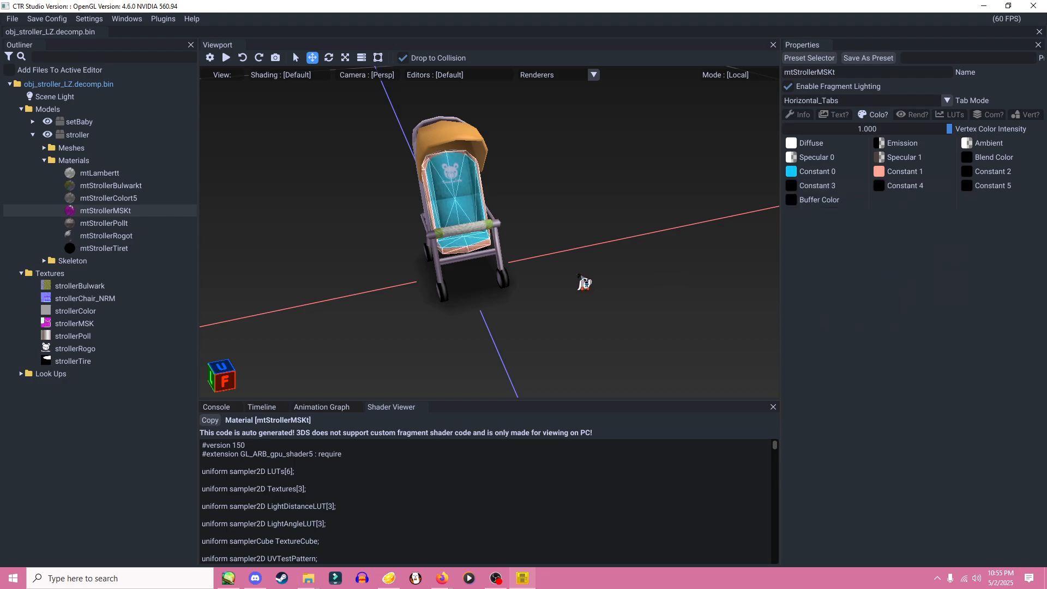
mouse_move(584, 283)
mouse_down()
mouse_move(621, 257)
mouse_move(561, 259)
mouse_move(463, 289)
mouse_move(497, 321)
mouse_move(574, 283)
mouse_up()
- Examine the color properties of mtStrollerPollt and mtStrollerRogot and compare them with the stroller's frame and bear logo
click(125, 224)
drag(343, 276, 518, 276)
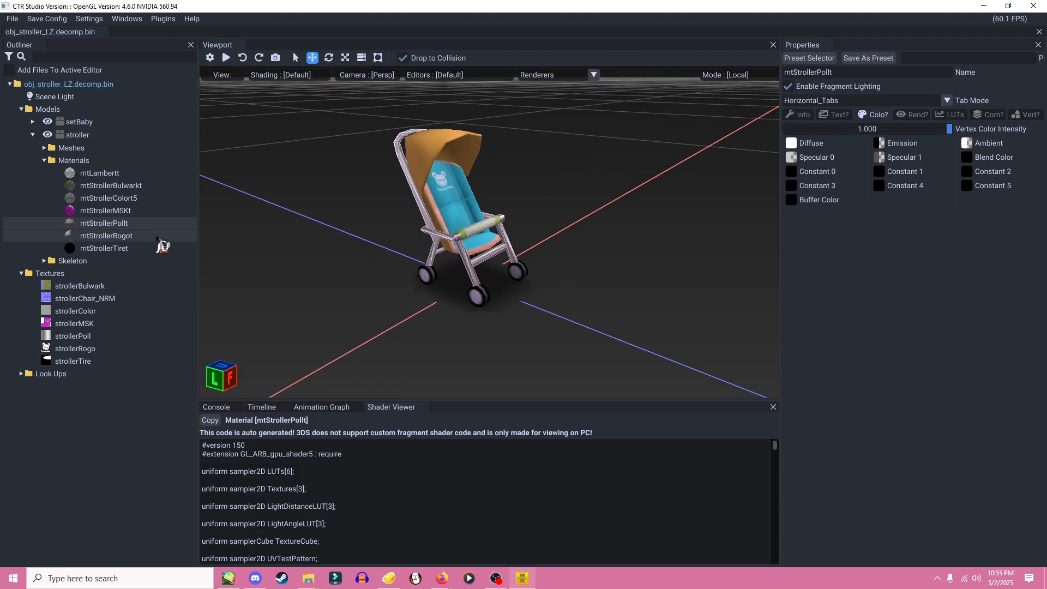
click(158, 238)
drag(381, 285, 429, 276)
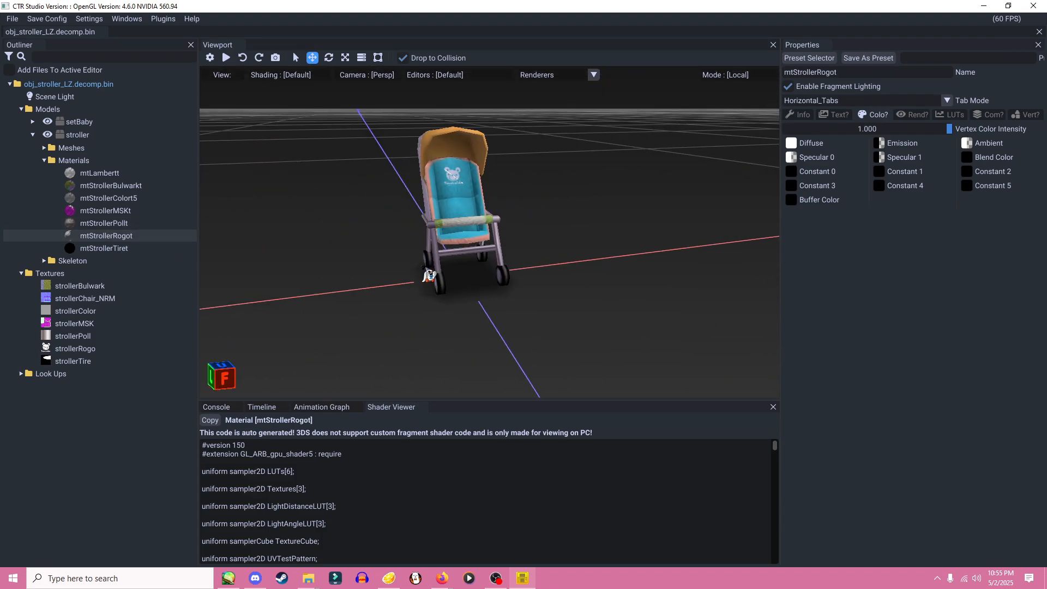
drag(488, 200, 566, 257)
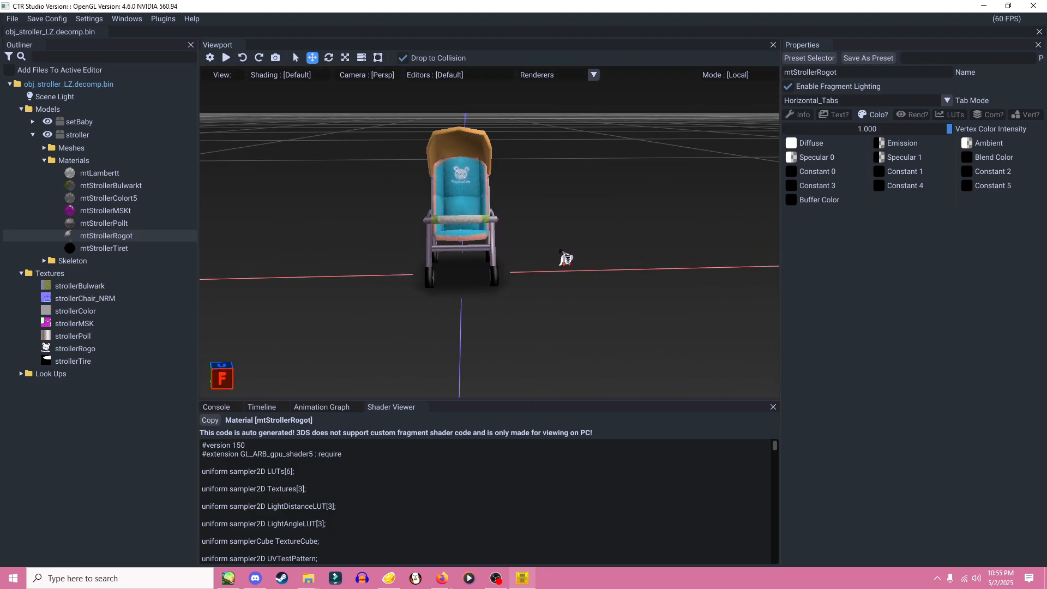
- Switch to PaintTool SAI, open strollerRogo.png from the desktop in it and enlarge the image window
click(983, 6)
click(228, 577)
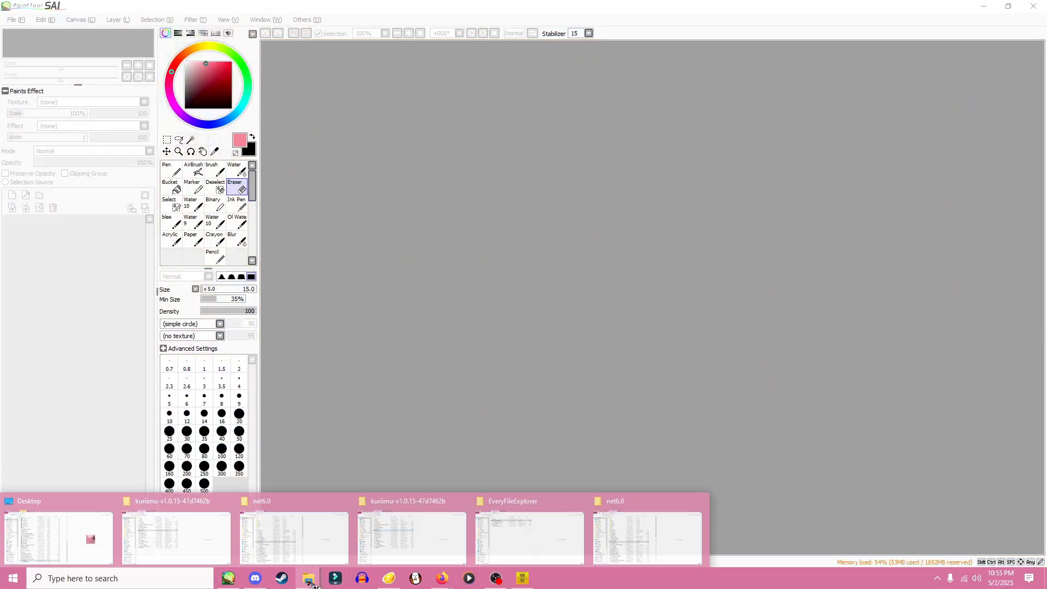
click(984, 6)
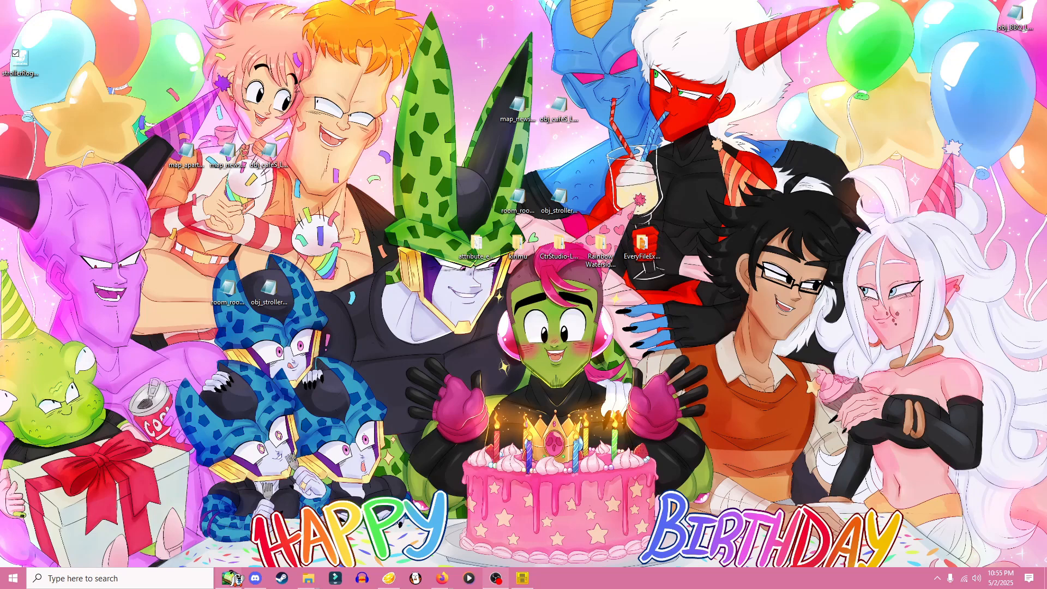
click(235, 578)
click(1008, 6)
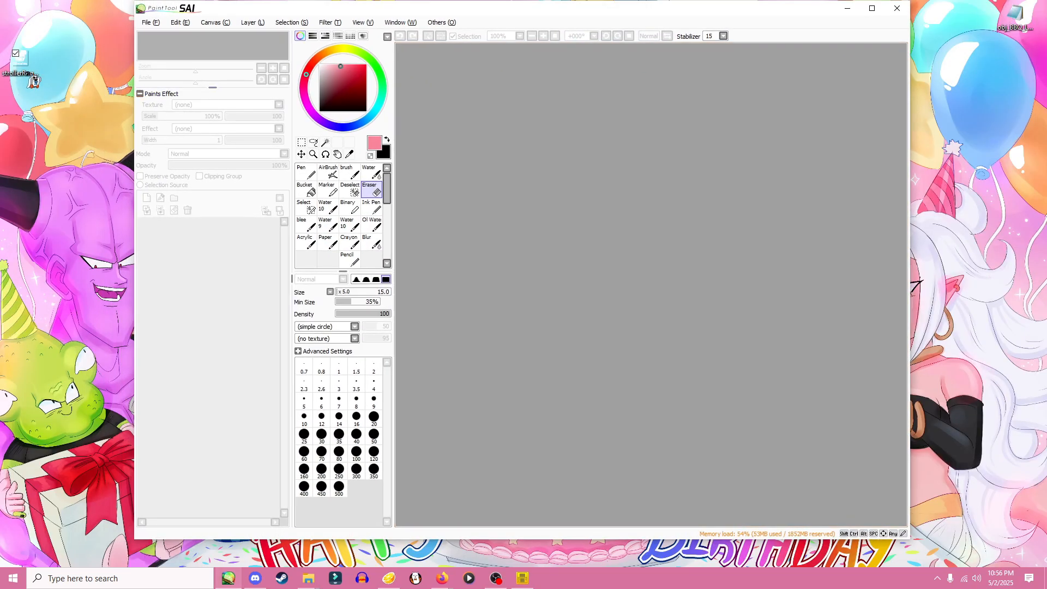
drag(21, 61, 526, 229)
click(872, 8)
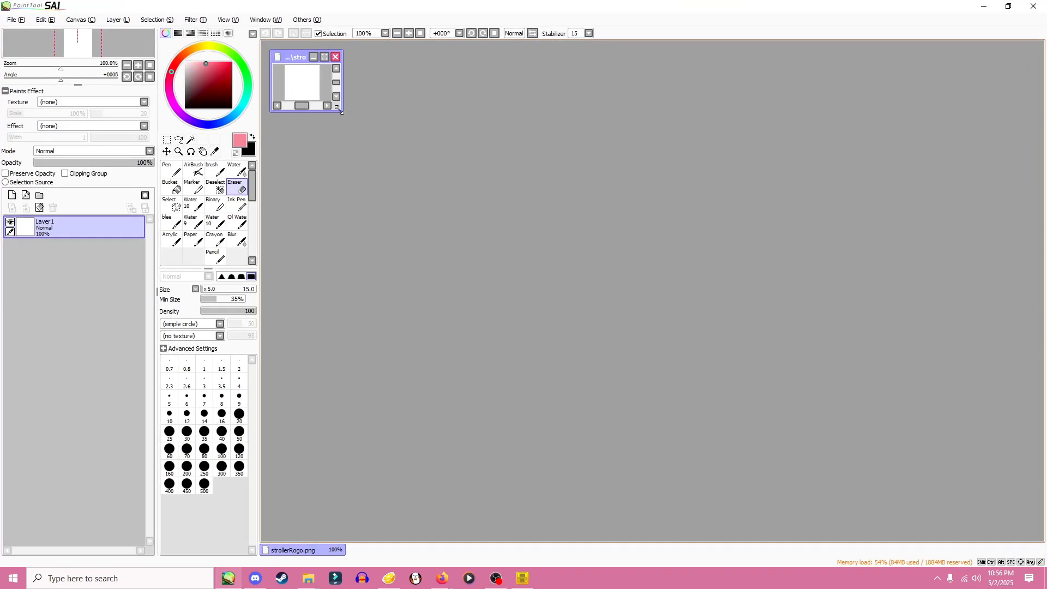
drag(342, 112, 727, 436)
- Fill a new layer with dark red and place it below the bear logo on Layer1
click(203, 79)
click(172, 187)
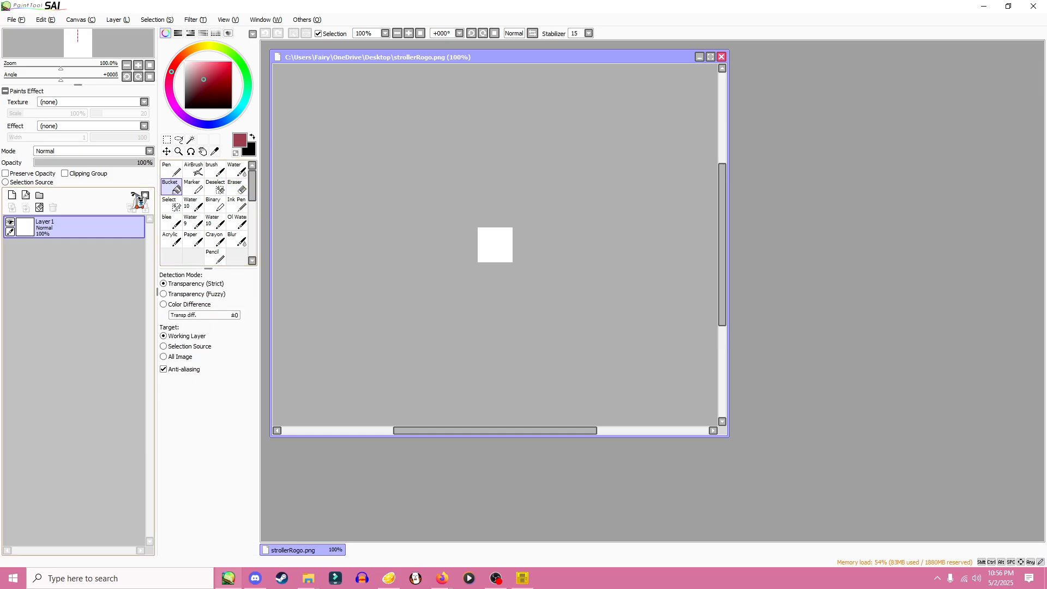
click(12, 194)
click(487, 252)
drag(66, 227, 66, 260)
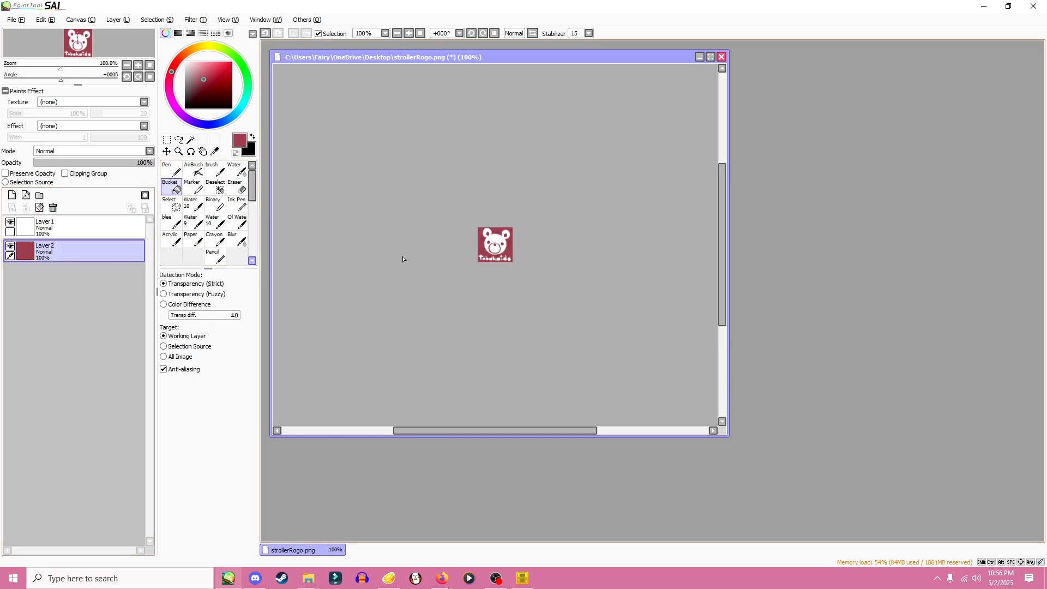
- Cover the Tobakaido text on Layer1 with dark red using the Pen at size 60
scroll(454, 234, up, 3)
scroll(479, 302, up, 1)
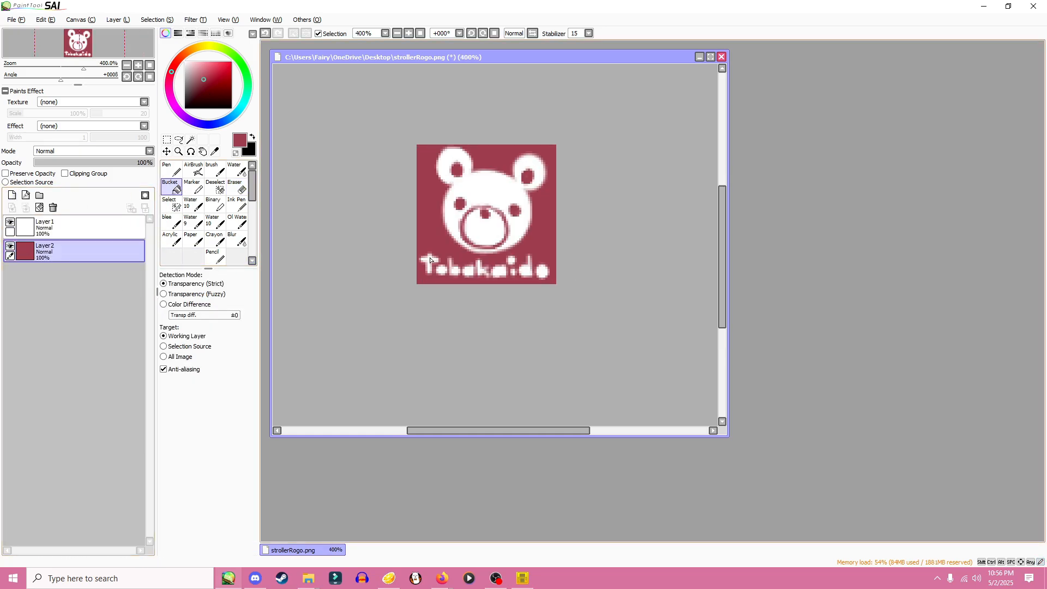
click(180, 172)
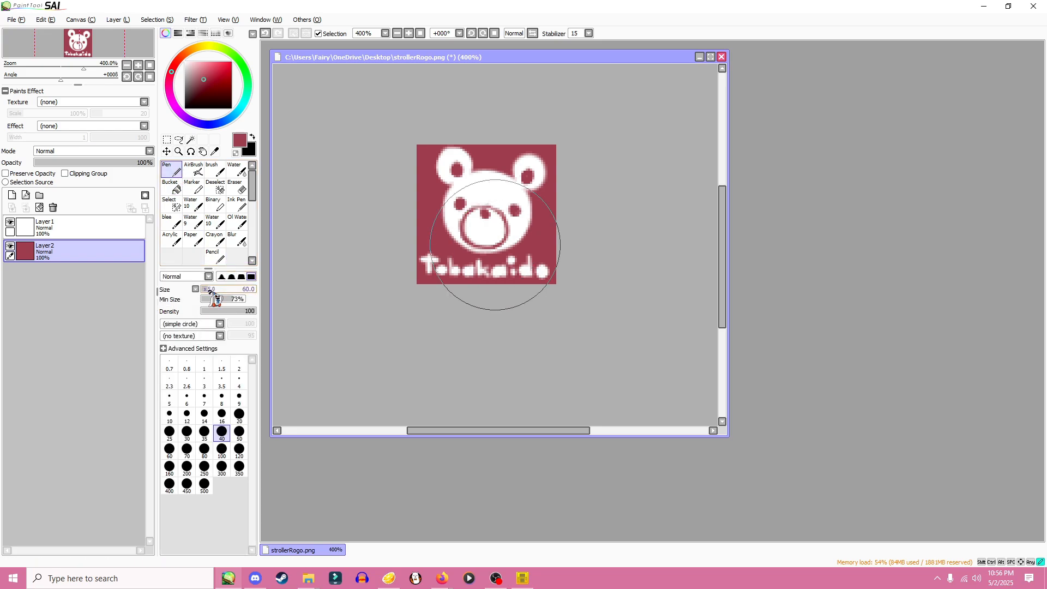
scroll(240, 204, down, 1)
click(78, 237)
mouse_move(416, 278)
mouse_down()
mouse_move(411, 304)
mouse_move(474, 311)
mouse_move(541, 338)
mouse_up()
key(ctrl+z)
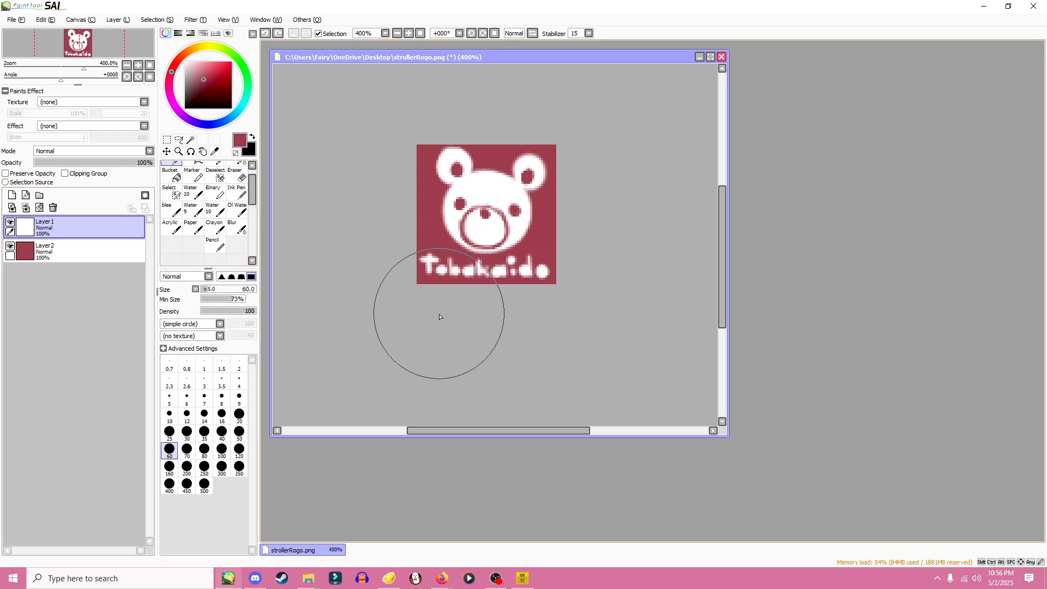
mouse_move(439, 316)
mouse_down()
mouse_move(449, 325)
mouse_move(531, 323)
mouse_move(418, 311)
mouse_move(536, 316)
mouse_move(521, 316)
mouse_up()
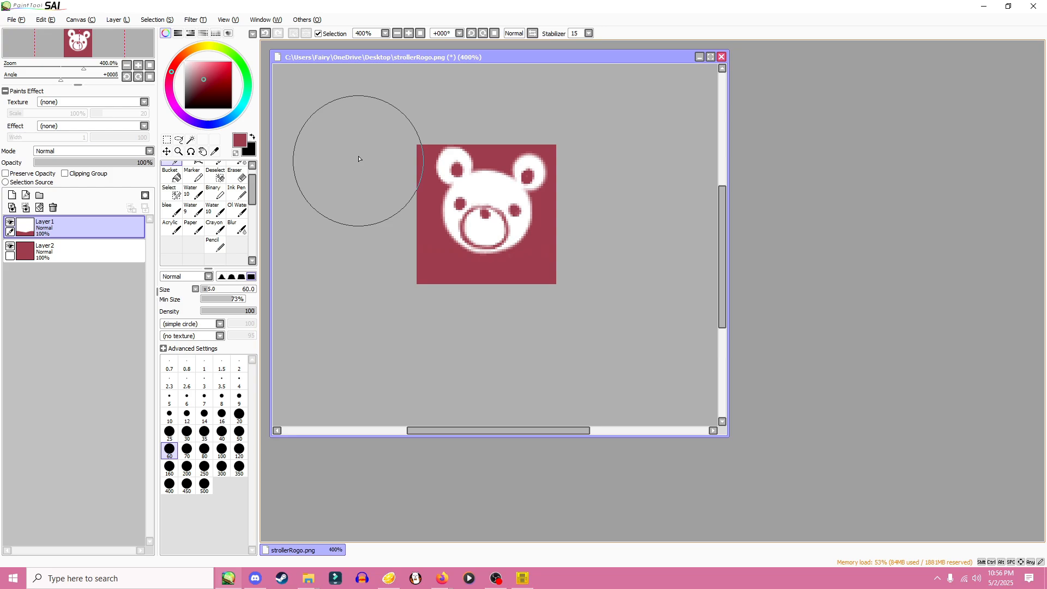
- Paint the bear's facial features white with the Pen at size 5 and erase both ears with the Eraser at size 15
drag(216, 289, 174, 287)
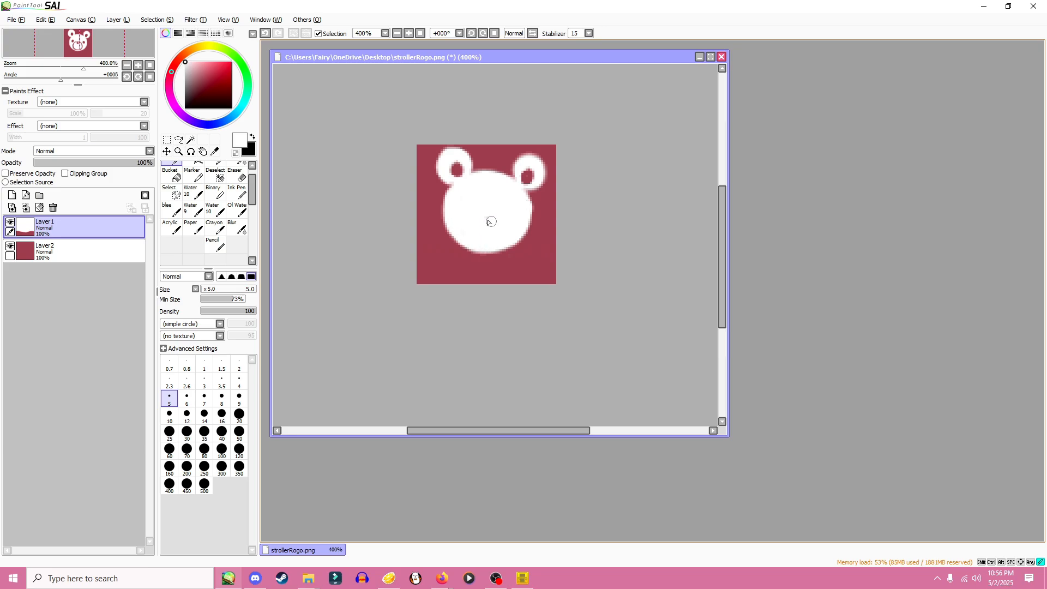
click(240, 176)
drag(458, 164, 433, 172)
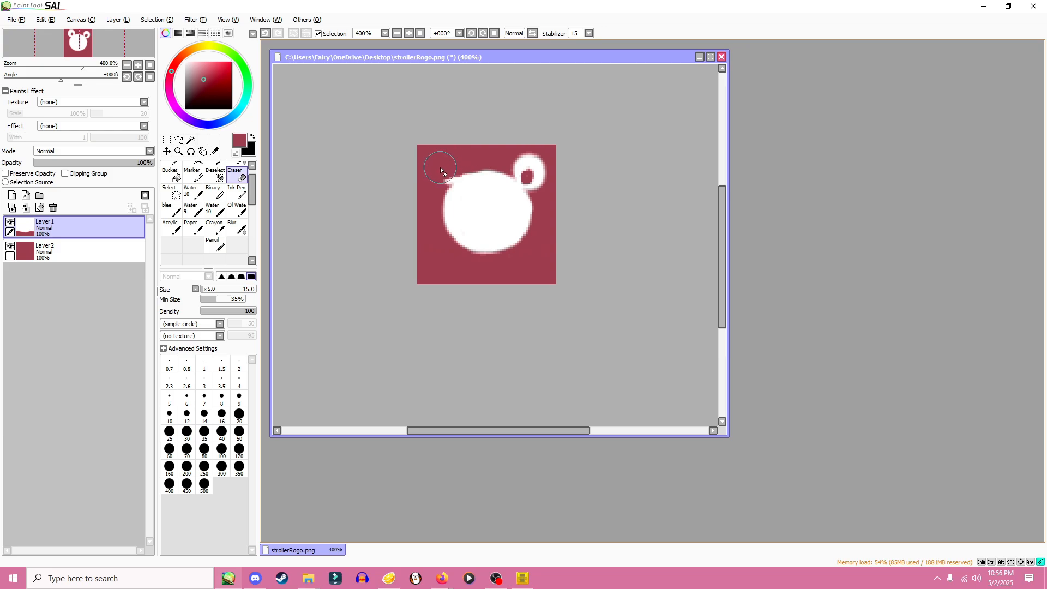
mouse_move(511, 156)
mouse_down()
mouse_move(530, 163)
mouse_move(512, 154)
mouse_up()
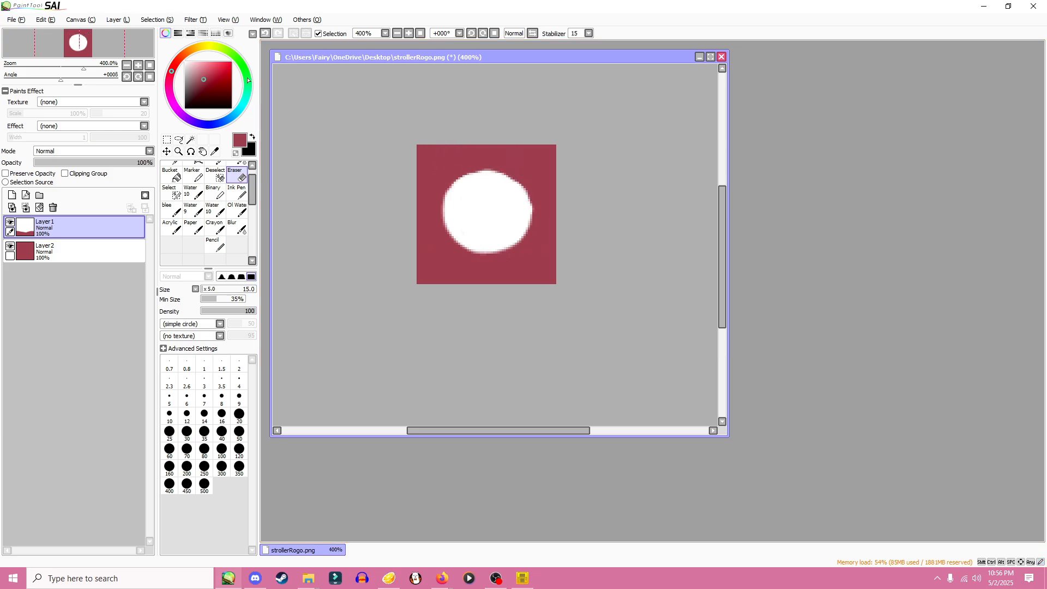
- Erase a small curved vertical shape inside the white circle with the Eraser at size 5
click(206, 290)
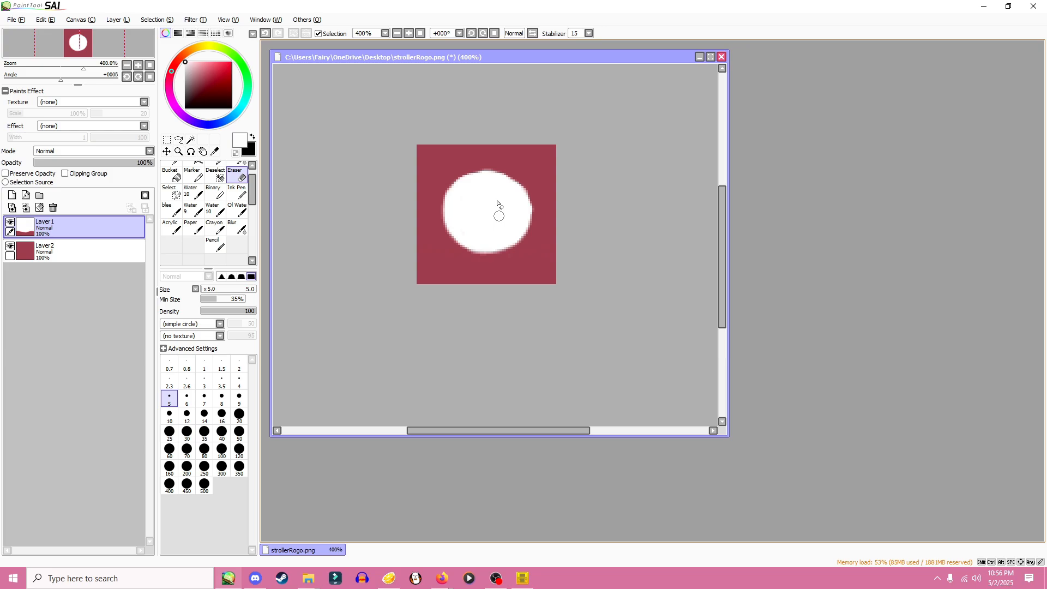
drag(498, 197, 502, 231)
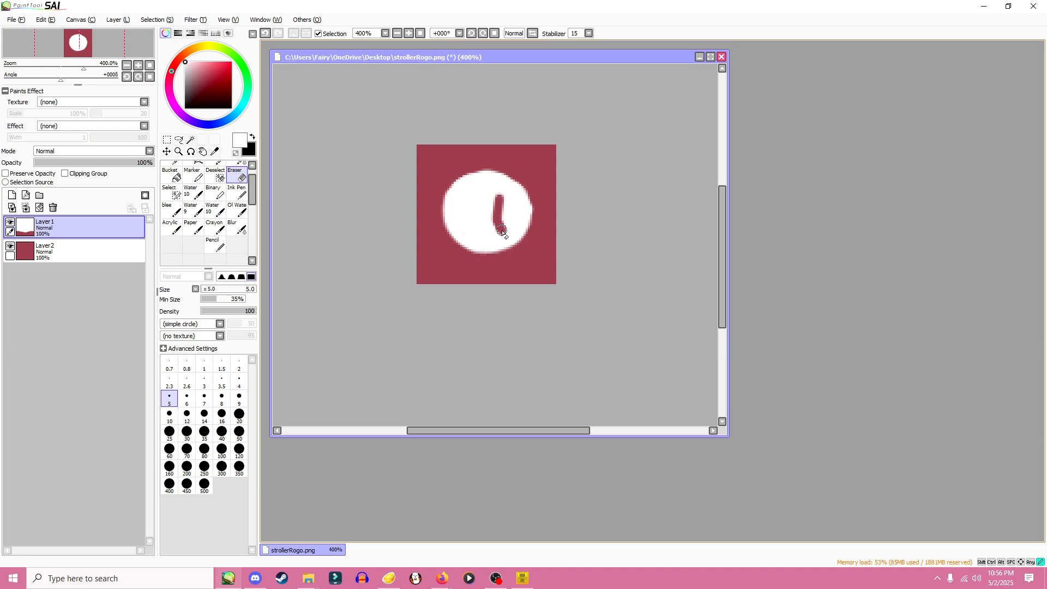
key(ctrl+z)
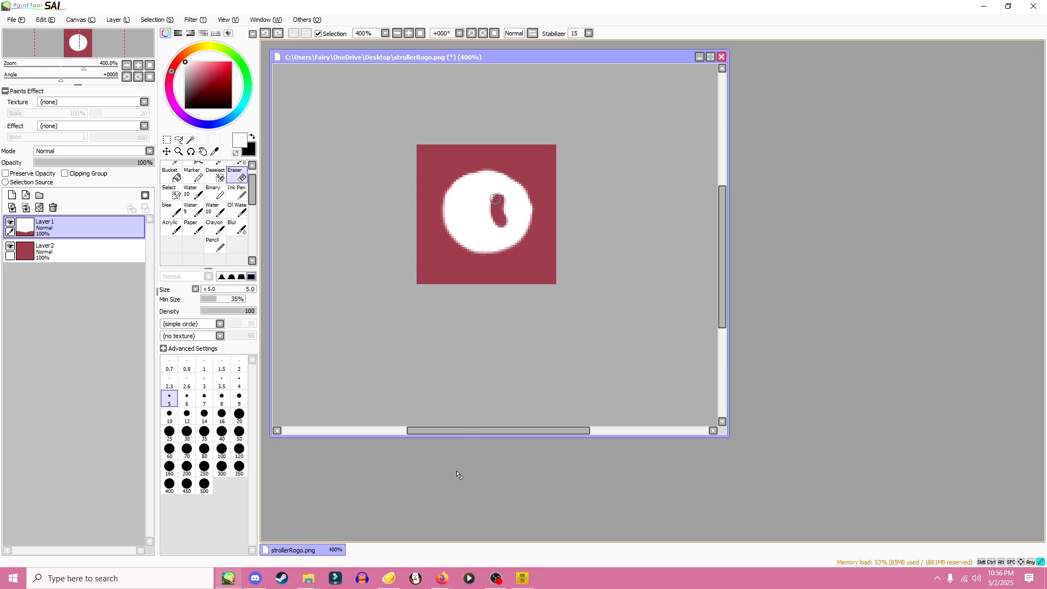
drag(495, 199, 496, 202)
- Close PaintTool SAI without saving strollerRogo.png, open the file in FireAlpaca and dismiss the ad window
click(1034, 6)
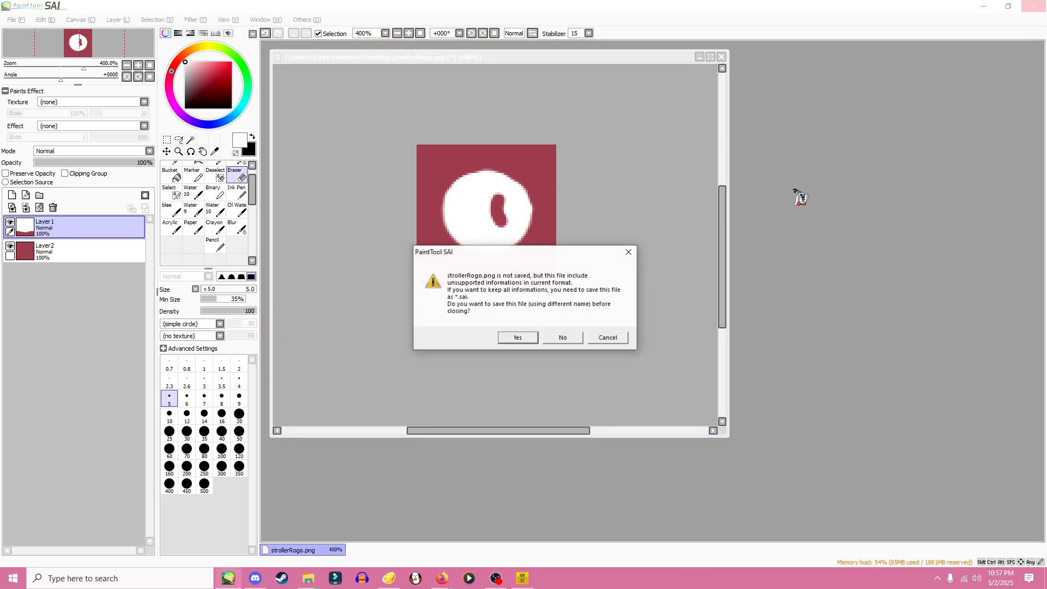
click(564, 338)
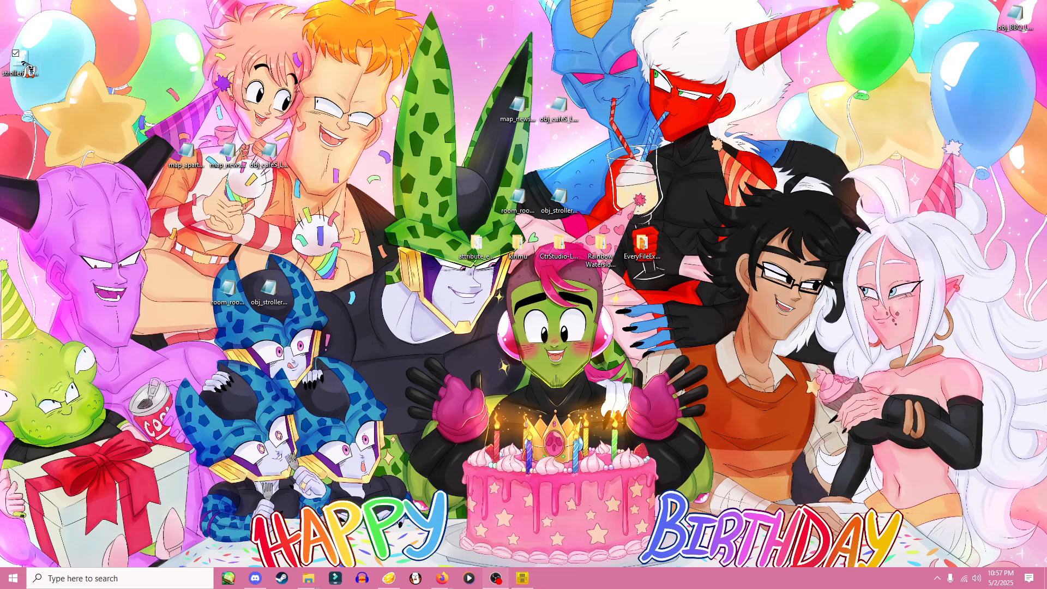
double_click(25, 66)
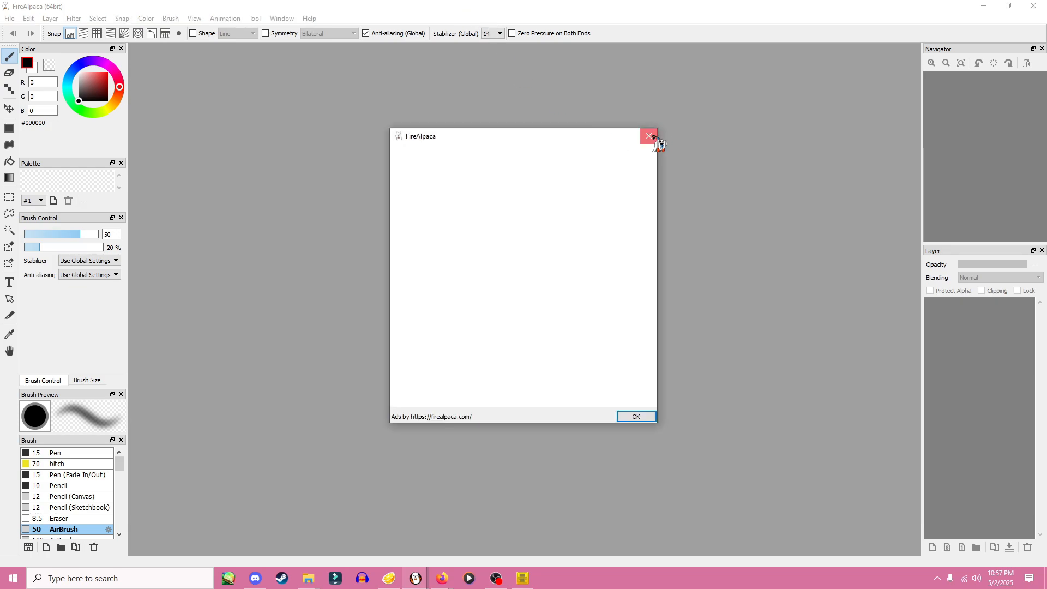
click(650, 137)
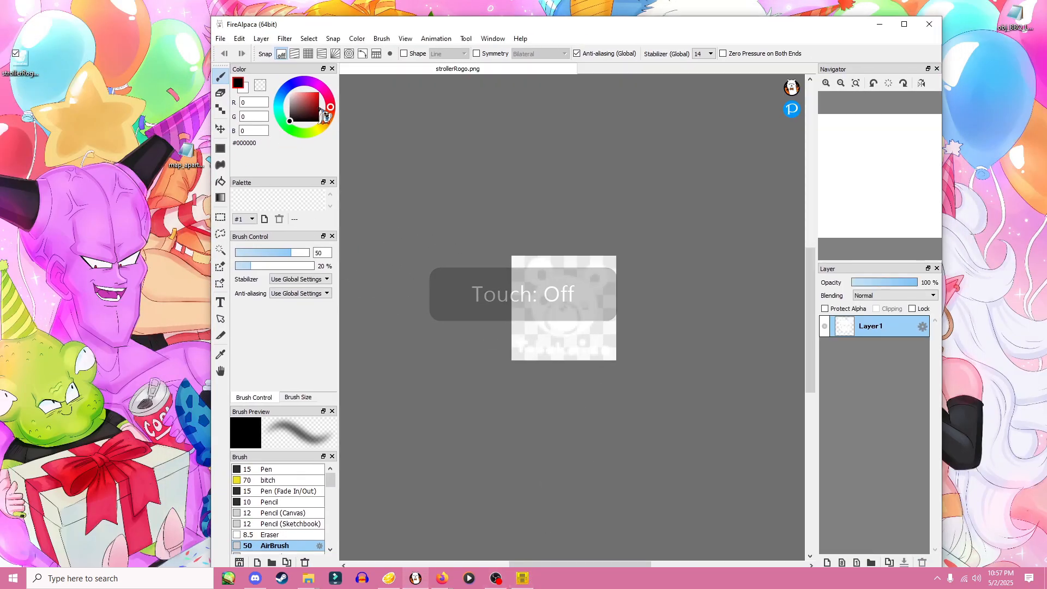
- Add a new layer below Layer1 and fill it with a linear Foreground-Background gradient starting from red #C10000
click(319, 100)
click(221, 197)
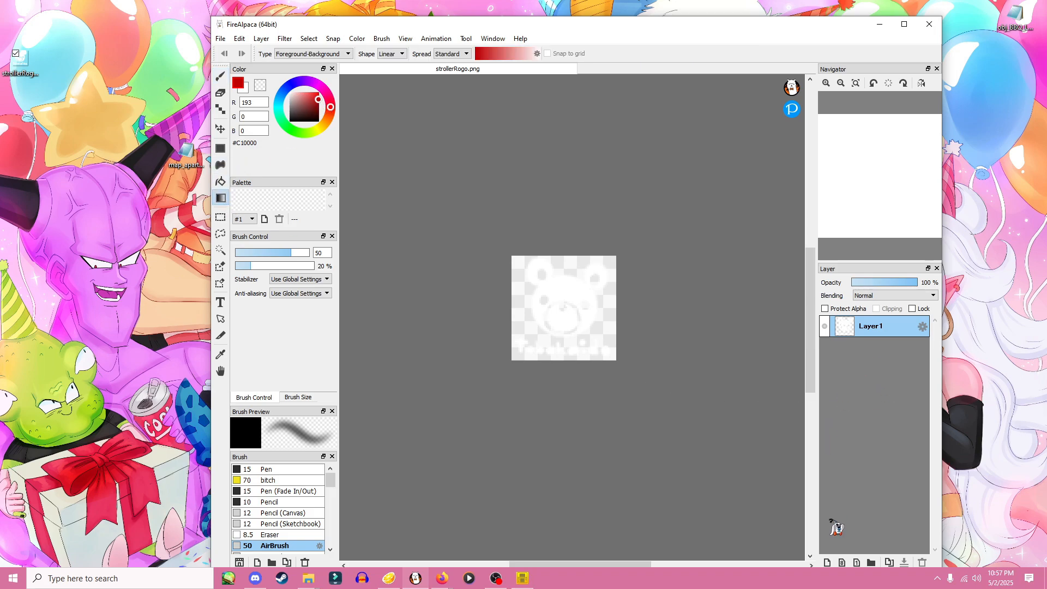
click(827, 563)
drag(862, 329, 862, 352)
drag(659, 346, 691, 364)
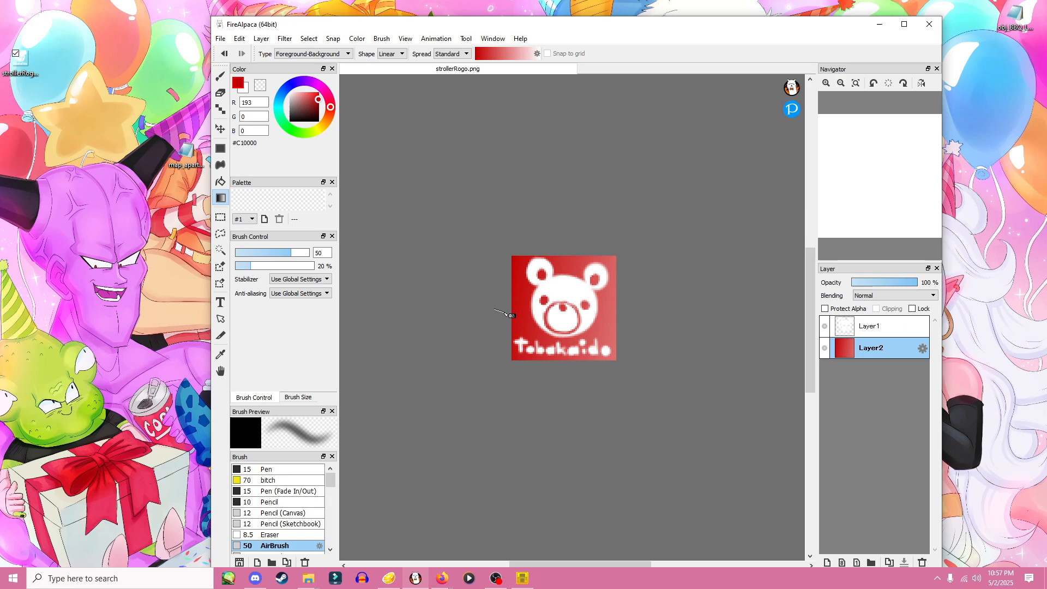
drag(505, 314, 829, 500)
scroll(540, 336, up, 1)
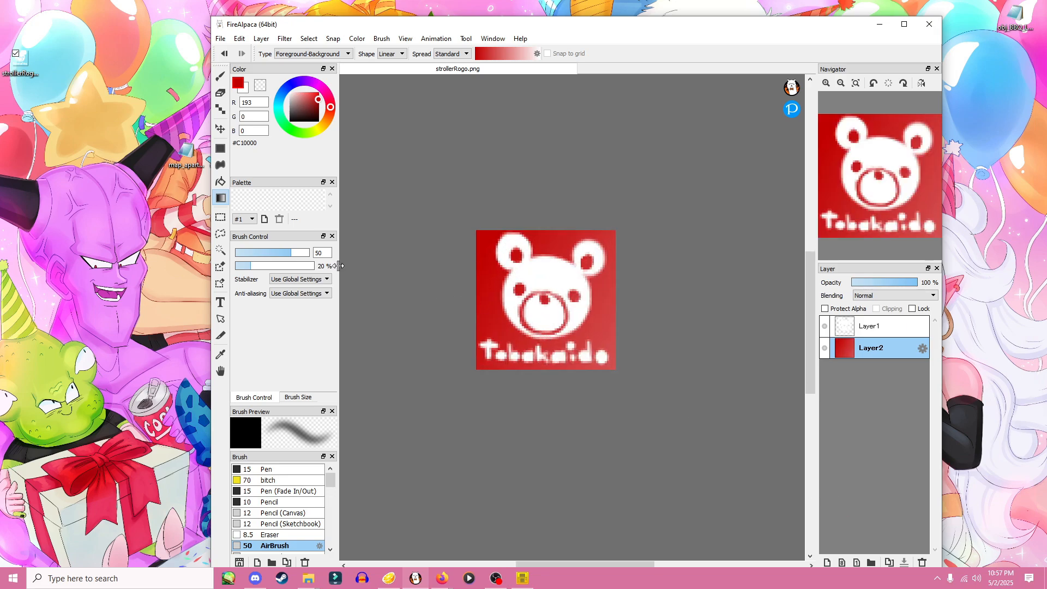
- Erase the bear's ears and the Tobakaido lettering on Layer1 with Eraser (Soft) at size 23
click(220, 93)
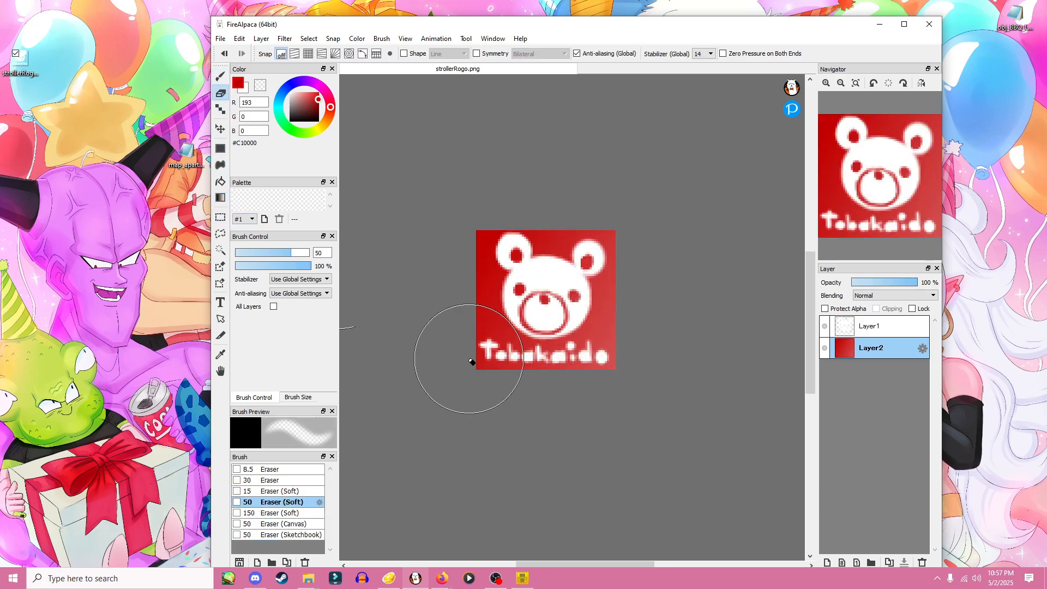
drag(468, 362, 485, 386)
key(ctrl+z)
click(889, 328)
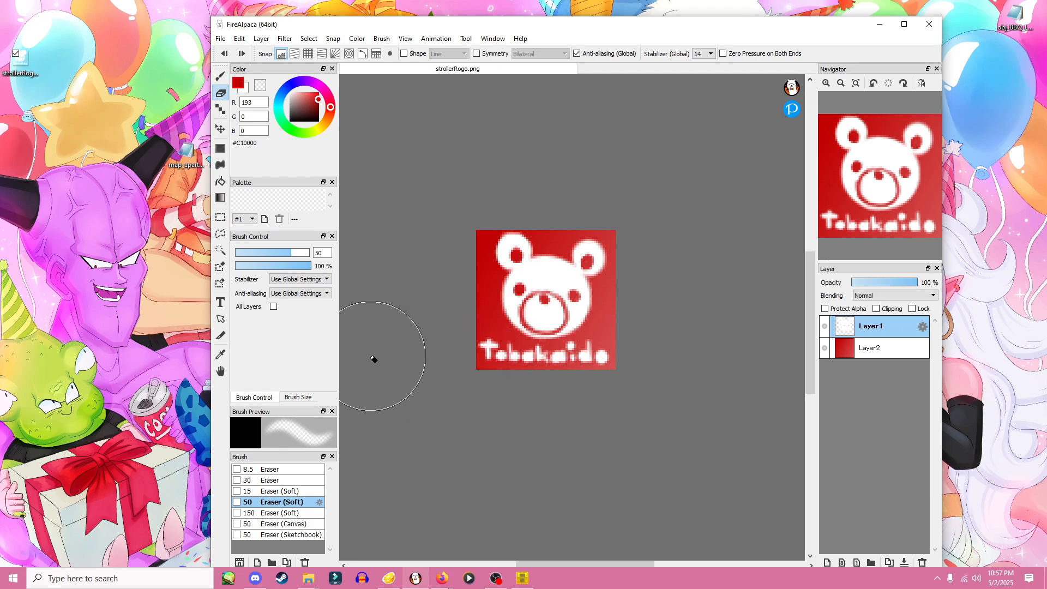
drag(279, 254, 258, 254)
mouse_move(435, 342)
mouse_down()
mouse_move(523, 376)
mouse_move(603, 355)
mouse_move(528, 363)
mouse_move(565, 362)
mouse_move(591, 252)
mouse_move(605, 264)
mouse_move(533, 222)
mouse_move(496, 250)
mouse_move(544, 227)
mouse_up()
- Sample white from the bear's face and paint over its facial features with the AirBrush at size 16
right_click(545, 277)
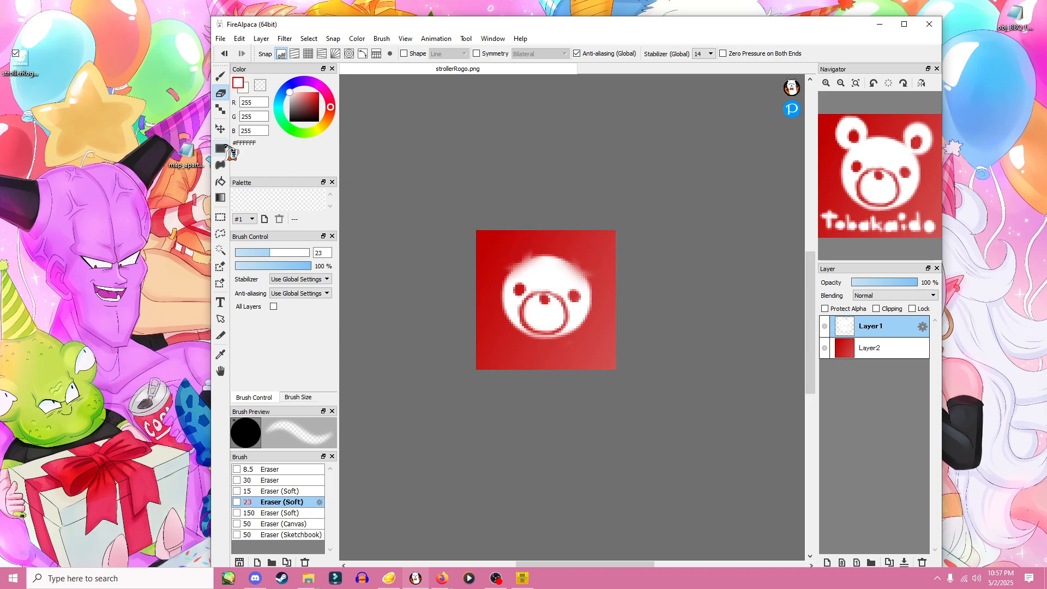
click(223, 82)
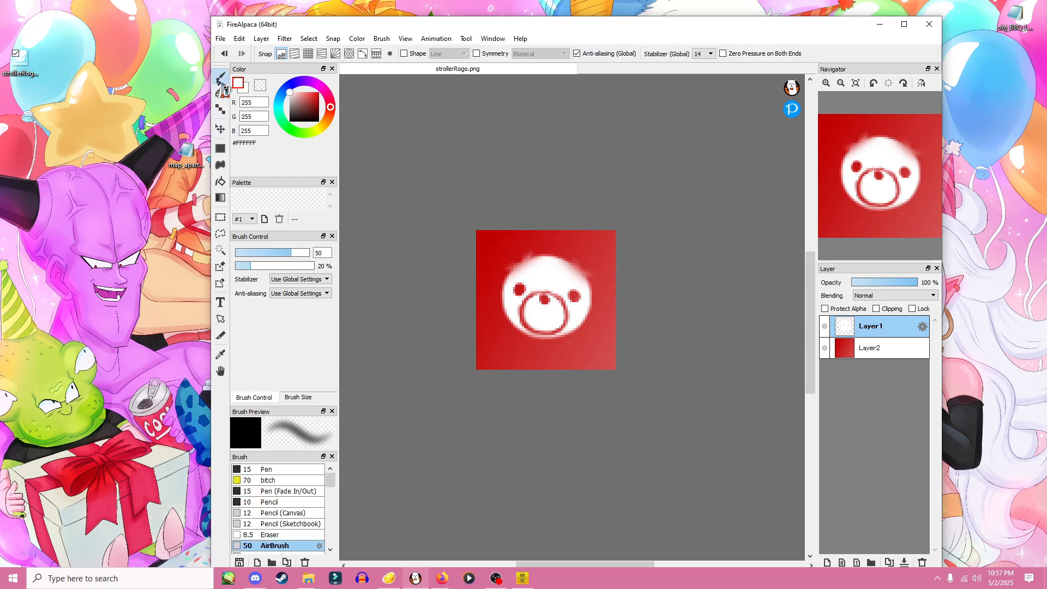
click(260, 252)
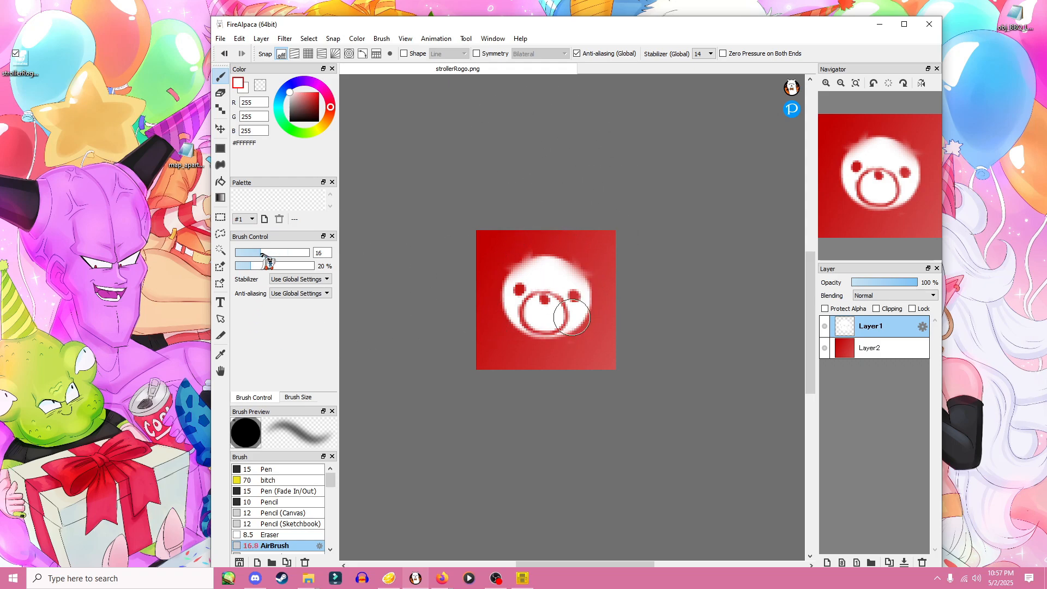
mouse_move(556, 266)
mouse_down()
mouse_move(540, 285)
mouse_move(553, 319)
mouse_move(530, 285)
mouse_move(515, 292)
mouse_move(575, 285)
mouse_move(534, 328)
mouse_move(537, 264)
mouse_move(551, 320)
mouse_move(516, 288)
mouse_move(561, 264)
mouse_move(568, 308)
mouse_move(516, 300)
mouse_move(563, 271)
mouse_move(536, 316)
mouse_up()
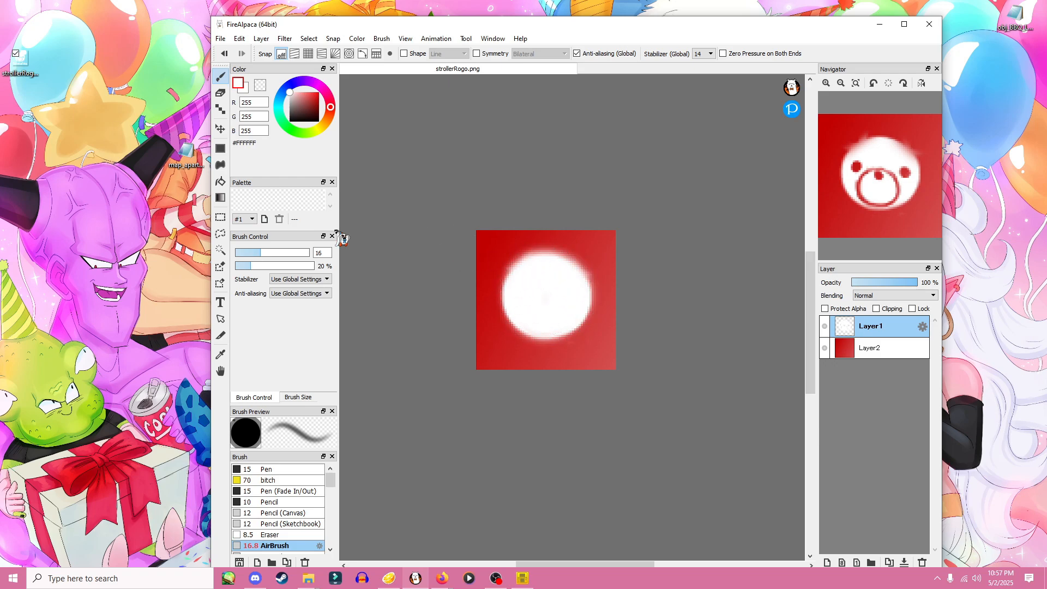
- Erase two elongated slanted eyes in the white circle with Eraser (Soft) at size 8.8
click(220, 93)
drag(268, 254, 248, 253)
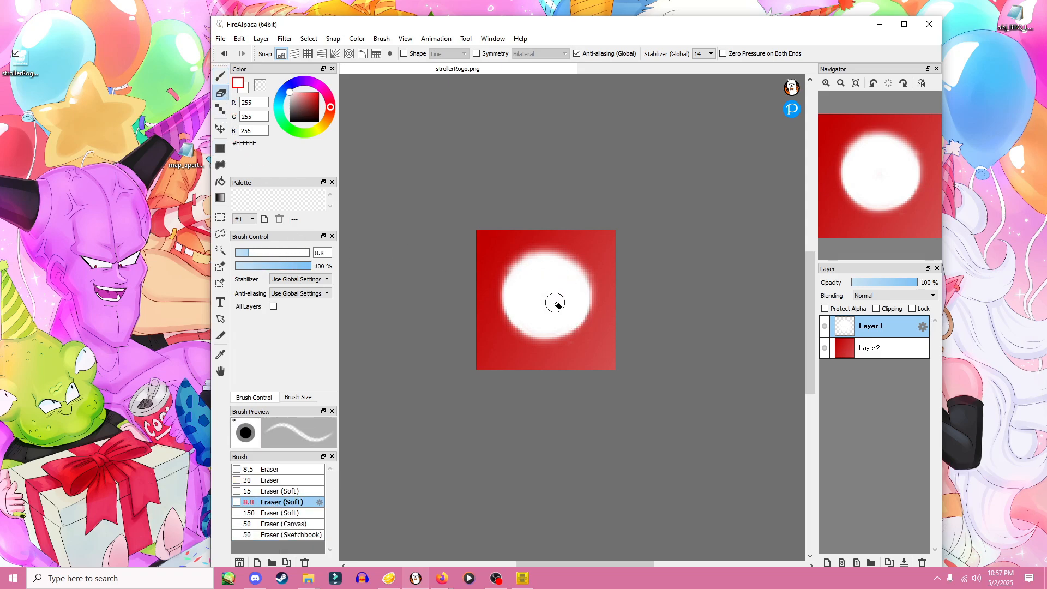
mouse_move(554, 282)
mouse_down()
mouse_move(556, 299)
mouse_move(516, 299)
mouse_move(529, 284)
mouse_up()
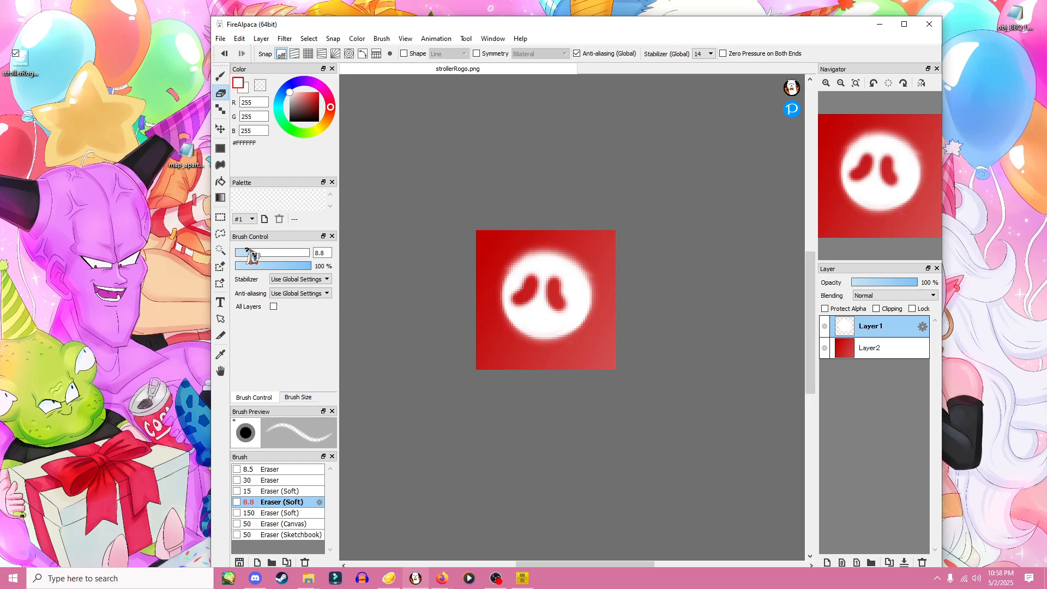
- Erase a small vertical mouth below the eyes and trim the circle's blurry edge with Eraser (Soft) at size 5.2
drag(252, 255, 244, 255)
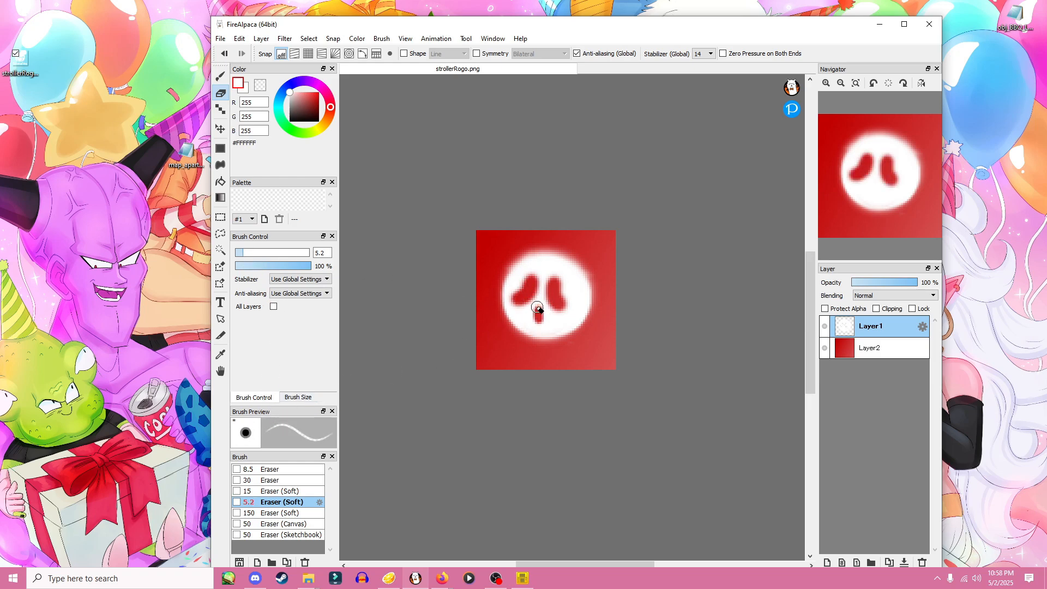
drag(539, 309, 541, 310)
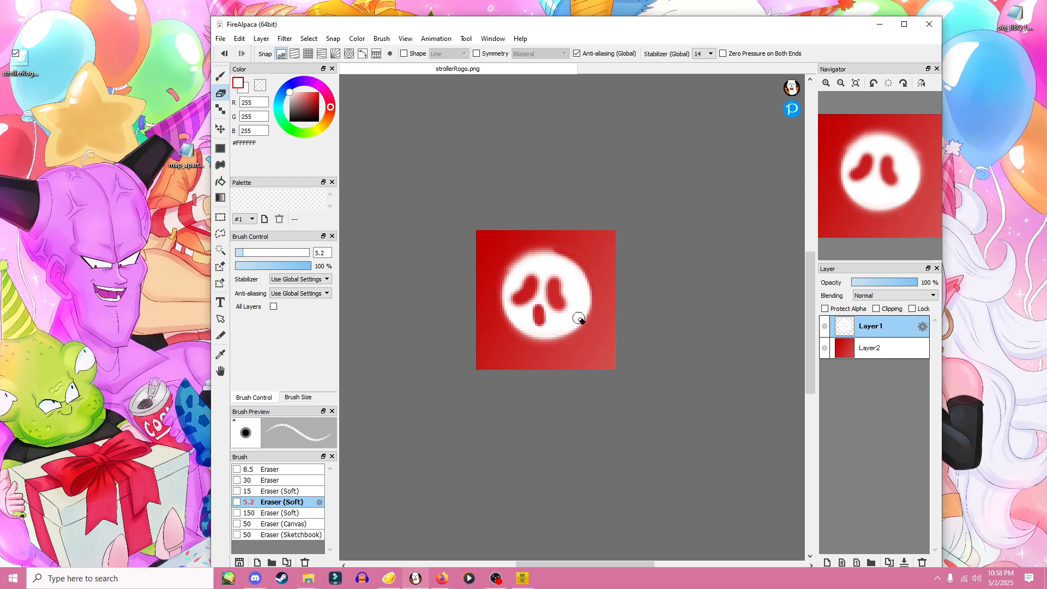
mouse_move(561, 251)
mouse_down()
mouse_move(506, 265)
mouse_move(496, 303)
mouse_up()
key(ctrl+z)
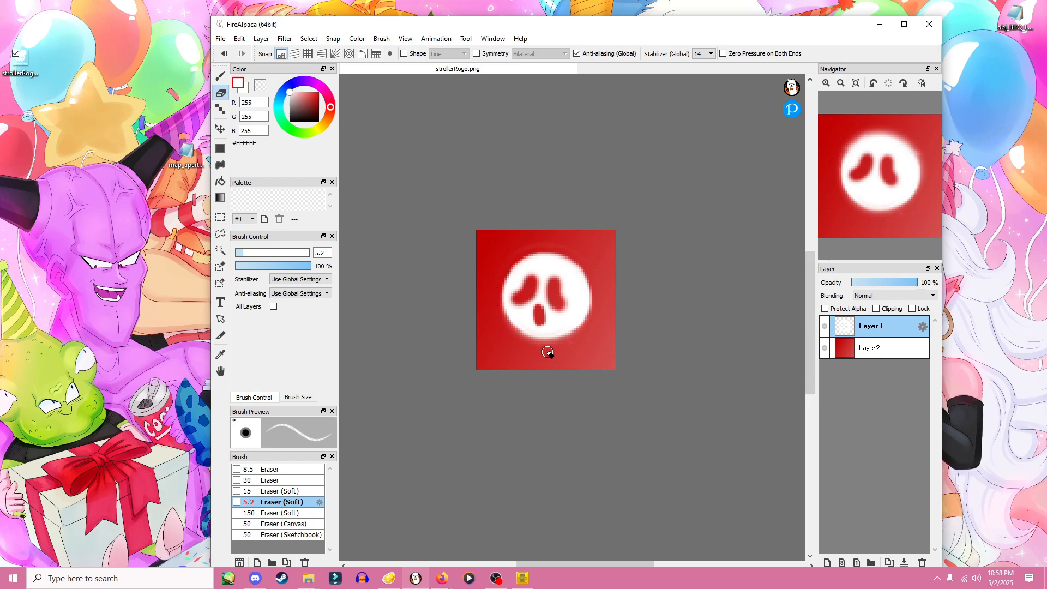
- Delete the red gradient Layer2 and save strollerRogo.png as a Transparent PNG
click(895, 351)
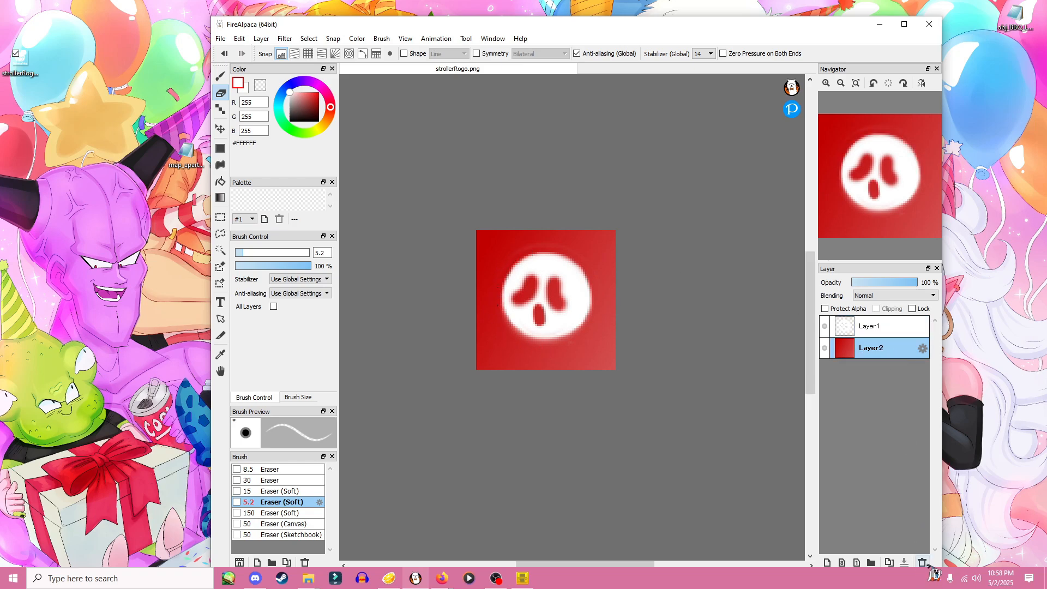
click(923, 562)
click(220, 38)
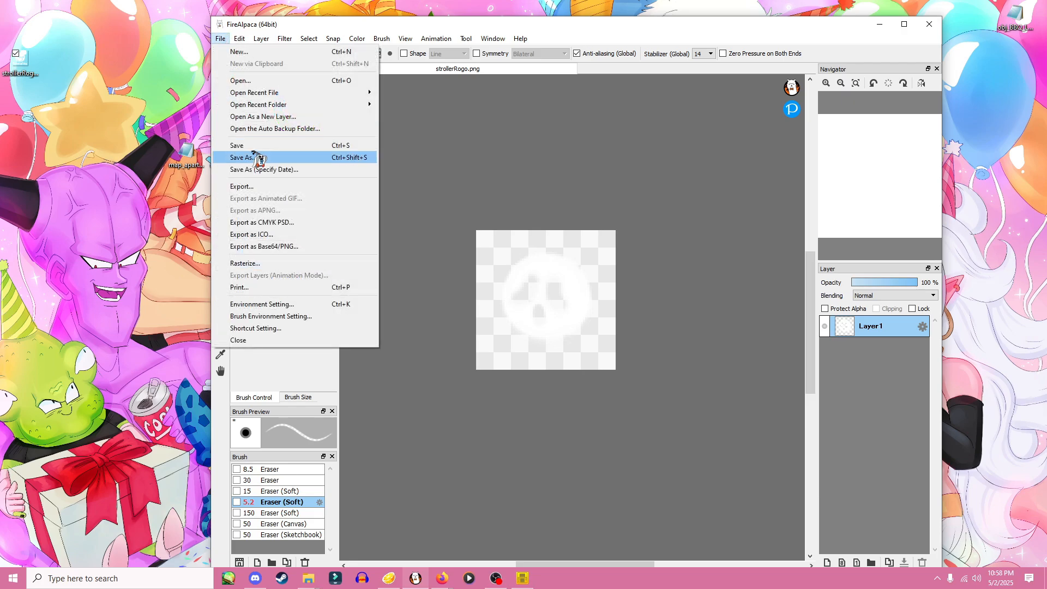
click(246, 147)
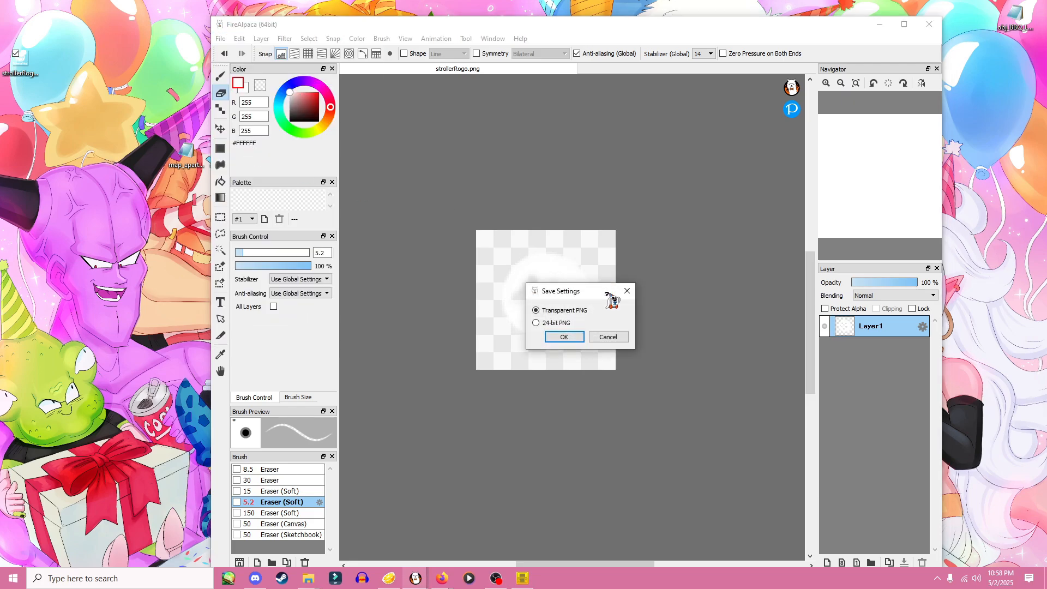
click(565, 340)
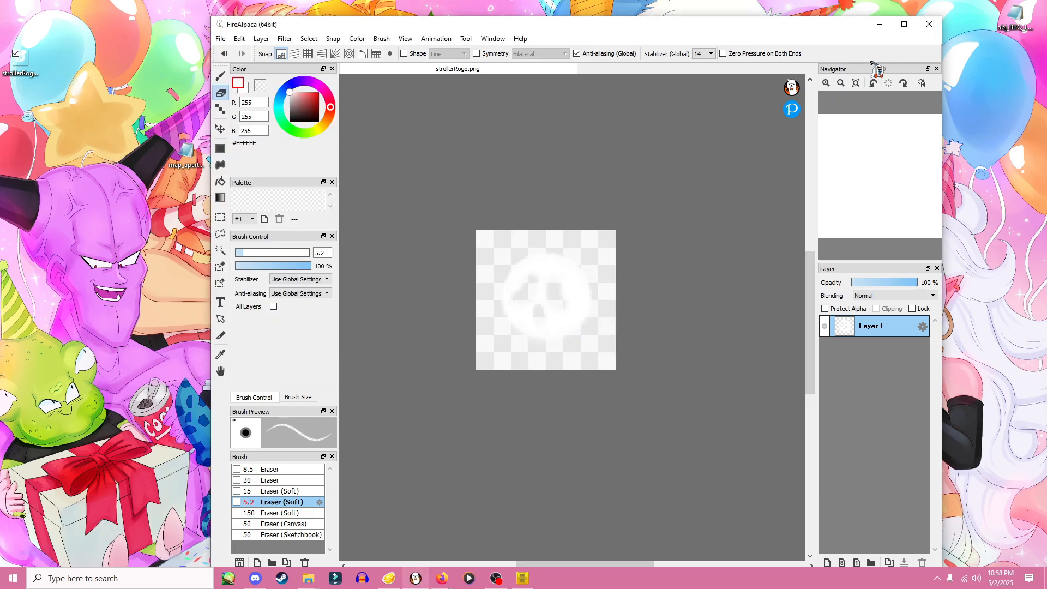
- Close FireAlpaca, switch to CTR Studio and replace the strollerRogo texture with strollerRogo.png from the Desktop in ETC1A4 format
click(929, 24)
click(521, 578)
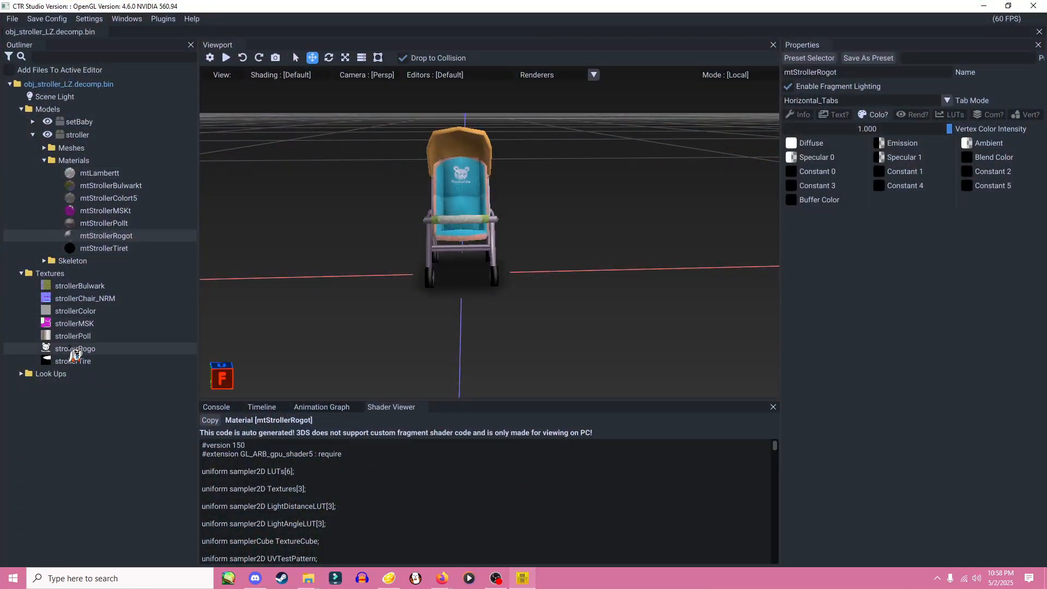
click(75, 350)
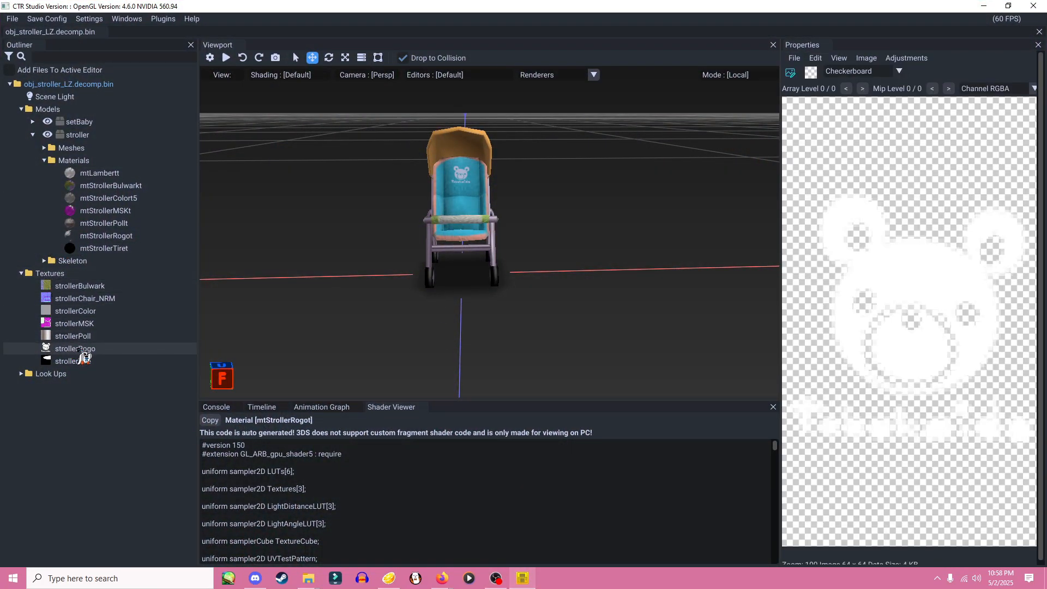
right_click(93, 353)
click(118, 369)
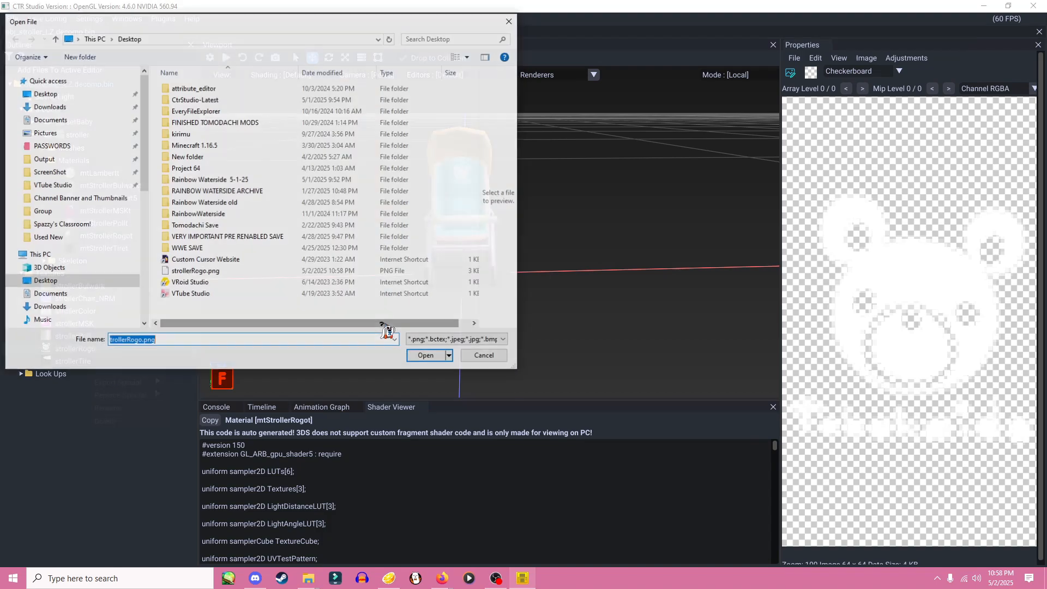
click(203, 272)
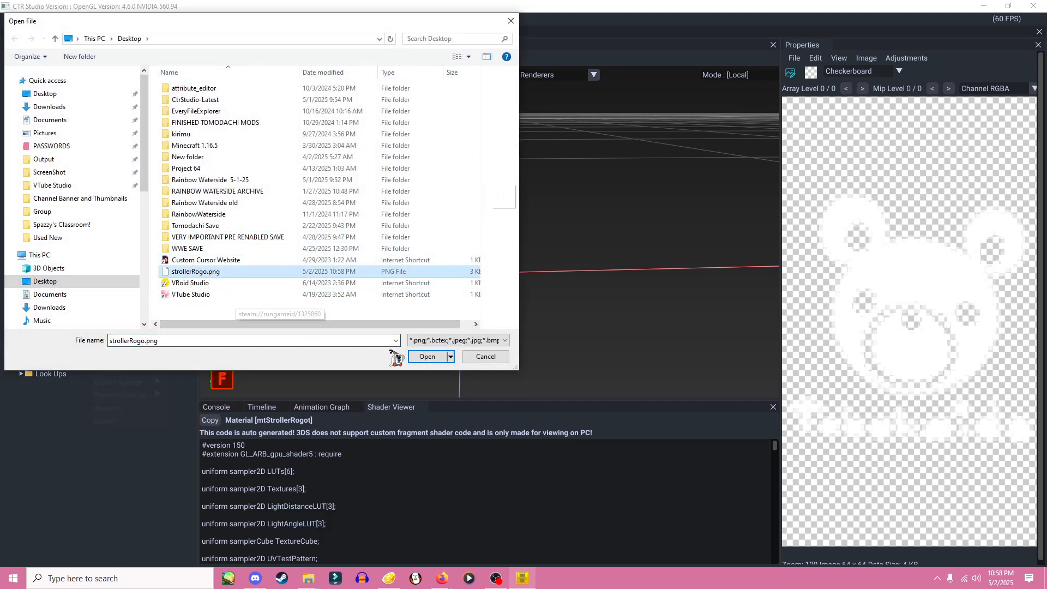
click(428, 357)
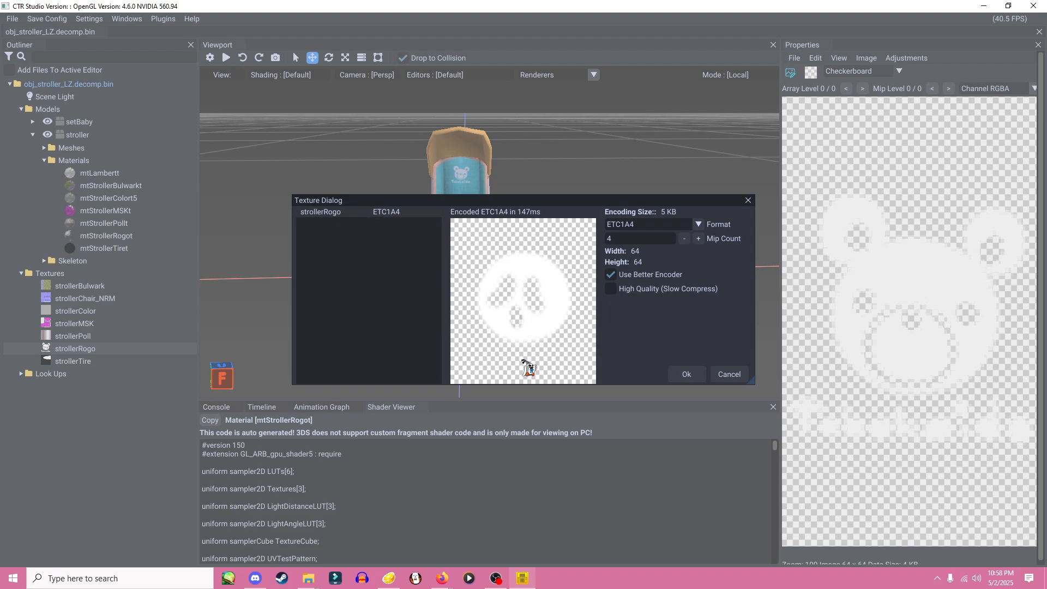
click(682, 374)
- Examine the new face logo on the stroller's seat from several distances and angles
scroll(461, 156, up, 3)
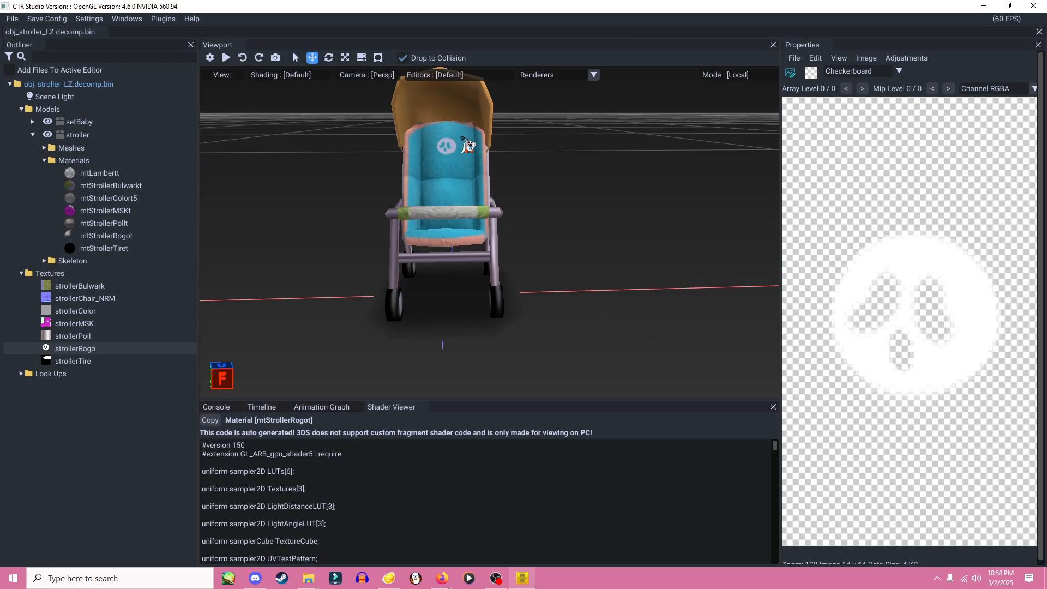
scroll(466, 144, down, 3)
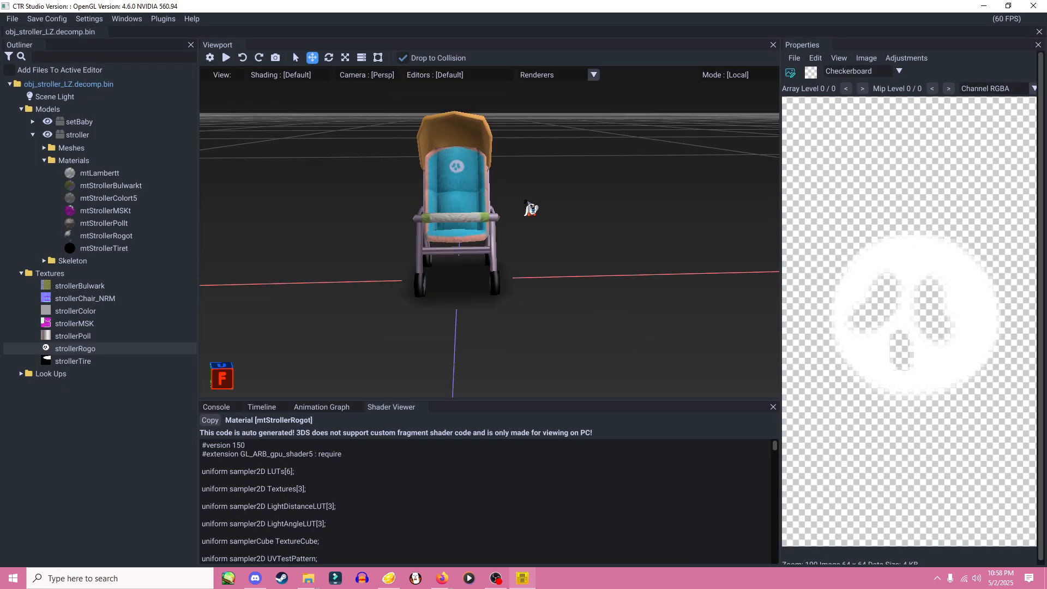
drag(527, 207, 566, 267)
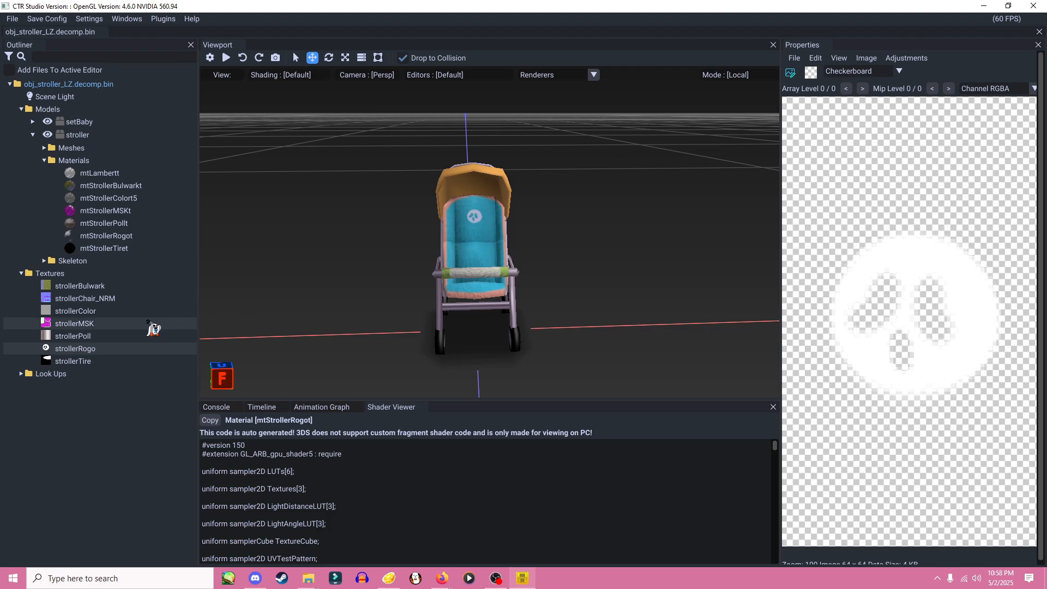
scroll(466, 197, up, 5)
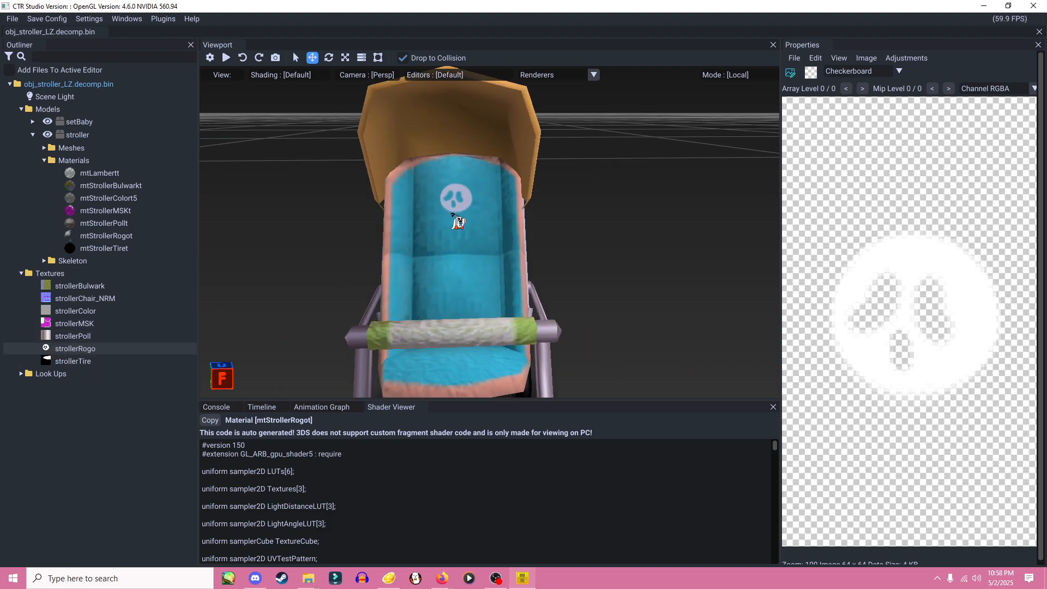
scroll(454, 217, down, 6)
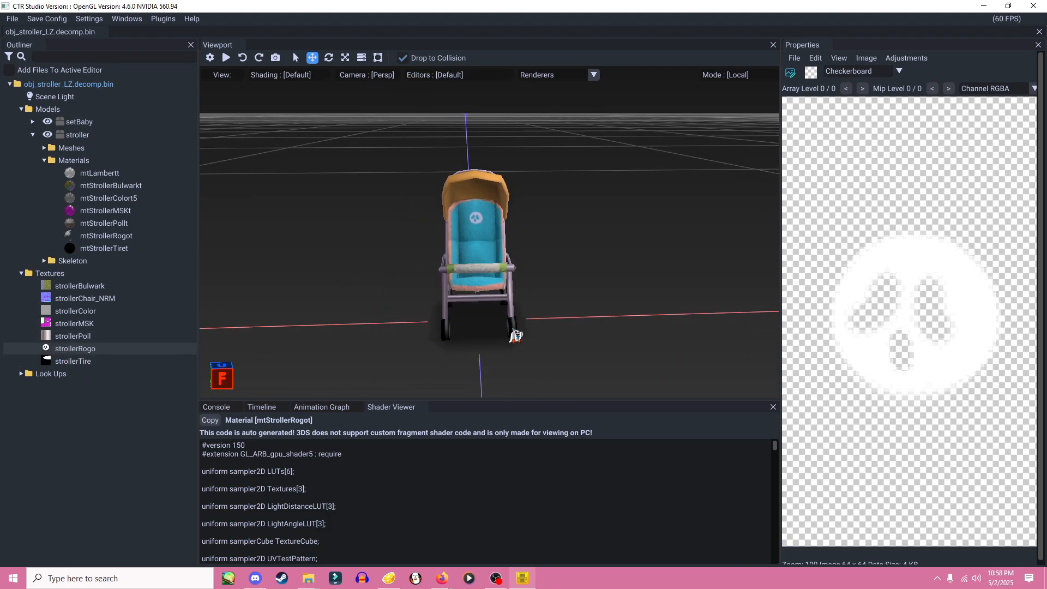
right_drag(508, 328, 479, 301)
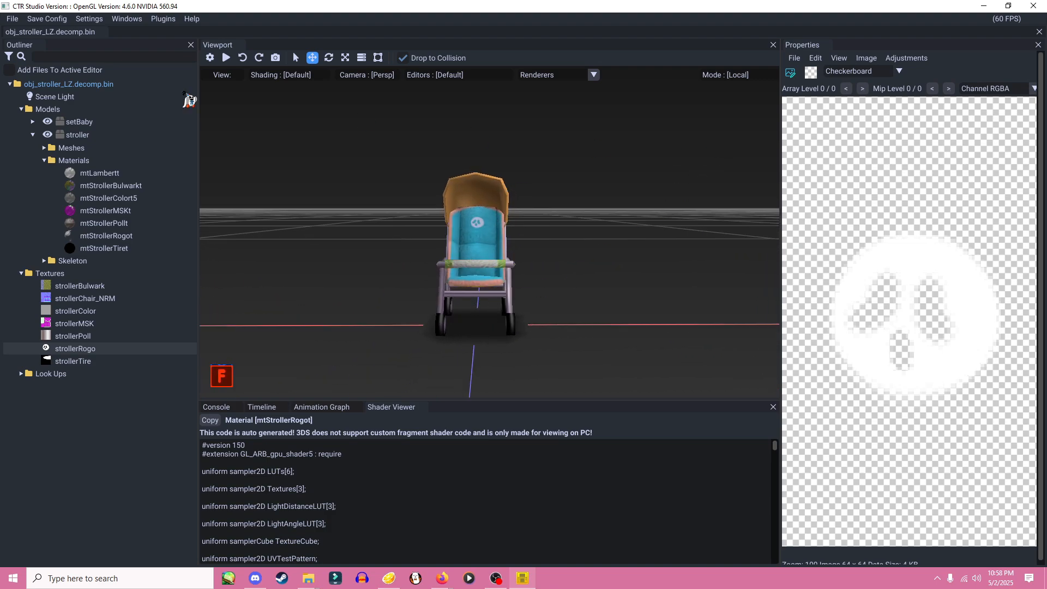
right_drag(334, 215, 20, 48)
- Save obj_stroller_LZ.decomp.bin and close CTR Studio
click(12, 18)
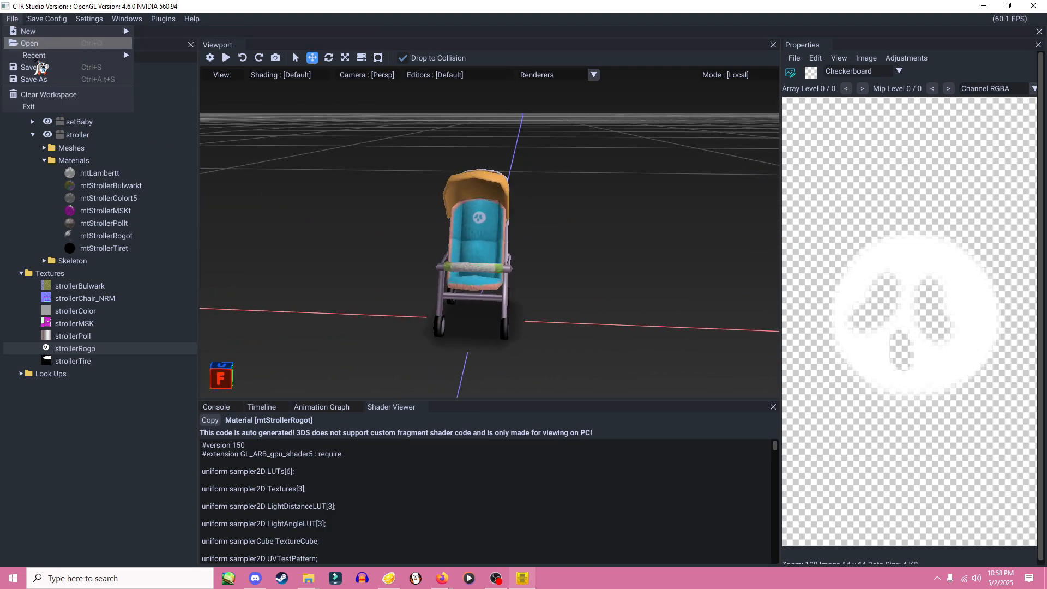
click(17, 51)
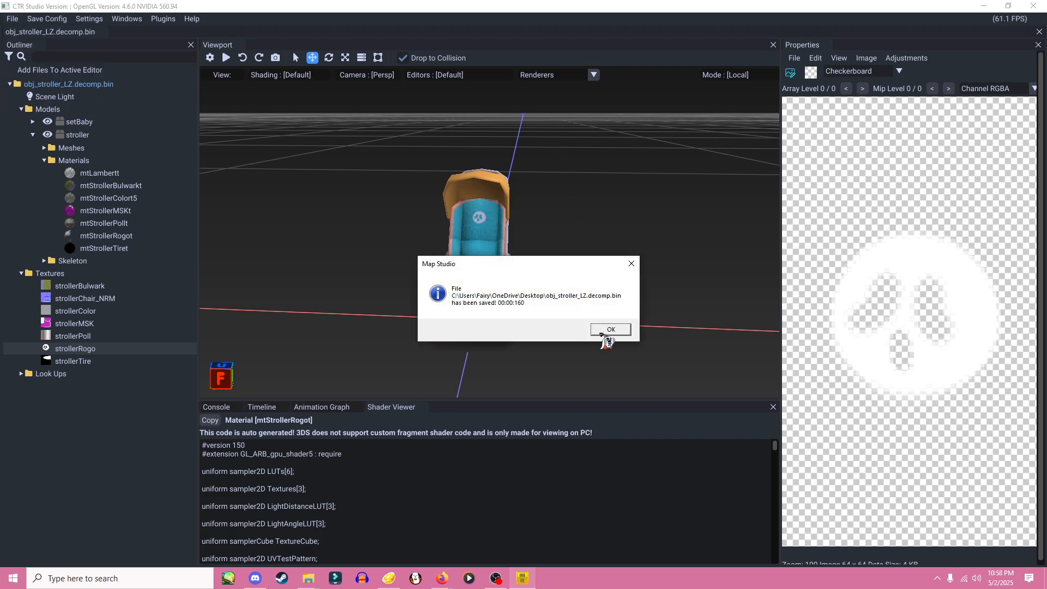
click(605, 330)
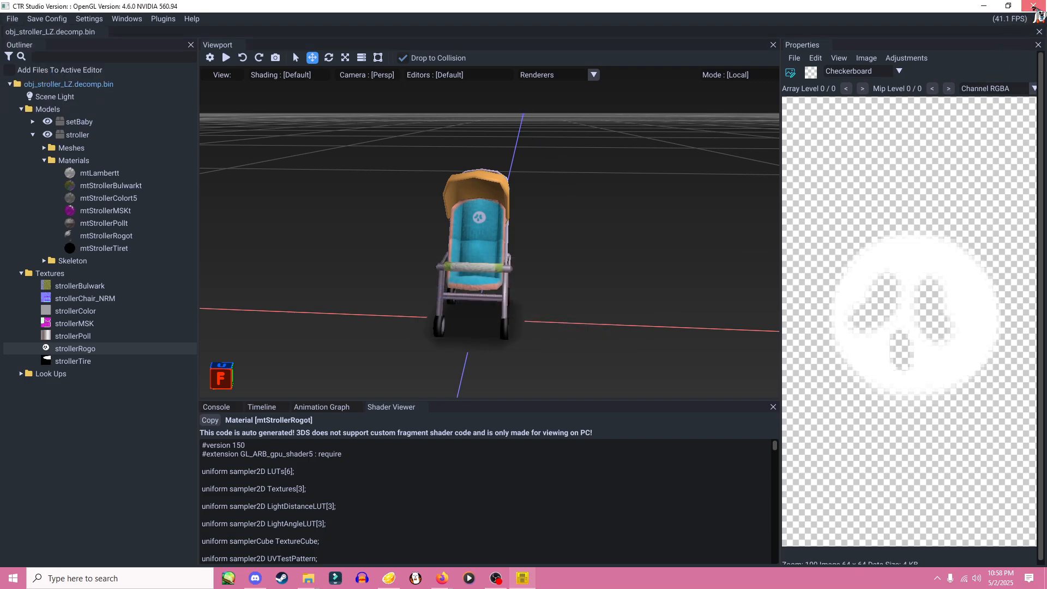
click(1034, 6)
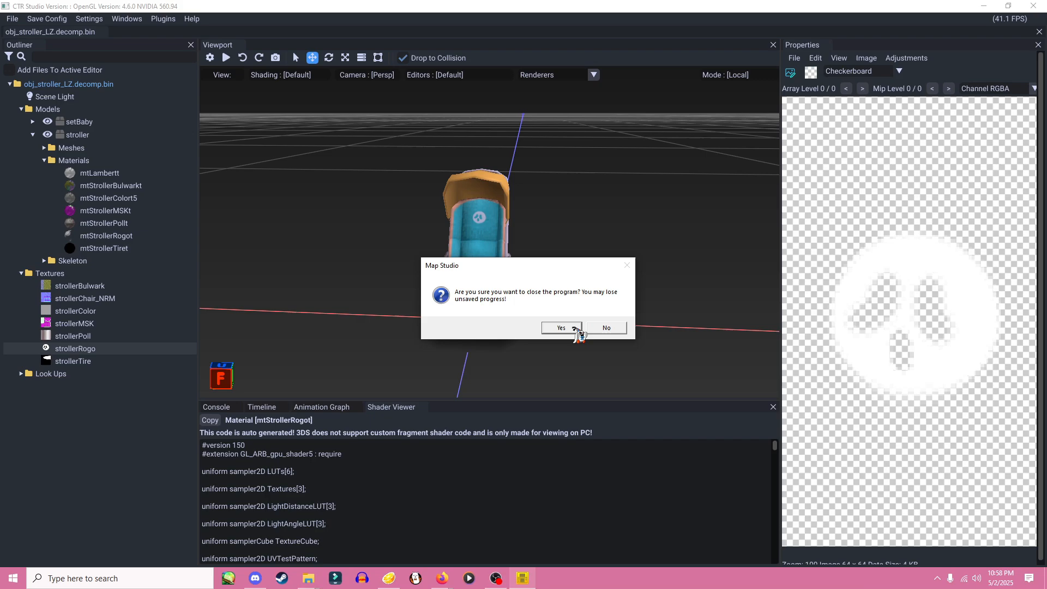
click(574, 328)
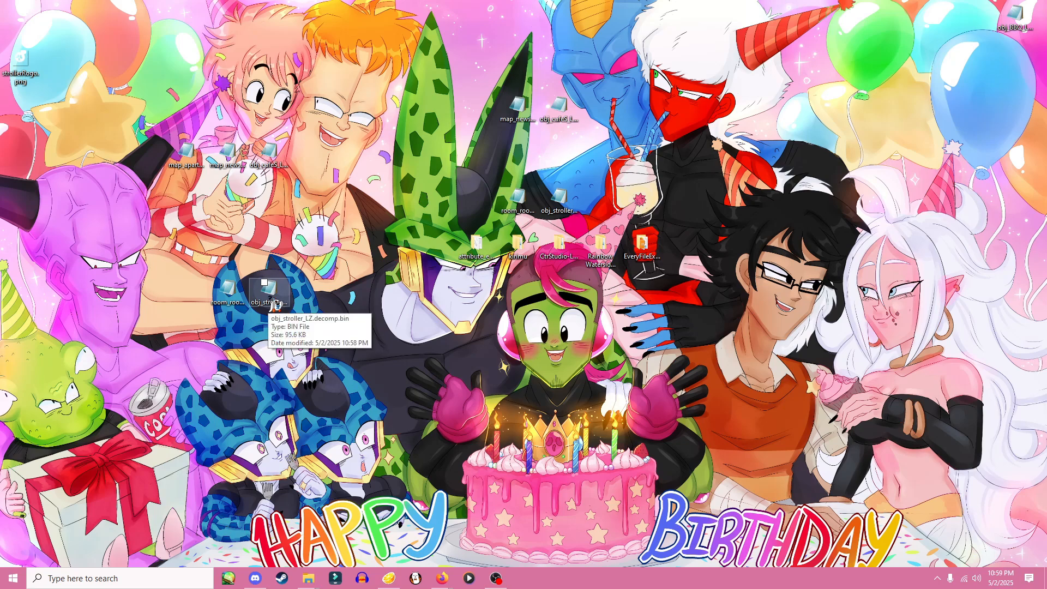
- Move obj_stroller_LZ.decomp.bin to a free spot on the desktop and launch Karameru.exe from the kuriimu-v1.0.15-47d7462b folder, minimizing File Explorer
drag(278, 300, 321, 349)
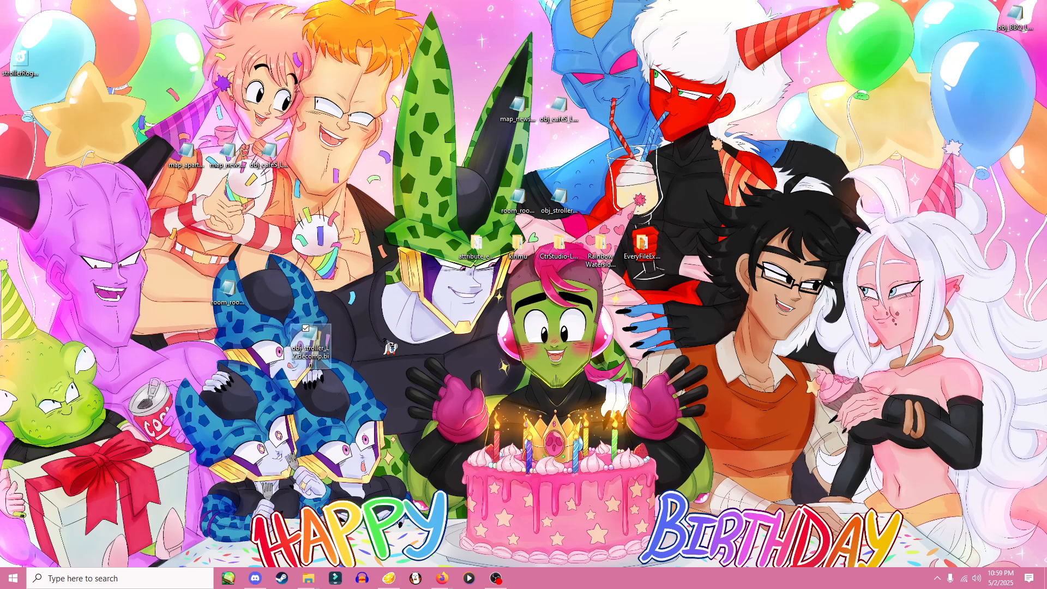
double_click(529, 250)
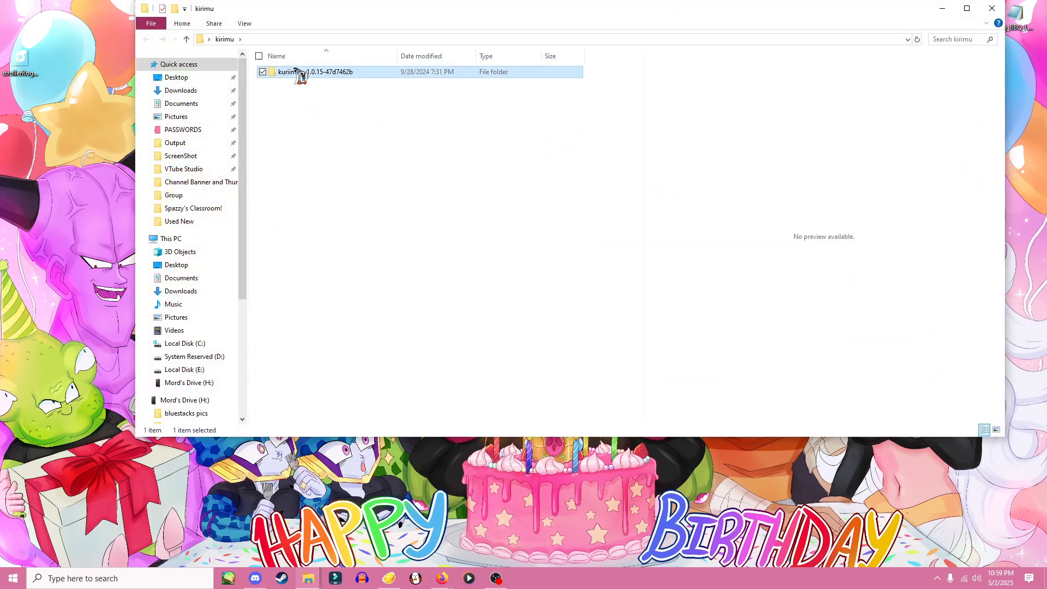
double_click(297, 72)
double_click(298, 129)
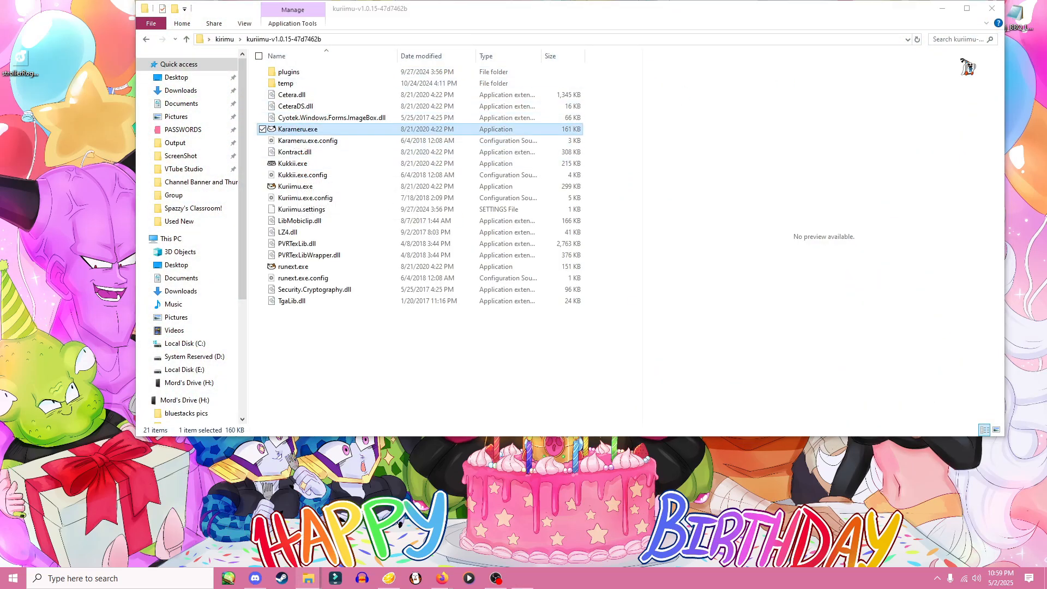
click(942, 8)
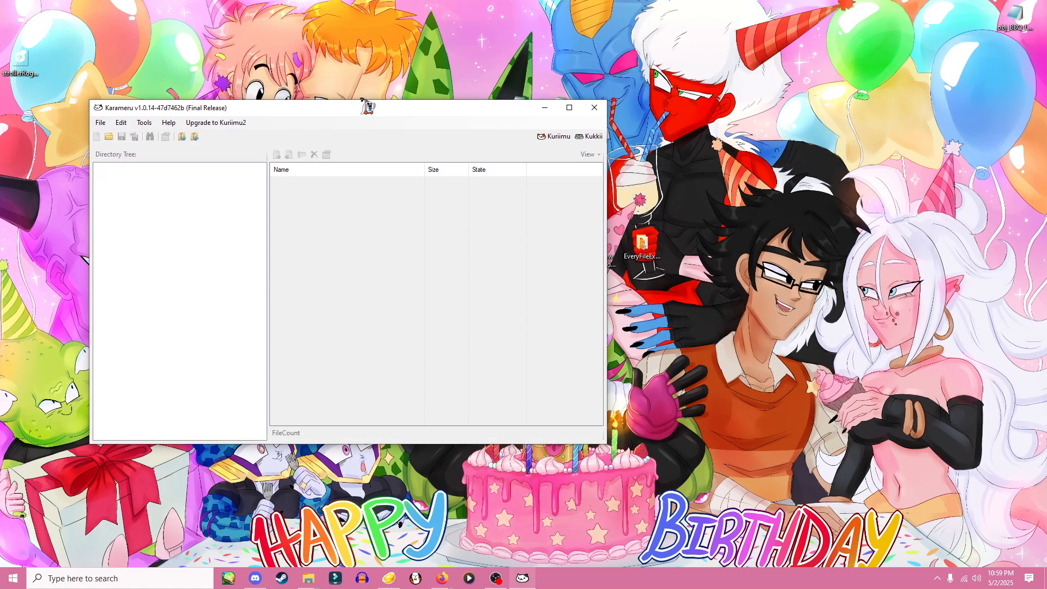
- Choose Nintendo NLZ11 compression in Karameru and open obj_stroller_LZ.decomp.bin from the Desktop as the file to compress
drag(355, 95, 622, 159)
click(415, 173)
mouse_move(442, 185)
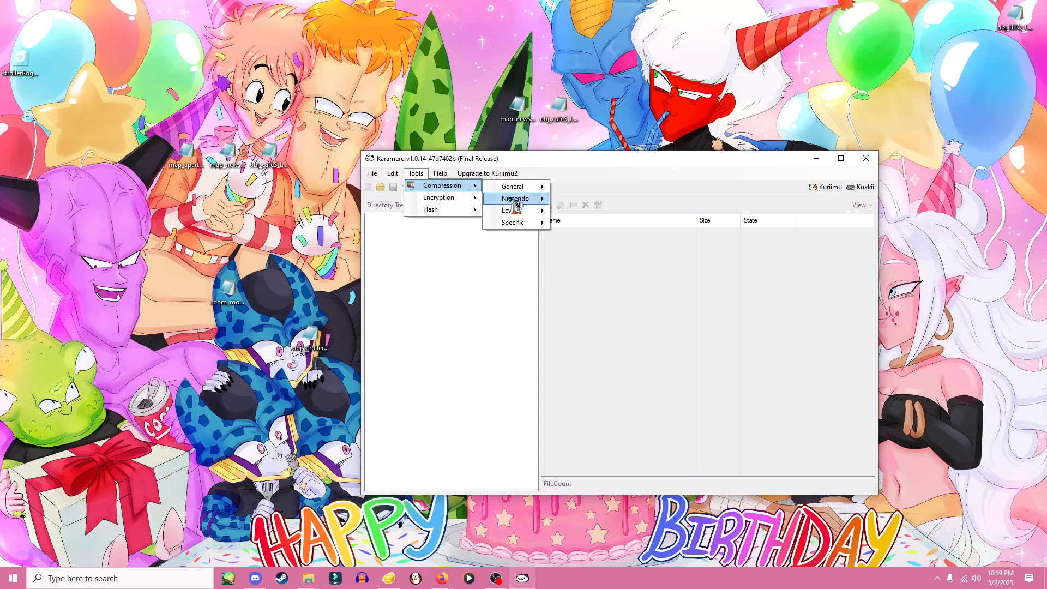
mouse_move(515, 199)
mouse_move(589, 213)
click(660, 215)
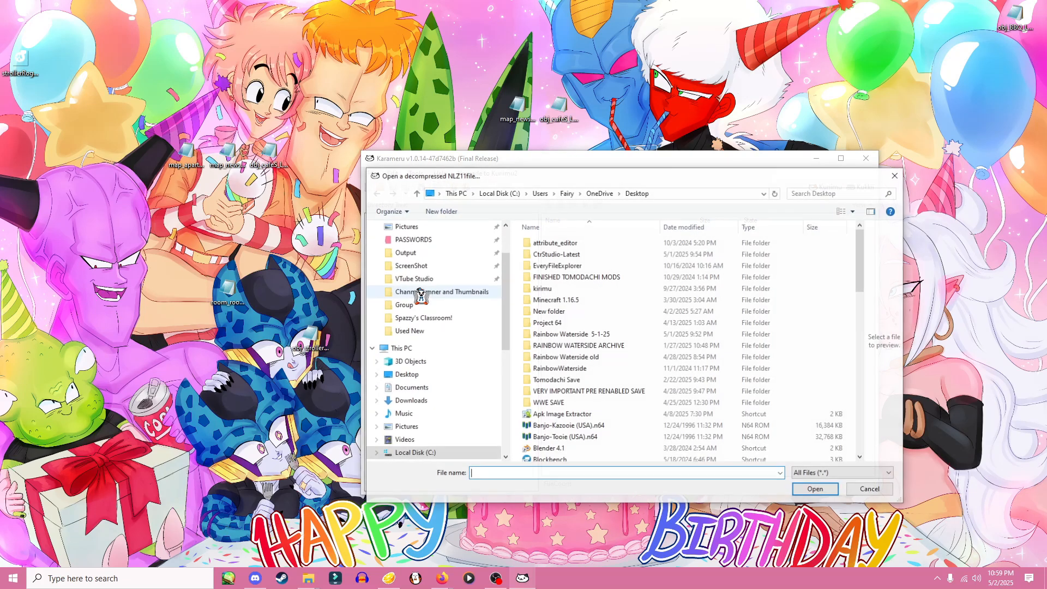
drag(861, 277, 867, 400)
click(608, 337)
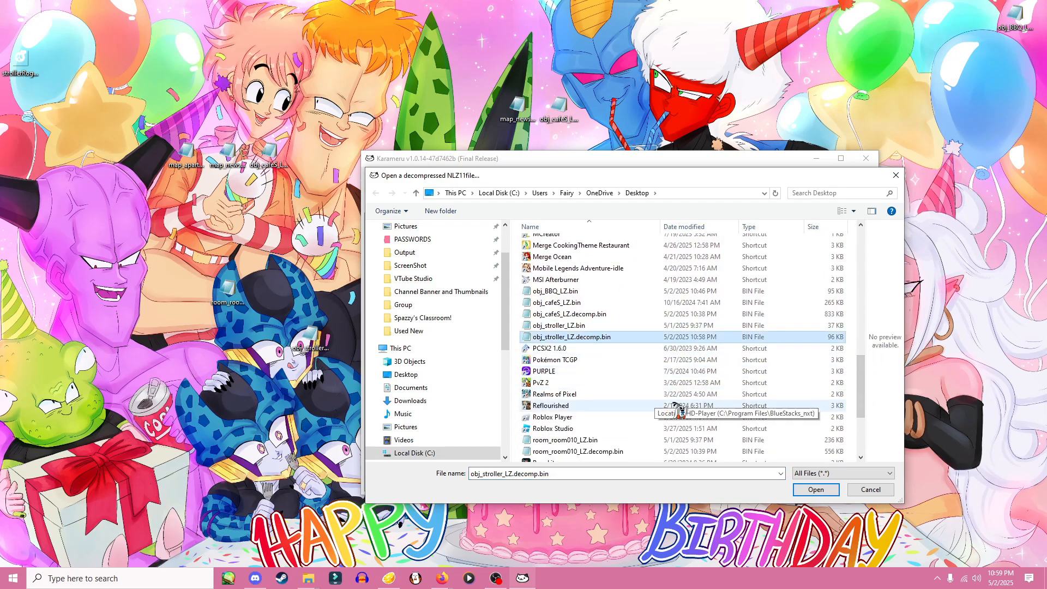
click(816, 489)
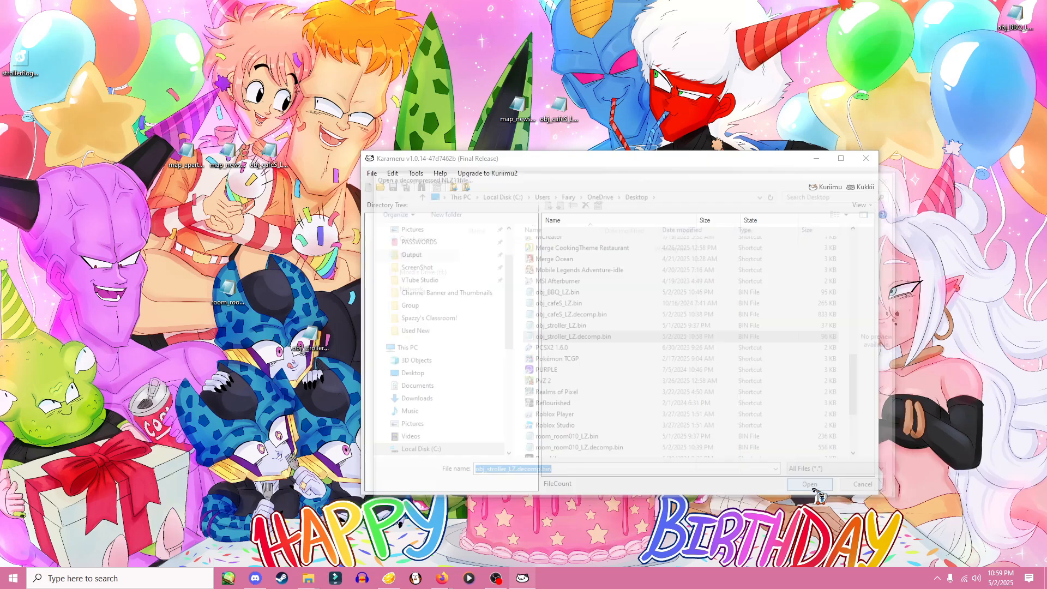
- Save the compressed file to the Desktop as obj_stroller_LZ.bin, replacing the existing file
click(819, 489)
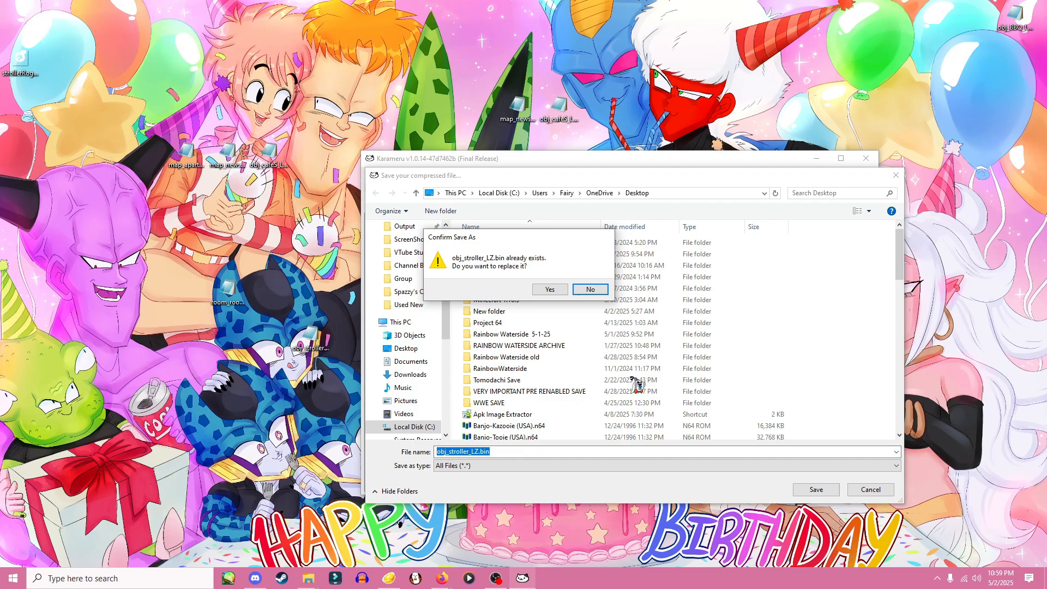
click(556, 289)
click(598, 328)
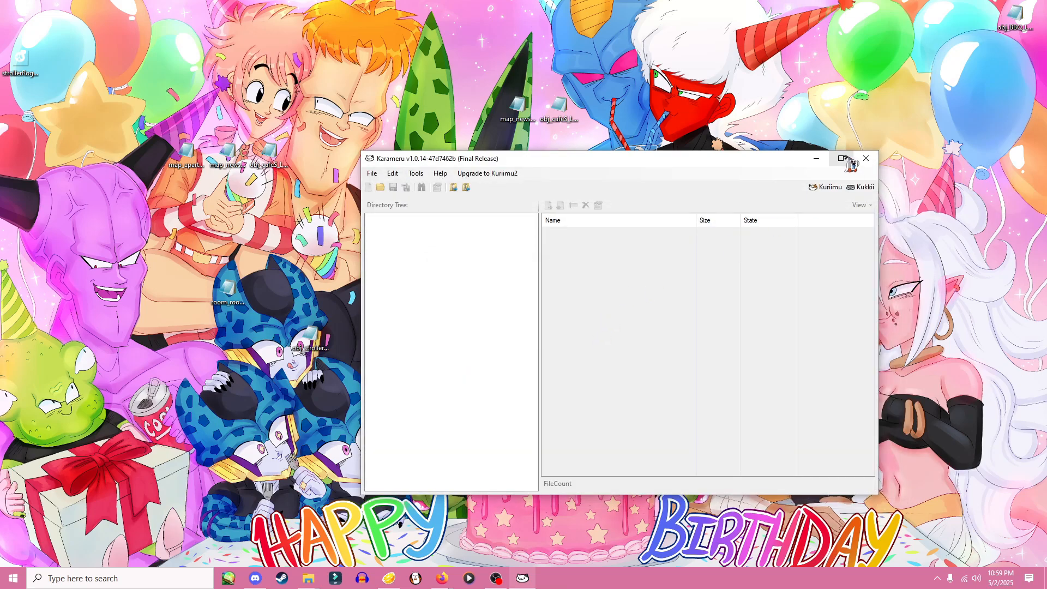
- Close Karameru and move obj_stroller_LZ.bin directly below the obj_BBQ_LZ.bin file on the desktop
click(866, 158)
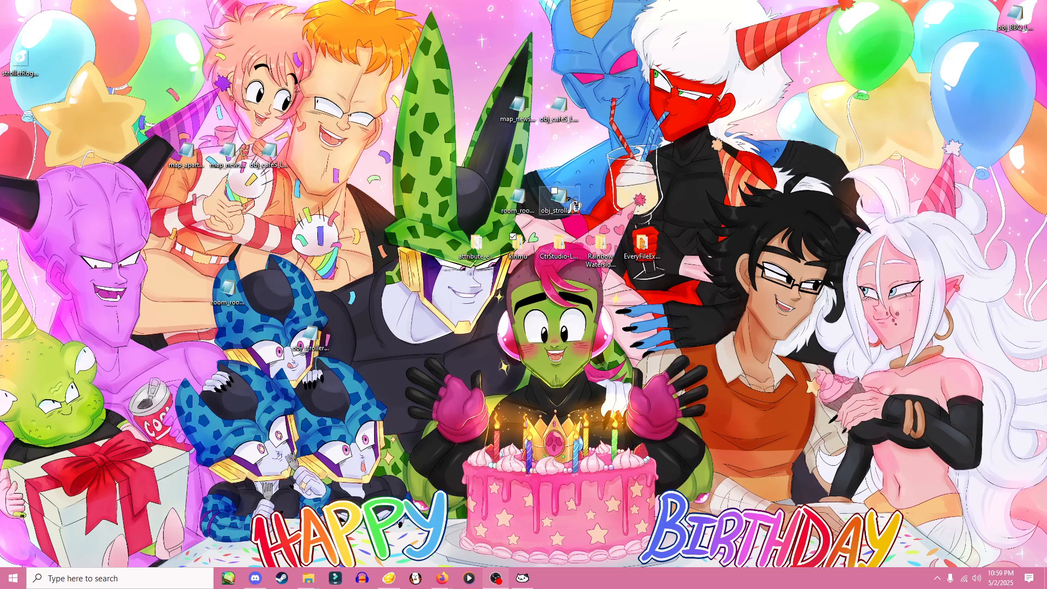
drag(575, 206, 660, 162)
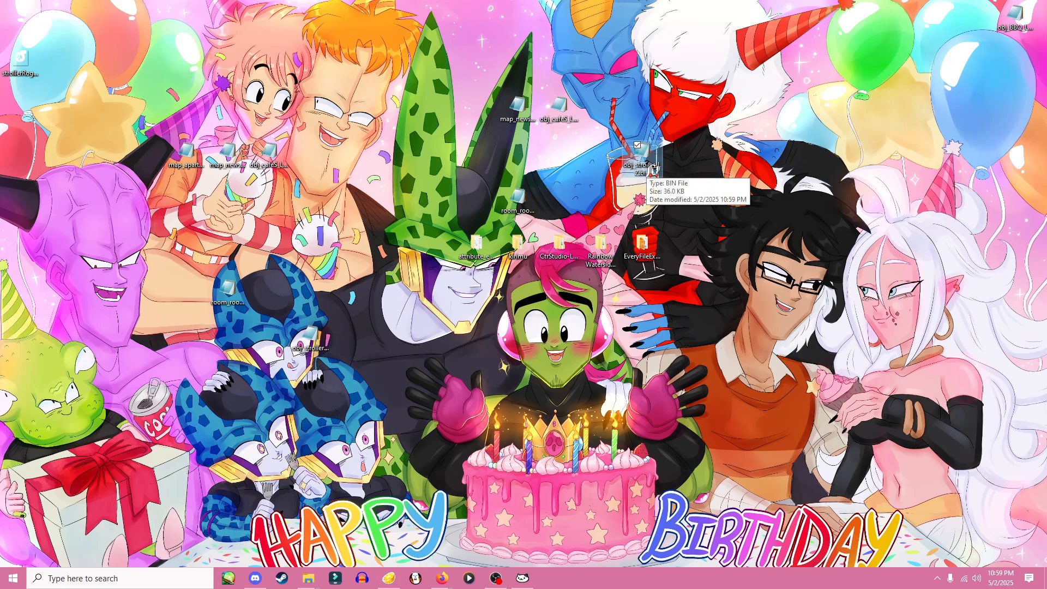
drag(654, 170, 1026, 75)
- Delete obj_stroller_LZ.decomp.bin and both groups of leftover map and obj_cafeS files from the desktop
right_click(314, 342)
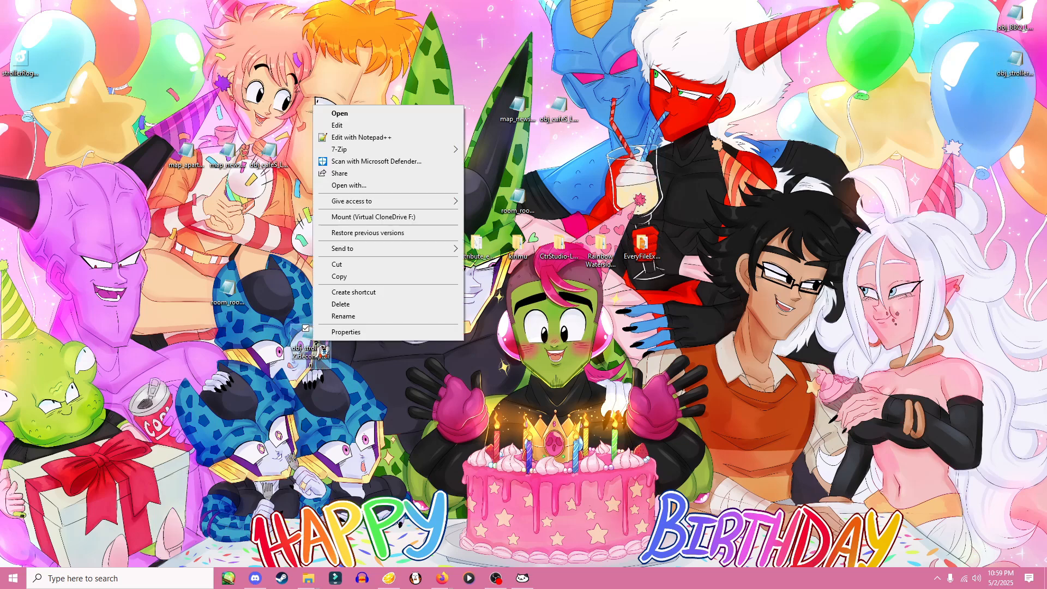
click(363, 303)
drag(319, 138, 166, 187)
right_click(183, 143)
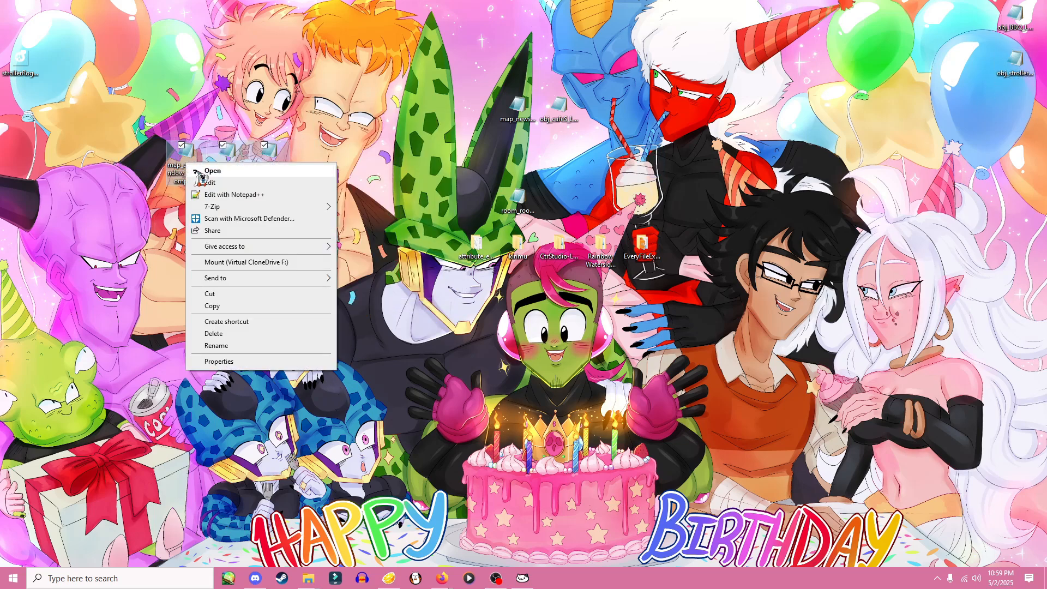
click(218, 337)
drag(615, 102, 493, 128)
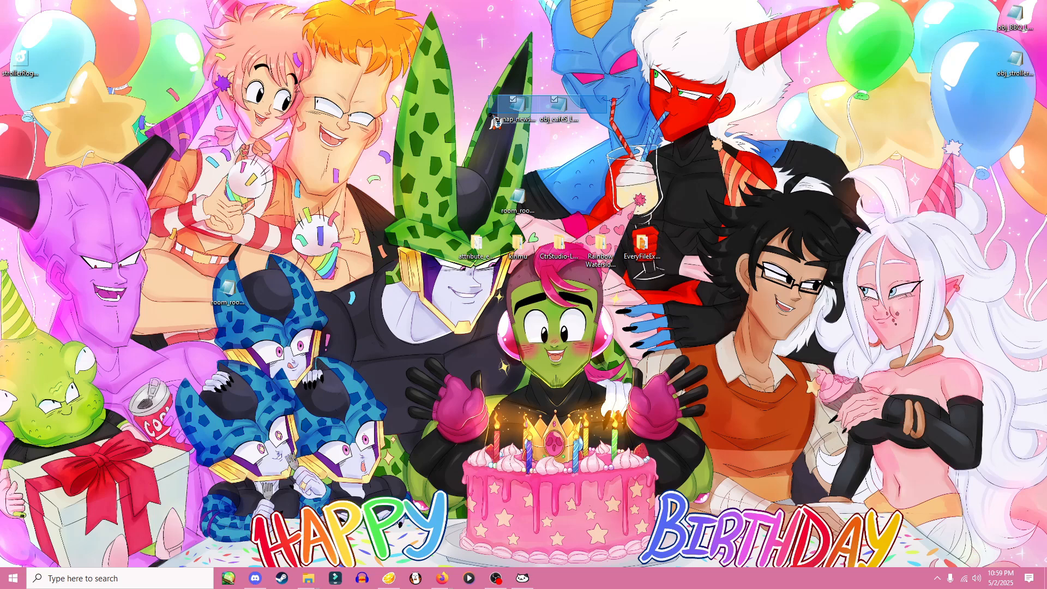
right_click(526, 116)
click(552, 280)
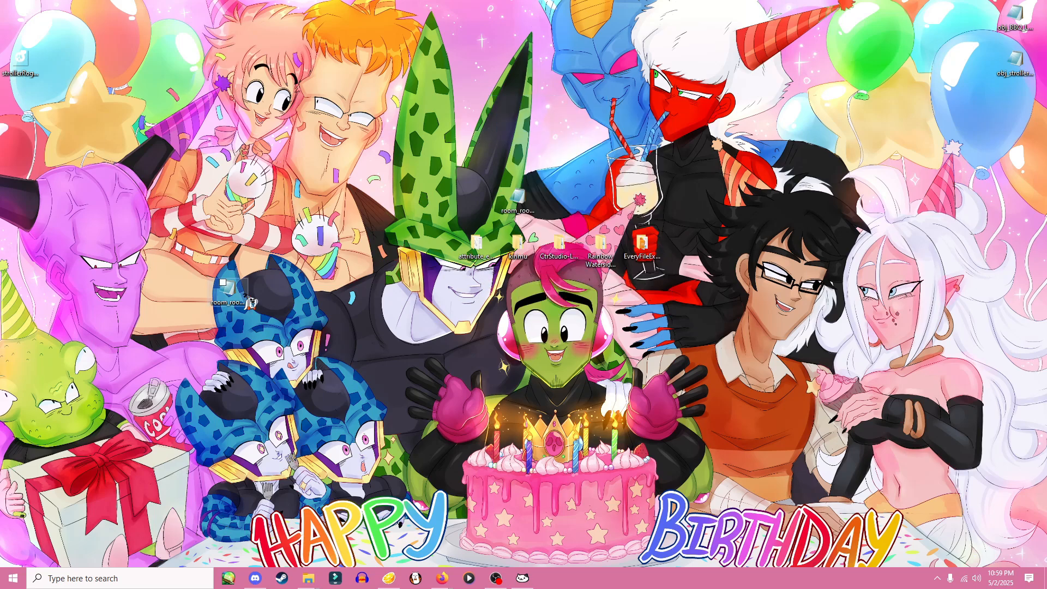
- Move the separate room_room010 file closer to the other room file and launch CTR Studio.exe from the CtrStudio-Latest net6.0 folder
drag(228, 291, 402, 207)
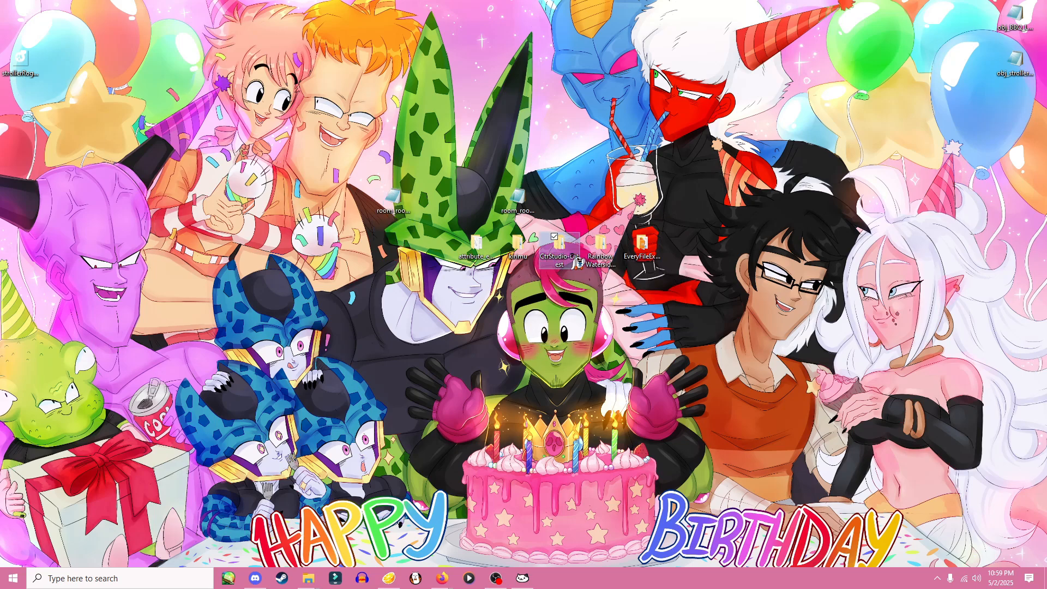
double_click(566, 250)
double_click(308, 97)
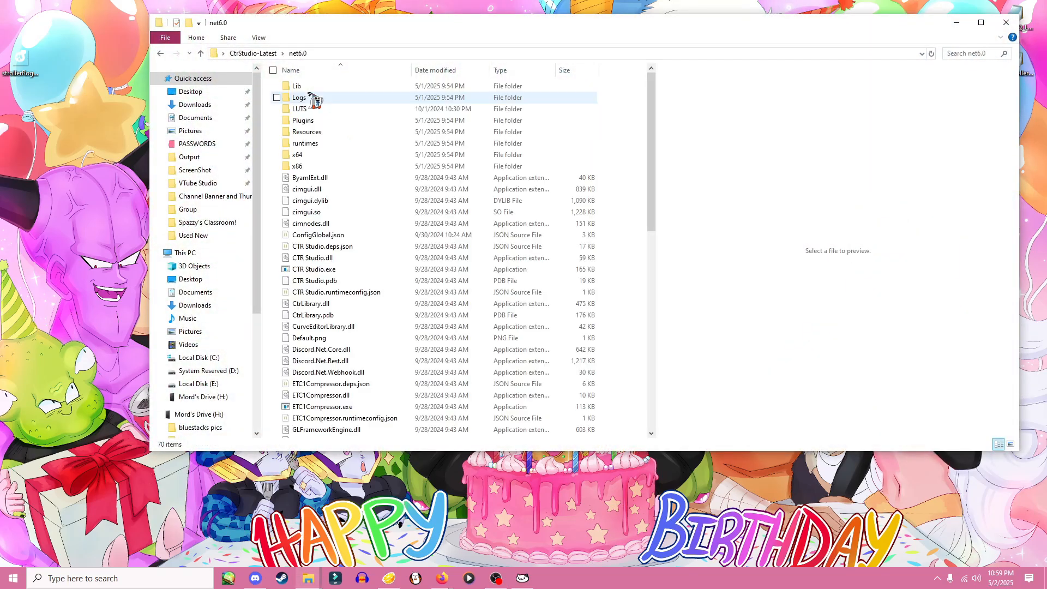
click(316, 271)
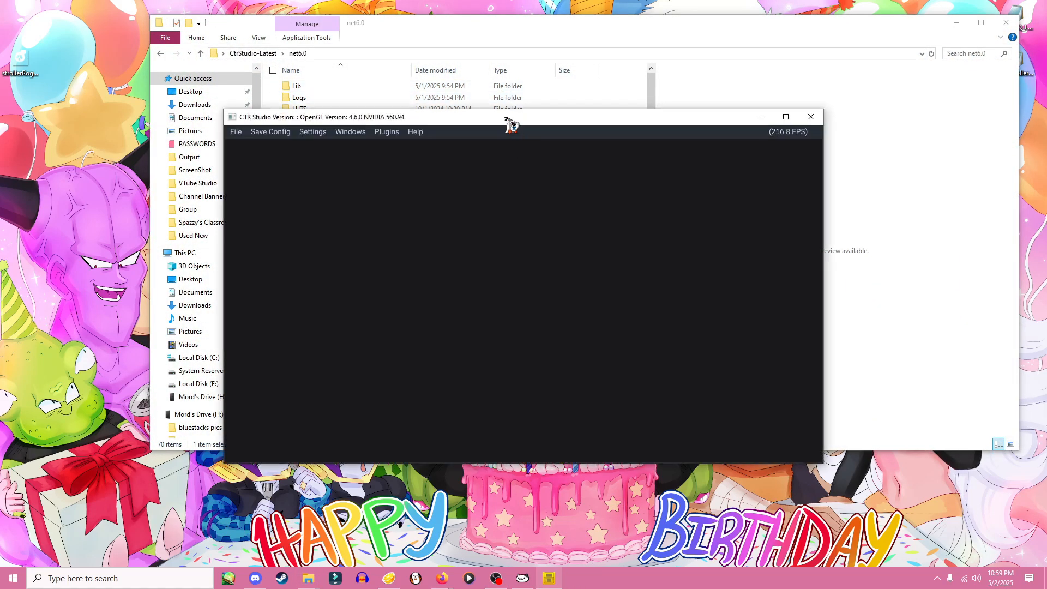
- Load room_room010_LZ.decomp.bin from the desktop into CTR Studio and look over the room model
drag(507, 121, 724, 140)
click(957, 22)
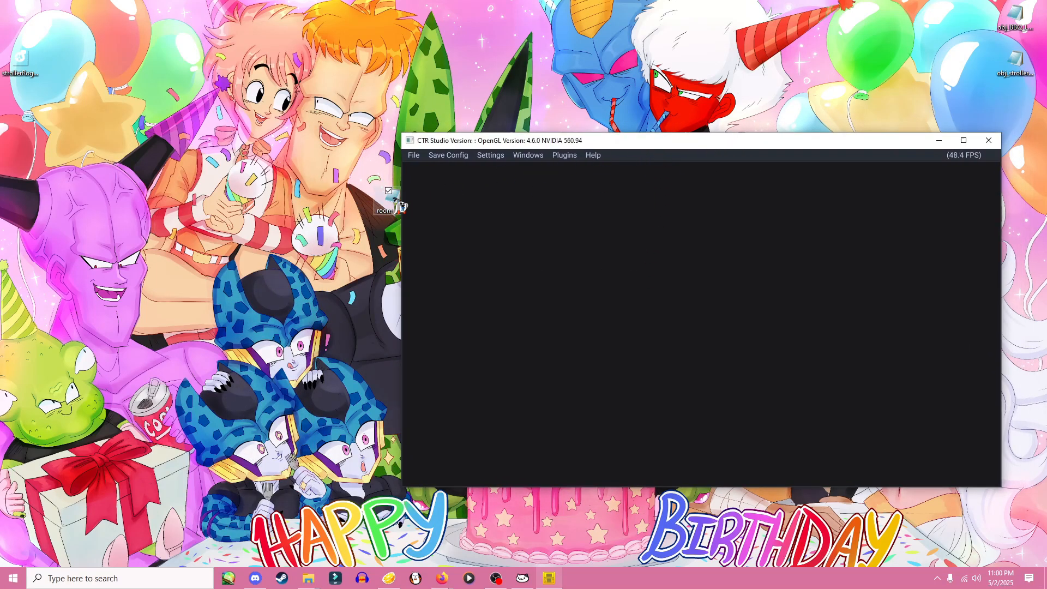
drag(397, 203, 593, 294)
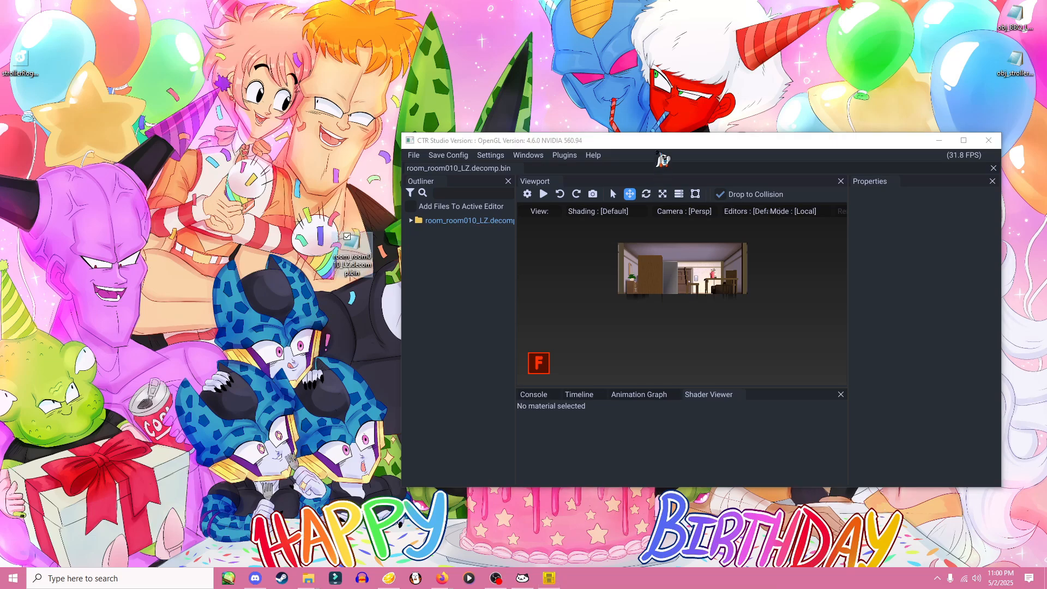
drag(658, 143, 582, 148)
right_drag(612, 300, 675, 343)
scroll(657, 346, up, 6)
right_drag(605, 287, 628, 311)
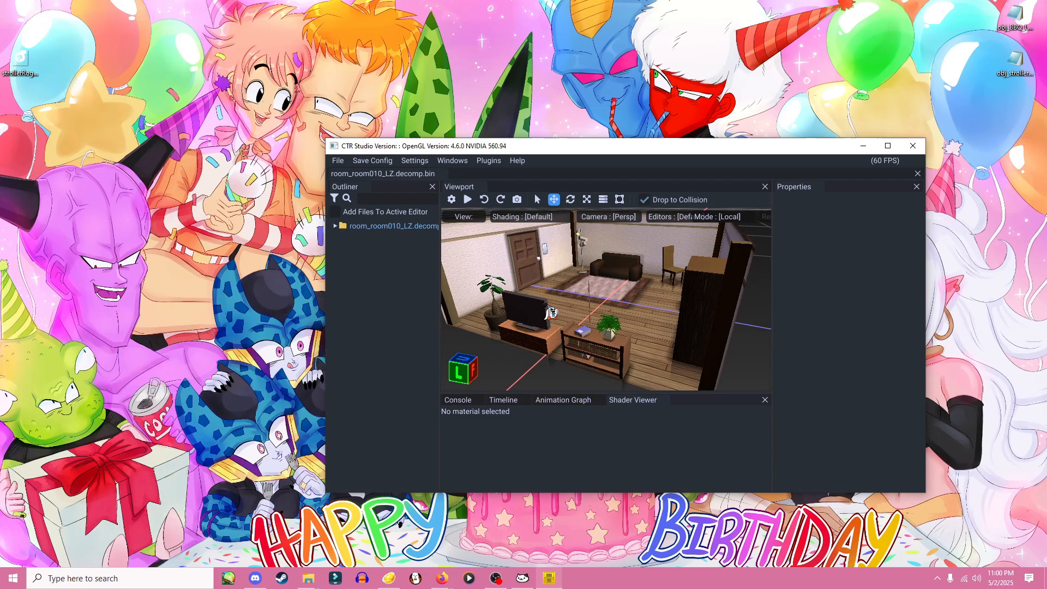
right_drag(590, 341, 606, 304)
- Start exporting all textures of the room file and create a desktop folder named familyroom for them
click(335, 226)
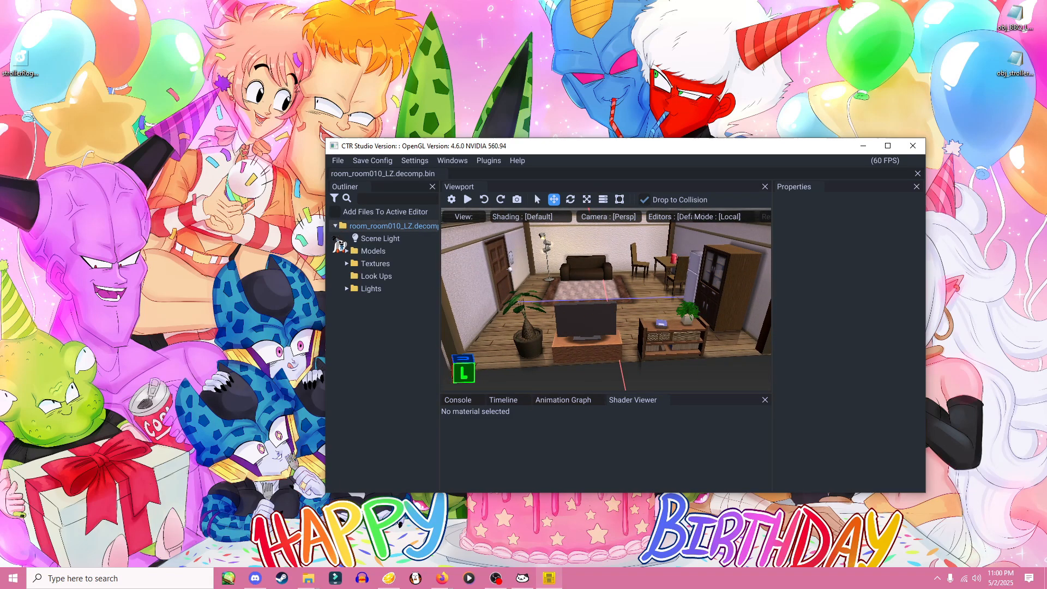
double_click(359, 263)
right_click(380, 264)
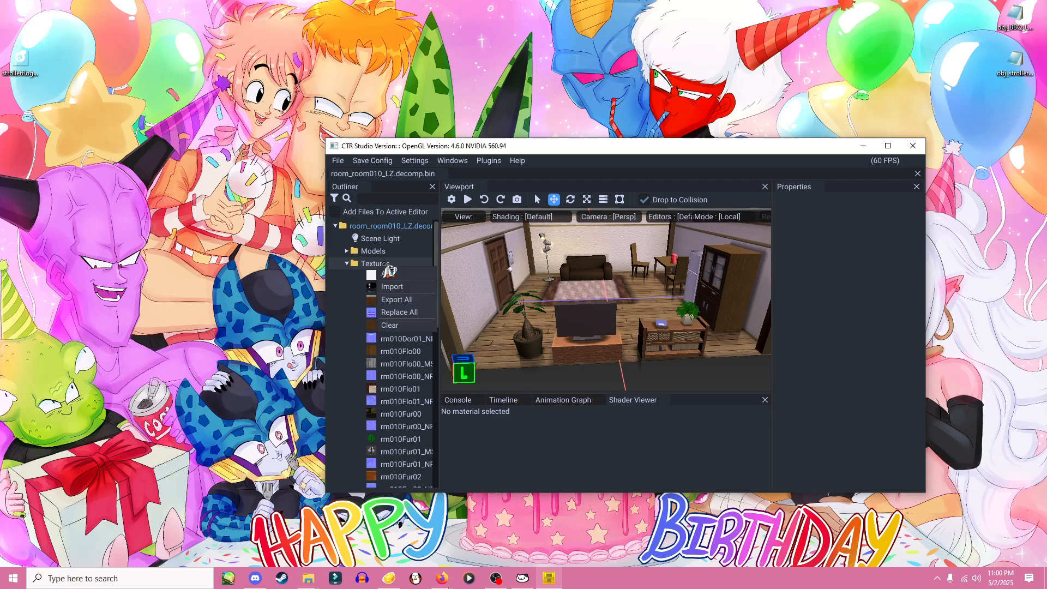
click(394, 305)
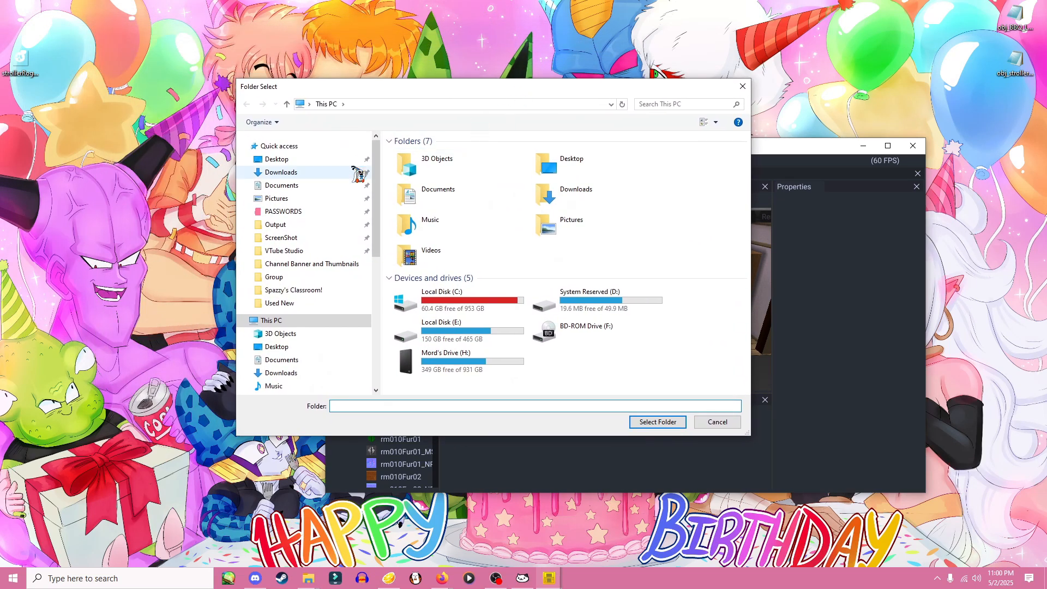
right_click(117, 141)
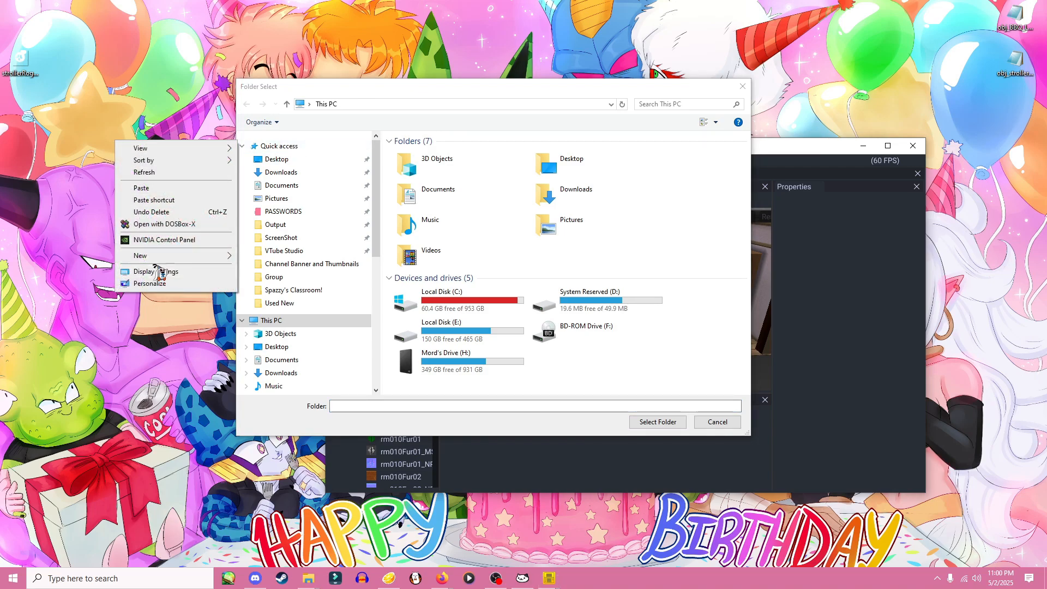
mouse_move(145, 256)
click(262, 257)
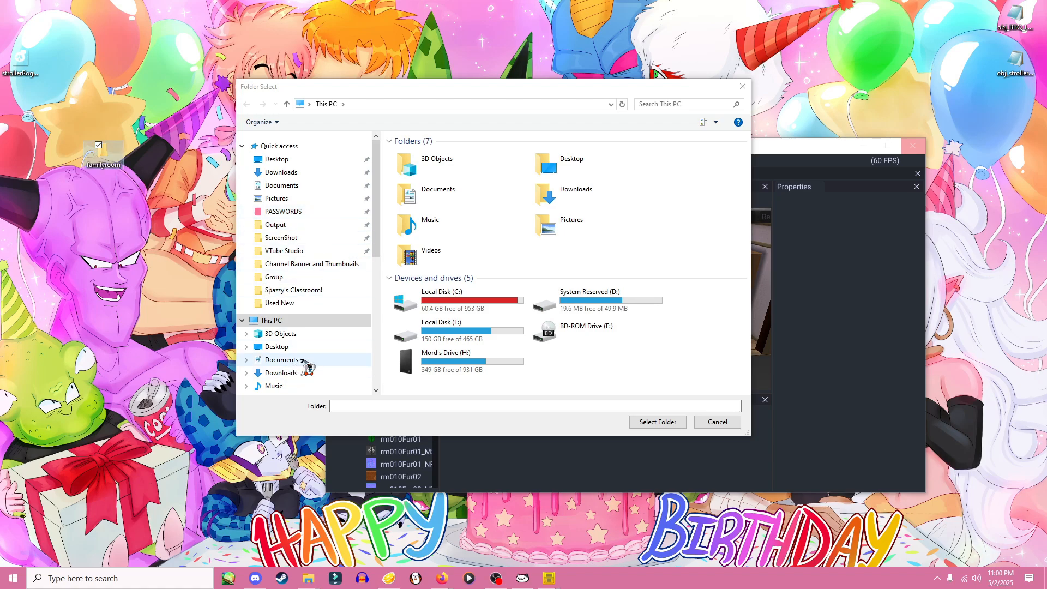
- Export all the room textures into the familyroom folder on the desktop
mouse_move(374, 201)
mouse_down()
mouse_move(383, 285)
mouse_move(385, 199)
mouse_up()
click(277, 159)
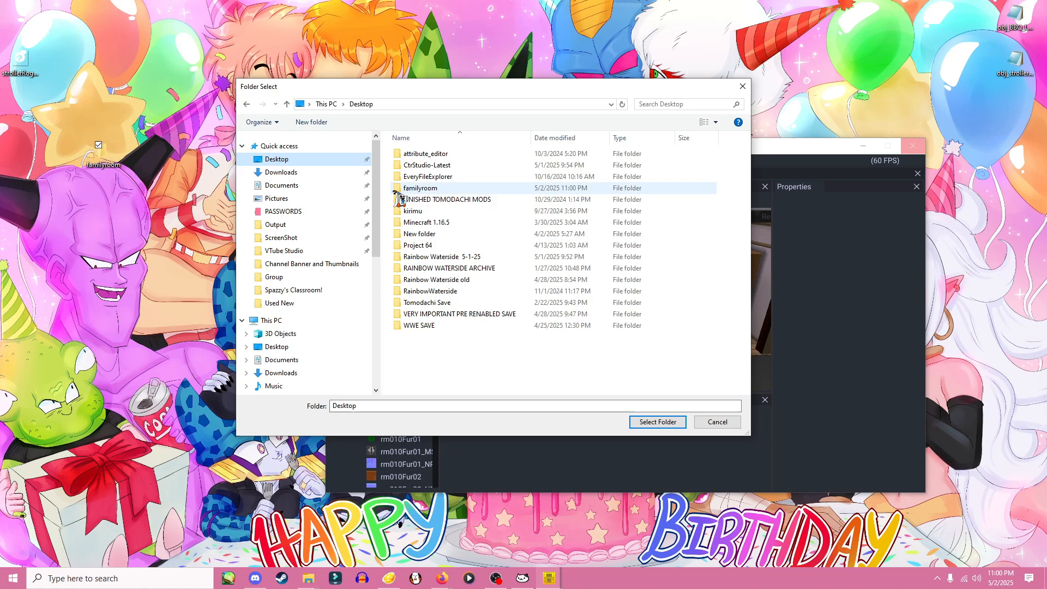
click(430, 188)
click(662, 421)
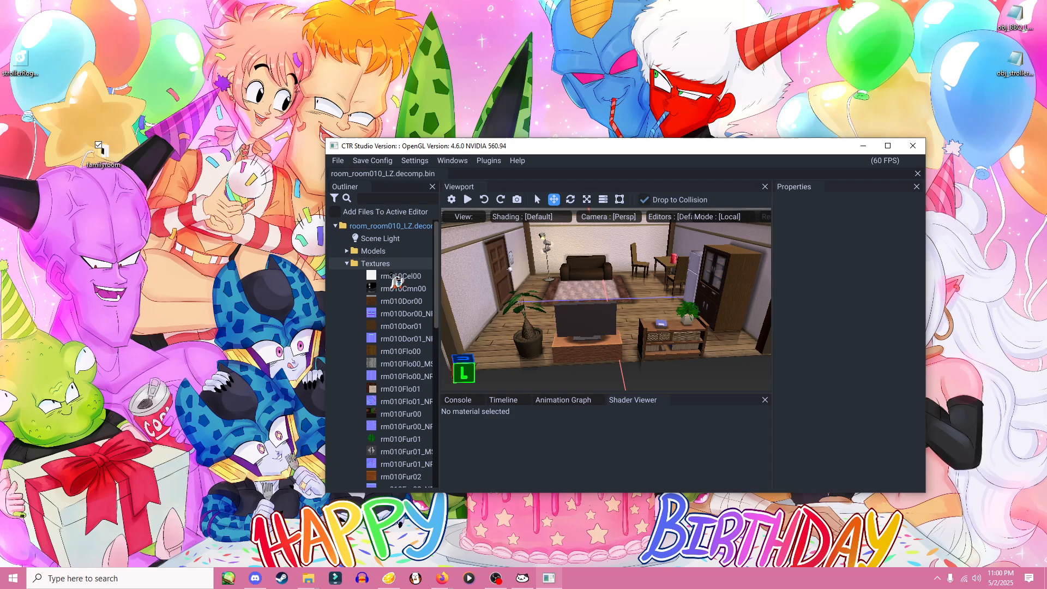
- Skim the room's texture list and close CTR Studio without saving
scroll(397, 281, down, 6)
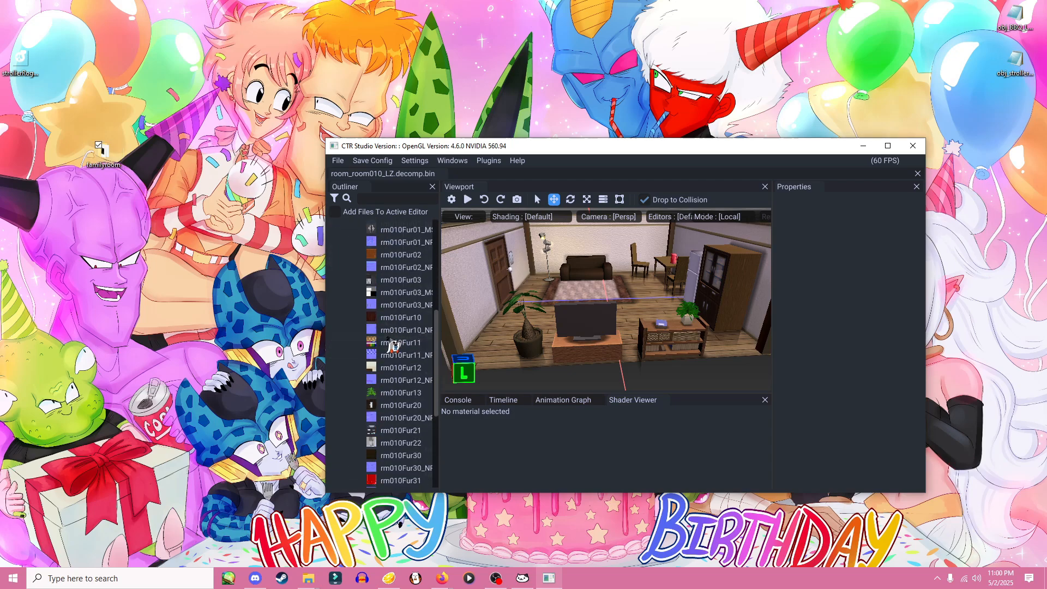
scroll(393, 343, up, 7)
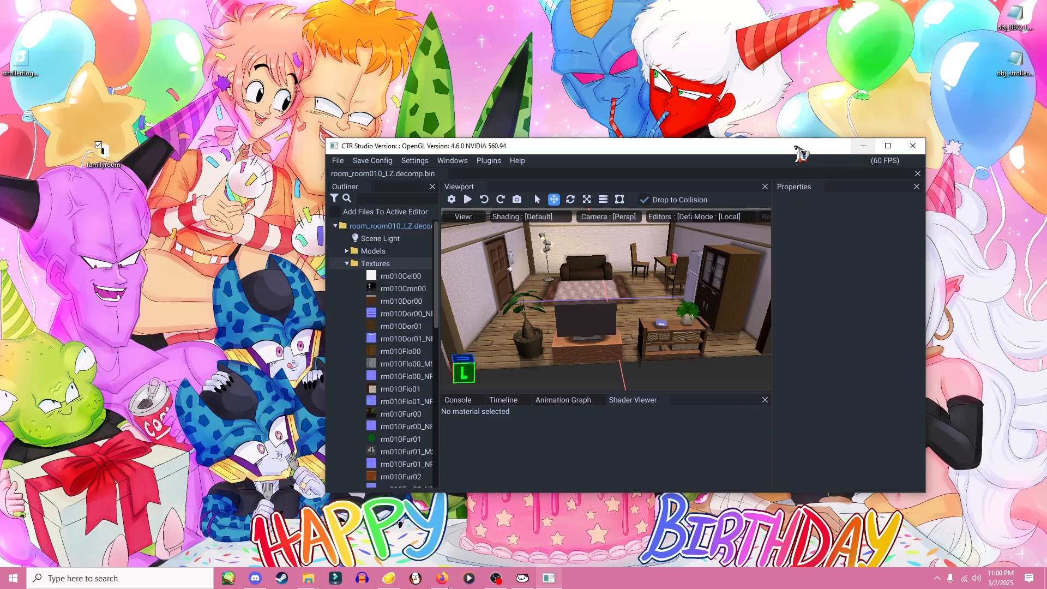
drag(799, 152, 759, 141)
click(871, 136)
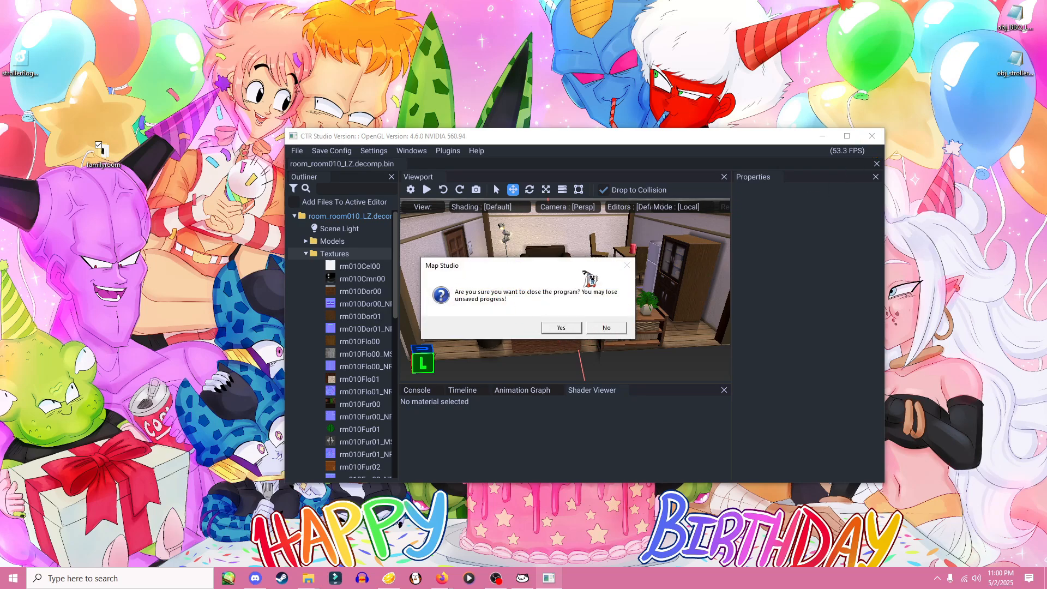
click(570, 327)
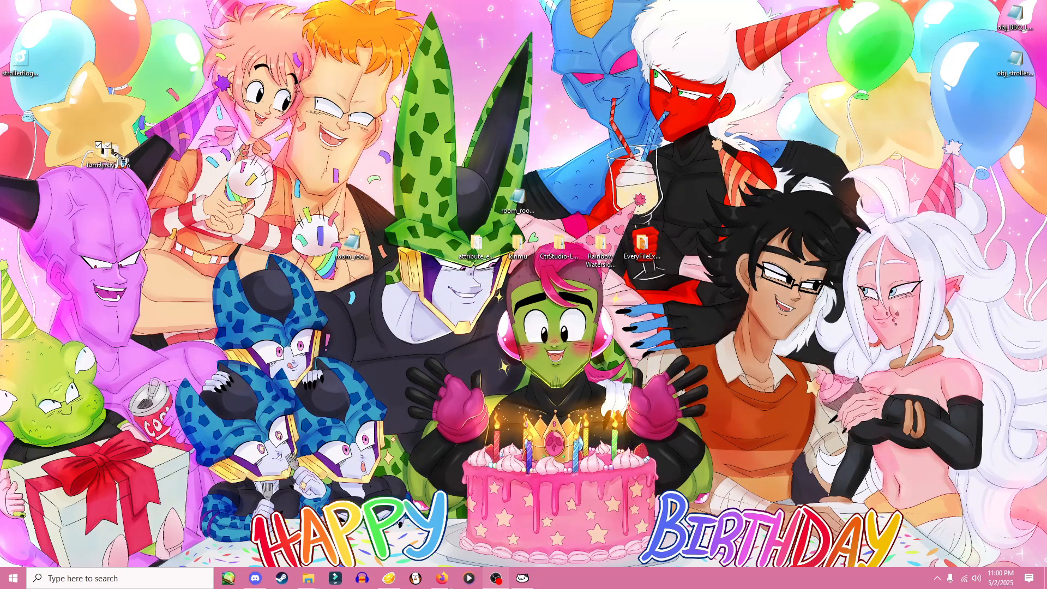
- Open the familyroom folder on the desktop and switch to PaintTool SAI
drag(122, 160, 167, 169)
double_click(146, 158)
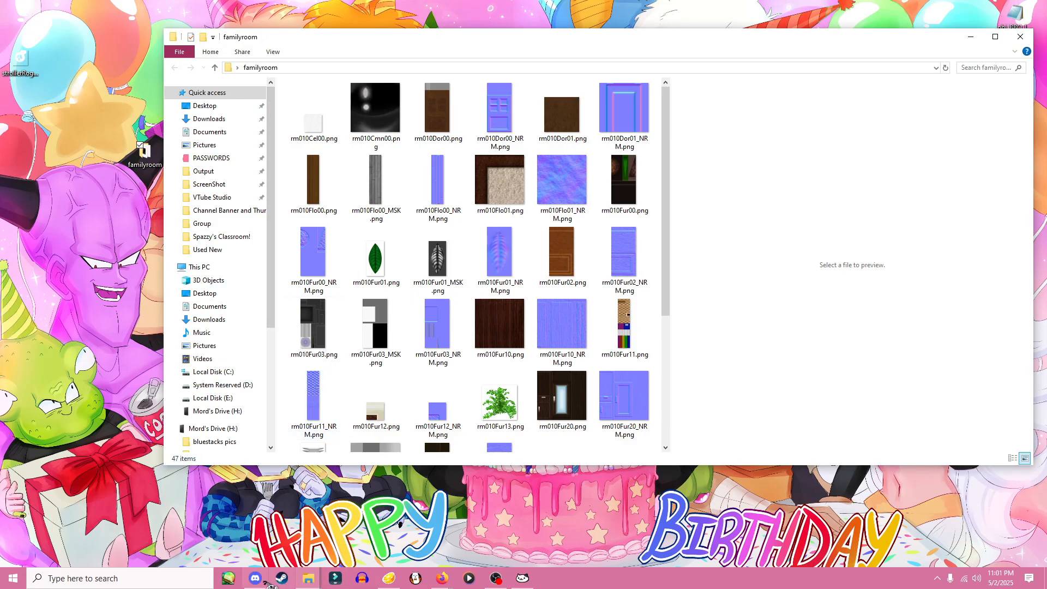
mouse_move(269, 584)
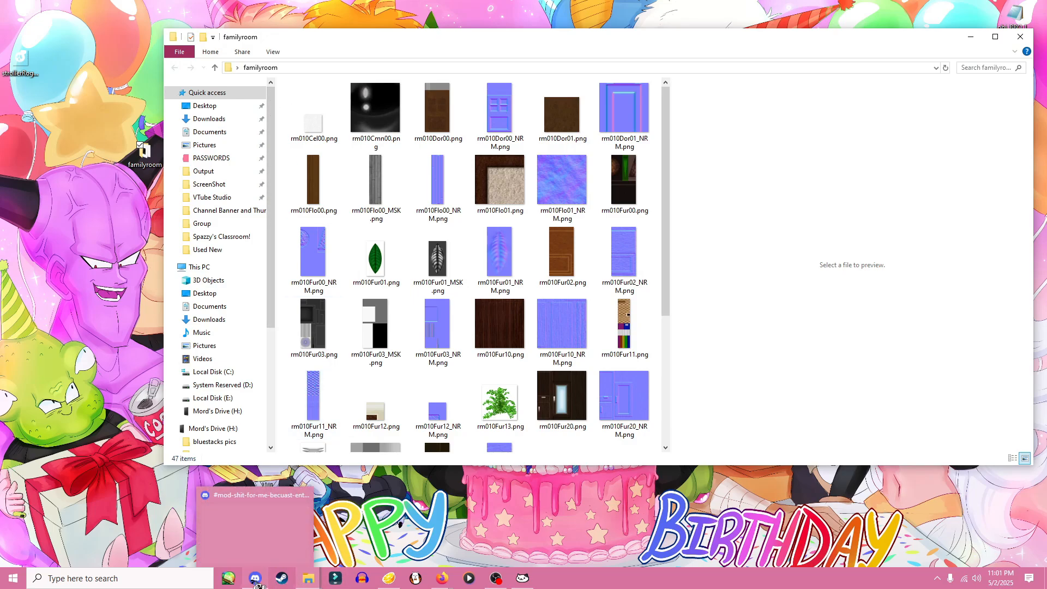
click(229, 577)
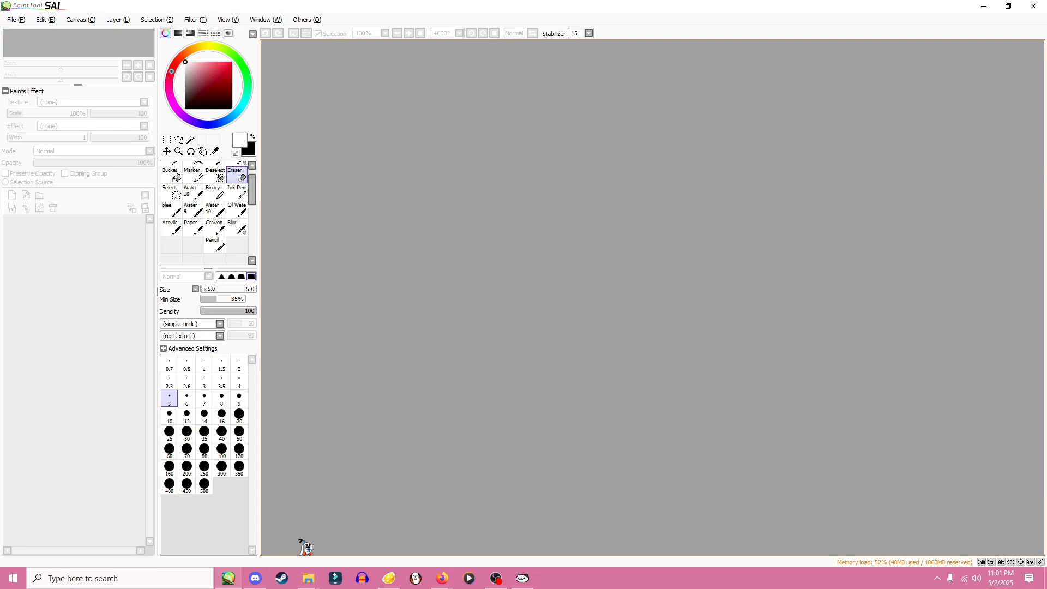
- Open rm010Dor00.png from the familyroom folder in PaintTool SAI and enlarge its canvas window
mouse_move(317, 585)
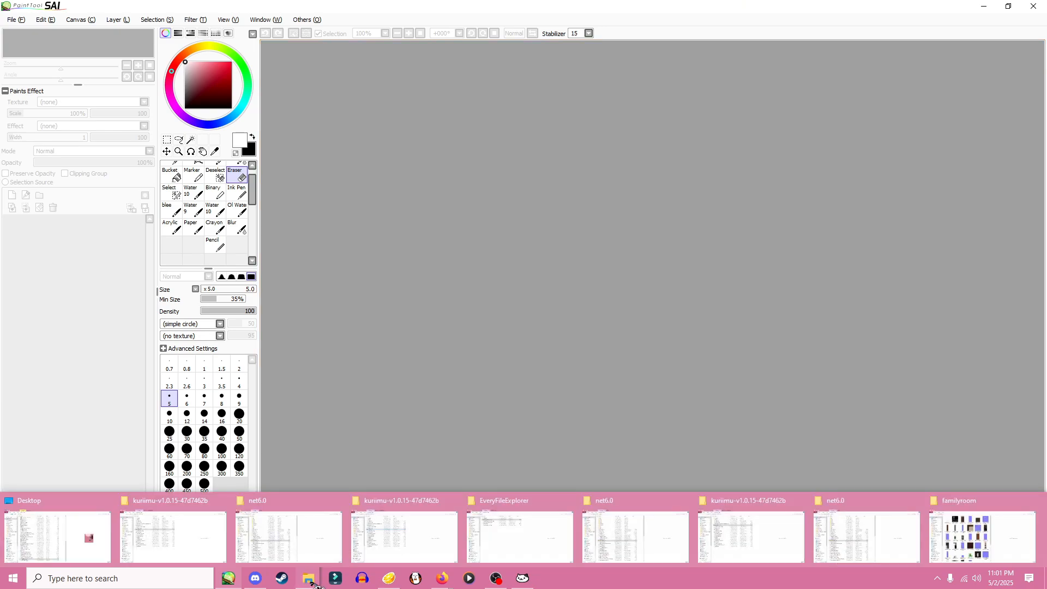
click(941, 552)
mouse_move(458, 47)
mouse_down()
mouse_move(470, 123)
mouse_move(448, 165)
mouse_up()
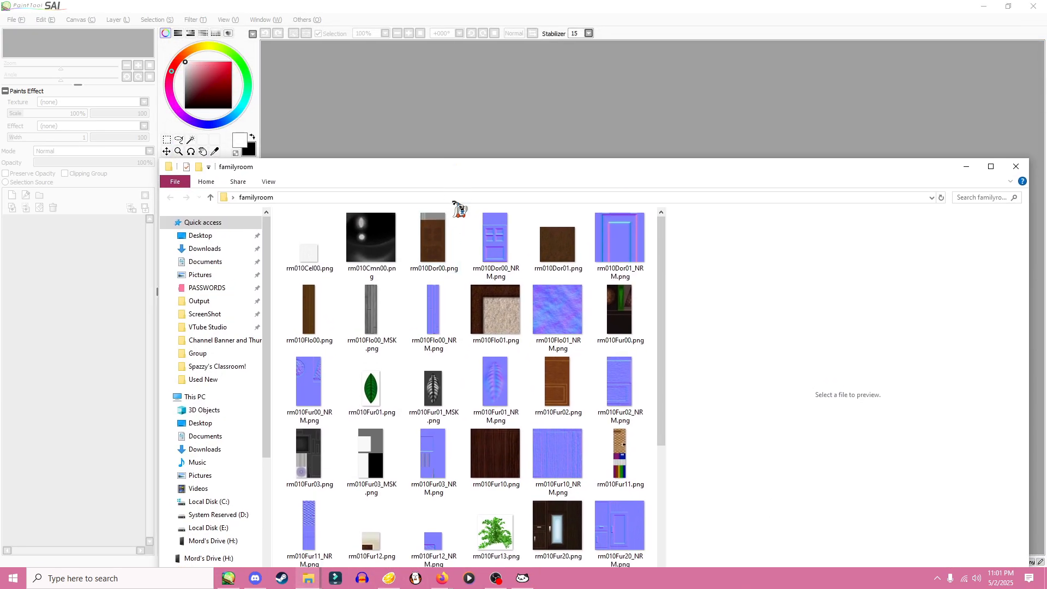
drag(440, 234, 451, 107)
drag(346, 208, 732, 450)
scroll(527, 238, up, 1)
middle_drag(388, 253, 402, 238)
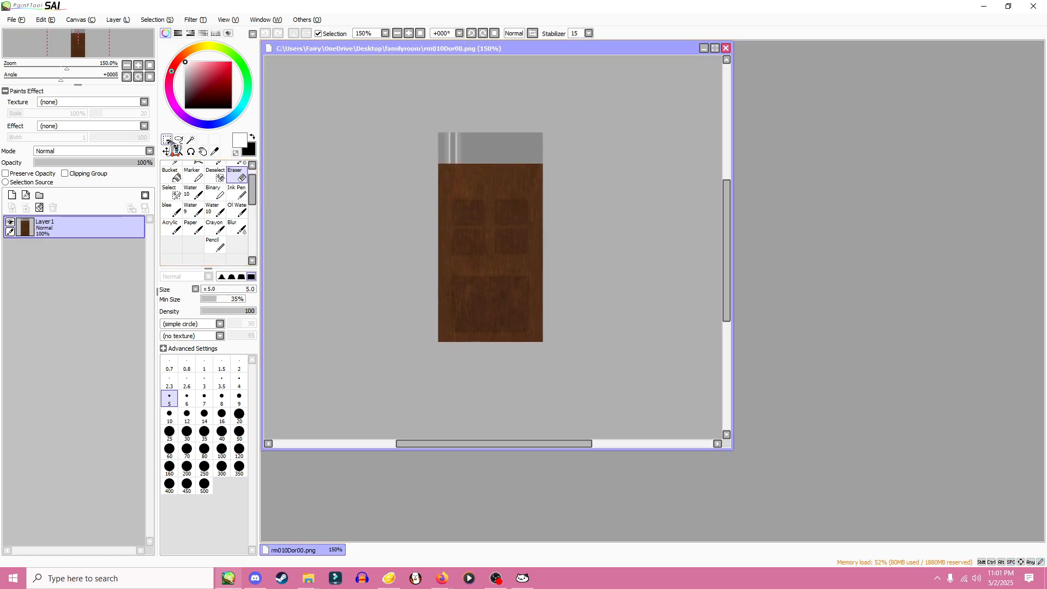
- Select the brown door area below the grey strip and apply Hue and Saturation with hue -43, saturation +13 and luminescence +53
key(m)
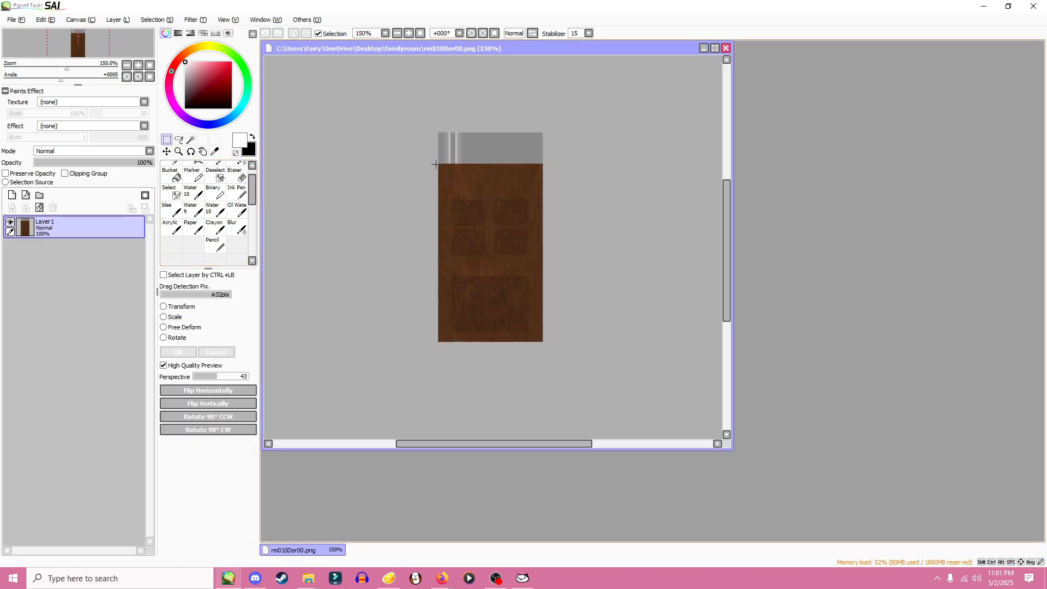
drag(435, 164, 563, 352)
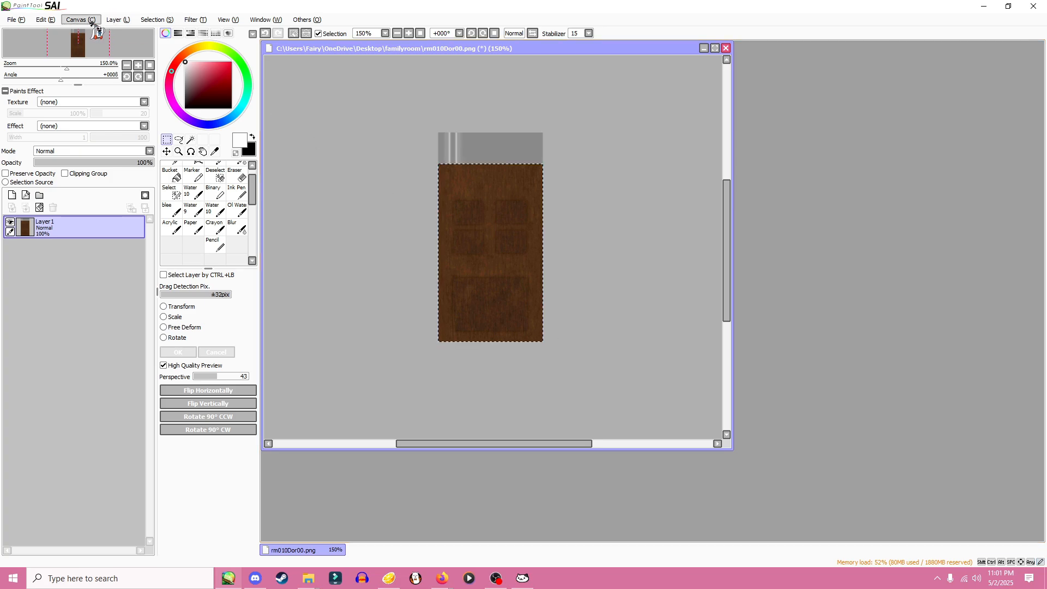
click(155, 20)
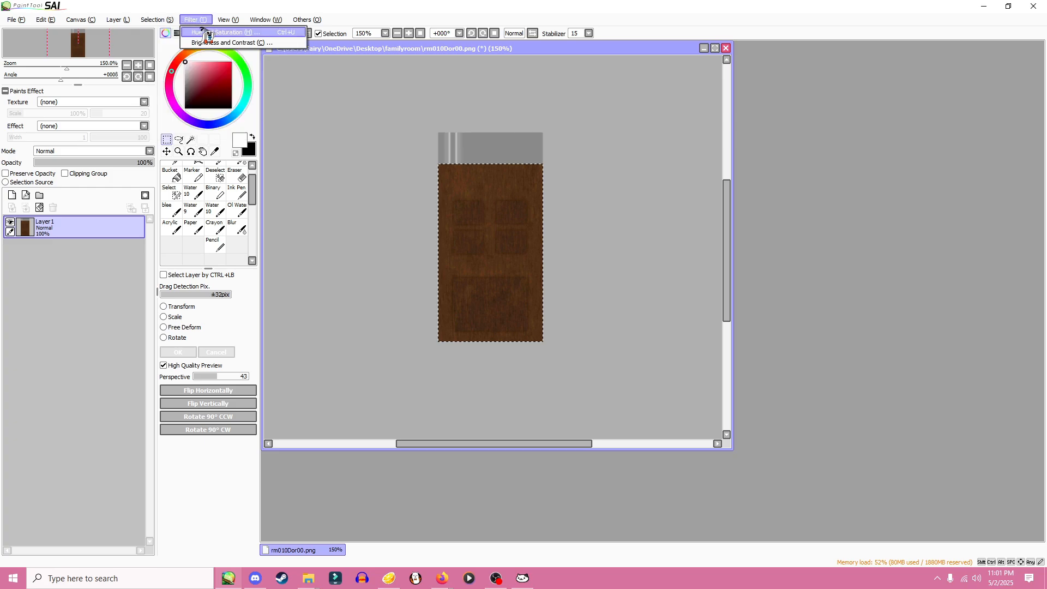
click(207, 35)
drag(203, 268, 137, 274)
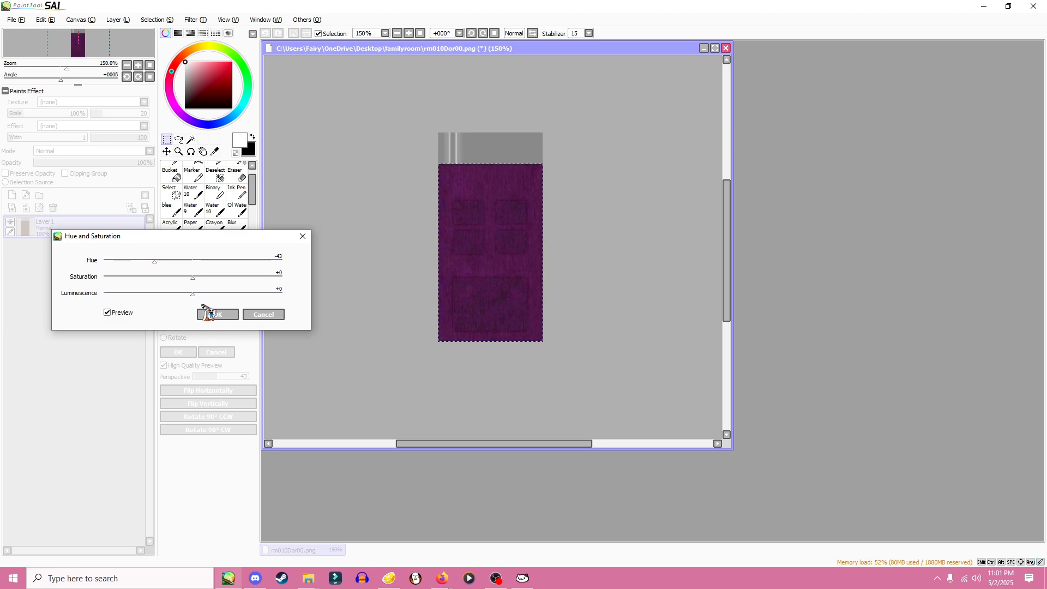
click(193, 277)
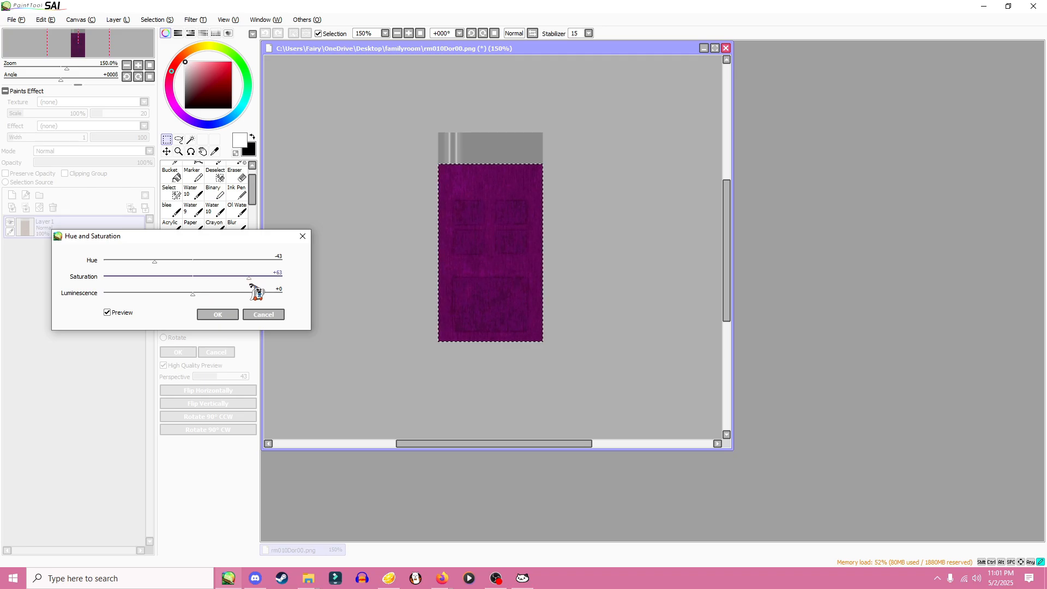
mouse_move(251, 285)
mouse_down()
mouse_move(215, 297)
mouse_move(240, 295)
mouse_up()
drag(246, 278, 182, 284)
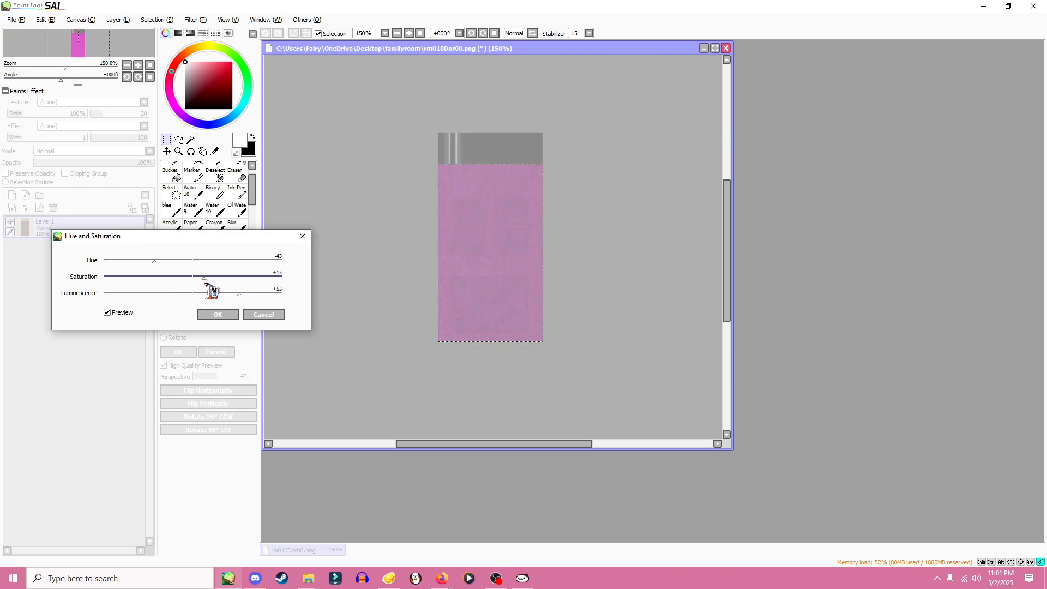
click(224, 315)
- Save the recoloured rm010Dor00.png and close the image
click(15, 19)
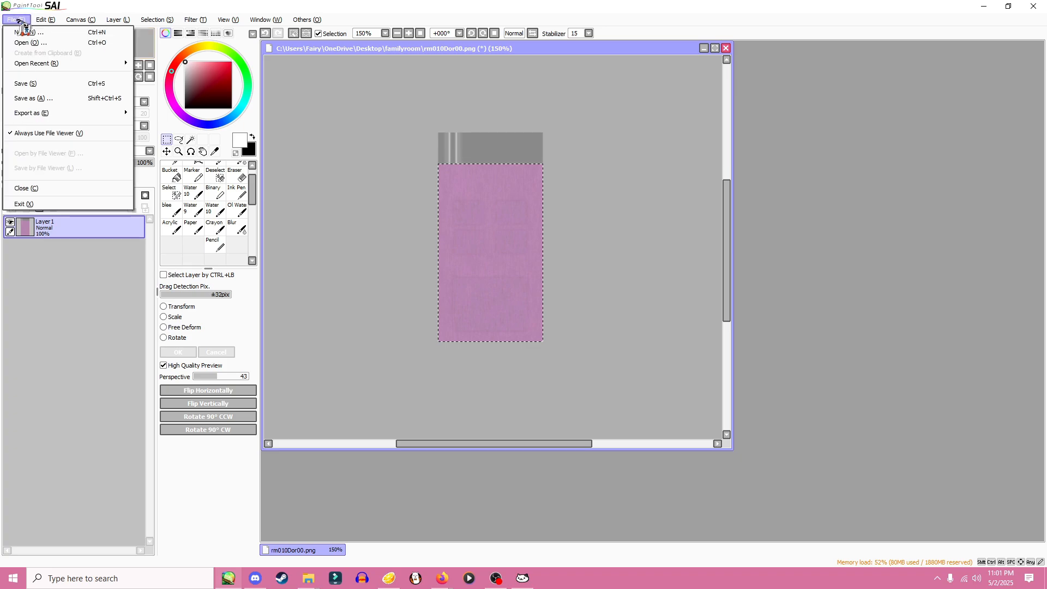
click(33, 84)
click(726, 49)
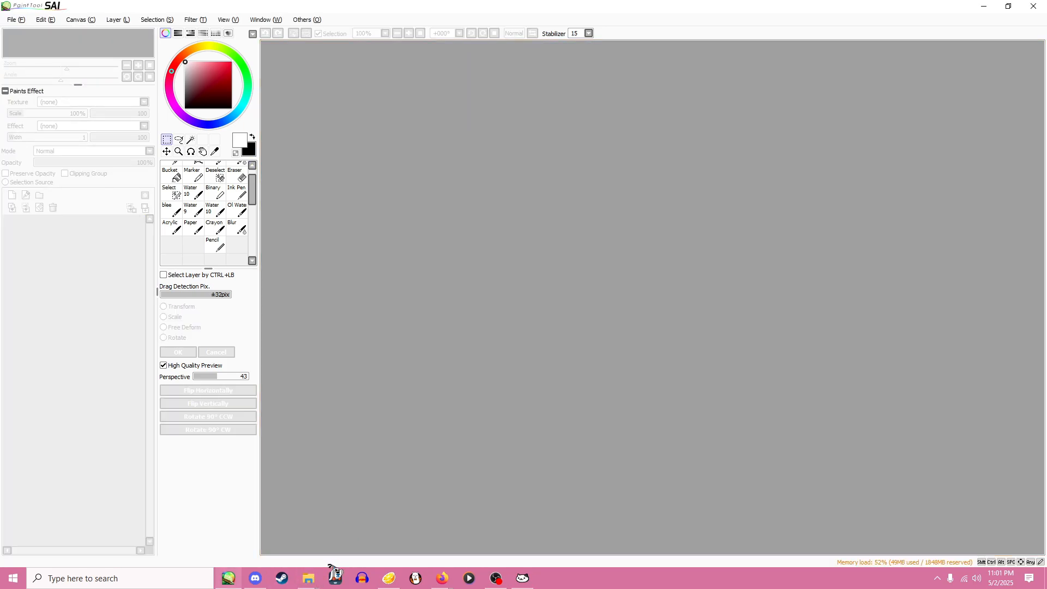
- Close all the open File Explorer windows except the familyroom folder
click(308, 577)
click(916, 500)
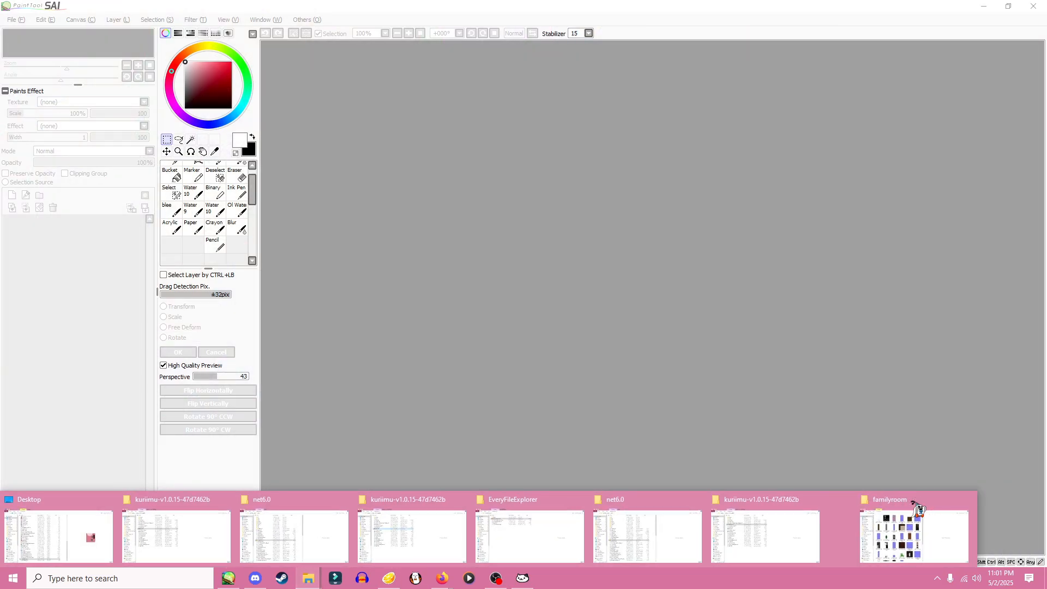
click(811, 497)
click(222, 500)
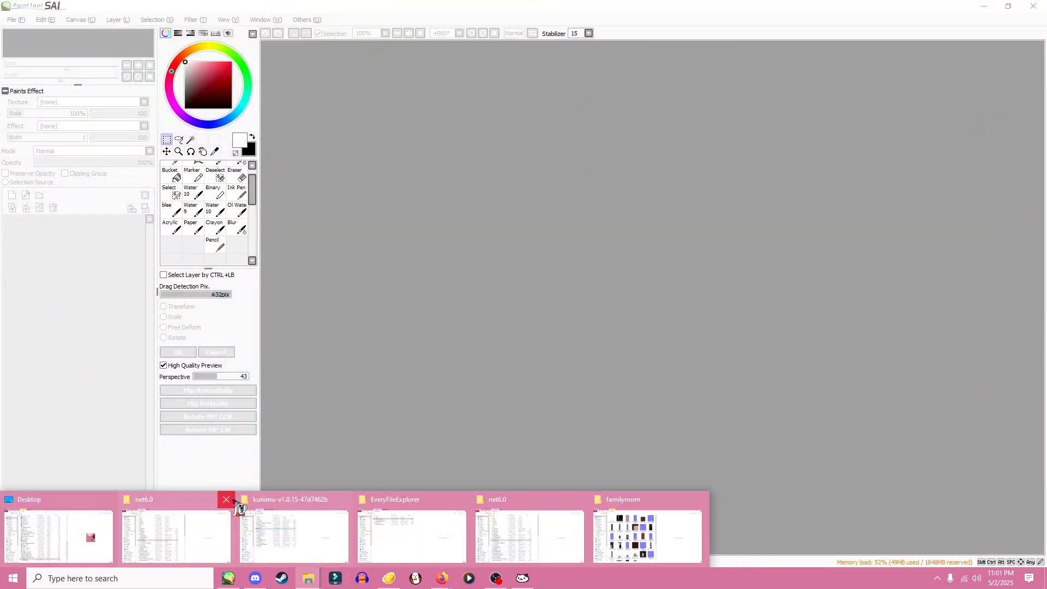
click(222, 499)
click(113, 499)
click(180, 499)
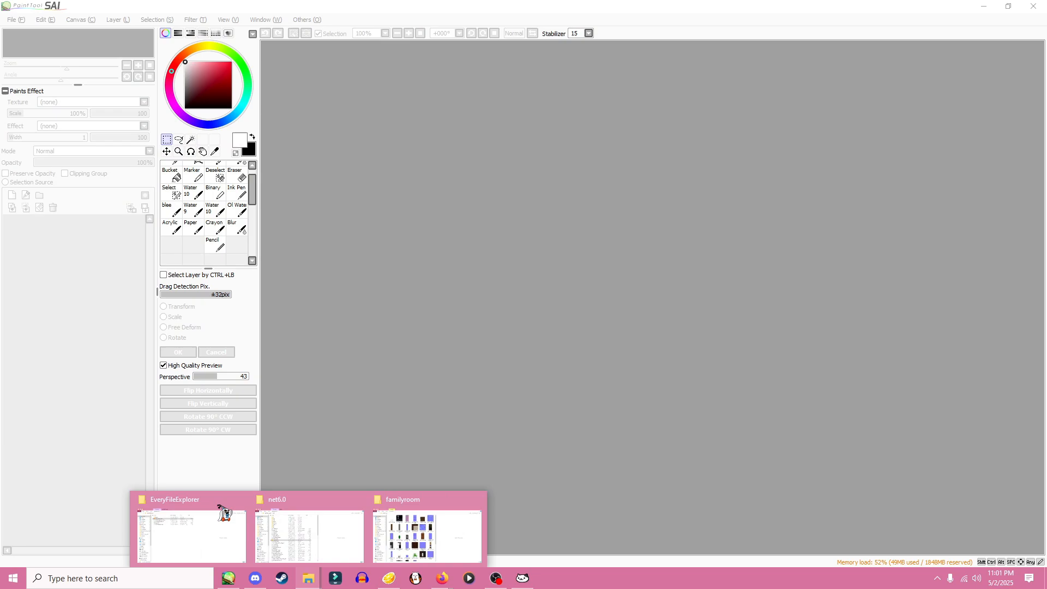
click(240, 499)
click(298, 498)
- Open rm010Dor01.png from the familyroom folder in PaintTool SAI and enlarge its canvas window
click(355, 548)
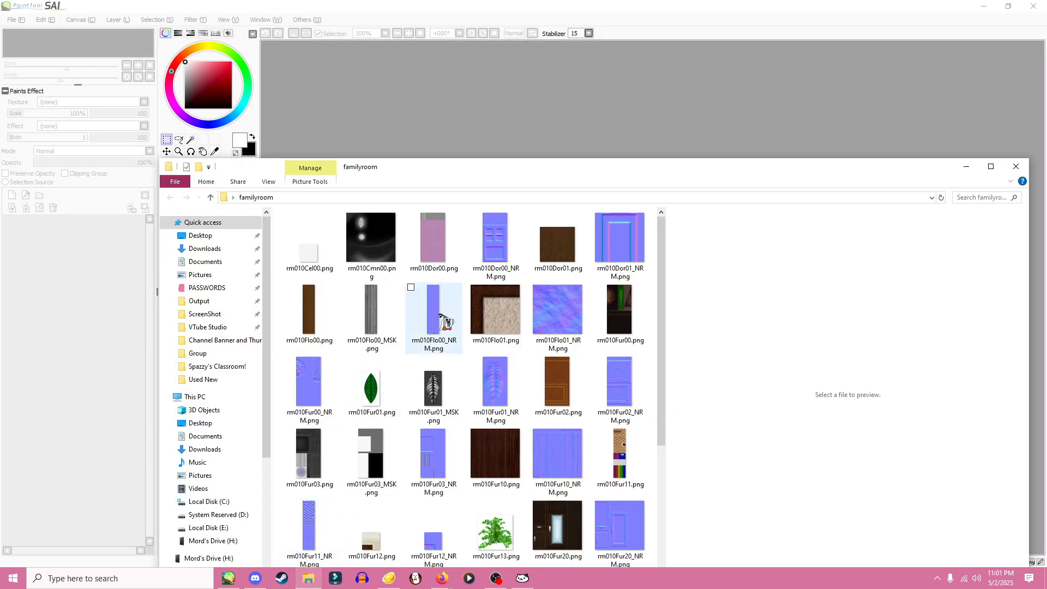
double_click(564, 255)
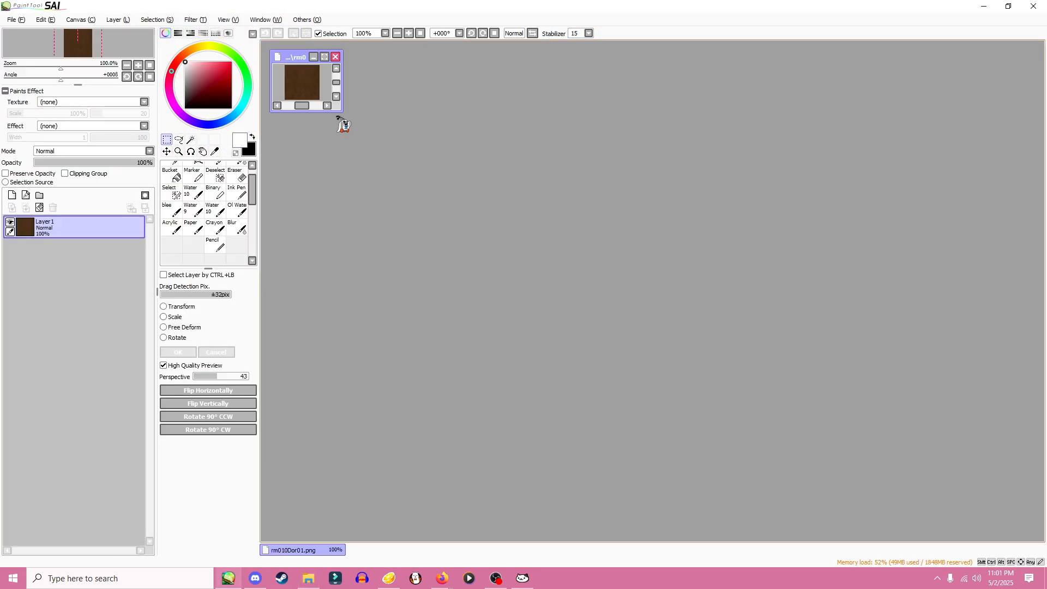
drag(338, 107, 667, 402)
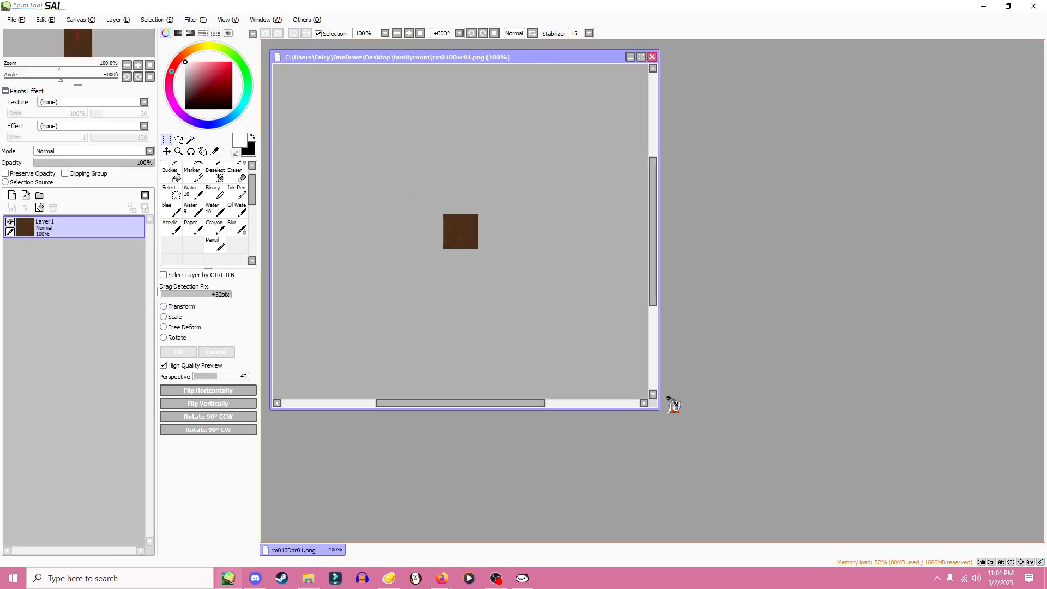
- Recolour the brown door texture rm010Dor01.png pale pink with Hue and Saturation and save it
click(195, 19)
click(202, 33)
mouse_move(196, 262)
mouse_down()
mouse_move(217, 266)
mouse_move(163, 264)
mouse_move(178, 266)
mouse_up()
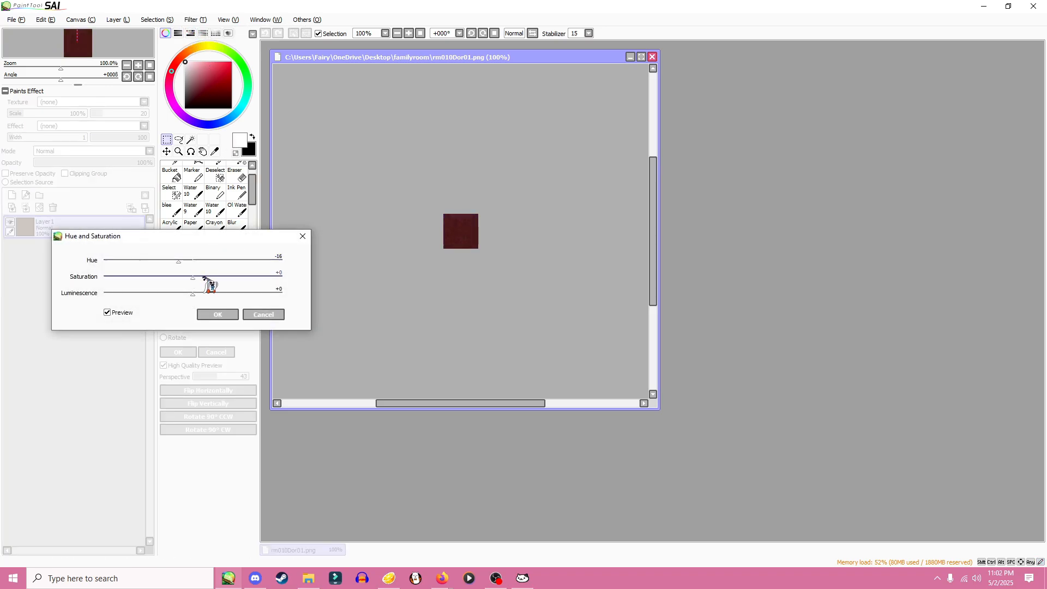
mouse_move(247, 284)
mouse_down()
mouse_move(259, 286)
mouse_move(247, 296)
mouse_up()
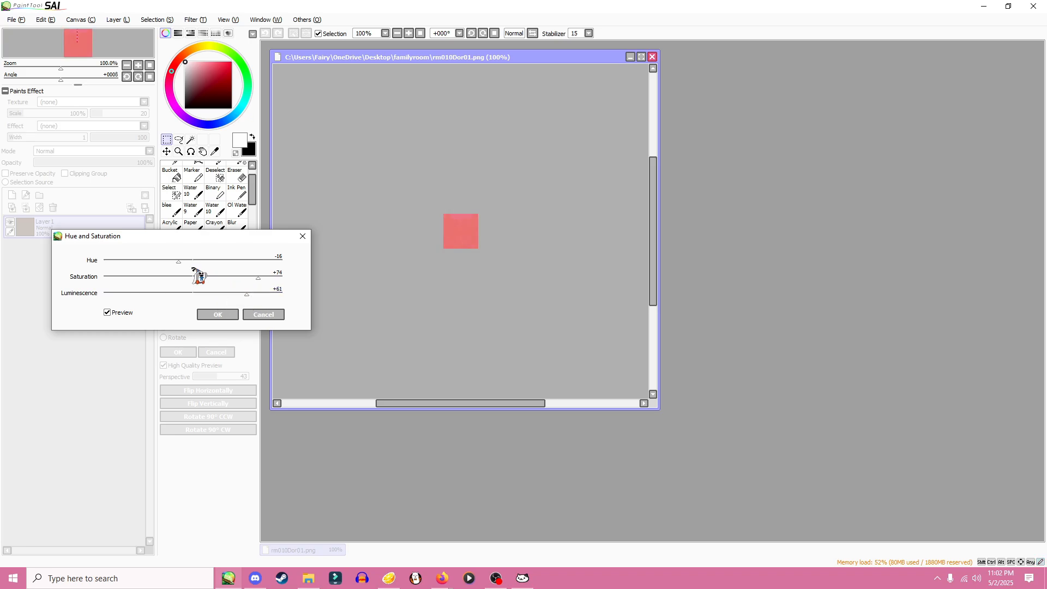
mouse_move(179, 263)
mouse_down()
mouse_move(162, 262)
mouse_move(171, 264)
mouse_up()
drag(253, 296, 274, 299)
click(234, 314)
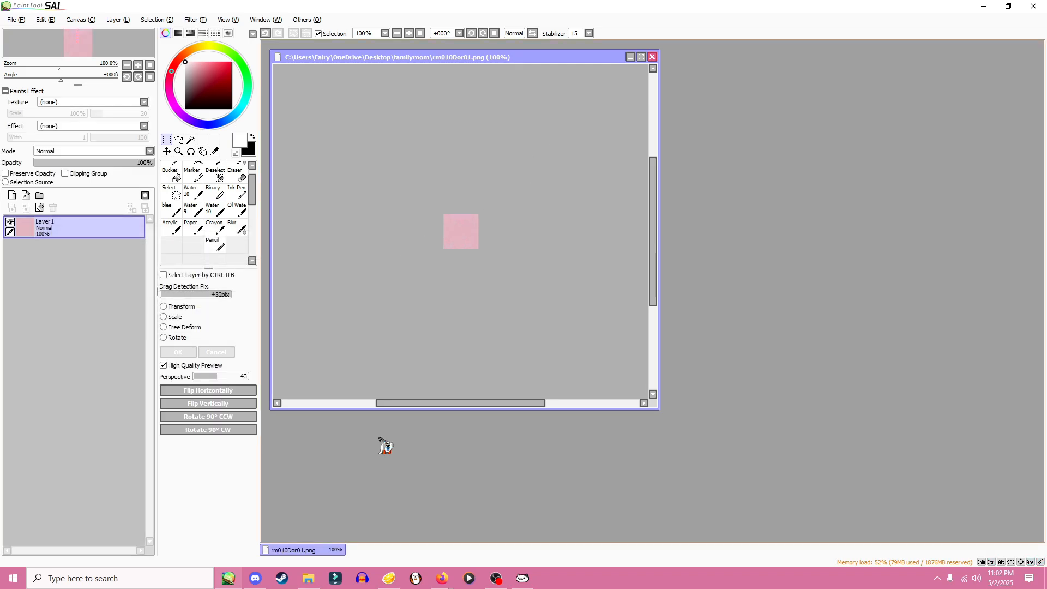
- Close rm010Dor01.png and open rm010Flo00.png from the familyroom folder in an enlarged canvas window
click(652, 57)
click(316, 573)
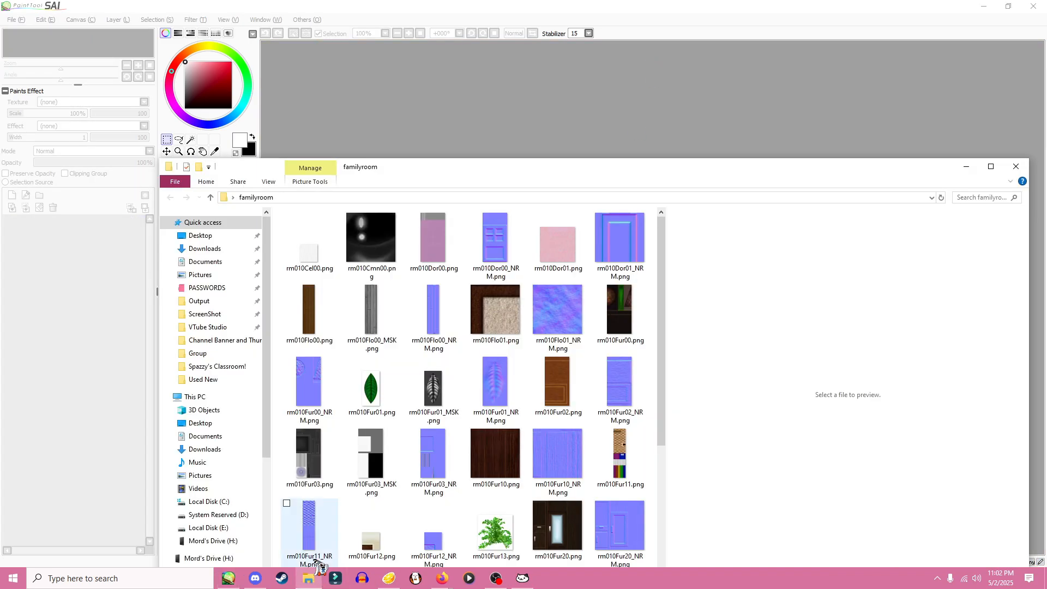
double_click(327, 326)
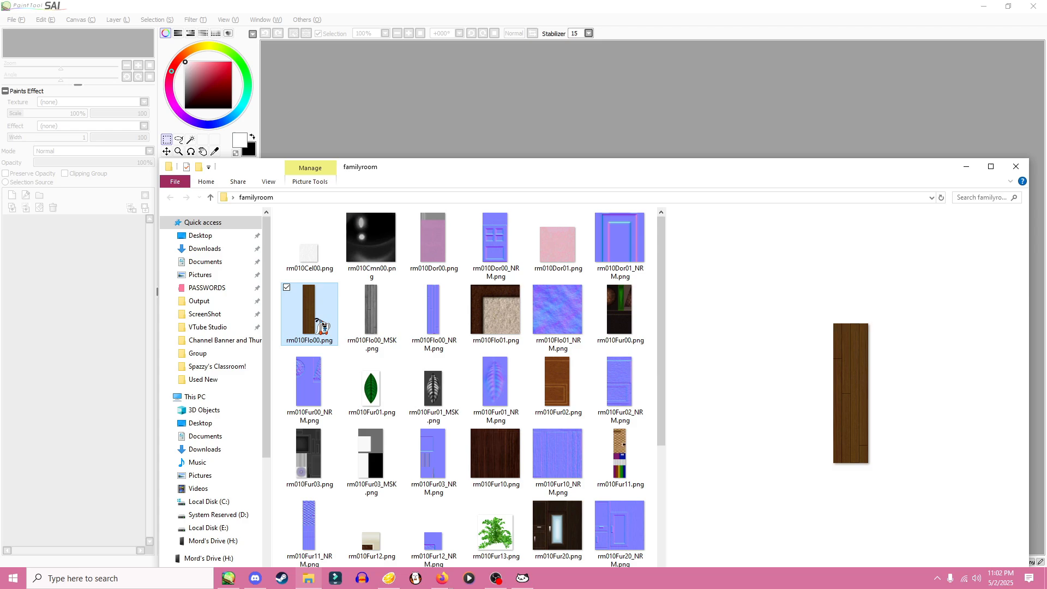
drag(350, 224, 717, 477)
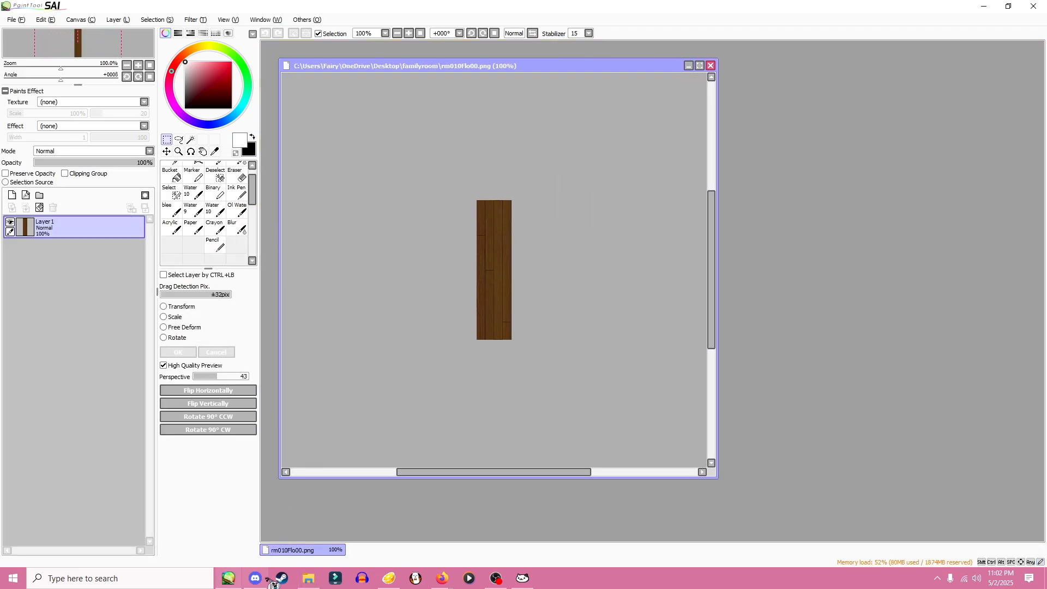
- Preview rm010Flo00_NRM.png in the familyroom folder and return to the open floor image
click(309, 578)
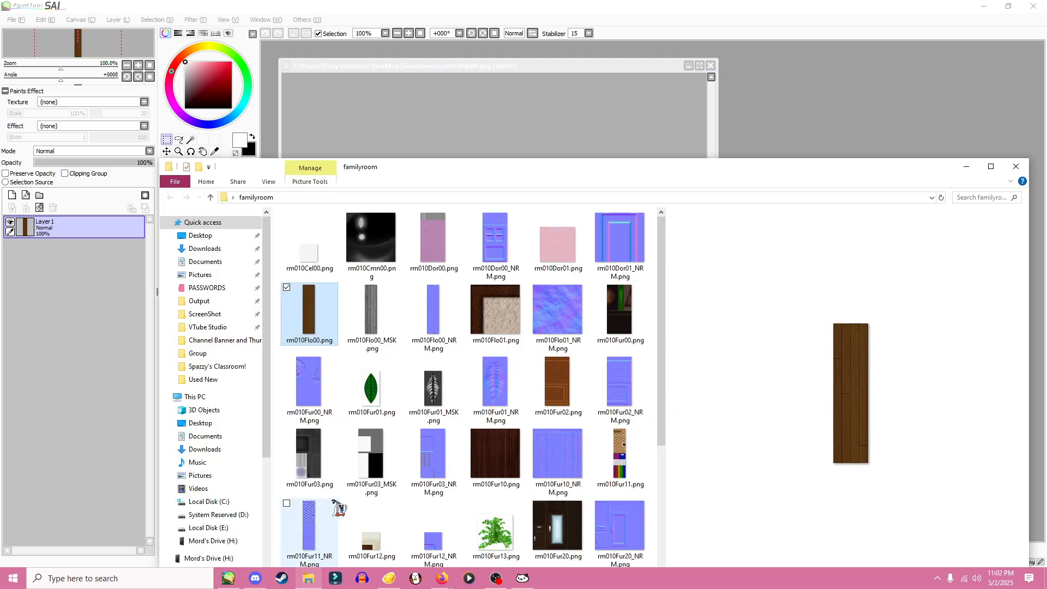
click(436, 319)
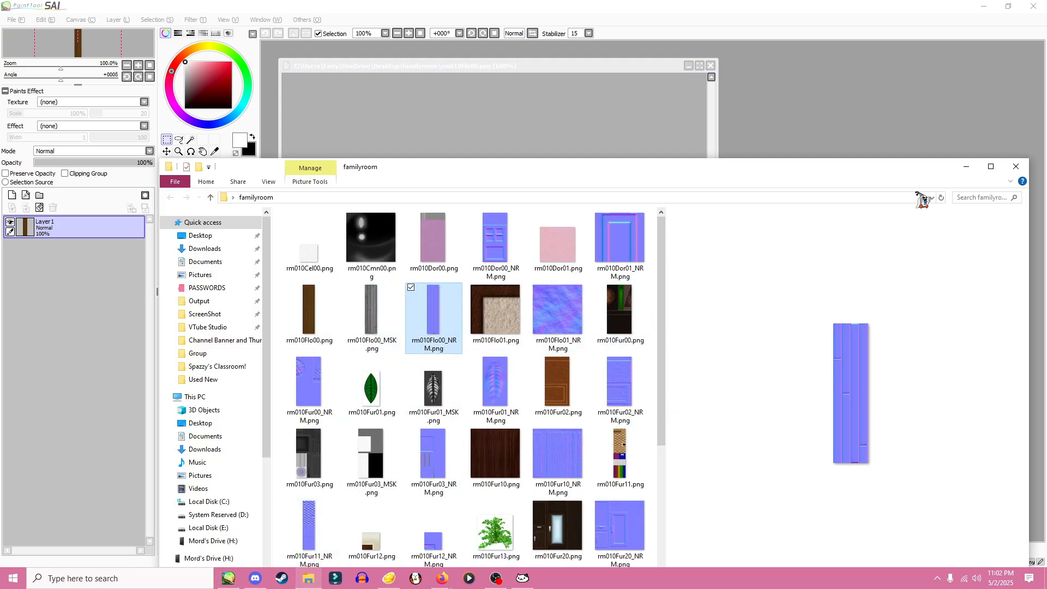
click(966, 166)
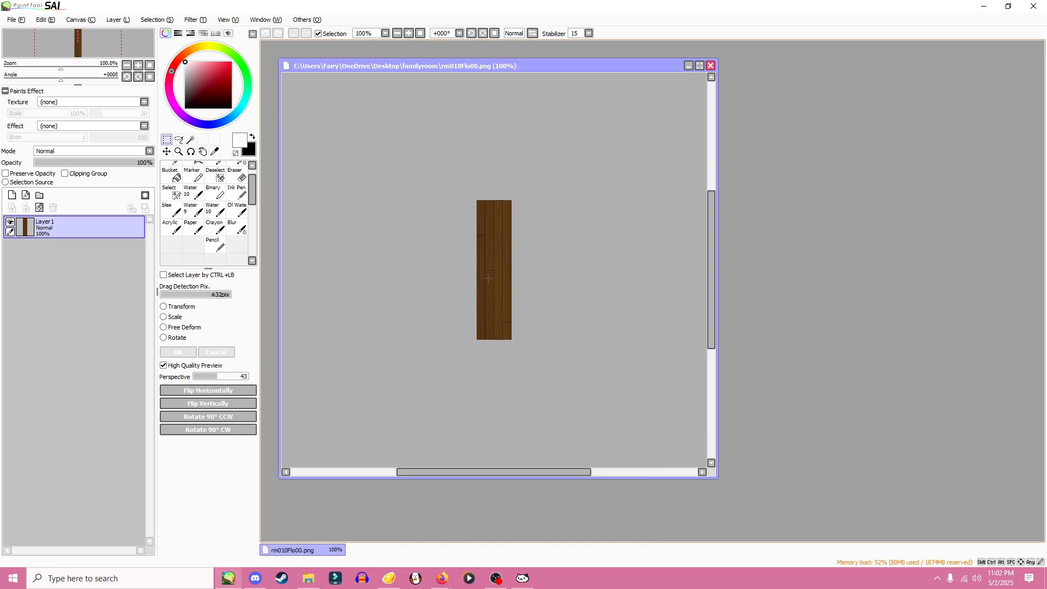
- Recolour the brown wood floor planks very light grey with Hue and Saturation
scroll(479, 244, up, 1)
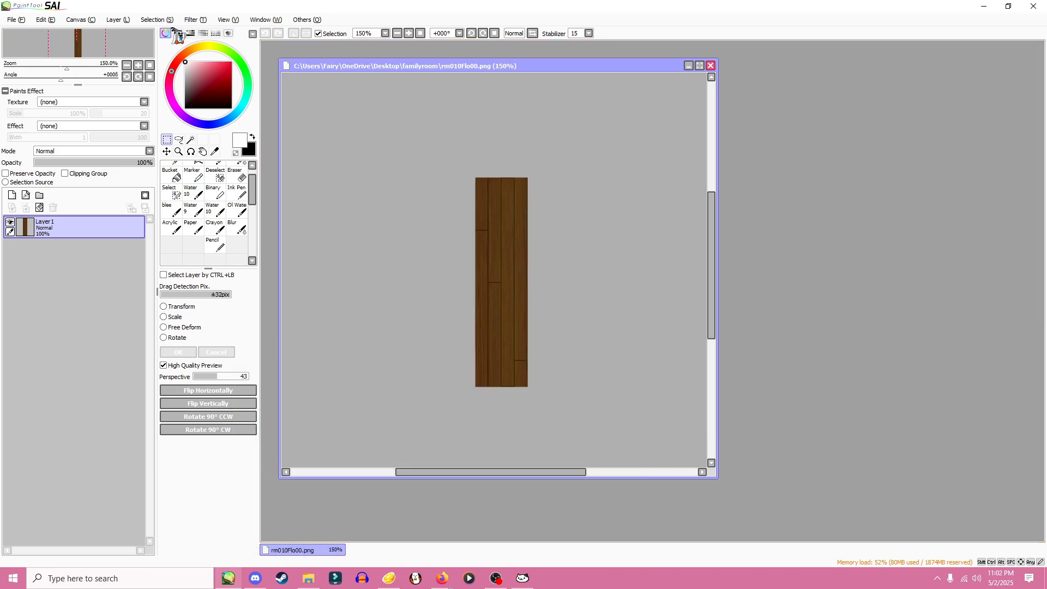
click(195, 20)
click(215, 40)
click(196, 260)
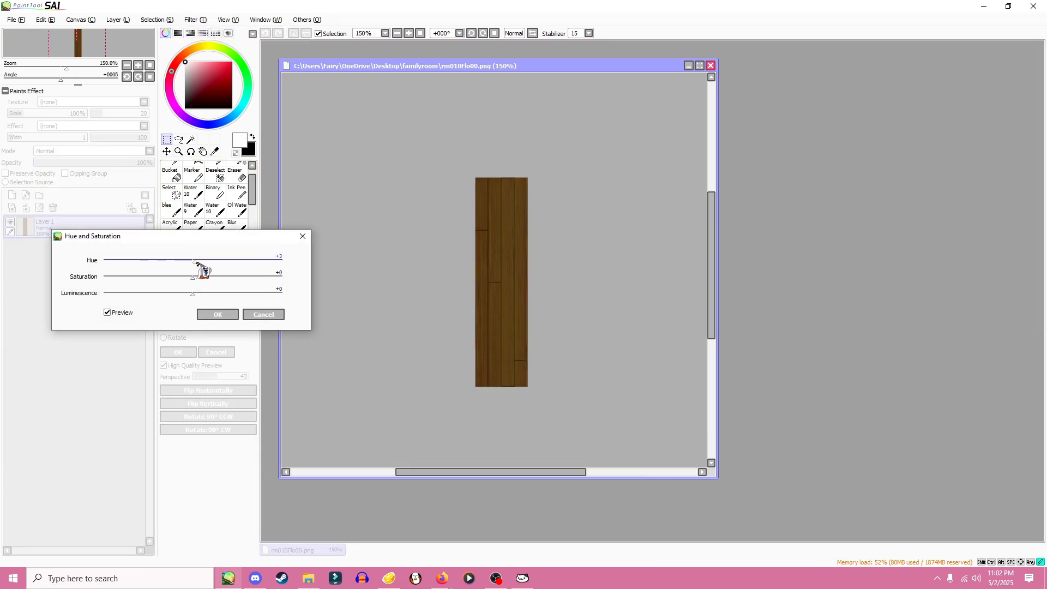
mouse_move(195, 262)
mouse_down()
mouse_move(225, 265)
mouse_move(120, 269)
mouse_move(196, 269)
mouse_move(195, 279)
mouse_up()
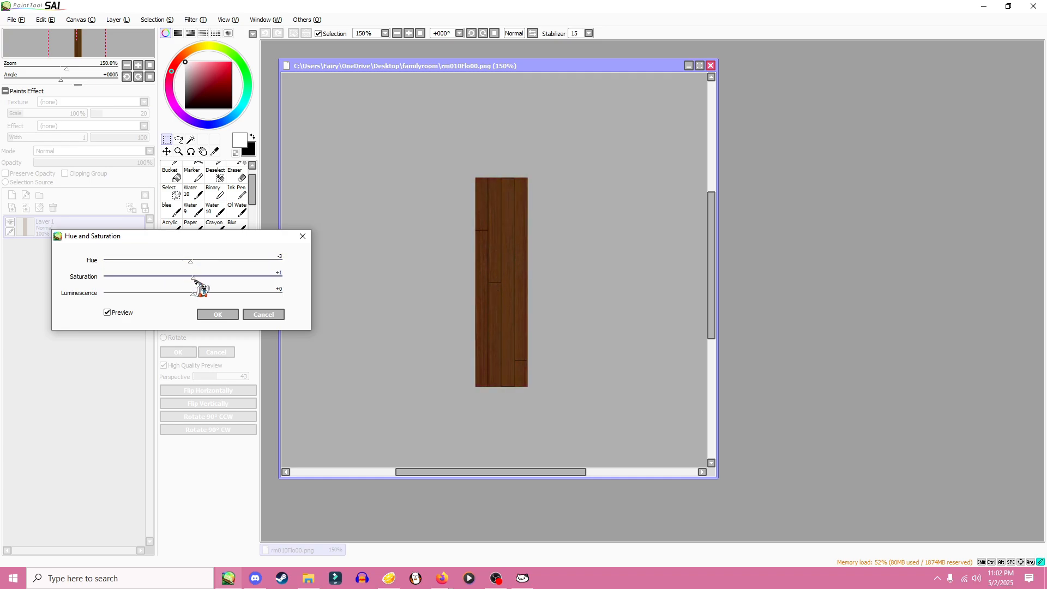
drag(268, 289, 275, 289)
drag(194, 294, 226, 306)
mouse_move(275, 278)
mouse_down()
mouse_move(207, 286)
mouse_move(267, 297)
mouse_up()
click(217, 316)
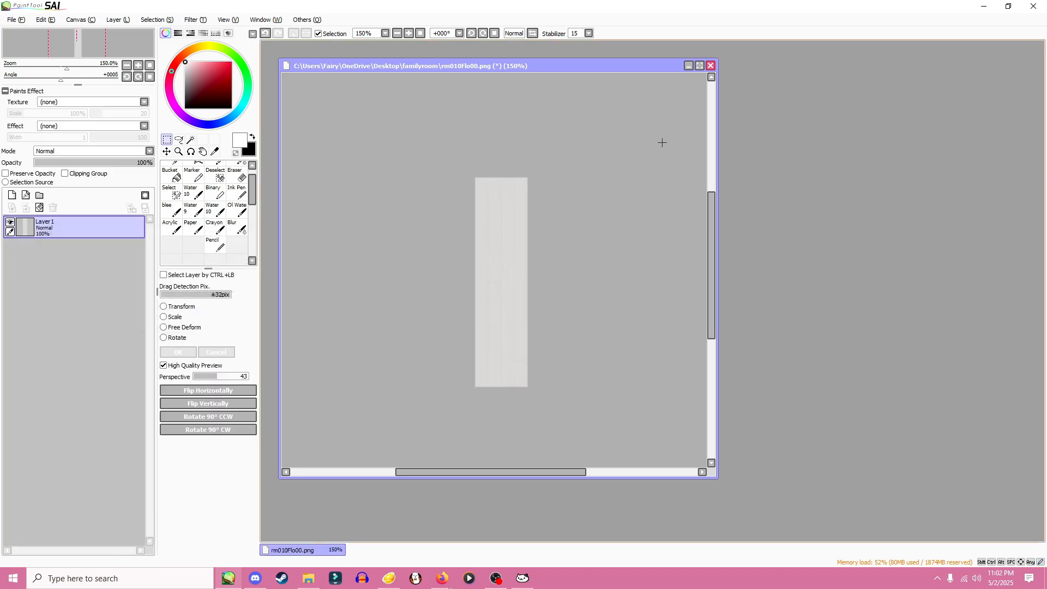
- Save and close rm010Flo00.png, and open rm010Flo01.png from the familyroom folder in an enlarged canvas window
click(711, 66)
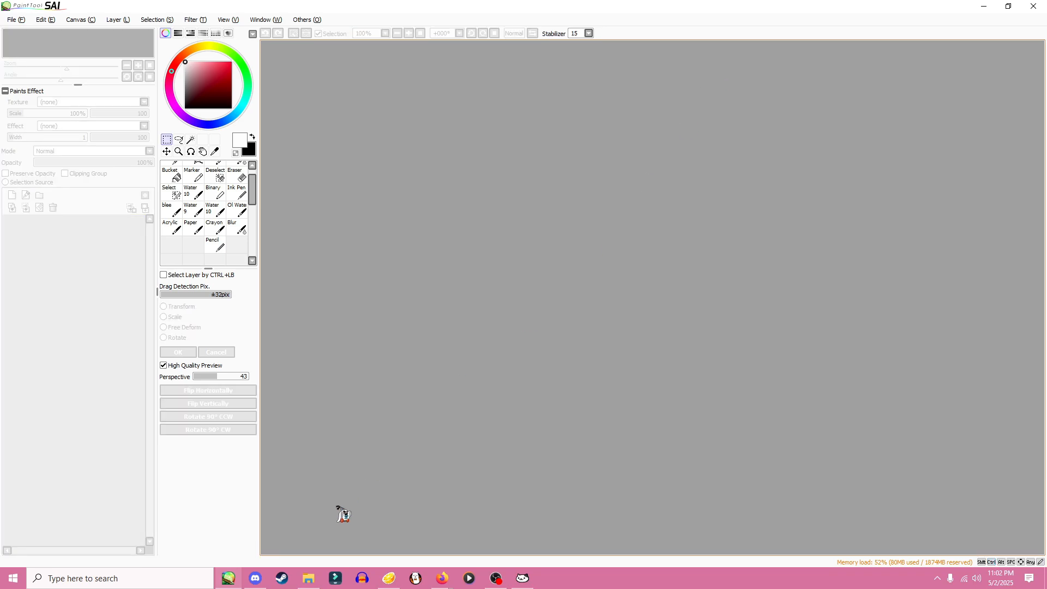
click(308, 578)
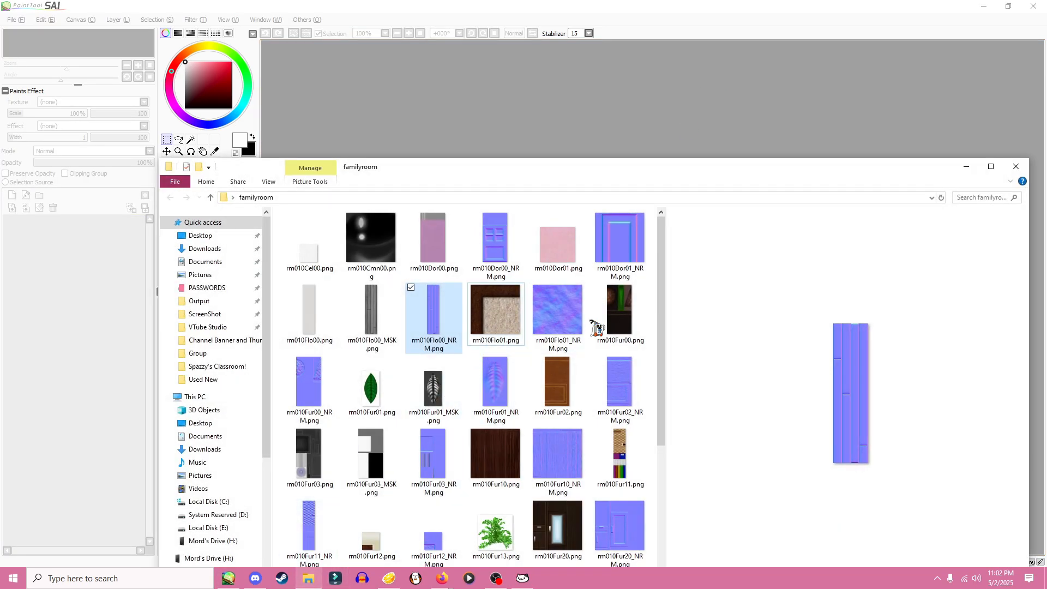
click(632, 320)
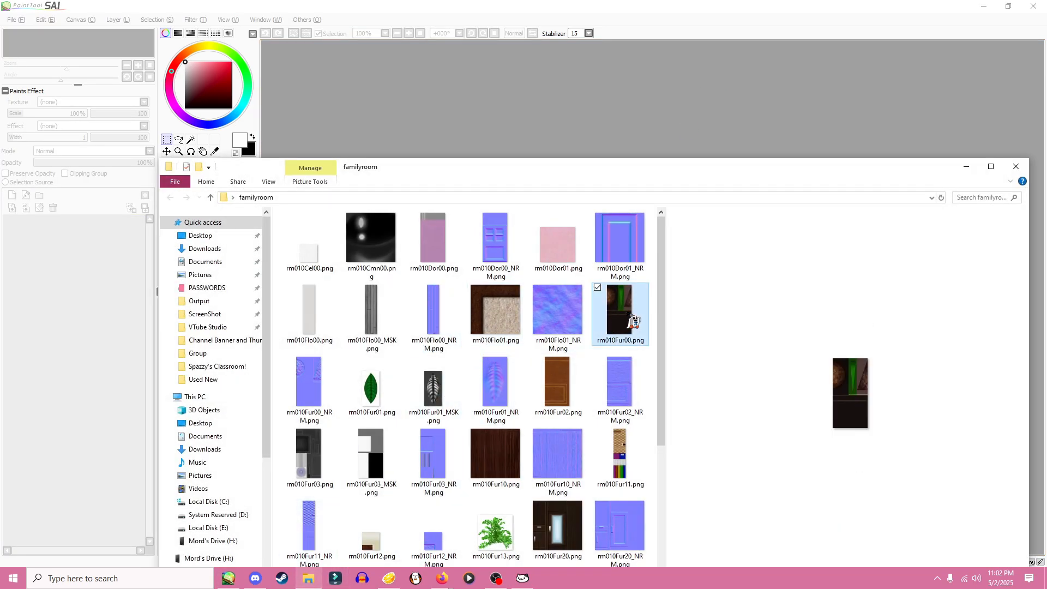
click(501, 322)
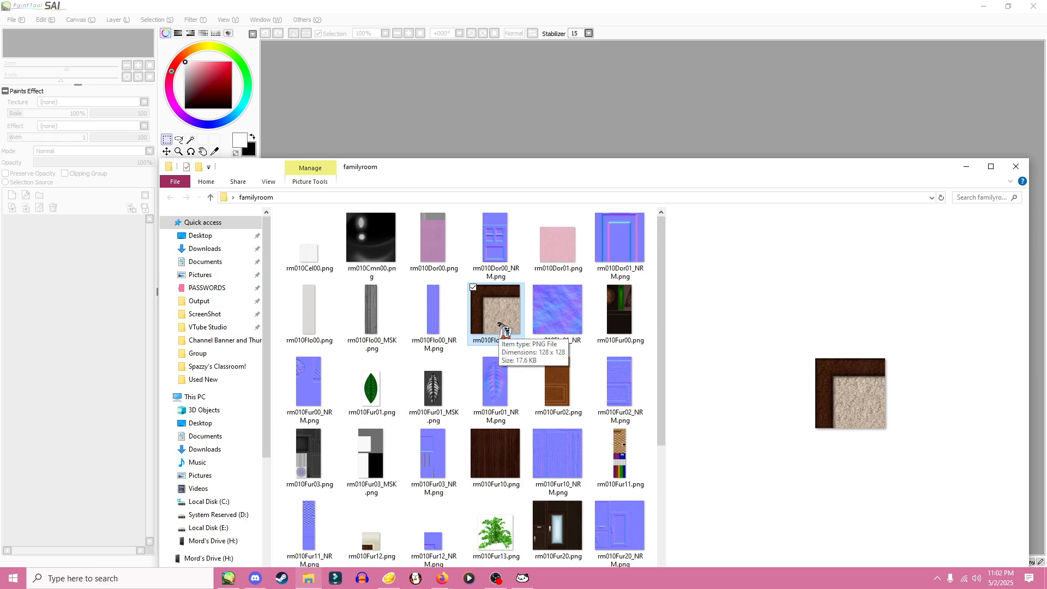
double_click(506, 327)
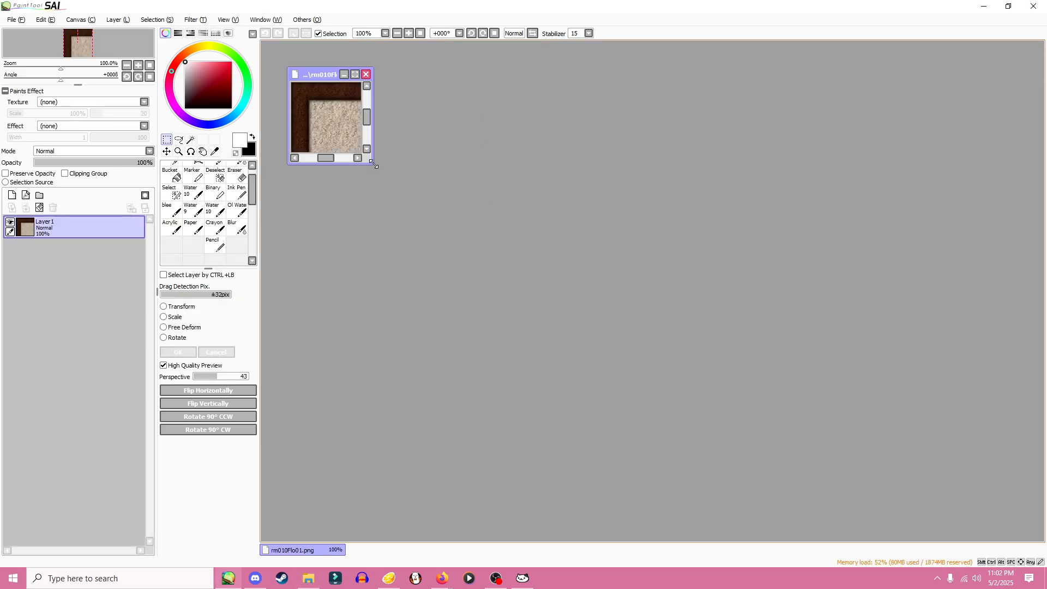
drag(375, 164, 676, 454)
- Recolour the carpet and its brown border teal with Hue and Saturation
click(157, 20)
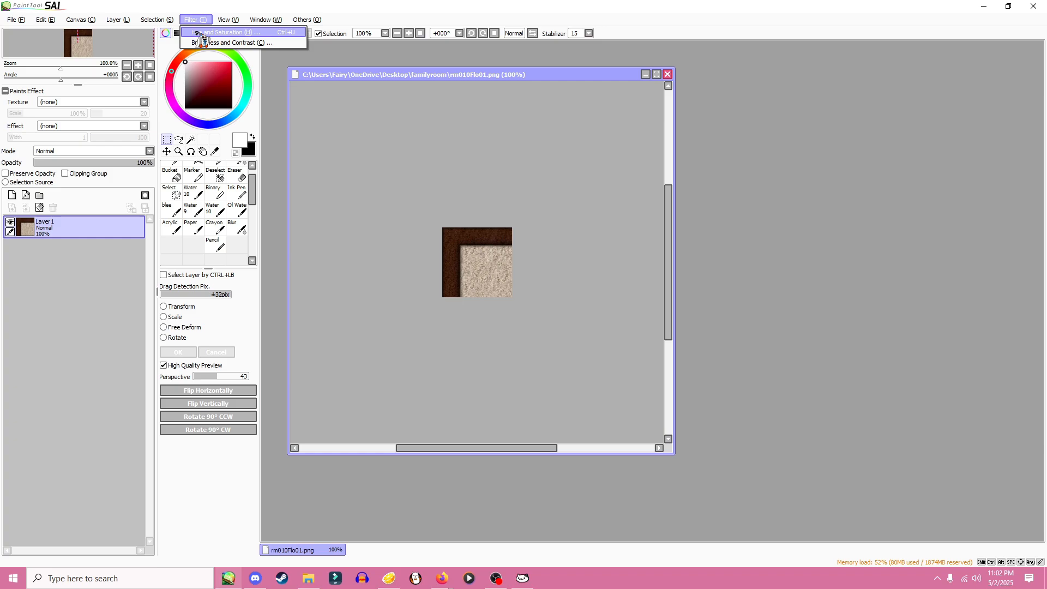
click(205, 40)
drag(223, 260, 268, 262)
drag(193, 278, 211, 303)
click(217, 314)
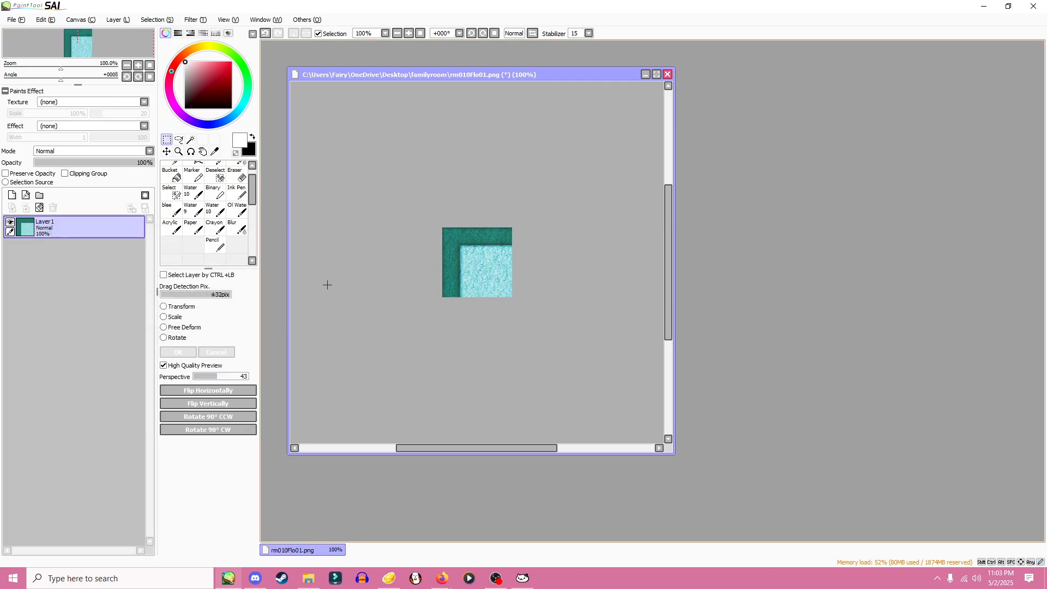
- Save and close rm010Flo01.png, and open rm010Fur00.png from the familyroom folder in an enlarged canvas window
click(670, 75)
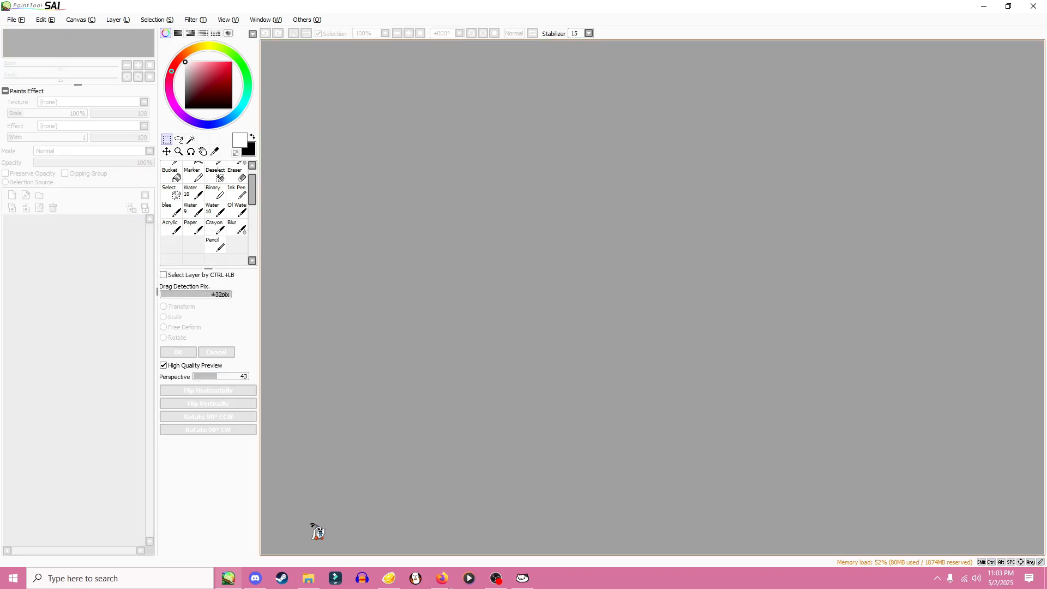
click(309, 578)
click(621, 319)
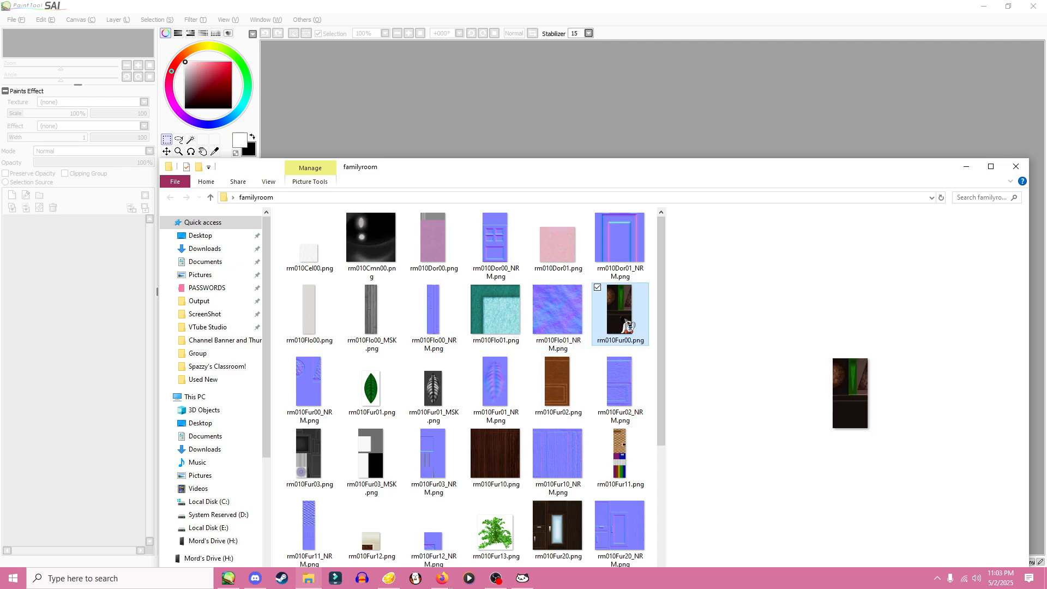
drag(624, 320, 445, 198)
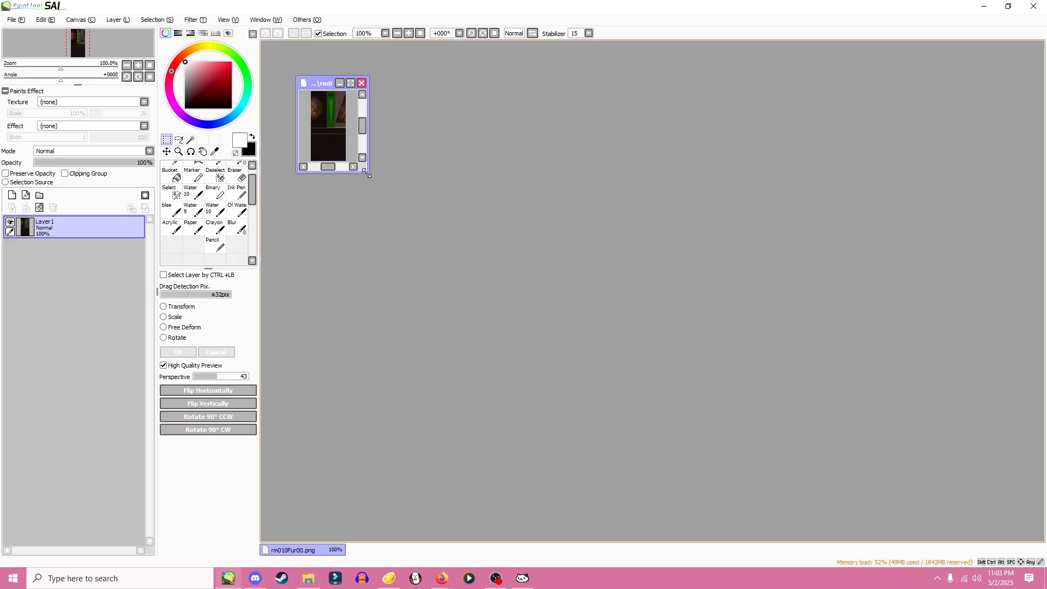
drag(369, 175, 706, 452)
scroll(458, 194, up, 2)
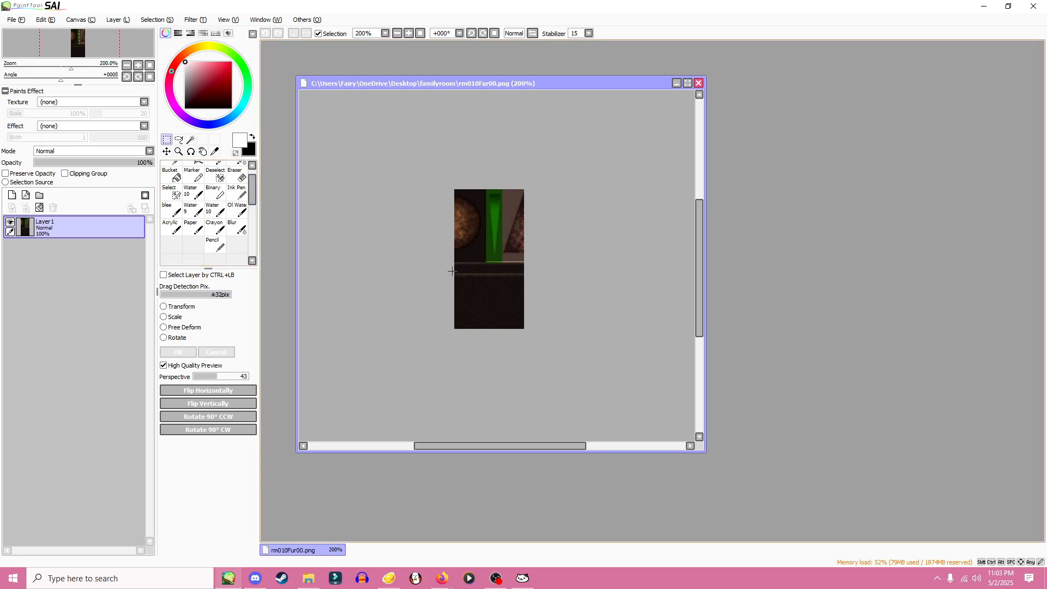
- Select the dark lower panel and, by Color Difference, the dark background around the round ornament, excluding the ornament with the Deselect brush
drag(553, 356, 553, 357)
click(192, 142)
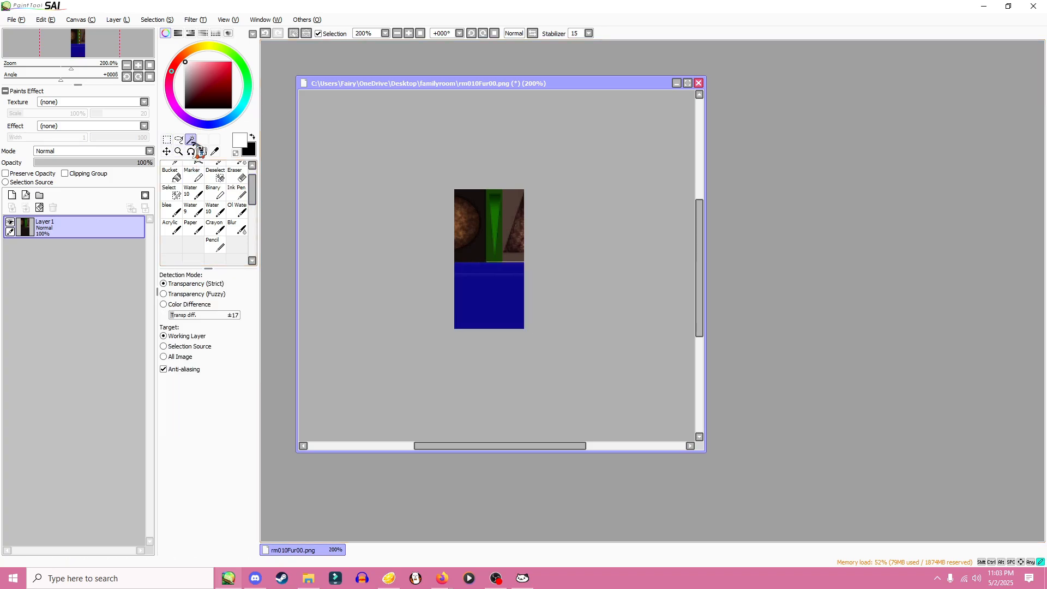
click(467, 255)
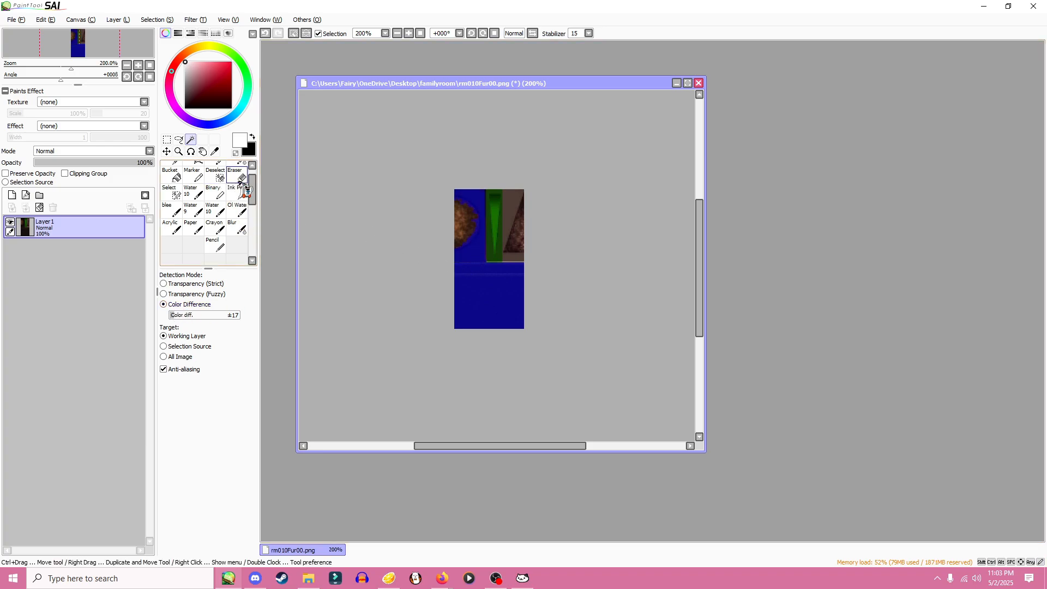
click(238, 173)
click(175, 189)
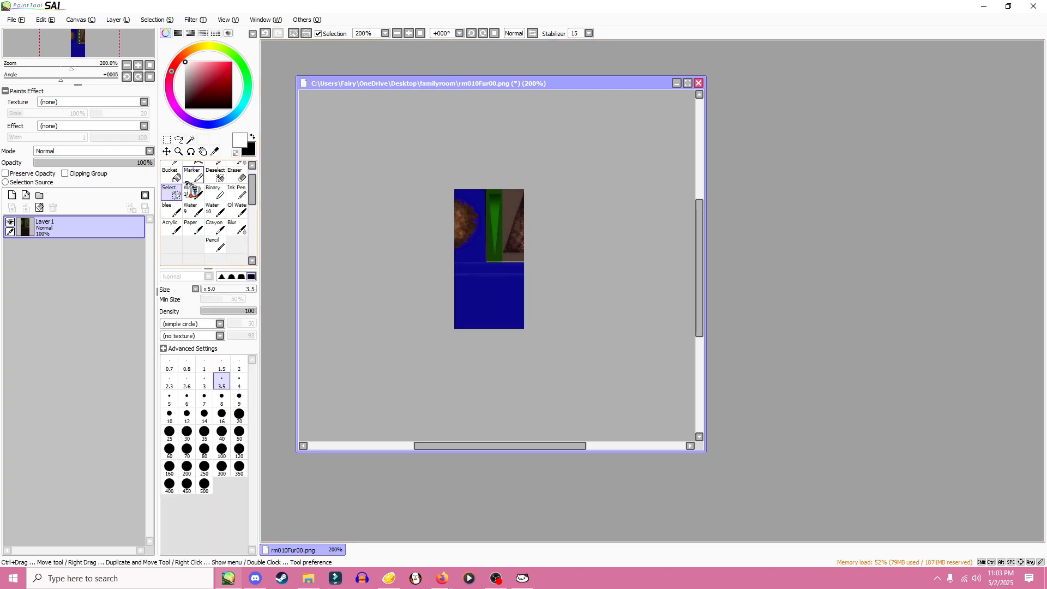
click(213, 178)
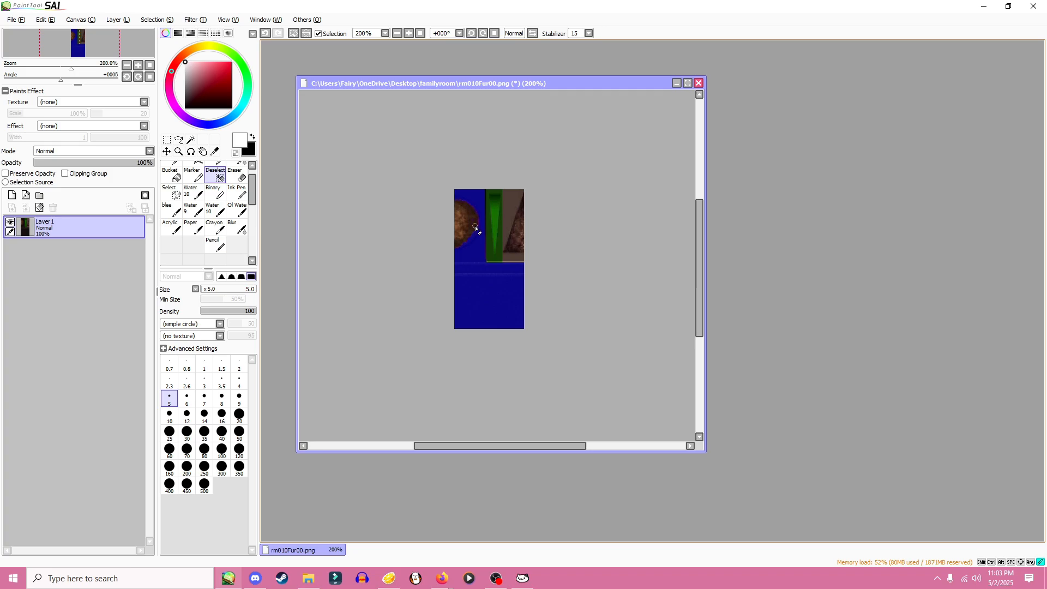
- Shift the selected dark areas to green using Hue and Saturation with hue +61, and clear the selection
click(195, 20)
click(214, 34)
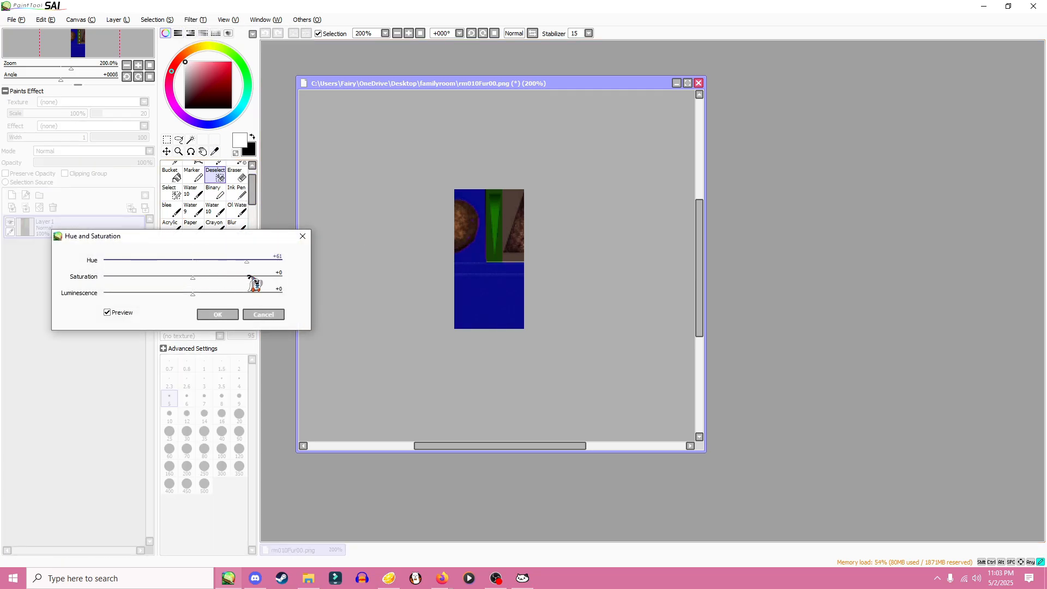
click(225, 313)
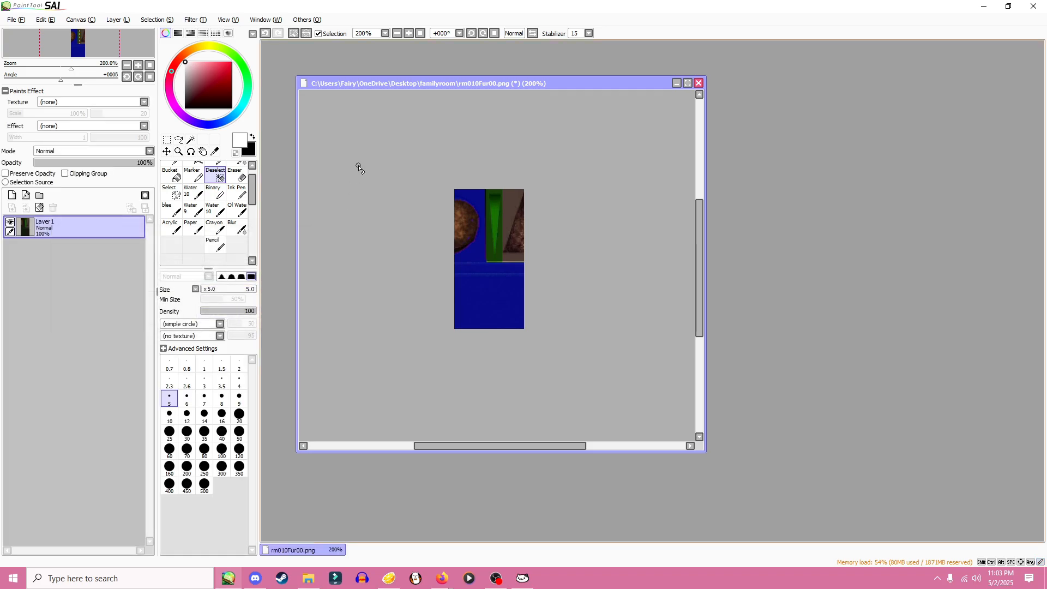
click(173, 22)
click(169, 36)
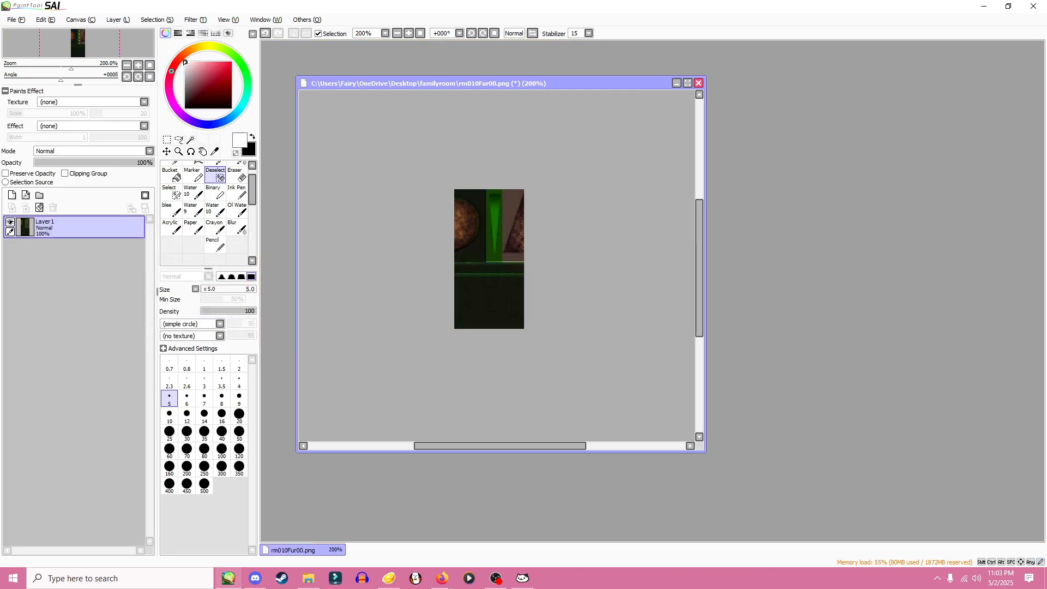
- Close rm010Fur00.png and open rm010Fur02.png from the familyroom folder in an enlarged canvas window
click(698, 83)
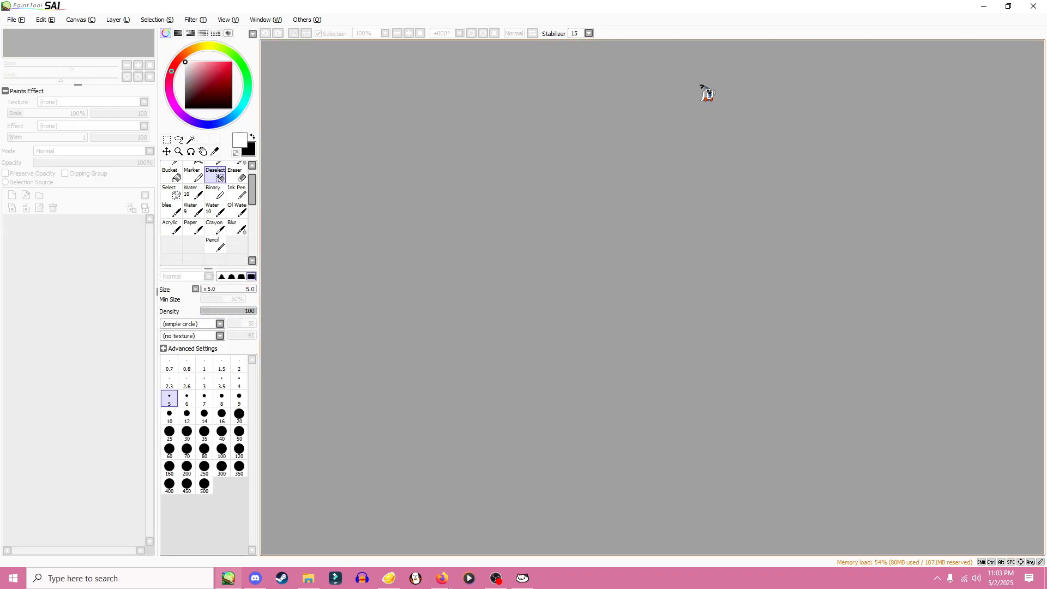
click(308, 577)
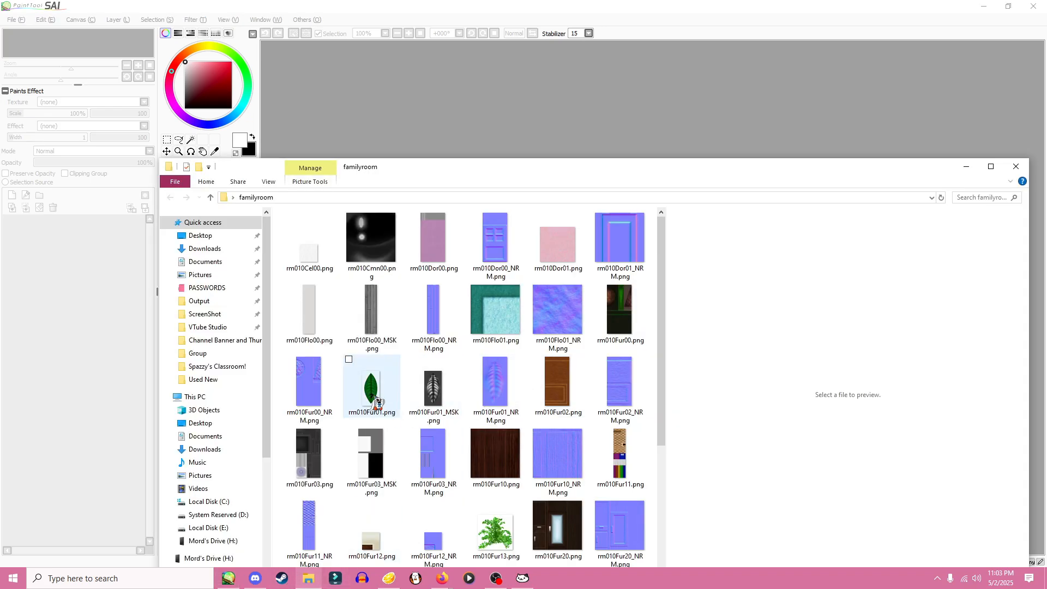
drag(567, 395, 537, 144)
drag(333, 137, 568, 386)
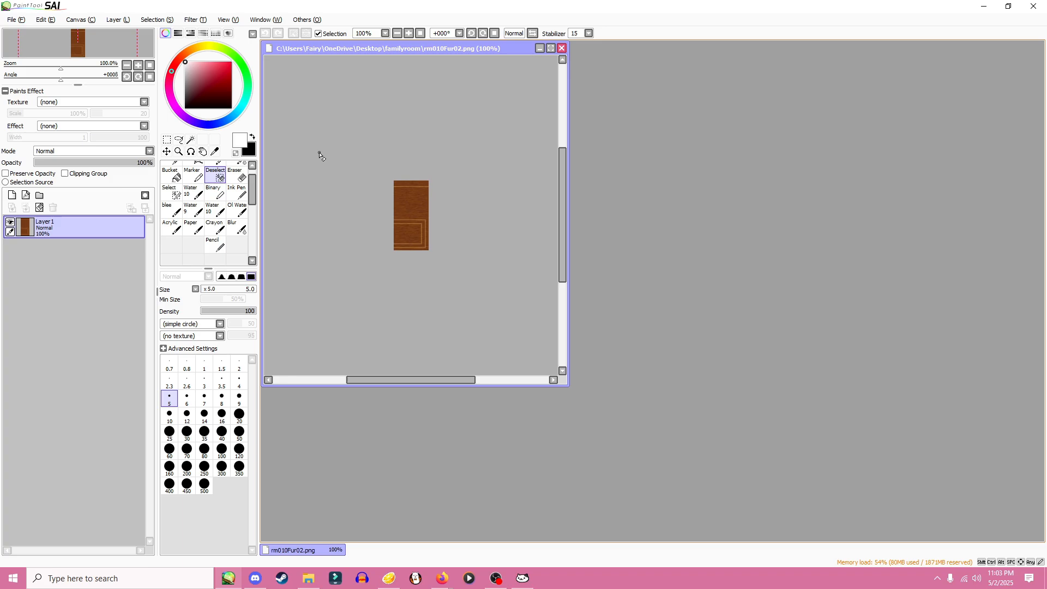
- Shift the whole brown rm010Fur02.png texture to purple using Hue and Saturation, and save it
click(195, 19)
click(218, 38)
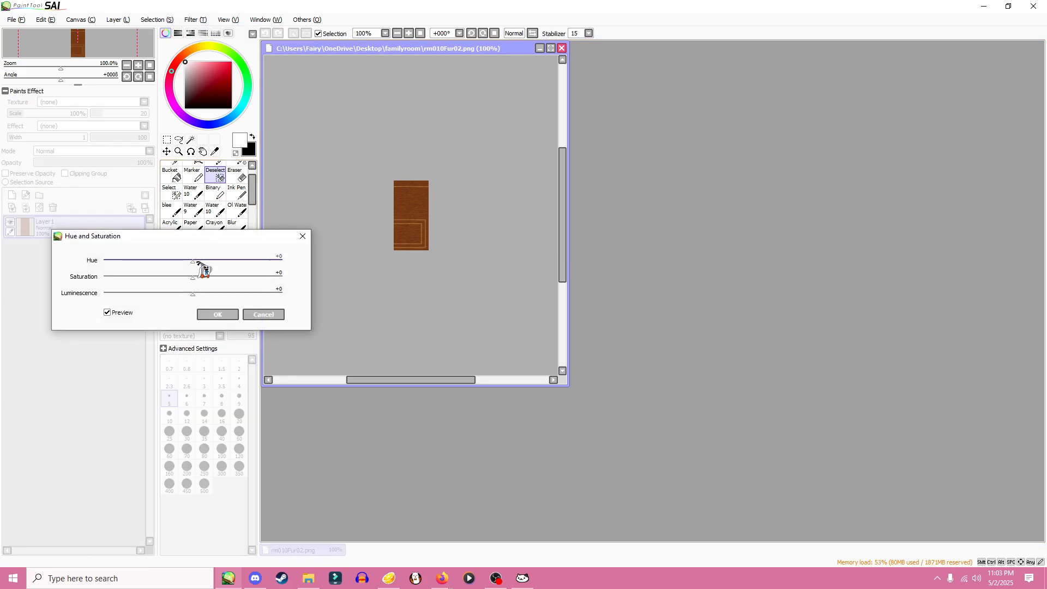
drag(192, 261, 155, 262)
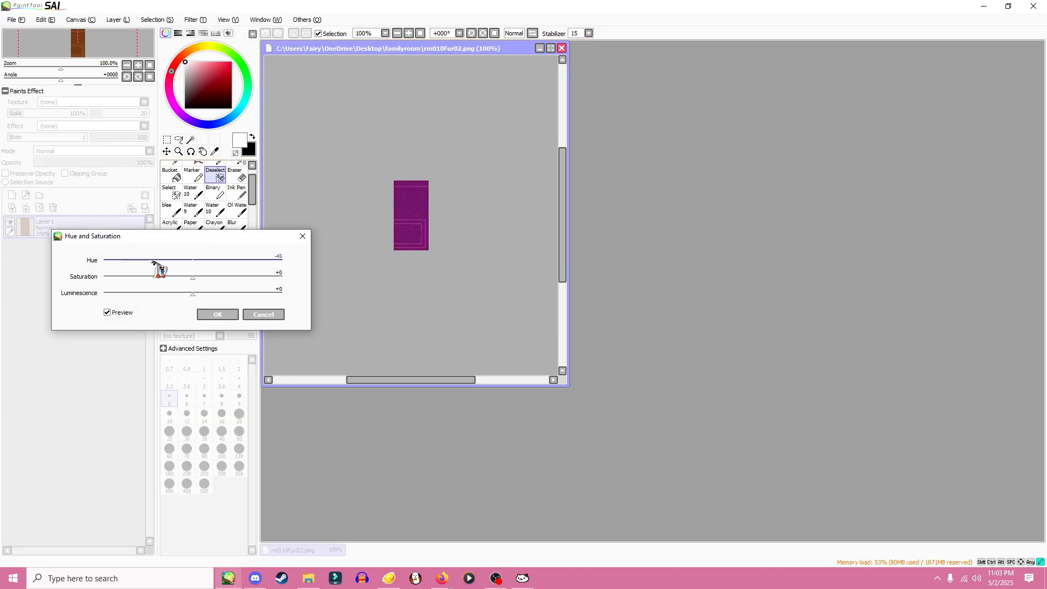
click(222, 315)
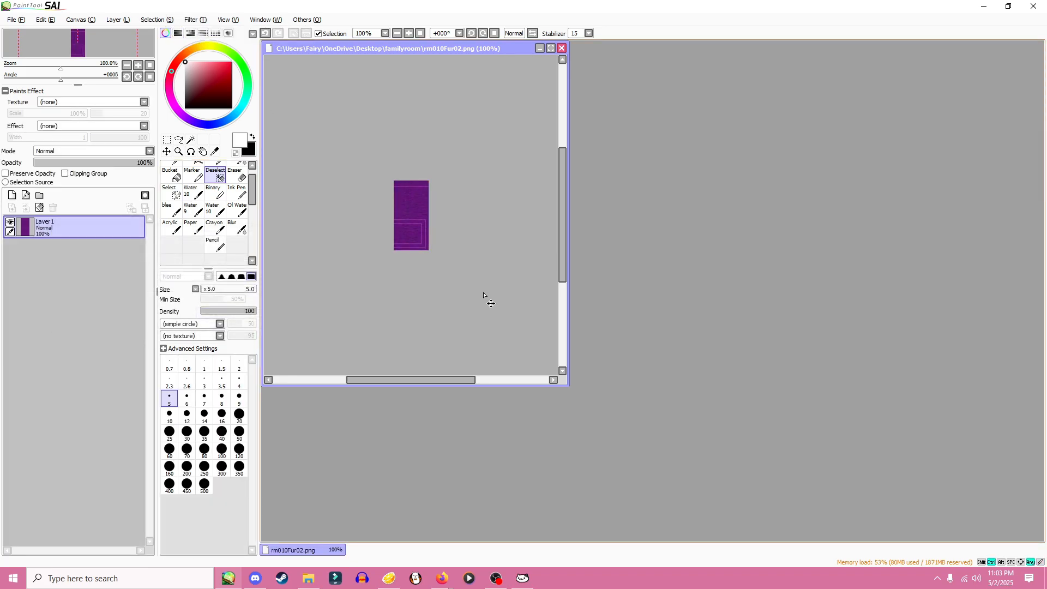
- Open the dark wood texture rm010Fur10.png from the familyroom folder in PaintTool SAI
click(309, 579)
drag(666, 389, 662, 453)
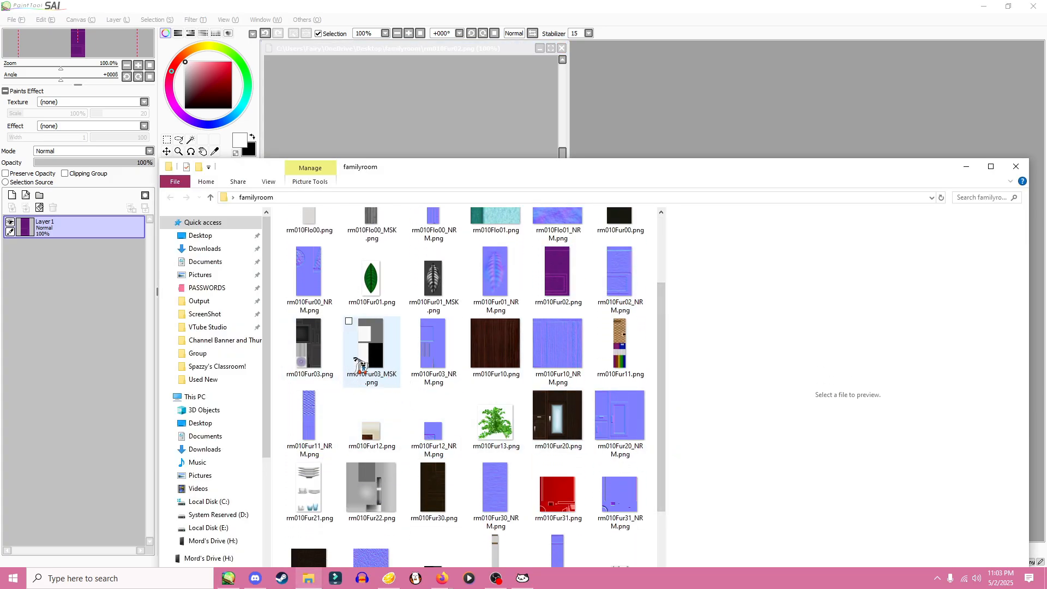
drag(495, 343, 514, 183)
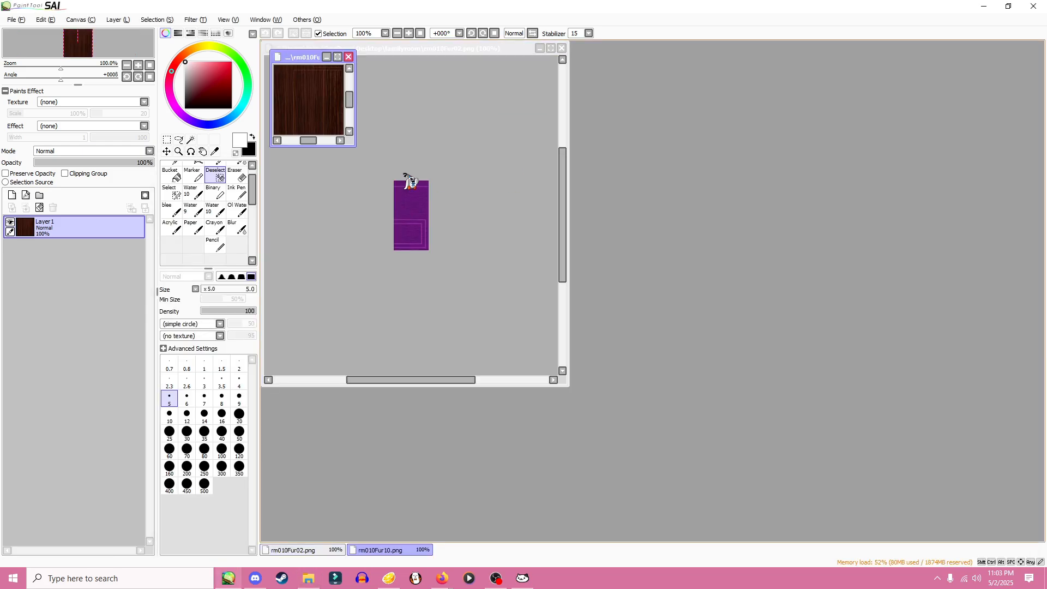
- Recolour rm010Fur10.png to pale lavender-grey with hue -59 and raised saturation and luminescence, save it, and close both open textures
click(194, 19)
click(213, 28)
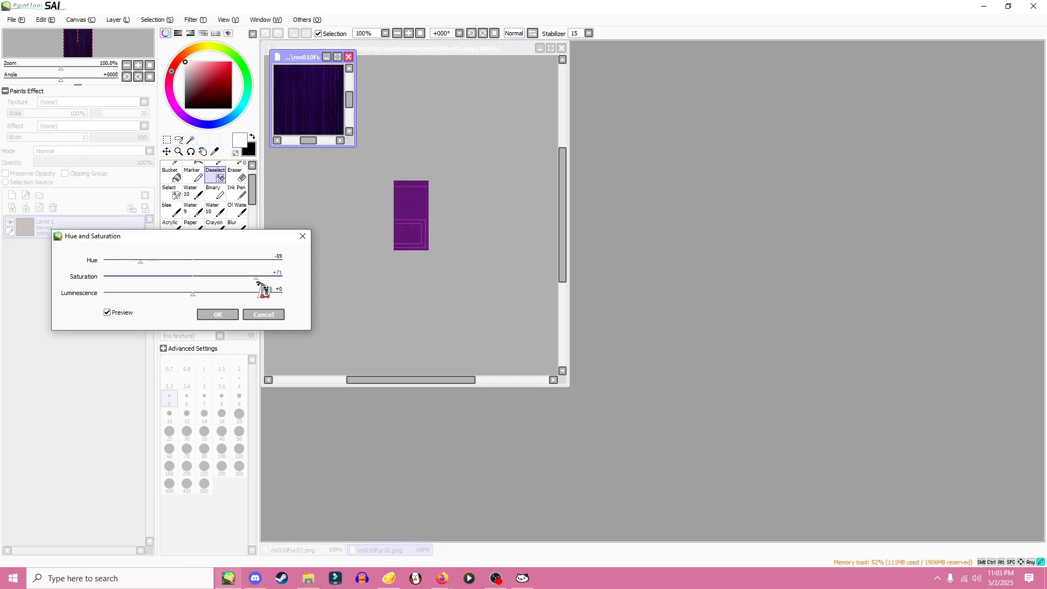
drag(258, 282, 263, 279)
drag(264, 292, 276, 295)
click(232, 316)
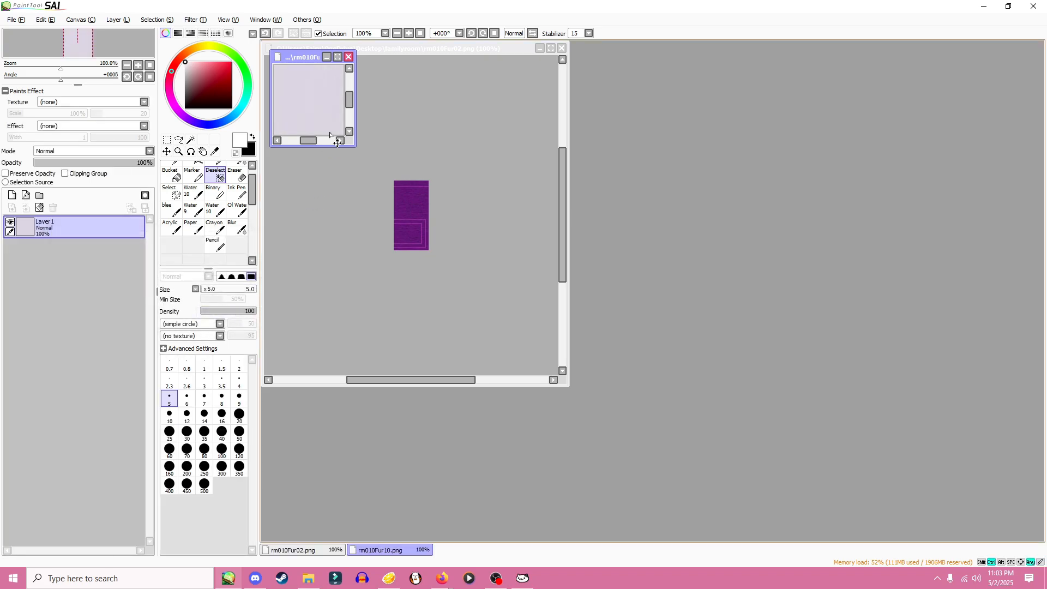
click(348, 56)
click(562, 48)
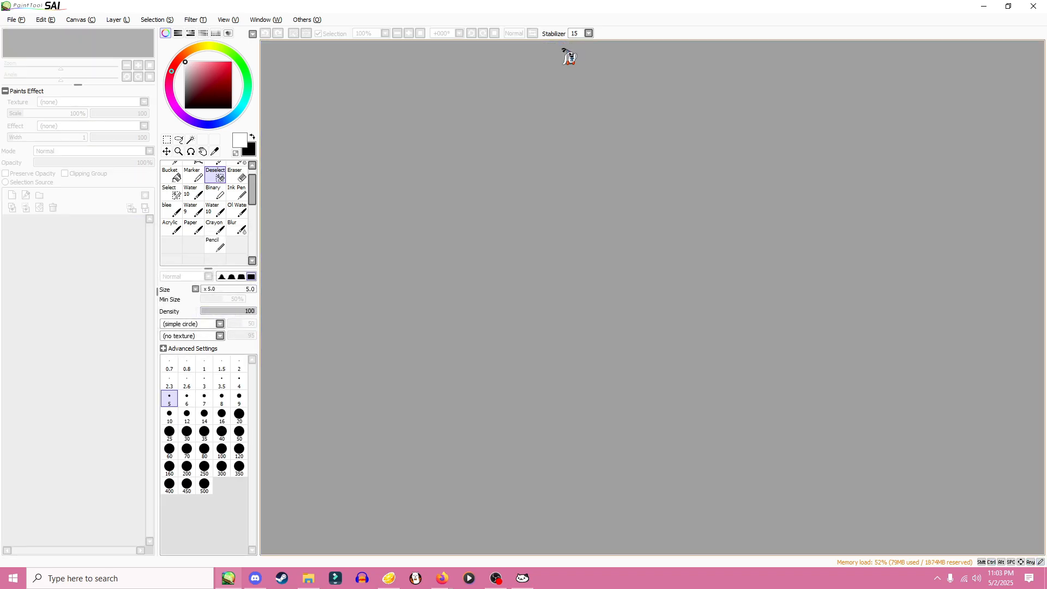
- Open rm010Fur11.png, the texture with the woven pattern and coloured stripes, from the familyroom folder
click(315, 582)
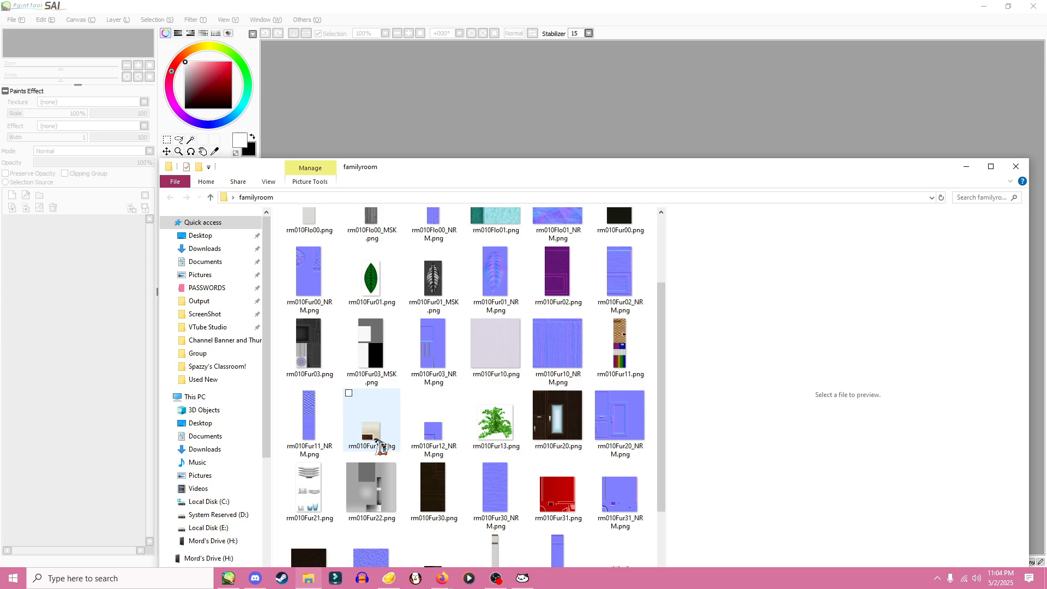
scroll(667, 404, down, 2)
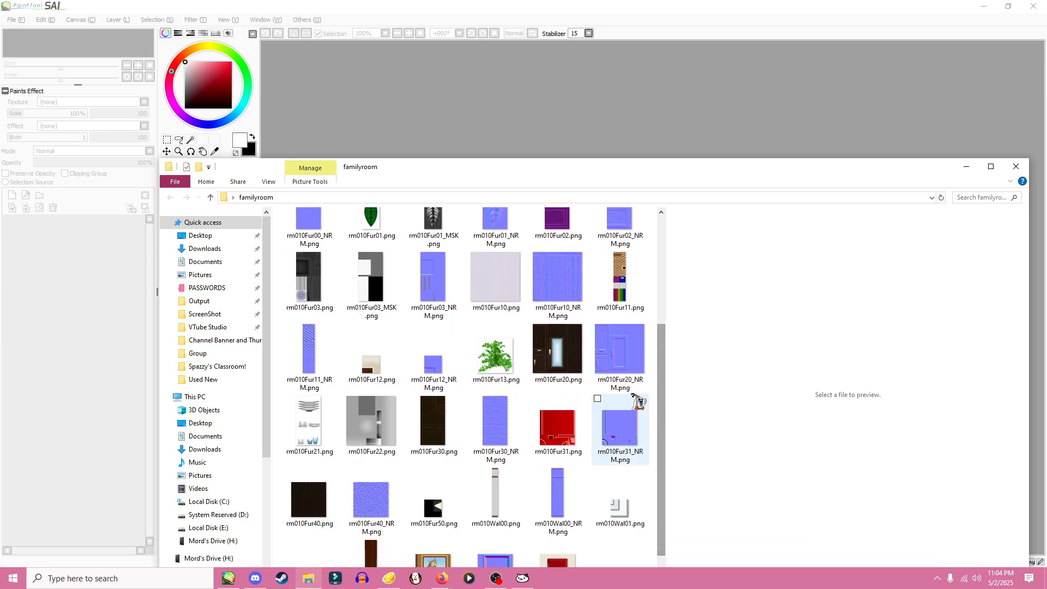
click(630, 286)
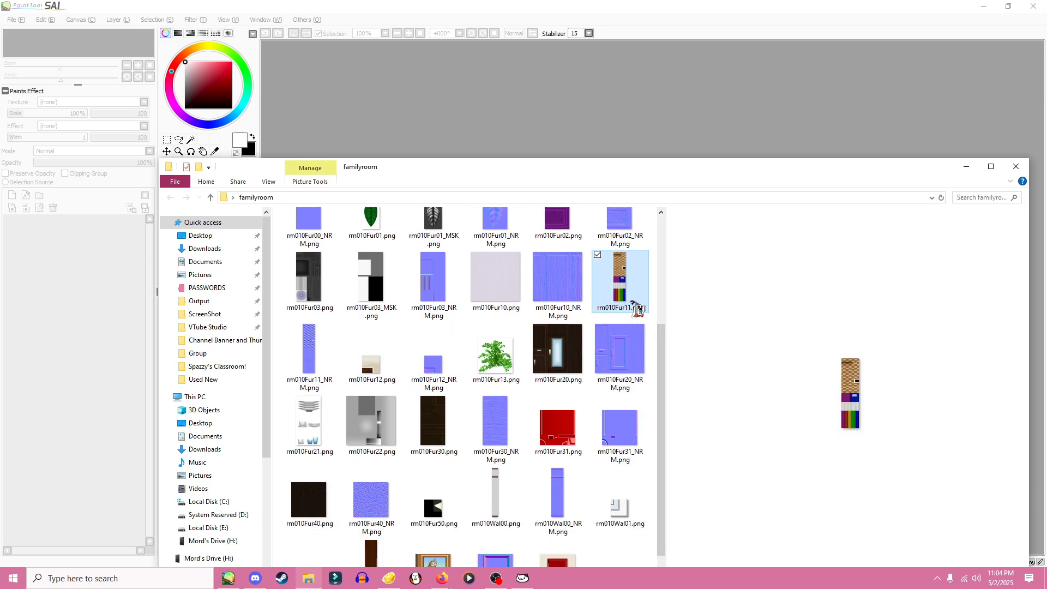
drag(627, 293, 488, 123)
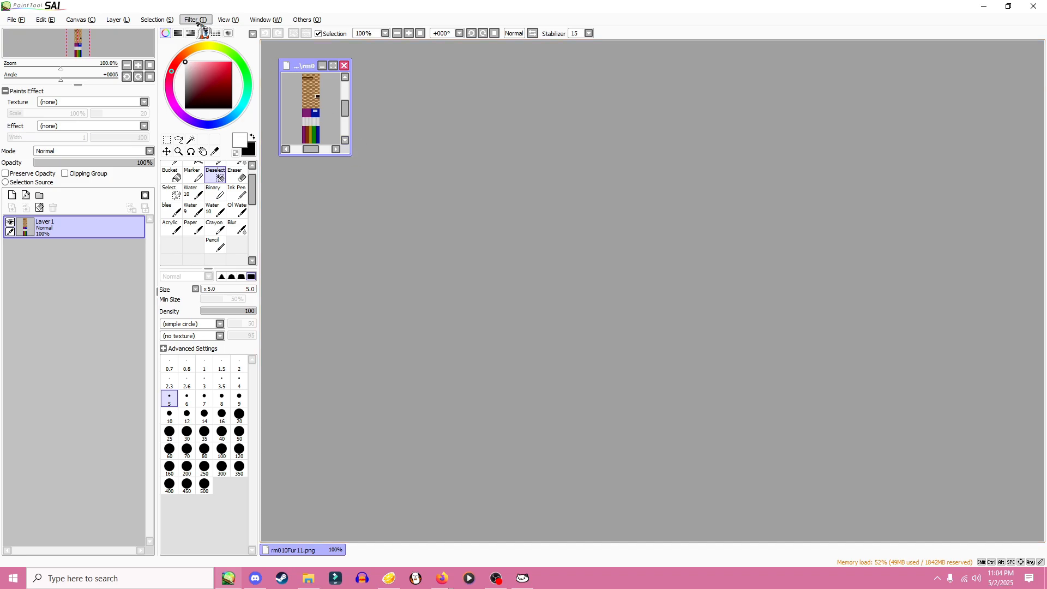
- Shift the woven pattern texture to pink using Hue and Saturation with hue about -48, then save and close the file
click(195, 21)
click(232, 31)
drag(192, 262, 154, 264)
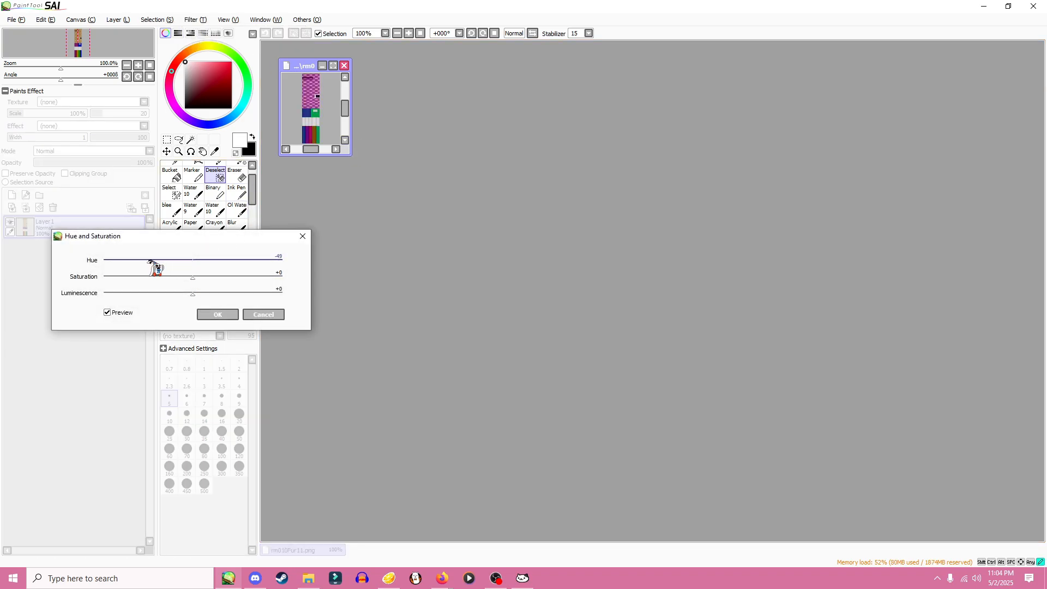
click(218, 314)
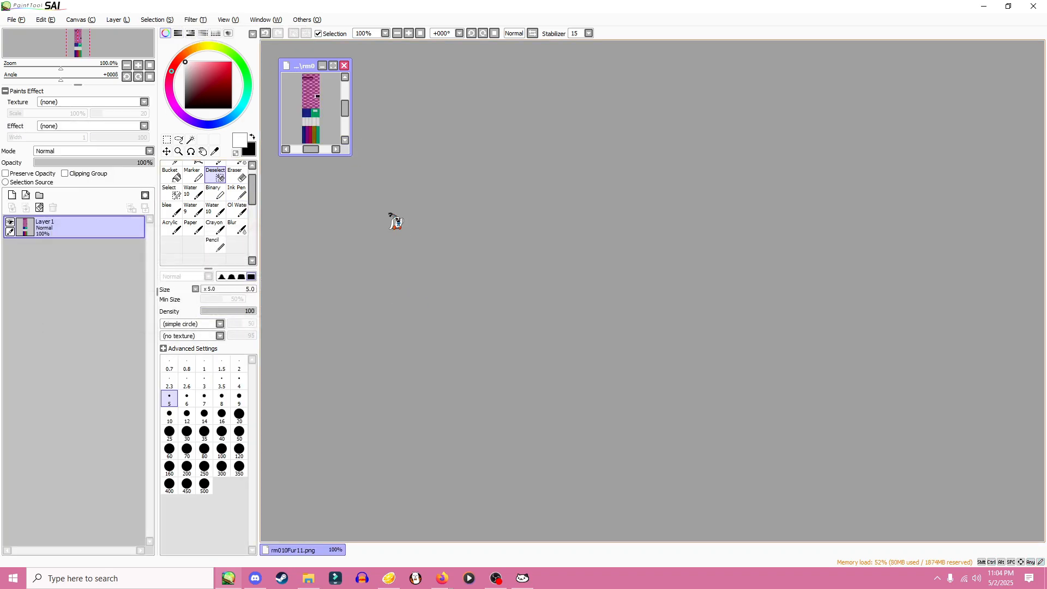
click(344, 66)
- Open the dark door texture rm010Fur20.png from the familyroom folder in PaintTool SAI
click(309, 578)
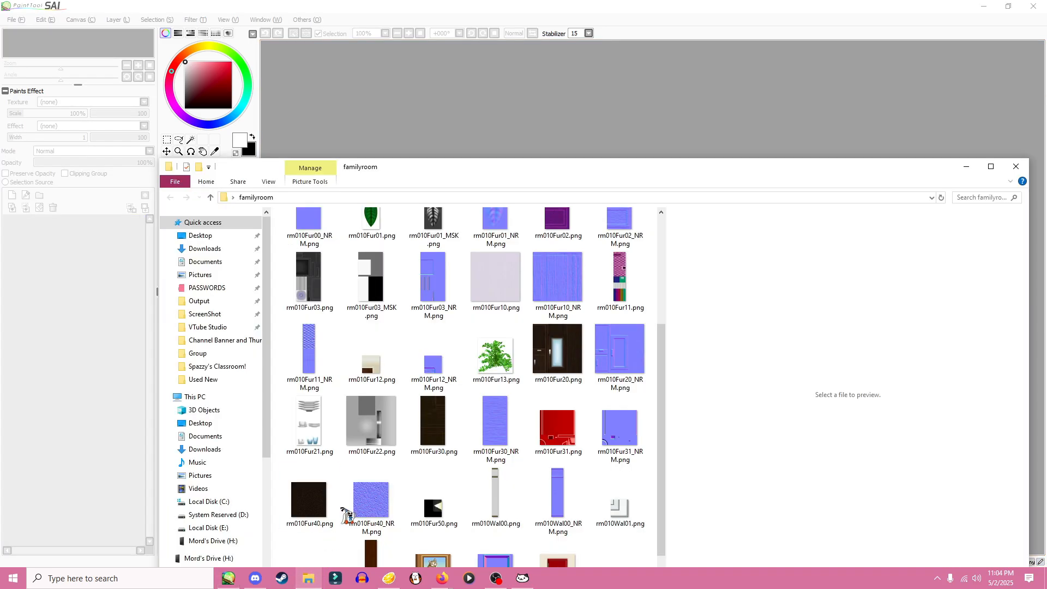
drag(661, 397, 660, 424)
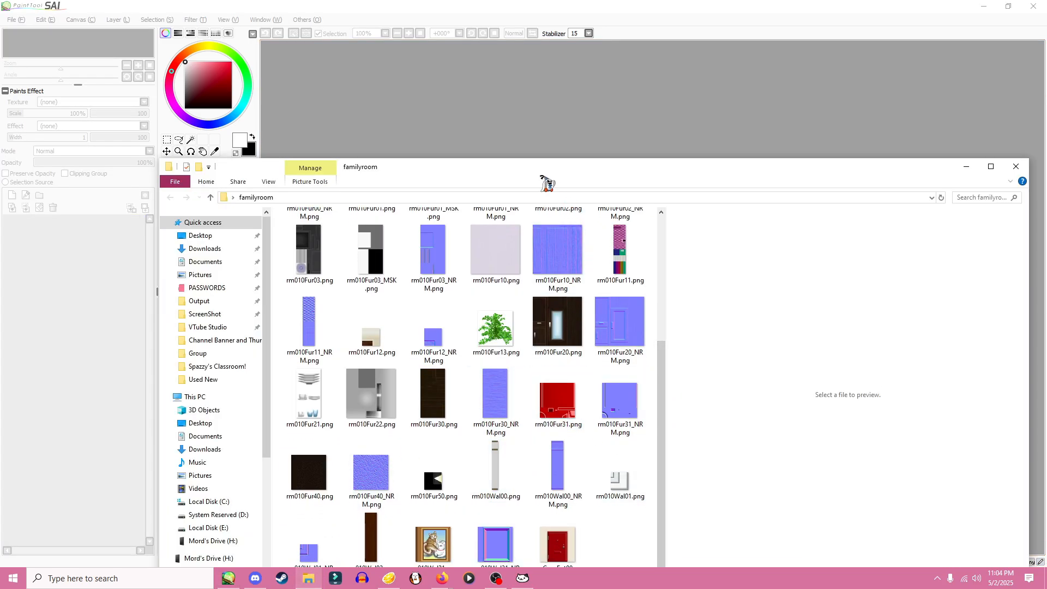
drag(528, 177, 534, 116)
double_click(578, 279)
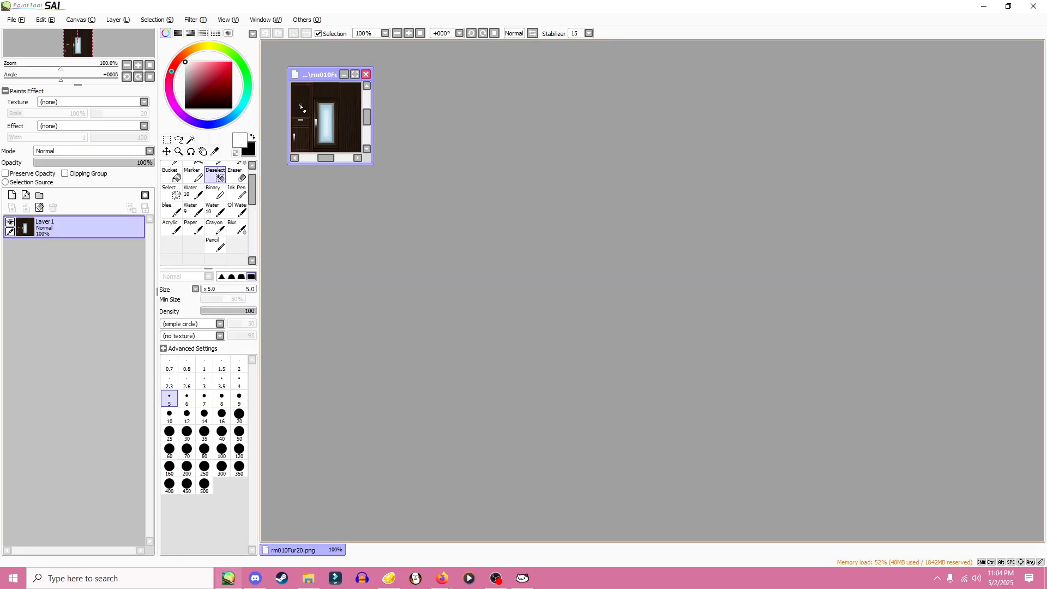
- Lighten the dark door texture to pale grey by raising the luminescence in Hue and Saturation, then save and close it
click(162, 20)
click(218, 39)
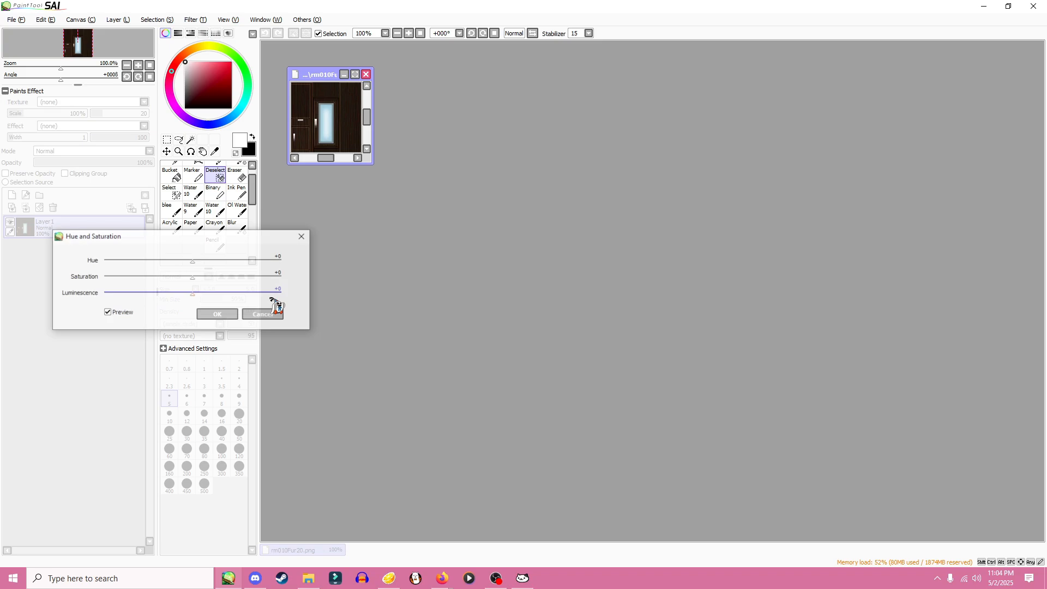
drag(267, 295, 267, 296)
key(Return)
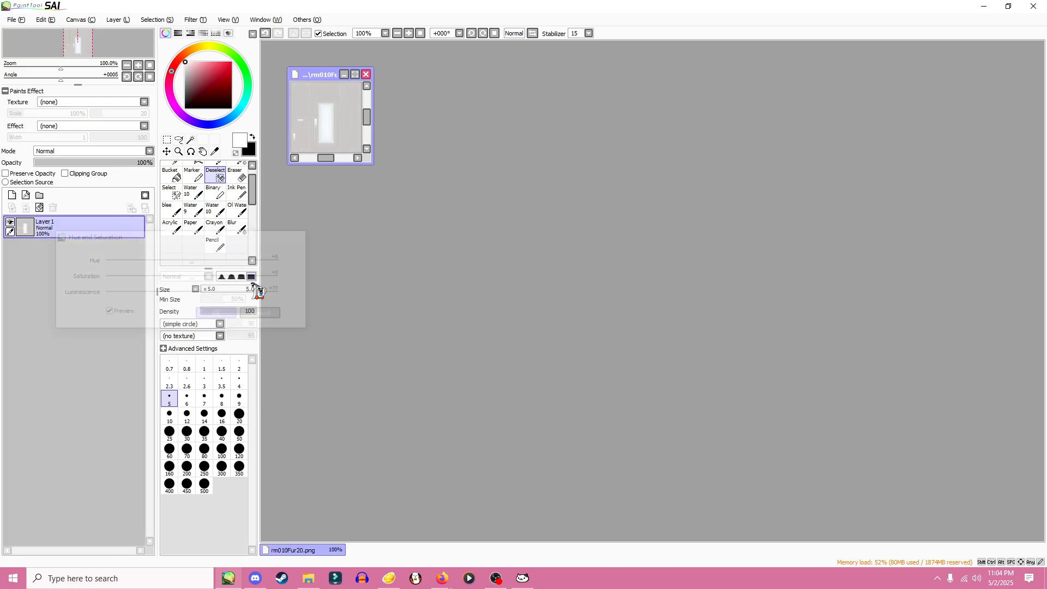
click(367, 75)
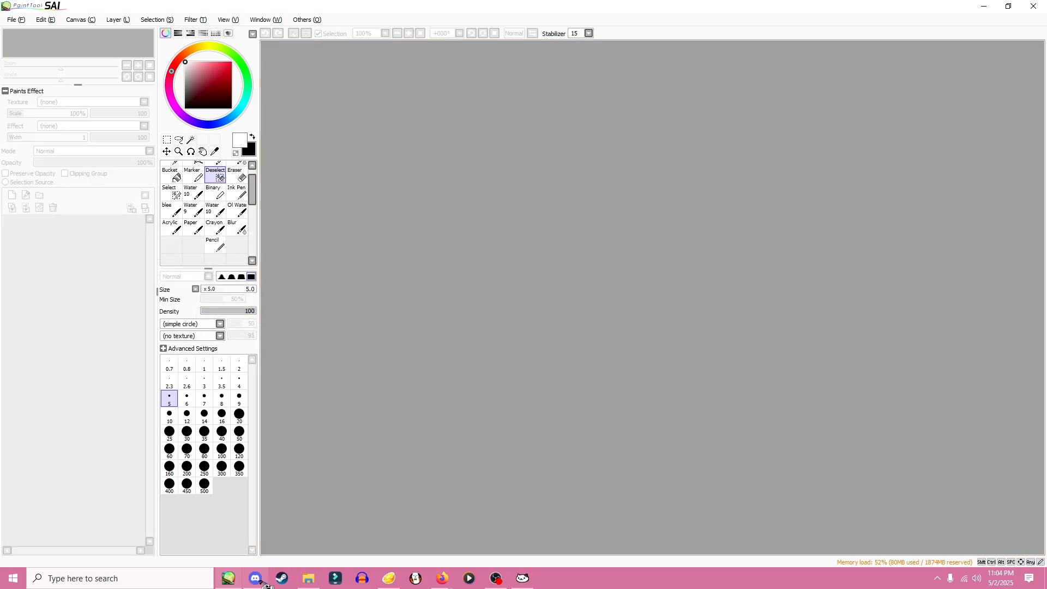
- Open the framed cat picture rm010Wal31.png from the familyroom folder in an enlarged canvas window at 500% zoom
click(309, 578)
drag(437, 485, 434, 87)
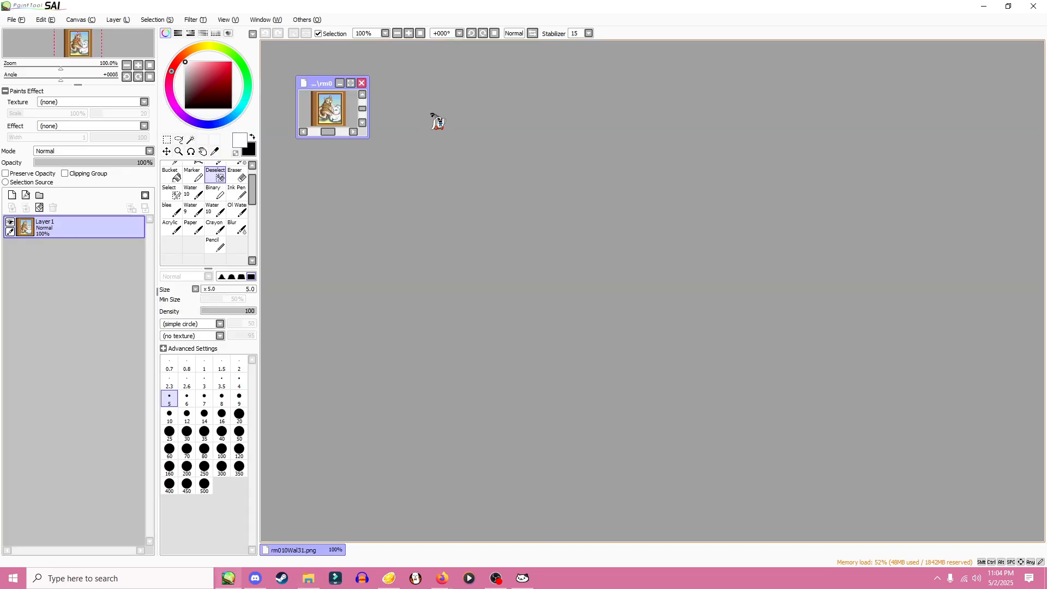
drag(369, 138, 642, 501)
scroll(423, 249, up, 6)
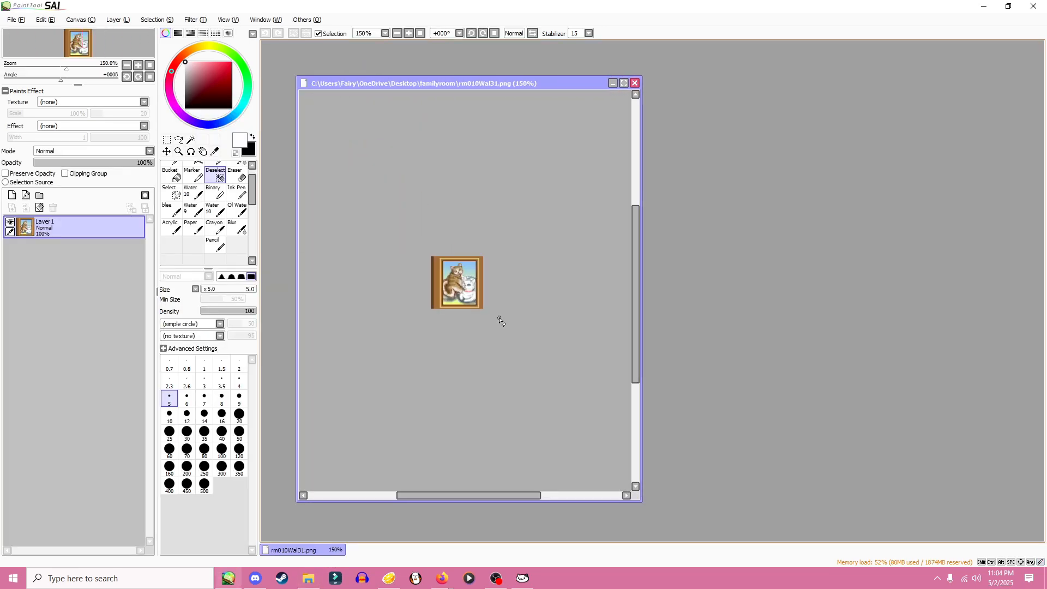
drag(421, 241, 437, 268)
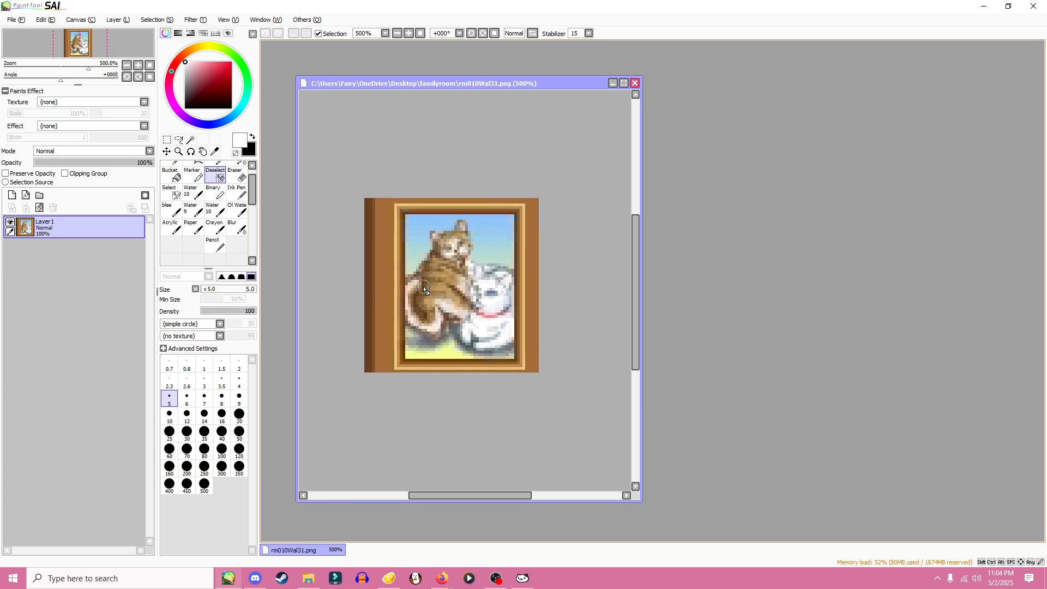
- Open toady.png from the Pictures folder alongside the framed cat picture
click(309, 579)
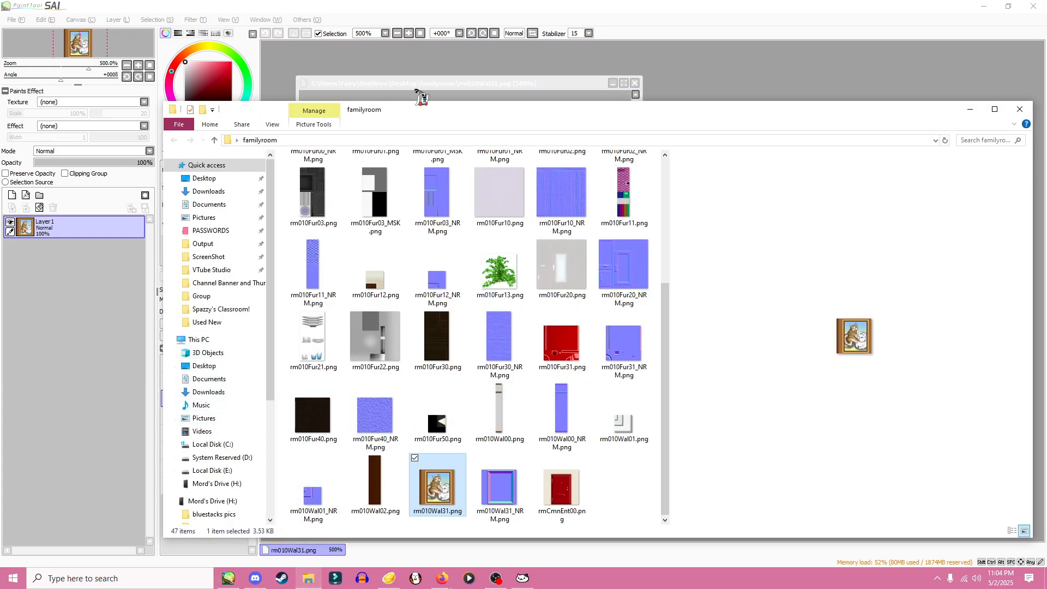
click(629, 98)
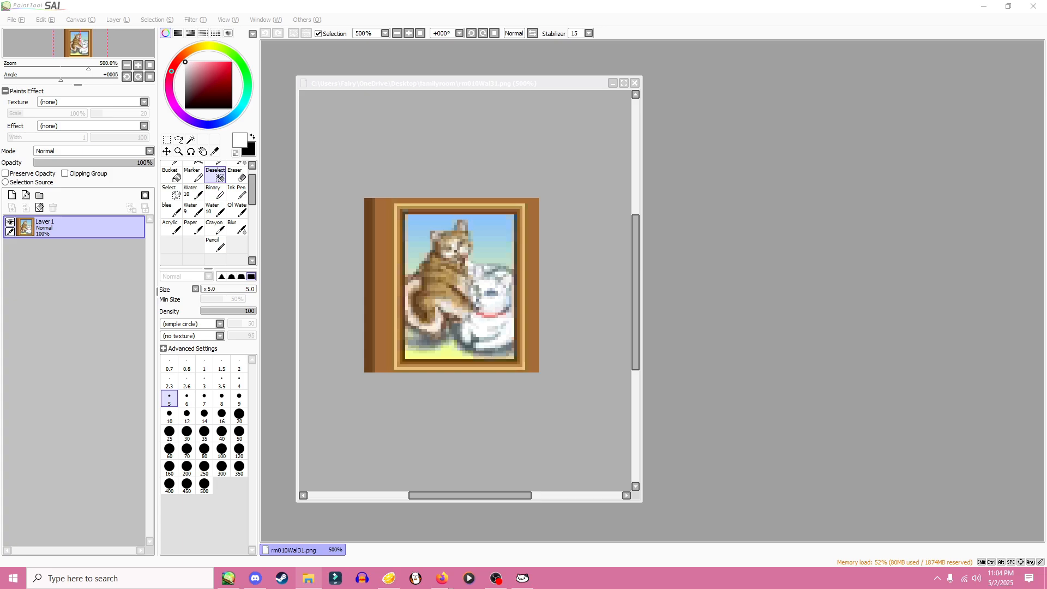
drag(672, 319, 320, 194)
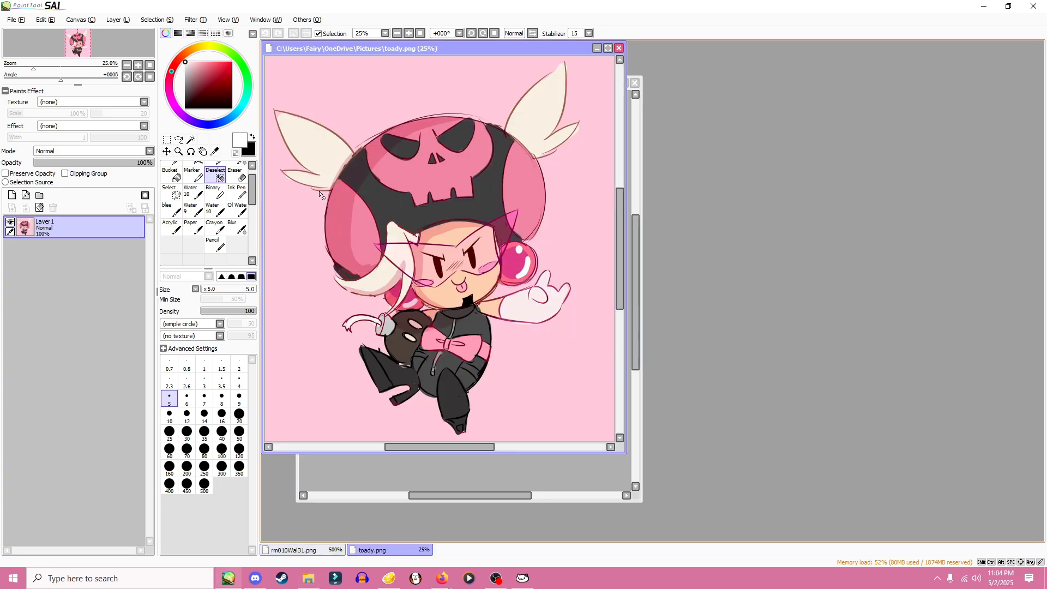
- Select and copy the whole toady.png drawing and paste it into rm010Wal31.png as a new layer
click(169, 140)
scroll(376, 153, down, 1)
drag(301, 89, 608, 448)
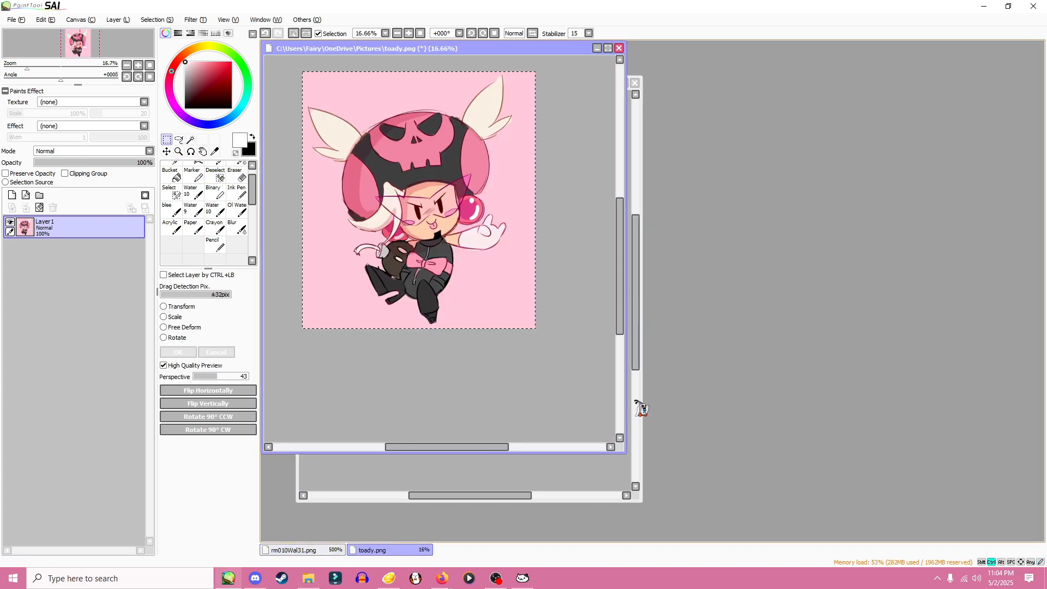
click(613, 480)
key(ctrl+v)
key(ctrl+t)
drag(428, 240, 525, 325)
scroll(539, 355, down, 3)
scroll(539, 354, down, 3)
drag(554, 381, 429, 277)
shift+drag(390, 246, 530, 390)
drag(584, 416, 445, 258)
shift+drag(398, 227, 530, 372)
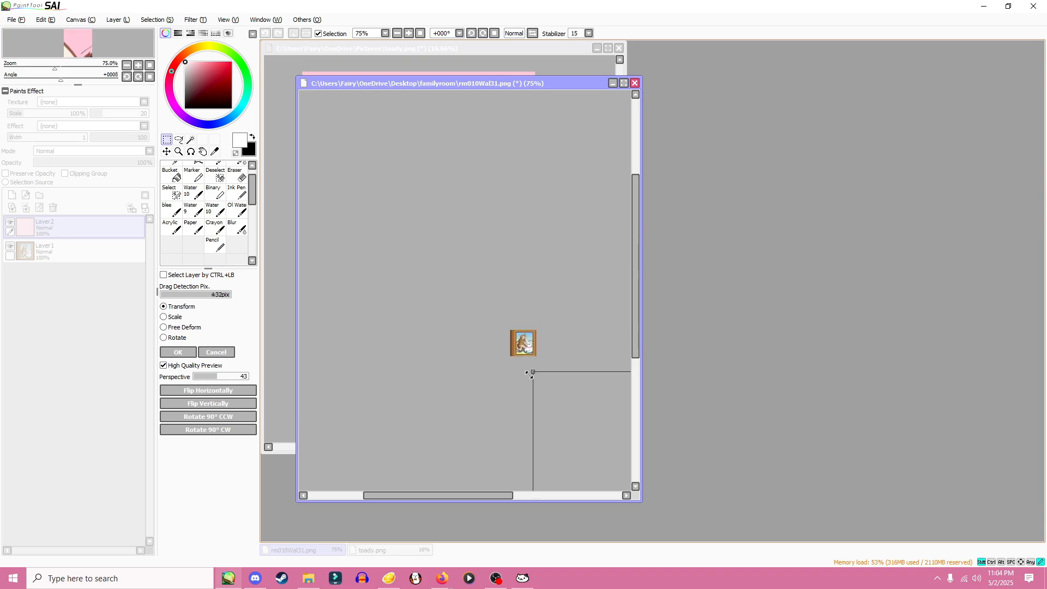
drag(568, 409, 415, 238)
ctrl+drag(379, 198, 542, 327)
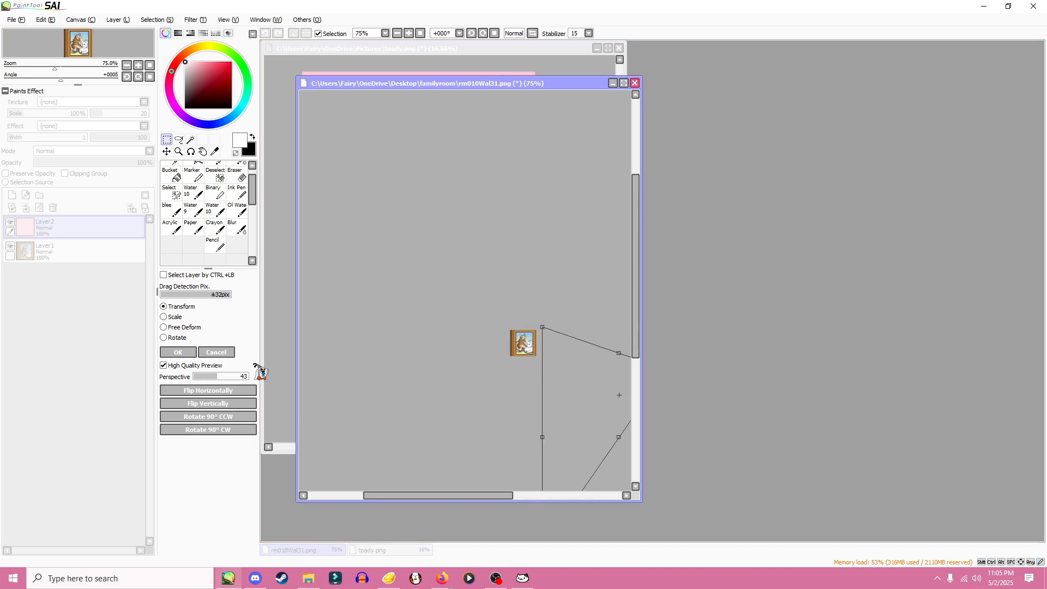
click(230, 350)
- Shrink and position the pasted drawing over the framed cat picture, apply the transform, and set its layer opacity to 80%
scroll(524, 287, down, 3)
key(ctrl+t)
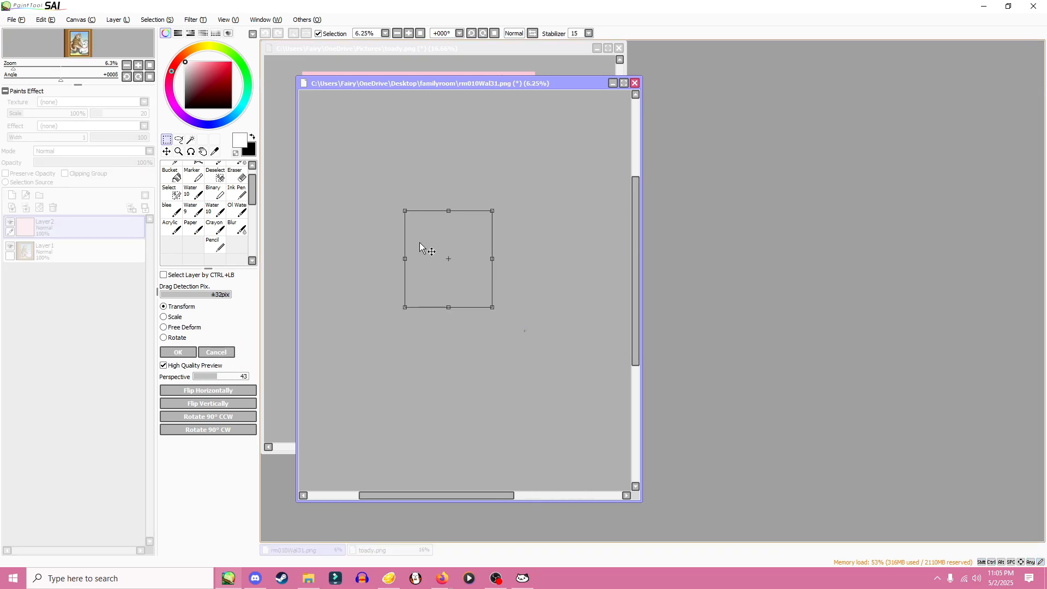
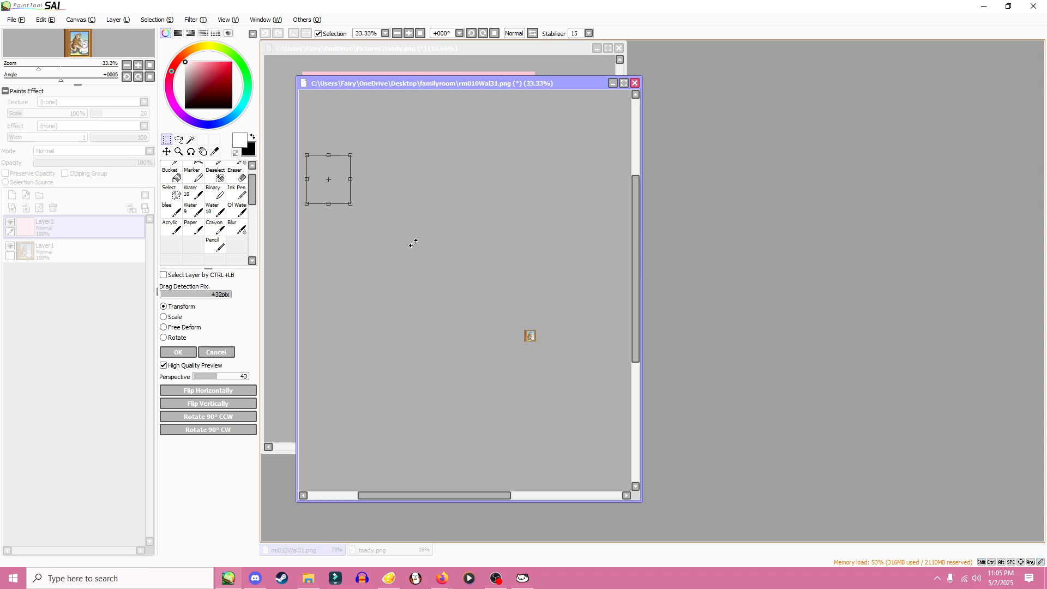
scroll(510, 346, up, 5)
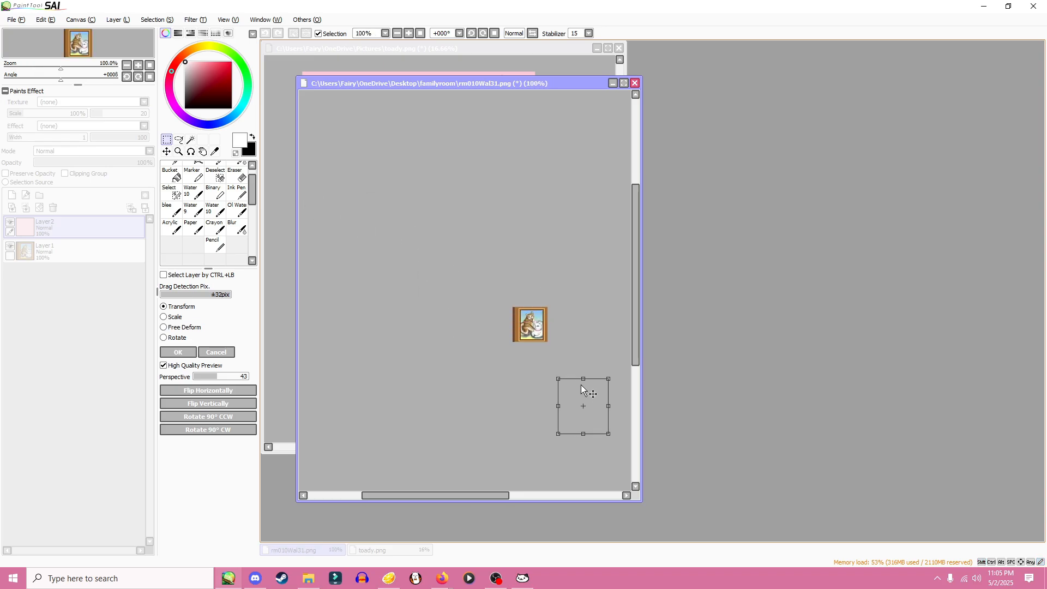
scroll(515, 319, up, 1)
shift+drag(485, 276, 564, 364)
drag(595, 393, 564, 331)
middle_drag(478, 328, 414, 313)
drag(492, 319, 457, 276)
drag(482, 303, 483, 303)
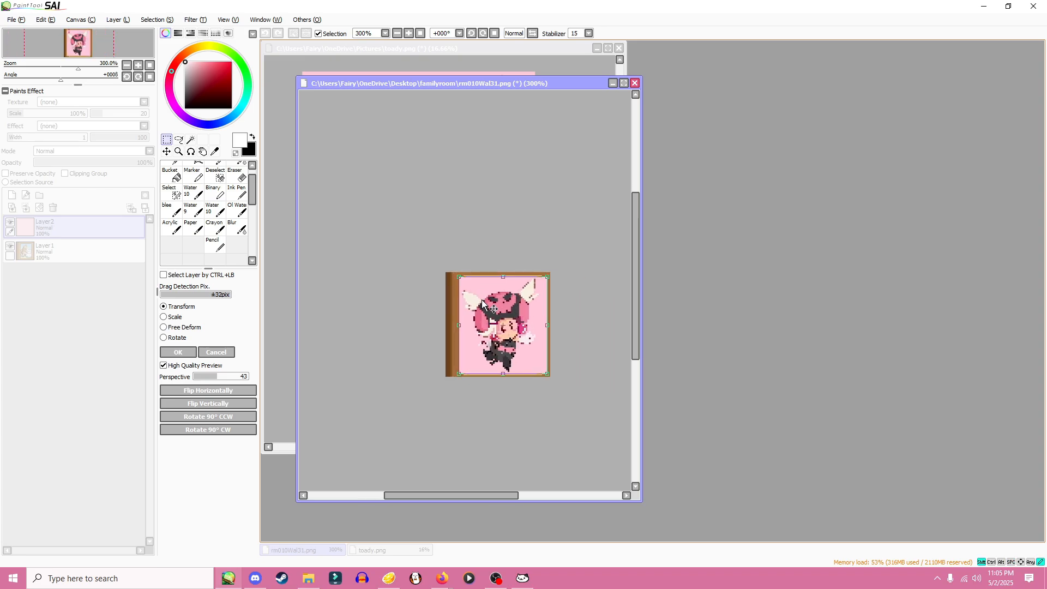
click(164, 352)
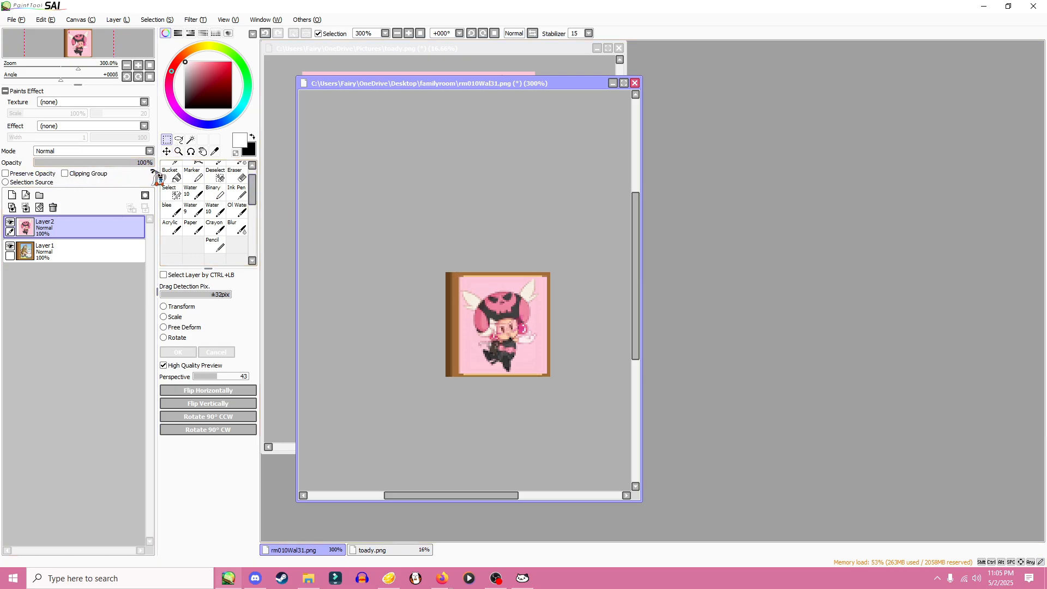
click(130, 163)
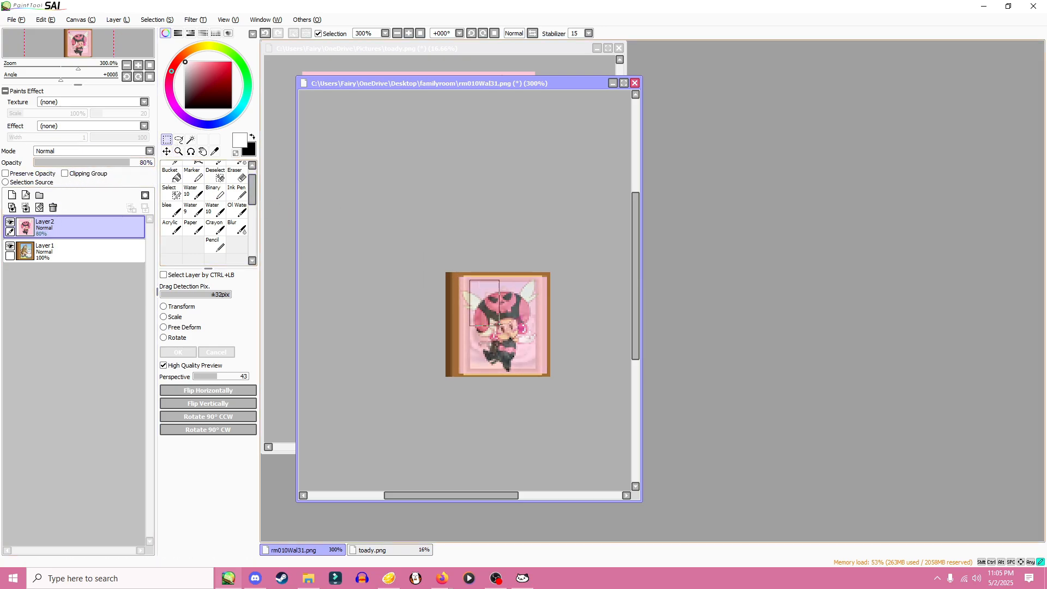
- Erase the pasted drawing outside the selected picture area using the inverted selection, and set its layer opacity to 100%
click(237, 176)
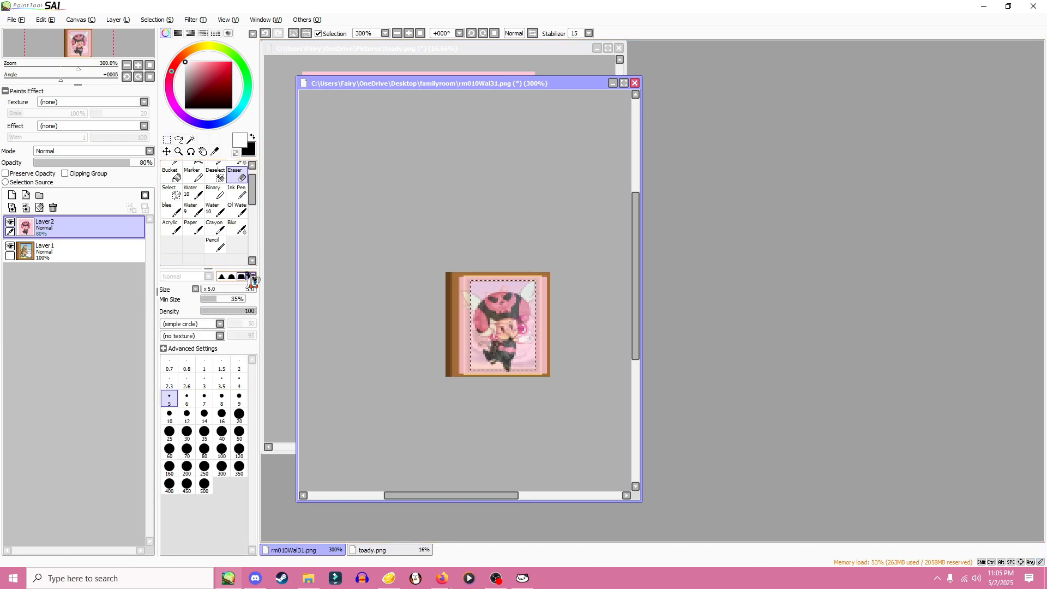
click(161, 22)
click(177, 47)
click(478, 269)
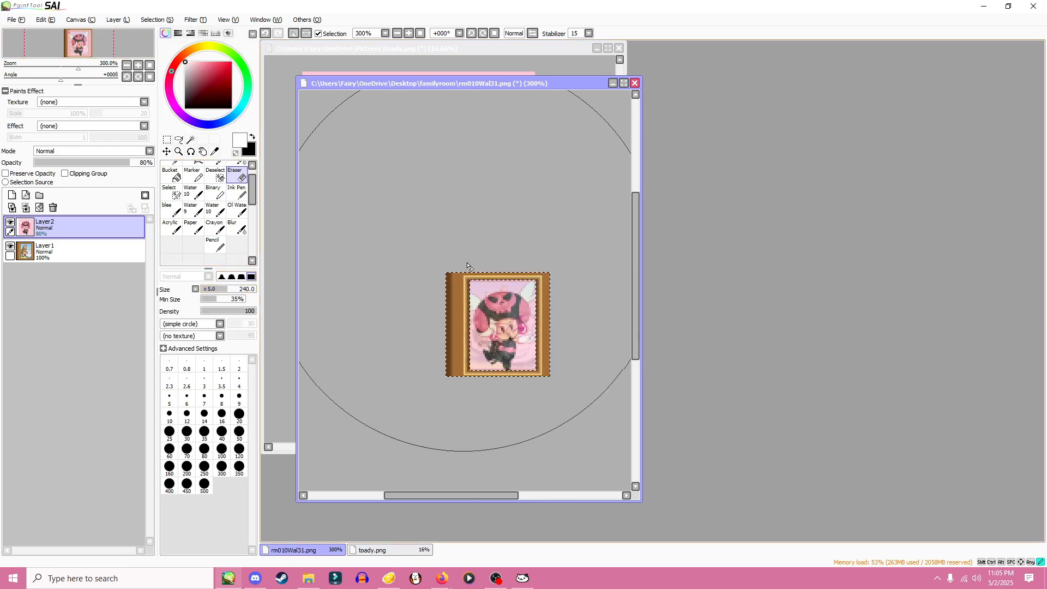
click(153, 163)
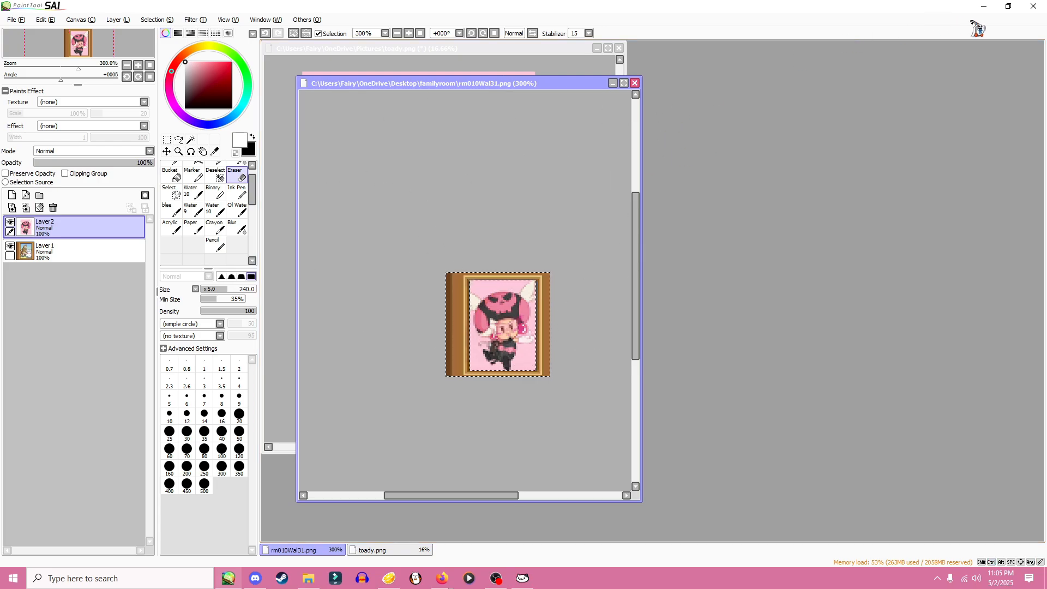
- Close PaintTool SAI without saving the changes to toady.png
click(1033, 6)
click(562, 334)
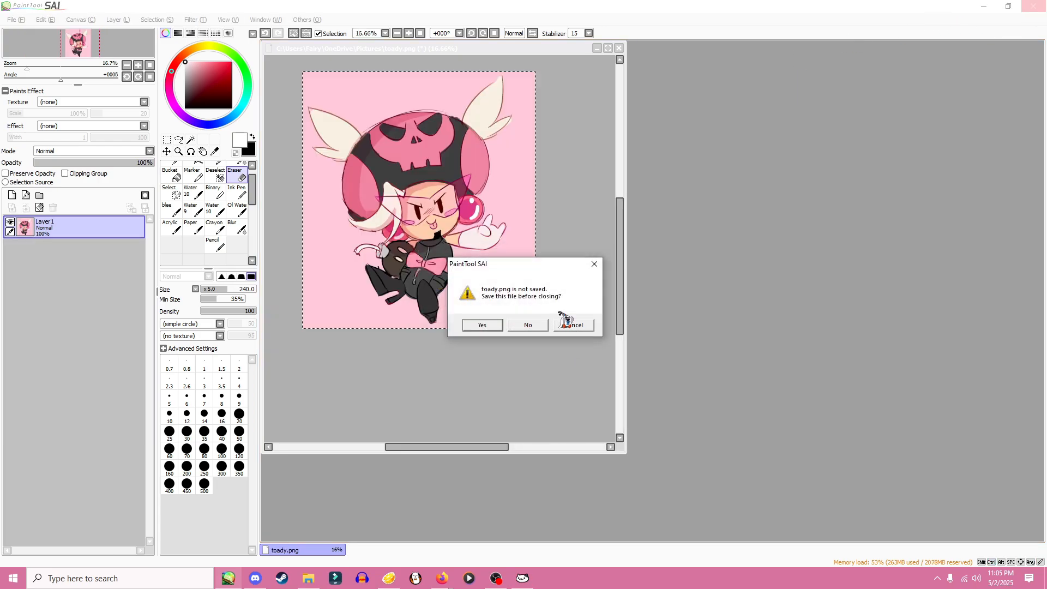
click(540, 323)
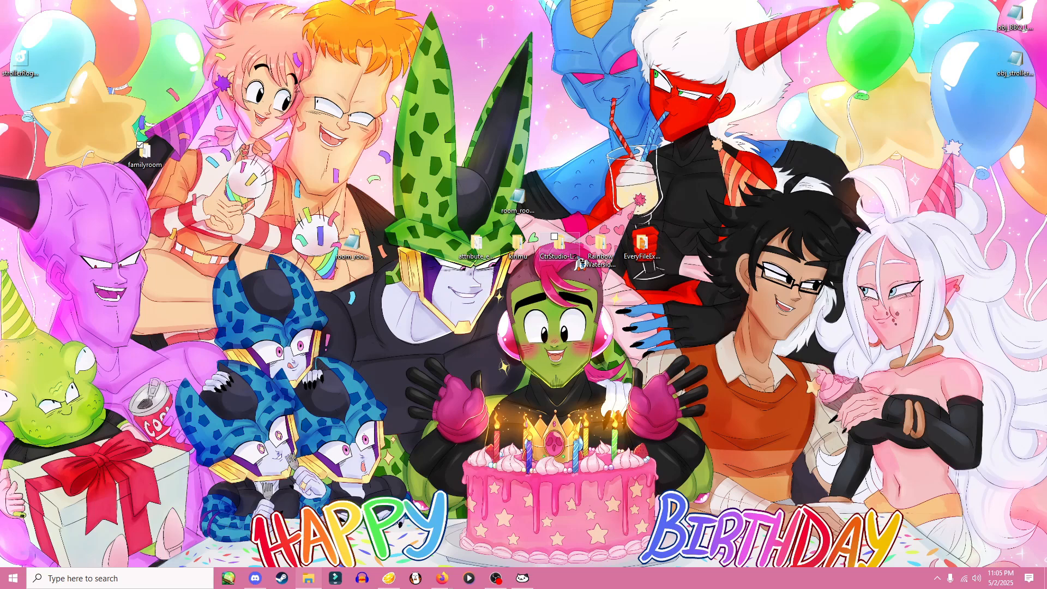
- Launch CTR Studio.exe from the net6.0 folder of CtrStudio-Latest and load room_room010_LZ.decomp.bin from the desktop into it
click(574, 257)
key(Return)
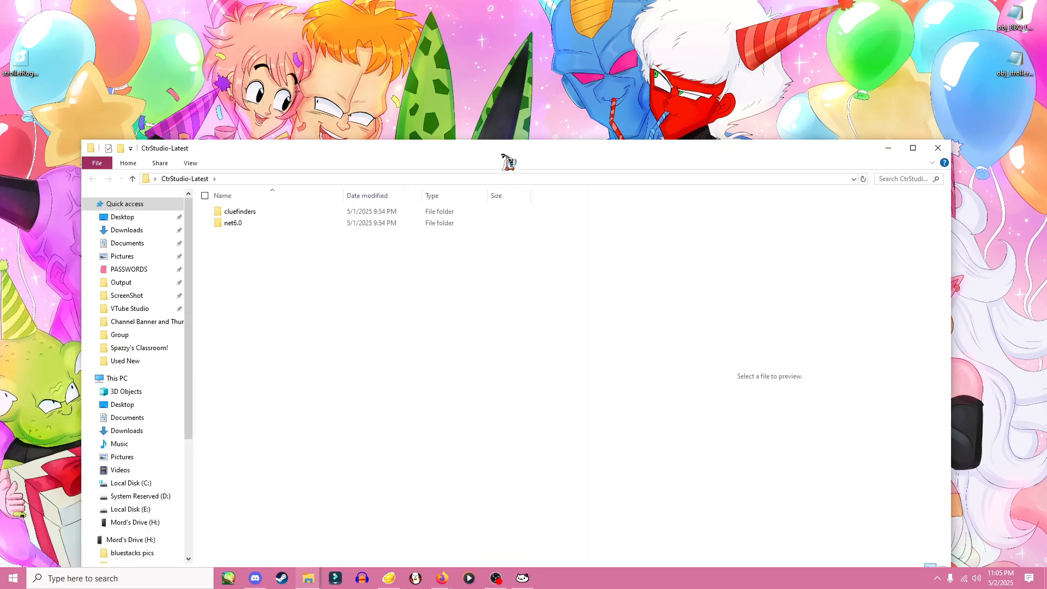
double_click(289, 154)
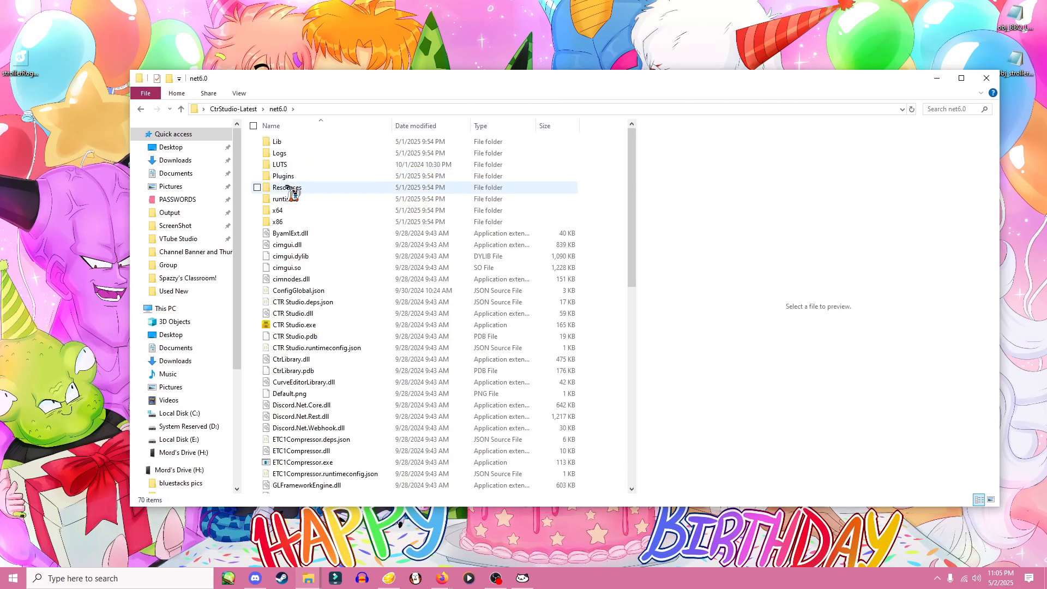
double_click(289, 325)
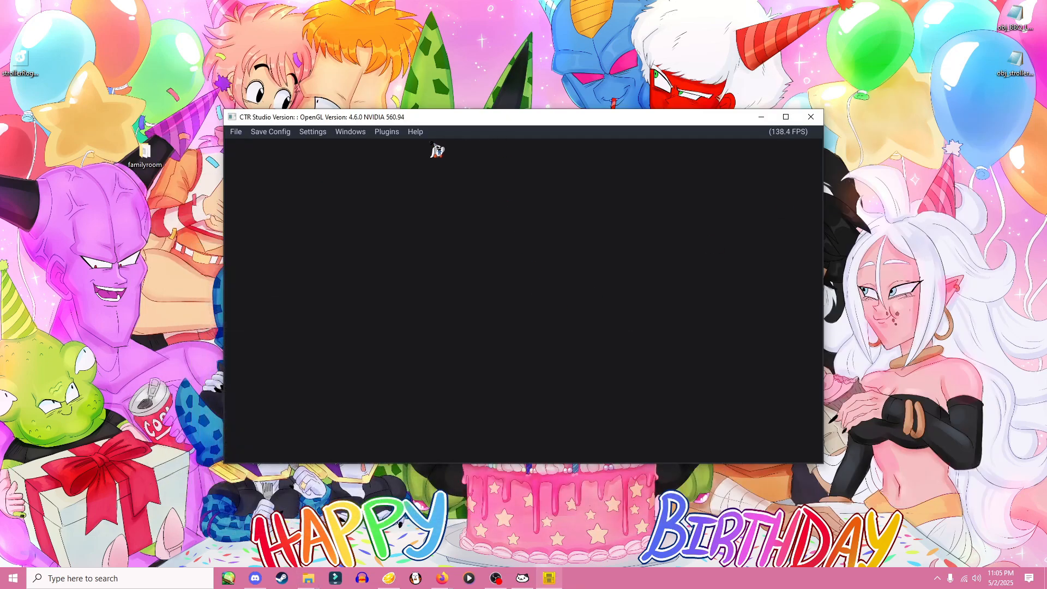
drag(418, 117, 442, 164)
drag(378, 169, 494, 177)
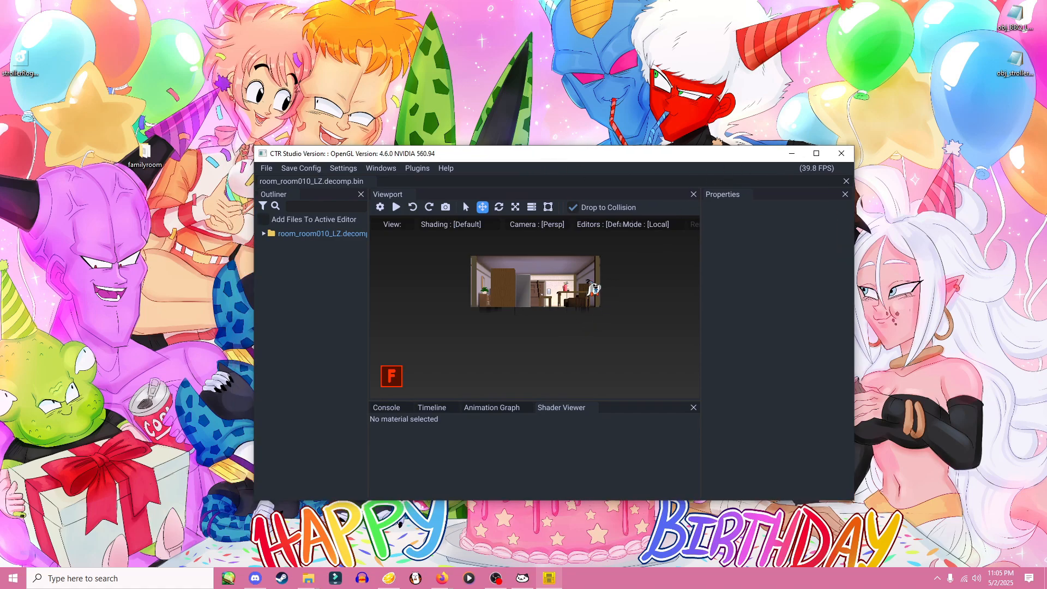
- Maximize the CTR Studio window and expand room_room010_LZ.decomp.bin to list the contents of its Textures folder
scroll(535, 299, up, 6)
drag(536, 300, 556, 378)
right_drag(556, 377, 535, 388)
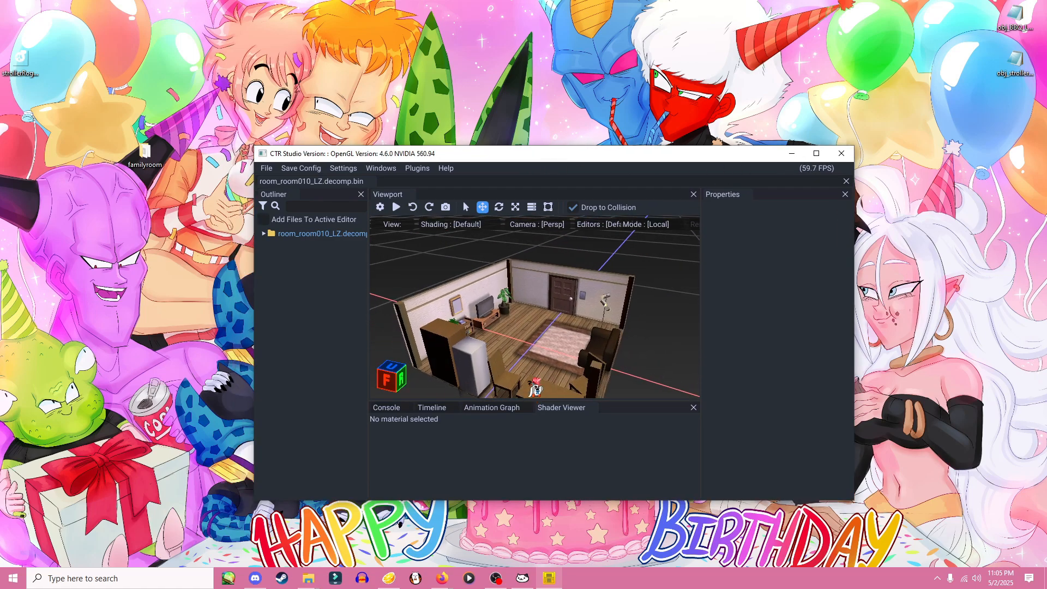
drag(536, 388, 528, 310)
mouse_move(528, 310)
right_down()
mouse_move(512, 330)
mouse_move(504, 304)
mouse_move(481, 296)
mouse_move(512, 310)
mouse_move(481, 315)
right_up()
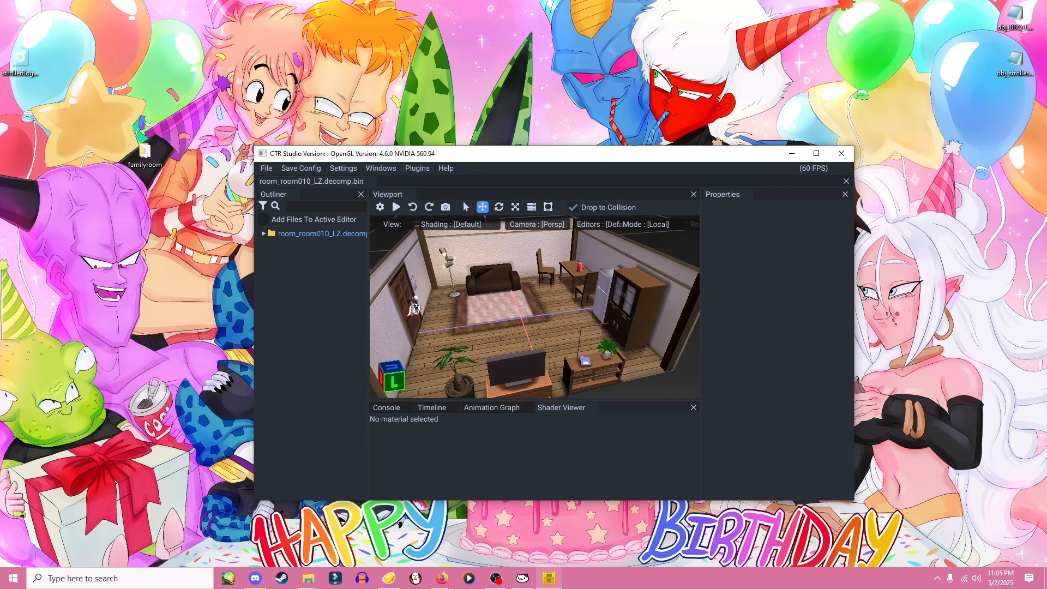
click(264, 234)
click(816, 154)
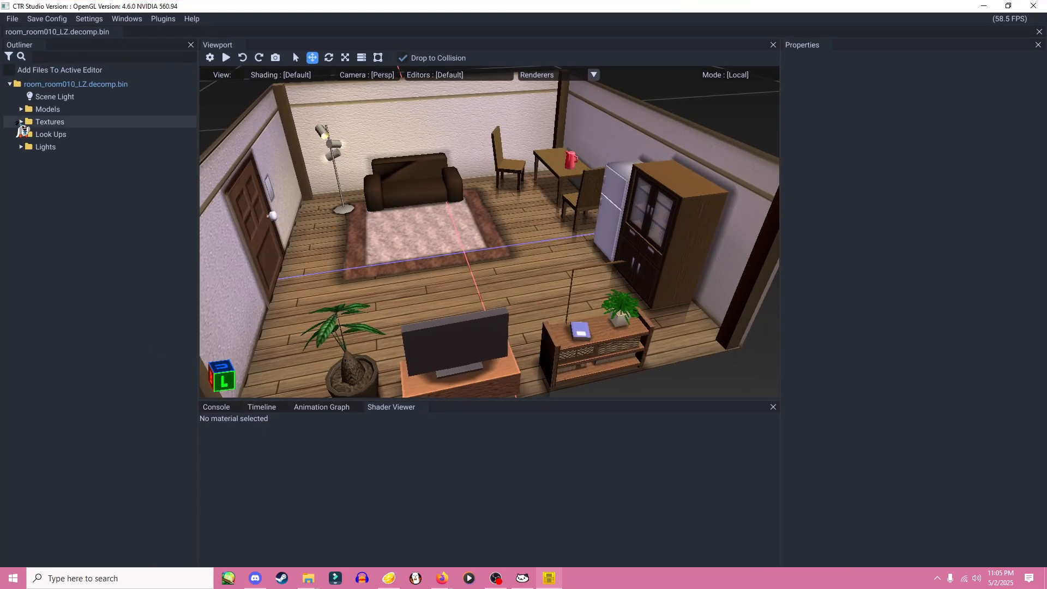
click(21, 121)
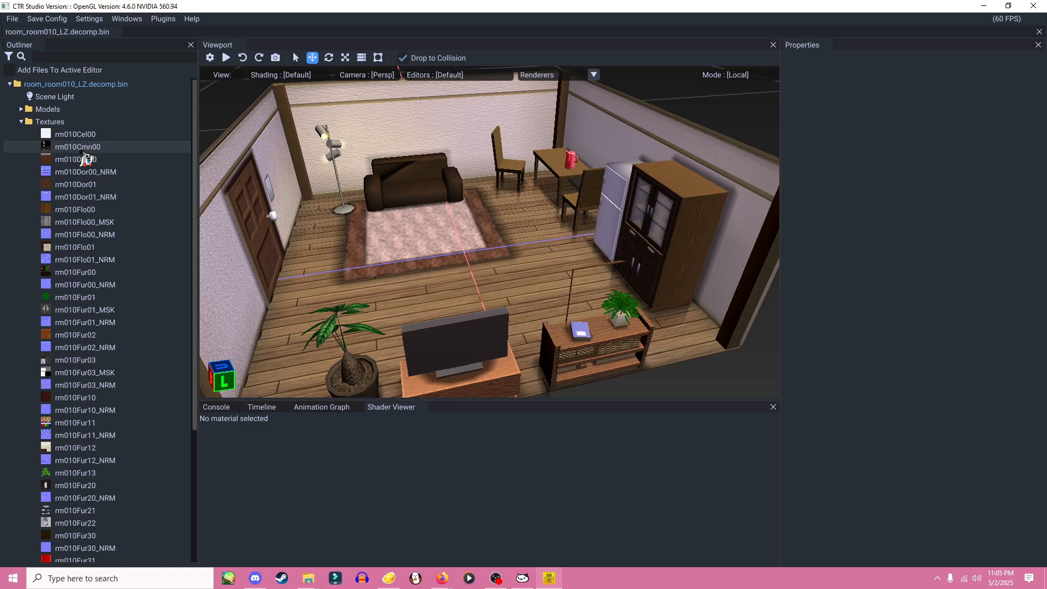
- Replace the door texture rm010Dor00 with the recoloured rm010Dor00.png from the familyroom folder and inspect the door in the room
right_click(80, 159)
click(117, 179)
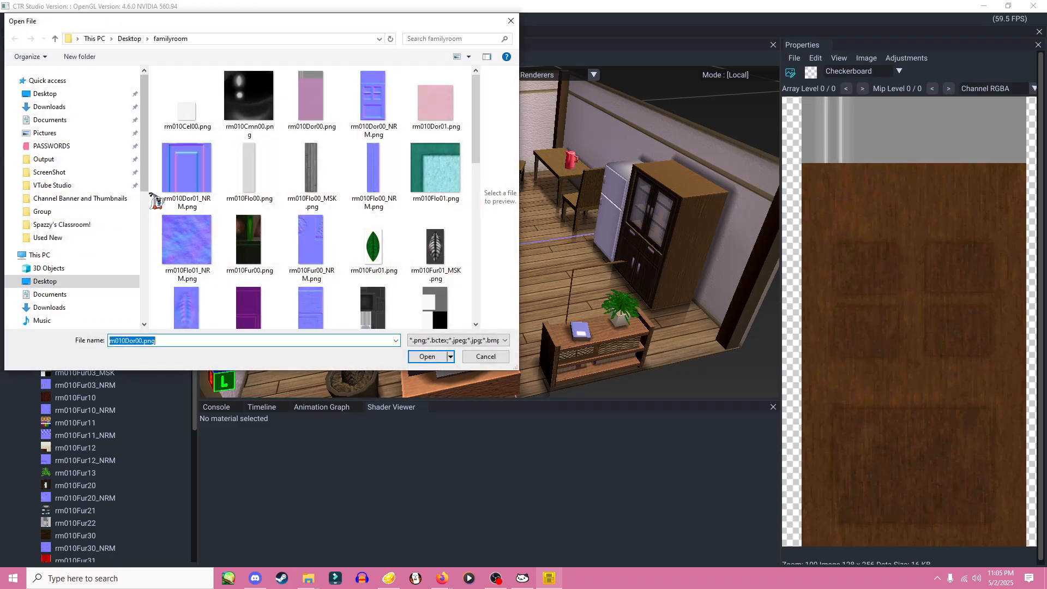
click(310, 98)
click(439, 357)
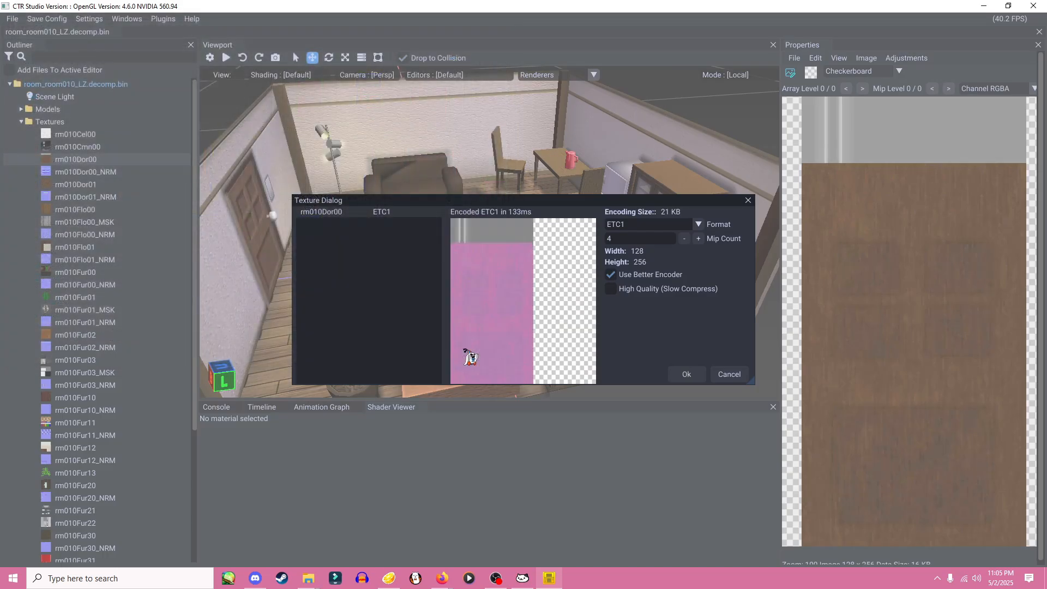
click(682, 374)
right_drag(470, 296, 386, 282)
right_drag(339, 176, 401, 224)
- Replace the texture rm010Dor01 with the pink rm010Dor01.png from the familyroom folder
click(76, 184)
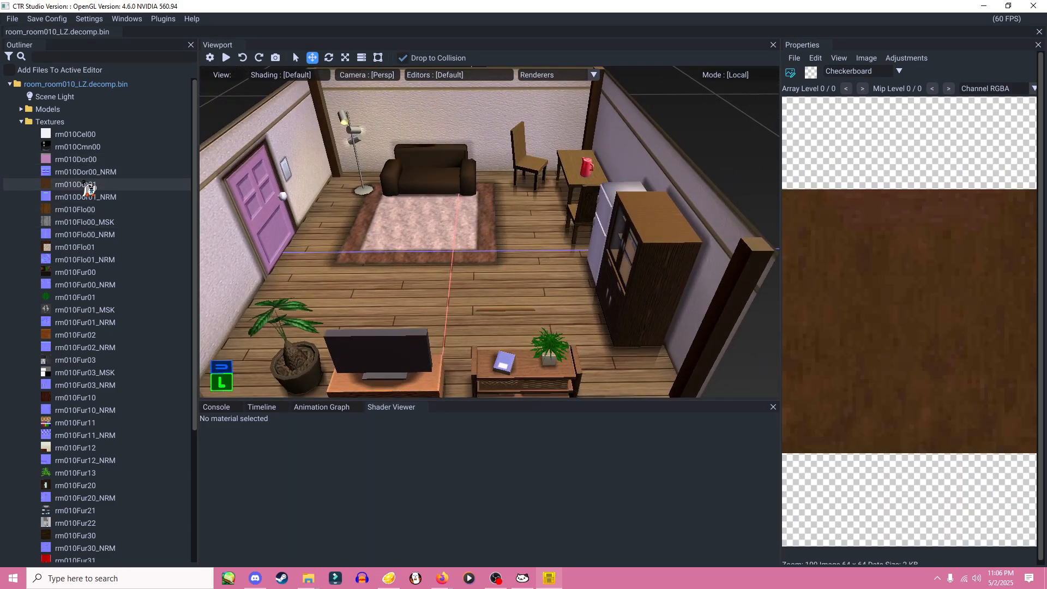
right_click(82, 186)
click(98, 205)
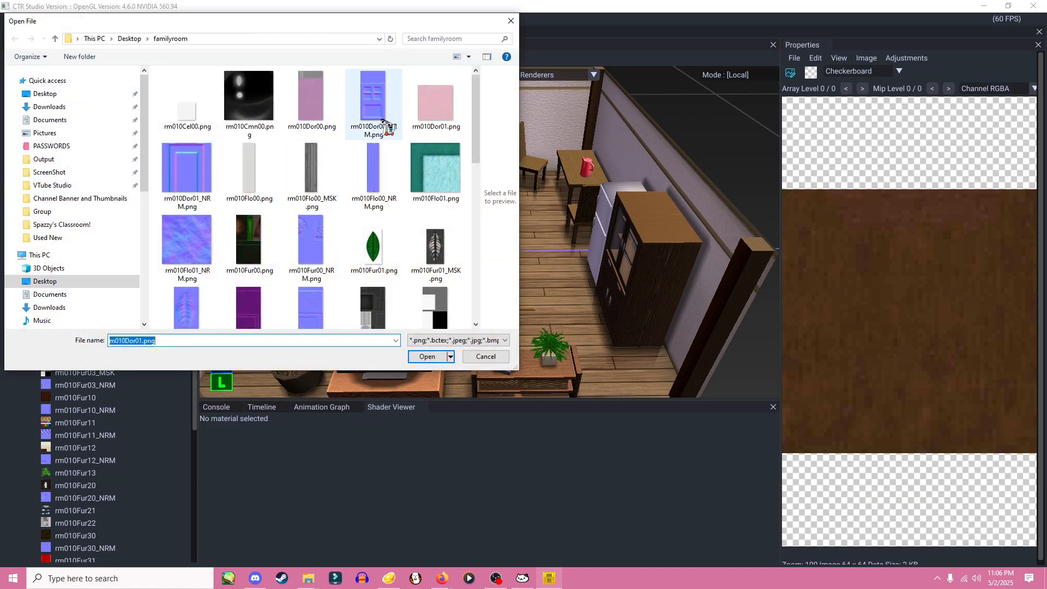
click(430, 104)
click(425, 352)
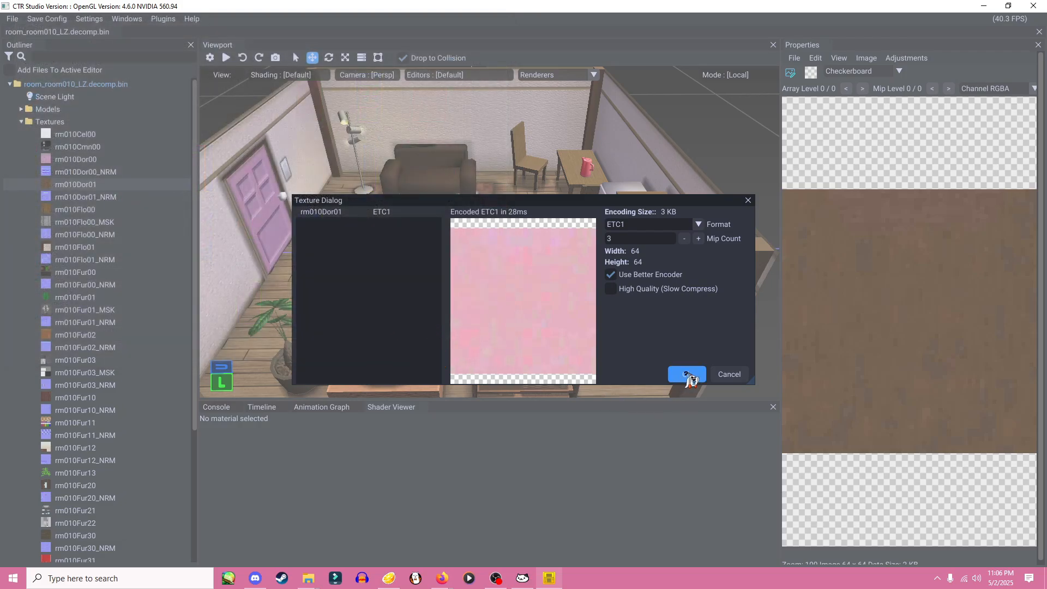
click(686, 374)
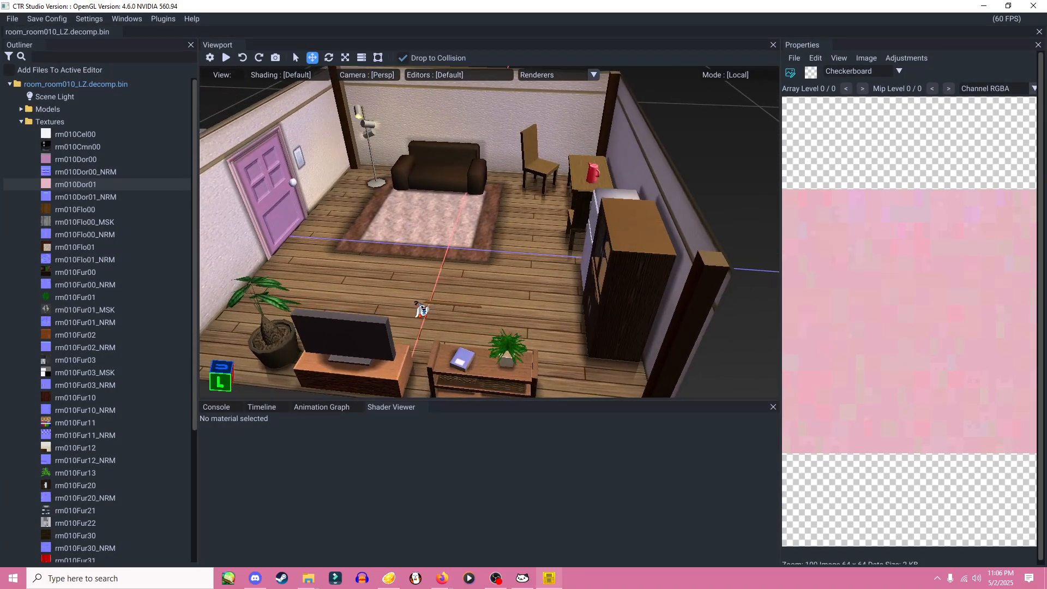
- Replace the wood floor texture rm010Flo00 with the light grey rm010Flo00.png from the familyroom folder
click(74, 210)
right_click(82, 212)
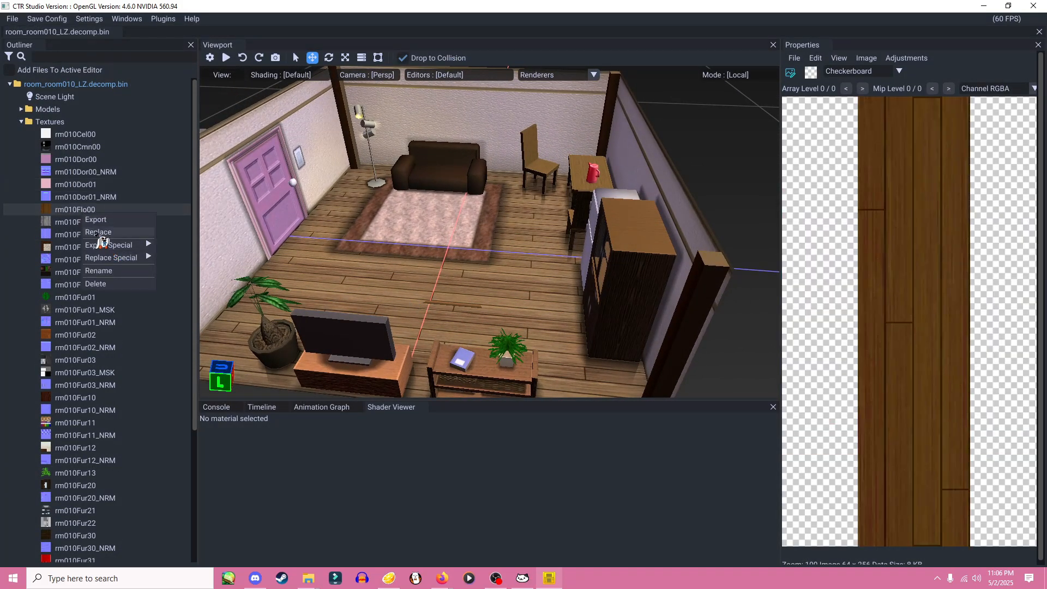
click(101, 234)
click(249, 172)
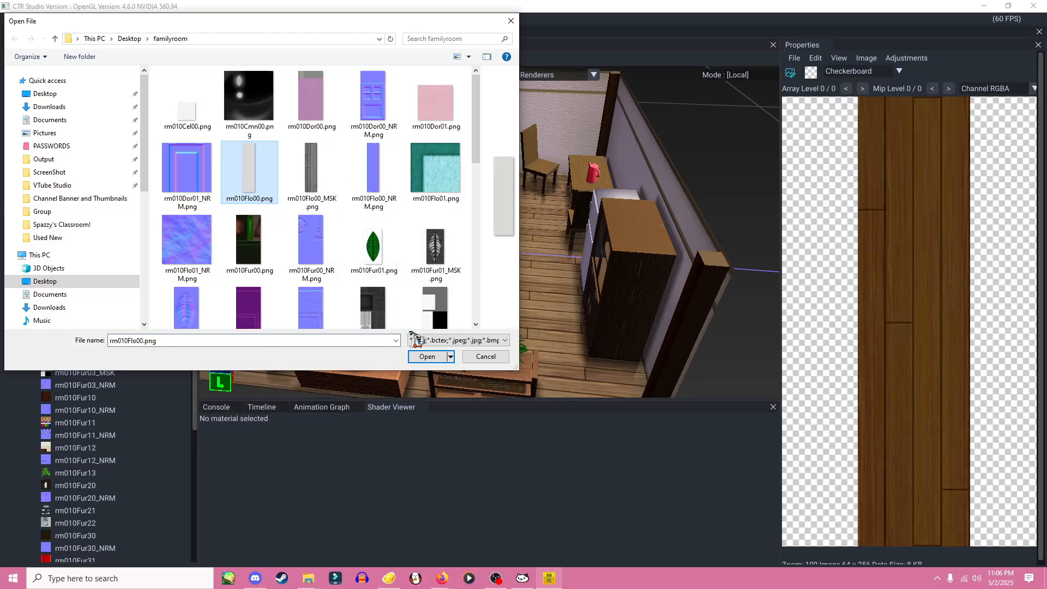
click(431, 357)
click(686, 373)
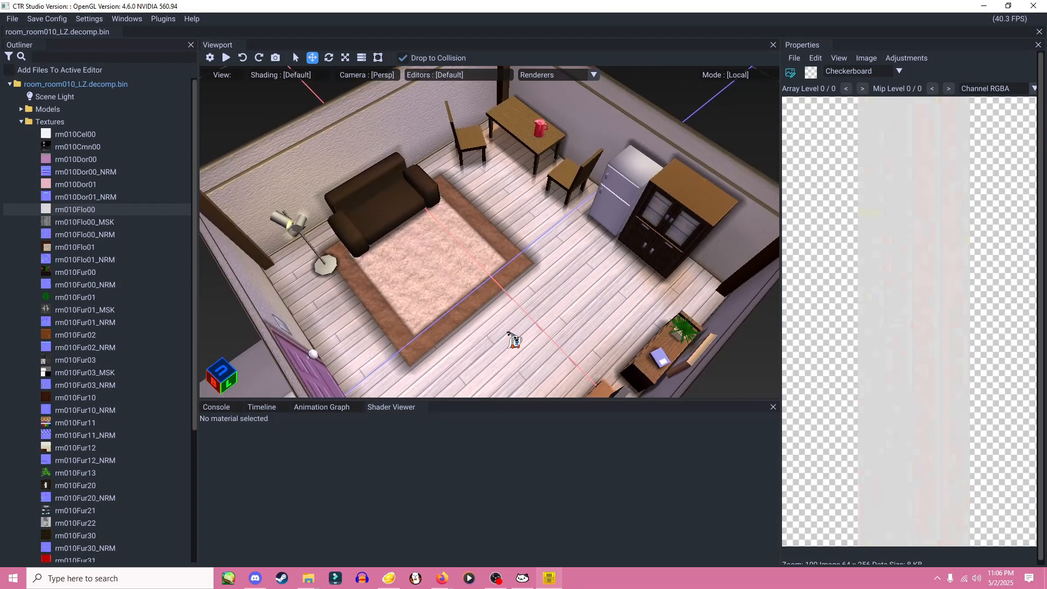
right_drag(507, 332, 462, 298)
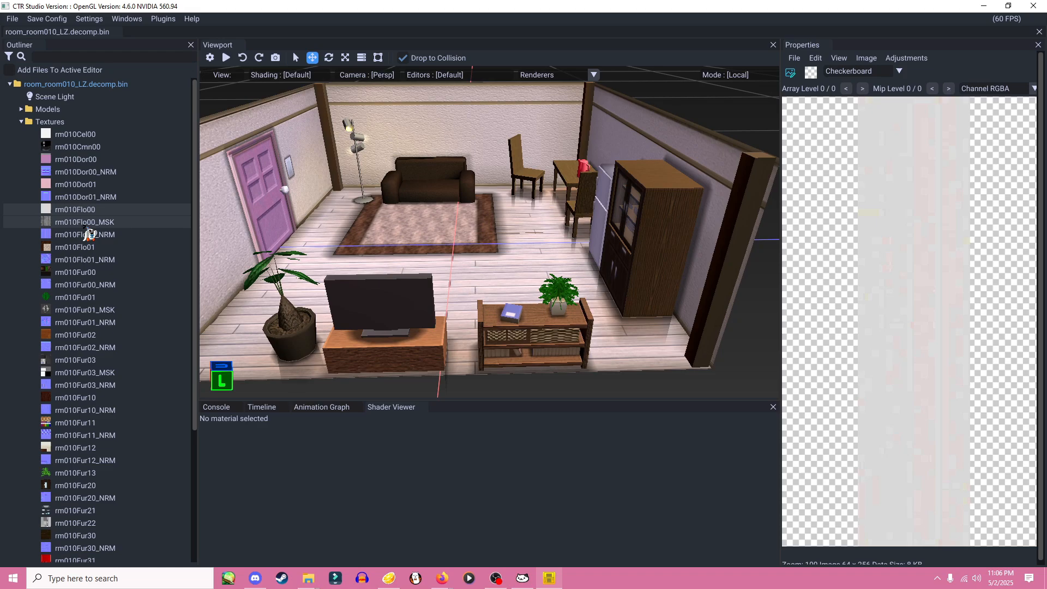
- Replace the rug texture rm010Flo01 with the teal rm010Flo01.png from the familyroom folder
right_click(82, 249)
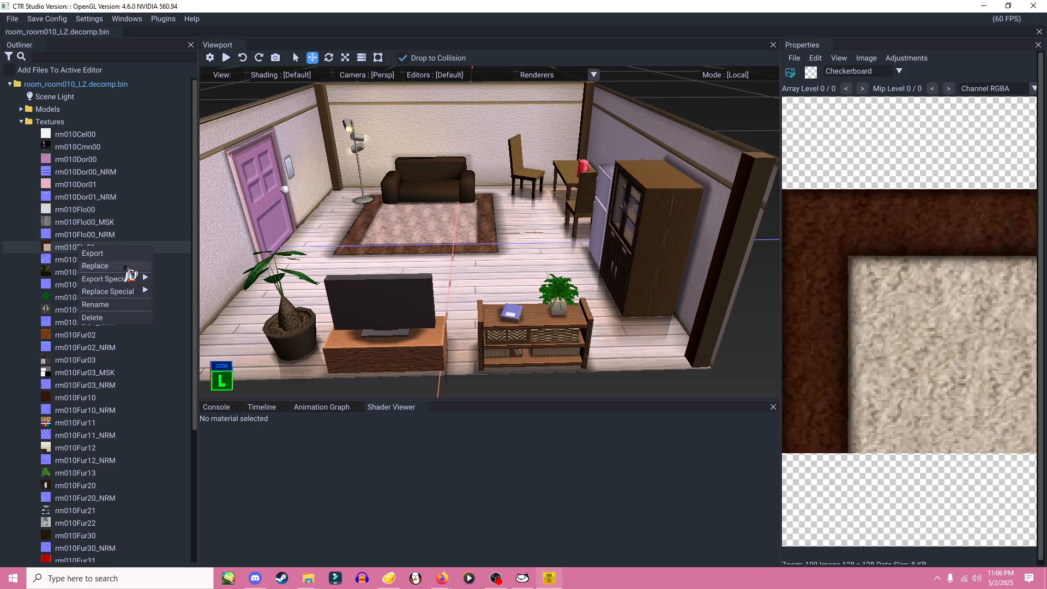
click(104, 266)
click(436, 163)
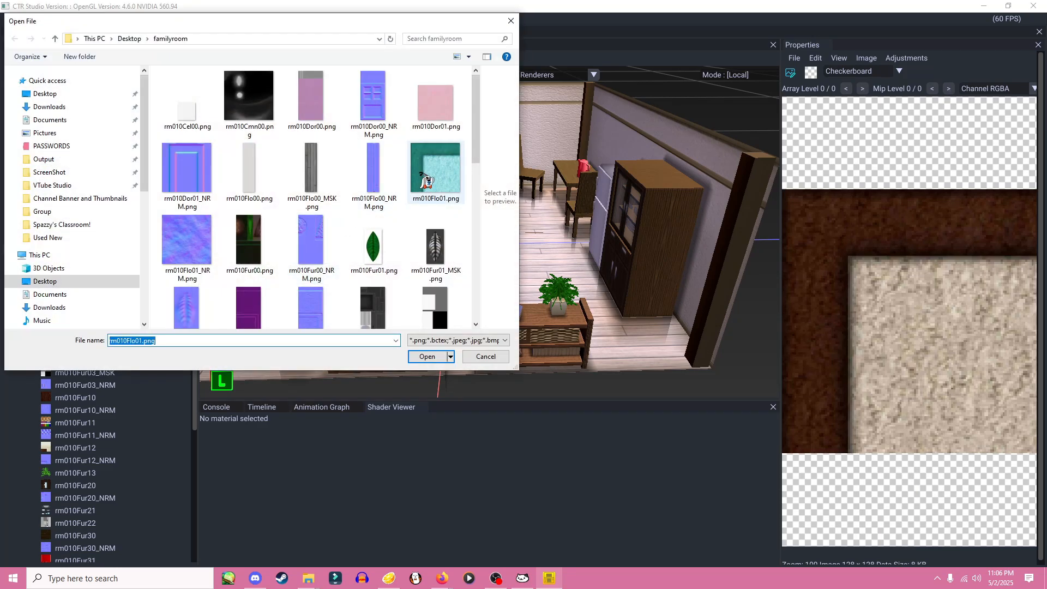
click(444, 355)
click(688, 374)
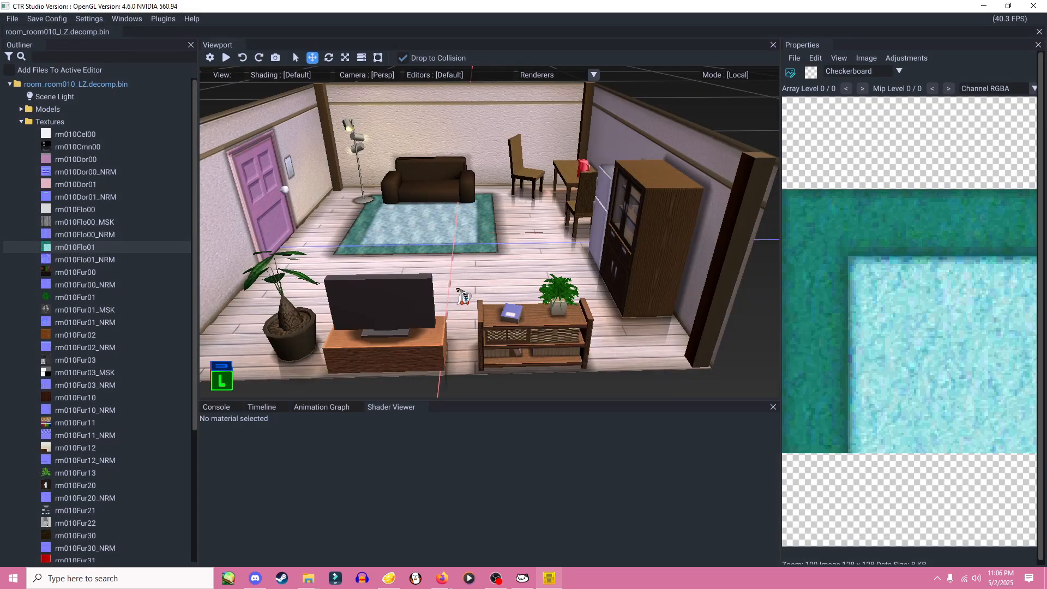
mouse_move(456, 289)
mouse_down()
mouse_move(474, 306)
mouse_move(461, 295)
mouse_up()
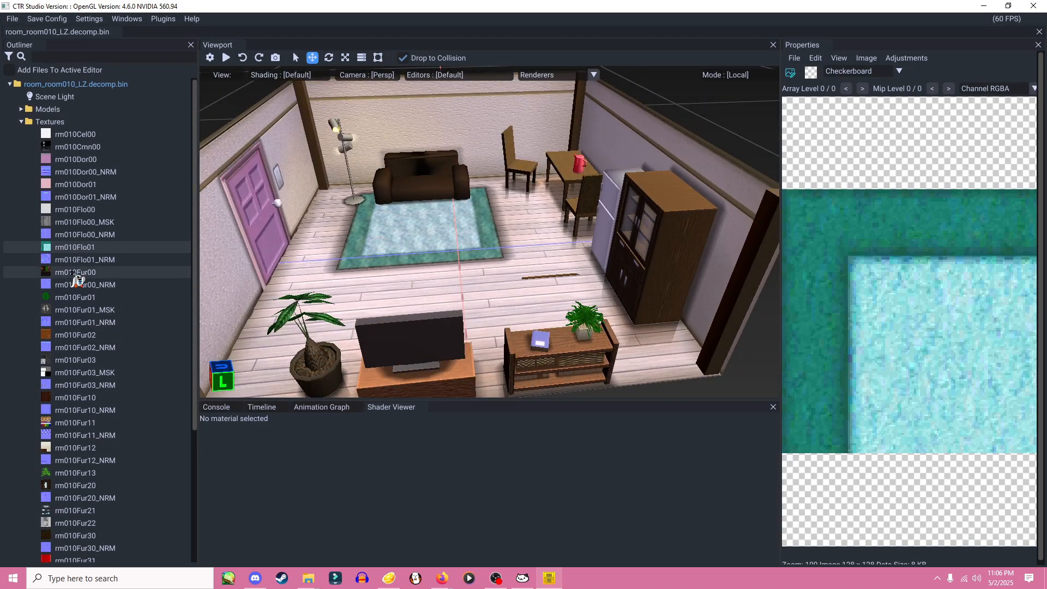
- Replace the plant pot texture rm010Fur00 with the edited rm010Fur00.png from the familyroom folder and check it in the room
click(75, 273)
right_click(77, 279)
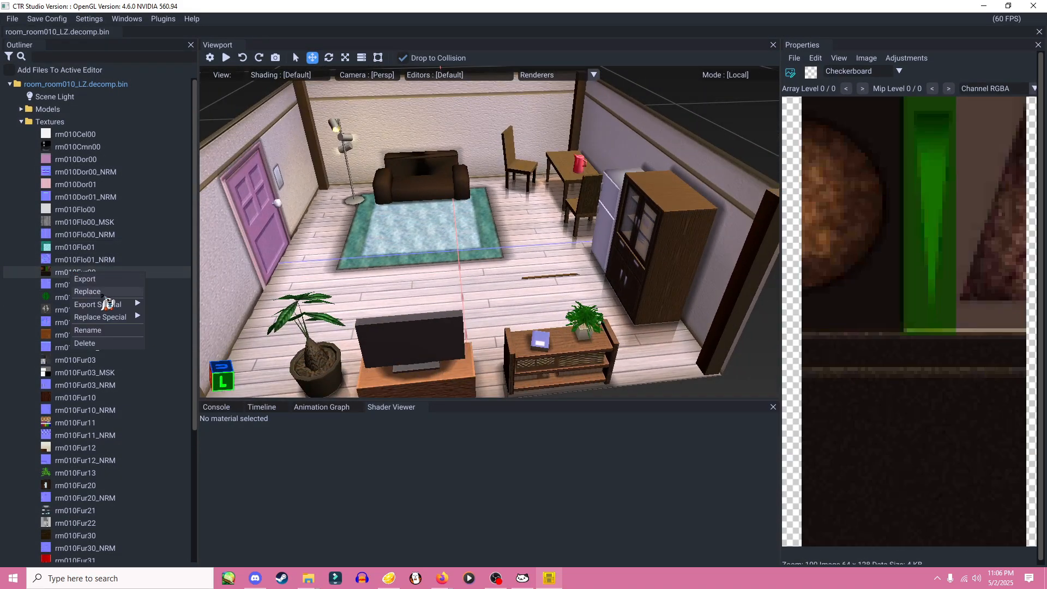
click(103, 299)
click(248, 240)
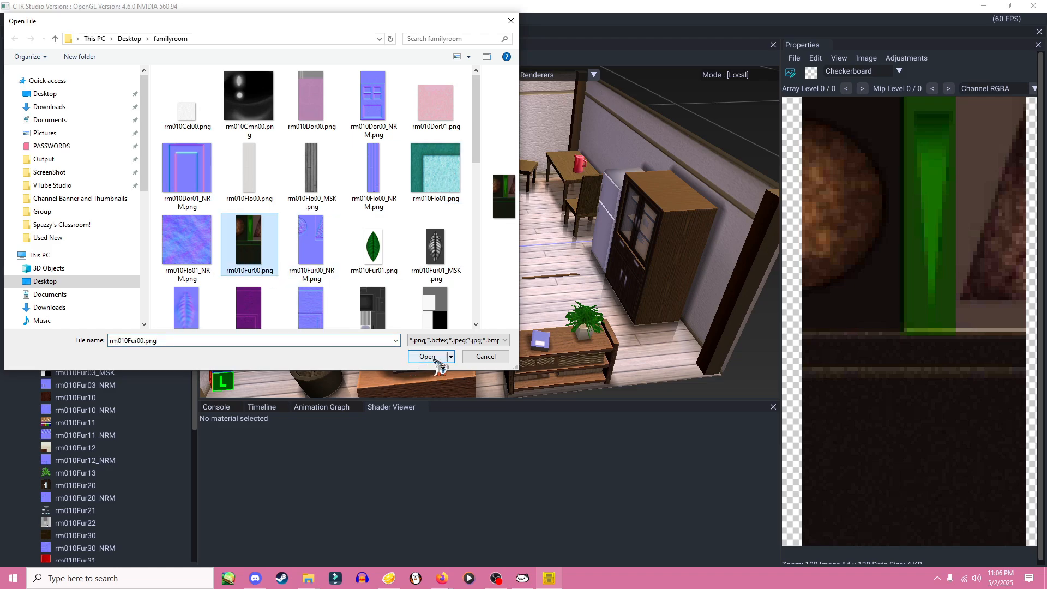
click(426, 356)
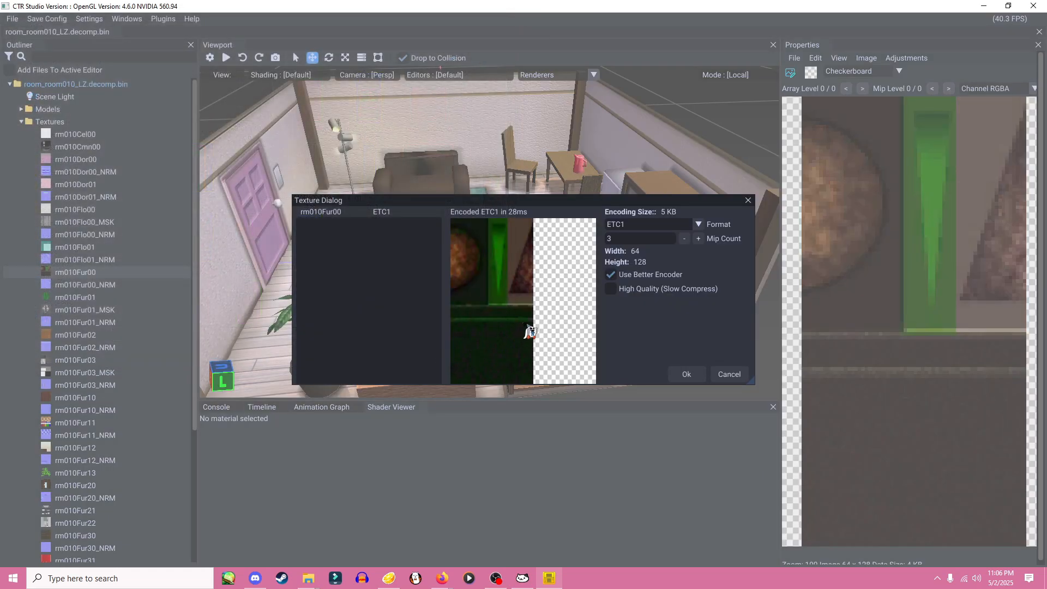
click(686, 374)
mouse_move(503, 321)
right_down()
mouse_move(535, 321)
mouse_move(522, 321)
right_up()
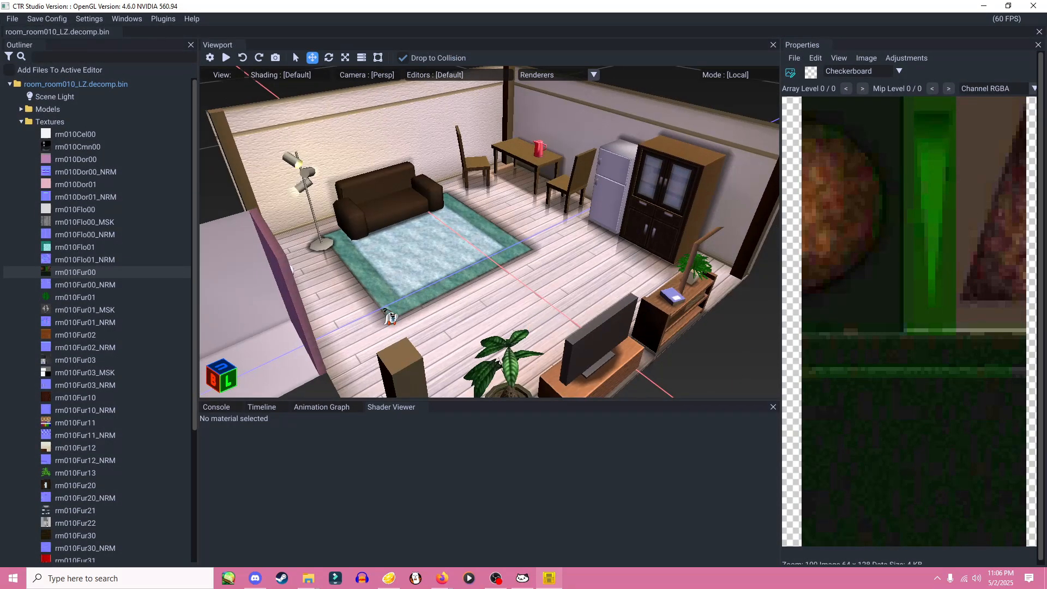
right_drag(391, 316, 456, 282)
- Replace the TV stand texture rm010Fur02 with the purple rm010Fur02.png from the familyroom folder and check it in the room
click(85, 335)
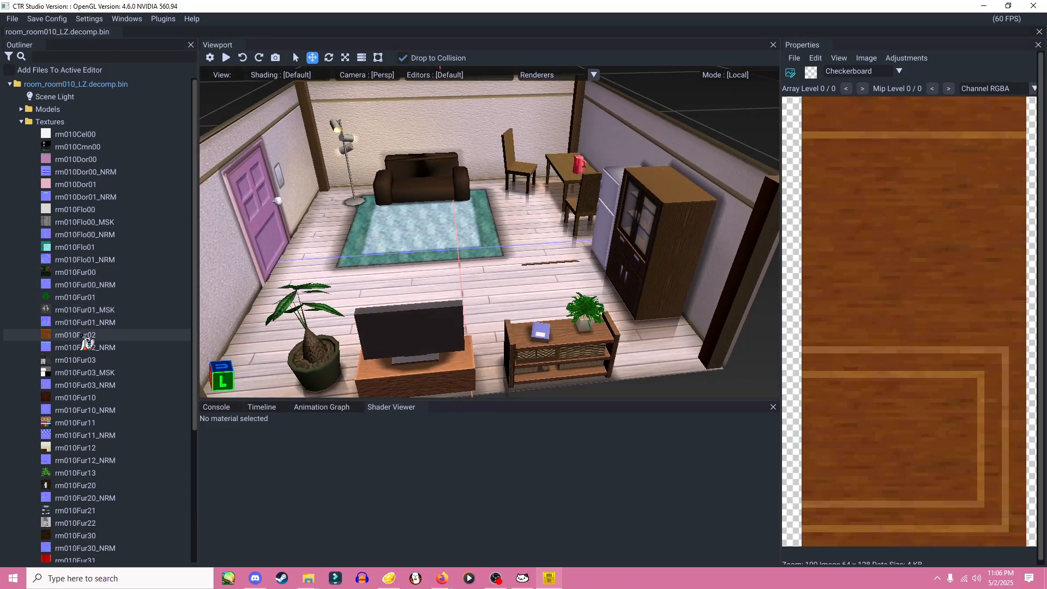
right_click(81, 335)
click(102, 355)
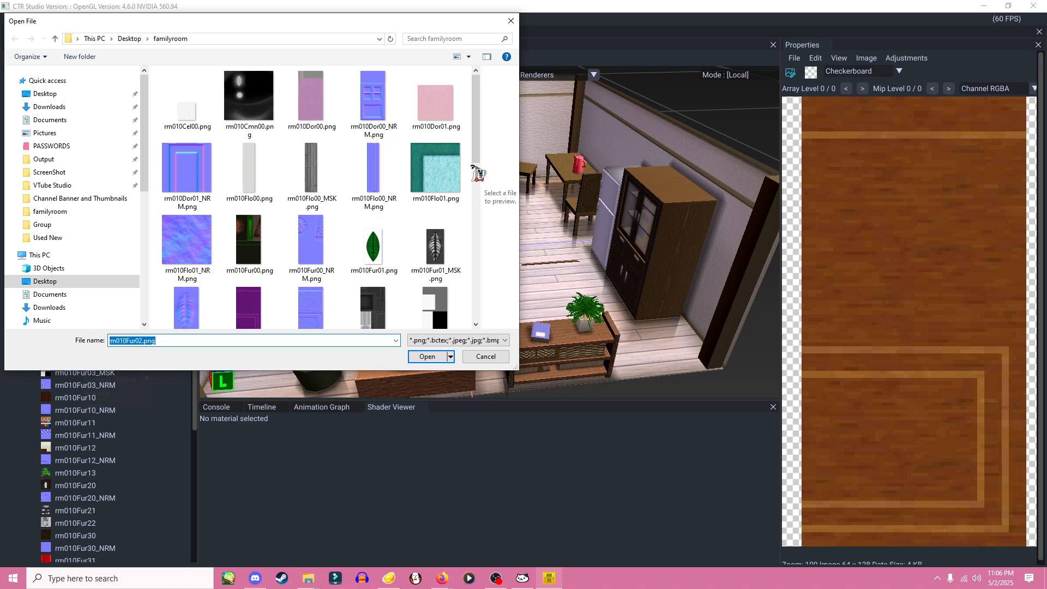
drag(478, 148, 478, 184)
drag(480, 226, 481, 204)
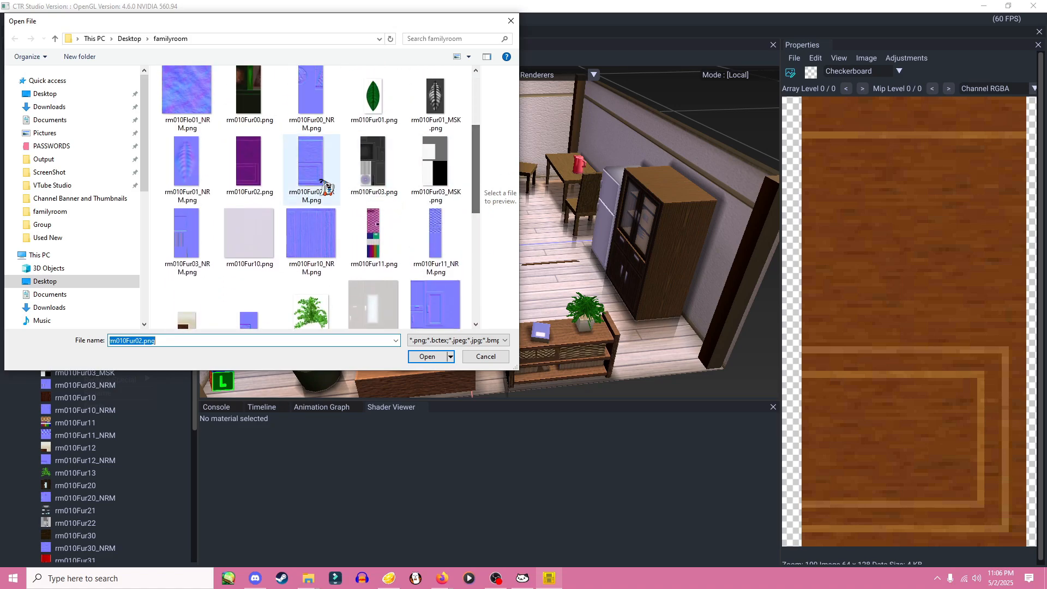
click(249, 164)
click(444, 358)
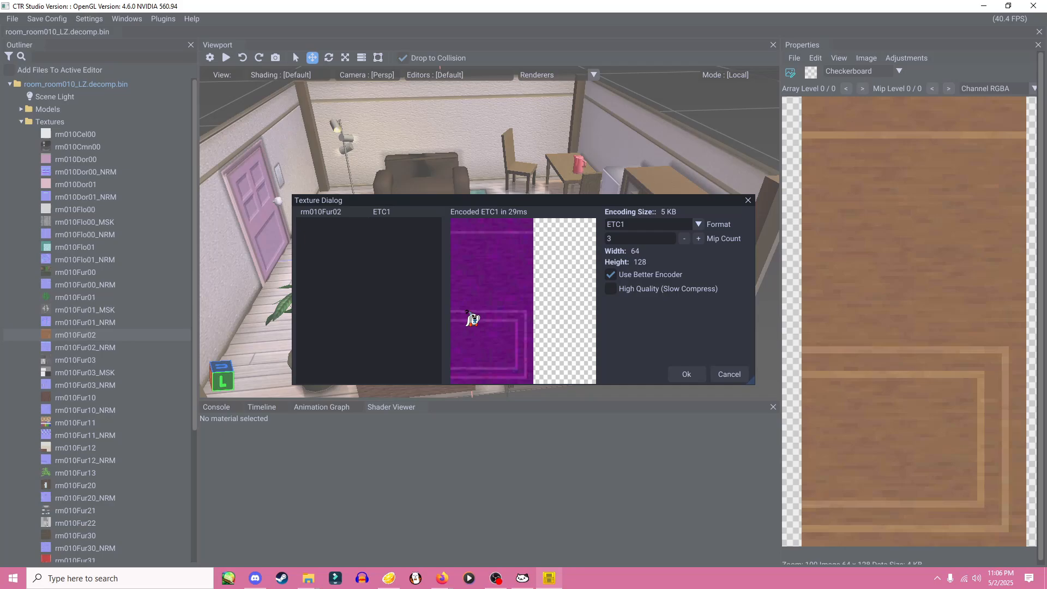
click(685, 375)
mouse_move(507, 303)
right_down()
mouse_move(513, 292)
mouse_move(601, 304)
mouse_move(552, 290)
mouse_move(502, 309)
mouse_move(500, 301)
mouse_move(504, 317)
right_up()
- Replace the dark wood shelf texture rm010Fur10 with the pale rm010Fur10.png from the familyroom folder
click(86, 360)
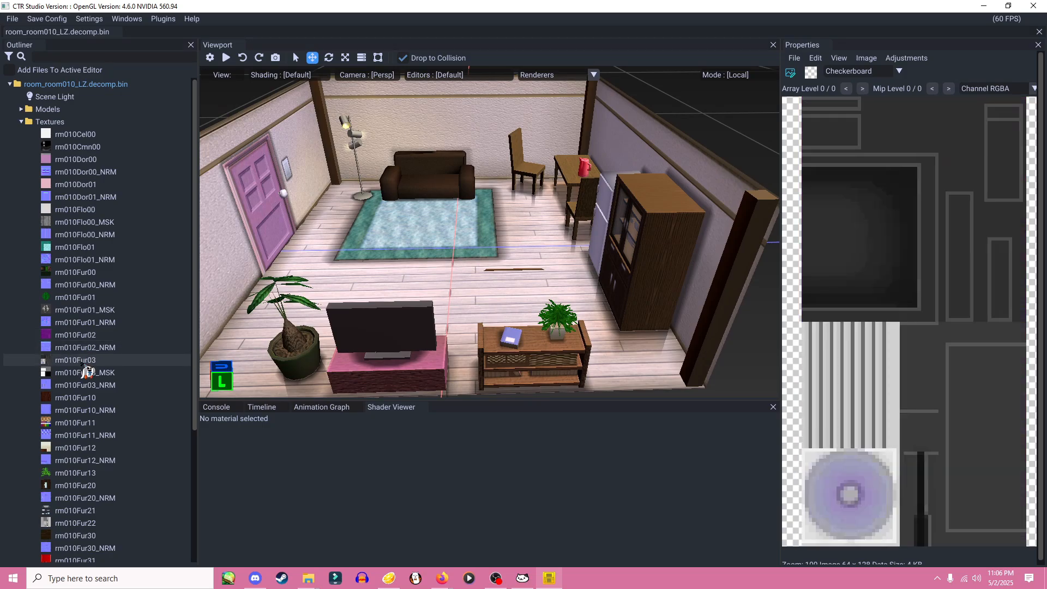
click(86, 374)
click(86, 399)
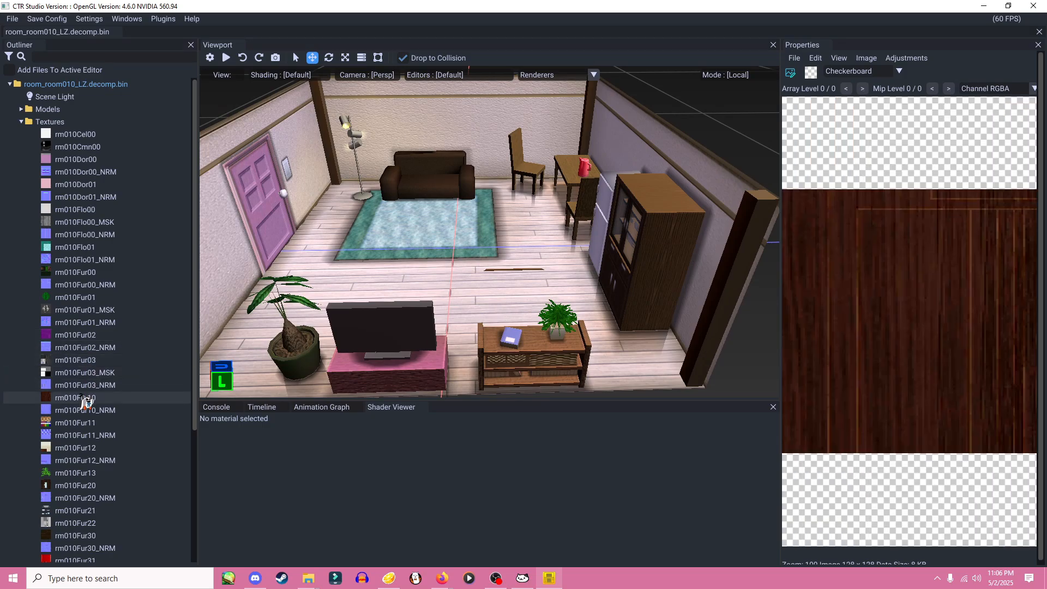
click(102, 415)
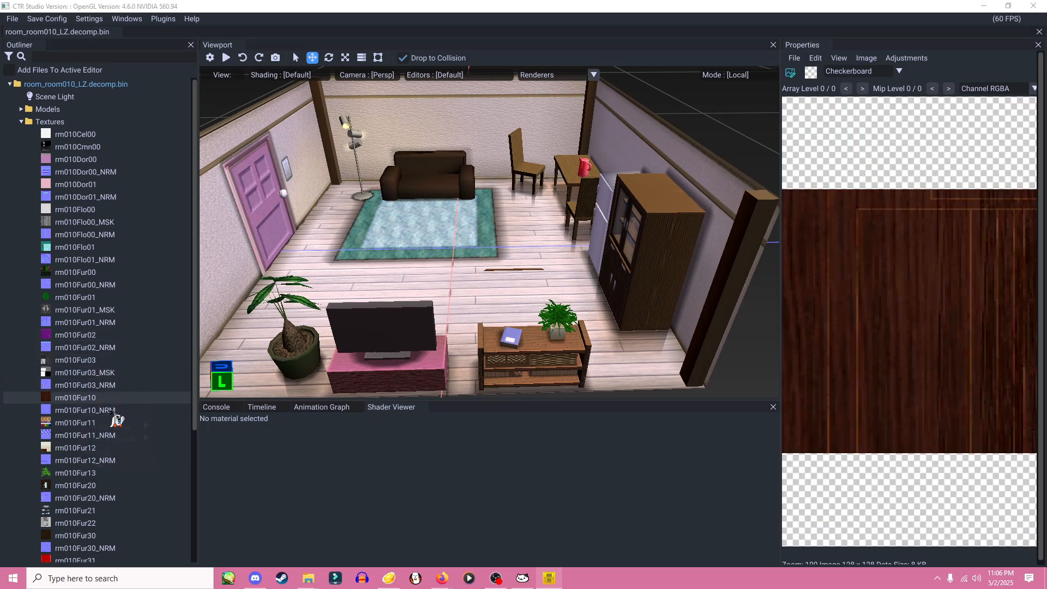
drag(480, 185, 480, 230)
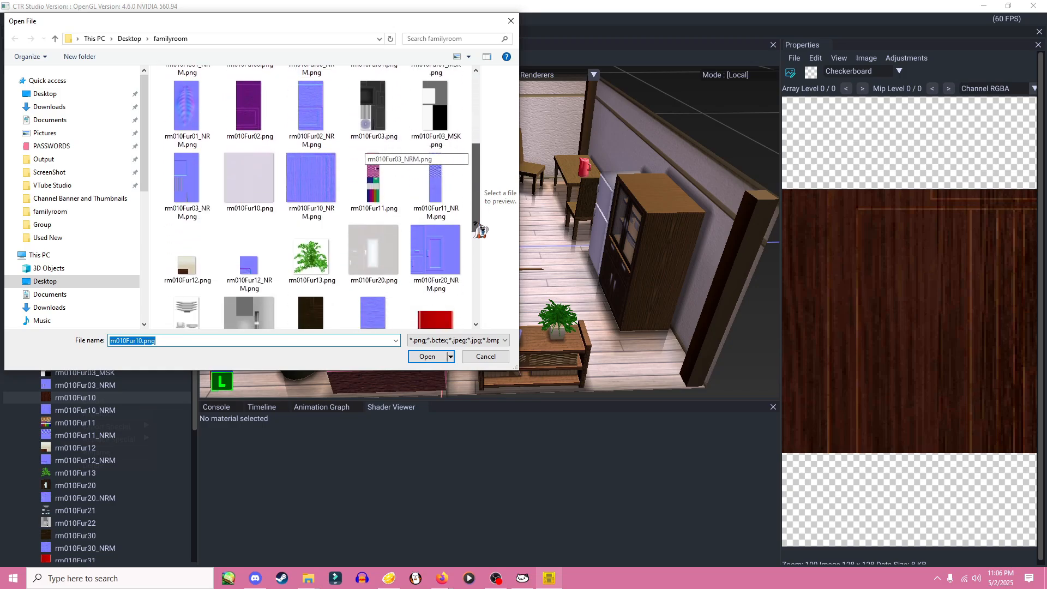
click(427, 357)
click(685, 372)
right_drag(429, 287, 434, 288)
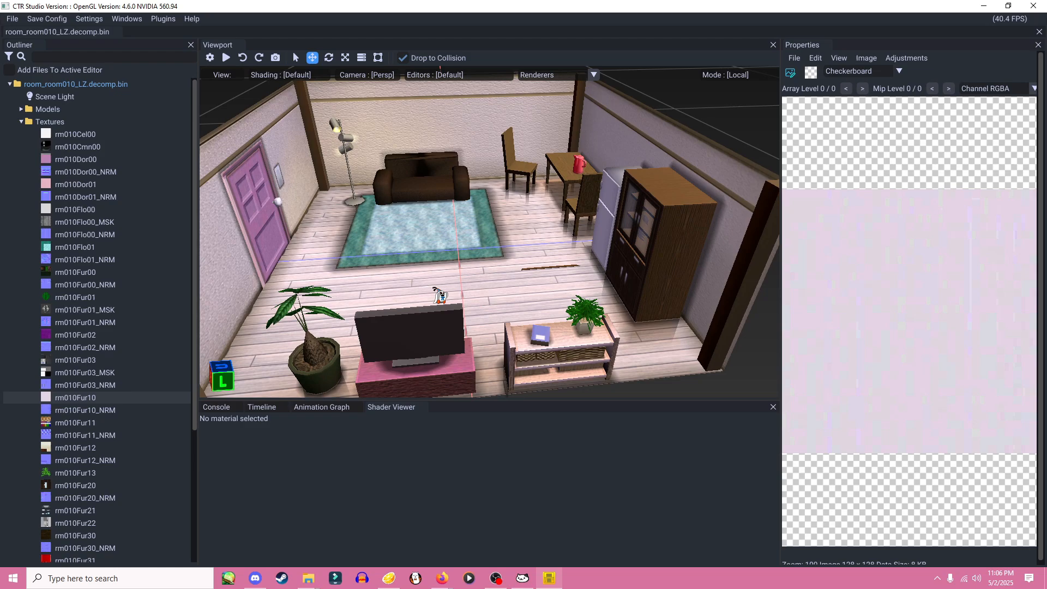
- Replace the basket and book texture rm010Fur11 with the pink rm010Fur11.png from the familyroom folder and check it in the room
click(81, 423)
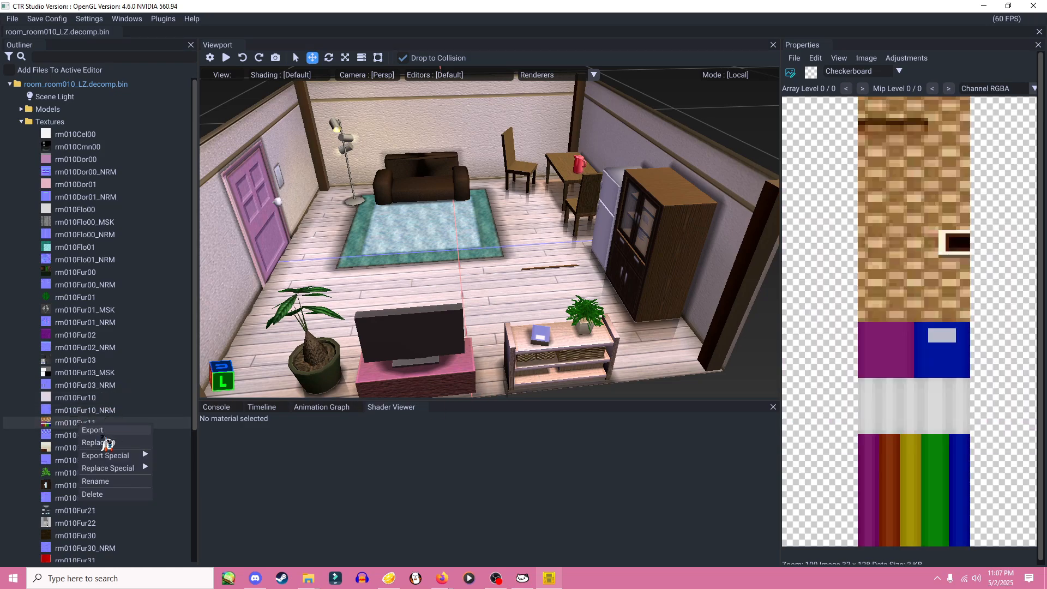
click(104, 443)
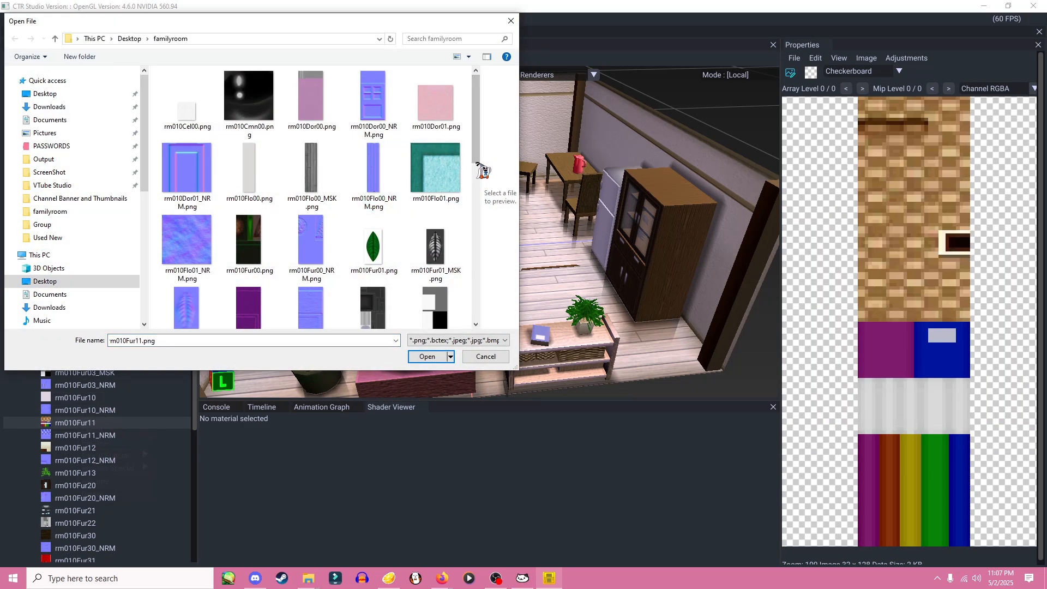
drag(476, 149, 479, 212)
click(385, 195)
click(441, 353)
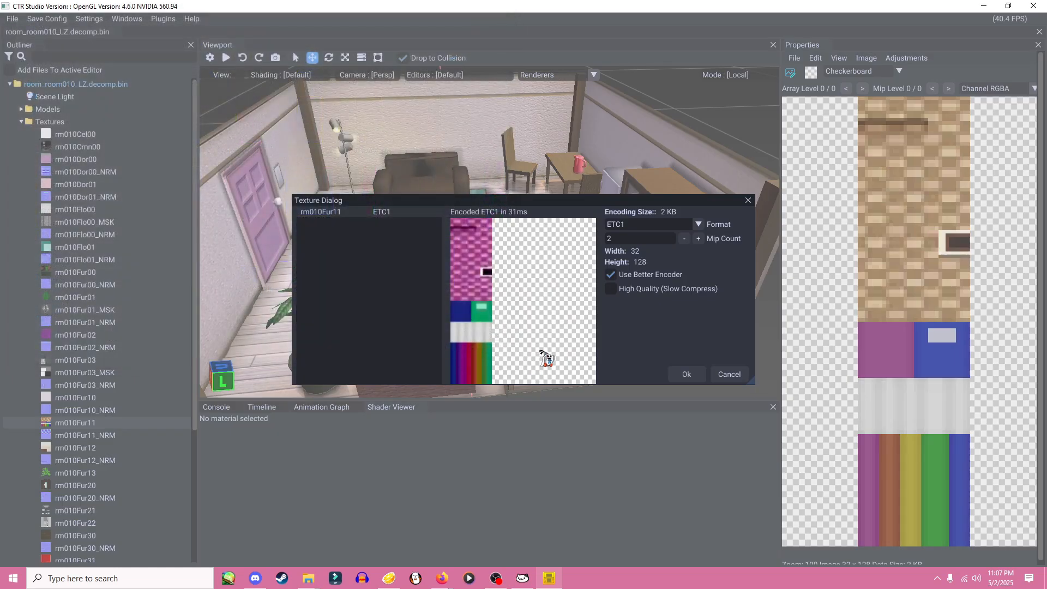
click(685, 374)
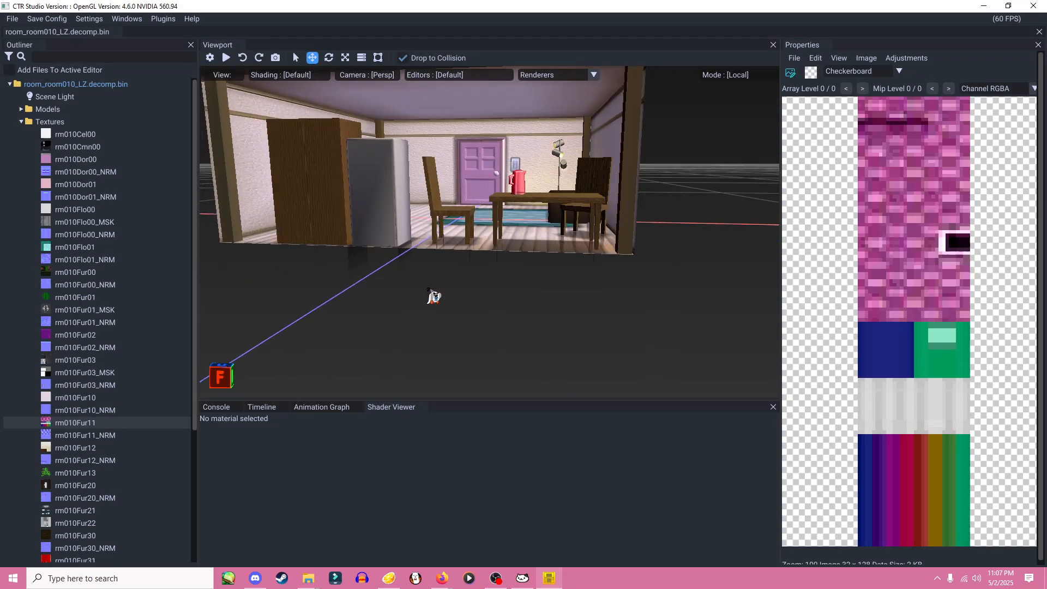
drag(433, 296, 547, 315)
- Replace the framed cat picture texture rm010Wal31 with the pink character rm010Wal31.png from the familyroom folder and view it on the wall
click(82, 447)
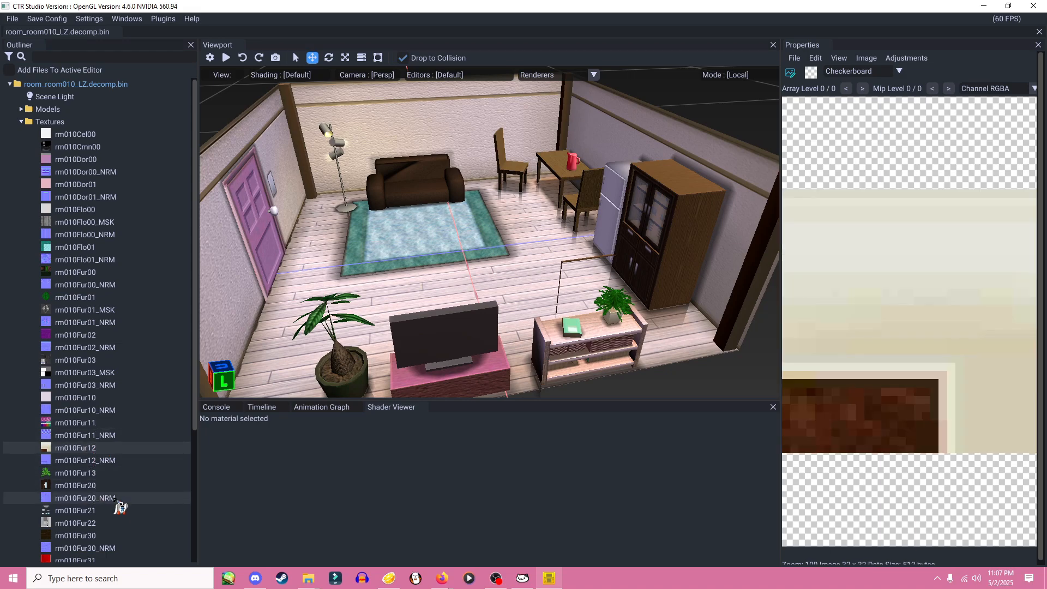
scroll(98, 479, down, 2)
click(76, 436)
scroll(76, 439, down, 3)
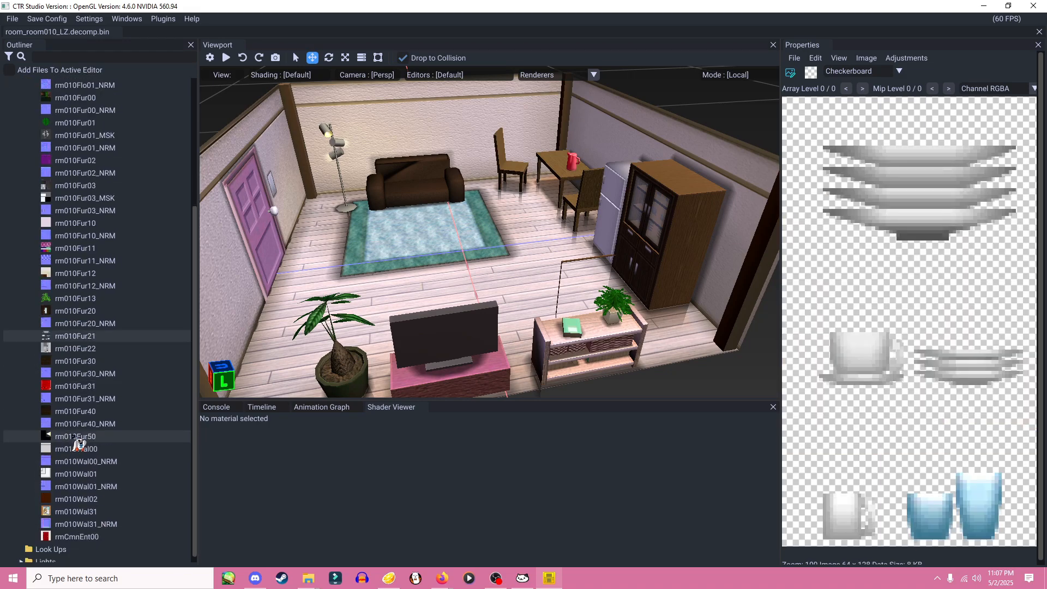
click(76, 506)
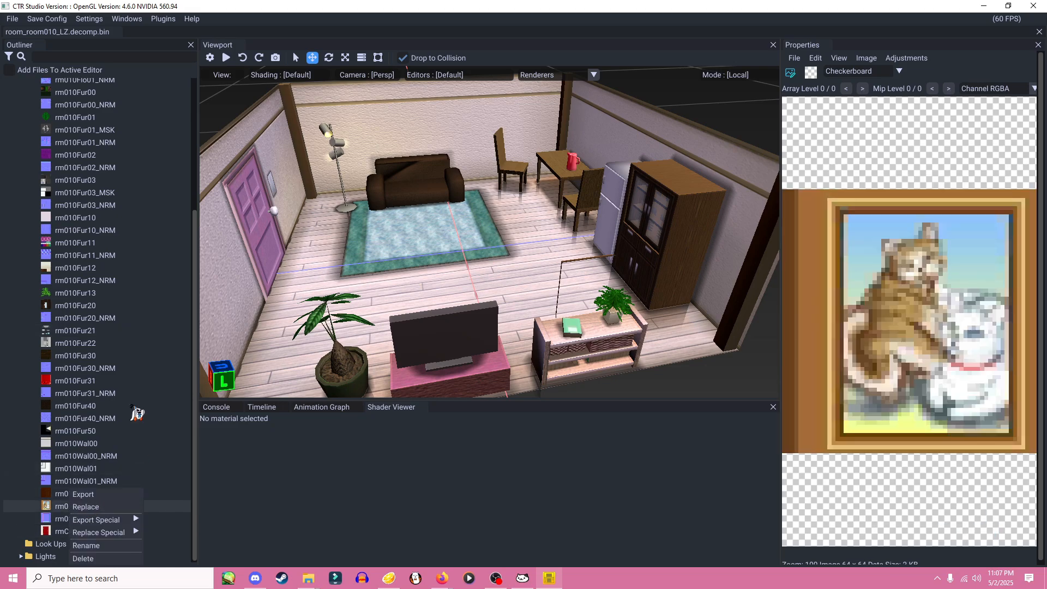
click(85, 507)
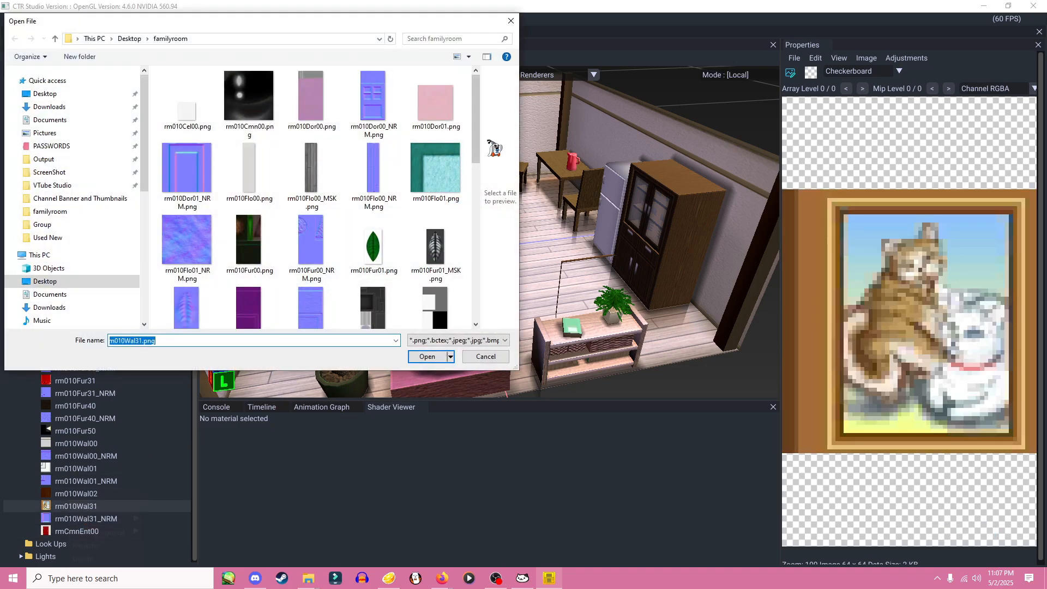
scroll(469, 261, down, 3)
click(452, 256)
click(439, 355)
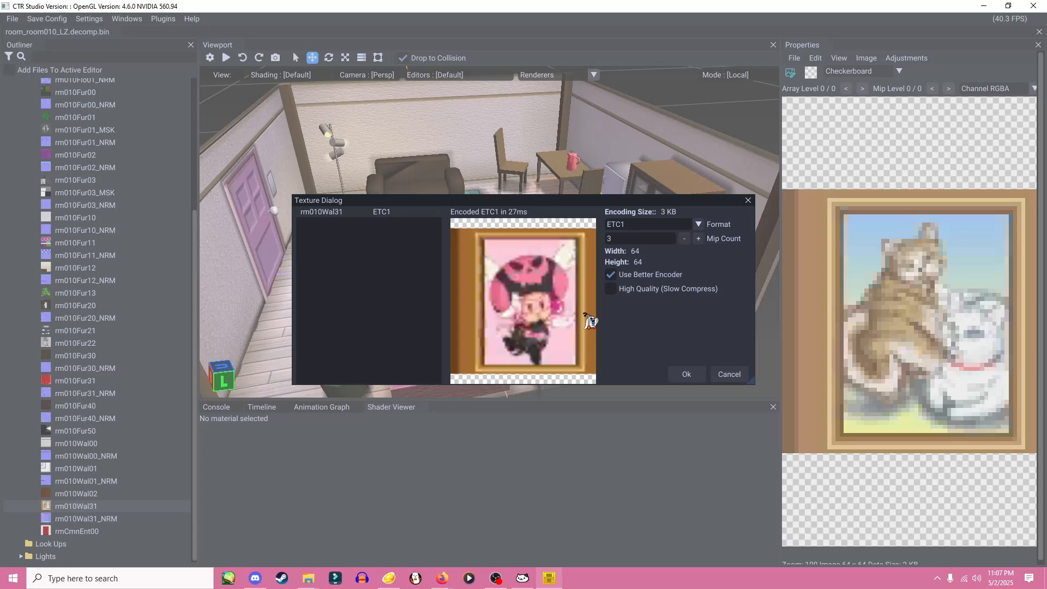
click(700, 375)
right_drag(589, 327, 357, 299)
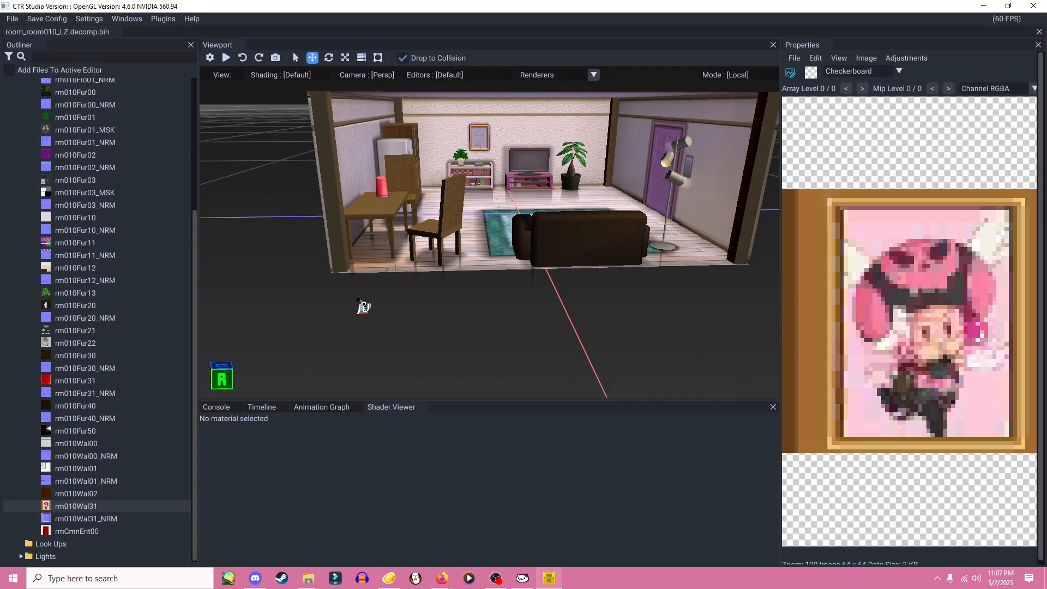
right_drag(488, 153, 305, 262)
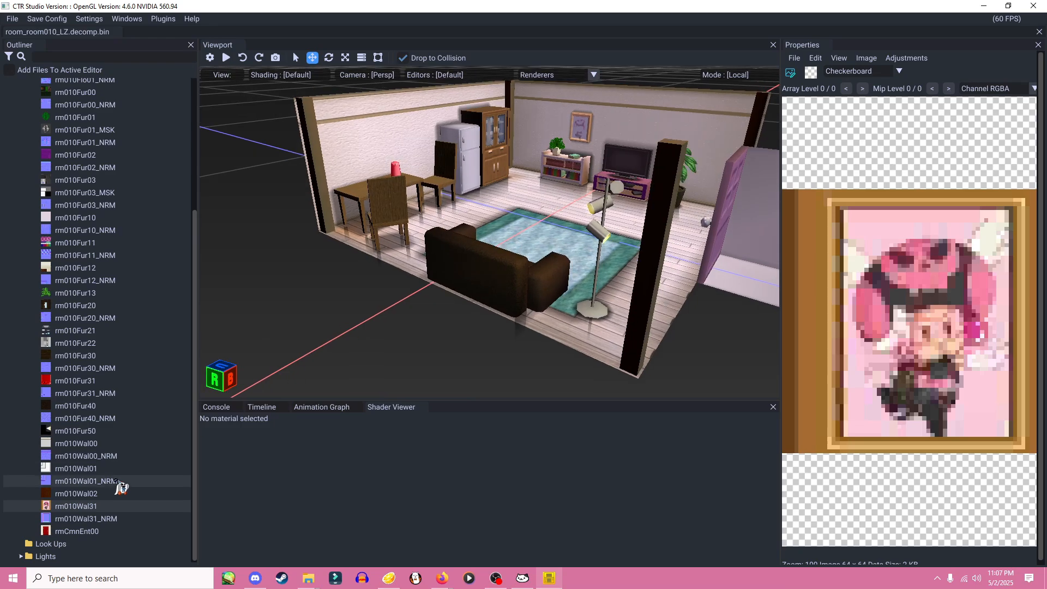
- Replace the cabinet texture rm010Fur20 with the light grey rm010Fur20.png from the familyroom folder and check it in the room
click(74, 343)
click(75, 494)
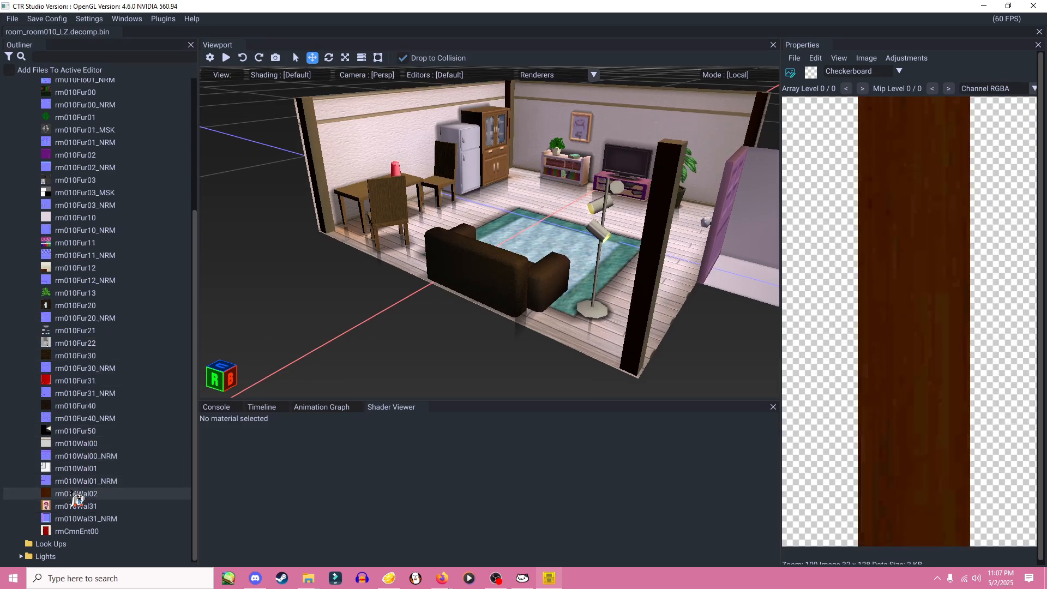
click(75, 306)
right_click(76, 307)
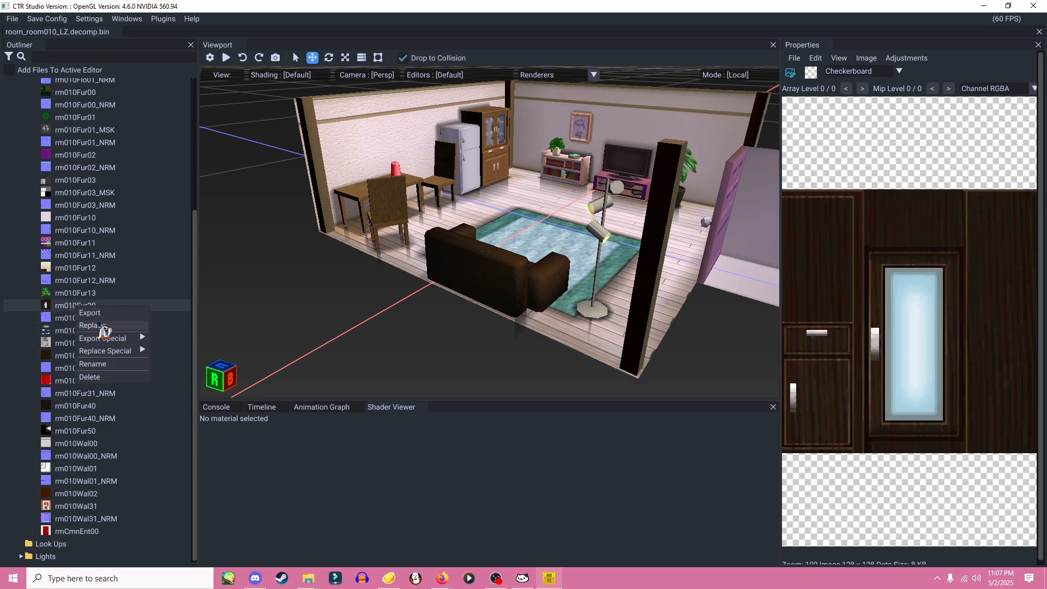
click(101, 325)
scroll(479, 218, down, 2)
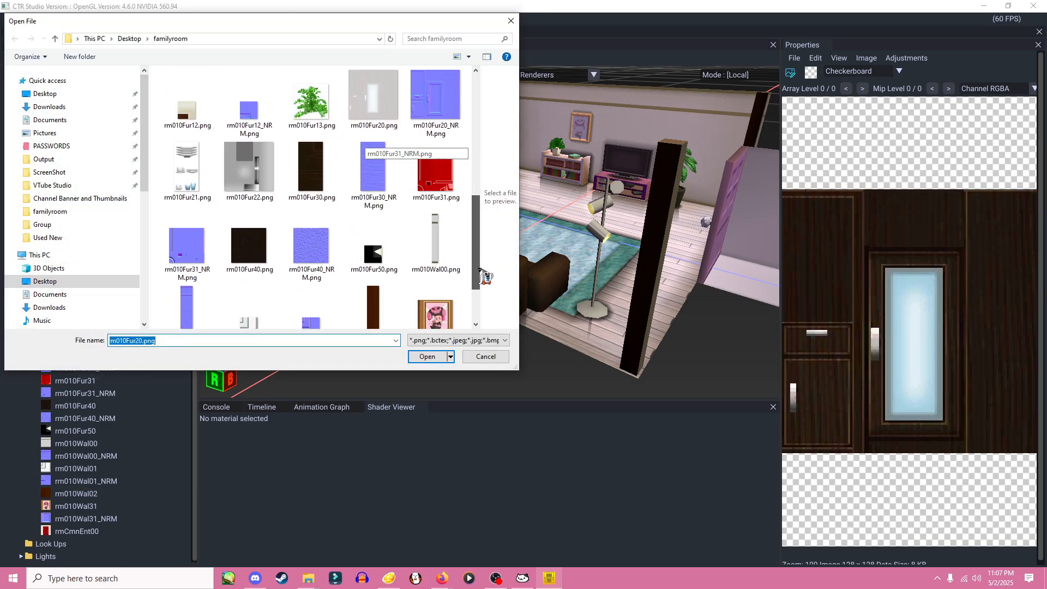
click(428, 356)
click(687, 375)
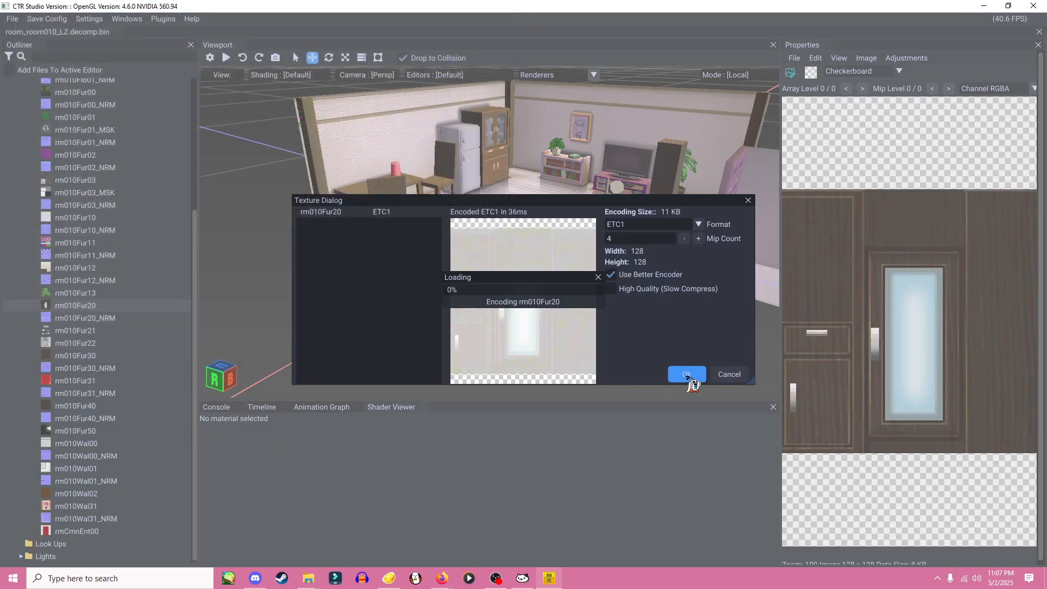
right_drag(591, 305, 498, 292)
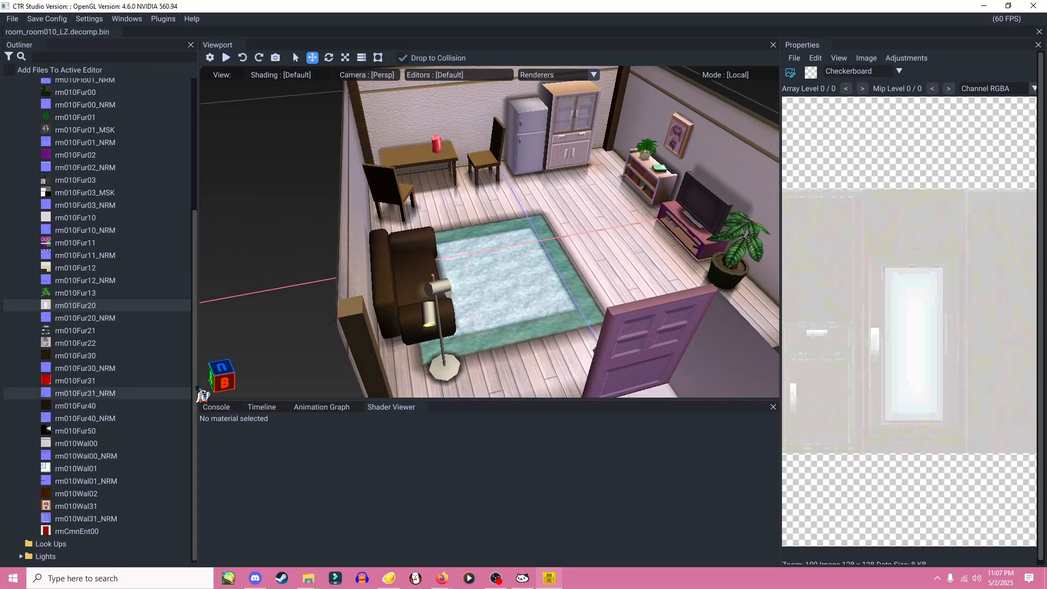
click(77, 494)
click(70, 357)
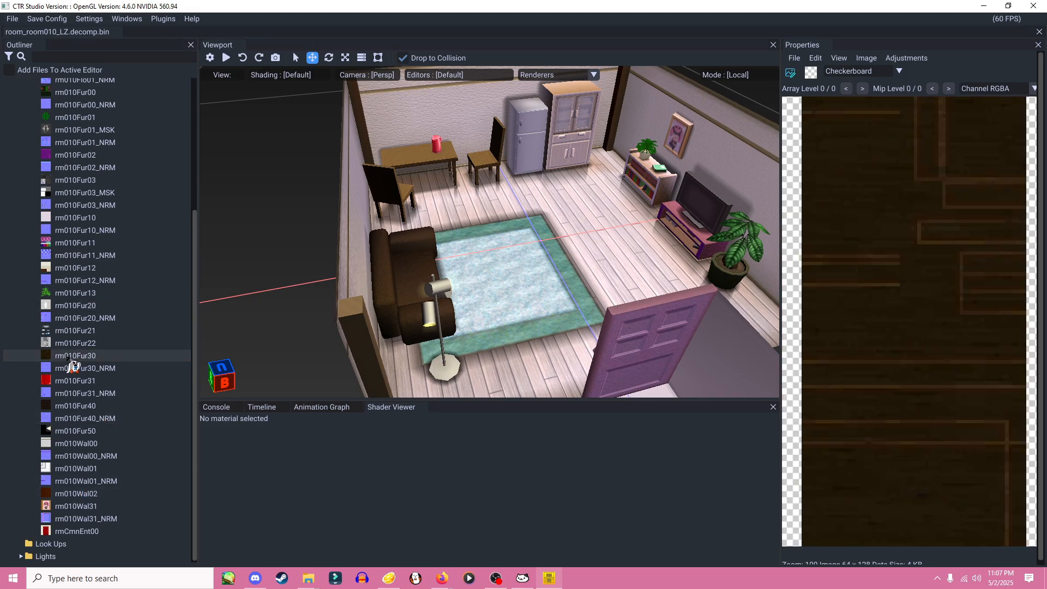
click(83, 377)
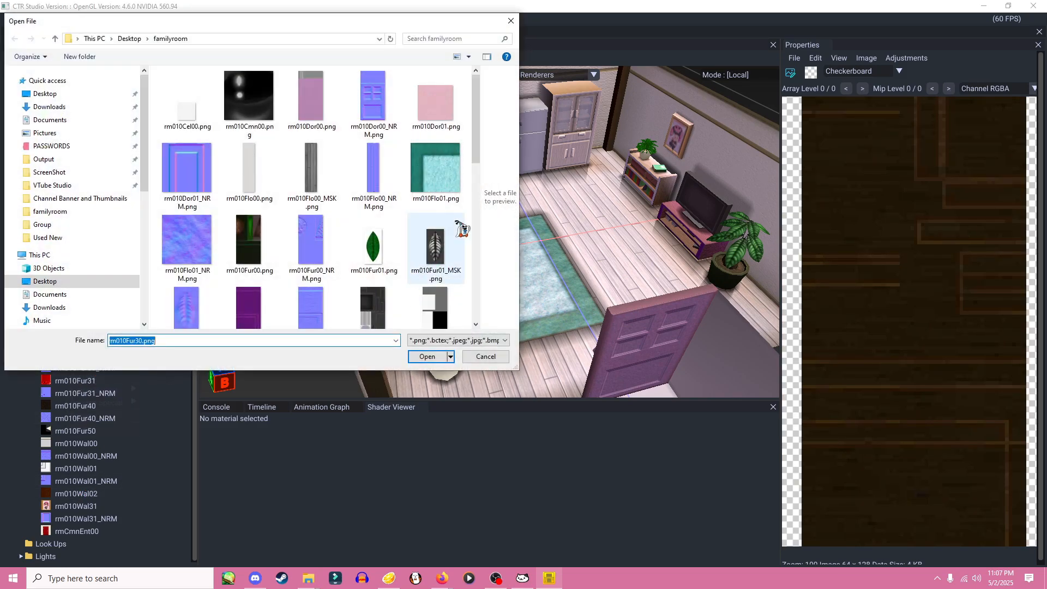
drag(479, 159, 483, 278)
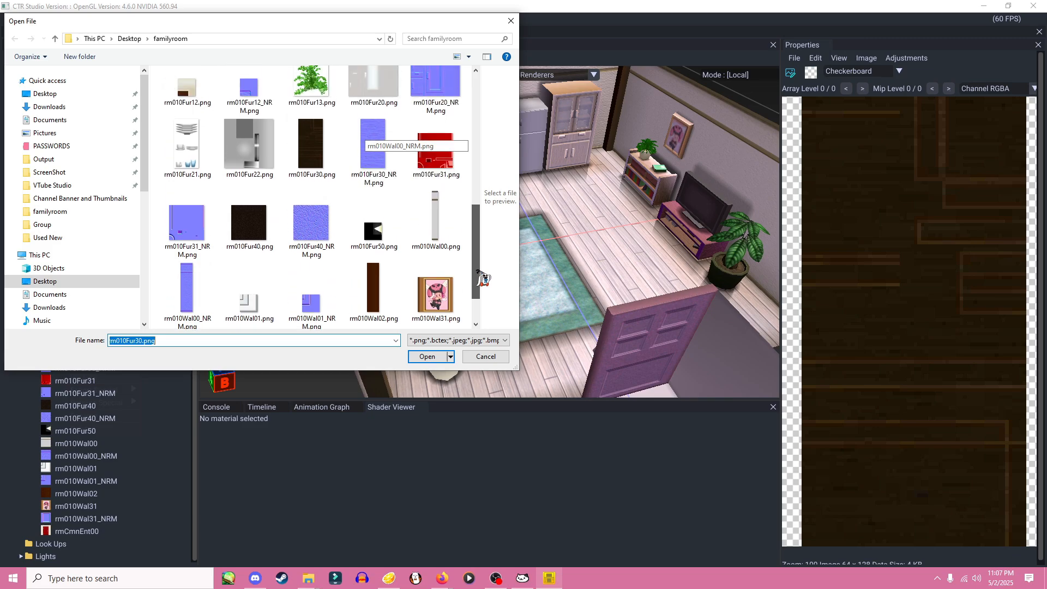
click(480, 357)
right_drag(526, 278, 723, 240)
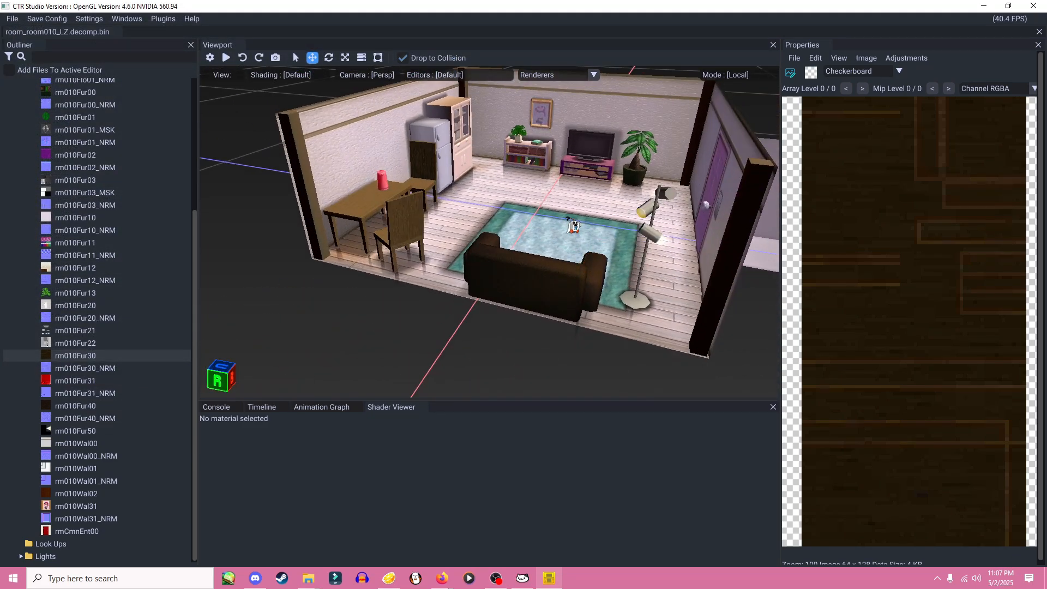
right_drag(569, 219, 480, 232)
- Look through the room010 model's materials, from the door and floor entries to the Fur20 group, to identify which furniture each one covers
scroll(93, 210, up, 15)
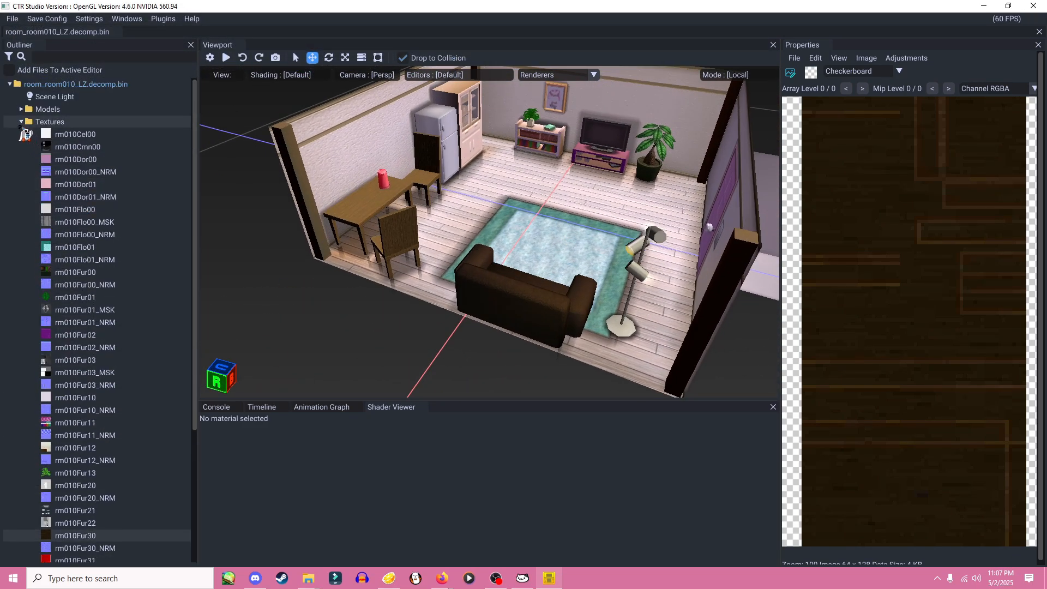
click(21, 121)
click(31, 112)
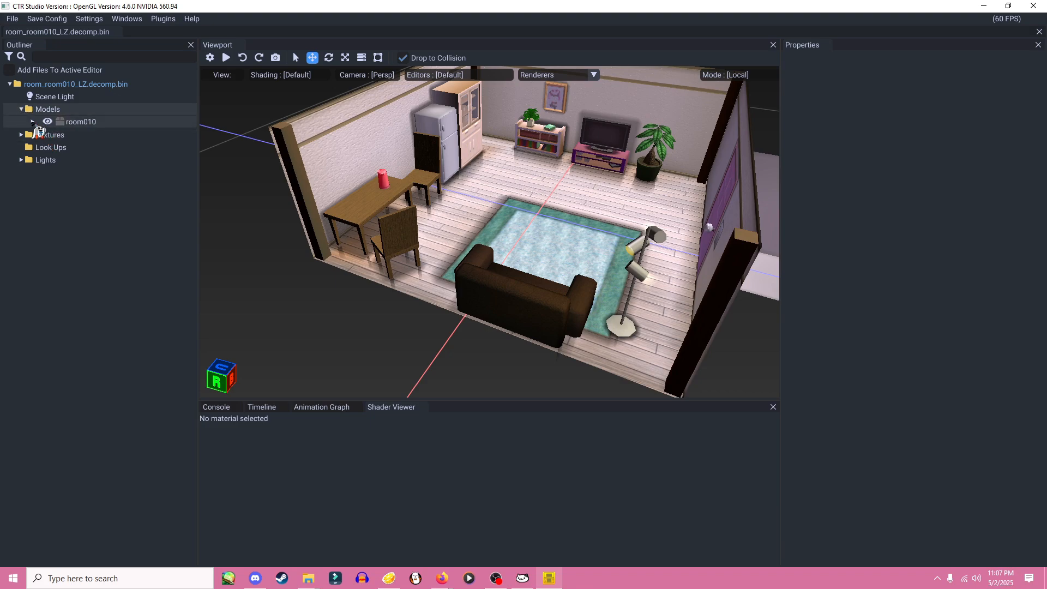
click(45, 147)
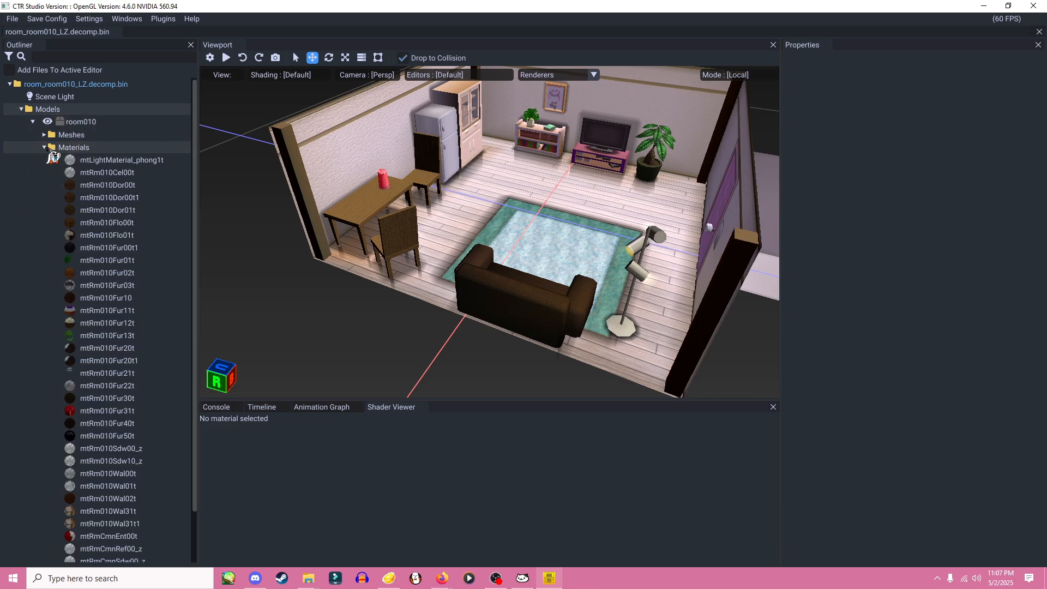
click(104, 185)
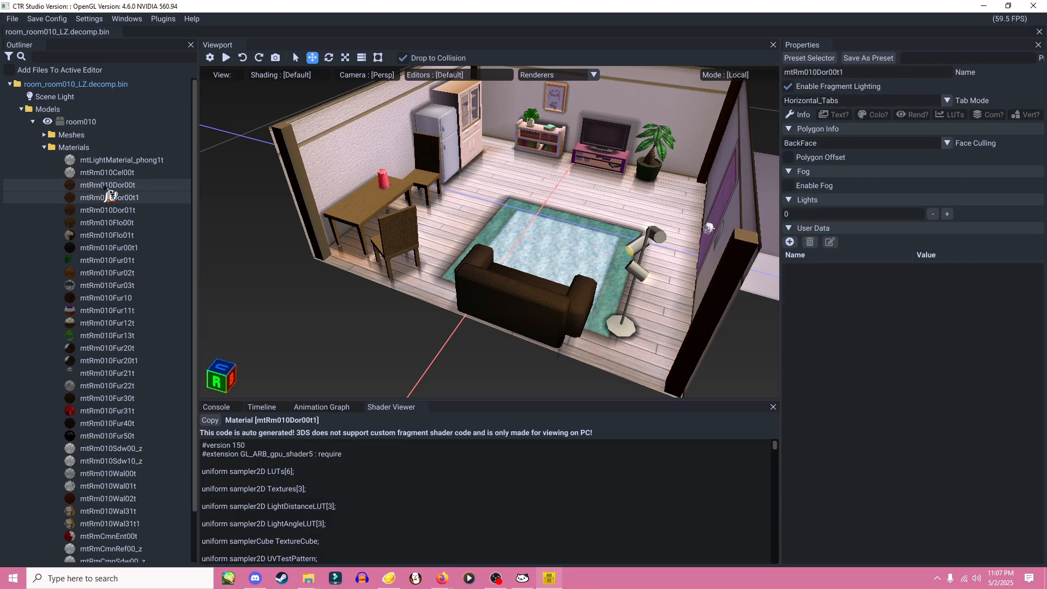
click(119, 223)
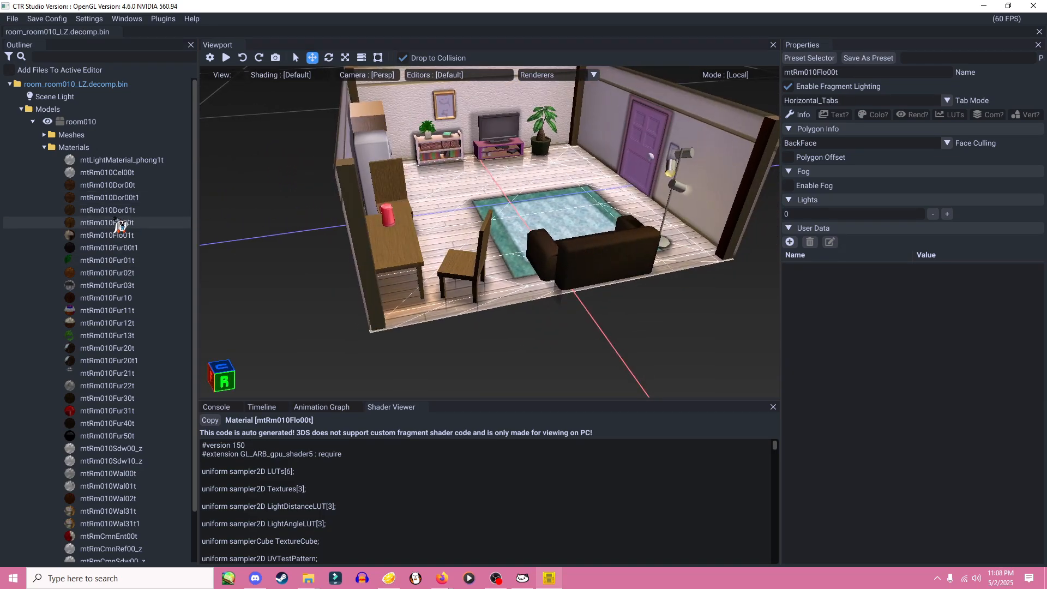
click(115, 235)
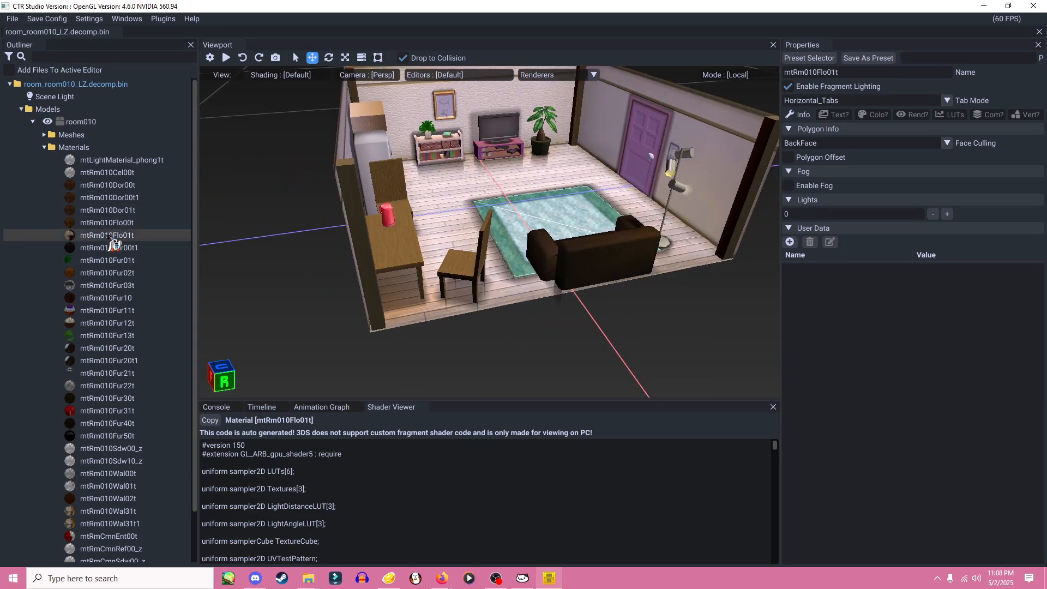
click(109, 250)
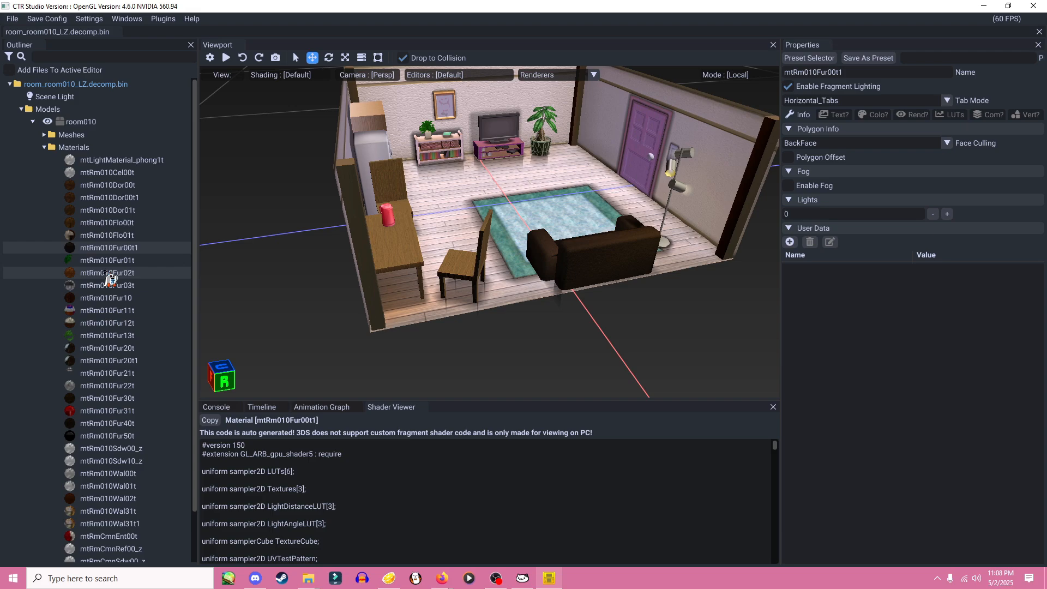
click(107, 273)
click(105, 285)
click(106, 298)
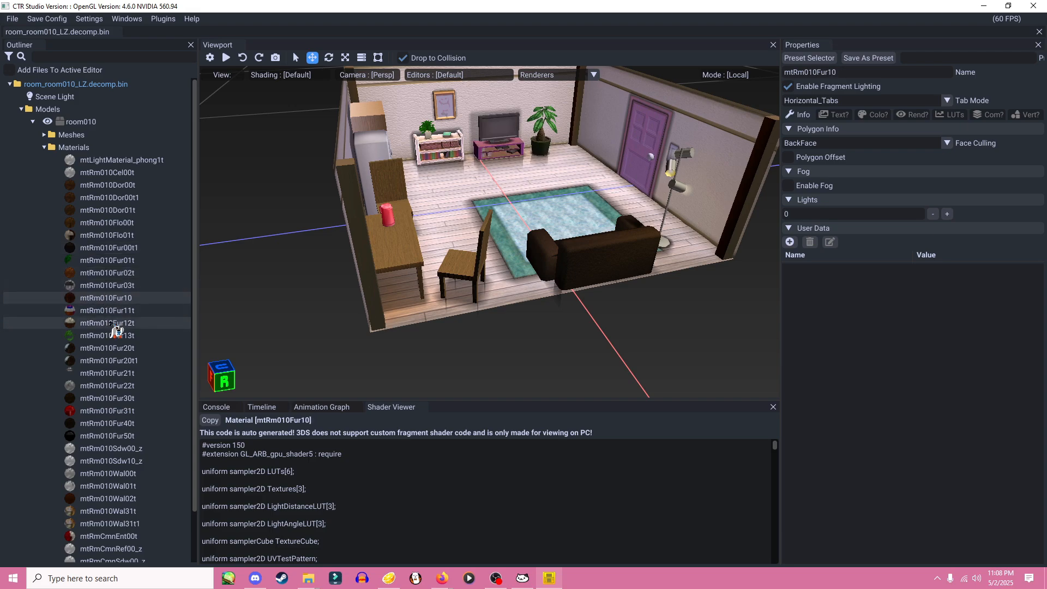
click(111, 324)
click(110, 336)
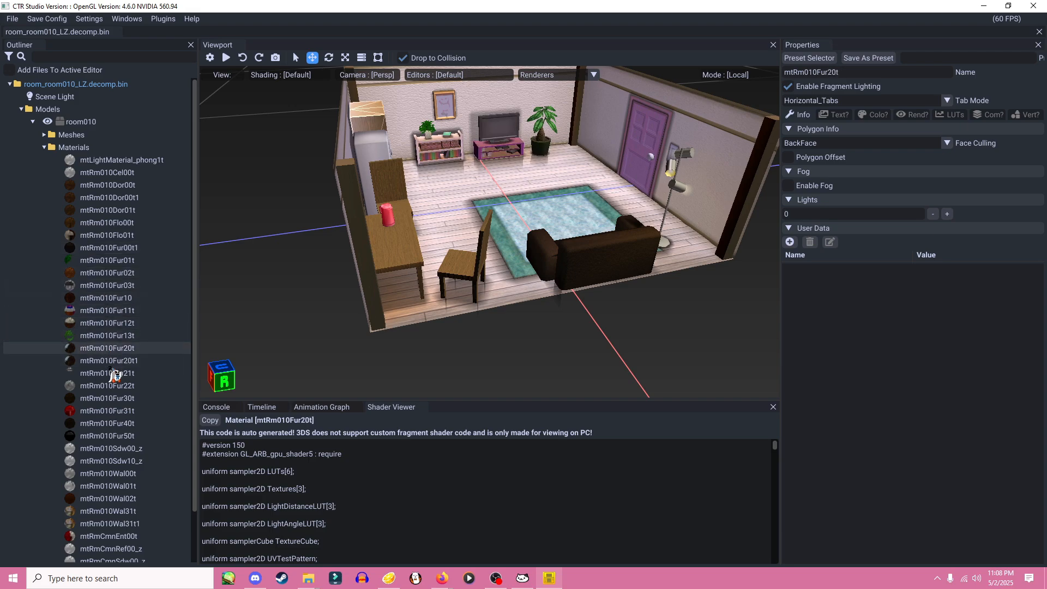
click(113, 373)
click(114, 385)
- Change Specular 0 of the table and chairs material mtRm010Fur30t to white (255, 255, 255) and inspect the furniture in the room
click(116, 398)
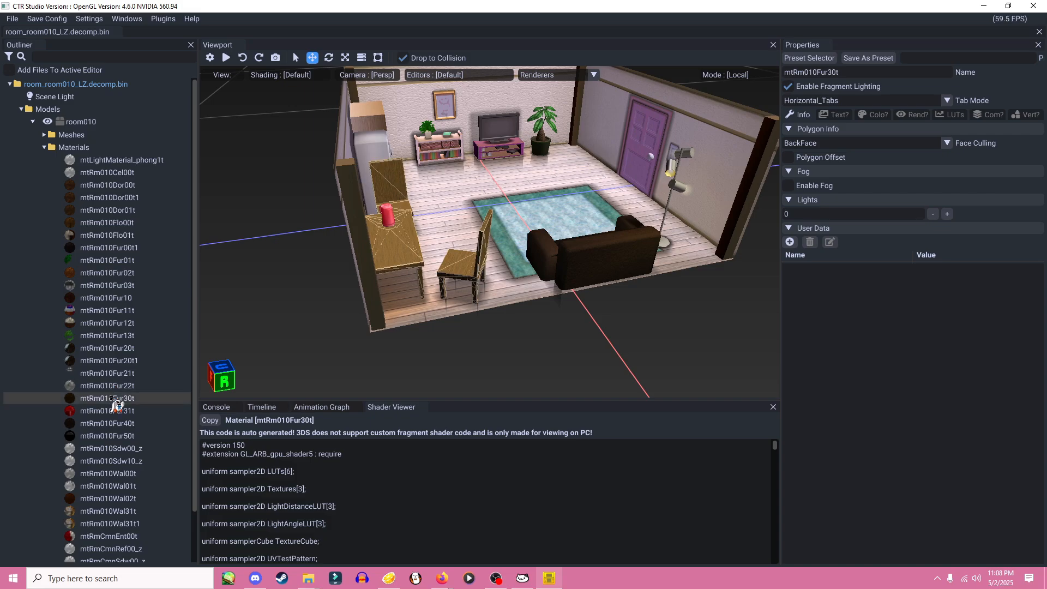
right_drag(627, 232, 520, 238)
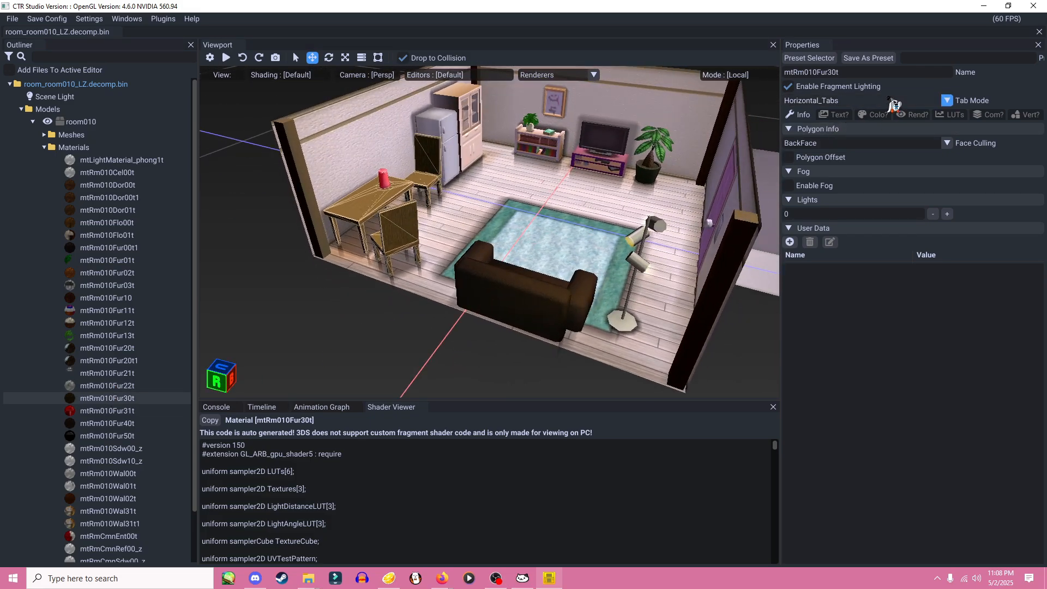
click(874, 114)
click(789, 160)
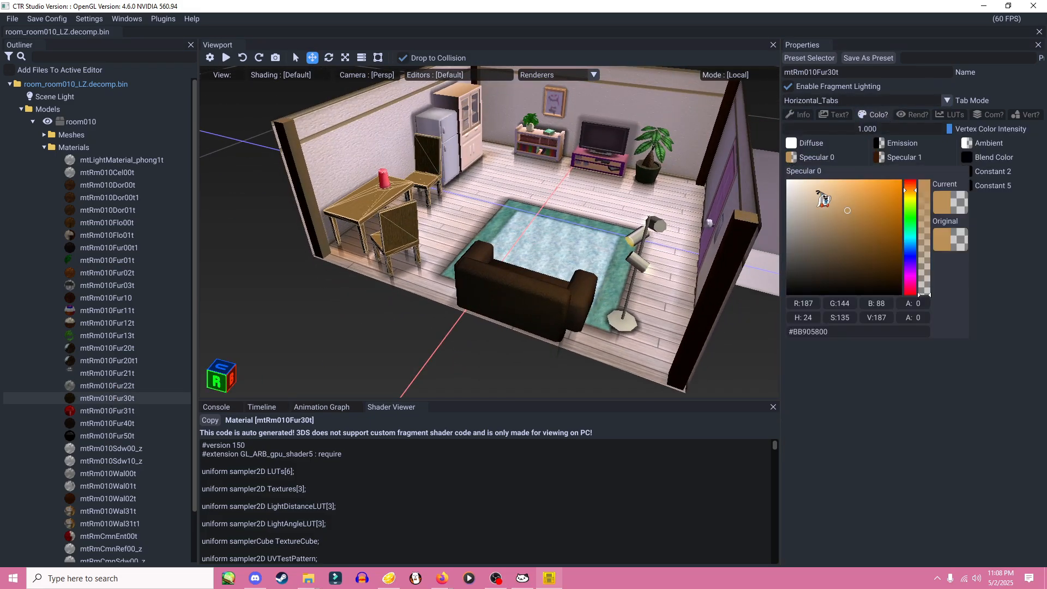
drag(817, 190, 784, 164)
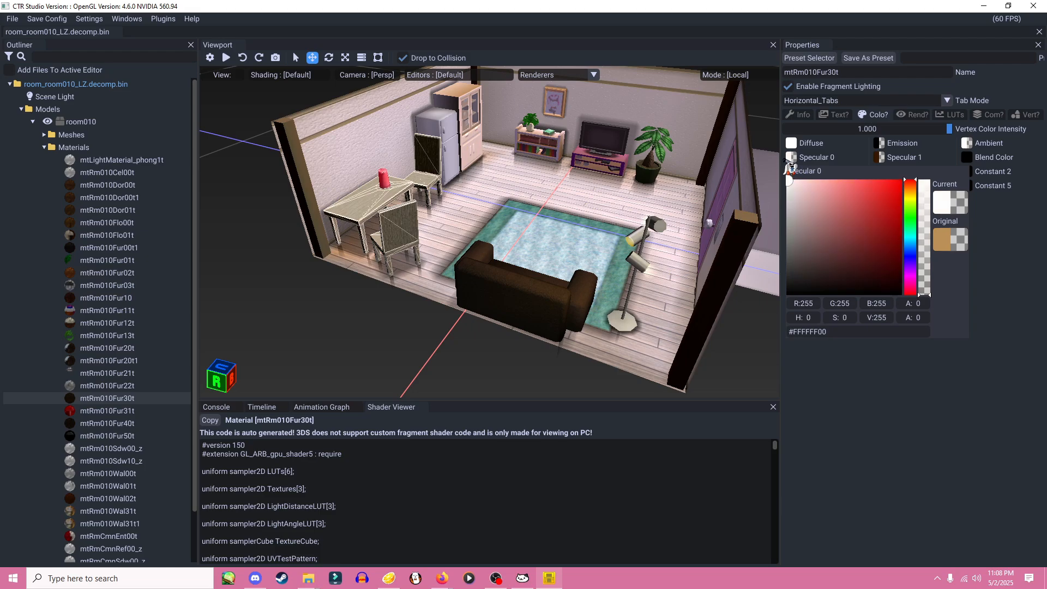
click(429, 328)
right_drag(475, 335, 505, 318)
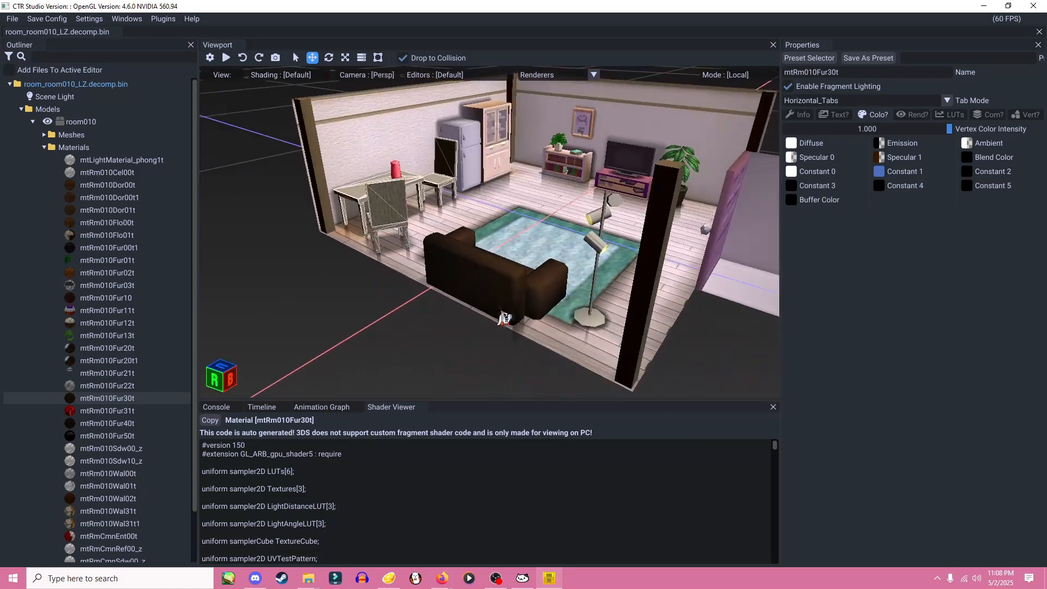
- Change Specular 1 of the red vase material mtRm010Fur31t to a light pink and view the room from the opposite side
click(129, 412)
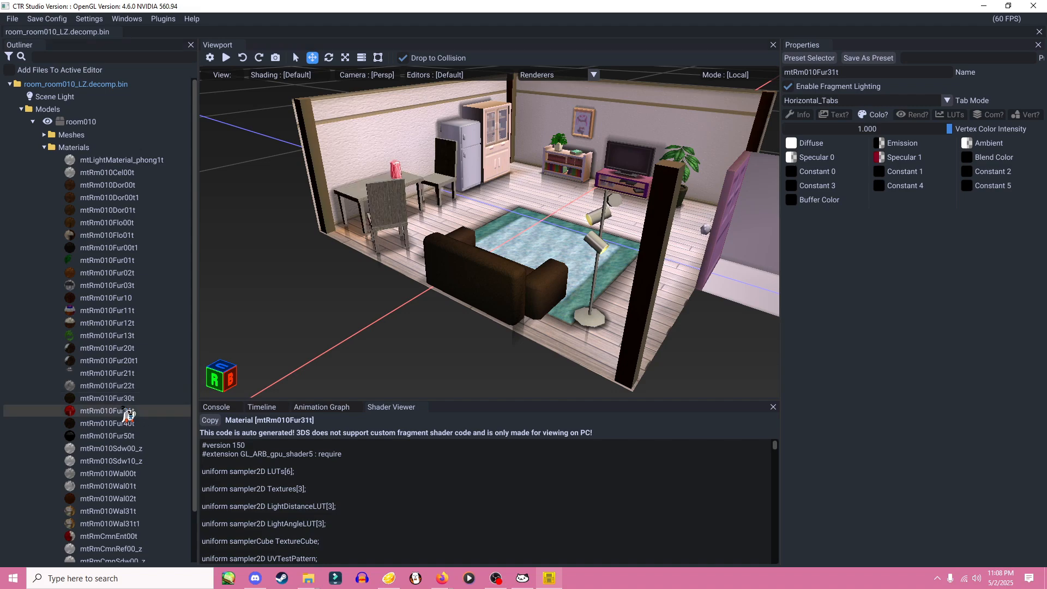
click(902, 159)
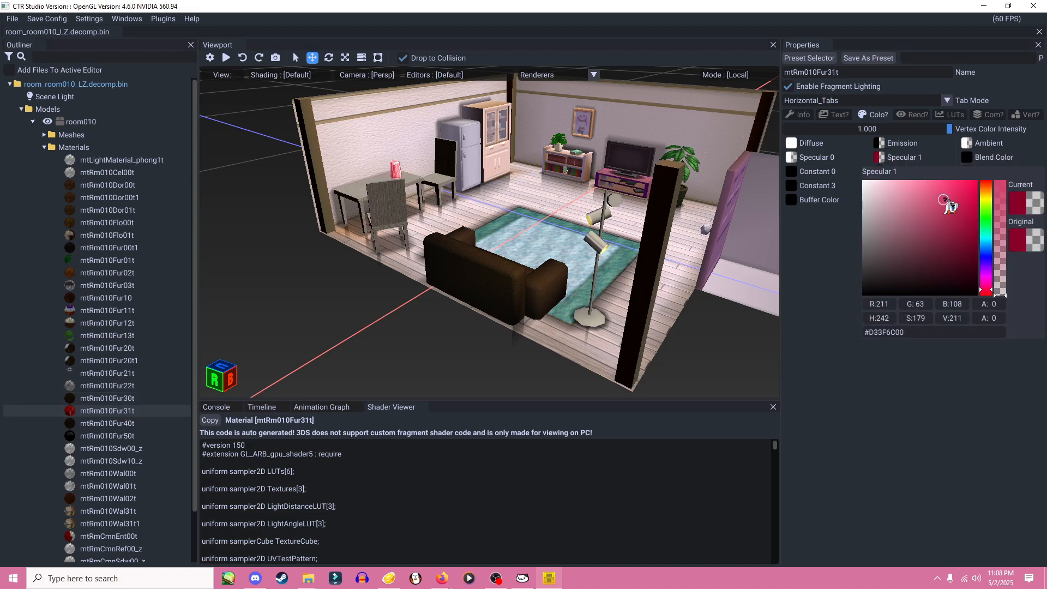
drag(943, 200, 923, 182)
click(414, 366)
drag(431, 369, 415, 293)
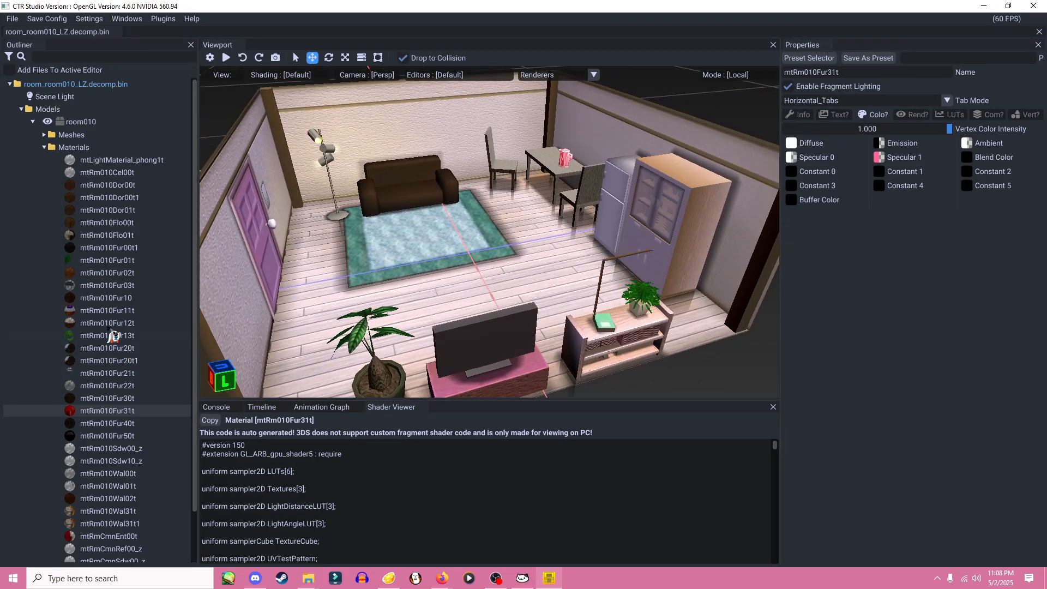
- Check the materials mtRm010Fur50t and mtRm010Sdw00_z, and examine the table texture rm010Fur30
click(101, 437)
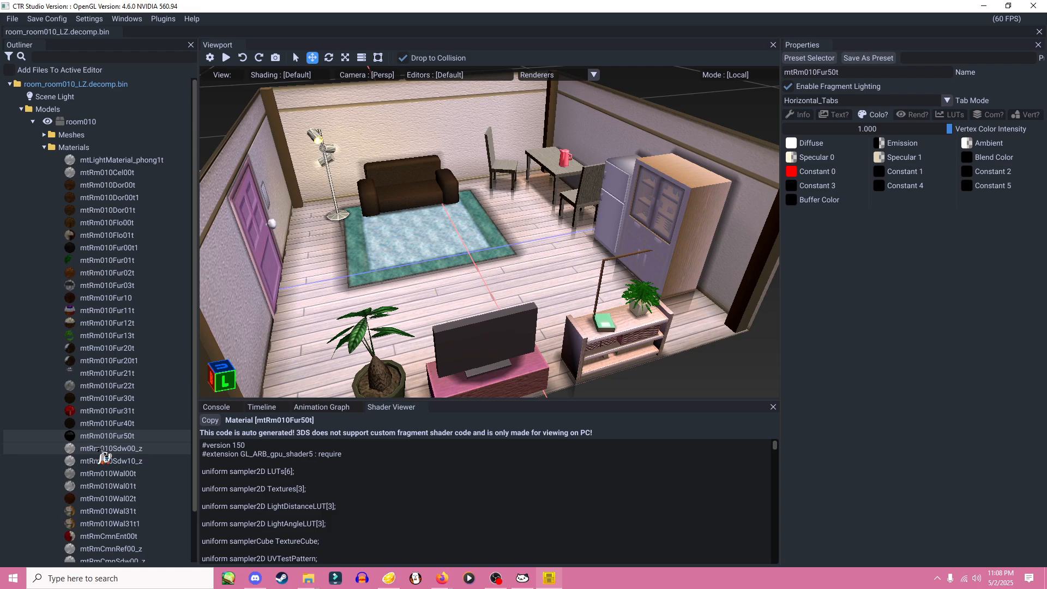
click(102, 448)
click(54, 148)
click(47, 172)
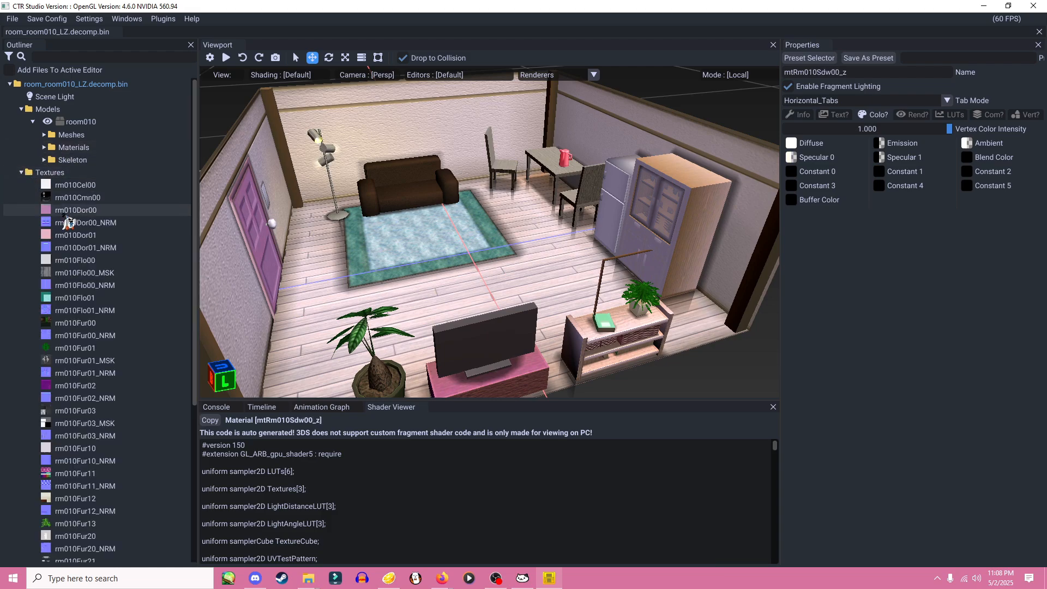
scroll(104, 311, down, 5)
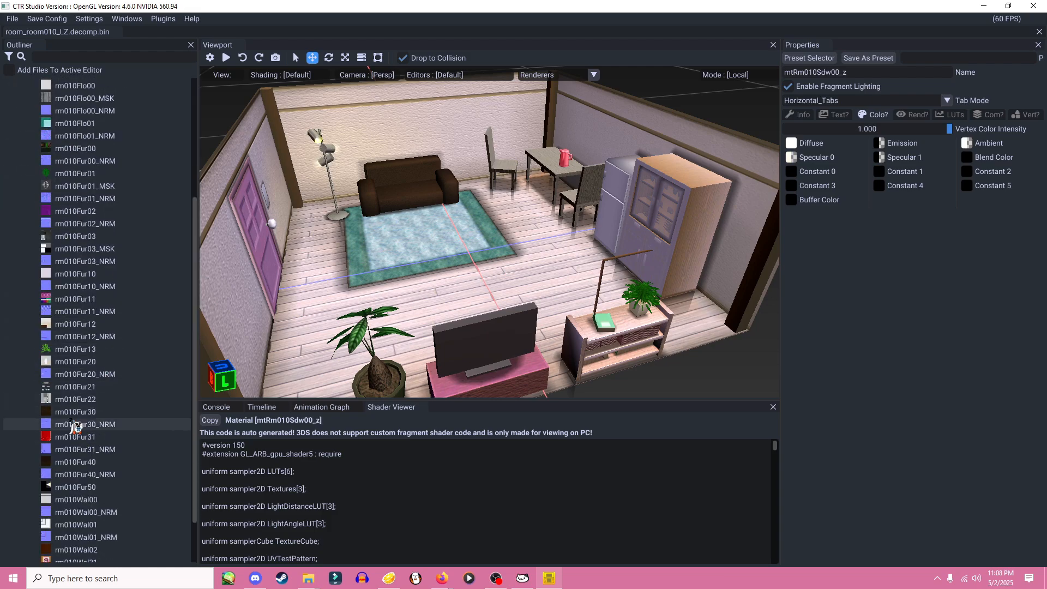
click(76, 414)
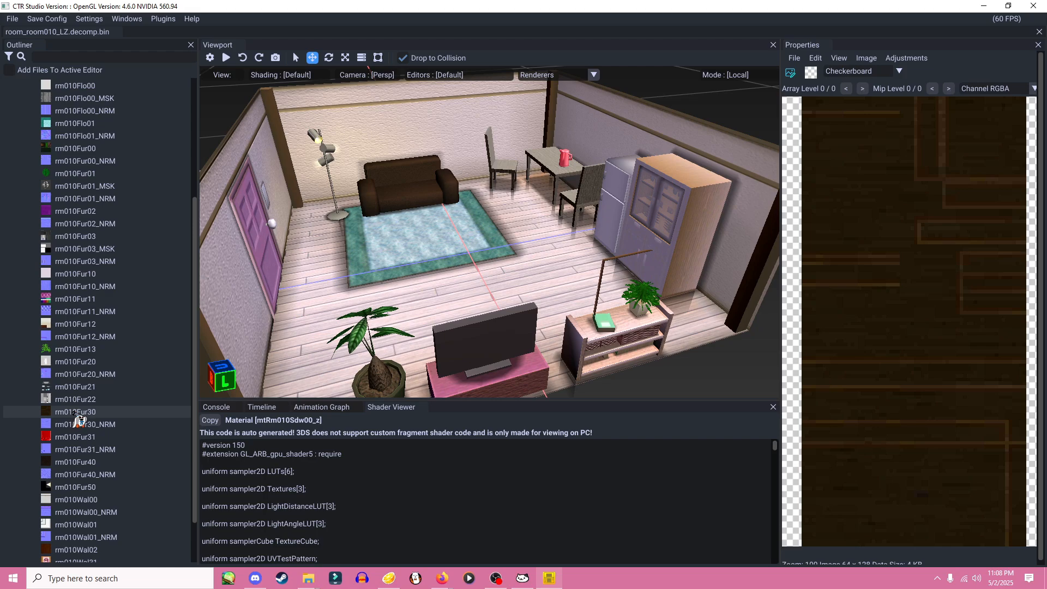
scroll(140, 164, up, 6)
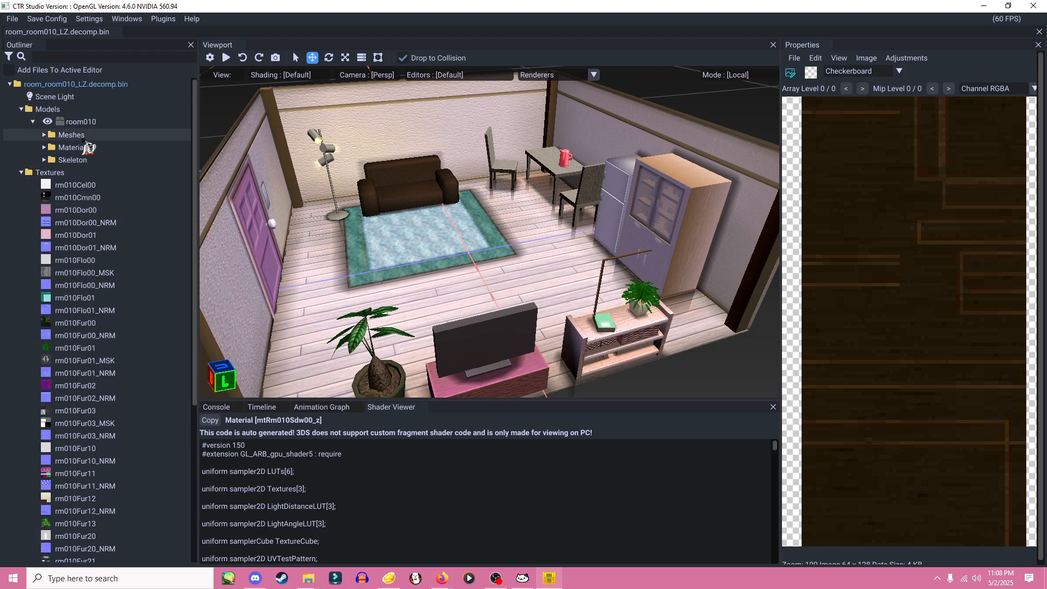
click(44, 148)
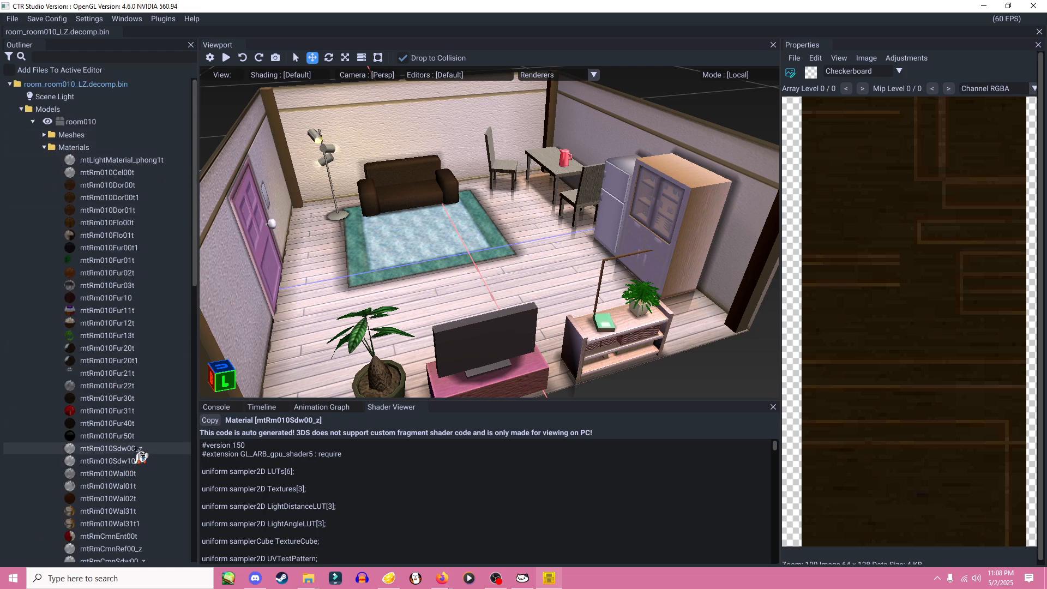
- Switch to PaintTool SAI and open rm010Fur30.png from the familyroom folder on the Desktop
click(228, 579)
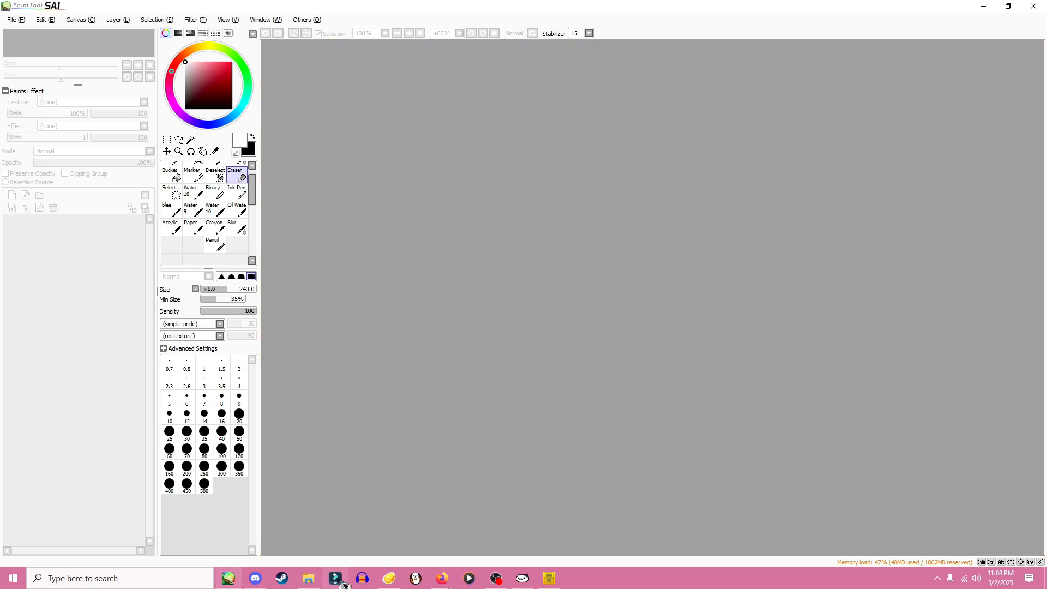
click(308, 577)
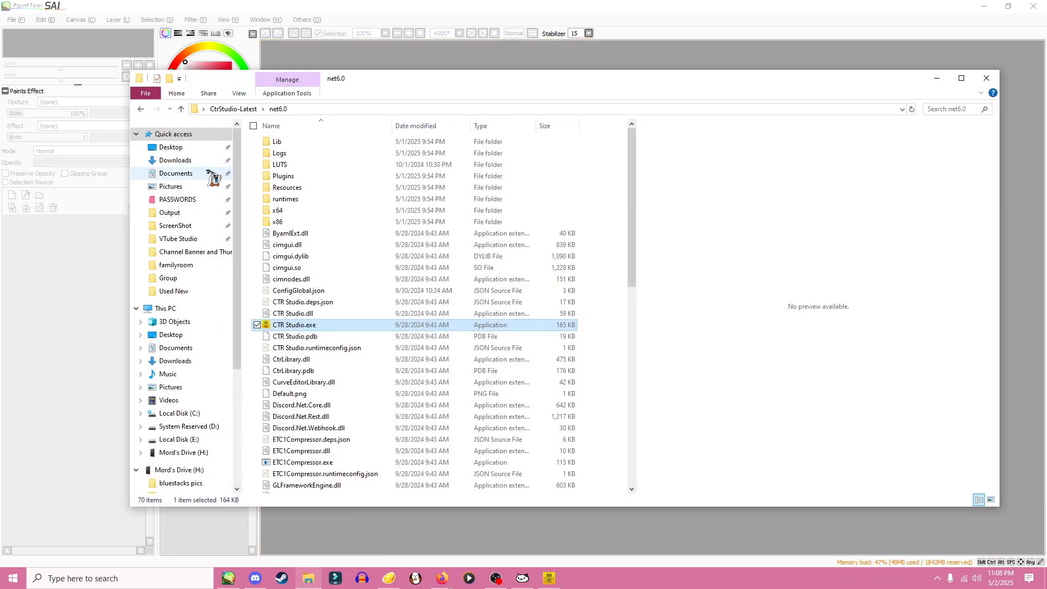
click(175, 148)
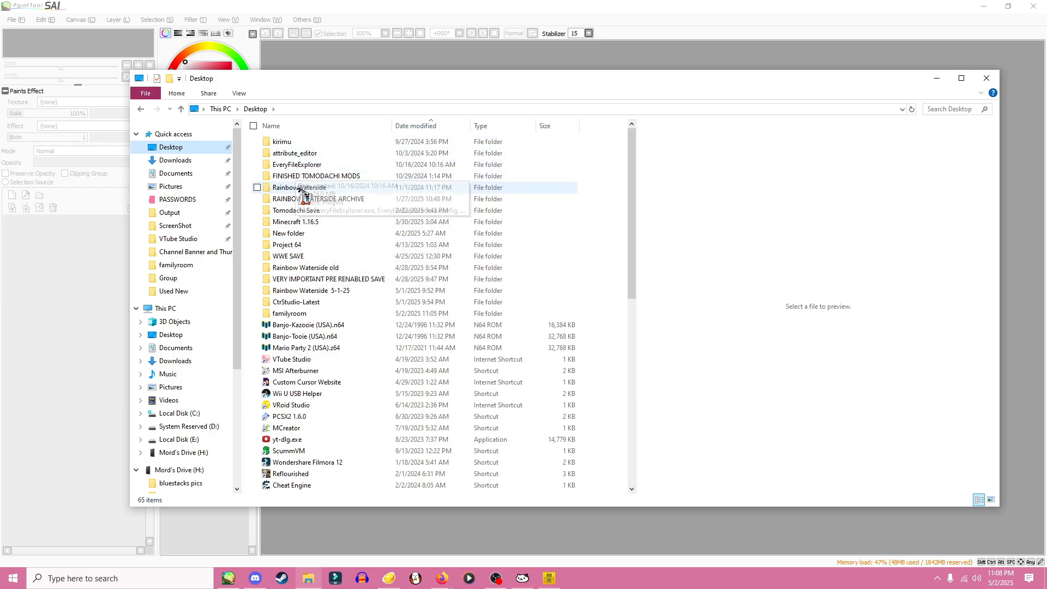
double_click(294, 313)
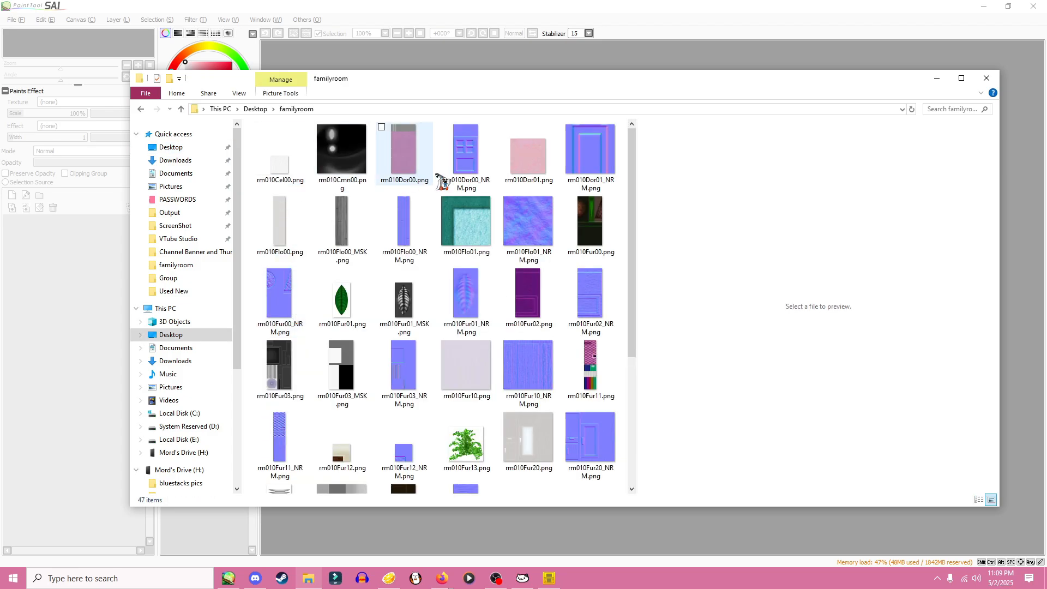
drag(630, 227, 637, 374)
drag(410, 319, 489, 525)
- Recolour the wood texture with hue +26 and luminescence +74, save it, and return to CTR Studio
click(157, 20)
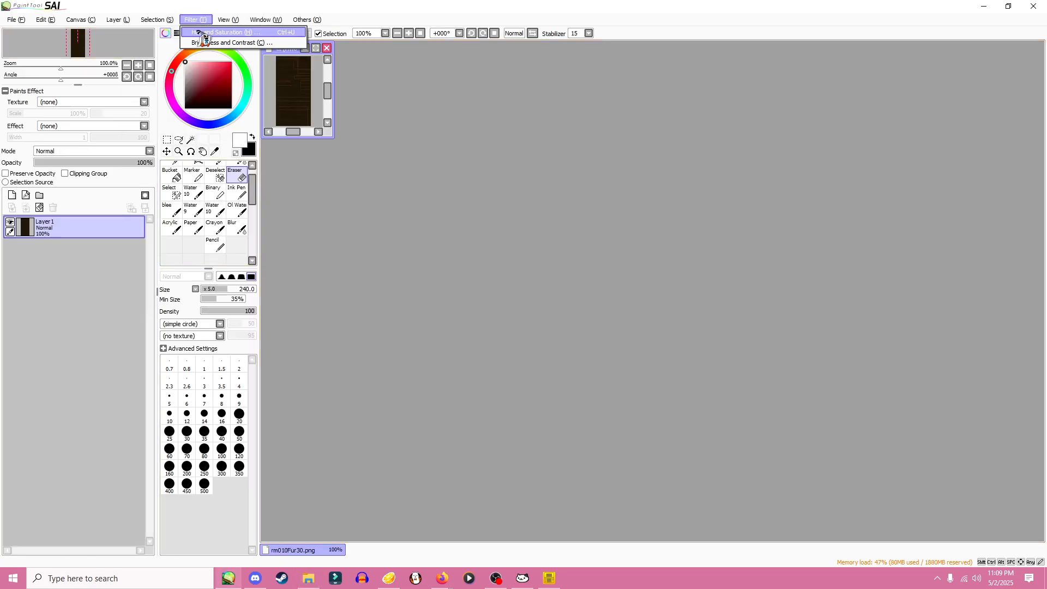
click(206, 41)
drag(247, 293, 259, 293)
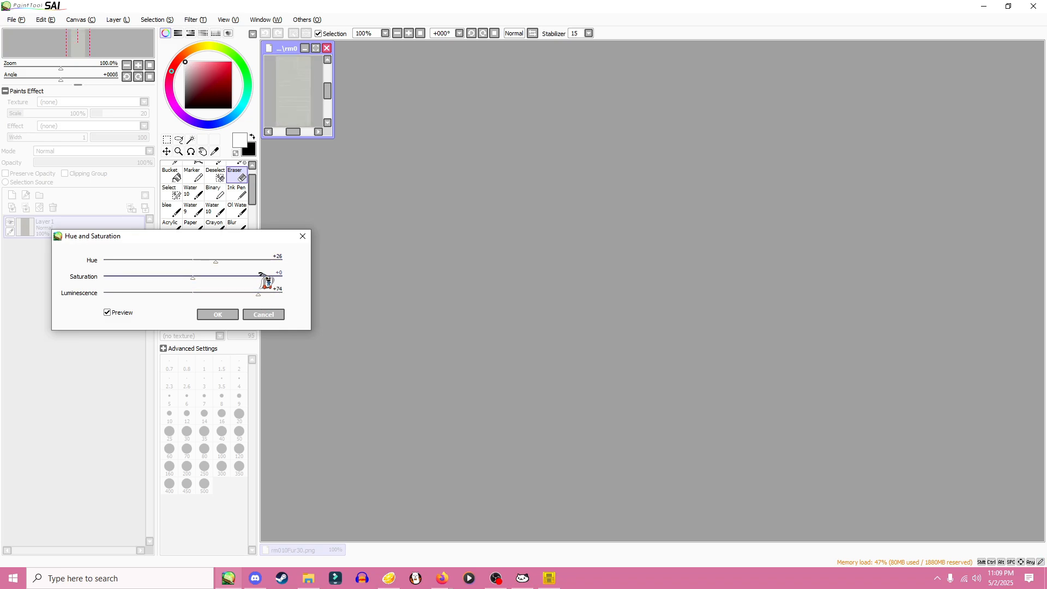
click(231, 318)
click(982, 6)
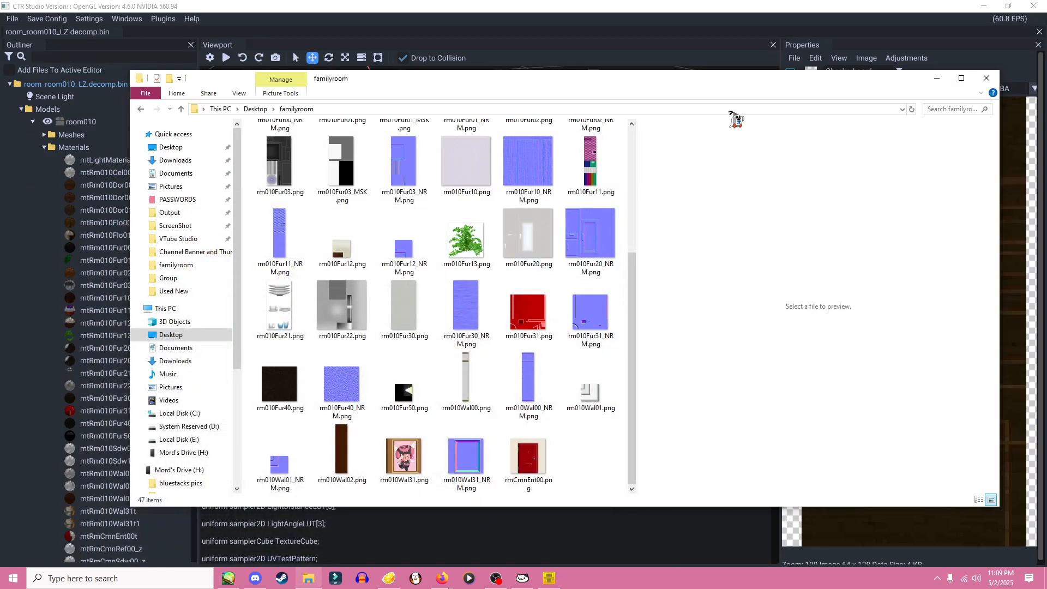
click(938, 79)
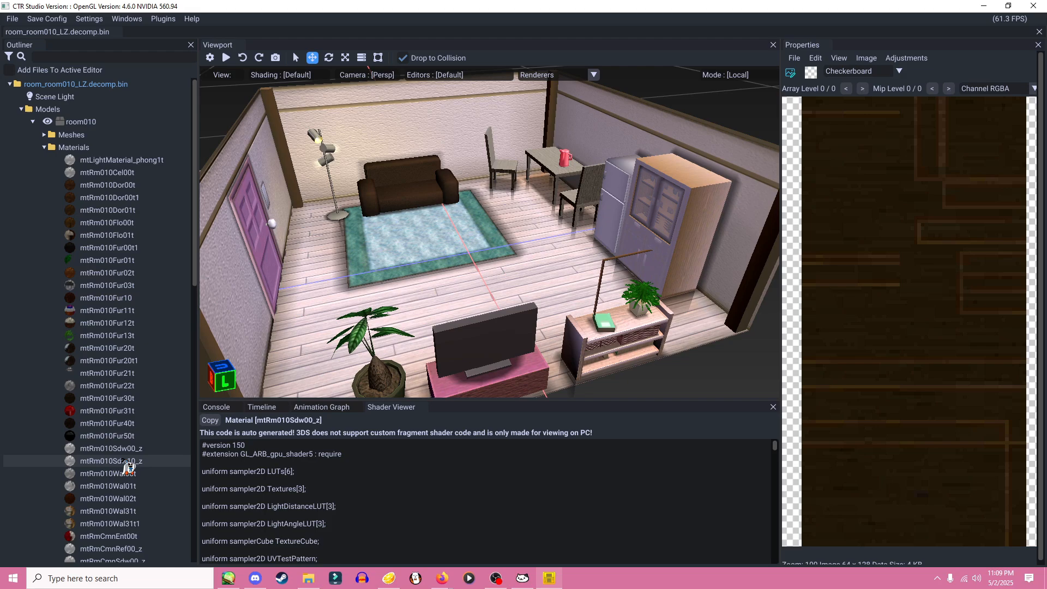
- Replace the dark table and chairs texture rm010Fur30 with the light grey rm010Fur30.png from the familyroom folder
click(45, 148)
scroll(116, 458, down, 4)
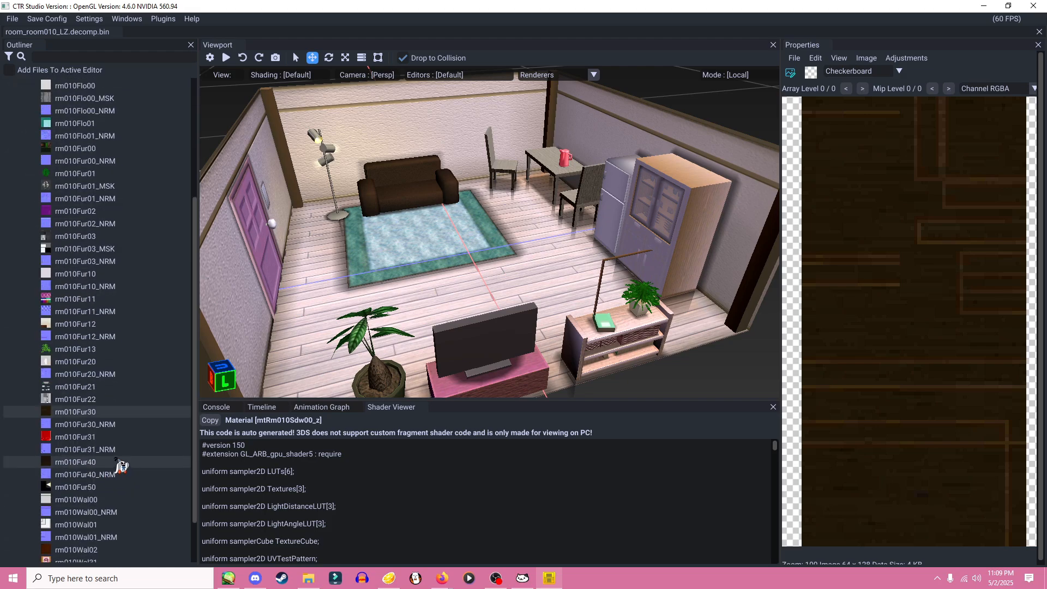
click(115, 432)
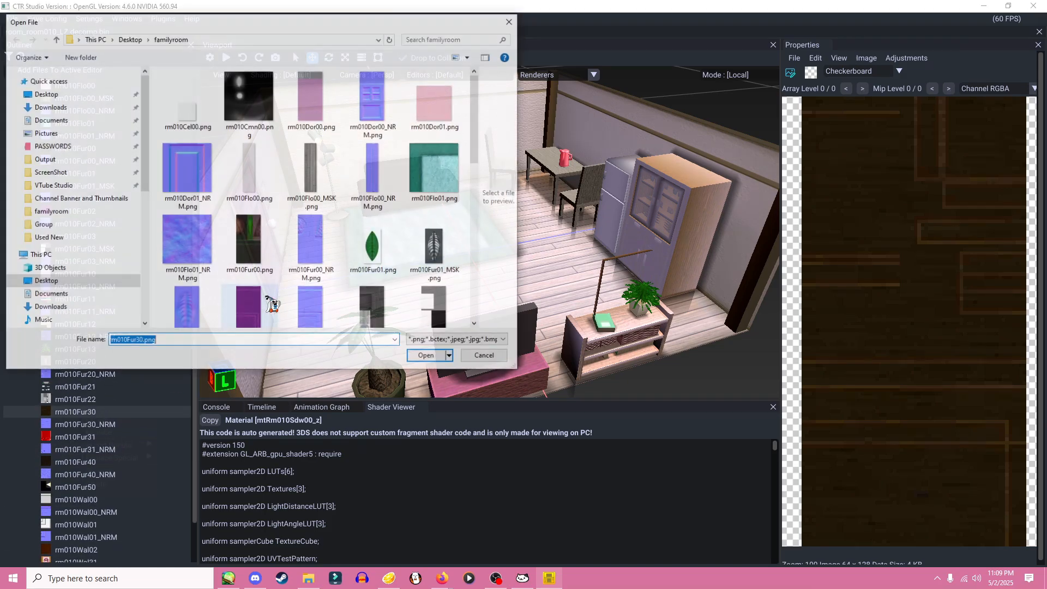
scroll(479, 264, down, 5)
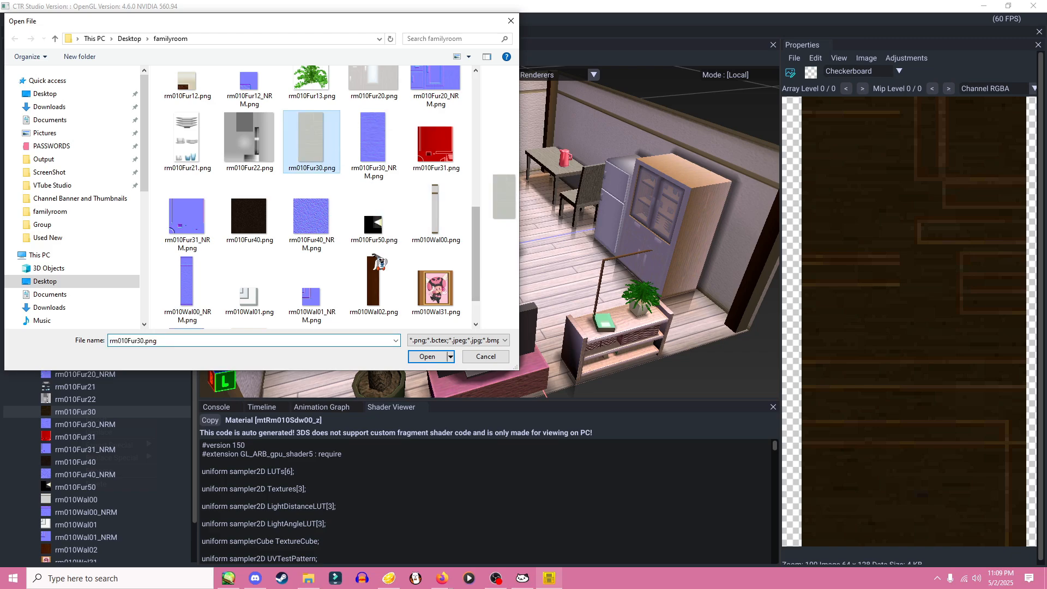
click(427, 356)
click(686, 375)
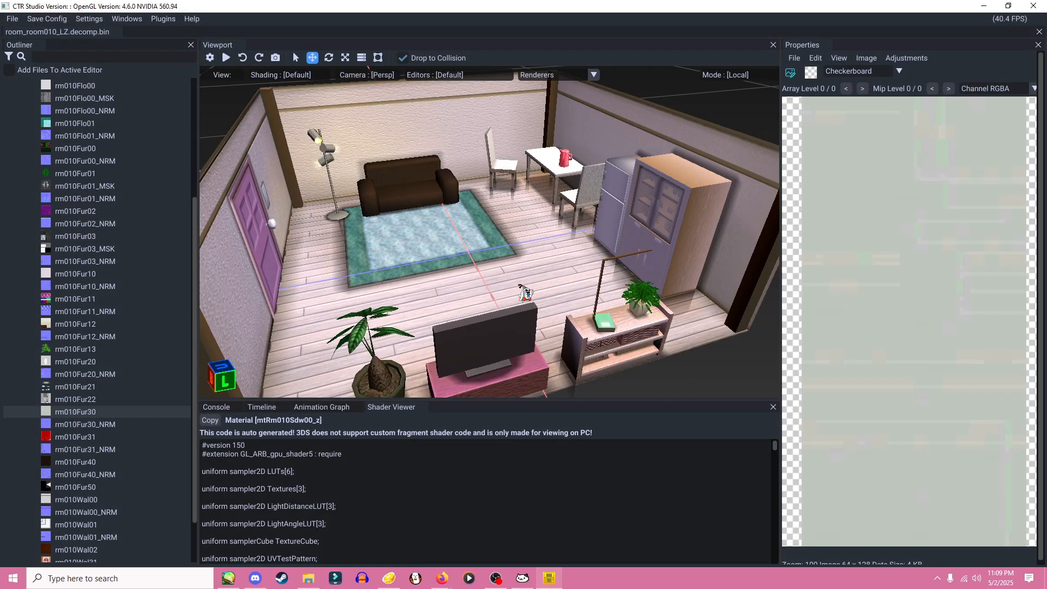
- Examine the textures rm010Wal02 and rm010Fur00 and compare them with the objects in the room
mouse_move(477, 271)
right_down()
mouse_move(508, 272)
mouse_move(523, 301)
mouse_move(485, 268)
right_up()
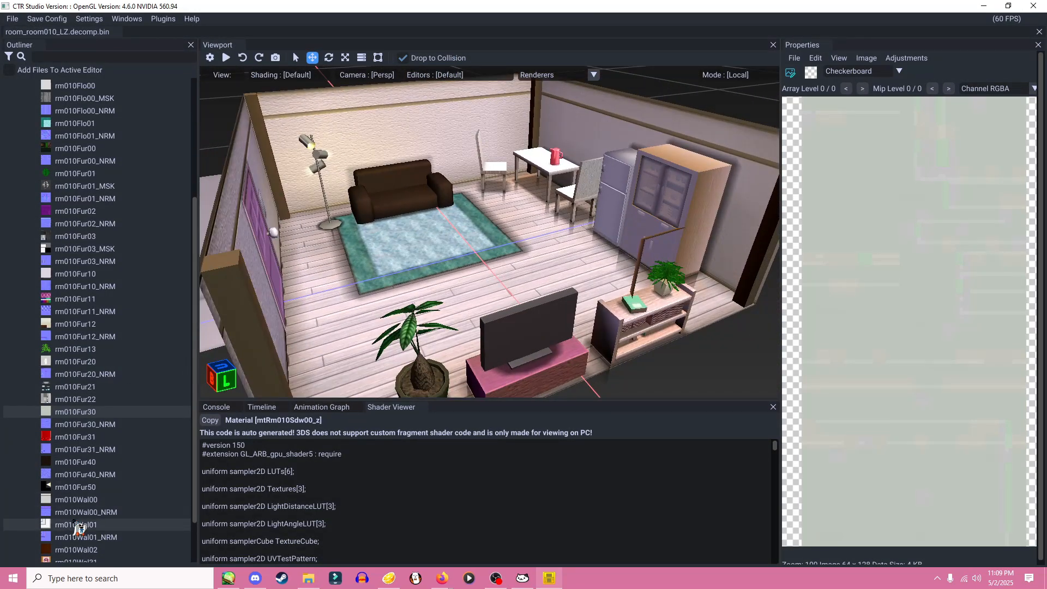
click(85, 551)
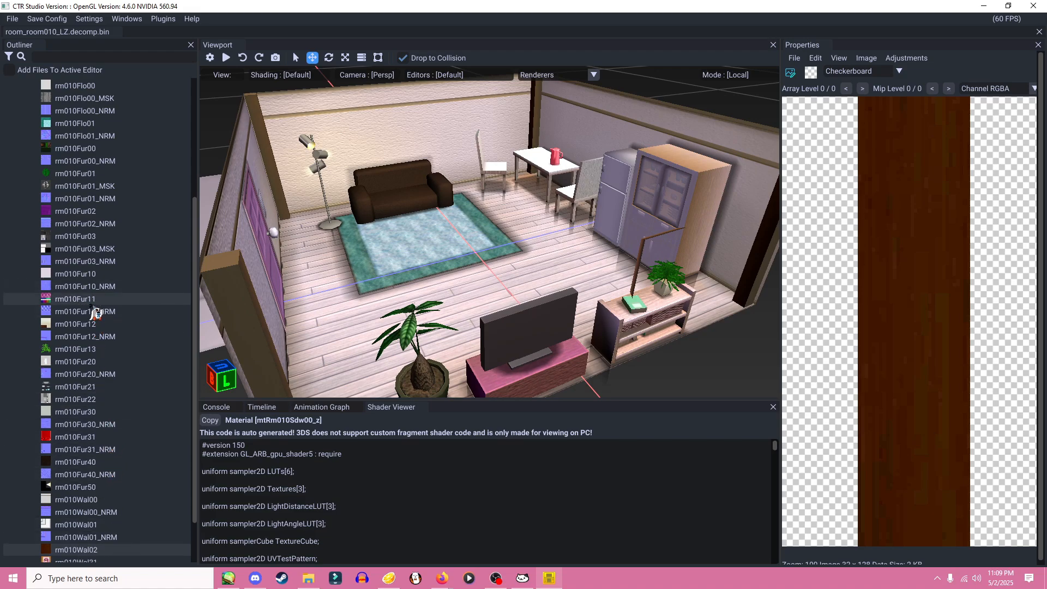
scroll(106, 352, down, 1)
scroll(106, 351, up, 2)
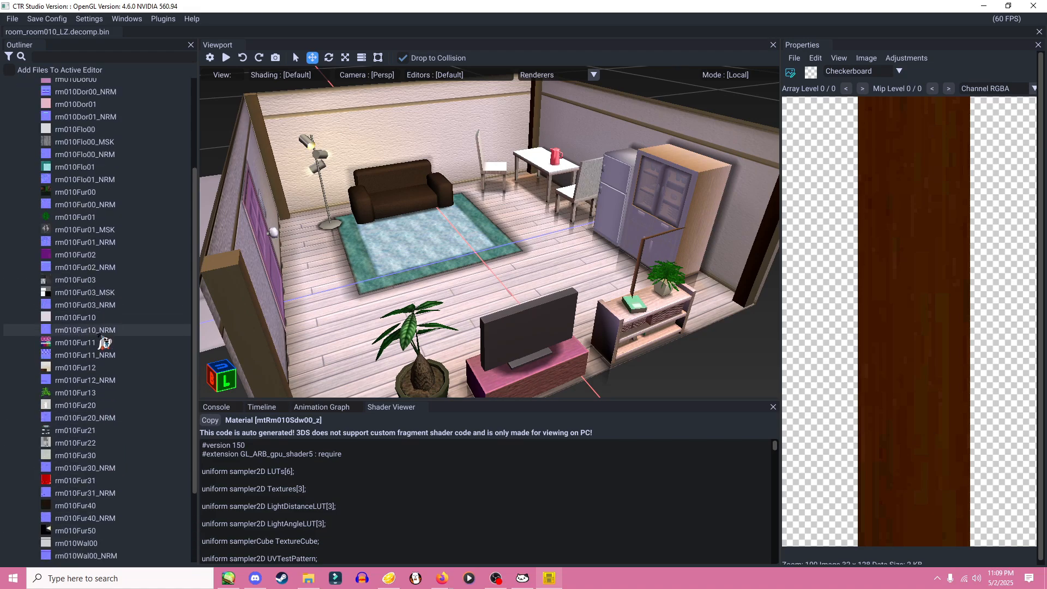
click(75, 195)
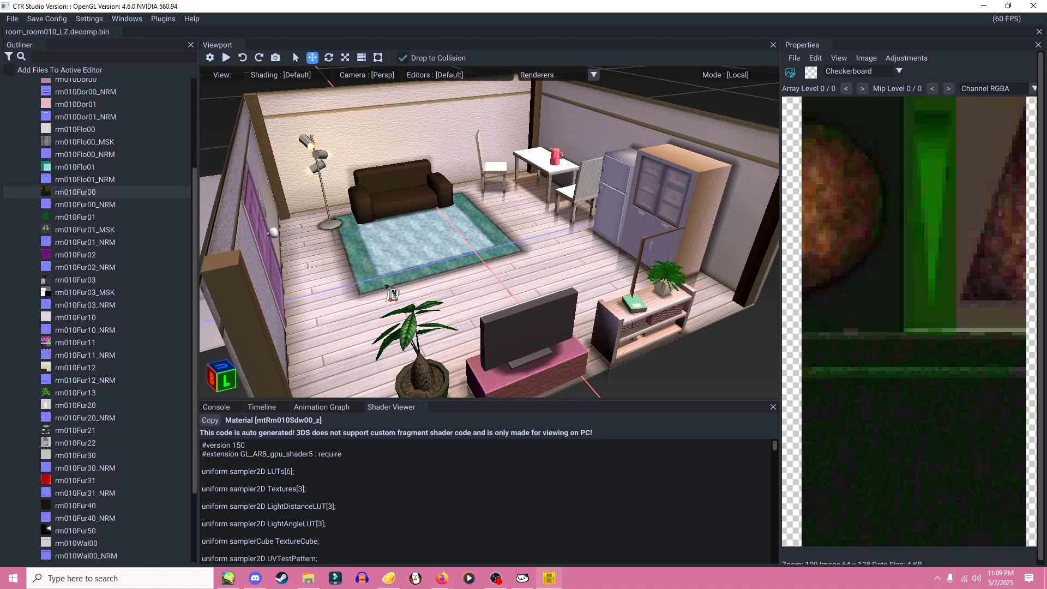
right_drag(392, 293, 367, 202)
drag(195, 196, 196, 102)
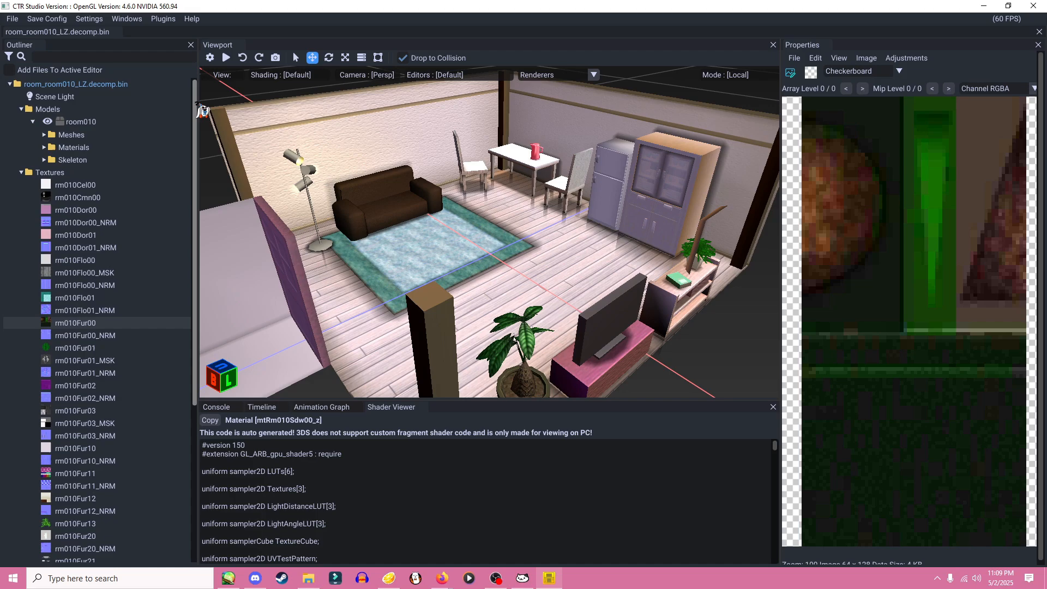
- Check which parts of the room the materials mtRm010Dor01t and mtRm010Flo00t belong to
click(45, 147)
click(114, 211)
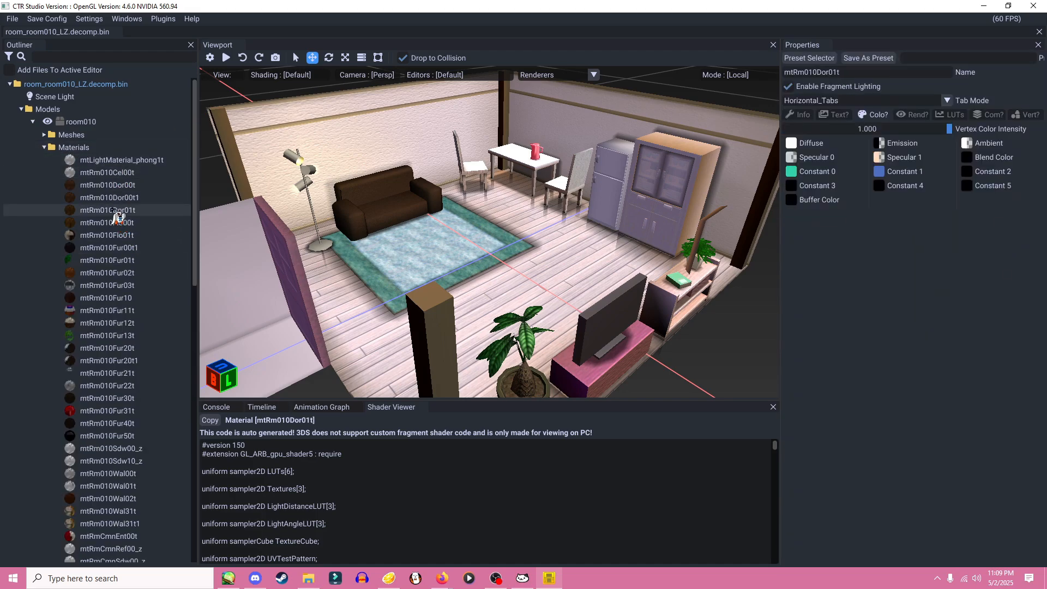
click(112, 210)
click(112, 223)
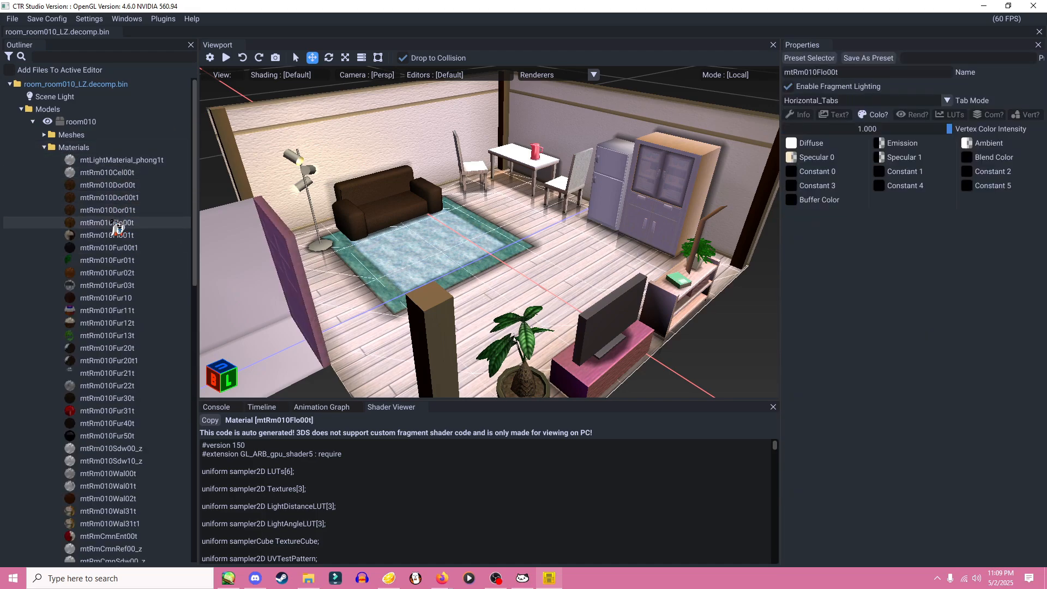
scroll(104, 409, down, 2)
scroll(102, 408, down, 4)
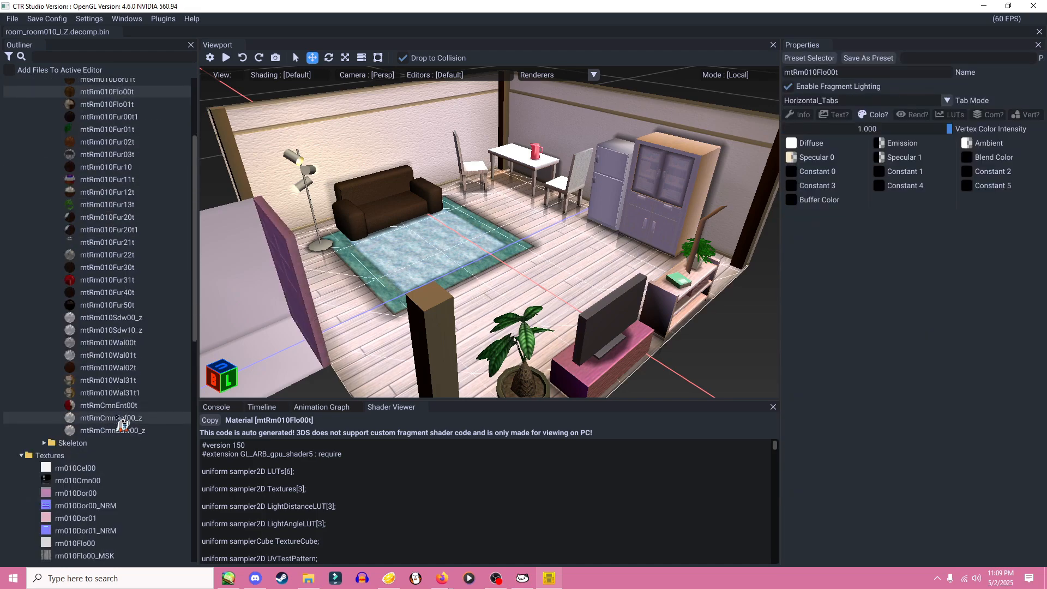
- Set the Specular 0 colour of the sofa material mtRm010Fur40t to pink, about #FA9AF200
click(106, 369)
scroll(108, 376, up, 2)
click(107, 336)
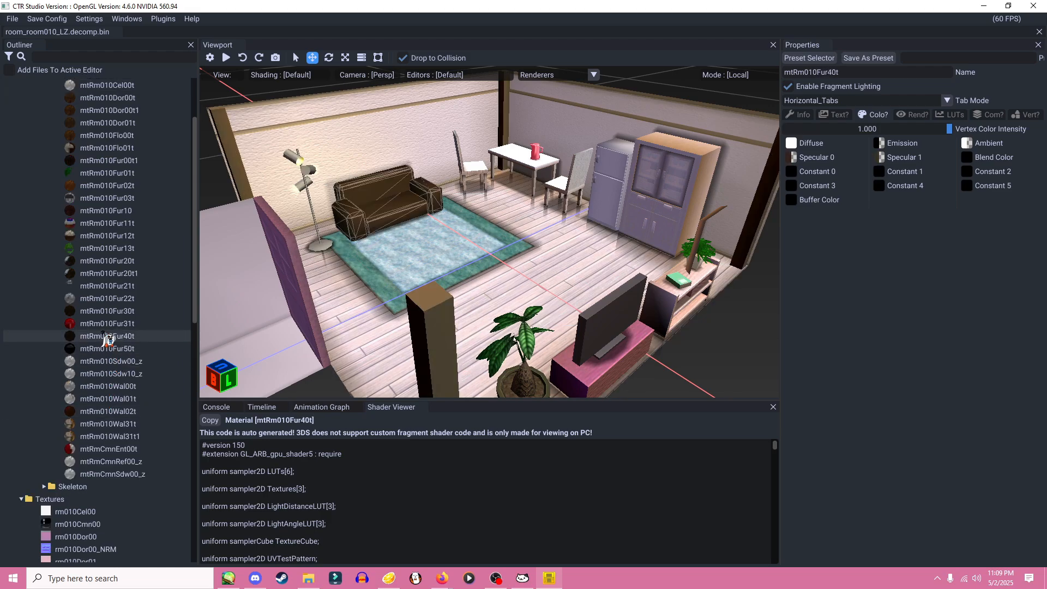
click(790, 157)
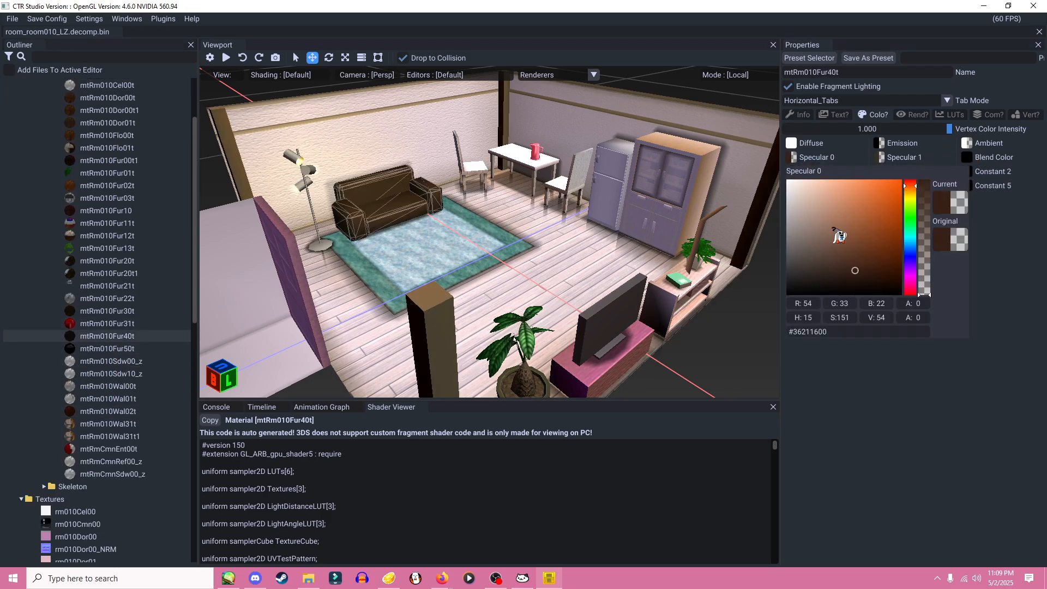
drag(839, 234, 840, 180)
drag(909, 255, 921, 282)
drag(841, 179, 831, 182)
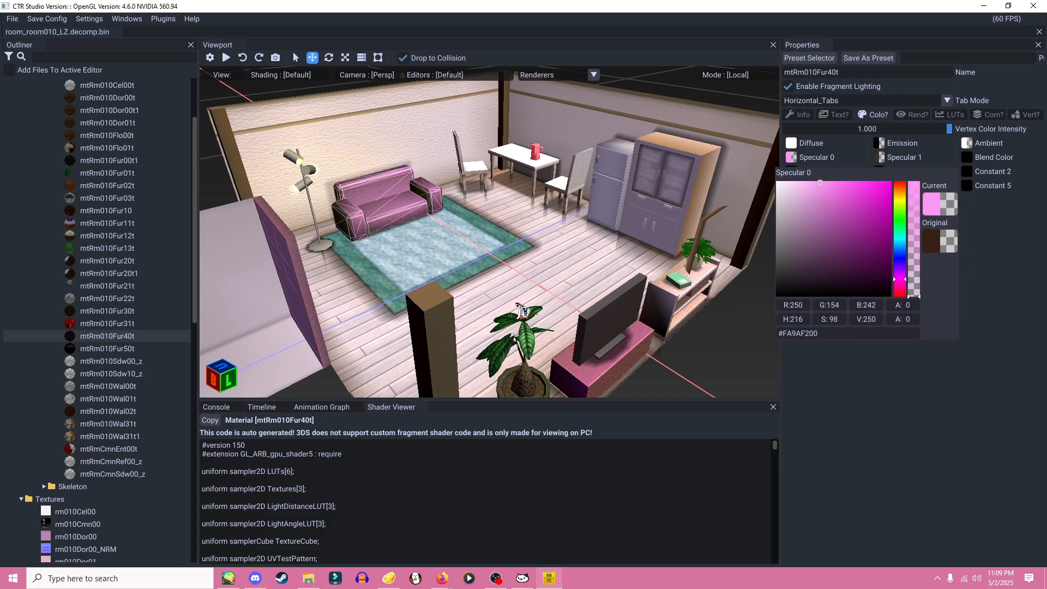
click(456, 274)
- Check which parts of the room the materials mtRm010Wal31t1, mtRmCmnEnt00t, mtRmCmnRef00_z and mtRmCmnSdw00_z cover
right_drag(496, 272, 472, 320)
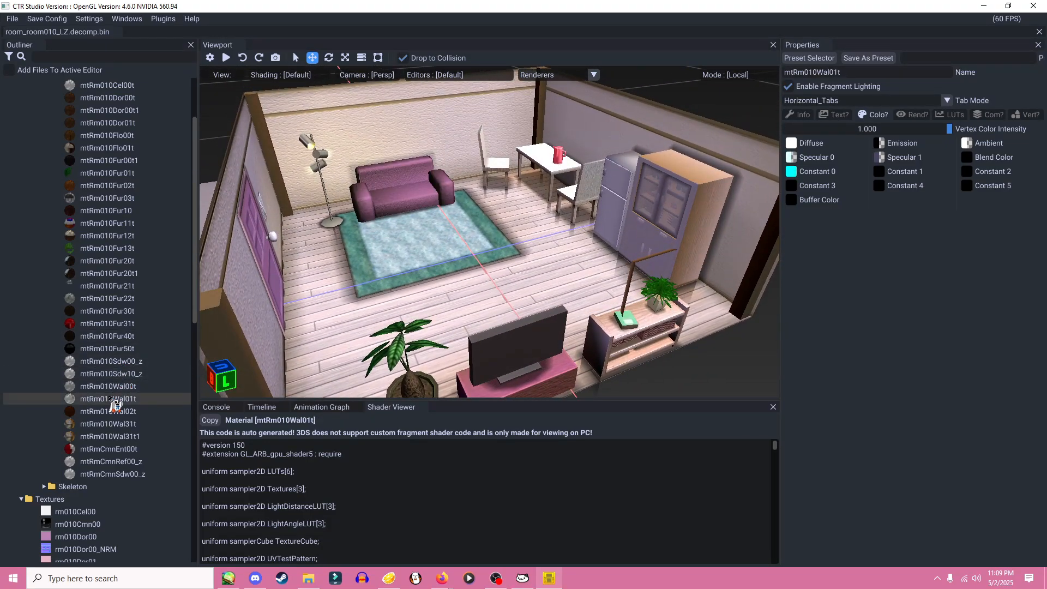
click(124, 437)
click(123, 449)
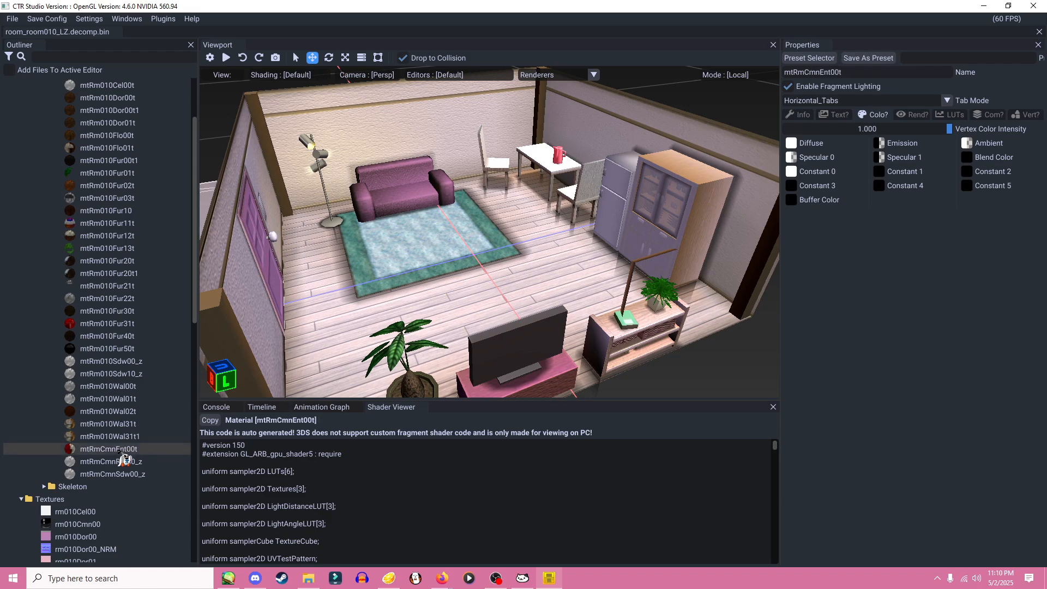
click(122, 461)
click(121, 474)
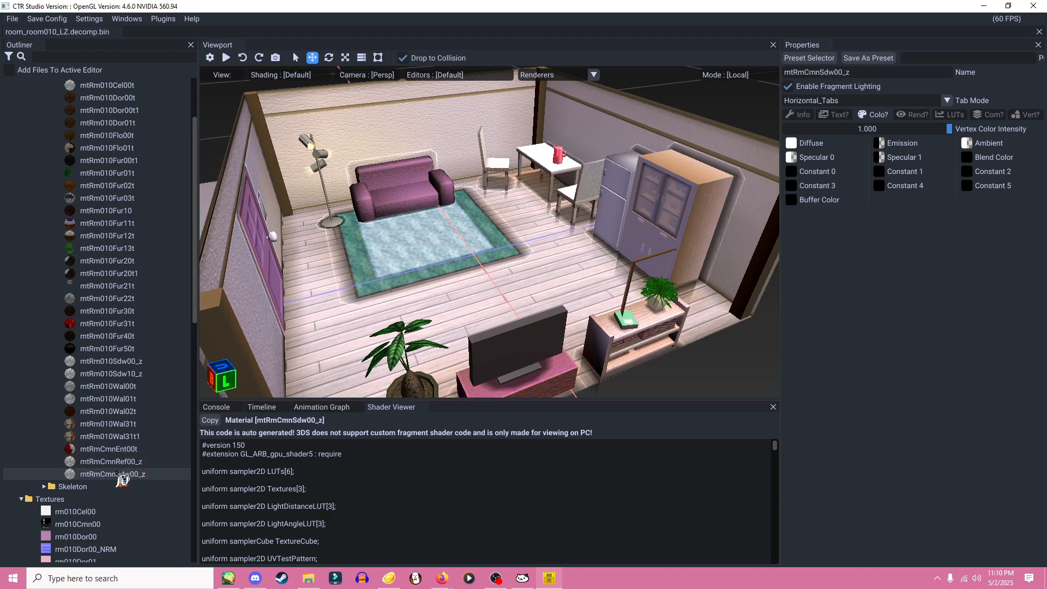
click(122, 449)
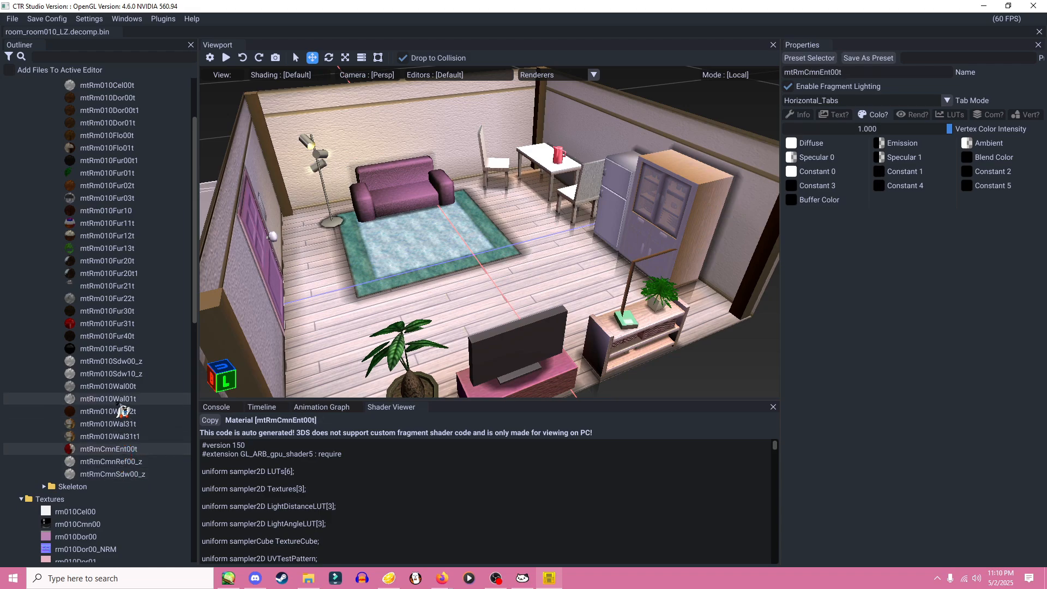
- Adjust Constant 0 of the wall material mtRm010Wal00t to a bright cyan and set its Specular 0 colour to reddish orange
click(112, 386)
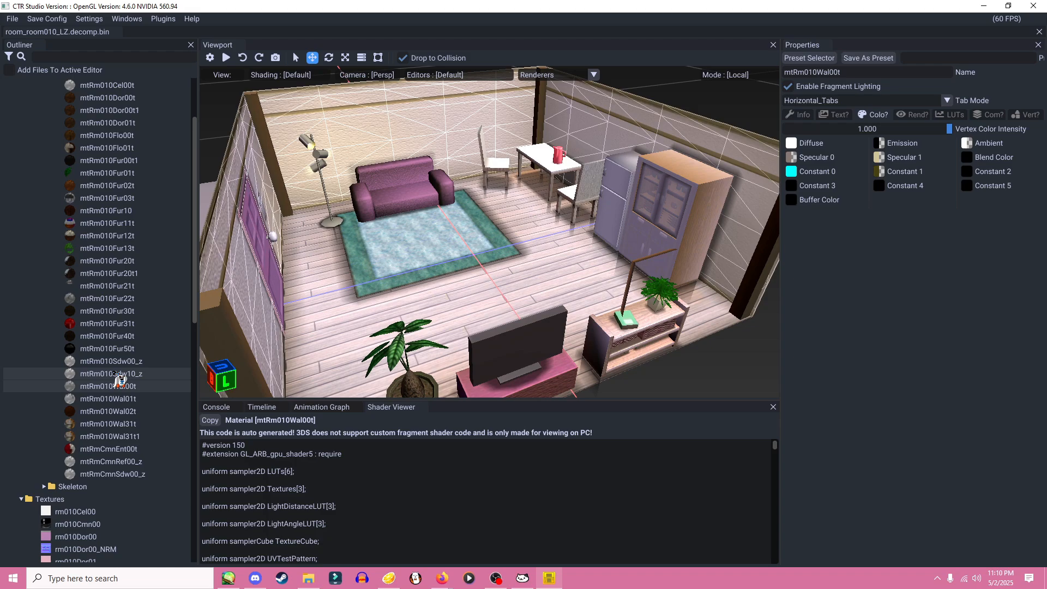
click(791, 171)
drag(842, 218, 894, 201)
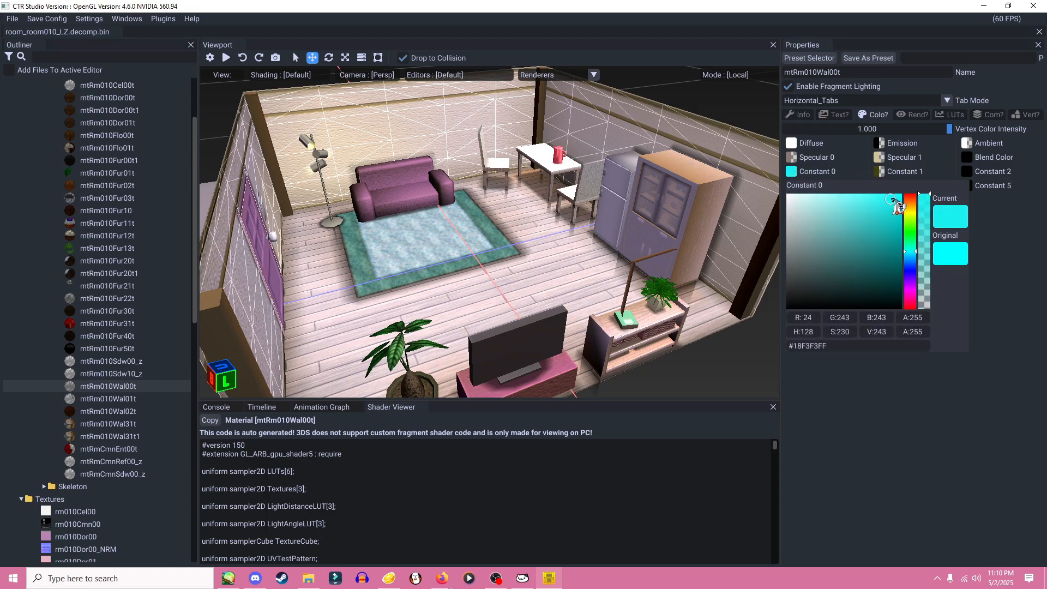
click(794, 162)
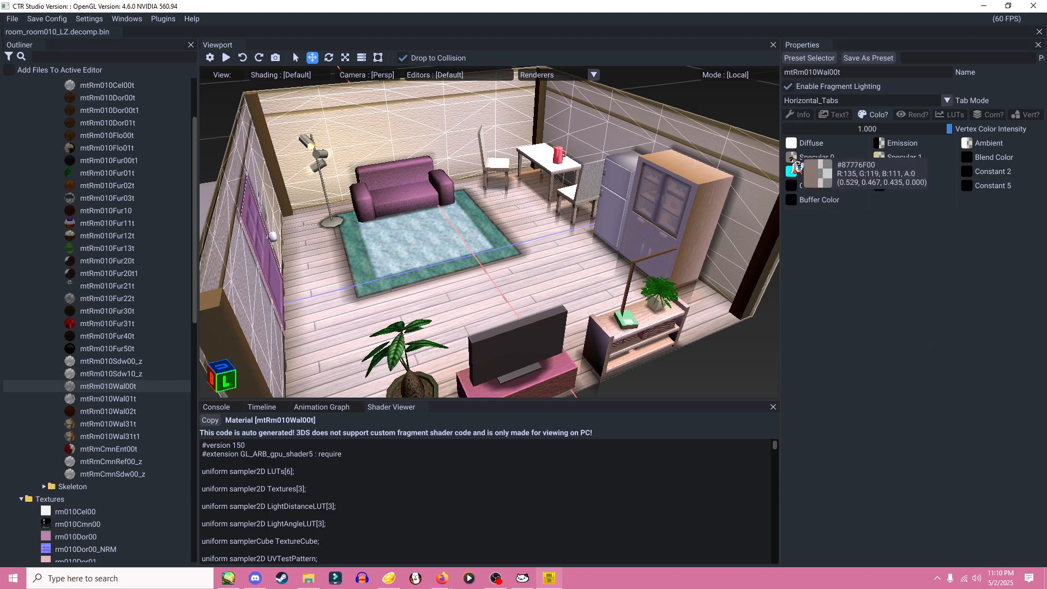
click(791, 157)
click(817, 181)
mouse_move(825, 180)
mouse_down()
mouse_move(899, 214)
mouse_move(898, 229)
mouse_move(888, 217)
mouse_up()
click(502, 263)
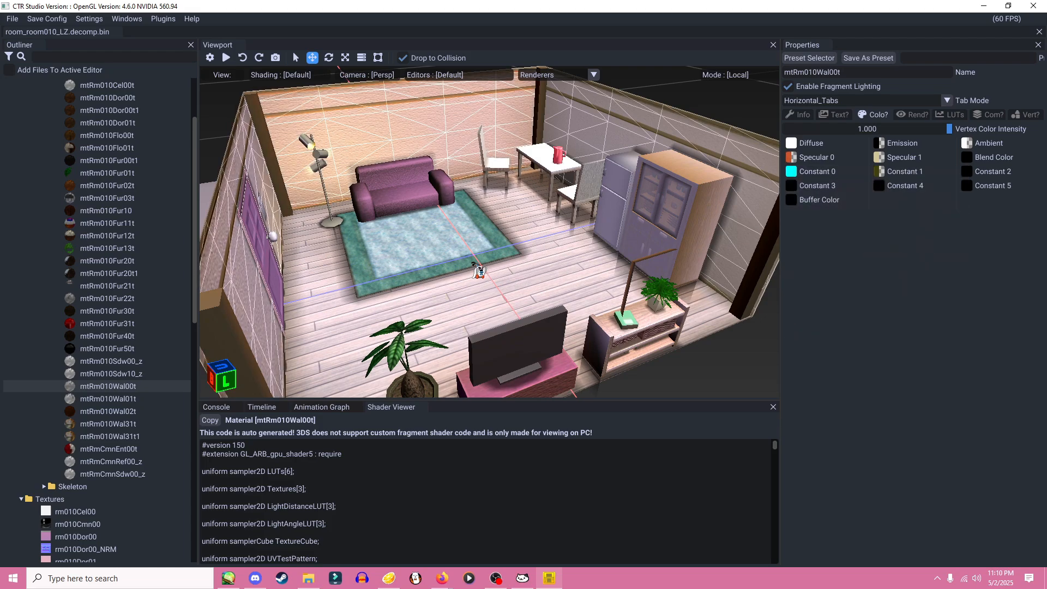
- Set the Specular 1 colour of the wall material mtRm010Wal00t to a light pink, about #E2858500
right_drag(533, 267, 605, 273)
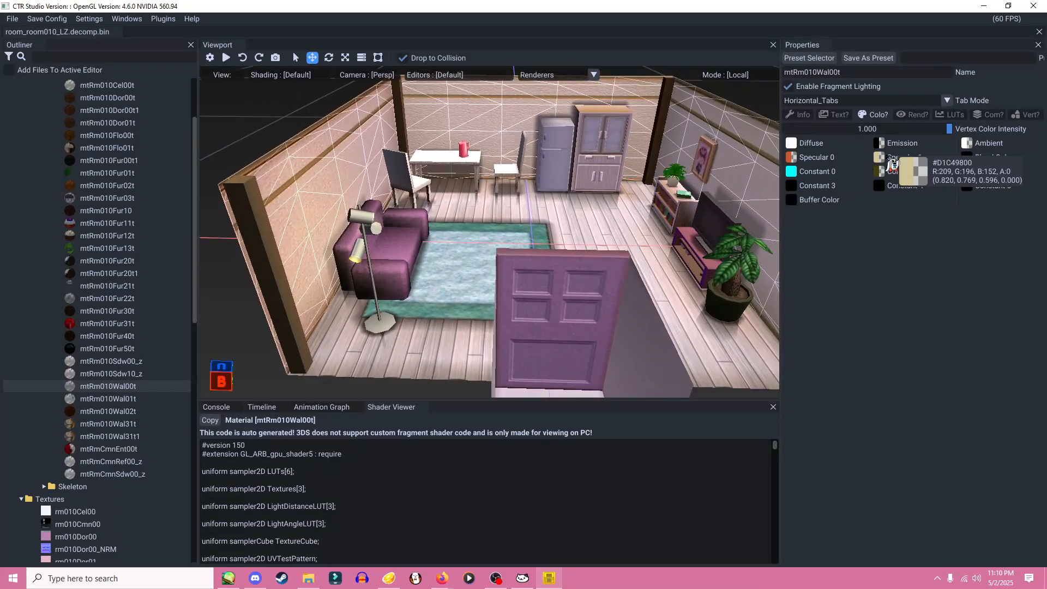
click(879, 157)
mouse_move(897, 201)
mouse_down()
mouse_move(870, 174)
mouse_move(935, 234)
mouse_move(951, 203)
mouse_move(911, 197)
mouse_up()
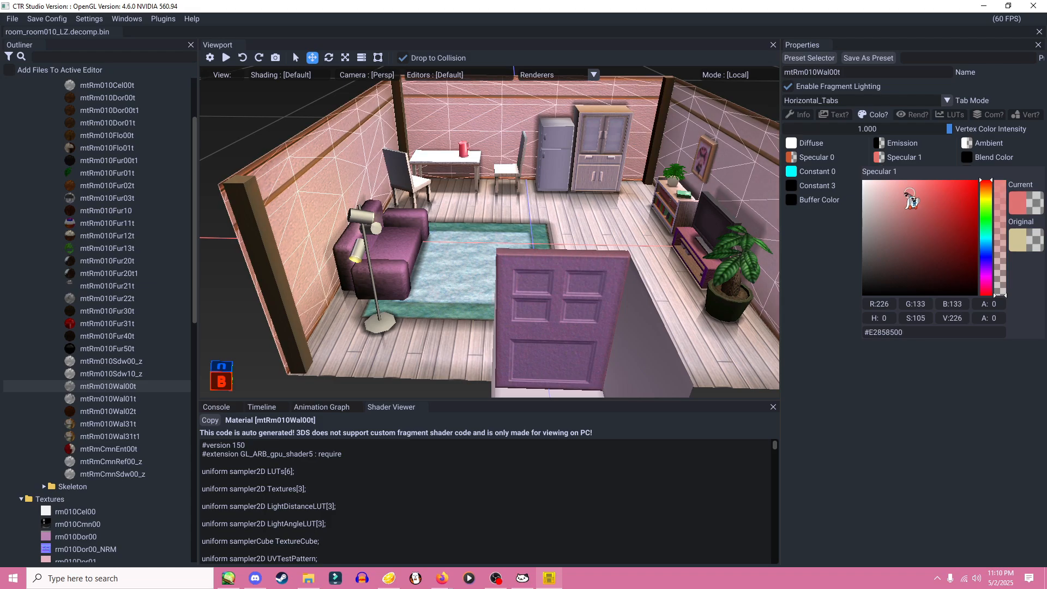
click(828, 201)
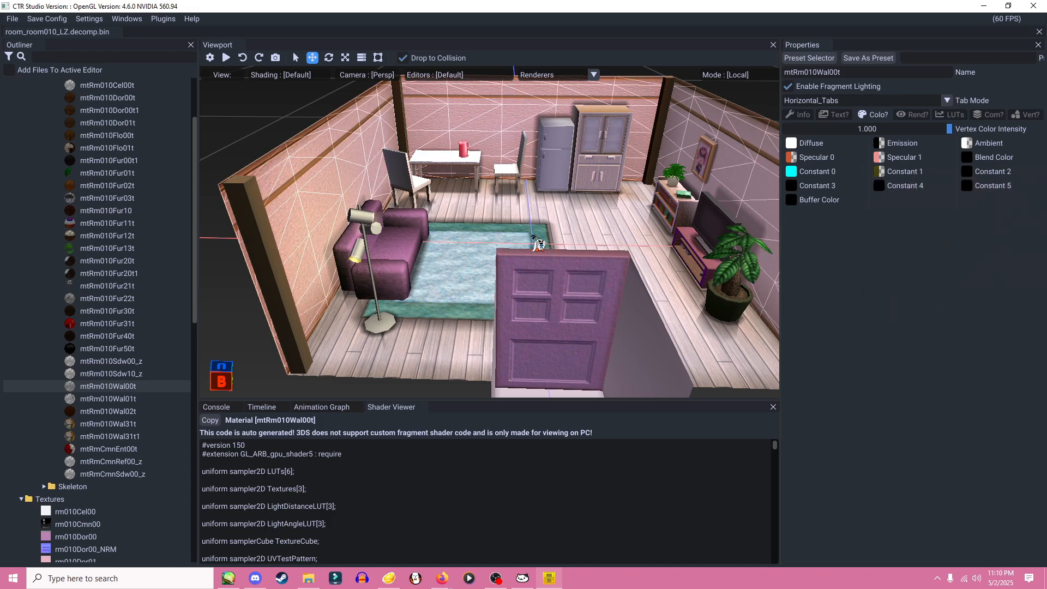
right_drag(531, 235, 506, 239)
- Save room_room010_LZ.decomp.bin and close CTR Studio
click(12, 18)
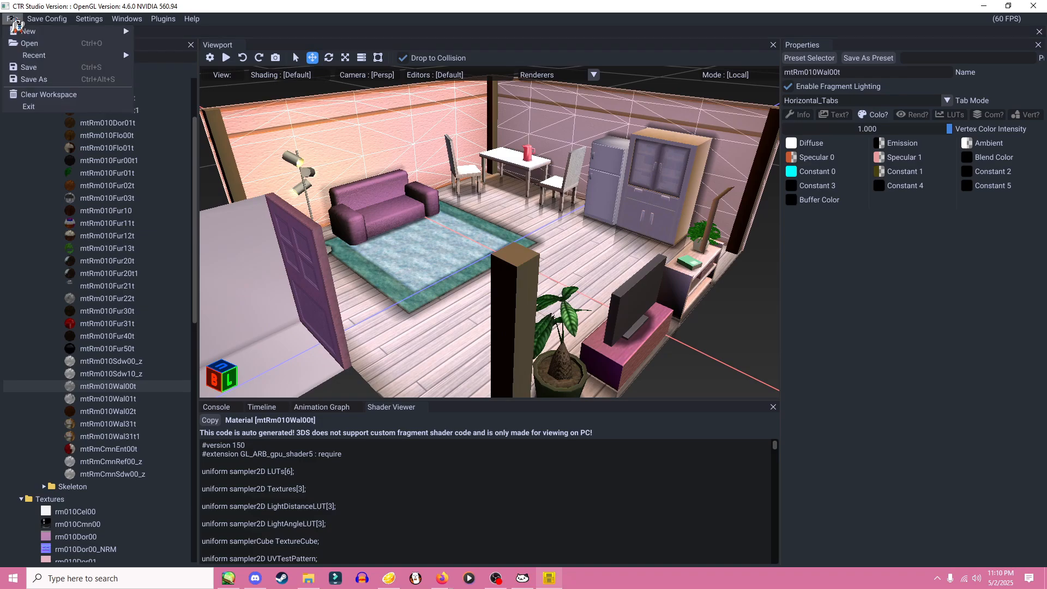
click(33, 74)
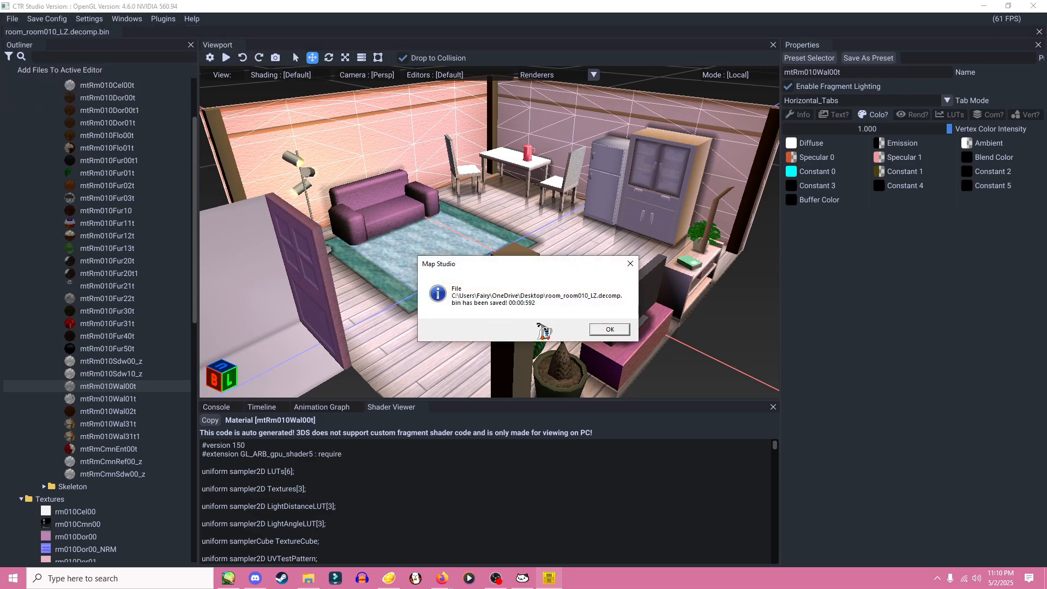
click(605, 329)
click(1033, 6)
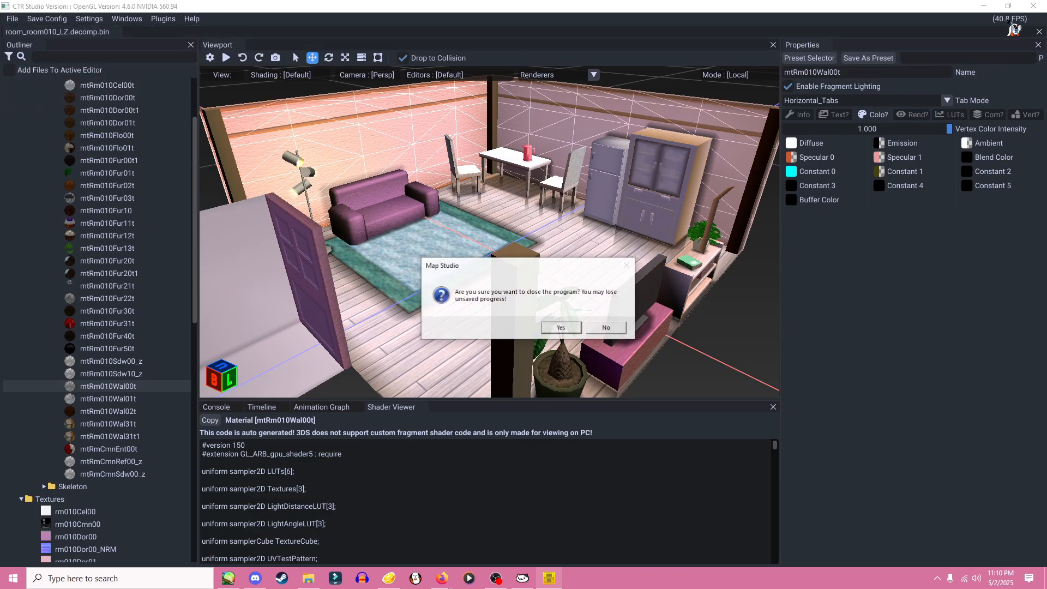
click(569, 326)
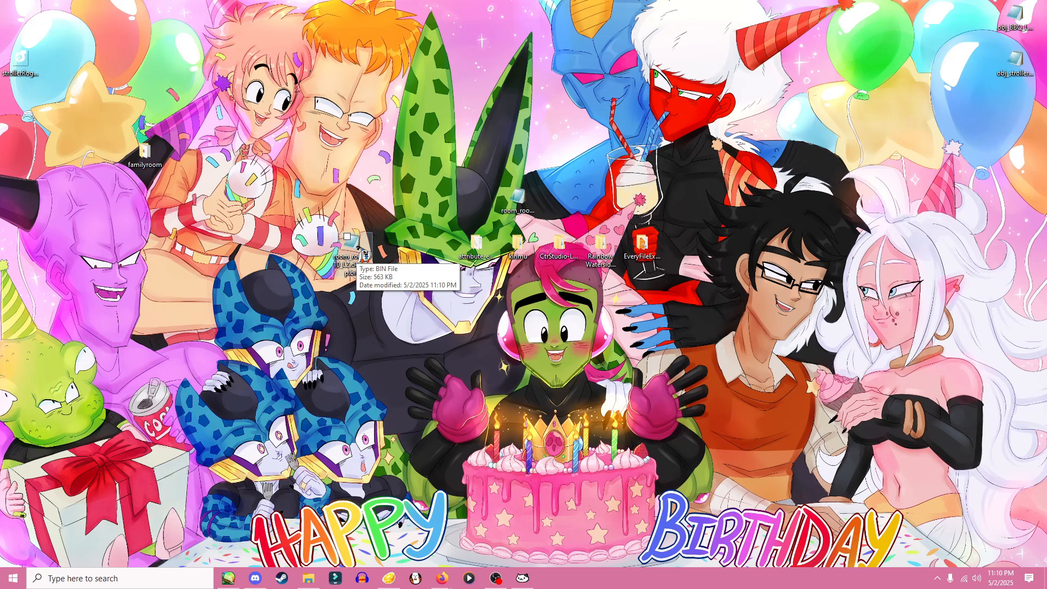
- Launch Karameru.exe from the kuriimu-v1.0.15-47d7462b folder inside kirimu on the desktop, and close the folder window
double_click(528, 254)
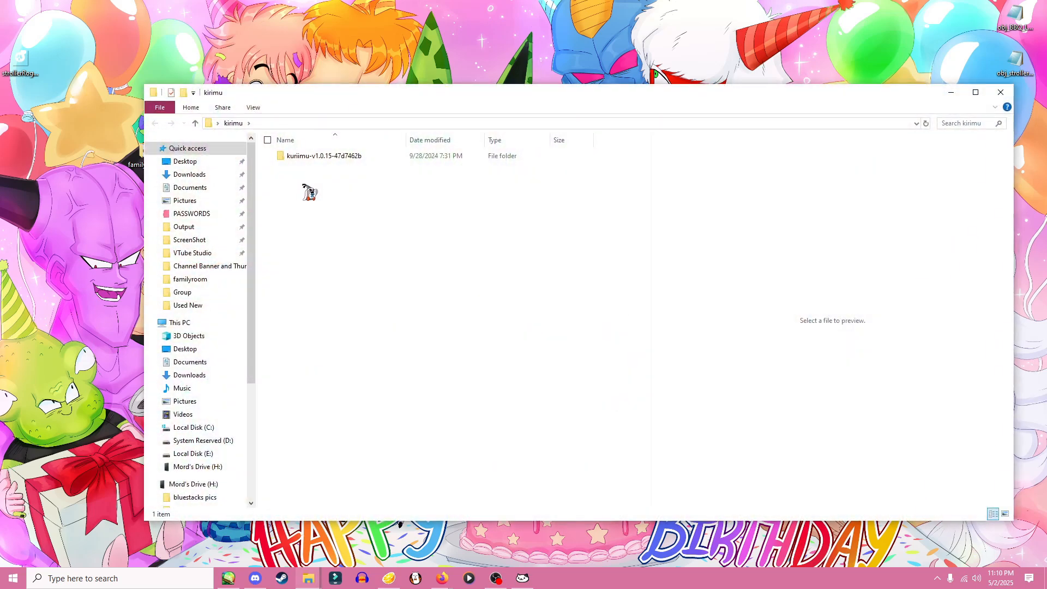
double_click(314, 157)
double_click(306, 215)
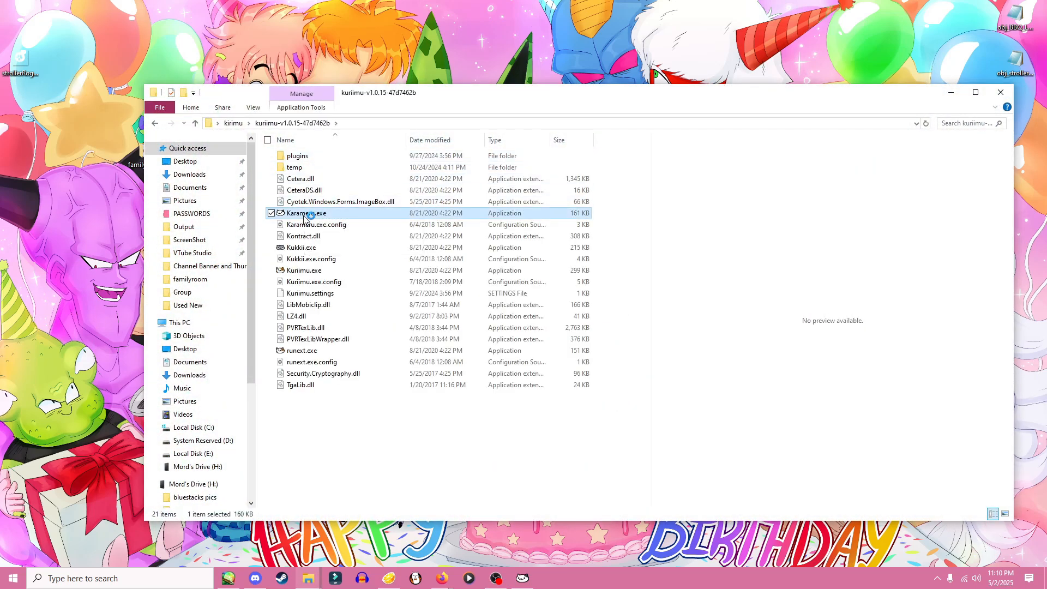
click(1001, 92)
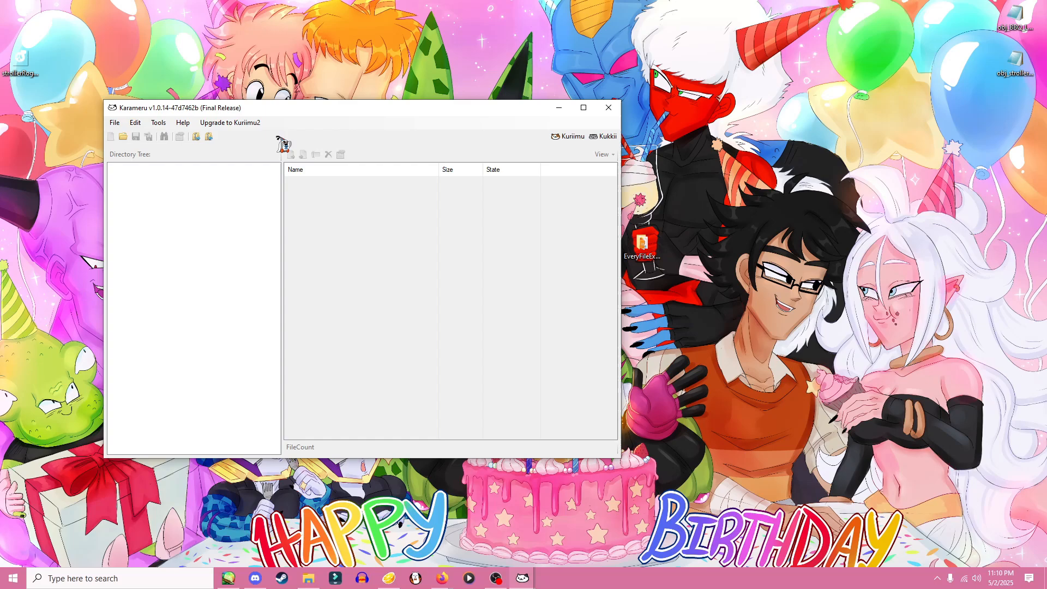
- Compress room_room010_LZ.decomp.bin with Nintendo NLZ11, overwriting room_room010_LZ.bin on the Desktop, and close Karameru
click(157, 123)
mouse_move(185, 134)
mouse_move(258, 148)
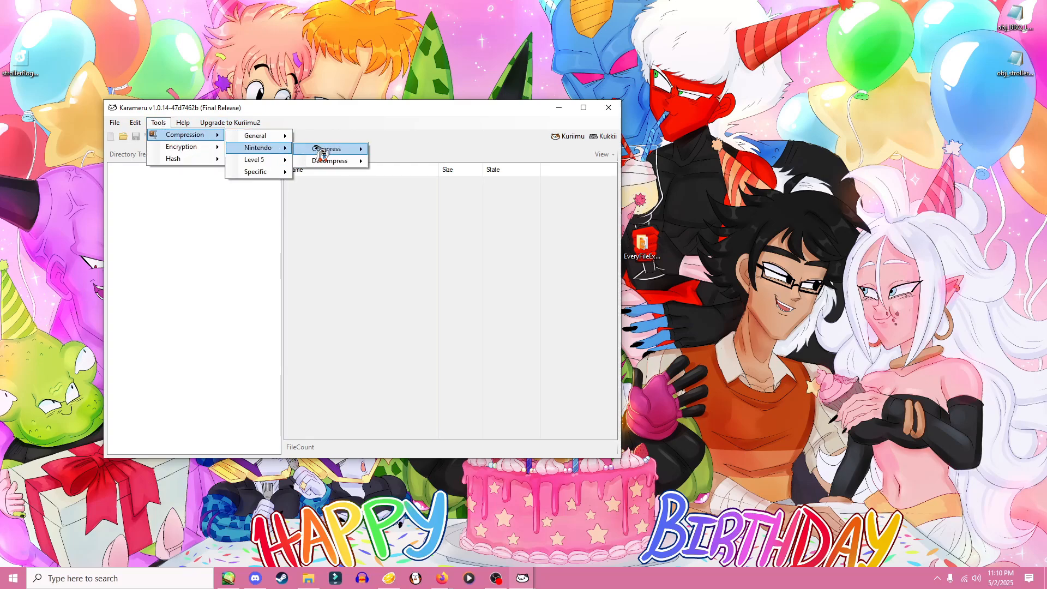
mouse_move(322, 148)
click(385, 161)
drag(605, 218, 607, 342)
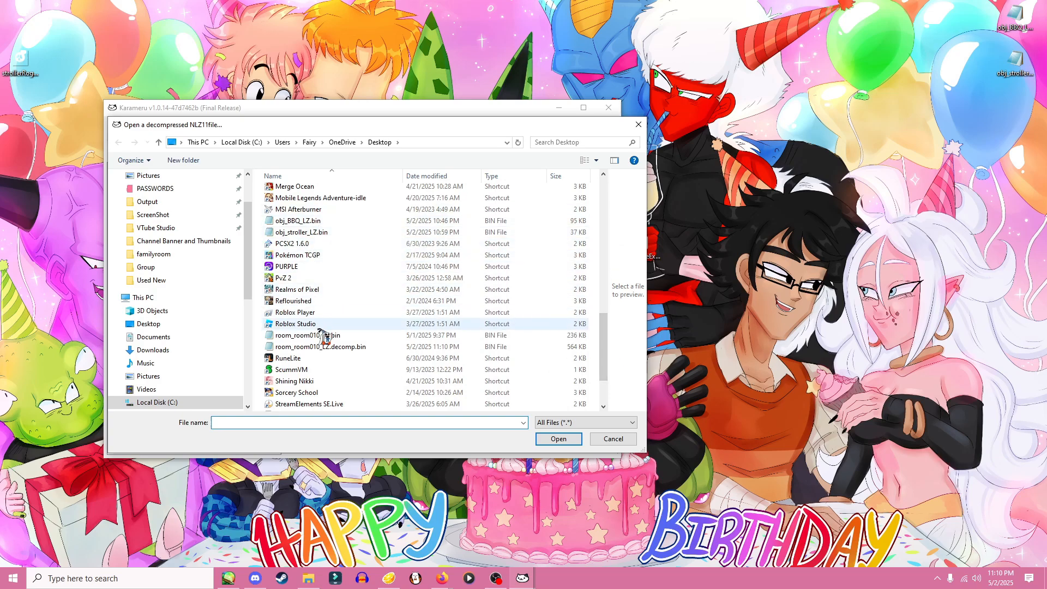
click(327, 347)
click(558, 439)
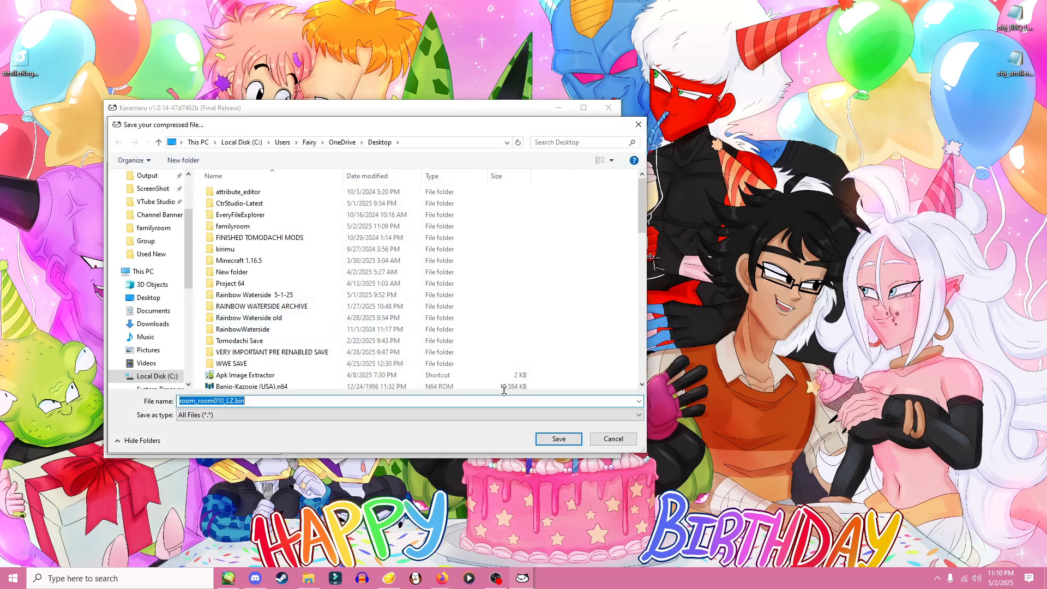
click(560, 439)
click(545, 291)
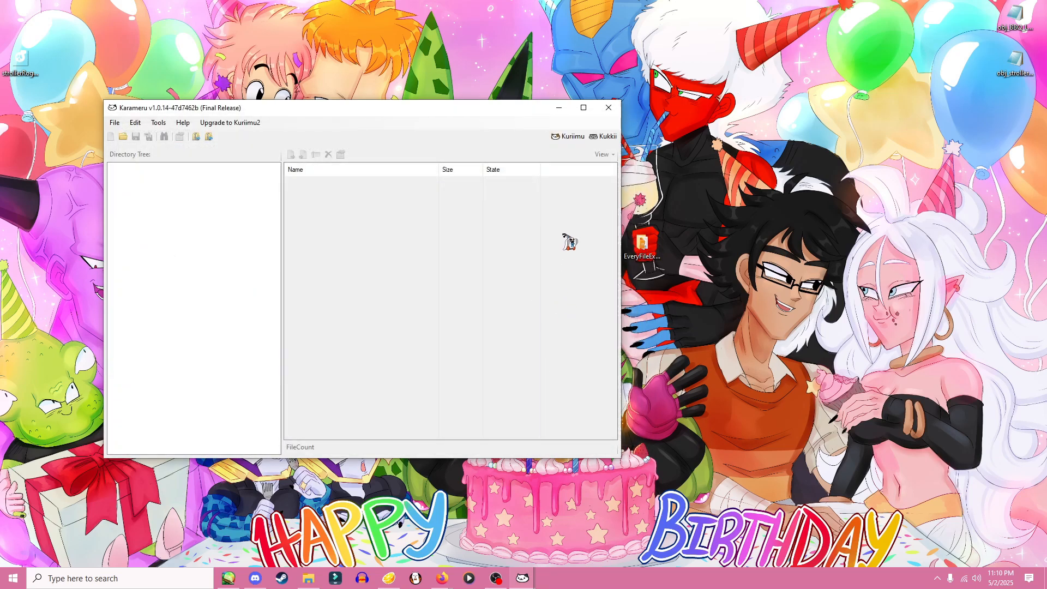
click(603, 327)
click(609, 108)
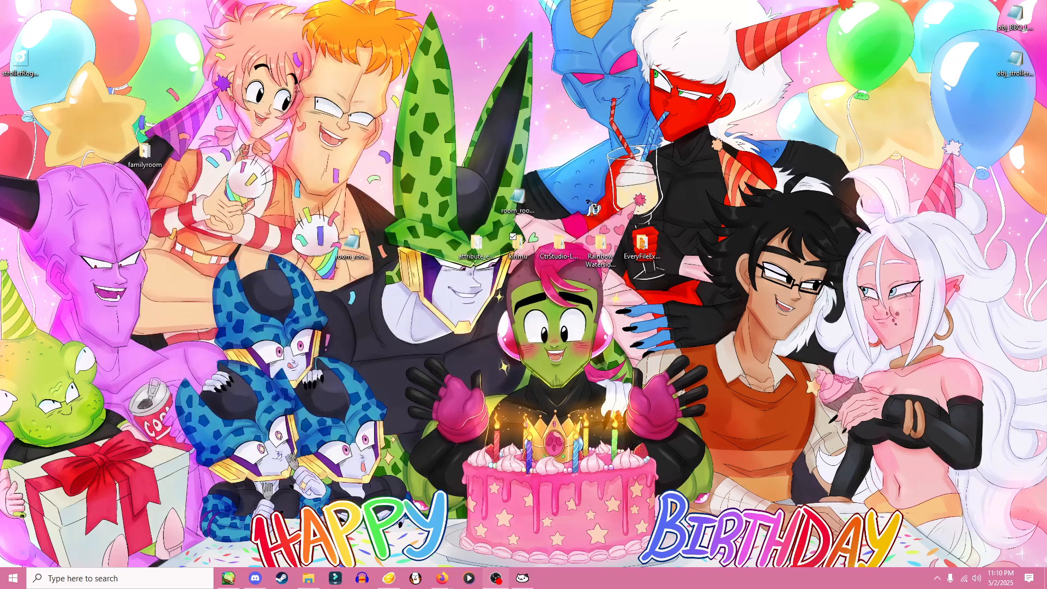
- Delete the decompressed file room_room010_LZ.decomp.bin from the desktop, keeping the compressed room_room010_LZ.bin
drag(587, 164, 589, 164)
right_click(349, 248)
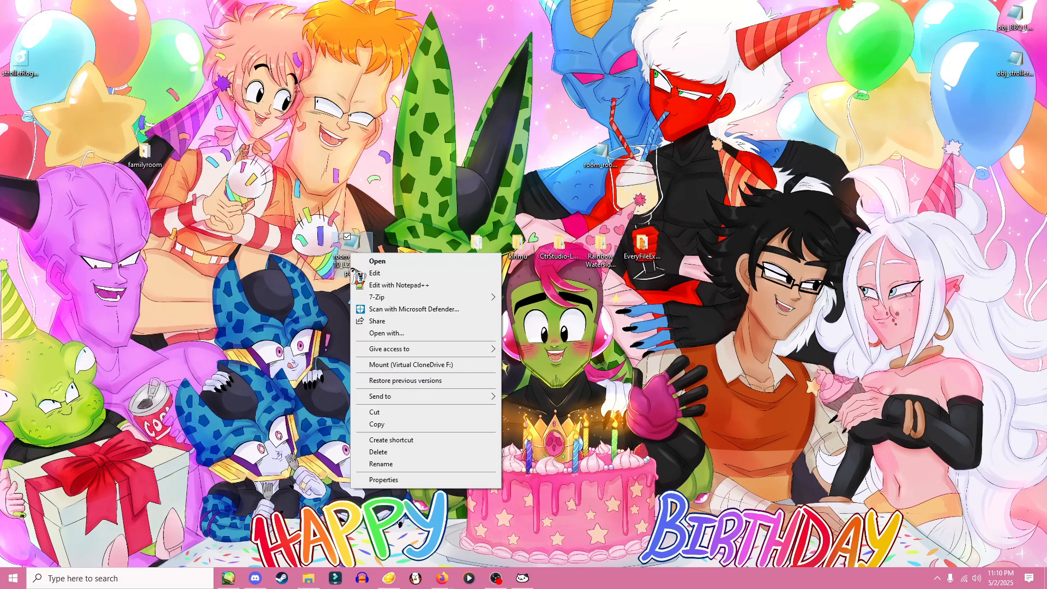
click(380, 452)
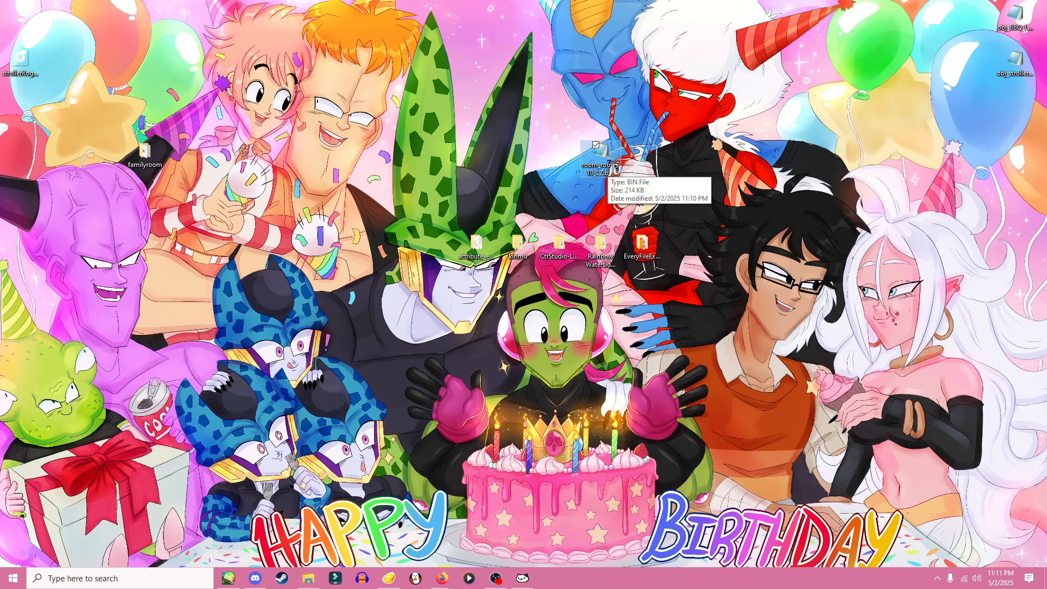
- Place room_room010_LZ.bin with the BBQ and stroller .bin files and move all three together to the middle of the desktop
drag(1009, 108, 1024, 127)
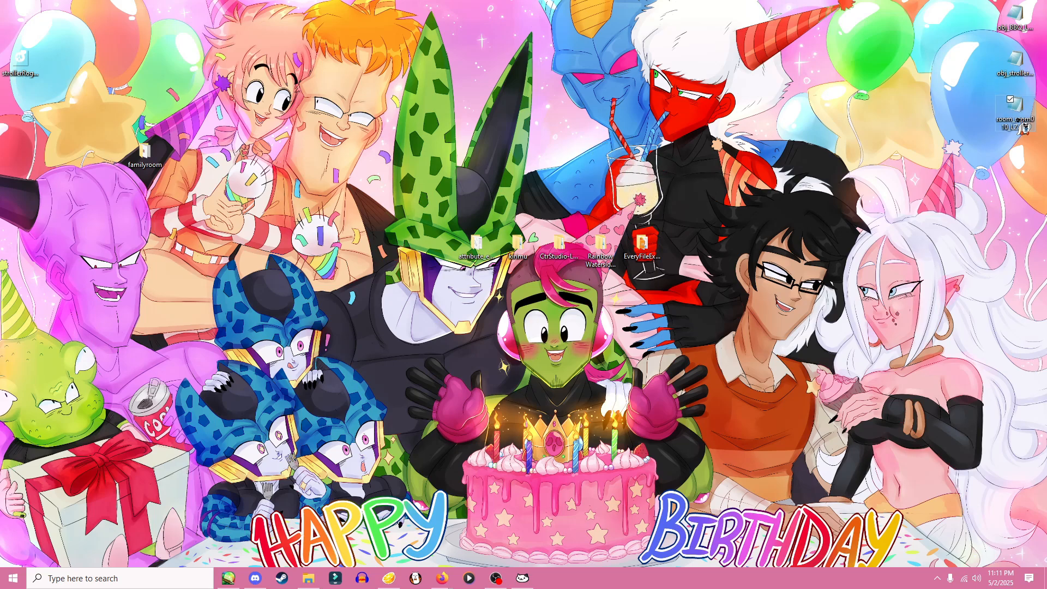
drag(981, 19, 1018, 137)
drag(1002, 68, 551, 112)
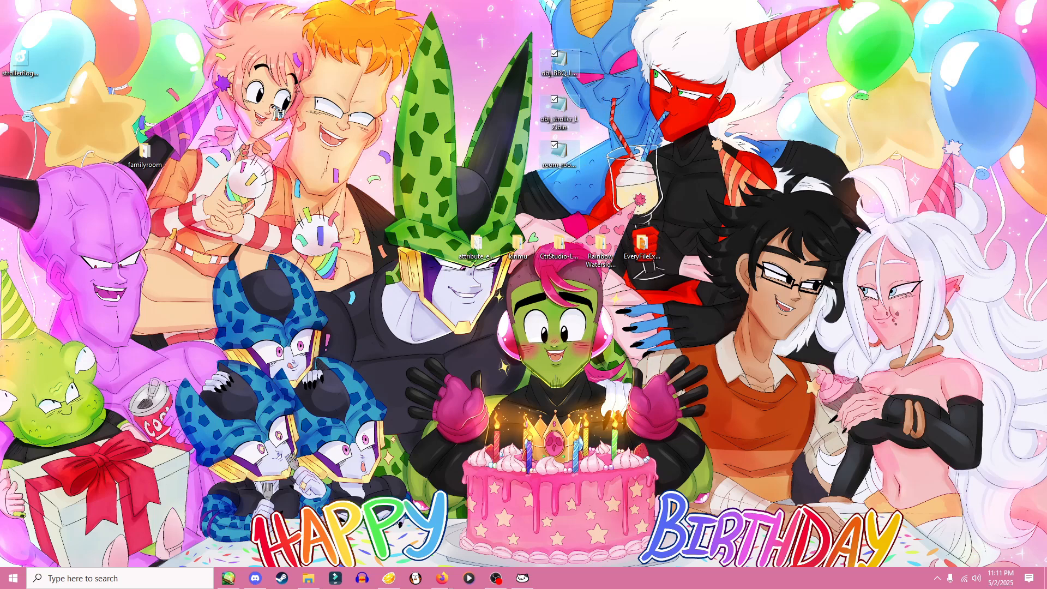
- Delete the leftover stroller image, and rearrange the familyroom folder and the three .bin files on the desktop
click(20, 57)
right_click(16, 54)
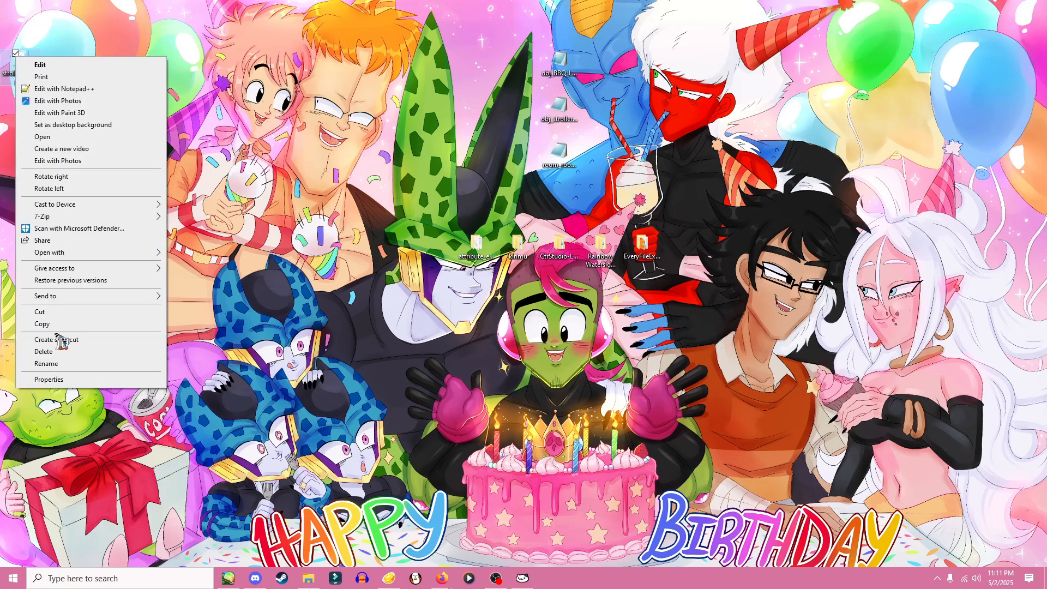
click(43, 352)
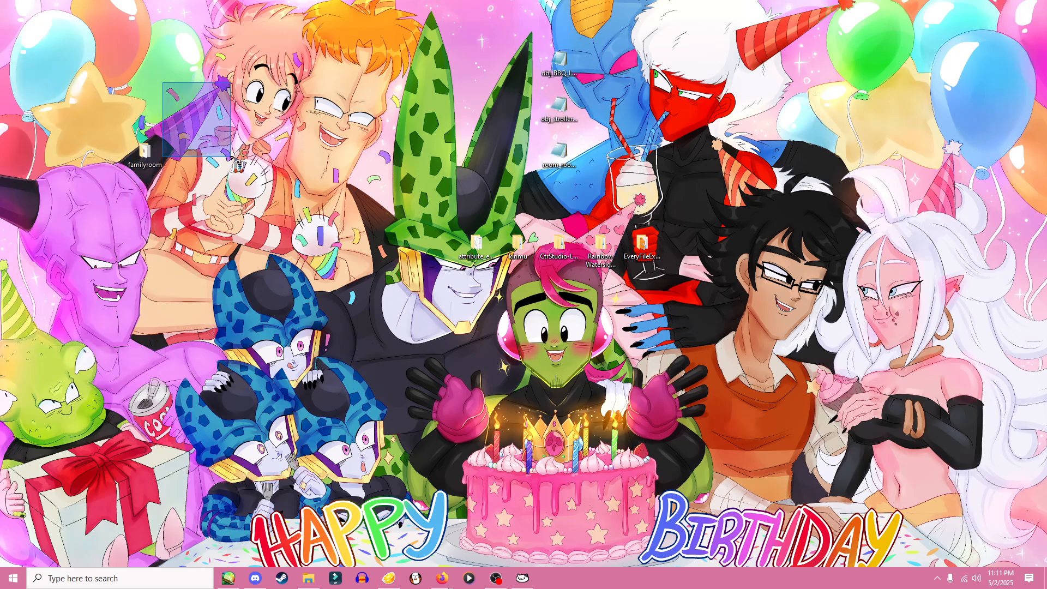
drag(144, 158, 105, 155)
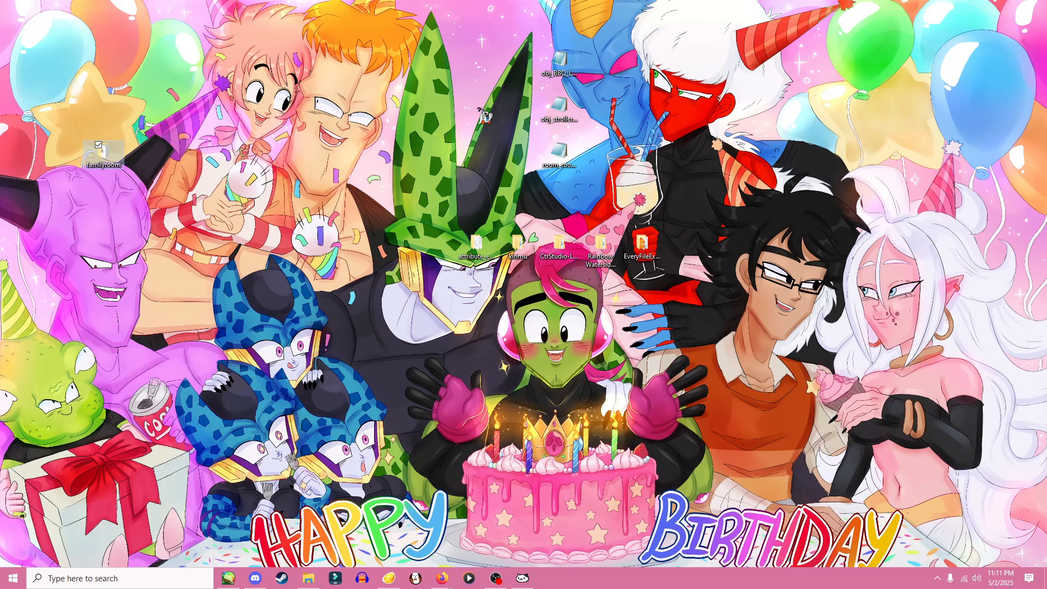
drag(616, 52, 267, 333)
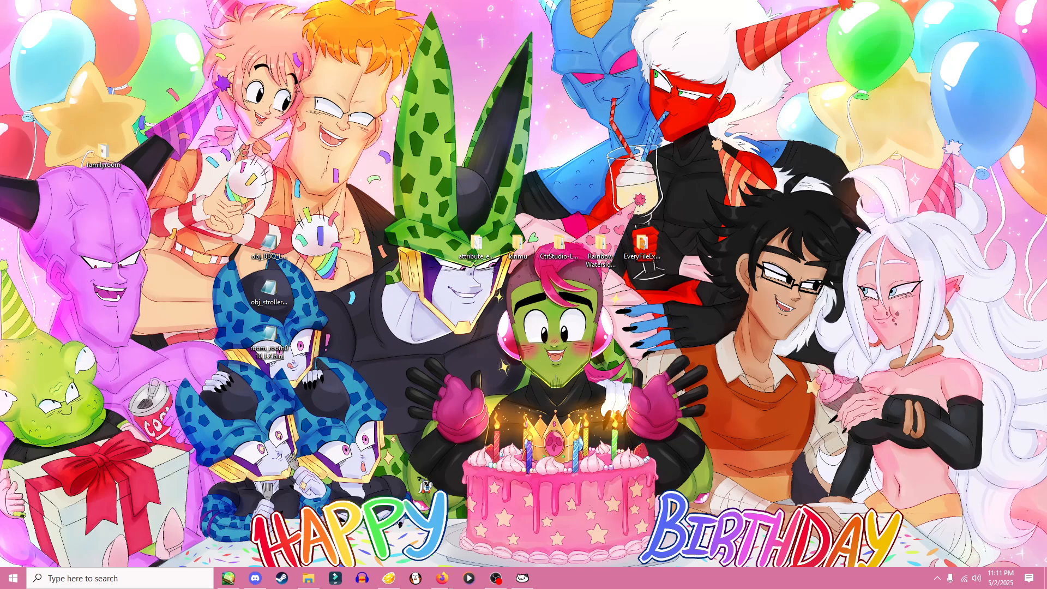
- Switch to Citra and open the mods location of Tomodachi Life (USA)
click(389, 578)
right_click(460, 335)
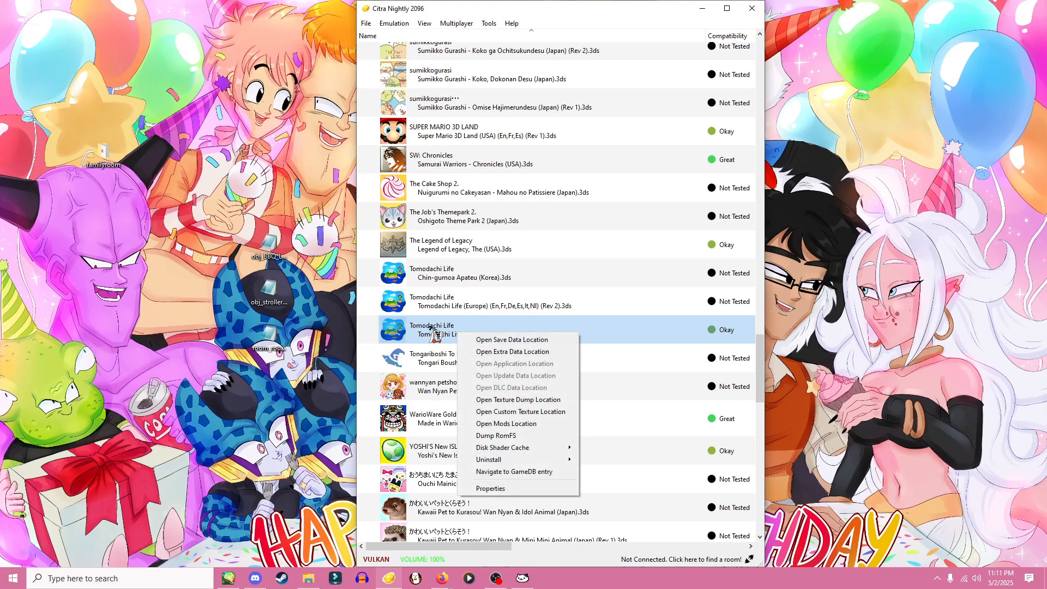
click(507, 424)
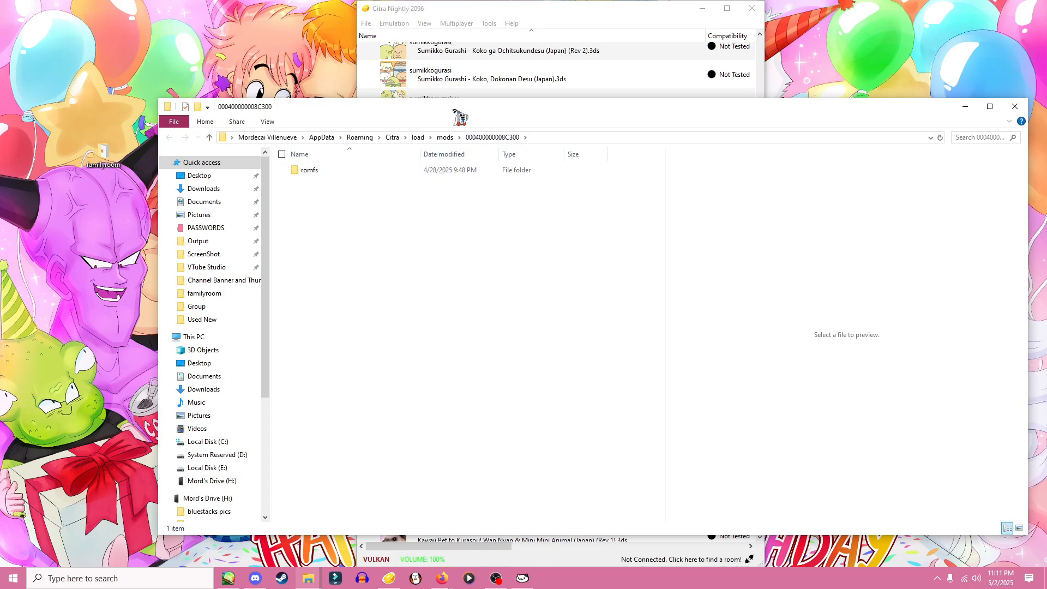
mouse_move(463, 112)
mouse_down()
mouse_move(472, 109)
mouse_move(461, 116)
mouse_up()
- Move obj_BBQ_LZ.bin and obj_stroller_LZ.bin from the desktop into romfs\model\obj, replacing the existing BBQ file
double_click(307, 174)
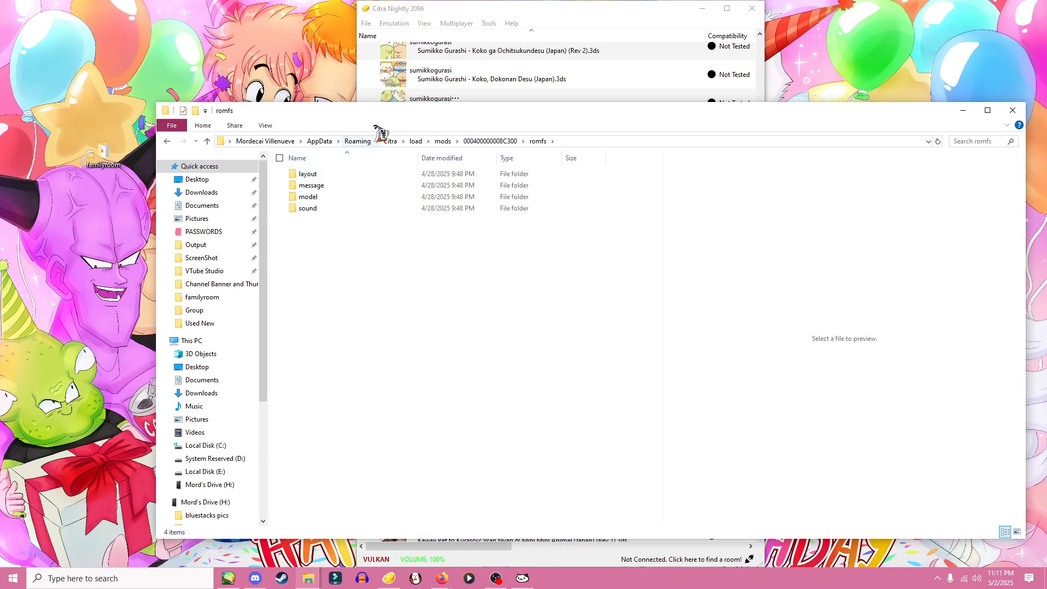
drag(381, 113, 565, 106)
double_click(338, 202)
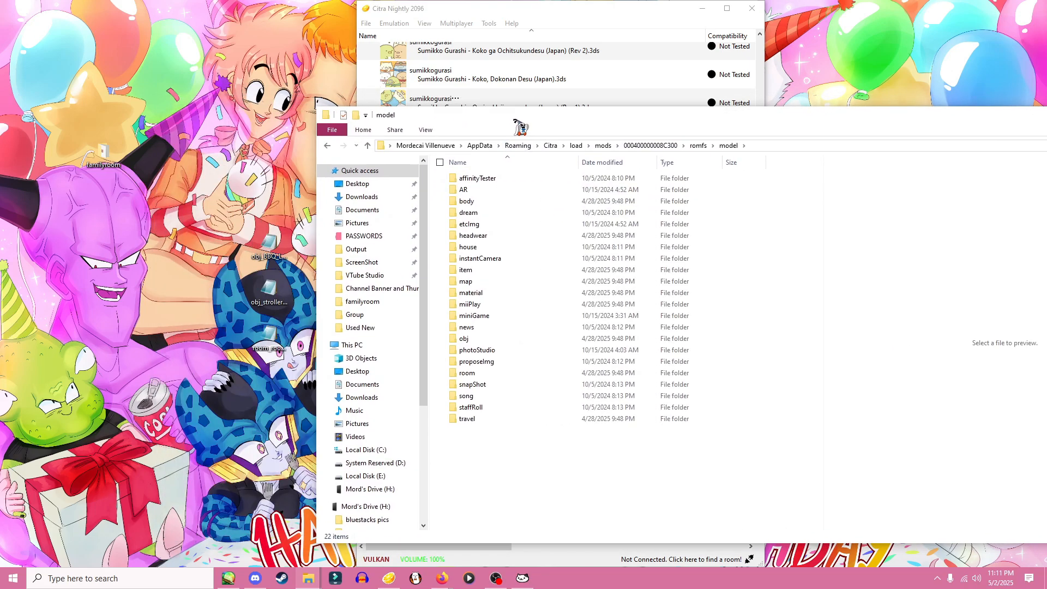
double_click(517, 329)
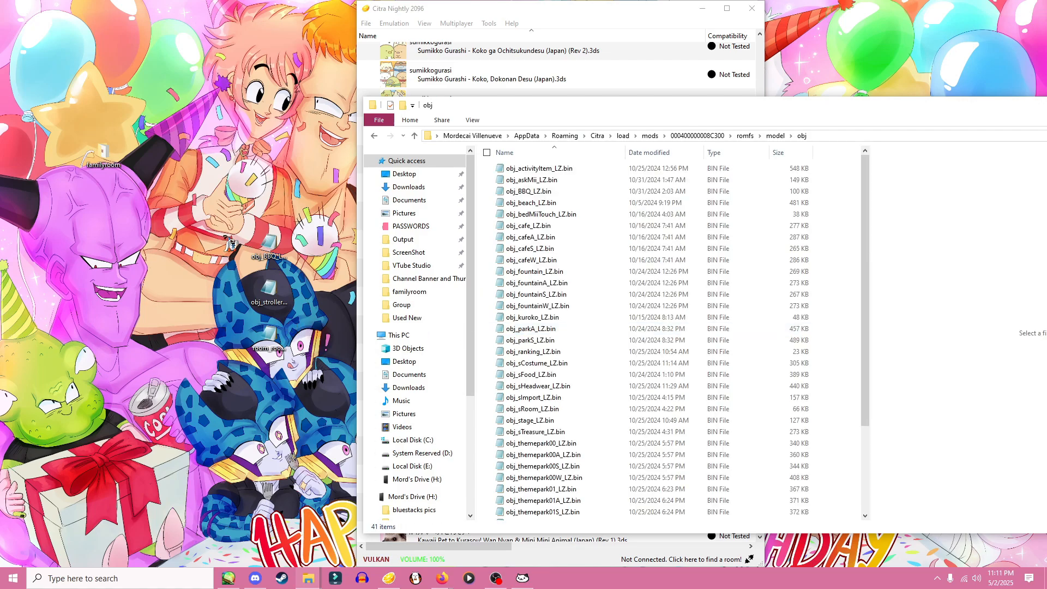
drag(228, 231, 489, 327)
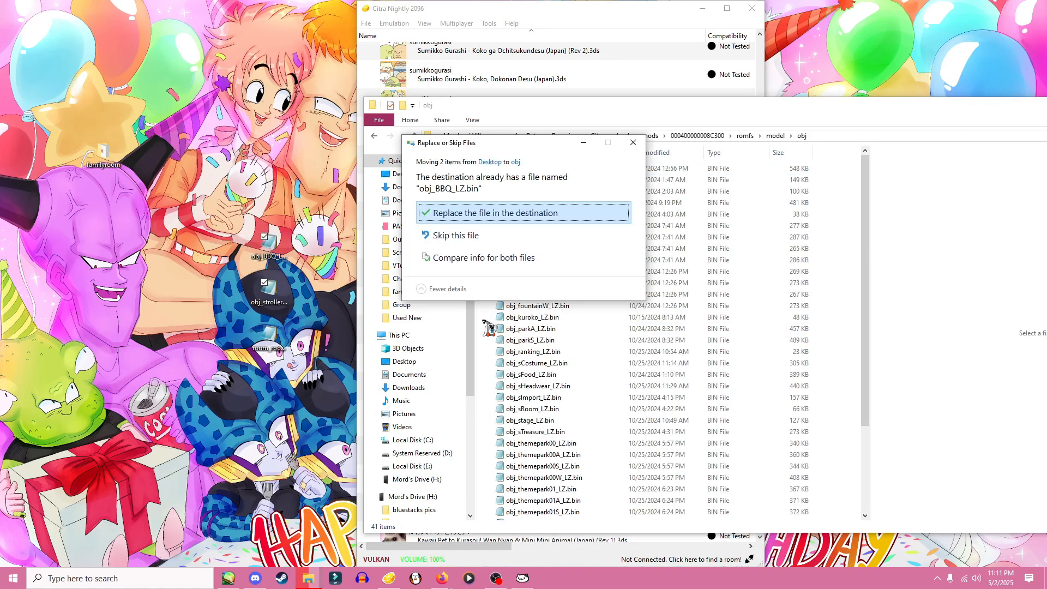
click(494, 214)
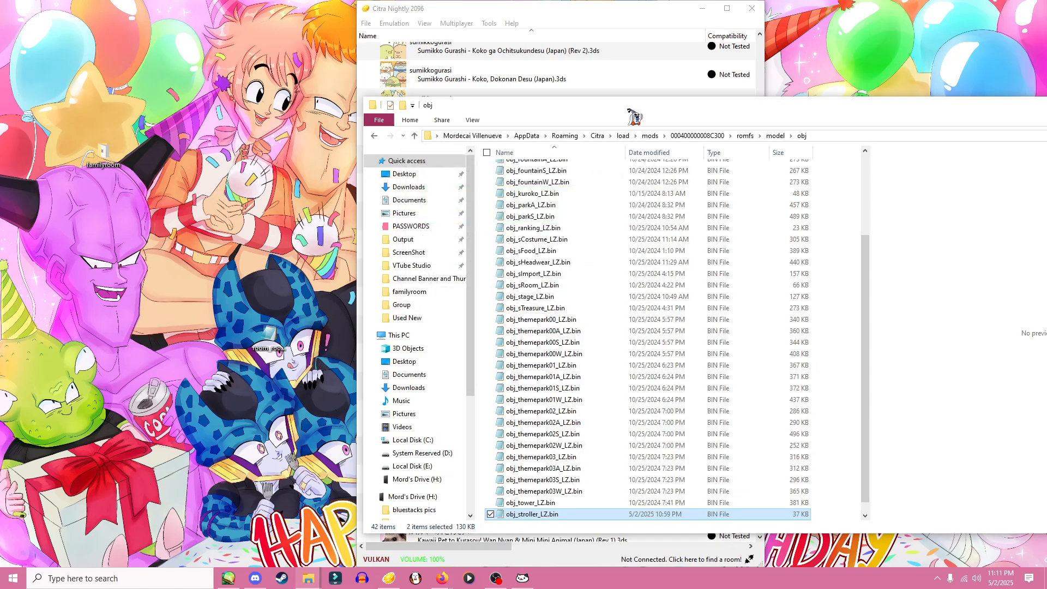
- Move room_room010_LZ.bin from the desktop into the mod's romfs\model\room folder and close the folder window
drag(636, 115, 569, 113)
drag(286, 342, 275, 349)
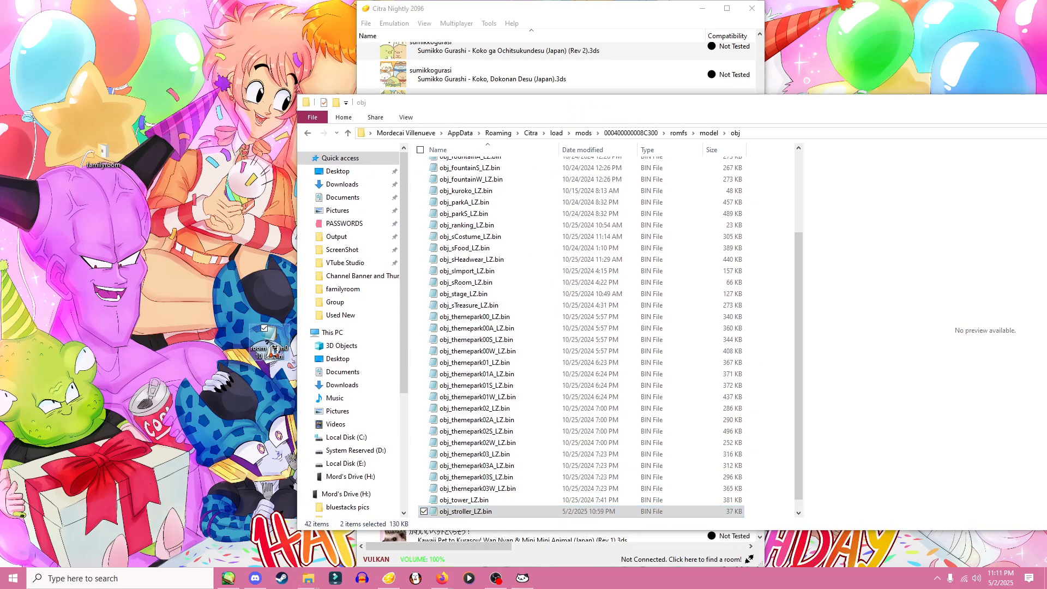
drag(578, 110, 532, 109)
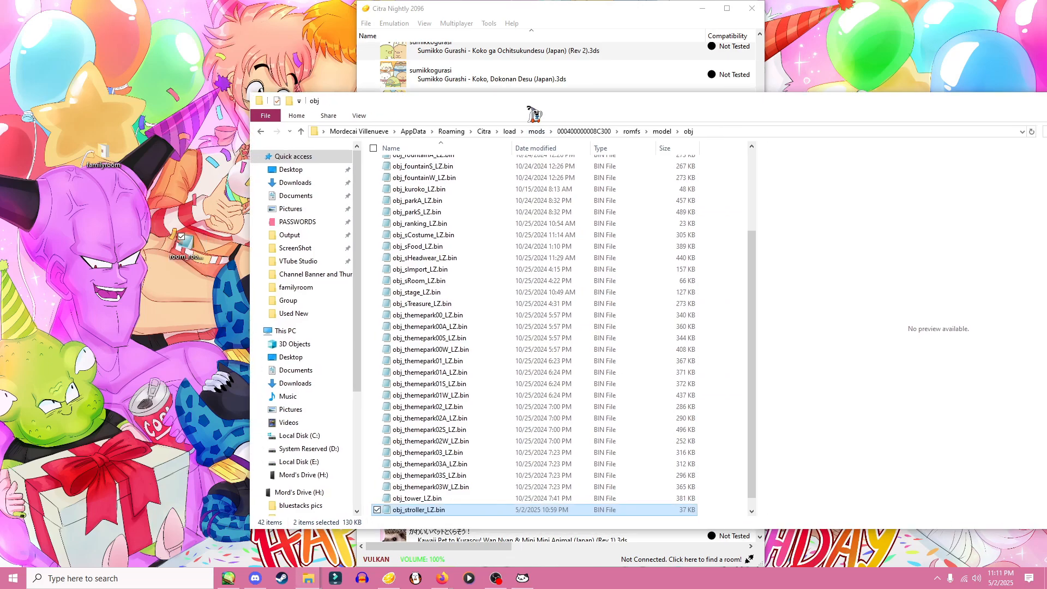
click(663, 132)
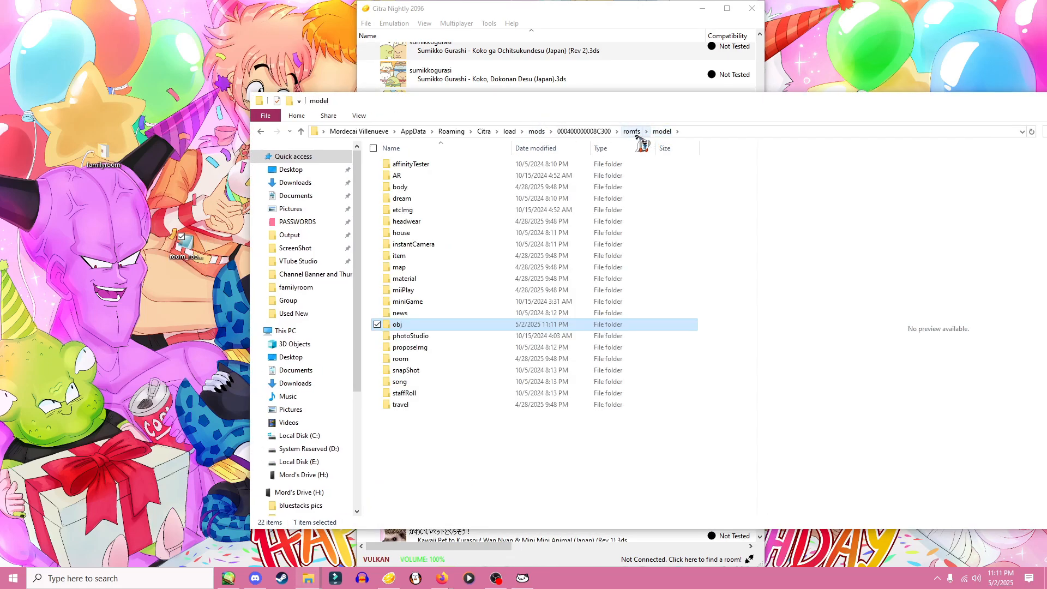
double_click(403, 359)
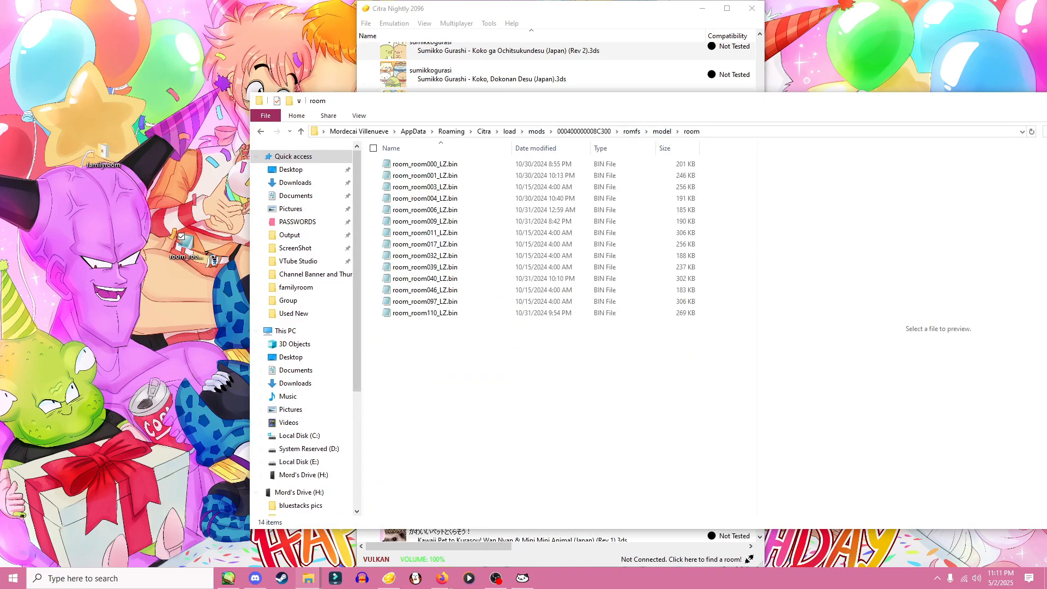
drag(406, 371, 479, 388)
drag(773, 96, 648, 117)
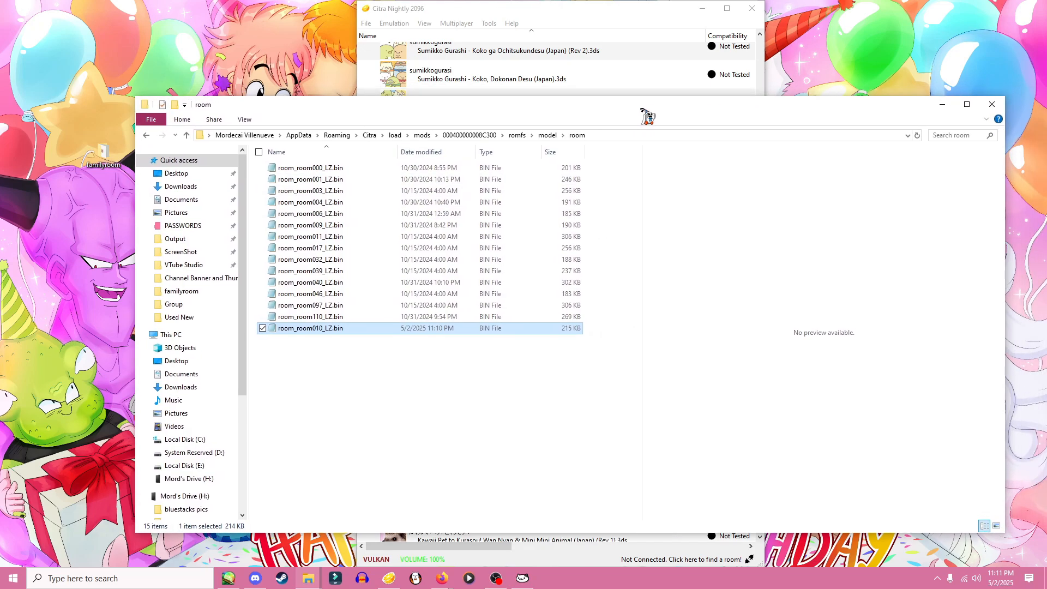
click(993, 105)
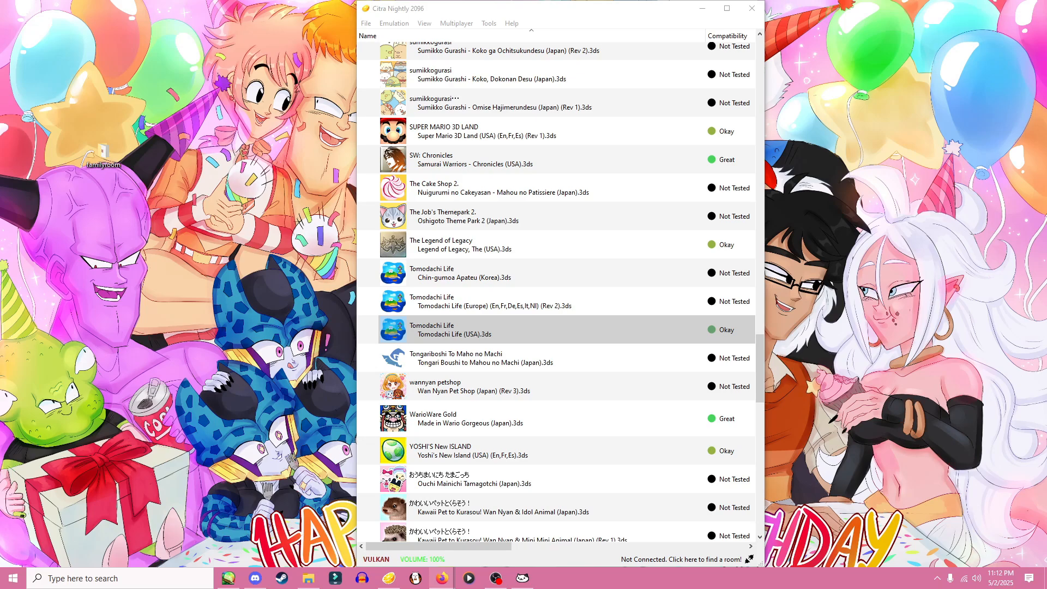
- Set the Windows clock to the afternoon, about 2:35 PM, and start Tomodachi Life (USA) in Citra
click(479, 341)
right_click(1029, 578)
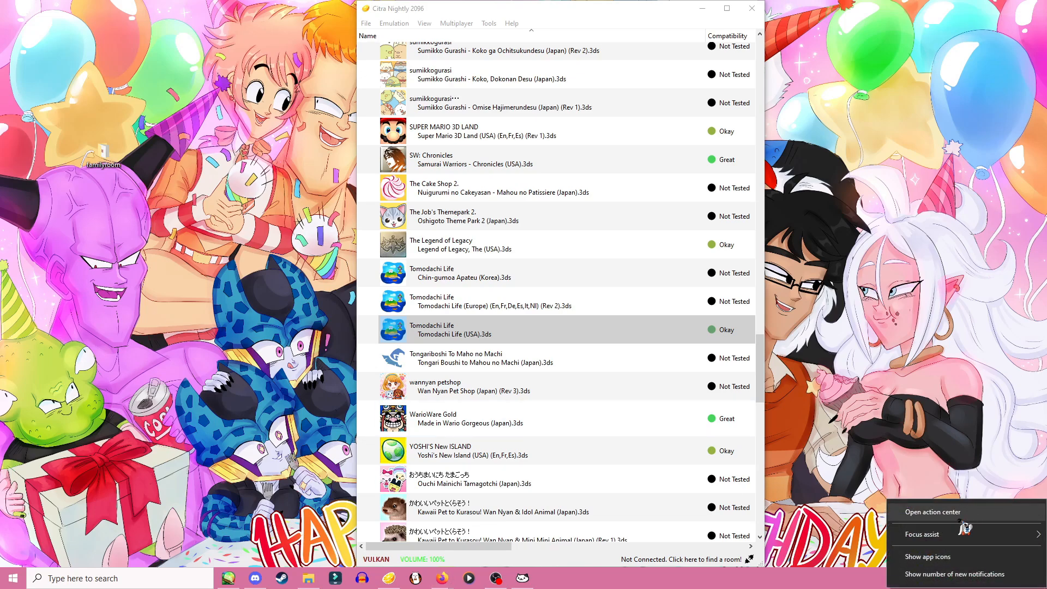
click(911, 453)
right_click(1009, 582)
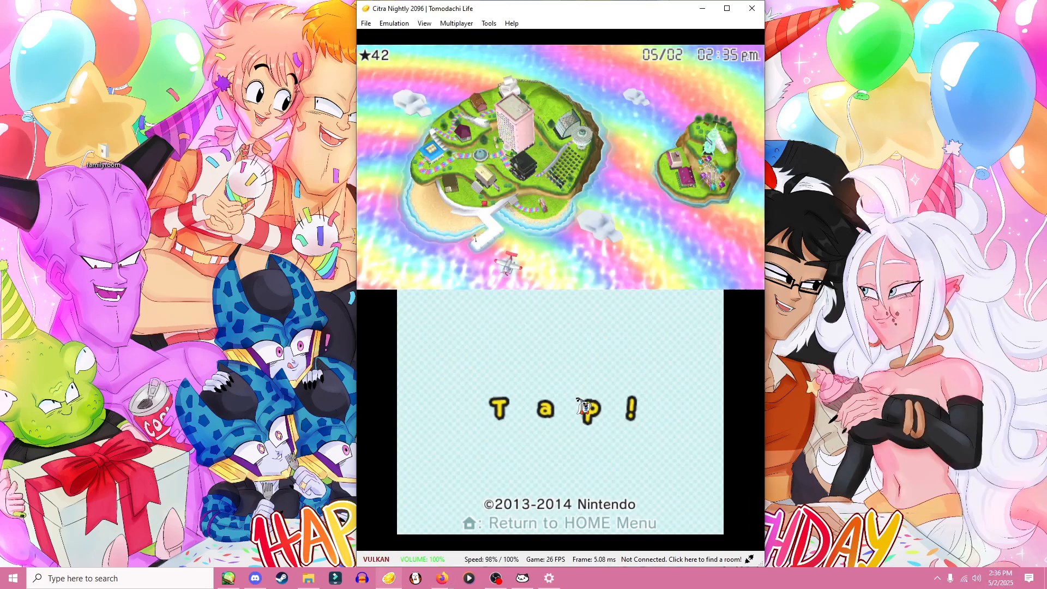
- Enter the island and view the barbecue event with the modded grill, returning to the island map
click(577, 392)
double_click(652, 324)
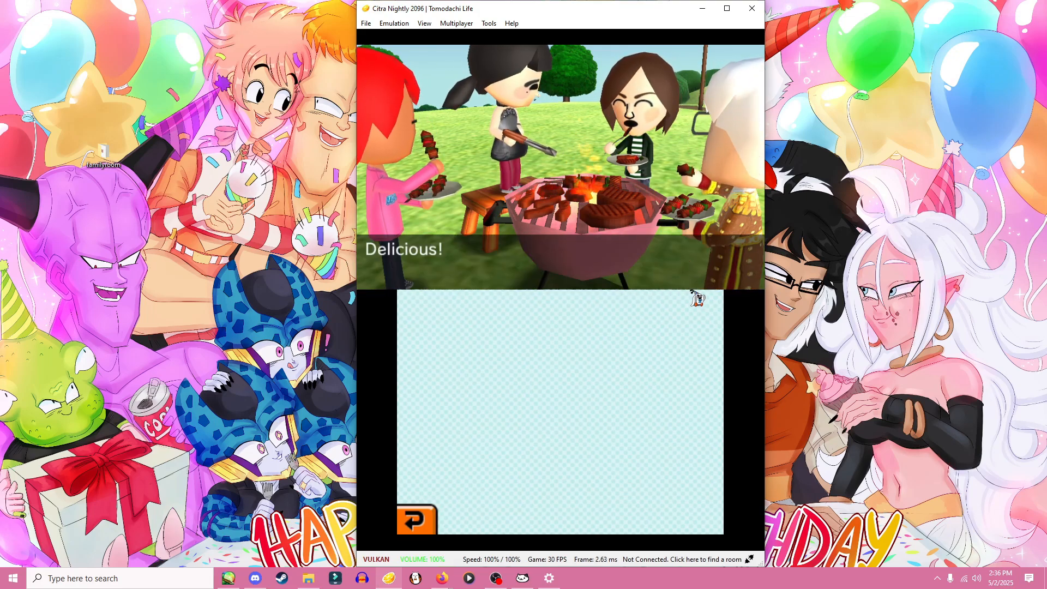
click(431, 507)
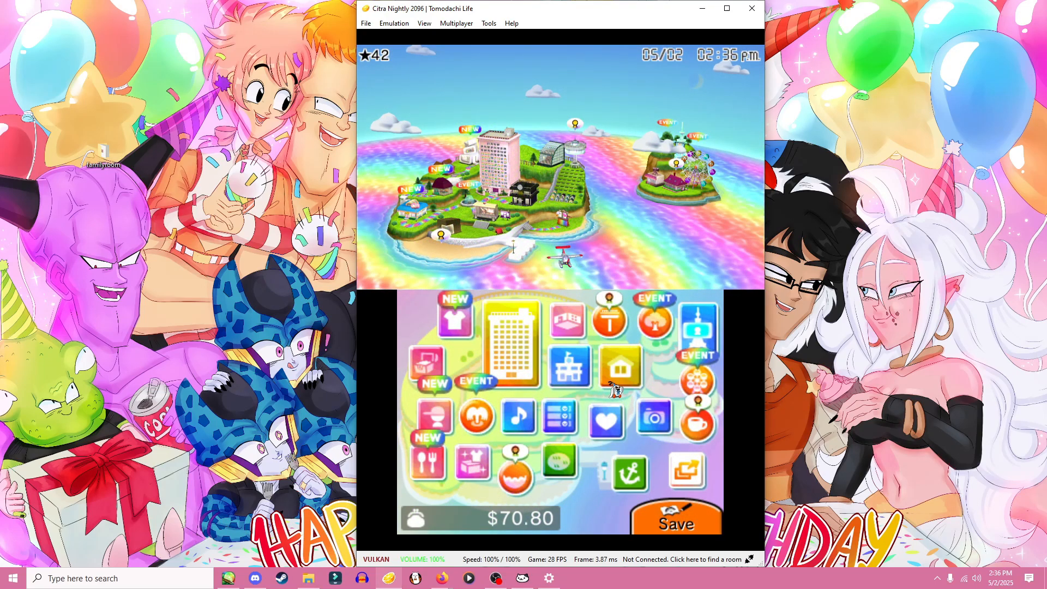
- Visit the Interiors shop, look through its in-stock rooms, and return to the island map
click(613, 375)
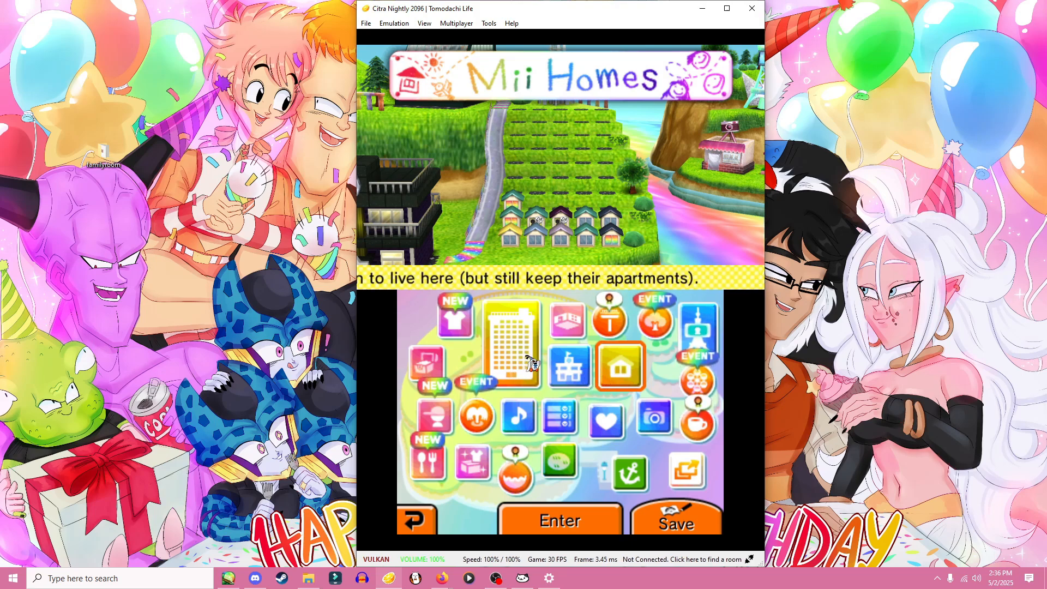
click(565, 322)
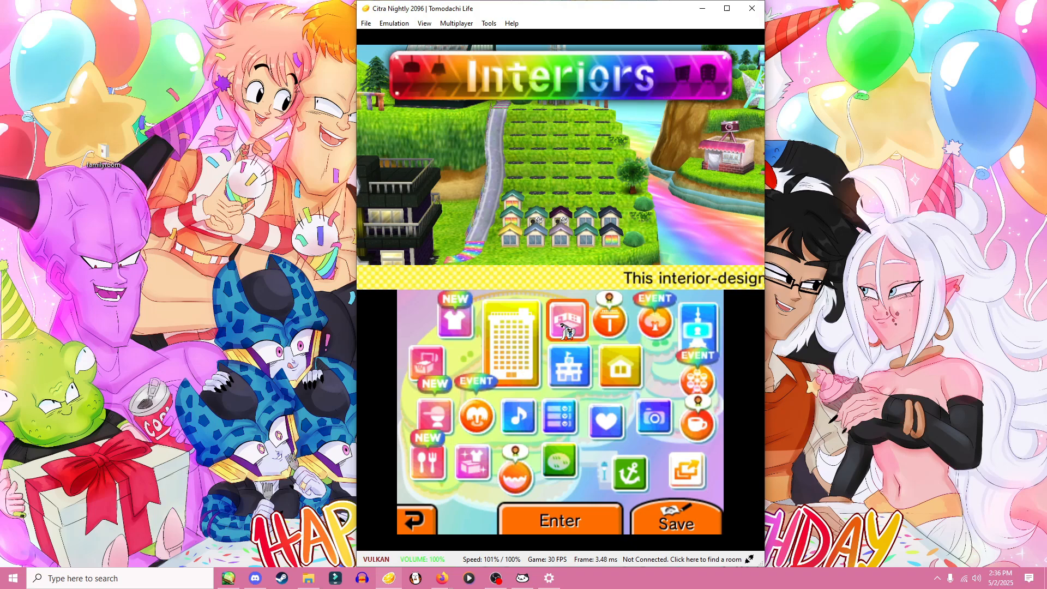
click(566, 322)
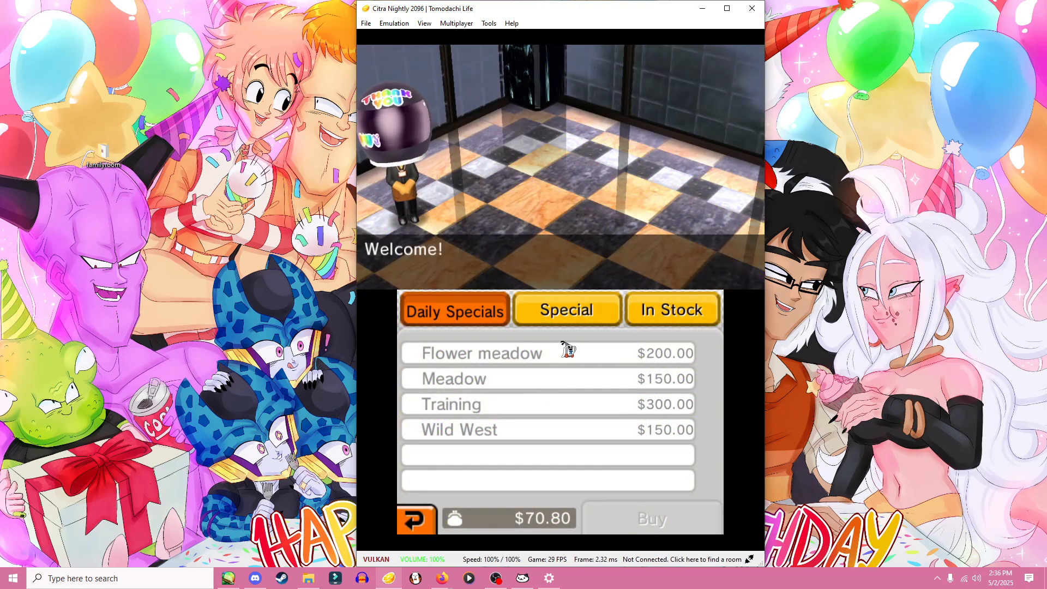
click(662, 311)
drag(710, 470, 708, 478)
click(419, 526)
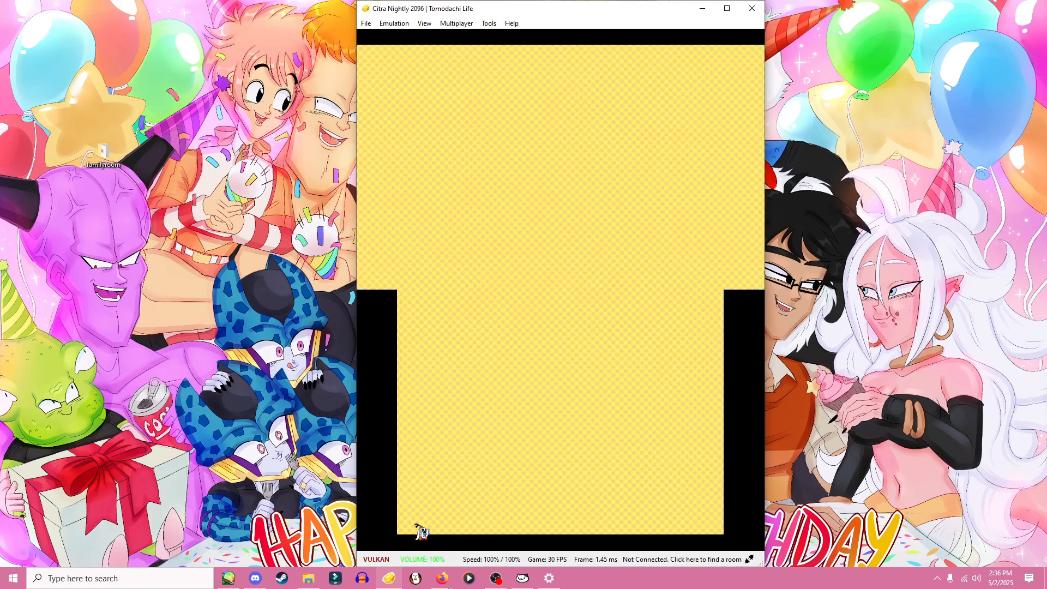
- Enter an islander's room in the Mii Apartments and look around the recoloured family room interior
click(515, 354)
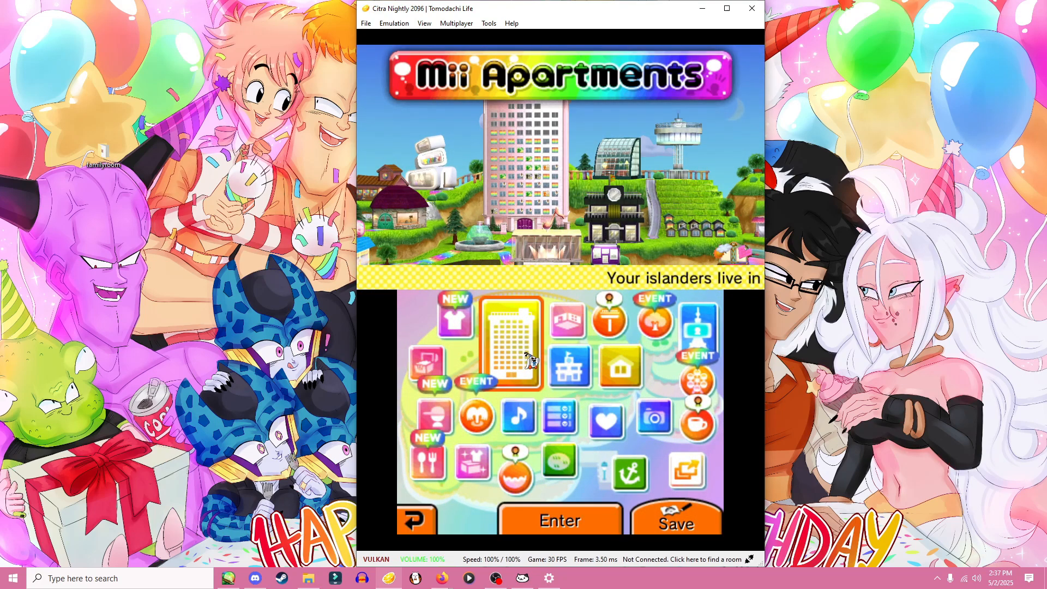
click(522, 353)
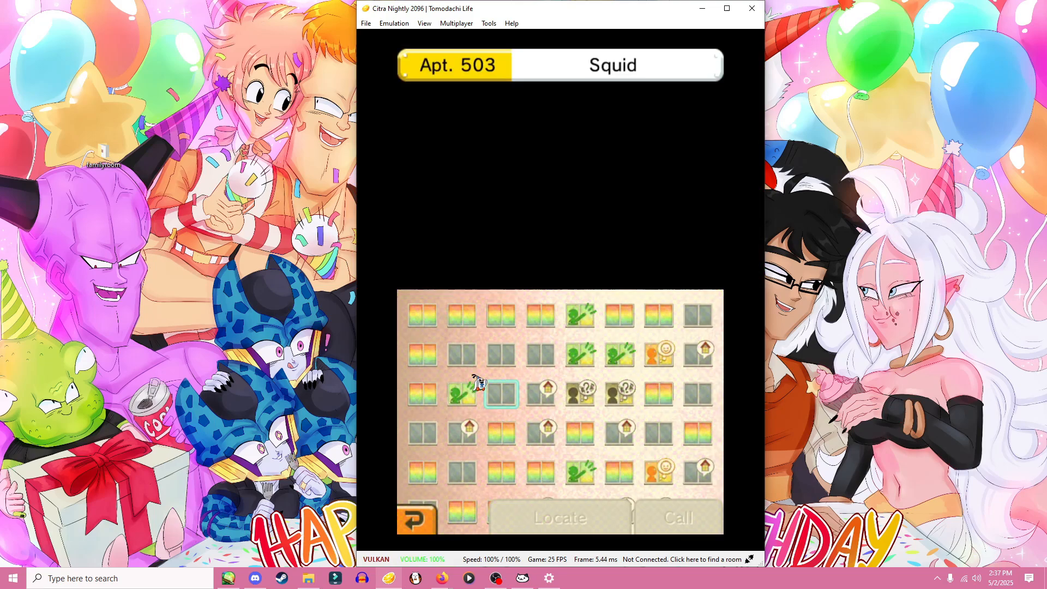
click(594, 401)
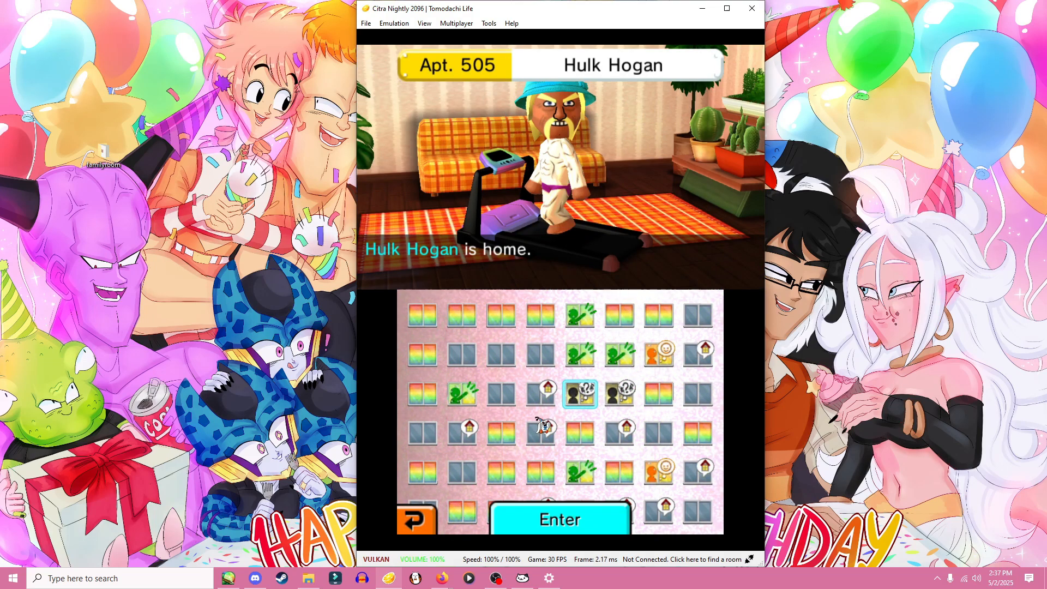
double_click(536, 427)
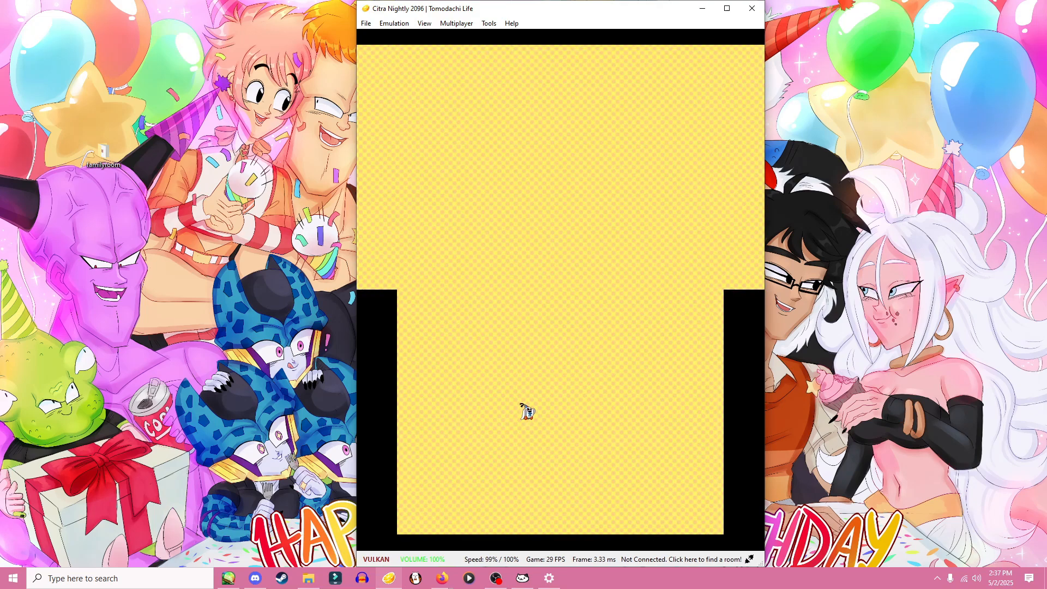
key(Down)
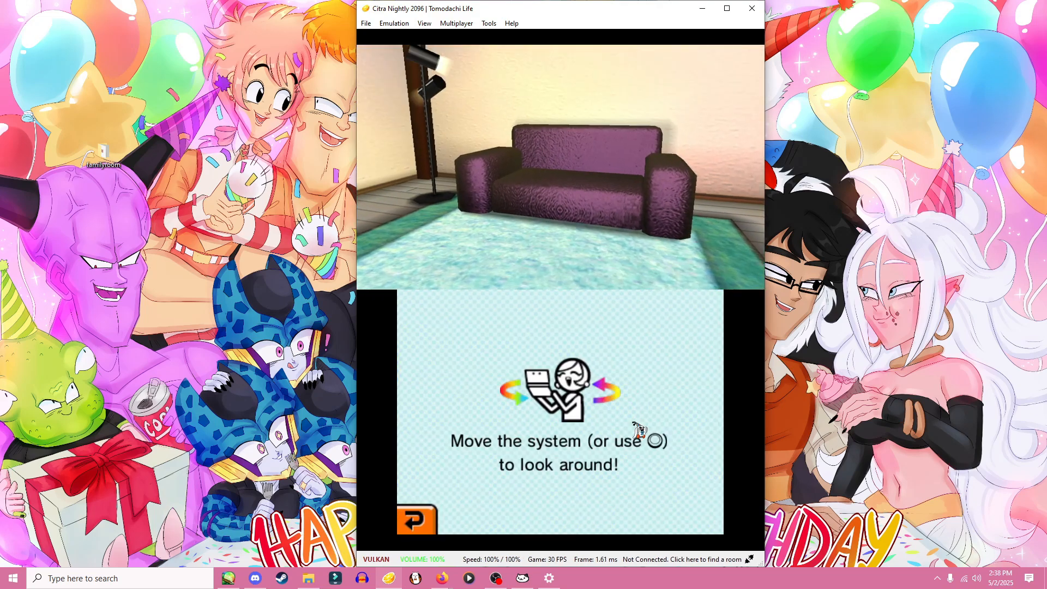
key(Left)
key(Up)
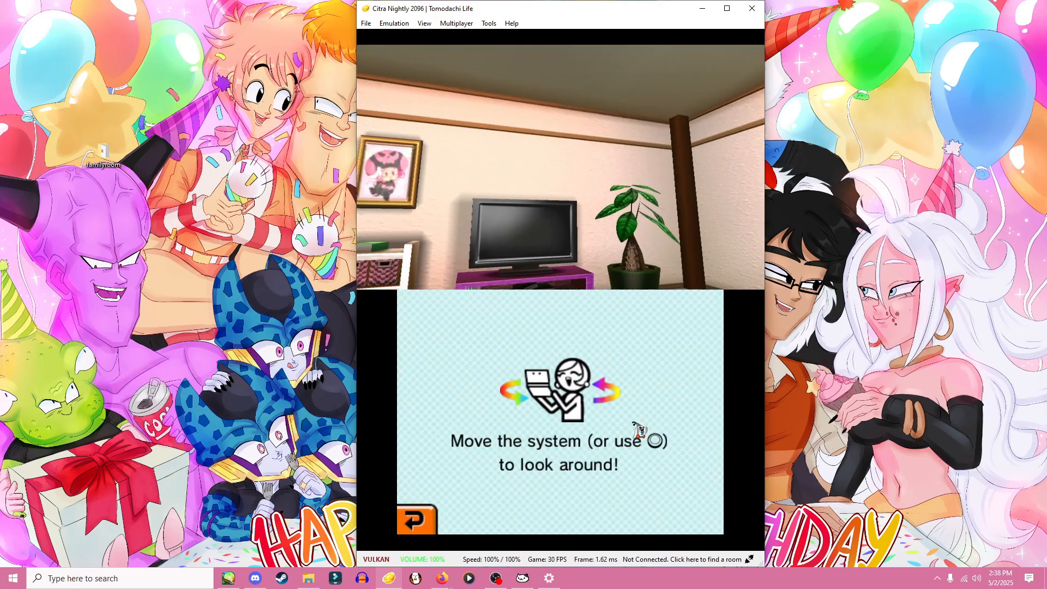
- Look around the recoloured family room with the islander in it, and leave the room for the apartment building
key(Left)
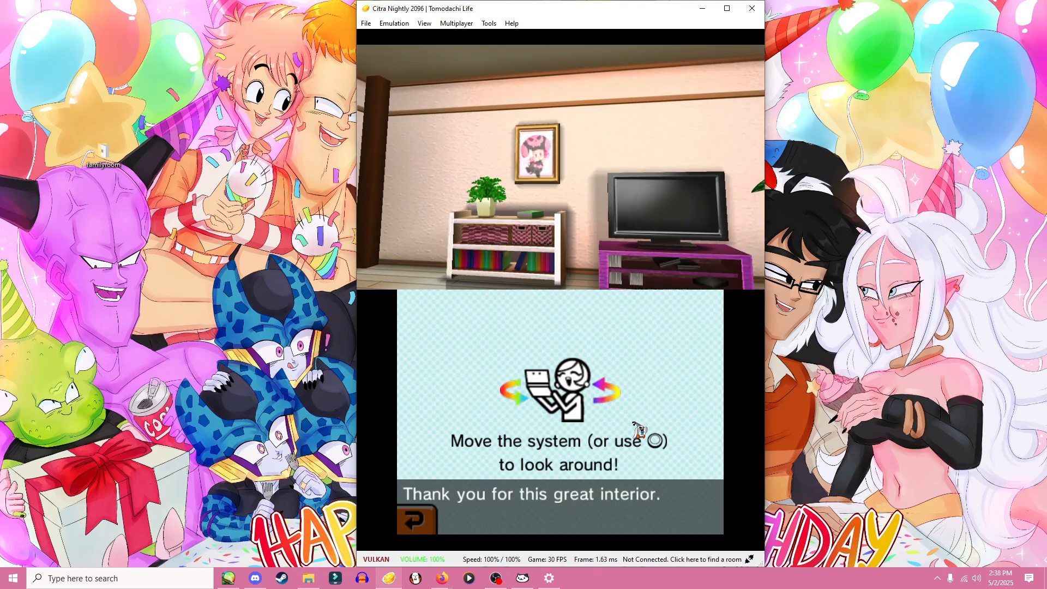
key(Right)
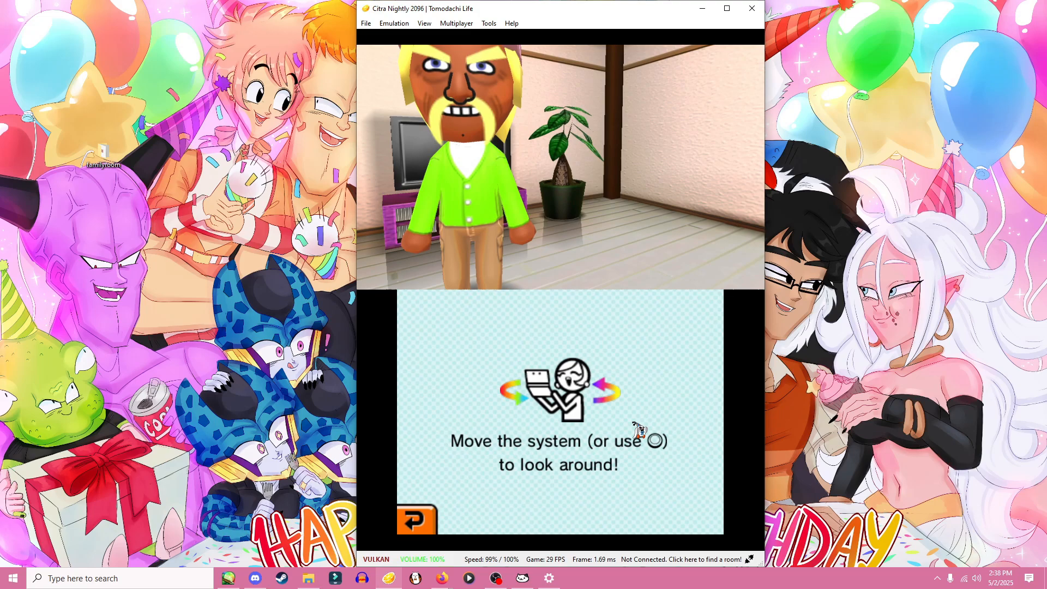
click(429, 517)
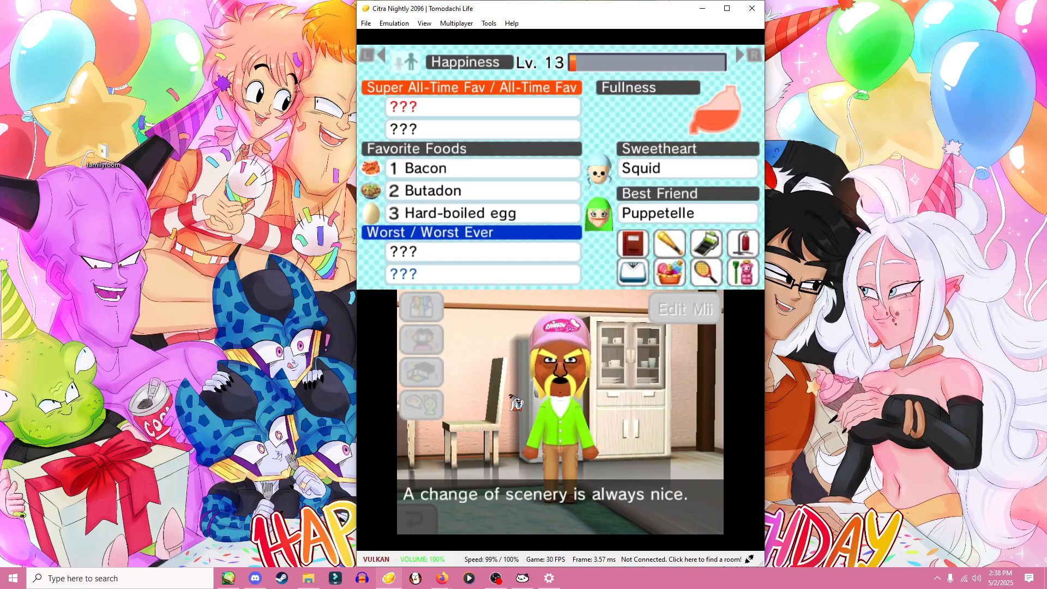
click(538, 448)
key(w)
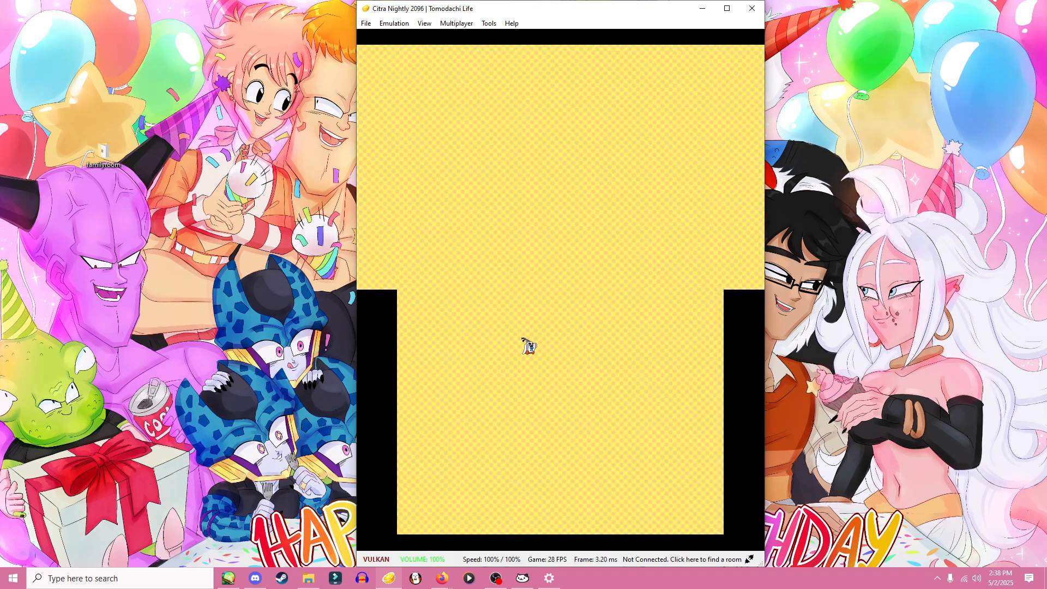
- Preview islanders' interiors on floors six to nine of the Mii Apartments
click(437, 360)
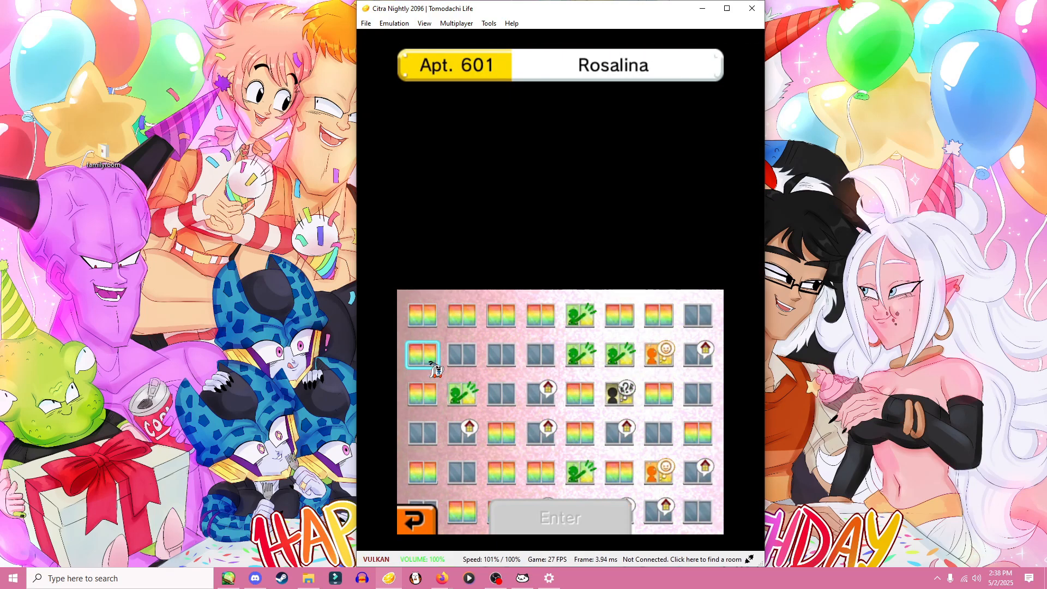
click(432, 401)
click(433, 324)
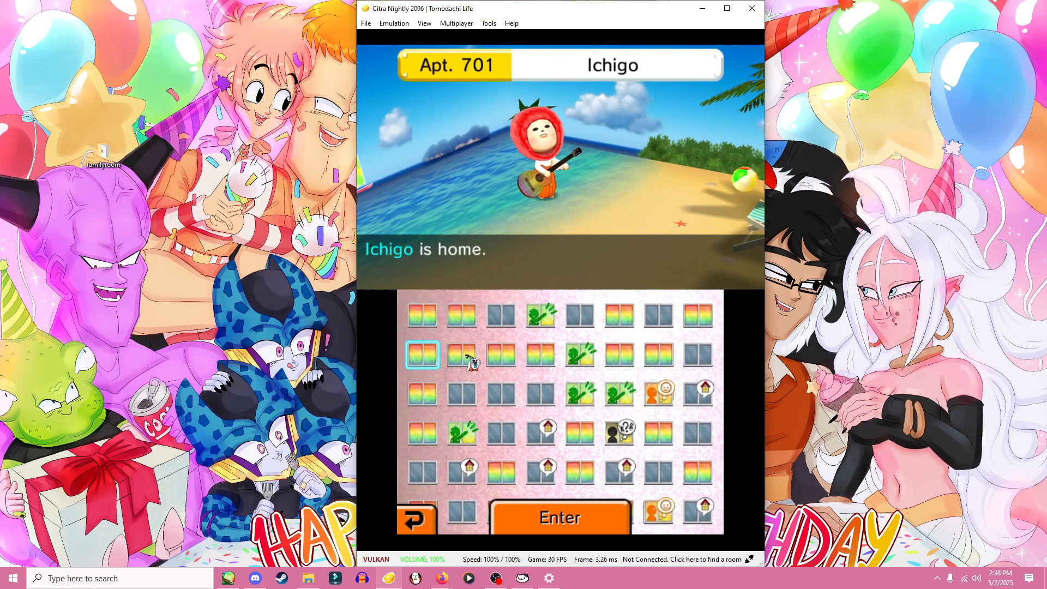
click(466, 358)
click(464, 322)
click(423, 353)
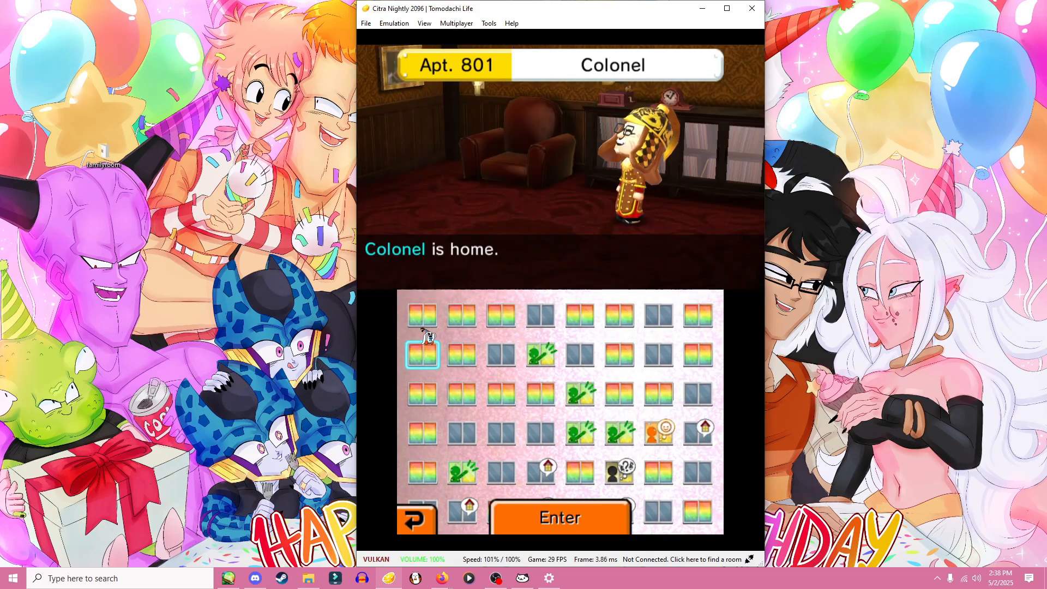
click(422, 323)
click(463, 354)
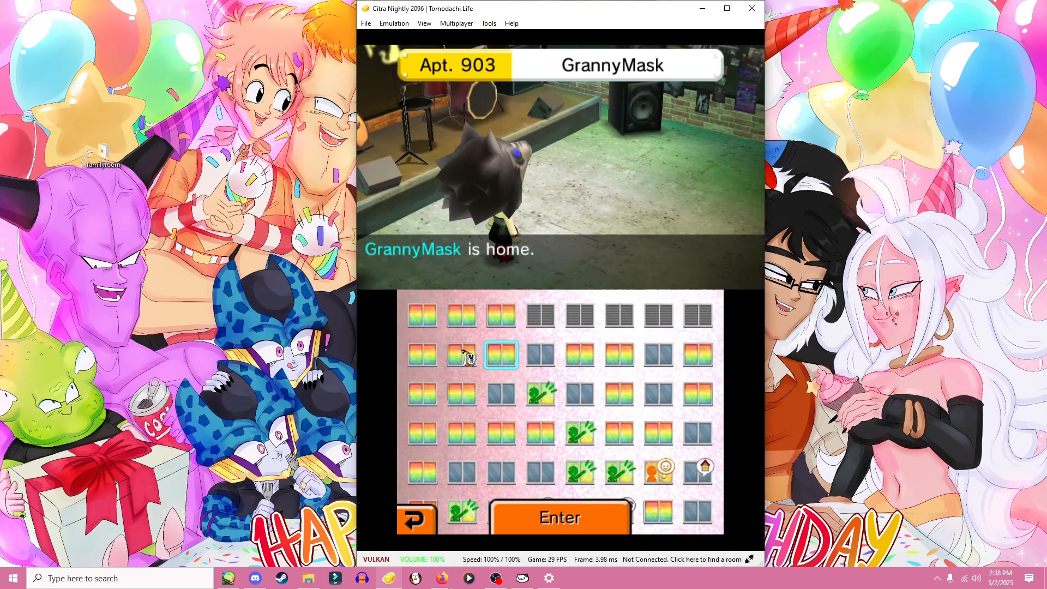
- Preview more interiors on the upper floors, from Apt. 902 and 1003 down to Apt. 803
click(462, 355)
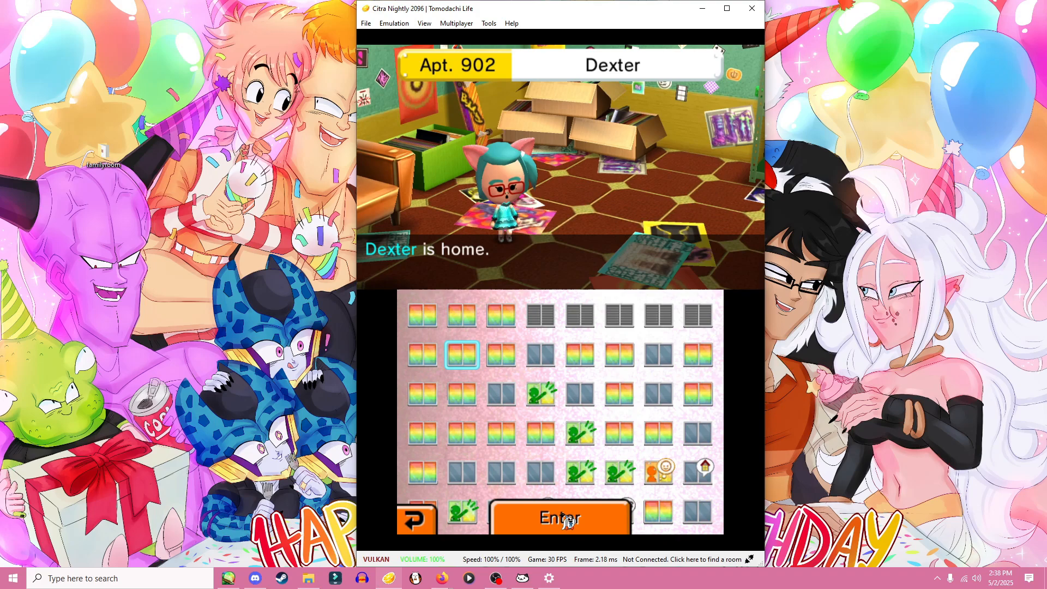
click(500, 354)
click(501, 316)
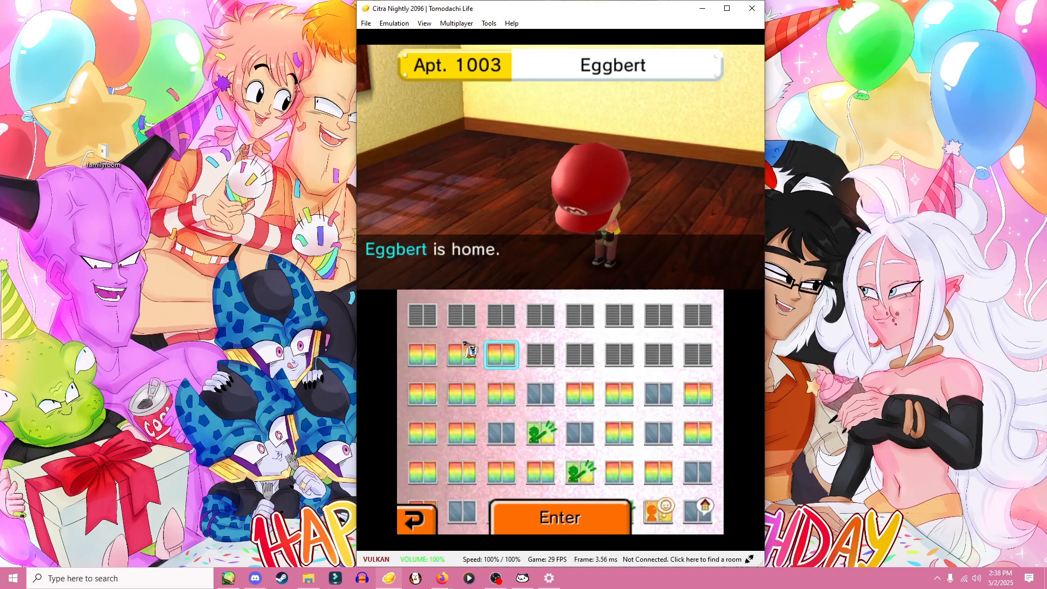
click(463, 353)
click(435, 354)
click(616, 397)
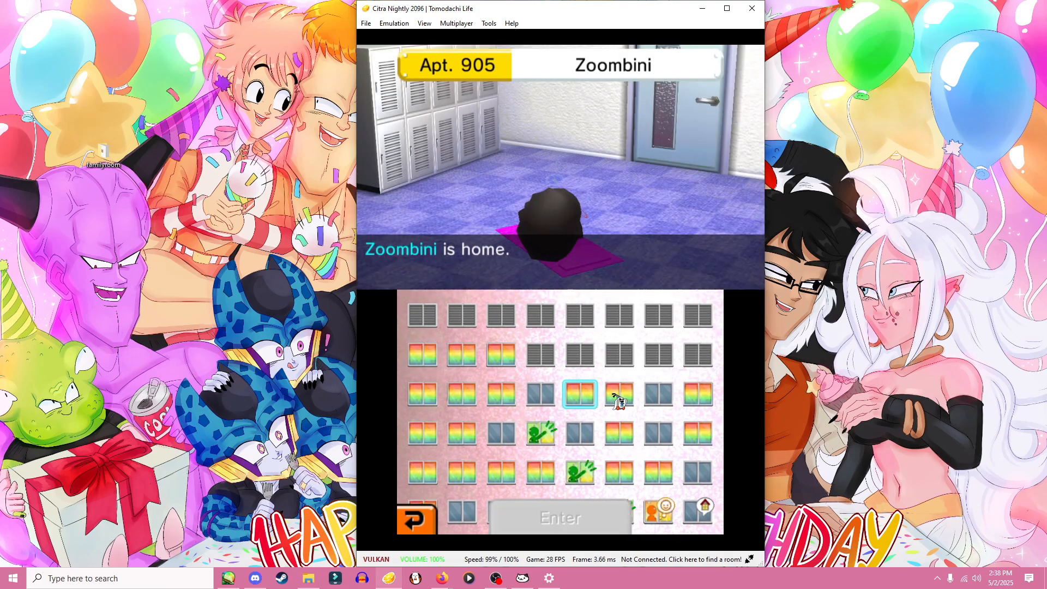
click(618, 434)
click(567, 440)
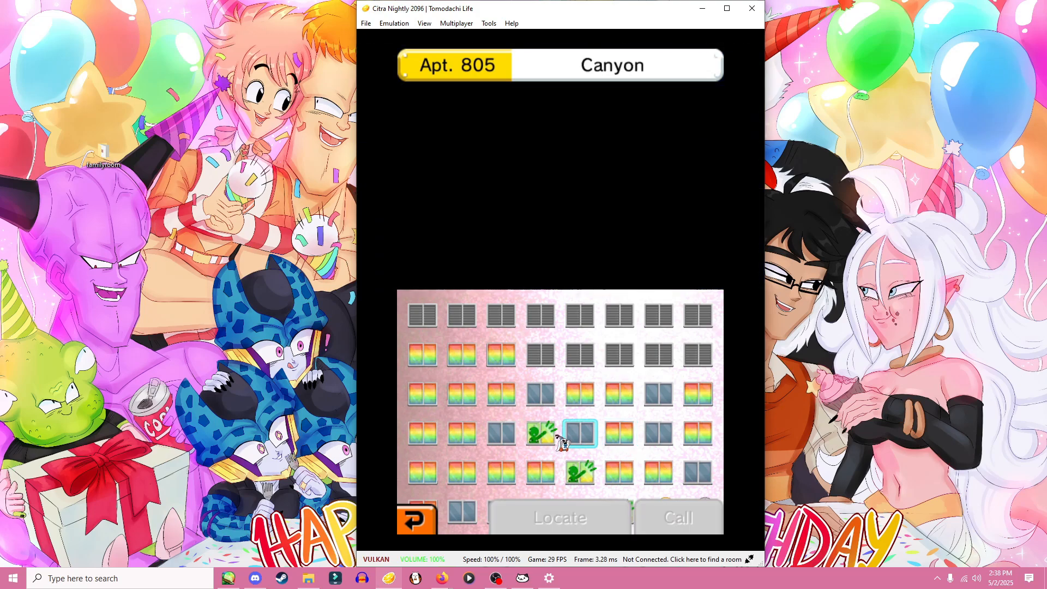
click(542, 441)
click(500, 439)
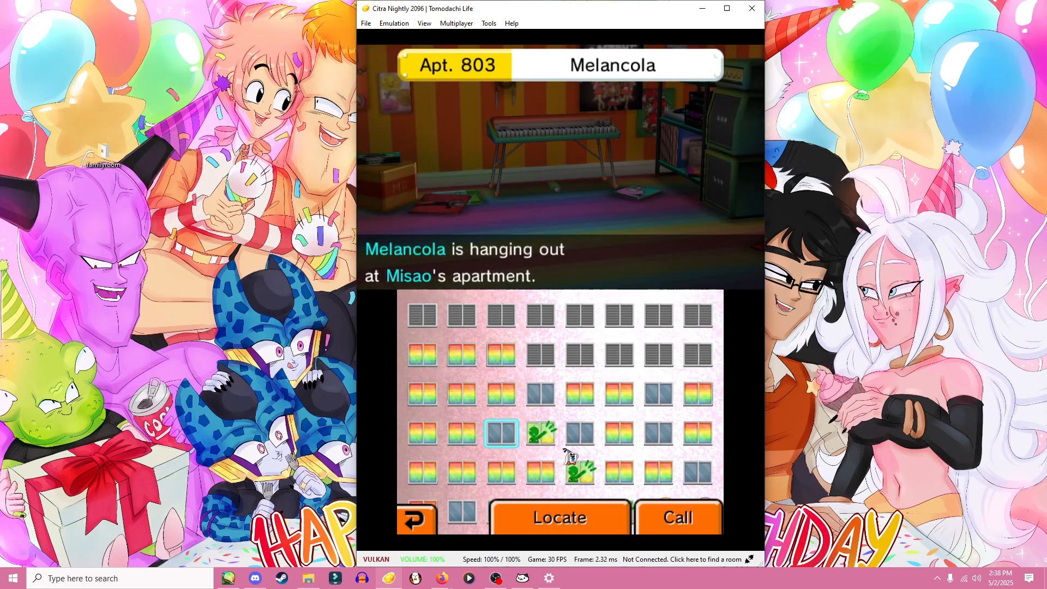
- Call the Apt. 803 islander home and apply the Music interior, then leave the apartments
click(679, 525)
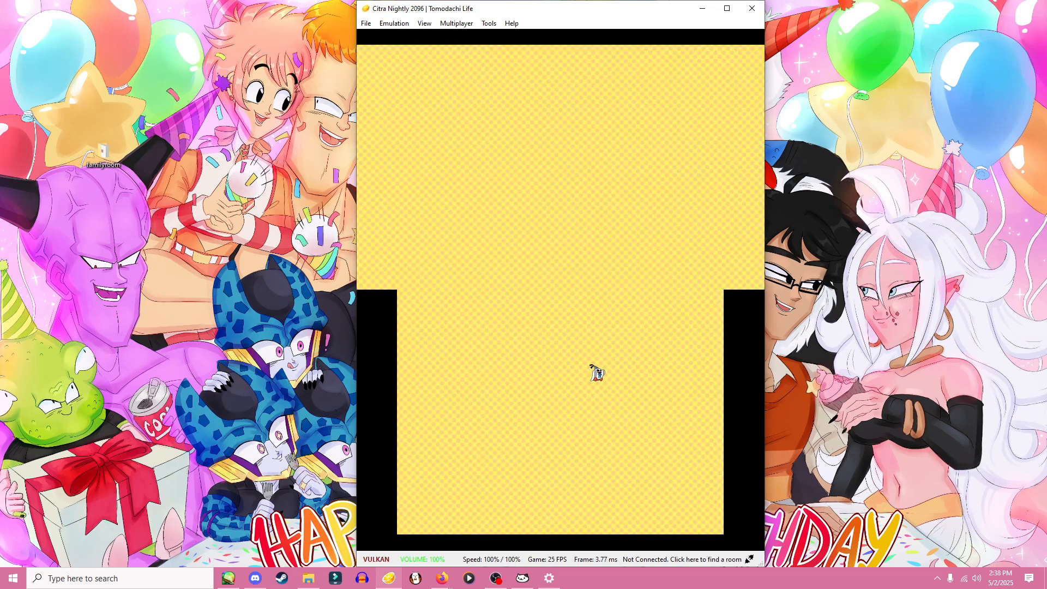
click(422, 373)
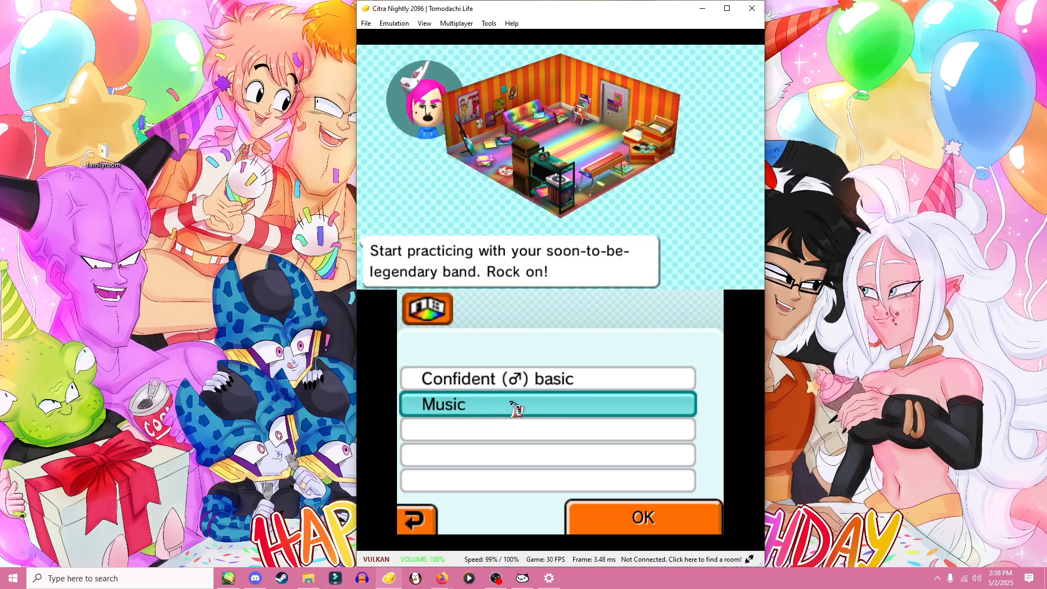
click(635, 514)
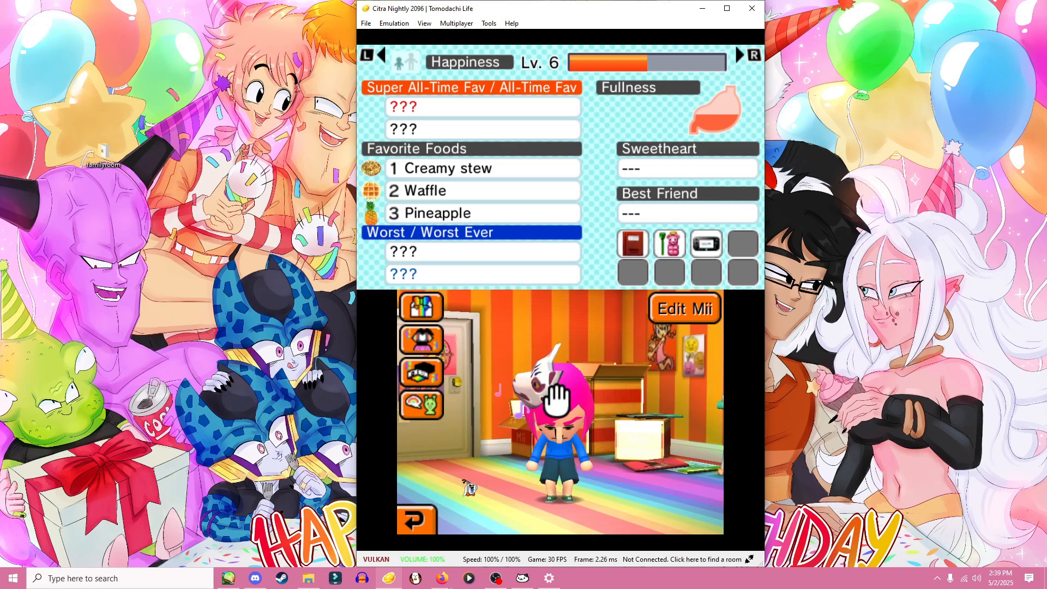
click(431, 515)
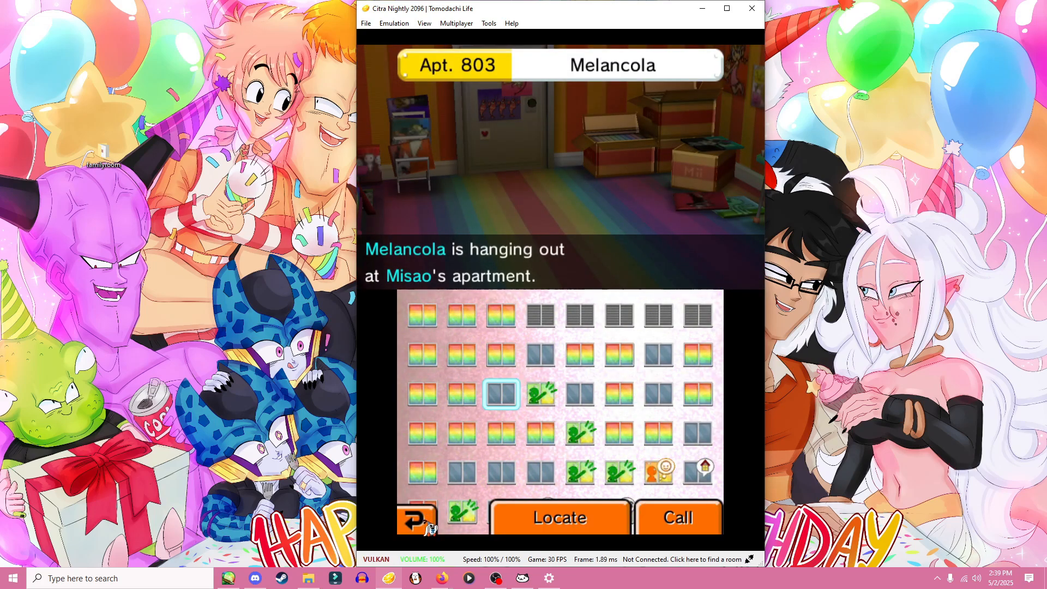
click(428, 523)
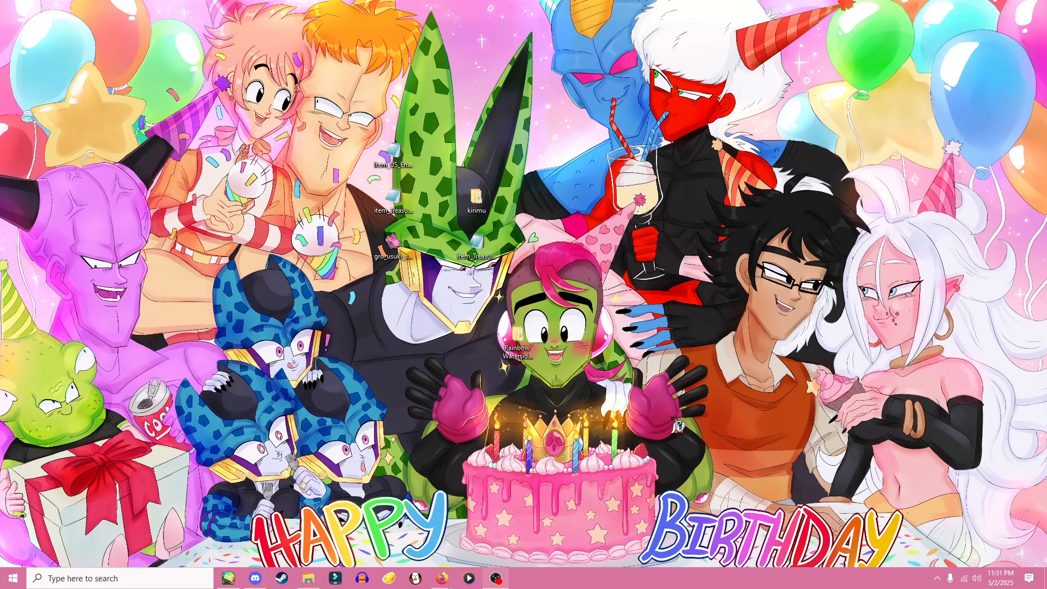
- Spread out the Rainbow Waterside 5-2-25 folder and the two item_Treasure files on the desktop
drag(515, 333, 598, 288)
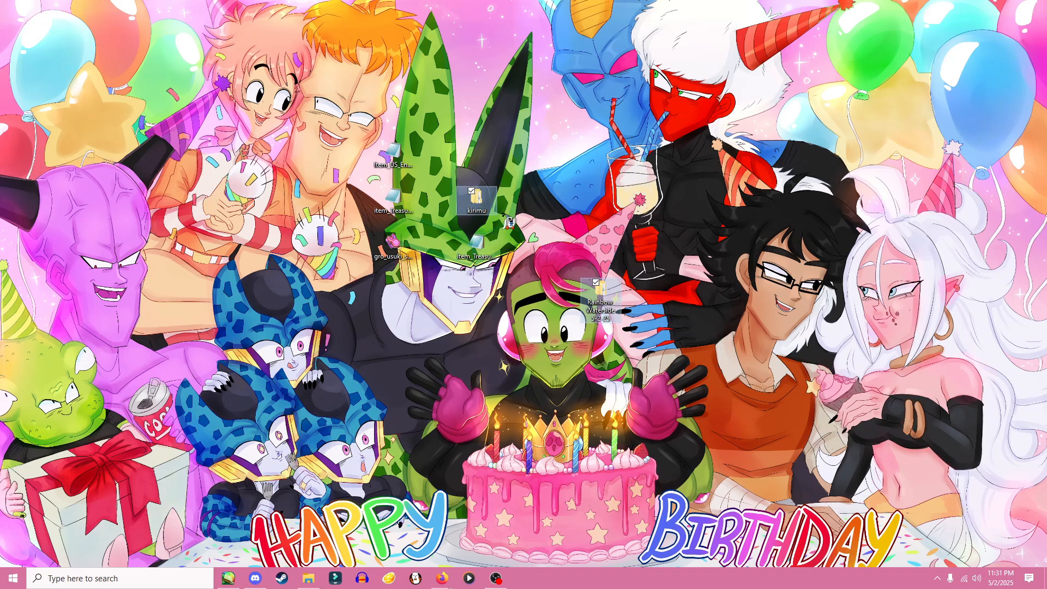
drag(481, 260, 481, 306)
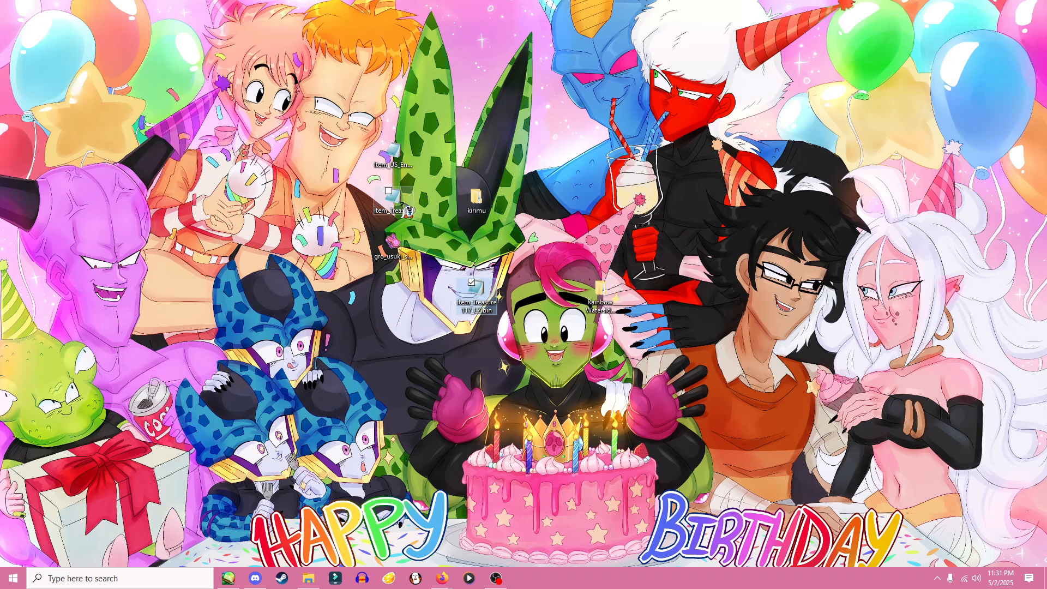
drag(407, 210, 455, 349)
drag(463, 308, 530, 343)
click(439, 338)
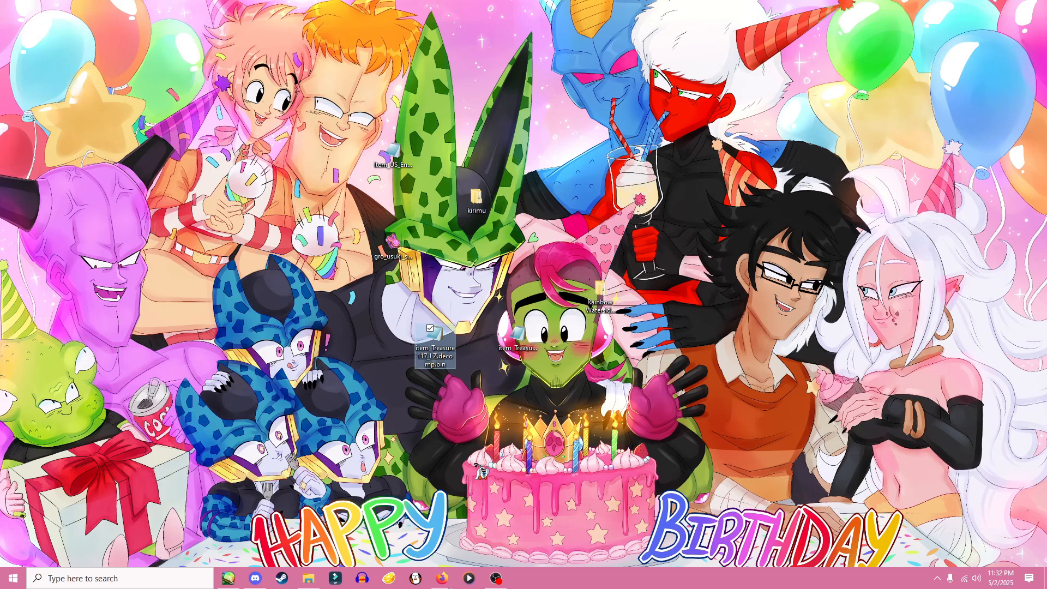
- Launch Karameru from the kirimu folder to view its Nintendo decompression file prompt, and close the program and folder
double_click(475, 199)
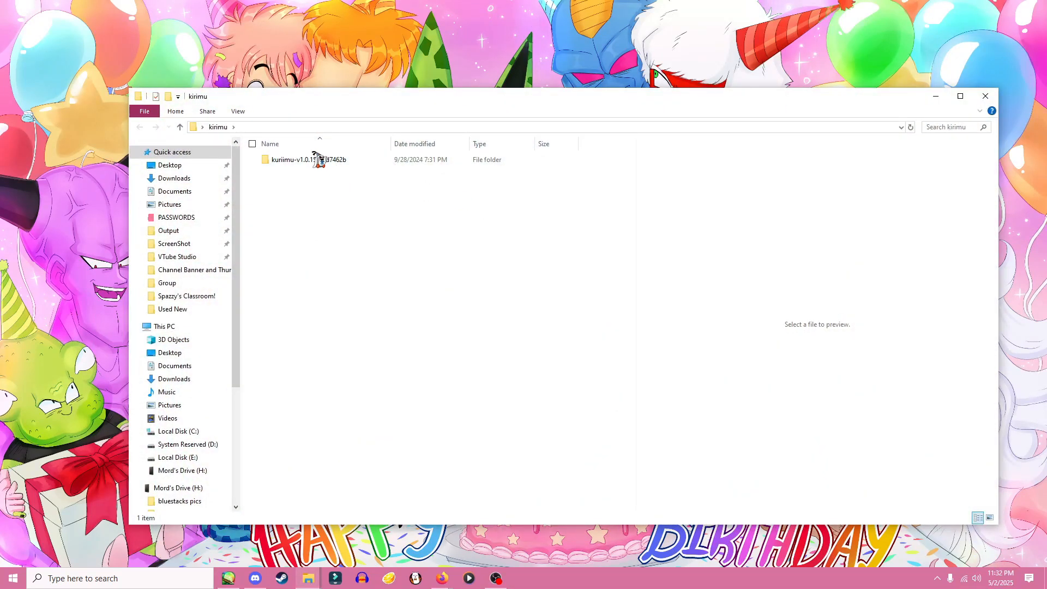
double_click(316, 159)
double_click(297, 217)
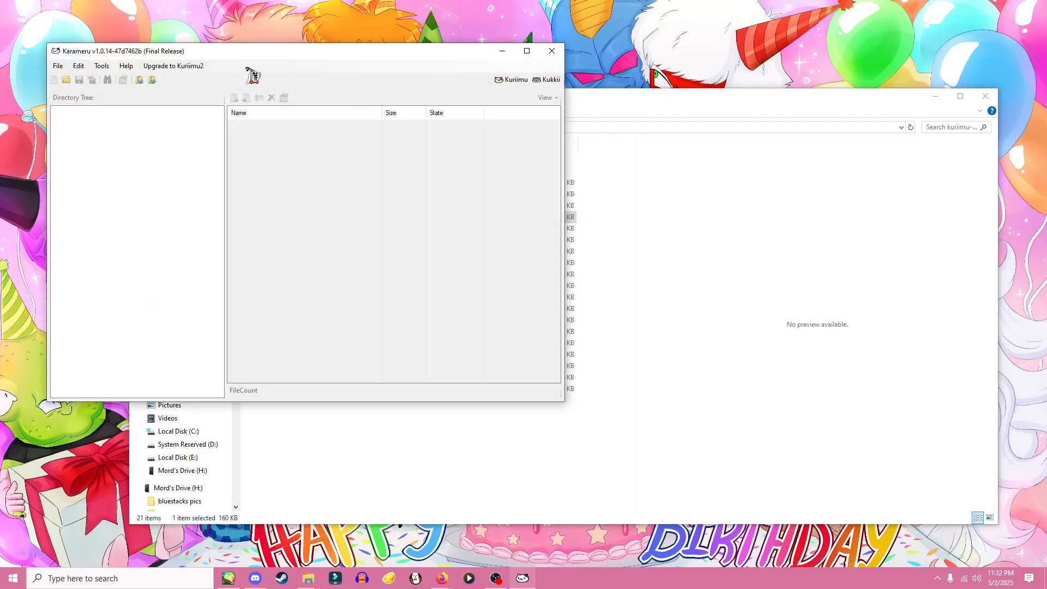
click(102, 127)
mouse_move(126, 139)
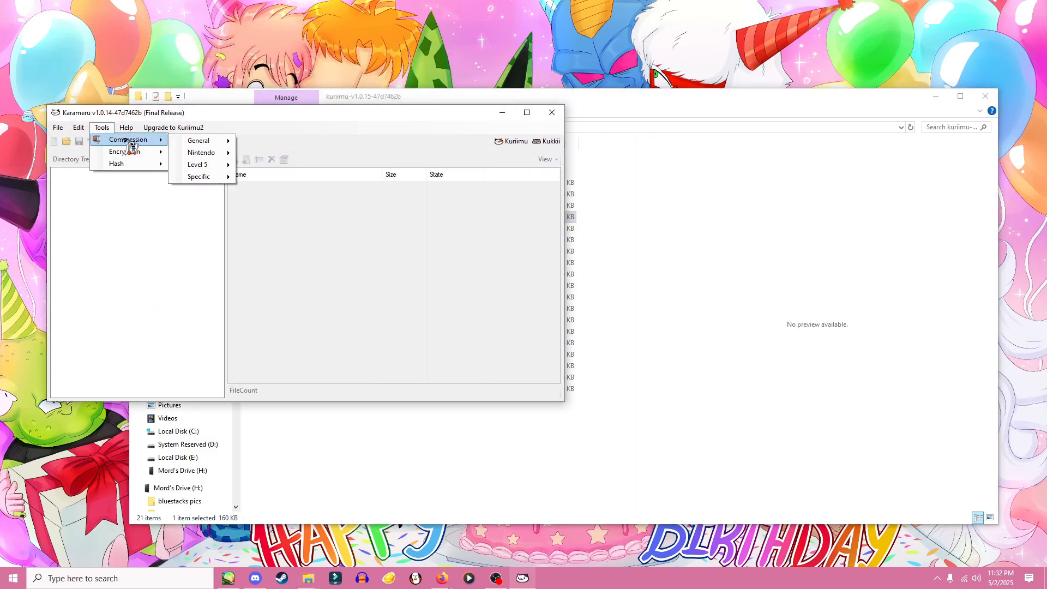
mouse_move(208, 151)
mouse_move(275, 167)
click(343, 169)
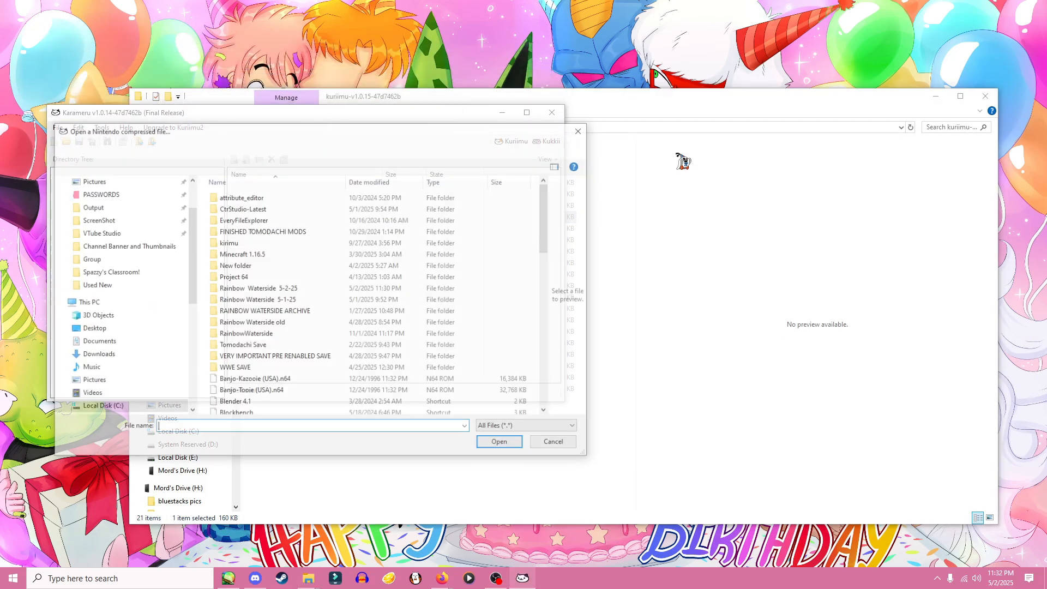
click(579, 133)
click(553, 113)
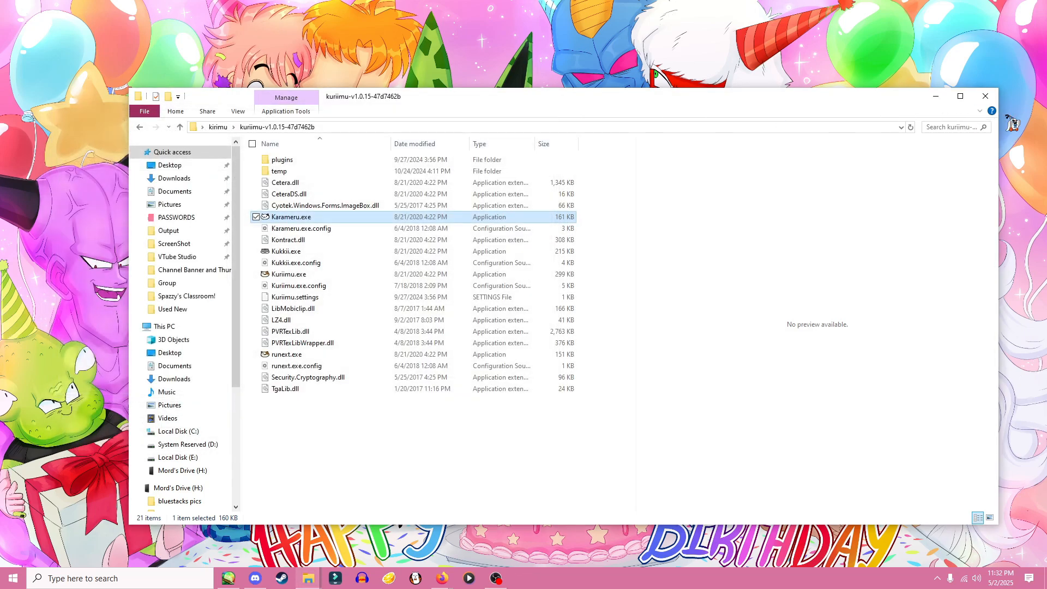
click(985, 96)
- Move the Rainbow Waterside and kirimu folders and the Item_US_En file aside on the desktop, and space the item_Treasure files apart
drag(620, 289, 727, 205)
drag(476, 210, 559, 161)
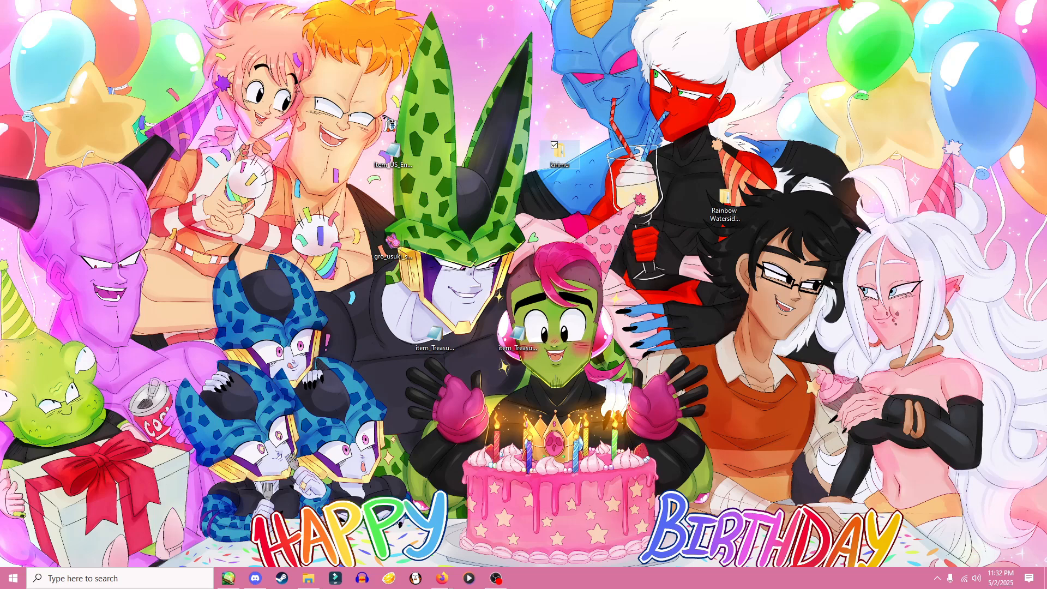
click(439, 199)
drag(409, 166, 772, 207)
click(444, 343)
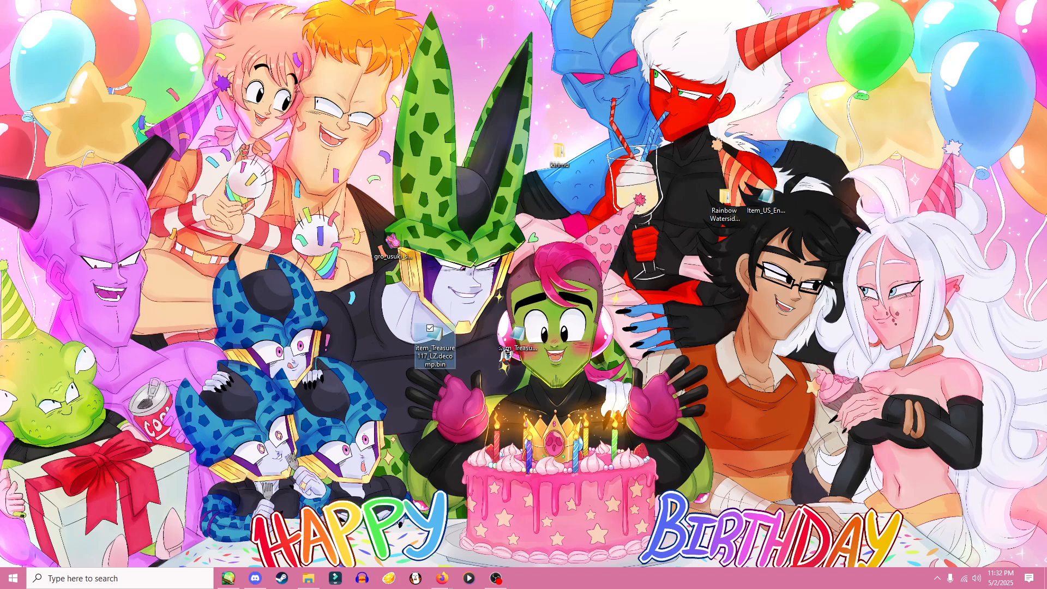
click(523, 342)
click(438, 341)
drag(440, 342, 398, 341)
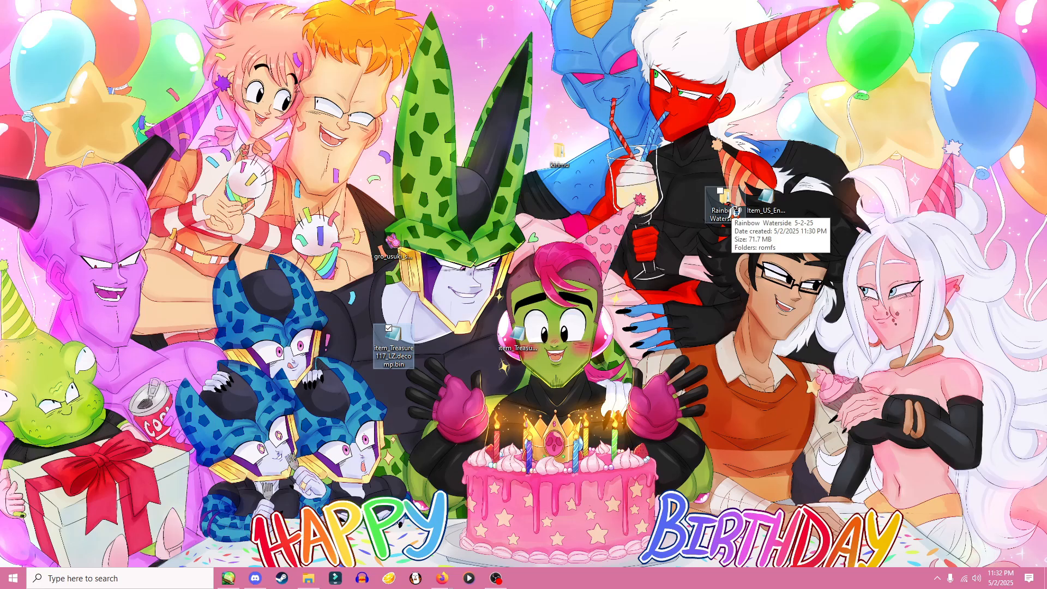
click(390, 578)
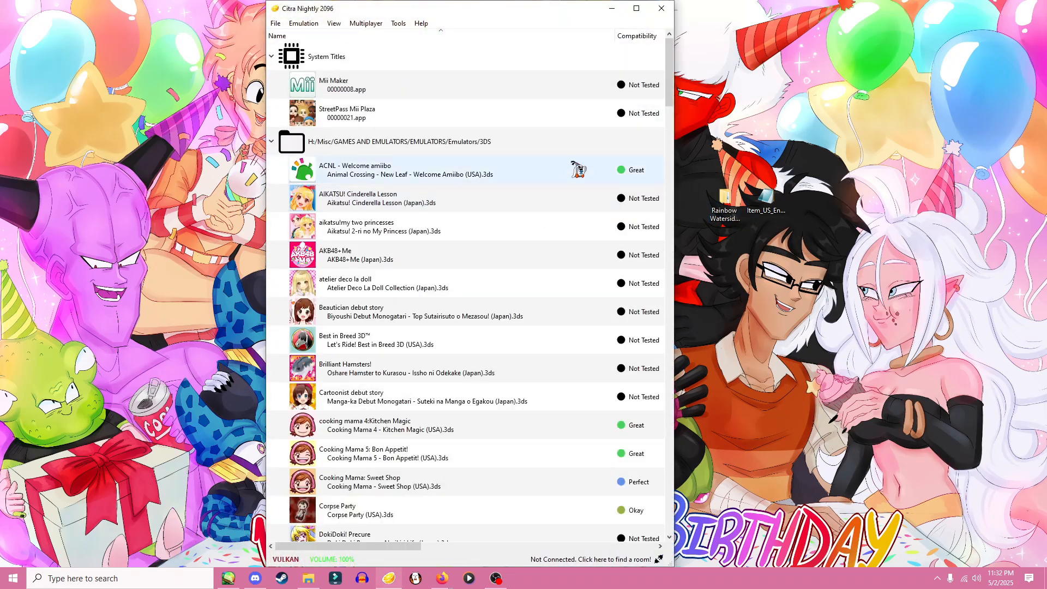
drag(670, 91, 681, 397)
right_click(357, 314)
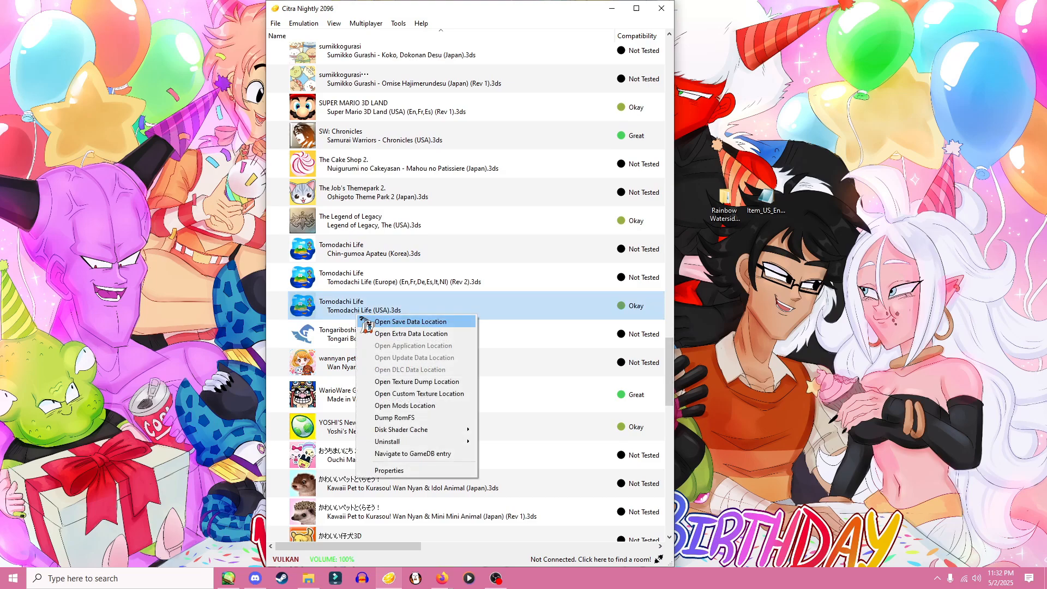
click(413, 382)
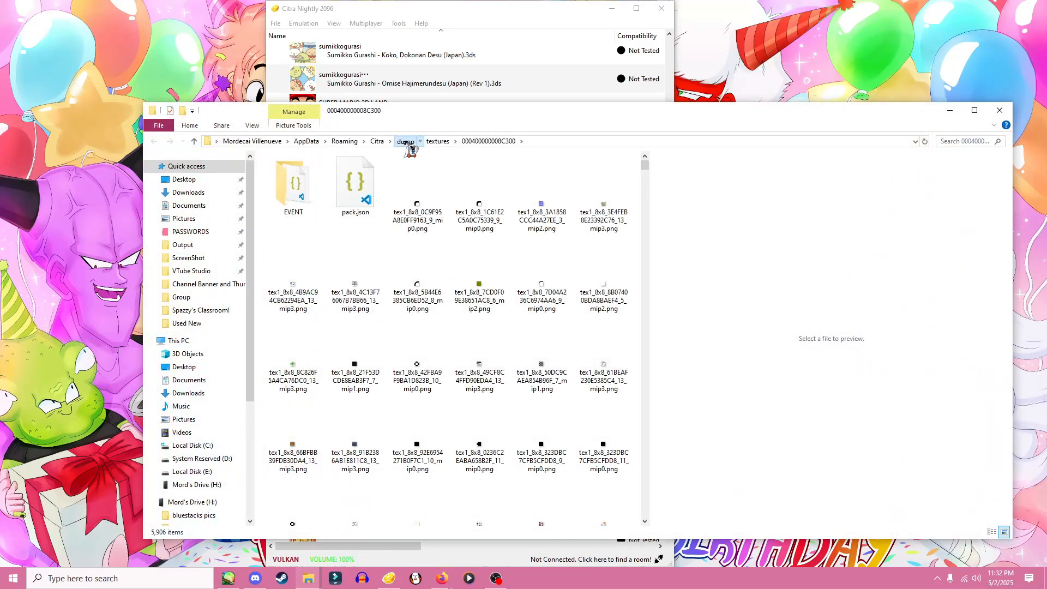
click(405, 141)
double_click(306, 173)
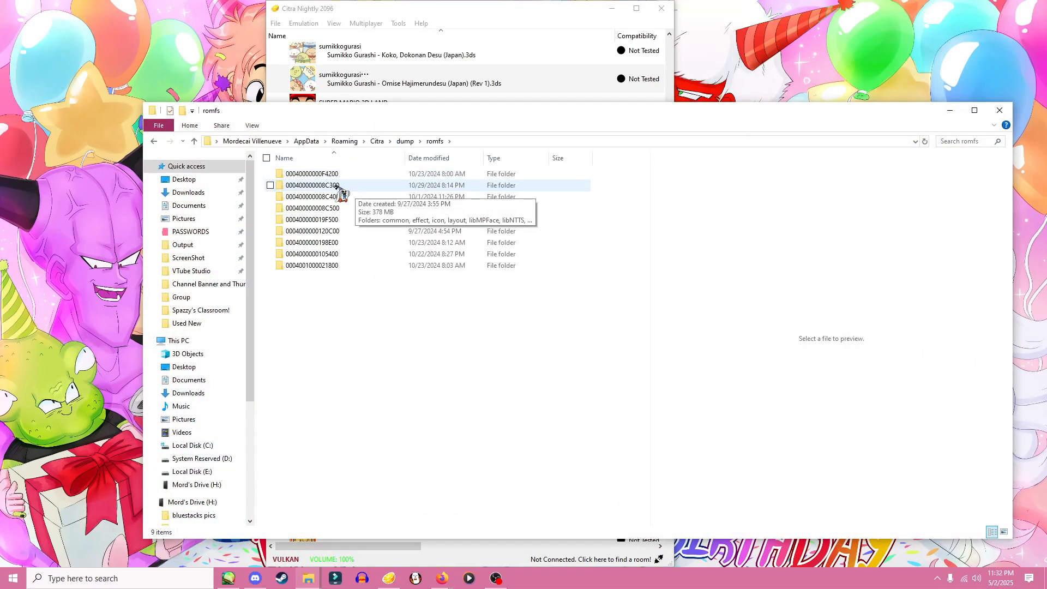
double_click(338, 188)
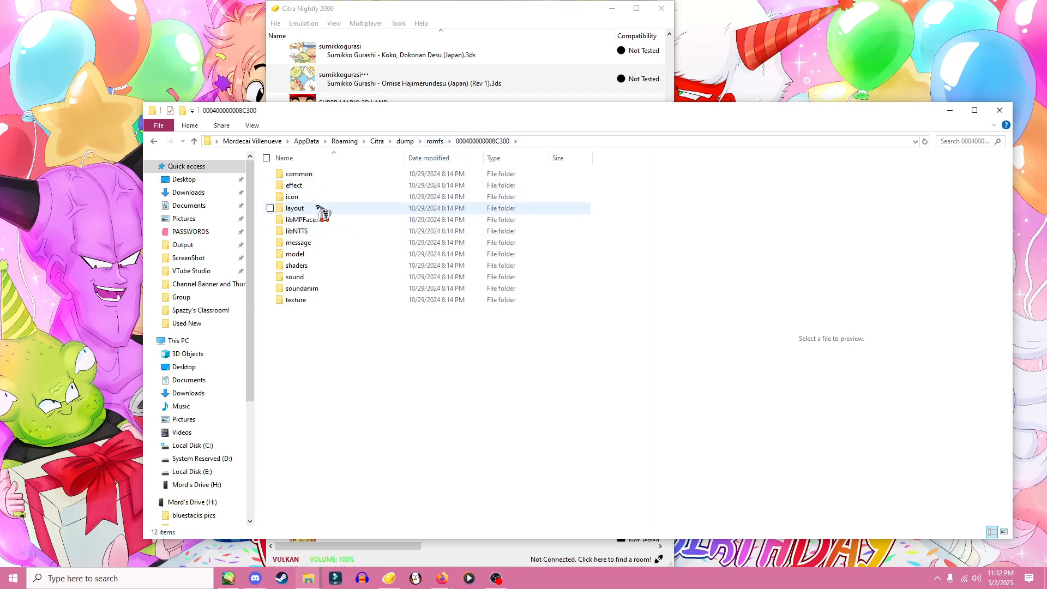
double_click(299, 243)
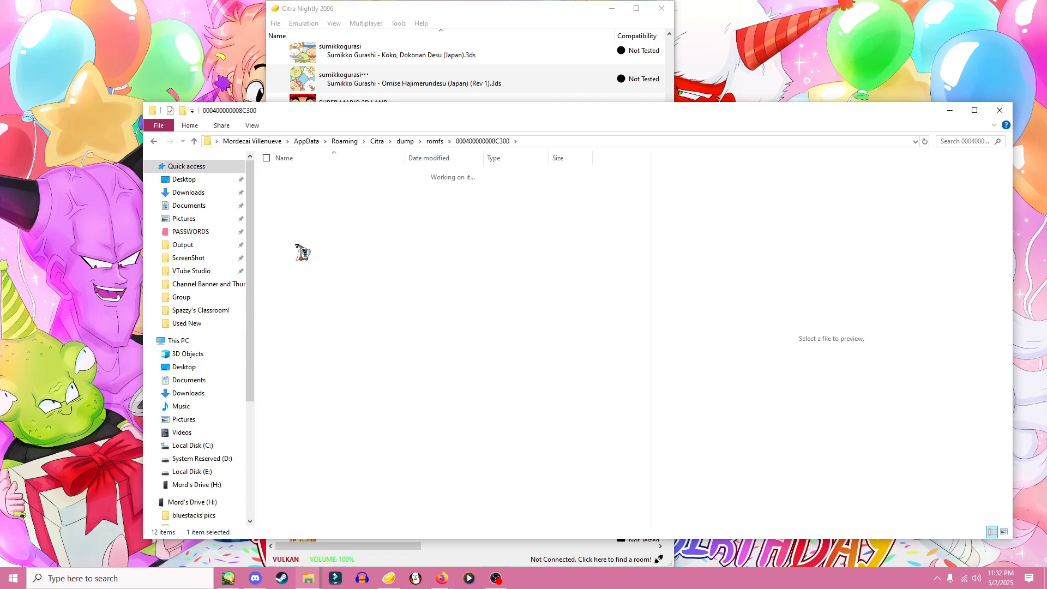
- Locate Item_US_English_LZ.bin in the message folder's Item subfolder, and move its desktop copy just below the Rainbow Waterside folder
click(294, 289)
double_click(298, 289)
click(318, 175)
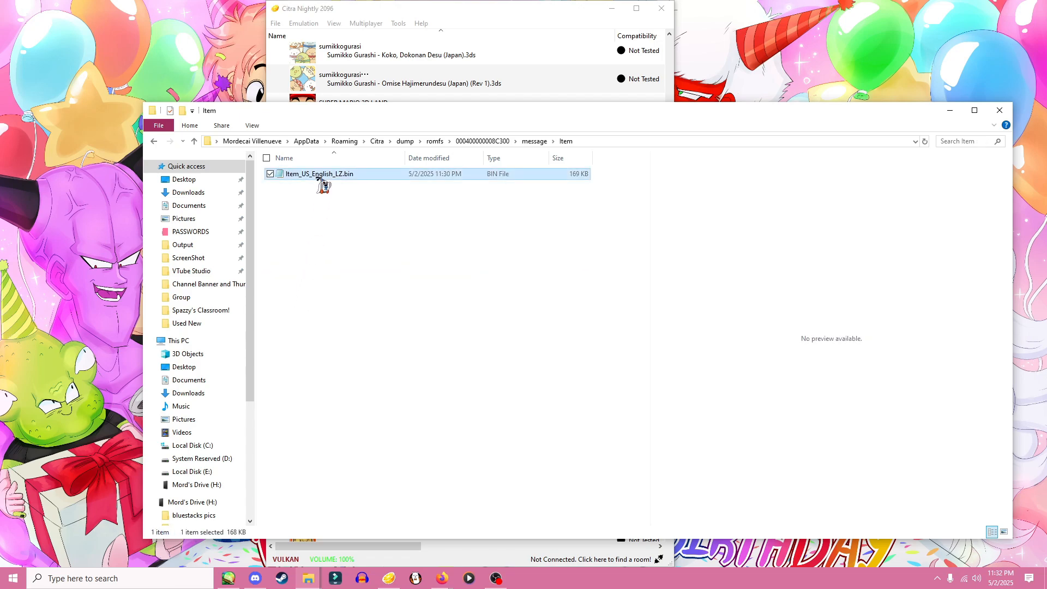
click(950, 111)
click(612, 9)
click(768, 196)
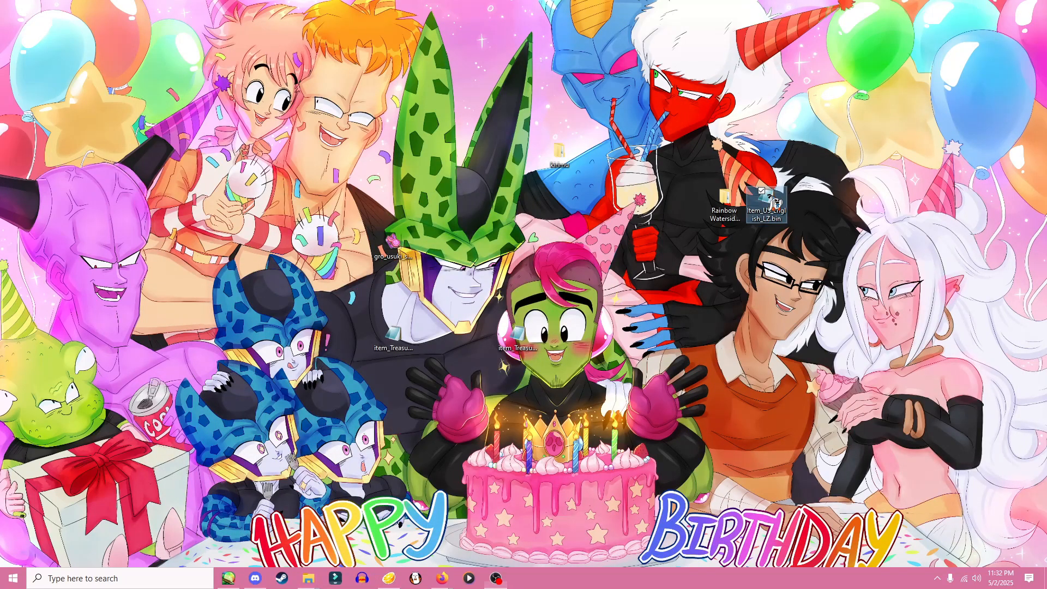
drag(787, 209, 787, 254)
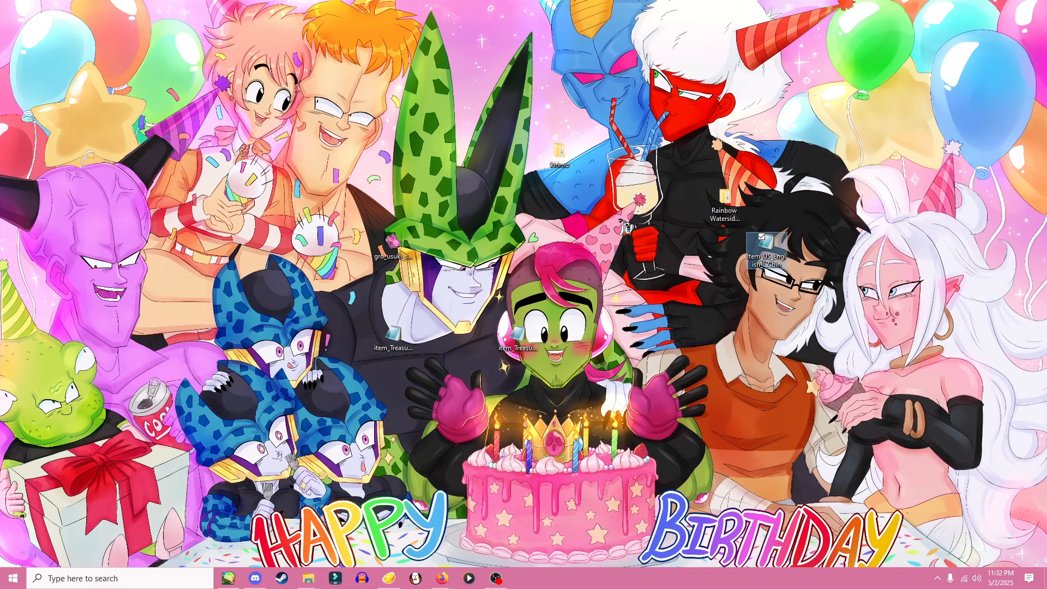
- Launch Karameru from the kuriimu-v1.0.15-47d7462b folder inside the desktop's kirimu folder
double_click(573, 163)
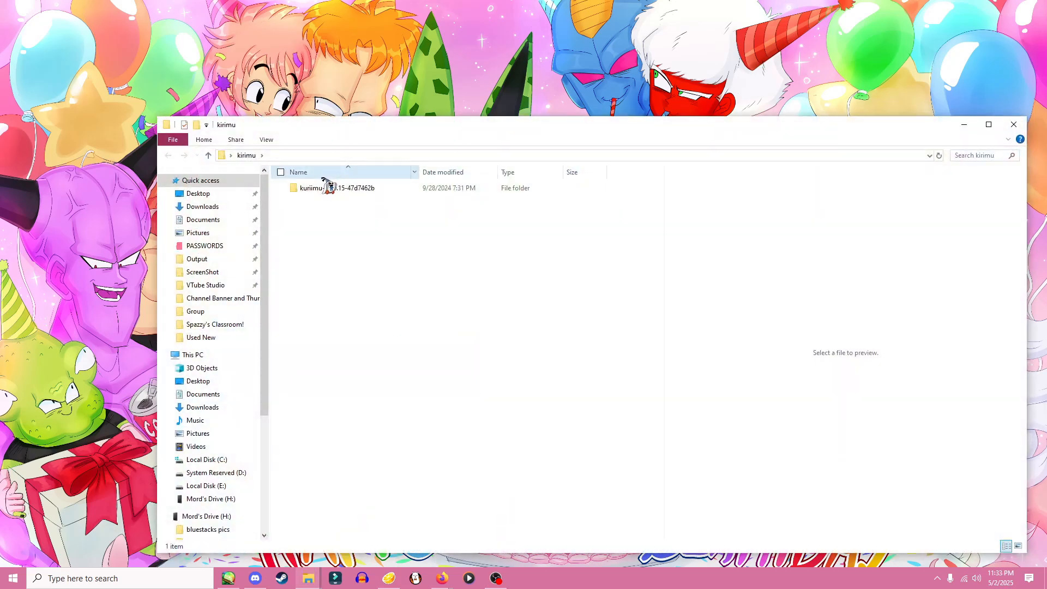
double_click(327, 187)
double_click(322, 245)
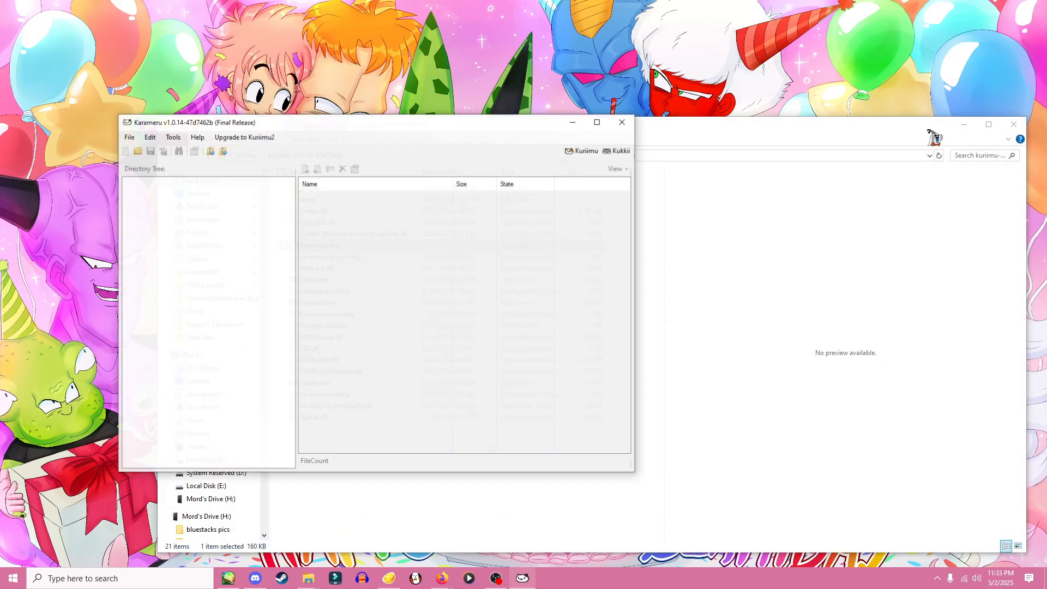
- Decompress the desktop's Item_US_English_LZ.bin with Nintendo compression, saving it as Item_US_English_LZ.decomp.bin, and minimize Karameru
click(172, 137)
mouse_move(199, 148)
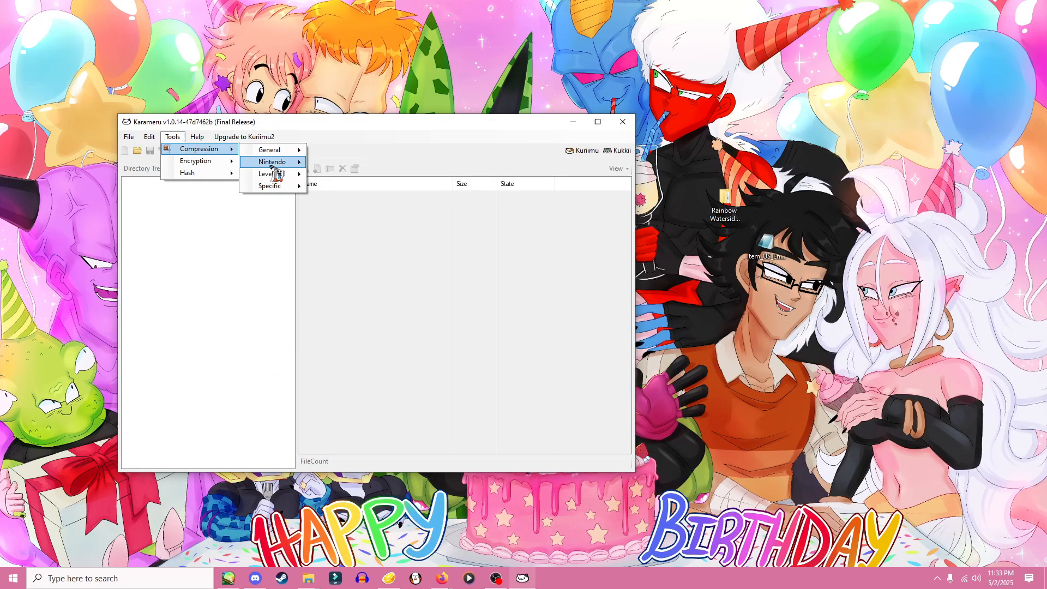
mouse_move(271, 162)
mouse_move(349, 181)
click(417, 177)
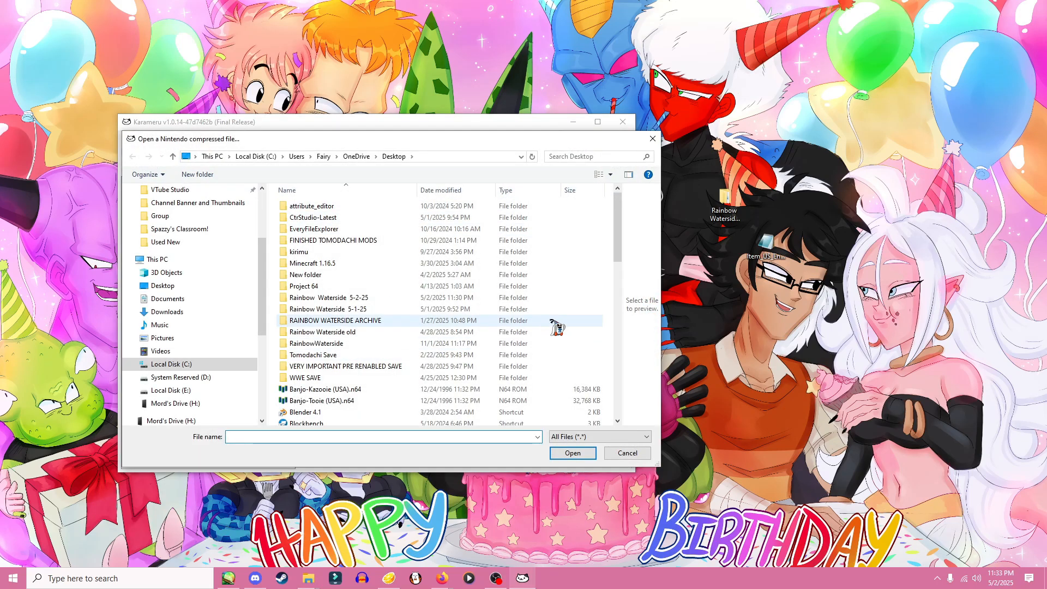
scroll(449, 272, down, 10)
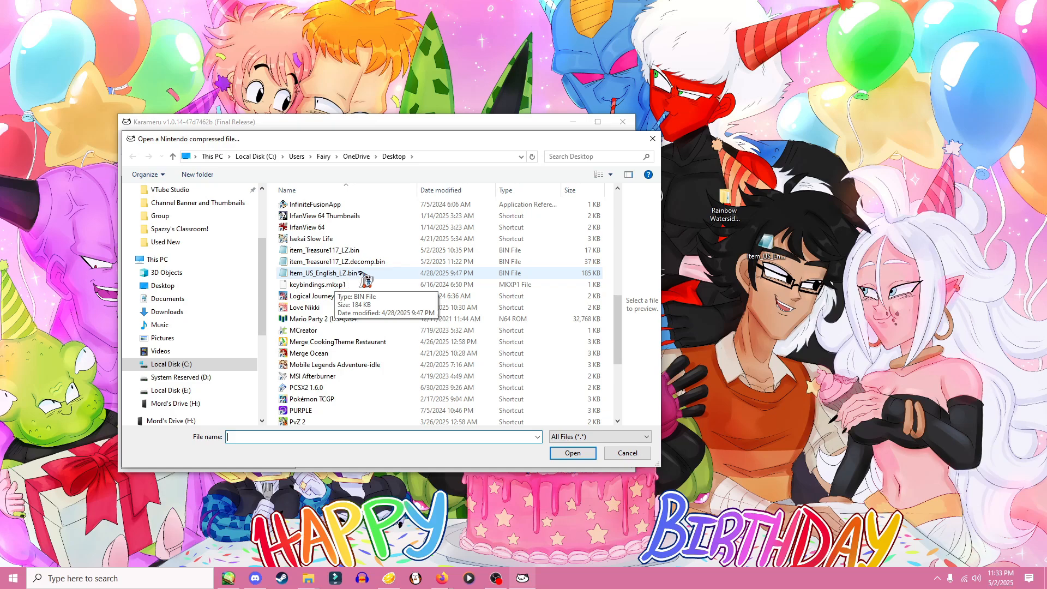
click(327, 272)
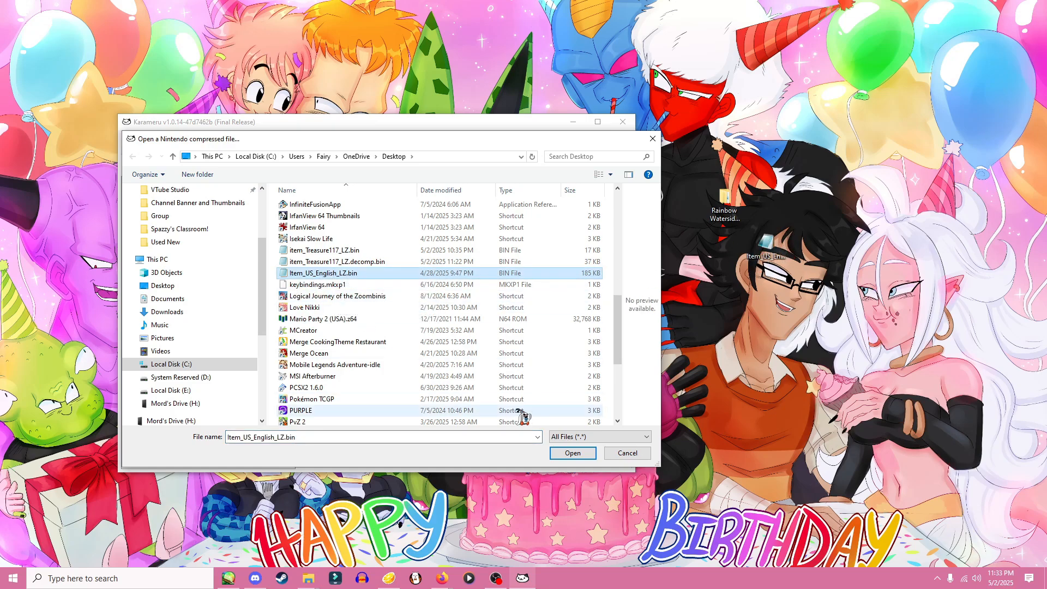
click(572, 454)
click(581, 454)
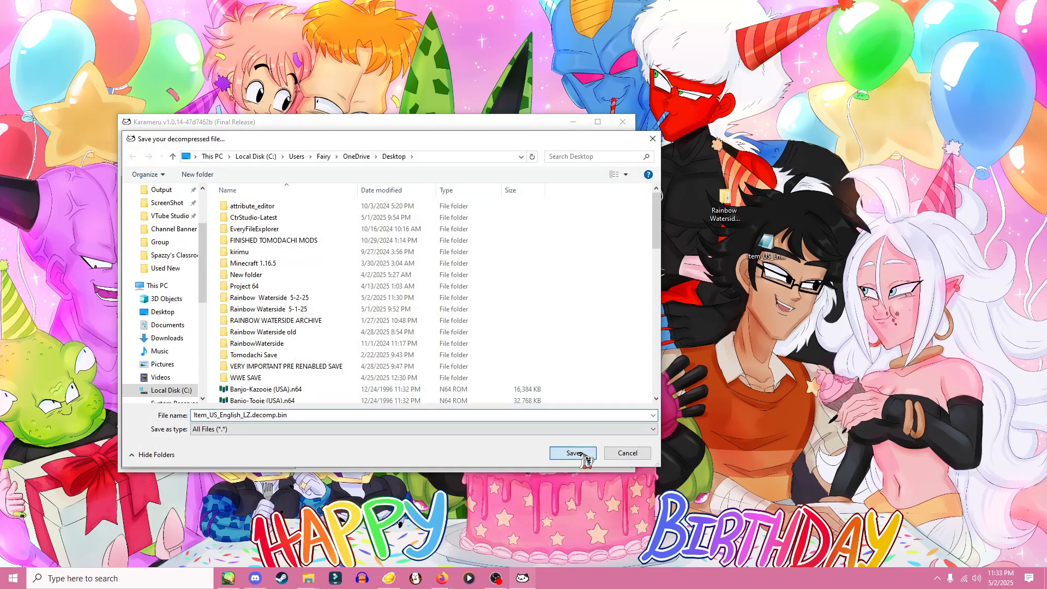
click(595, 329)
click(571, 122)
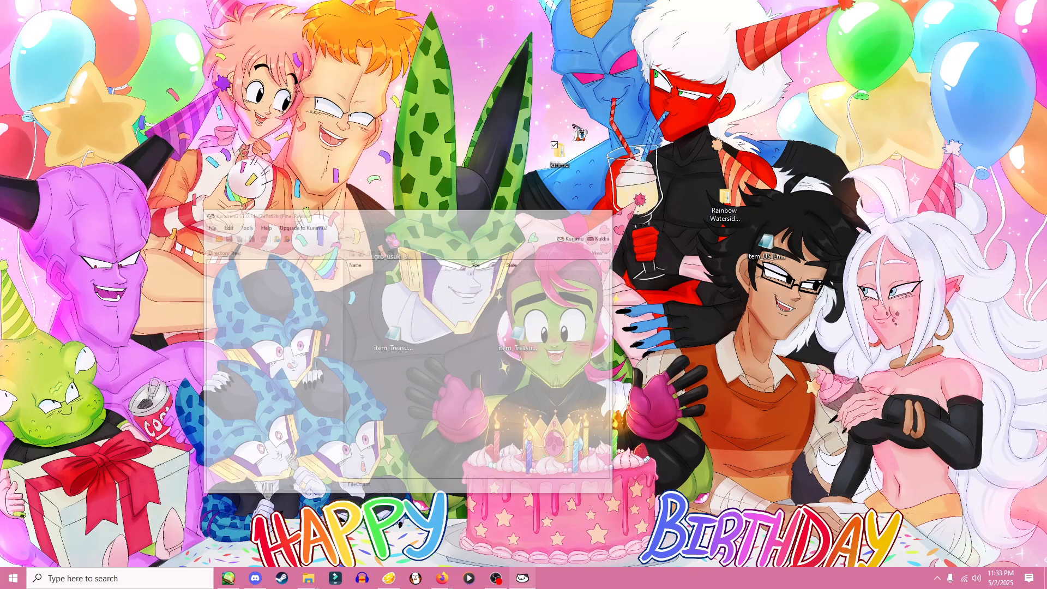
- Group the decompressed Item_US_English and item_Treasure117 files together on the desktop, and put the compressed item_Treasure117_LZ.bin beside the compressed message file
drag(709, 201, 540, 275)
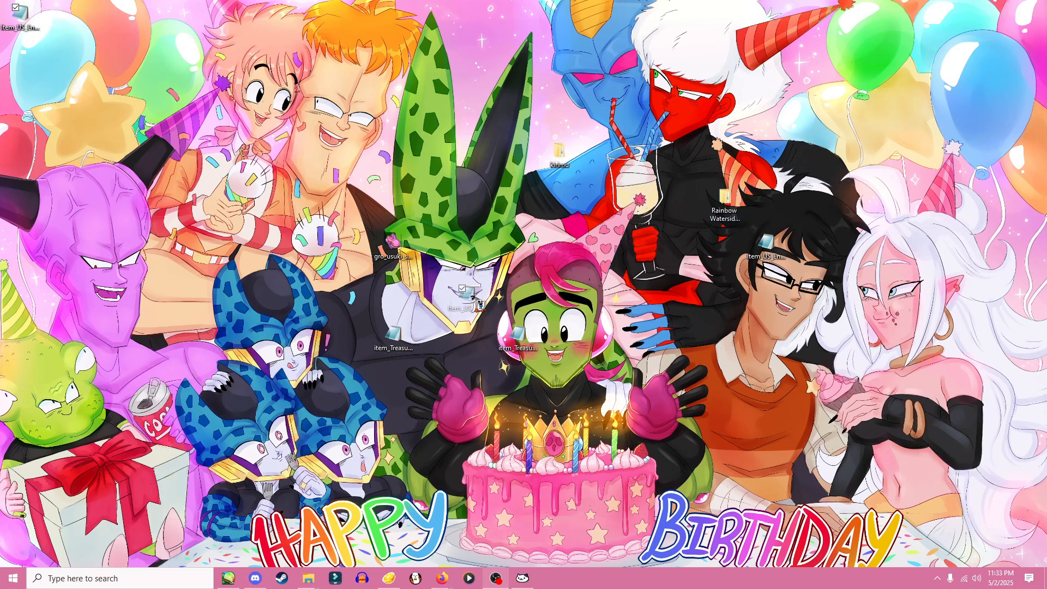
drag(479, 305, 446, 300)
drag(392, 333, 434, 334)
drag(517, 336, 778, 300)
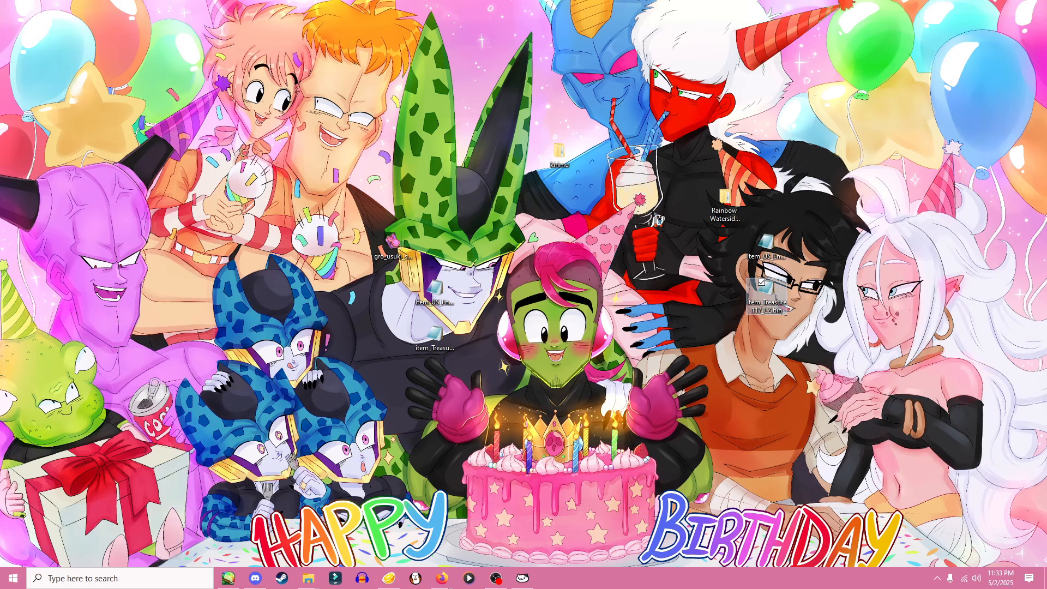
- Launch Kukkii from the kirimu folder, minimize the folder, and move the Kukkii window clear of the decompressed files
double_click(565, 169)
double_click(349, 72)
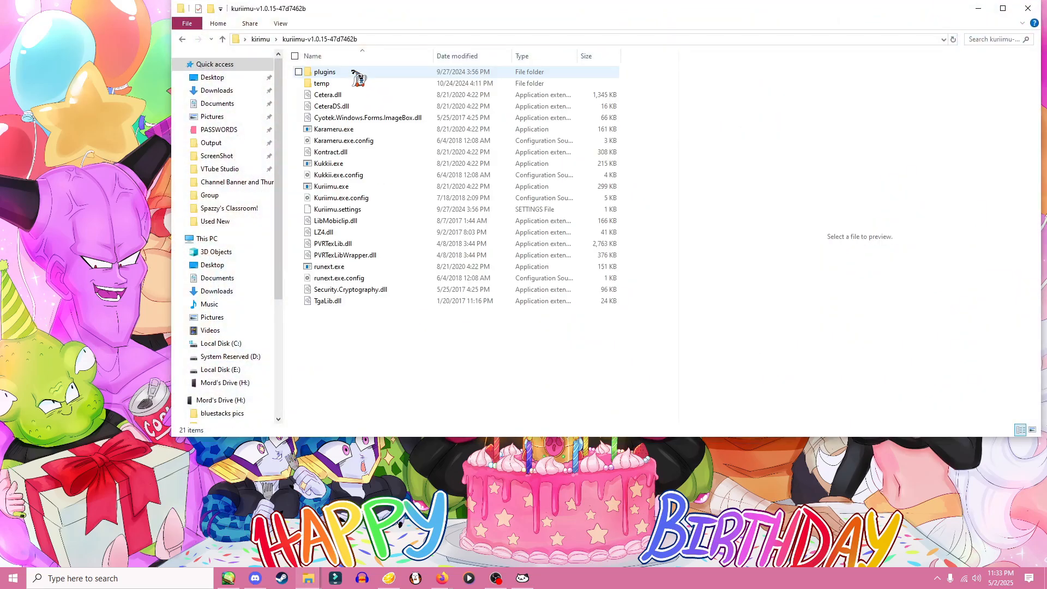
double_click(334, 165)
click(752, 163)
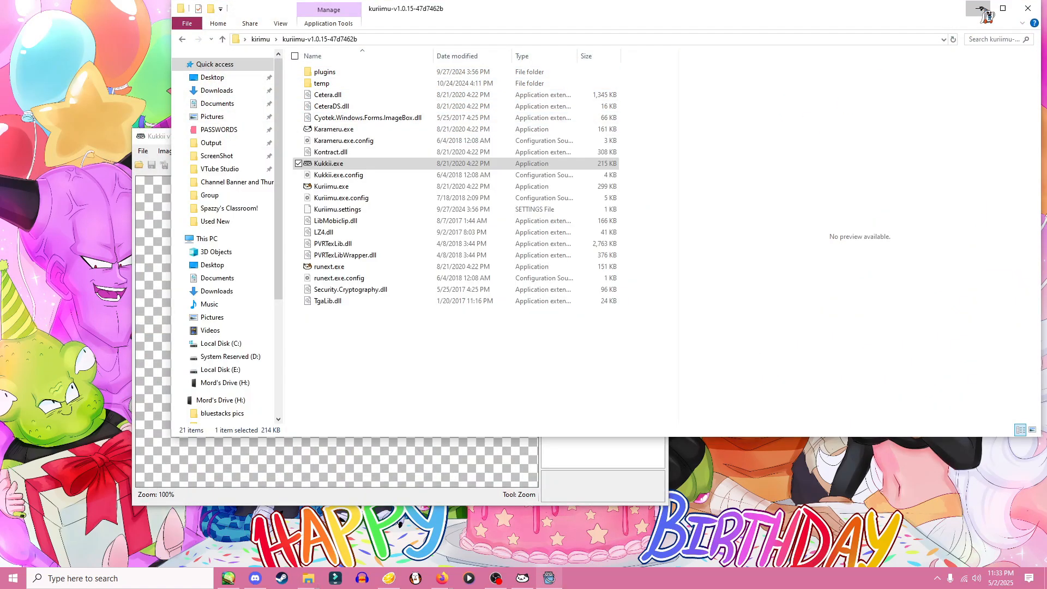
click(977, 8)
drag(448, 141, 770, 78)
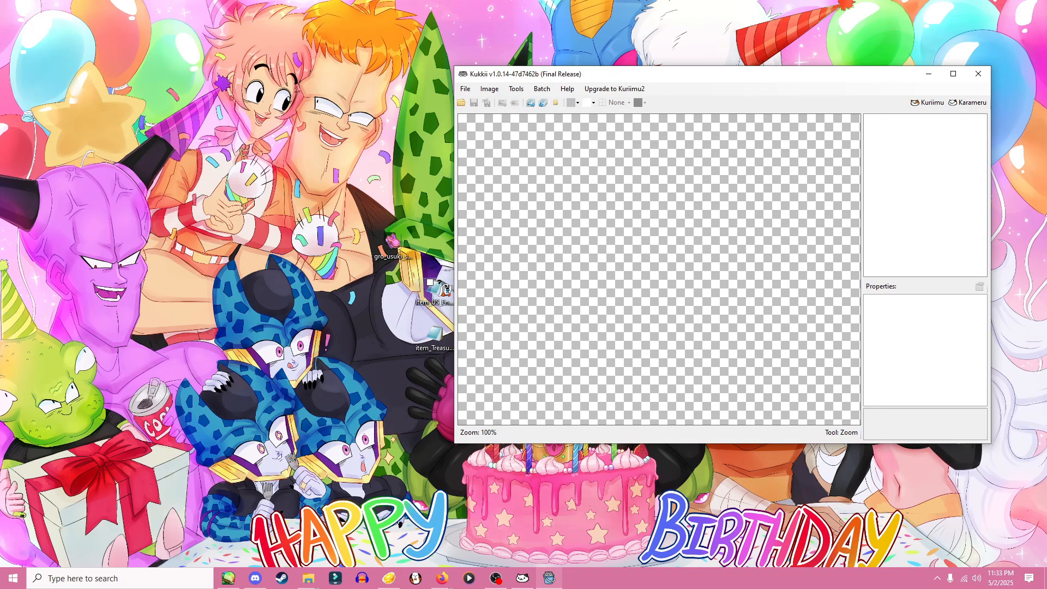
- Set the decompressed Item_US_English file aside and open item_Treasure117_LZ.decomp.bin in Kukkii
click(442, 300)
drag(435, 295, 303, 309)
drag(427, 339, 668, 262)
drag(792, 80, 760, 114)
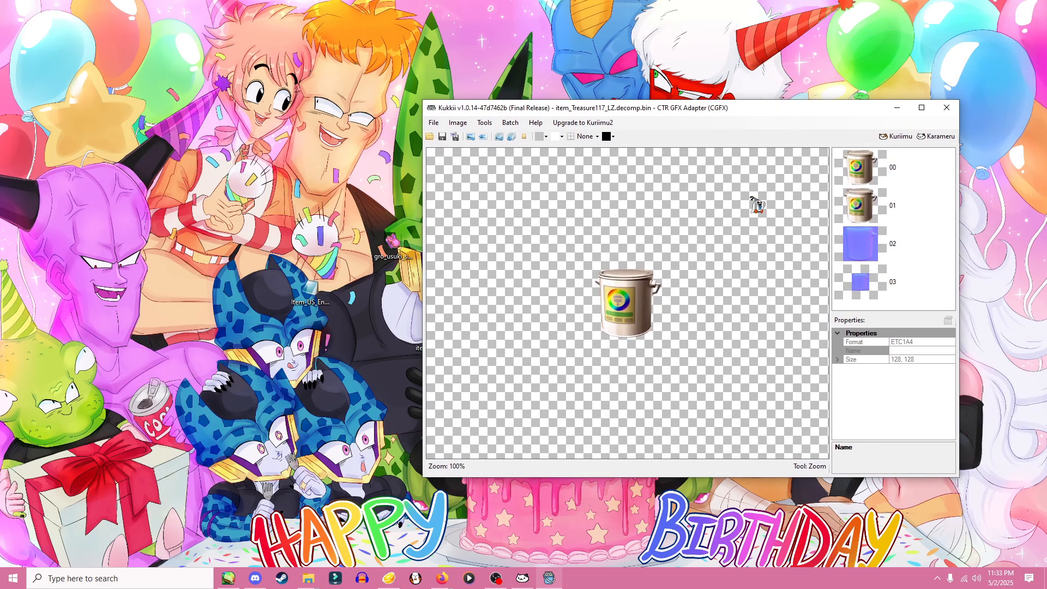
- Examine textures 00 to 03 of the treasure item, comparing the paint can images and the blue maps
click(868, 243)
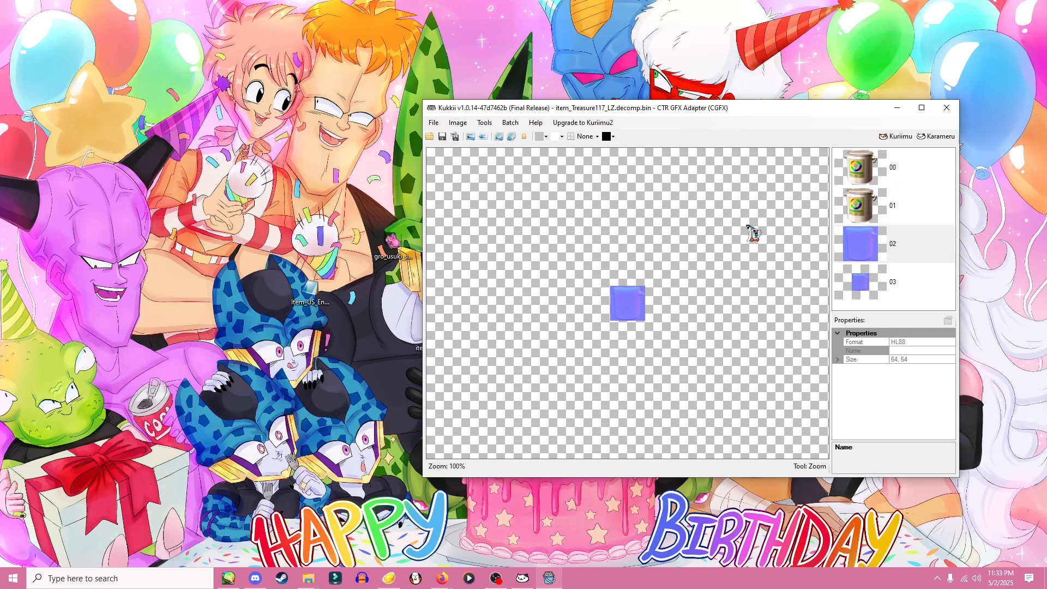
click(868, 170)
click(872, 210)
click(882, 173)
click(873, 208)
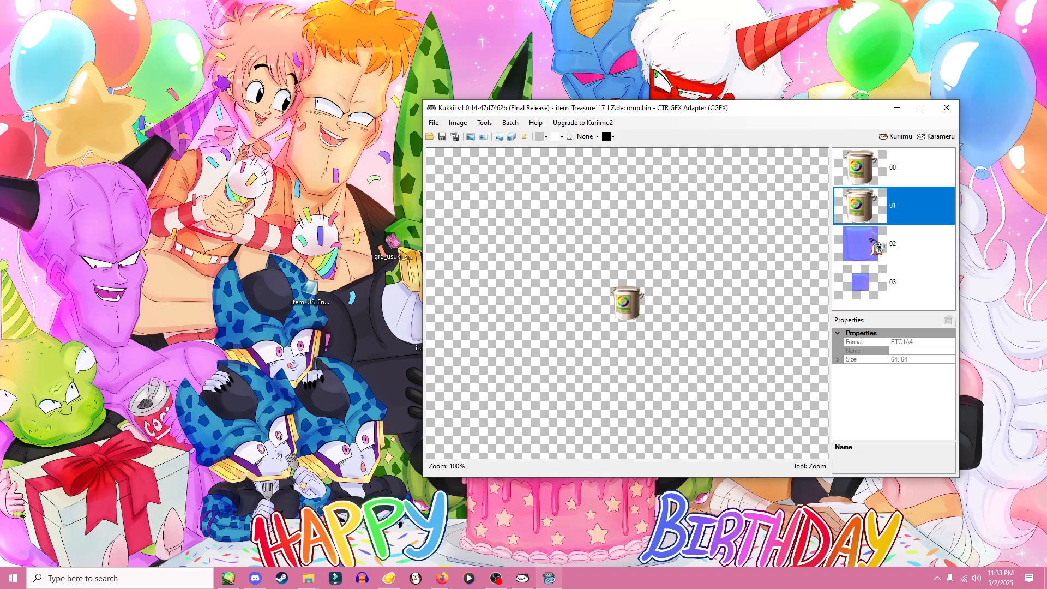
click(873, 297)
click(865, 265)
click(871, 170)
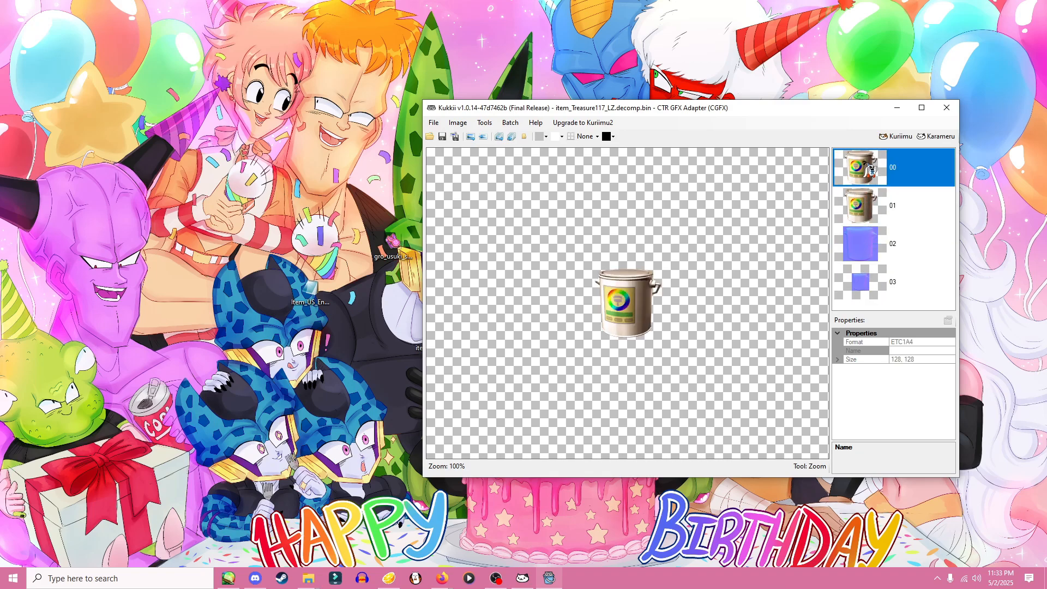
click(875, 205)
click(871, 251)
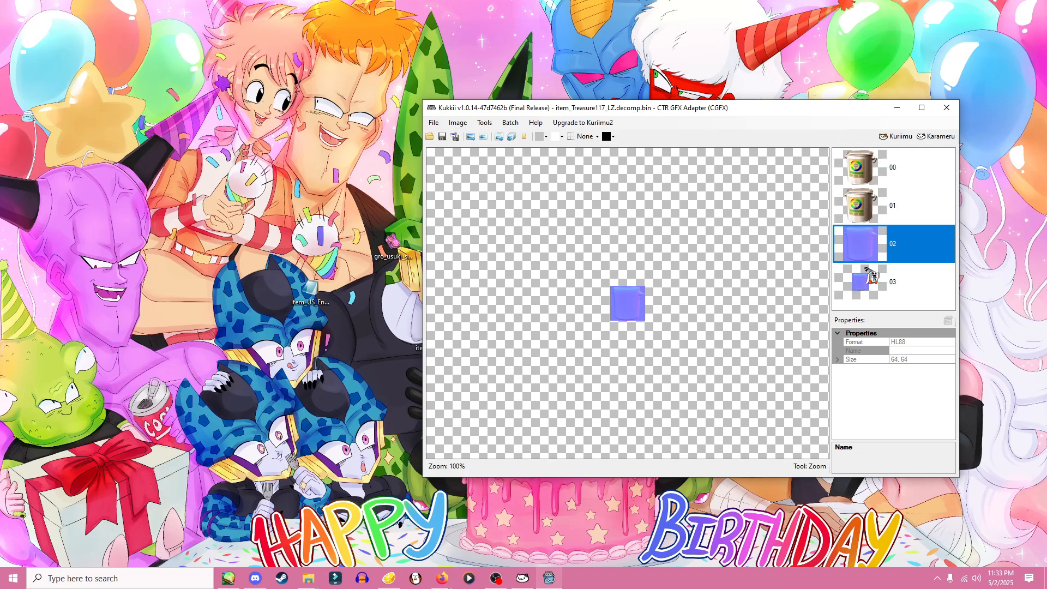
click(872, 292)
click(875, 248)
click(872, 169)
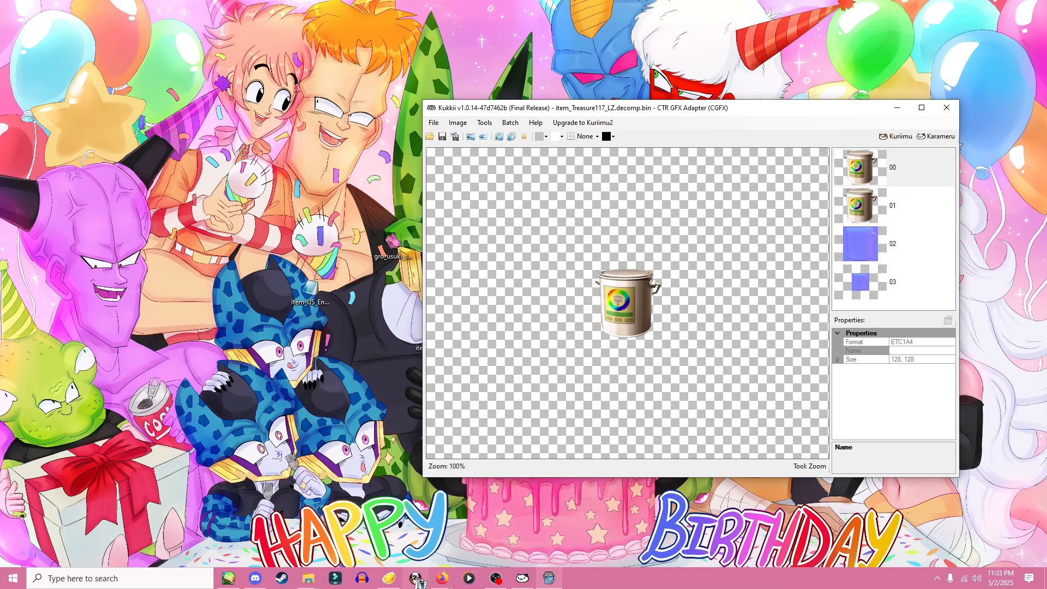
- Switch to FireAlpaca, dismiss its advert, and open gro_usuki_sparkling_eyeshadow.png from the desktop
click(416, 579)
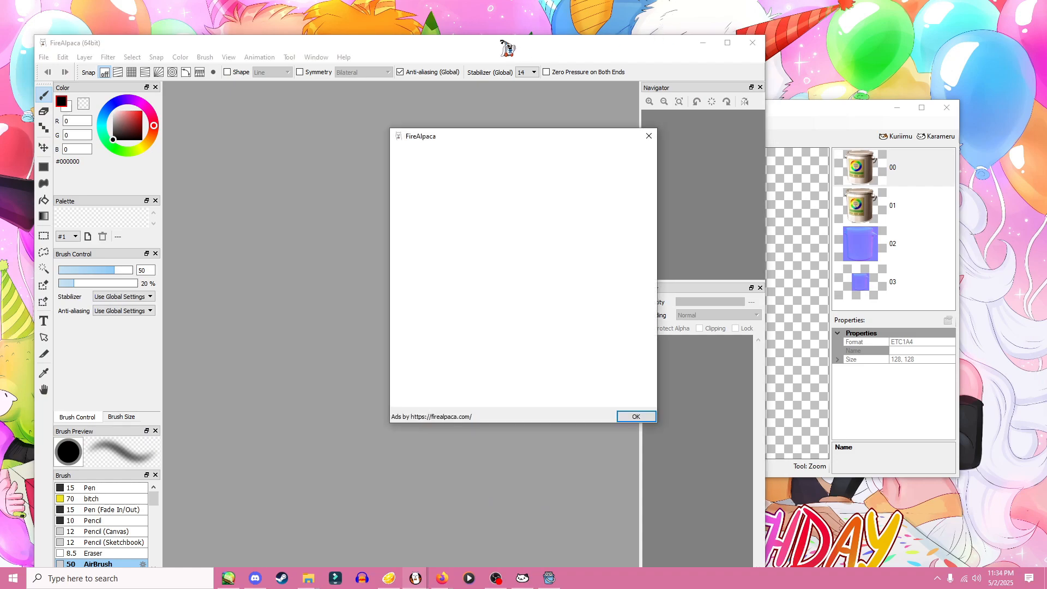
click(649, 136)
drag(748, 21, 944, 39)
drag(388, 242, 806, 229)
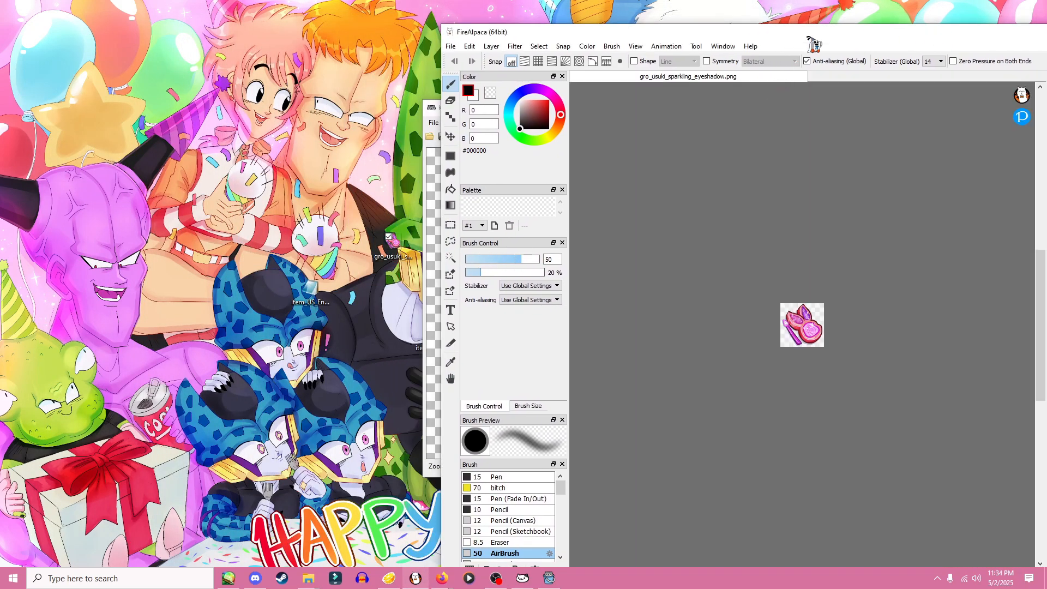
drag(815, 41, 434, 28)
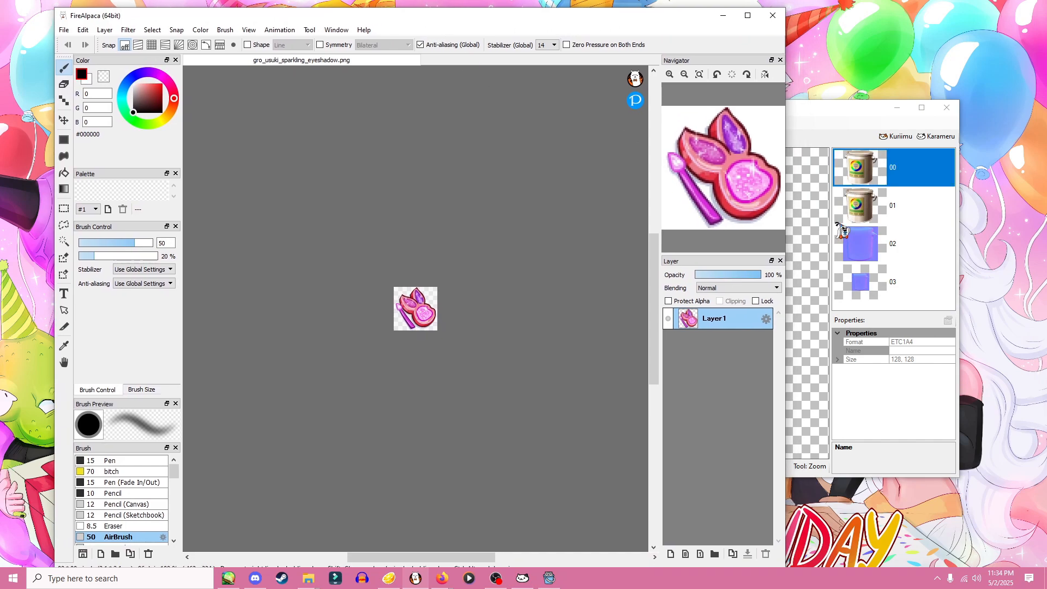
- Export texture 00 from Kukkii to the desktop as item_Treasure117_LZ.decomp.bin.00.png and open that image in FireAlpaca
click(836, 112)
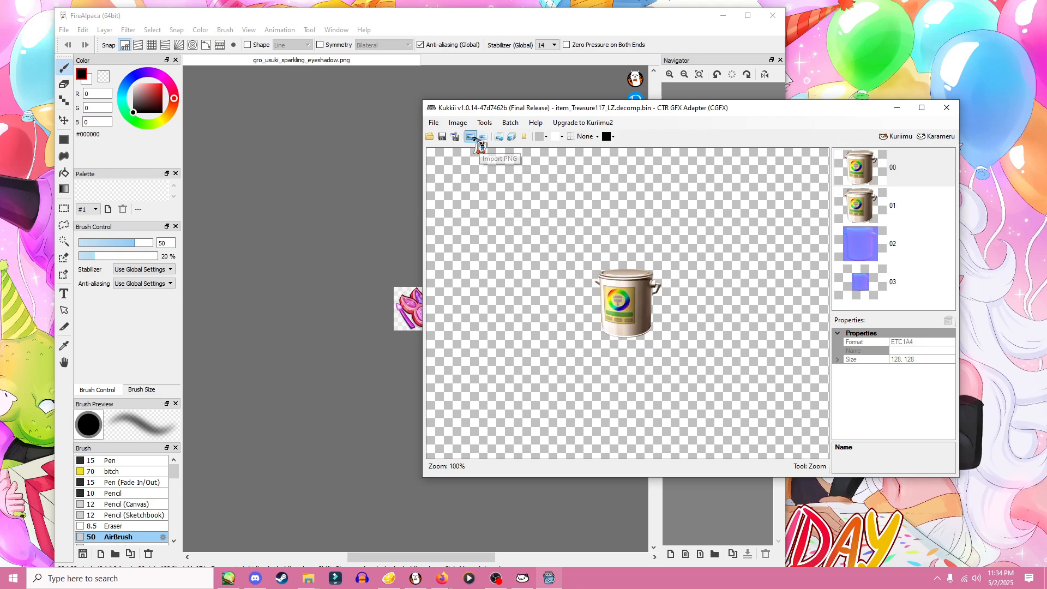
click(471, 138)
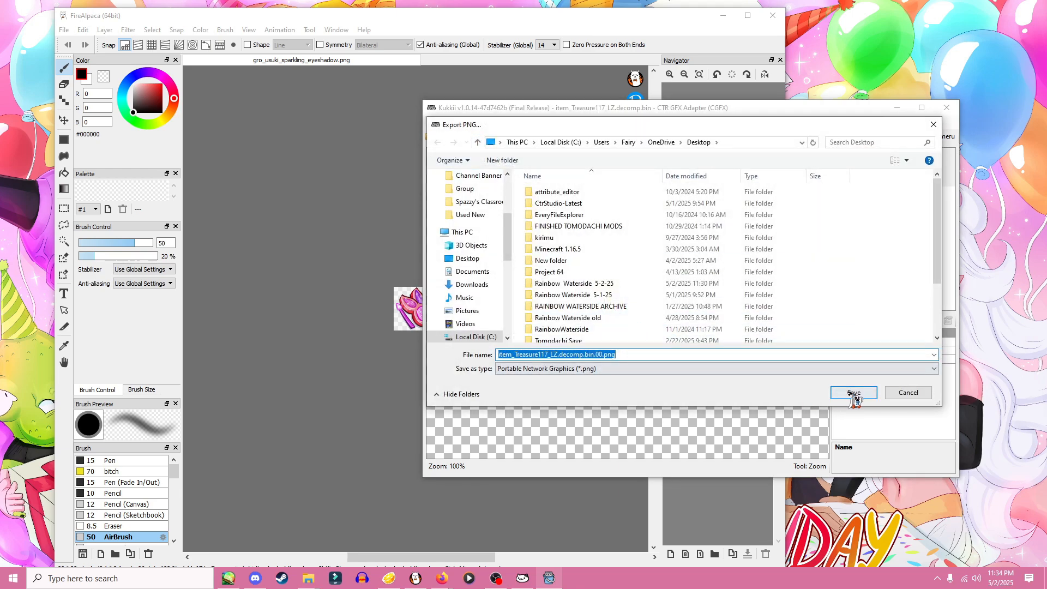
click(853, 393)
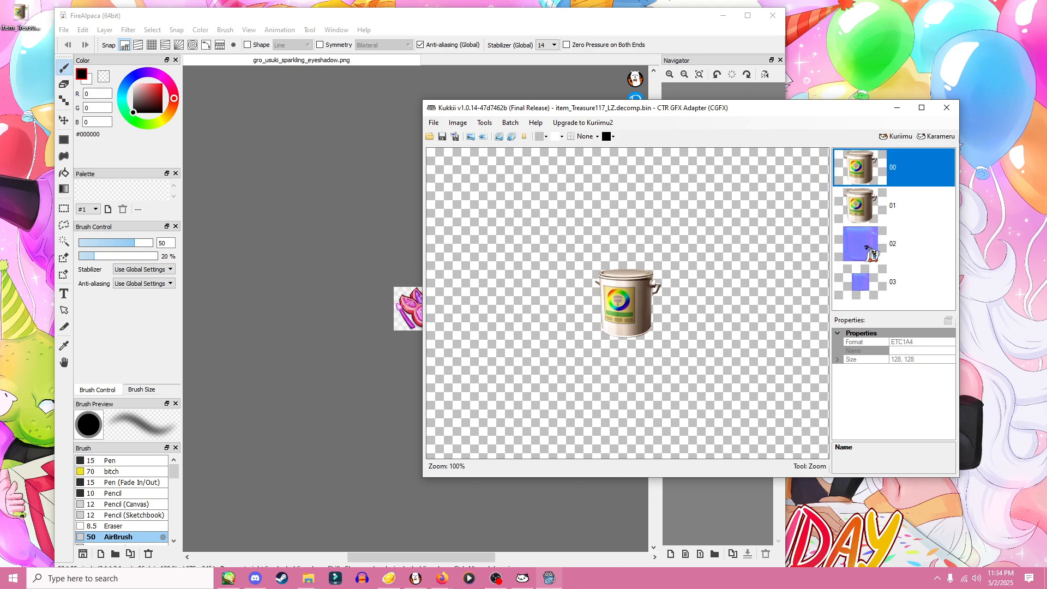
drag(21, 23, 334, 270)
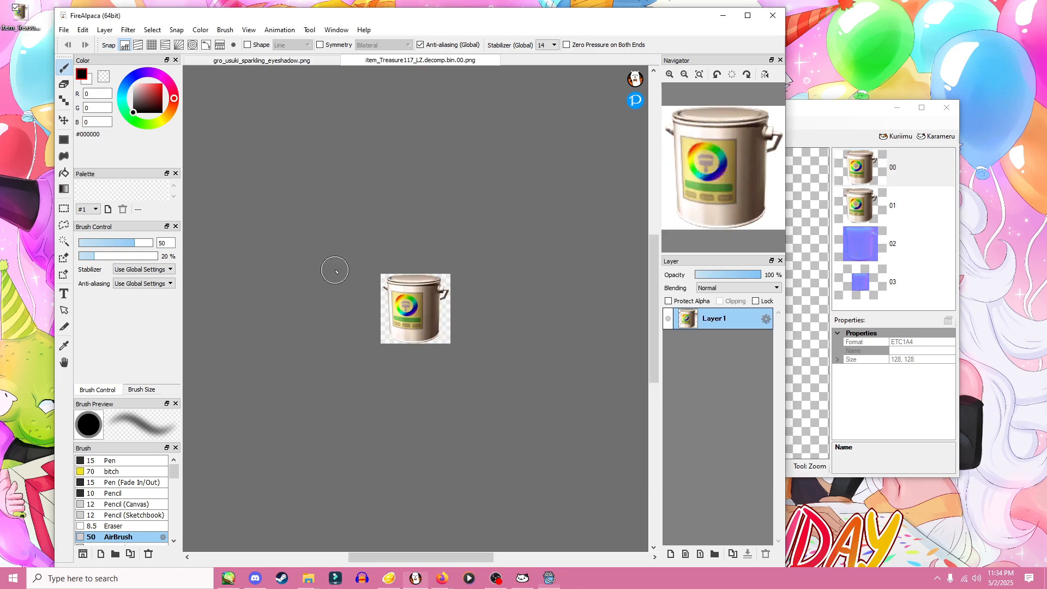
drag(466, 22, 506, 16)
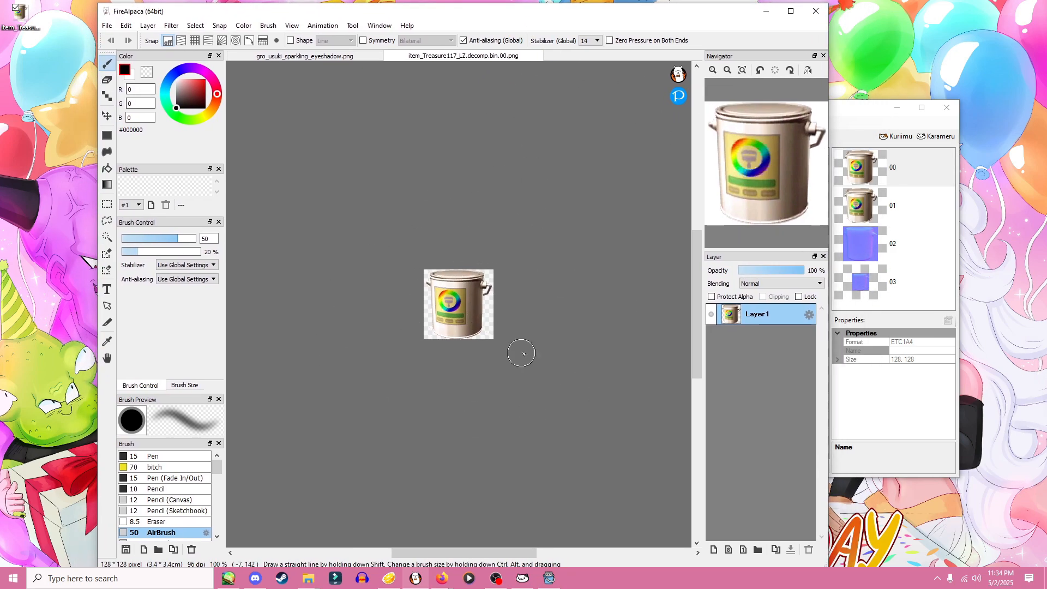
- Copy the whole eyeshadow image and paste it as a new layer over the paint can texture
click(304, 56)
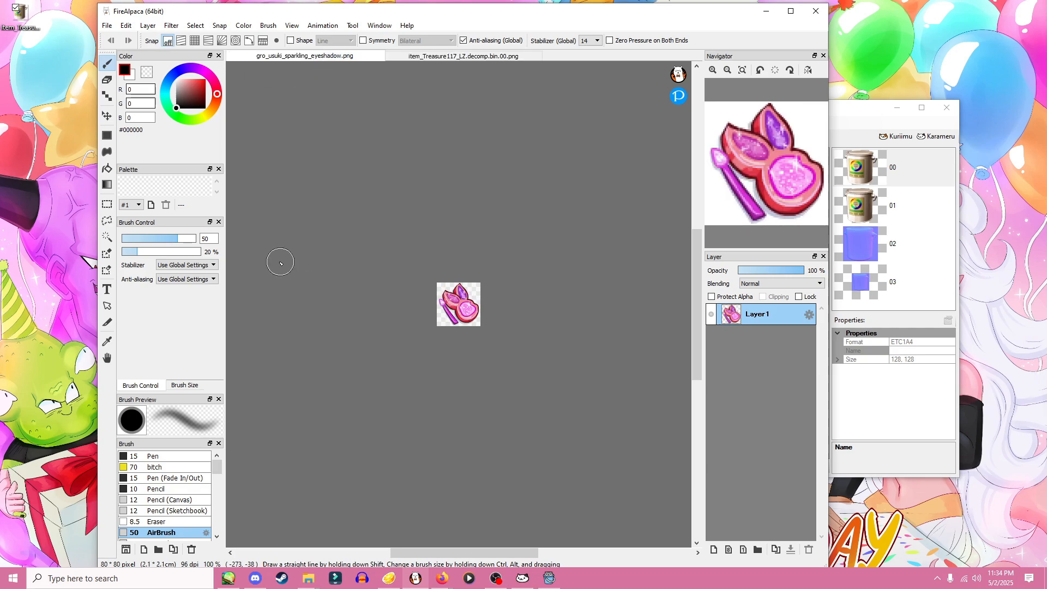
click(107, 204)
drag(385, 262, 512, 365)
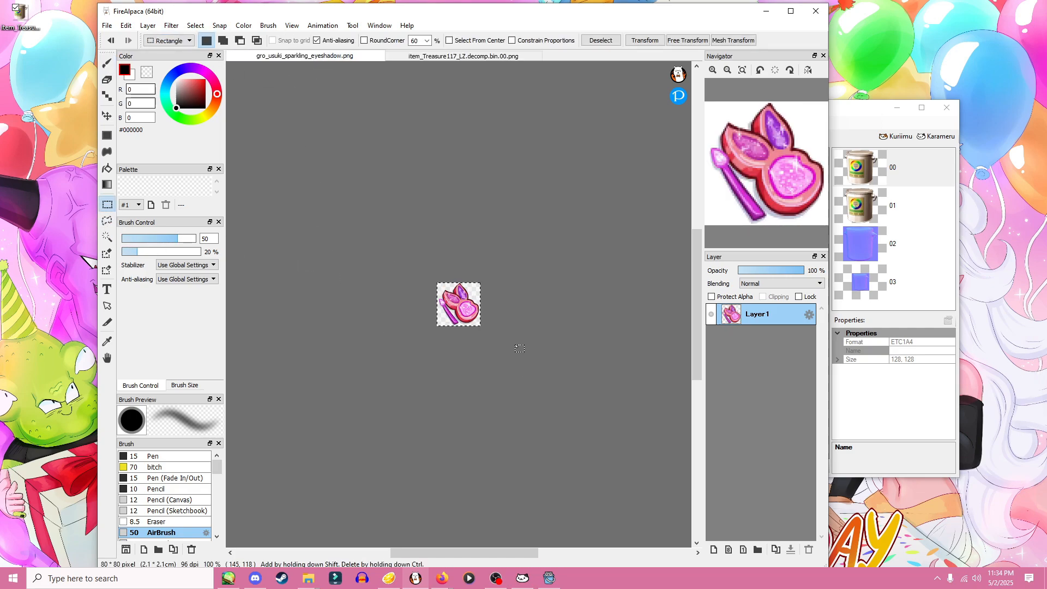
key(ctrl+c)
click(463, 56)
key(ctrl+v)
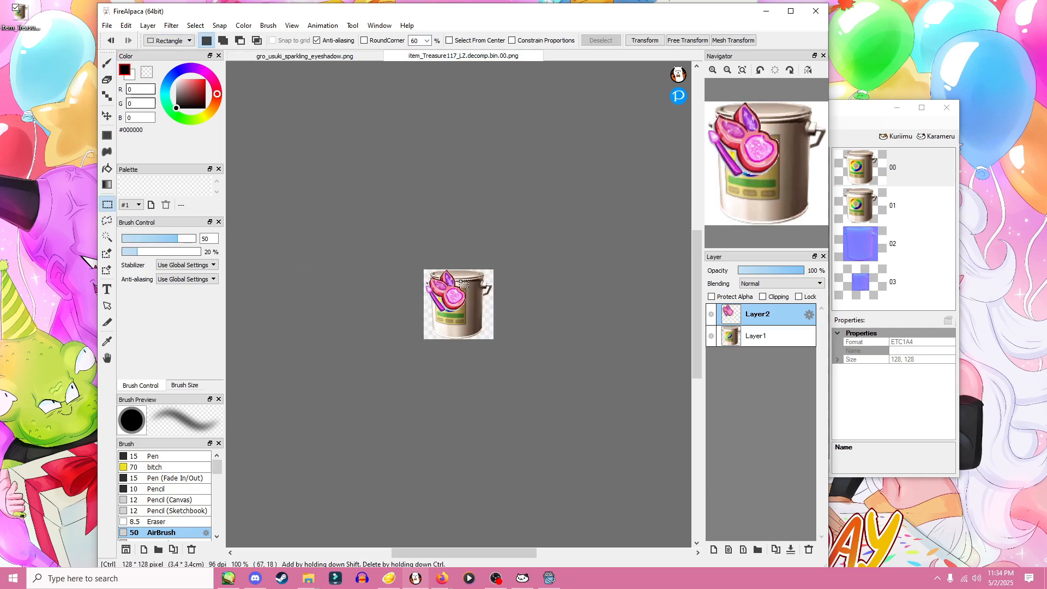
- Free-transform the pasted eyeshadow layer so it is enlarged to fill the whole 128 × 128 pixel canvas, and apply it
key(ctrl+t)
drag(467, 290, 487, 310)
shift+drag(417, 239, 422, 245)
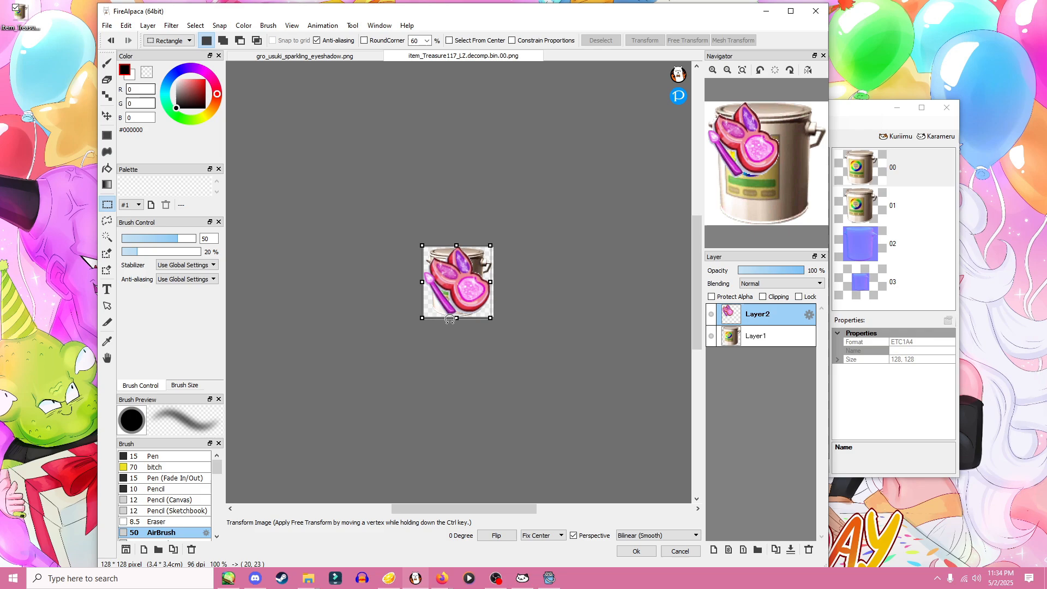
key(shift)
key(Down)
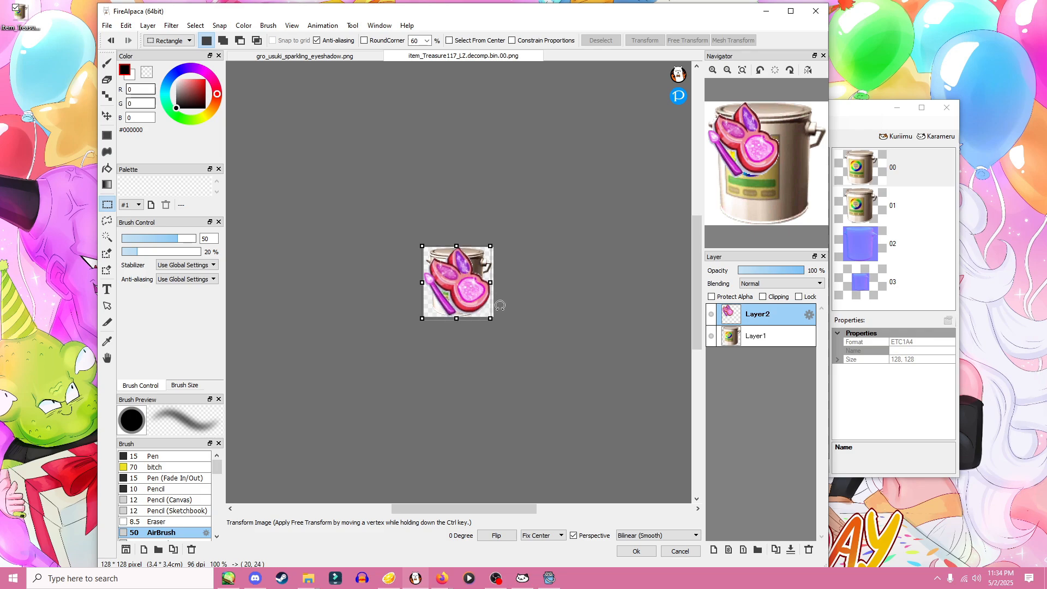
click(636, 551)
- Delete the paint can layer beneath the eyeshadow and save the image over the existing file as a transparent PNG
click(761, 336)
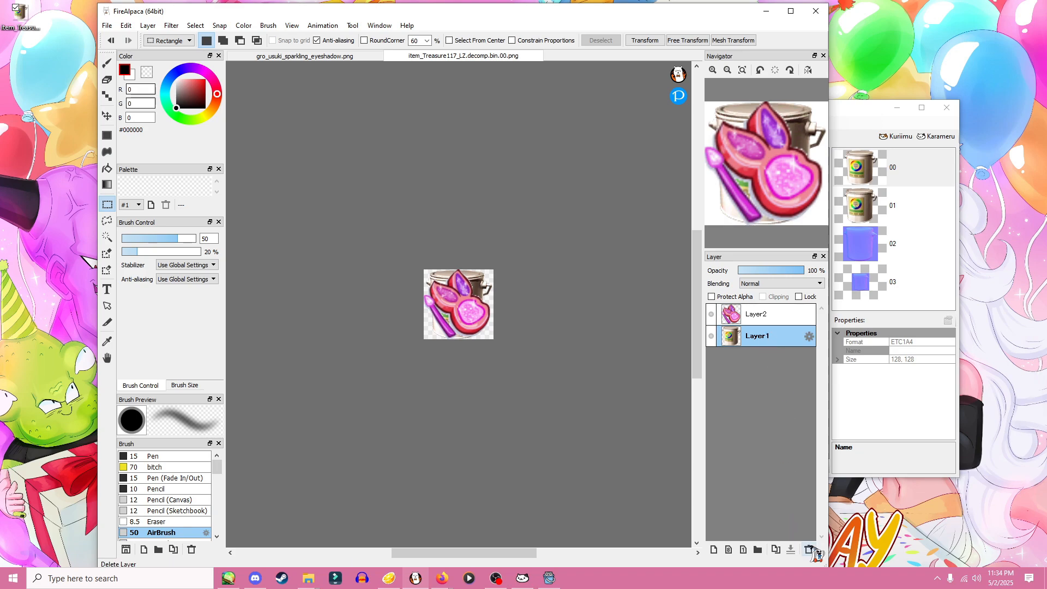
click(810, 549)
click(106, 26)
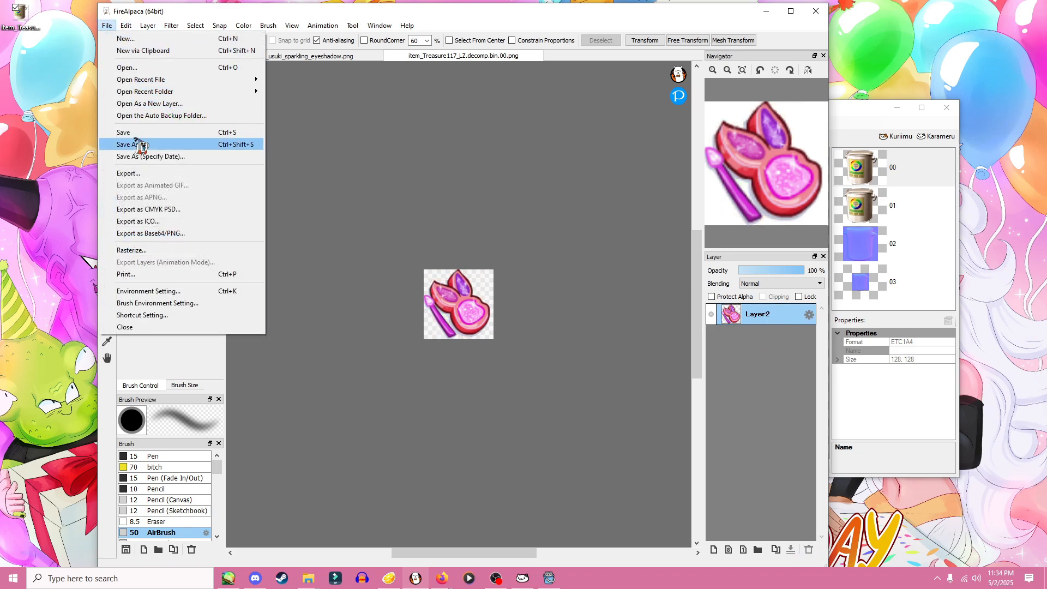
click(125, 132)
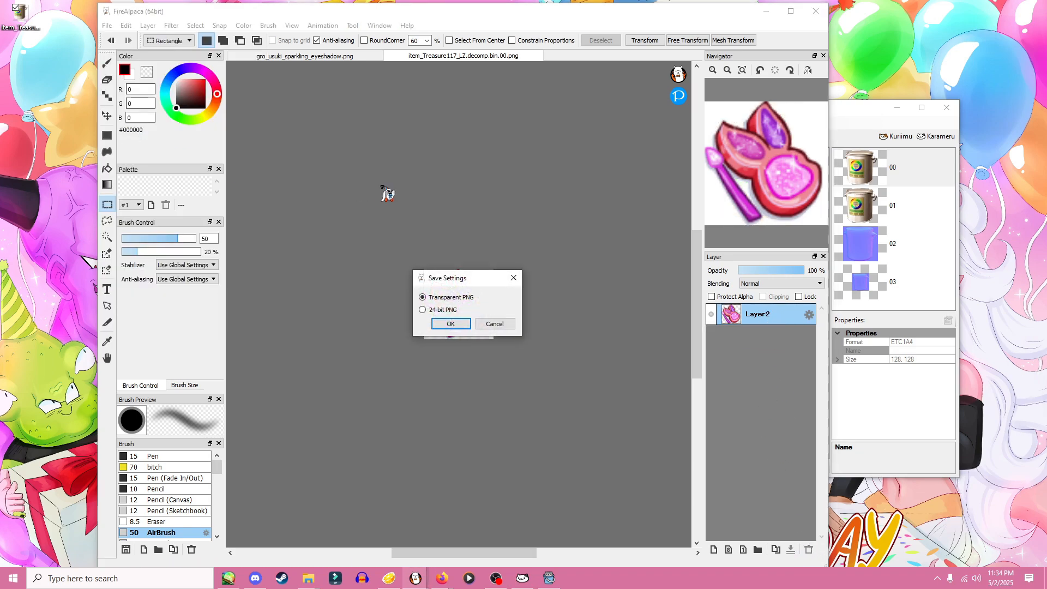
click(444, 323)
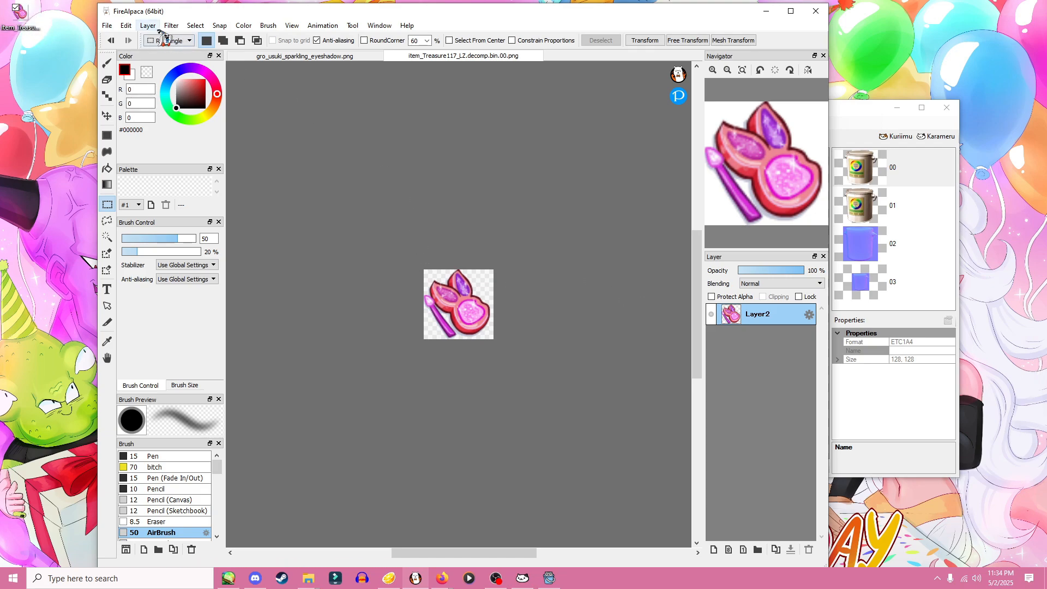
- Resize the eyeshadow image to 64 × 64 pixels with proportions constrained
click(148, 26)
click(146, 25)
click(126, 26)
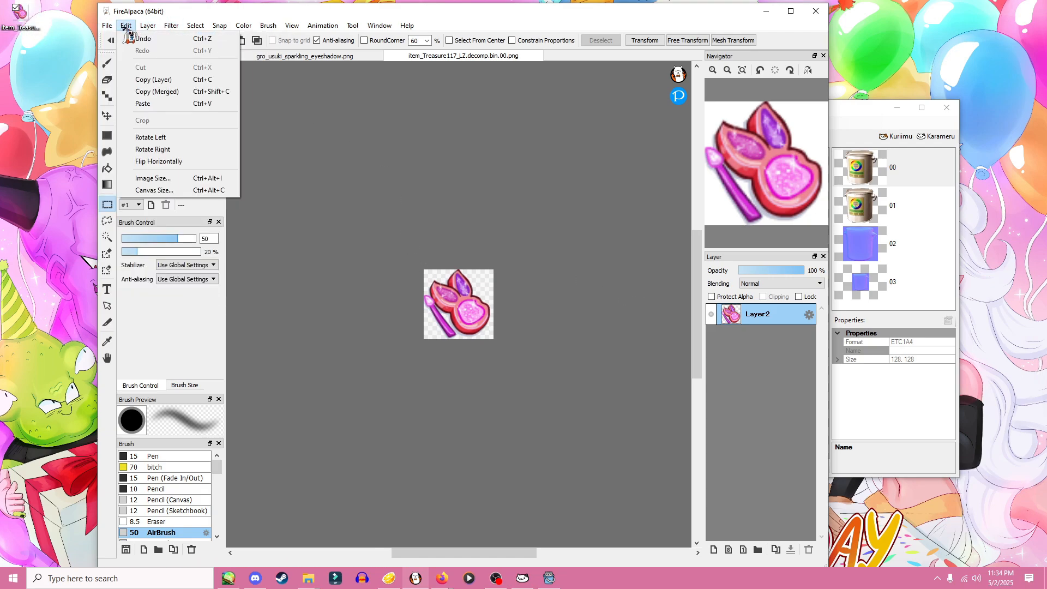
click(162, 178)
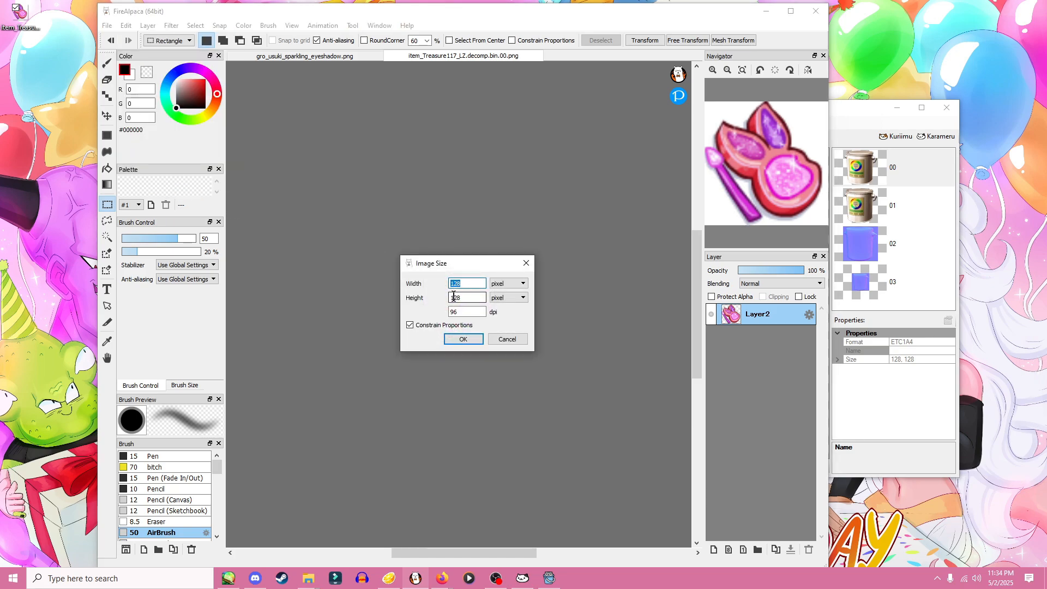
click(526, 263)
click(126, 26)
click(166, 187)
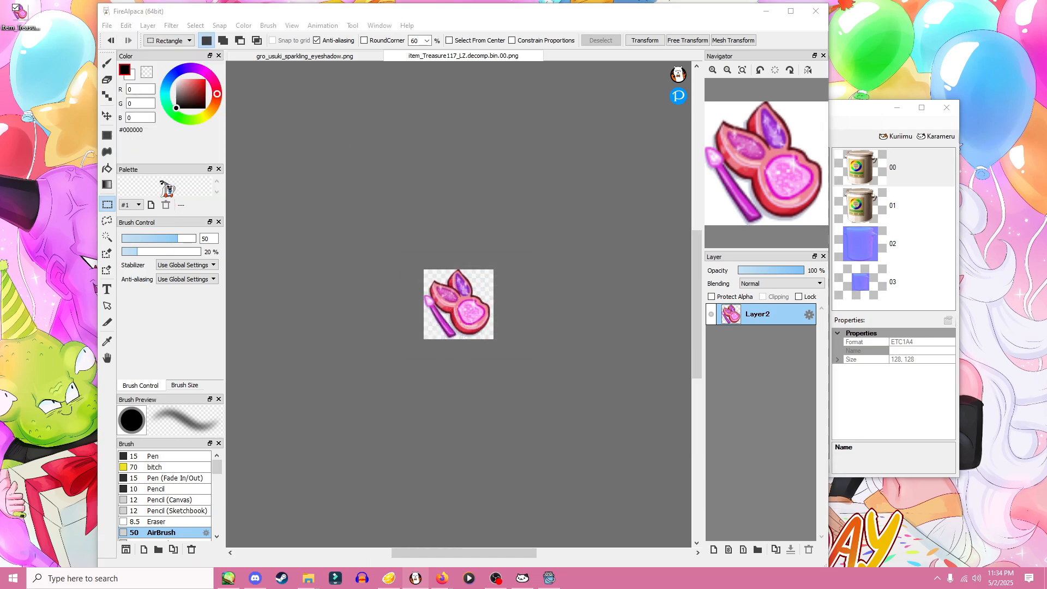
text(54)
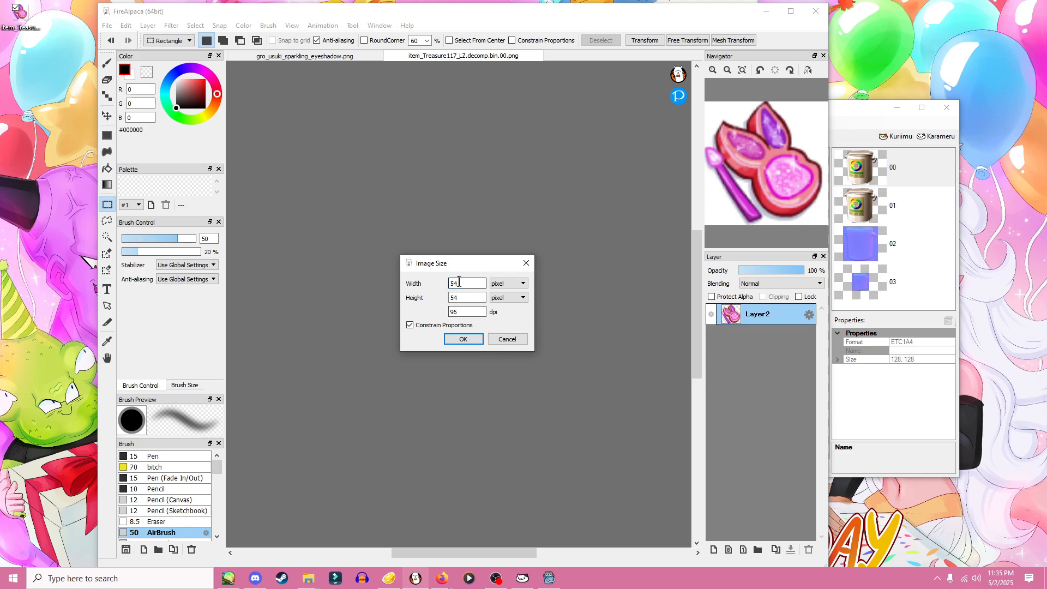
click(468, 340)
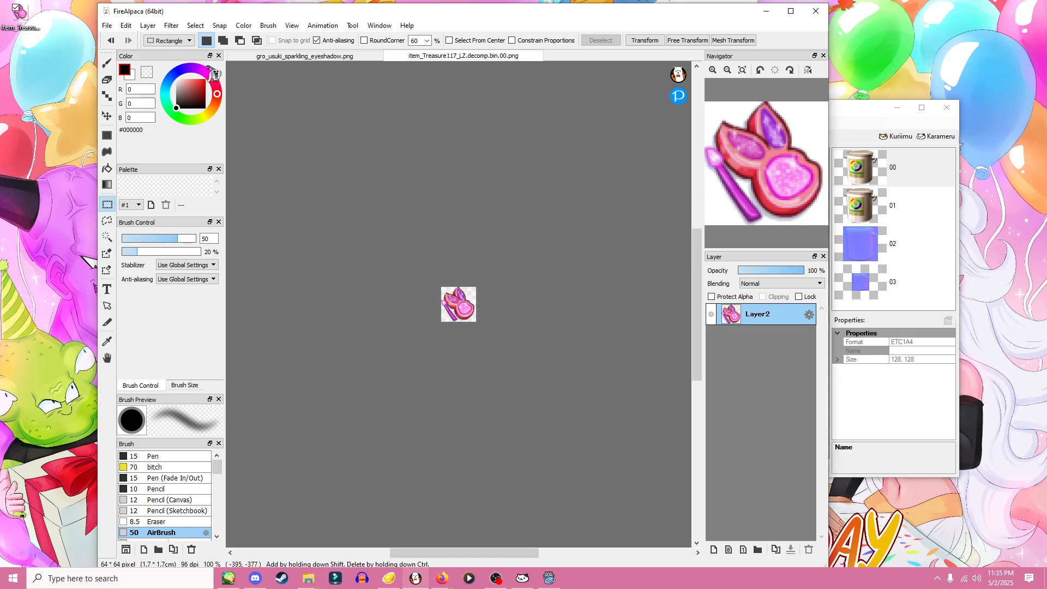
- Save the resized image to the desktop as a FireAlpaca file named item_Treasure117_LZ.decomp.bin.001.mdp
click(107, 25)
click(154, 143)
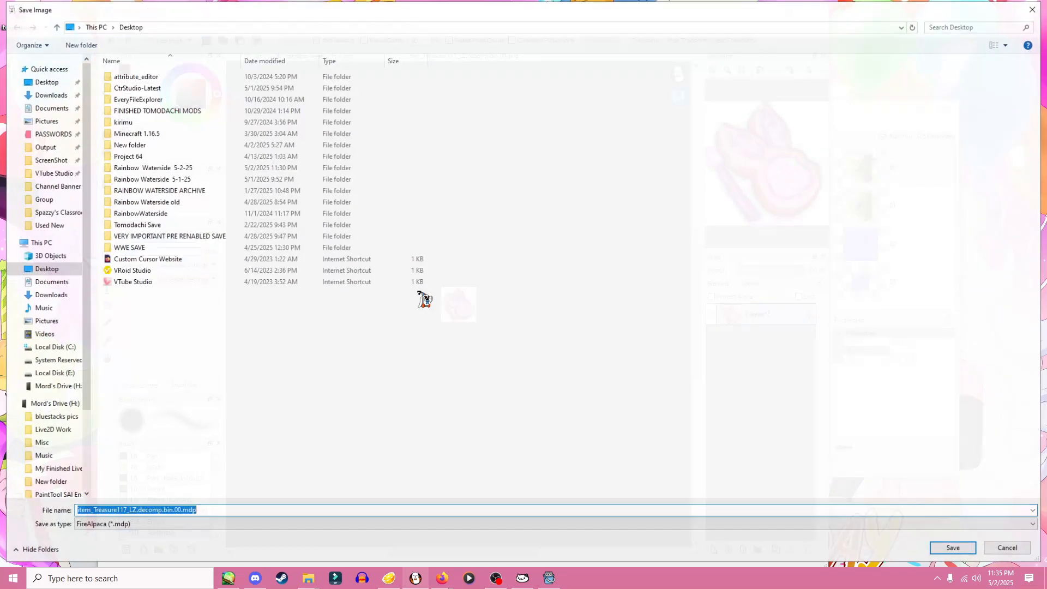
click(179, 512)
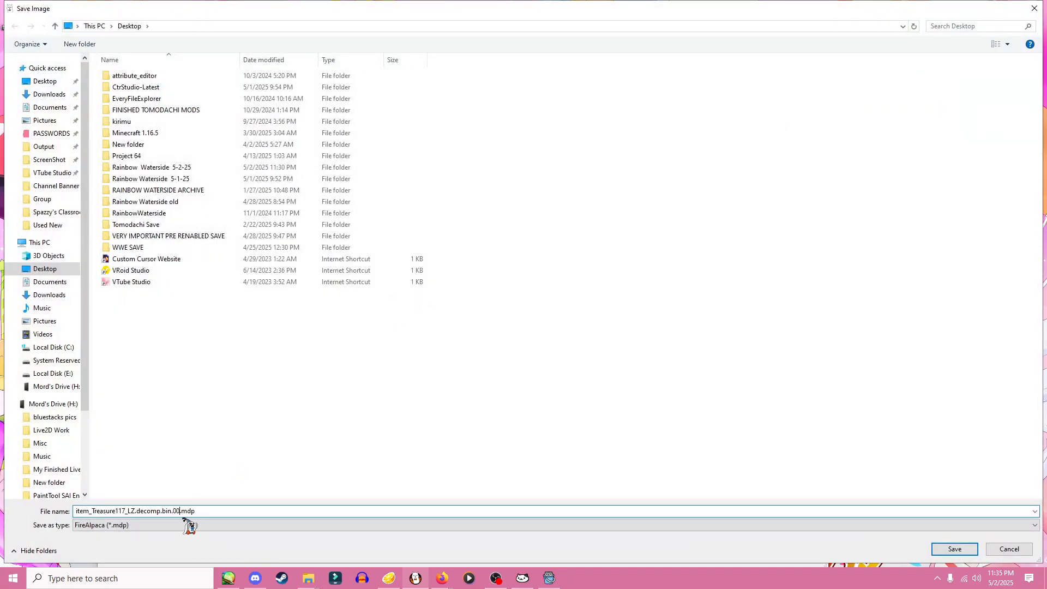
click(954, 549)
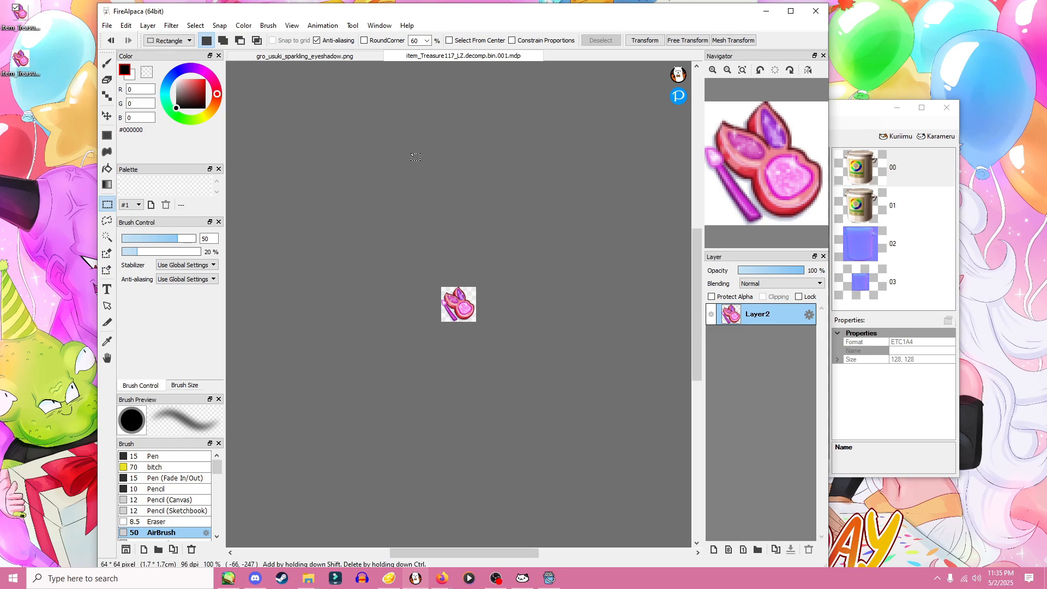
- Check the saved files on the desktop and begin saving the resized image as another copy
click(26, 66)
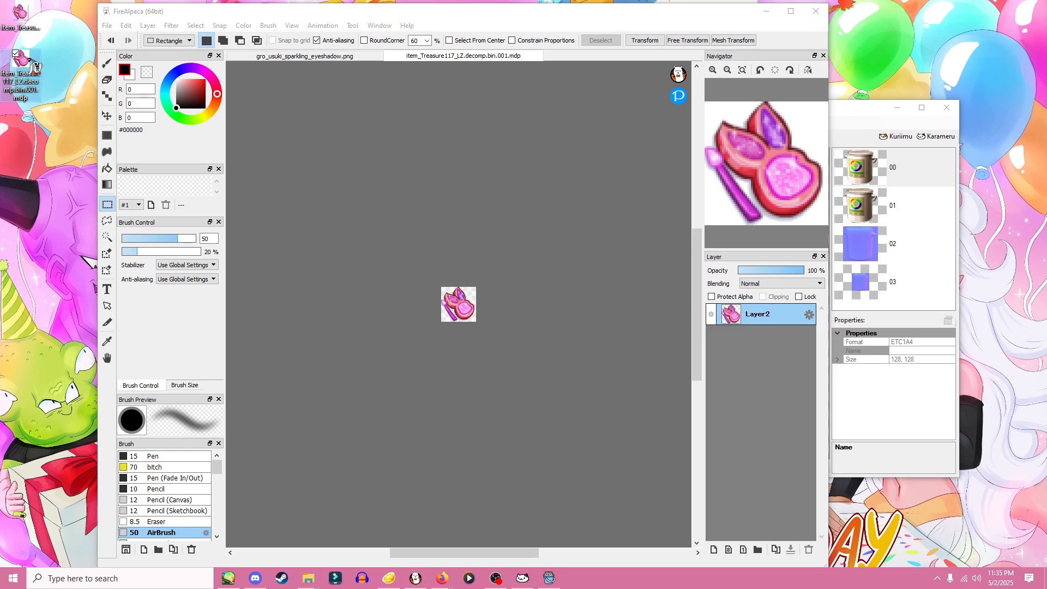
click(29, 18)
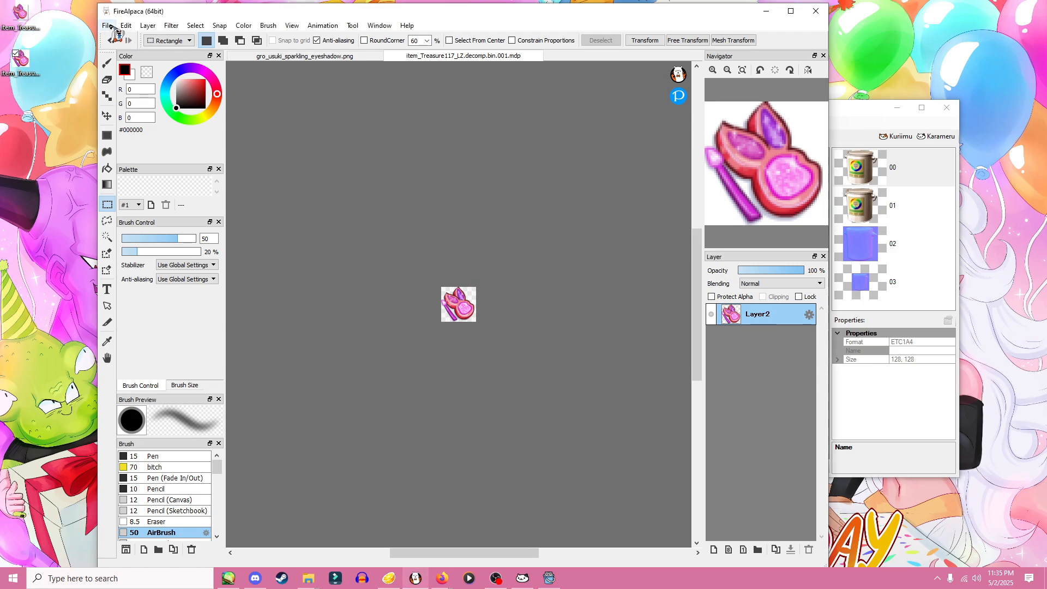
click(107, 25)
click(134, 145)
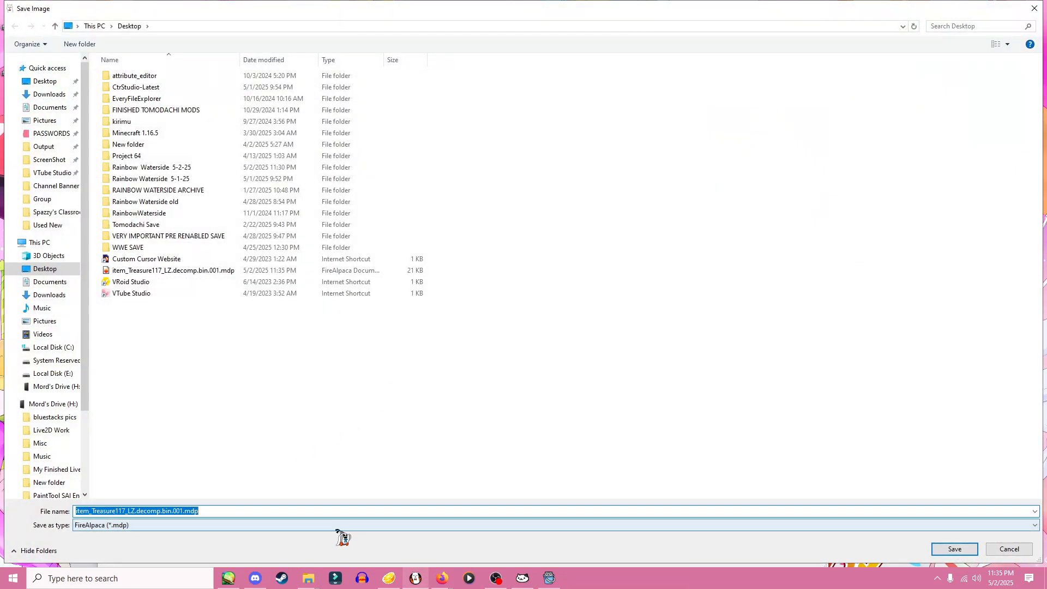
- Save the 64 × 64 makeup icon to the desktop as item_Treasure117_LZ.decomp.bin.001.png with the Transparent PNG setting
click(736, 525)
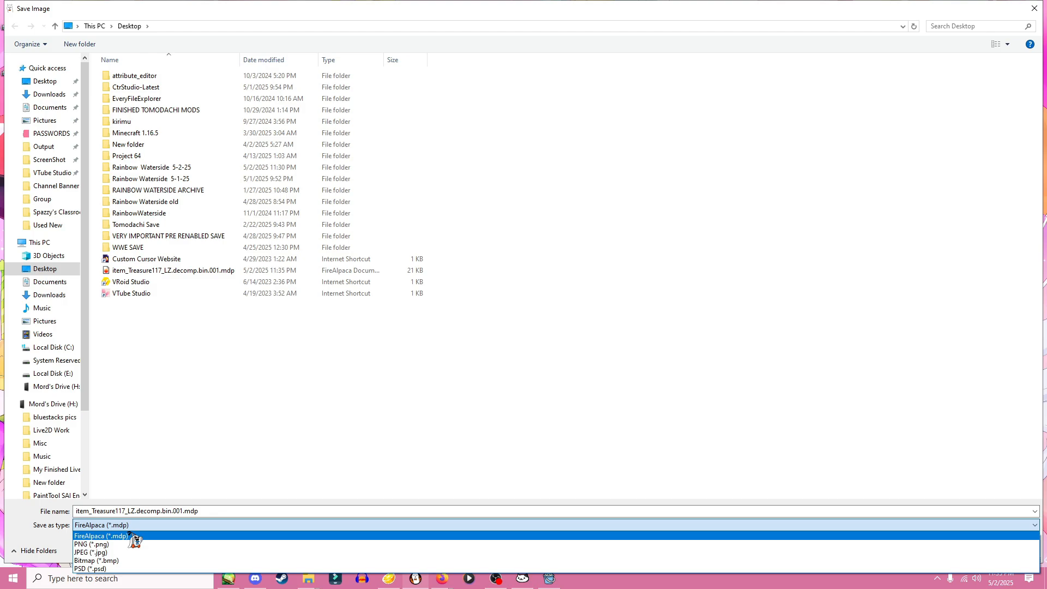
click(136, 539)
click(955, 549)
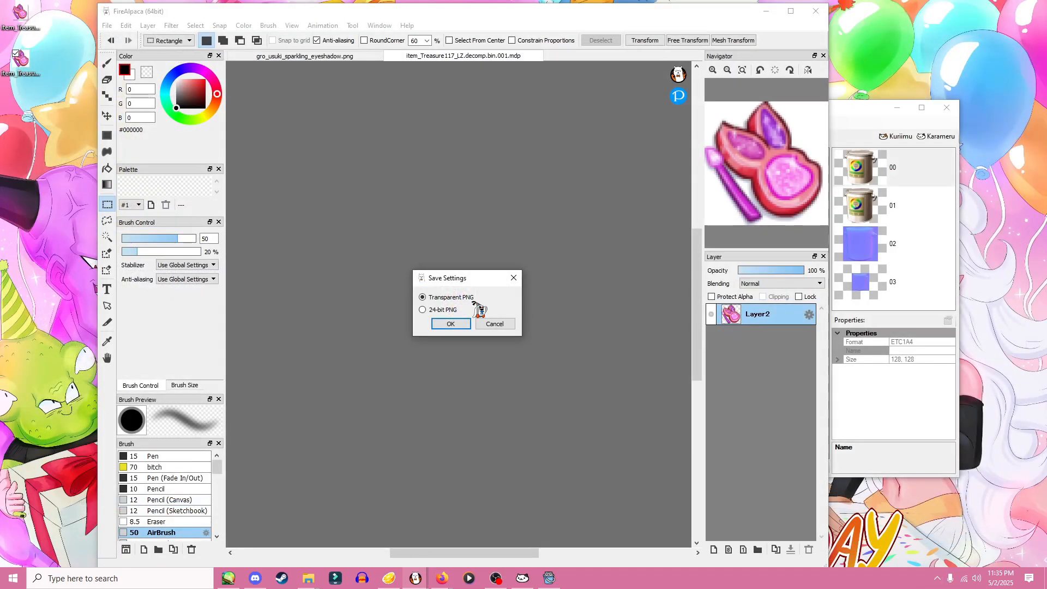
click(446, 322)
- Delete the .mdp copy of the icon from the desktop and move the PNG file into its place
right_click(22, 71)
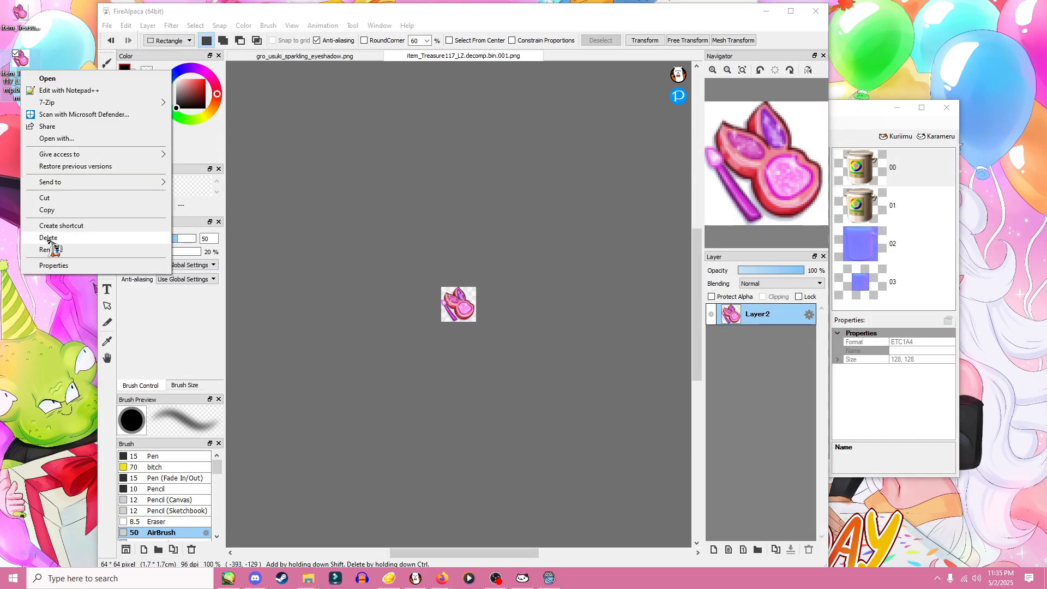
click(48, 239)
drag(21, 104, 20, 54)
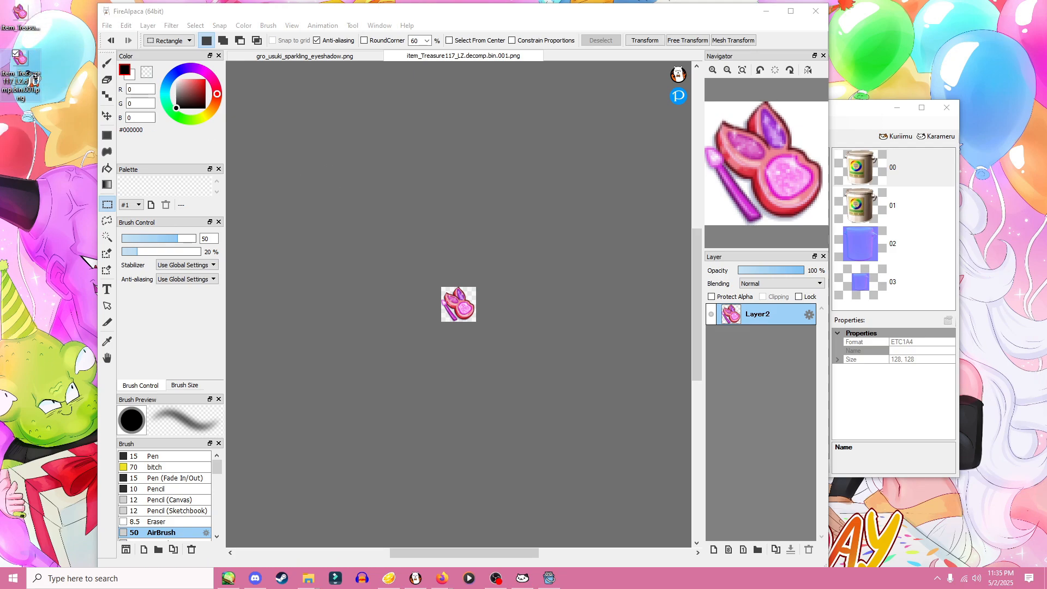
- Check the image dimensions of the saved PNG in its file properties
right_click(34, 79)
click(71, 395)
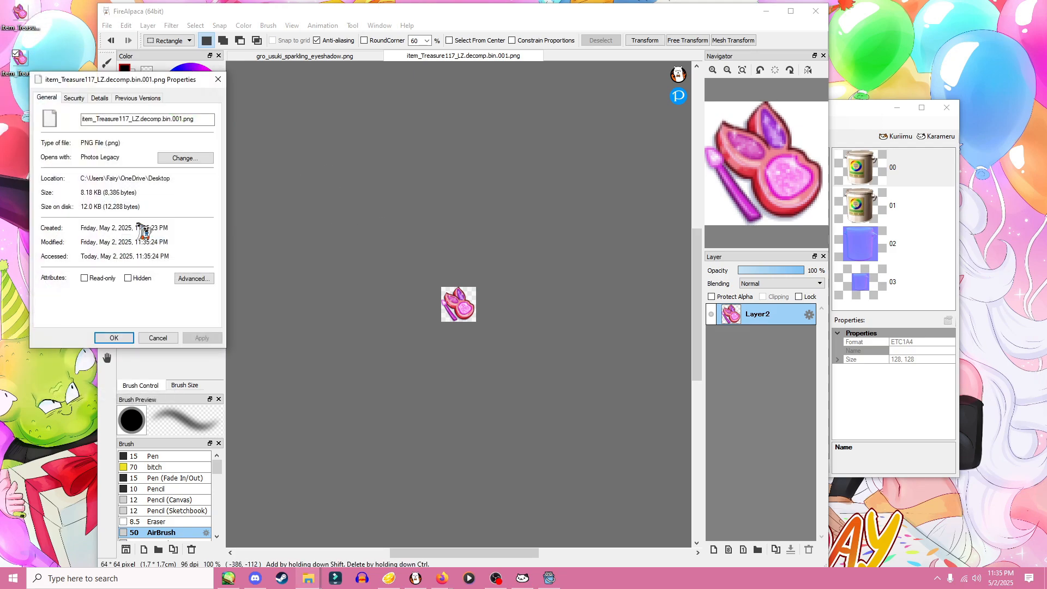
click(99, 97)
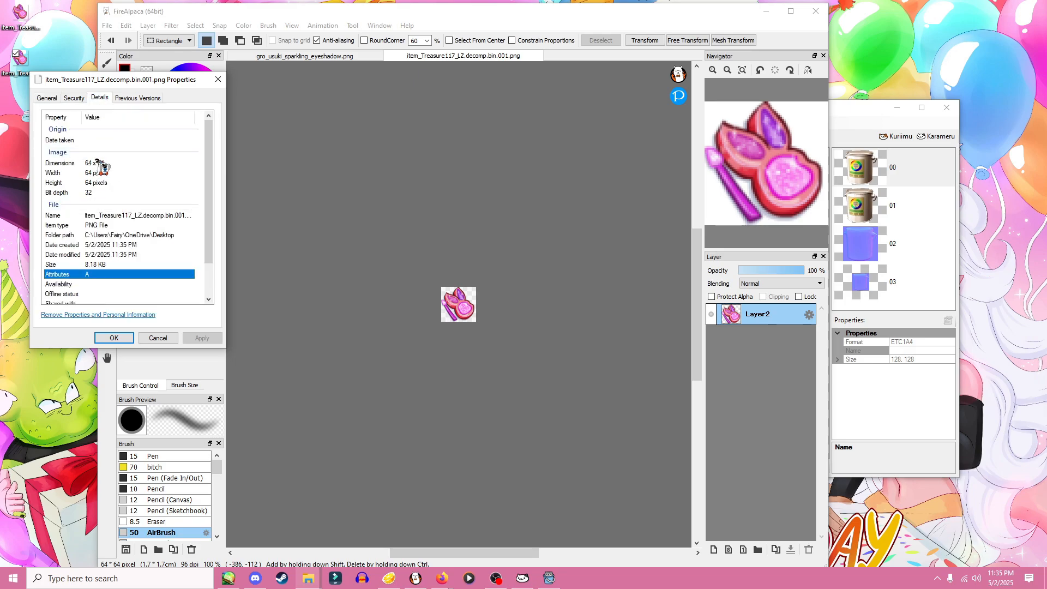
click(218, 80)
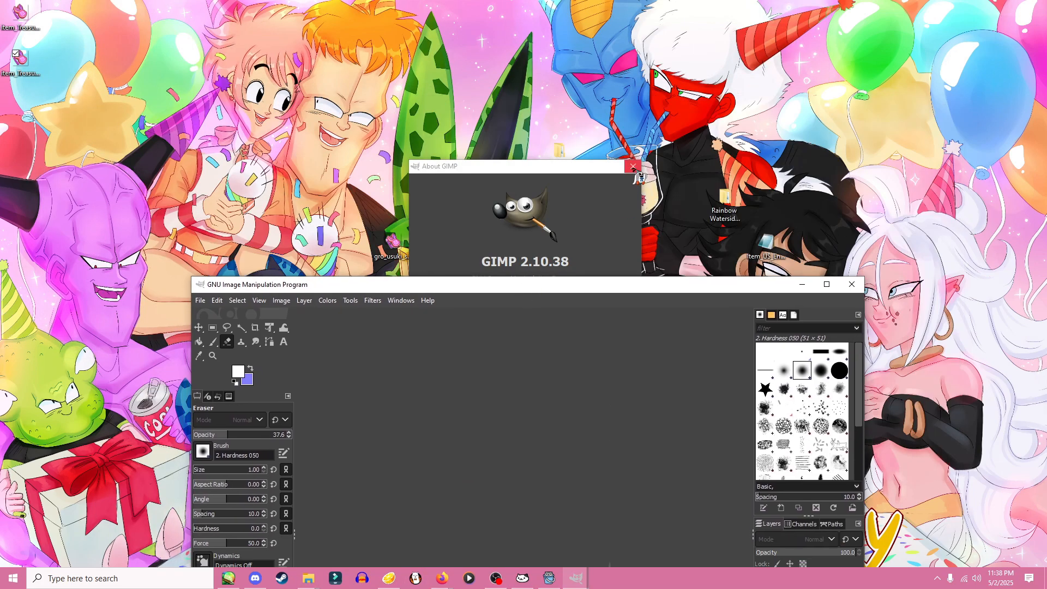
- Move the GIMP window up the desktop and recheck the width and height in the PNG's file details
drag(608, 289, 627, 34)
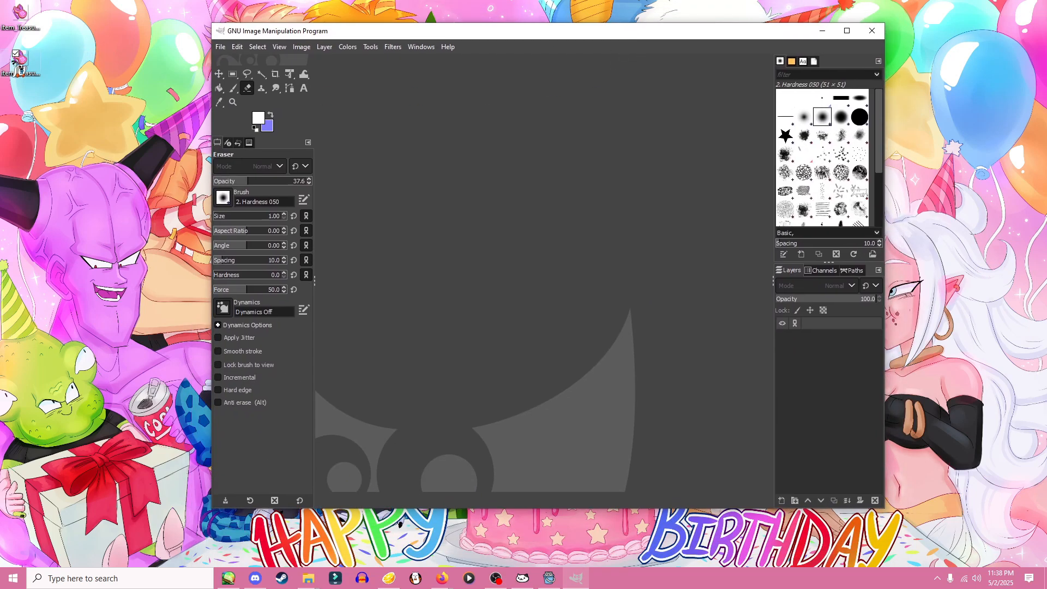
click(25, 68)
right_click(30, 69)
click(87, 389)
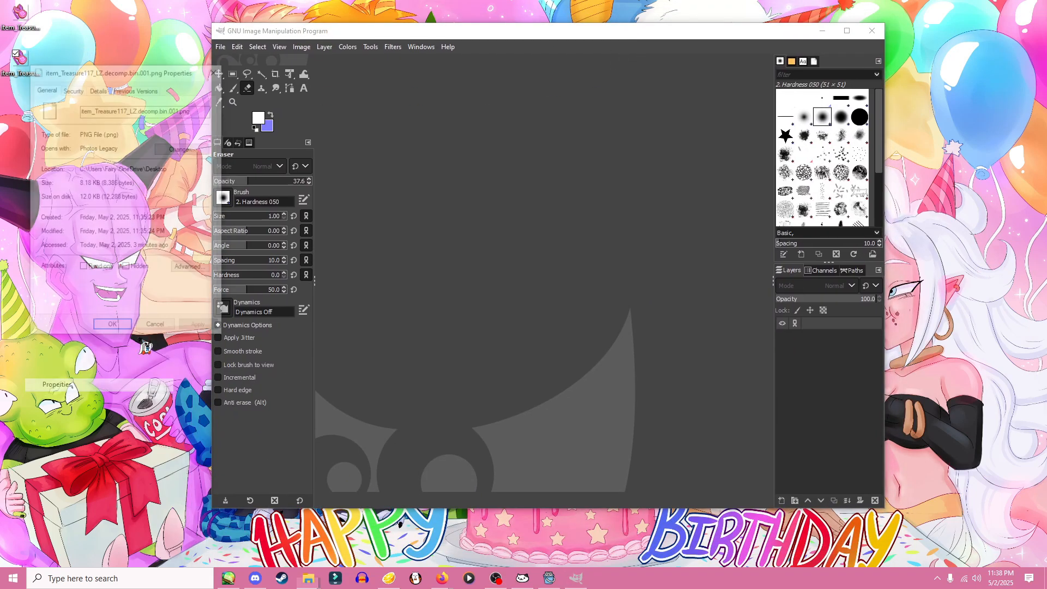
click(103, 88)
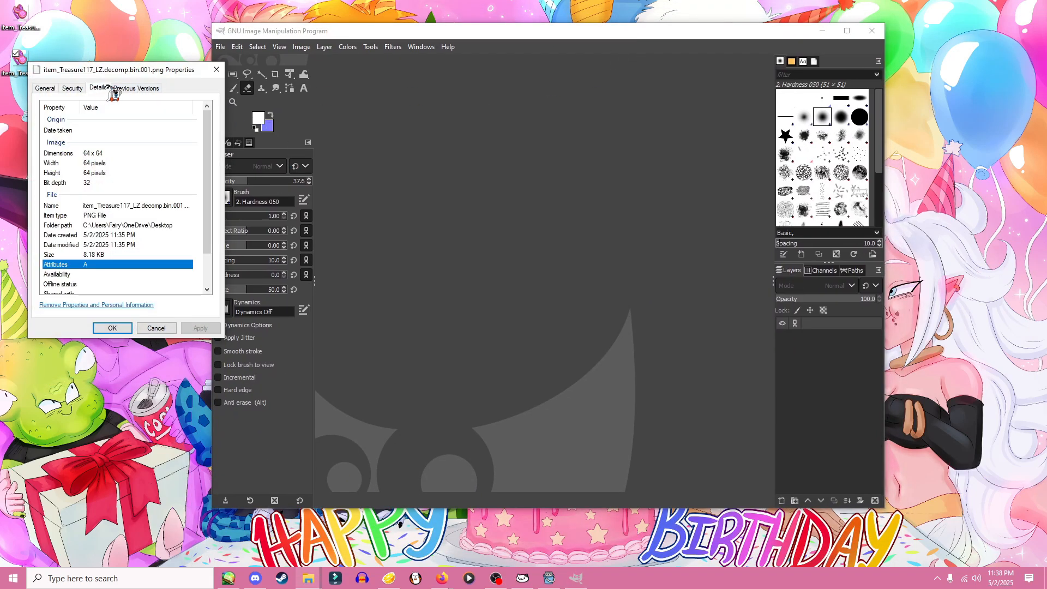
click(217, 69)
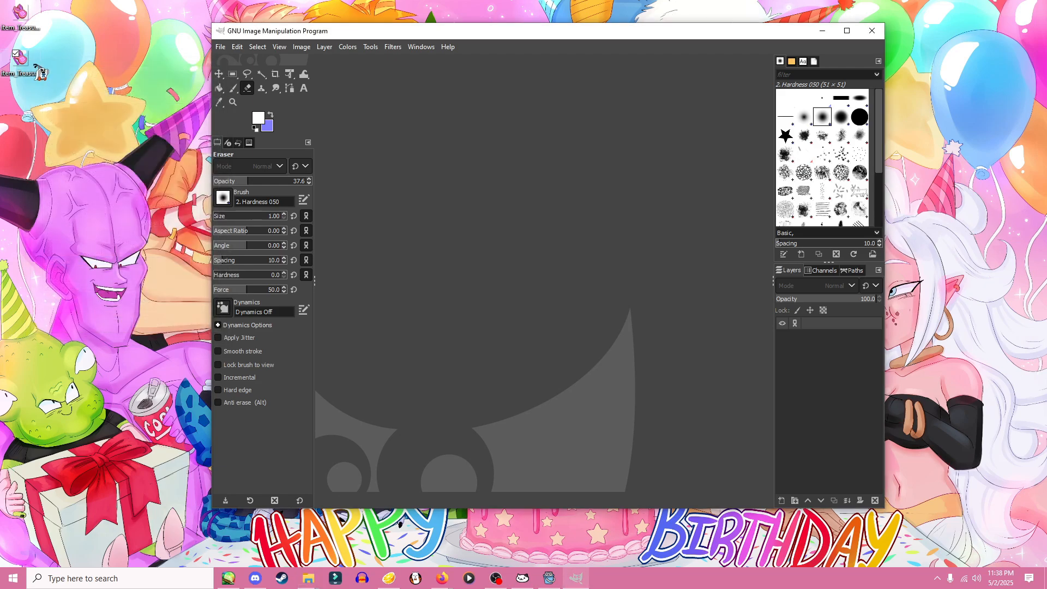
- Open item_Treasure117_LZ.decomp.bin.001.png in GIMP and convert it to a normal map with Invert X enabled
drag(32, 65, 587, 189)
drag(558, 31, 527, 77)
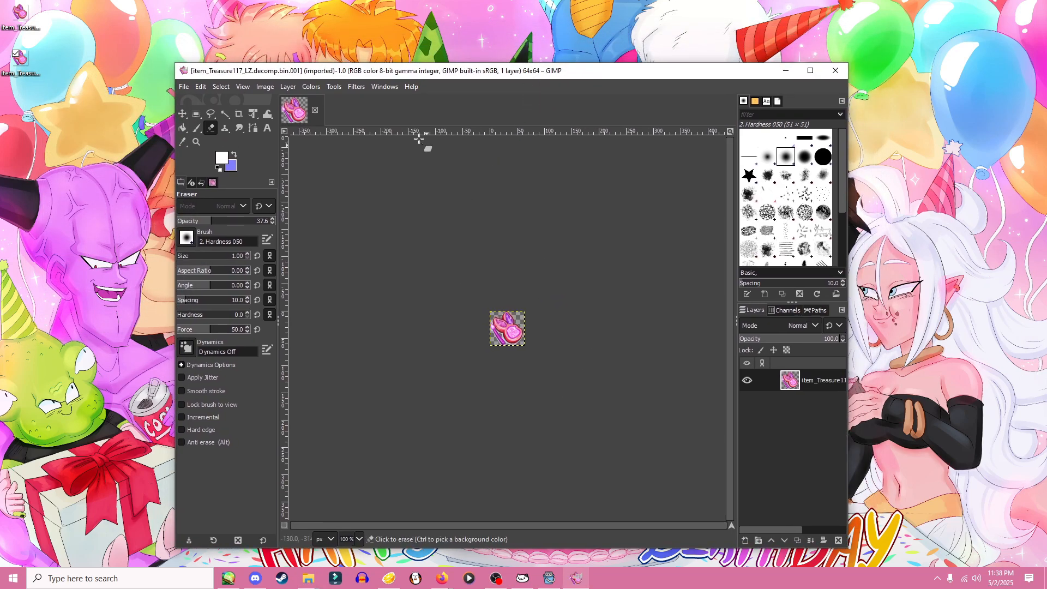
click(356, 87)
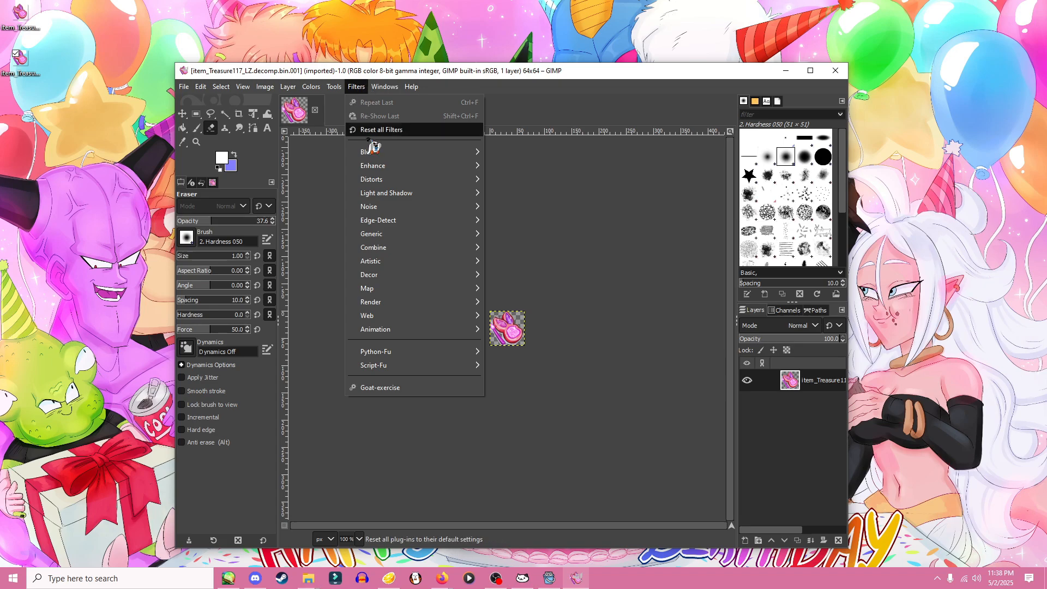
mouse_move(393, 304)
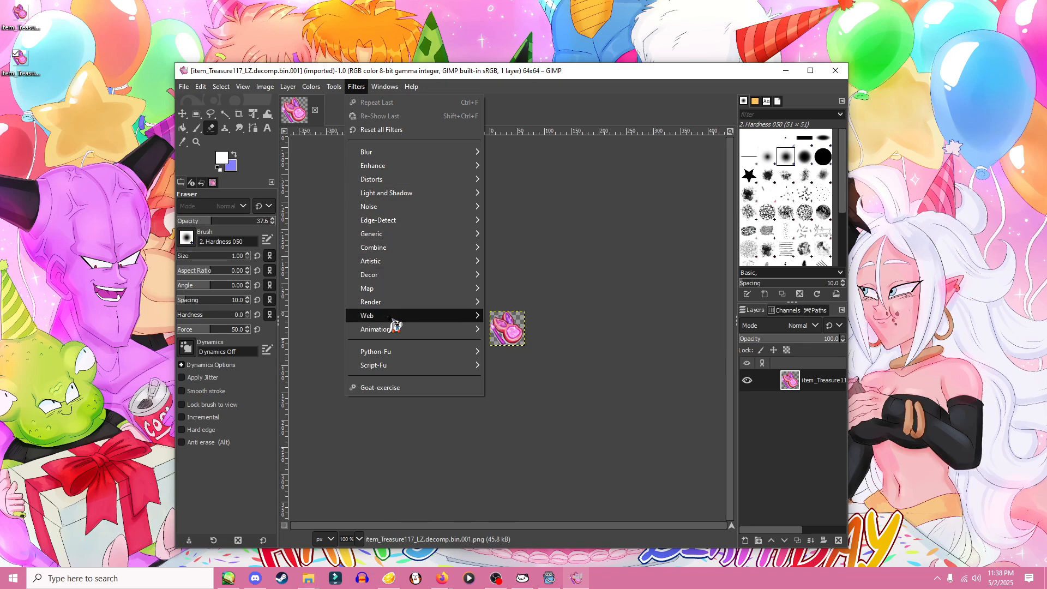
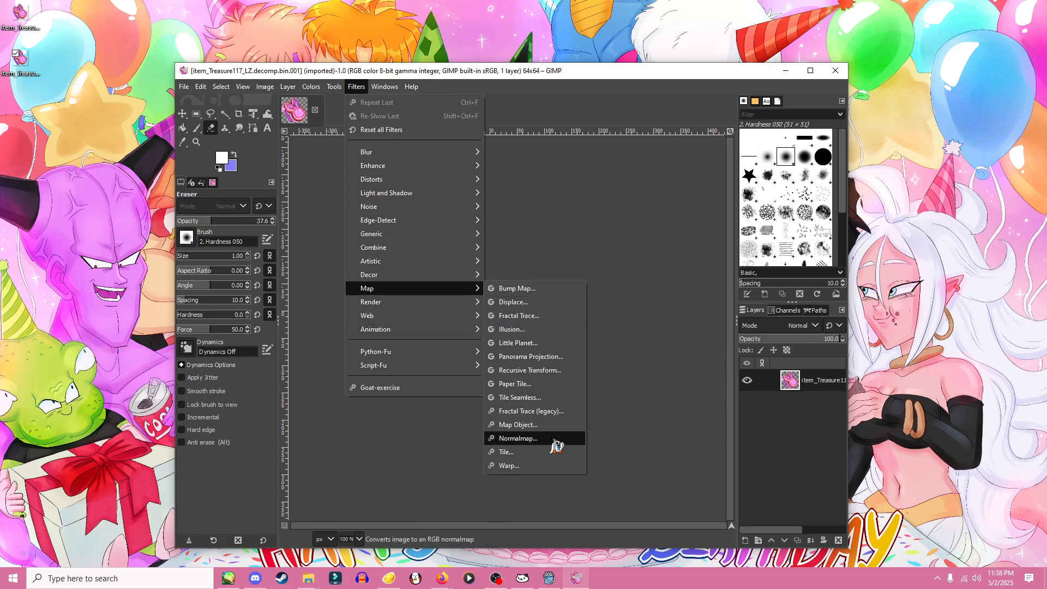
click(535, 436)
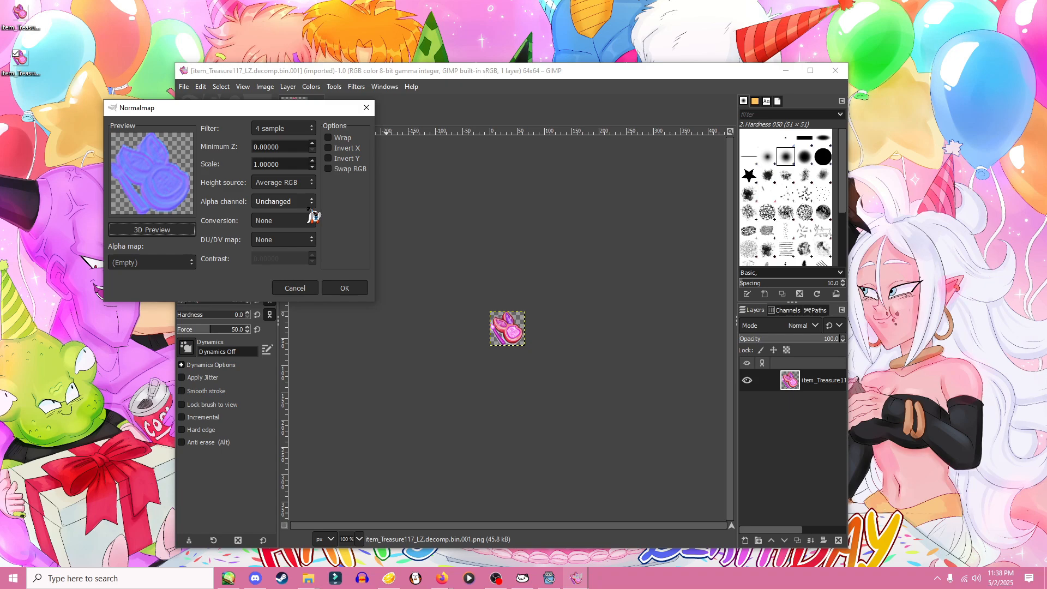
click(335, 150)
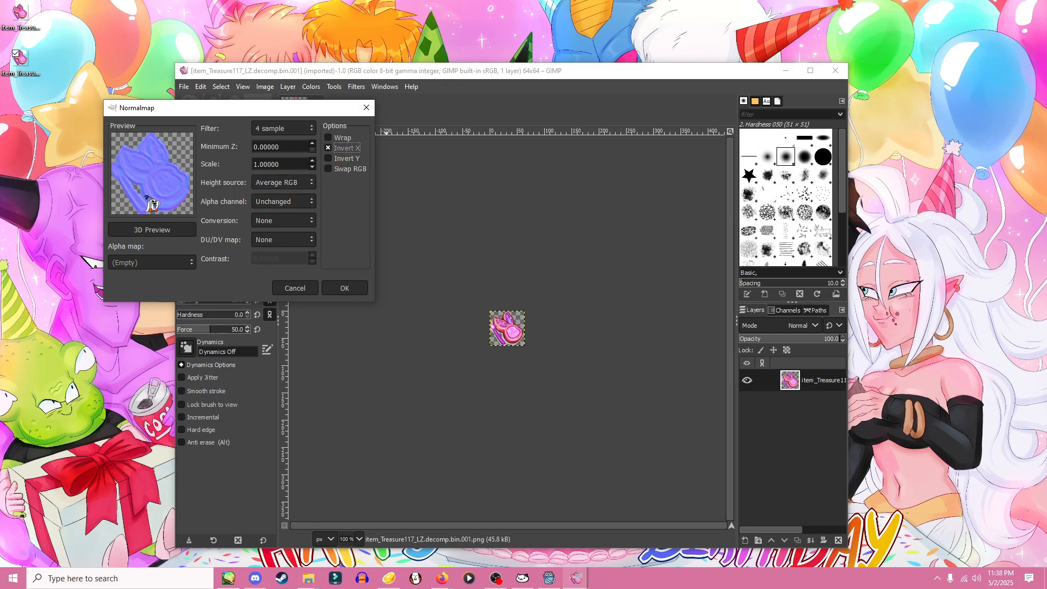
click(344, 288)
click(185, 87)
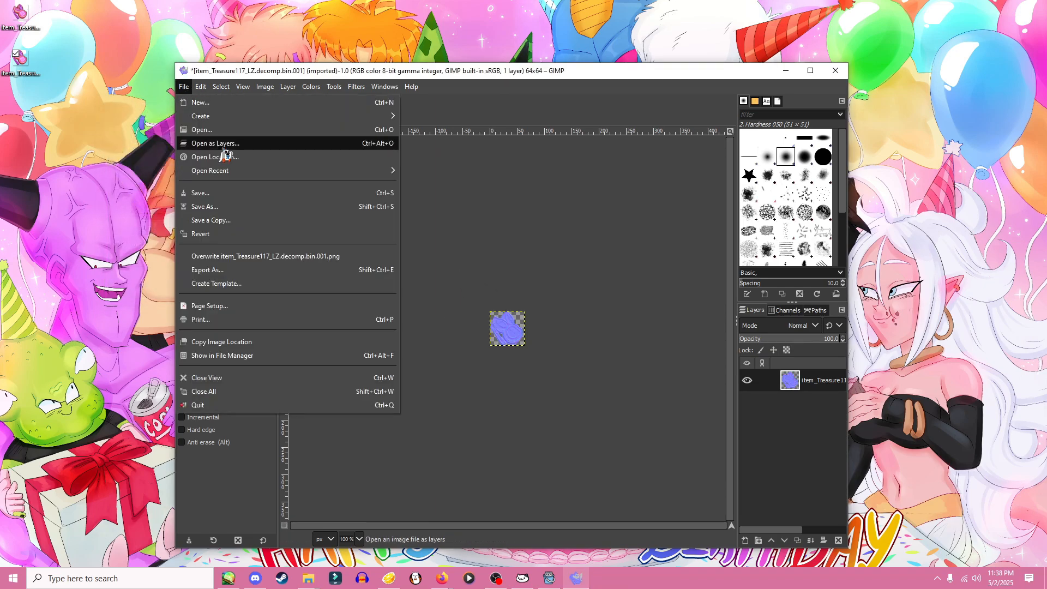
click(257, 208)
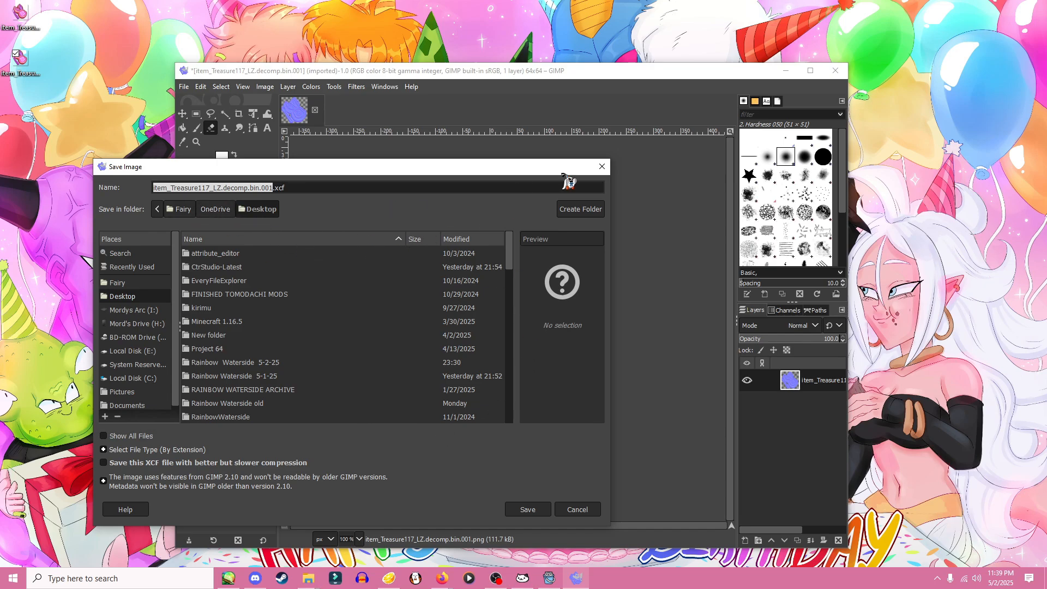
click(329, 188)
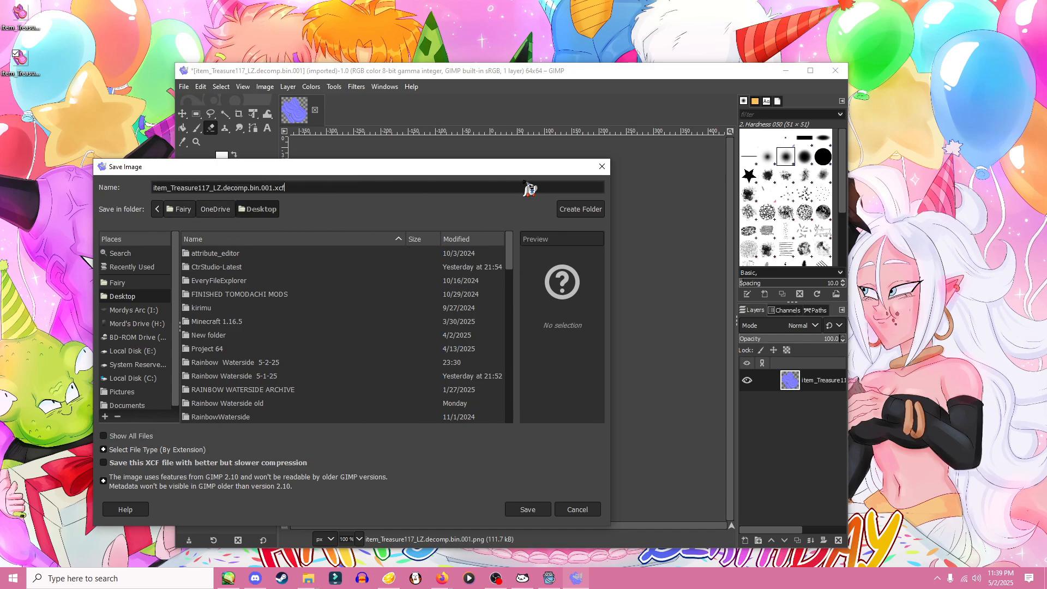
click(602, 166)
- Export the normal map to the desktop as item_Treasure117_LZ.decomp.bin.002.png with the default PNG options
click(184, 86)
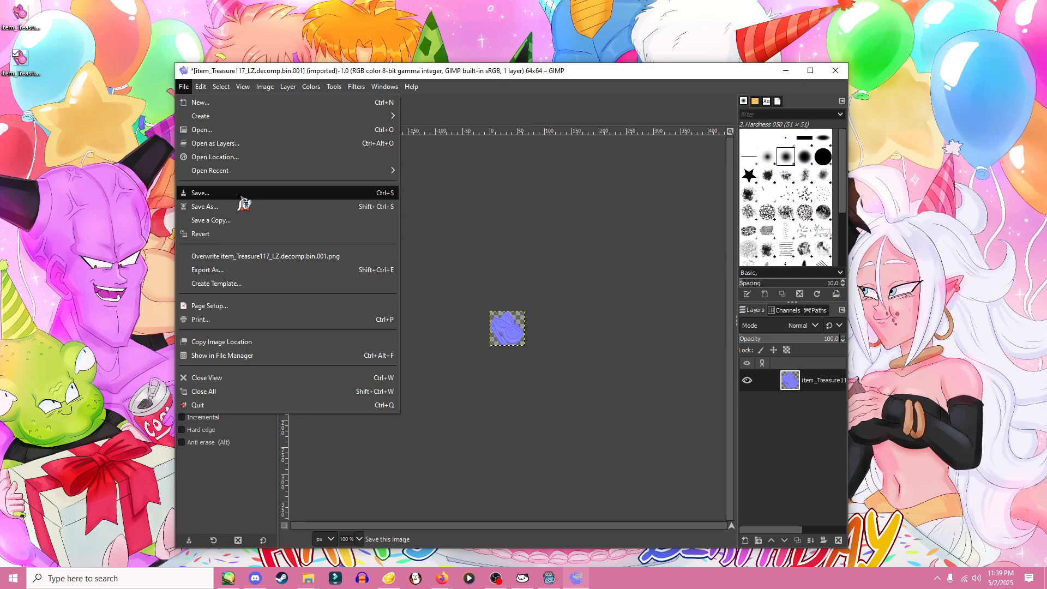
click(242, 270)
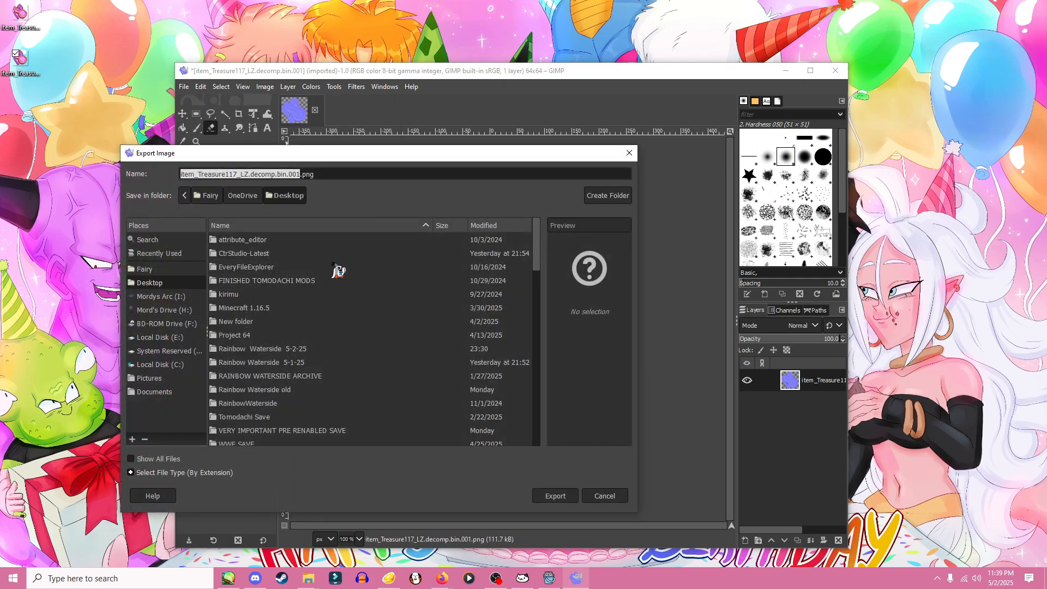
click(298, 174)
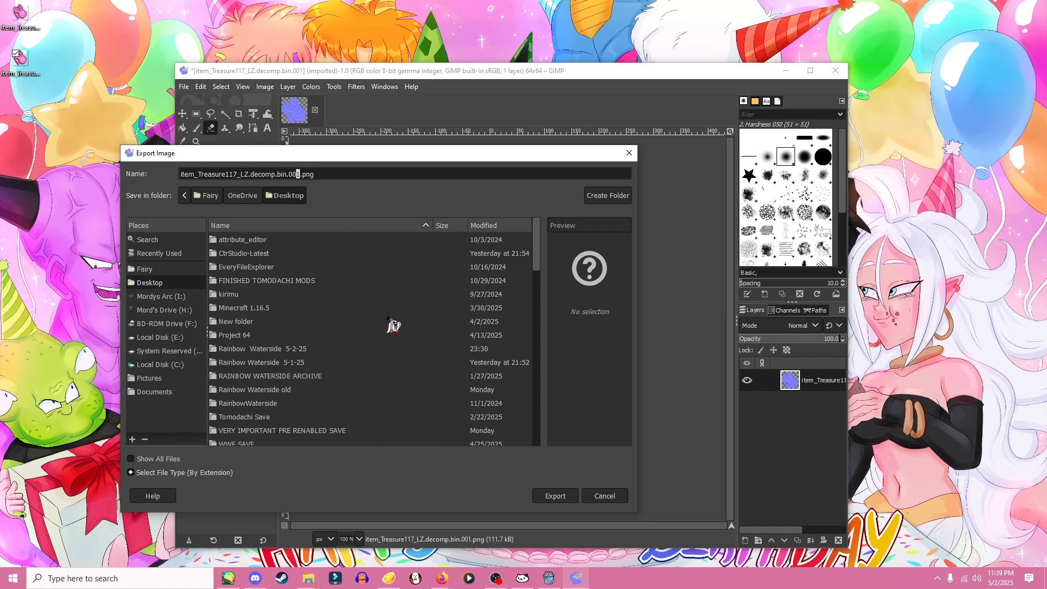
click(556, 496)
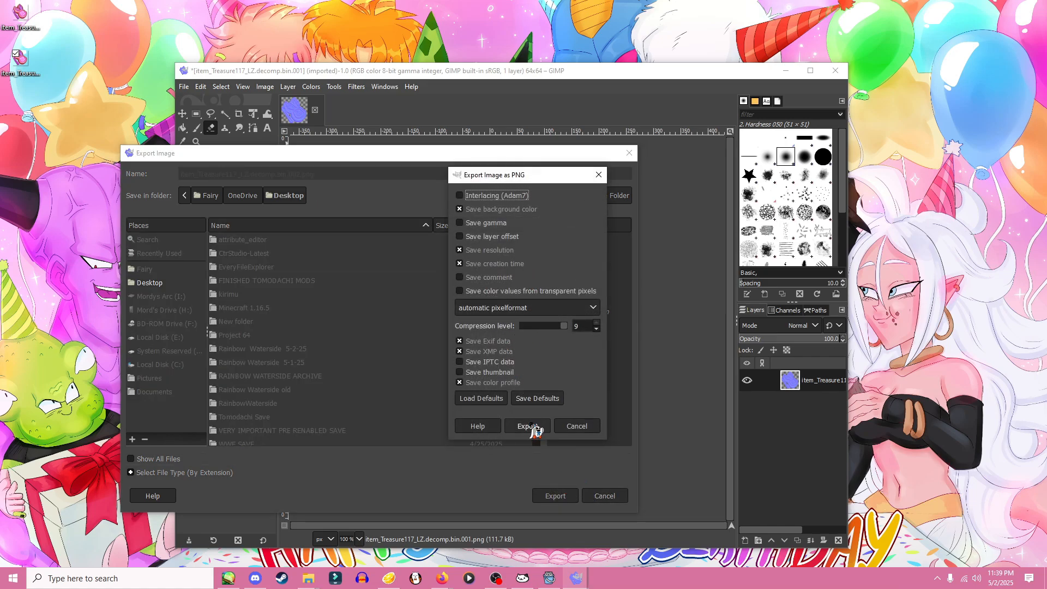
click(528, 426)
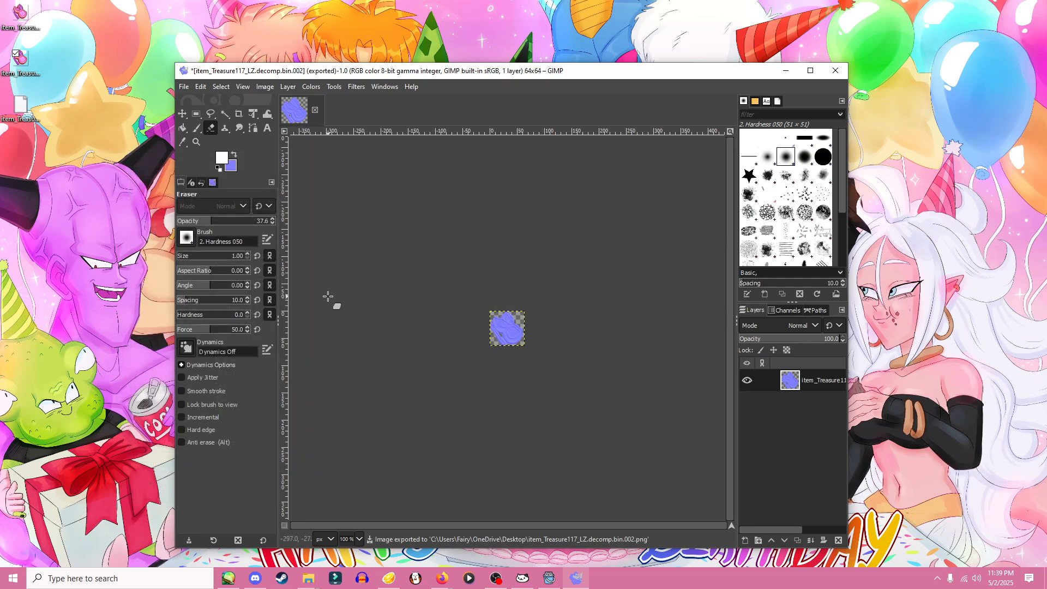
click(185, 87)
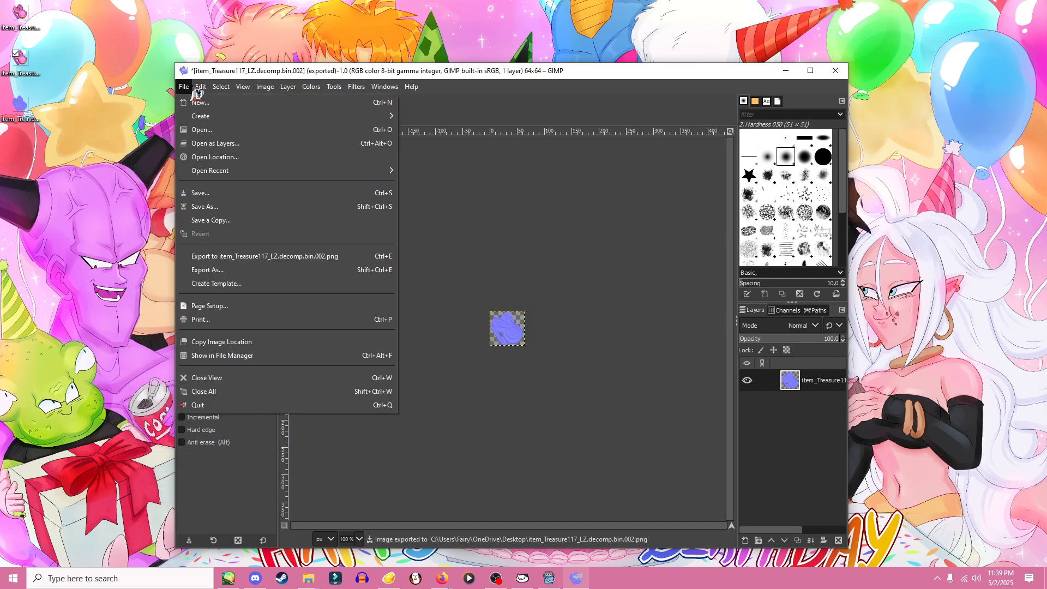
mouse_move(198, 90)
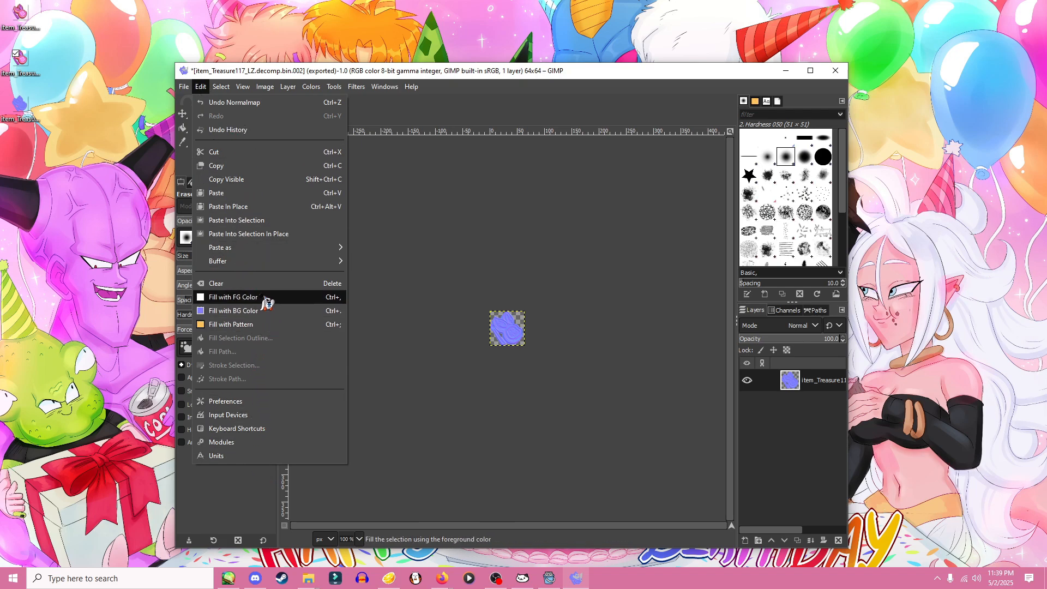
mouse_move(273, 91)
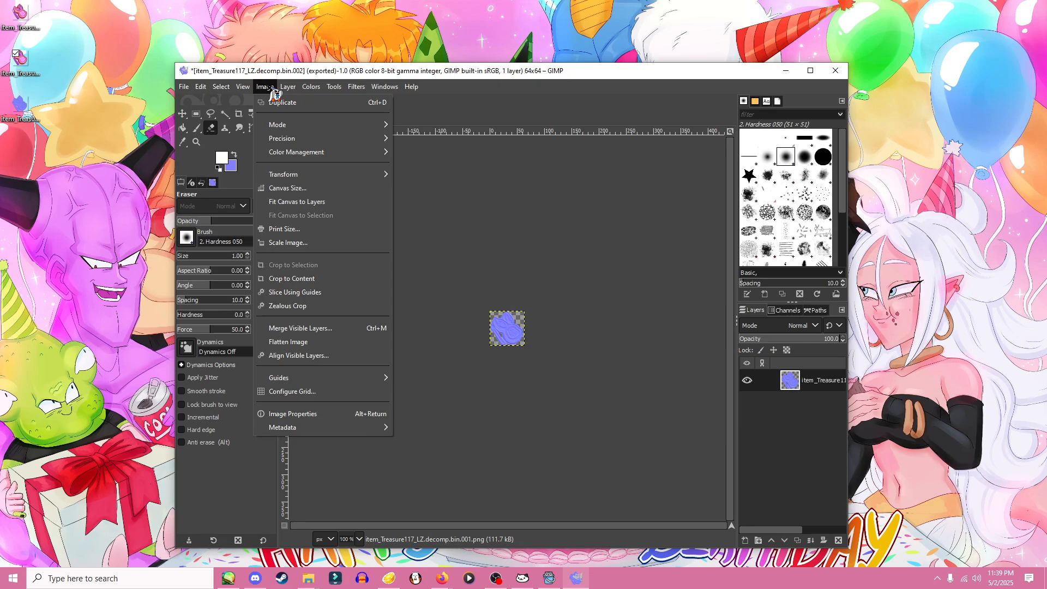
click(295, 189)
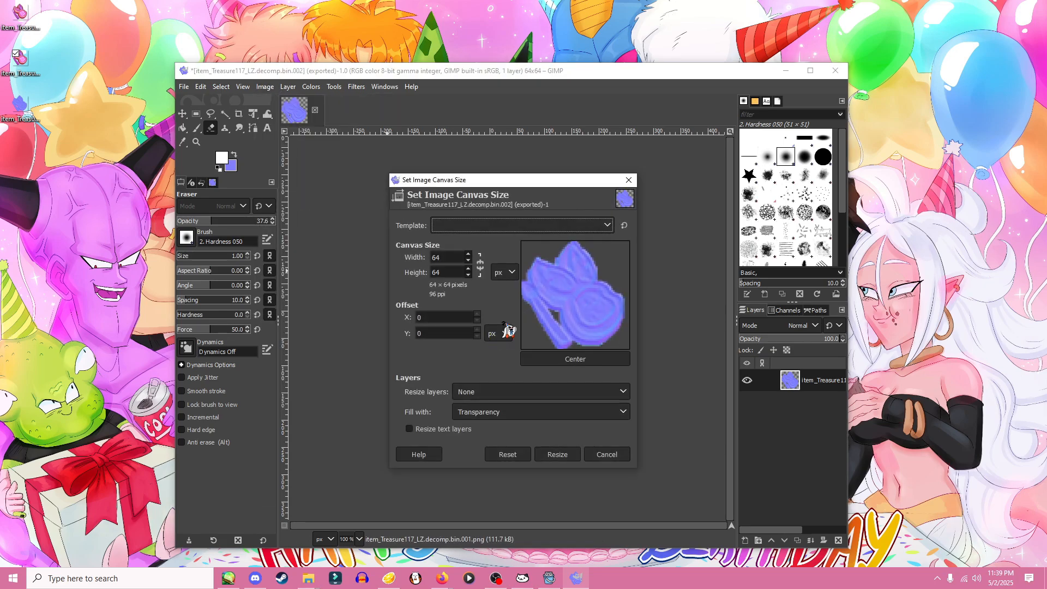
double_click(444, 258)
text(32)
key(Tab)
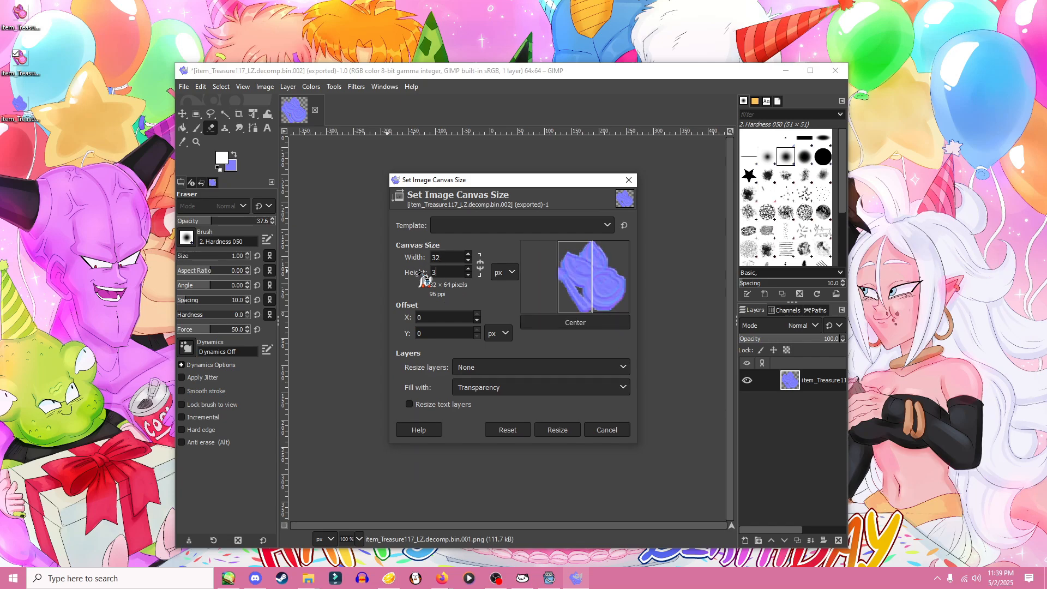
text(32)
click(629, 180)
- Scale the normal map image to 32 × 32 px
click(265, 86)
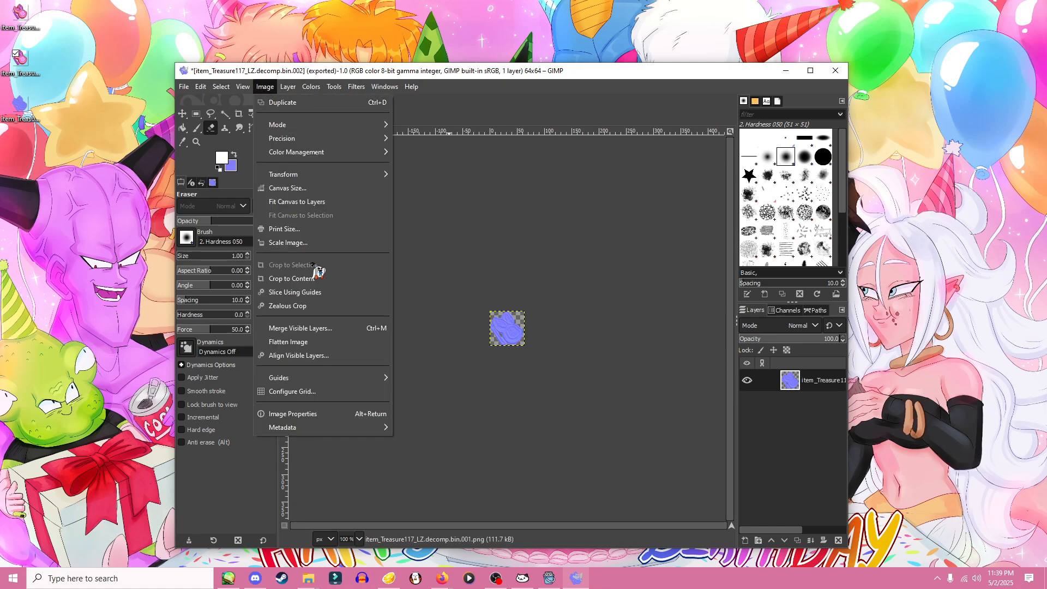
click(284, 242)
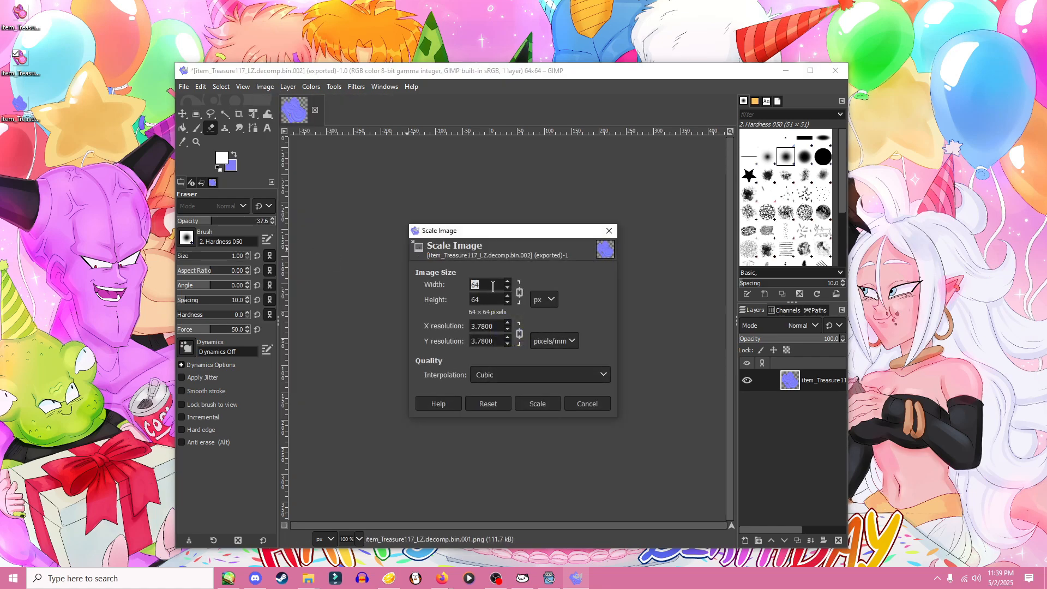
click(538, 403)
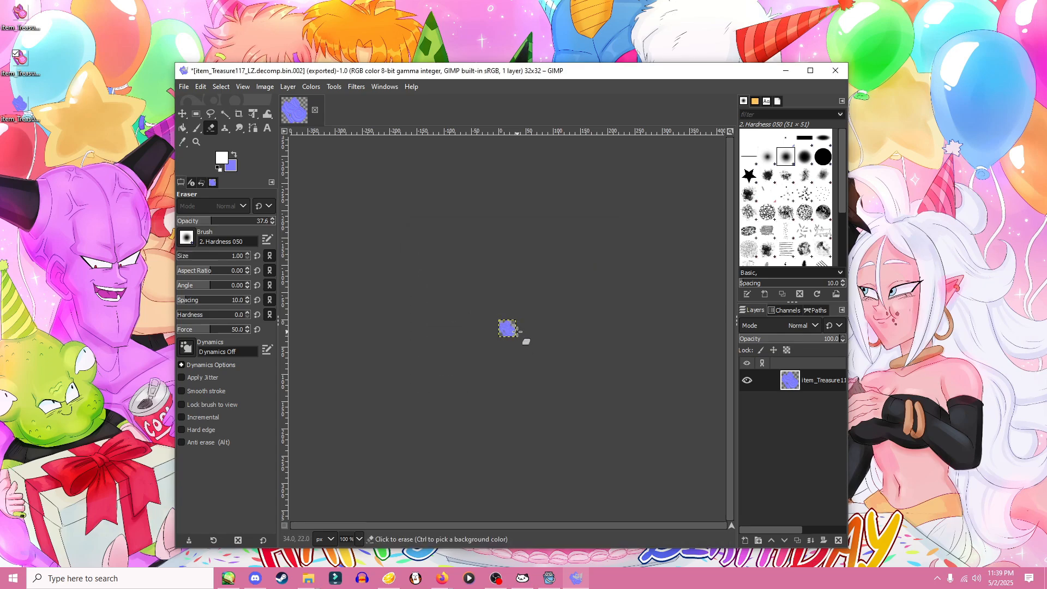
click(183, 87)
click(221, 207)
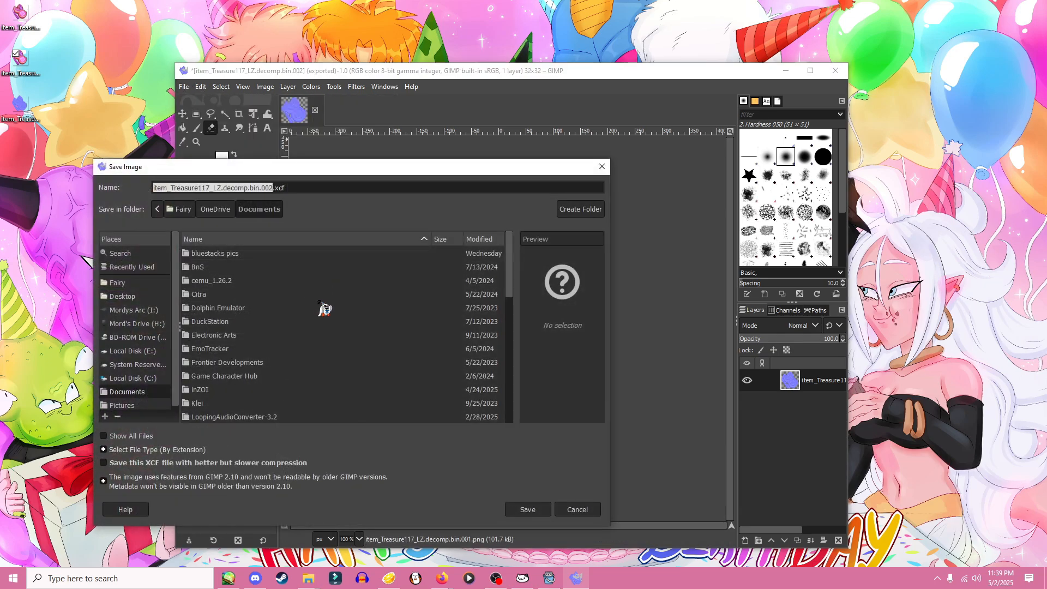
click(600, 169)
- Export the 32 px normal map to the desktop as .item_Treasure117_LZ.decomp.bin.003.png and quit GIMP, discarding the unsaved changes
click(184, 87)
click(207, 269)
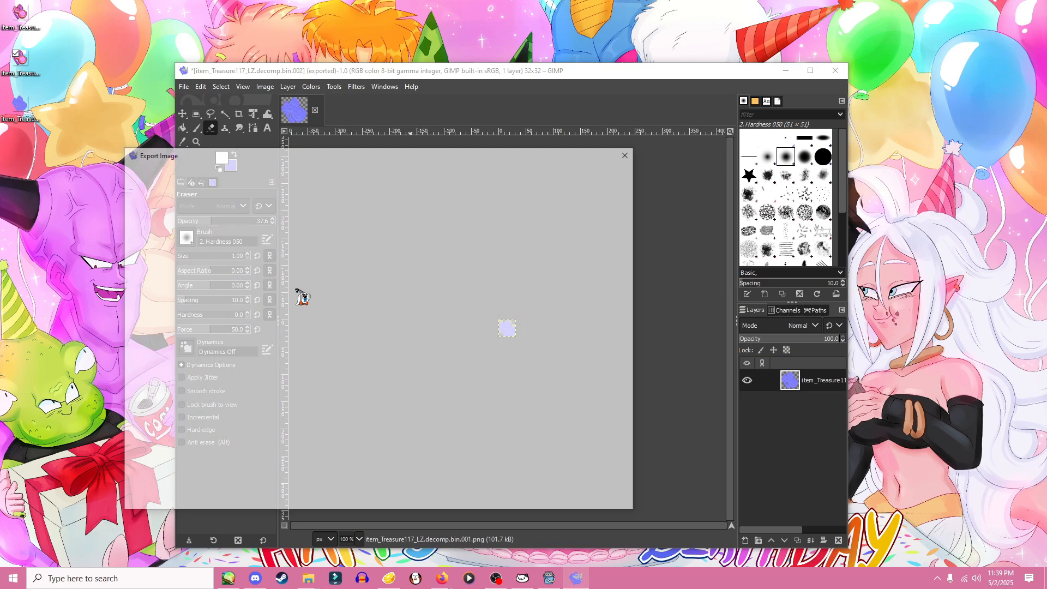
key(Home)
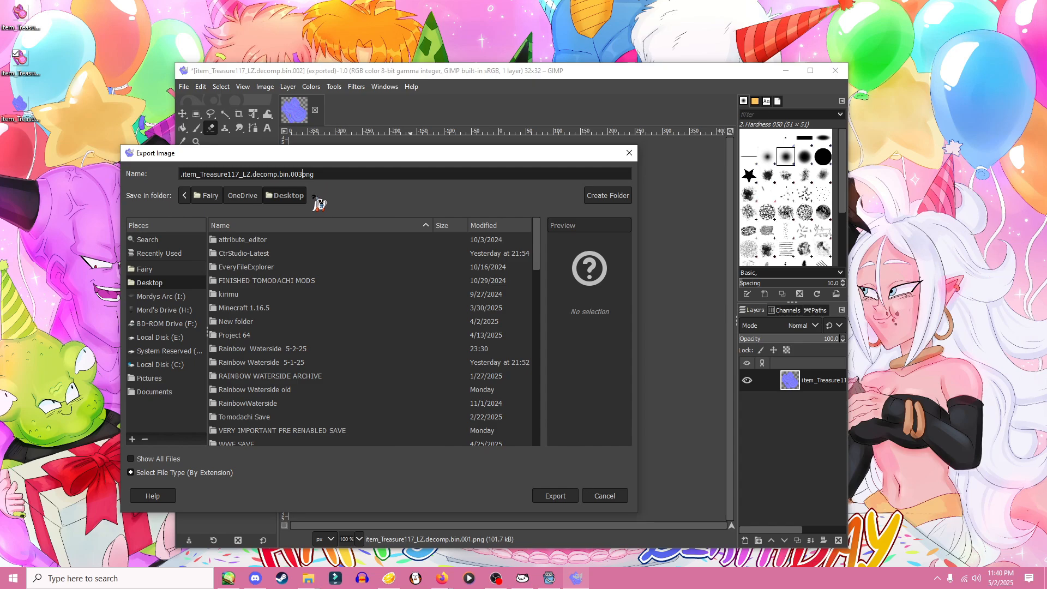
click(557, 496)
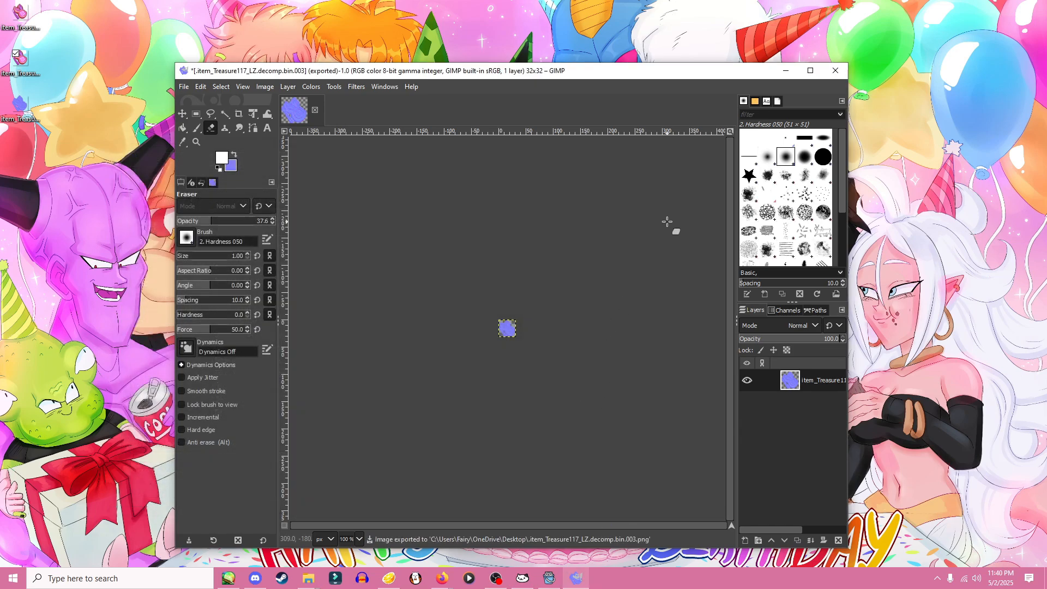
click(834, 70)
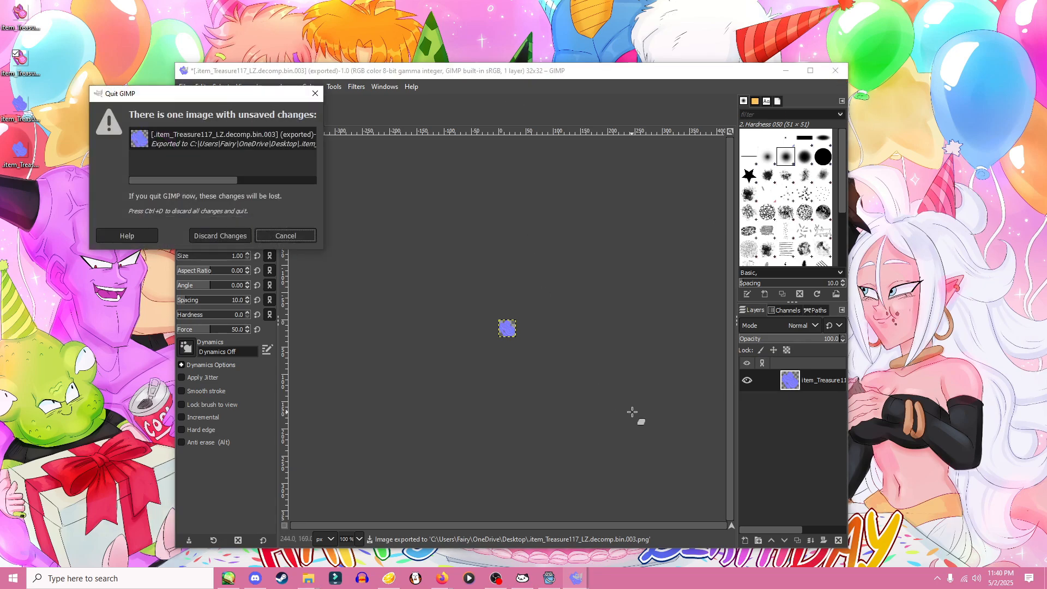
click(240, 235)
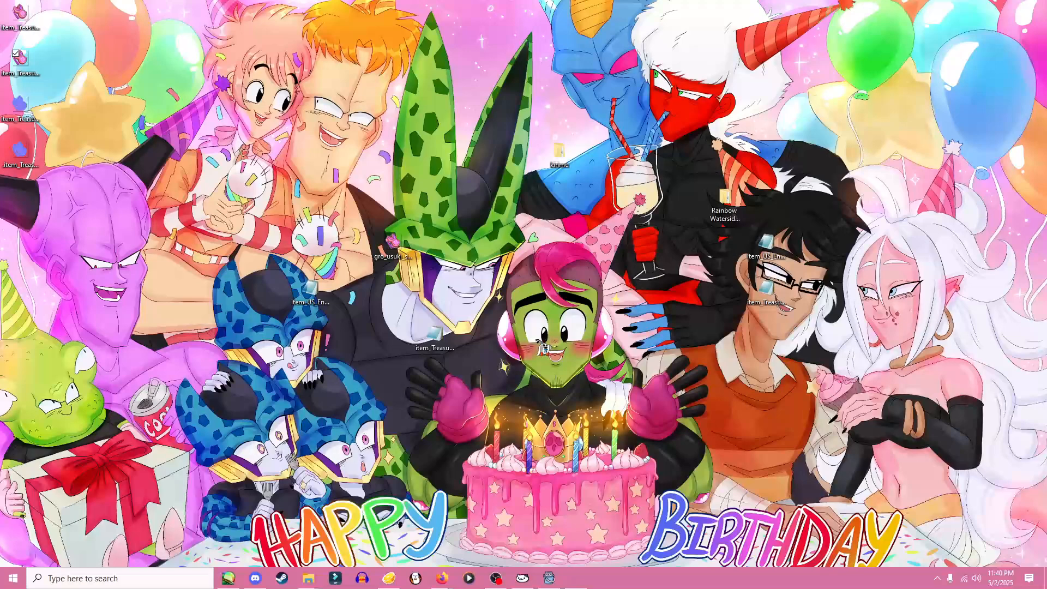
- Switch to Kukkii and replace texture 00 by importing item_Treasure117_LZ.decomp.bin.00.png from the desktop
click(549, 578)
drag(631, 117, 437, 132)
click(666, 296)
click(667, 181)
click(299, 177)
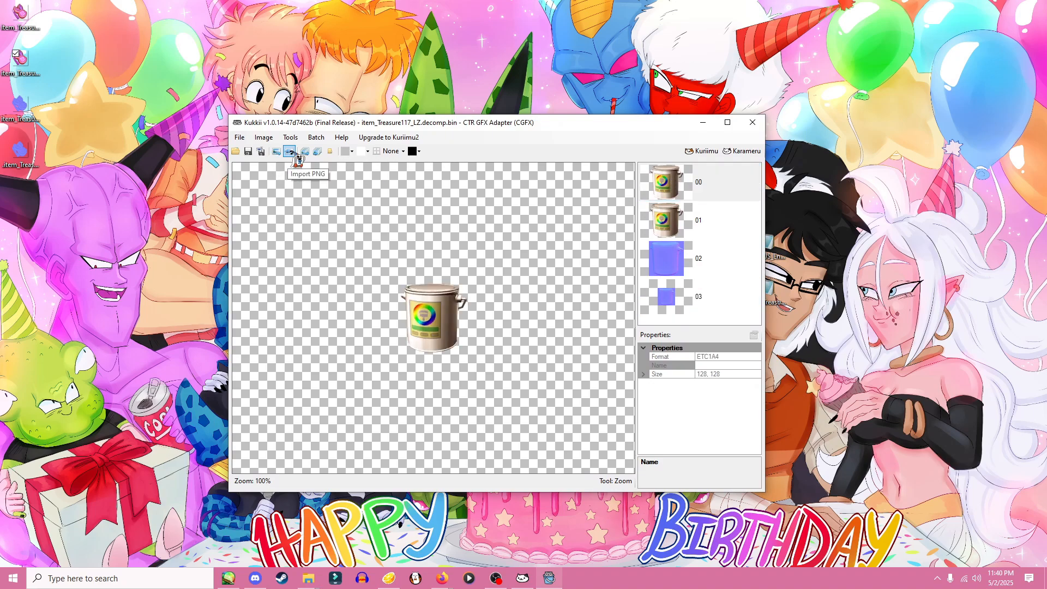
click(291, 152)
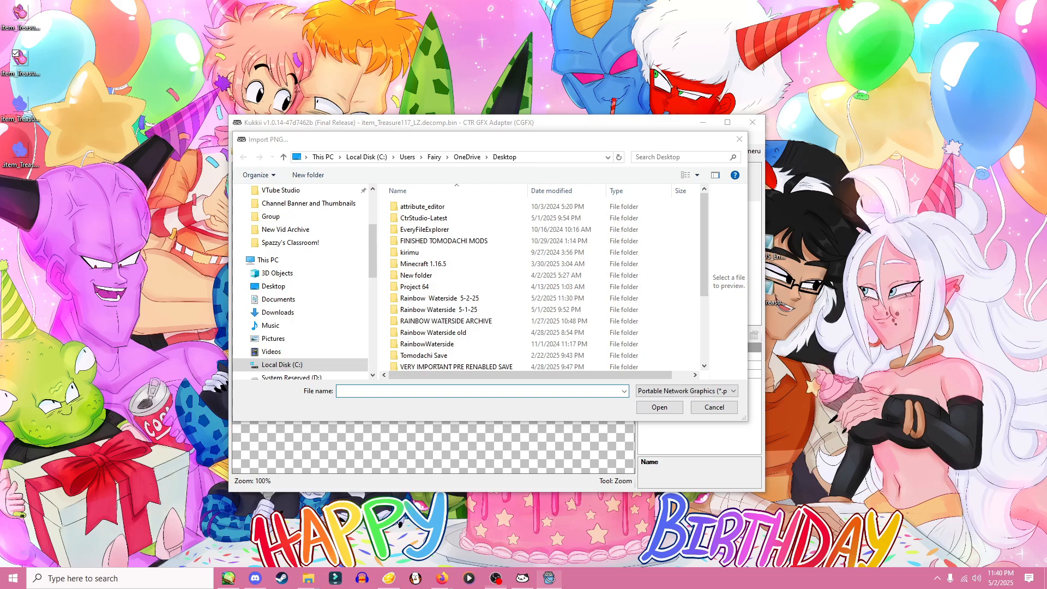
drag(705, 216, 703, 335)
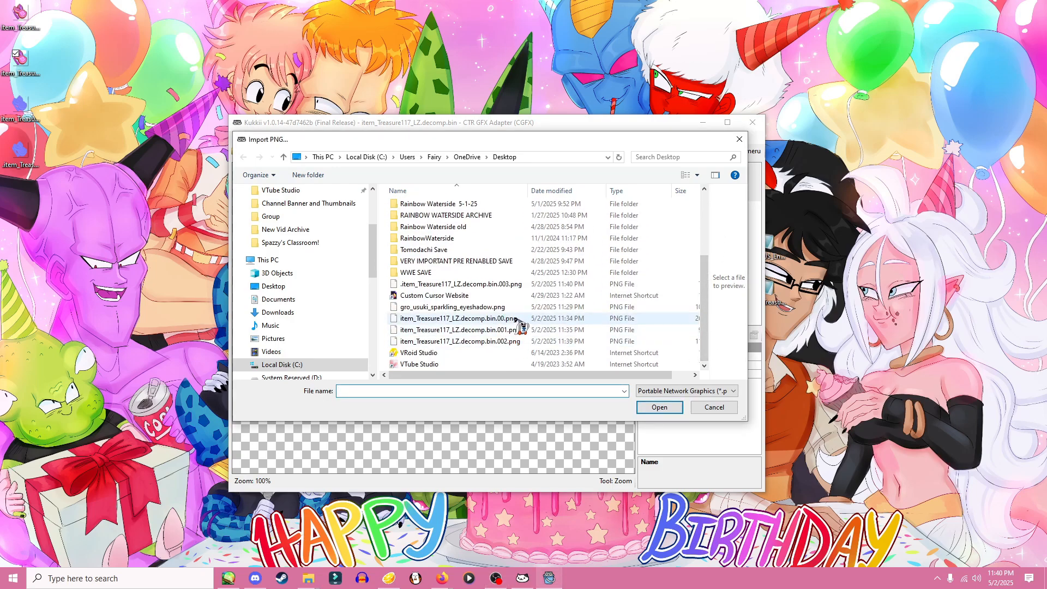
click(491, 318)
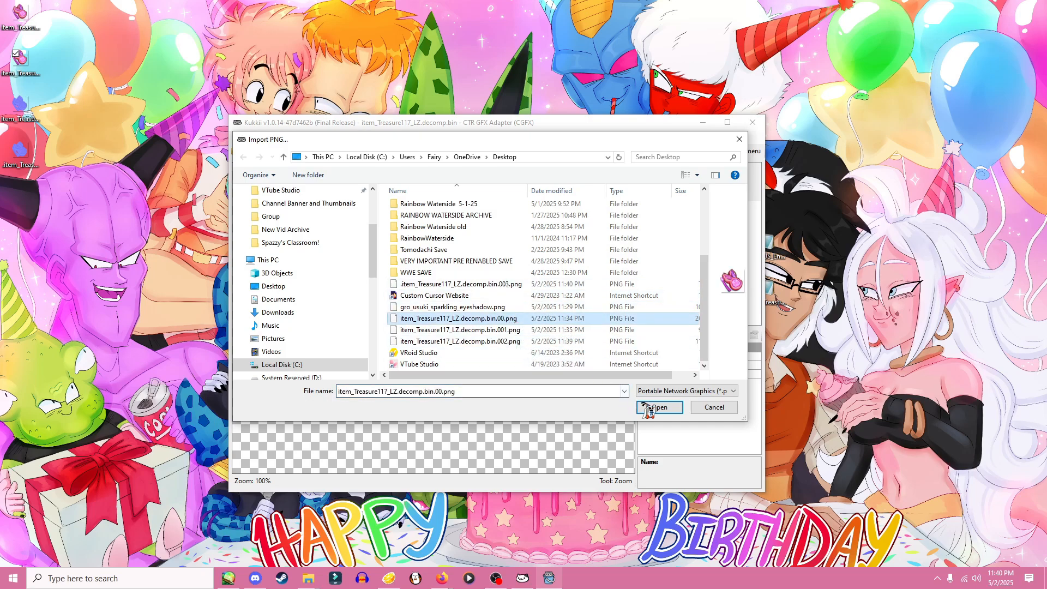
click(652, 407)
- Replace texture 01 by importing item_Treasure117_LZ.decomp.bin.001.png
click(677, 223)
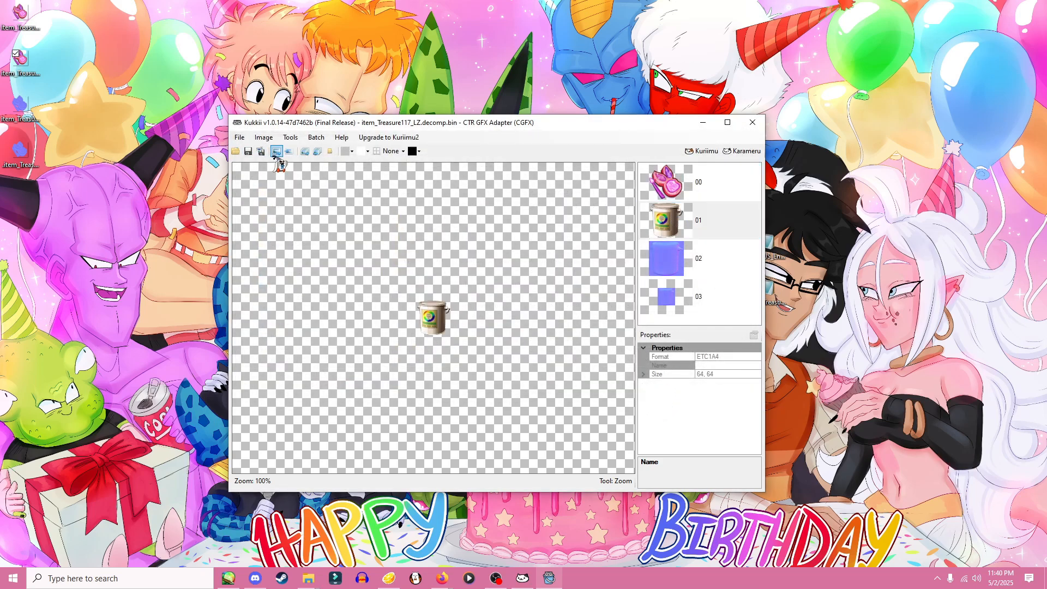
click(276, 153)
scroll(496, 339, down, 5)
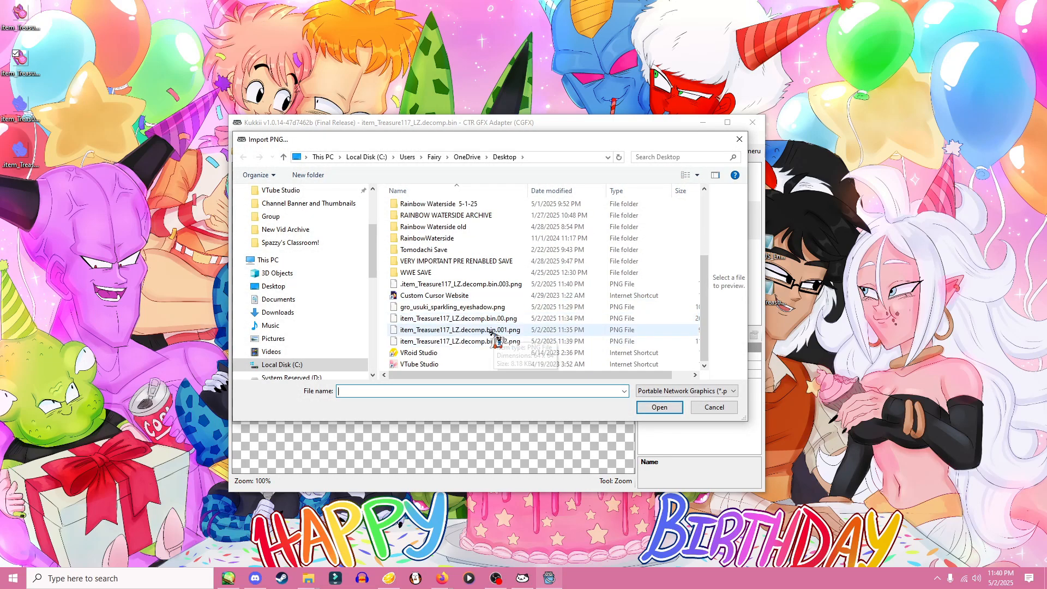
click(493, 330)
click(659, 408)
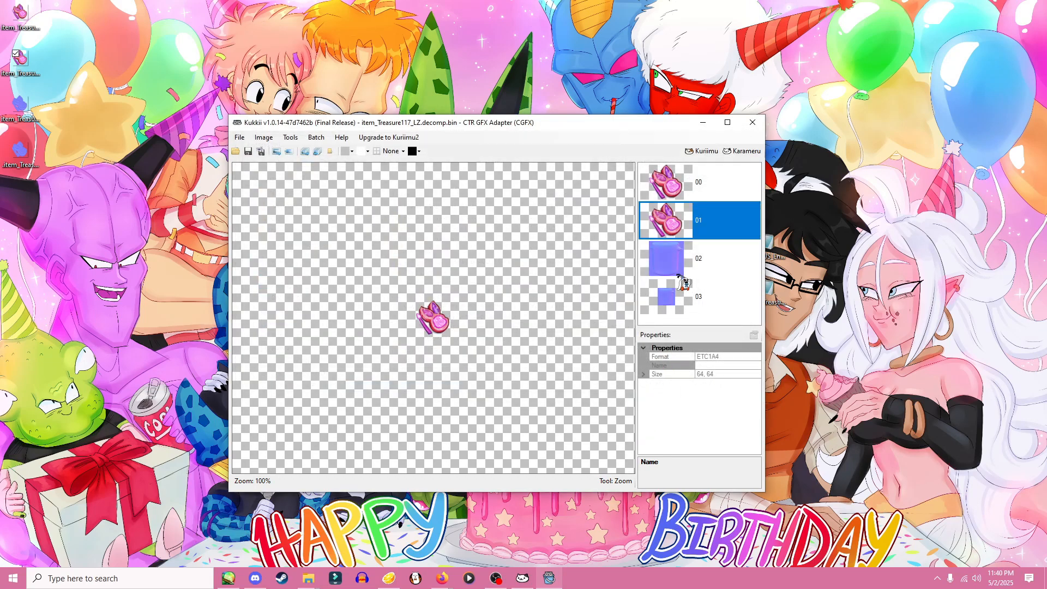
- Replace texture 02 by importing the normal map item_Treasure117_LZ.decomp.bin.002.png
click(679, 276)
click(275, 152)
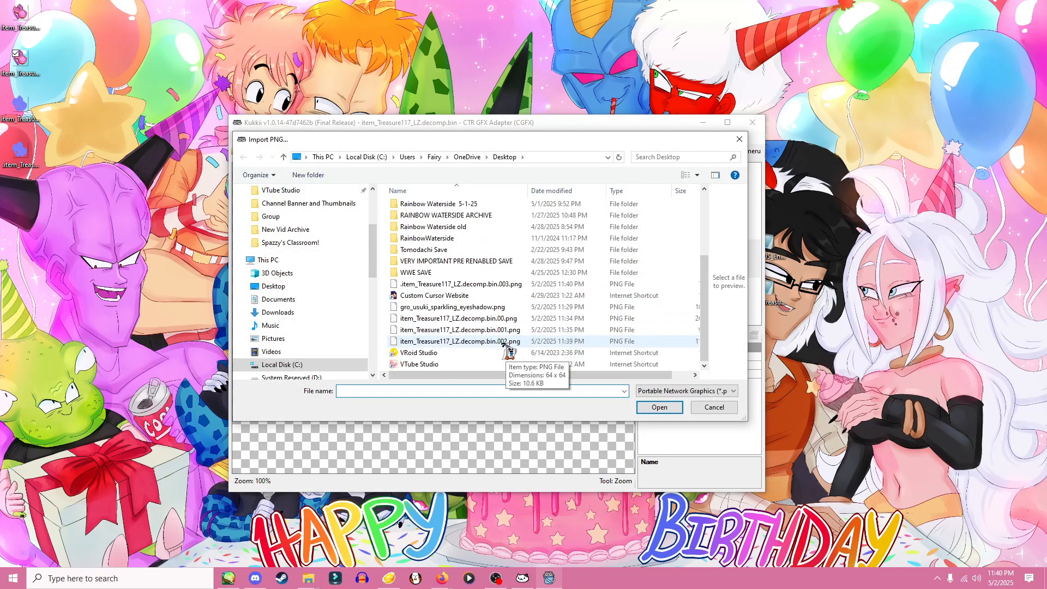
click(505, 342)
click(659, 407)
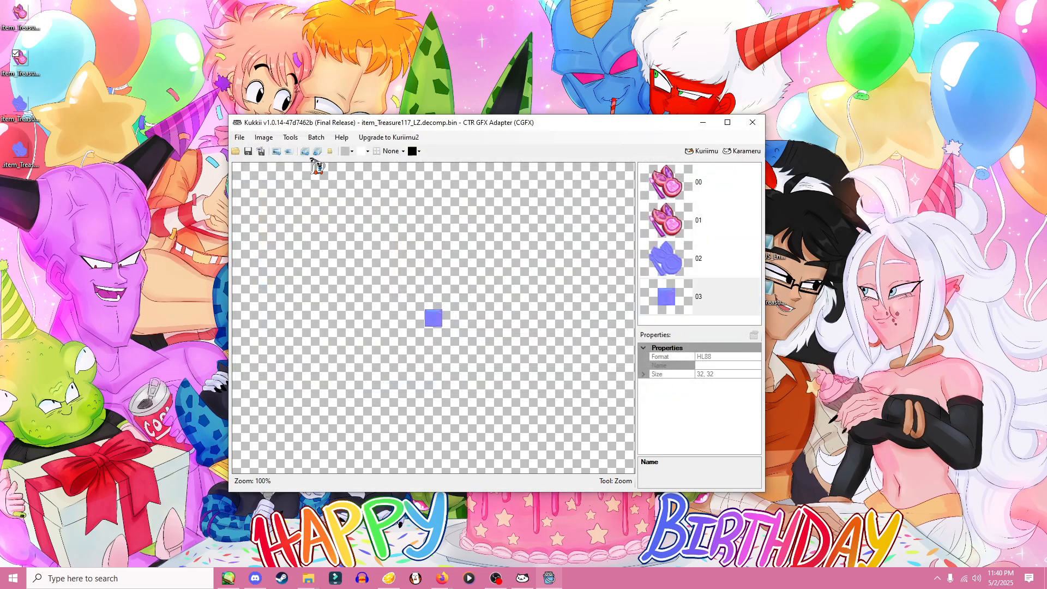
- Replace texture 03 by importing .item_Treasure117_LZ.decomp.bin.003.png and save the edited texture file
click(275, 153)
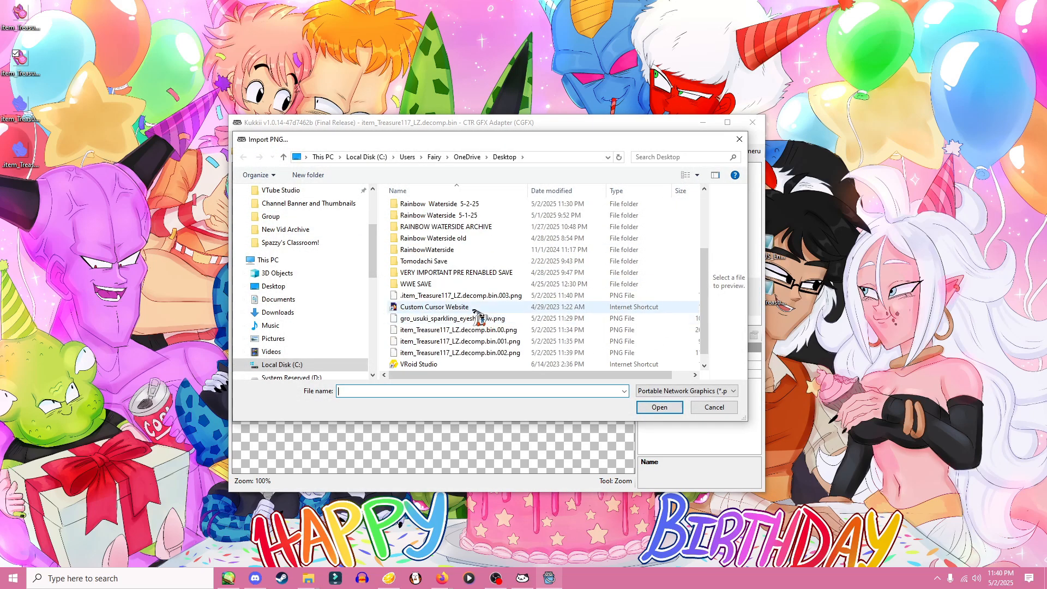
click(480, 295)
click(660, 408)
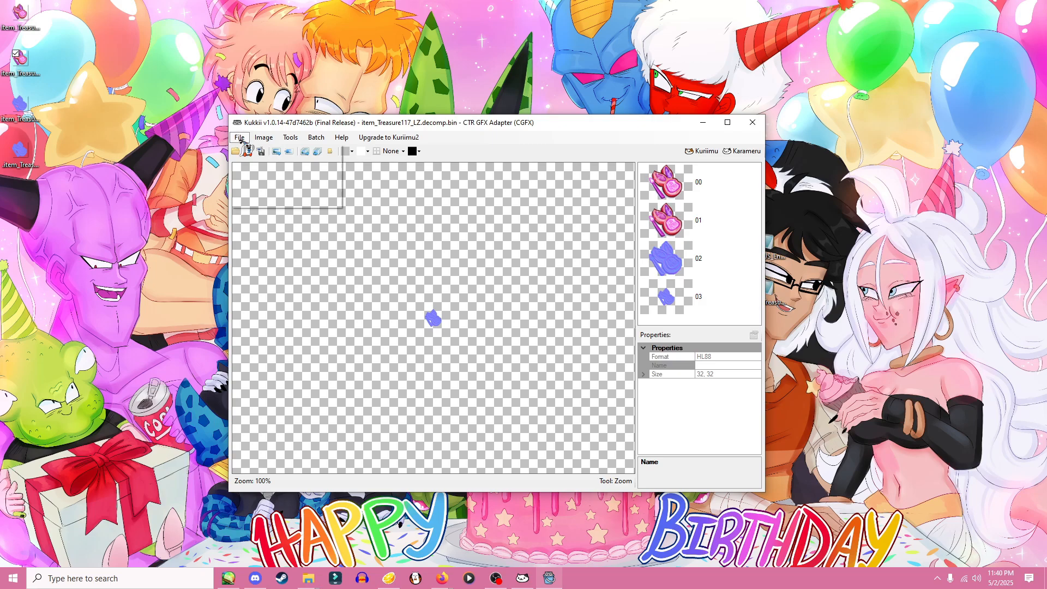
click(240, 138)
click(259, 176)
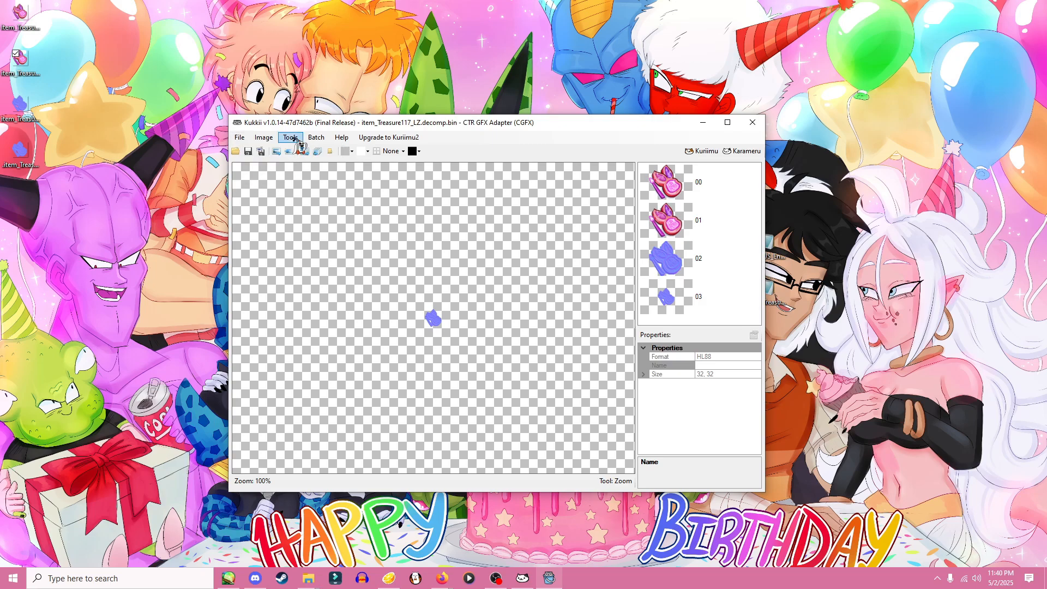
- Compress item_Treasure117_LZ.decomp.bin with Nintendo LZ11 compression, save the compressed file to the desktop and close Kukkii
click(294, 139)
click(565, 136)
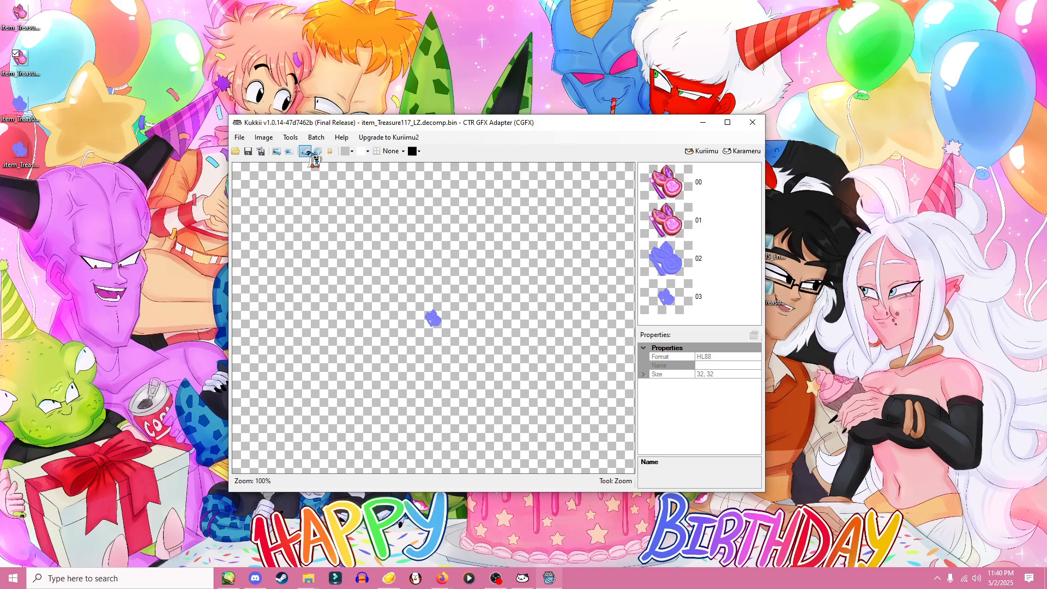
click(291, 137)
mouse_move(319, 150)
mouse_move(389, 163)
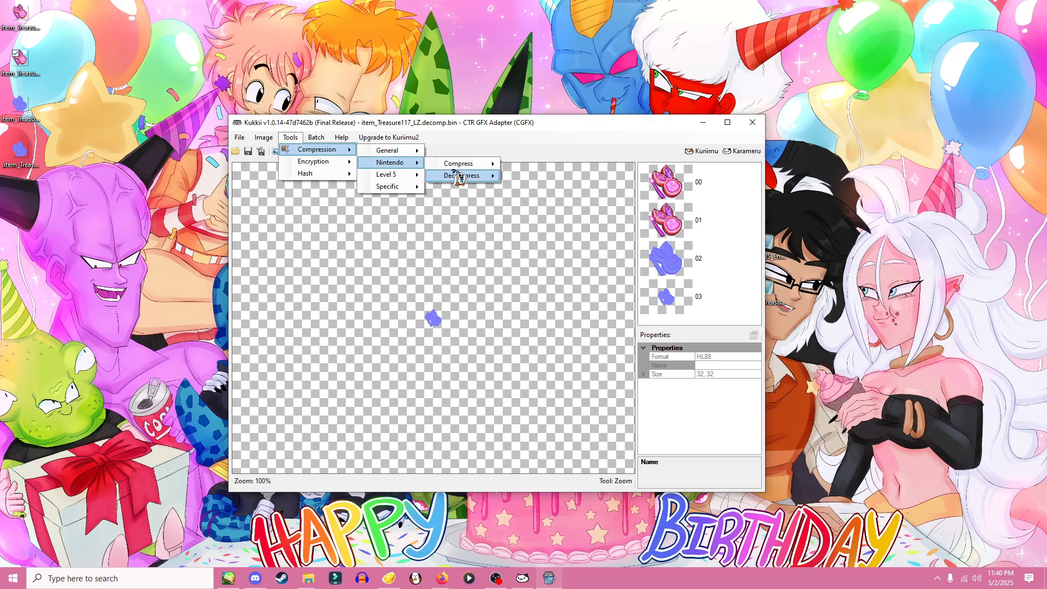
mouse_move(459, 164)
click(531, 176)
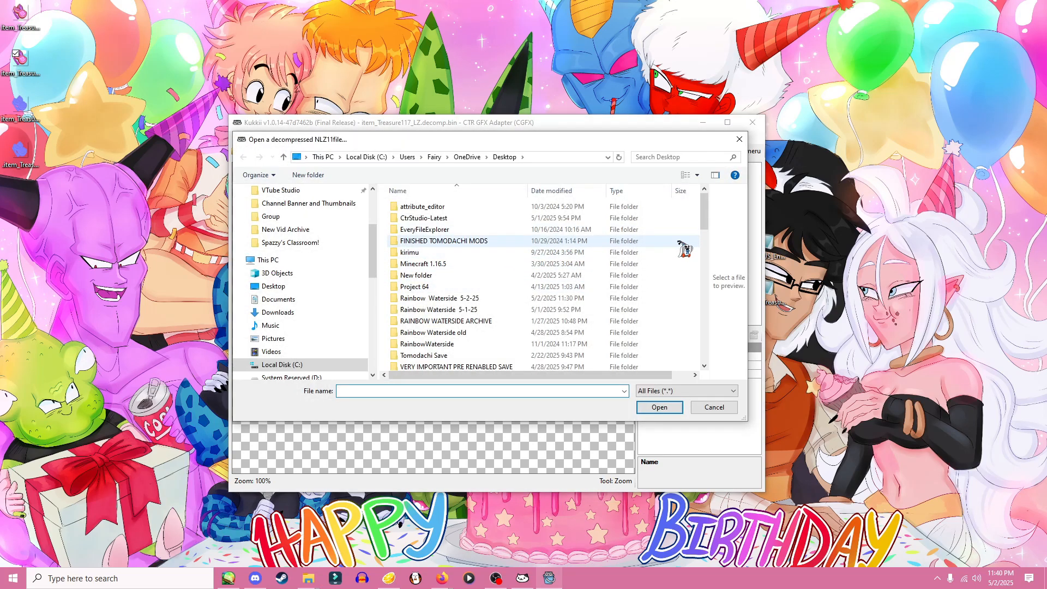
drag(704, 212, 704, 294)
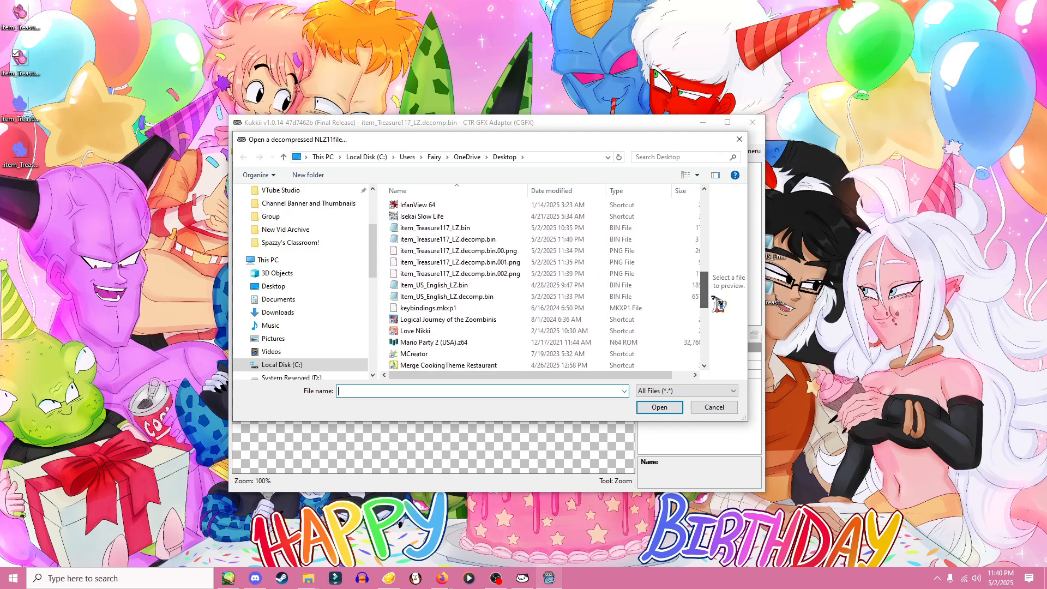
click(468, 240)
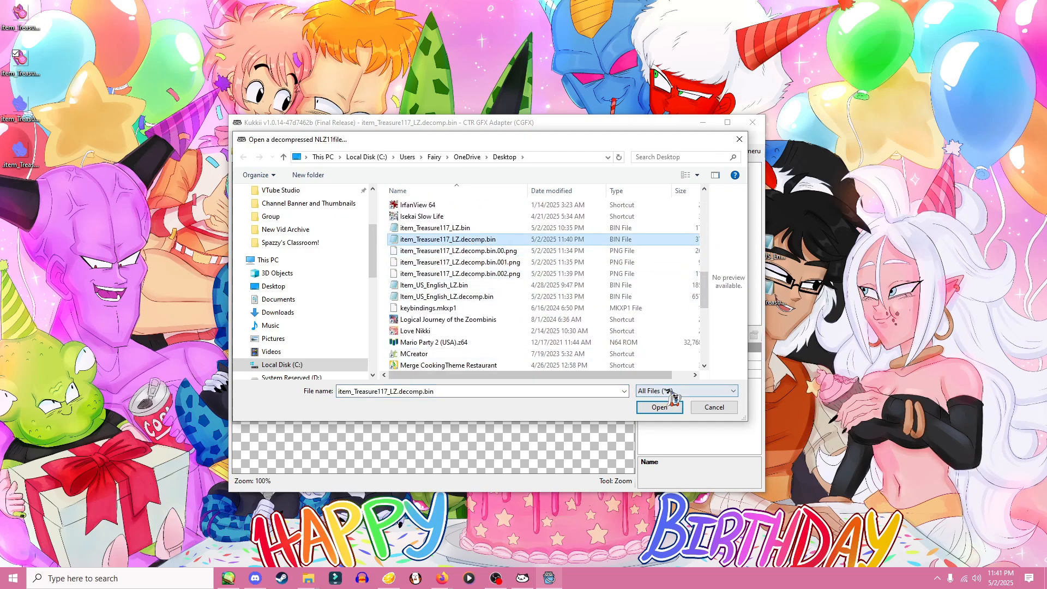
click(660, 407)
click(660, 407)
click(555, 291)
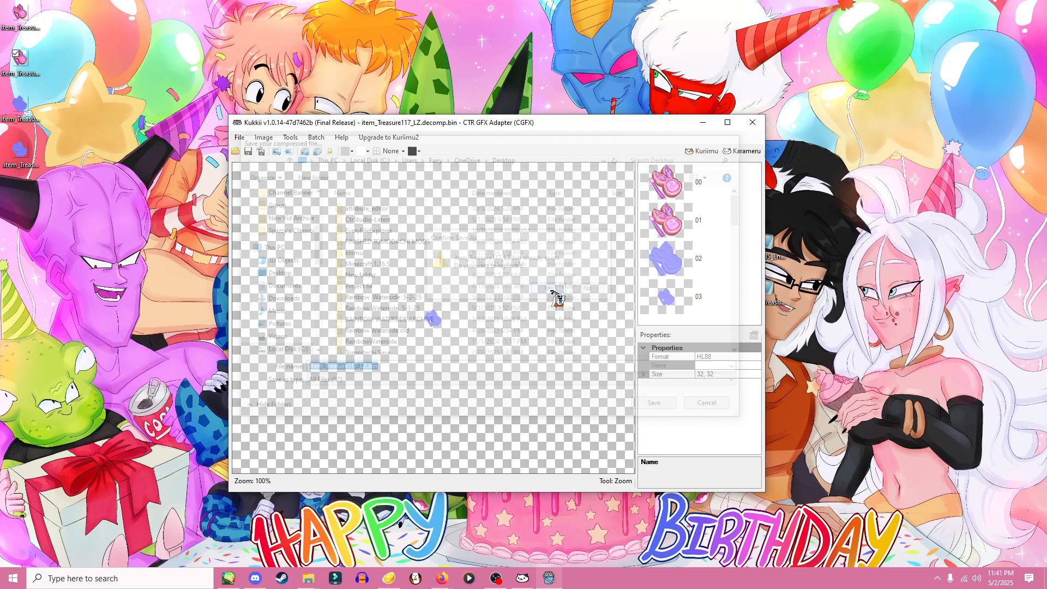
click(605, 329)
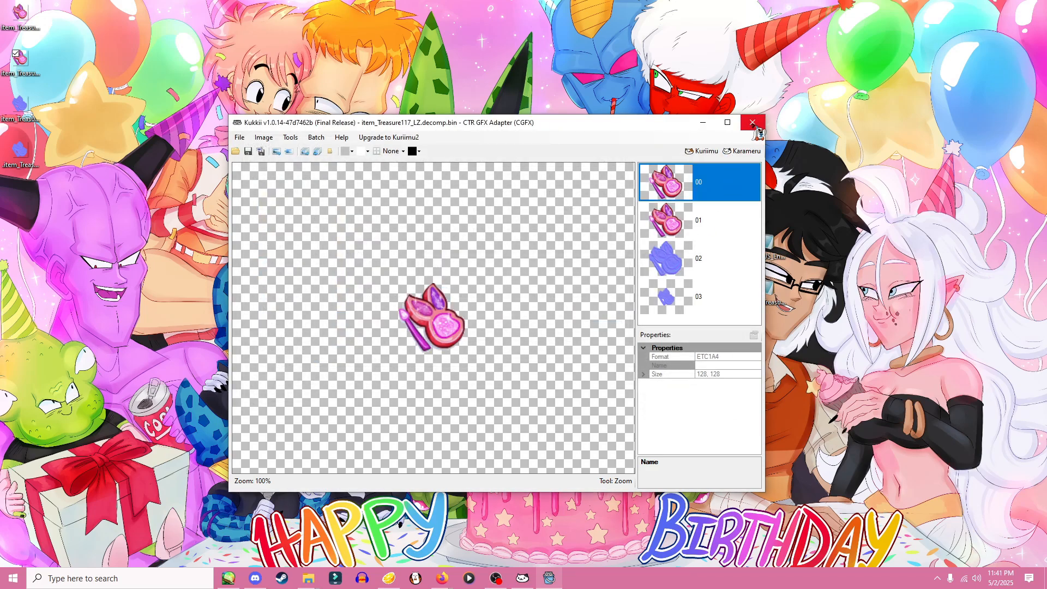
click(753, 123)
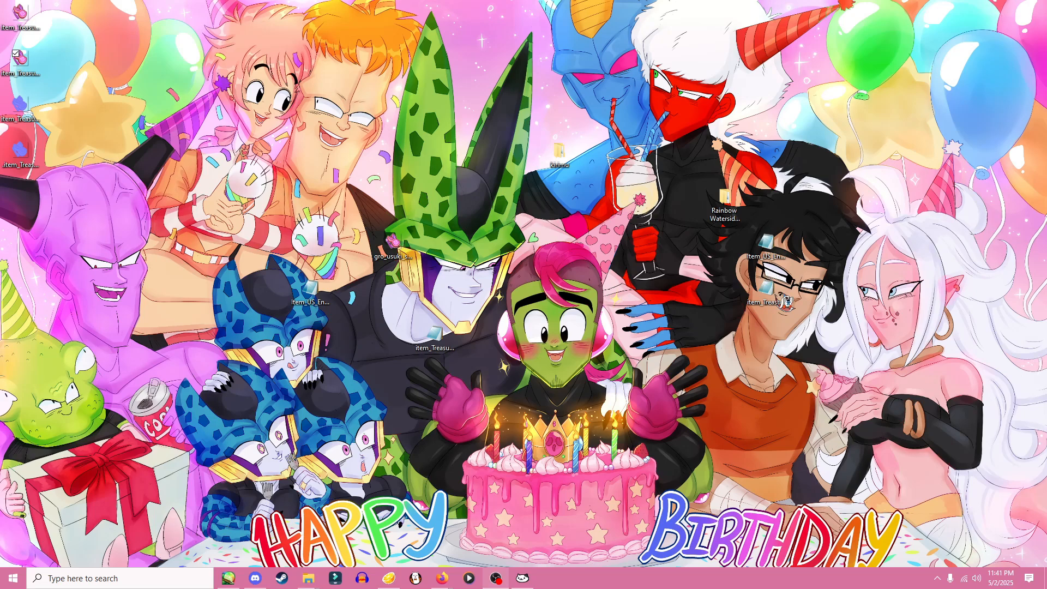
- Move item_Treasure117_LZ.bin near the desktop's upper-right corner and delete item_Treasure117_LZ.decomp.bin
click(784, 301)
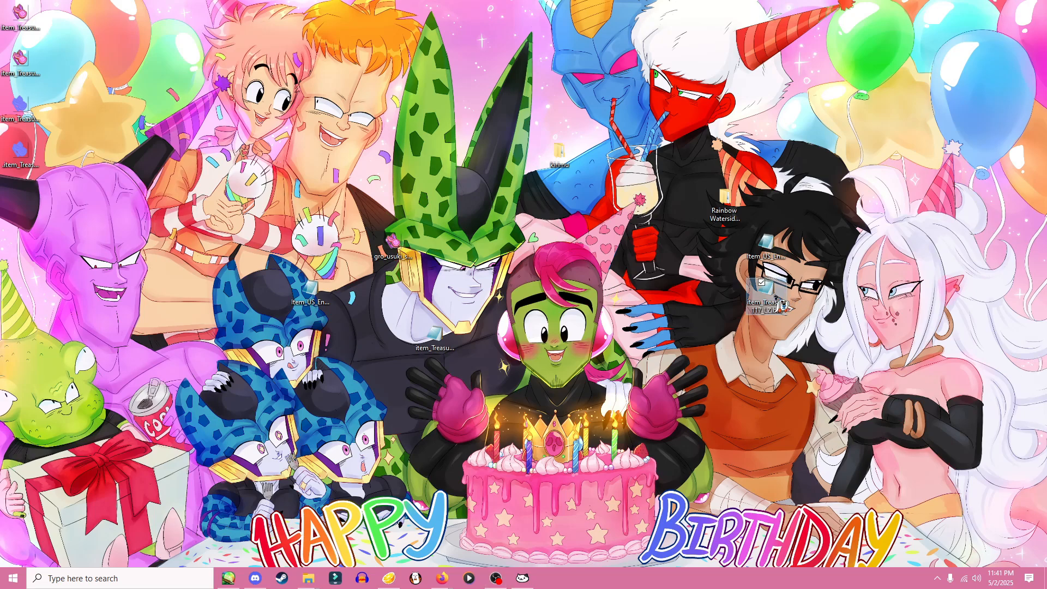
drag(773, 296, 993, 71)
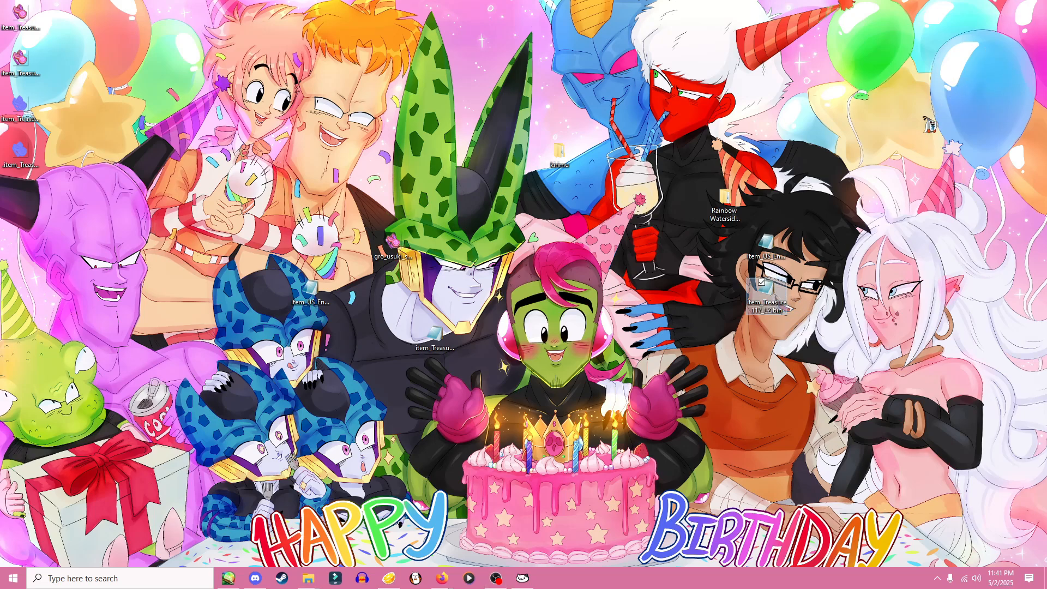
right_click(437, 343)
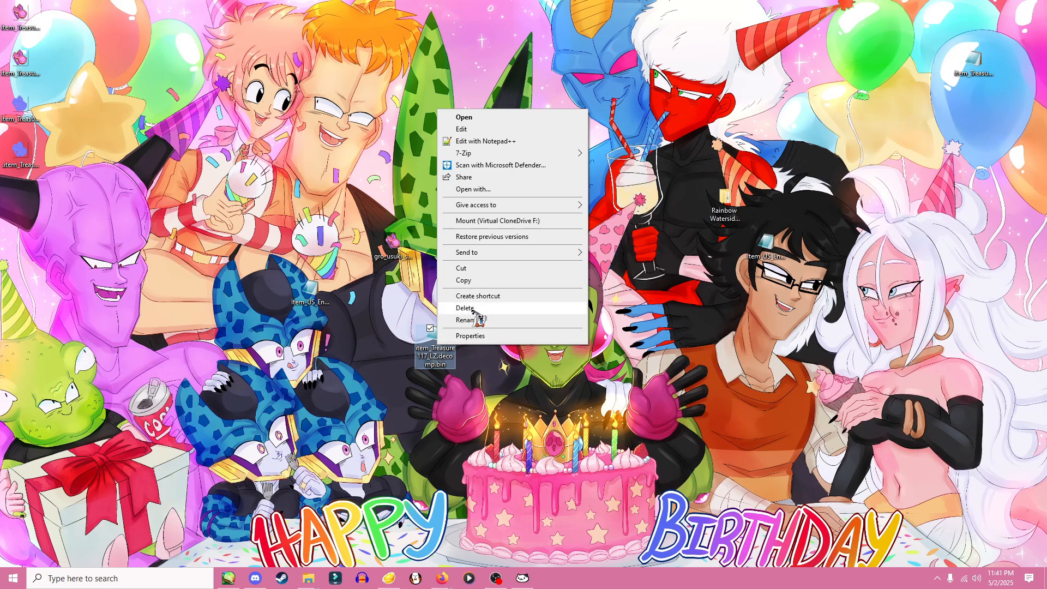
click(466, 307)
- Move Item_US_English_LZ.decomp.bin nearer the desktop's centre and launch Karameru from the kuriimu-v1.0.15-47d7462b folder inside kirimu
drag(310, 297, 635, 309)
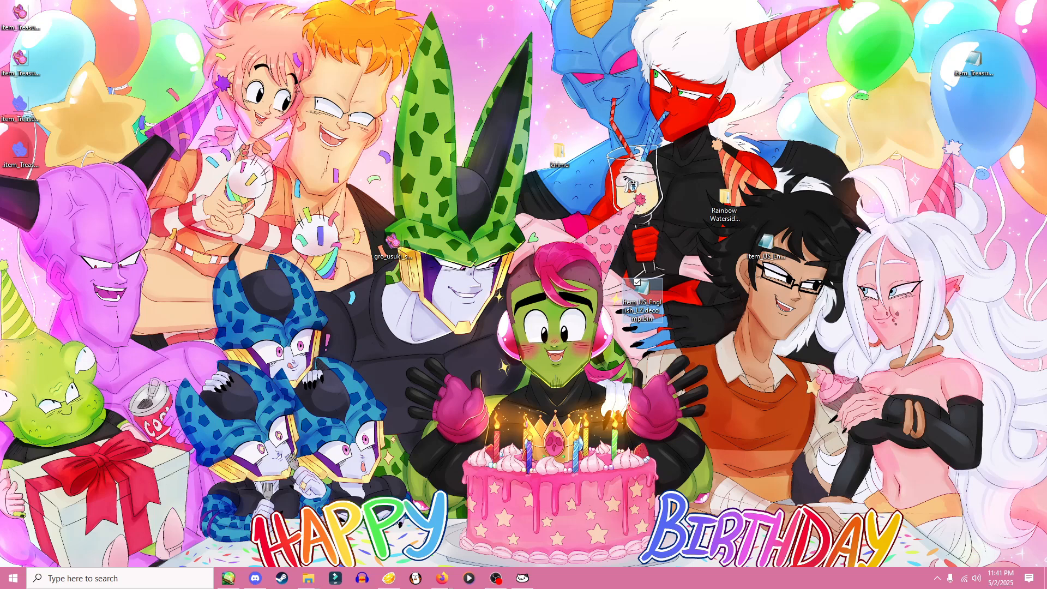
double_click(559, 152)
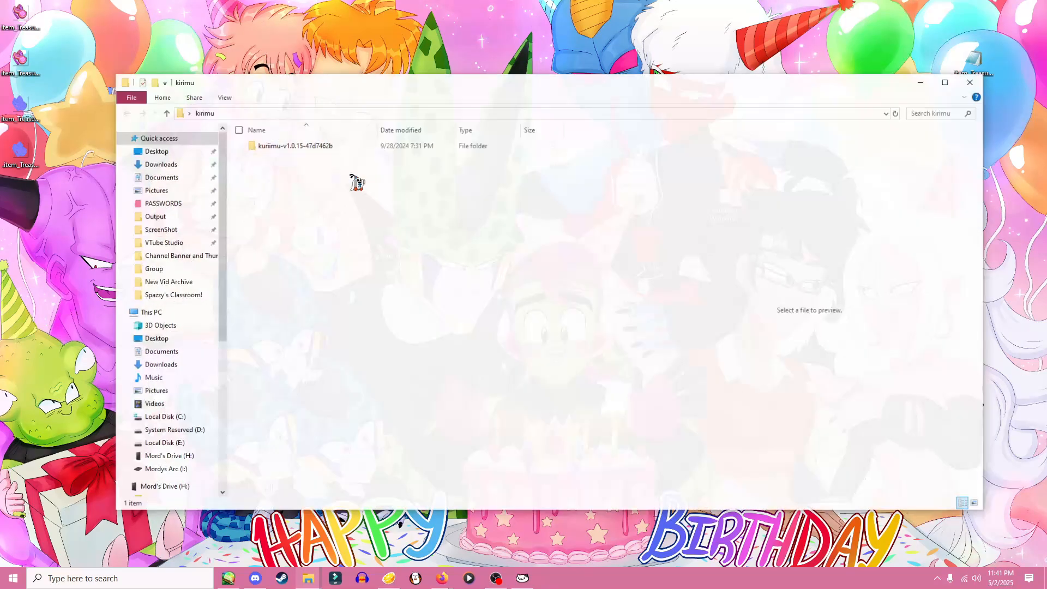
double_click(299, 147)
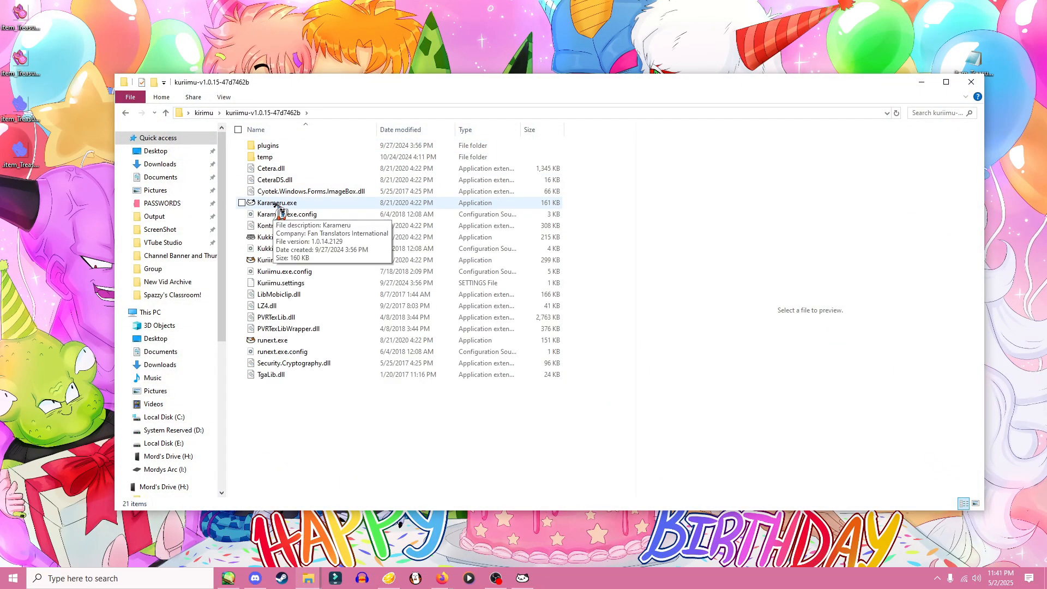
double_click(276, 203)
click(973, 83)
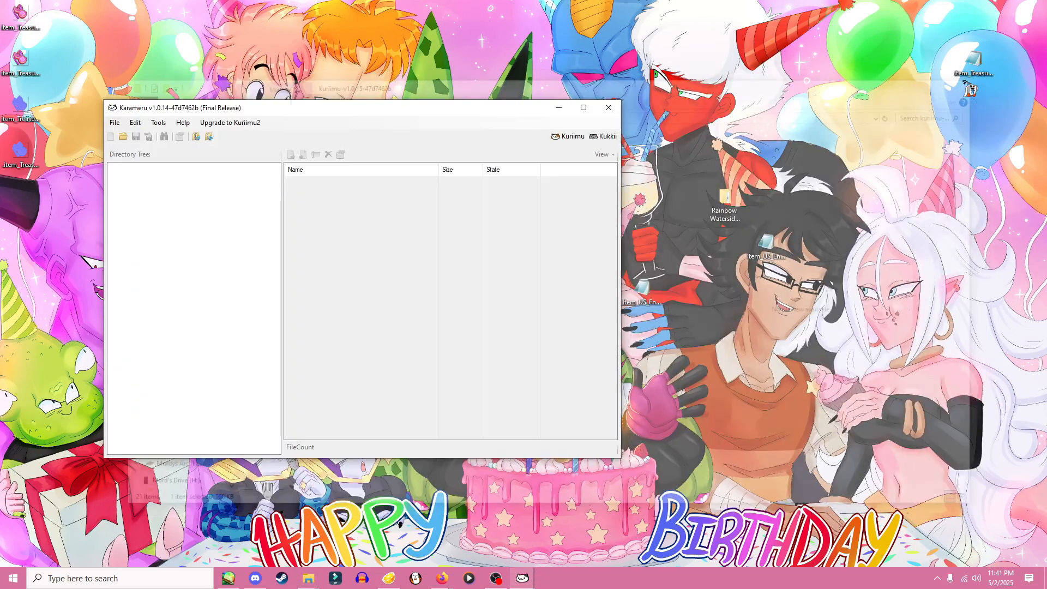
- Open Kuriimu from Karameru, move the Kuriimu window aside and bring Karameru back to the front
drag(362, 110, 395, 127)
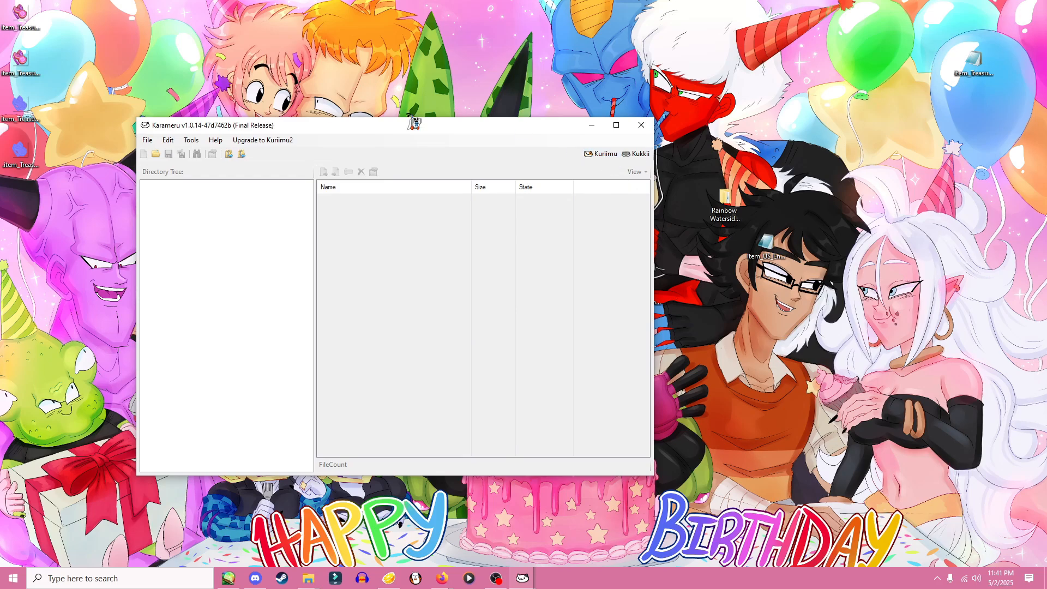
drag(479, 128, 426, 121)
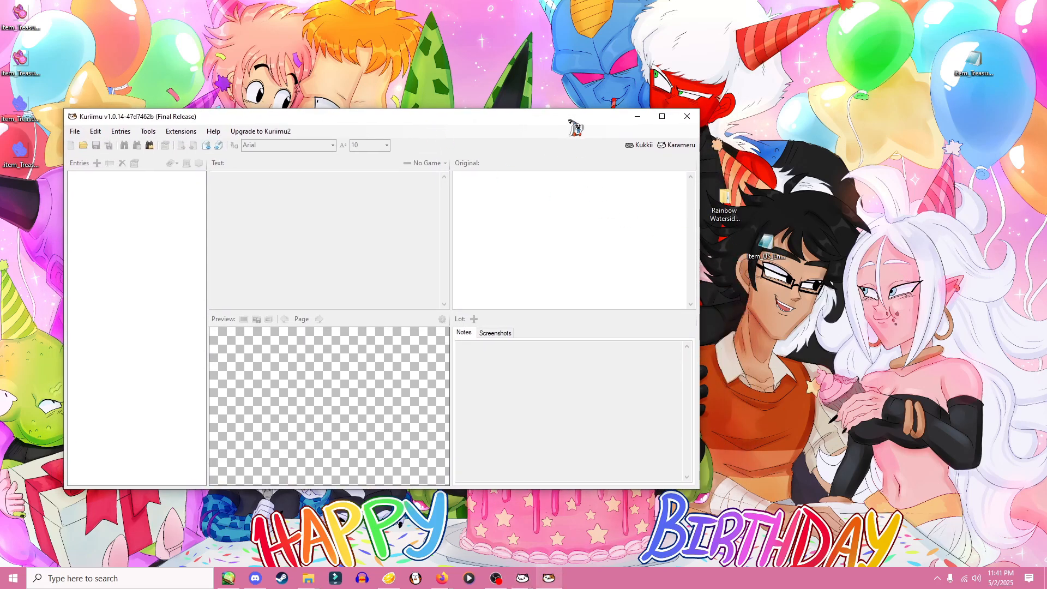
drag(570, 122, 492, 104)
click(649, 316)
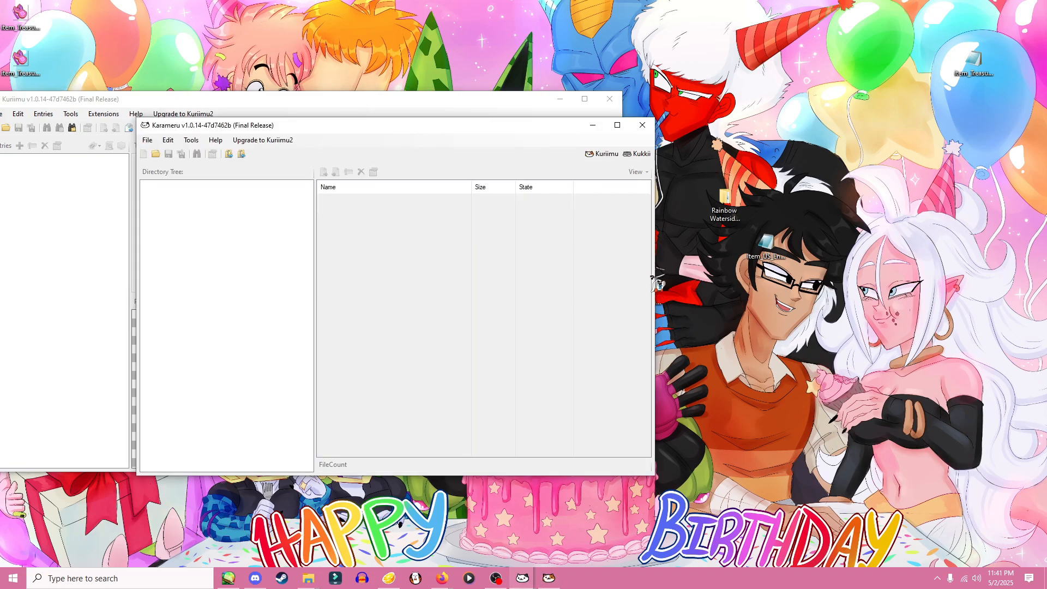
- Close Karameru and try to open Item_US_English_LZ.decomp.bin directly in Kuriimu
click(639, 124)
drag(643, 290, 335, 216)
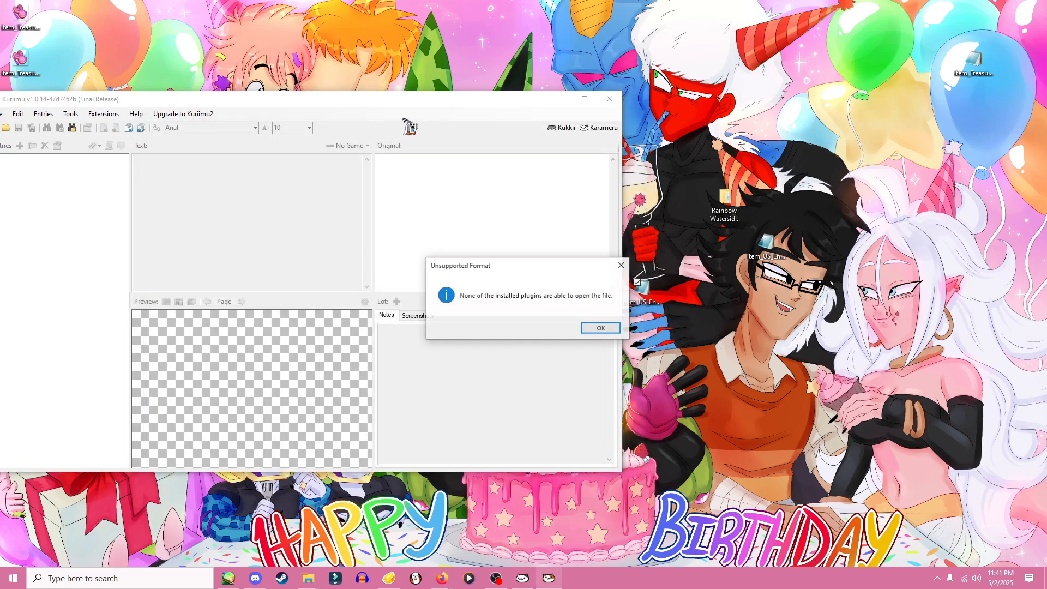
click(603, 328)
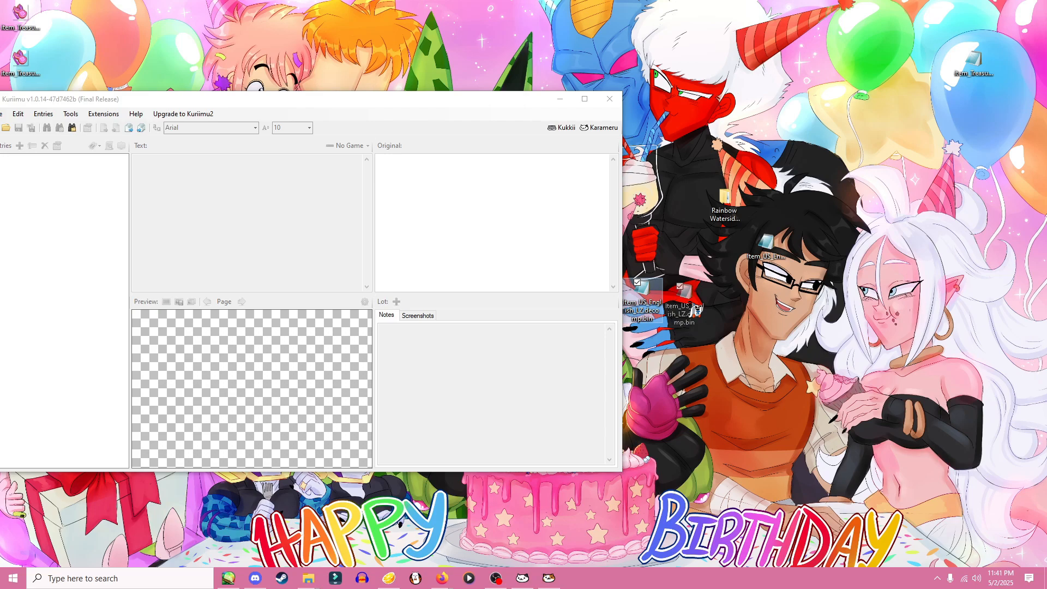
- Move the Kuriimu window fully into view and place Item_US_English_LZ.decomp.bin on the clear desktop area beside it
drag(472, 107, 543, 116)
click(698, 298)
drag(692, 297, 675, 297)
drag(695, 298, 768, 341)
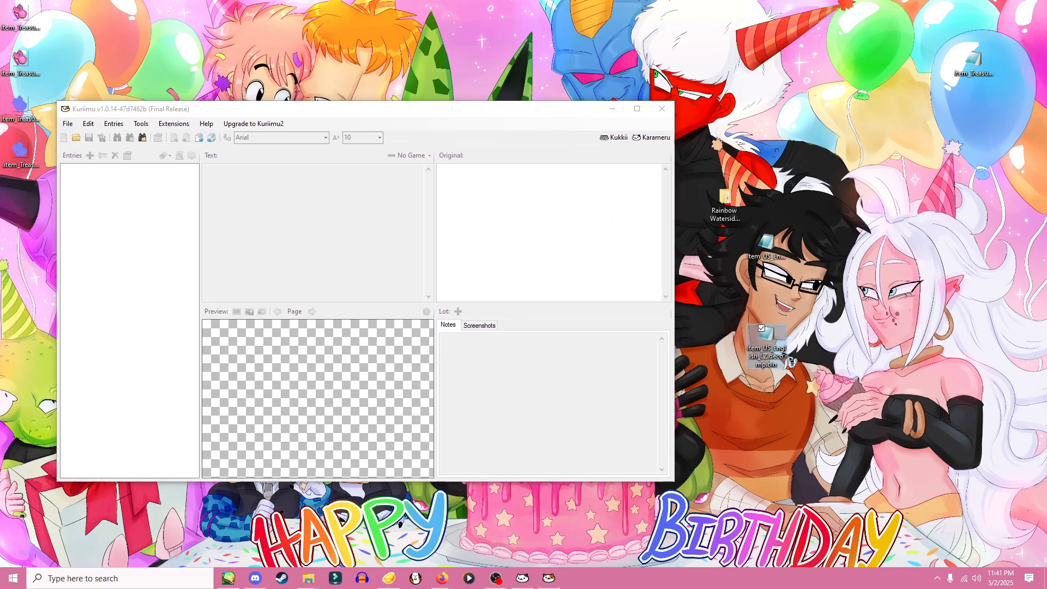
- Open Karameru from Kuriimu, load Item_US_English_LZ.decomp.bin and show the contents of its ArcBase folder
drag(520, 113, 537, 113)
click(670, 138)
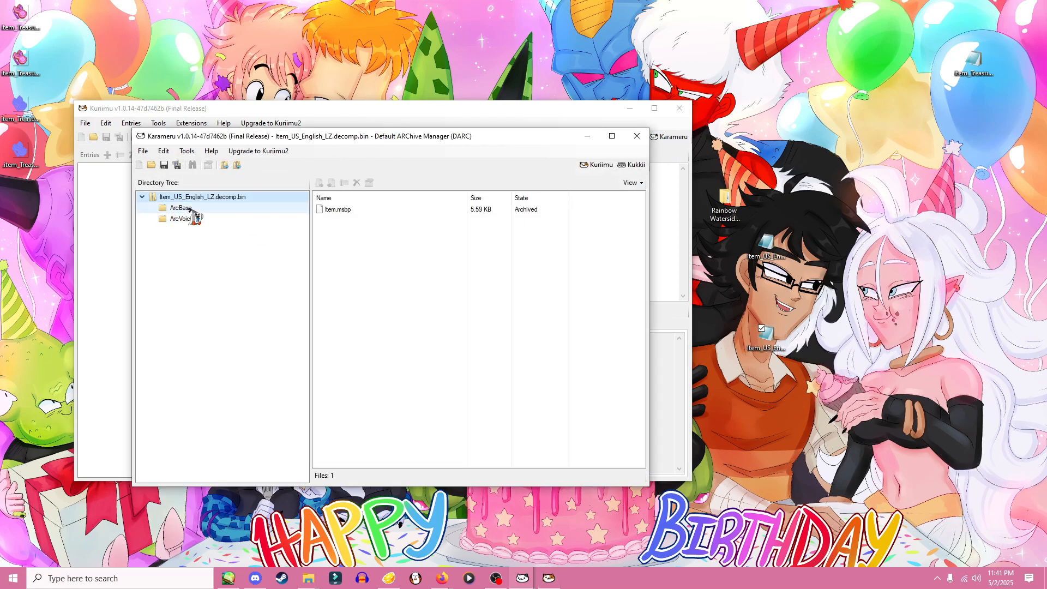
click(191, 209)
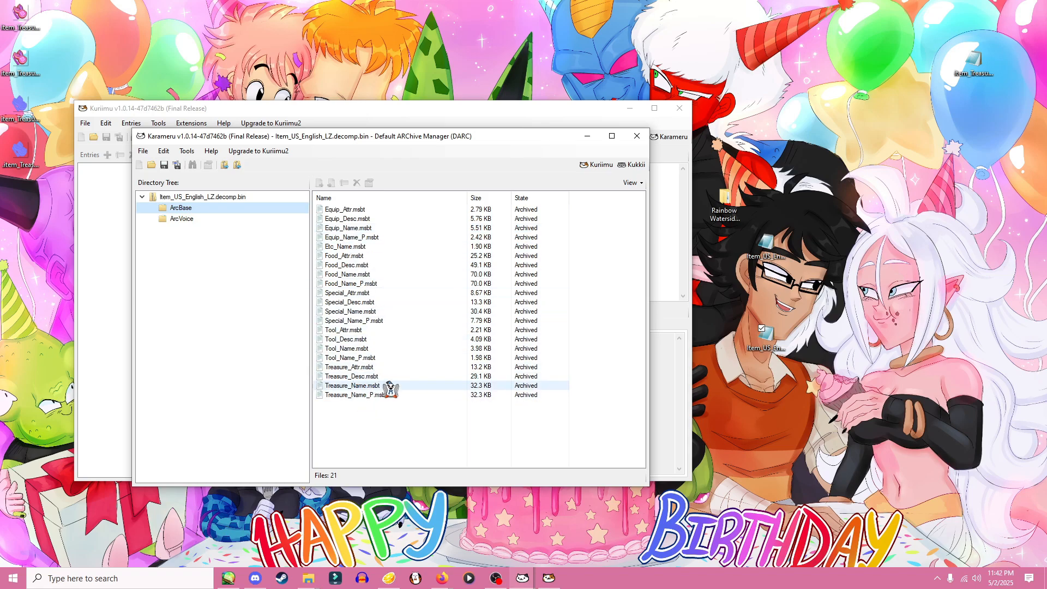
- Extract Treasure_Name.msbt from the ArcBase folder to the desktop
right_click(361, 386)
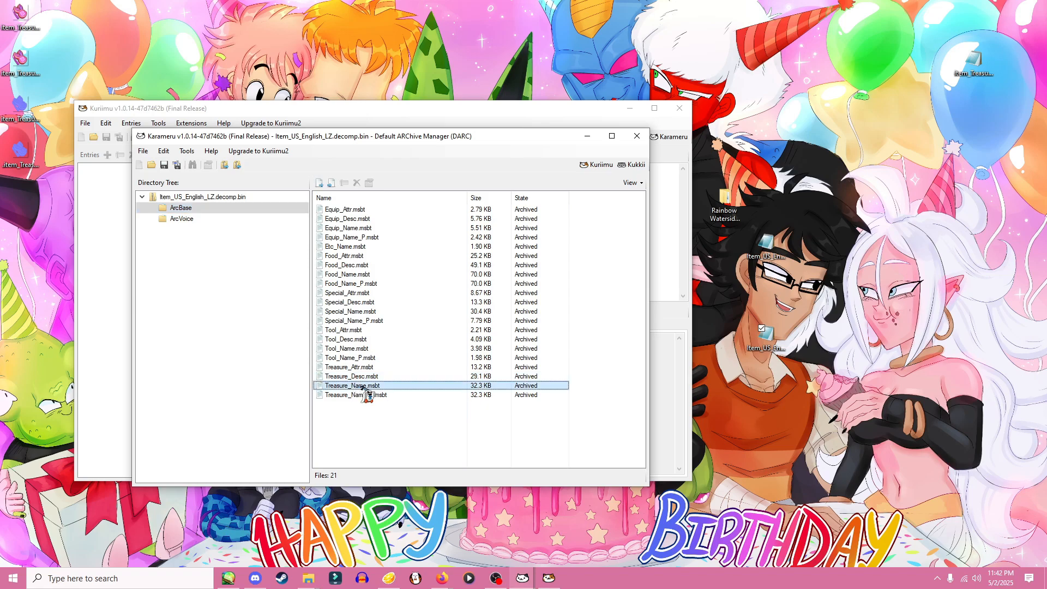
click(391, 393)
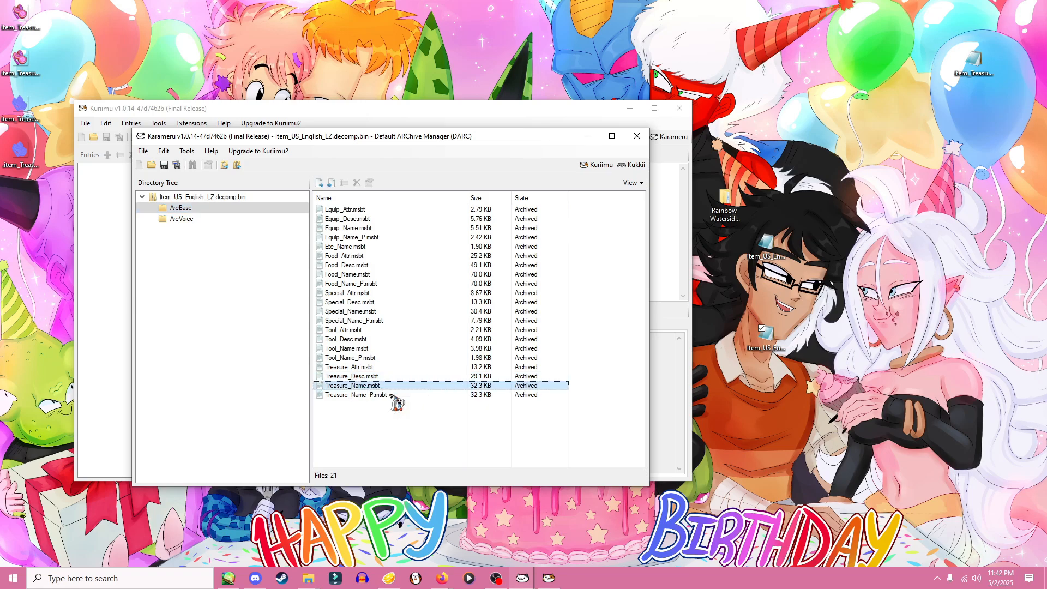
click(584, 468)
click(582, 330)
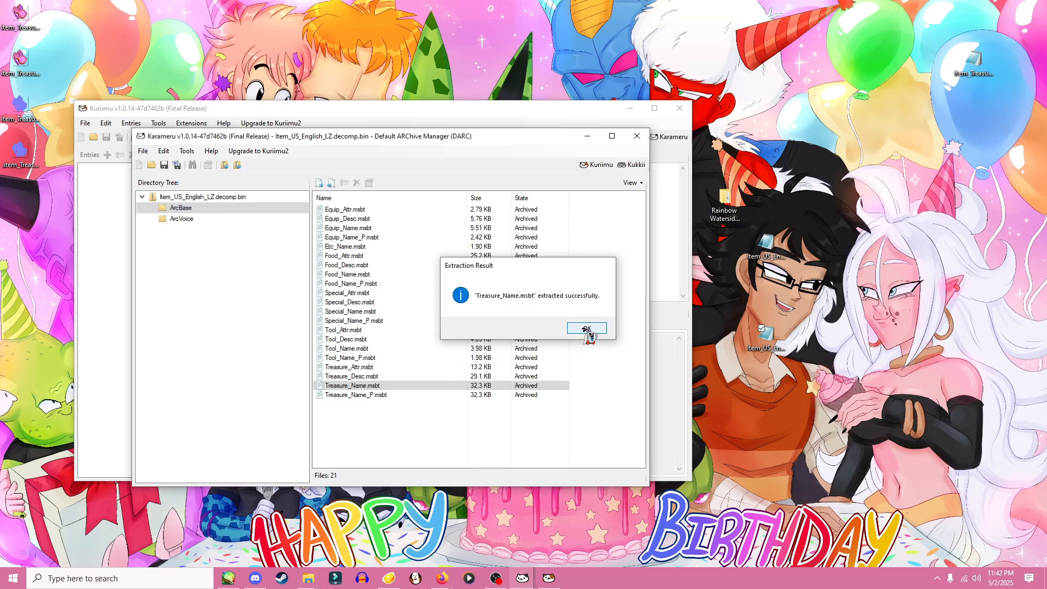
- Extract Treasure_Name_P.msbt from the ArcBase folder to the desktop
right_click(362, 397)
click(391, 405)
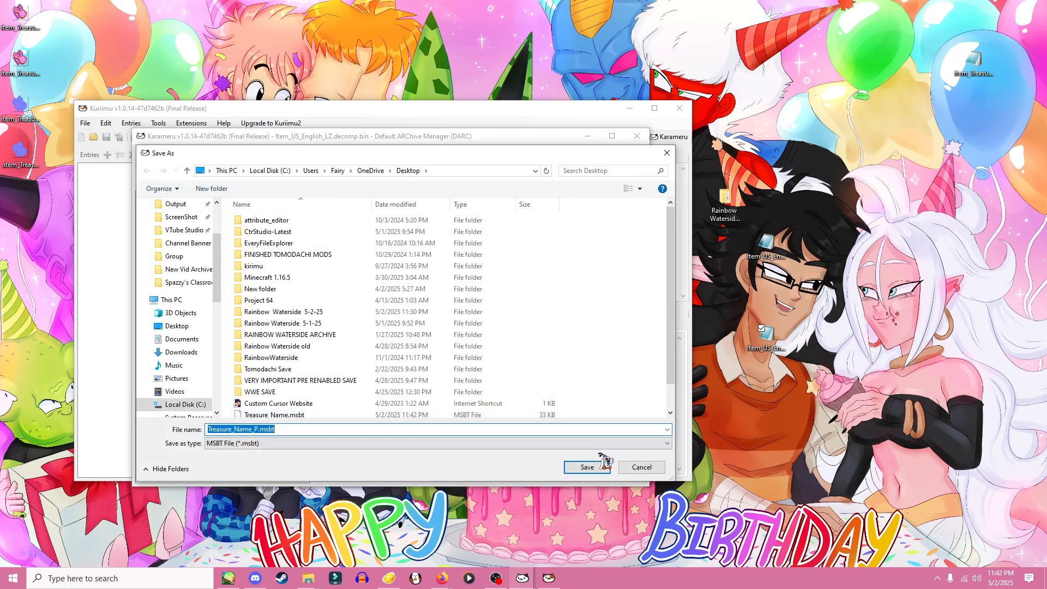
click(584, 467)
click(582, 330)
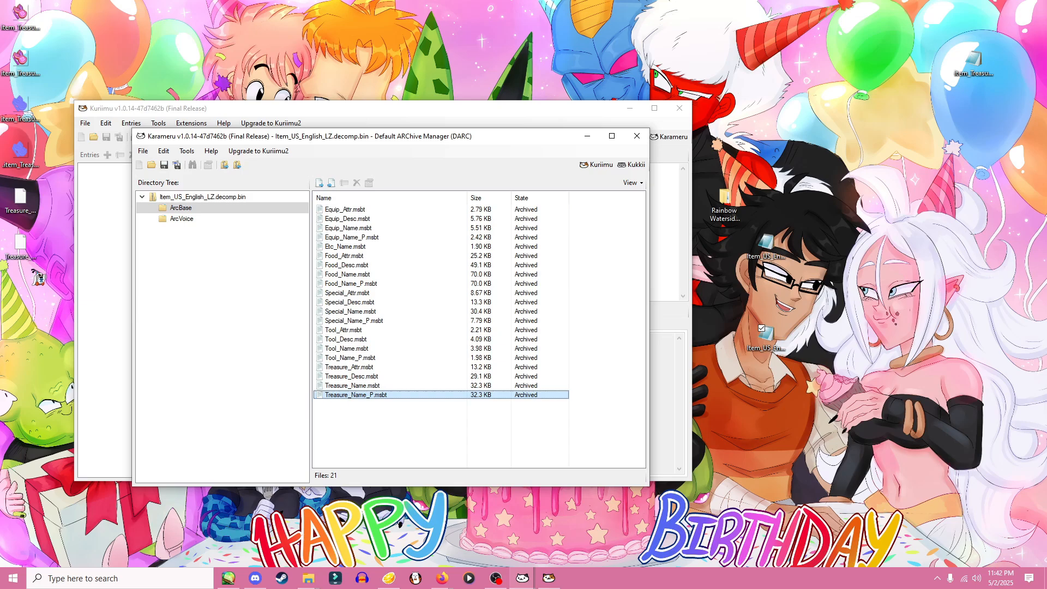
- Extract Treasure_Desc.msbt from the ArcBase folder to the desktop
right_click(373, 376)
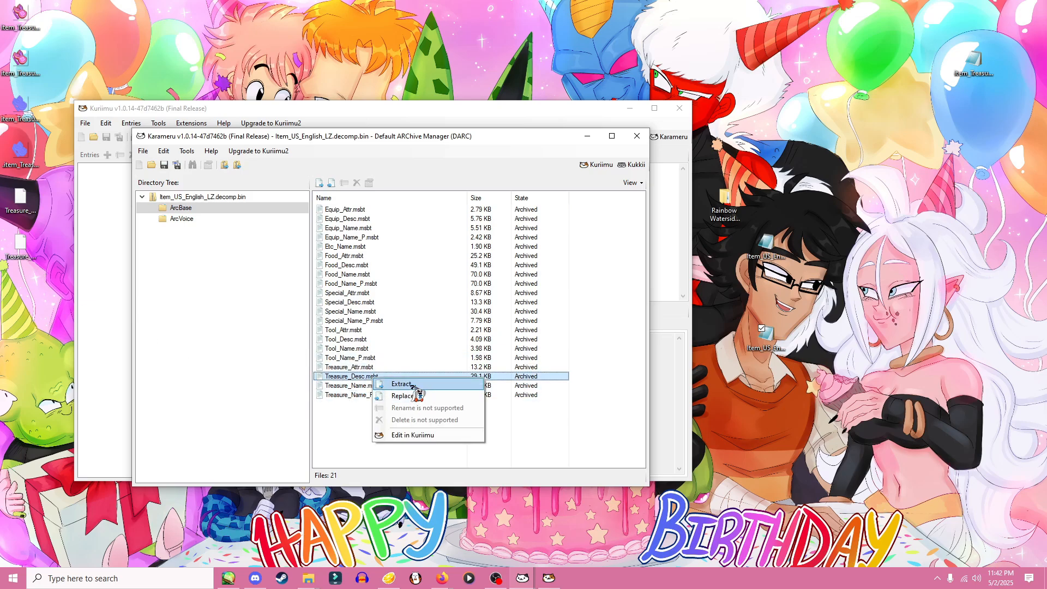
click(403, 383)
click(586, 466)
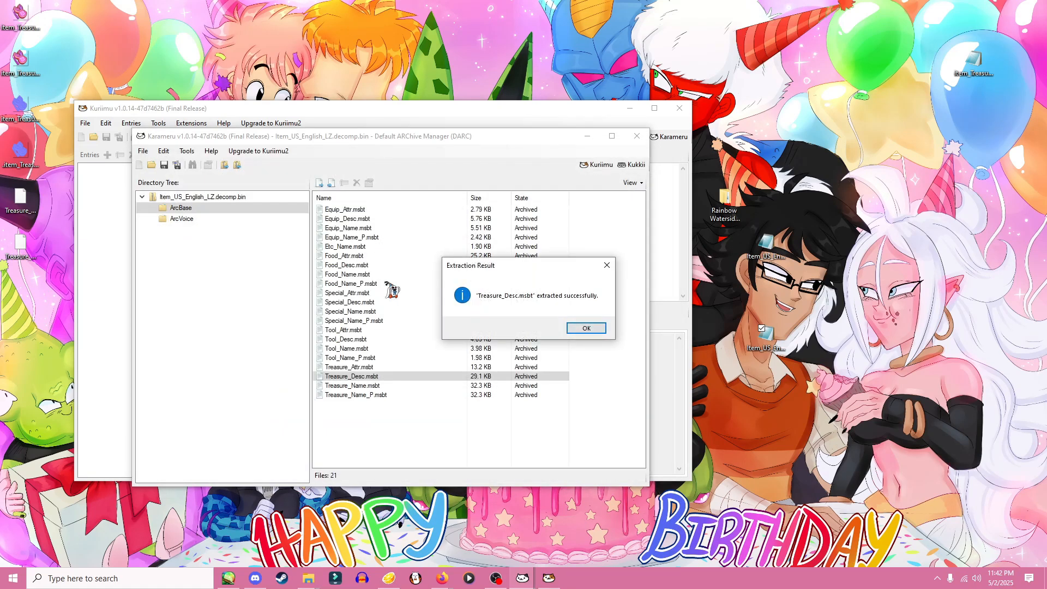
click(595, 330)
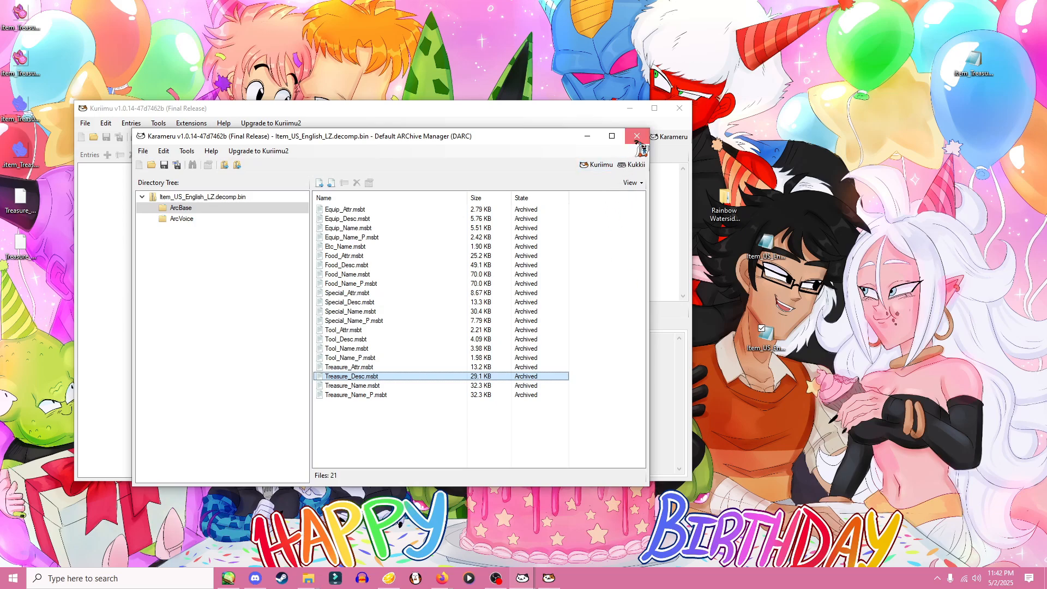
- Close Karameru, move the Kuriimu window clear of the desktop icons and open Treasure_Name.msbt in it without creating a backup
click(636, 135)
drag(409, 121, 493, 67)
drag(20, 199, 352, 202)
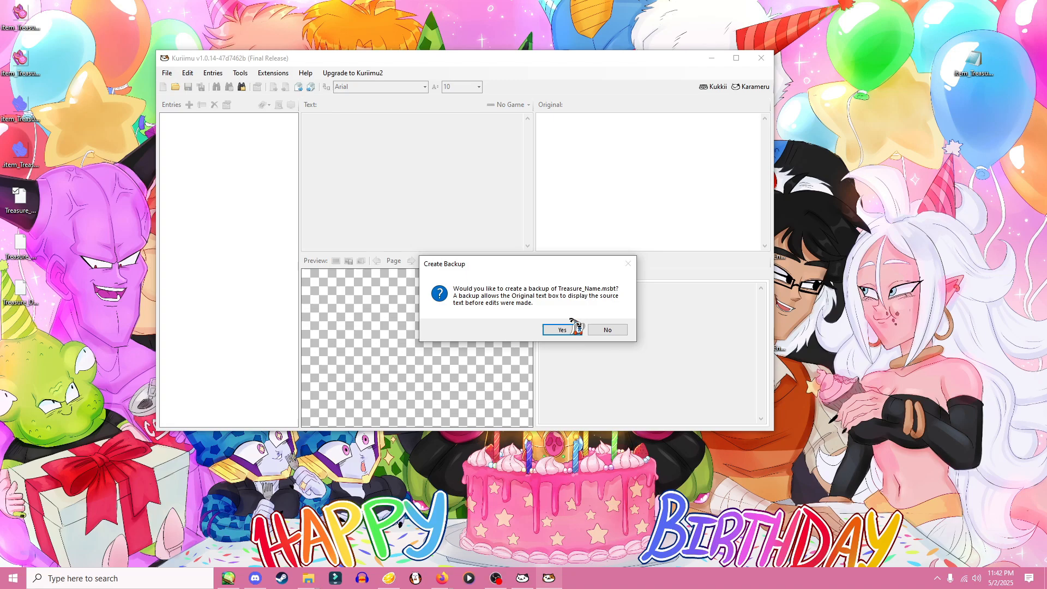
click(607, 330)
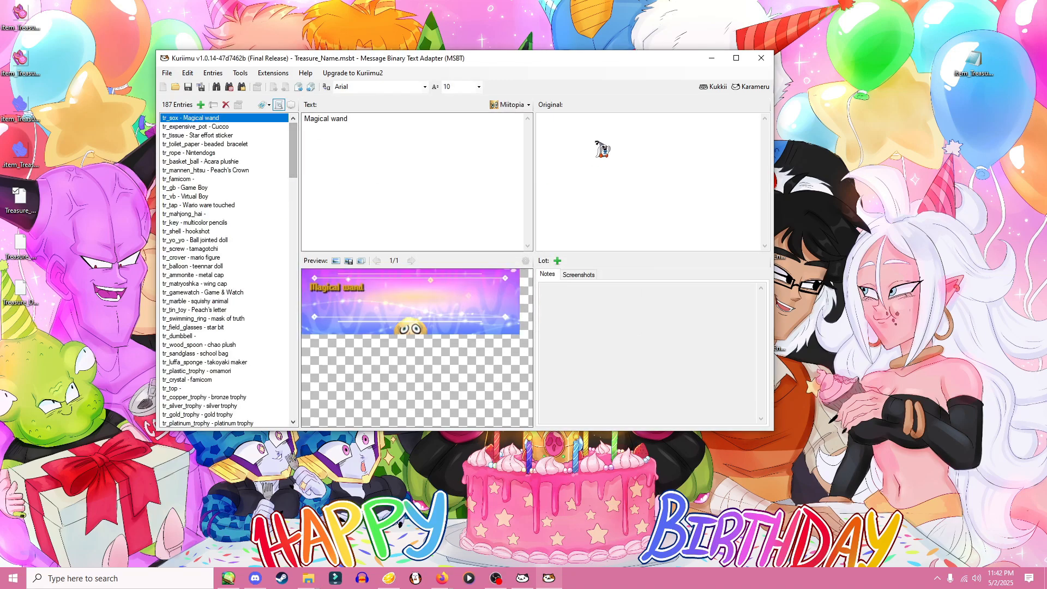
- Search for "paint", change the tr_paint entry's text to "Usuki Eyeshadow" and save Treasure_Name.msbt
key(ctrl+f)
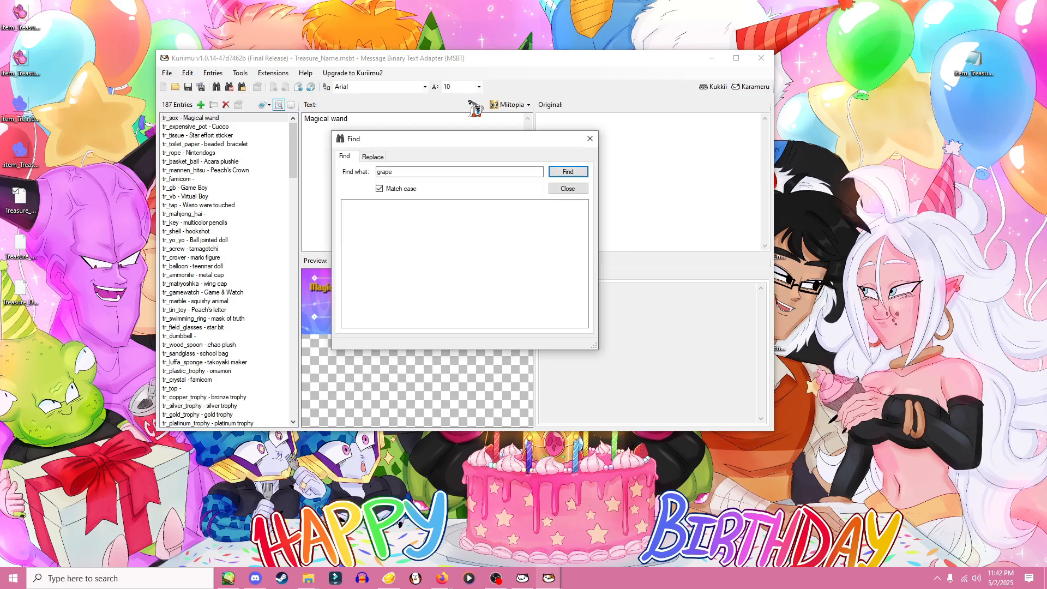
click(415, 170)
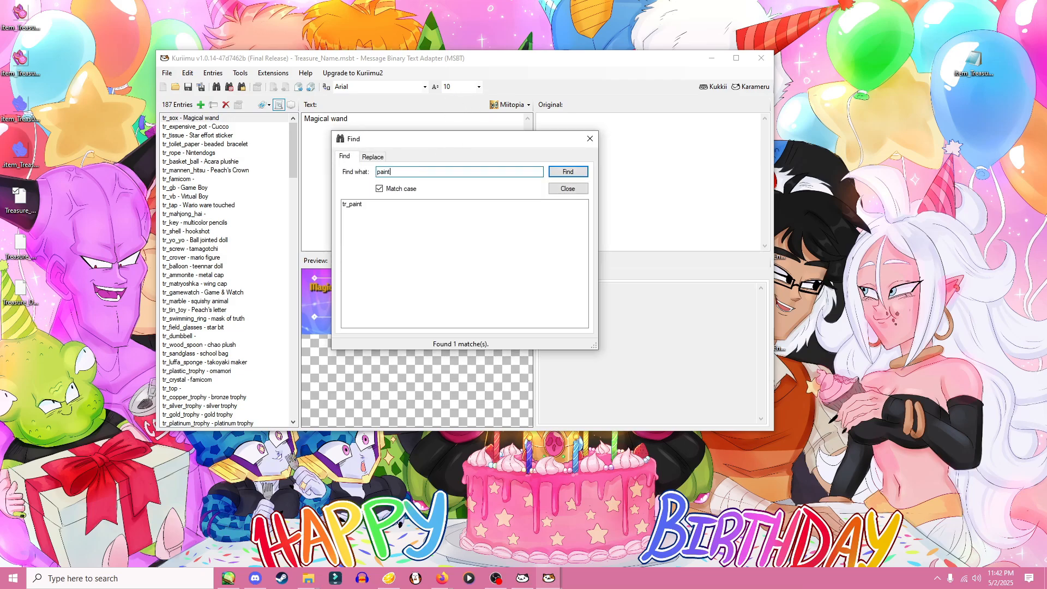
double_click(352, 204)
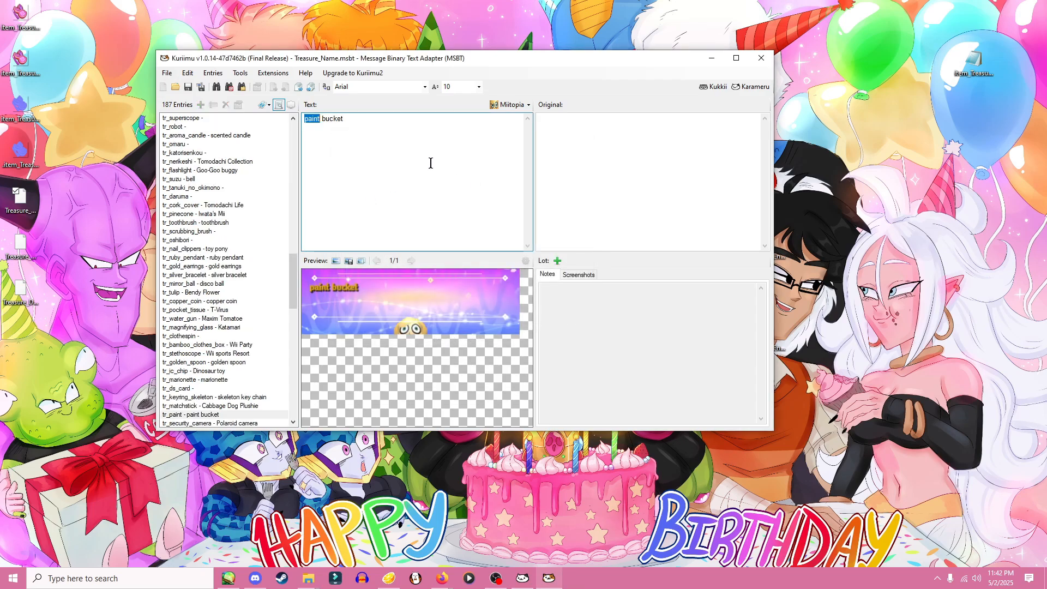
drag(347, 119, 295, 116)
key(Delete)
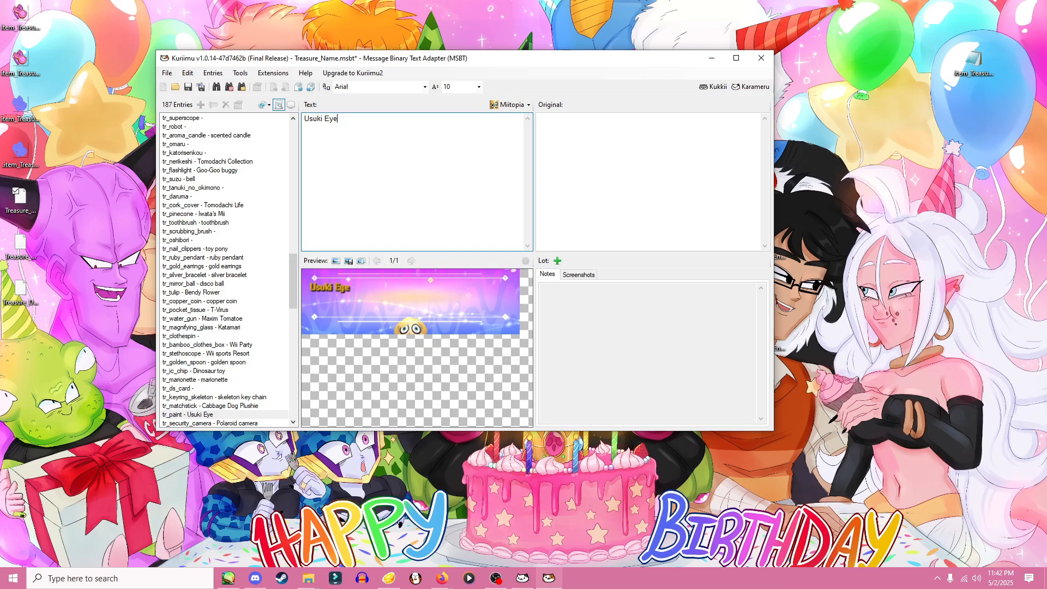
key(ctrl+s)
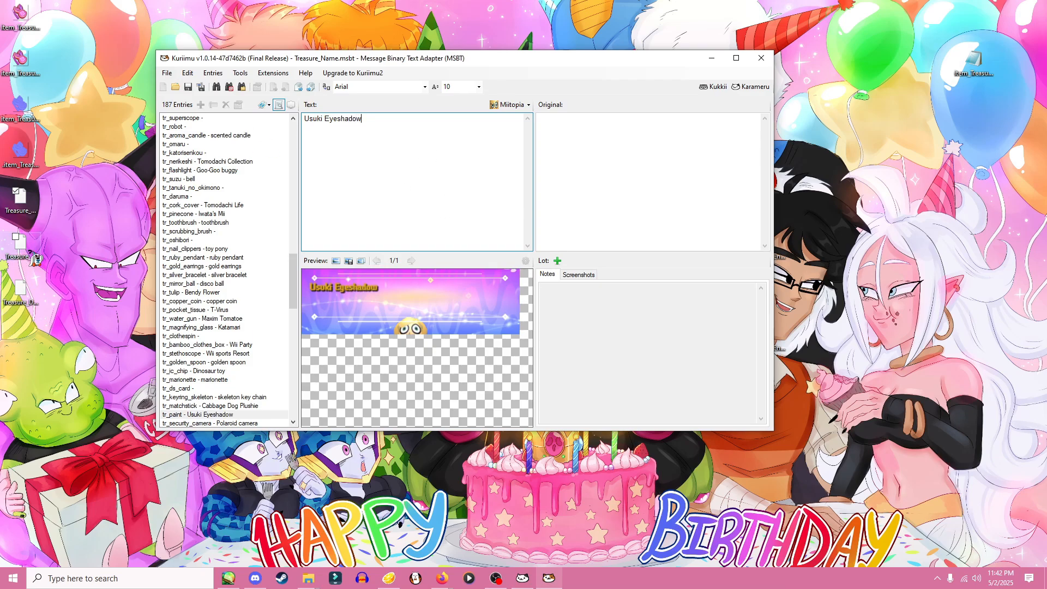
- Set Treasure_Name.msbt aside on the desktop and open Treasure_Name_P.msbt in Kuriimu
drag(32, 252, 344, 164)
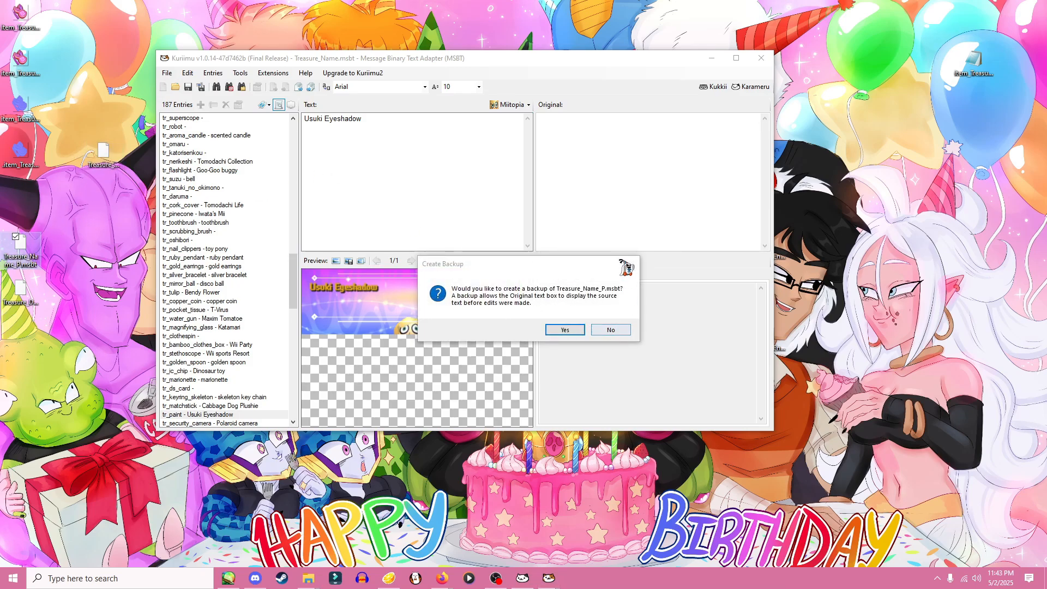
click(565, 329)
click(167, 72)
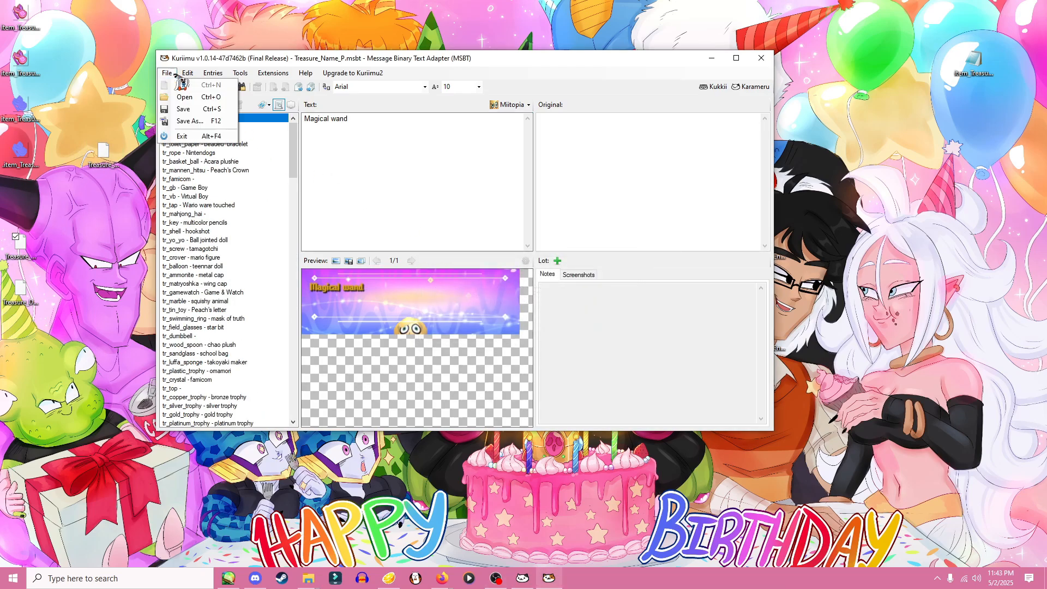
click(184, 110)
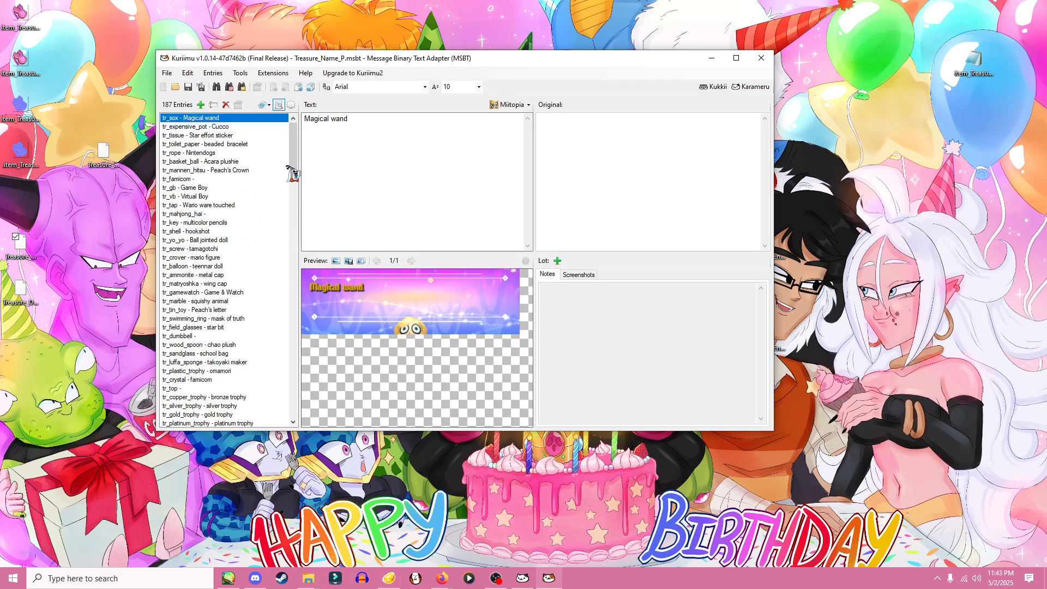
- Find the tr_paint entry, change its text to "Usul Eyeshadow" and save Treasure_Name_P.msbt
click(370, 125)
key(ctrl+f)
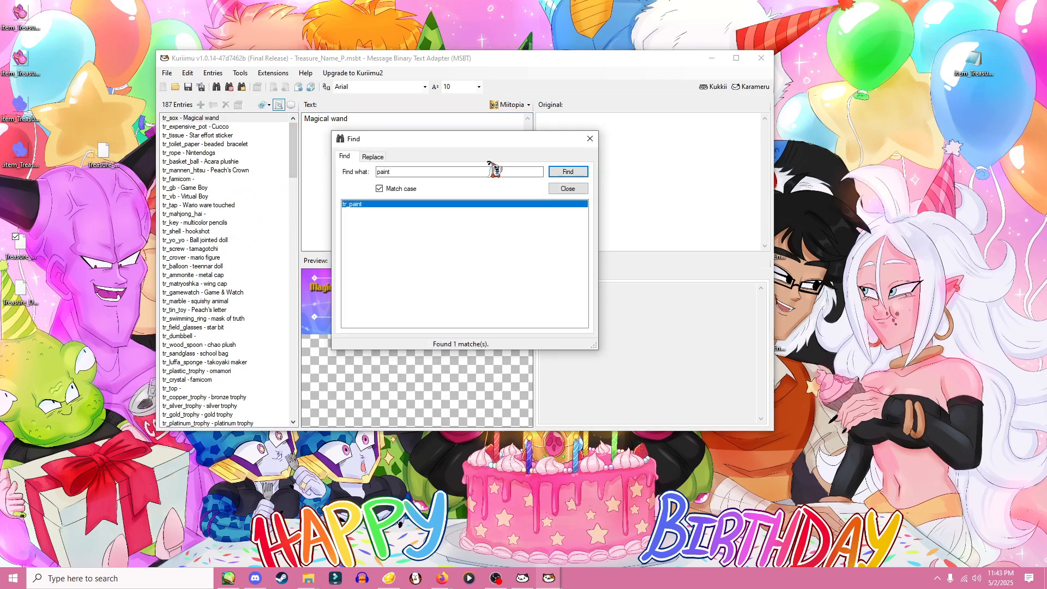
double_click(380, 204)
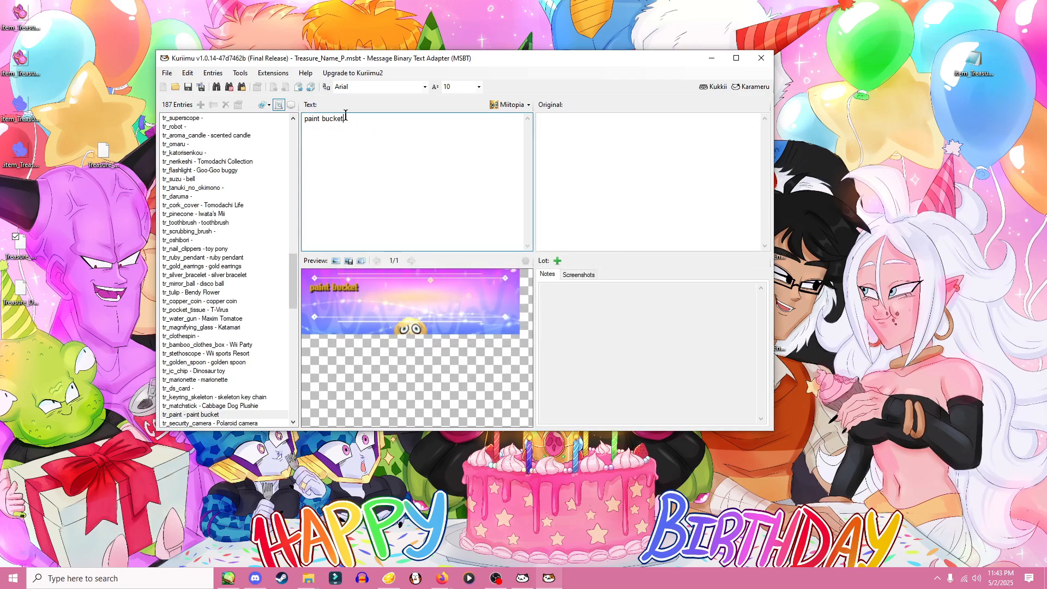
drag(345, 118, 297, 120)
text(Usul Eyeshadow)
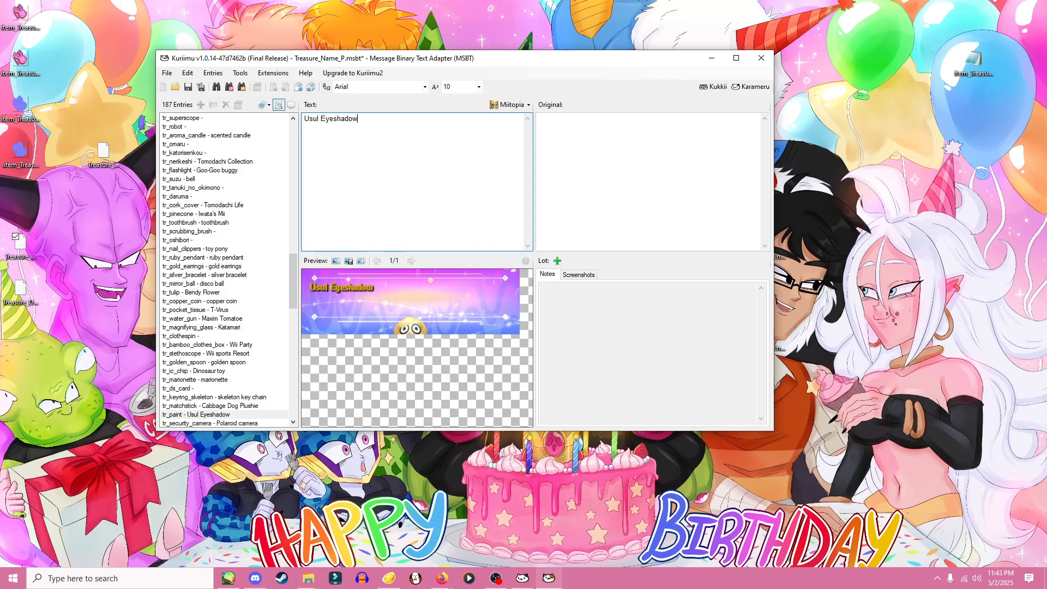
key(ctrl+s)
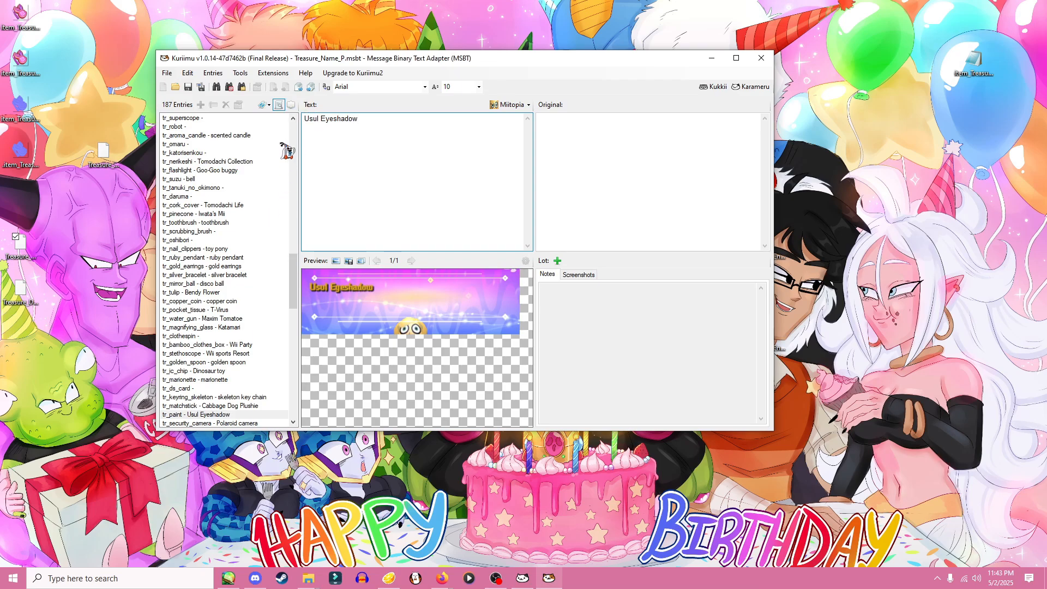
- Place Treasure_Name_P.msbt below Treasure_Name.msbt on the desktop and open Treasure_Desc.msbt in Kuriimu without creating a backup
drag(22, 247, 103, 205)
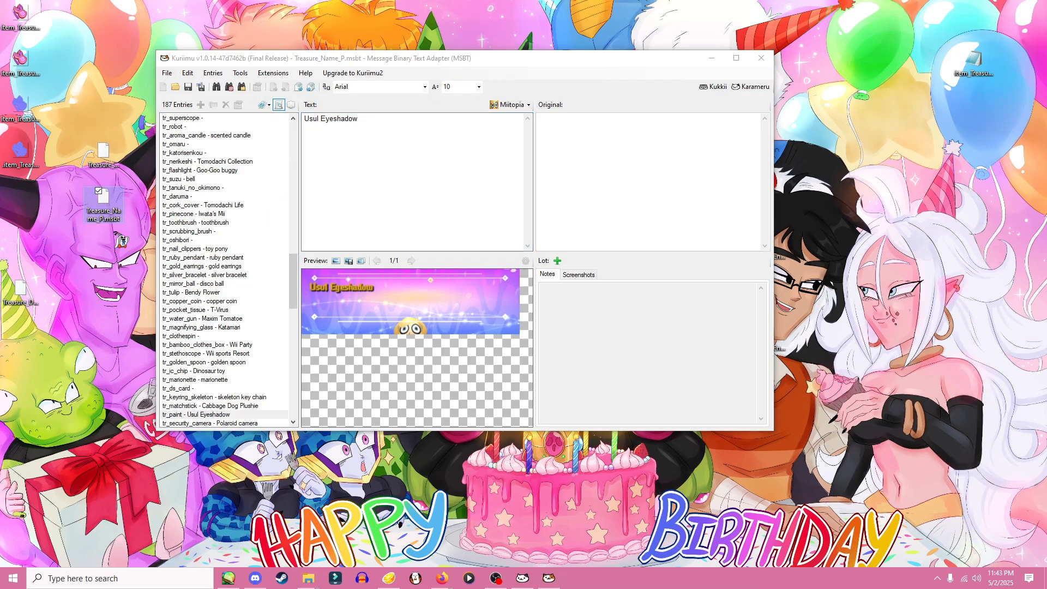
drag(22, 297, 439, 187)
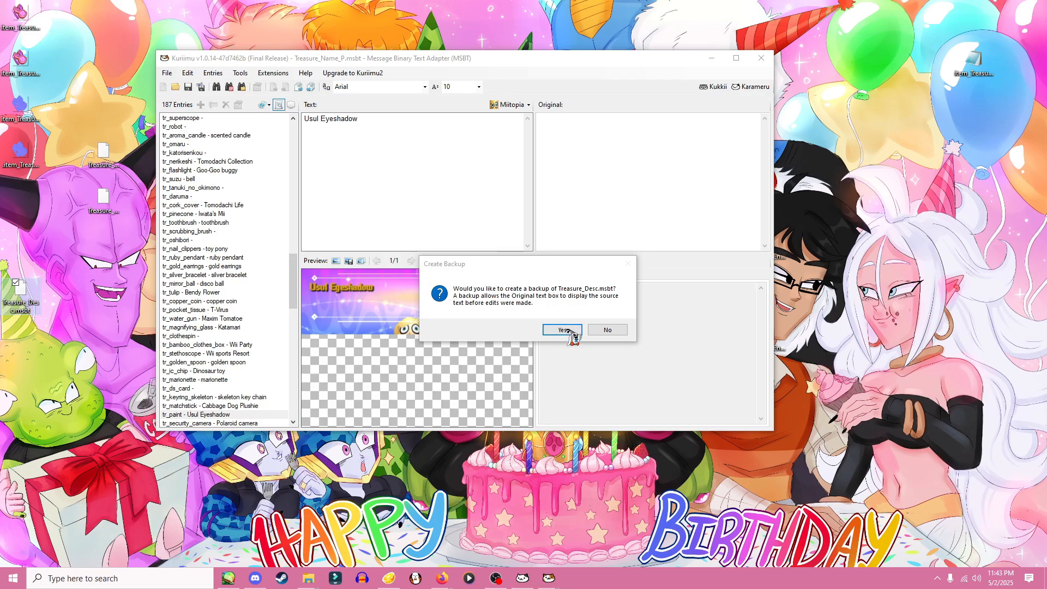
click(606, 330)
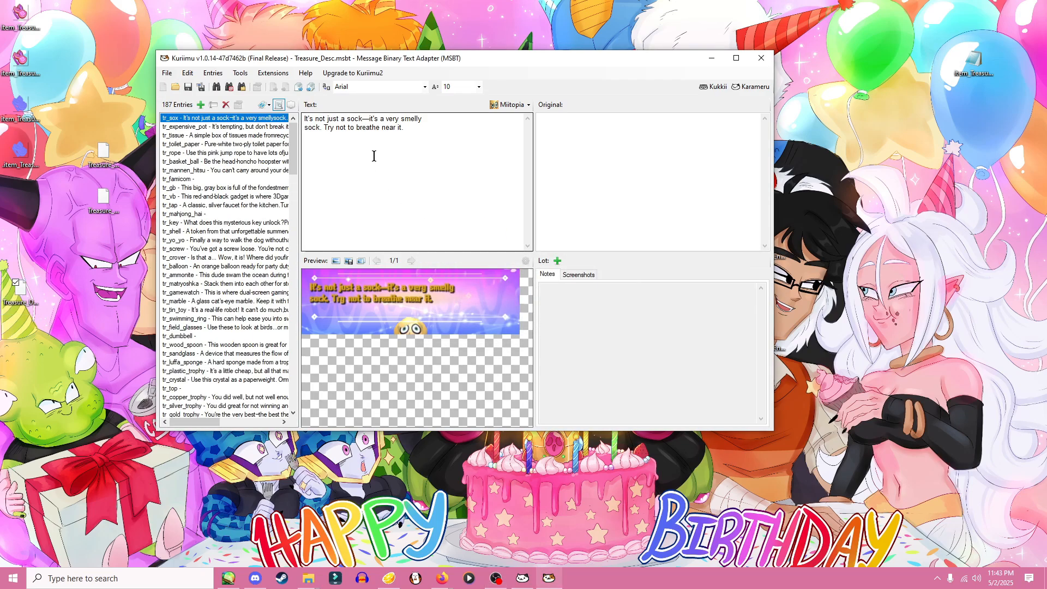
- Find the tr_paint entry in Treasure_Desc.msbt and clear its description text
key(ctrl+f)
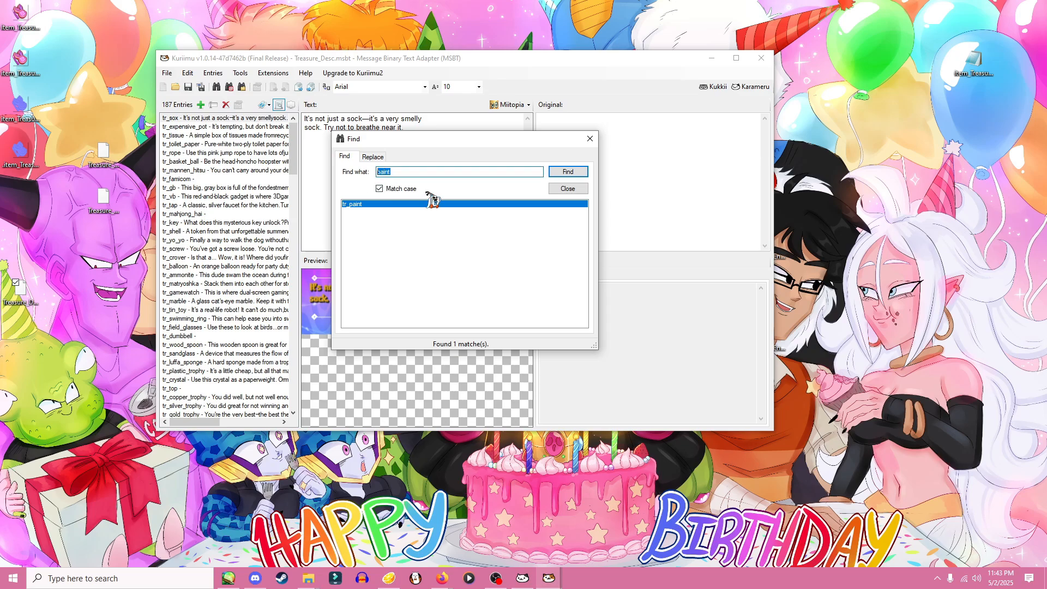
double_click(398, 205)
drag(314, 119, 368, 139)
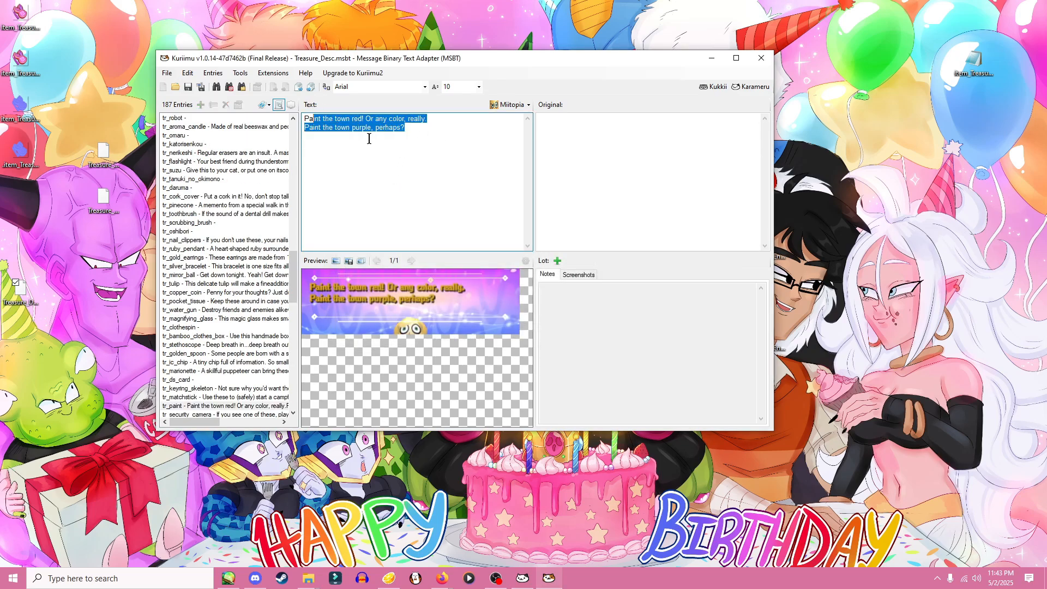
key(BackSpace)
key(BackSpace)
key(BackSpace)
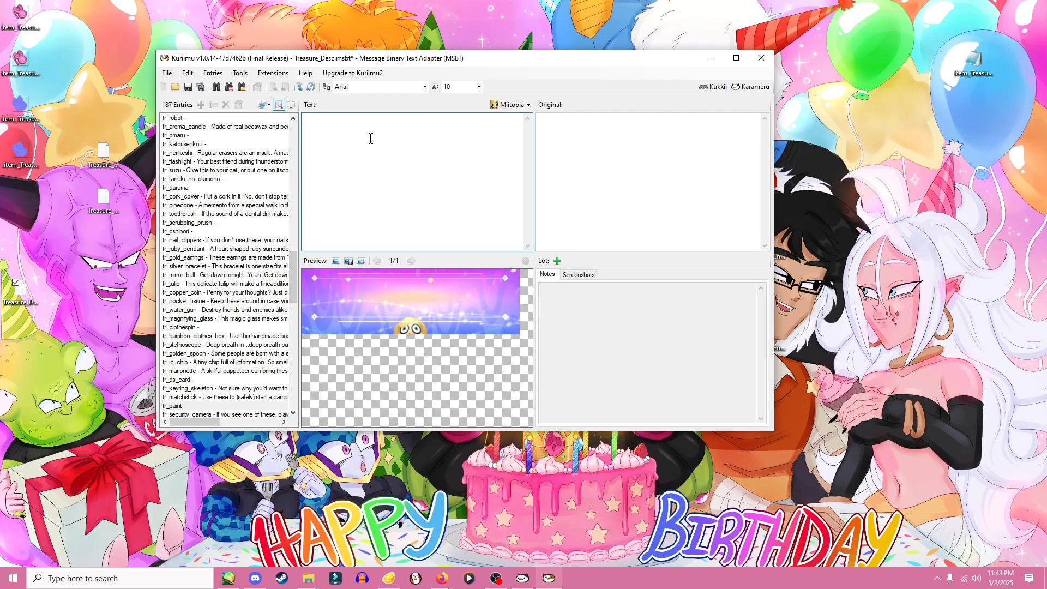
- Write the tr_paint description "Doll up your Usul's eyes with this fancy sparkly color!" on two lines, remove the extra spaces and save
text(Doll up  your  Usul's eyes)
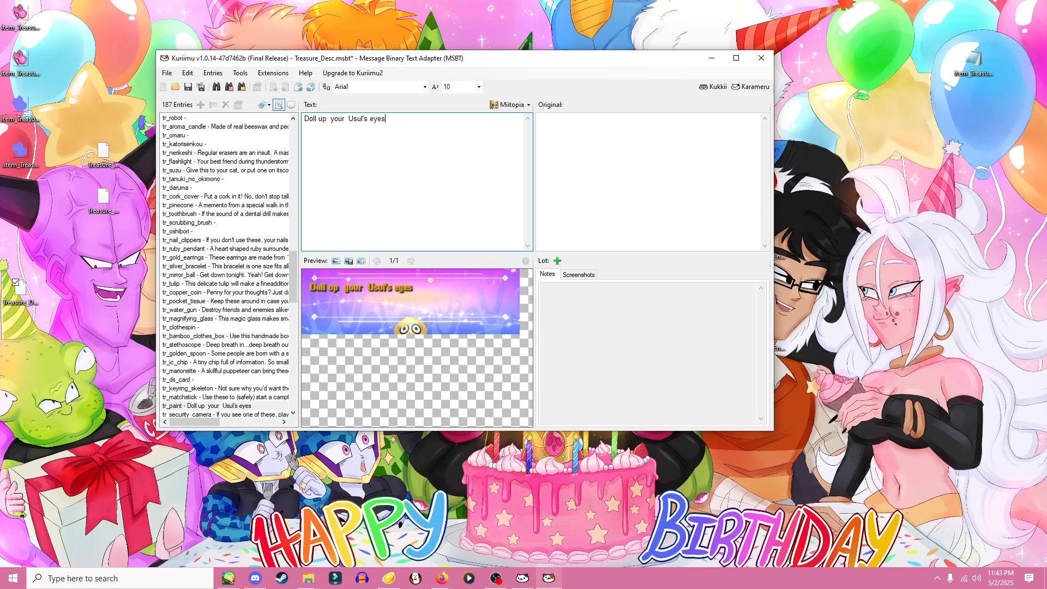
key(BackSpace)
text(ith)
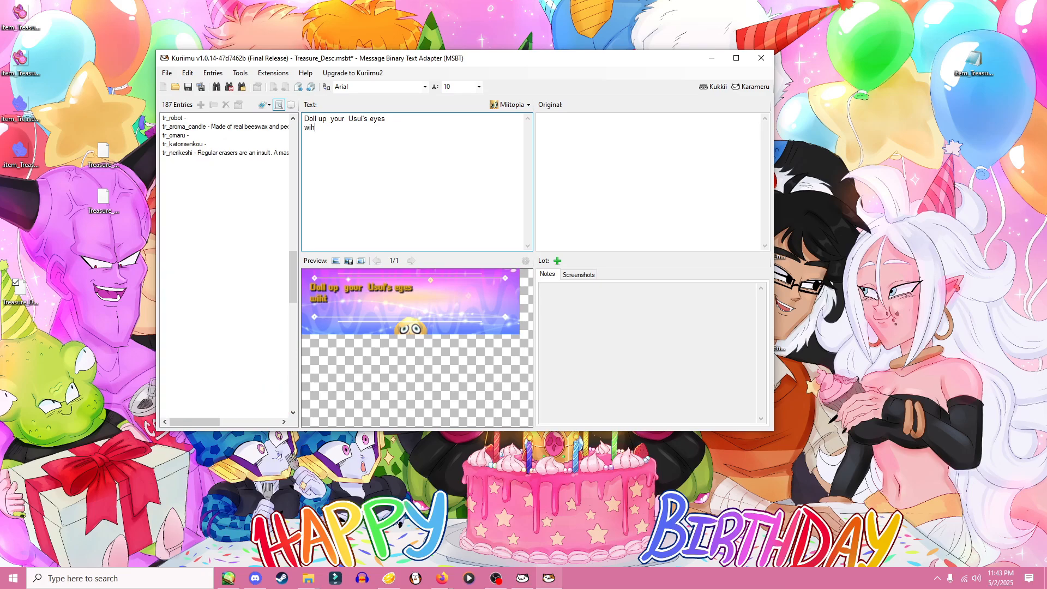
text( this fanc)
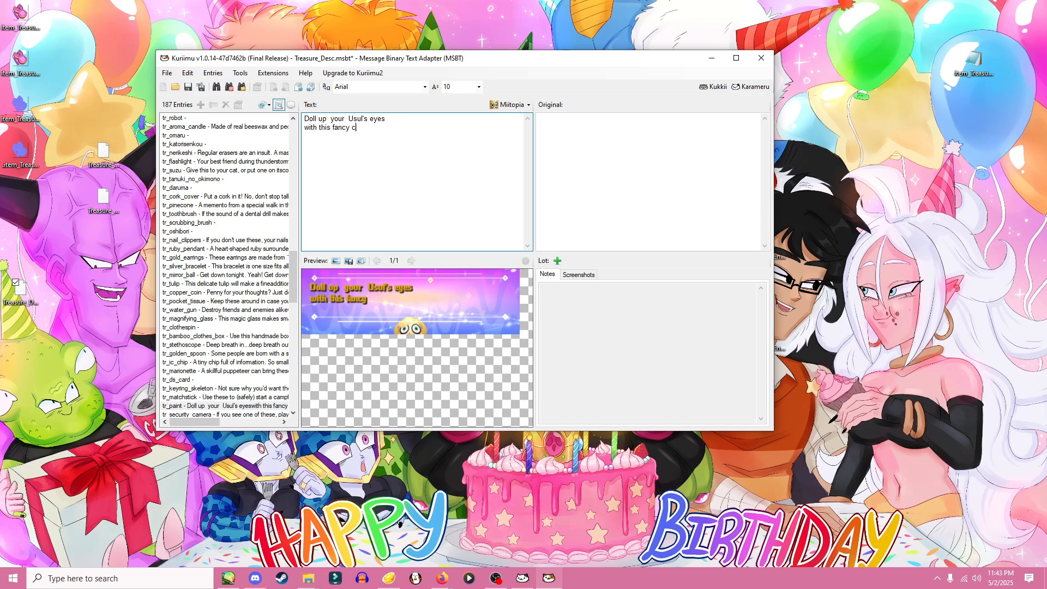
text(y sparkly color!)
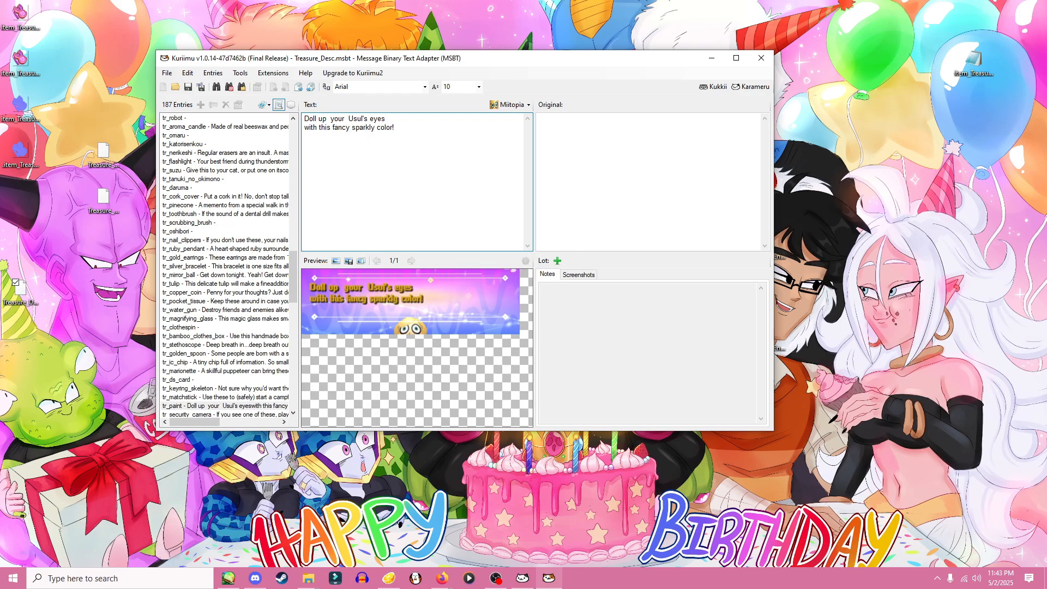
key(BackSpace)
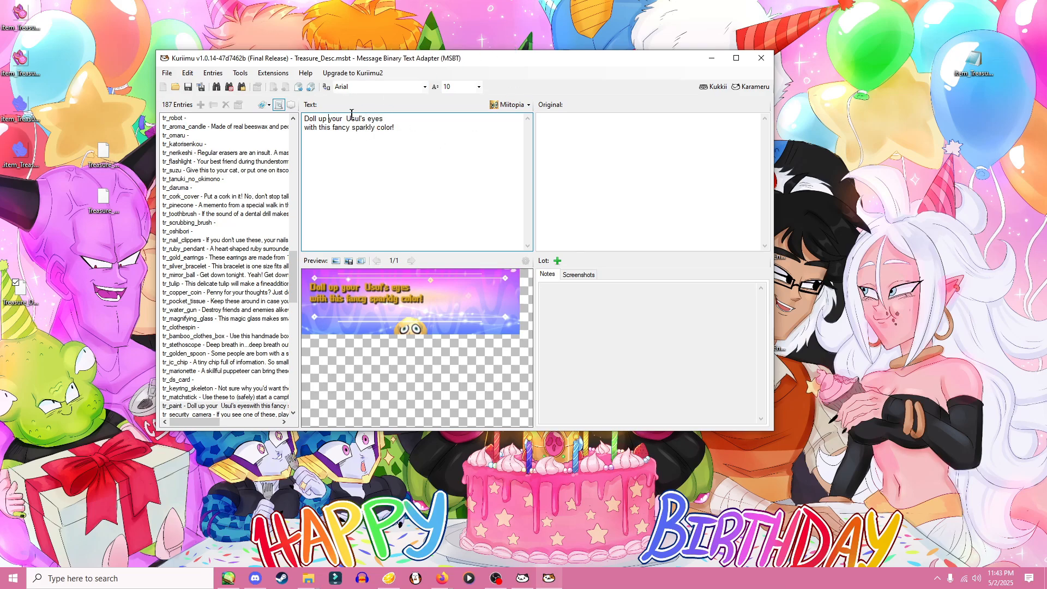
key(BackSpace)
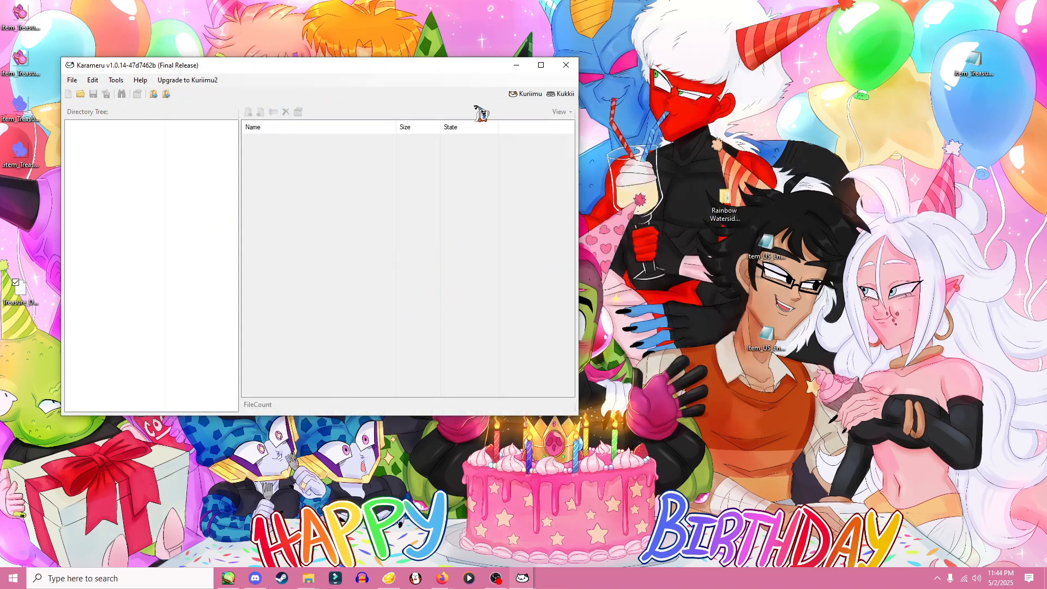
- Open Item_US_English_LZ.decomp.bin from the desktop in Karameru and show the contents of its ArcBase folder
drag(426, 67, 572, 66)
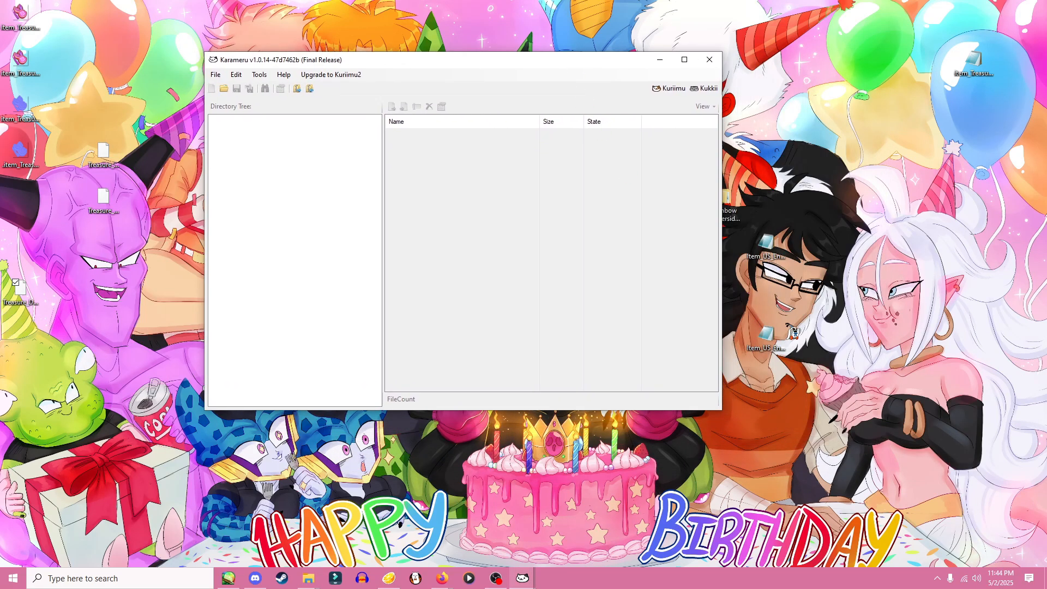
click(788, 344)
drag(327, 195, 327, 197)
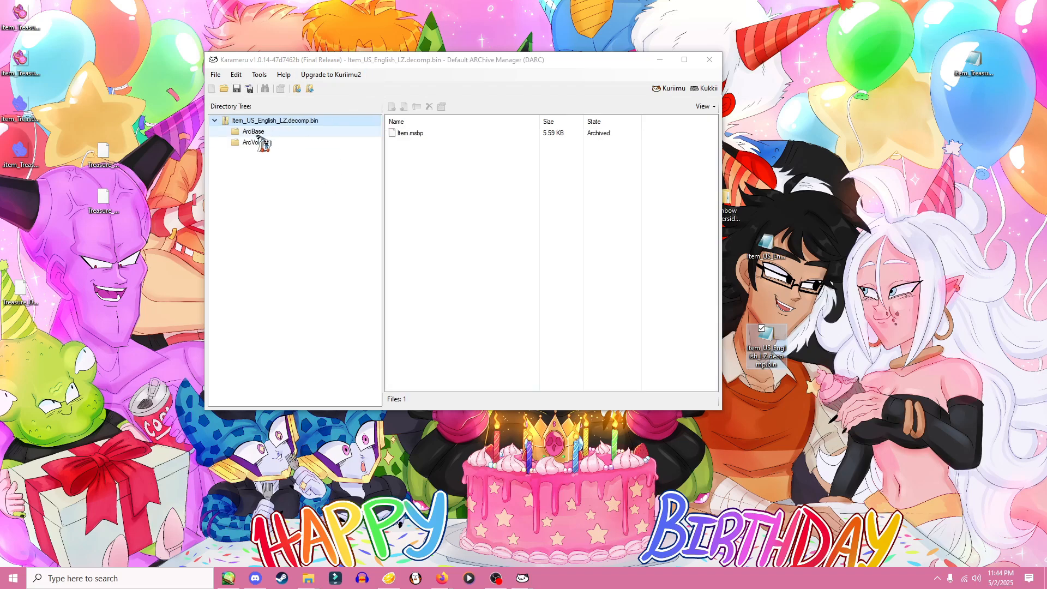
click(258, 134)
drag(394, 62, 385, 80)
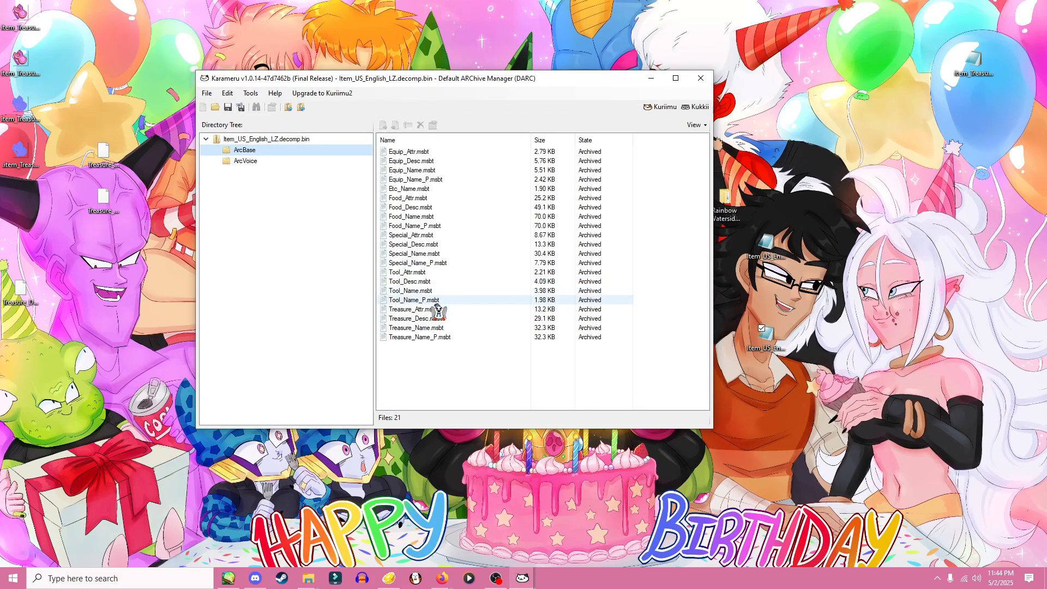
- Replace Treasure_Name.msbt in the archive with the edited Treasure_Name.msbt from the desktop
right_click(430, 329)
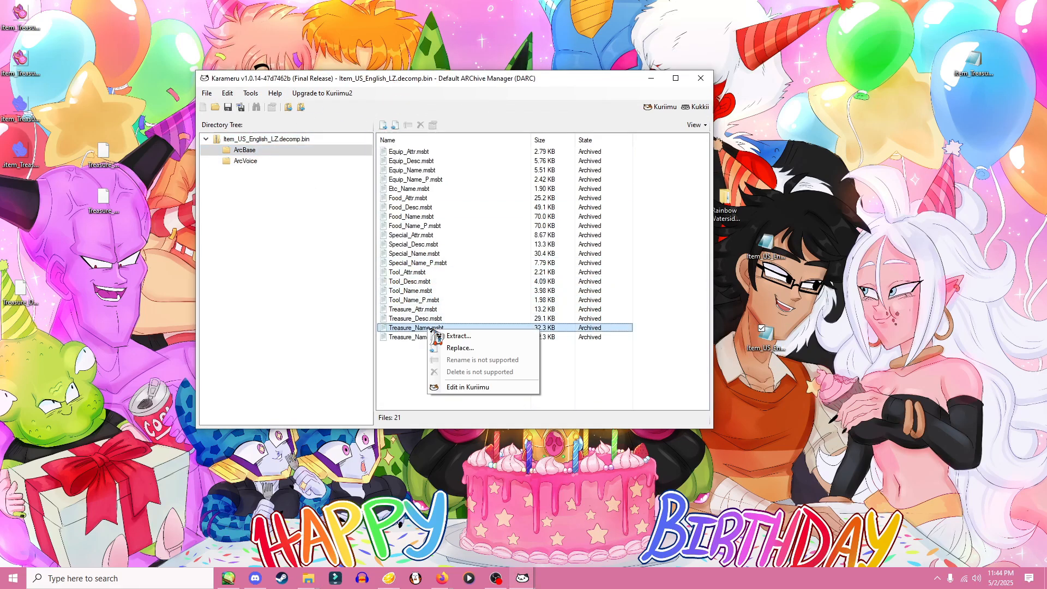
click(470, 349)
drag(694, 180, 697, 344)
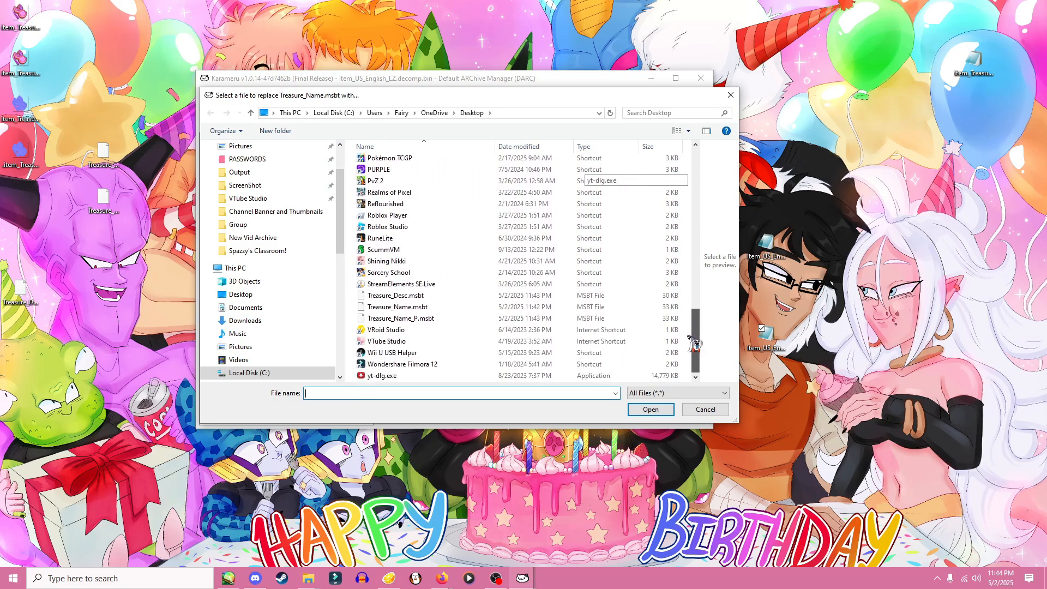
click(397, 307)
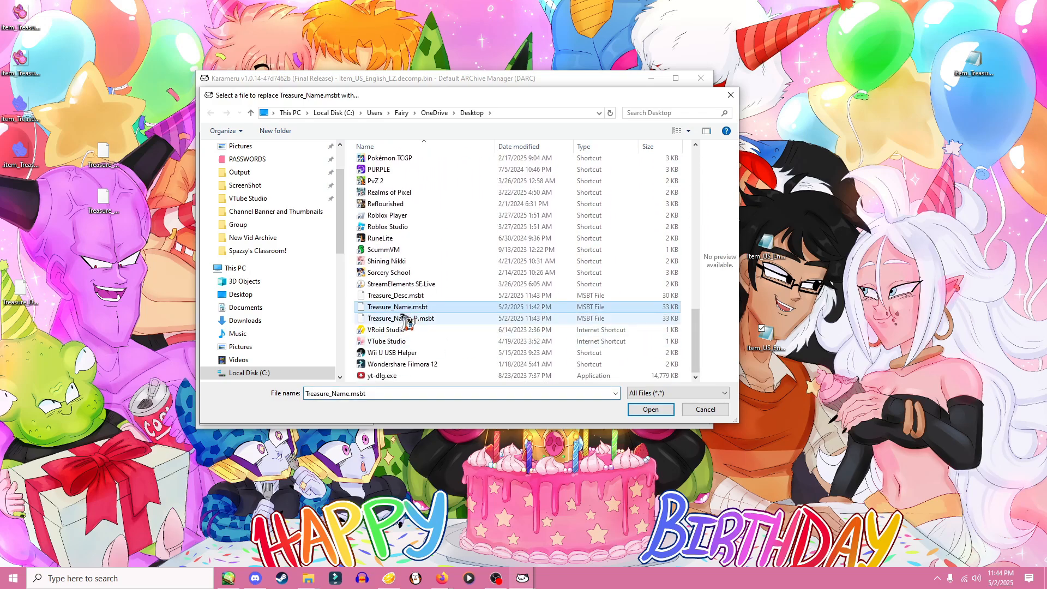
click(649, 410)
click(586, 328)
- Replace Treasure_Name_P.msbt in the archive with the edited Treasure_Name_P.msbt from the desktop
right_click(446, 338)
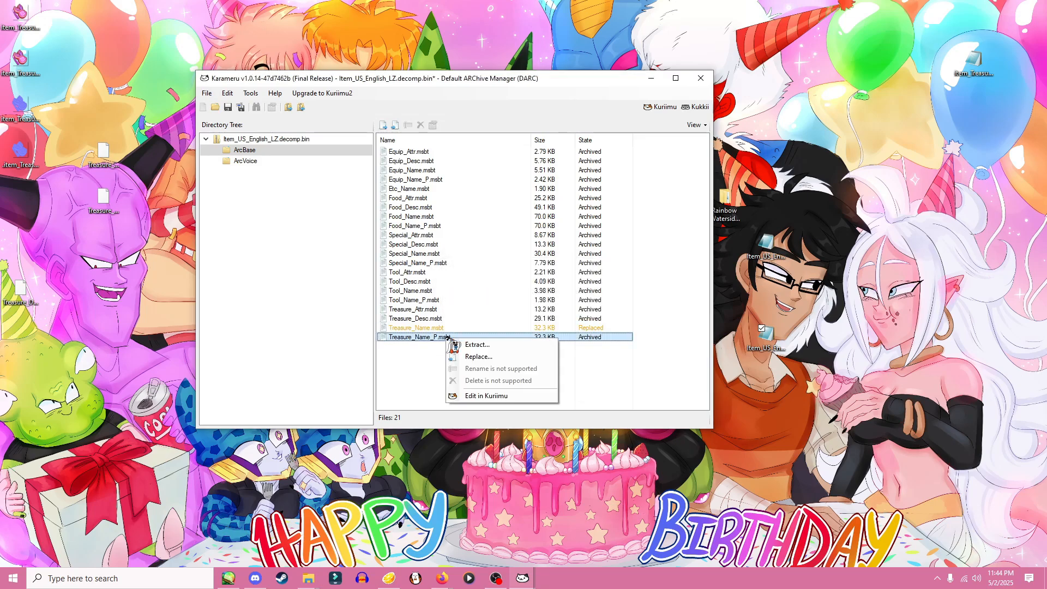
click(461, 357)
drag(695, 180, 696, 338)
click(425, 320)
click(650, 409)
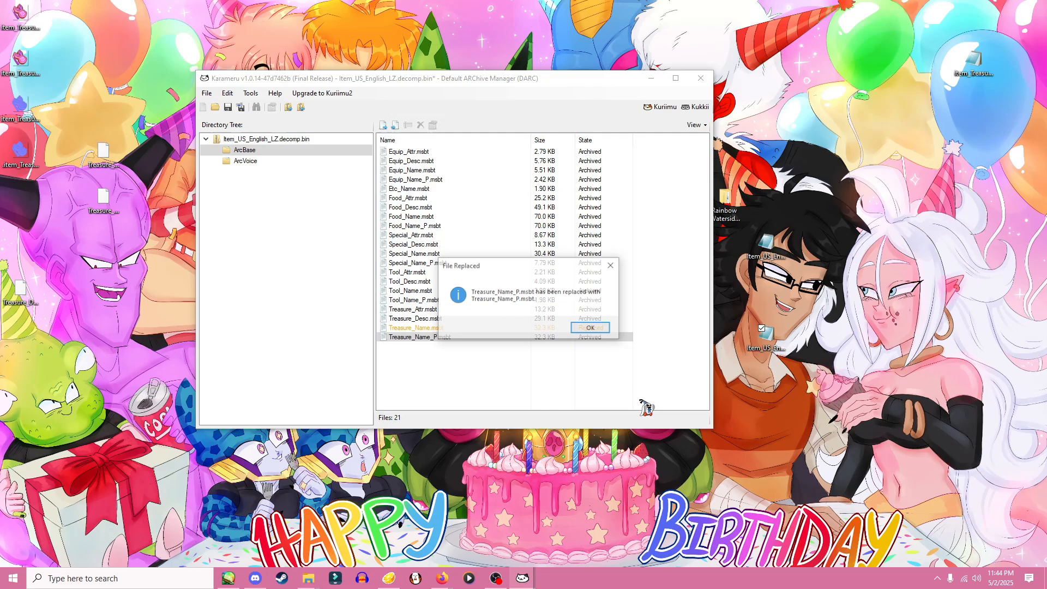
click(587, 329)
- Replace Treasure_Desc.msbt in the archive with the edited desktop copy and save the archive
right_click(442, 319)
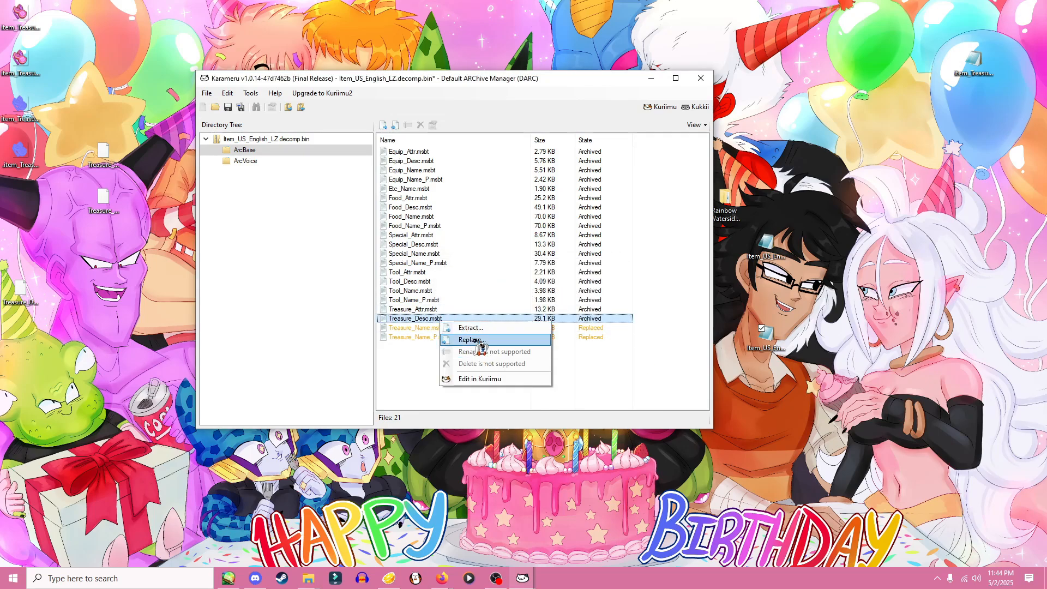
click(463, 342)
drag(696, 190, 696, 343)
click(403, 296)
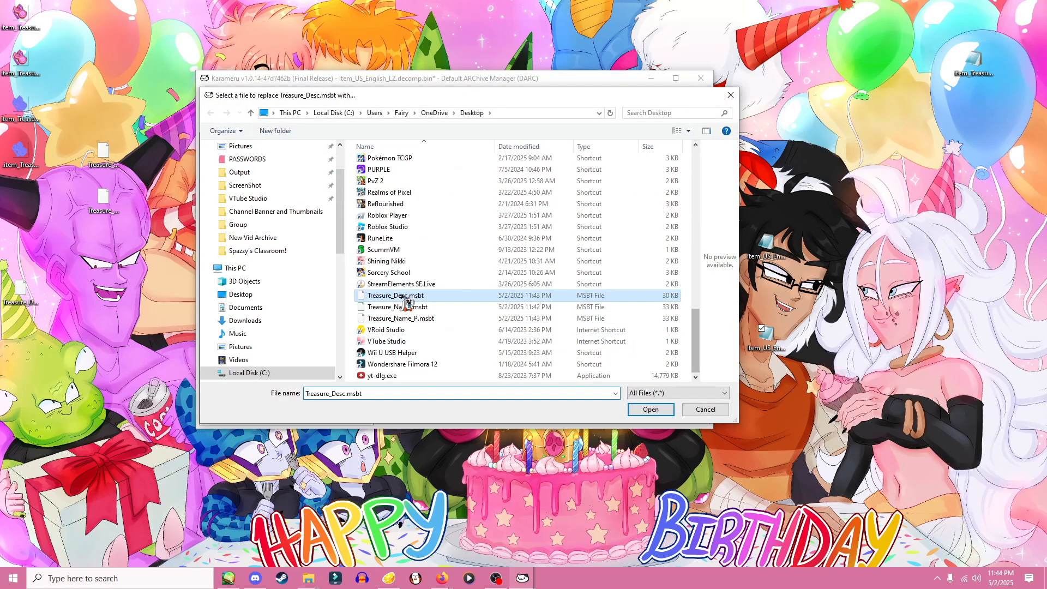
click(650, 410)
click(589, 329)
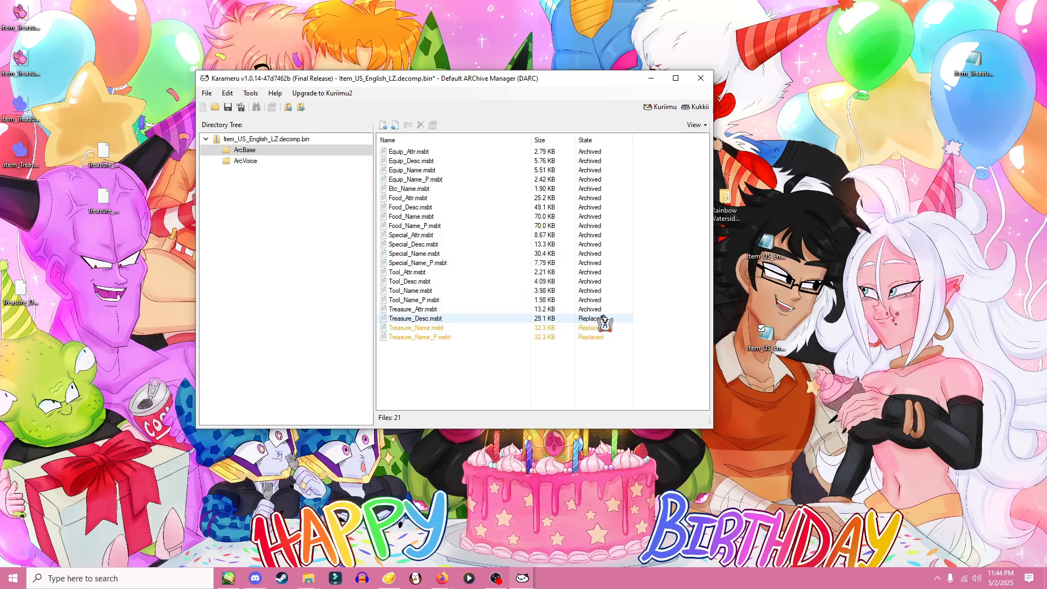
key(ctrl+s)
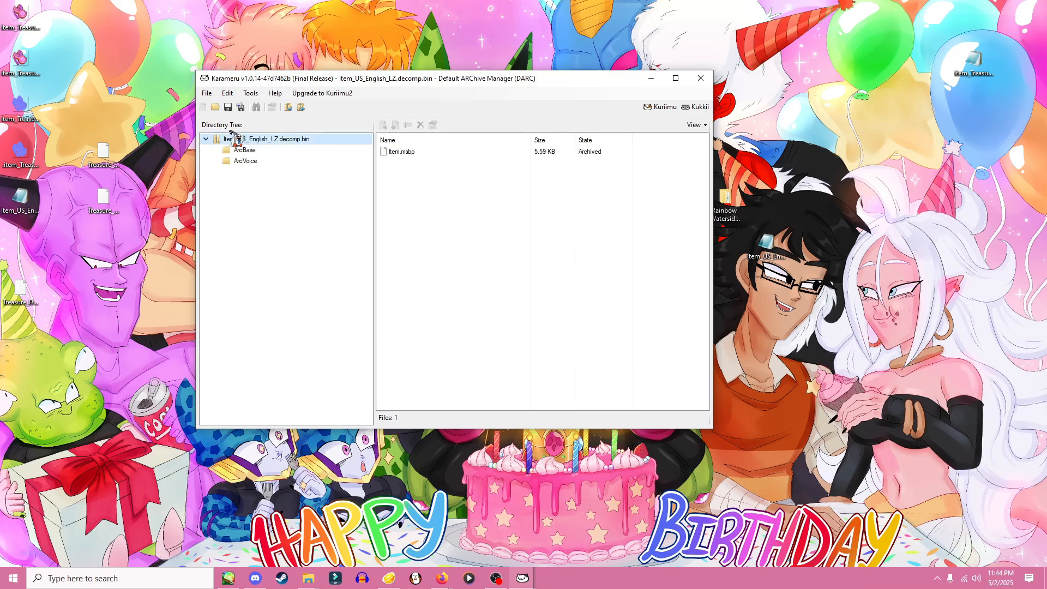
- Compress Item_US_English_LZ.decomp.bin with Nintendo LZ11, overwriting Item_US_English_LZ.bin on the desktop, and close Karameru
click(250, 94)
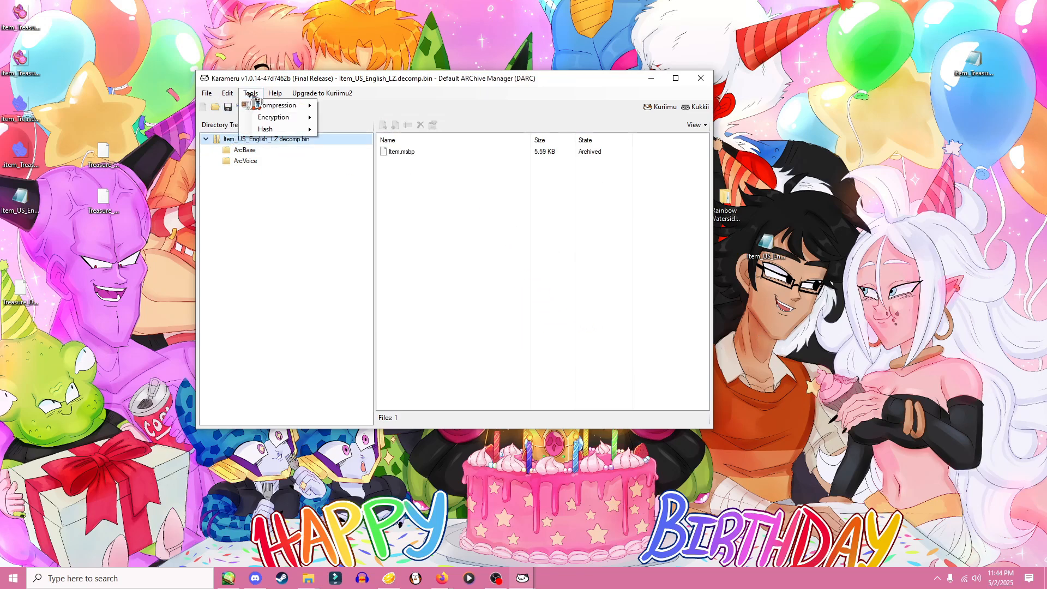
mouse_move(275, 106)
mouse_move(356, 120)
mouse_move(416, 120)
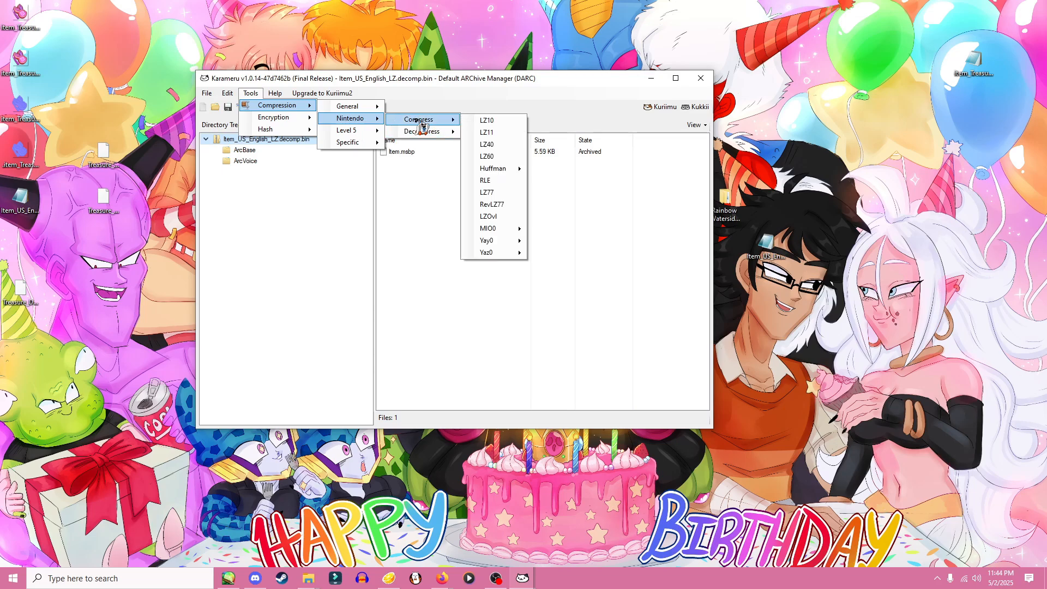
click(485, 133)
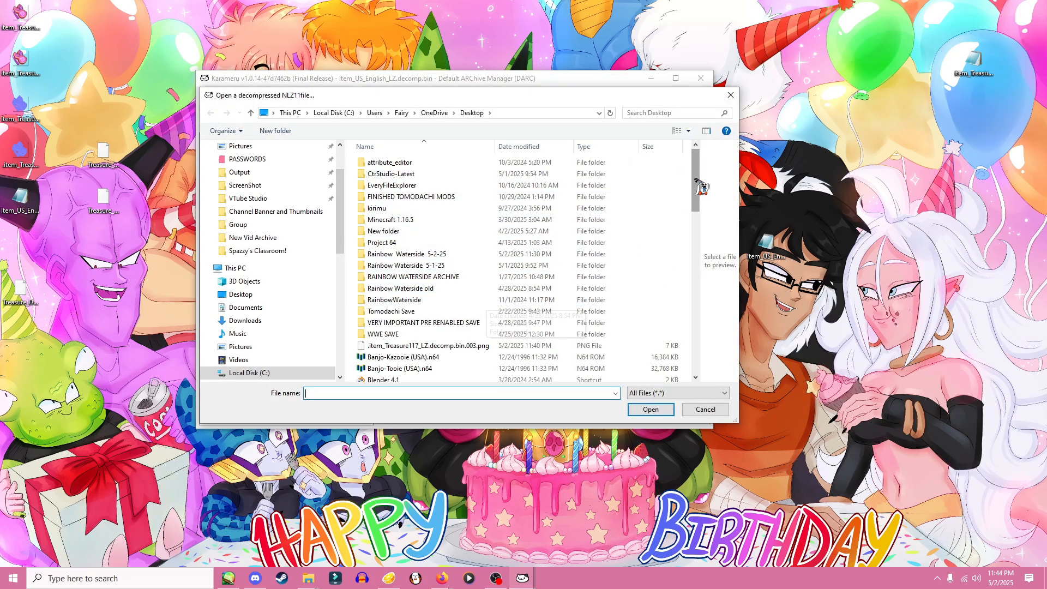
drag(698, 183, 701, 286)
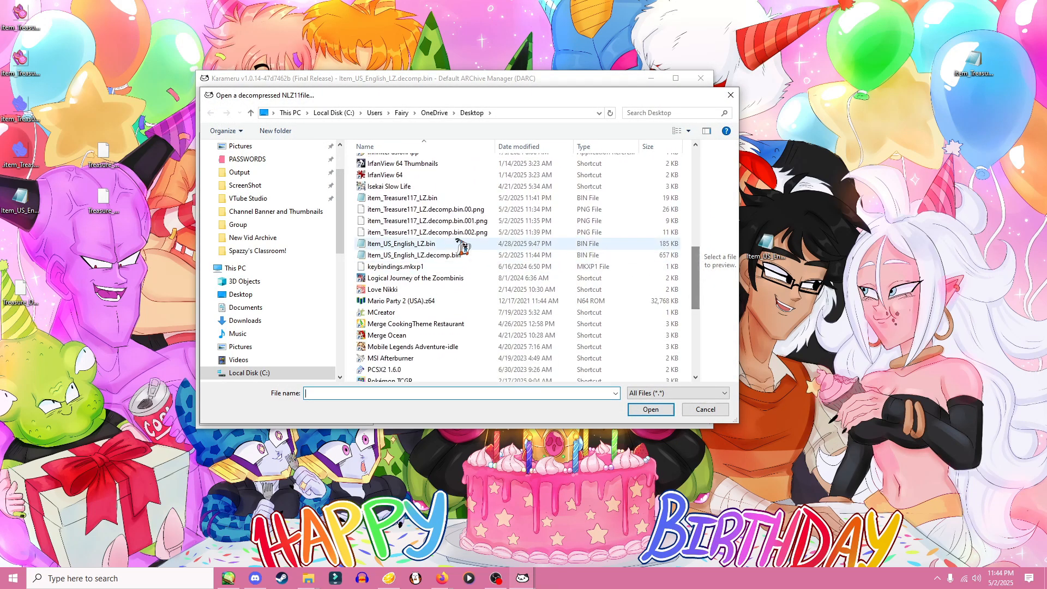
click(427, 255)
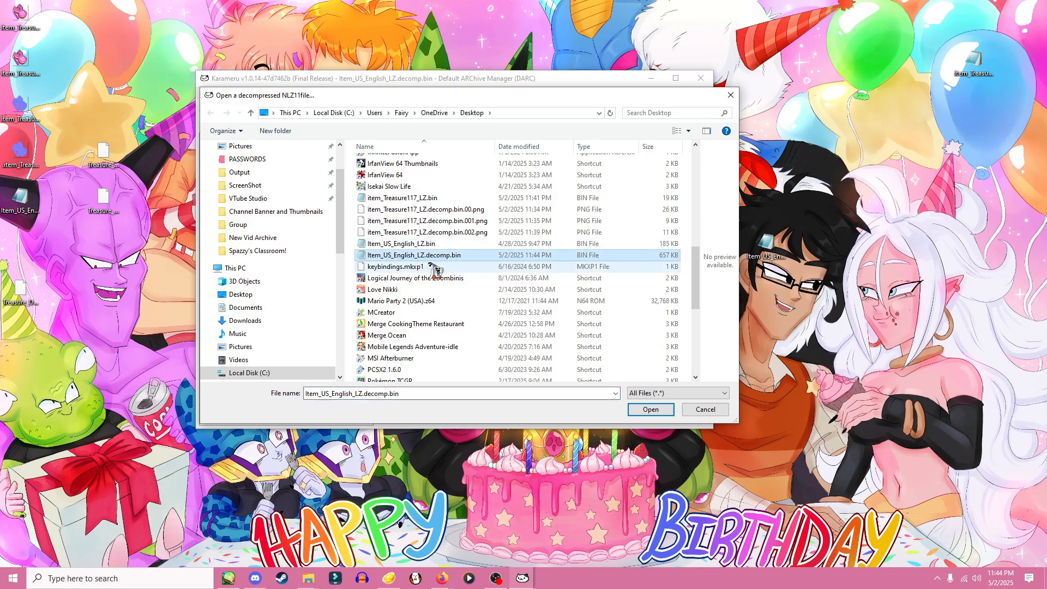
click(651, 409)
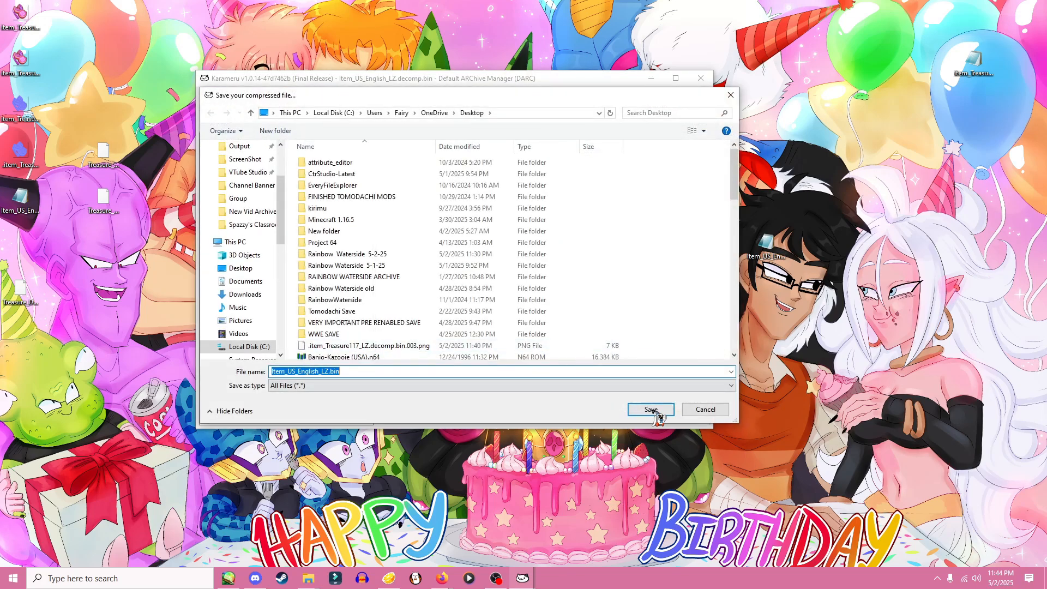
click(651, 408)
click(589, 289)
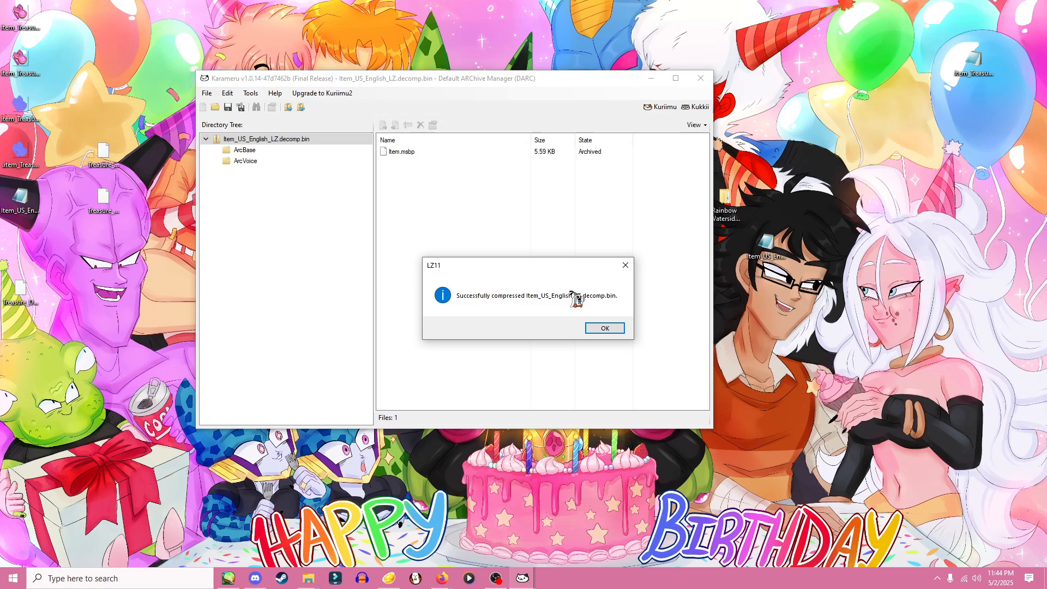
click(605, 328)
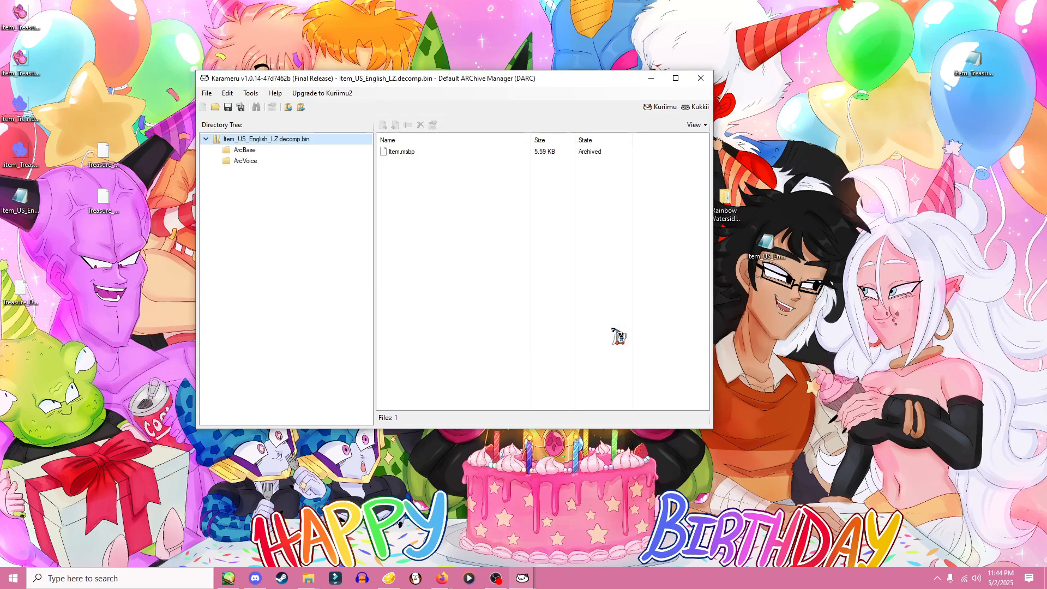
click(701, 78)
- Delete the Treasure_Name, Treasure_Name_P and Treasure_Desc msbt files from the desktop
drag(134, 127, 87, 243)
right_click(97, 206)
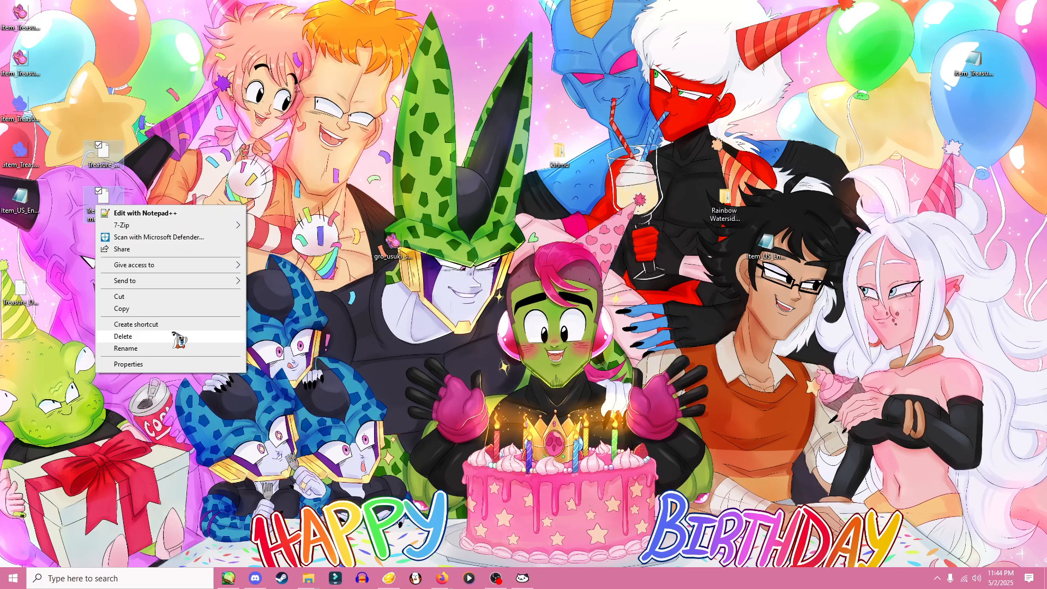
click(136, 340)
right_click(20, 294)
click(55, 454)
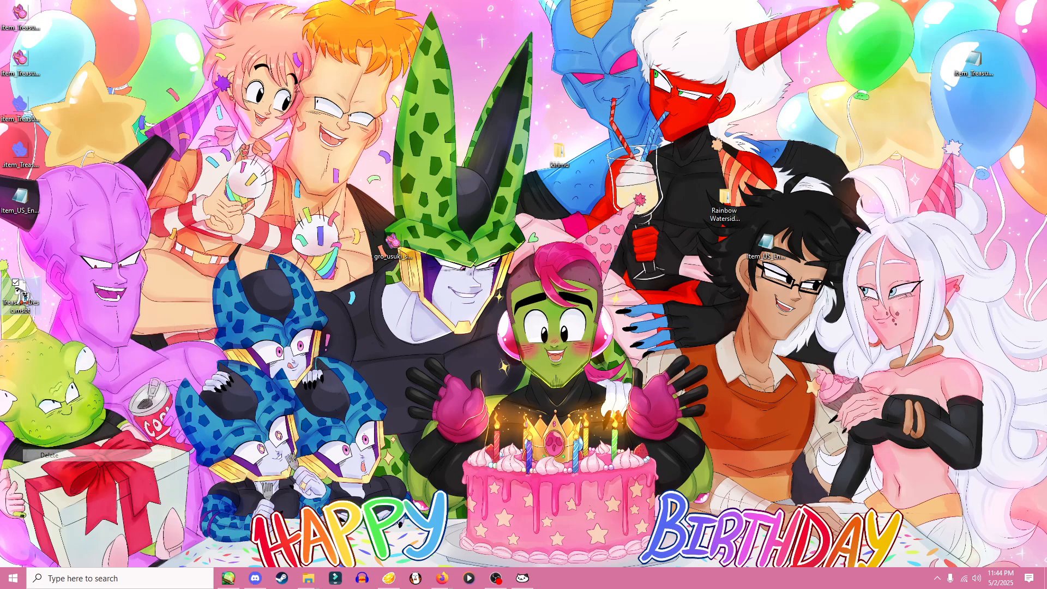
- Delete Item_US_English_LZ.decomp.bin and the Usuki eyeshadow source image from the desktop
drag(19, 196, 391, 201)
right_click(390, 209)
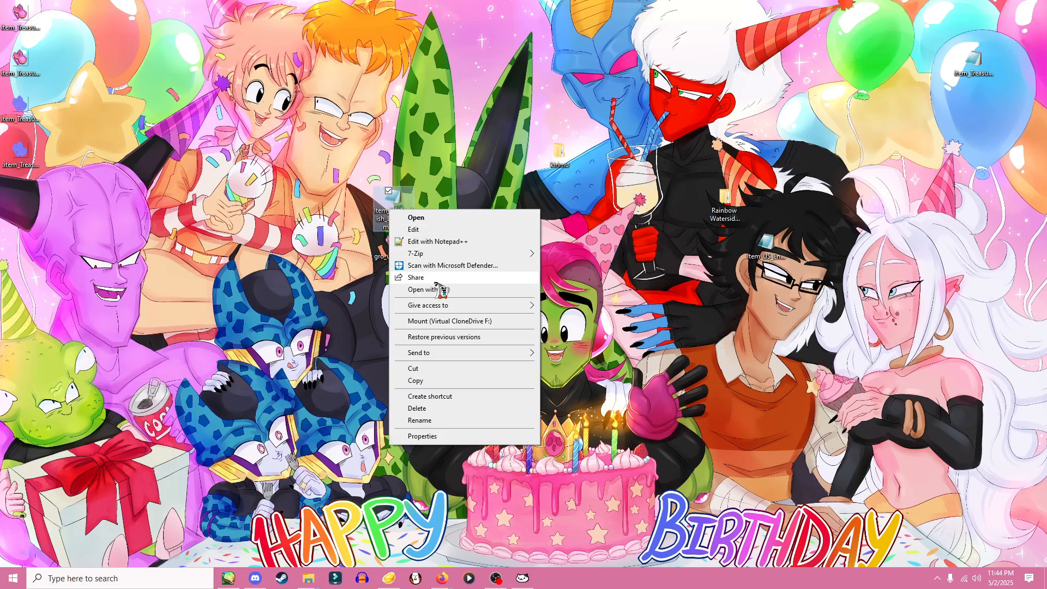
click(456, 408)
right_click(396, 237)
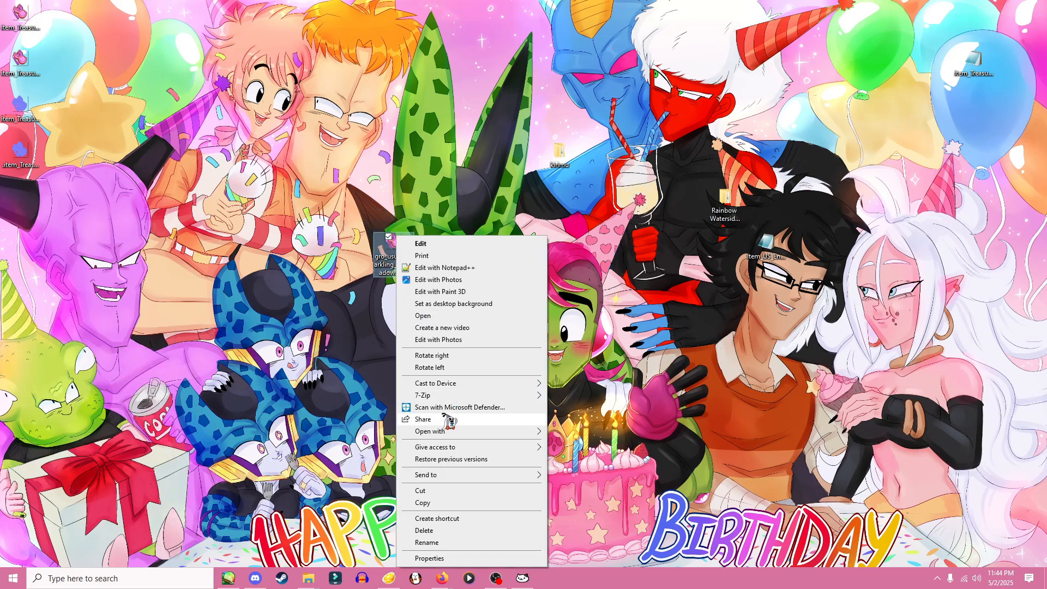
click(423, 530)
- Delete the four item_Treasure117 texture PNG files from the desktop
drag(102, 177, 9, 2)
right_click(19, 14)
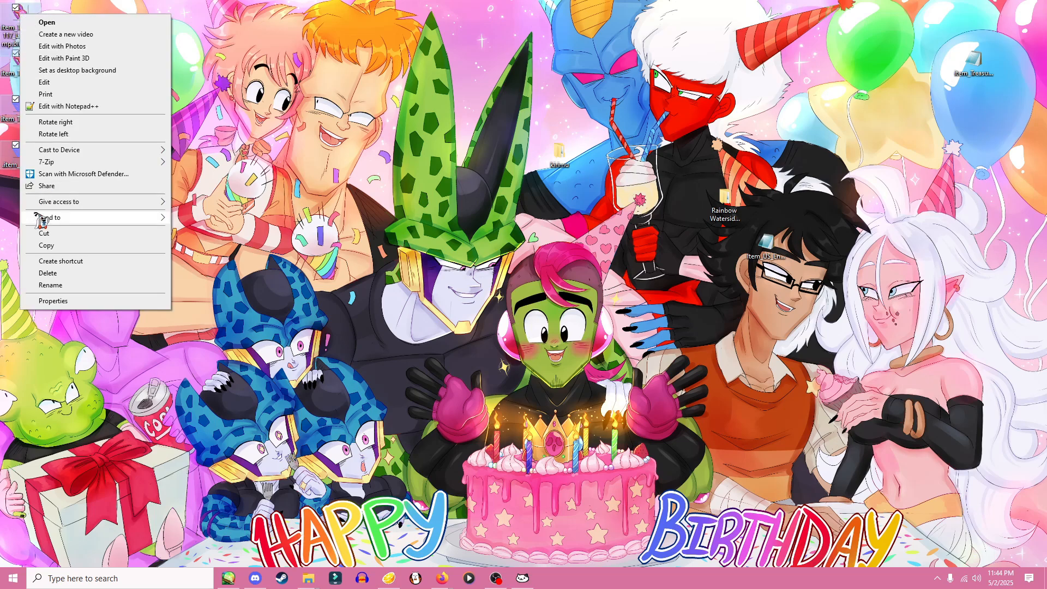
click(54, 273)
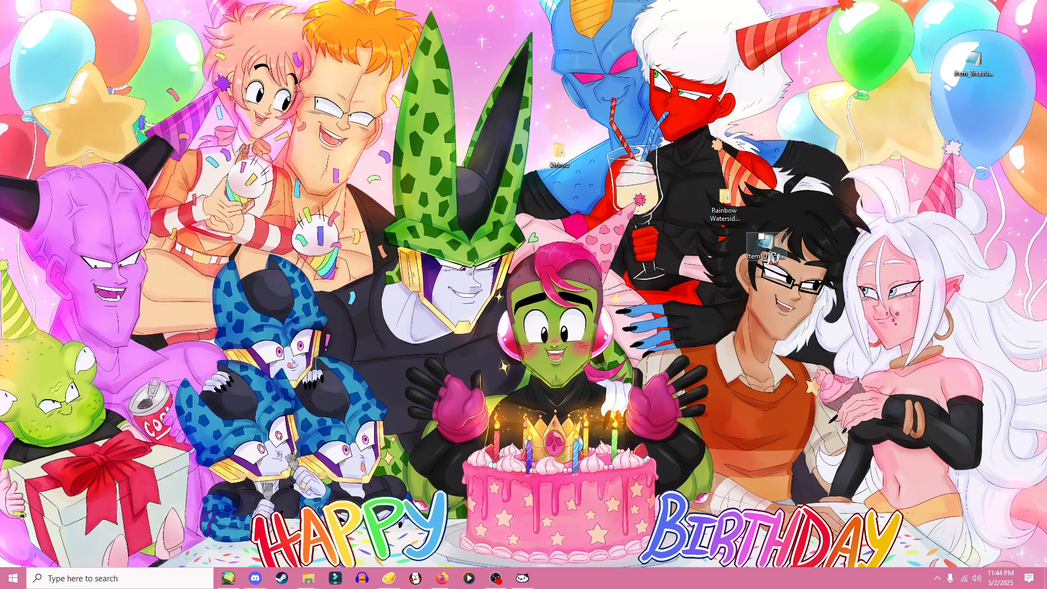
- Place Item_US_English_LZ.bin beside the treasure BIN file on the desktop and open the romfs folder inside Rainbow Waterside 5-2-25
drag(776, 252, 975, 117)
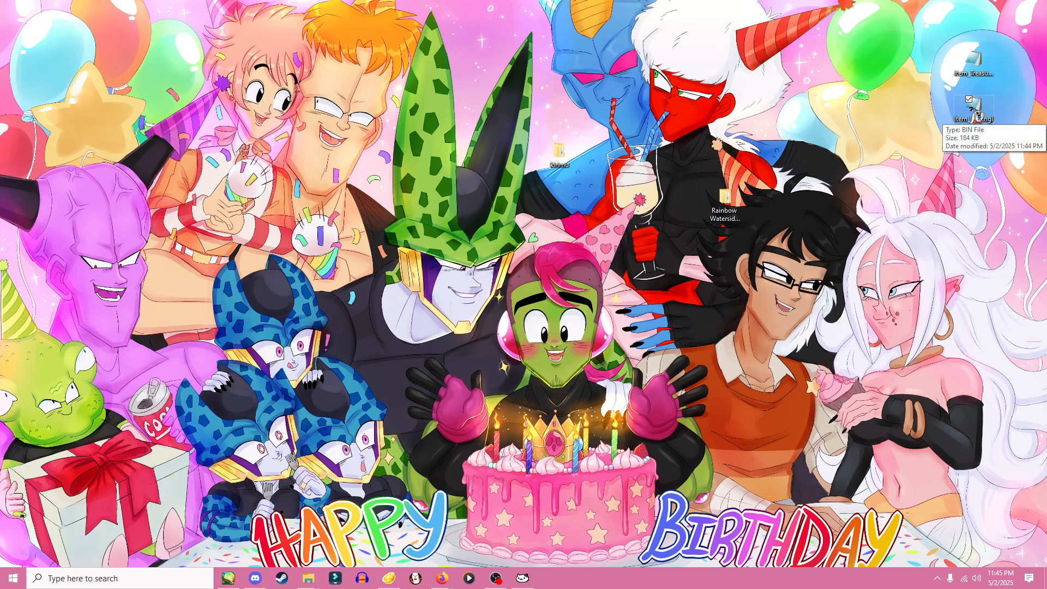
drag(724, 201, 517, 271)
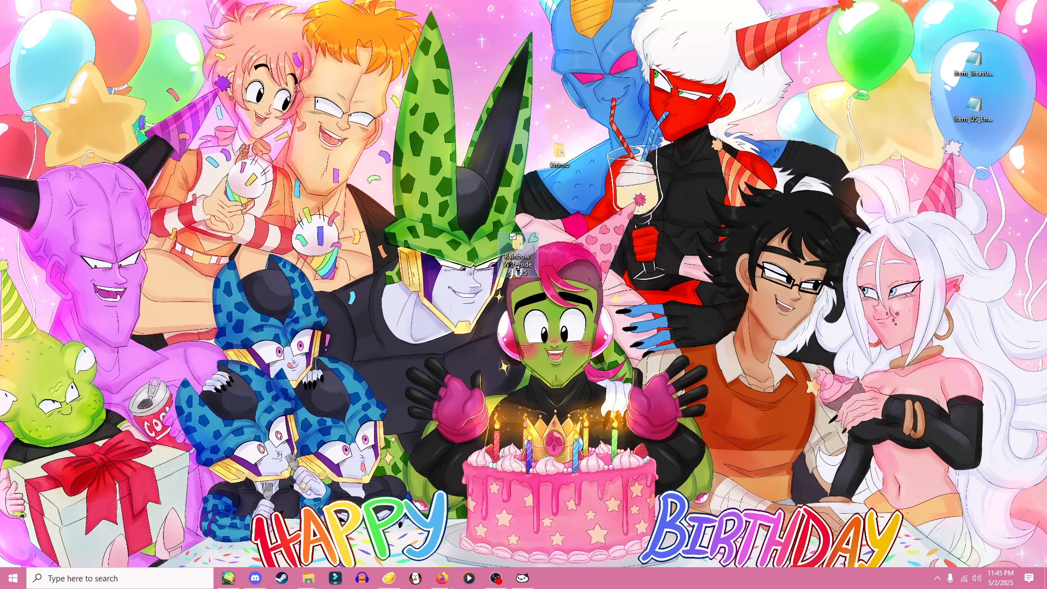
double_click(533, 260)
double_click(275, 148)
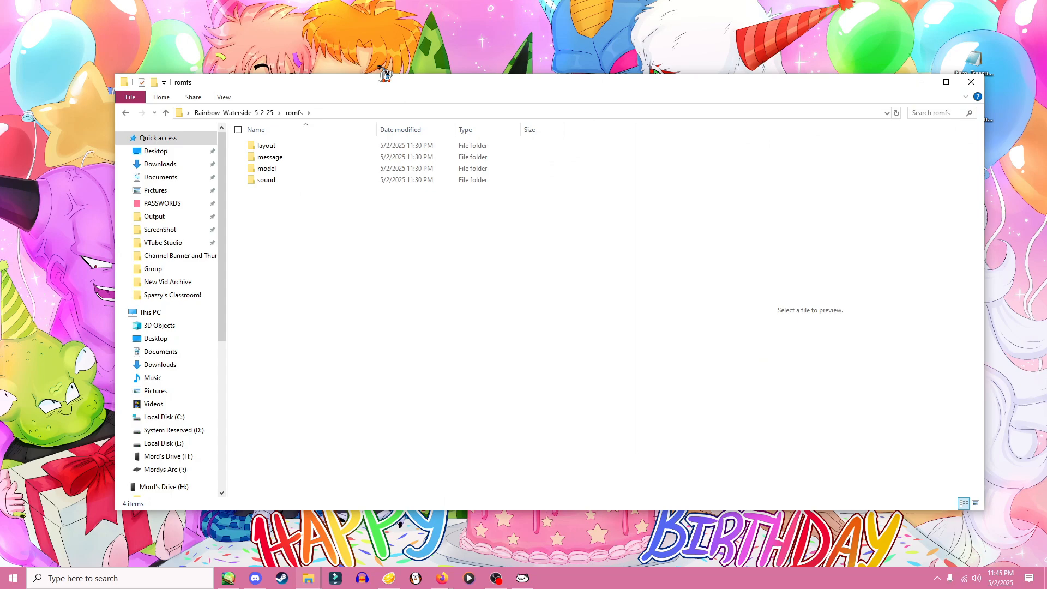
drag(377, 93, 315, 100)
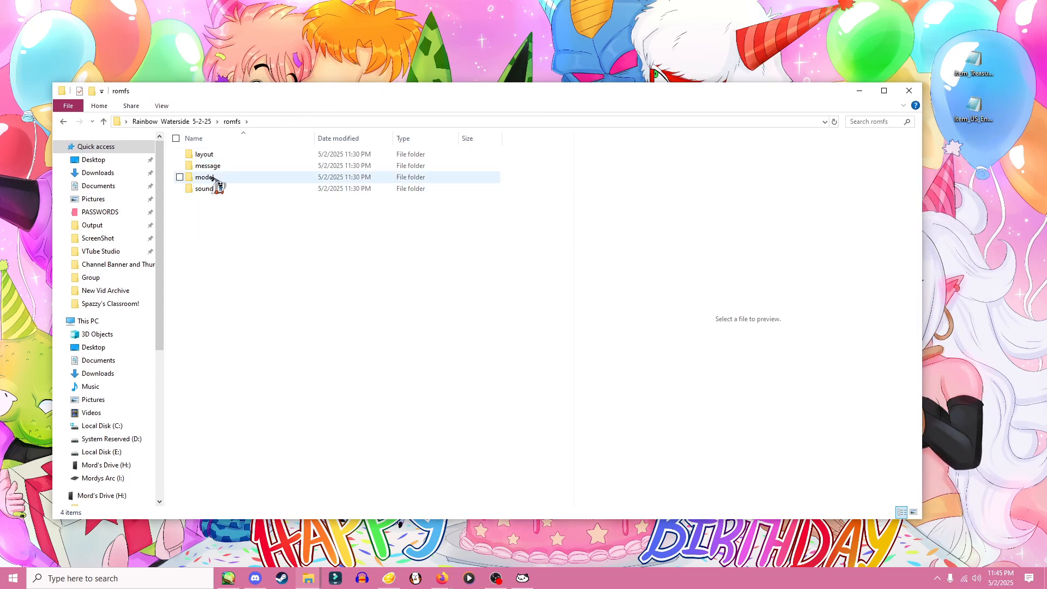
- Move the repacked treasure BIN file from the desktop into the mod's romfs model/item folder
click(213, 178)
double_click(213, 178)
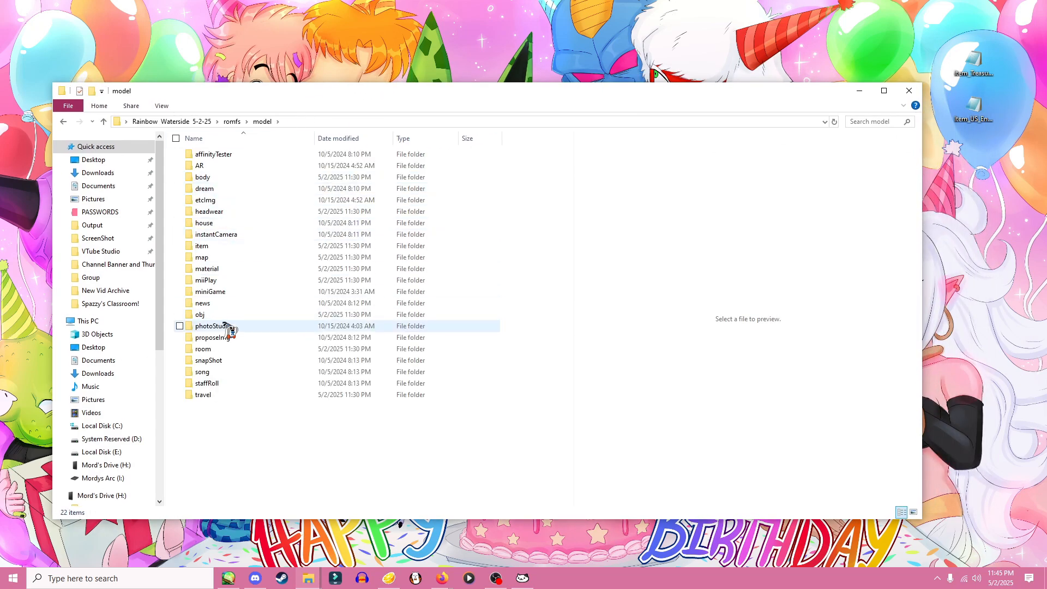
click(210, 247)
double_click(210, 247)
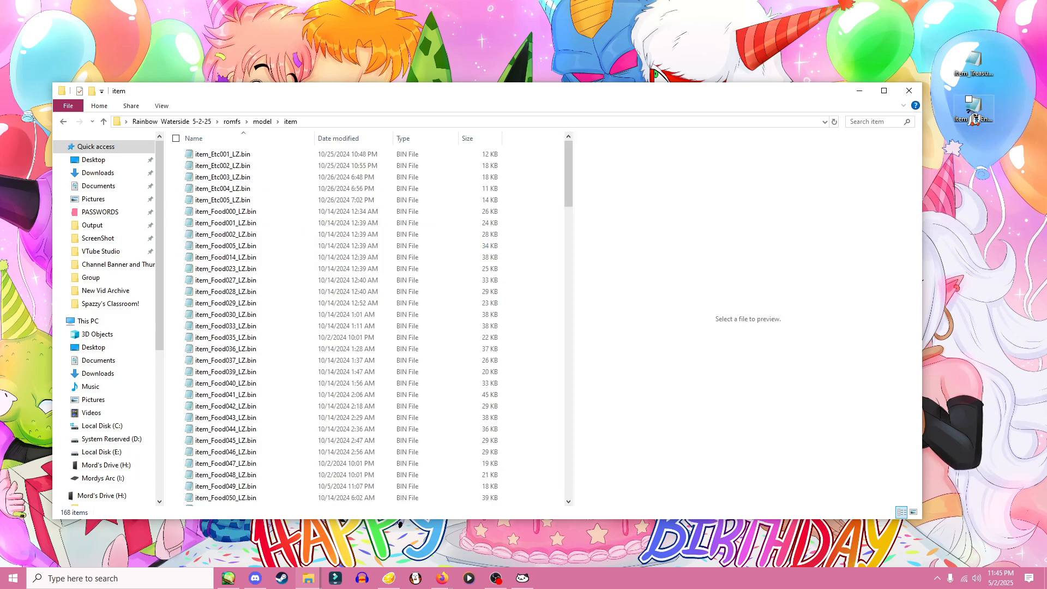
click(974, 119)
drag(980, 82, 180, 326)
- Move Item_US_English_LZ.bin from the desktop into the mod's romfs message/Item folder, replacing the existing file
click(263, 121)
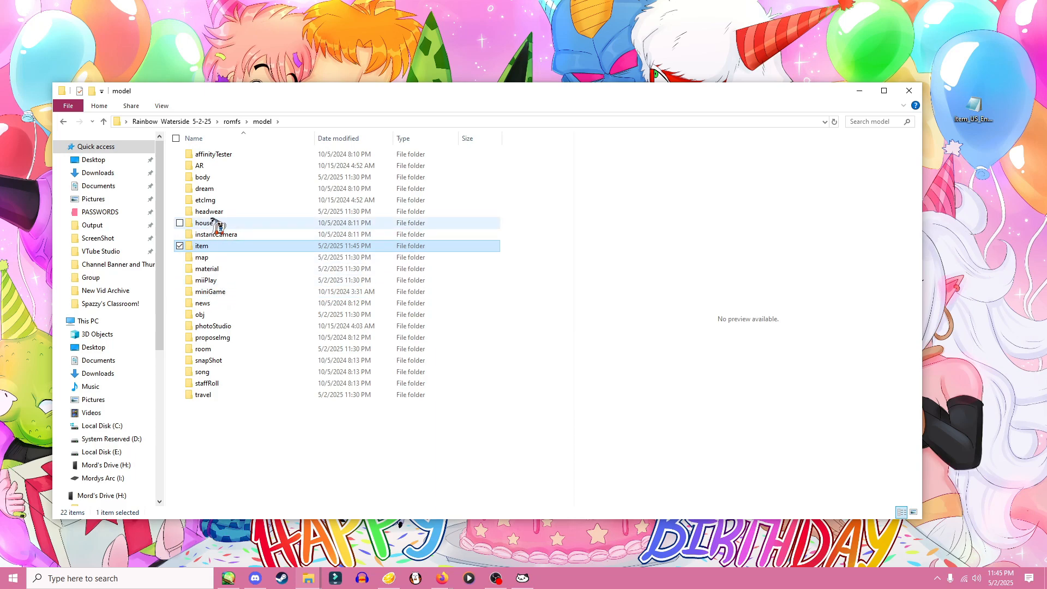
click(232, 121)
double_click(206, 166)
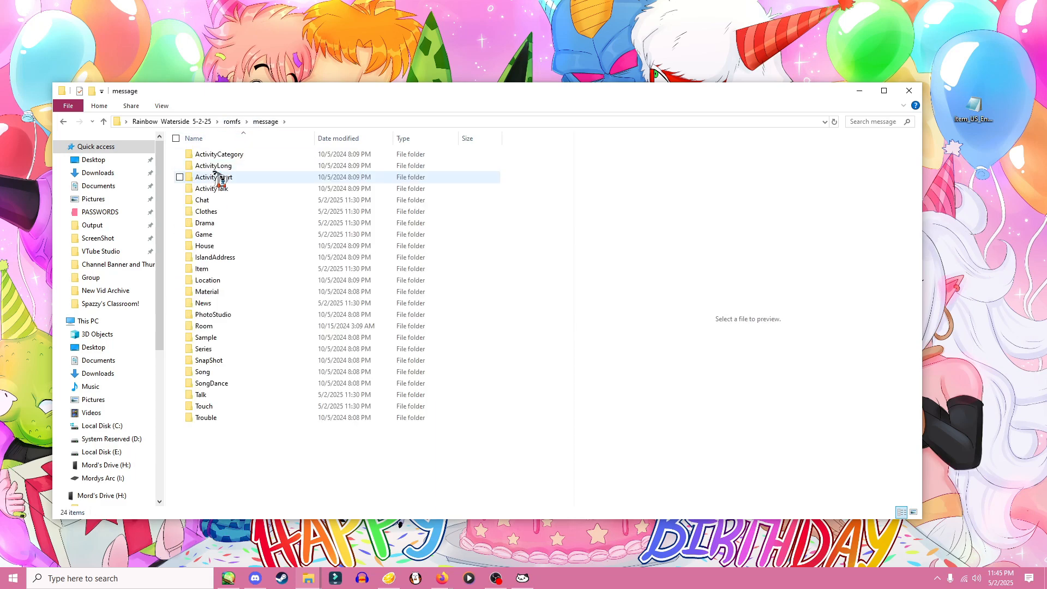
click(210, 269)
double_click(212, 270)
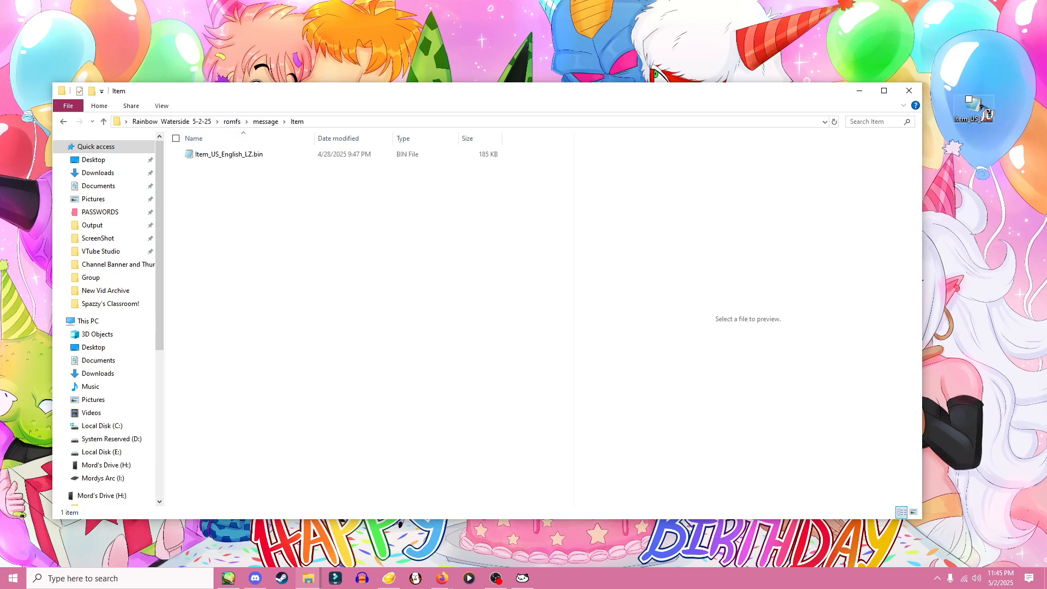
drag(299, 251, 299, 251)
click(496, 213)
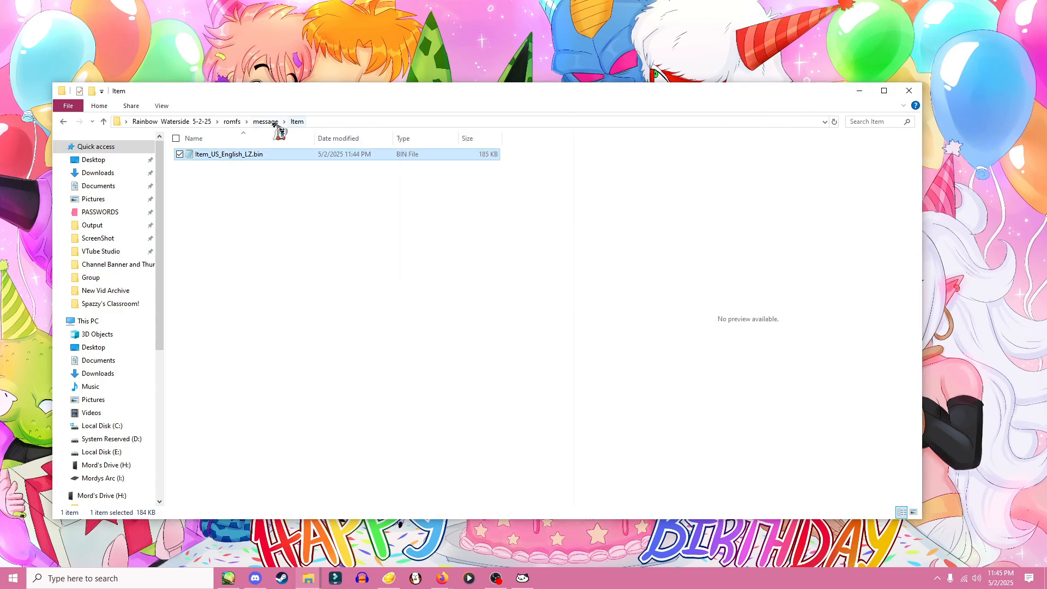
- Copy the romfs folder from Rainbow Waterside 5-2-25 and minimise the folder window
click(229, 122)
click(205, 122)
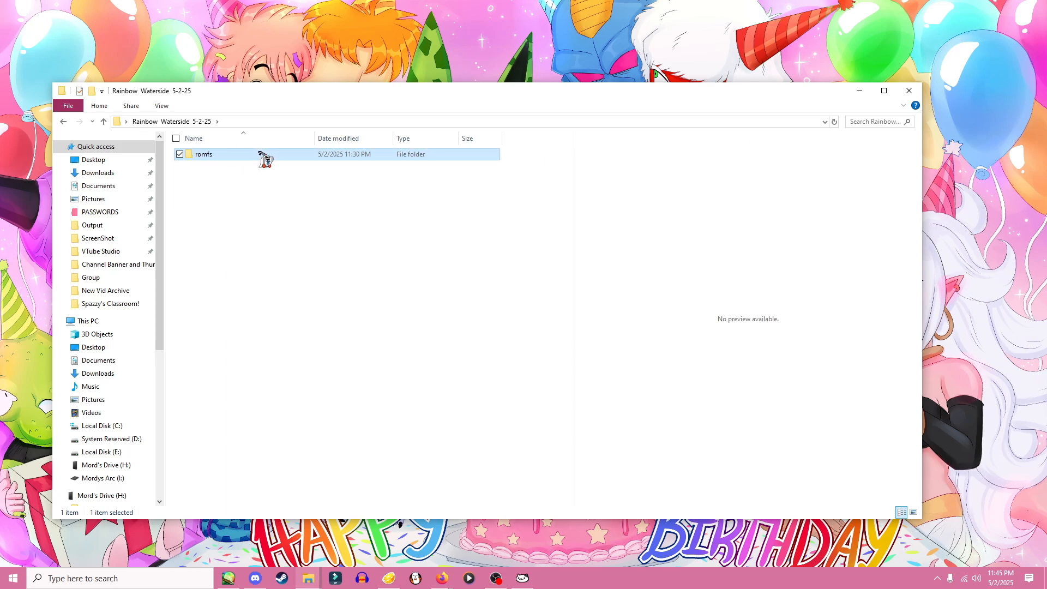
click(860, 90)
- Open the mods location of Tomodachi Life (USA) from Citra, delete its romfs folder and paste the updated romfs folder there
click(389, 578)
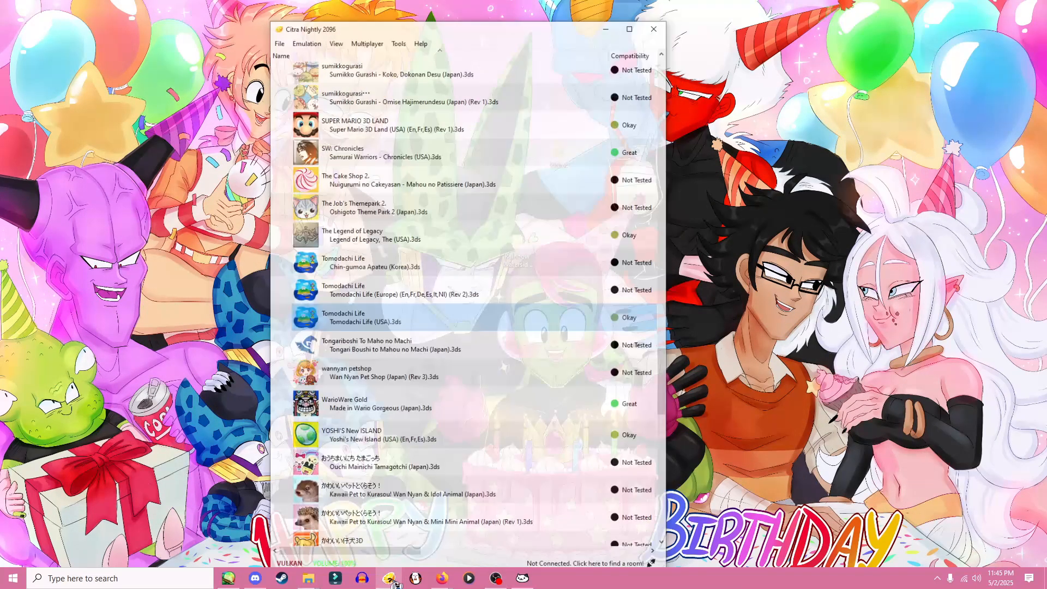
right_click(413, 307)
click(451, 389)
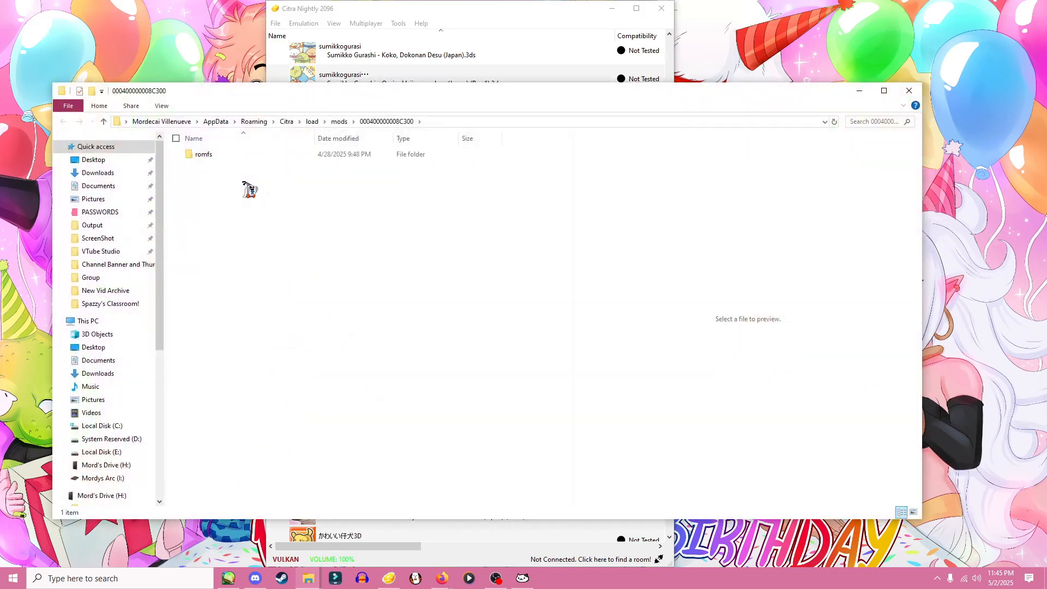
right_click(217, 156)
click(251, 413)
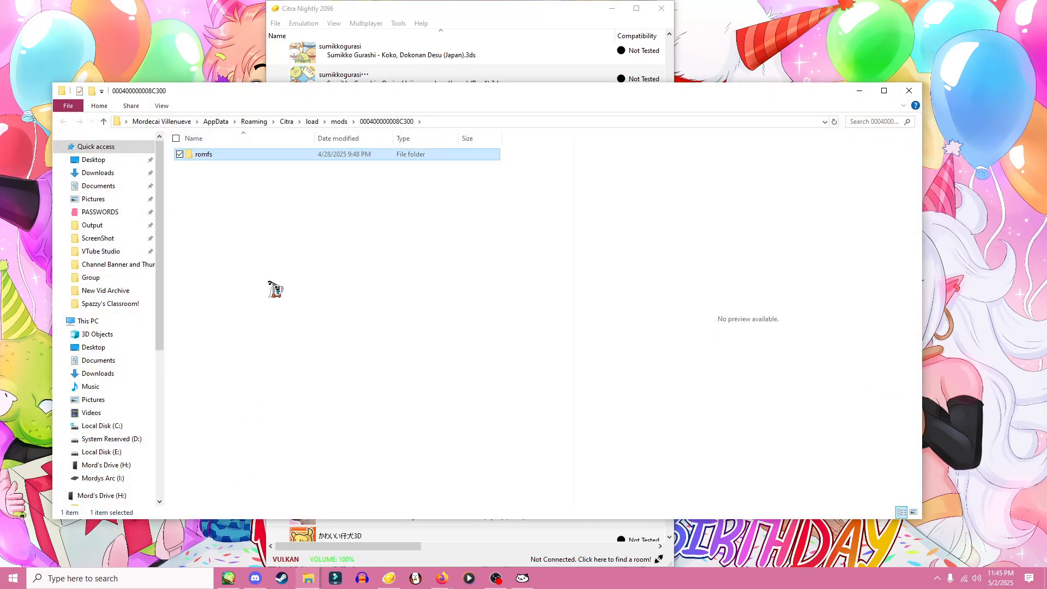
key(ctrl+v)
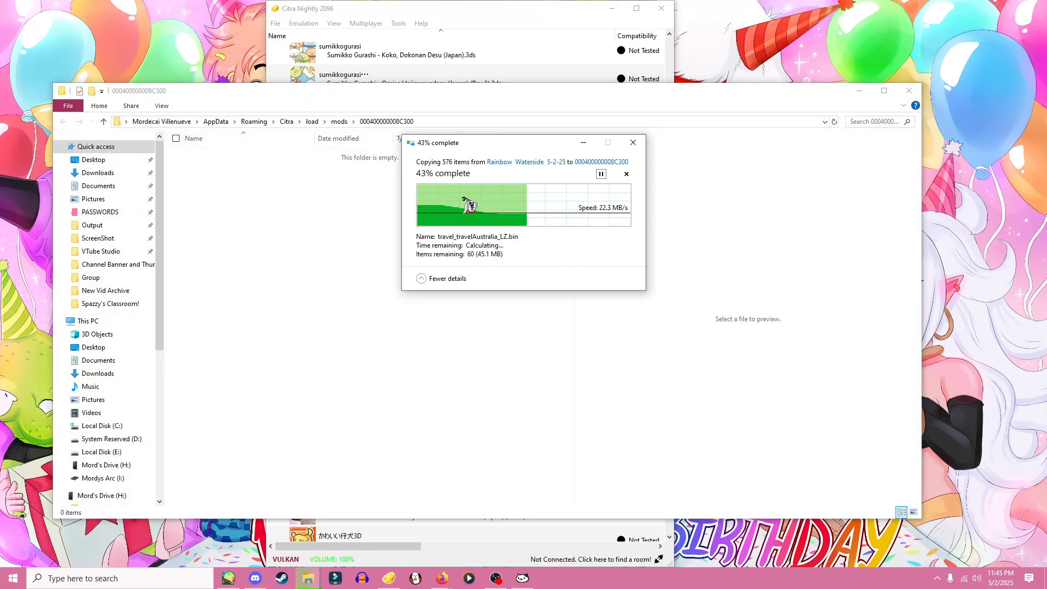
click(909, 91)
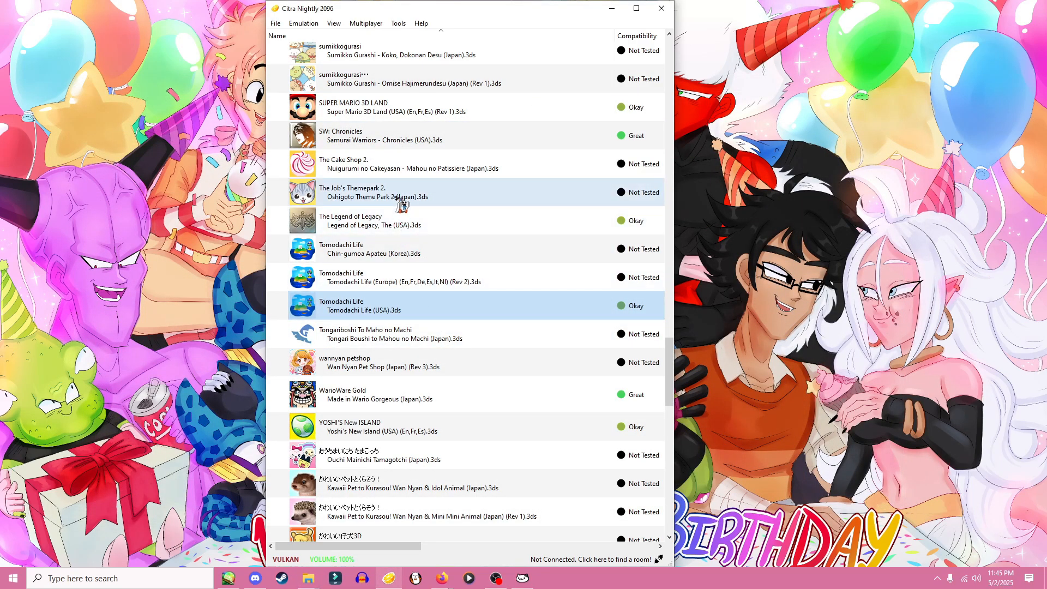
- Launch Tomodachi Life (USA), reposition the emulator window and get past the title screen
double_click(344, 304)
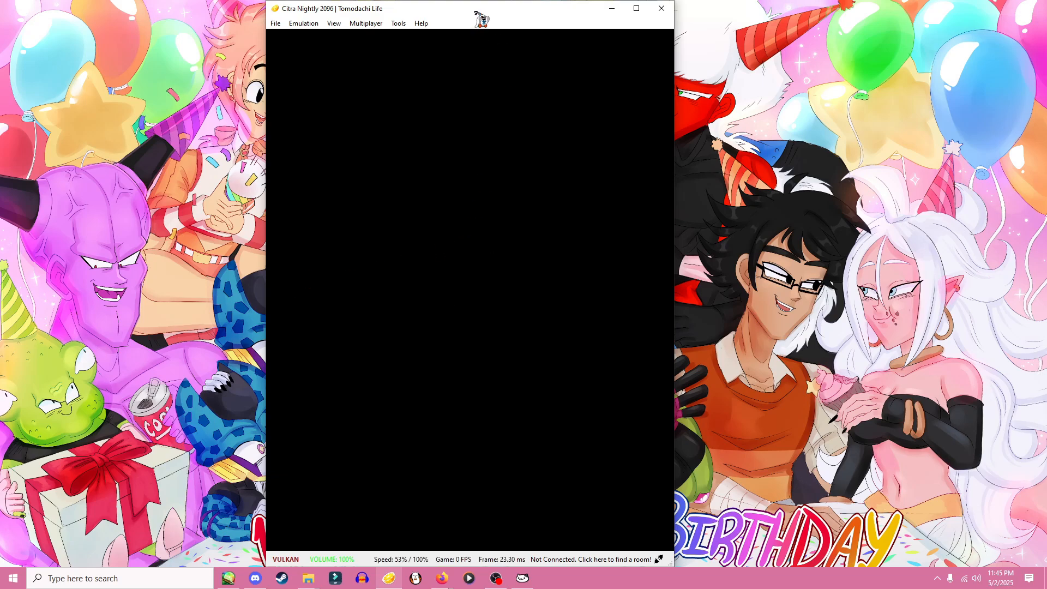
drag(481, 19, 519, 0)
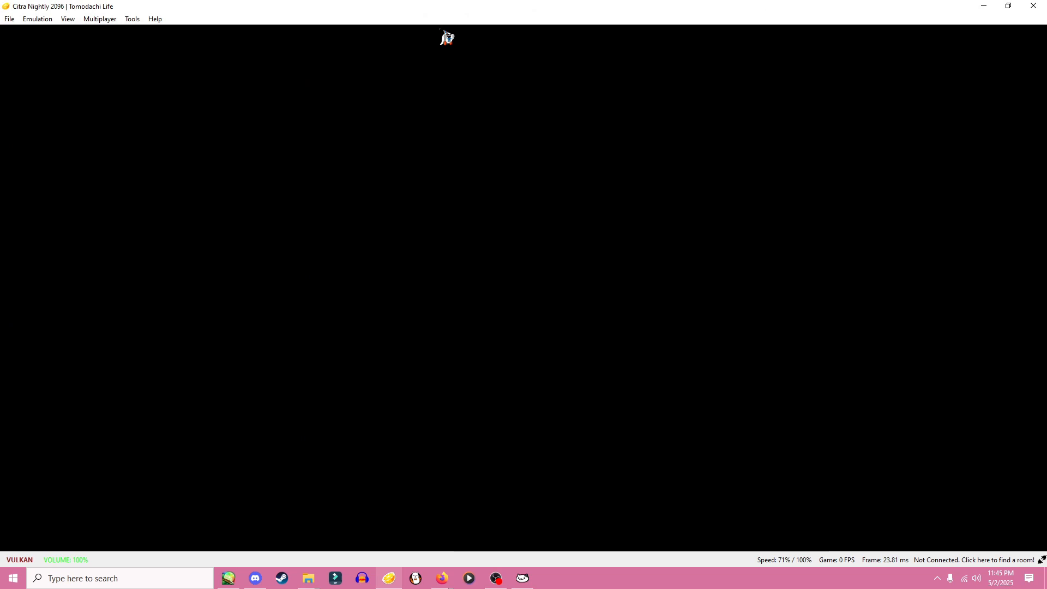
drag(448, 7, 530, 18)
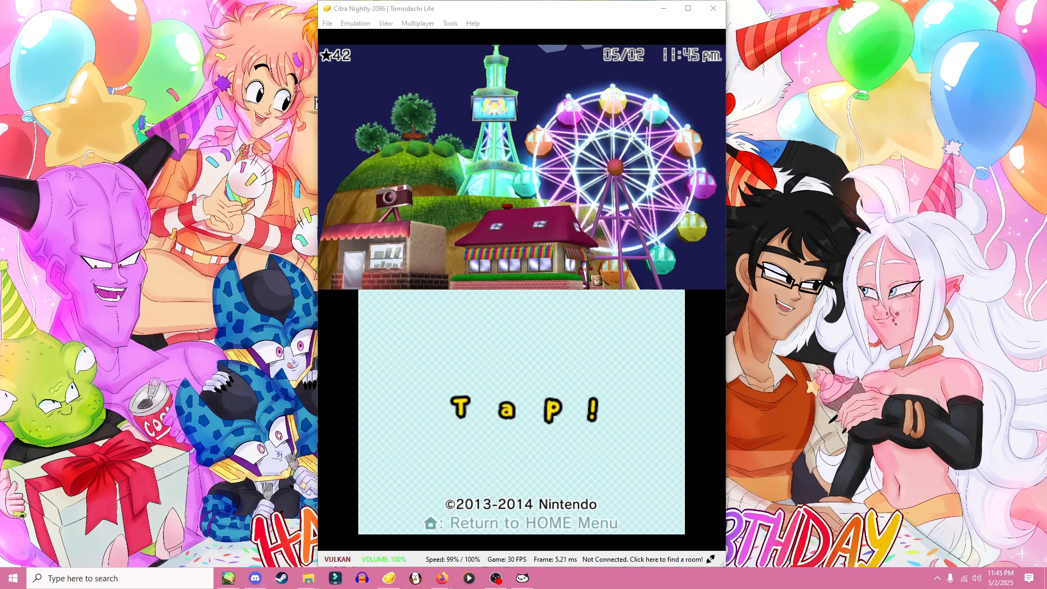
click(548, 403)
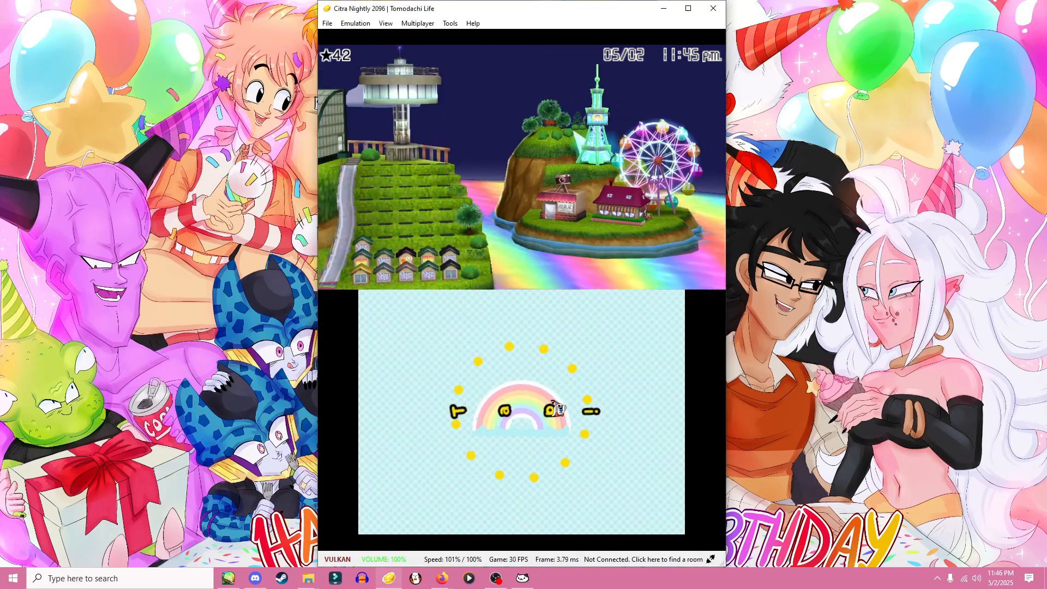
- Open the item collection in the town hall and switch to the Treasure Collection
click(528, 365)
click(527, 365)
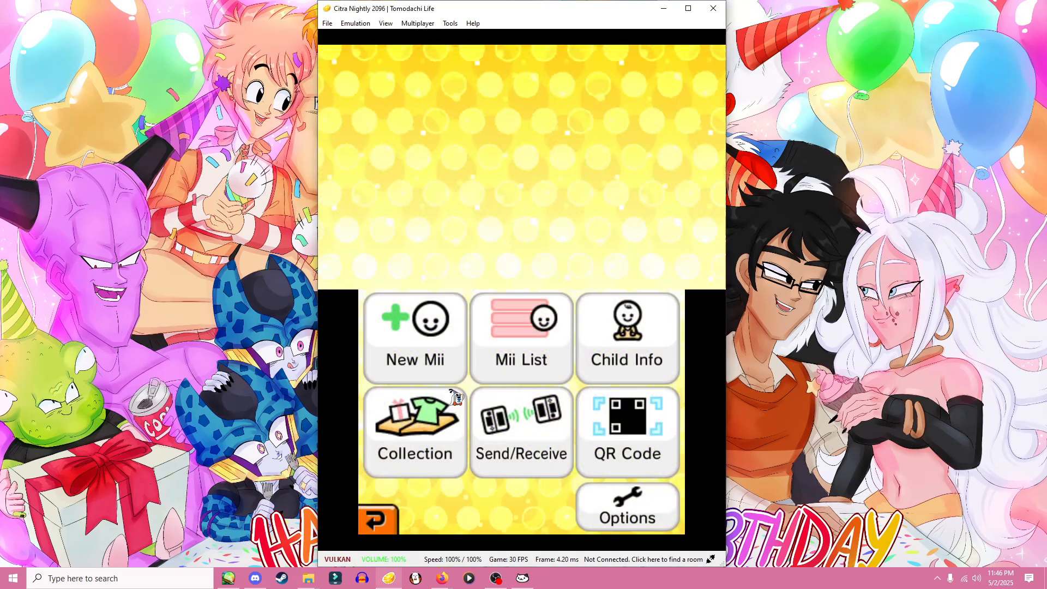
click(436, 445)
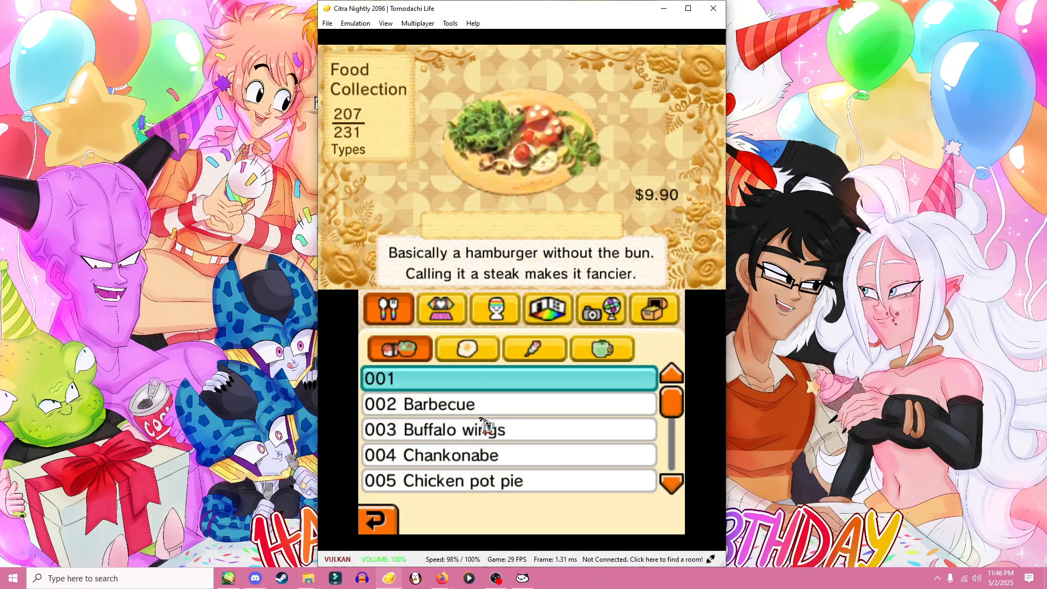
click(609, 318)
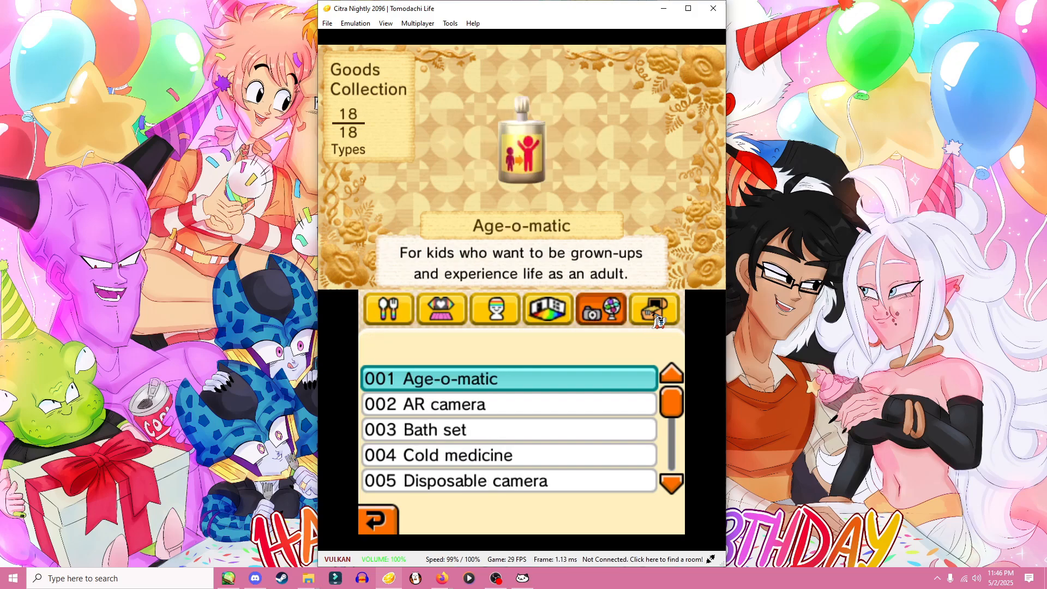
click(674, 484)
click(674, 484)
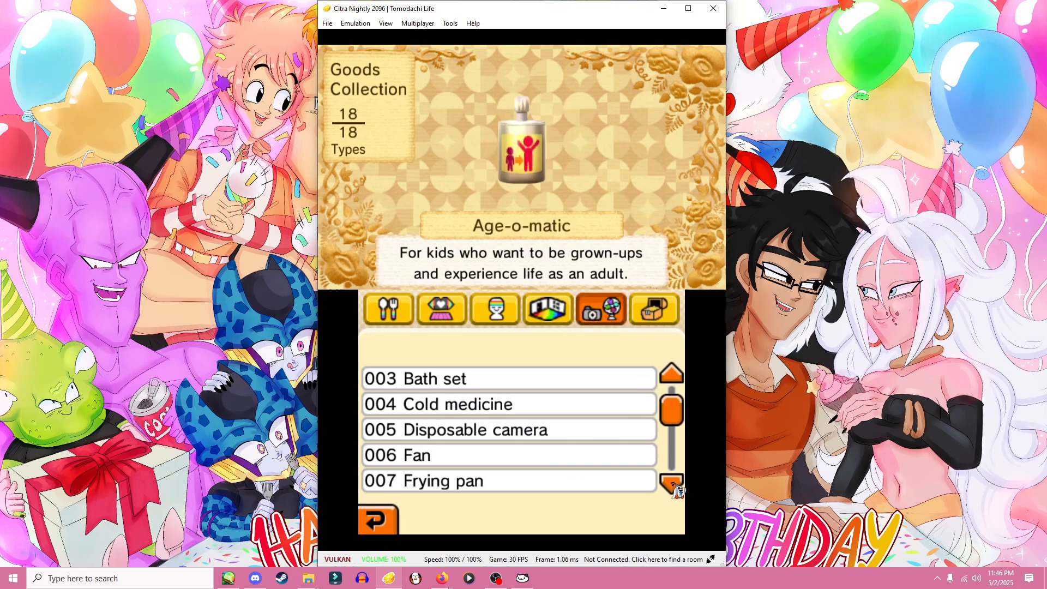
click(674, 484)
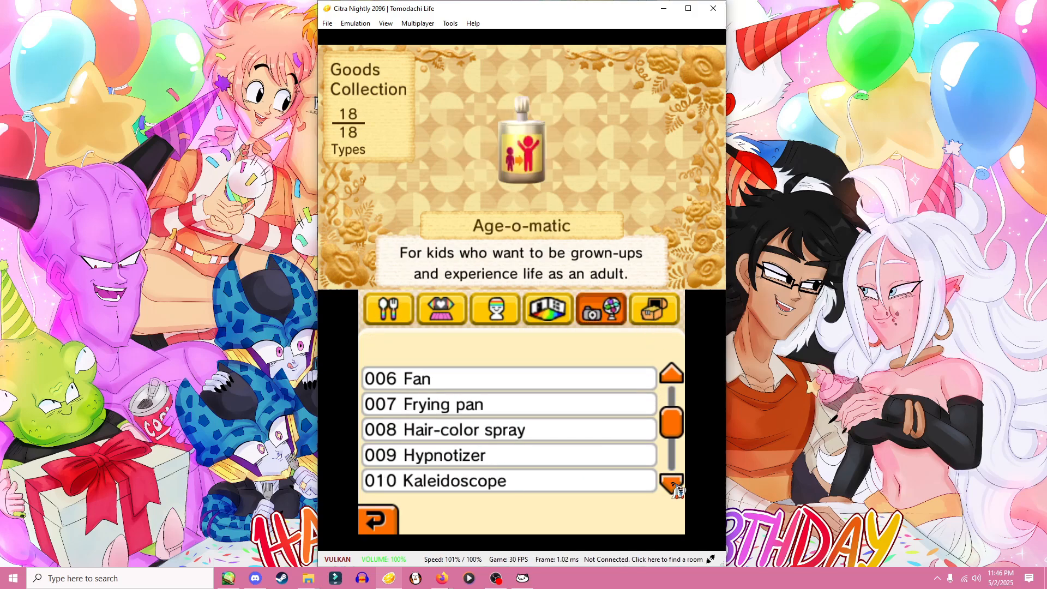
click(652, 319)
- Examine the image, name and description of treasure 136 Usuki Eyeshadow, and return to the island map
drag(676, 417, 677, 468)
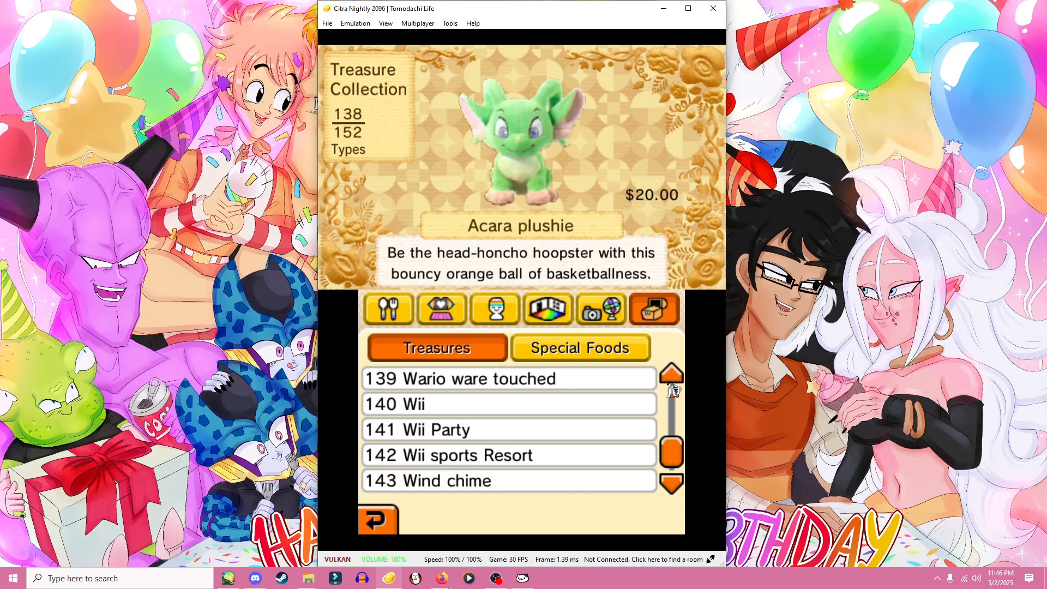
click(672, 376)
click(529, 465)
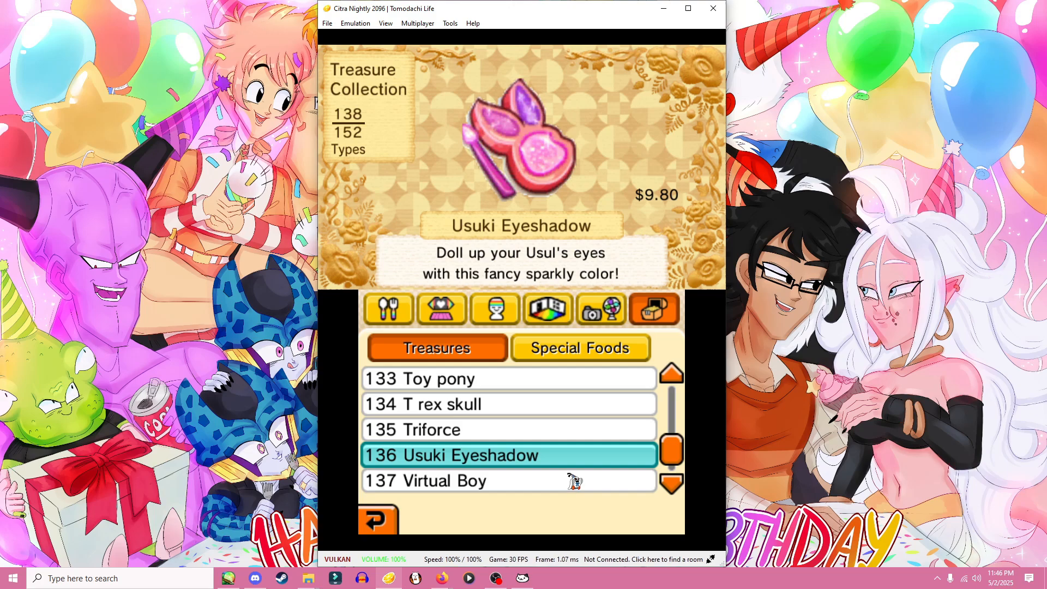
click(535, 433)
click(508, 460)
click(377, 521)
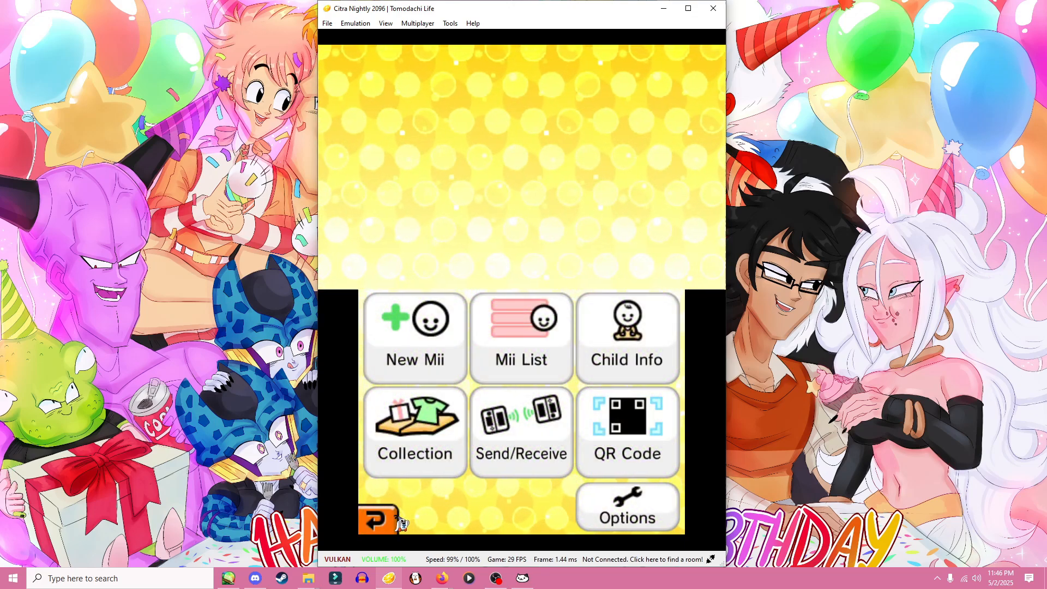
click(455, 444)
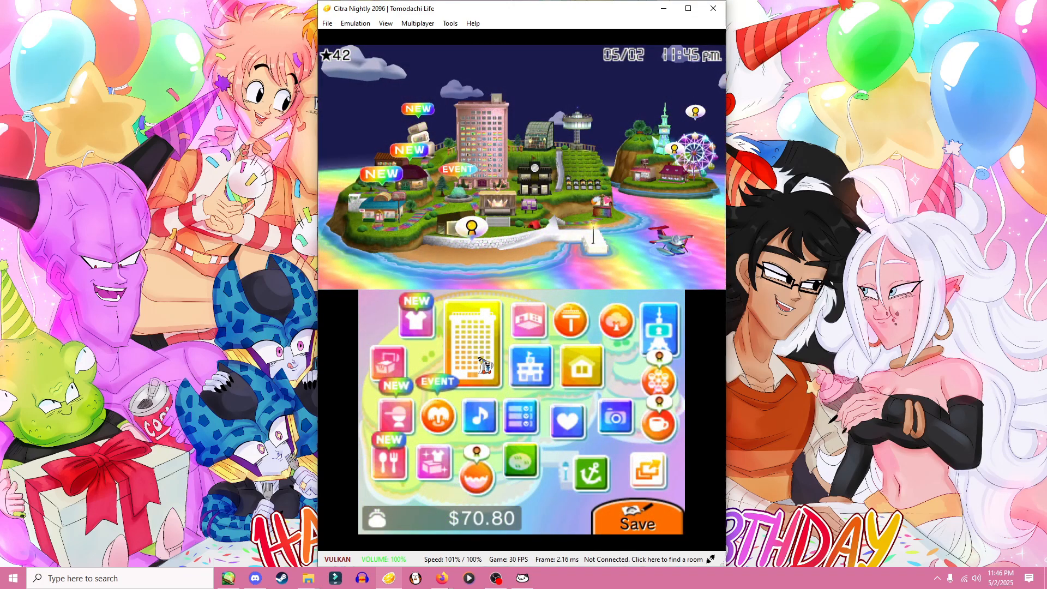
- Enter the Mii apartments and visit the resident whose window shows the green waving icon
click(483, 361)
click(483, 361)
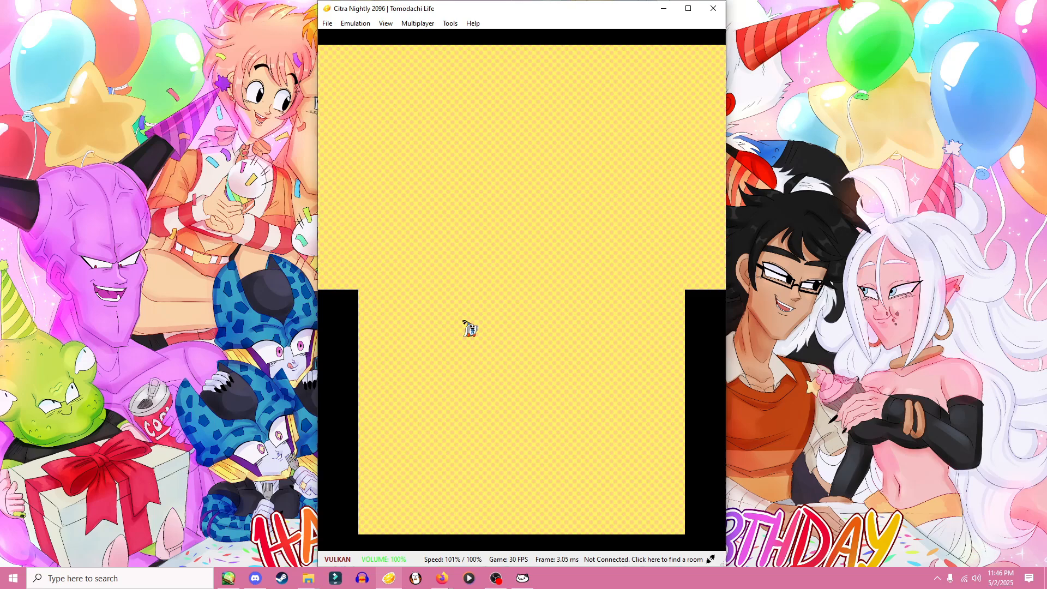
click(470, 320)
click(470, 320)
click(470, 321)
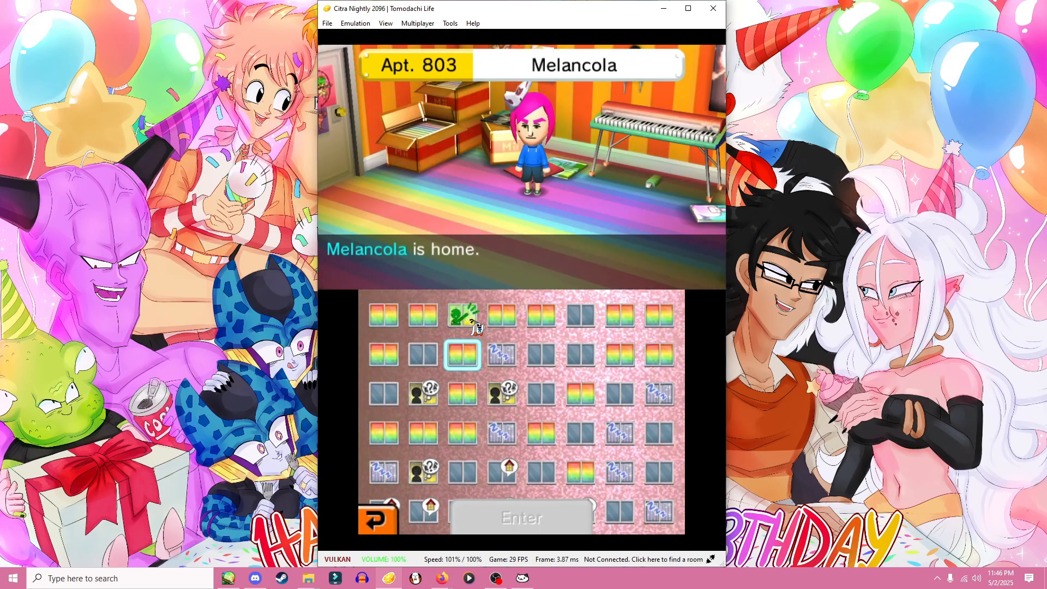
click(470, 320)
click(546, 513)
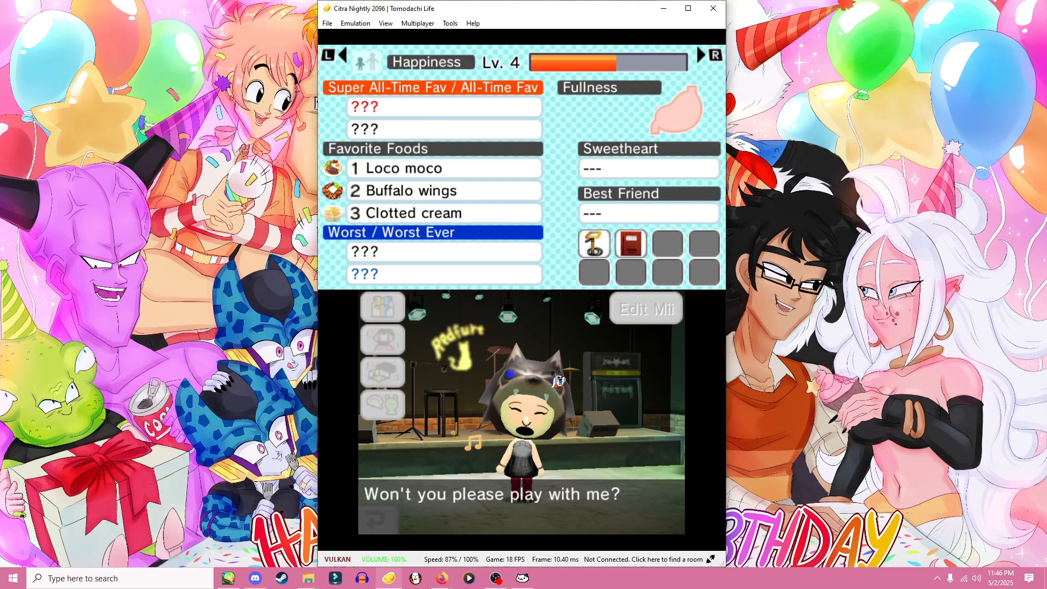
- Accept the Mii's invitation to play and pick a card in the Cards game
click(473, 370)
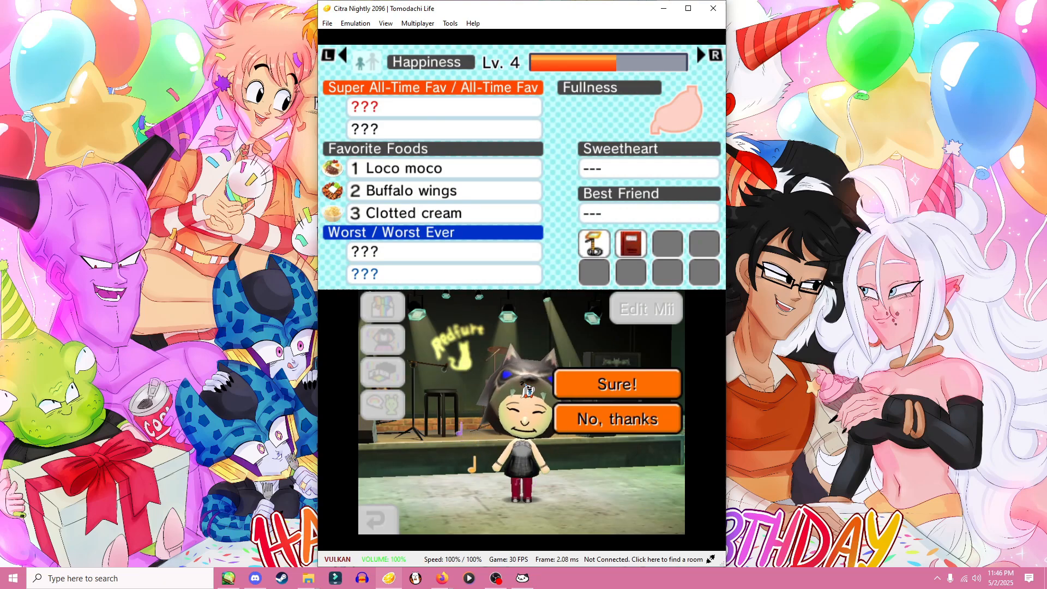
click(581, 383)
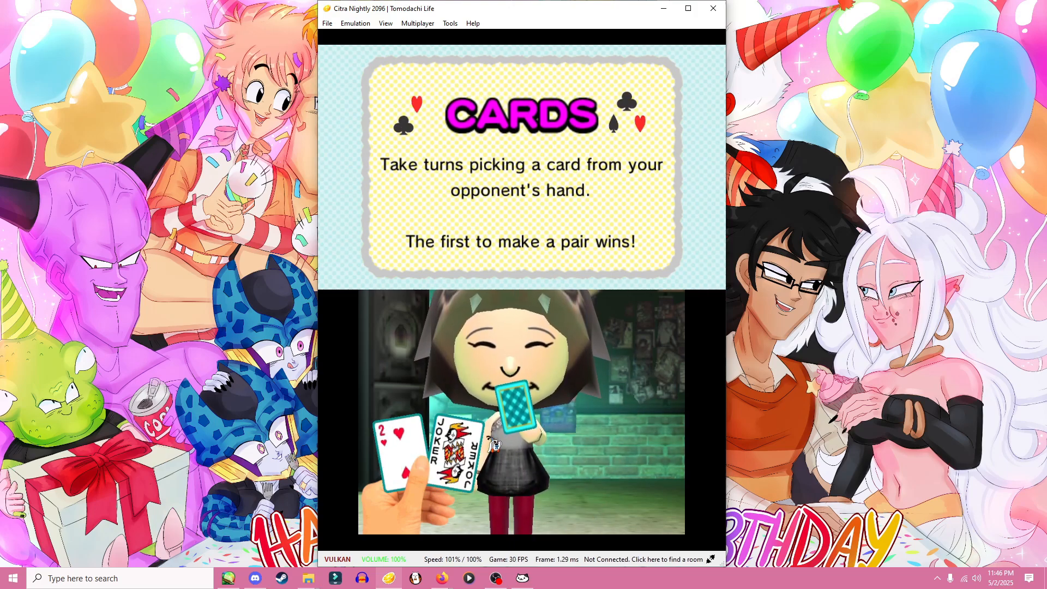
click(587, 510)
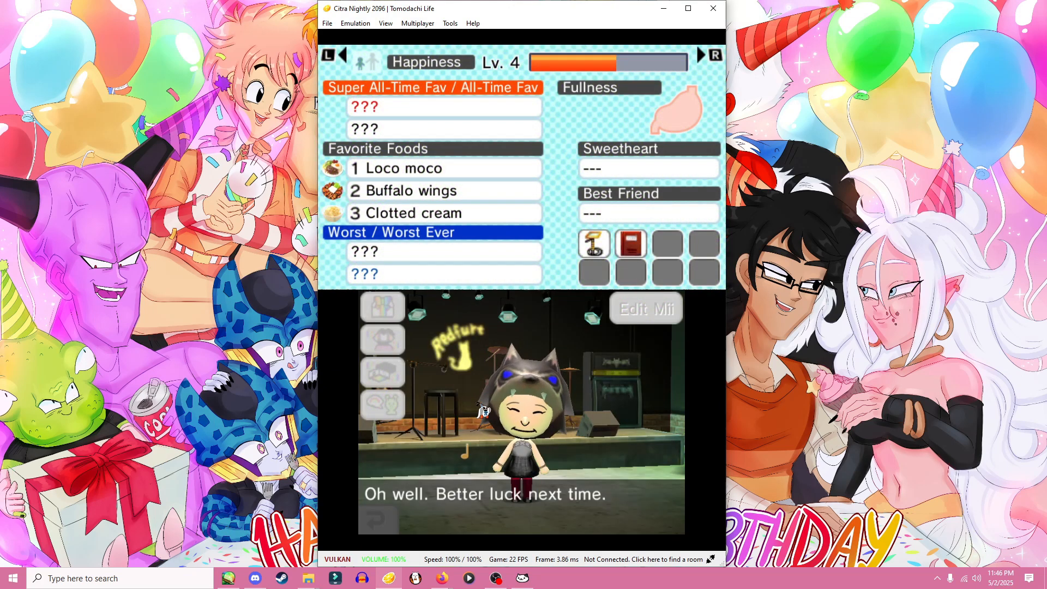
- Show the Mii's relationships page and advance the dialogue after the Cards game to collect the Star effort sticker
key(w)
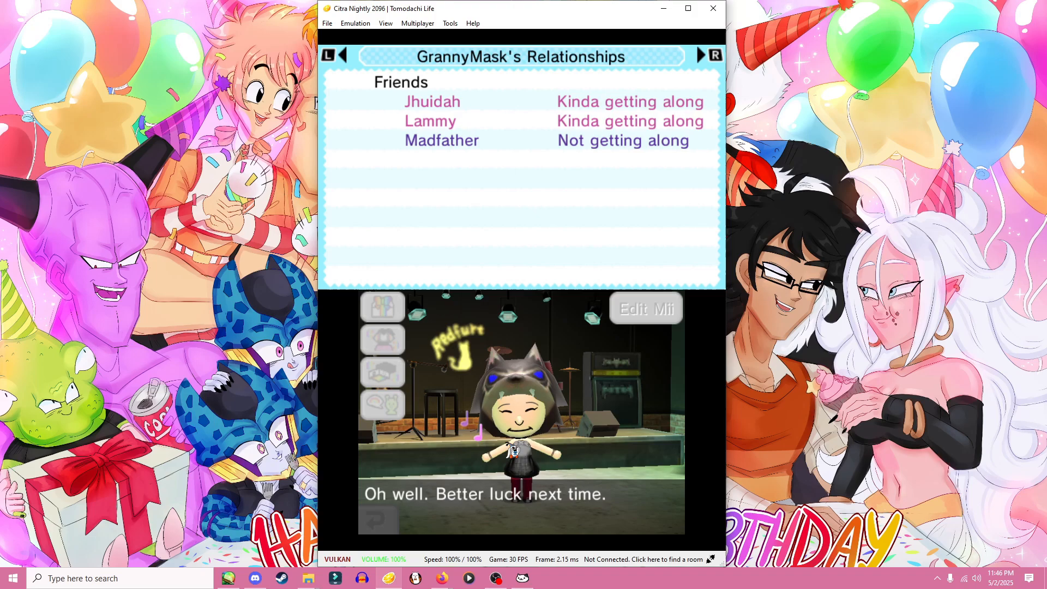
click(508, 445)
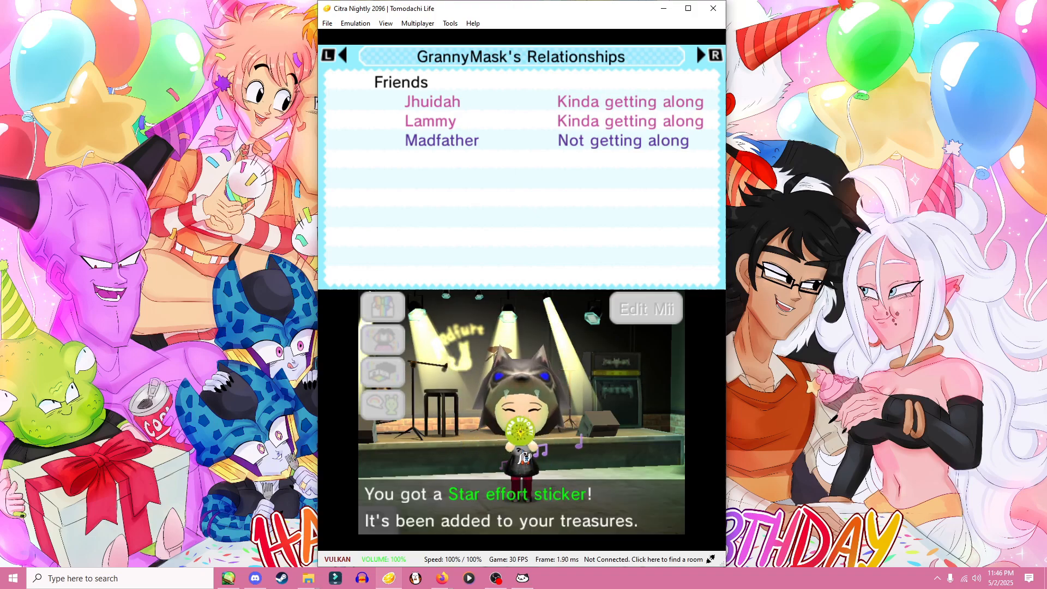
click(500, 436)
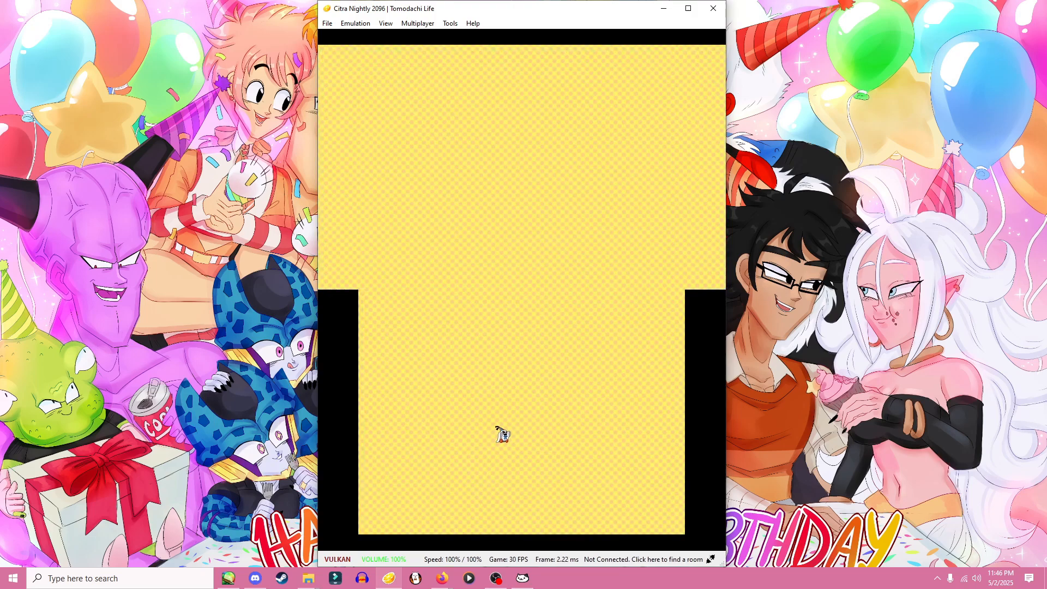
- Play the game with the next Mii and advance the dialogue to collect the Letter to mama treasure
click(395, 363)
click(547, 512)
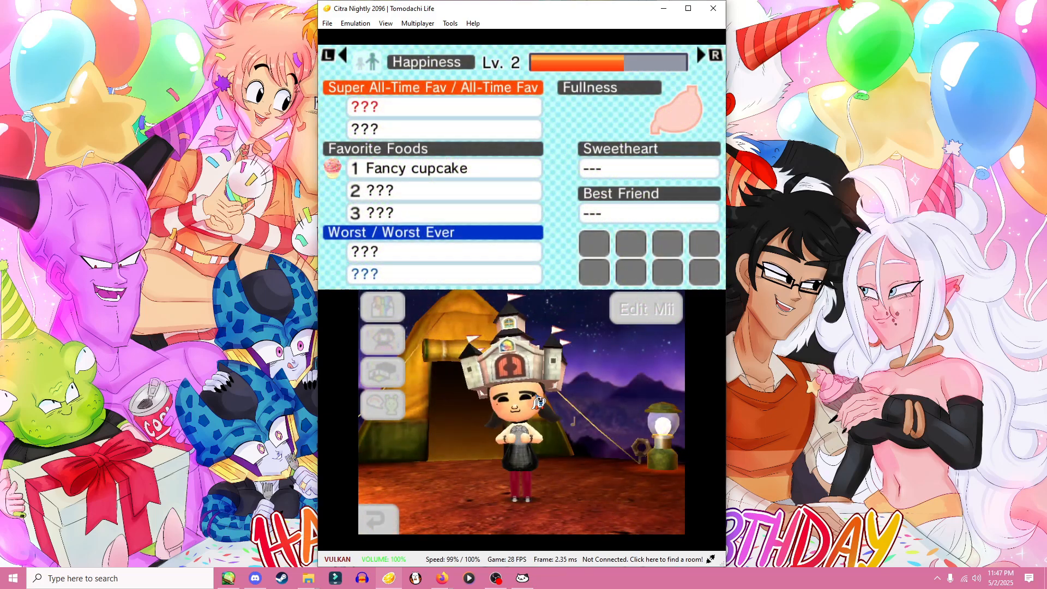
click(611, 458)
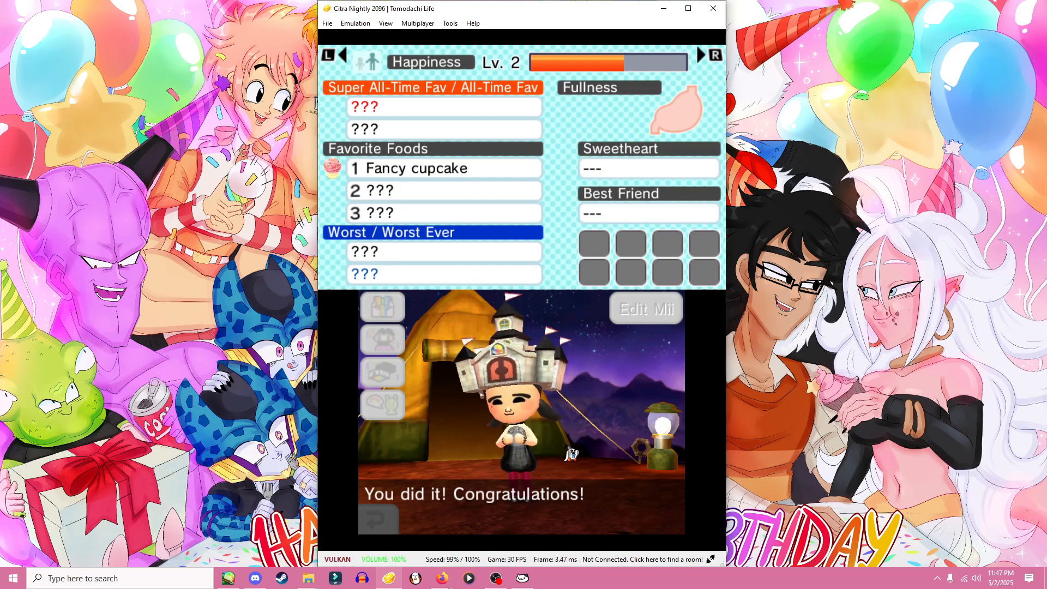
click(565, 446)
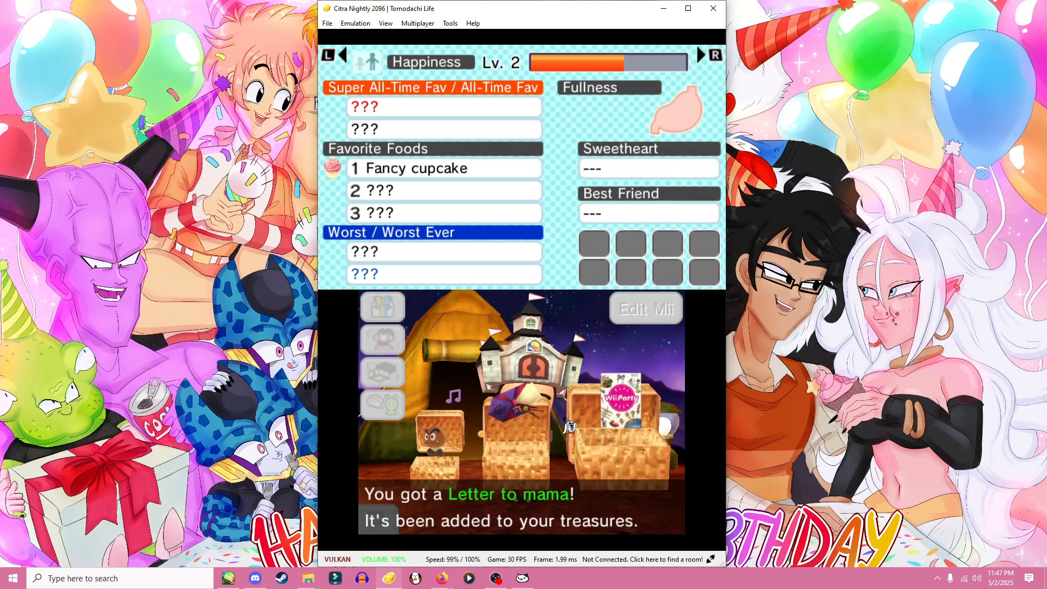
click(572, 464)
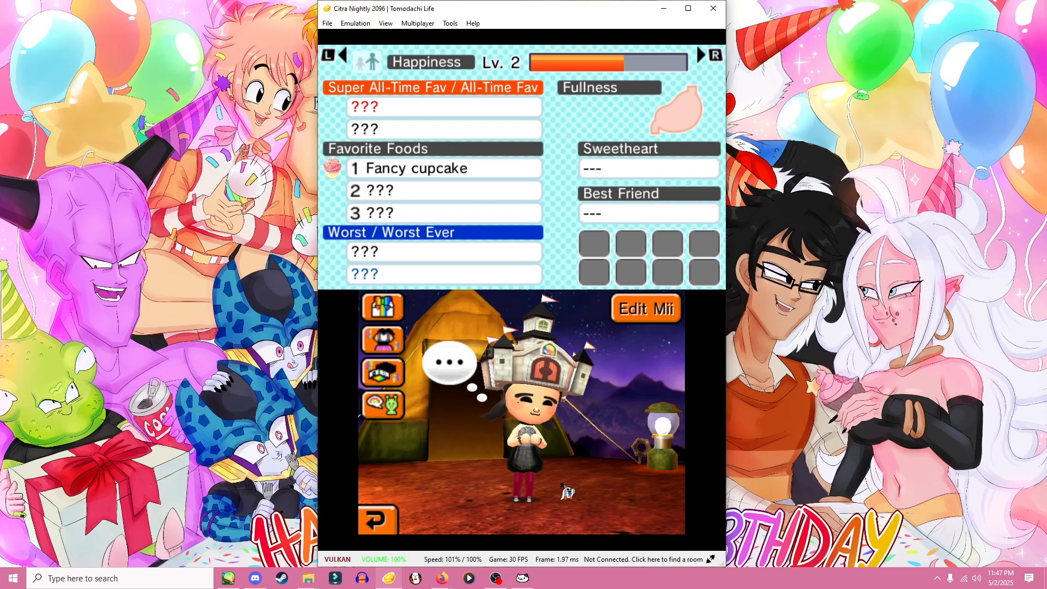
click(497, 577)
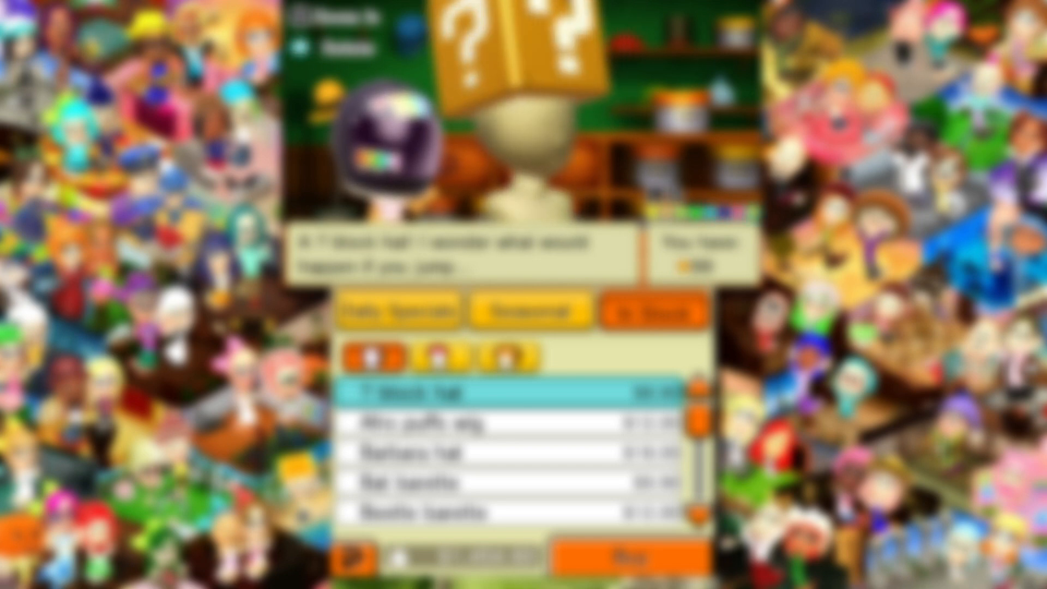
- Preview the in-stock hats one after another in the hat shop, starting with the Afro puffs wig and Barbara hat
click(508, 422)
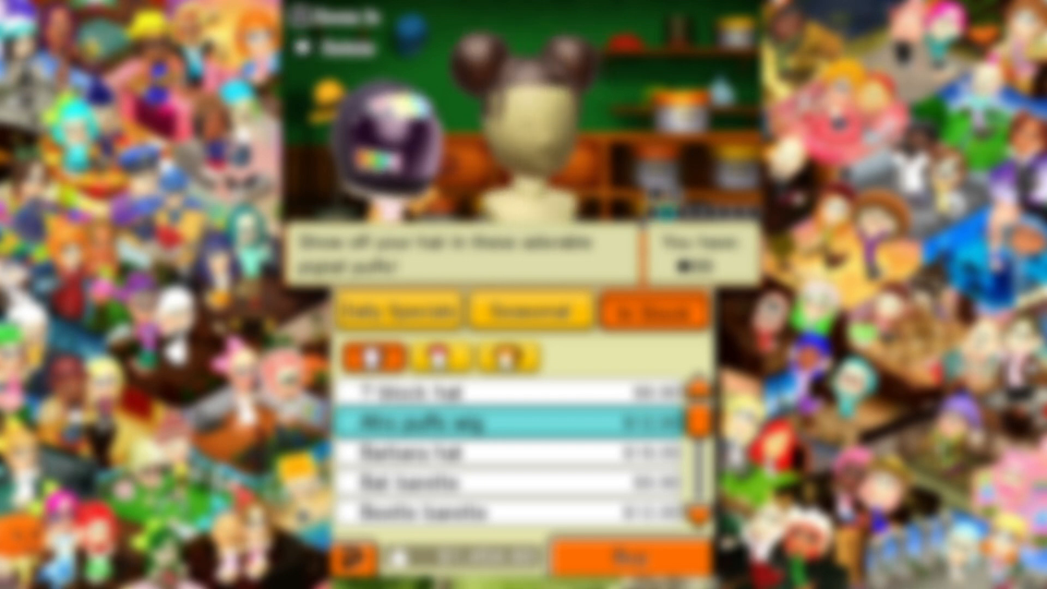
click(508, 453)
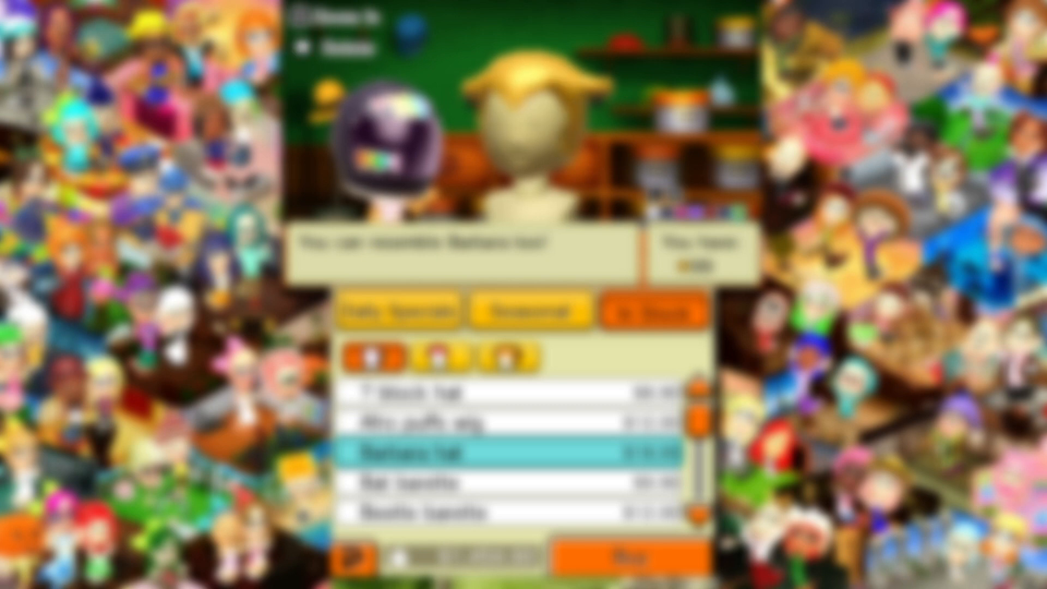
click(510, 483)
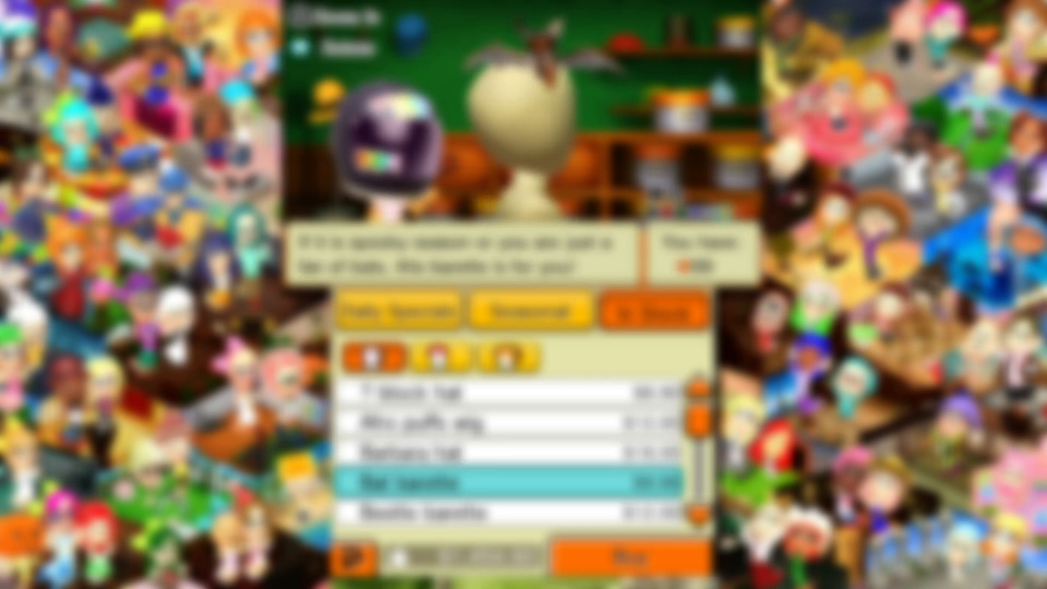
click(509, 512)
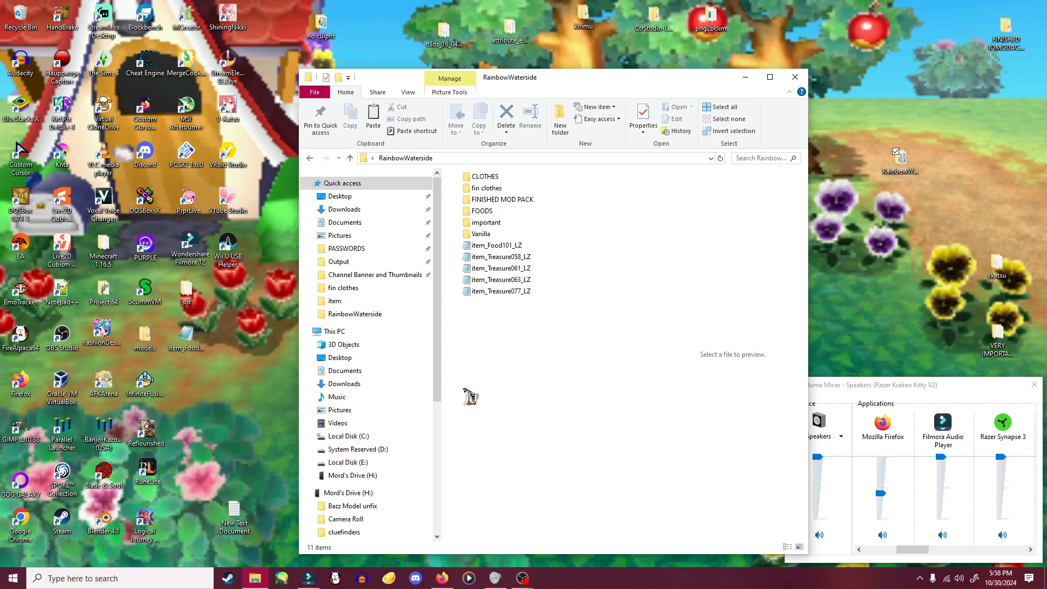
- Look over item_Food101_LZ and the four item_Treasure files in the RainbowWaterside folder
drag(491, 347, 504, 241)
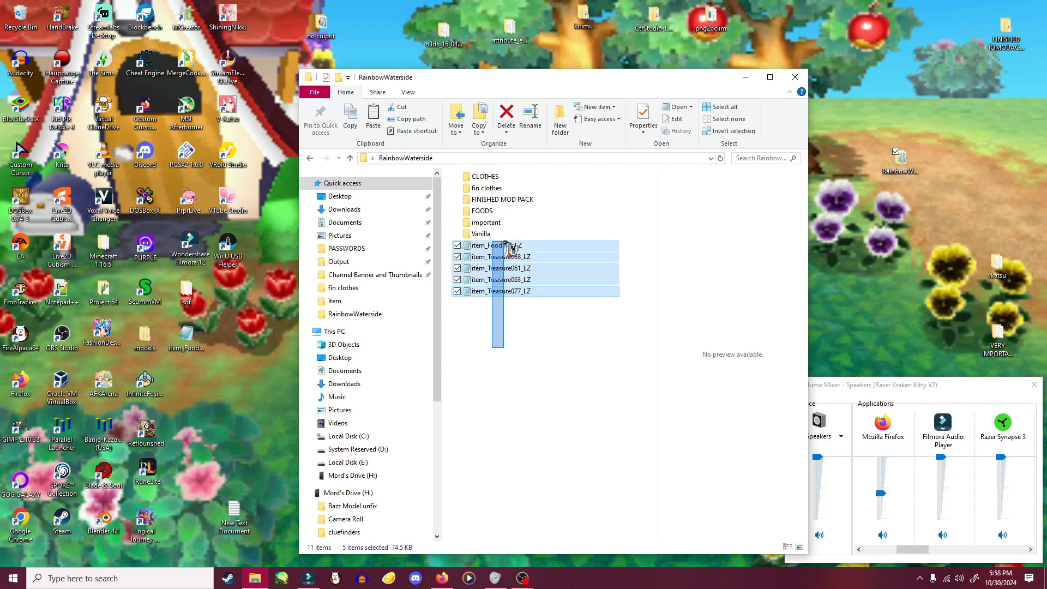
click(499, 326)
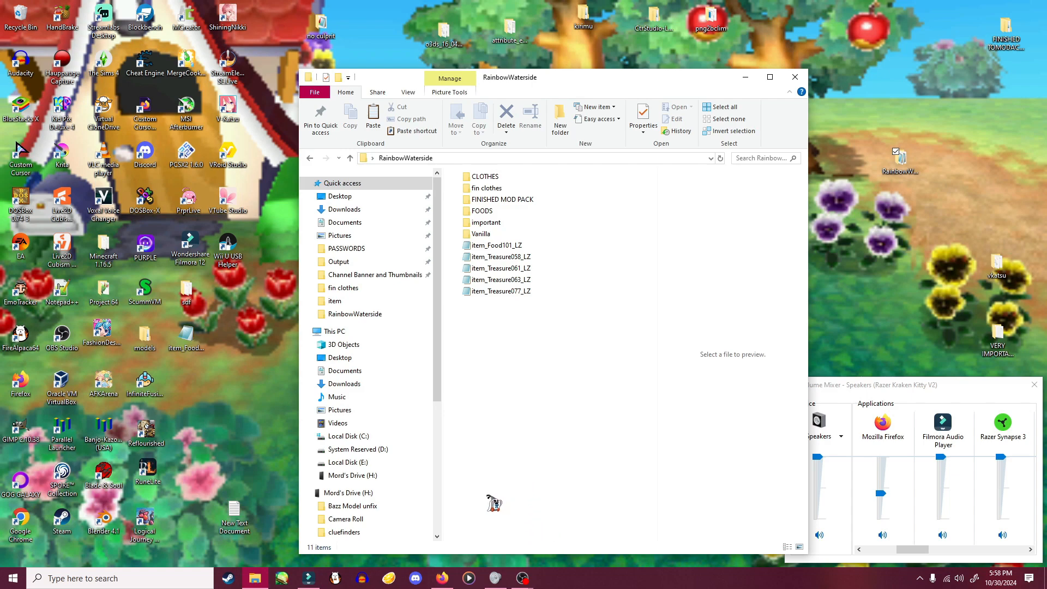
- Switch to Citra and dump the RomFS of Tomodachi Life (USA) from the game list
click(392, 584)
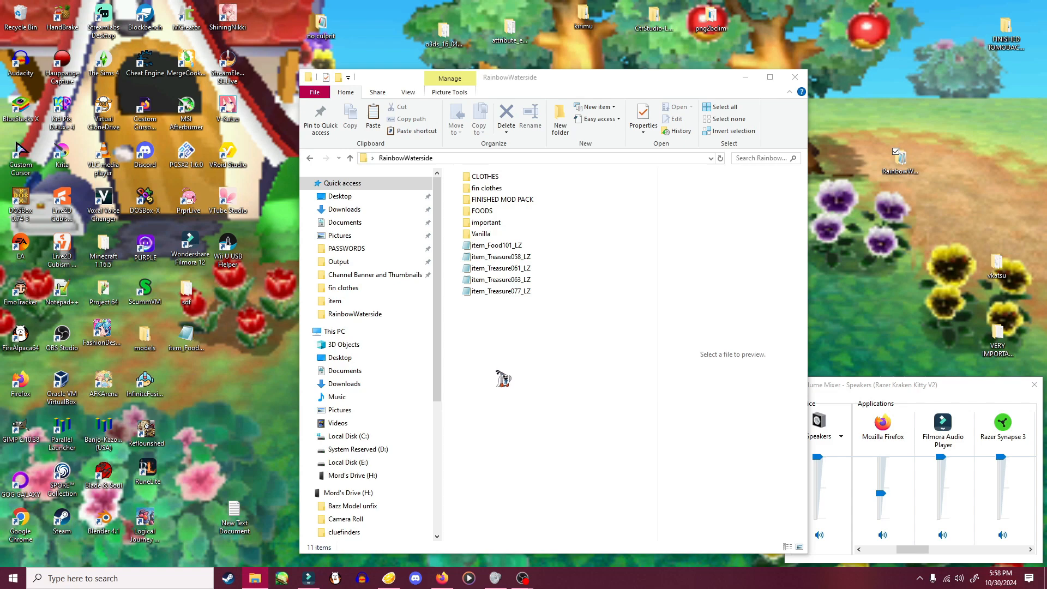
mouse_move(388, 578)
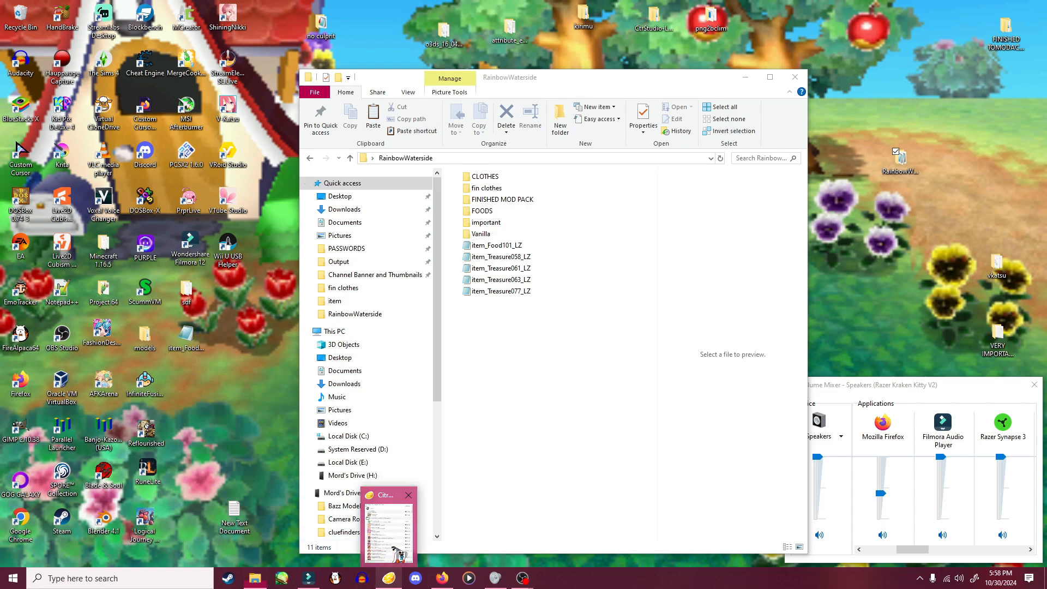
click(401, 553)
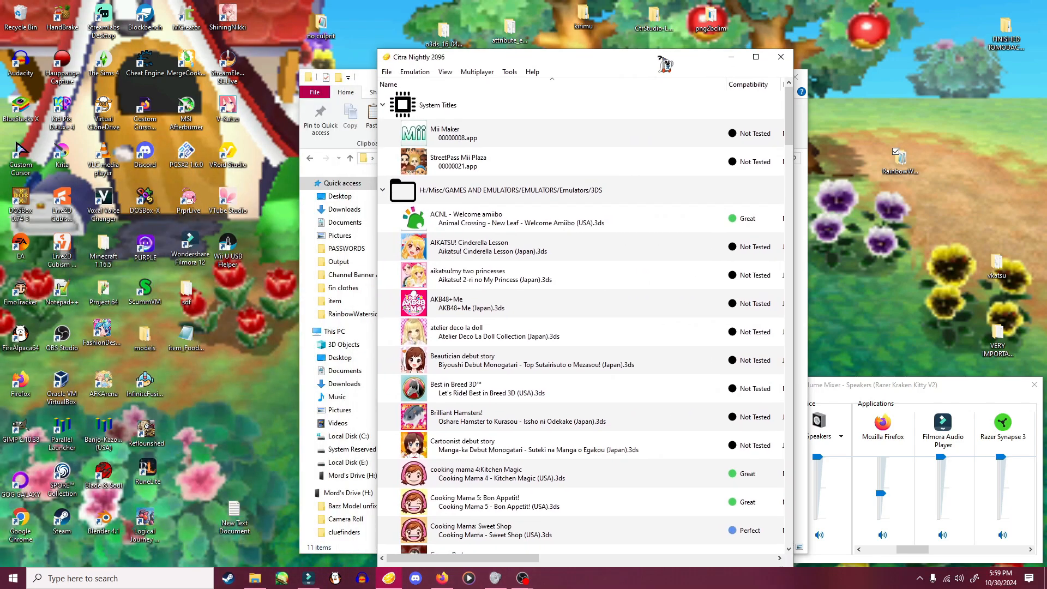
drag(665, 63, 633, 42)
scroll(569, 431, down, 15)
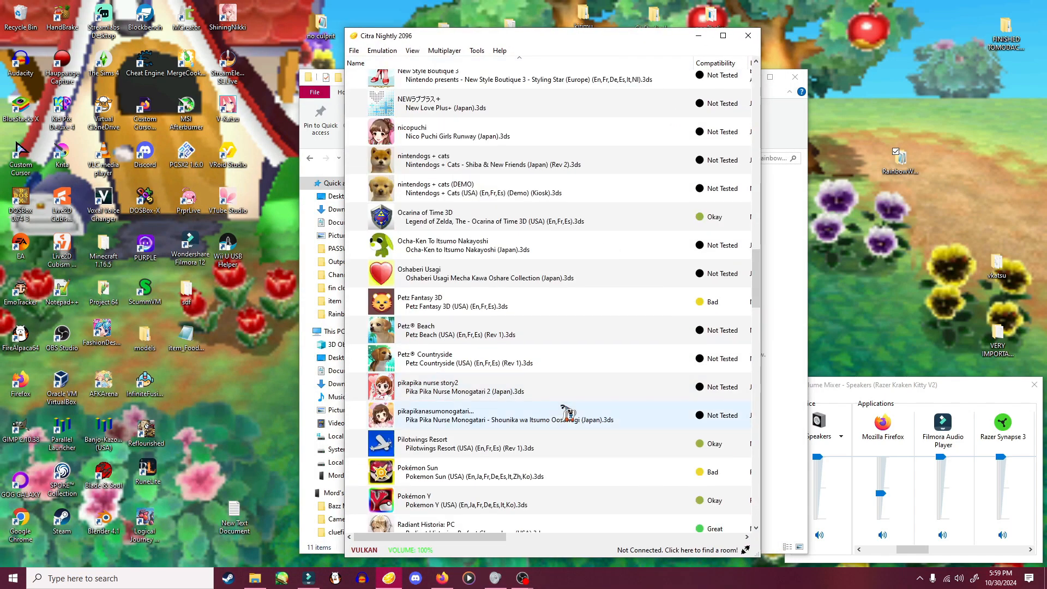
scroll(567, 412, down, 15)
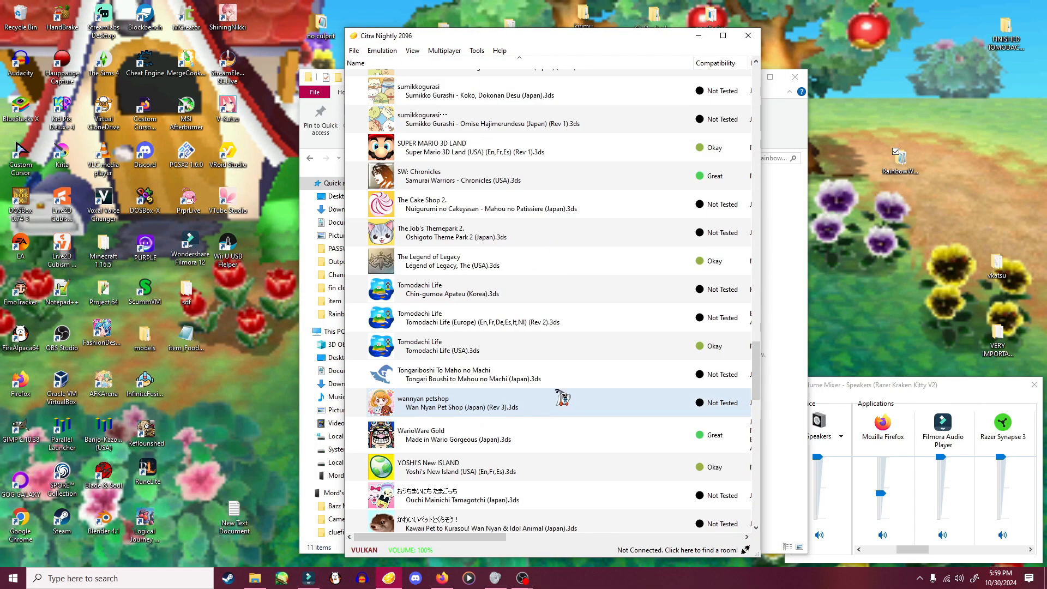
right_click(452, 347)
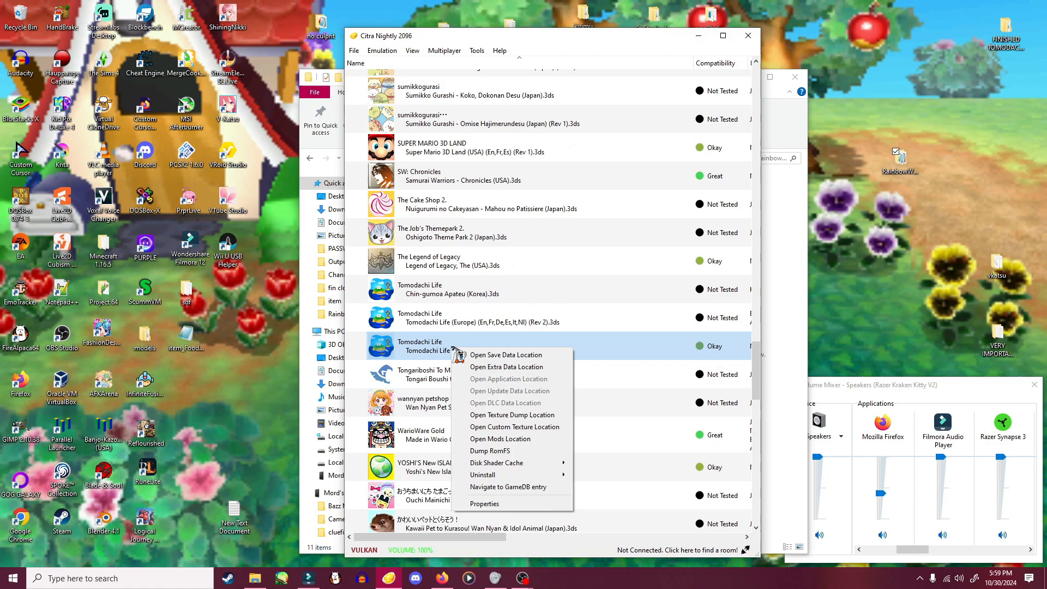
click(490, 451)
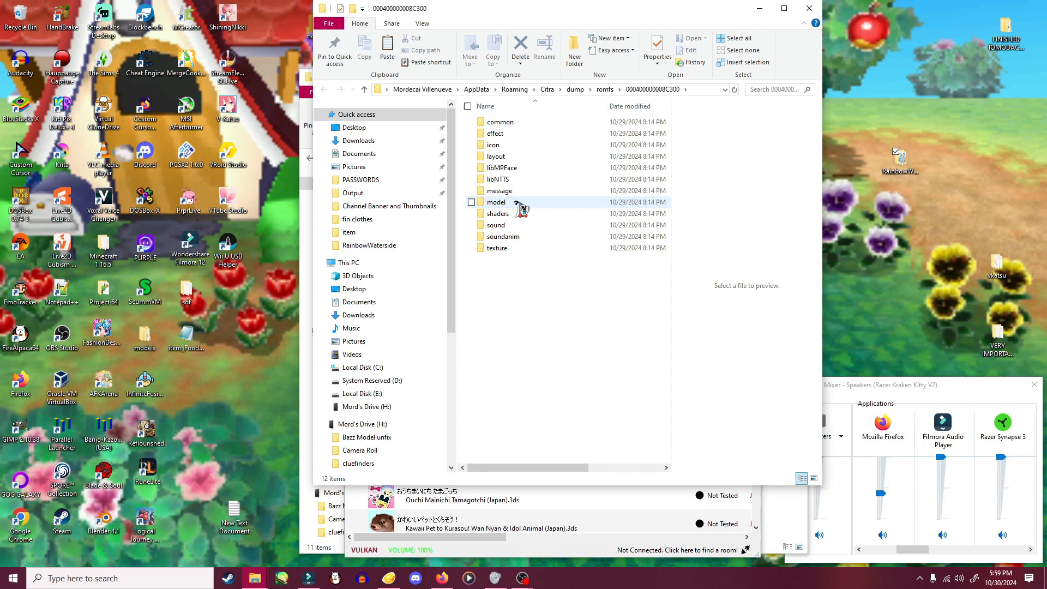
- Open the model folder's item subfolder in the dumped RomFS and locate the item_Treasure files
mouse_move(516, 202)
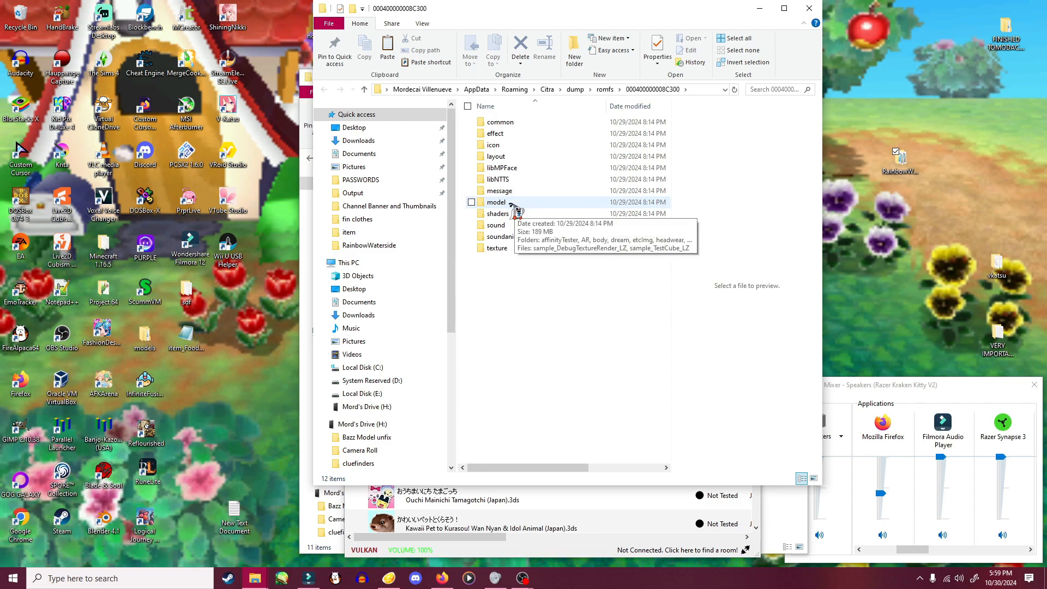
double_click(514, 206)
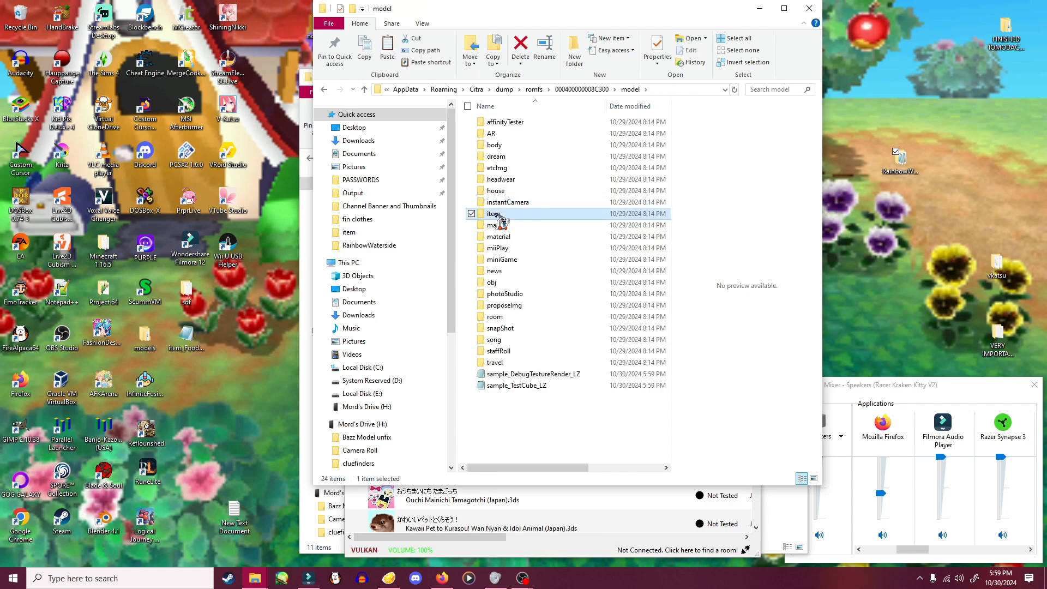
double_click(525, 214)
drag(666, 118, 682, 359)
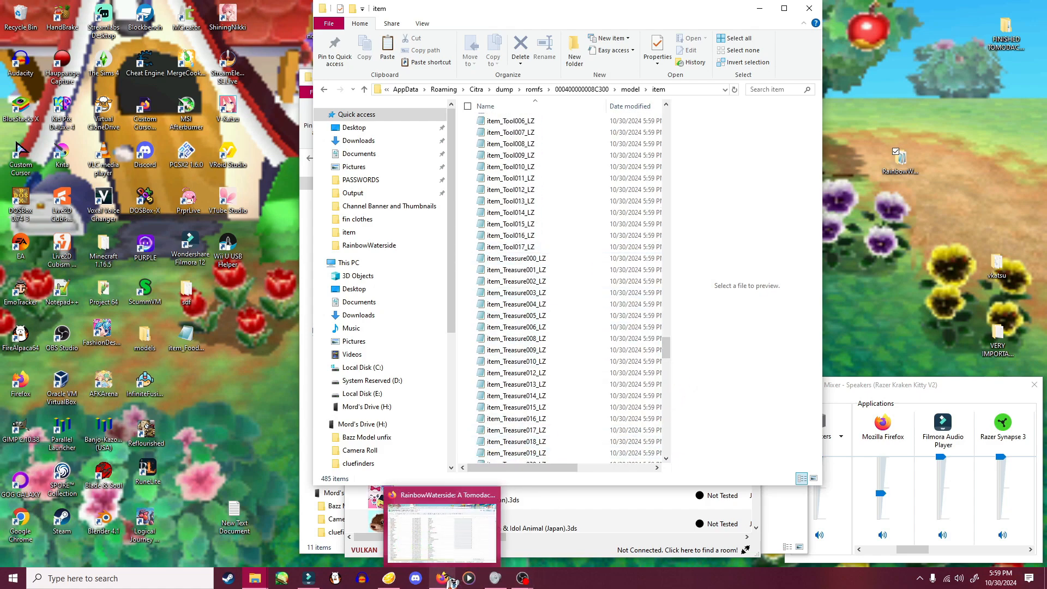
- Switch to the Personal Tomodachi life ROMFS spreadsheet in Firefox and look through the treasure names and file IDs on the Treasure Textures sheet
click(442, 578)
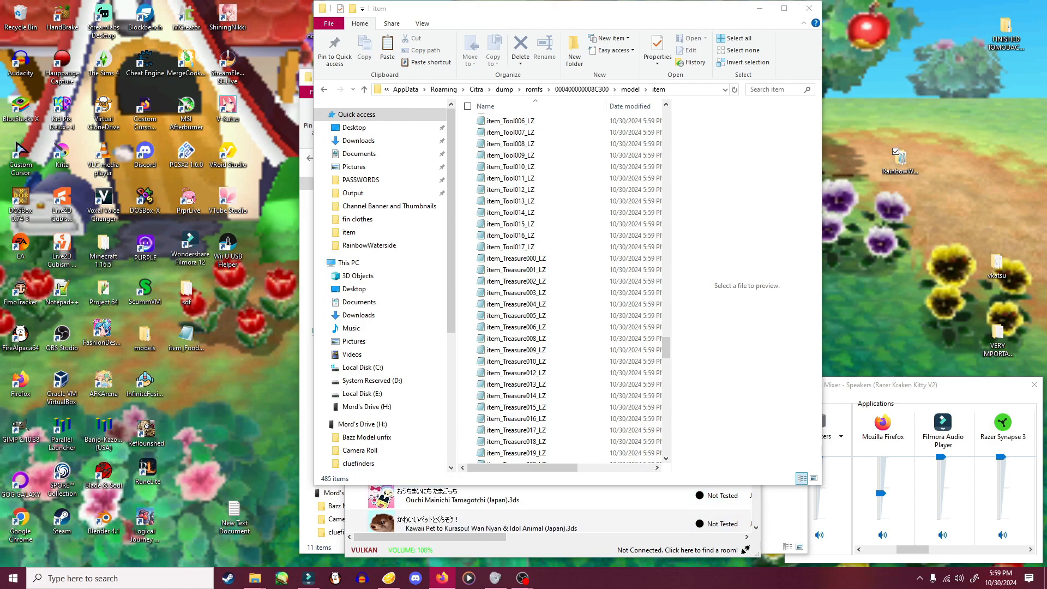
drag(294, 1, 289, 89)
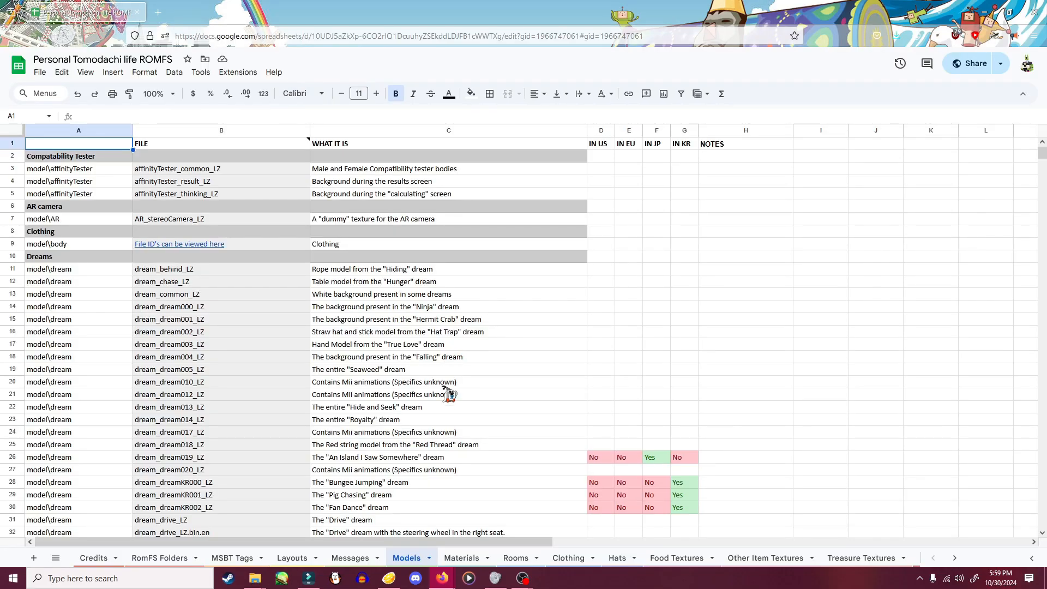
click(860, 561)
scroll(322, 374, down, 10)
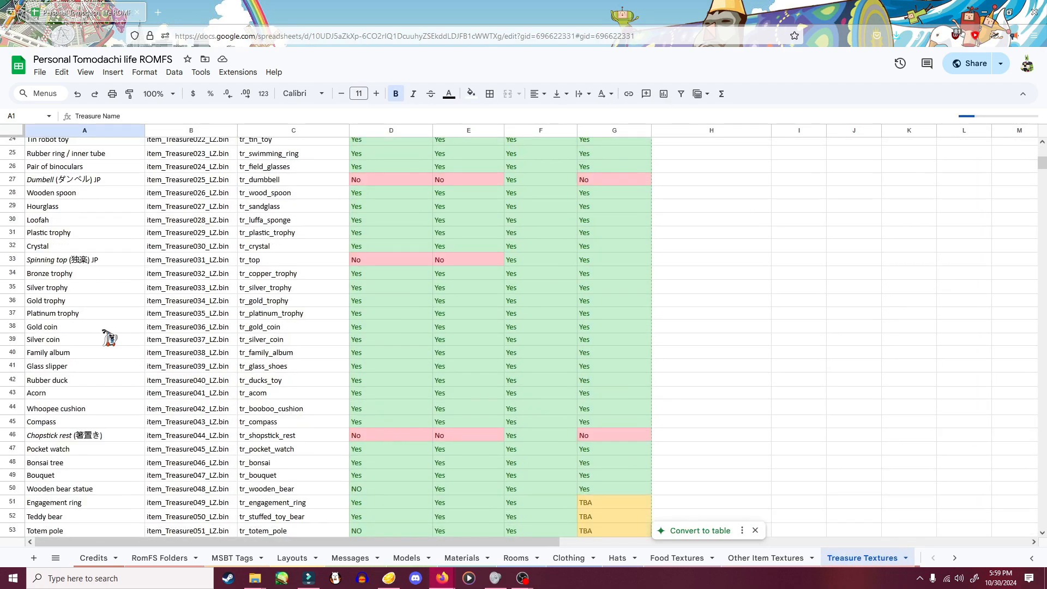
scroll(77, 415, down, 10)
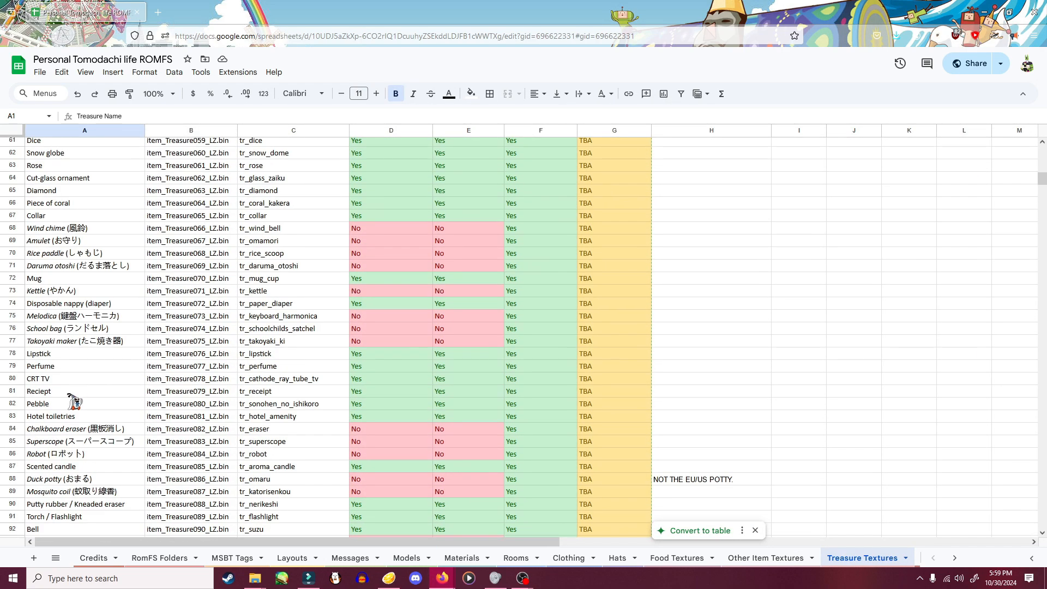
scroll(71, 464, up, 4)
scroll(70, 465, down, 5)
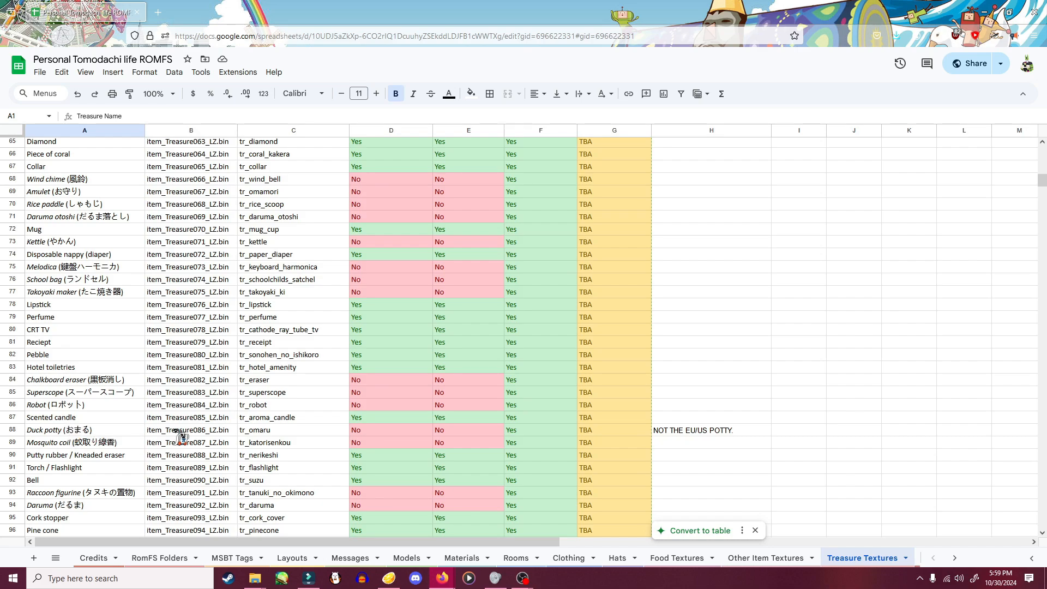
- Look through the food names and their item_Food file IDs on the Food Textures sheet
click(675, 559)
scroll(58, 294, down, 7)
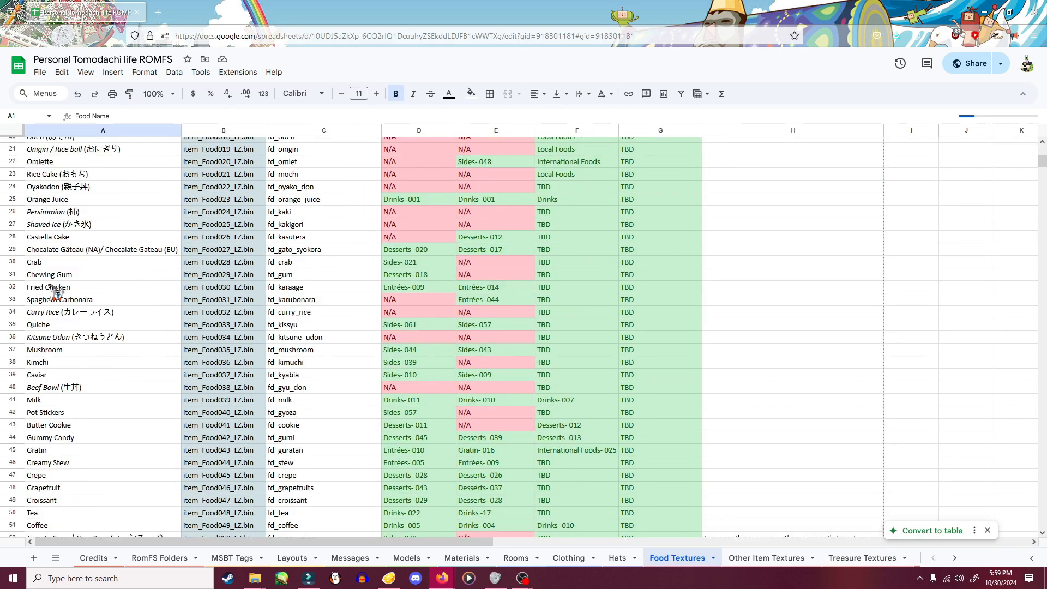
scroll(56, 294, down, 15)
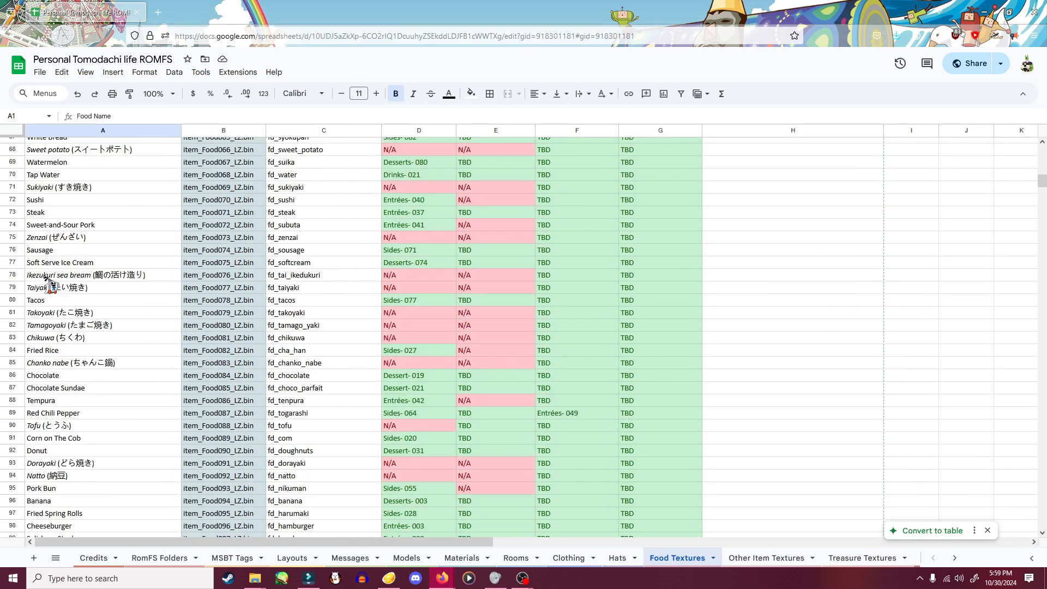
scroll(46, 280, up, 12)
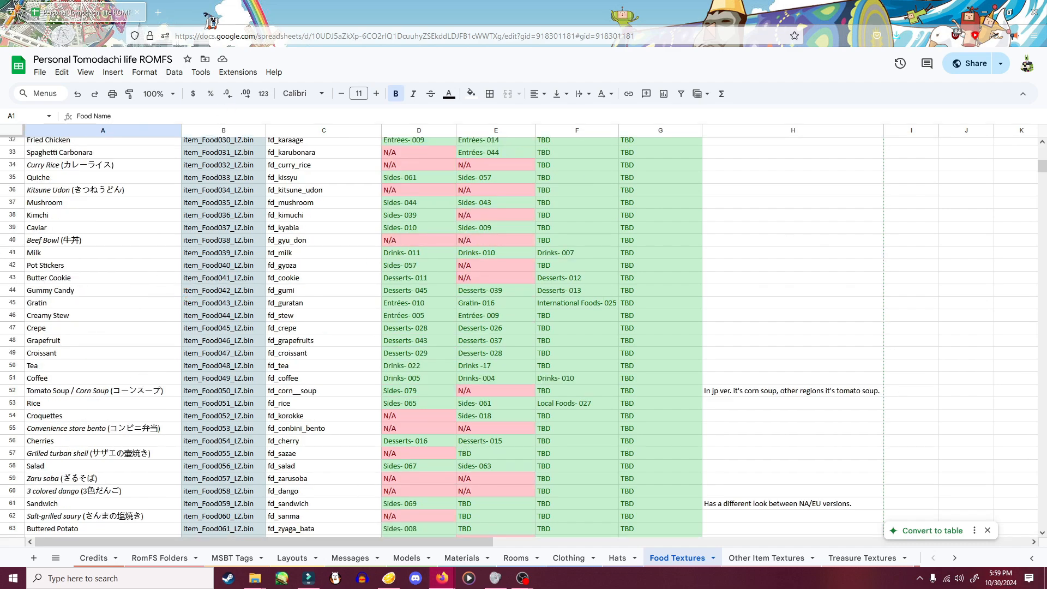
- Minimize the spreadsheet, dump folder and Citra windows, and select item_Food101_LZ in the RainbowWaterside folder
drag(240, 11, 0, 350)
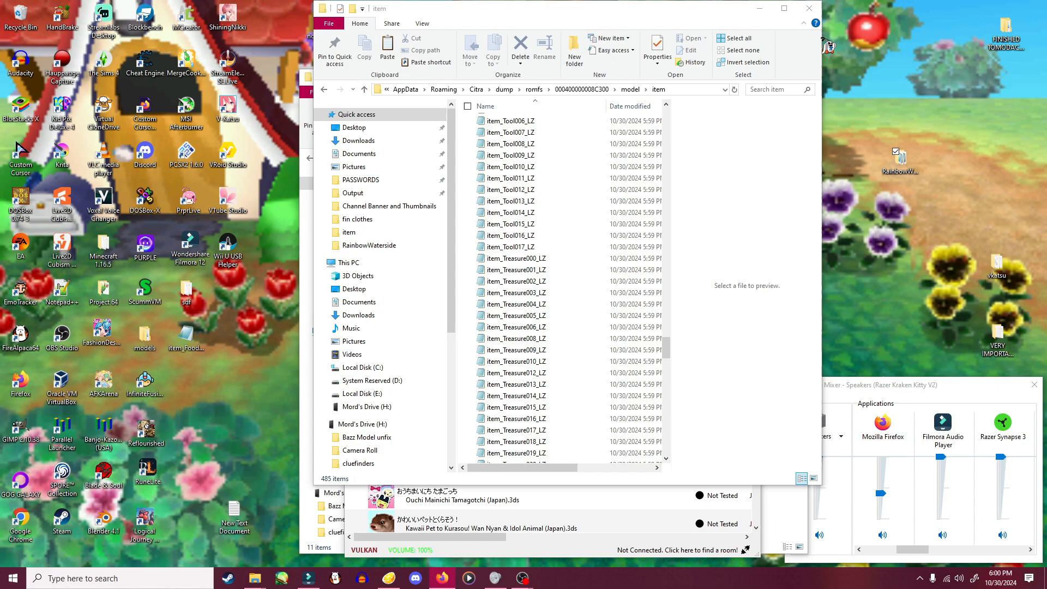
click(759, 9)
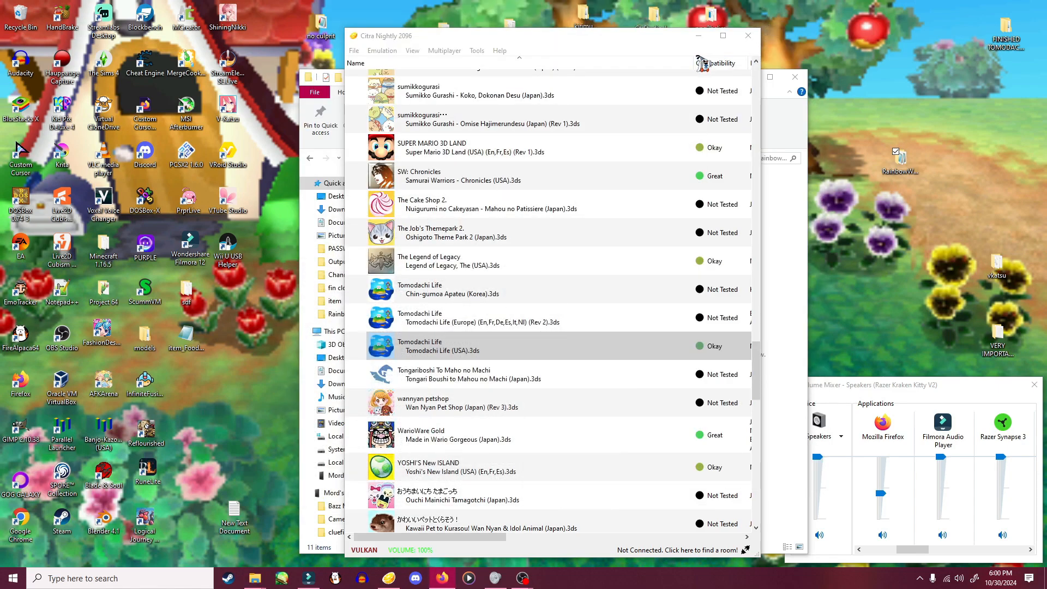
click(694, 28)
click(482, 245)
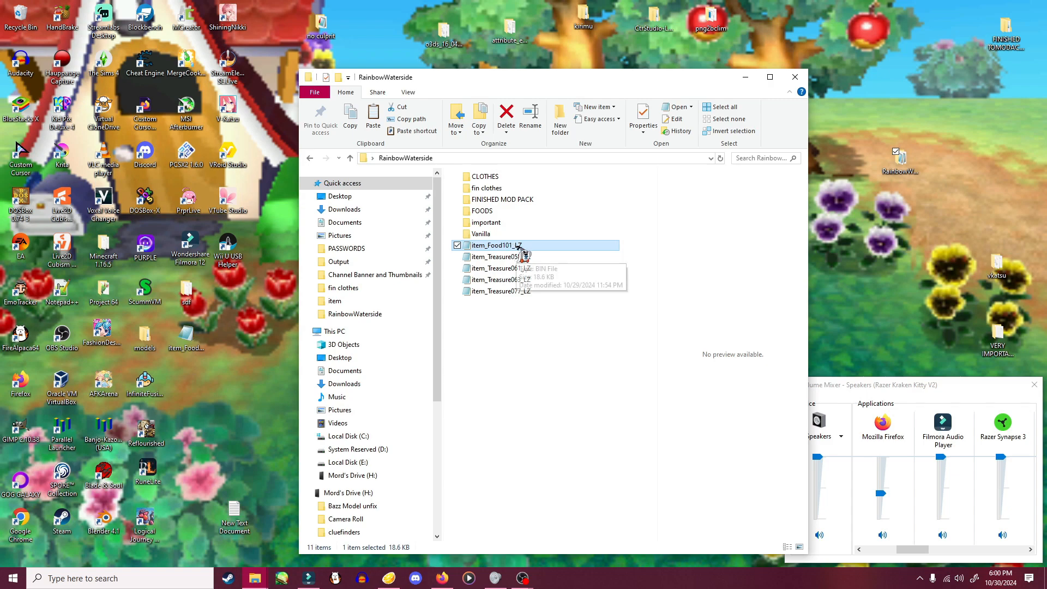
drag(513, 332, 514, 268)
click(515, 344)
drag(511, 313, 518, 258)
click(518, 257)
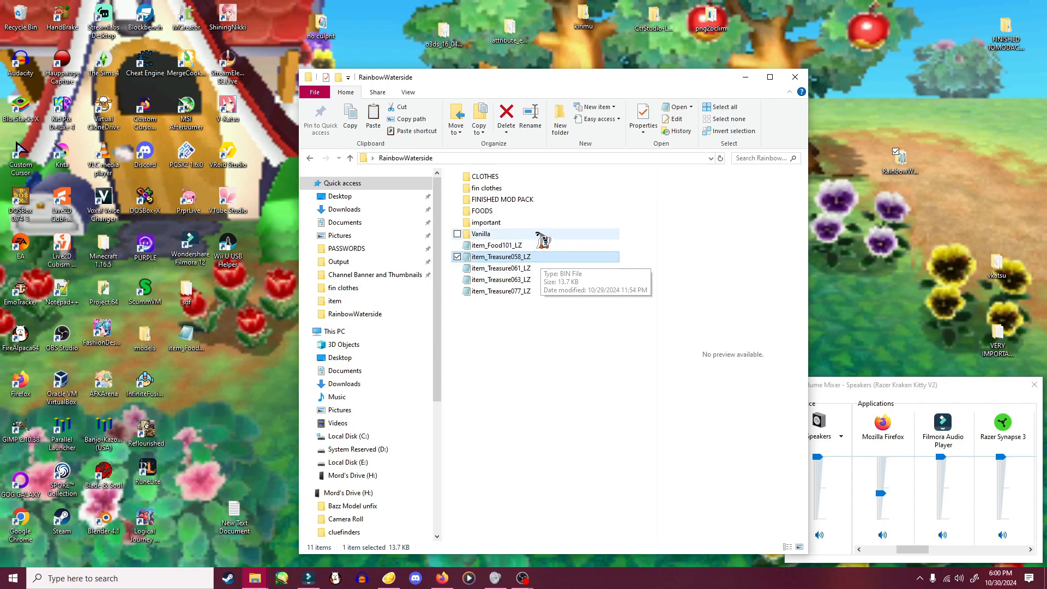
click(528, 352)
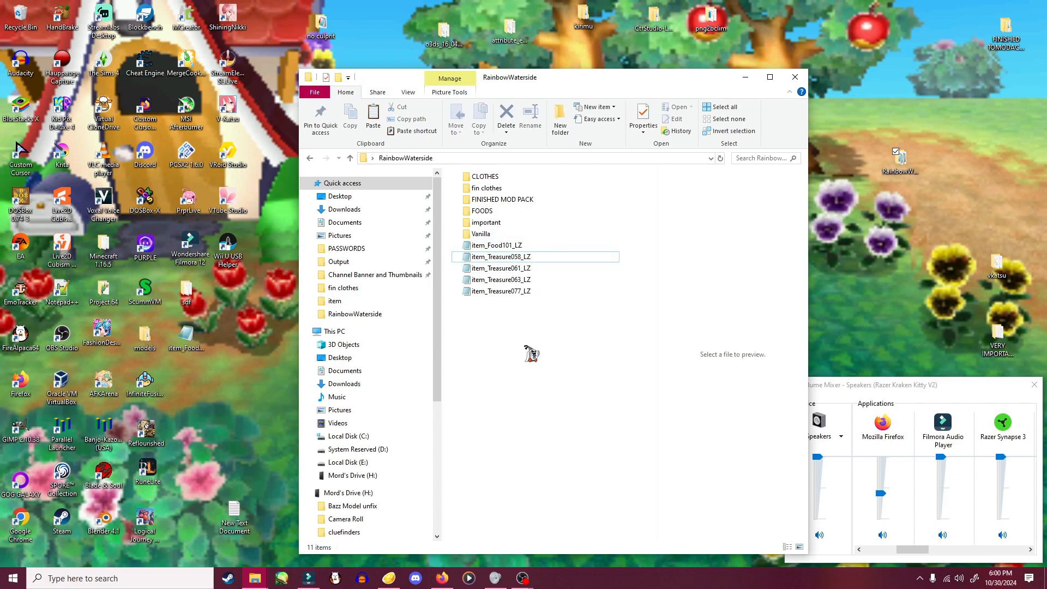
- Launch Karameru from the kuriimu-v1.0.15-47d7462b subfolder of the desktop's kirimu folder and position its window
double_click(583, 20)
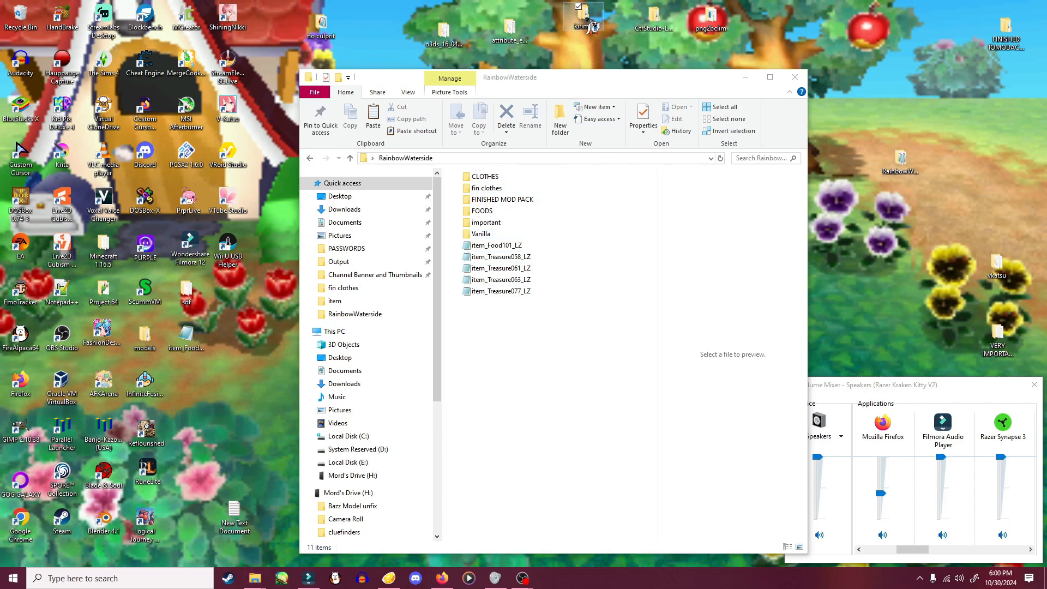
drag(569, 28, 510, 51)
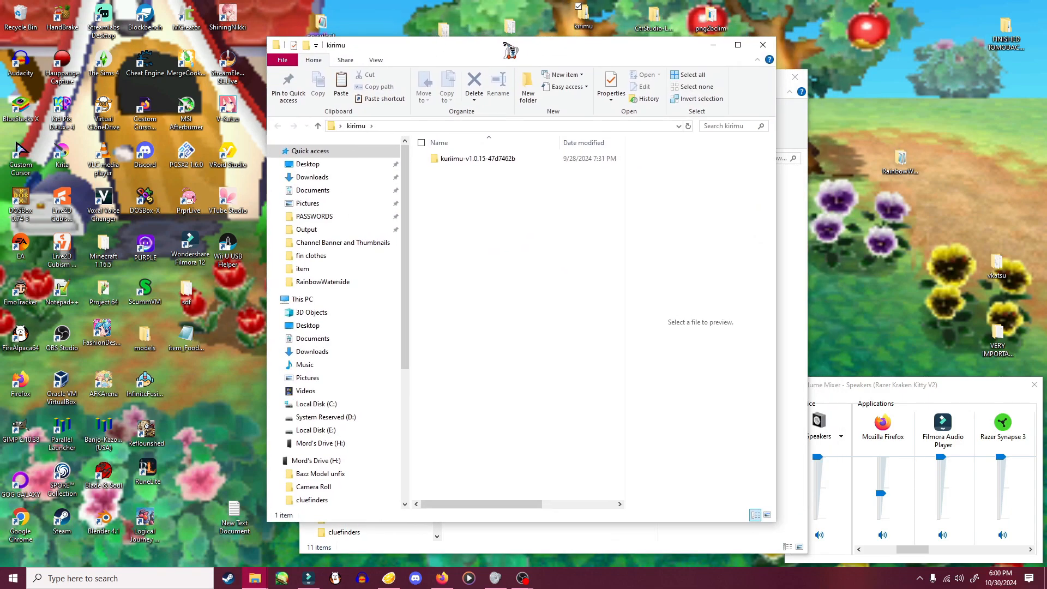
double_click(474, 159)
double_click(456, 217)
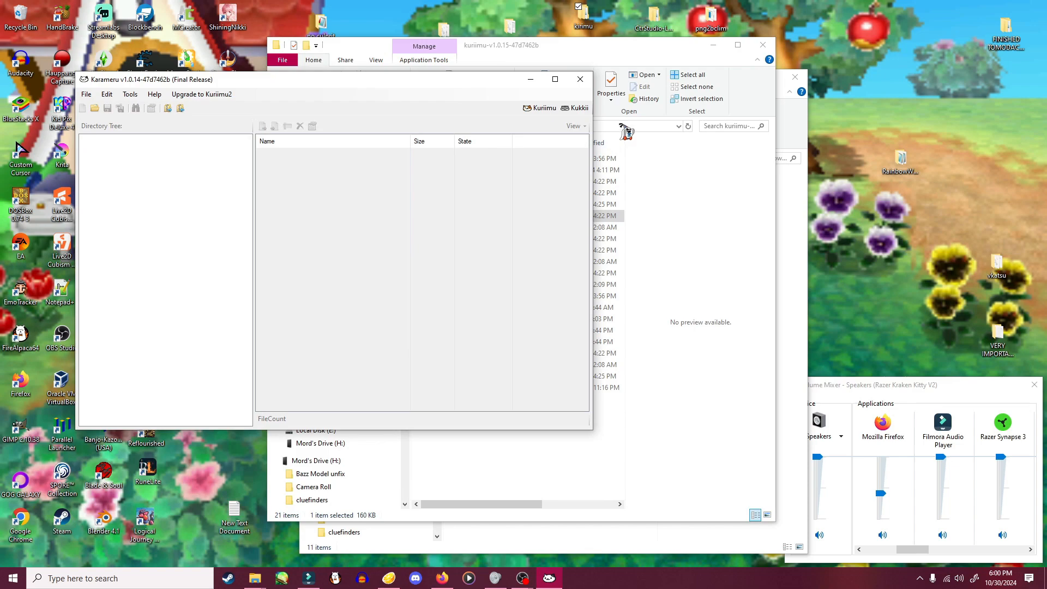
drag(329, 82, 321, 111)
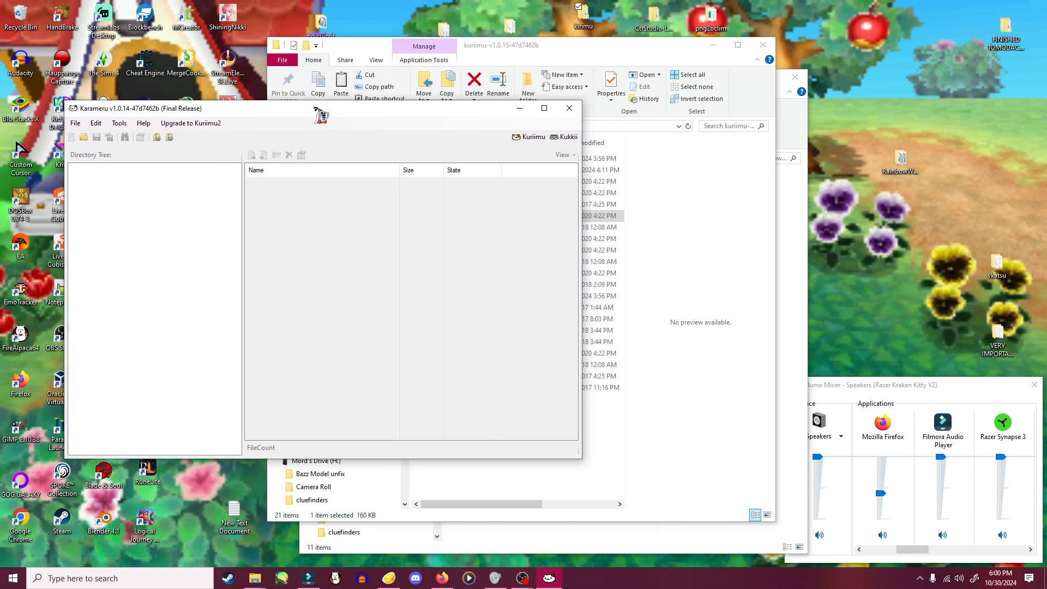
- Decompress item_Food101_LZ from RainbowWaterside with the Nintendo compression tool, saving the decompressed file in the same folder
click(119, 123)
mouse_move(143, 135)
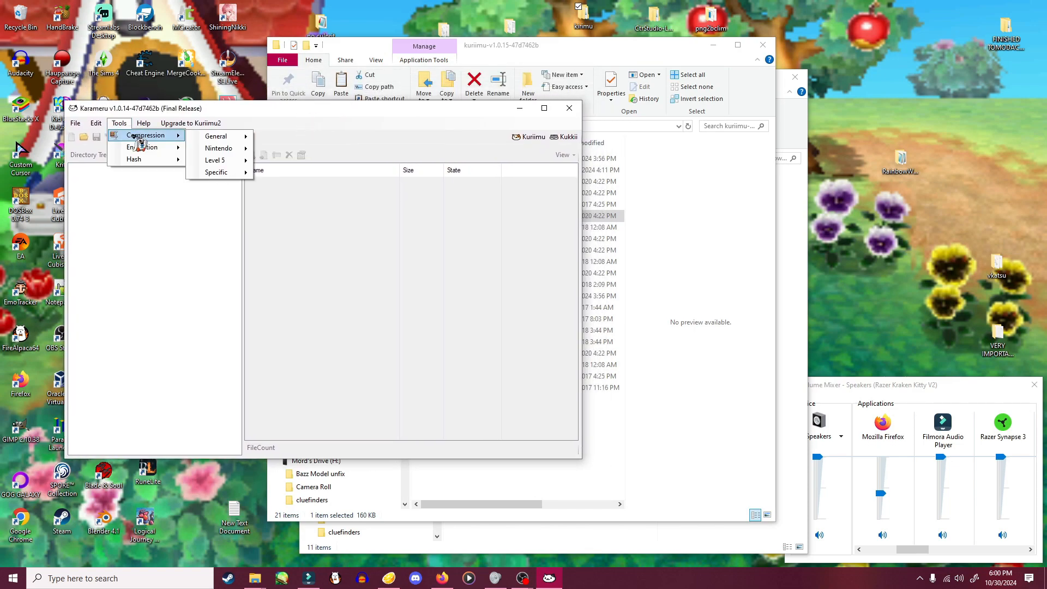
mouse_move(218, 148)
mouse_move(294, 161)
click(362, 160)
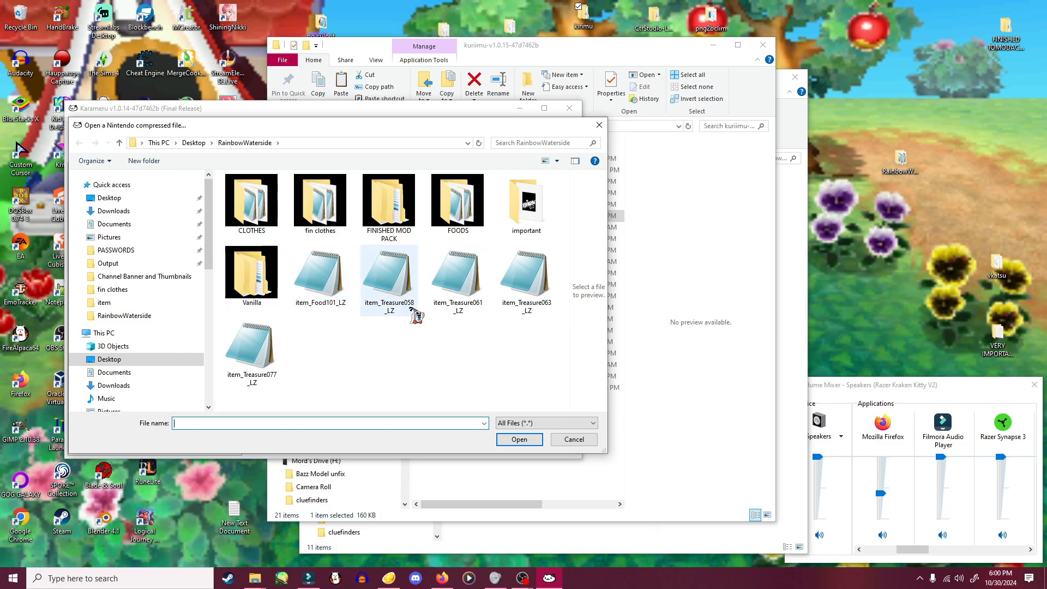
click(338, 292)
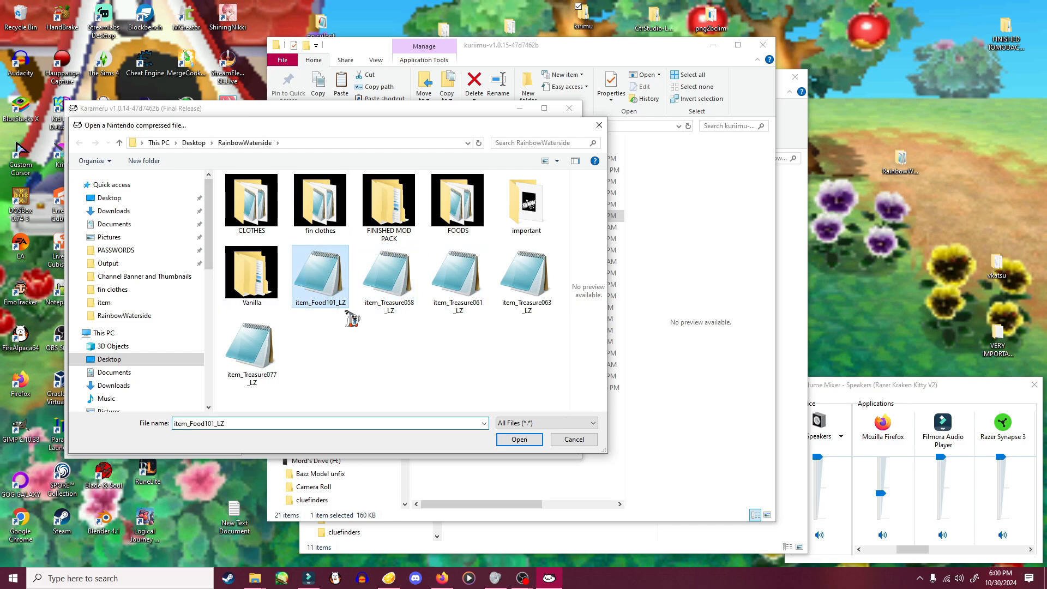
click(523, 440)
click(518, 437)
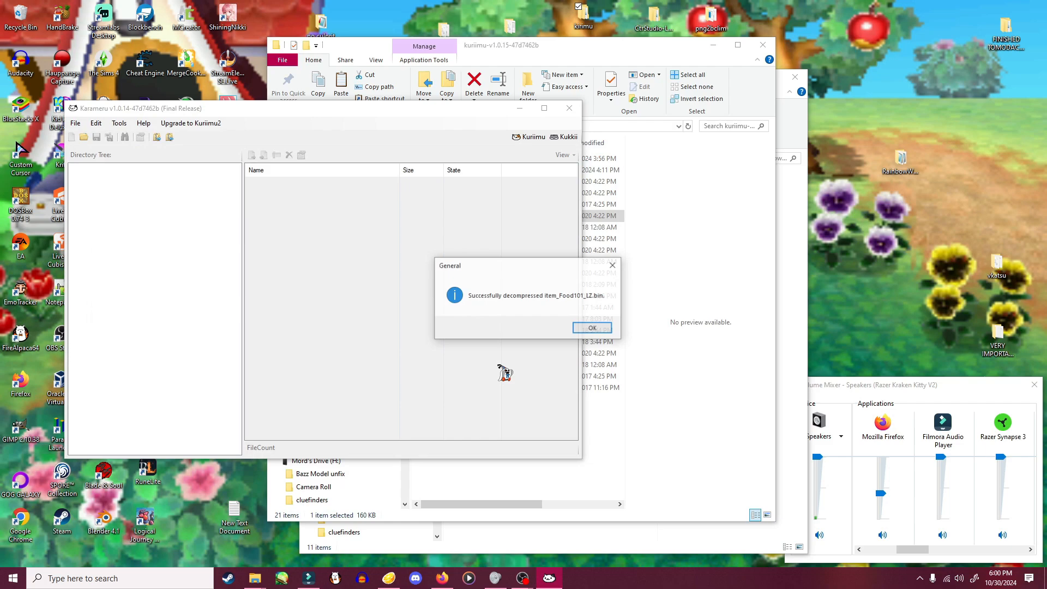
click(593, 328)
- Decompress item_Treasure058_LZ with the Nintendo compression tool and save it as item_Treasure058_LZ.decomp in RainbowWaterside
click(119, 123)
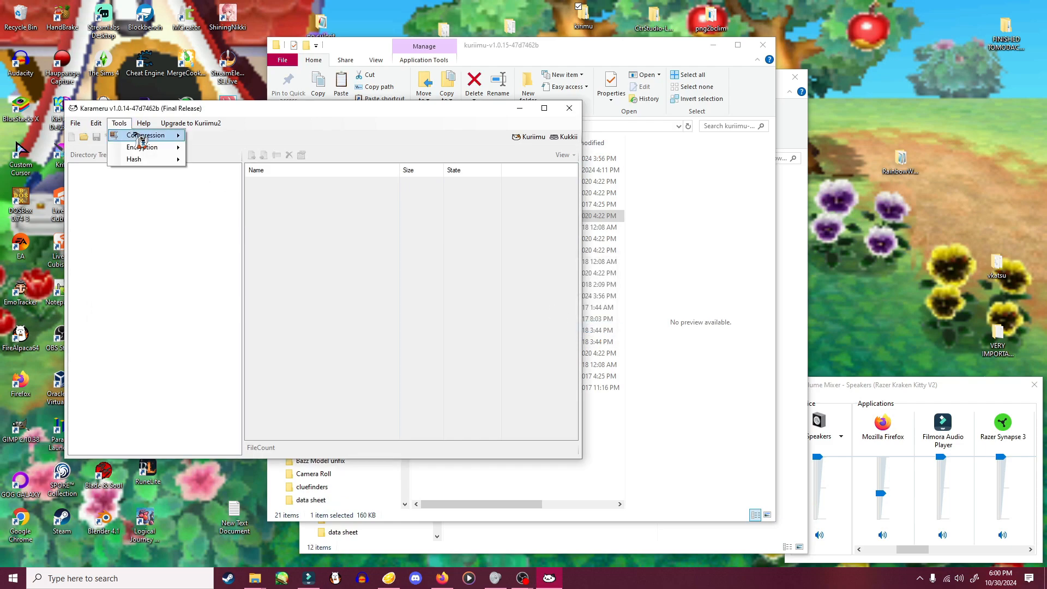
mouse_move(144, 136)
mouse_move(219, 149)
mouse_move(295, 161)
click(354, 173)
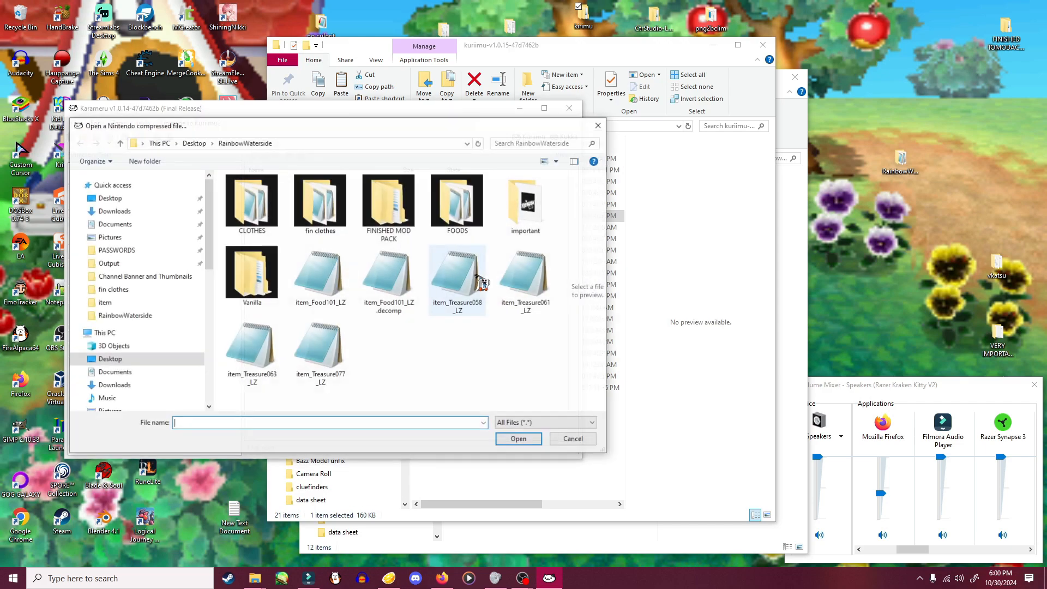
click(466, 289)
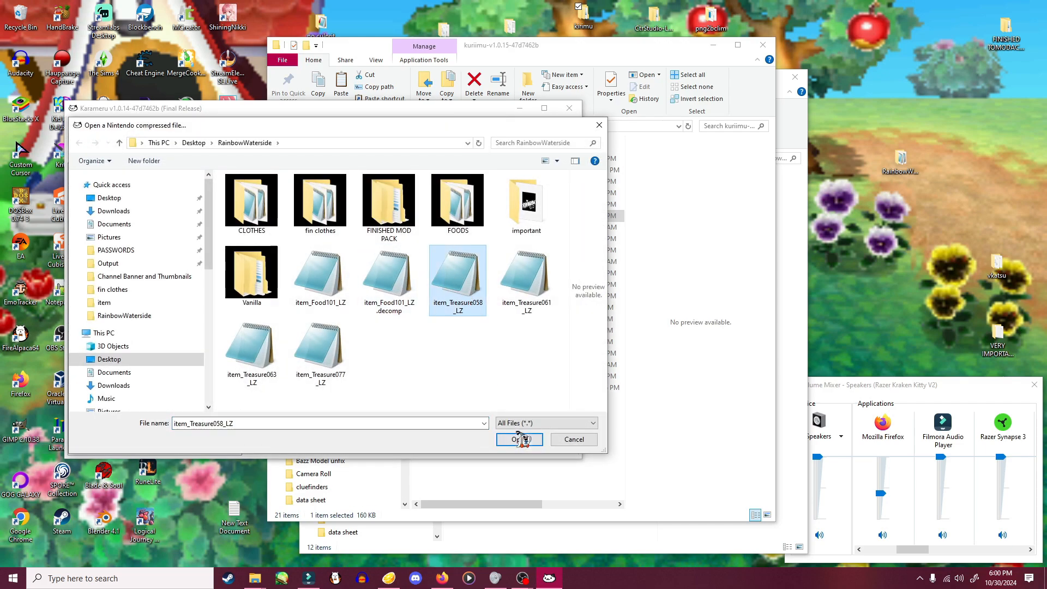
click(516, 441)
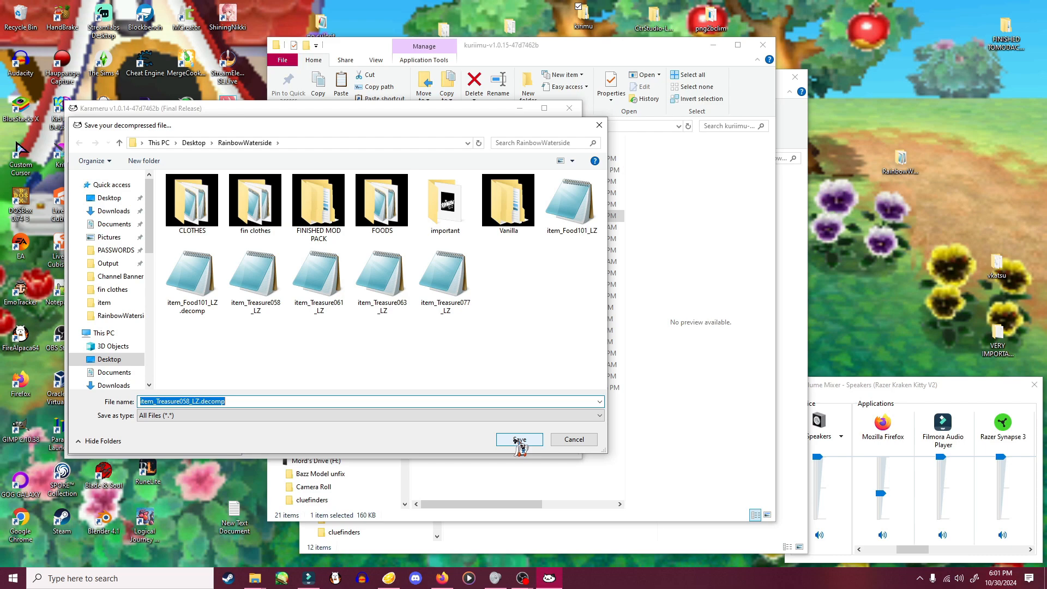
click(516, 441)
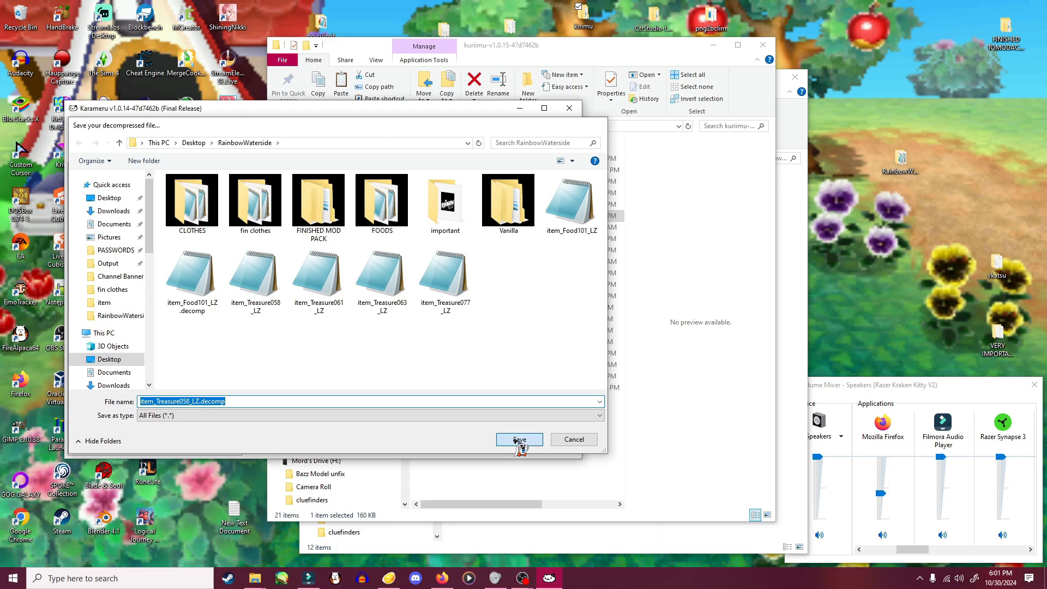
click(604, 328)
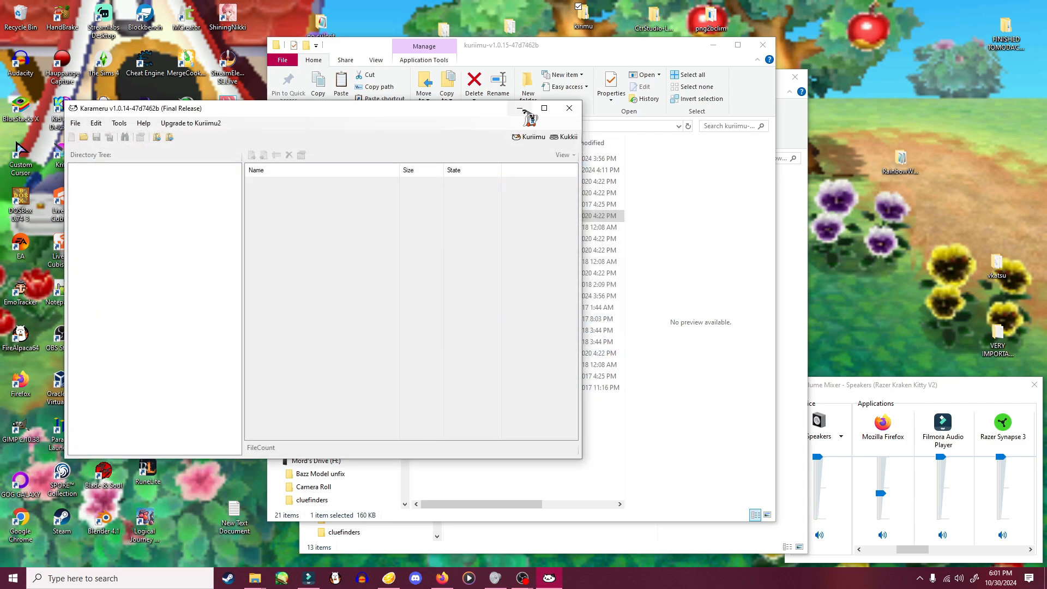
- Put the kuriimu folder window away, arrange RainbowWaterside beside Karameru, and locate the two decompressed .decomp files
drag(494, 111, 458, 111)
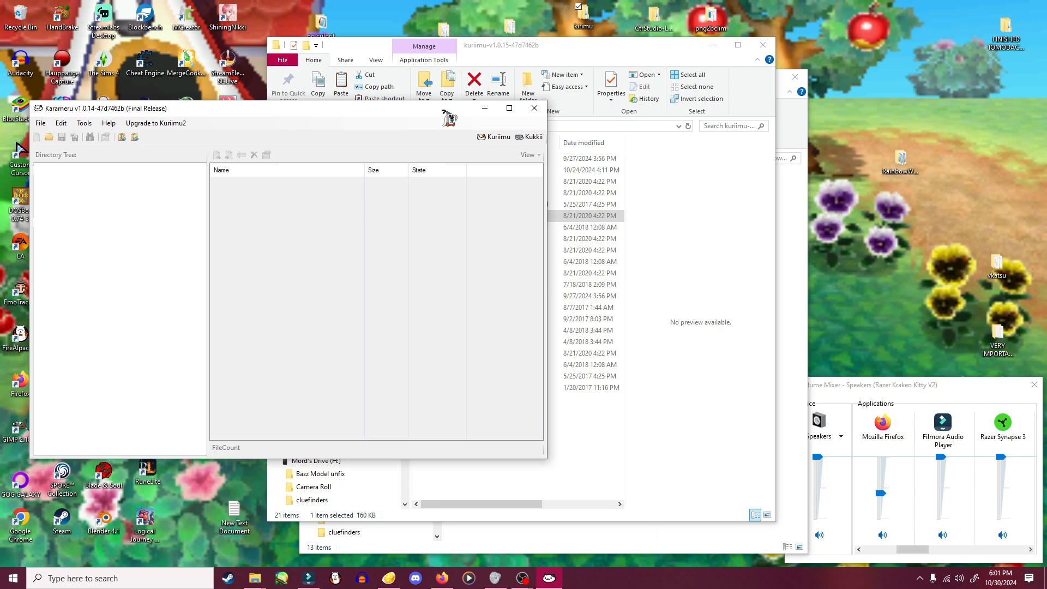
drag(379, 109, 334, 77)
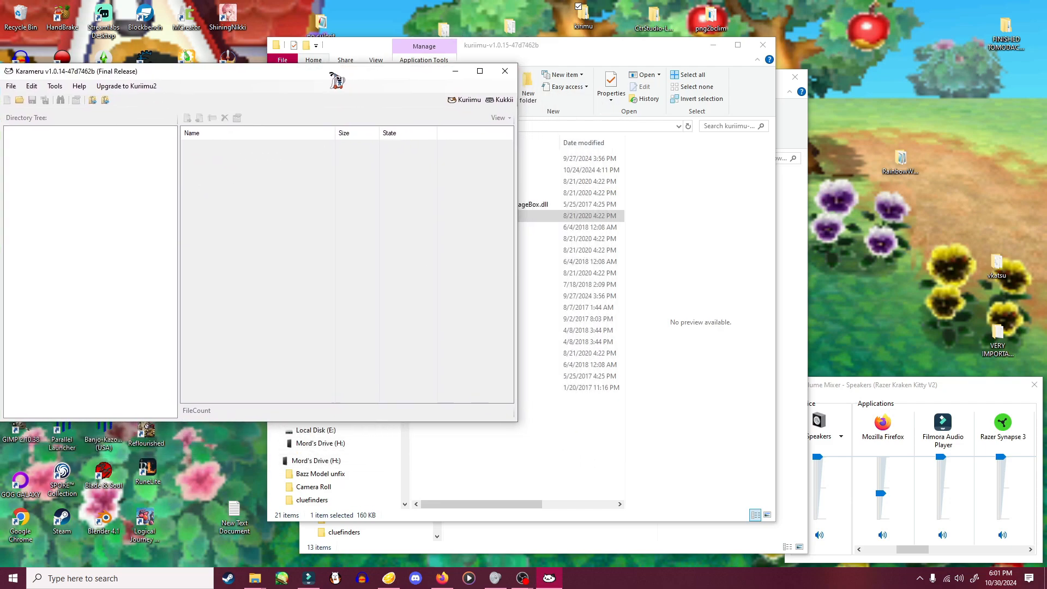
drag(594, 49, 655, 134)
click(835, 136)
drag(661, 77, 854, 56)
click(733, 236)
click(730, 259)
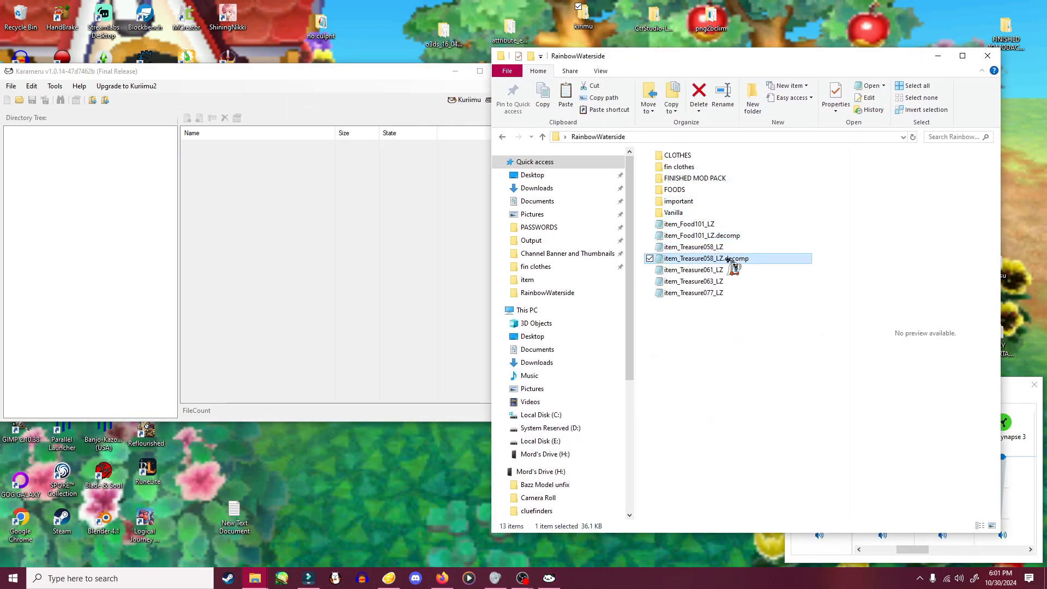
click(393, 235)
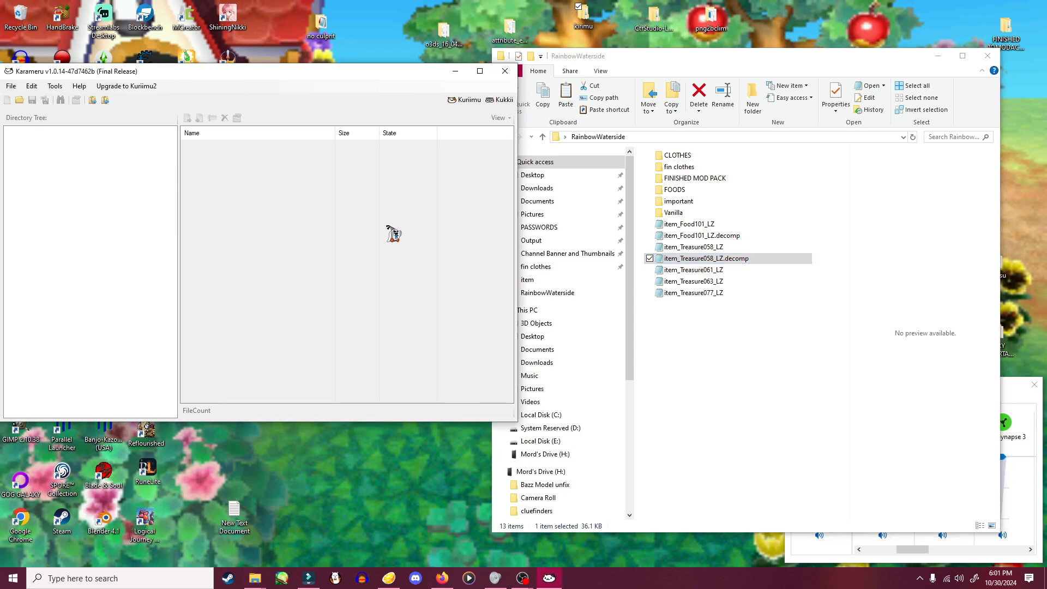
drag(408, 74, 413, 122)
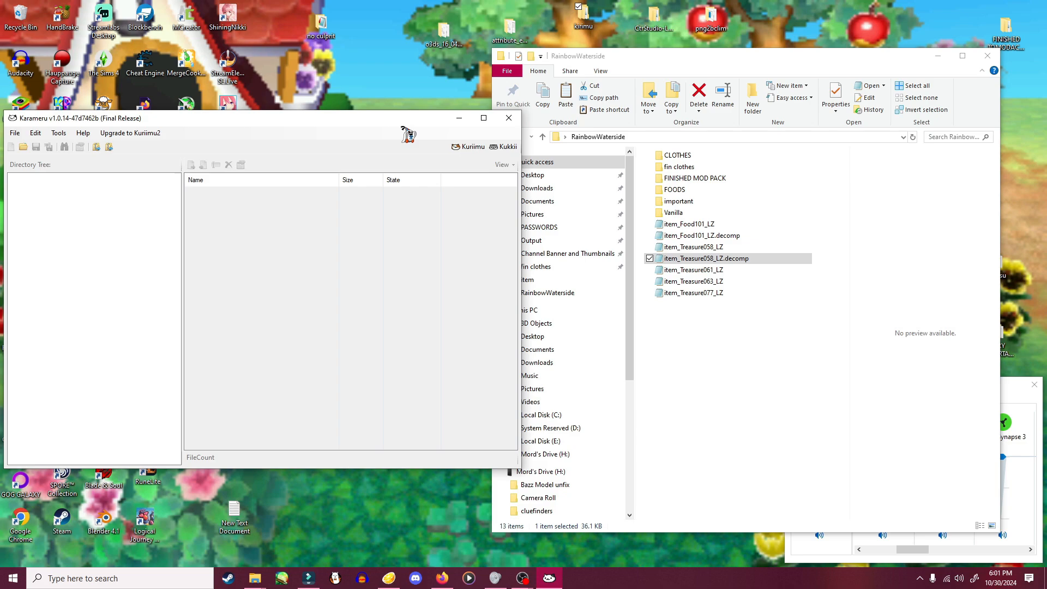
click(786, 394)
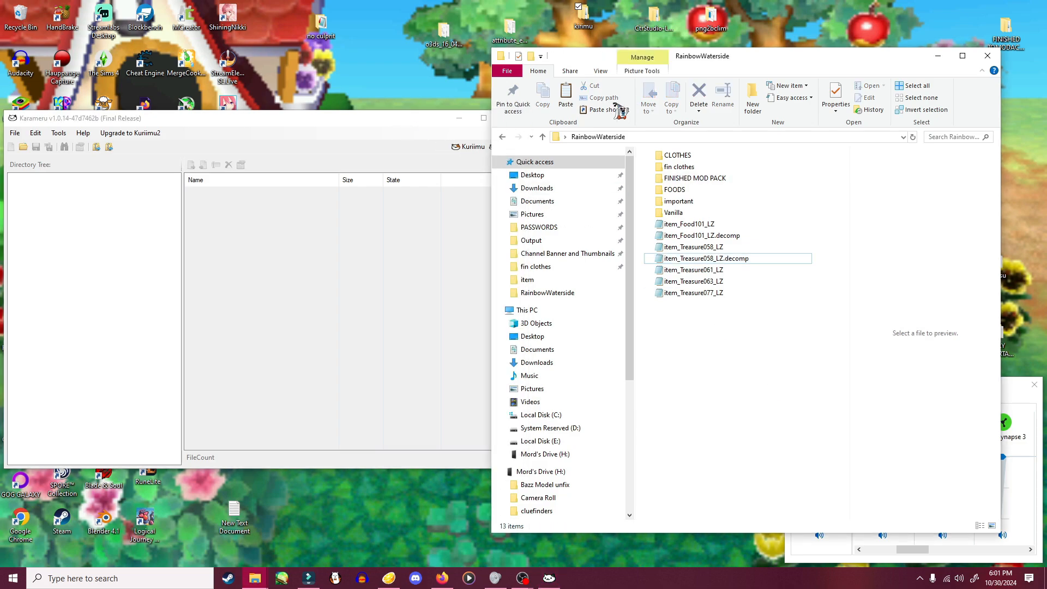
- Launch CTR Studio from the net6.0 folder in CtrStudio-Latest, minimize that folder and place the window beside RainbowWaterside
double_click(653, 21)
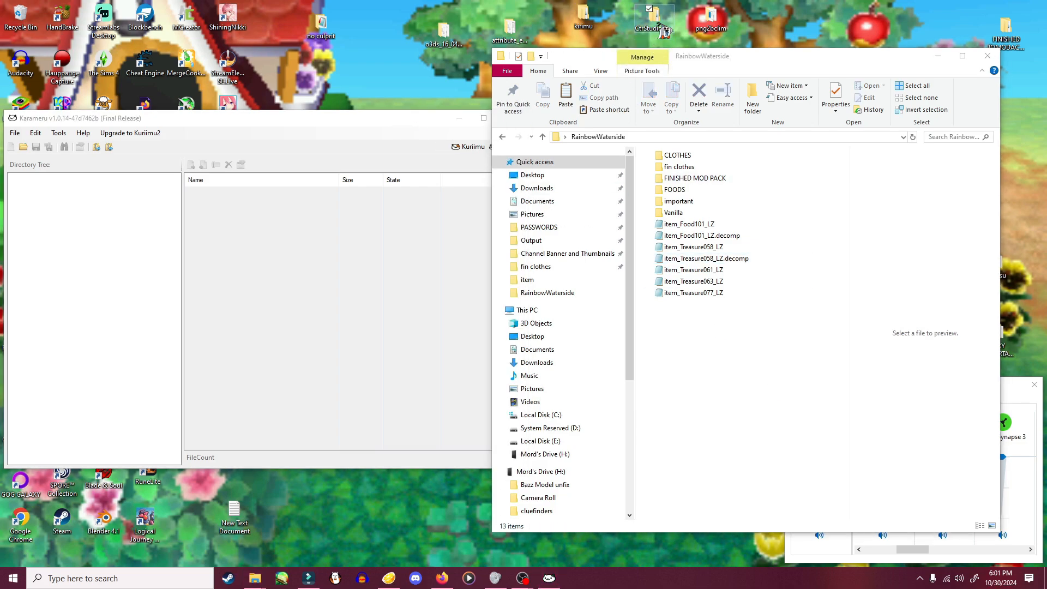
double_click(688, 185)
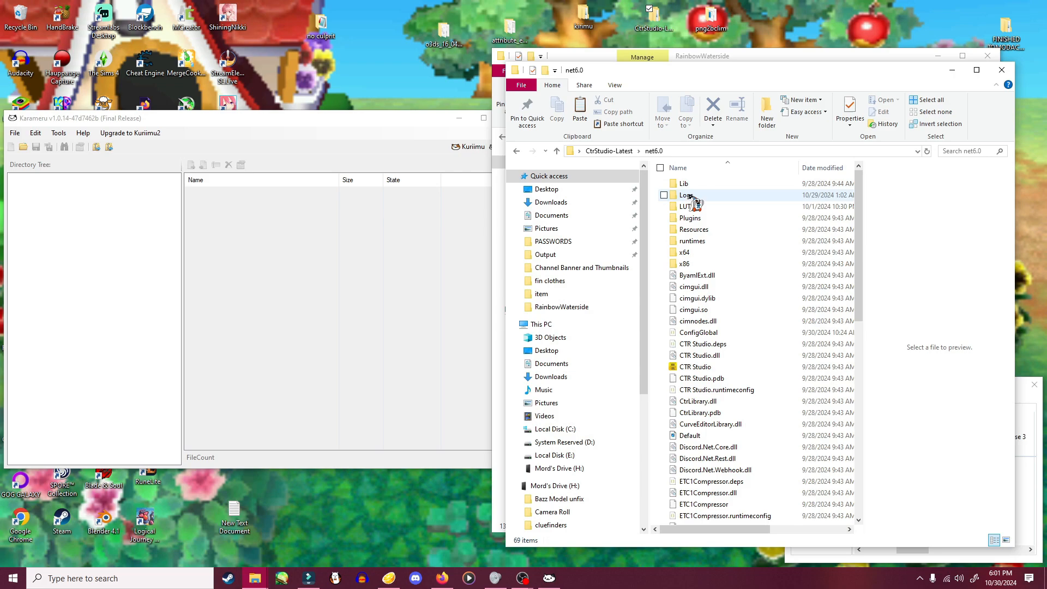
double_click(712, 367)
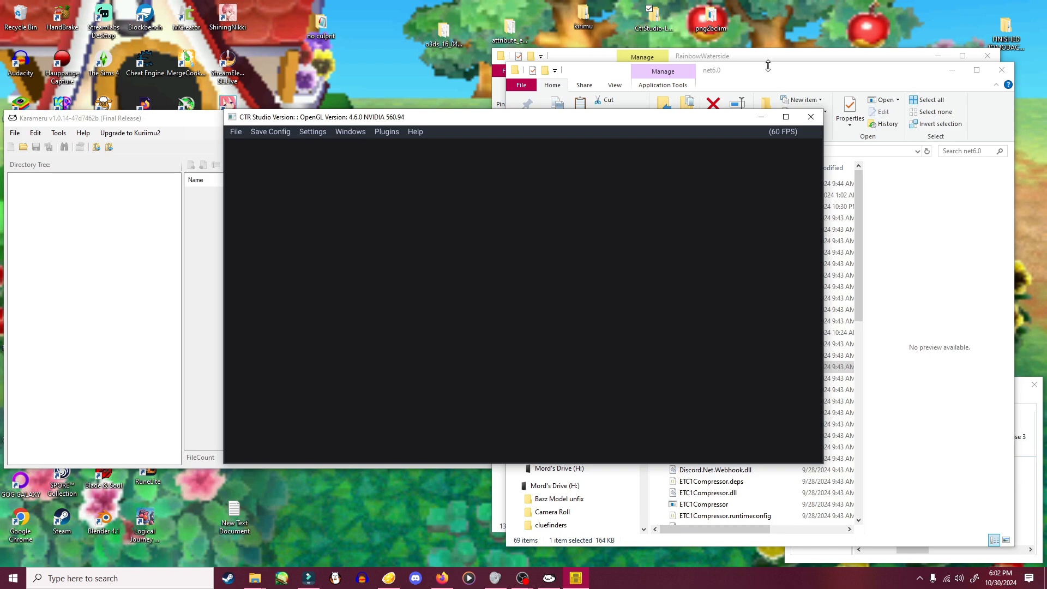
click(947, 76)
click(952, 69)
drag(530, 119, 360, 49)
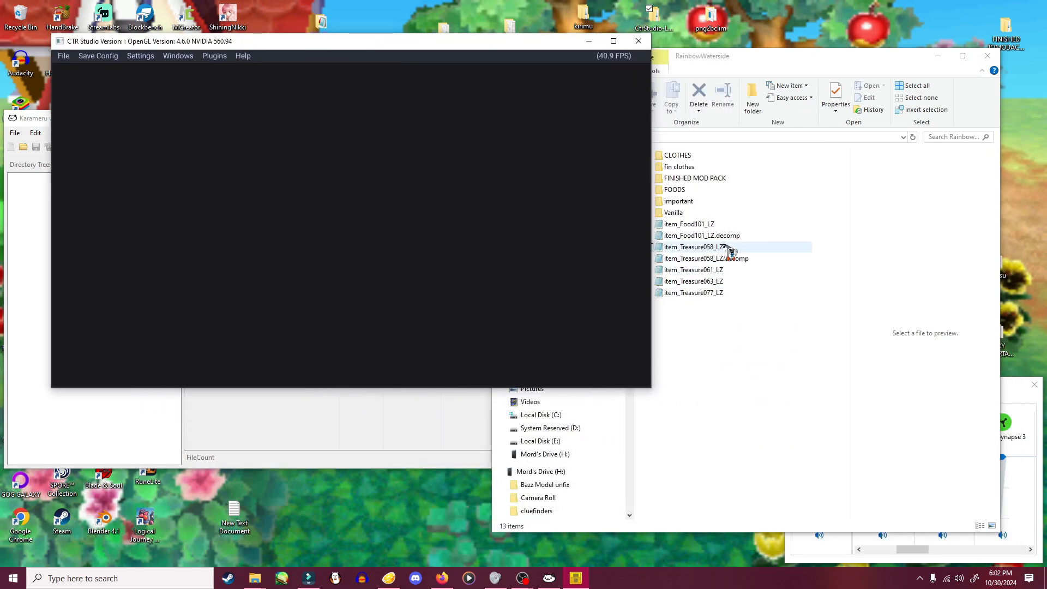
- Load item_Food101_LZ.decomp from RainbowWaterside into CTR Studio and inspect the food model from several angles
click(711, 237)
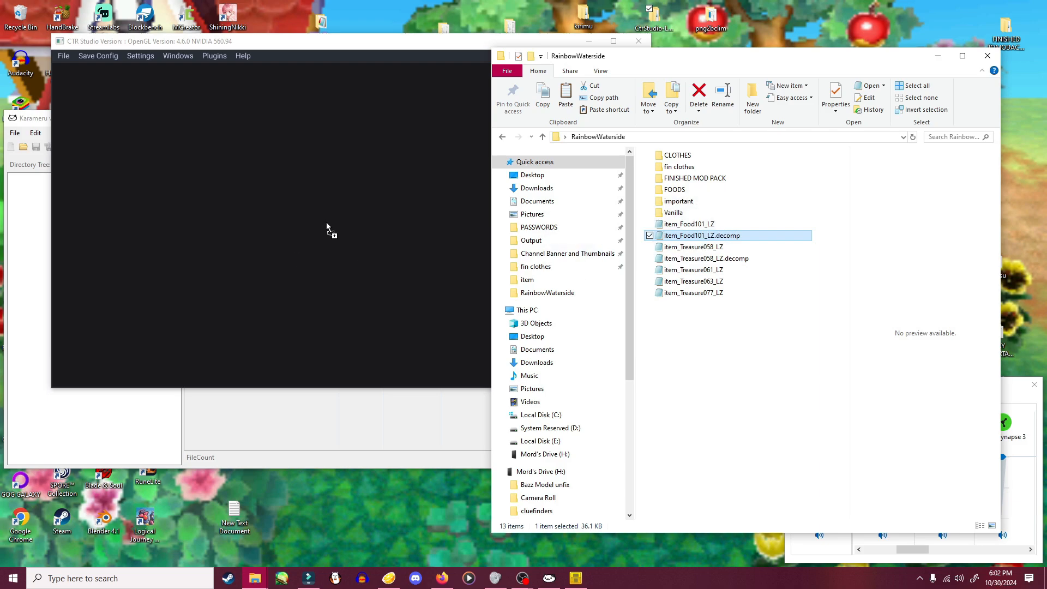
drag(385, 192, 389, 138)
drag(386, 51, 514, 120)
scroll(493, 261, up, 6)
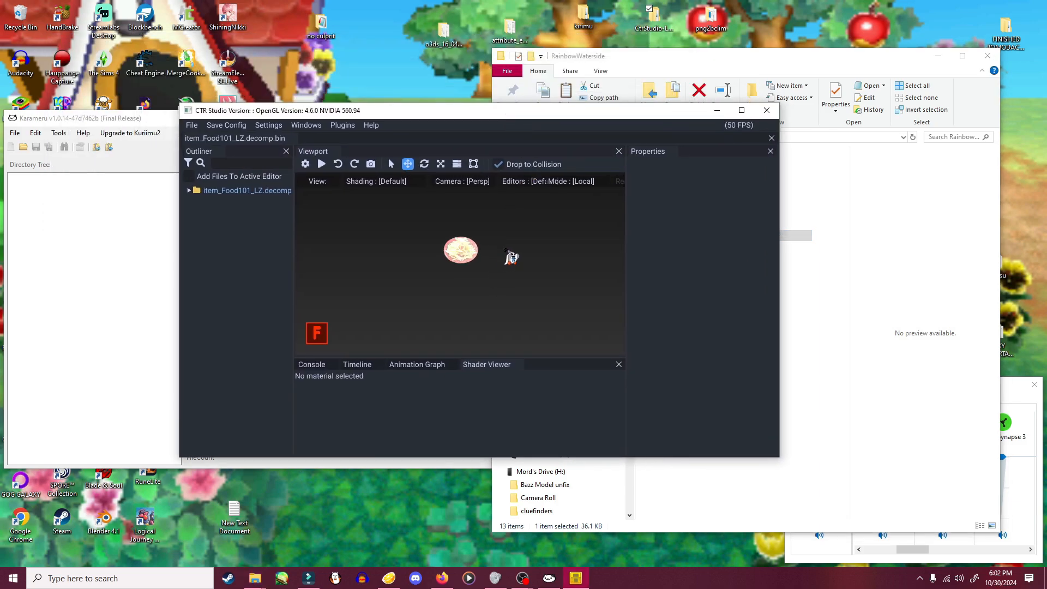
mouse_move(506, 270)
right_down()
mouse_move(447, 297)
mouse_move(416, 259)
mouse_move(457, 250)
mouse_move(496, 272)
right_up()
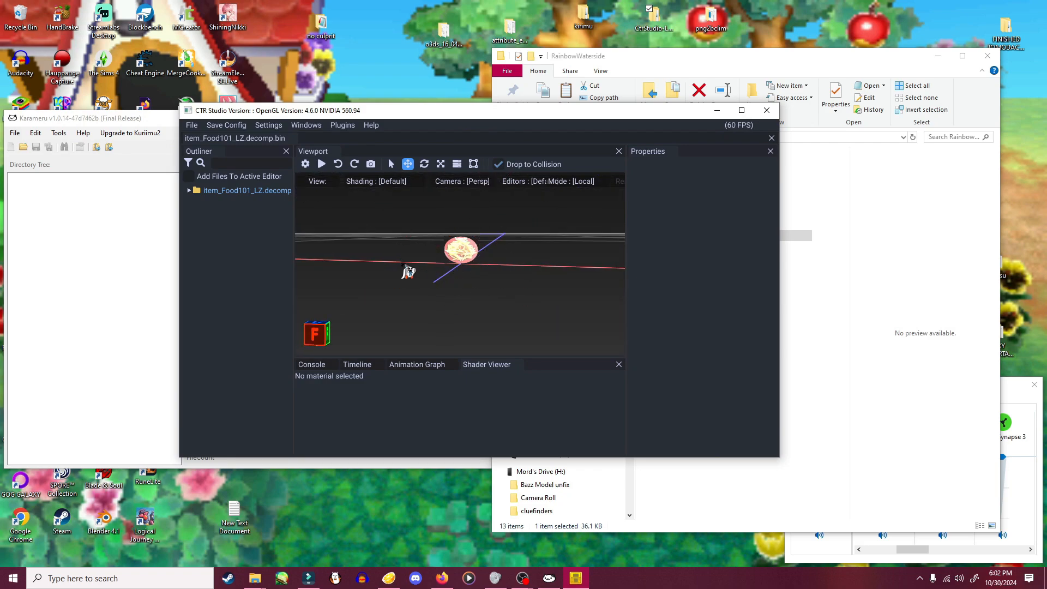
right_drag(408, 270, 467, 285)
scroll(502, 220, up, 5)
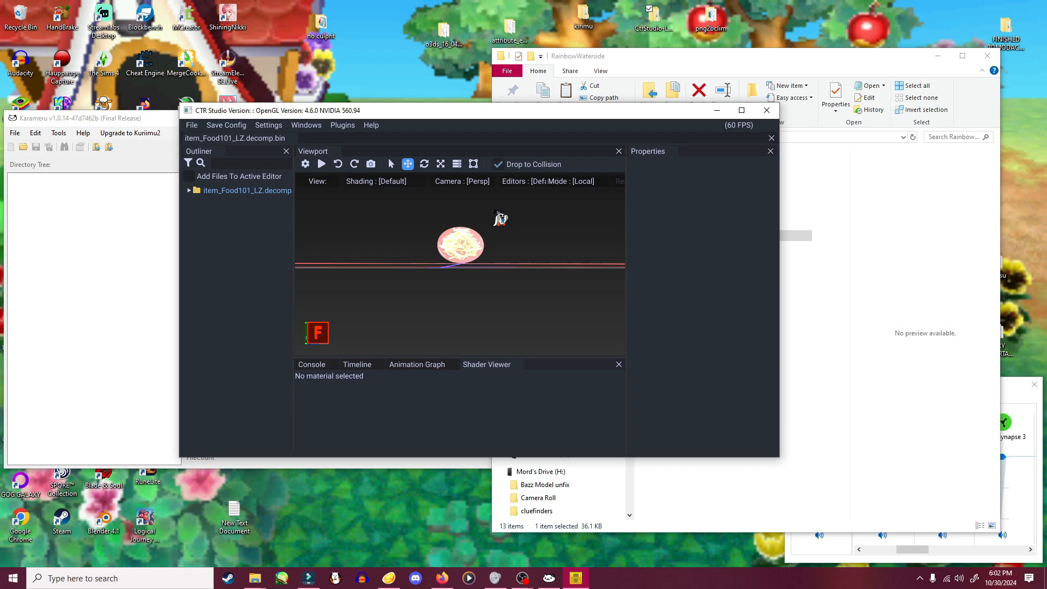
right_drag(502, 219, 456, 270)
- Expand the textures of item_Food101_LZ.decomp and export them all to a folder on the Desktop
click(189, 191)
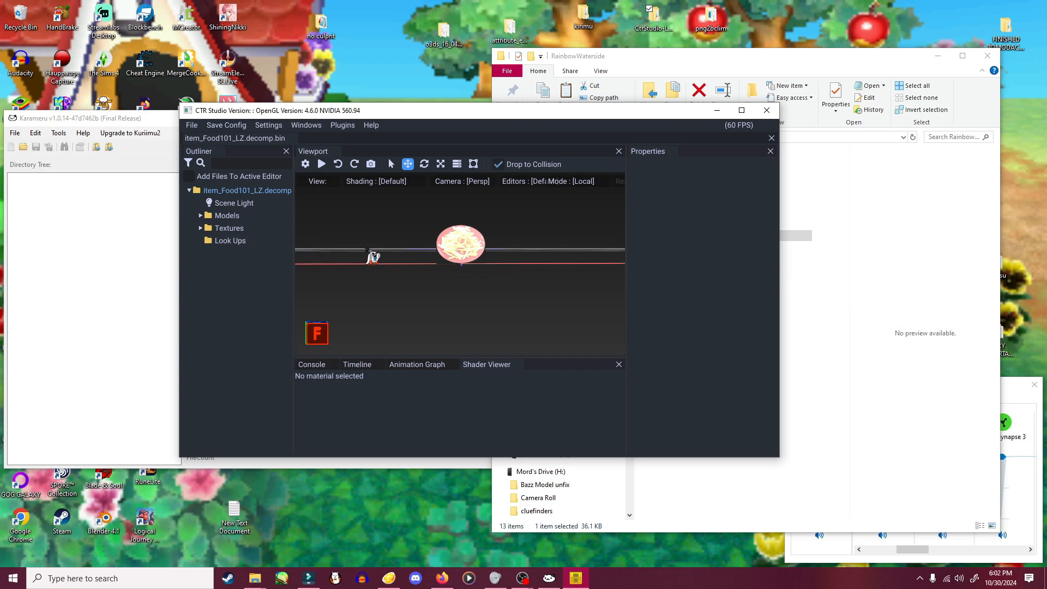
right_drag(378, 259, 412, 267)
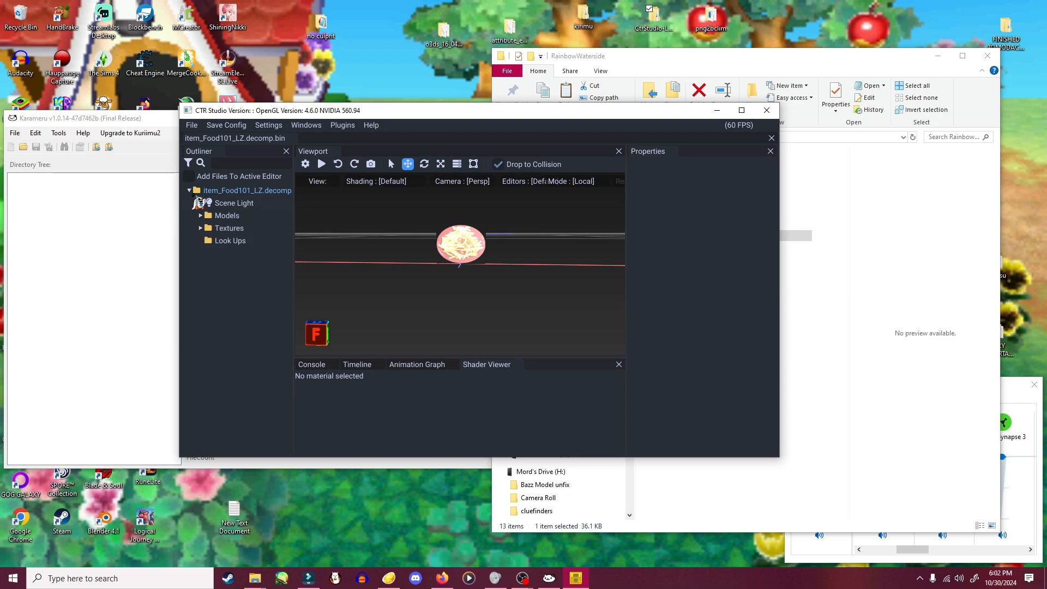
click(201, 228)
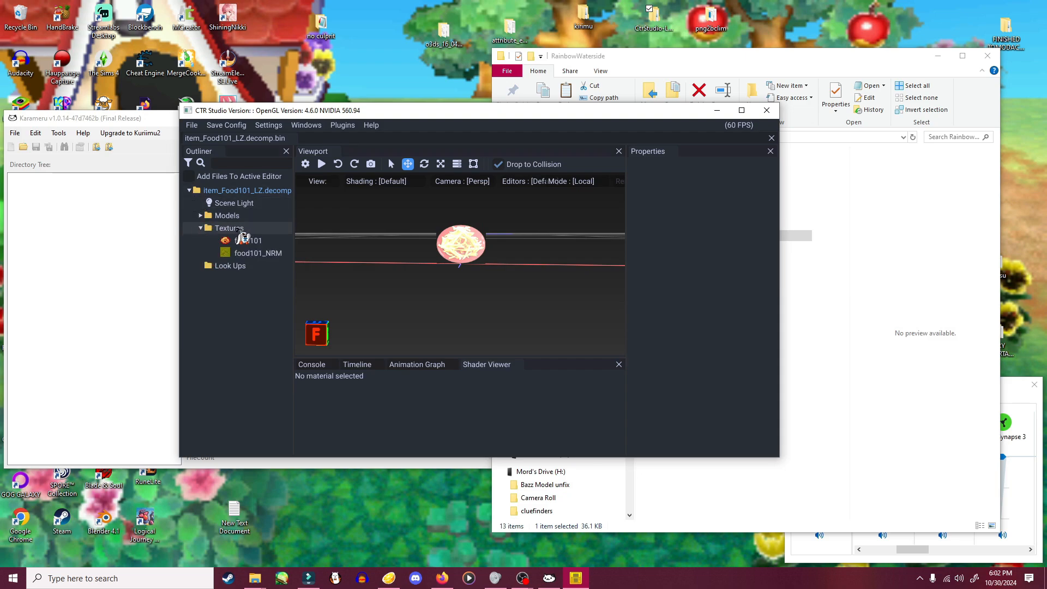
right_click(237, 228)
click(258, 260)
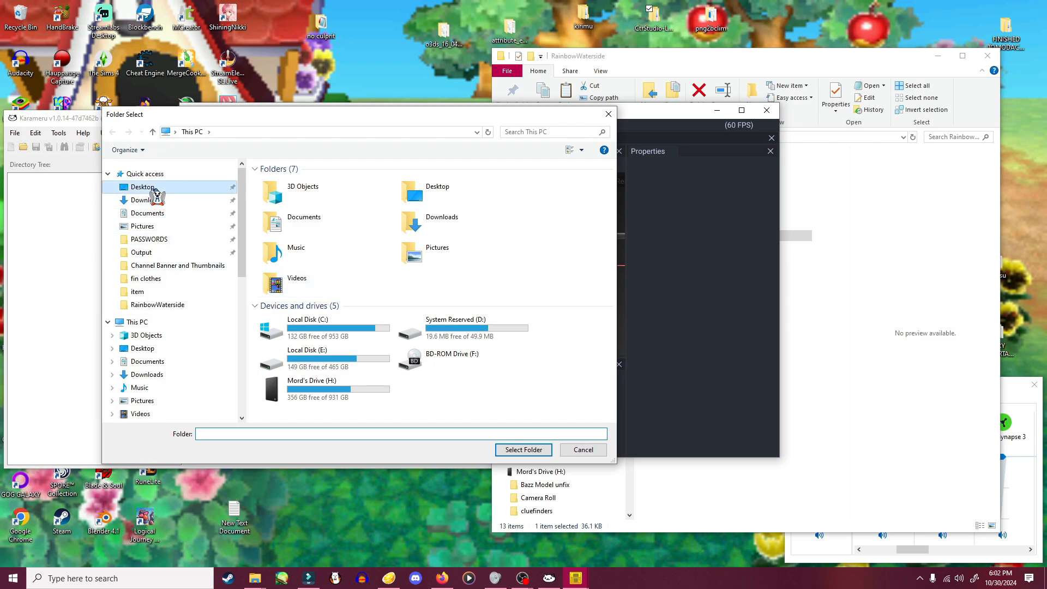
click(143, 187)
click(302, 297)
click(507, 449)
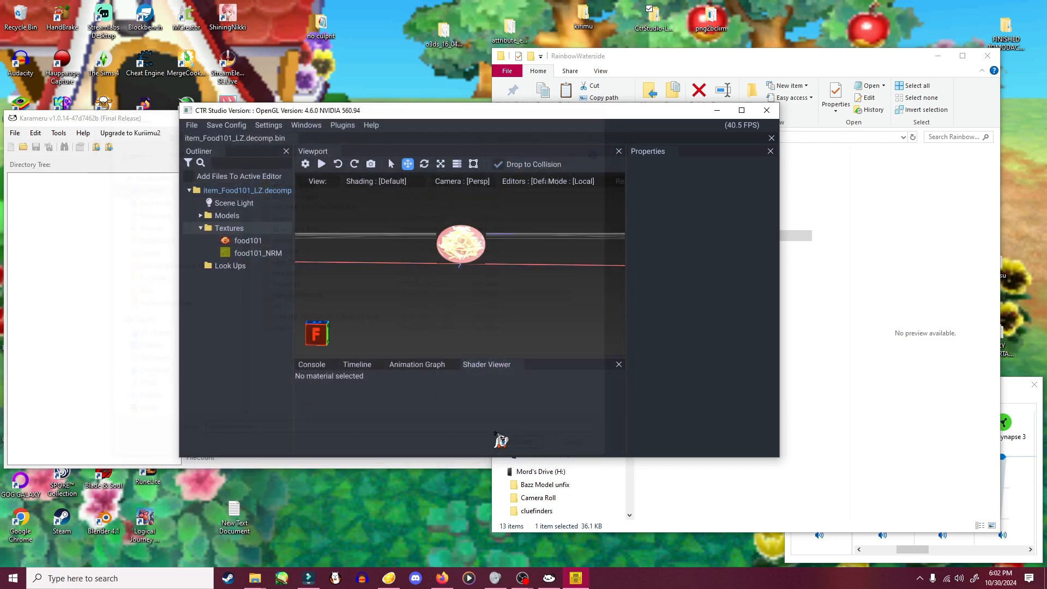
- Move CTR Studio clear of the RainbowWaterside folder and preview the exported food101_NRM and food101 textures there
drag(676, 115, 580, 102)
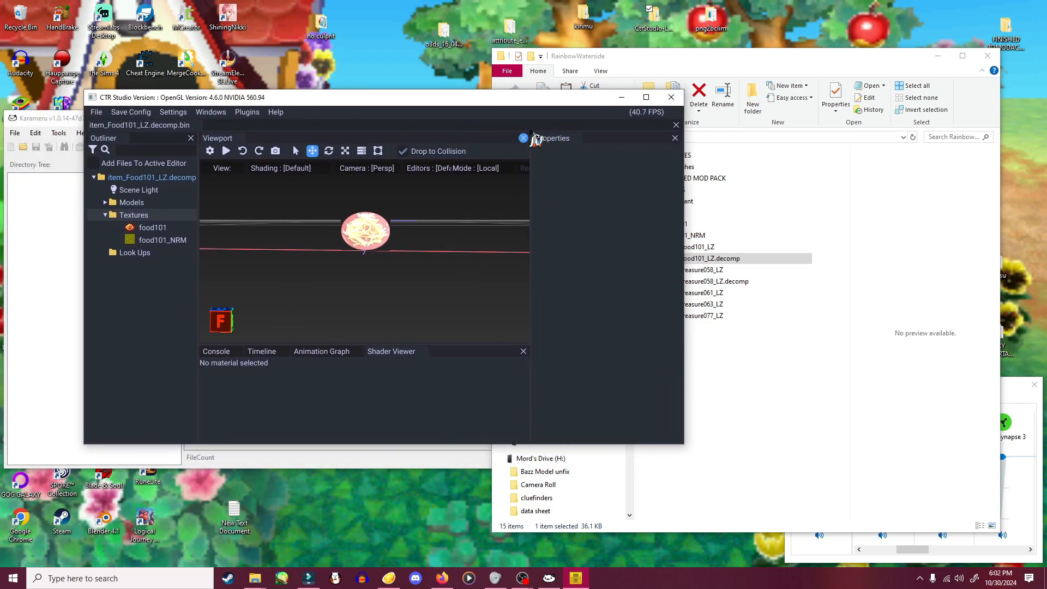
drag(536, 140, 485, 83)
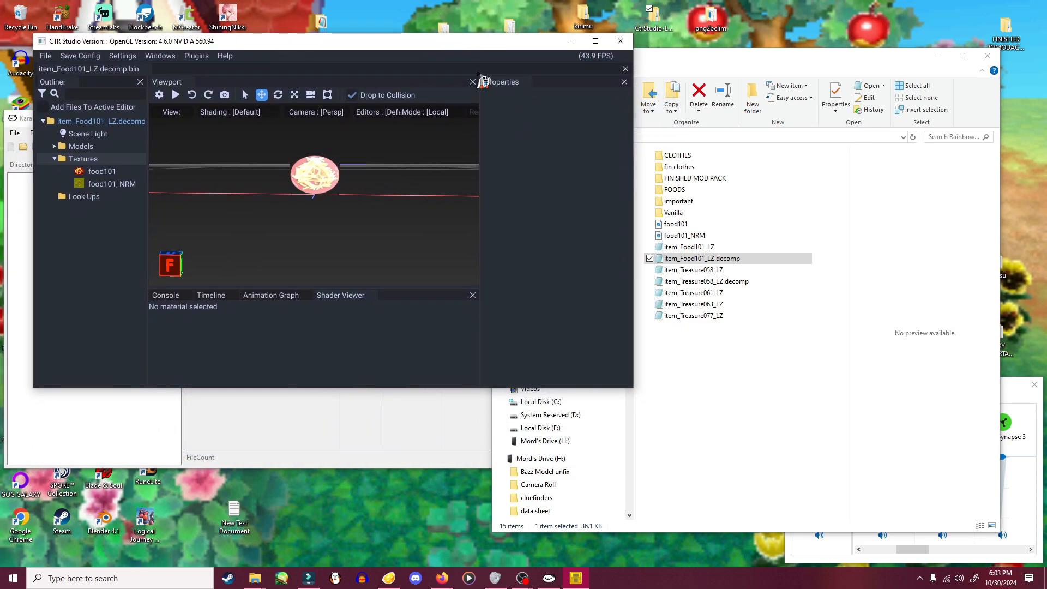
click(712, 287)
click(679, 235)
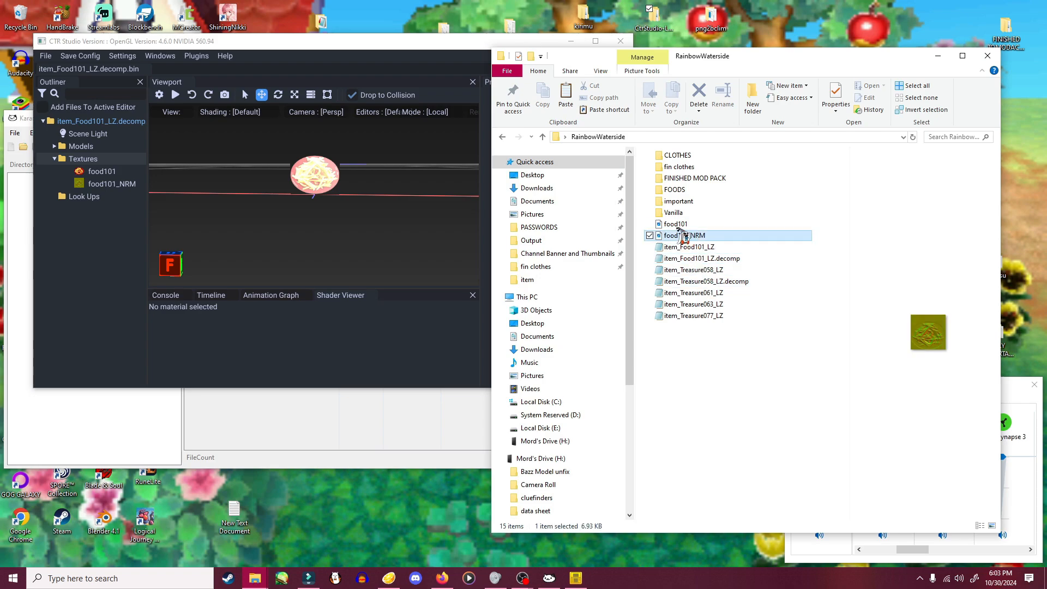
click(676, 224)
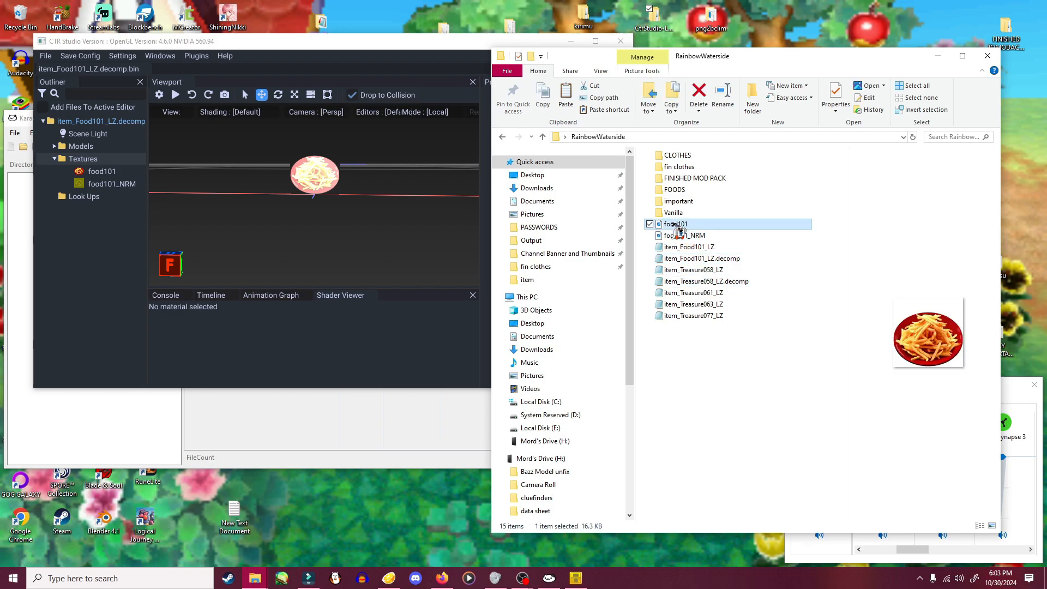
click(714, 398)
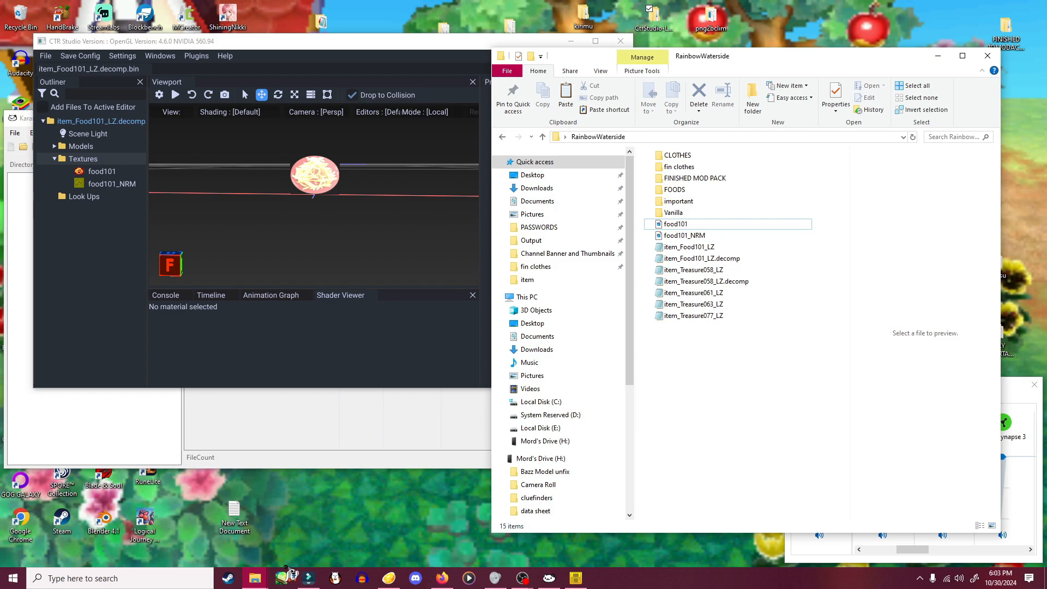
- Switch to PaintTool SAI, shrink its window beside RainbowWaterside, and load food101.png into an enlarged canvas at 200% zoom
click(284, 576)
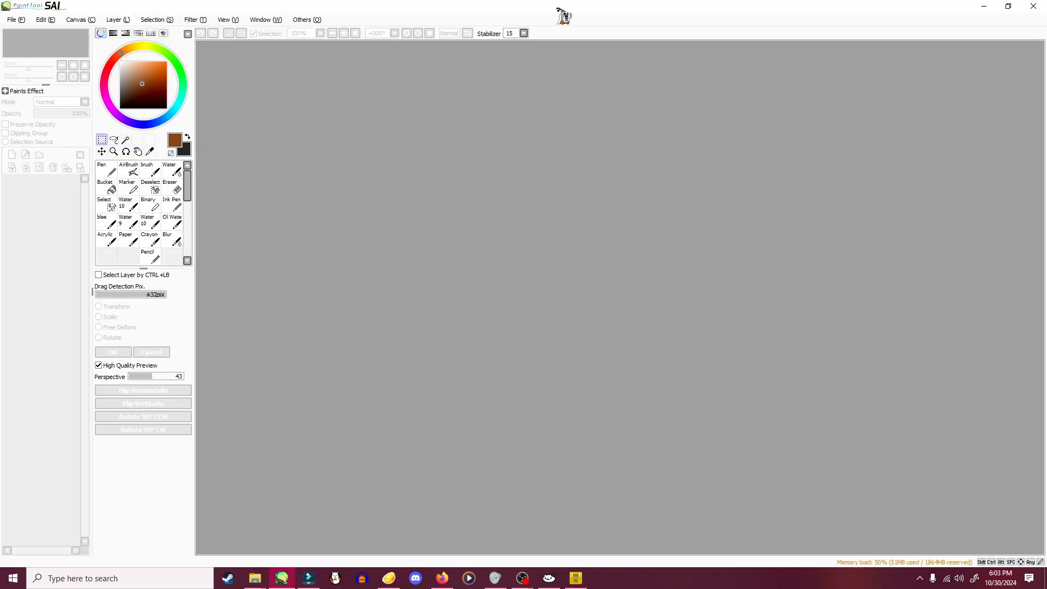
click(1008, 6)
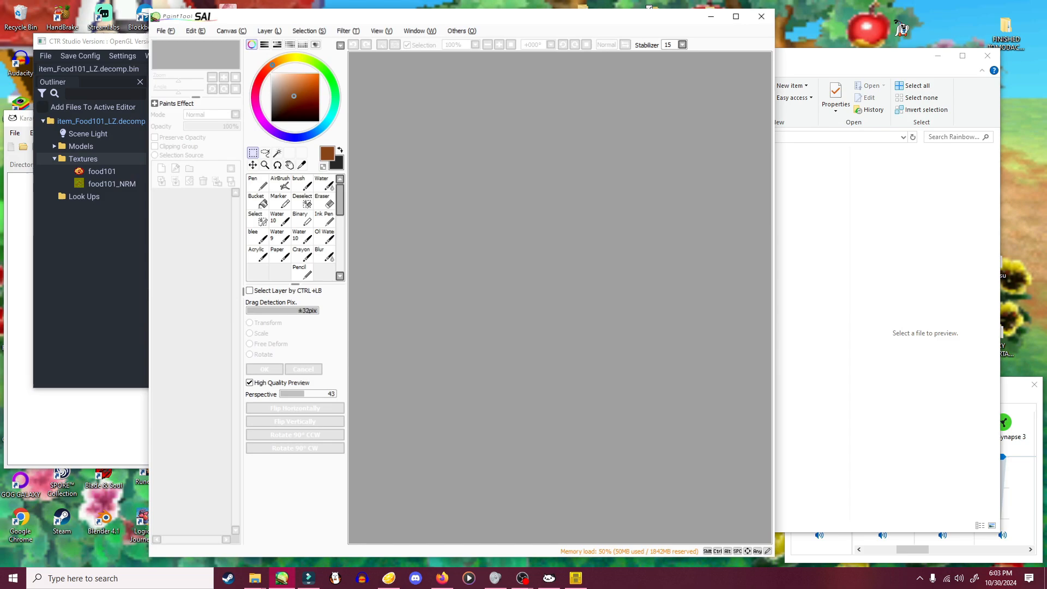
mouse_move(590, 18)
mouse_down()
mouse_move(612, 28)
mouse_move(467, 16)
mouse_move(484, 35)
mouse_move(482, 25)
mouse_up()
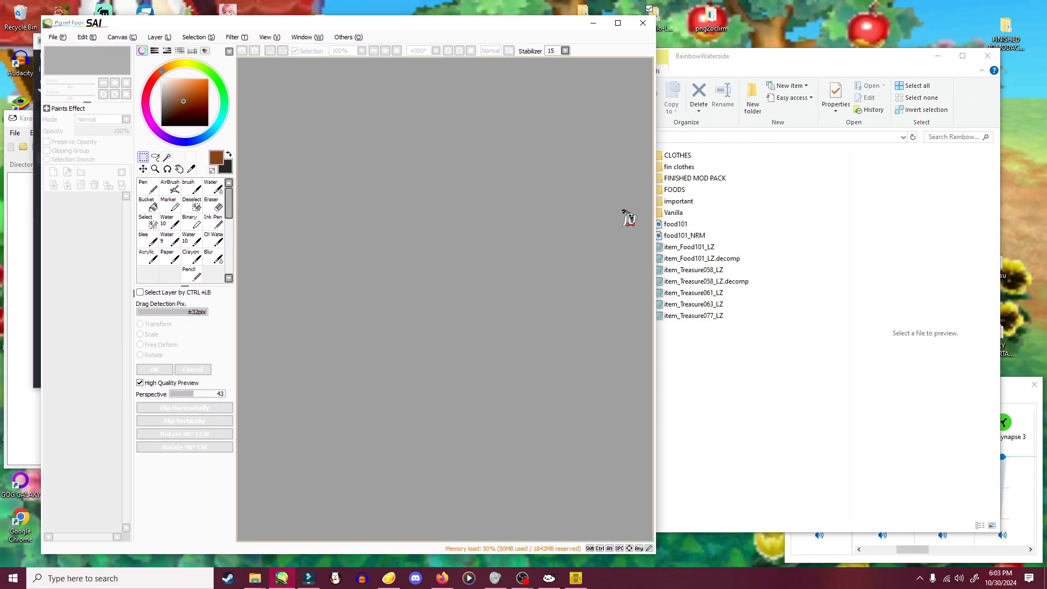
drag(679, 224, 470, 400)
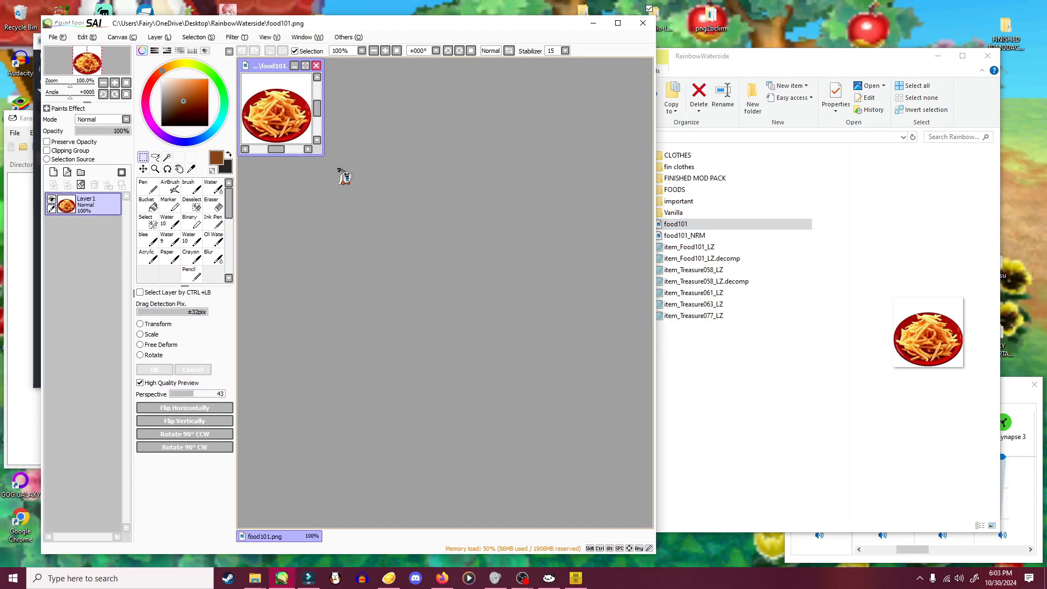
drag(322, 156, 625, 467)
scroll(451, 246, up, 2)
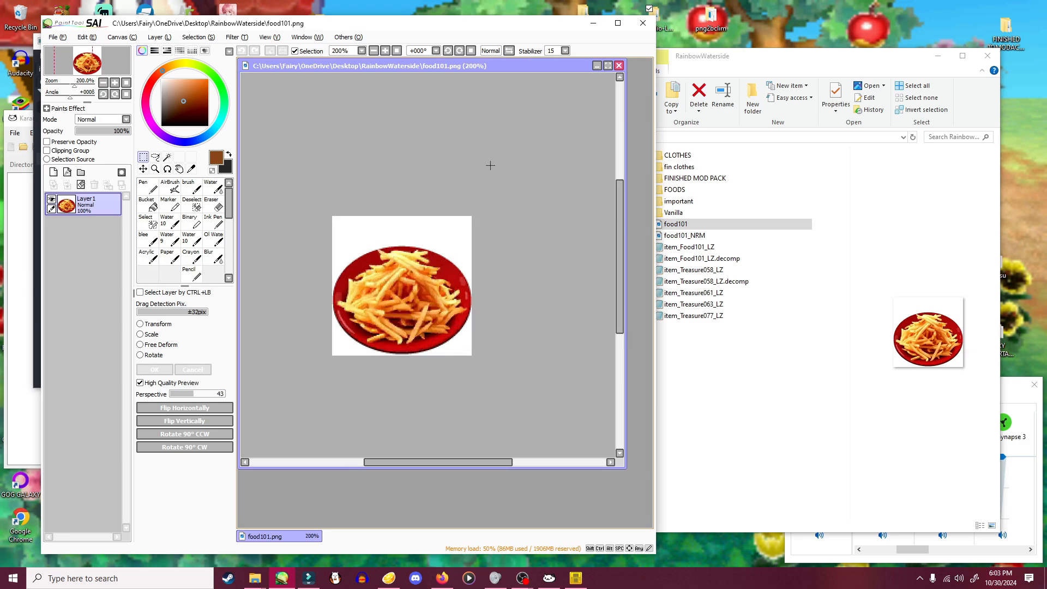
- Switch to CTR Studio, place it beside the painting canvas, and compare the fries model with its flat texture
click(579, 579)
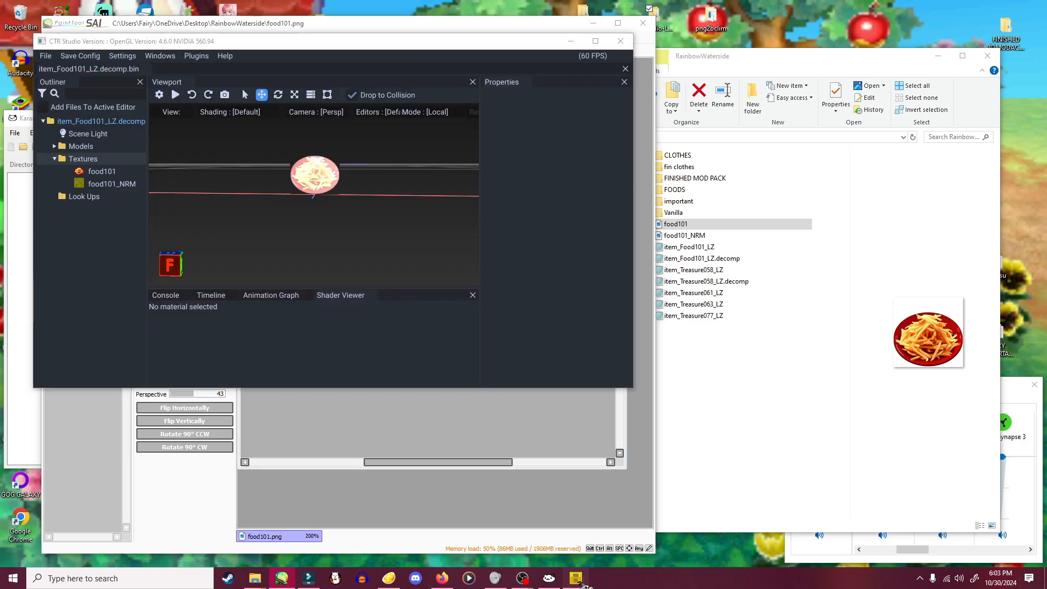
mouse_move(406, 43)
mouse_down()
mouse_move(510, 42)
mouse_move(864, 107)
mouse_up()
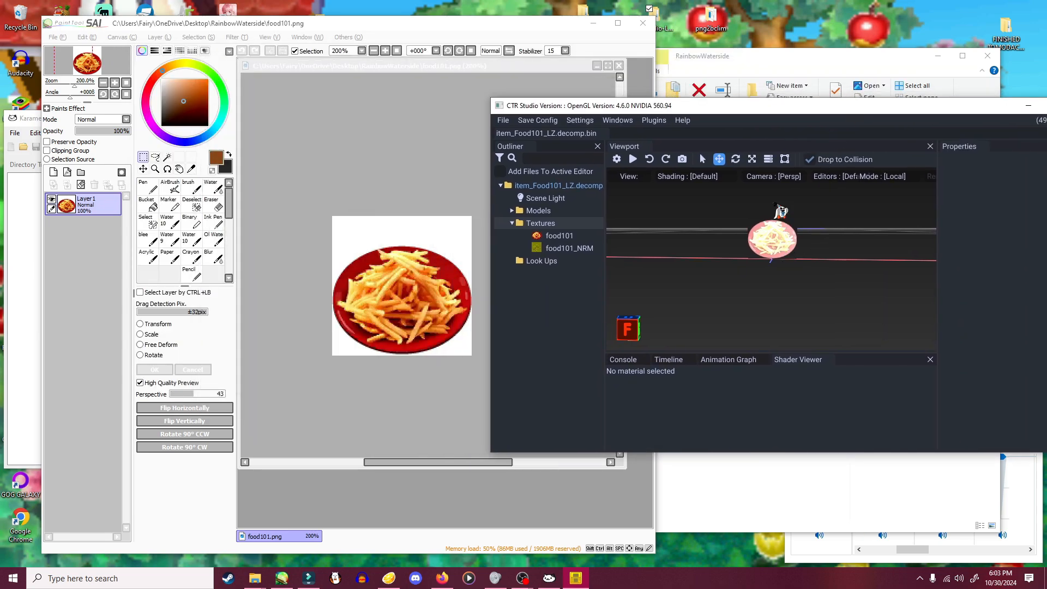
drag(755, 247, 826, 240)
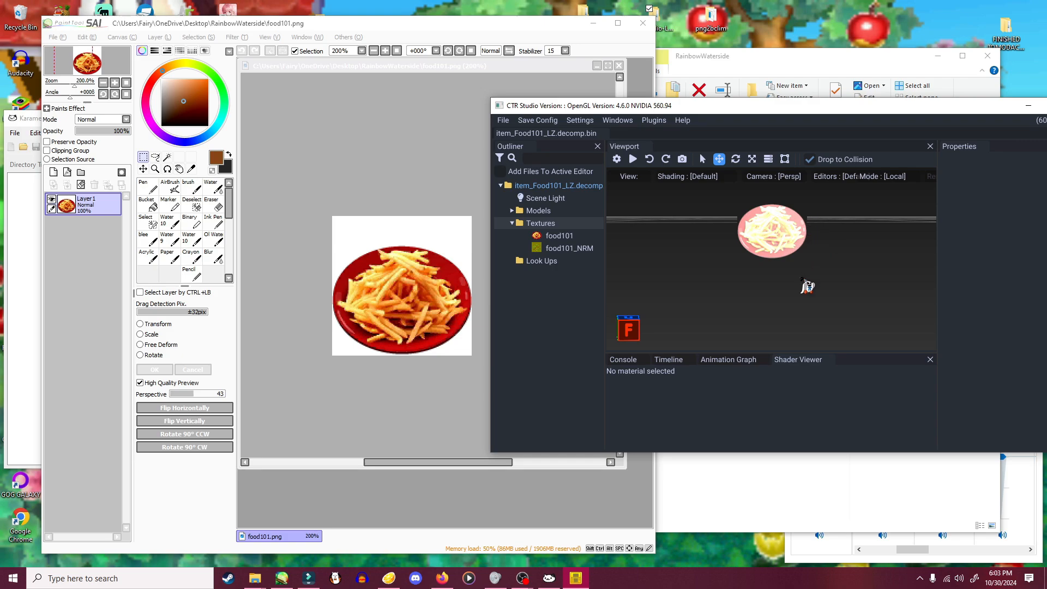
right_drag(781, 275, 748, 245)
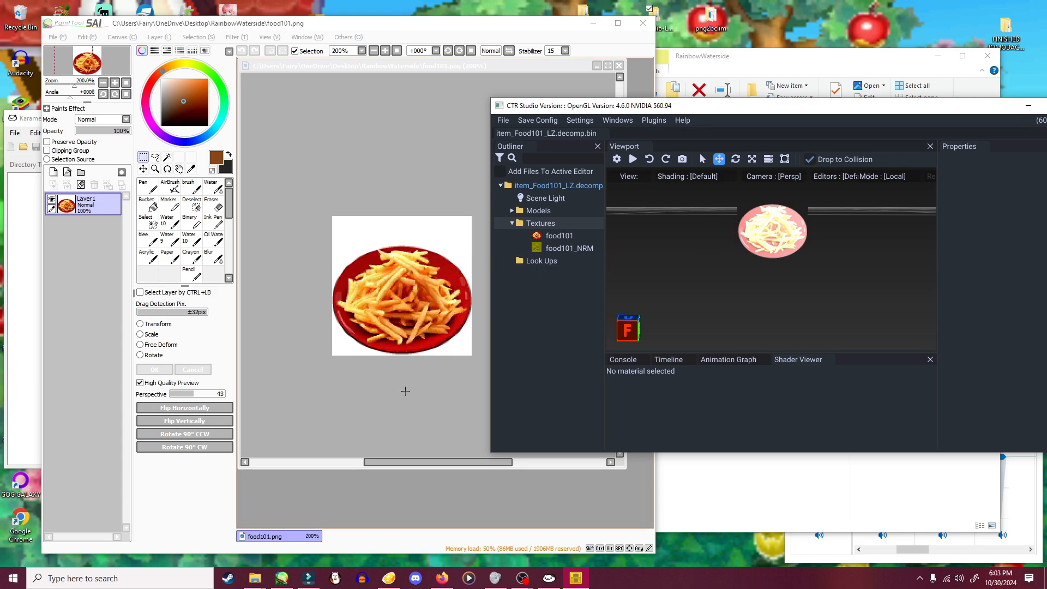
- Switch to PaintTool SAI, mark the plate area of the fries texture with rectangular selections, and clear the selection
click(409, 390)
drag(333, 249, 471, 362)
click(303, 251)
drag(330, 243, 497, 369)
scroll(406, 262, up, 2)
click(294, 243)
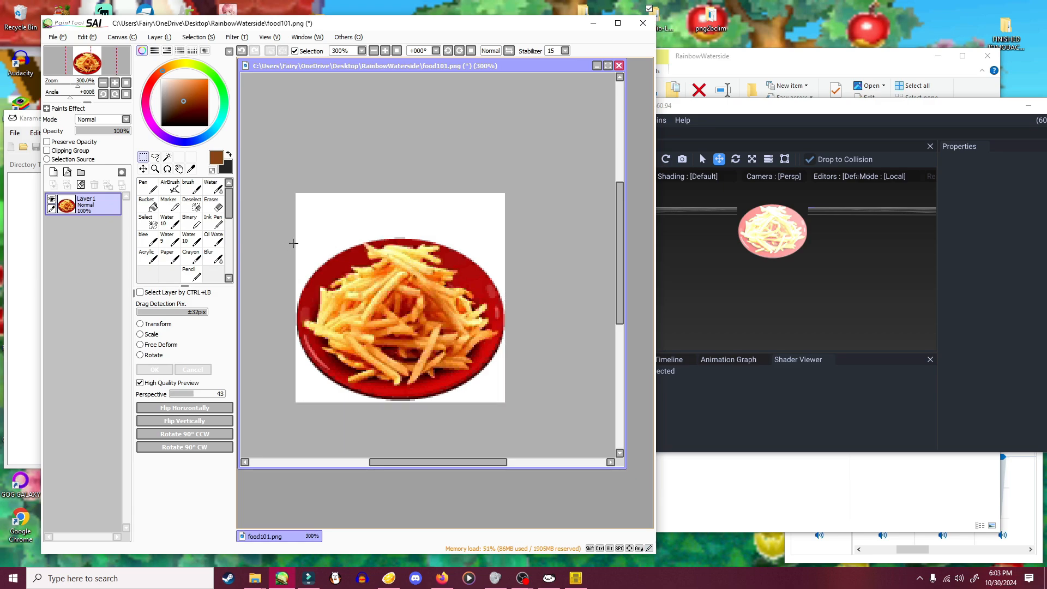
drag(404, 290, 505, 403)
key(ctrl+d)
- Paint an orange-brown two-lobed shape on a new layer with the Pen at size 50, and save food101.png with Layer1 hidden
click(147, 188)
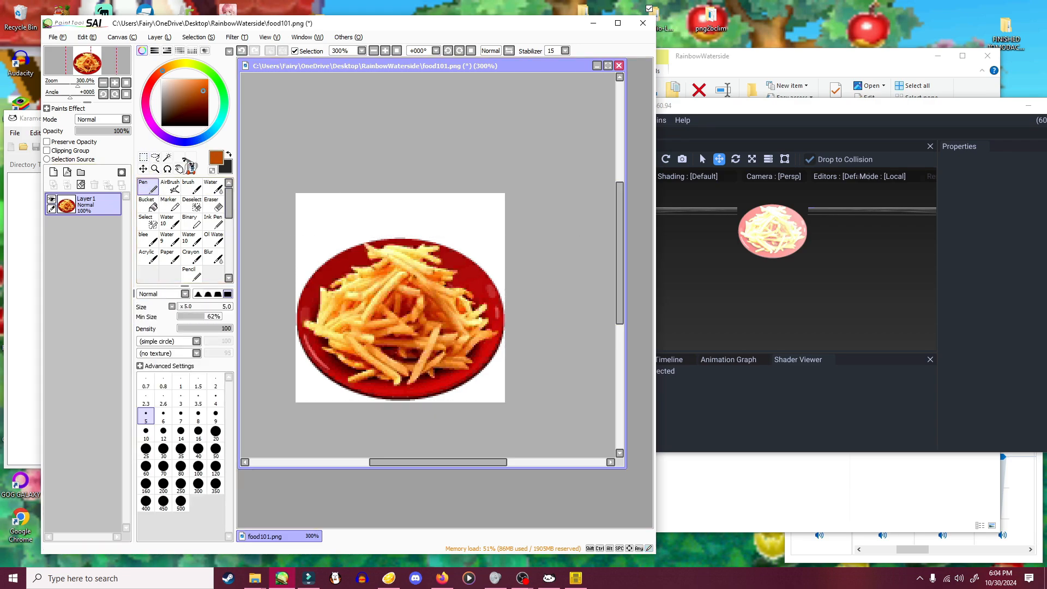
click(53, 172)
click(225, 307)
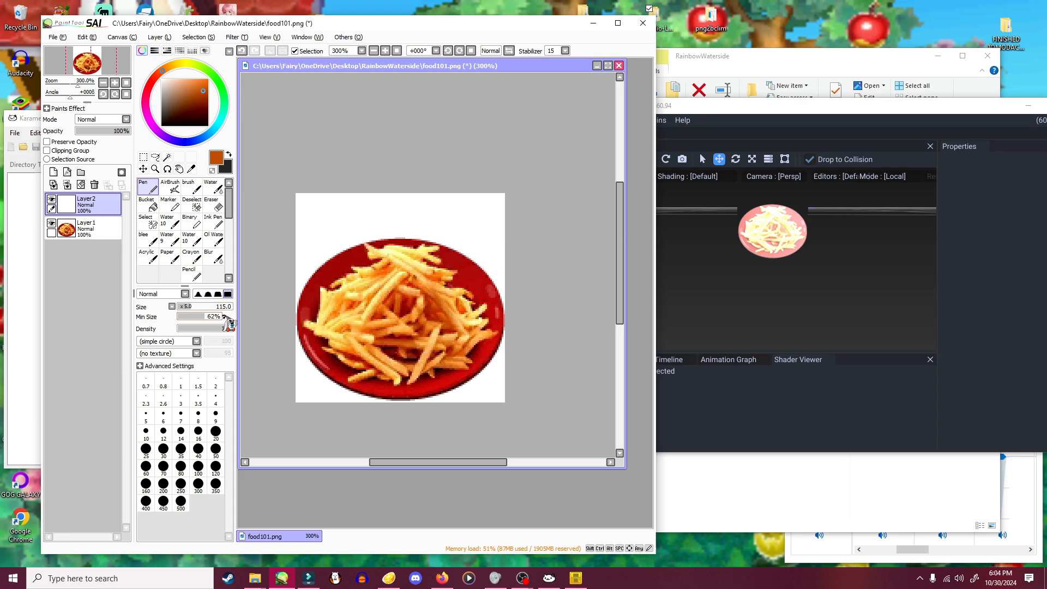
key(bracketleft)
key(bracketleft)
key(bracketleft)
key(bracketleft)
key(bracketleft)
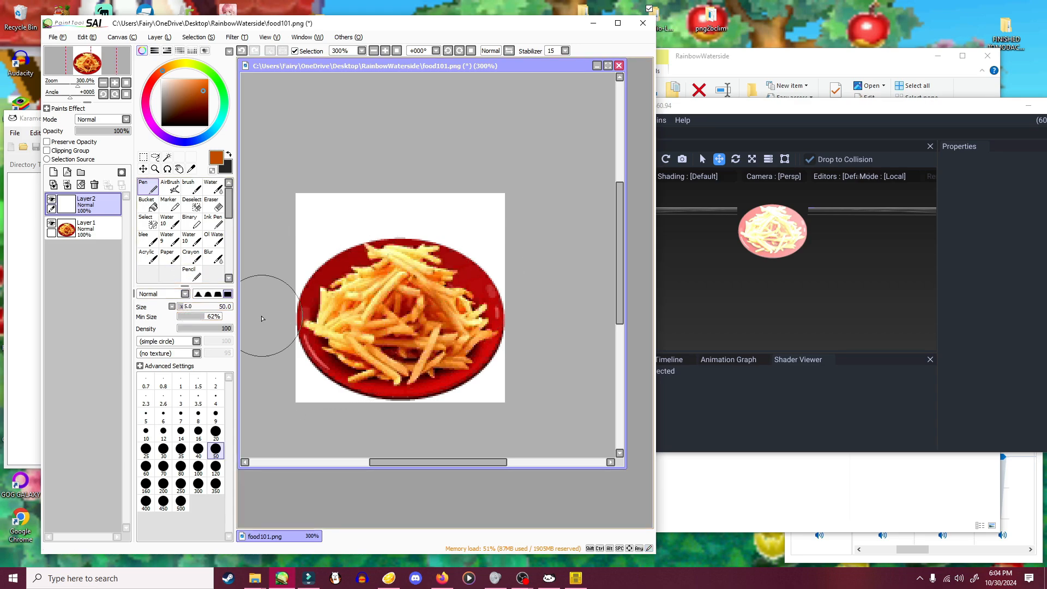
drag(396, 350, 393, 335)
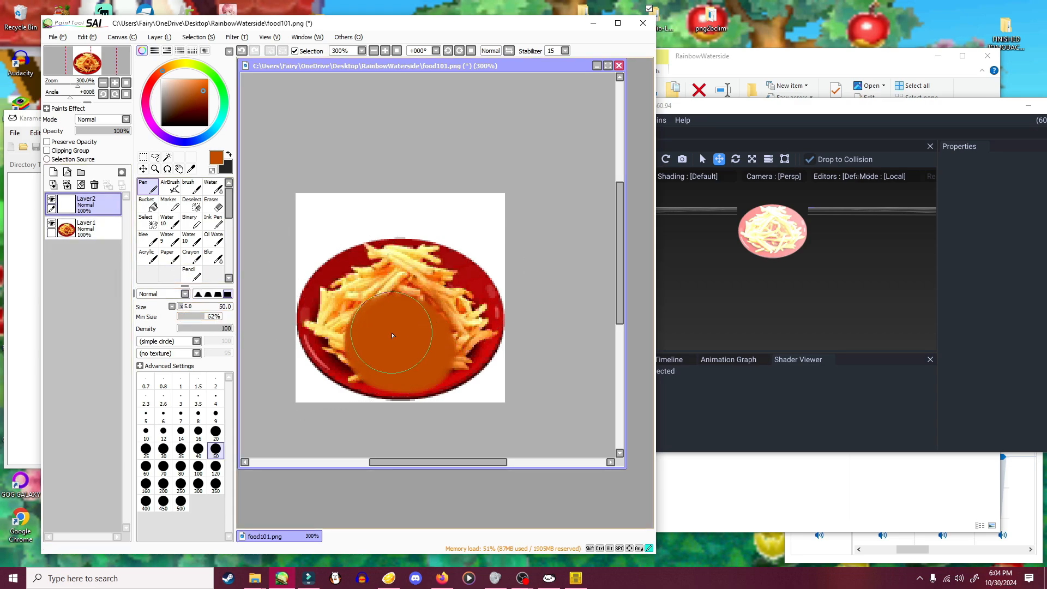
drag(409, 258, 400, 269)
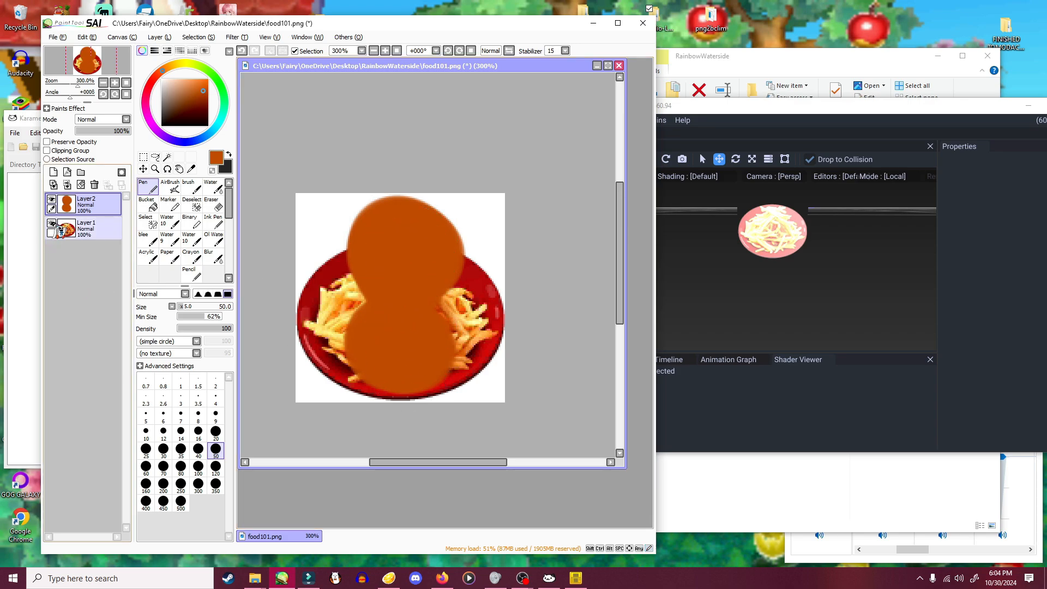
click(52, 224)
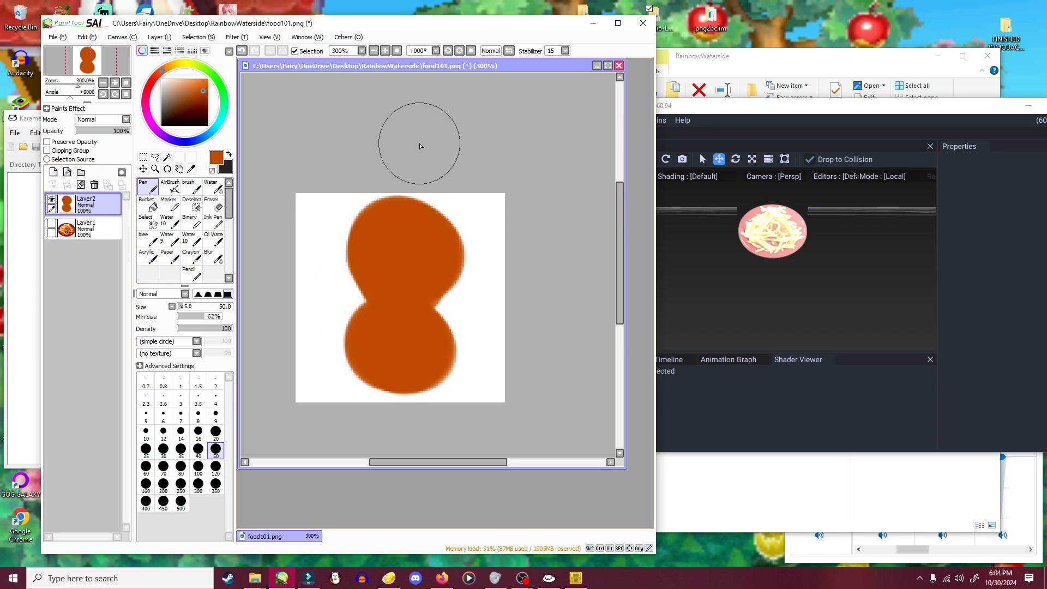
- Switch to CTR Studio, replace the food101 texture with the edited food101.png from RainbowWaterside, and inspect the model from several angles
click(825, 423)
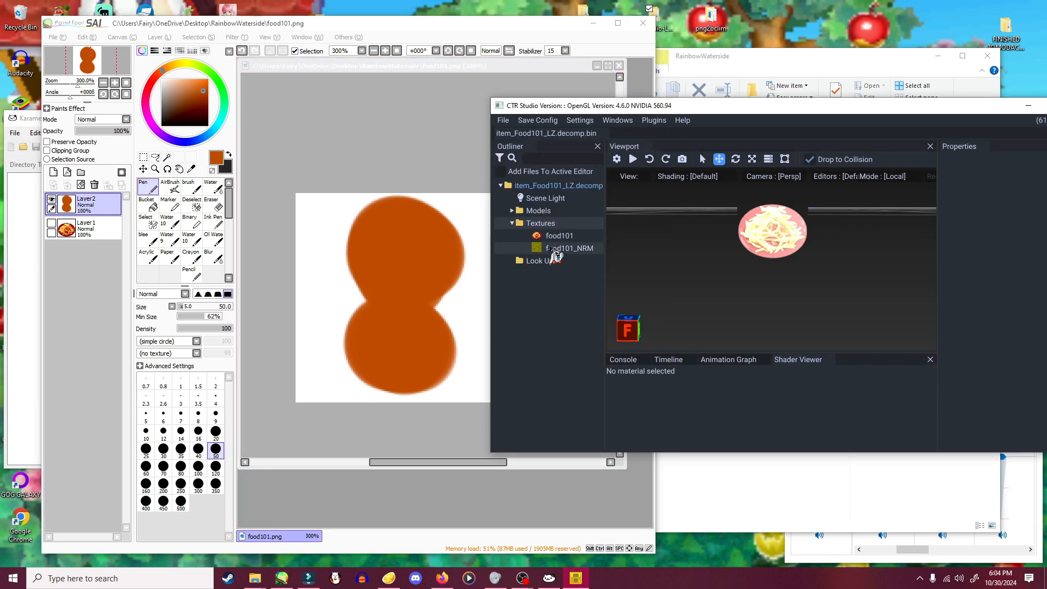
right_click(549, 235)
click(565, 253)
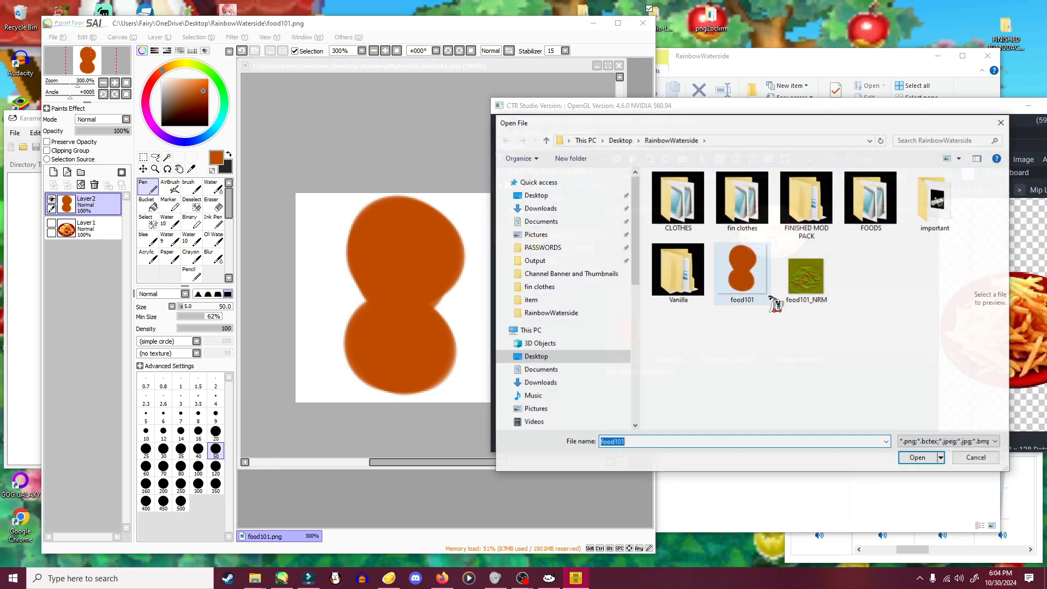
click(758, 294)
click(927, 461)
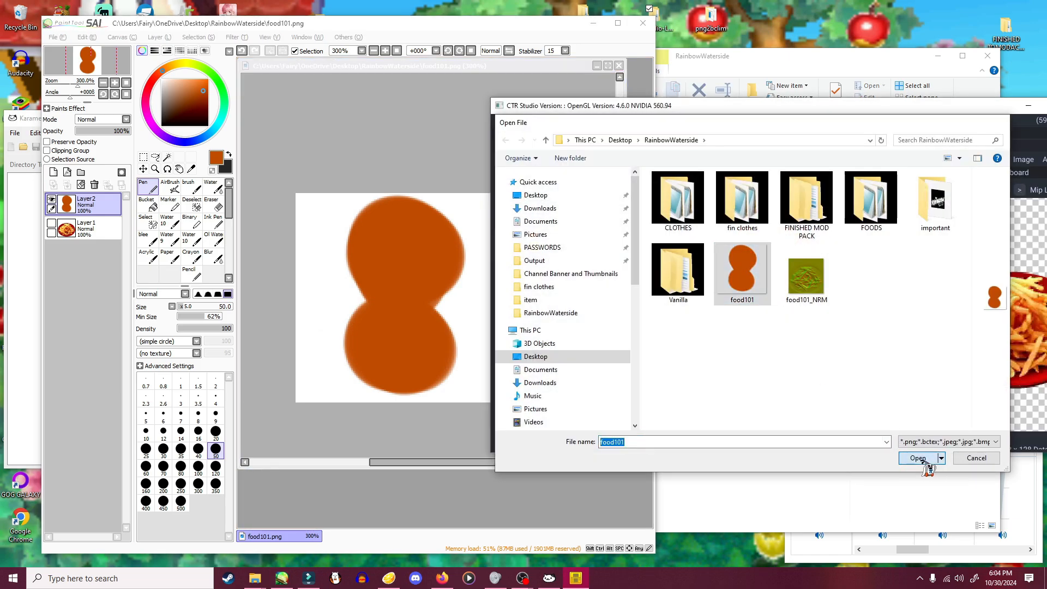
click(949, 367)
drag(779, 266, 772, 255)
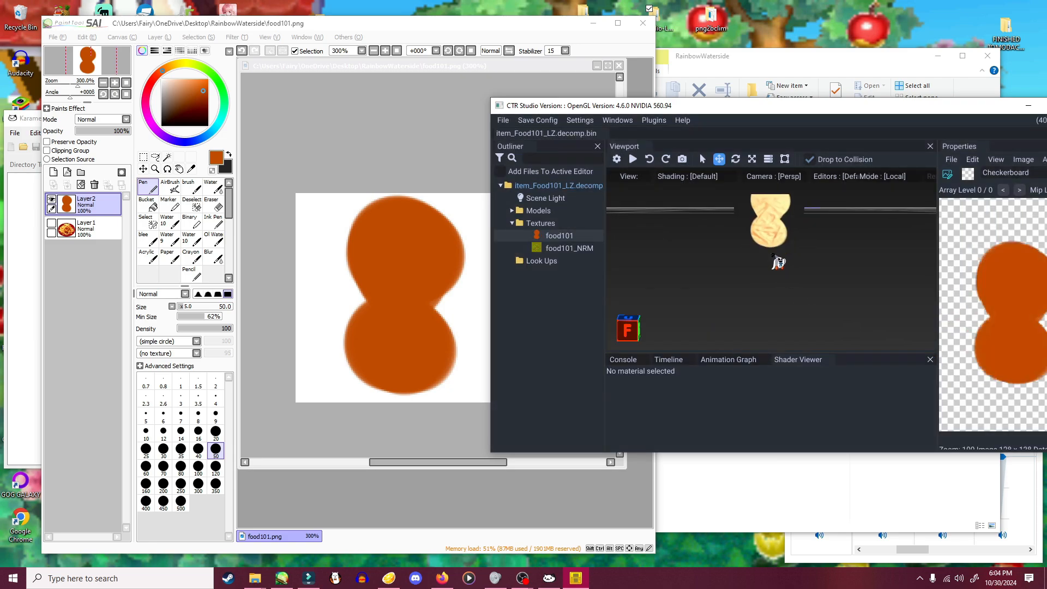
mouse_move(827, 317)
mouse_down()
mouse_move(827, 306)
mouse_move(823, 336)
mouse_up()
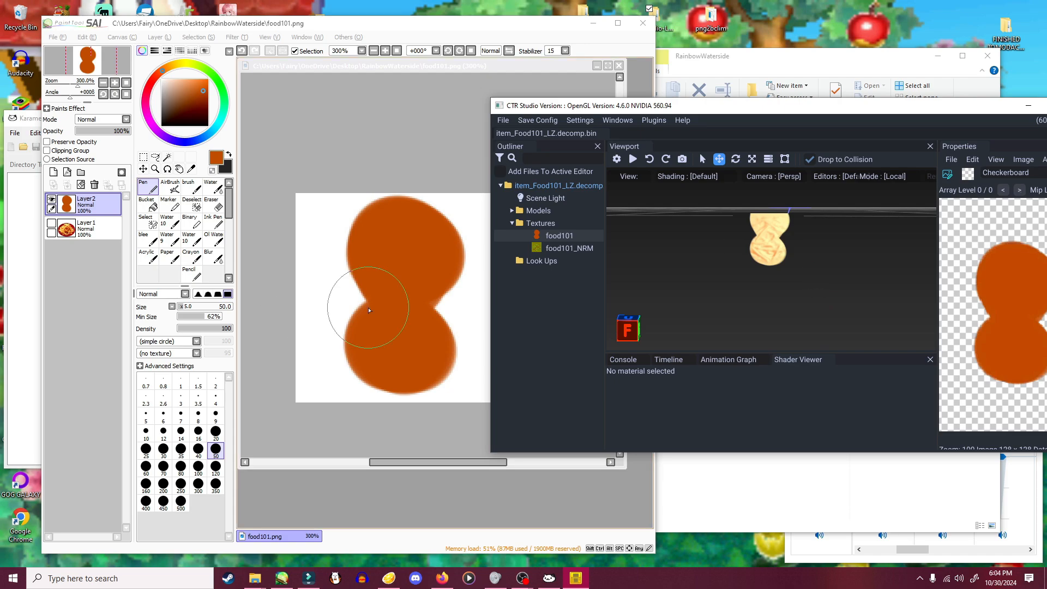
drag(799, 304, 770, 295)
- Switch to PaintTool SAI, select Layer1 and make it visible again
click(68, 229)
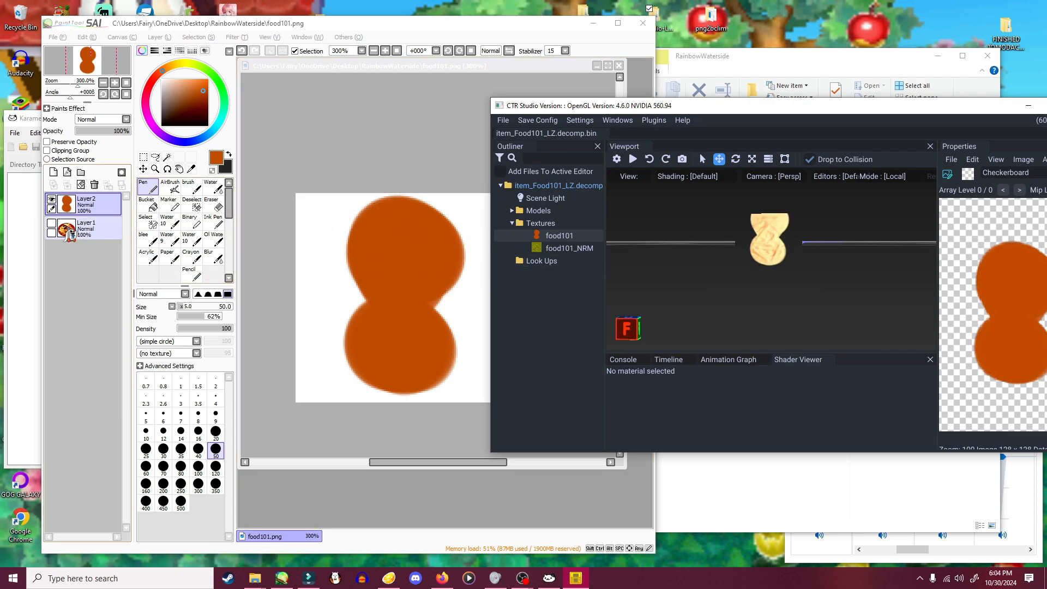
click(51, 223)
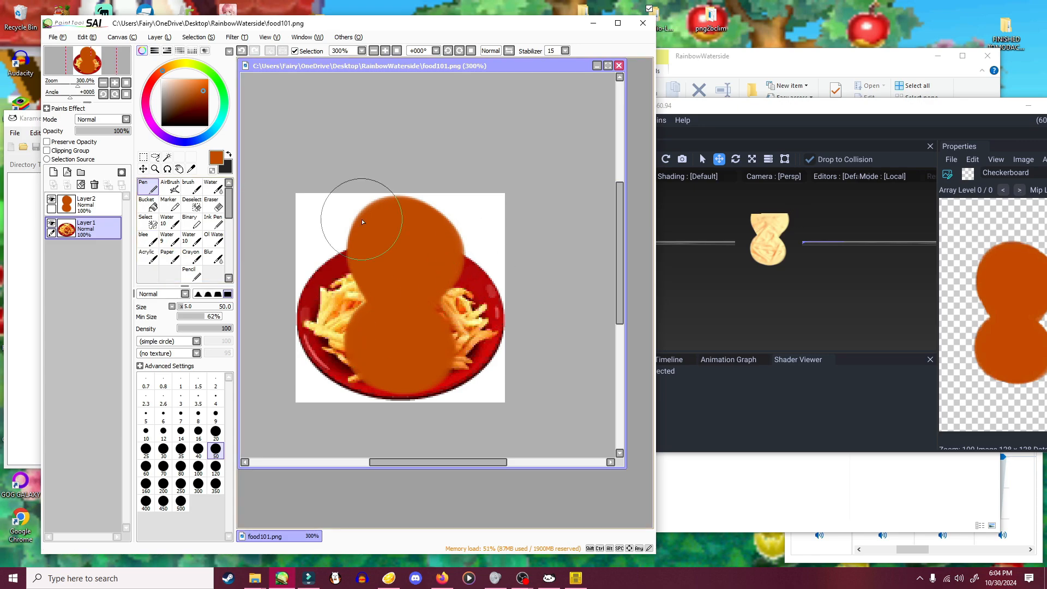
- Switch to CTR Studio, discard the edited workspace, and reload item_Food101_LZ.decomp from RainbowWaterside
click(723, 297)
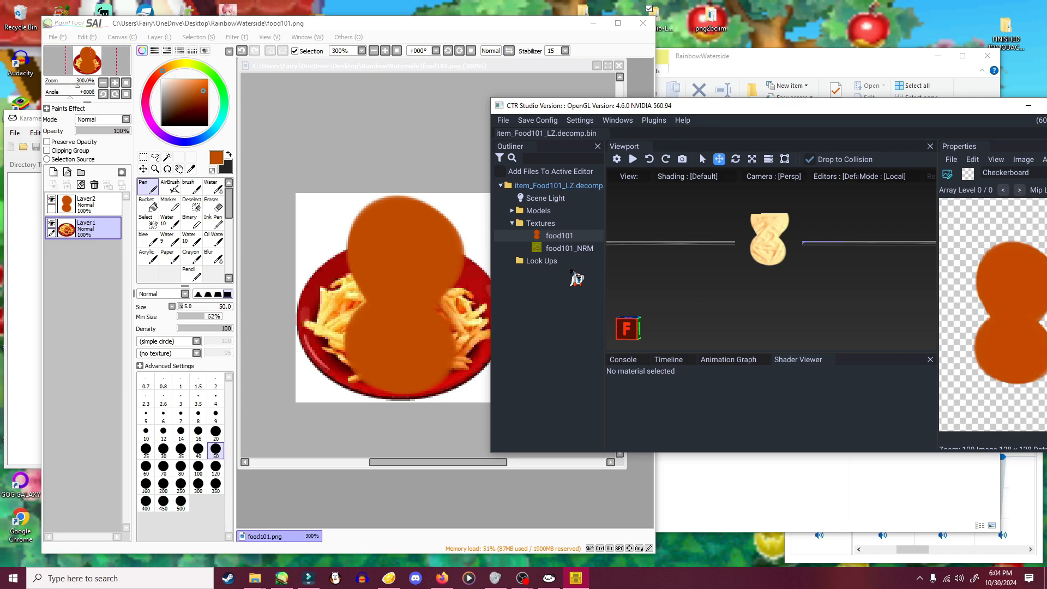
click(602, 134)
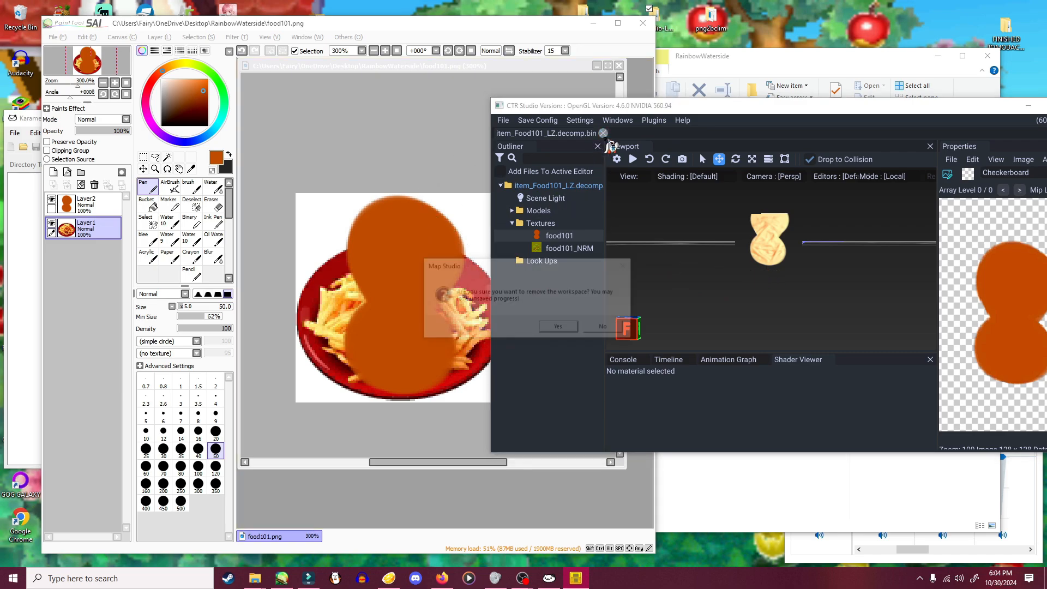
click(556, 333)
drag(788, 109, 339, 65)
drag(704, 258, 289, 227)
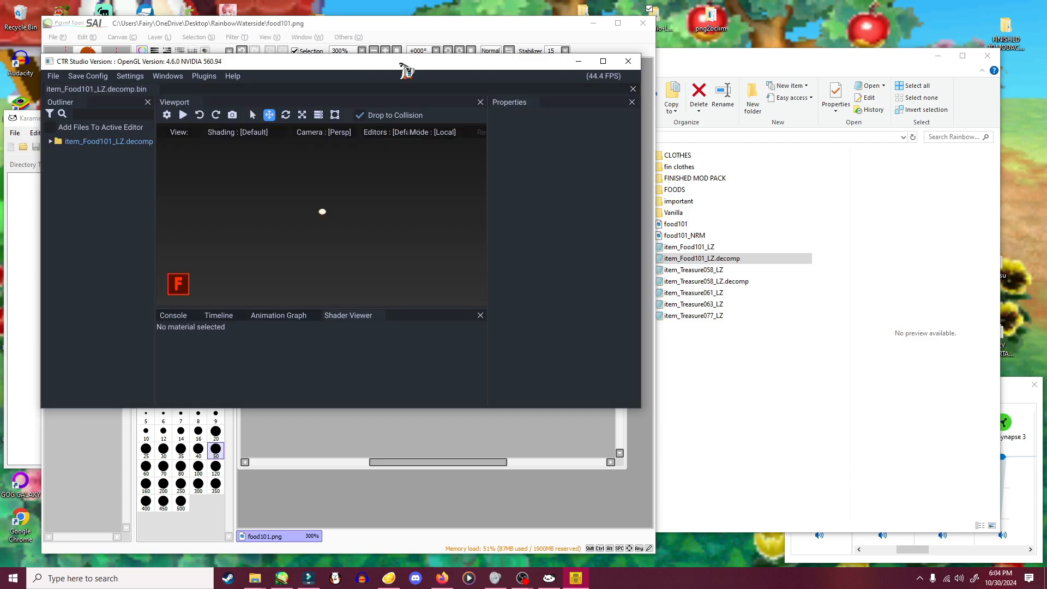
mouse_move(408, 74)
mouse_down()
mouse_move(835, 81)
mouse_move(919, 101)
mouse_up()
- Switch to PaintTool SAI and delete the painted Layer2 from food101.png, keeping the fries layer
click(397, 147)
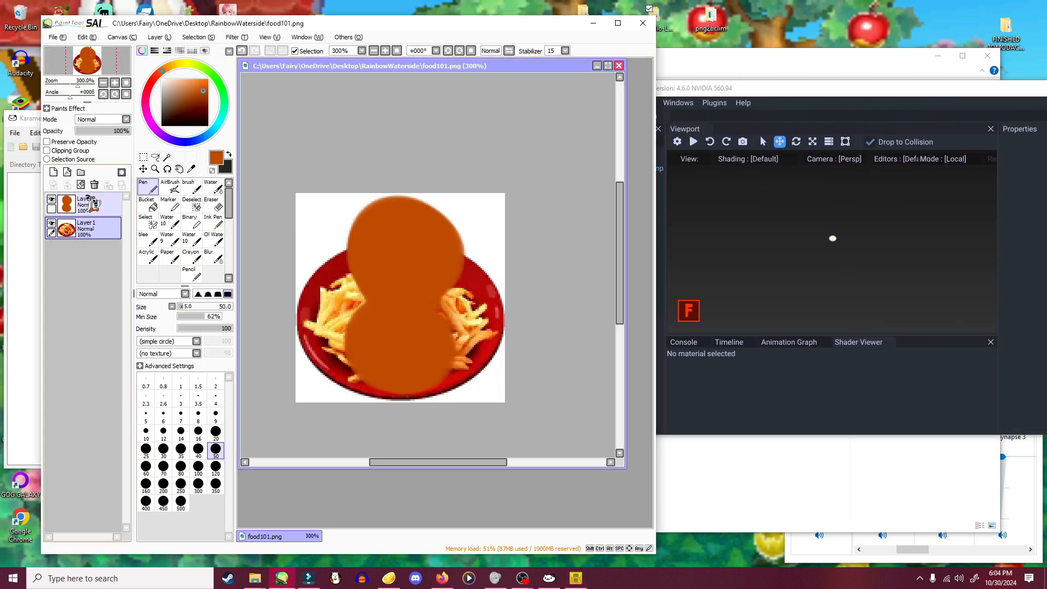
click(94, 184)
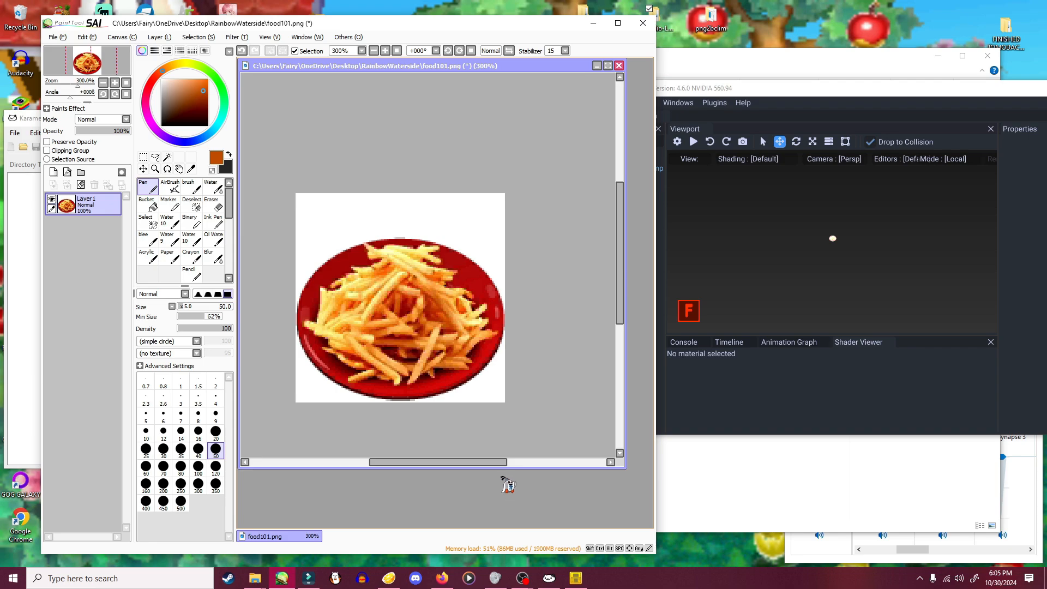
- Bring the RainbowWaterside folder window forward and move it away from the canvas and CTR Studio
click(261, 580)
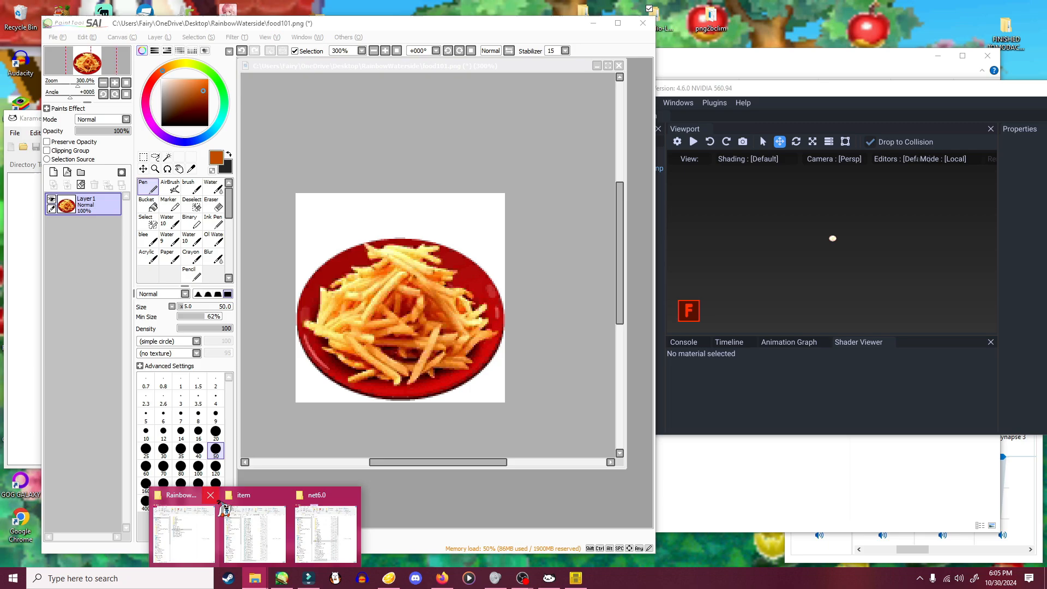
click(188, 548)
drag(691, 52, 1, 214)
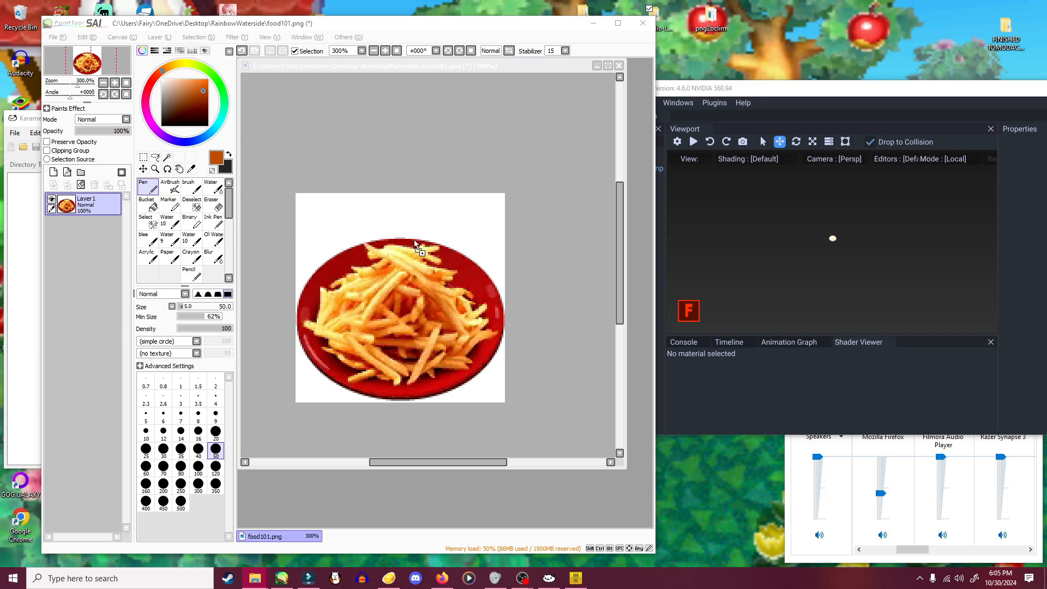
- Open the downloaded popcorn picture 81hrKOBXz2L.jpg as a second canvas and choose the Magic Wand
drag(414, 243, 417, 245)
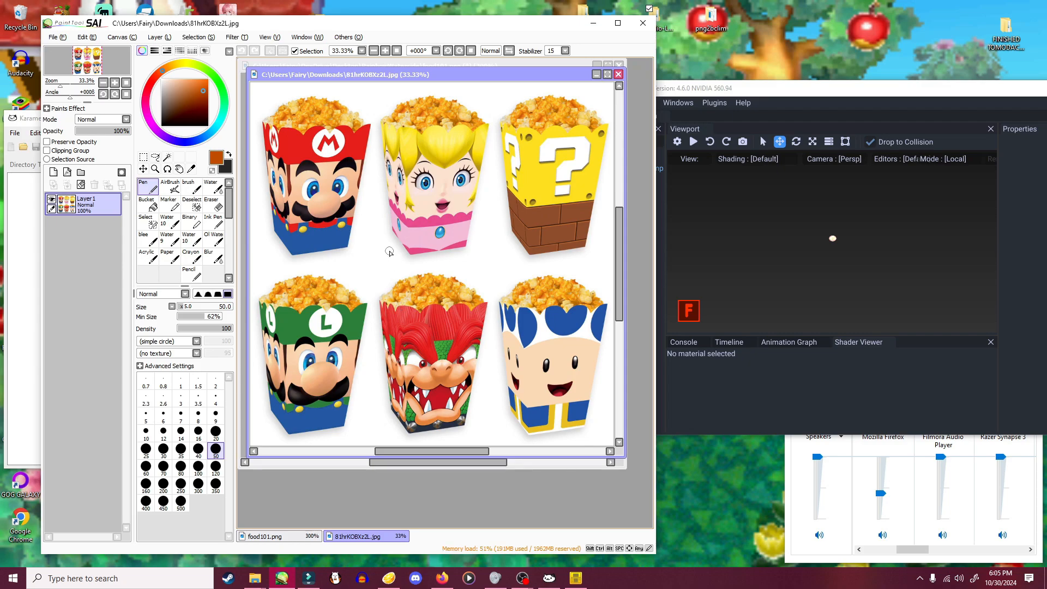
scroll(389, 252, down, 1)
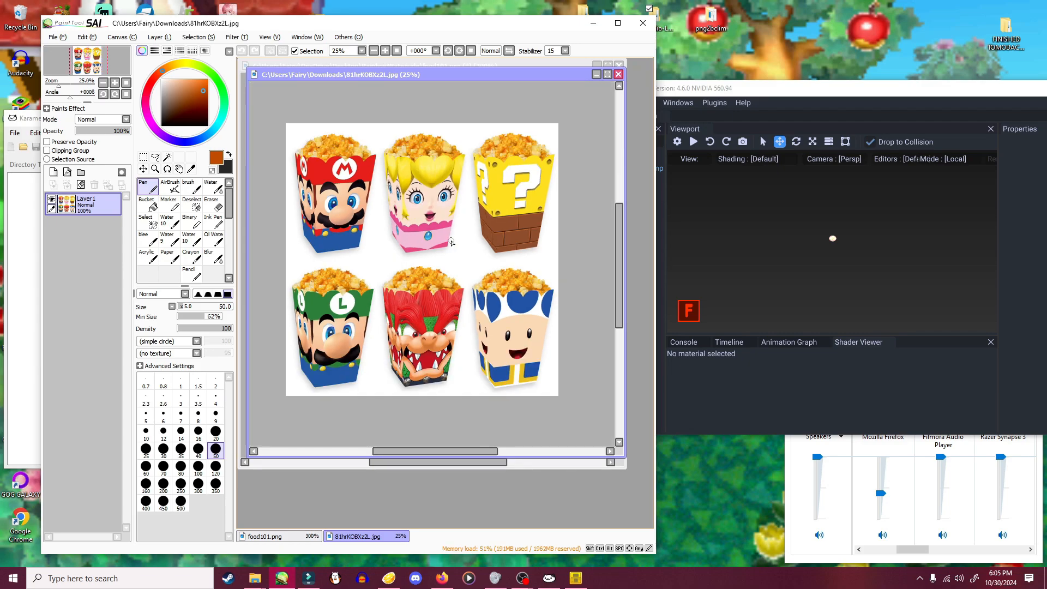
scroll(534, 273, up, 2)
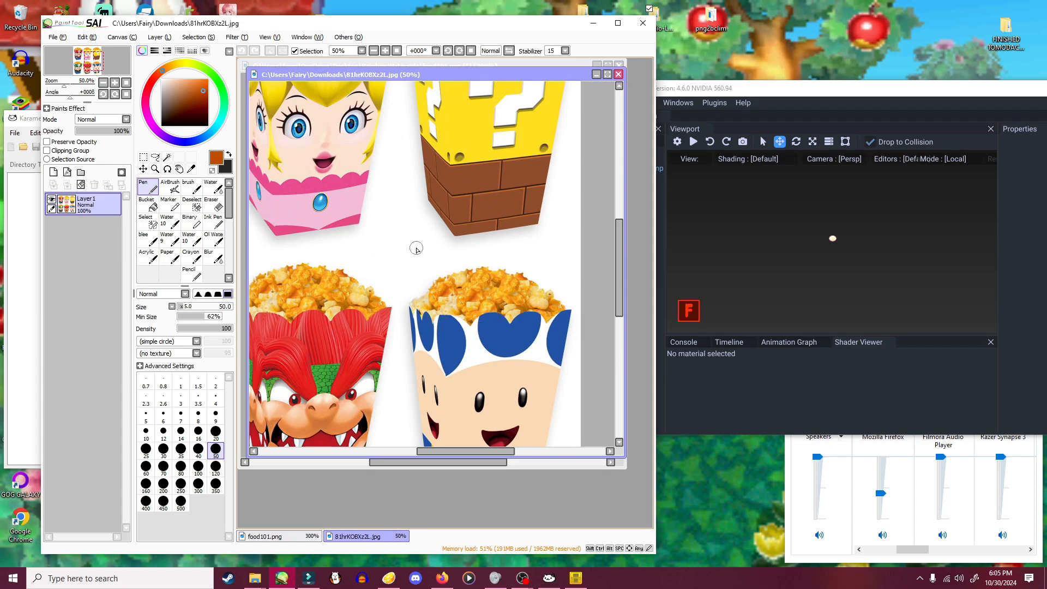
scroll(416, 248, down, 2)
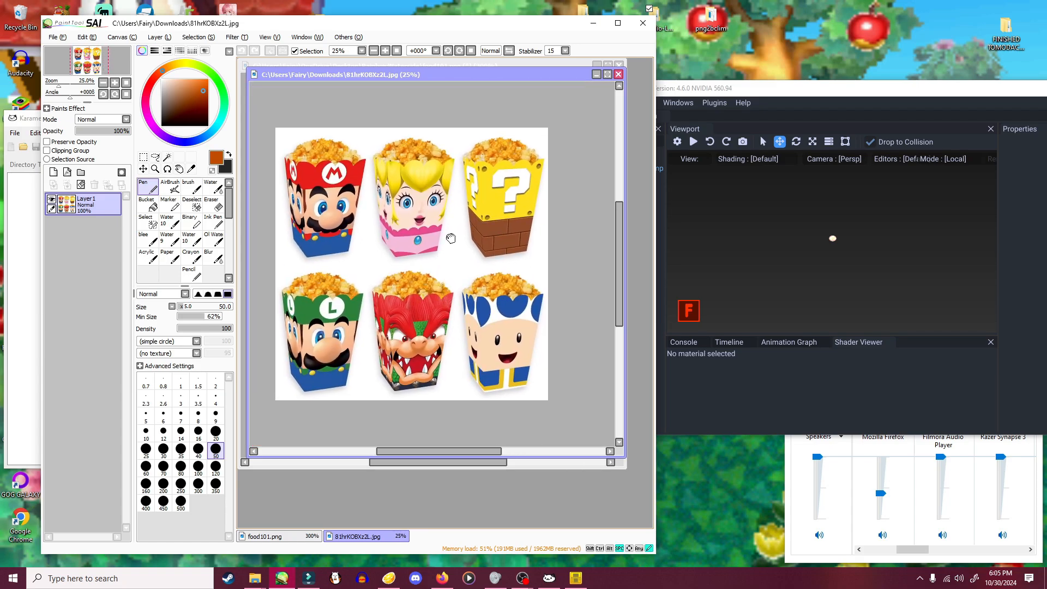
drag(450, 238, 431, 240)
click(168, 158)
- Try to select the white background around the popcorn boxes with the Magic Wand, undoing each selection
drag(474, 339, 414, 344)
scroll(442, 344, up, 1)
scroll(427, 342, up, 1)
click(395, 344)
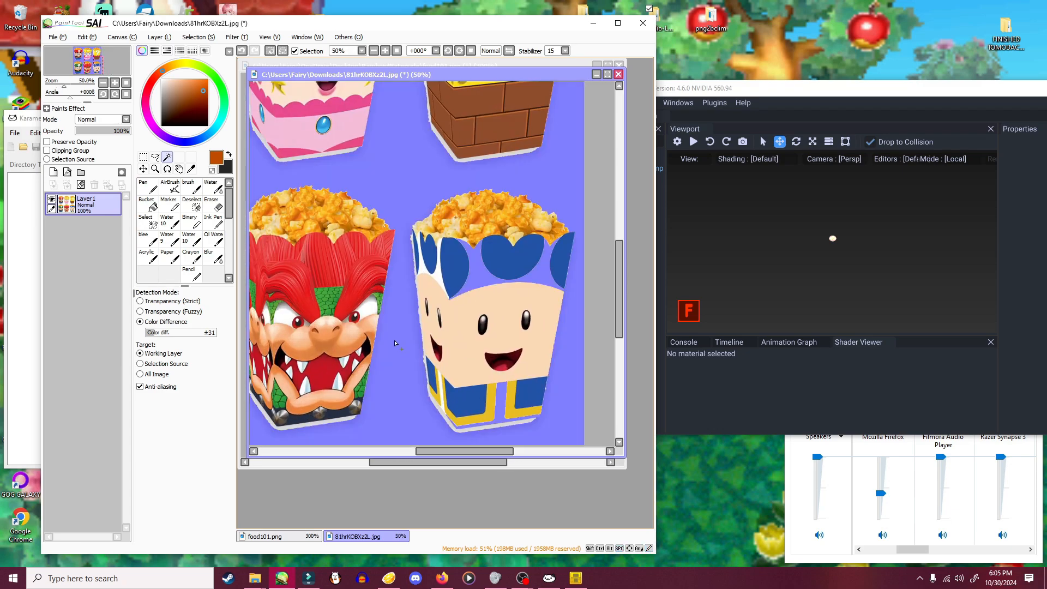
key(ctrl+z)
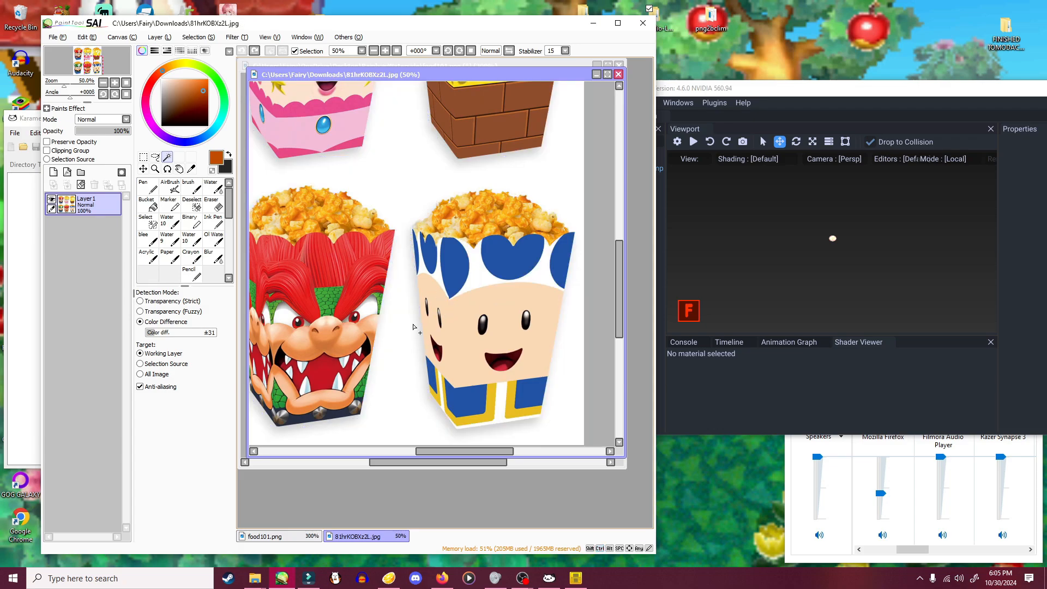
drag(410, 328, 424, 319)
click(420, 320)
key(ctrl+z)
scroll(403, 234, down, 1)
drag(383, 257, 398, 275)
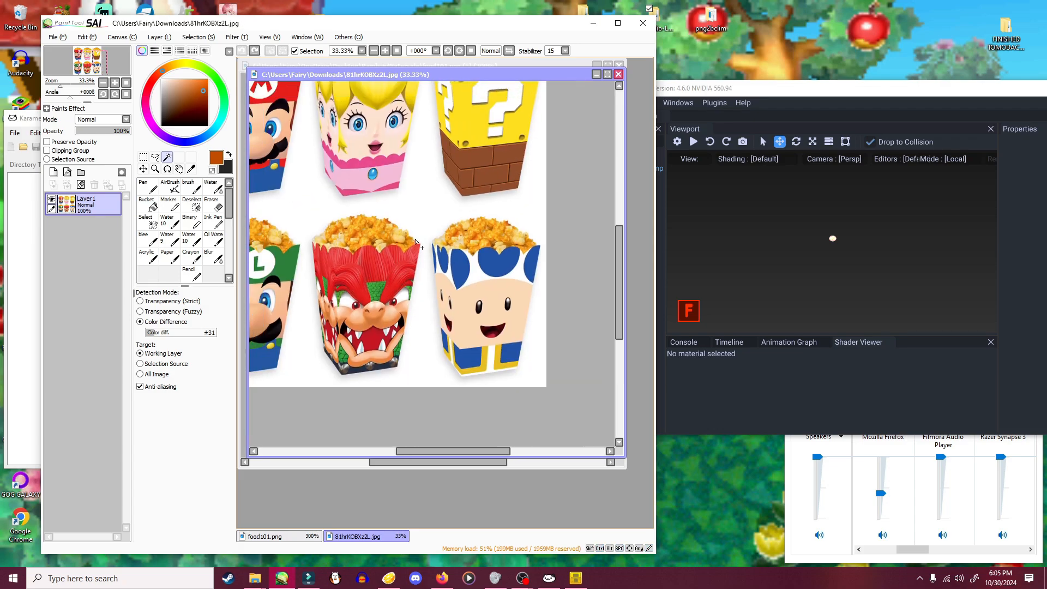
click(430, 354)
key(ctrl+z)
drag(436, 355, 420, 346)
click(412, 263)
scroll(413, 263, up, 1)
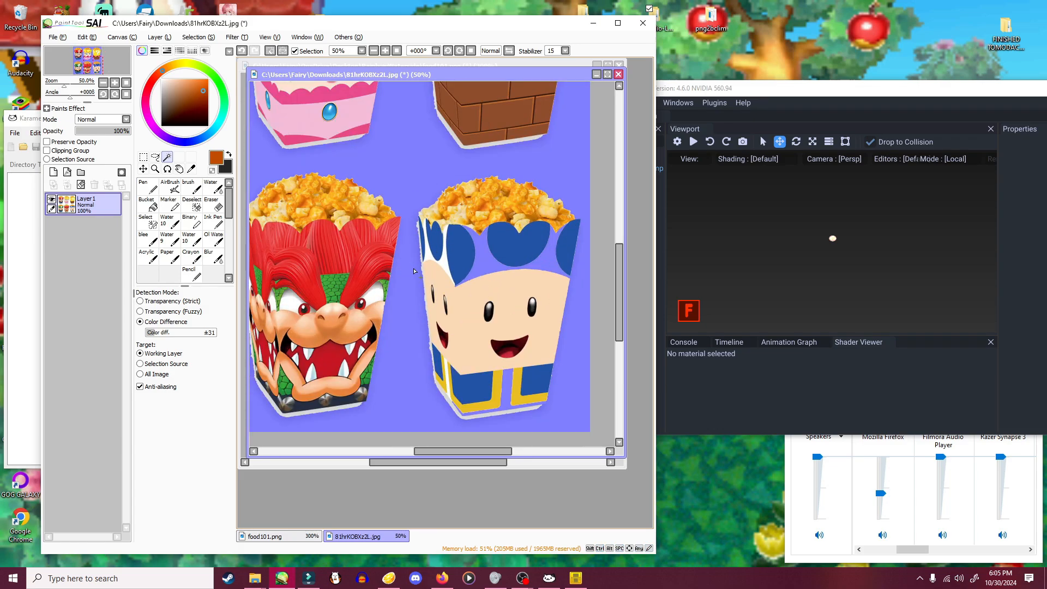
key(ctrl+z)
- Set the Magic Wand's color difference to 11 and select the white background around the popcorn boxes
drag(158, 341, 154, 334)
click(398, 334)
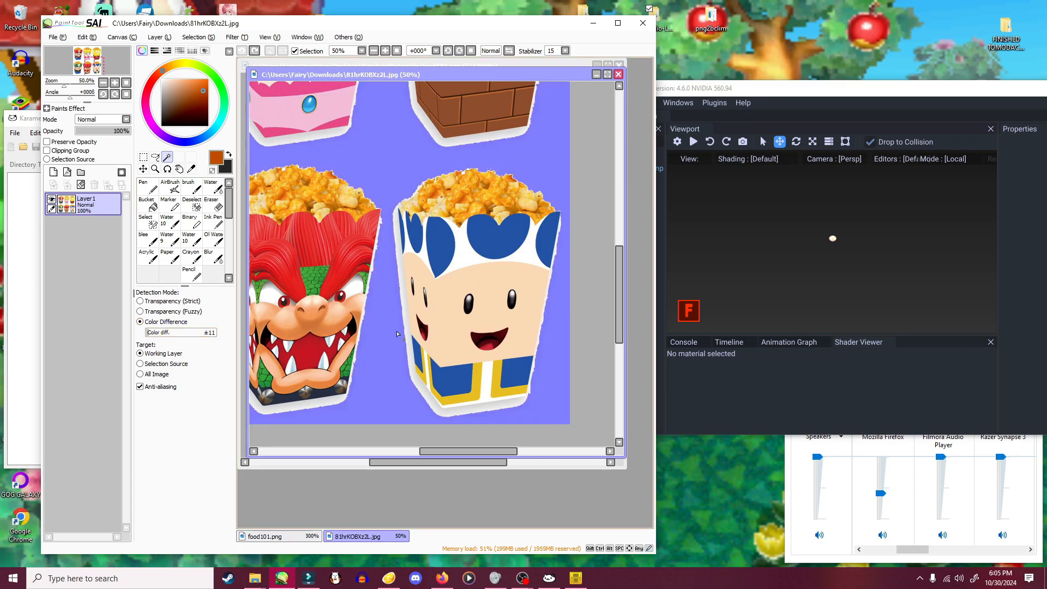
drag(364, 201, 406, 191)
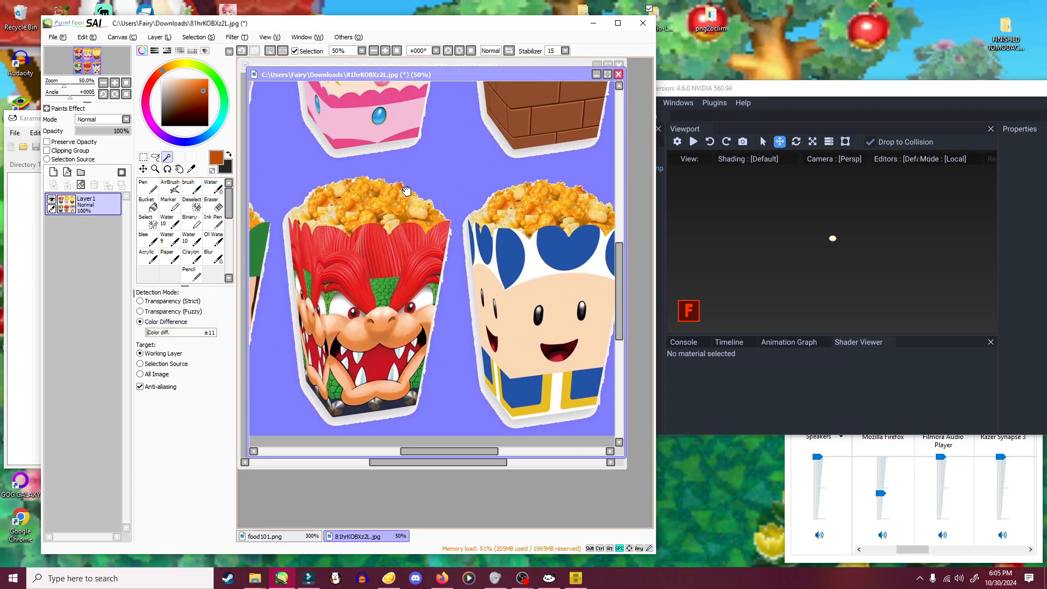
scroll(393, 188, down, 2)
drag(381, 253, 423, 295)
click(423, 295)
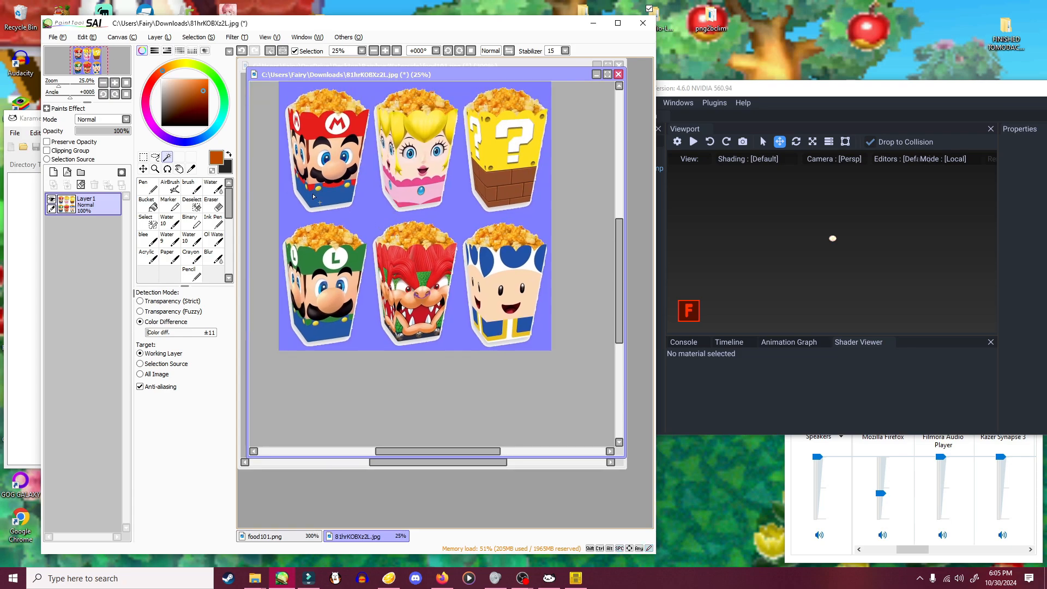
- Choose the Eraser and set its size to 450
click(211, 207)
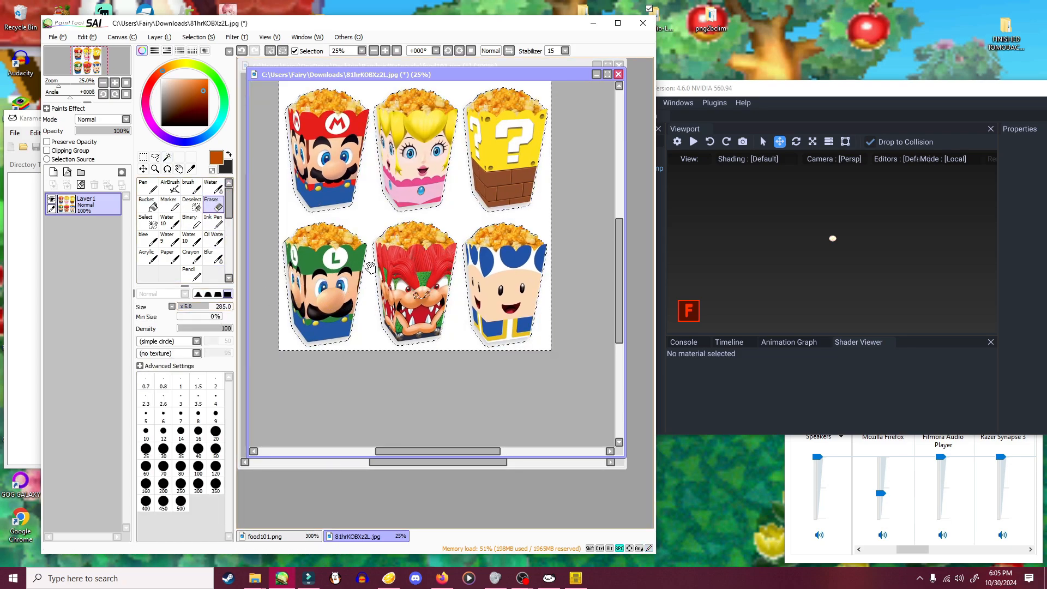
drag(371, 267, 384, 292)
click(227, 307)
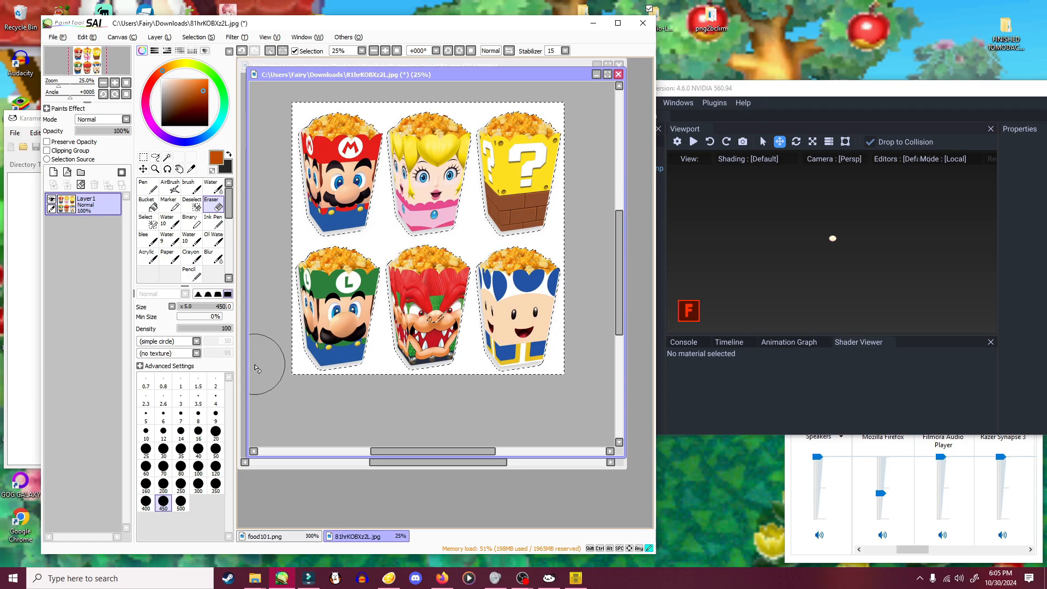
- Fill the selected background with dark red on a new layer using the Bucket, and place that layer below Layer1
click(194, 108)
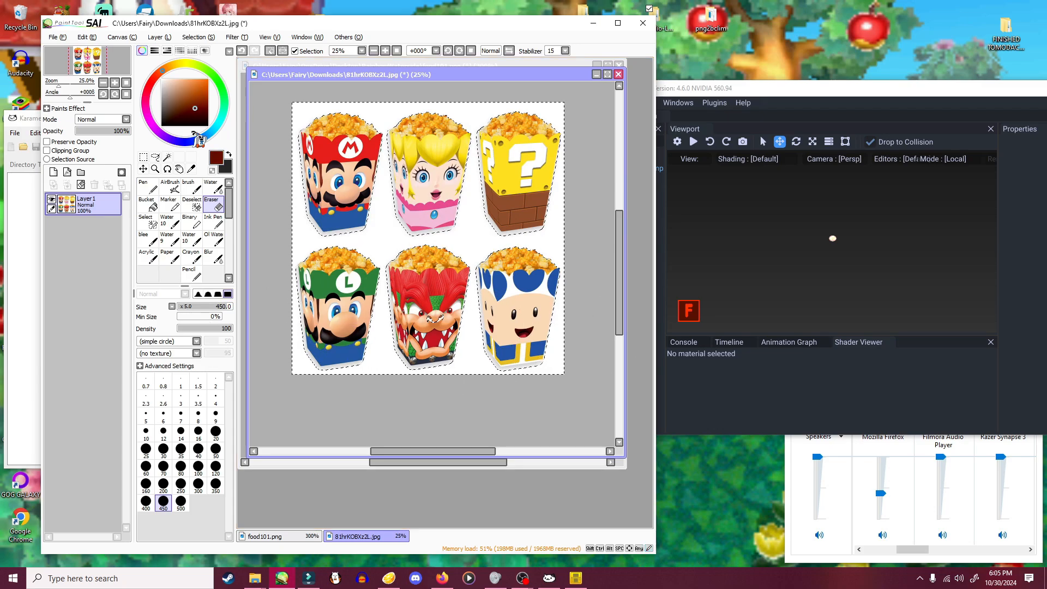
click(148, 205)
click(54, 172)
click(303, 240)
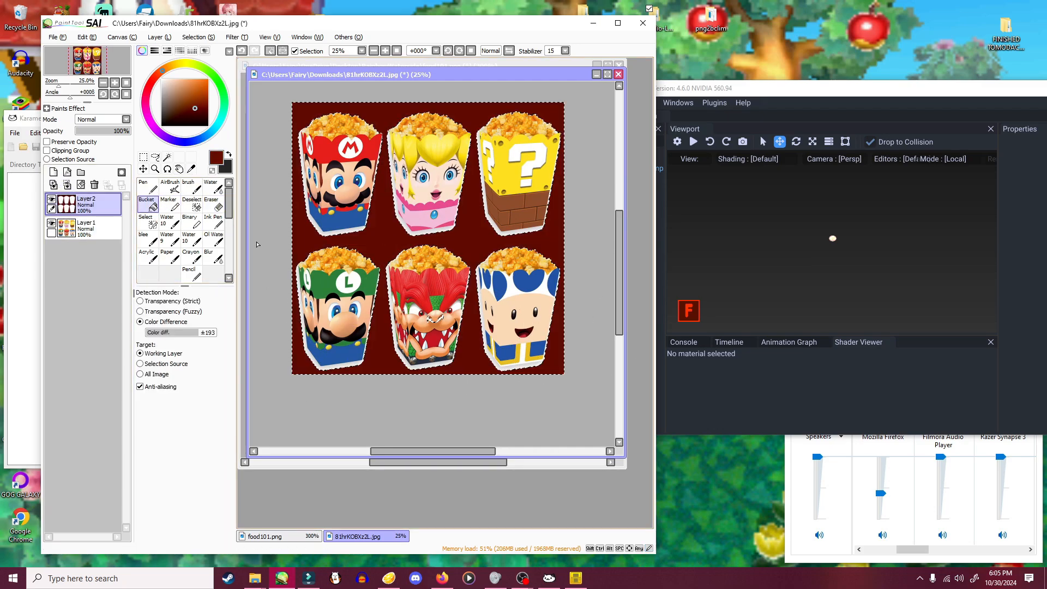
drag(108, 215, 99, 249)
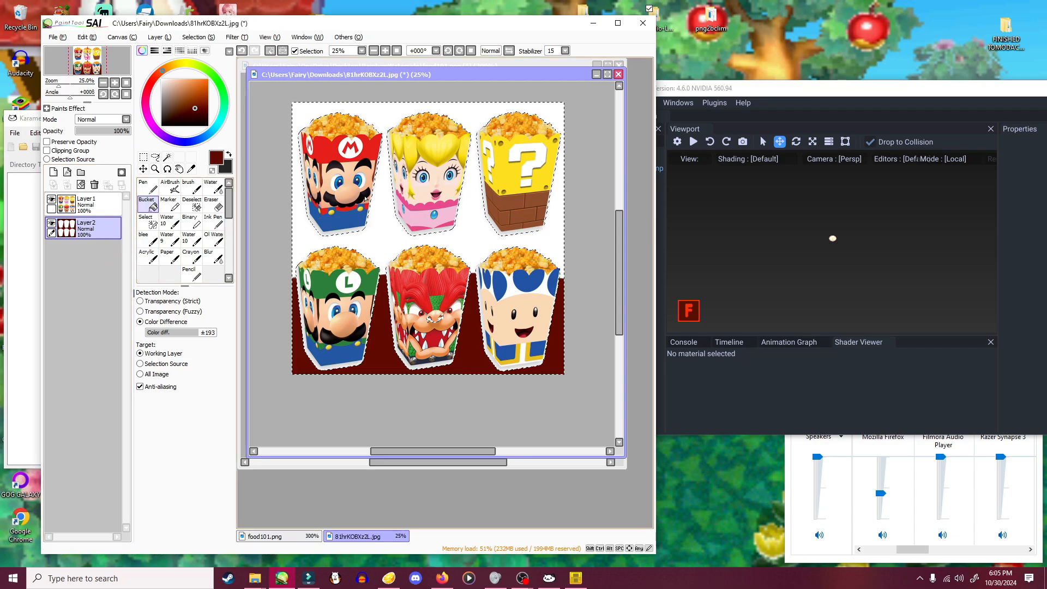
- Erase the selected white background from Layer1 with the Eraser, and clear the selection
click(214, 204)
click(90, 204)
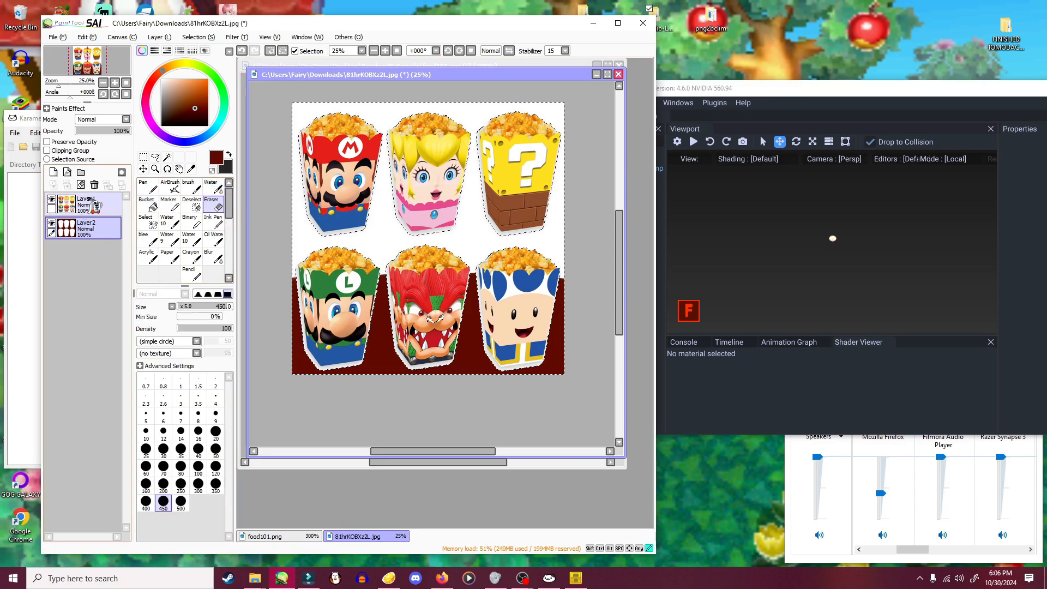
click(213, 256)
click(213, 205)
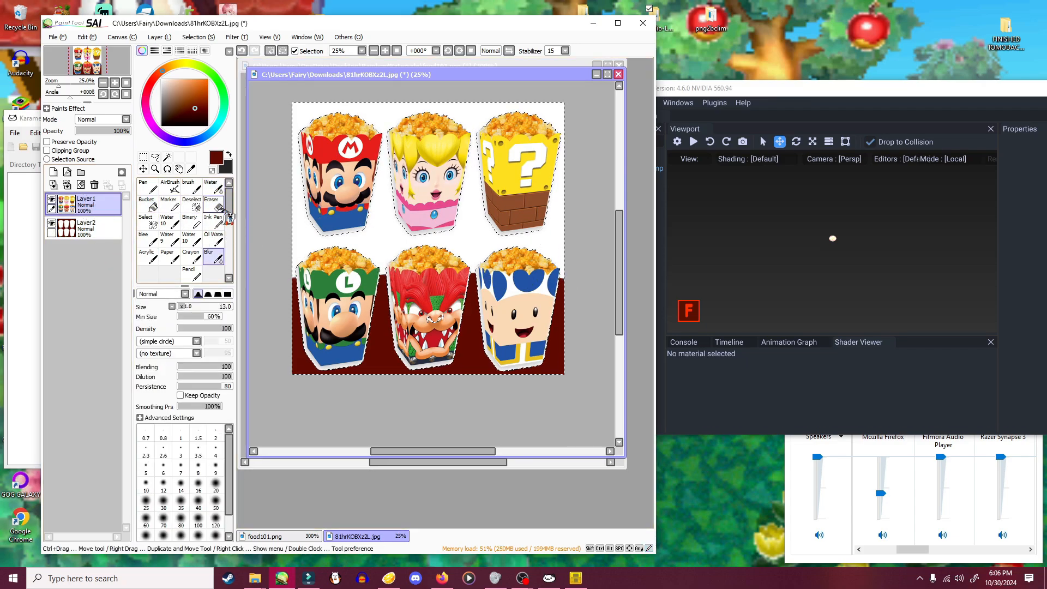
mouse_move(496, 248)
mouse_down()
mouse_move(370, 248)
mouse_move(520, 267)
mouse_move(381, 185)
mouse_move(322, 117)
mouse_up()
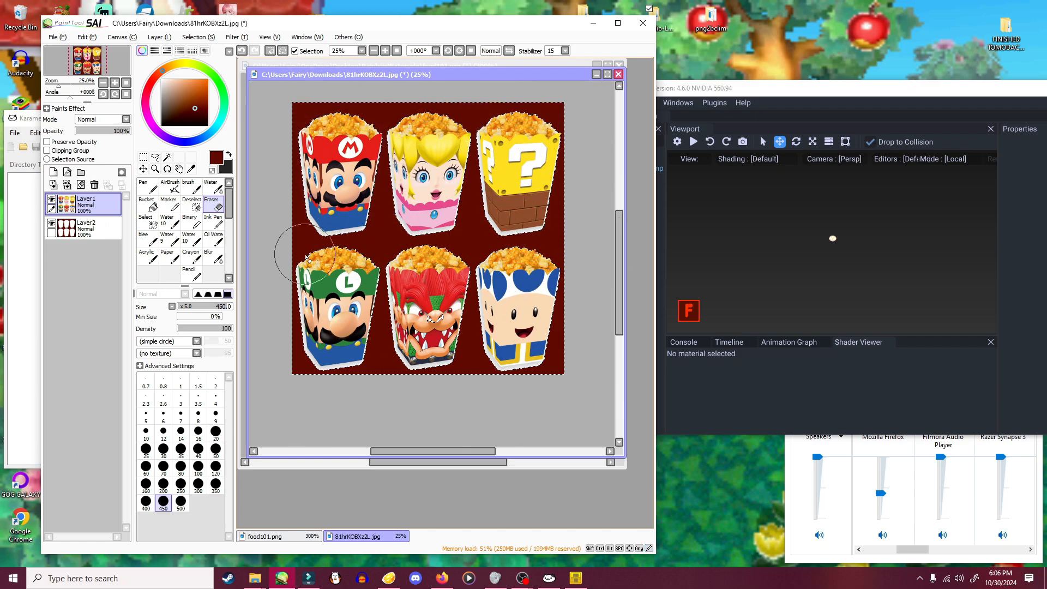
click(198, 37)
click(208, 50)
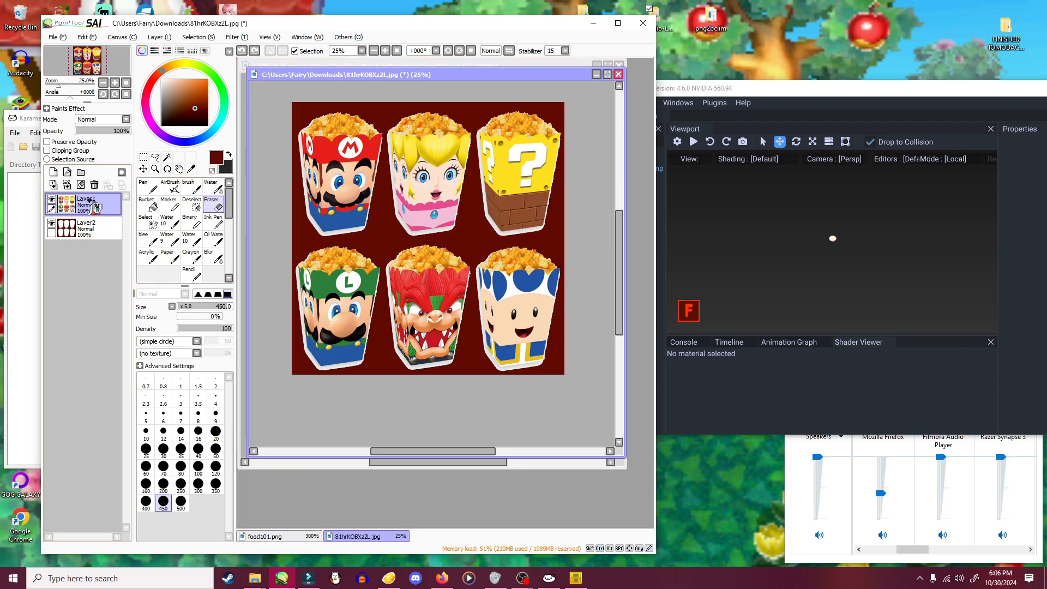
- Add a new layer above Layer2, fill it entirely with dark brown, and make Layer1 active again
click(86, 228)
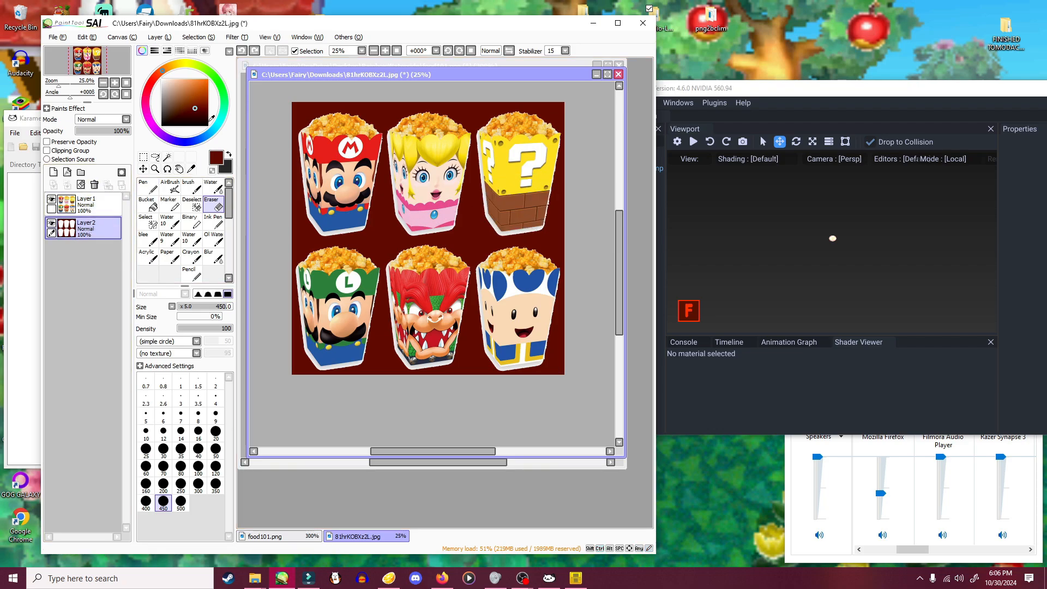
click(152, 207)
click(54, 172)
click(301, 238)
click(86, 203)
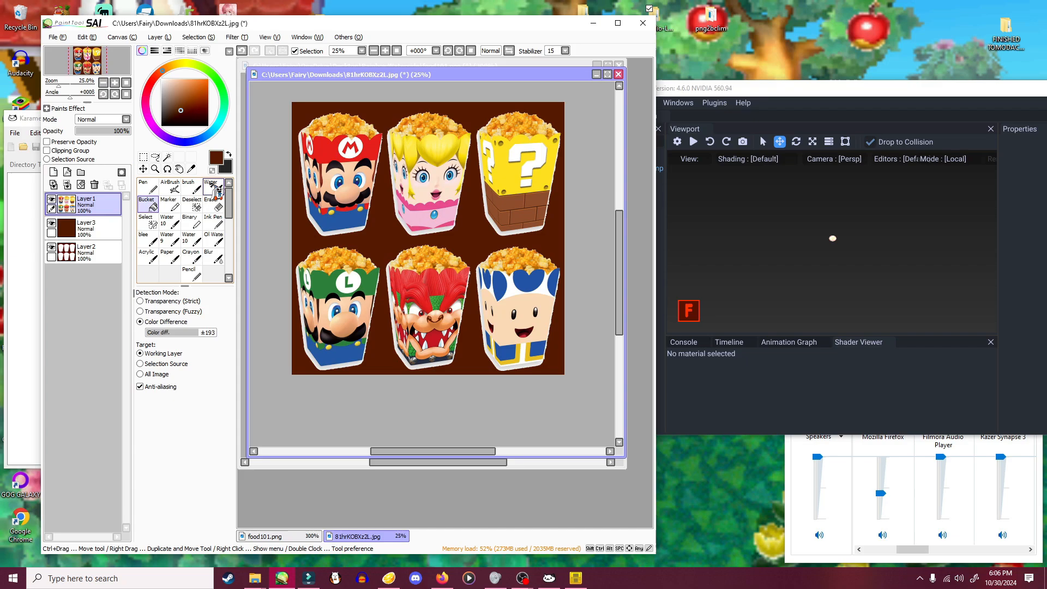
- Erase all popcorn boxes on Layer1 except the blue-spotted Toad box
click(214, 205)
mouse_move(564, 207)
mouse_down()
mouse_move(537, 215)
mouse_move(571, 168)
mouse_move(393, 129)
mouse_move(414, 207)
mouse_move(305, 221)
mouse_move(363, 378)
mouse_move(421, 256)
mouse_move(444, 315)
mouse_move(443, 267)
mouse_up()
scroll(503, 298, up, 1)
drag(503, 299, 438, 233)
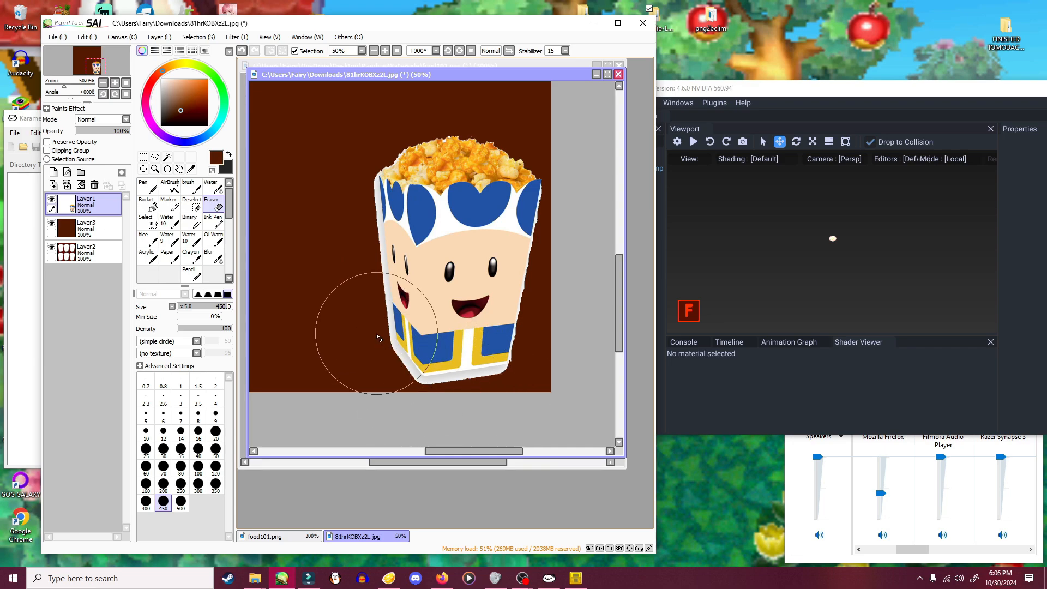
scroll(447, 114, down, 1)
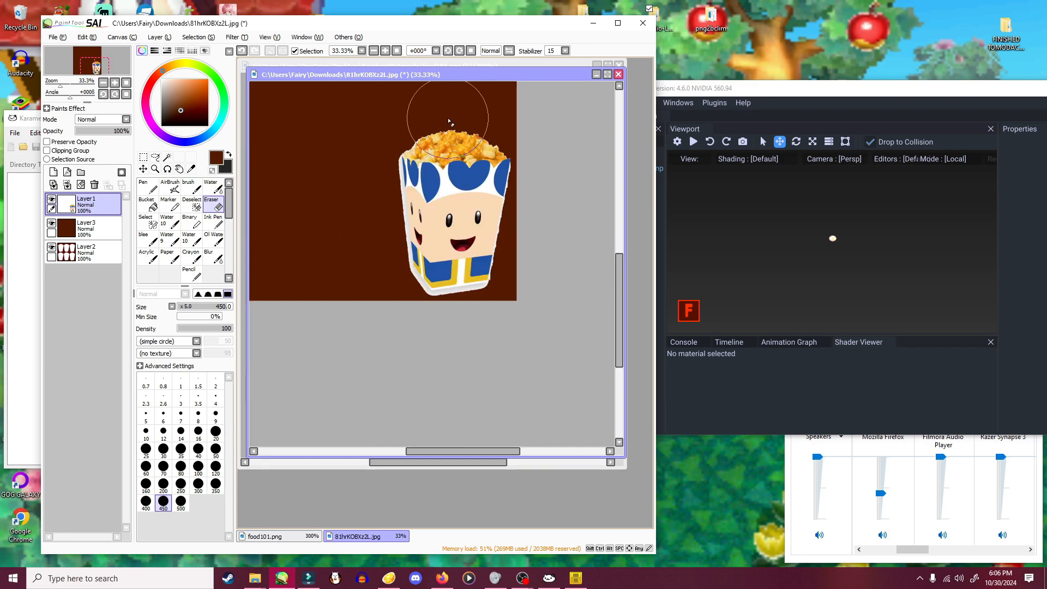
scroll(452, 113, up, 3)
drag(493, 191, 473, 121)
drag(490, 282, 476, 177)
scroll(477, 220, down, 2)
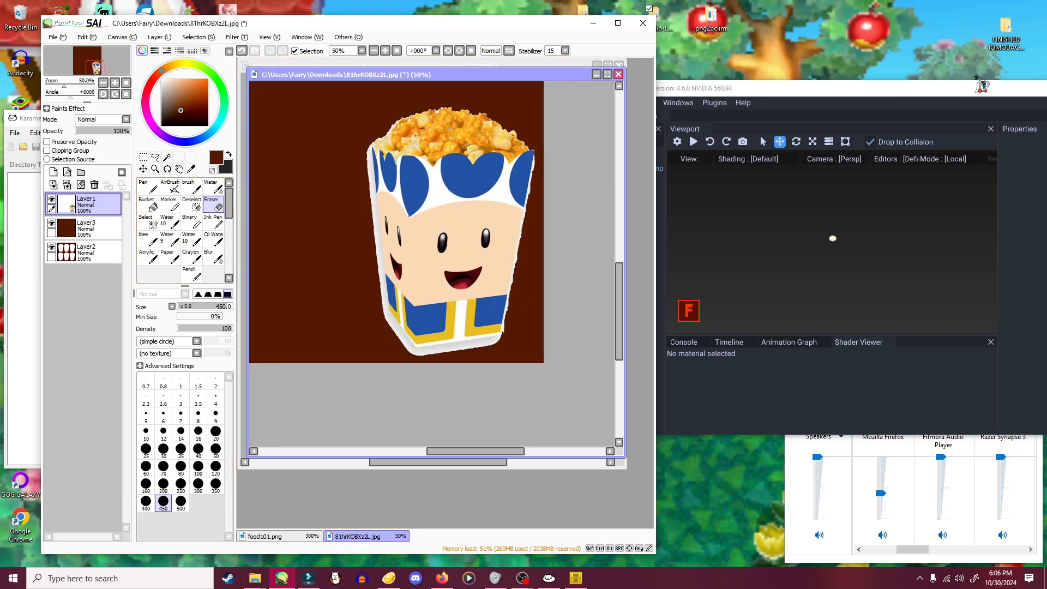
- Bring CTR Studio forward and close the program, discarding unsaved progress
click(962, 94)
drag(971, 94, 850, 101)
click(1019, 97)
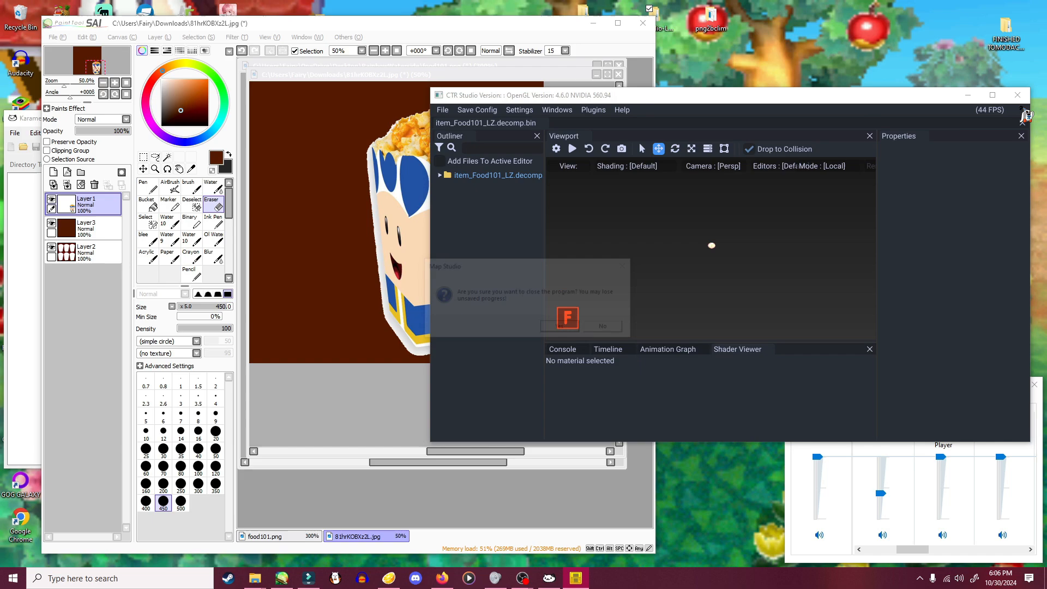
click(561, 328)
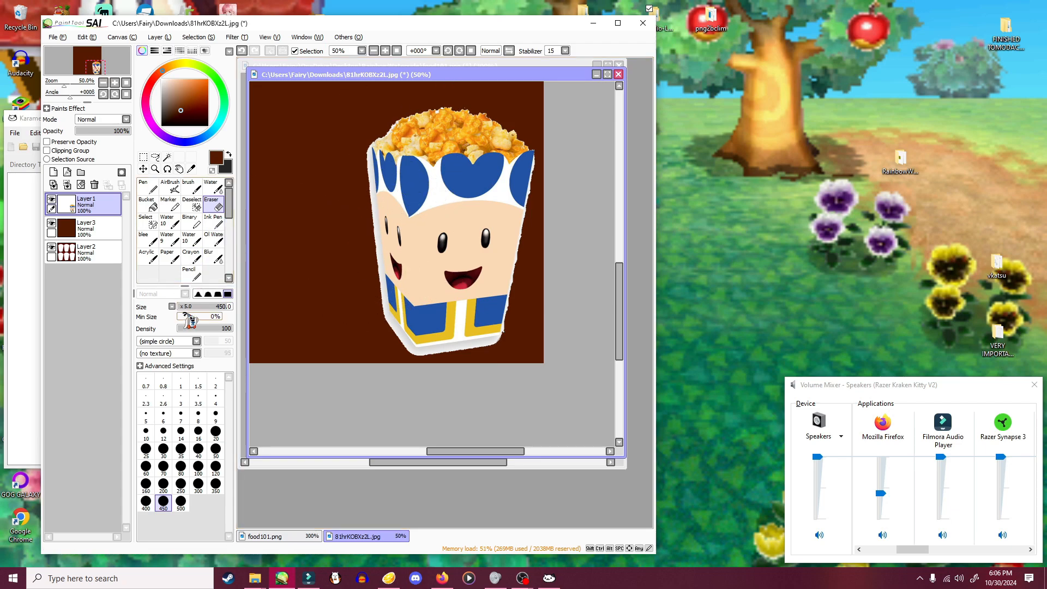
- Set the Eraser size to 25 and erase the white fringe in straight strokes along the Toad box's right edge
click(146, 448)
click(384, 51)
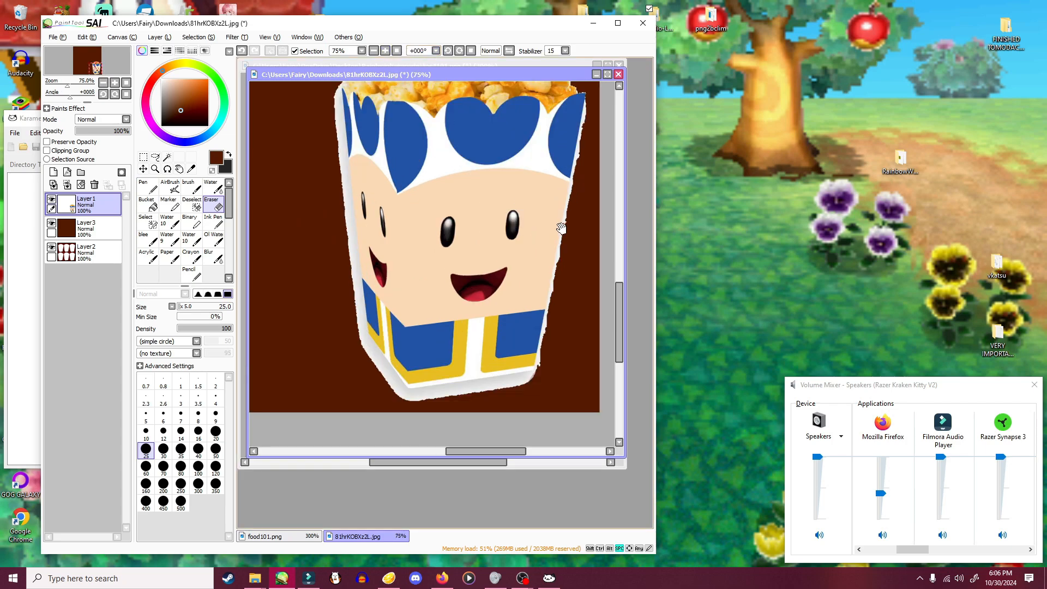
drag(561, 228, 535, 272)
drag(551, 207, 549, 230)
key(ctrl+z)
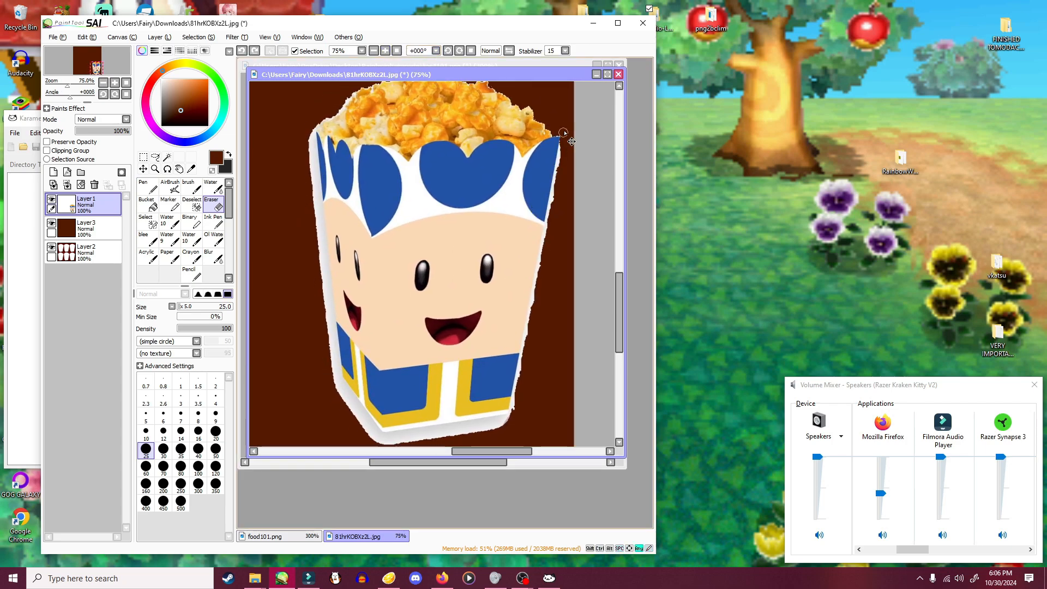
drag(563, 131, 538, 271)
key(ctrl+z)
drag(562, 132, 540, 268)
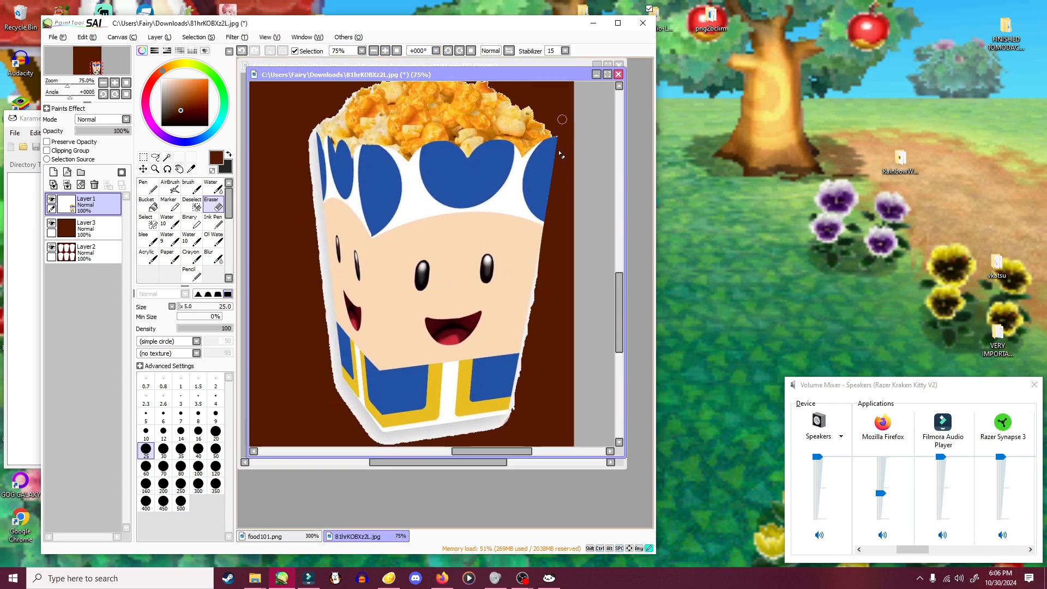
drag(547, 217, 513, 388)
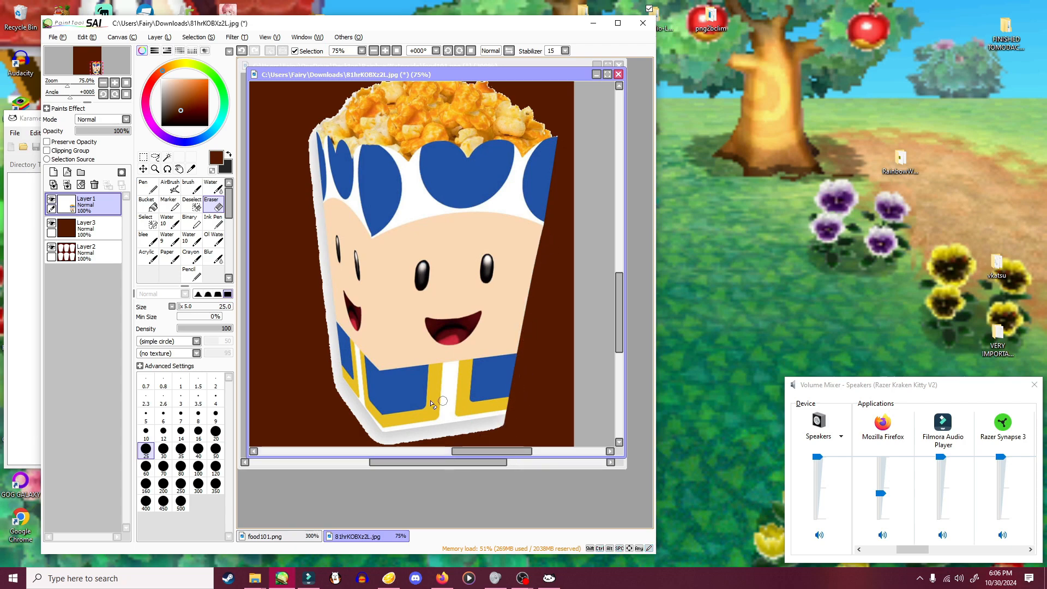
- Erase the white and grey shadow fringe beneath the Toad box's front bottom edge
drag(396, 405, 404, 349)
drag(371, 382, 513, 369)
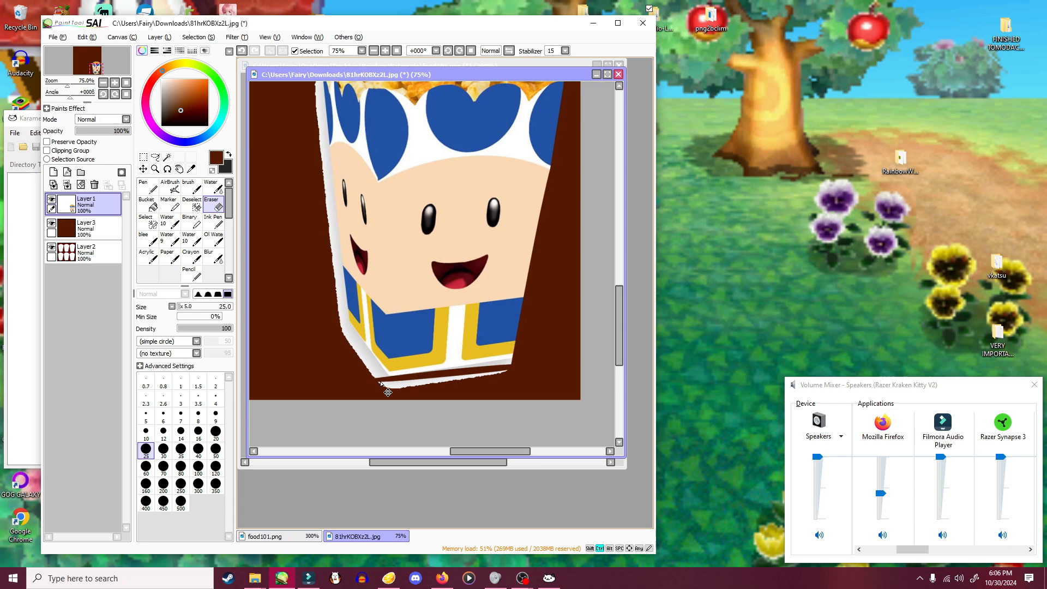
drag(376, 376, 508, 361)
drag(451, 376, 521, 373)
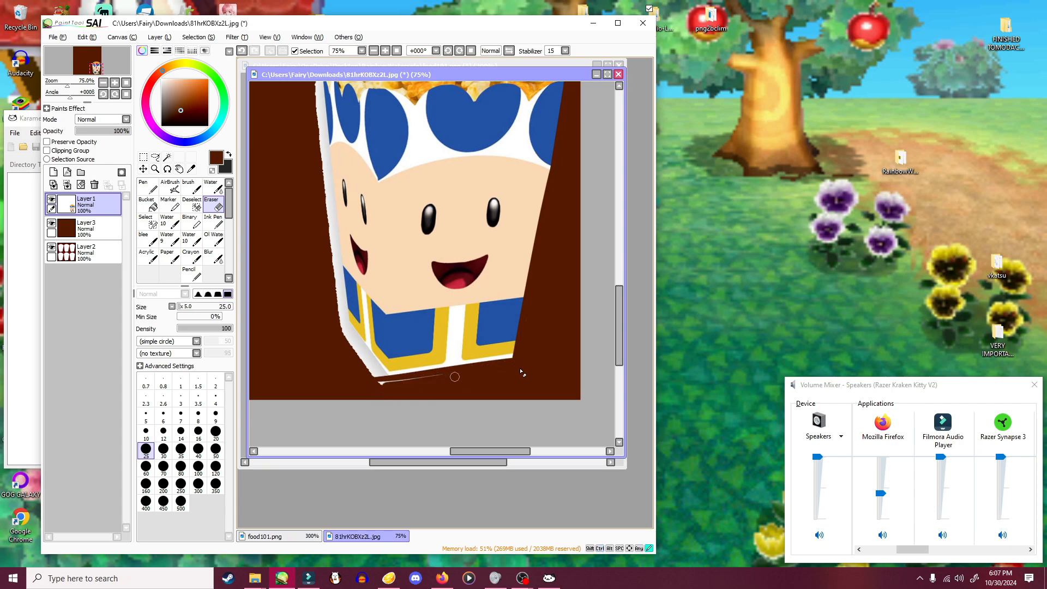
- Erase the shadow fringe along the Toad box's slanted lower-left edge with a straight stroke, redoing misaligned strokes
mouse_move(376, 352)
mouse_down()
mouse_move(430, 389)
mouse_move(456, 437)
mouse_up()
key(ctrl+z)
drag(376, 332, 455, 430)
key(ctrl+z)
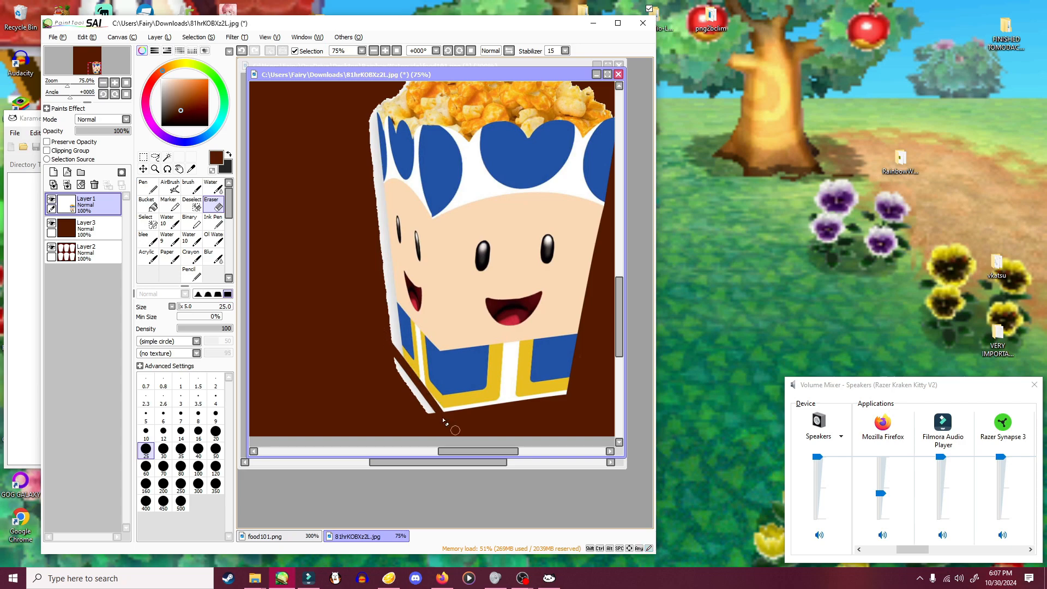
key(ctrl+z)
drag(375, 330, 449, 419)
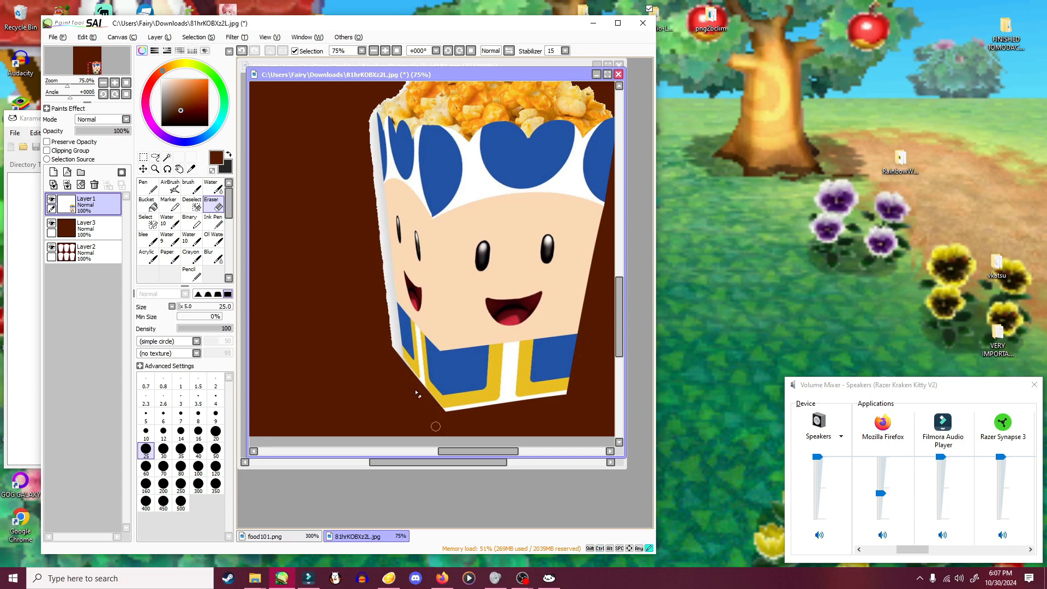
- Erase the white fringe along the Toad box's long left edge with a straight stroke, redoing misaligned strokes
drag(380, 251, 397, 281)
drag(391, 132, 419, 388)
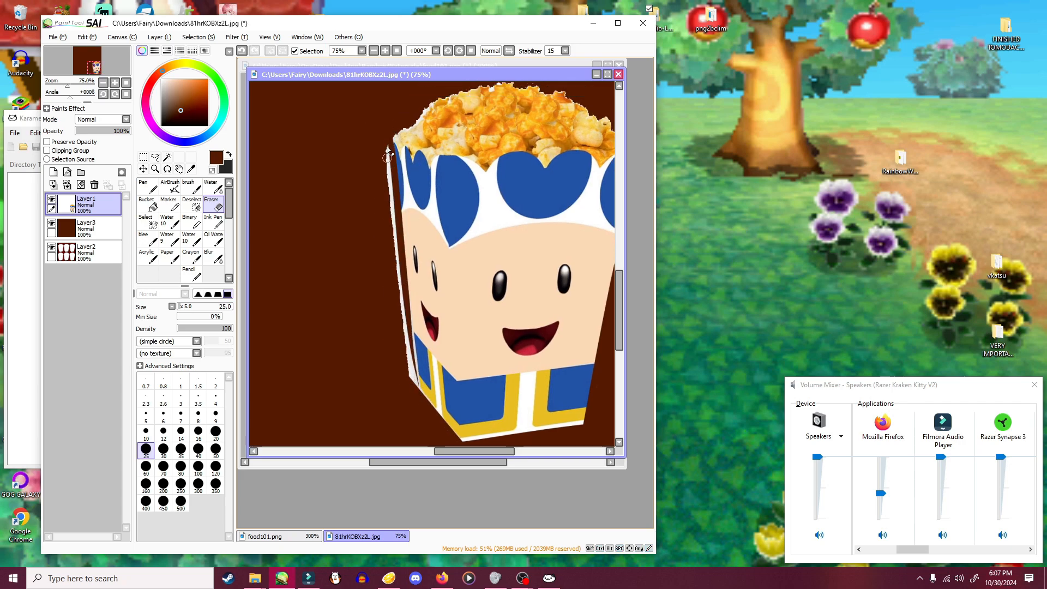
key(ctrl+z)
drag(388, 123, 409, 393)
key(ctrl+z)
drag(386, 122, 411, 403)
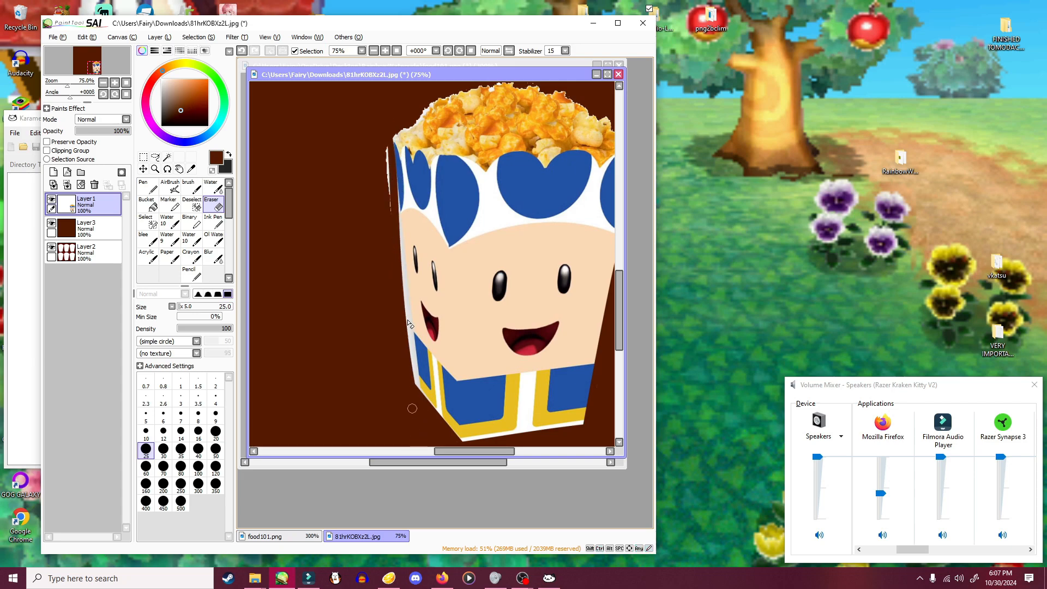
key(ctrl+z)
mouse_move(385, 133)
mouse_down()
mouse_move(423, 433)
mouse_move(391, 169)
mouse_move(408, 412)
mouse_up()
key(ctrl+z)
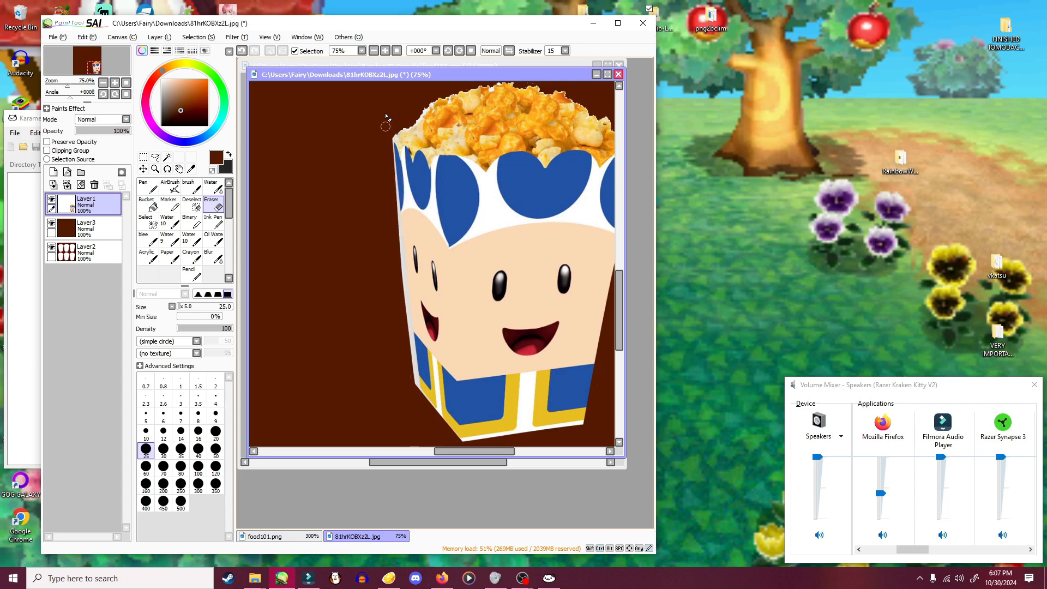
drag(386, 126, 411, 430)
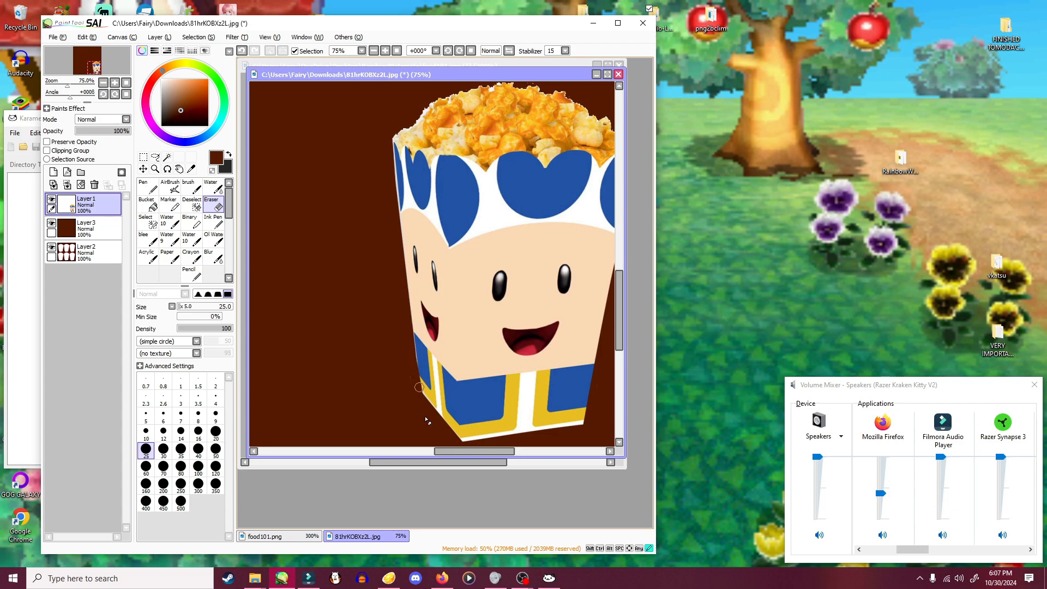
drag(393, 167, 400, 283)
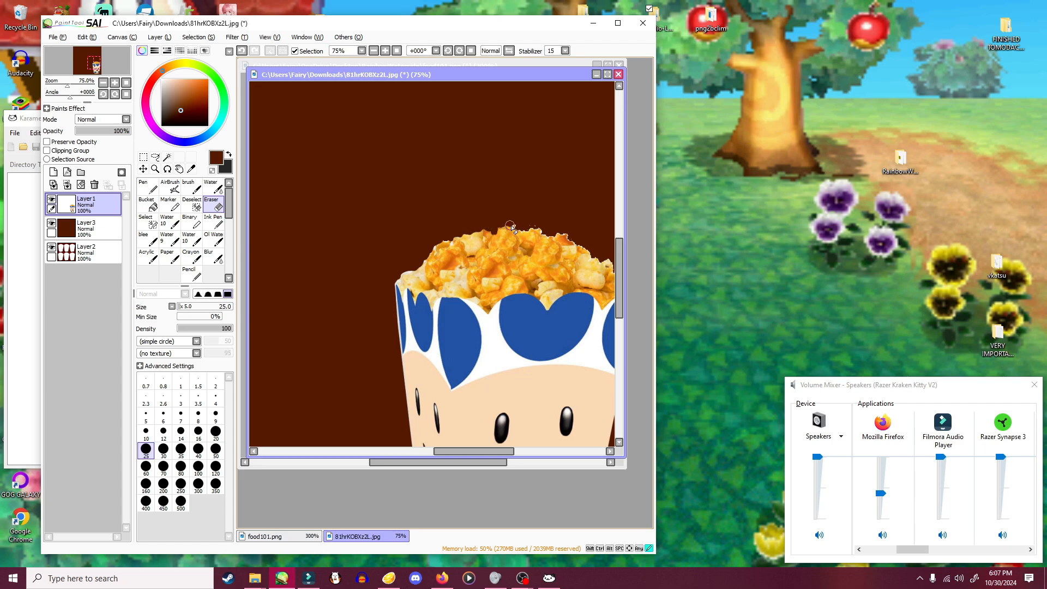
- Erase the remaining white fringe around the upper outline of the popcorn
drag(531, 220, 469, 226)
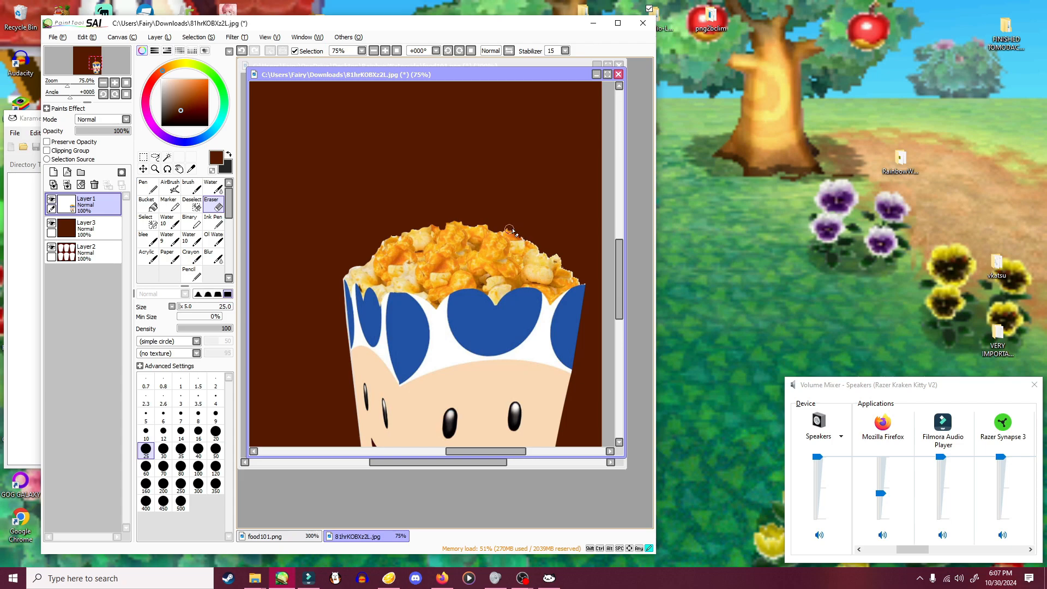
drag(538, 239, 495, 229)
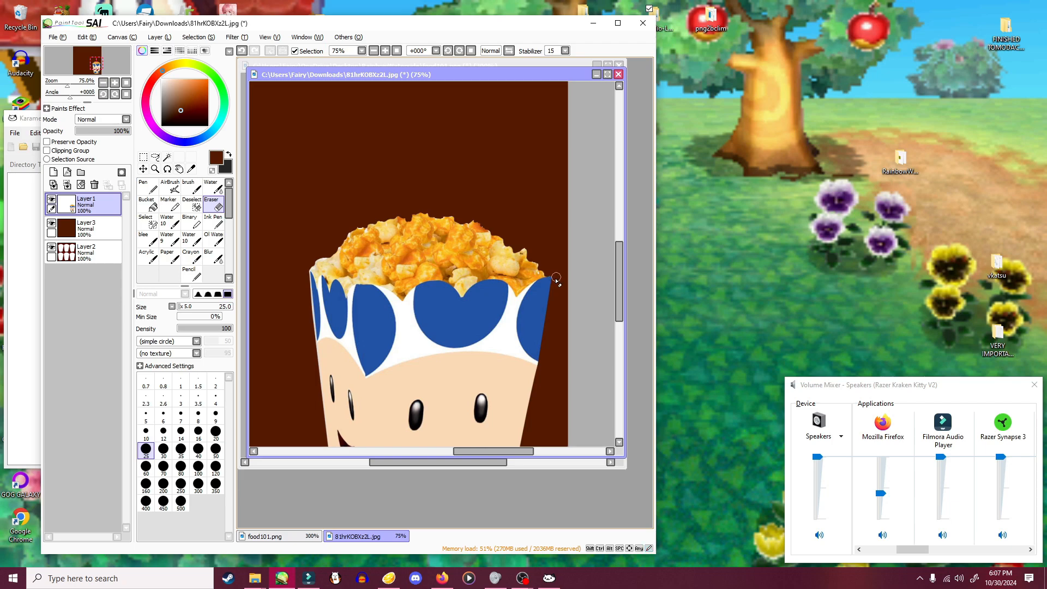
scroll(536, 250, down, 3)
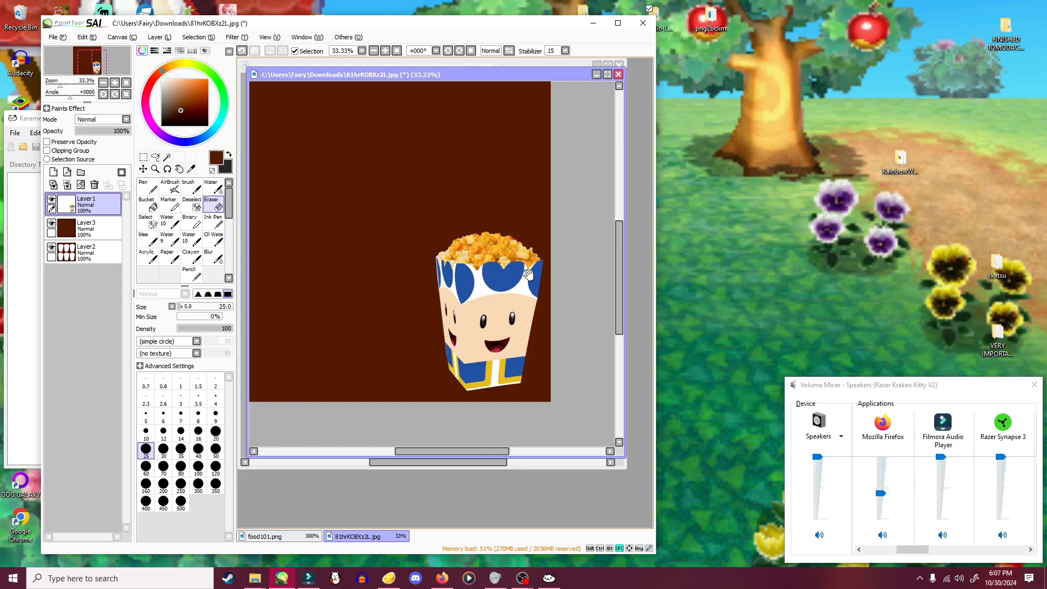
scroll(496, 273, down, 1)
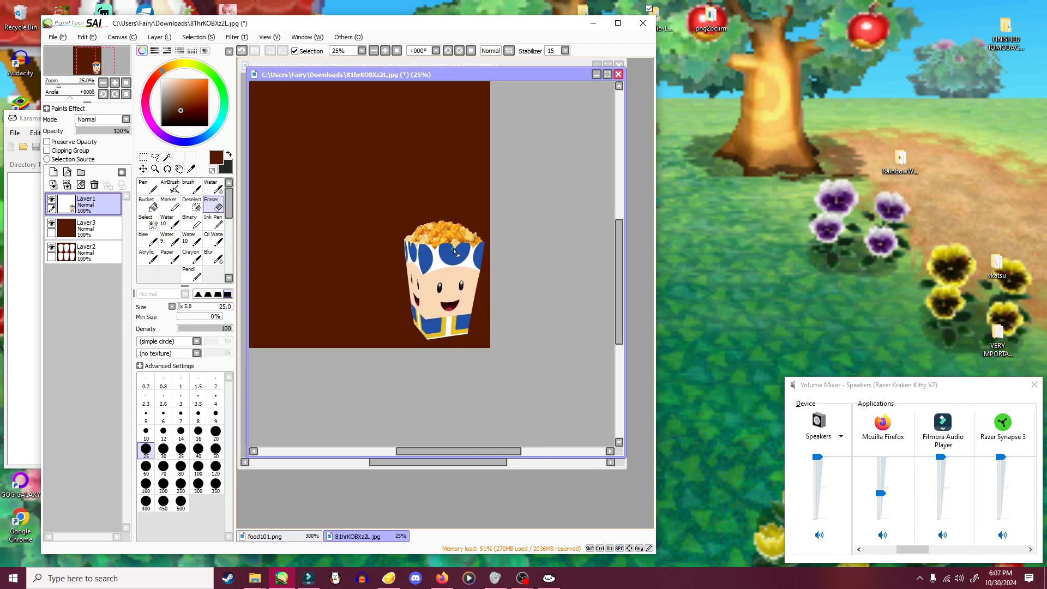
- Delete the dark brown Layer3 and the Layer2 below it, keeping only the Toad box layer
click(97, 228)
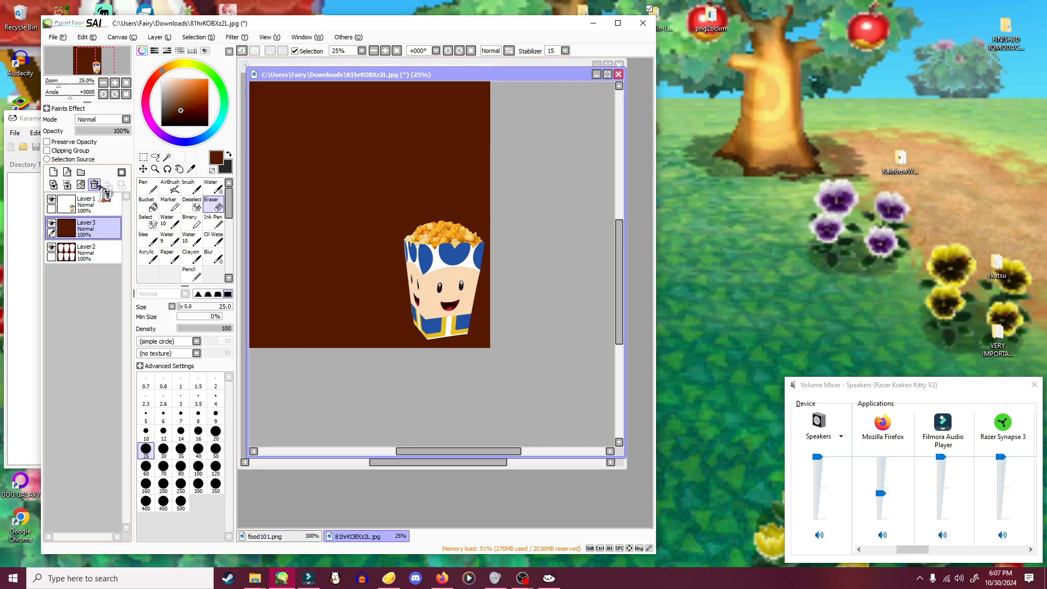
click(95, 186)
click(97, 226)
click(95, 186)
middle_drag(350, 191, 385, 190)
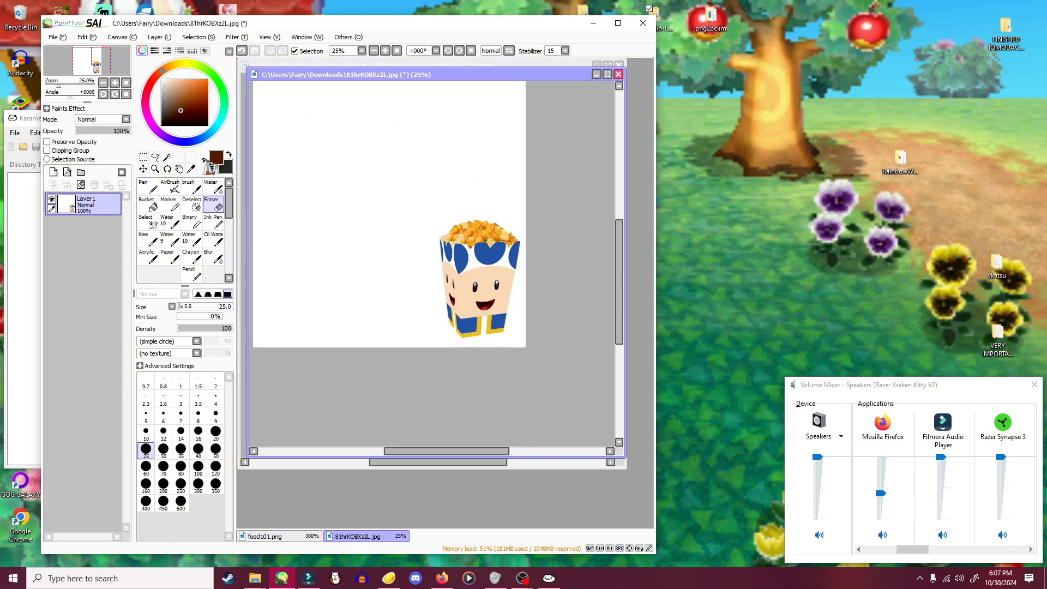
- Copy a rectangular selection around the Toad box, paste it into food101.png, and start transforming it
click(145, 158)
drag(412, 198, 577, 414)
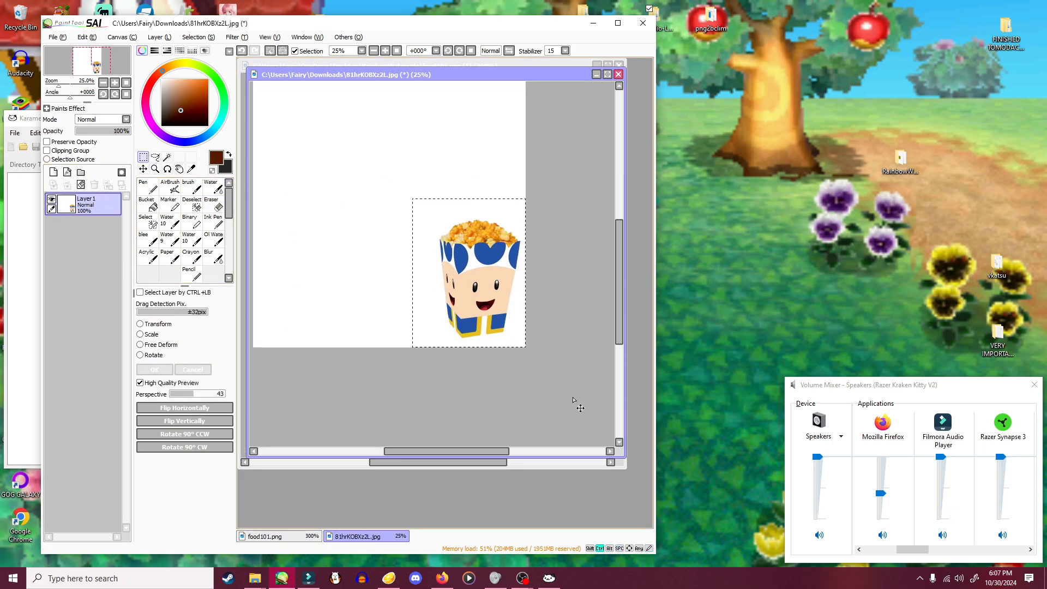
click(522, 578)
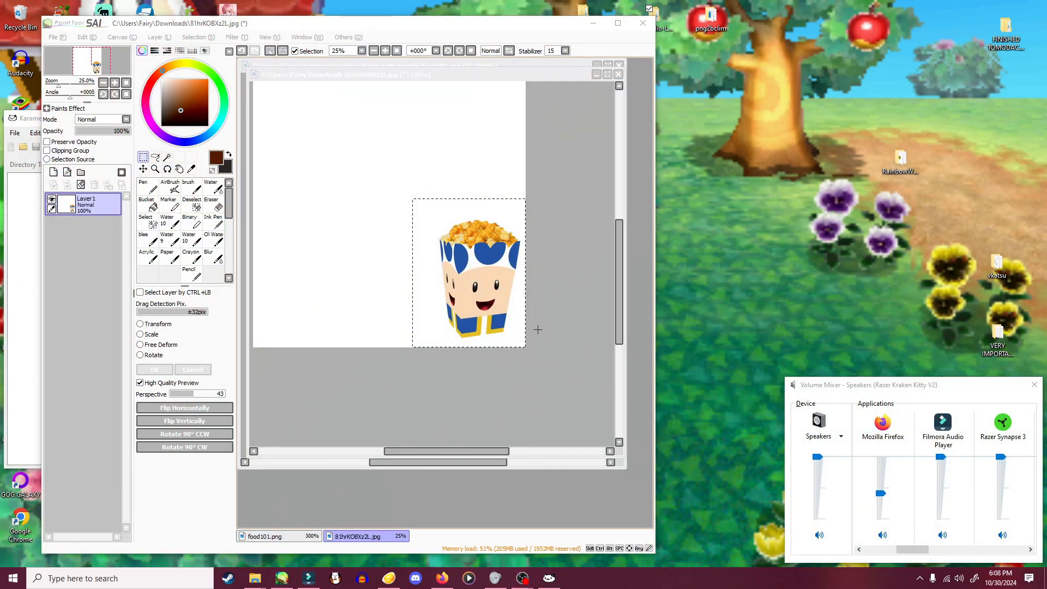
click(300, 536)
key(ctrl+t)
- Scale the pasted Toad box down proportionally to fit the food101.png canvas and move it over the fries plate
scroll(498, 349, down, 4)
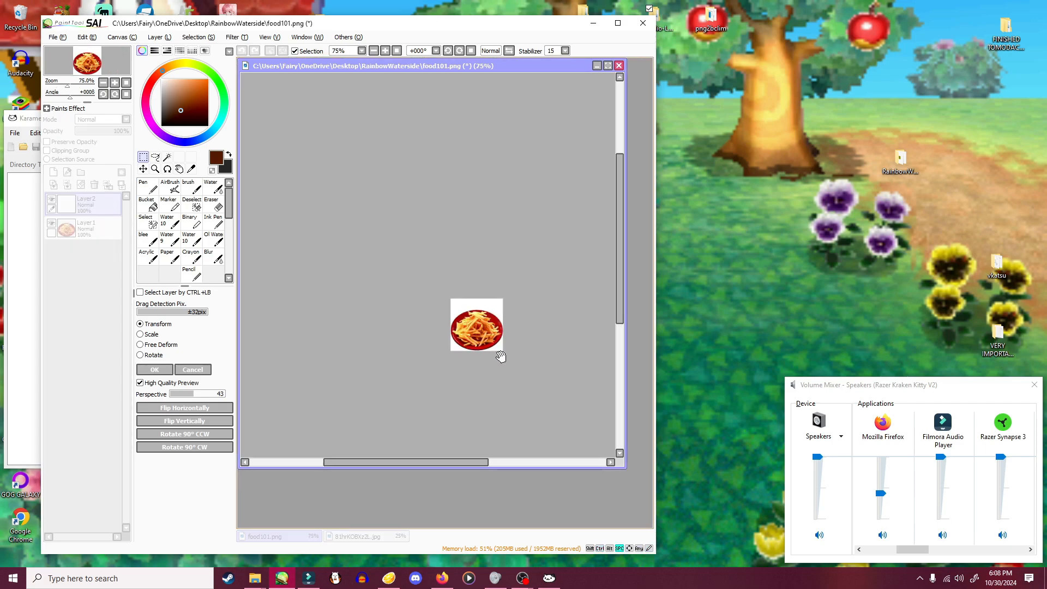
drag(500, 358, 439, 203)
drag(482, 304, 316, 220)
scroll(417, 282, down, 5)
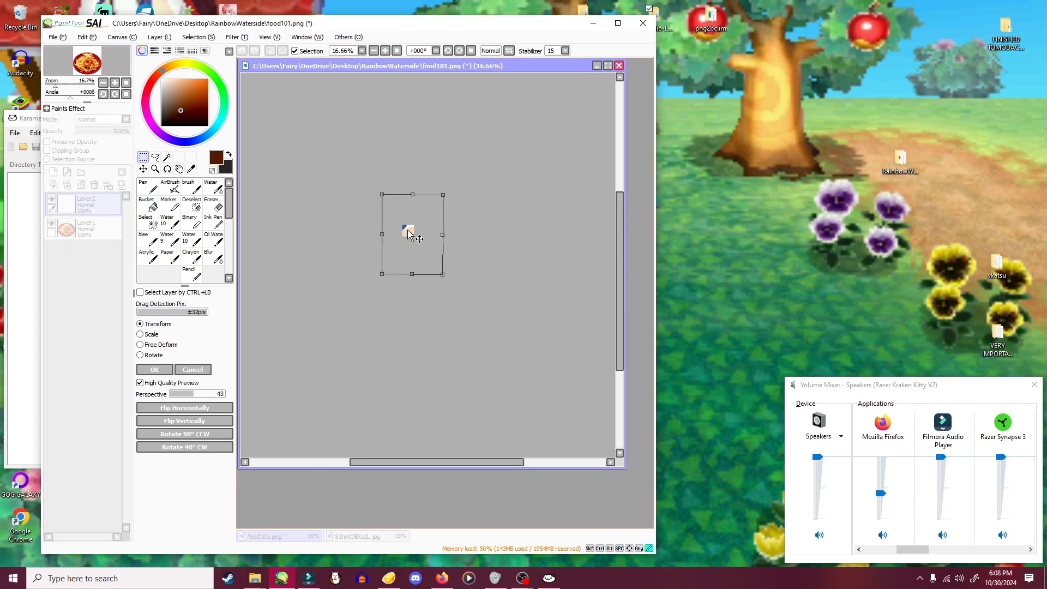
shift+drag(363, 173, 412, 237)
scroll(411, 238, up, 6)
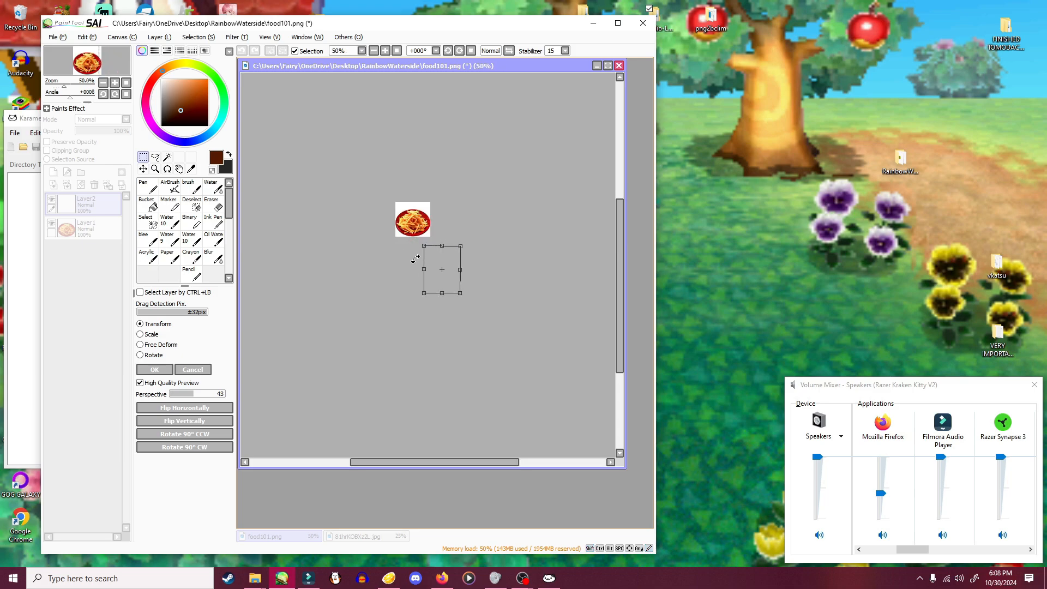
drag(454, 301, 386, 211)
drag(386, 211, 424, 279)
scroll(394, 237, up, 2)
drag(488, 356, 470, 312)
scroll(468, 311, up, 1)
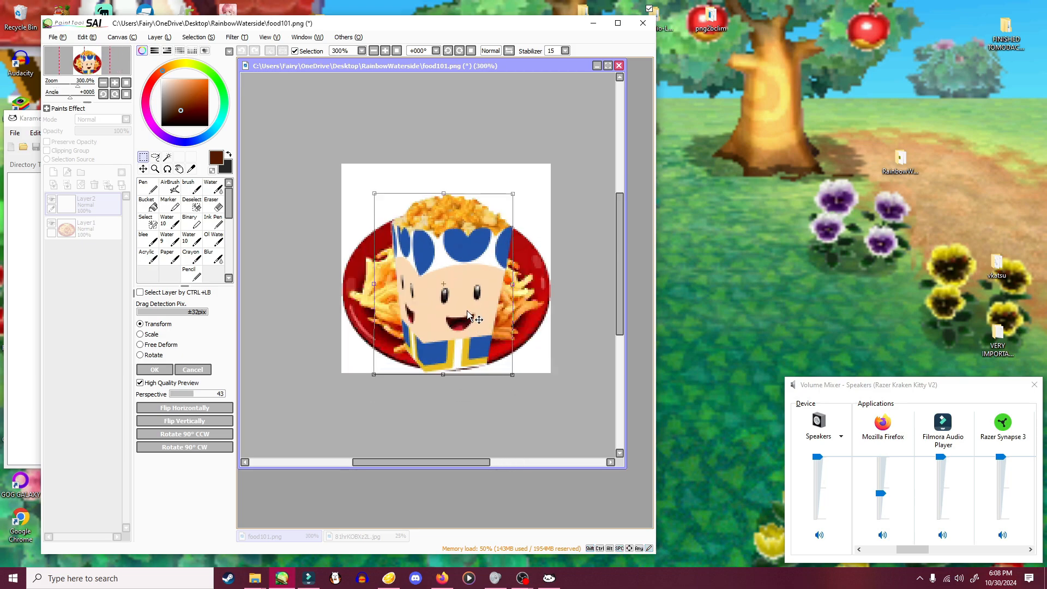
- Fine-tune the Toad box's size and position to match the plate's height, apply the transform, and hide the fries layer
drag(437, 277, 448, 284)
shift+drag(381, 208, 390, 218)
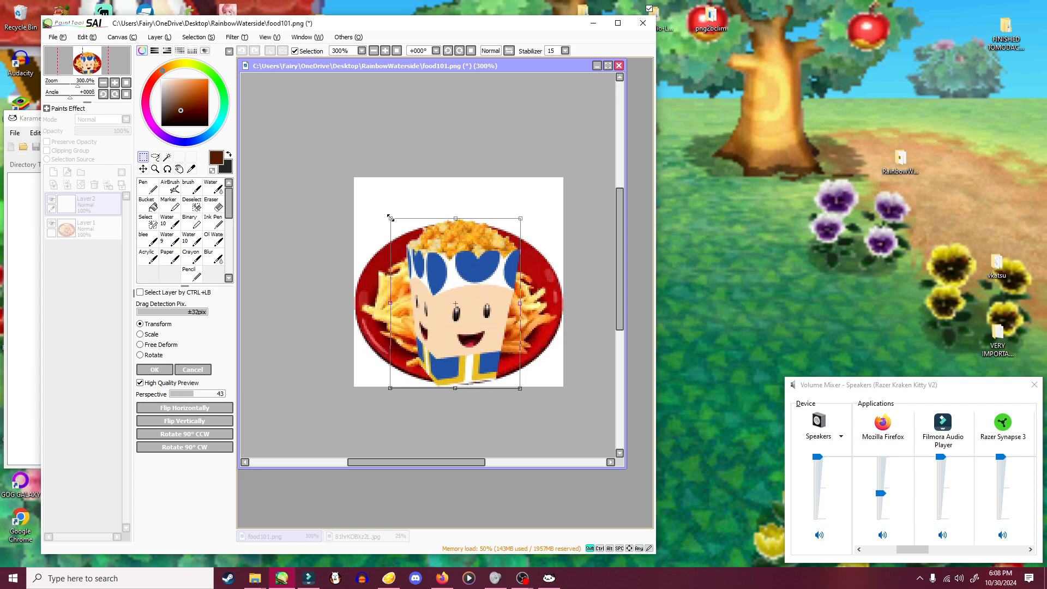
drag(453, 267, 452, 268)
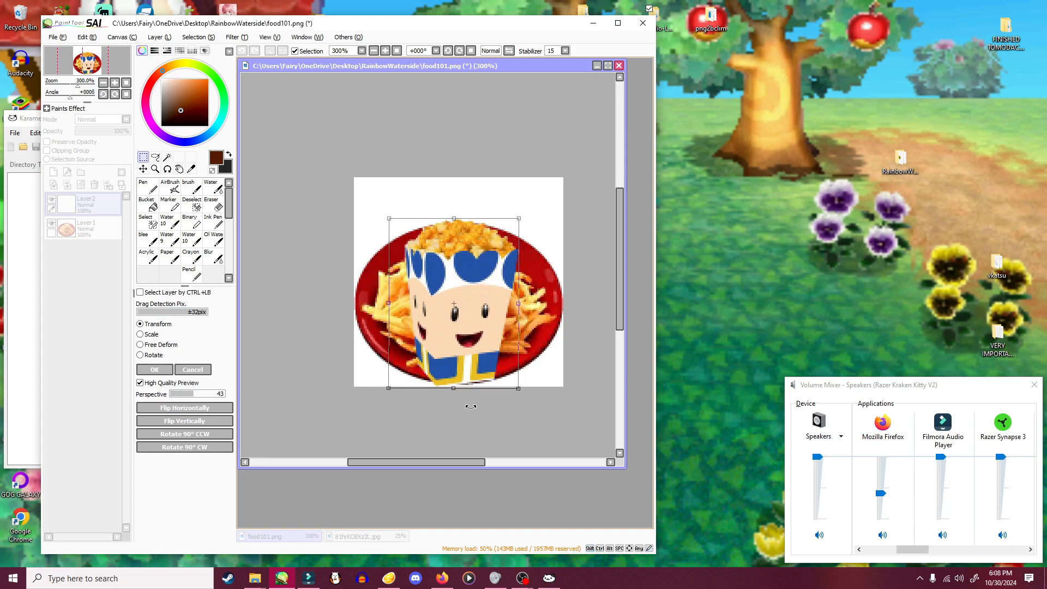
drag(453, 218, 453, 221)
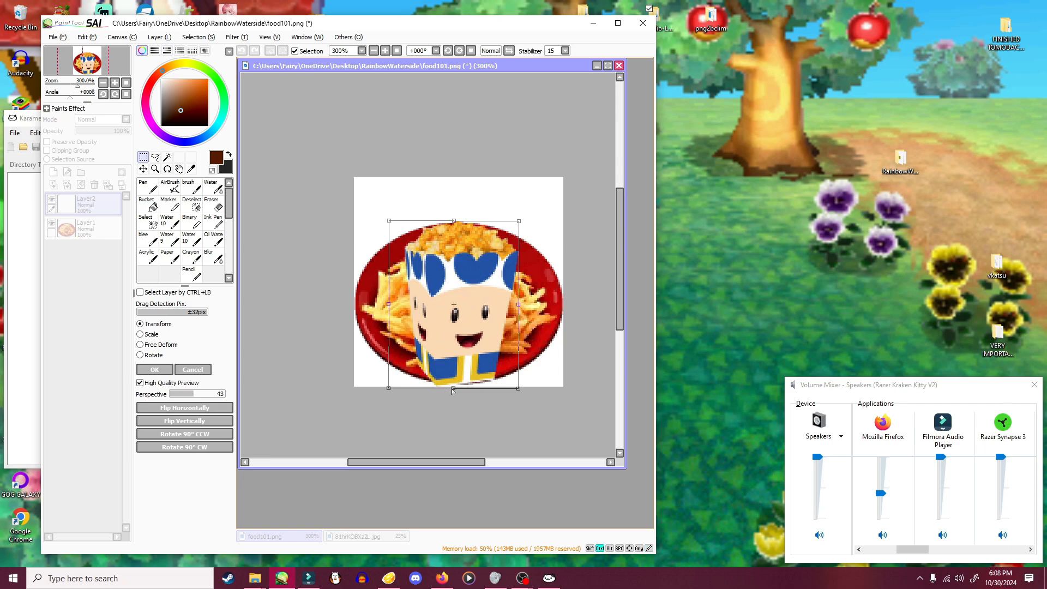
click(155, 369)
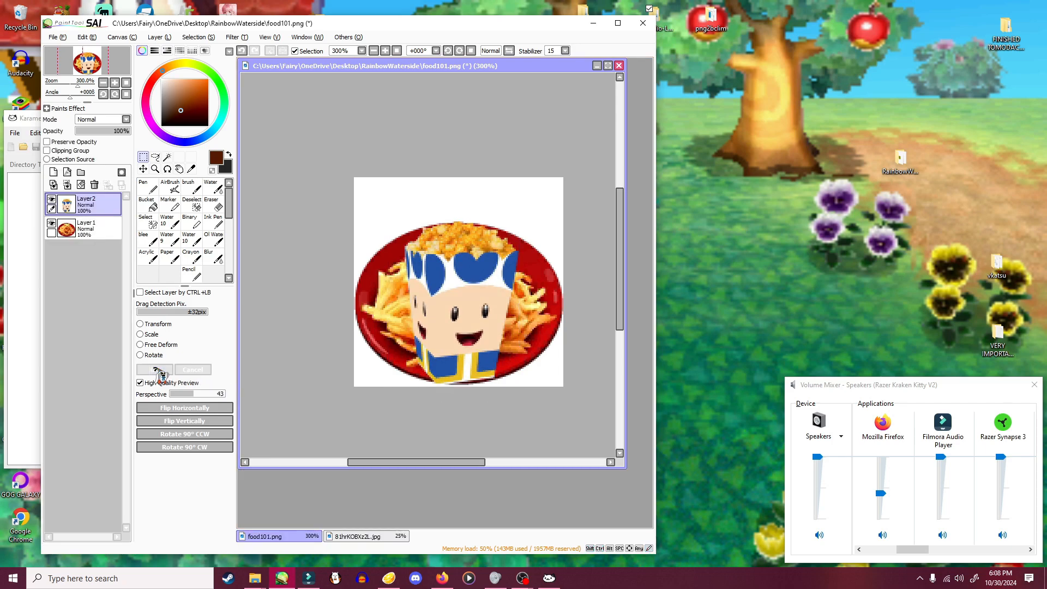
click(51, 223)
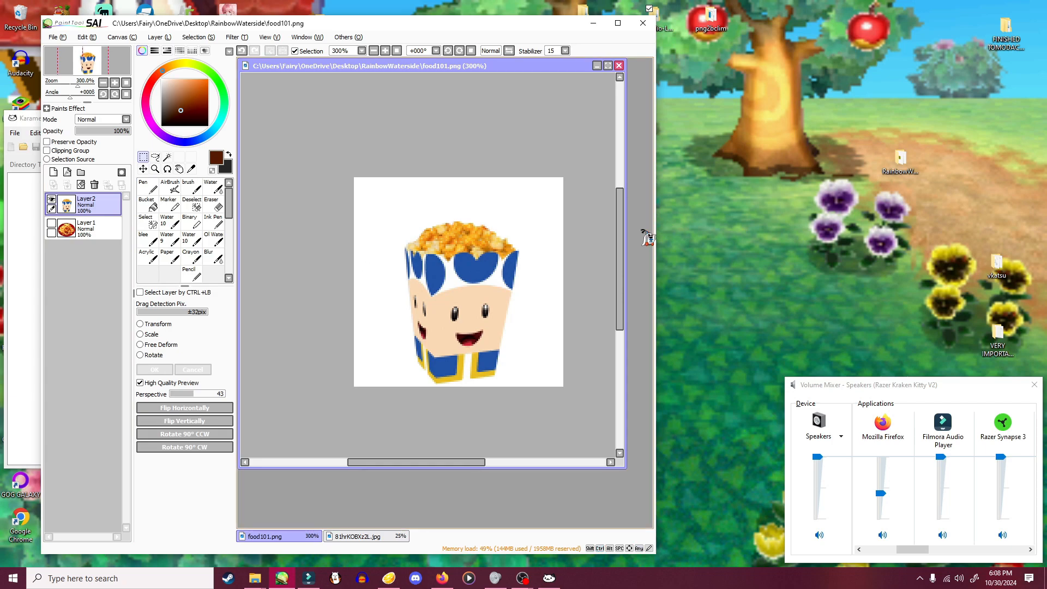
- Launch CTR Studio and open item_Food101_LZ.decomp.bin in it, closing the Steam window opened by mistake
click(674, 34)
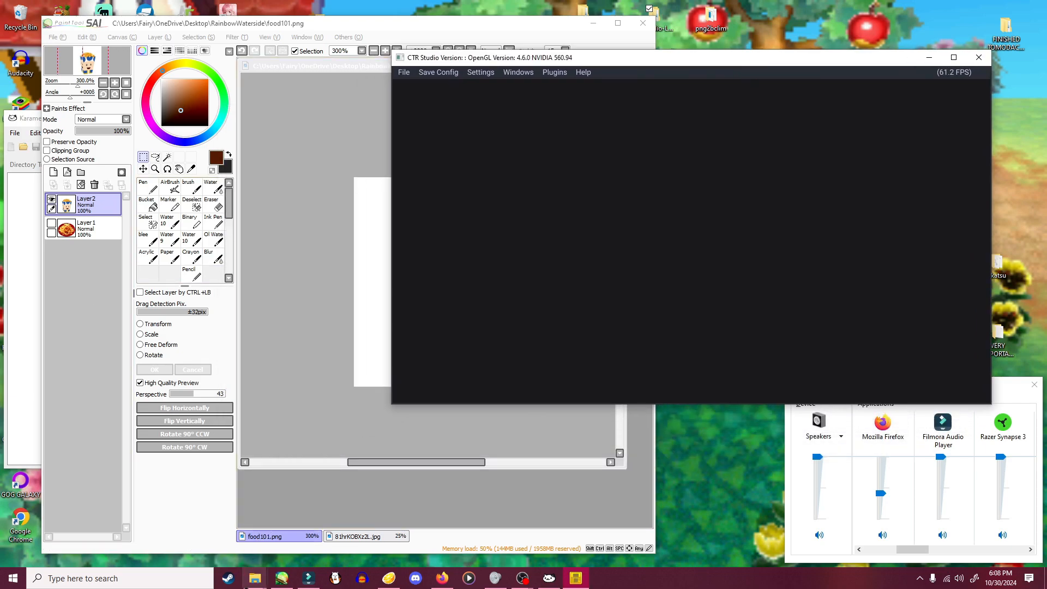
click(227, 578)
click(947, 59)
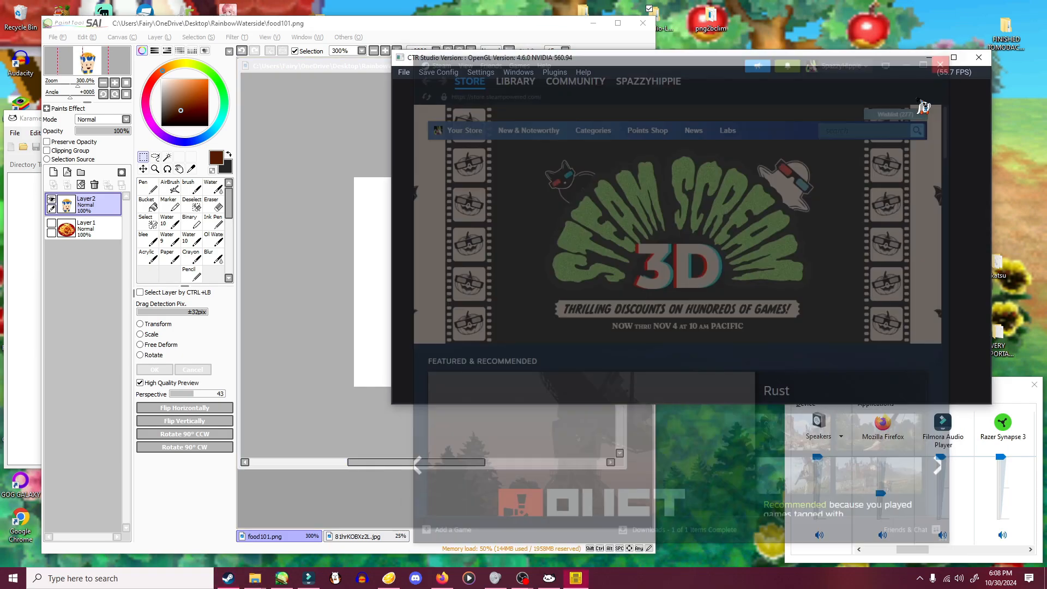
mouse_move(254, 578)
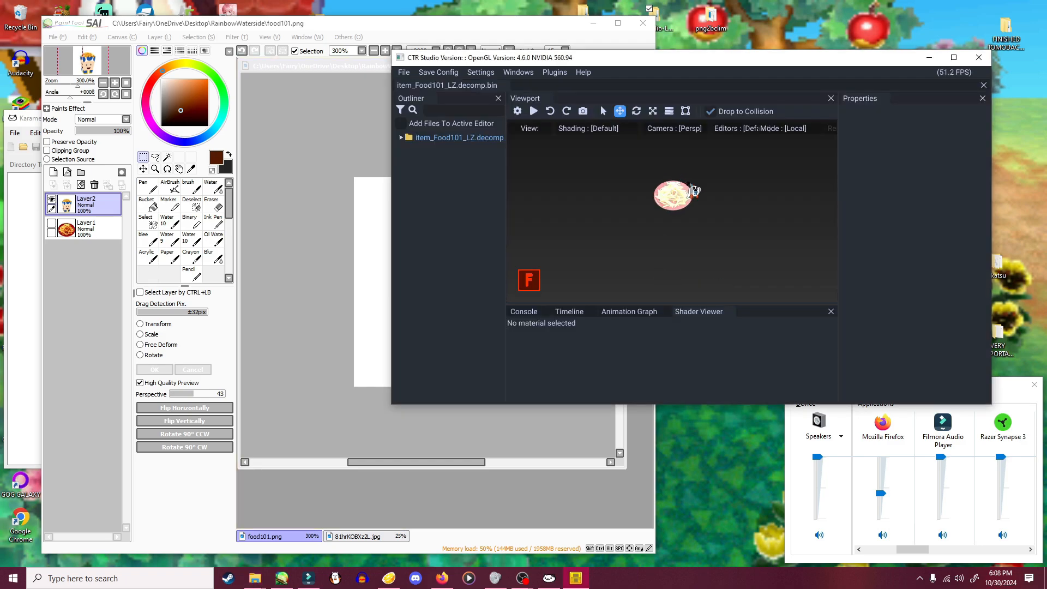
- Replace the model's food101 texture with the edited food101.png, encoded as ETC1A4
click(401, 137)
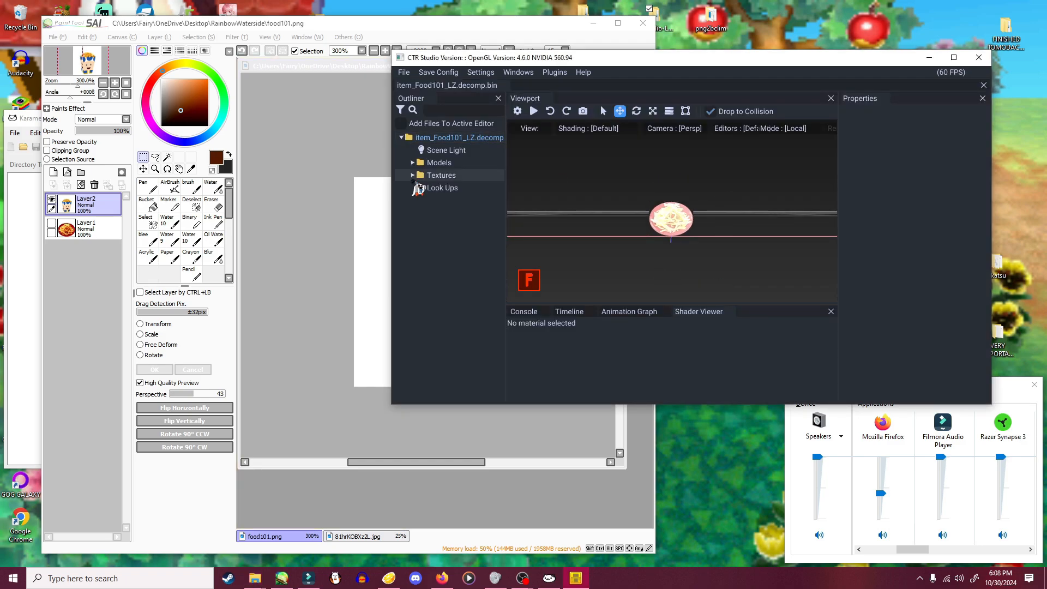
click(413, 176)
right_click(472, 188)
click(494, 208)
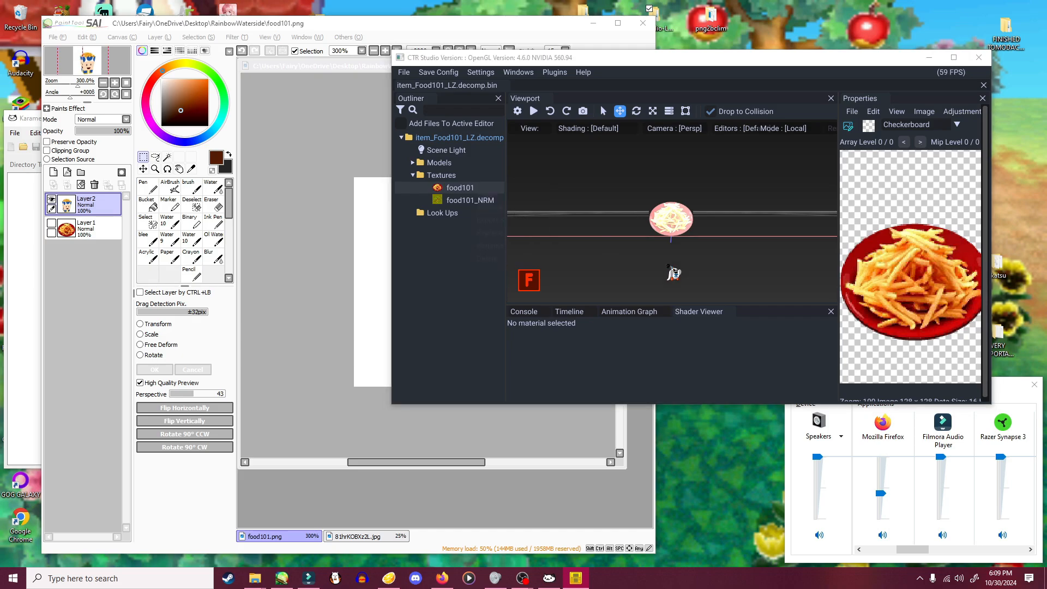
click(653, 232)
click(814, 408)
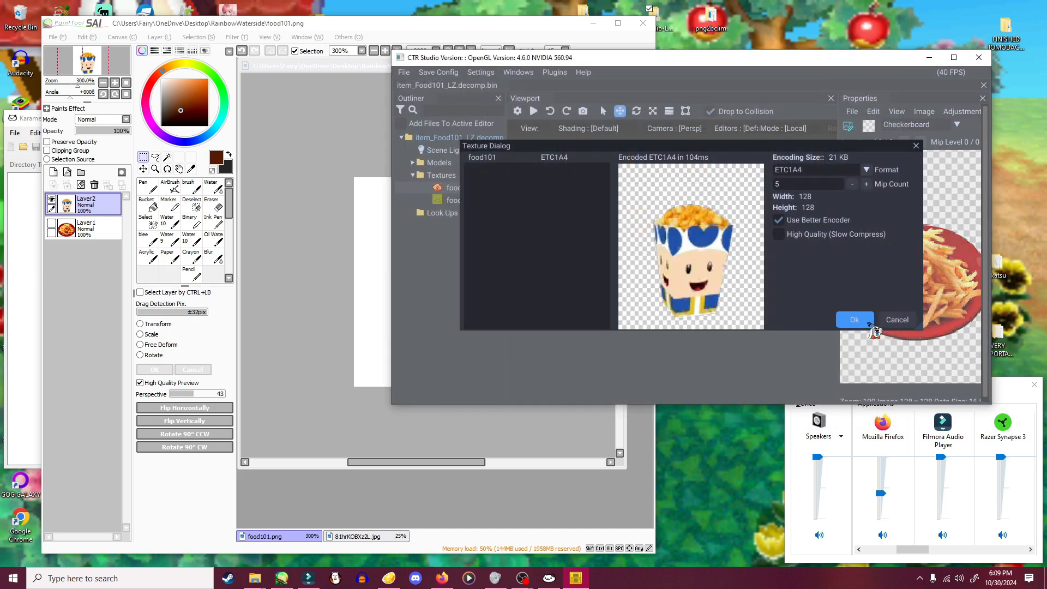
click(867, 323)
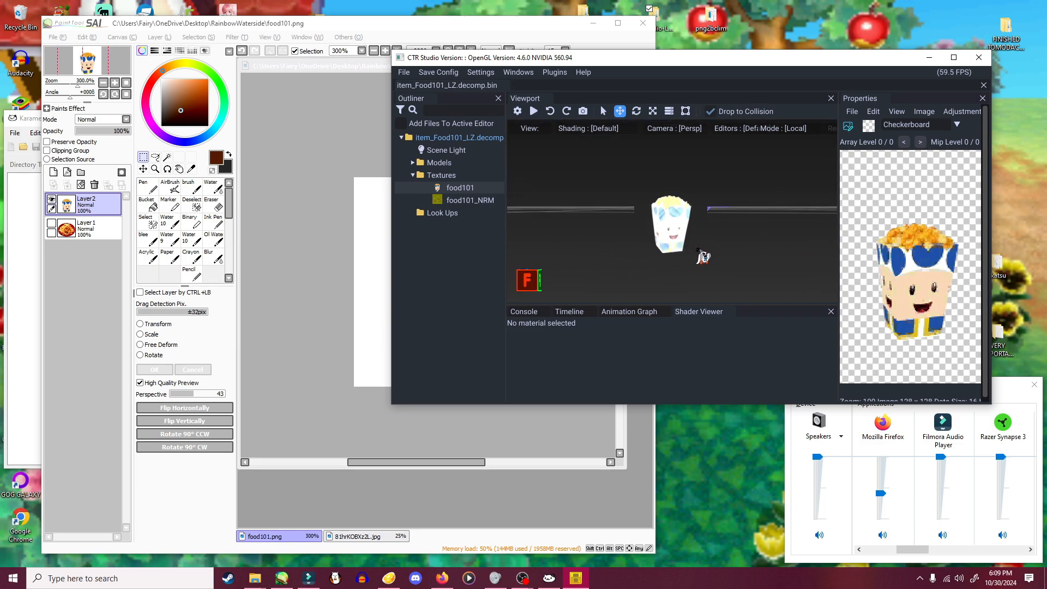
- Decline removing the item_Food101_LZ.decomp.bin workspace and close CTR Studio, confirming the exit
click(503, 85)
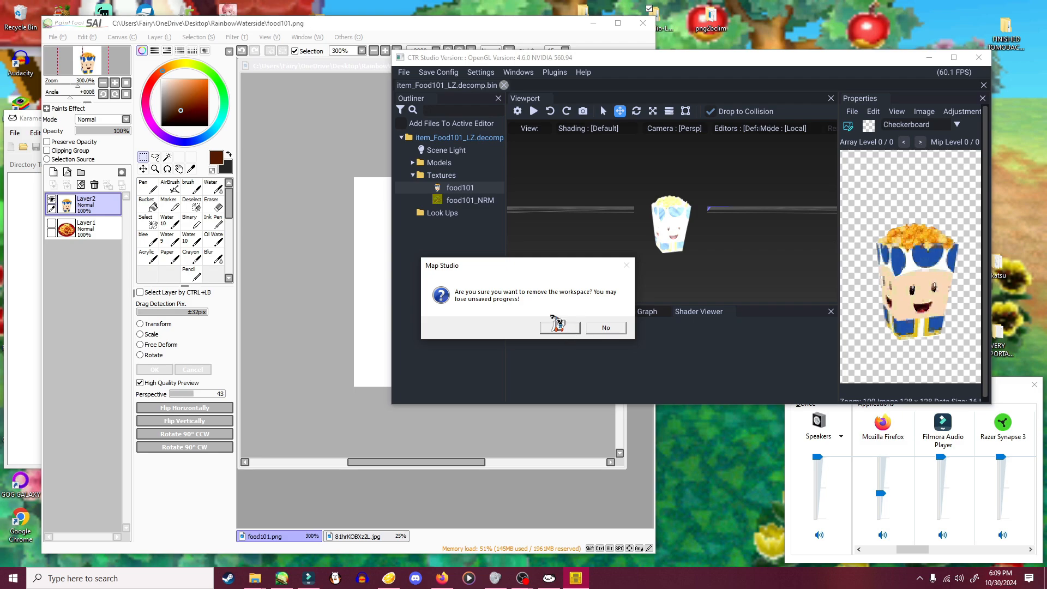
click(606, 327)
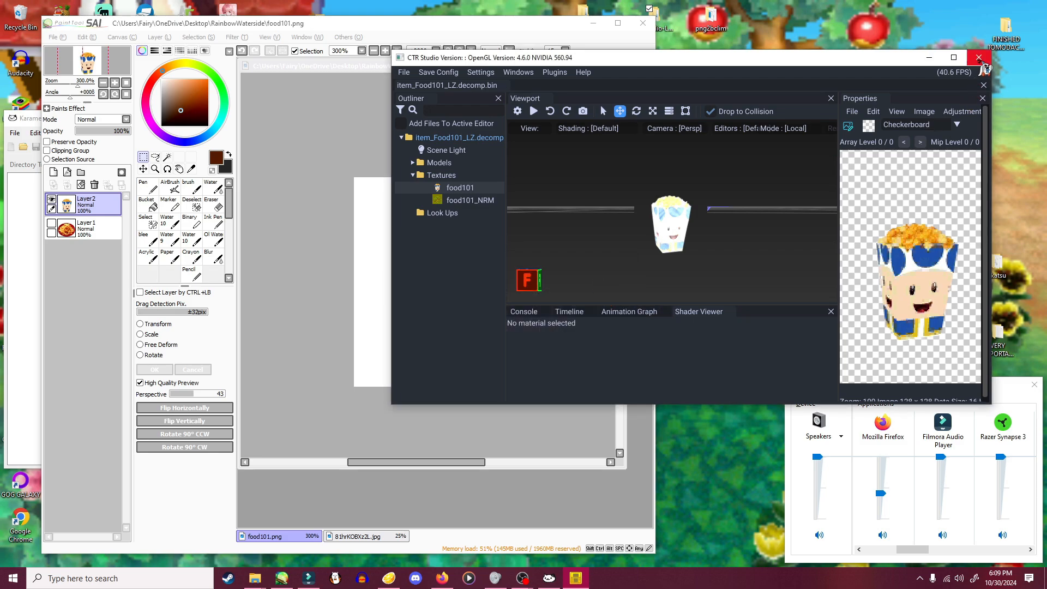
click(979, 58)
click(562, 327)
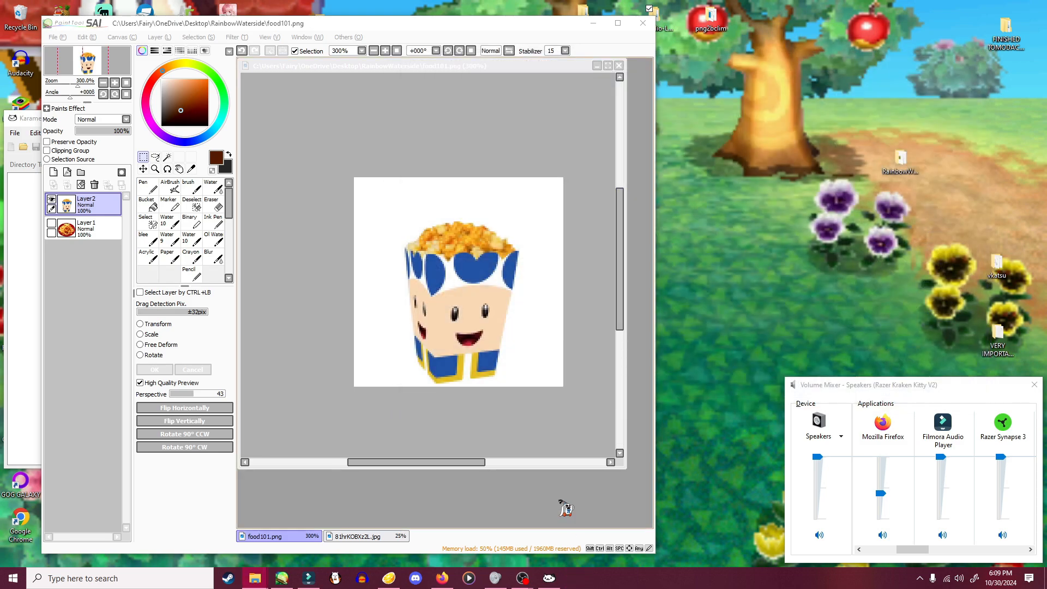
- Launch GIMP 2.10.38 and move its window aside so the PaintTool SAI layers stay visible
click(123, 581)
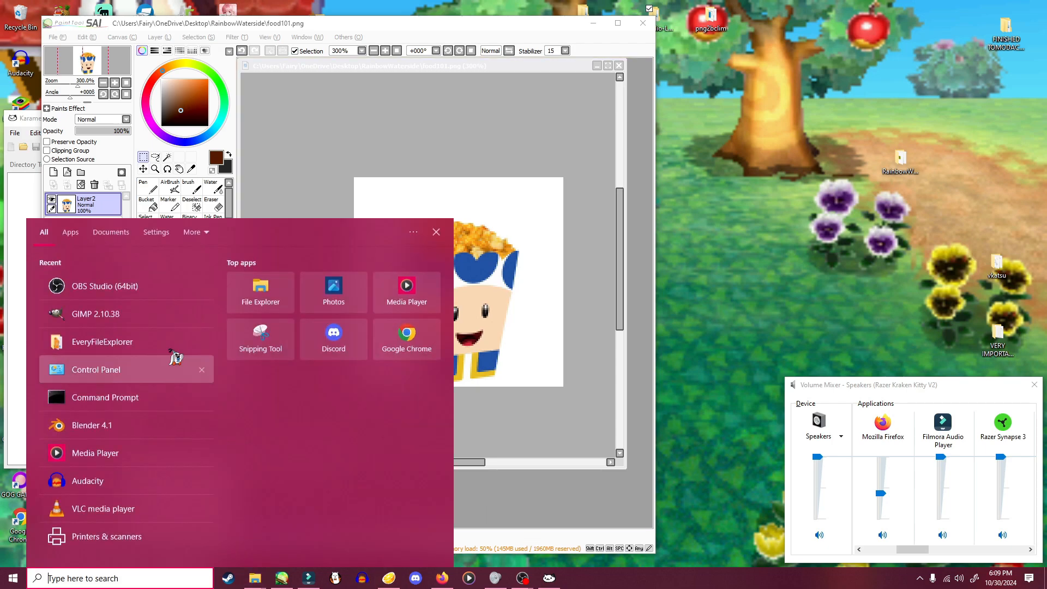
click(107, 315)
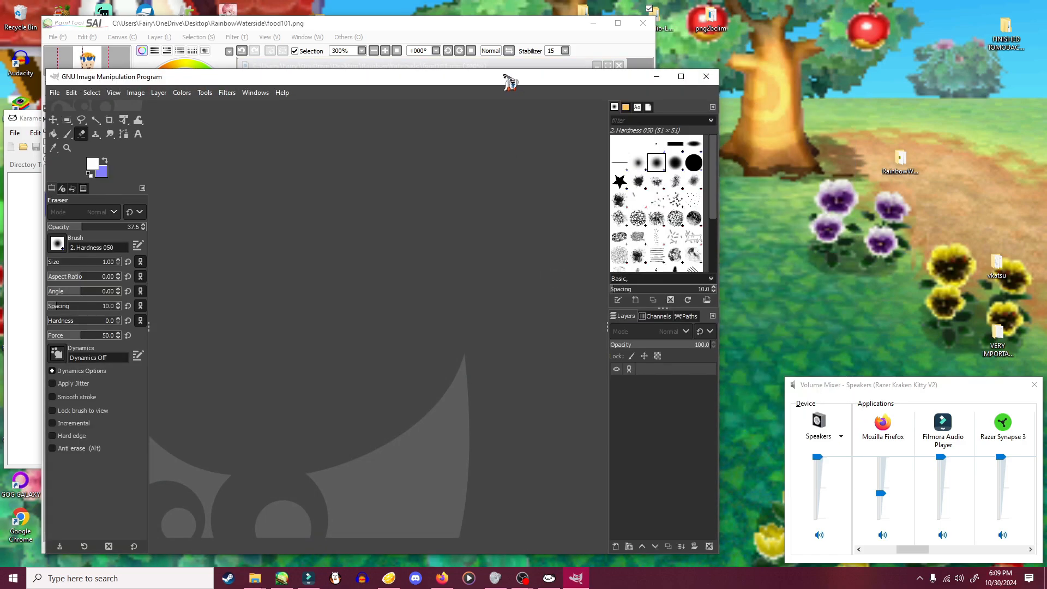
drag(504, 79, 747, 61)
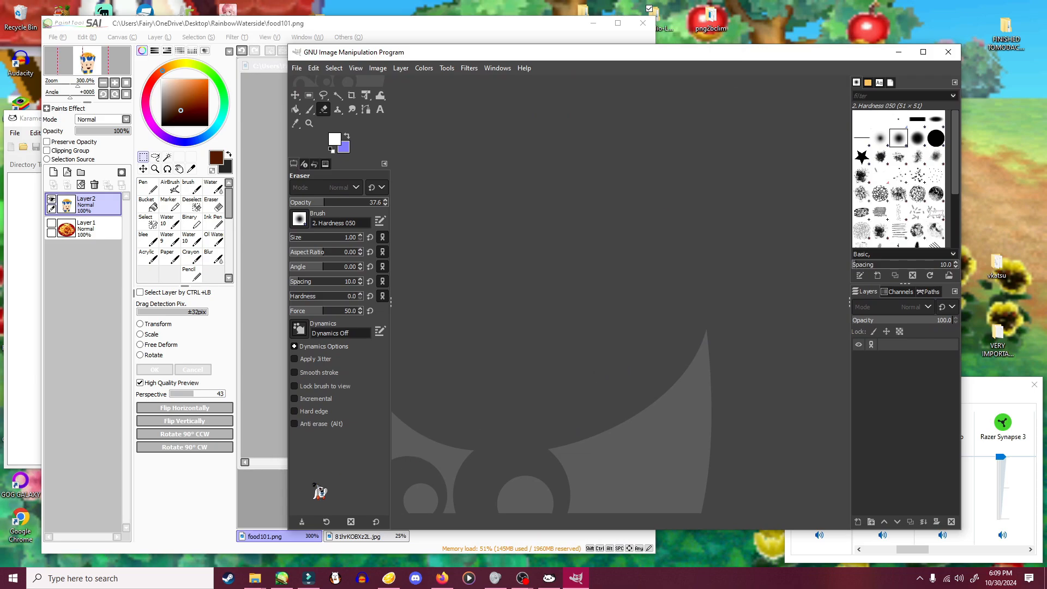
- Bring up the RainbowWaterside folder and open its food101 image in GIMP
mouse_move(266, 585)
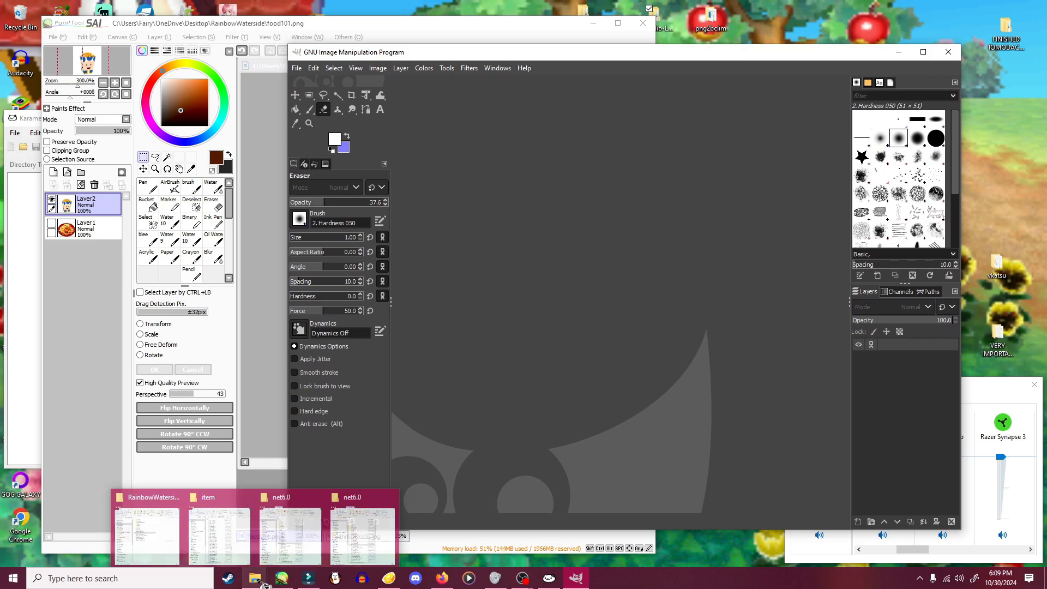
mouse_move(161, 556)
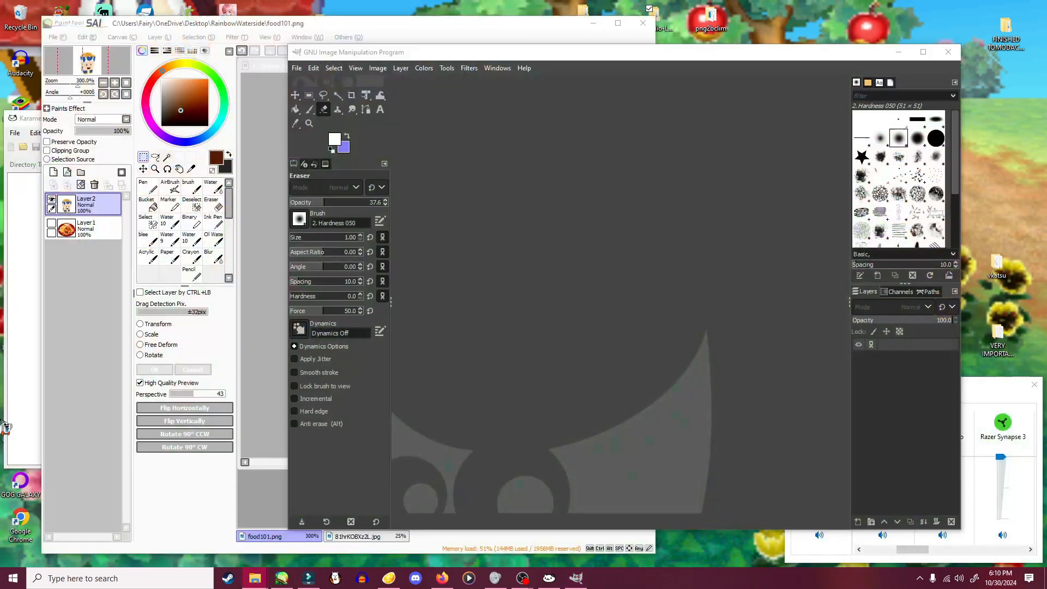
drag(450, 588, 356, 85)
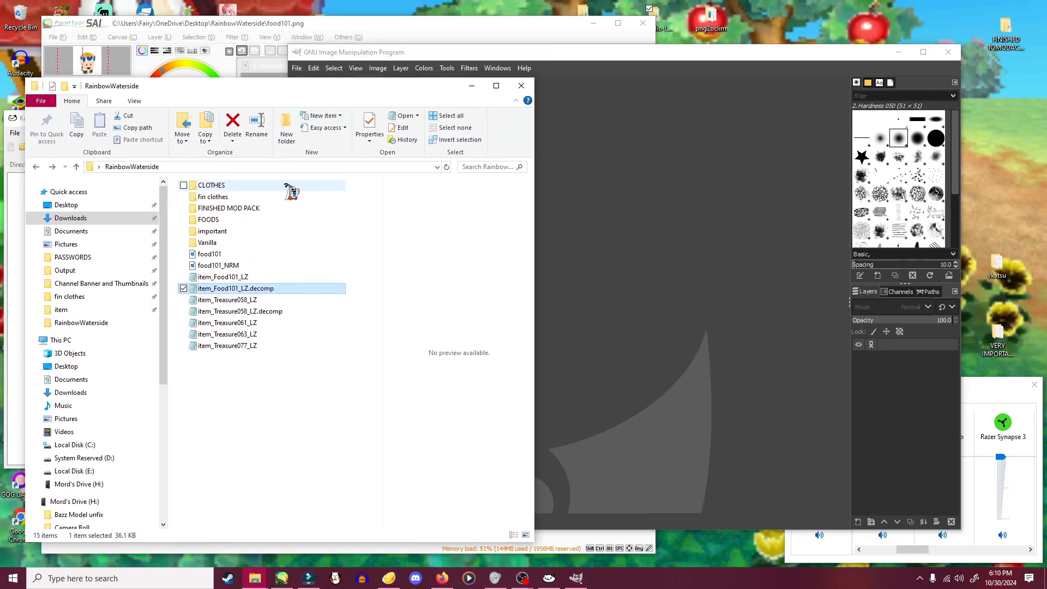
drag(214, 254, 675, 390)
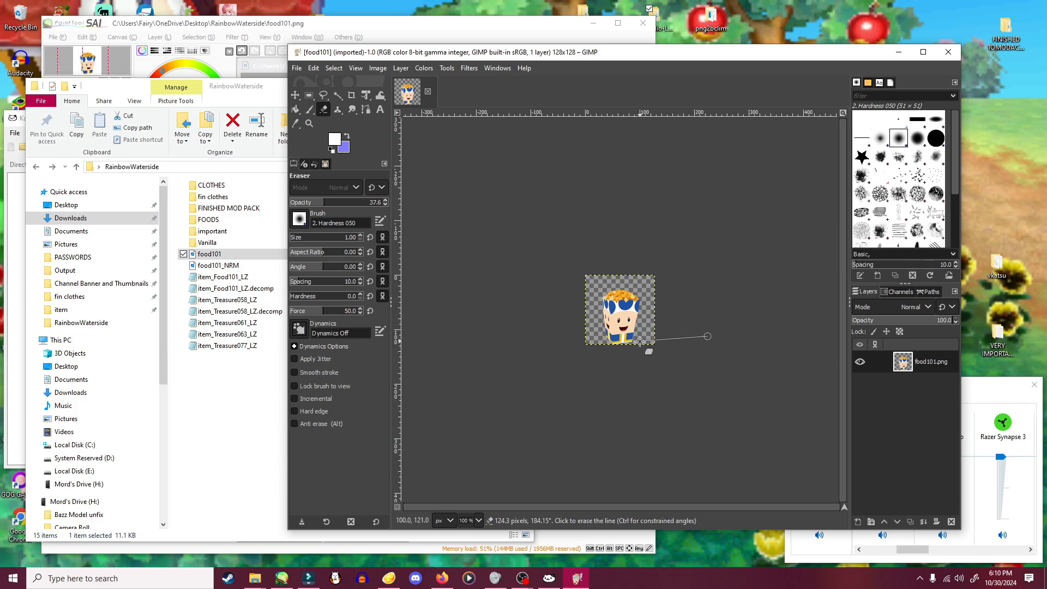
ctrl+scroll(641, 322, up, 1)
ctrl+scroll(641, 318, up, 2)
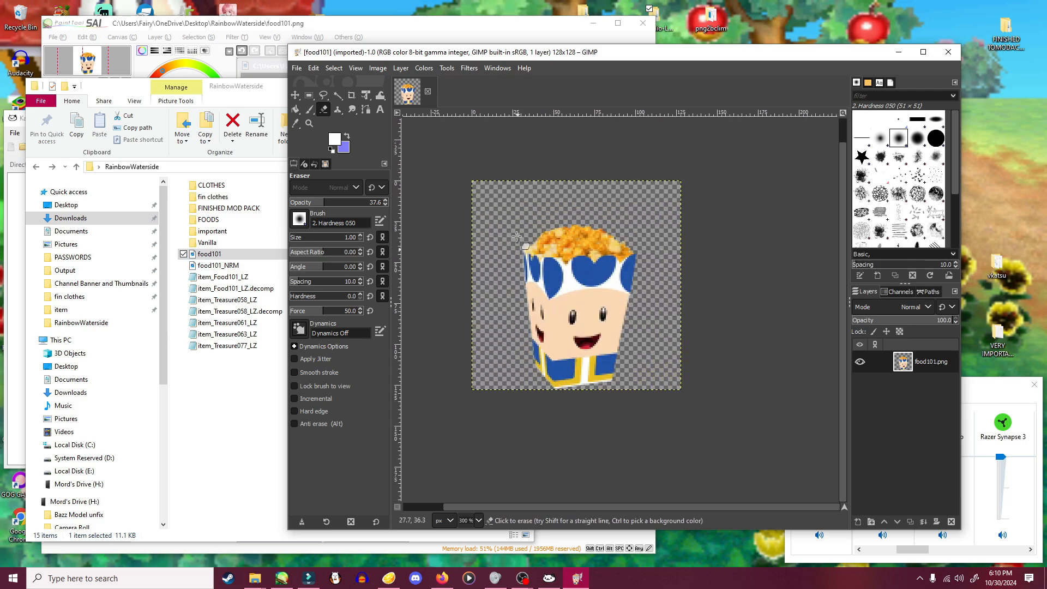
- Add a white-filled layer to the food101 image and place it beneath the food101.png layer
click(858, 521)
click(929, 549)
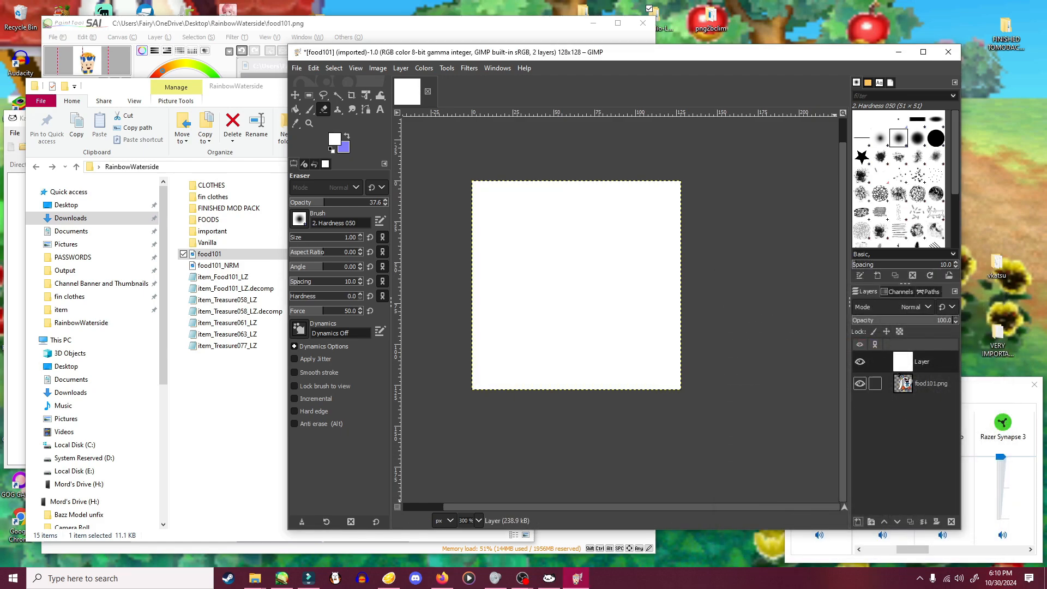
drag(942, 371, 940, 408)
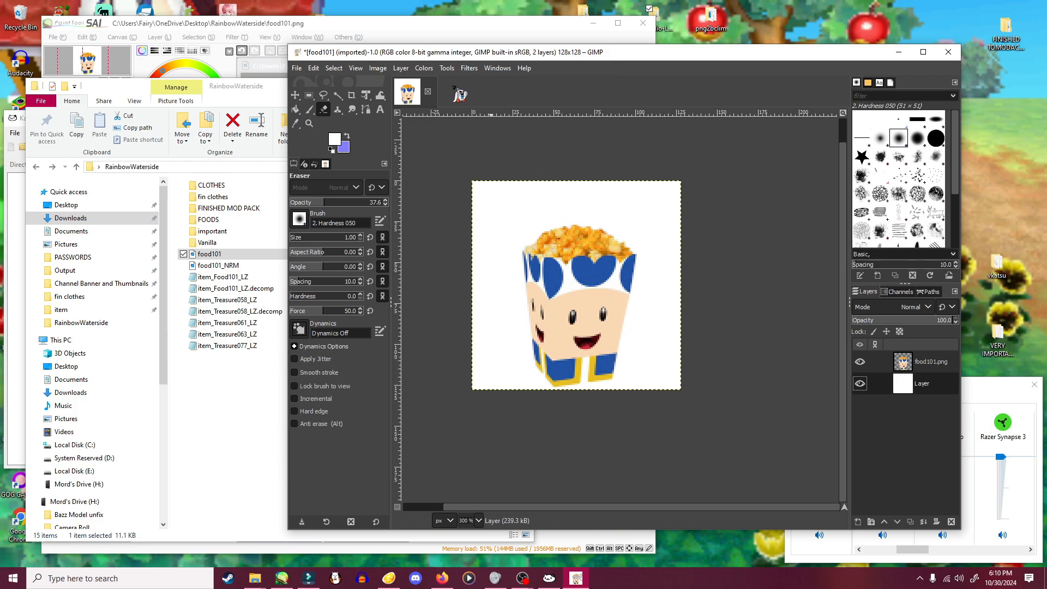
click(469, 68)
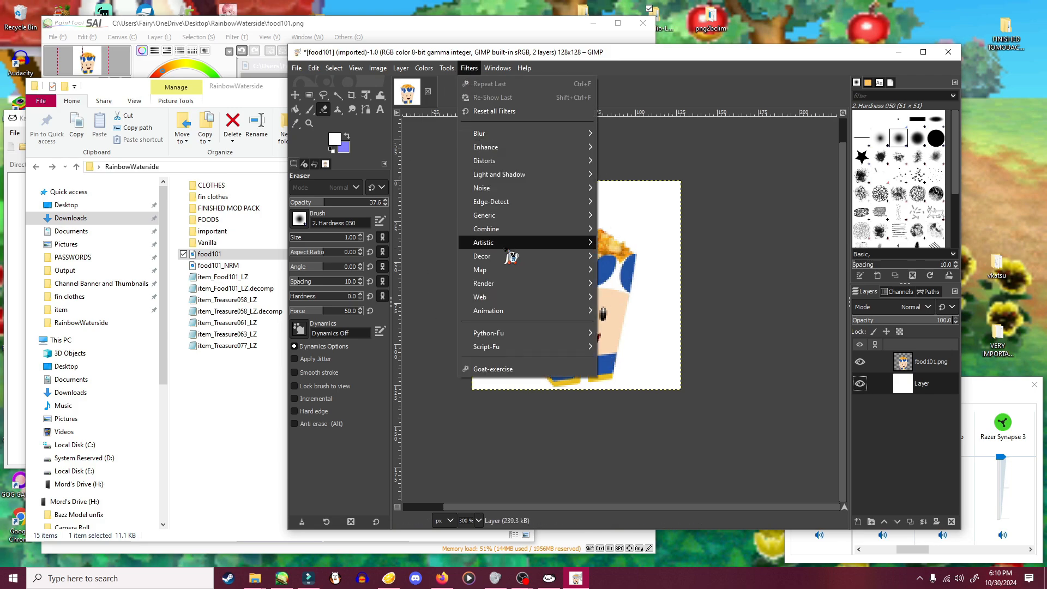
mouse_move(496, 273)
click(668, 420)
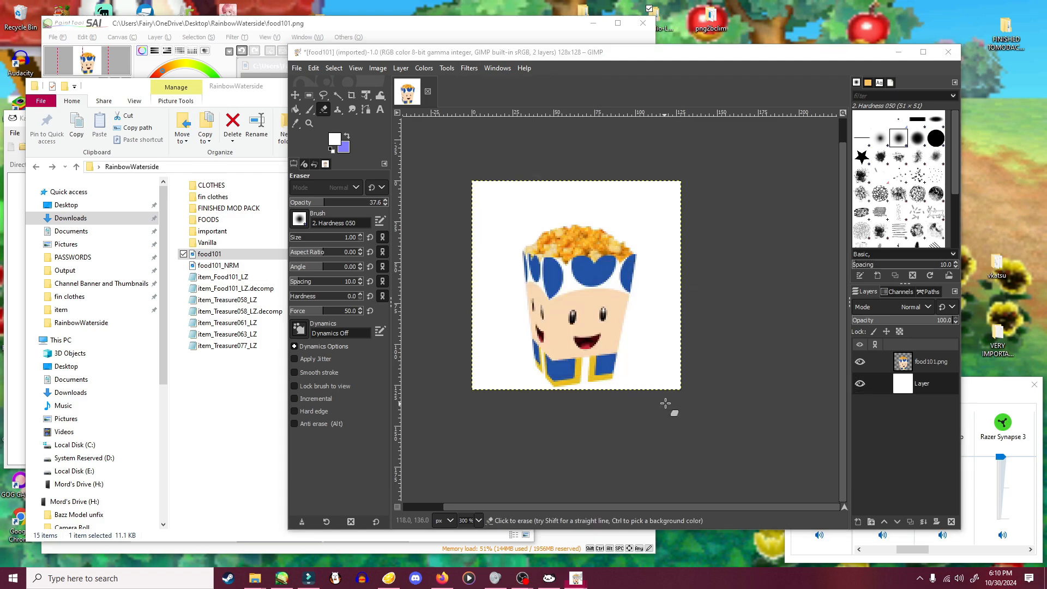
click(309, 303)
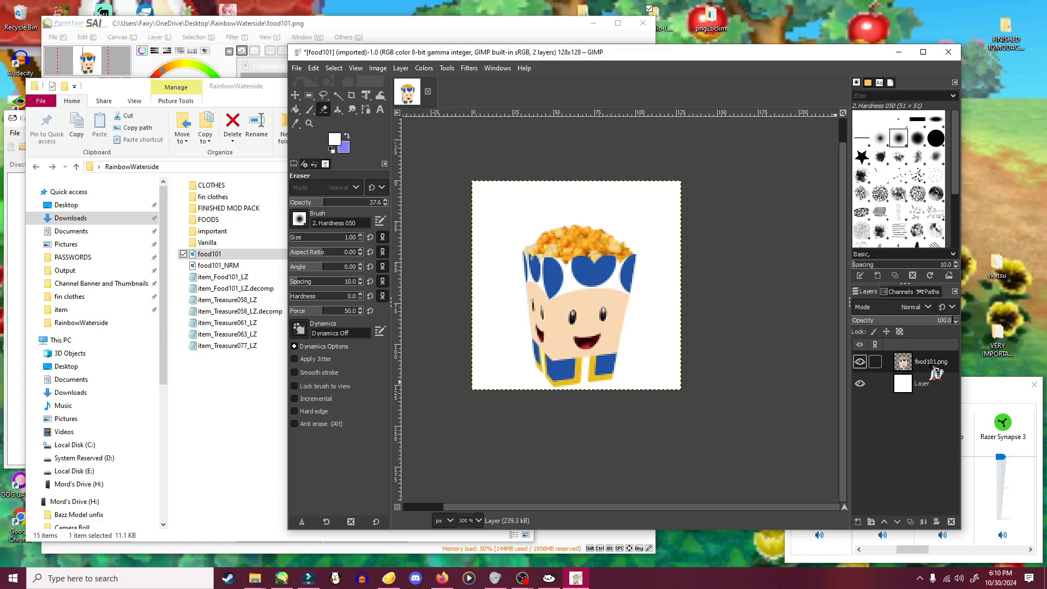
- Merge the food101.png layer down onto the white layer and apply the Normalmap filter with 4 sample and Average RGB height source
right_click(936, 431)
click(963, 140)
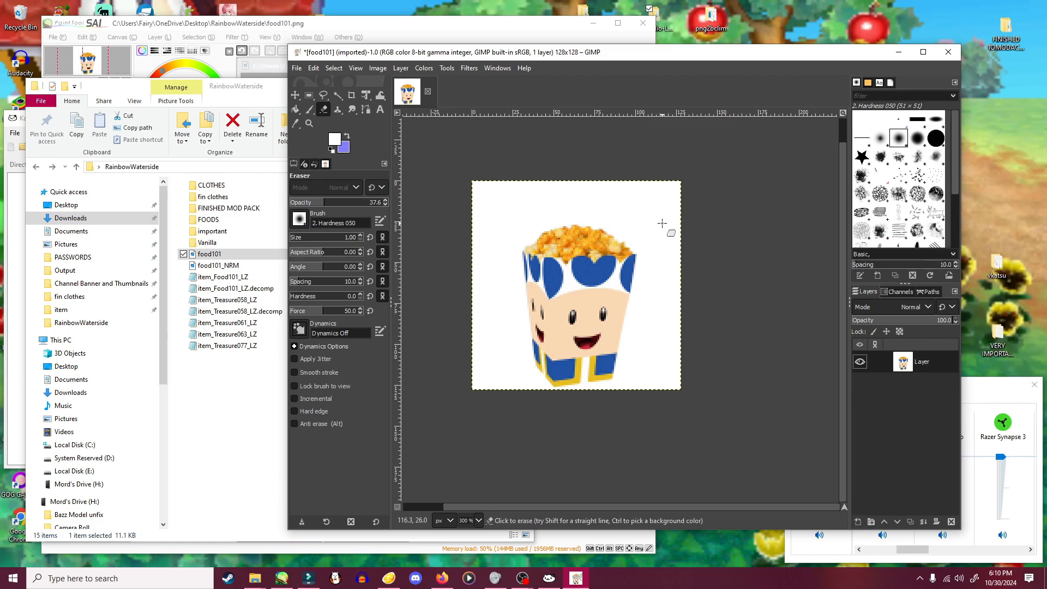
click(469, 68)
mouse_move(494, 284)
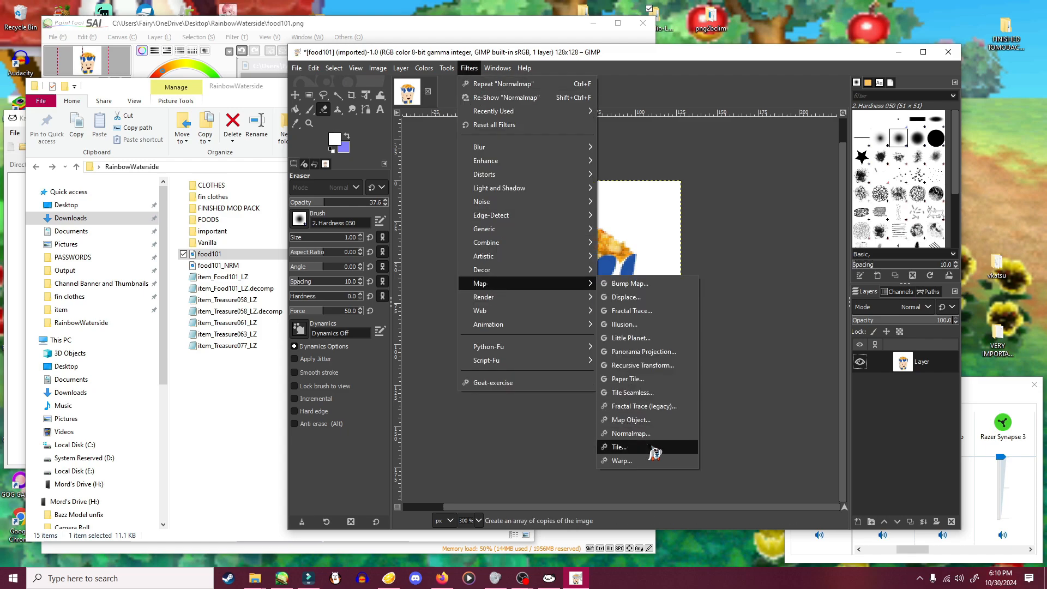
click(632, 434)
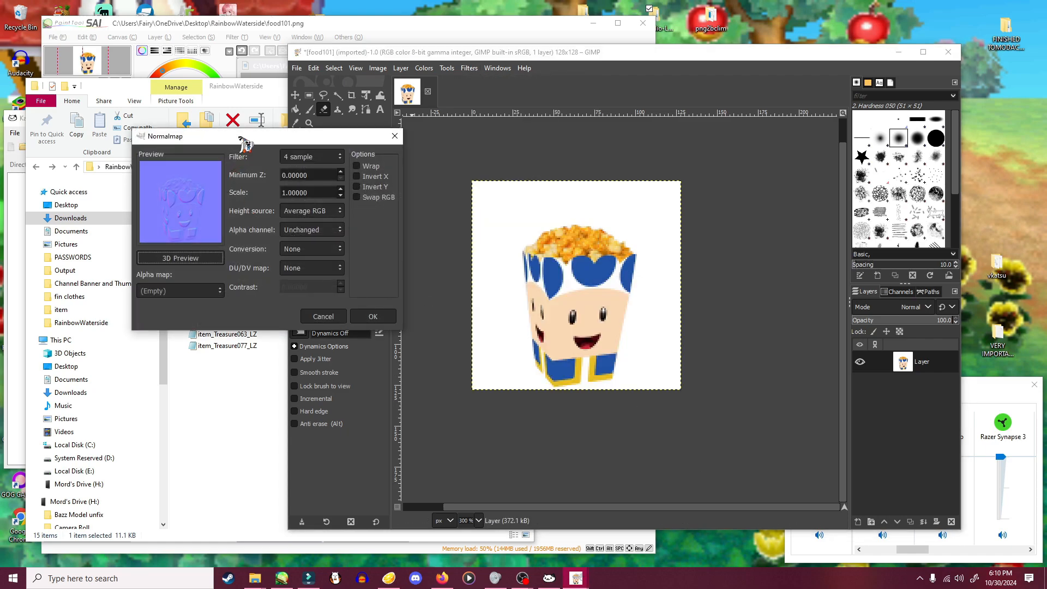
drag(245, 145, 578, 198)
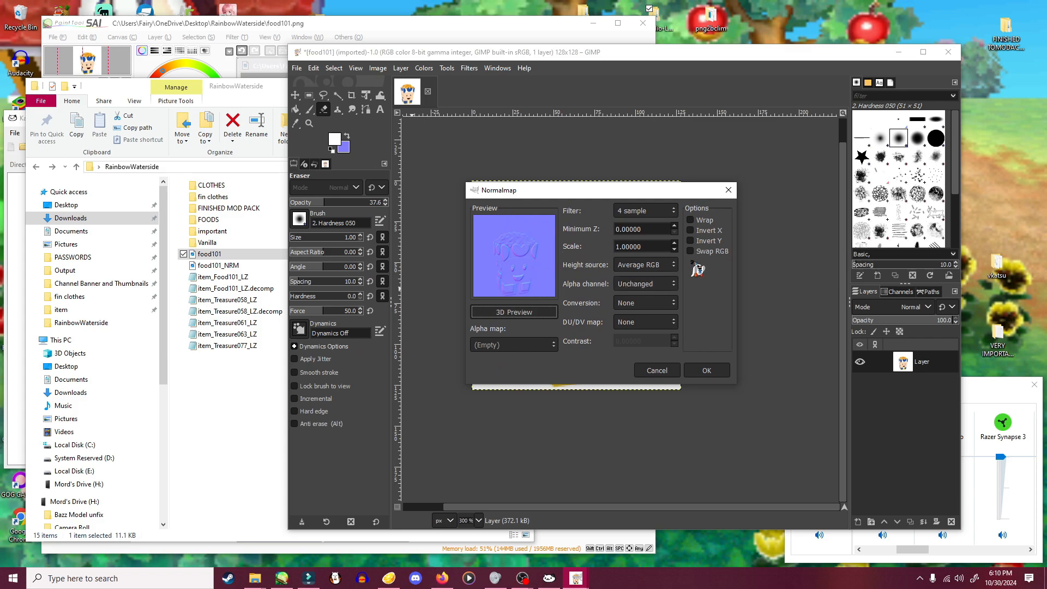
click(706, 370)
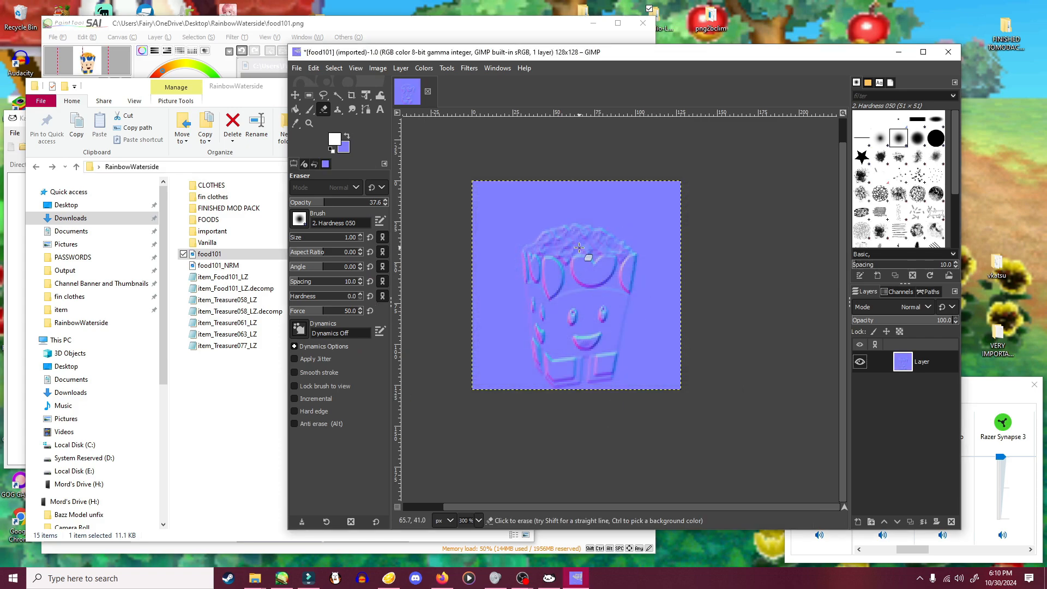
- Export the normal map as food101_NRM.png in the RainbowWaterside folder, replacing the existing file
click(297, 67)
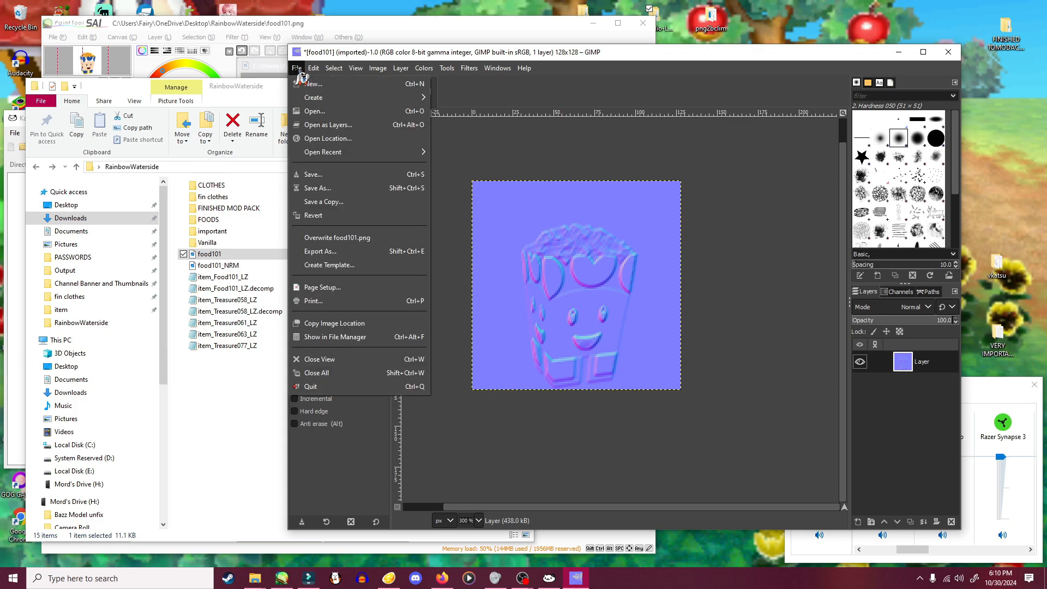
click(325, 253)
click(245, 334)
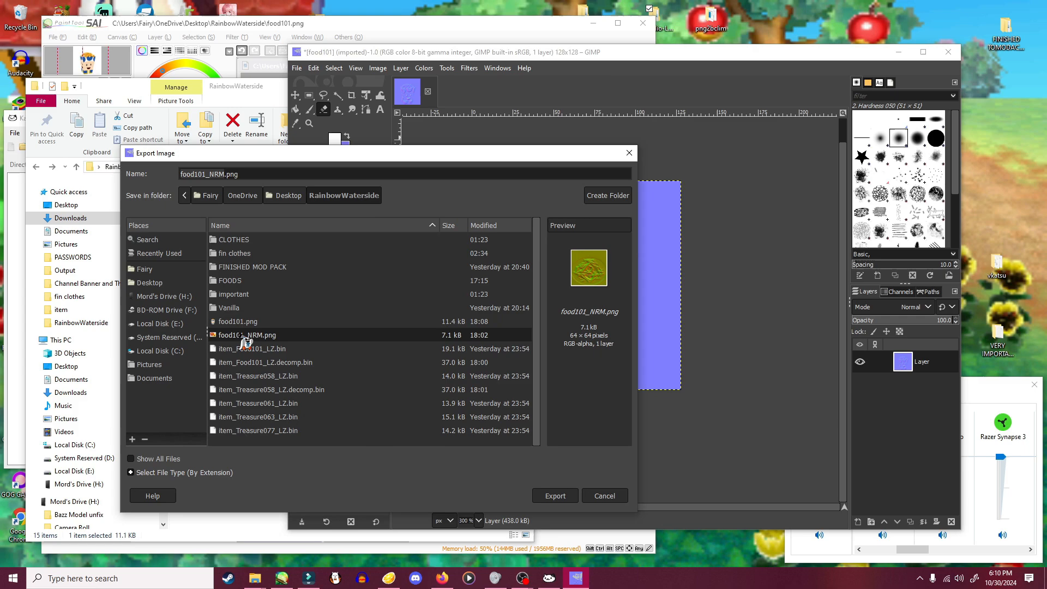
click(555, 495)
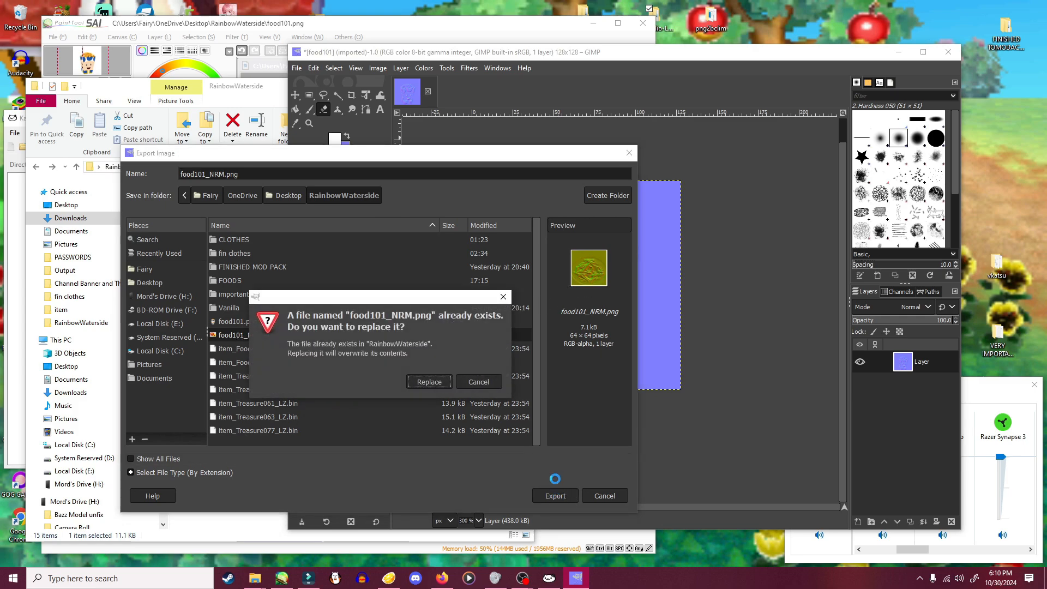
click(428, 382)
click(528, 426)
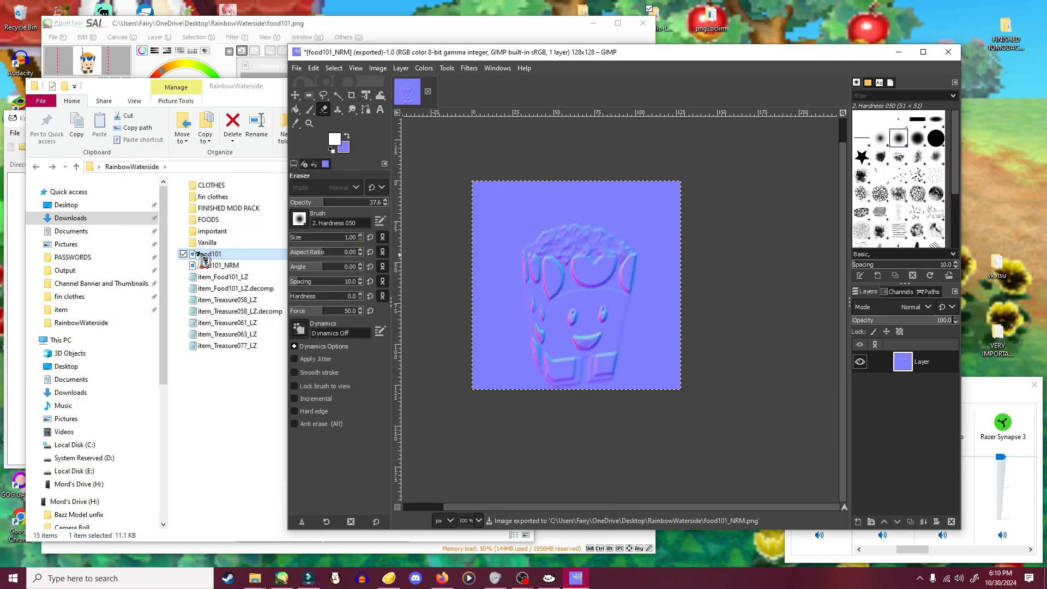
- Check the preview of food101_NRM in the RainbowWaterside folder and close GIMP without saving the project
click(229, 270)
click(230, 266)
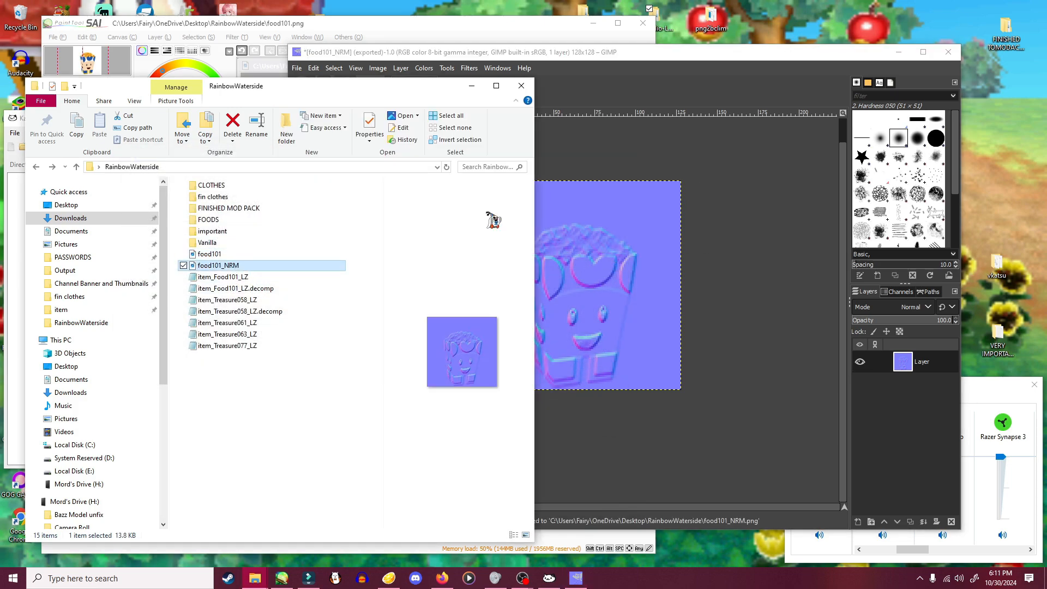
click(948, 52)
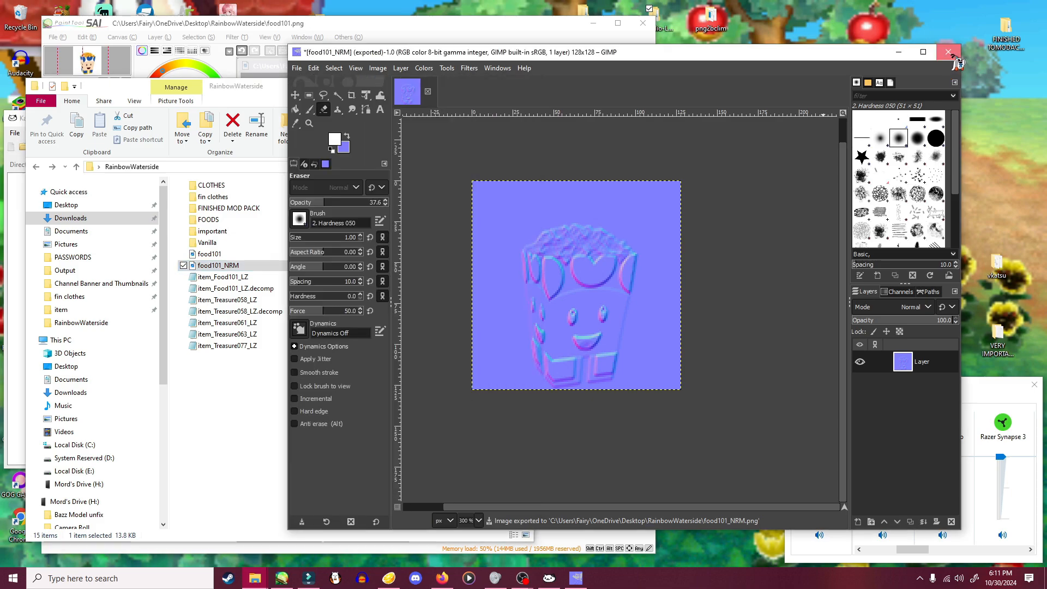
click(187, 209)
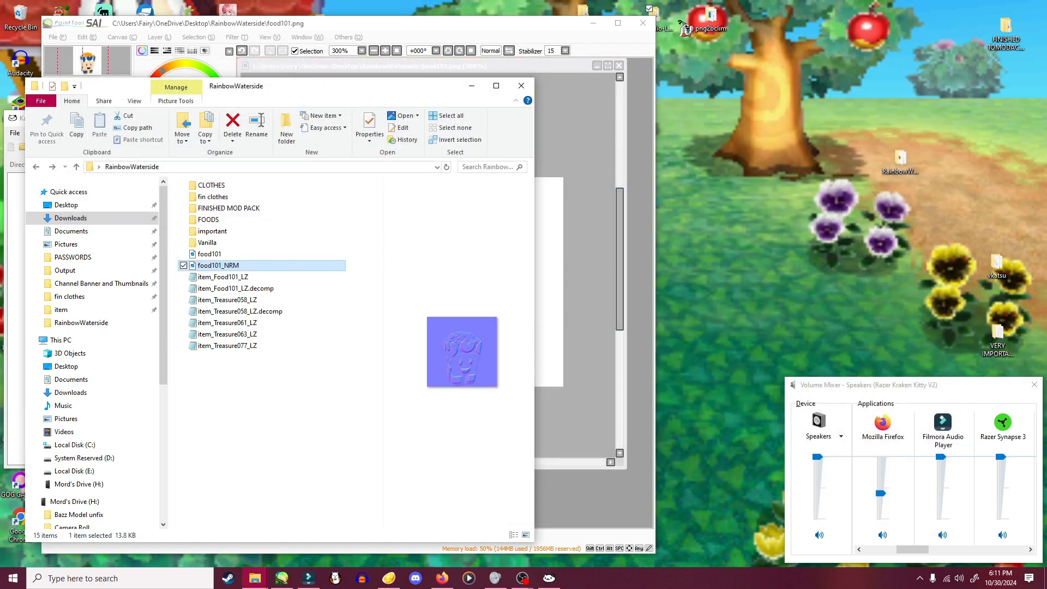
- Launch CTR Studio from the net6.0 folder inside CtrStudio-Latest and place its window beside the RainbowWaterside folder
double_click(658, 12)
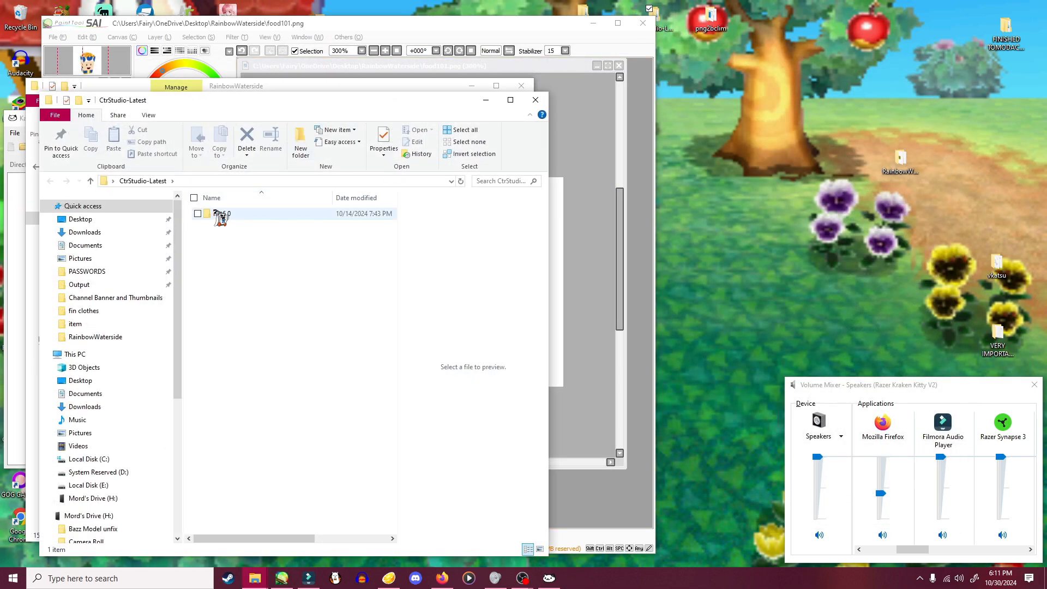
double_click(222, 215)
double_click(241, 410)
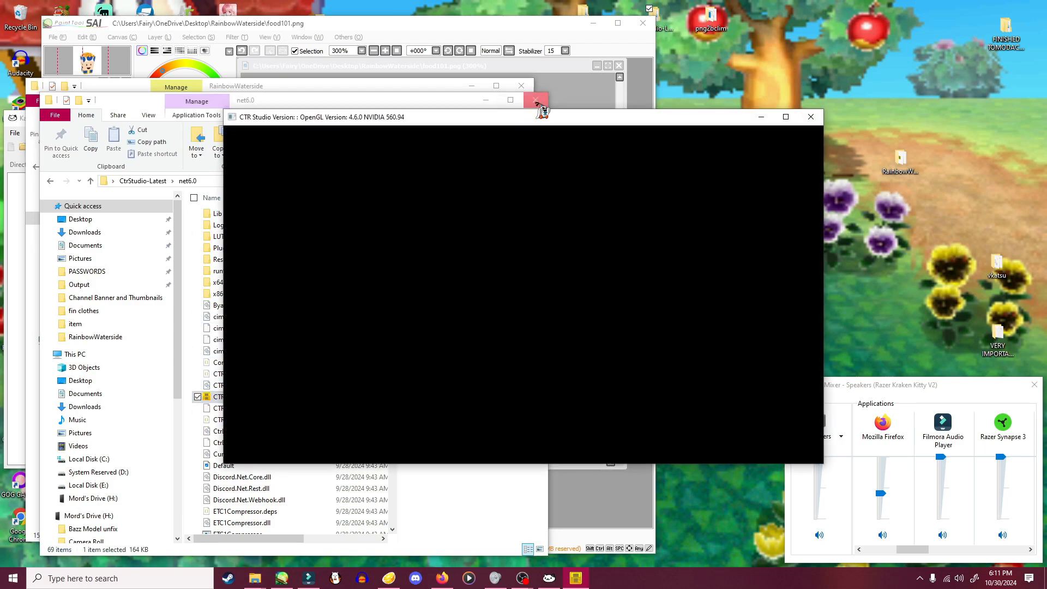
click(535, 100)
drag(534, 118, 681, 97)
- Load item_Food101_LZ.decomp from the RainbowWaterside folder into CTR Studio
drag(266, 294, 377, 303)
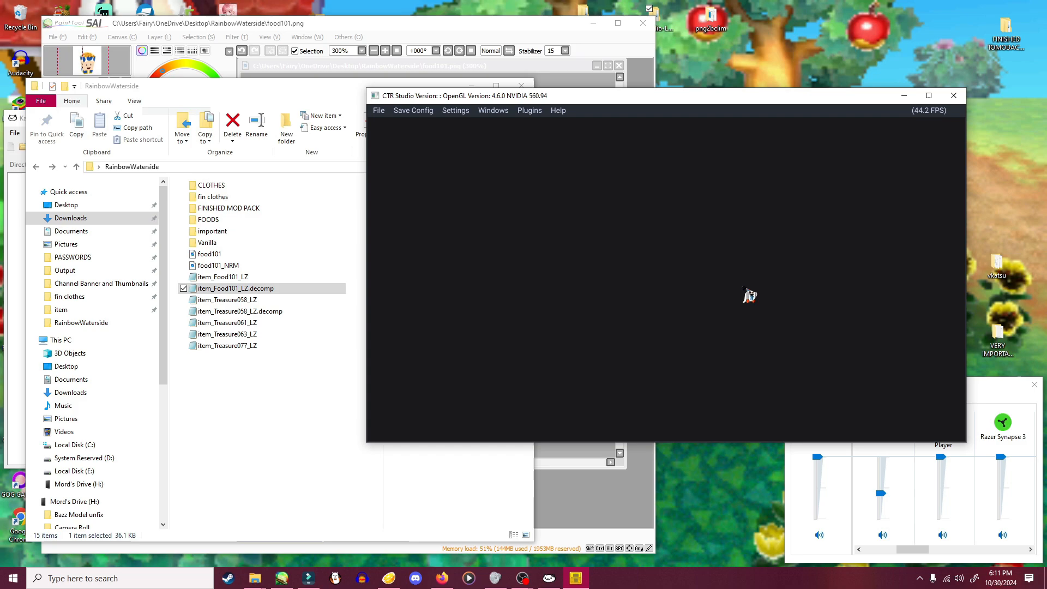
drag(743, 287, 743, 288)
drag(678, 101, 694, 102)
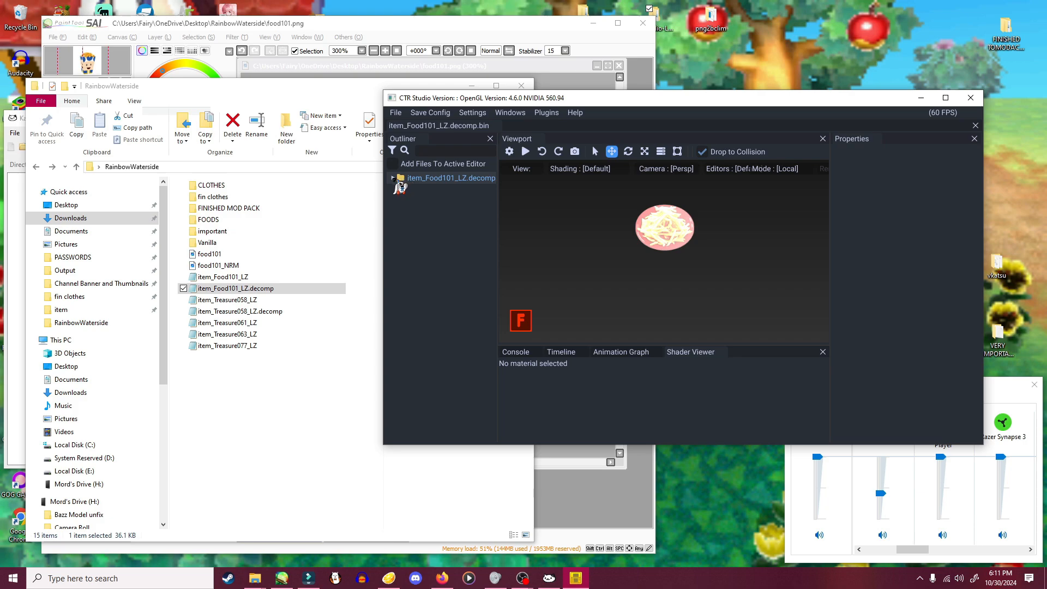
- Replace the model's food101 texture with the new food101 image, encoded as ETC1A4 with a mip count of 5
click(393, 179)
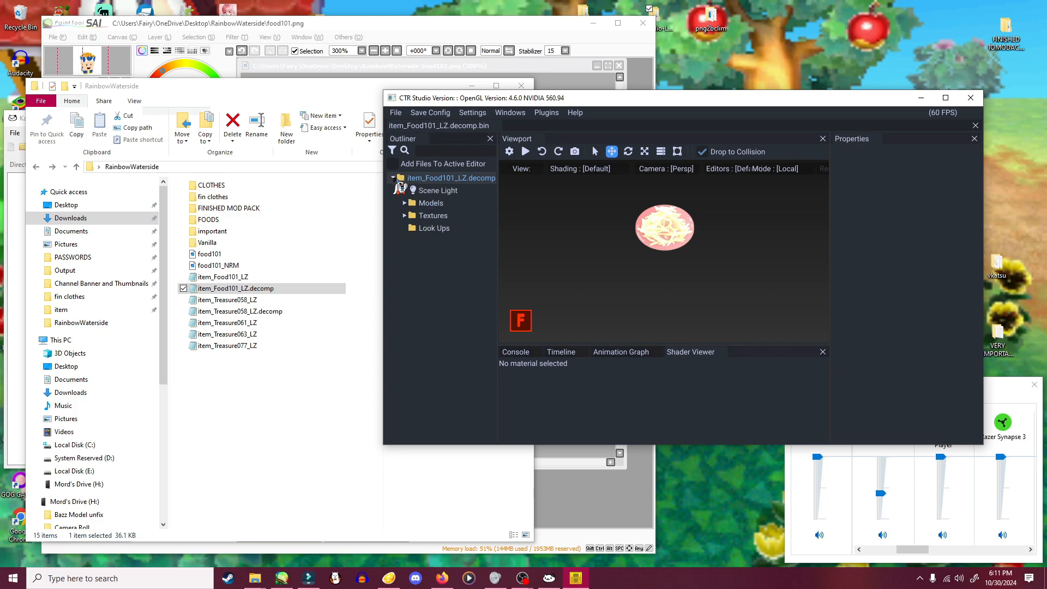
click(404, 216)
click(452, 229)
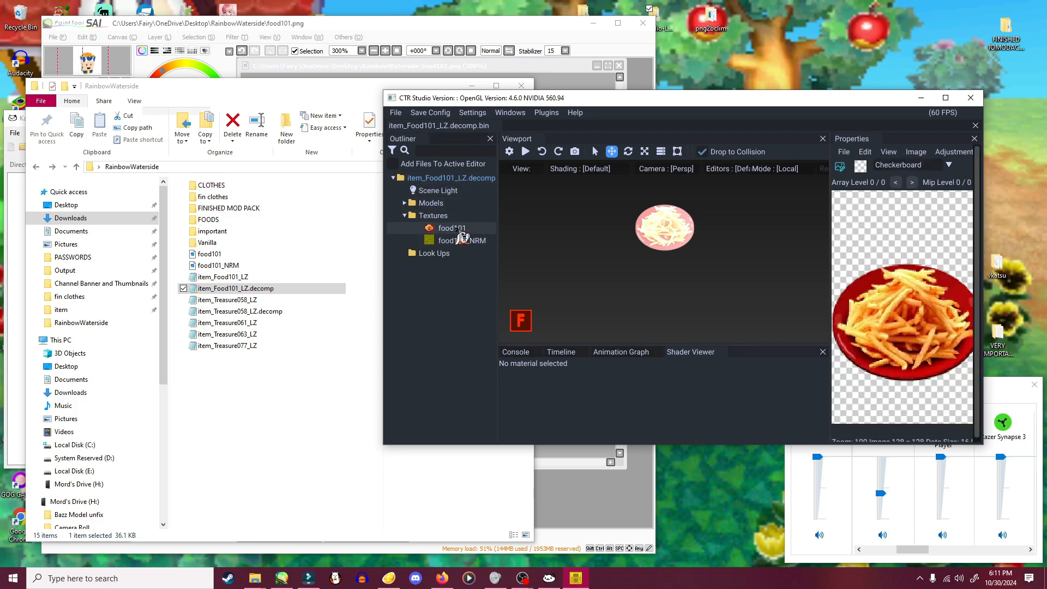
right_click(457, 232)
click(521, 250)
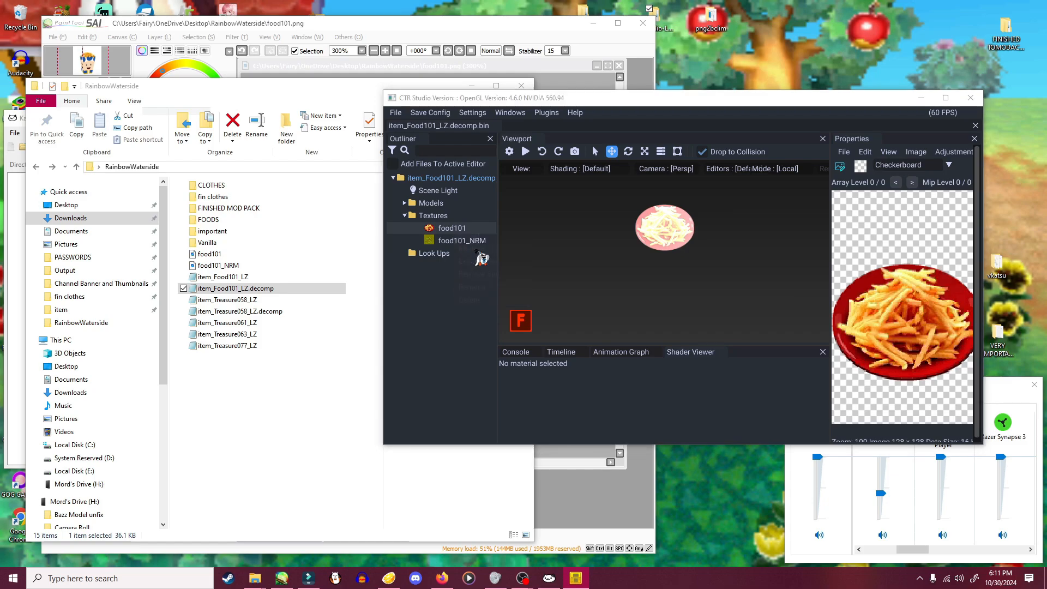
click(635, 261)
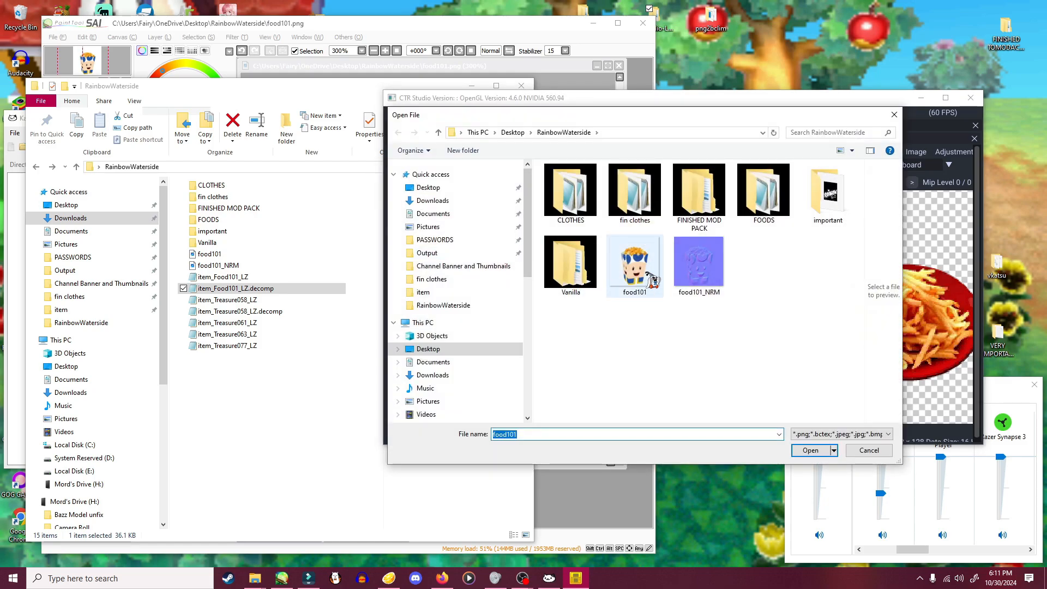
click(810, 451)
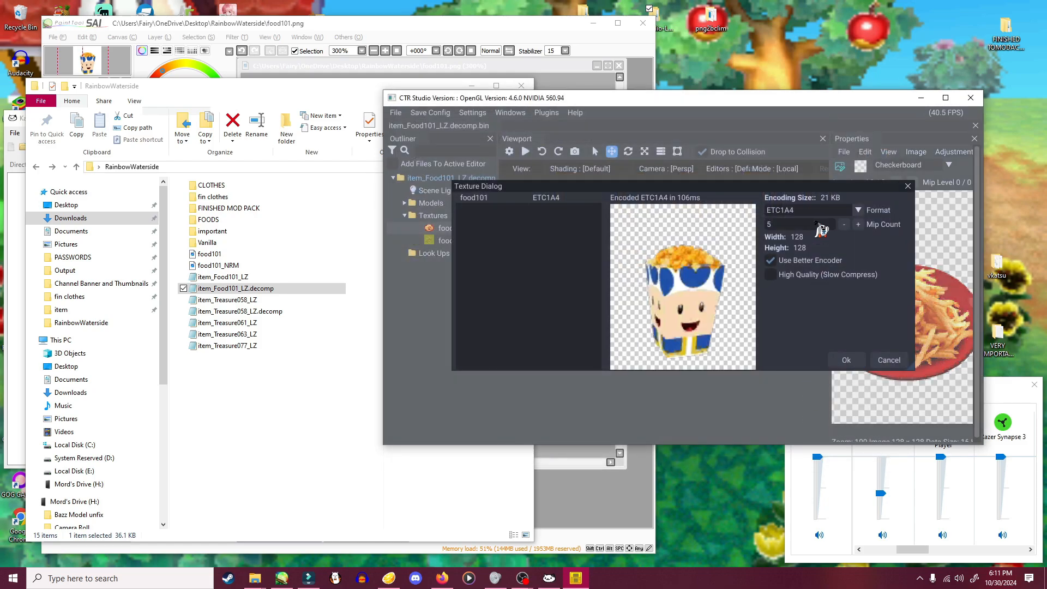
click(846, 360)
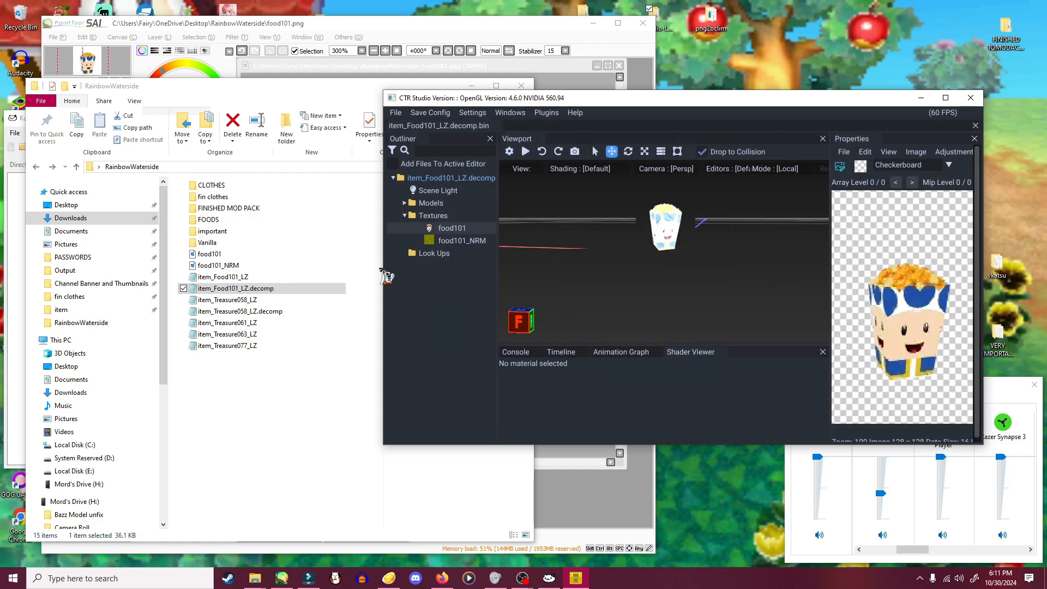
- Replace the food101_NRM texture with the new food101_NRM image, encoded as HiLo8 with a mip count of 4
click(469, 242)
right_click(472, 249)
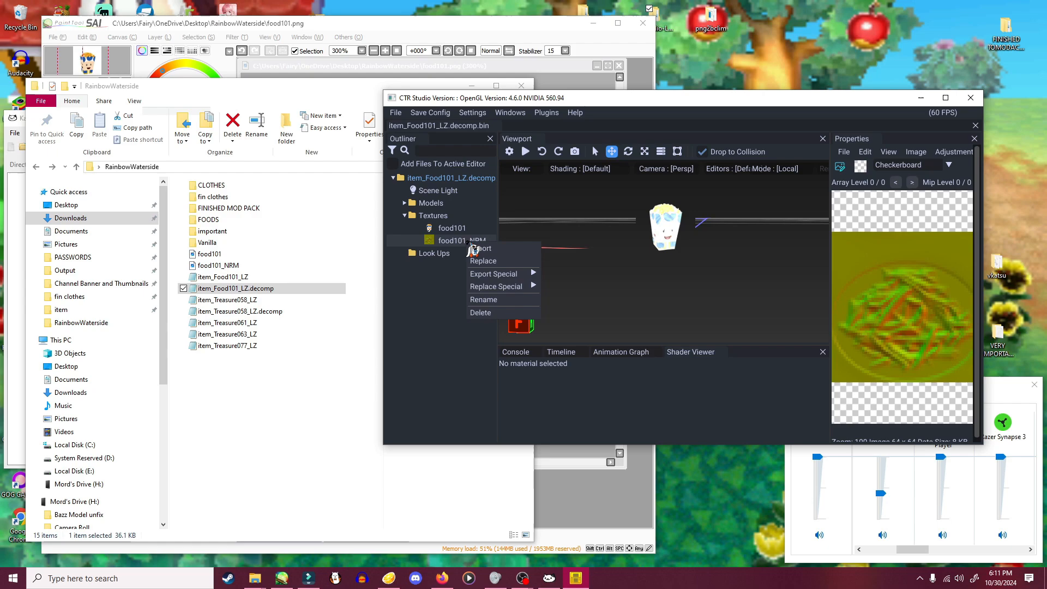
click(530, 272)
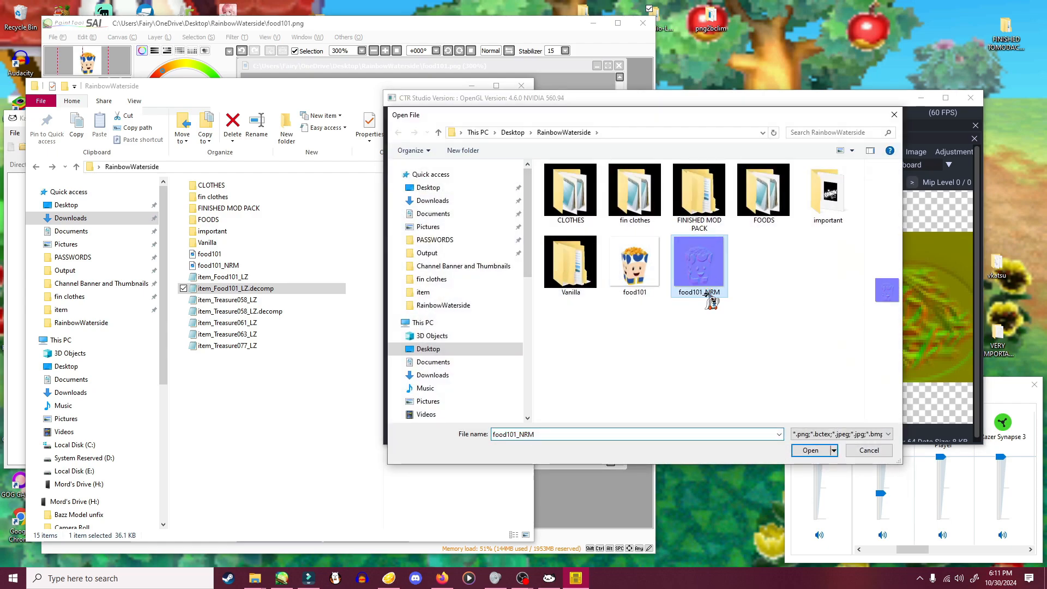
click(810, 449)
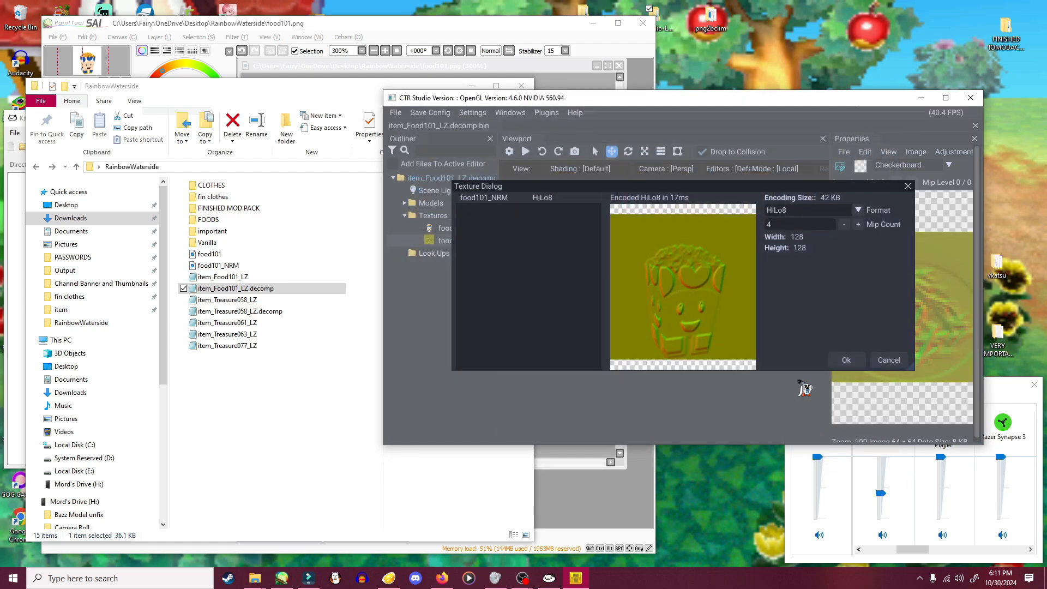
click(844, 360)
- Check the retextured model, save item_Food101_LZ.decomp.bin and close CTR Studio
mouse_move(742, 282)
right_down()
mouse_move(685, 286)
mouse_move(737, 309)
mouse_move(742, 261)
mouse_move(671, 297)
mouse_move(720, 313)
mouse_move(703, 215)
mouse_move(703, 257)
mouse_move(733, 227)
mouse_move(685, 308)
mouse_move(718, 313)
mouse_move(731, 281)
mouse_move(764, 306)
mouse_move(715, 309)
mouse_move(737, 284)
right_up()
scroll(715, 237, up, 3)
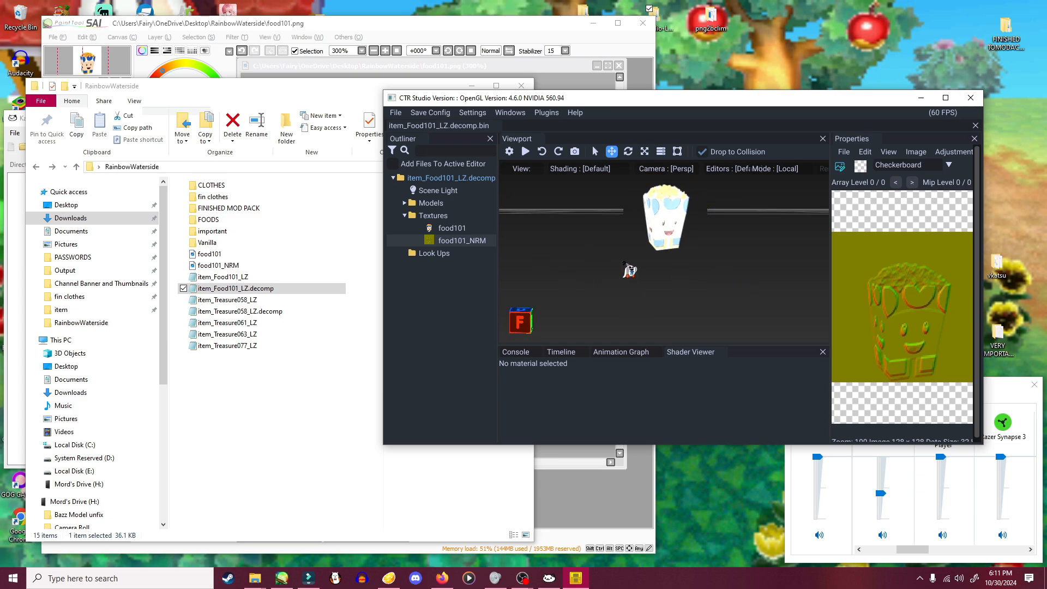
key(ctrl+s)
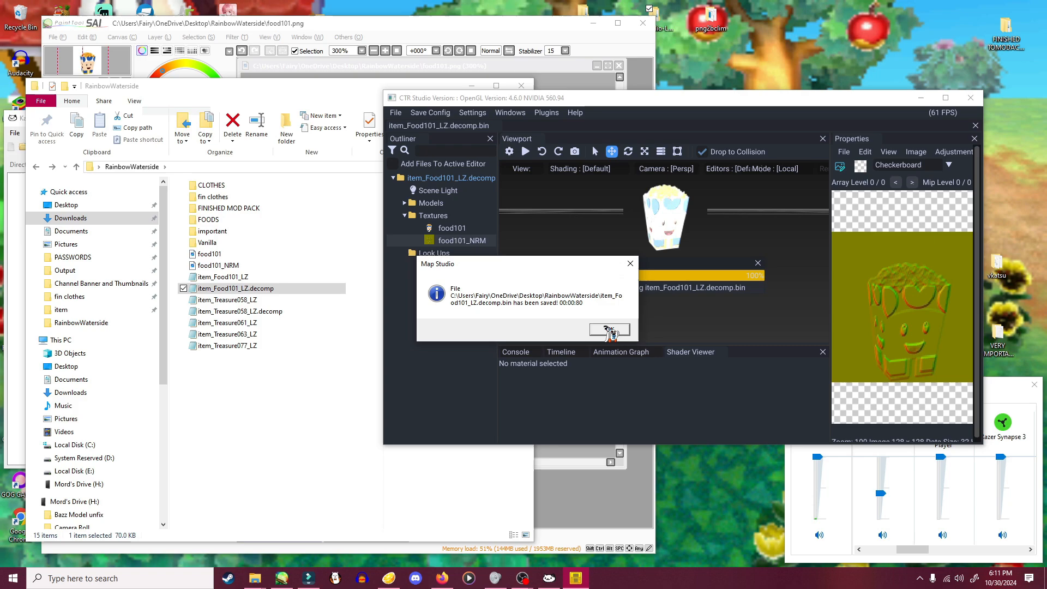
click(609, 330)
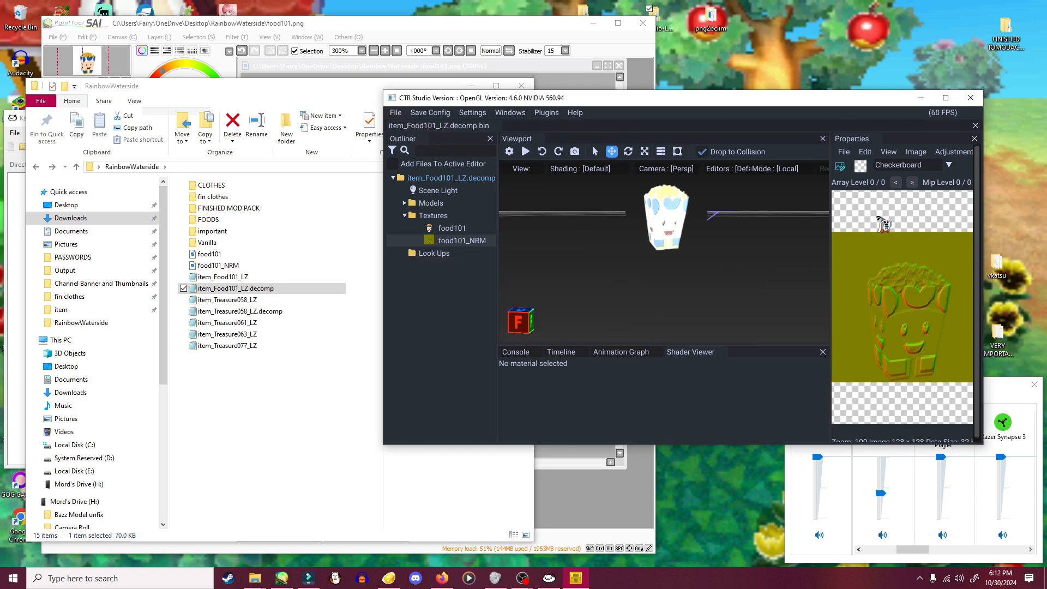
click(970, 97)
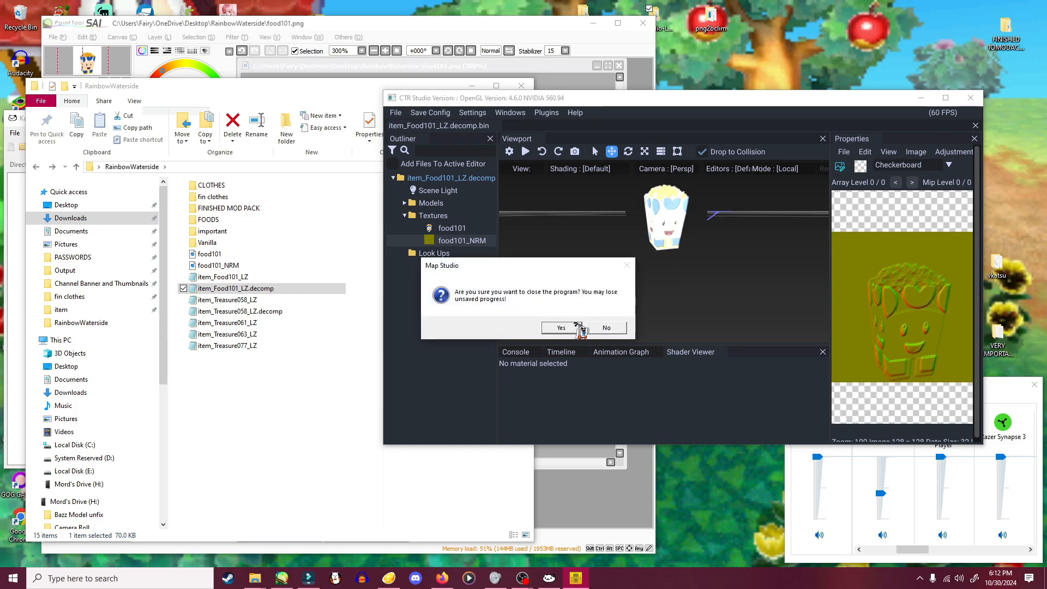
click(561, 328)
- Minimize PaintTool SAI and arrange the Karameru and RainbowWaterside folder windows side by side
drag(406, 86, 906, 51)
click(552, 23)
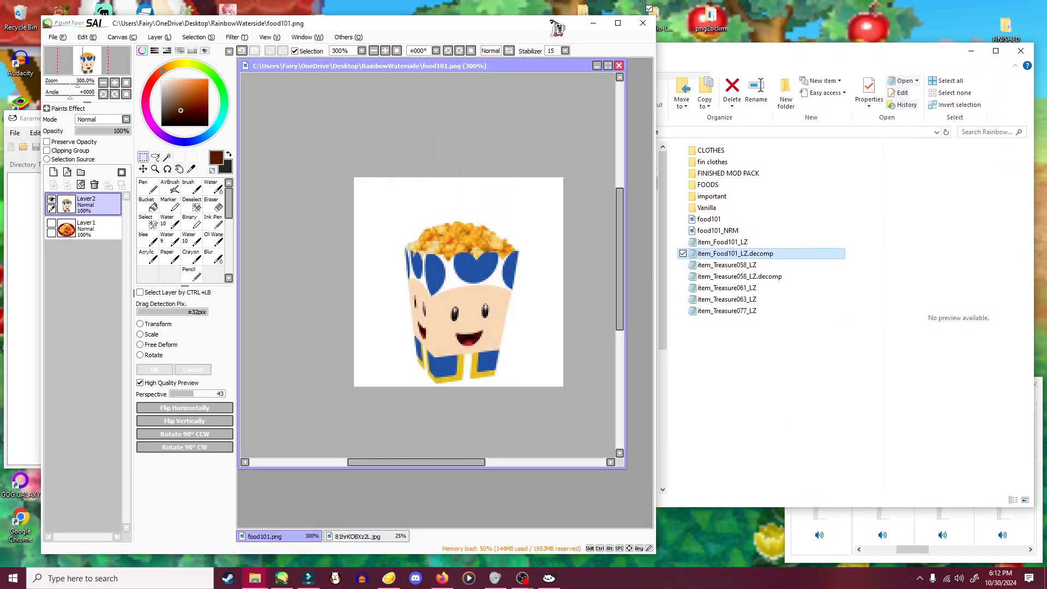
click(596, 23)
drag(357, 118, 461, 100)
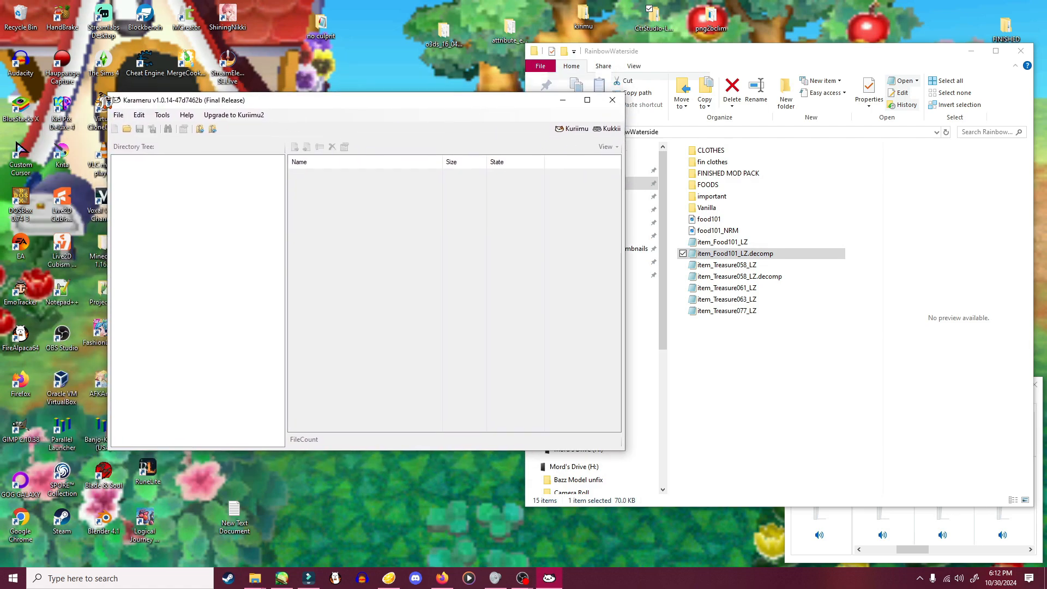
- Compress item_Food101_LZ.decomp with Nintendo LZ11 and save it over item_Food101_LZ in the RainbowWaterside folder
click(161, 117)
mouse_move(191, 127)
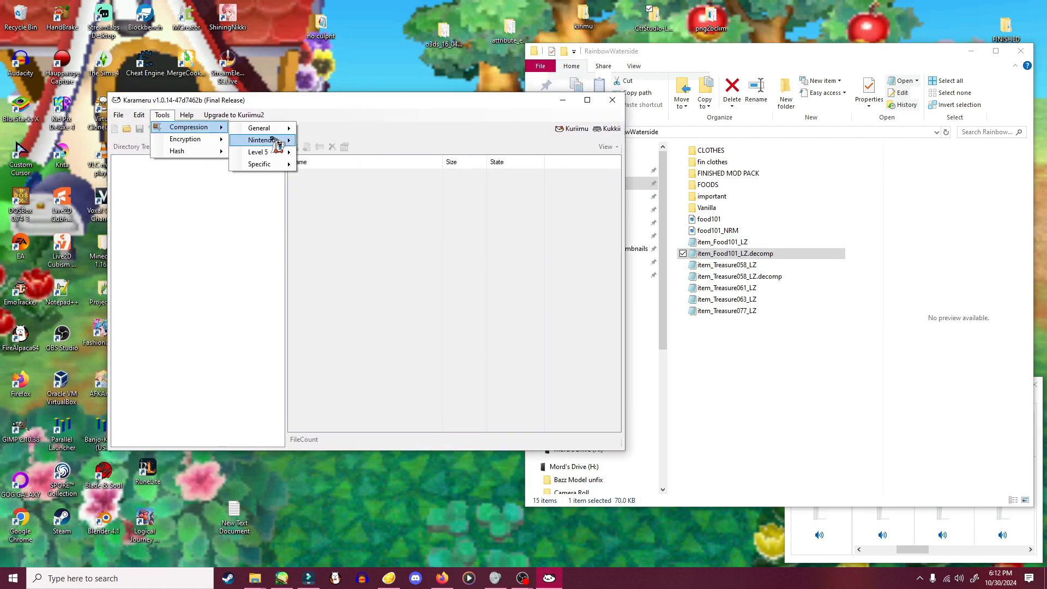
mouse_move(272, 140)
mouse_move(330, 141)
click(406, 154)
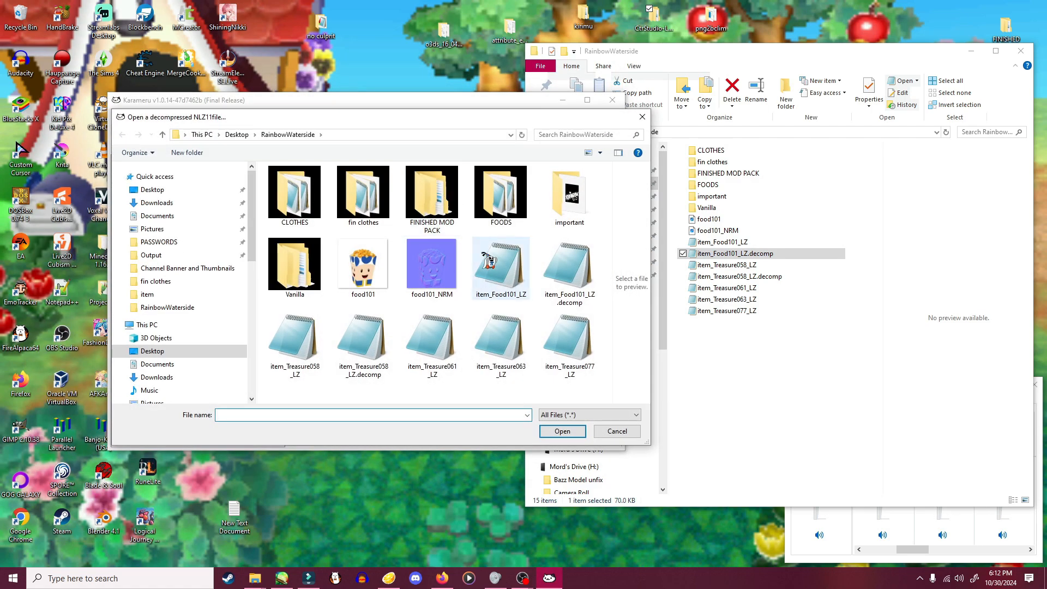
click(581, 271)
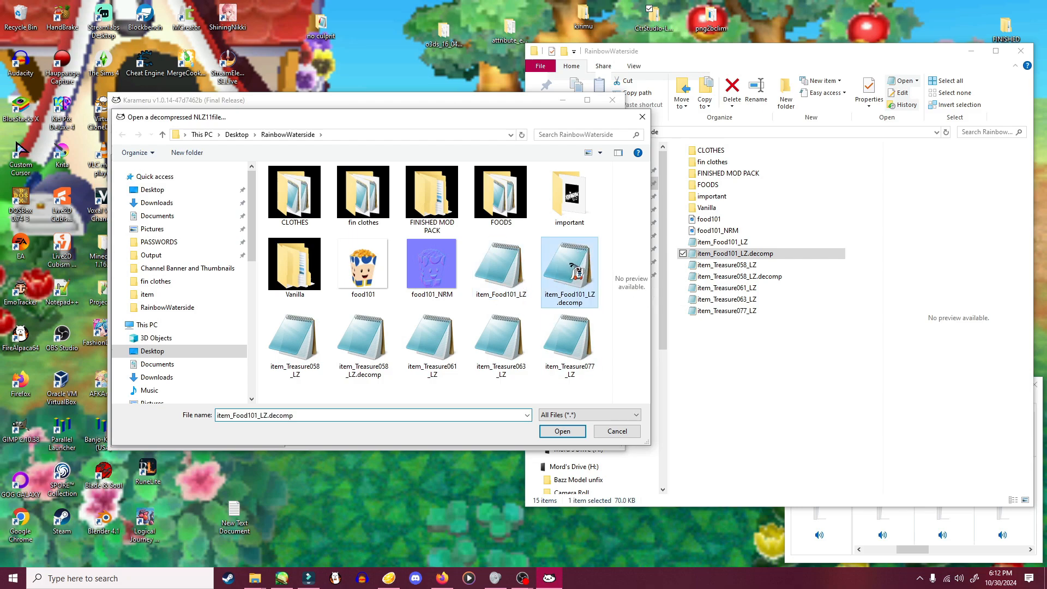
click(562, 431)
click(562, 431)
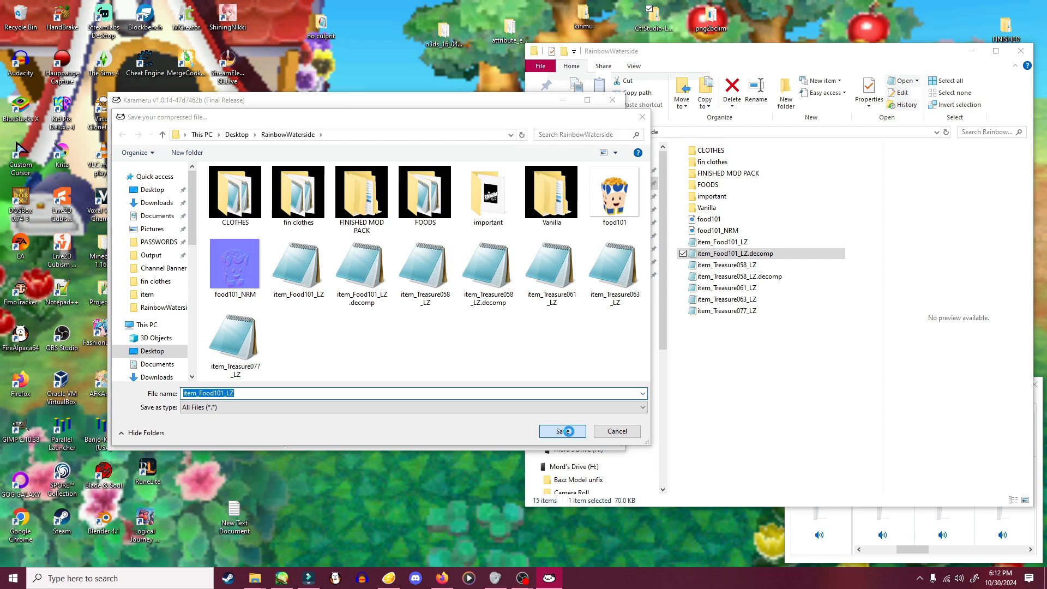
click(575, 291)
click(601, 328)
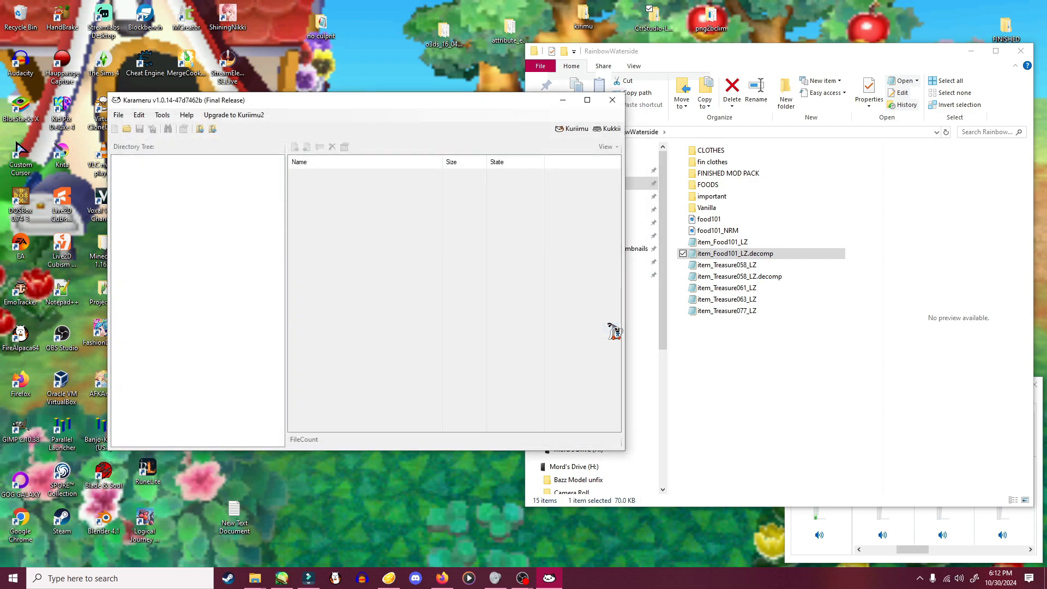
- Delete item_Food101_LZ.decomp and the food101 and food101_NRM images from the RainbowWaterside folder
click(674, 294)
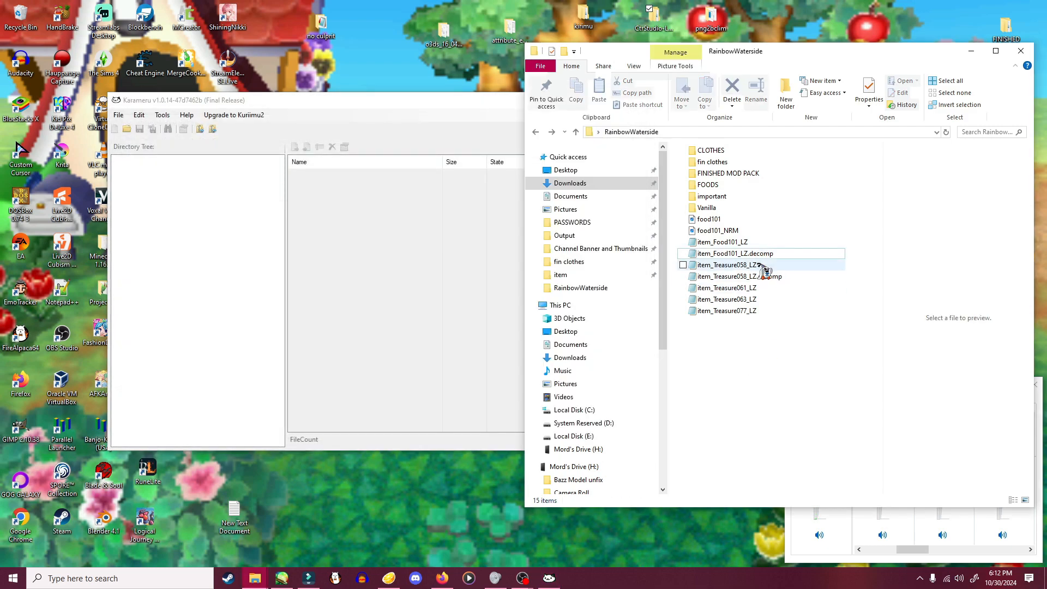
click(741, 245)
click(740, 253)
right_click(740, 253)
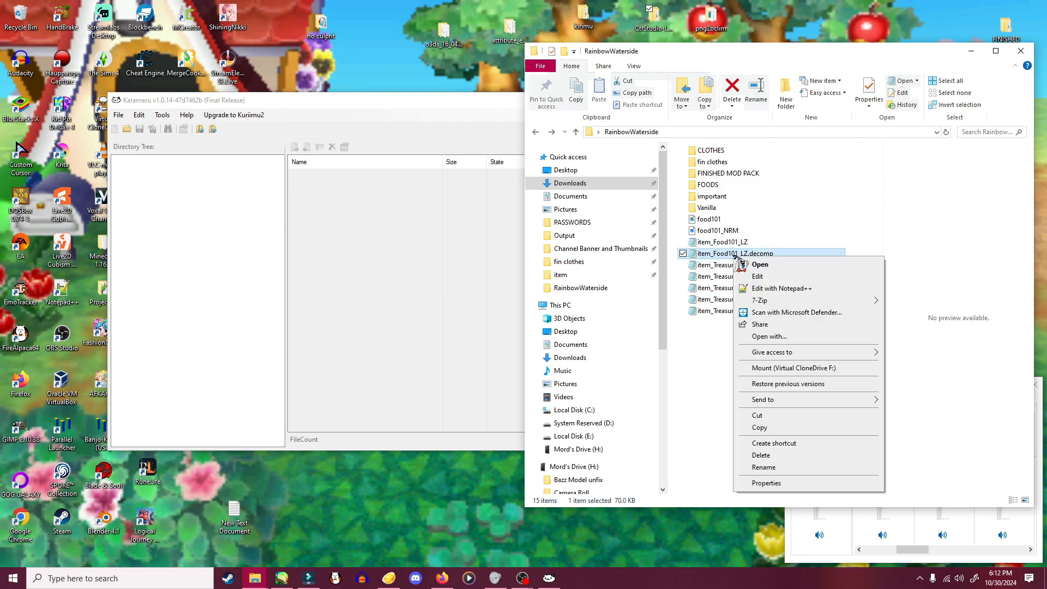
click(763, 455)
click(709, 230)
click(682, 219)
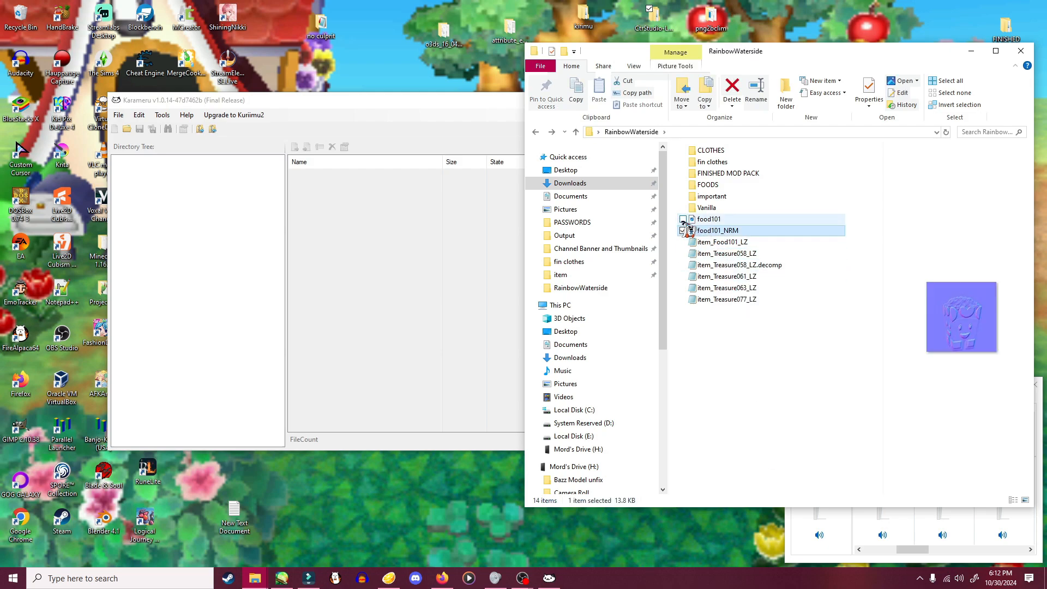
right_click(705, 219)
click(740, 455)
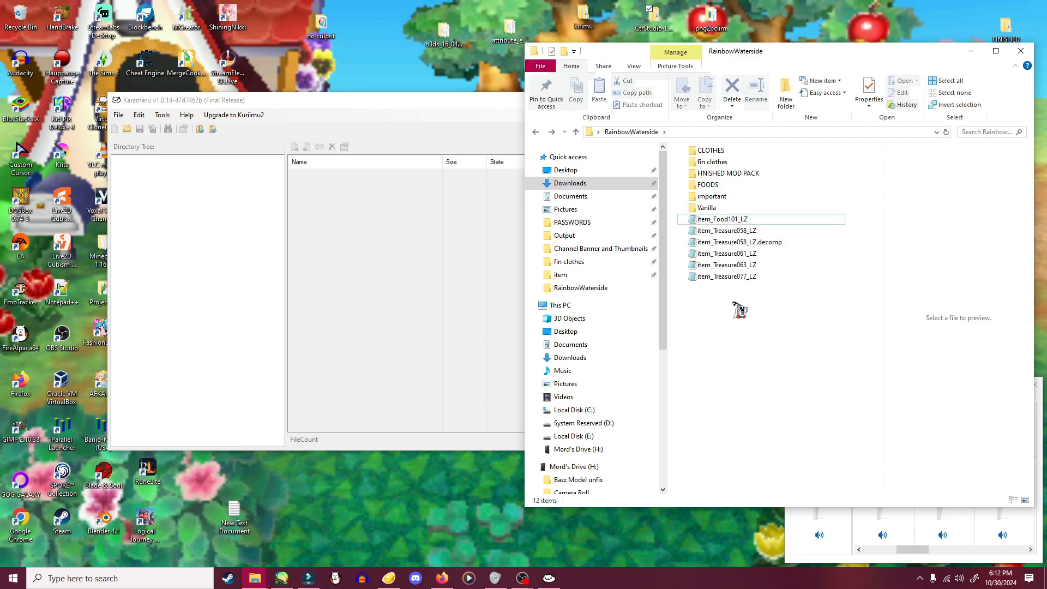
click(727, 220)
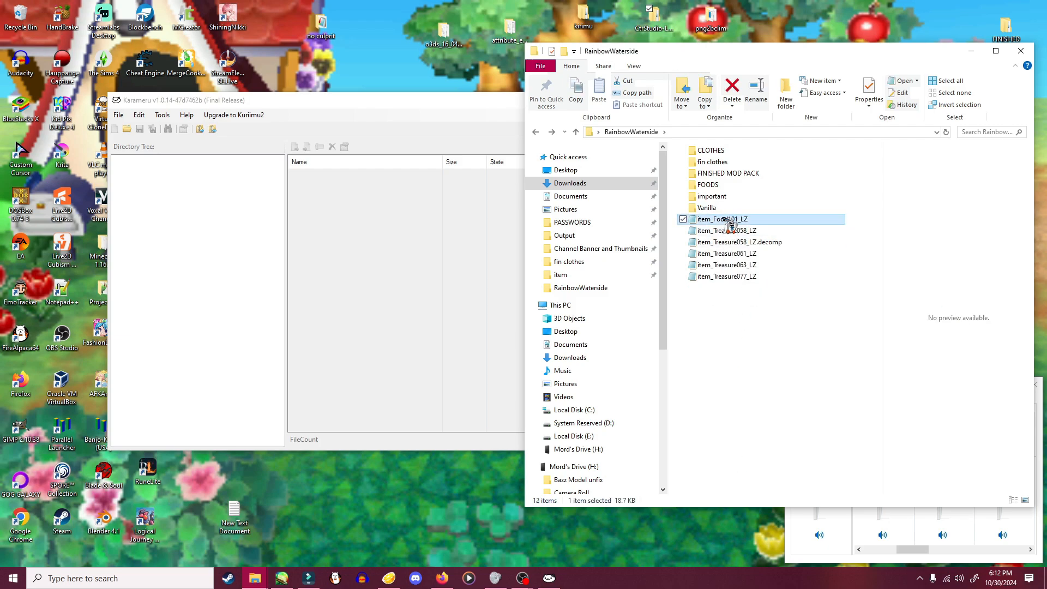
click(731, 360)
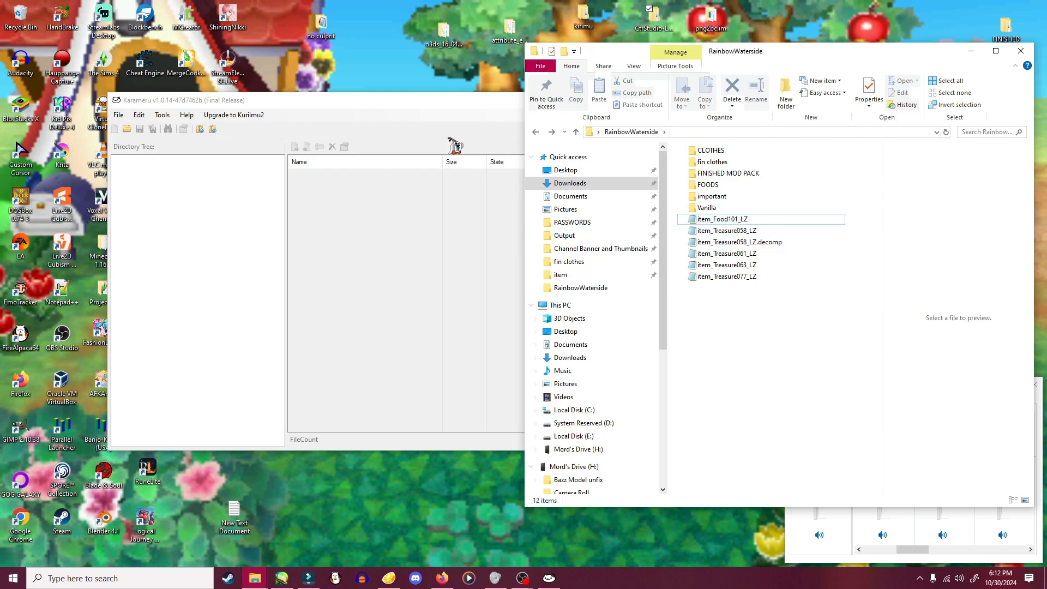
click(732, 220)
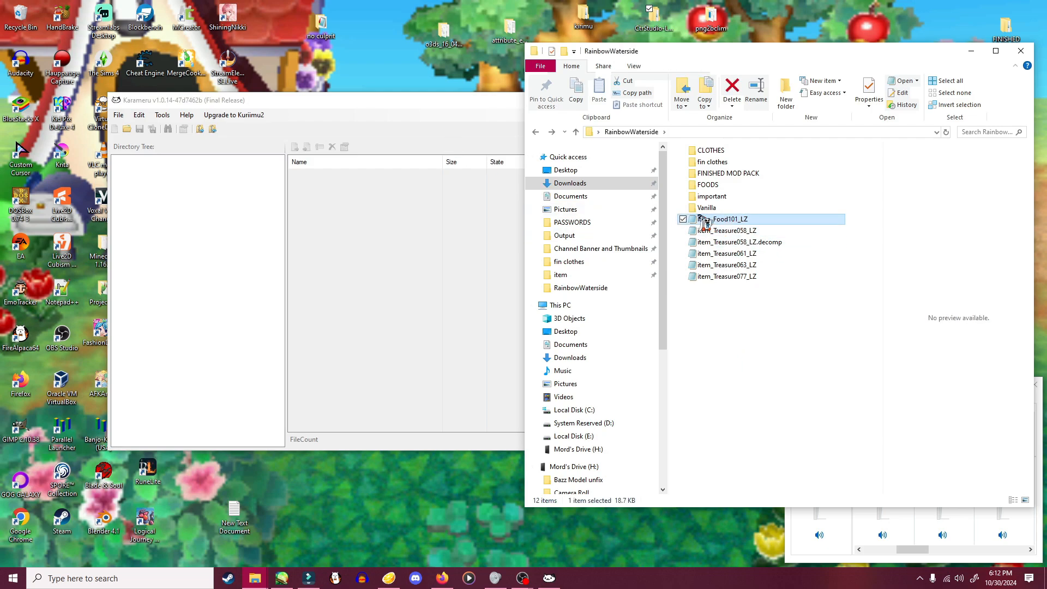
click(738, 355)
- Launch Kukkii from Karameru and load item_Treasure058_LZ.decomp into it
drag(409, 109, 324, 119)
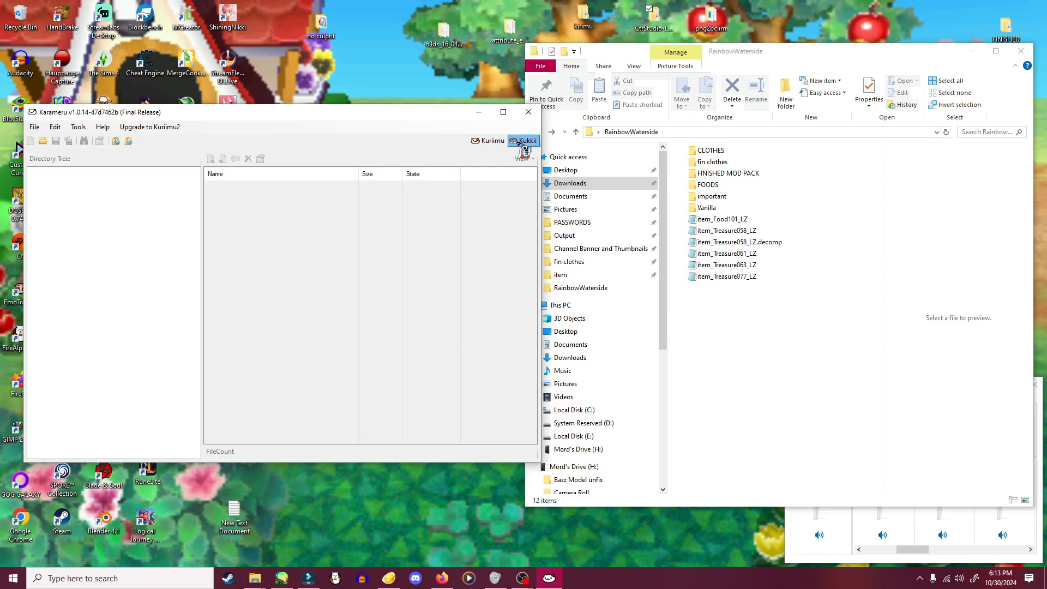
click(519, 141)
drag(463, 130, 404, 114)
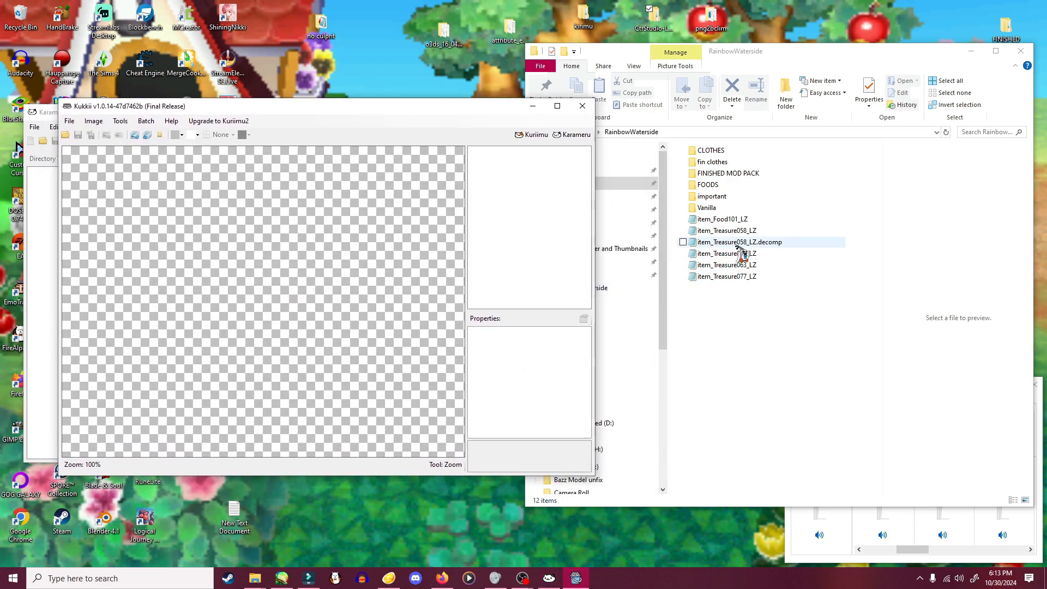
drag(742, 248, 325, 214)
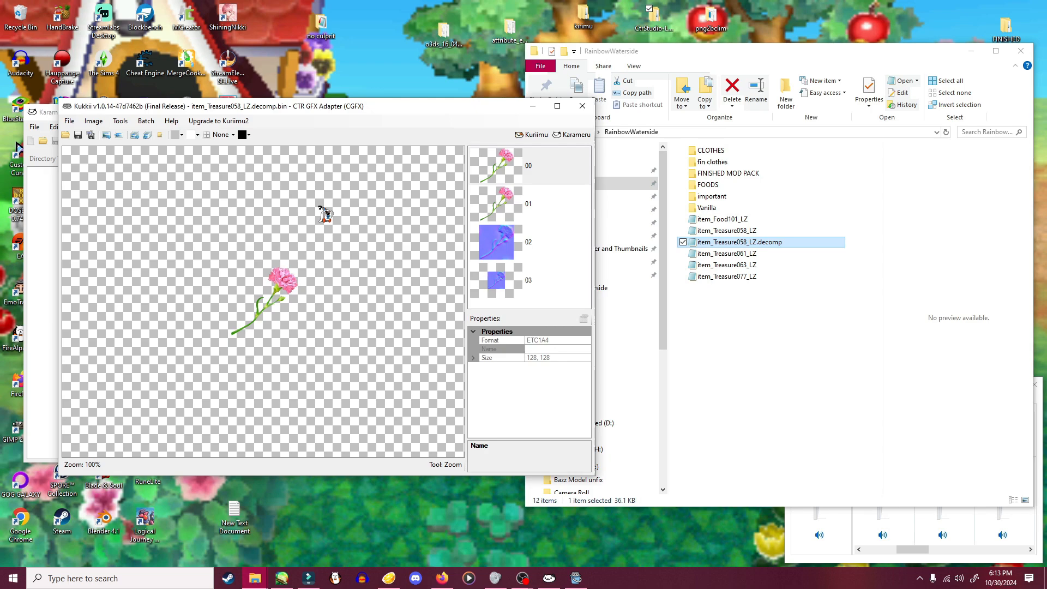
- Examine textures 00 to 03 of item_Treasure058_LZ.decomp, comparing the format and size of the flower images and normal maps
key(Down)
key(Down)
key(Down)
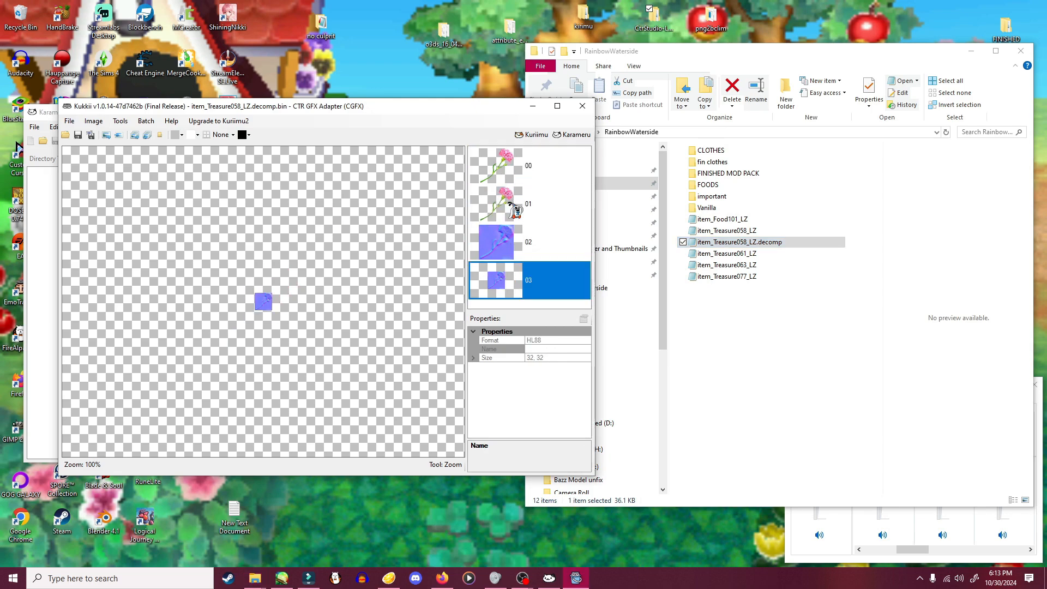
click(511, 172)
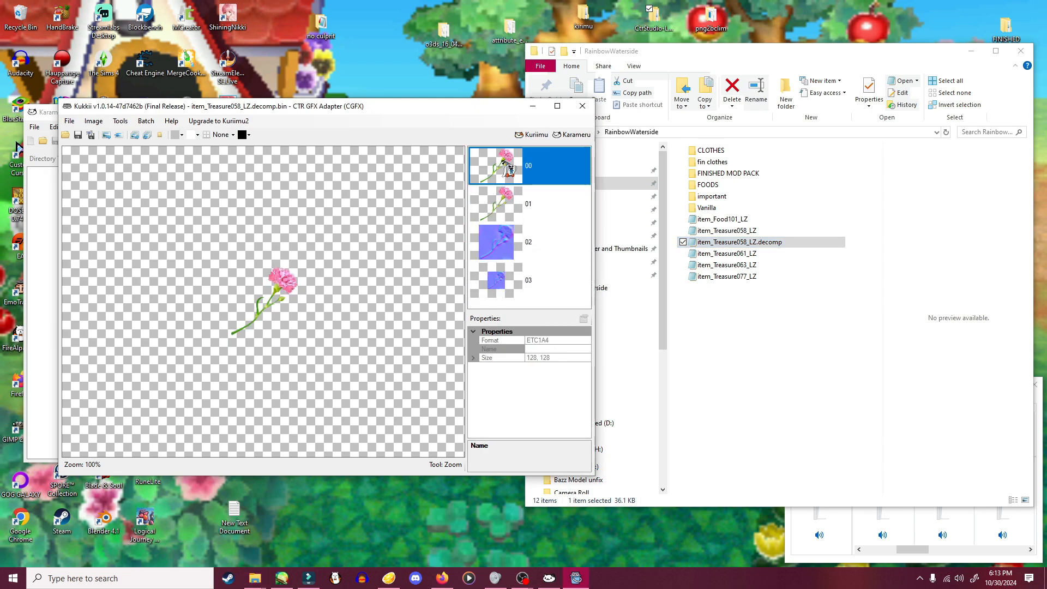
click(509, 201)
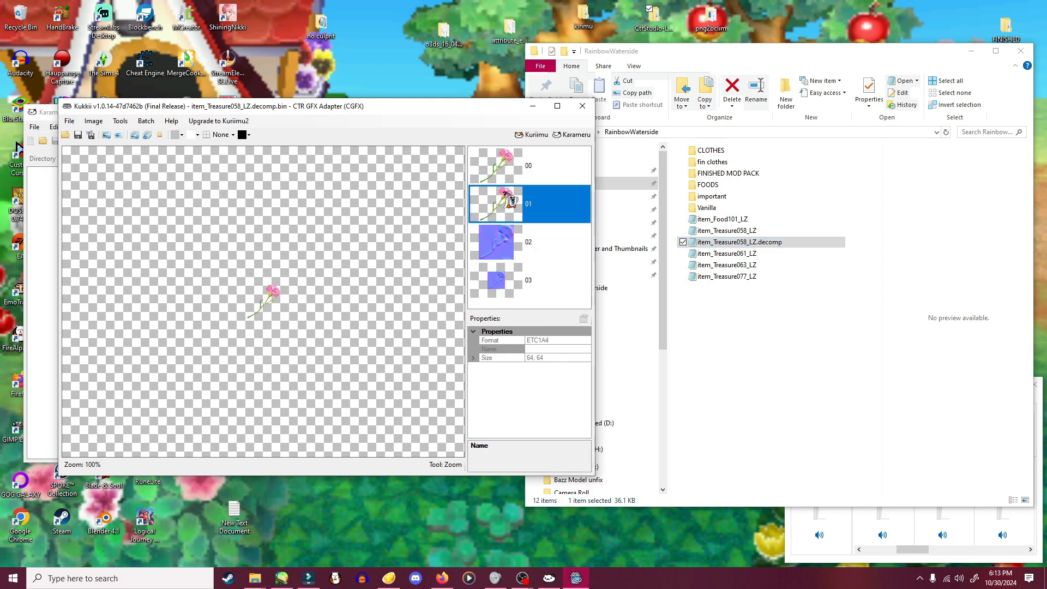
click(506, 260)
click(511, 273)
click(511, 174)
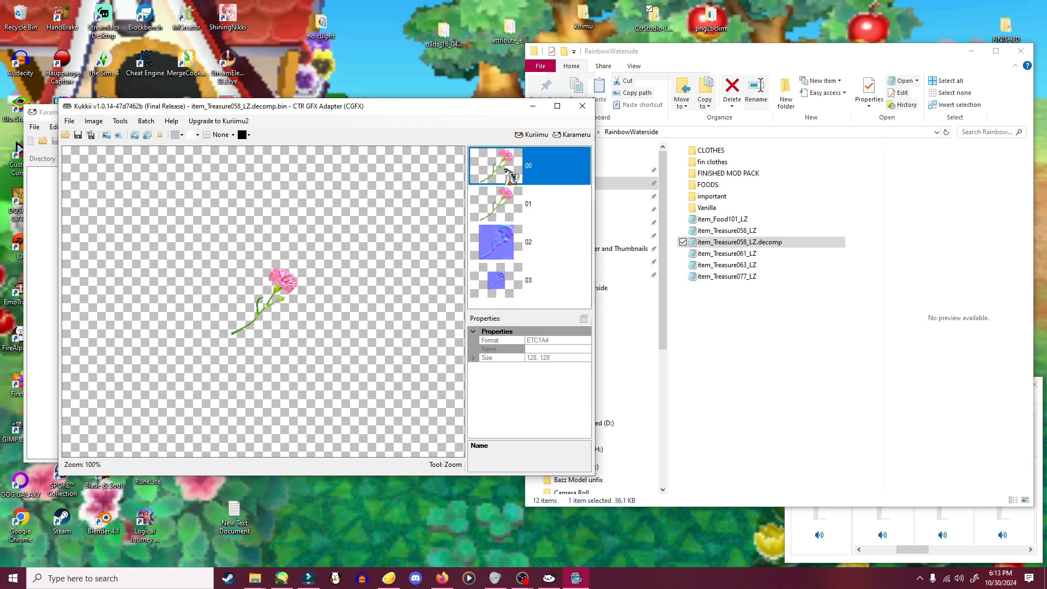
click(510, 214)
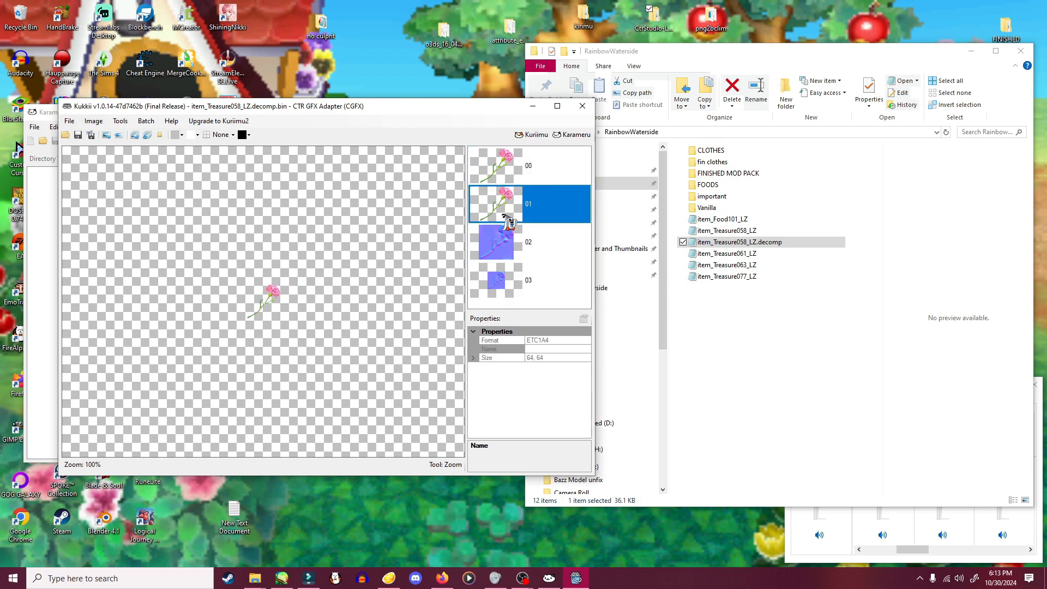
click(506, 251)
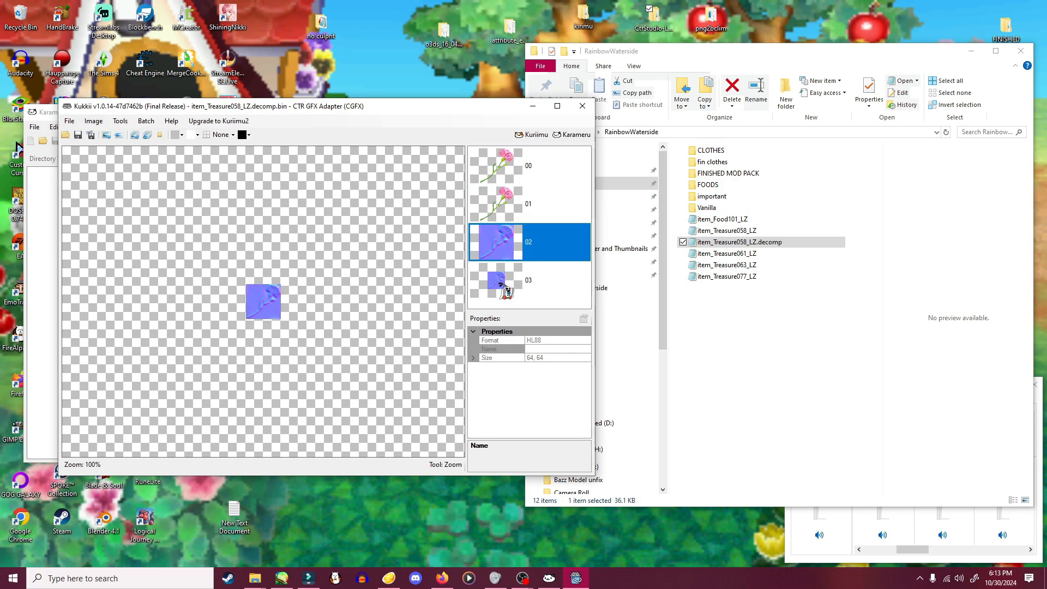
click(499, 280)
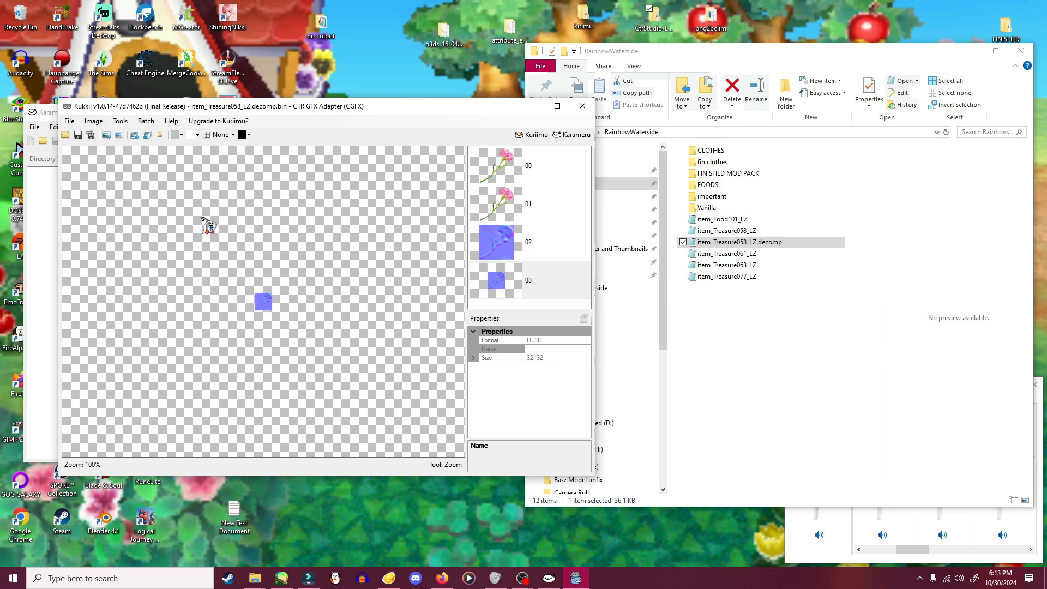
click(507, 175)
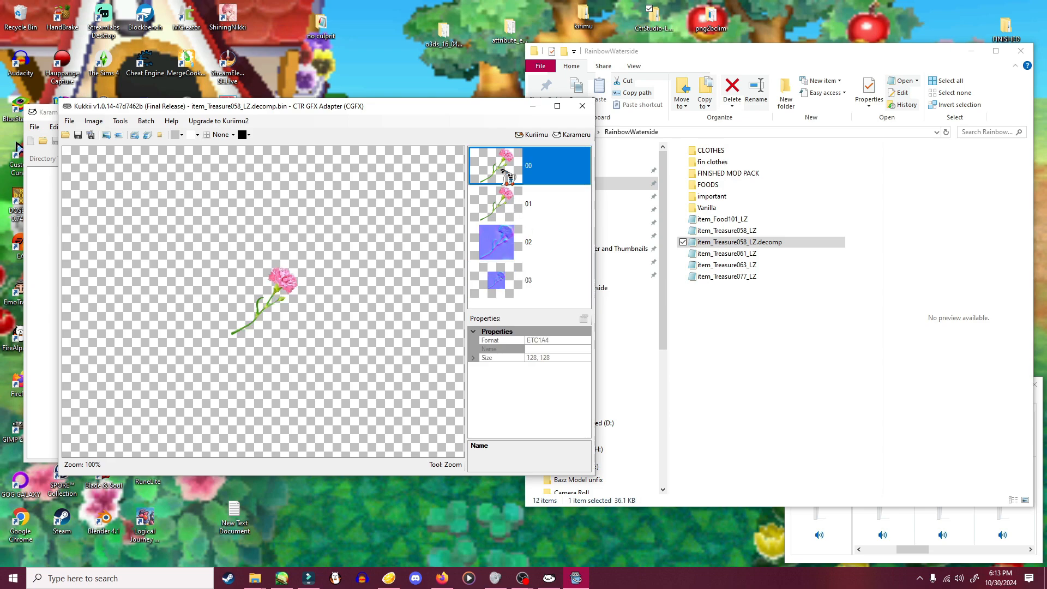
click(501, 245)
click(502, 282)
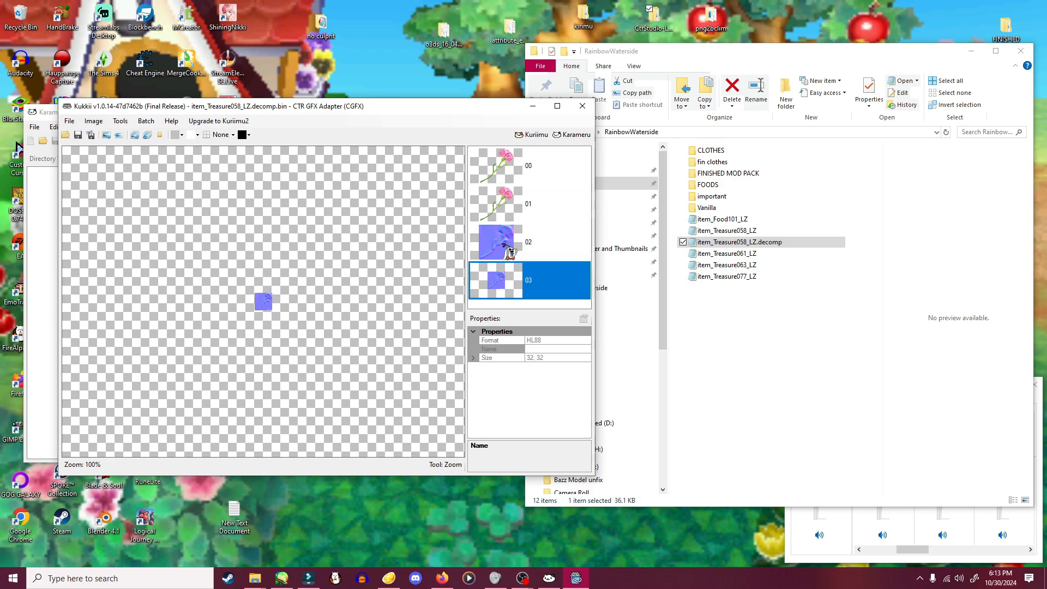
click(502, 245)
- Export textures 00 and 02 as PNG files into the RainbowWaterside folder and preview both images
click(503, 169)
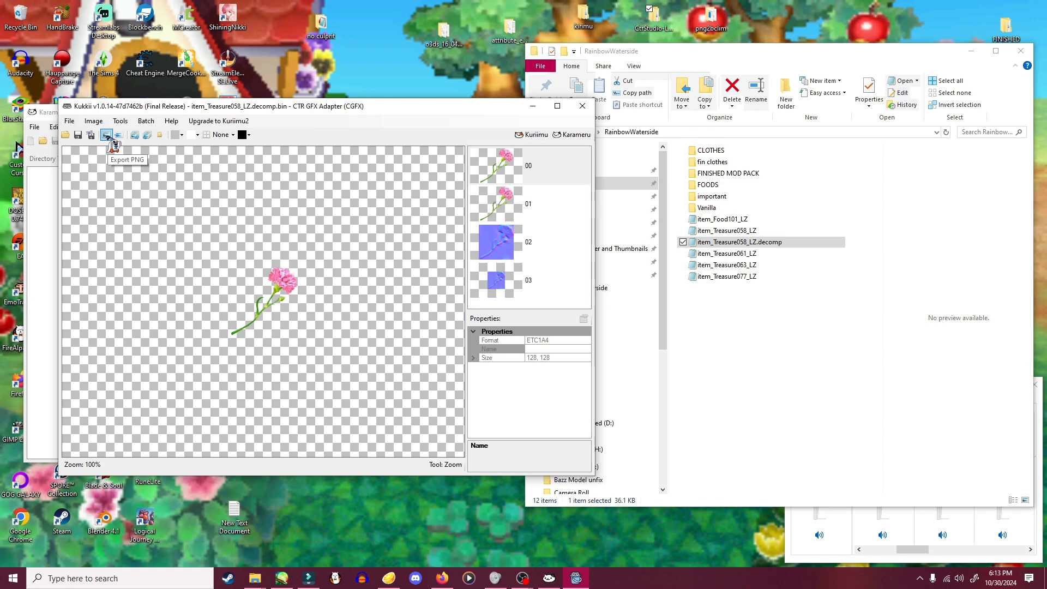
click(106, 135)
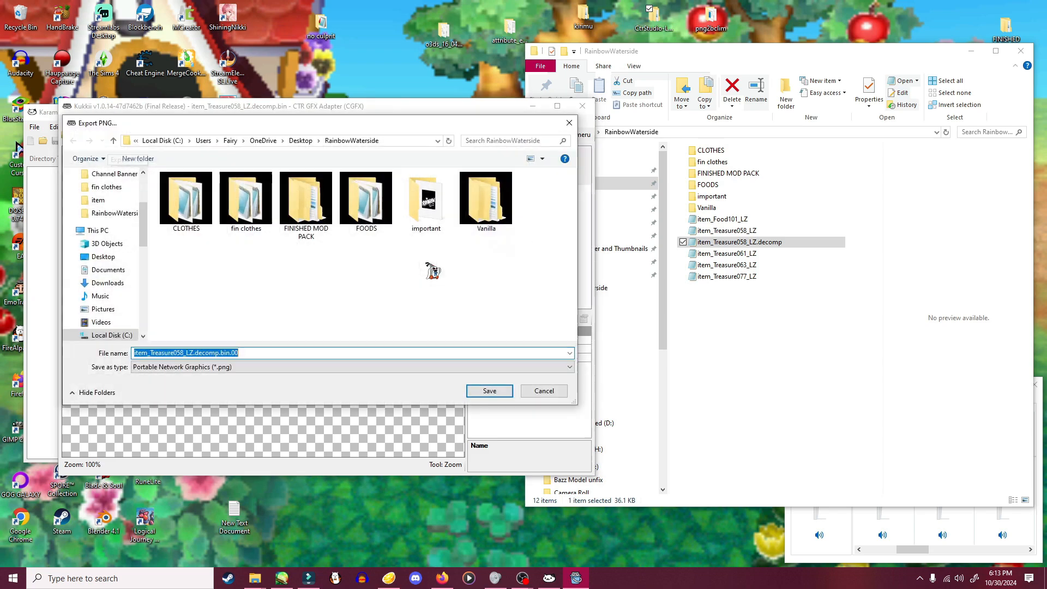
click(489, 391)
click(518, 251)
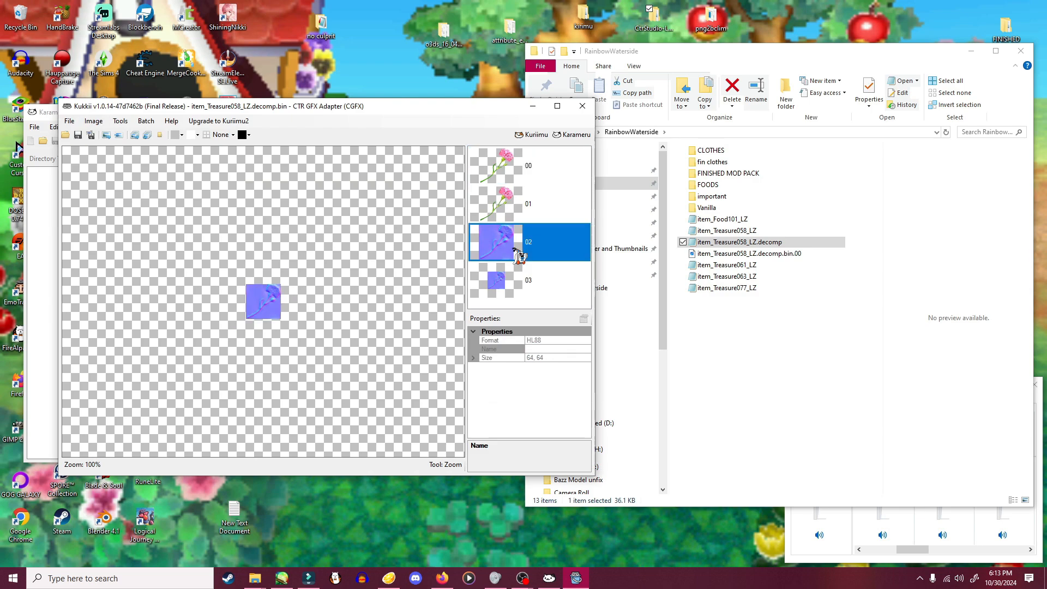
click(106, 135)
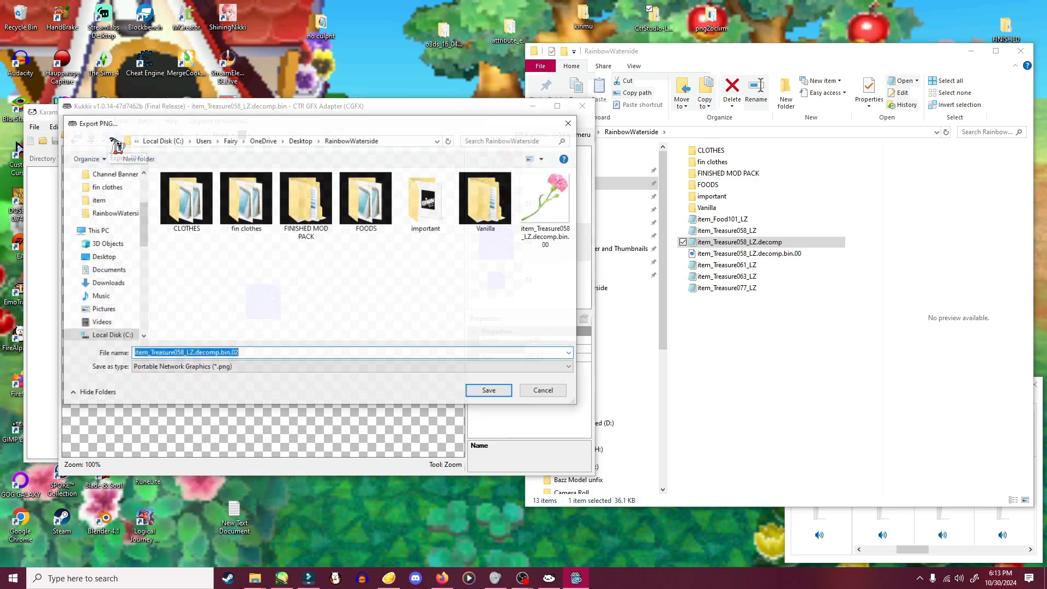
click(489, 391)
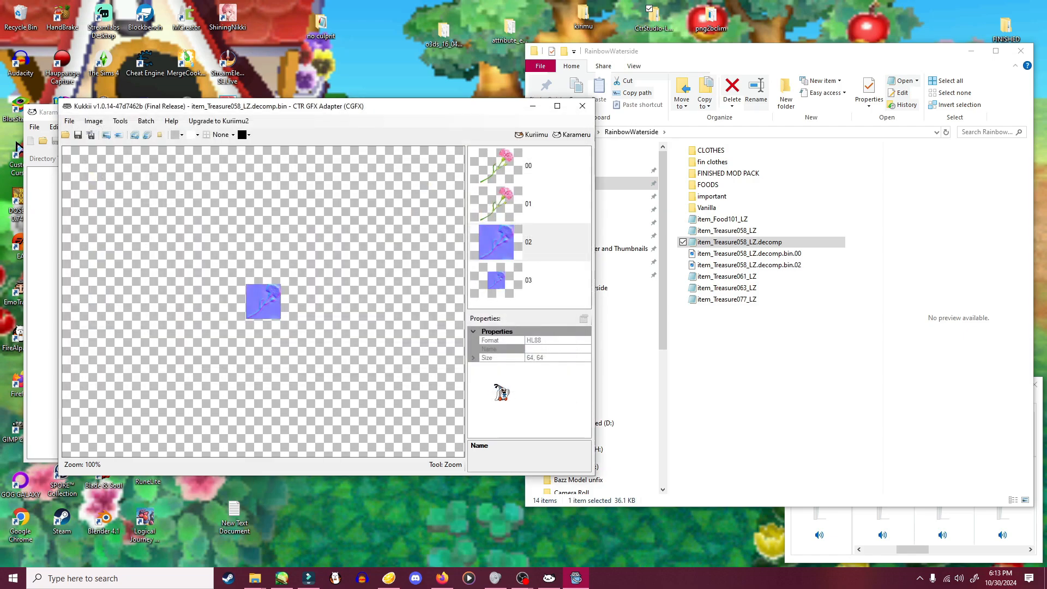
click(777, 265)
click(772, 254)
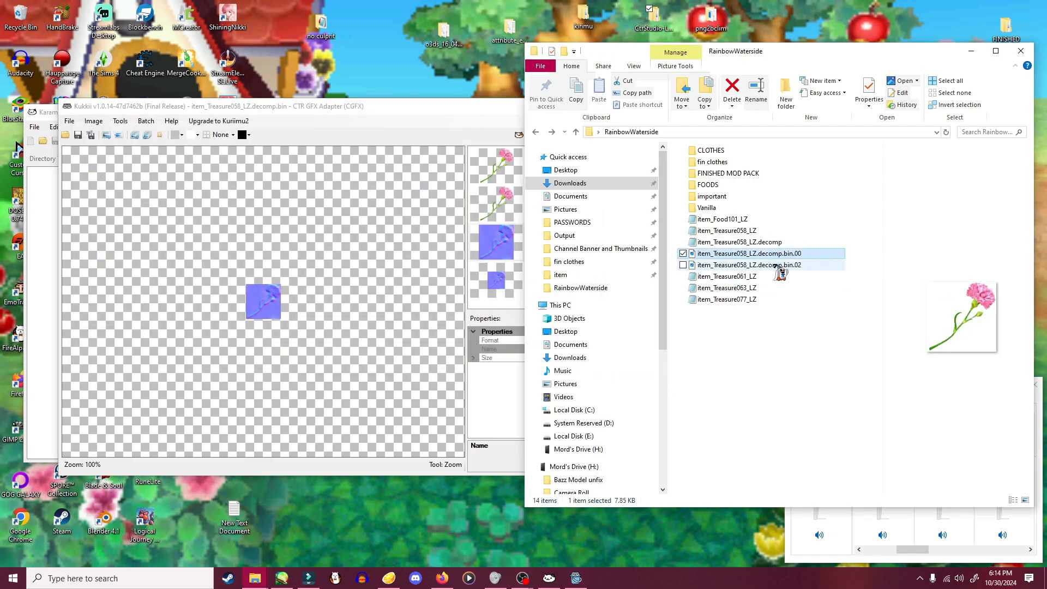
click(775, 265)
click(773, 255)
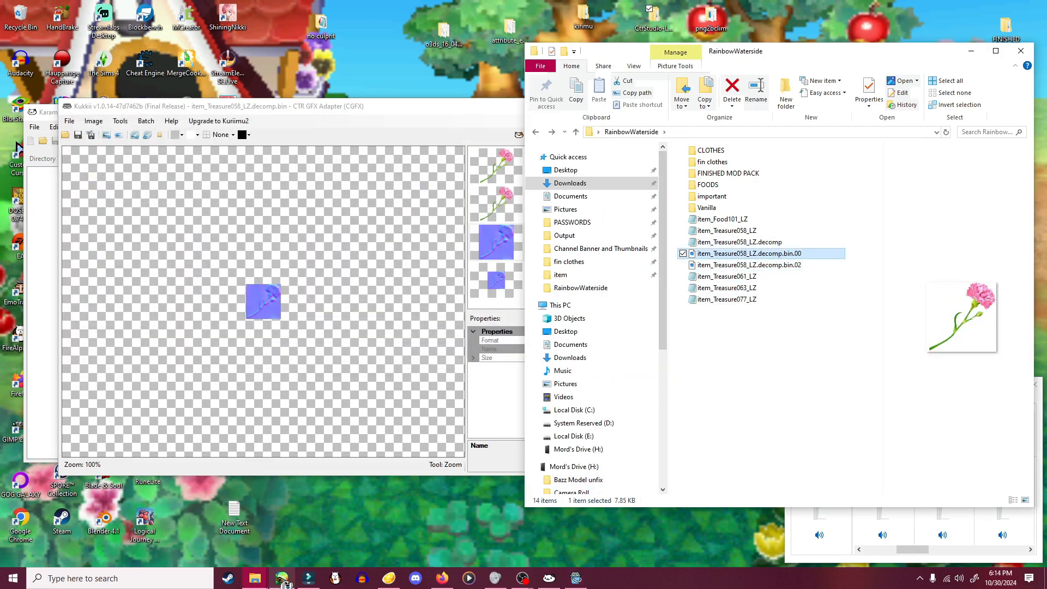
- Switch to PaintTool SAI and close food101.png and the 81hrKOBXz2L.jpg reference without saving
click(281, 578)
click(619, 66)
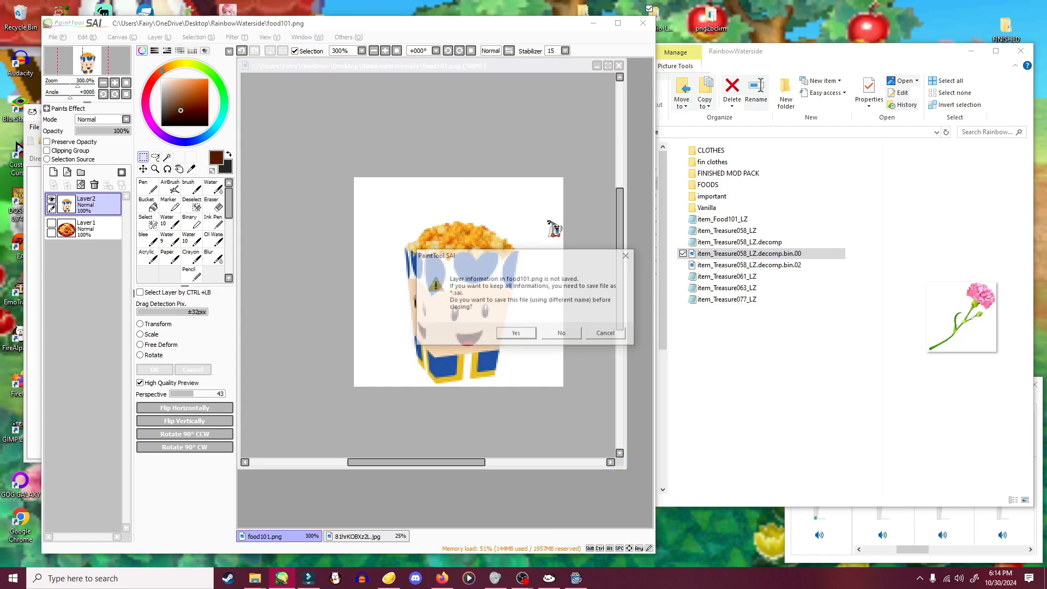
click(559, 335)
click(618, 74)
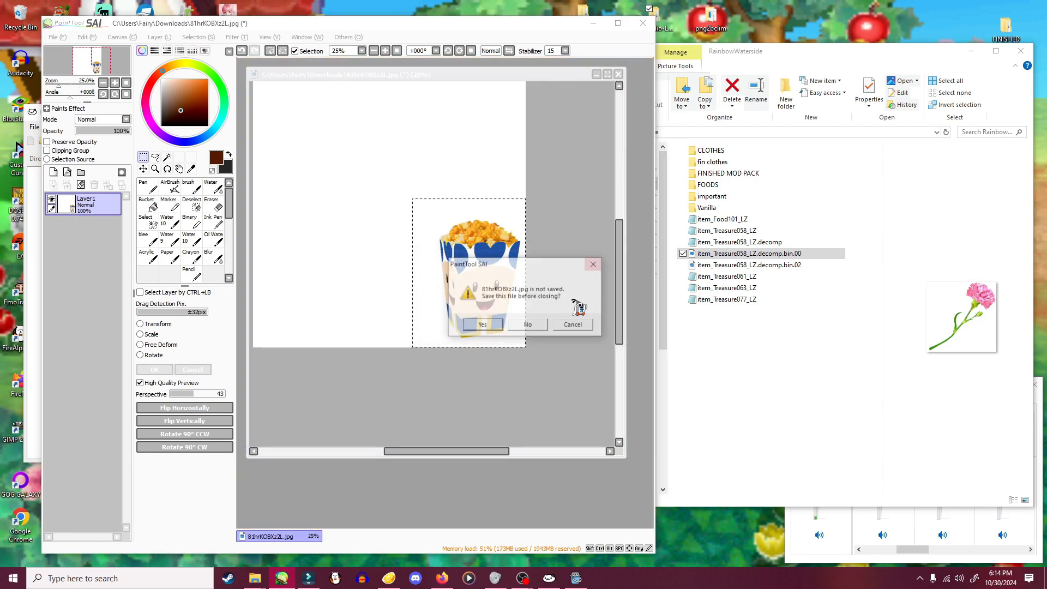
click(537, 331)
- Open item_Treasure058_LZ.decomp.bin.00.png in PaintTool SAI, enlarge its canvas window and set the view to 200%
drag(766, 267, 453, 262)
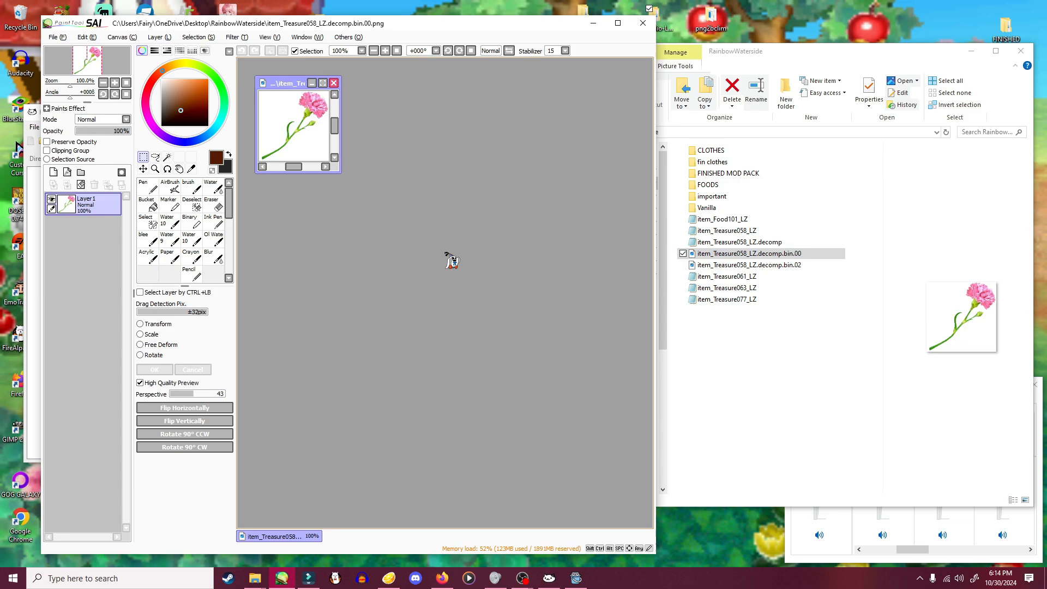
drag(338, 172, 558, 369)
scroll(391, 213, up, 2)
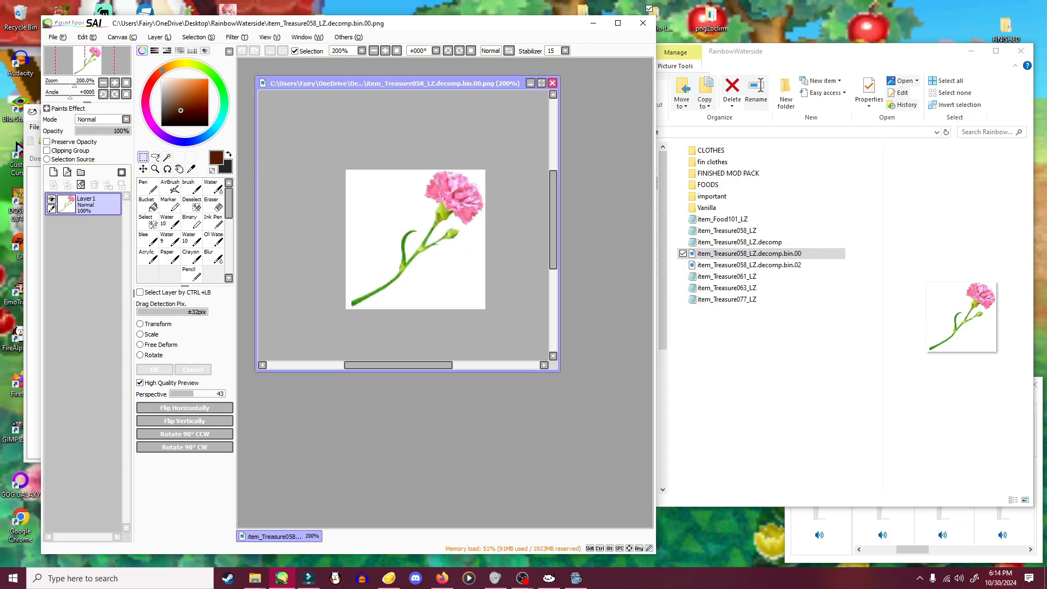
- Open latest.png from the Downloads folder in PaintTool SAI, place its canvas beside the flower texture and set its view to 50%
click(254, 578)
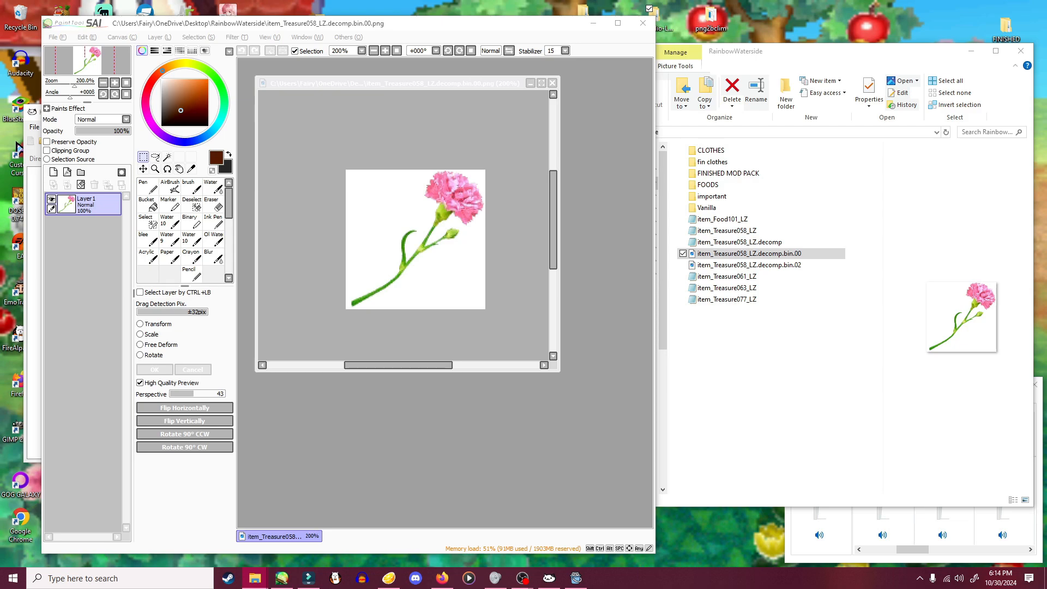
drag(289, 415, 364, 432)
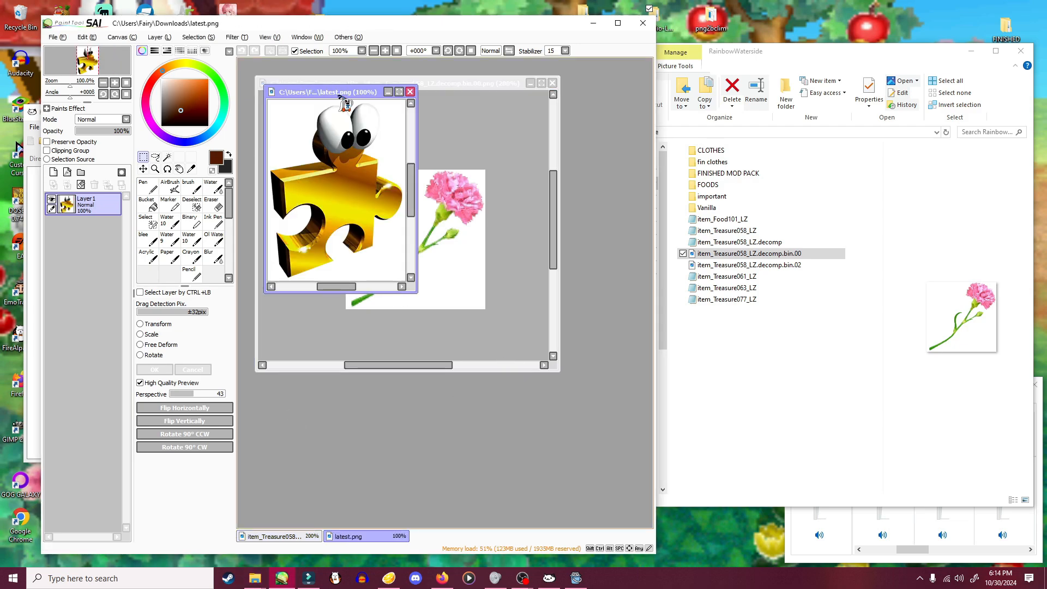
drag(345, 103, 526, 321)
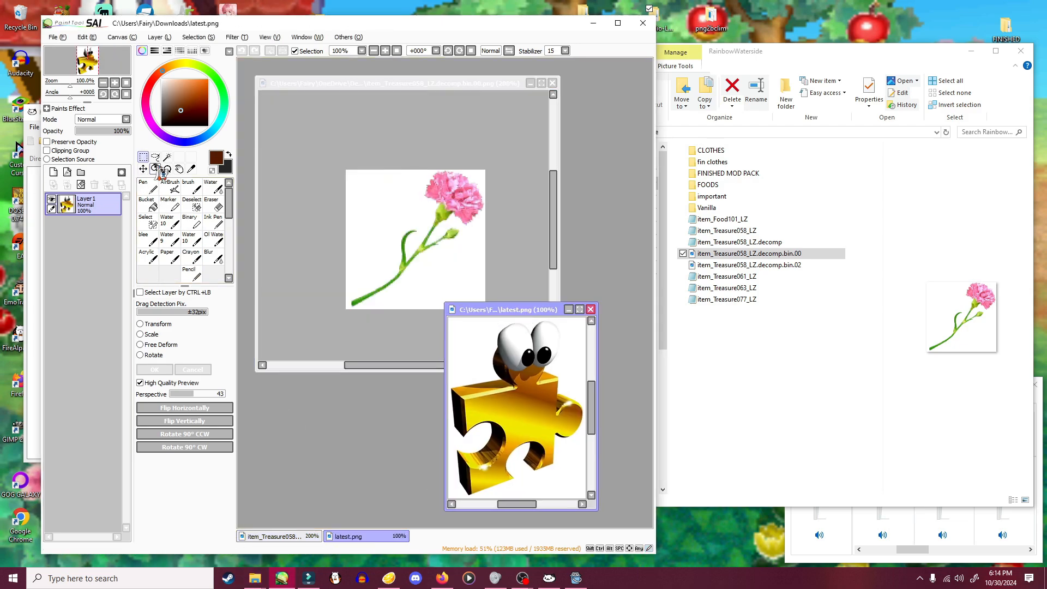
click(151, 167)
right_click(507, 350)
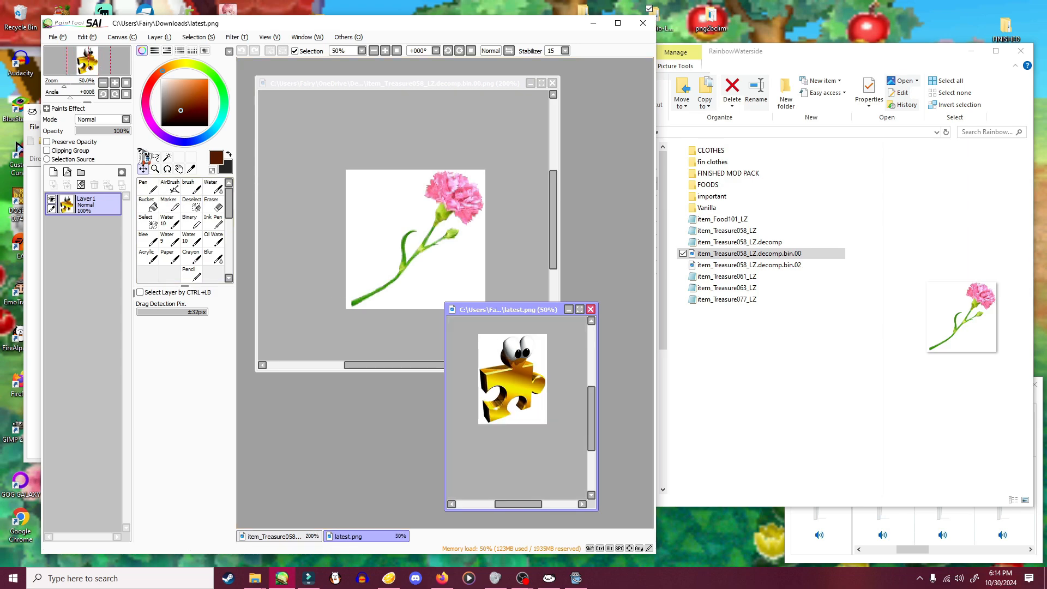
click(142, 157)
drag(472, 330, 589, 450)
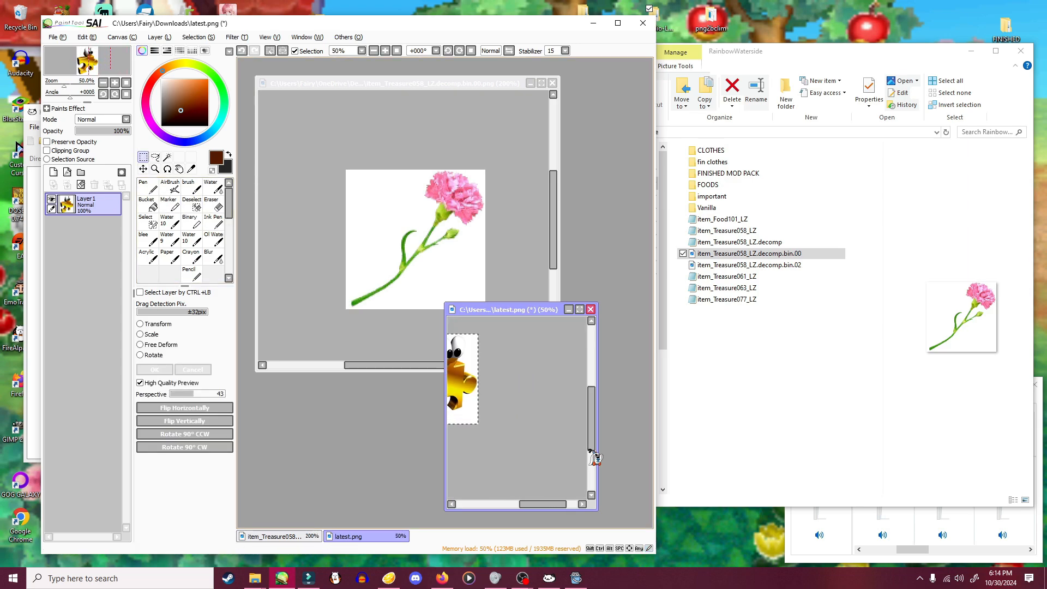
drag(500, 365, 559, 388)
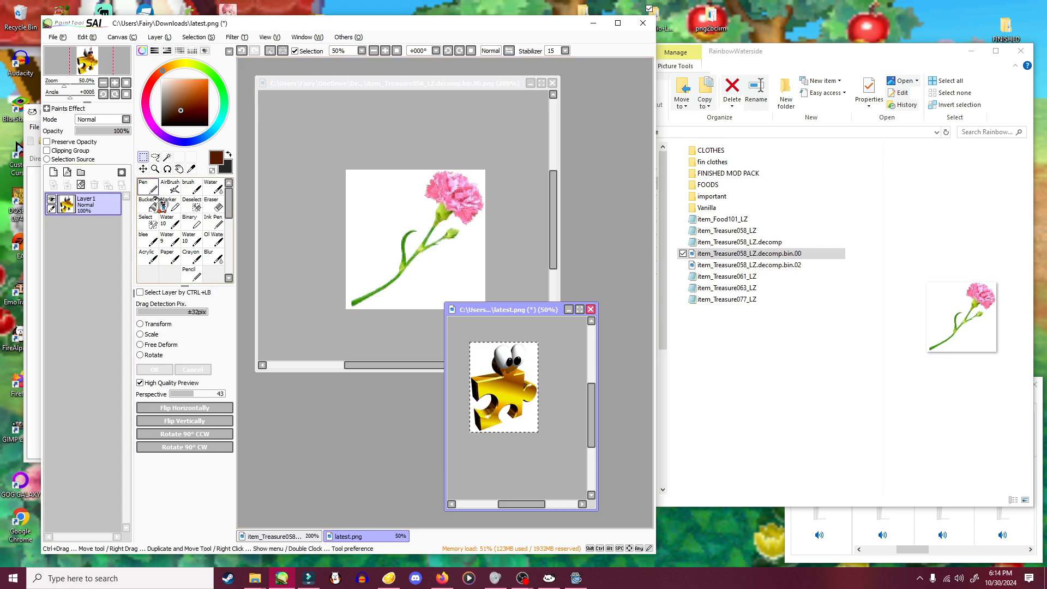
click(167, 157)
click(522, 375)
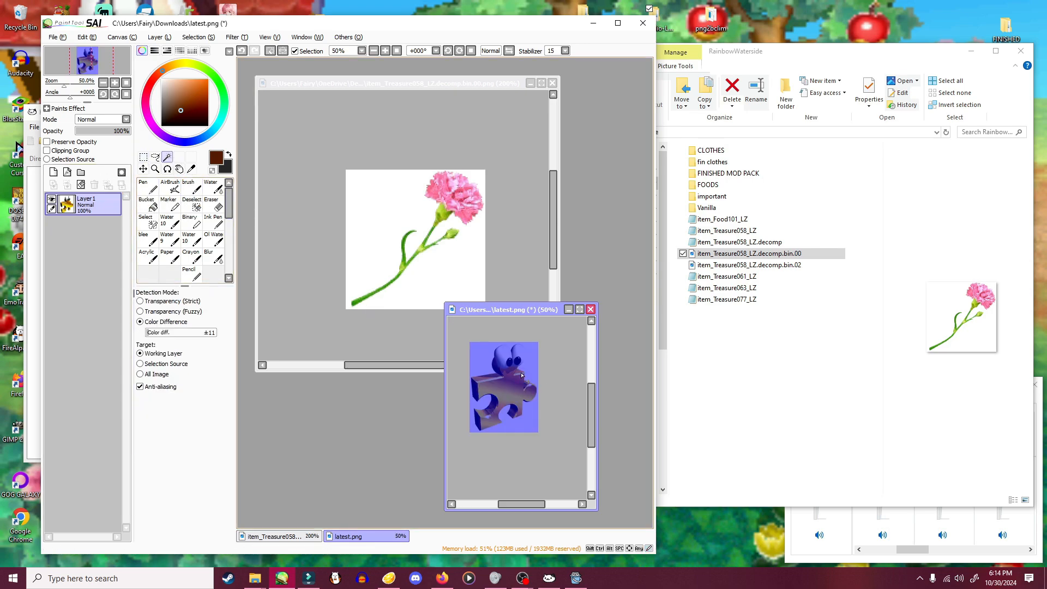
click(198, 37)
click(218, 59)
key(ctrl+d)
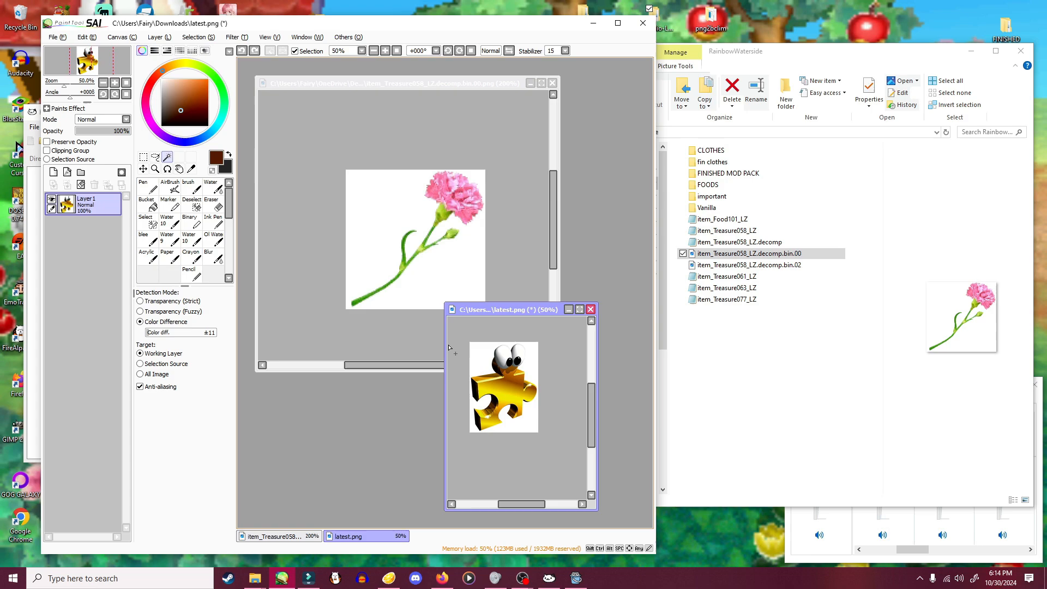
- Select the entire puzzle piece image and copy it into item_Treasure058_LZ.decomp.bin.00.png as a new layer
click(155, 157)
key(ctrl+a)
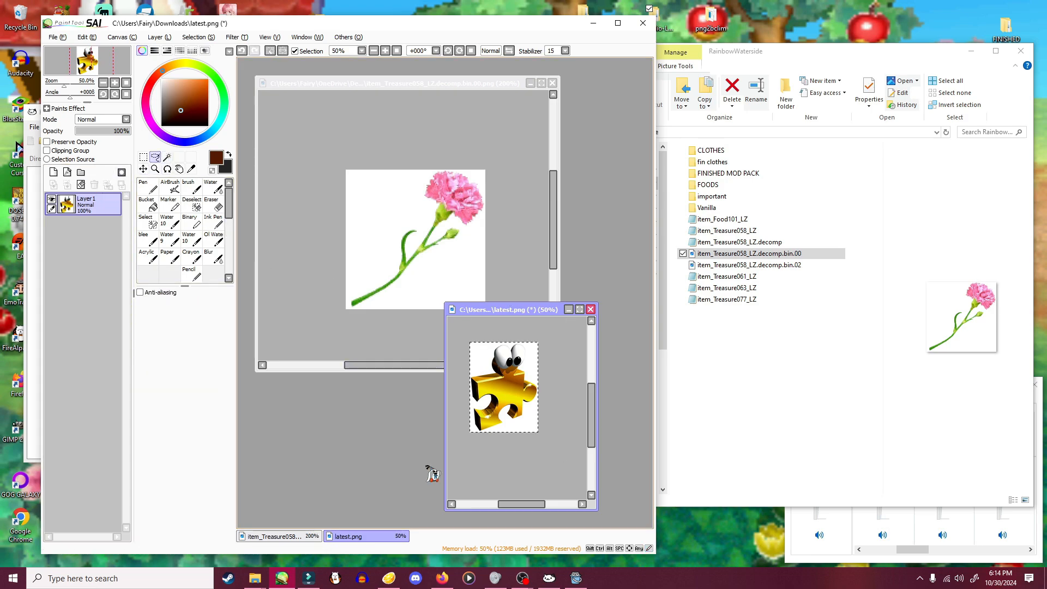
drag(524, 313, 531, 242)
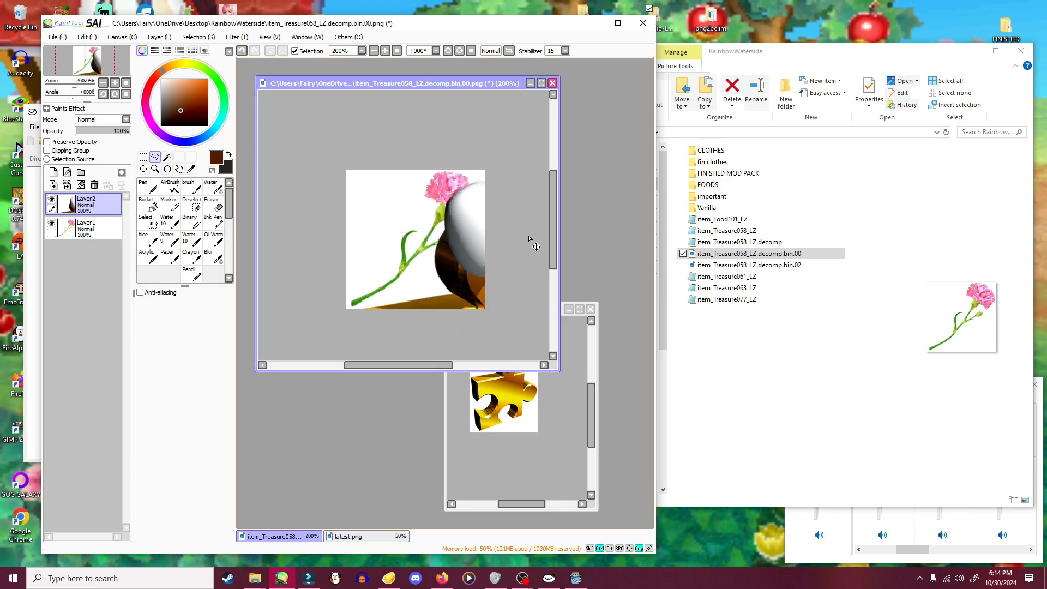
- Scale the pasted puzzle piece down proportionally with Transform and move it over the flower inside the canvas
scroll(507, 274, down, 2)
key(ctrl+t)
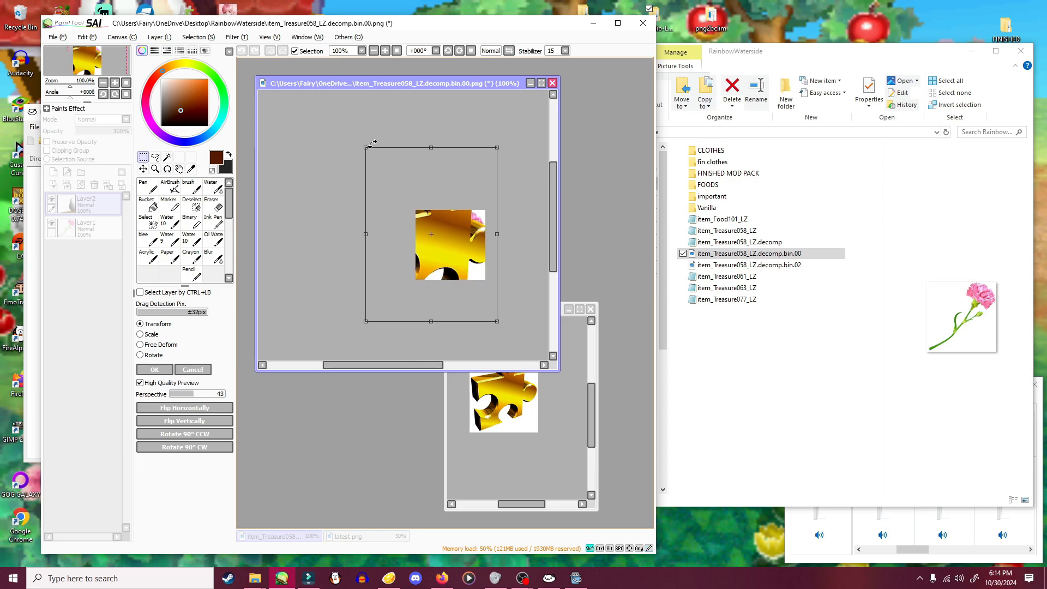
drag(371, 158, 449, 252)
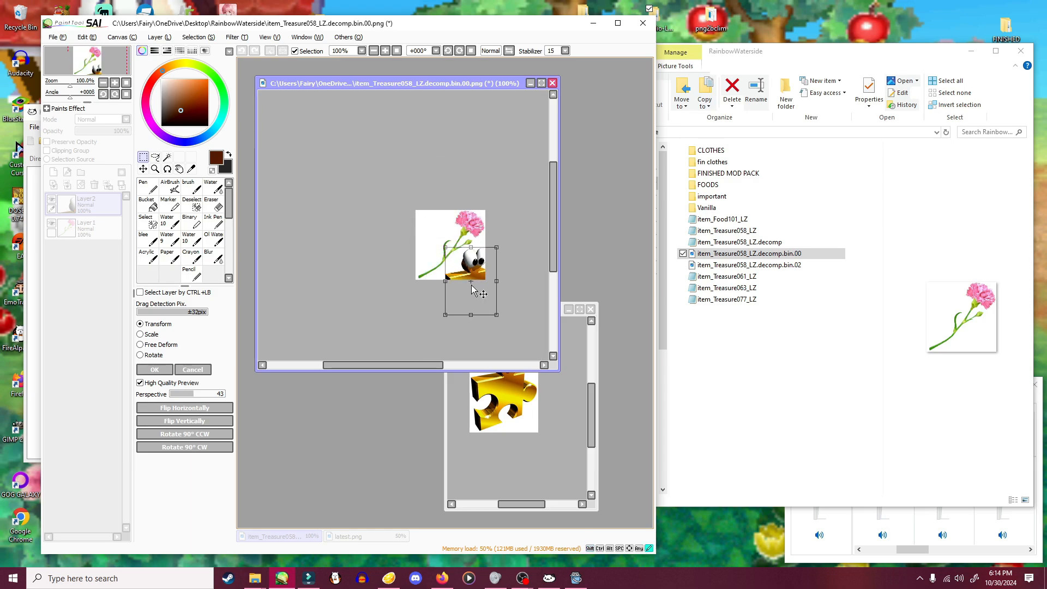
drag(477, 284, 464, 241)
scroll(461, 243, up, 3)
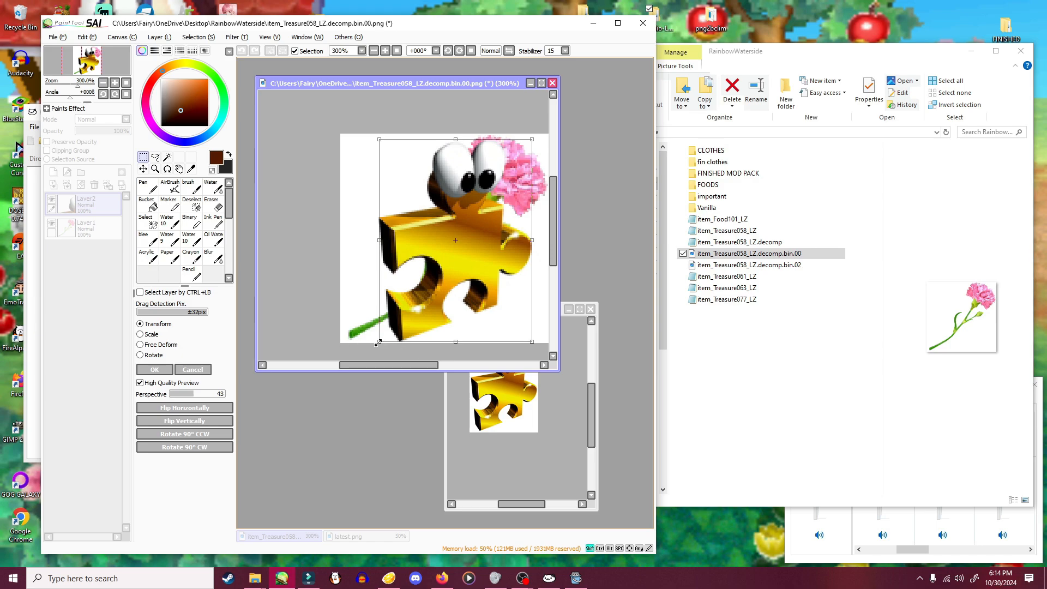
- Fine-tune the puzzle piece's size and position so it nearly fills the canvas height, and apply the transform
drag(378, 343, 375, 335)
drag(432, 298, 430, 302)
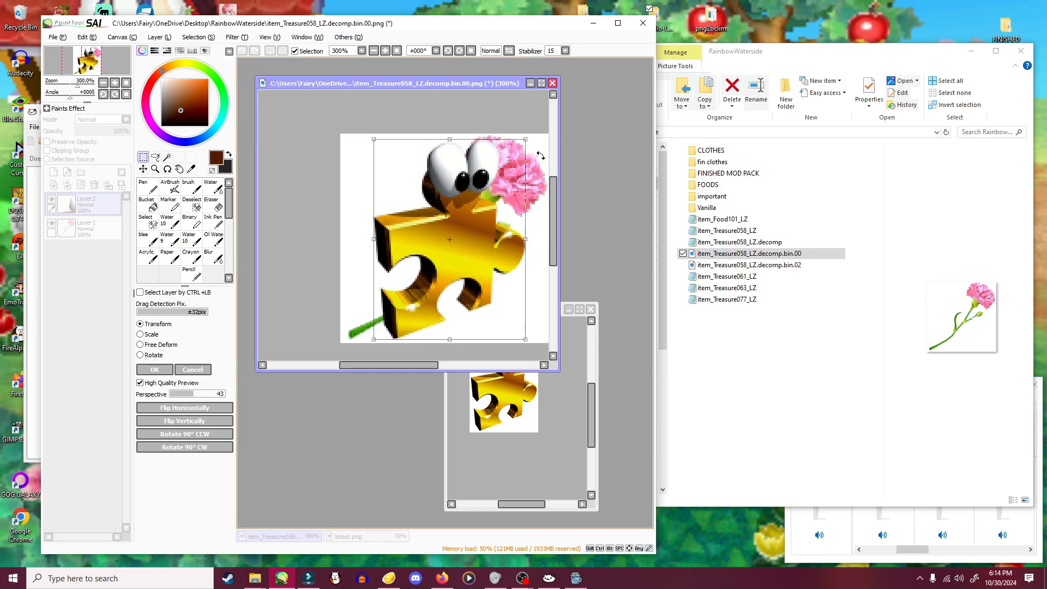
drag(524, 139, 525, 139)
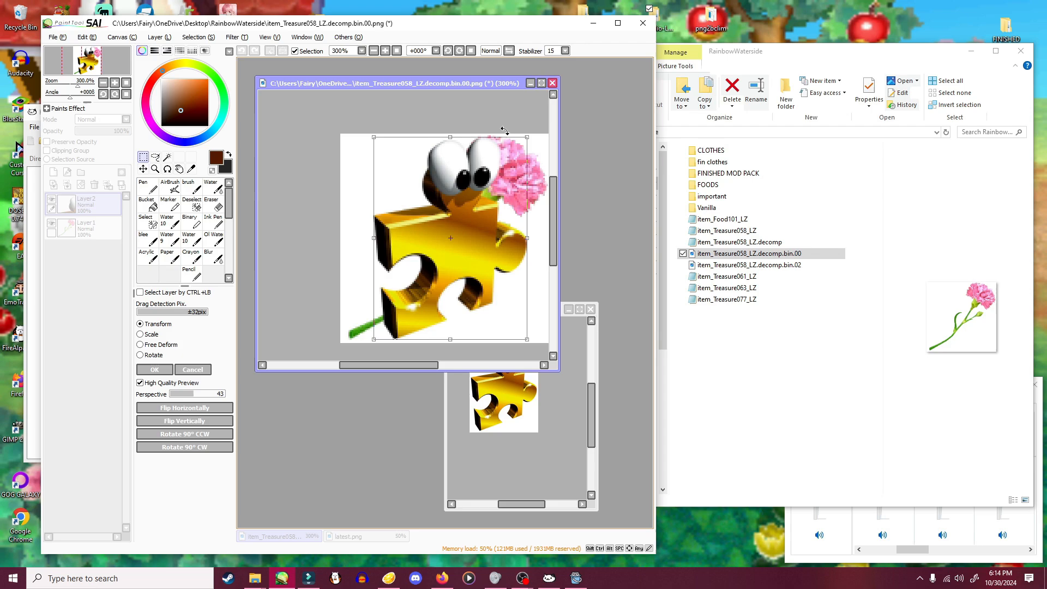
drag(525, 135, 530, 135)
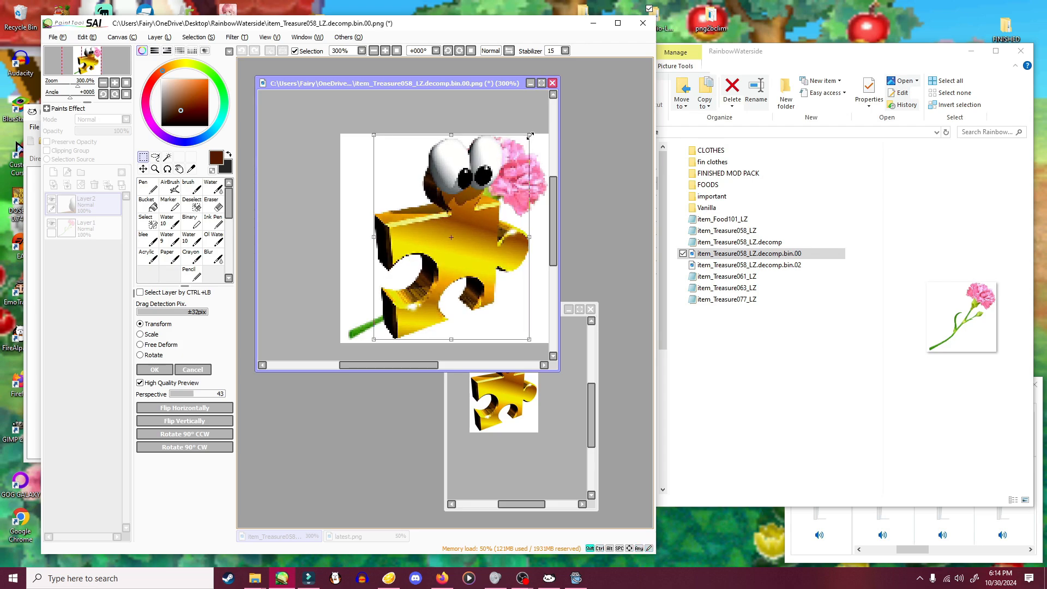
drag(451, 221, 452, 222)
click(155, 369)
- Hide the flower's Layer1 and save item_Treasure058_LZ.decomp.bin.00.png with only the puzzle piece showing
scroll(379, 265, down, 2)
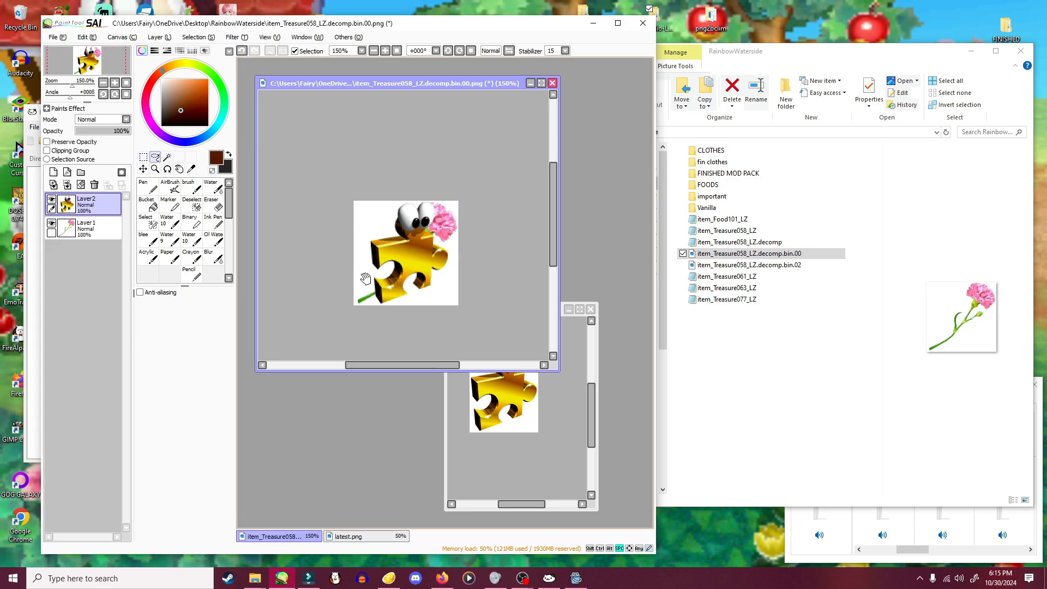
click(51, 223)
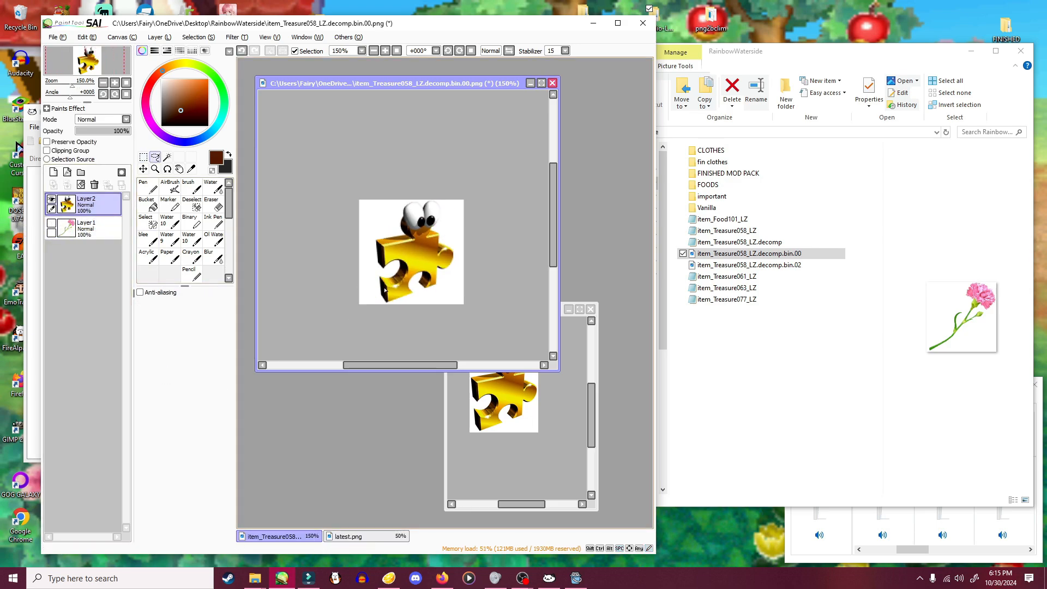
key(ctrl+s)
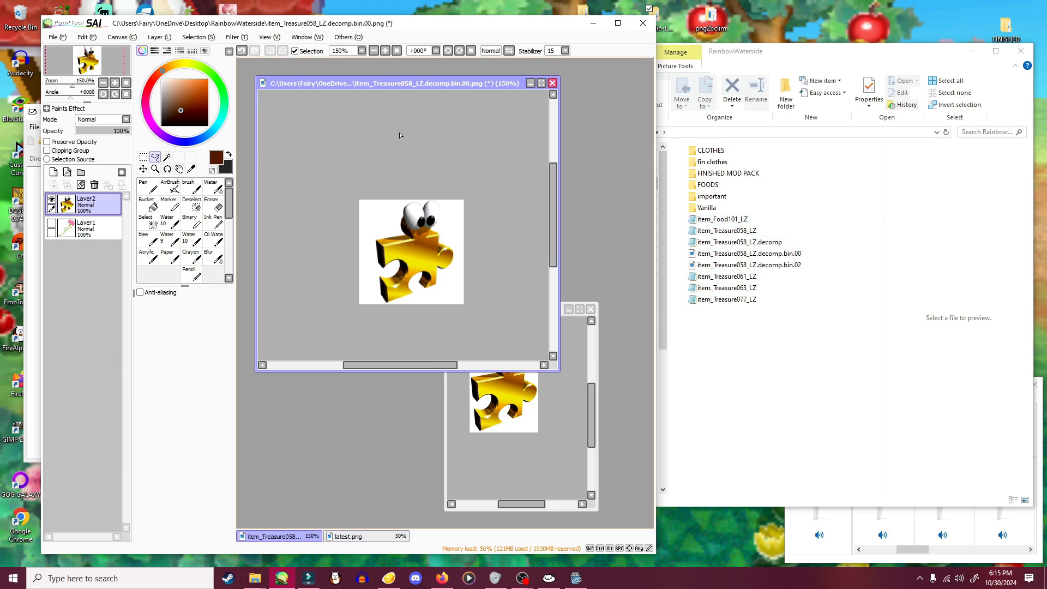
- Change the canvas resolution of the puzzle piece texture to 64 × 64 pixels
click(122, 37)
click(136, 48)
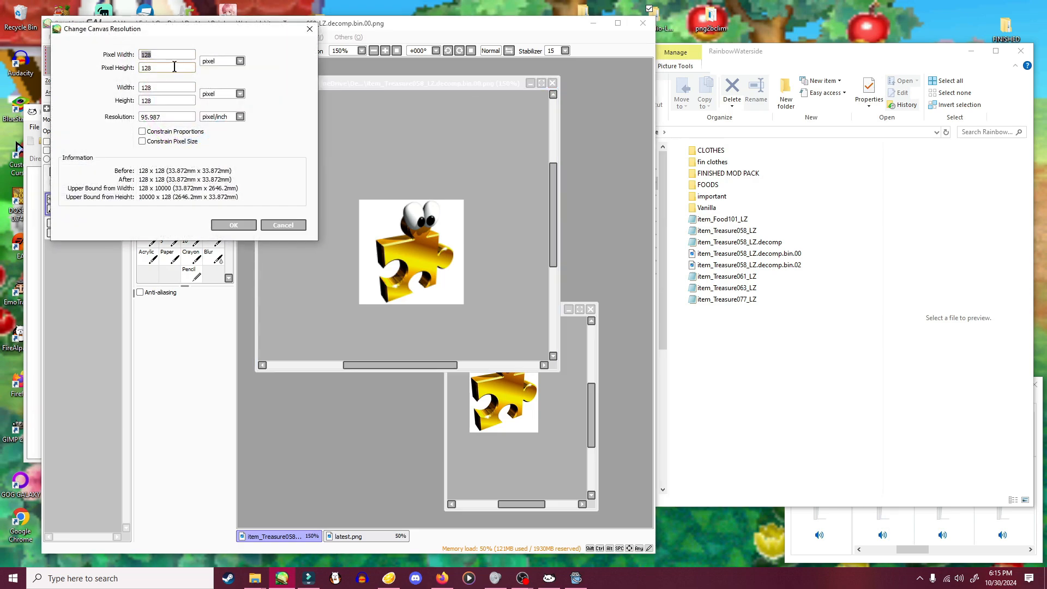
text(64)
key(Tab)
text(64)
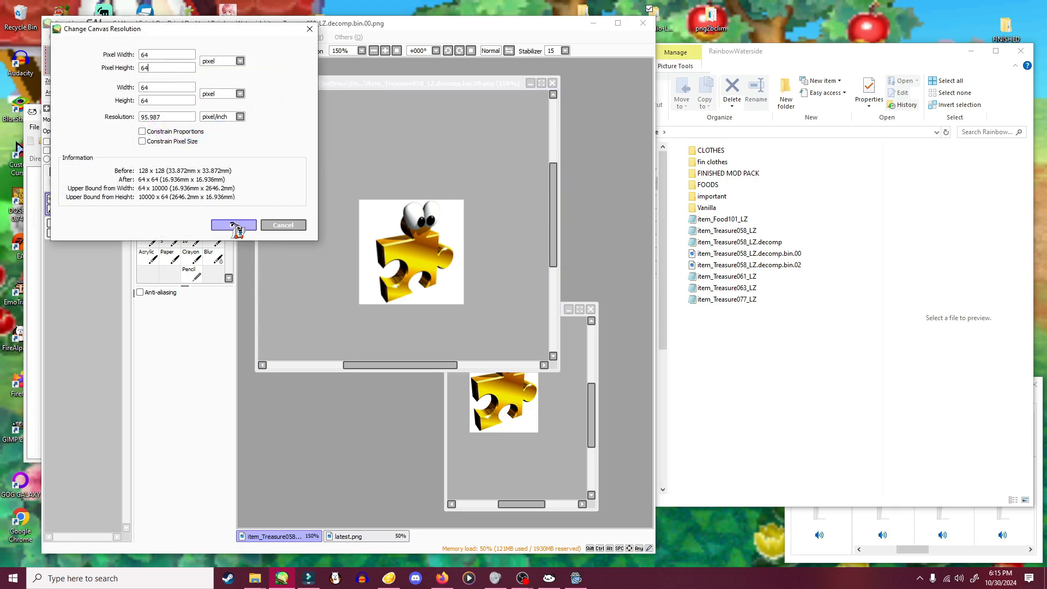
click(243, 225)
- Save the reduced texture as 64.png in the RainbowWaterside folder, using the 32bpp ARGB pixel format
click(54, 37)
click(82, 131)
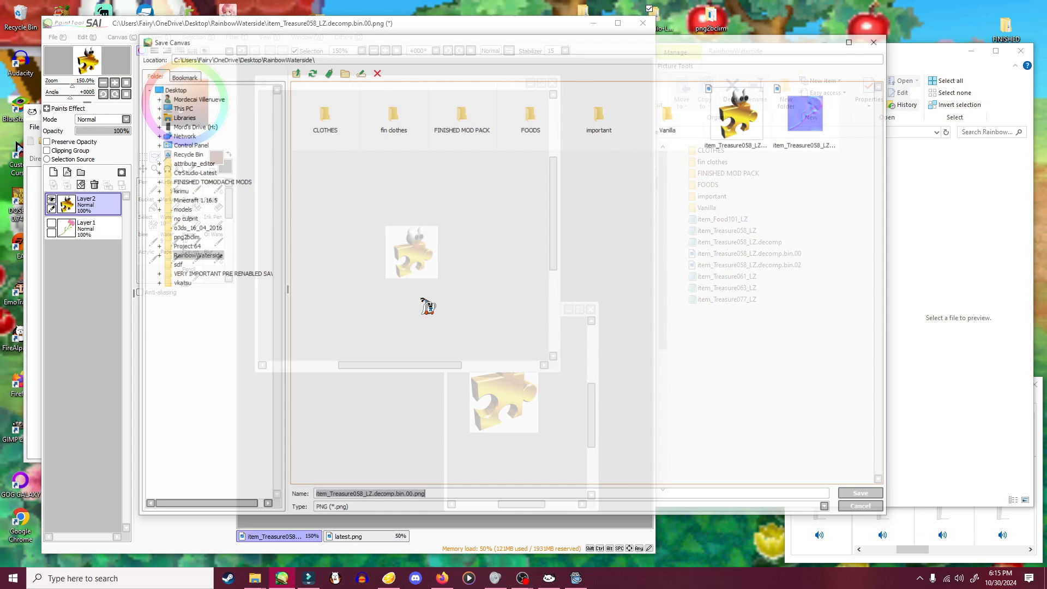
text(64)
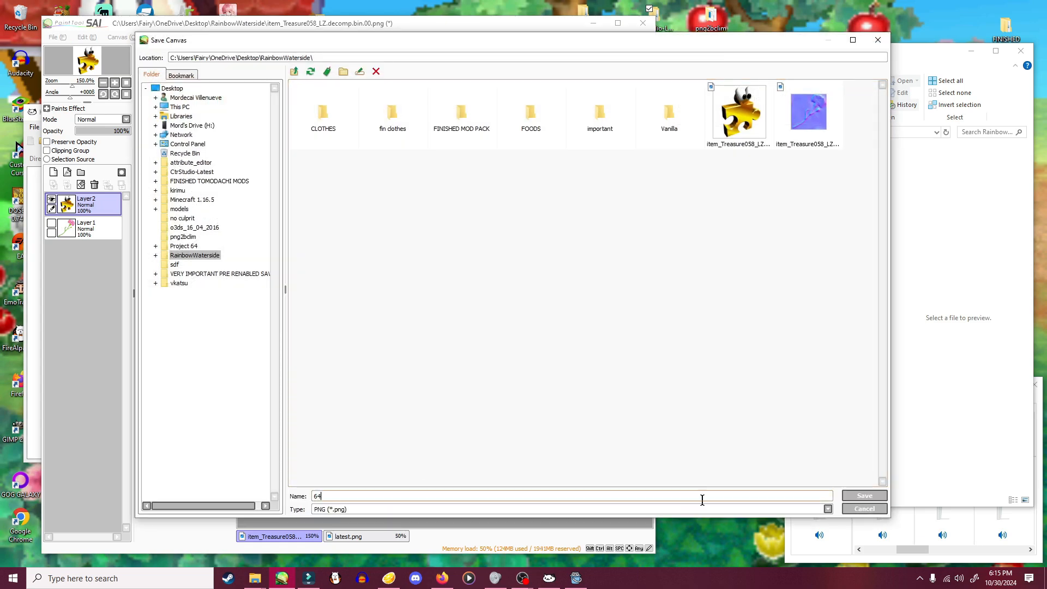
click(864, 496)
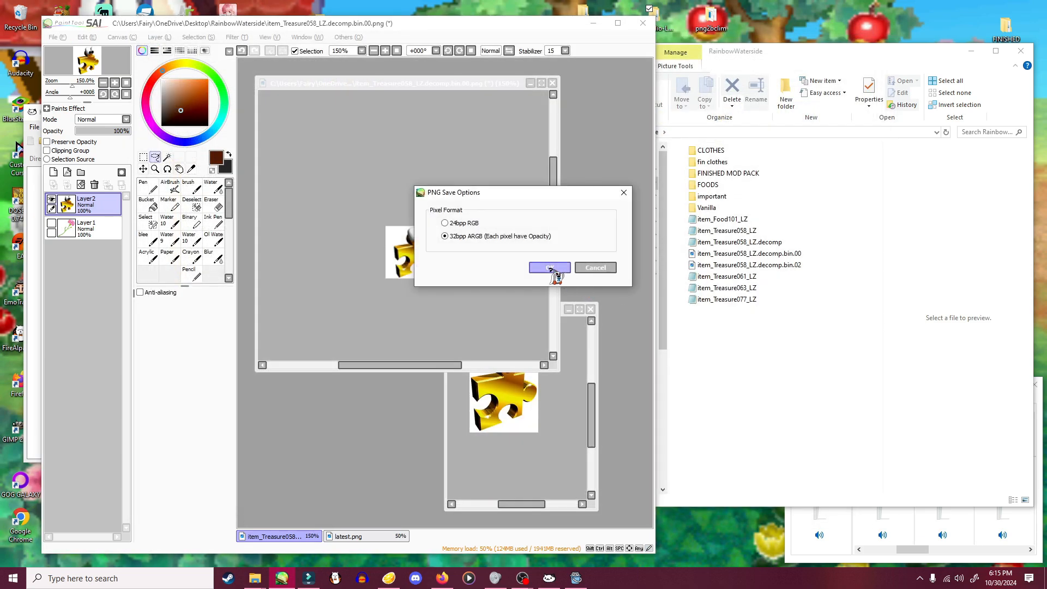
click(550, 268)
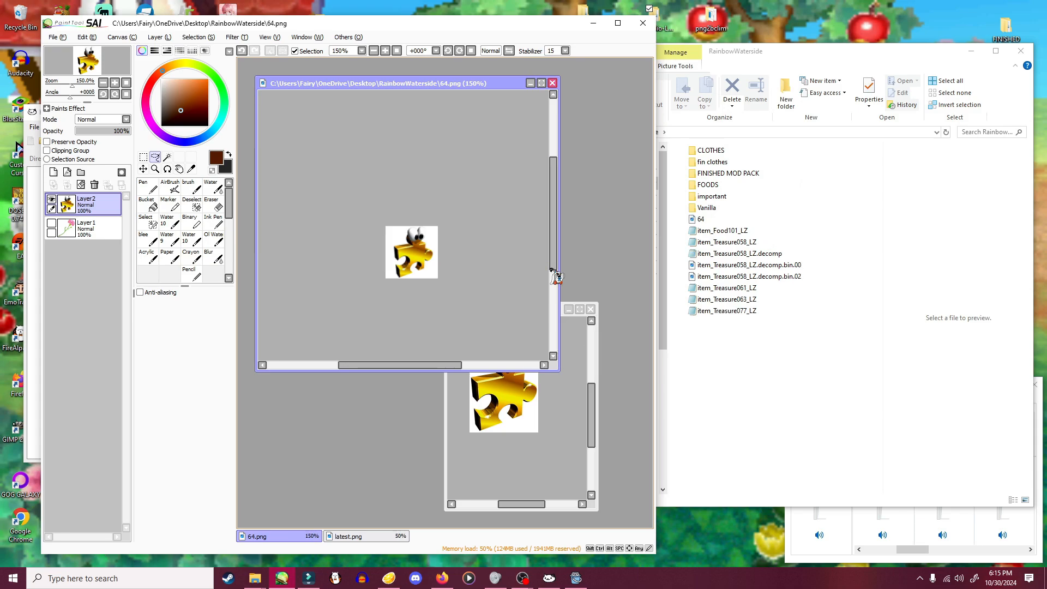
- Close 64.png and latest.png without saving any further changes
click(552, 83)
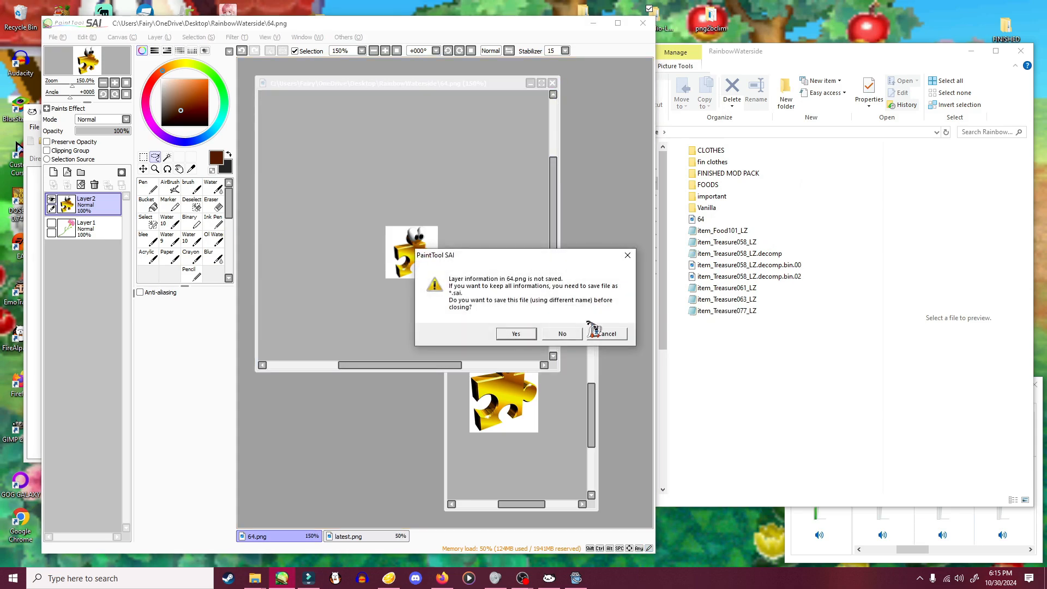
click(564, 332)
click(591, 309)
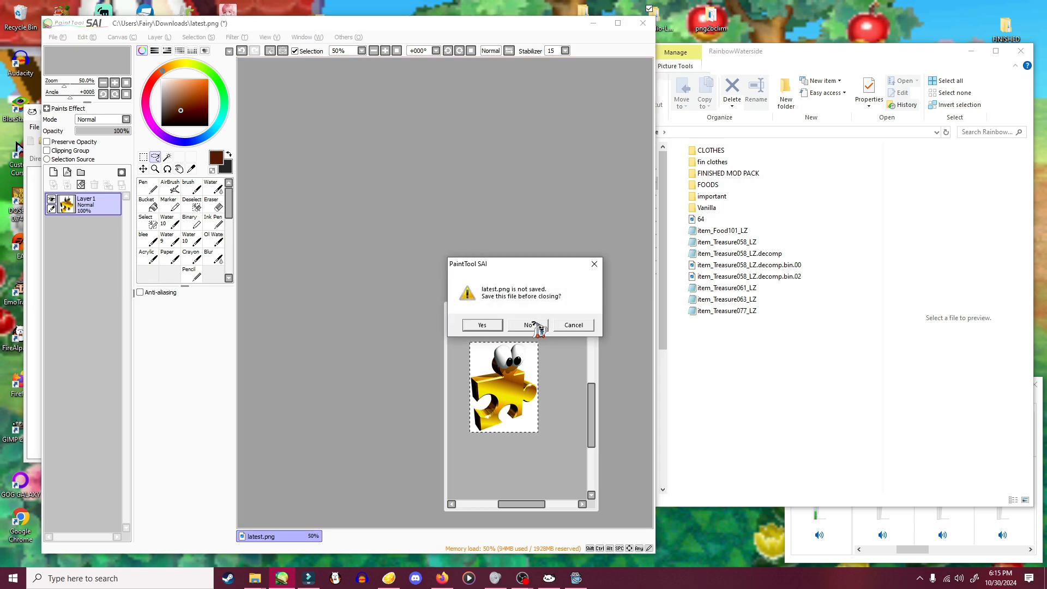
click(538, 326)
- Launch GIMP and arrange its window next to the RainbowWaterside folder window so both are accessible
click(120, 578)
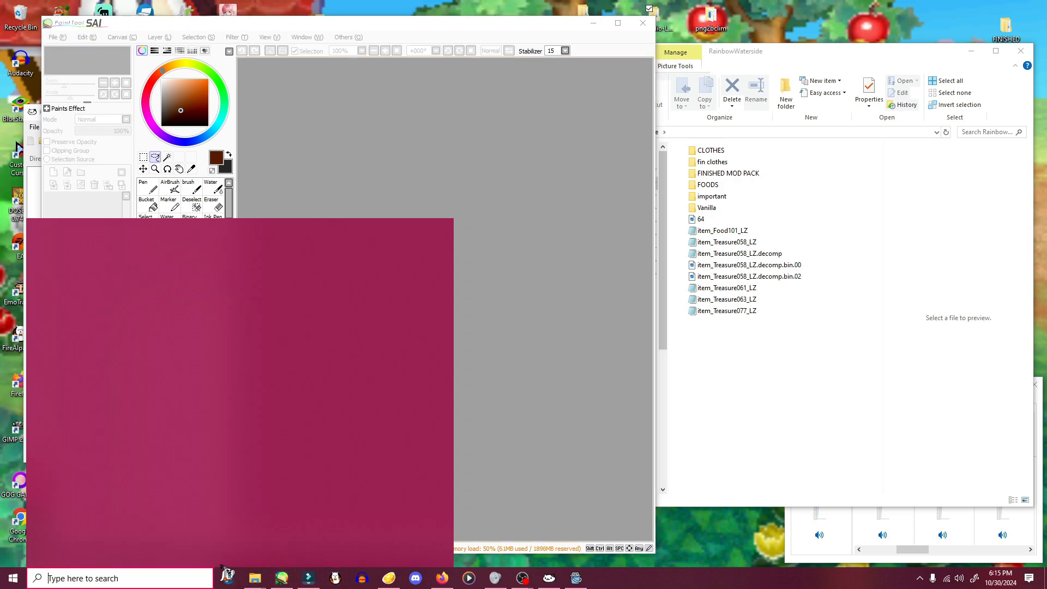
text(gimp)
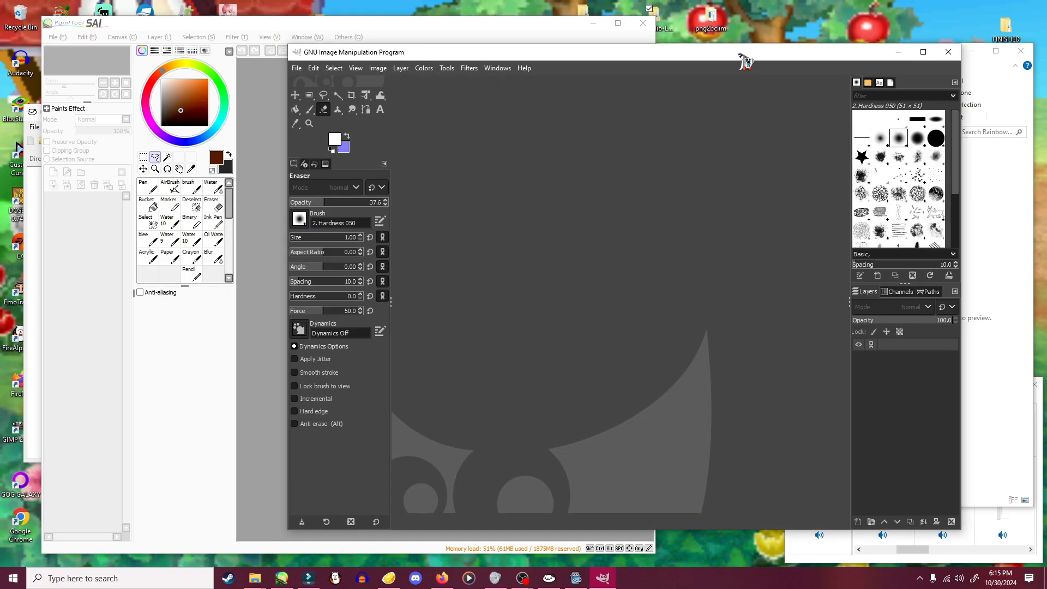
drag(743, 61, 520, 51)
click(820, 49)
drag(791, 52, 838, 46)
- Open 64.png from the RainbowWaterside folder in GIMP and preview the normal map item_Treasure058_LZ.decomp.bin.02
click(752, 213)
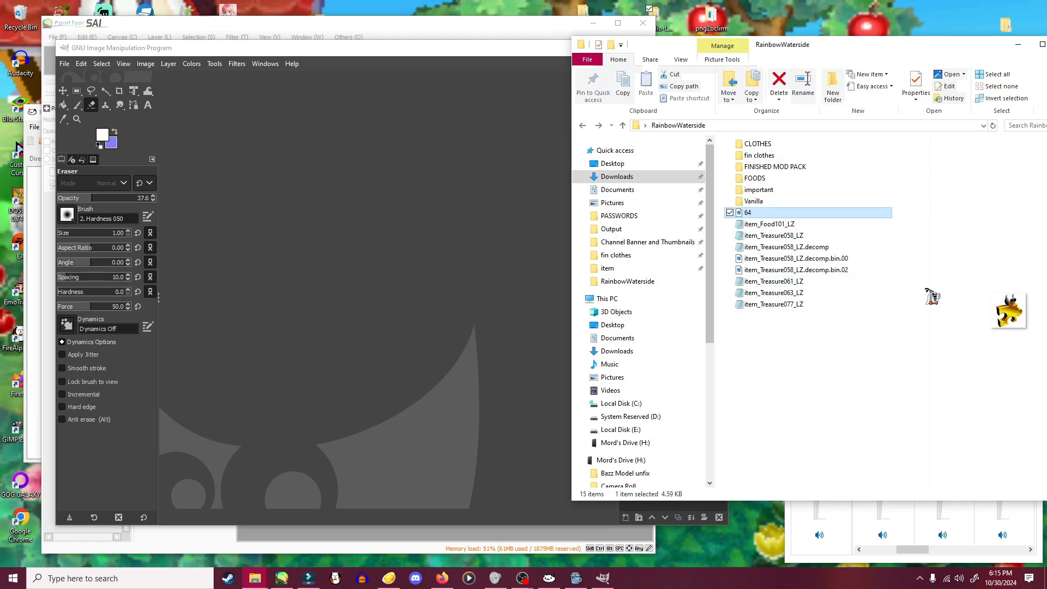
drag(761, 216, 349, 242)
click(789, 271)
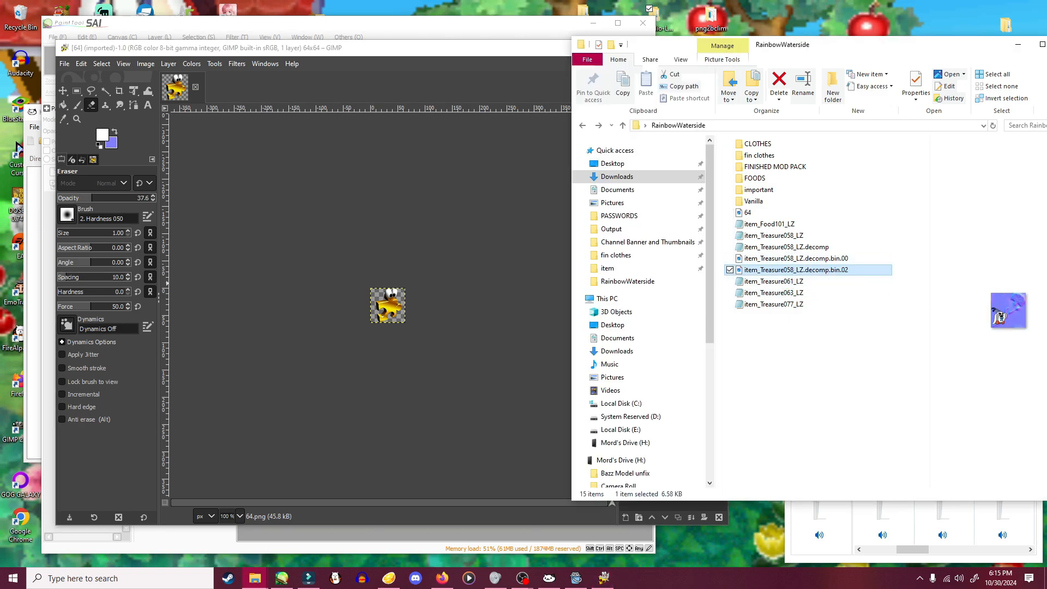
- Add a white-filled 64 × 64 px layer to the image and place it beneath the 64.png layer
click(386, 223)
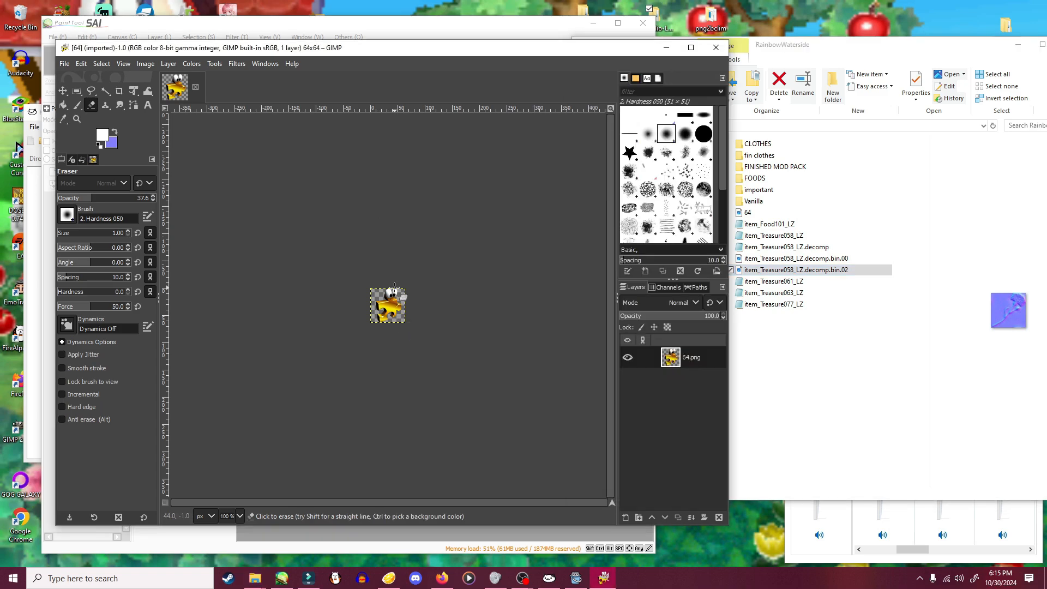
ctrl+scroll(395, 284, up, 2)
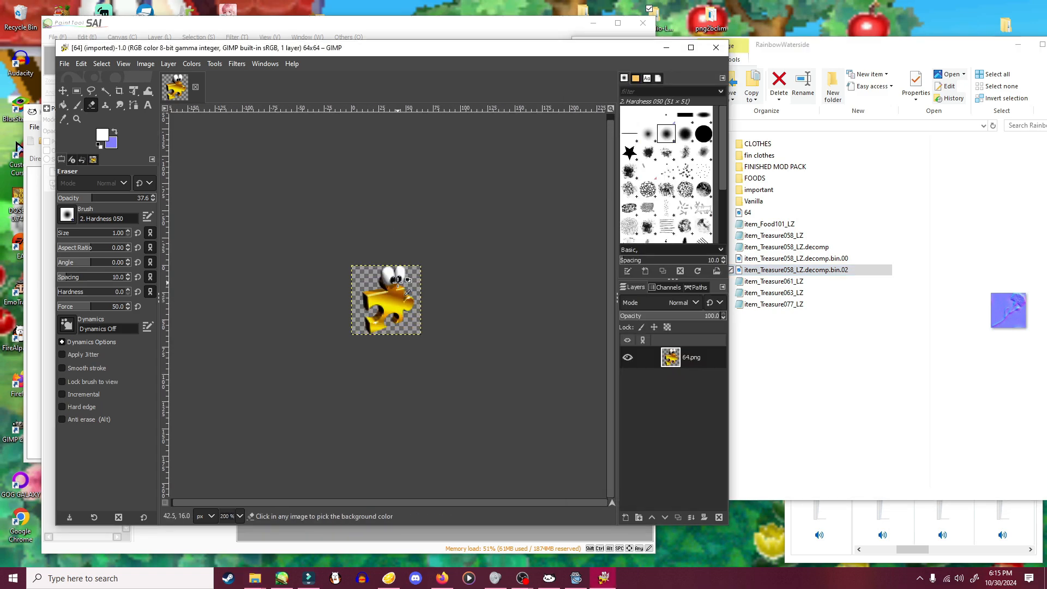
ctrl+scroll(396, 280, up, 1)
click(626, 518)
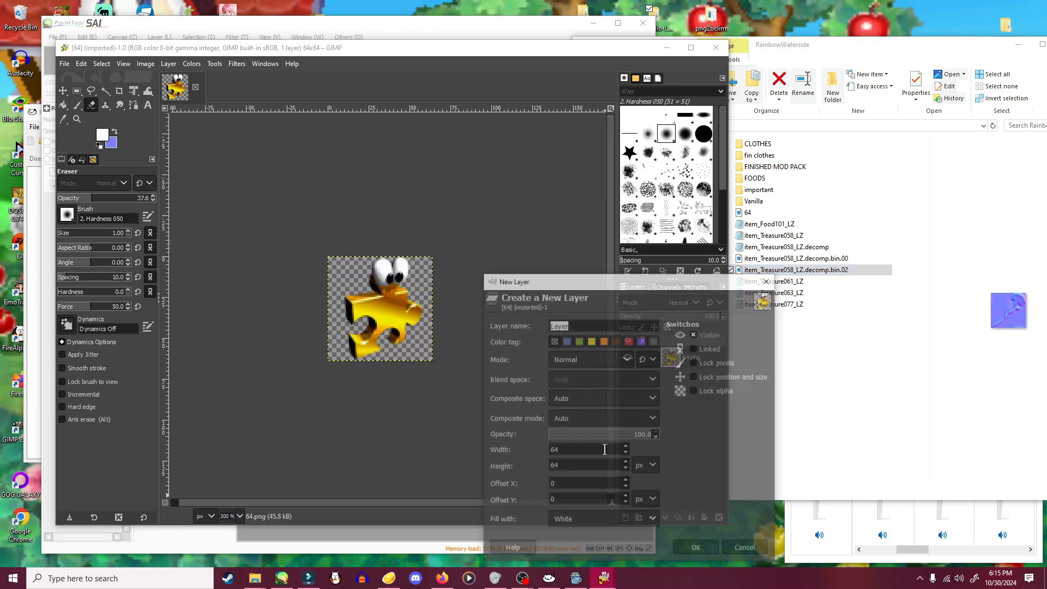
click(705, 552)
drag(698, 359, 697, 404)
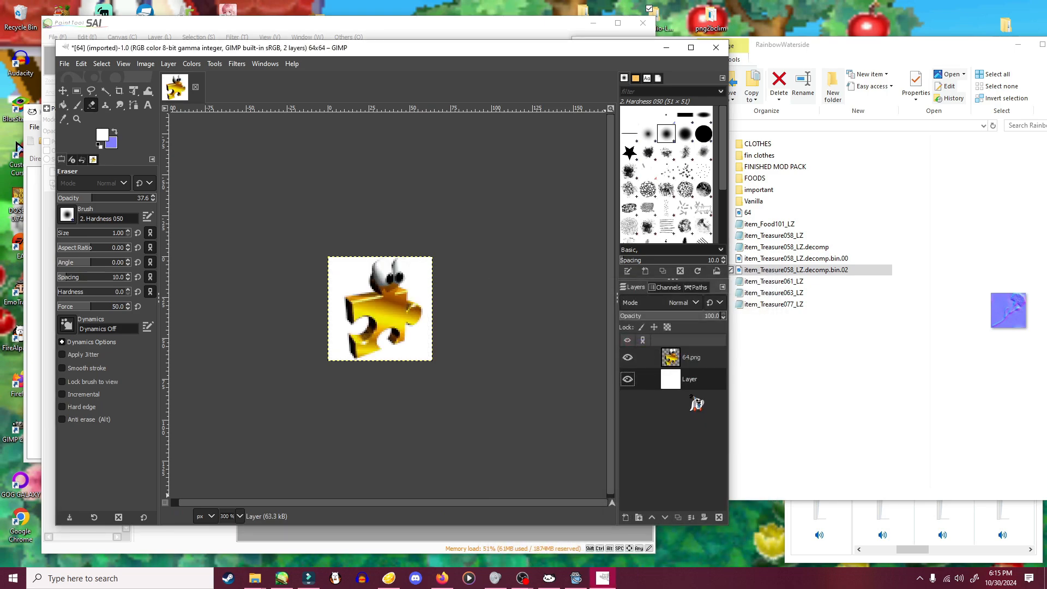
- Merge the 64.png puzzle-piece layer down onto the white-filled layer
right_click(685, 360)
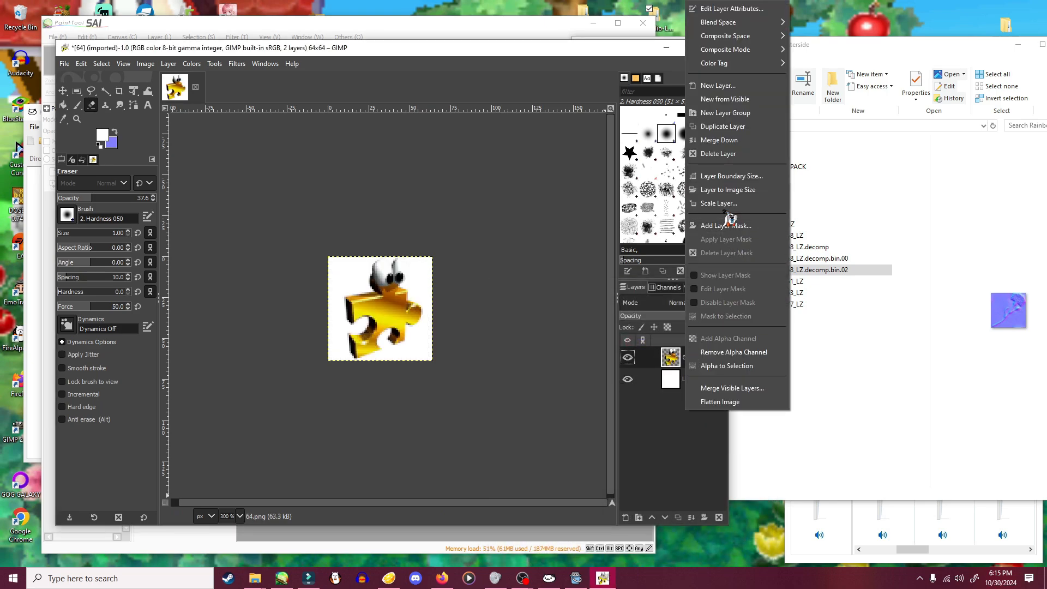
click(719, 140)
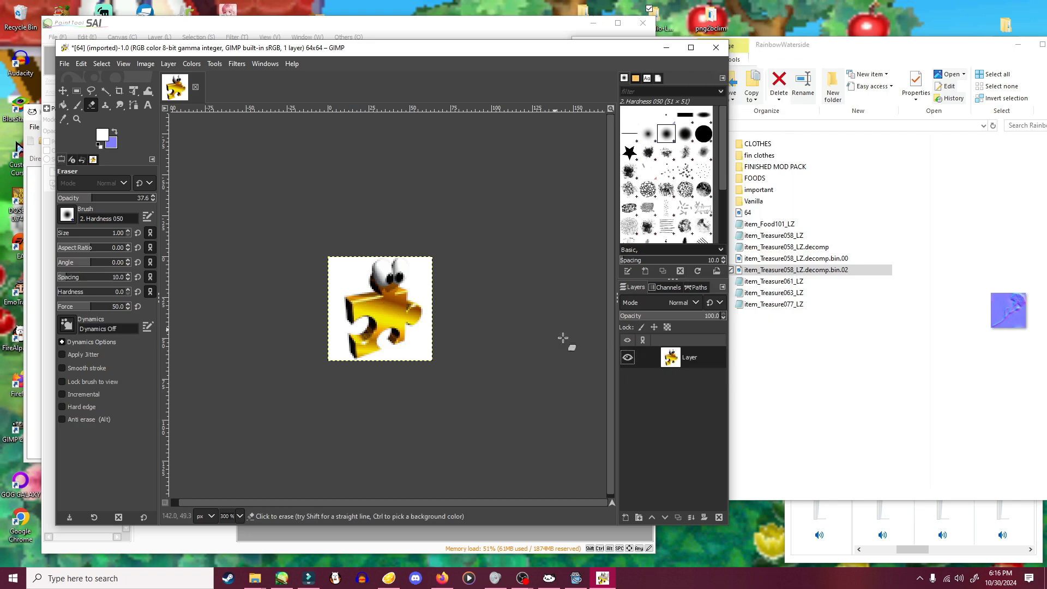
right_click(695, 360)
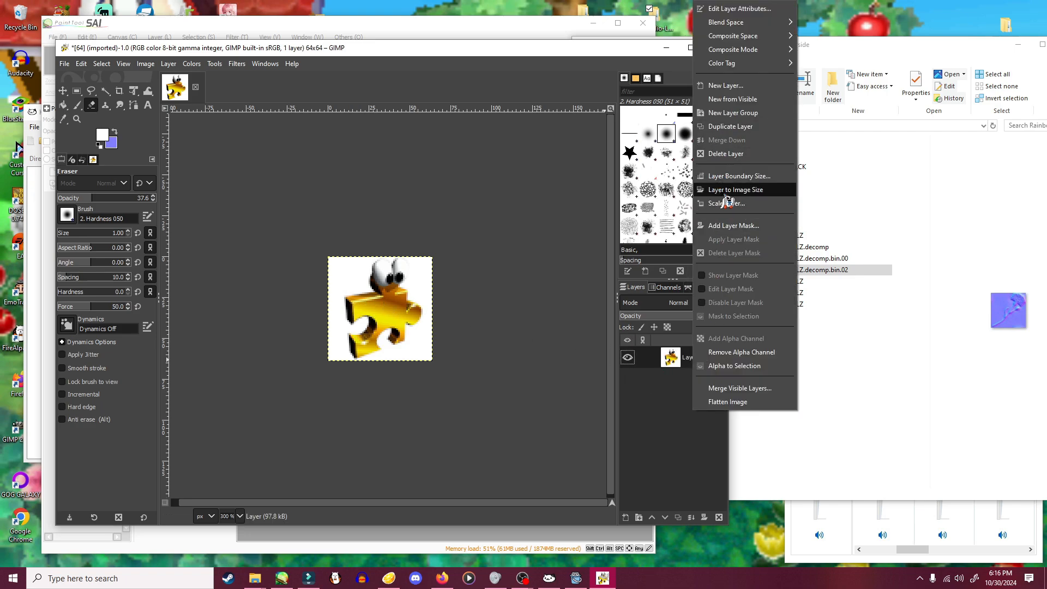
click(532, 246)
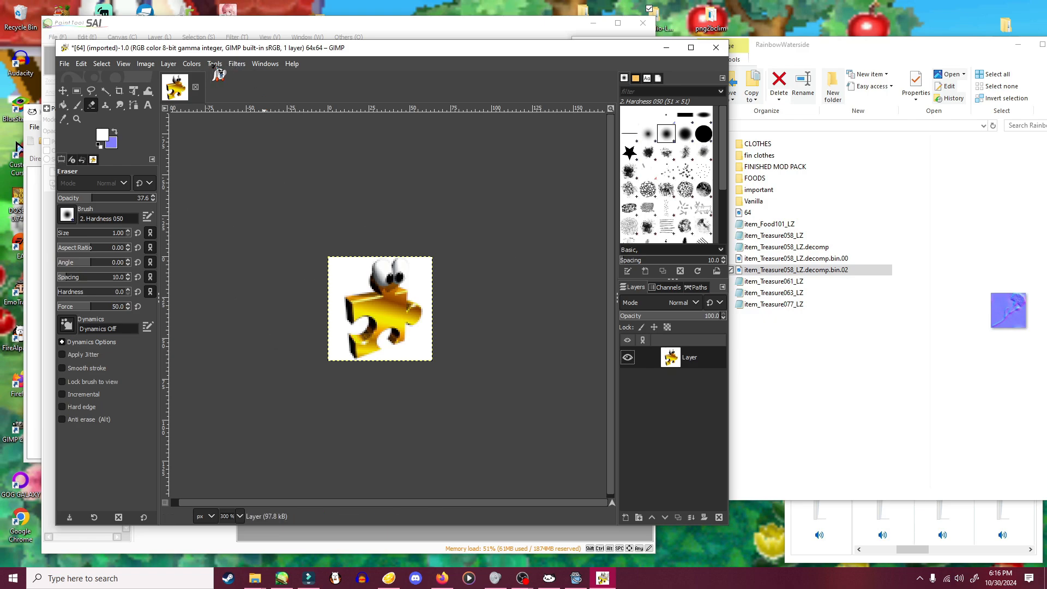
- Apply the Normalmap filter to the merged puzzle-piece layer with a scale of 2
click(237, 63)
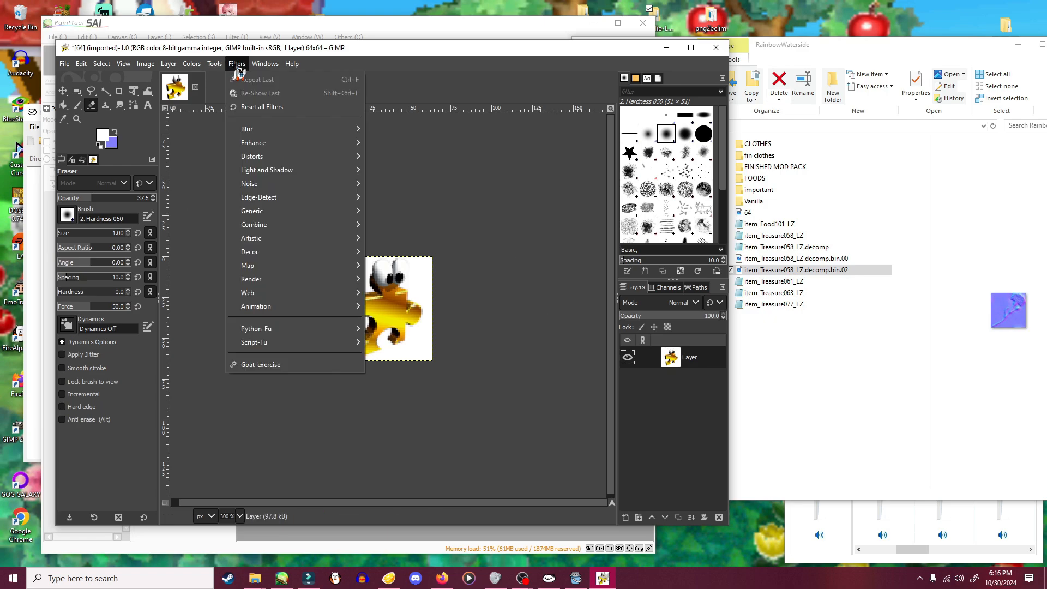
mouse_move(263, 267)
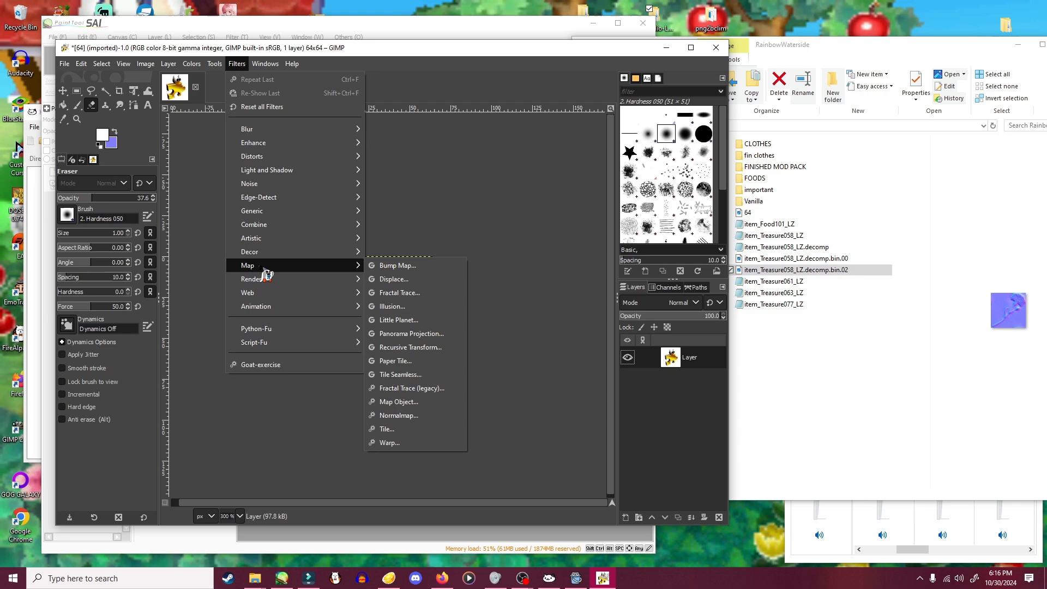
click(404, 415)
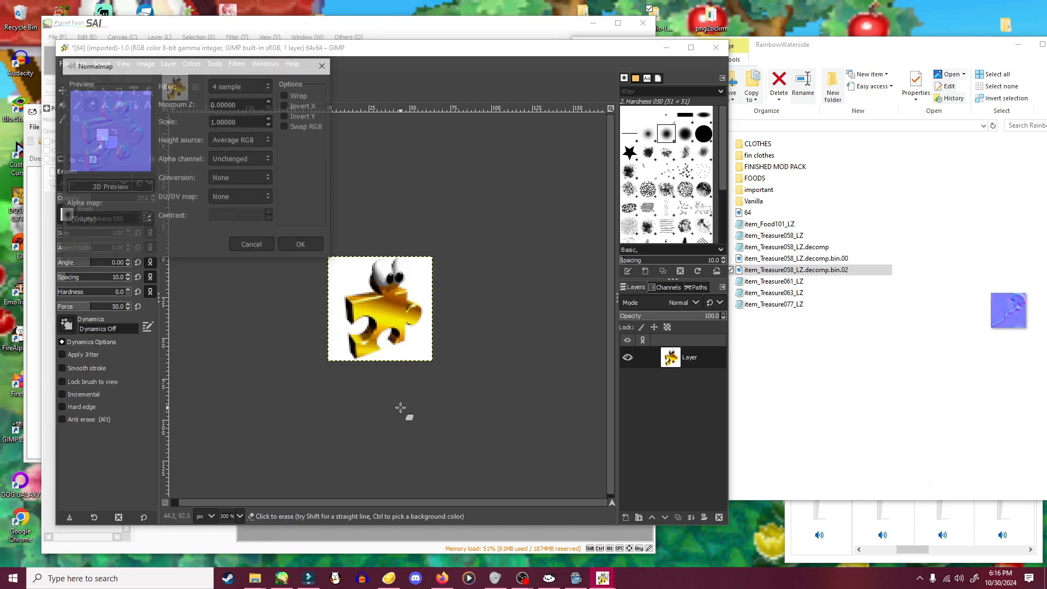
click(269, 118)
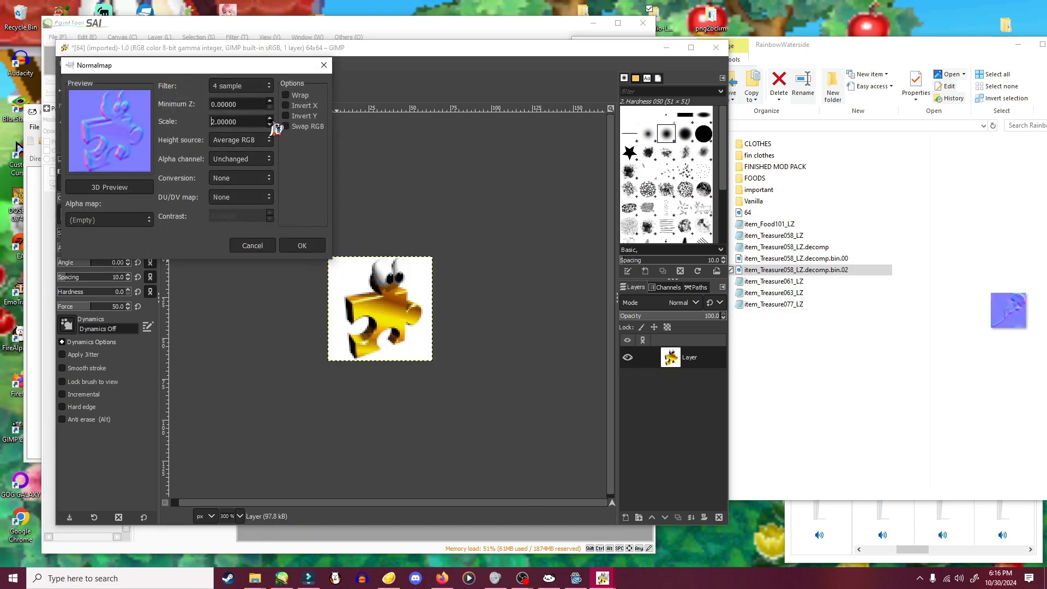
click(315, 242)
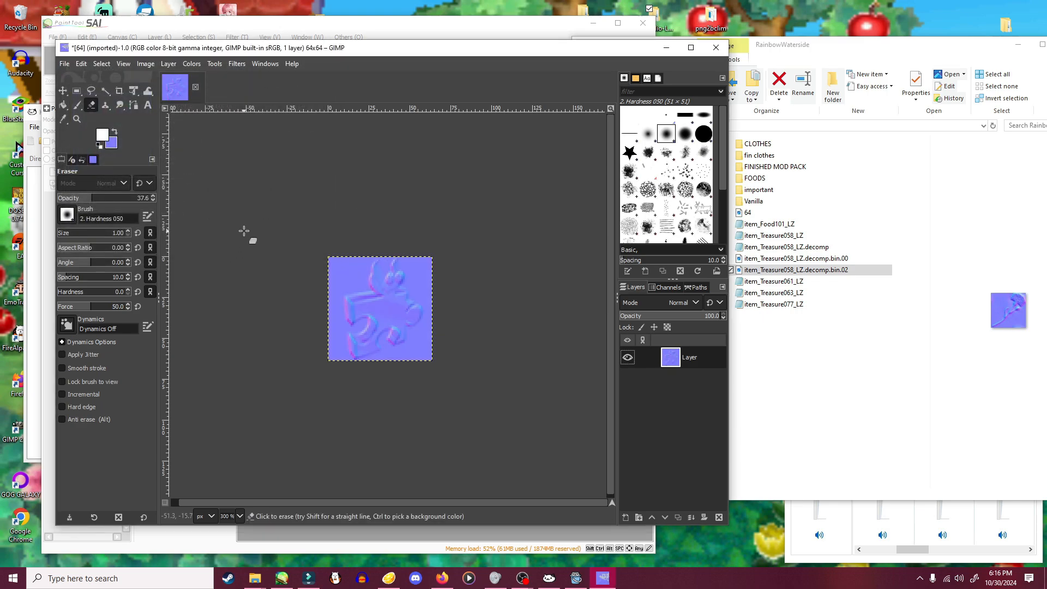
- Export the normal map over item_Treasure058_LZ.decomp.bin.02.png in the RainbowWaterside folder, replacing the existing file
click(64, 63)
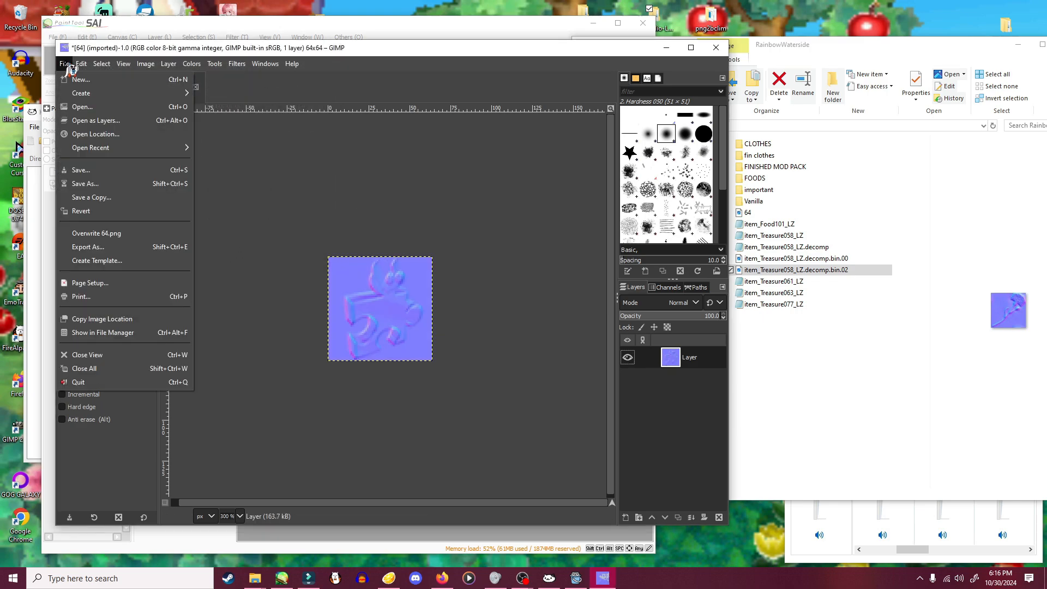
click(90, 247)
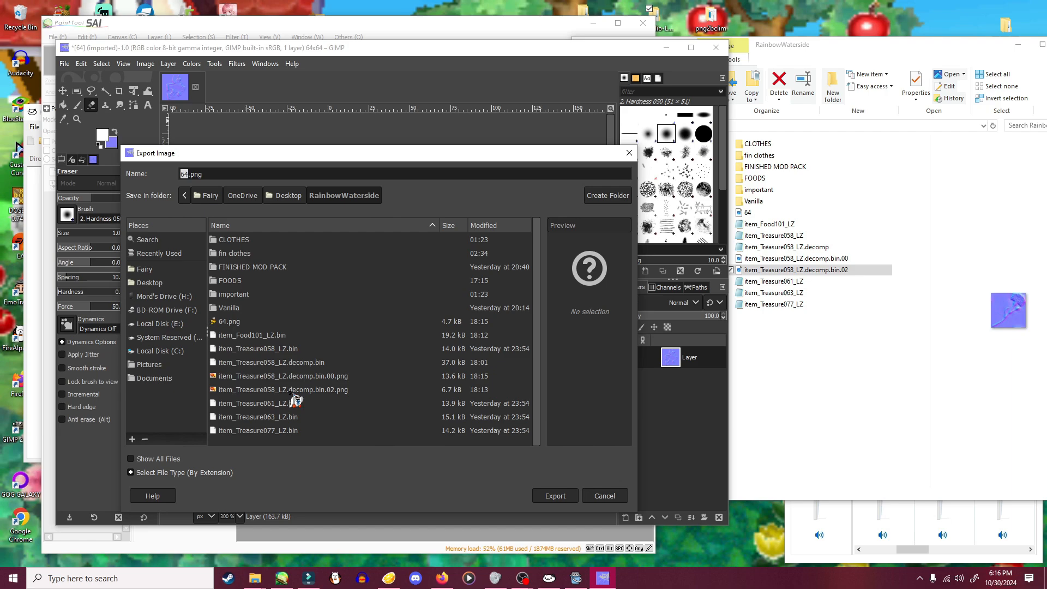
click(291, 389)
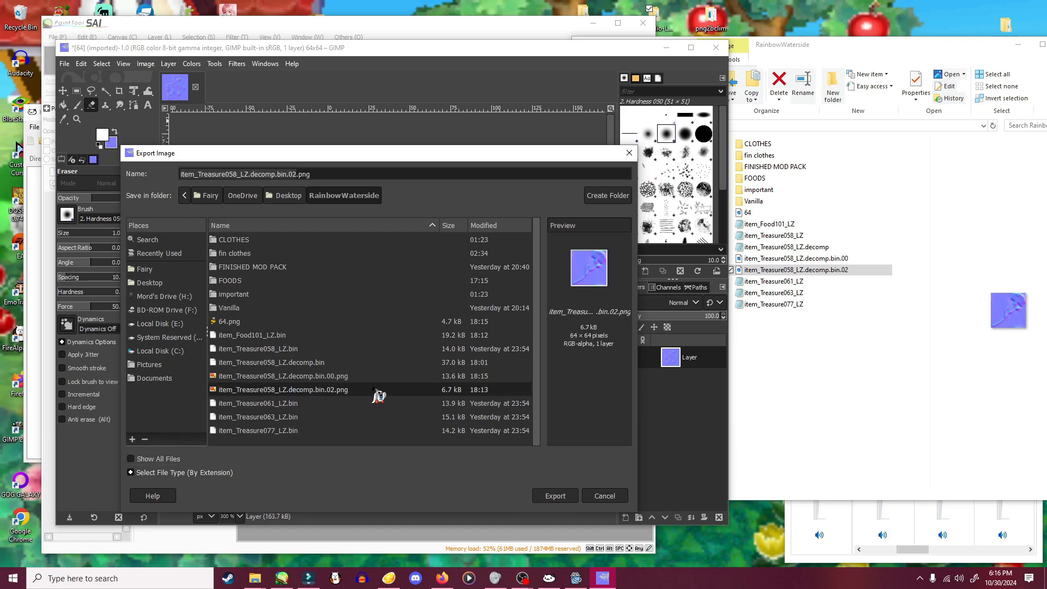
click(555, 496)
click(436, 381)
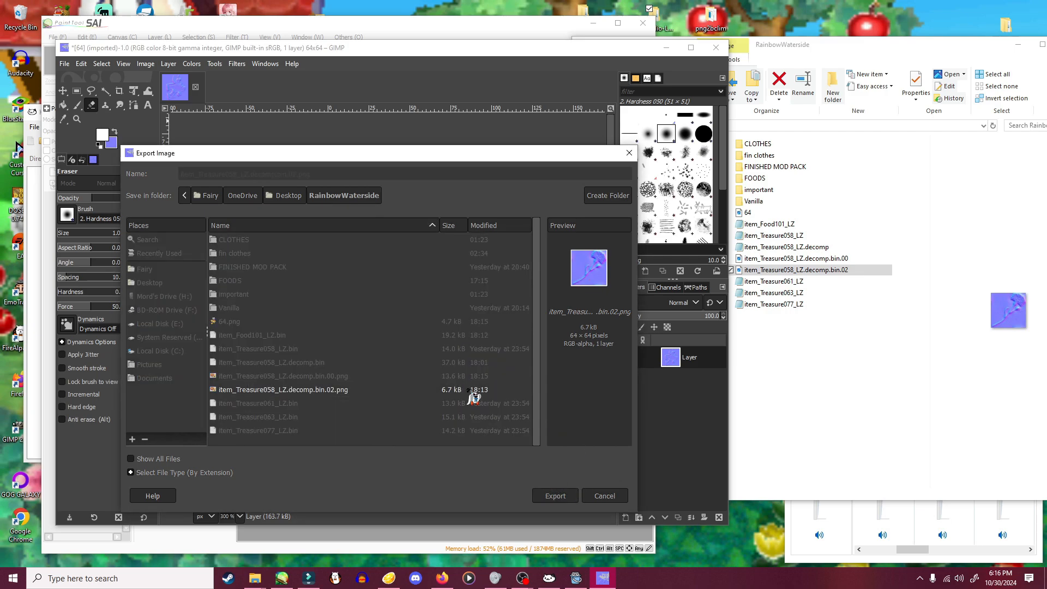
click(542, 427)
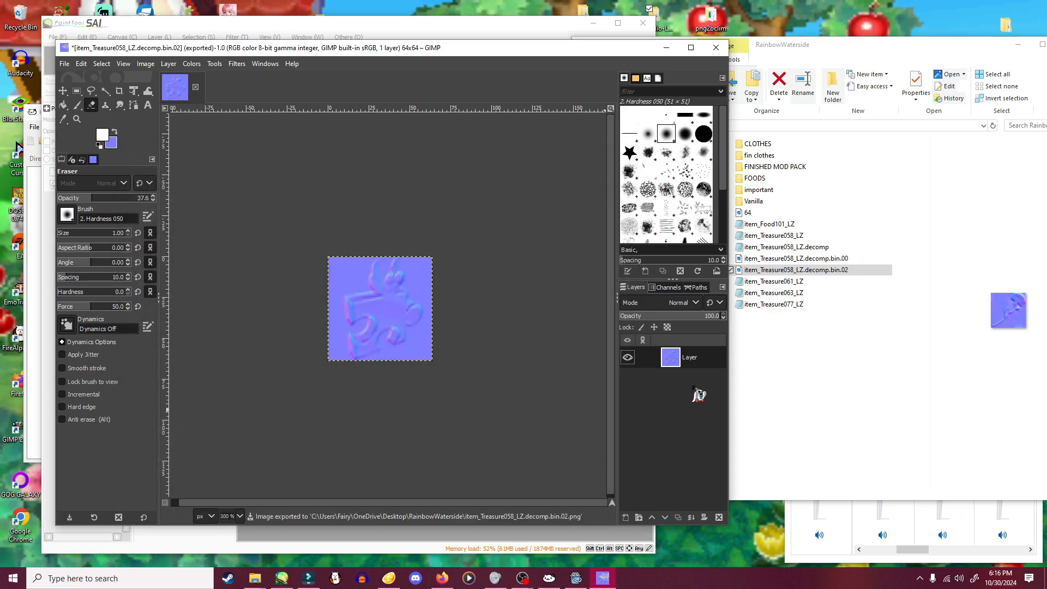
- Scale the normal map image to 32 × 32 px
click(145, 64)
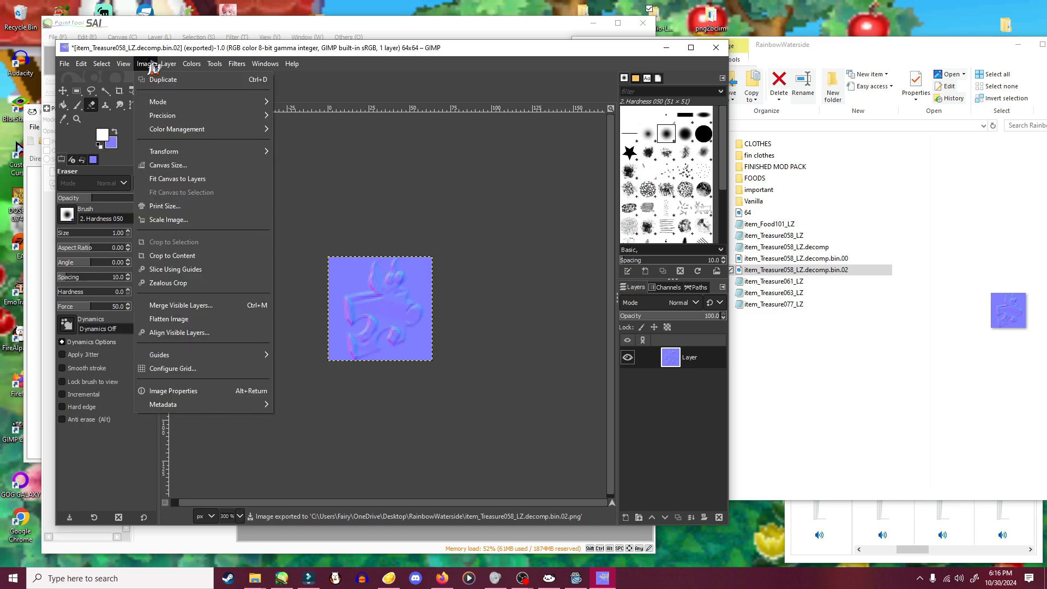
click(173, 220)
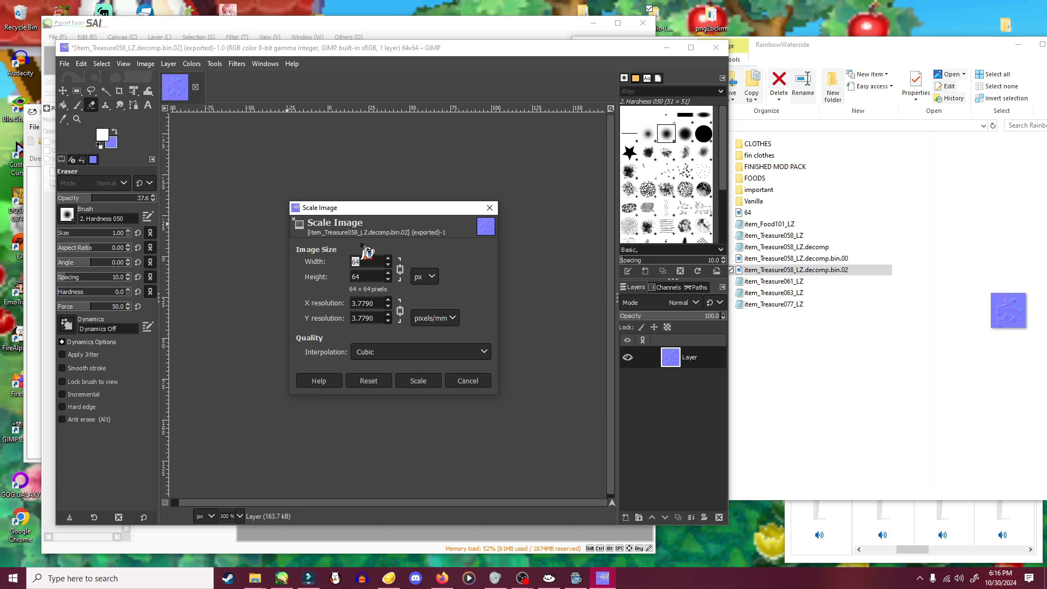
text(32)
click(418, 381)
- Export the scaled normal map as 32.png in the RainbowWaterside folder with the default PNG options
click(68, 64)
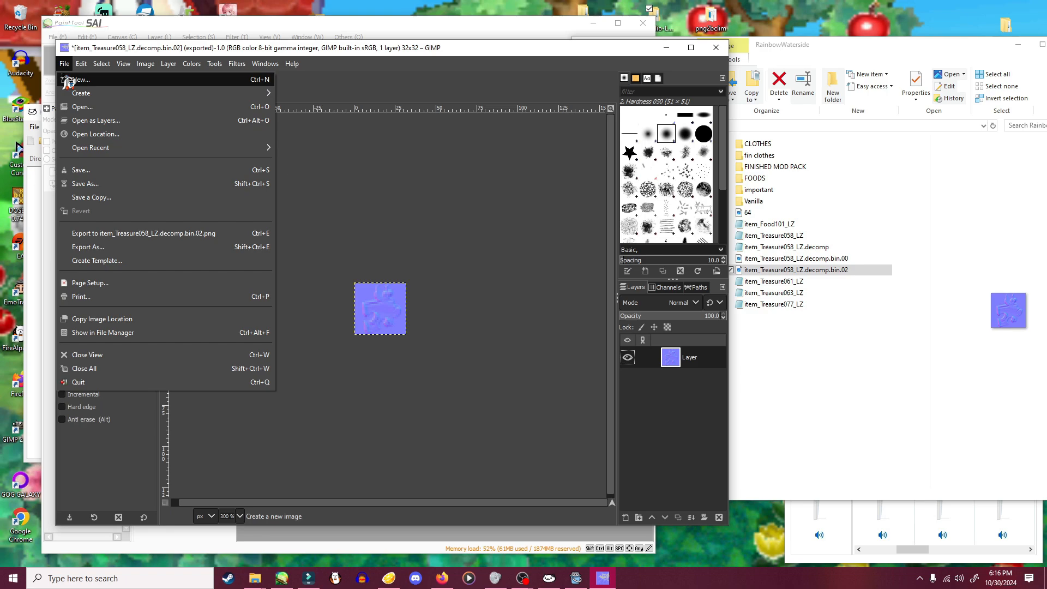
click(101, 252)
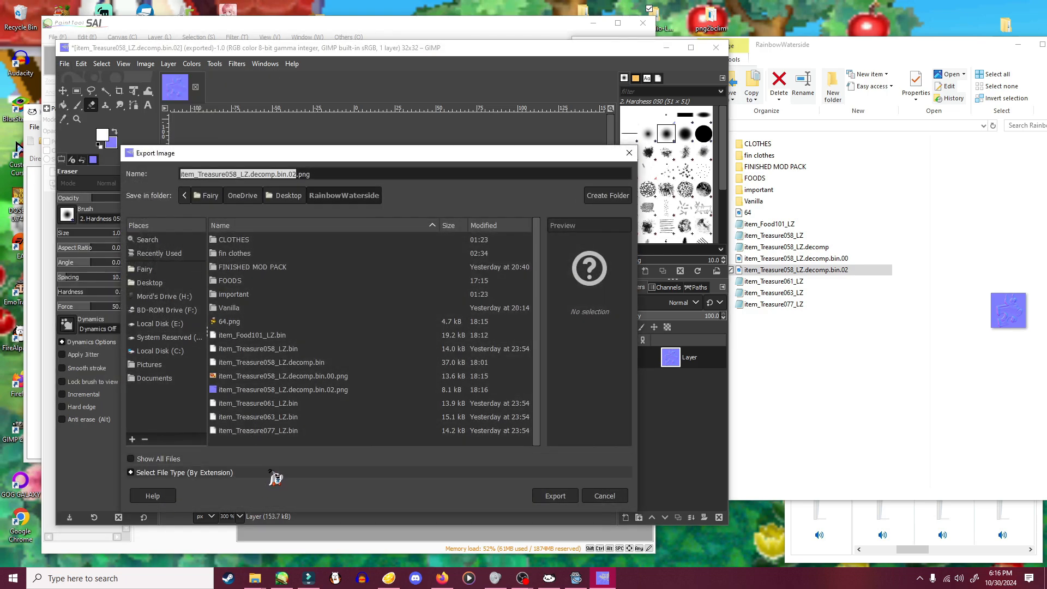
text(32)
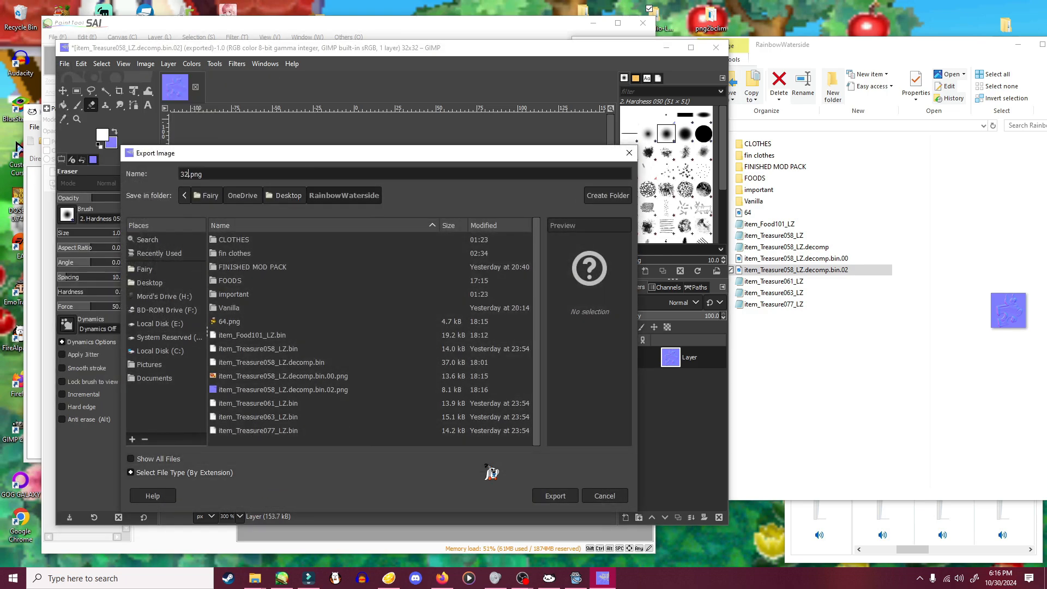
click(555, 496)
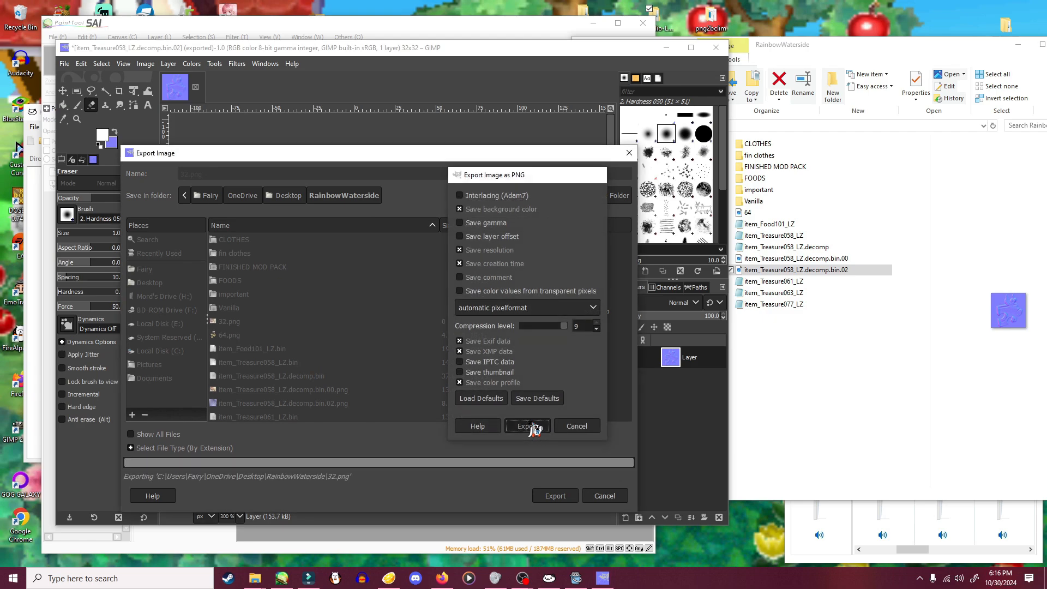
click(534, 427)
- Minimize GIMP and PaintTool SAI, then switch to Kukkii with item_Treasure058_LZ.decomp.bin and bring its whole window into view
click(797, 395)
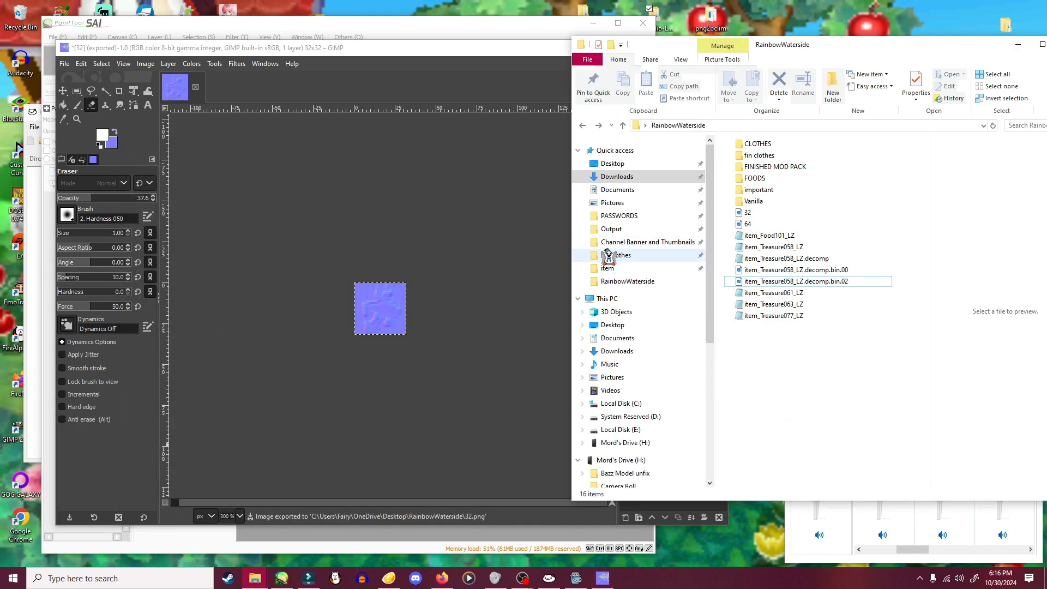
click(505, 164)
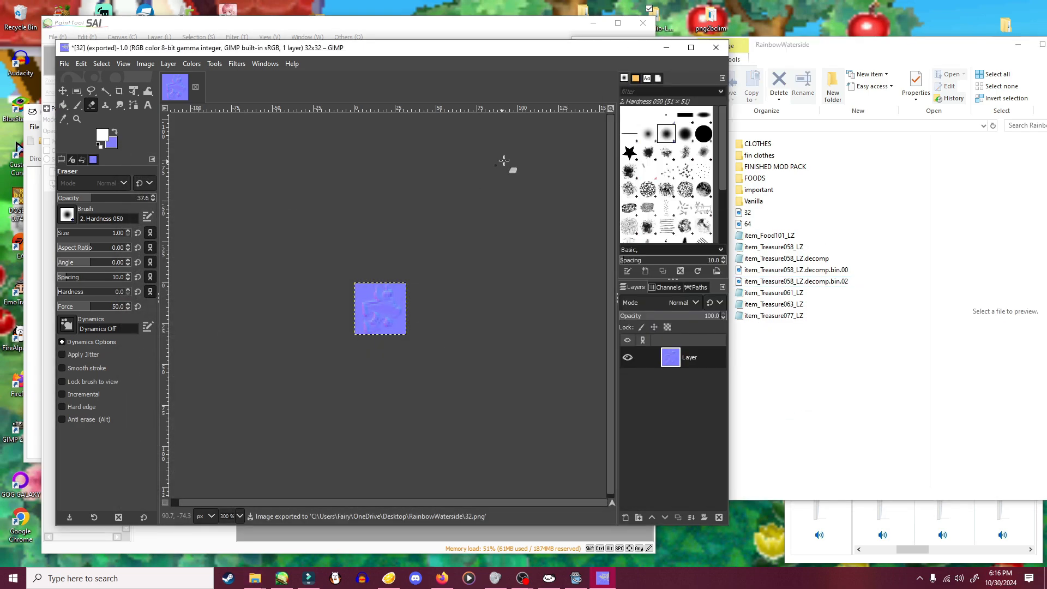
click(667, 48)
click(593, 23)
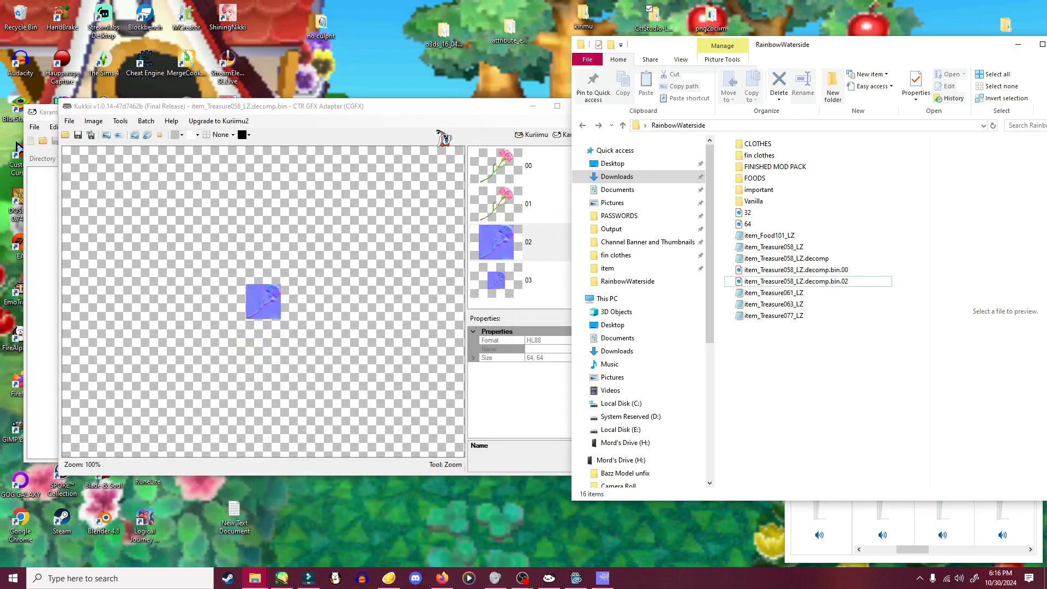
click(370, 107)
drag(385, 107, 436, 131)
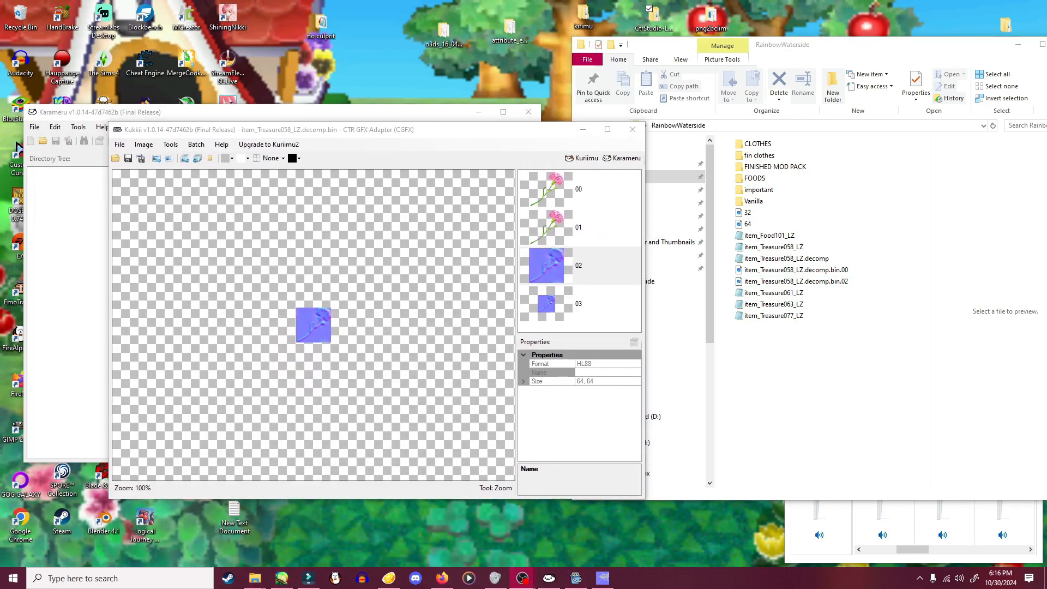
click(525, 276)
- Replace texture 00 with the puzzle-piece image item_Treasure058_LZ.decomp.bin.00 from the RainbowWaterside folder
click(553, 190)
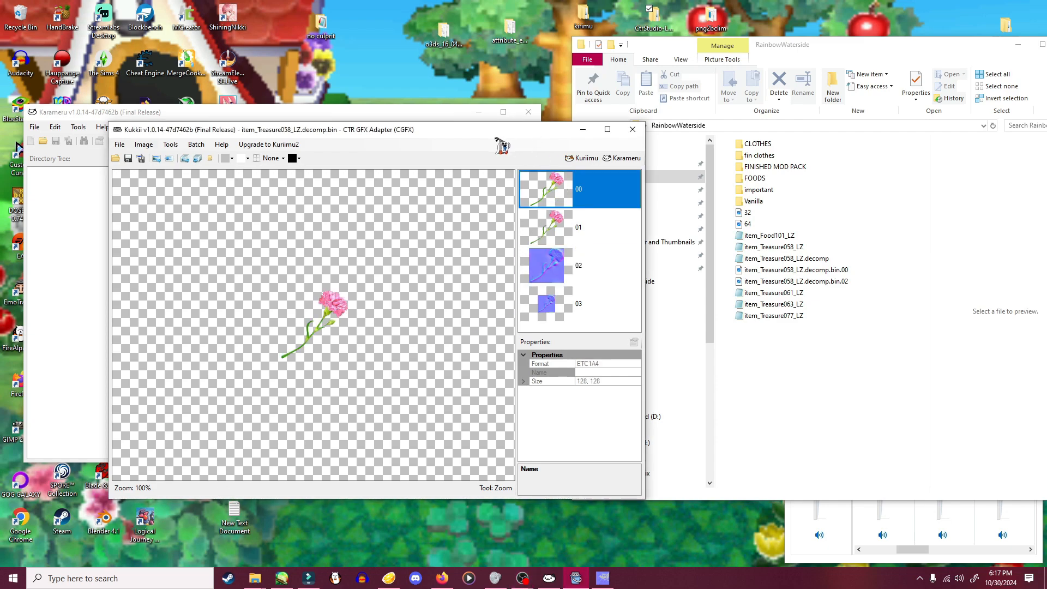
drag(492, 131, 487, 148)
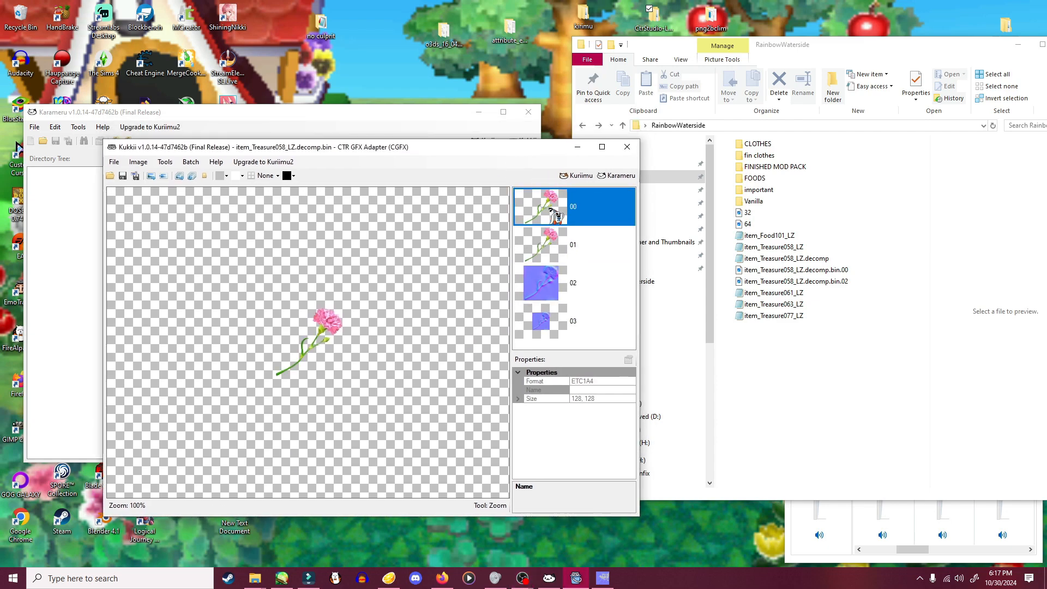
click(164, 175)
click(482, 322)
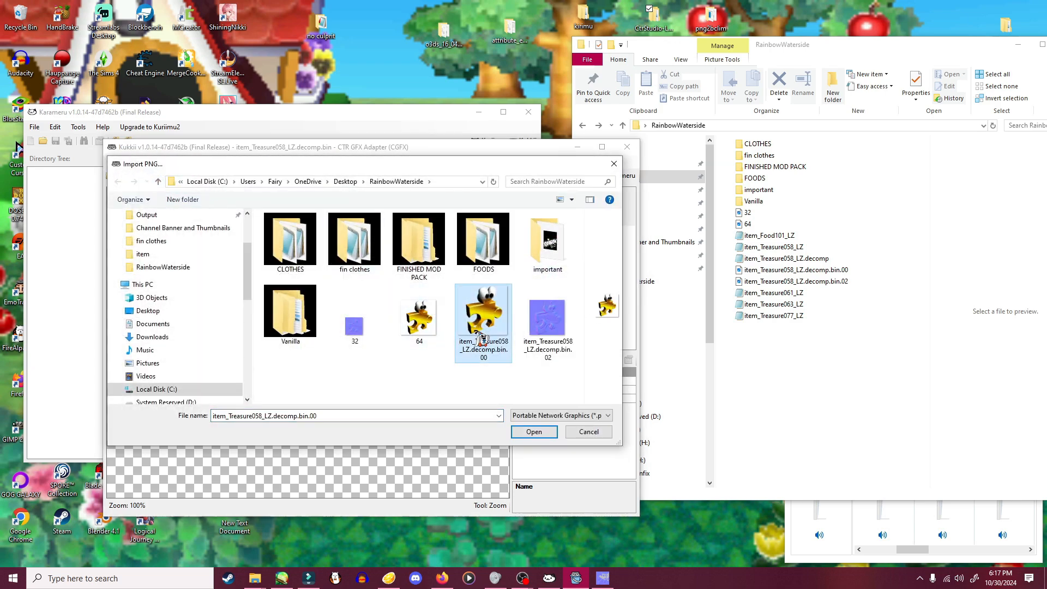
click(534, 431)
- Replace the smaller flower texture 01 with the puzzle-piece image 64.png
click(545, 243)
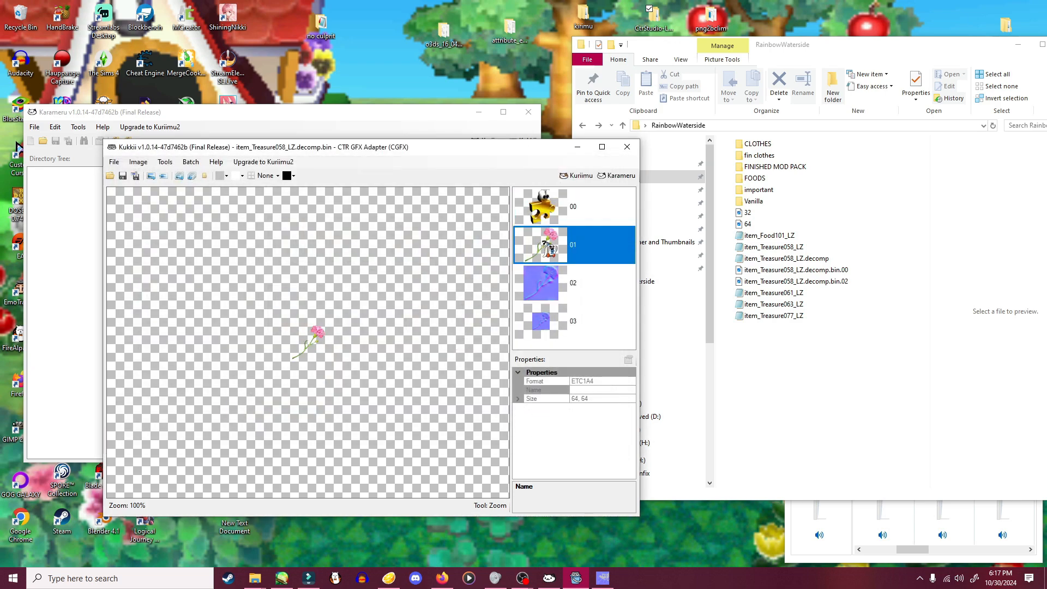
click(163, 175)
click(428, 323)
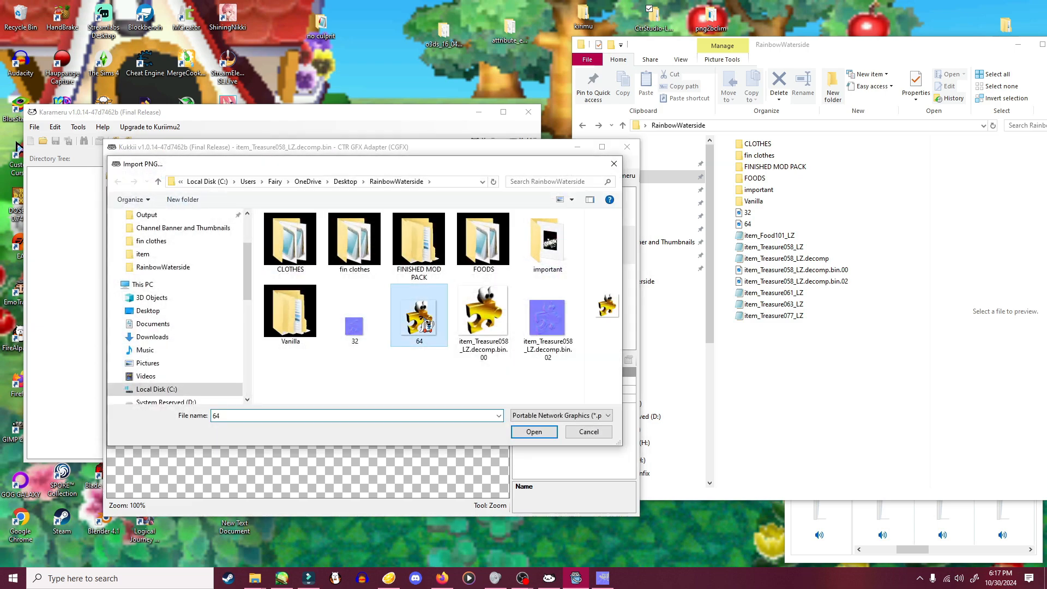
click(537, 432)
- Replace normal map texture 02 with the image item_Treasure058_LZ.decomp.bin.02
click(545, 282)
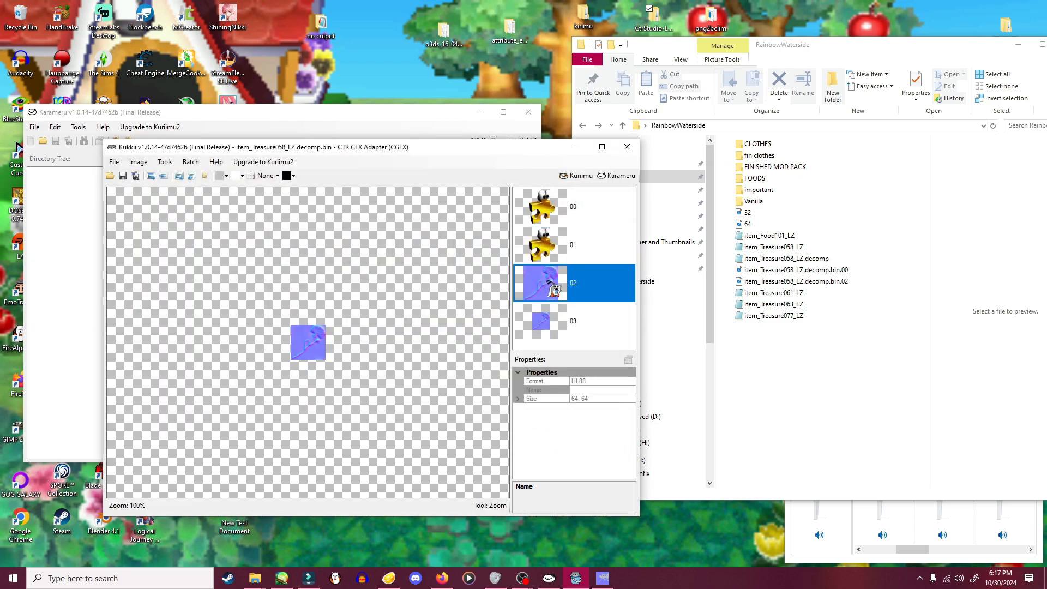
click(164, 176)
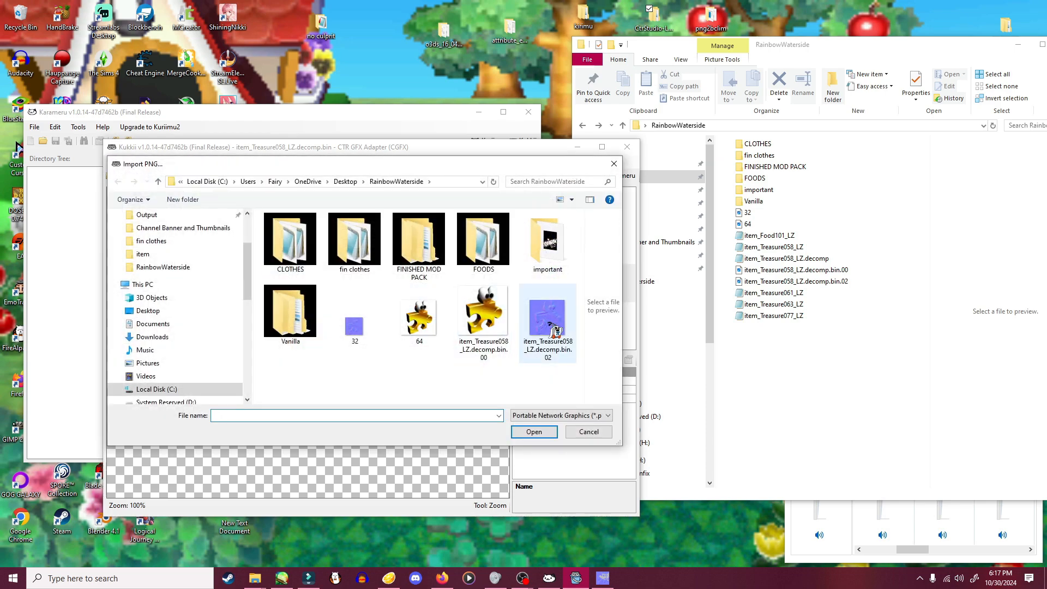
click(545, 330)
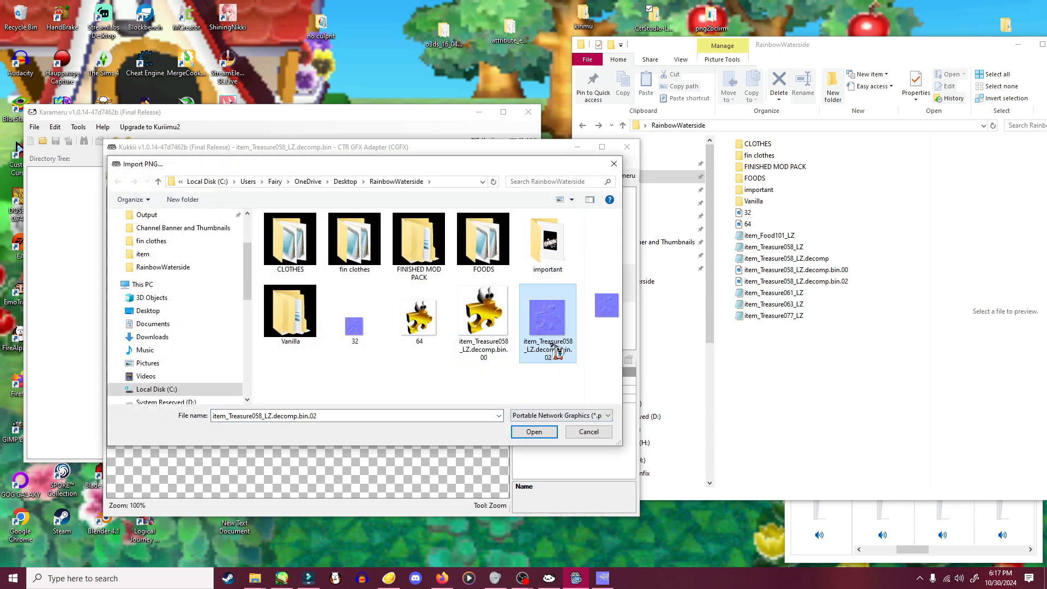
click(534, 431)
- Replace the smaller normal map texture 03 with the image 32.png
click(548, 322)
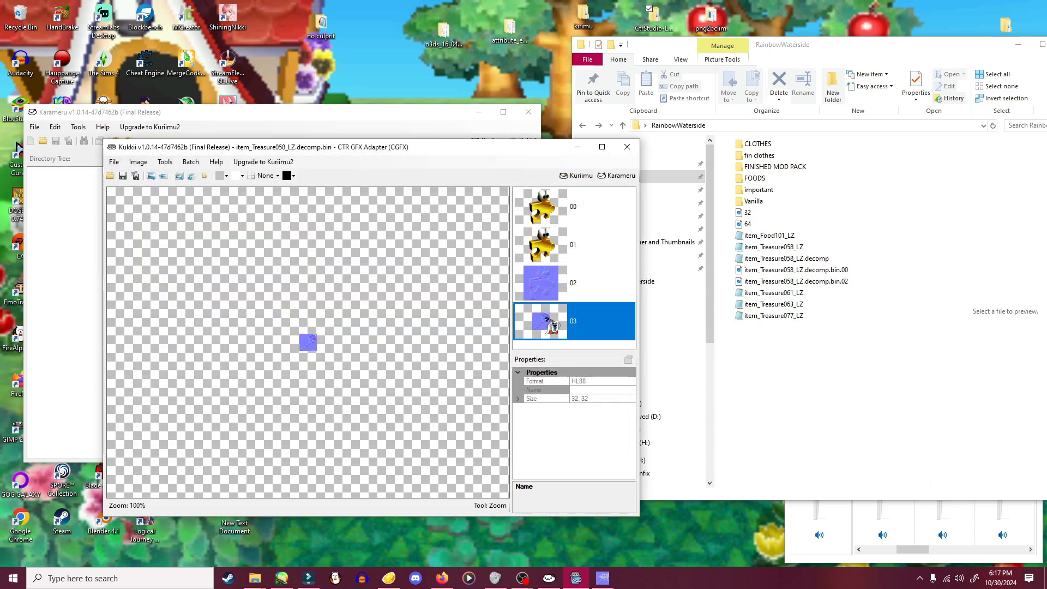
click(163, 176)
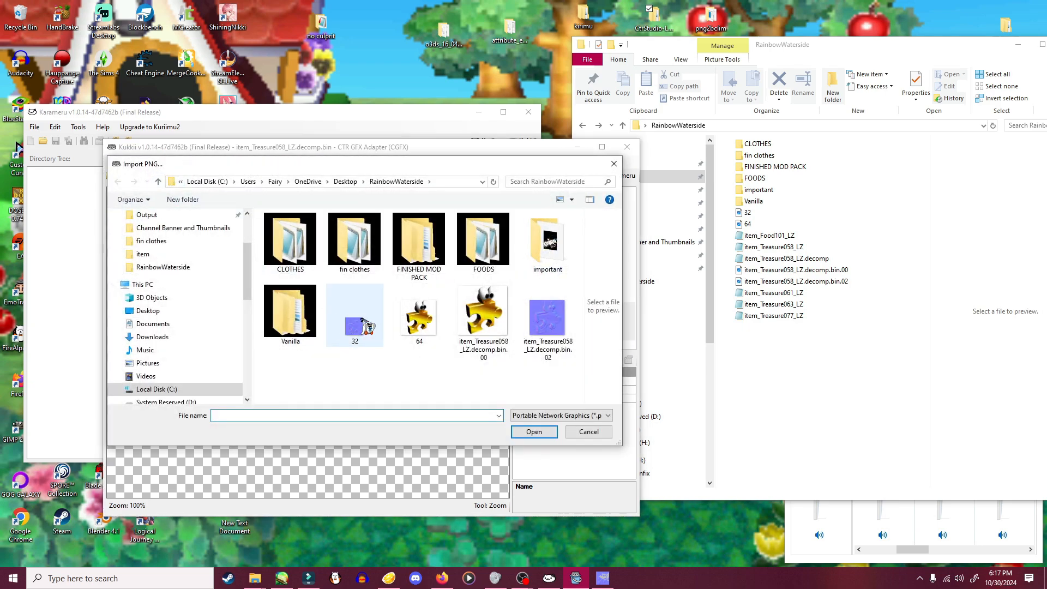
click(367, 326)
click(533, 431)
click(555, 308)
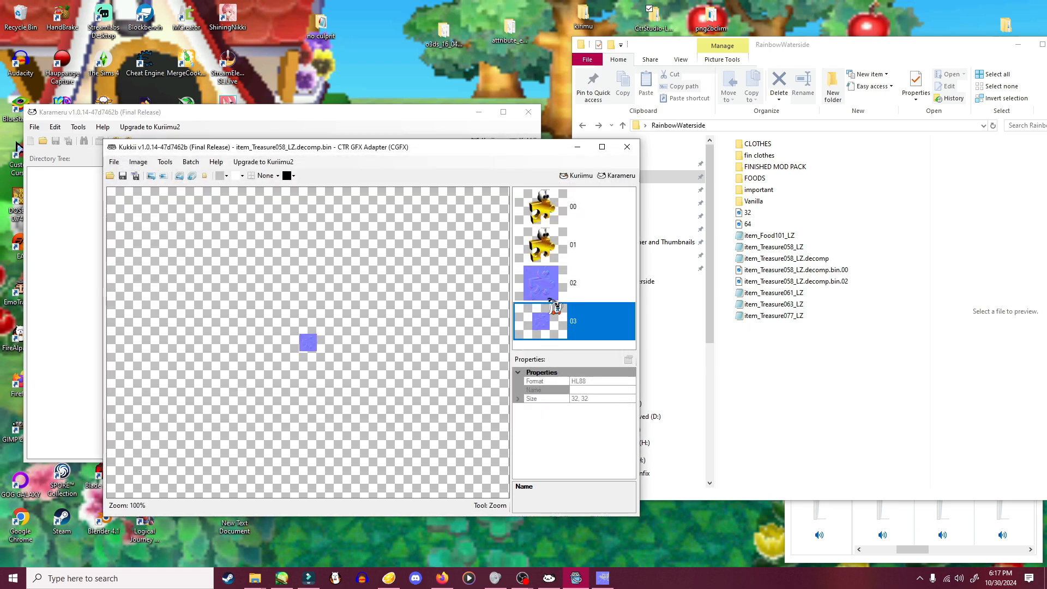
- Review the four replaced textures 00 to 03 of item_Treasure058_LZ.decomp.bin one by one, and close the texture file
click(557, 283)
click(562, 246)
click(566, 217)
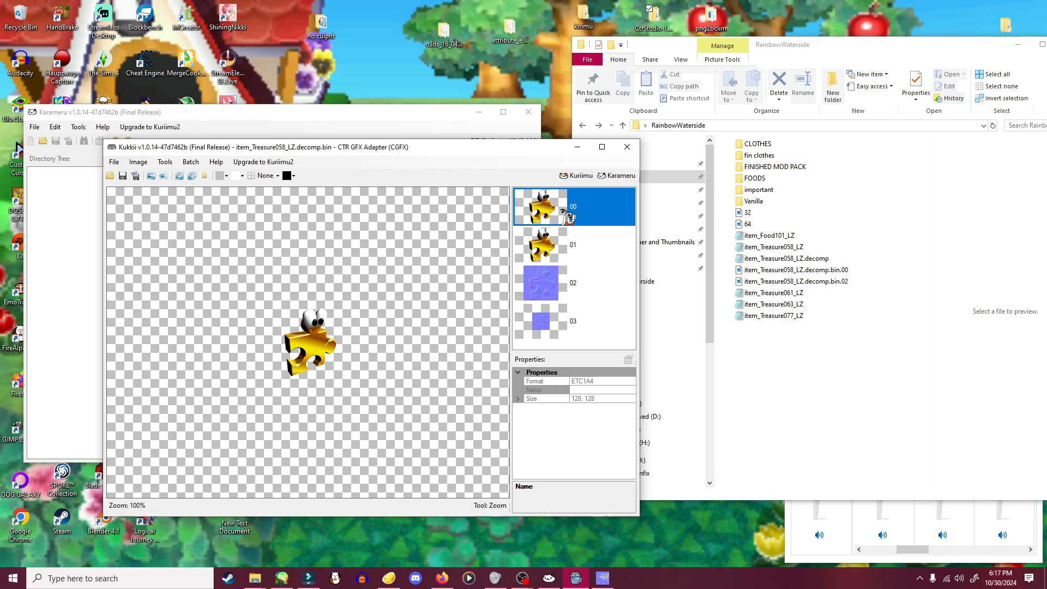
click(566, 247)
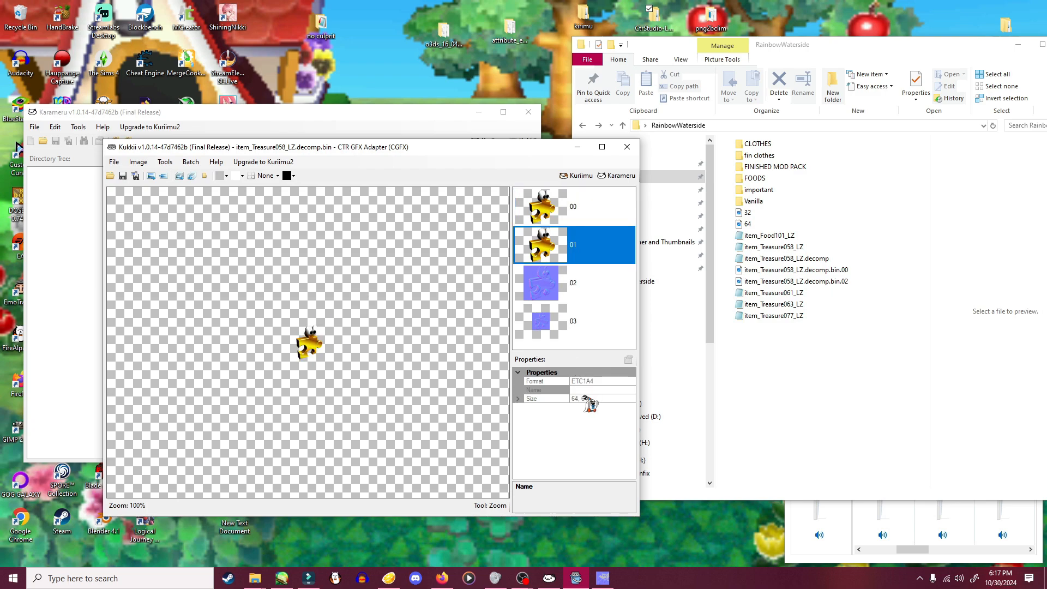
click(543, 284)
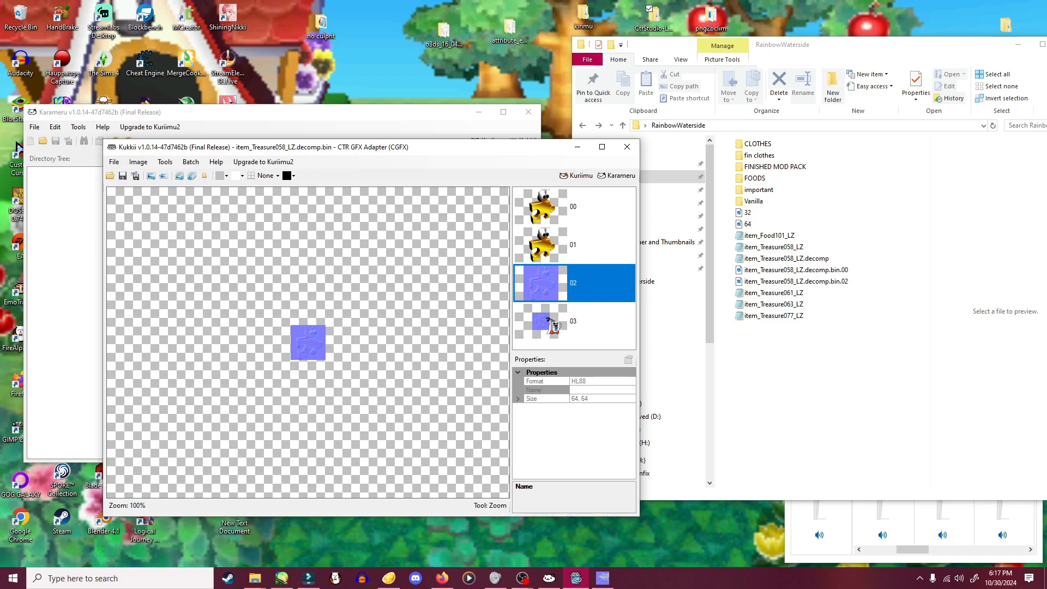
click(554, 325)
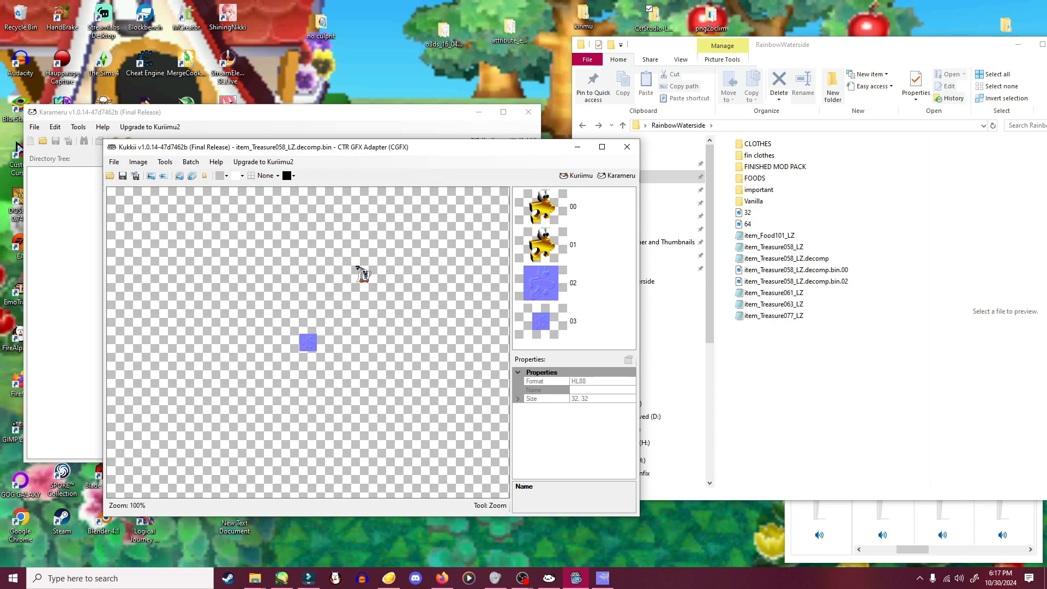
click(543, 209)
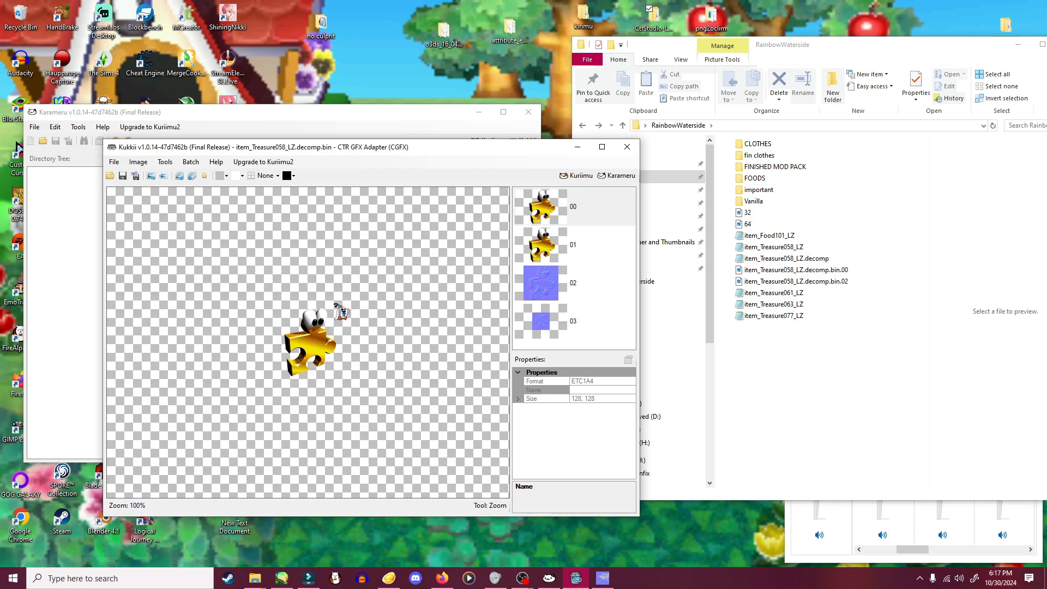
drag(394, 151, 338, 123)
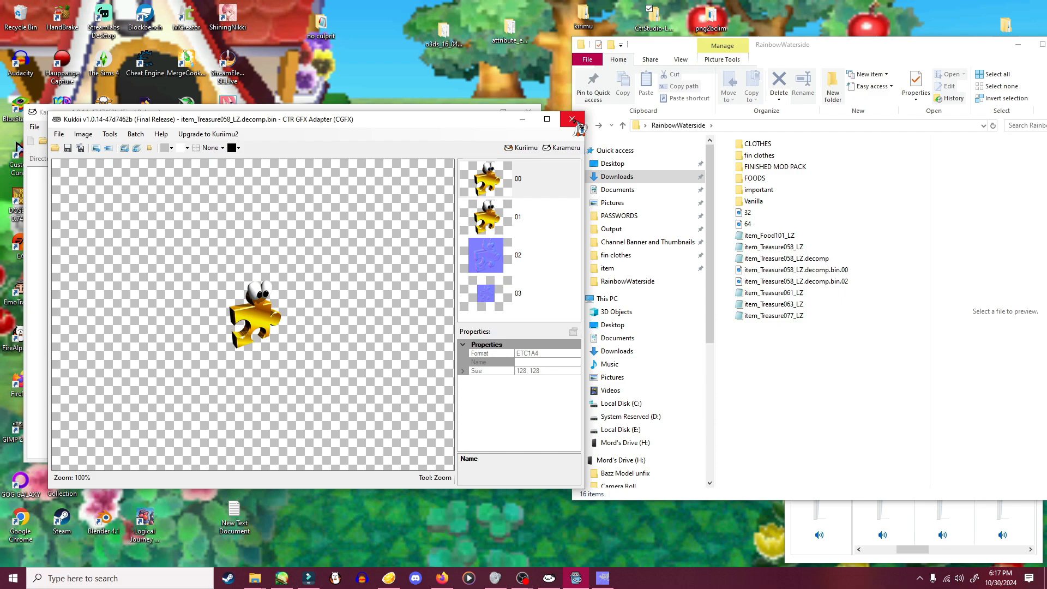
click(577, 124)
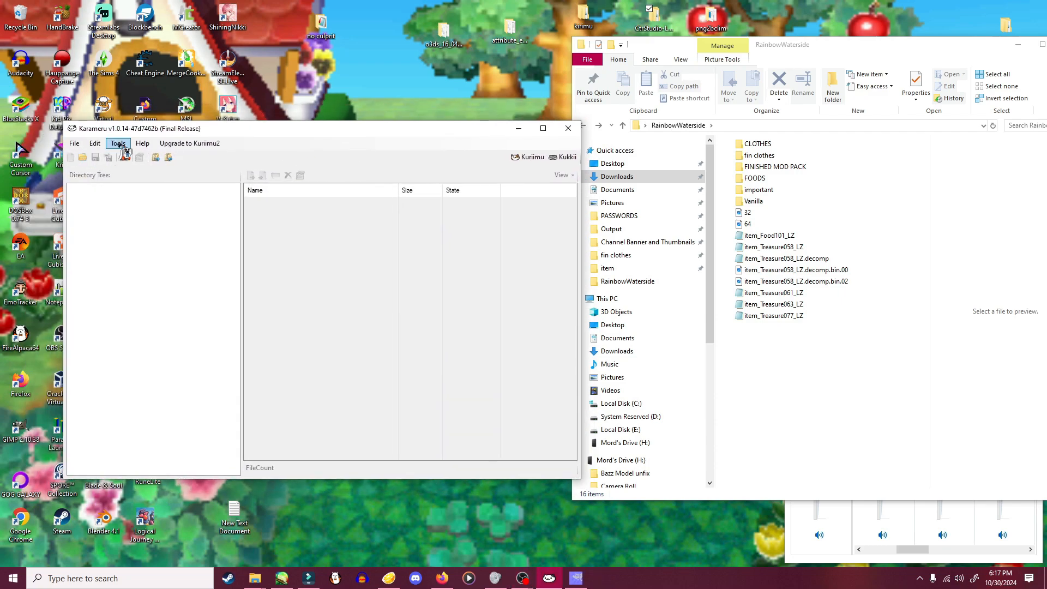
- Compress item_Treasure058_LZ.decomp with Nintendo LZ11 compression and save it as item_Treasure058_LZ, replacing the existing file
click(118, 144)
mouse_move(164, 156)
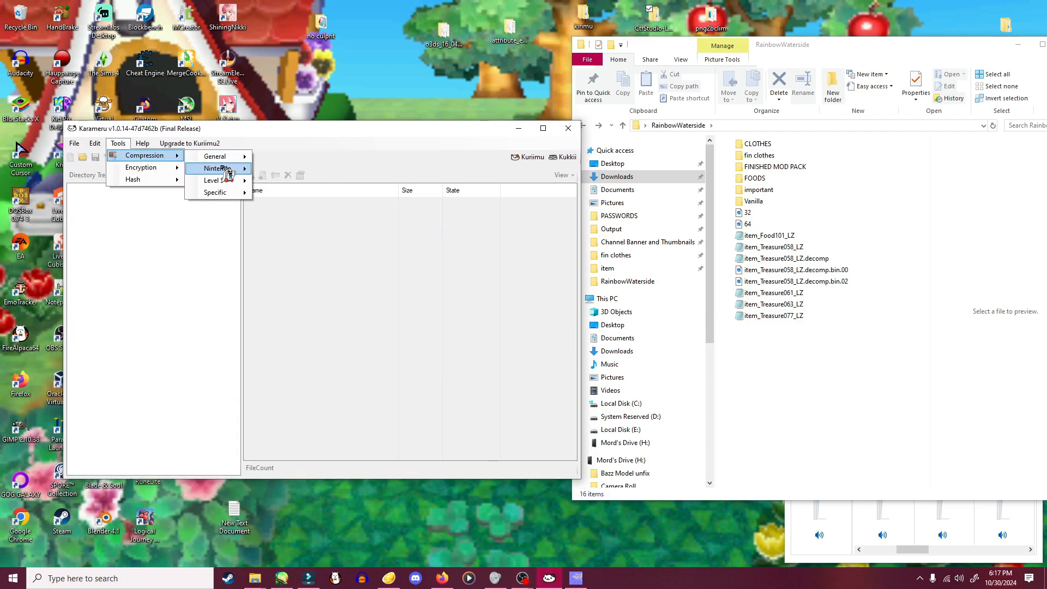
mouse_move(226, 174)
mouse_move(310, 175)
click(372, 181)
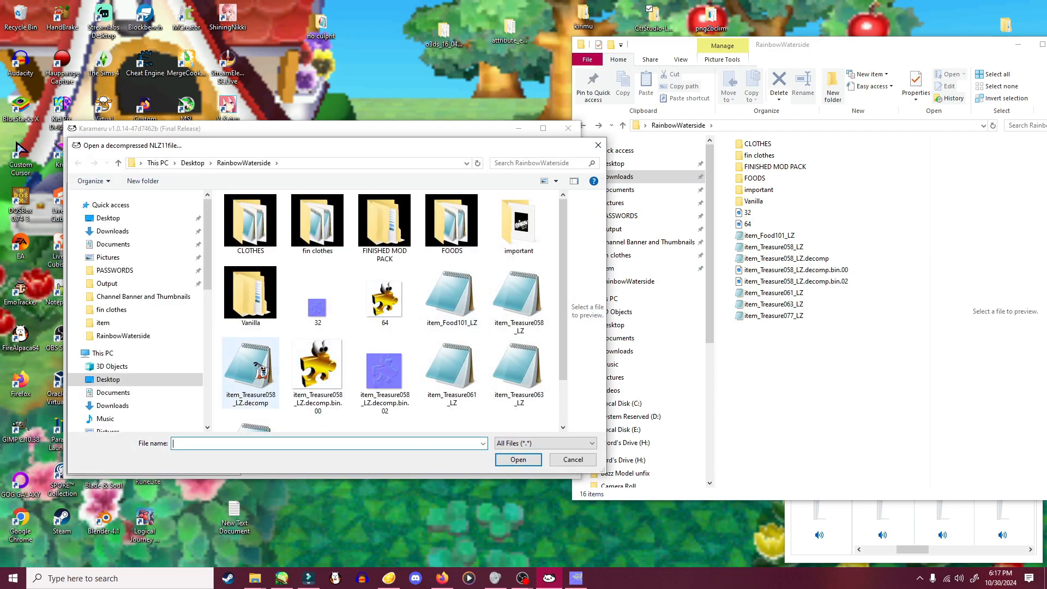
click(256, 390)
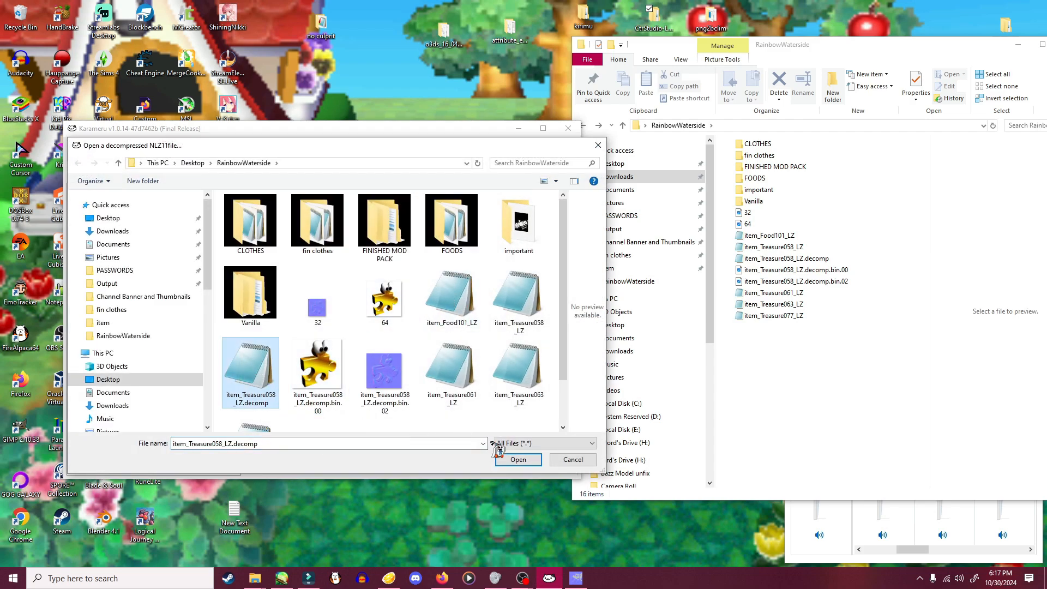
click(510, 460)
click(522, 460)
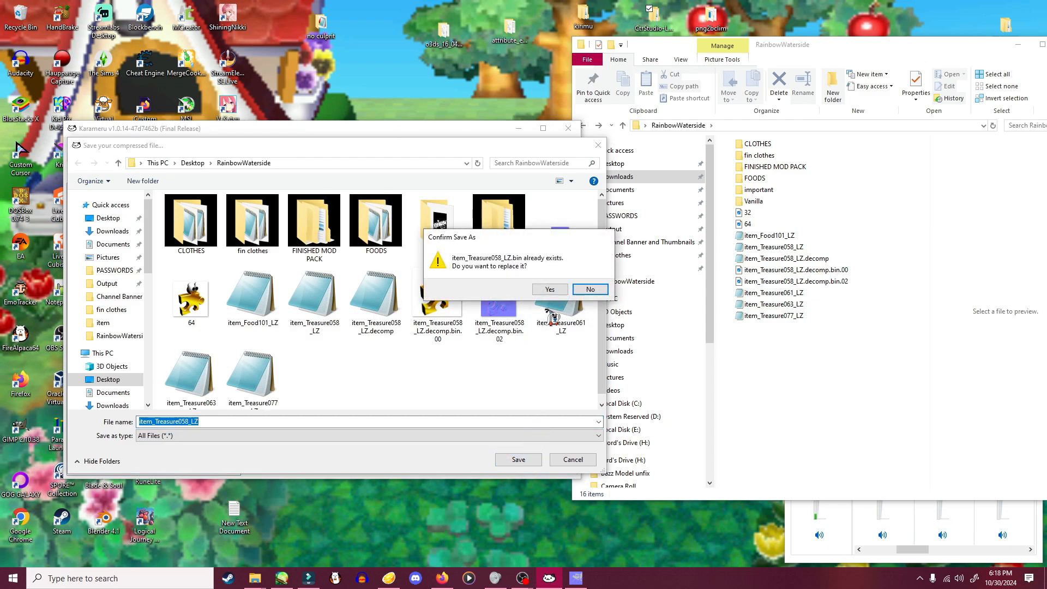
click(550, 289)
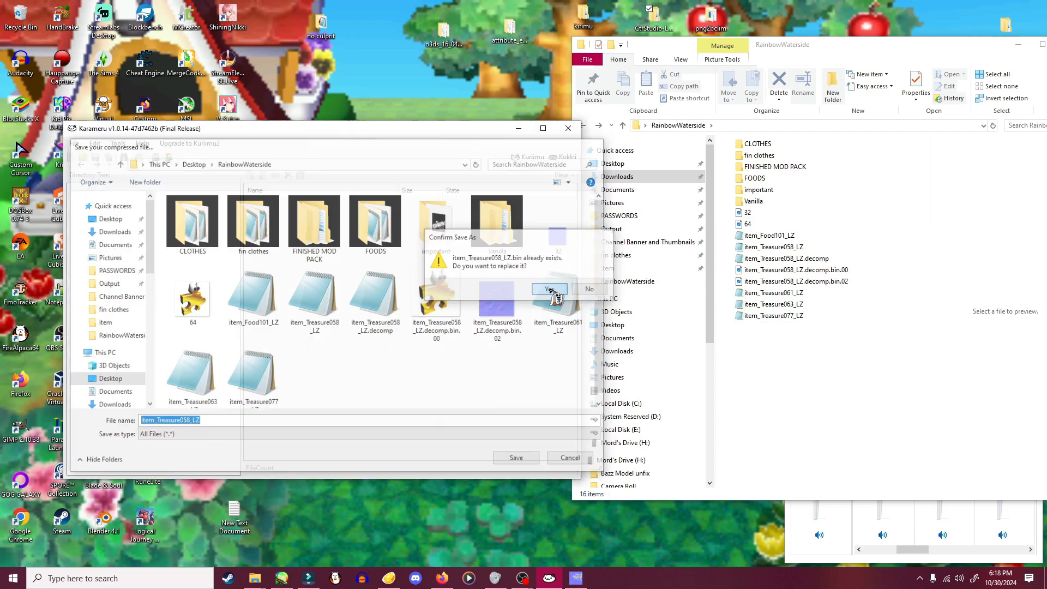
click(604, 329)
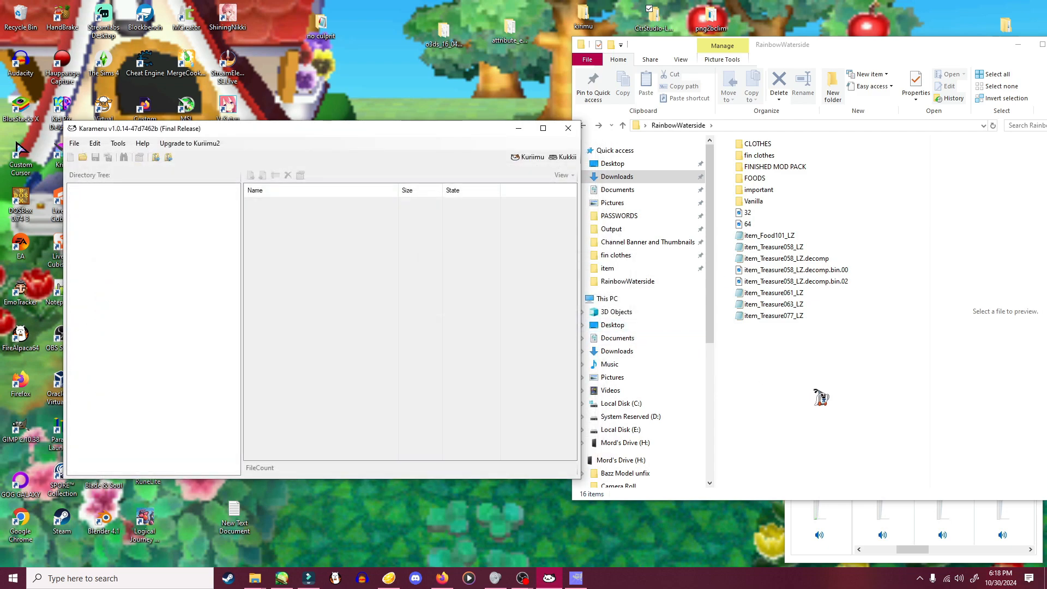
- Delete item_Treasure058_LZ.decomp and the images 32, 64, item_Treasure058_LZ.decomp.bin.00 and item_Treasure058_LZ.decomp.bin.02 from the RainbowWaterside folder
click(822, 392)
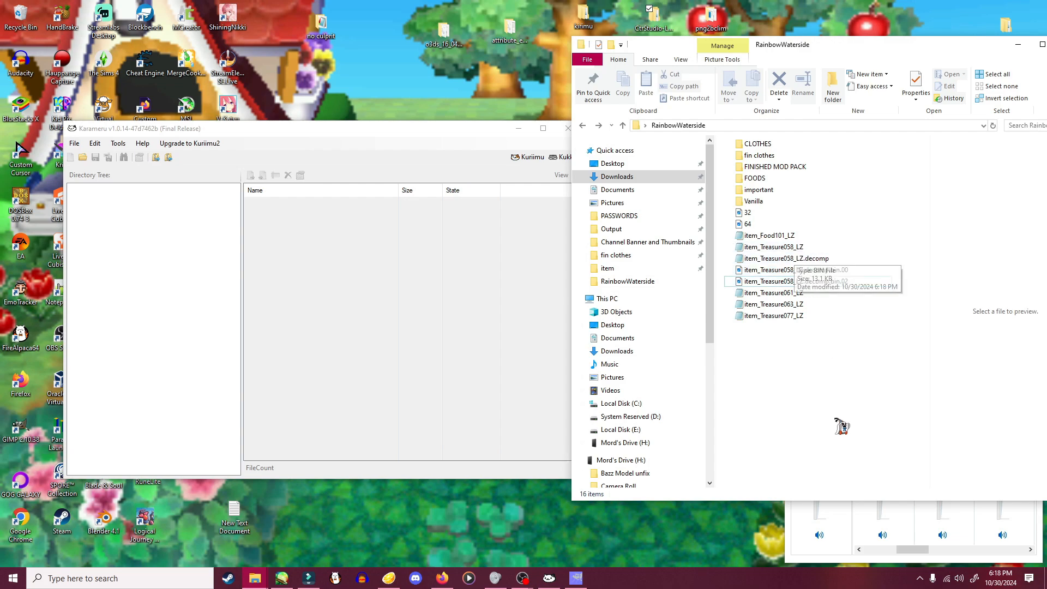
click(812, 259)
right_click(810, 260)
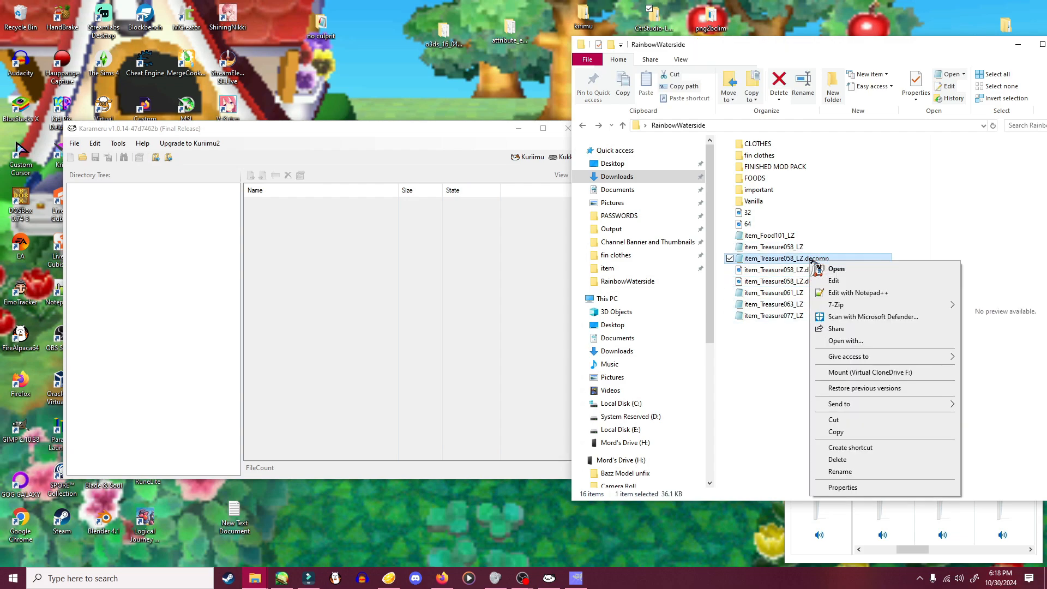
click(838, 459)
click(730, 258)
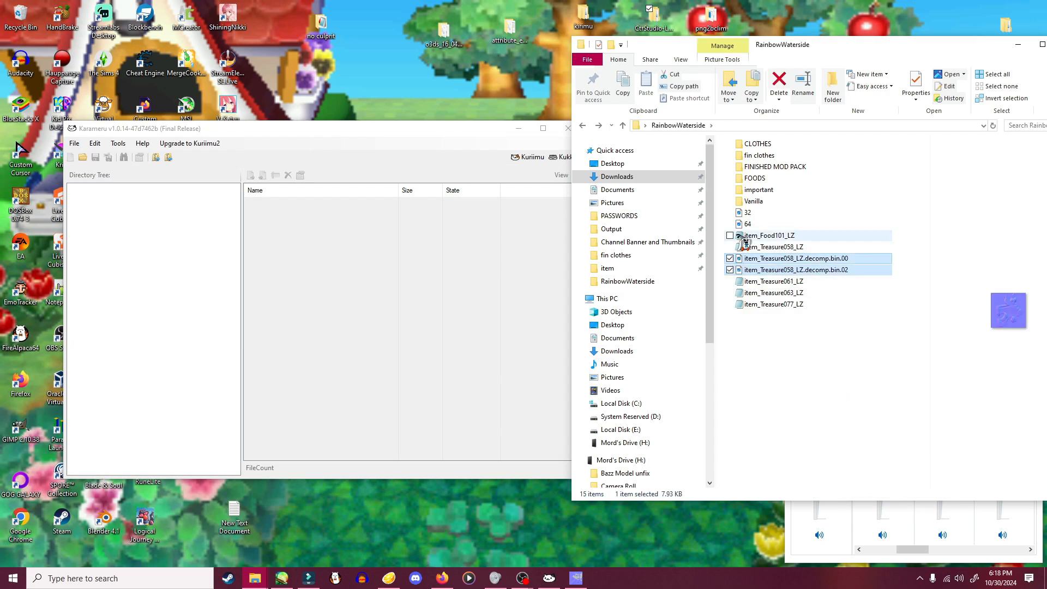
click(729, 223)
click(729, 212)
right_click(752, 213)
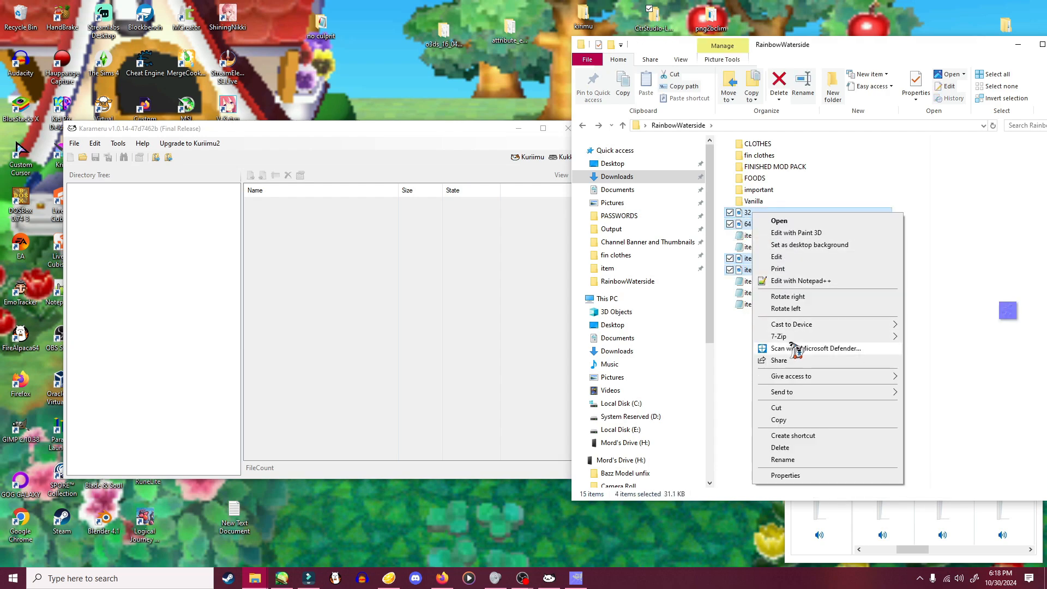
click(796, 448)
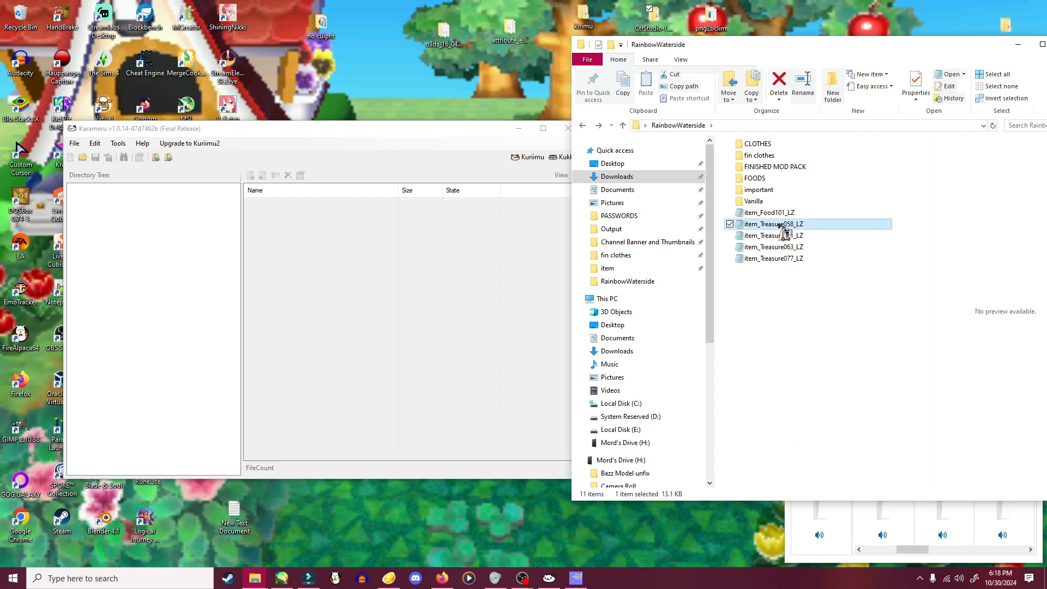
- Switch to Citra, open the mods location of Tomodachi Life (USA), and go to its romfs/model/item folder
click(730, 223)
click(730, 212)
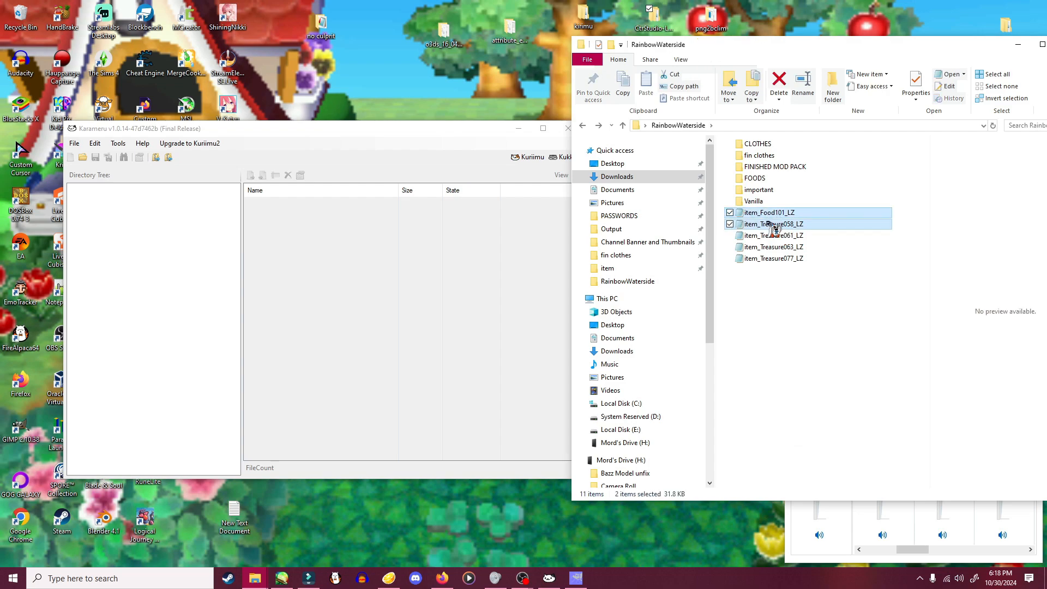
click(389, 579)
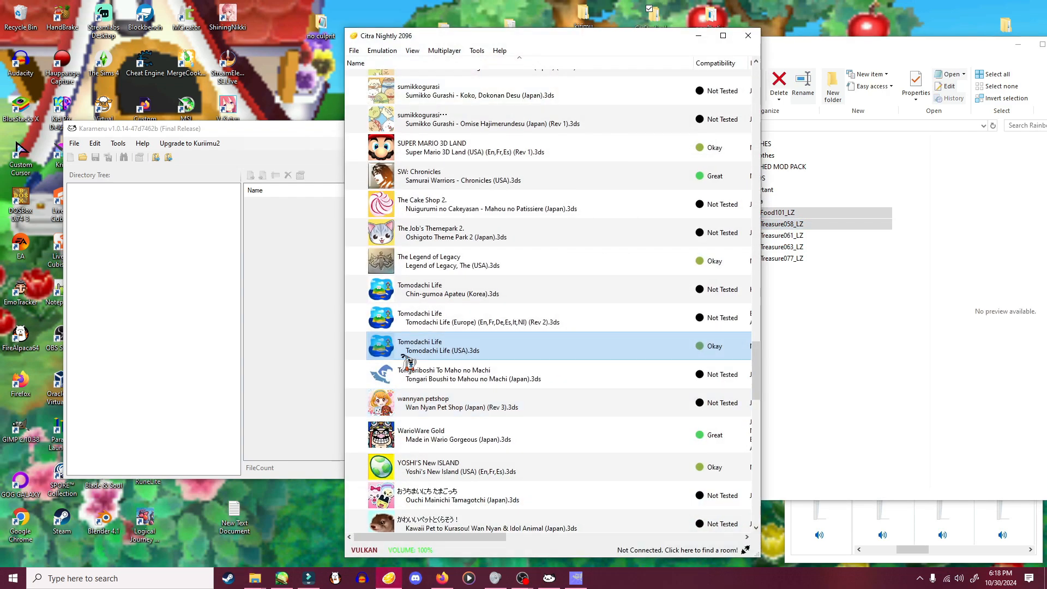
drag(528, 40, 391, 27)
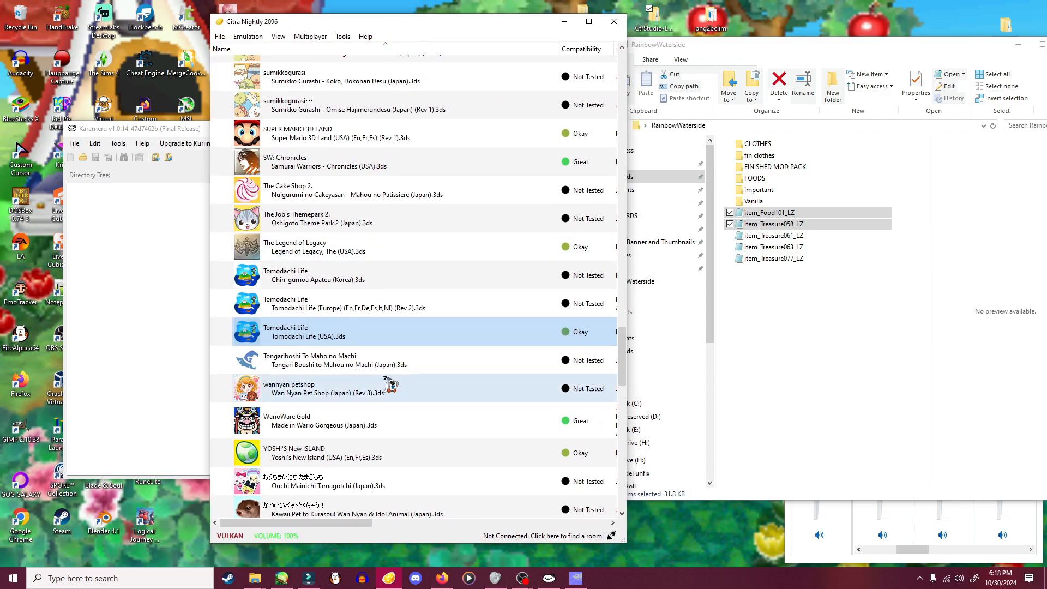
right_click(381, 343)
click(419, 429)
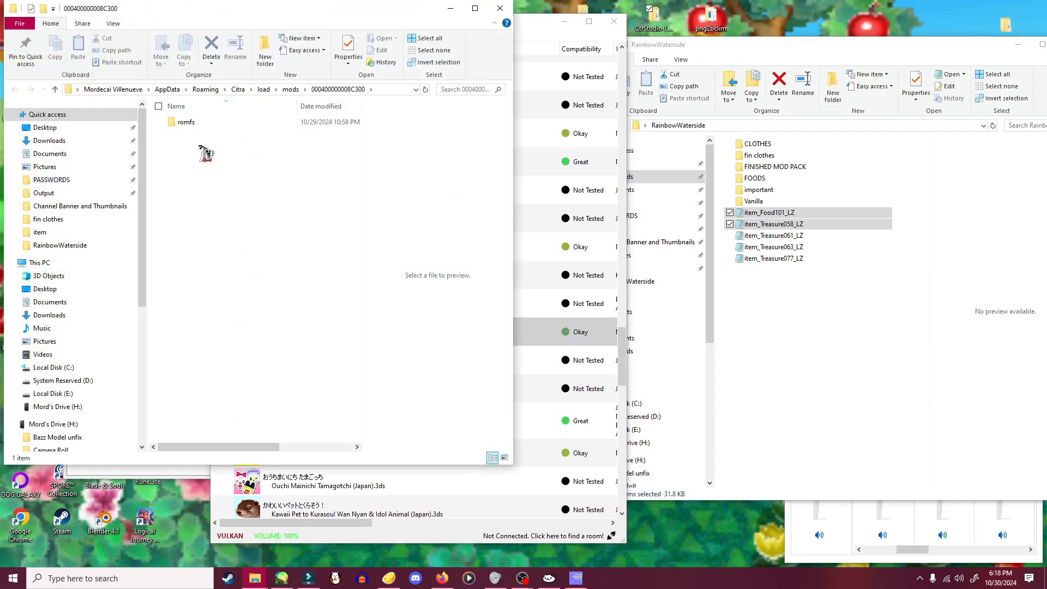
double_click(203, 123)
drag(247, 14, 347, 26)
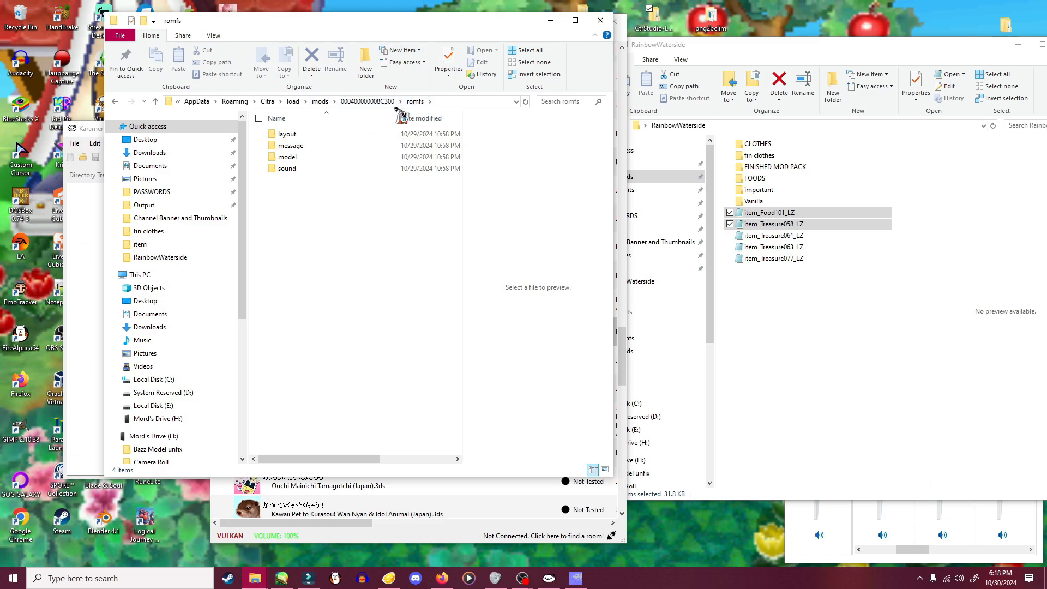
double_click(287, 157)
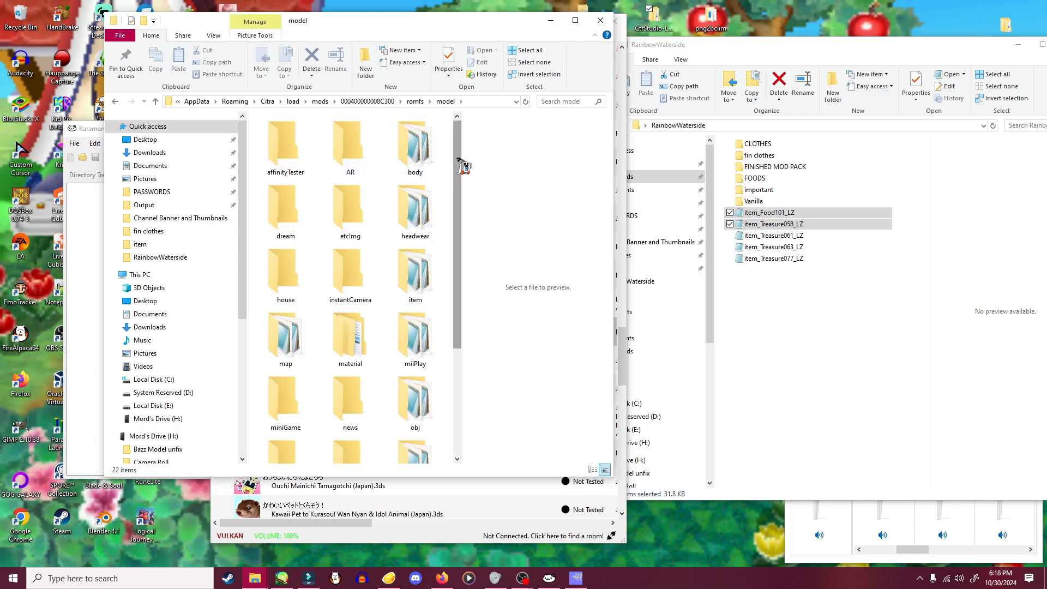
scroll(464, 166, down, 1)
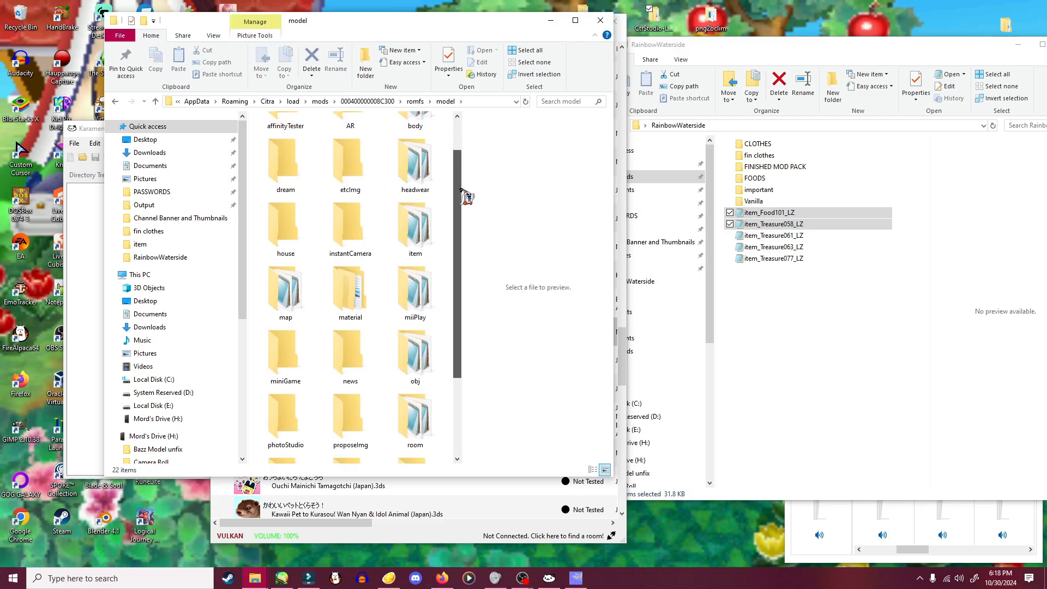
double_click(428, 235)
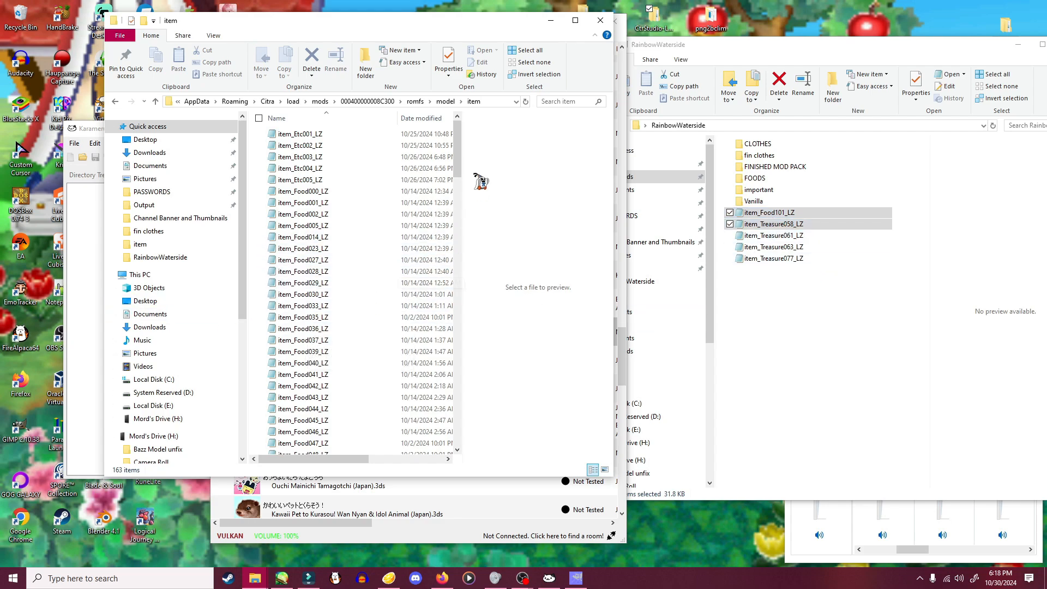
- Copy item_Food101_LZ and item_Treasure058_LZ from RainbowWaterside into the mod's item folder, check them there, and minimize that folder window
drag(458, 161, 521, 159)
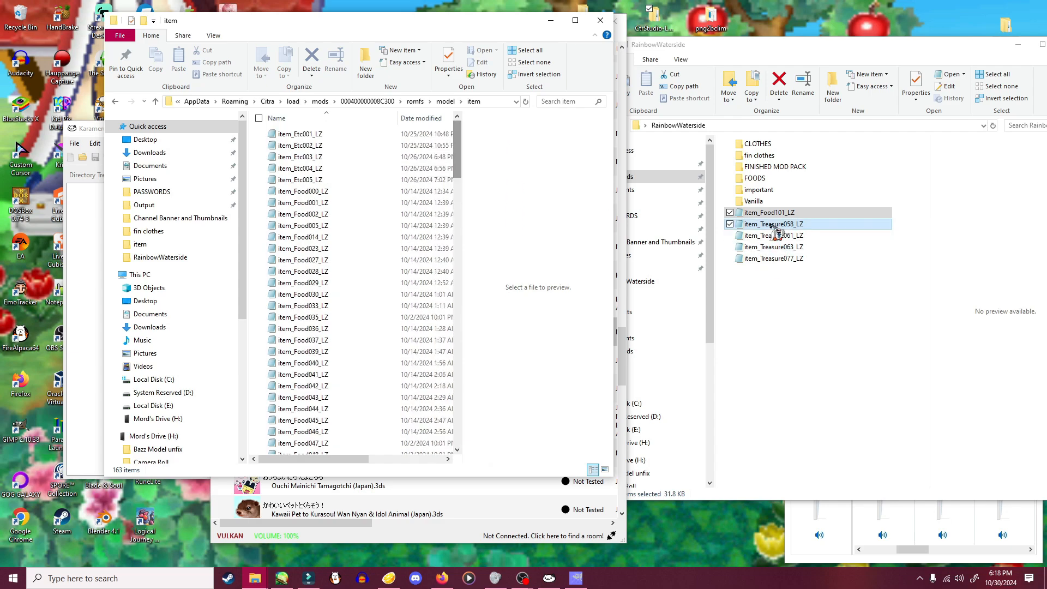
click(766, 222)
ctrl+click(752, 214)
drag(755, 218, 295, 272)
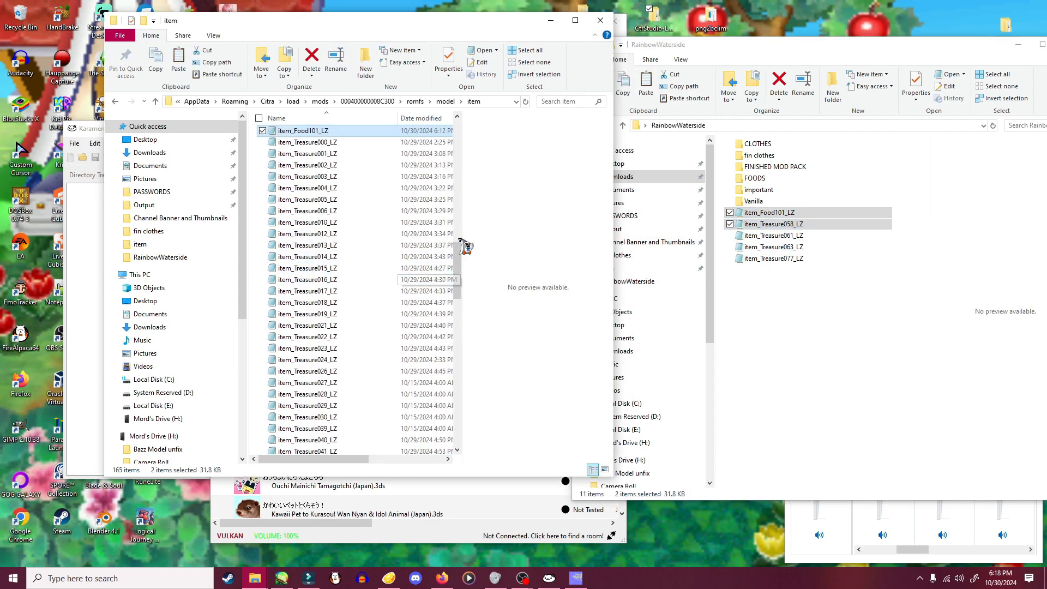
drag(458, 269, 496, 313)
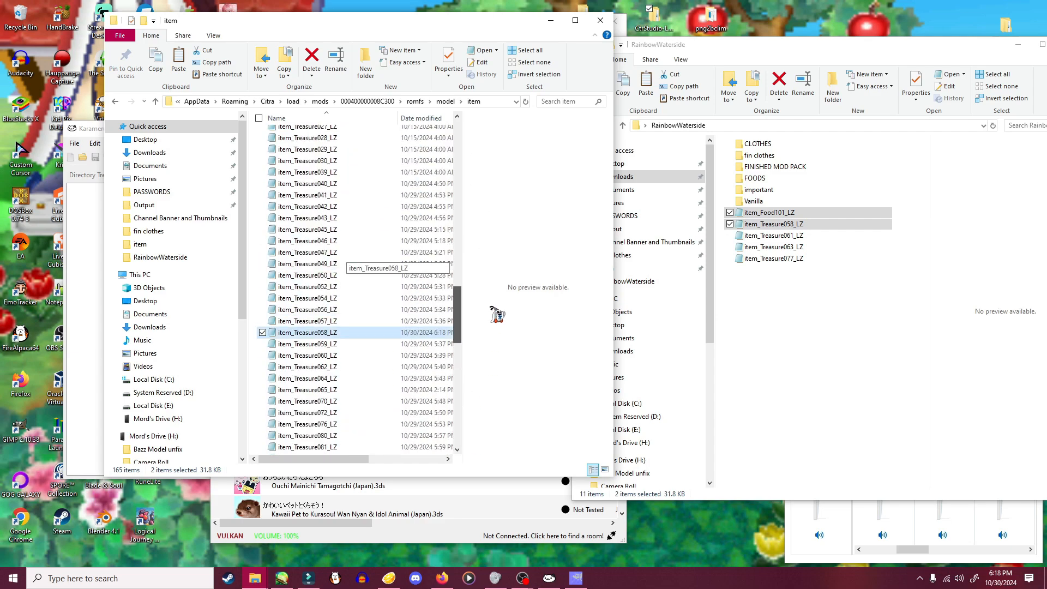
click(552, 21)
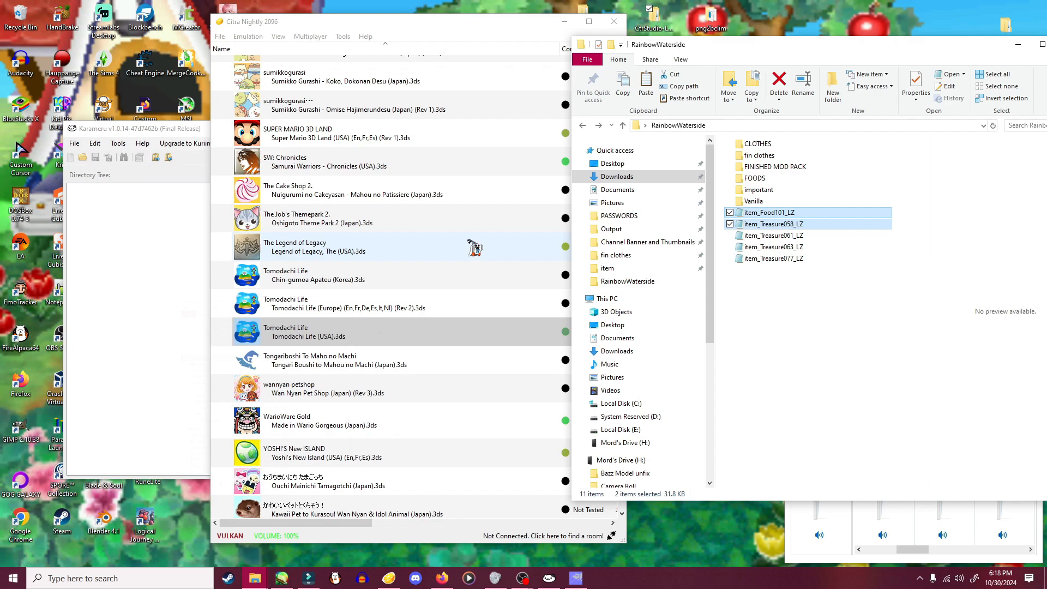
- Launch Tomodachi Life (USA) in Citra and continue past the opening to the island map
click(344, 334)
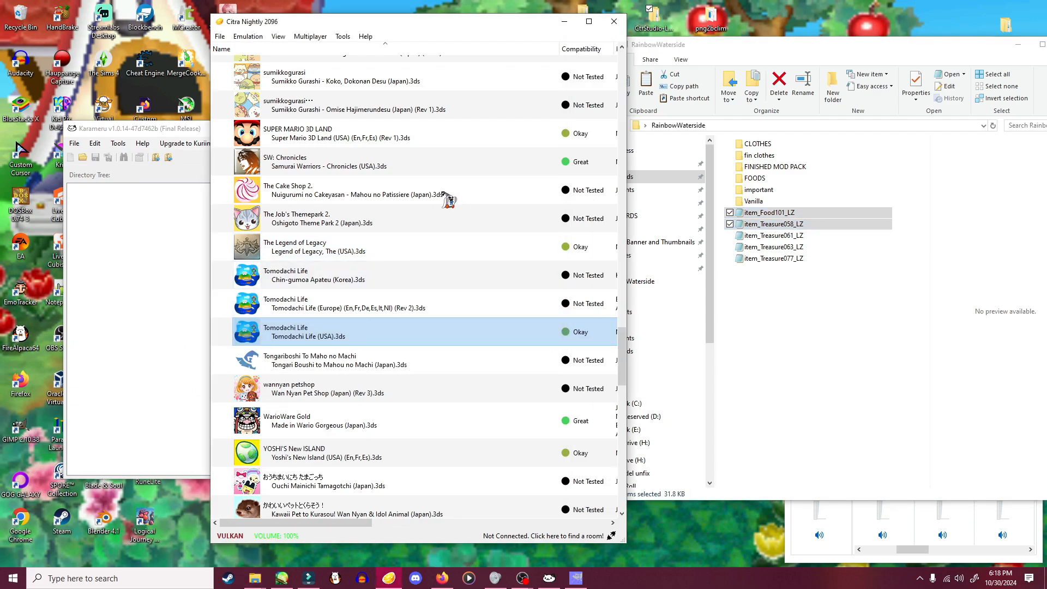
key(Return)
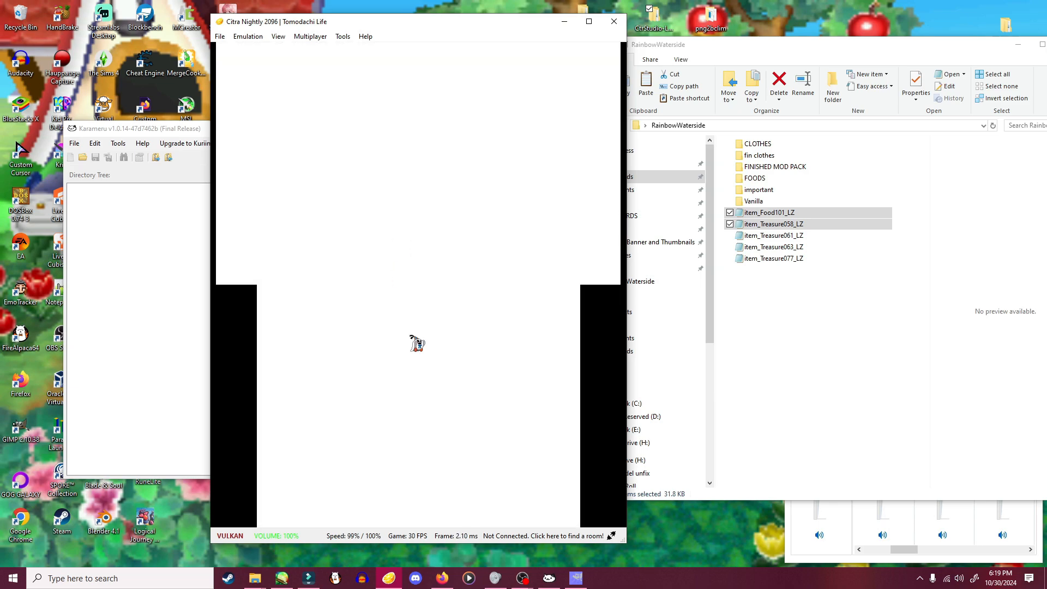
click(434, 404)
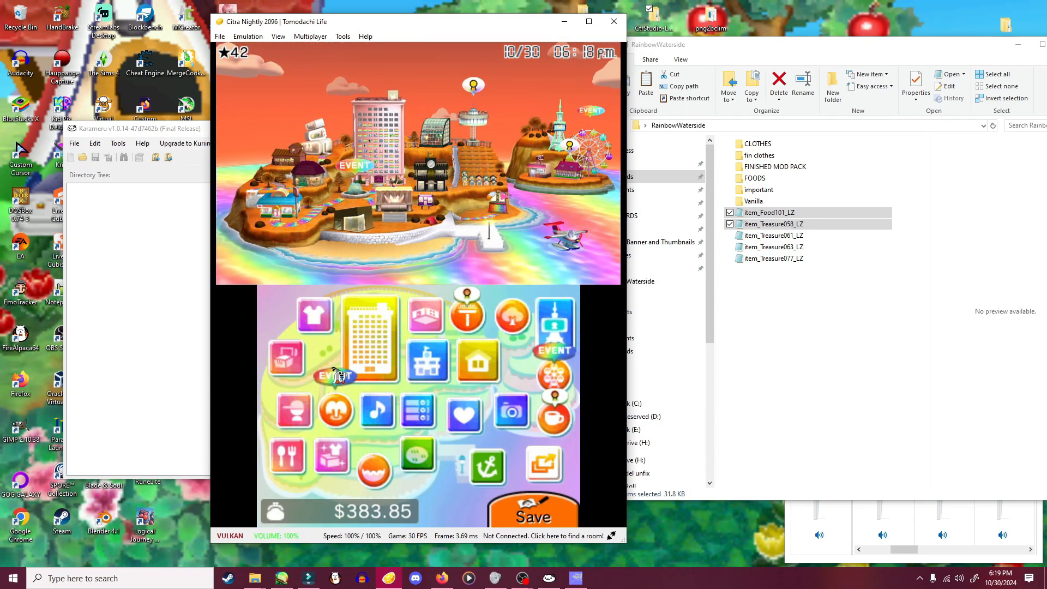
- Enter the food shop from the island map and show its In Stock list
click(289, 458)
click(292, 460)
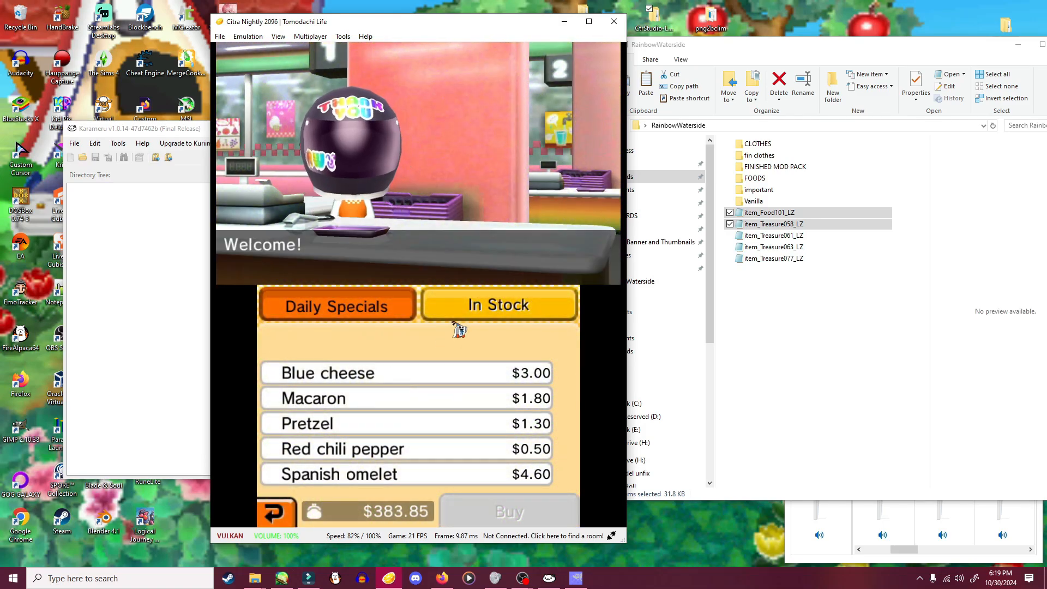
click(487, 317)
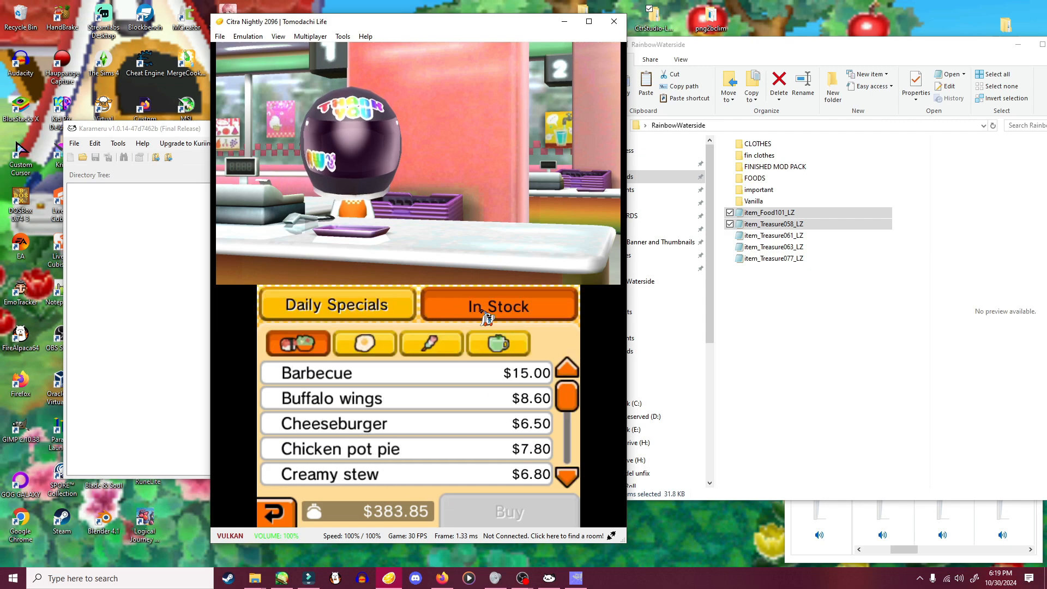
- Show the second food category in the In Stock list and inspect the French fries item's model
click(388, 349)
click(567, 478)
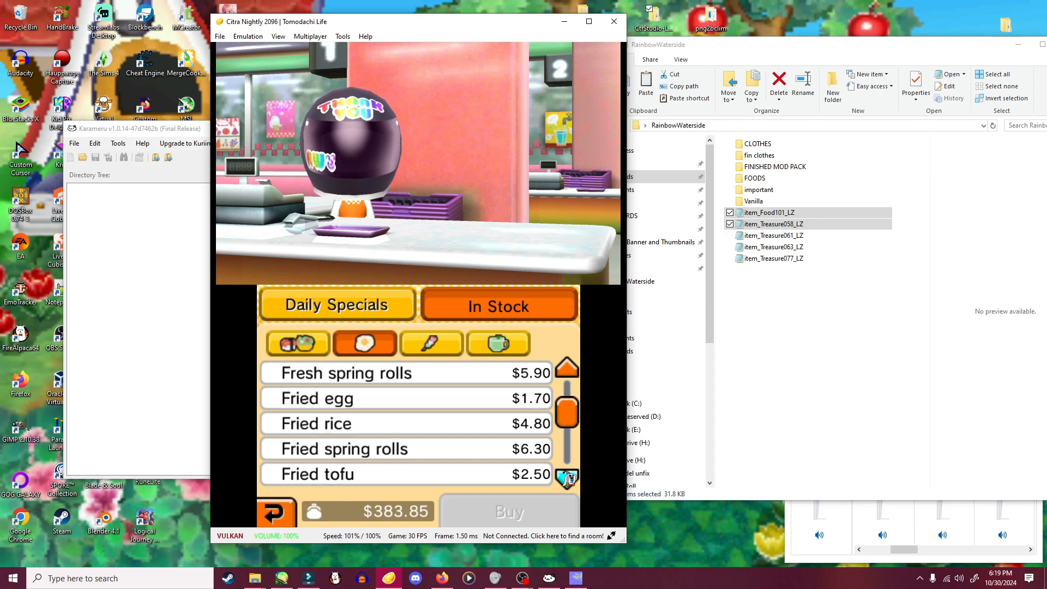
click(567, 369)
click(421, 377)
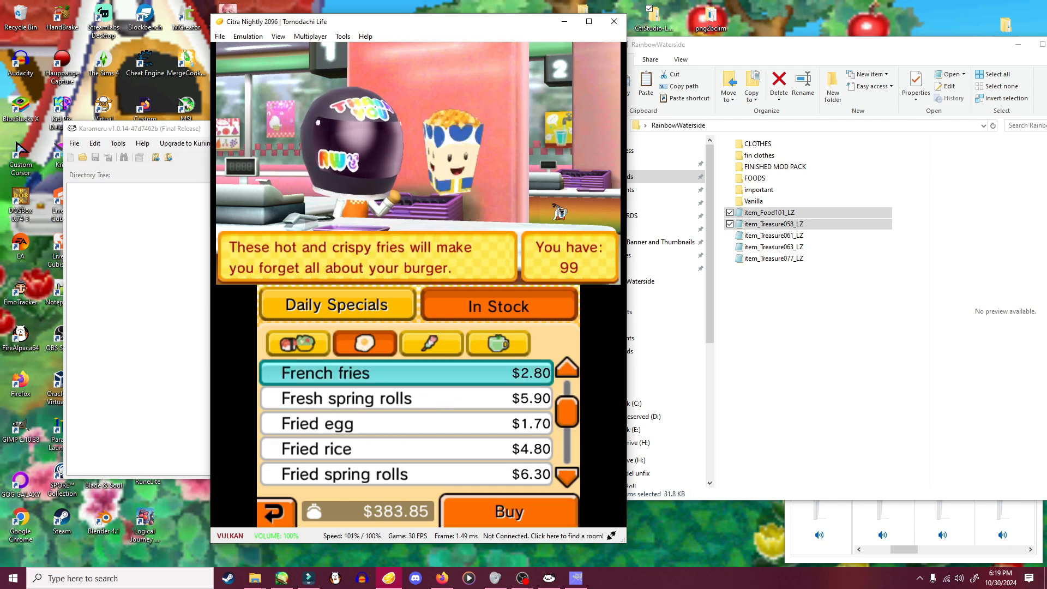
click(359, 392)
click(358, 380)
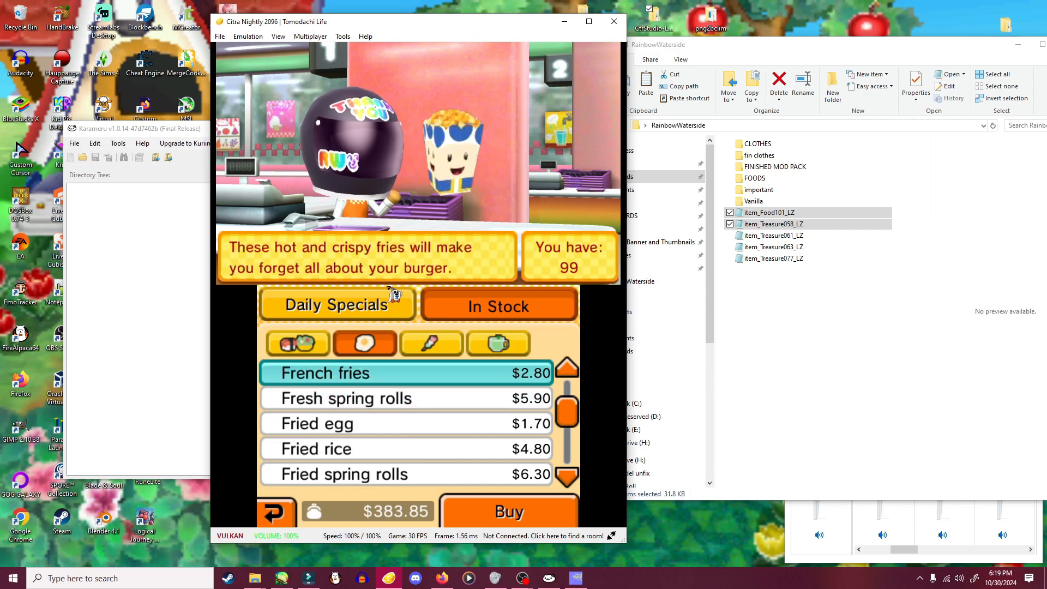
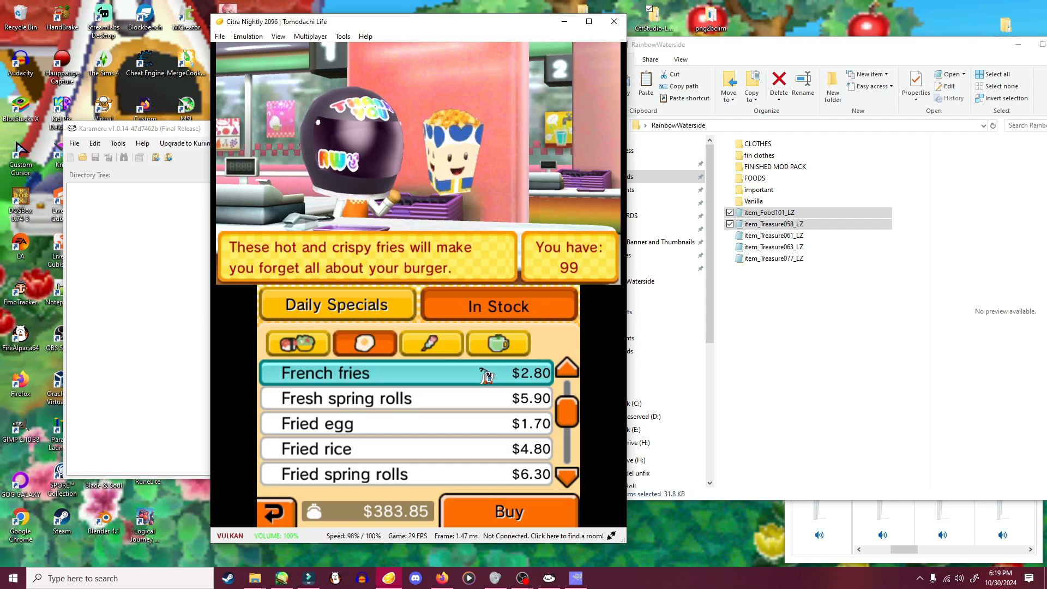
- Leave the food shop, open the town hall's Collection, and inspect treasure 021 Carnation in the Treasures list
click(276, 518)
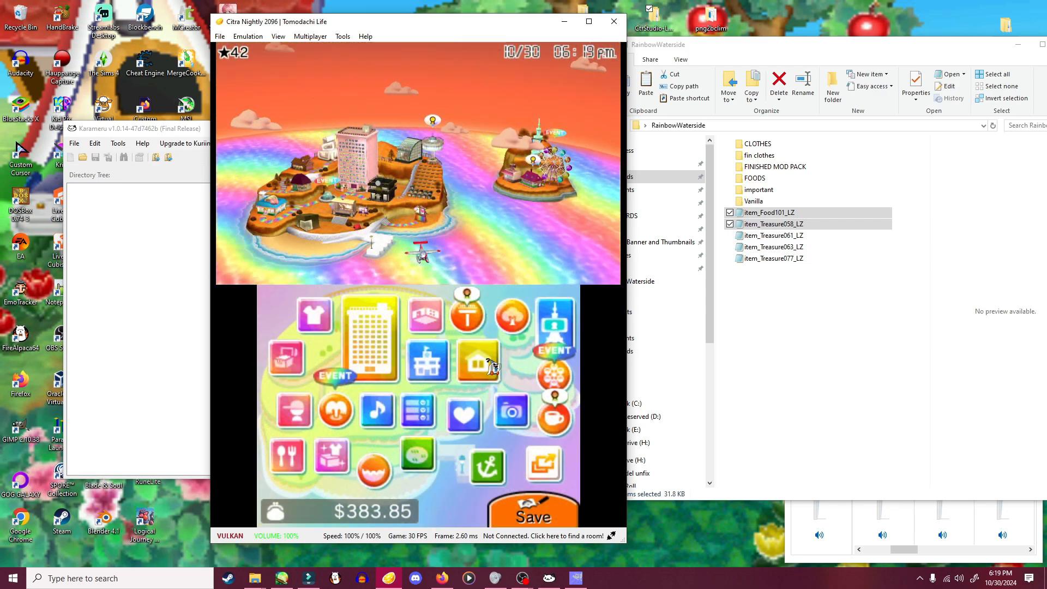
click(421, 368)
click(429, 370)
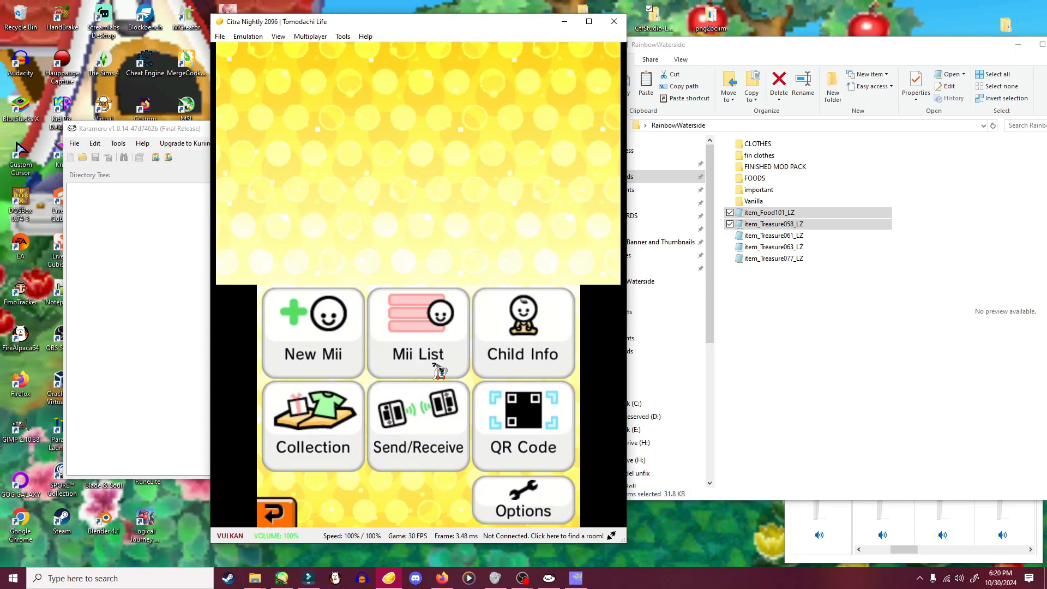
click(312, 432)
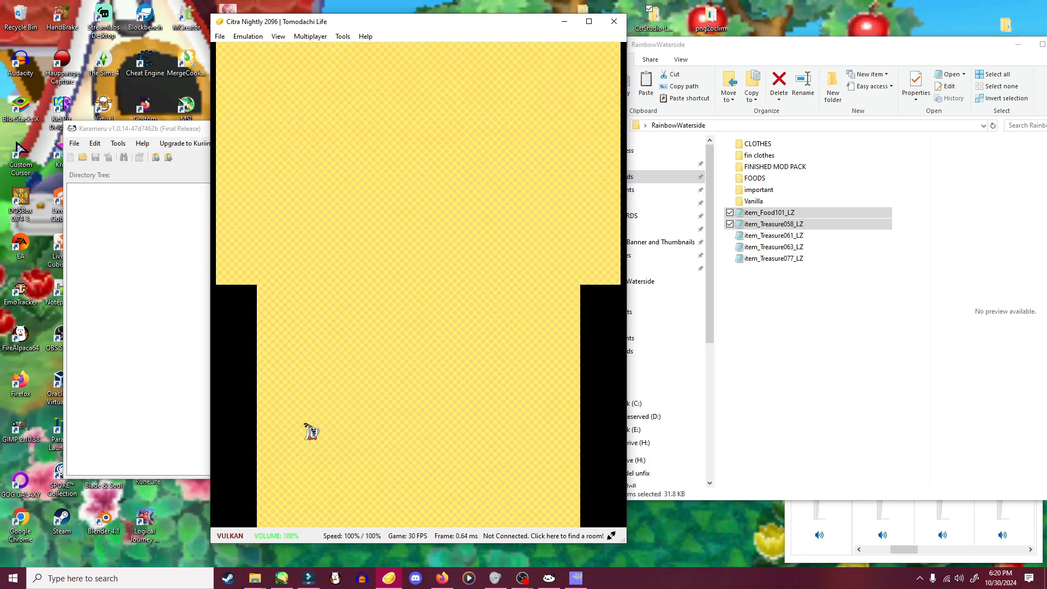
click(554, 309)
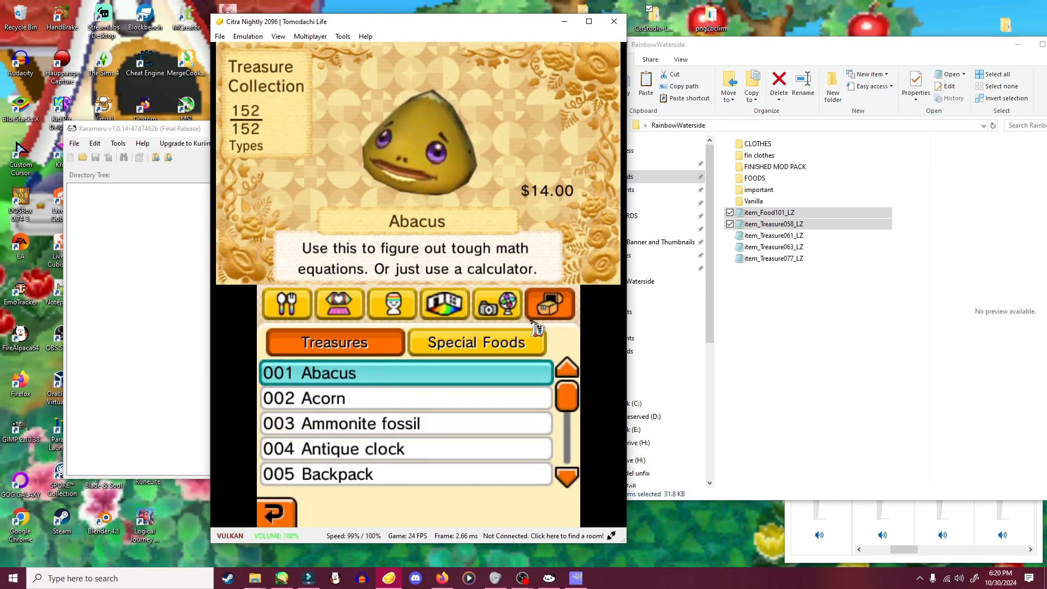
mouse_move(568, 399)
mouse_down()
mouse_move(575, 422)
mouse_move(573, 400)
mouse_up()
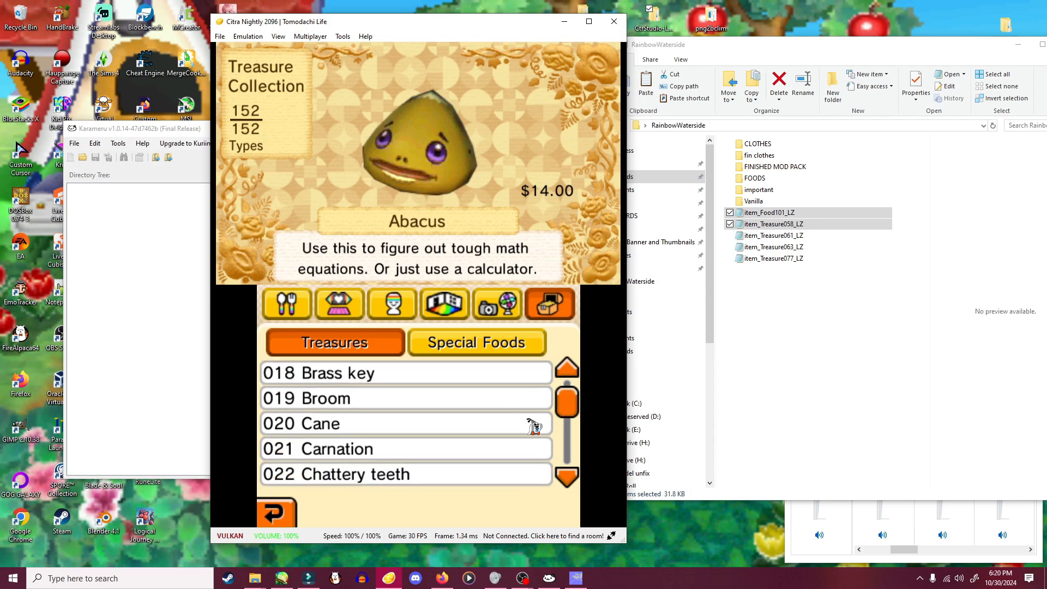
click(418, 449)
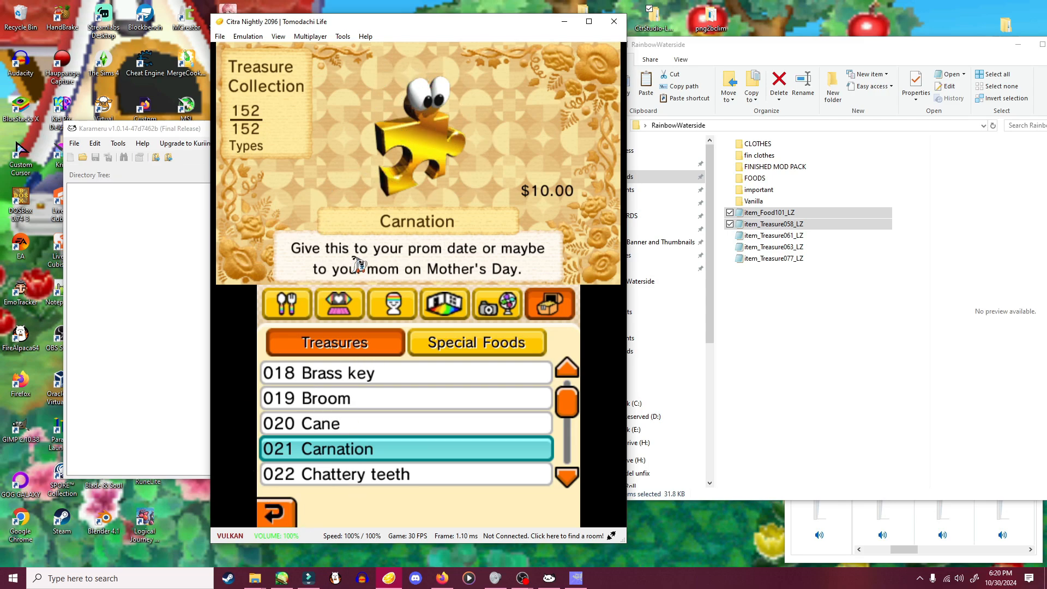
- Return to the island map, enter the Mii Apartments, and go into Apt. 603
click(281, 518)
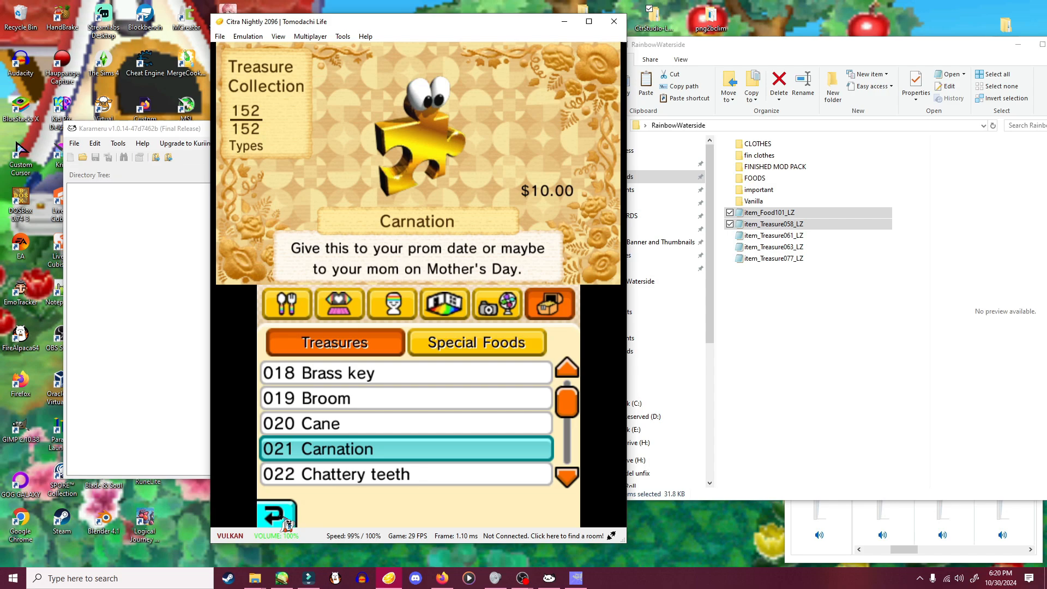
click(287, 518)
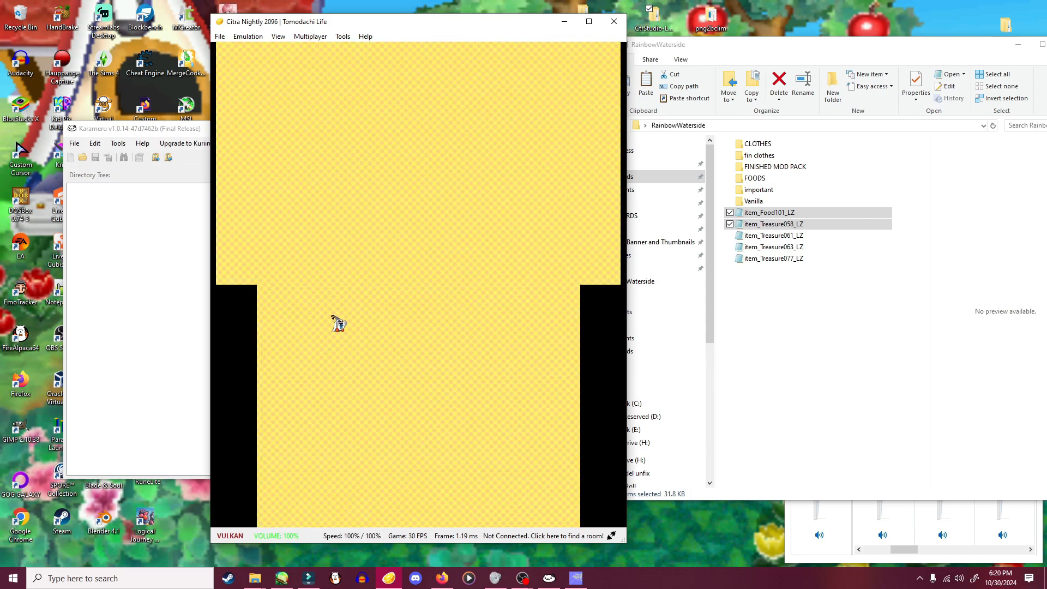
click(383, 346)
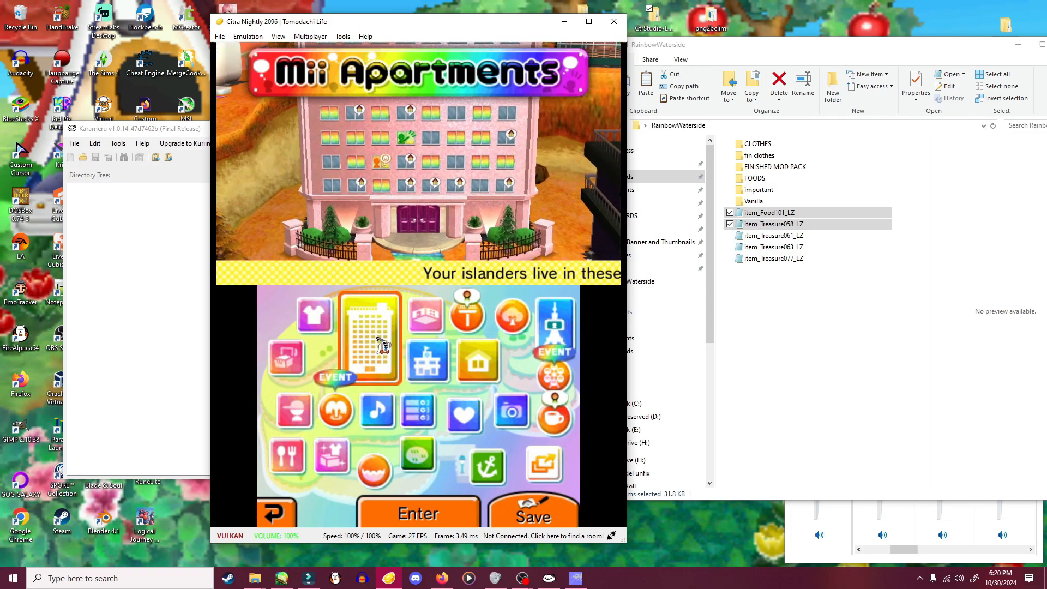
click(383, 346)
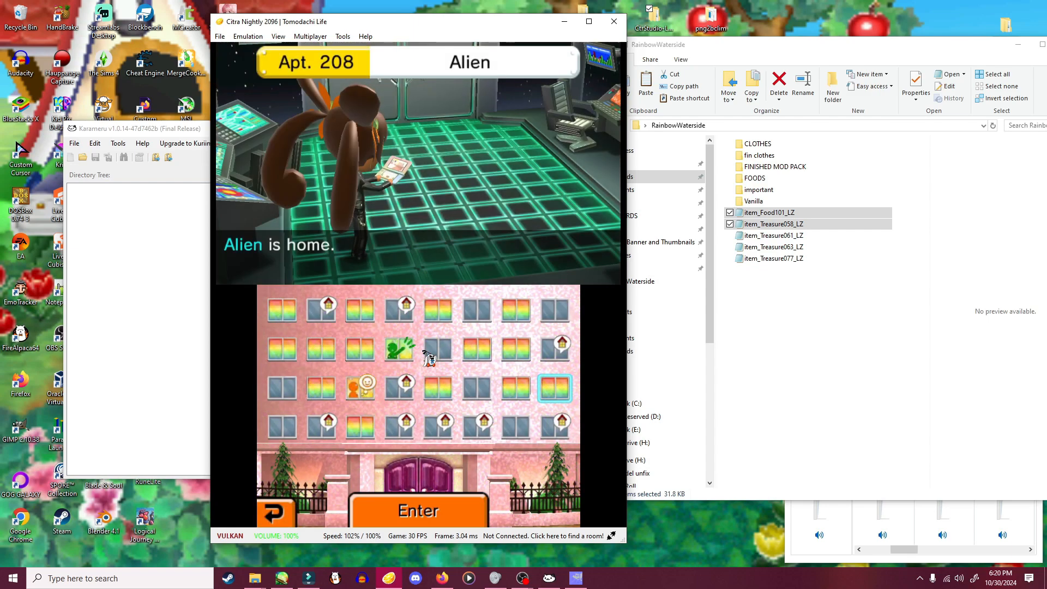
click(364, 312)
click(370, 314)
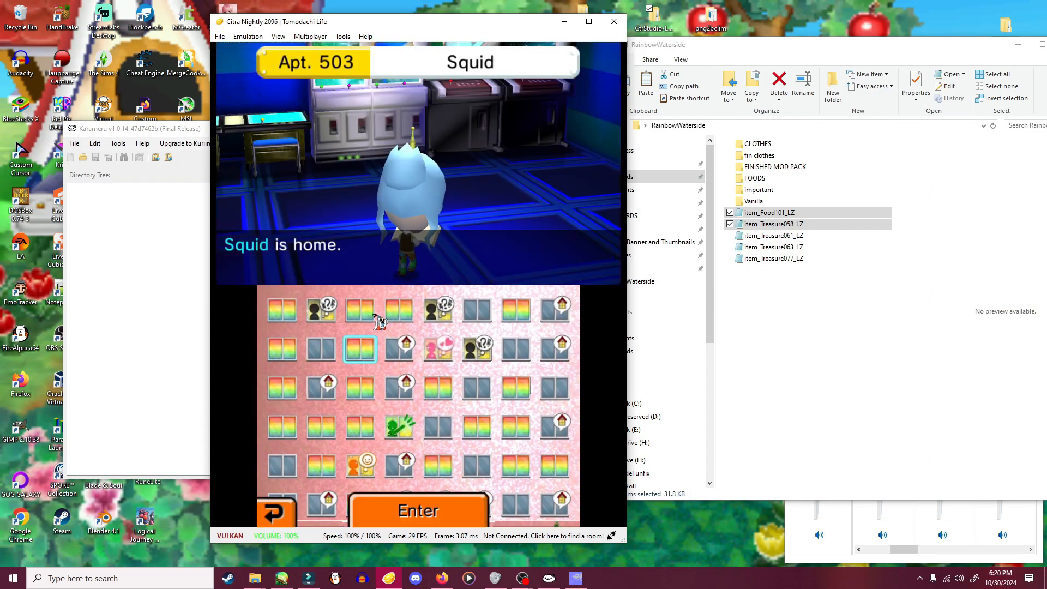
click(370, 315)
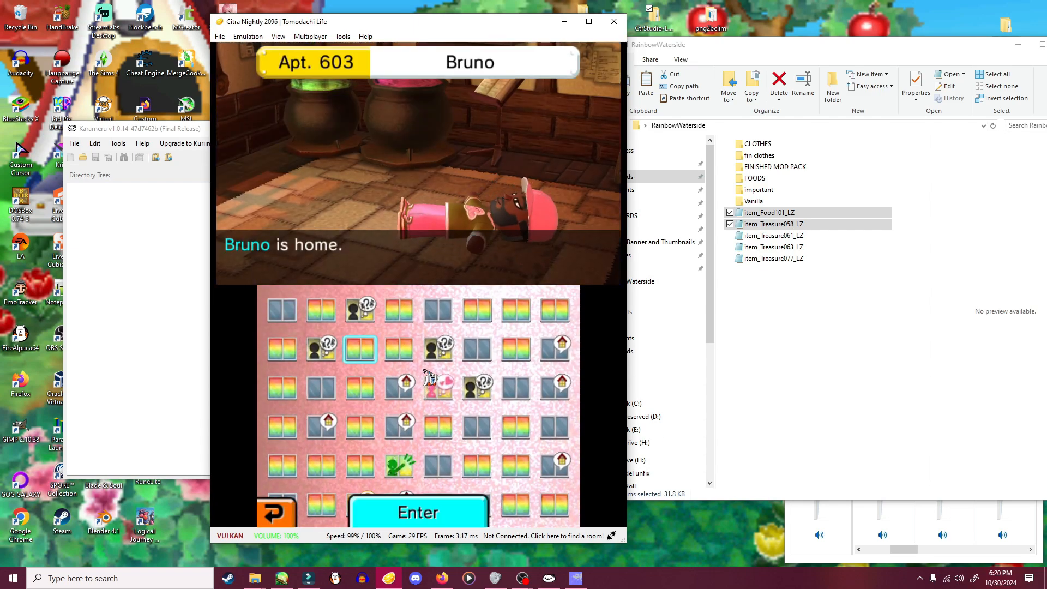
click(426, 349)
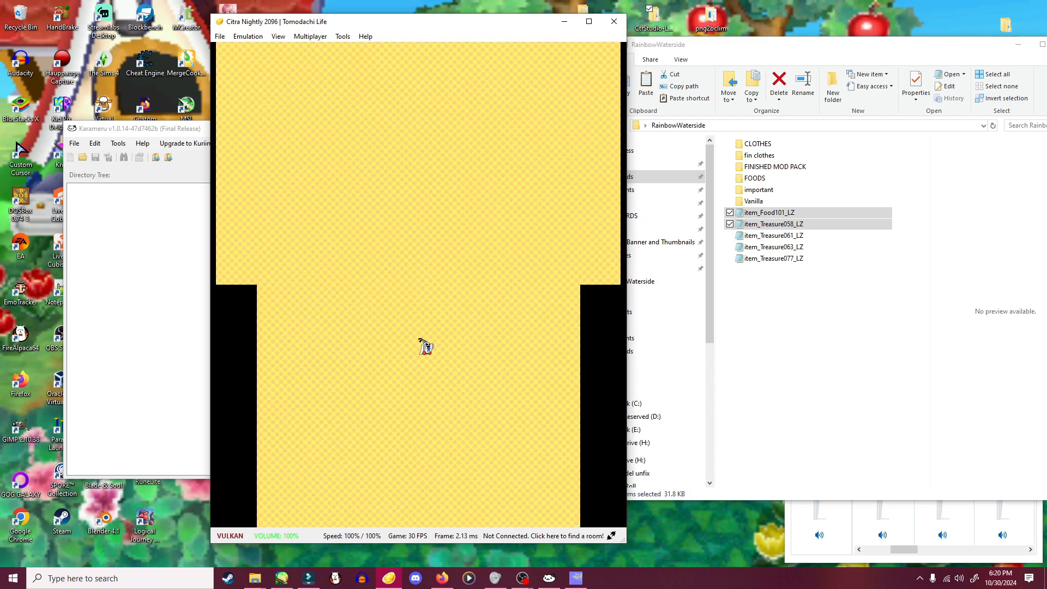
- Find French fries in the second food category of the item inventory and give them to the Mii
click(288, 304)
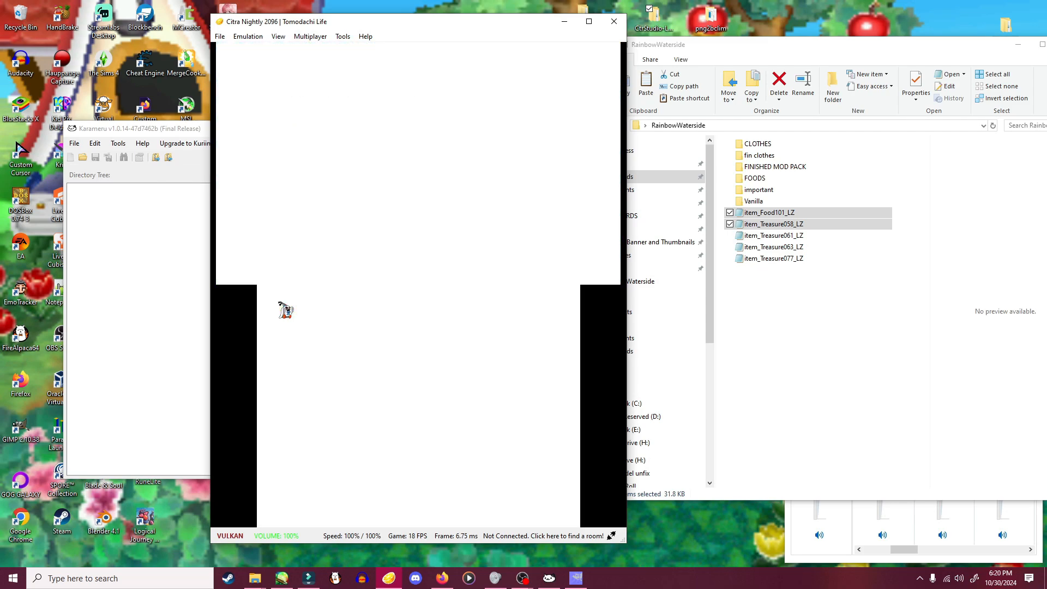
click(395, 309)
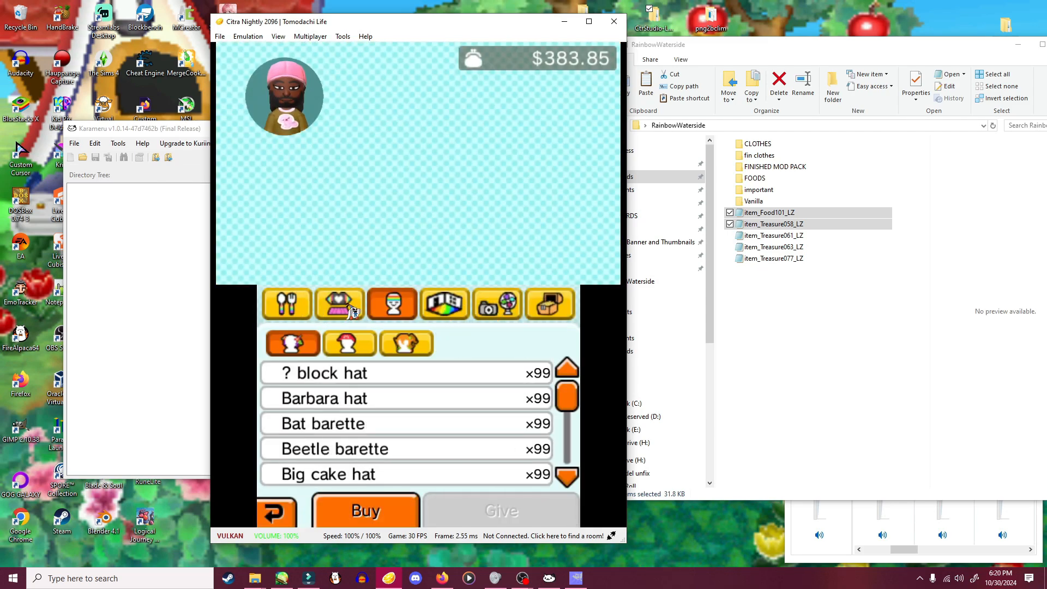
click(307, 305)
click(384, 347)
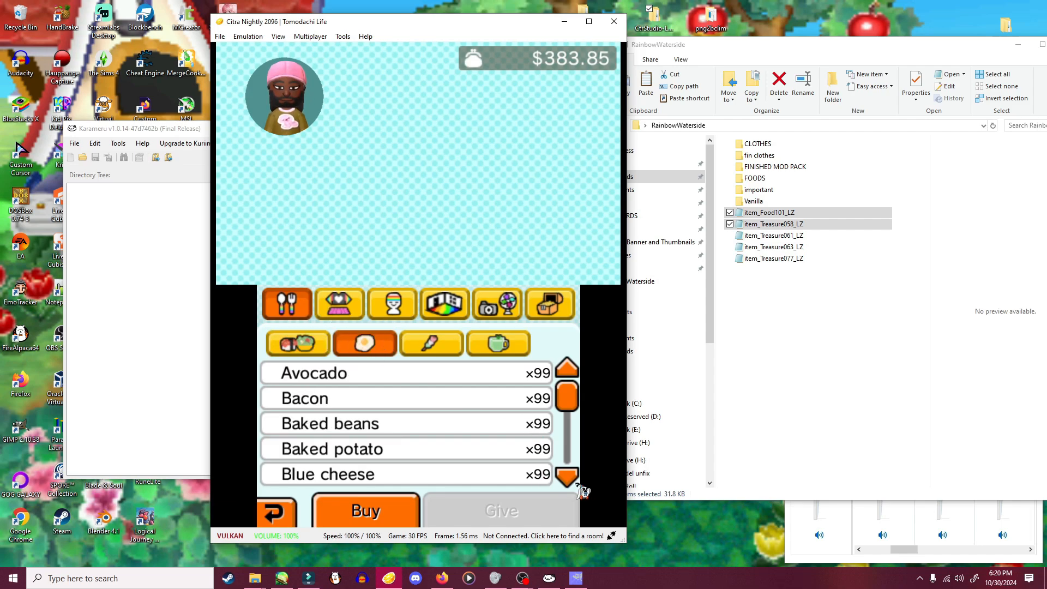
drag(579, 488, 577, 487)
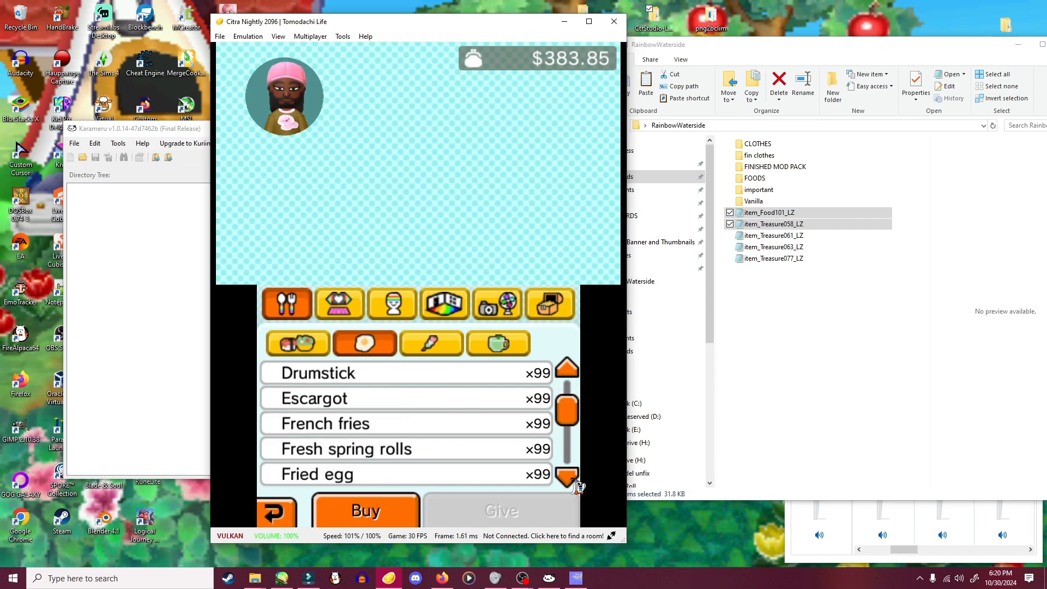
click(324, 401)
click(332, 425)
click(500, 515)
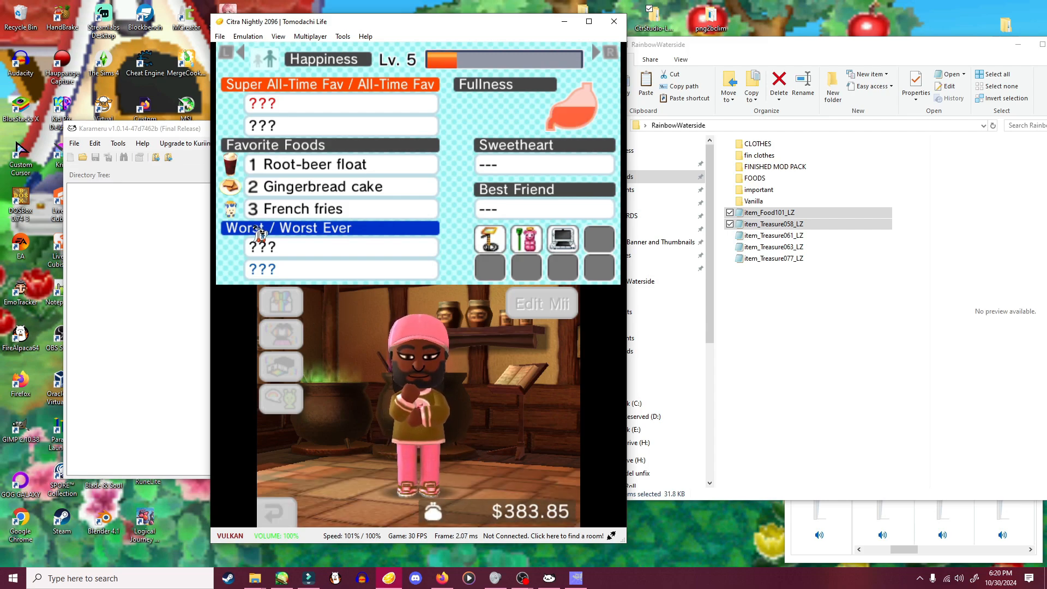
- Stop the game's emulation and move the Citra window clear of the RainbowWaterside folder window
click(248, 37)
click(258, 76)
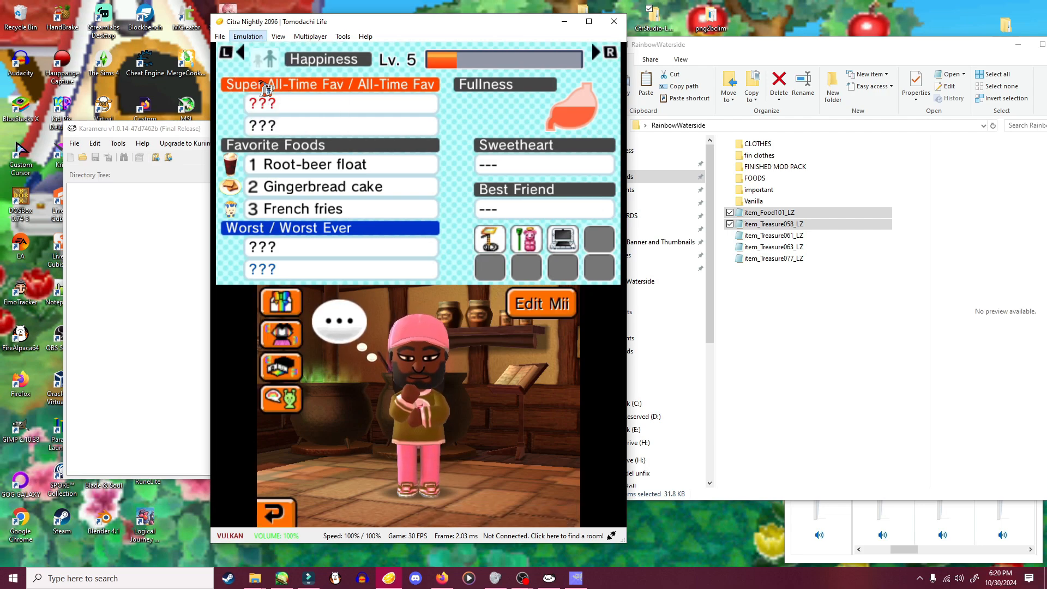
drag(504, 31, 360, 29)
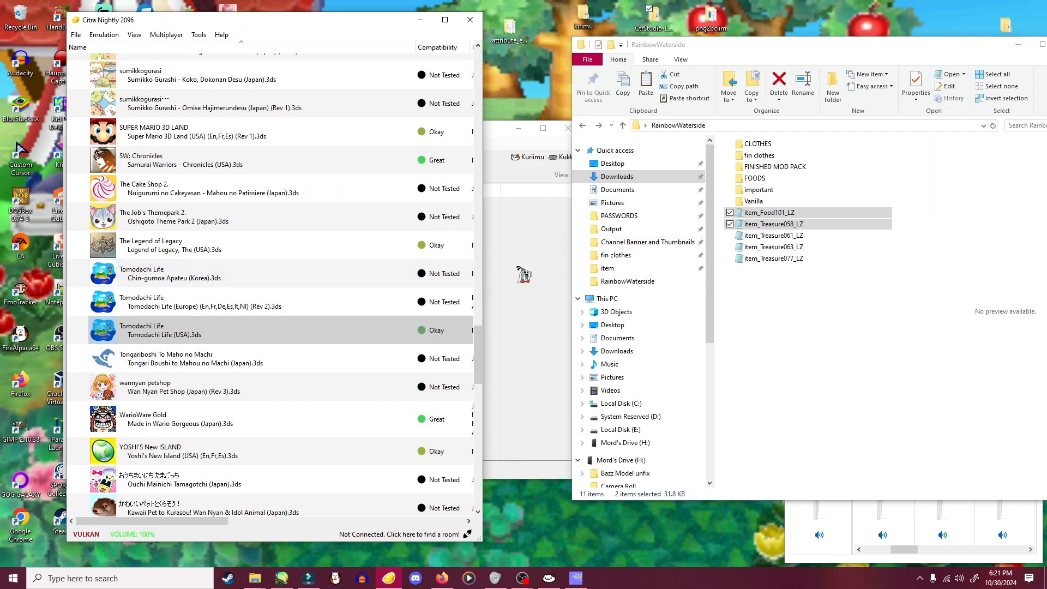
mouse_move(366, 29)
mouse_down()
mouse_move(384, 34)
mouse_move(365, 31)
mouse_up()
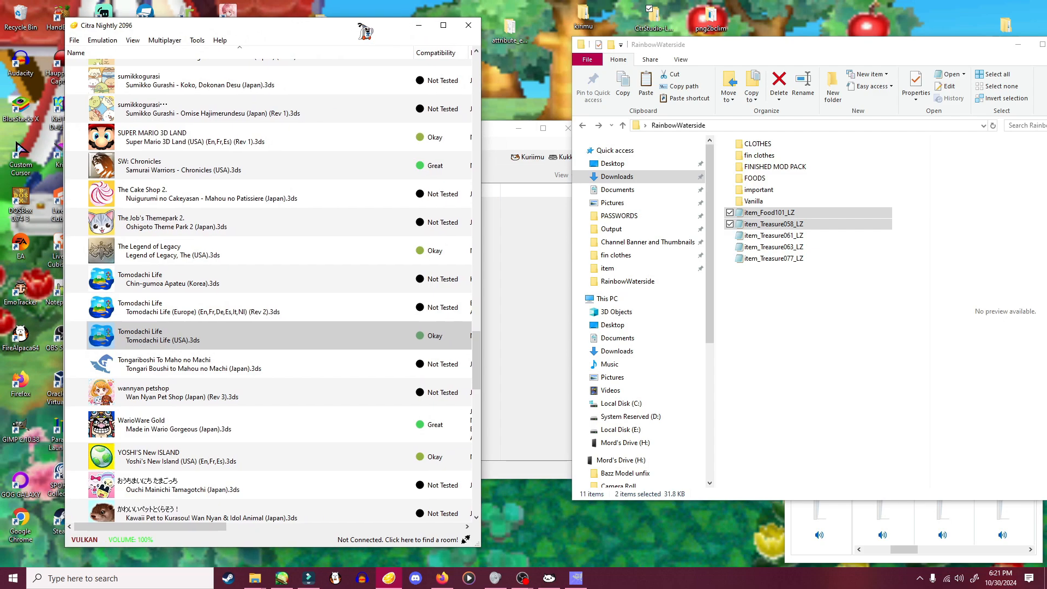
- Move item_Food101_LZ and item_Treasure058_LZ from RainbowWaterside into the FINISHED MOD PACK/model/item folder
click(789, 313)
click(758, 223)
click(730, 212)
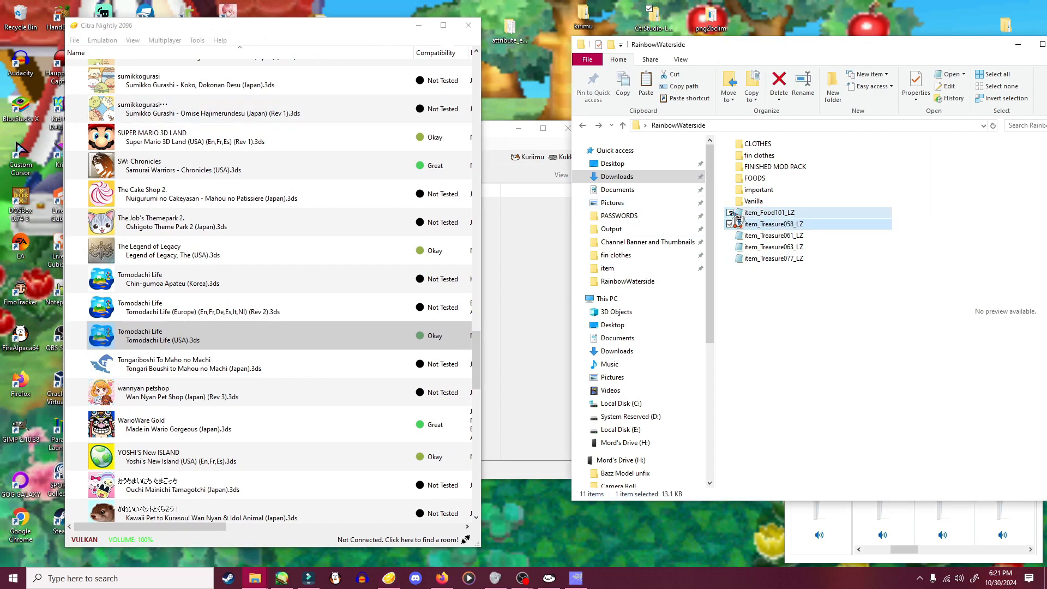
drag(769, 223, 775, 167)
double_click(787, 166)
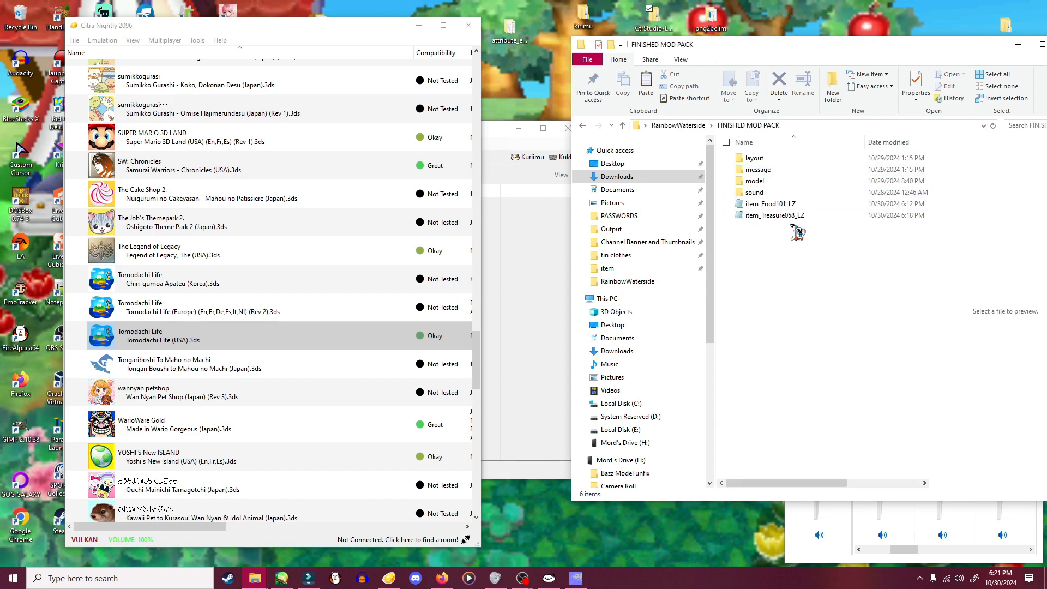
drag(787, 215, 757, 183)
double_click(754, 181)
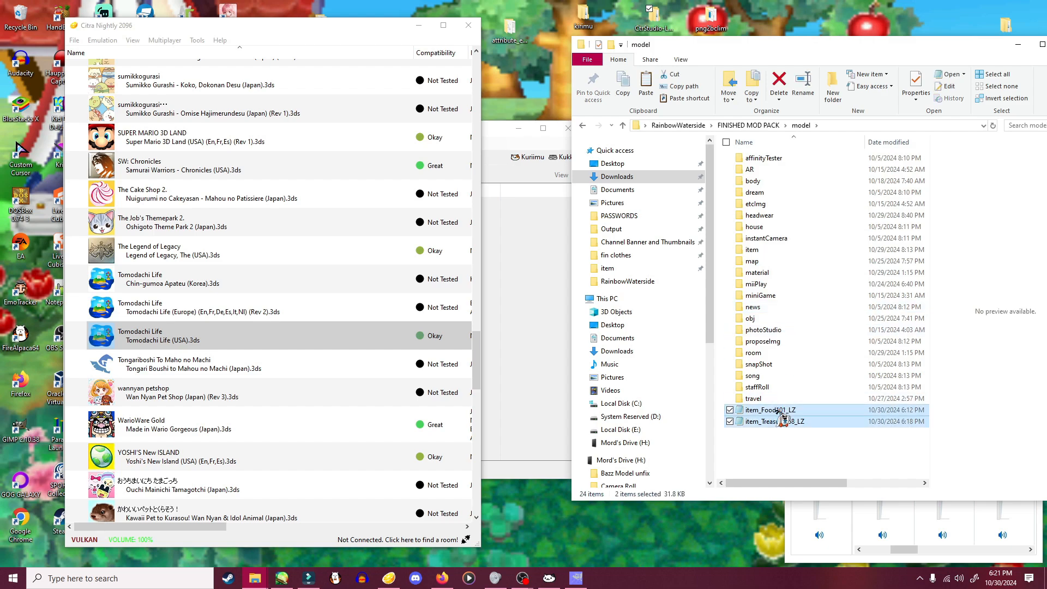
drag(783, 419, 755, 252)
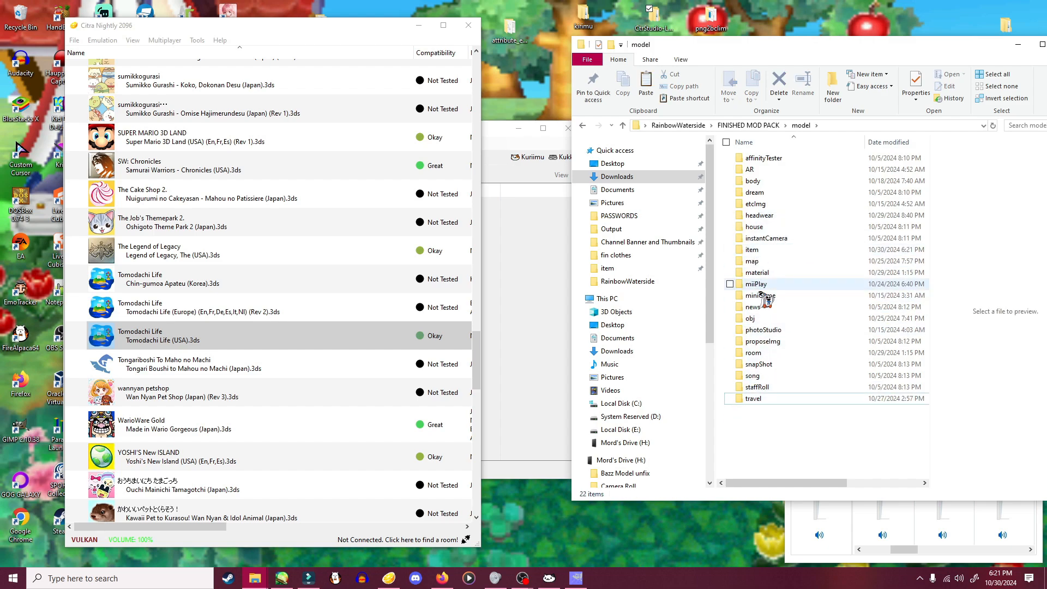
- Look into the message folder of FINISHED MOD PACK and return to the pack's top level
click(760, 125)
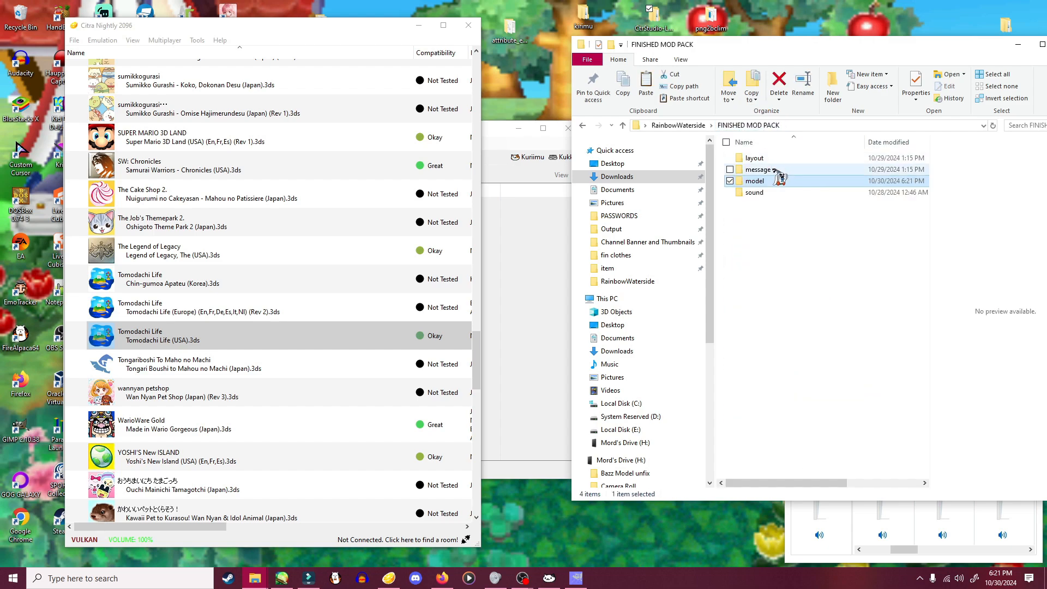
double_click(757, 170)
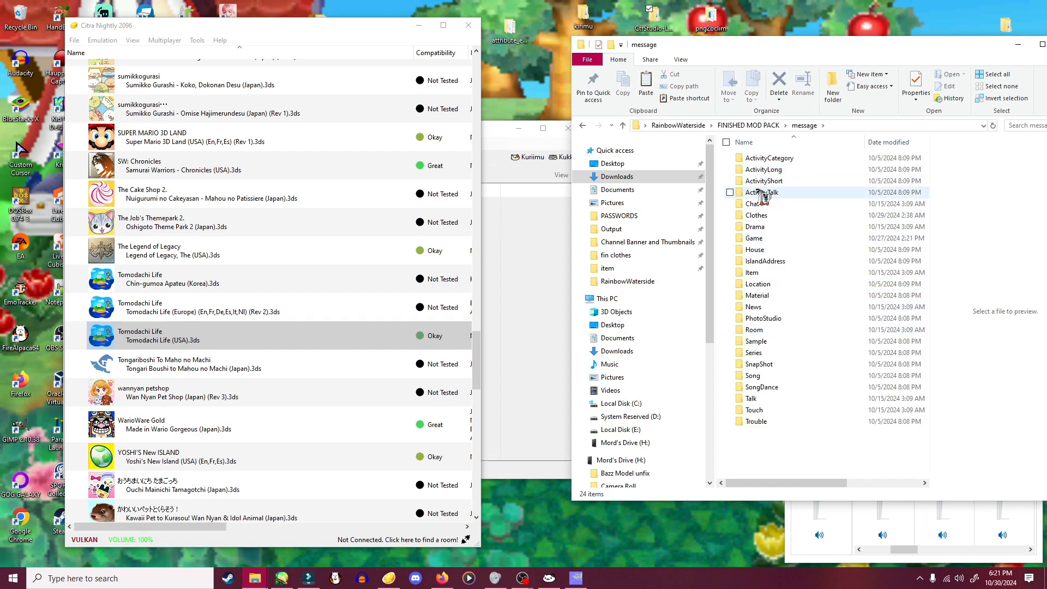
click(750, 126)
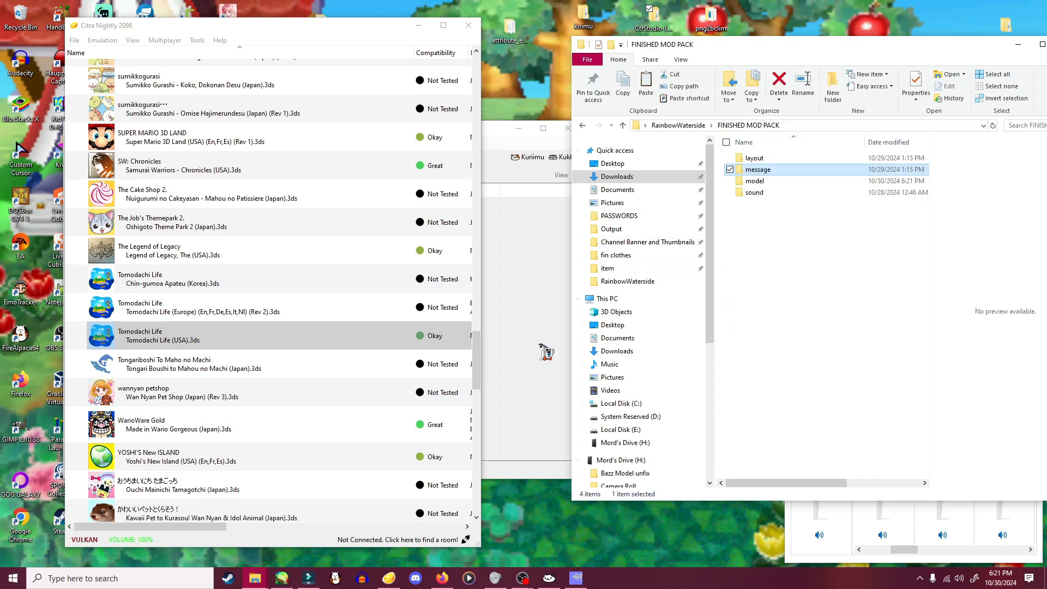
- Dump the RomFS of Tomodachi Life (USA) from Citra's game list
drag(336, 28, 419, 32)
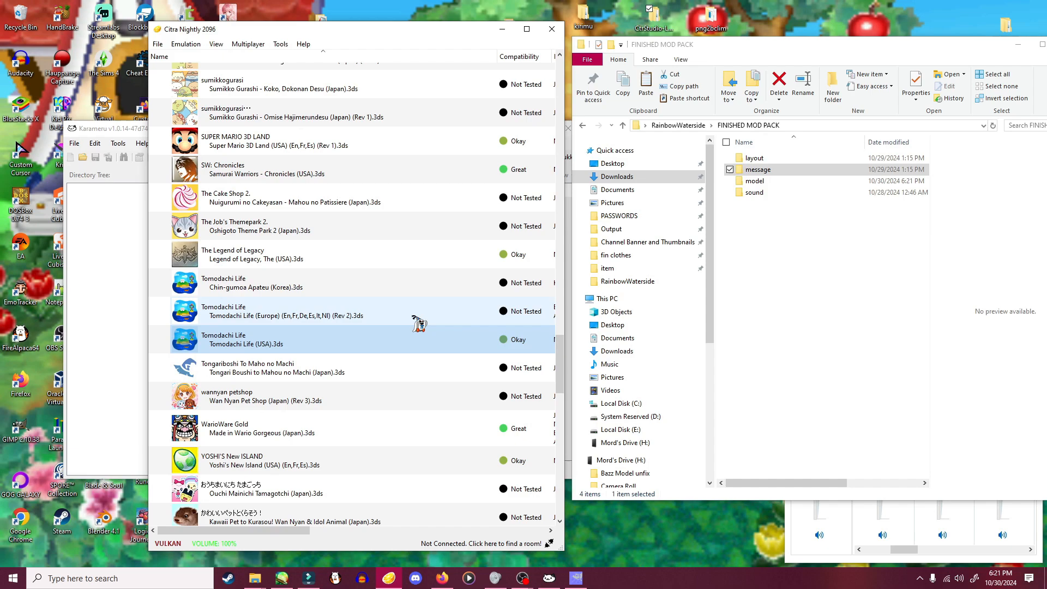
click(796, 237)
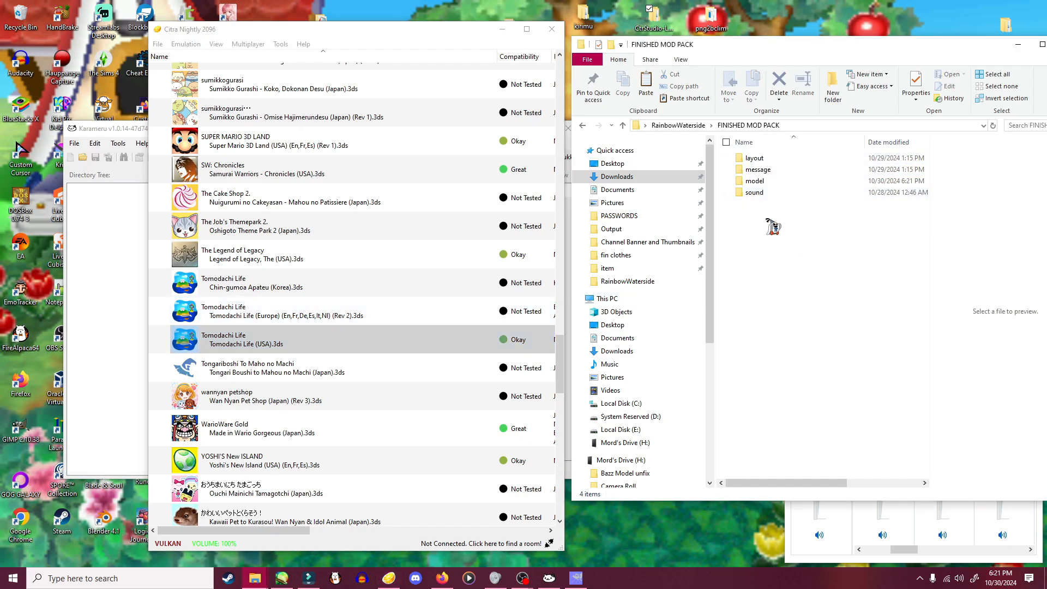
right_click(267, 344)
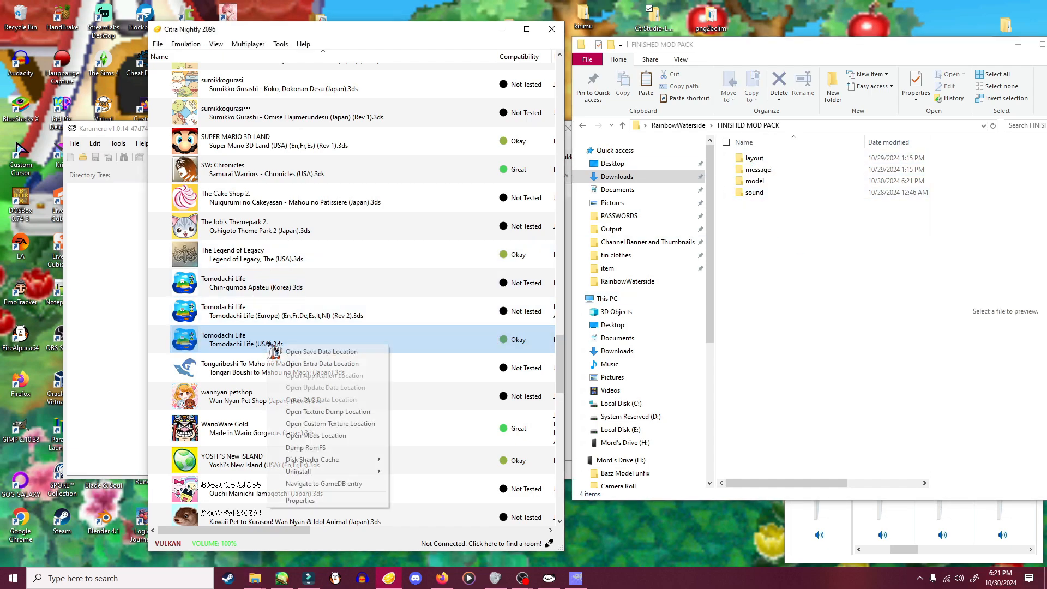
click(315, 448)
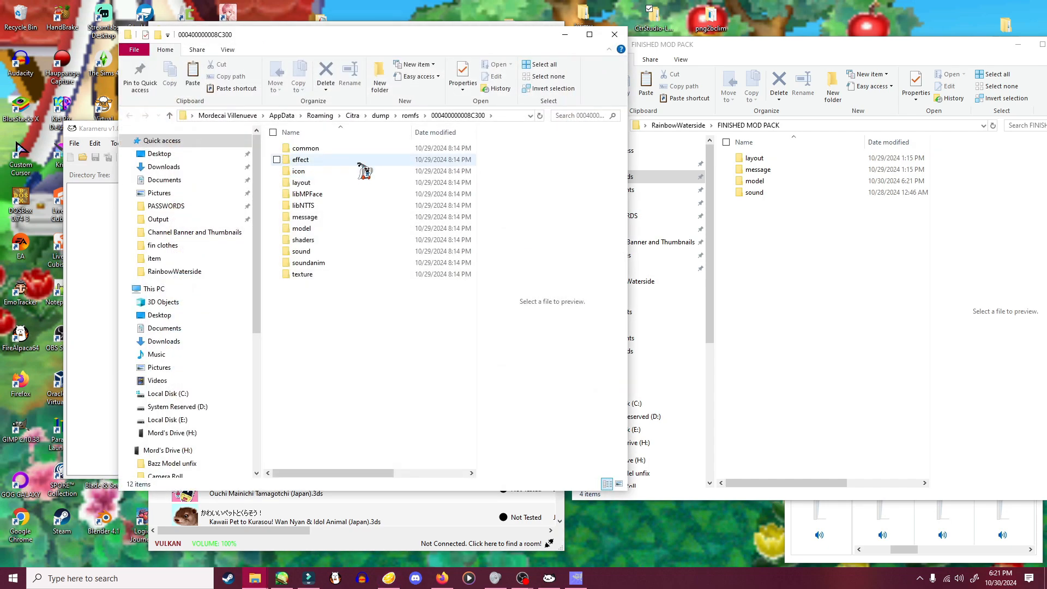
- Copy Item_US_English_LZ from the dump's message/Item folder into the RainbowWaterside folder
double_click(306, 217)
click(300, 263)
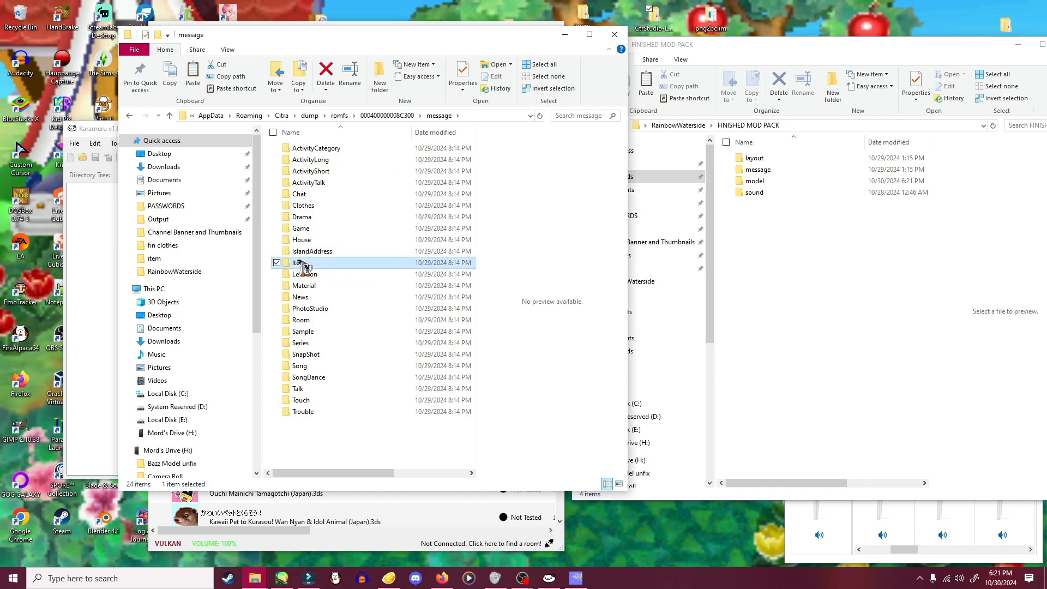
double_click(300, 263)
right_click(318, 150)
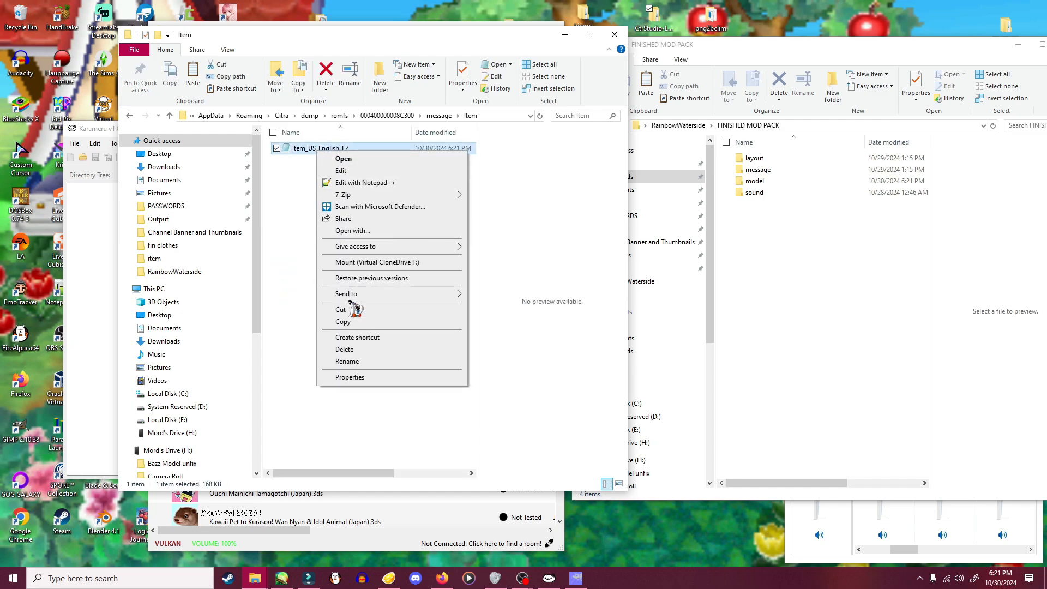
click(349, 322)
click(787, 291)
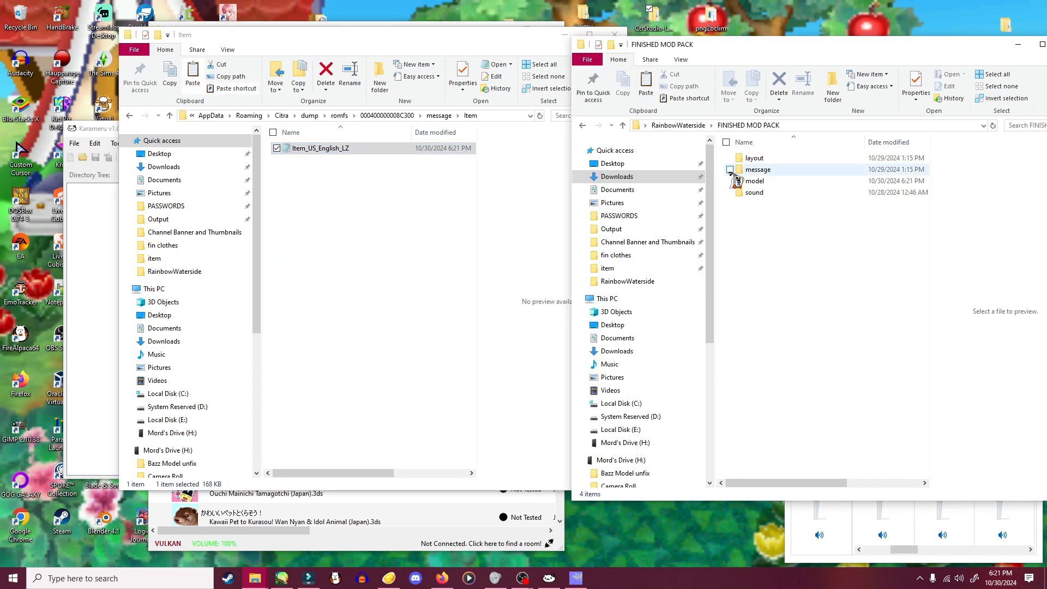
click(684, 125)
right_click(761, 297)
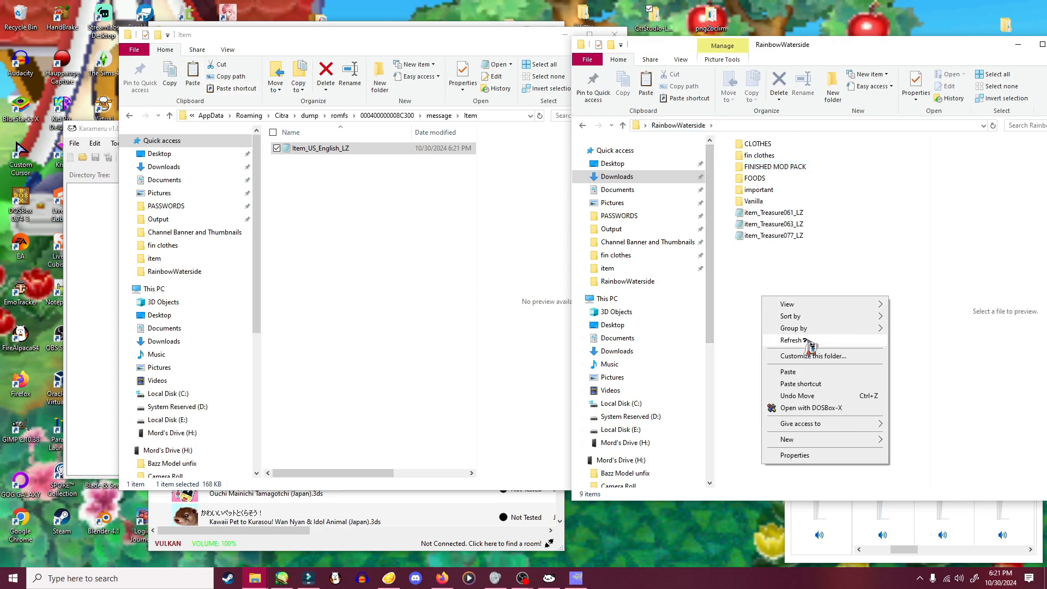
click(800, 372)
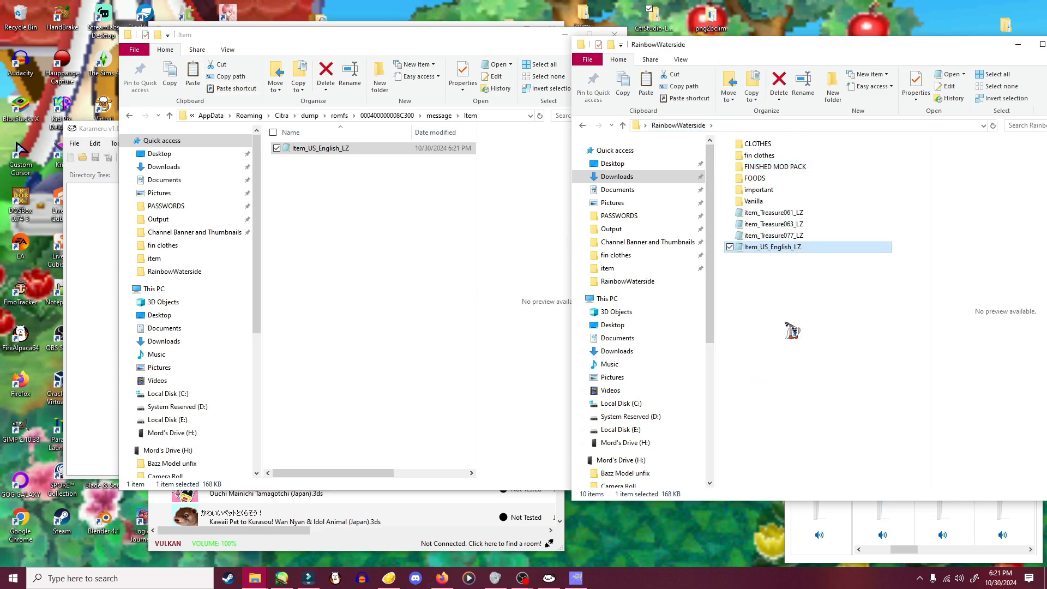
- Close the dump's Item folder window and minimize Citra to uncover Karameru
click(386, 240)
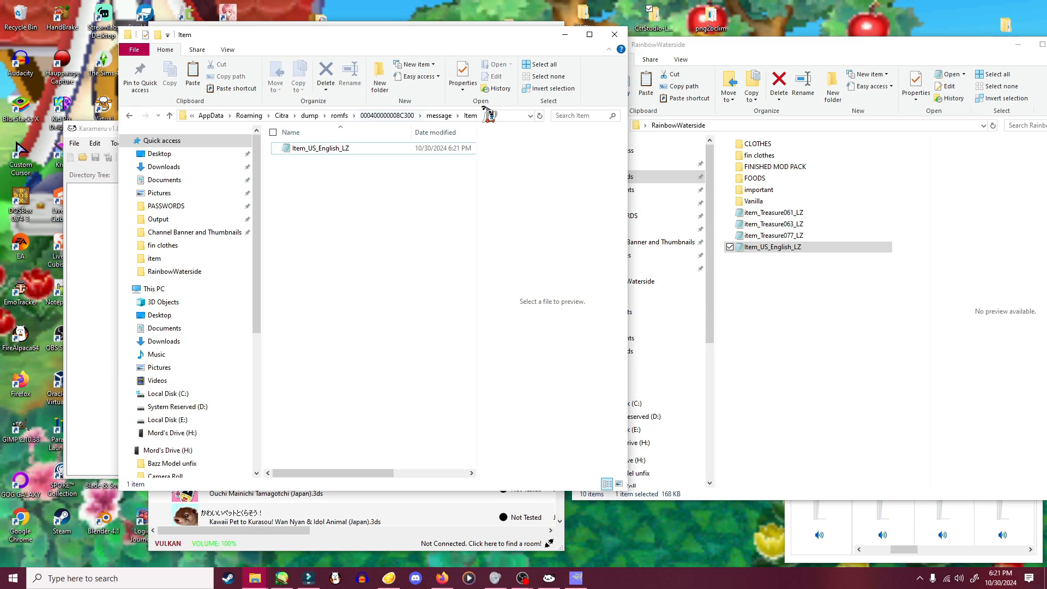
drag(504, 37, 440, 51)
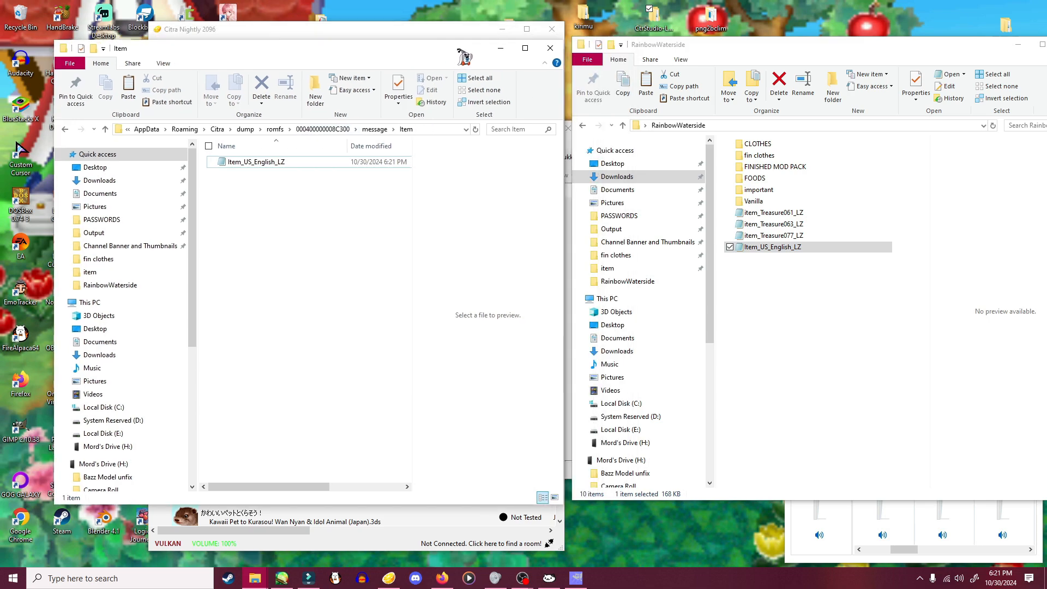
click(551, 49)
drag(481, 33, 472, 43)
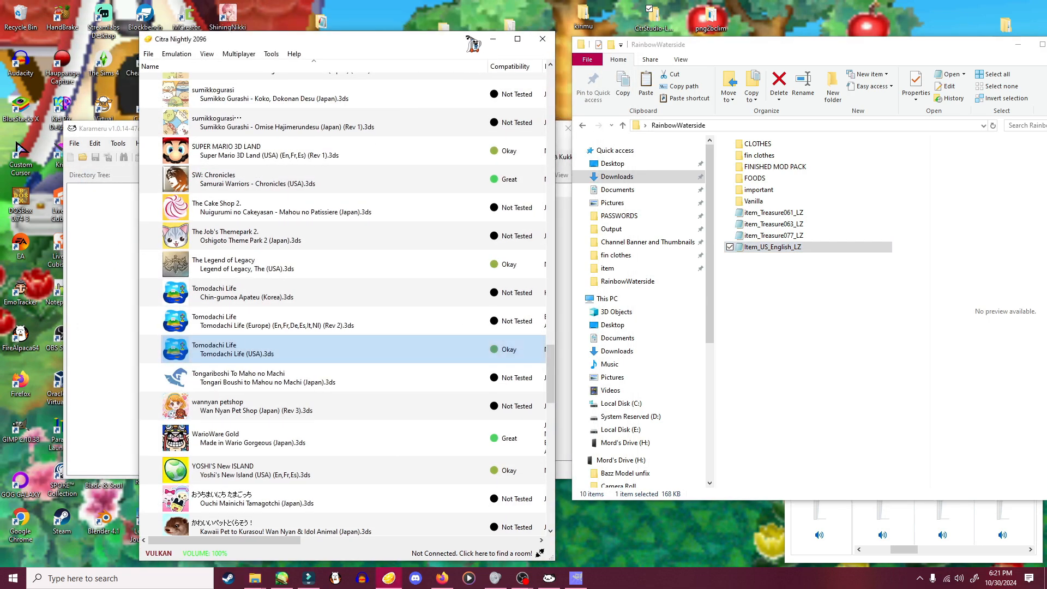
click(492, 39)
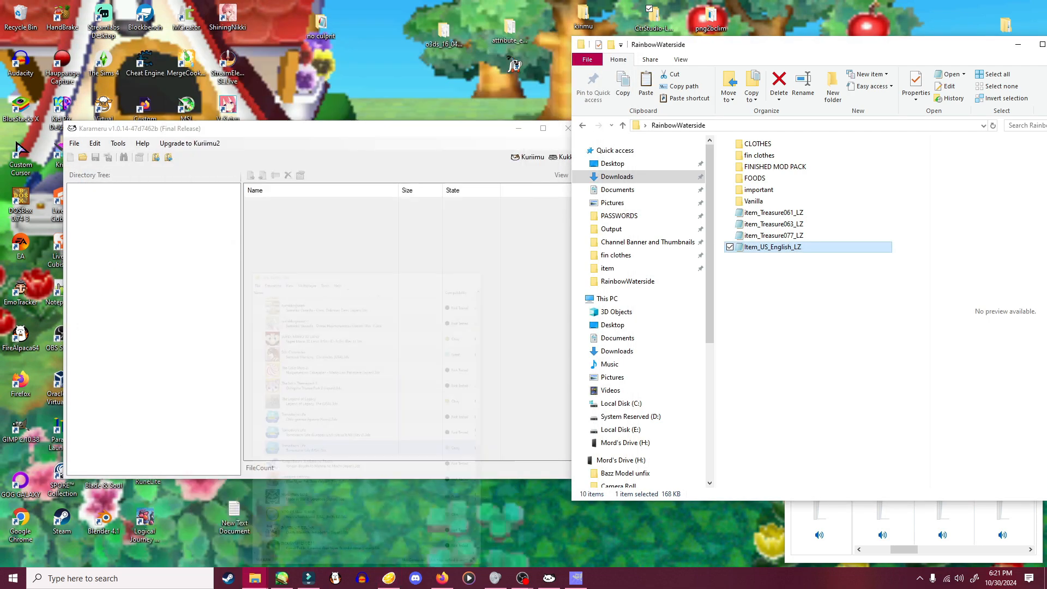
- In Karameru, decompress Item_US_English_LZ from the RainbowWaterside folder using the Nintendo compression tools
click(121, 144)
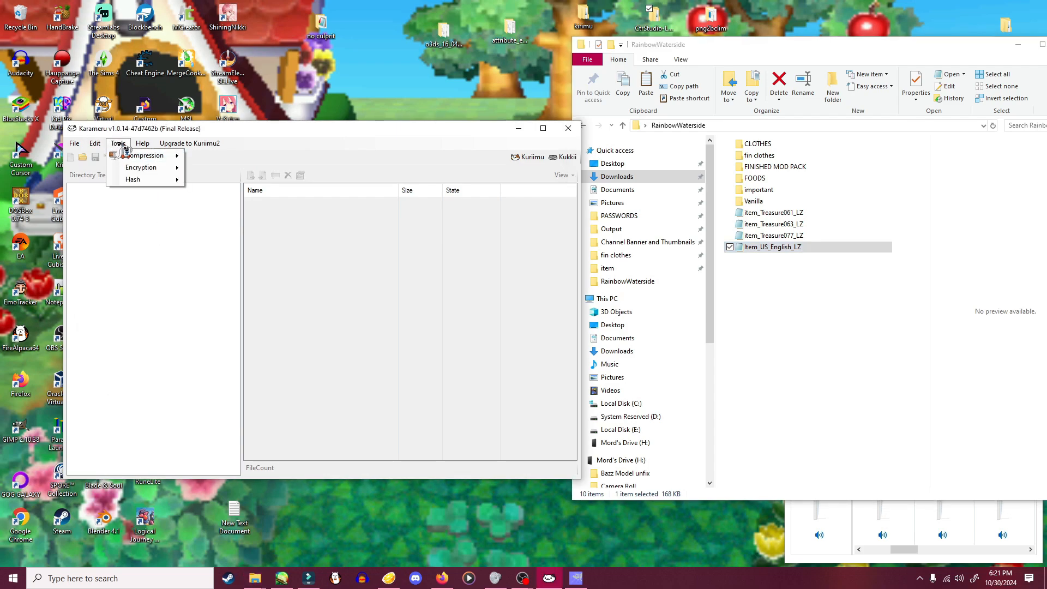
mouse_move(145, 156)
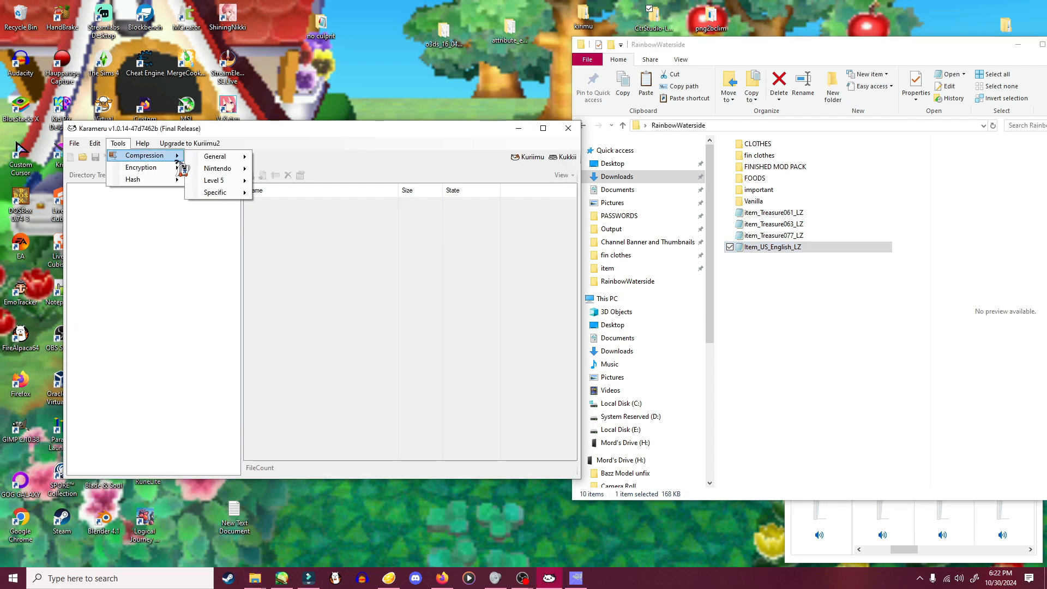
mouse_move(218, 169)
mouse_move(295, 182)
click(362, 182)
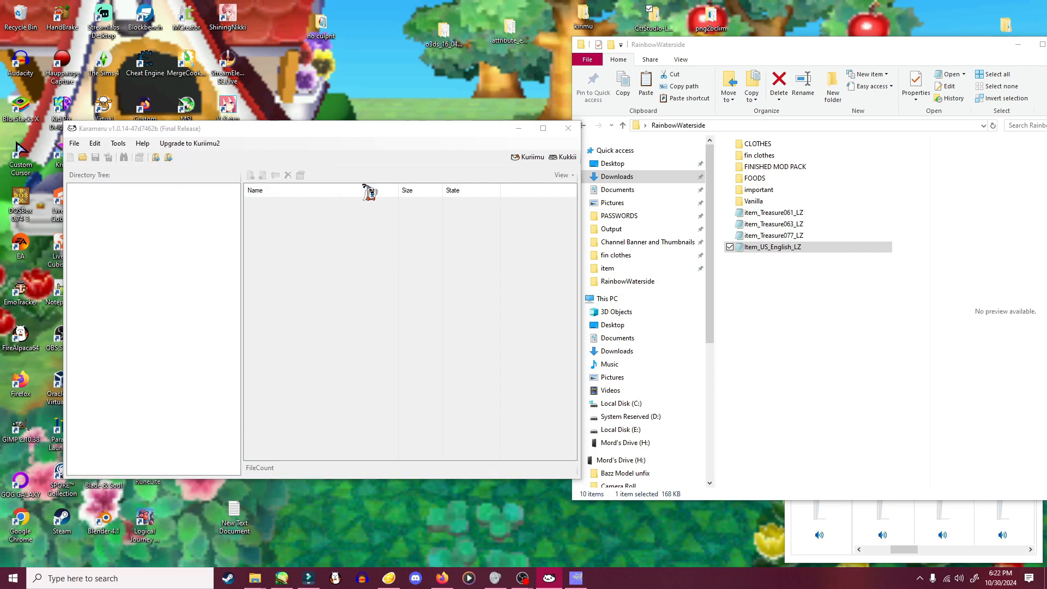
click(540, 311)
click(521, 461)
click(518, 460)
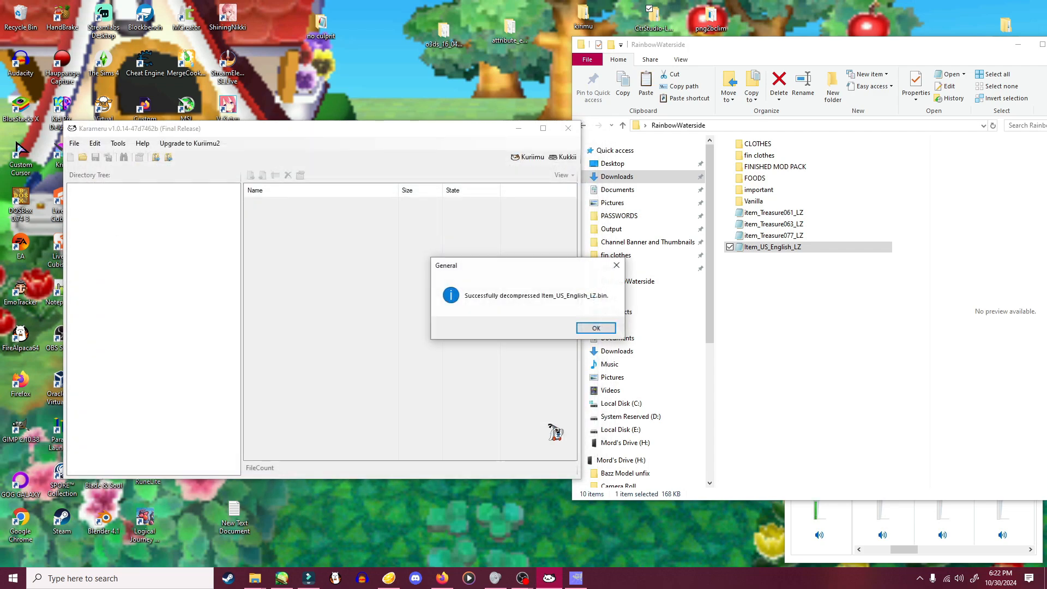
click(597, 330)
- Load Item_US_English_LZ.decomp into Karameru and look through the files in its ArcBase and ArcVoice folders
click(792, 259)
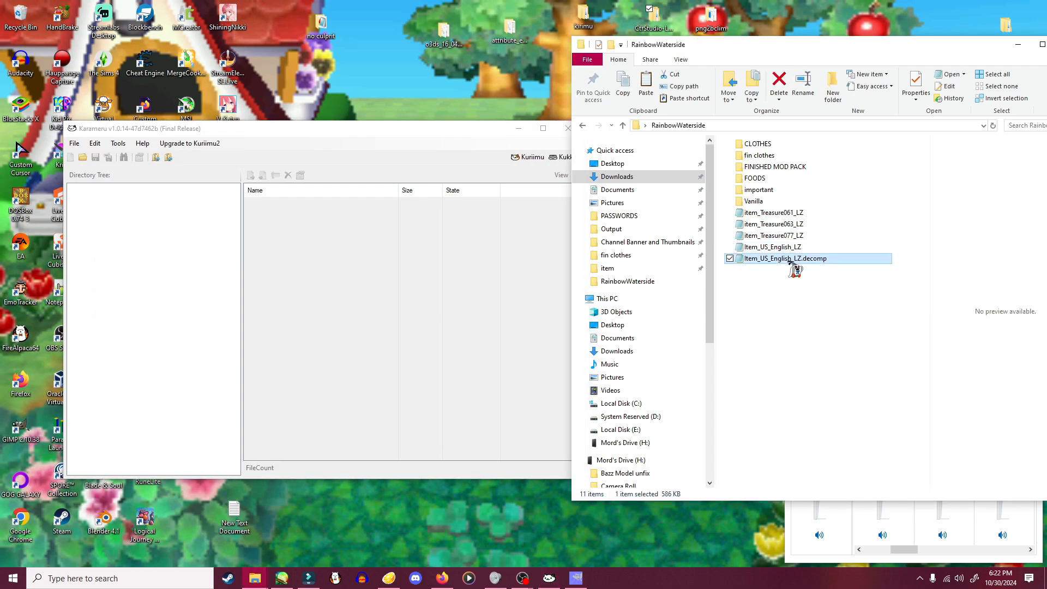
drag(441, 136, 419, 125)
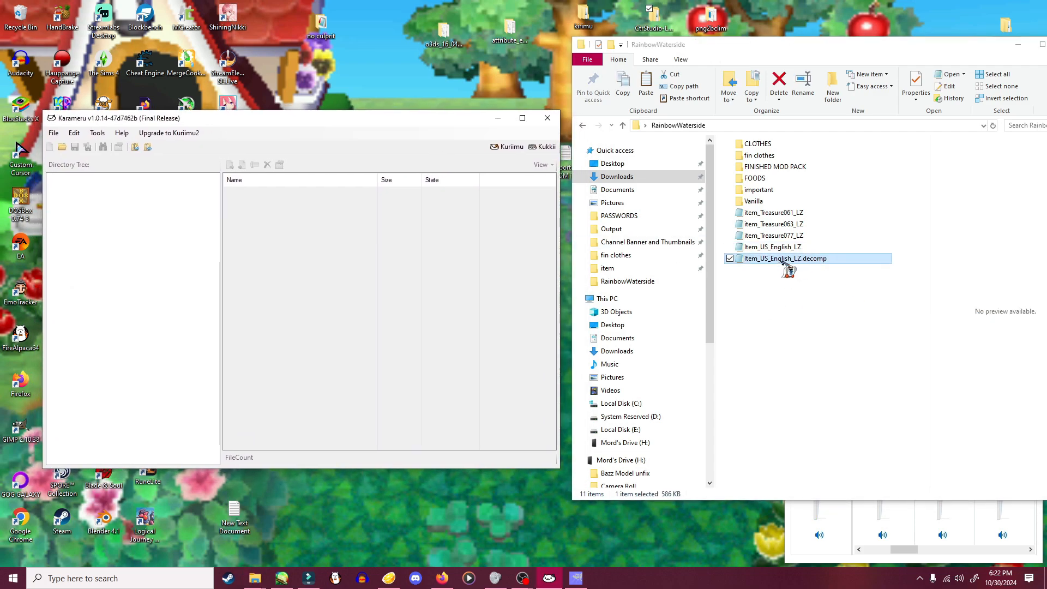
drag(795, 270, 294, 245)
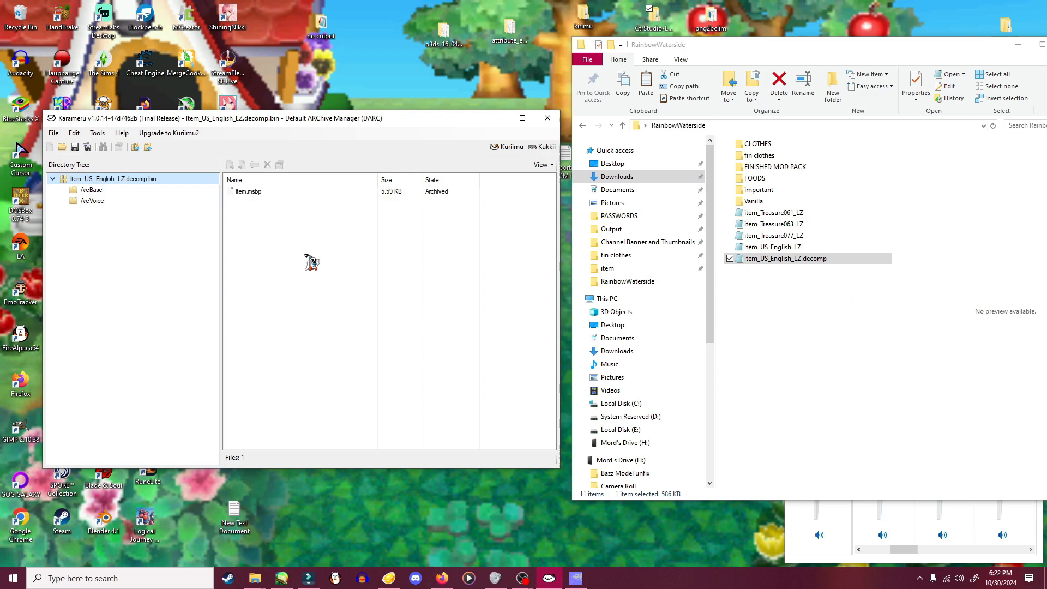
drag(274, 133, 290, 158)
click(129, 215)
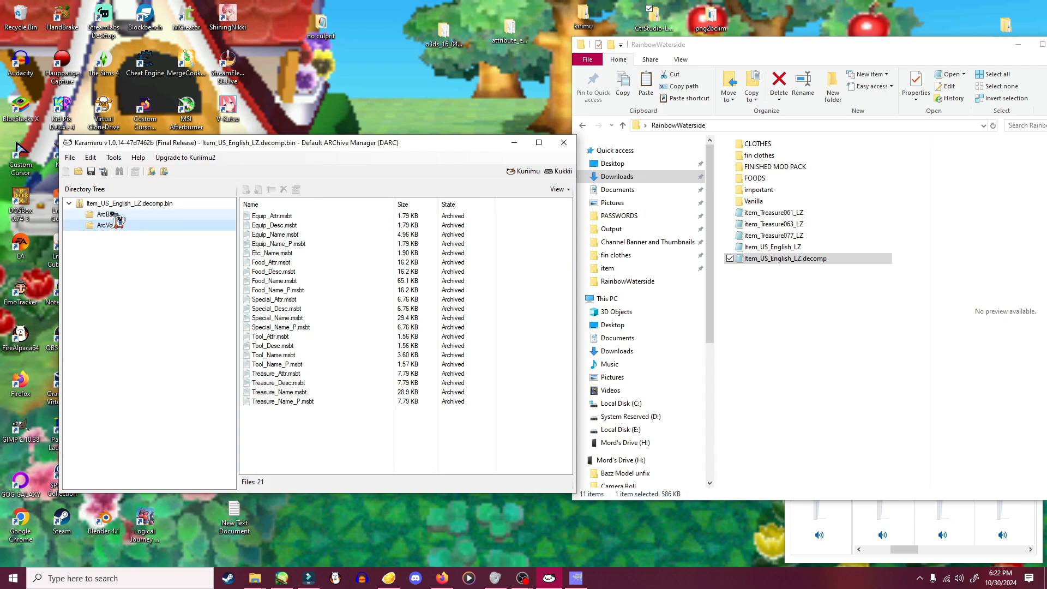
click(113, 226)
click(125, 215)
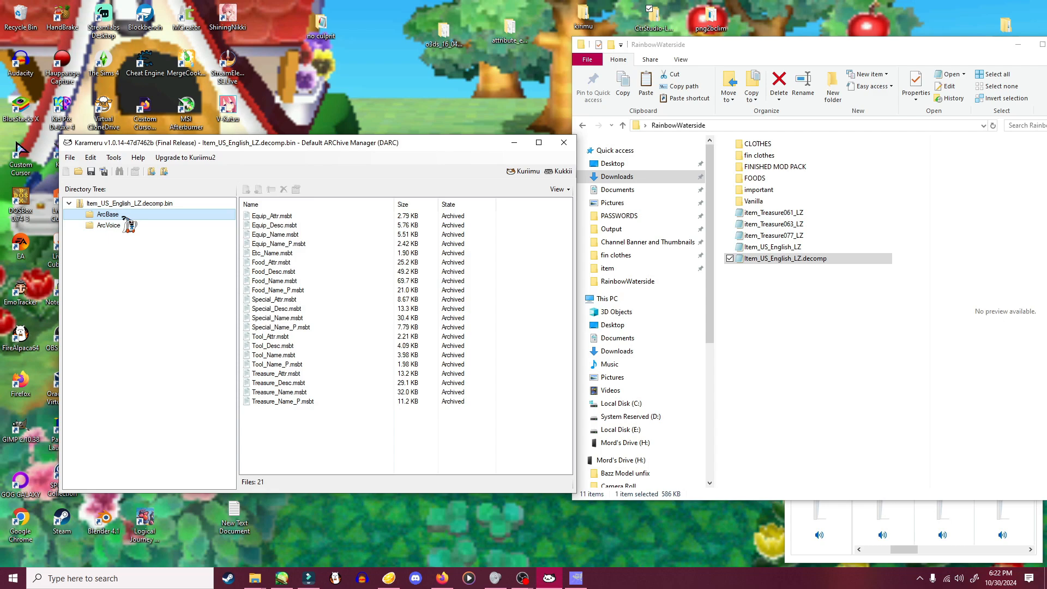
- Extract the ArcBase folder from the archive into RainbowWaterside and open the extracted folder
right_click(126, 215)
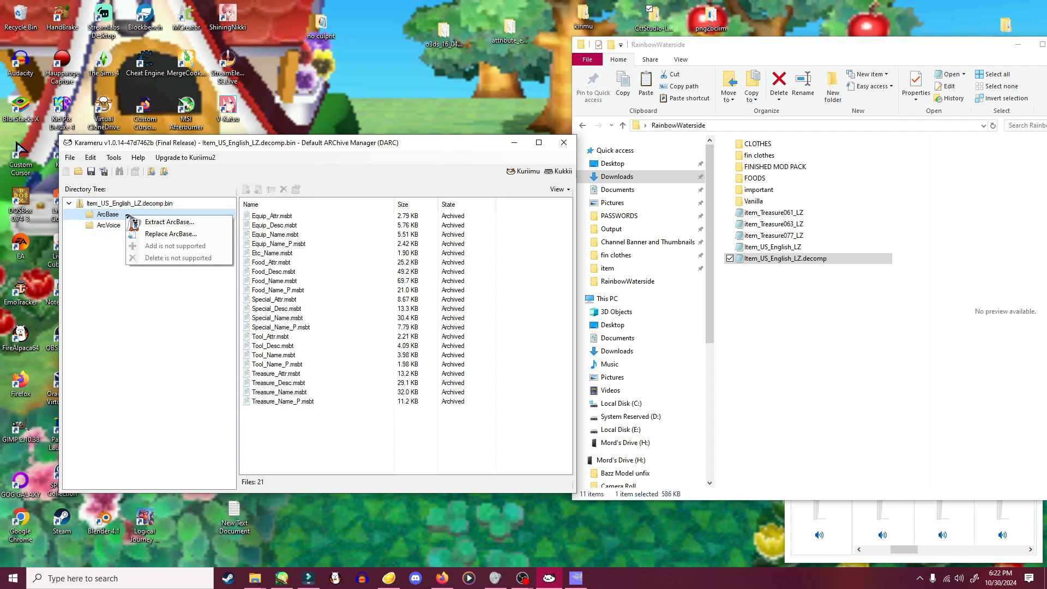
click(169, 222)
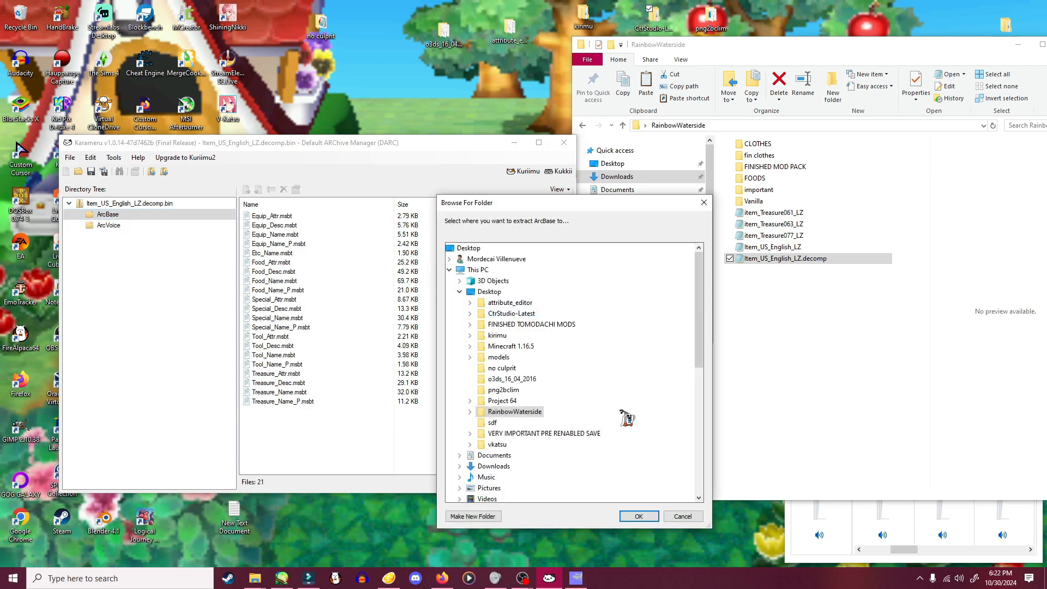
click(637, 516)
click(568, 328)
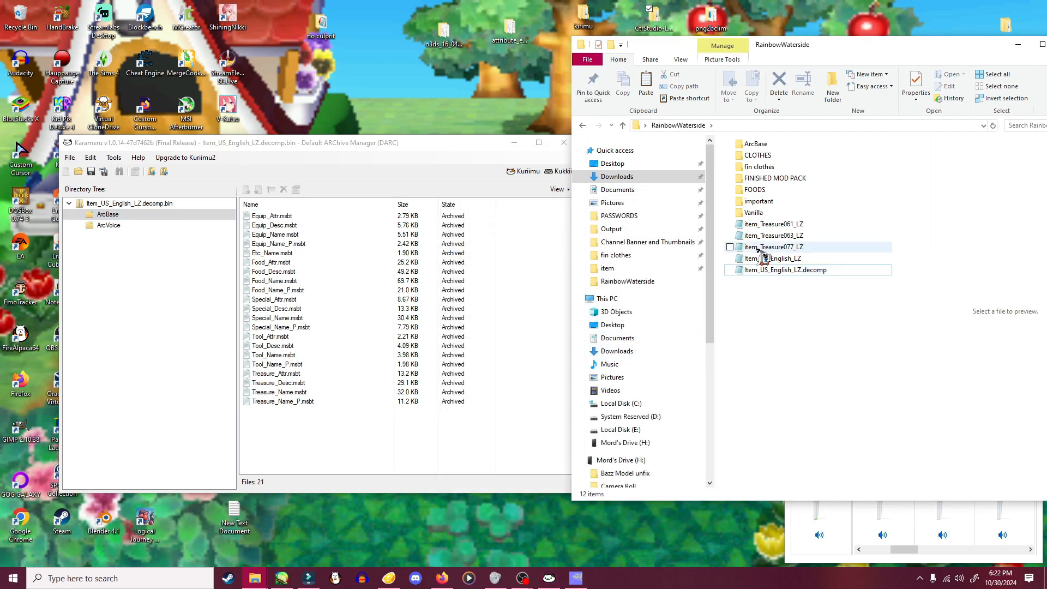
double_click(755, 144)
- Launch Kuriimu and load Food_Name.msbt from the ArcBase folder into it without creating a backup
drag(460, 143, 455, 103)
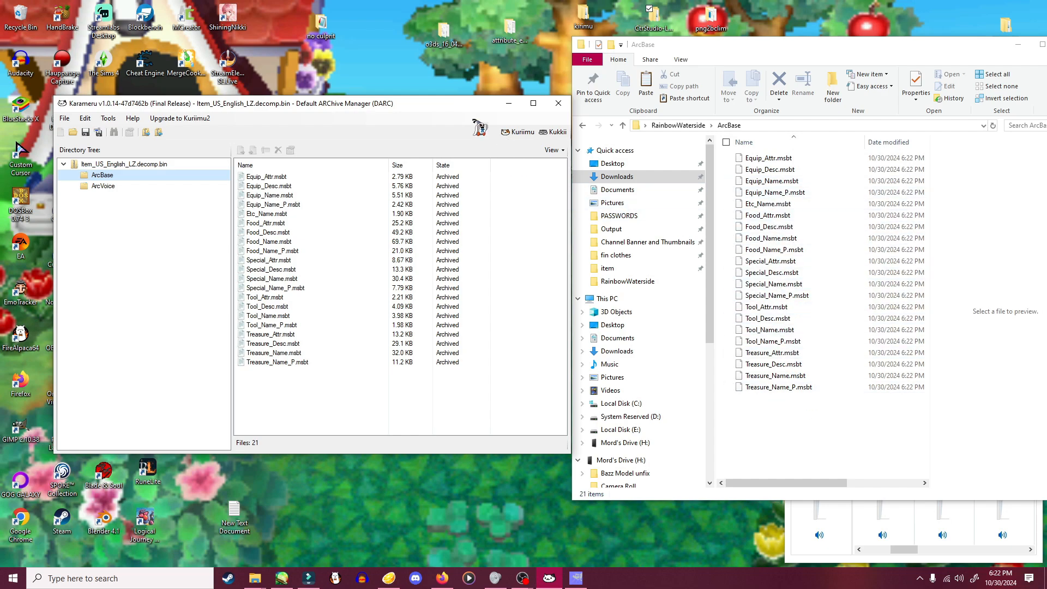
click(518, 132)
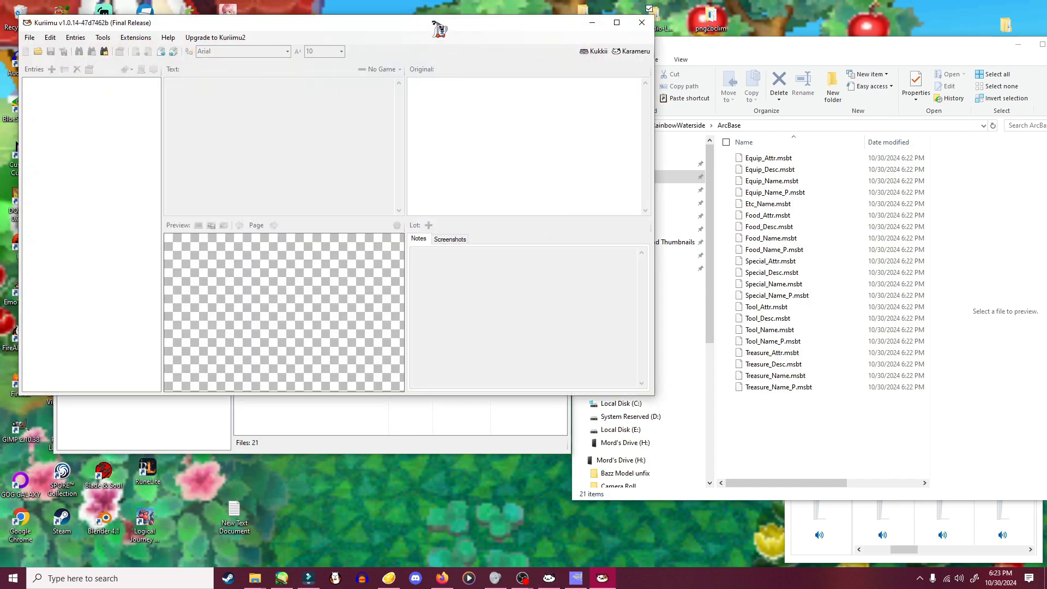
drag(440, 28, 425, 94)
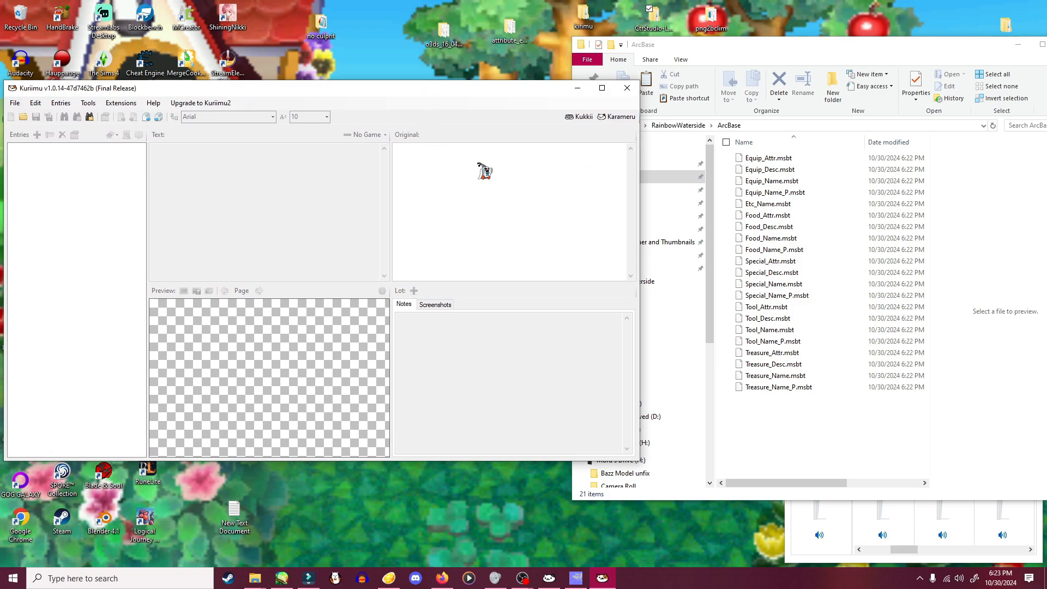
click(812, 451)
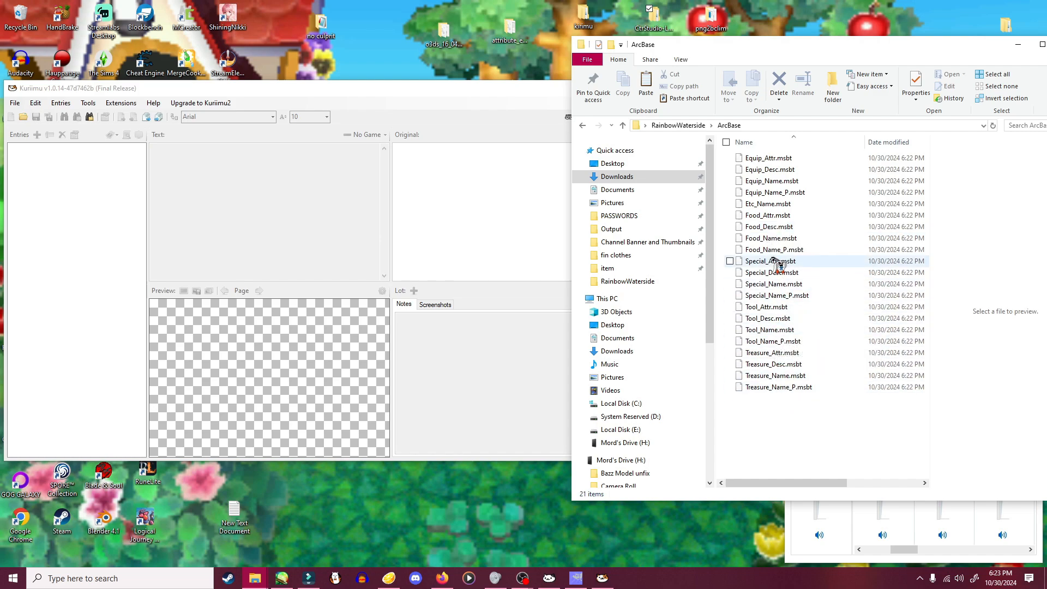
click(783, 241)
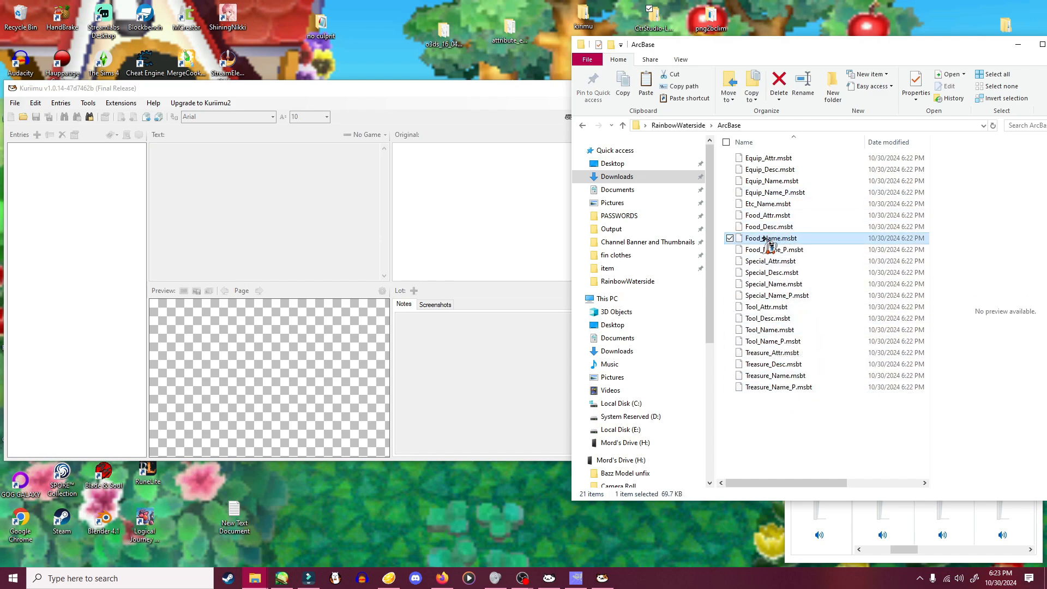
drag(770, 244, 234, 220)
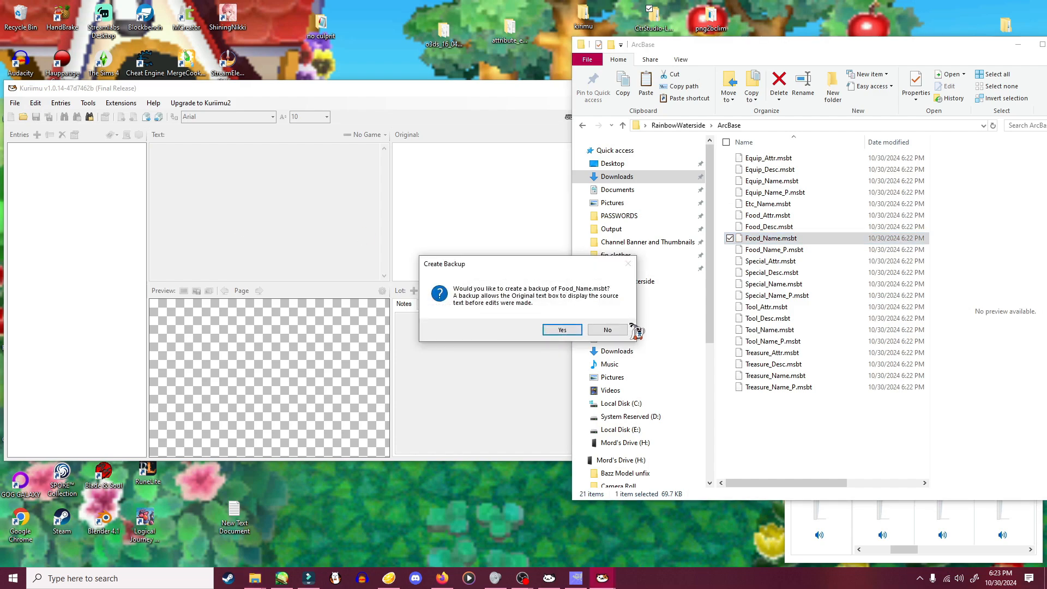
click(606, 330)
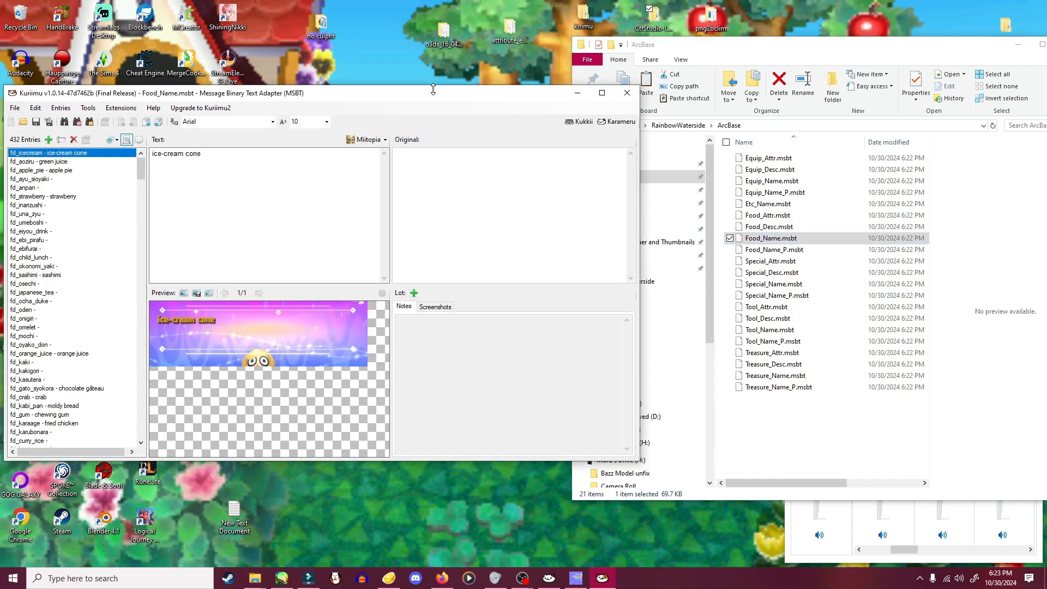
- Search Food_Name.msbt for "frie", rename the fd_fried_potato entry to "Toad Snack Box", and save the file
drag(410, 98, 450, 61)
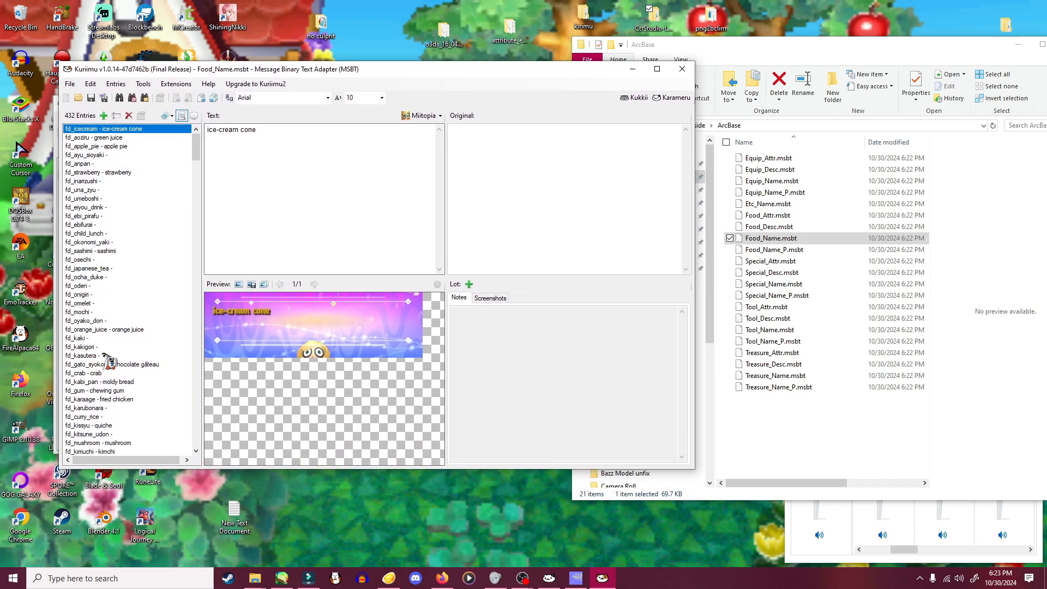
drag(78, 280, 87, 441)
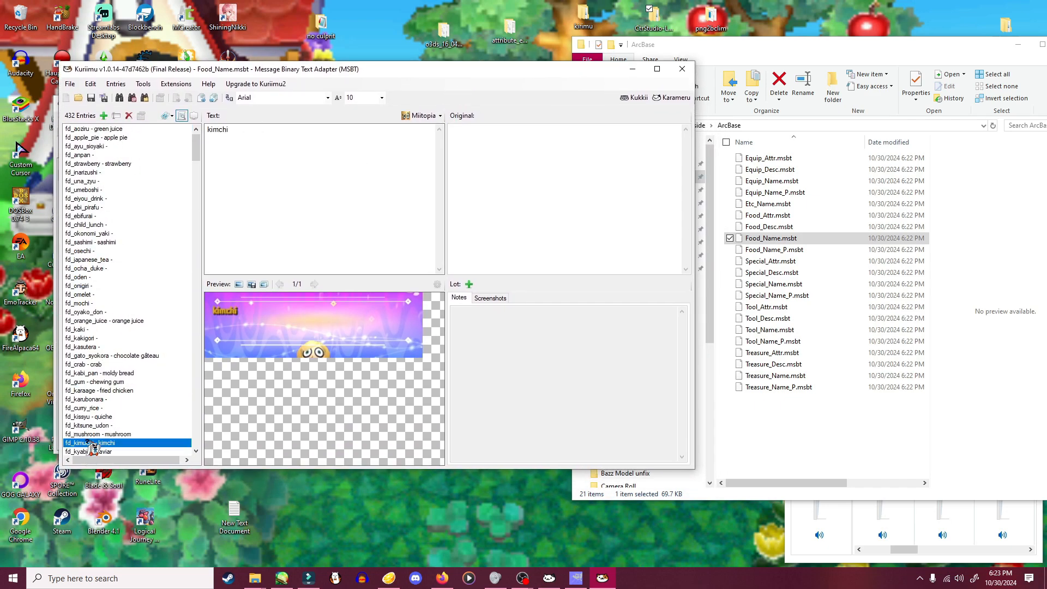
click(320, 189)
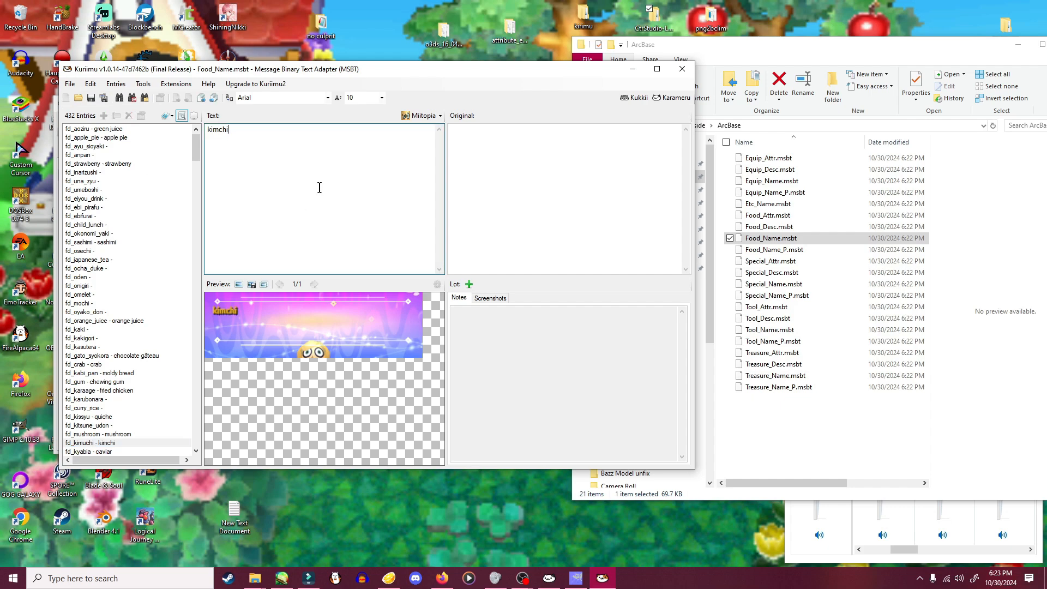
key(ctrl+f)
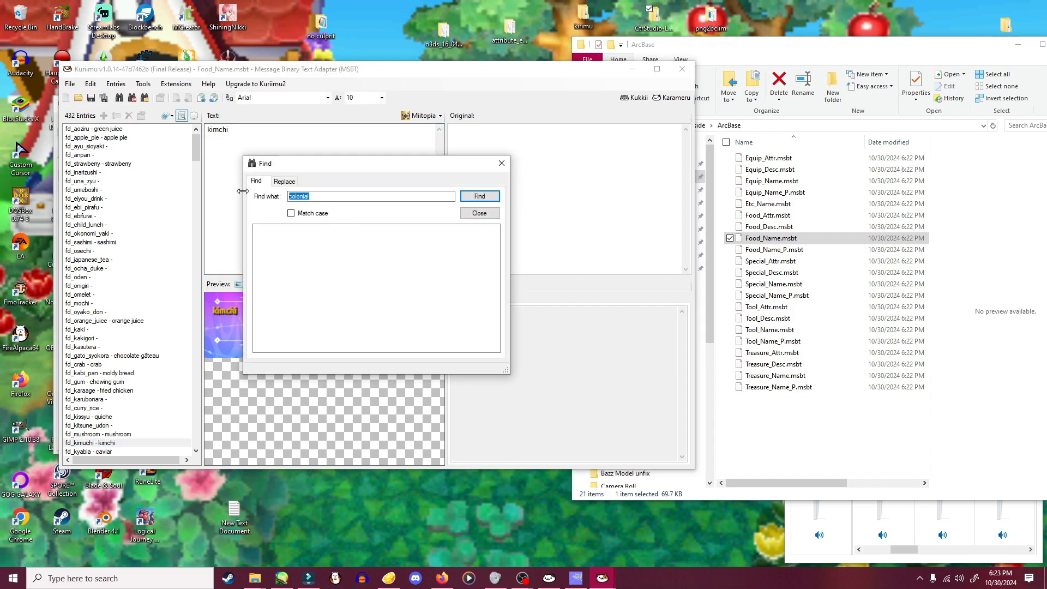
key(Return)
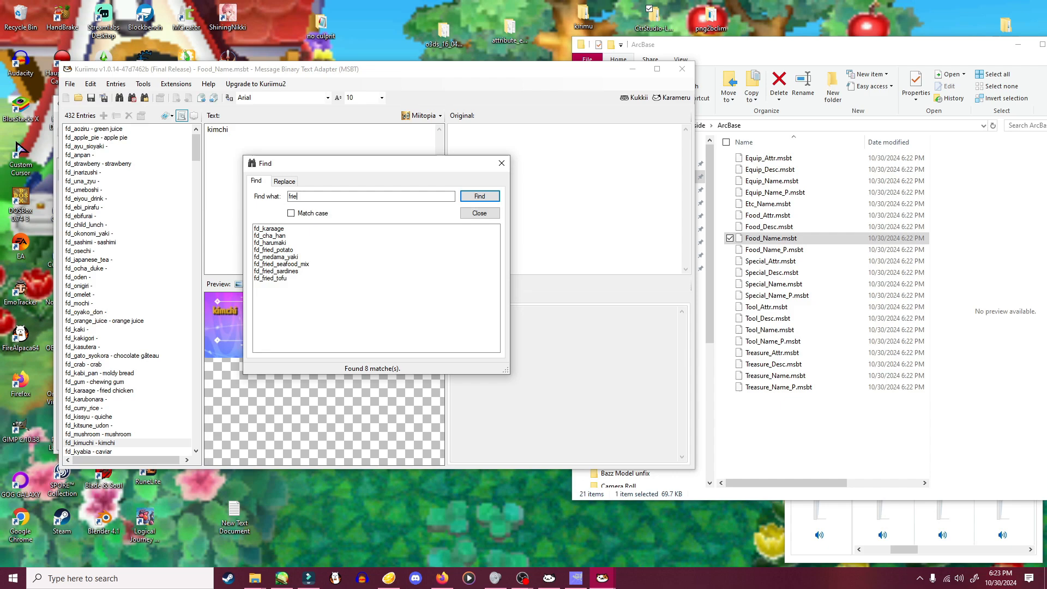
double_click(287, 250)
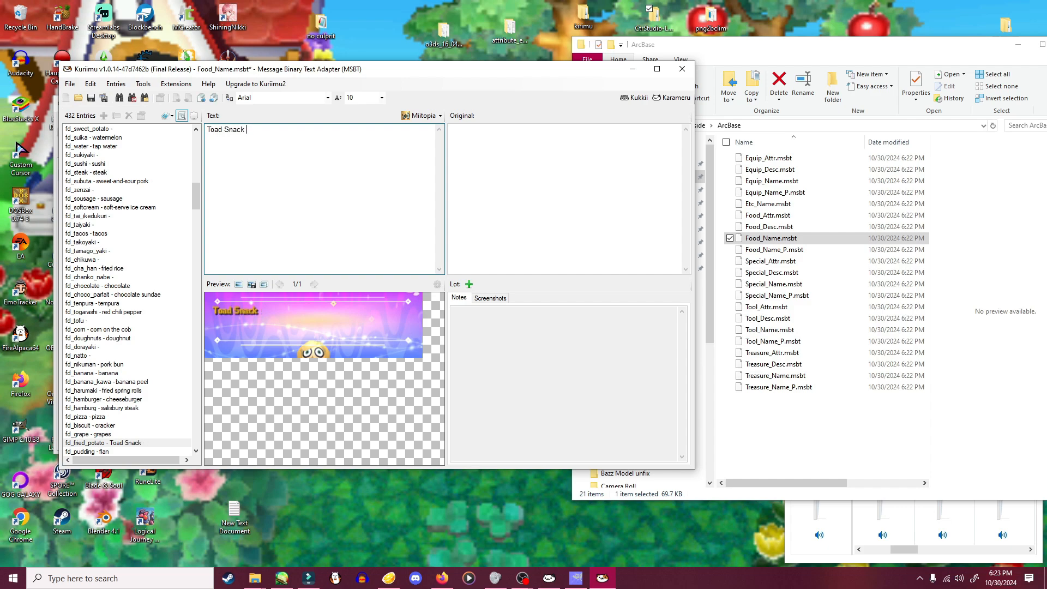
key(ctrl+s)
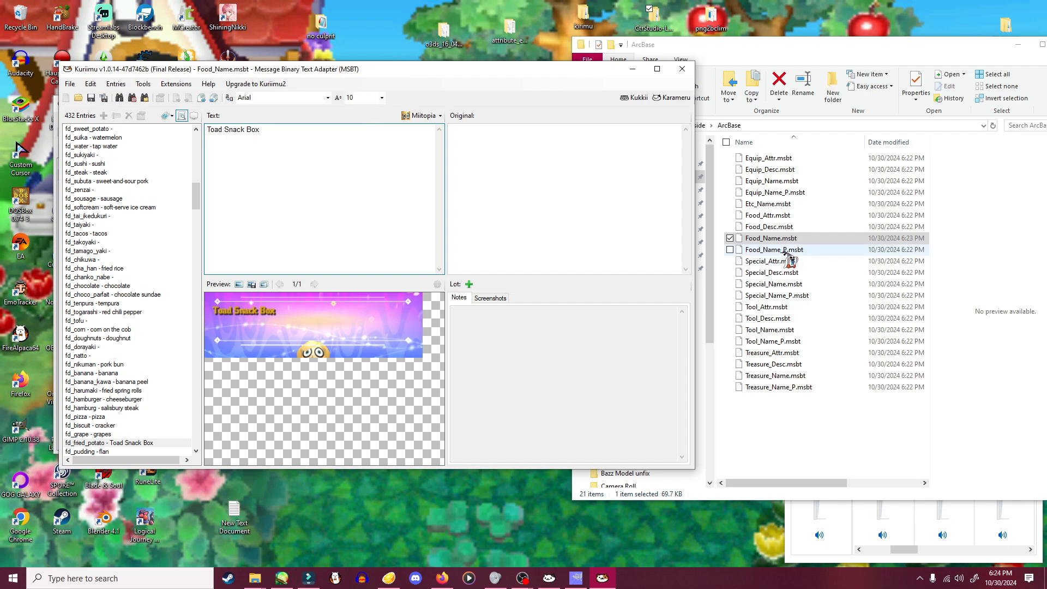
- Load Food_Name_P.msbt without creating a backup and set the fd_fried_potato entry's text to "Toad snack box's"
drag(789, 261, 379, 225)
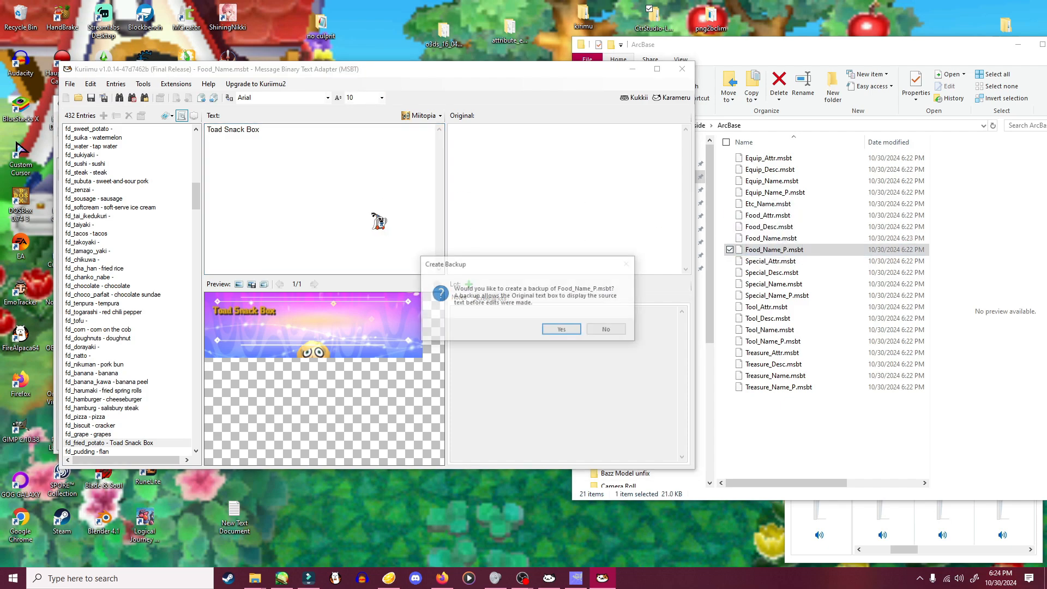
click(616, 333)
click(290, 161)
key(ctrl+f)
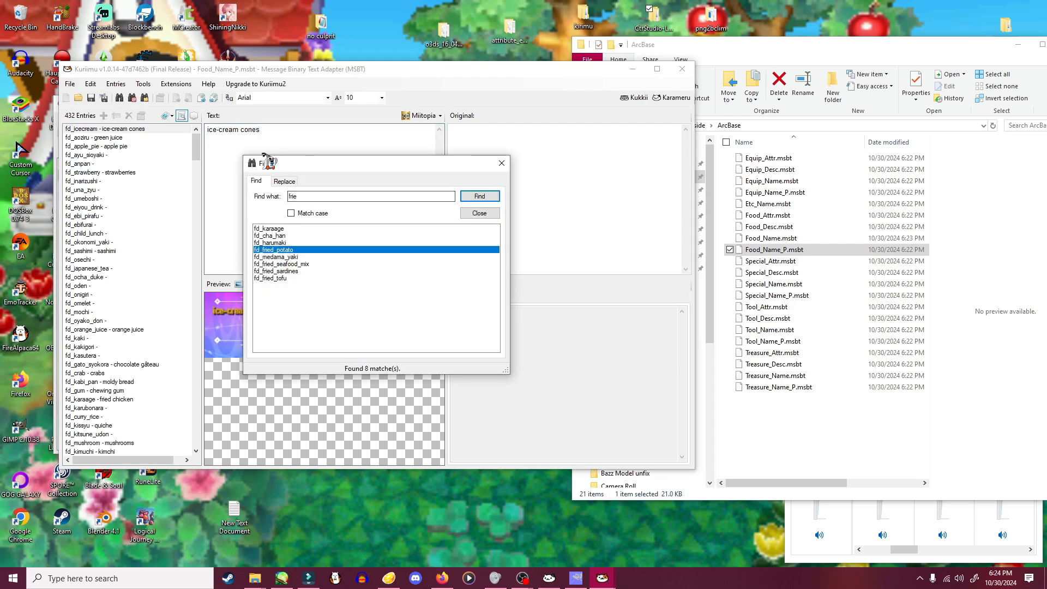
double_click(292, 250)
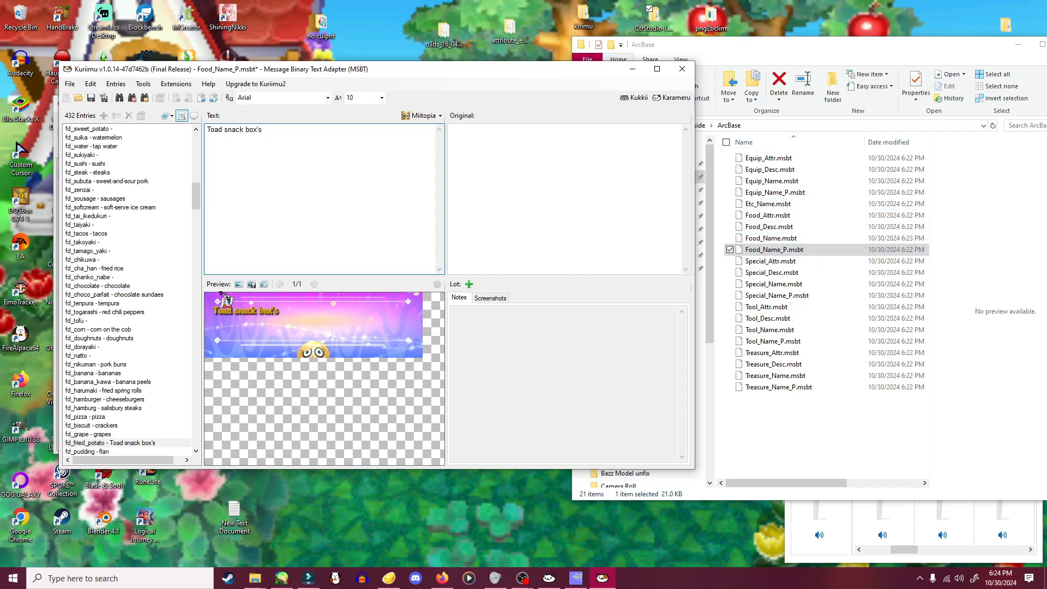
- Compare the other plural food names, correct the fd_fried_potato entry to "Toad snack boxs", and save Food_Name_P.msbt
click(144, 209)
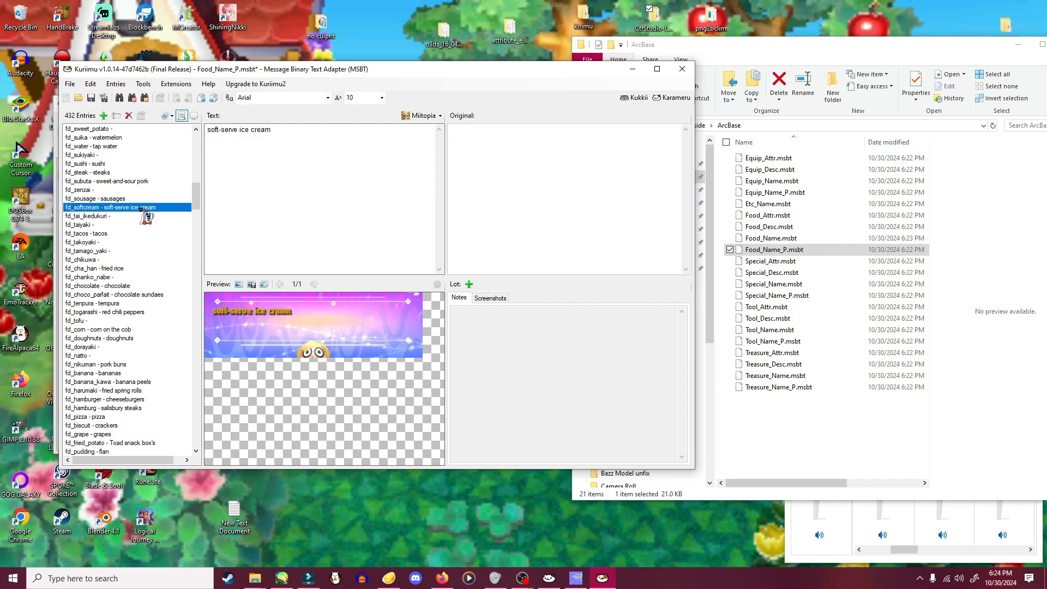
click(126, 330)
click(125, 338)
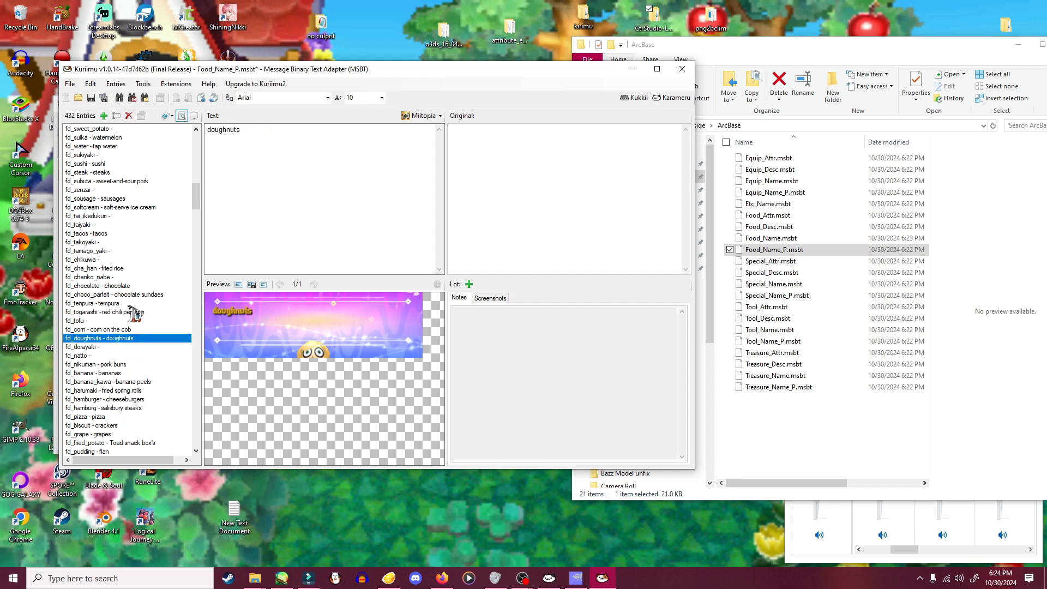
click(136, 313)
click(150, 295)
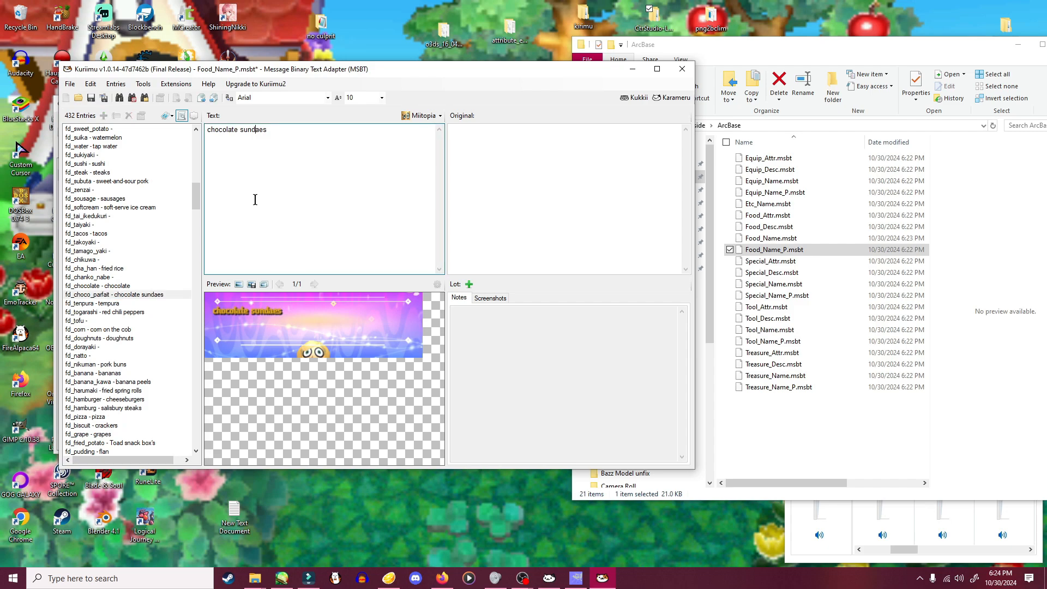
click(146, 443)
click(268, 135)
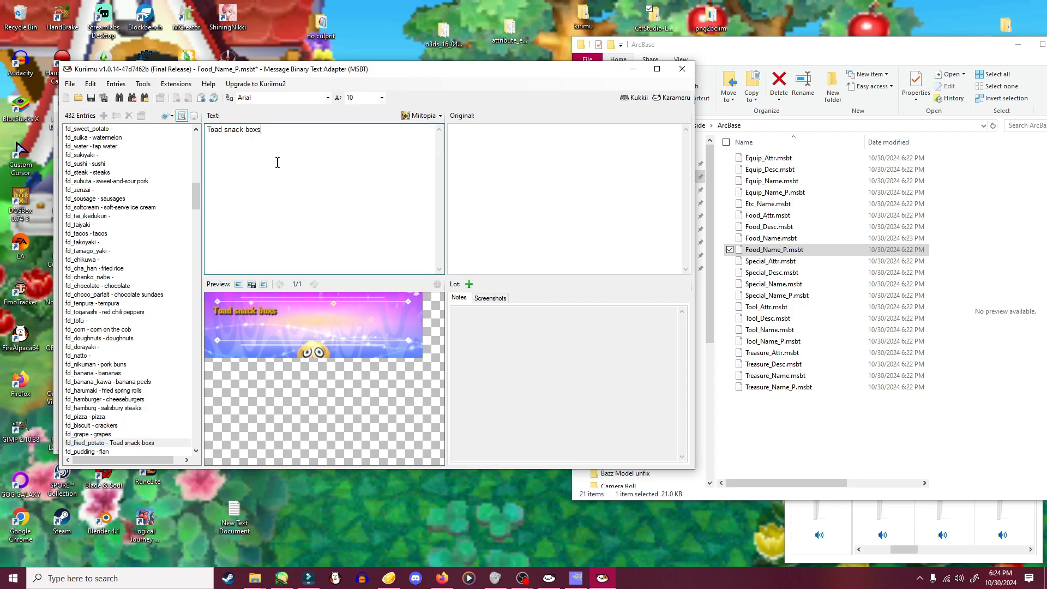
key(ctrl+s)
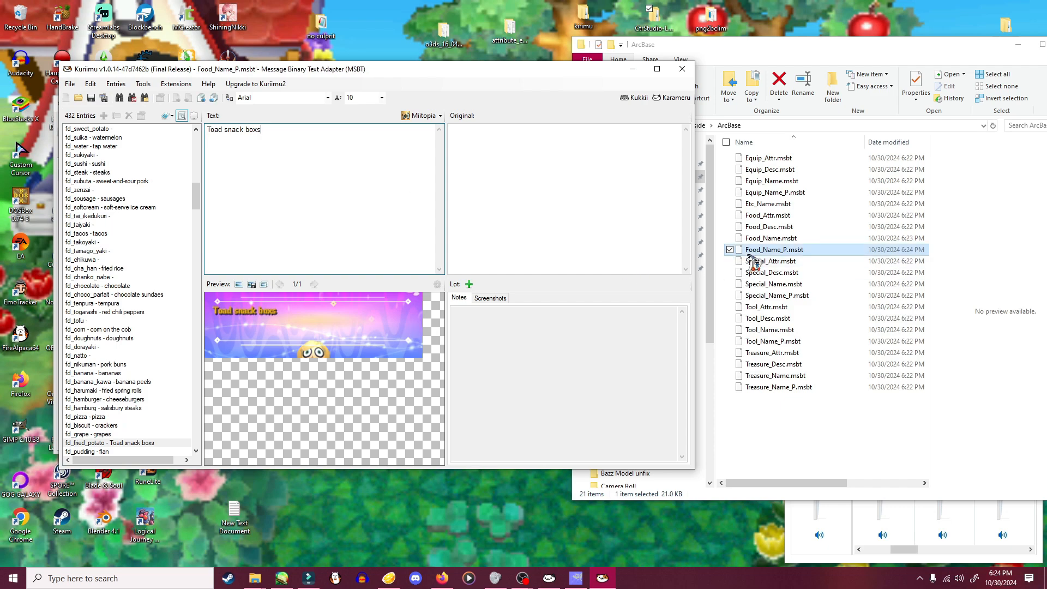
- Load Food_Desc.msbt without creating a backup and go to its fd_fried_potato entry through a search for "frie"
click(768, 227)
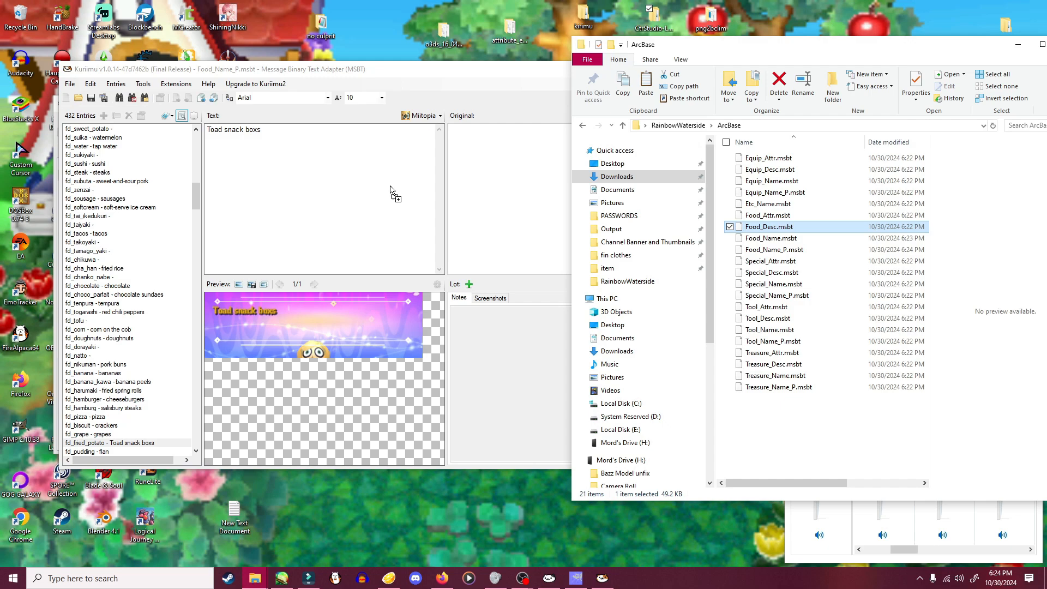
drag(391, 192, 391, 192)
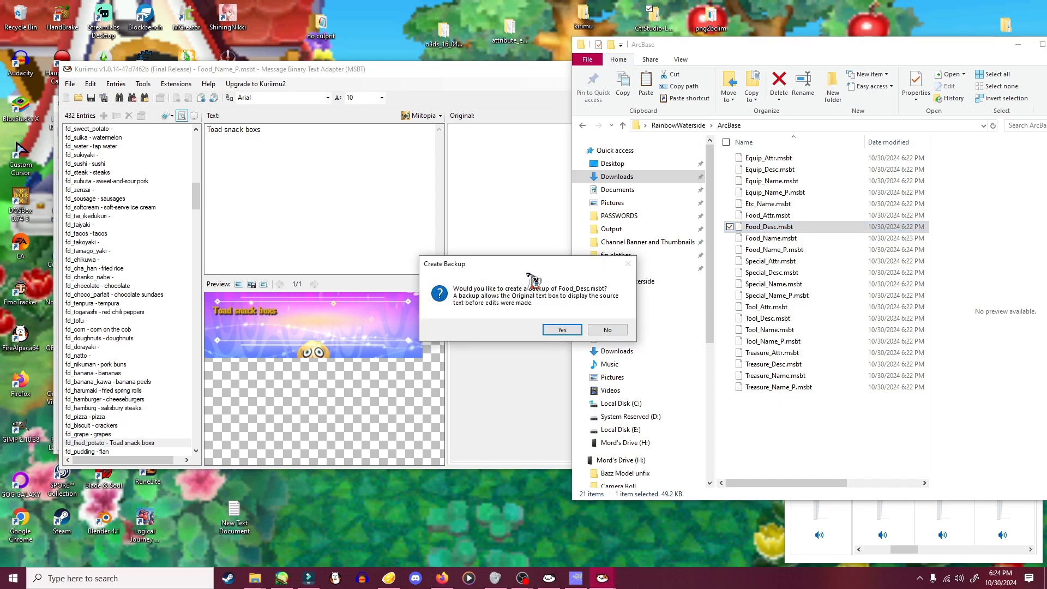
click(607, 330)
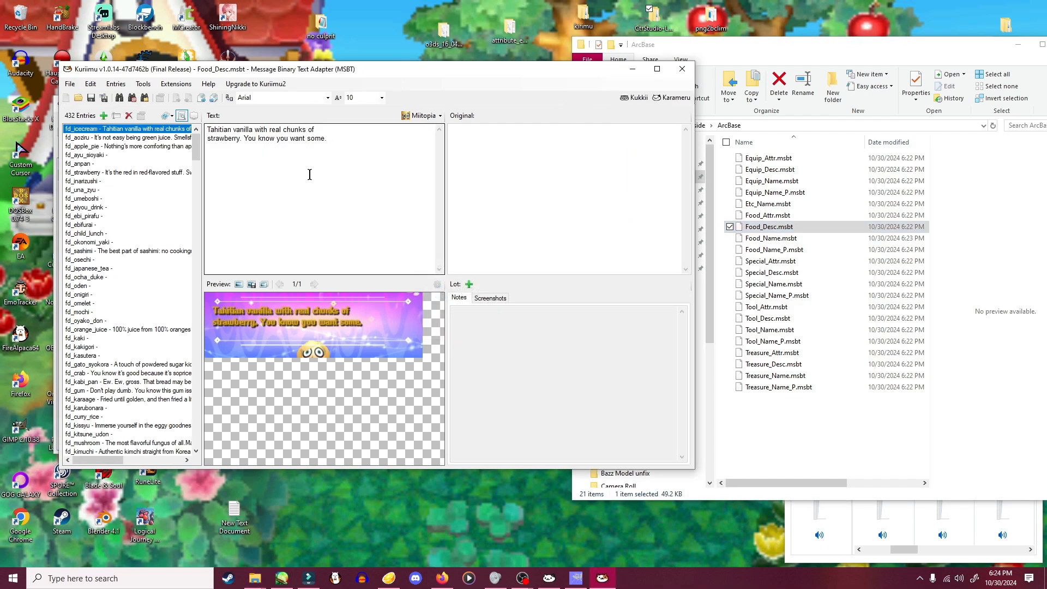
key(ctrl+f)
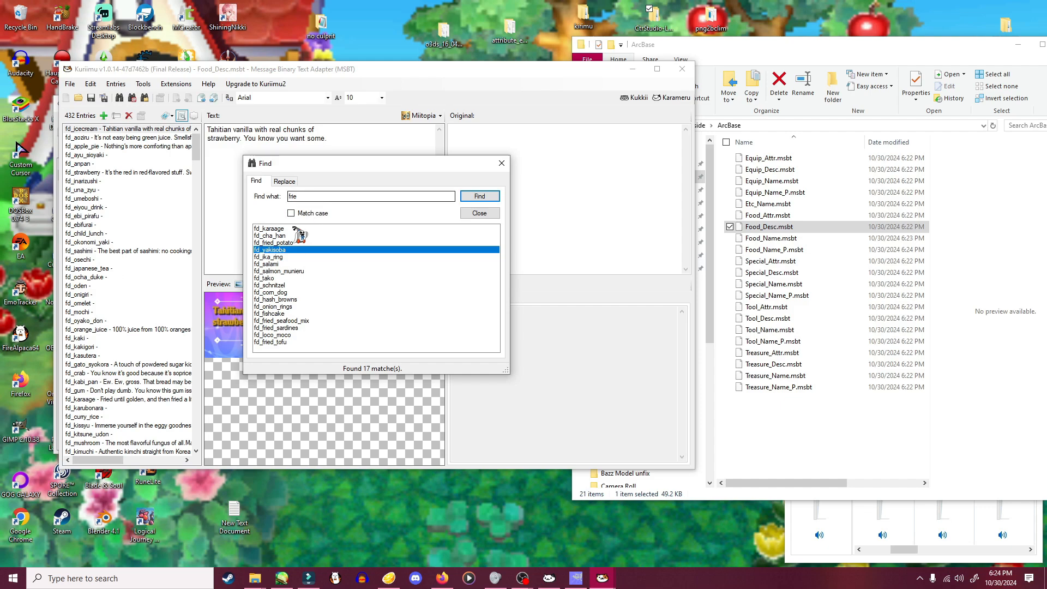
double_click(285, 243)
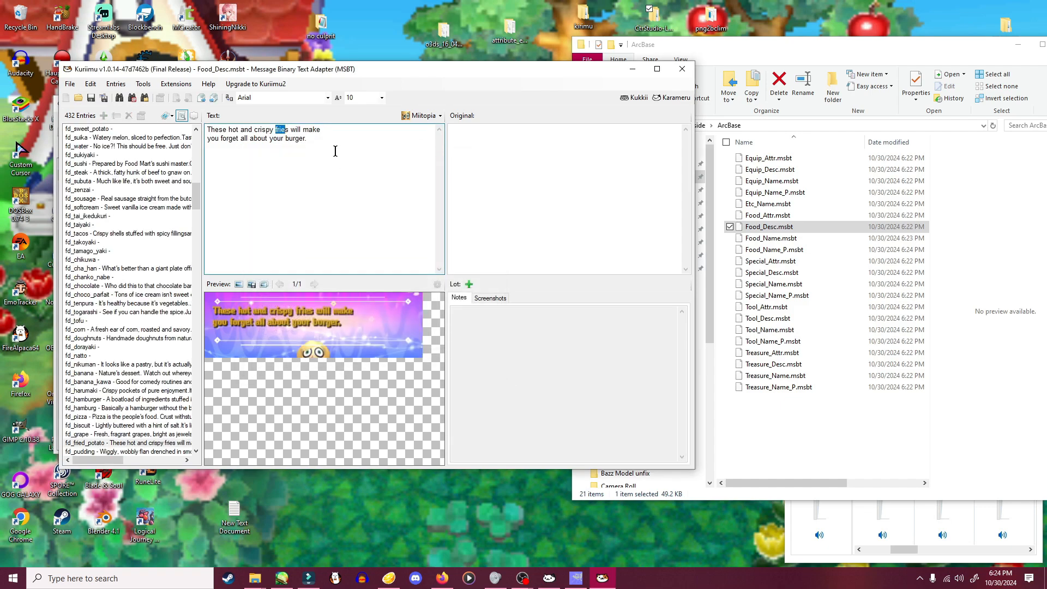
- Replace the fried potato description with "This is a cute little toad themed snack box that can hold all your treats!", save the file and close Kuriimu
key(ctrl+a)
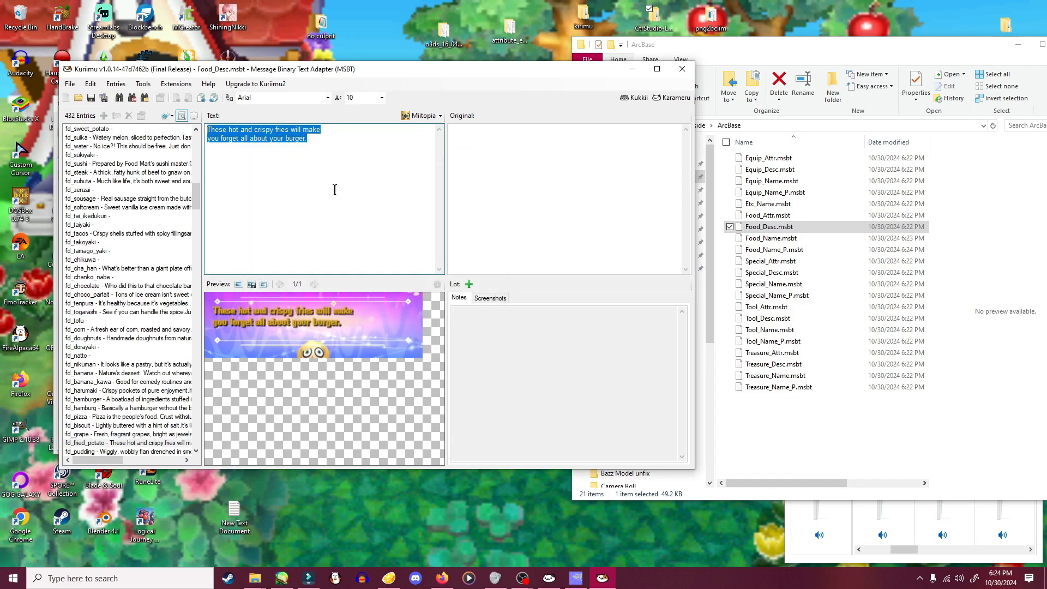
key(BackSpace)
text(This is a cute little toad themed snack)
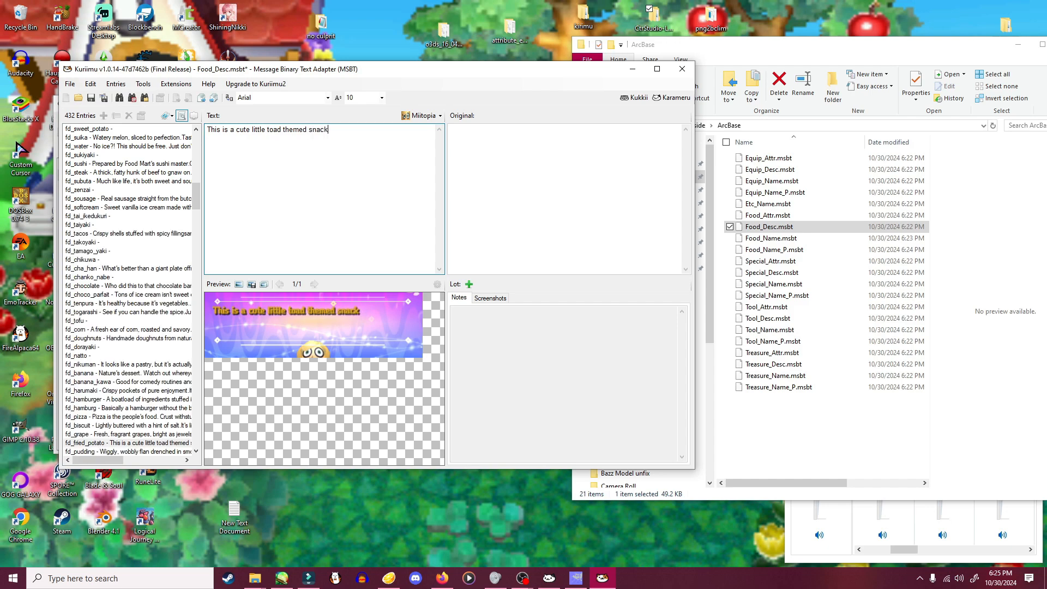
text(that can hold all yo)
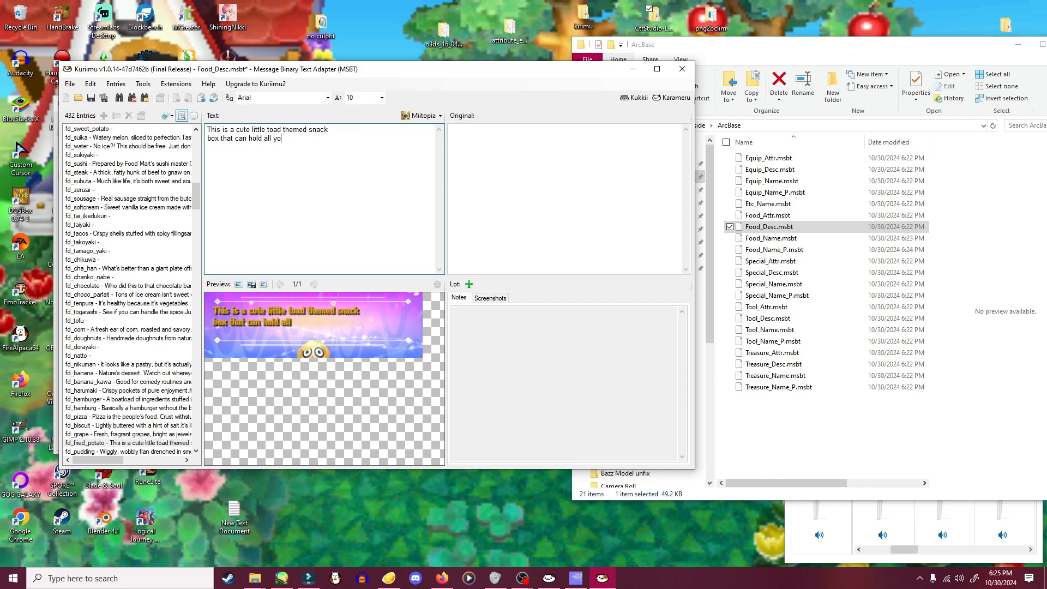
text(ts!)
key(BackSpace)
key(ctrl+s)
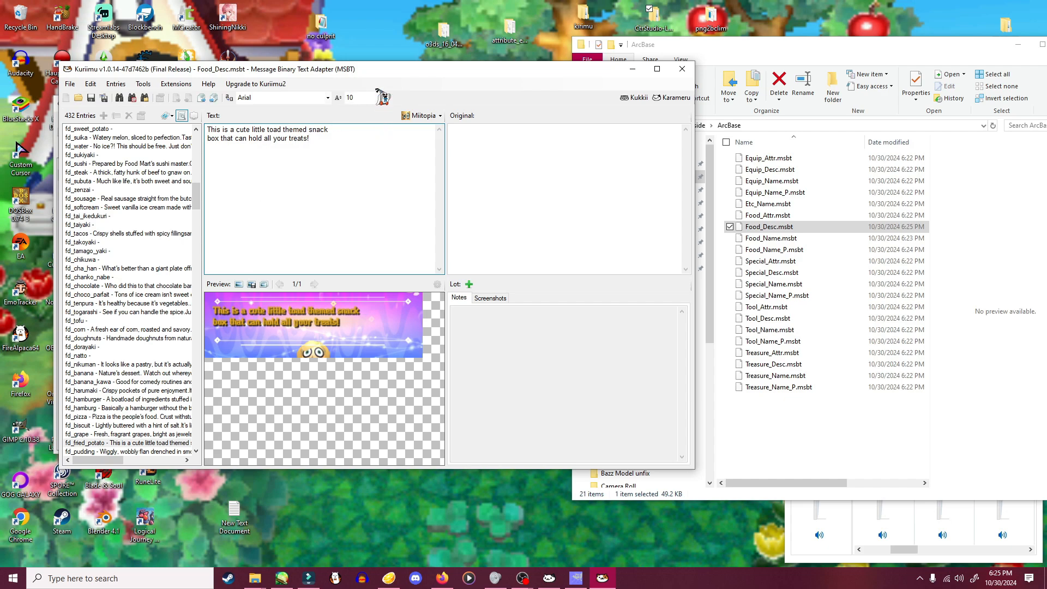
drag(387, 75, 369, 92)
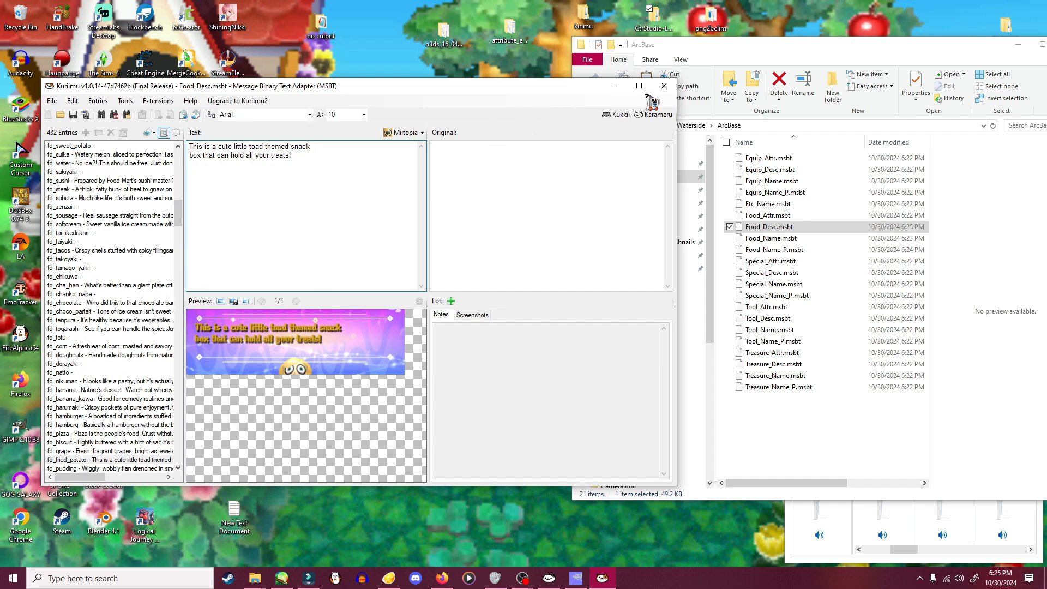
click(664, 86)
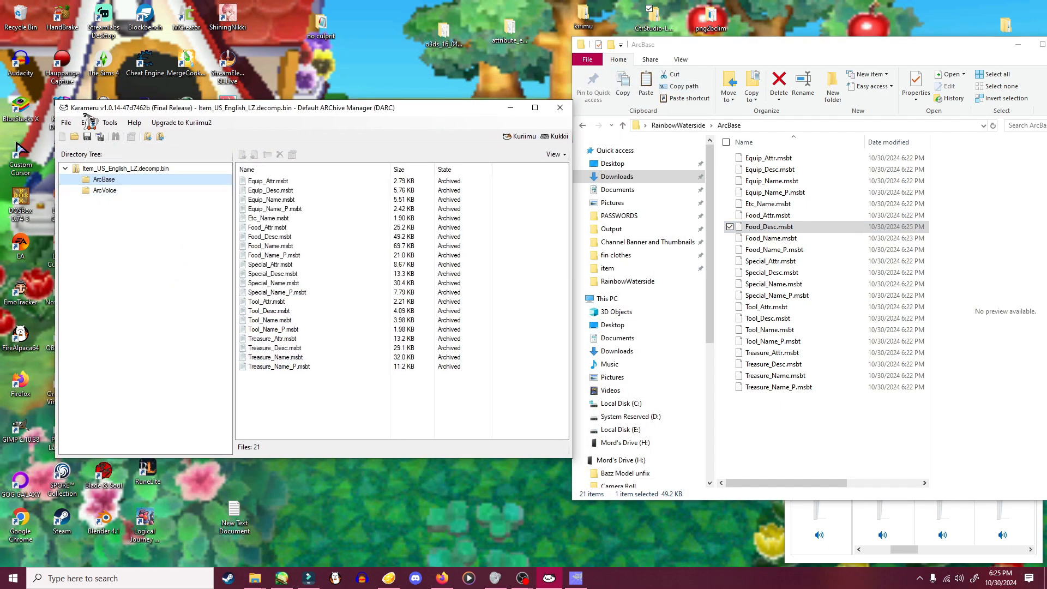
- In Karameru, replace the archive's Food_Name.msbt with the edited Food_Name.msbt from the extracted ArcBase folder
drag(301, 109, 301, 112)
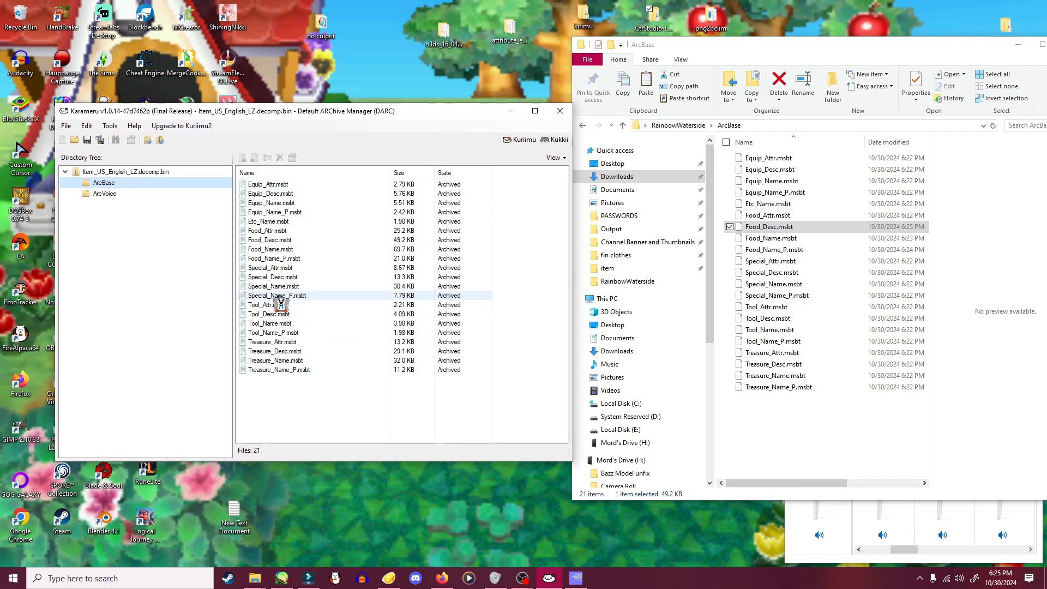
right_click(270, 251)
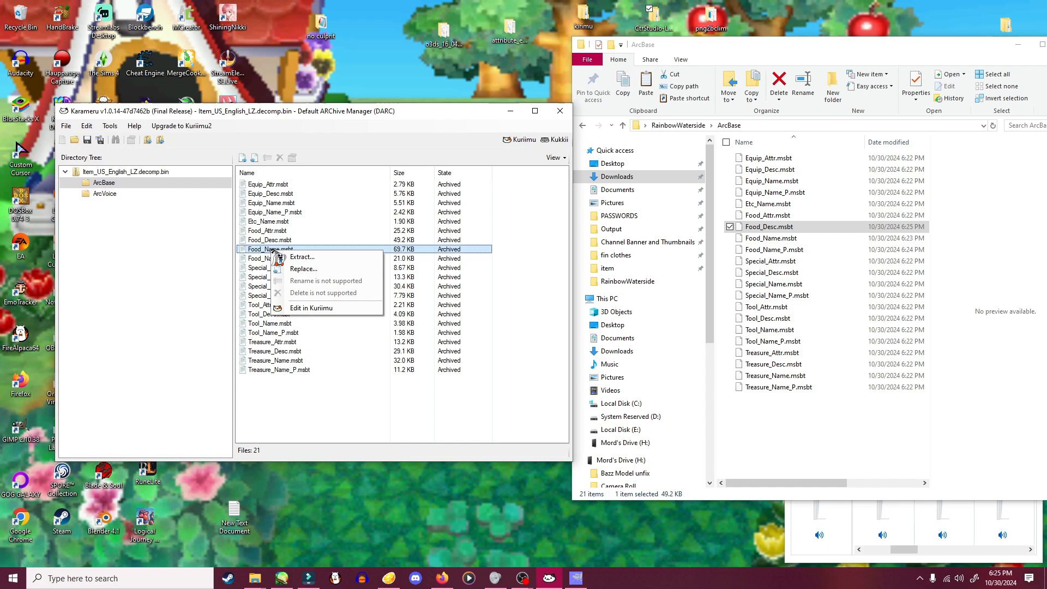
click(297, 268)
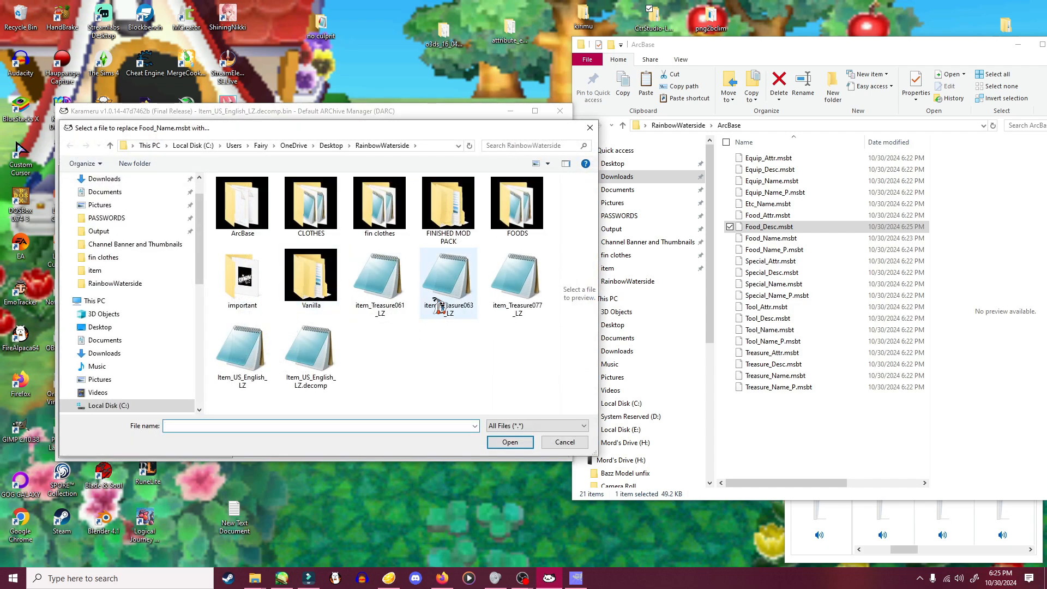
double_click(240, 216)
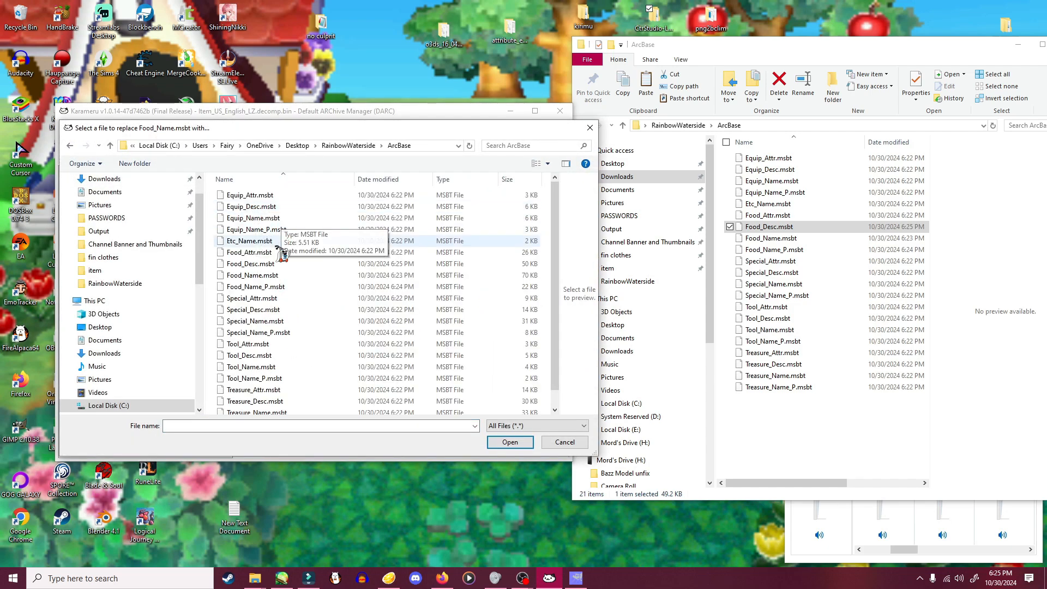
click(267, 275)
click(509, 442)
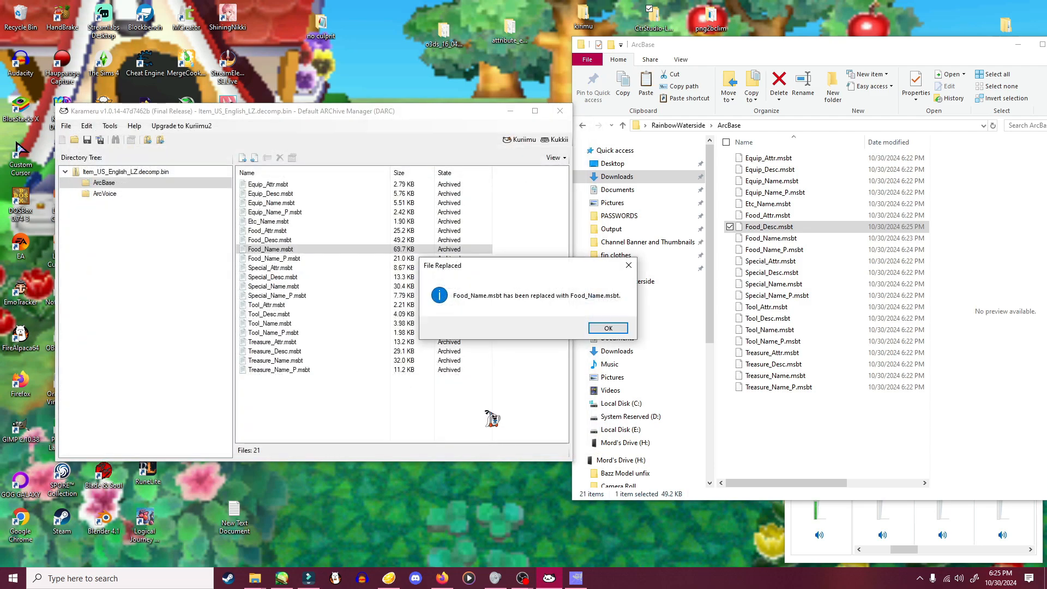
click(603, 392)
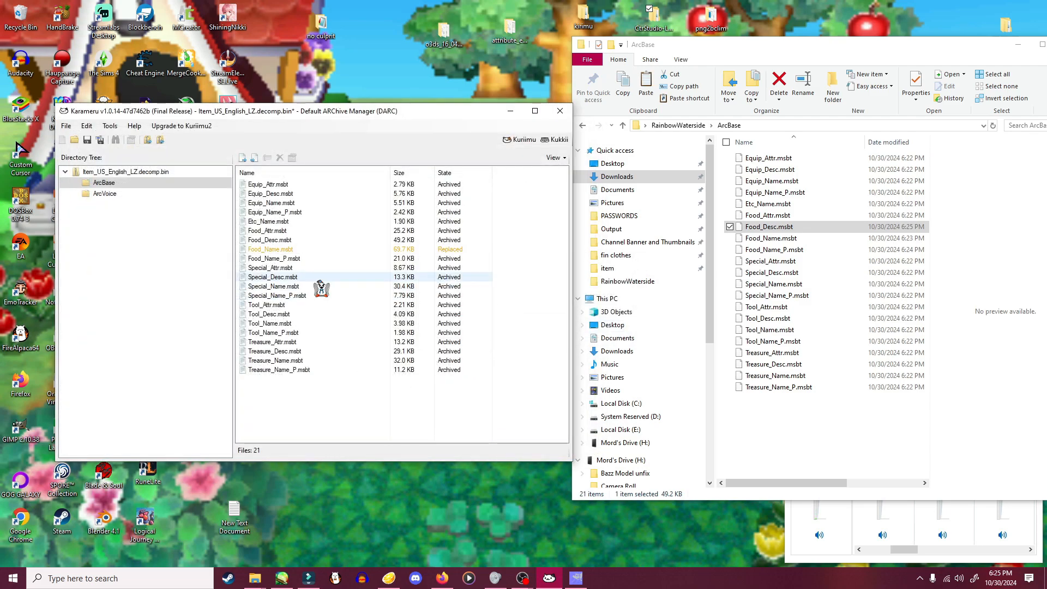
- Replace the archive's Food_Name_P.msbt with the edited Food_Name_P.msbt from the extracted ArcBase folder
right_click(287, 259)
click(326, 277)
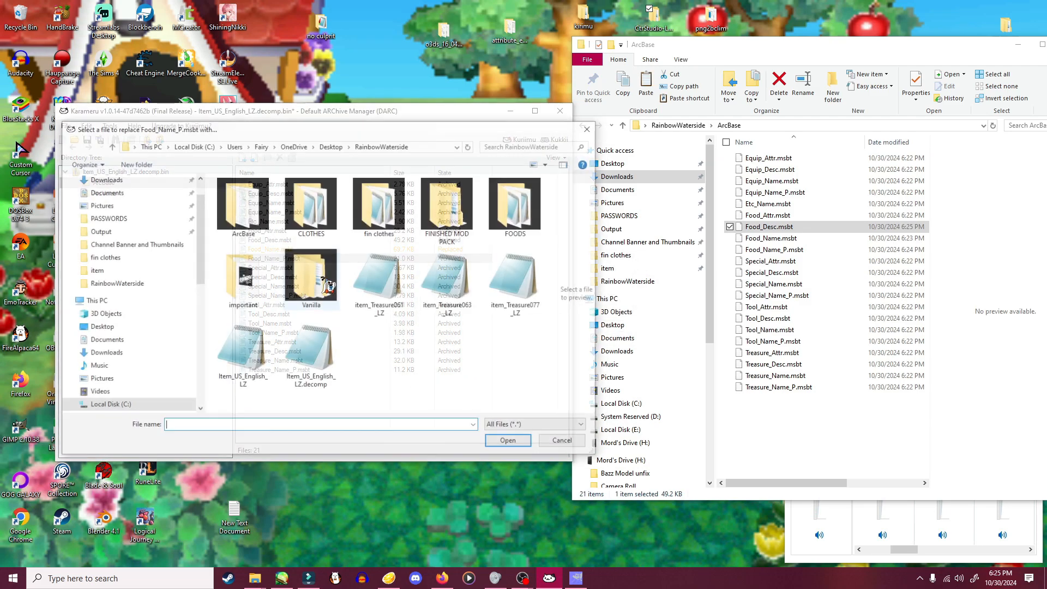
double_click(240, 203)
click(262, 286)
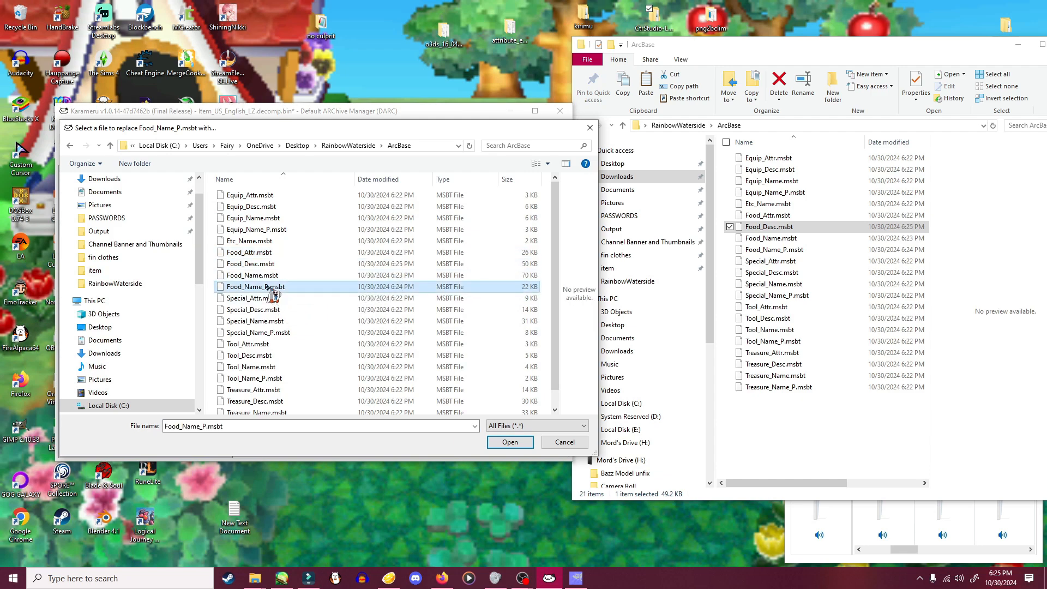
click(510, 442)
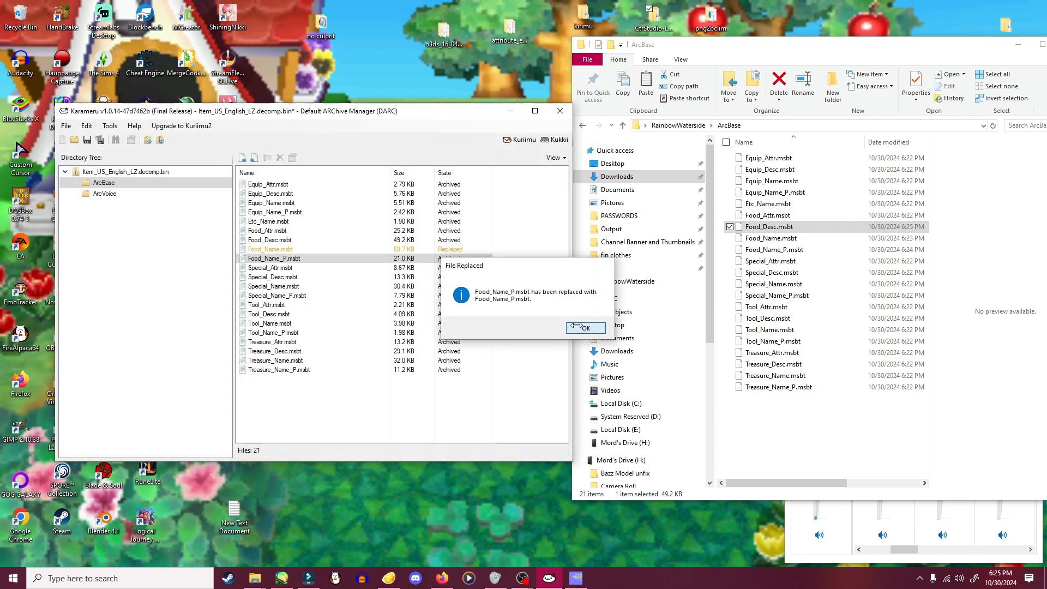
- Replace the archive's Food_Desc.msbt with the edited Food_Desc.msbt from the extracted ArcBase folder
click(583, 328)
click(279, 241)
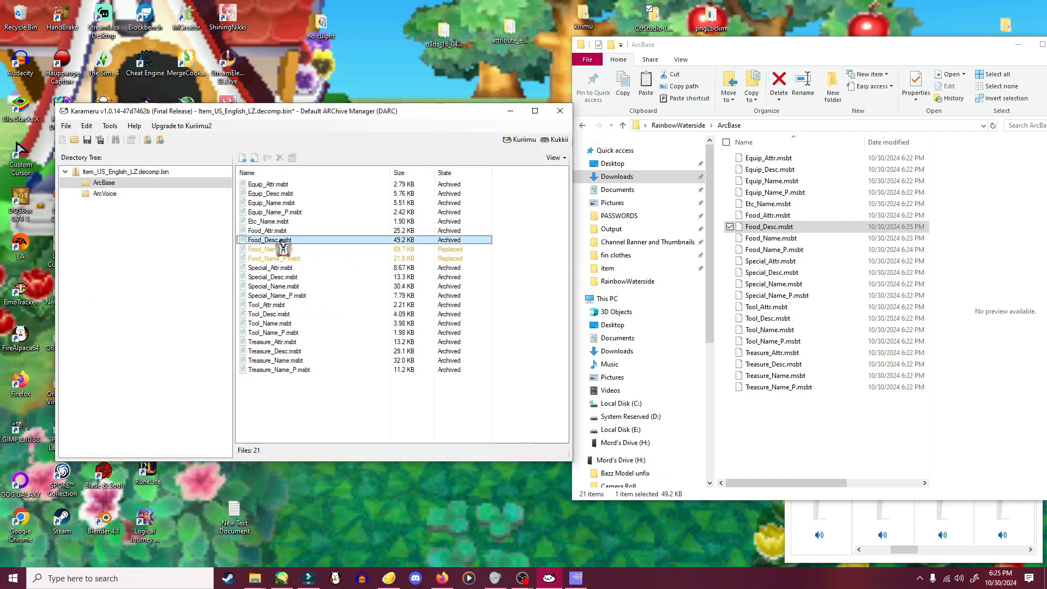
right_click(283, 247)
click(316, 264)
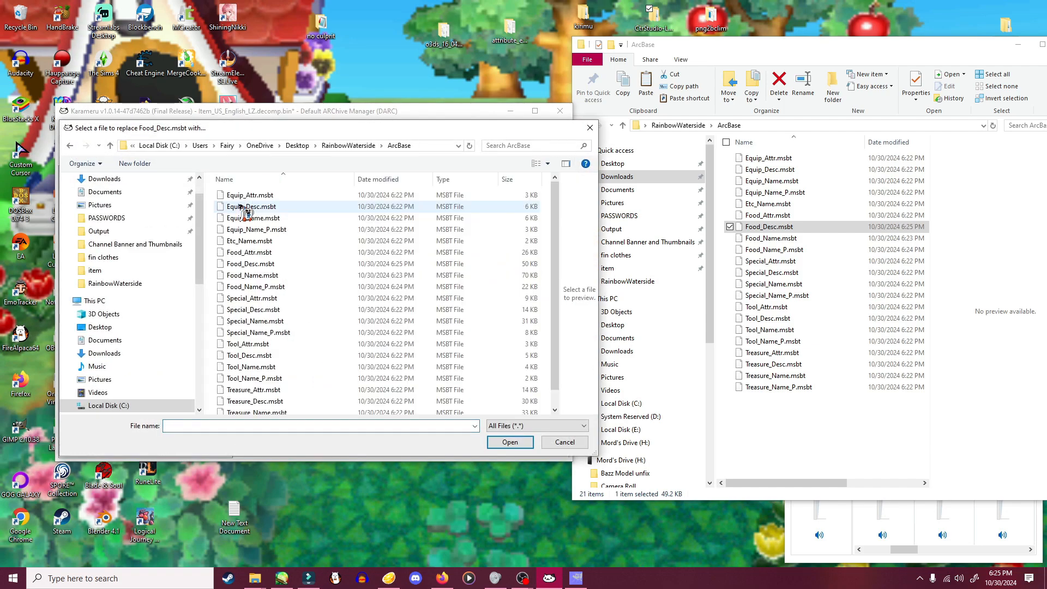
click(254, 264)
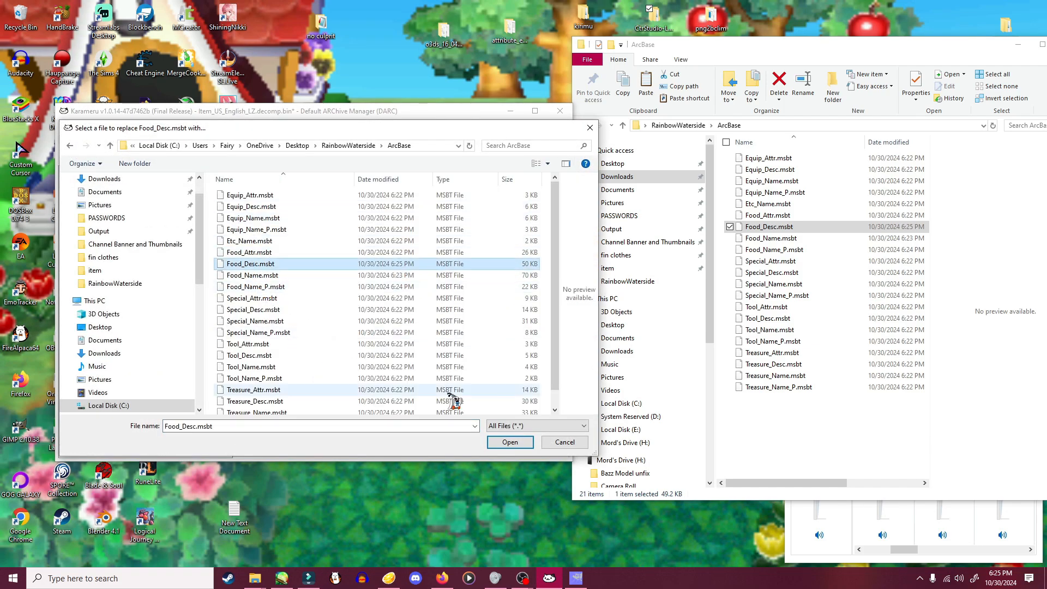
click(510, 443)
click(599, 328)
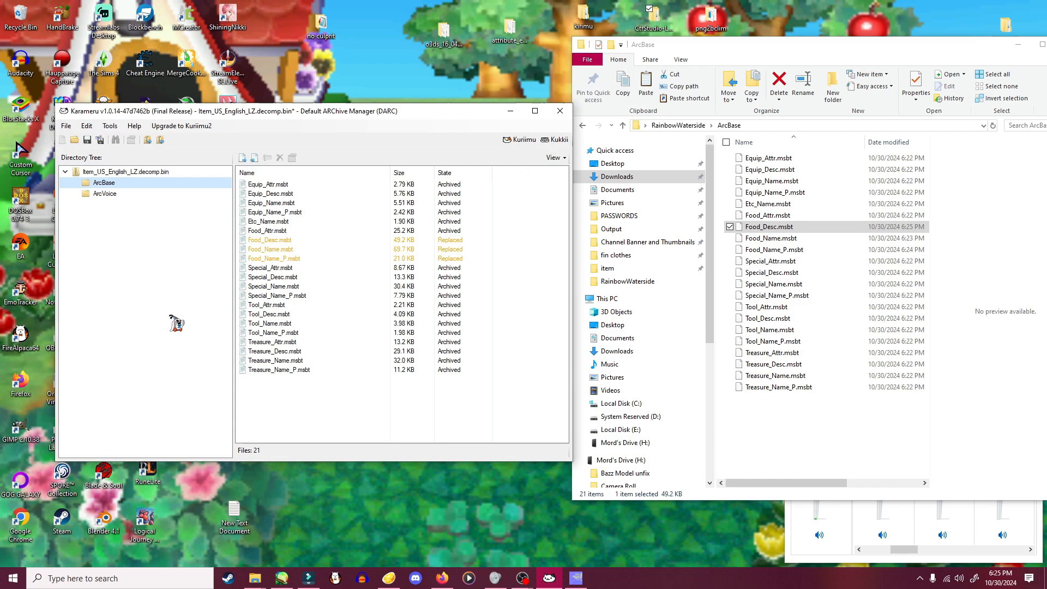
- Save the archive and compress Item_US_English_LZ.decomp with Nintendo LZ11, overwriting the existing Item_US_English_LZ.bin in RainbowWaterside
drag(303, 112, 302, 93)
key(ctrl+s)
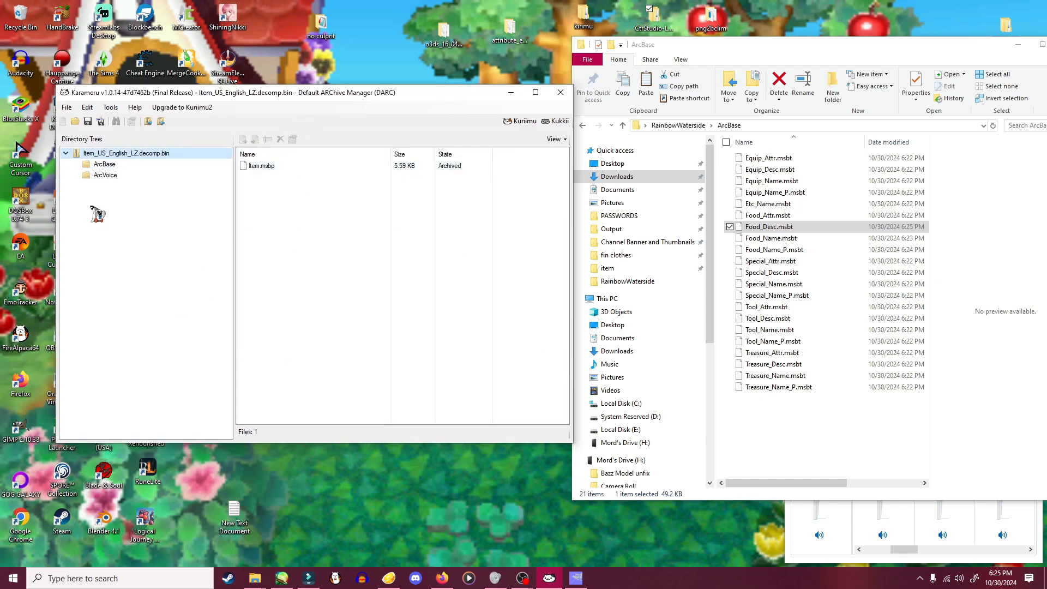
click(112, 108)
mouse_move(141, 119)
mouse_move(215, 132)
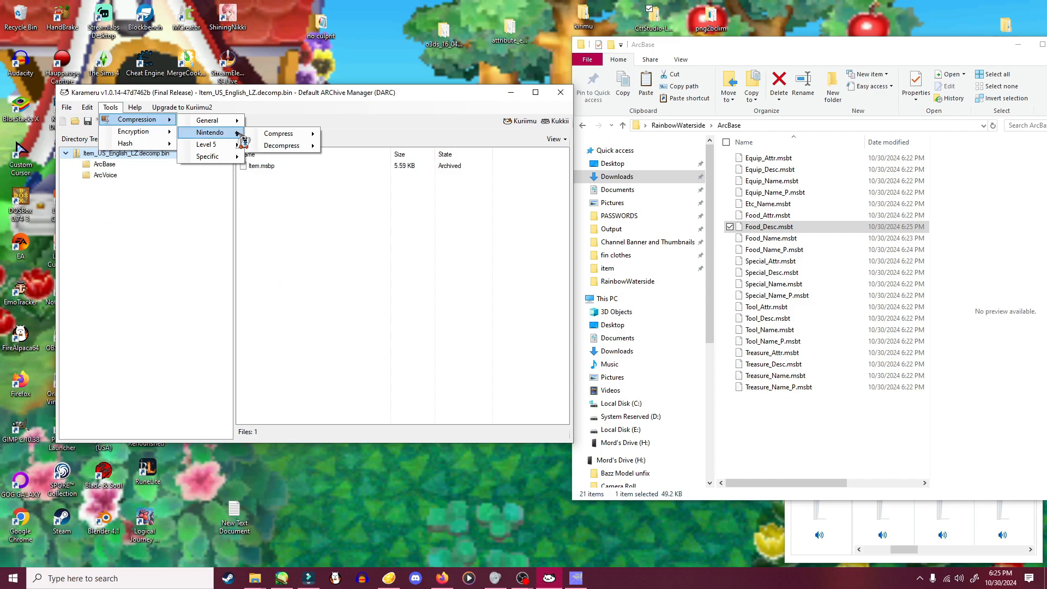
click(347, 146)
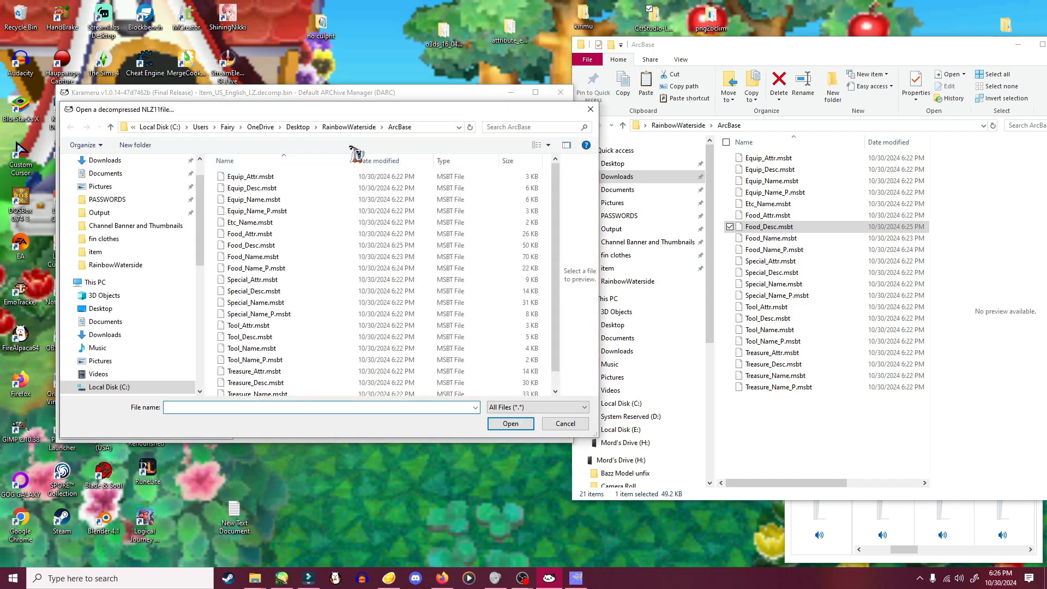
click(350, 127)
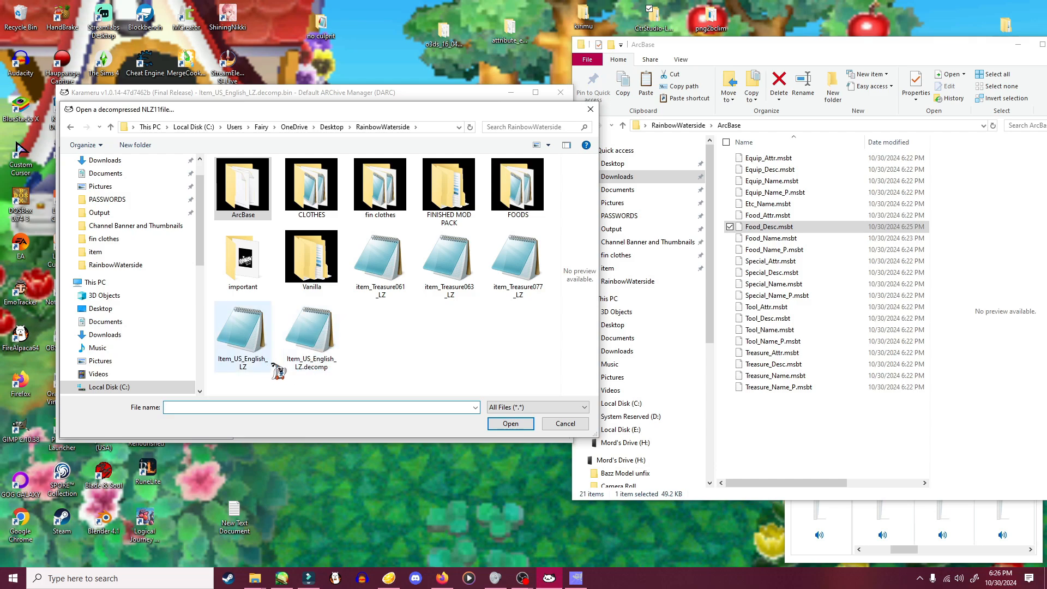
click(315, 341)
click(512, 425)
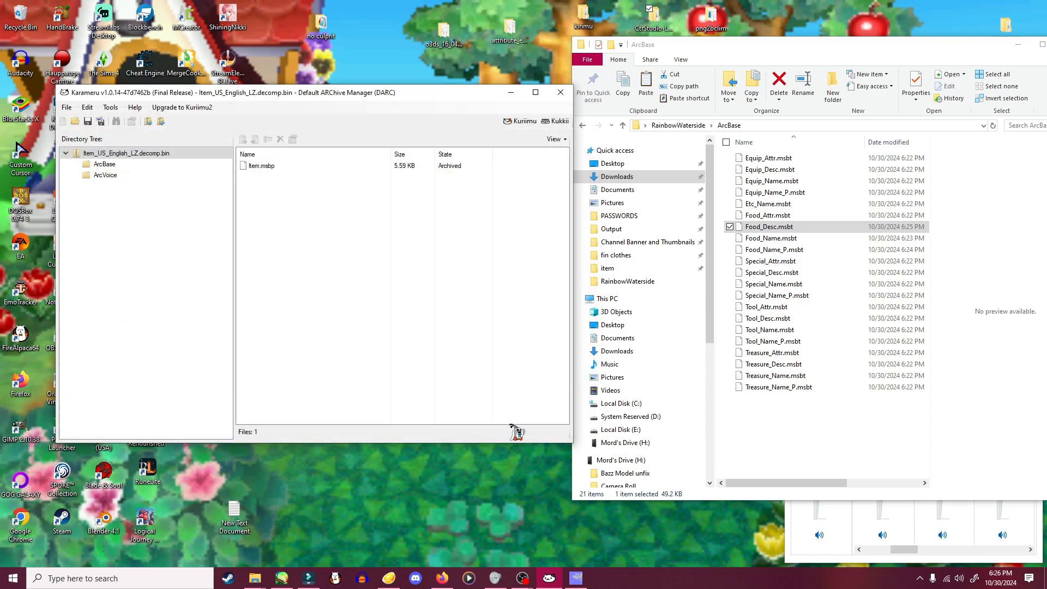
click(515, 428)
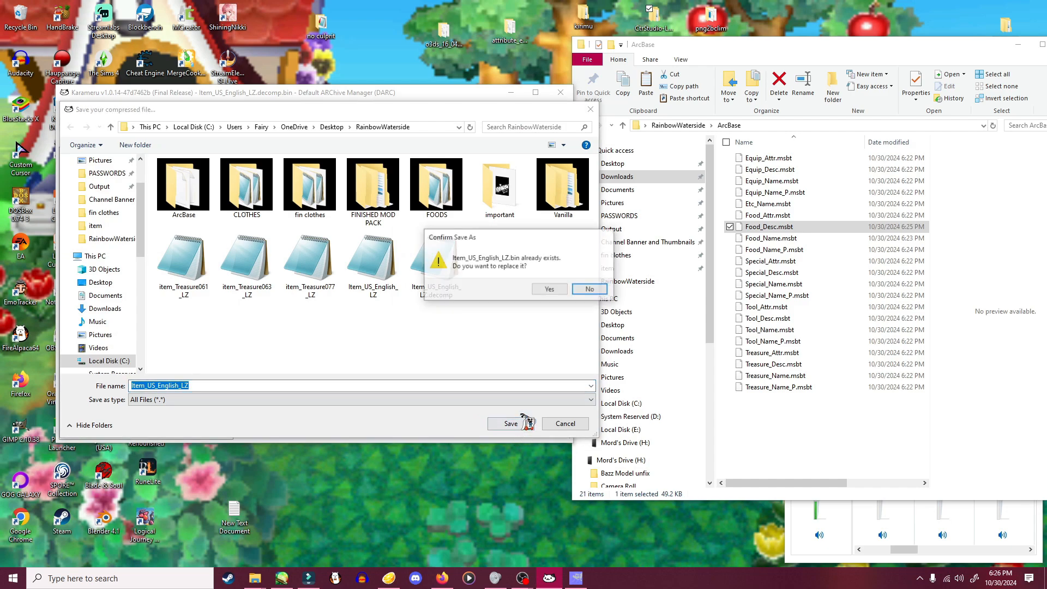
click(543, 291)
click(610, 329)
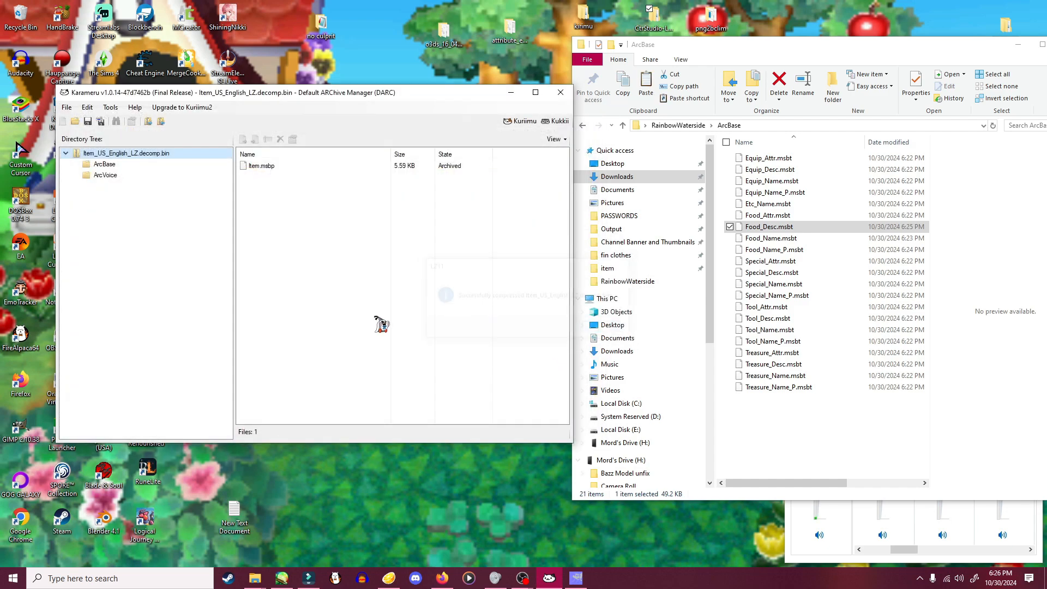
- Delete the ArcBase folder and Item_US_English_LZ.decomp from the RainbowWaterside folder, closing Karameru to release the file
click(689, 127)
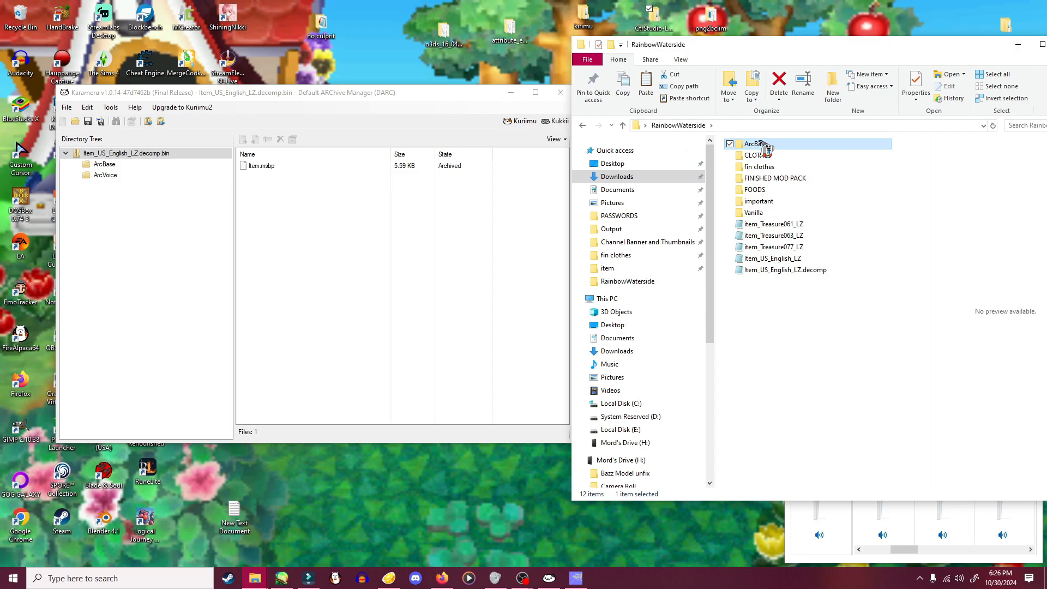
right_click(759, 144)
click(791, 369)
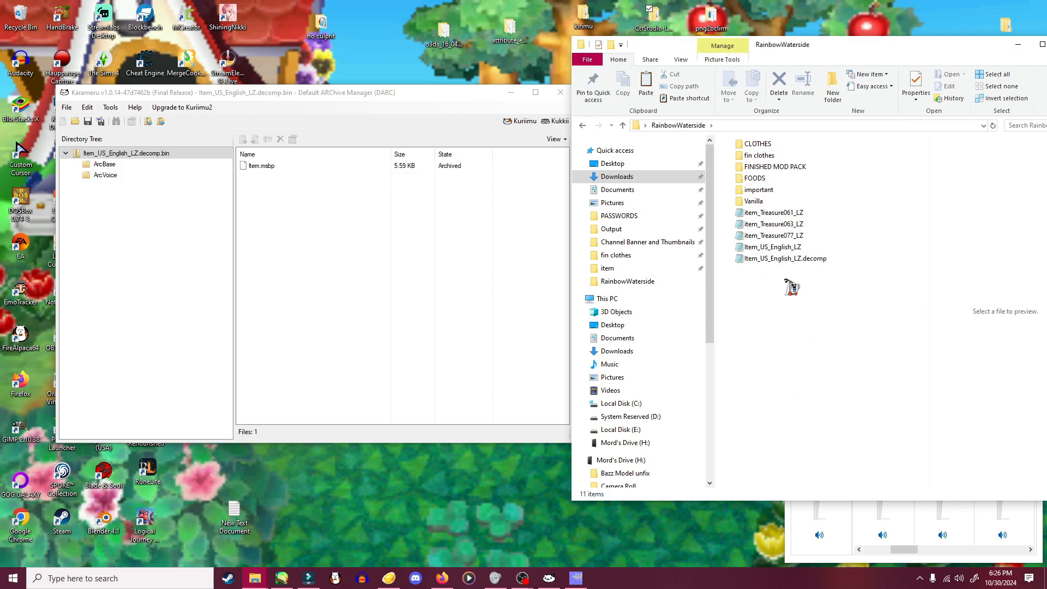
right_click(780, 258)
click(805, 457)
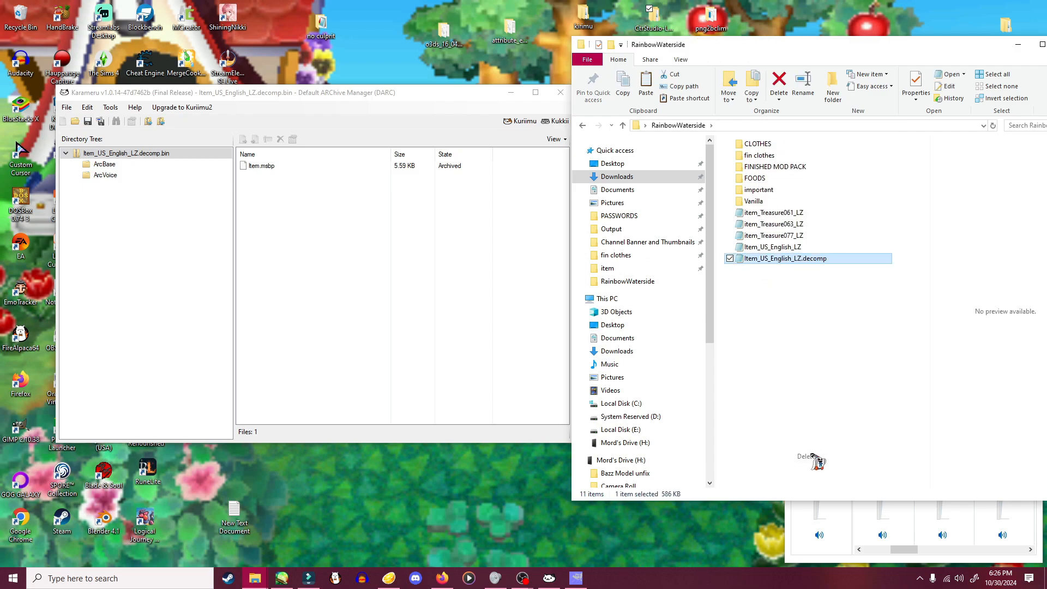
click(366, 143)
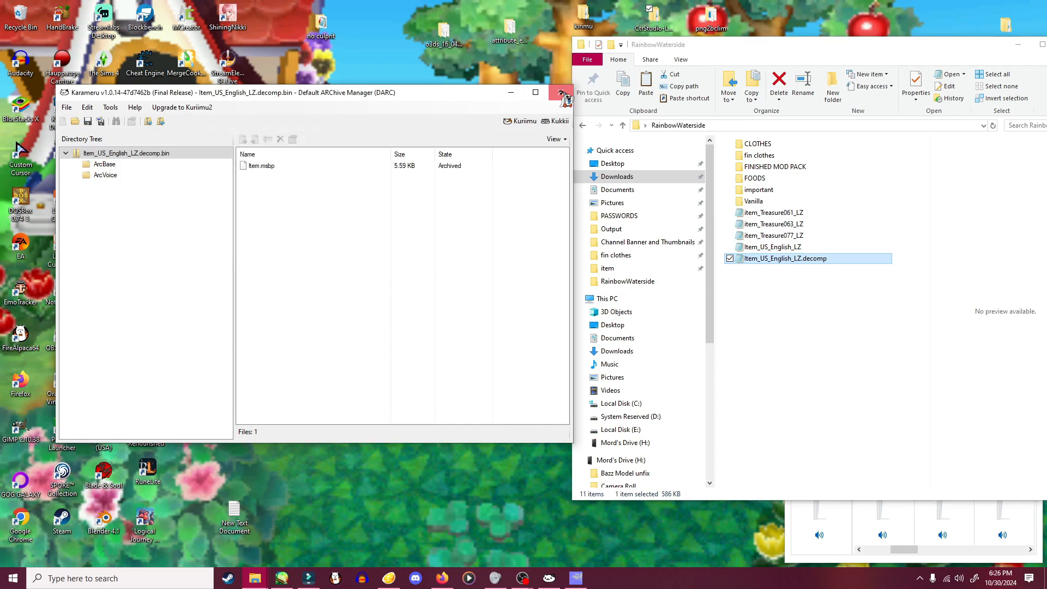
click(560, 92)
right_click(766, 258)
click(797, 455)
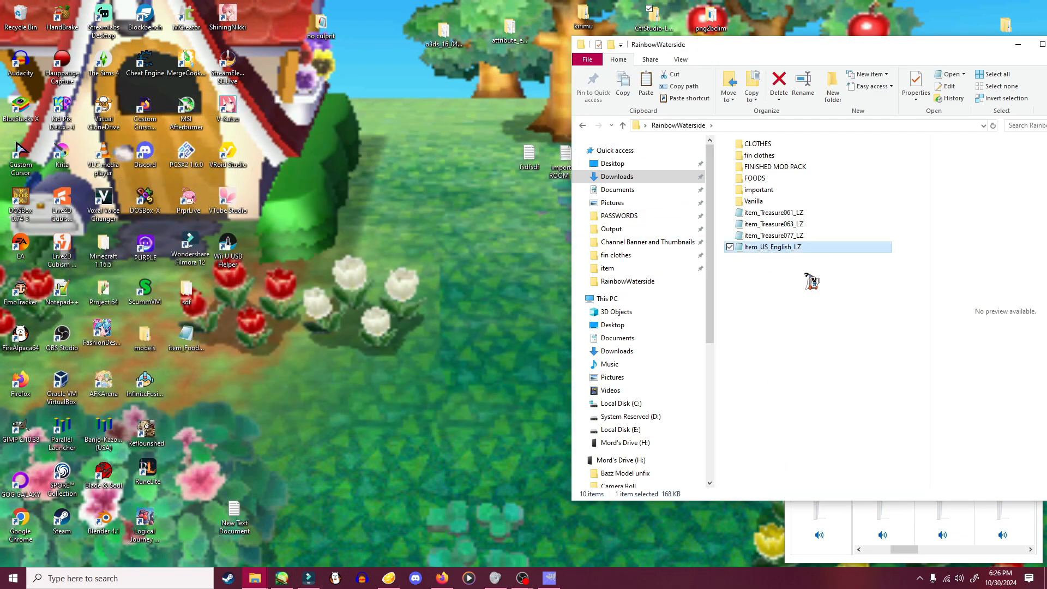
- Switch to Citra, open the mods location of Tomodachi Life (USA) and paste the copied Item_US_English_LZ into romfs/message/Item
click(388, 578)
right_click(357, 357)
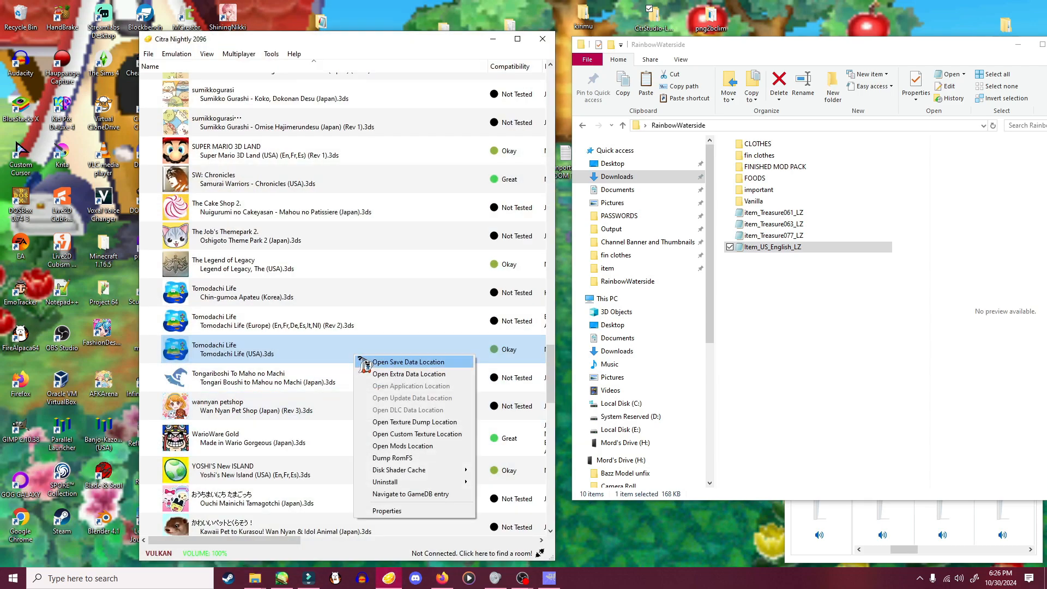
click(409, 446)
double_click(246, 161)
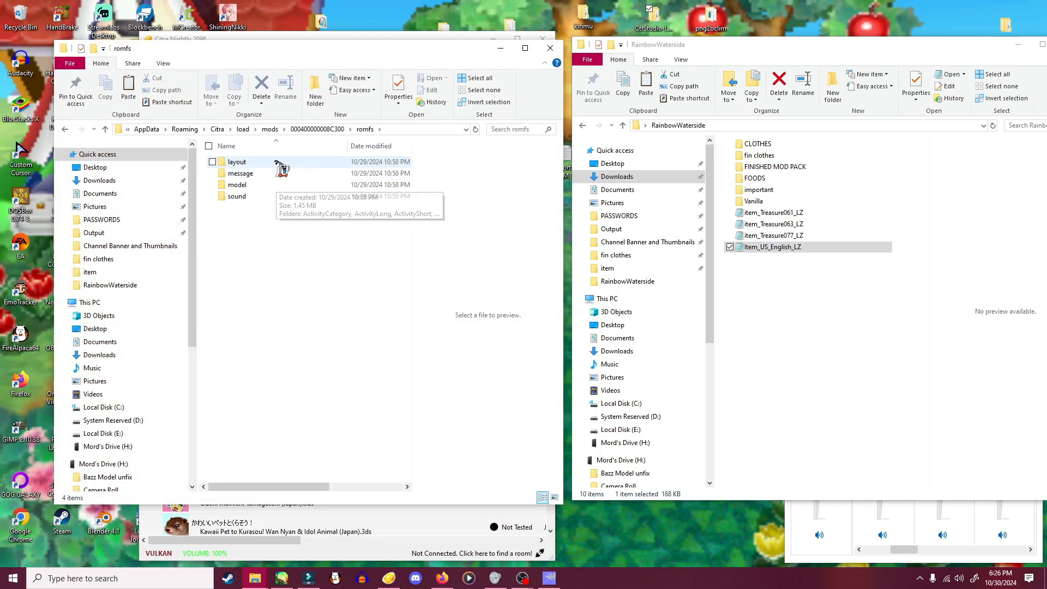
double_click(240, 173)
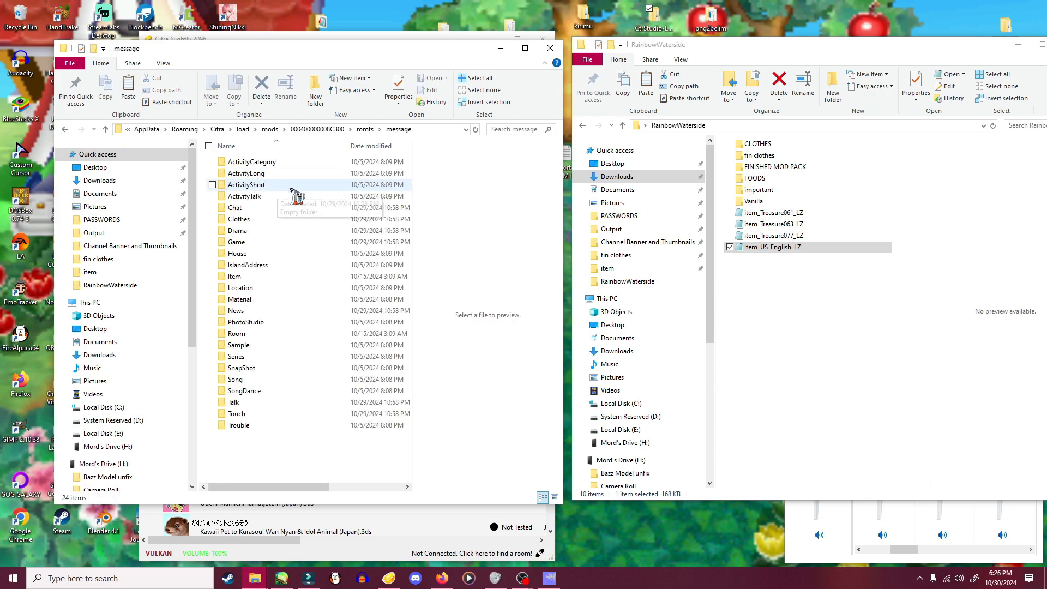
double_click(235, 276)
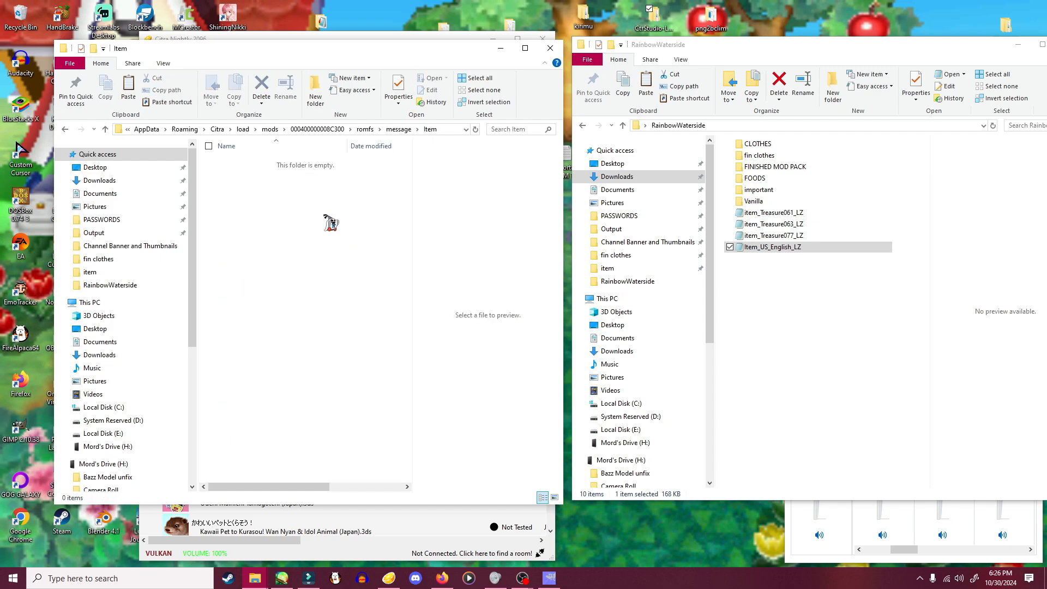
key(ctrl+v)
click(501, 48)
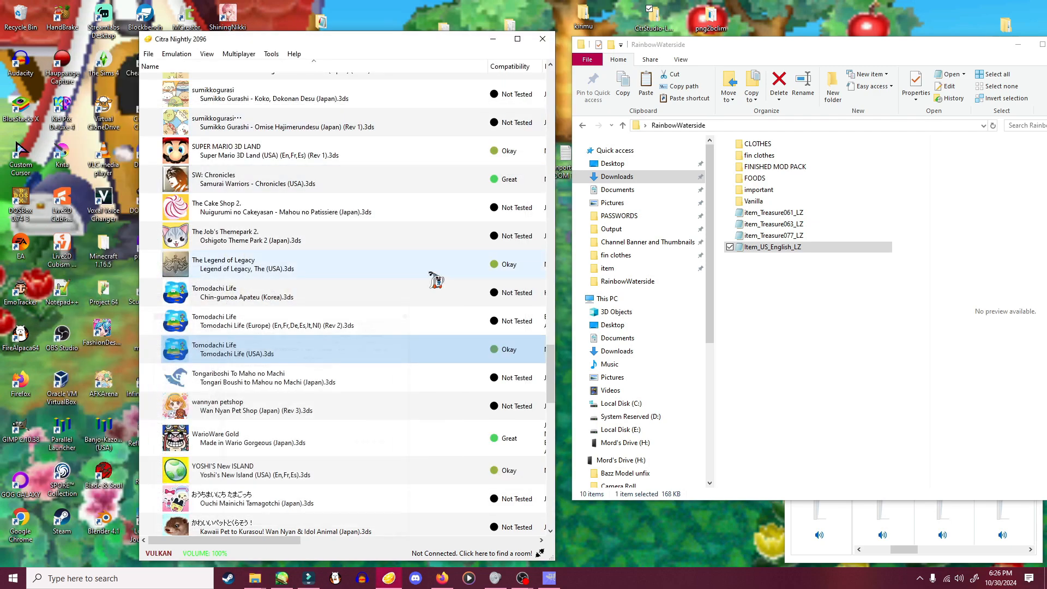
- Launch Tomodachi Life (USA) and check the Toad Snack Box entry in the food shop's in-stock list
click(293, 354)
key(Return)
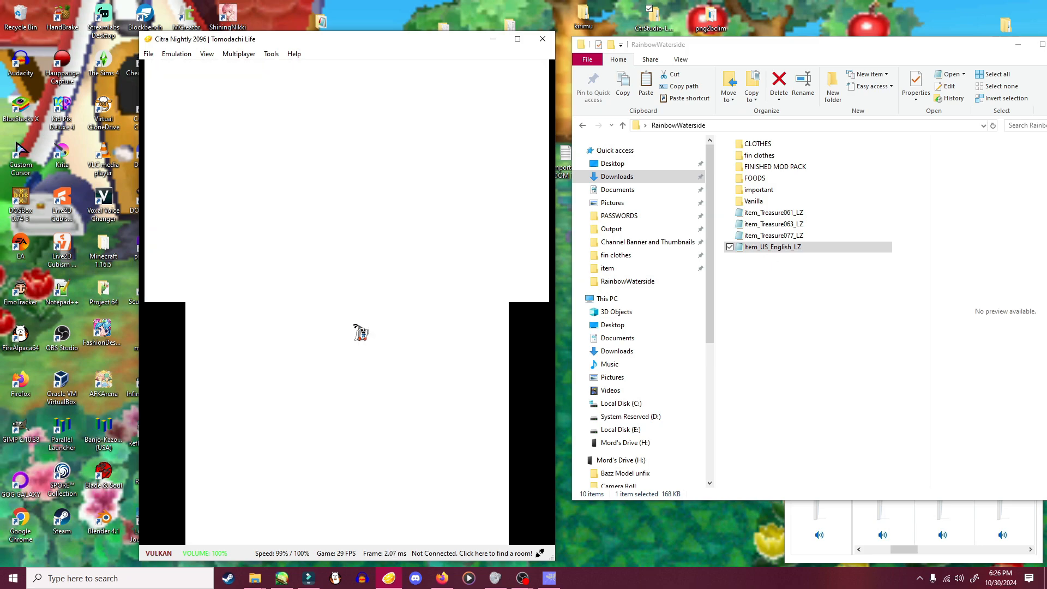
click(351, 386)
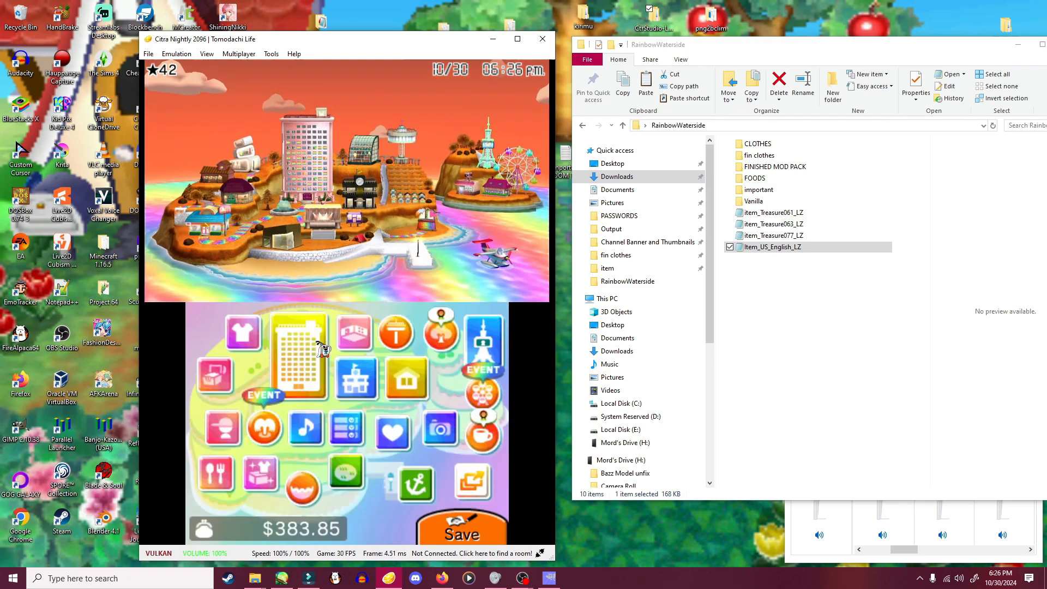
double_click(213, 473)
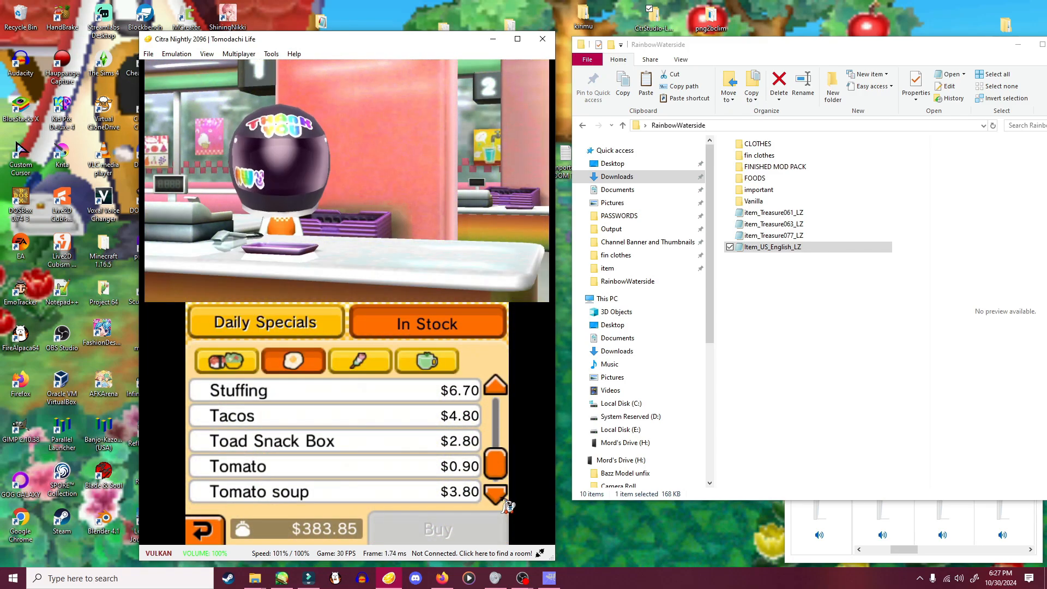
click(326, 445)
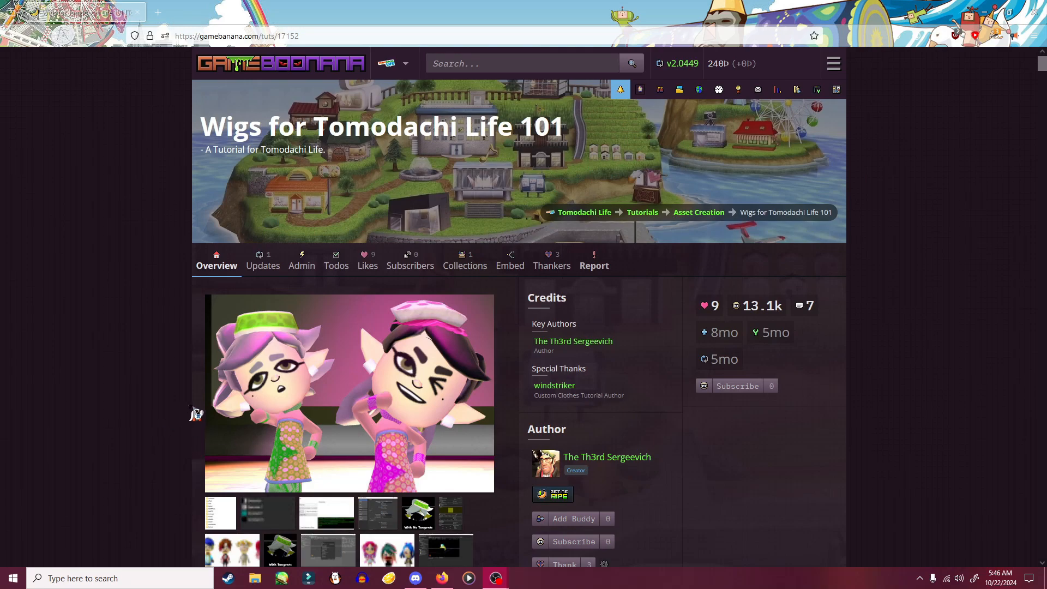
- Skim the Wigs for Tomodachi Life 101 tutorial's overview, image gallery, updates and table of contents
scroll(200, 409, down, 1)
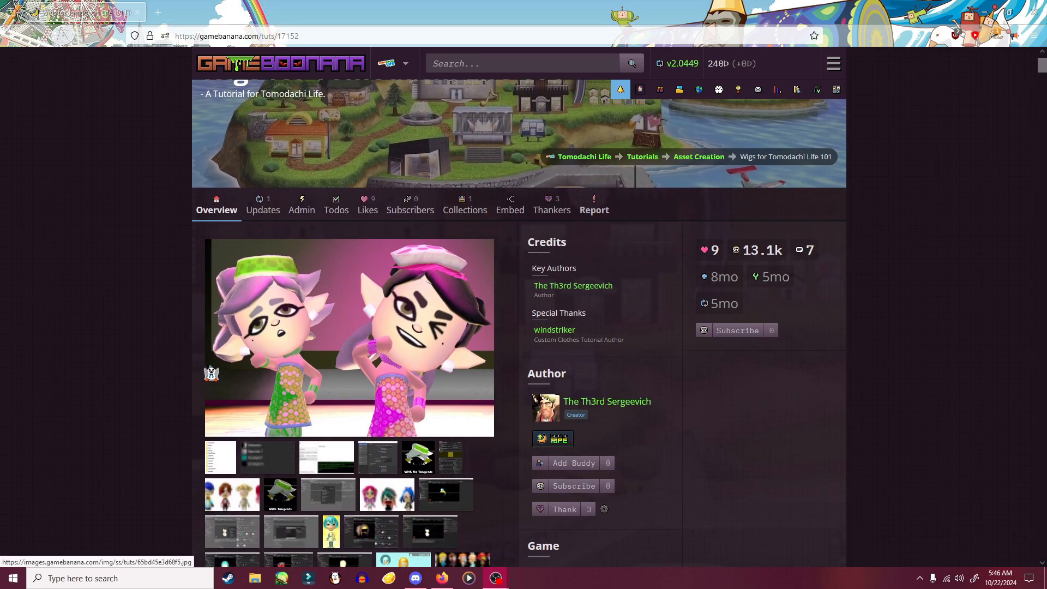
scroll(204, 366, down, 9)
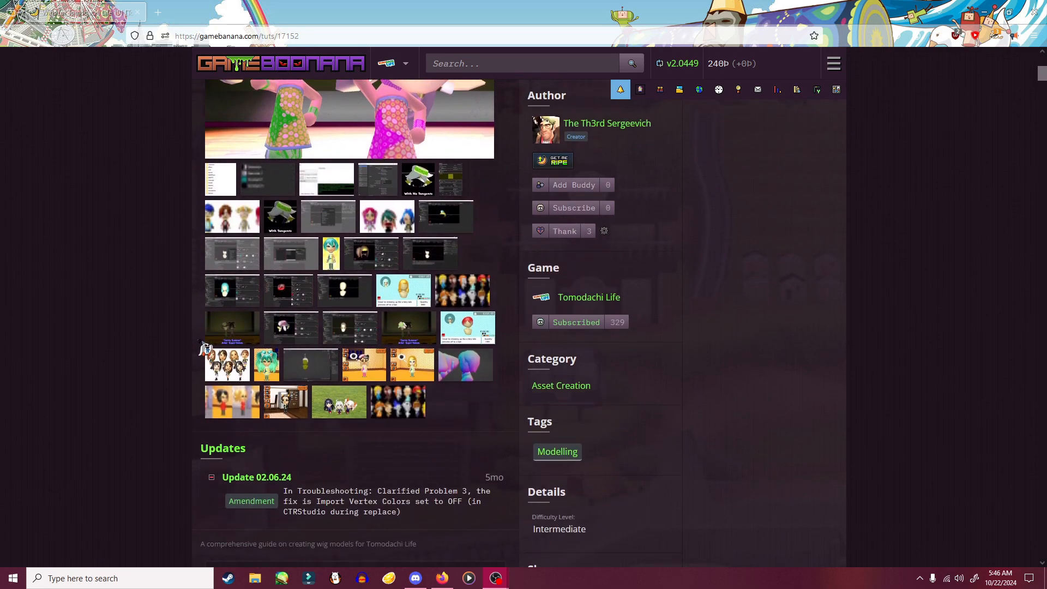
scroll(205, 345, down, 12)
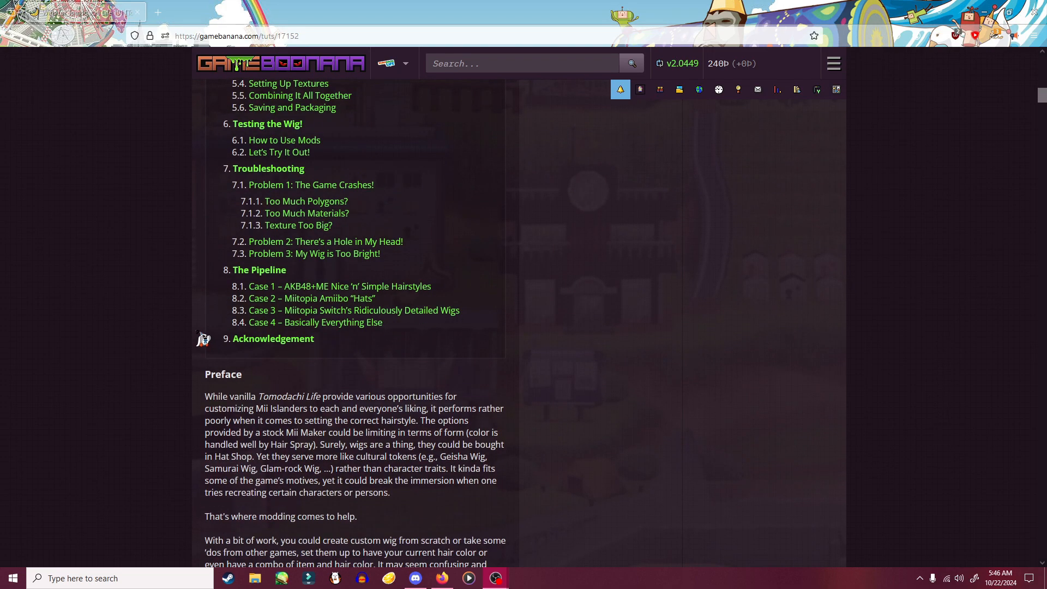
scroll(206, 340, down, 6)
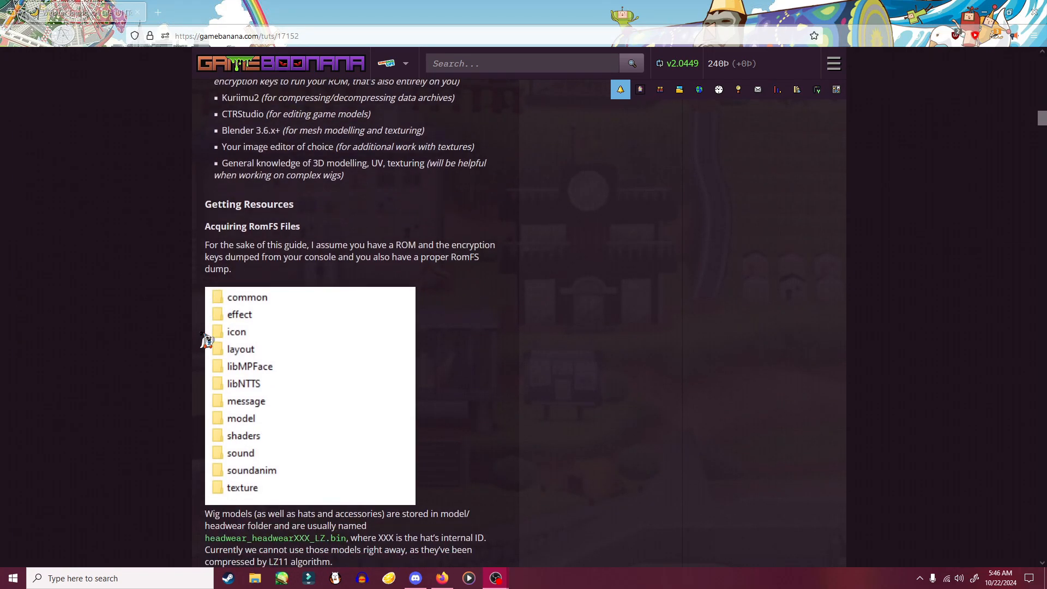
scroll(207, 339, up, 15)
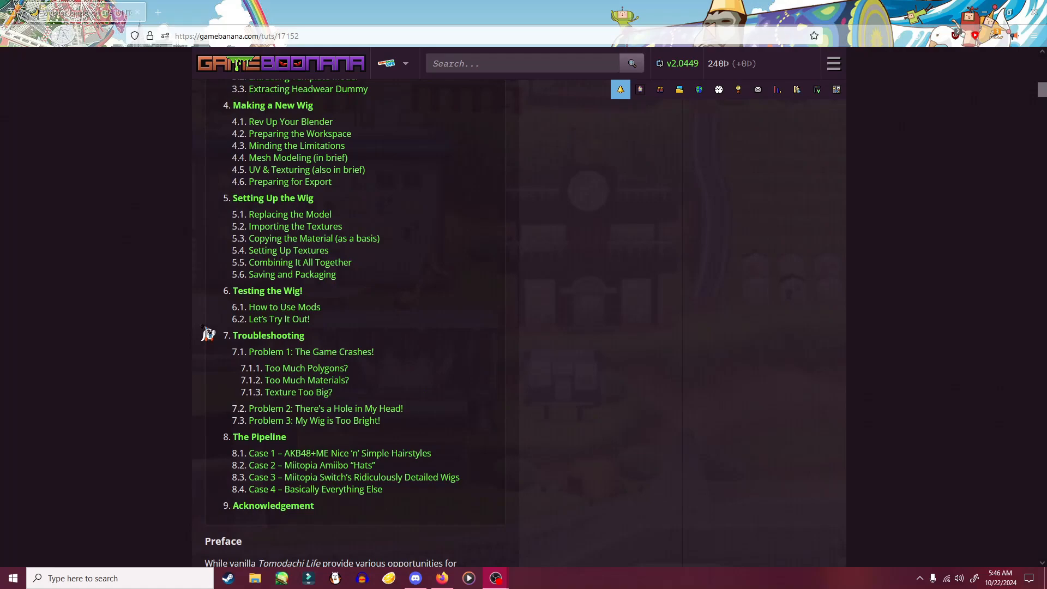
scroll(208, 332, up, 1)
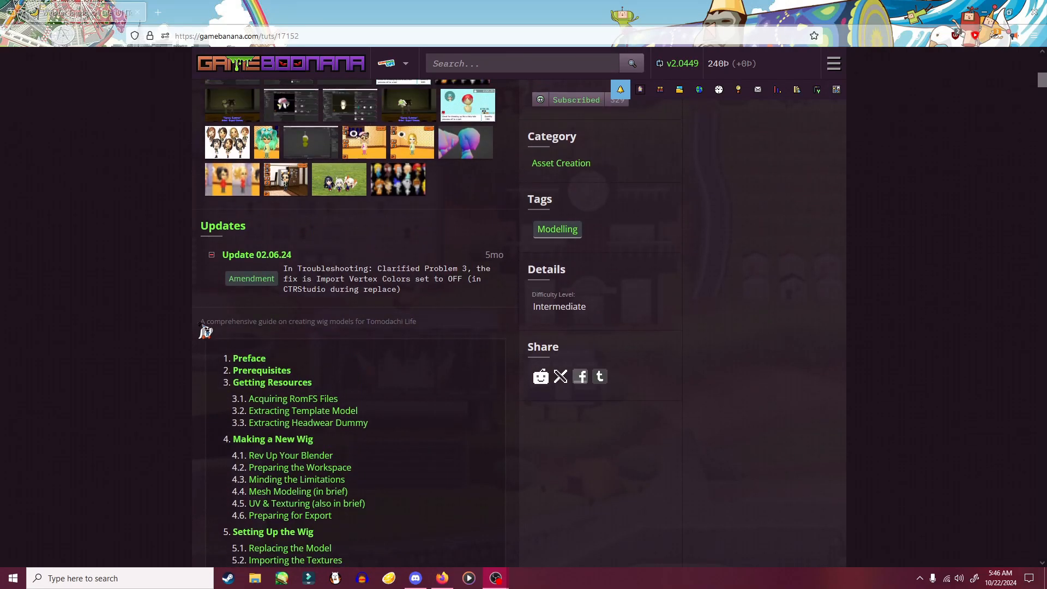
scroll(205, 331, up, 5)
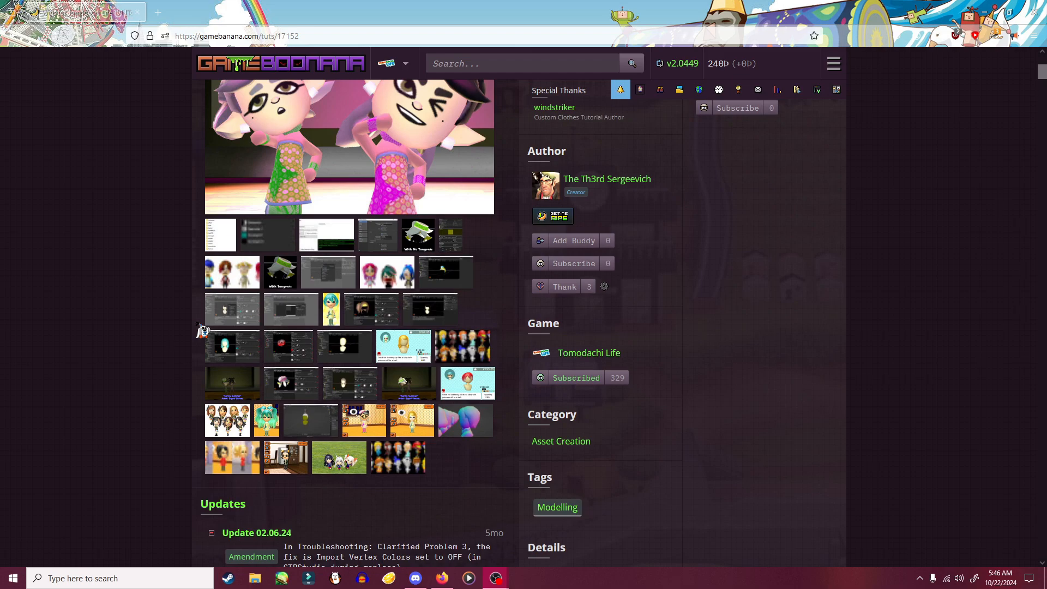
scroll(229, 360, down, 5)
scroll(227, 355, up, 2)
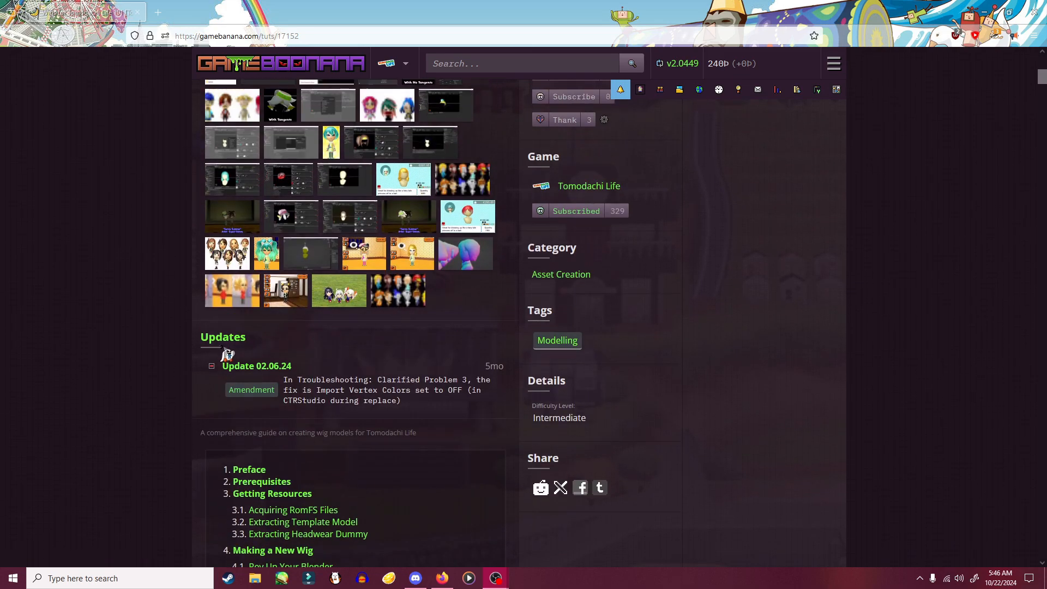
- Read the wig guide's Prerequisites and Getting Resources sections, including the wig number table and the headwear dummy extraction
scroll(208, 374, down, 7)
scroll(205, 360, down, 10)
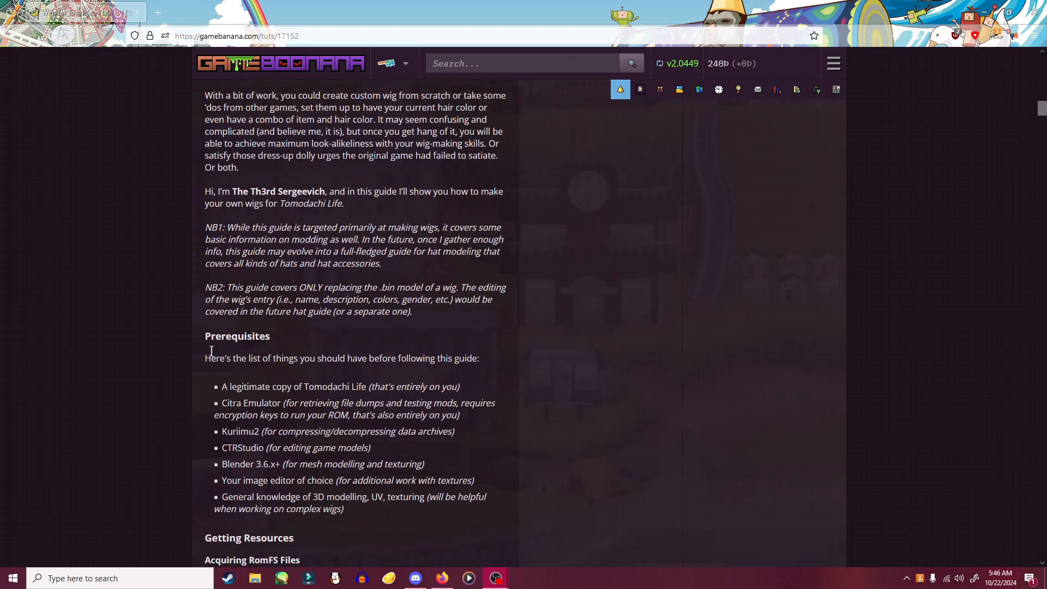
scroll(218, 361, up, 3)
scroll(228, 363, down, 7)
scroll(229, 362, down, 9)
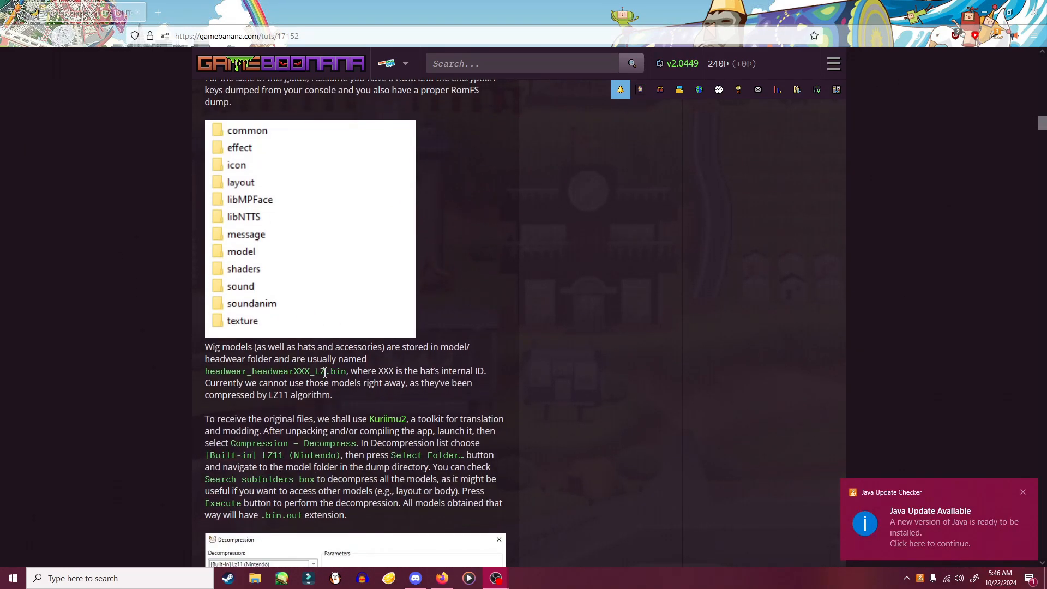
scroll(328, 375, down, 12)
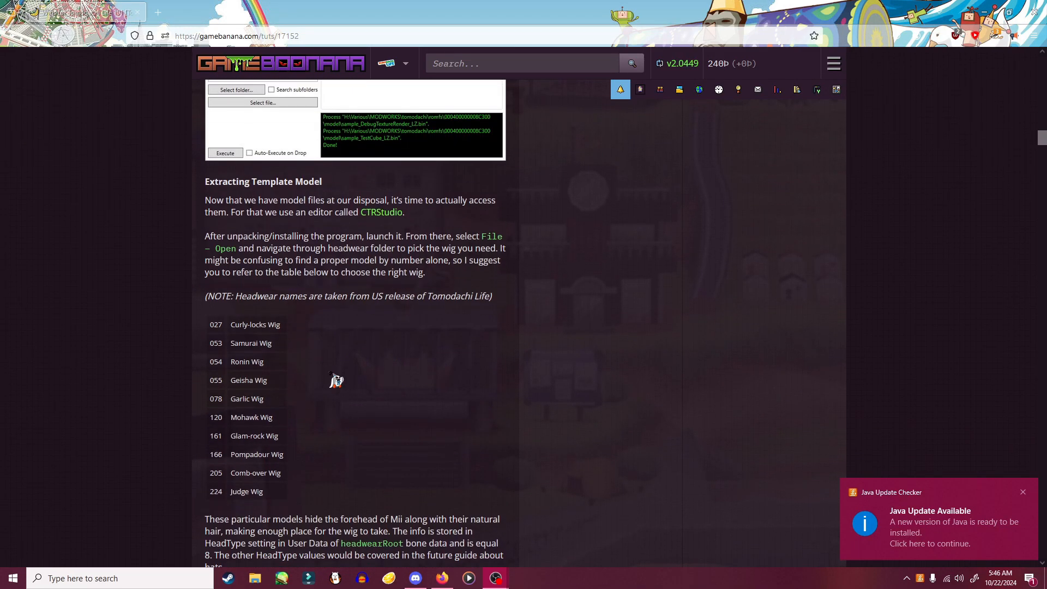
scroll(328, 369, down, 3)
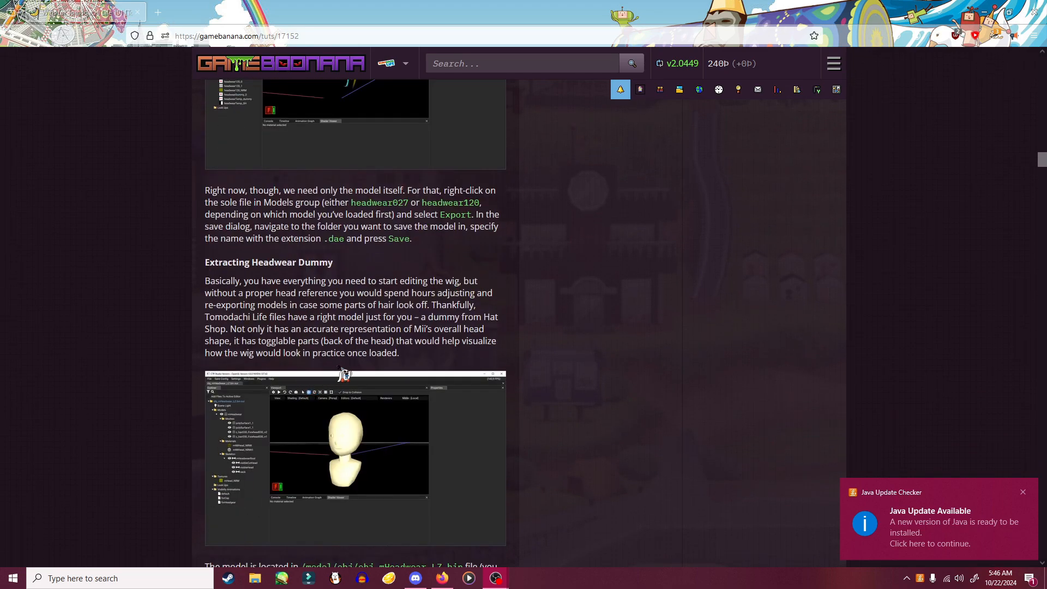
scroll(354, 376, up, 5)
scroll(370, 342, up, 10)
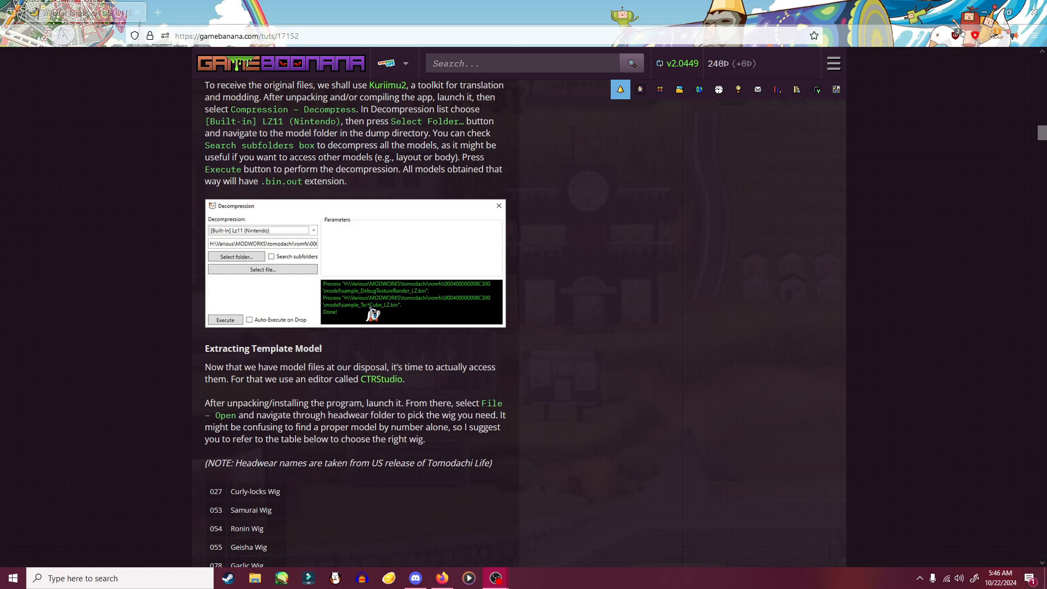
scroll(370, 327, up, 15)
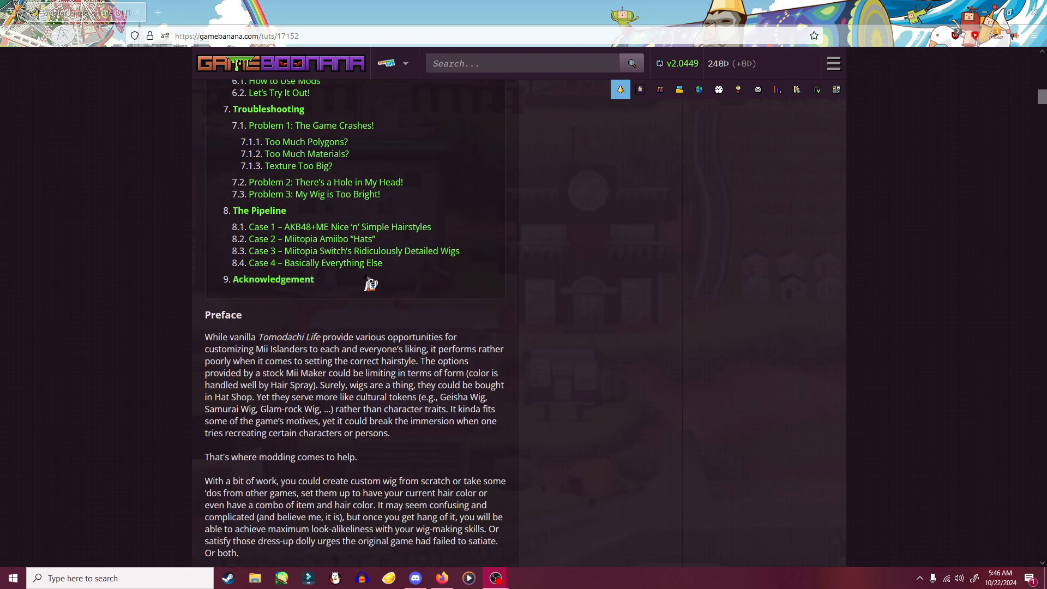
scroll(368, 288, up, 12)
scroll(370, 279, up, 5)
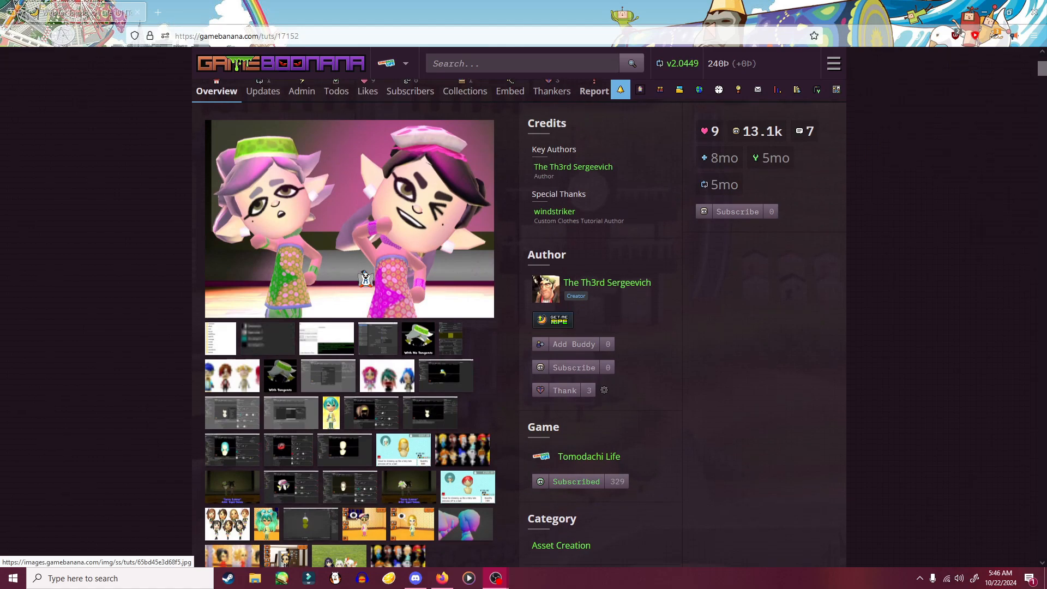
scroll(365, 278, down, 4)
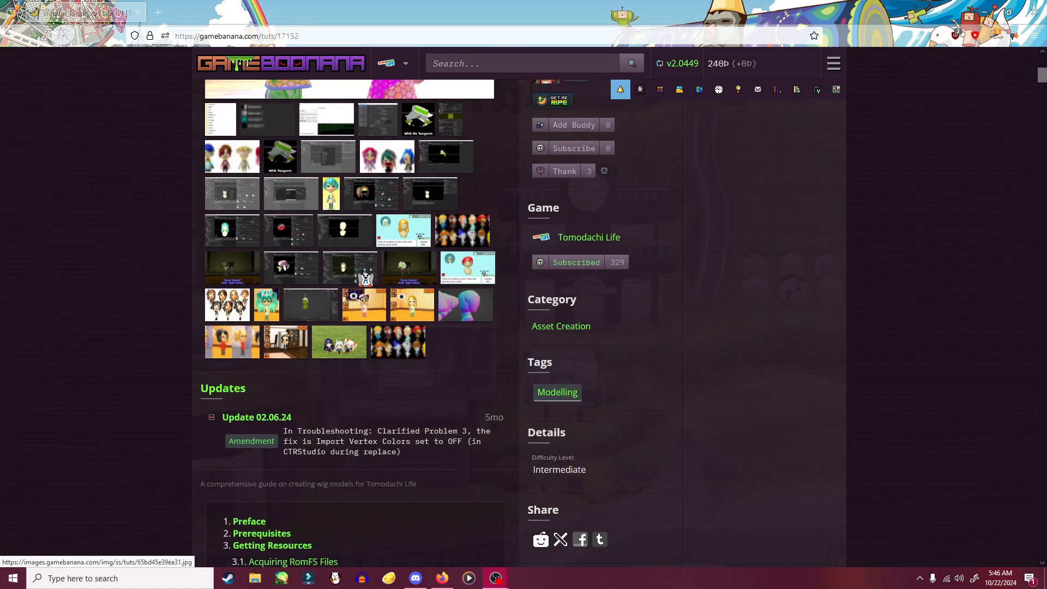
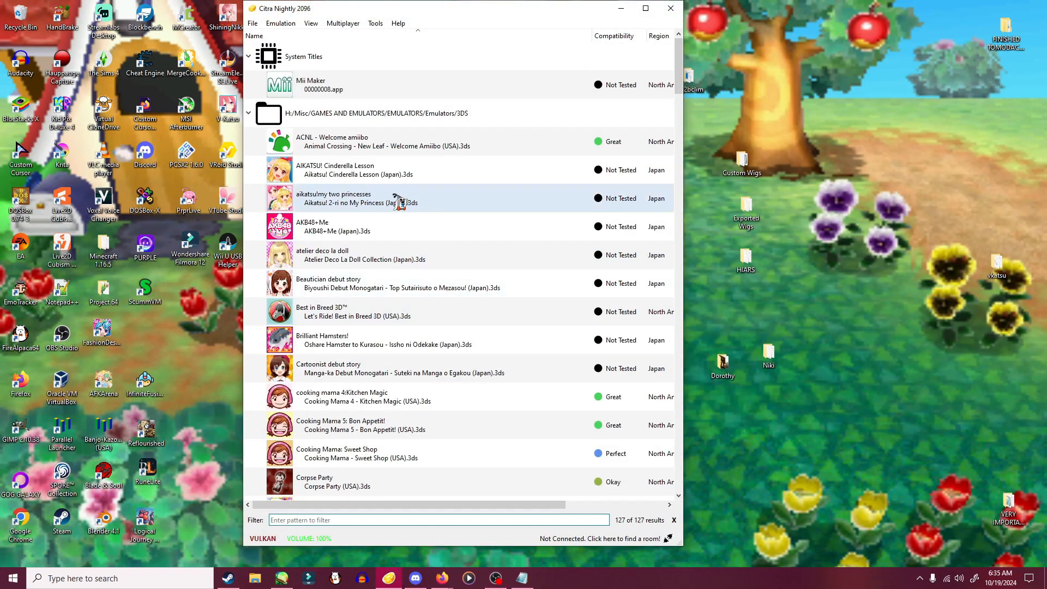
- Switch to Citra and dump the RomFS of Tomodachi Life (USA)
scroll(399, 202, down, 20)
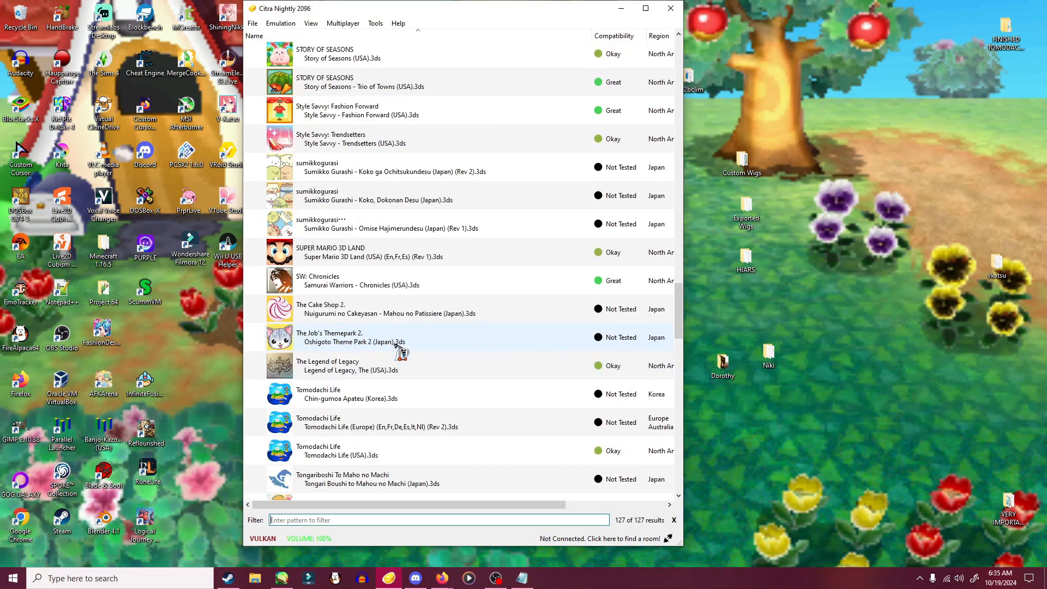
scroll(402, 352, down, 1)
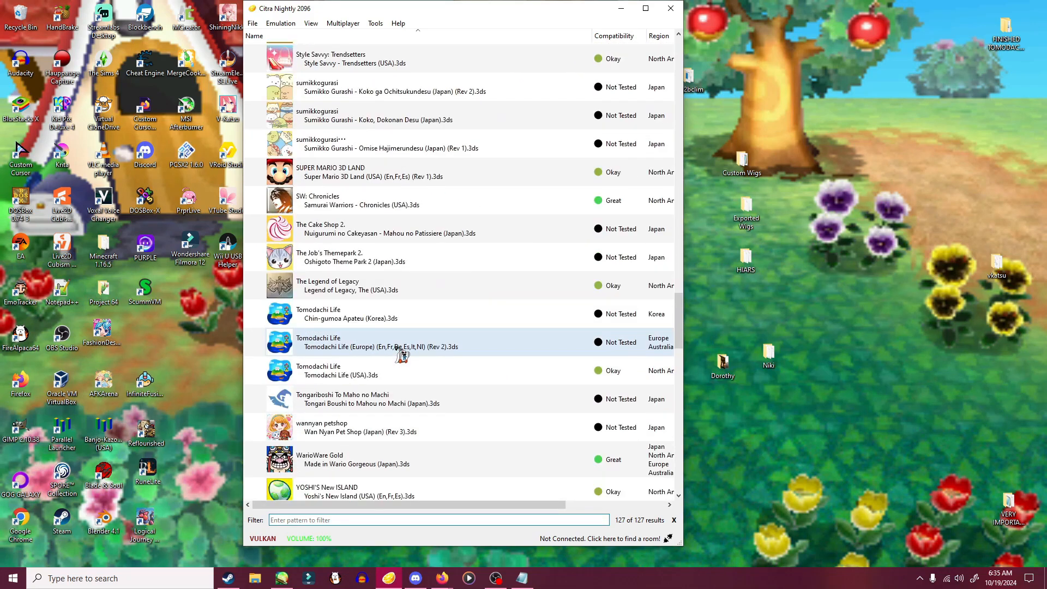
click(325, 376)
right_click(325, 376)
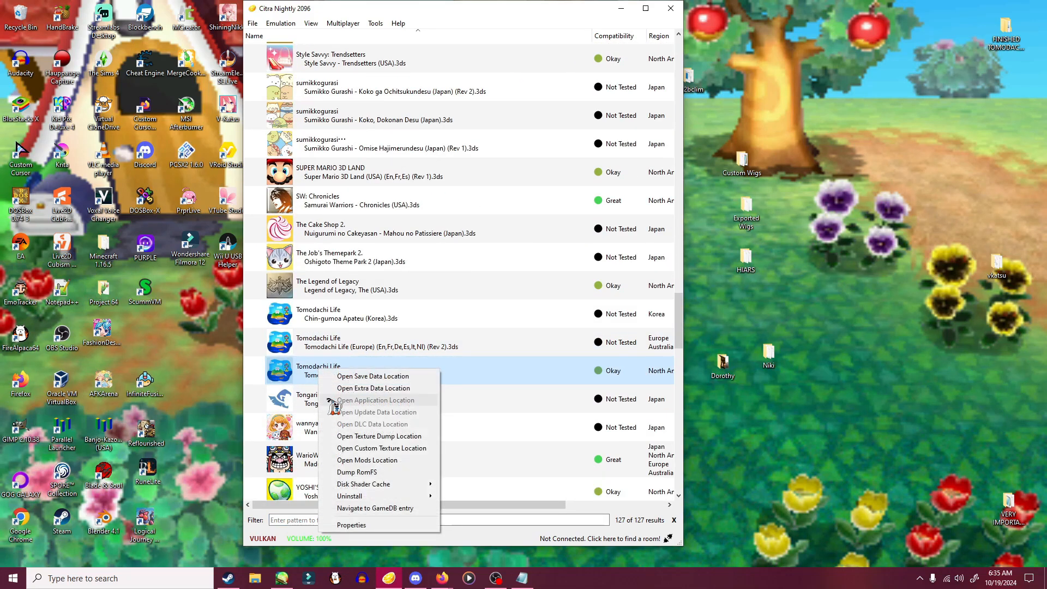
click(357, 472)
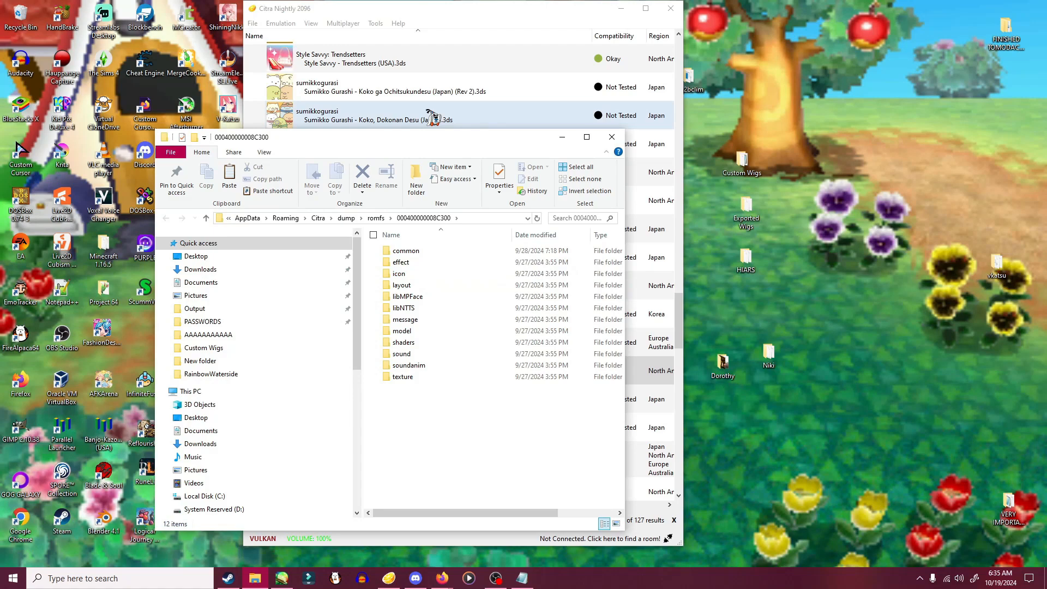
drag(439, 145, 525, 87)
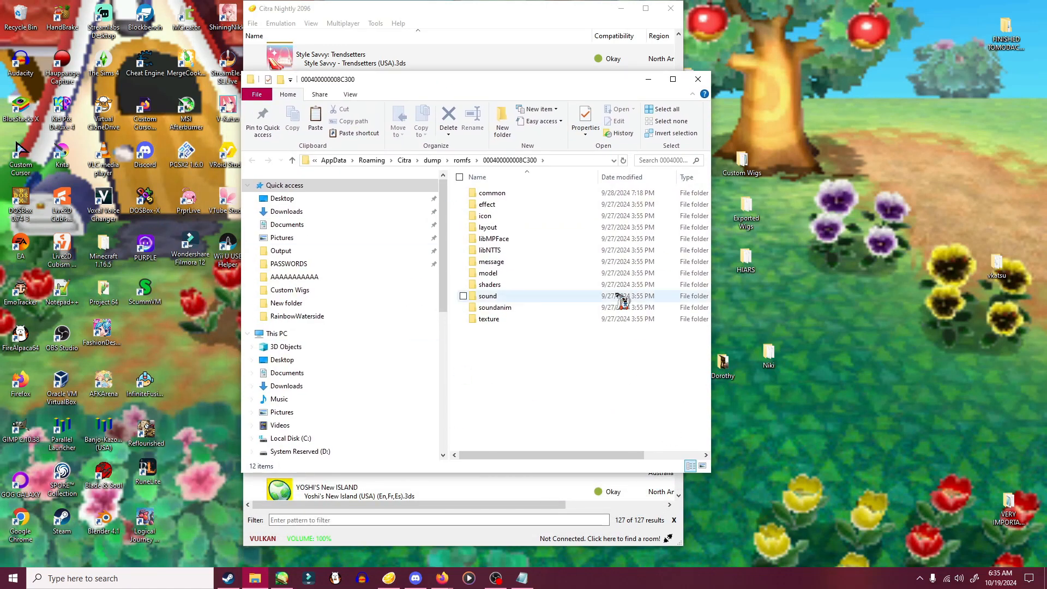
- Open the dump's model/headwear folder and copy the Mohawk Wig file headwear_headwear120_LZ
double_click(518, 272)
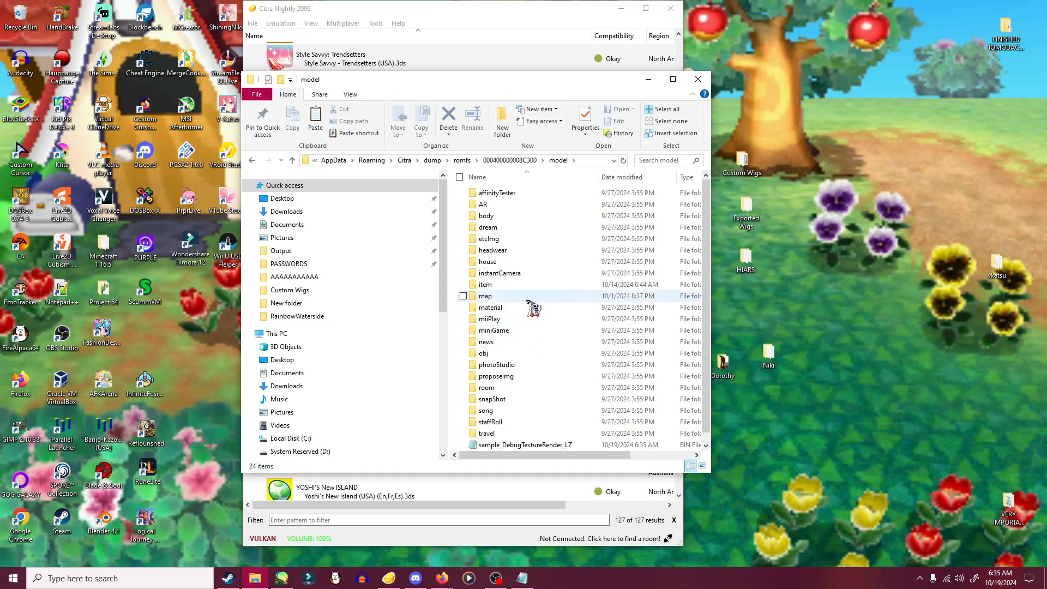
double_click(492, 251)
scroll(567, 377, down, 20)
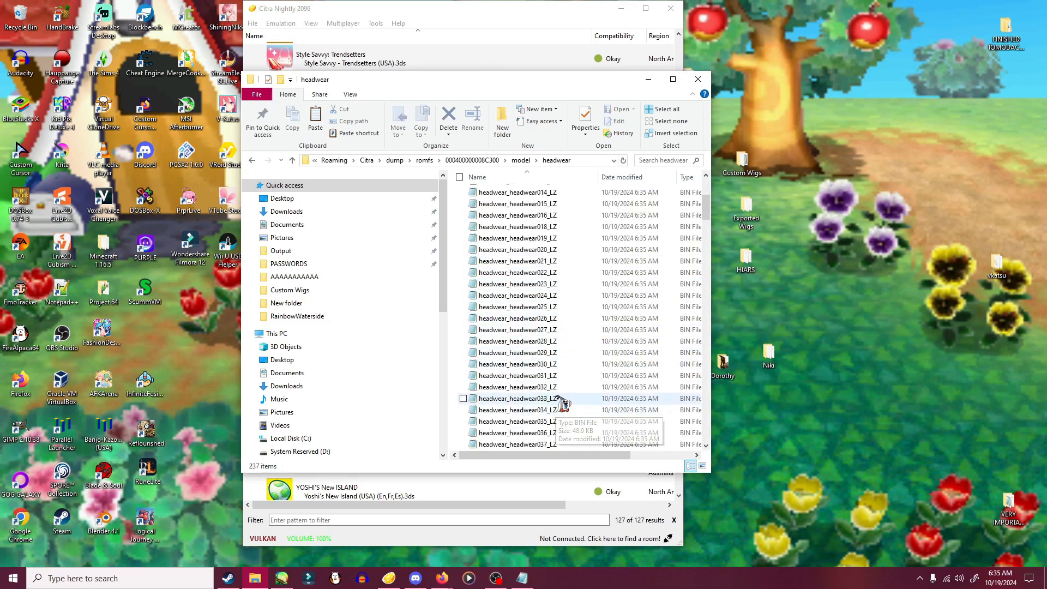
scroll(566, 394, down, 11)
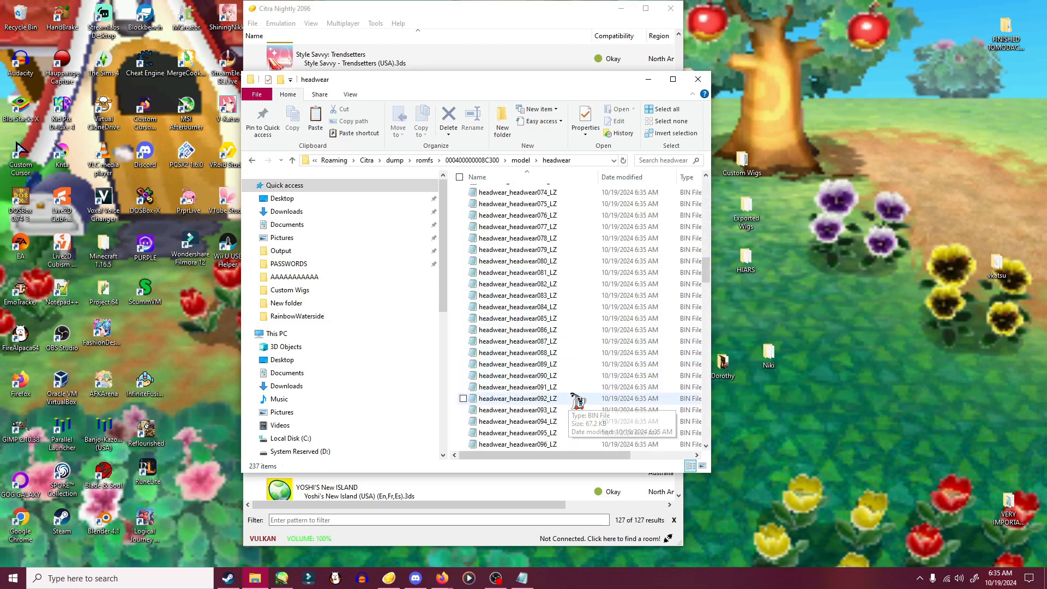
scroll(567, 391, down, 1)
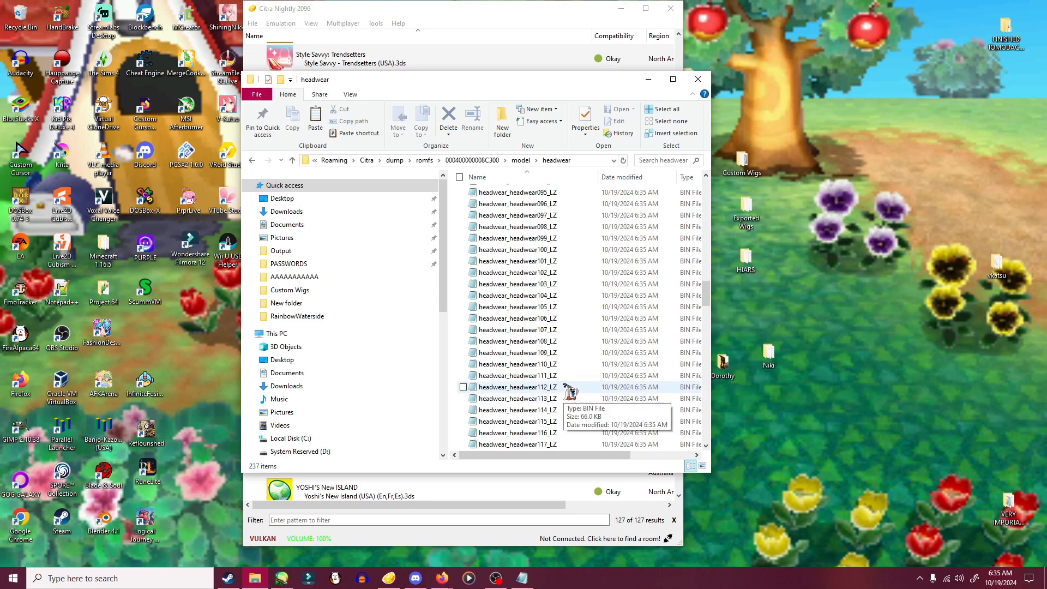
scroll(565, 387, down, 1)
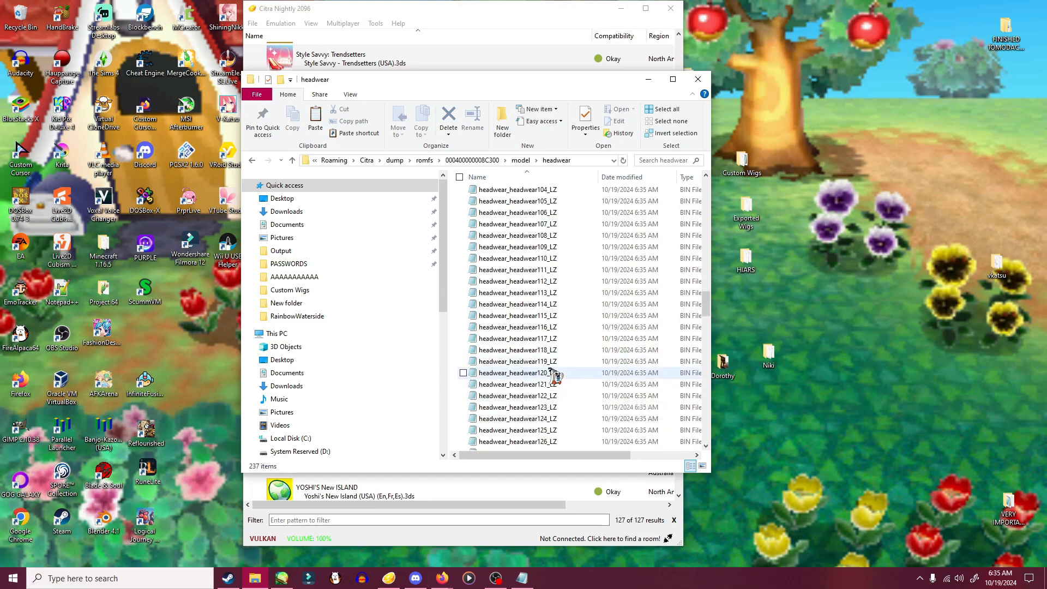
click(552, 374)
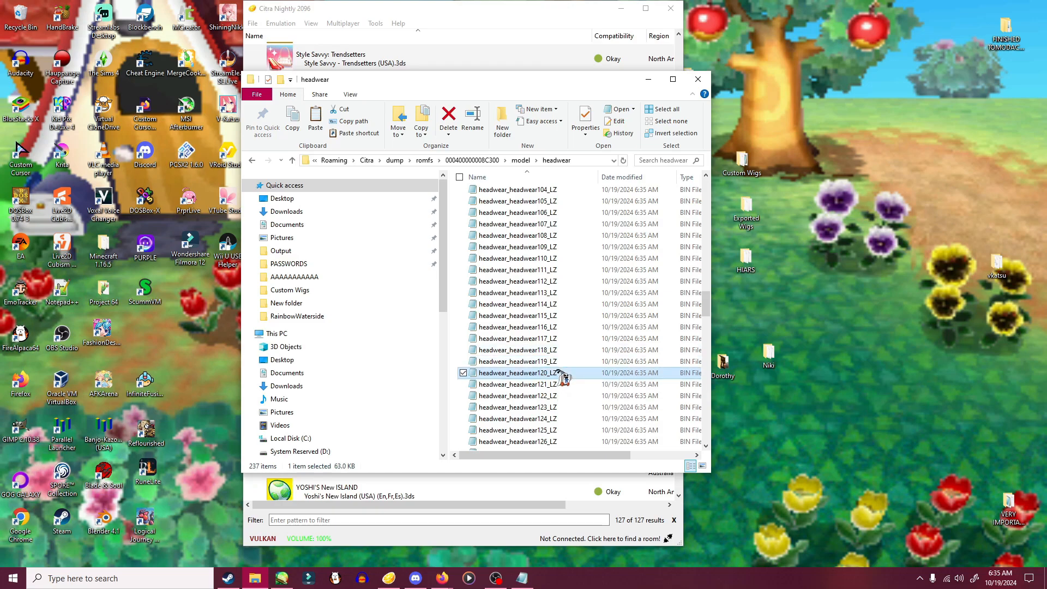
- Create a new folder on the desktop, paste the copied headwear_headwear120_LZ into it and close the folder
right_click(874, 328)
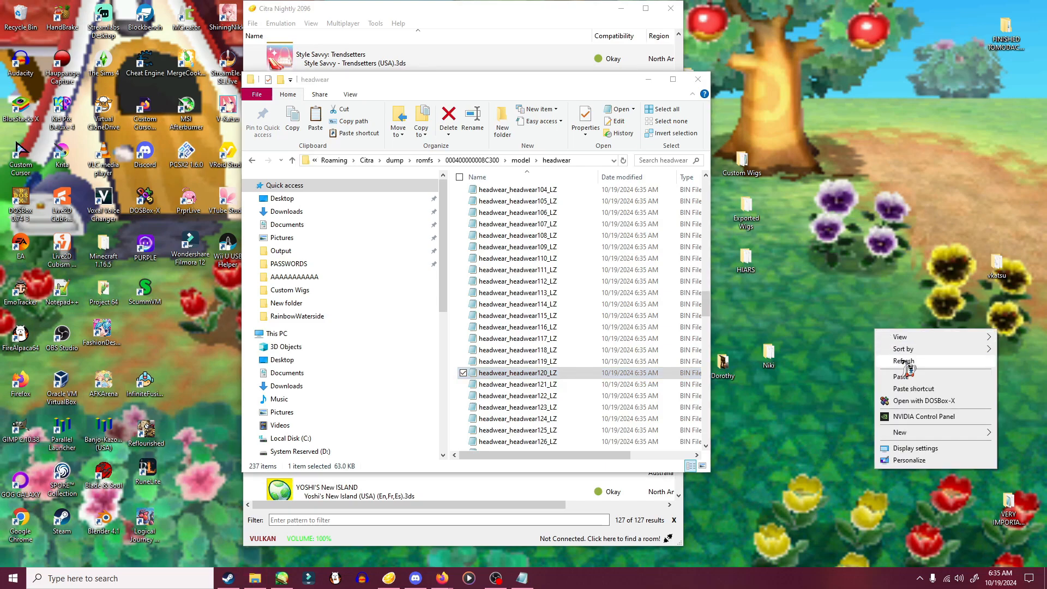
mouse_move(926, 436)
click(802, 434)
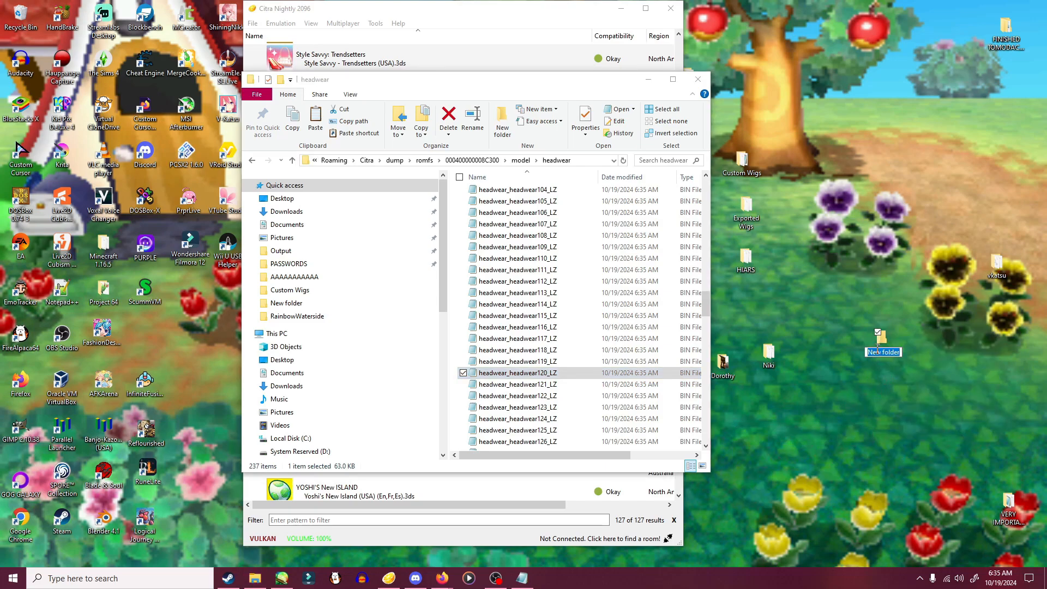
double_click(881, 340)
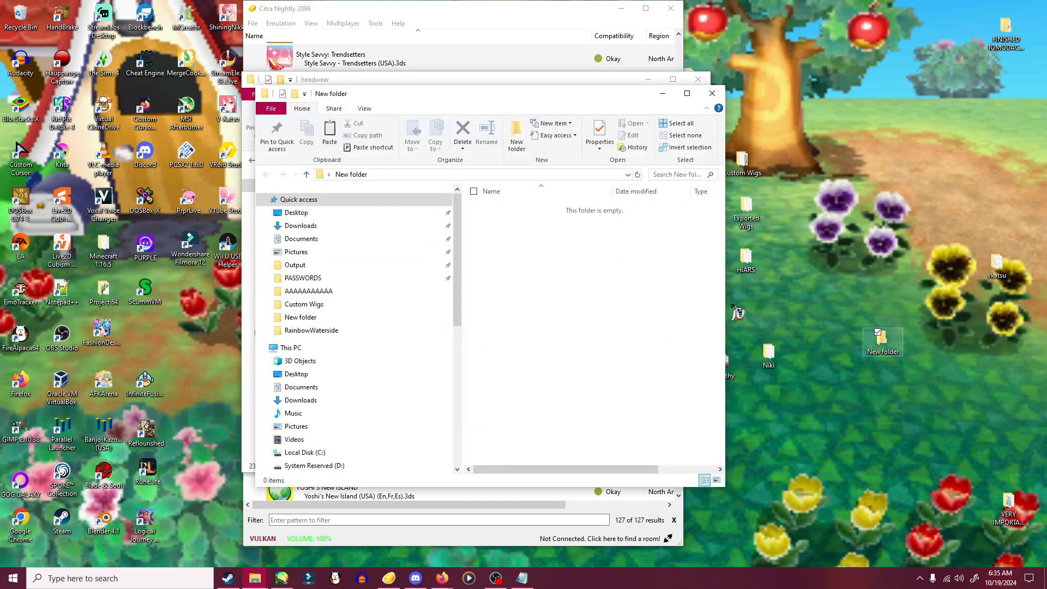
key(ctrl+v)
drag(539, 100, 641, 122)
click(814, 116)
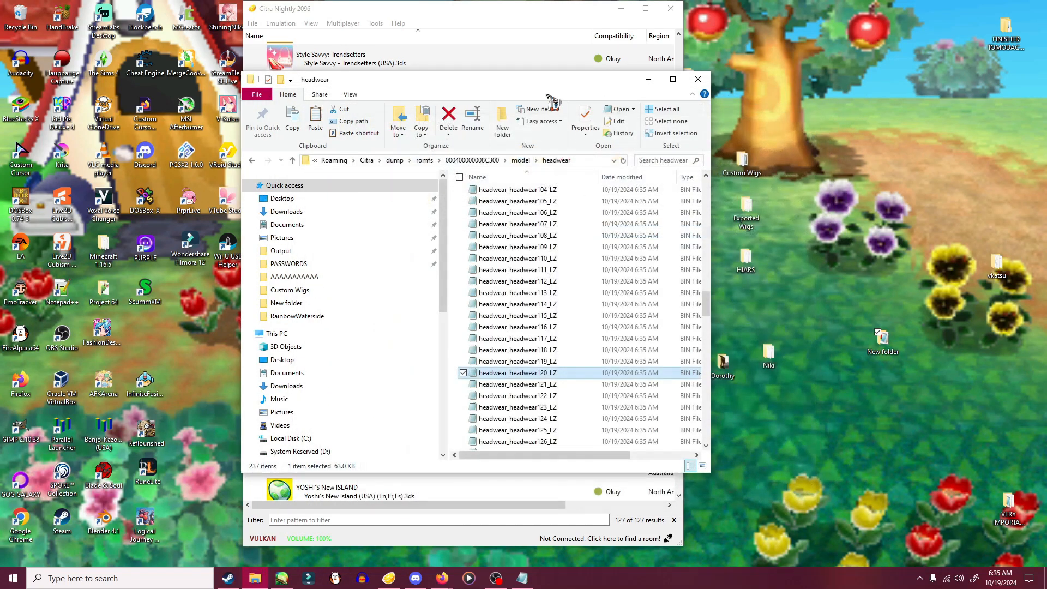
- Go to the dump's model/obj folder and copy the headwear dummy file obj_mHeadwear_LZ
drag(534, 83, 553, 88)
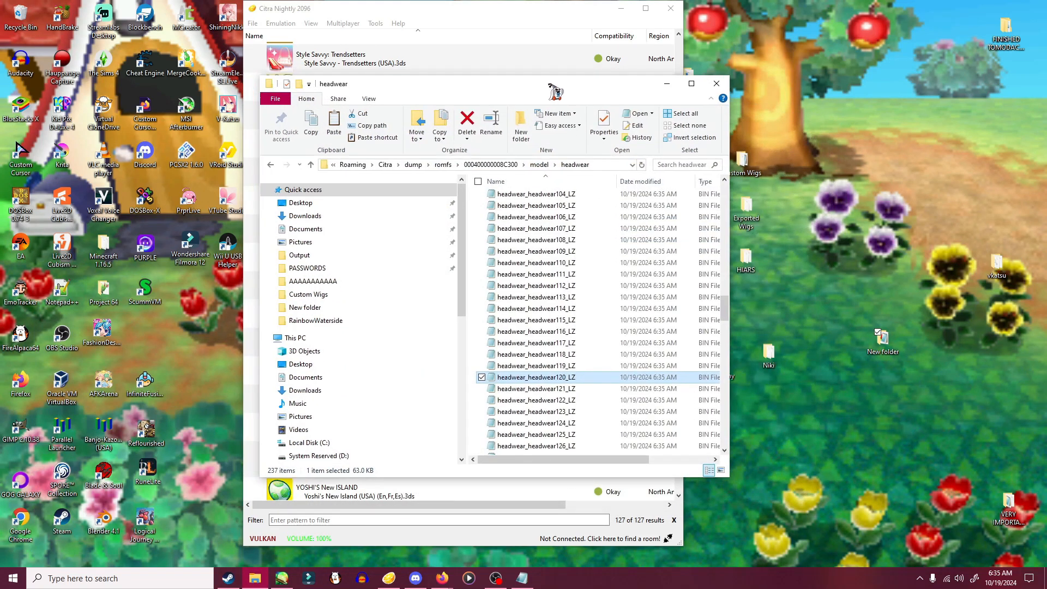
click(540, 164)
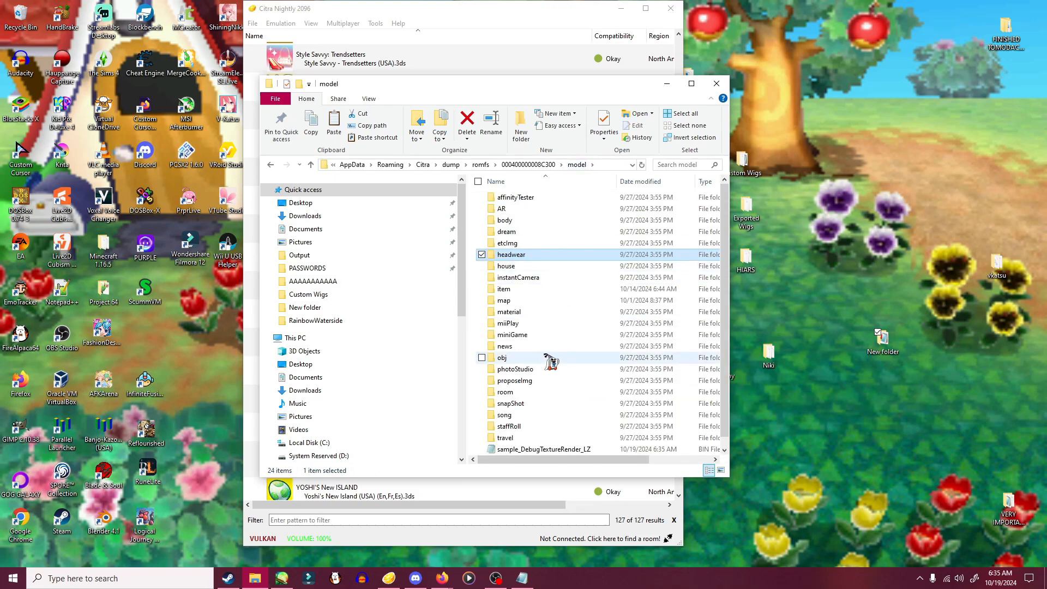
double_click(502, 359)
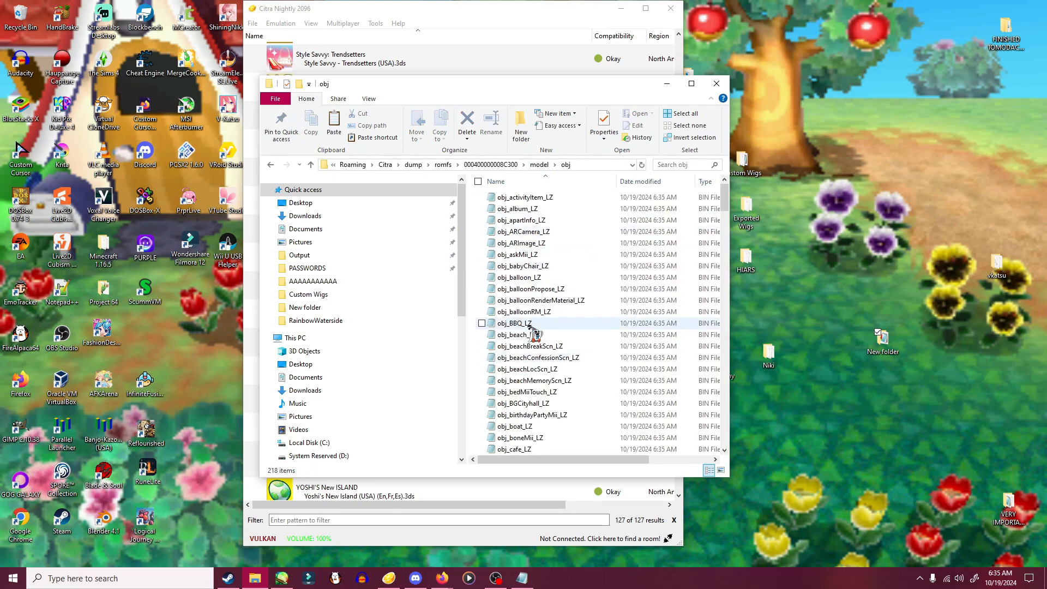
scroll(570, 240, down, 20)
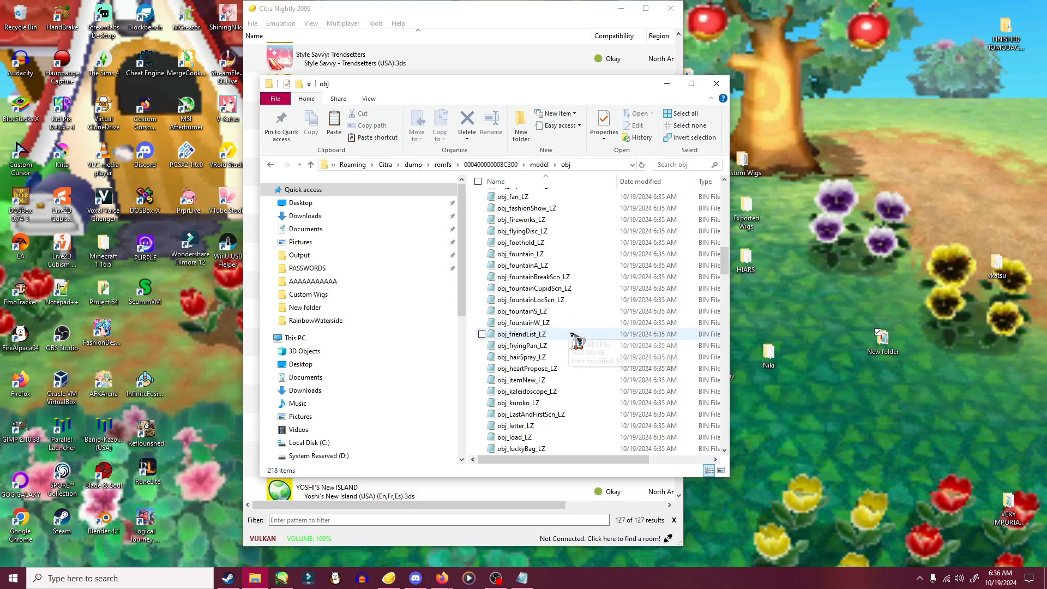
scroll(579, 341, down, 3)
click(532, 300)
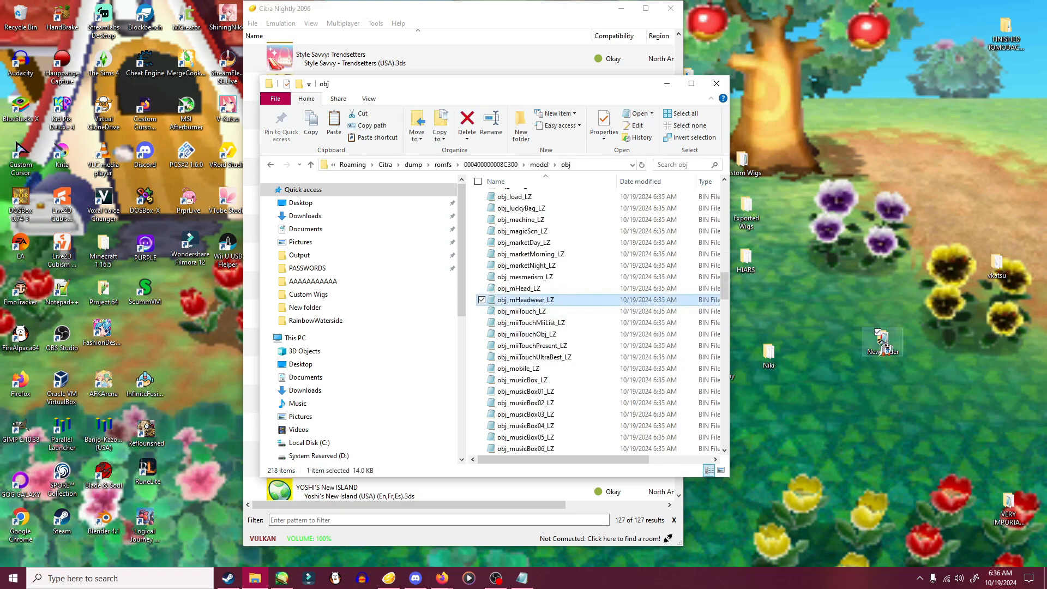
- Paste the copied obj_mHeadwear_LZ into the desktop's New folder alongside headwear_headwear120_LZ
double_click(880, 338)
key(ctrl+v)
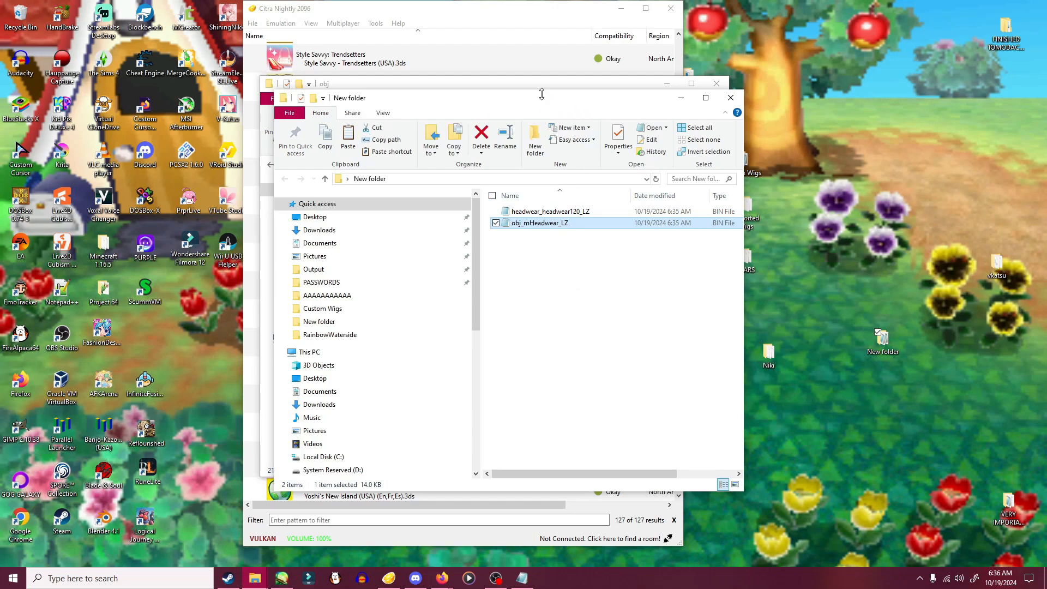
drag(490, 99, 440, 113)
click(538, 226)
click(510, 239)
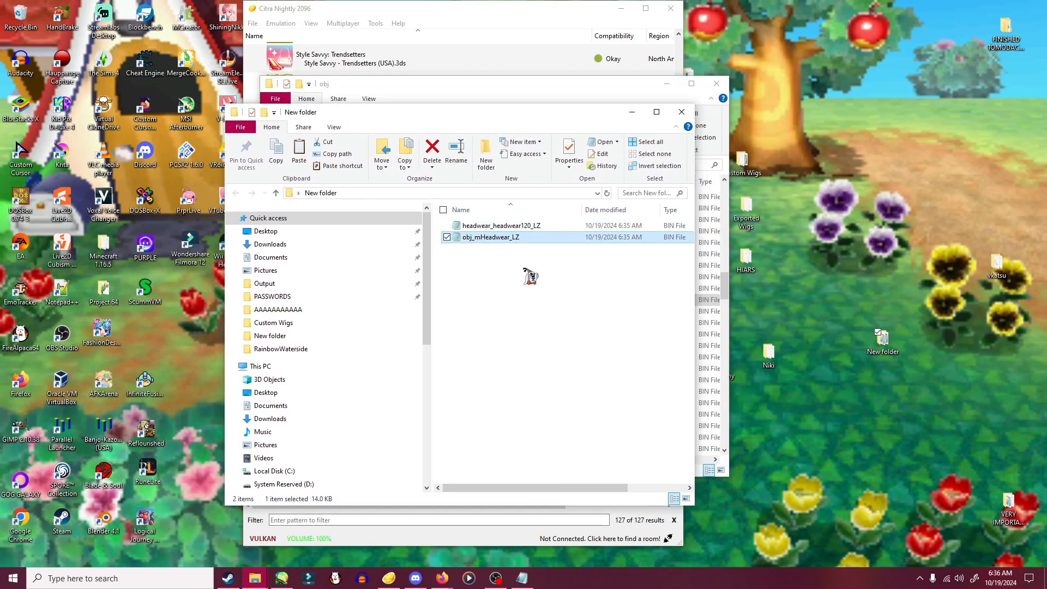
click(543, 295)
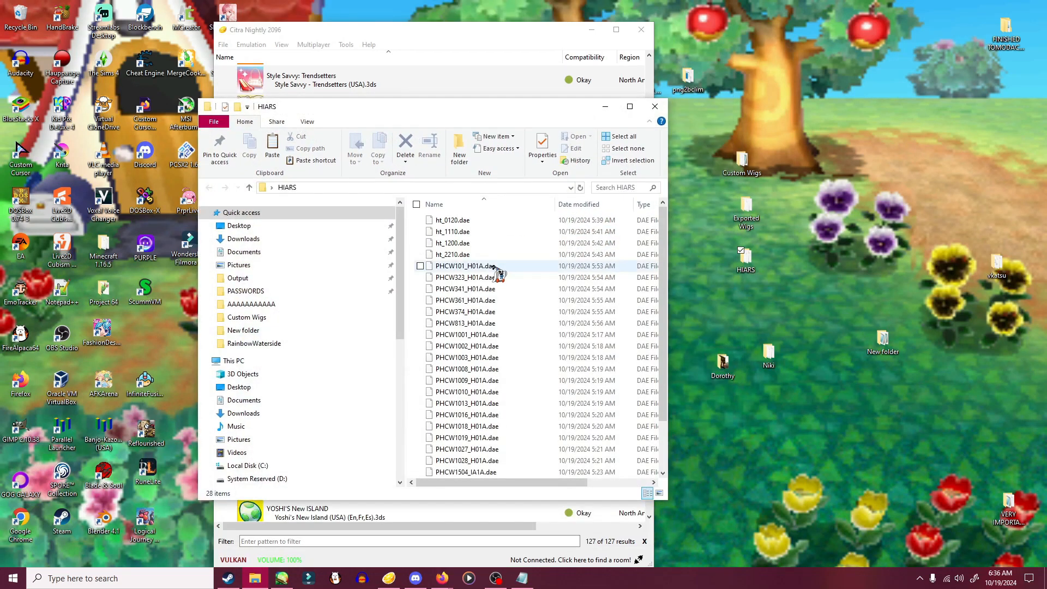
- Browse the hair model files in the desktop's HIARS and Exported Wigs folders, closing each folder when done
scroll(484, 278, up, 2)
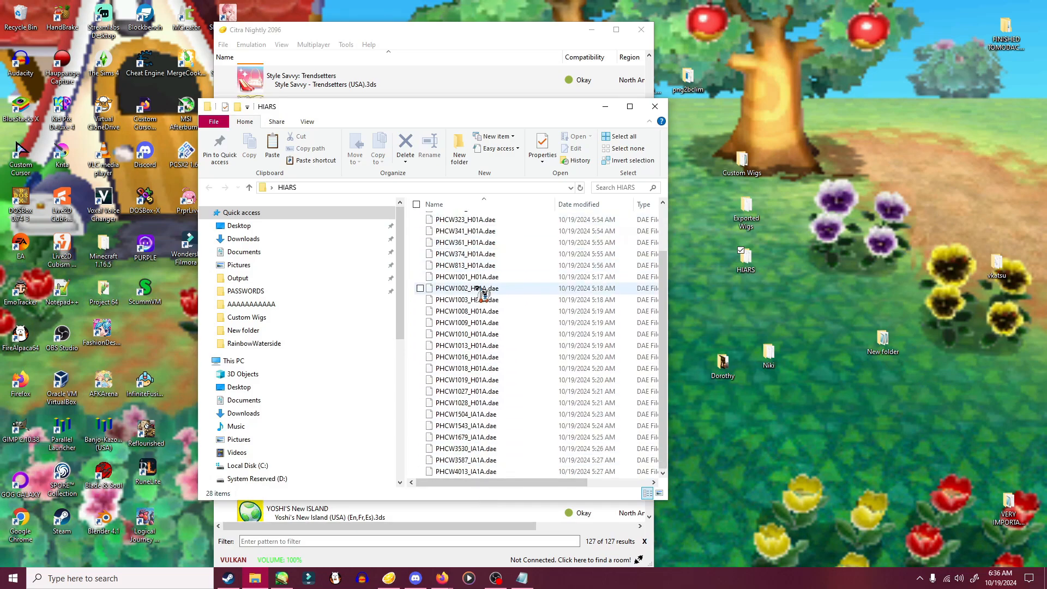
click(654, 107)
double_click(746, 215)
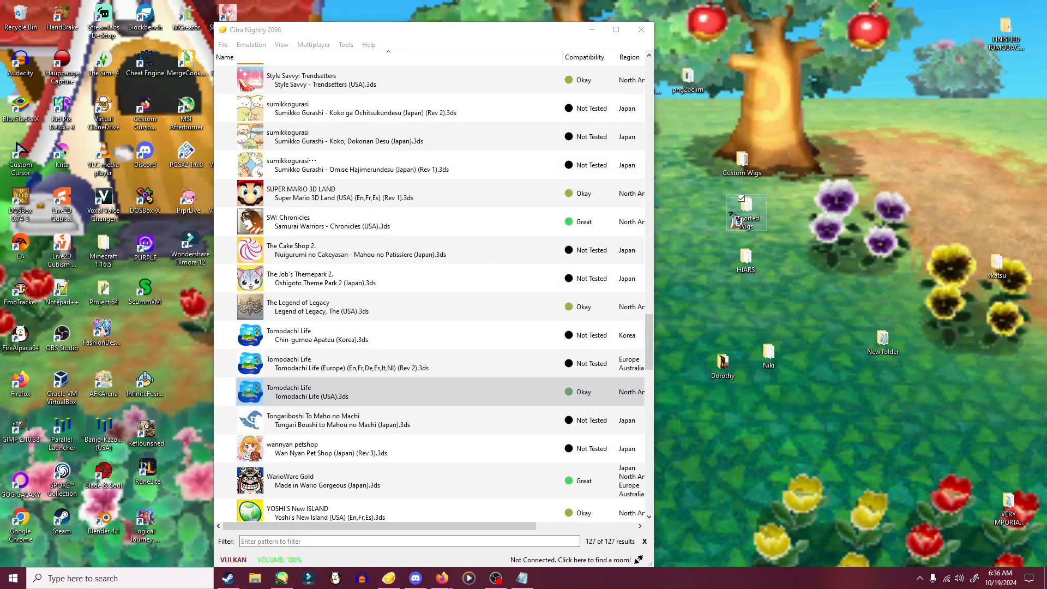
scroll(471, 406, down, 3)
scroll(479, 420, down, 7)
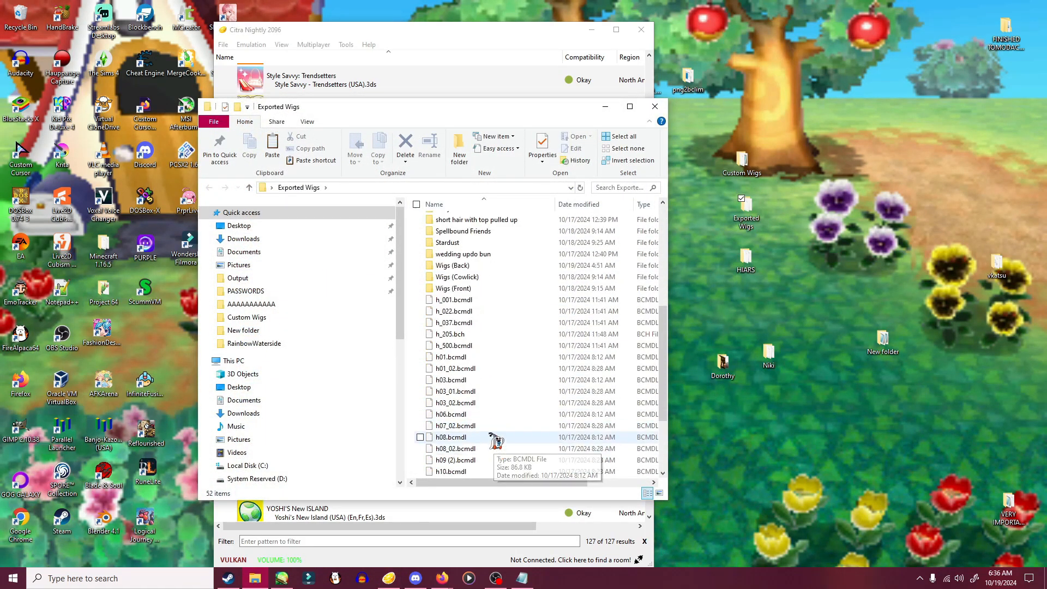
scroll(481, 409, up, 8)
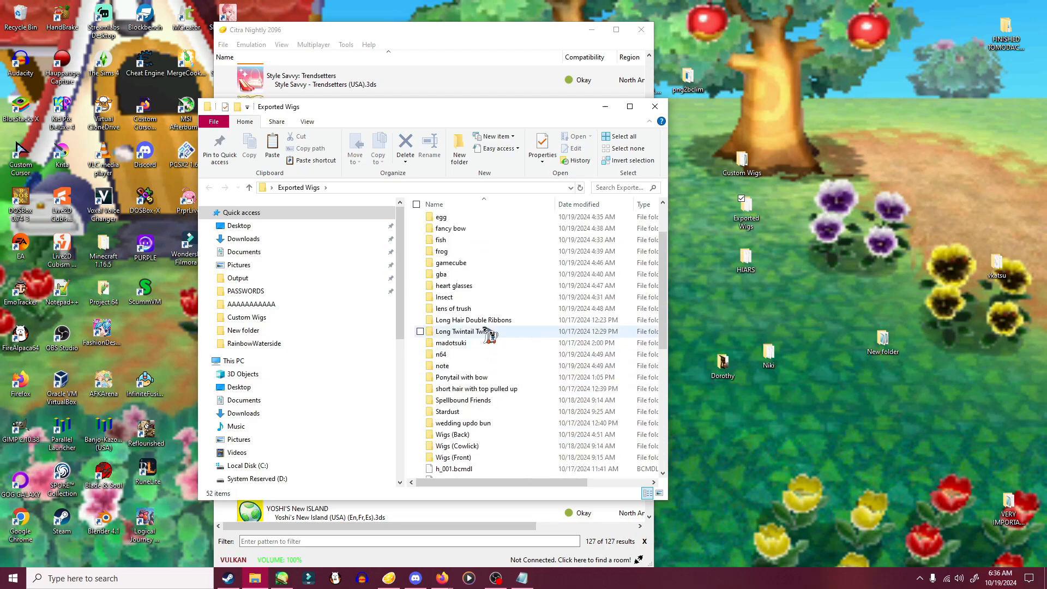
scroll(480, 248, down, 8)
scroll(493, 411, up, 1)
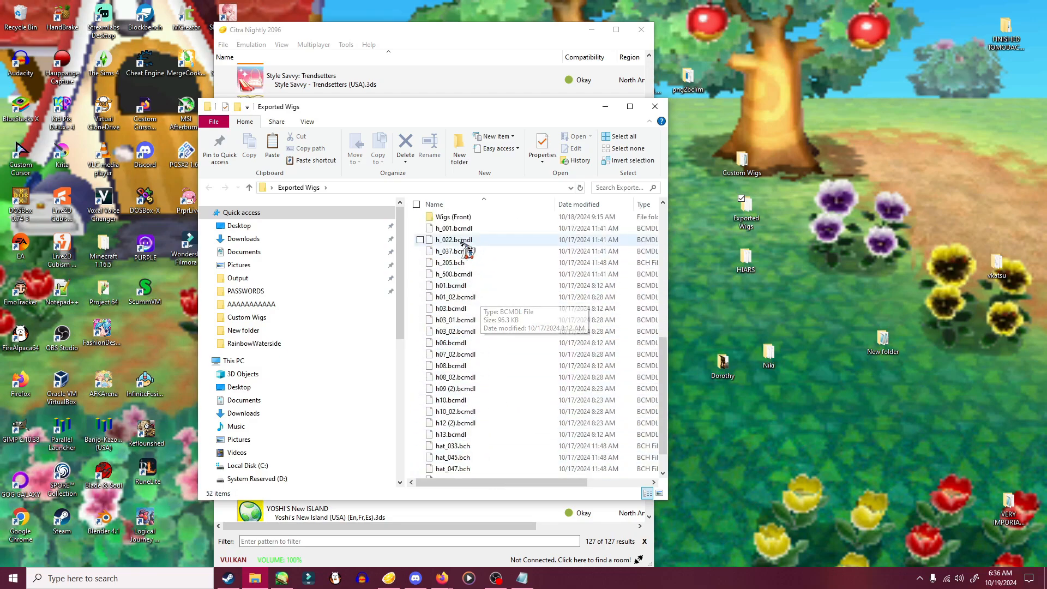
drag(570, 114, 560, 126)
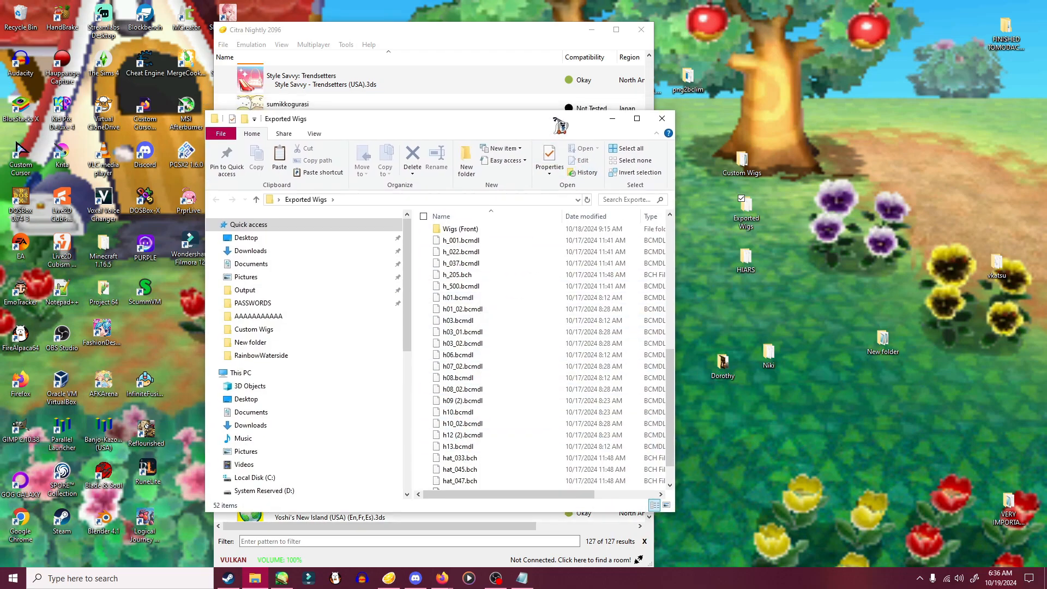
click(662, 118)
- Close Citra and launch Karameru from the kuriimu-v1.0.15-47d7462b folder inside kirimu
drag(567, 35, 538, 29)
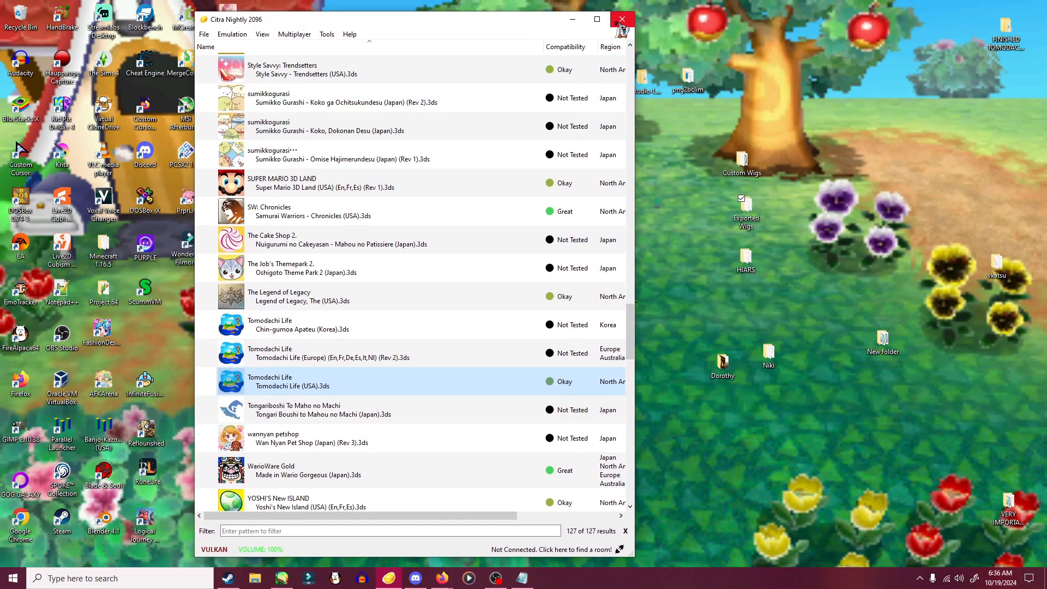
click(621, 19)
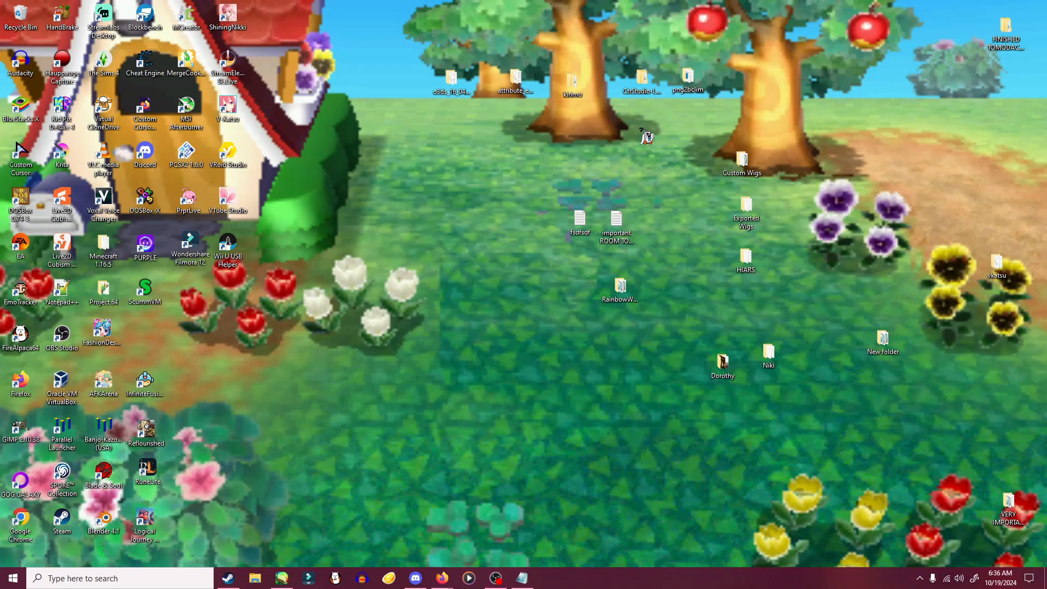
double_click(643, 87)
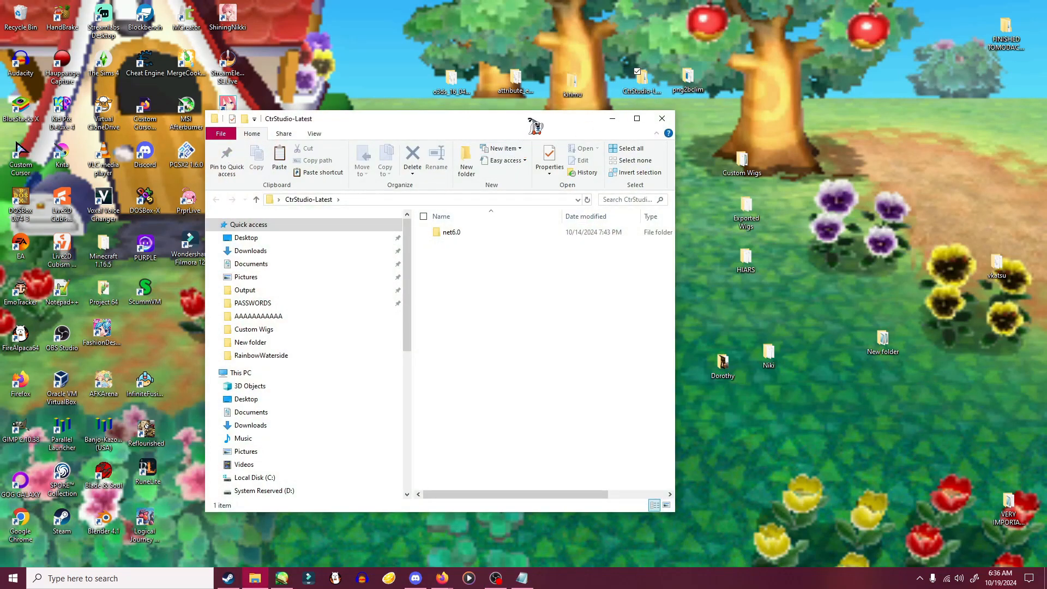
double_click(572, 82)
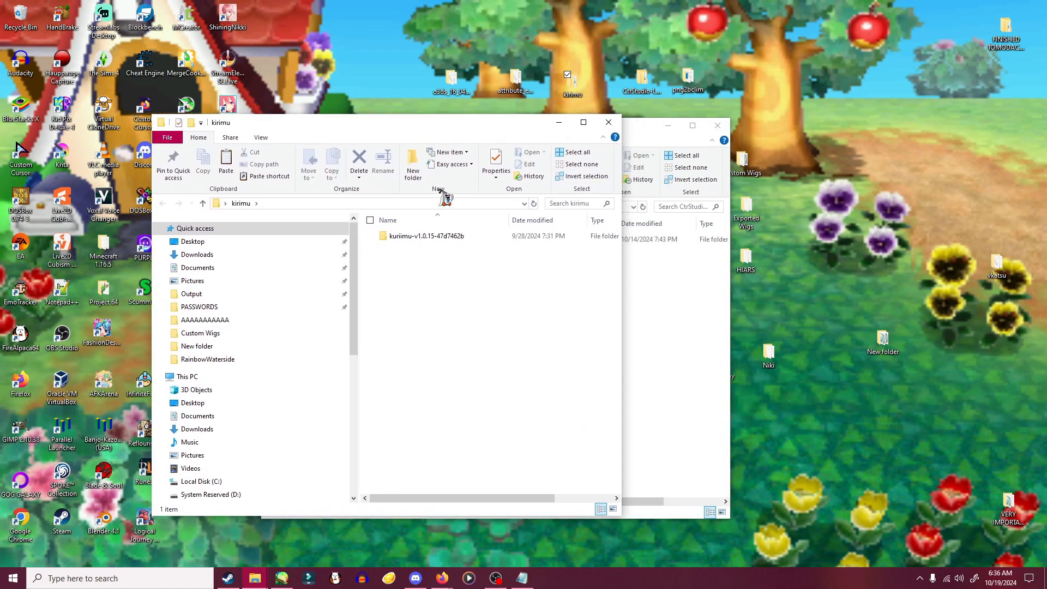
double_click(443, 236)
double_click(403, 293)
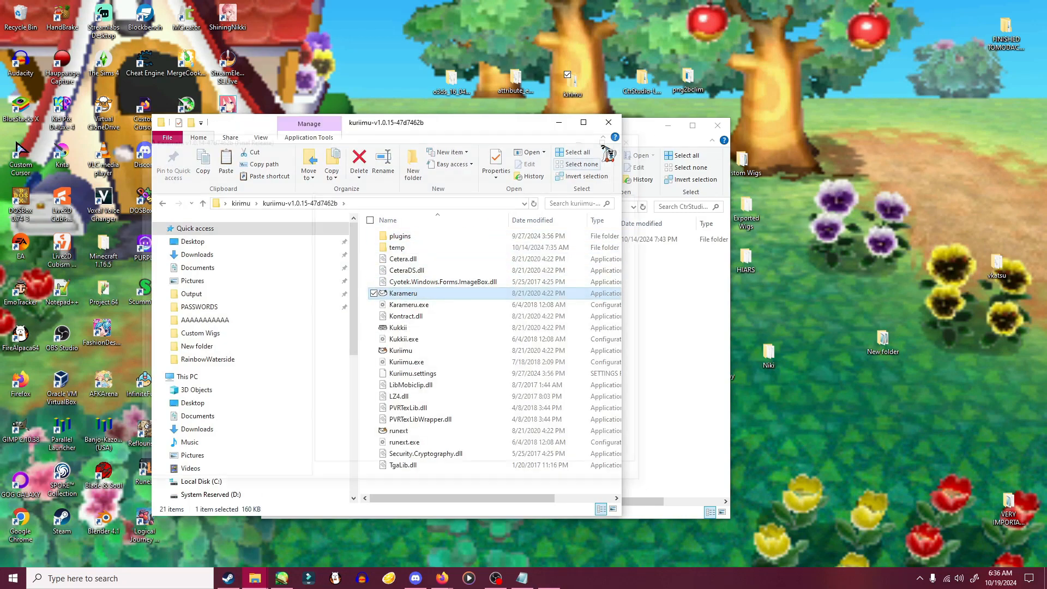
click(608, 122)
drag(533, 138, 444, 137)
- Launch CTR Studio from the net6.0 folder in CtrStudio-Latest and have it open alongside Karameru
click(576, 131)
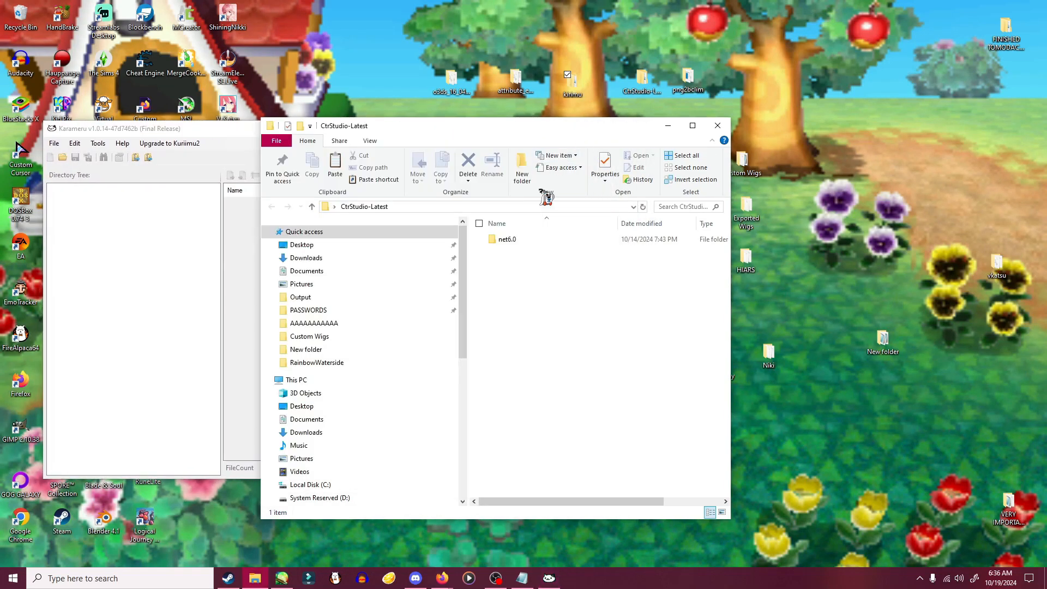
double_click(501, 240)
click(532, 424)
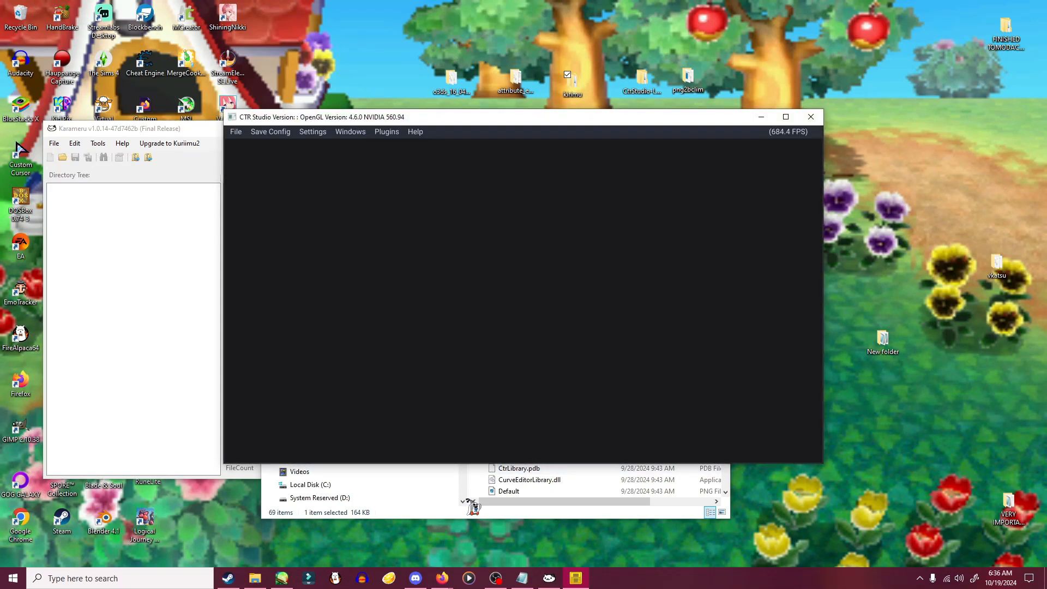
click(482, 509)
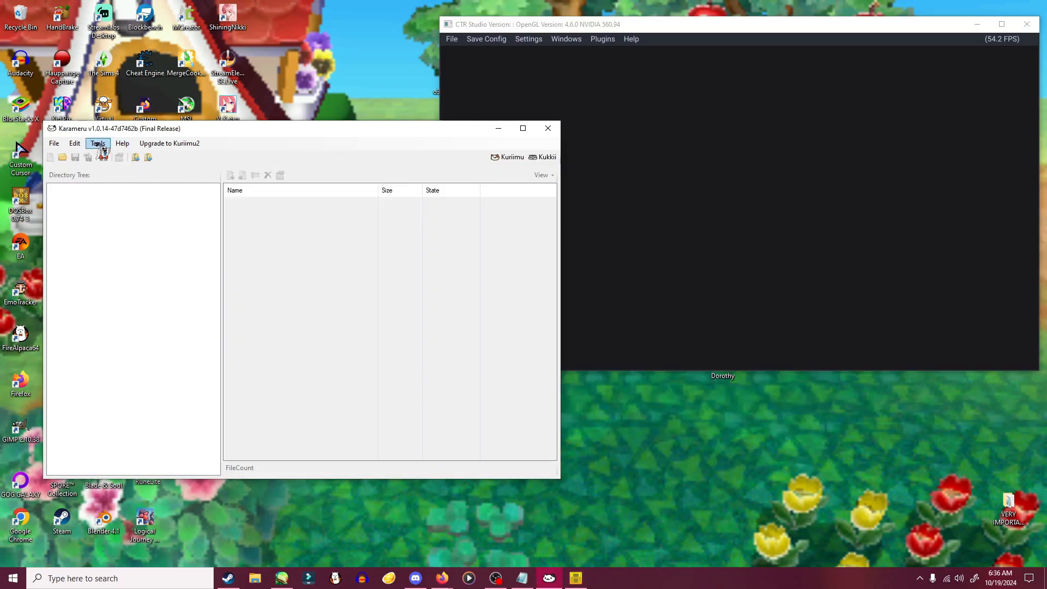
- Decompress headwear_headwear120_LZ from the desktop's New folder with Nintendo General decompression, saving it as headwear_headwear120_LZ.decomp in the same folder
click(99, 144)
mouse_move(122, 156)
mouse_move(198, 168)
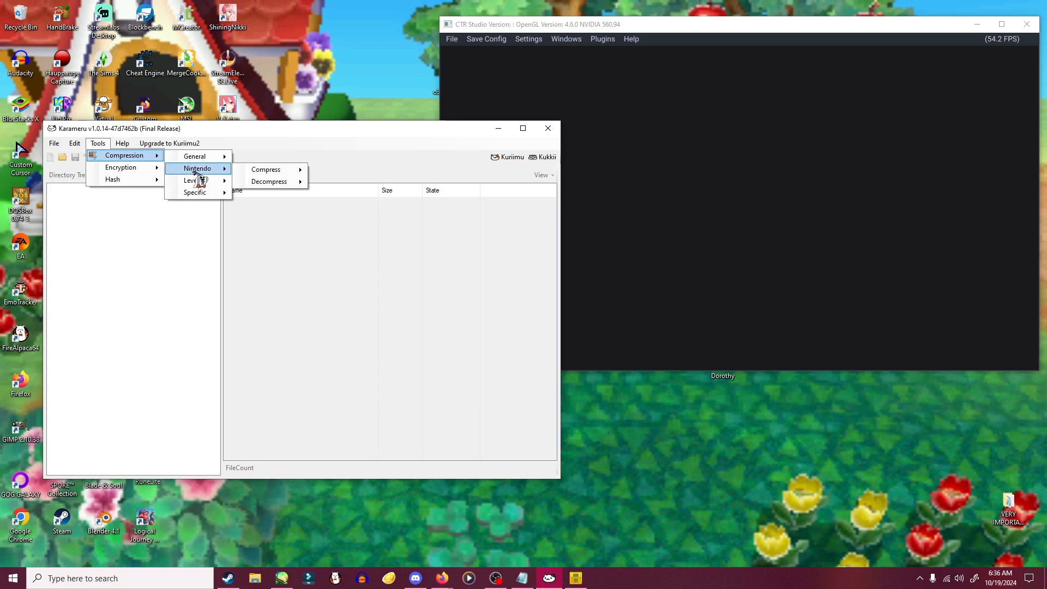
mouse_move(295, 182)
click(367, 185)
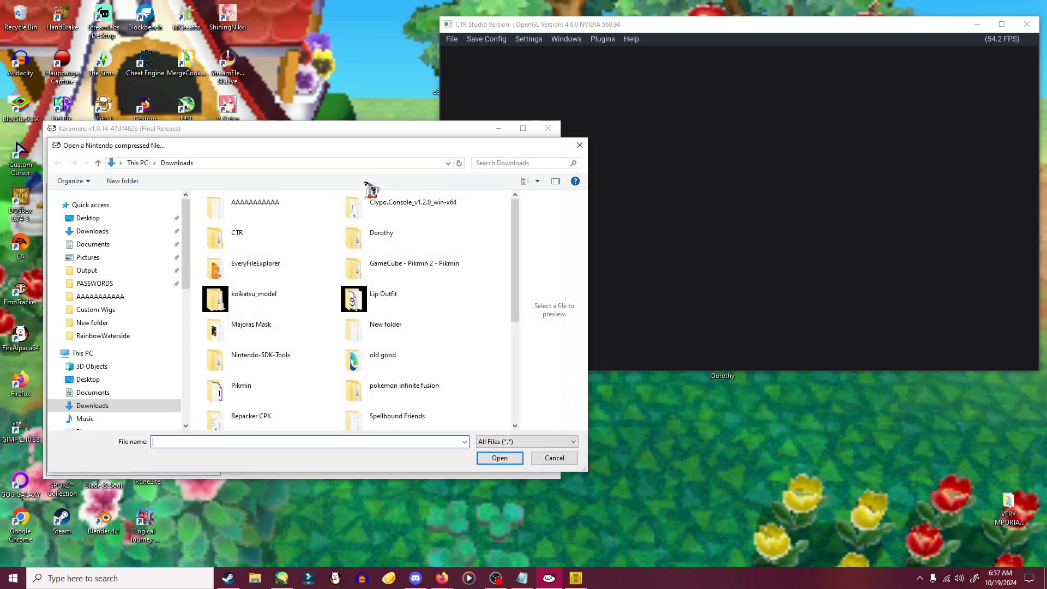
click(225, 234)
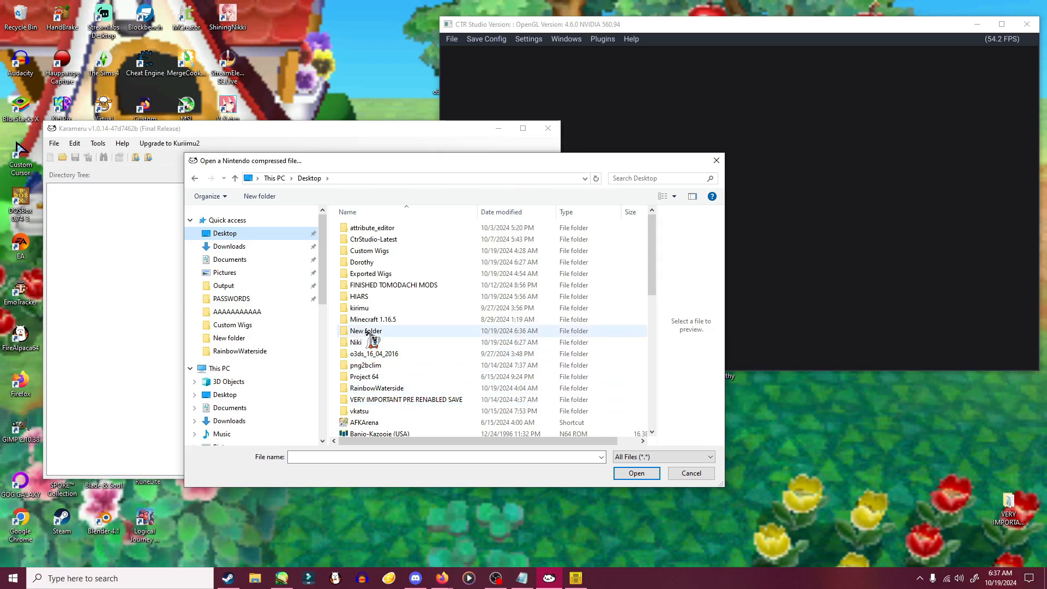
double_click(369, 331)
click(375, 270)
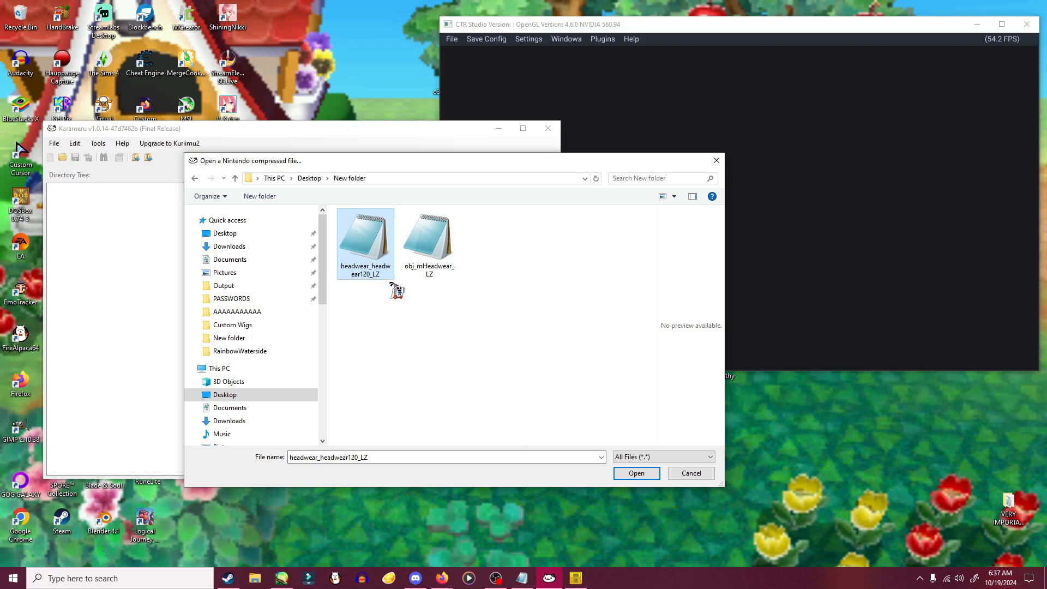
click(634, 473)
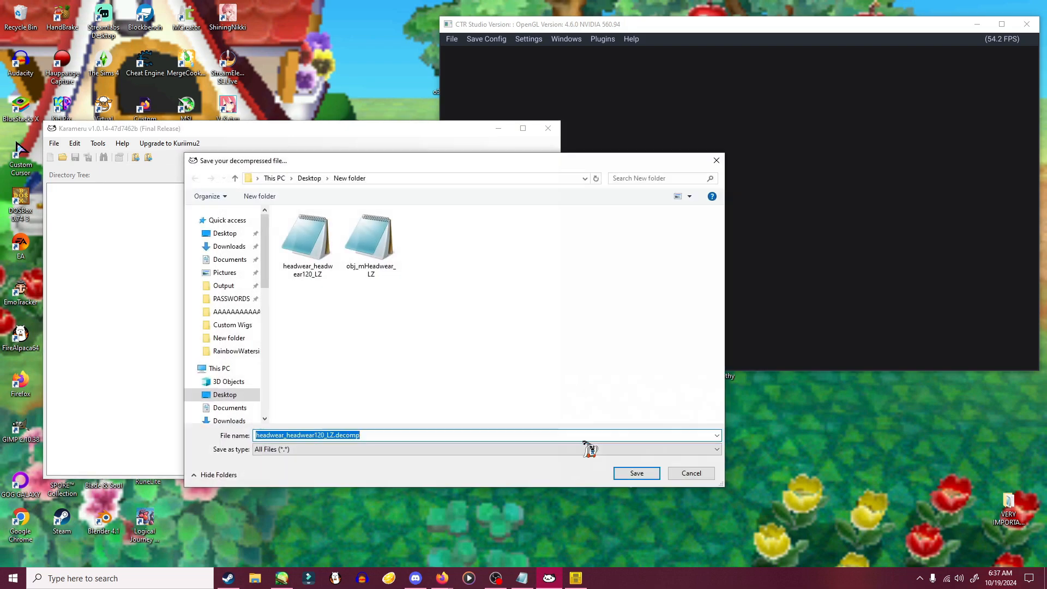
click(632, 474)
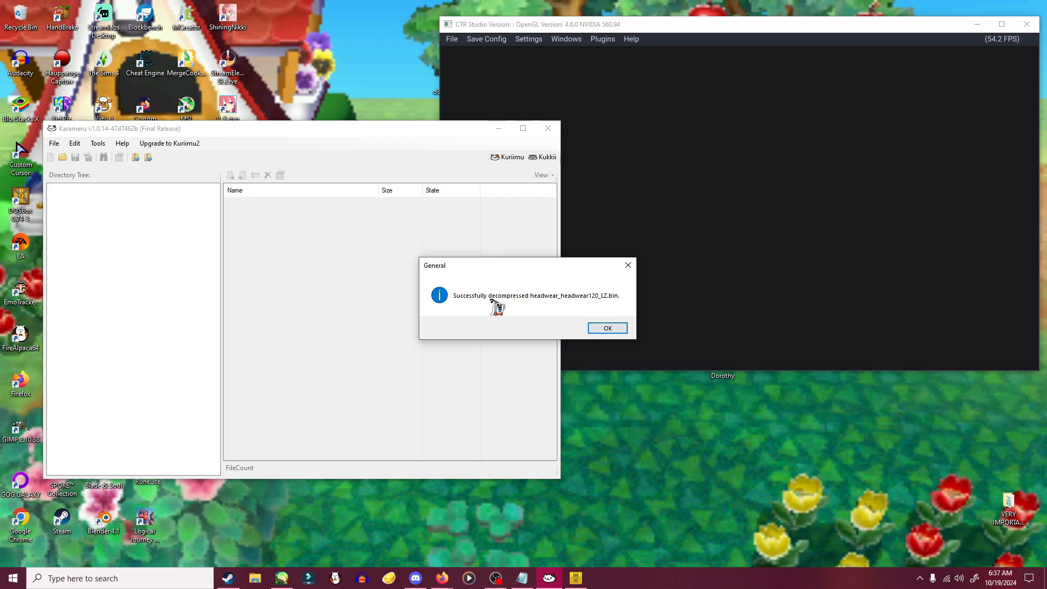
click(609, 329)
- Decompress obj_mHeadwear_LZ with Nintendo General decompression, saving it as obj_mHeadwear_LZ.decomp in New folder, and close Karameru
click(98, 144)
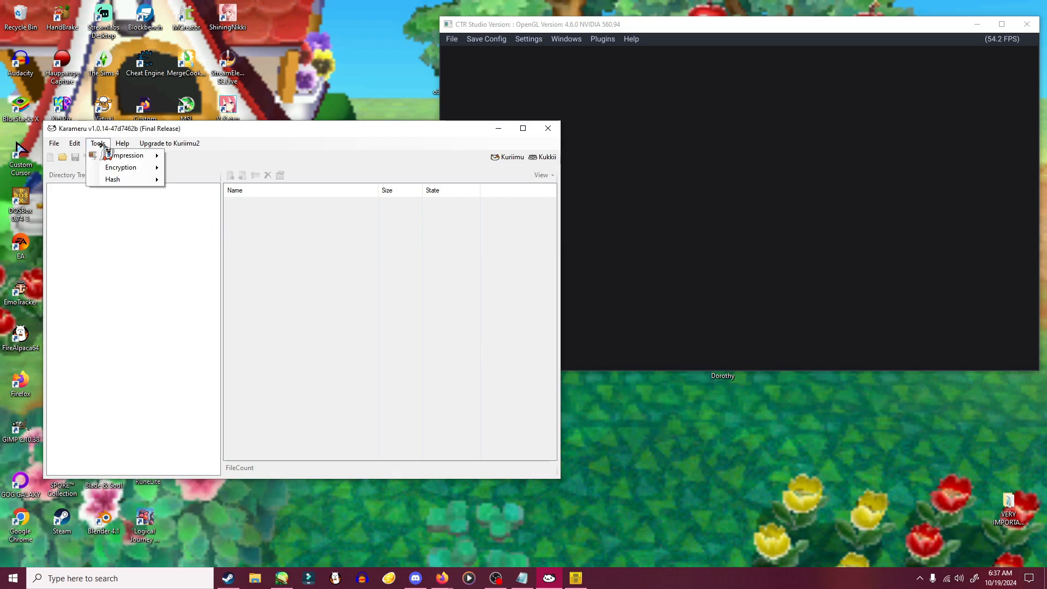
mouse_move(126, 156)
mouse_move(198, 169)
mouse_move(274, 183)
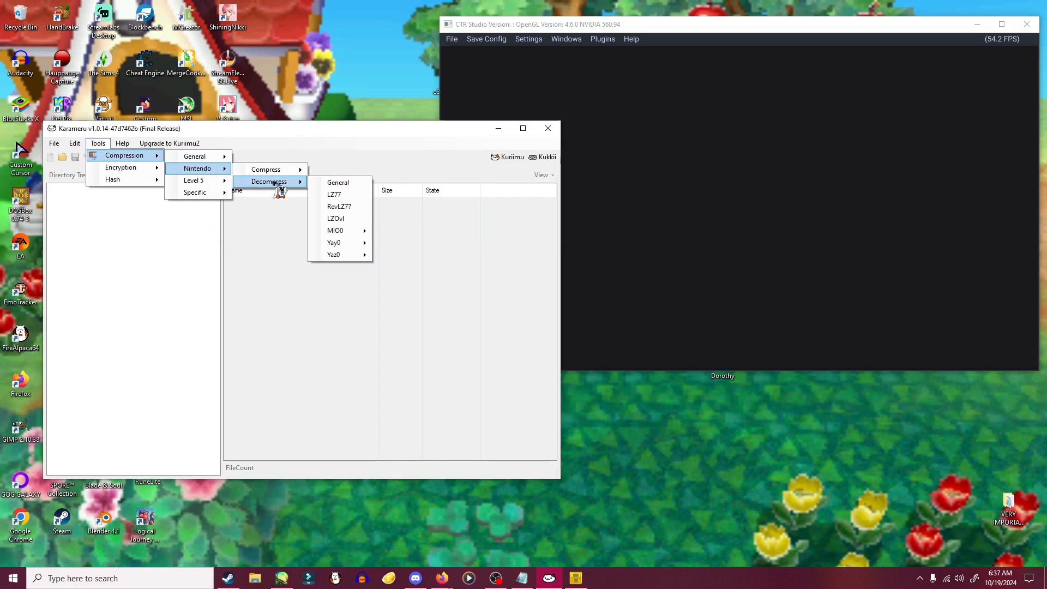
click(352, 194)
click(474, 262)
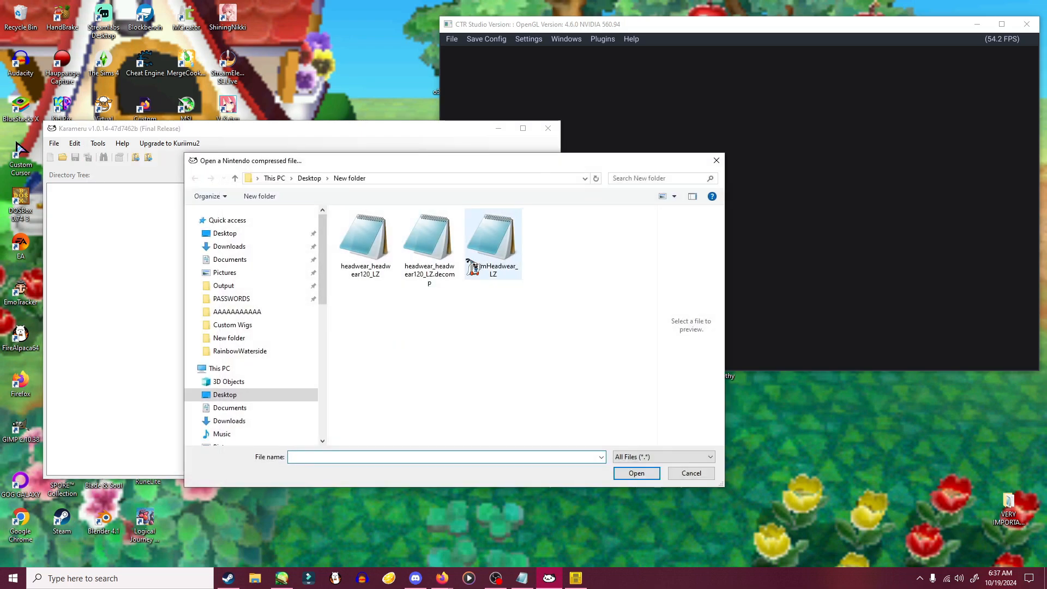
click(638, 473)
click(636, 471)
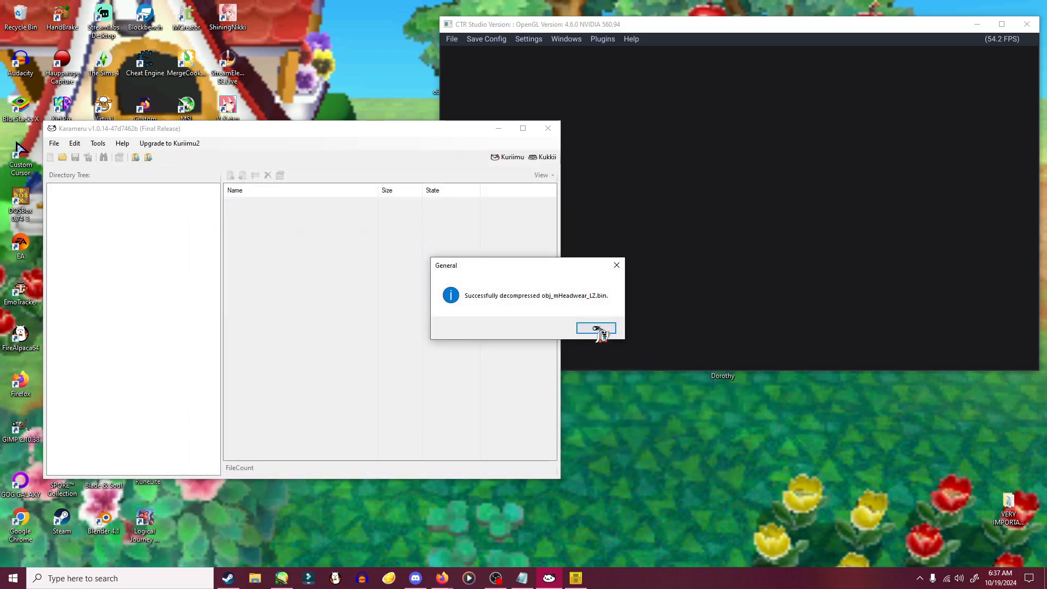
click(595, 327)
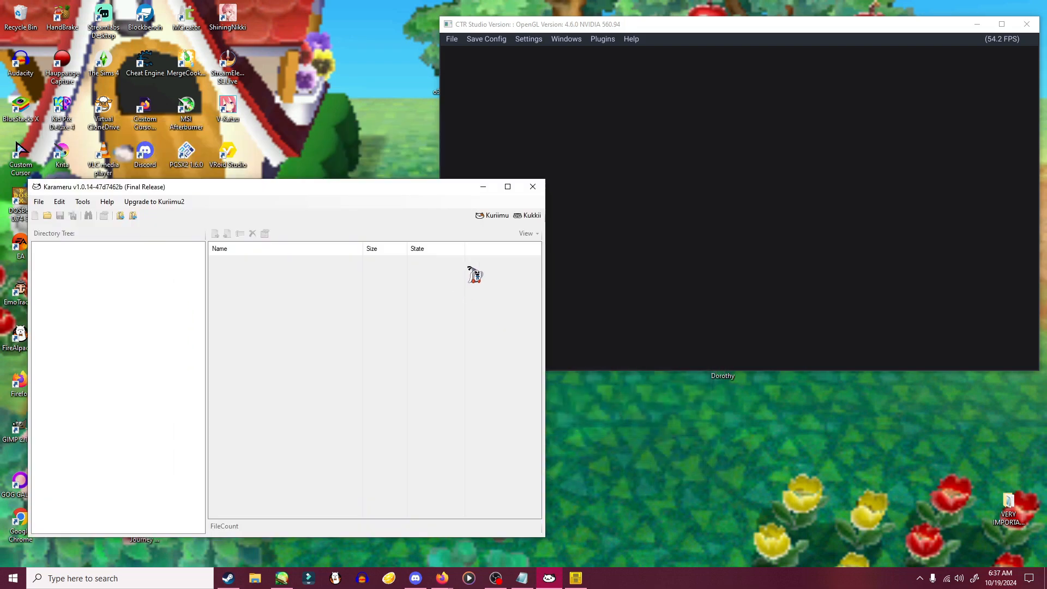
click(544, 191)
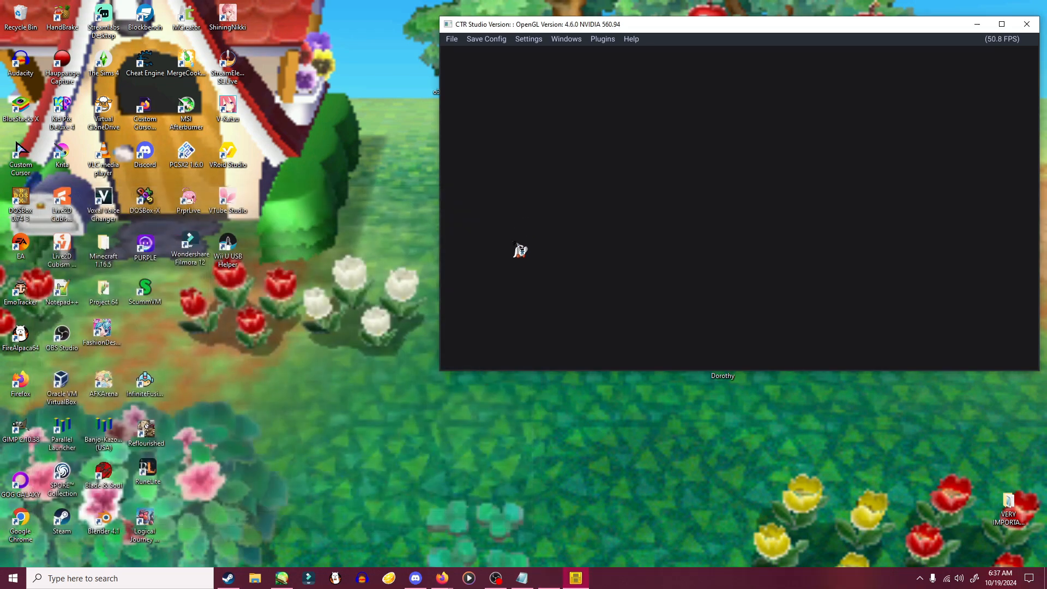
- Open New folder from the desktop and load headwear_headwear120_LZ.decomp and obj_mHeadwear_LZ.decomp into CTR Studio
drag(679, 27, 304, 97)
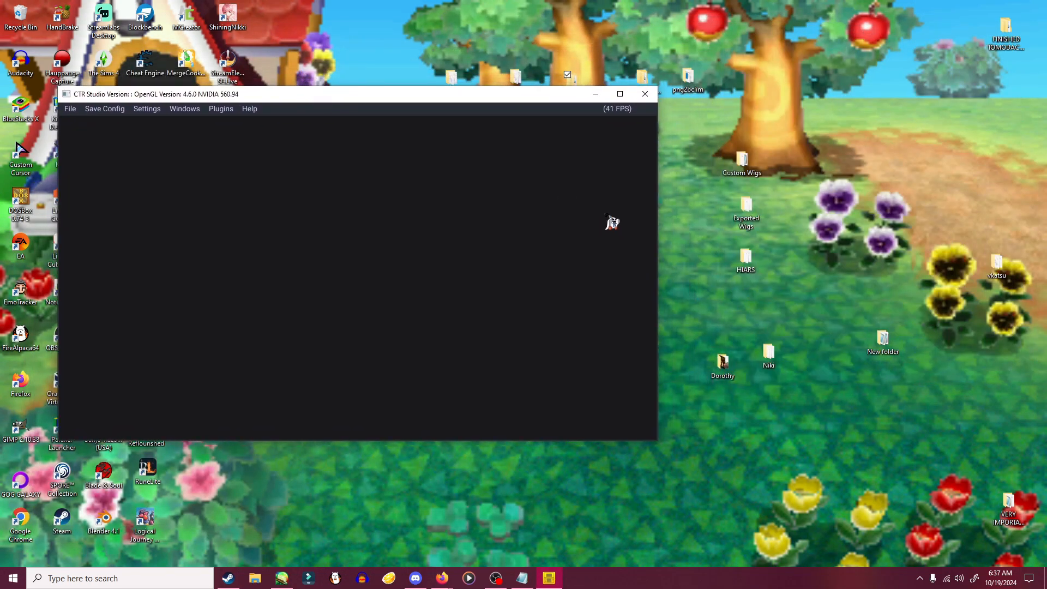
drag(529, 100, 529, 108)
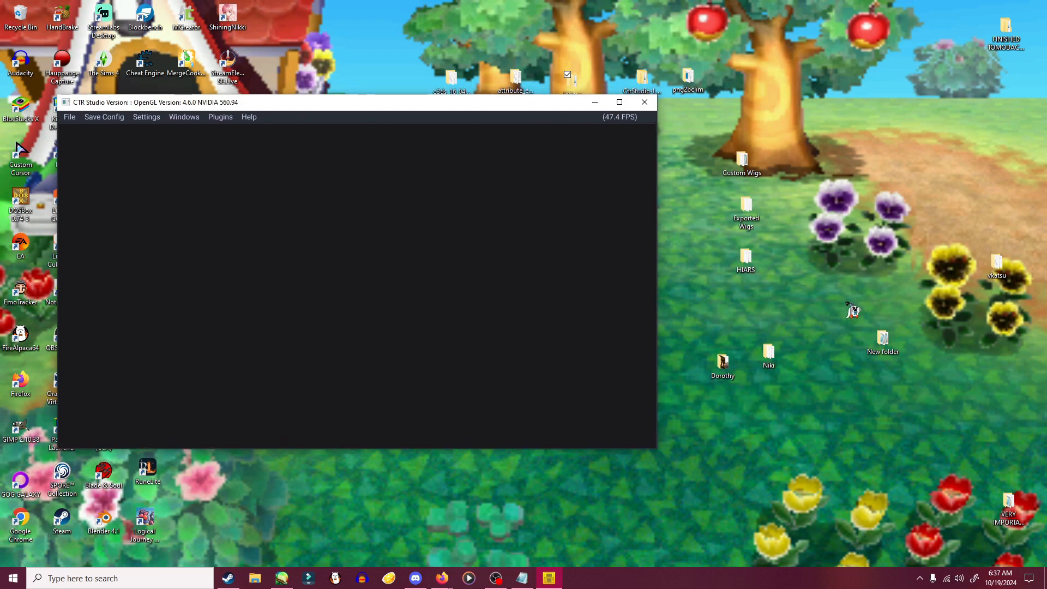
double_click(882, 341)
drag(436, 127, 827, 79)
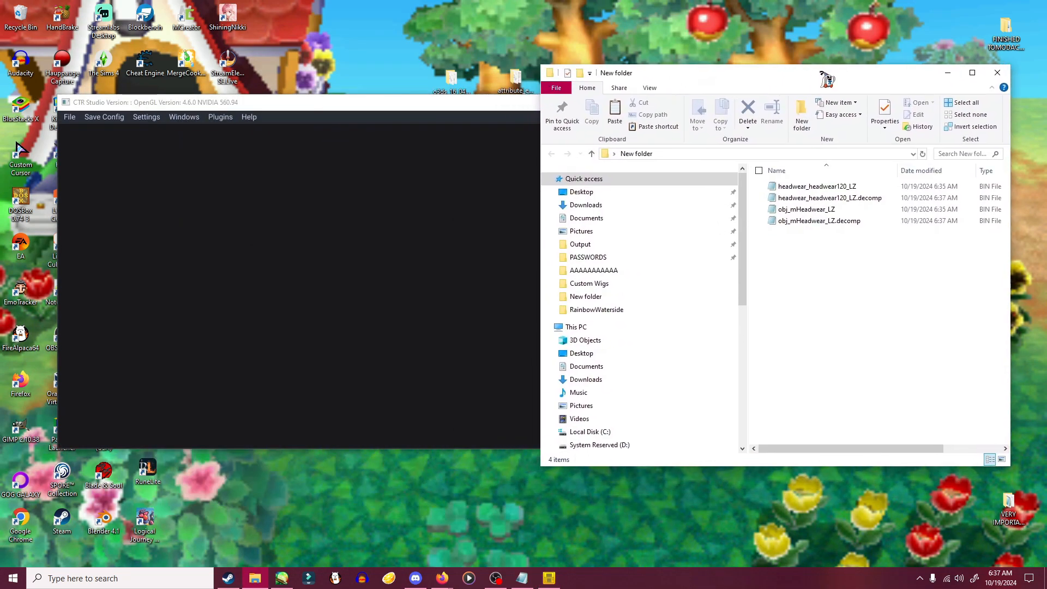
click(835, 199)
click(832, 221)
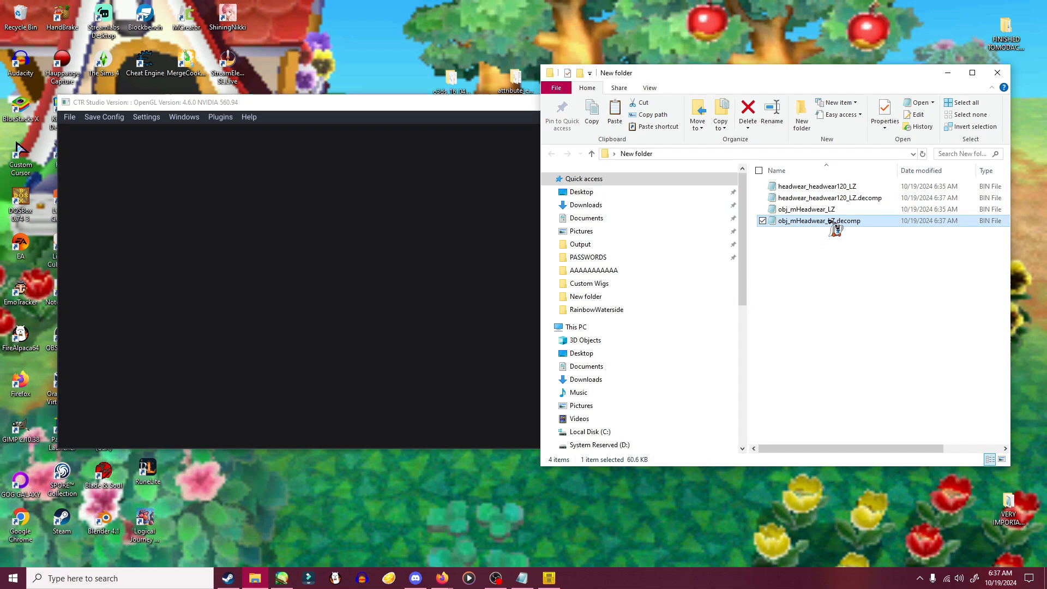
drag(823, 225, 360, 246)
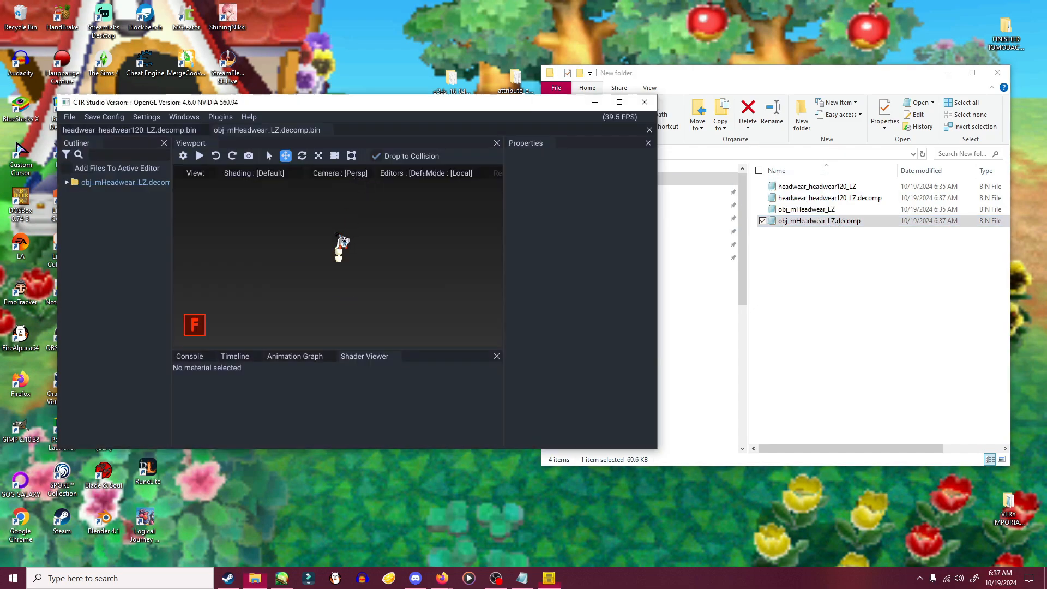
drag(313, 103, 320, 106)
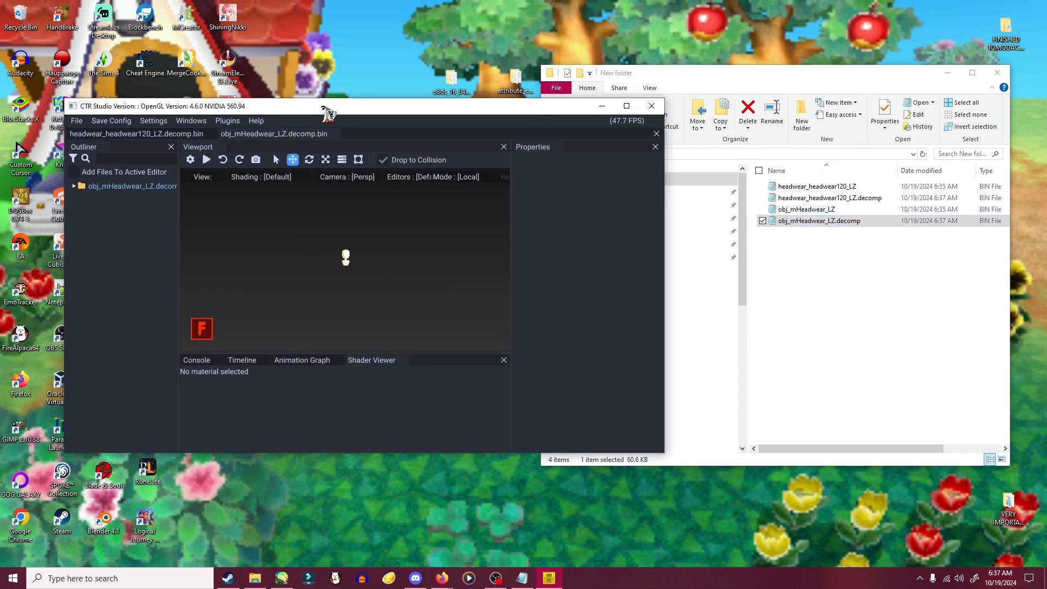
- Export the headwear120 model from headwear_headwear120_LZ.decomp.bin as a DAE named headwear120 into the desktop's New folder
click(159, 136)
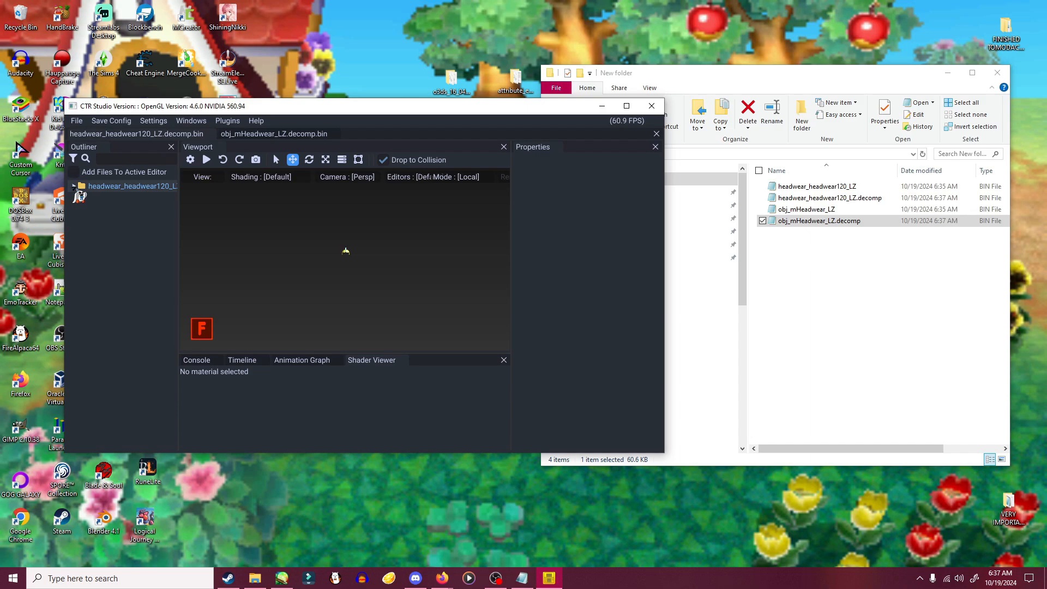
click(75, 186)
click(86, 211)
click(148, 224)
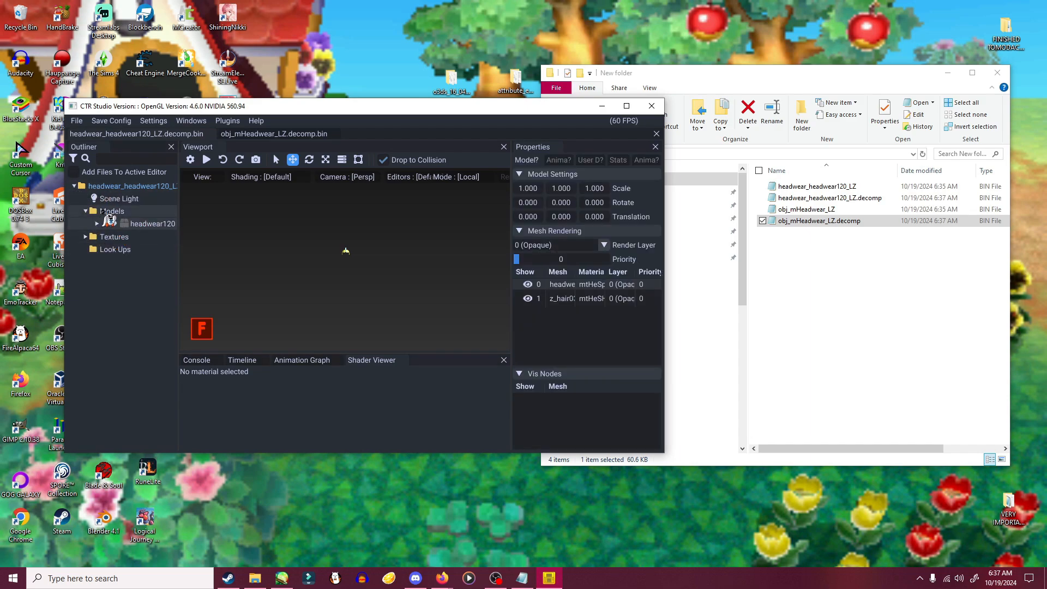
click(107, 210)
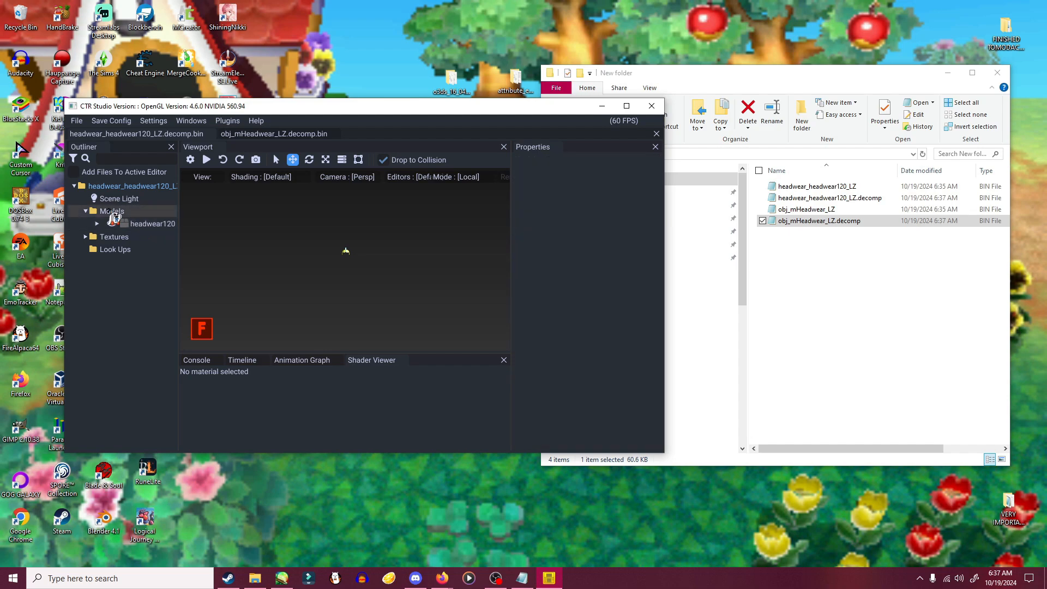
click(139, 223)
right_click(166, 225)
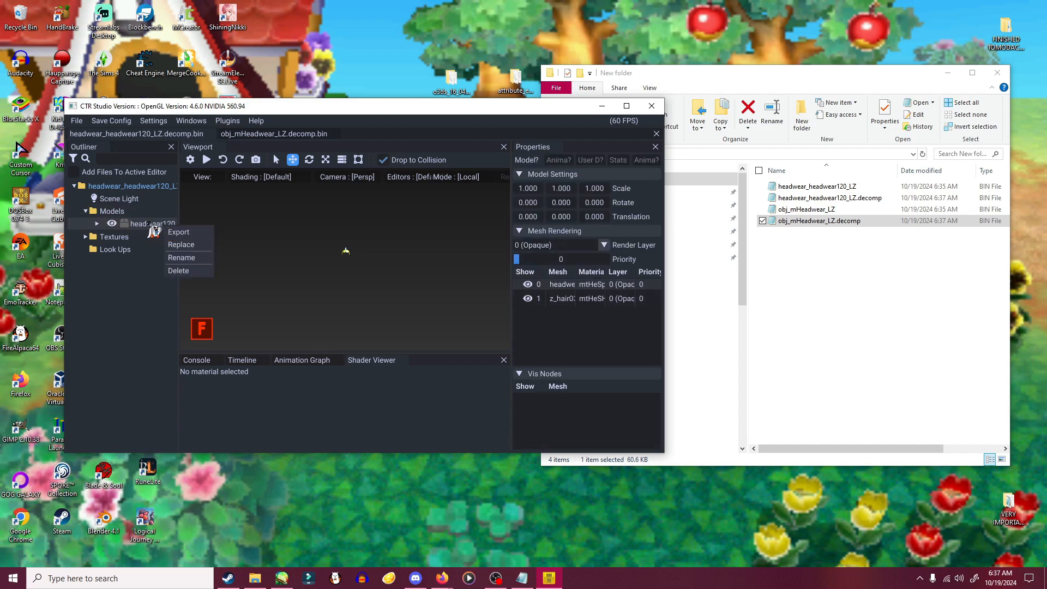
click(178, 232)
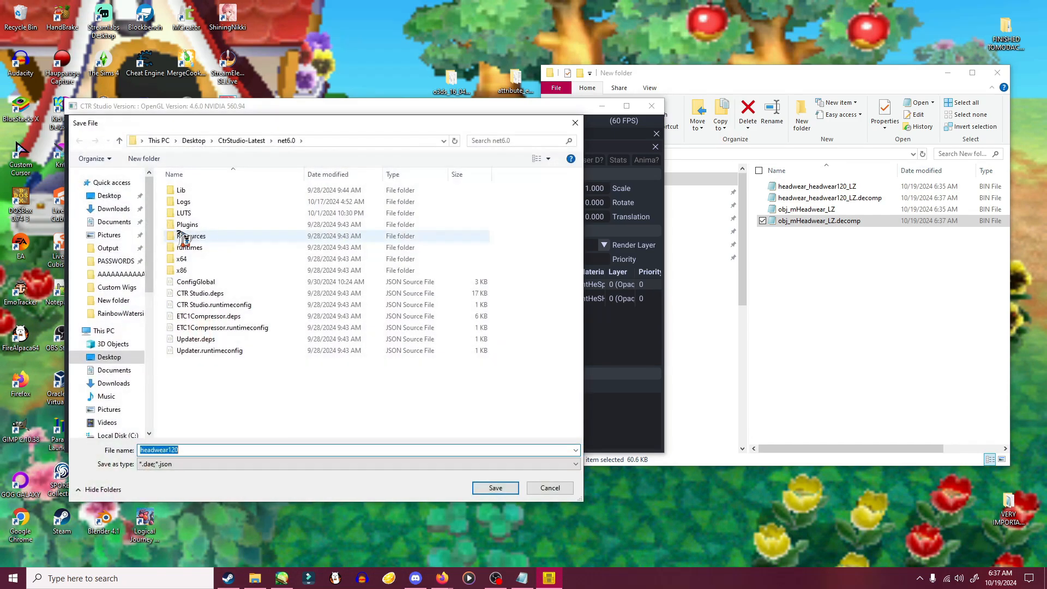
click(109, 195)
double_click(206, 295)
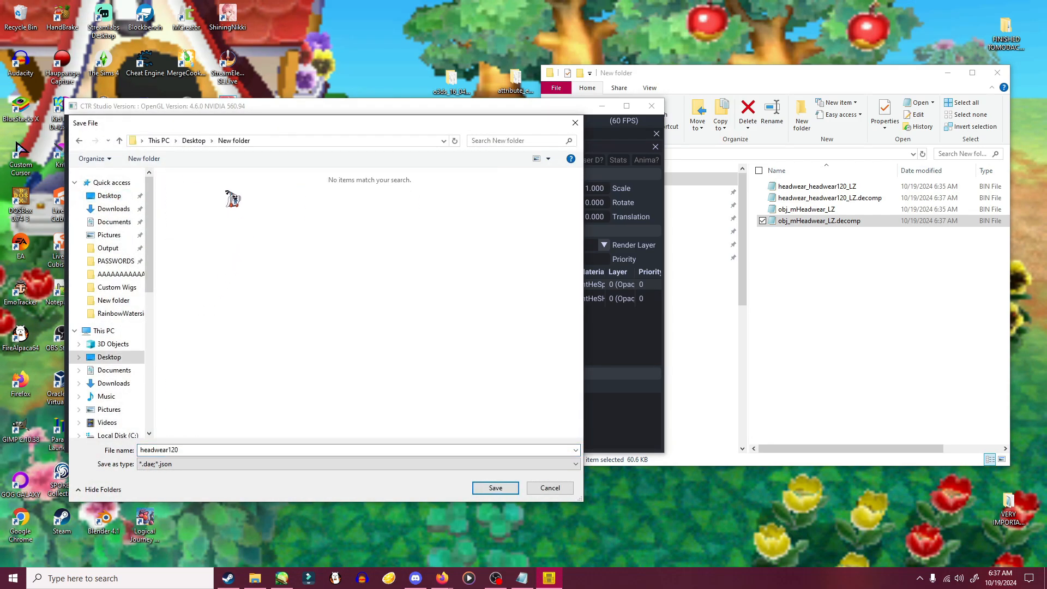
click(496, 488)
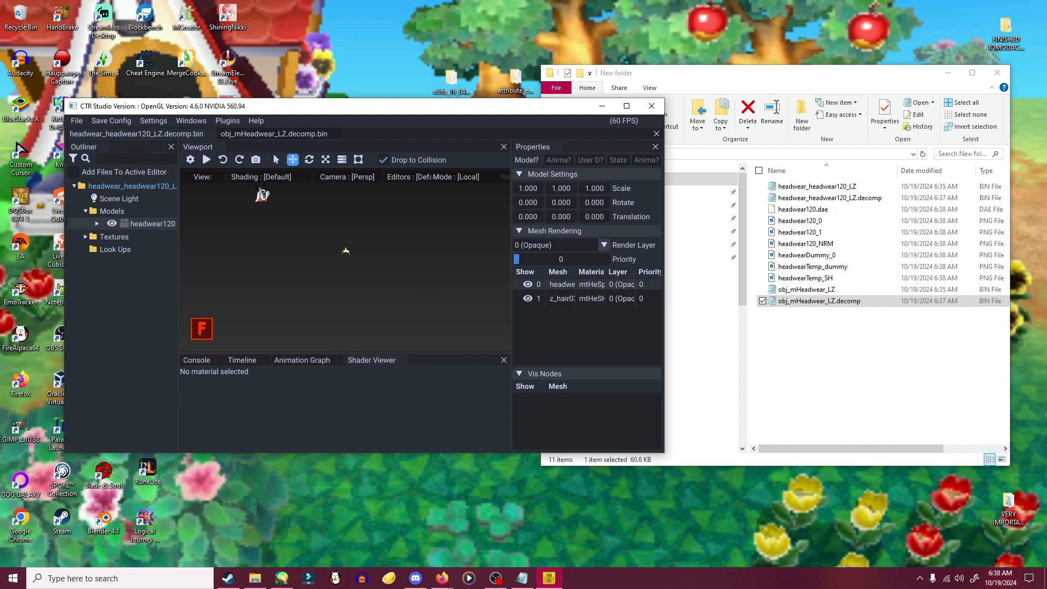
- Export the mHeadwear model from obj_mHeadwear_LZ.decomp.bin as a DAE named mHeadwear into New folder
click(268, 134)
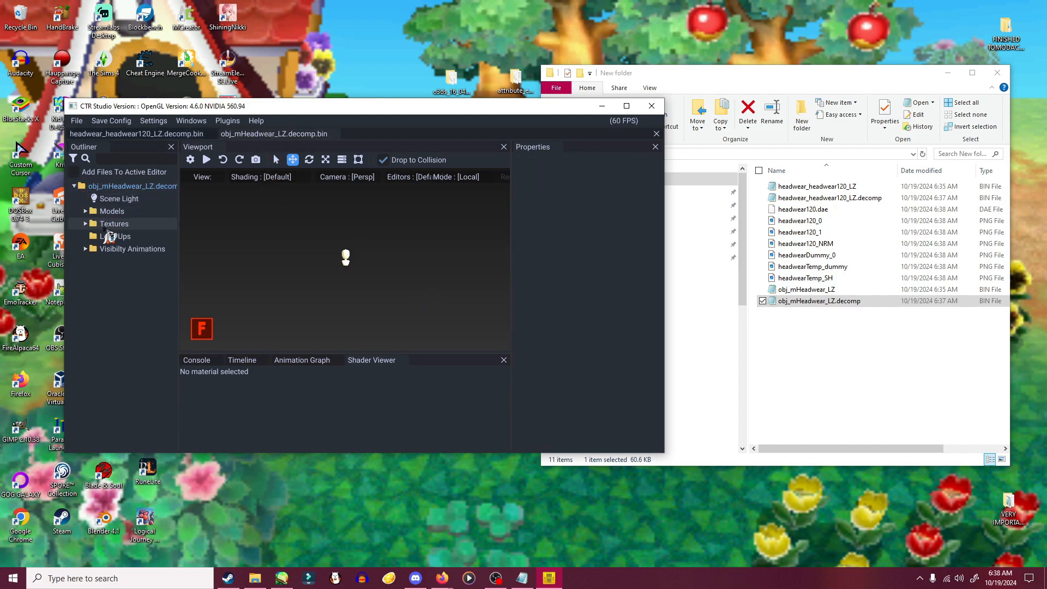
click(85, 212)
click(141, 223)
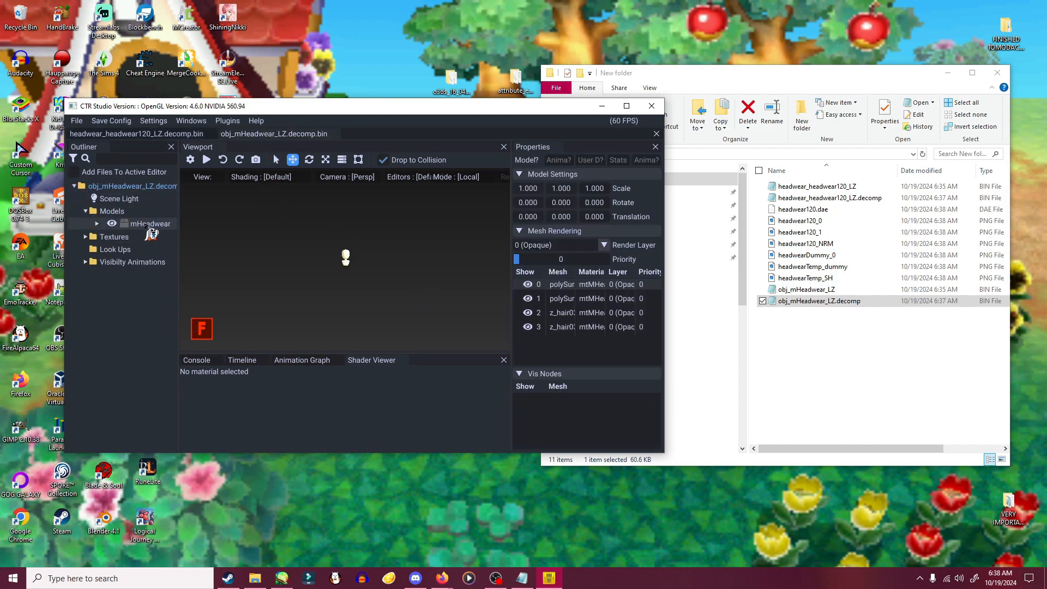
right_click(146, 225)
click(164, 232)
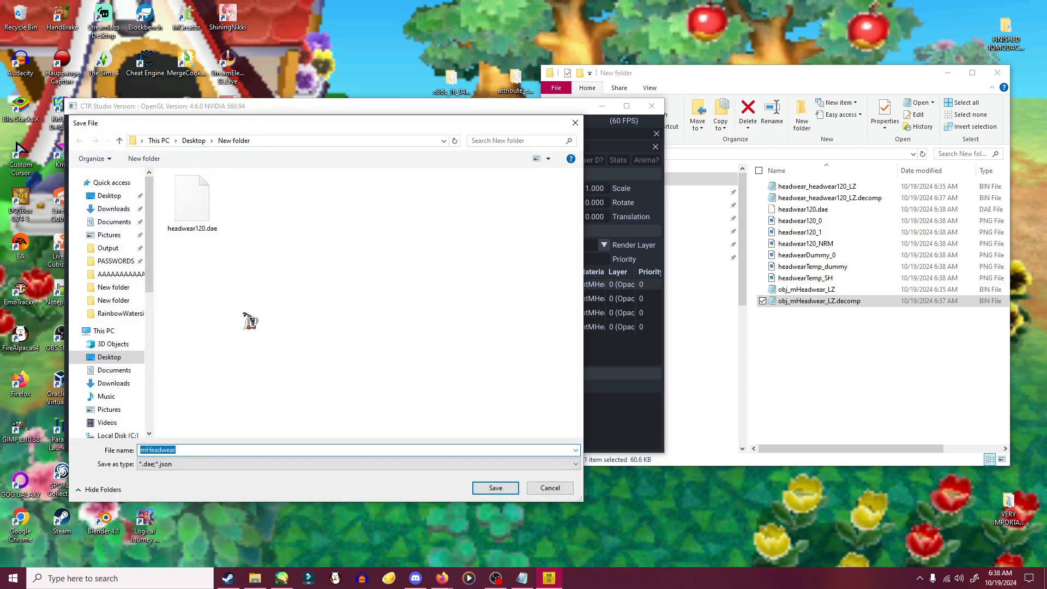
click(493, 490)
drag(806, 356, 821, 184)
click(818, 371)
- Minimize the New folder window and close both headwear files in CTR Studio
drag(426, 111, 399, 110)
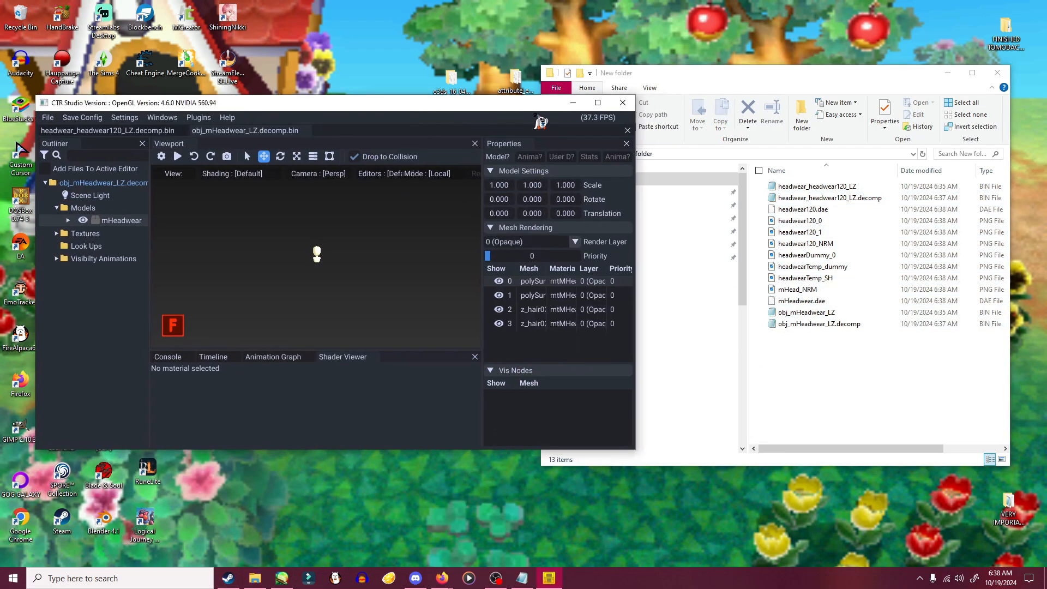
click(724, 81)
drag(724, 82, 737, 154)
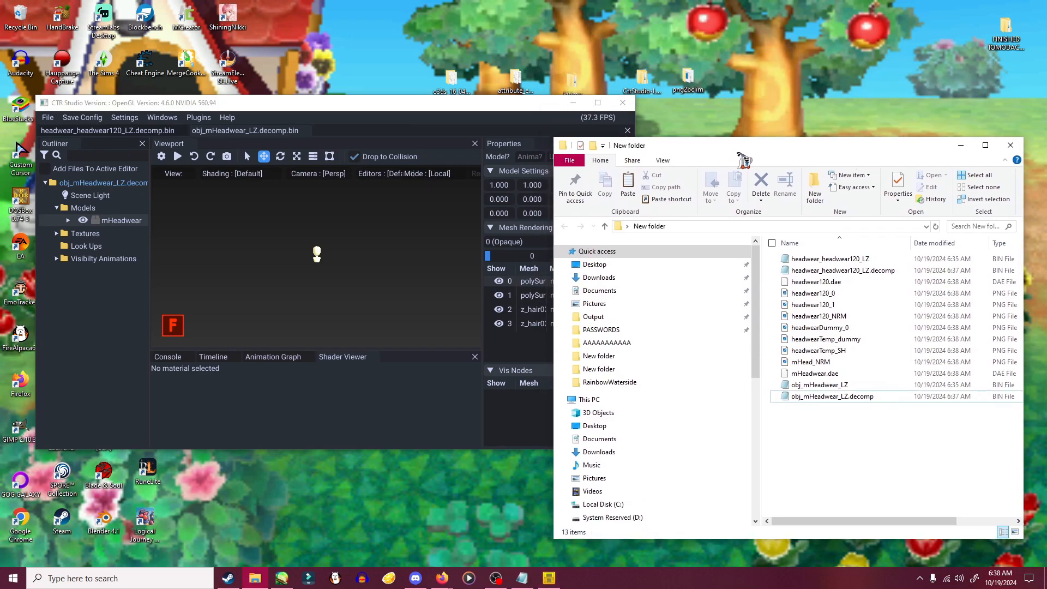
click(959, 146)
drag(451, 105, 487, 108)
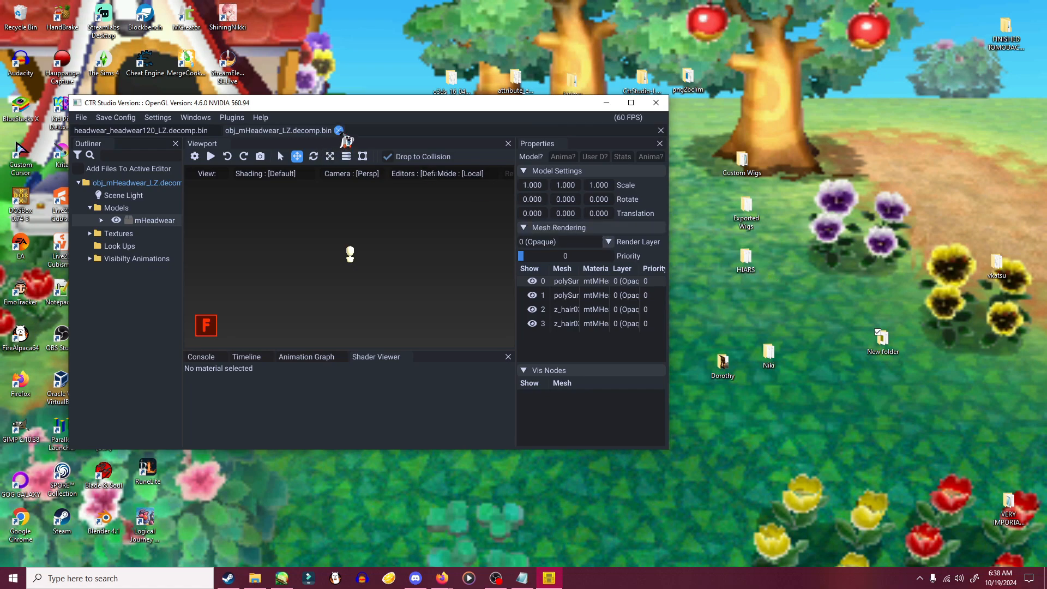
click(338, 130)
click(554, 324)
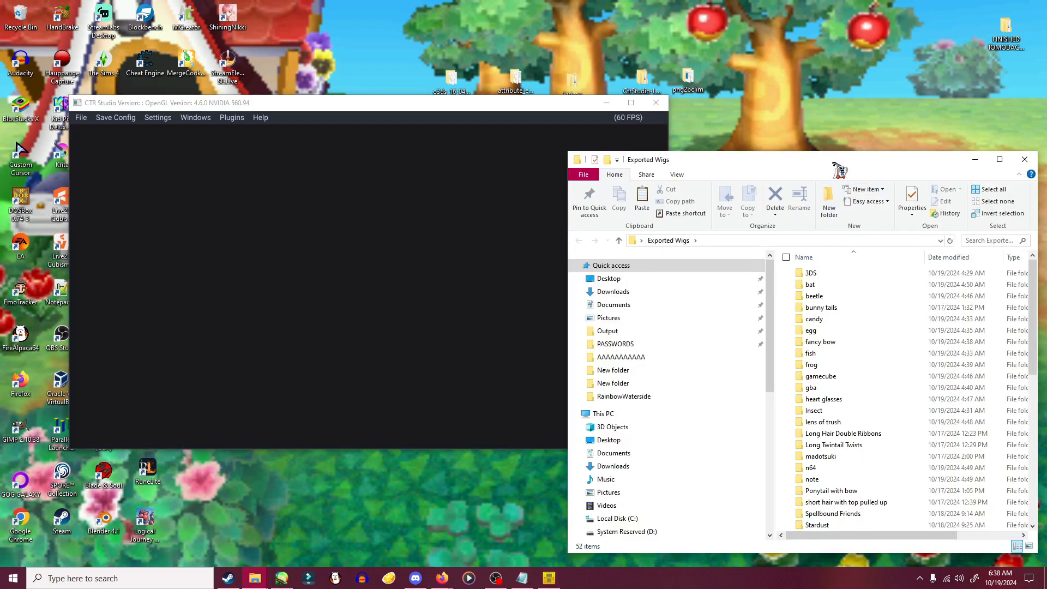
- Load h10.bcmdl and h10_02.bcmdl from the Exported Wigs folder into CTR Studio
drag(840, 170, 692, 85)
scroll(709, 376, down, 10)
click(676, 337)
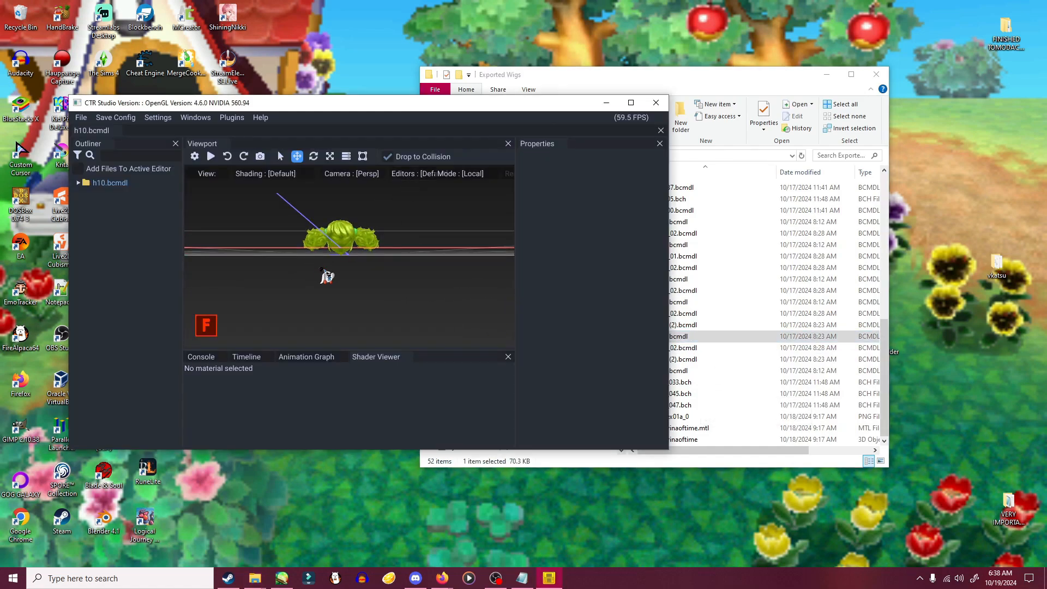
click(681, 347)
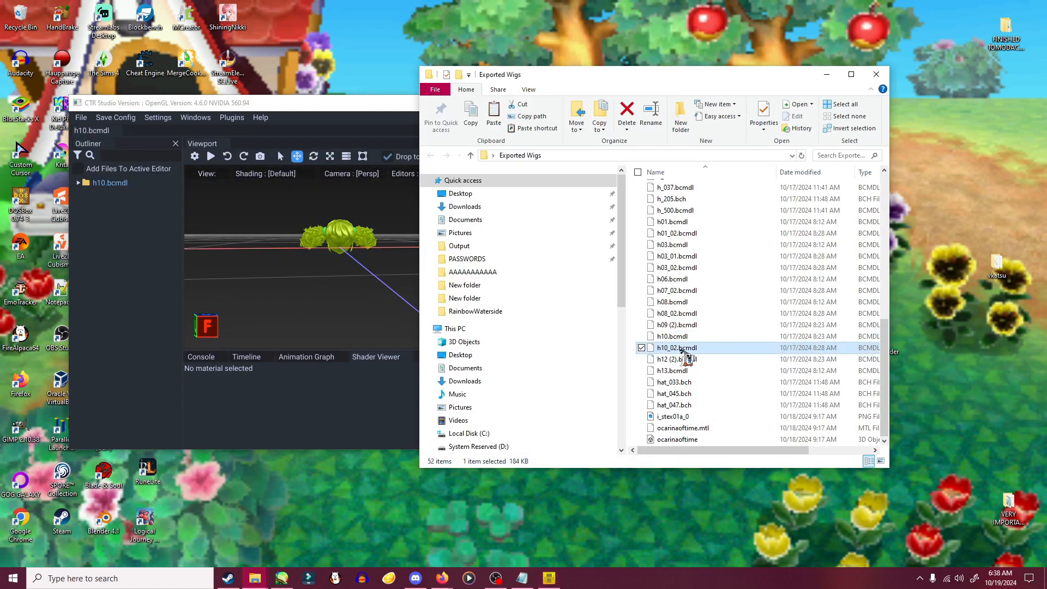
drag(643, 77, 744, 69)
click(428, 245)
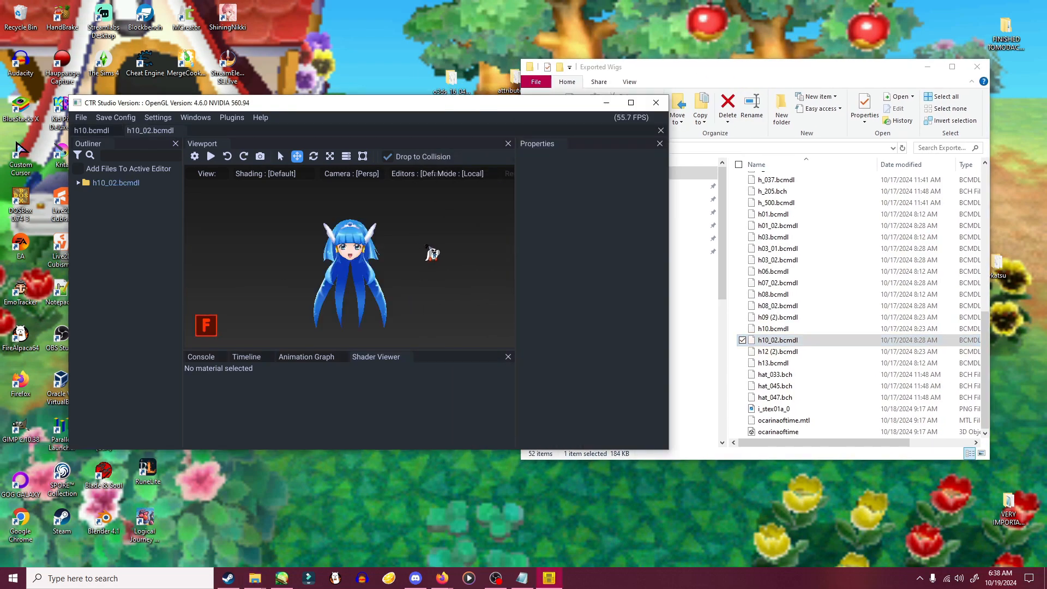
- Export the h10_02 model from h10_02.bcmdl as a DAE named h10_02 into the desktop's New folder
mouse_move(307, 269)
mouse_down()
mouse_move(433, 306)
mouse_move(276, 260)
mouse_move(345, 250)
mouse_move(418, 279)
mouse_move(460, 281)
mouse_move(392, 300)
mouse_move(376, 278)
mouse_move(309, 276)
mouse_move(414, 287)
mouse_move(445, 266)
mouse_move(425, 293)
mouse_move(352, 263)
mouse_move(426, 251)
mouse_move(395, 265)
mouse_move(398, 276)
mouse_move(465, 296)
mouse_move(324, 284)
mouse_move(365, 279)
mouse_move(282, 261)
mouse_move(311, 252)
mouse_up()
scroll(444, 265, up, 3)
scroll(396, 264, down, 2)
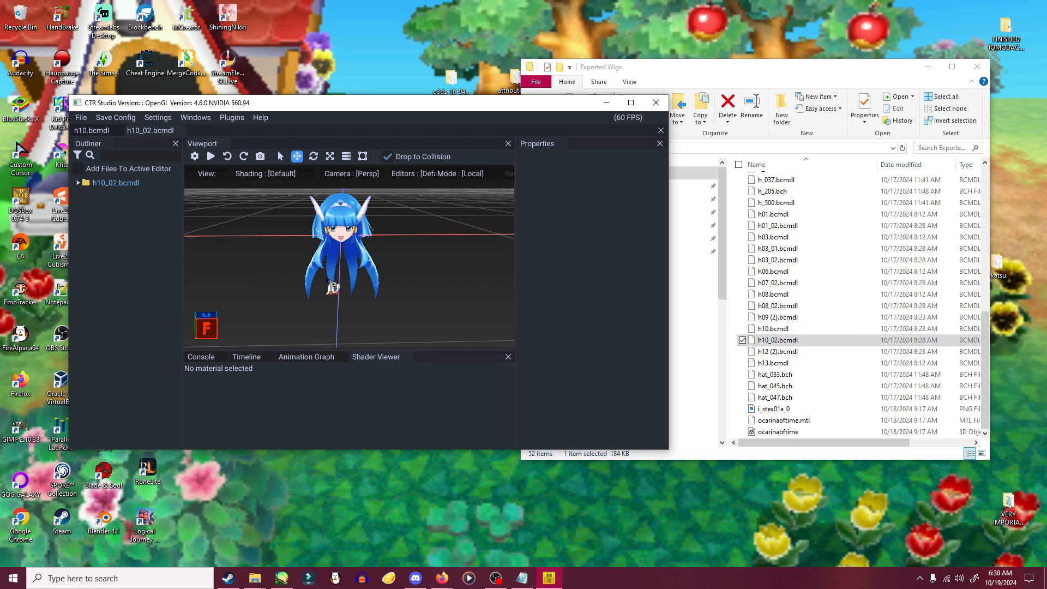
click(79, 183)
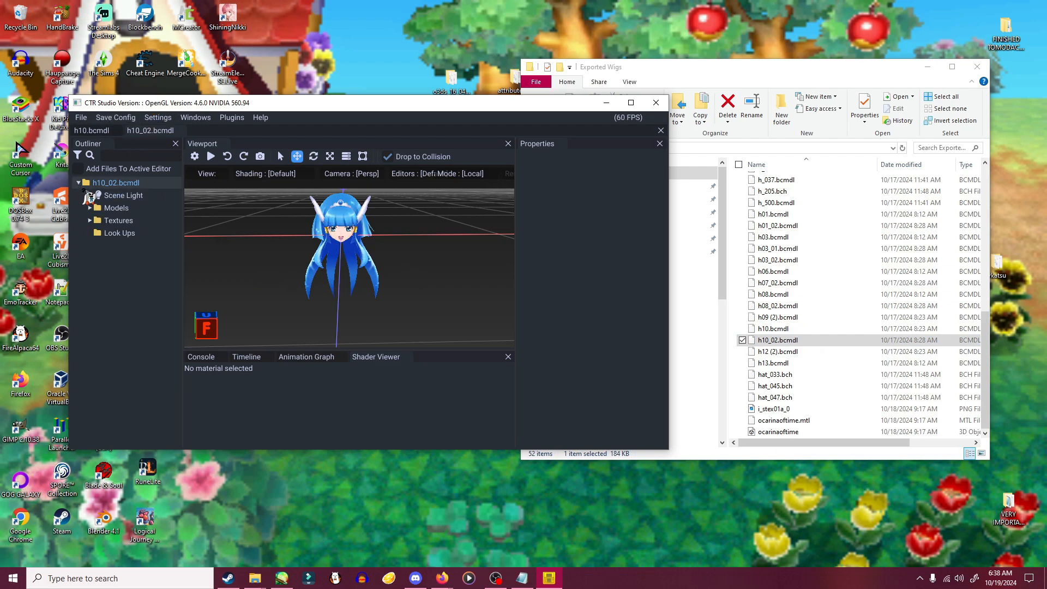
click(90, 208)
click(143, 220)
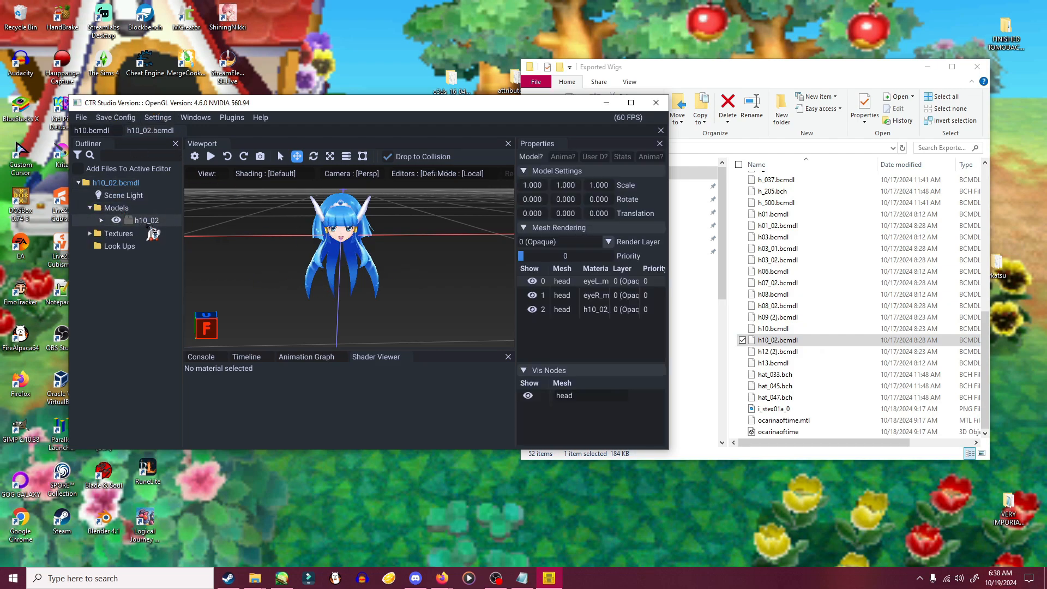
right_click(146, 221)
click(159, 226)
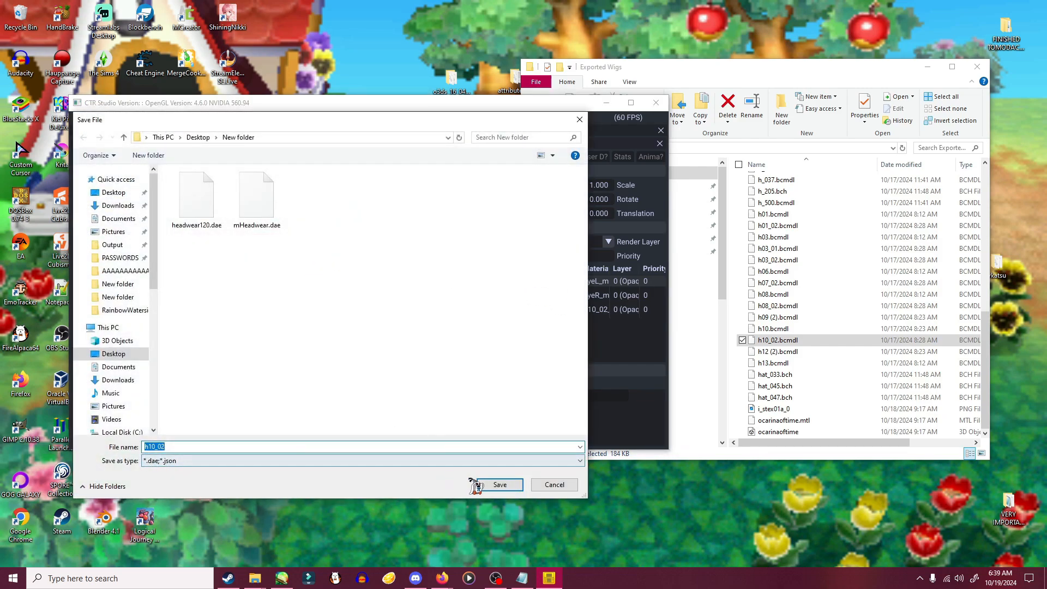
click(477, 485)
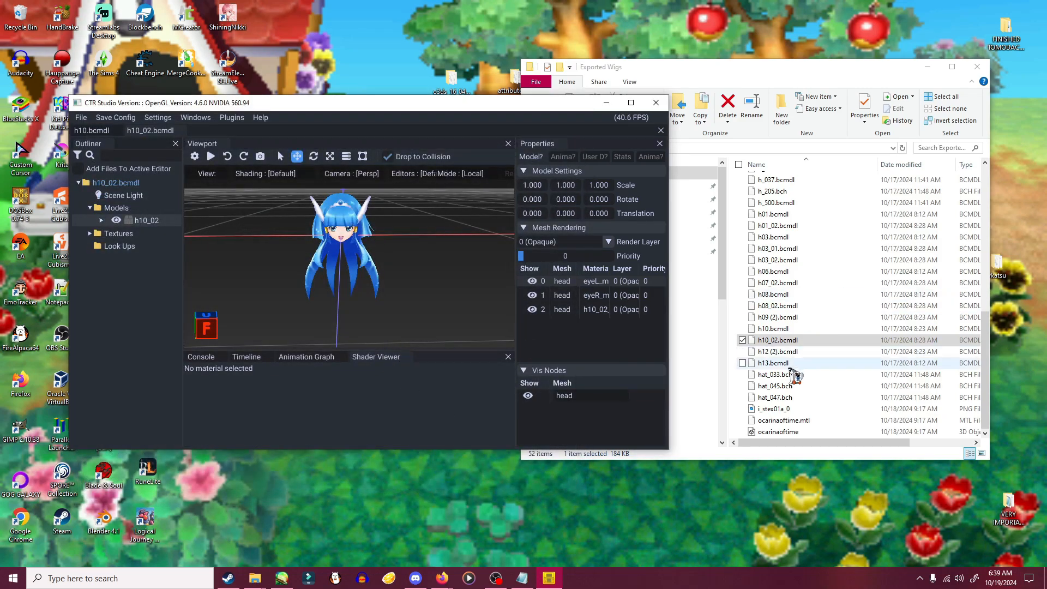
- Close the Exported Wigs folder and open New folder from the desktop
click(977, 66)
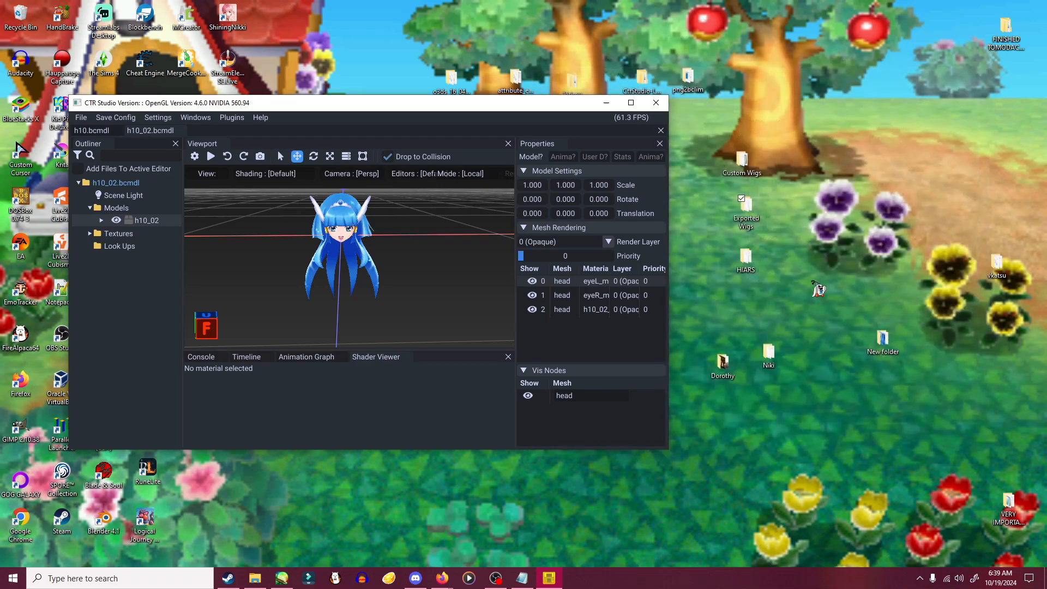
double_click(906, 345)
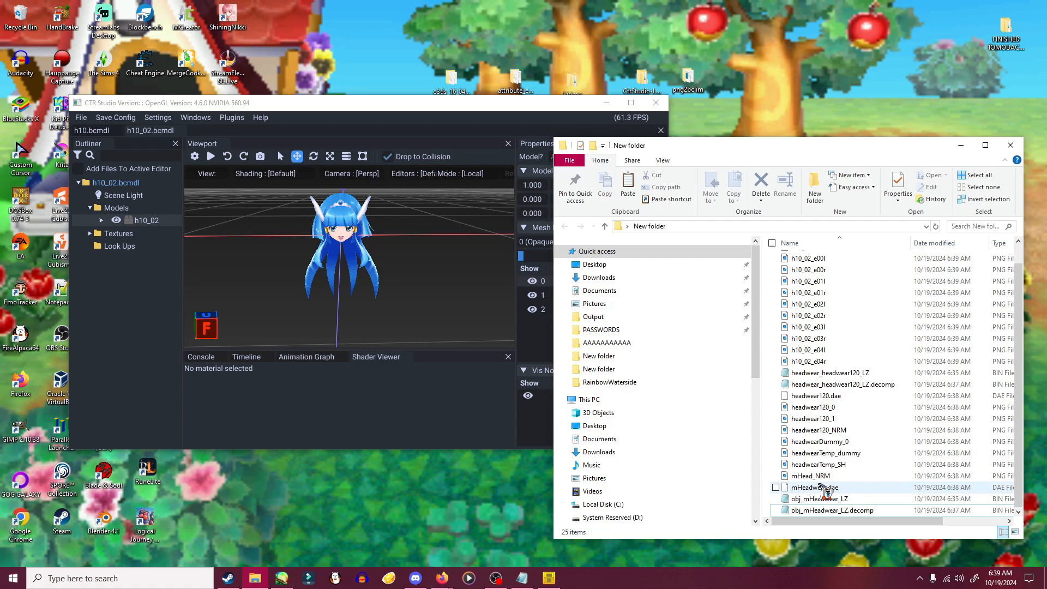
scroll(828, 382, up, 1)
- Check the exported h10_02 files and preview the eye textures h10_02_e00l and h10_02_e00r
click(818, 258)
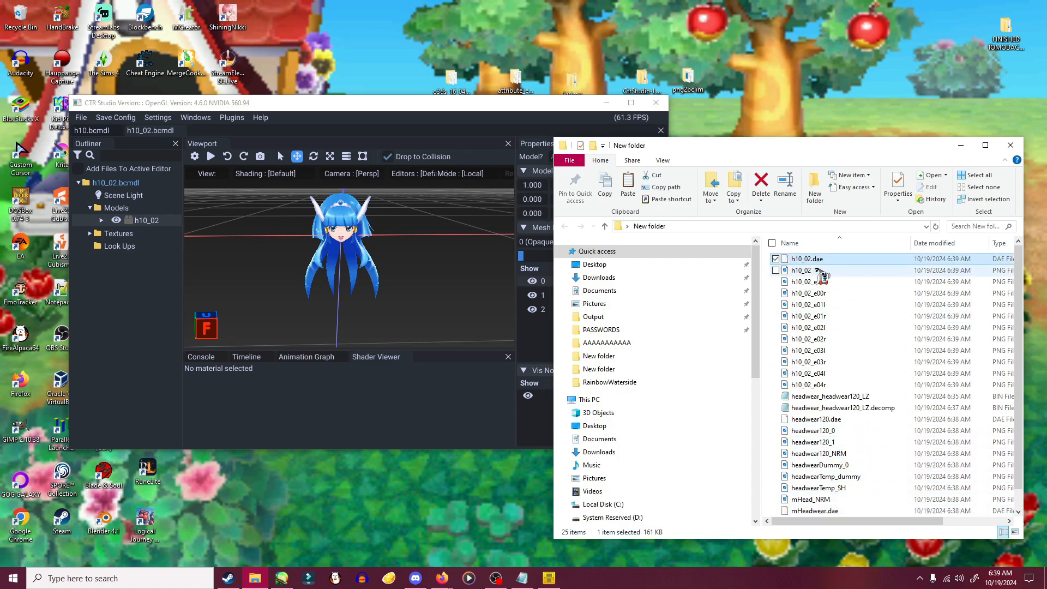
click(816, 270)
click(813, 281)
click(815, 294)
double_click(805, 283)
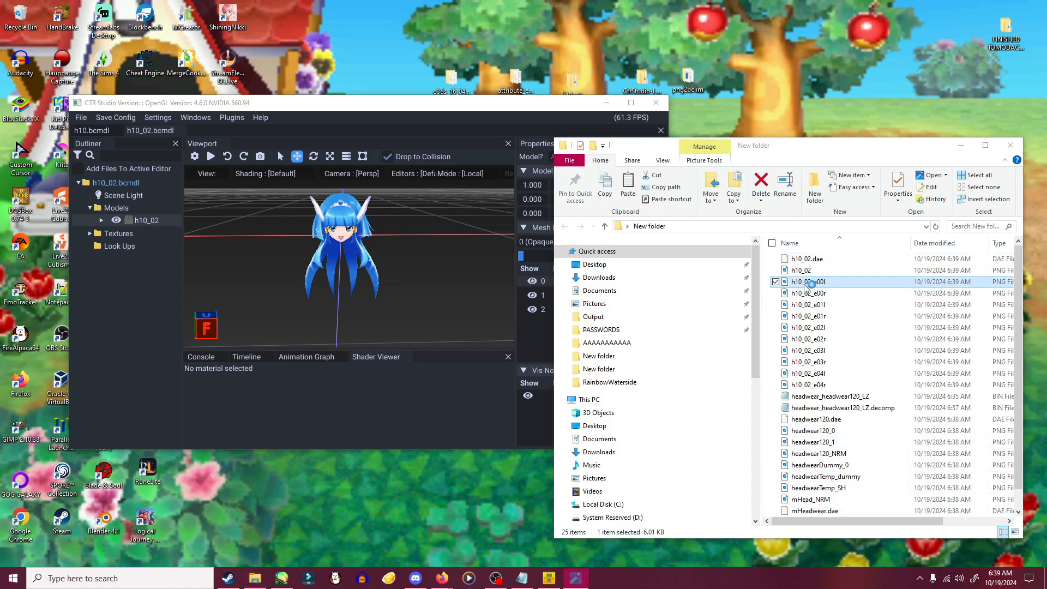
click(552, 46)
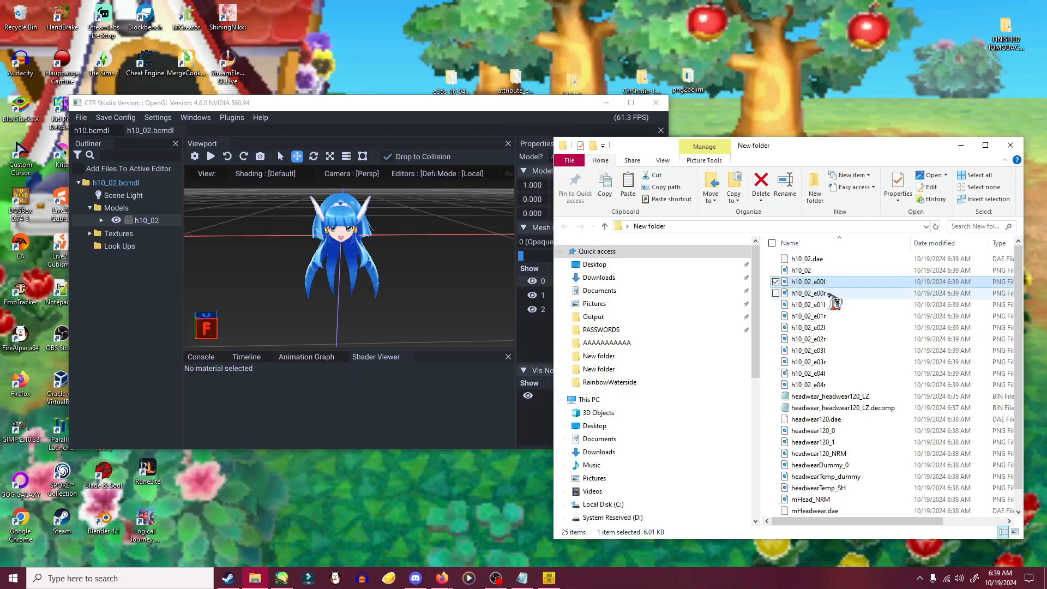
double_click(818, 294)
click(562, 47)
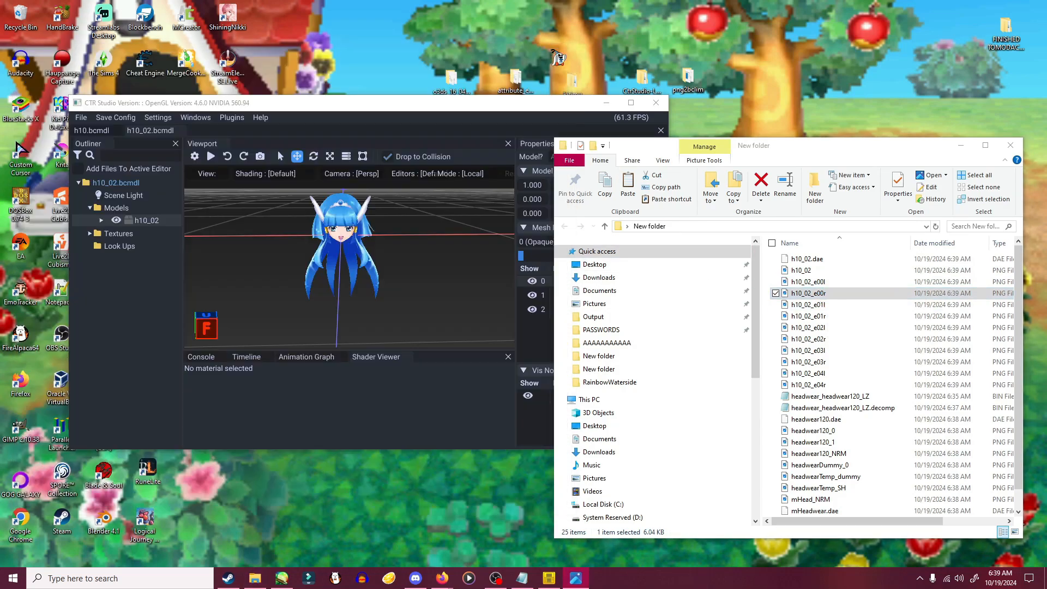
- Examine the eye textures and the main h10_02 texture of h10_02.bcmdl in CTR Studio
click(91, 234)
click(132, 262)
click(140, 273)
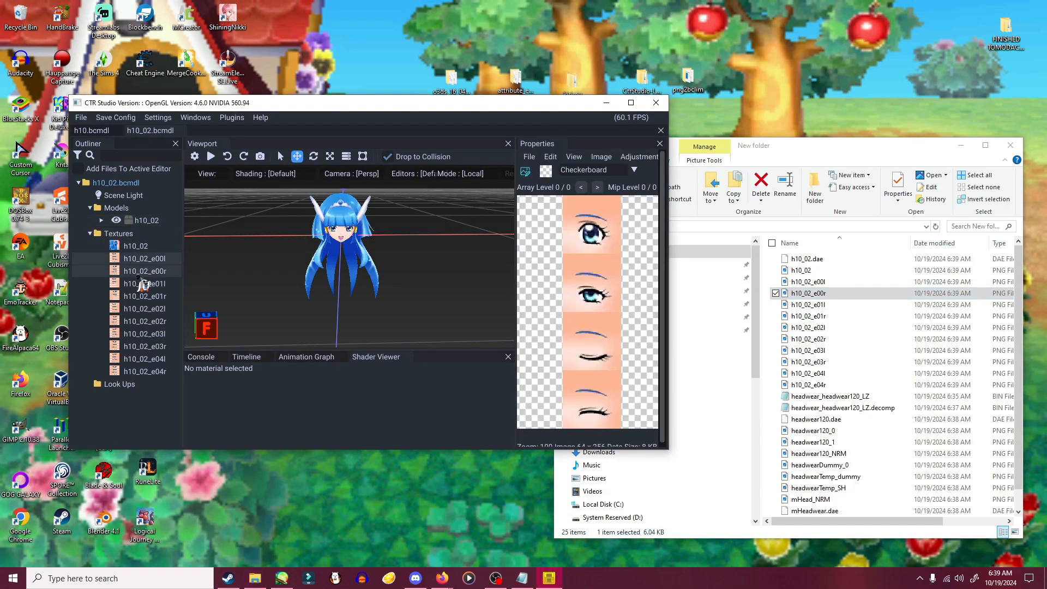
click(144, 296)
click(148, 322)
click(151, 347)
click(155, 361)
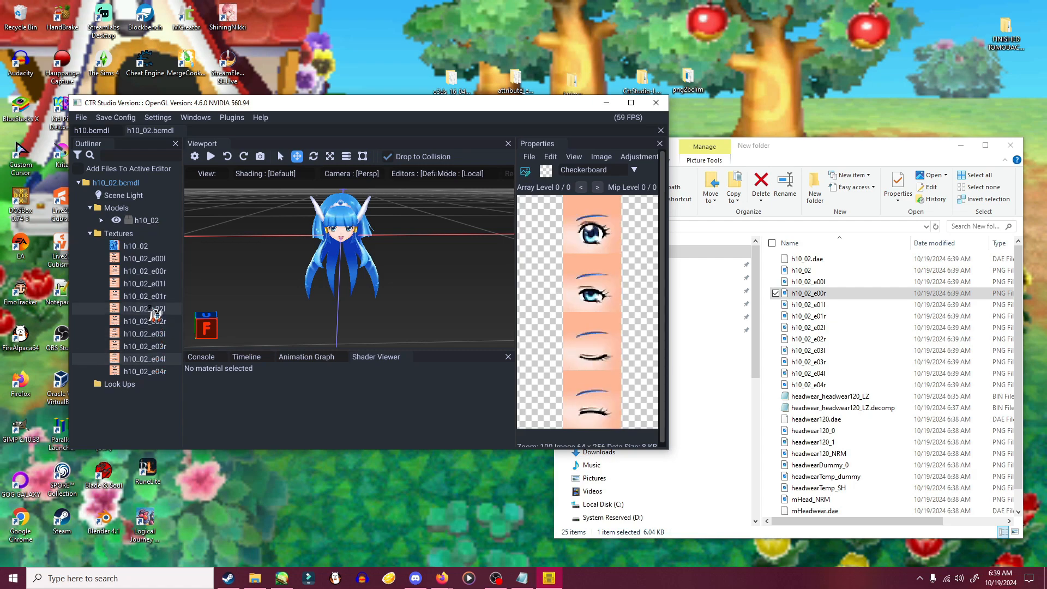
click(135, 247)
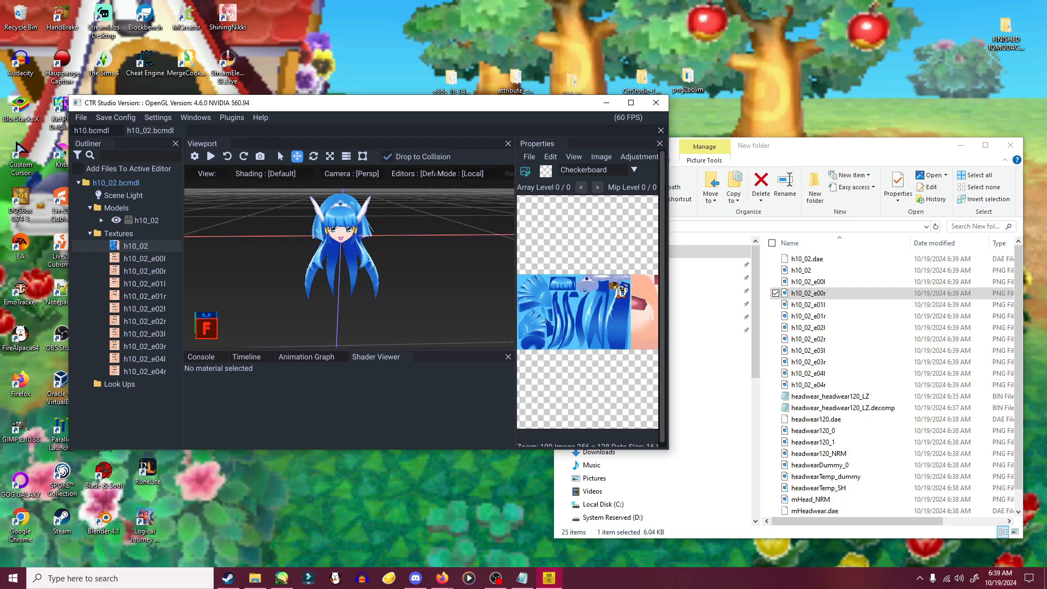
- Close h10_02.bcmdl and h10.bcmdl, discarding unsaved progress, and exit CTR Studio
mouse_move(362, 105)
mouse_down()
mouse_move(355, 87)
mouse_move(361, 108)
mouse_up()
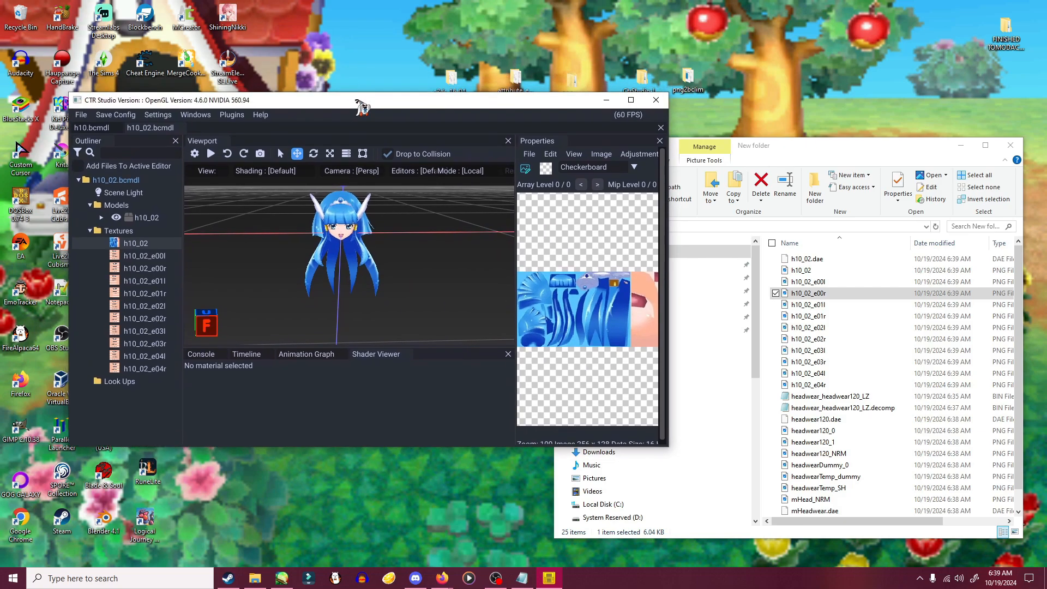
click(181, 128)
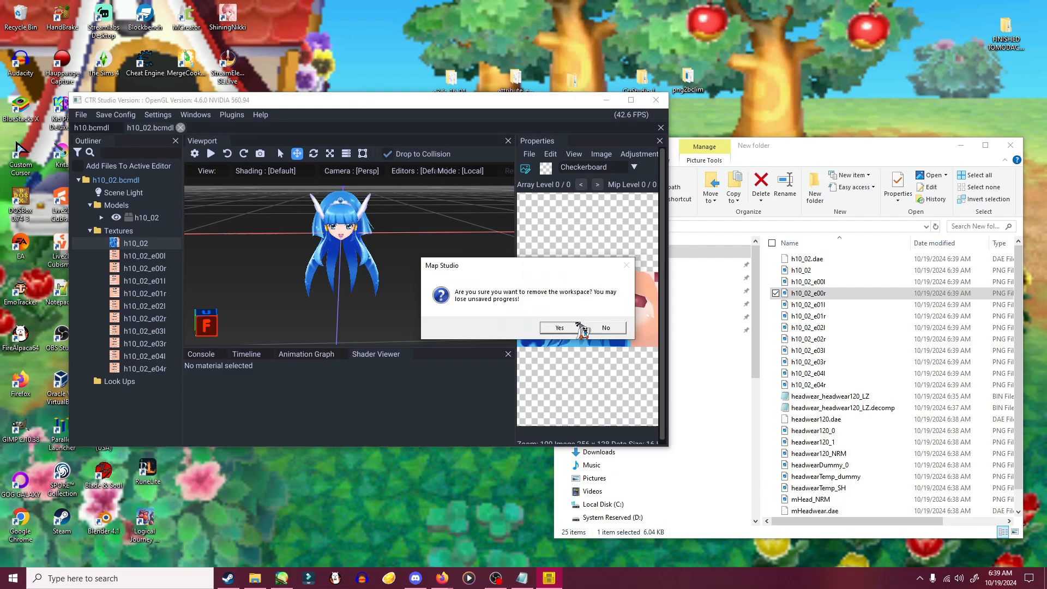
key(Return)
click(117, 128)
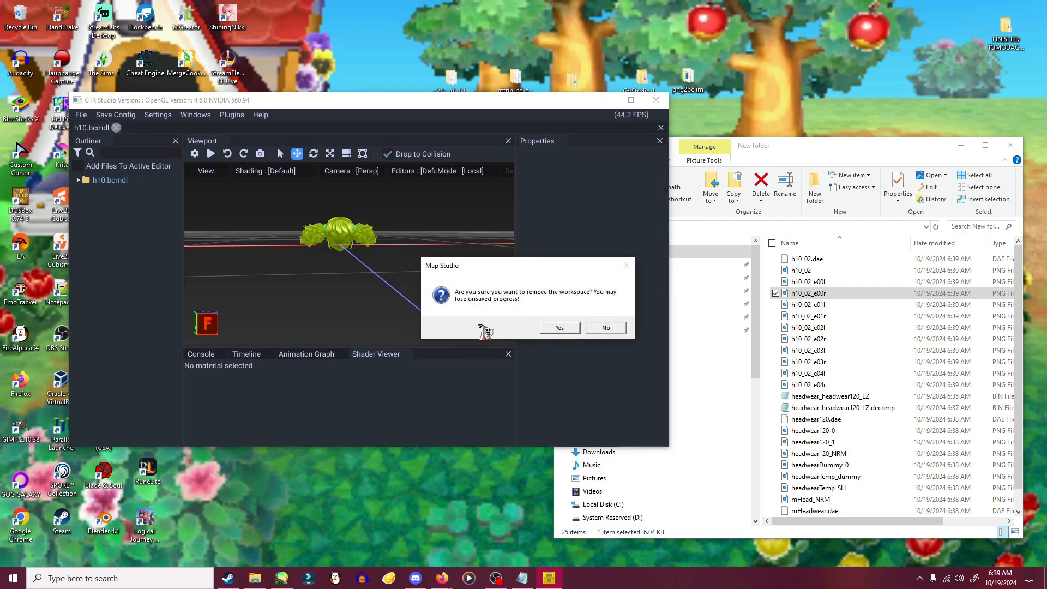
click(561, 327)
click(655, 100)
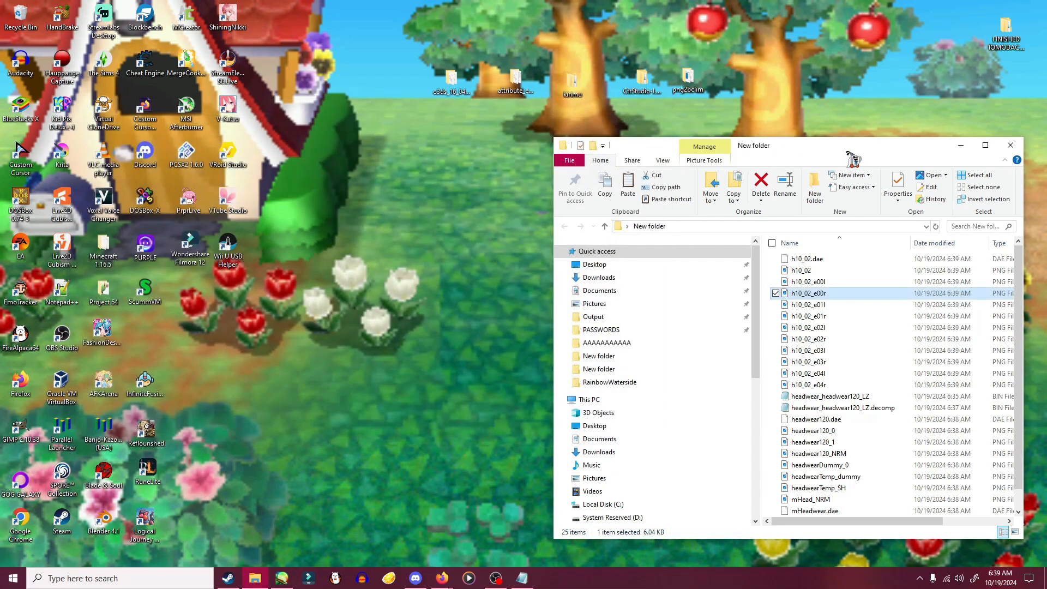
- Move the New folder window aside and start Blender
drag(839, 147, 603, 88)
key(super)
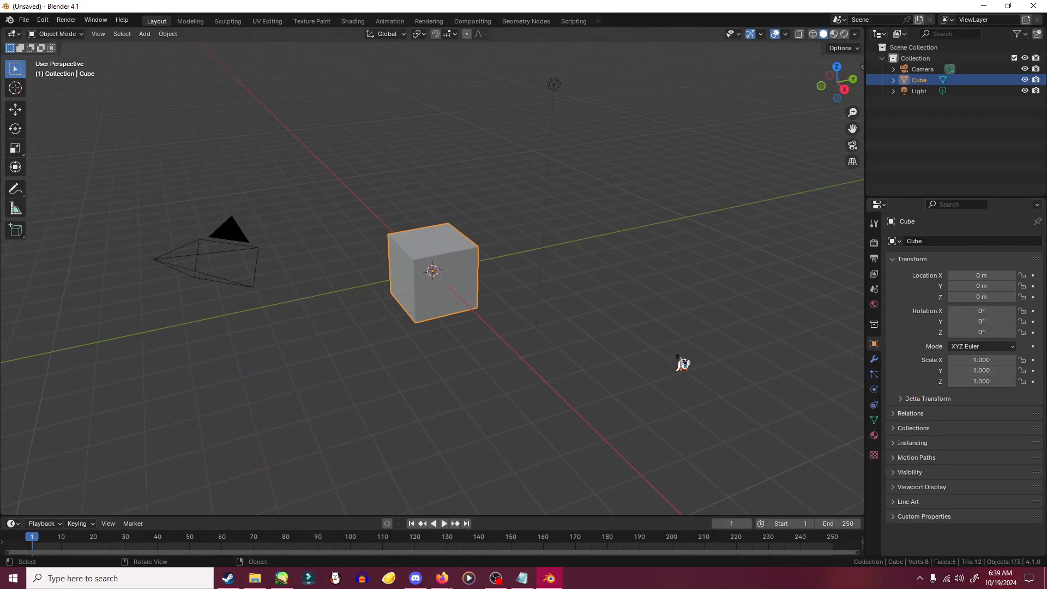
- Delete the default camera, cube and light and place the 3D cursor away from the origin
click(918, 90)
key(Delete)
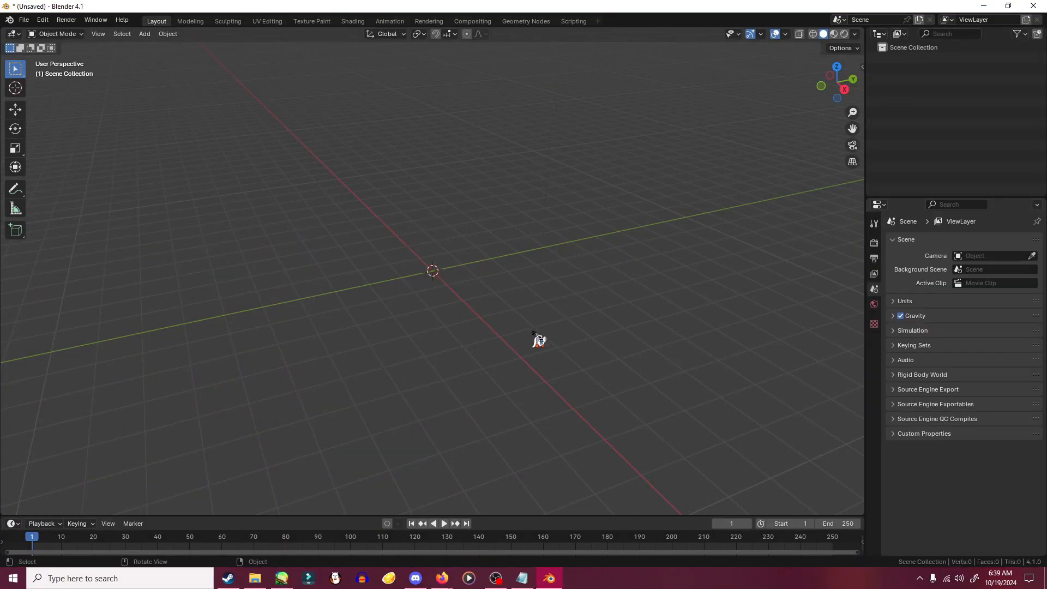
middle_drag(538, 340, 530, 273)
shift+right_drag(530, 264, 527, 267)
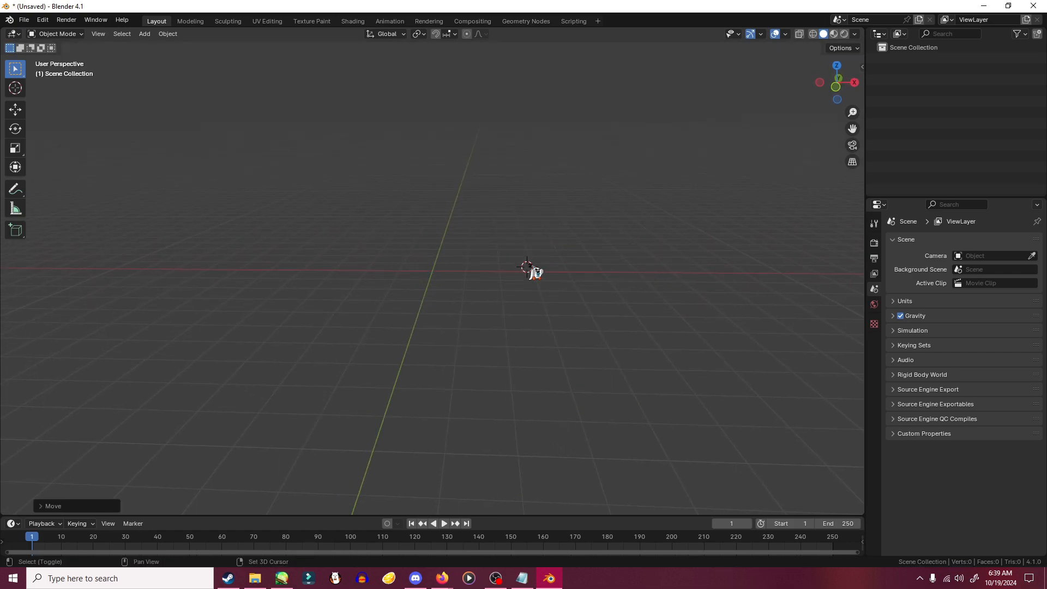
right_click(442, 278)
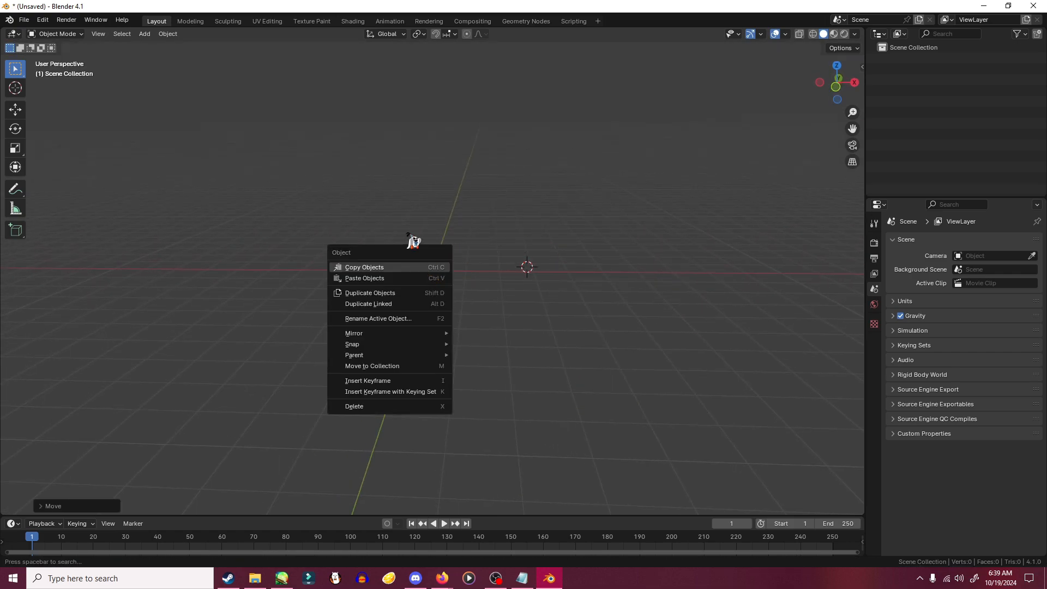
- Look through the Interface preferences, including the status bar options, and close the preferences
click(43, 20)
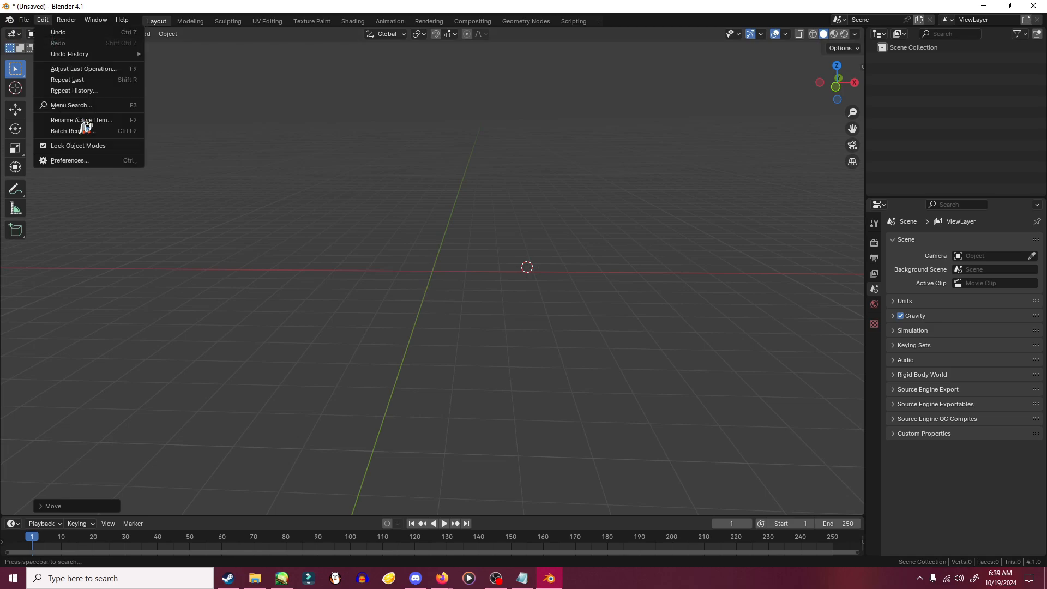
click(80, 160)
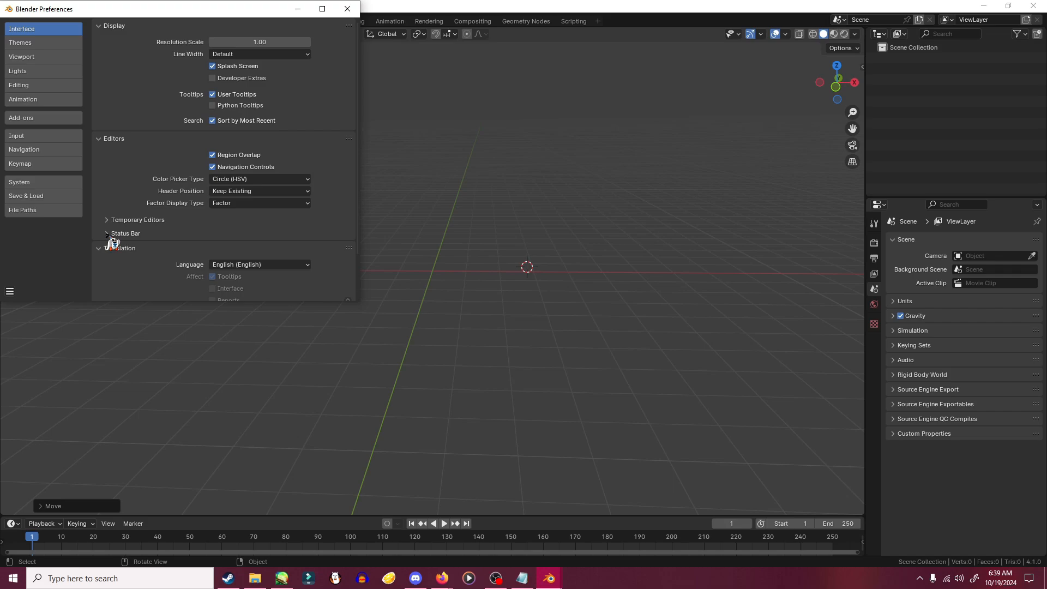
scroll(152, 188, down, 2)
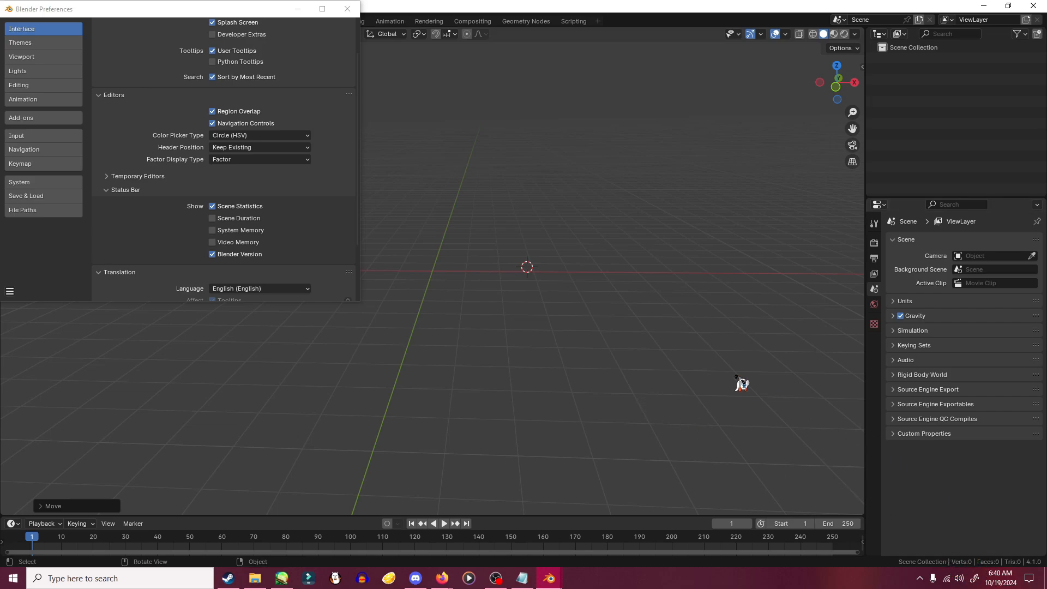
click(347, 9)
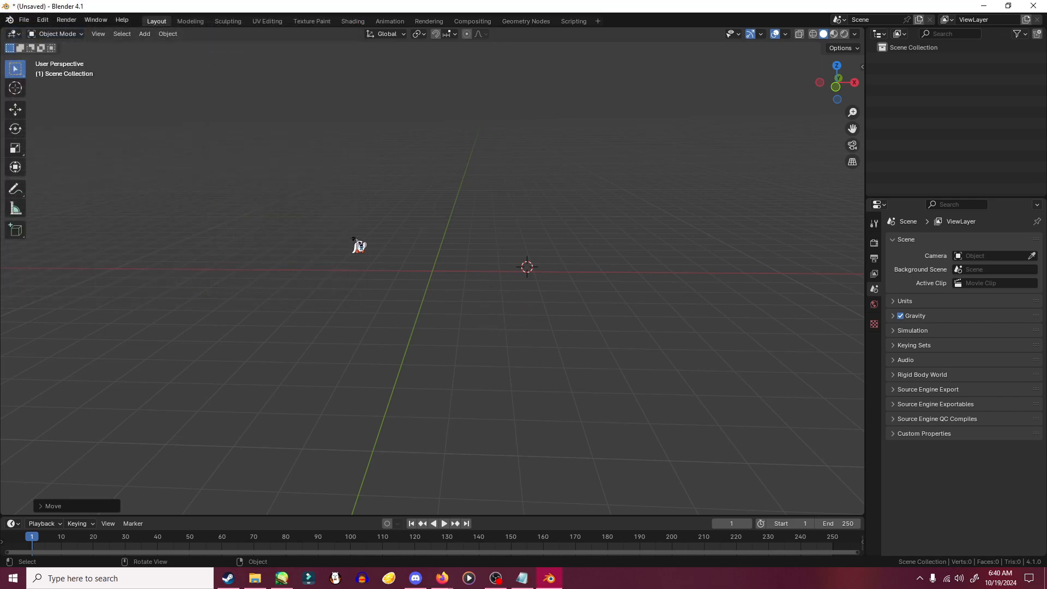
drag(401, 299, 526, 371)
drag(259, 93, 556, 396)
click(976, 47)
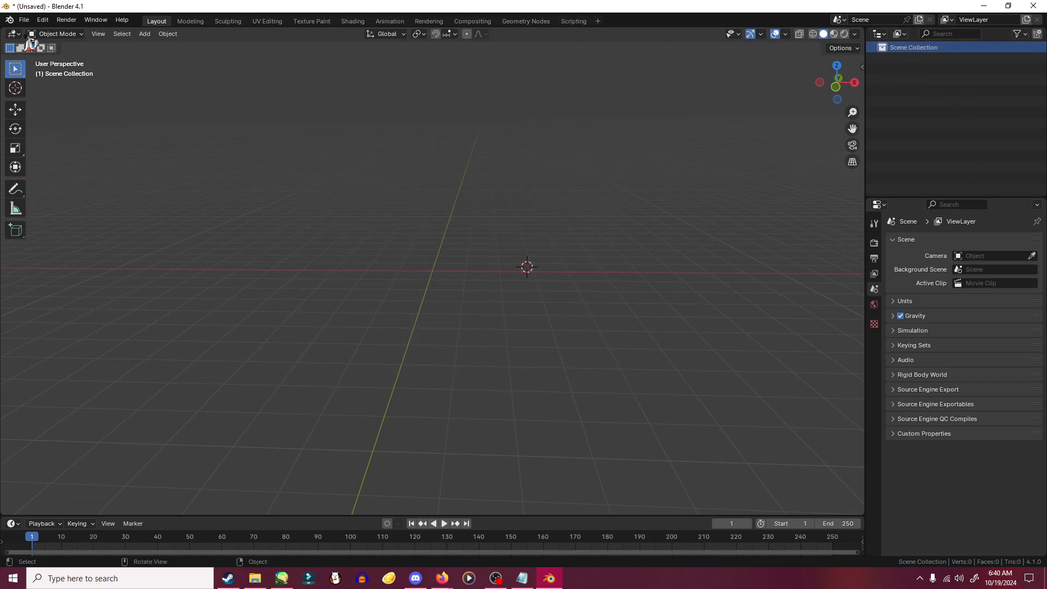
- Start a new General file without saving the current scene
click(24, 20)
mouse_move(44, 32)
click(172, 33)
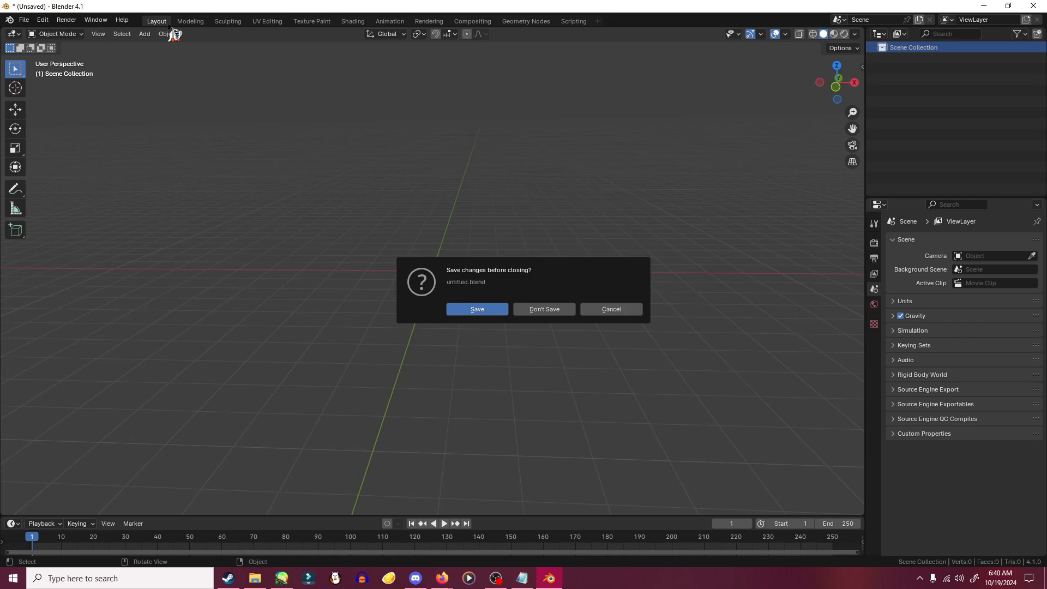
click(524, 311)
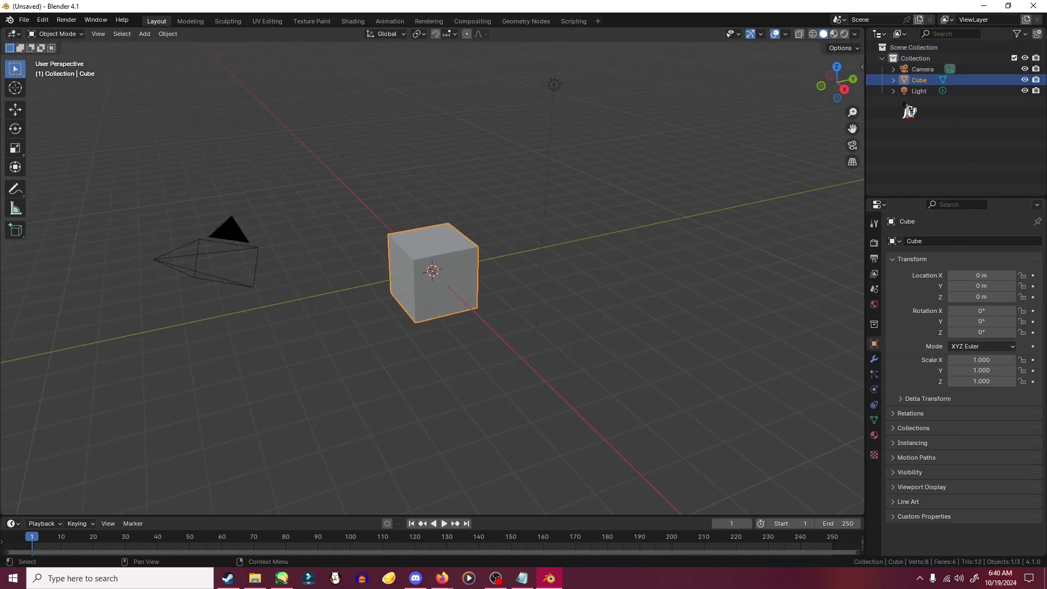
- Delete the default camera, cube, light and their collection from the scene
click(922, 91)
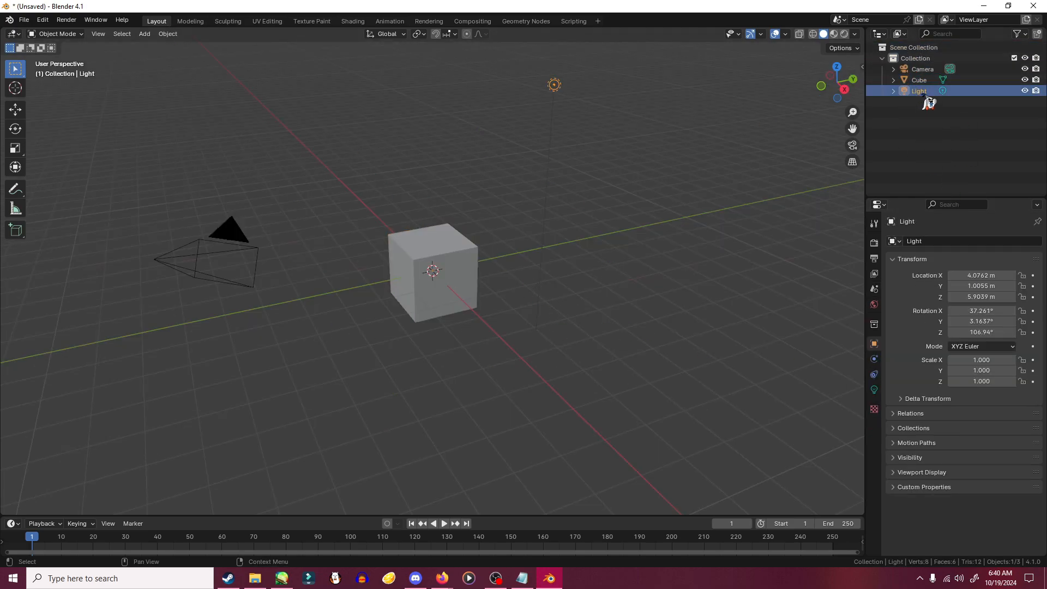
drag(919, 98, 922, 68)
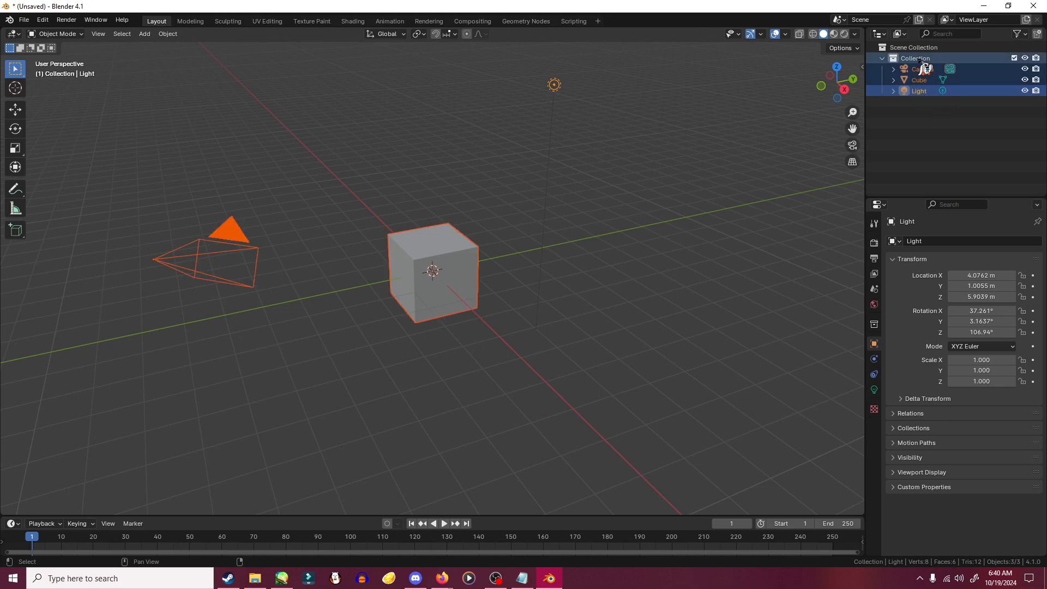
key(x)
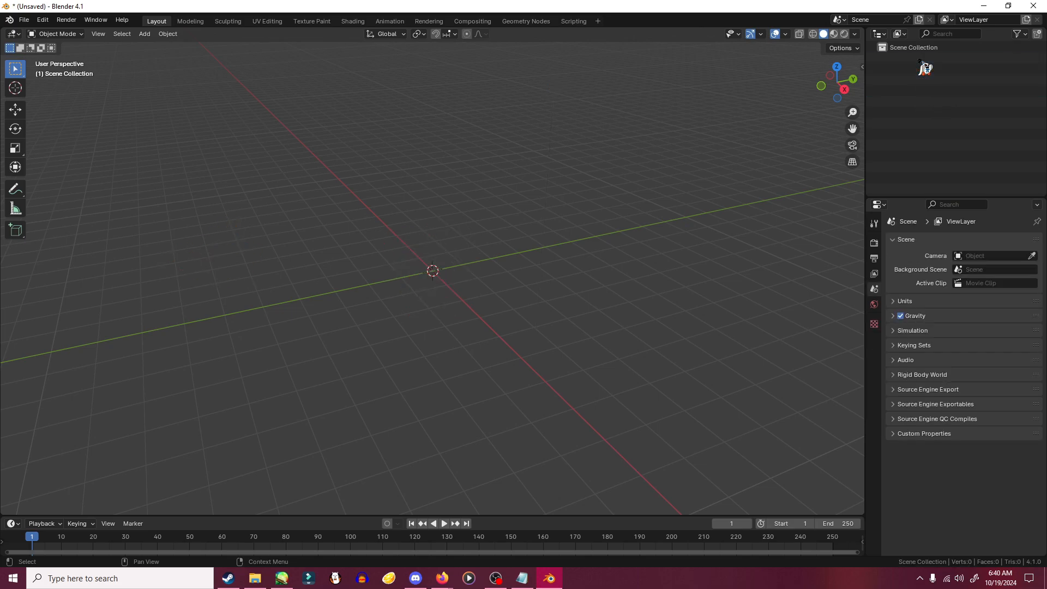
middle_drag(511, 329, 339, 276)
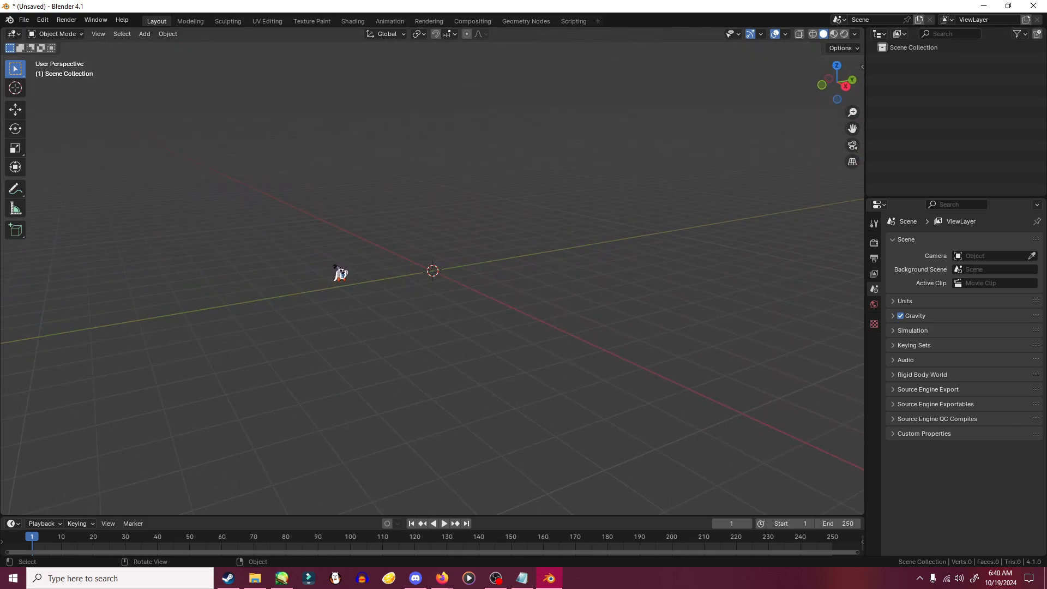
- Import headwear120.dae as a COLLADA model from the desktop's New folder
click(25, 21)
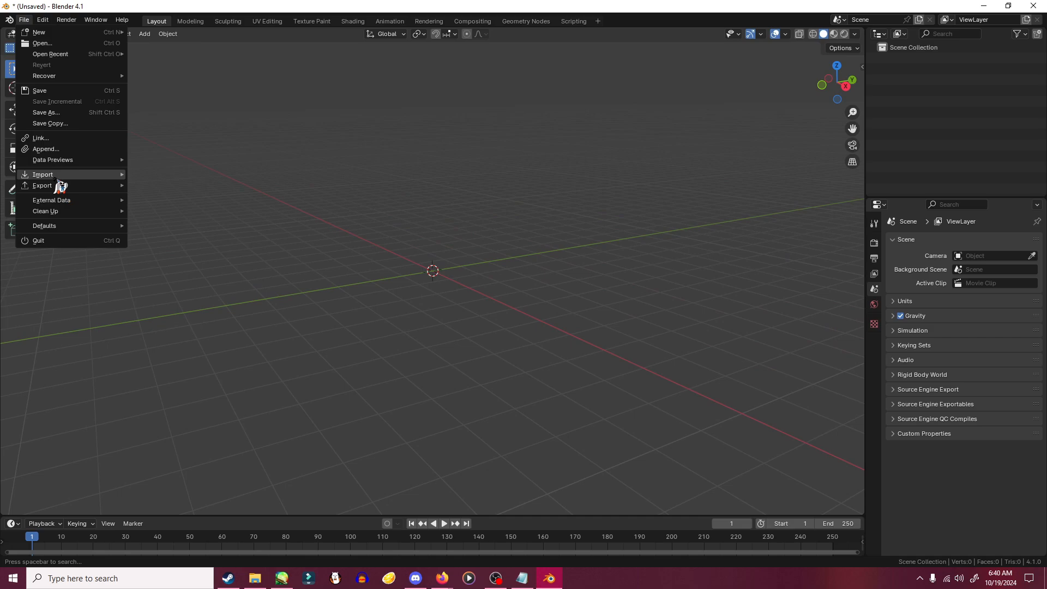
mouse_move(55, 175)
click(181, 177)
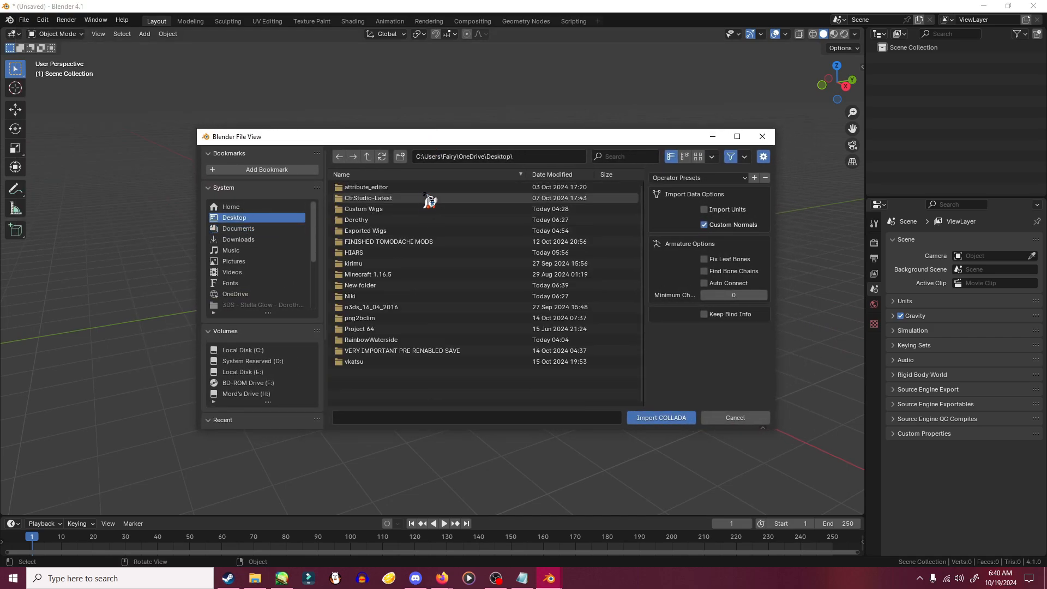
click(385, 285)
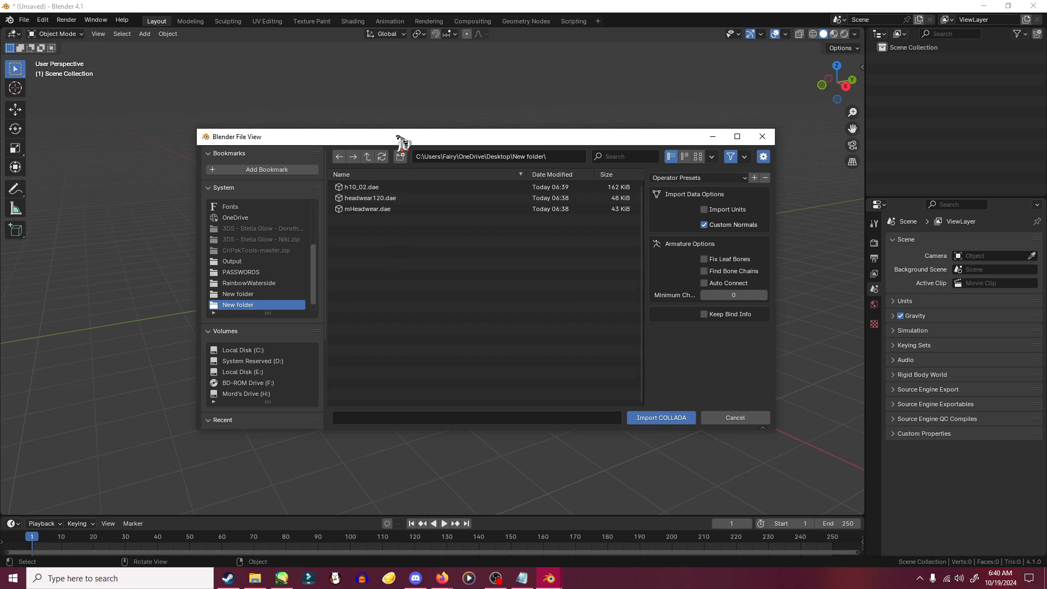
drag(397, 136, 389, 147)
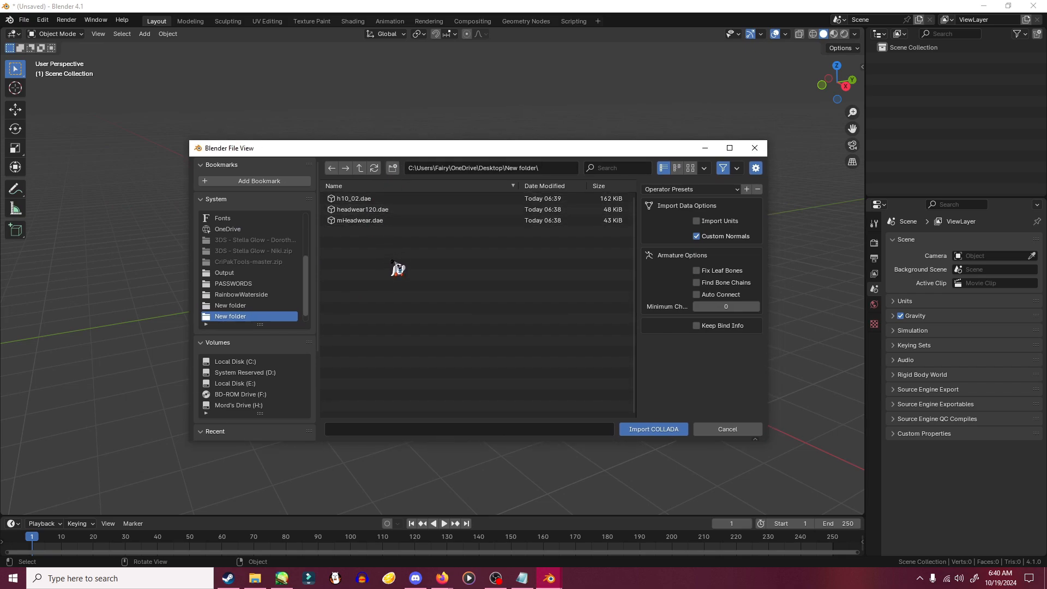
click(379, 221)
click(381, 210)
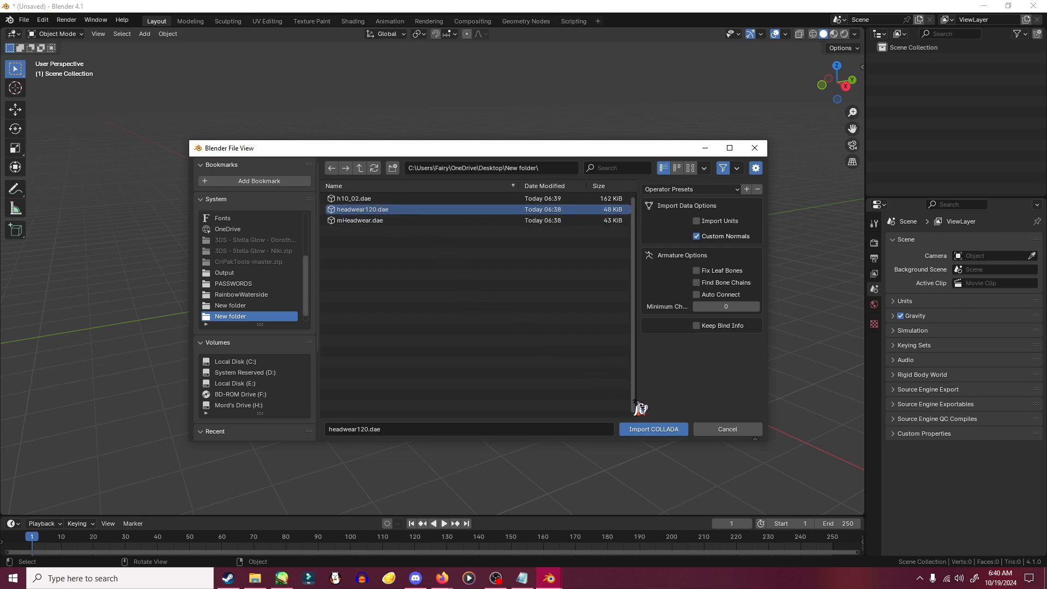
click(654, 429)
middle_drag(502, 289, 544, 318)
scroll(472, 207, up, 6)
middle_drag(525, 215, 398, 171)
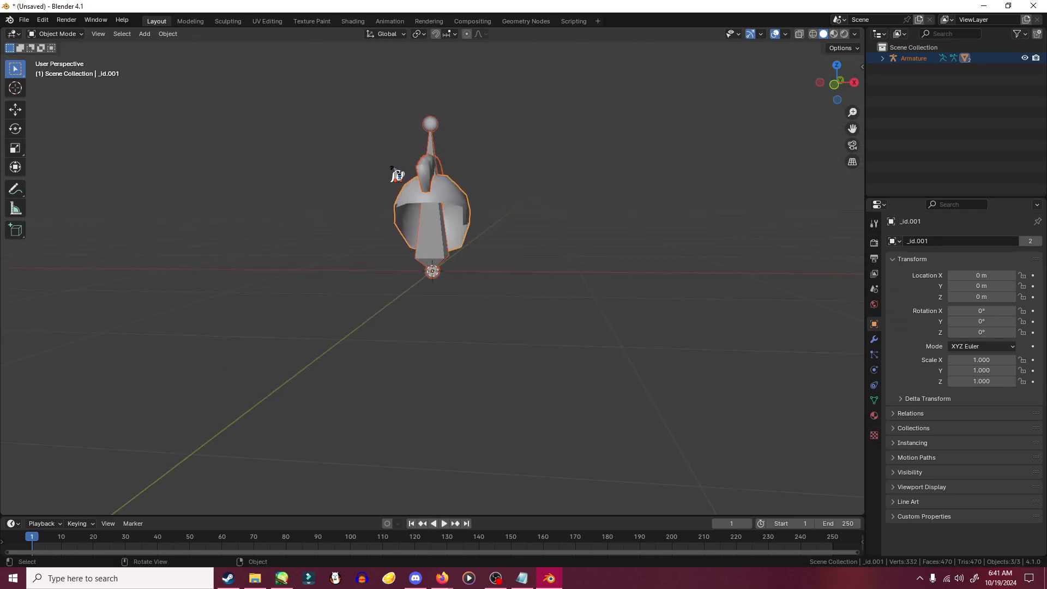
scroll(382, 186, down, 5)
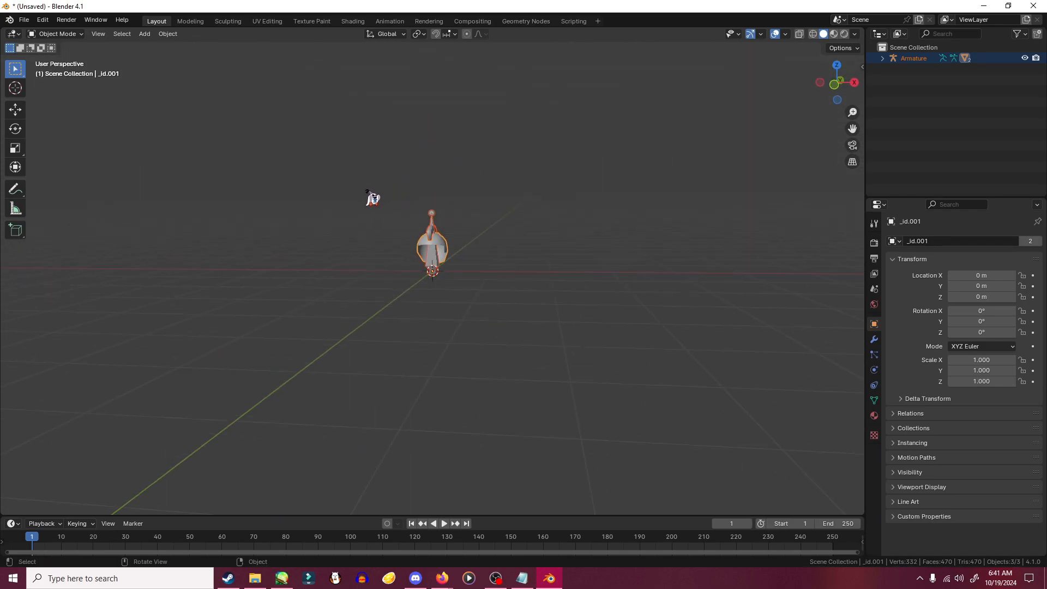
- Import the mHeadwear.dae COLLADA model from the same folder into the scene
click(25, 21)
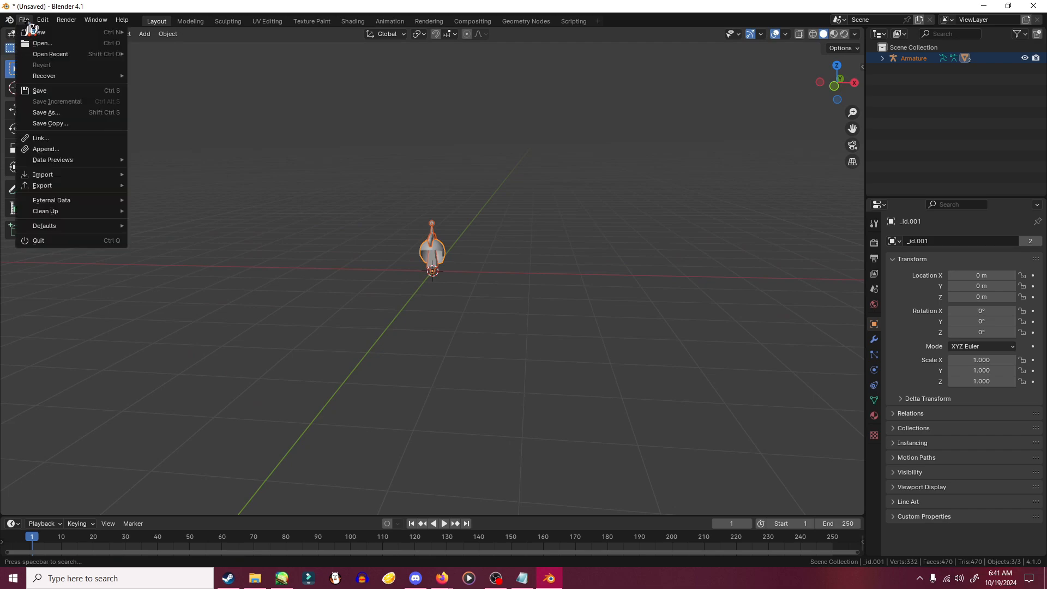
mouse_move(49, 174)
click(159, 176)
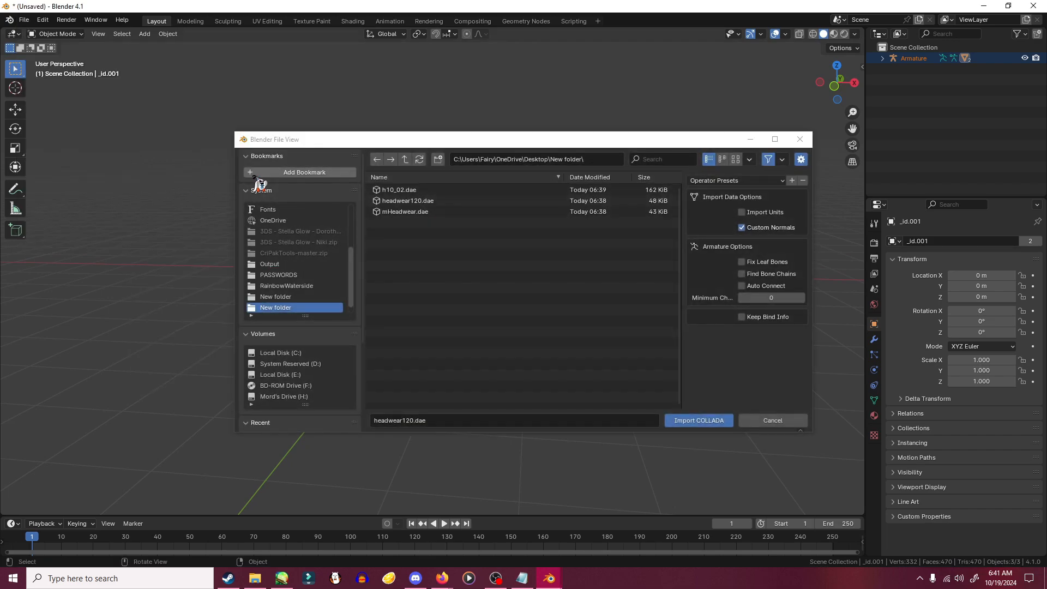
click(408, 212)
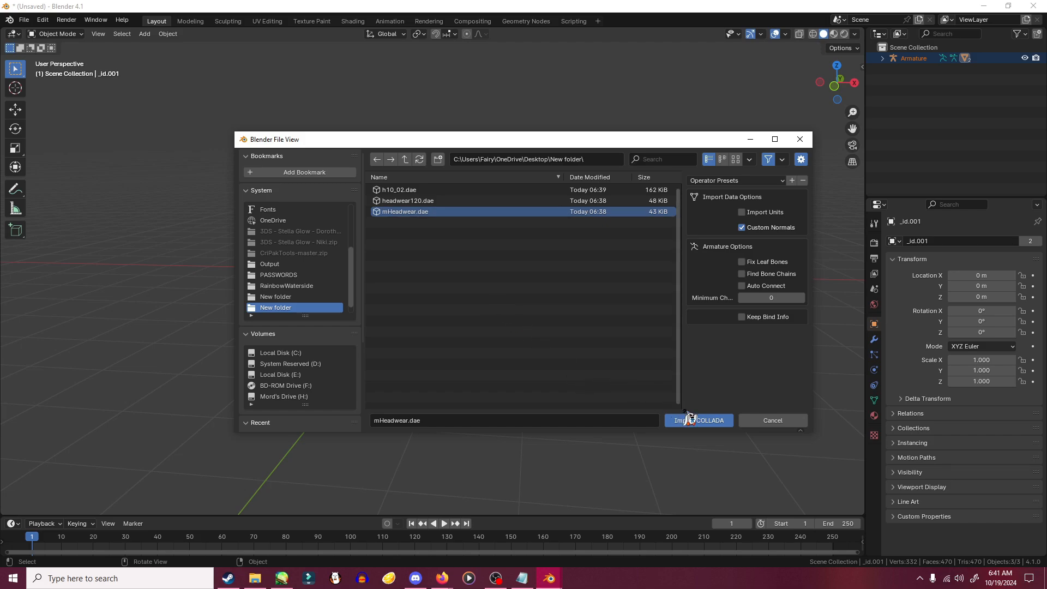
click(698, 420)
middle_drag(519, 315, 534, 273)
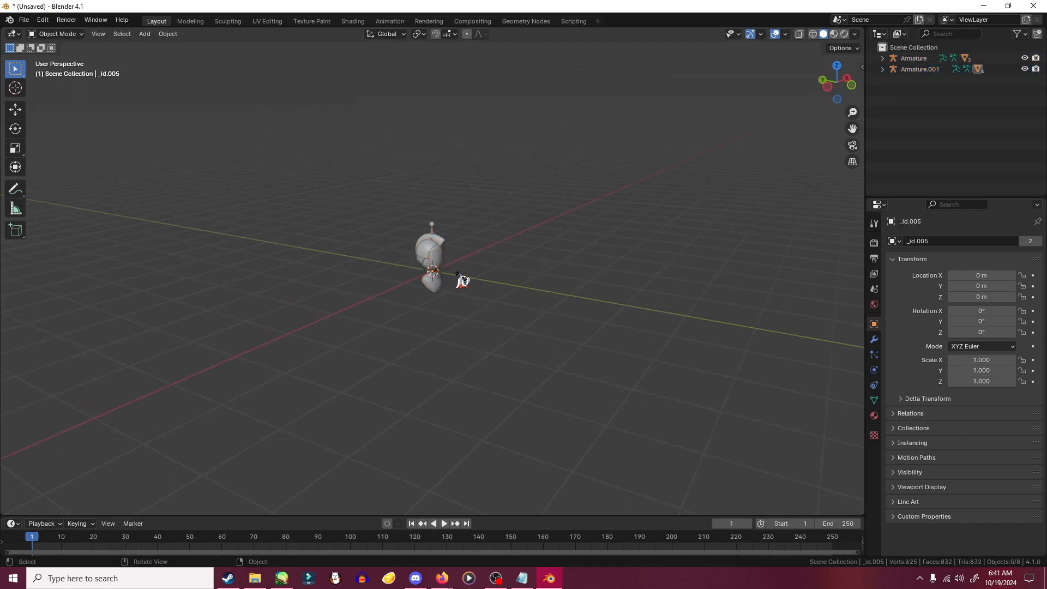
scroll(413, 187, up, 6)
middle_drag(635, 315, 475, 287)
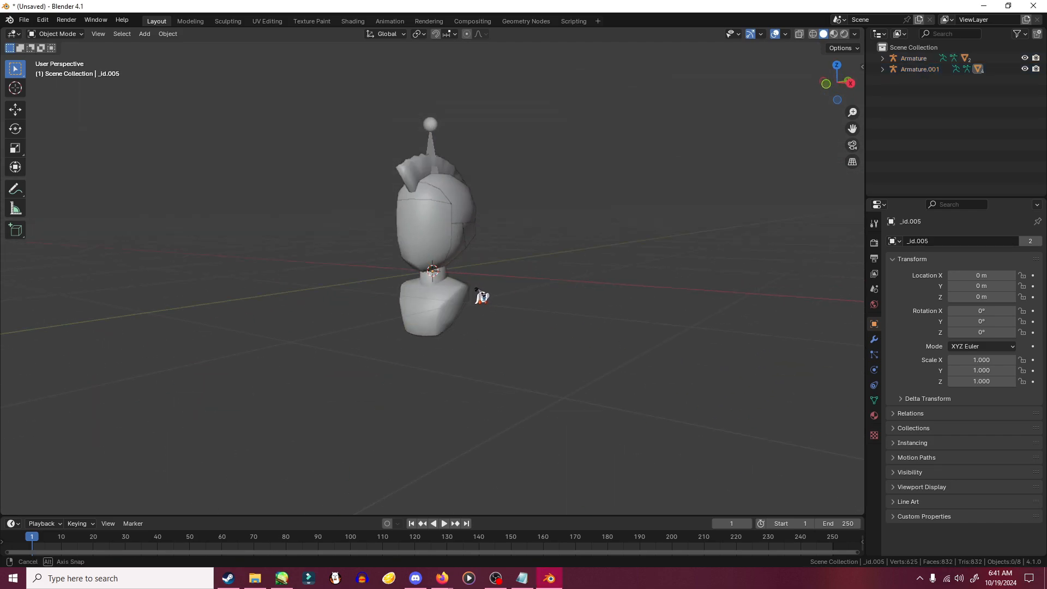
middle_drag(551, 249, 492, 272)
mouse_move(246, 284)
middle_down()
mouse_move(413, 323)
mouse_move(385, 303)
mouse_move(405, 314)
middle_up()
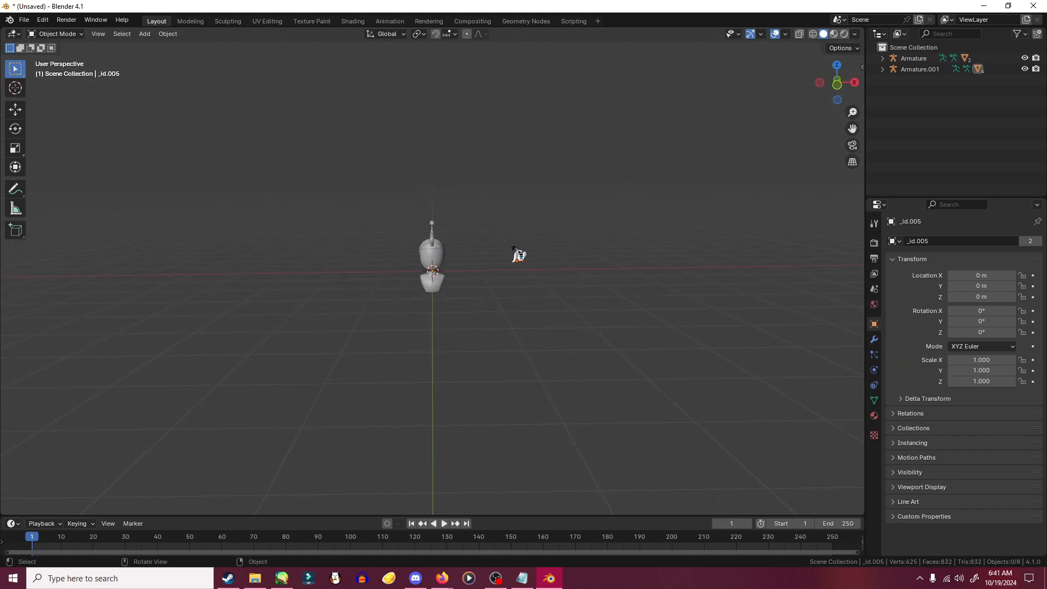
- Expand both imported armatures and delete the meshes _id.005 and _id.004 from Armature.001
click(883, 58)
click(883, 112)
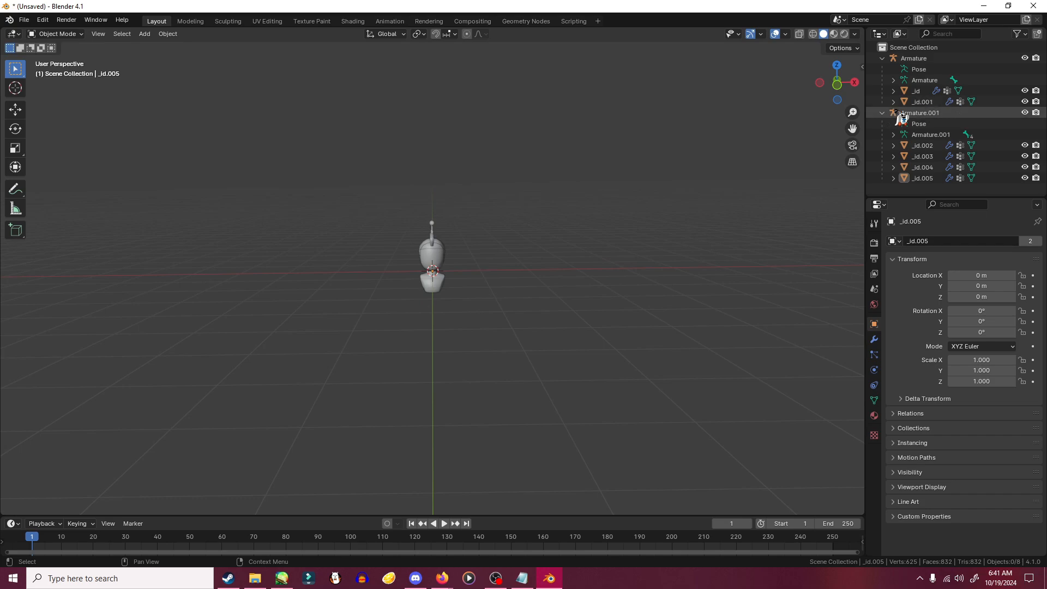
click(924, 178)
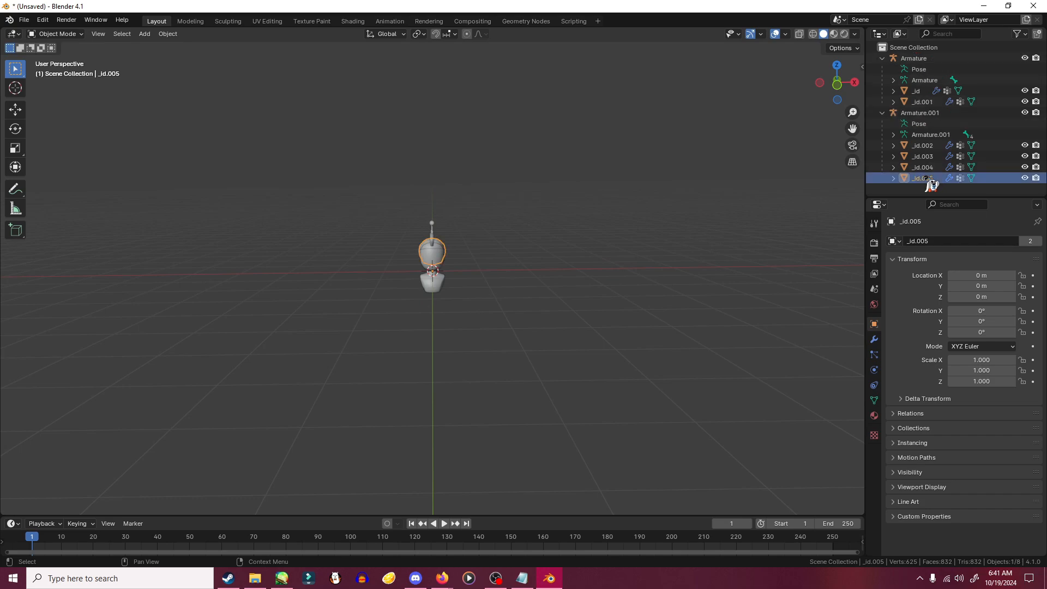
key(Delete)
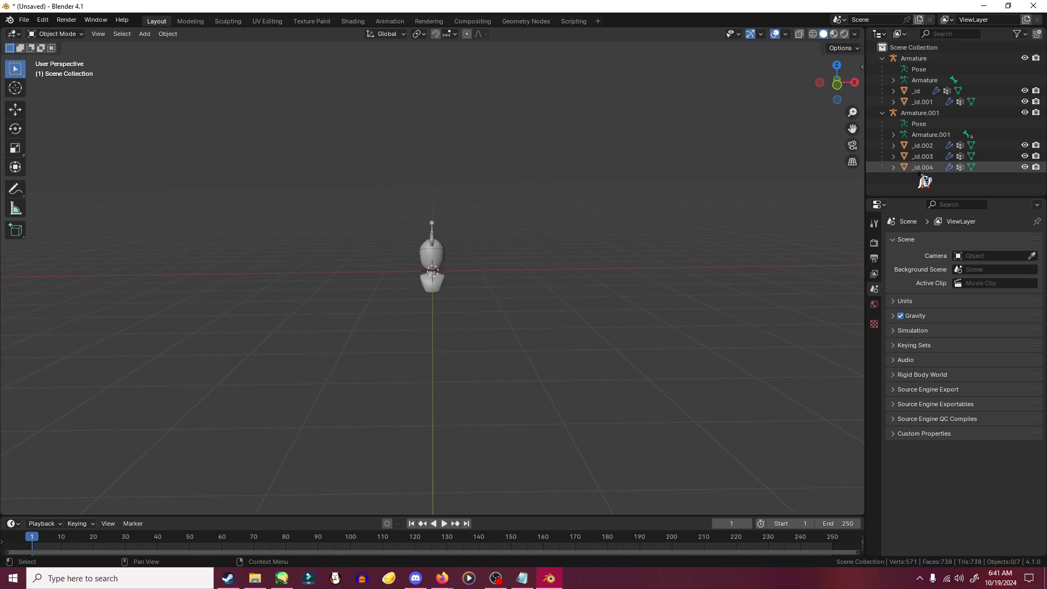
click(924, 166)
key(Delete)
- Delete the helmet crest mesh _id from the first headwear armature
middle_drag(484, 255, 525, 226)
scroll(493, 206, up, 5)
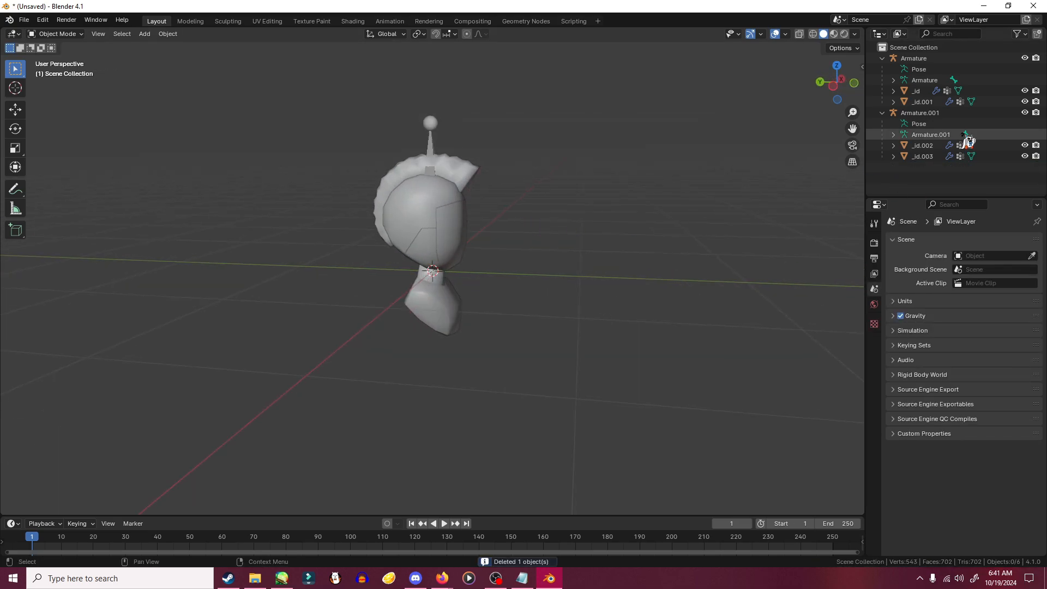
click(929, 103)
click(925, 95)
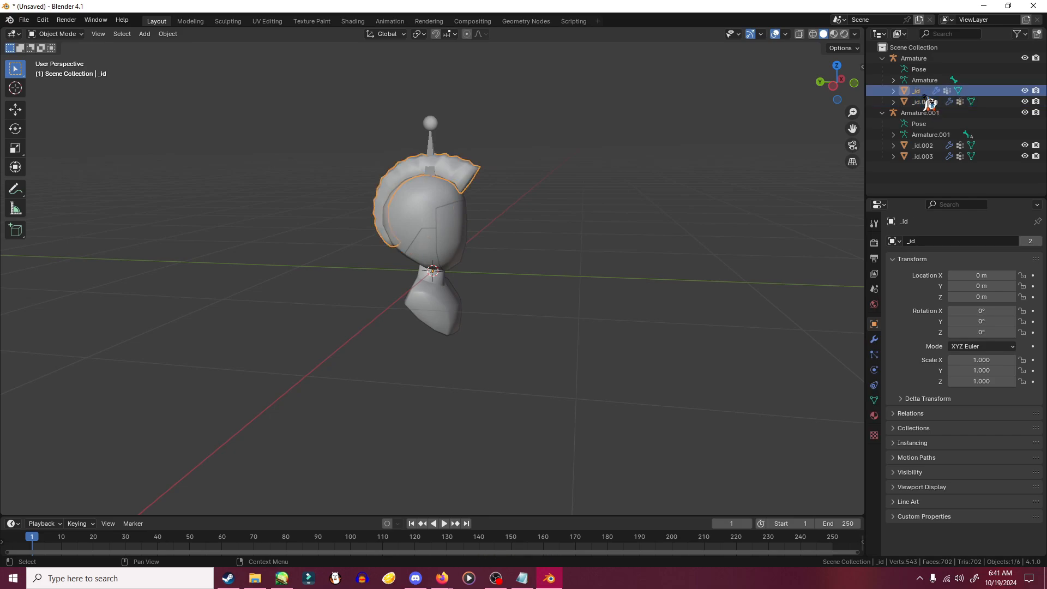
key(Delete)
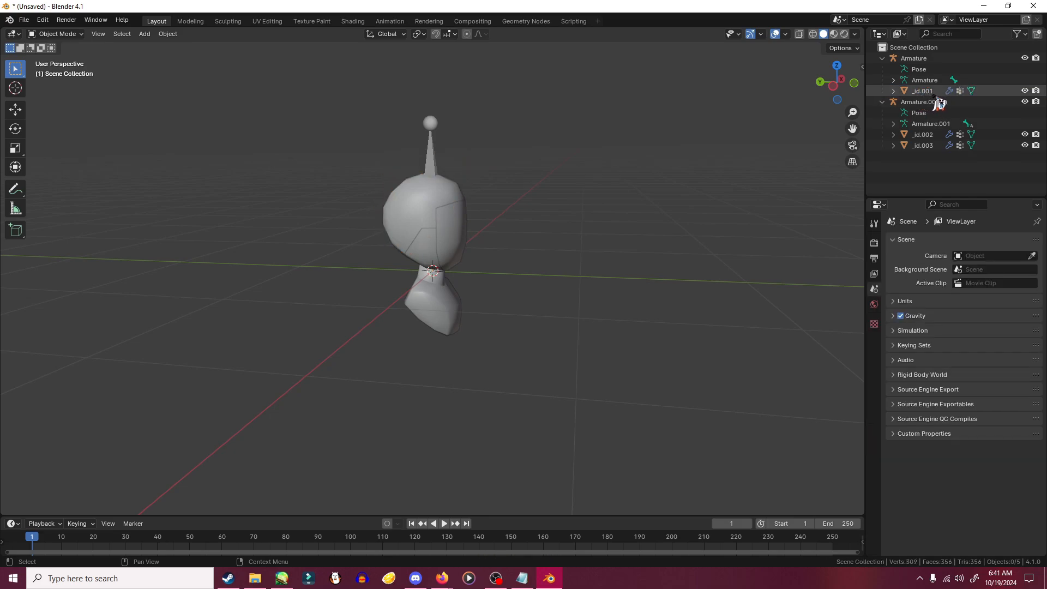
- Toggle the visibility of meshes _id.002, _id.003 and _id.001 off and on to check which part each one is
middle_drag(491, 282, 564, 231)
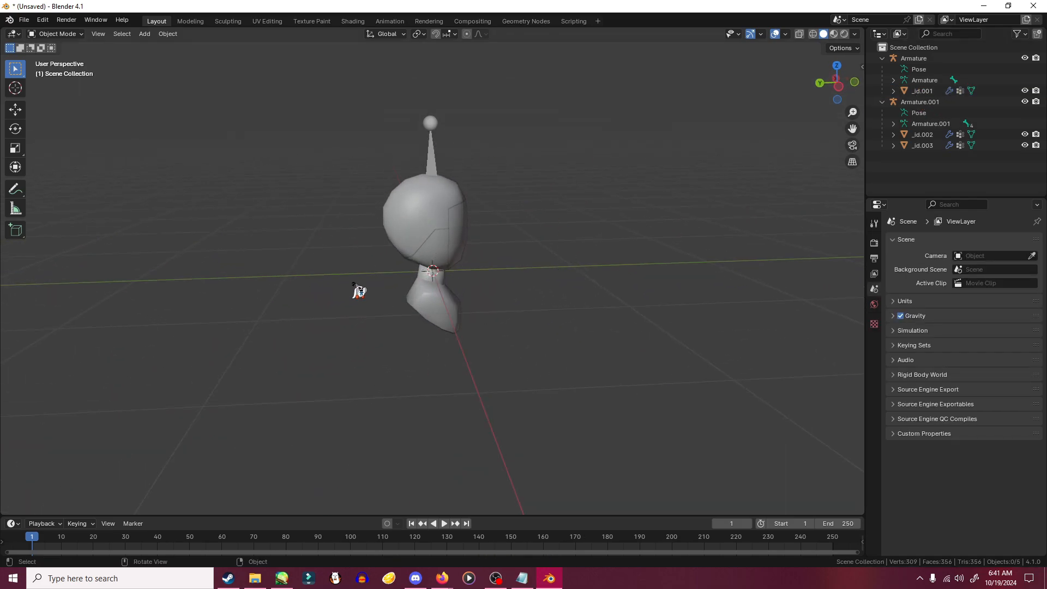
middle_drag(360, 292, 680, 210)
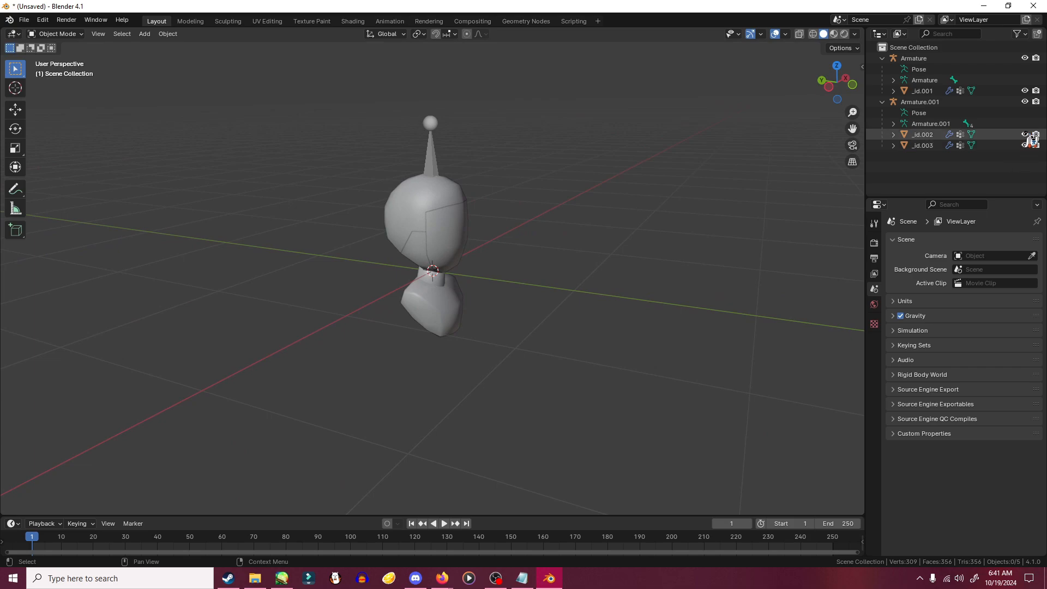
click(1025, 133)
click(1025, 143)
click(1024, 135)
click(1023, 142)
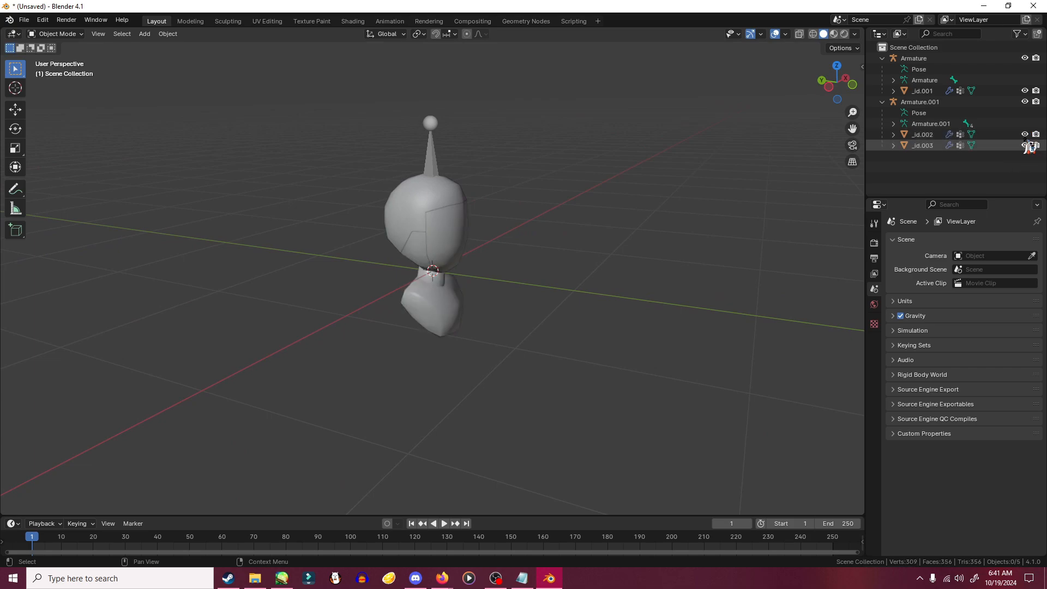
click(1025, 91)
click(1024, 90)
middle_drag(606, 324, 516, 308)
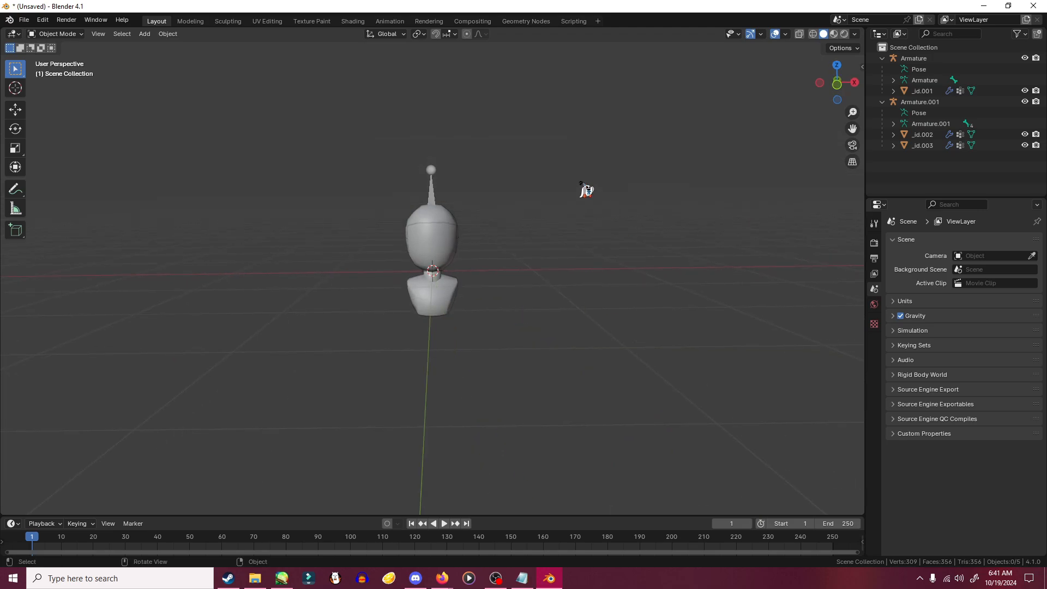
- Import the custom wig model h10_02.dae as COLLADA alongside the headwear head
click(26, 20)
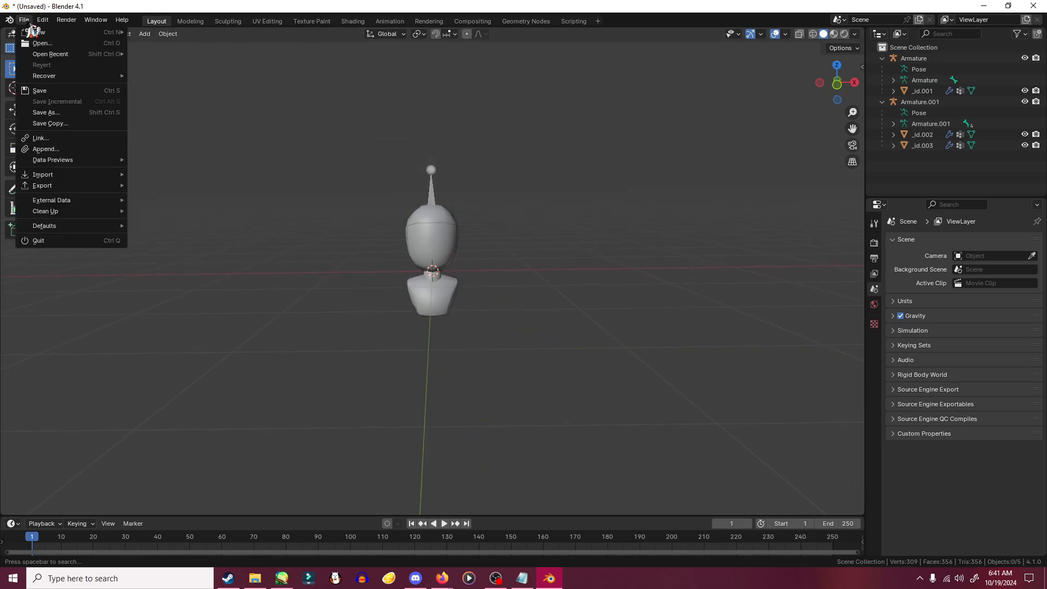
mouse_move(54, 180)
click(188, 181)
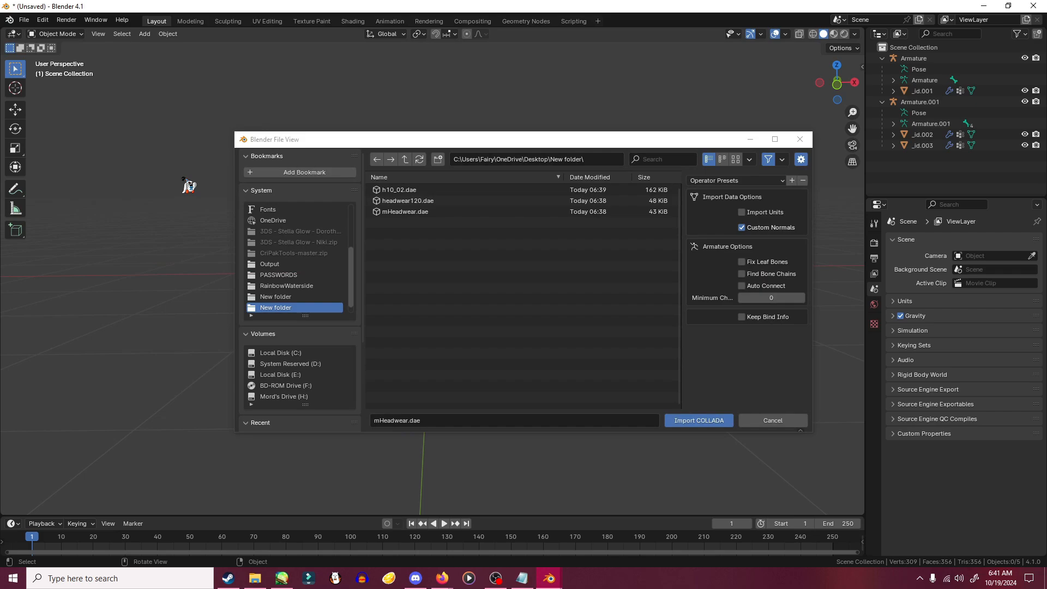
click(407, 191)
click(698, 424)
middle_drag(301, 297, 486, 299)
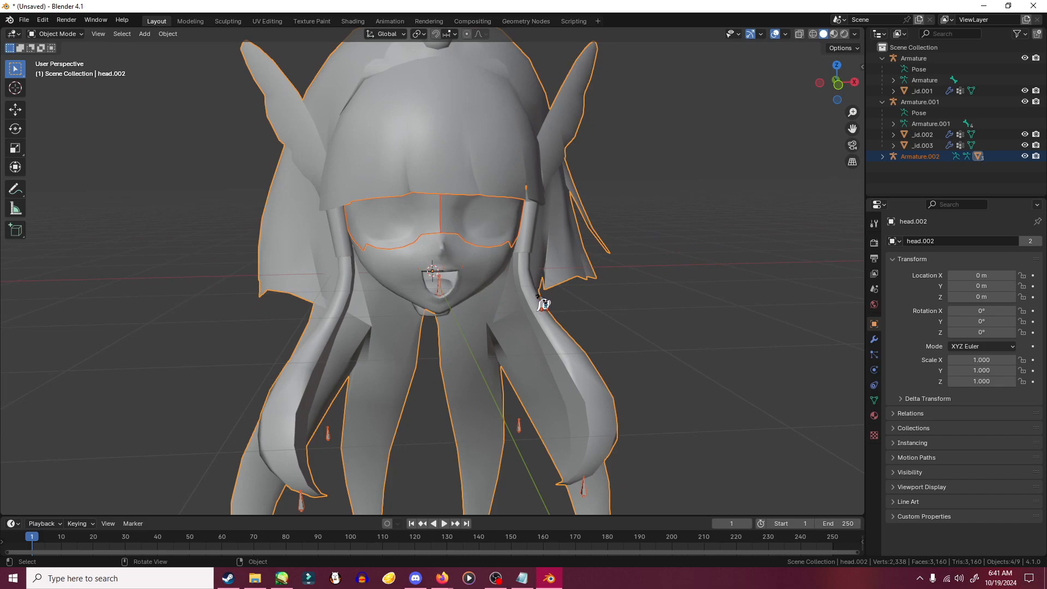
middle_drag(474, 332, 515, 317)
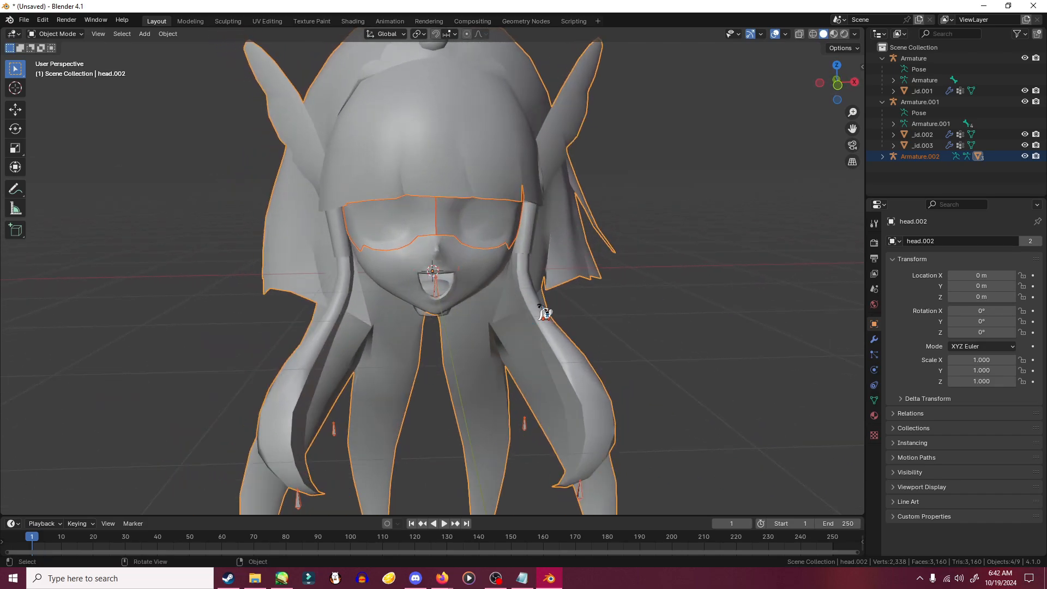
middle_drag(544, 312, 480, 270)
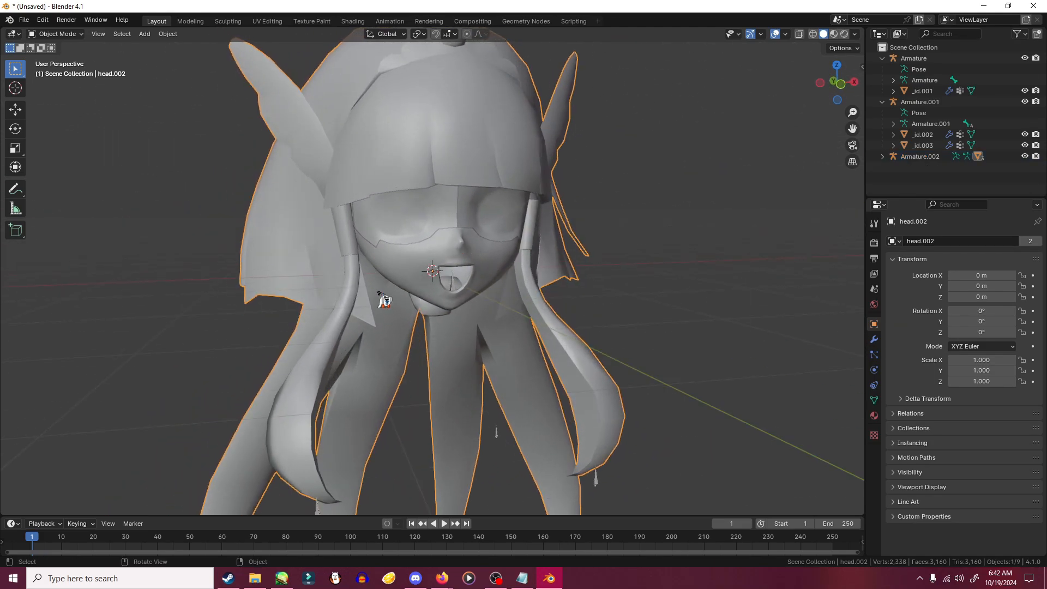
middle_drag(506, 176, 418, 198)
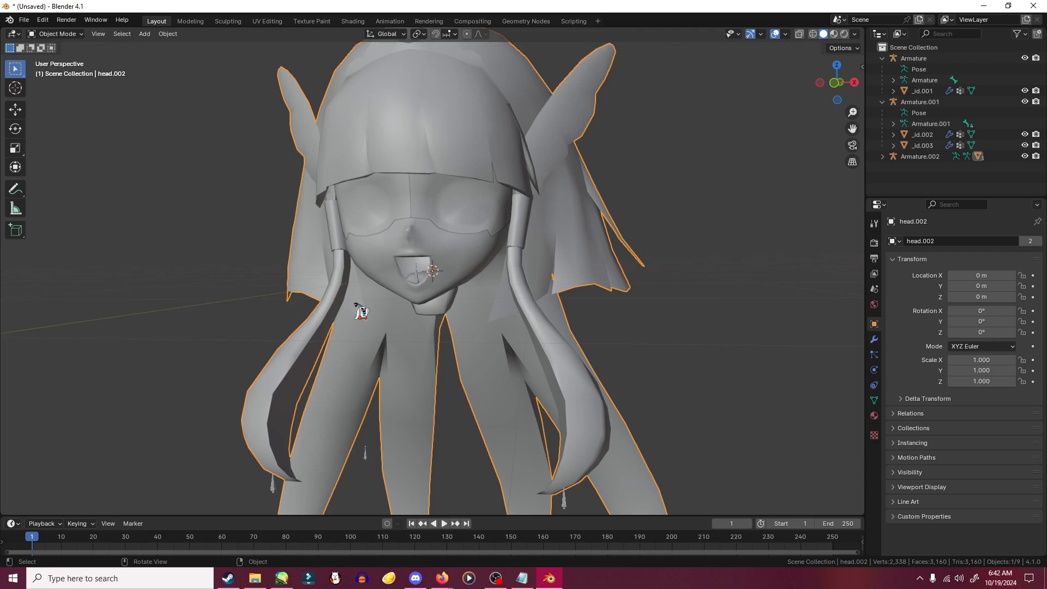
middle_drag(361, 312, 426, 252)
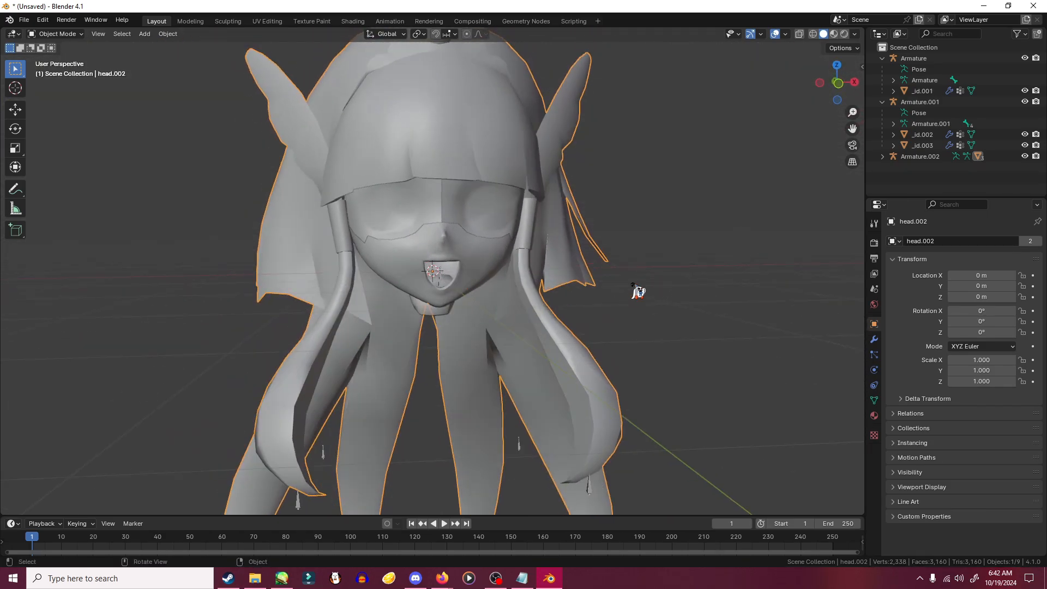
middle_drag(638, 292, 637, 292)
- Expand Armature.002 and select head, head.001 and head.002 in turn to examine which part of the wig model each covers
click(884, 157)
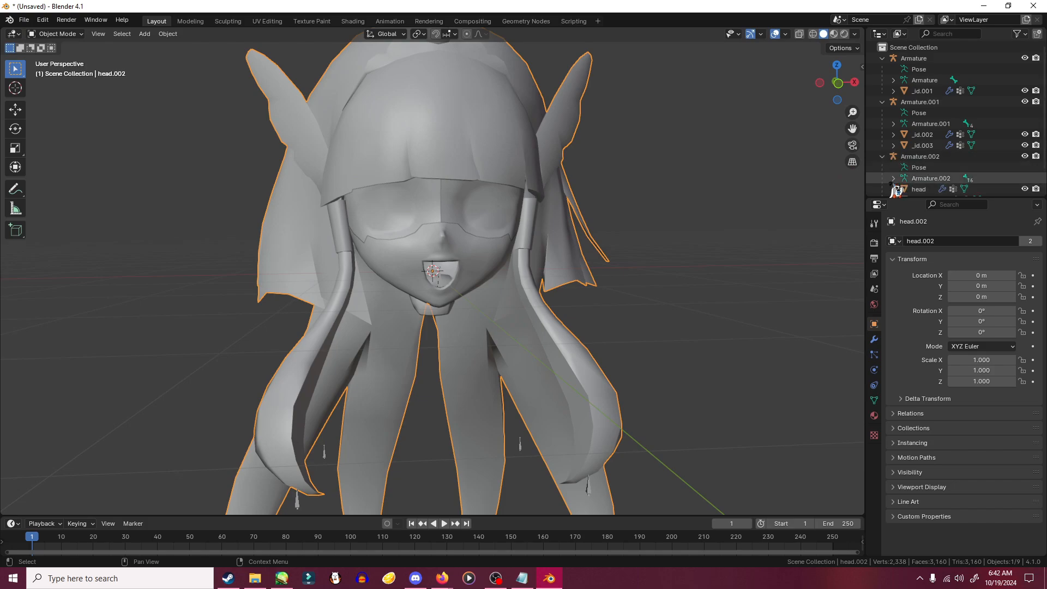
scroll(894, 163, down, 2)
click(922, 172)
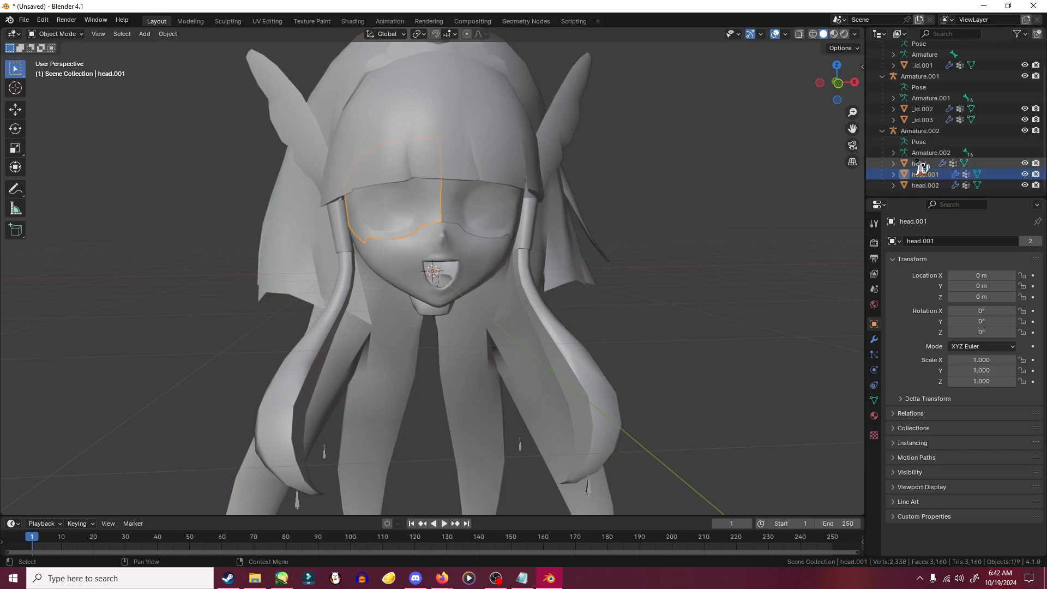
click(917, 163)
click(920, 174)
click(921, 164)
click(930, 186)
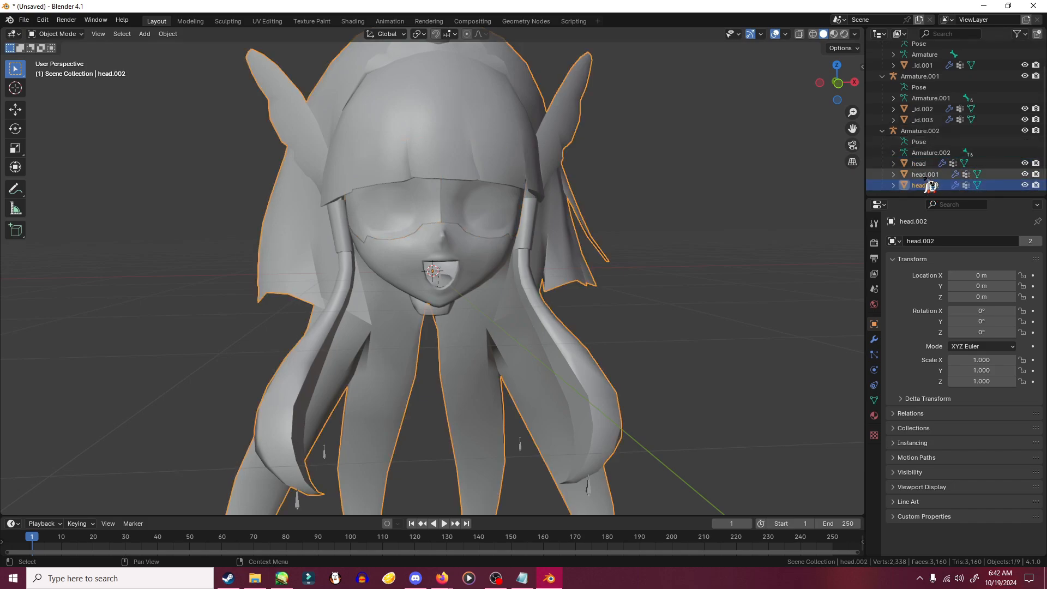
click(923, 175)
click(918, 165)
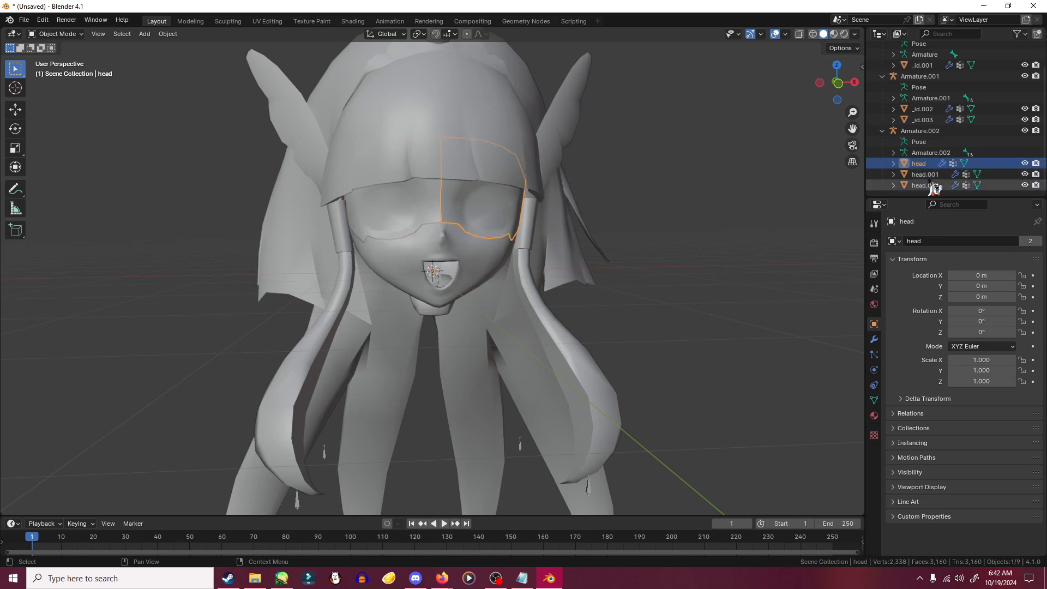
click(928, 184)
click(921, 165)
click(927, 175)
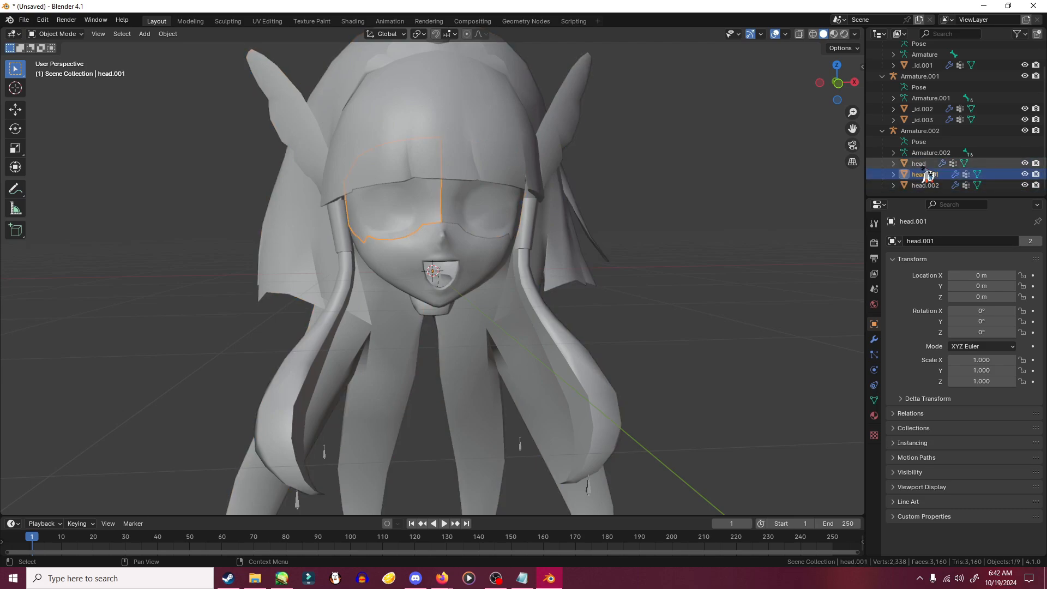
- Delete the upper-face meshes head and head.001 from Armature.002
click(925, 168)
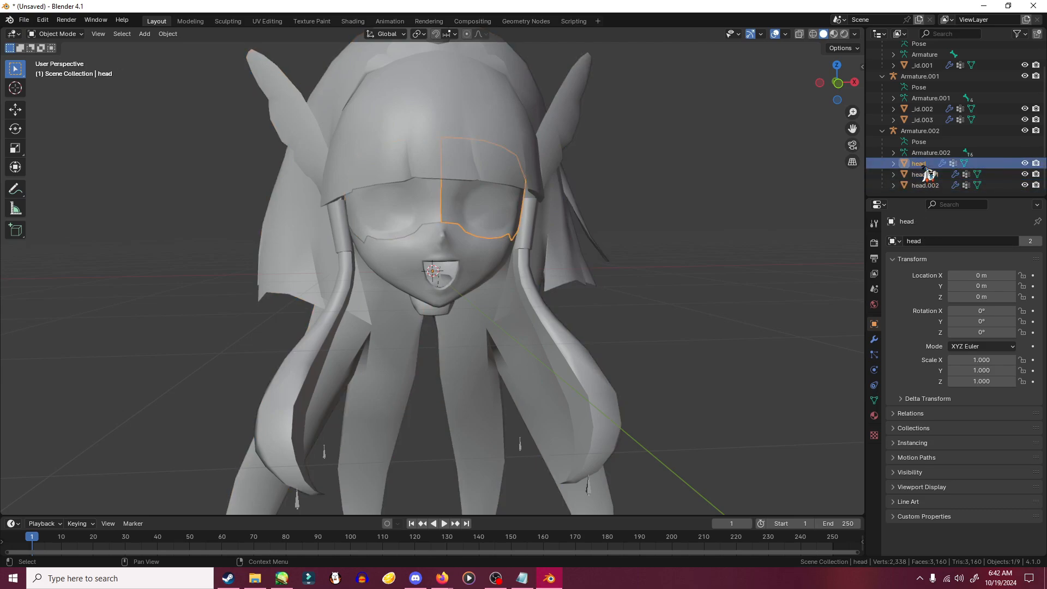
key(Delete)
click(927, 166)
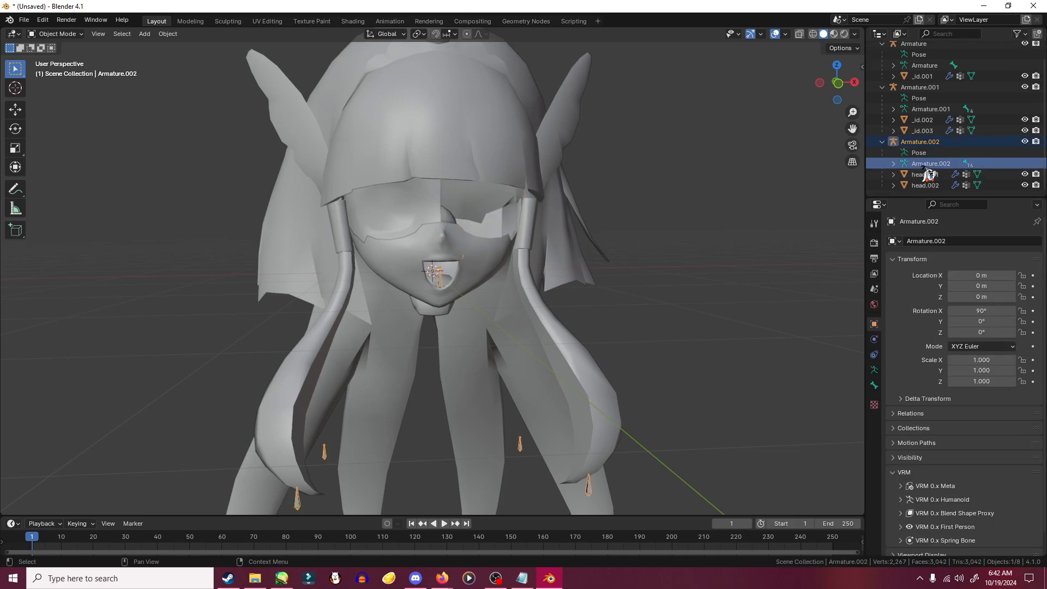
key(Delete)
key(ctrl+z)
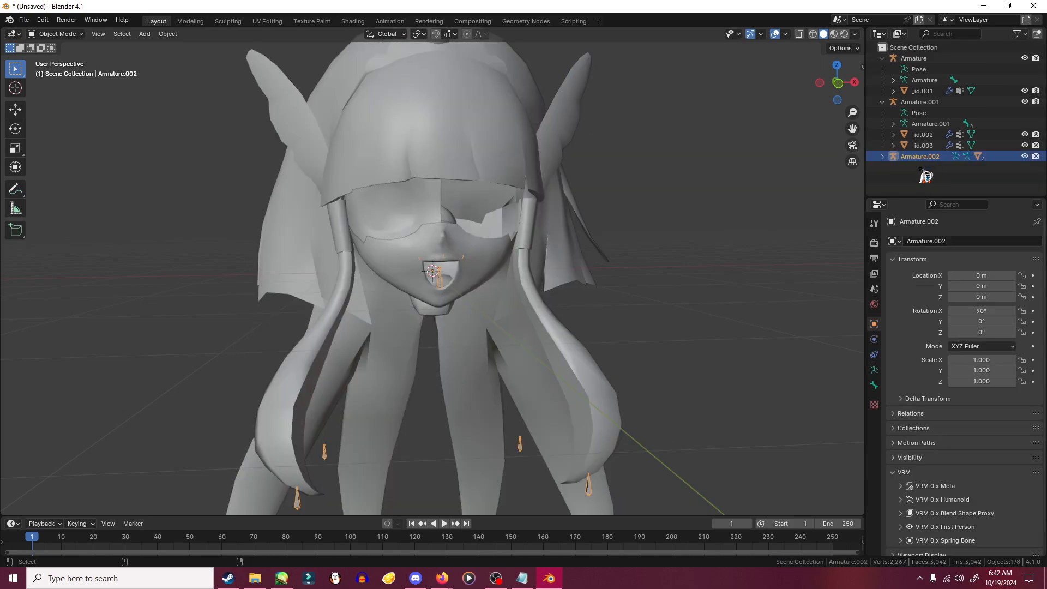
scroll(889, 164, down, 1)
click(925, 175)
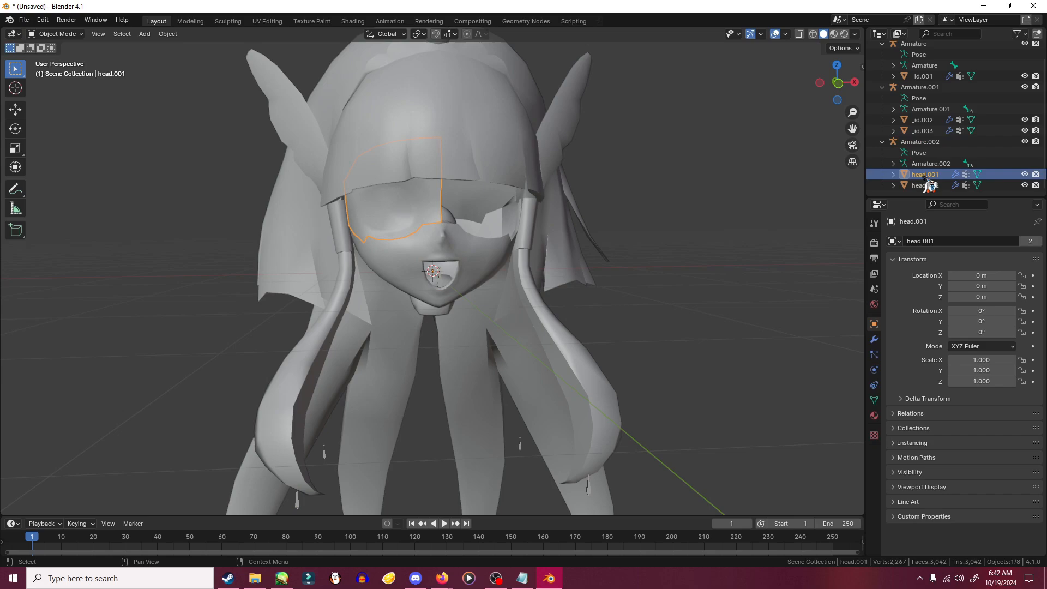
key(Delete)
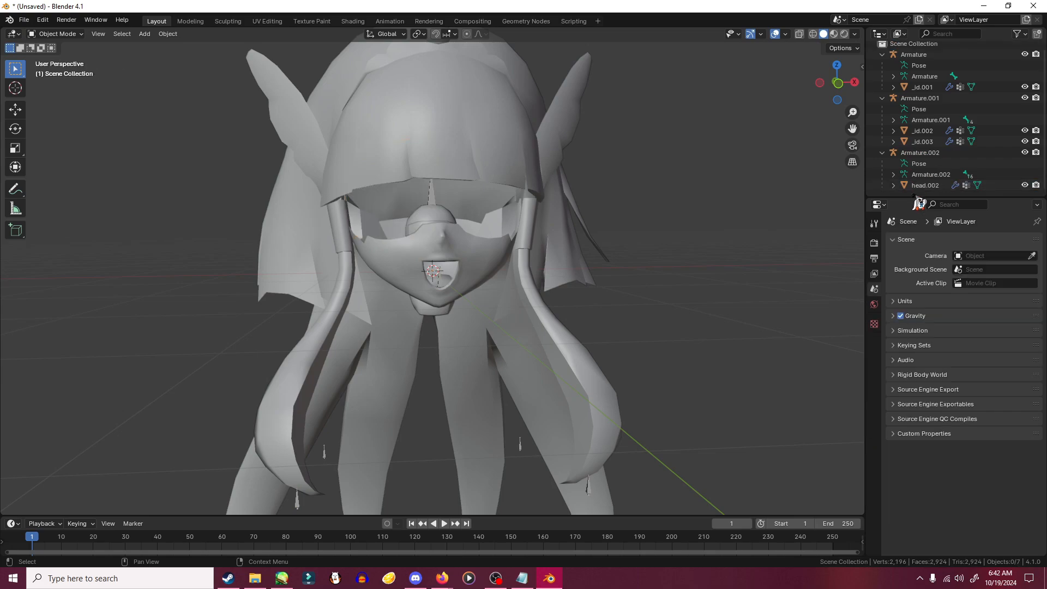
- Select head.002 and hide _id.003, _id.002 and _id.001 so only the wig mesh is shown
scroll(930, 166, down, 2)
click(925, 163)
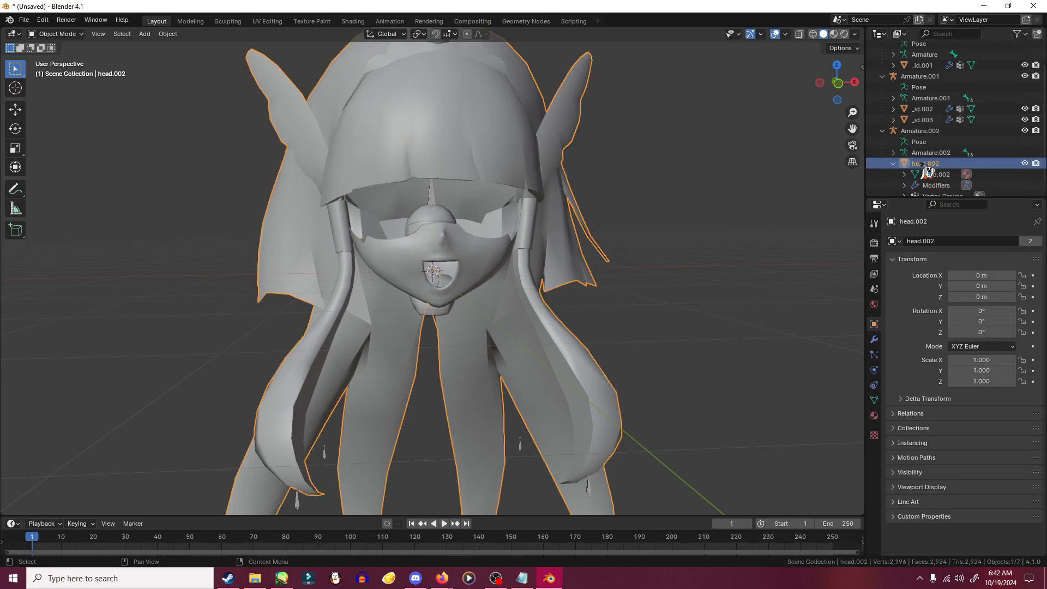
middle_drag(587, 289, 638, 305)
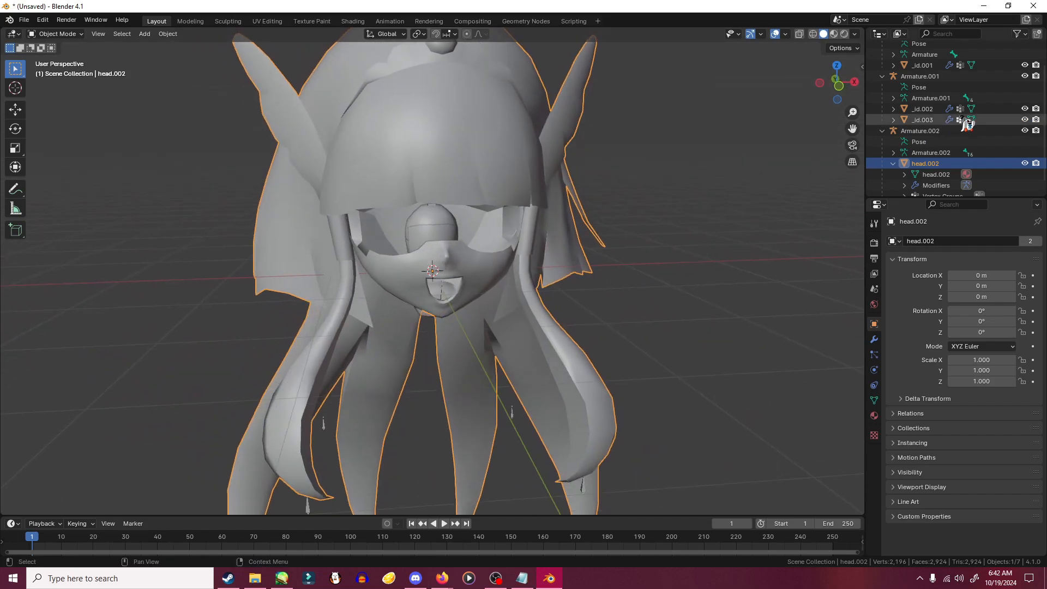
click(1024, 121)
click(1025, 110)
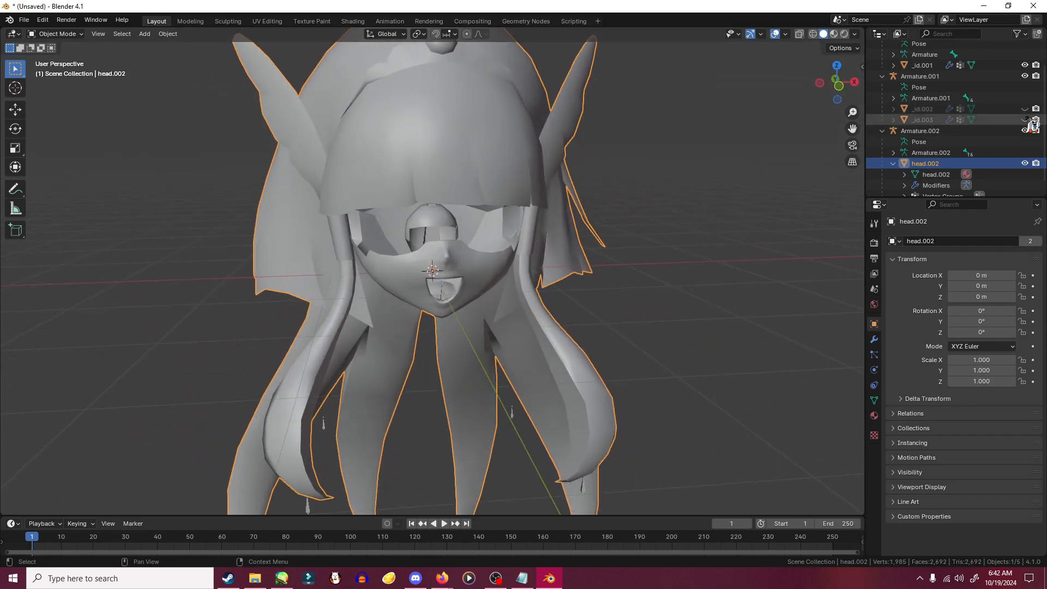
click(1026, 120)
click(1028, 112)
click(1026, 120)
click(1026, 109)
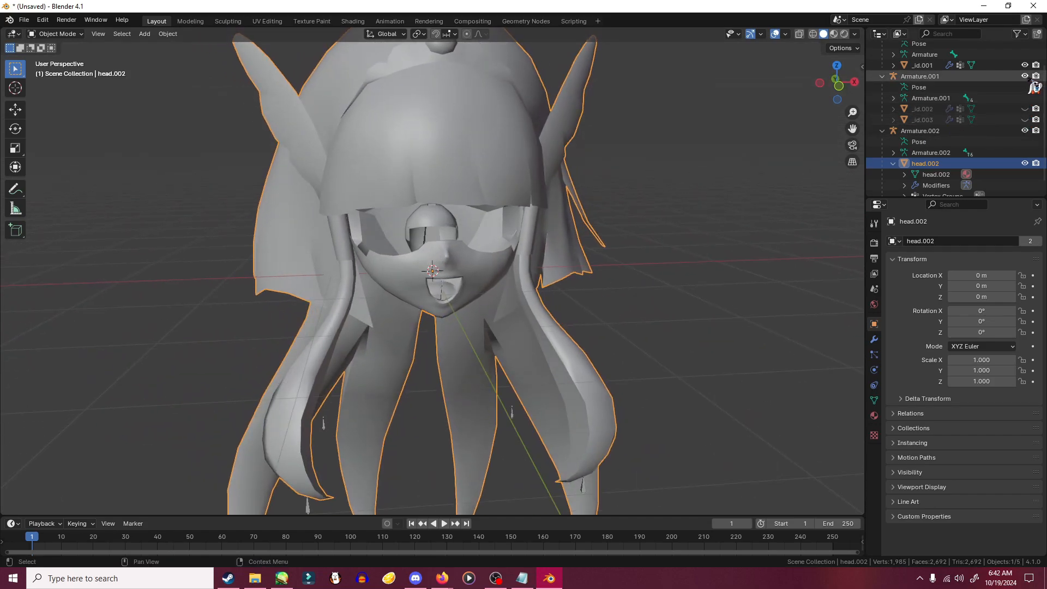
middle_drag(627, 287, 607, 316)
middle_drag(615, 279, 622, 272)
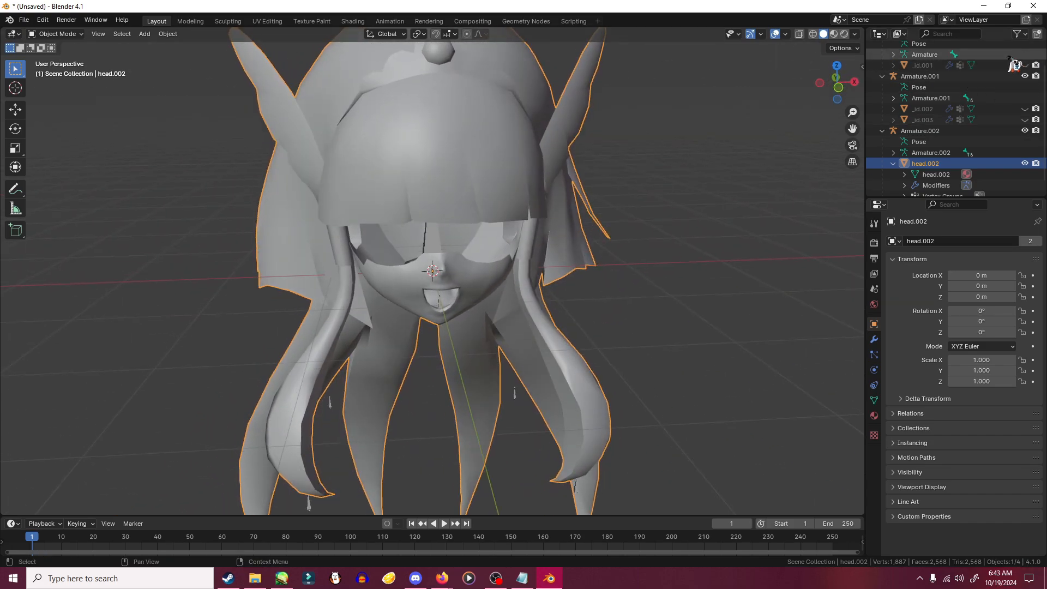
middle_drag(551, 275, 567, 319)
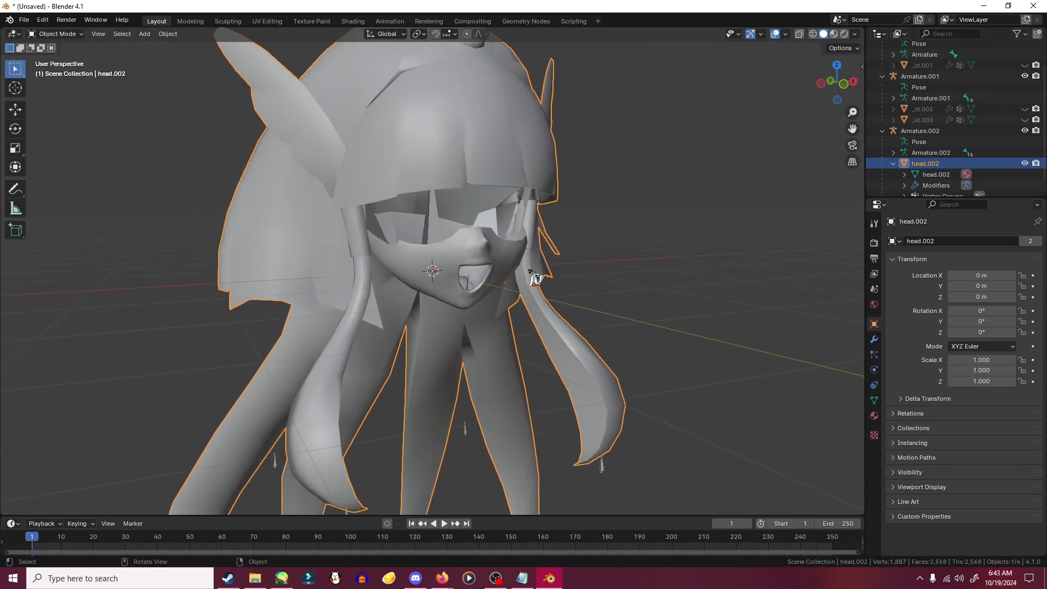
middle_drag(536, 280, 92, 86)
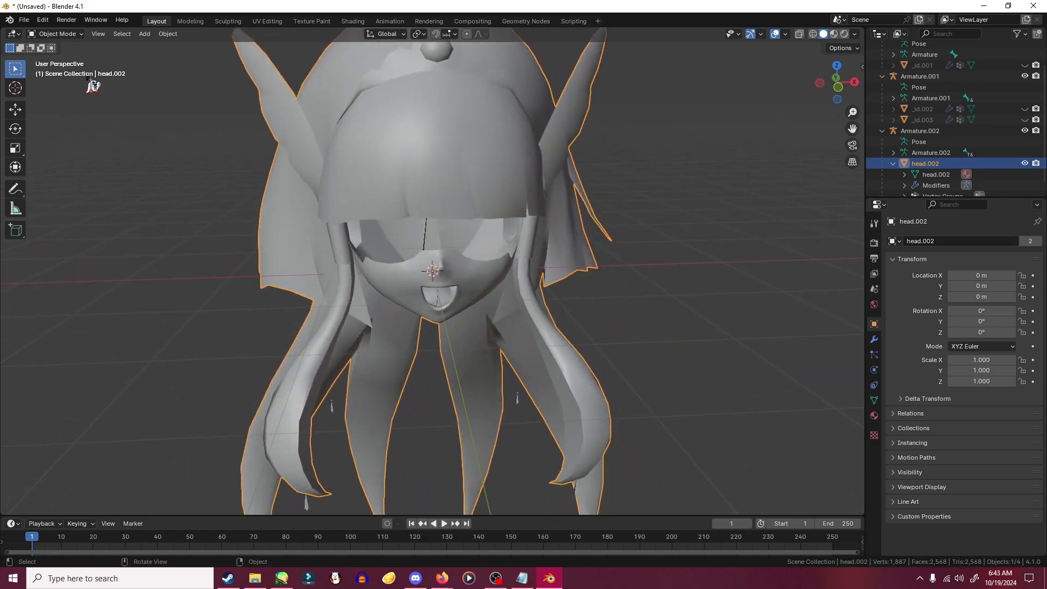
- In Edit Mode on head.002, select the linked lower-face geometry and delete its vertices
click(78, 34)
click(55, 58)
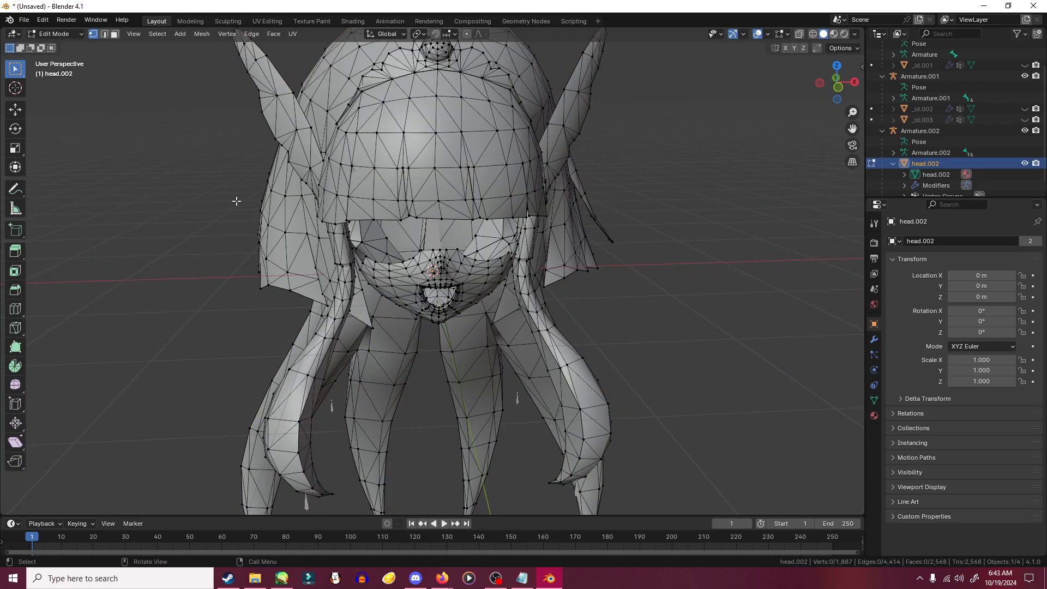
middle_drag(234, 196, 612, 287)
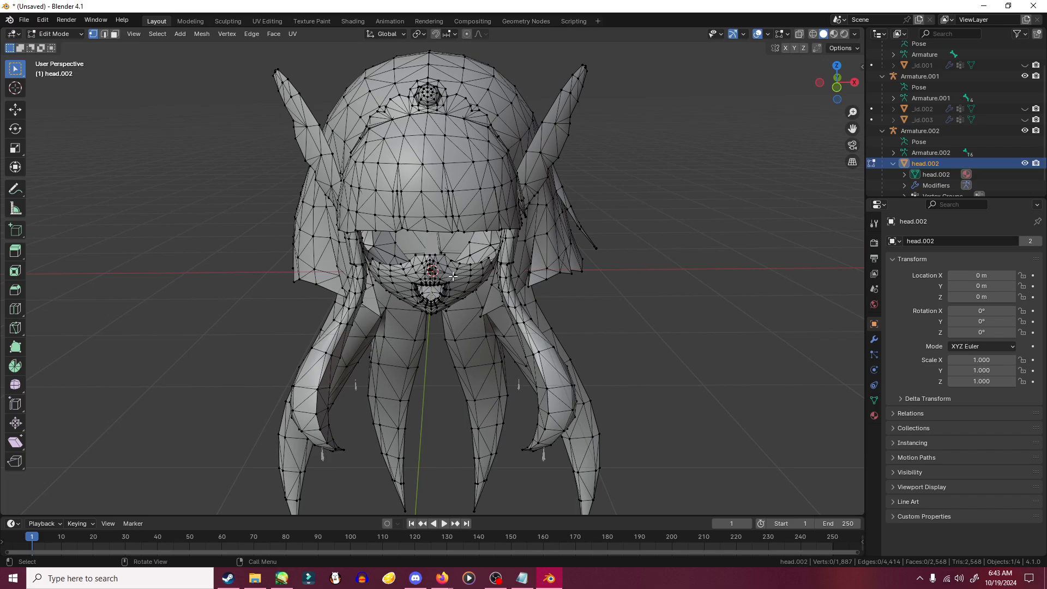
middle_drag(451, 275, 423, 291)
scroll(488, 284, up, 4)
key(l)
key(x)
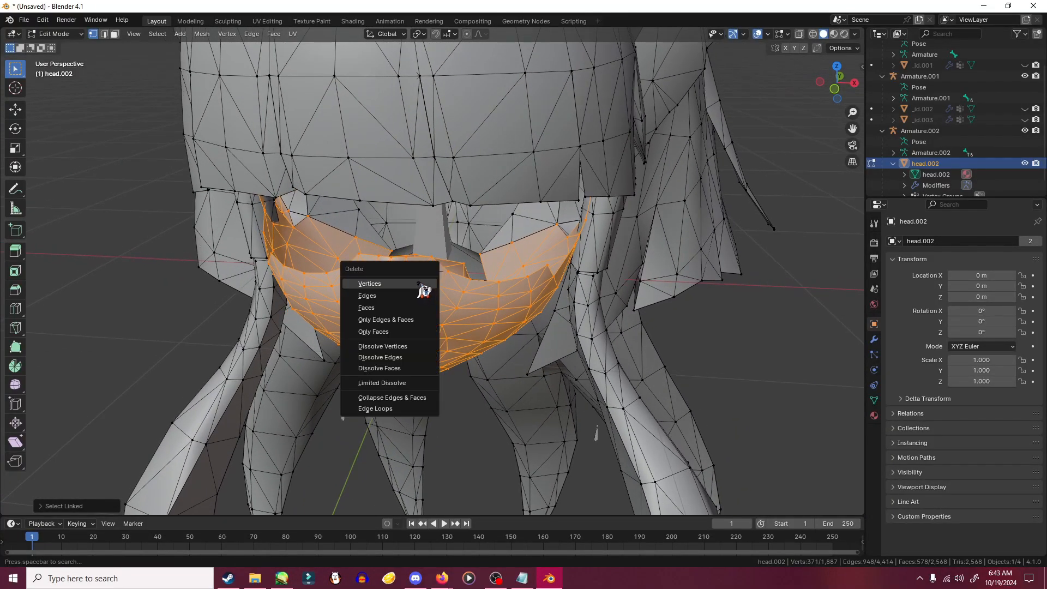
click(380, 283)
- Delete the small detached face pieces left beneath the fringe near the side locks
middle_drag(493, 289, 361, 212)
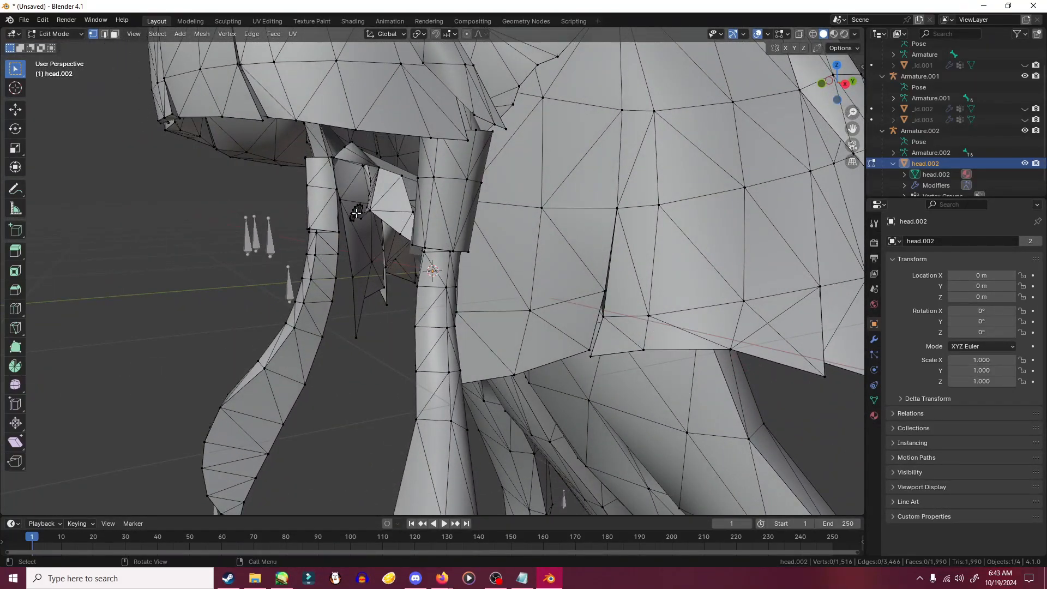
click(192, 263)
middle_drag(192, 263, 255, 225)
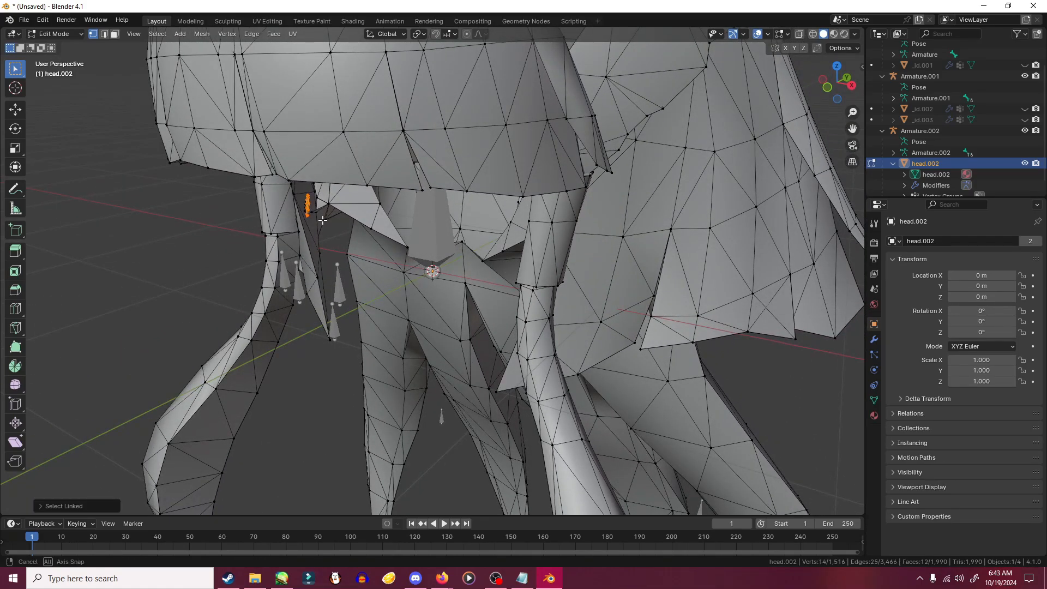
middle_drag(322, 220, 432, 191)
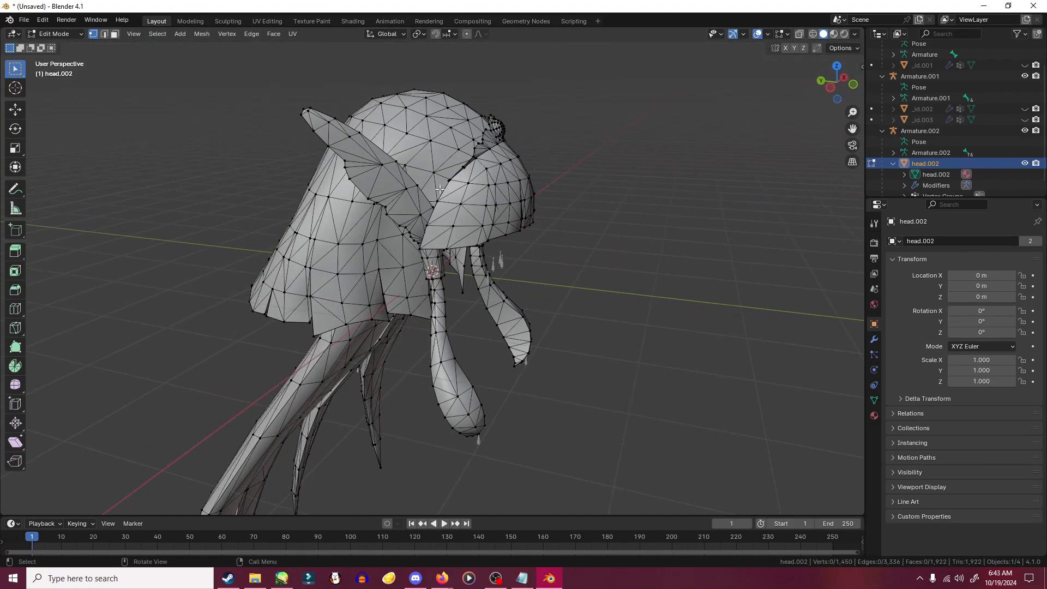
- Delete the vertices of both linked layers of the wing ornament on the wig's -X side
key(ctrl+l)
key(x)
click(408, 207)
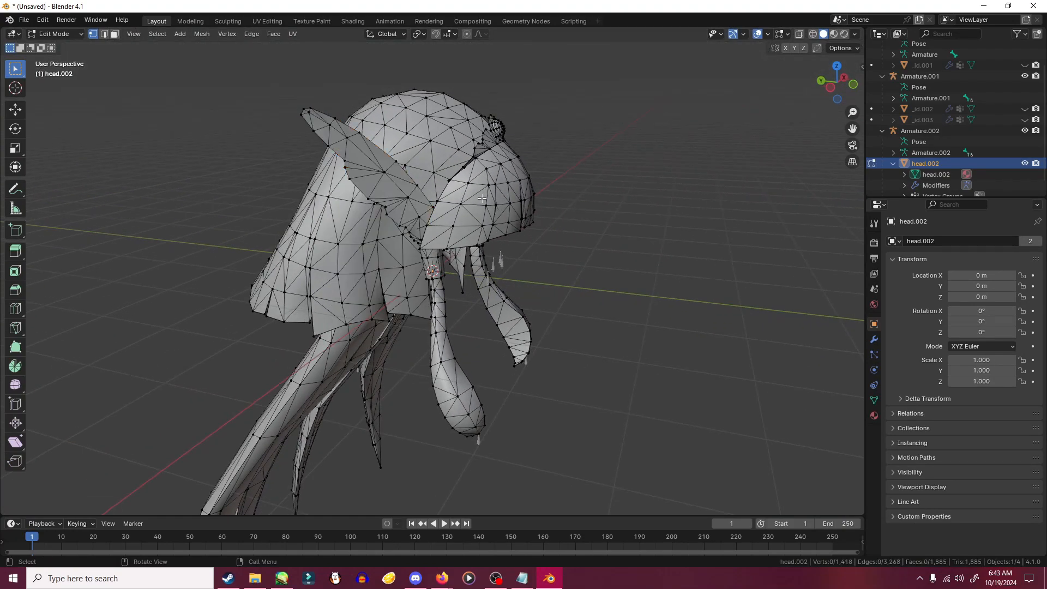
key(ctrl+l)
click(531, 243)
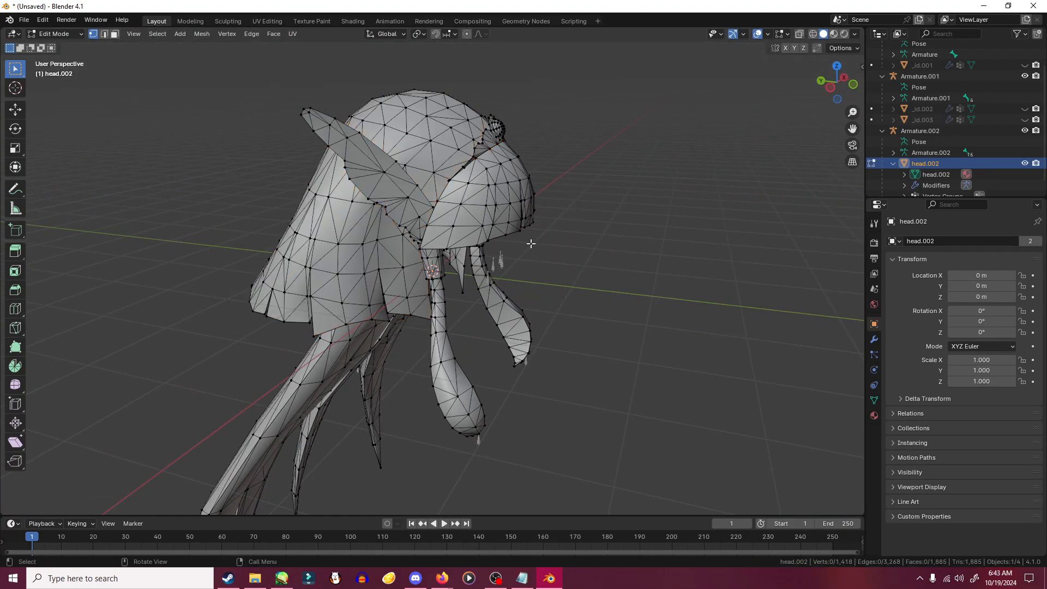
click(396, 191)
key(ctrl+l)
key(x)
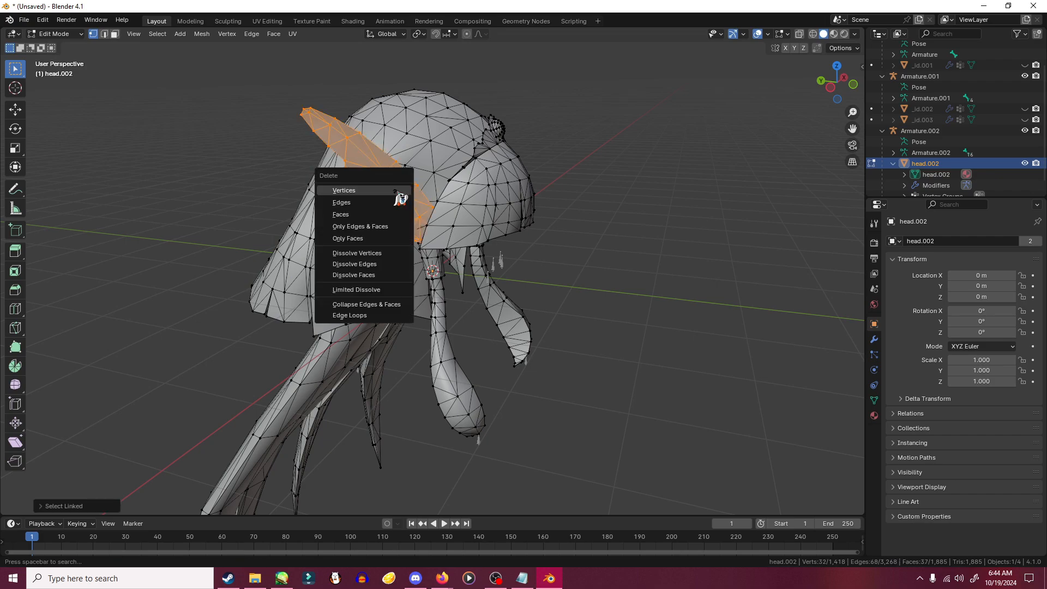
click(397, 192)
- Delete the vertices of the tiara and its gem across the front of the wig
middle_drag(397, 192, 453, 246)
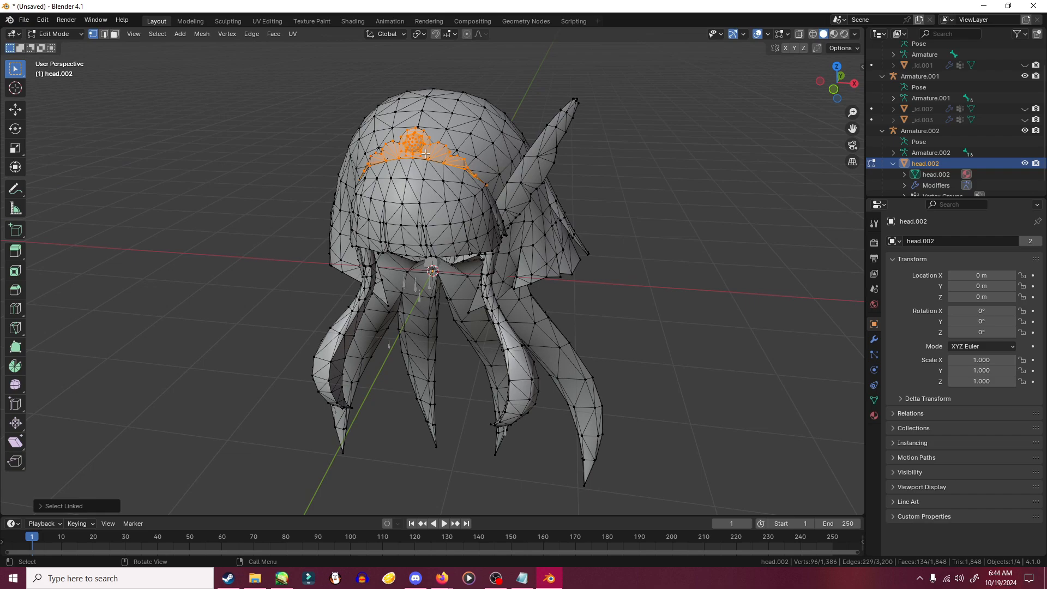
key(x)
click(425, 154)
middle_drag(425, 154, 533, 182)
key(x)
click(426, 142)
- Delete the vertices of both linked layers of the wing ornament on the wig's +X side
key(l)
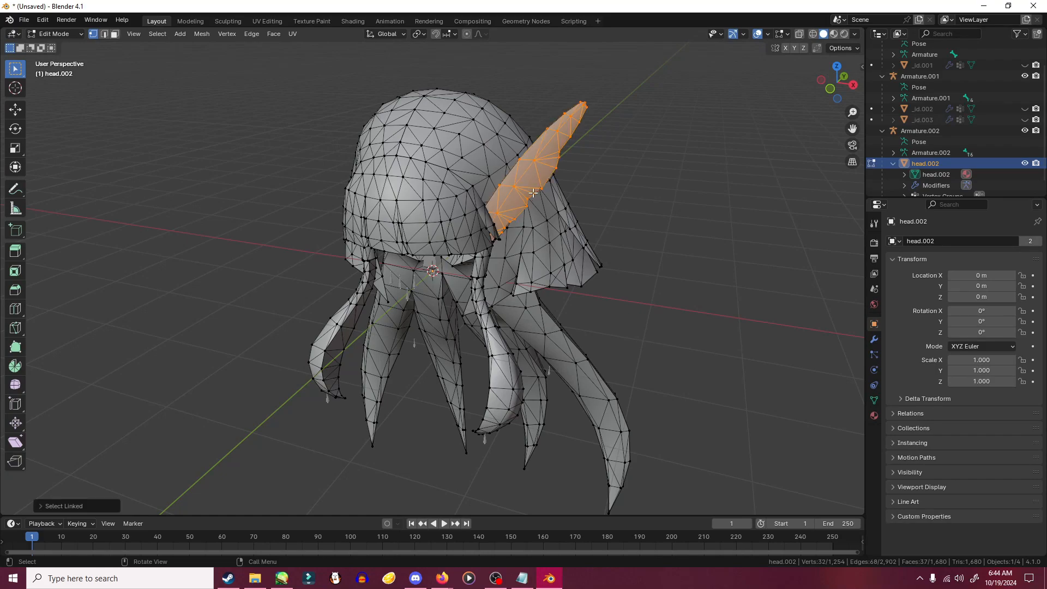
key(x)
click(535, 197)
key(l)
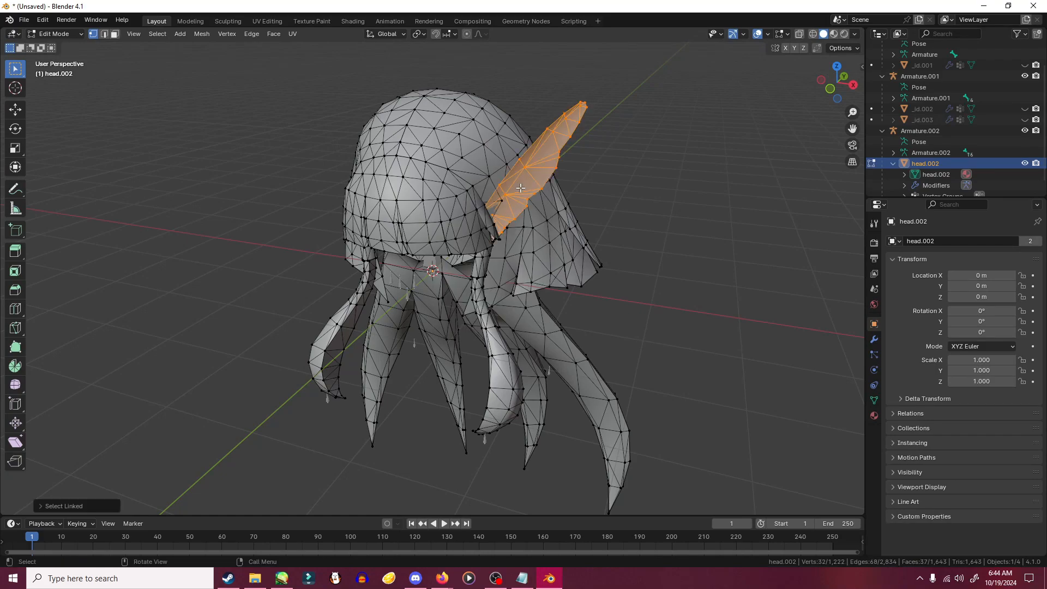
key(x)
click(523, 189)
- Examine the wig's interior, selecting the linked back-hair geometry to check which part it covers
middle_drag(524, 189, 523, 229)
middle_drag(416, 169, 418, 273)
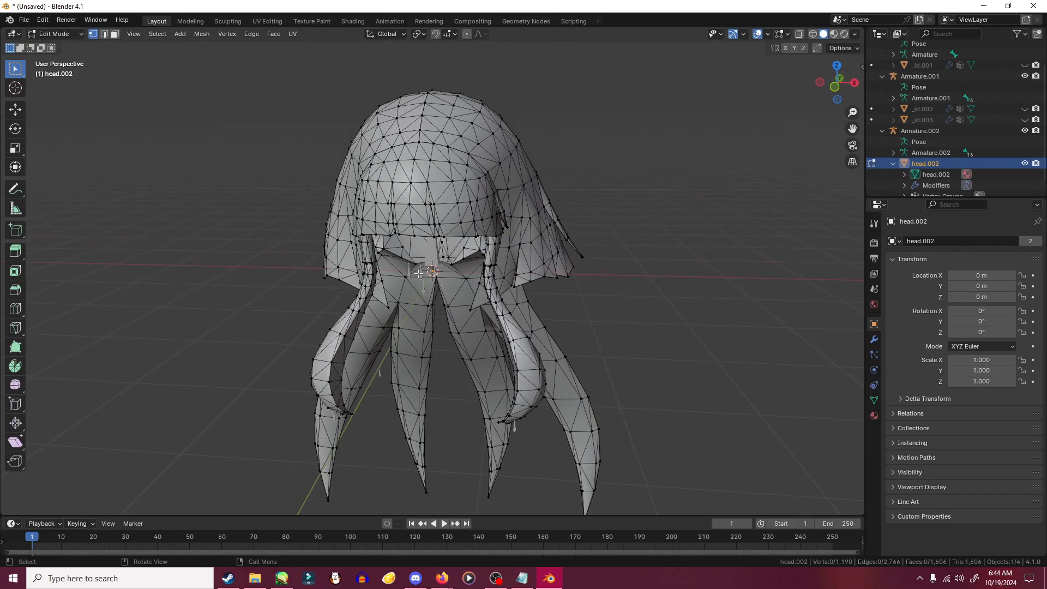
scroll(408, 261, up, 8)
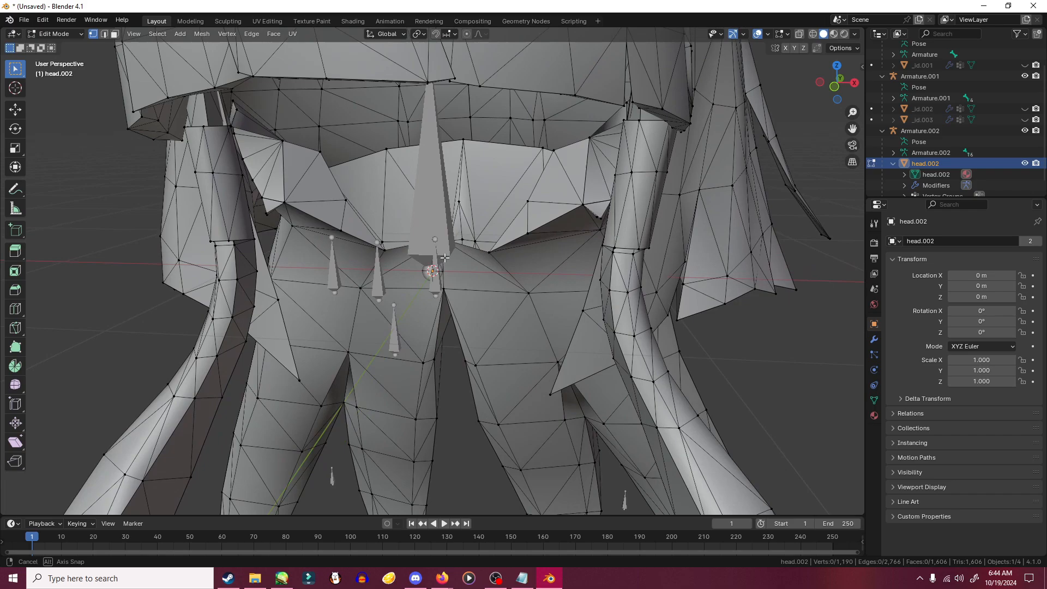
middle_drag(470, 231, 431, 185)
key(l)
scroll(492, 157, up, 3)
key(super)
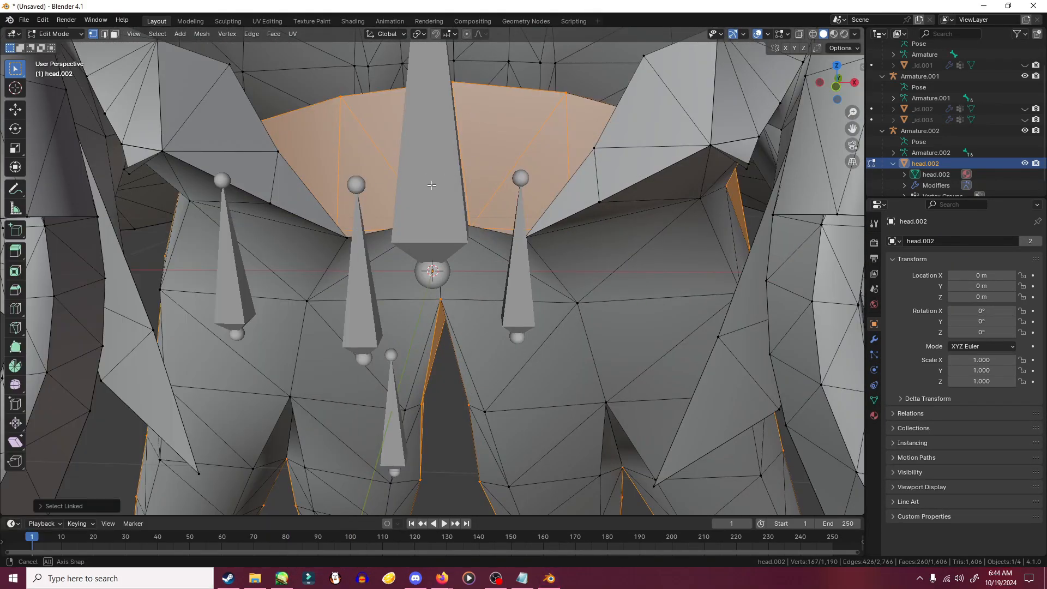
middle_drag(426, 126, 616, 259)
click(582, 350)
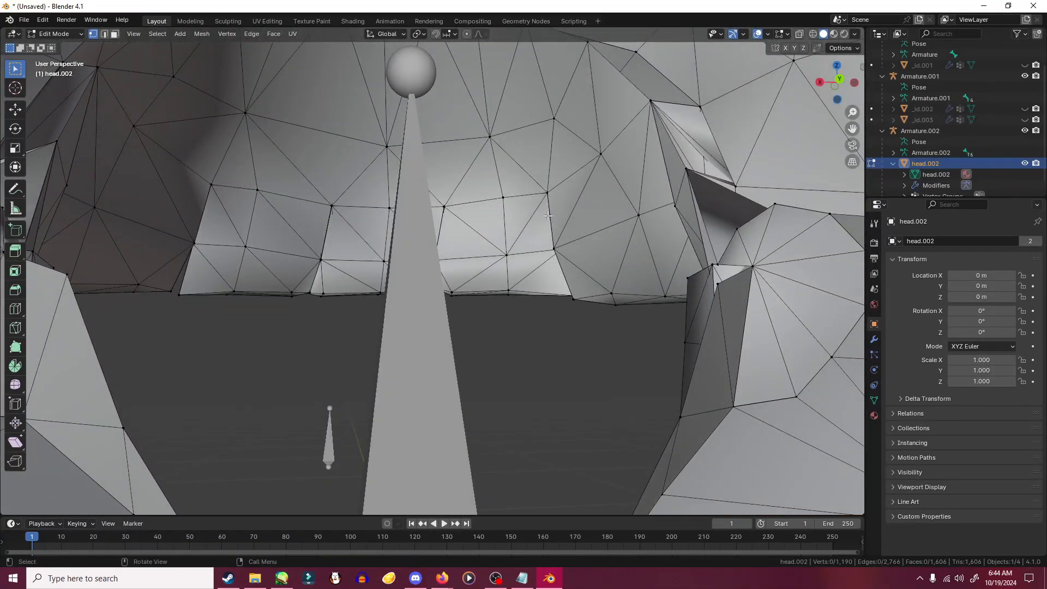
- Select the linked inner layer of the fringe inside the wig and delete its vertices
middle_drag(548, 216, 544, 311)
key(l)
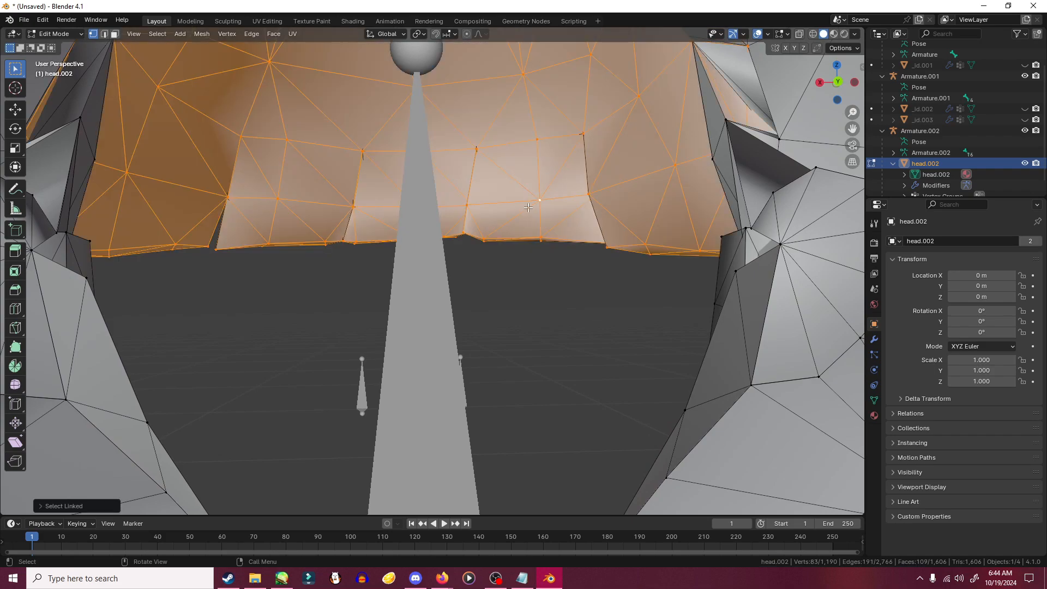
middle_drag(528, 207, 538, 257)
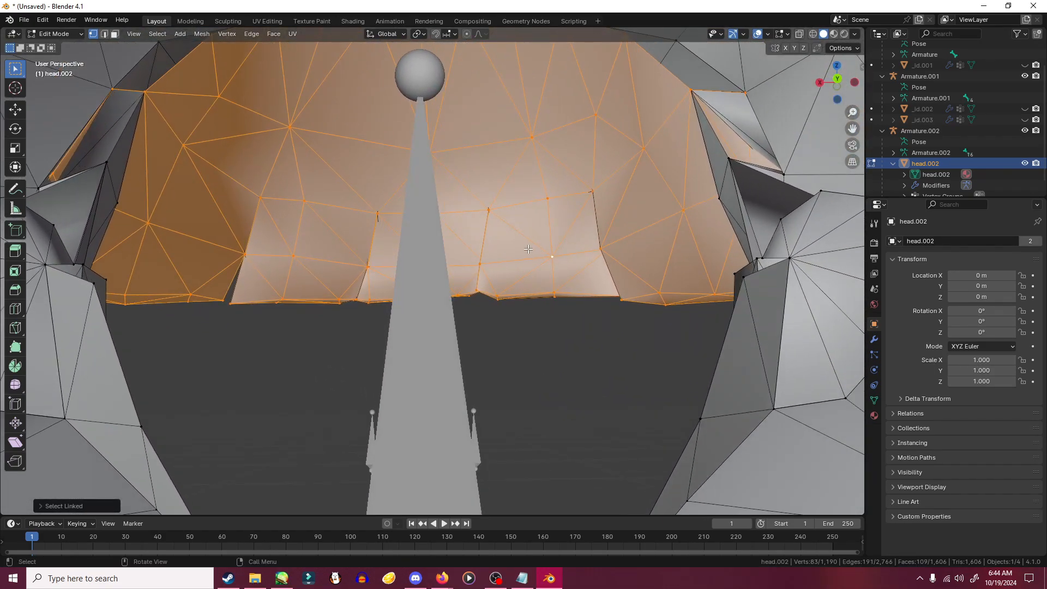
key(x)
click(470, 160)
- Select the linked pieces around the side lock inside the wig in turn to examine which parts they cover
middle_drag(469, 164, 369, 288)
middle_drag(516, 276, 577, 286)
scroll(579, 285, down, 4)
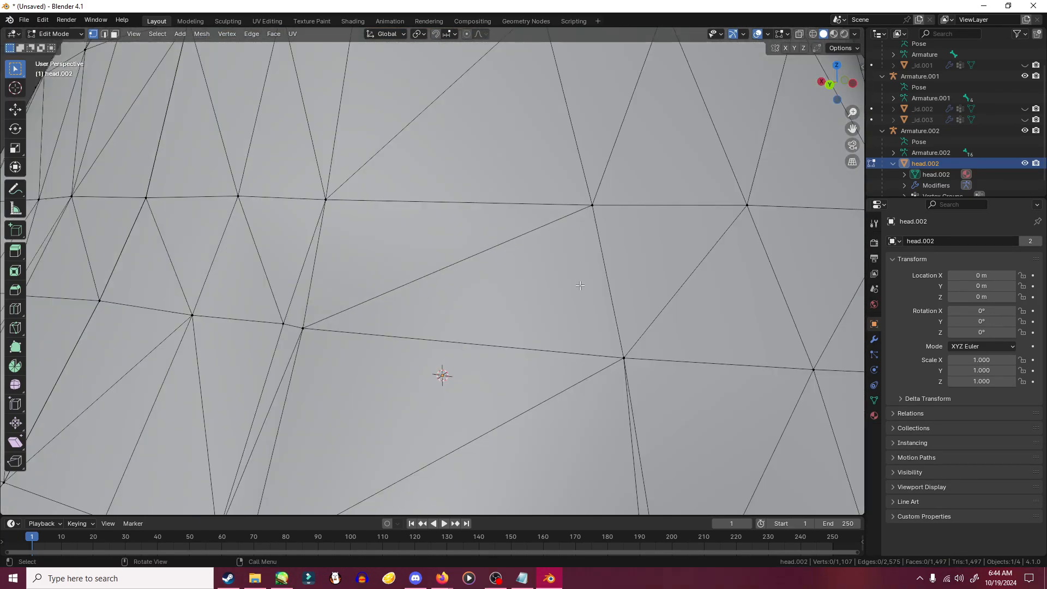
scroll(580, 285, up, 5)
scroll(572, 278, up, 2)
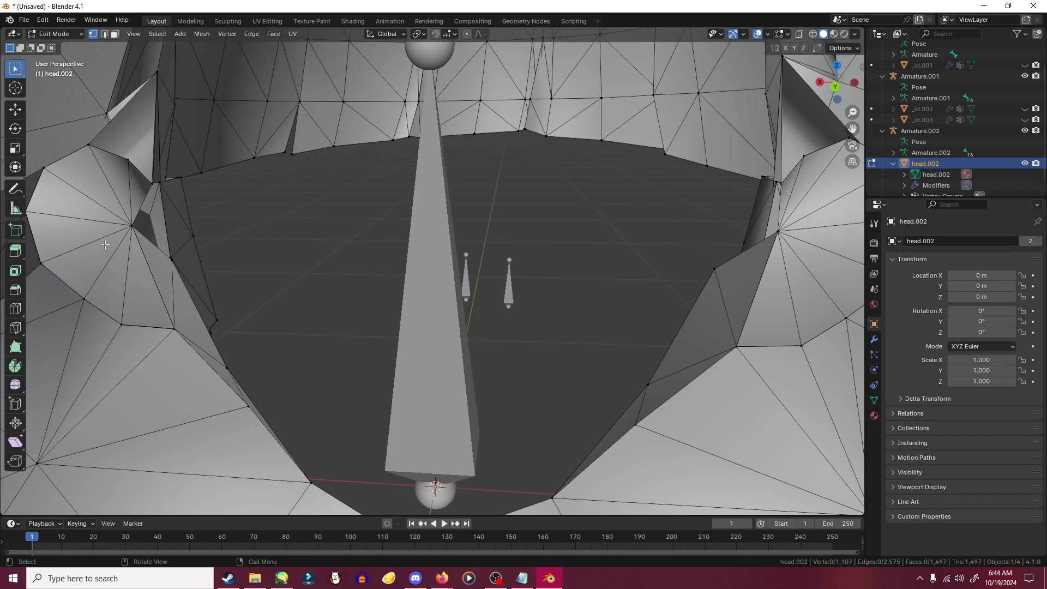
key(l)
key(ctrl+z)
middle_drag(71, 215, 100, 211)
key(l)
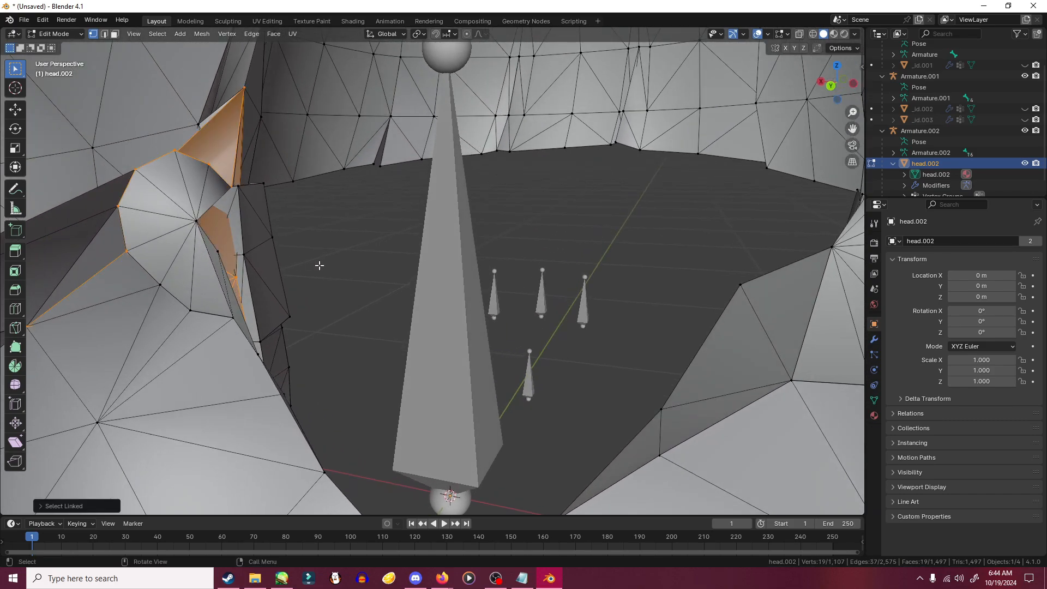
key(ctrl+z)
key(l)
key(l)
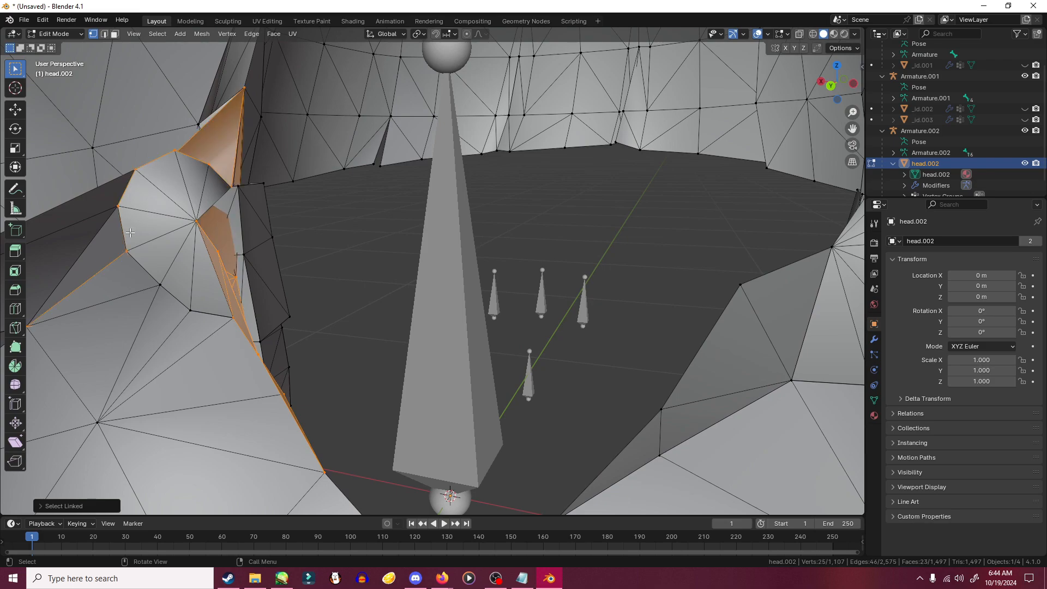
key(l)
key(alt+a)
middle_drag(347, 270, 384, 256)
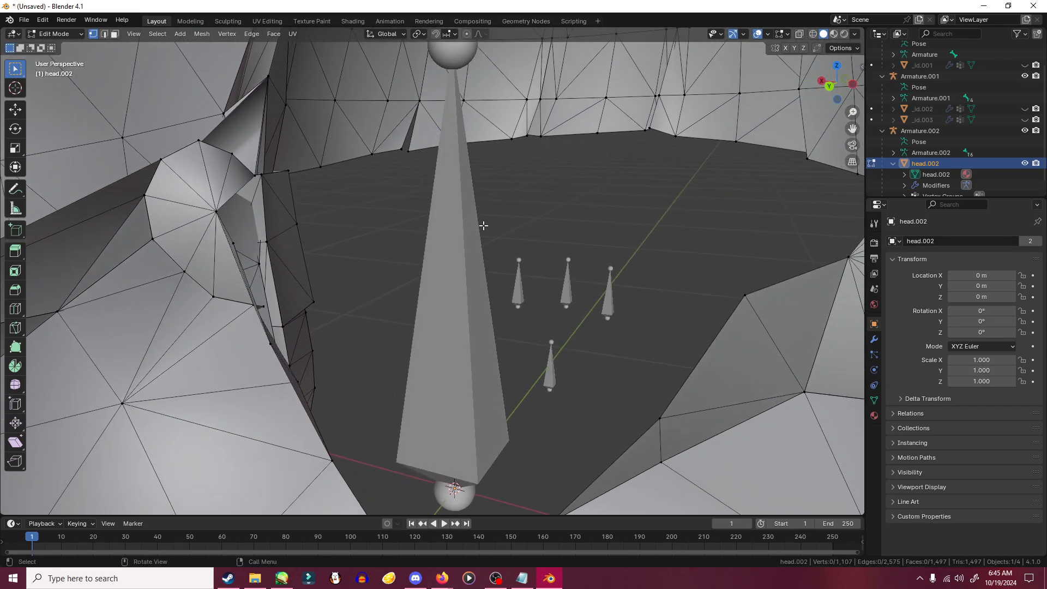
- With X-ray on, select the small linked rounded piece beside the side lock inside the wig and delete its vertices
click(800, 34)
key(l)
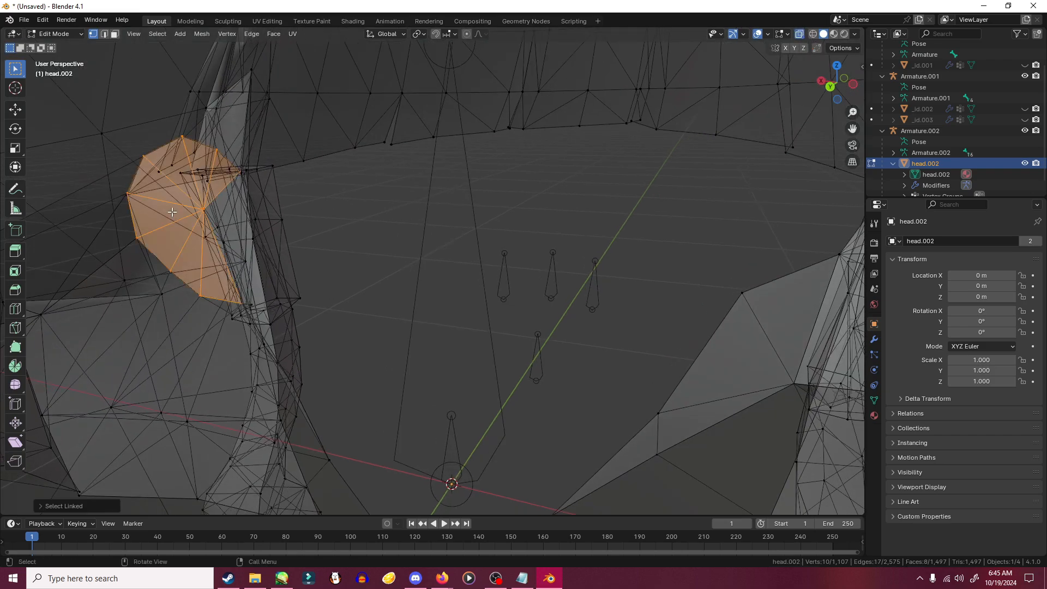
key(x)
click(198, 210)
- Select the remaining linked pieces around that side lock one after another to check which parts of the hair they form
middle_drag(357, 240, 336, 236)
key(l)
key(l)
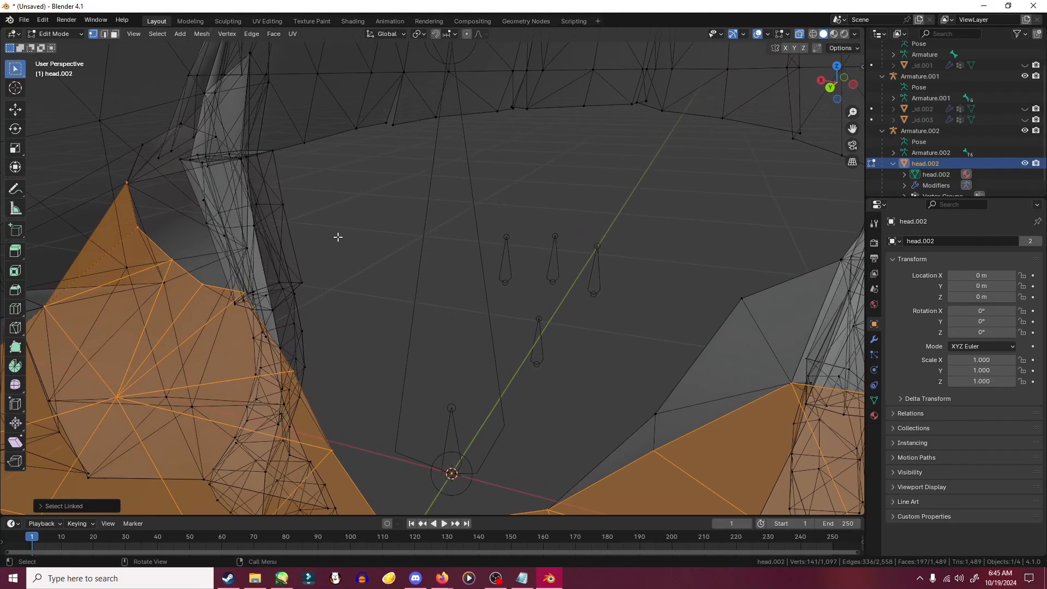
click(188, 212)
key(l)
key(h)
key(l)
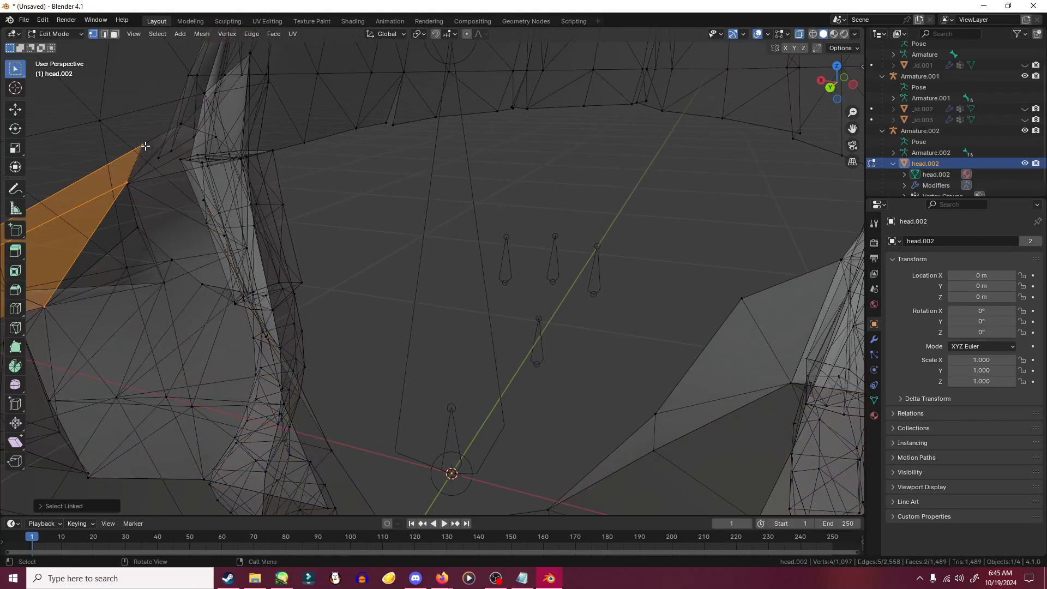
key(h)
key(l)
key(l)
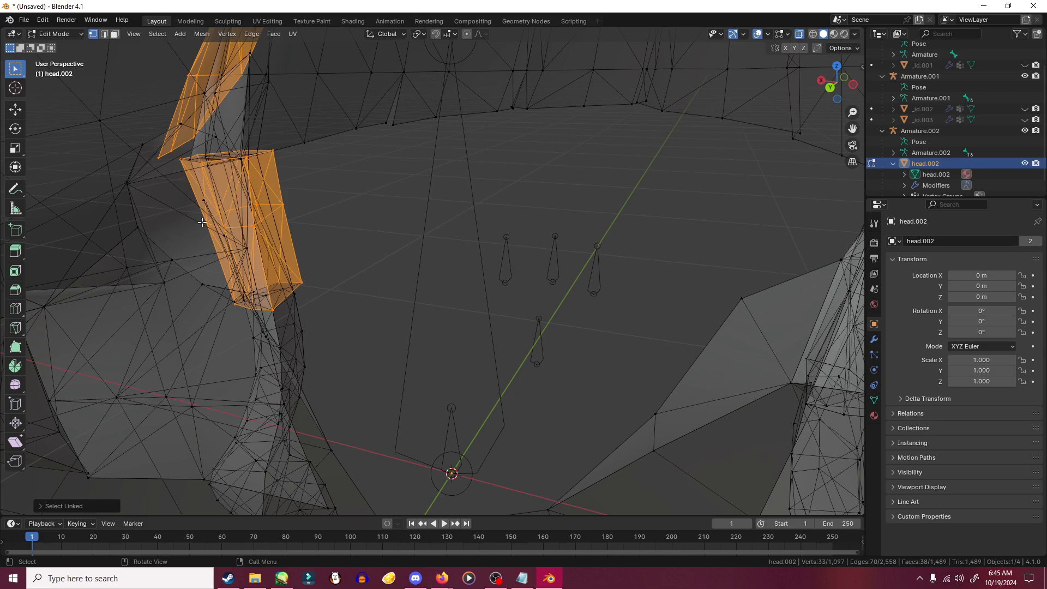
key(l)
key(h)
- Select the matching linked rounded piece beside the side lock on the wig's opposite side and delete its vertices
middle_drag(365, 287, 542, 232)
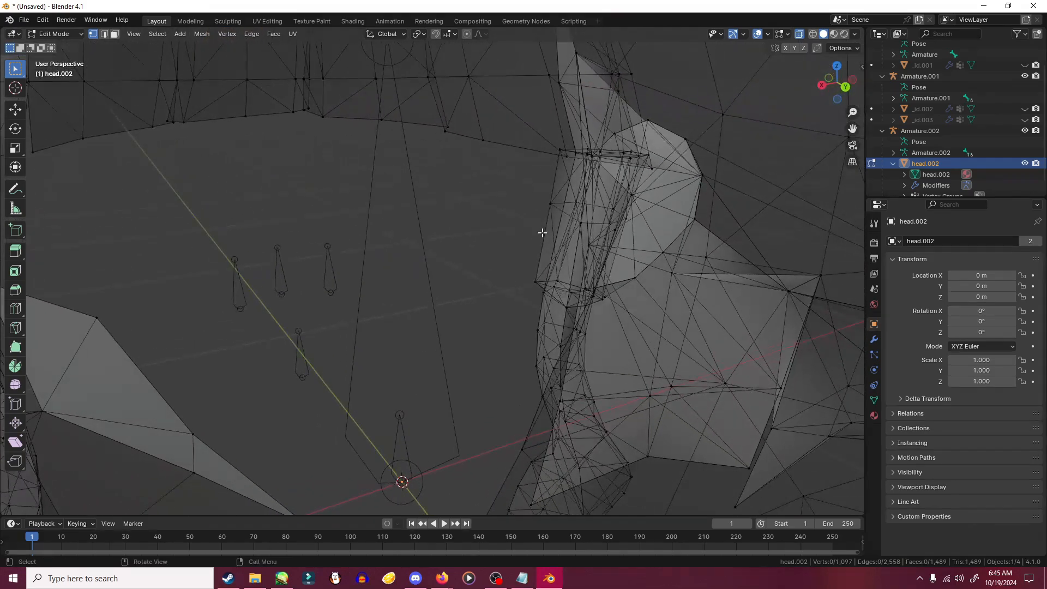
middle_drag(393, 265, 383, 255)
key(alt+h)
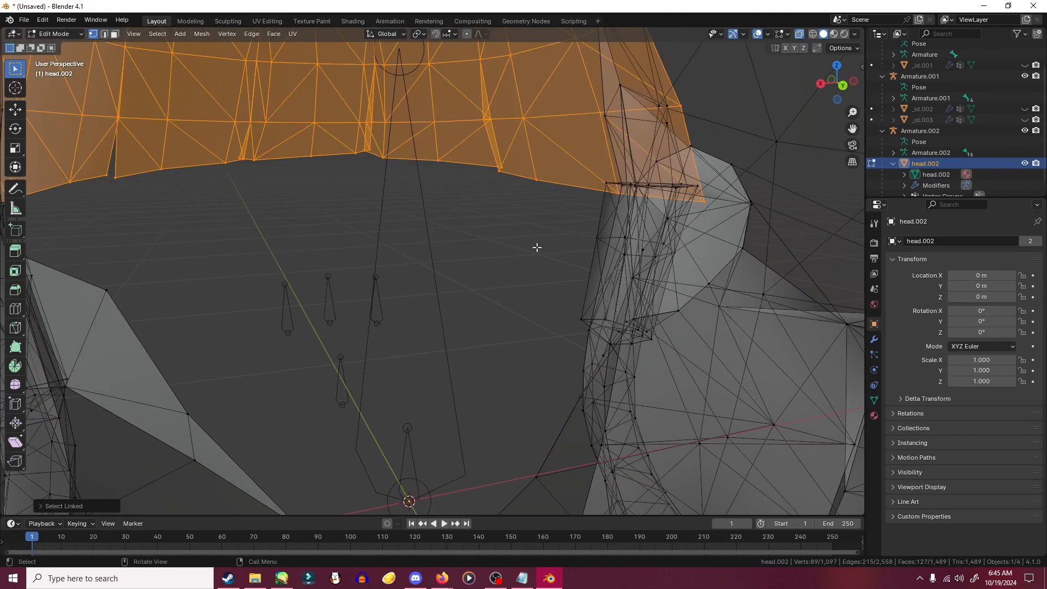
middle_drag(535, 245, 611, 281)
key(h)
key(l)
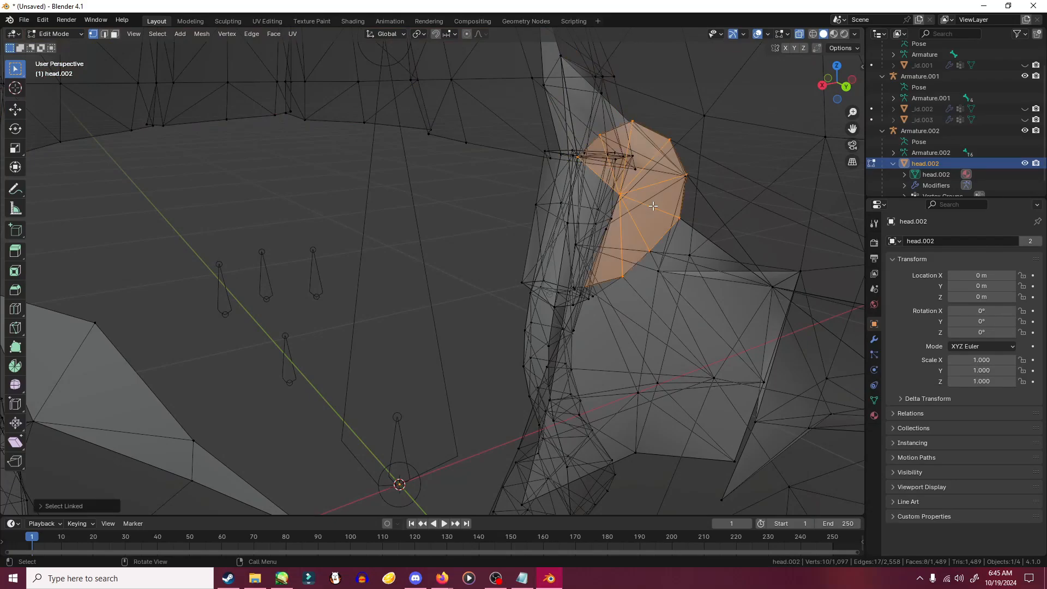
key(x)
click(600, 213)
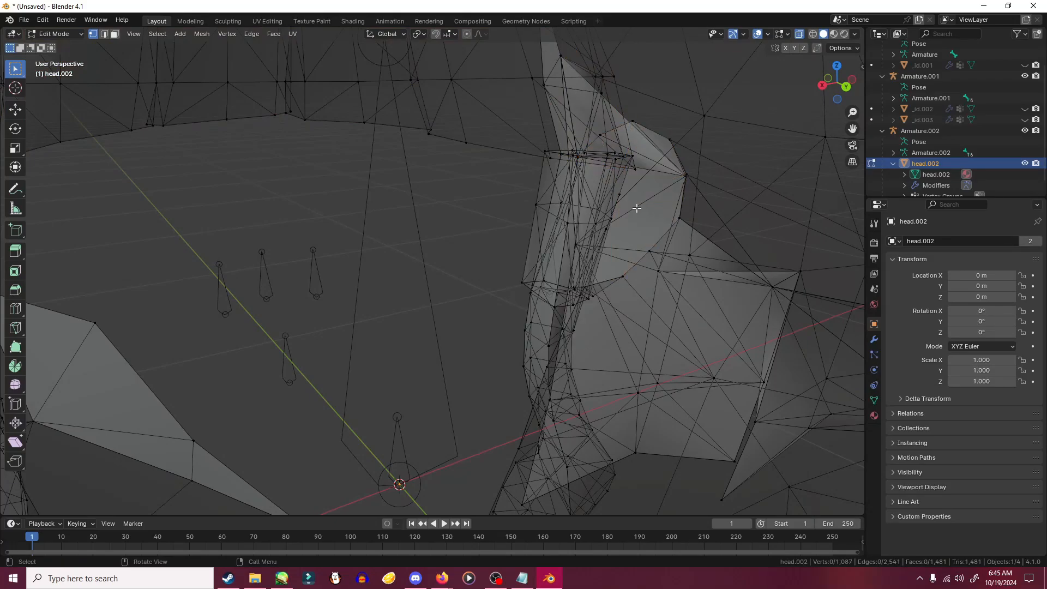
- Turn off X-ray, check the cleaned wig from outside and return to Object Mode
middle_drag(635, 207, 536, 165)
click(800, 35)
middle_drag(573, 216, 616, 212)
middle_drag(417, 214, 562, 362)
scroll(562, 362, down, 3)
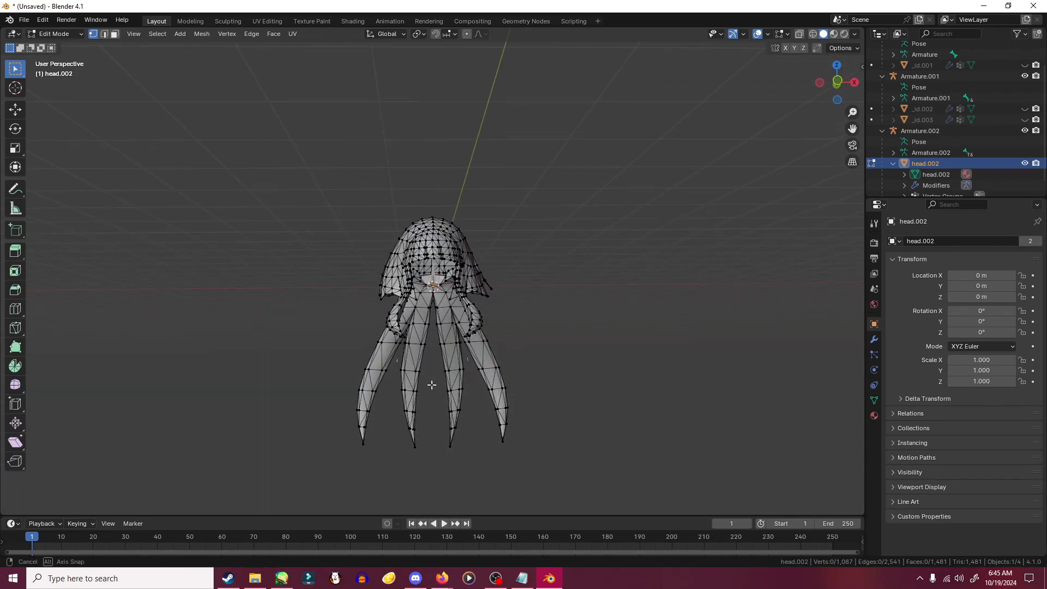
click(70, 34)
click(55, 44)
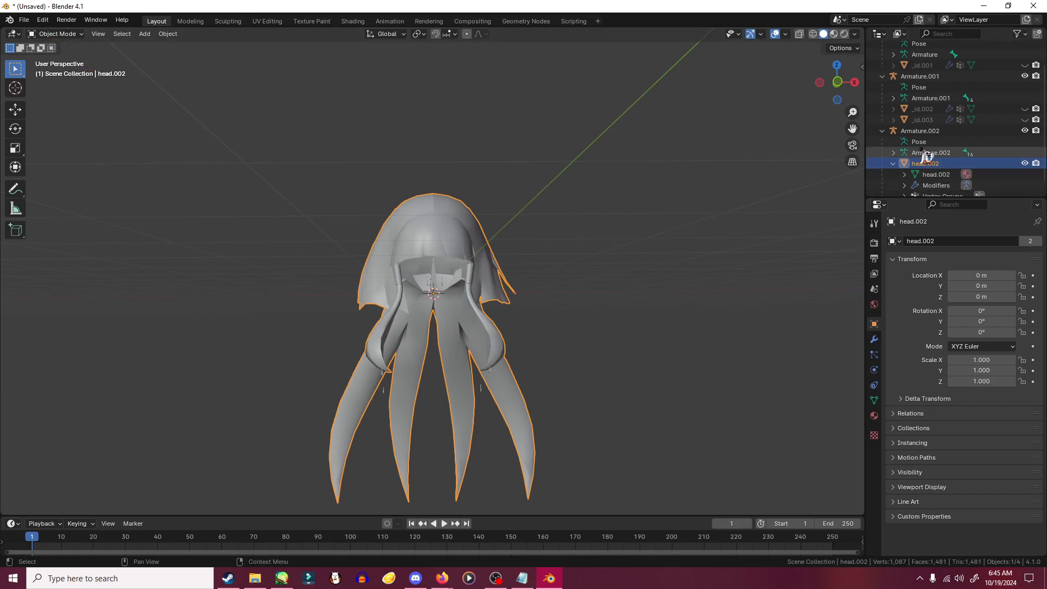
- Parent the wig mesh head.002 to the object Armature instead of Armature.002
click(919, 132)
click(925, 164)
middle_drag(475, 316, 538, 344)
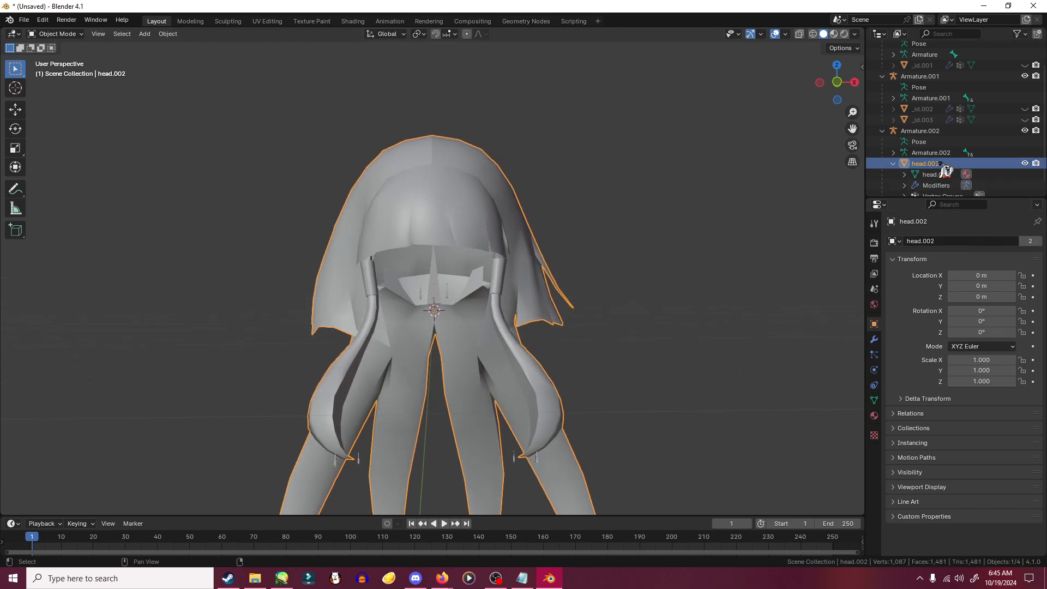
drag(943, 172, 934, 66)
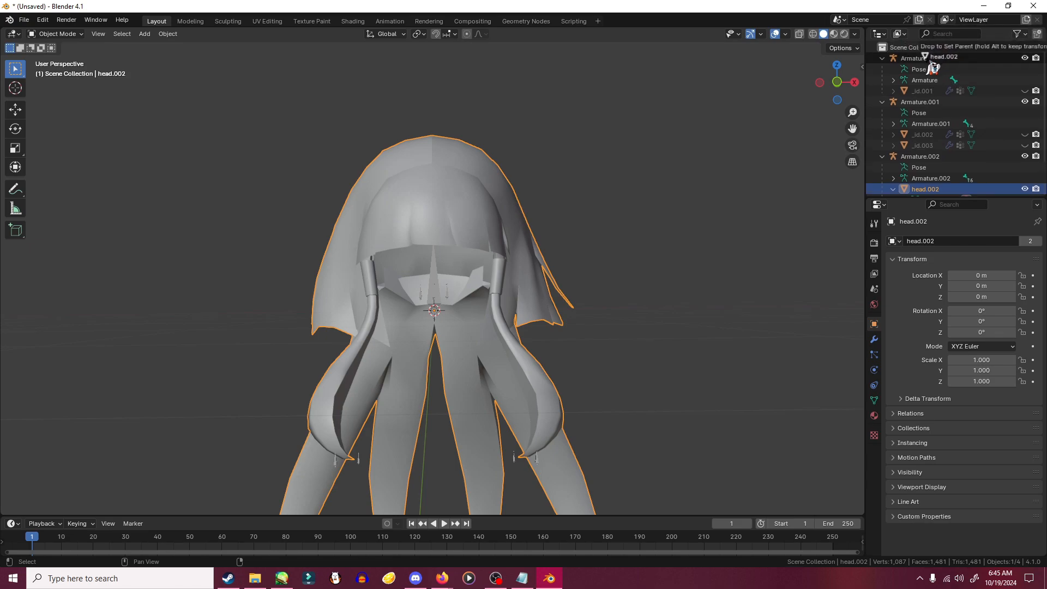
drag(934, 67, 930, 60)
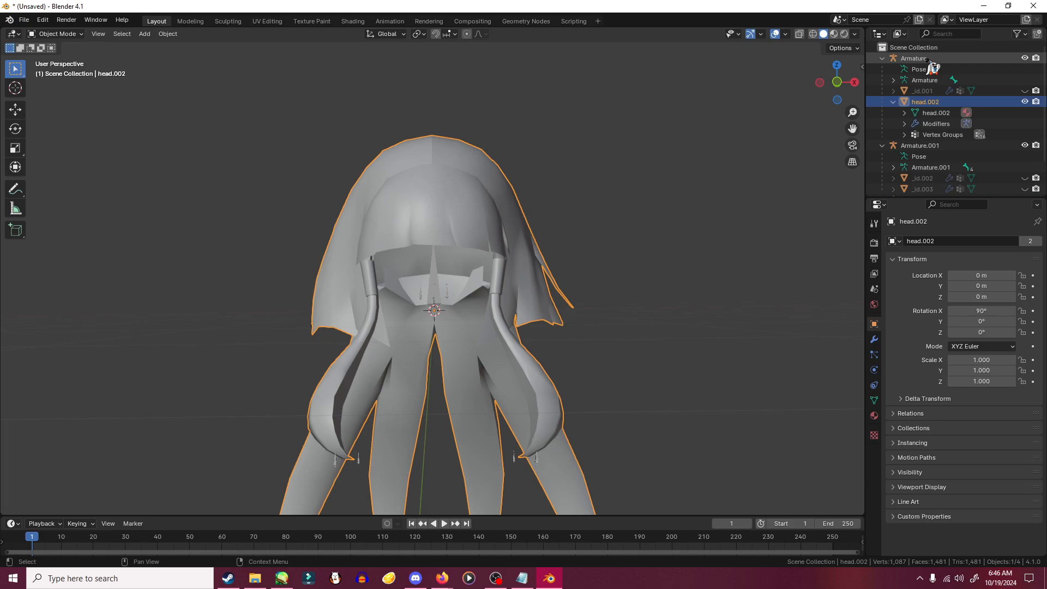
middle_drag(605, 365, 597, 300)
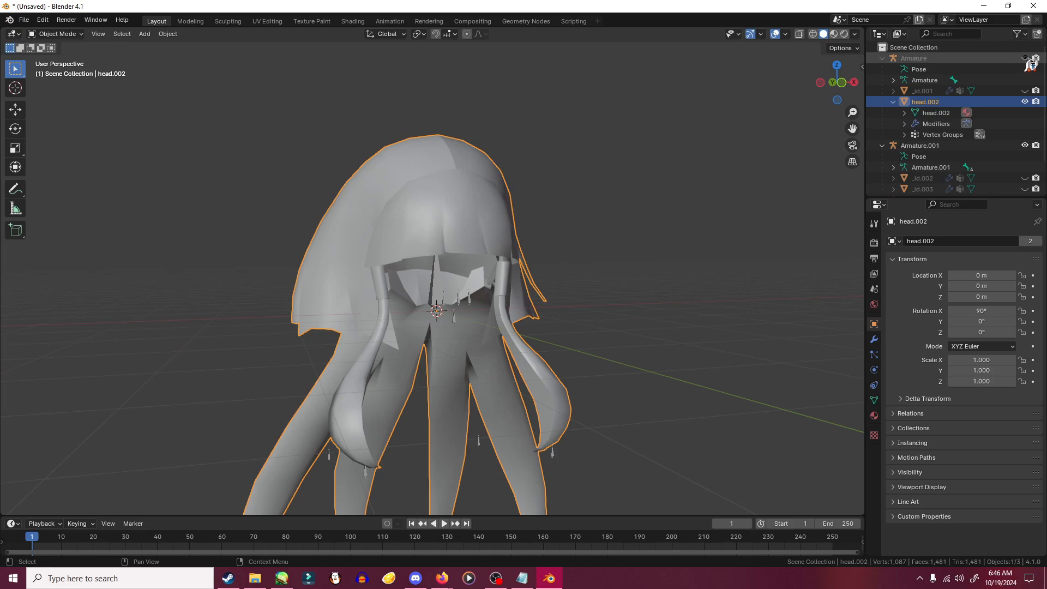
- Delete the leftover Armature.002 object from the scene
scroll(959, 120, down, 3)
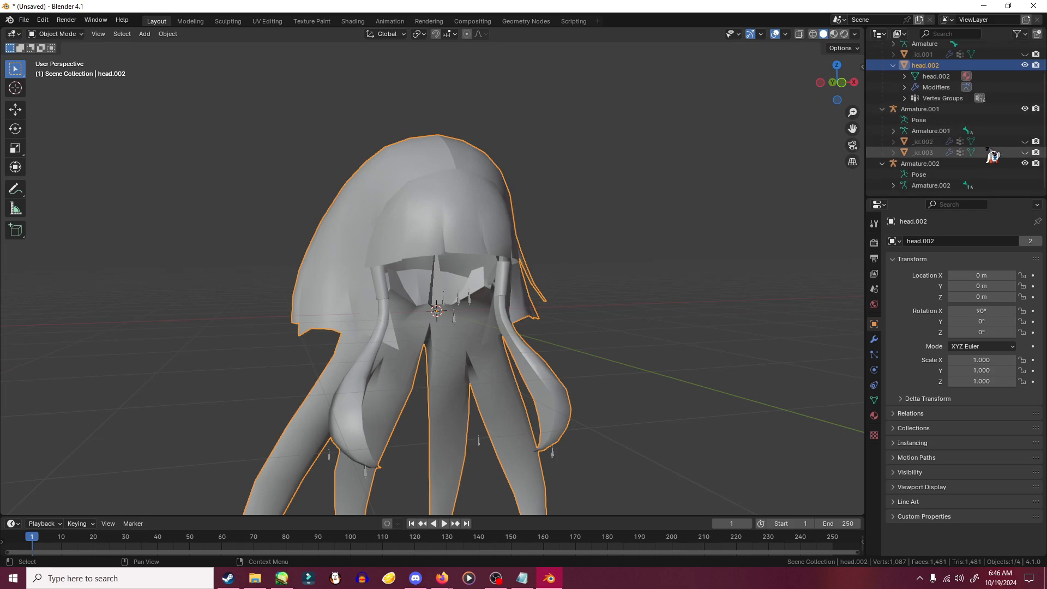
click(935, 175)
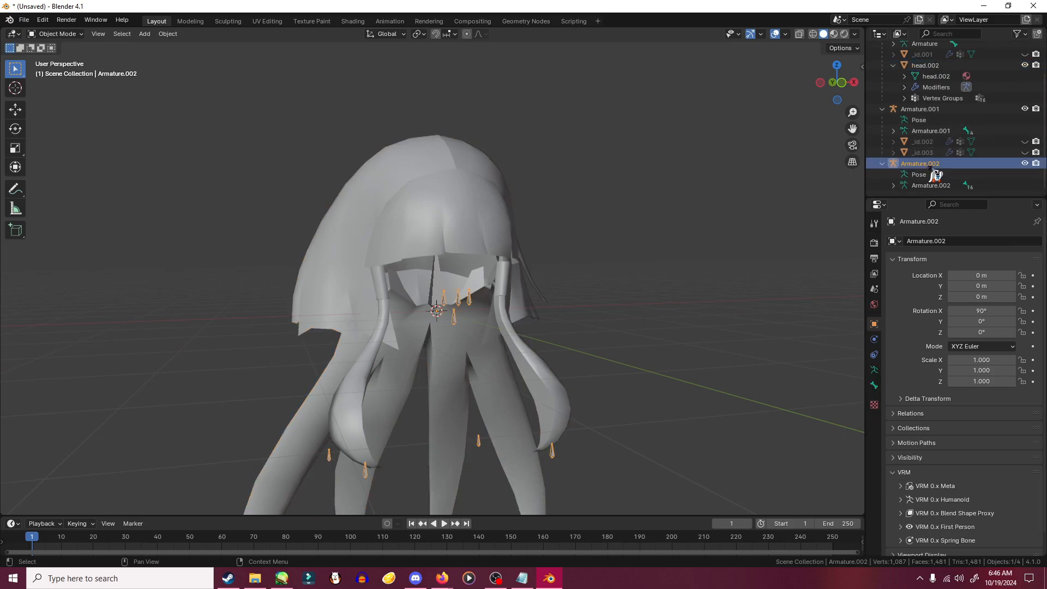
key(Delete)
scroll(935, 175, up, 3)
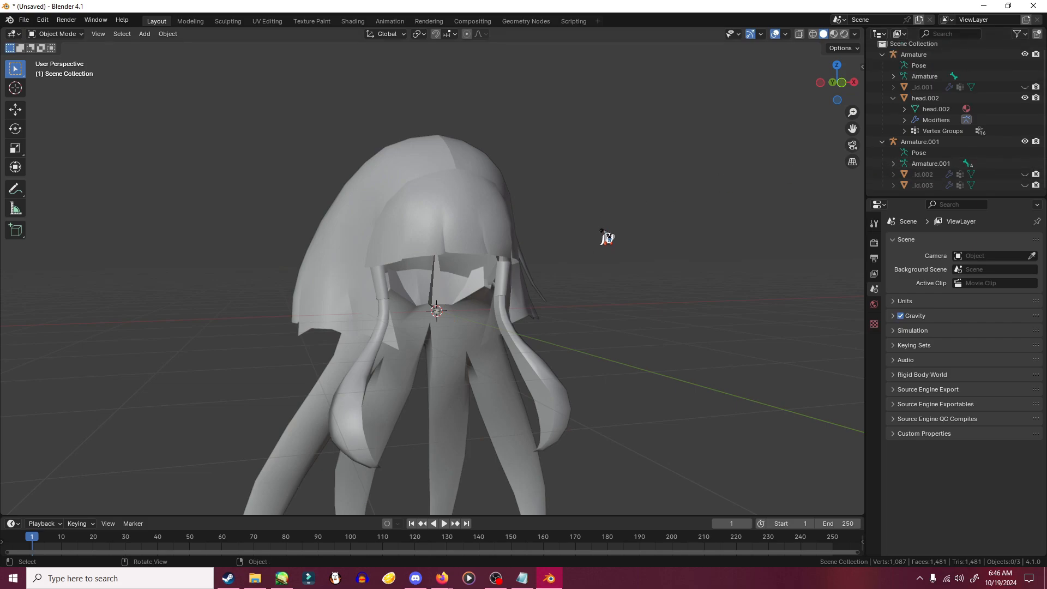
- Unhide the mannequin meshes _id.001, _id.002 and _id.003, and select head.002 with its hierarchy collapsed
middle_drag(563, 307, 643, 284)
click(1025, 86)
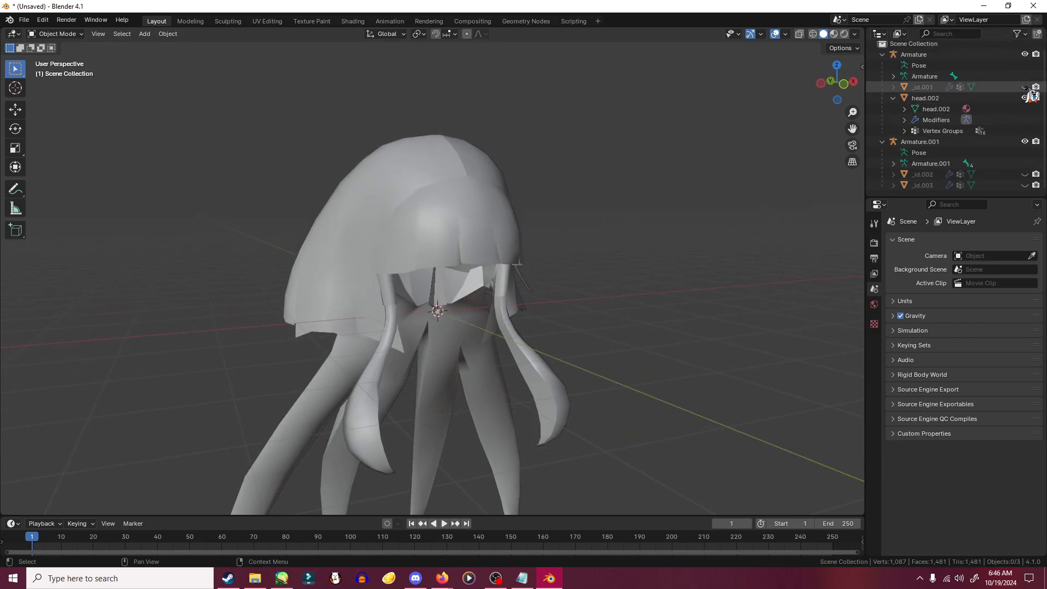
middle_drag(598, 324, 493, 252)
middle_drag(688, 262, 591, 280)
click(922, 87)
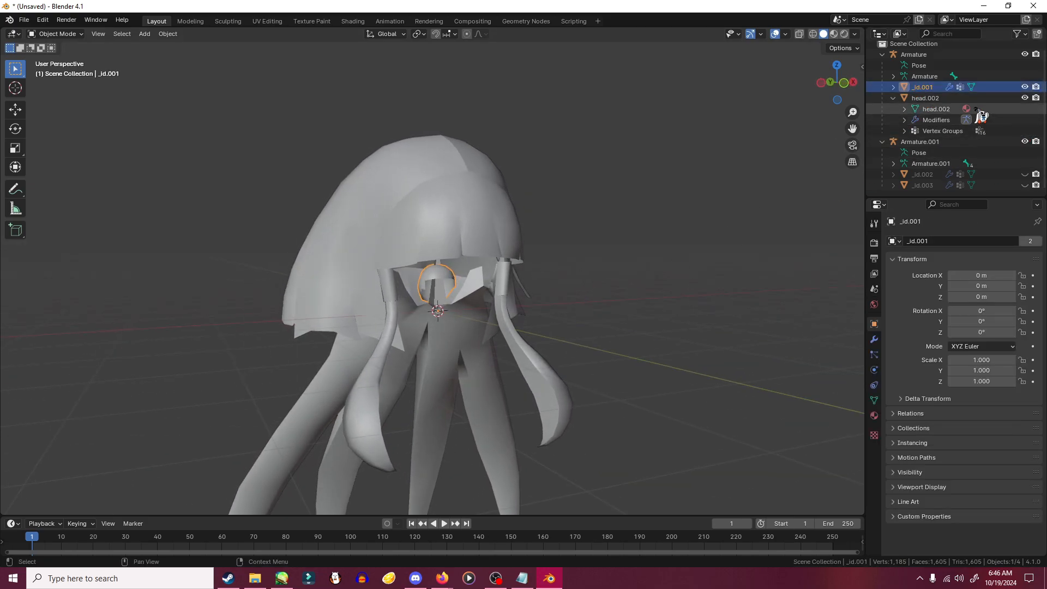
click(923, 98)
click(892, 98)
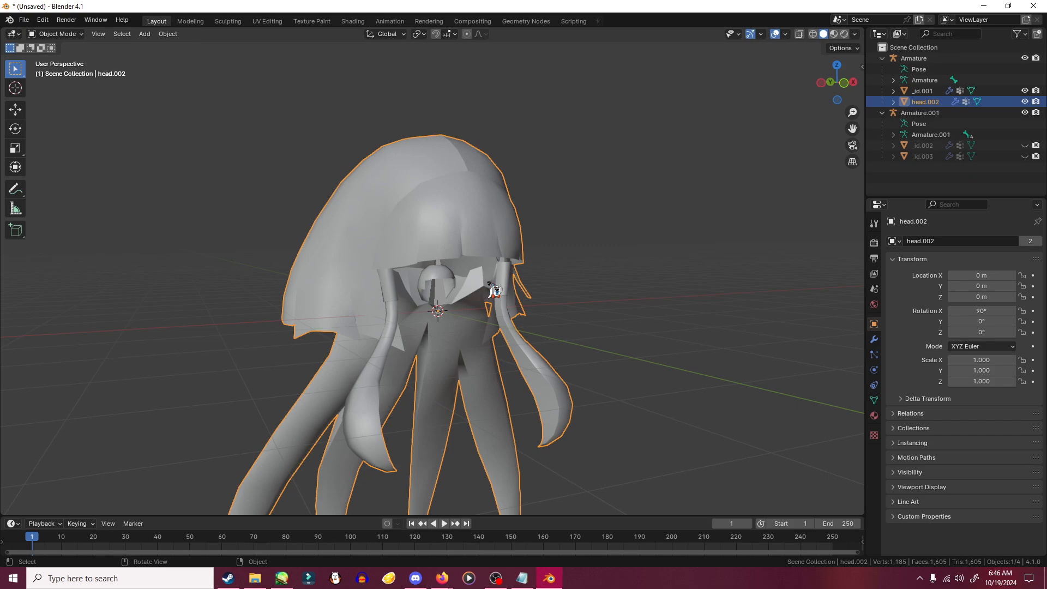
scroll(494, 290, up, 8)
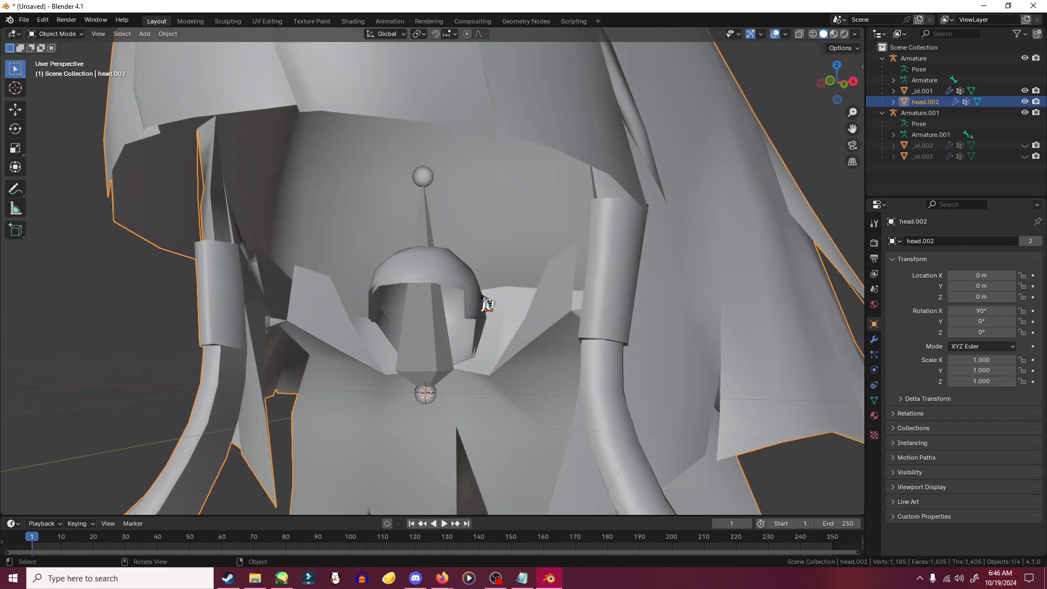
middle_drag(486, 304, 414, 295)
drag(1025, 145, 1025, 156)
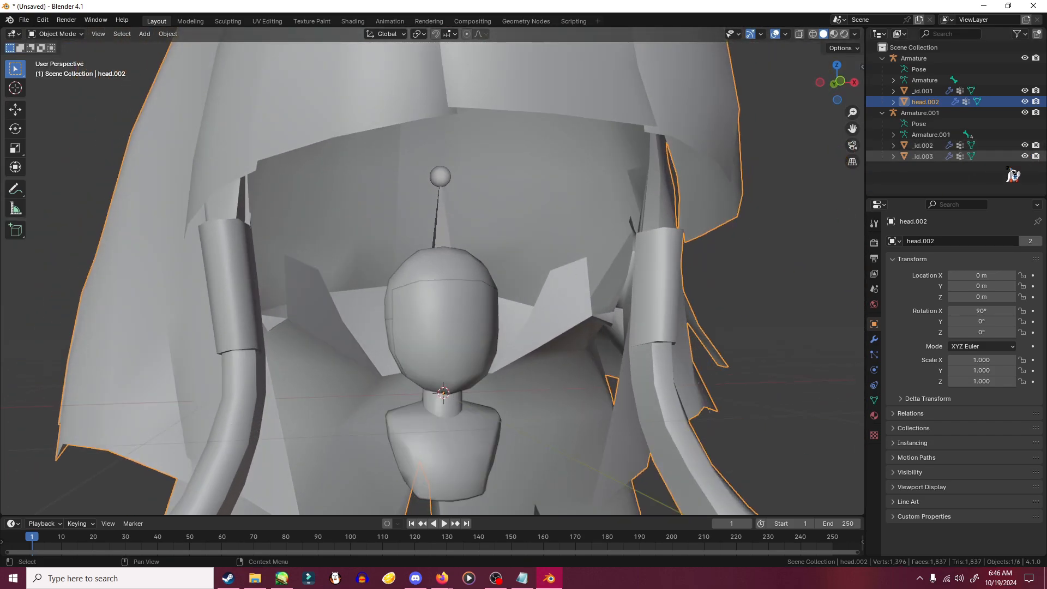
- Scale the wig down uniformly to about 0.260 to approach the size of the mannequin's head
middle_drag(464, 311, 475, 316)
middle_drag(457, 266, 476, 281)
middle_drag(552, 398, 521, 384)
scroll(521, 380, down, 3)
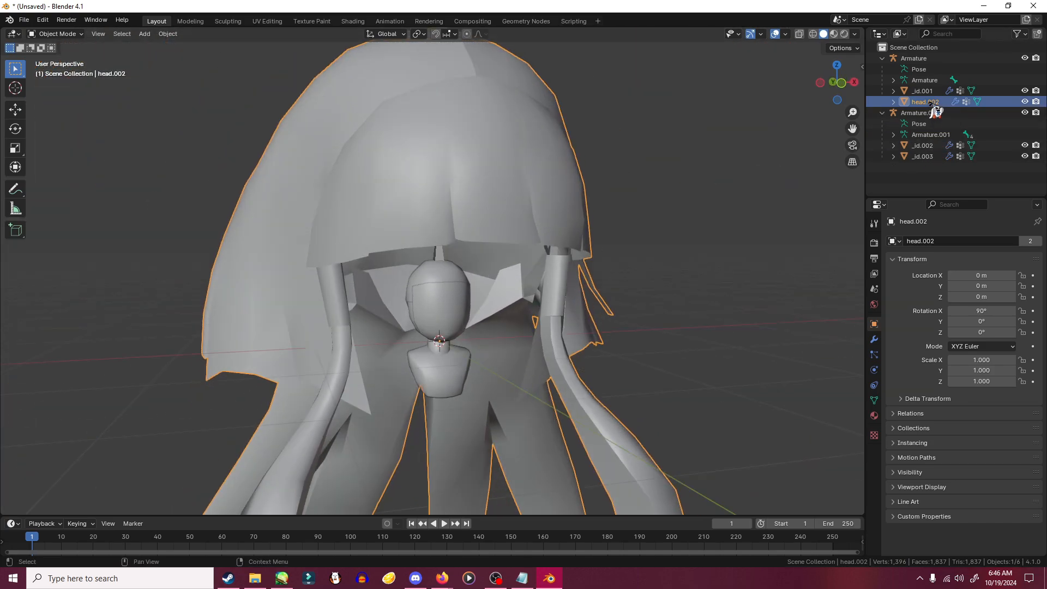
middle_drag(670, 194, 134, 187)
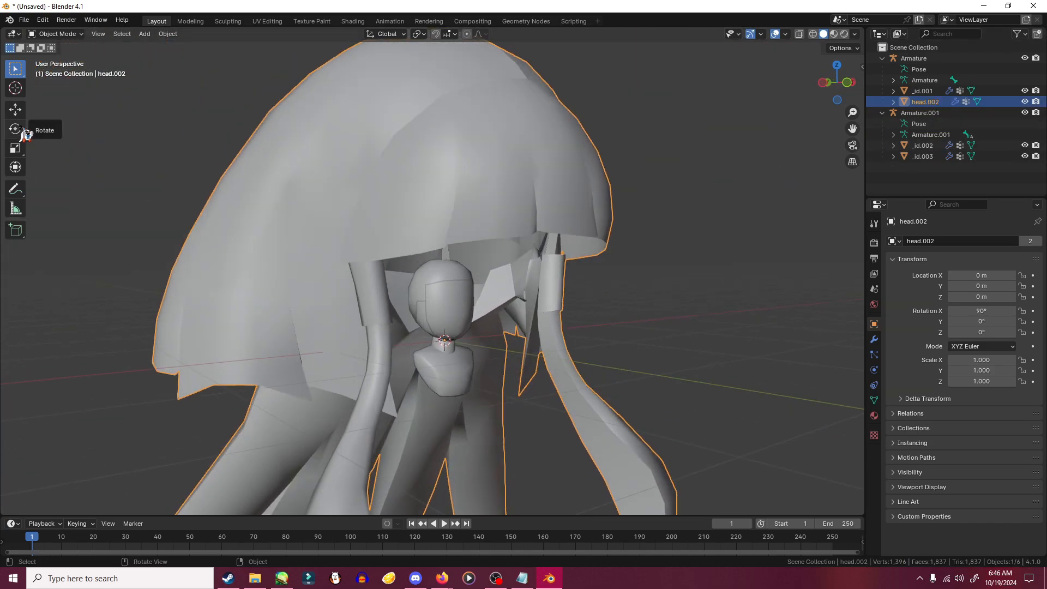
click(18, 151)
middle_drag(22, 157, 65, 175)
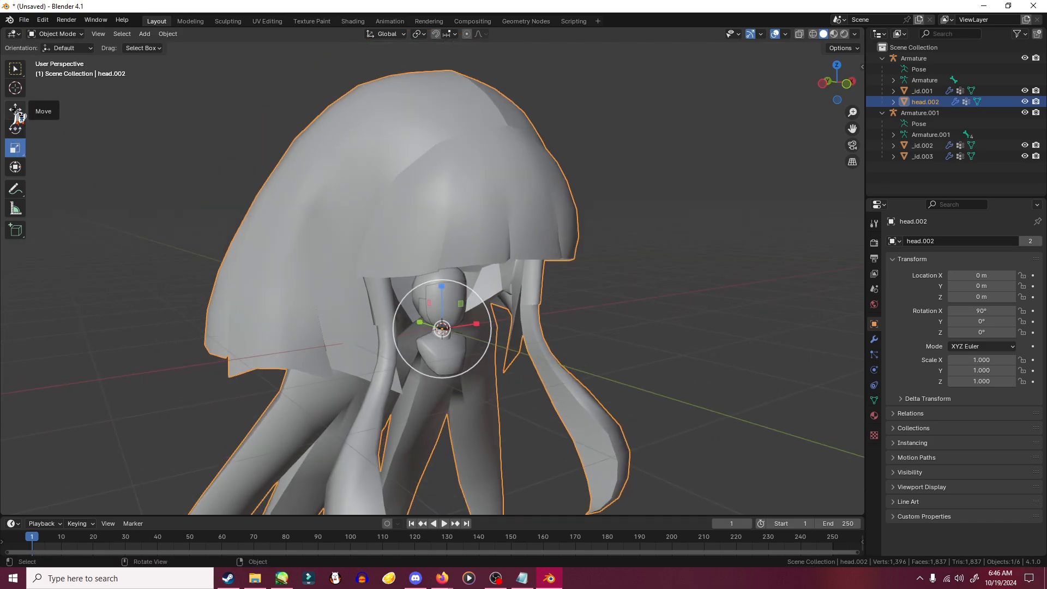
middle_drag(216, 193, 250, 187)
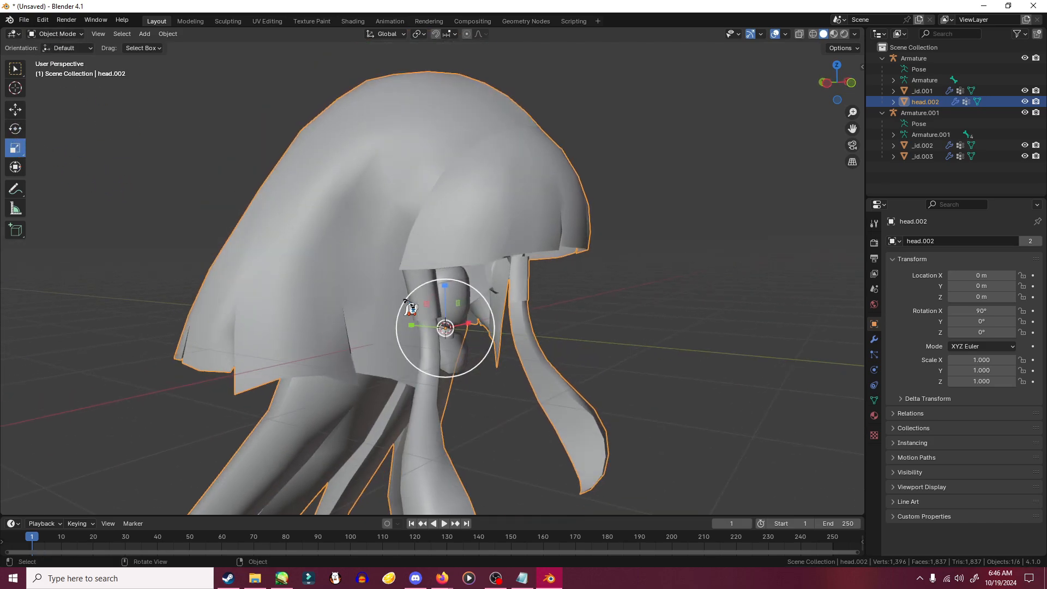
mouse_move(403, 306)
mouse_down()
mouse_move(435, 322)
mouse_move(407, 308)
mouse_up()
- Raise the wig along the Z axis to about 0.052 m so it sits over the mannequin's head
click(18, 109)
scroll(334, 268, up, 4)
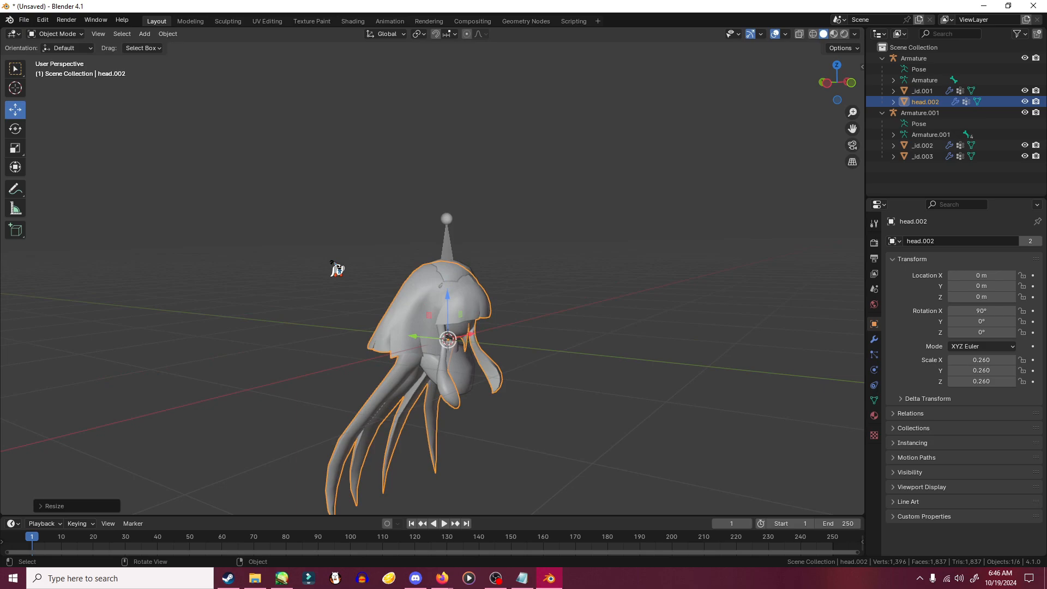
drag(460, 350, 459, 339)
middle_drag(460, 339, 372, 387)
scroll(392, 356, up, 3)
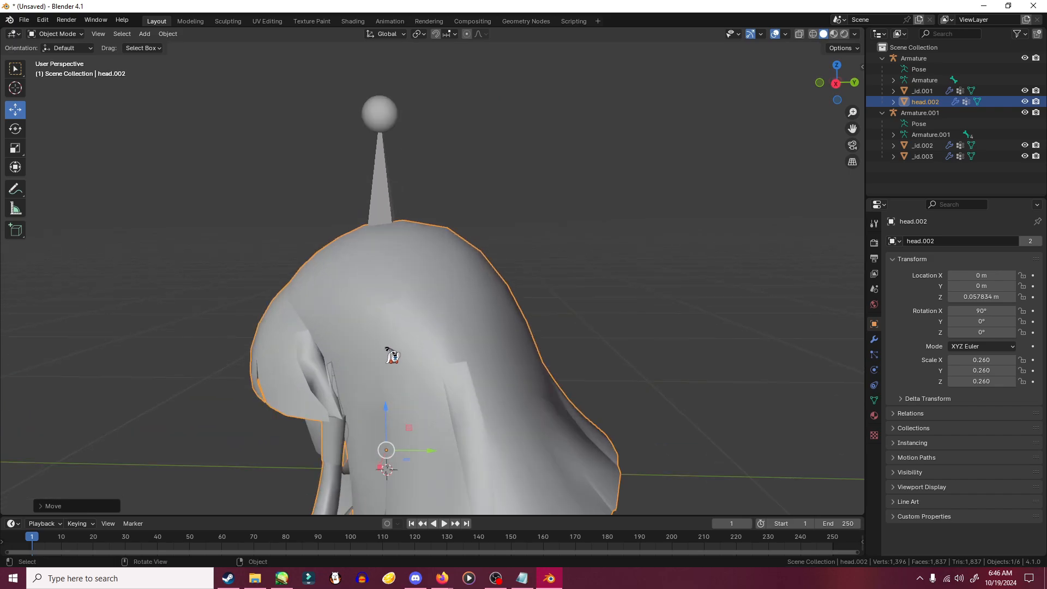
drag(386, 406, 387, 401)
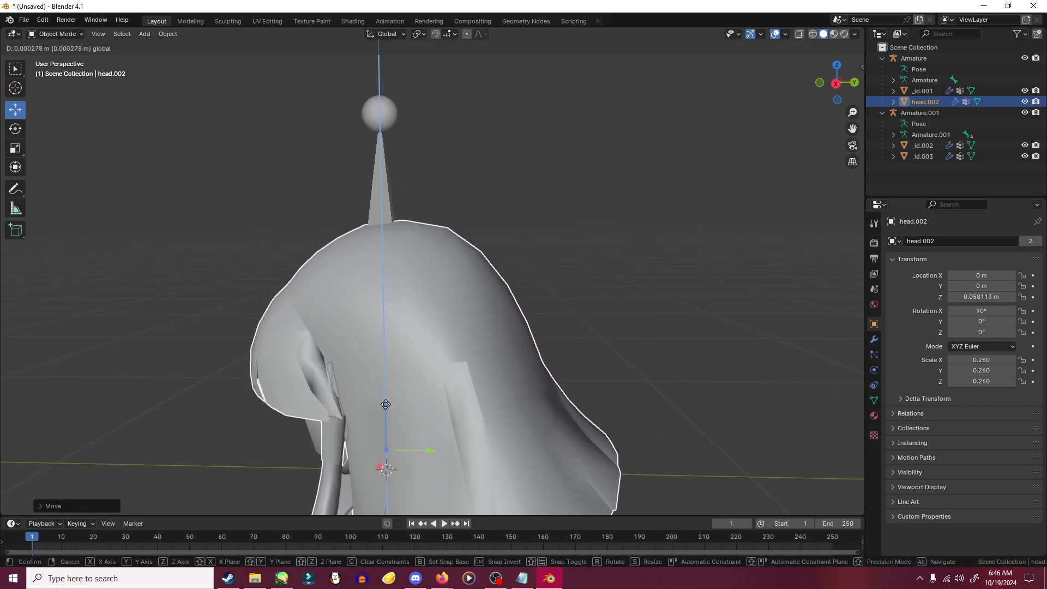
drag(387, 407, 387, 407)
middle_drag(387, 406, 435, 316)
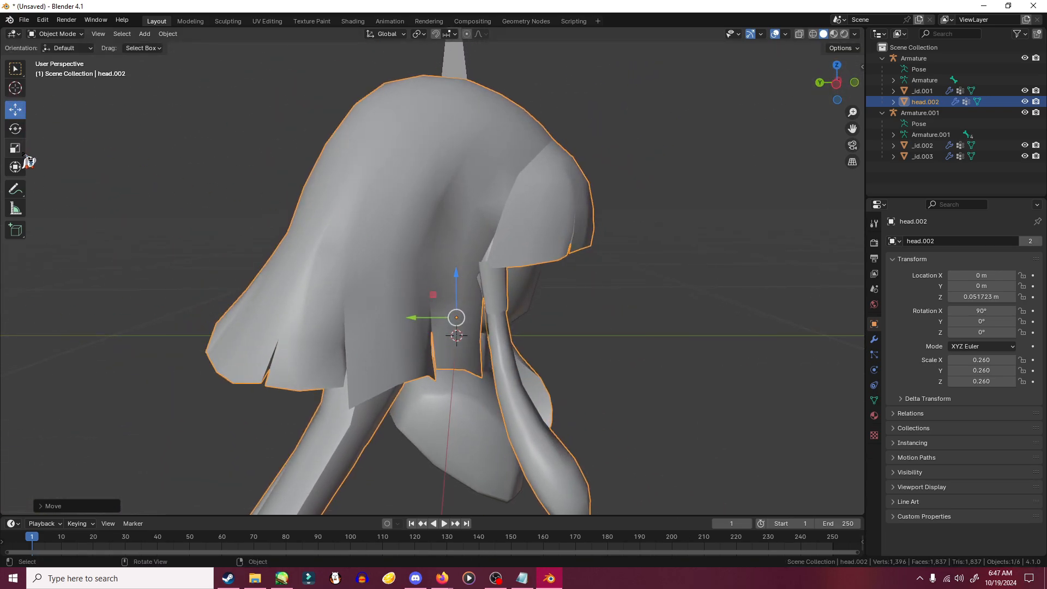
- Scale the wig uniformly to about 0.230 and move it to about Y -0.002 m and Z 0.124 m
drag(504, 347, 499, 343)
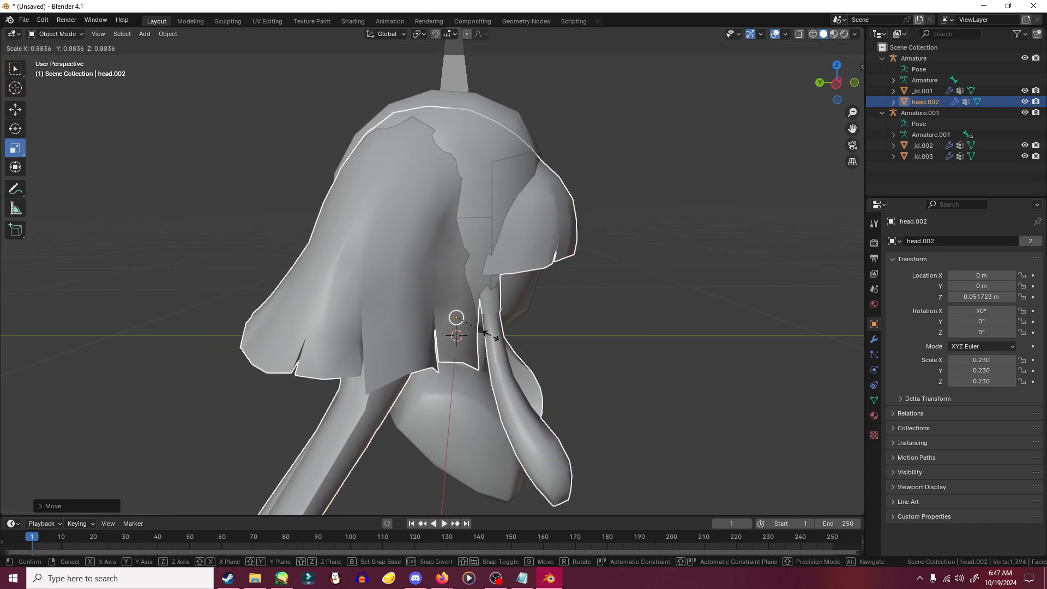
drag(464, 287, 453, 247)
middle_drag(454, 247, 412, 292)
drag(411, 293, 408, 291)
- Widen the wig along the X axis only, to a scale of about 0.261
middle_drag(408, 292, 211, 201)
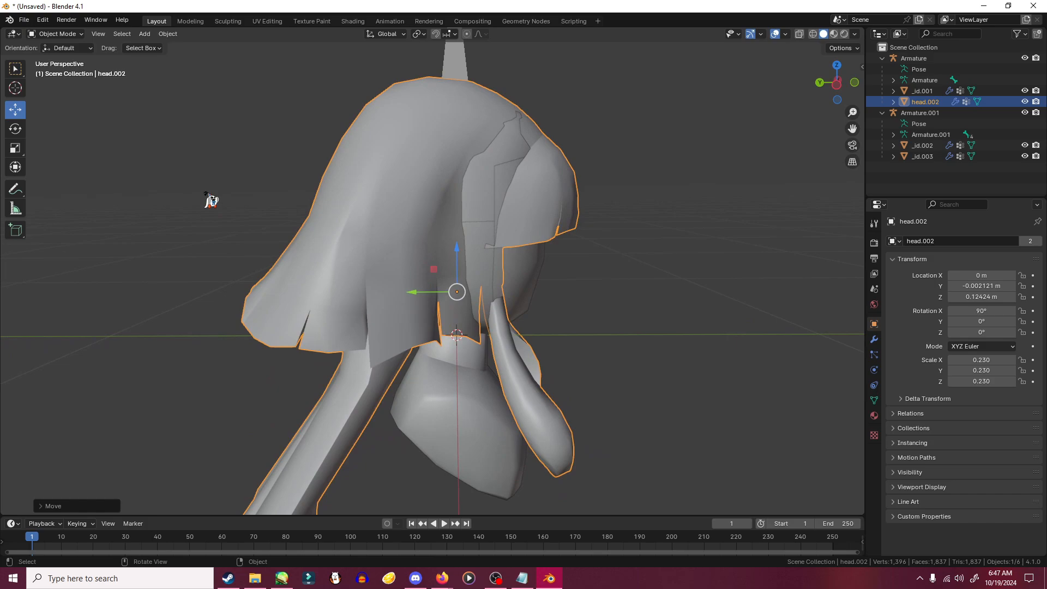
click(21, 148)
middle_drag(327, 215, 223, 222)
drag(479, 292, 484, 292)
- Deselect the wig and examine its fit on the mannequin from the front, back and side
middle_drag(484, 292, 215, 316)
click(215, 316)
scroll(198, 311, down, 4)
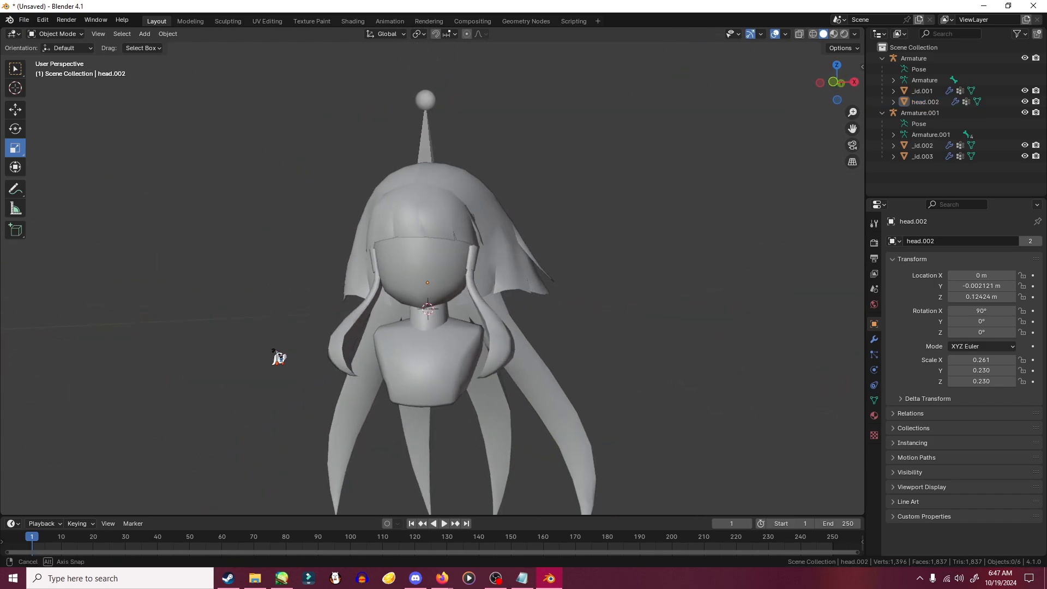
middle_drag(307, 379, 286, 371)
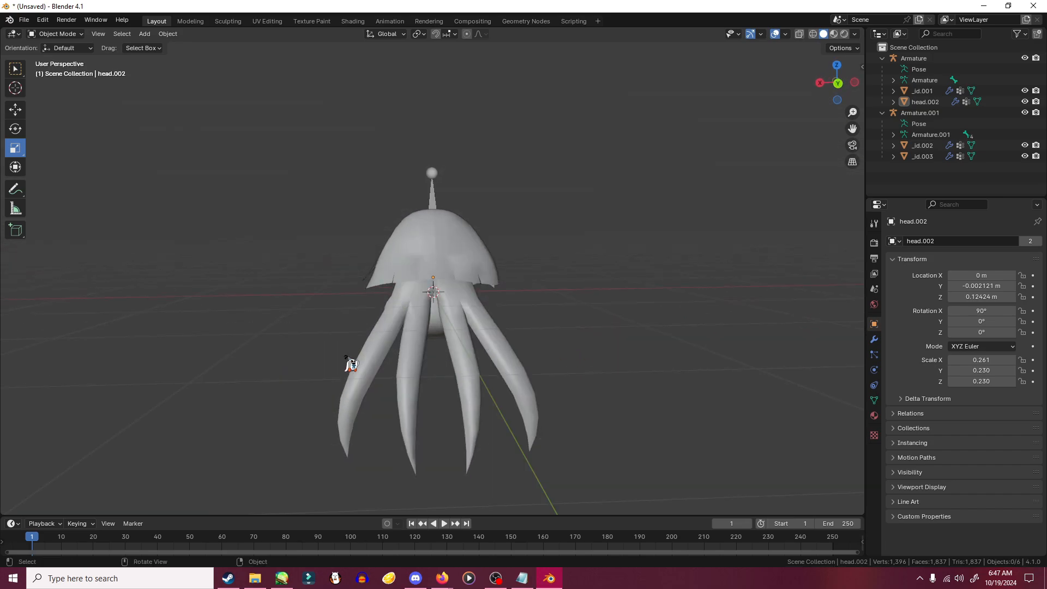
middle_drag(406, 351, 408, 414)
scroll(390, 436, down, 3)
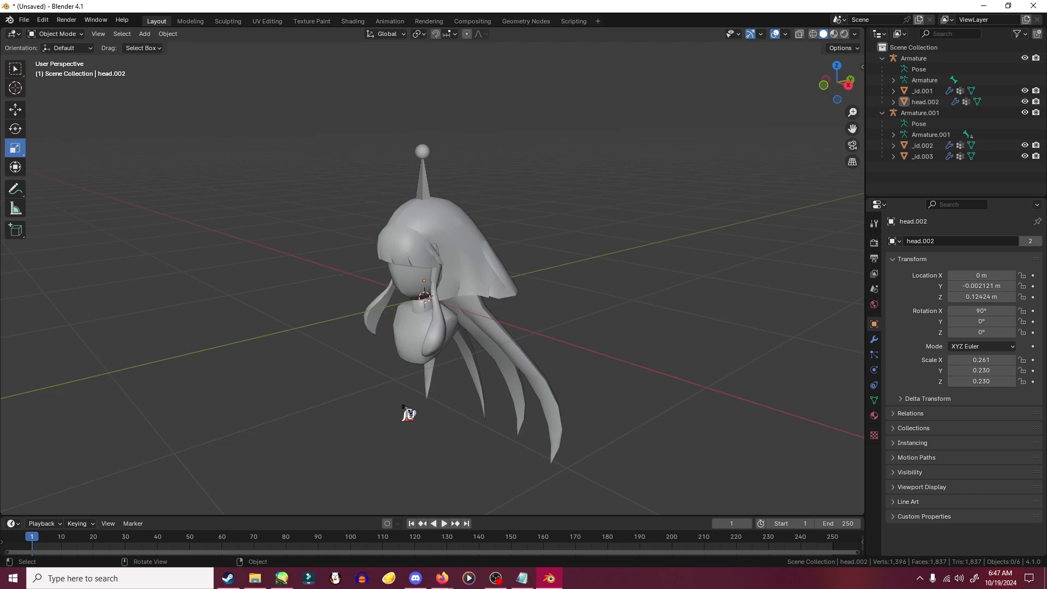
- Inspect the deselected wig up close from the front, side and back, including how far the long back strands hang down
middle_drag(563, 405, 524, 377)
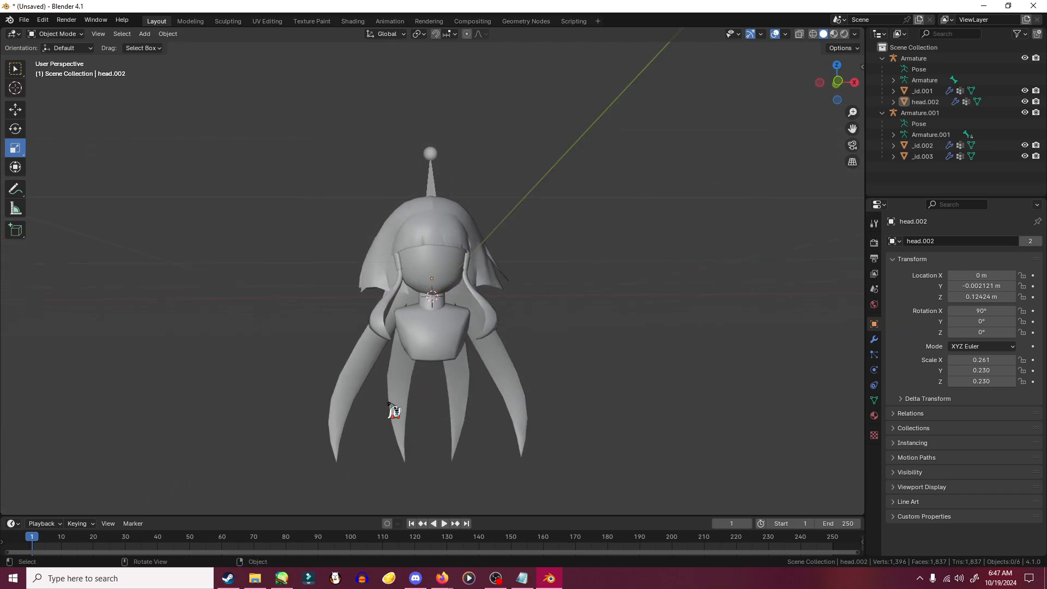
scroll(497, 316, up, 5)
middle_drag(498, 315, 498, 404)
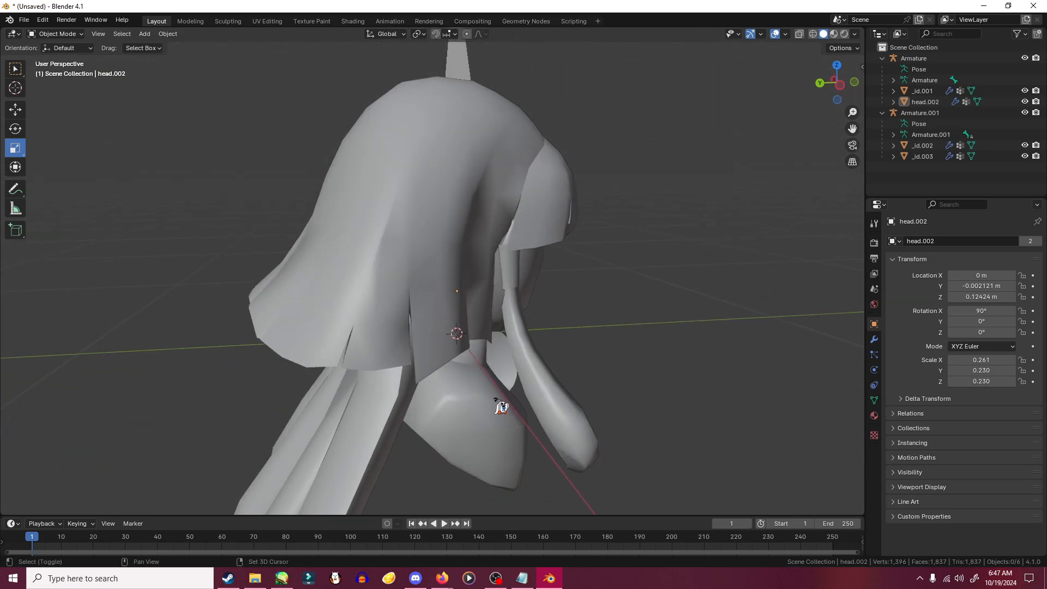
scroll(576, 343, up, 3)
middle_drag(571, 337, 465, 349)
scroll(464, 349, down, 5)
middle_drag(271, 359, 505, 384)
middle_drag(602, 366, 421, 362)
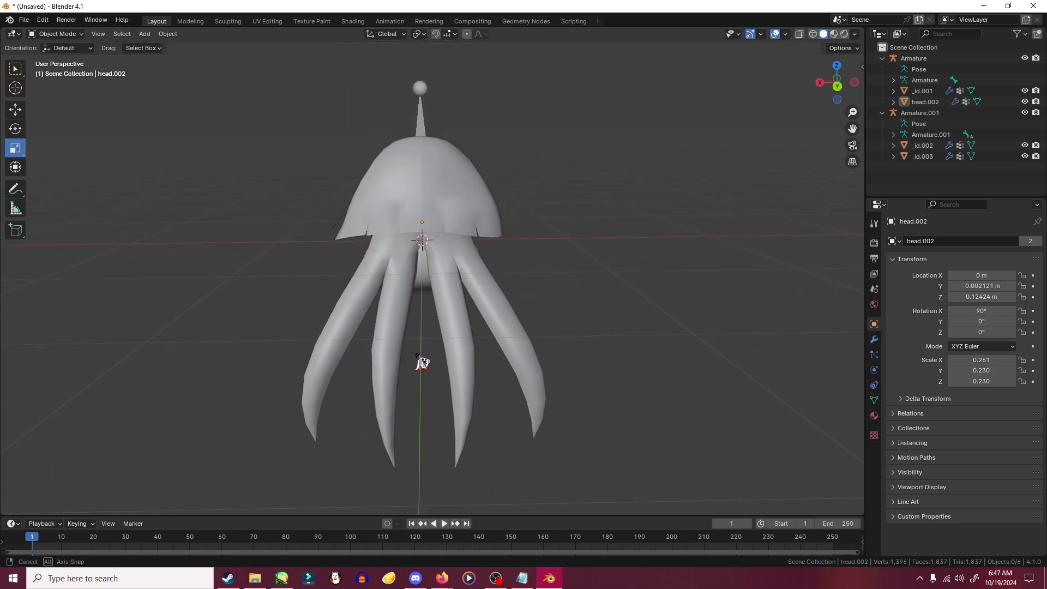
- Enter Edit Mode on head.002 and box-select the visible lower vertices of the four long back strands
click(927, 102)
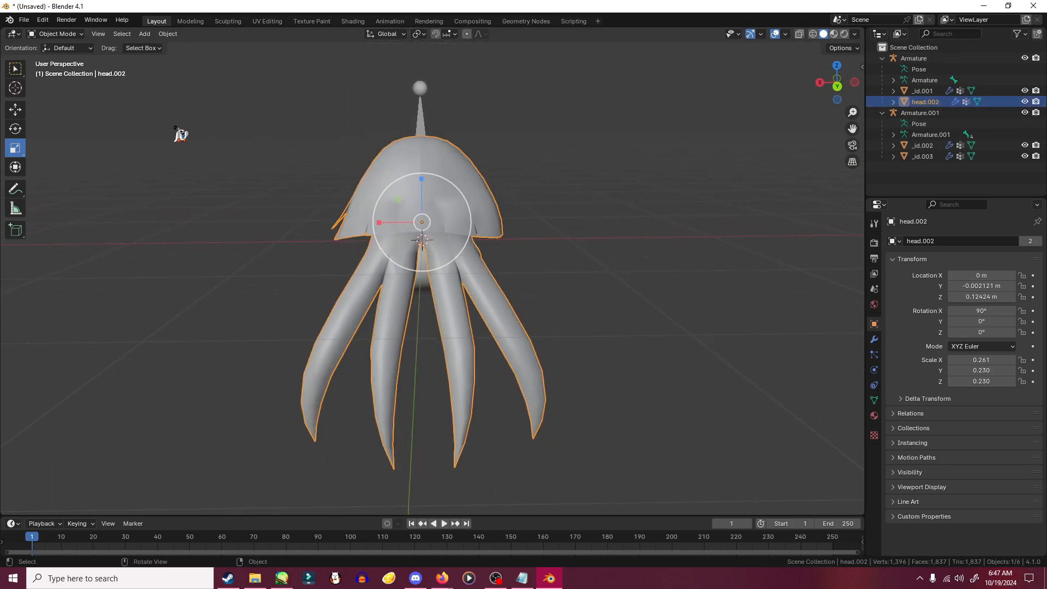
click(73, 34)
click(52, 50)
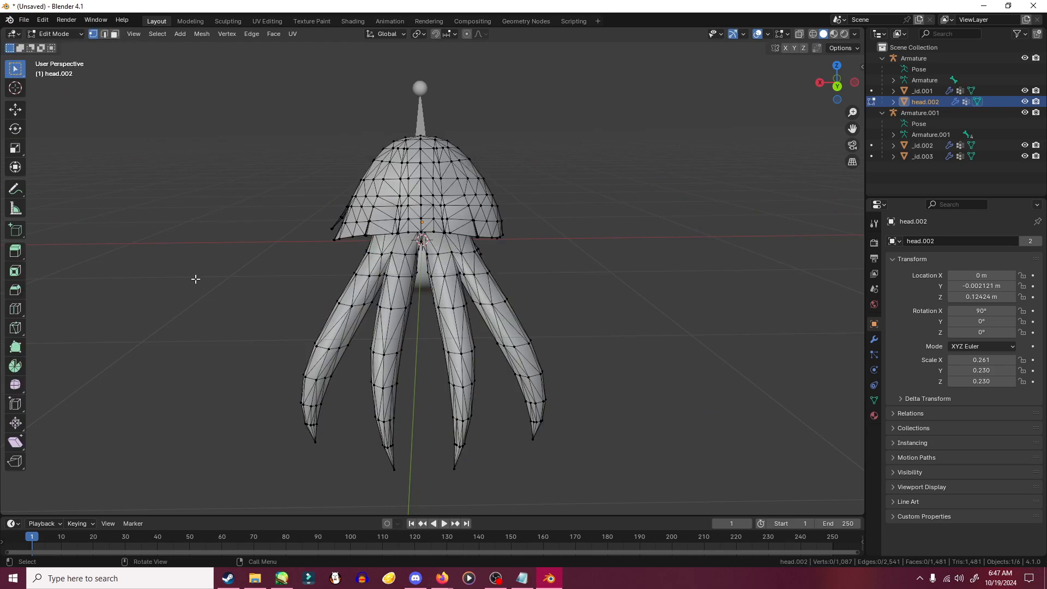
middle_drag(325, 479, 265, 330)
drag(324, 348, 572, 432)
middle_drag(572, 433, 580, 361)
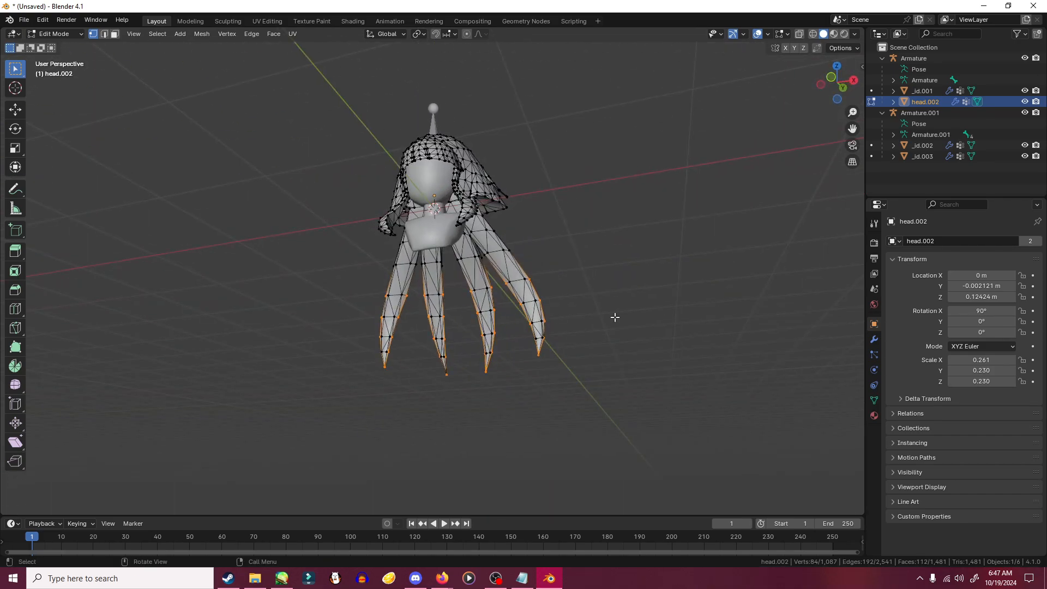
key(ctrl+KP_Add)
middle_drag(614, 317, 480, 326)
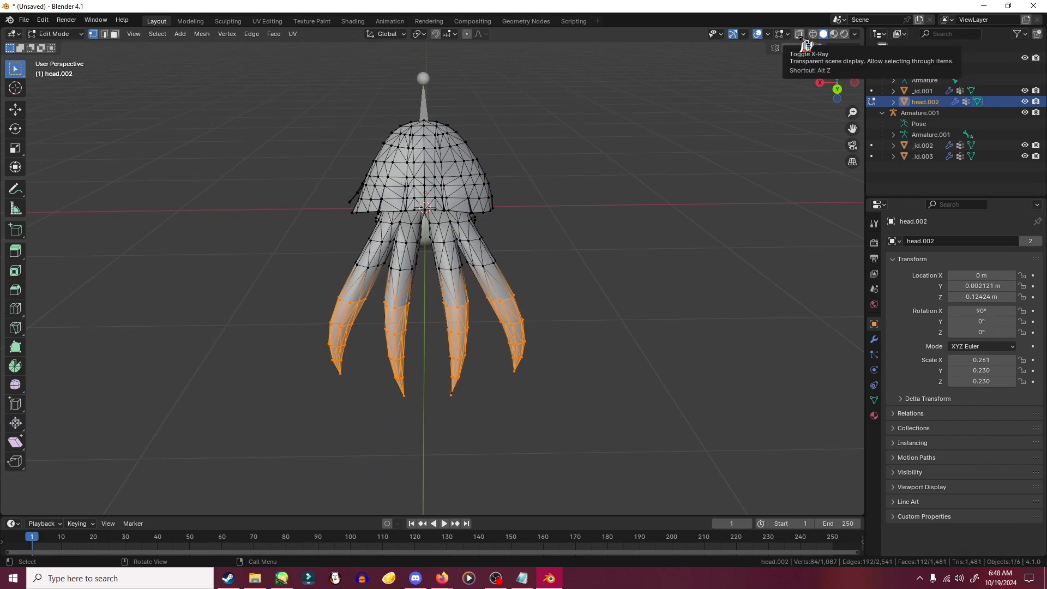
- Enable X-ray display and select the four long back strands through the mesh, from near their upper ends to the tips
click(799, 34)
drag(289, 289, 587, 425)
middle_drag(587, 426, 342, 401)
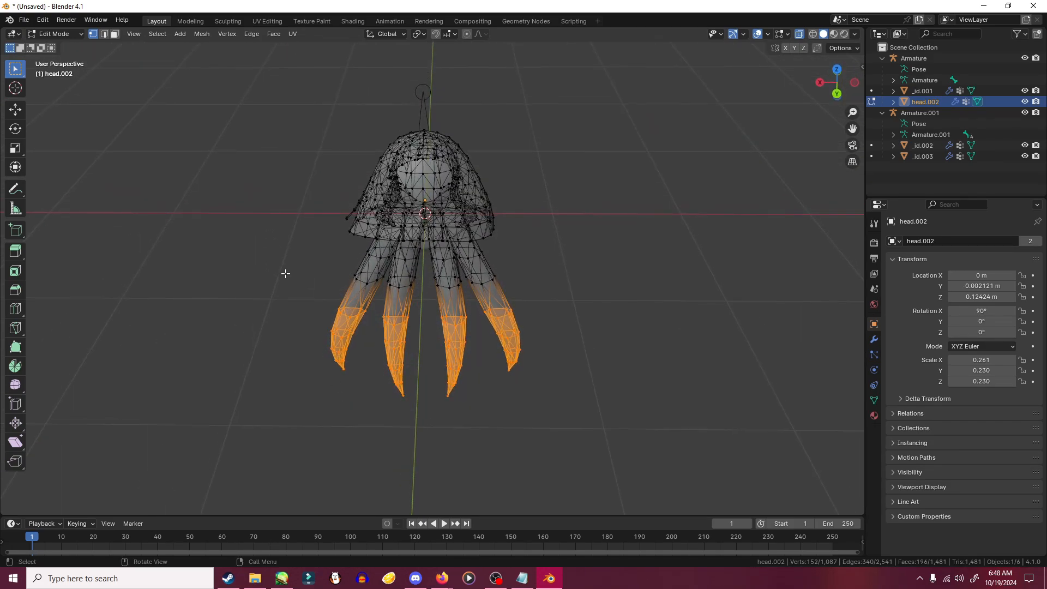
drag(281, 254, 392, 384)
drag(220, 289, 327, 378)
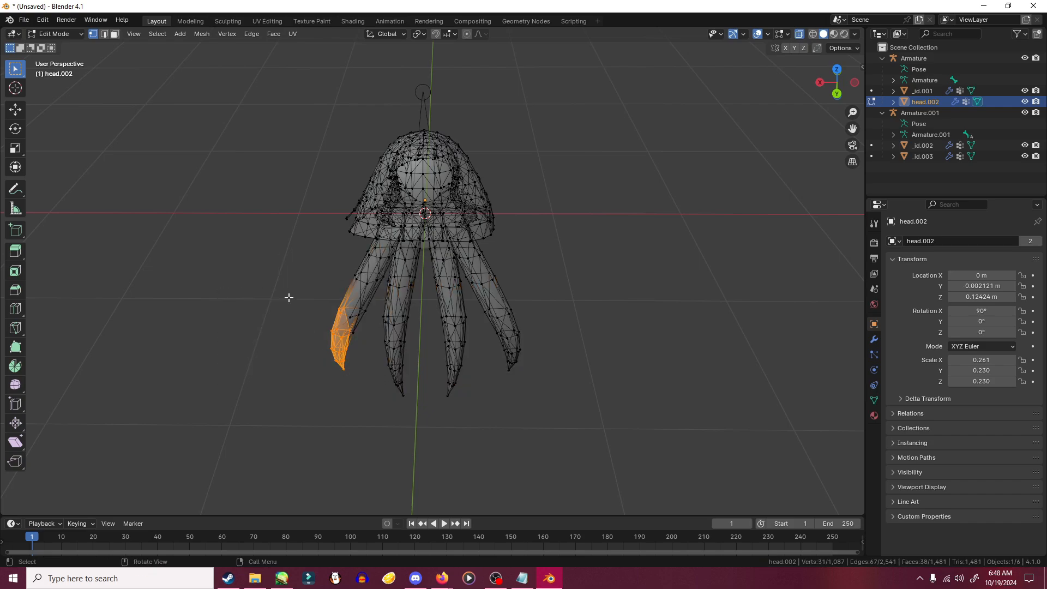
drag(290, 293, 376, 401)
drag(289, 260, 566, 422)
middle_drag(348, 352, 349, 329)
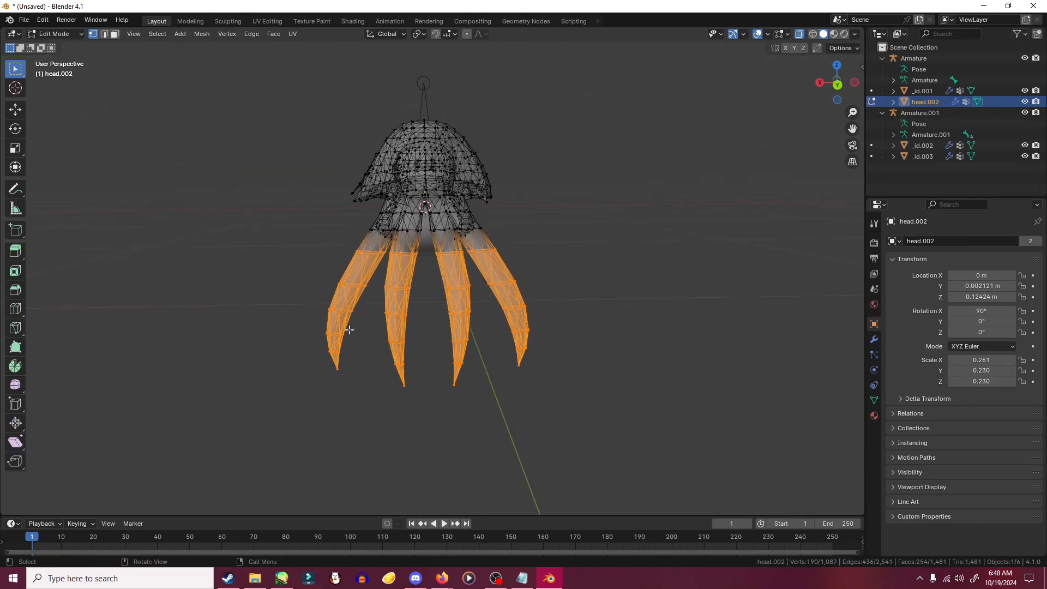
- Scale the selected back strands along the Z axis only, to about 0.35
click(19, 152)
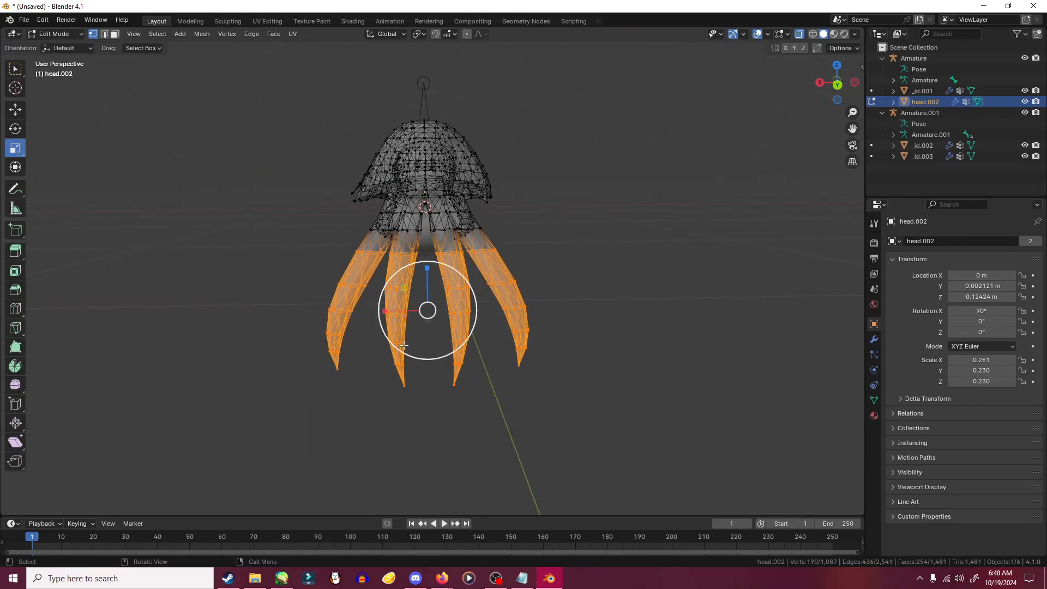
drag(426, 266, 426, 283)
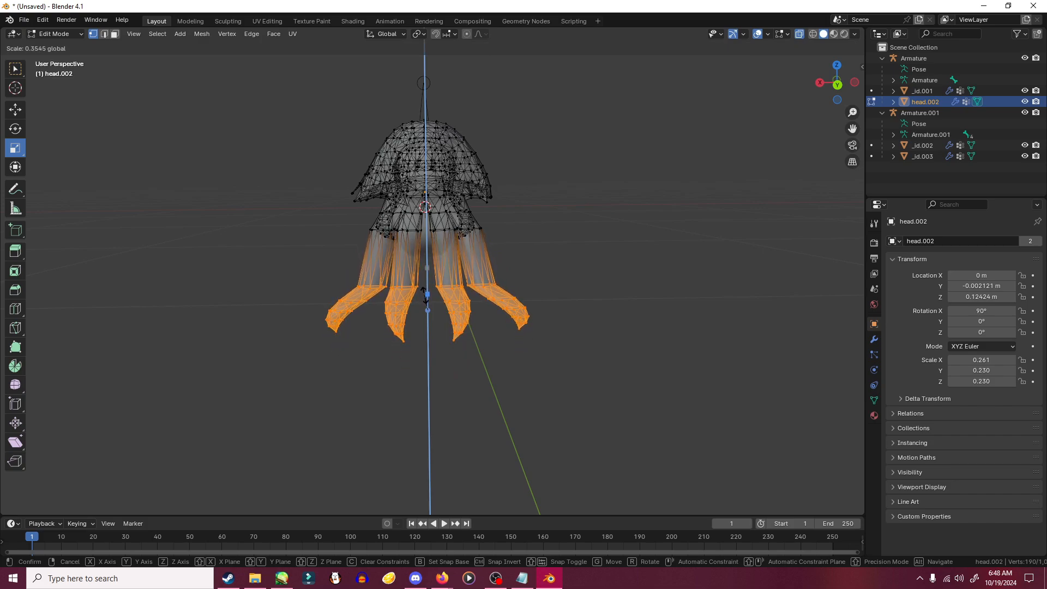
drag(424, 295, 424, 294)
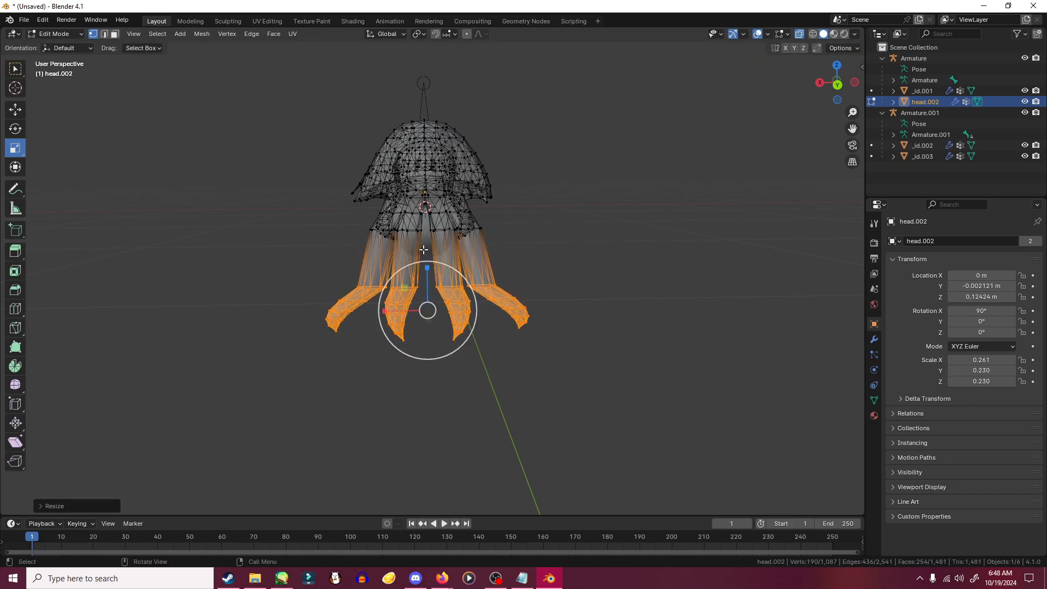
- Move the shortened strands up along the Z axis to sit closer under the wig, and deselect them
scroll(480, 270, up, 3)
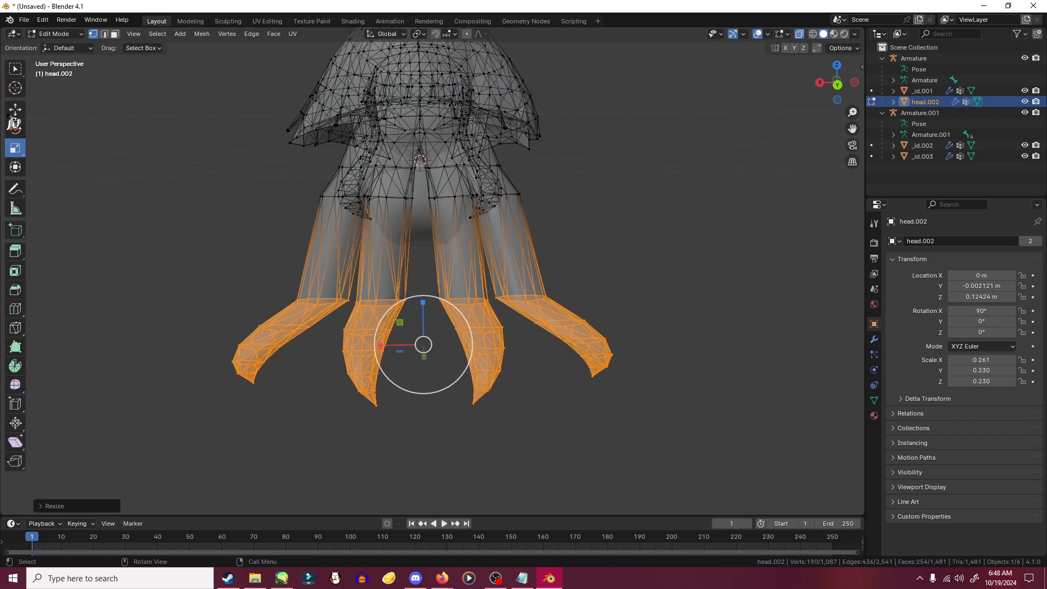
drag(423, 301, 421, 207)
click(376, 314)
middle_drag(327, 346, 584, 183)
click(492, 328)
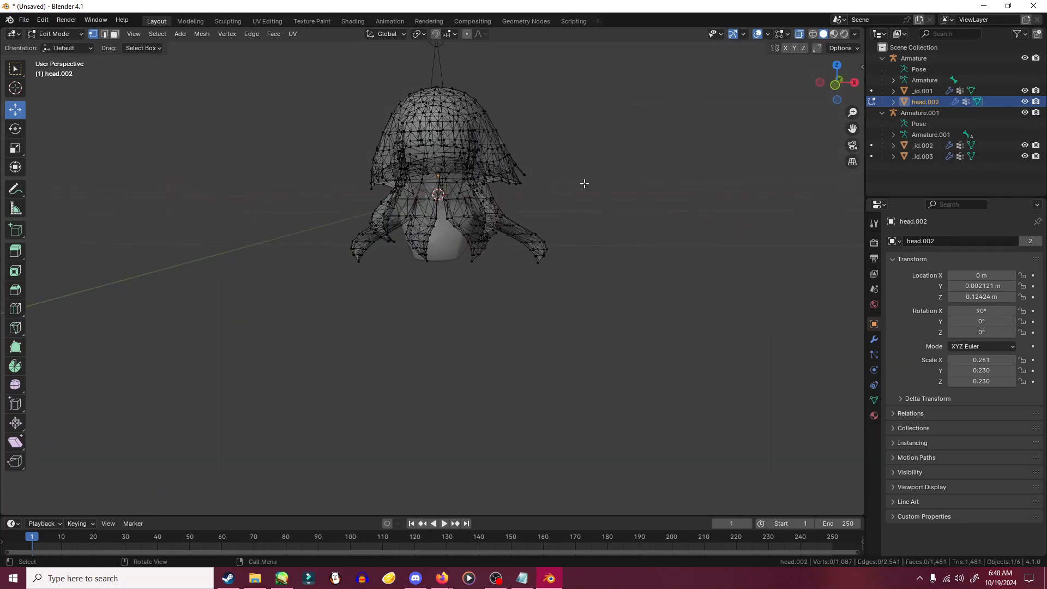
- Turn off X-ray display and examine the shortened strands and the side of the wig near the fringe
click(800, 34)
middle_drag(589, 257, 520, 283)
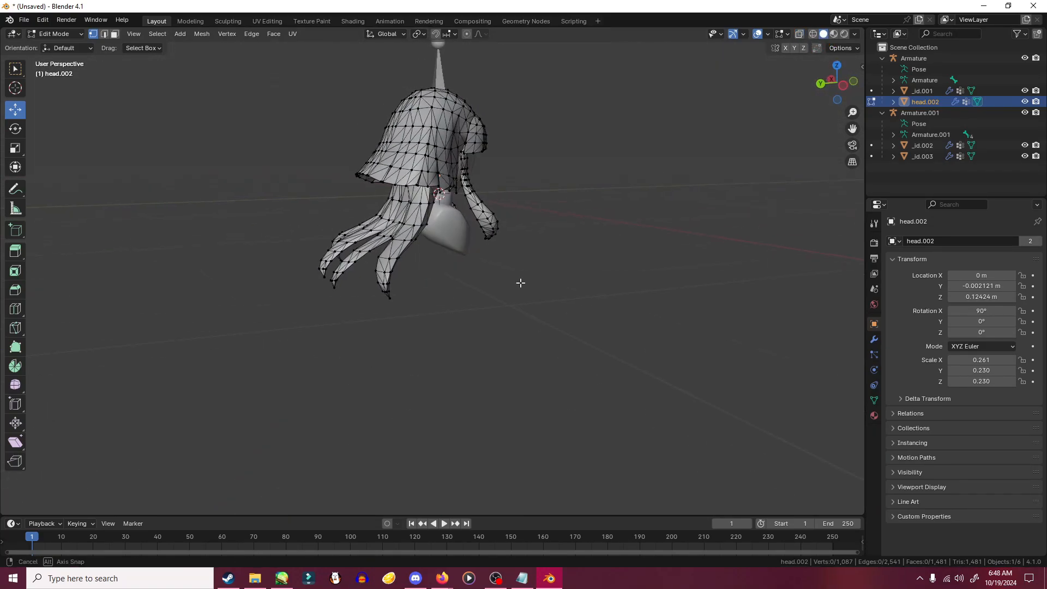
middle_drag(344, 238, 487, 306)
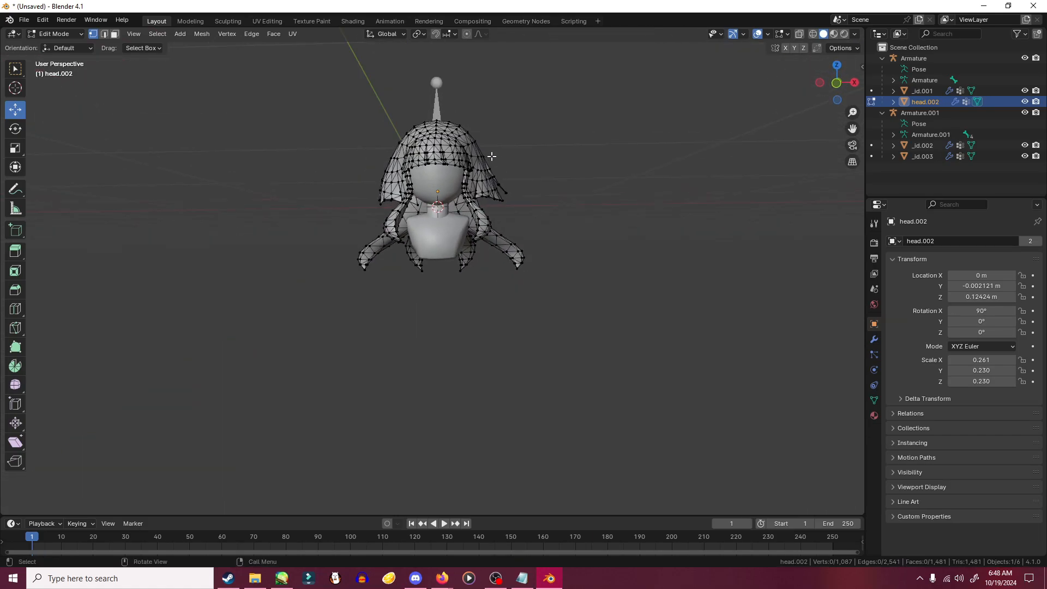
shift+middle_drag(598, 189, 593, 223)
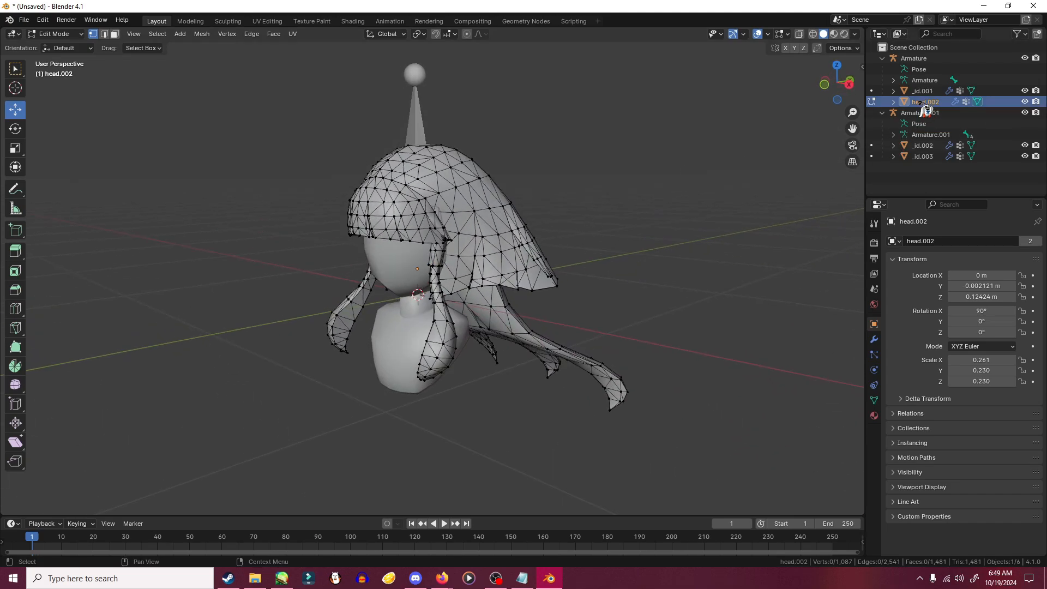
middle_drag(648, 240, 507, 226)
scroll(436, 196, up, 4)
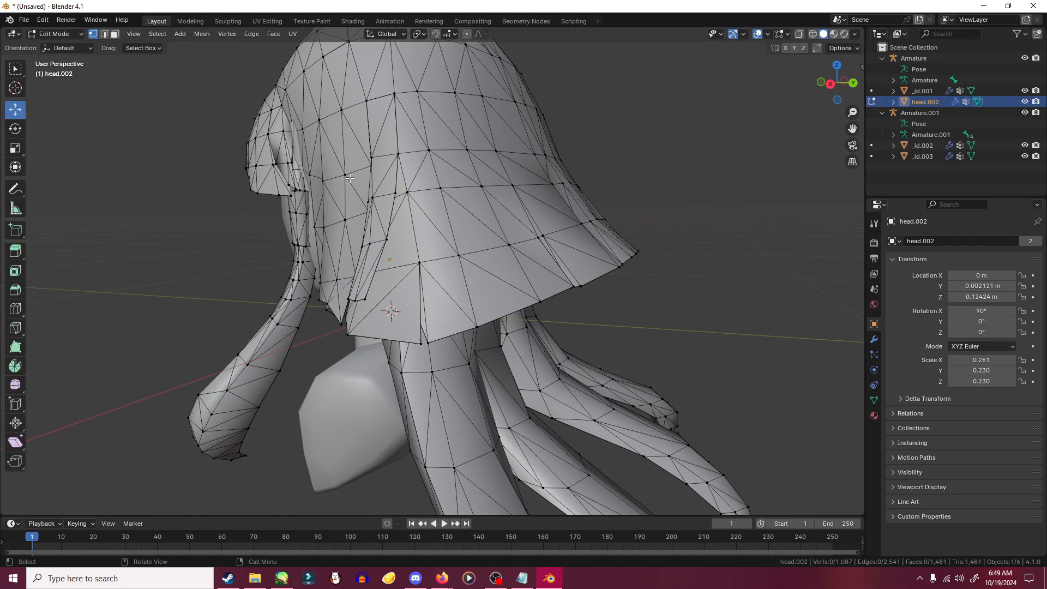
shift+middle_drag(273, 139, 433, 223)
scroll(460, 210, up, 4)
middle_drag(283, 247, 286, 244)
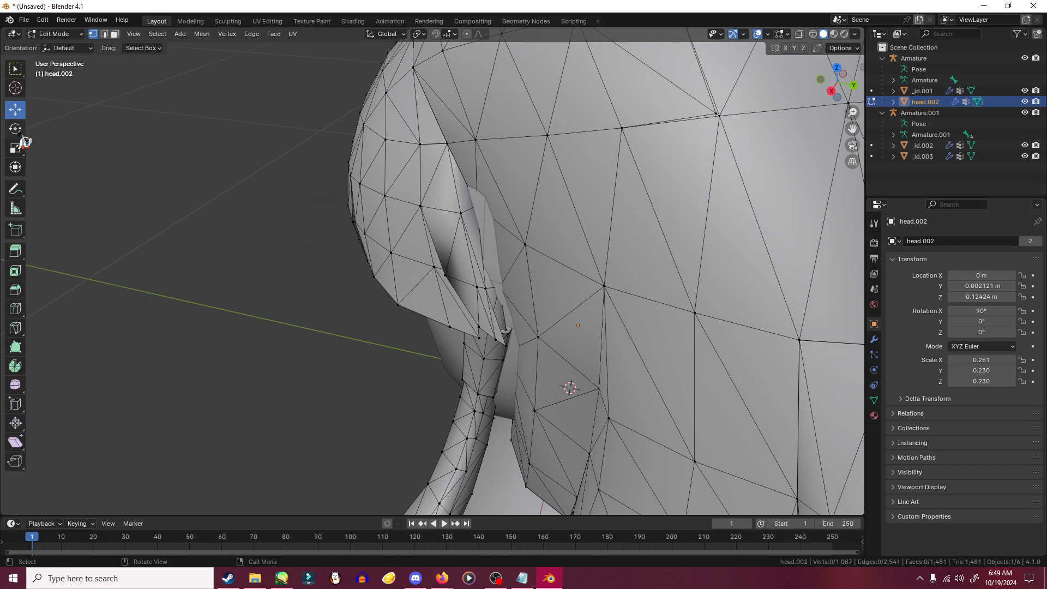
- Select the whole wig mesh and widen it along the X axis by a factor of about 1.06
key(a)
middle_drag(363, 247, 264, 317)
click(263, 317)
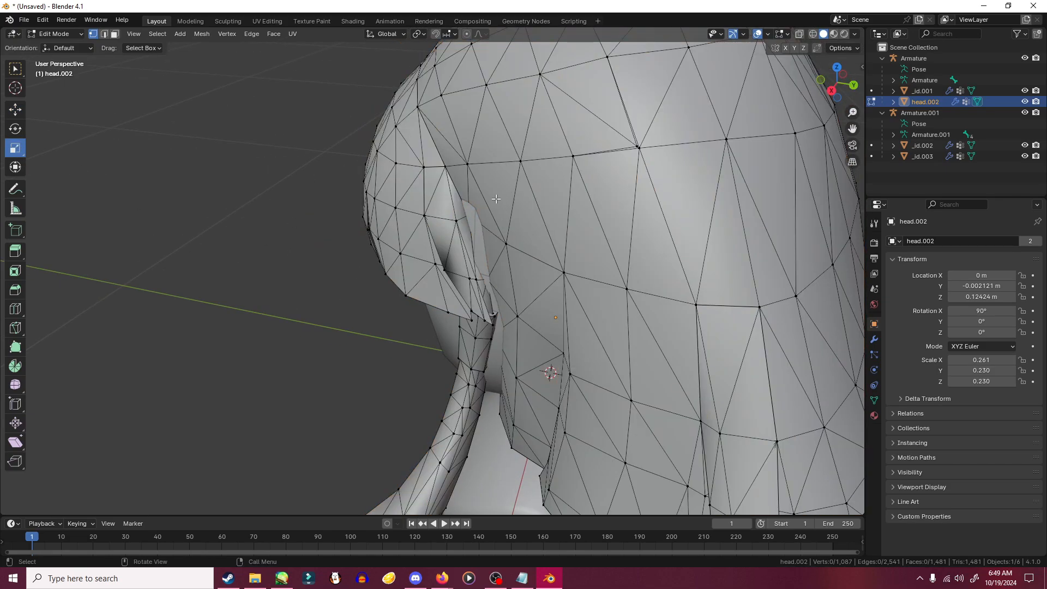
key(a)
middle_drag(495, 199, 309, 345)
key(s)
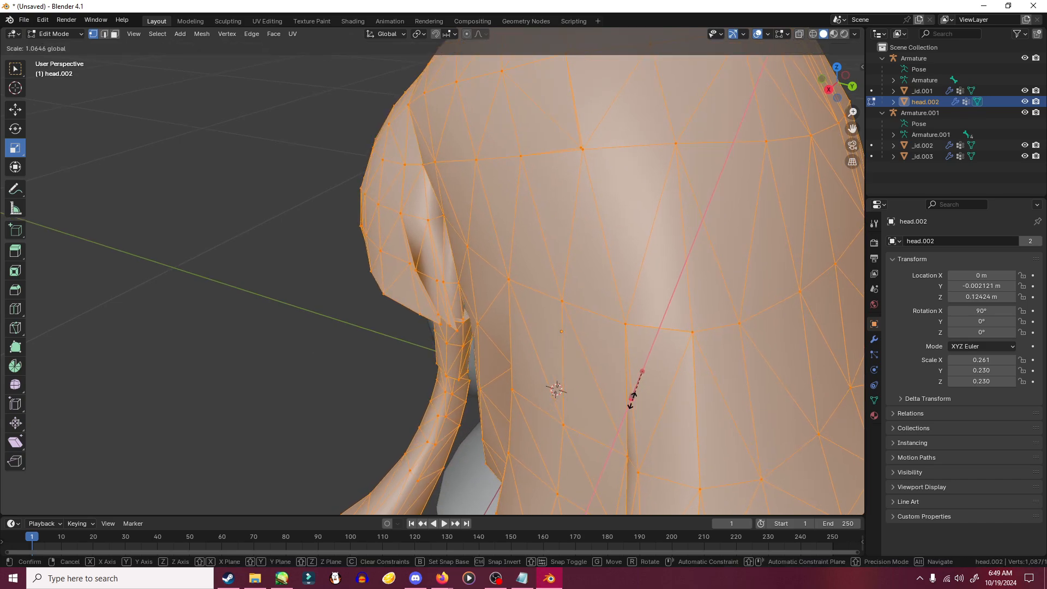
click(634, 393)
middle_drag(634, 393, 441, 312)
click(611, 377)
- Select the entire wig mesh and check its overall shape on the mannequin from the front
middle_drag(612, 376, 696, 461)
scroll(545, 385, down, 2)
scroll(452, 410, down, 1)
key(a)
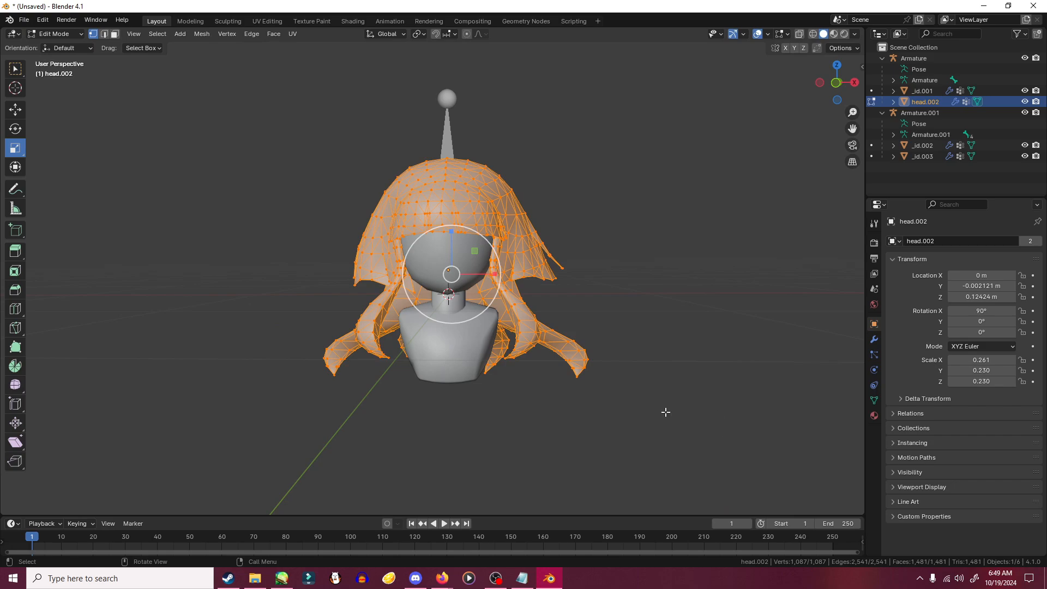
middle_drag(671, 396, 770, 446)
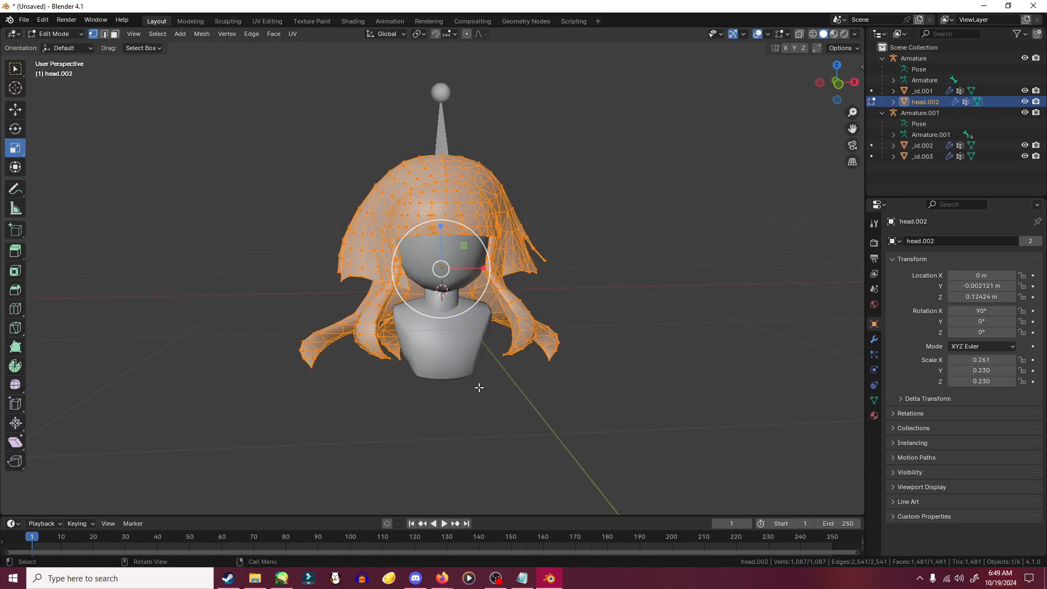
- Hide the mannequin meshes _id.002 and _id.003, deselect the wig's vertices and return to Object Mode
click(1024, 156)
click(1024, 145)
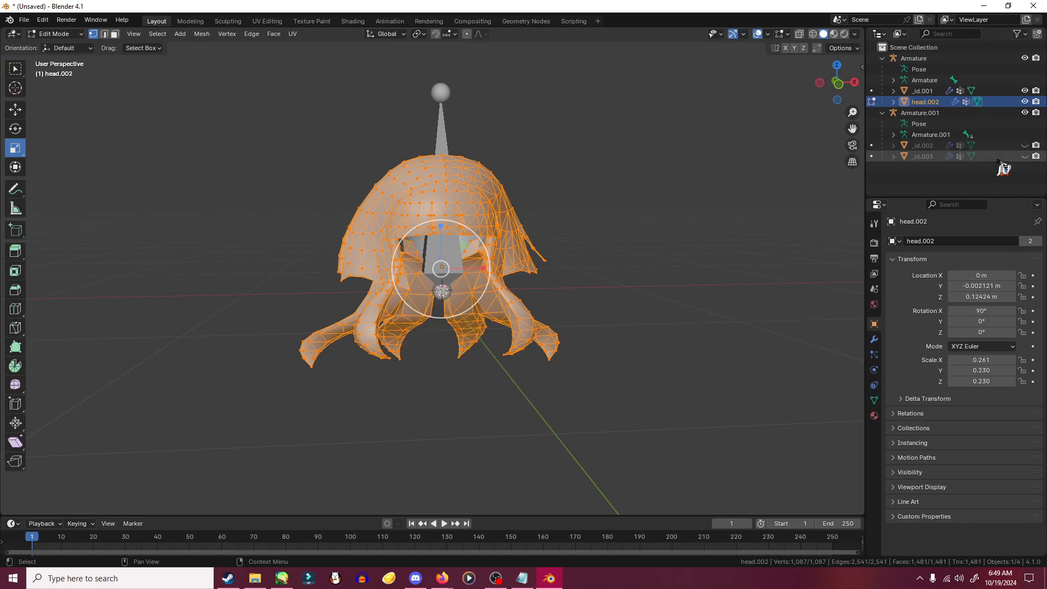
click(728, 327)
click(75, 35)
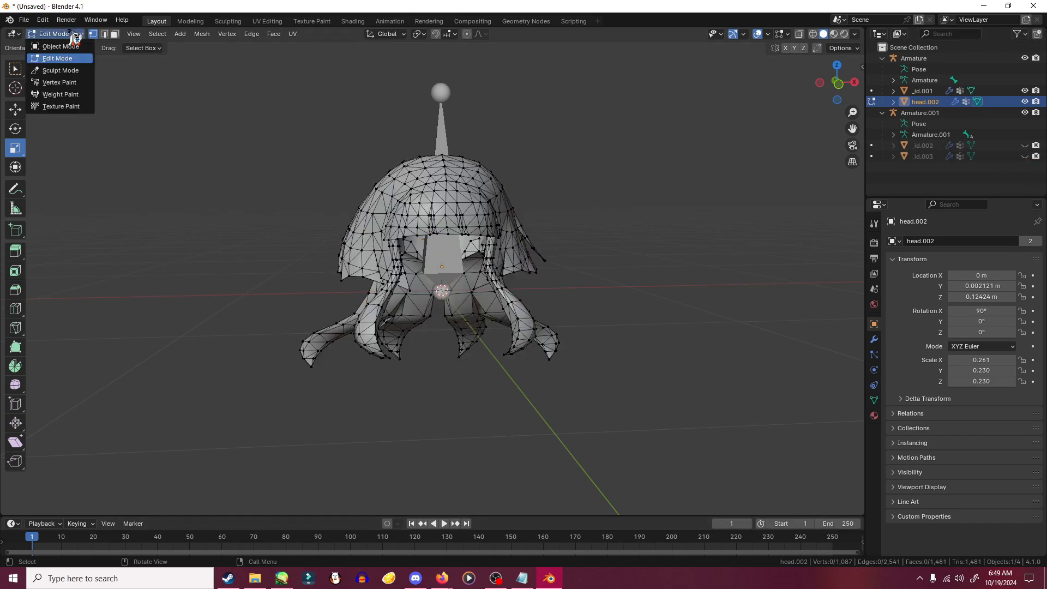
click(61, 46)
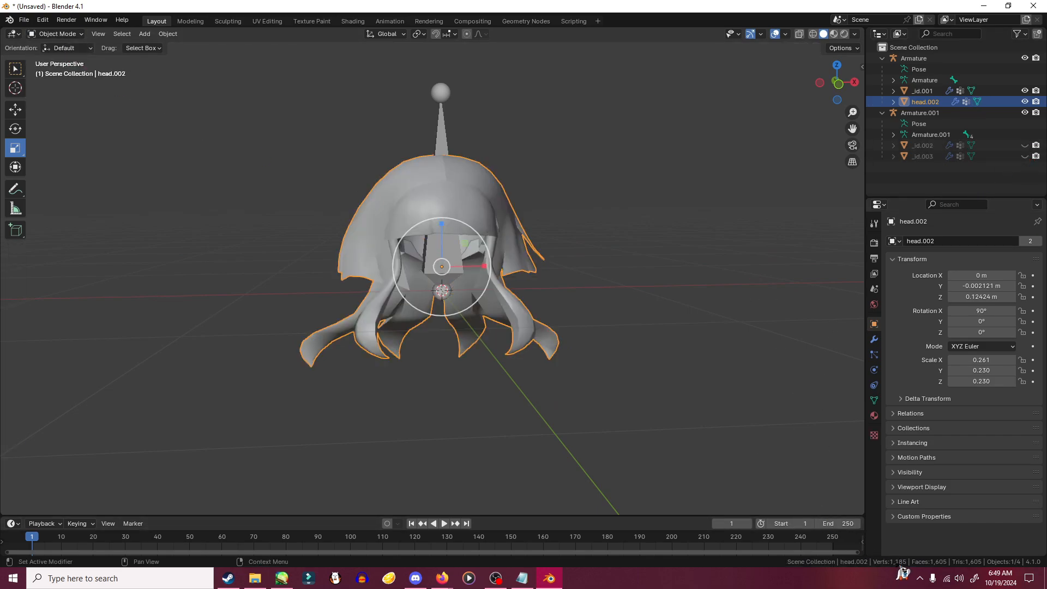
- Show _id.002 and _id.003 again and compare the scene's triangle count with the mannequin visible
middle_drag(672, 372, 841, 458)
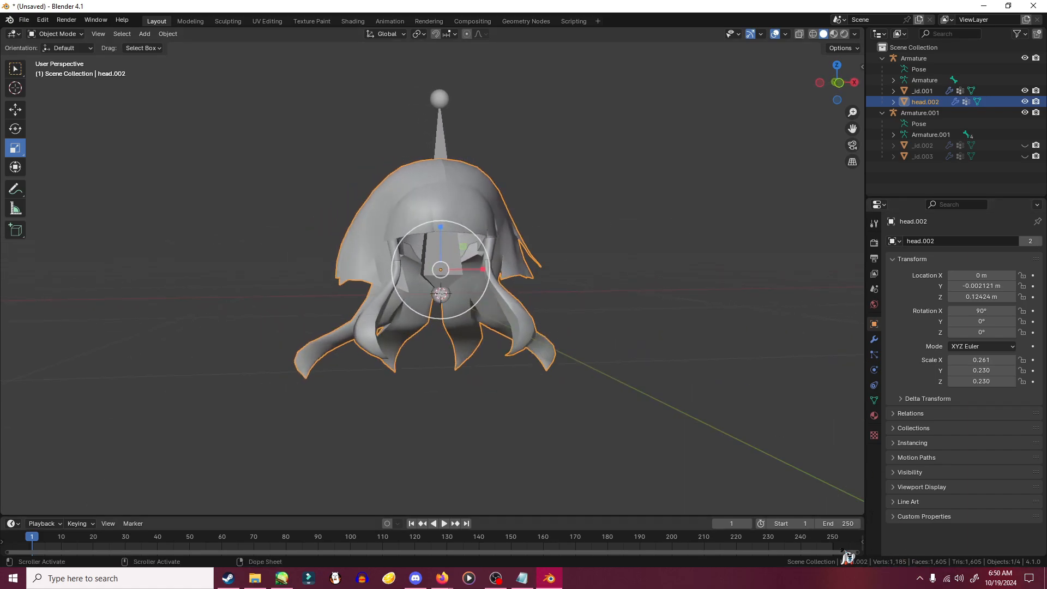
middle_drag(703, 366, 685, 362)
click(1024, 156)
click(1025, 145)
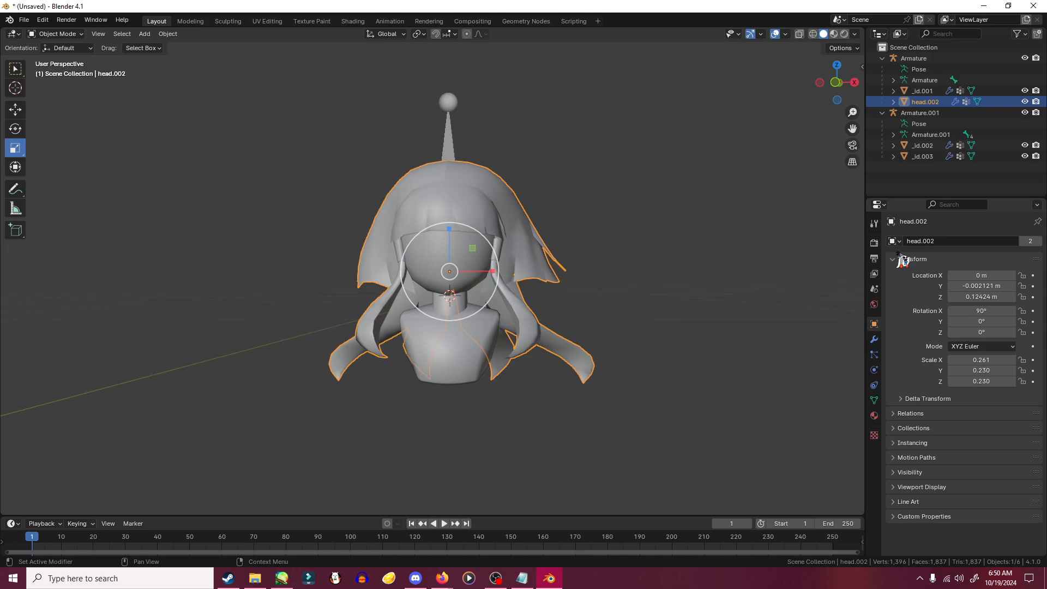
middle_drag(565, 314, 589, 309)
middle_drag(444, 295, 602, 331)
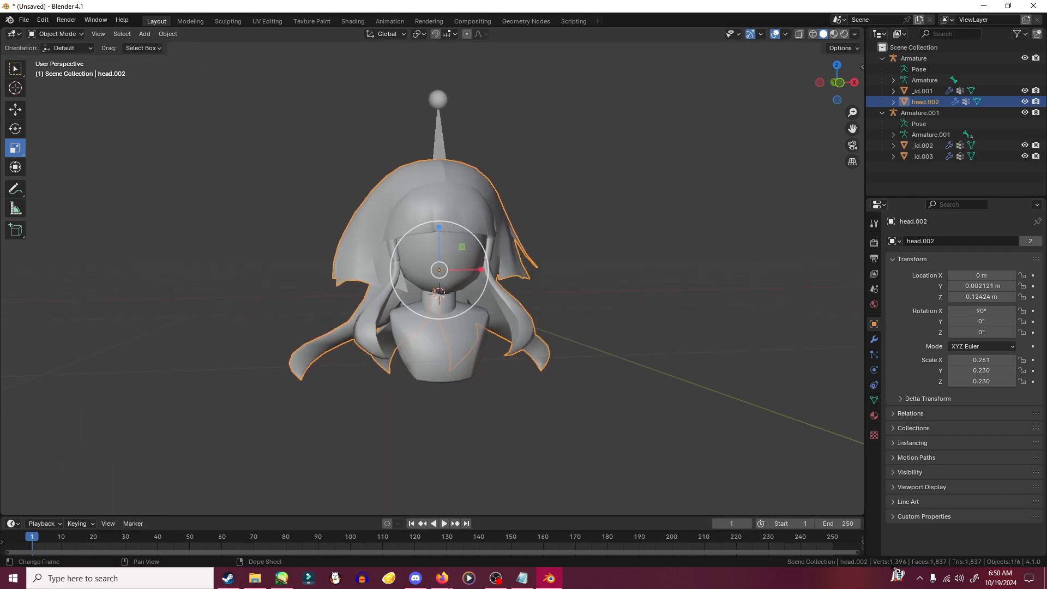
middle_drag(563, 262, 661, 262)
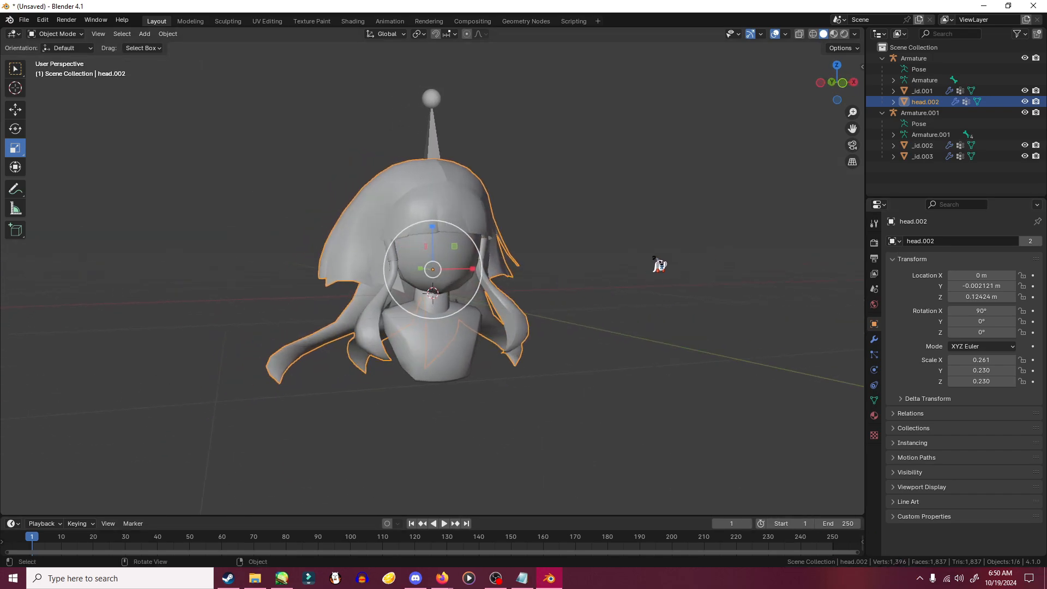
- Hide _id.003 and _id.002 again and view the remaining wig and head model up close from the front
click(1024, 156)
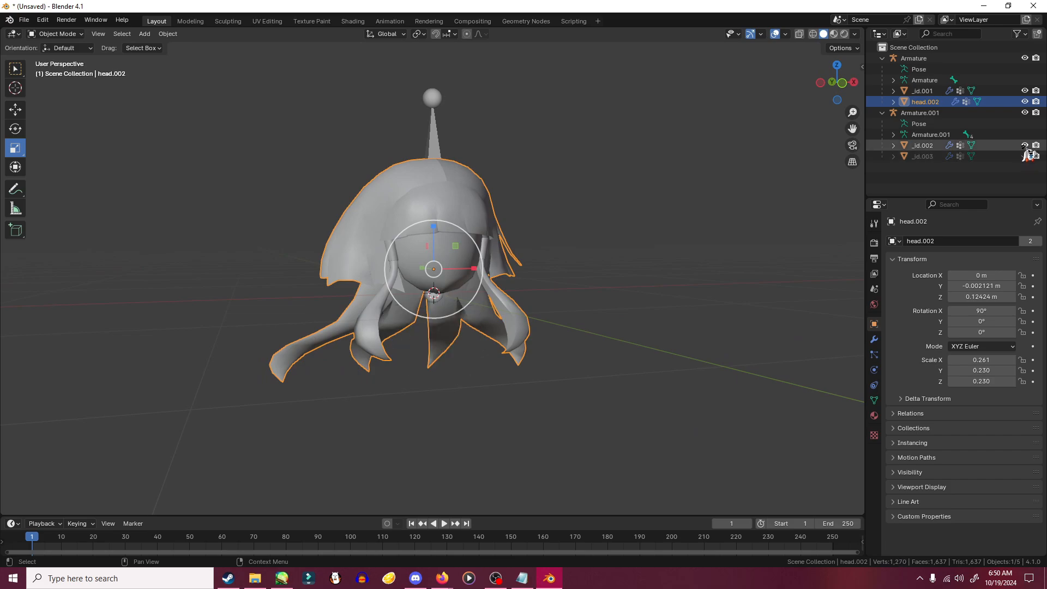
click(1025, 145)
middle_drag(563, 262, 494, 249)
scroll(494, 250, up, 3)
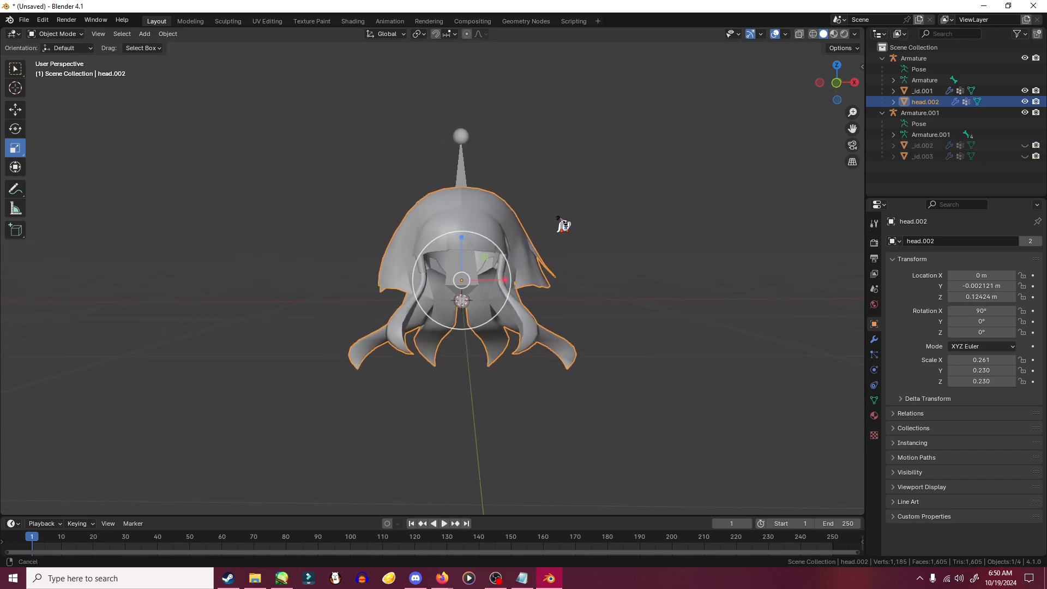
shift+middle_drag(670, 270, 601, 285)
scroll(603, 283, up, 2)
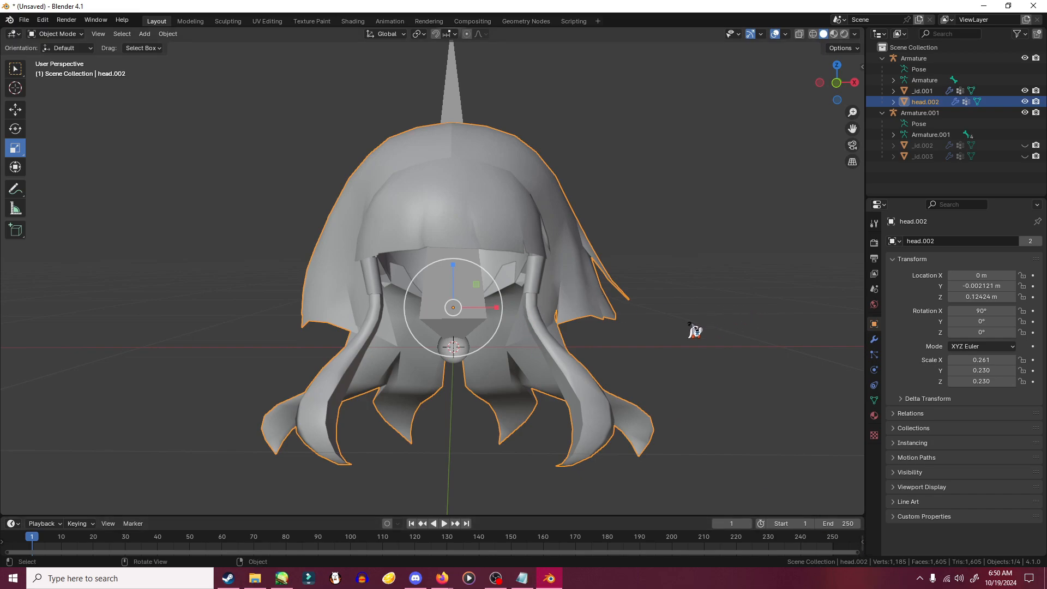
middle_drag(682, 324, 686, 319)
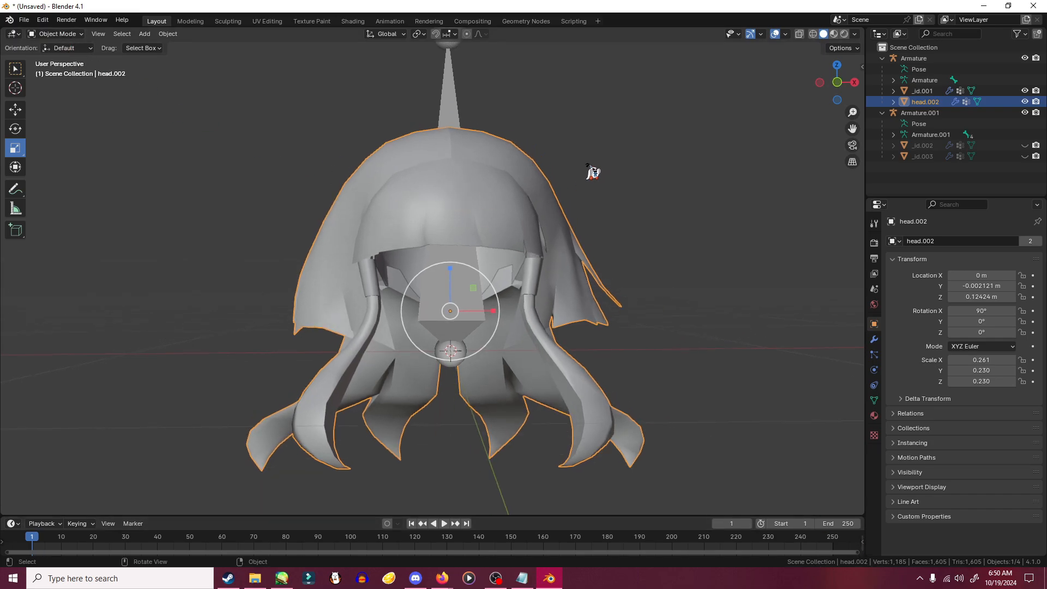
- Apply a Limited Dissolve to the entire wig mesh and return to Object Mode to check the scene's triangle count
key(x)
click(649, 270)
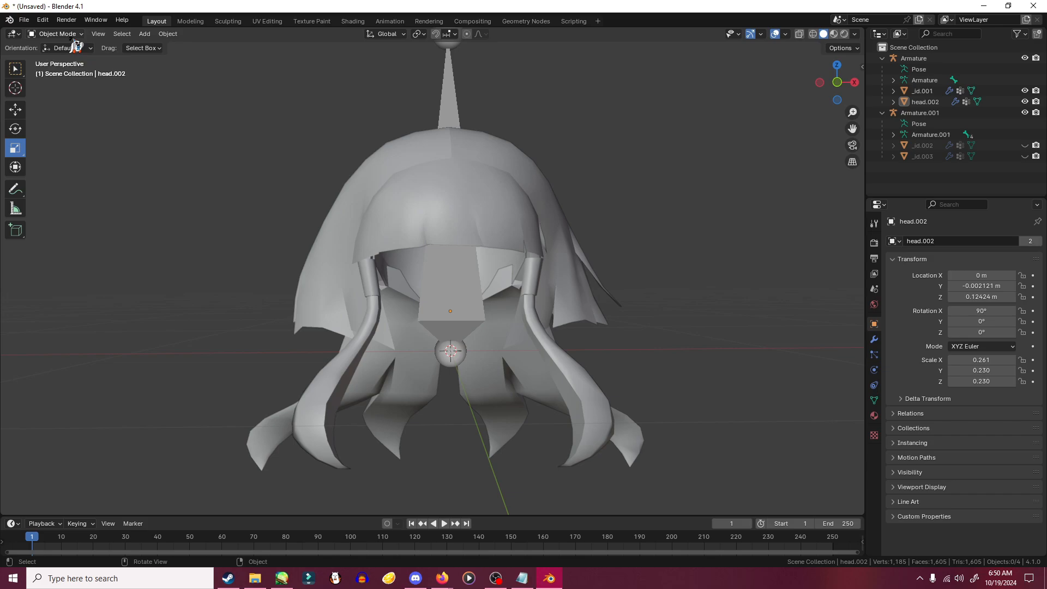
click(58, 34)
click(54, 47)
key(a)
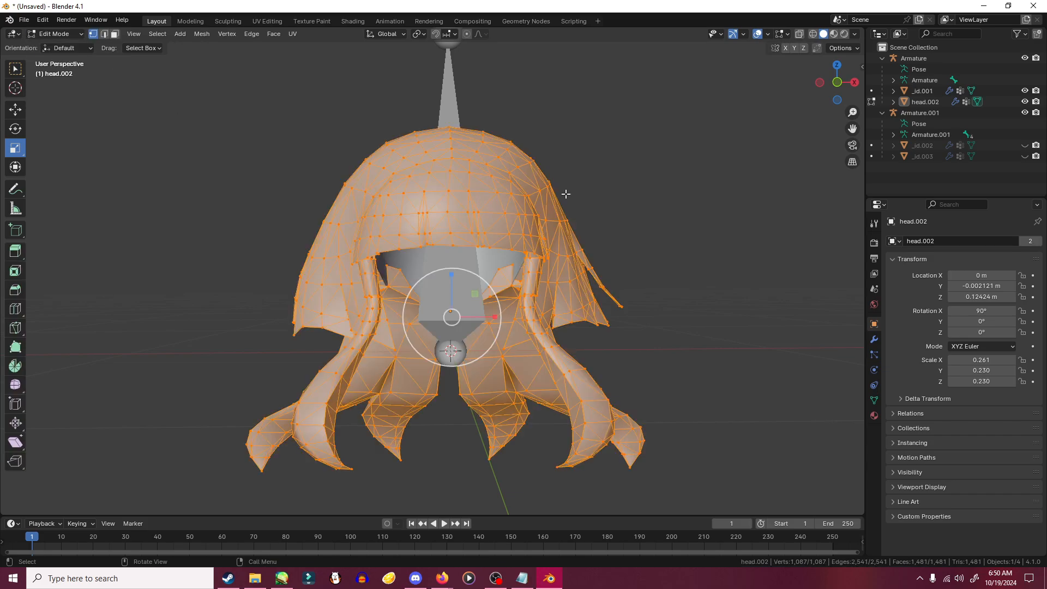
key(x)
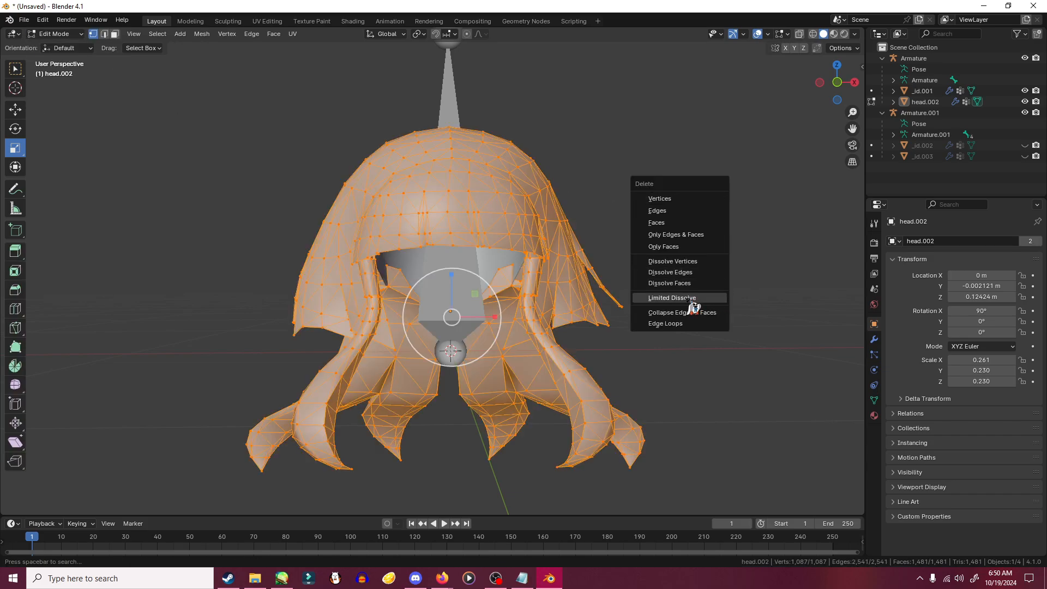
click(693, 302)
middle_drag(639, 309, 69, 59)
click(54, 34)
click(54, 45)
middle_drag(688, 334, 652, 325)
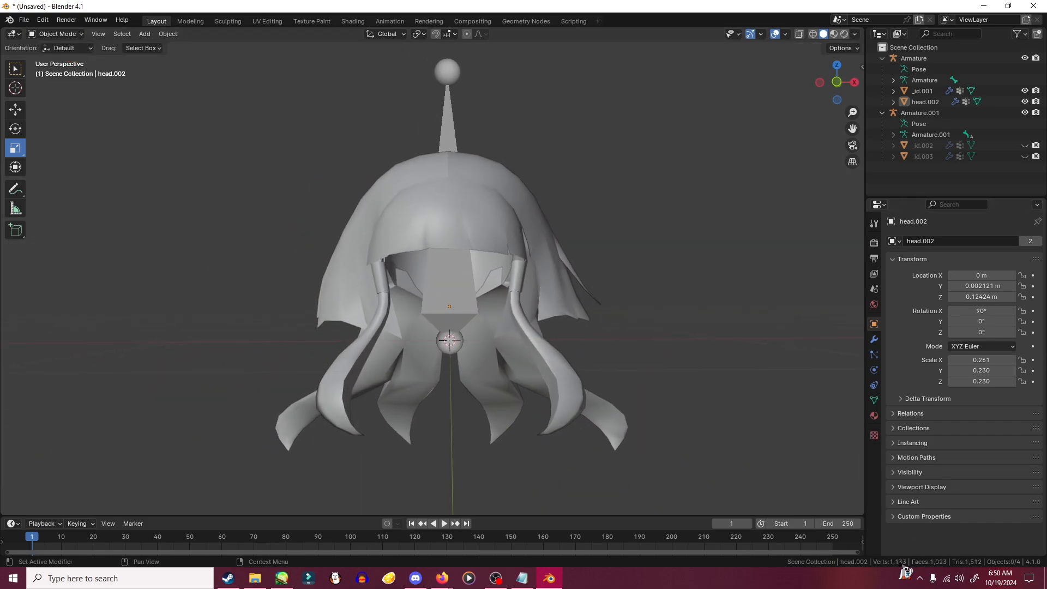
- Undo the limited dissolve on the wig, leave its vertices deselected and return to Object Mode
key(Tab)
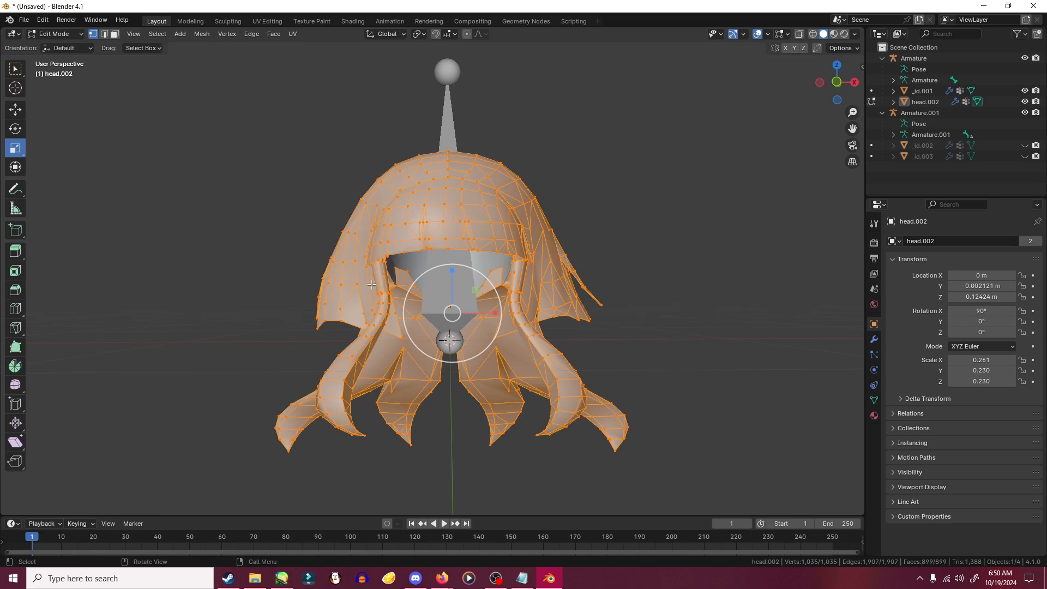
click(228, 199)
click(55, 33)
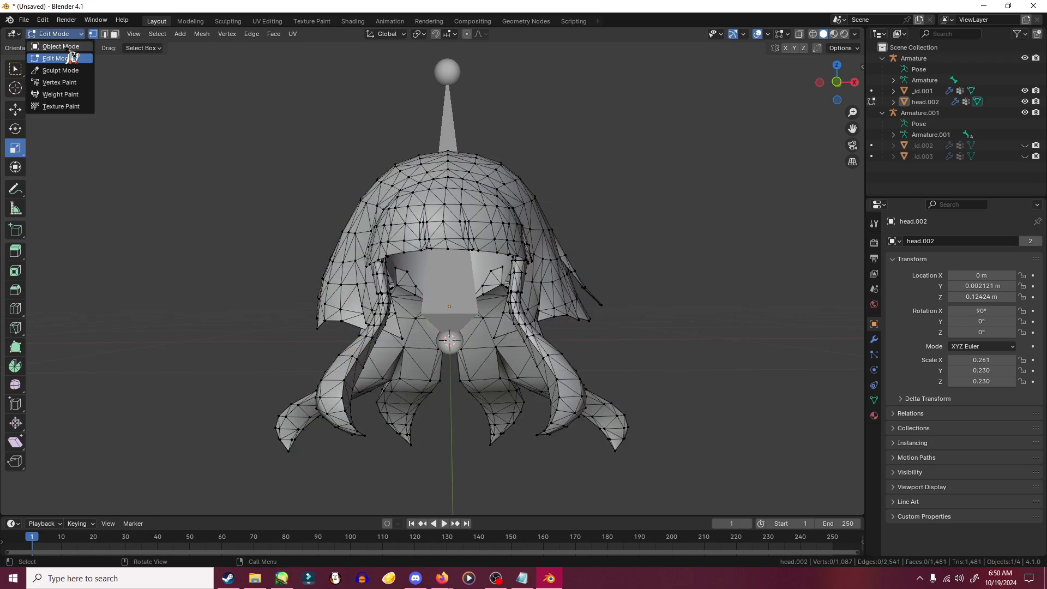
click(55, 45)
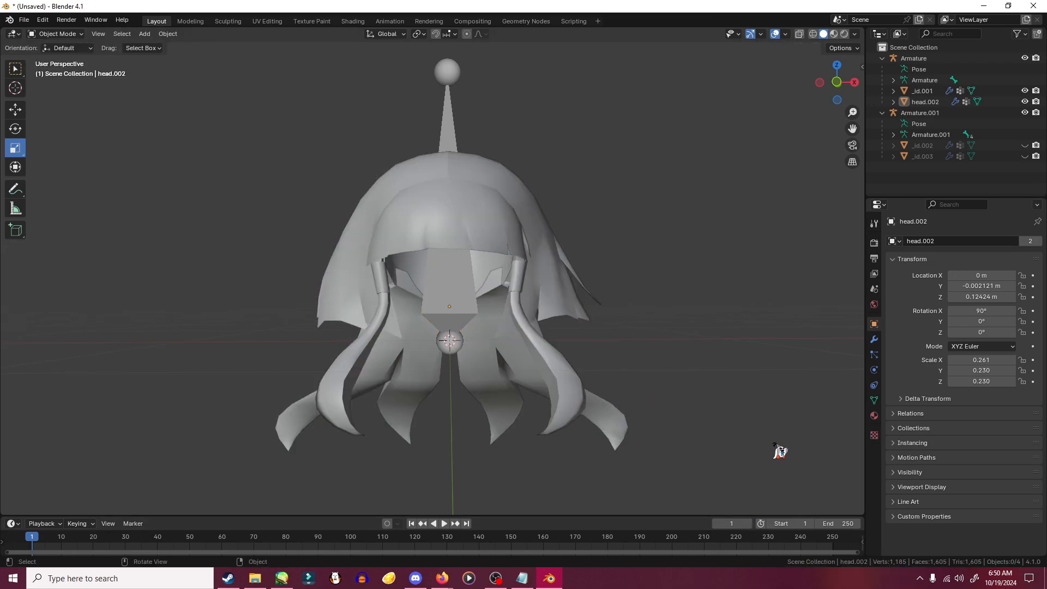
middle_drag(684, 336, 648, 341)
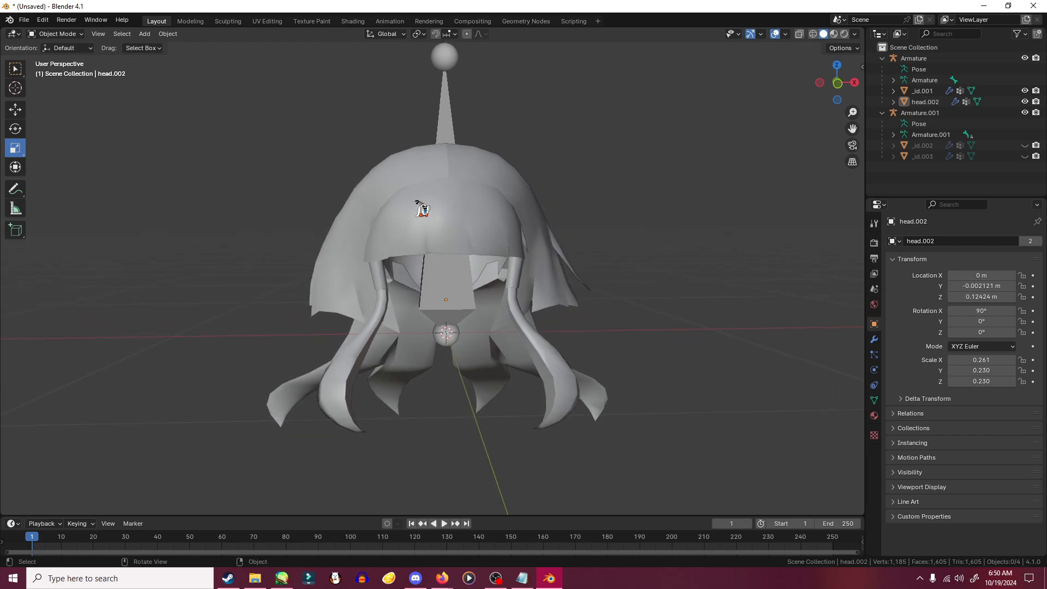
- Select the wig's whole mesh in Edit Mode and run Limited Dissolve on it again
click(55, 34)
click(64, 57)
key(a)
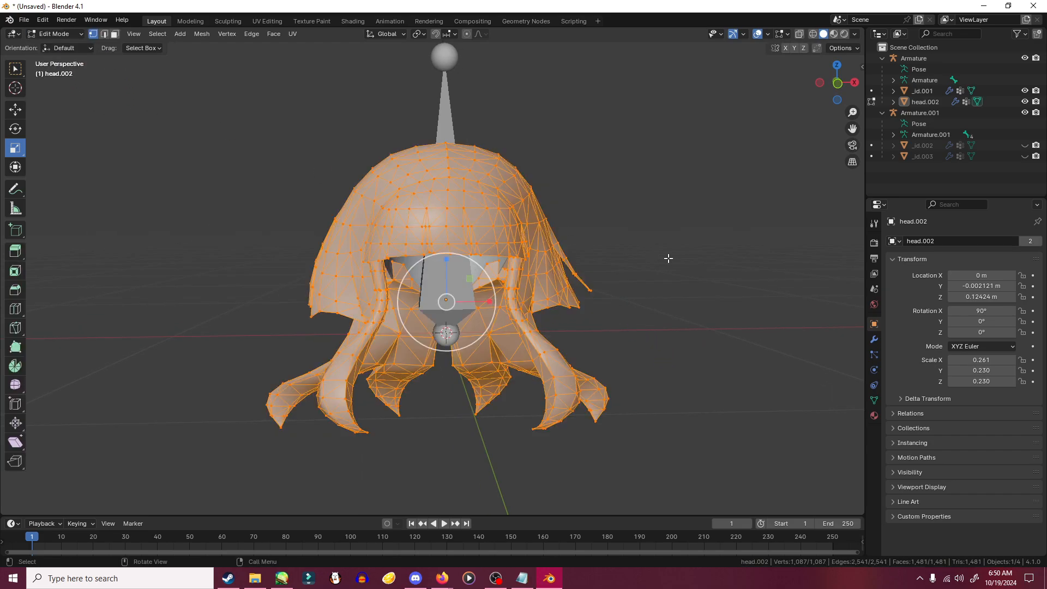
key(x)
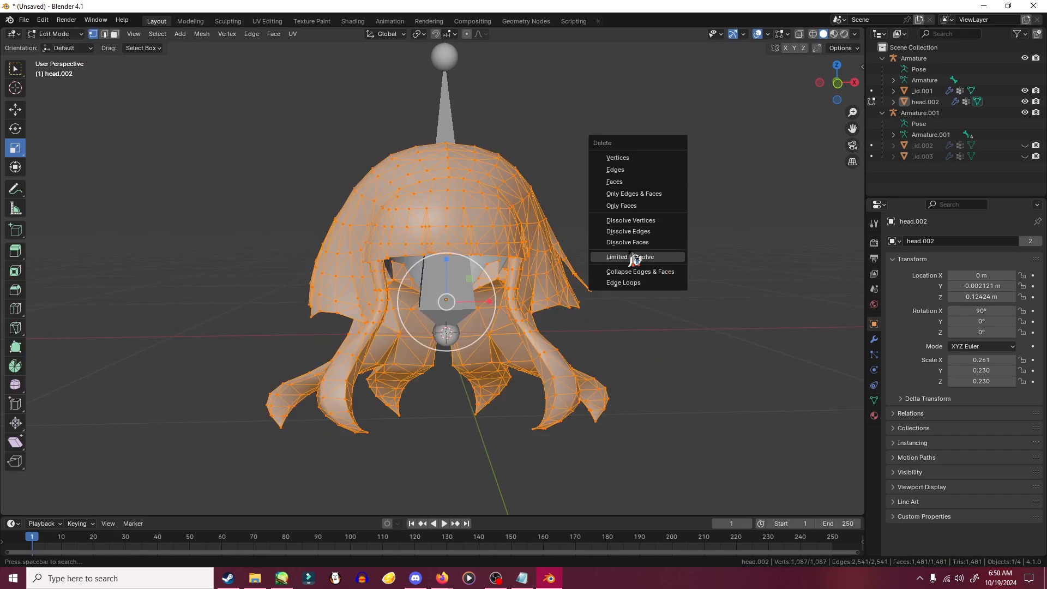
key(Escape)
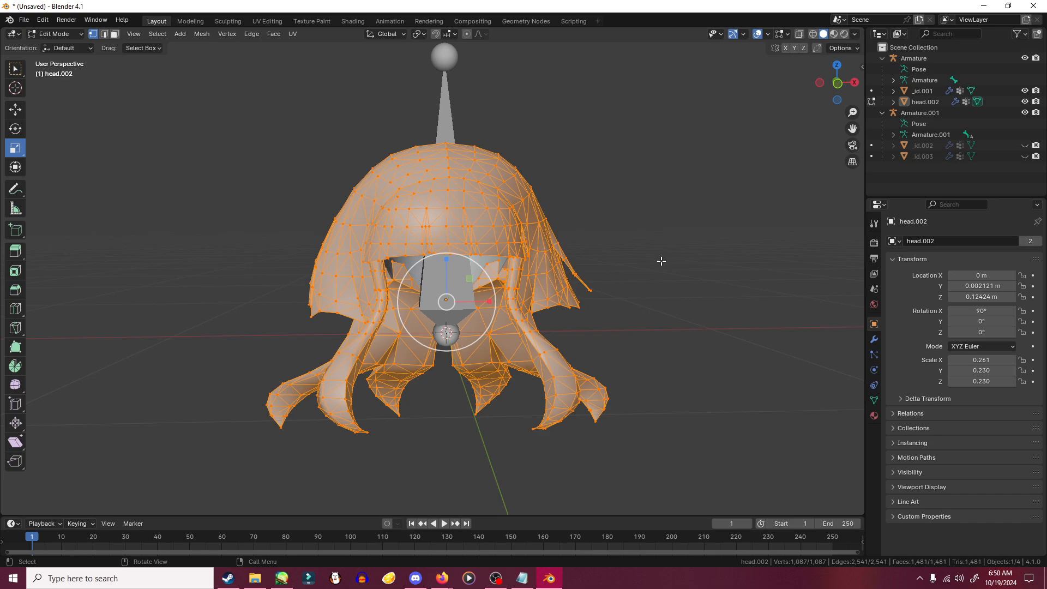
key(x)
click(643, 265)
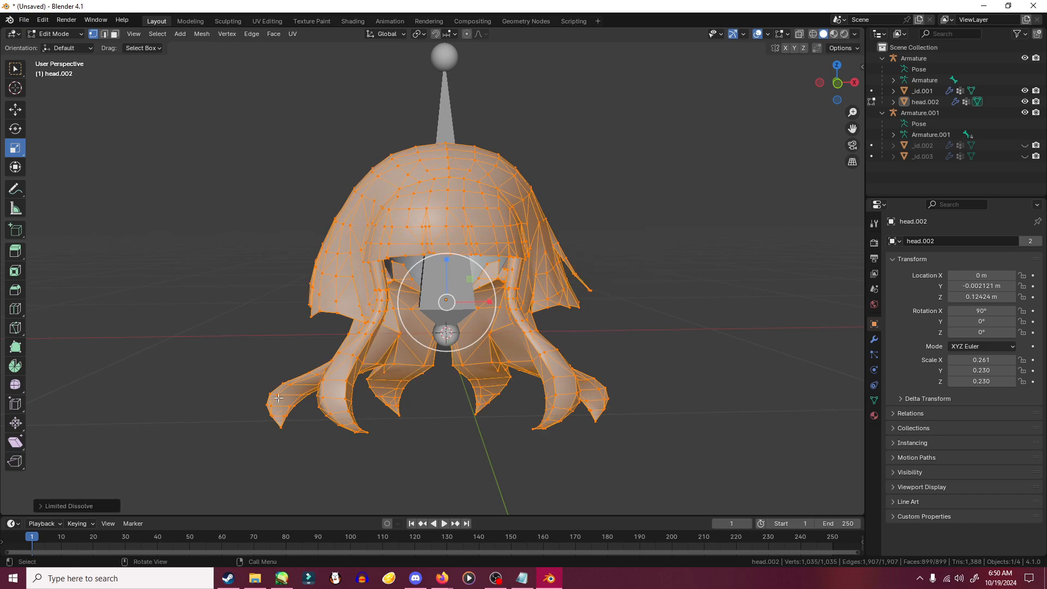
- Try Limited Dissolve max angles of 118° and 8.7° and compare how much of the wig's shape survives
click(45, 508)
drag(143, 436, 226, 436)
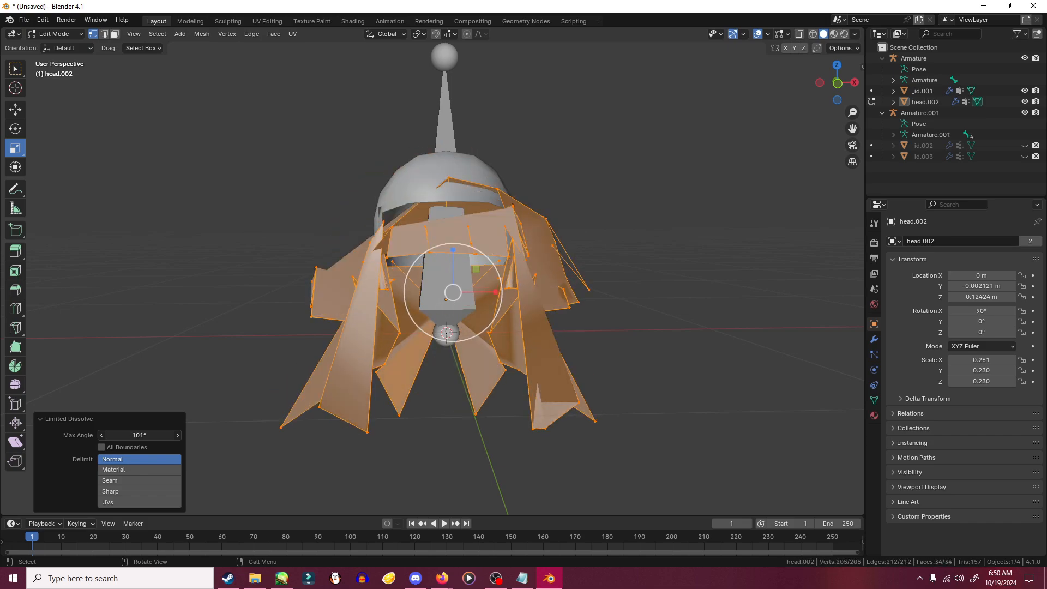
middle_drag(465, 477, 436, 414)
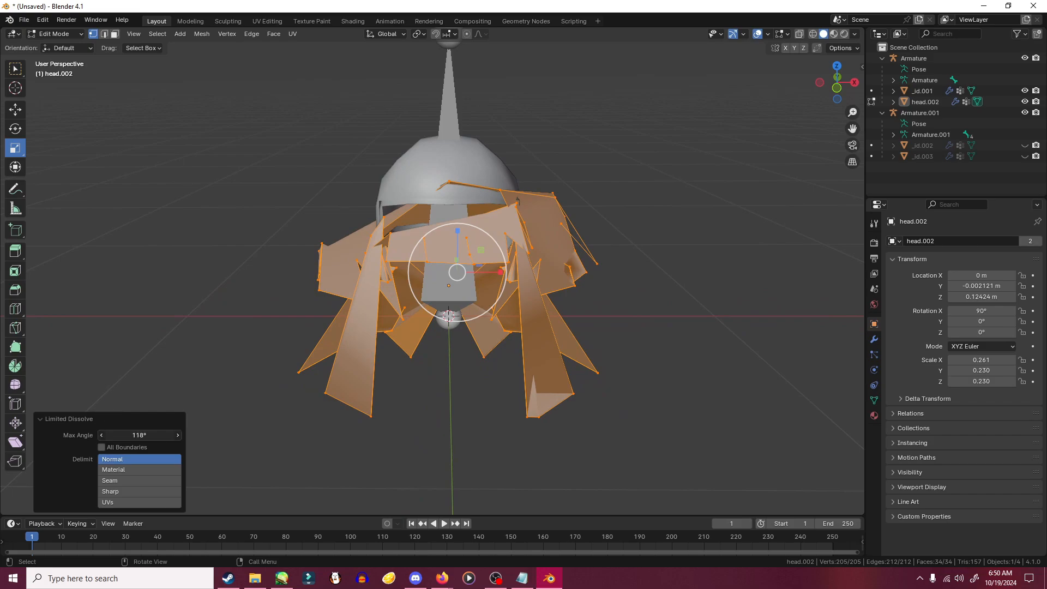
drag(137, 435, 89, 436)
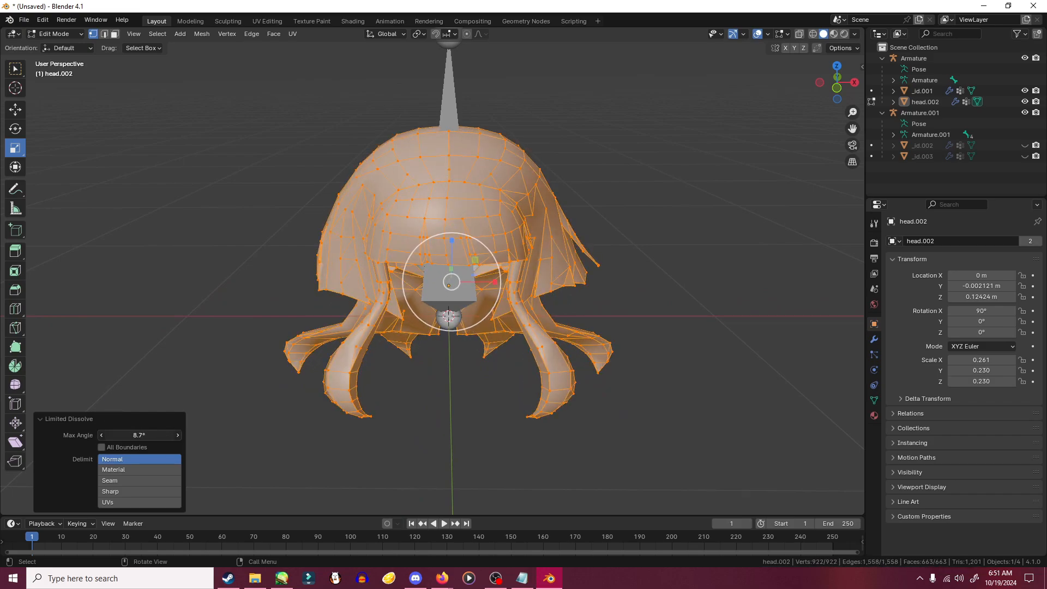
- Set the Limited Dissolve max angle to 2.7°, checking the wig from several sides, and return to Object Mode
middle_drag(405, 392, 644, 379)
middle_drag(478, 364, 450, 327)
middle_drag(424, 184, 164, 385)
mouse_move(126, 436)
mouse_down()
mouse_move(104, 436)
mouse_move(113, 436)
mouse_up()
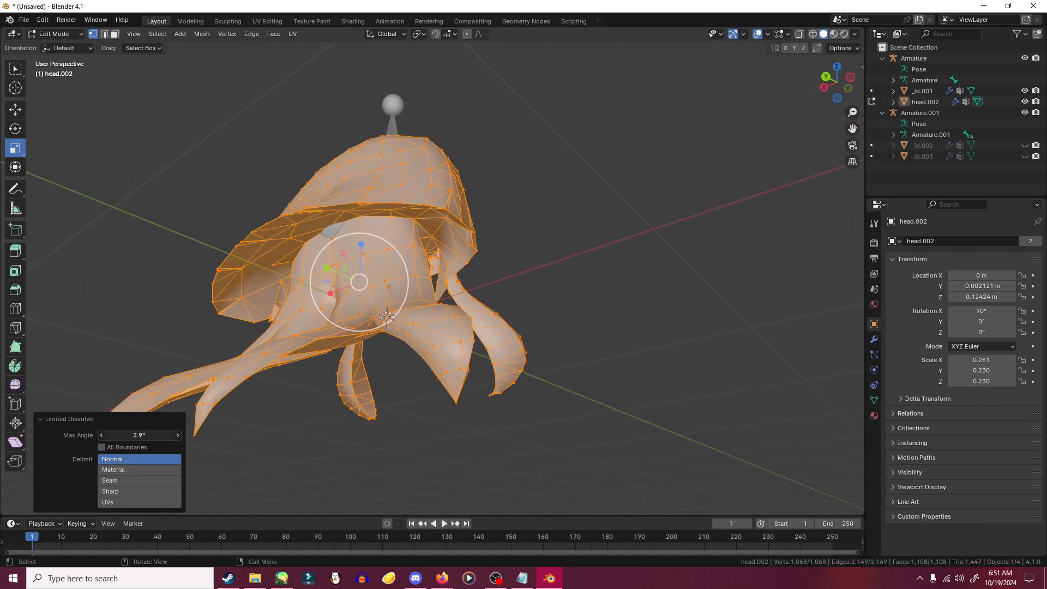
middle_drag(605, 425, 434, 392)
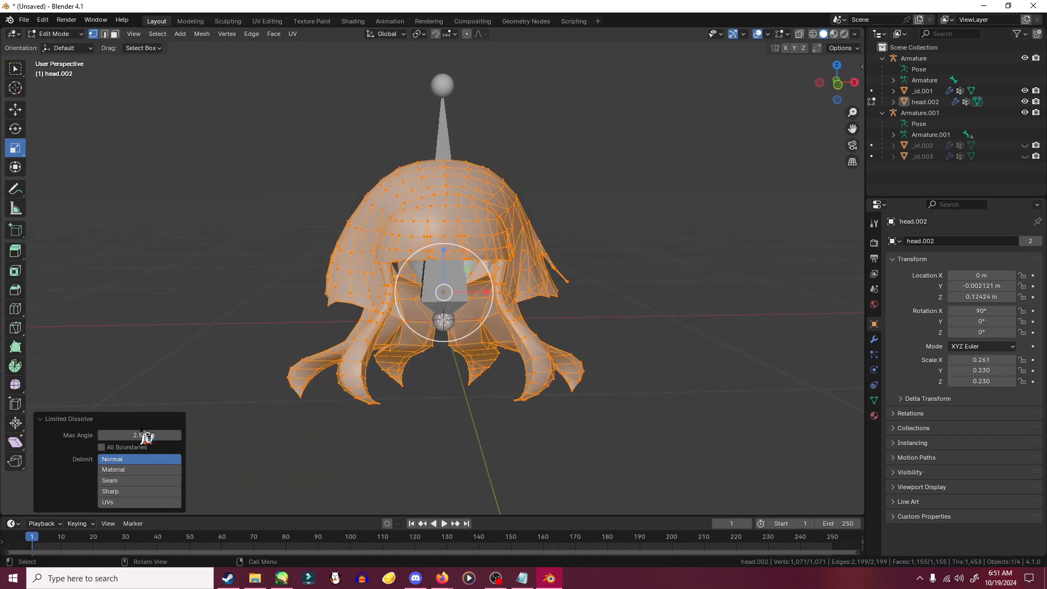
middle_drag(513, 431, 198, 417)
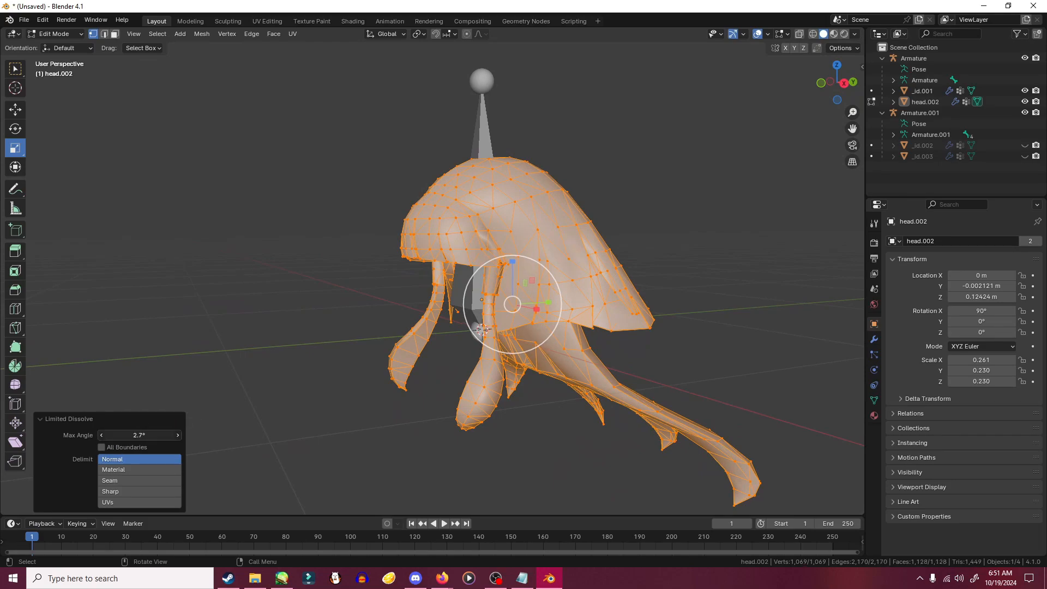
mouse_move(490, 431)
middle_down()
mouse_move(525, 430)
mouse_move(447, 414)
mouse_move(411, 376)
mouse_move(490, 414)
middle_up()
click(54, 34)
click(60, 47)
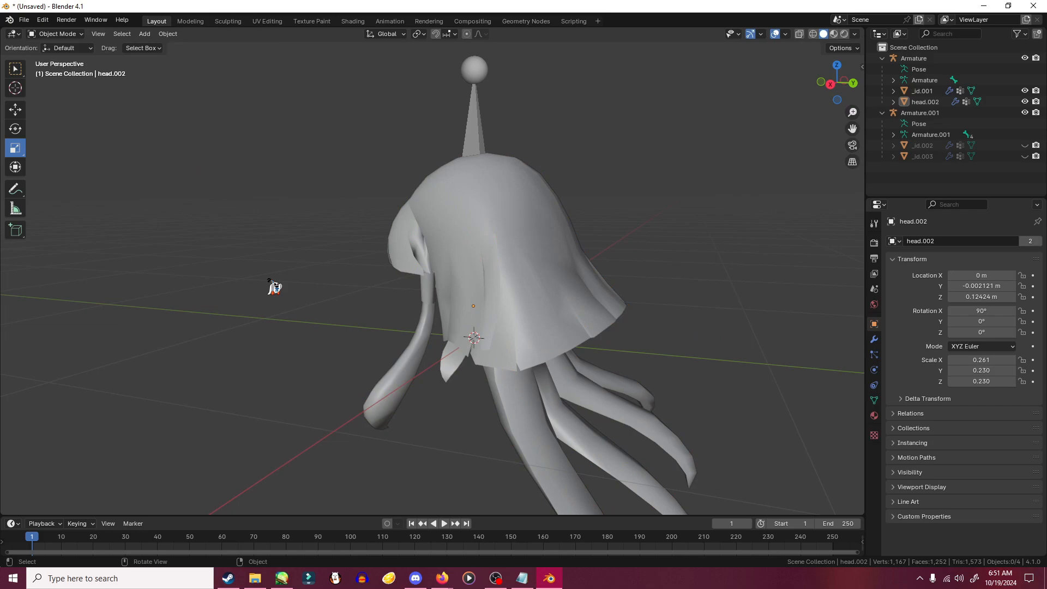
- Stretch the wig along the global Y axis by a factor of 1.106 and check the fit from the front
middle_drag(274, 287, 507, 308)
click(431, 197)
middle_drag(432, 202, 393, 287)
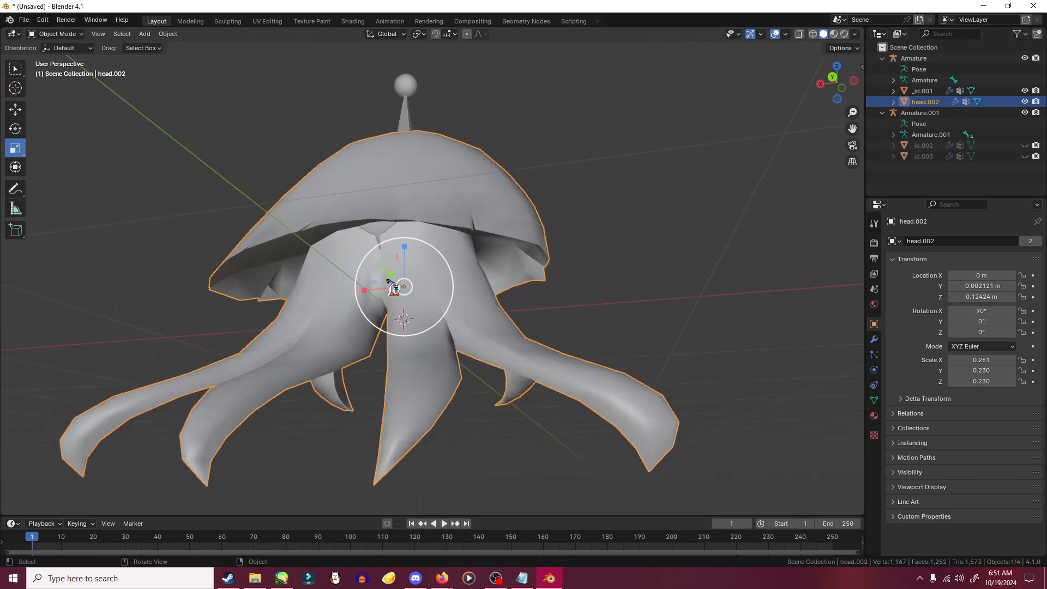
drag(391, 273, 379, 262)
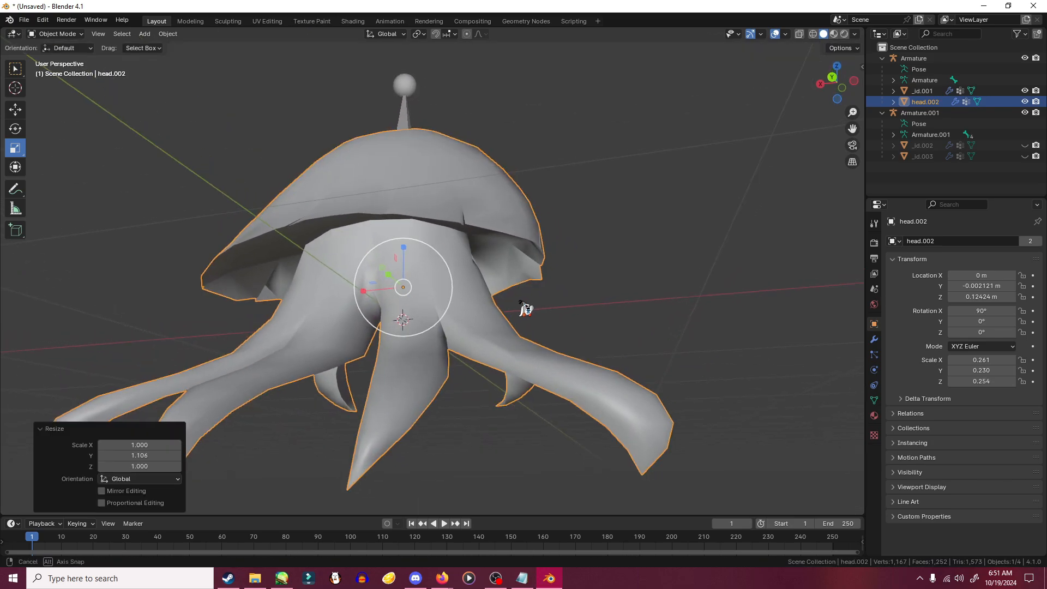
middle_drag(525, 303, 621, 391)
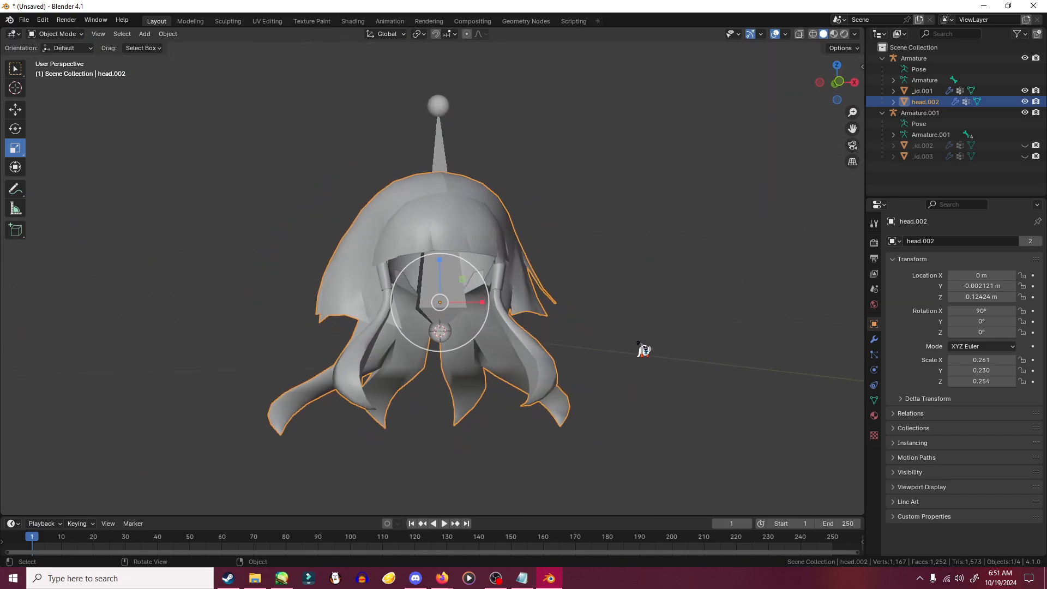
middle_drag(552, 300, 555, 354)
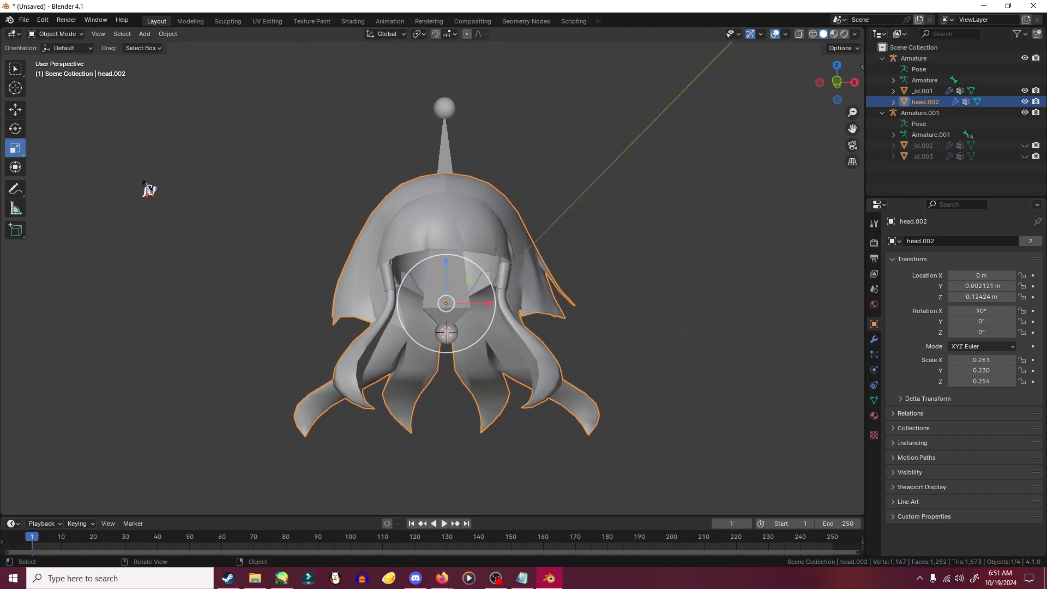
middle_drag(148, 189, 256, 247)
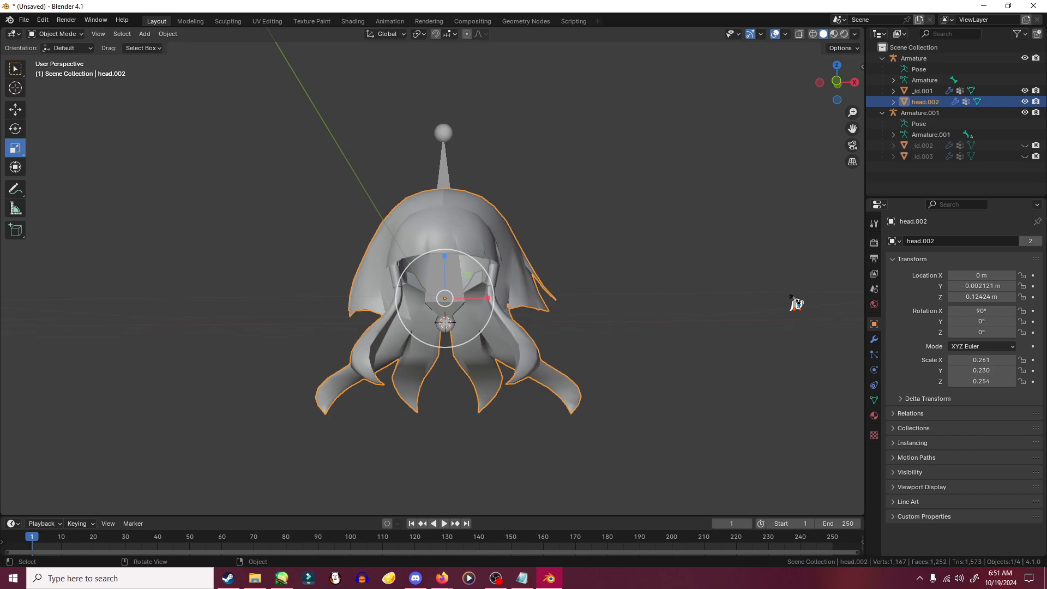
- Add a Decimate modifier to the wig object head.002
click(554, 247)
click(476, 228)
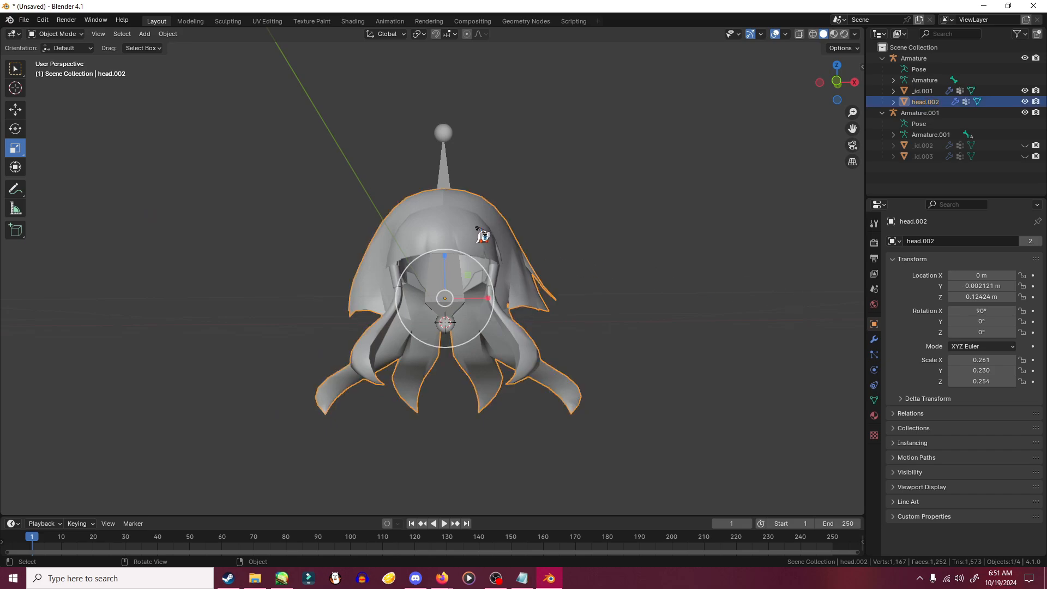
click(875, 343)
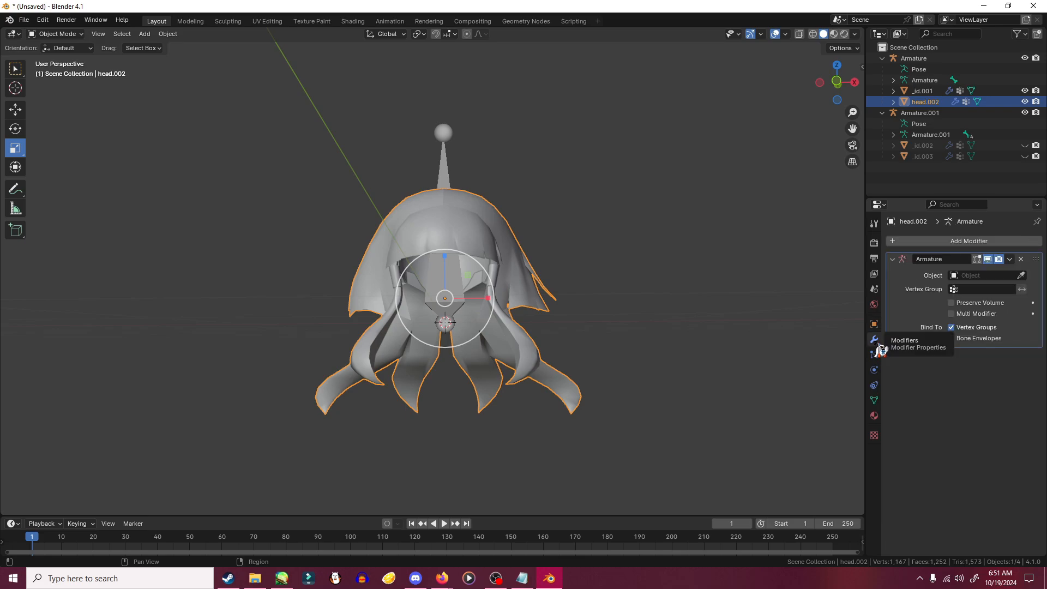
click(973, 243)
mouse_move(927, 284)
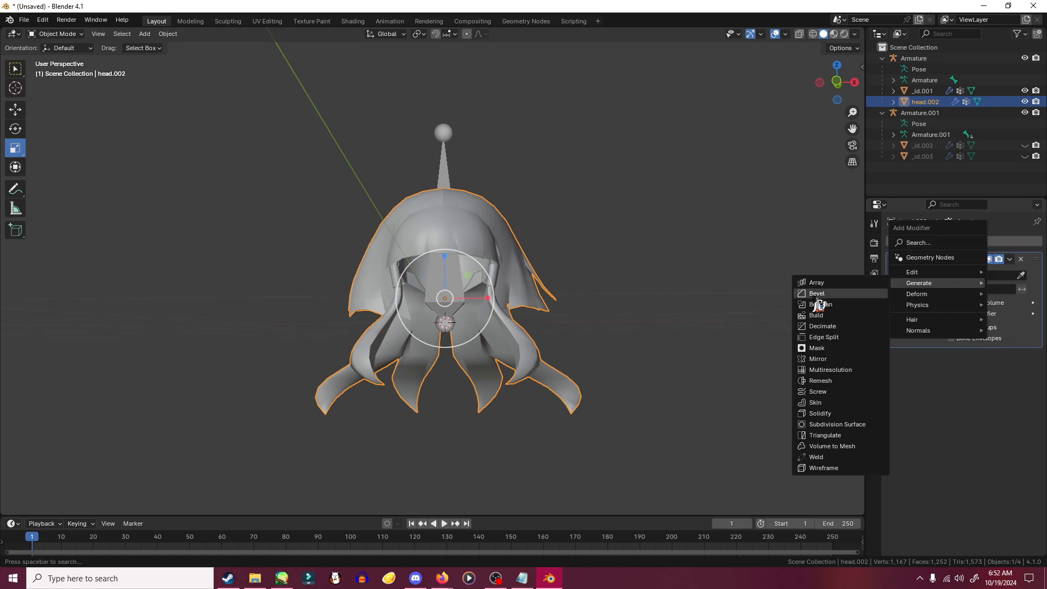
click(822, 327)
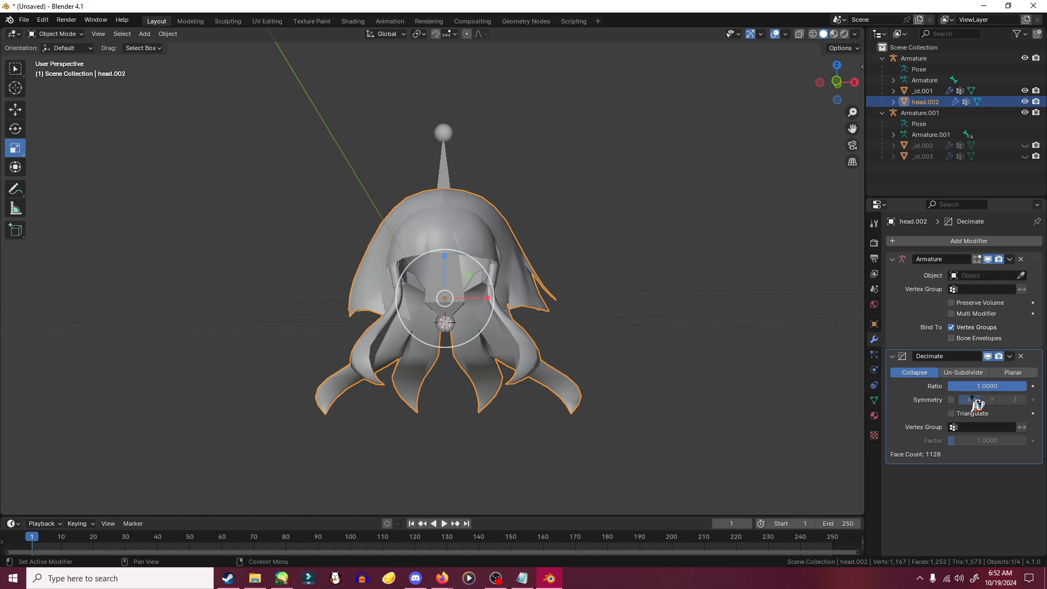
- Try reducing the wig with a Collapse ratio of 0.3469, inspect the damage and restore the ratio to 1.0
click(1032, 386)
drag(1020, 386, 969, 387)
middle_drag(517, 221, 518, 253)
scroll(433, 193, up, 4)
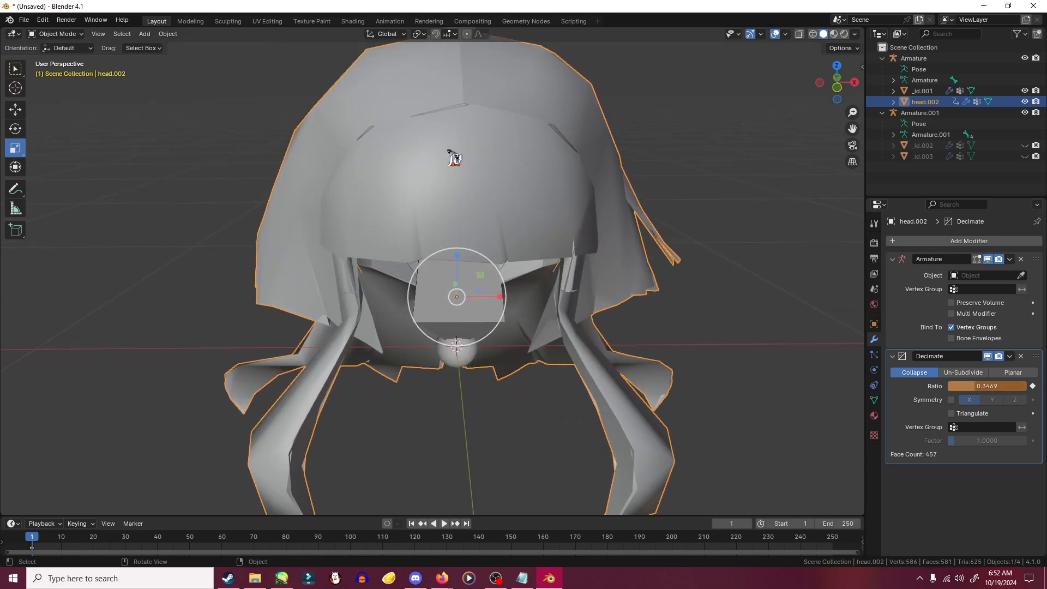
middle_drag(635, 185, 574, 215)
drag(981, 387, 1004, 377)
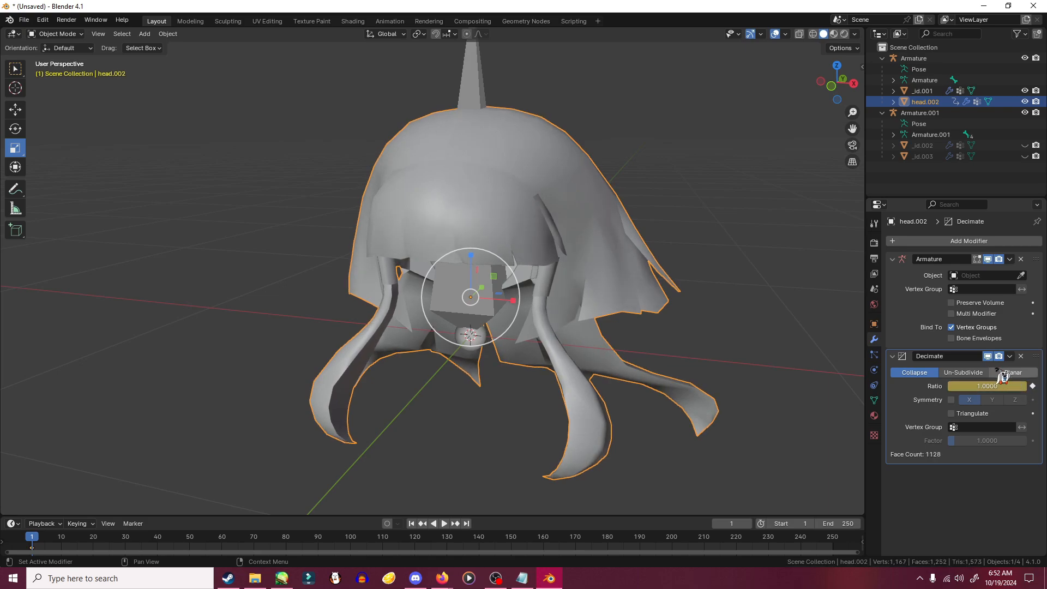
- Switch the wig's Decimate modifier to Planar with an angle limit of 8.3° and apply it
click(1012, 372)
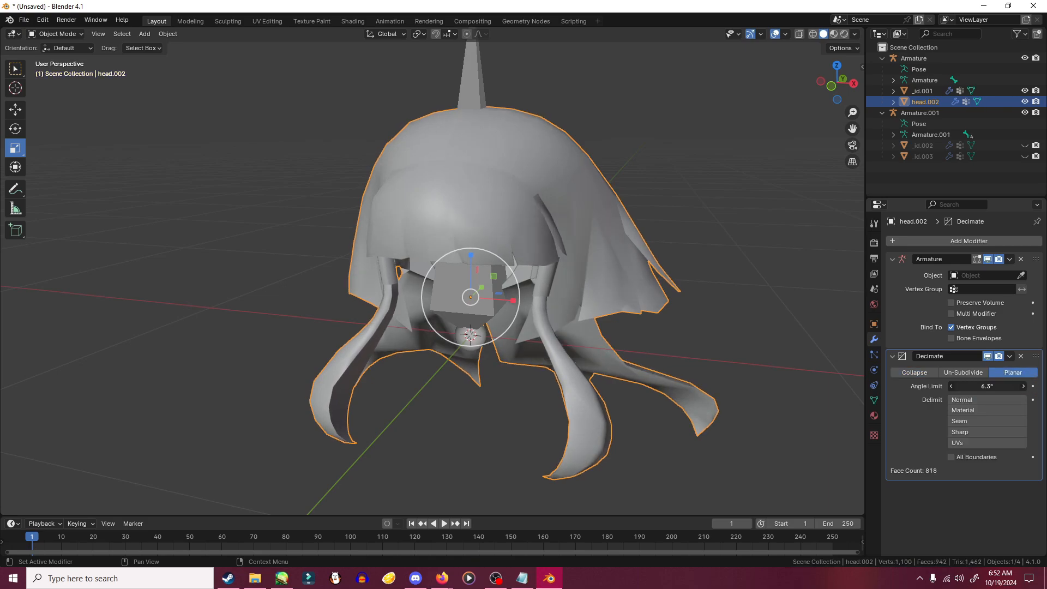
drag(987, 386, 989, 386)
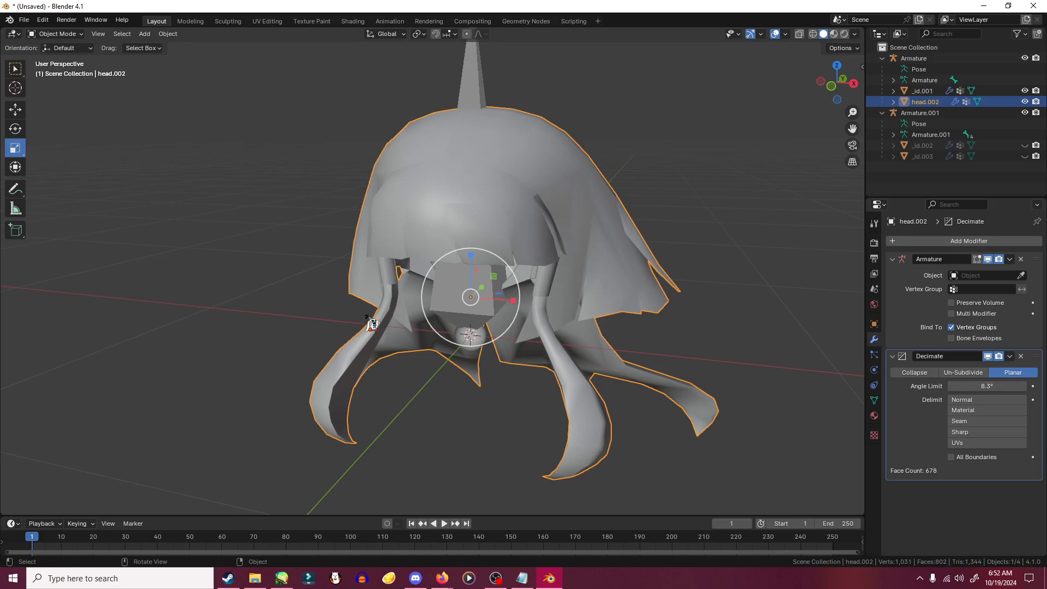
middle_drag(370, 322, 421, 369)
middle_drag(466, 175, 648, 319)
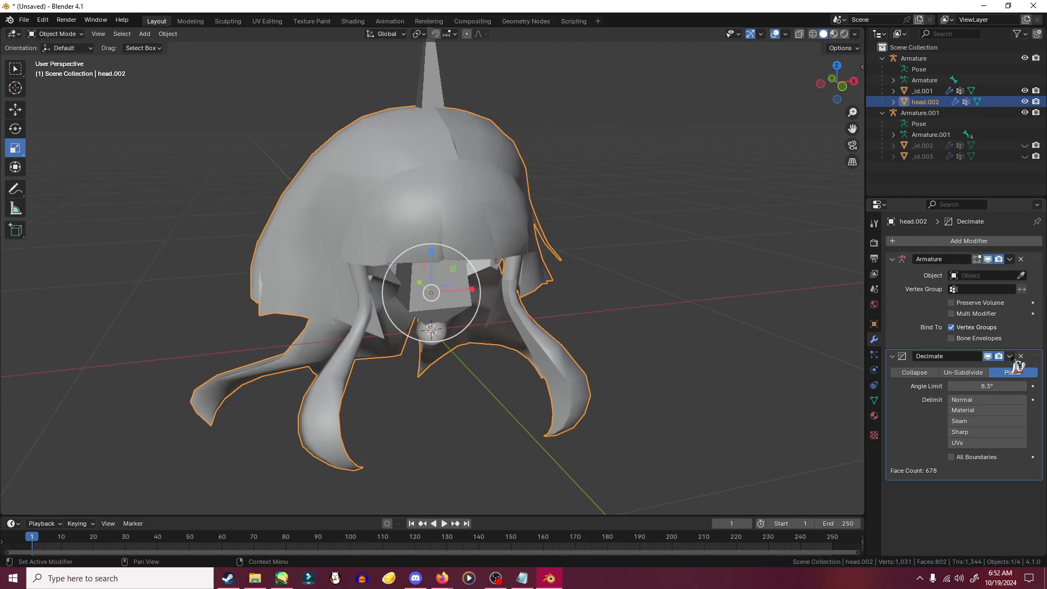
click(1010, 357)
click(965, 368)
- Open the decimated wig mesh in Edit Mode and view its crown and fringe topology up close from above
middle_drag(592, 302, 667, 361)
middle_drag(614, 340, 537, 419)
middle_drag(497, 434, 339, 310)
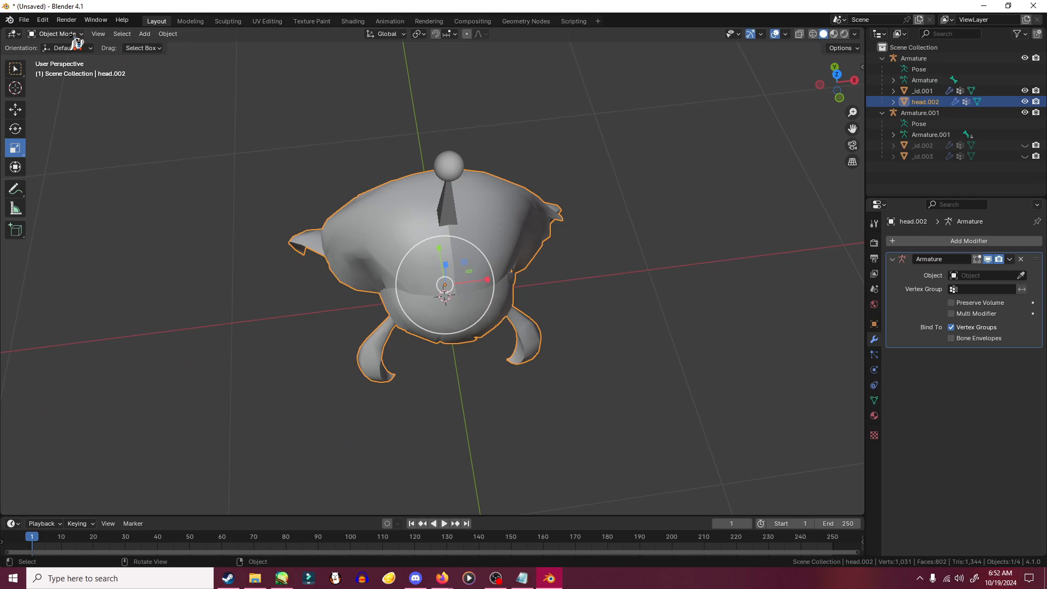
click(56, 34)
click(64, 59)
scroll(453, 310, up, 6)
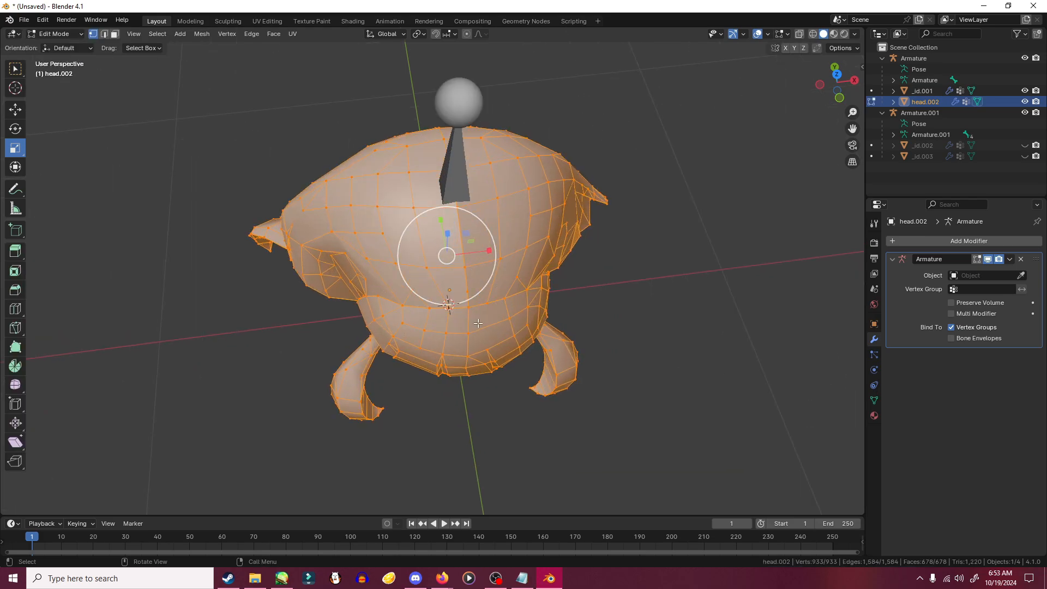
- Select the loose vertex at the gap in the crown's centre seam and move it about -0.0145 m along X
scroll(515, 317, up, 3)
middle_drag(638, 350, 693, 267)
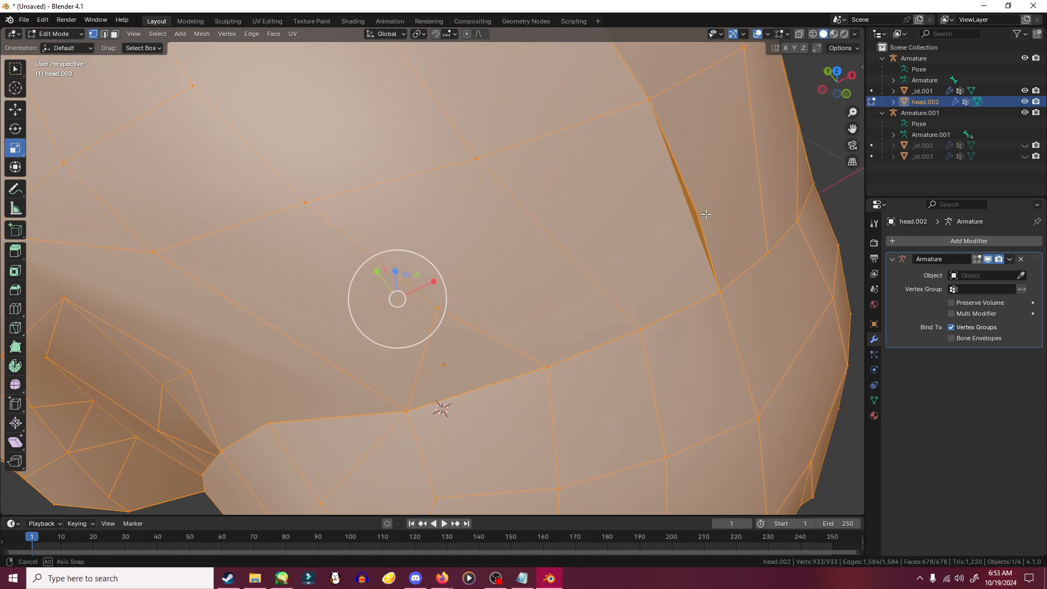
middle_drag(708, 214, 682, 224)
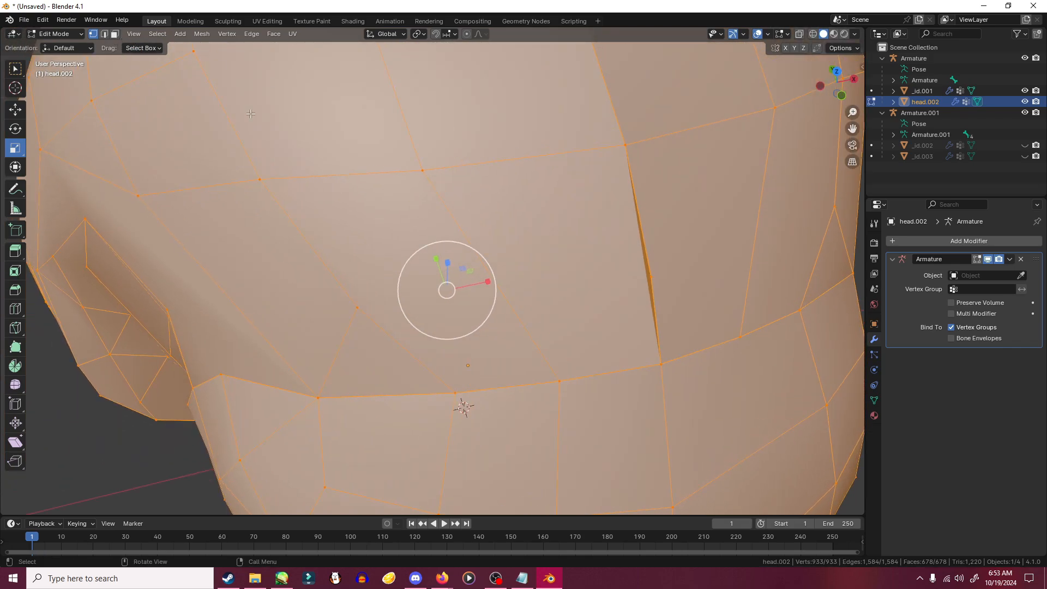
click(651, 277)
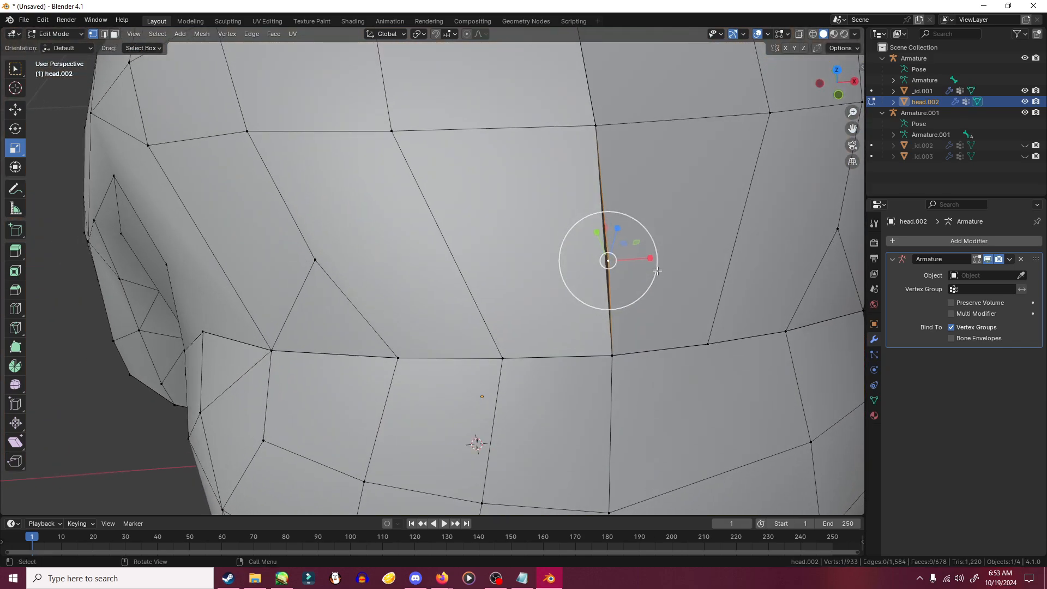
middle_drag(607, 262, 579, 194)
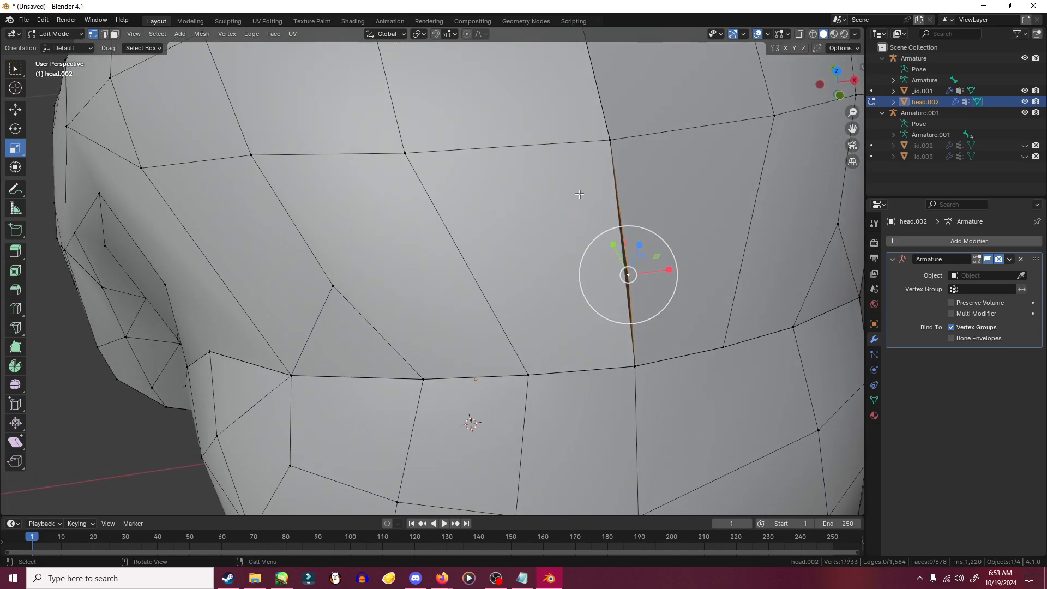
click(404, 151)
click(627, 272)
click(22, 113)
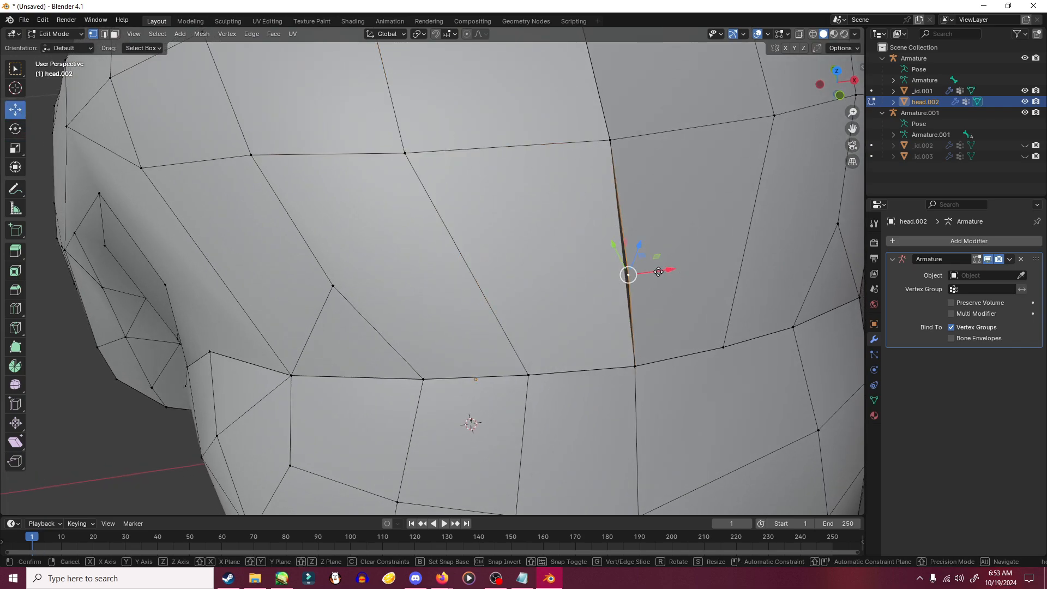
drag(658, 270, 626, 274)
middle_drag(654, 291, 678, 291)
scroll(729, 231, up, 1)
middle_drag(728, 232, 670, 283)
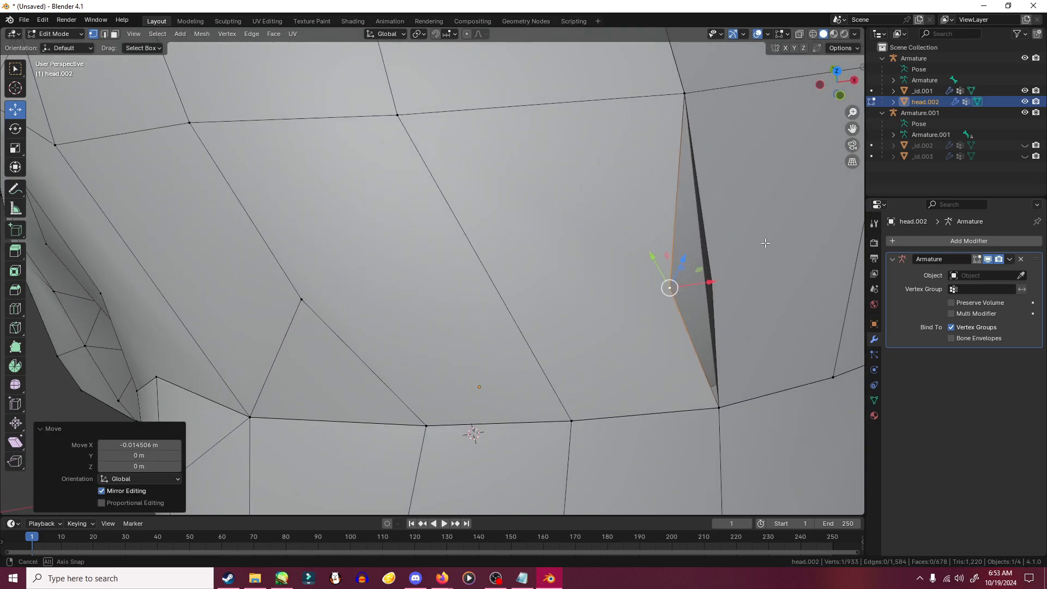
- Try to line the seam vertex up freehand by moving it 0.014035 m and -0.002141 m along X
drag(709, 283, 754, 280)
middle_drag(755, 281, 638, 290)
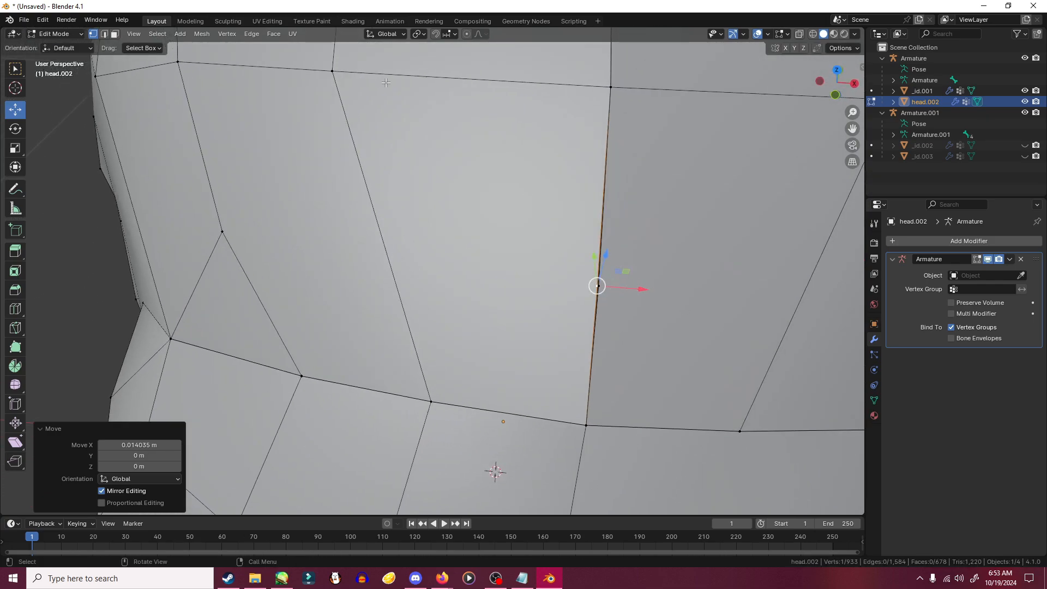
drag(633, 289, 625, 288)
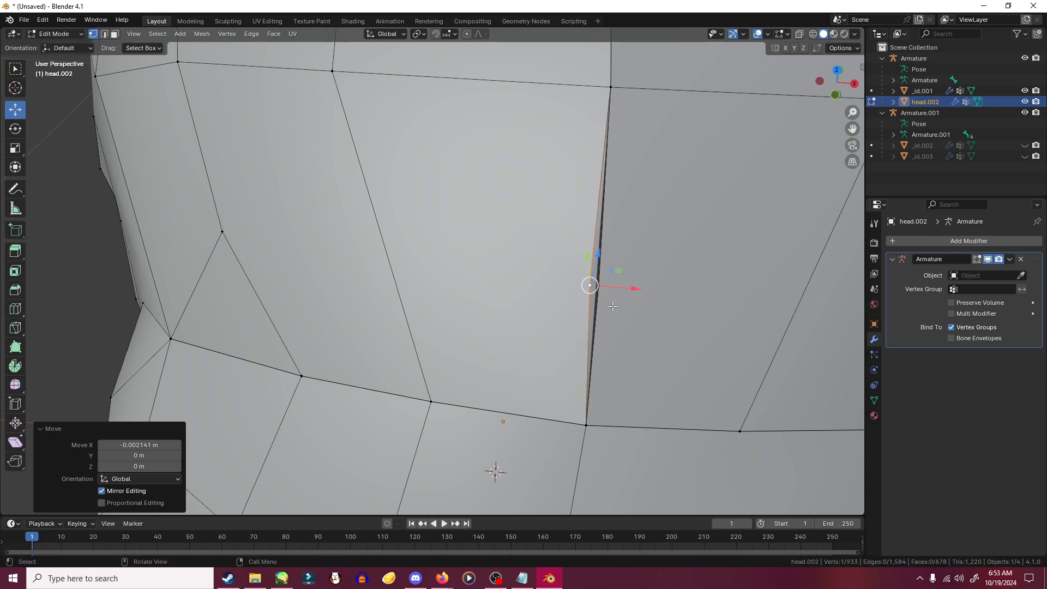
scroll(681, 305, up, 2)
shift+middle_drag(693, 320, 498, 312)
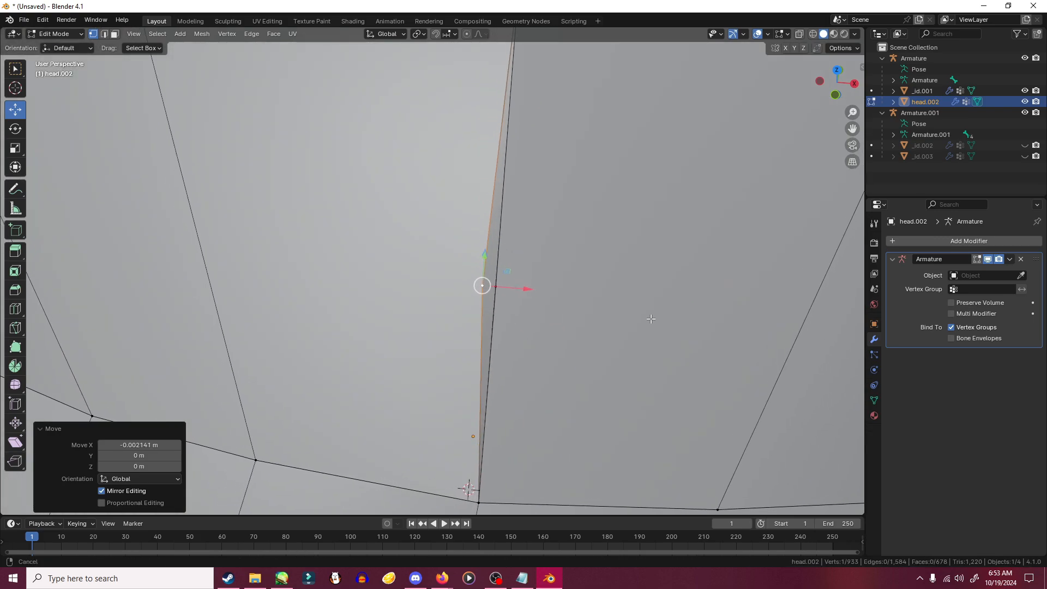
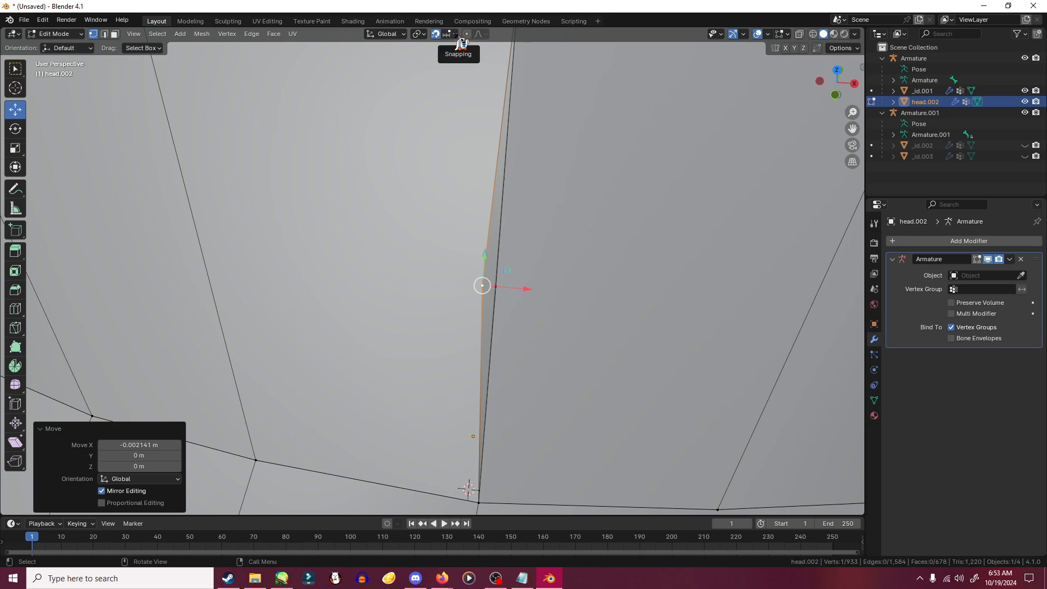
- Set snapping to Vertex and snap the loose seam vertex onto the matching vertex across the gap, leaving nothing selected
click(456, 35)
click(428, 102)
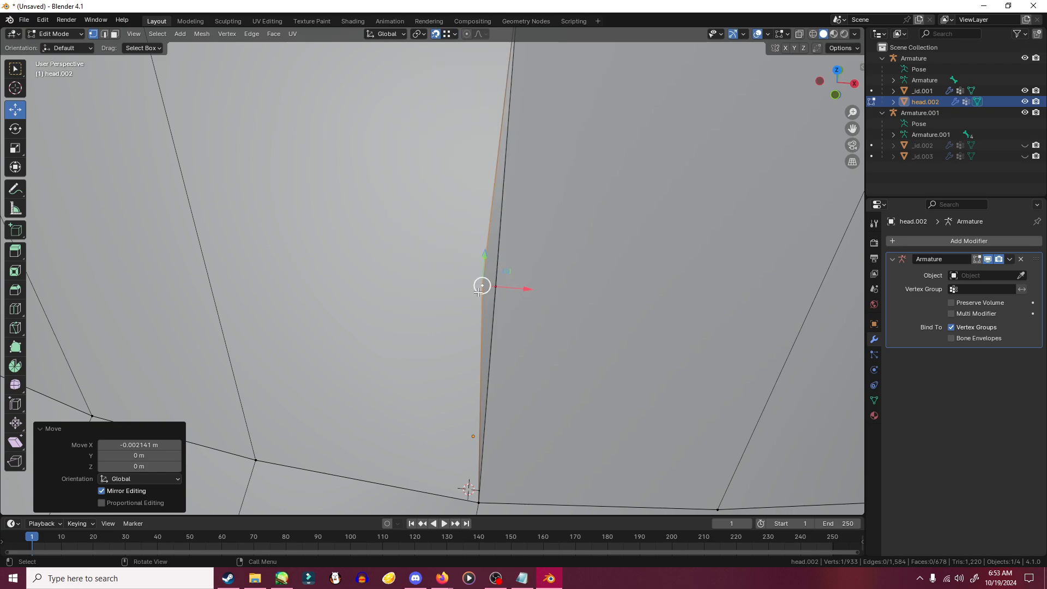
mouse_move(479, 285)
mouse_down()
mouse_move(491, 287)
mouse_move(467, 286)
mouse_move(488, 289)
mouse_up()
scroll(604, 316, down, 6)
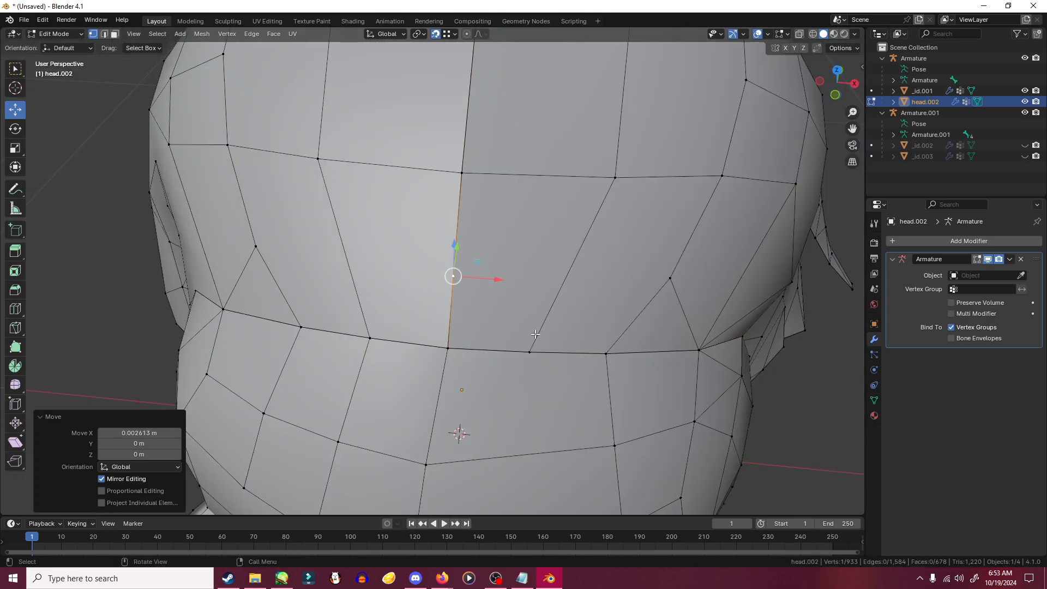
middle_drag(535, 333, 565, 337)
scroll(564, 333, up, 6)
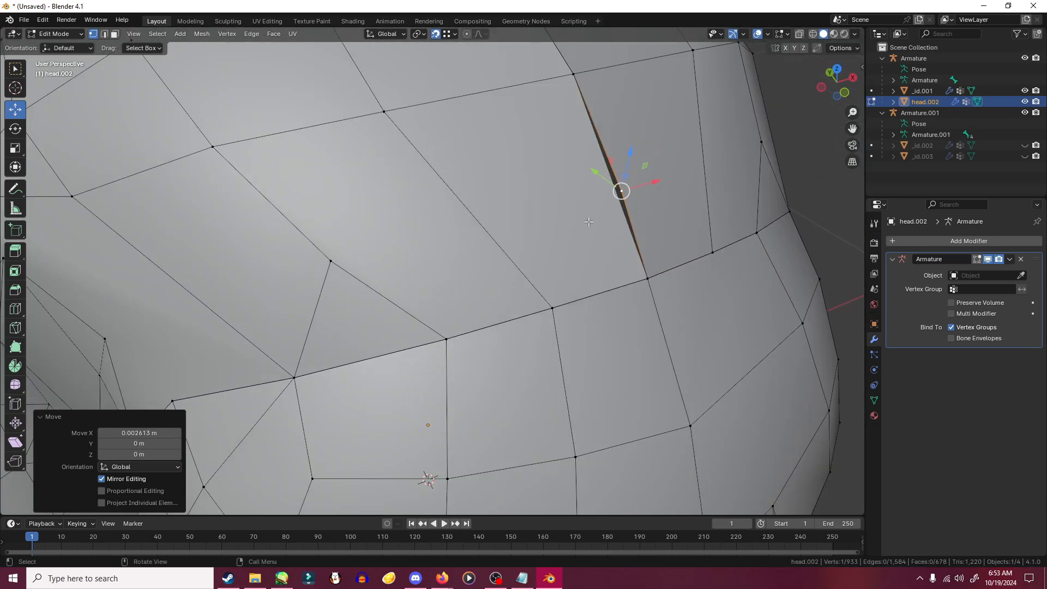
shift+middle_drag(556, 245, 507, 272)
drag(510, 270, 569, 256)
click(605, 298)
scroll(619, 293, down, 10)
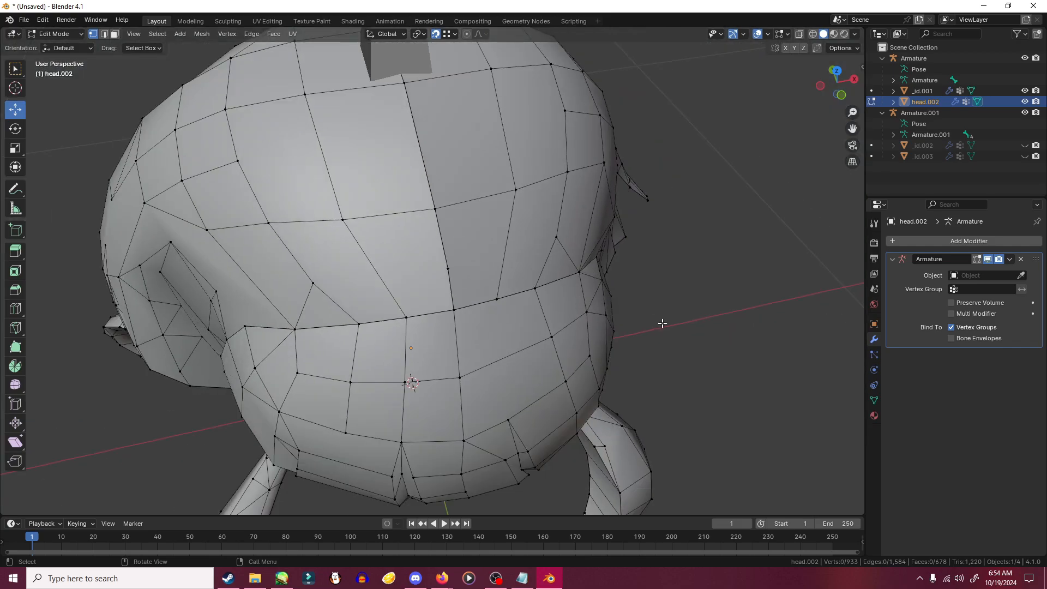
- Return the wig to Object Mode and turn snapping off
middle_drag(662, 323, 693, 324)
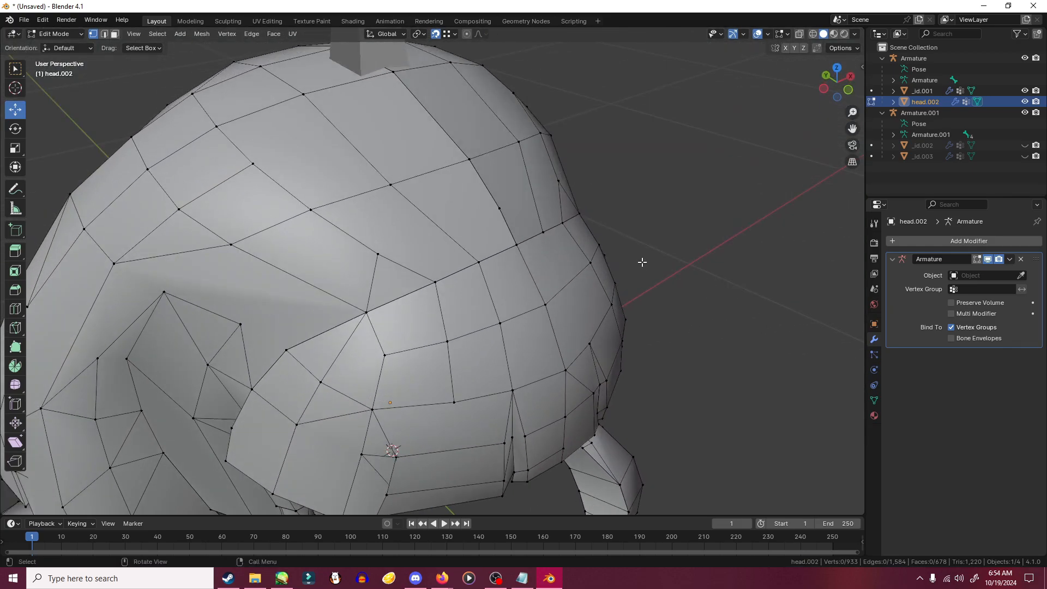
click(54, 34)
click(61, 48)
middle_drag(649, 242, 646, 357)
click(440, 37)
scroll(670, 213, down, 2)
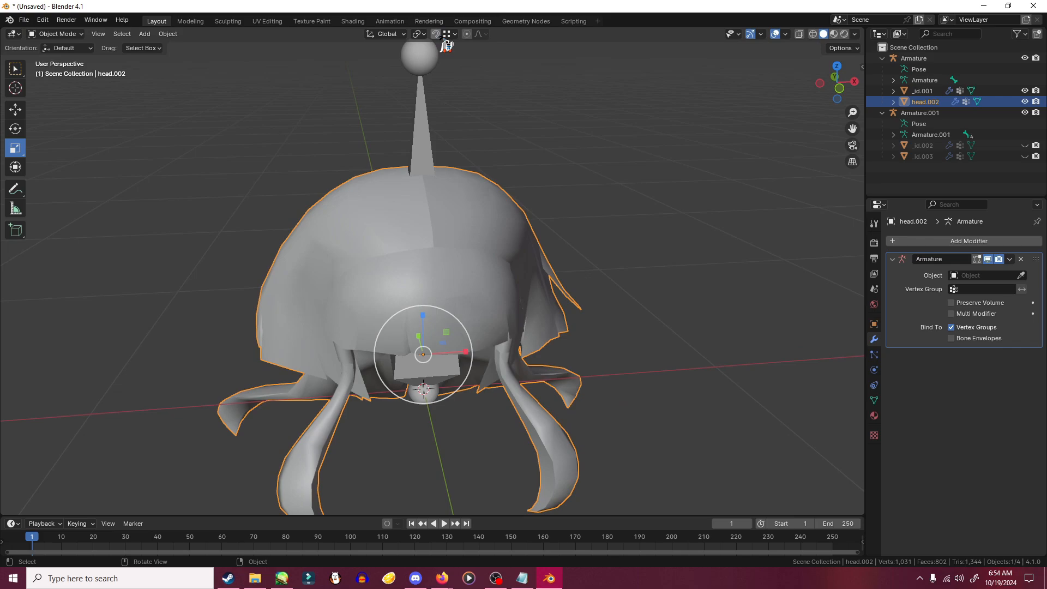
middle_drag(639, 180, 606, 380)
- Unhide the mannequin meshes _id.002 and _id.003 and view the wig on the bust from the front
key(alt+h)
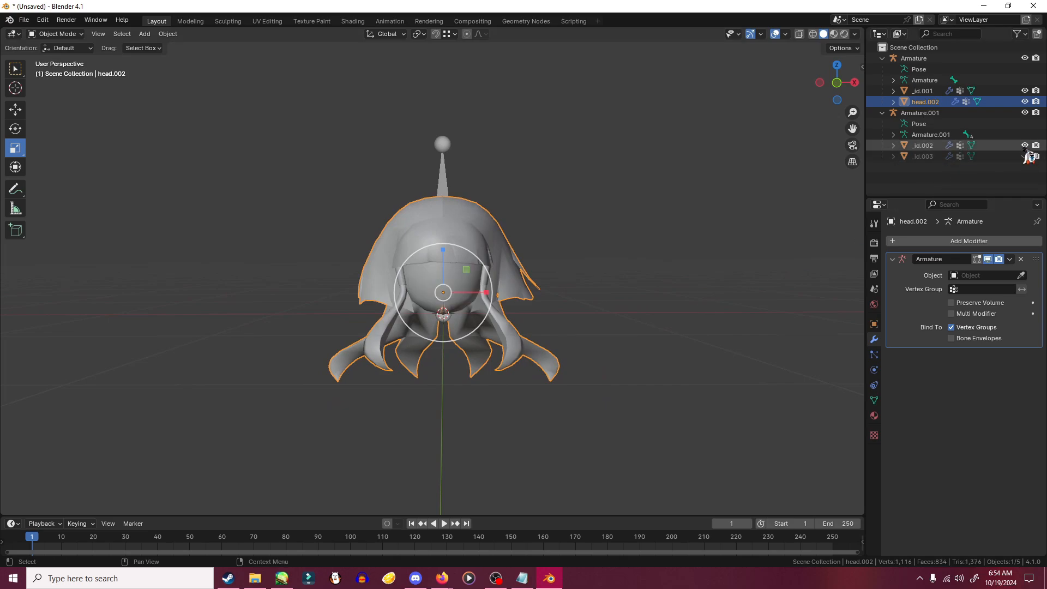
middle_drag(624, 318, 457, 312)
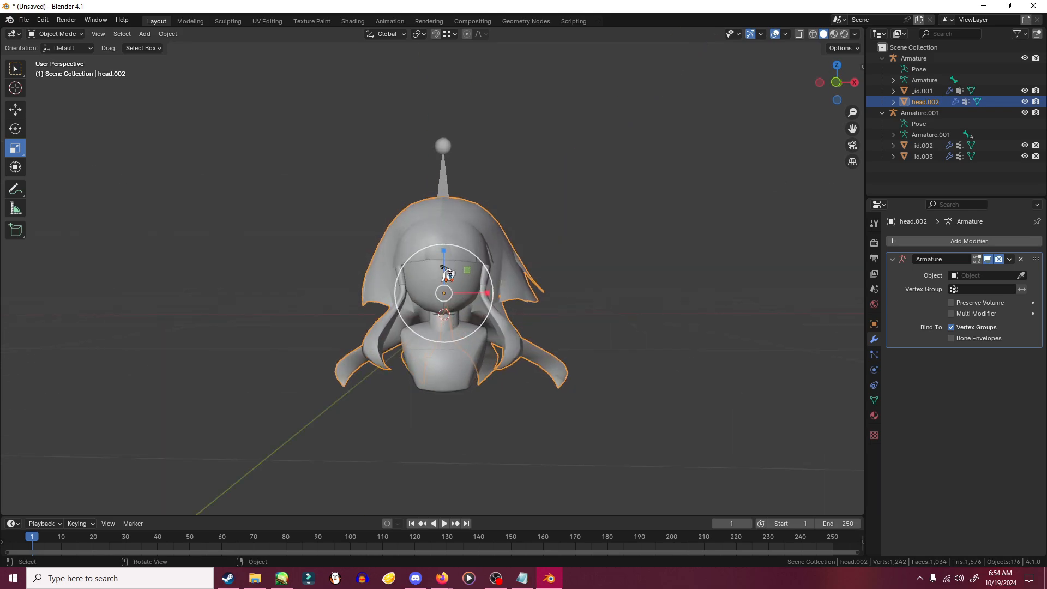
scroll(447, 273, up, 3)
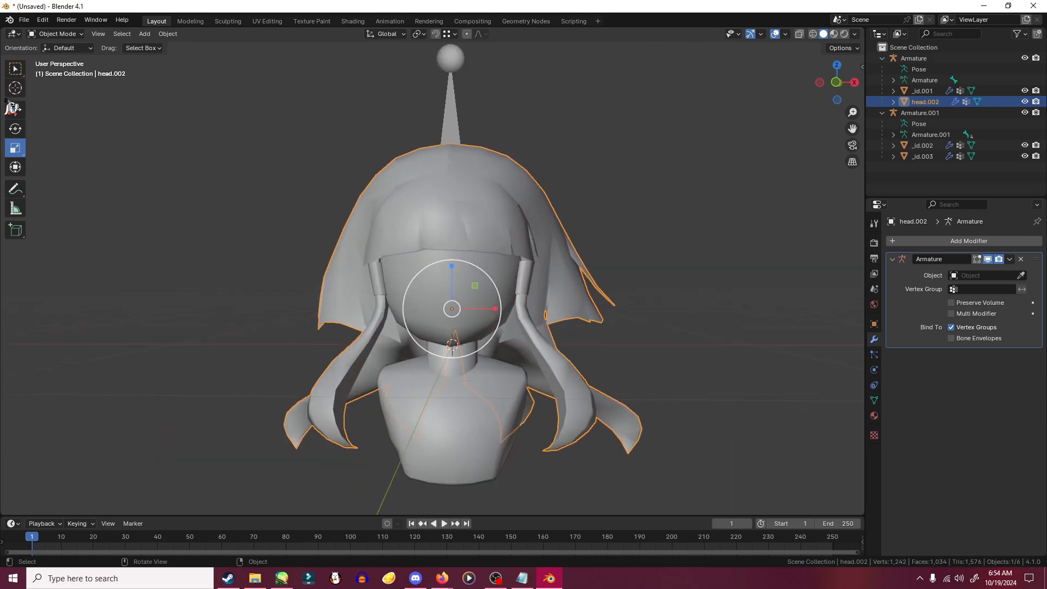
- Raise the wig slightly along Z on the mannequin head with the Move tool and deselect it
click(14, 109)
drag(453, 268, 554, 310)
middle_drag(553, 309, 577, 339)
click(502, 307)
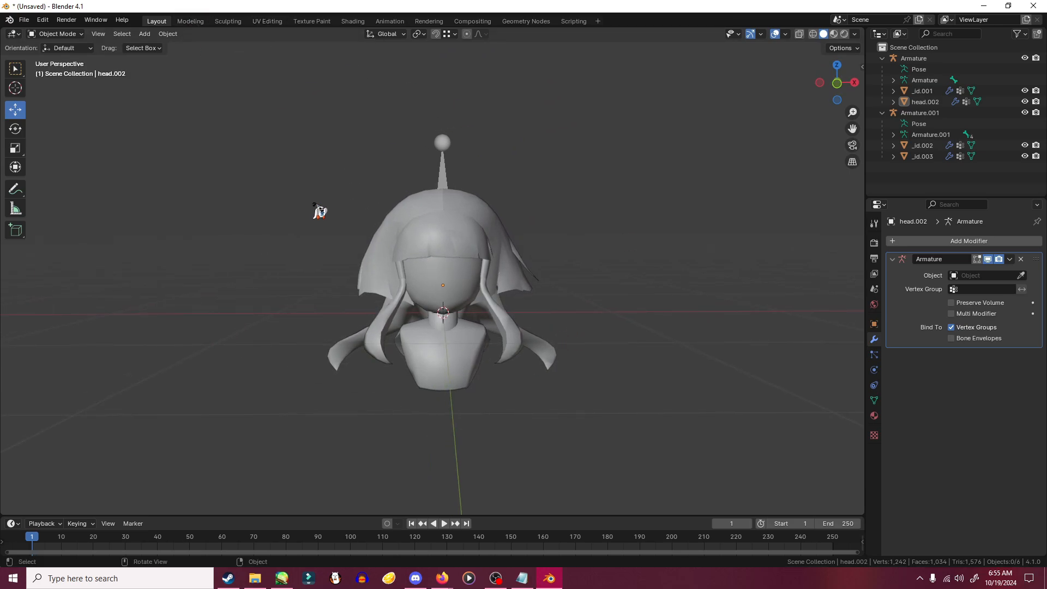
- Open the wig in Edit Mode in the UV Editing workspace and select its whole mesh to show the UV layout
click(55, 33)
click(51, 59)
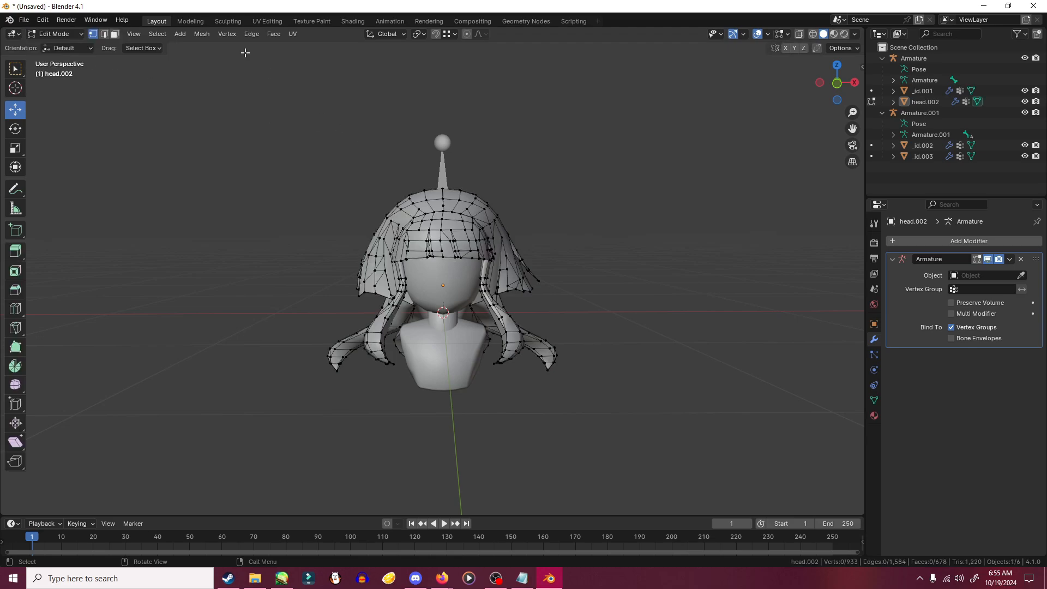
click(268, 21)
key(a)
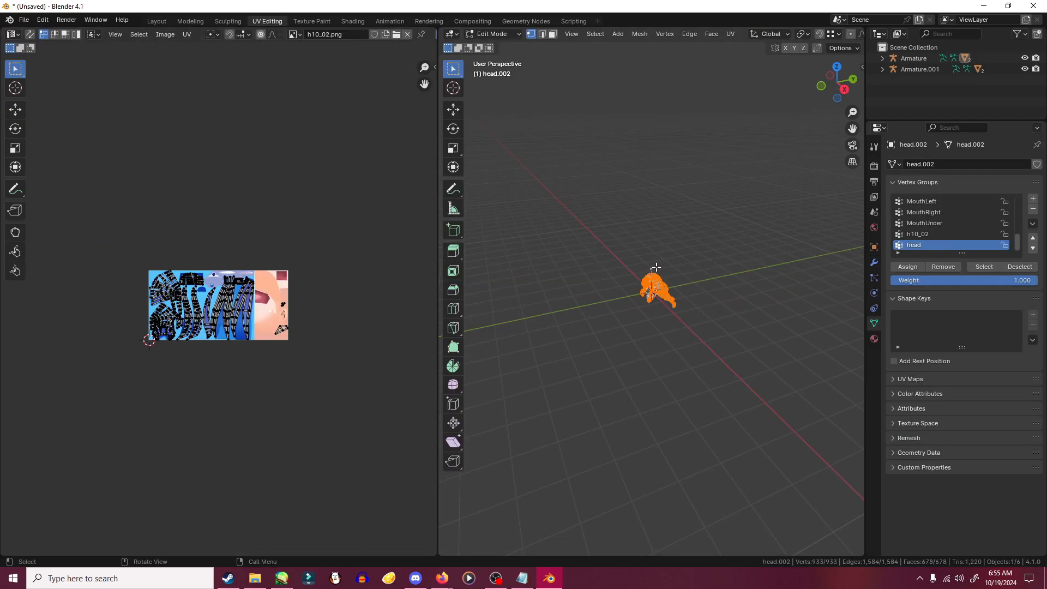
middle_drag(656, 267, 732, 340)
middle_drag(689, 263, 633, 253)
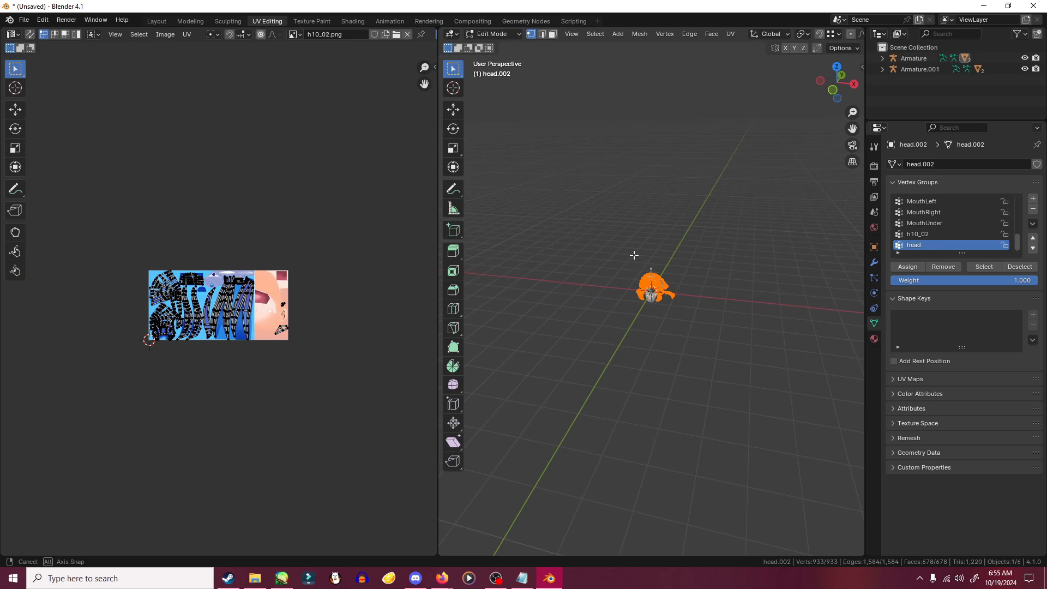
scroll(263, 303, up, 5)
scroll(209, 213, down, 1)
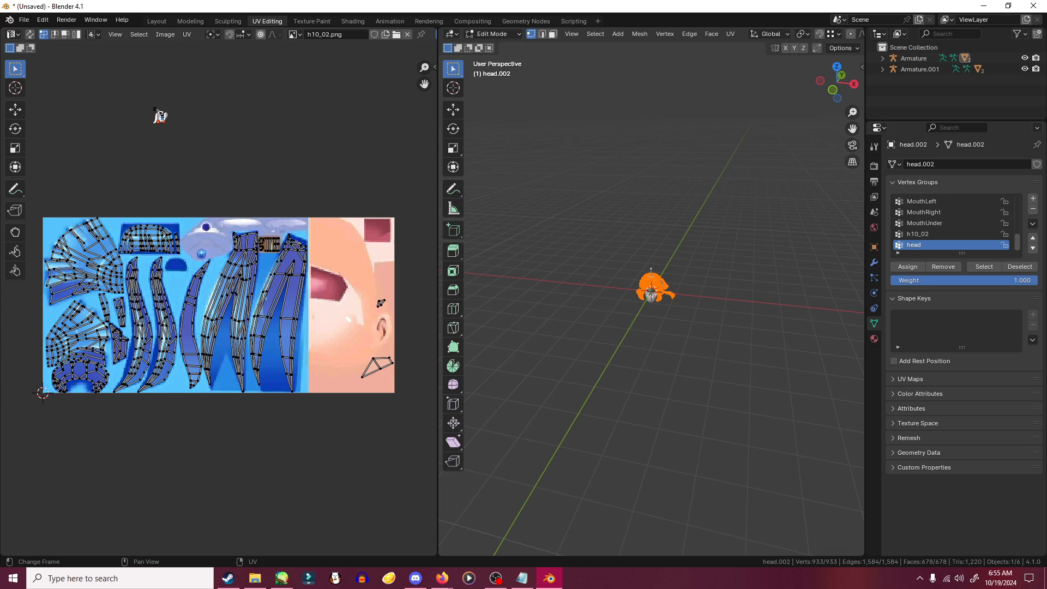
- Create a new blank image of 128 × 128 px behind the wig's UV layout
click(165, 35)
click(188, 51)
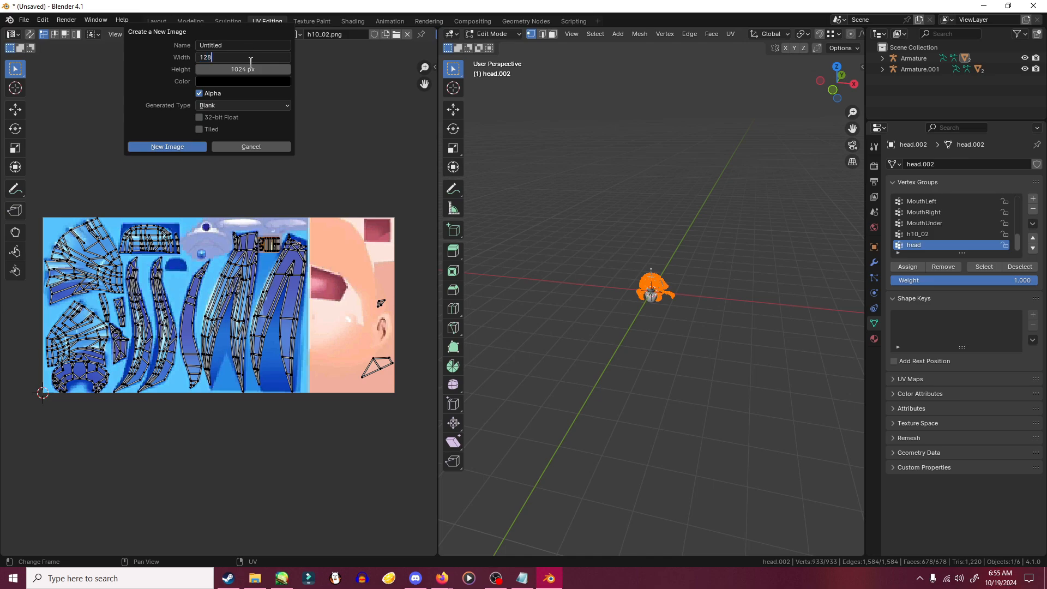
key(Return)
click(223, 69)
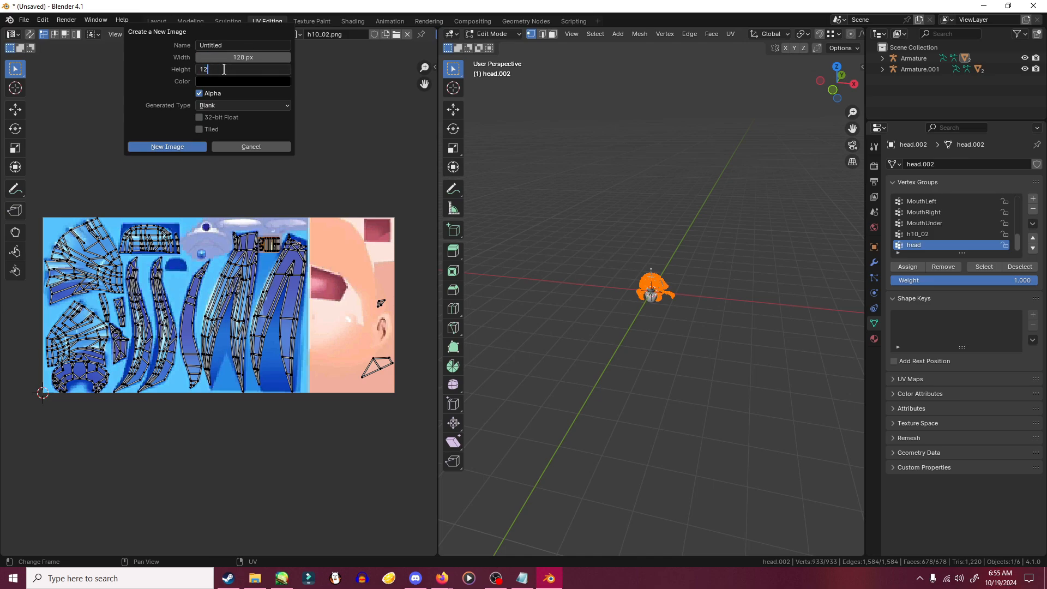
text(128)
key(Return)
click(185, 146)
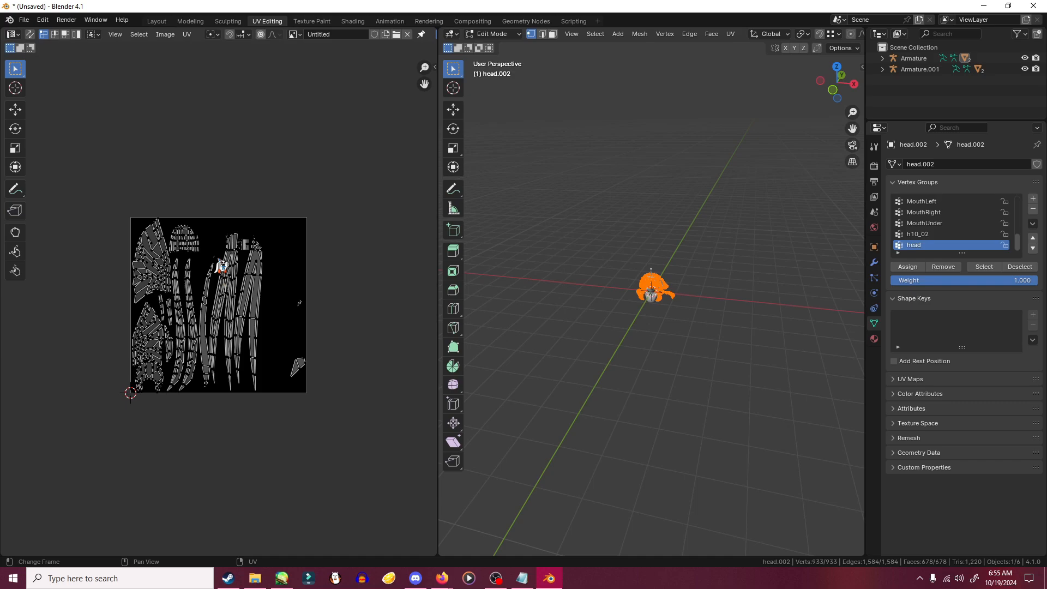
scroll(222, 266, up, 2)
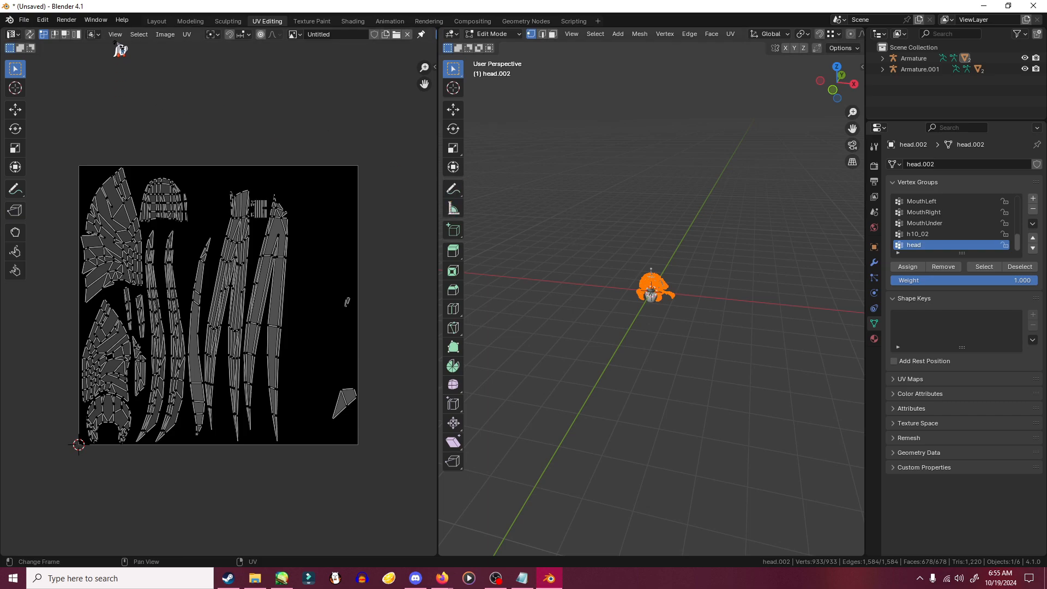
- Return to the Layout workspace in Object Mode and inspect the wig on the mannequin from several sides
click(158, 22)
middle_drag(591, 350, 512, 338)
scroll(512, 339, up, 4)
middle_drag(589, 345, 386, 362)
scroll(490, 386, down, 3)
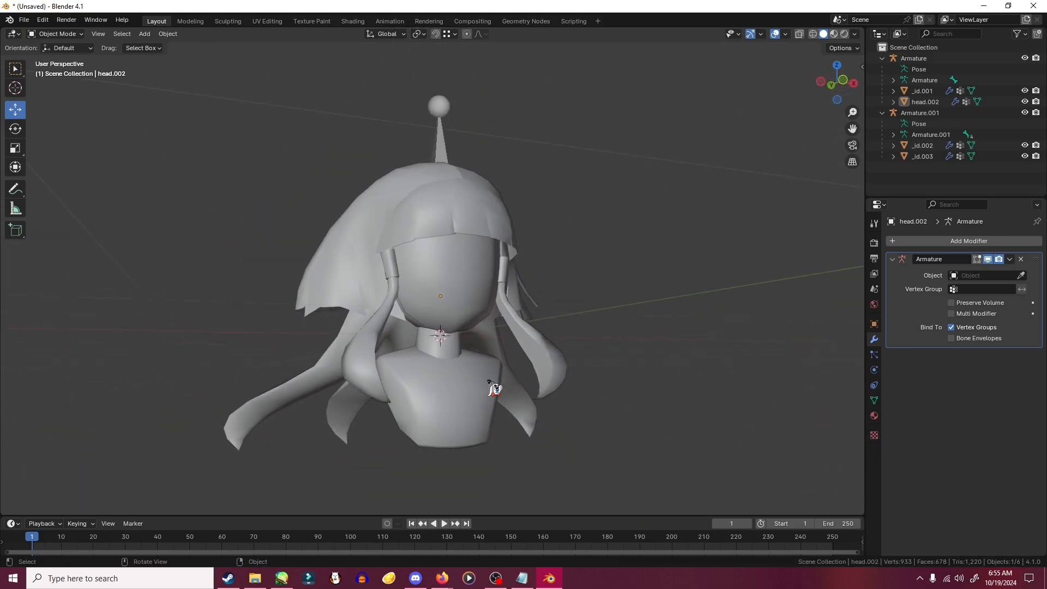
middle_drag(491, 385, 456, 405)
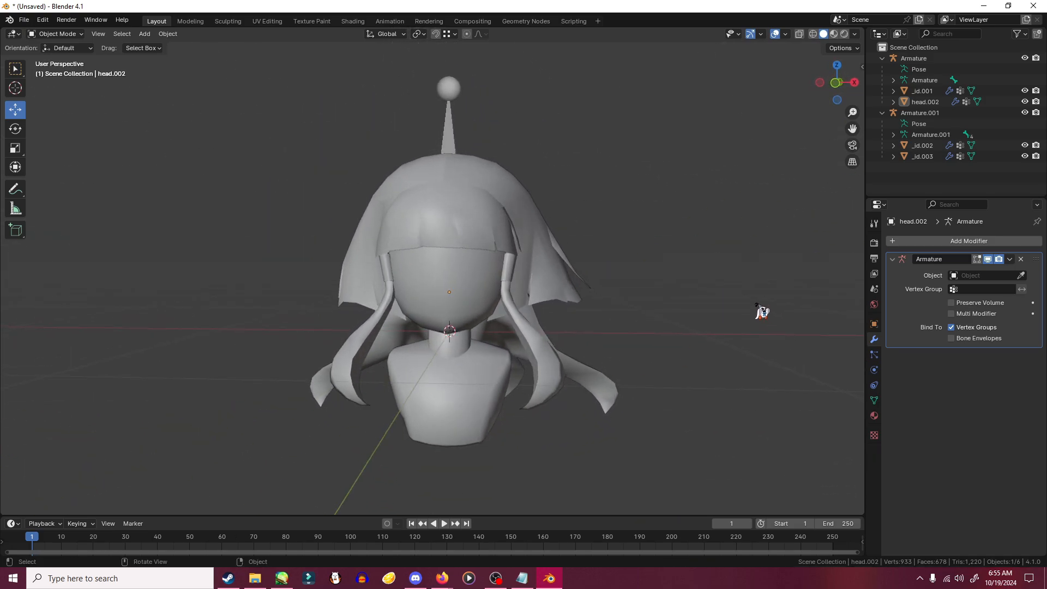
- Try moving the mannequin's armature Armature.001 about 0.897 m along X away from the wig, and undo the move
click(929, 113)
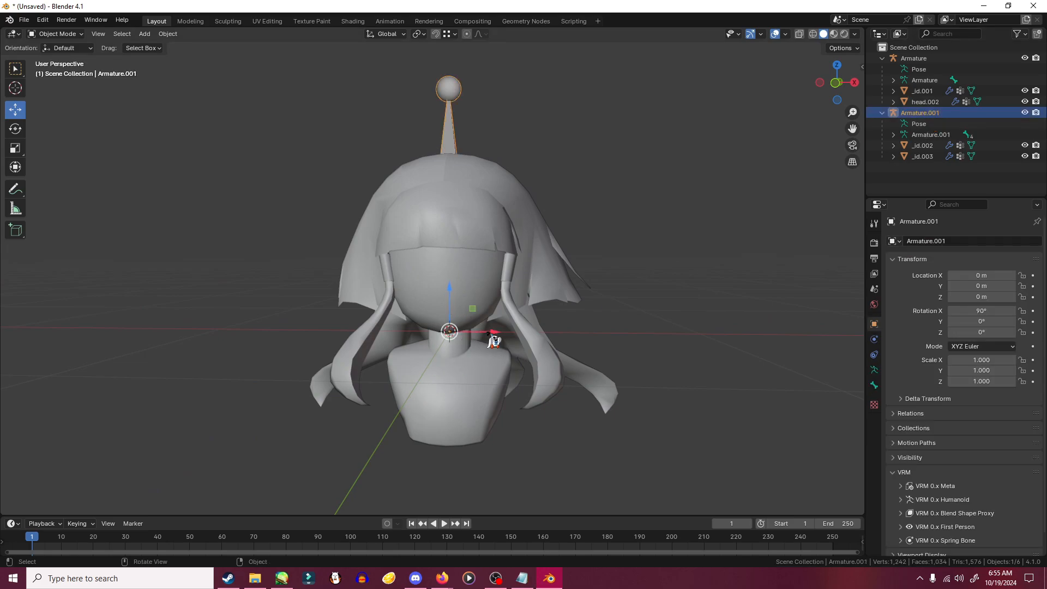
drag(493, 341, 713, 351)
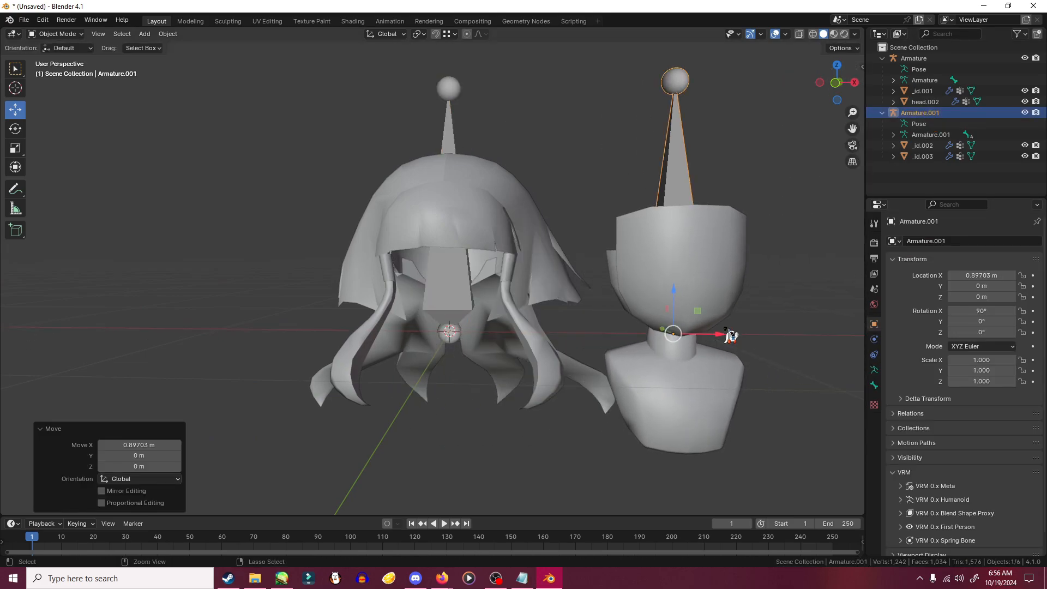
key(ctrl+z)
- Remove the mannequin's armature Armature.001 and its meshes _id.002 and _id.003 from the scene, keeping the wig
key(ctrl+z)
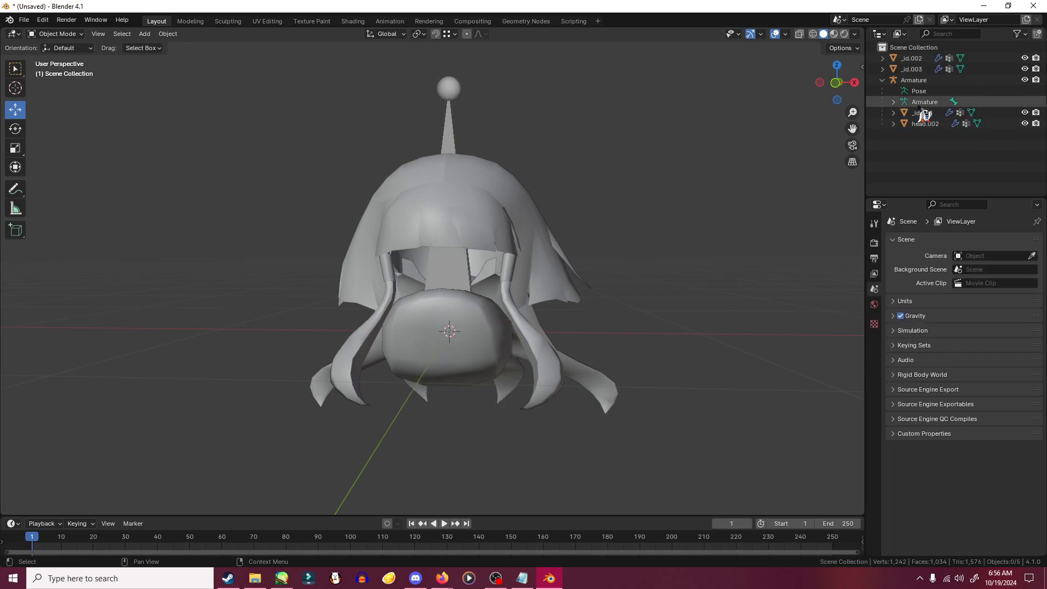
middle_drag(569, 333, 550, 398)
key(ctrl+z)
mouse_move(661, 301)
middle_down()
mouse_move(647, 284)
mouse_move(654, 299)
middle_up()
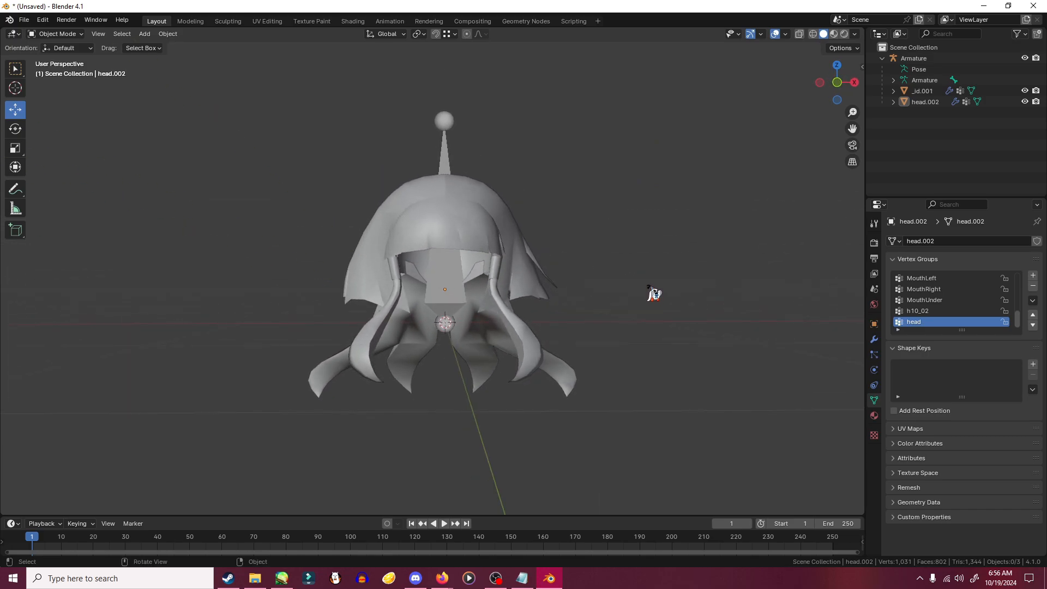
middle_drag(550, 339, 582, 311)
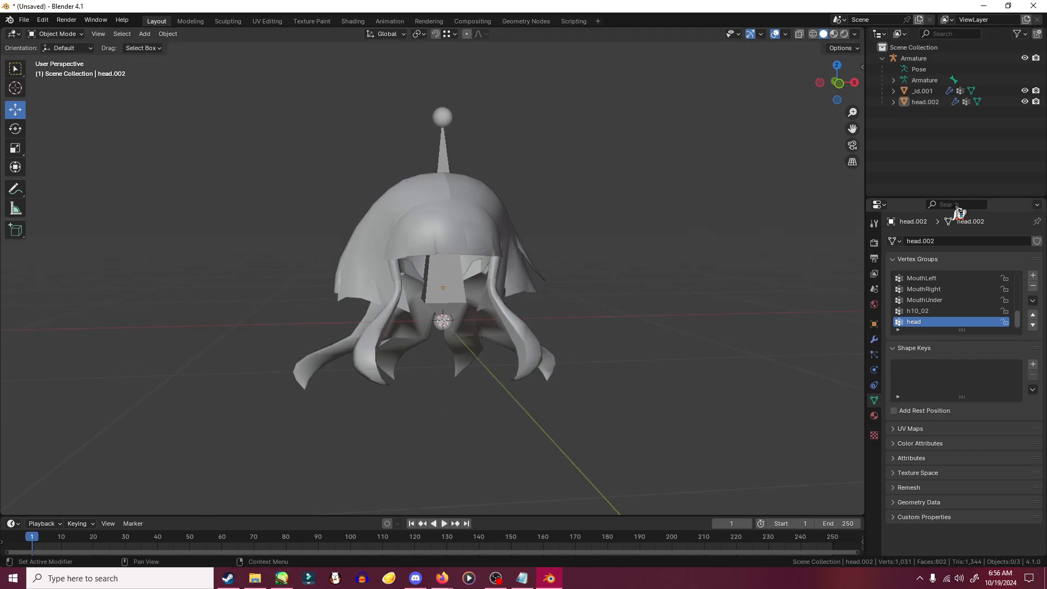
- Delete all vertex groups from the wig mesh head.002
middle_drag(648, 250, 619, 284)
click(874, 416)
middle_drag(659, 318, 694, 337)
click(874, 401)
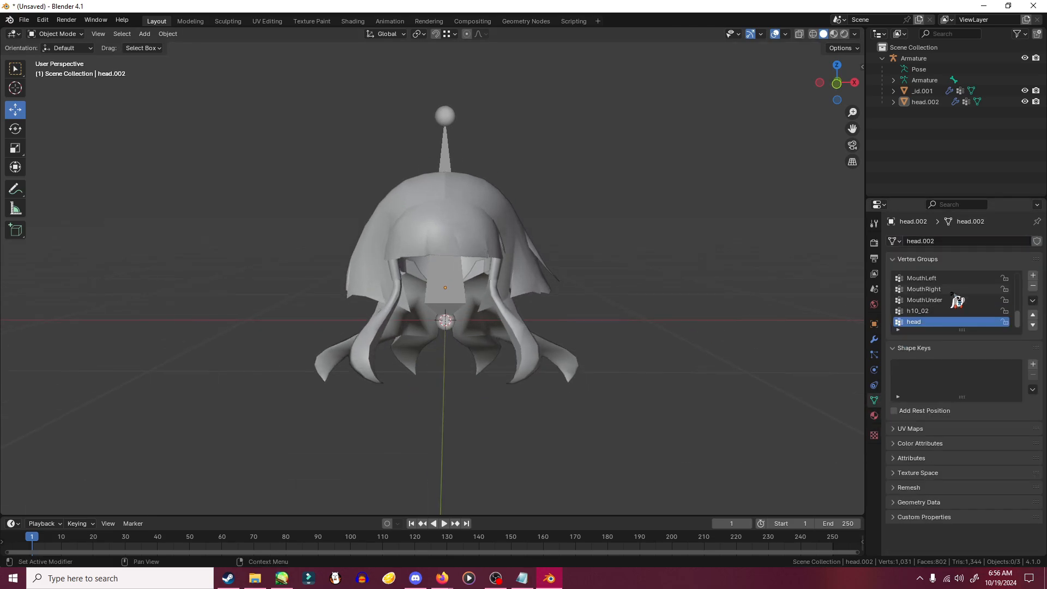
click(1032, 301)
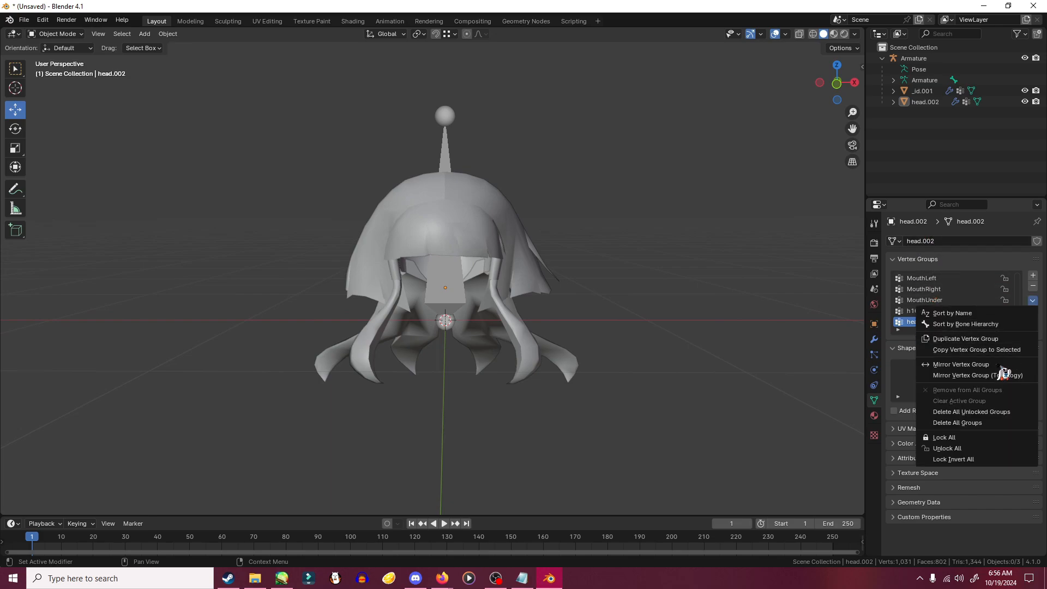
click(959, 423)
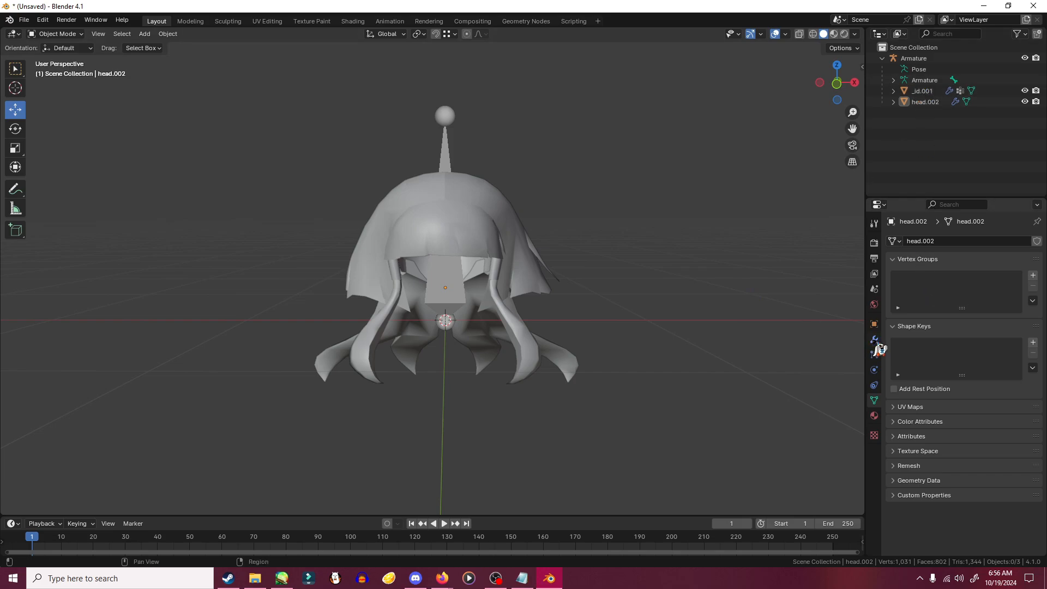
- Look through the wig's physics, constraint and particle properties and its Armature modifier settings
click(874, 370)
click(874, 385)
click(874, 354)
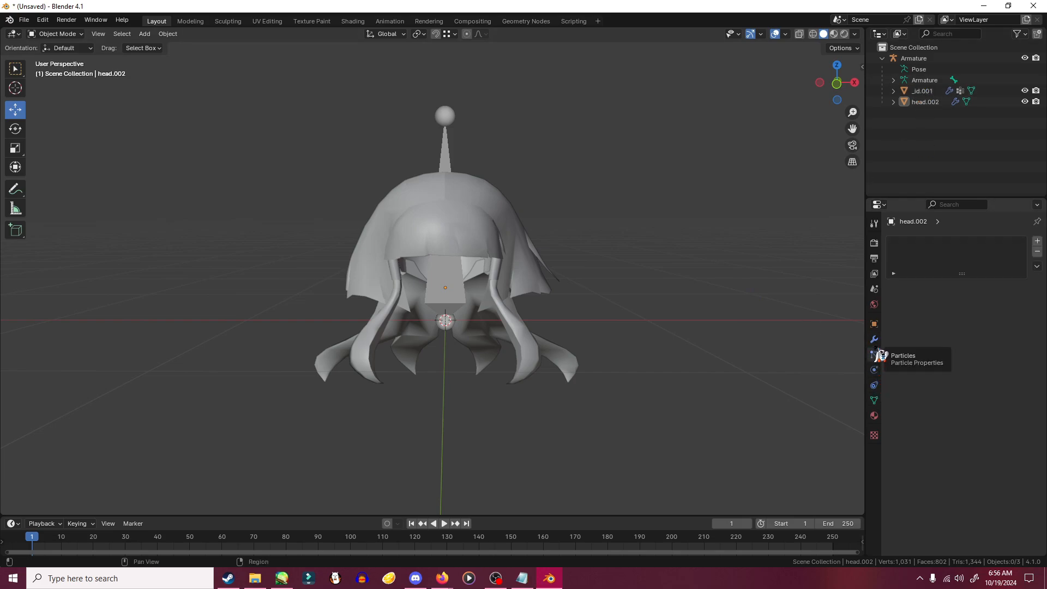
click(874, 339)
scroll(653, 274, down, 1)
middle_drag(653, 274, 680, 273)
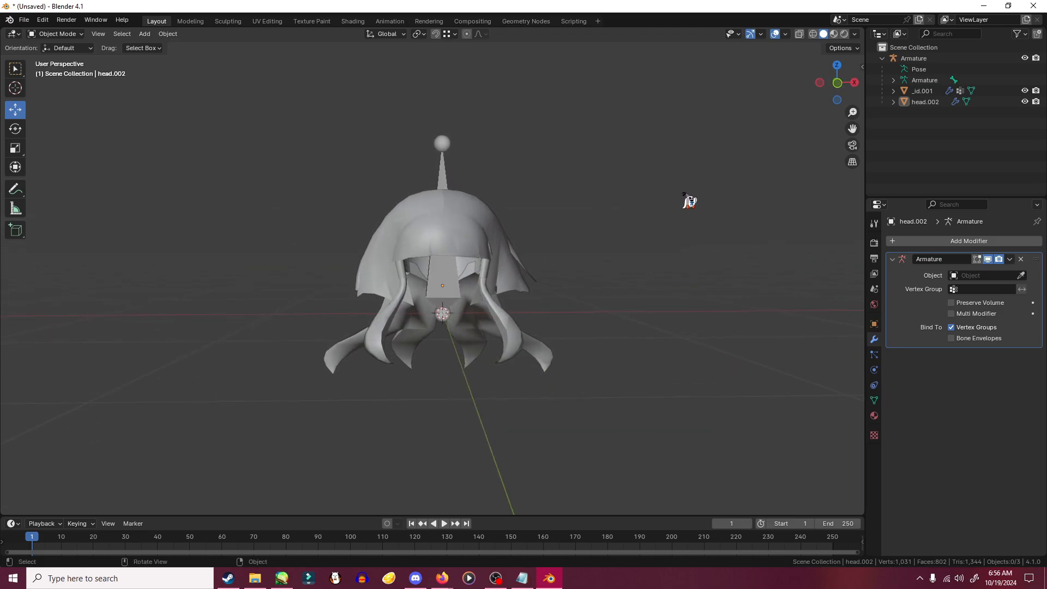
- Select the Armature with _id.001 and head.002 and export them as the Collada file Precure.dae to the desktop's New folder
click(939, 104)
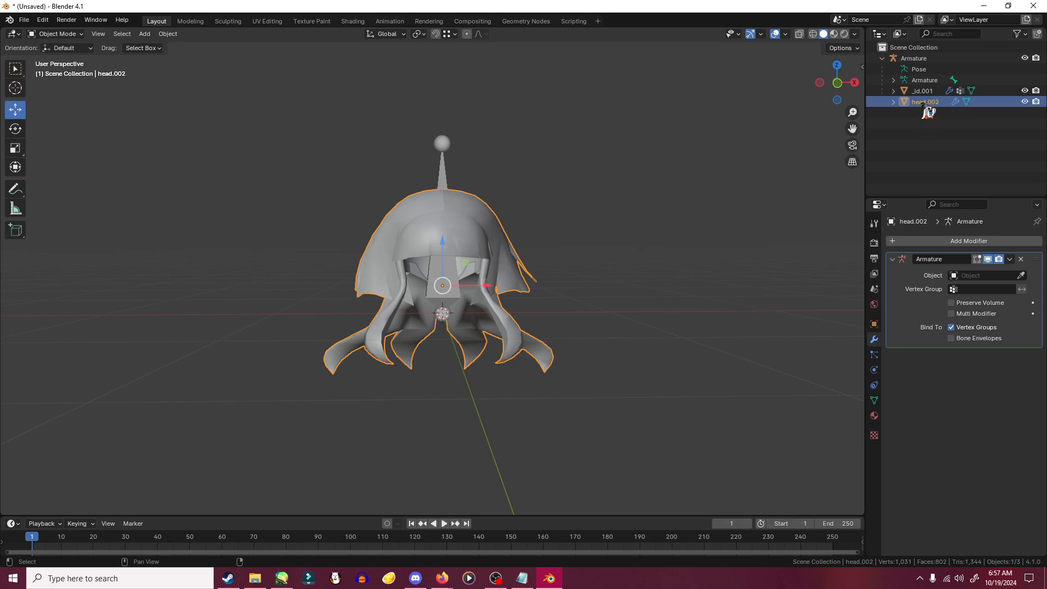
shift+click(920, 60)
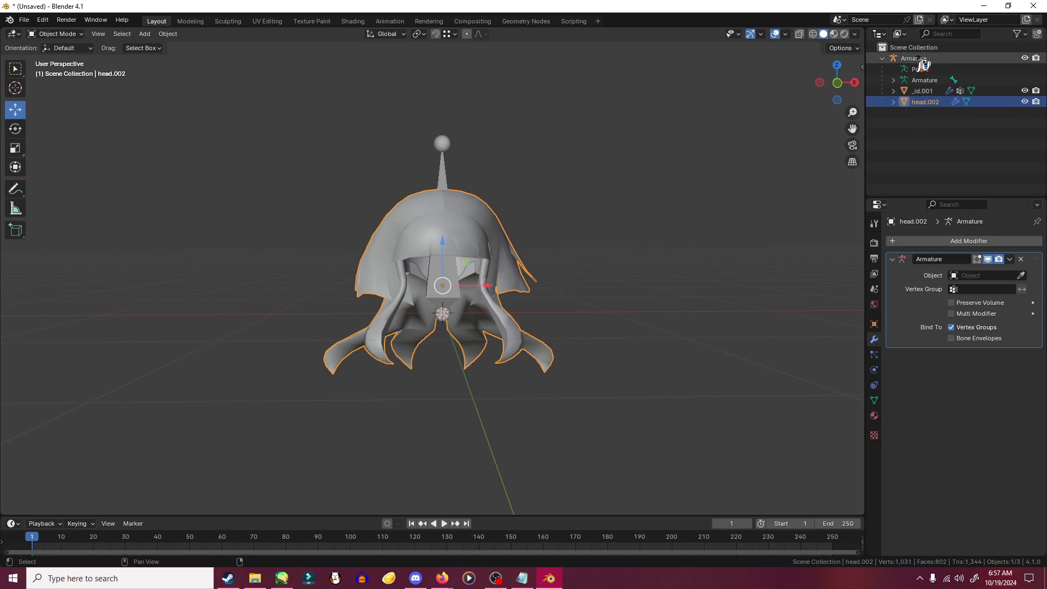
click(24, 20)
mouse_move(54, 185)
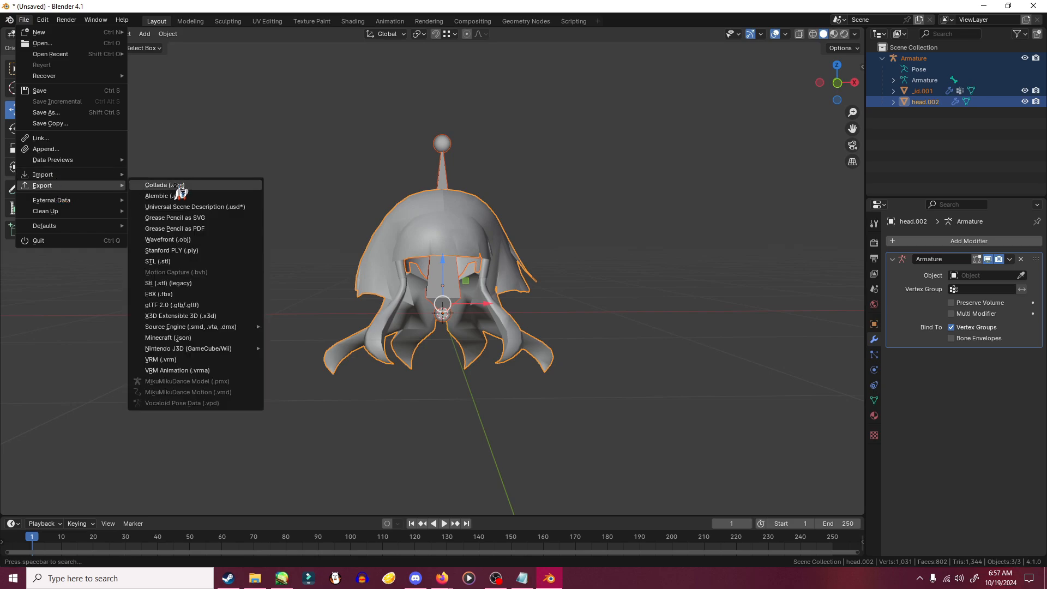
click(174, 186)
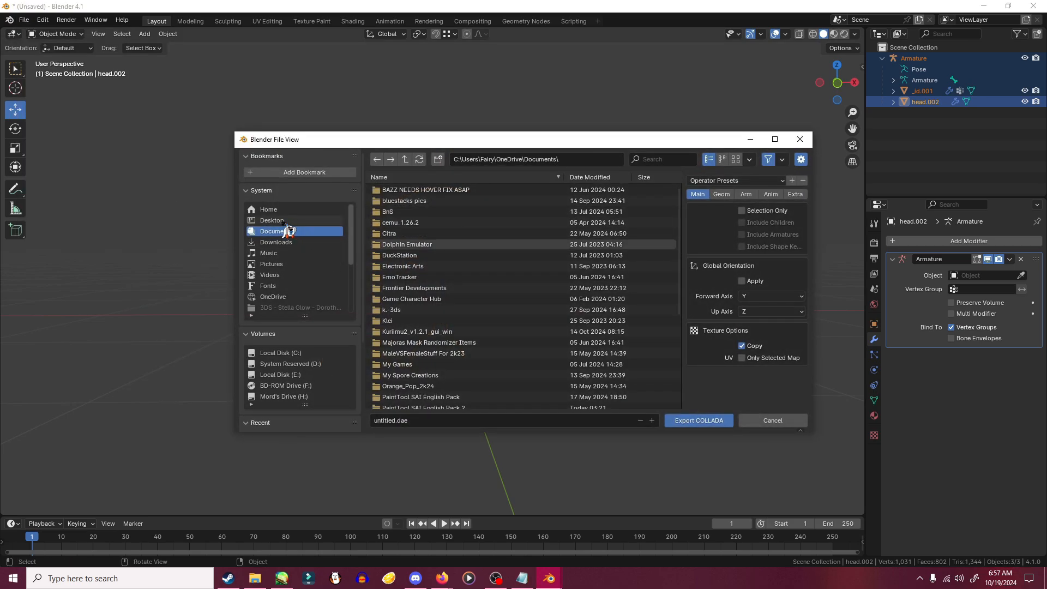
click(273, 221)
click(403, 289)
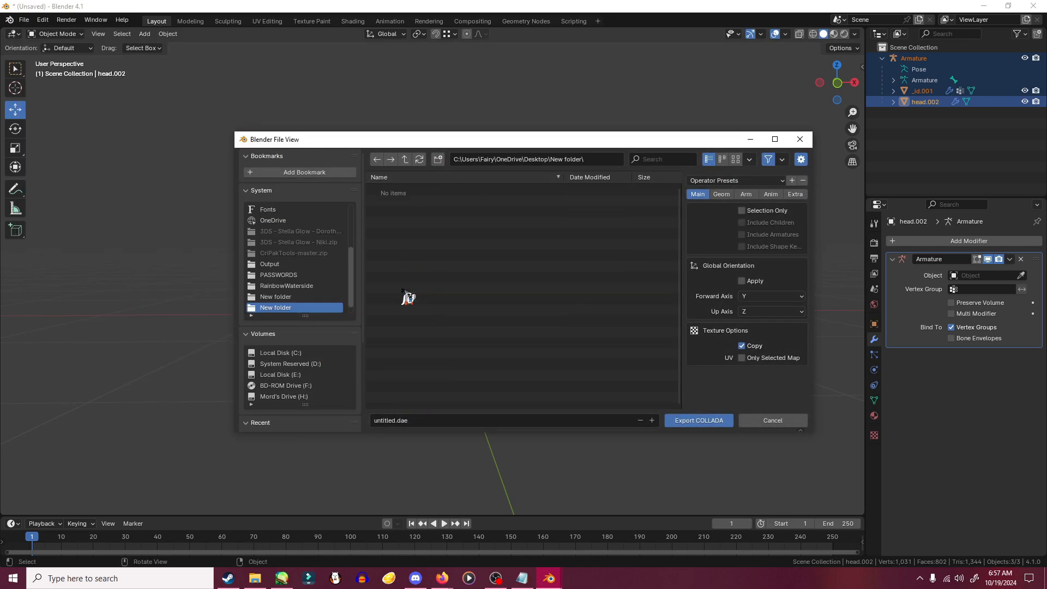
click(438, 422)
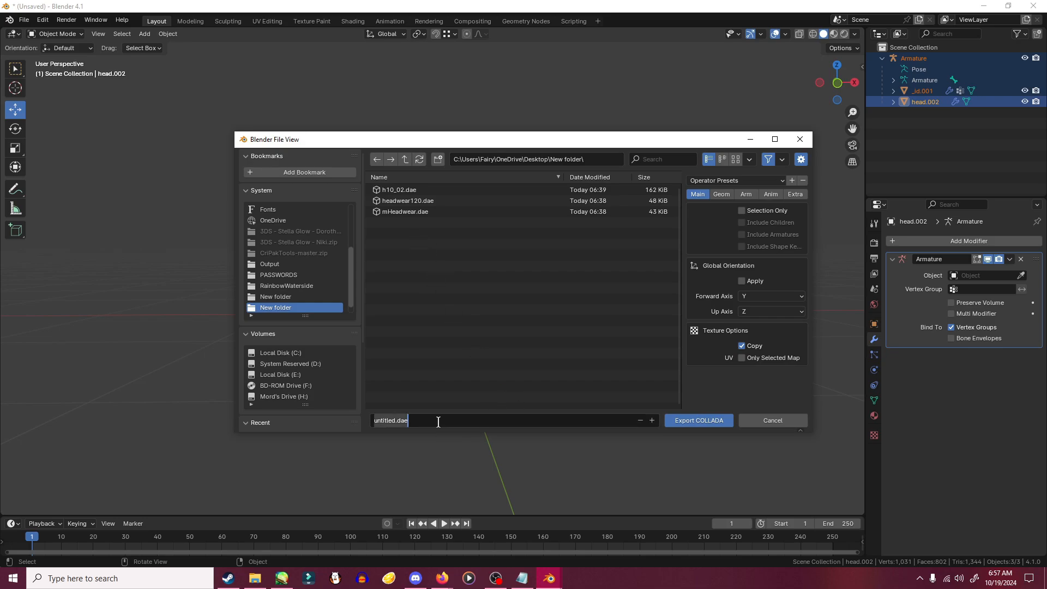
text(Precur)
click(744, 213)
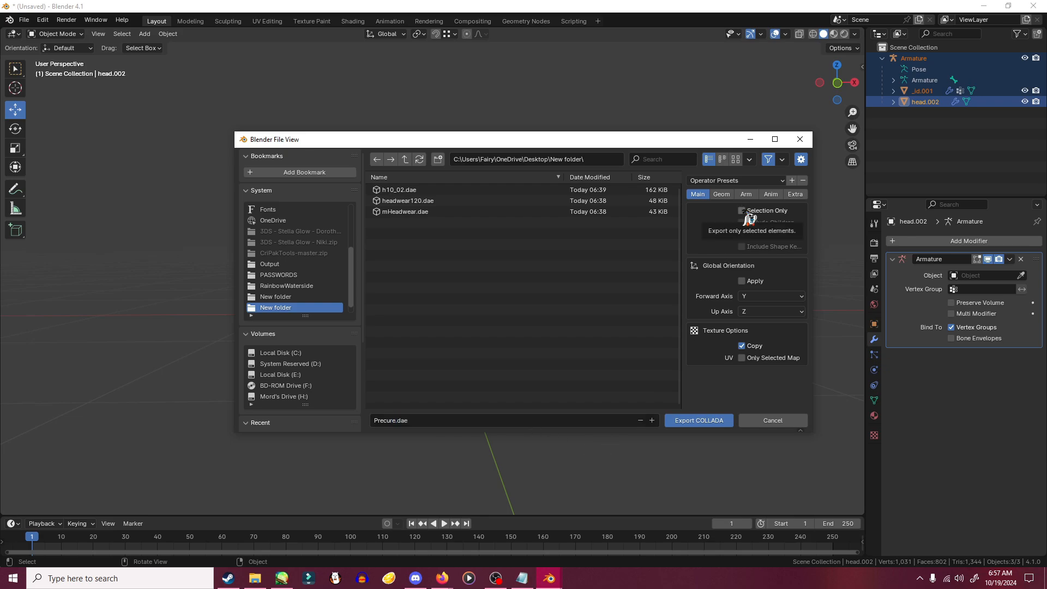
click(694, 420)
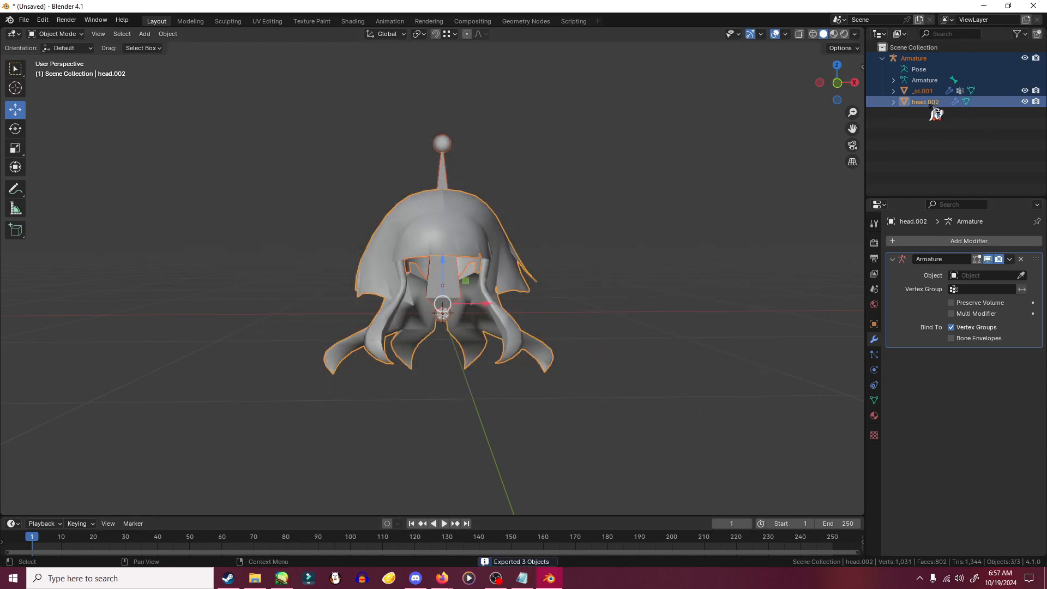
middle_drag(734, 241, 647, 365)
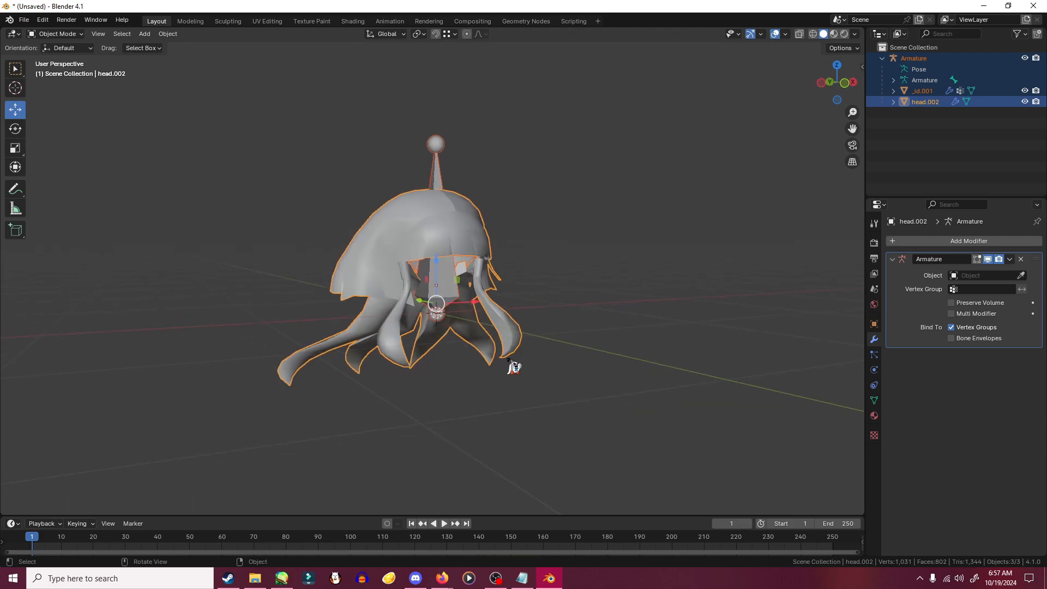
middle_drag(514, 367, 432, 376)
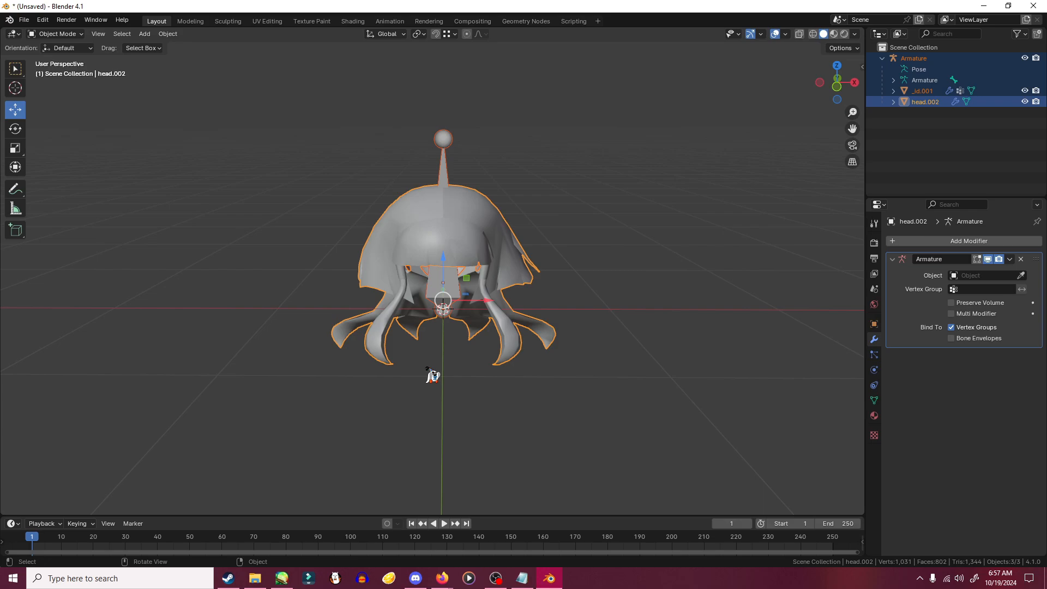
click(666, 263)
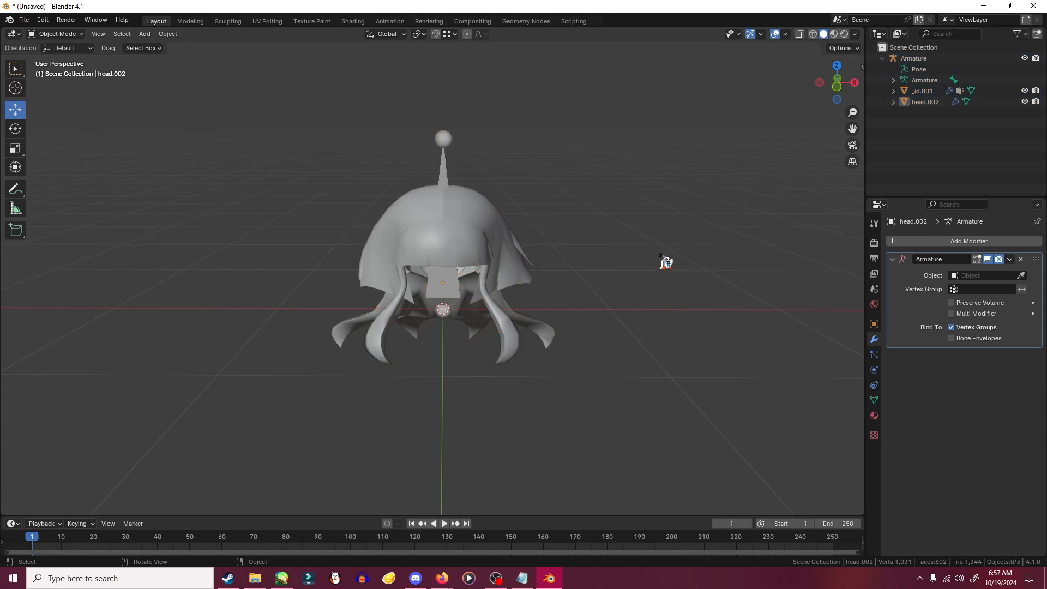
middle_drag(666, 262, 578, 240)
middle_drag(699, 222, 682, 215)
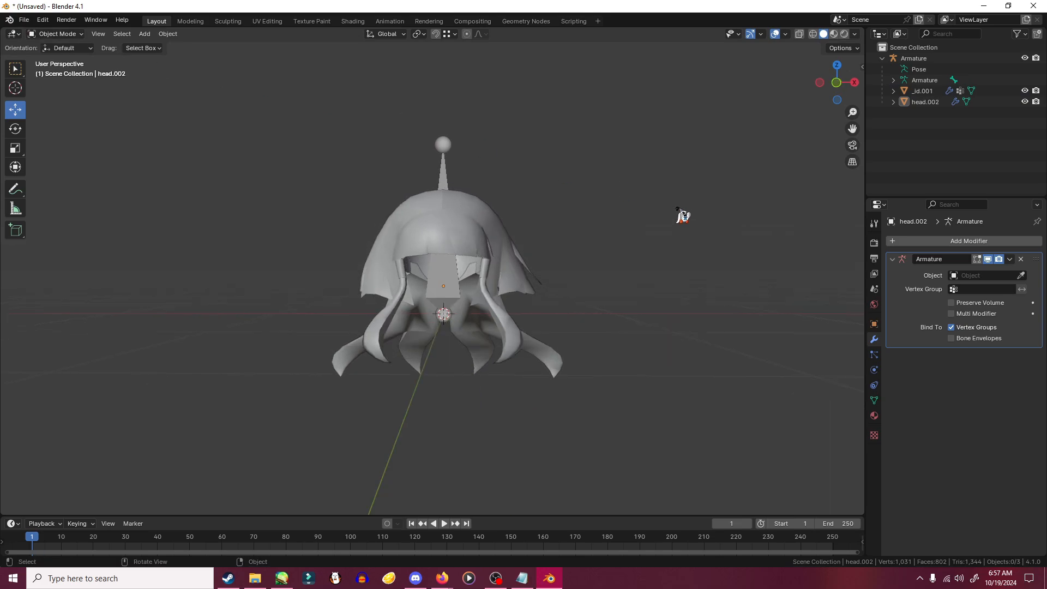
- Switch to PaintTool SAI and close the open image headwear185_0.png
click(991, 8)
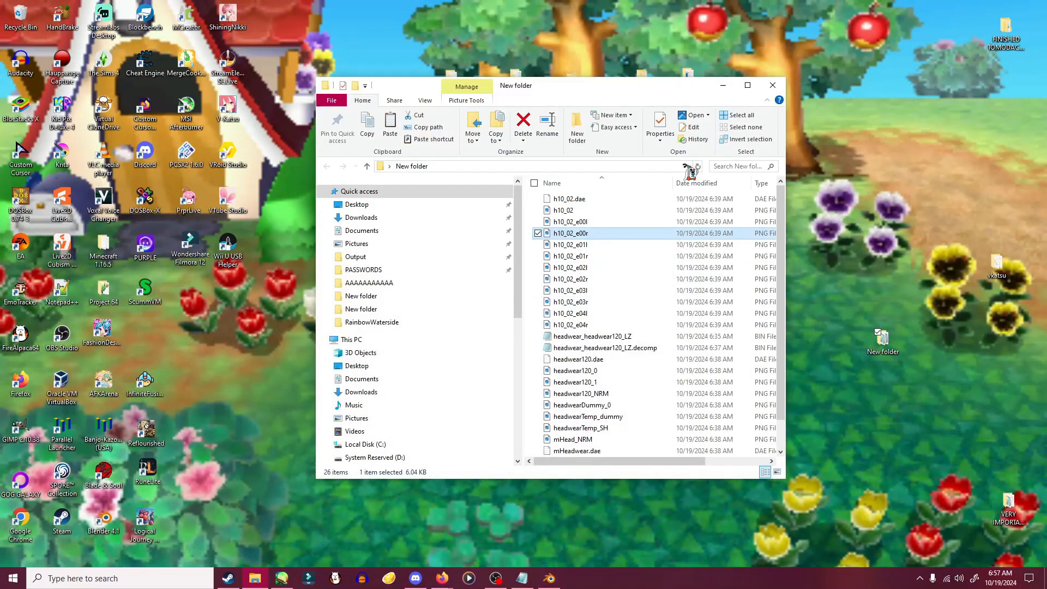
click(730, 81)
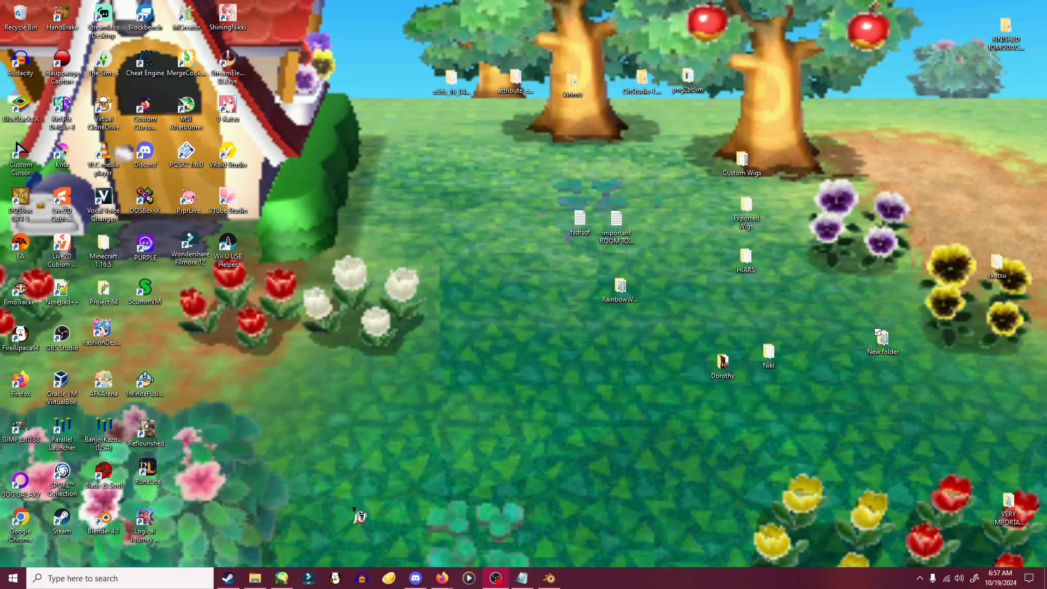
click(287, 579)
drag(532, 22, 579, 25)
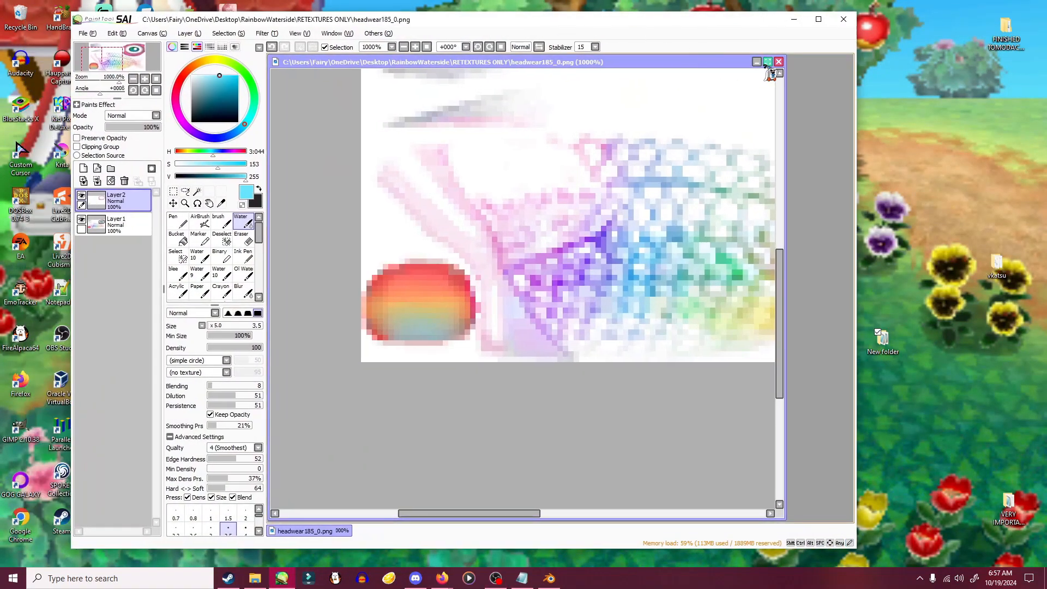
click(779, 62)
click(569, 333)
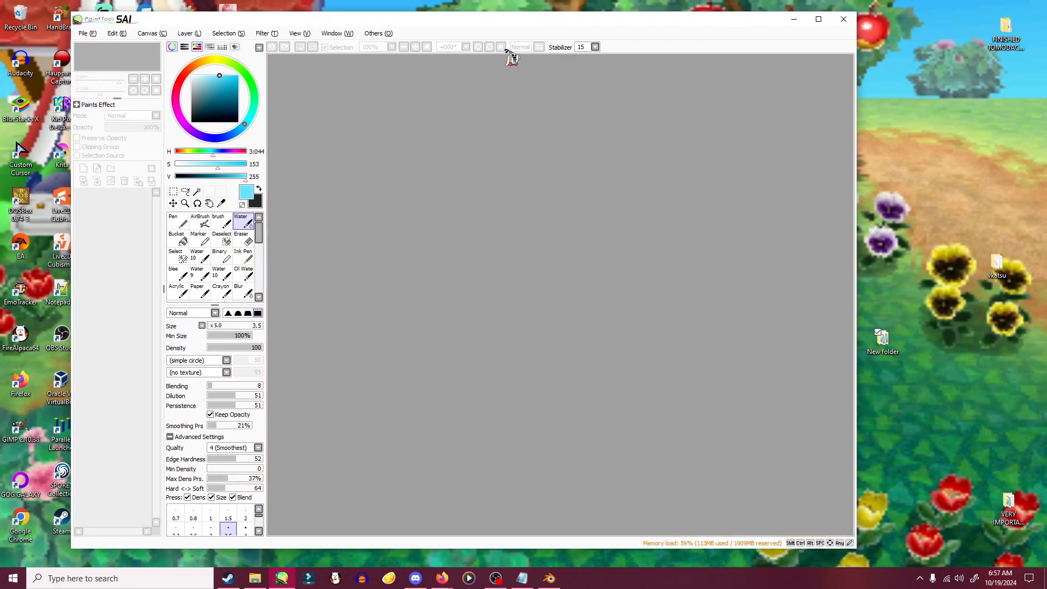
- Open the desktop's New folder beside PaintTool SAI and select the texture file h10_02
drag(655, 23, 684, 26)
double_click(900, 349)
drag(611, 85, 791, 75)
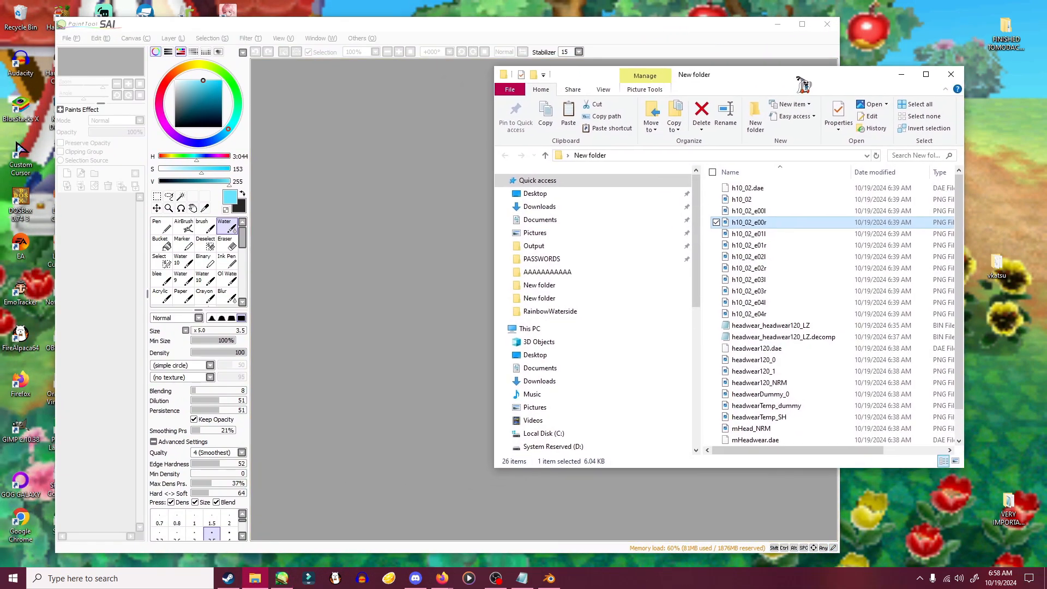
click(747, 199)
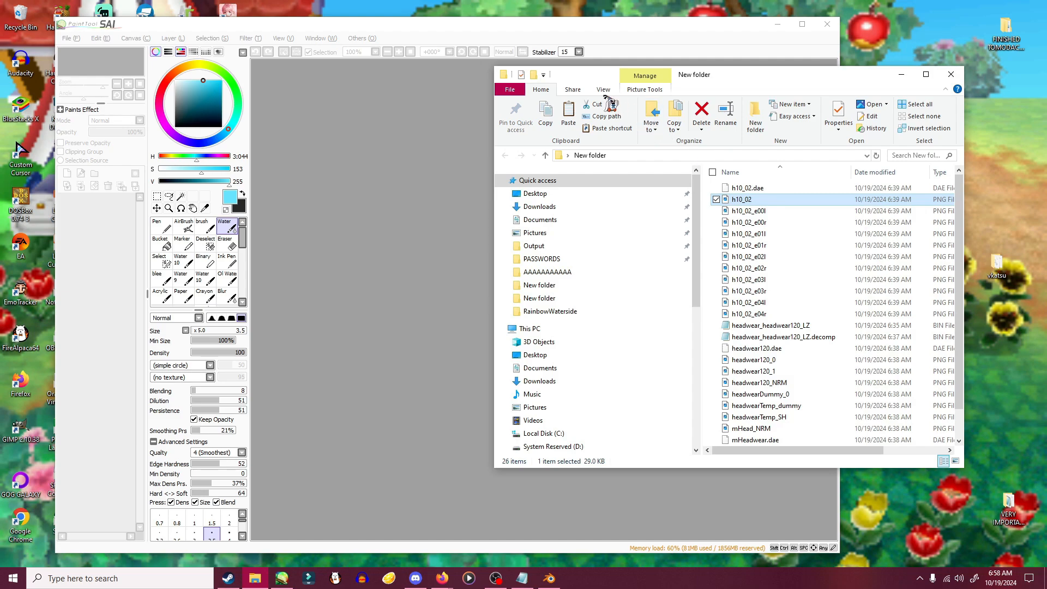
click(646, 89)
click(602, 90)
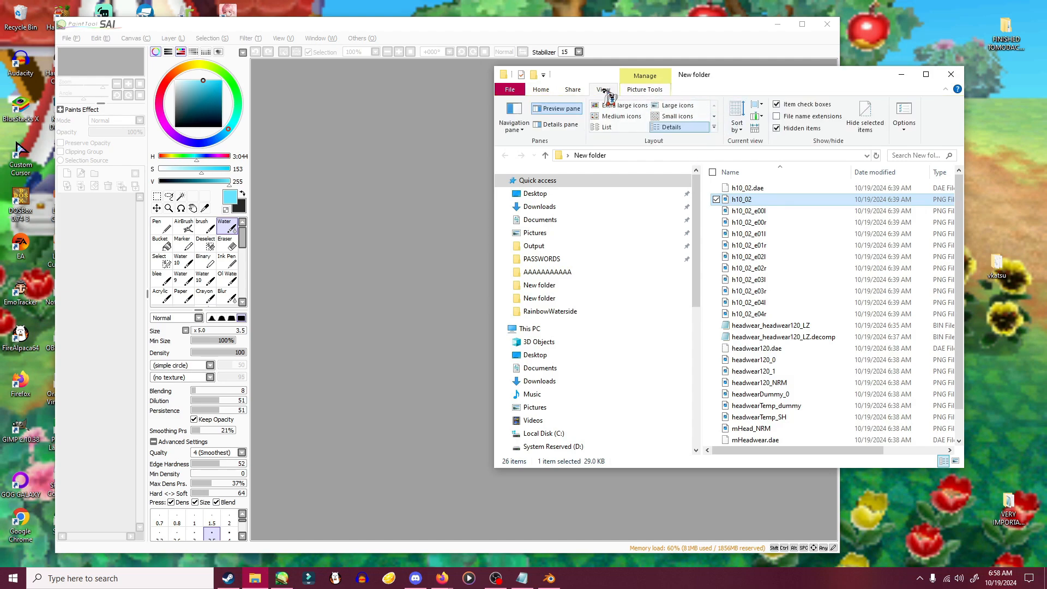
click(579, 90)
click(540, 89)
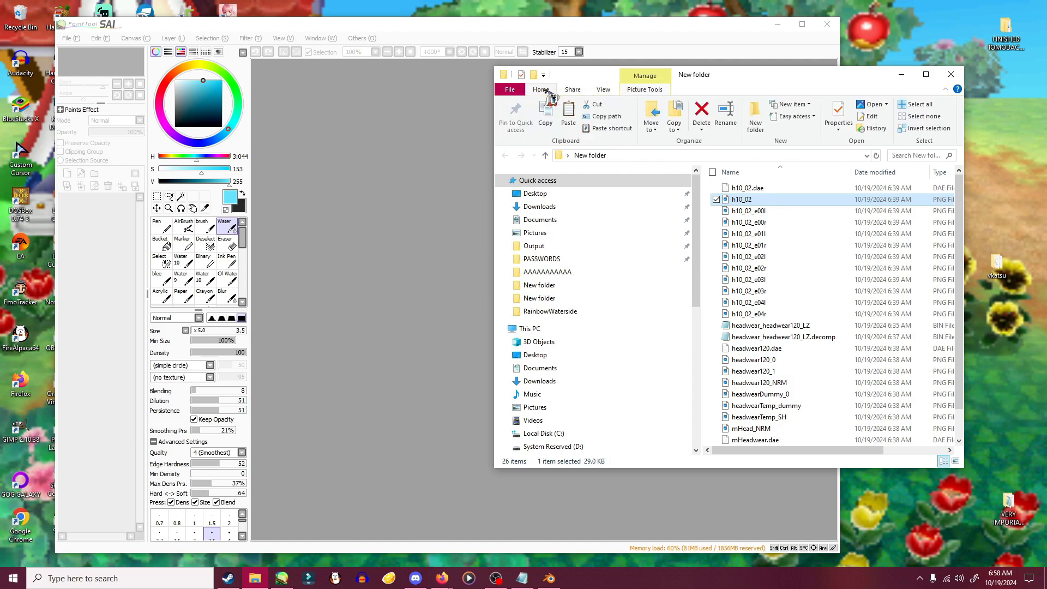
- Widen the folder window to show the file preview, and open h10_02.png in PaintTool SAI
drag(785, 80, 717, 72)
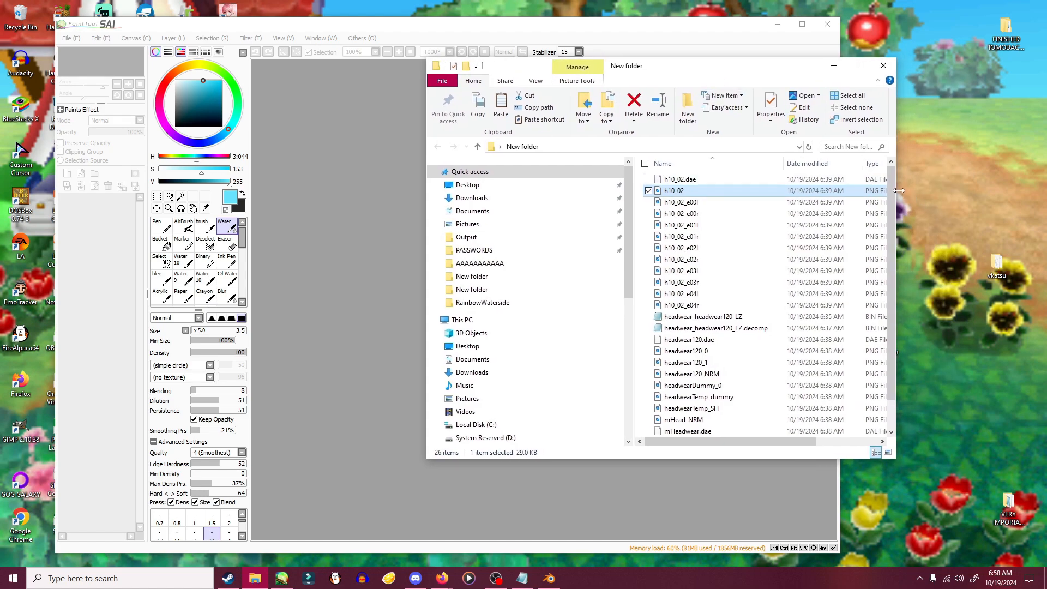
drag(899, 190, 1043, 191)
drag(902, 82, 889, 64)
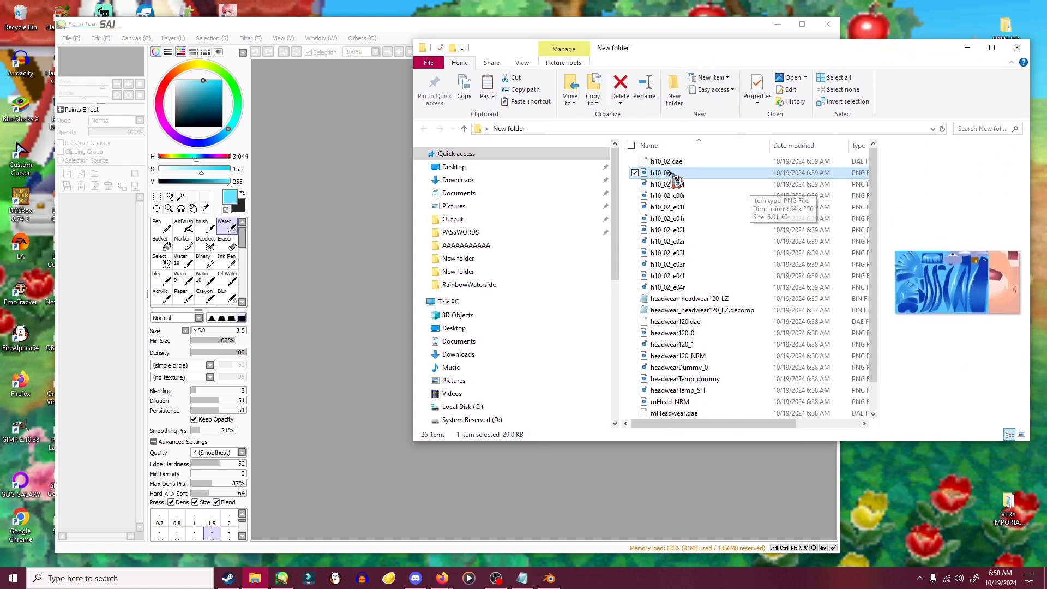
drag(698, 174, 404, 252)
drag(413, 165, 659, 405)
- Change the canvas resolution of h10_02.png to 128 × 128 pixels
click(131, 38)
click(159, 60)
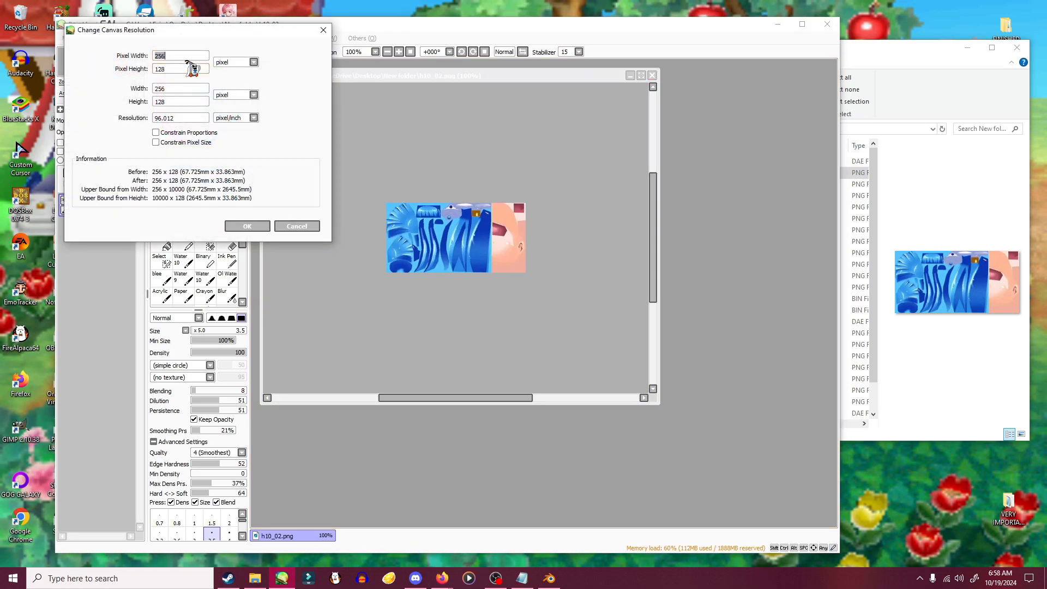
text(12)
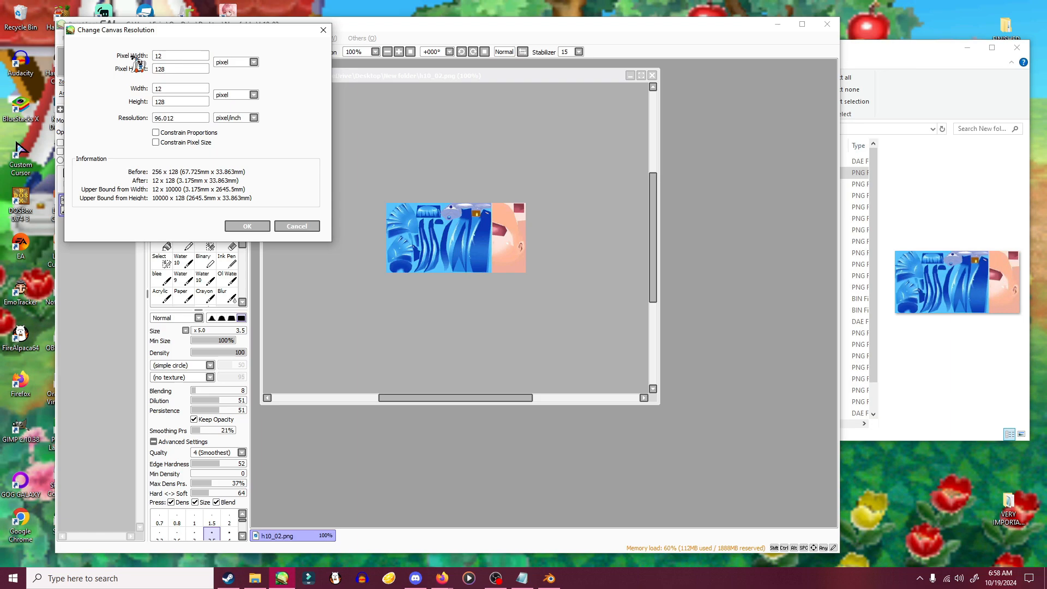
text(6)
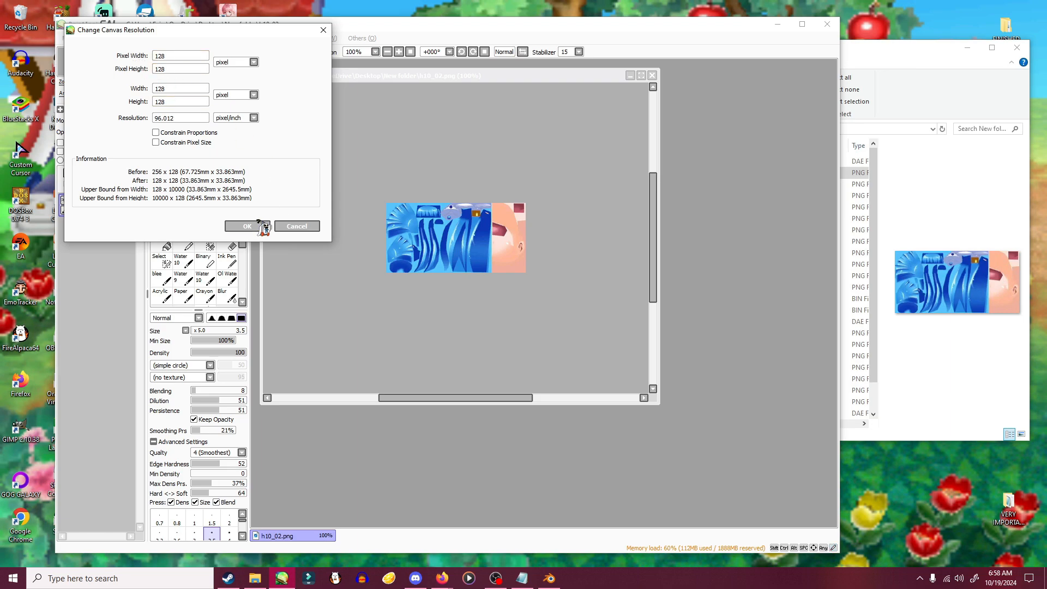
click(256, 225)
scroll(458, 267, up, 2)
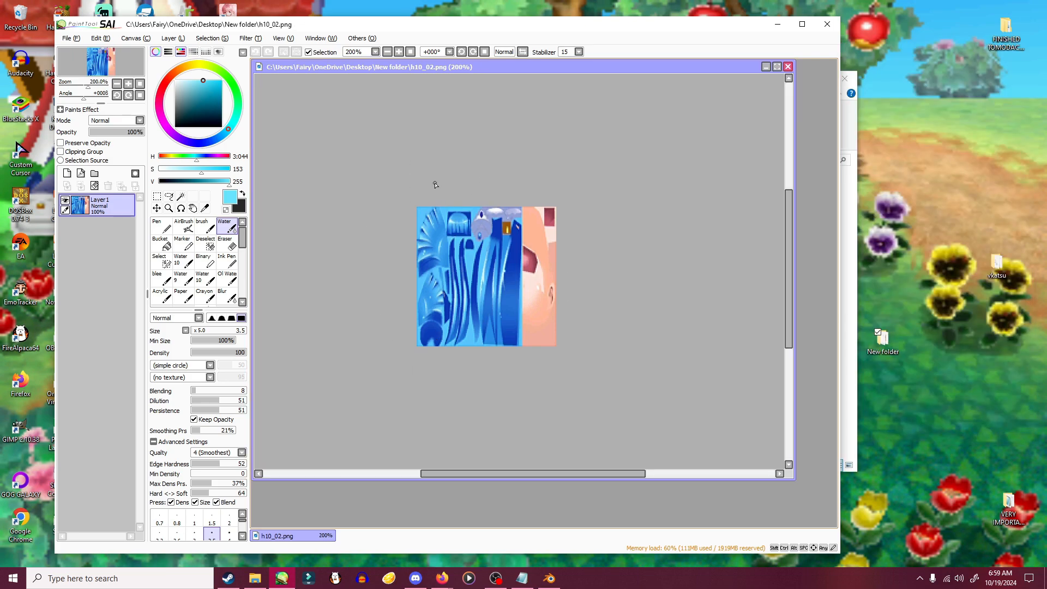
- Desaturate the hair texture with the Hue and Saturation filter, setting Saturation to -100
drag(435, 184, 377, 119)
scroll(417, 187, up, 1)
middle_drag(465, 189, 439, 161)
click(135, 39)
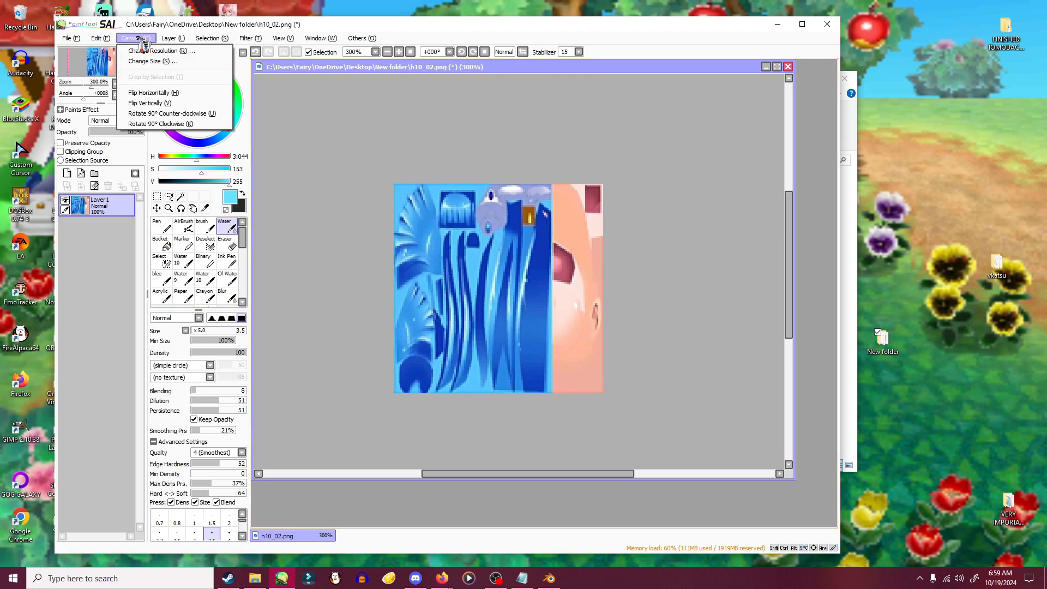
mouse_move(173, 38)
click(214, 39)
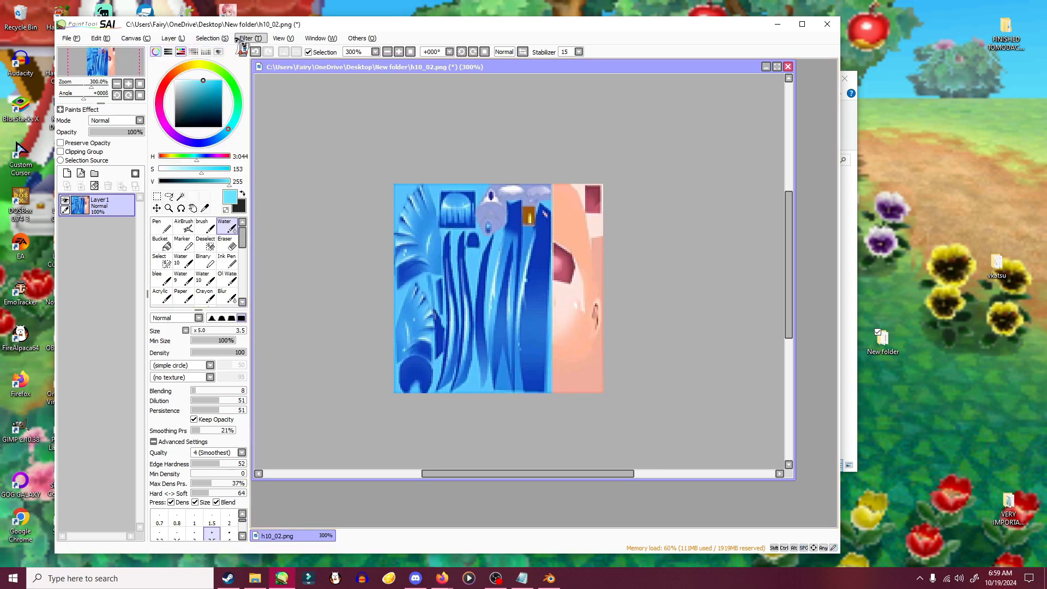
click(245, 42)
click(254, 54)
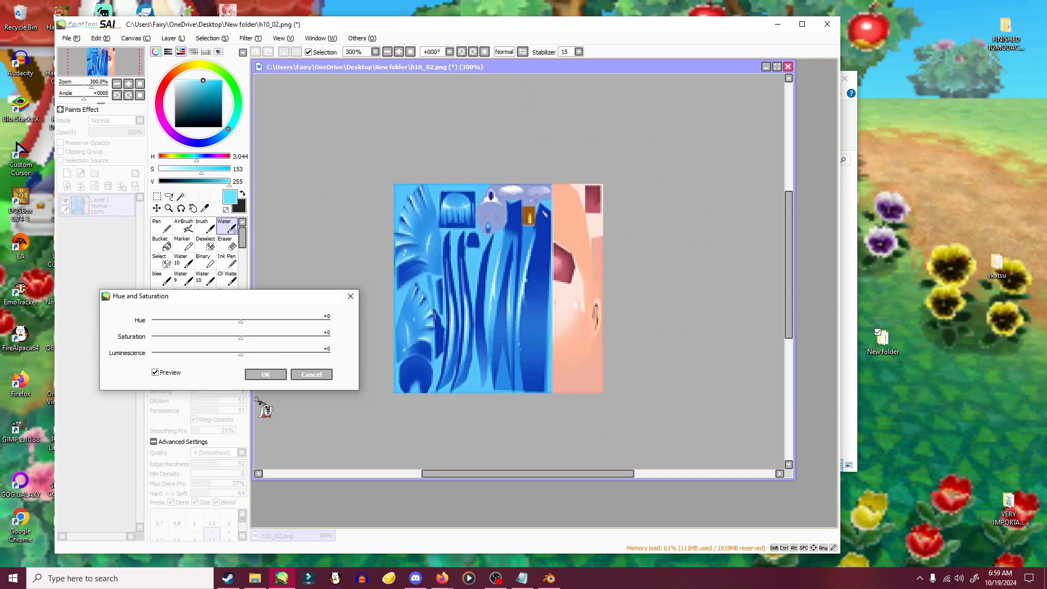
drag(243, 338, 103, 337)
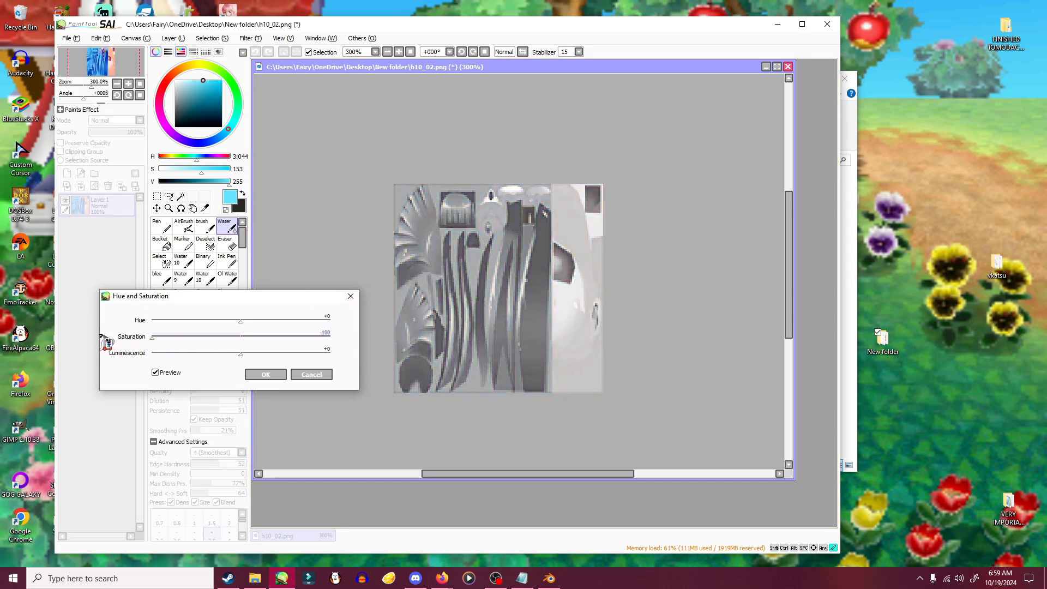
click(266, 374)
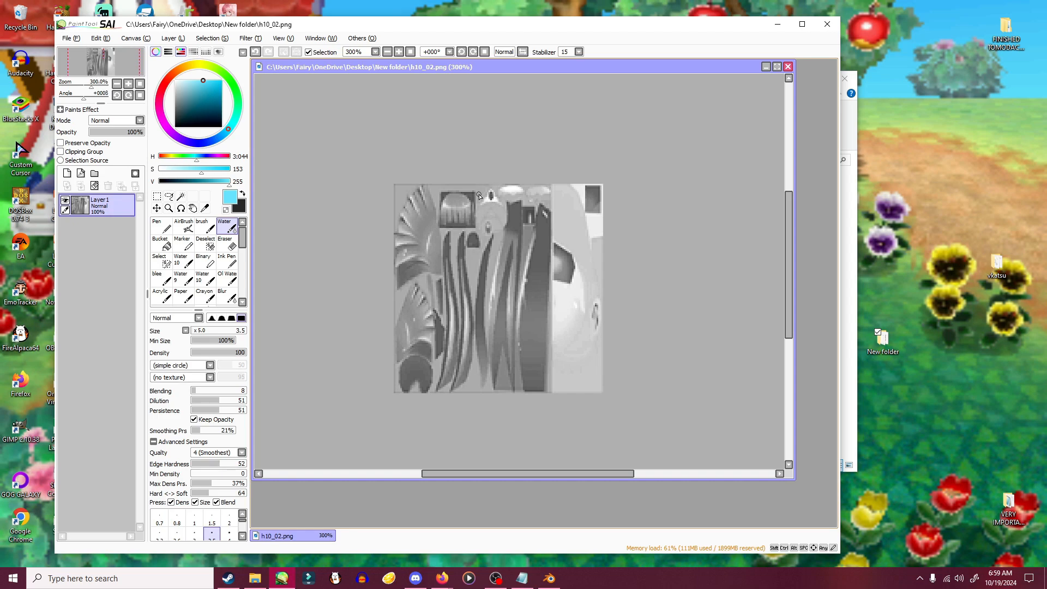
- Save and close h10_02.png, and exit PaintTool SAI
click(787, 66)
click(569, 323)
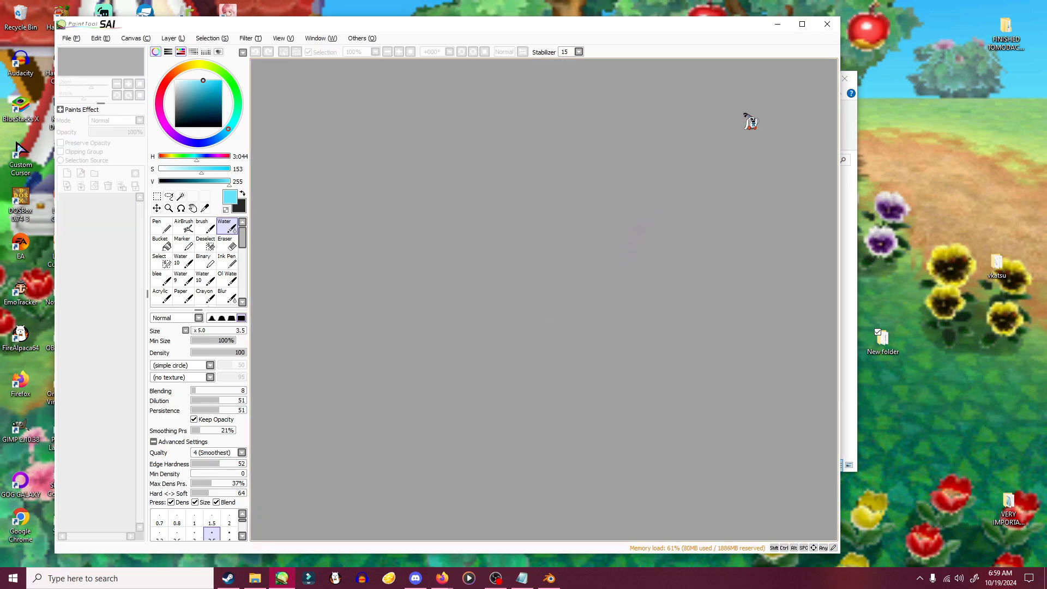
click(828, 24)
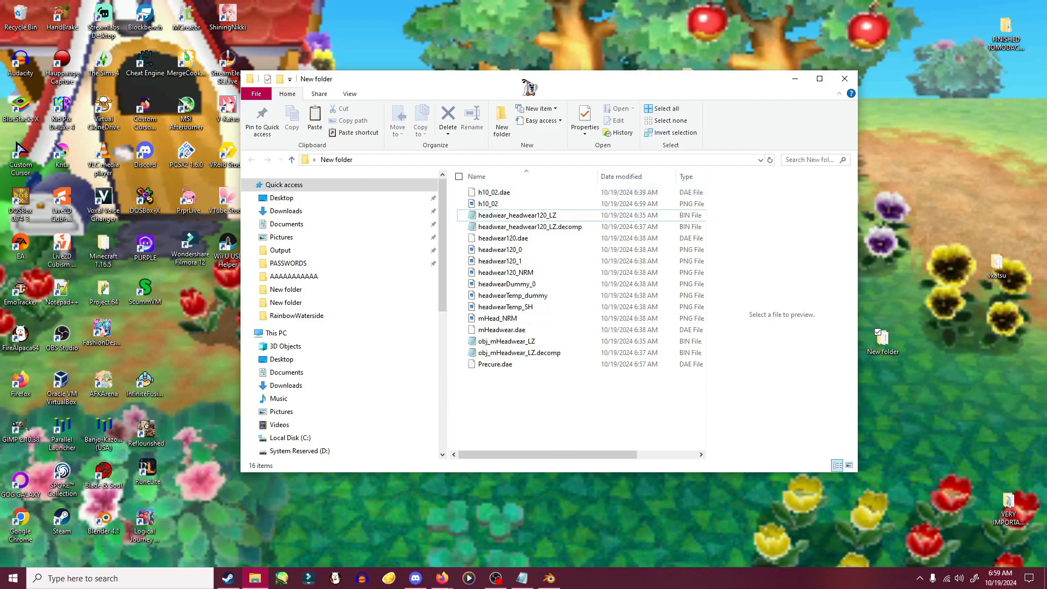
- Reposition the New folder window and preview the edited texture file h10_02
drag(529, 87, 499, 95)
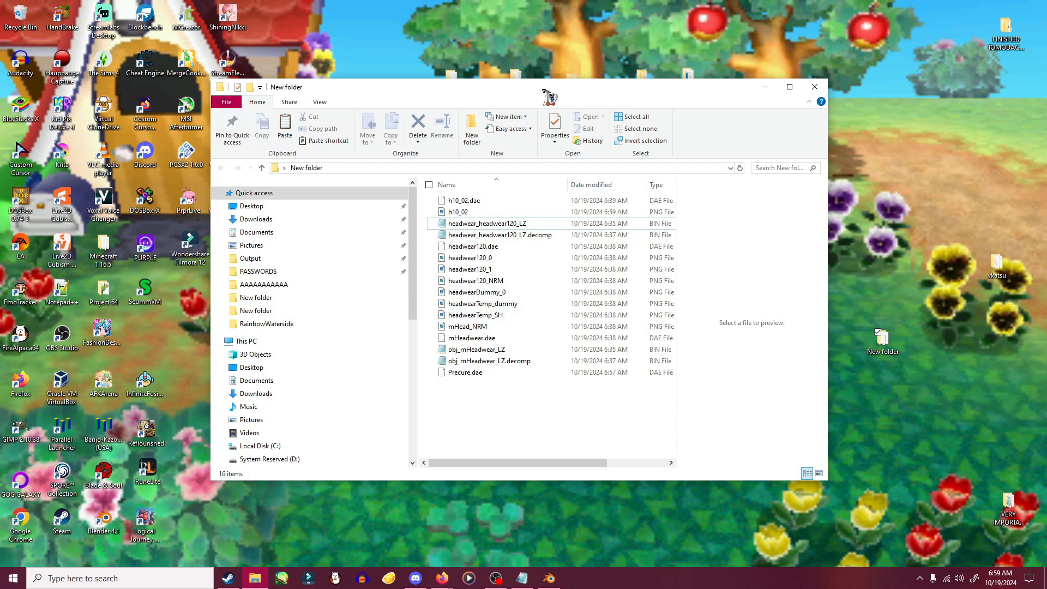
drag(549, 97, 525, 100)
click(433, 215)
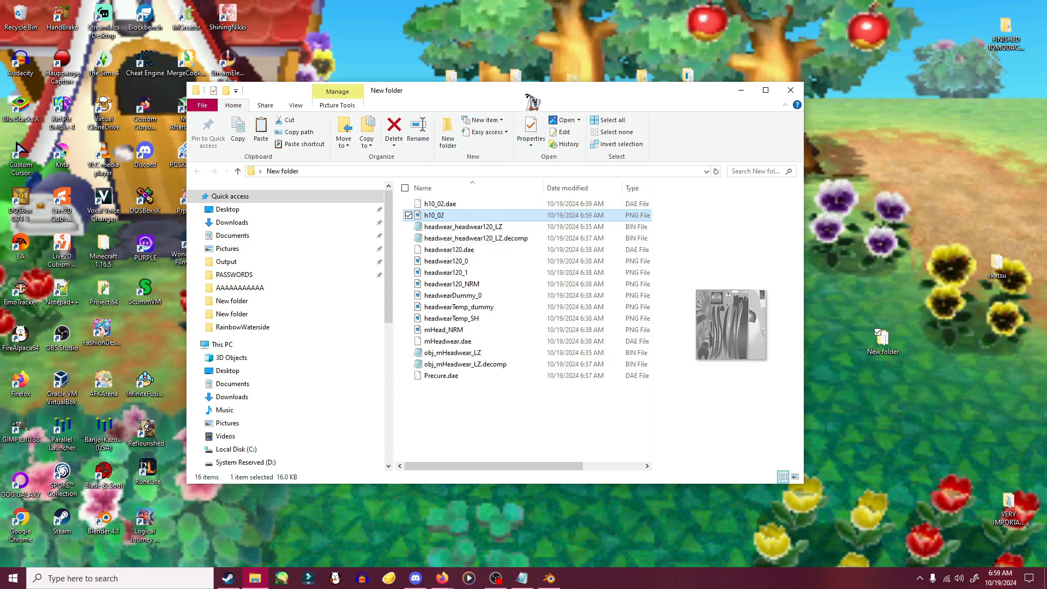
- Launch CTR Studio from the net6.0 folder inside the desktop's CtrStudio-Latest folder, and close that folder window
drag(523, 98, 564, 133)
double_click(649, 88)
double_click(607, 251)
click(529, 424)
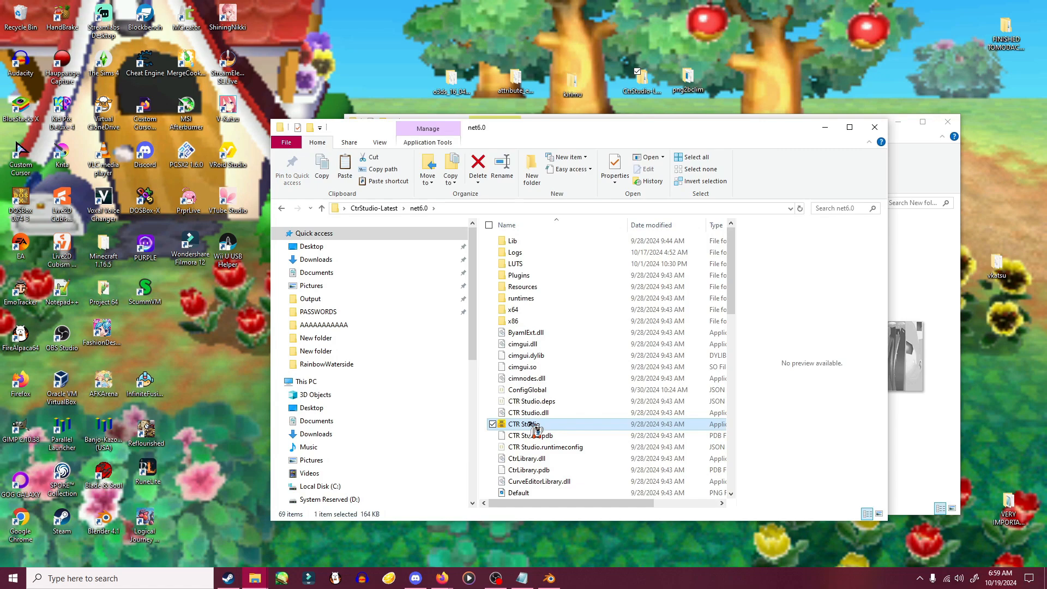
double_click(532, 424)
click(875, 127)
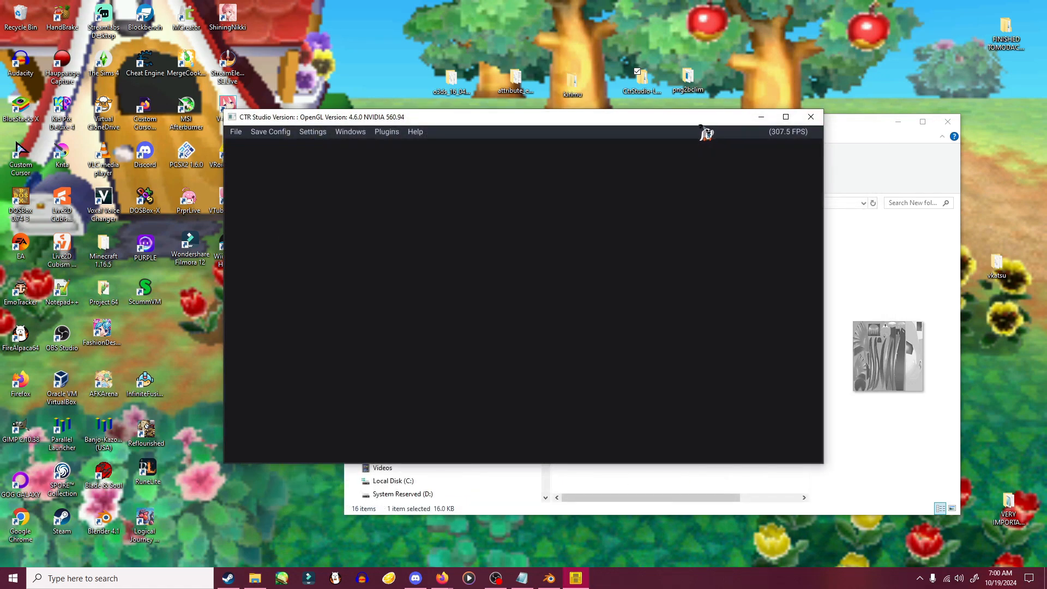
- Load headwear_headwear120_LZ.decomp from New folder into CTR Studio, with both windows arranged side by side
drag(570, 113, 555, 112)
click(804, 144)
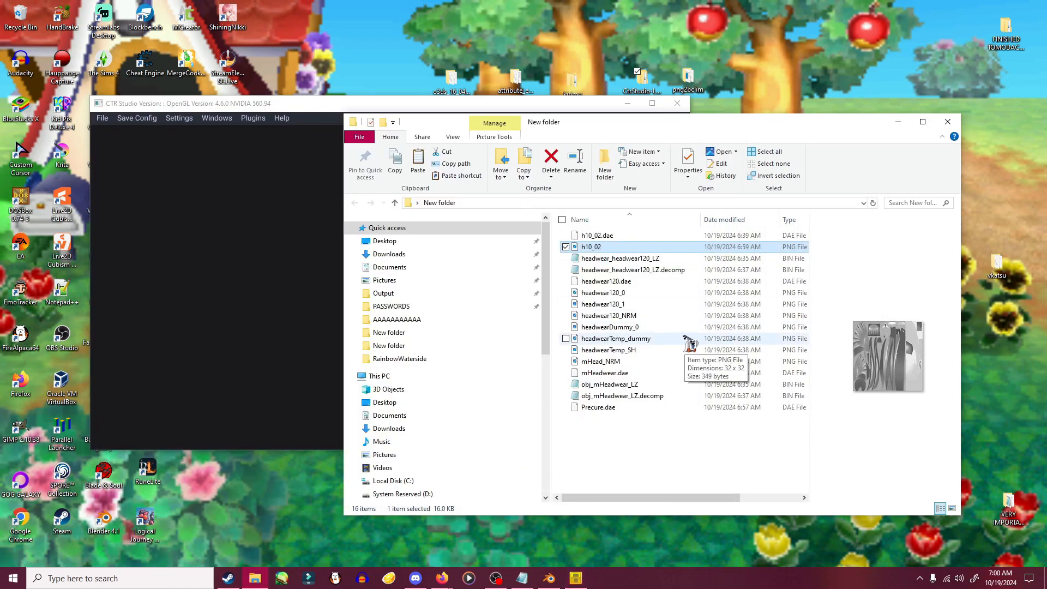
click(661, 273)
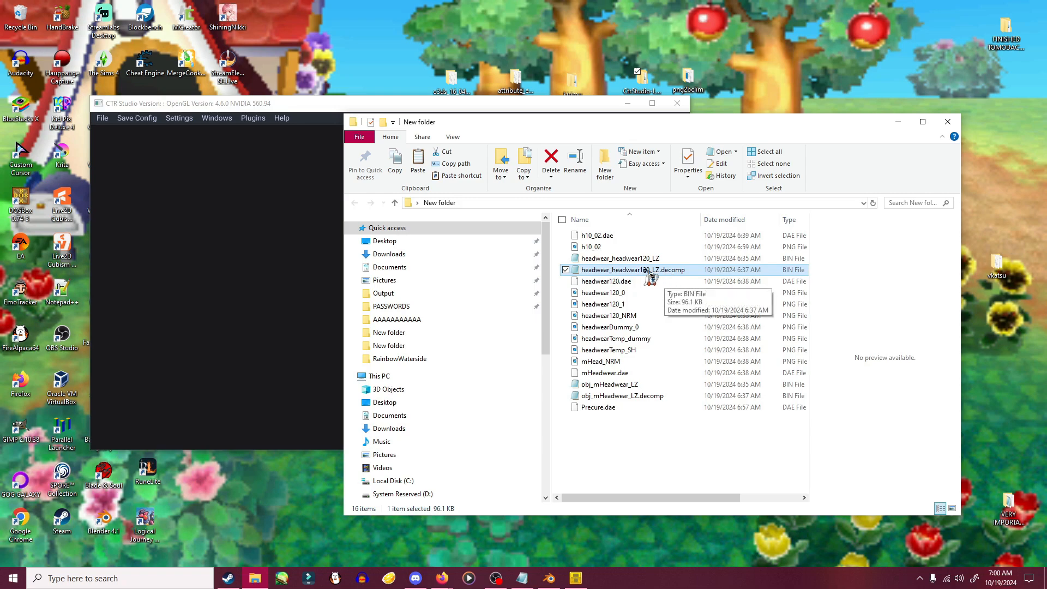
drag(677, 273, 280, 241)
drag(335, 121, 436, 123)
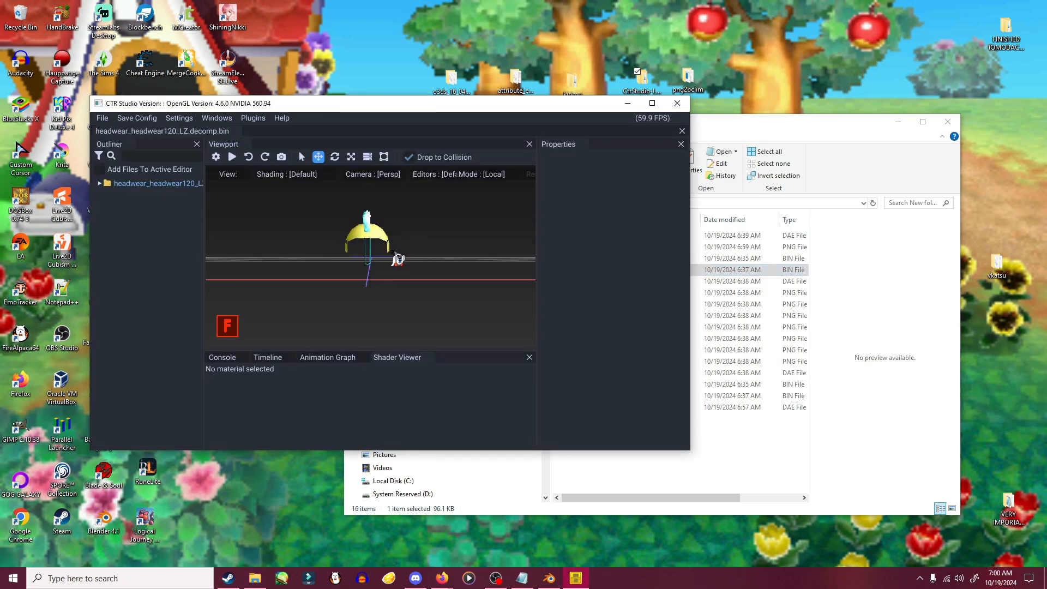
- Replace the headwear120 model with Precure.dae through the model importer
click(99, 183)
click(111, 208)
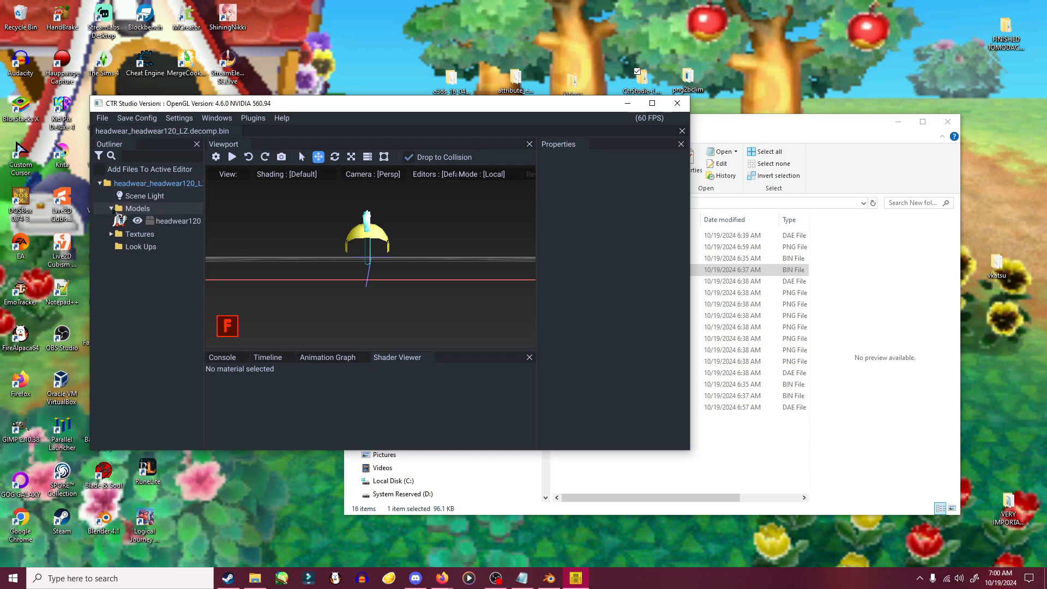
right_click(170, 220)
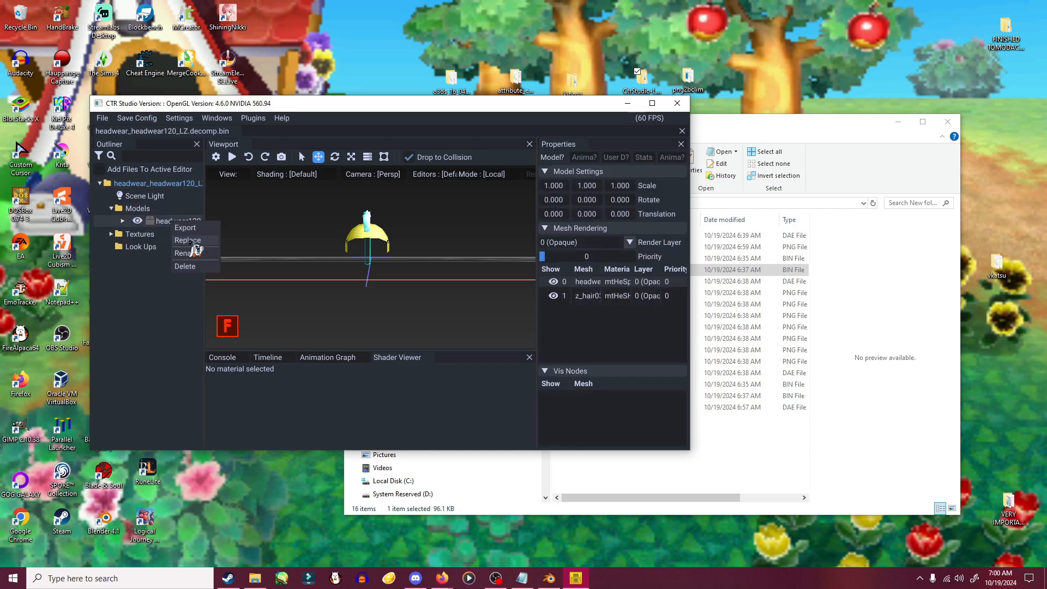
click(188, 240)
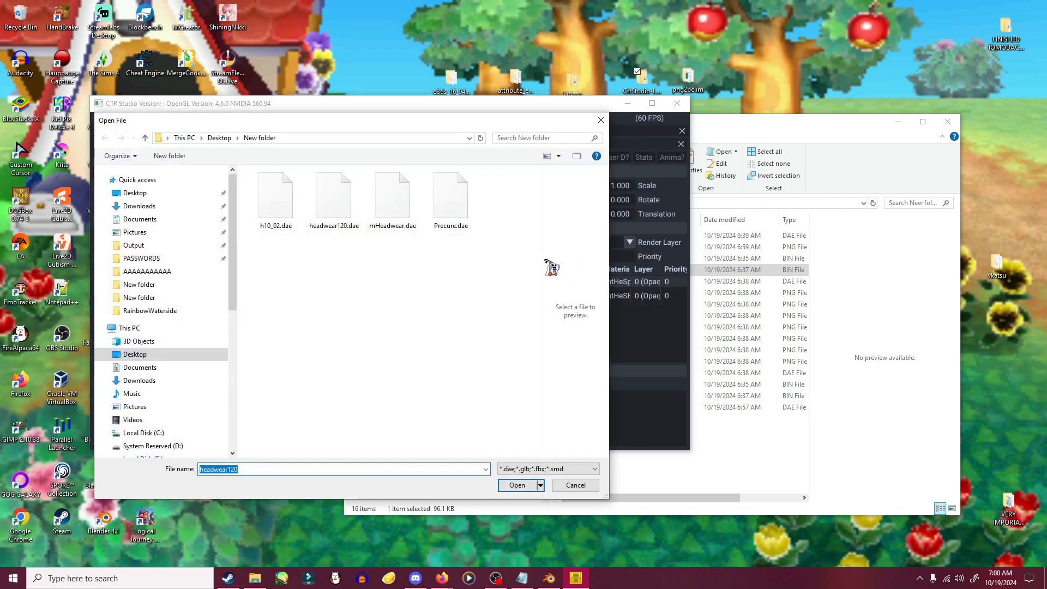
click(458, 206)
click(518, 485)
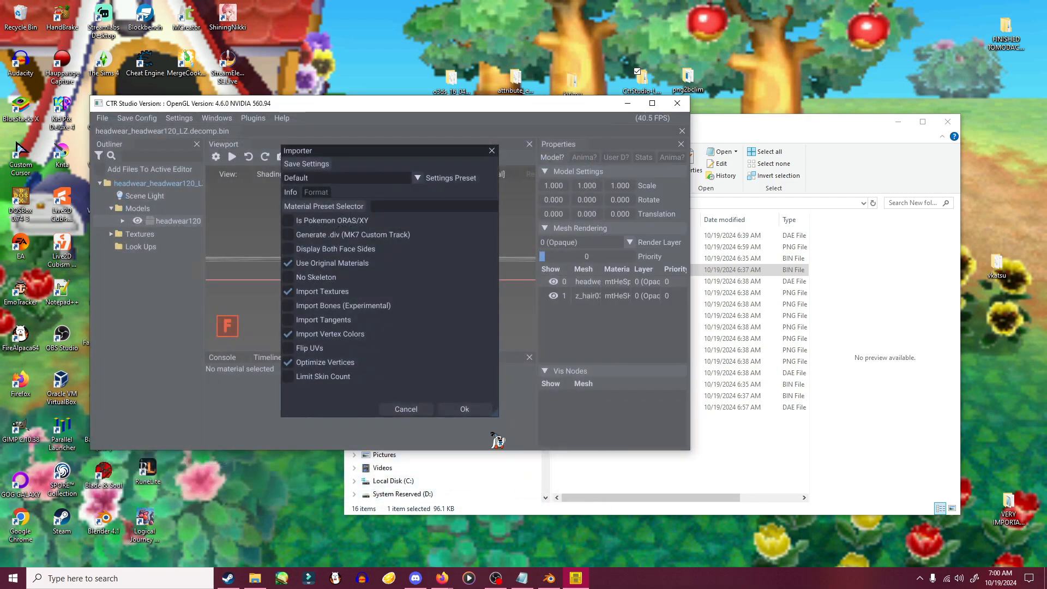
click(294, 294)
click(291, 336)
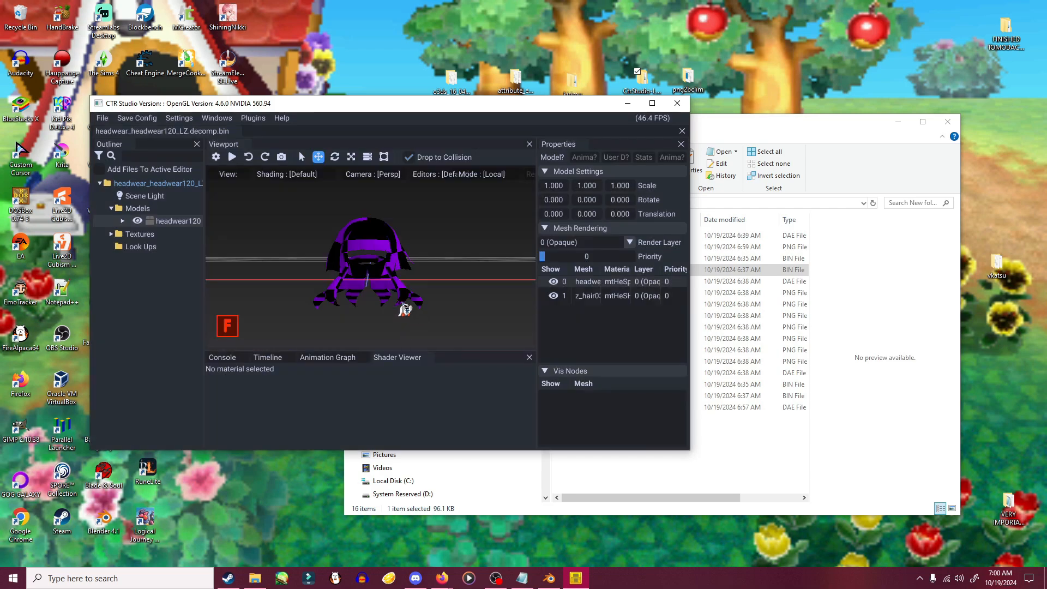
- Enlarge and reposition the CTR Studio window, viewing the imported wig from an angle
right_drag(343, 298, 422, 305)
drag(523, 110, 723, 153)
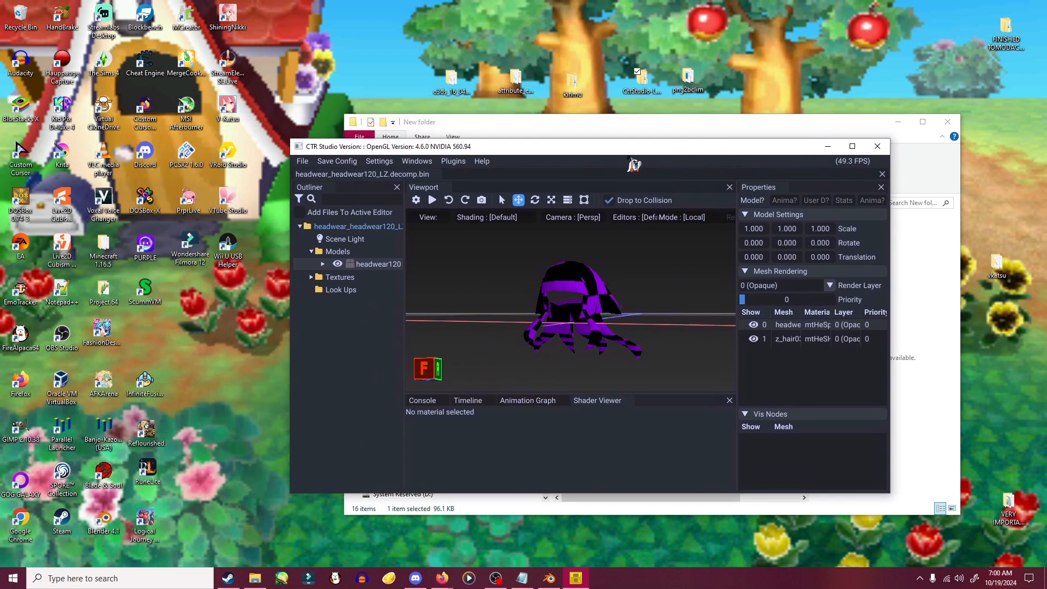
drag(289, 137, 146, 11)
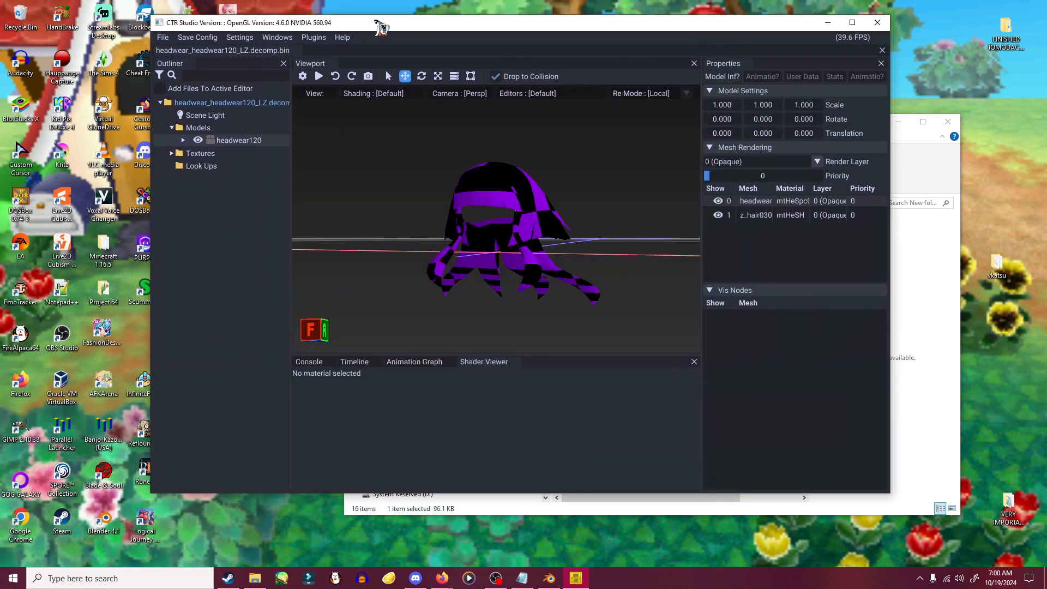
drag(388, 20, 364, 57)
- Delete the five old textures from headwear120_0 through headwearTemp_dummy, keeping headwearTemp_SH and h10_02
click(145, 187)
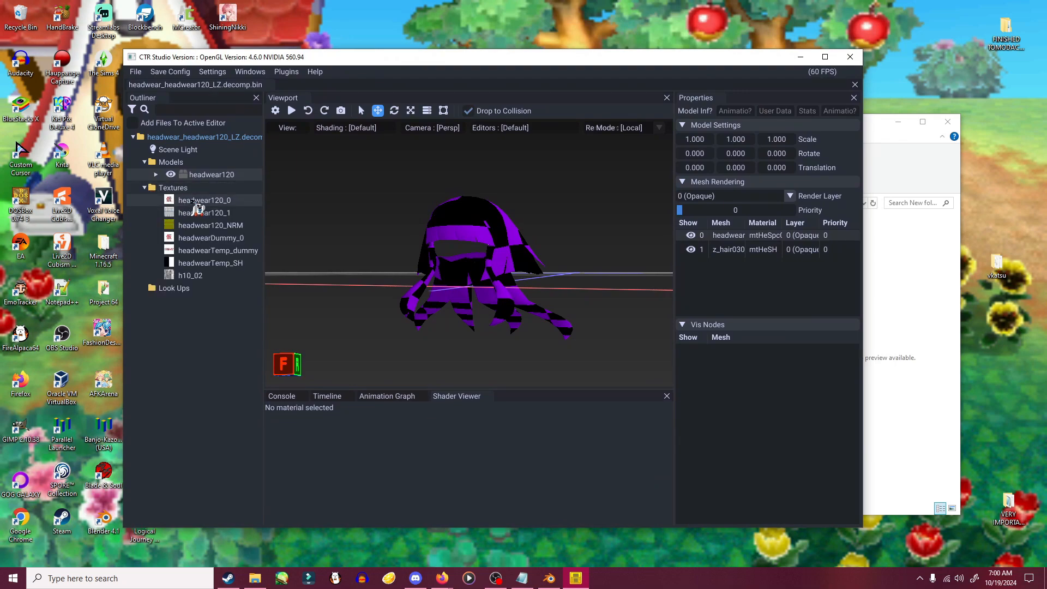
click(195, 201)
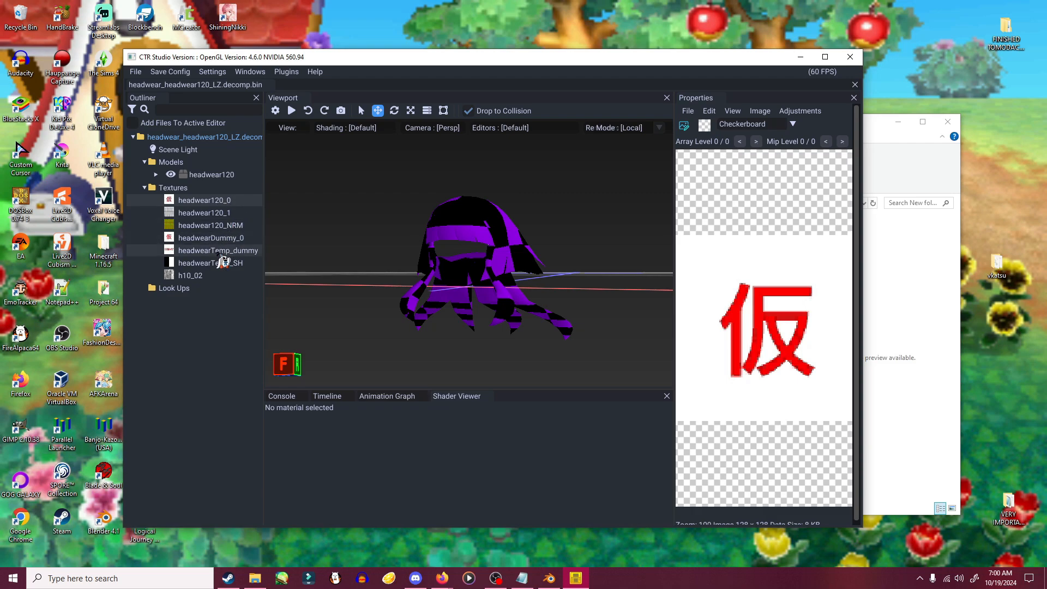
click(212, 252)
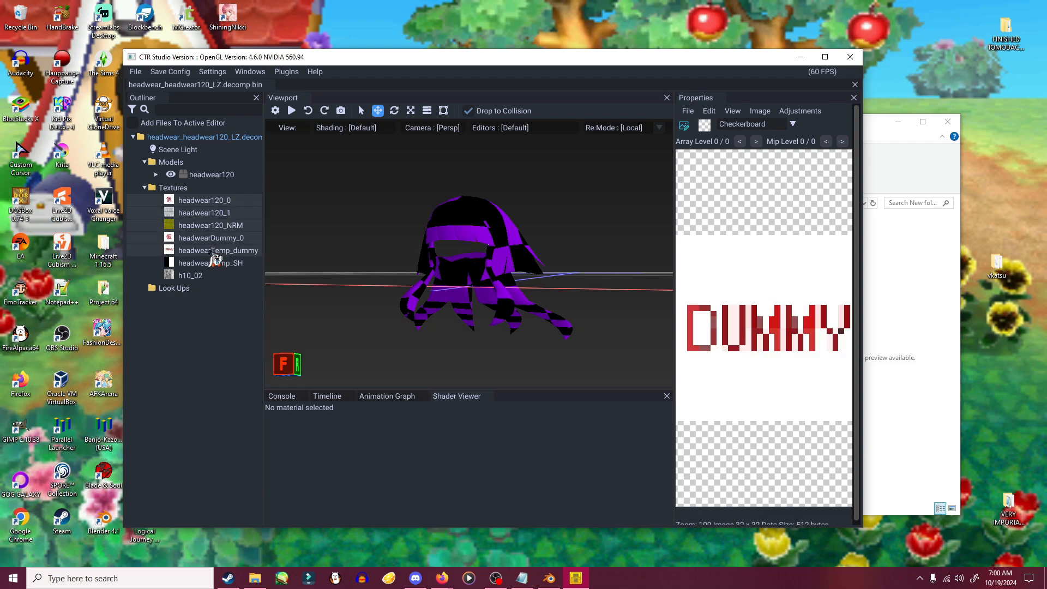
right_click(215, 260)
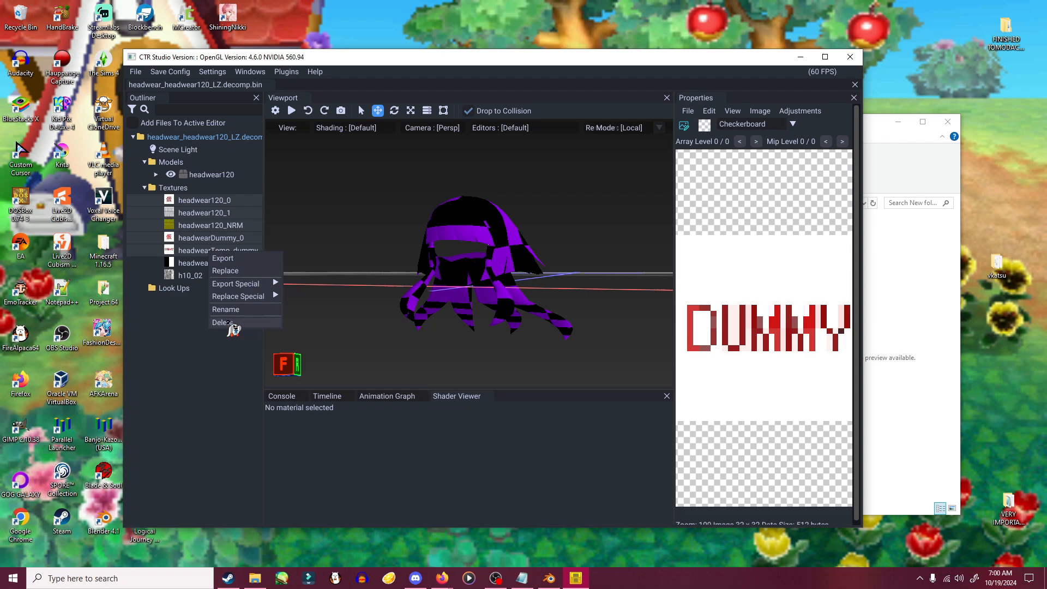
click(226, 322)
click(565, 327)
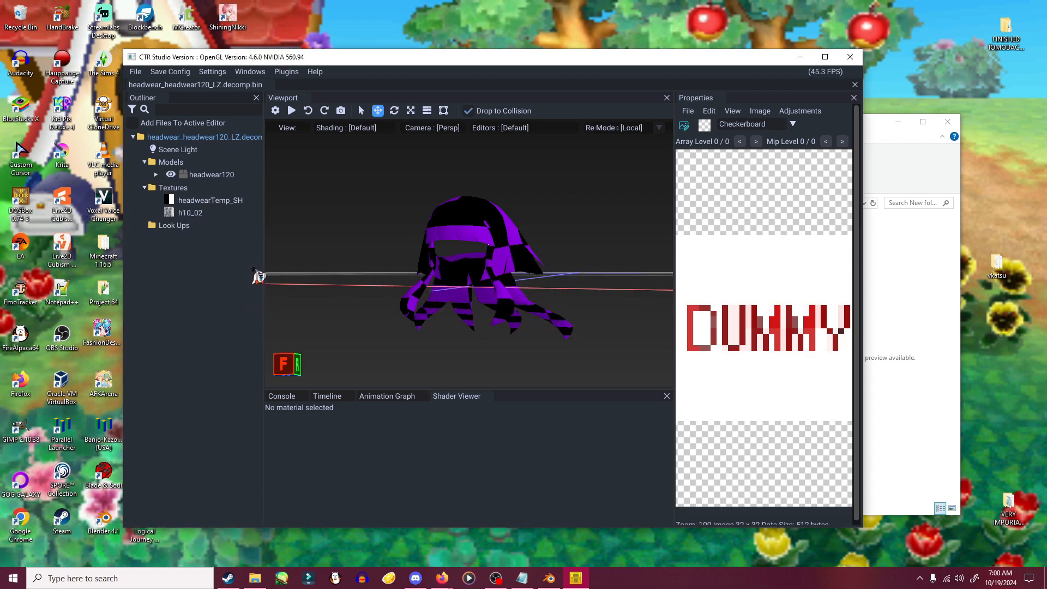
- Choose the h10_02 image from New folder as the replacement for the h10_02 texture
click(194, 215)
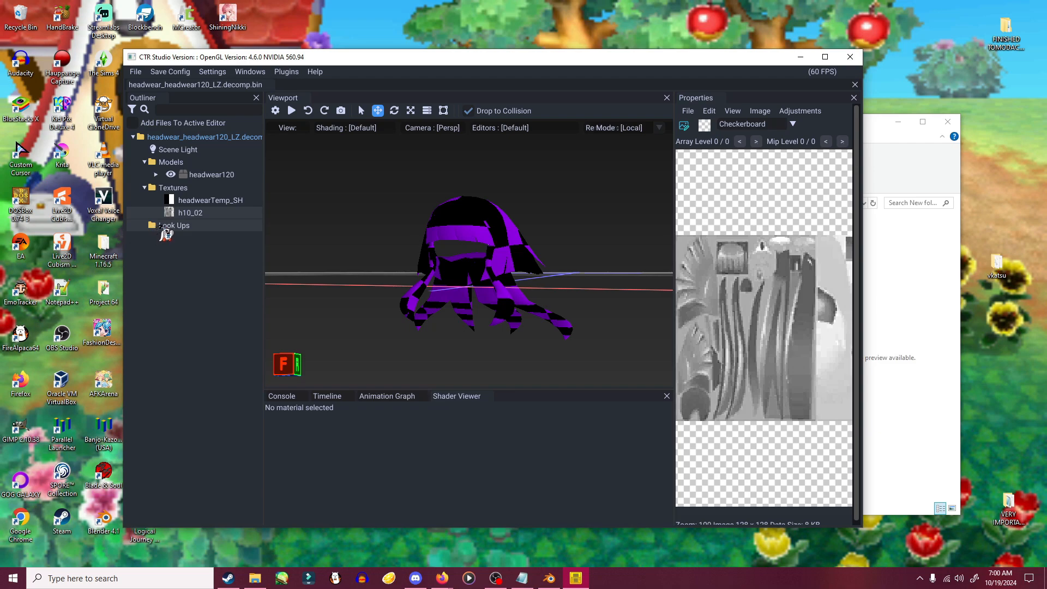
right_click(176, 190)
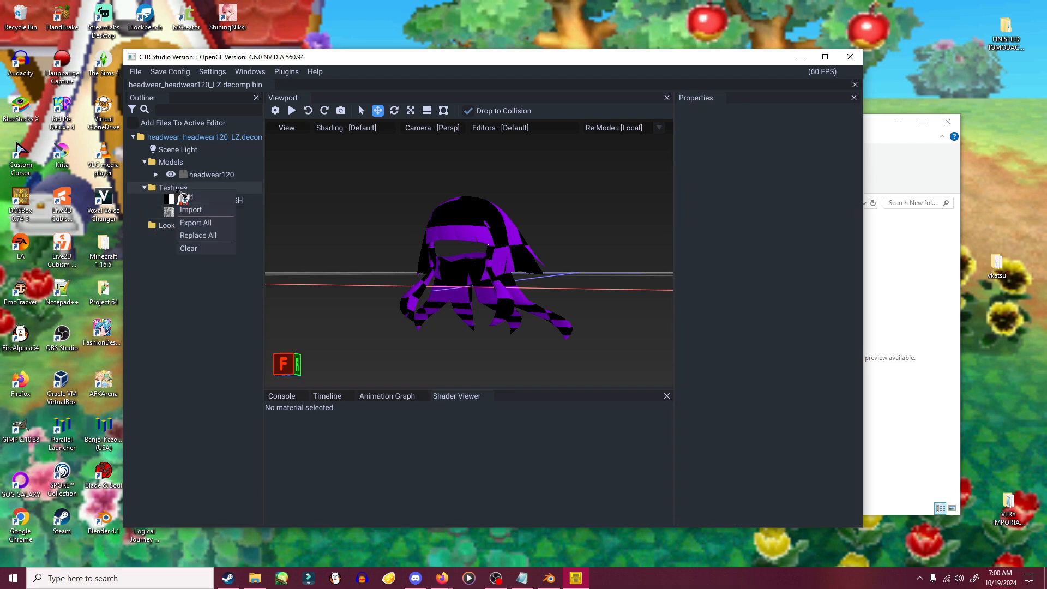
click(194, 312)
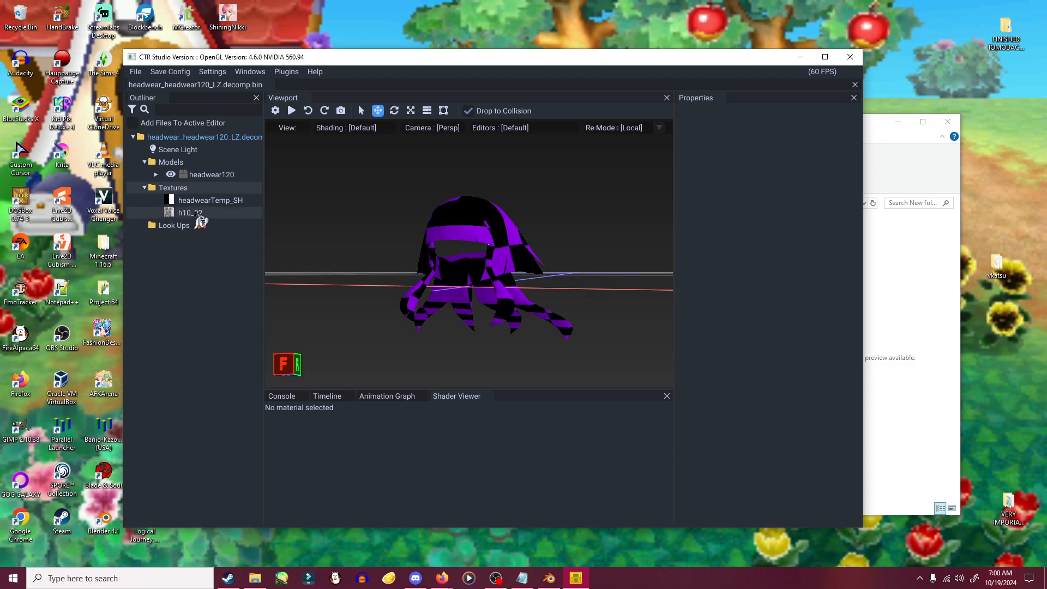
right_click(198, 215)
click(217, 233)
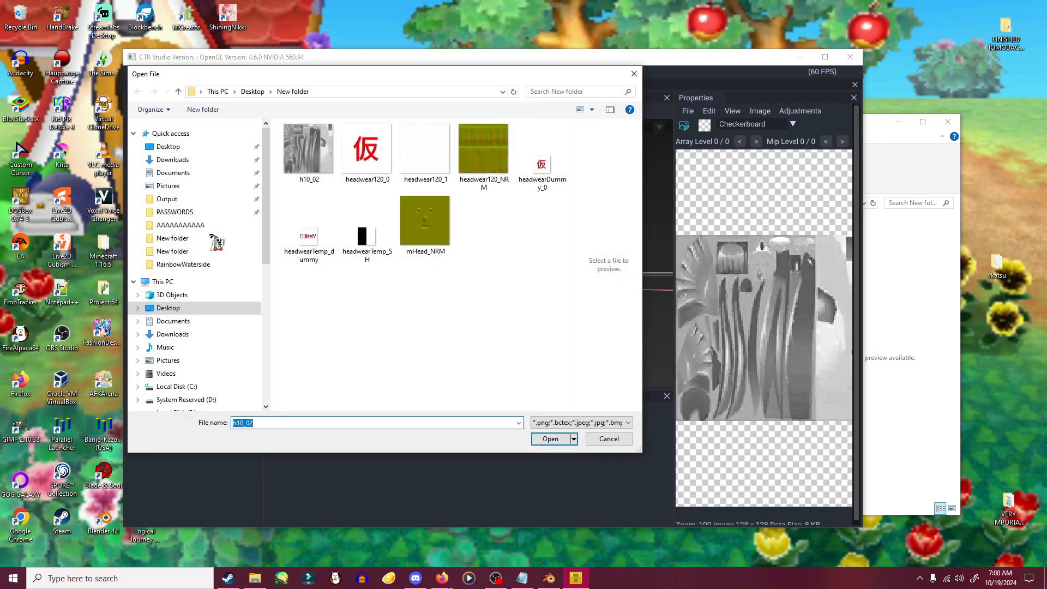
click(310, 158)
click(550, 439)
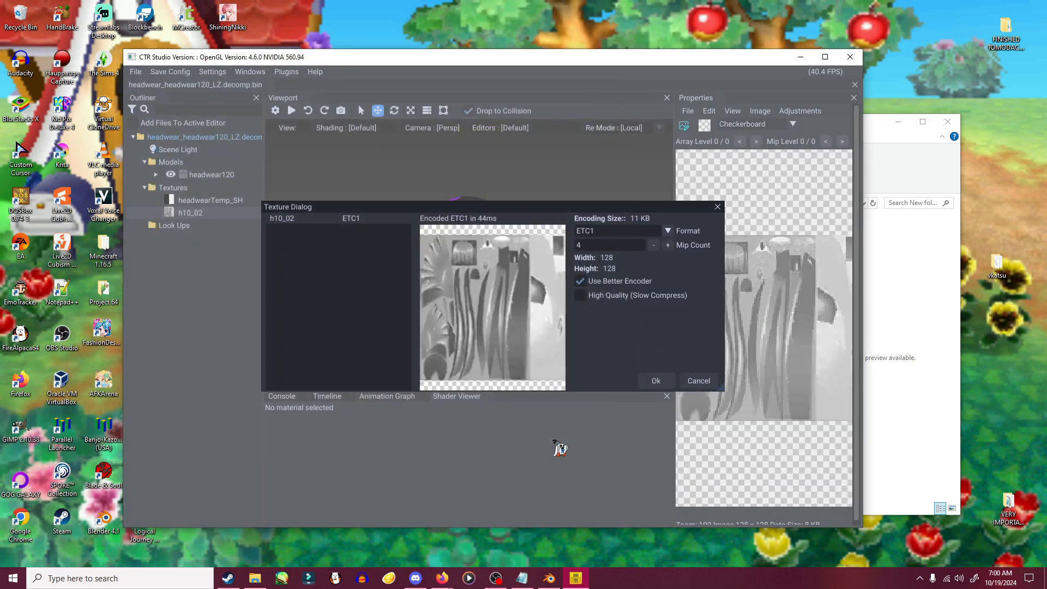
- Try the ETC1A4 and L4 encoding formats on the h10_02 replacement image
drag(544, 214, 484, 252)
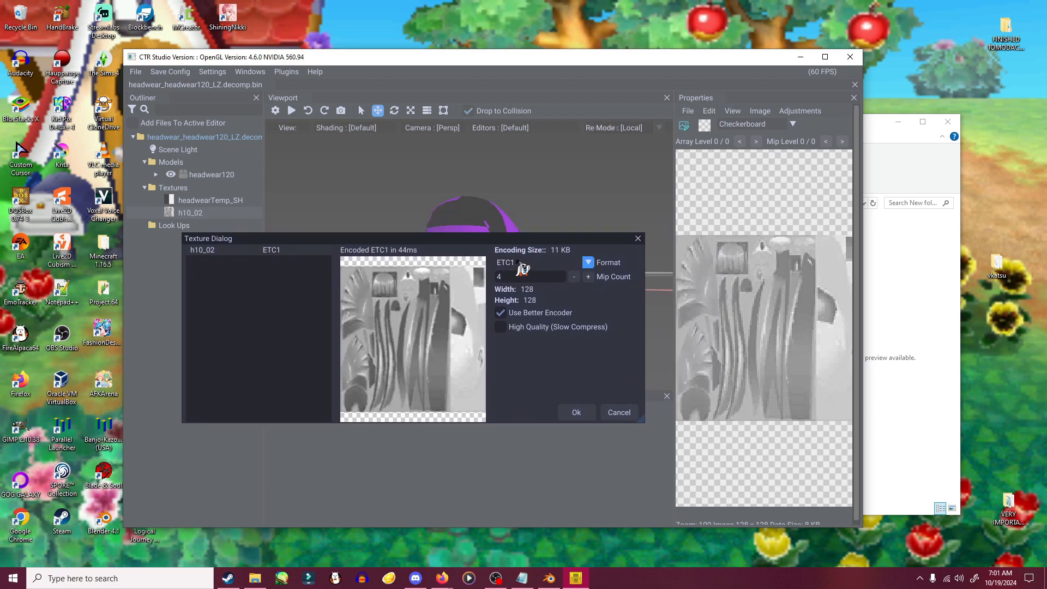
click(522, 267)
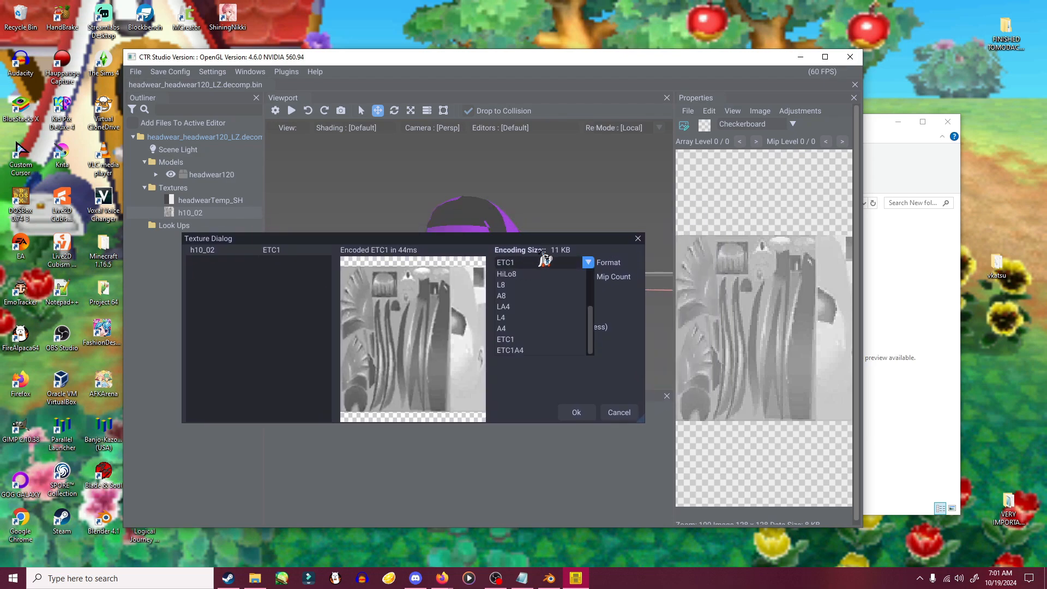
click(519, 350)
click(522, 265)
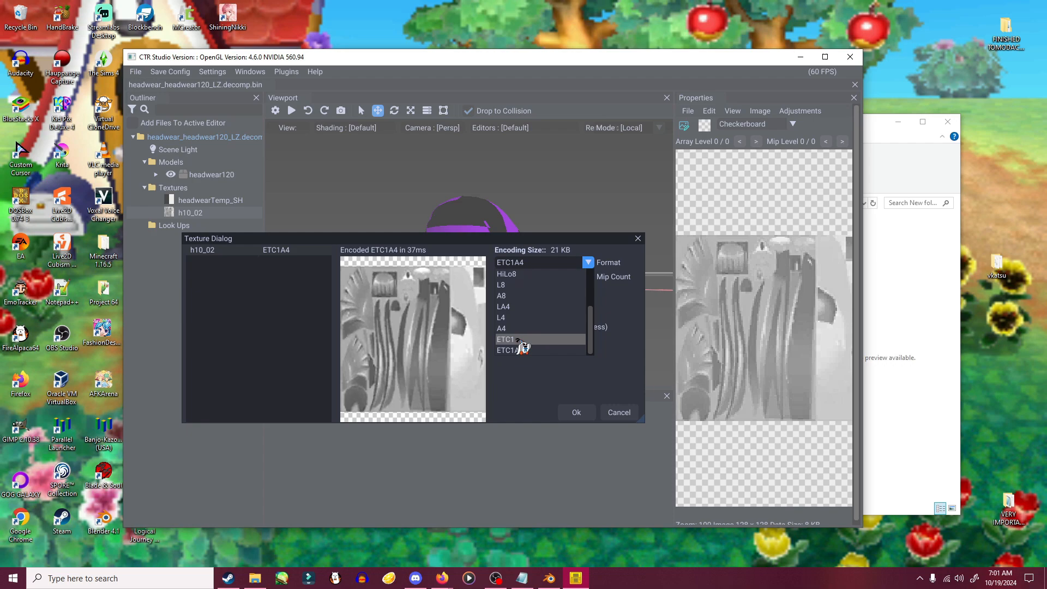
click(527, 352)
click(521, 264)
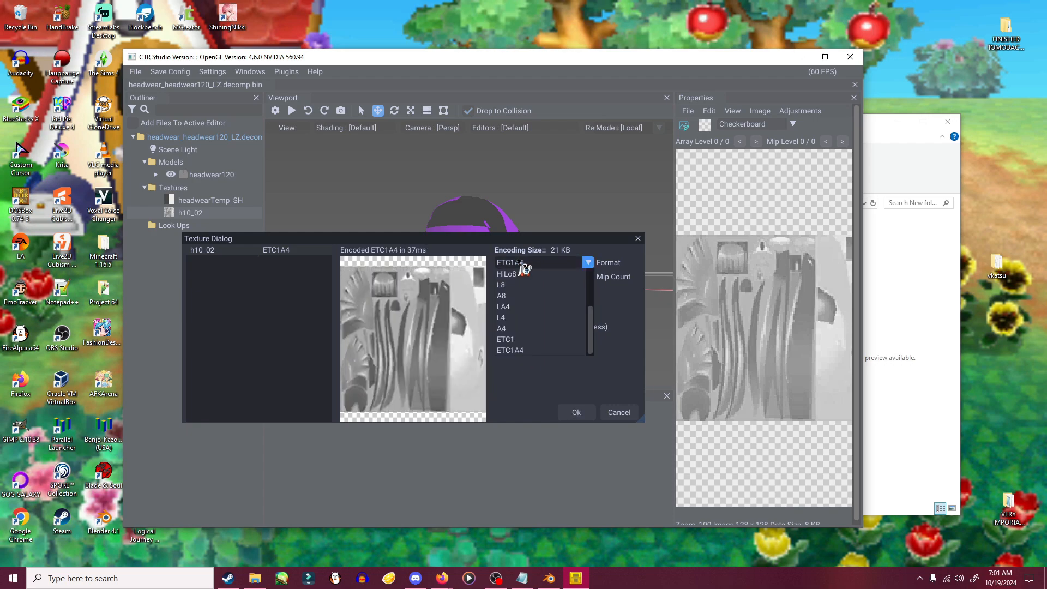
click(512, 318)
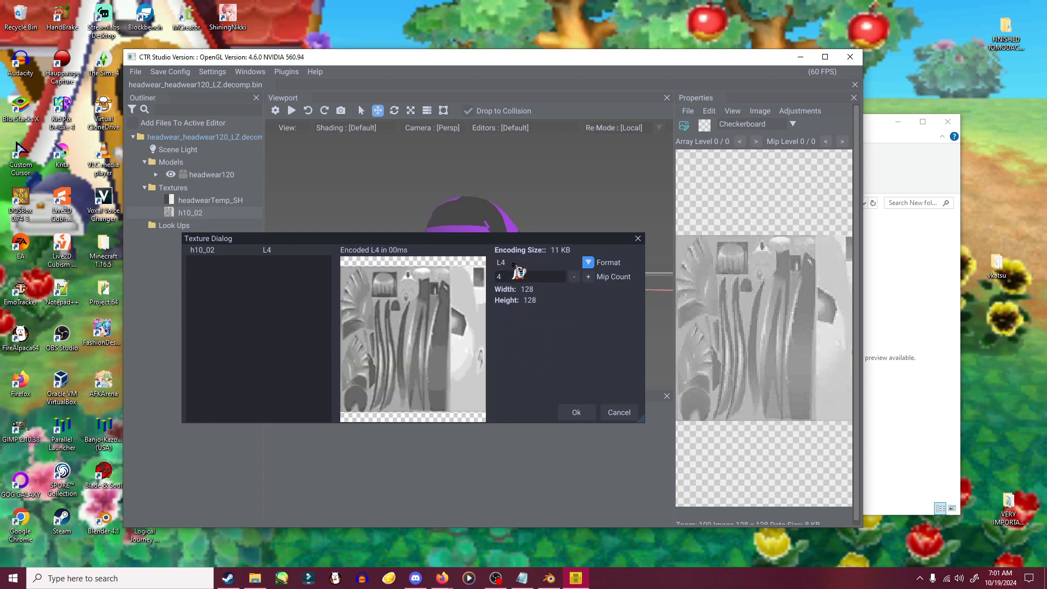
- Set the h10_02 replacement's encoding format to ETC1A4 and apply it to the texture
click(516, 265)
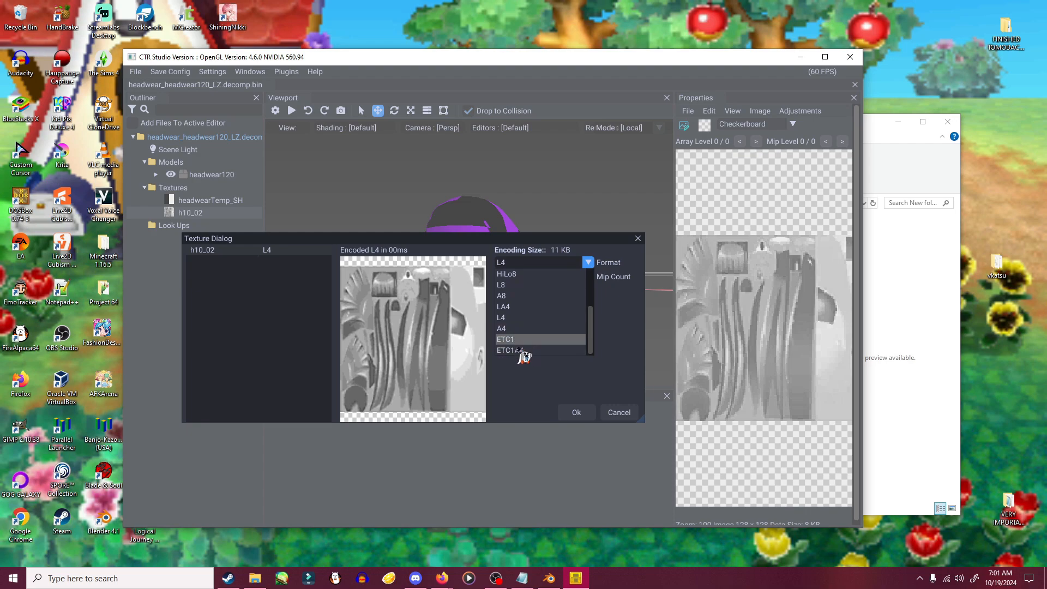
click(526, 351)
drag(457, 240, 463, 241)
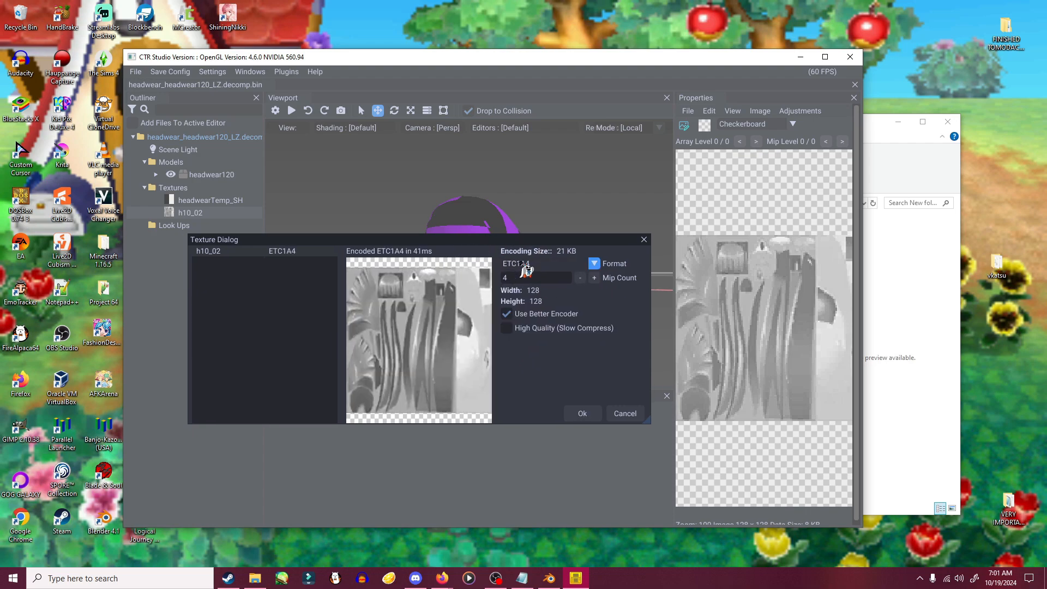
click(540, 263)
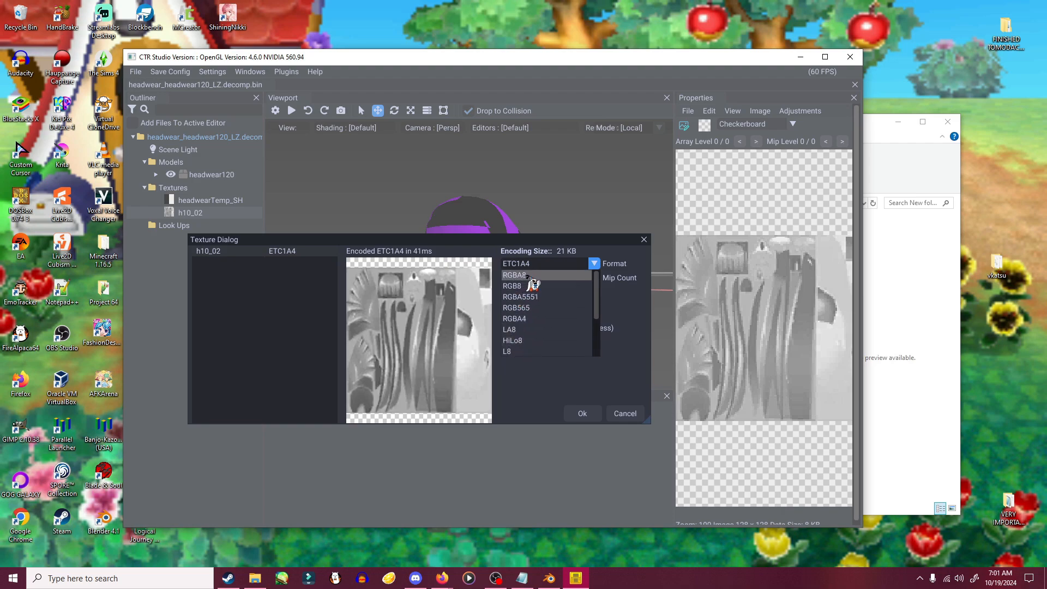
click(534, 351)
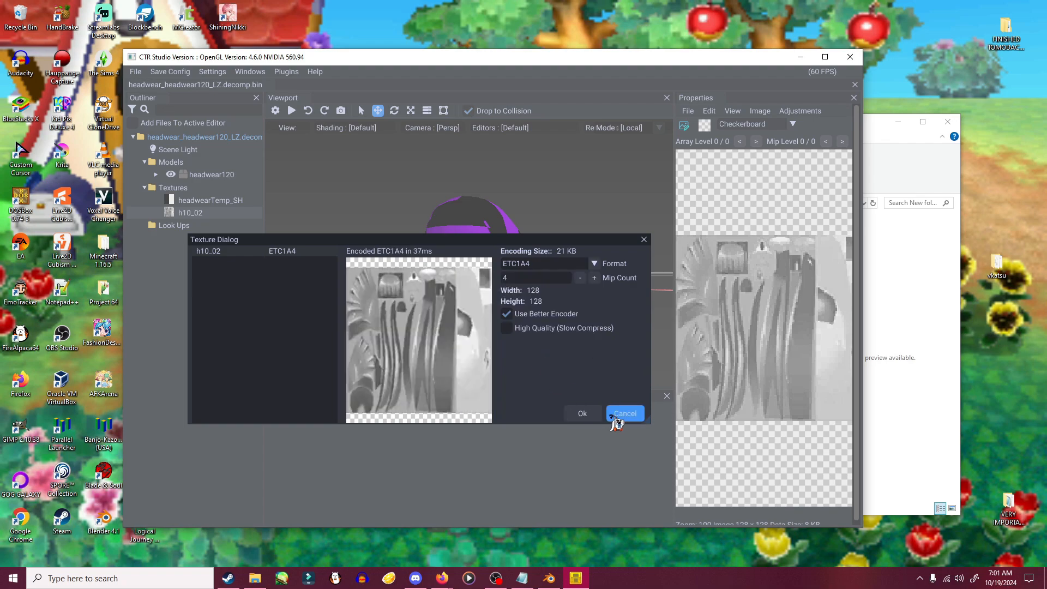
click(582, 414)
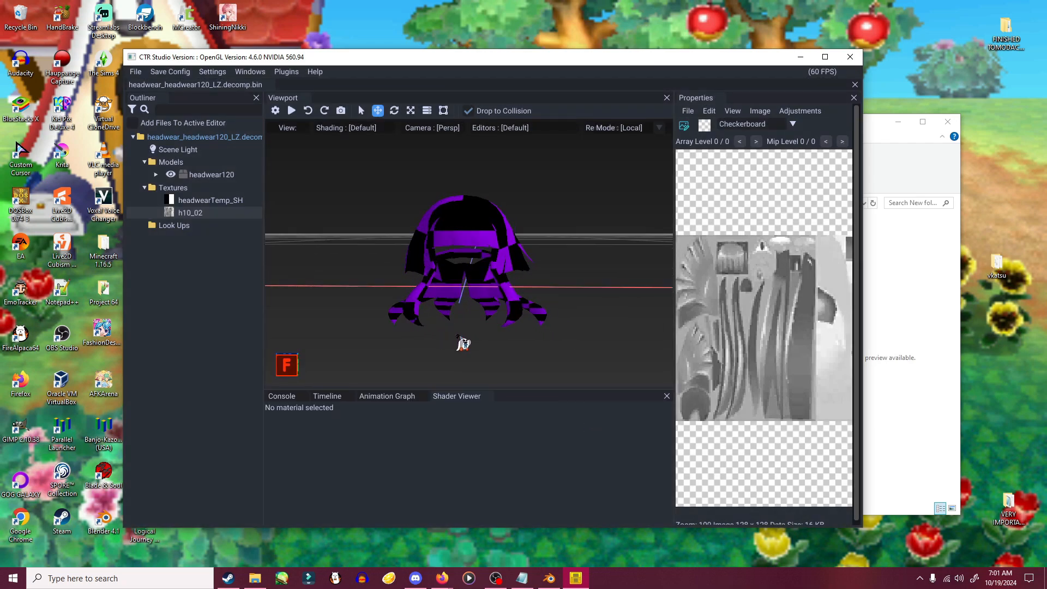
drag(603, 331, 475, 270)
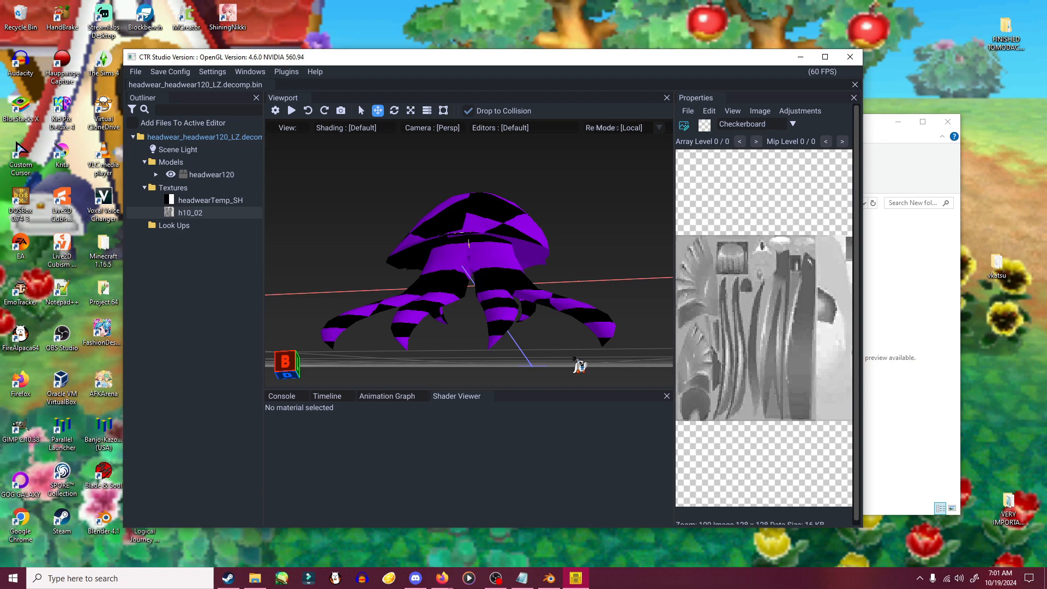
- Check the hair model from behind in CTR Studio, switch to Blender and examine the back hem of the hair mesh
drag(579, 365, 565, 424)
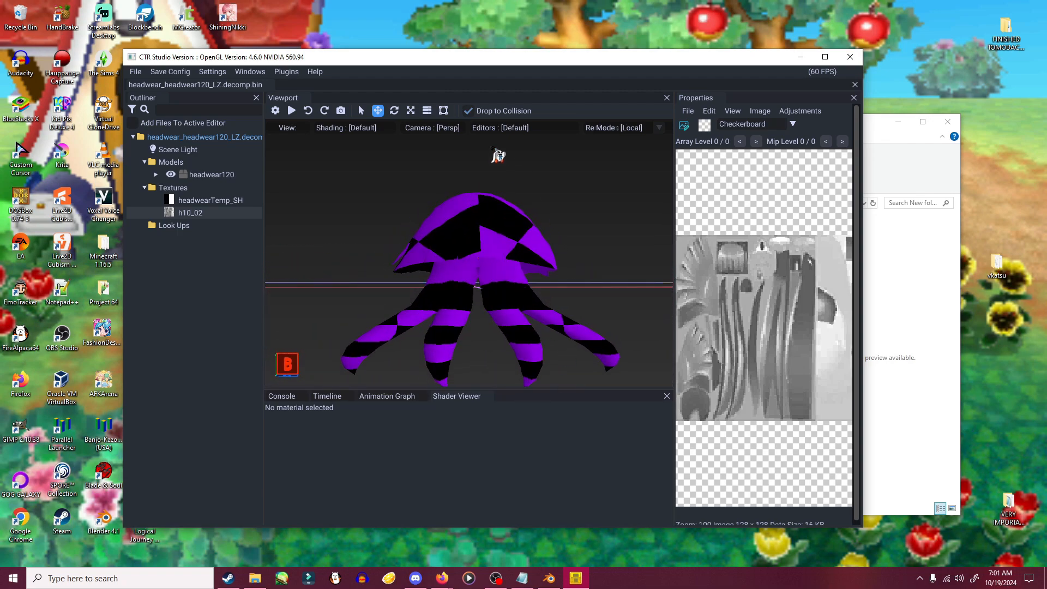
click(549, 578)
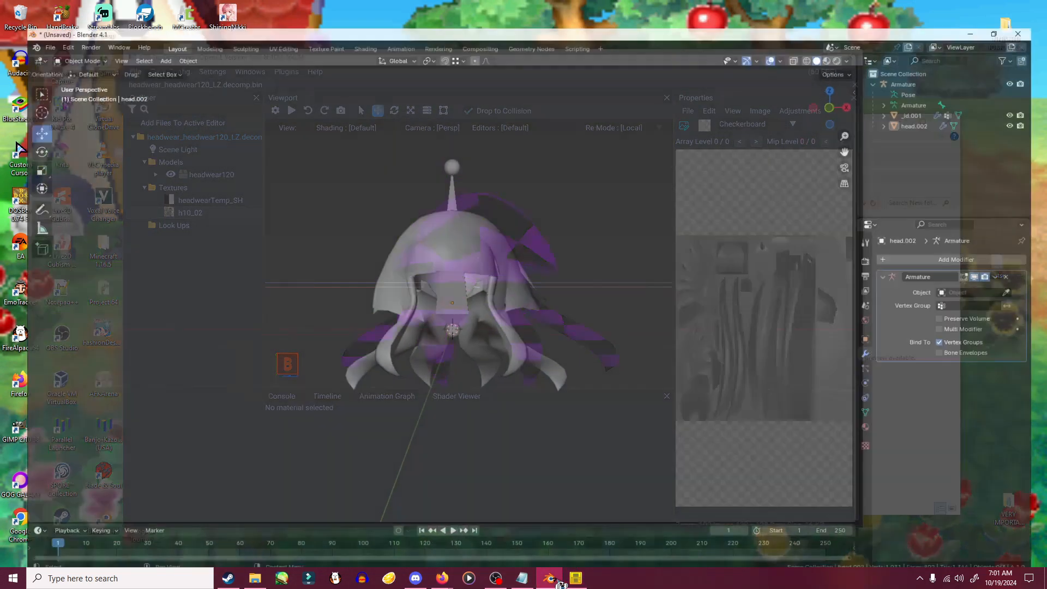
right_click(554, 354)
middle_drag(554, 358, 608, 367)
scroll(436, 236, up, 5)
scroll(441, 261, down, 3)
middle_drag(438, 260, 410, 246)
scroll(385, 233, up, 3)
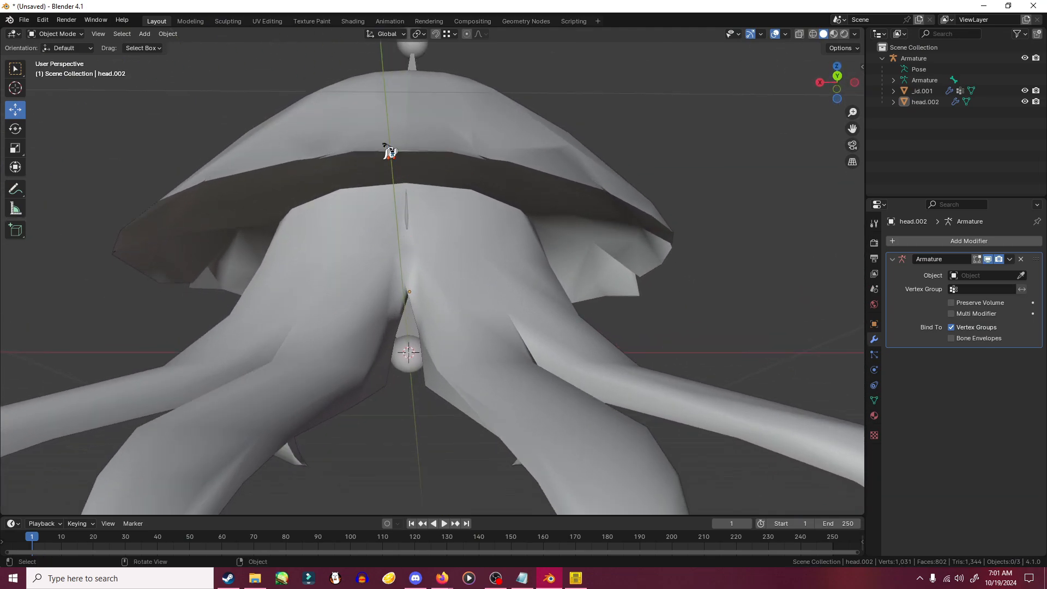
middle_drag(474, 148, 464, 160)
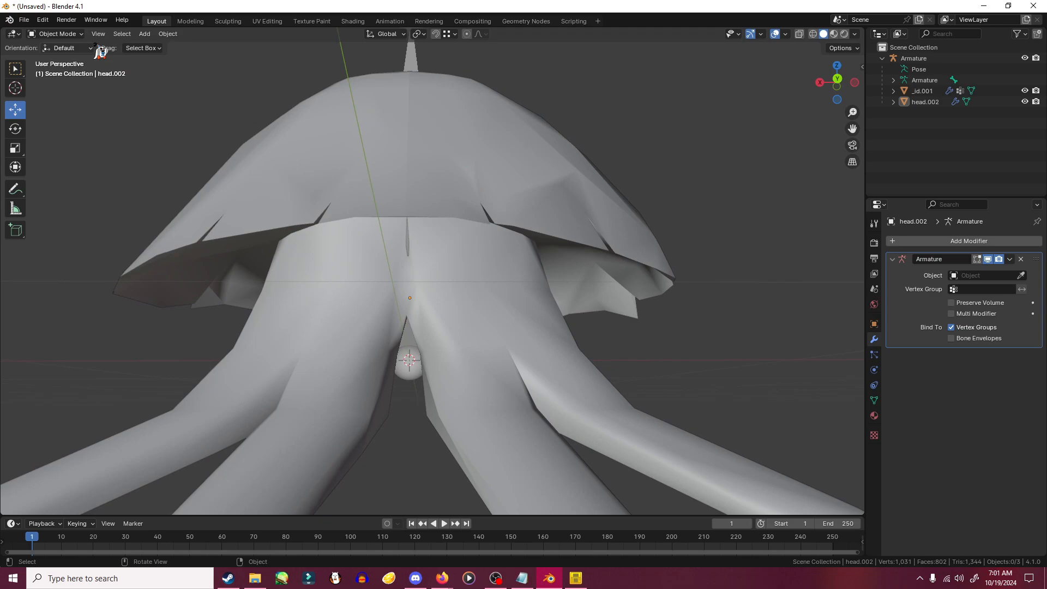
- Open head.002 in Edit Mode with snapping enabled and clear the selection near the back of the hair
click(472, 117)
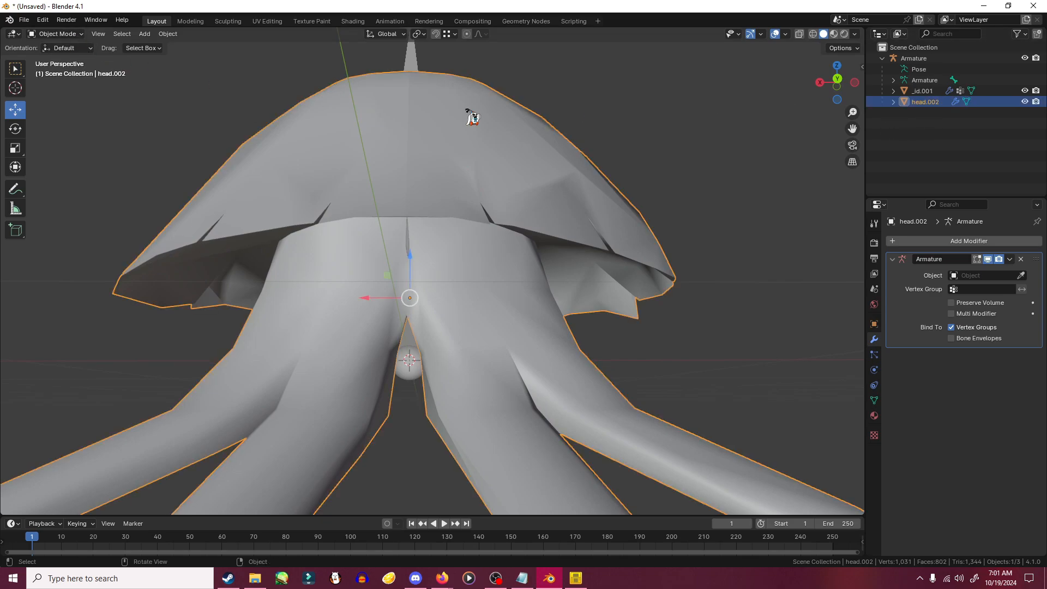
click(64, 34)
click(57, 57)
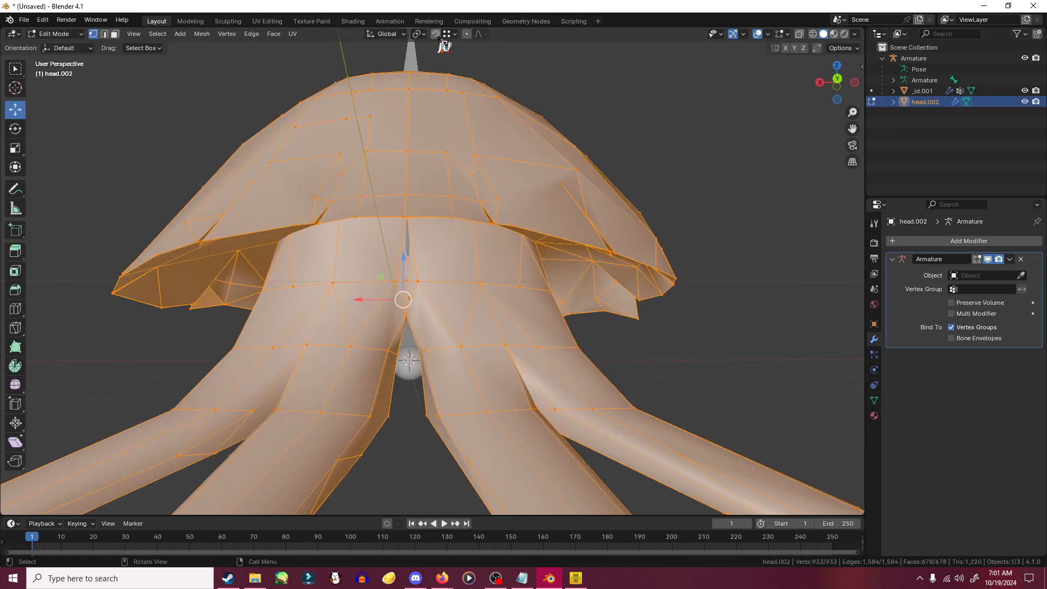
scroll(429, 184, up, 4)
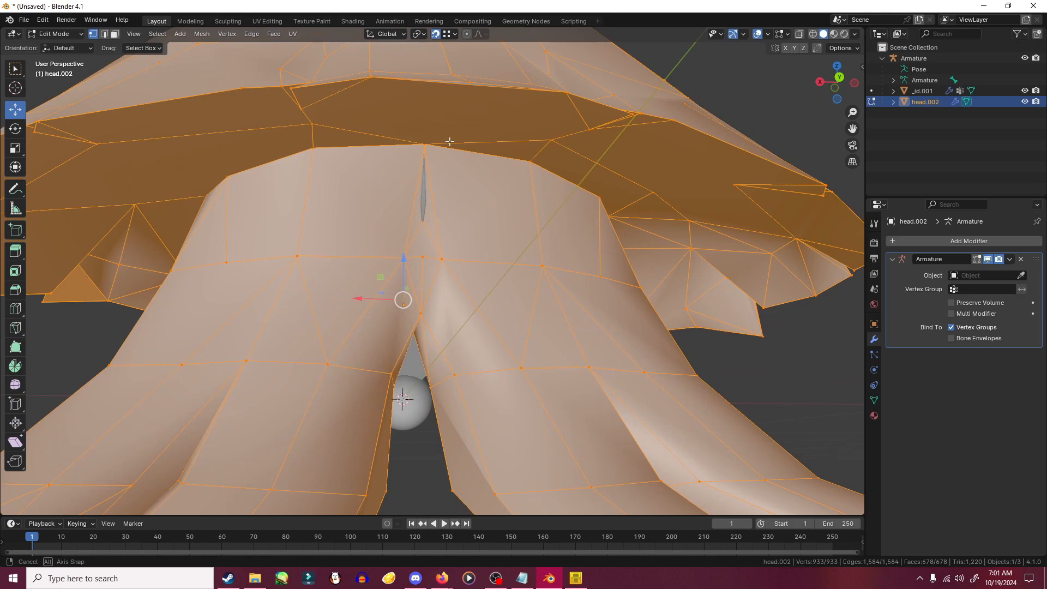
middle_drag(440, 170, 426, 202)
key(alt+a)
- Move the middle vertex of the back hem by about X -0.000286 m, Y -0.000417 m and Z -0.001464 m
click(454, 223)
scroll(373, 147, up, 1)
scroll(346, 136, up, 2)
scroll(326, 265, down, 2)
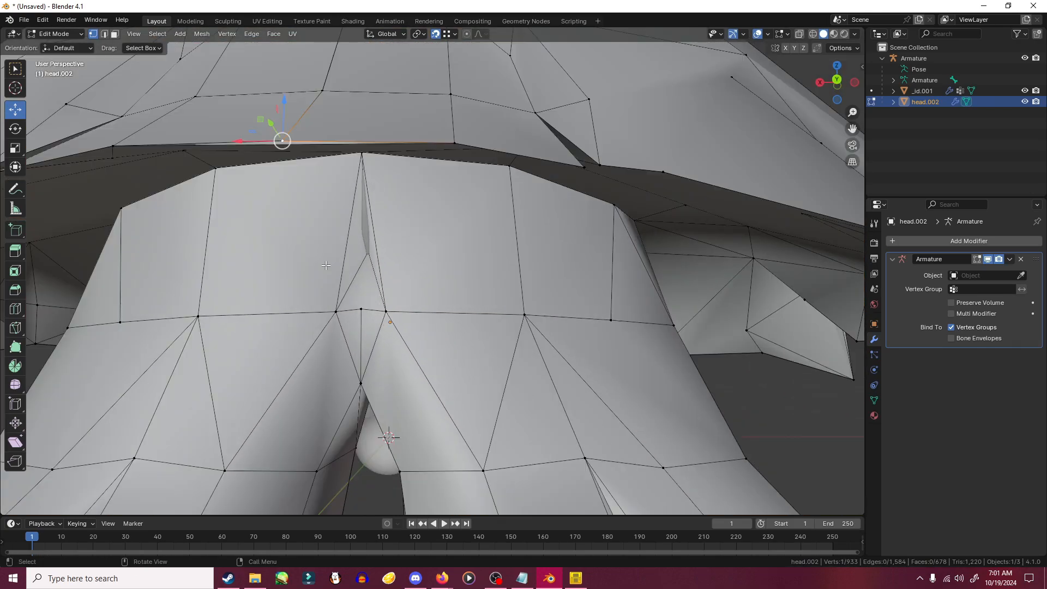
middle_drag(321, 124, 340, 142)
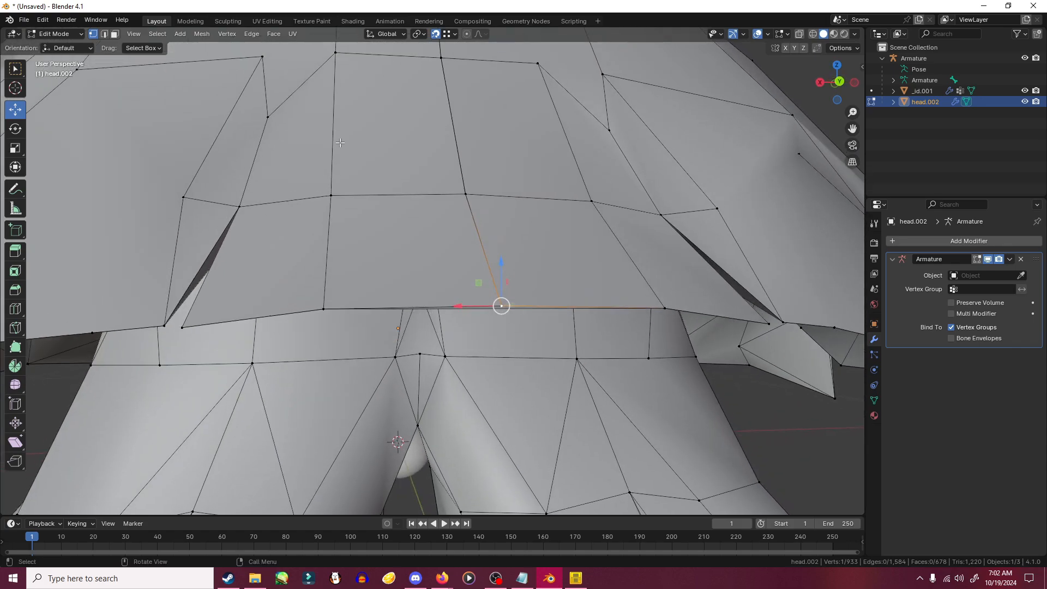
click(501, 305)
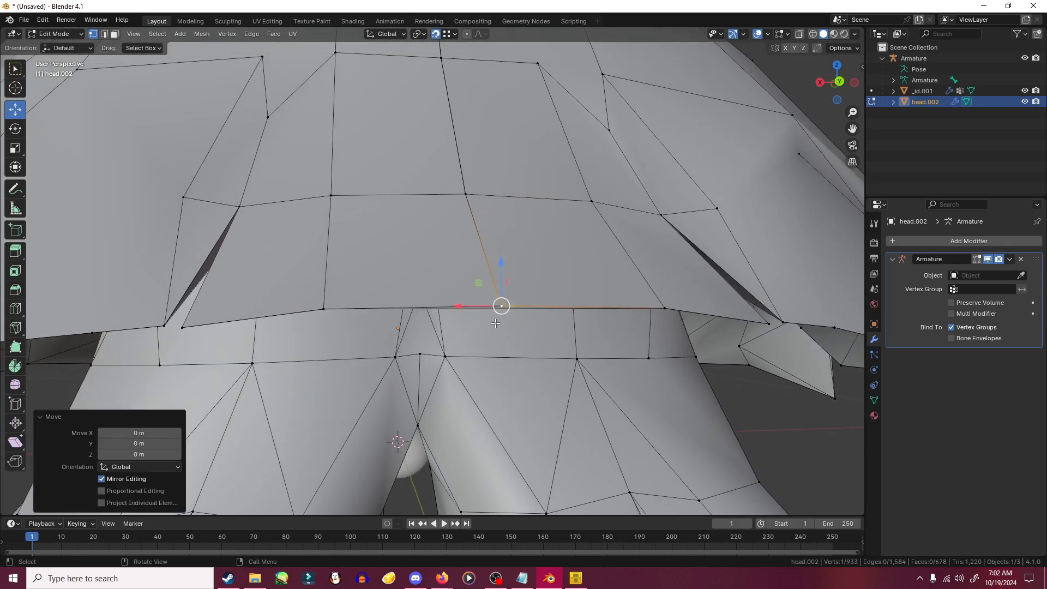
middle_drag(495, 323, 489, 318)
mouse_move(469, 262)
middle_down()
mouse_move(453, 270)
mouse_move(451, 260)
middle_up()
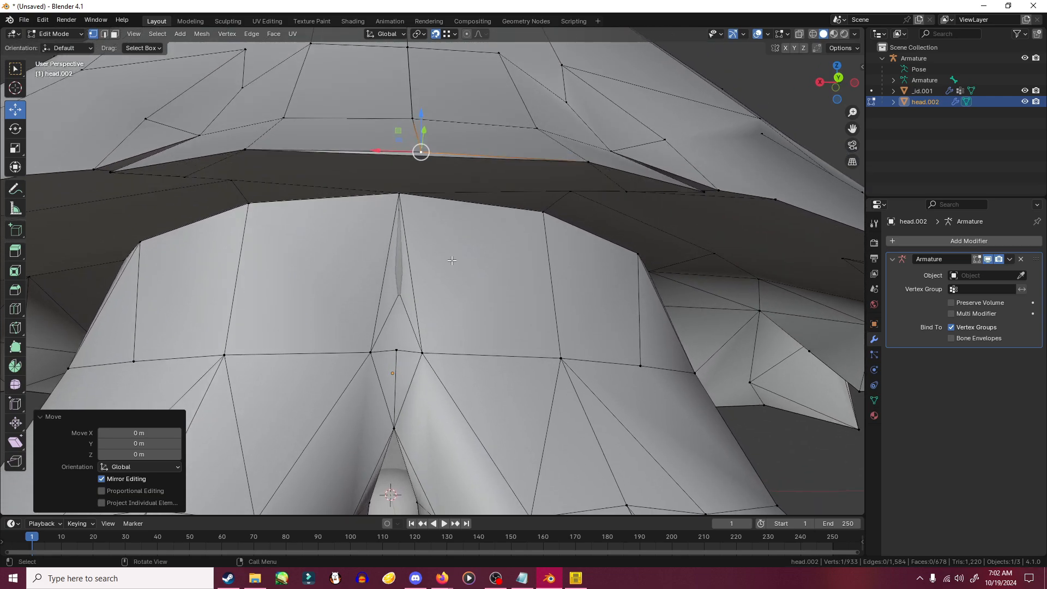
mouse_move(419, 153)
mouse_down()
mouse_move(455, 156)
mouse_move(383, 146)
mouse_move(416, 152)
mouse_move(464, 137)
mouse_move(408, 128)
mouse_move(422, 157)
mouse_up()
key(ctrl+z)
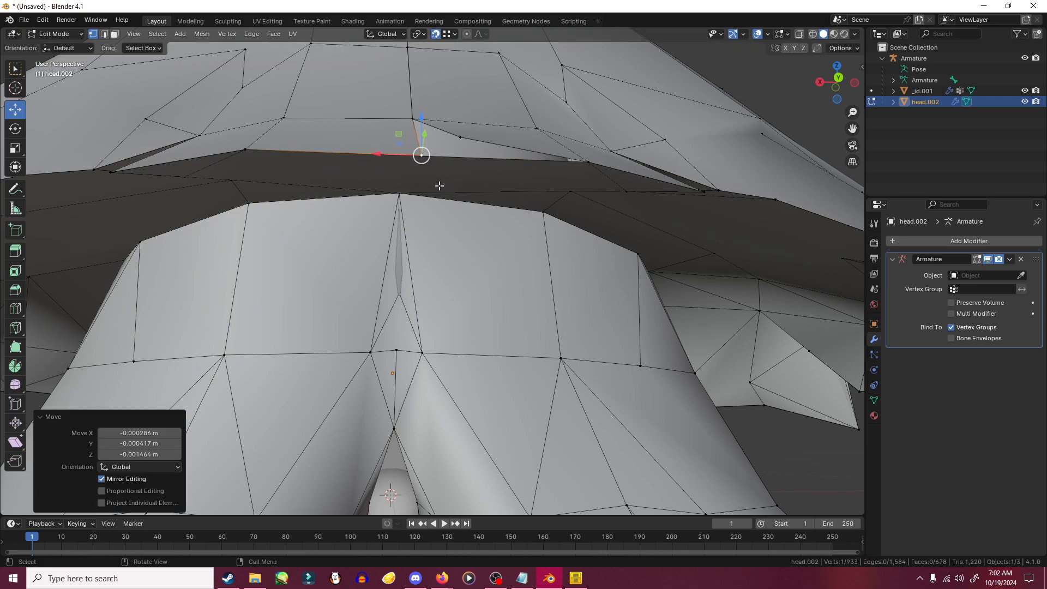
middle_drag(439, 185, 398, 172)
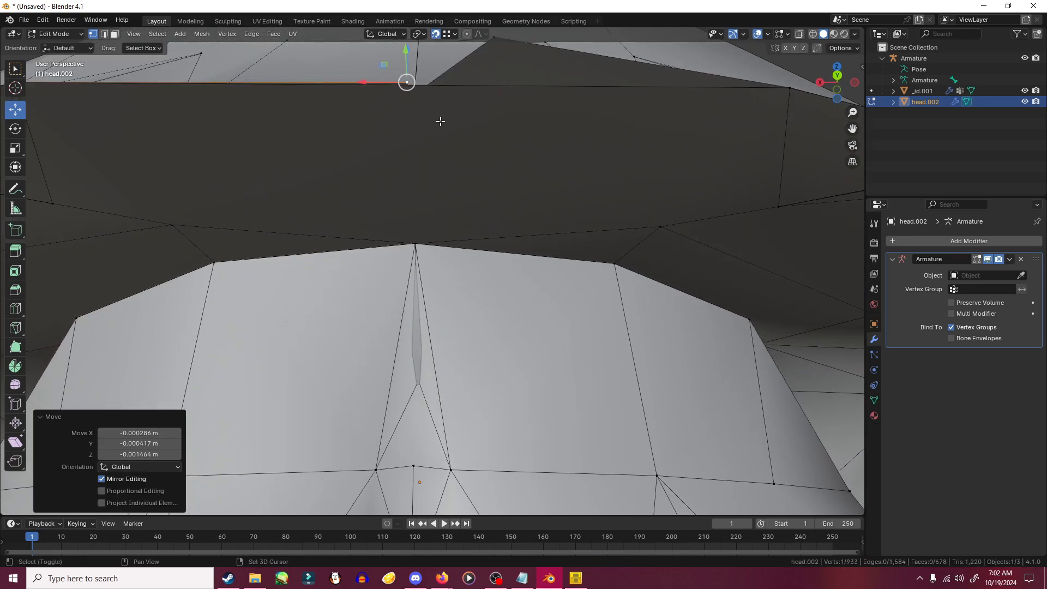
- Close the gap in the back hem by moving its loose vertex onto the neighbouring centre vertex
shift+middle_drag(441, 121, 447, 187)
middle_drag(448, 222, 454, 207)
click(513, 78)
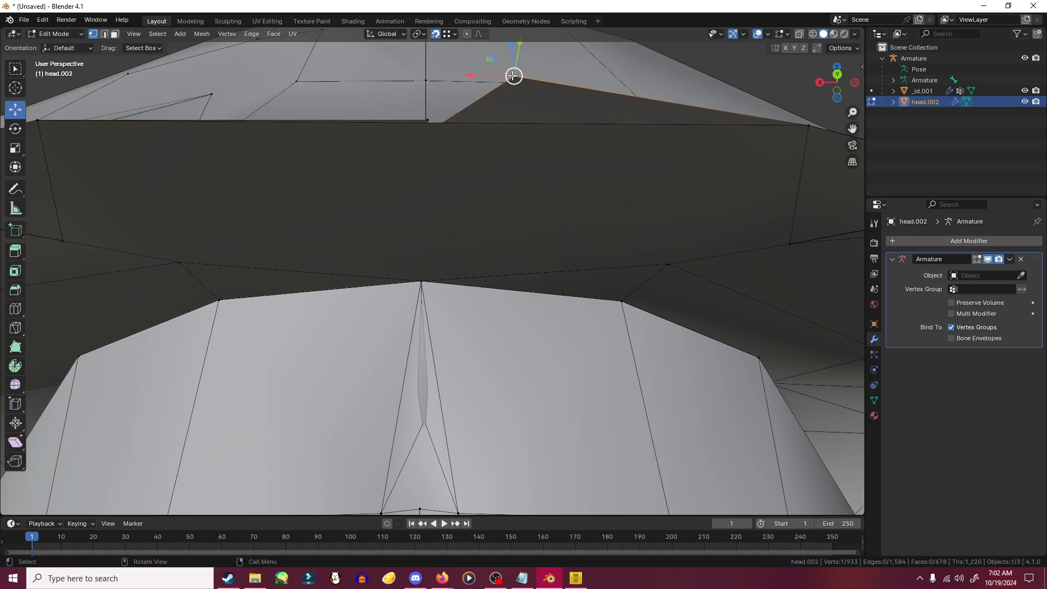
drag(512, 76, 429, 93)
key(ctrl+z)
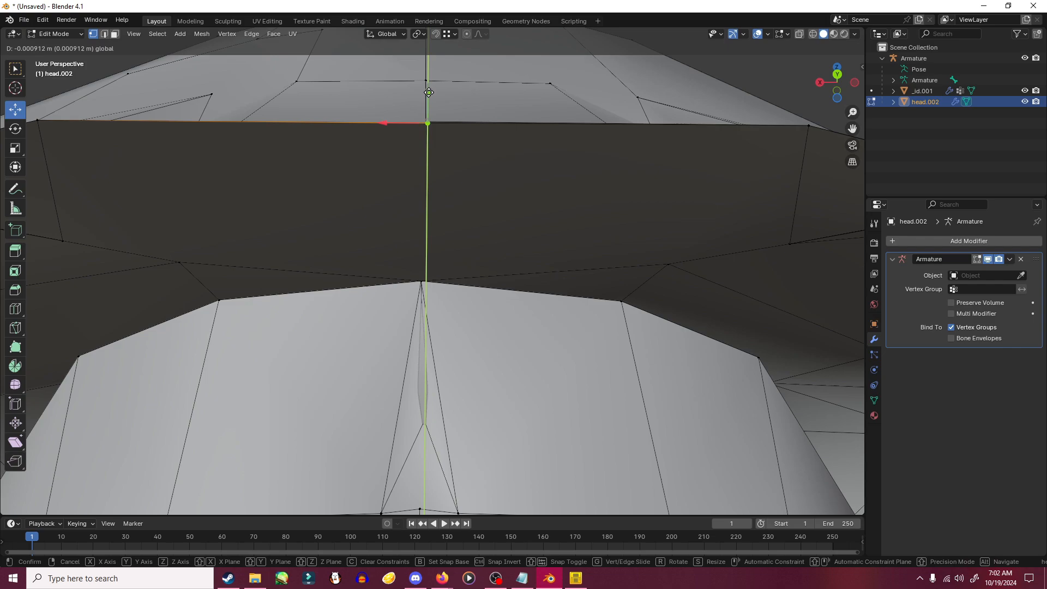
- With snapping off, nudge the overlapping centre hem vertices along Y, finishing with a move of about -0.000216 m
mouse_move(428, 92)
mouse_down()
mouse_move(428, 121)
mouse_move(433, 105)
mouse_up()
click(430, 121)
click(429, 121)
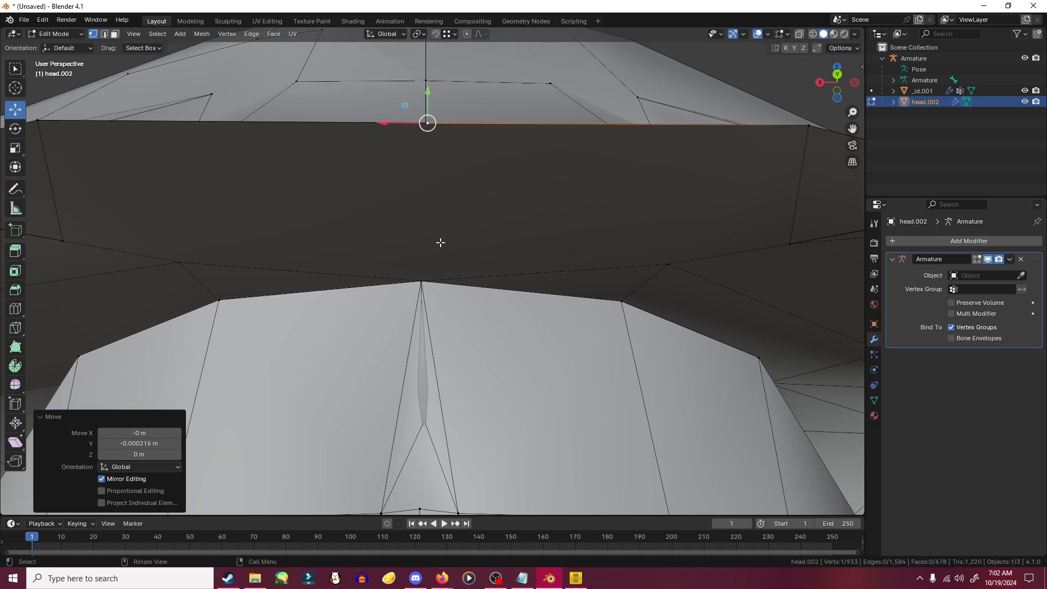
scroll(441, 243, down, 6)
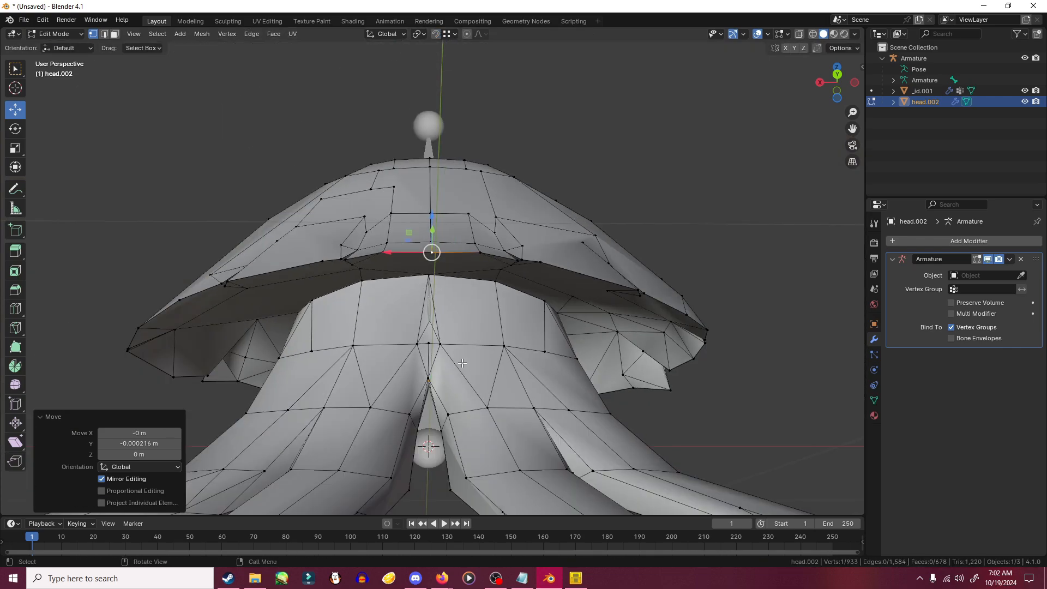
- Select the entire hair mesh and move it about 0.007246 m along the Y axis
middle_drag(462, 363, 403, 304)
key(a)
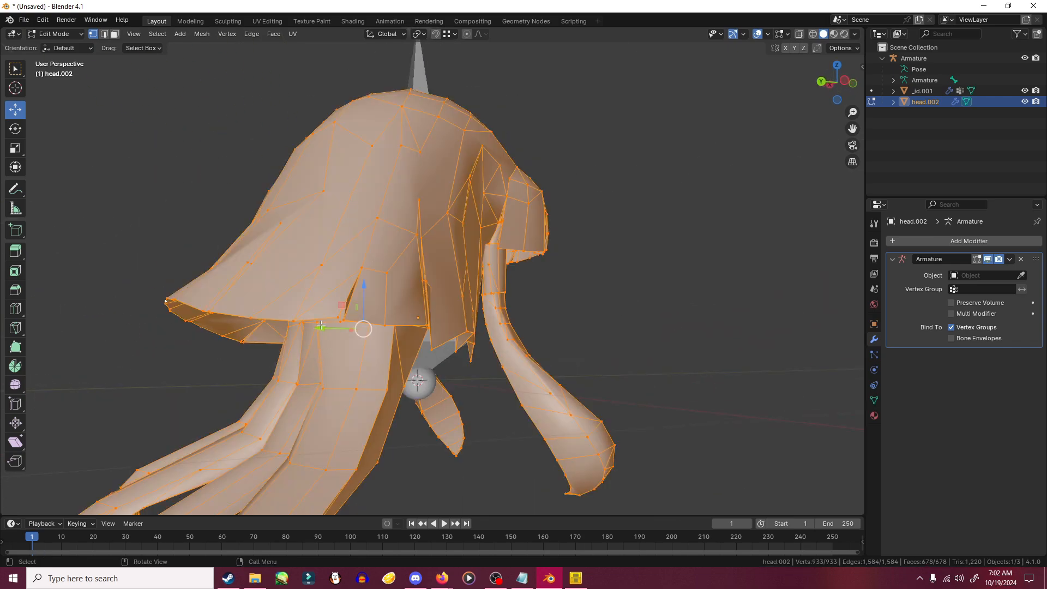
drag(321, 326, 316, 327)
middle_drag(317, 328, 537, 303)
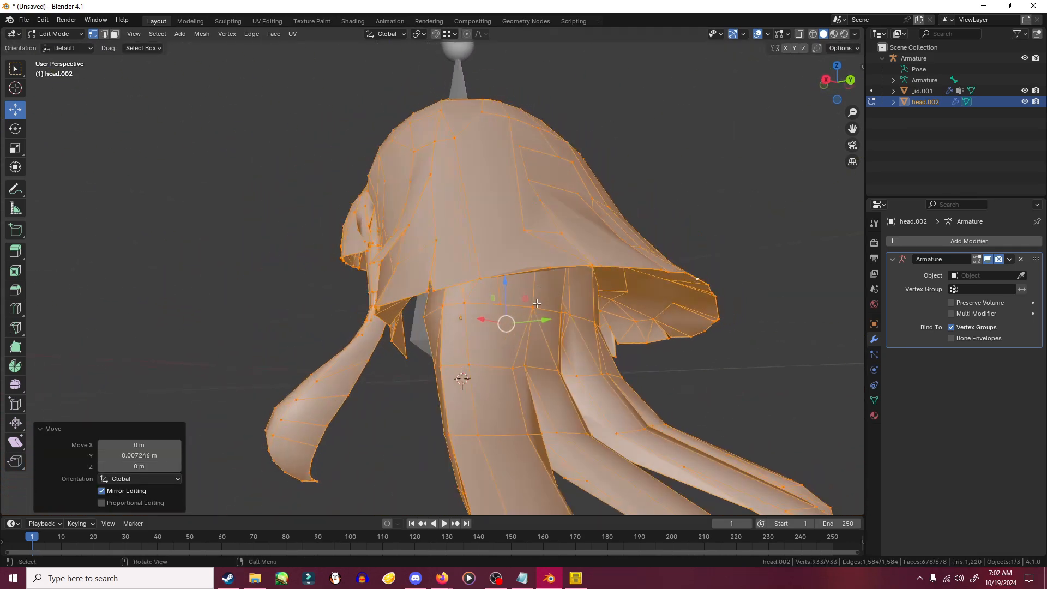
- Fine-tune the position of the entire hair mesh along the Y axis
drag(548, 323, 544, 325)
mouse_move(544, 325)
middle_down()
mouse_move(754, 357)
mouse_move(538, 317)
middle_up()
click(755, 357)
key(a)
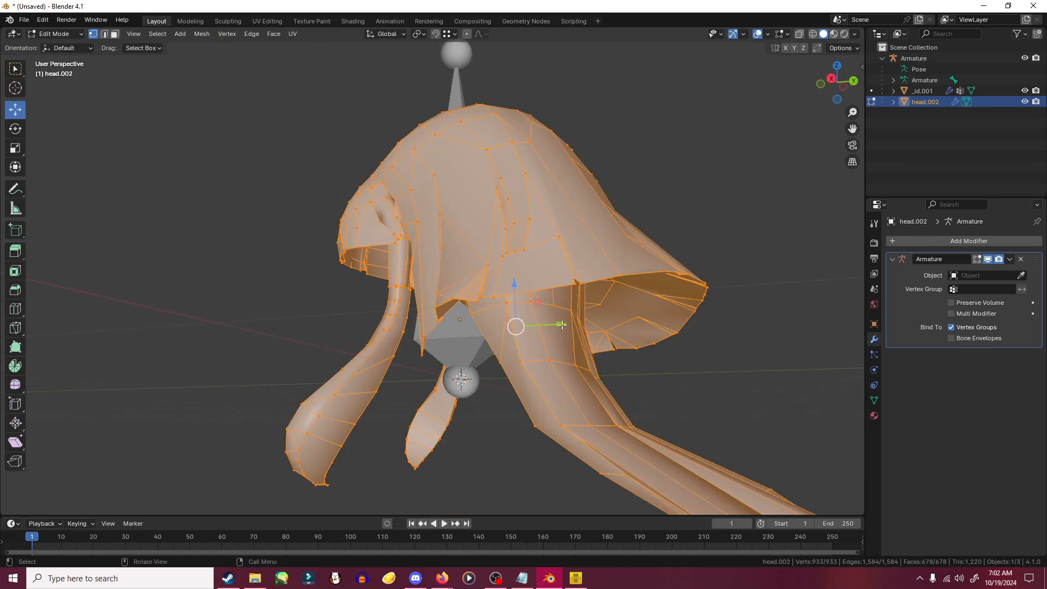
drag(564, 324, 566, 323)
- Inspect the repositioned hair mesh from the side, back and front
click(273, 283)
middle_drag(274, 283, 245, 280)
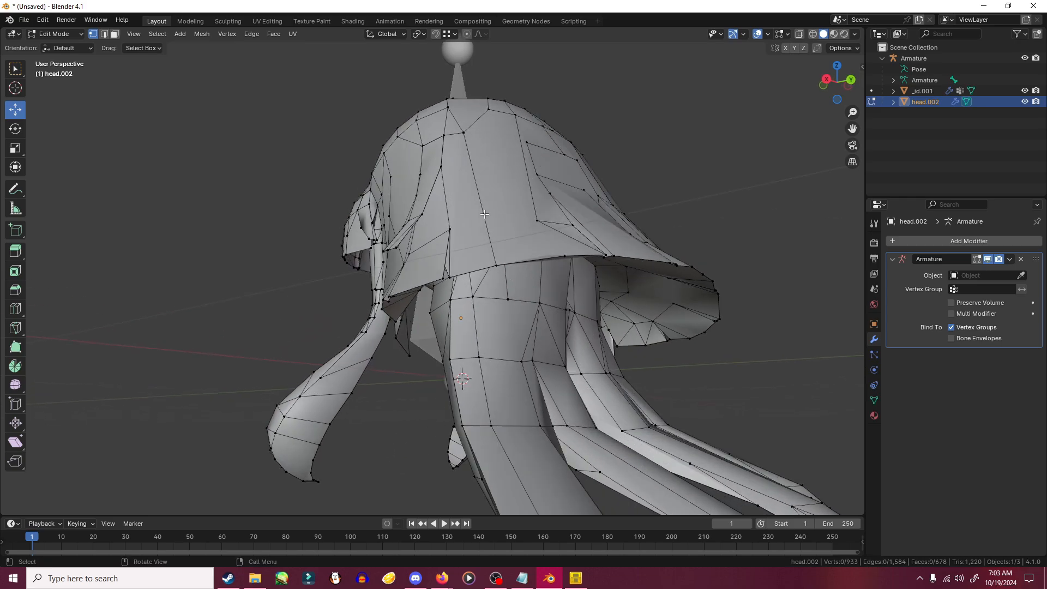
key(a)
middle_drag(639, 272, 553, 258)
middle_drag(651, 338, 659, 350)
click(659, 350)
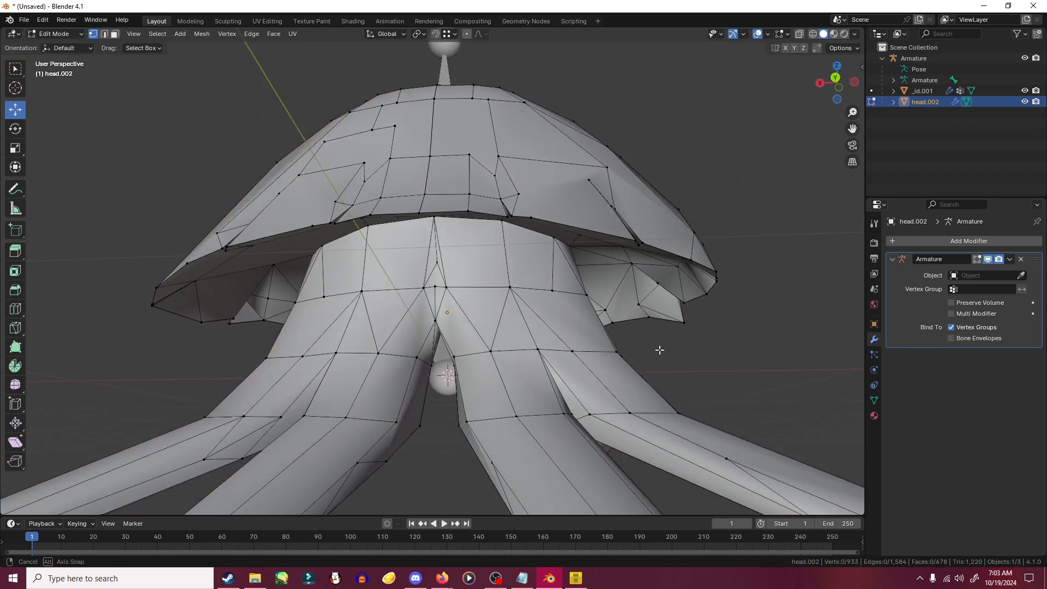
scroll(429, 240, up, 4)
middle_drag(472, 258, 503, 301)
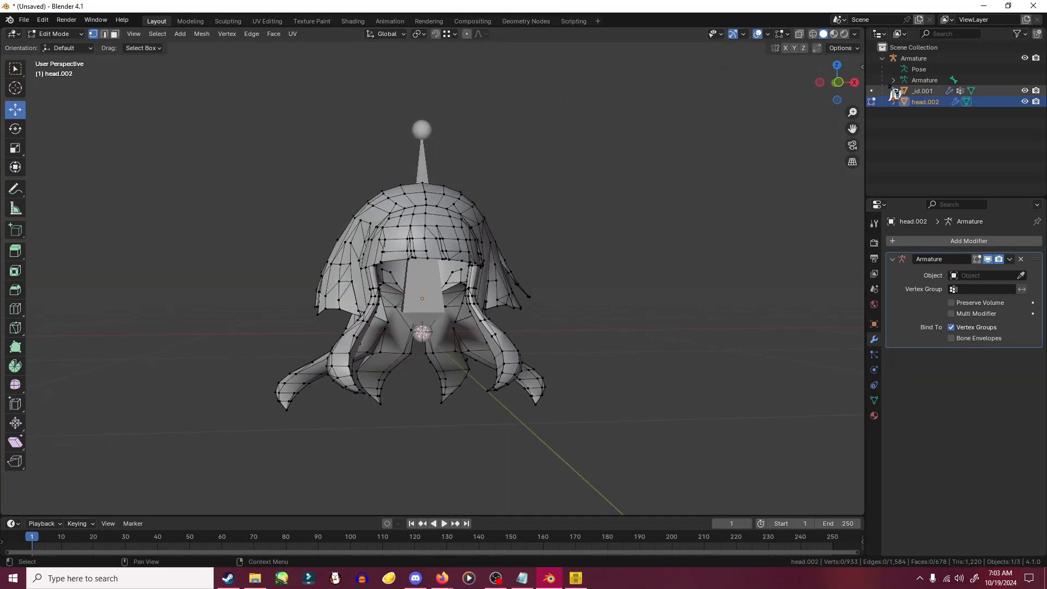
- Return to Object Mode and export the armature and both meshes as COLLADA, selection only, overwriting Precure.dae
click(64, 36)
click(60, 48)
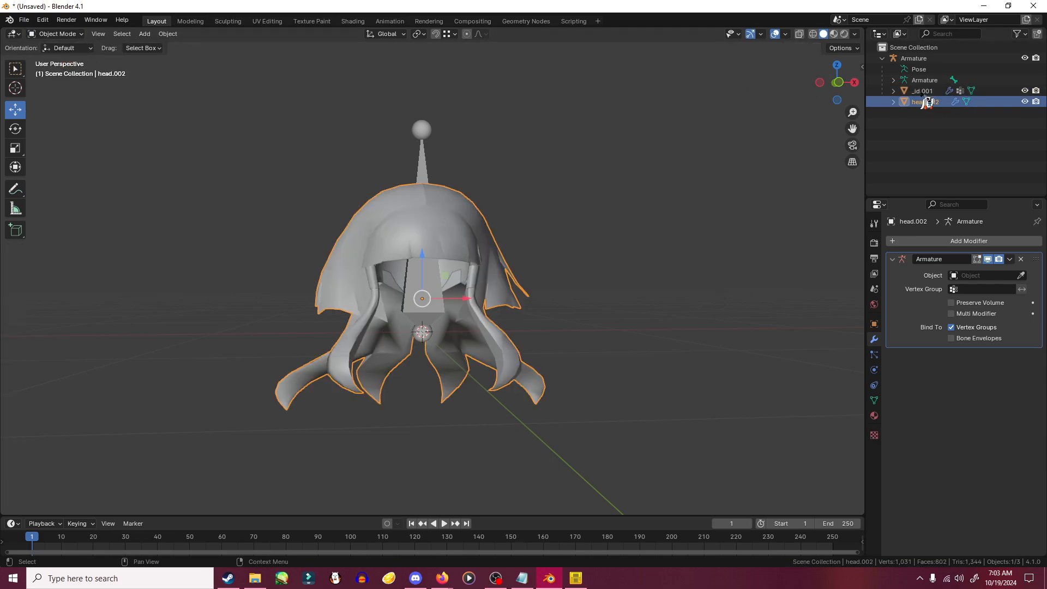
click(24, 20)
mouse_move(50, 190)
click(180, 185)
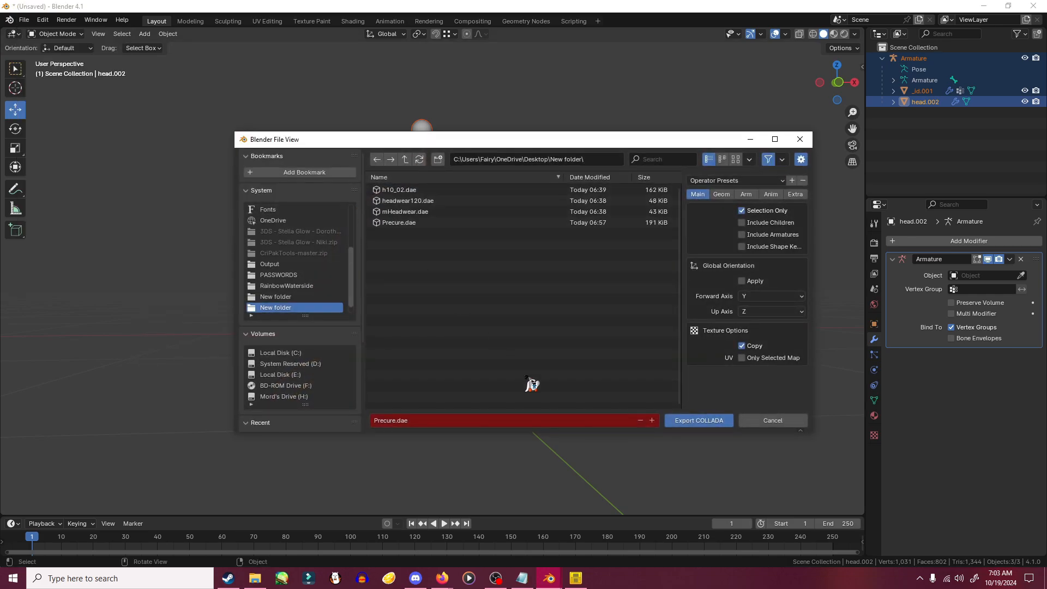
click(701, 421)
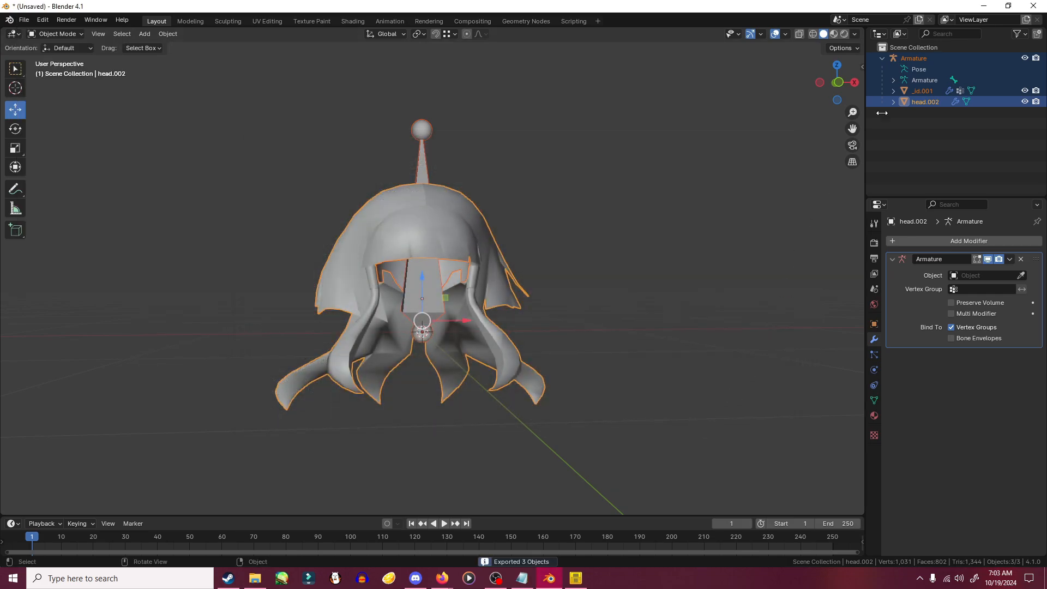
- Switch to CTR Studio and replace the headwear120 model with the exported Precure.dae using the default import settings
click(986, 7)
drag(482, 61, 527, 78)
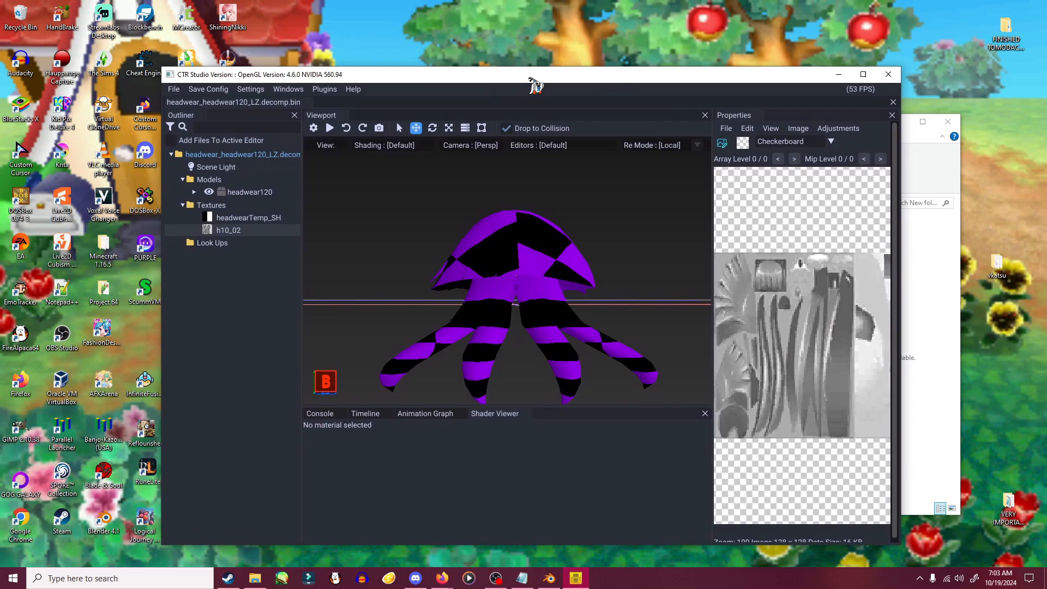
right_click(241, 195)
click(266, 212)
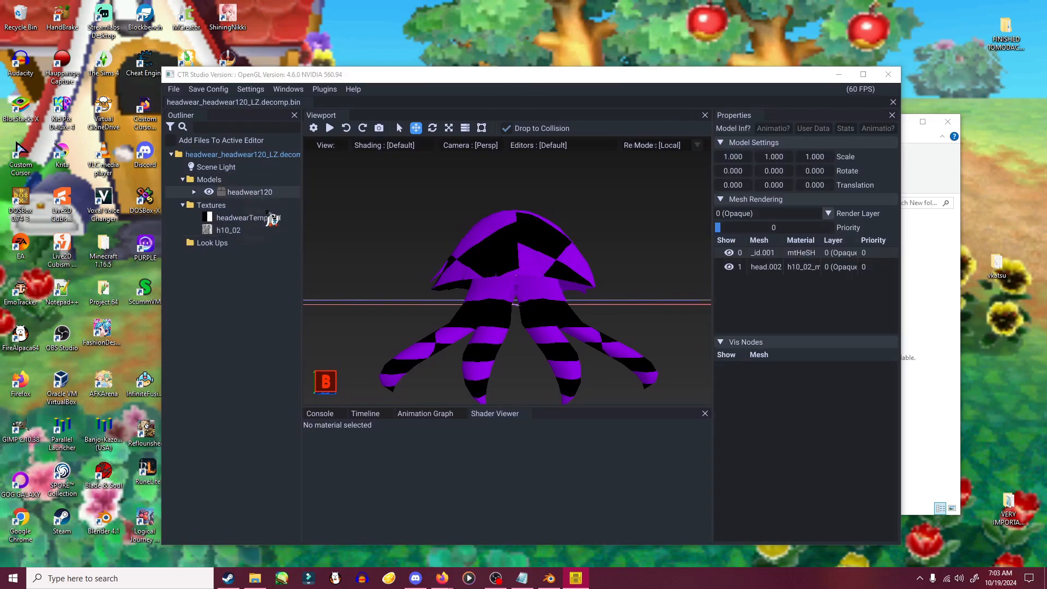
click(536, 176)
click(589, 456)
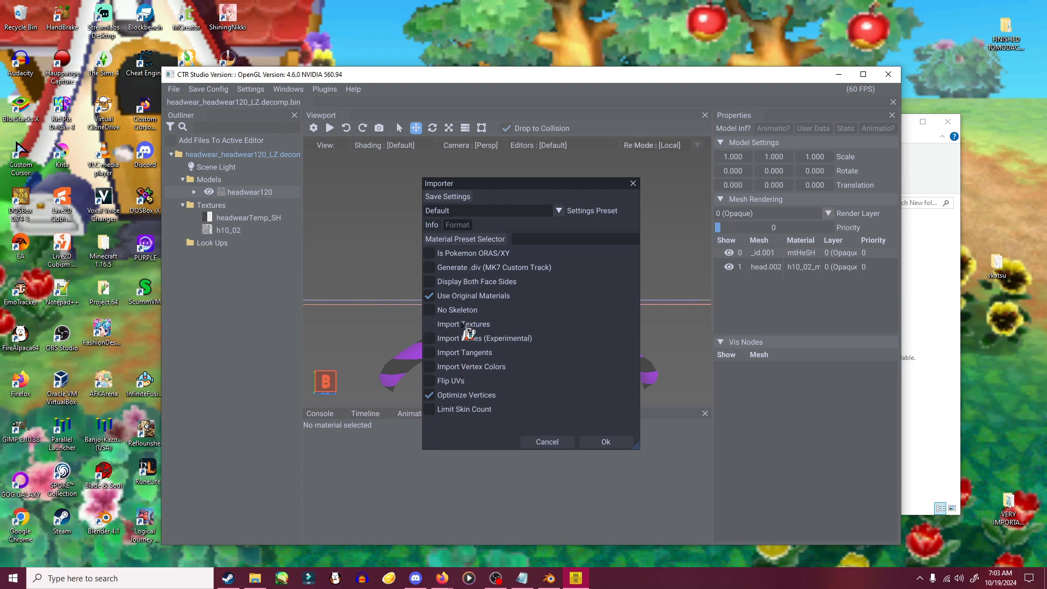
click(590, 439)
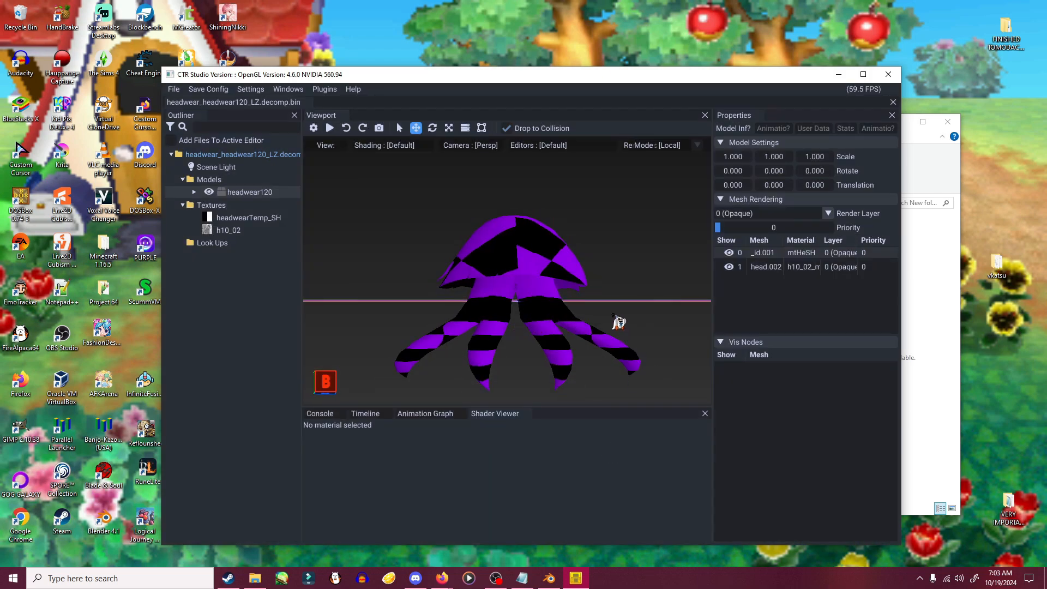
drag(619, 322, 355, 296)
- Replace the h10_02 texture with the h10_02 image from New folder, using ETC1A4 format and mip count 4
right_click(233, 230)
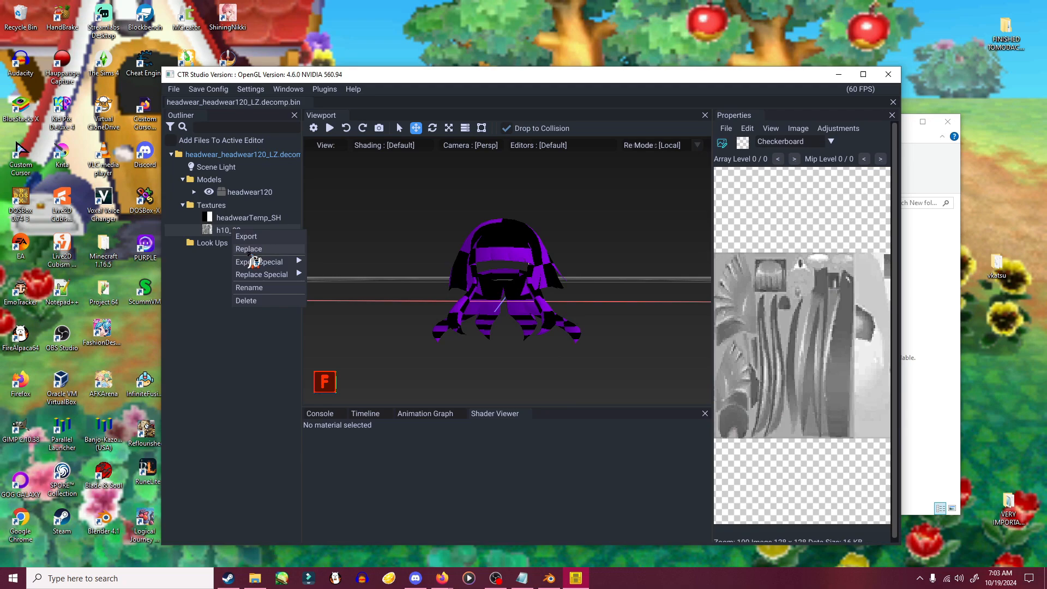
click(250, 250)
click(339, 177)
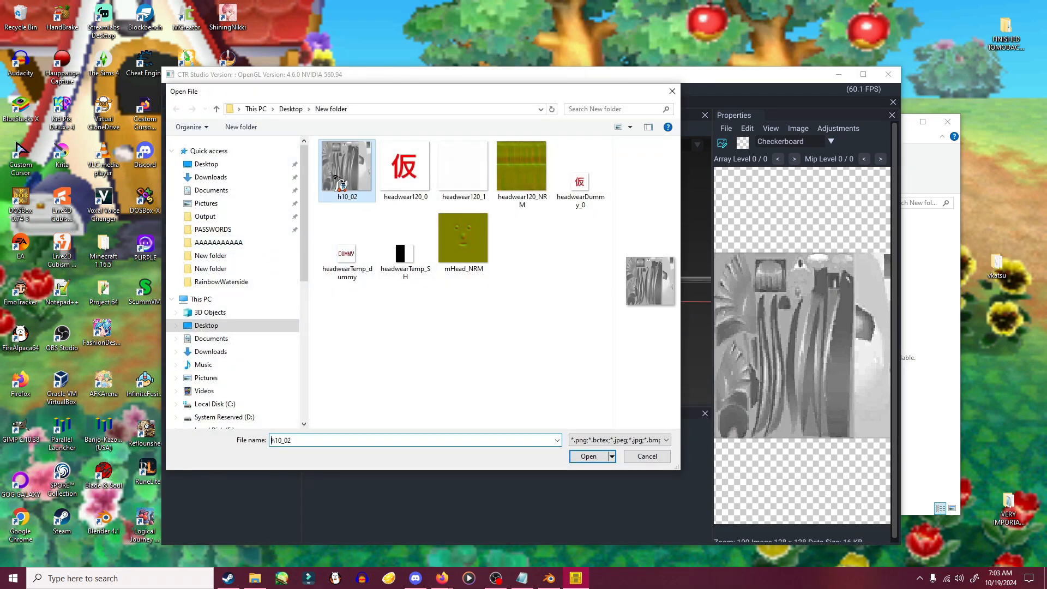
click(589, 457)
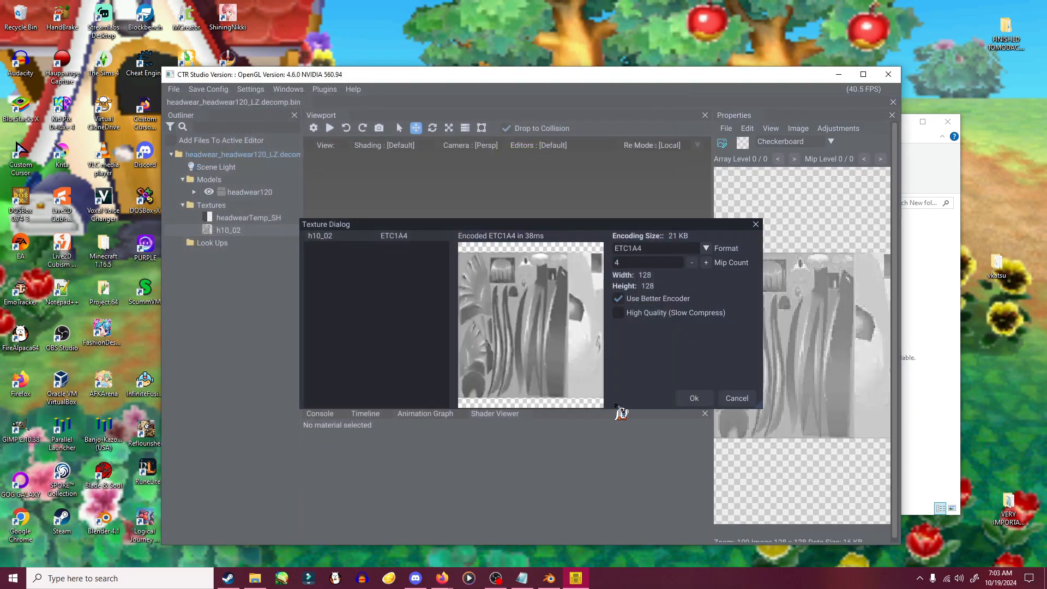
click(694, 398)
drag(480, 343, 516, 357)
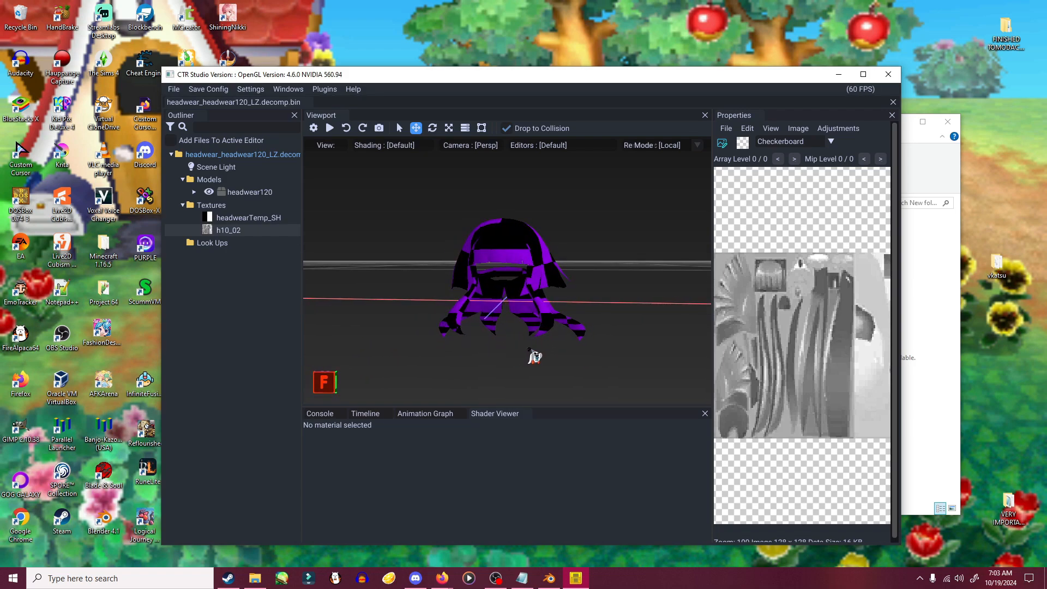
drag(513, 366, 556, 365)
drag(757, 82, 769, 95)
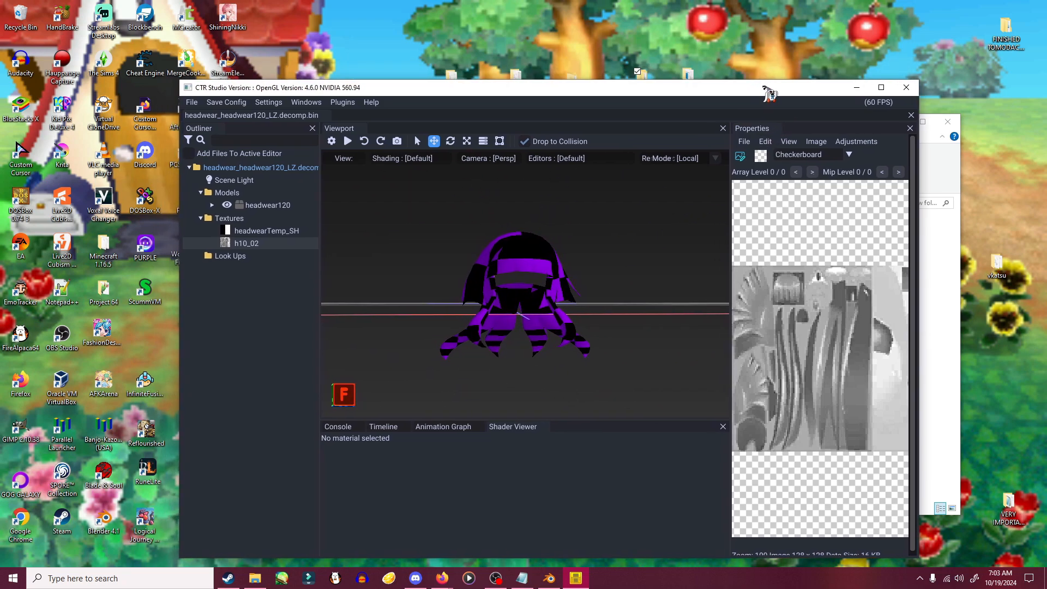
- Expand the headwear120 model to list its meshes and materials
click(245, 206)
click(212, 205)
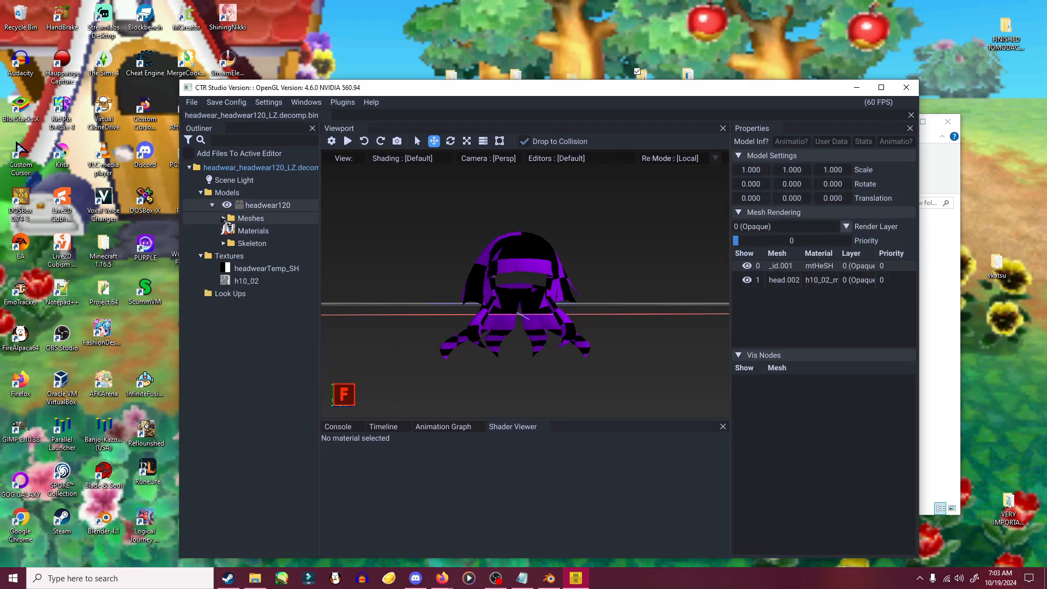
click(223, 218)
click(223, 257)
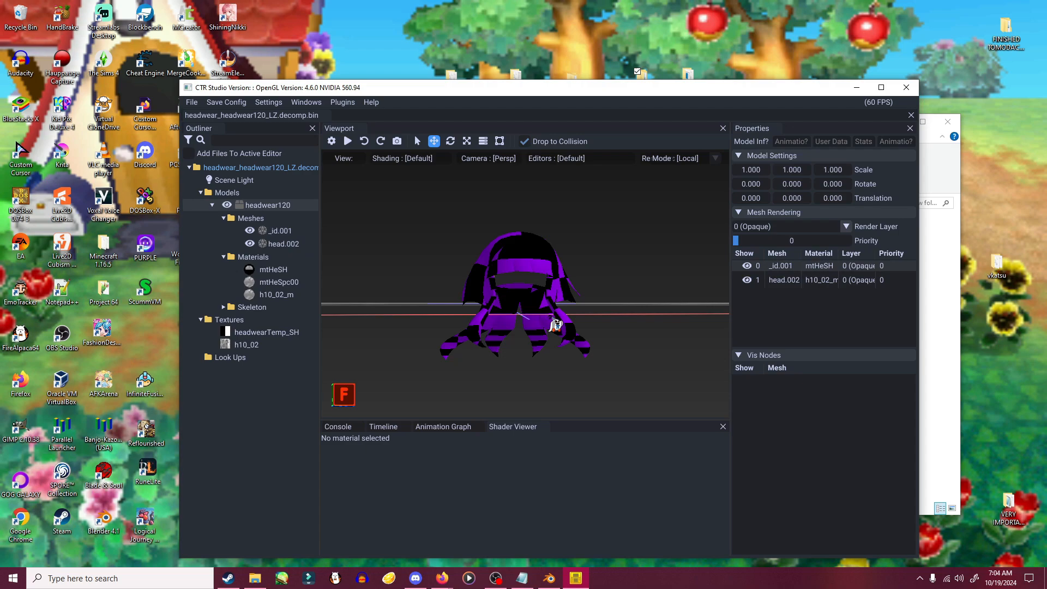
- Check the material assigned to the _id.001 and head.002 meshes, and examine the model's material settings
scroll(552, 311, up, 1)
click(286, 234)
right_drag(641, 302, 531, 274)
right_drag(497, 308, 381, 297)
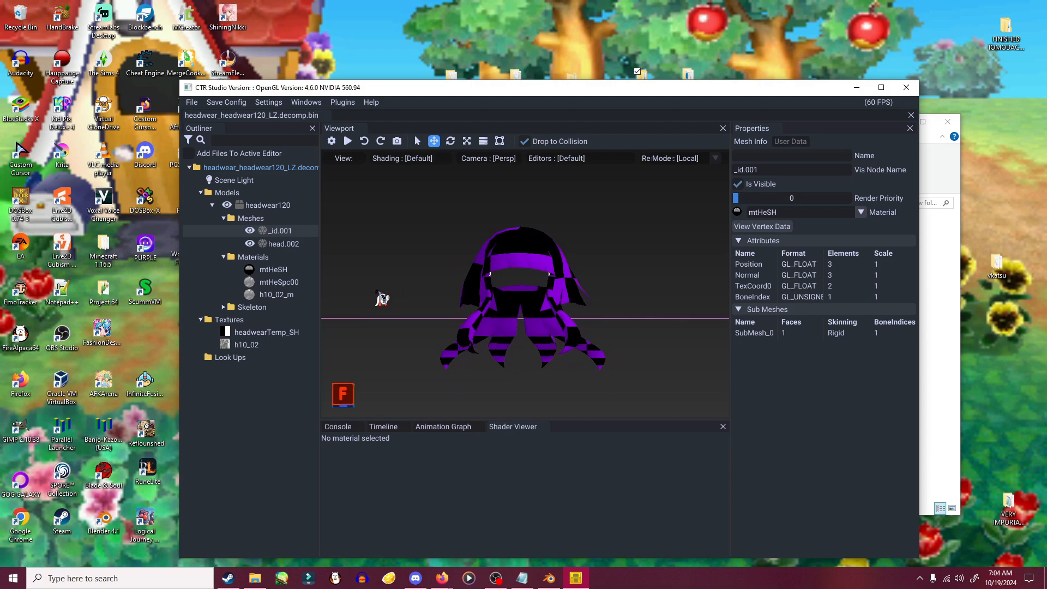
click(275, 271)
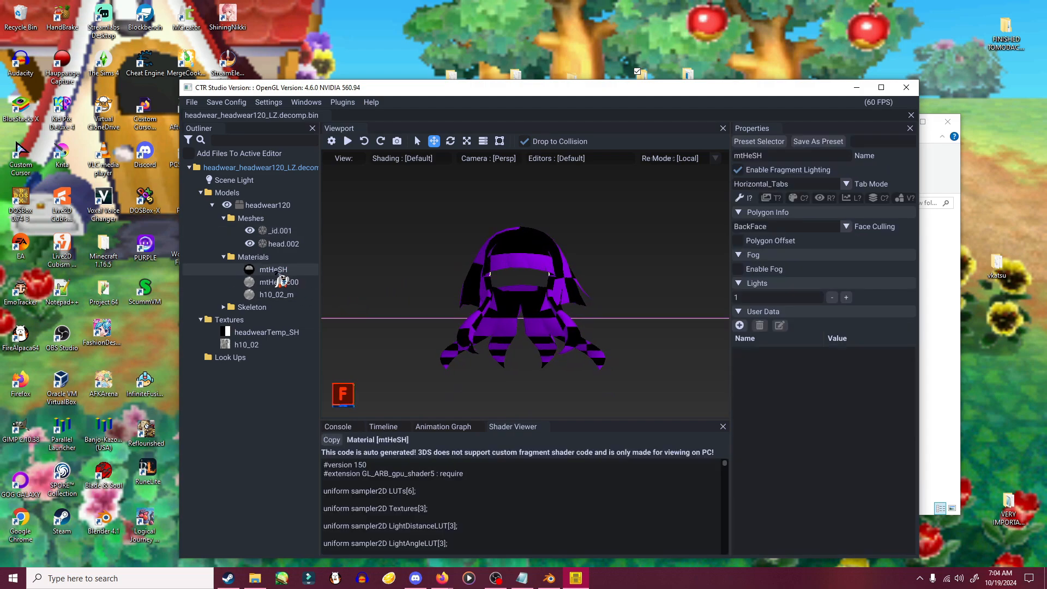
click(283, 245)
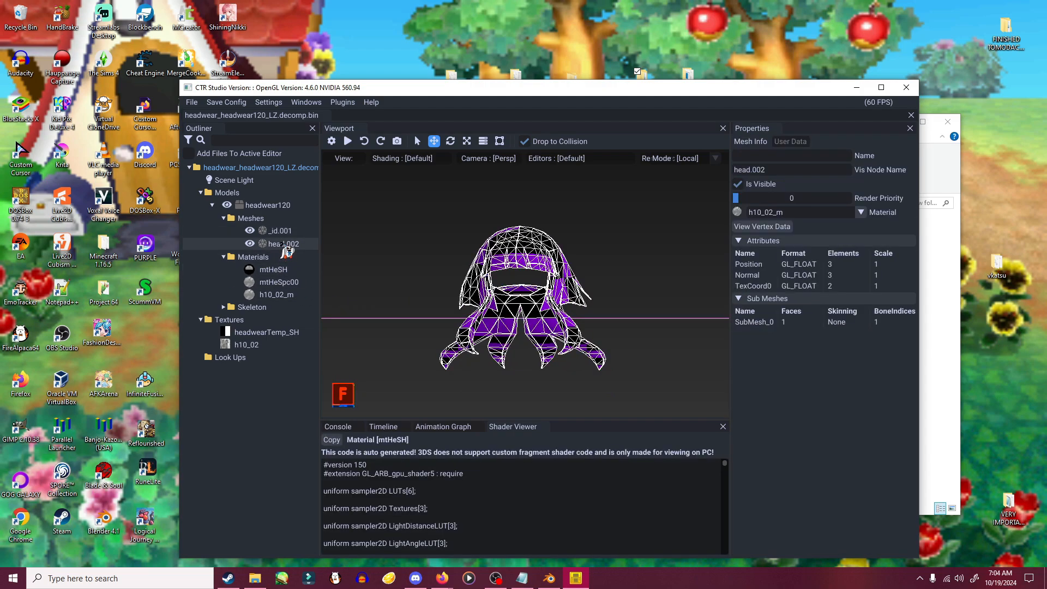
click(279, 282)
click(278, 245)
click(274, 295)
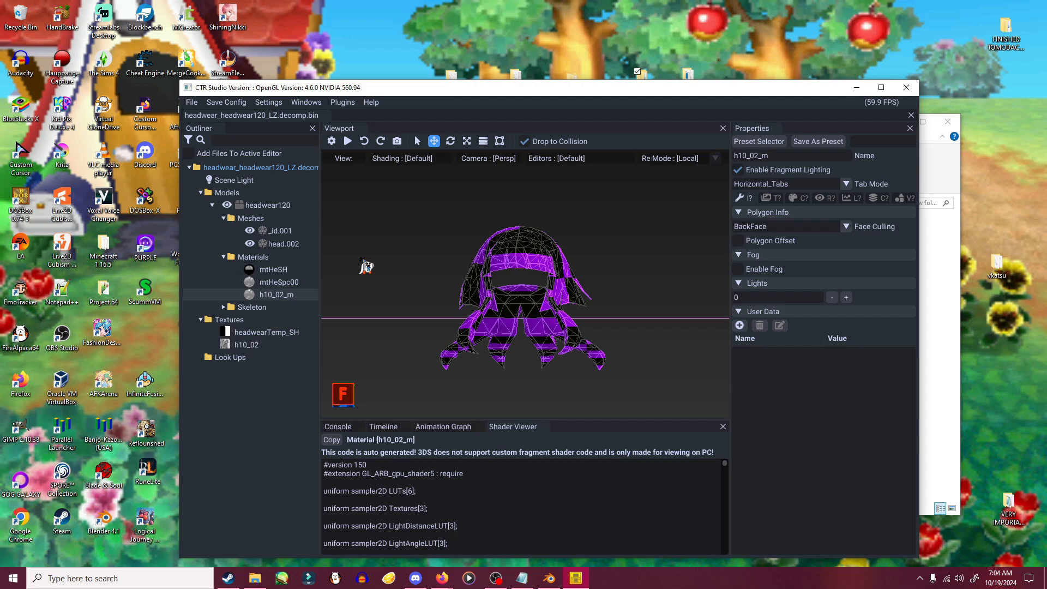
click(258, 259)
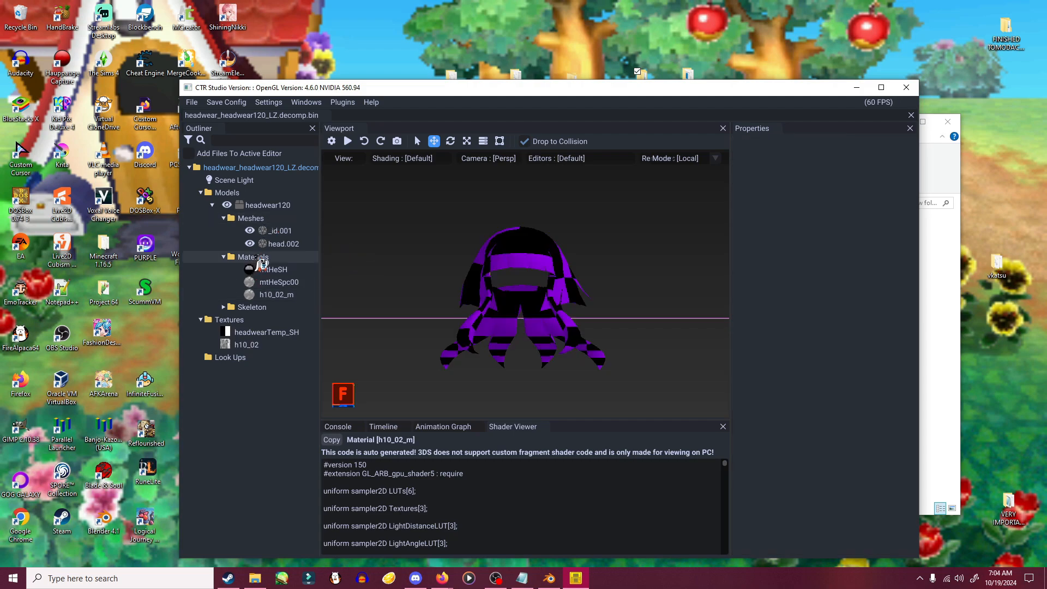
- Delete the h10_02_m material from the headwear120 model and inspect the hair mesh in the viewport
right_click(278, 295)
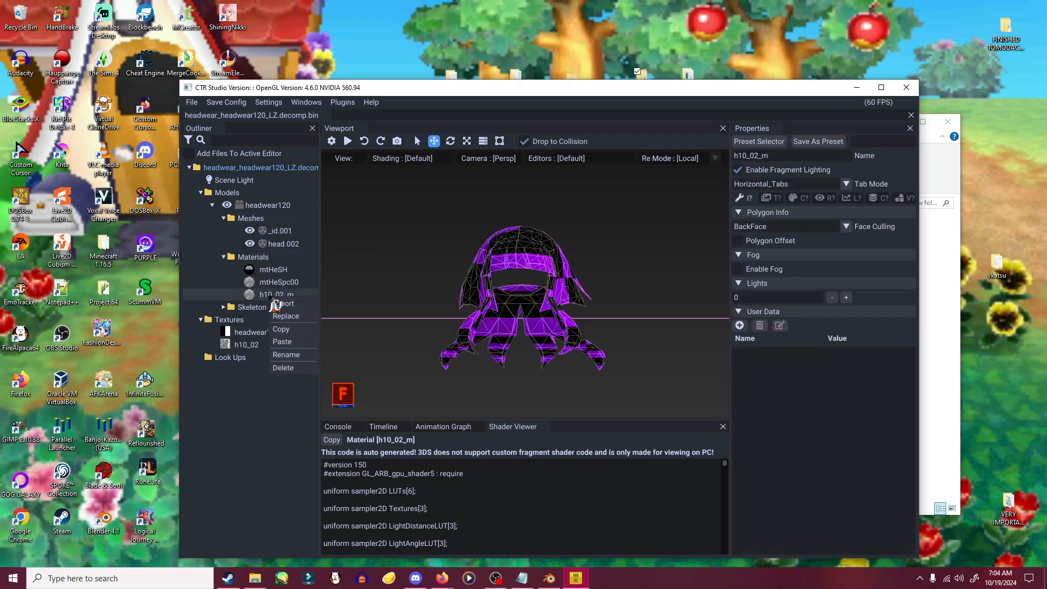
click(292, 366)
click(558, 328)
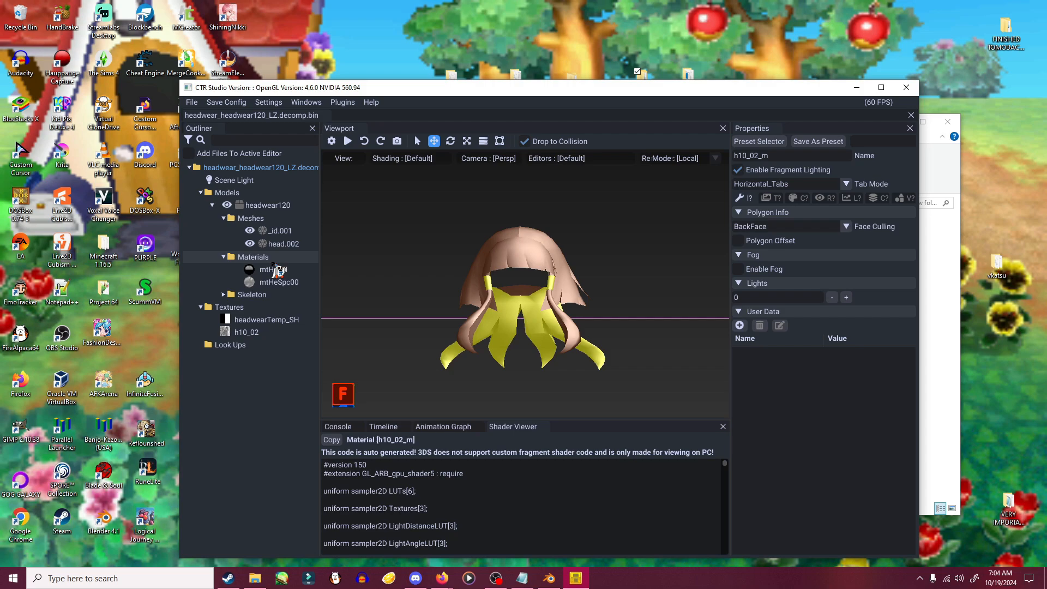
drag(505, 357, 513, 302)
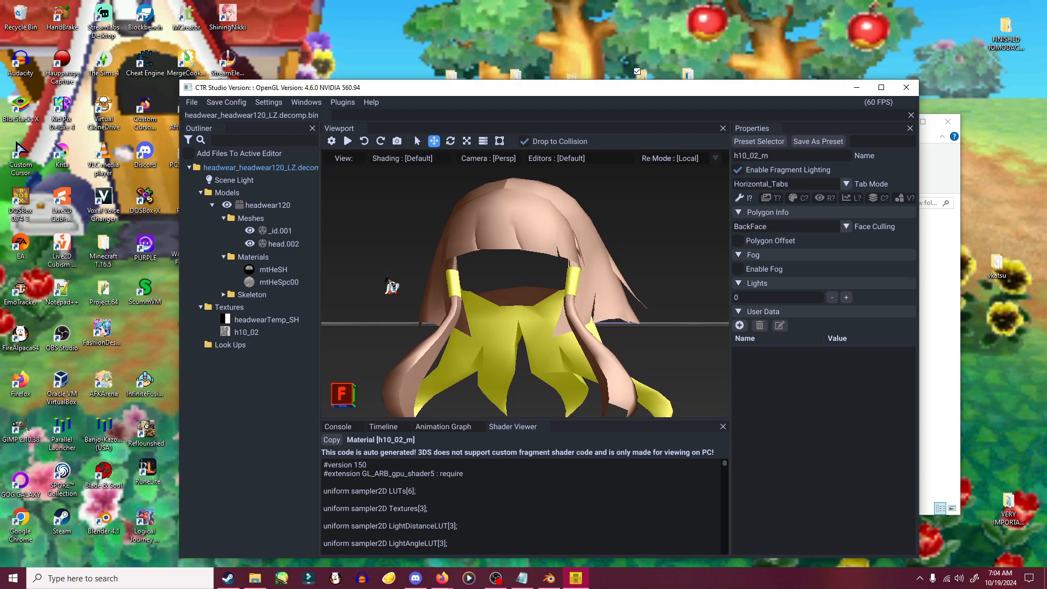
drag(392, 287, 560, 364)
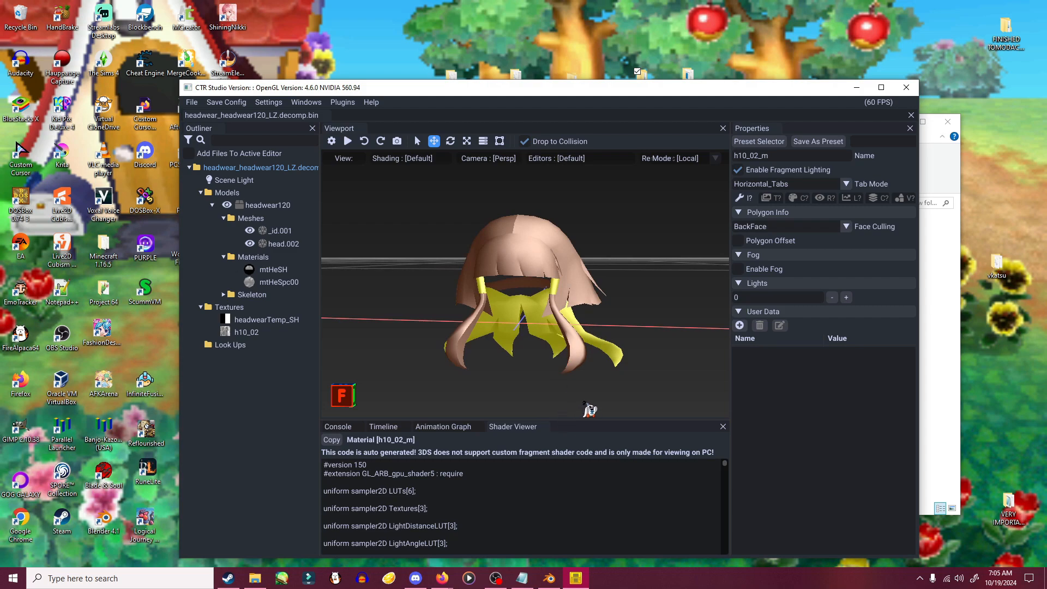
- Switch to Blender, inspect the hair from the front, and select the head.002 mesh in Object Mode
click(563, 317)
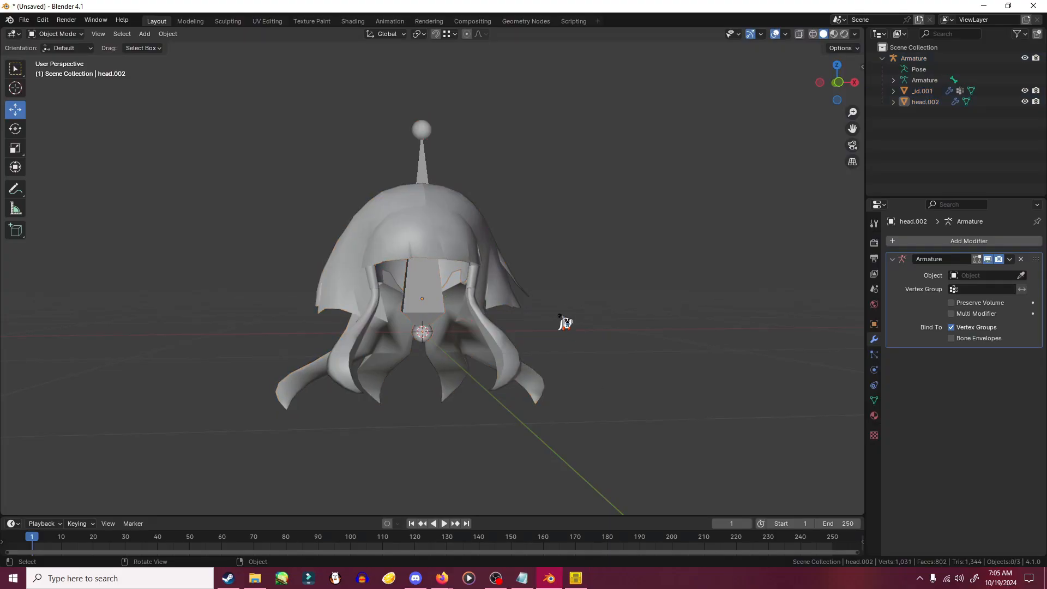
mouse_move(563, 318)
middle_down()
mouse_move(557, 331)
mouse_move(563, 310)
middle_up()
scroll(539, 298, up, 2)
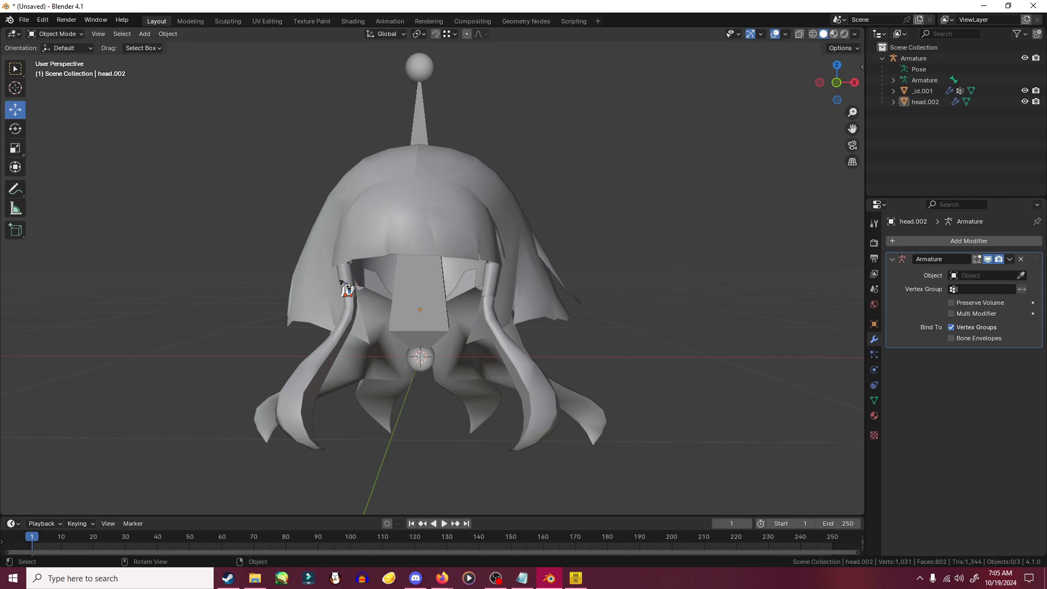
middle_drag(569, 320, 567, 311)
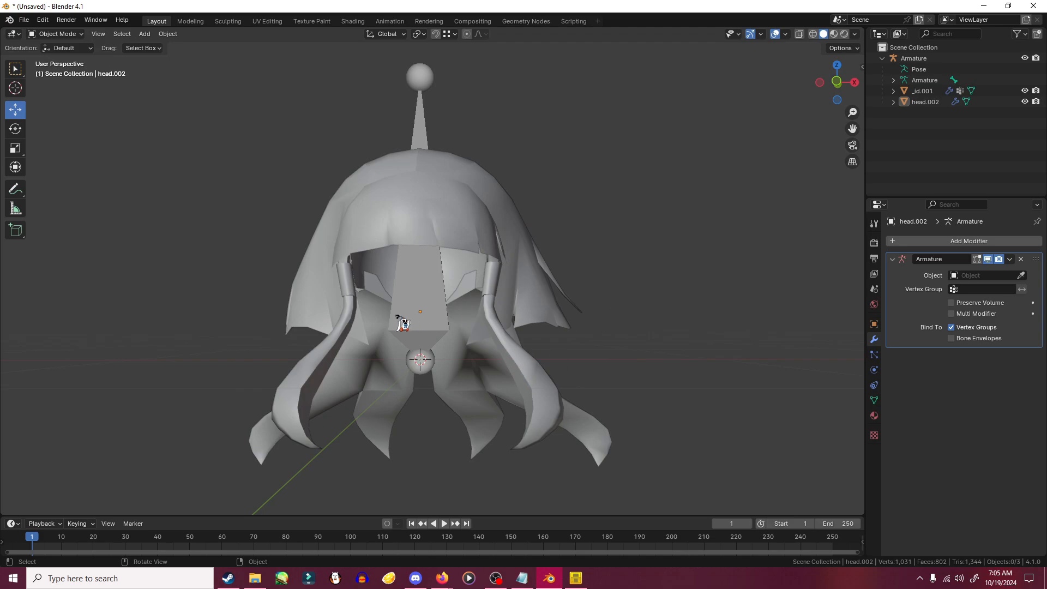
mouse_move(442, 321)
middle_down()
mouse_move(495, 320)
mouse_move(457, 324)
middle_up()
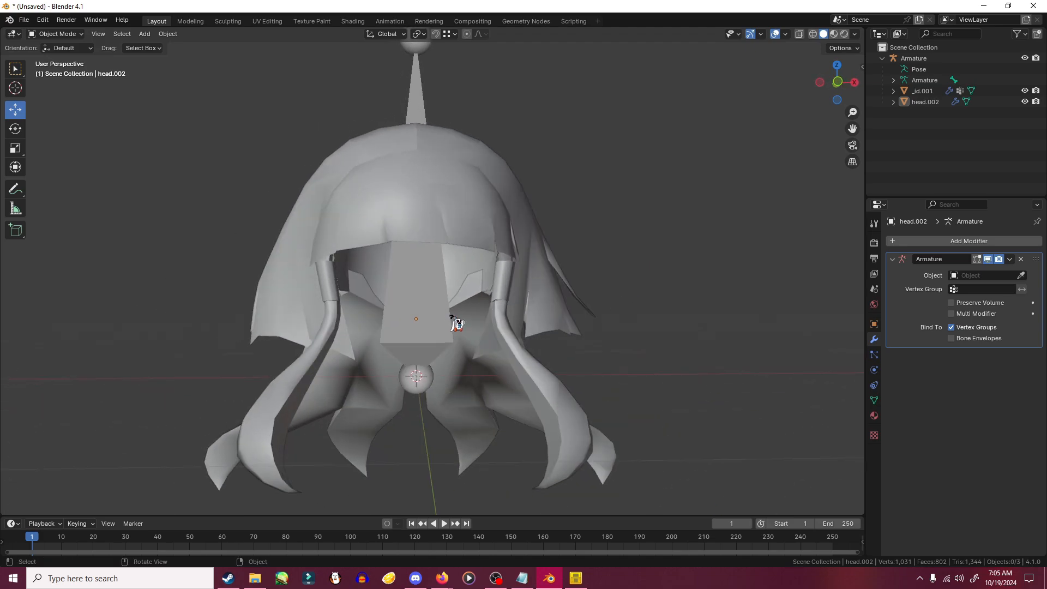
scroll(545, 304, up, 1)
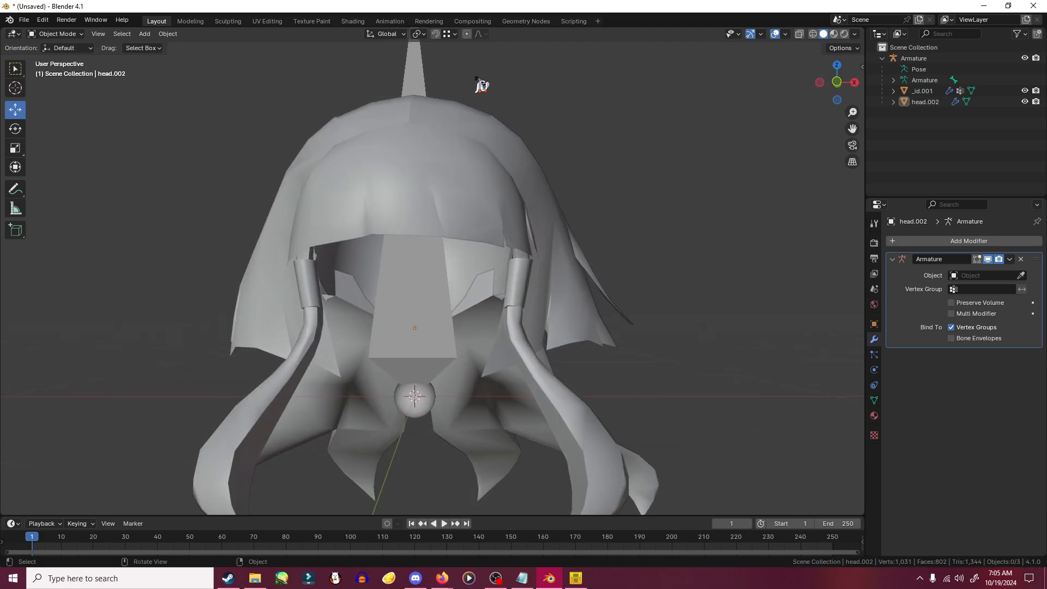
click(925, 102)
click(59, 35)
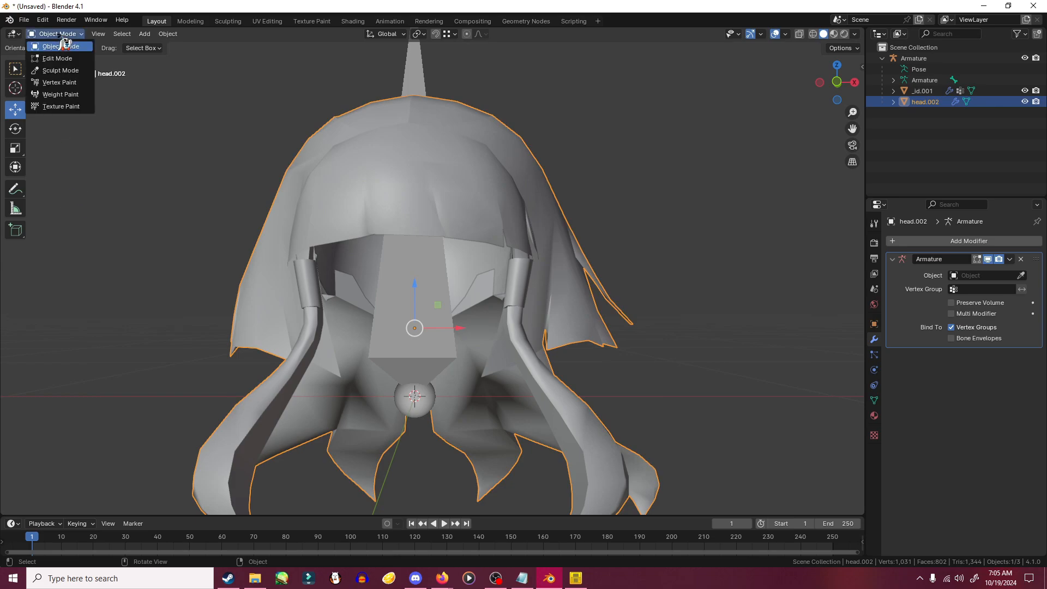
click(234, 223)
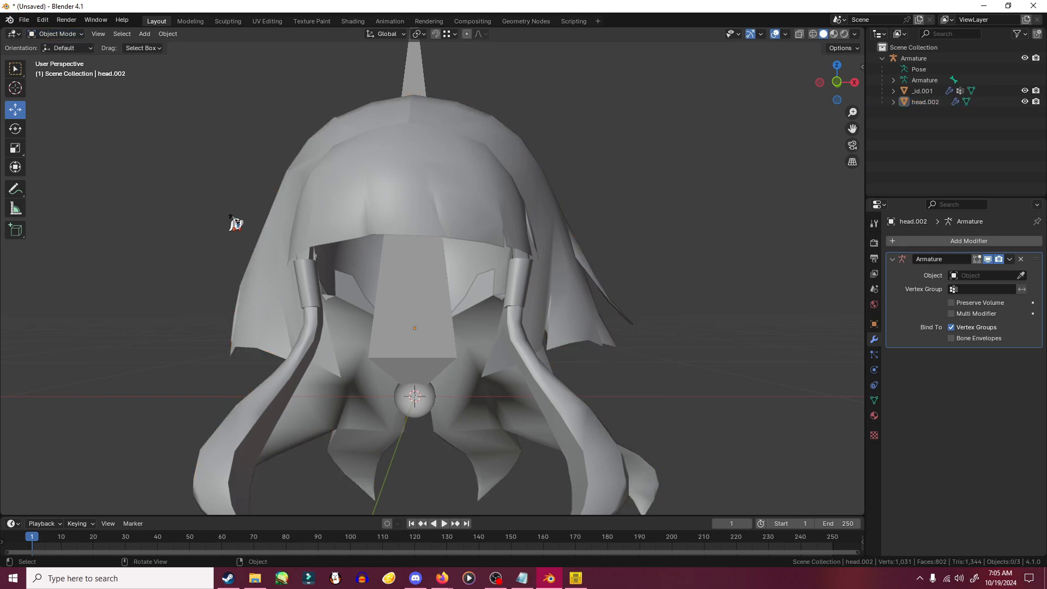
click(926, 102)
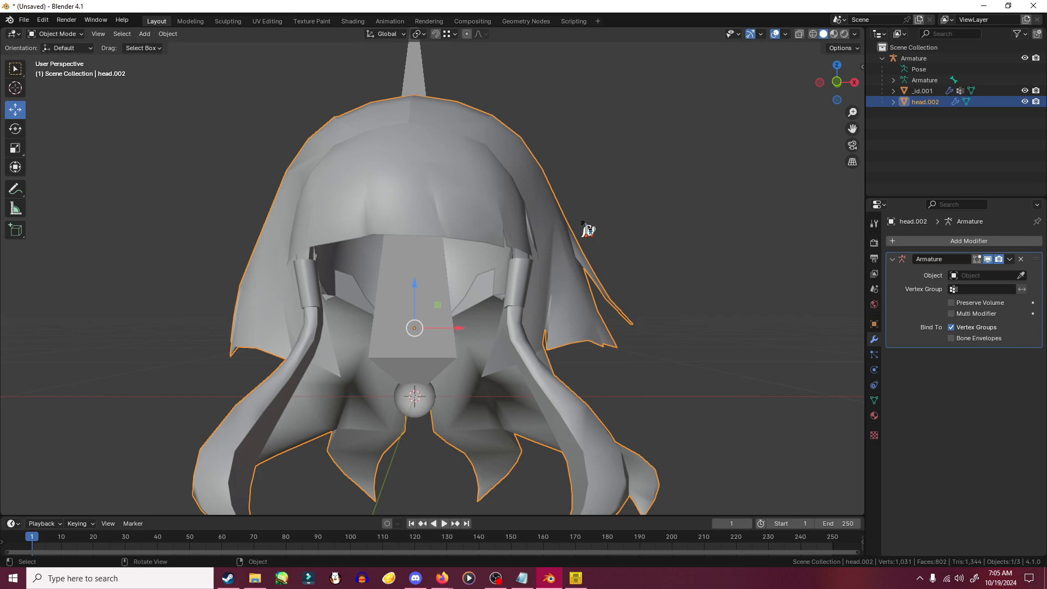
key(shift+d)
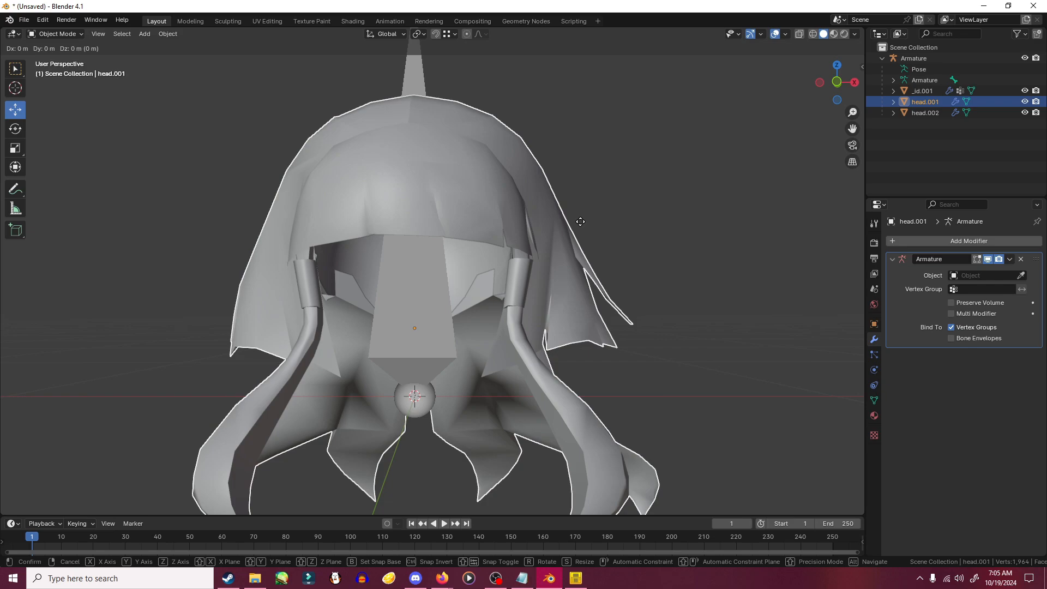
click(645, 259)
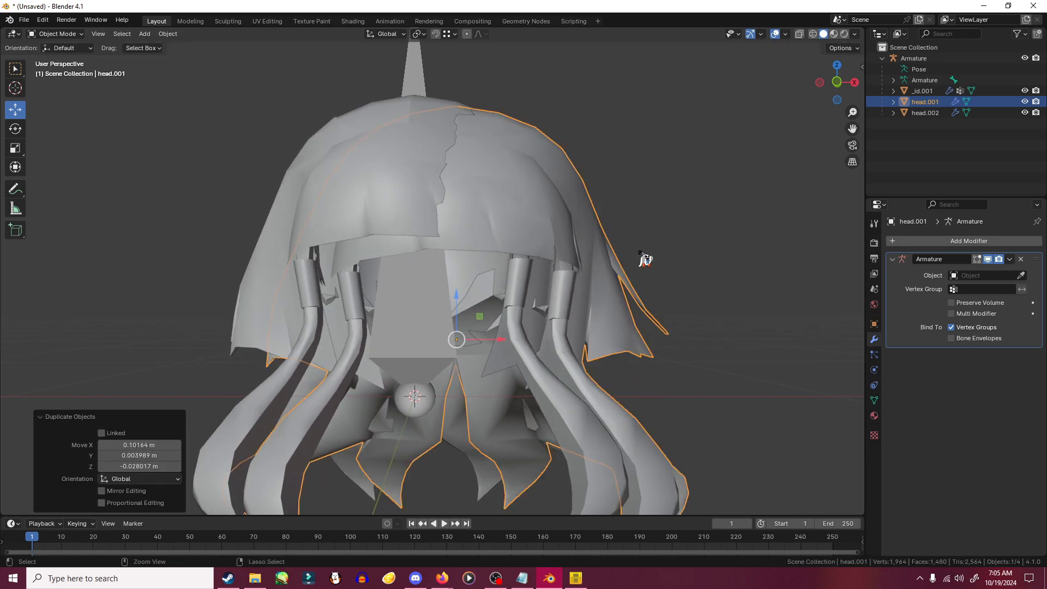
key(ctrl+z)
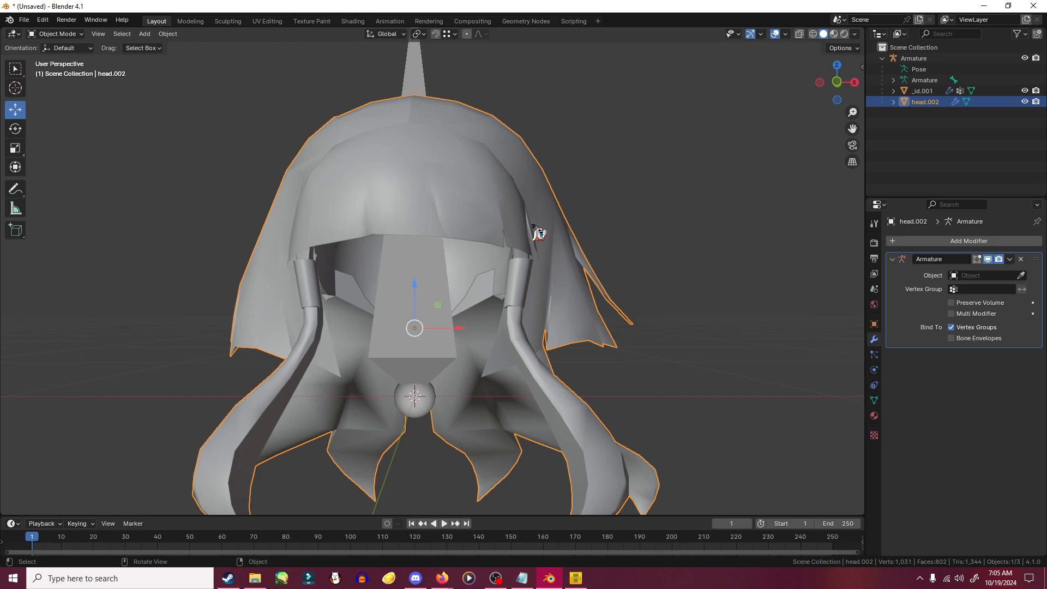
- Duplicate the head.002 mesh in place without offset and hide the original
key(shift+d)
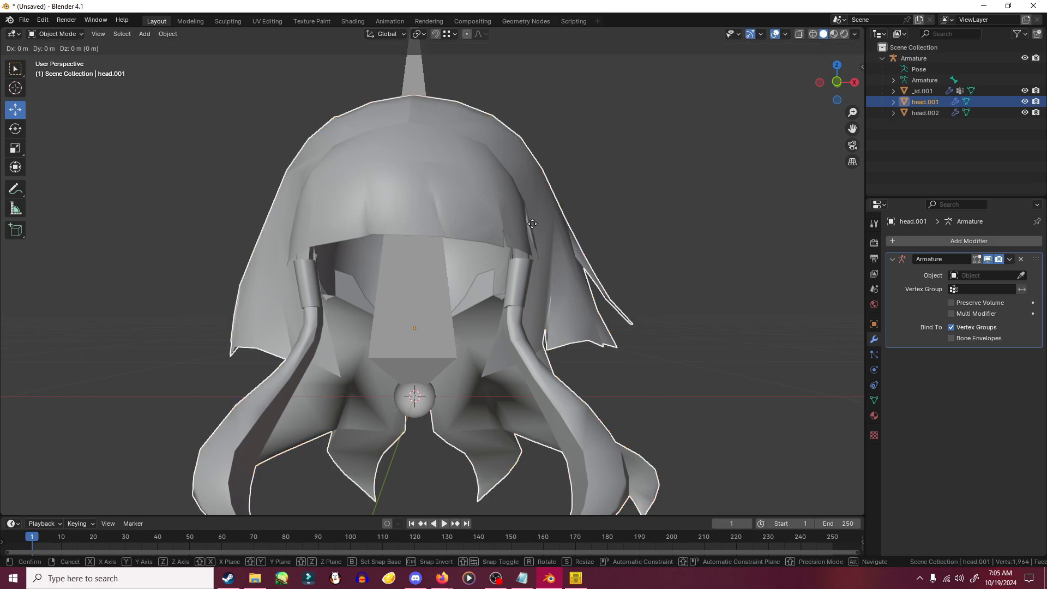
click(533, 223)
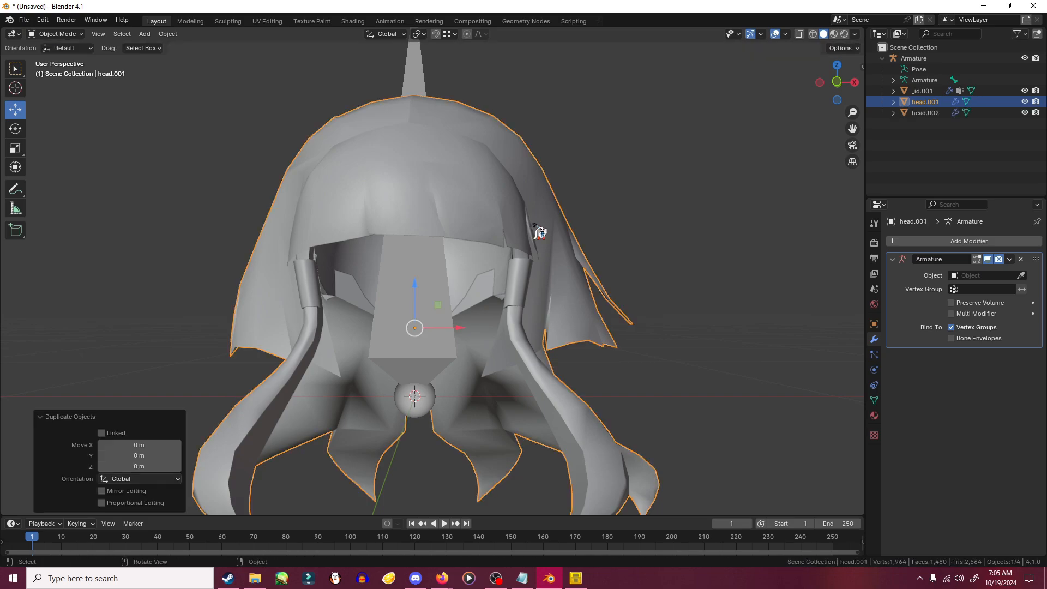
drag(462, 331, 648, 309)
key(ctrl+z)
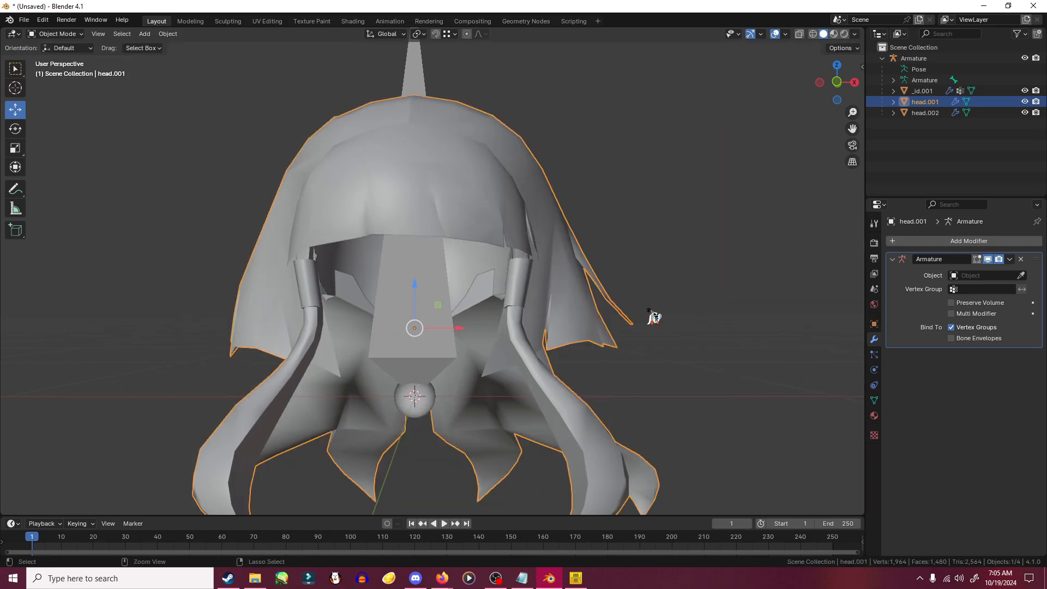
click(1024, 112)
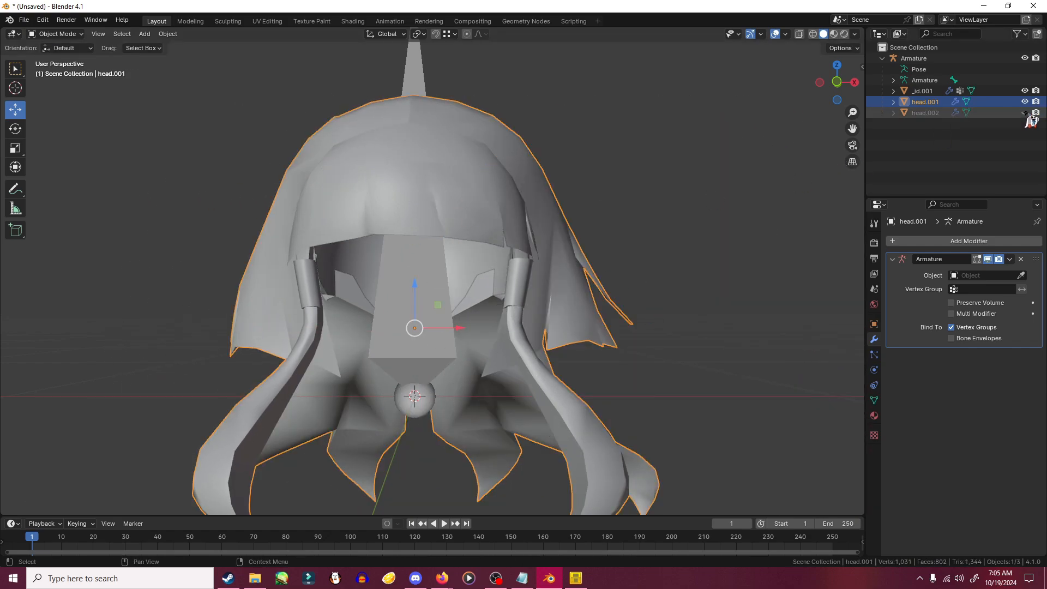
- In Edit Mode on the duplicate, delete the linked geometry of both tubular hair ties beside the face
click(62, 36)
click(66, 59)
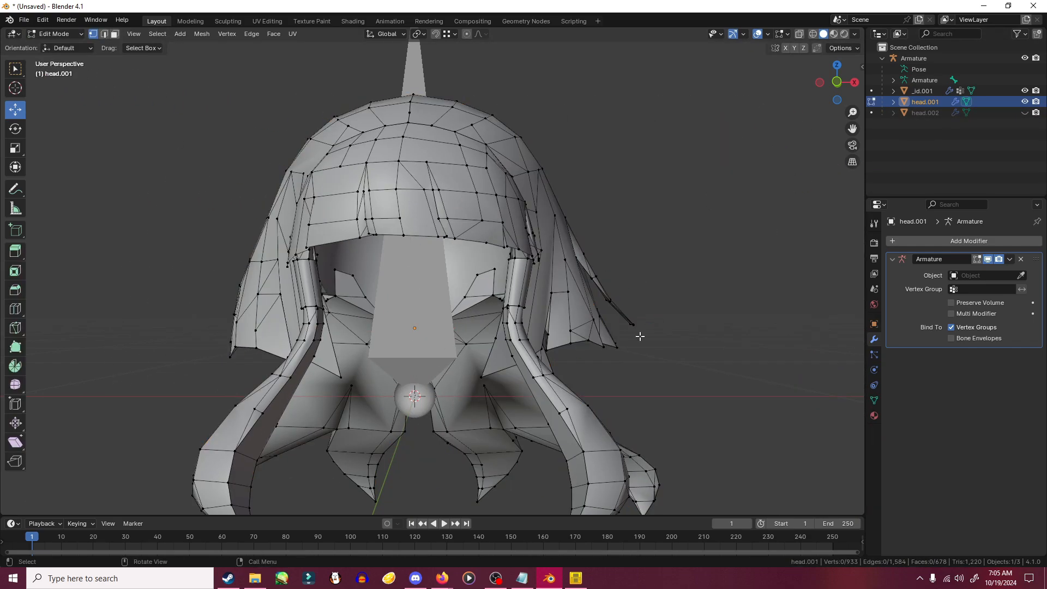
middle_drag(639, 336, 665, 363)
key(l)
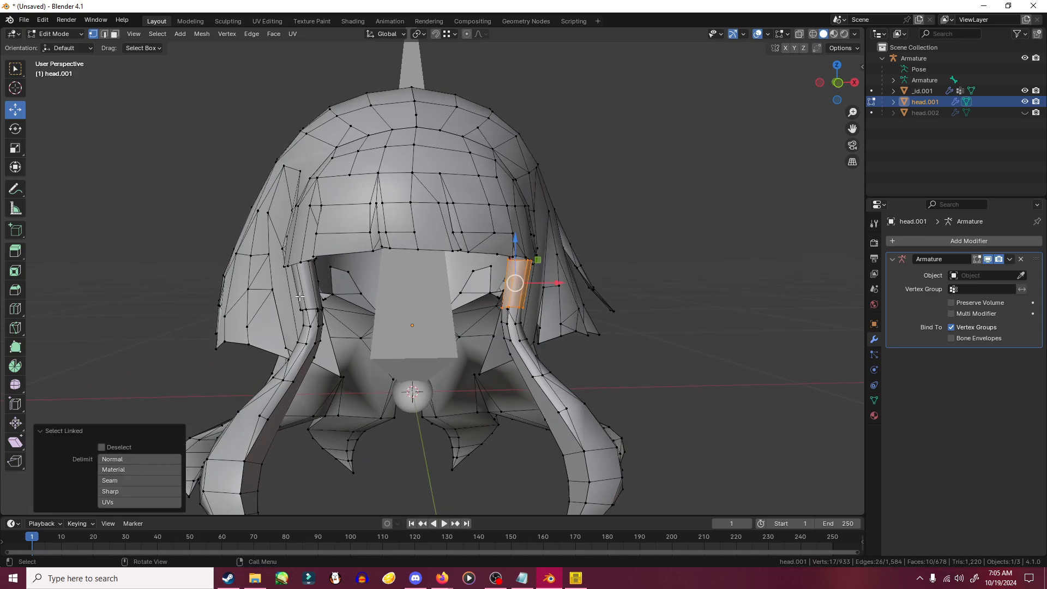
key(l)
key(x)
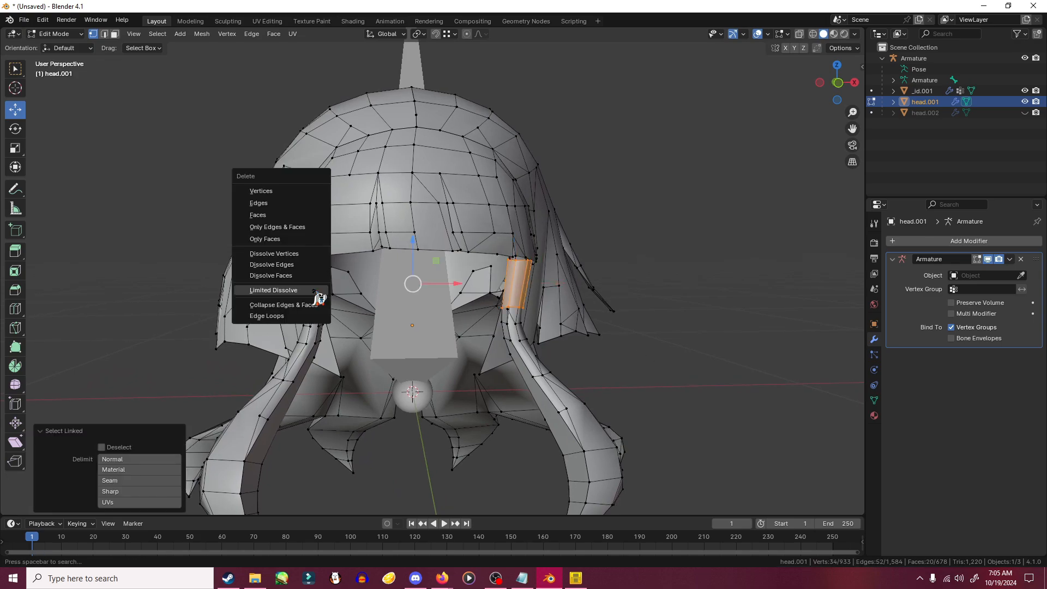
click(285, 205)
- Delete the four leftover rim pieces of the hair ties at the upper ends of both side locks
middle_drag(285, 205, 509, 265)
key(l)
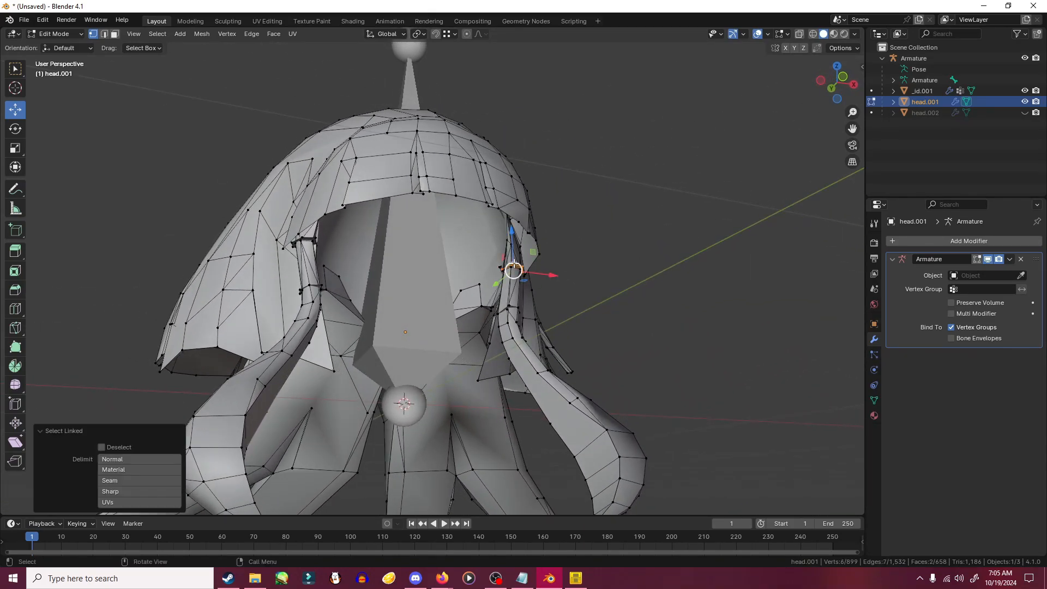
key(l)
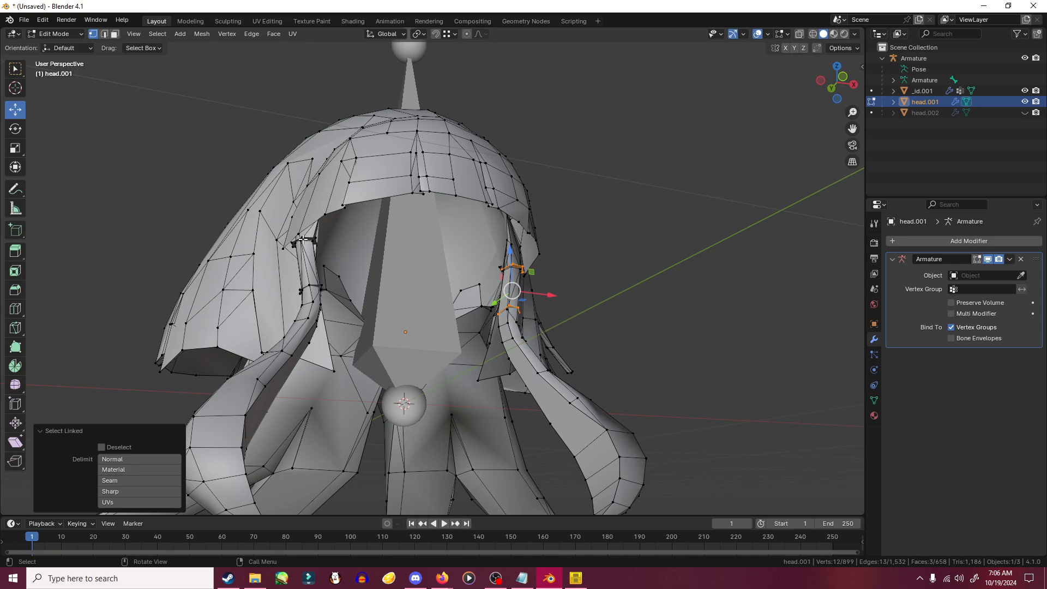
key(l)
key(l)
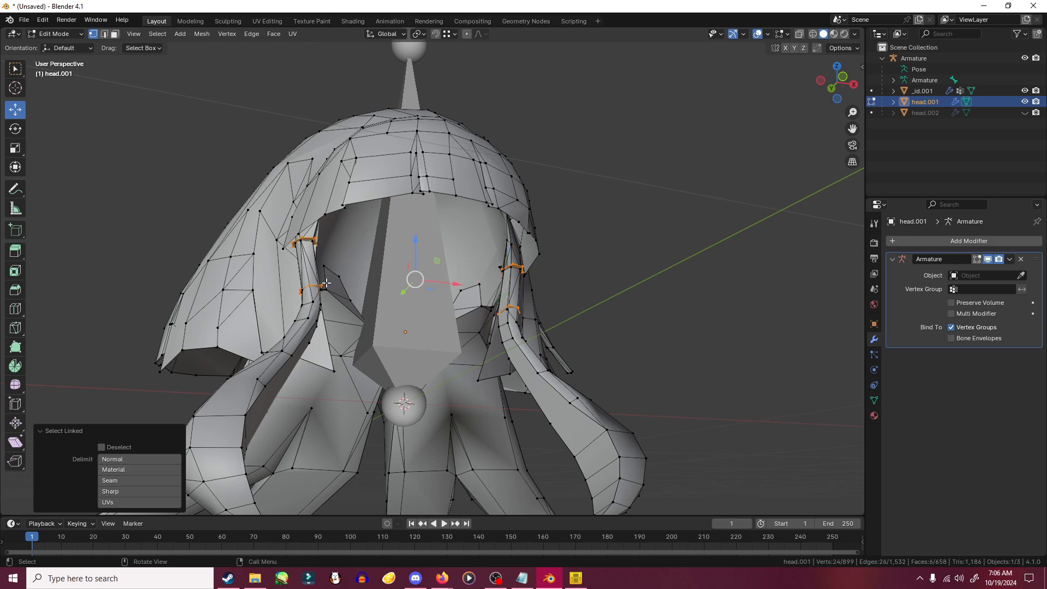
key(x)
click(326, 283)
middle_drag(325, 283, 458, 313)
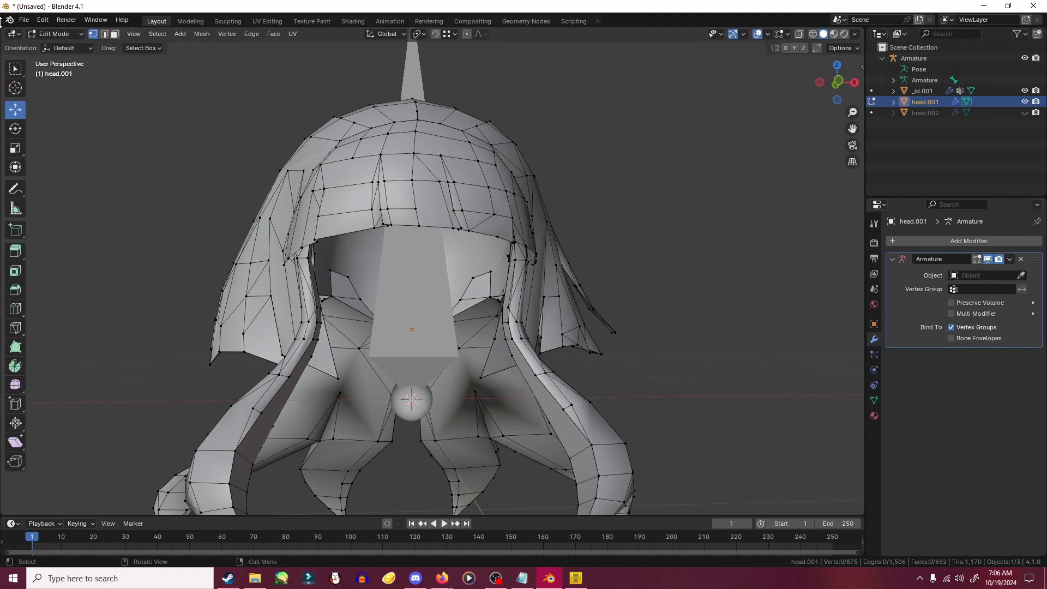
- Return to Object Mode, unhide the original head.002 mesh and hide the edited duplicate
click(56, 34)
click(59, 46)
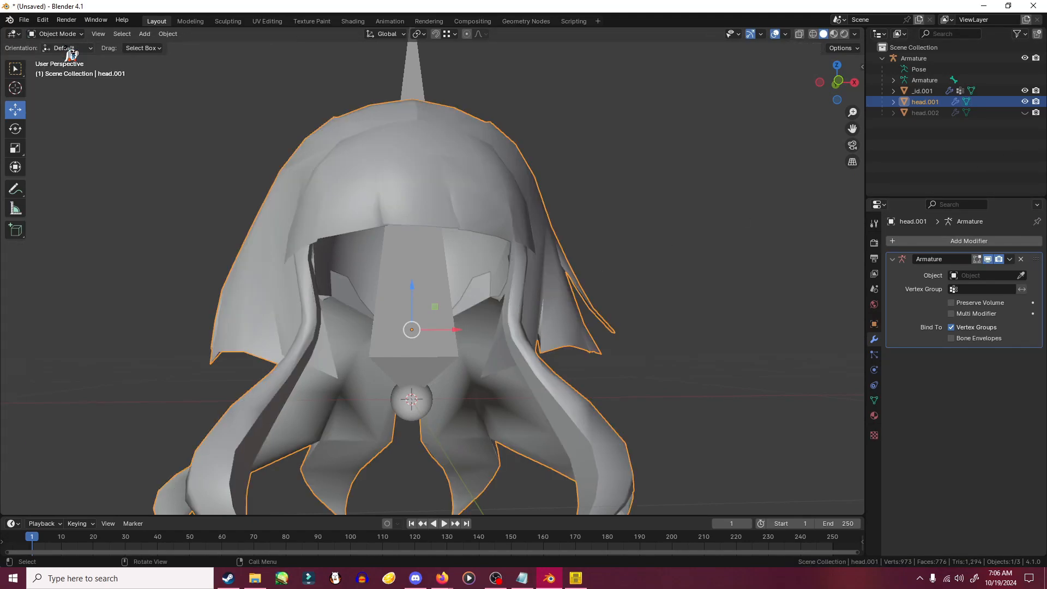
click(1024, 113)
click(1025, 102)
click(1004, 113)
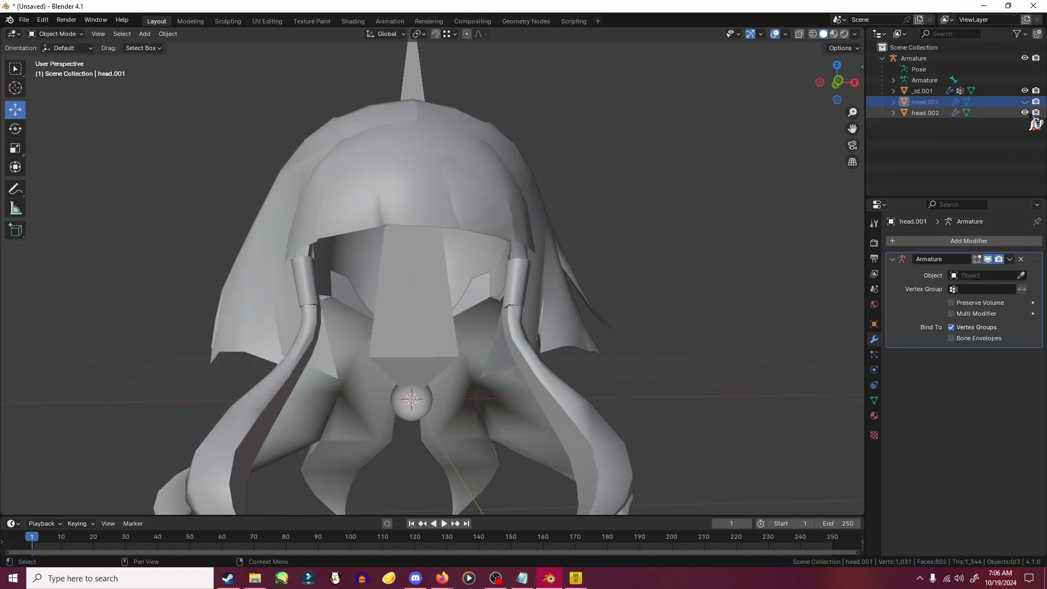
- In Edit Mode on head.002, delete the linked geometry of the outer hair cap, front side locks and outer hair strands
click(56, 34)
click(60, 46)
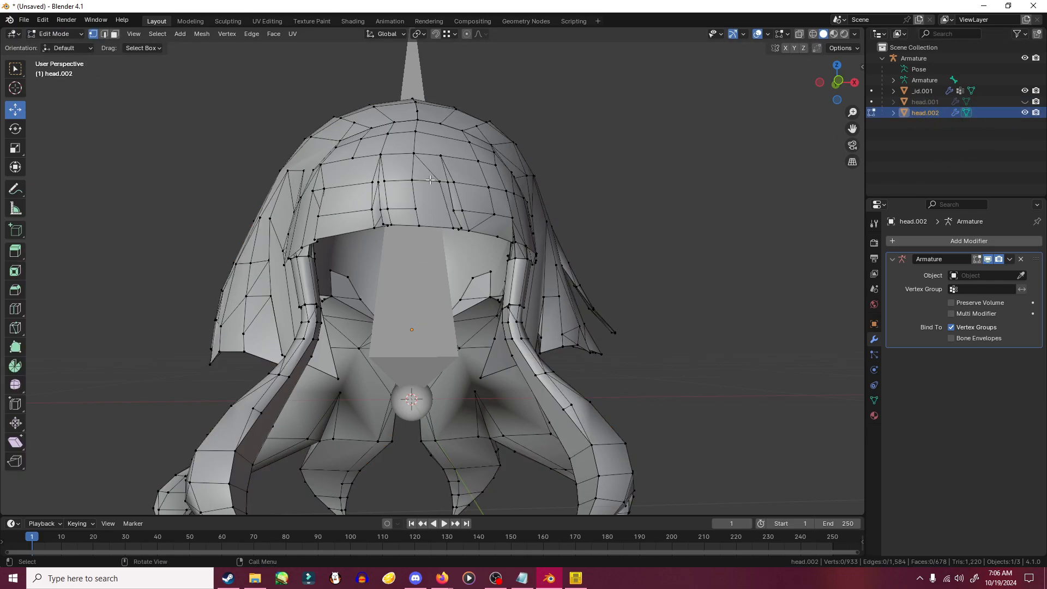
key(l)
middle_drag(430, 180, 479, 158)
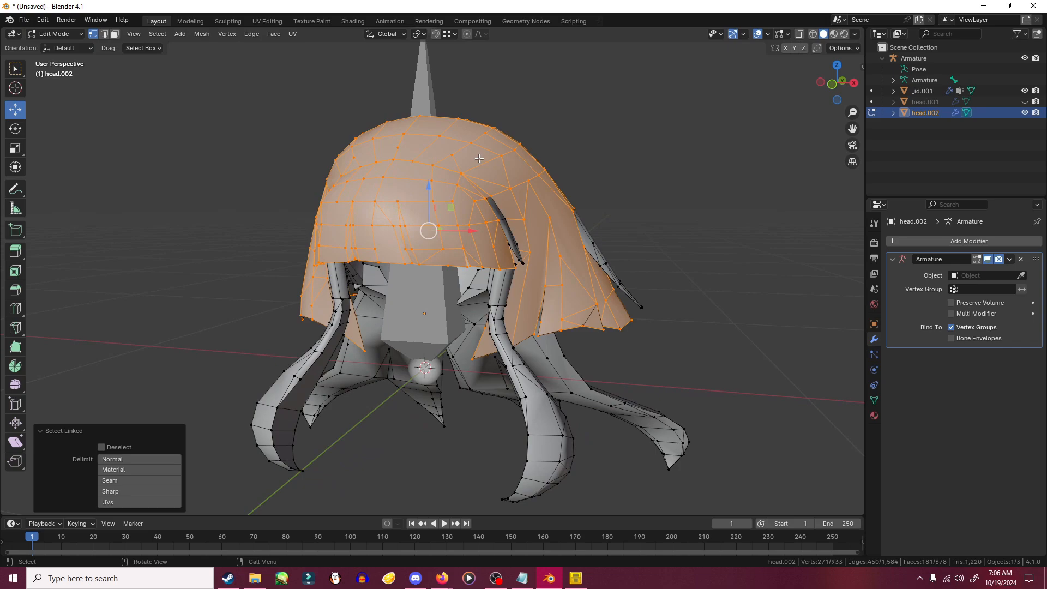
middle_drag(515, 344, 498, 333)
key(l)
middle_drag(449, 378, 479, 377)
key(l)
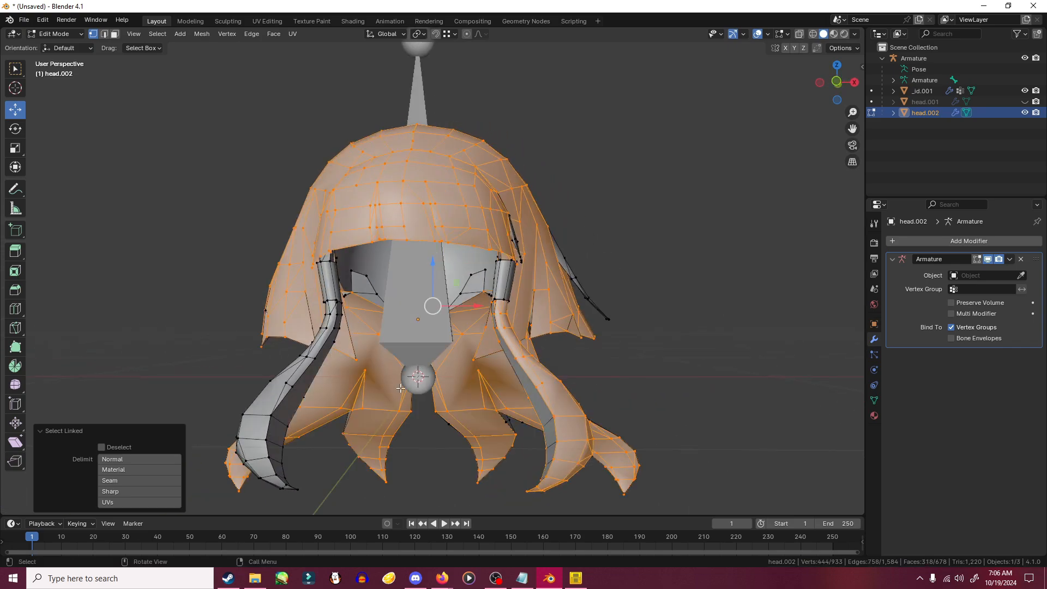
key(l)
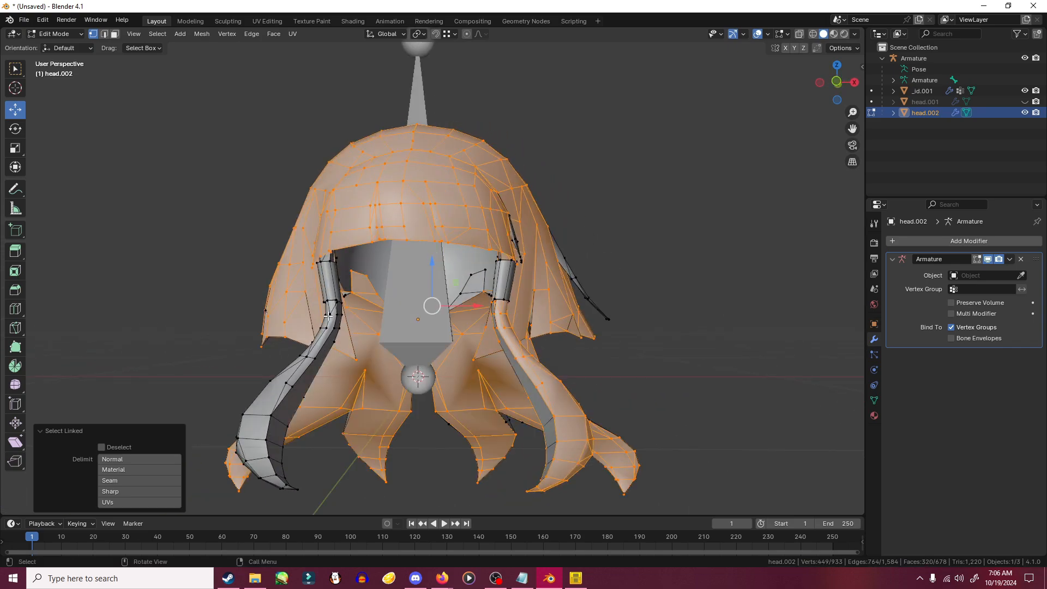
key(l)
middle_drag(572, 273, 627, 269)
key(l)
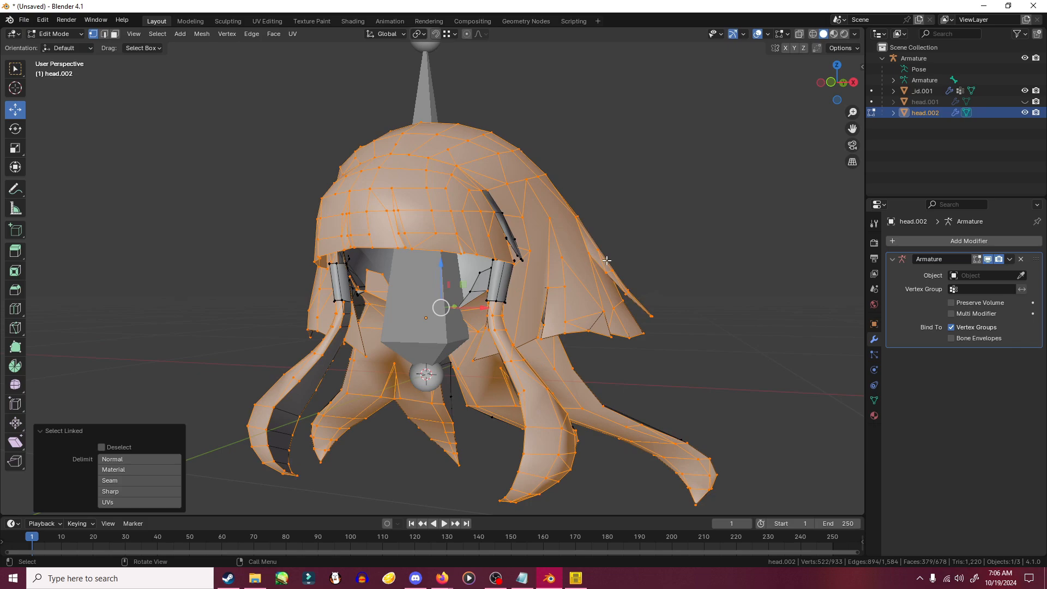
key(l)
key(x)
click(523, 241)
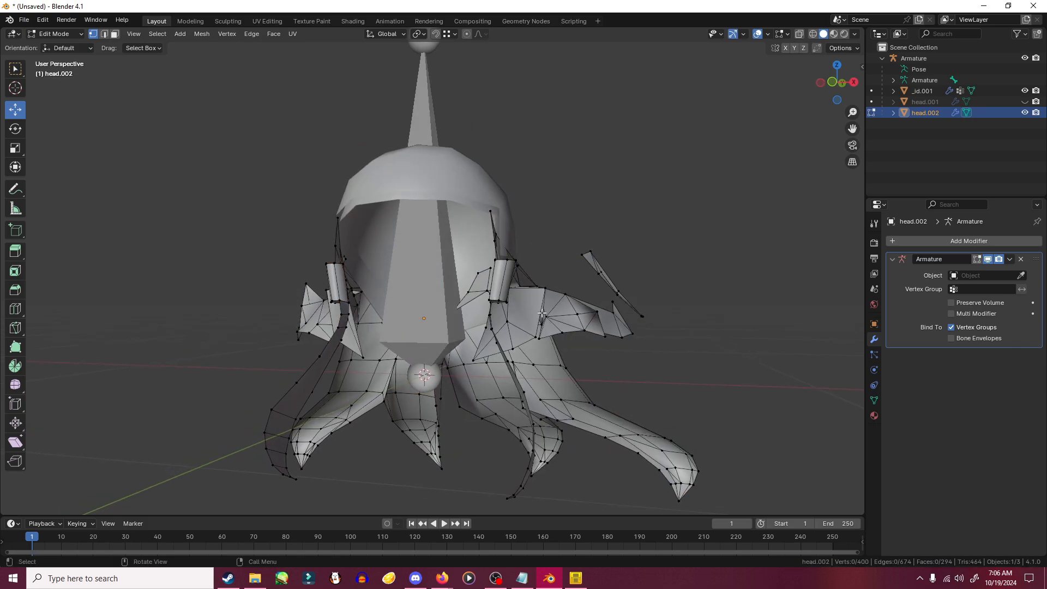
- Delete the linked inner hair pieces: the flared side panels, the loose rear strand and the large lower locks
key(l)
key(l)
key(l)
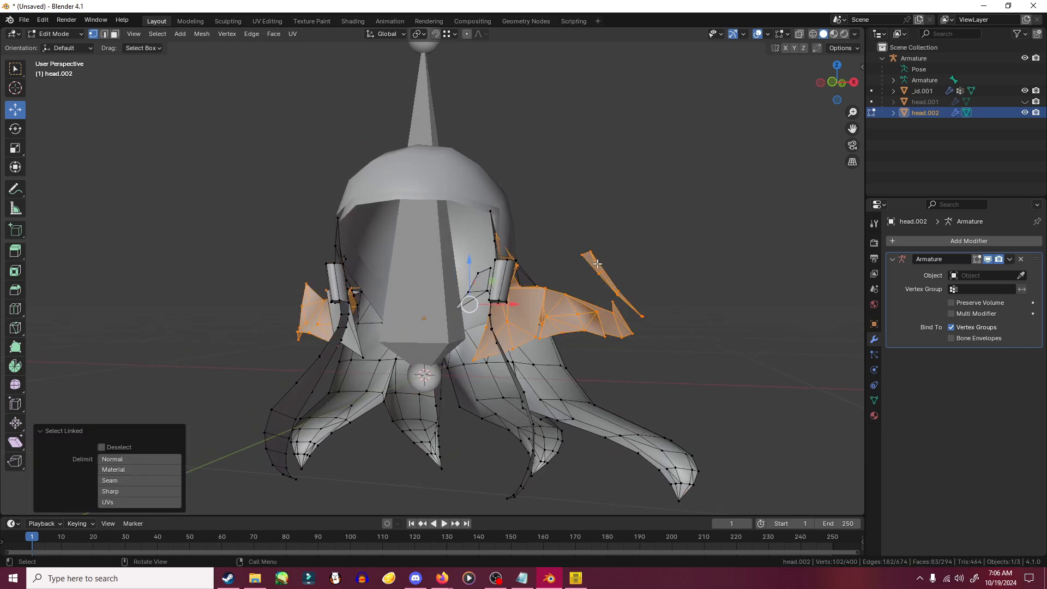
middle_drag(472, 289, 486, 382)
key(l)
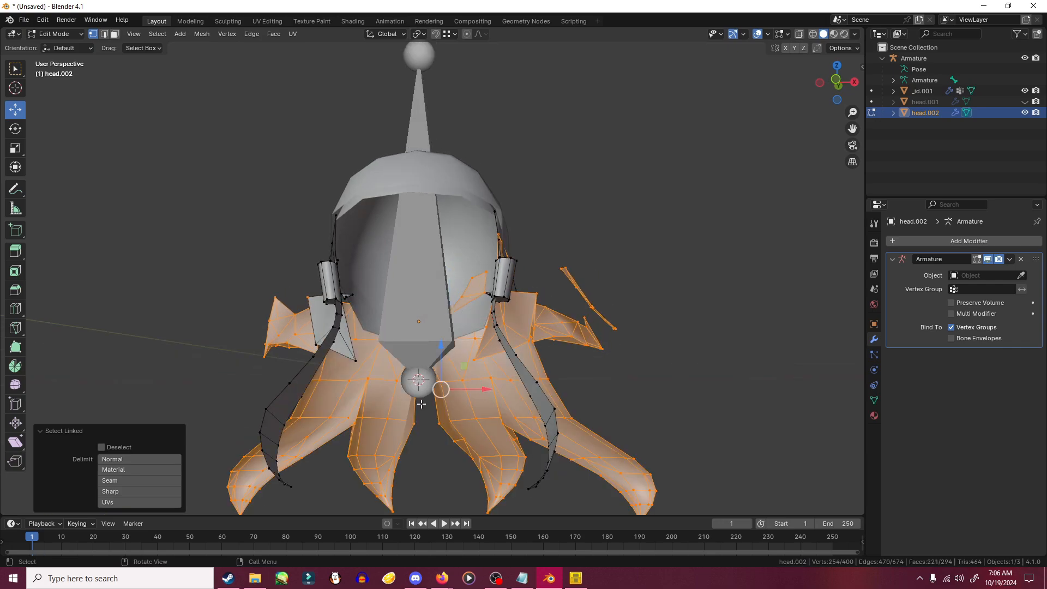
key(z)
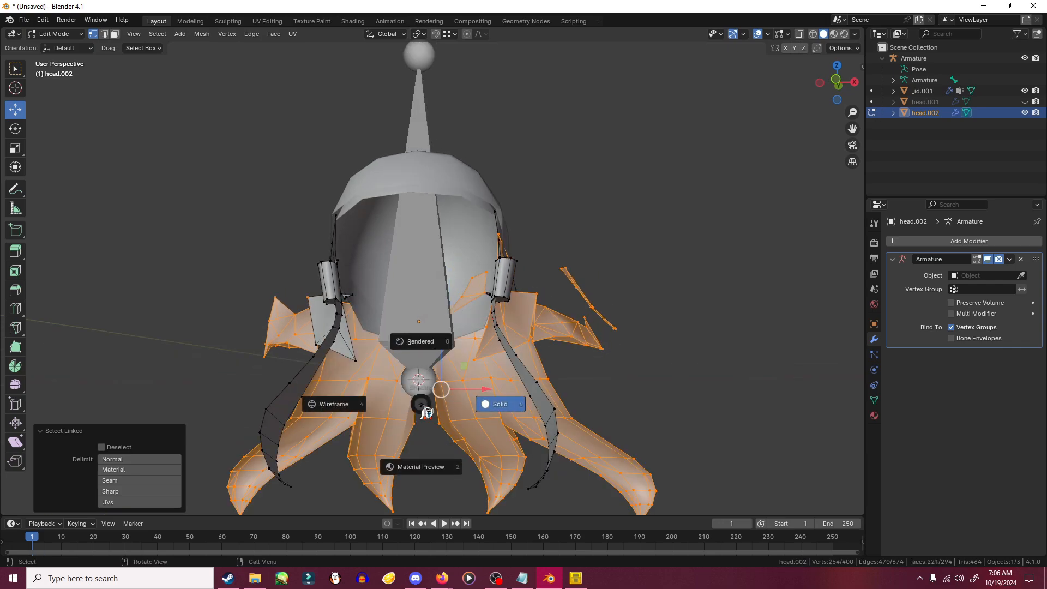
click(632, 392)
key(x)
click(526, 396)
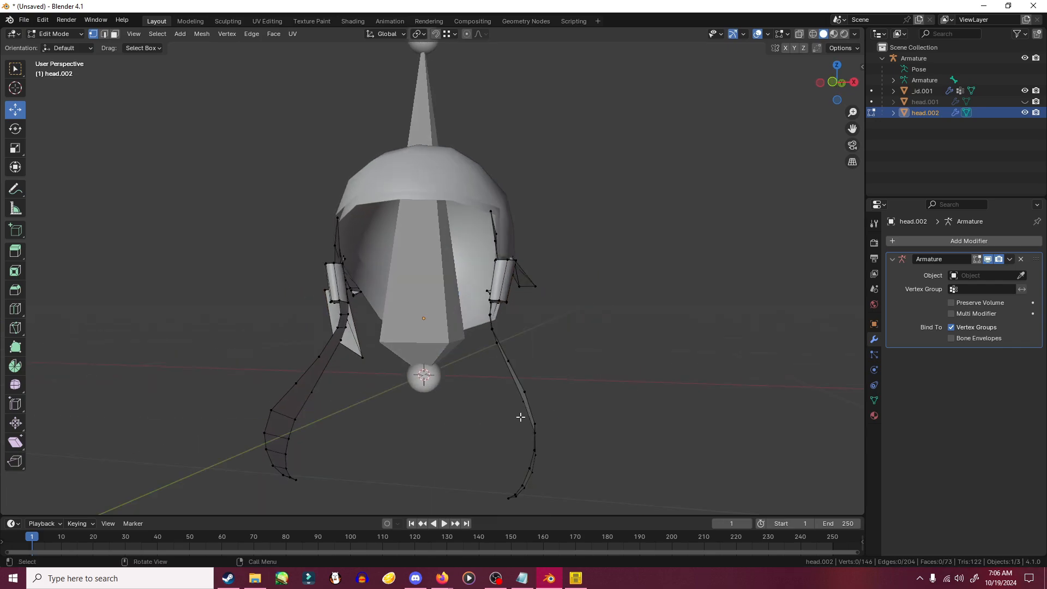
- Delete the vertices of the two thin inner strips left from the front side locks
key(l)
key(l)
key(x)
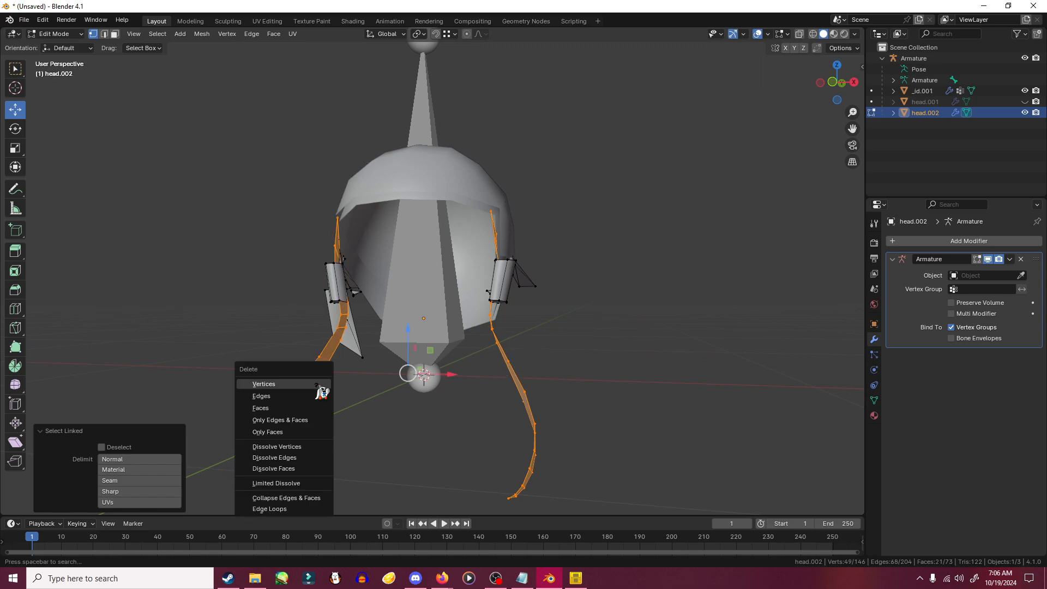
click(314, 376)
- Delete the remaining linked hair panels behind the hair tie on one side of the head
middle_drag(314, 377, 337, 299)
key(l)
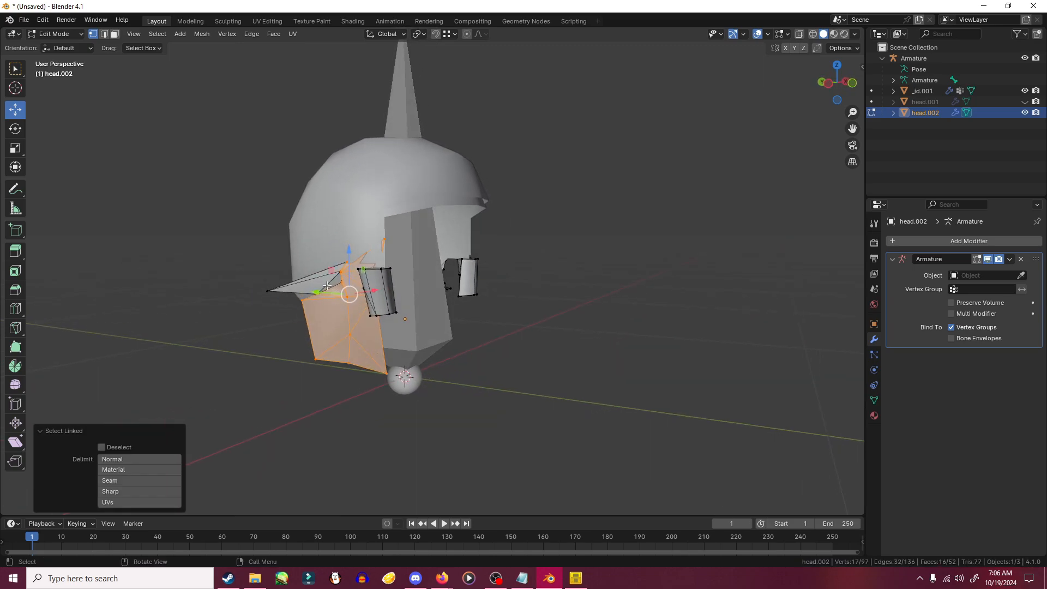
key(l)
key(x)
click(283, 289)
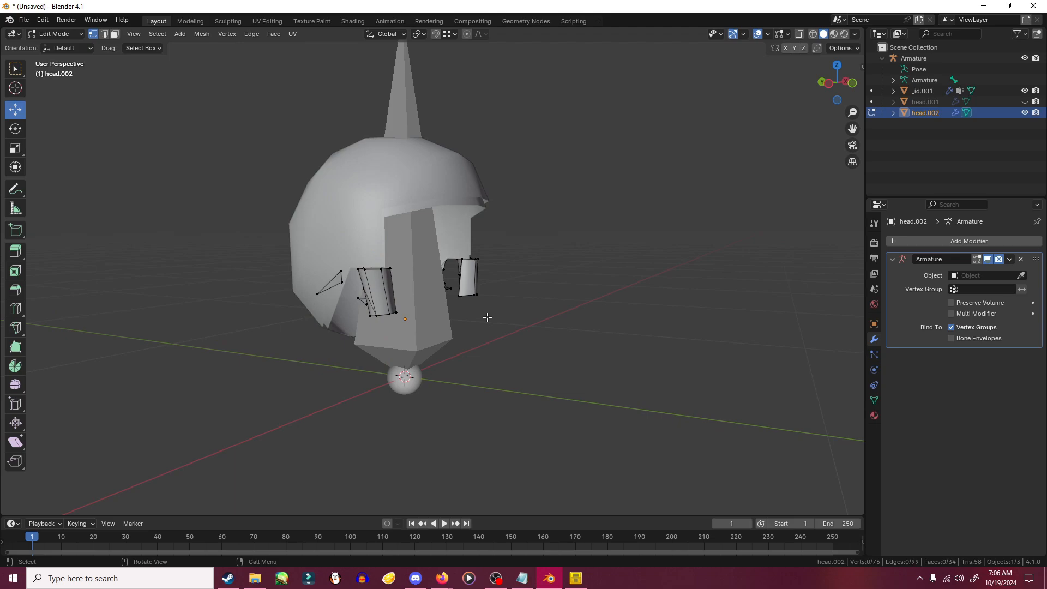
- Delete the last small triangular hair scraps on both sides, keeping only the two tubular hair ties
middle_drag(523, 332, 511, 328)
key(l)
middle_drag(326, 280, 418, 308)
key(l)
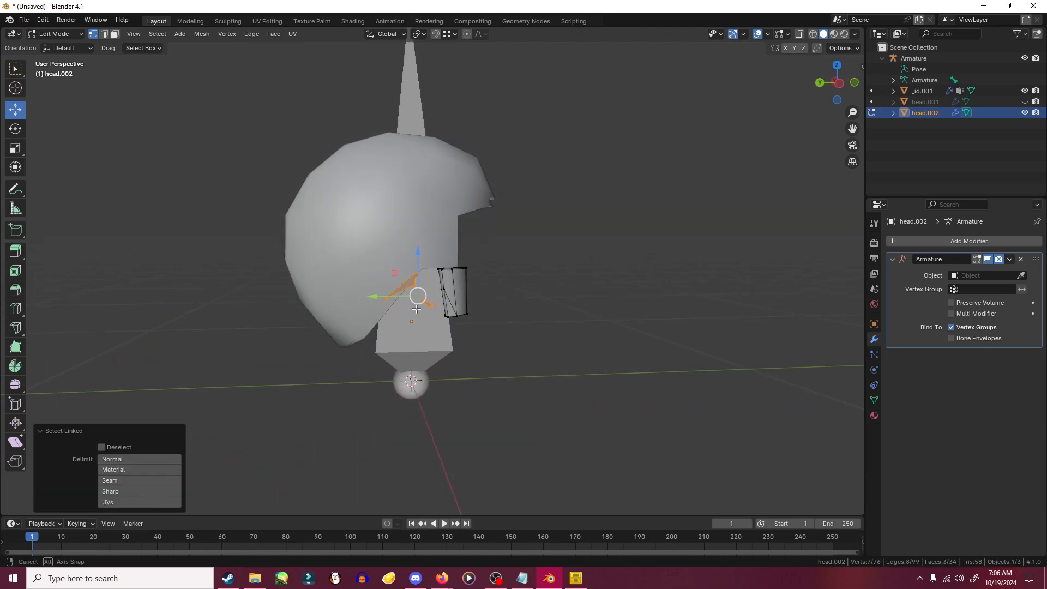
middle_drag(666, 329, 481, 328)
key(l)
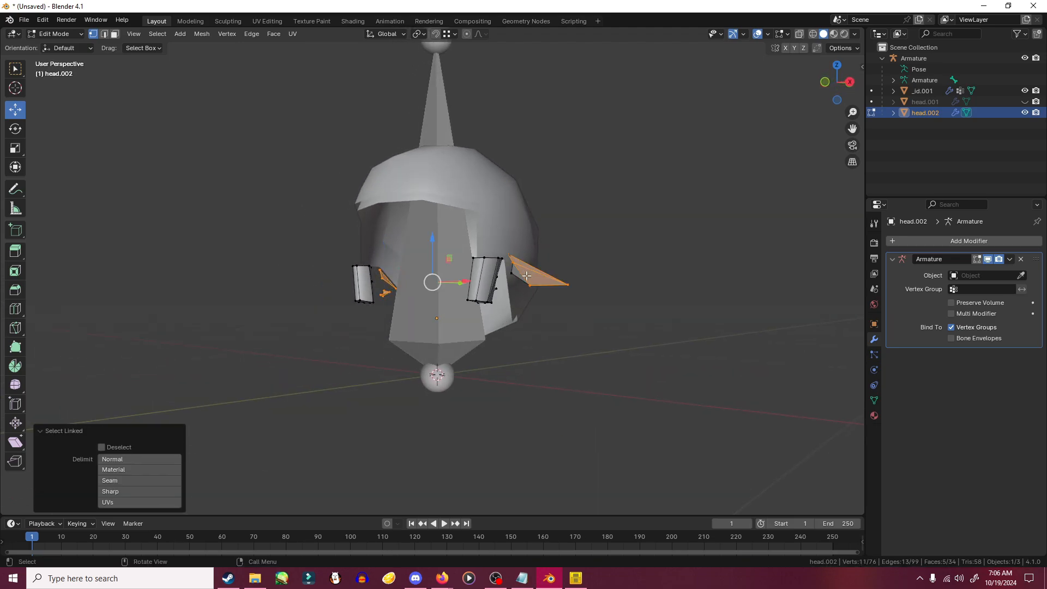
middle_drag(532, 275, 653, 341)
key(x)
click(487, 258)
- Unhide head.001 and return head.002 to Object Mode
click(1024, 101)
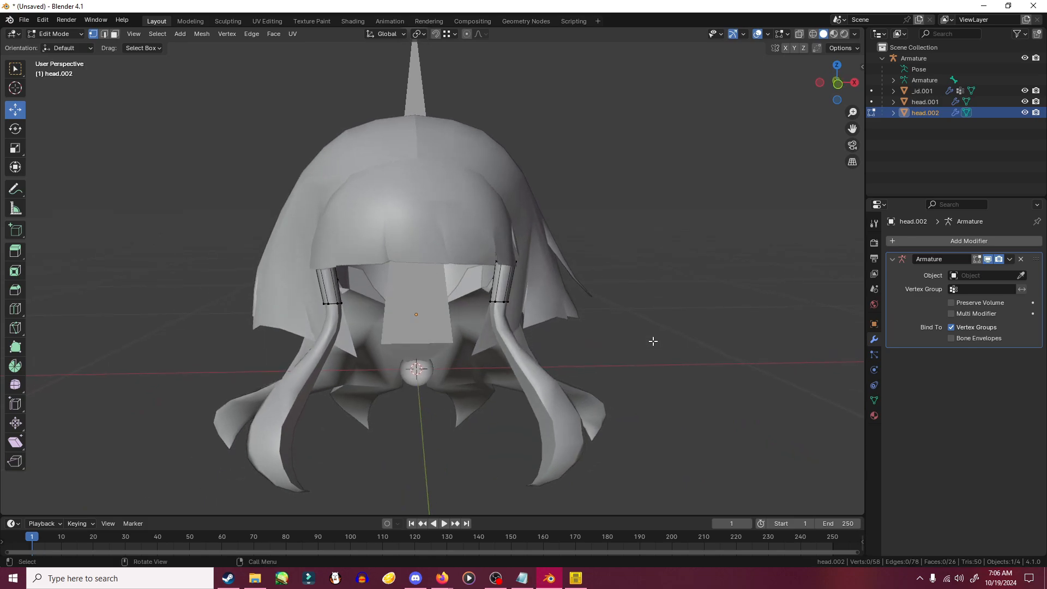
click(56, 33)
click(57, 44)
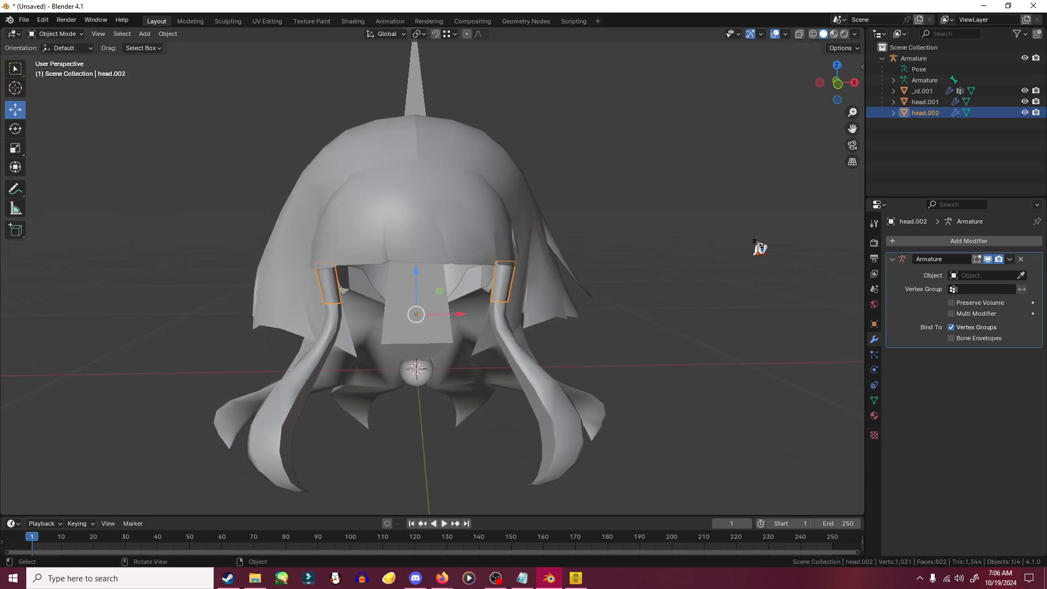
- Select the armature together with all its meshes and export them as a Collada (.dae) file
middle_drag(760, 248, 768, 239)
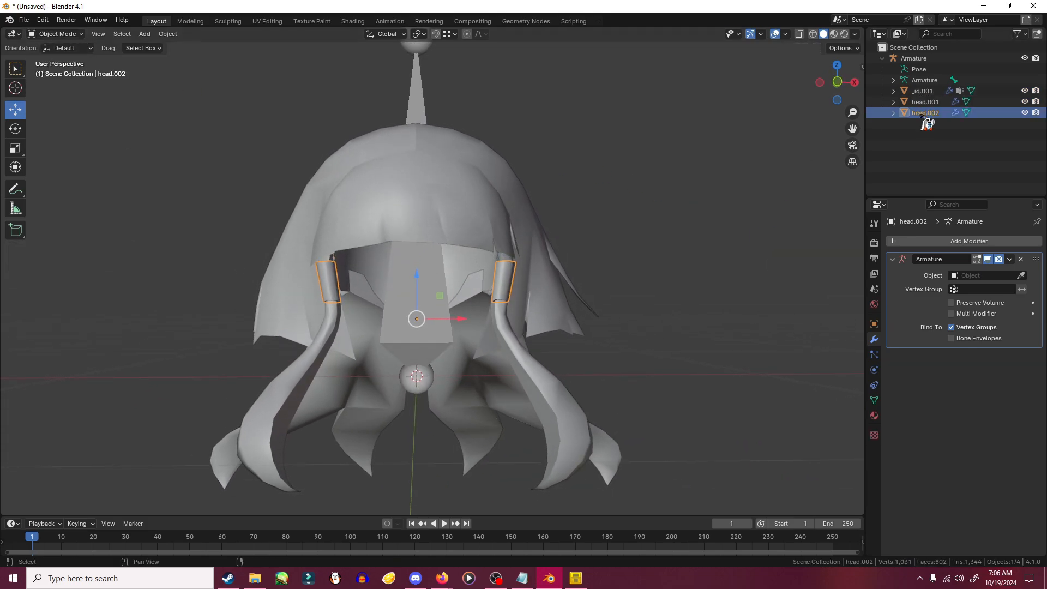
shift+click(920, 60)
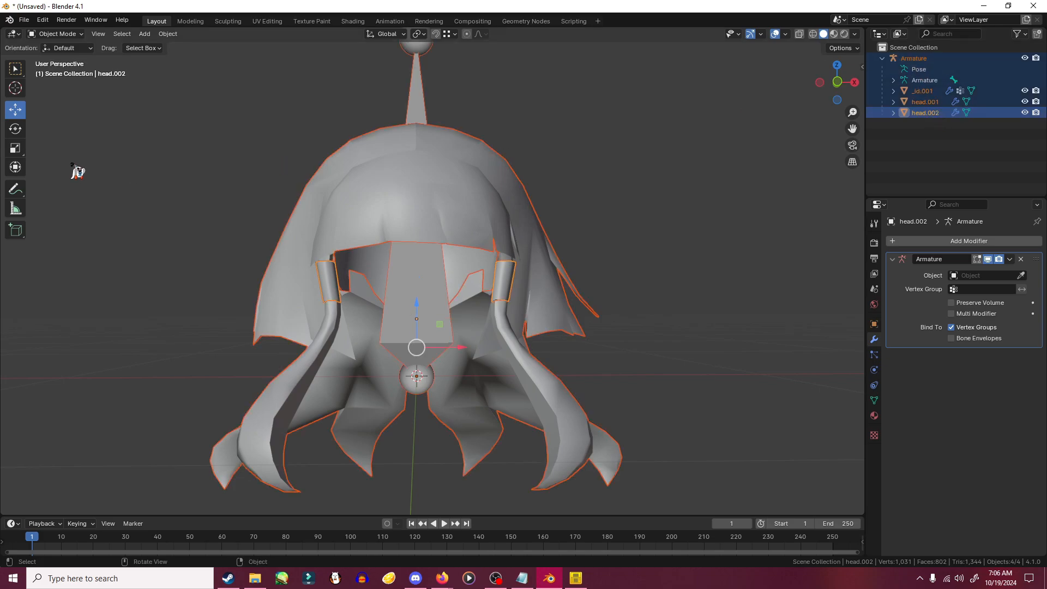
click(24, 20)
mouse_move(50, 188)
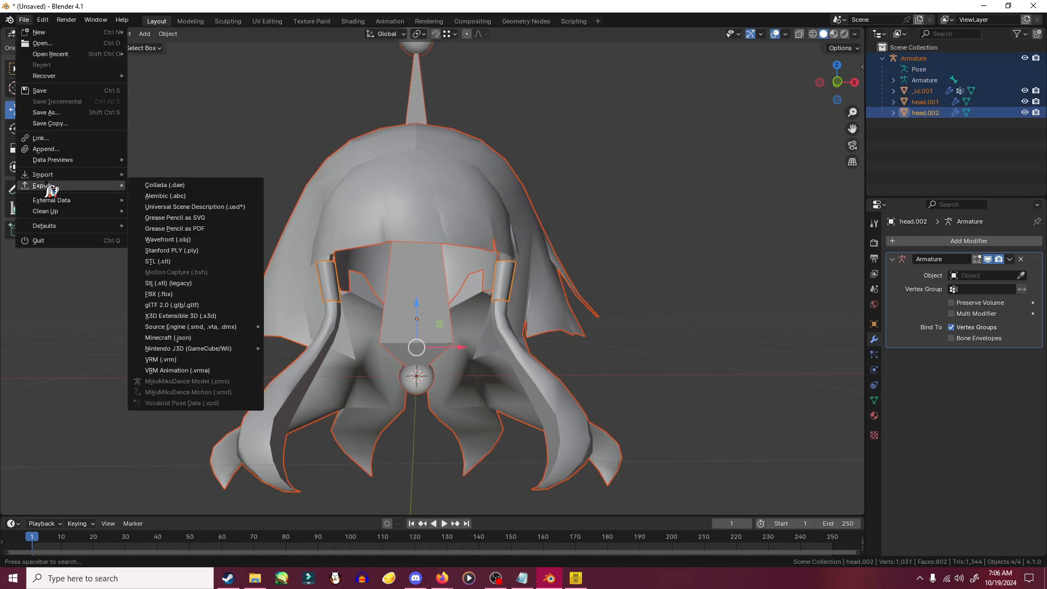
click(163, 185)
click(707, 423)
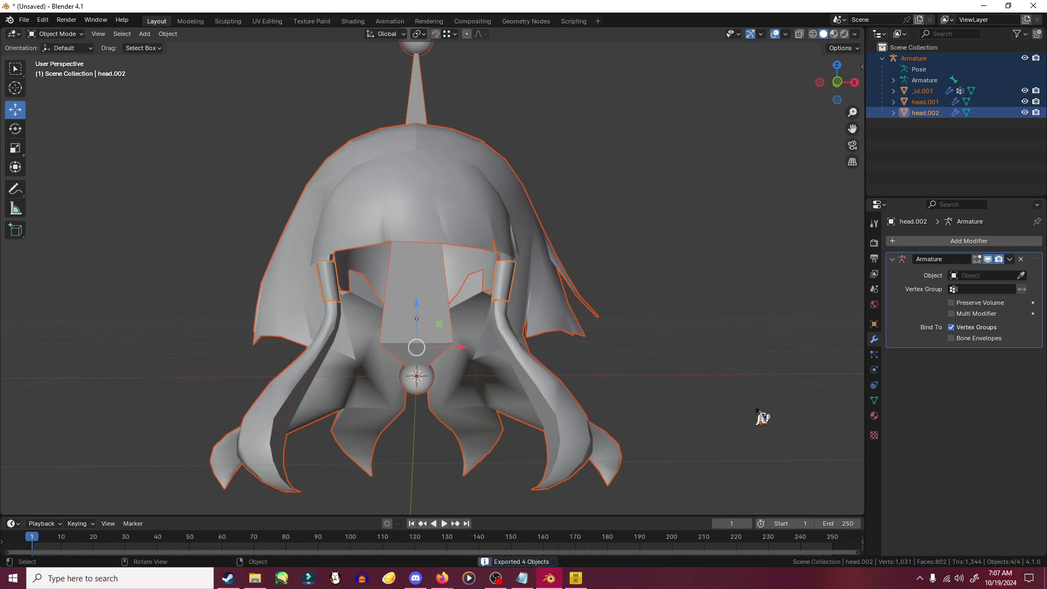
- Switch to CTR Studio and replace the headwear120 model with Precure.dae, keeping Use Original Materials and Import Textures enabled
click(983, 5)
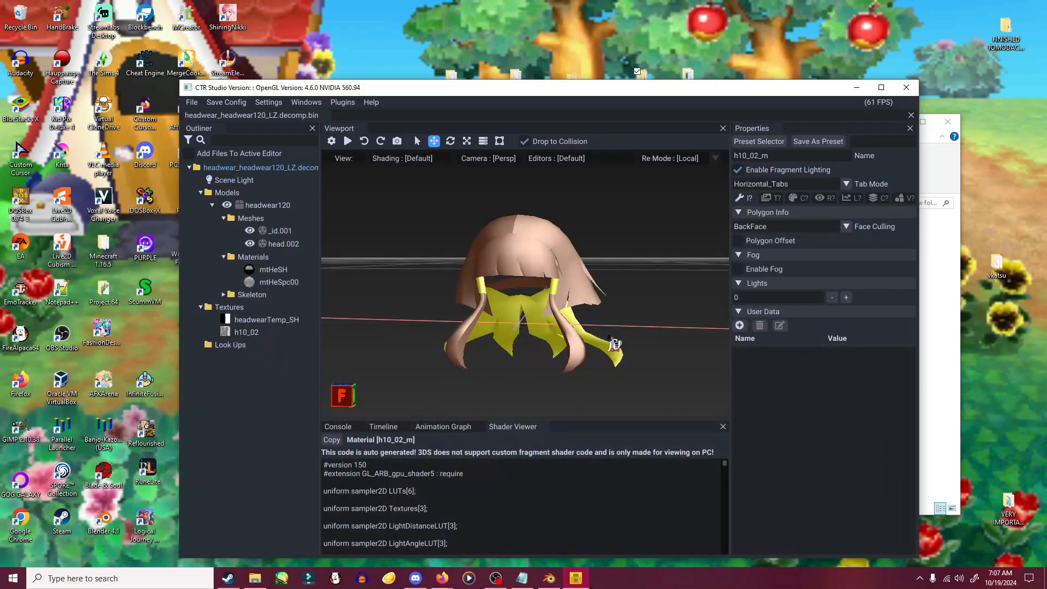
click(267, 205)
right_click(263, 208)
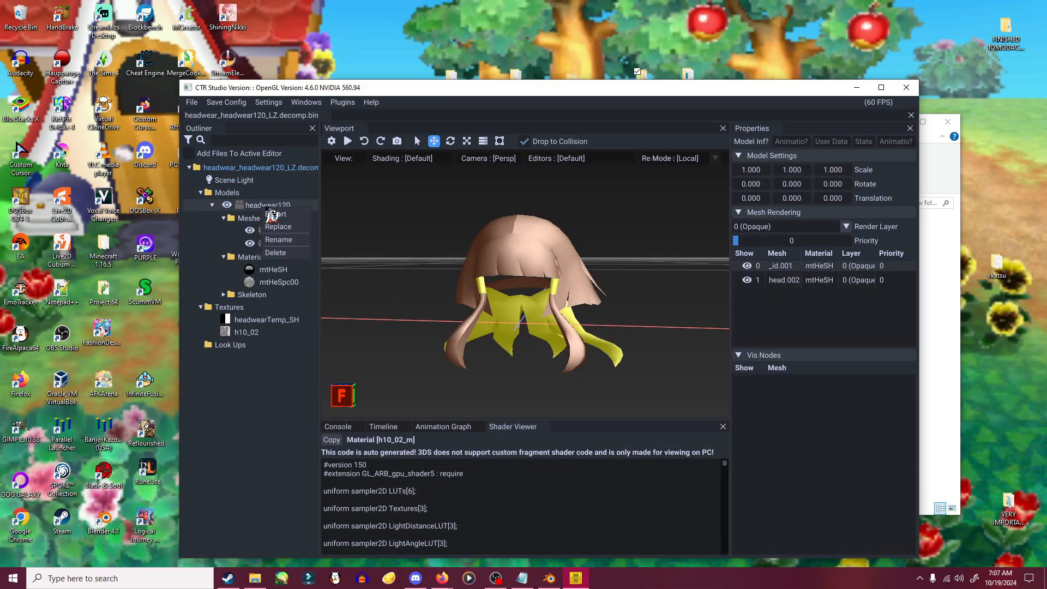
click(293, 229)
click(539, 182)
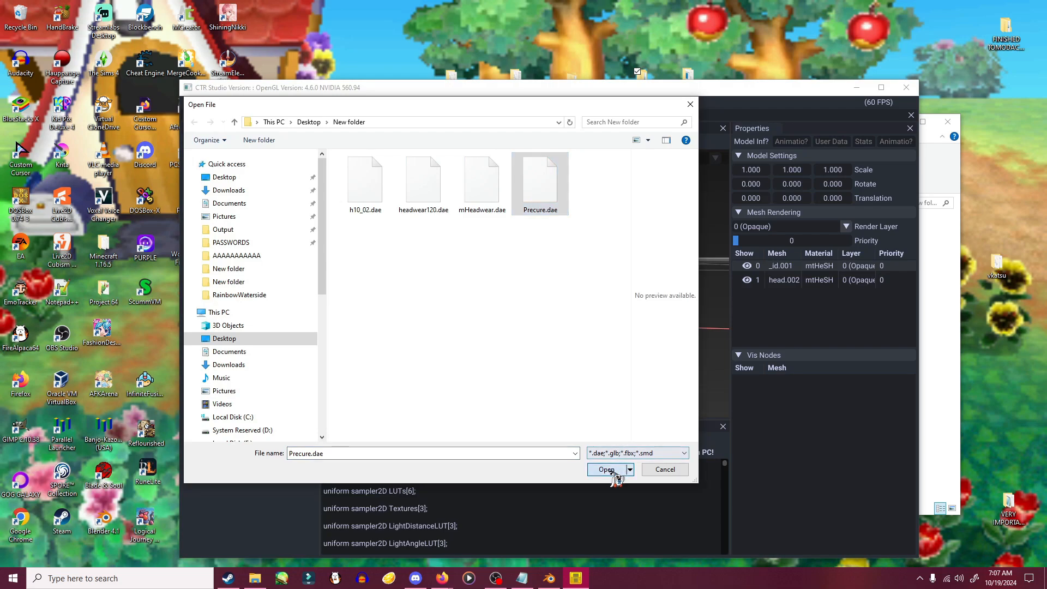
click(606, 470)
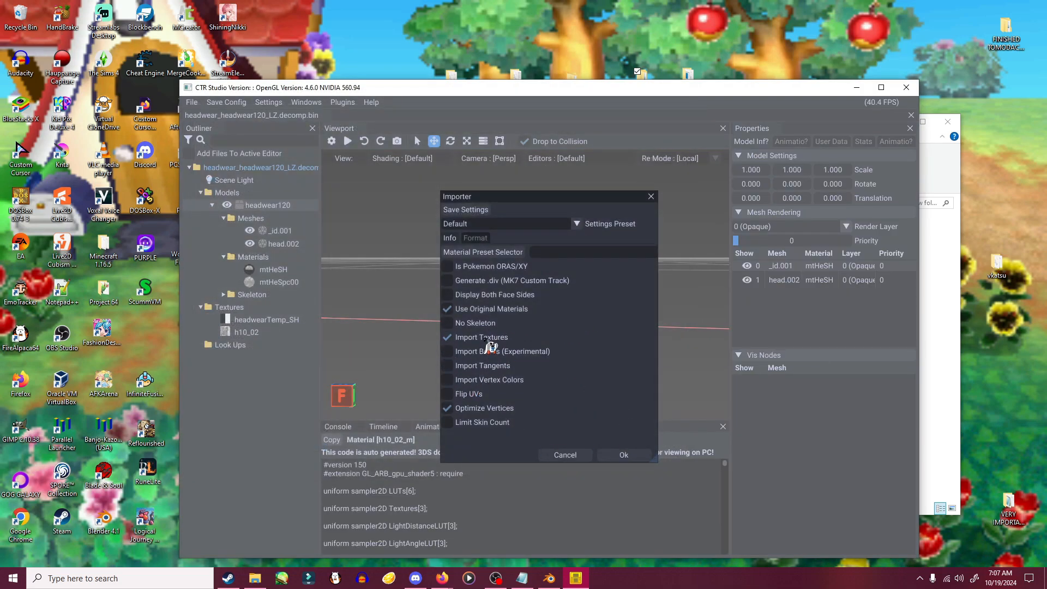
click(622, 457)
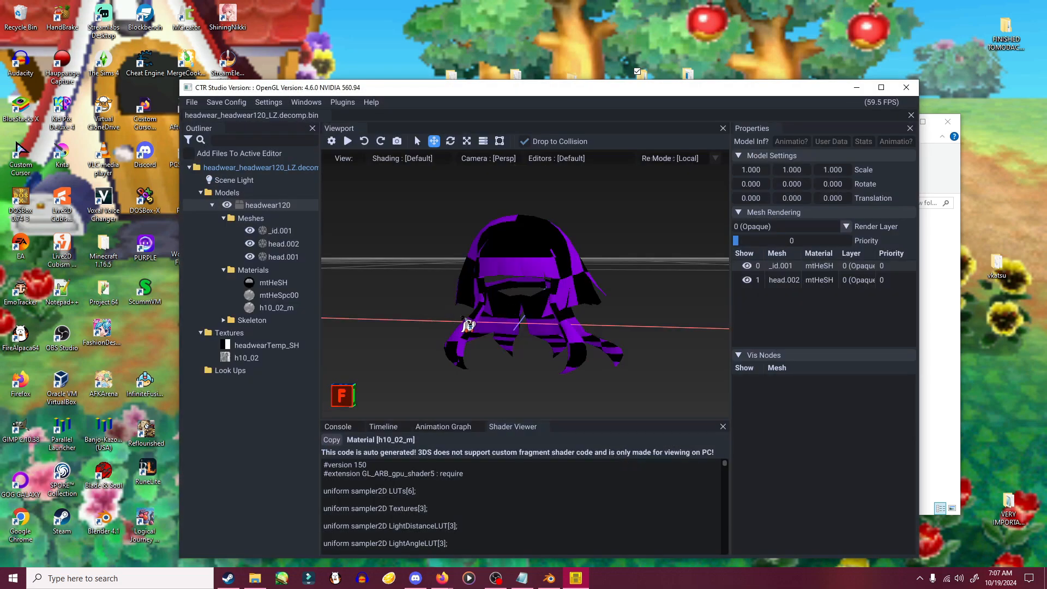
- Inspect the head.002 and head.001 meshes, checking their assigned materials and which geometry each one covers
click(283, 243)
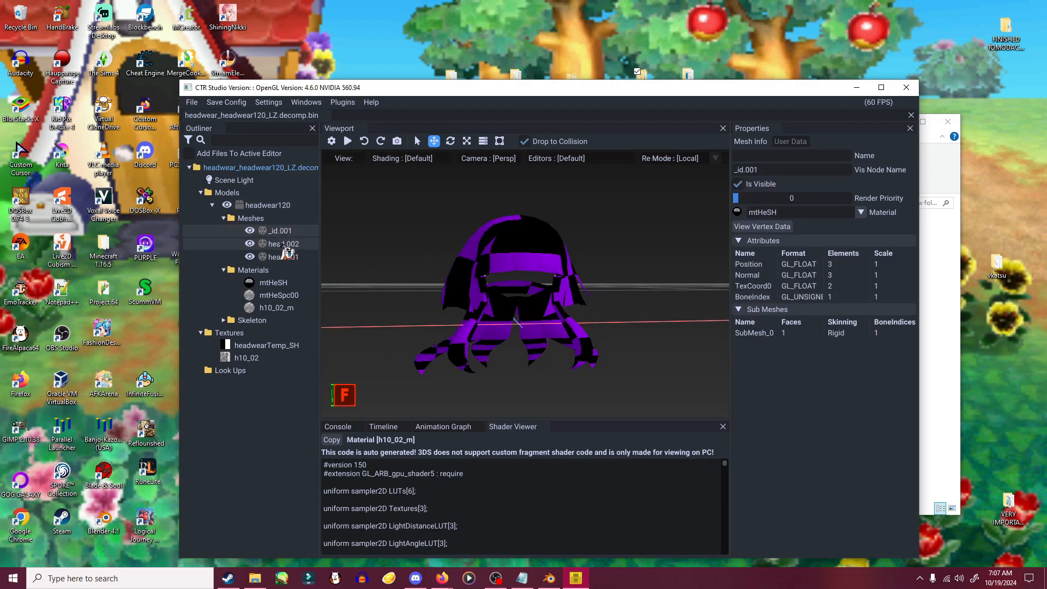
click(287, 256)
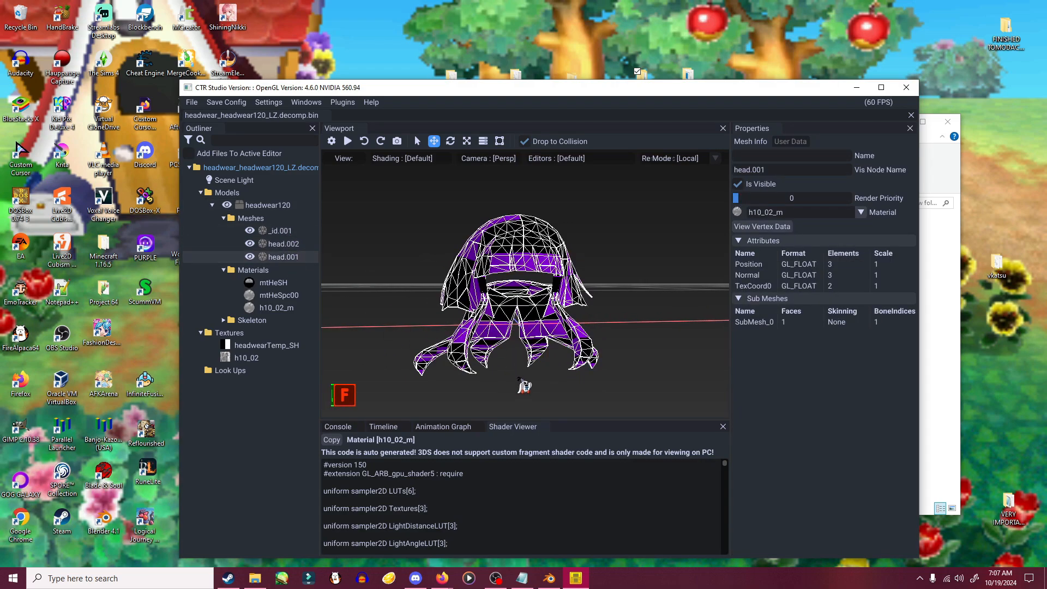
right_drag(589, 394, 577, 389)
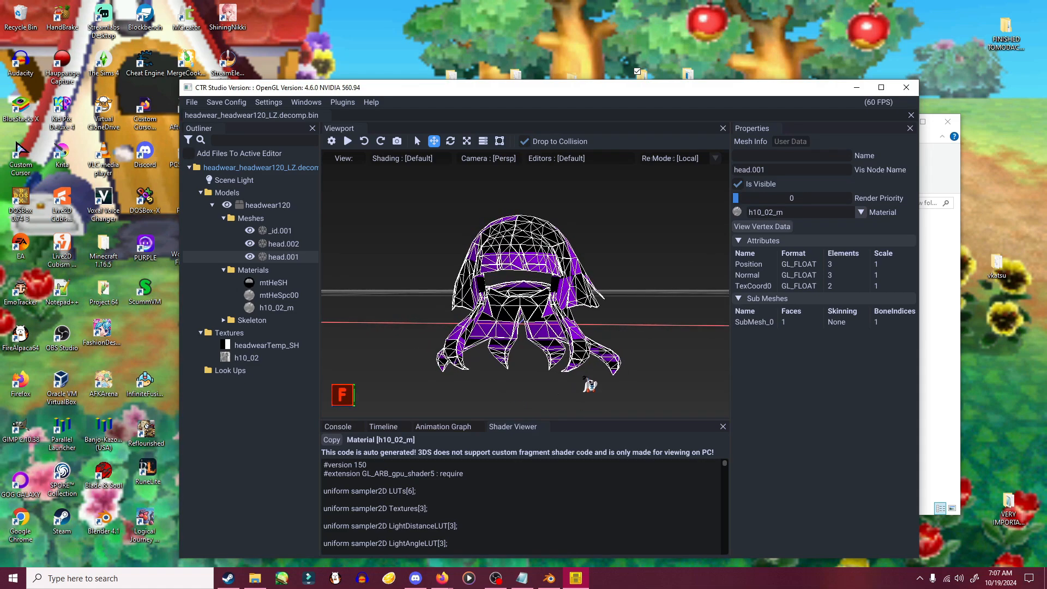
scroll(592, 371, up, 2)
right_drag(630, 336, 639, 350)
- Maximize the window and remove the mix(B, A, C) color stage from the mtHeSH material's combiner
click(253, 284)
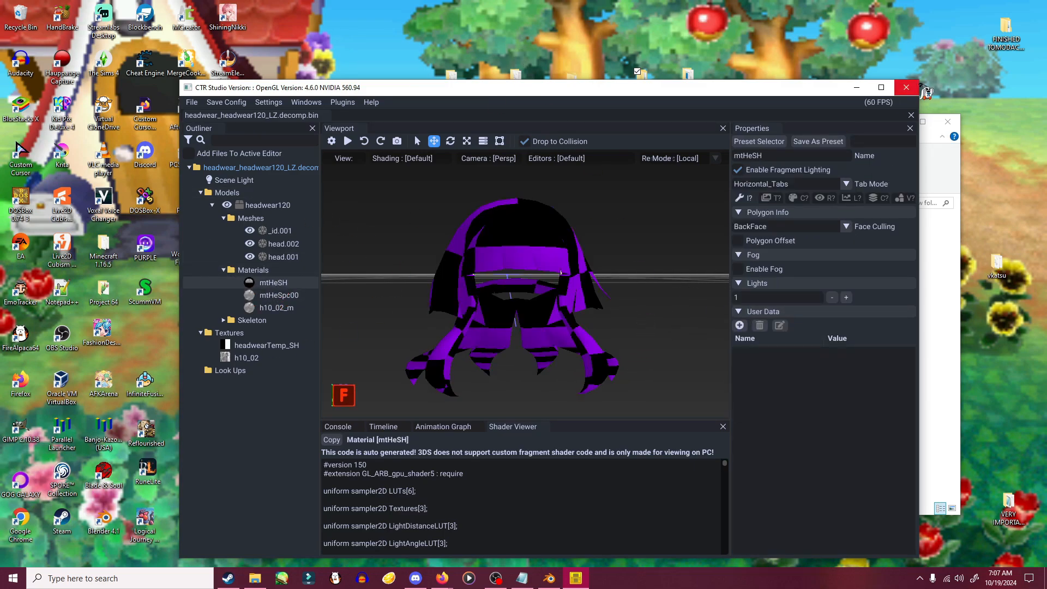
click(881, 87)
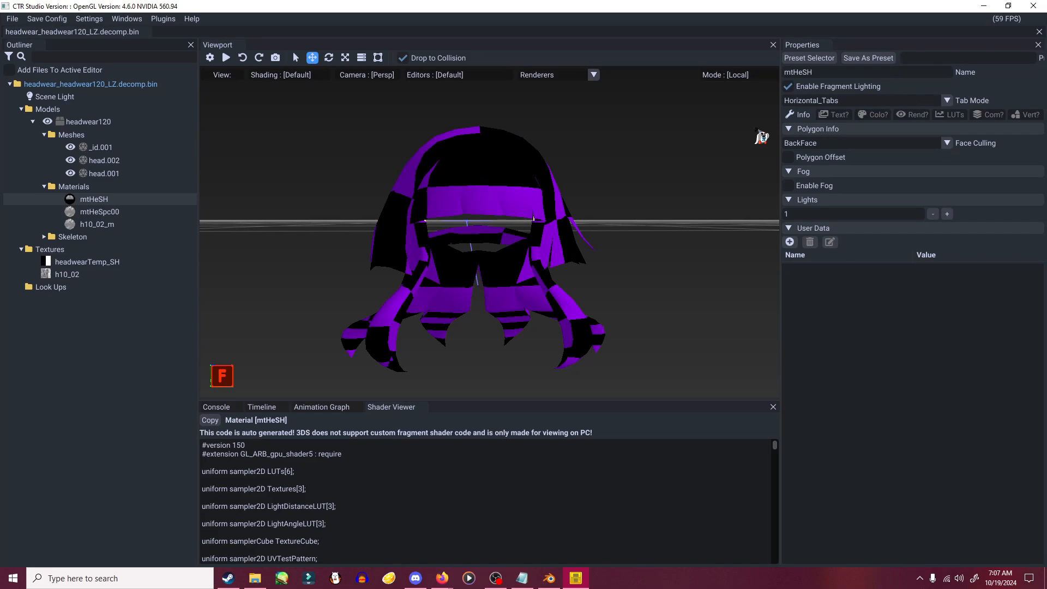
click(994, 116)
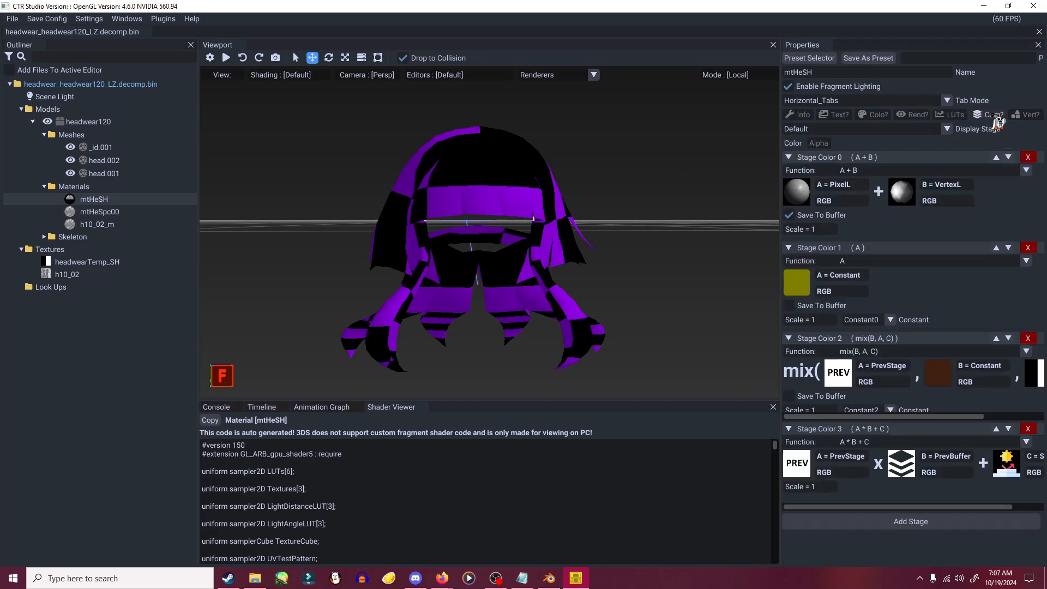
click(1028, 343)
click(577, 335)
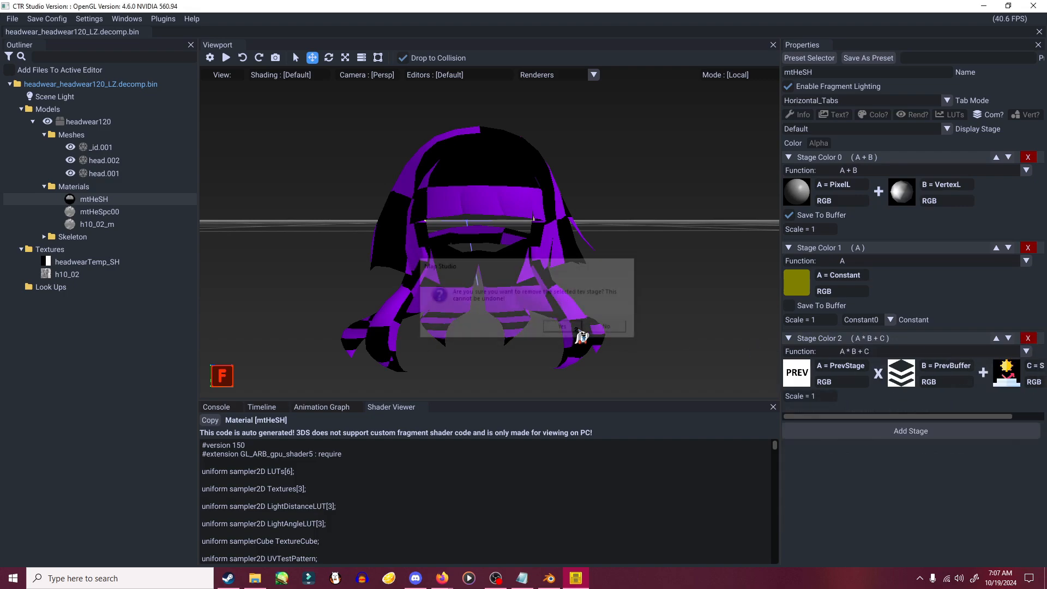
right_drag(568, 343, 528, 338)
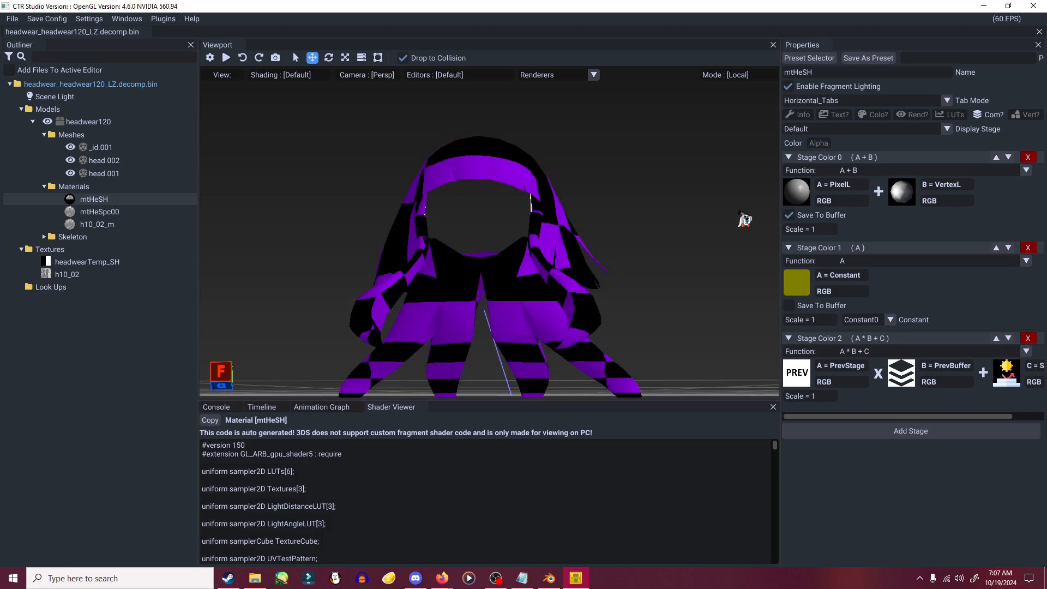
click(789, 217)
right_drag(545, 256, 629, 238)
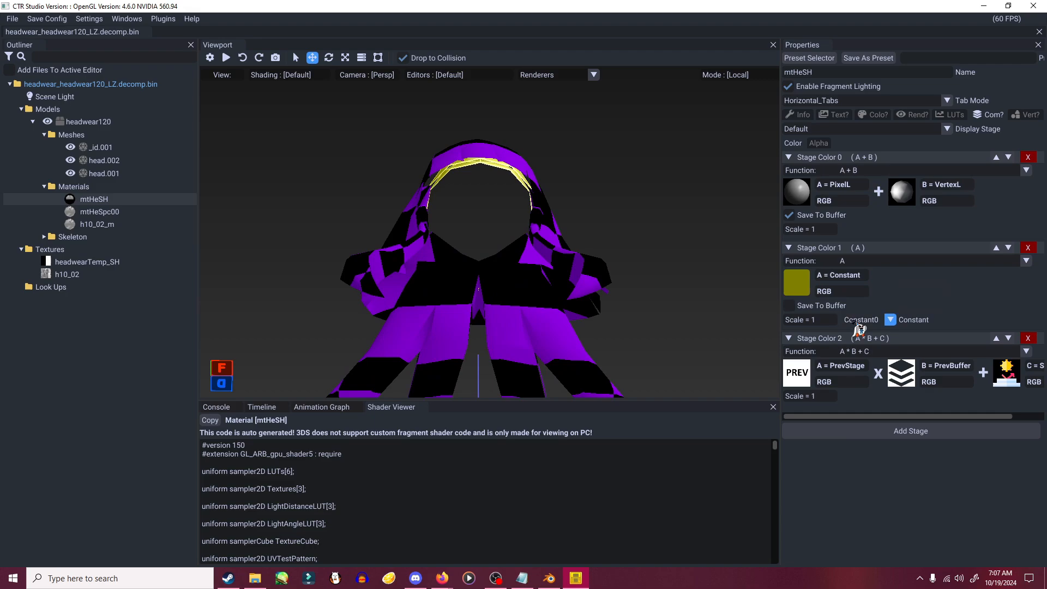
- Try Constant1 and Constant2 as the constant source in color stage 1 of the mtHeSH material and return it to Constant0
right_drag(579, 193, 499, 169)
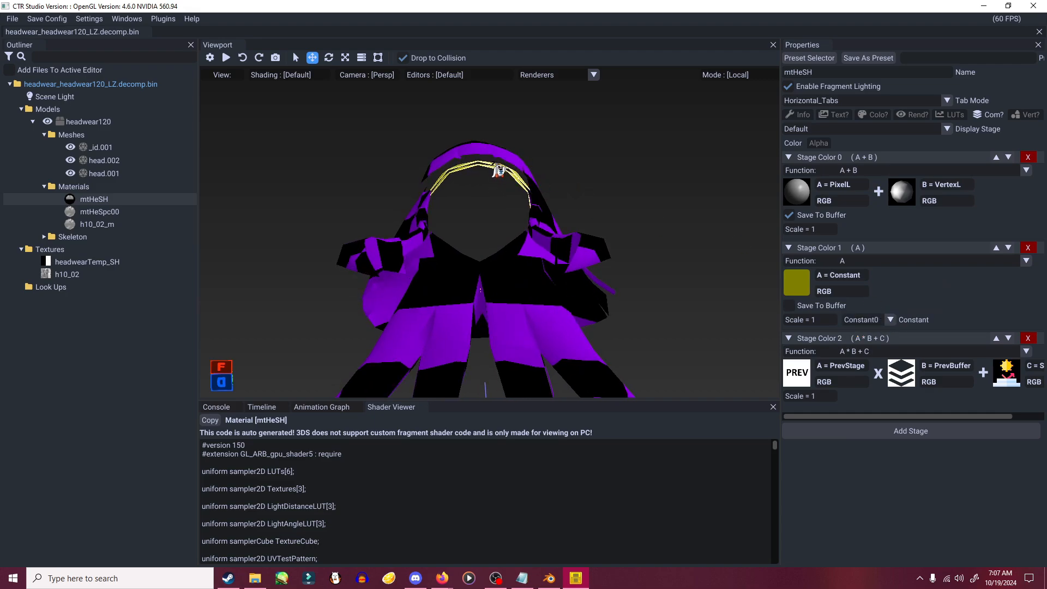
right_drag(573, 162, 599, 206)
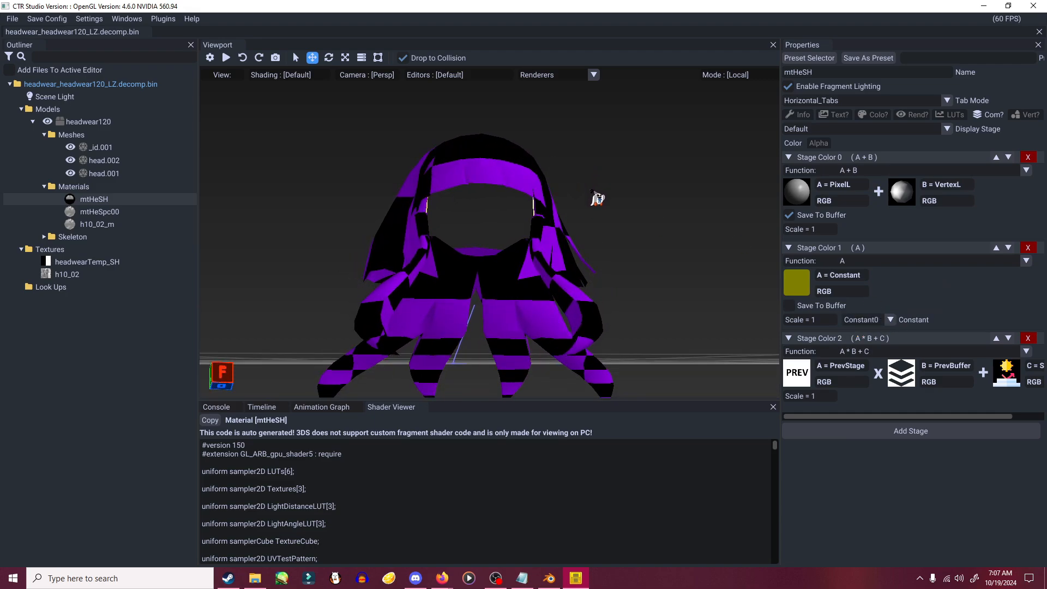
click(889, 320)
click(859, 338)
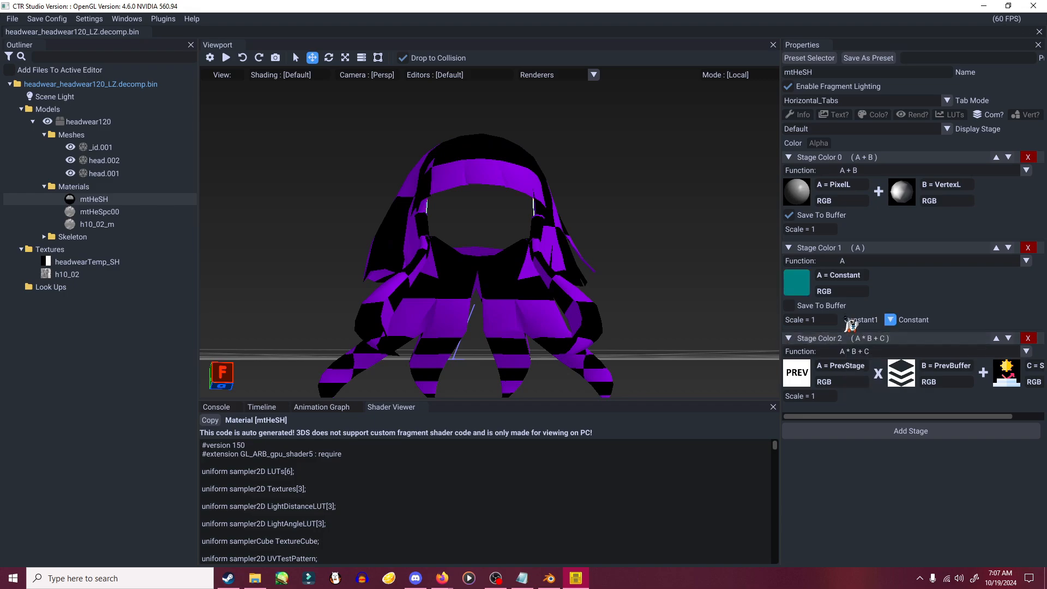
right_drag(591, 206, 583, 196)
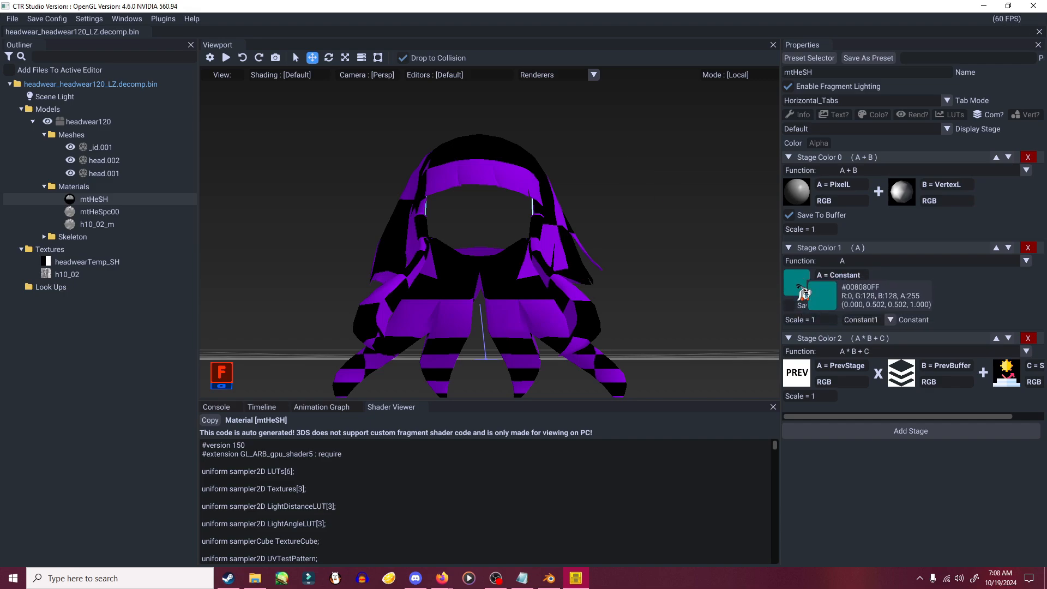
click(889, 319)
click(861, 353)
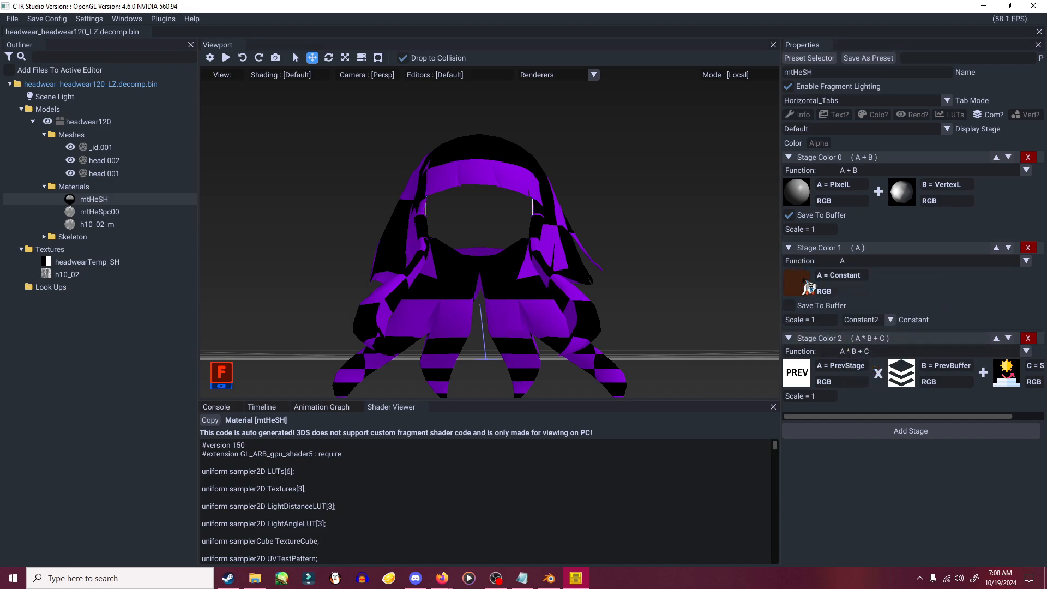
mouse_move(799, 284)
click(890, 320)
click(873, 333)
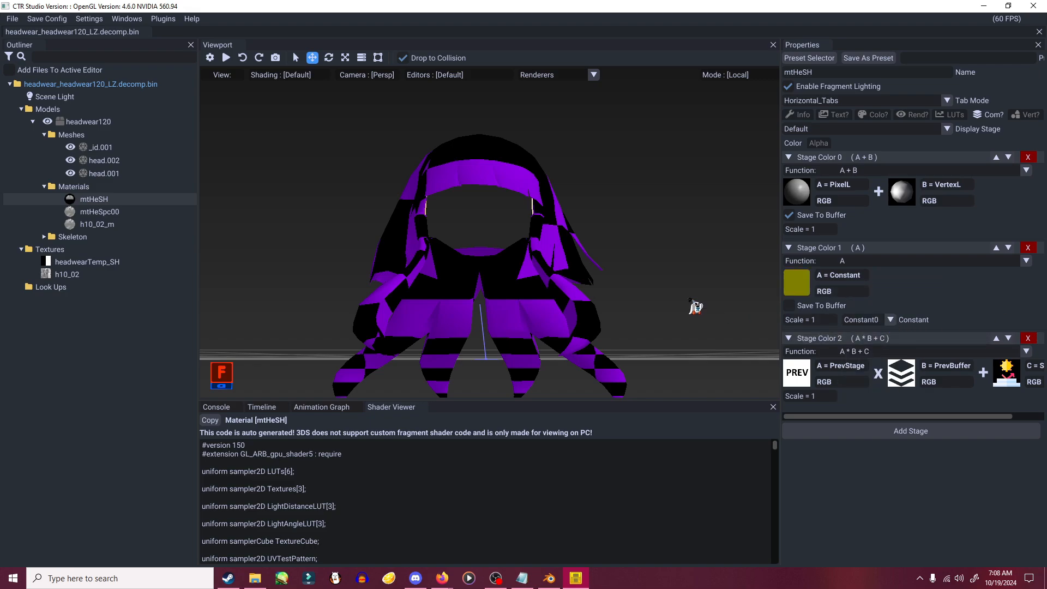
- Inspect which geometry the head.002 mesh covers and how the h10_02_m material's color stage is built
drag(628, 290, 590, 326)
click(106, 160)
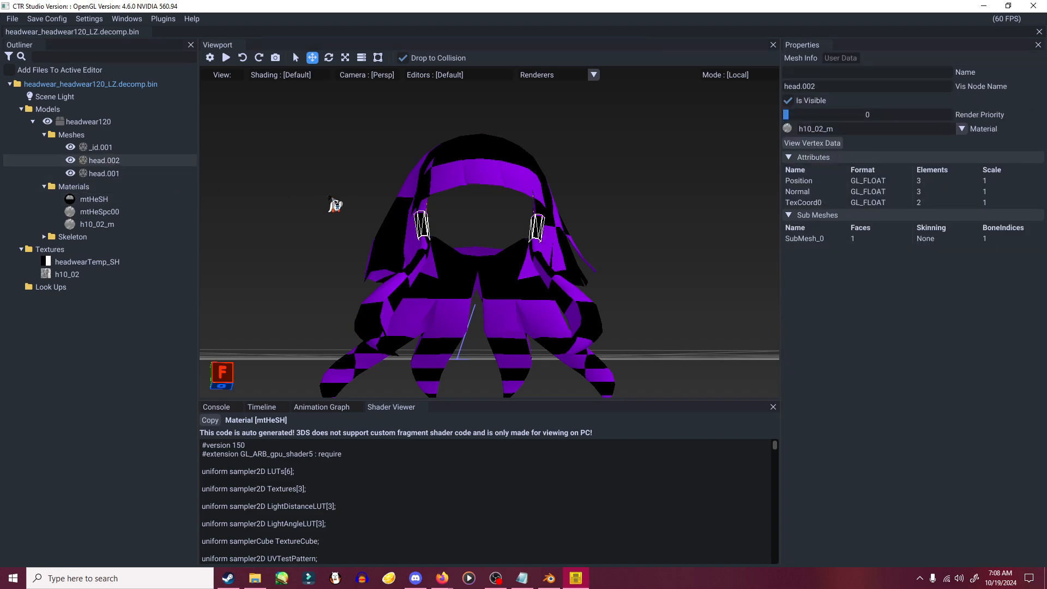
drag(334, 206, 333, 234)
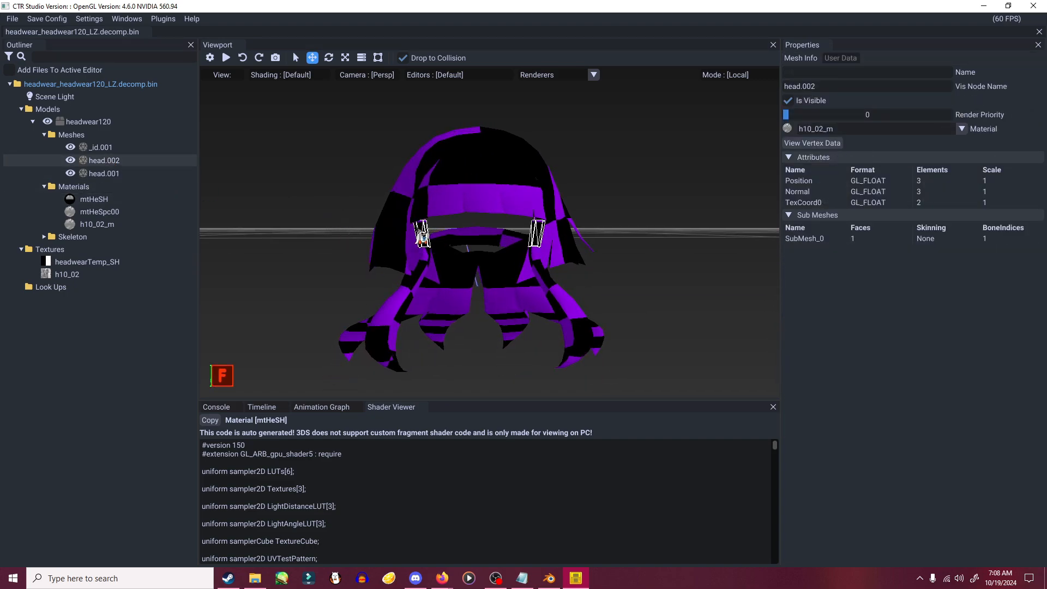
drag(256, 189, 238, 206)
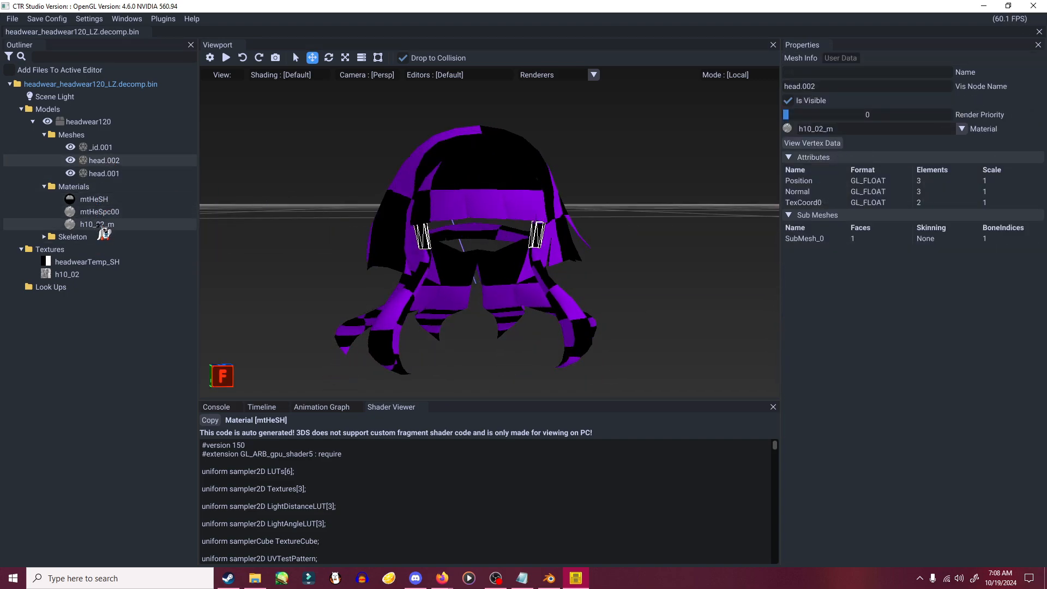
click(98, 224)
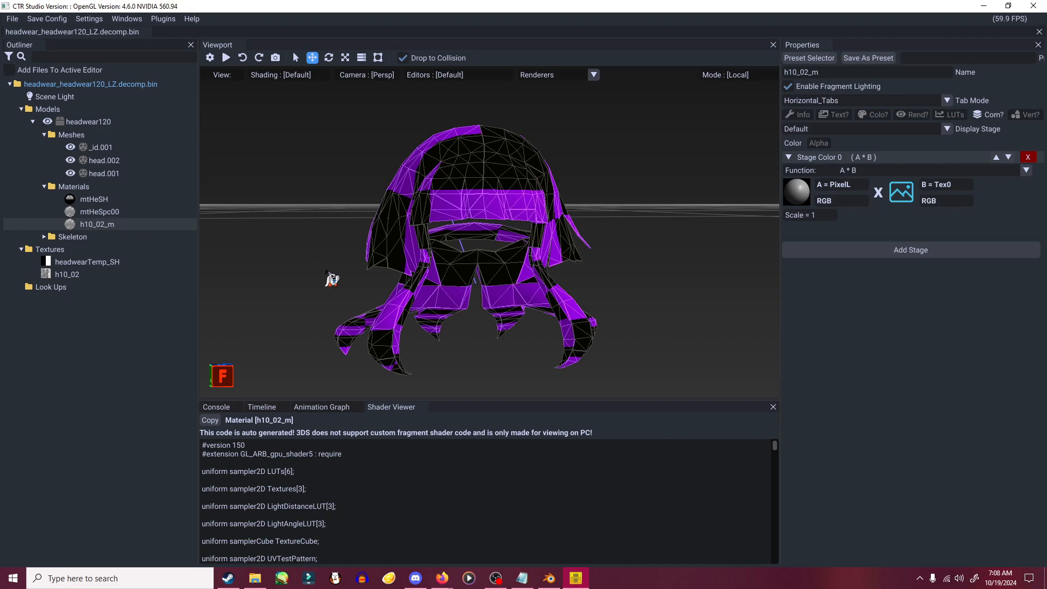
drag(331, 279, 346, 276)
- Clear all three texture slots of the mtHeSpc00 material and assign h10_02 to the first slot
click(105, 212)
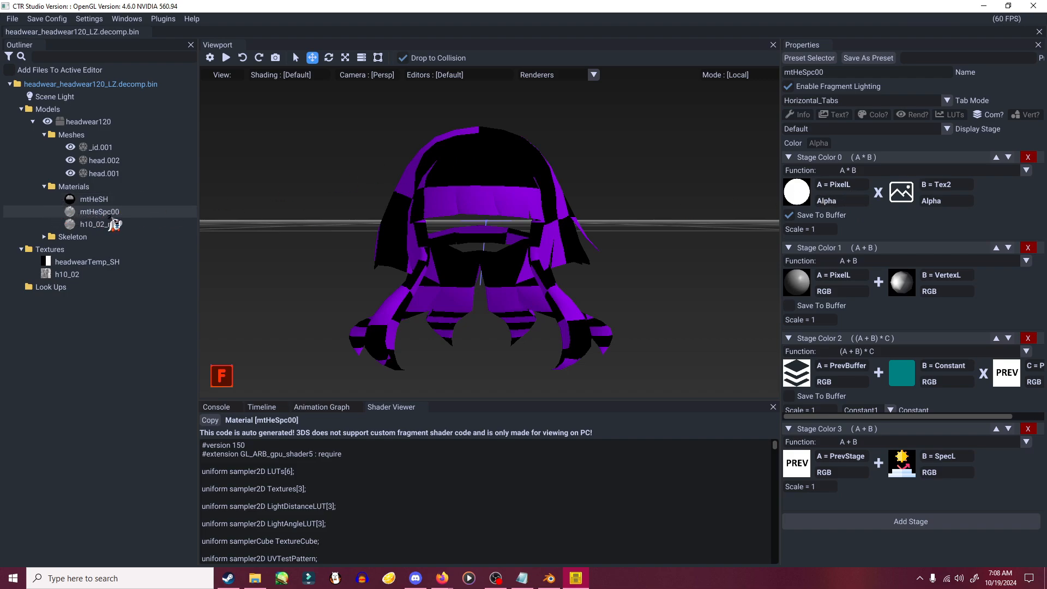
click(836, 115)
click(790, 295)
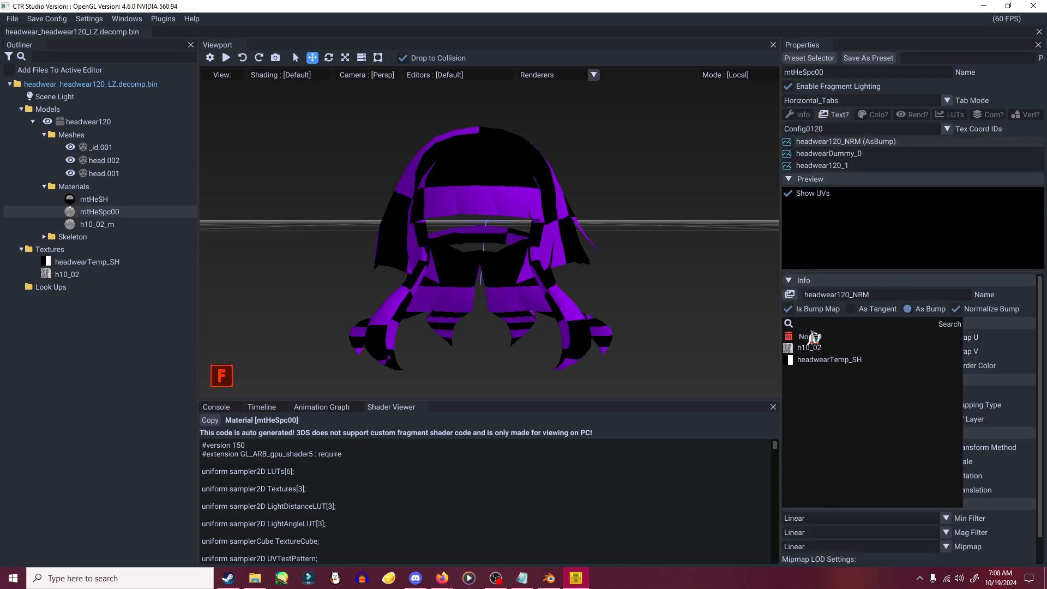
click(807, 336)
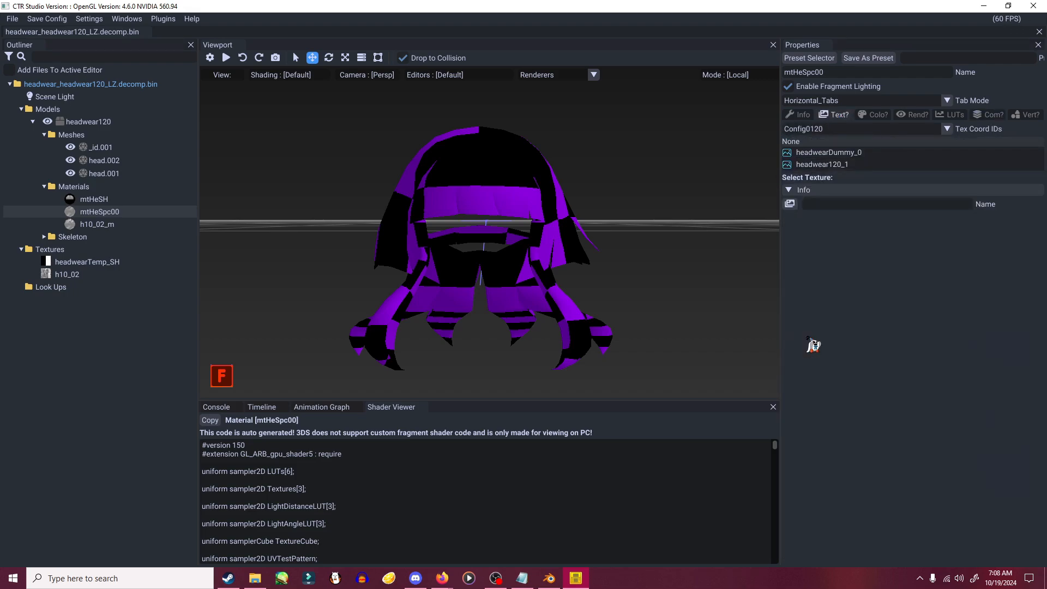
click(822, 154)
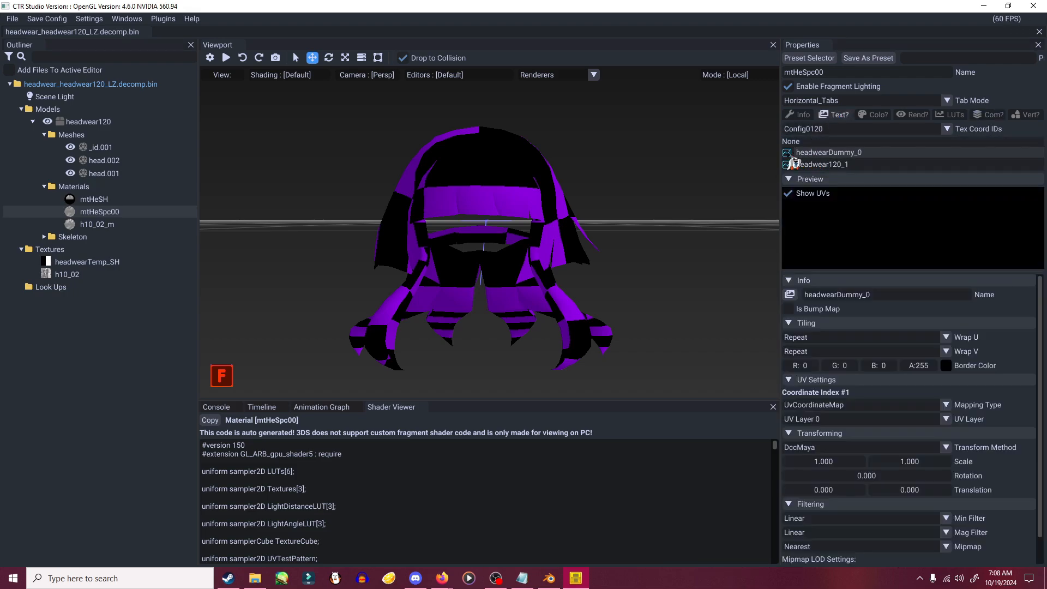
click(797, 297)
click(810, 338)
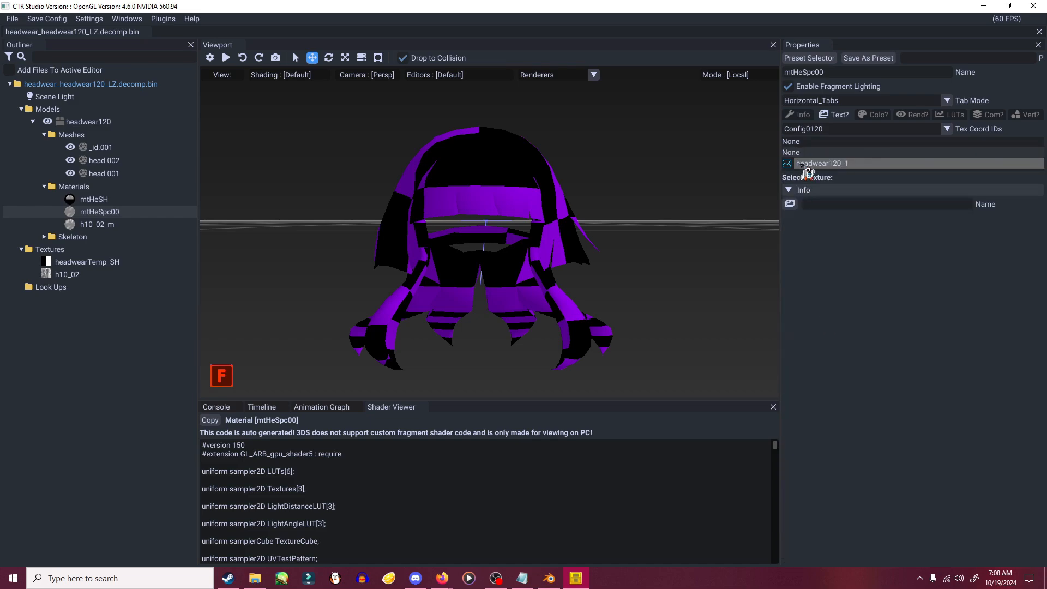
click(797, 299)
click(817, 342)
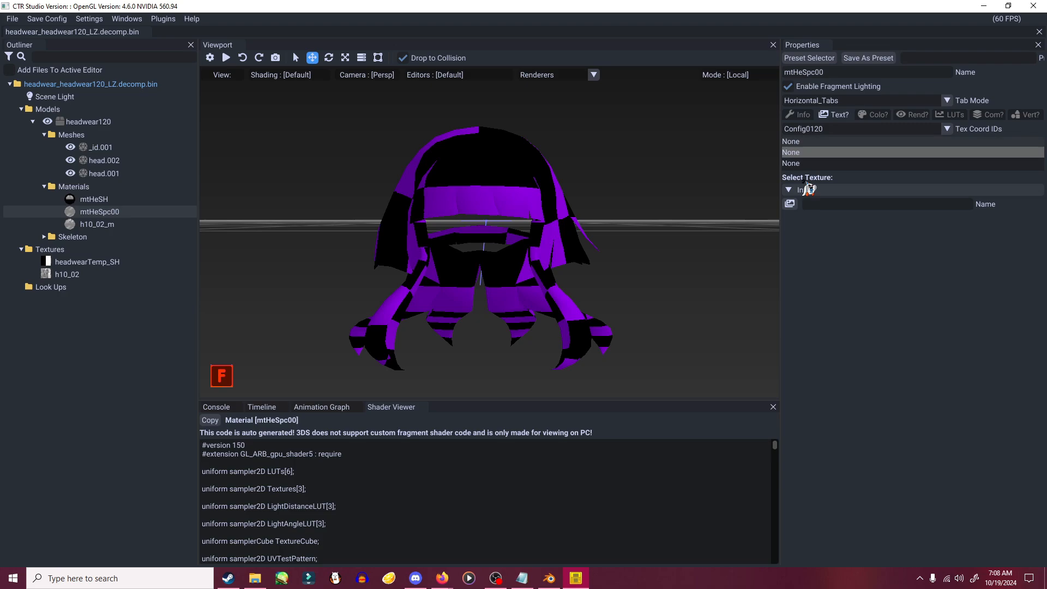
click(790, 204)
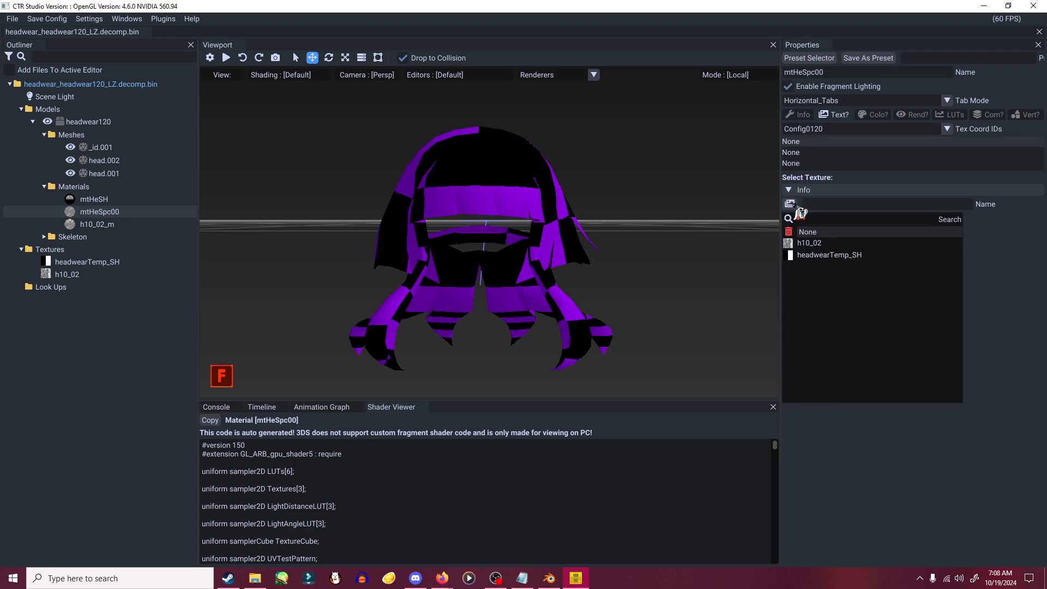
click(807, 244)
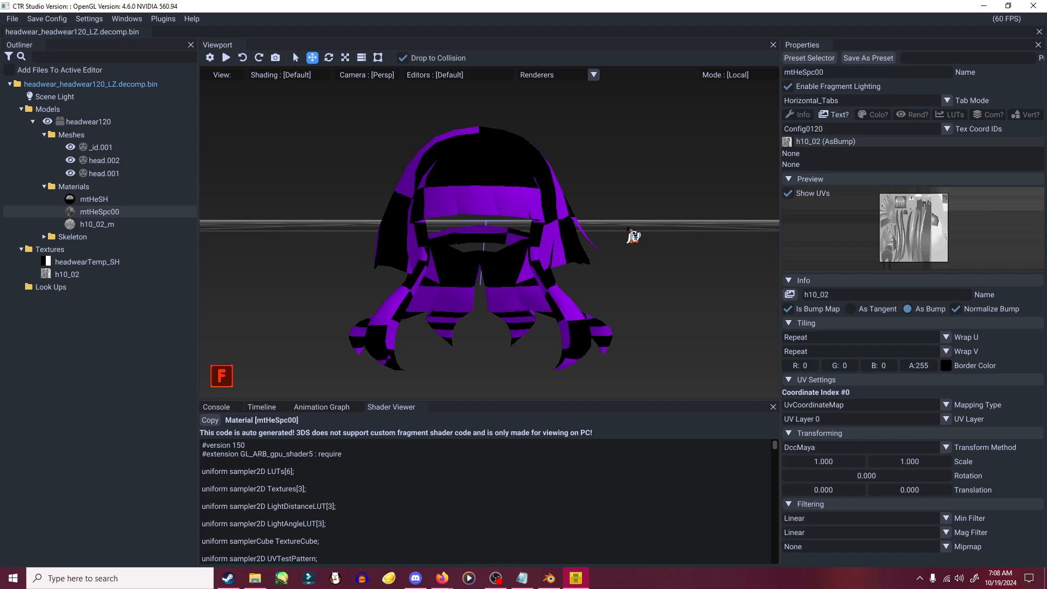
right_click(59, 252)
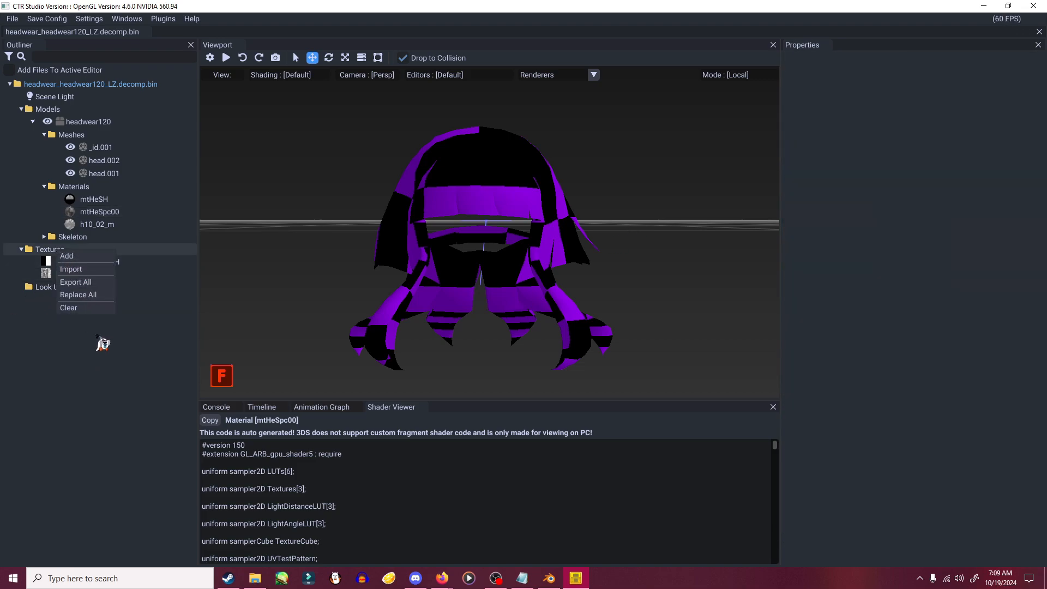
click(108, 367)
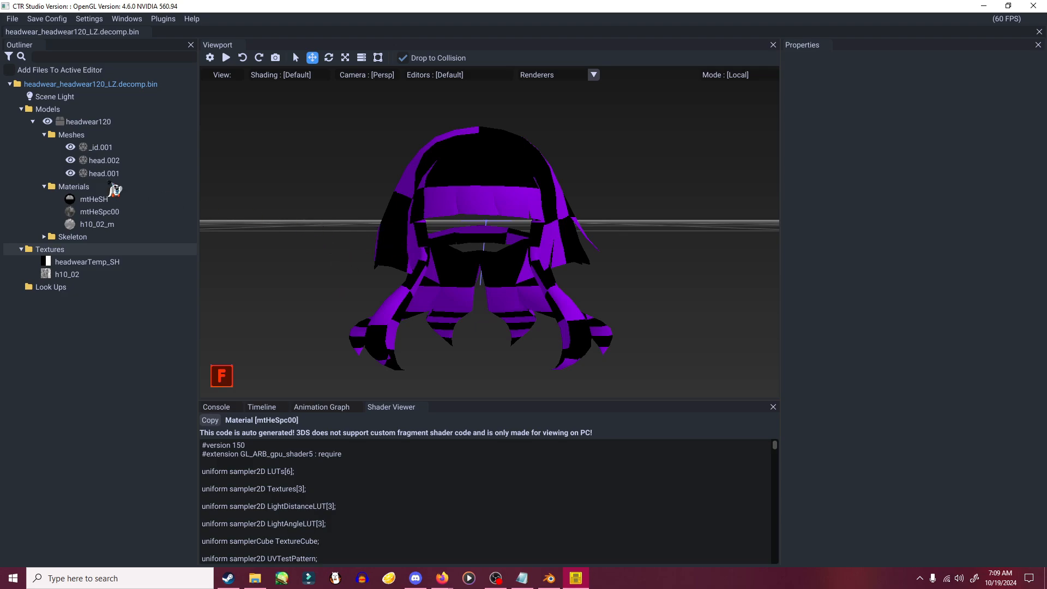
click(109, 148)
click(108, 200)
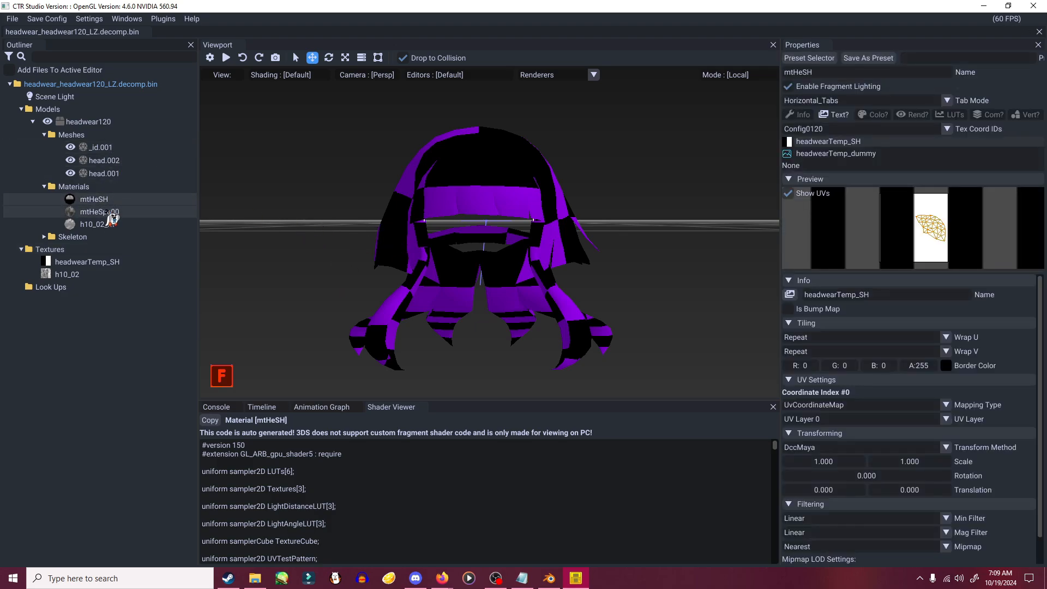
- Set input B of color stage 0 in the mtHeSpc00 material's combiner to Texture_0 with the RGB channel
click(108, 213)
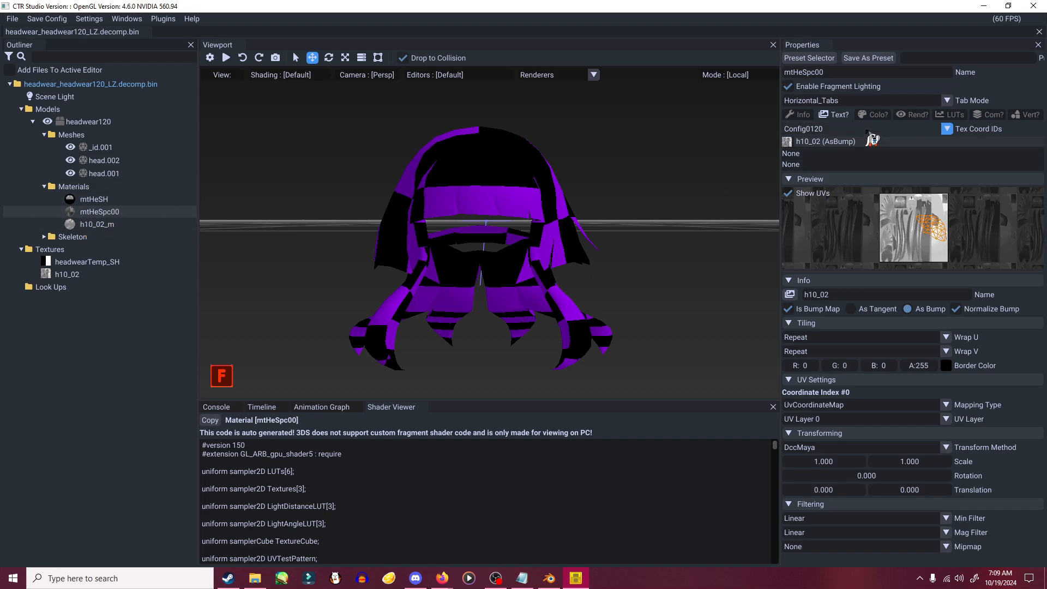
click(987, 114)
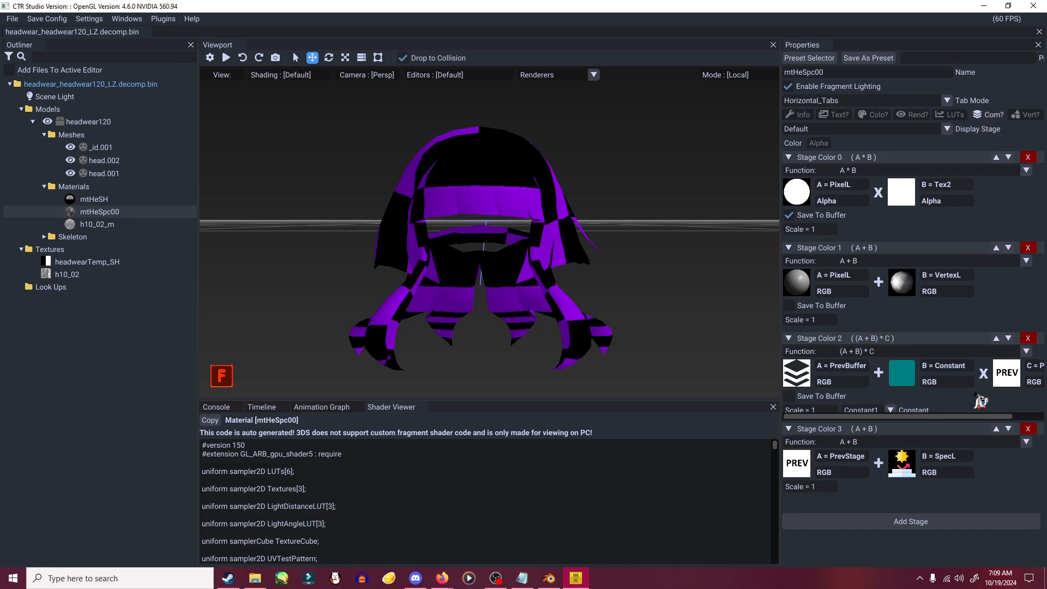
click(959, 187)
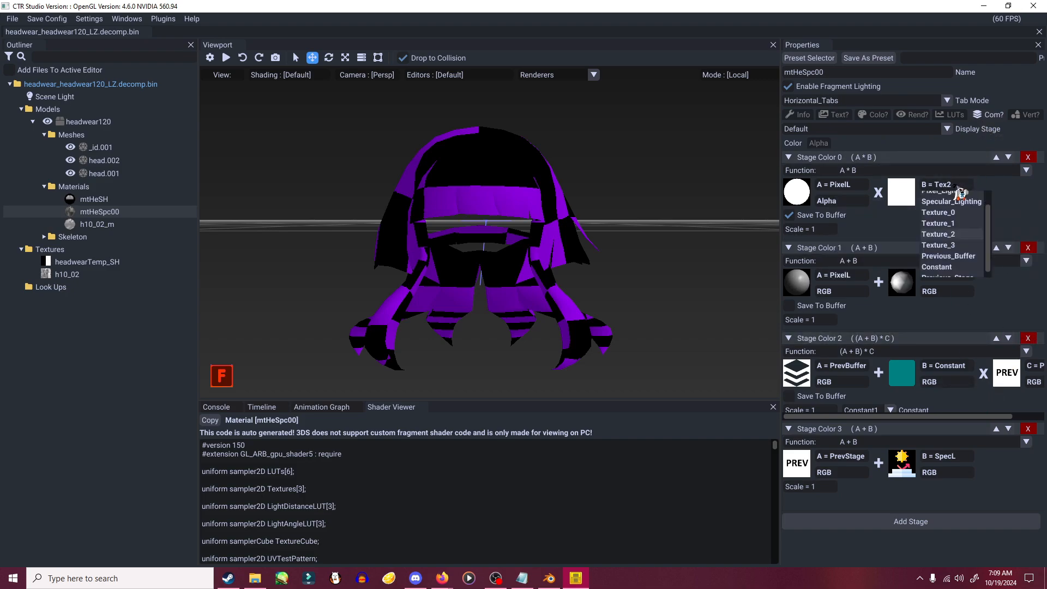
click(954, 212)
click(952, 202)
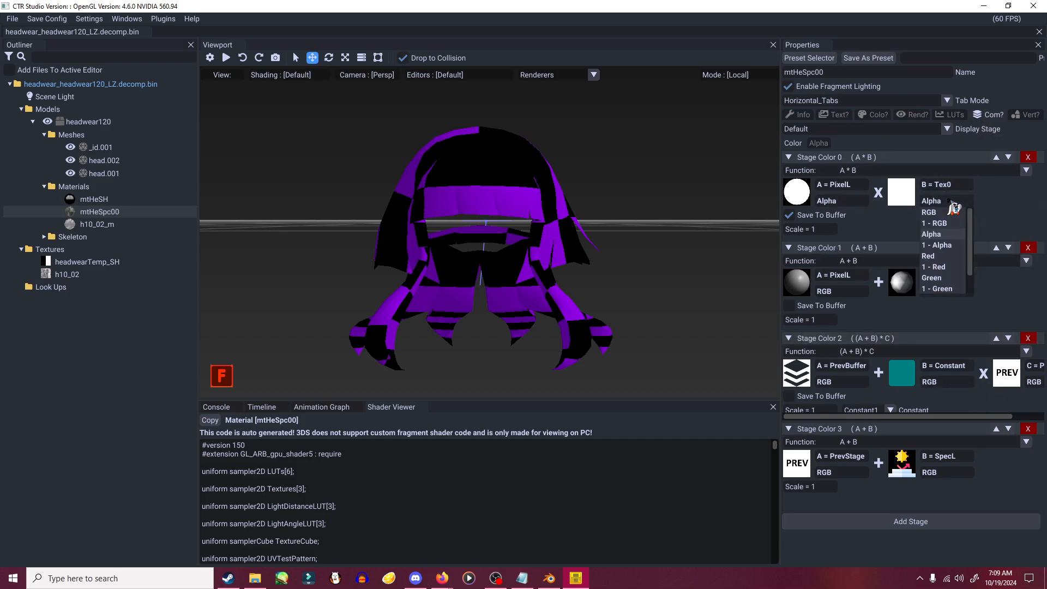
click(939, 212)
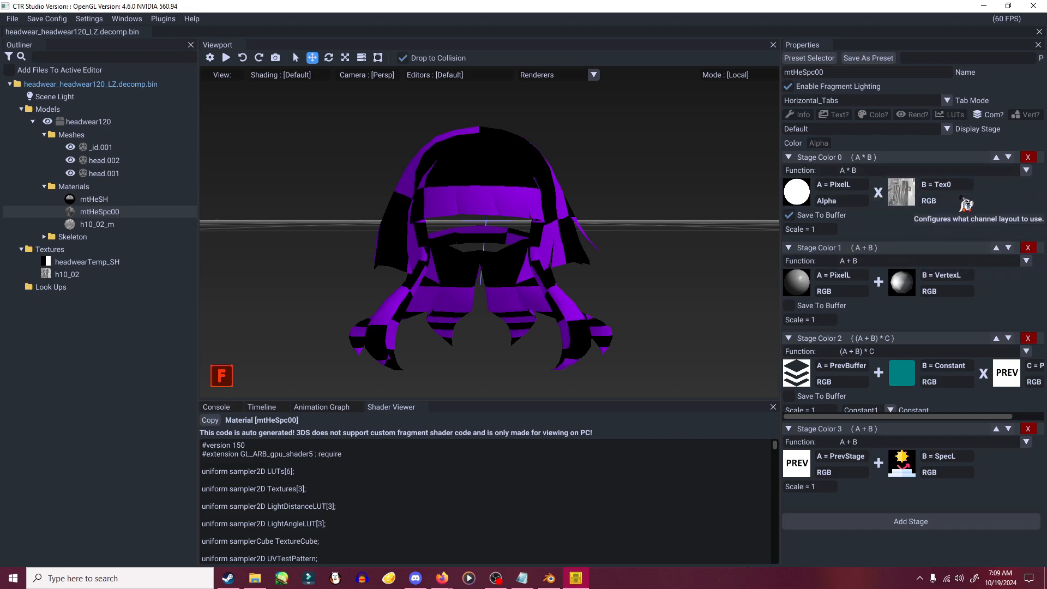
- Assign the mtHeSpc00 material to the head.001 hair mesh
click(103, 161)
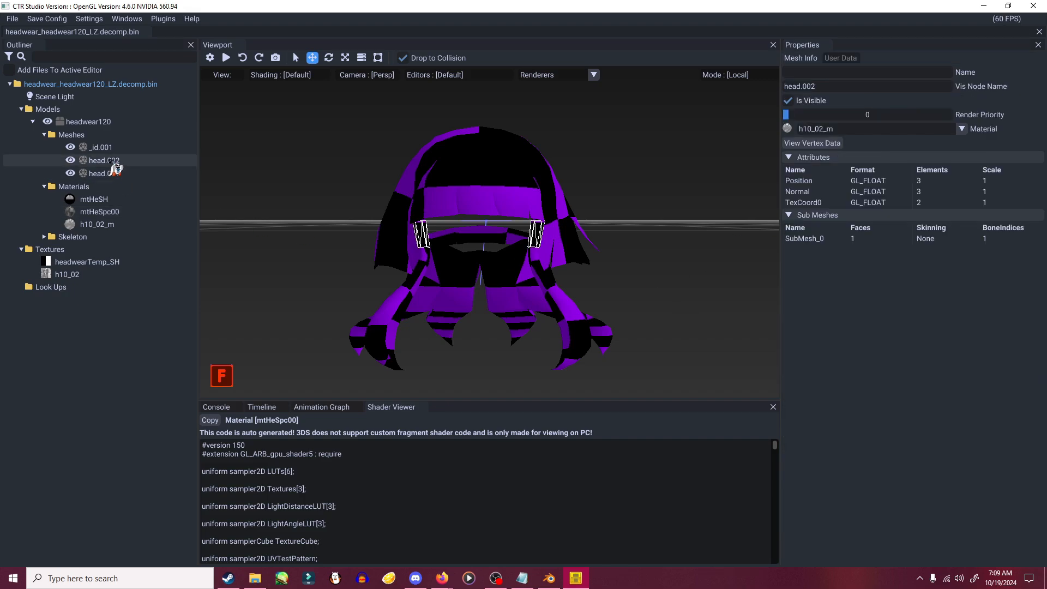
click(107, 173)
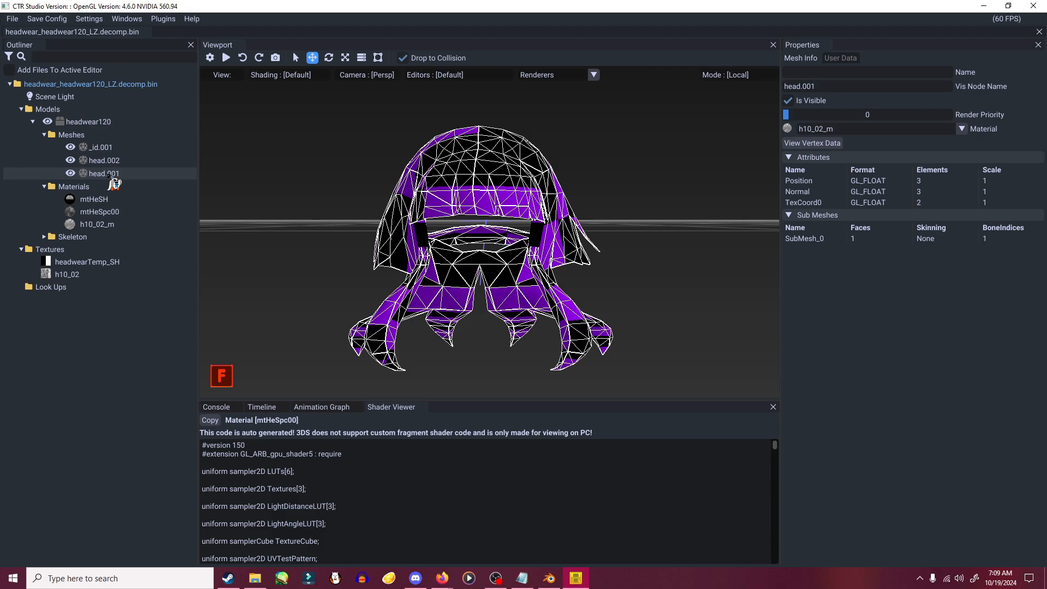
click(833, 129)
click(832, 153)
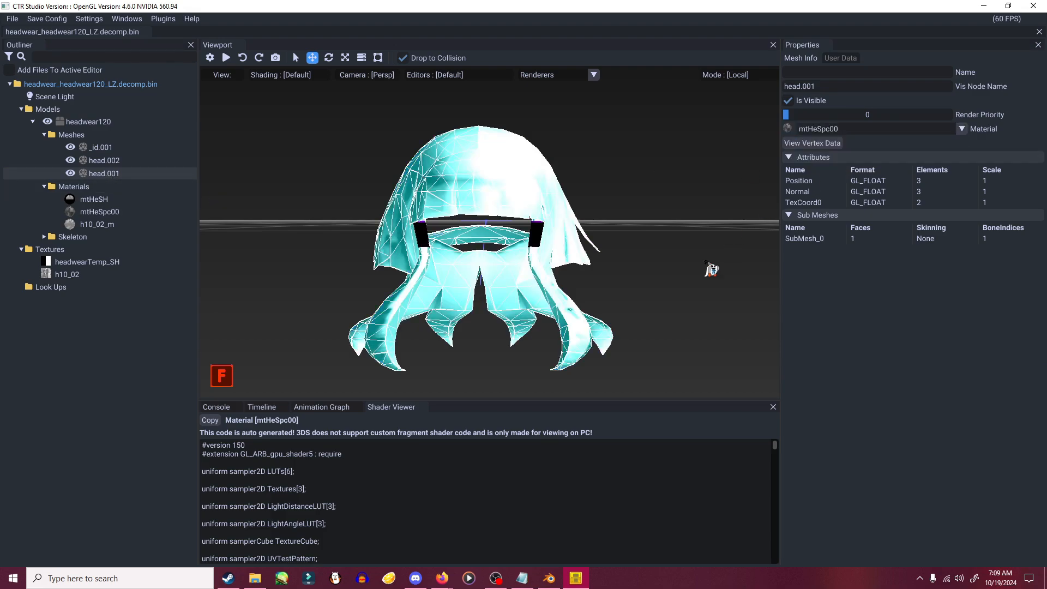
drag(645, 327, 493, 306)
- Set the constant source of color stage 2 in the mtHeSpc00 material to Constant2
click(114, 212)
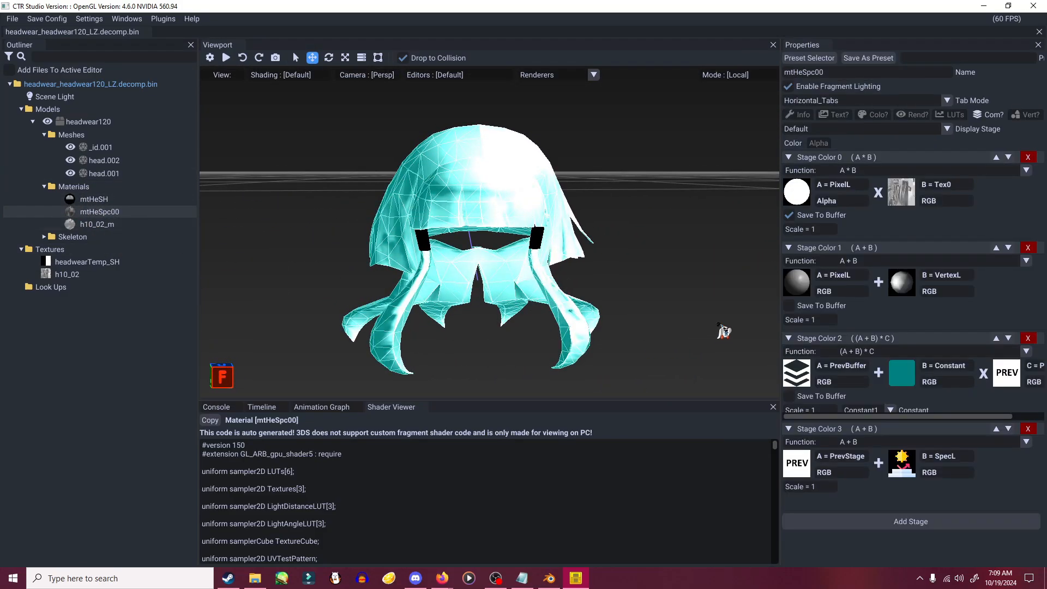
drag(724, 331, 681, 312)
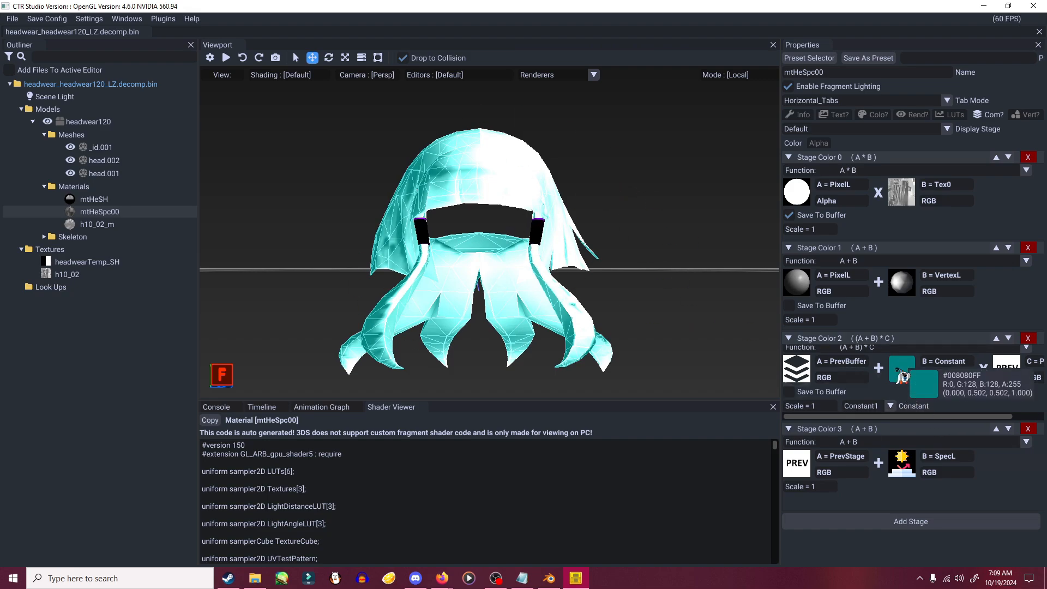
scroll(891, 409, down, 1)
click(890, 405)
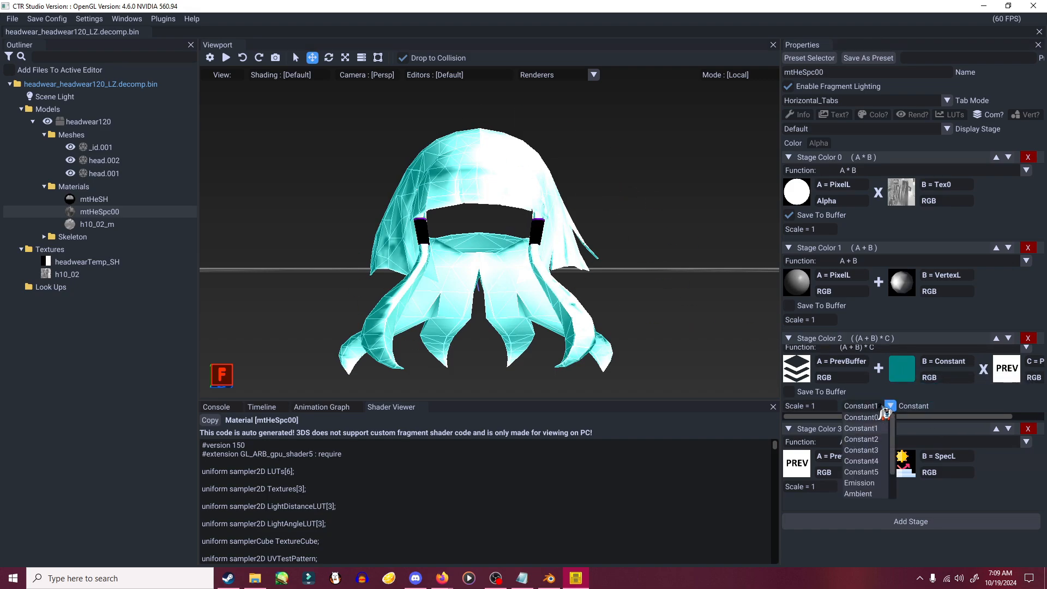
click(866, 436)
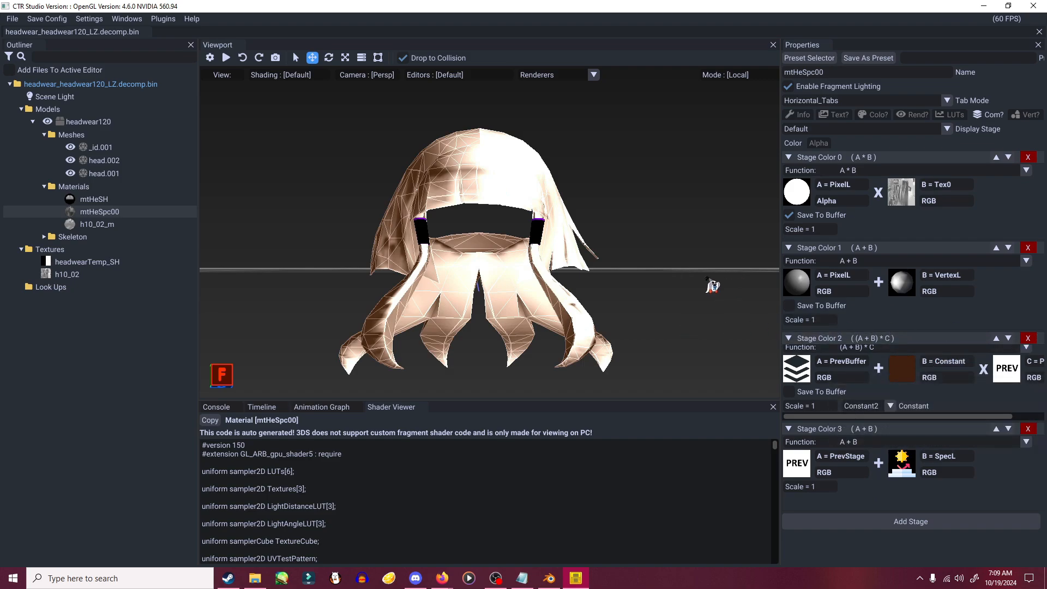
drag(705, 283, 670, 312)
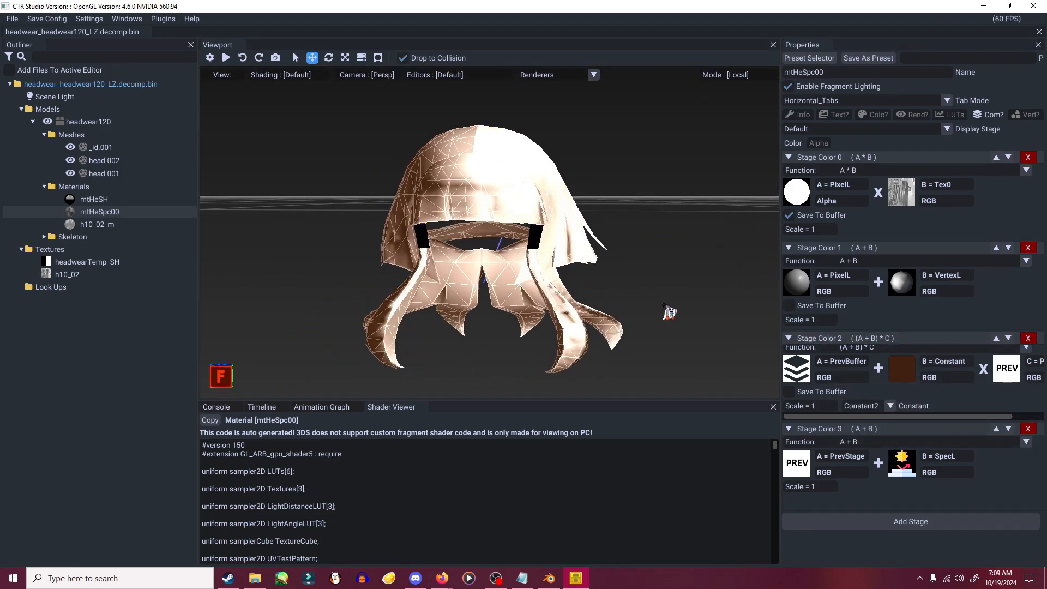
- Switch the h10_02 texture's mapping type in the mtHeSpc00 material to Shadow and back to UvCoordinateMap
click(834, 115)
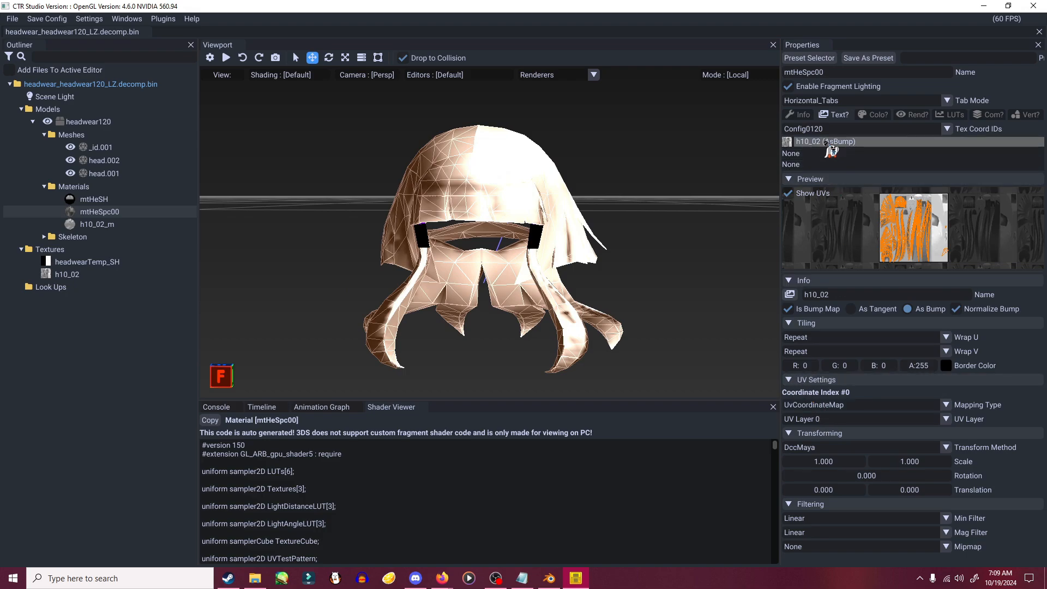
click(825, 409)
click(819, 465)
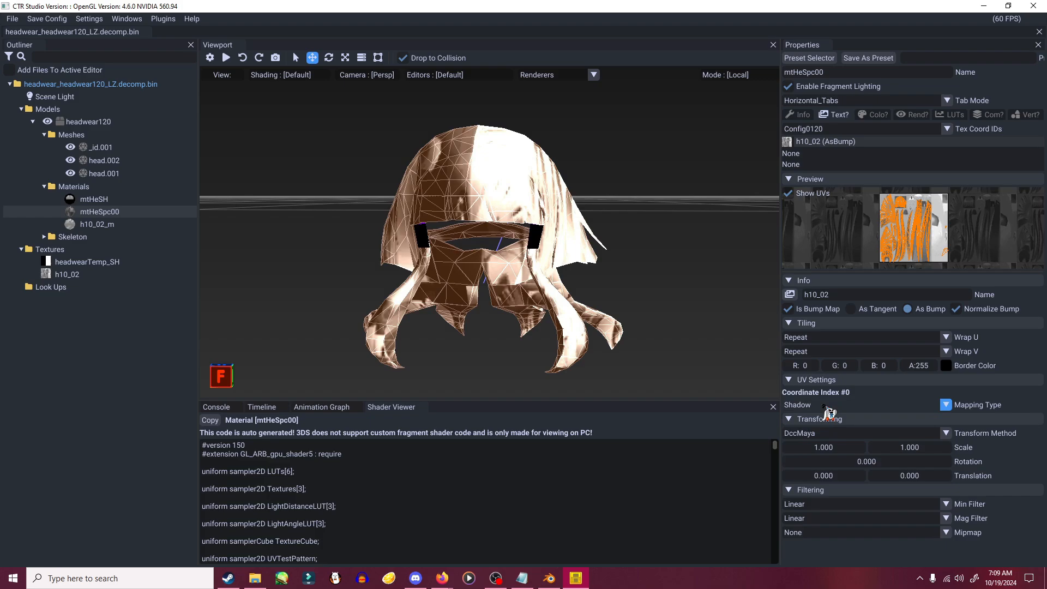
click(825, 406)
click(823, 418)
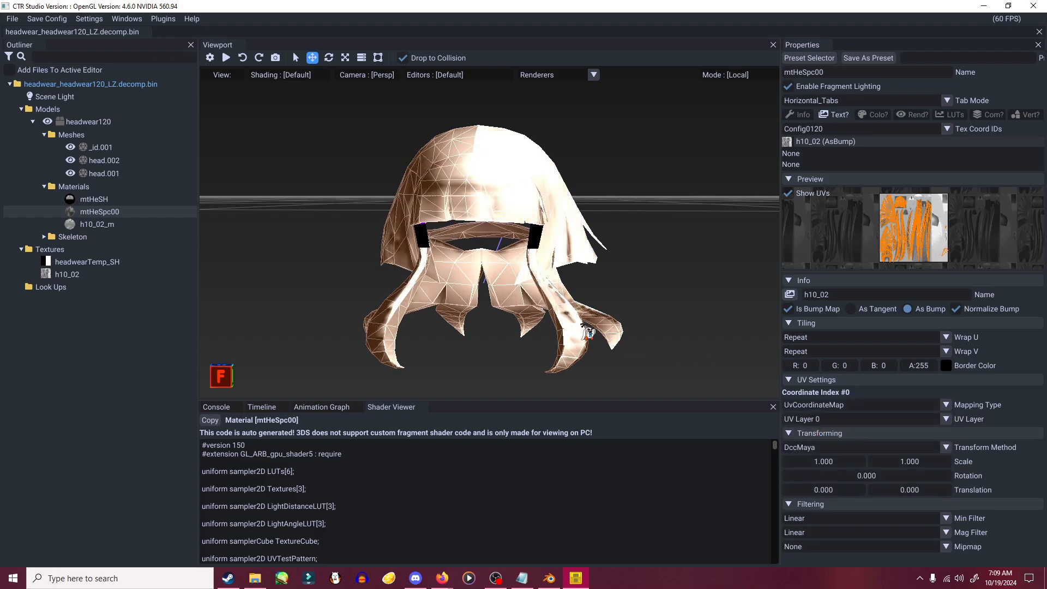
mouse_move(587, 331)
mouse_down()
mouse_move(670, 345)
mouse_move(627, 346)
mouse_move(723, 351)
mouse_move(649, 346)
mouse_move(717, 351)
mouse_move(605, 311)
mouse_move(574, 322)
mouse_up()
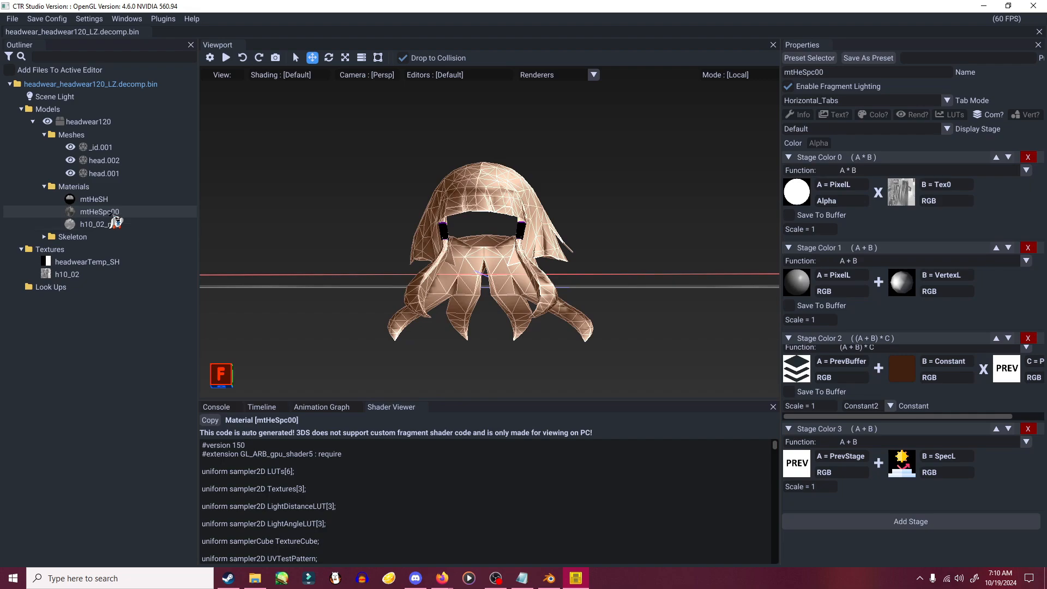
- Copy all properties of the mtHeSpc00 material and paste them onto the h10_02_m material
right_click(115, 222)
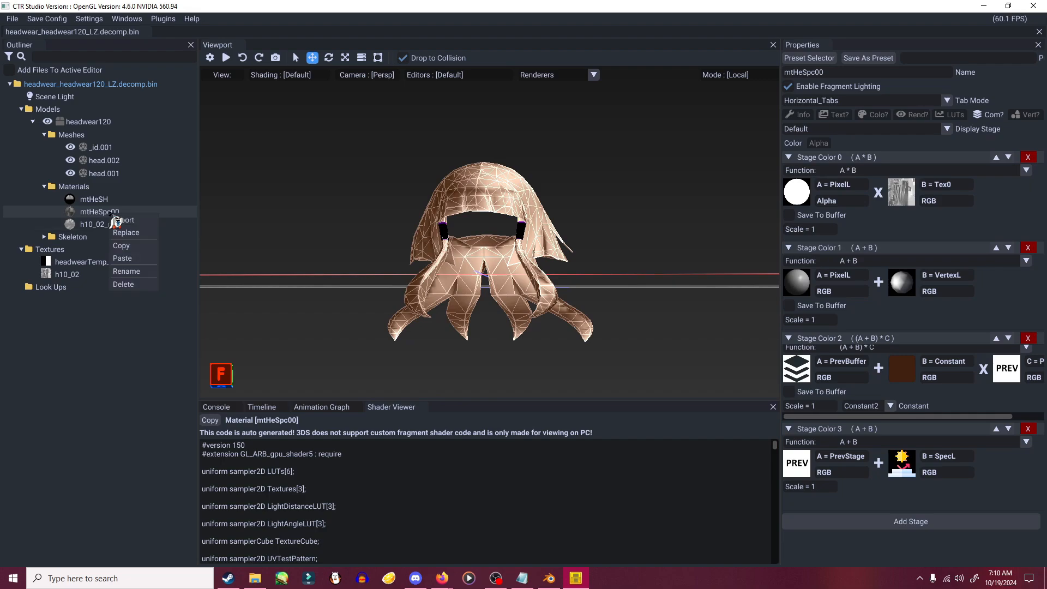
click(129, 246)
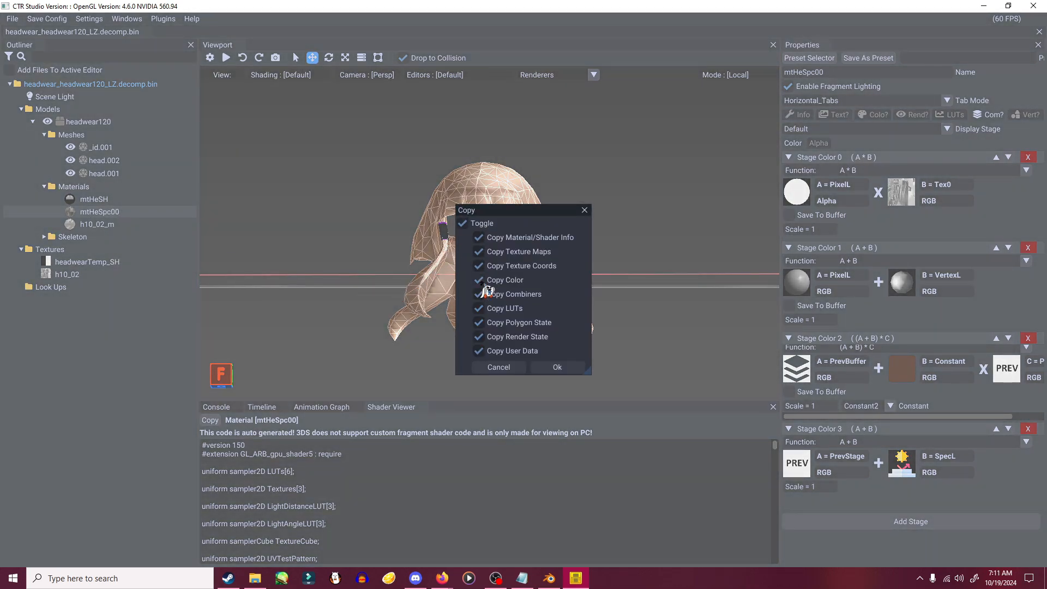
click(557, 367)
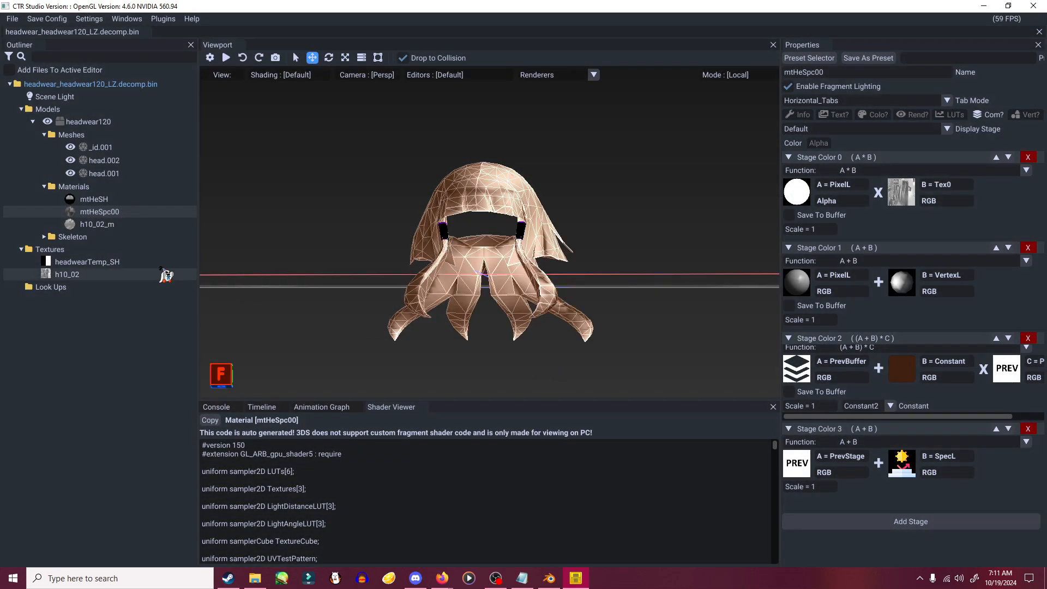
click(102, 224)
right_click(101, 225)
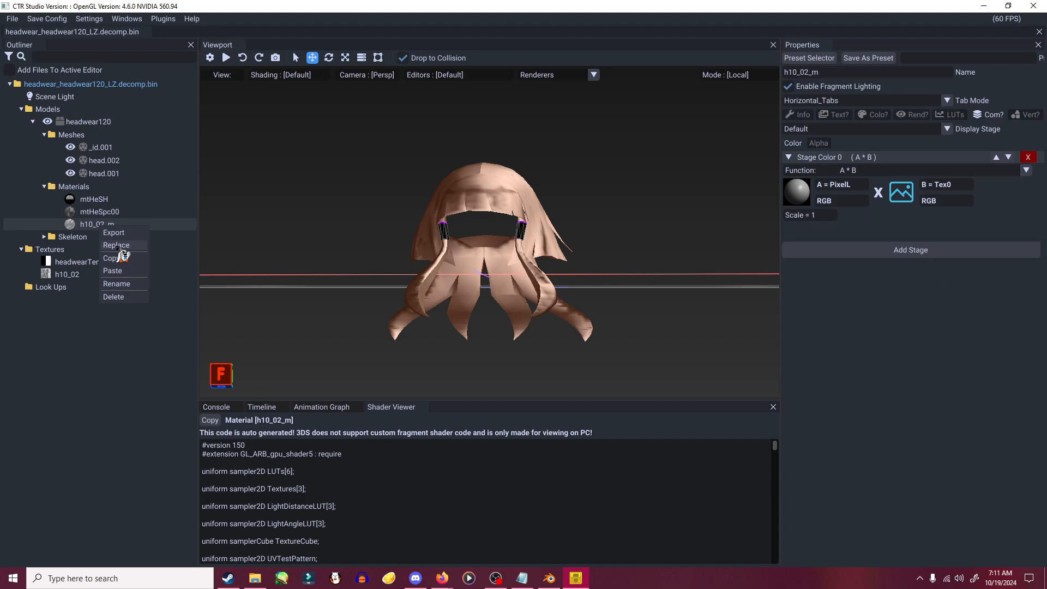
click(121, 271)
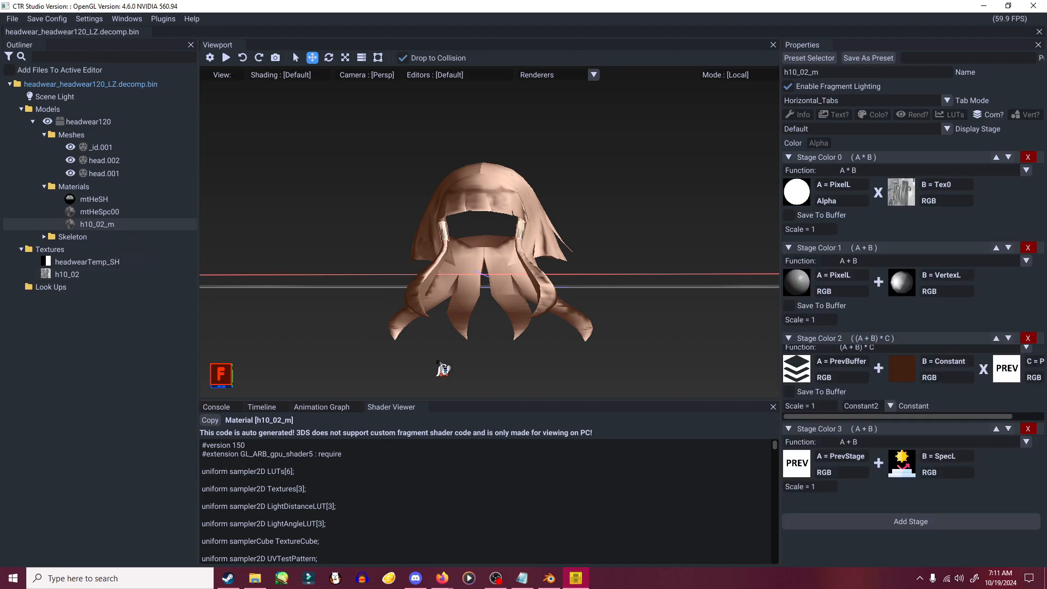
- Set the constant source of color stage 2 in the h10_02_m material to Constant1
click(126, 173)
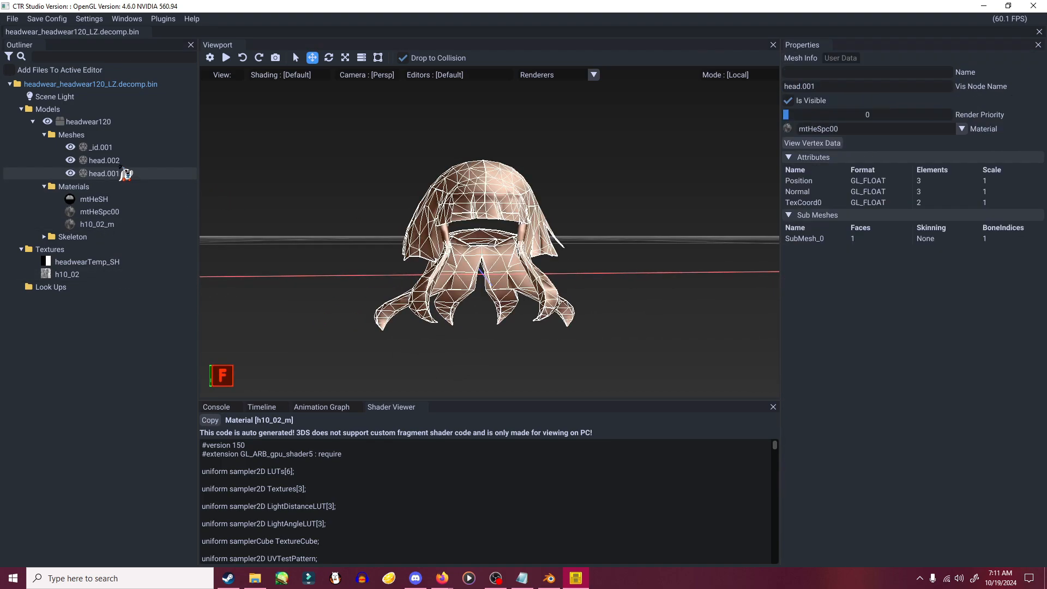
click(118, 161)
click(120, 175)
click(105, 224)
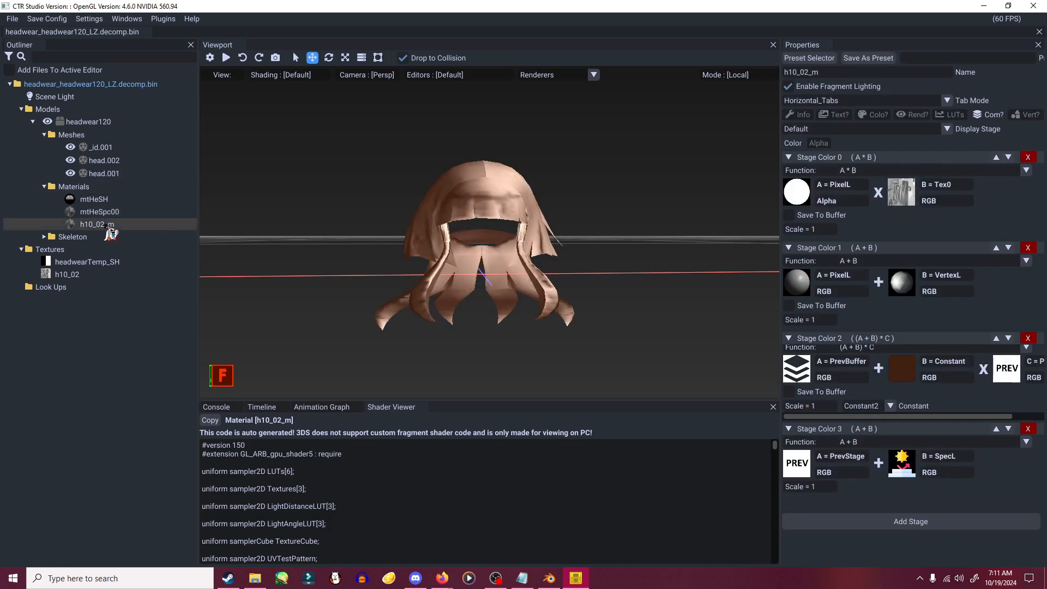
drag(324, 220, 338, 263)
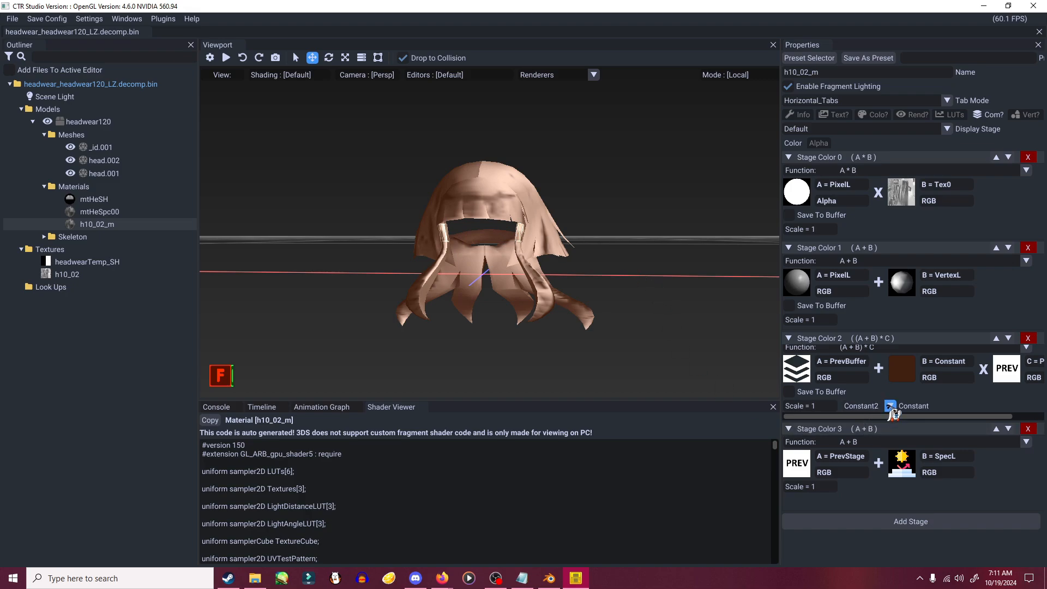
click(890, 405)
click(867, 433)
drag(621, 323, 626, 329)
- Switch the h10_02 texture's mapping type in the h10_02_m material to a projection map and back to UvCoordinateMap
click(835, 116)
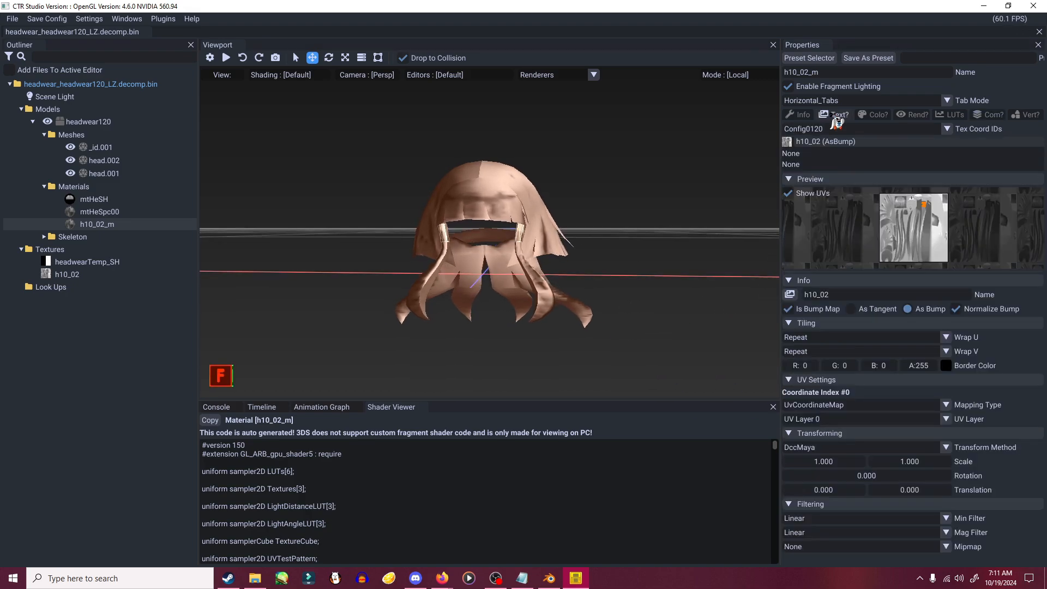
click(819, 410)
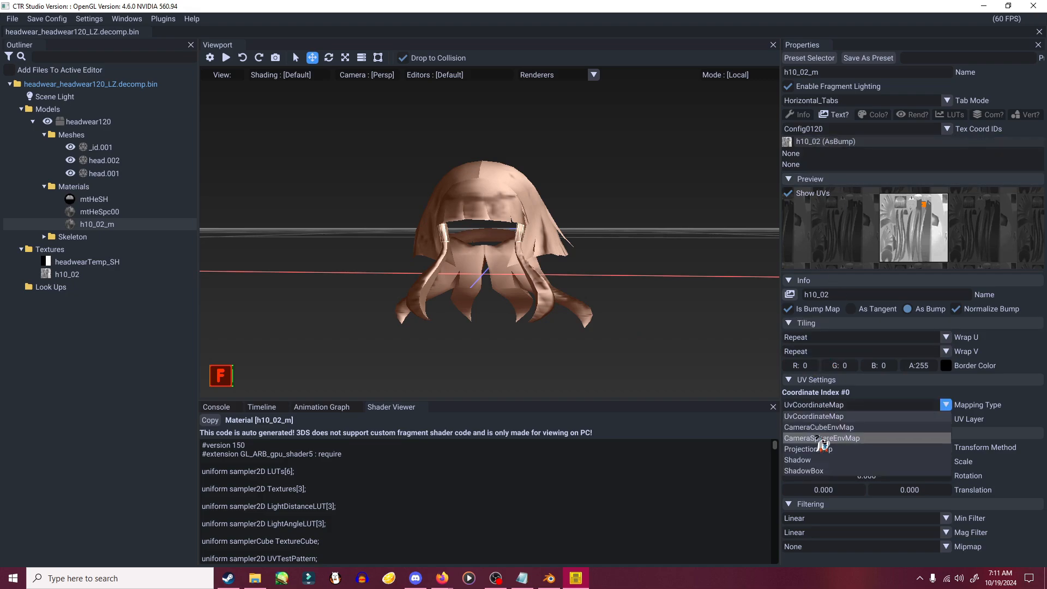
click(812, 449)
click(820, 410)
click(816, 417)
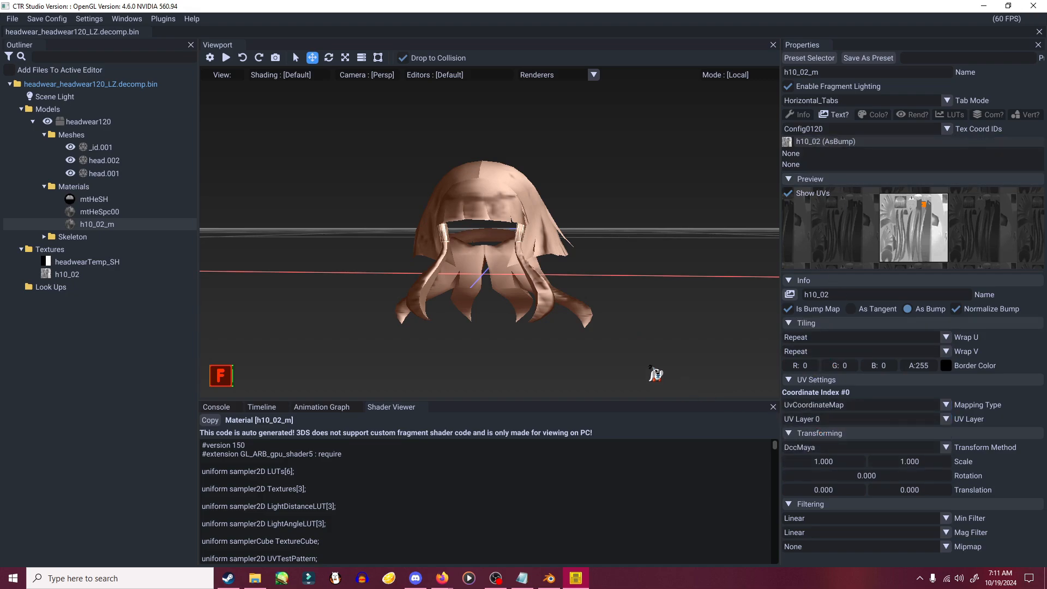
- Enable Save To Buffer on color stage 0 of the h10_02_m material and check the hair ties from several angles
click(991, 115)
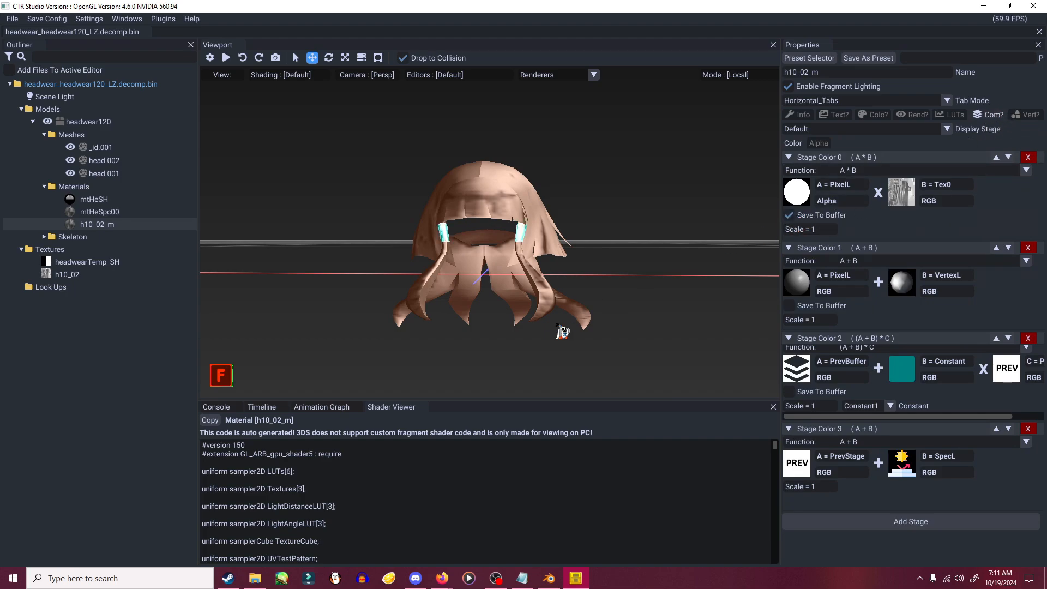
right_drag(557, 325, 529, 244)
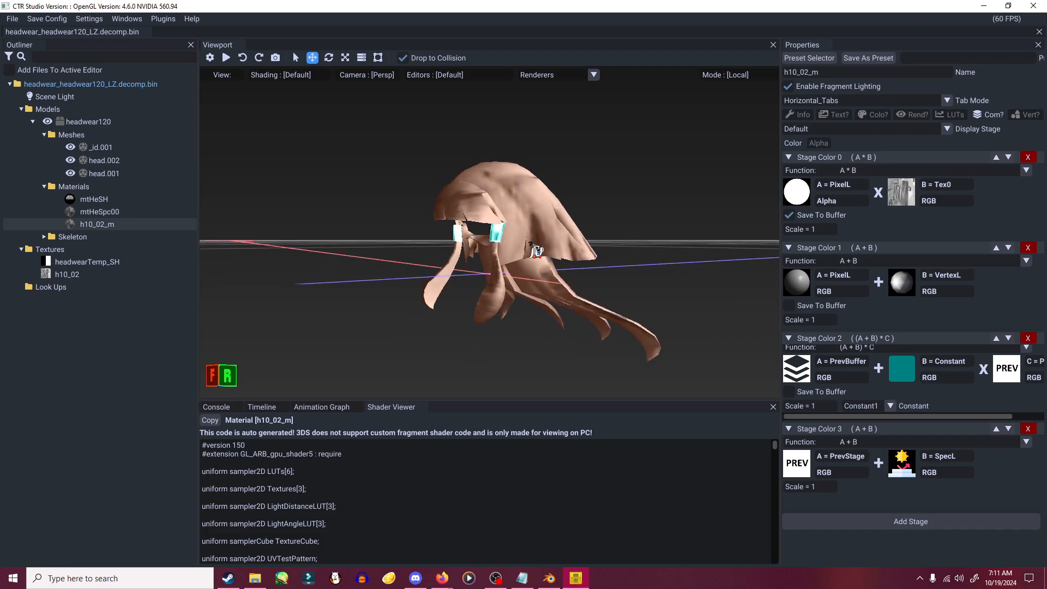
right_drag(467, 299, 559, 196)
right_drag(515, 171, 543, 224)
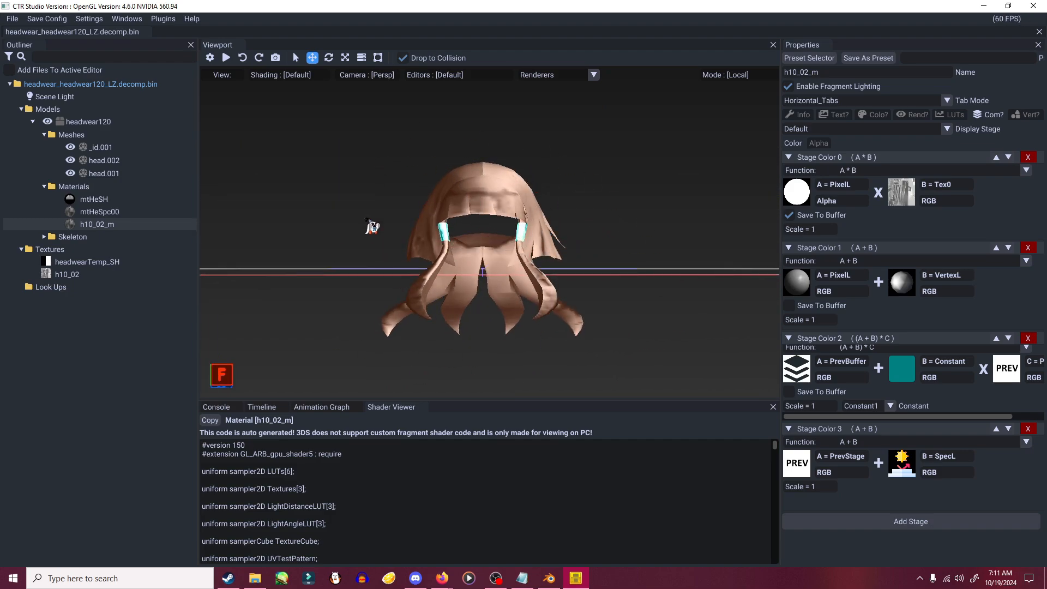
right_drag(521, 238, 382, 180)
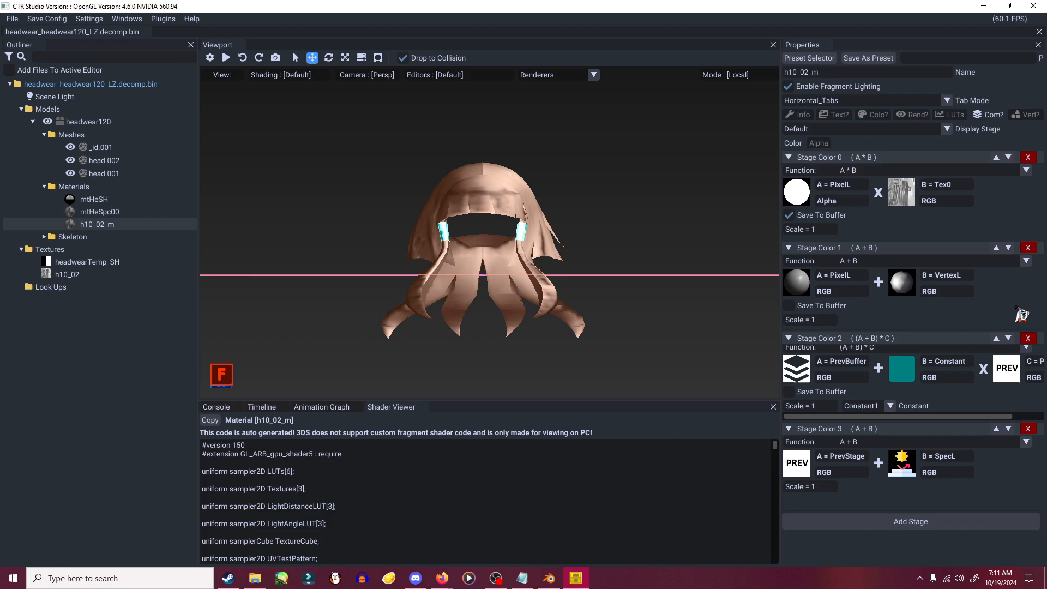
- Compare the combiner color stages of the mtHeSH, mtHeSpc00 and h10_02_m materials
click(131, 199)
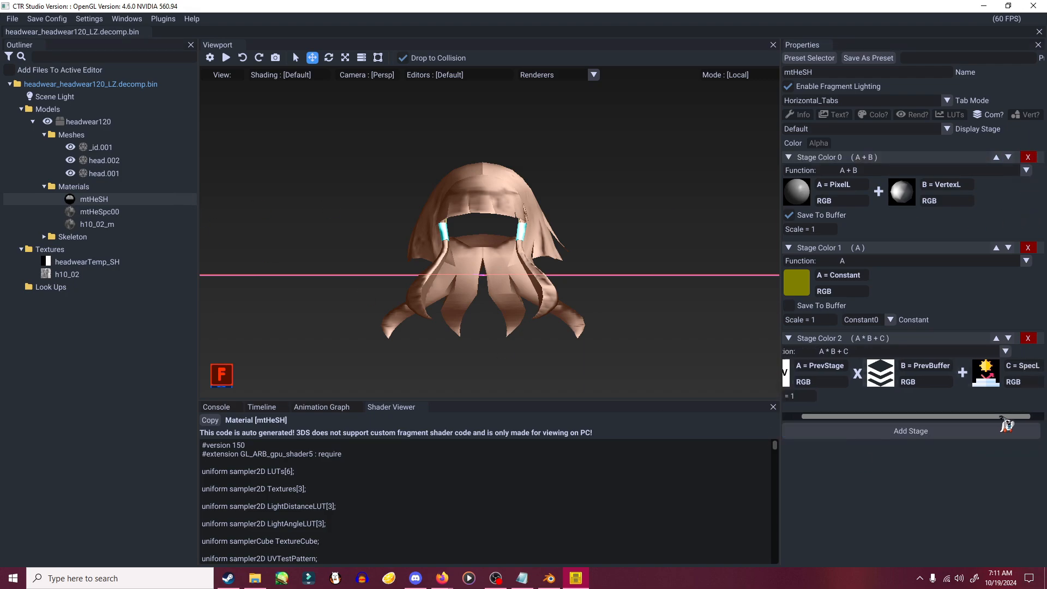
click(122, 212)
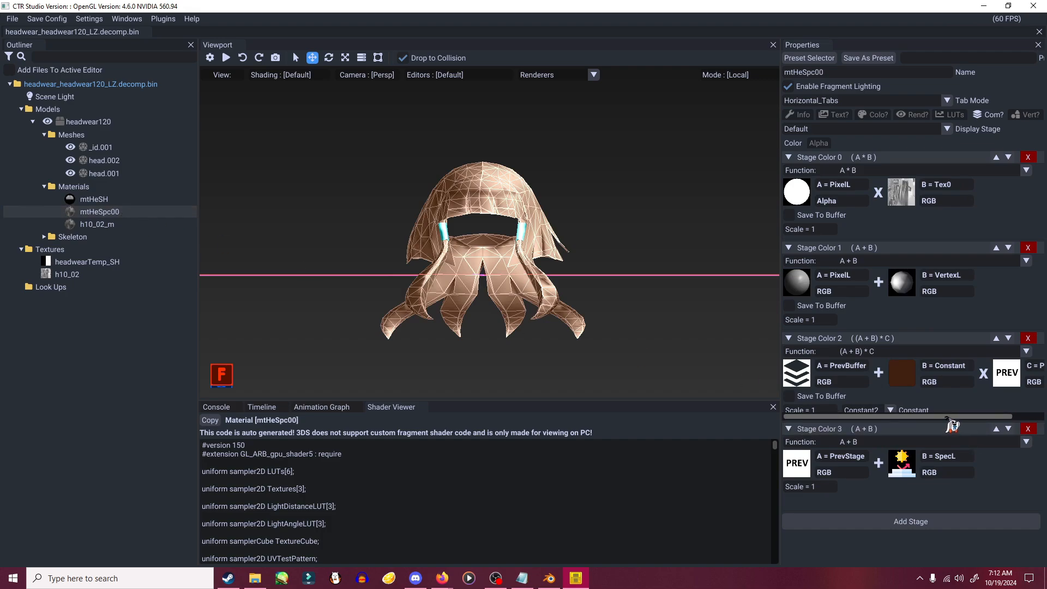
scroll(944, 417, right, 2)
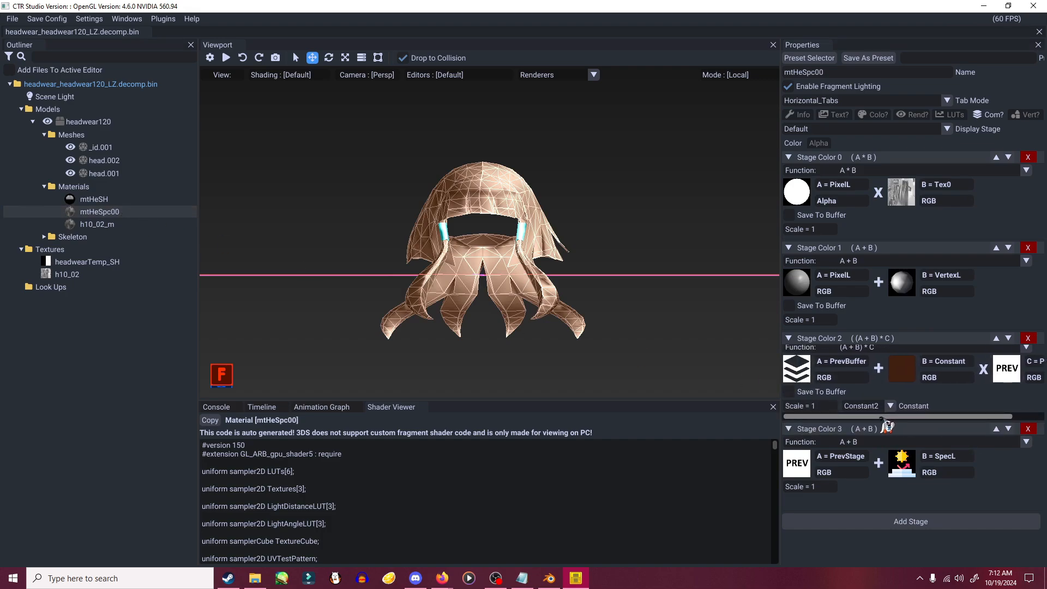
click(142, 225)
scroll(925, 425, right, 2)
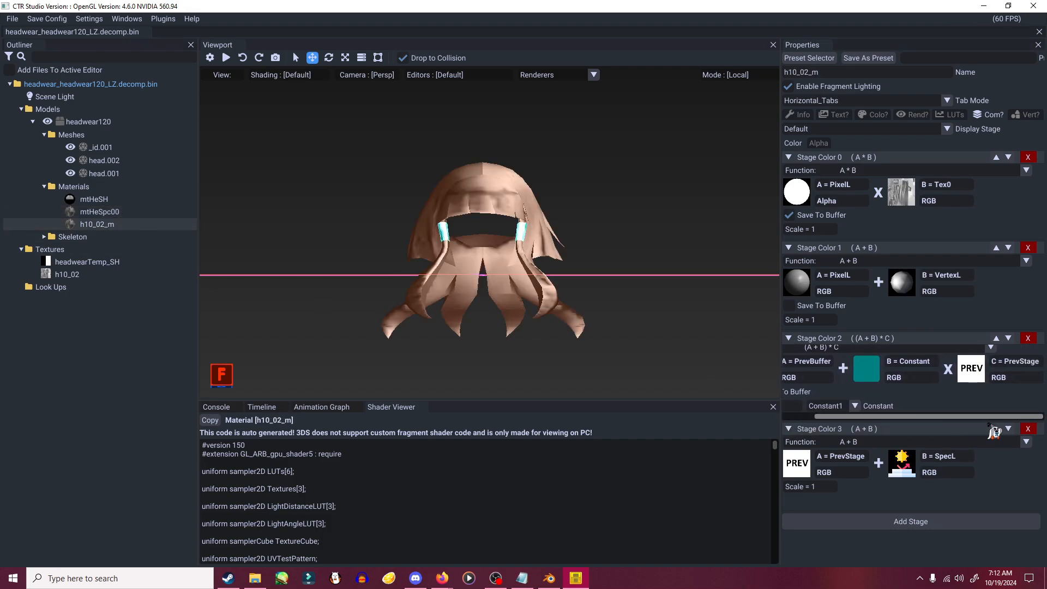
scroll(926, 426, left, 2)
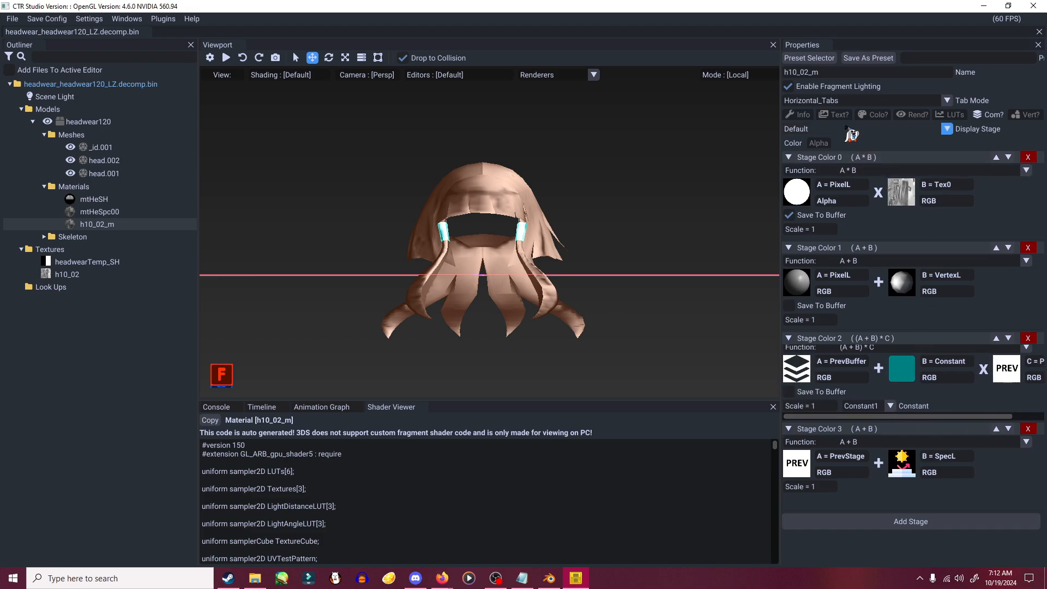
- Clear the headwearTemp_dummy texture from the second texture slot of the mtHeSH material
click(835, 115)
click(109, 200)
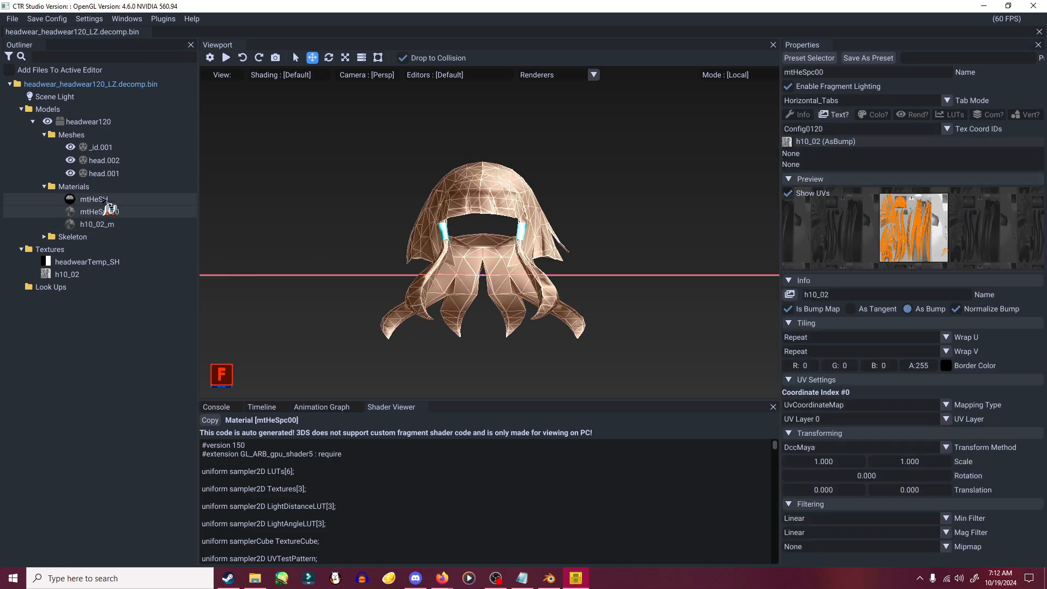
click(850, 154)
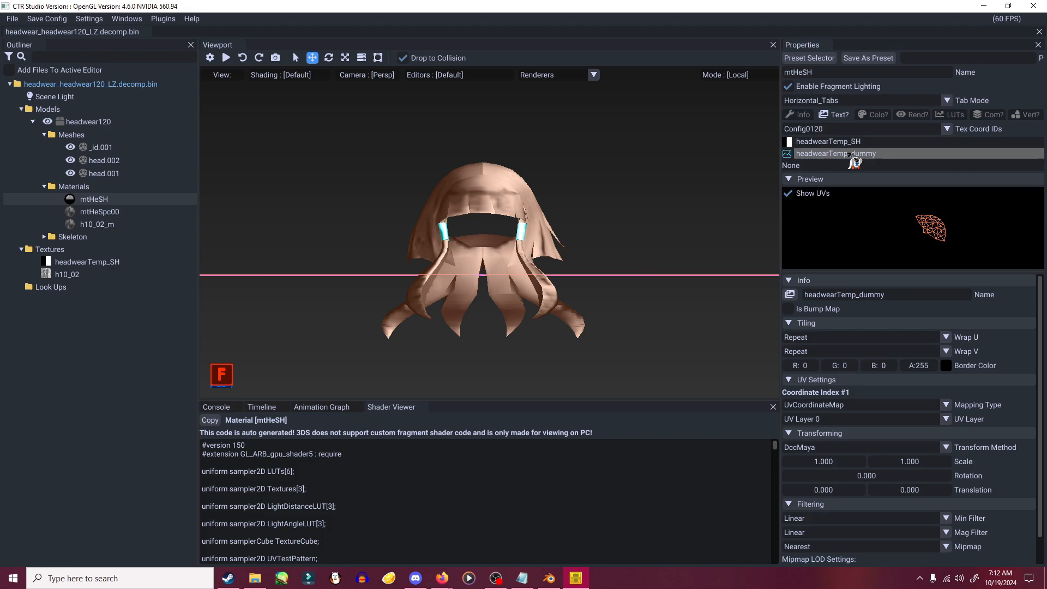
click(790, 294)
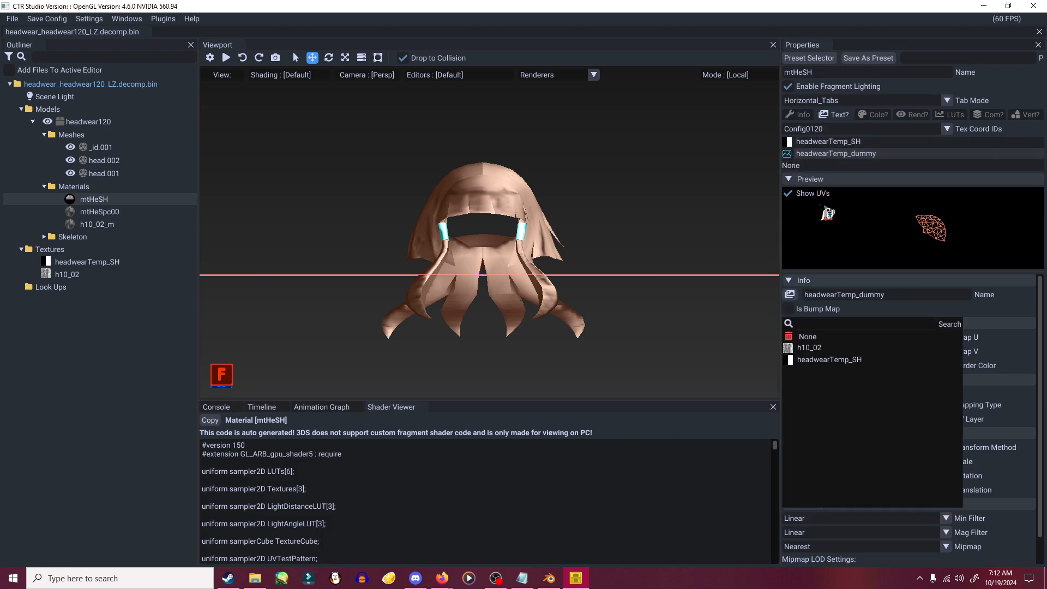
click(809, 347)
click(96, 213)
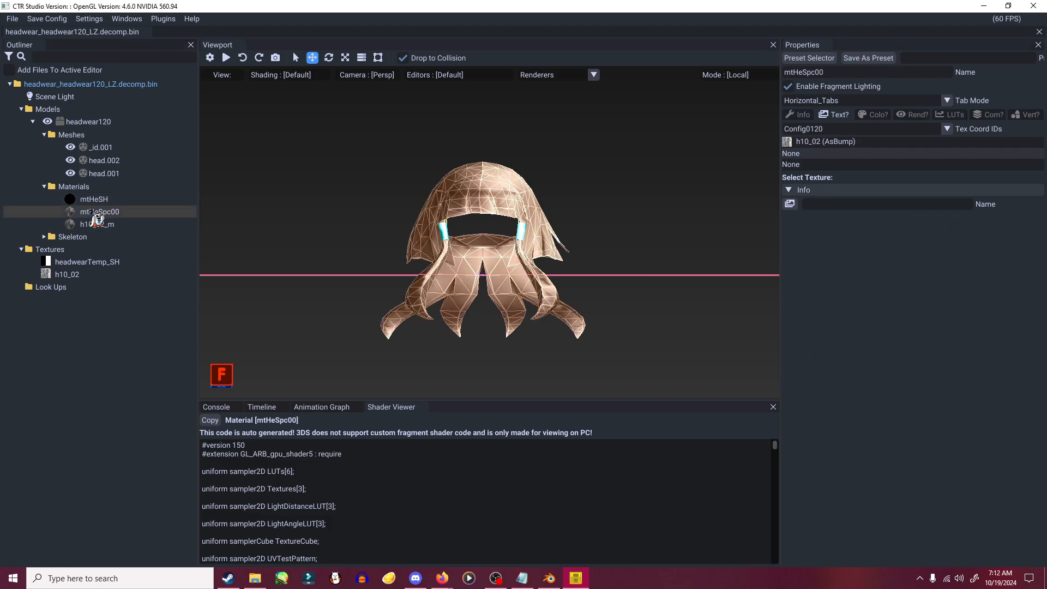
click(94, 199)
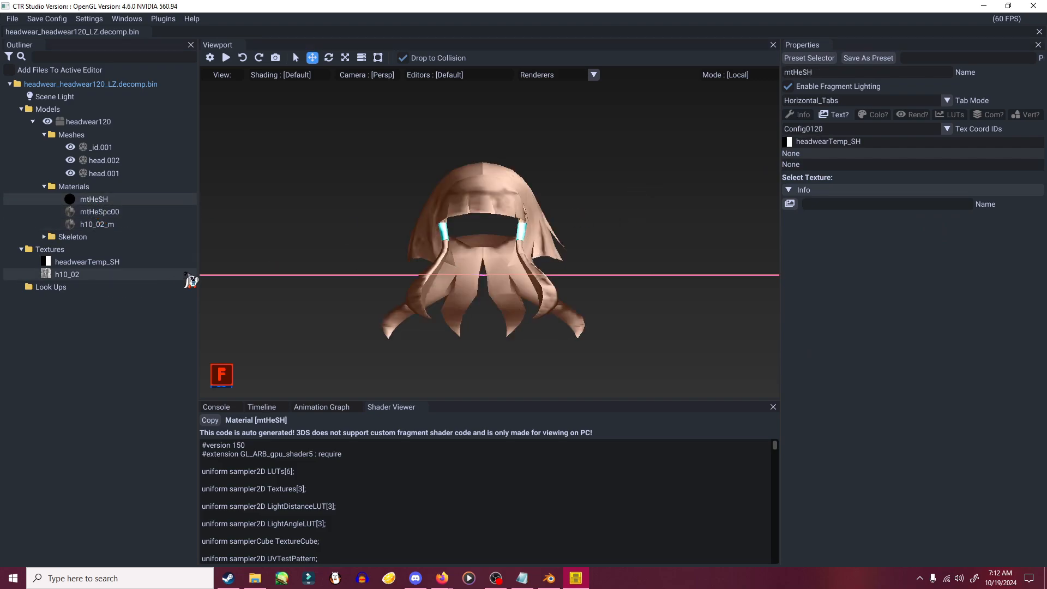
- Examine the h10_02 and headwearTemp_SH textures and the texture slots of the h10_02_m material
right_drag(360, 273, 406, 279)
click(31, 275)
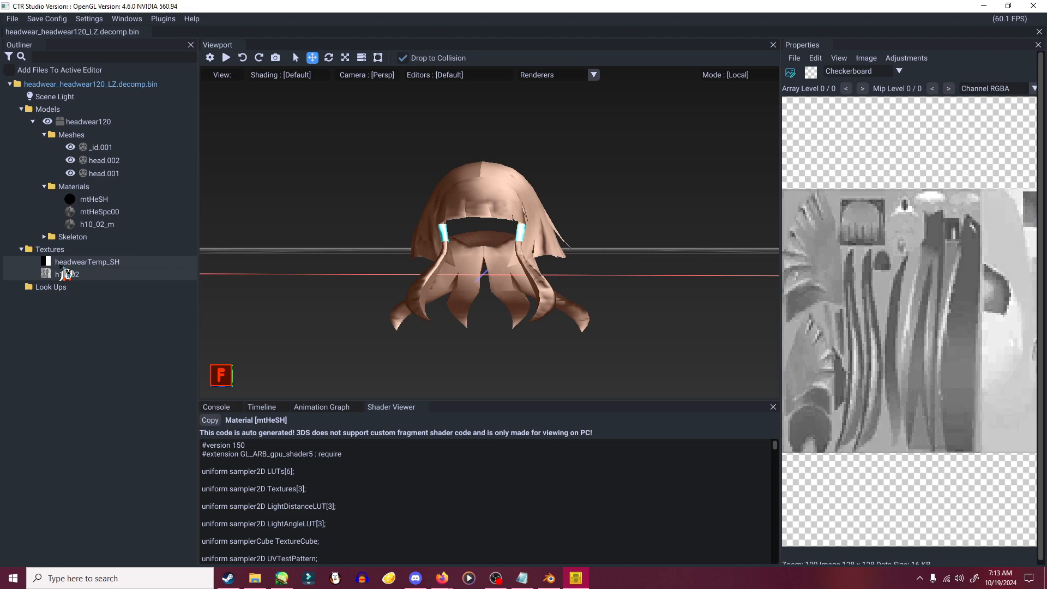
click(106, 263)
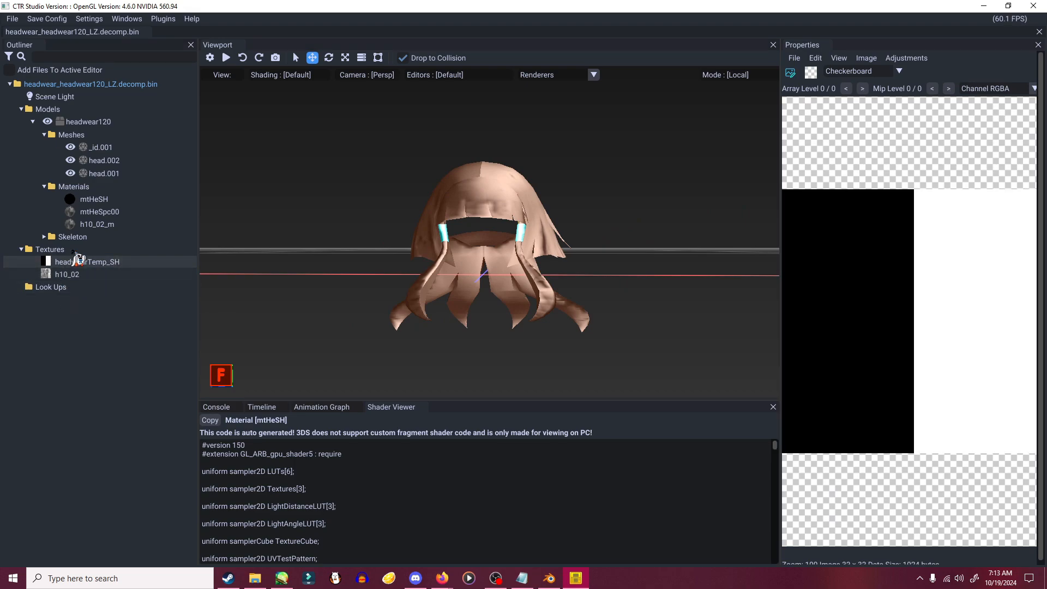
click(97, 224)
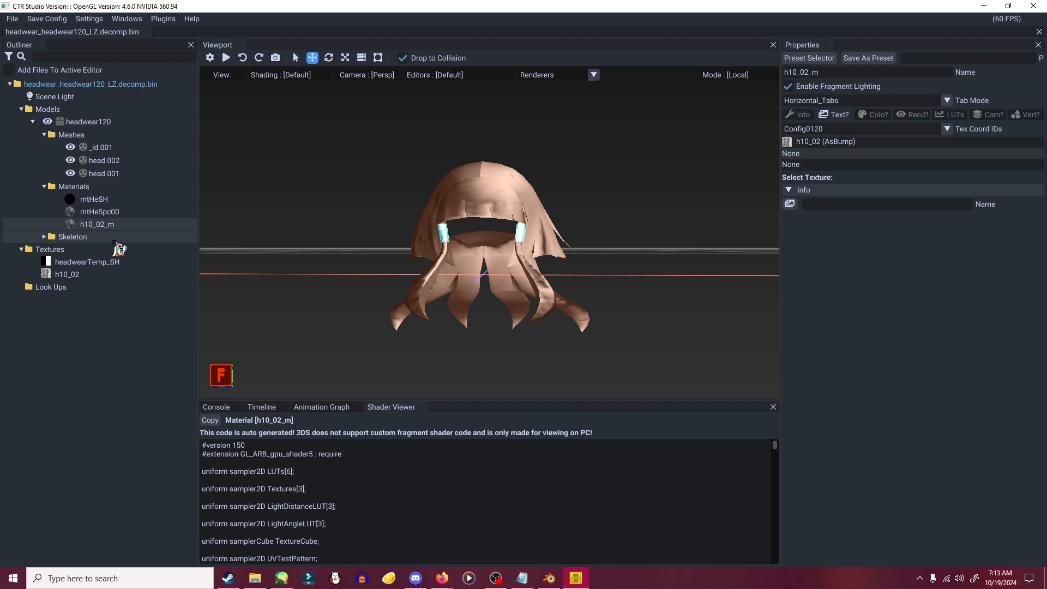
click(73, 273)
click(73, 263)
click(72, 272)
click(71, 264)
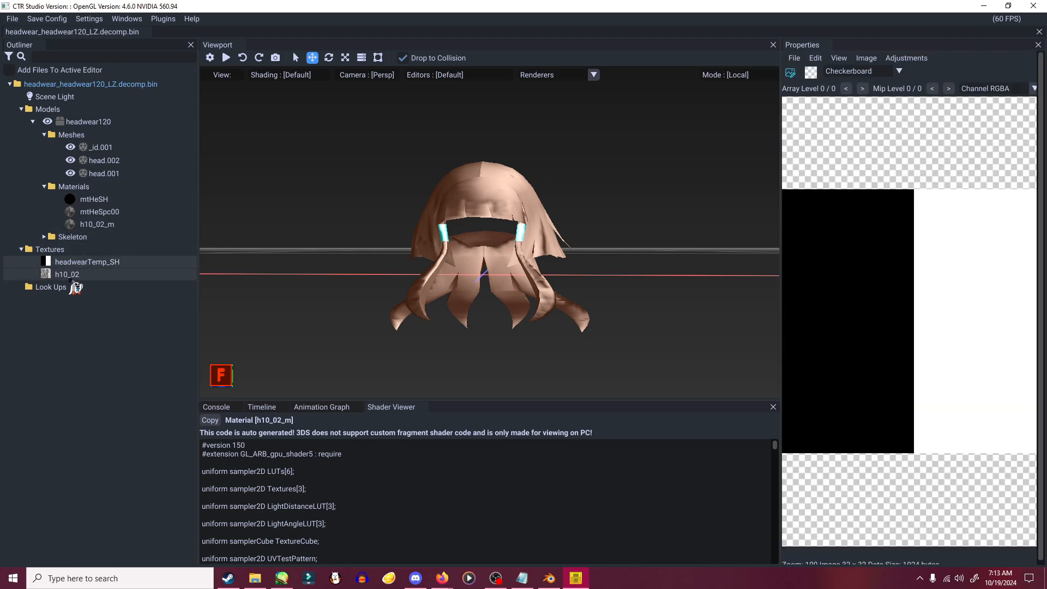
click(74, 275)
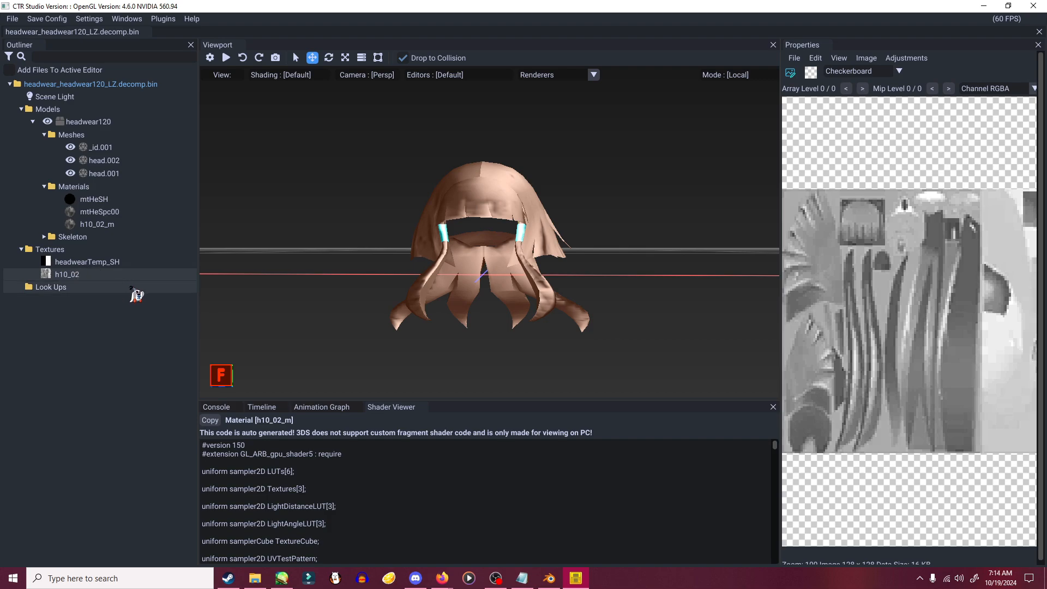
click(152, 262)
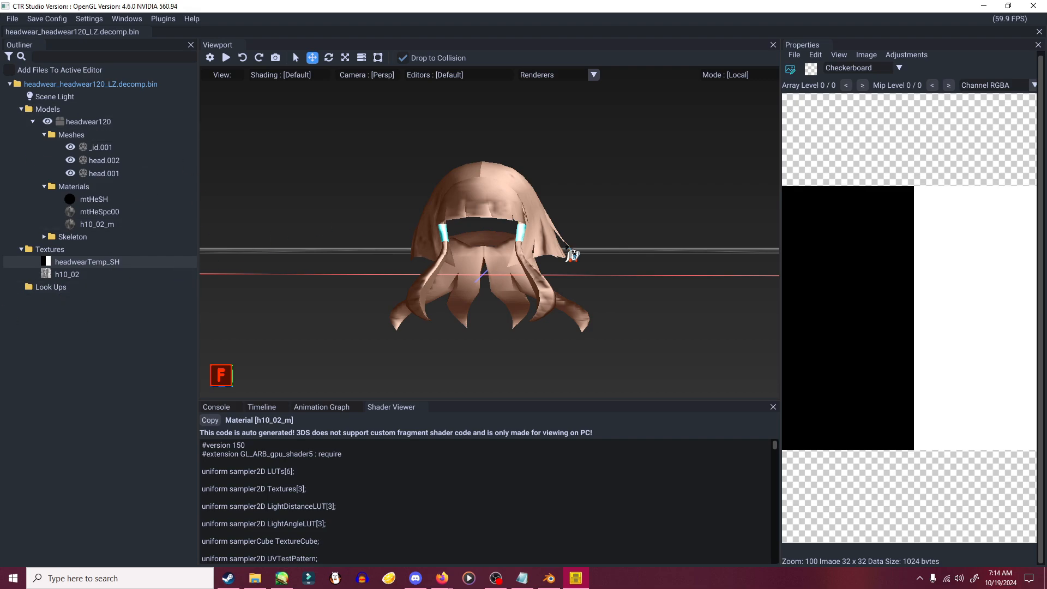
- Replace the h10_02 texture with the h10_02 image from New folder, using the ETC1A4 format and a mip count of 4
click(74, 277)
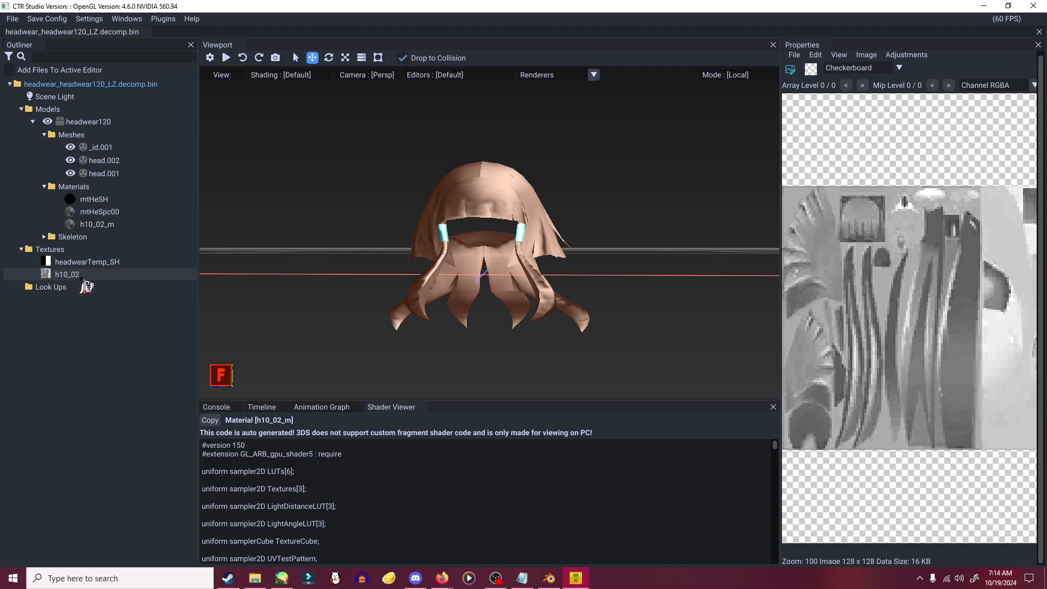
right_click(77, 278)
click(113, 305)
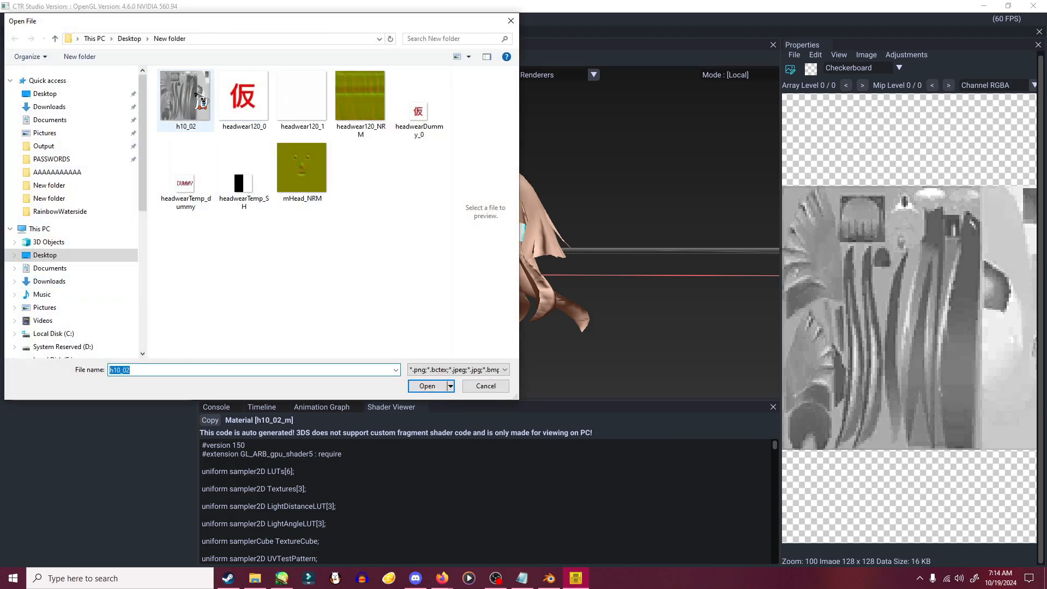
click(186, 97)
click(425, 384)
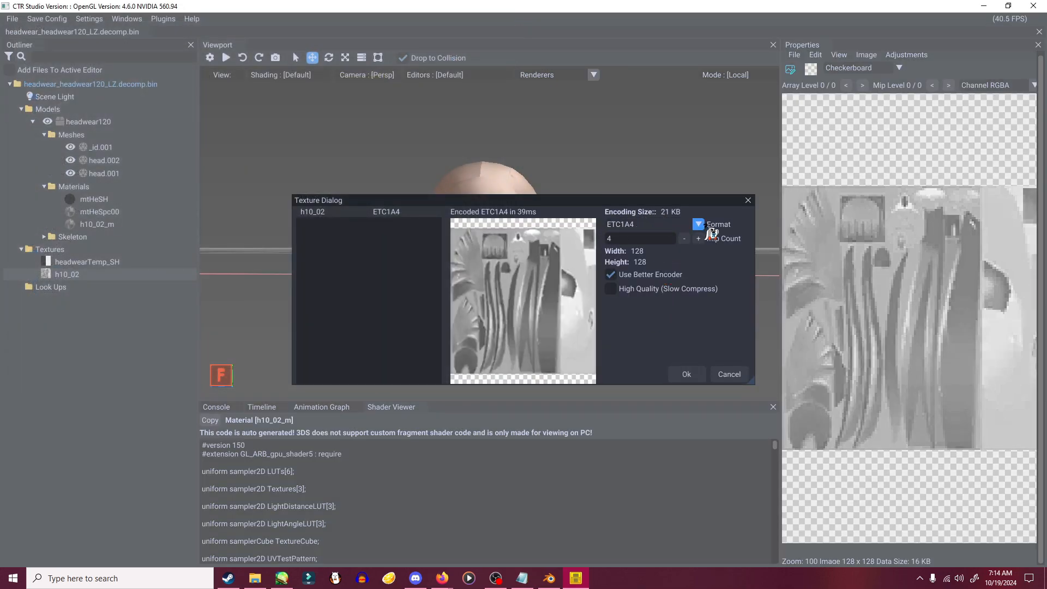
click(698, 224)
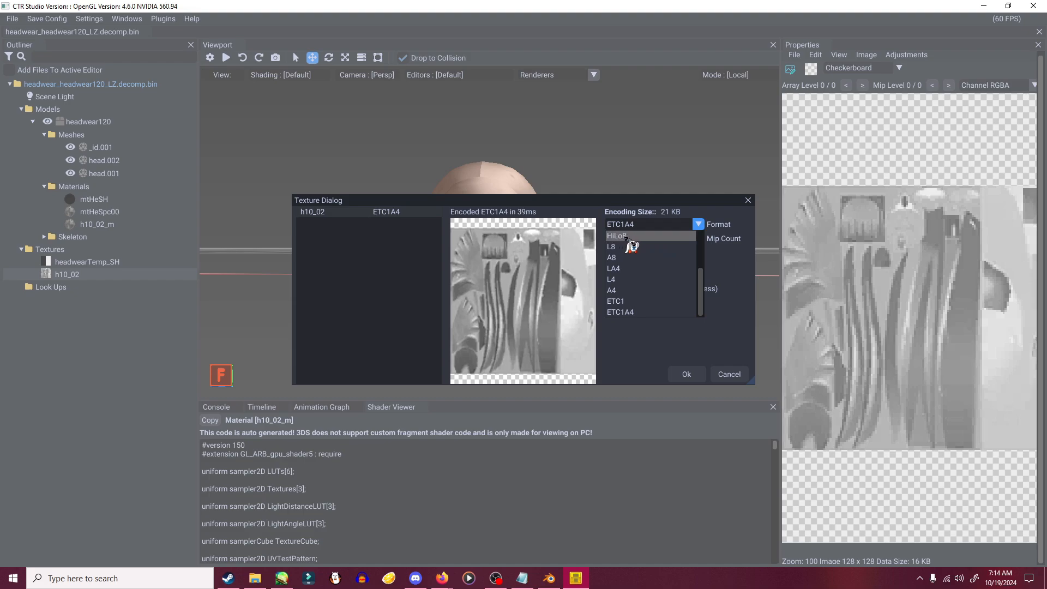
scroll(631, 247, up, 2)
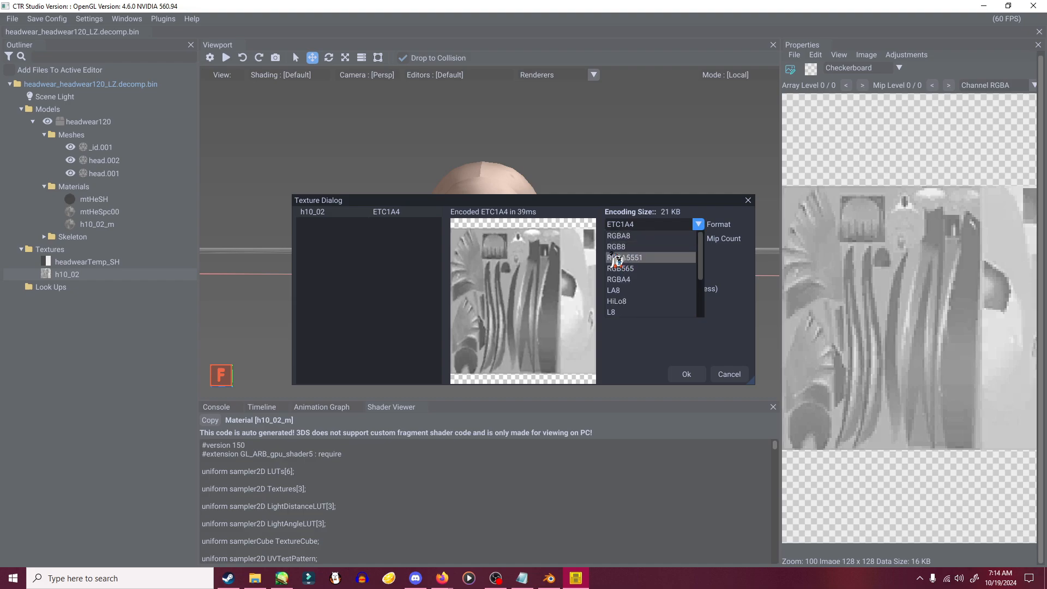
scroll(641, 251, down, 2)
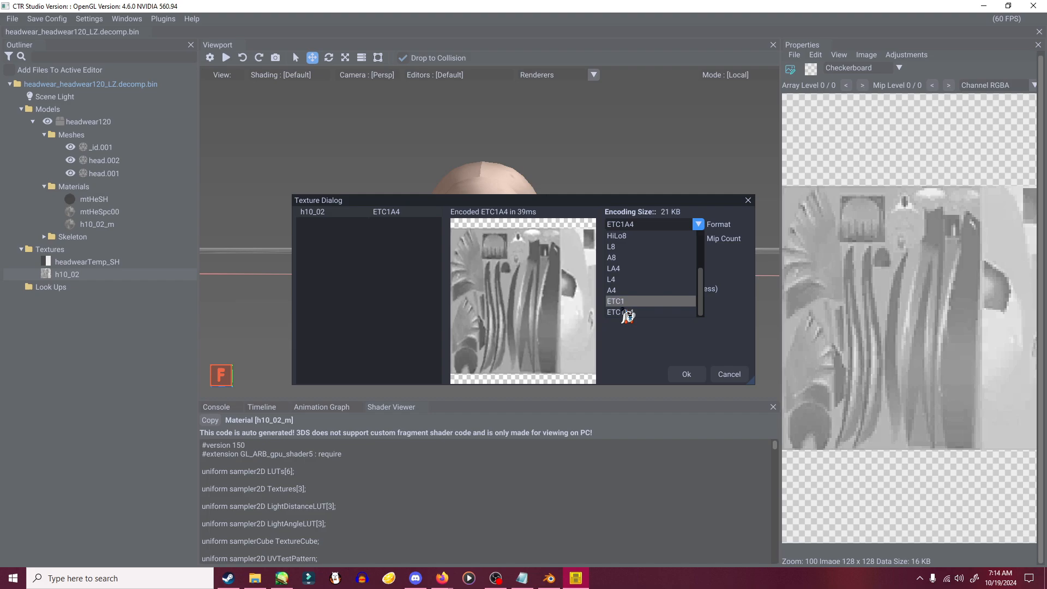
click(699, 374)
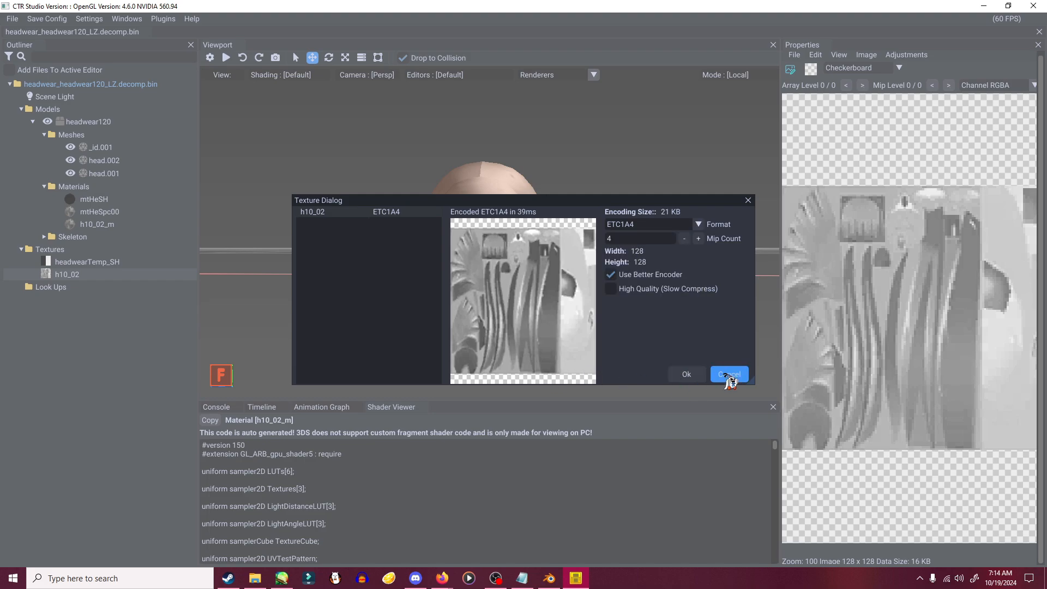
click(688, 375)
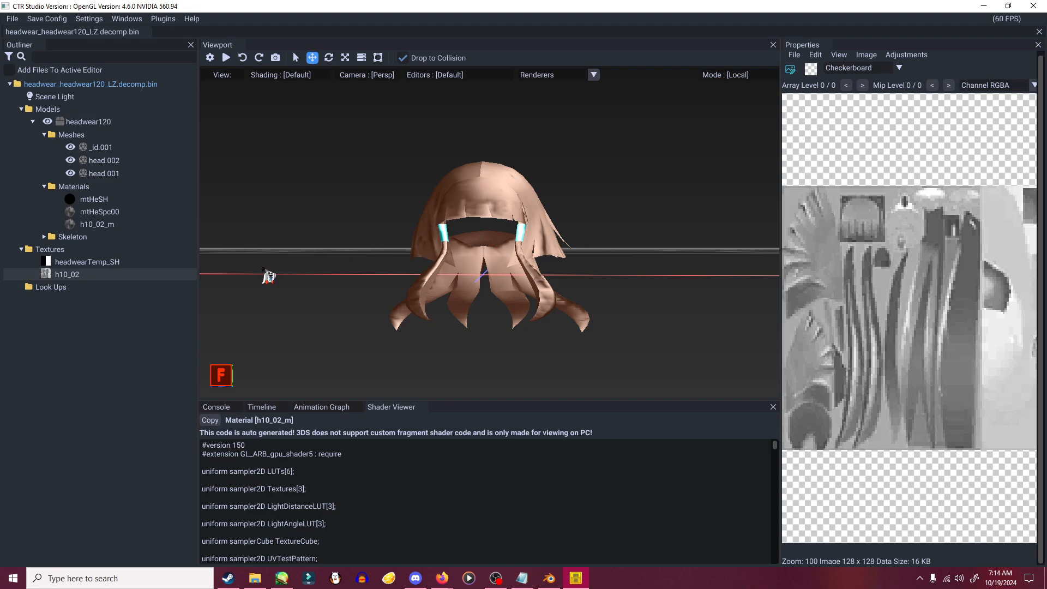
click(549, 578)
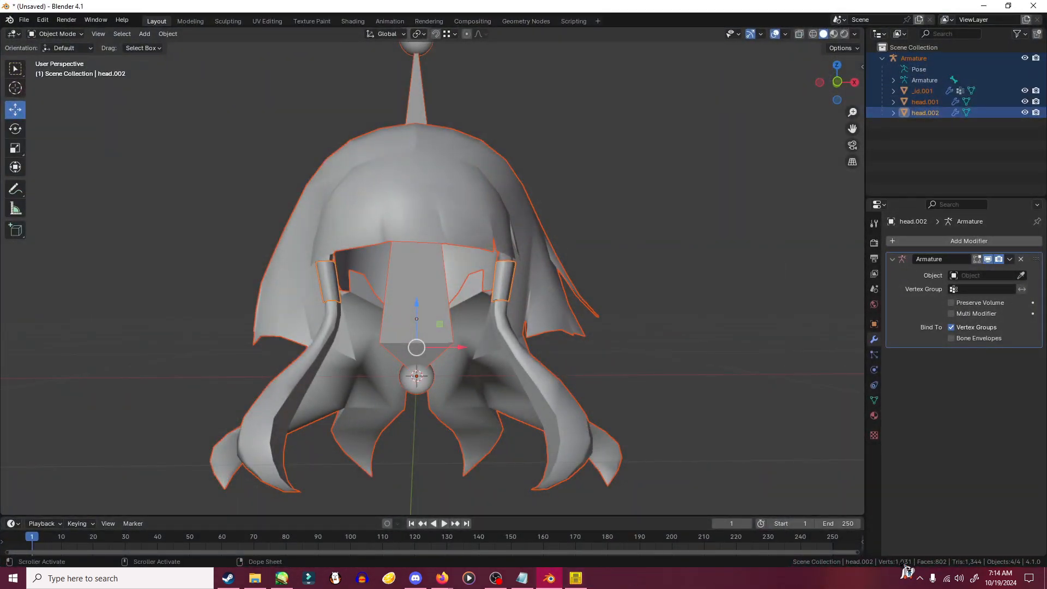
click(984, 6)
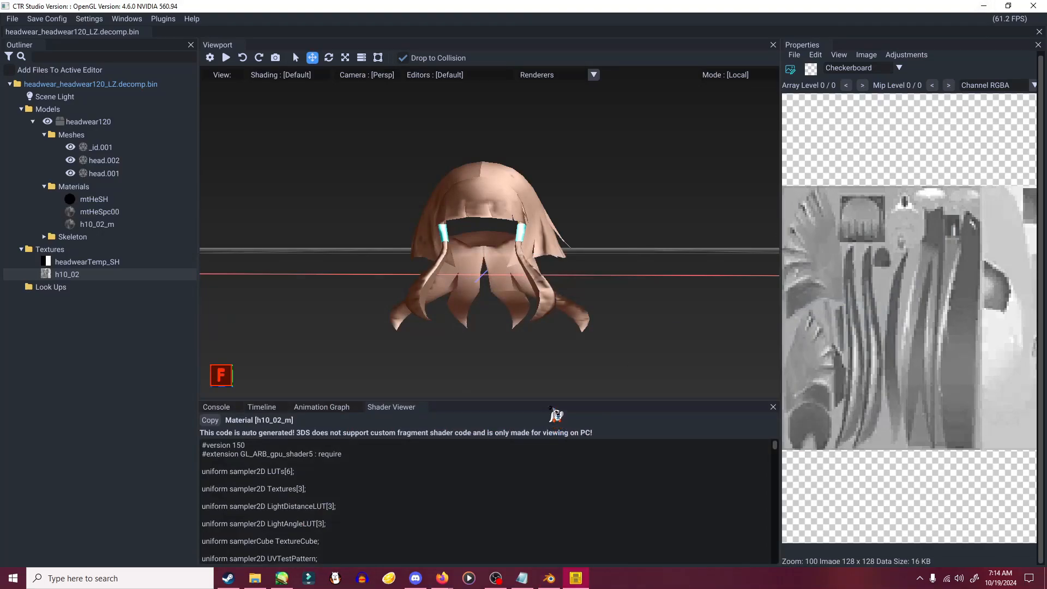
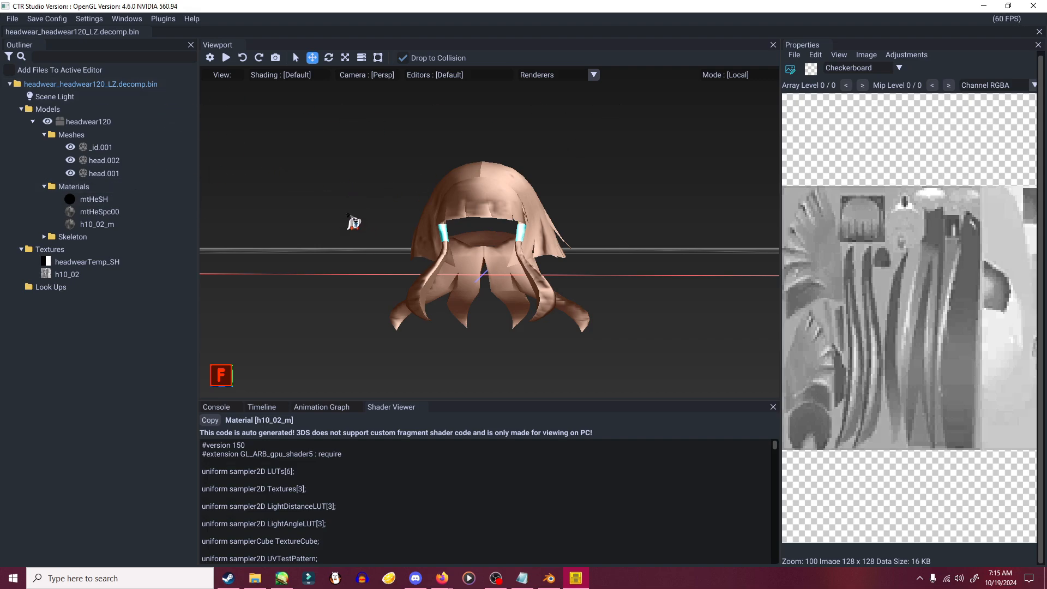
mouse_move(481, 346)
mouse_down()
mouse_move(541, 357)
mouse_move(533, 324)
mouse_move(475, 344)
mouse_move(500, 353)
mouse_up()
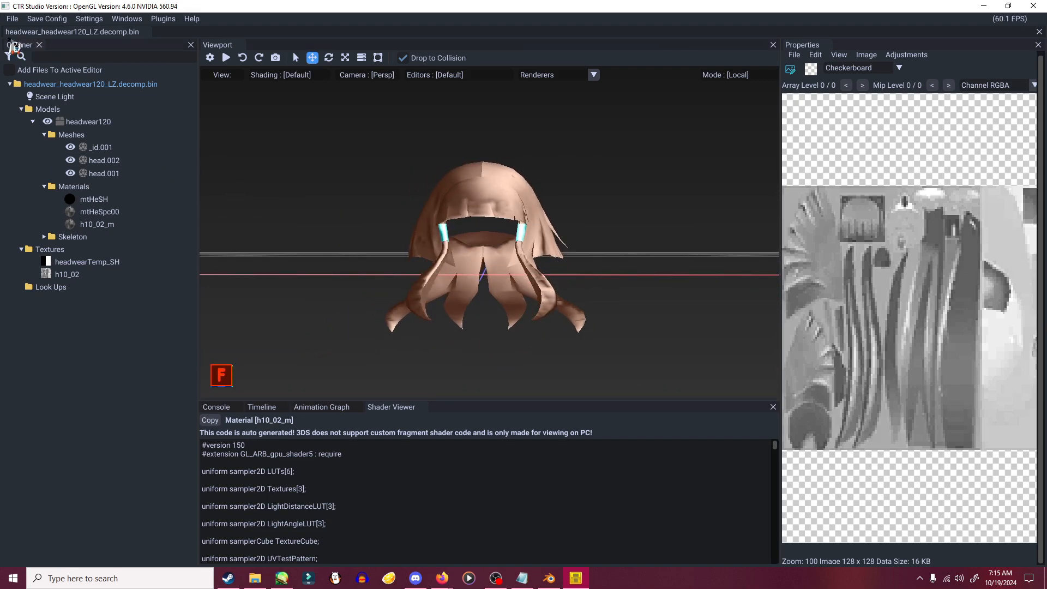
- Save the edited headwear_headwear120_LZ.decomp.bin twice in its existing location
click(12, 18)
click(22, 67)
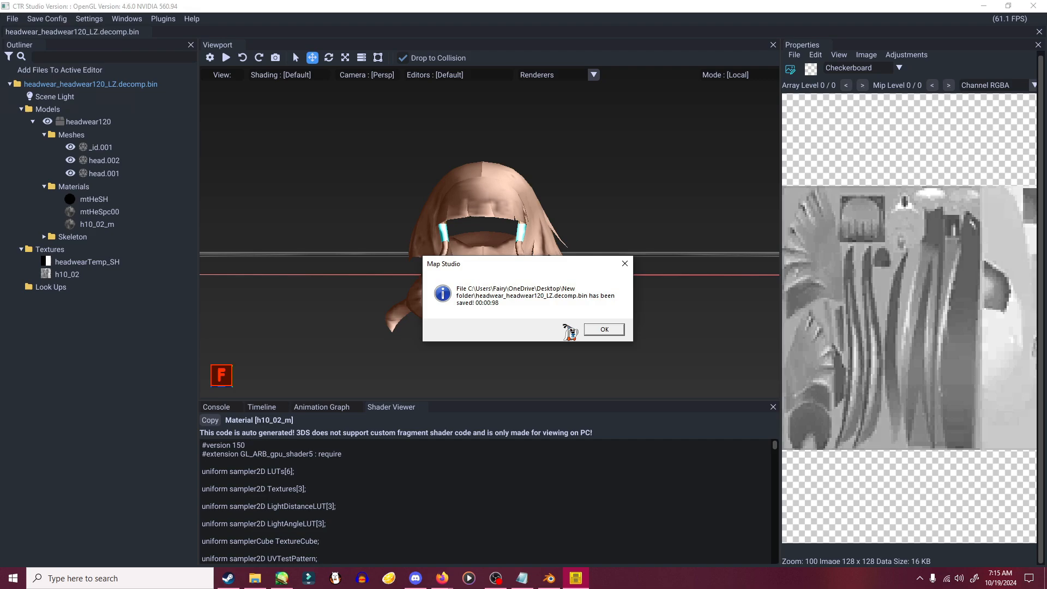
click(605, 330)
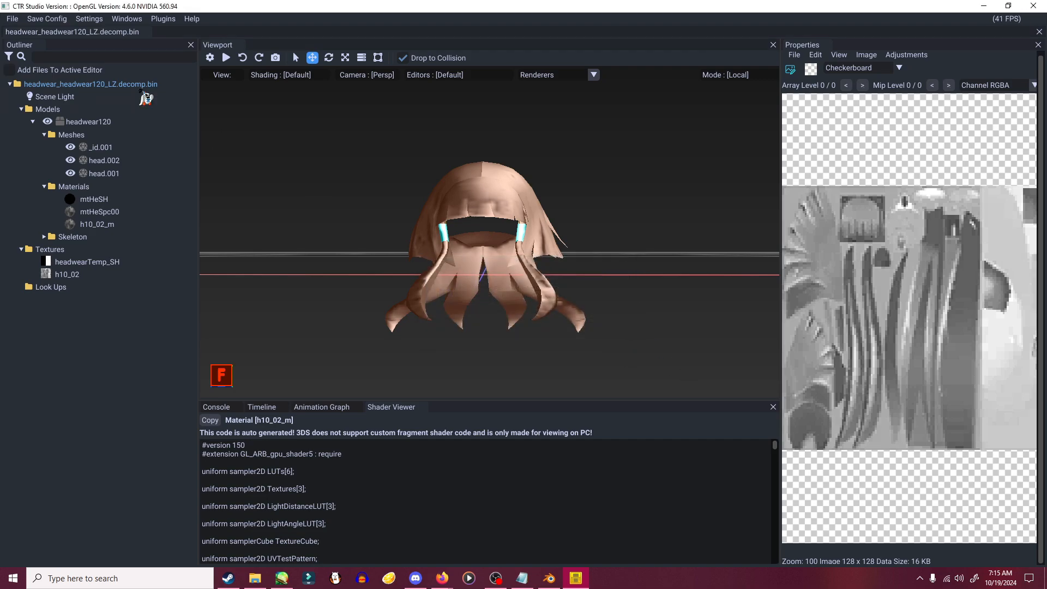
click(17, 19)
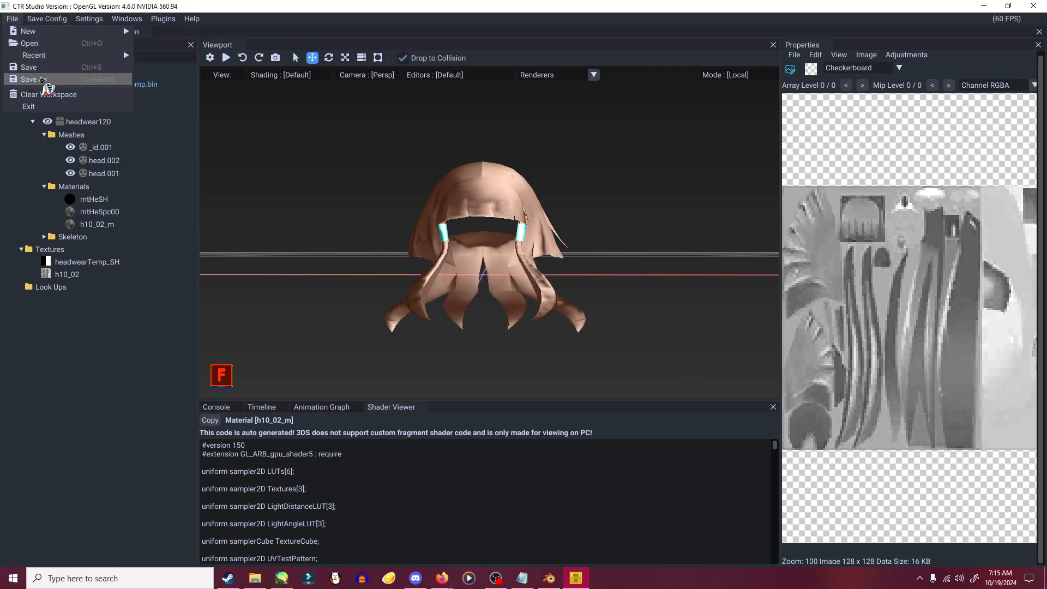
click(33, 79)
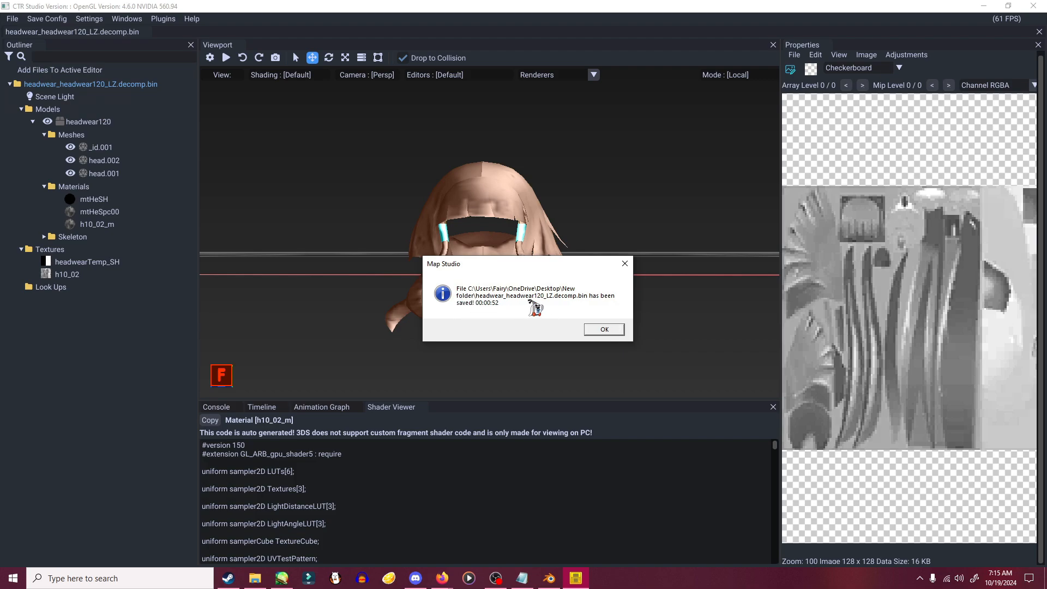
drag(566, 267, 550, 263)
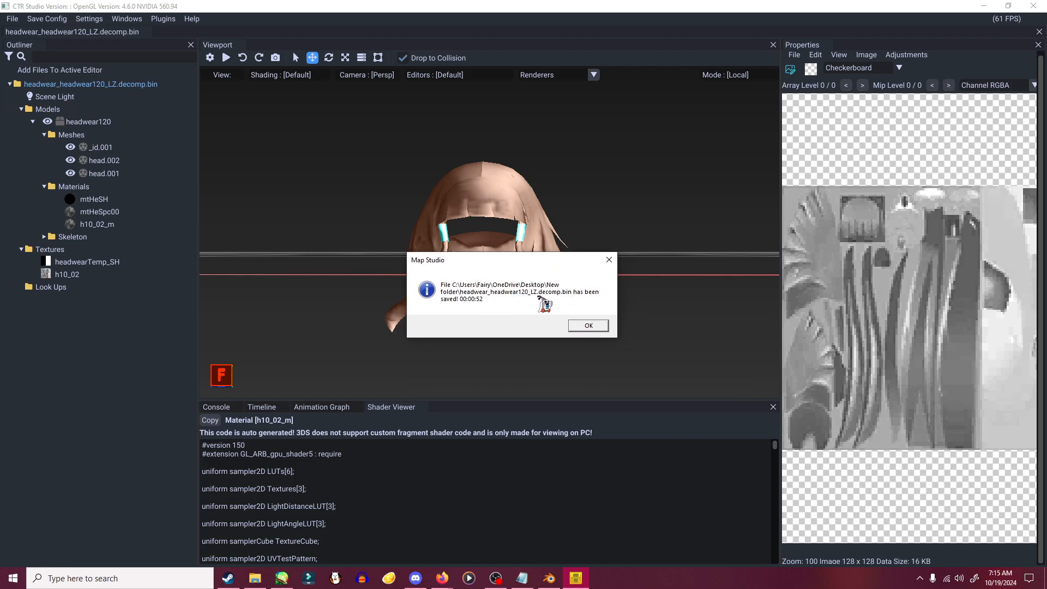
click(592, 327)
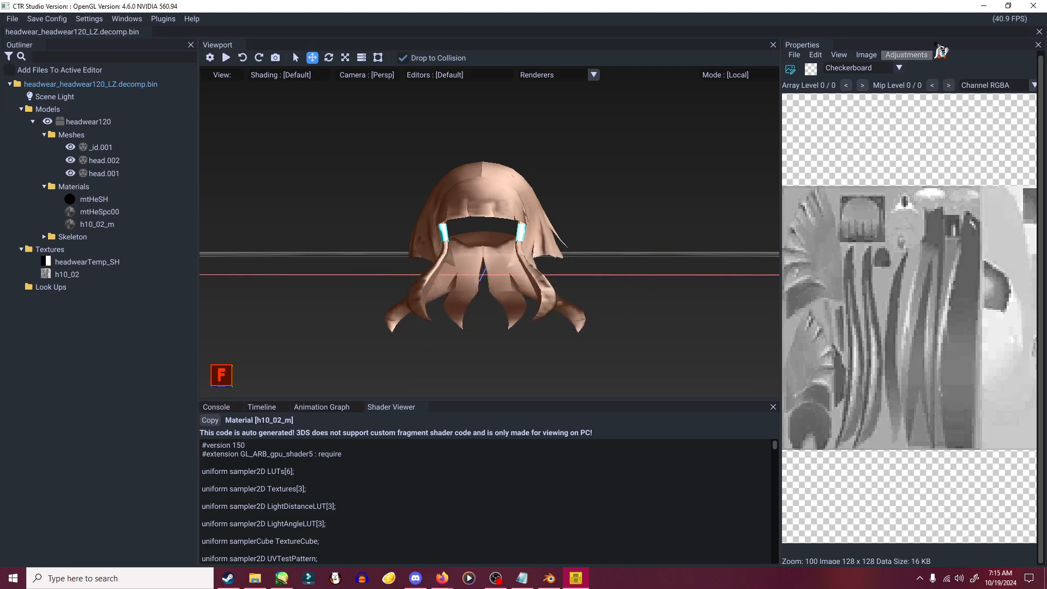
- Switch to the New folder window in File Explorer, select headwear_headwear120_LZ.decomp and move the window clear of the desktop folders
click(983, 6)
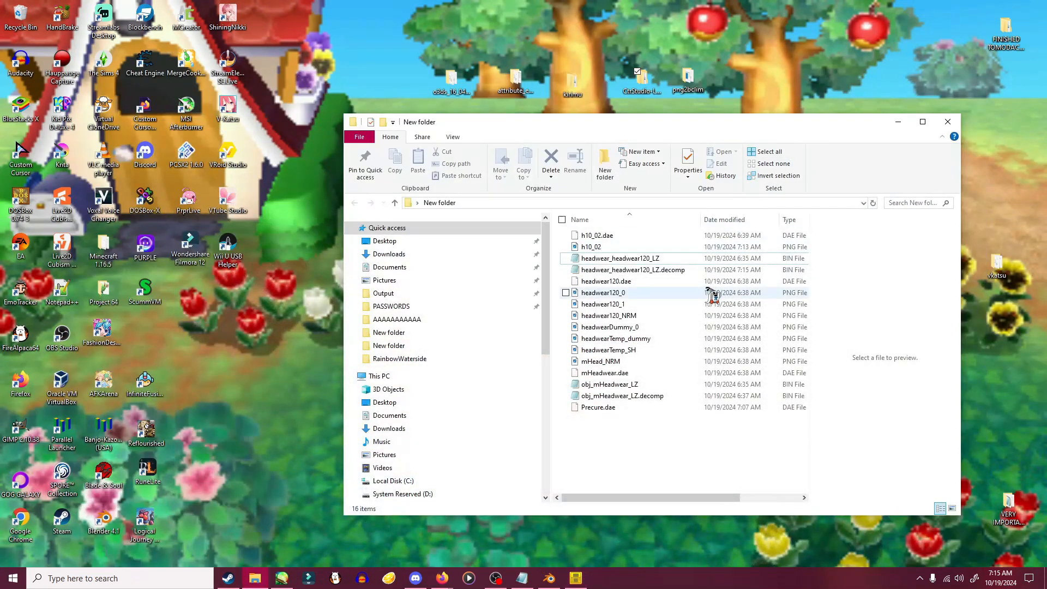
right_click(640, 128)
click(664, 145)
click(701, 24)
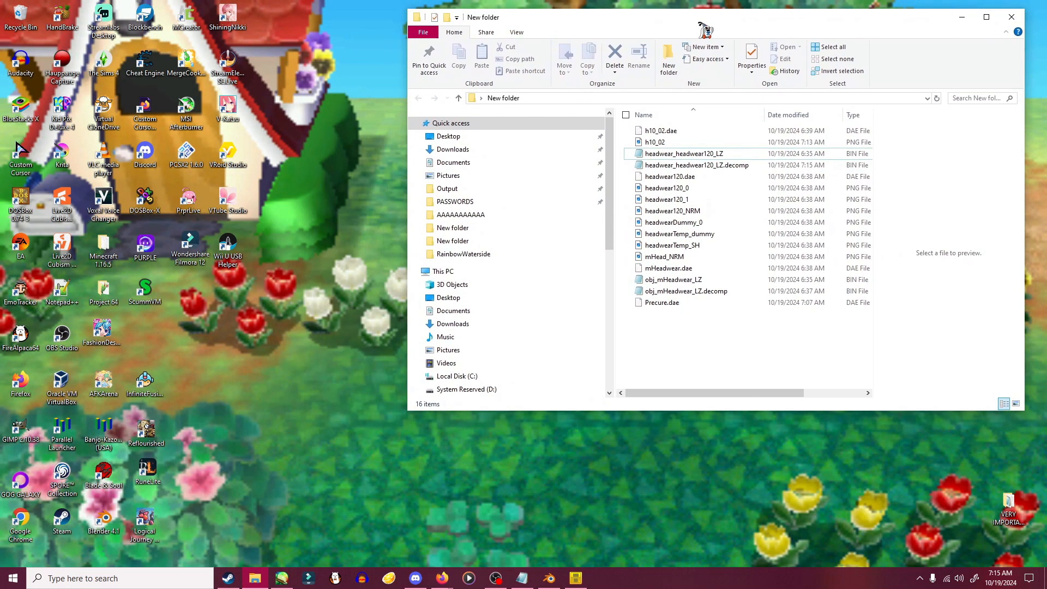
click(728, 166)
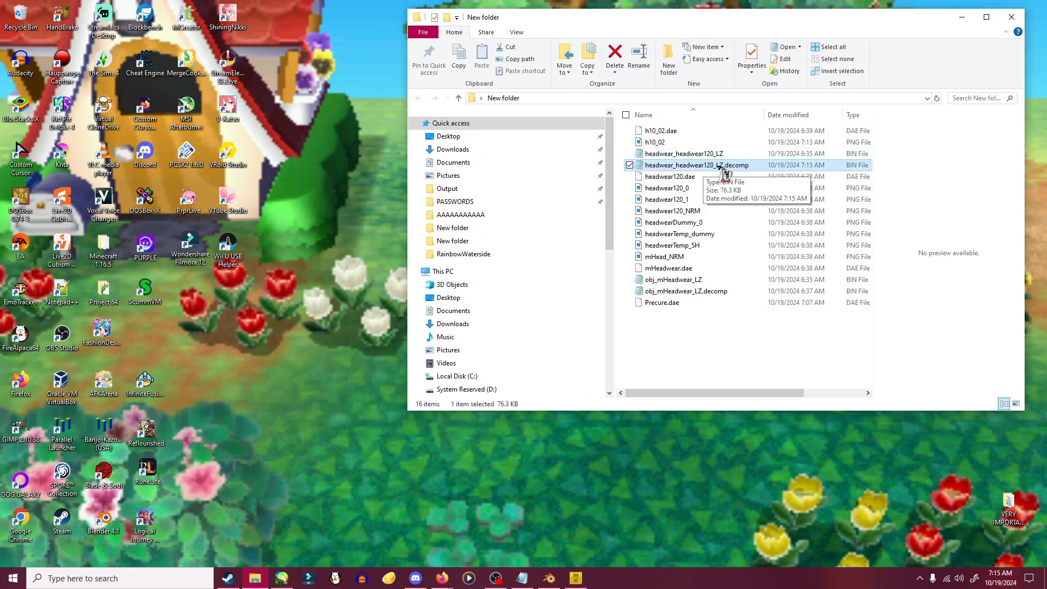
drag(699, 23, 724, 55)
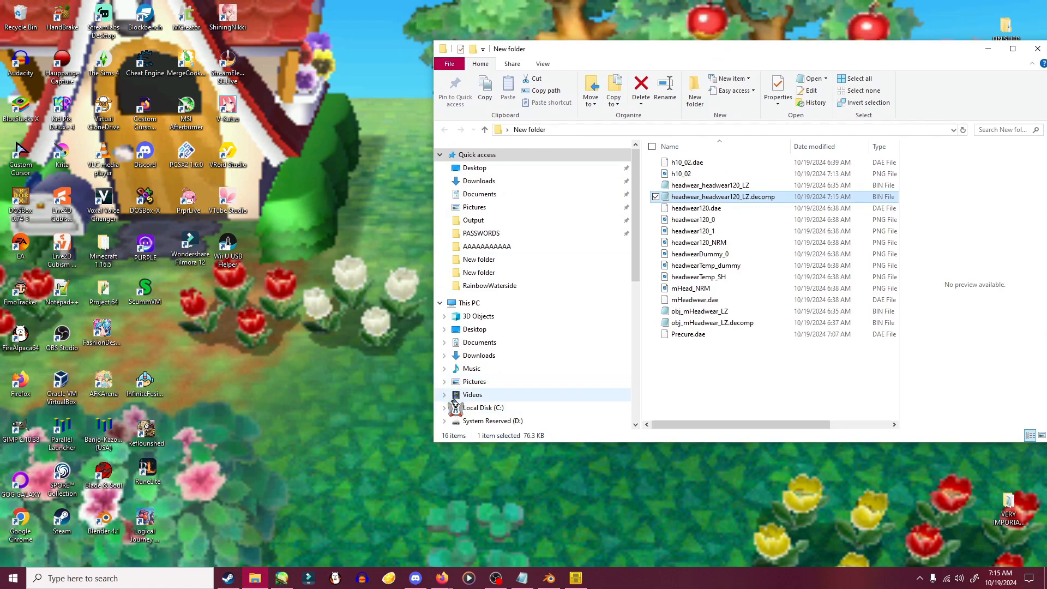
drag(638, 57, 642, 160)
- Launch Karameru from the kuriimu-v1.0.15-47d7462b folder inside the kirimu desktop folder
double_click(575, 87)
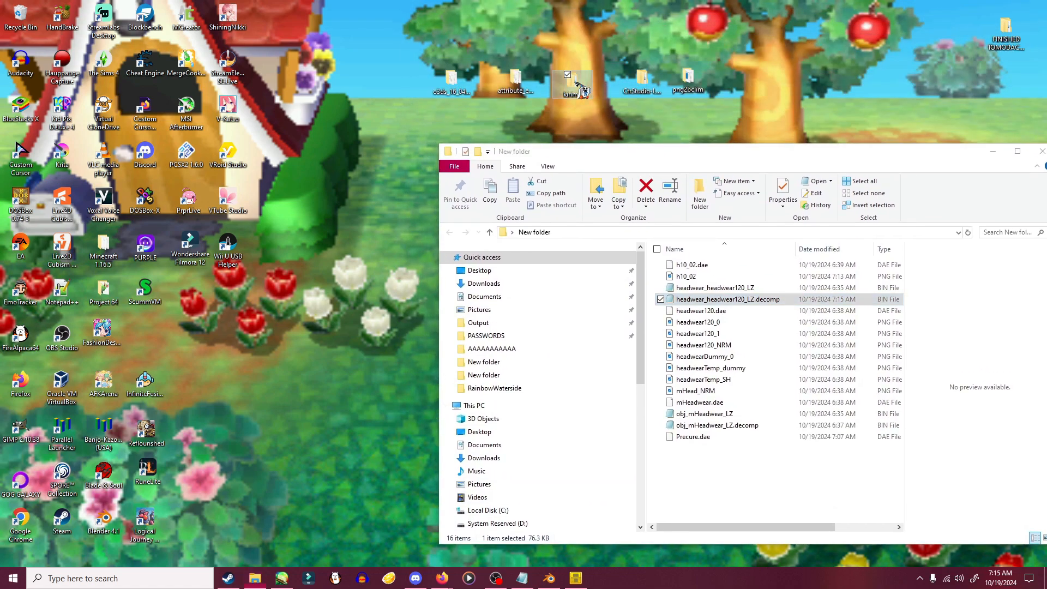
double_click(261, 122)
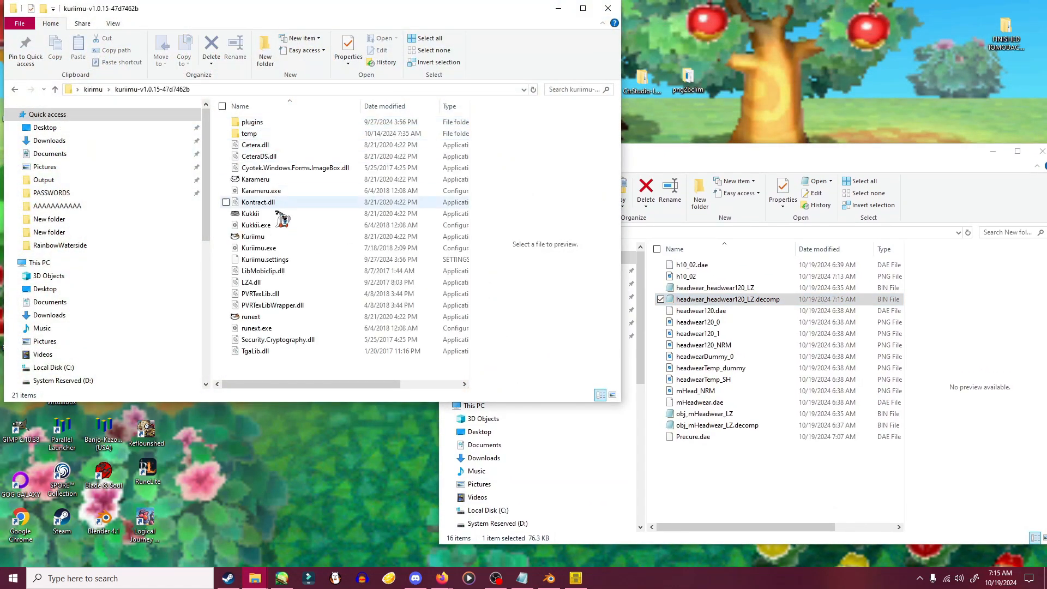
double_click(262, 183)
- Compress headwear_headwear120_LZ.decomp with Nintendo LZ11, overwriting headwear_headwear120_LZ in New folder
click(109, 183)
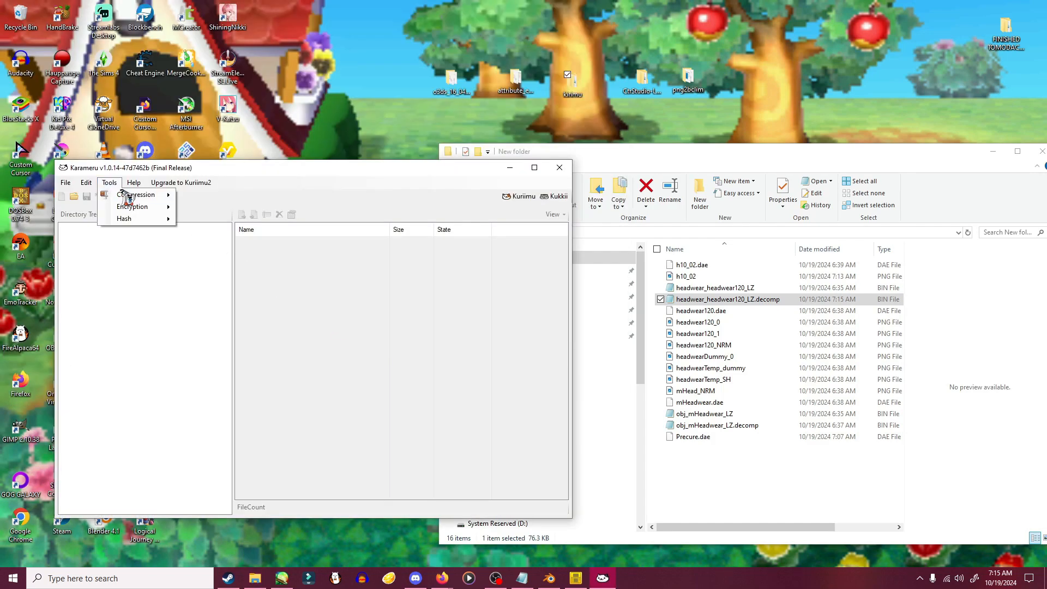
mouse_move(136, 195)
mouse_move(209, 207)
mouse_move(284, 212)
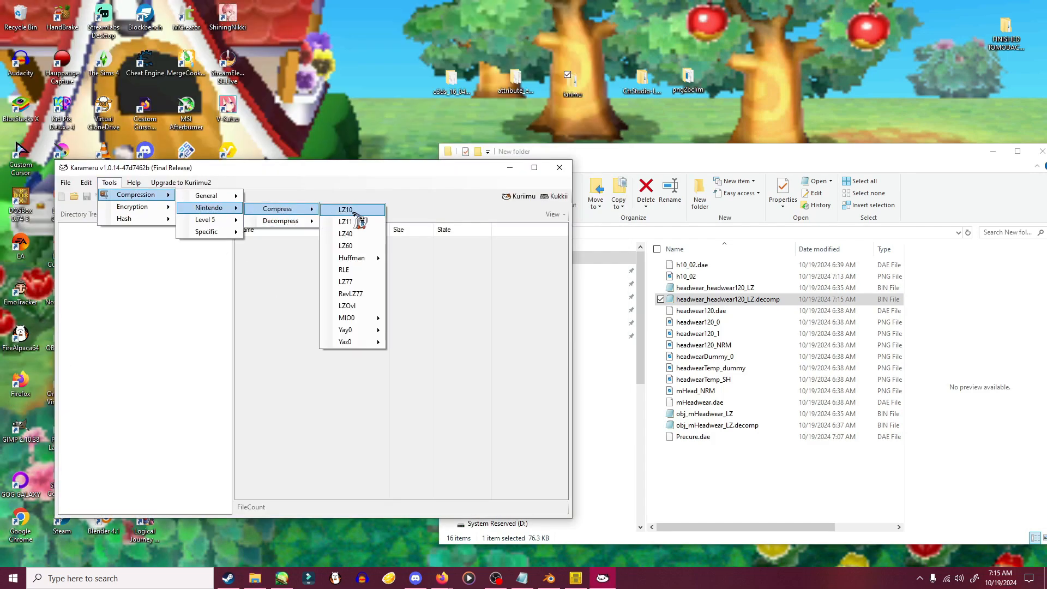
click(350, 224)
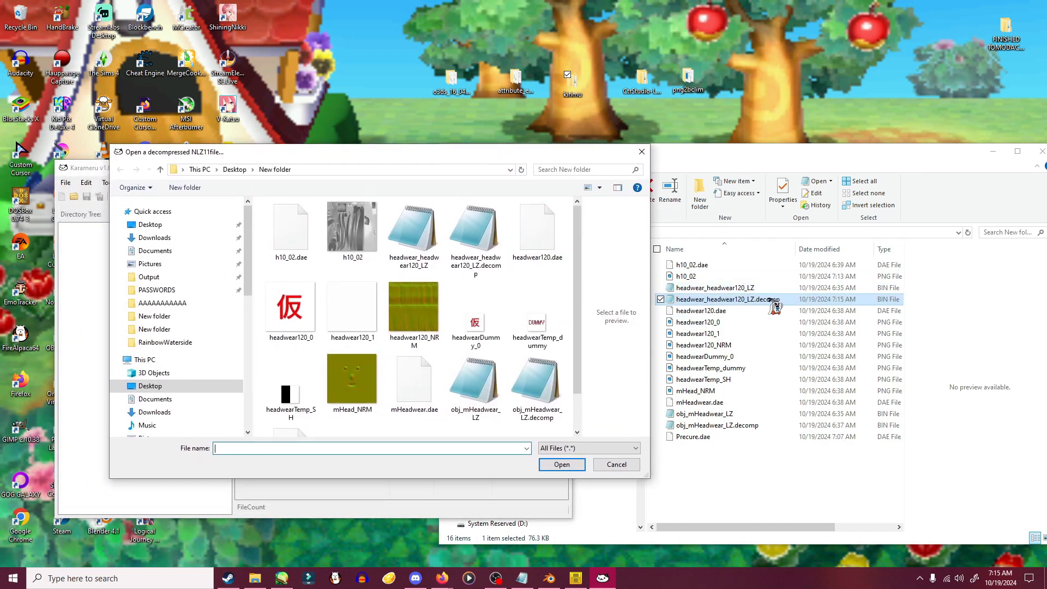
click(485, 255)
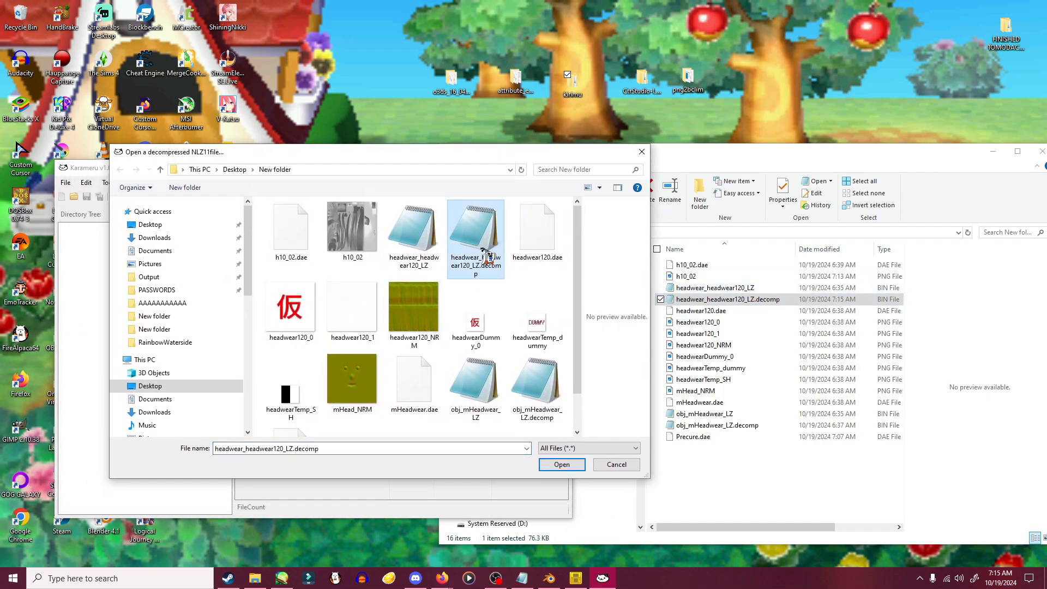
click(562, 465)
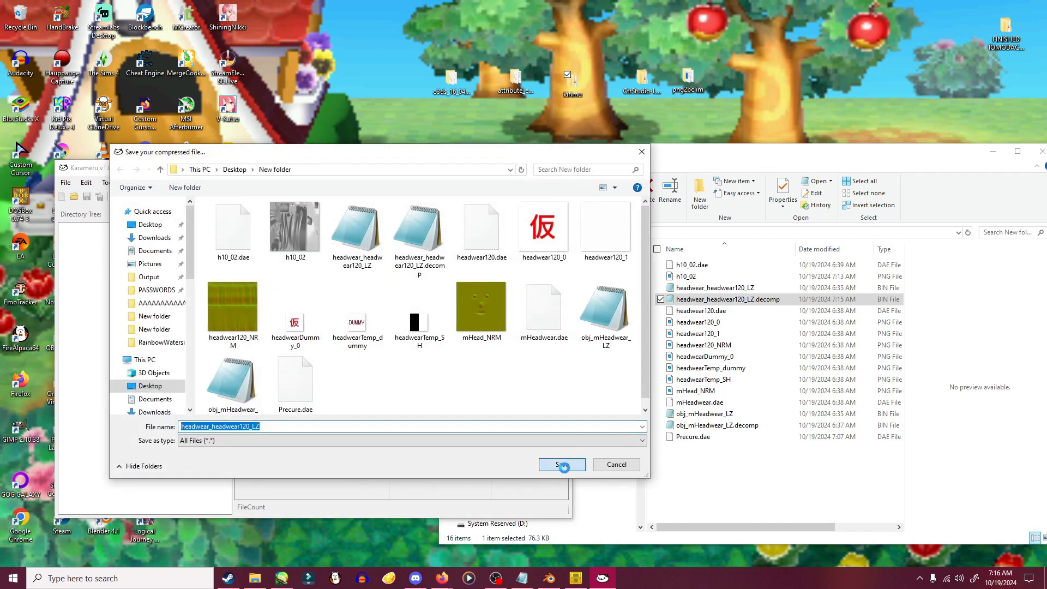
click(562, 465)
click(541, 291)
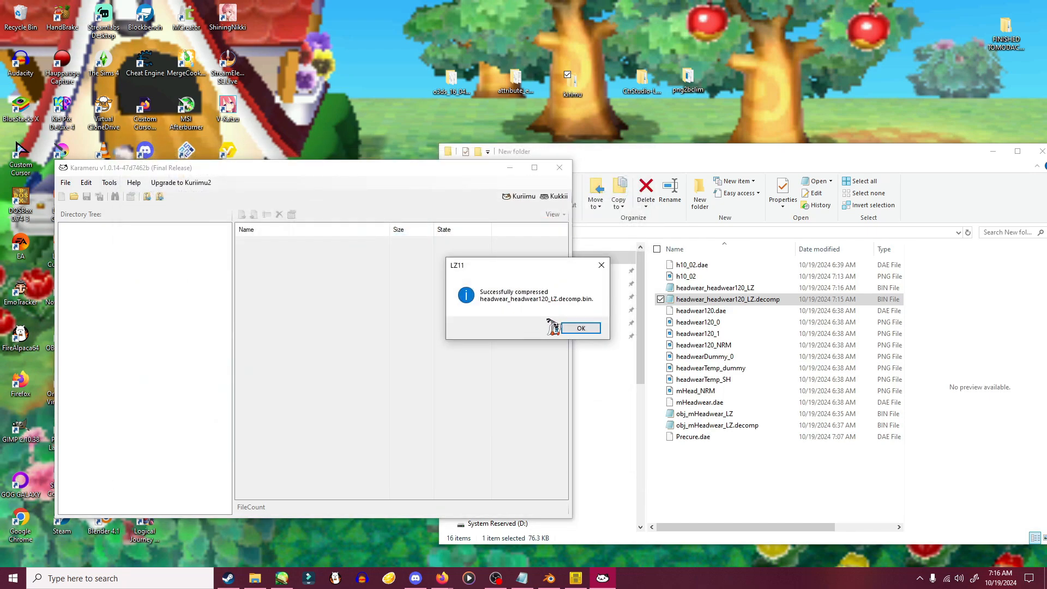
click(585, 328)
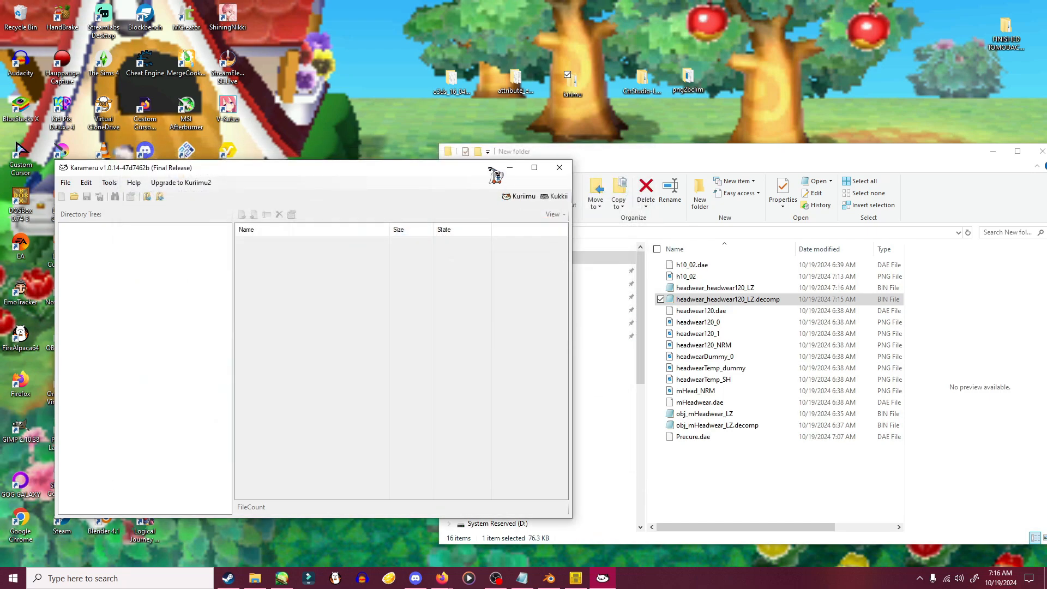
- Rearrange the Karameru and folder windows and switch to the Personal Tomodachi life ROMFS spreadsheet in Firefox
drag(454, 170, 452, 161)
click(557, 160)
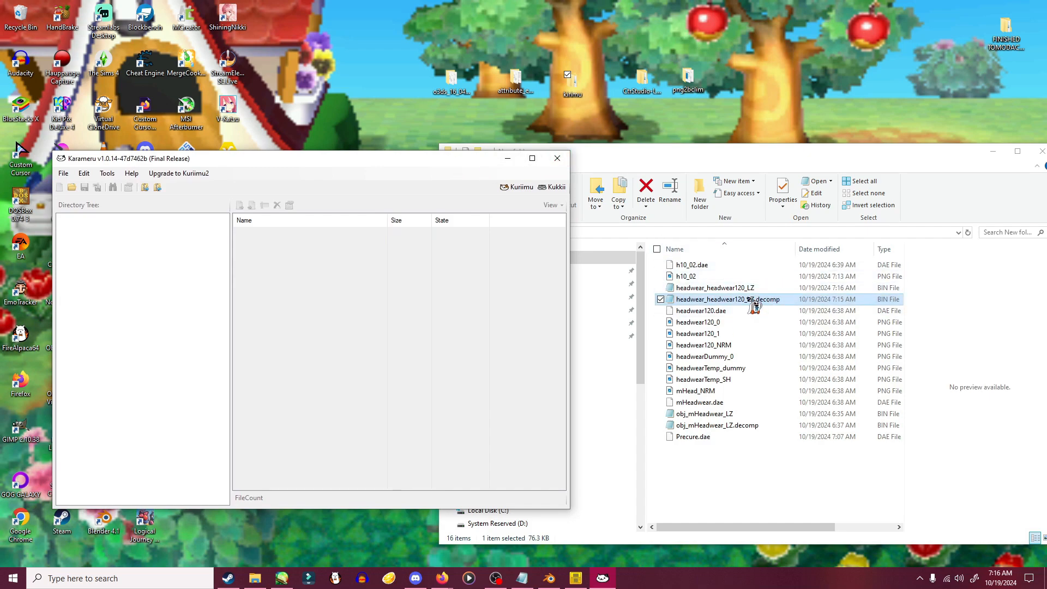
drag(452, 165, 470, 139)
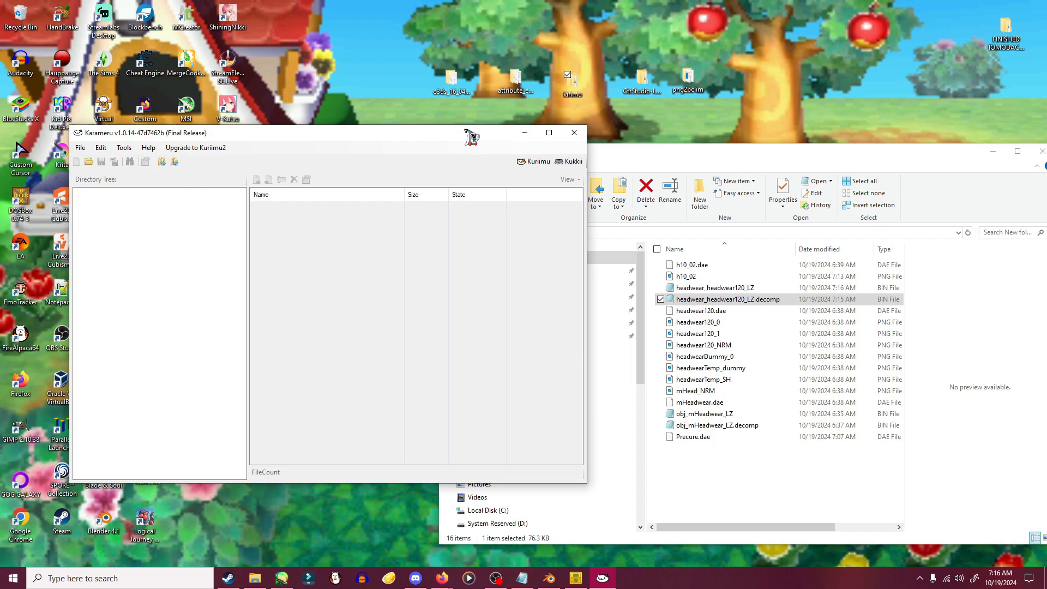
drag(645, 150, 637, 96)
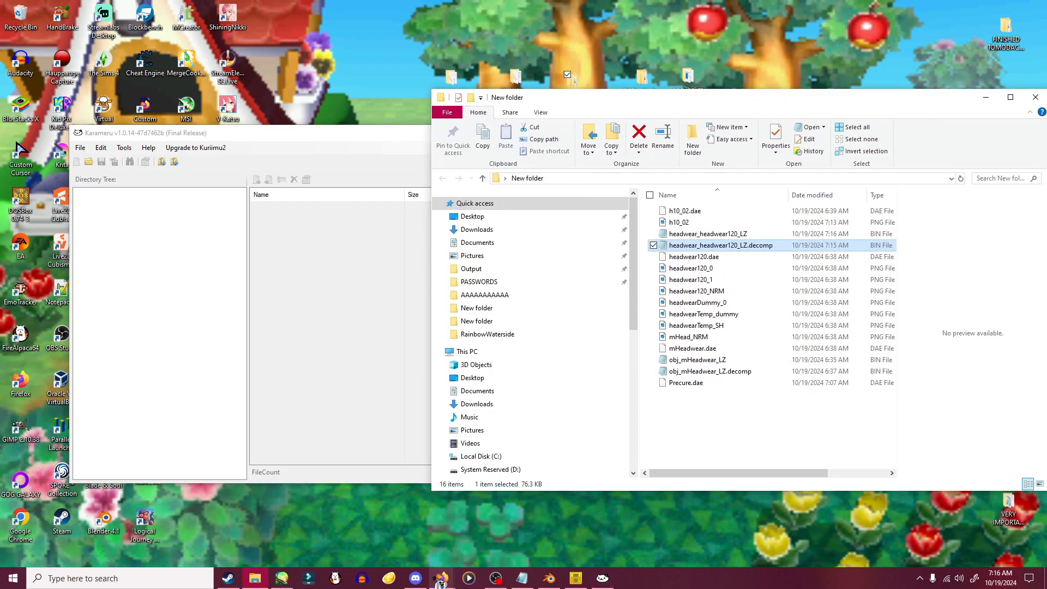
click(349, 529)
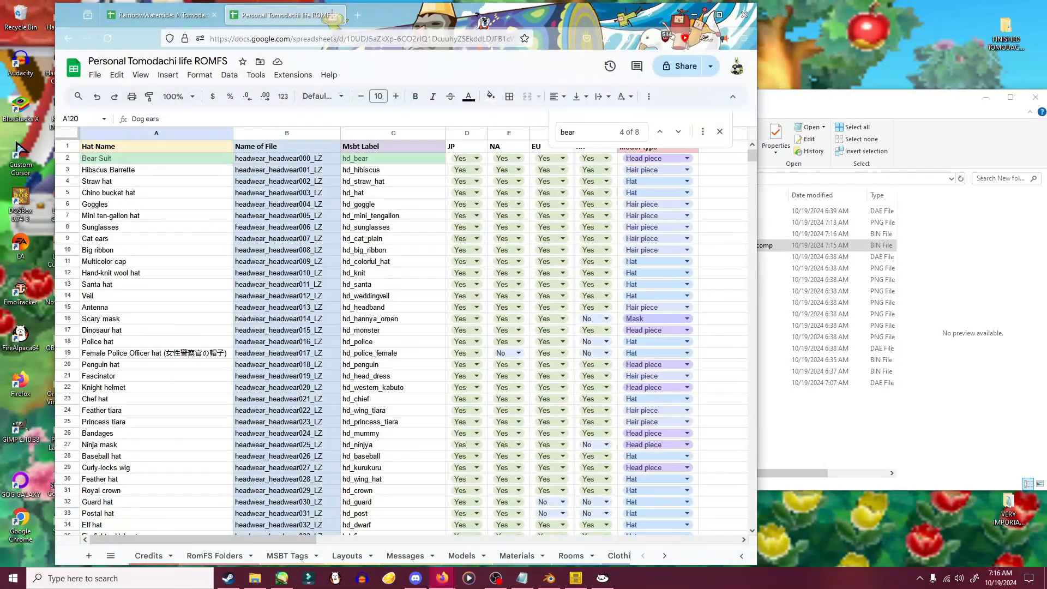
- Look through the hat list for a hat to replace and select the file name cell of the Chino bucket hat
scroll(455, 206, down, 1)
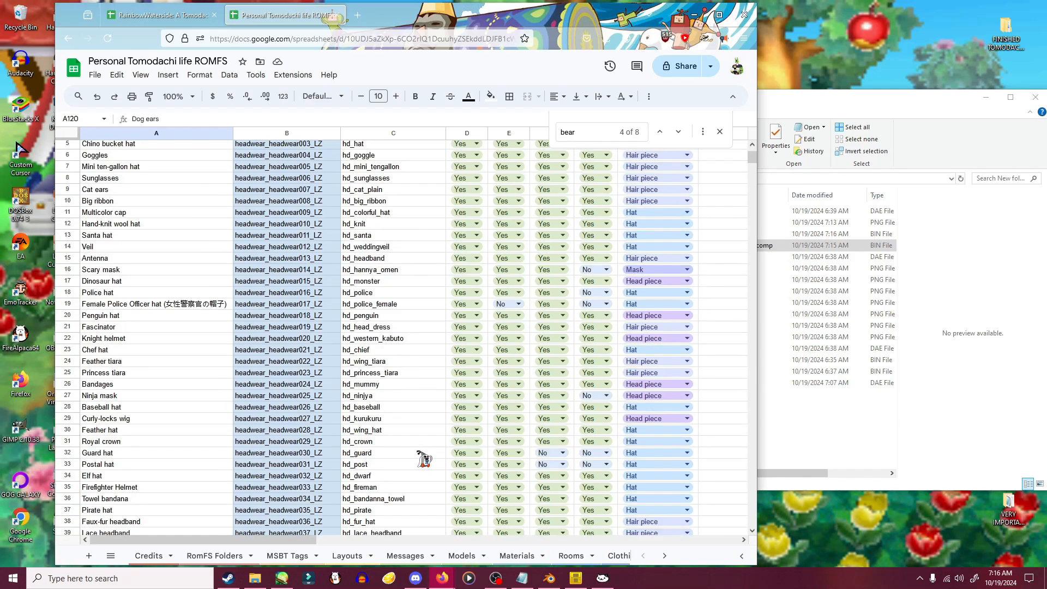
scroll(231, 321, up, 1)
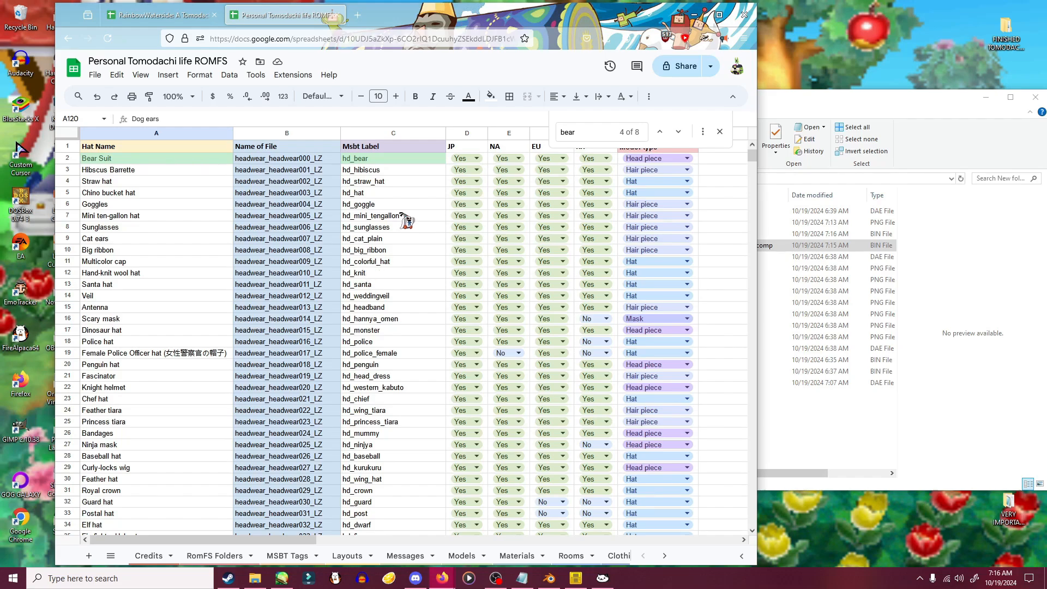
scroll(180, 409, down, 7)
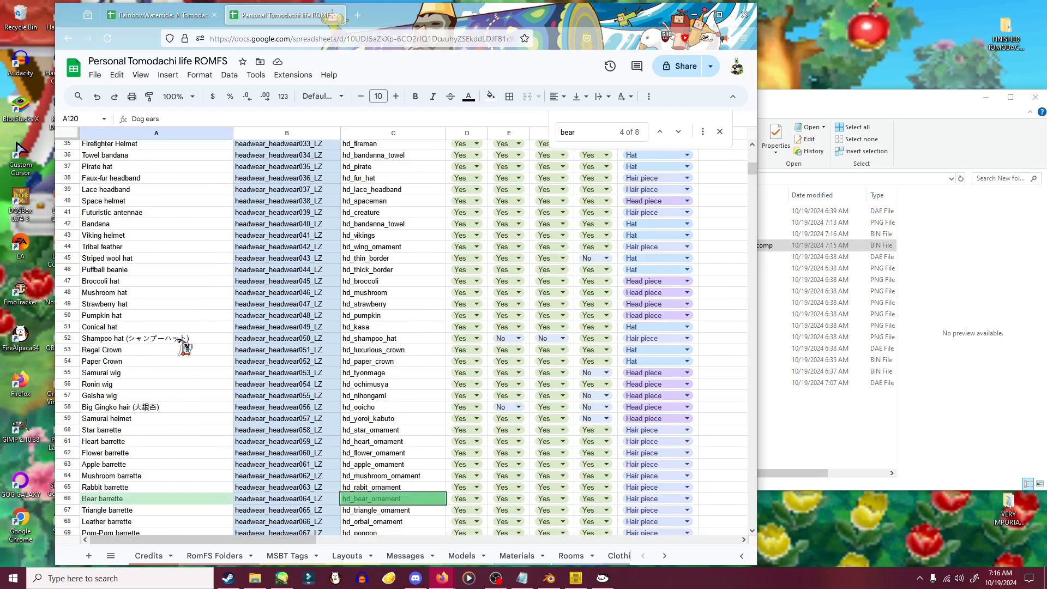
scroll(180, 355, up, 4)
scroll(183, 347, up, 3)
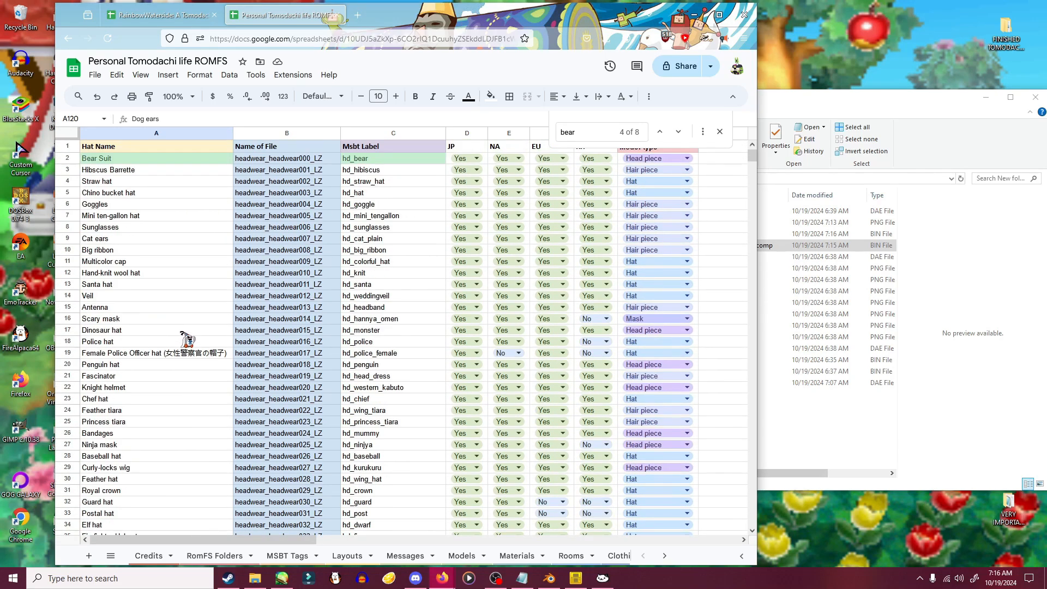
click(113, 183)
click(67, 181)
click(68, 193)
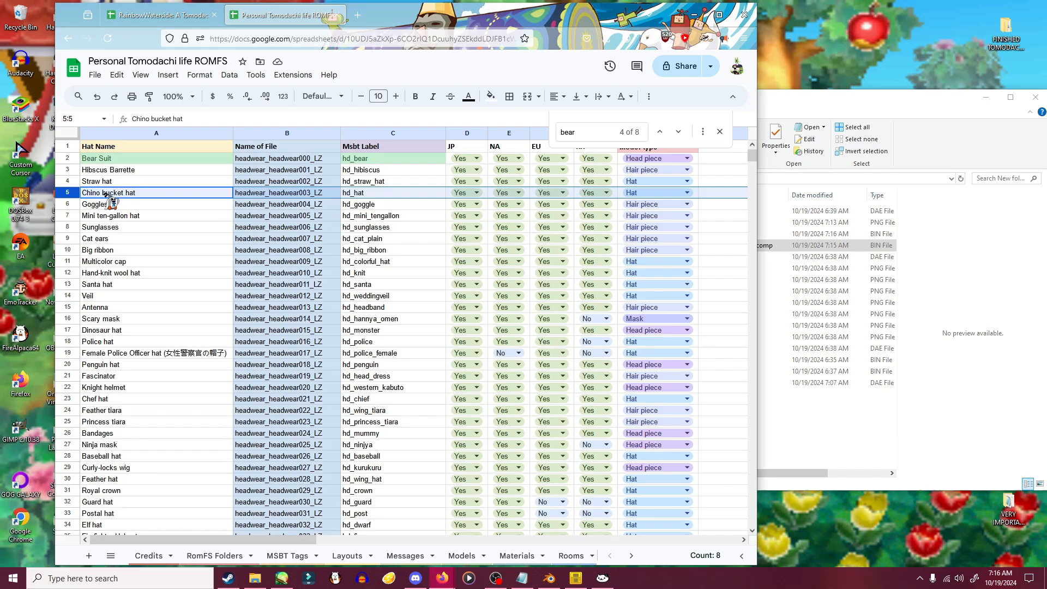
click(297, 194)
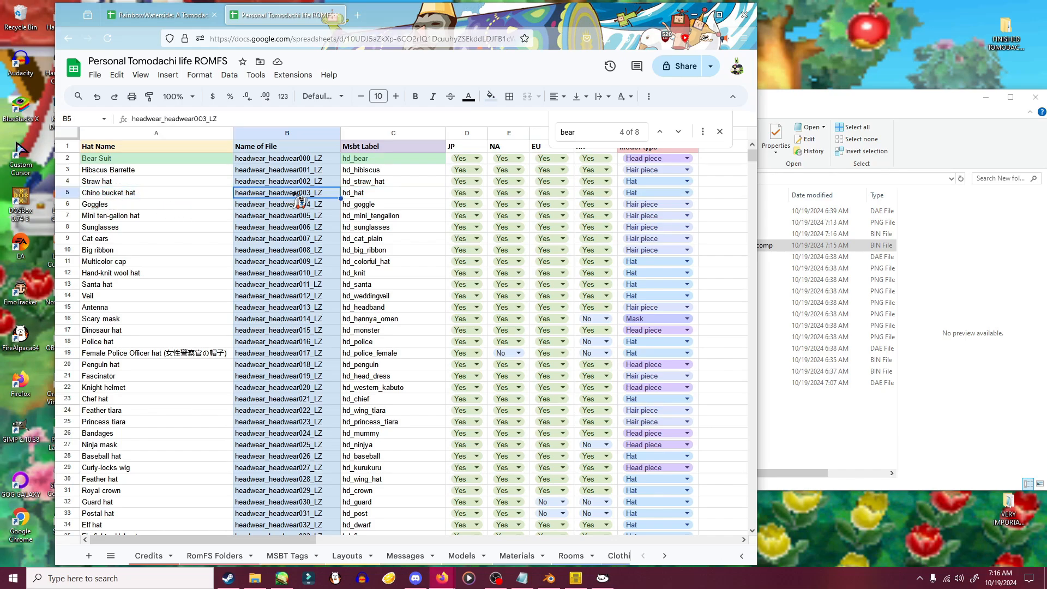
- Switch to New folder in File Explorer, rename headwear_headwear120_LZ as headwear_headwear003_LZ and move the window aside
click(909, 450)
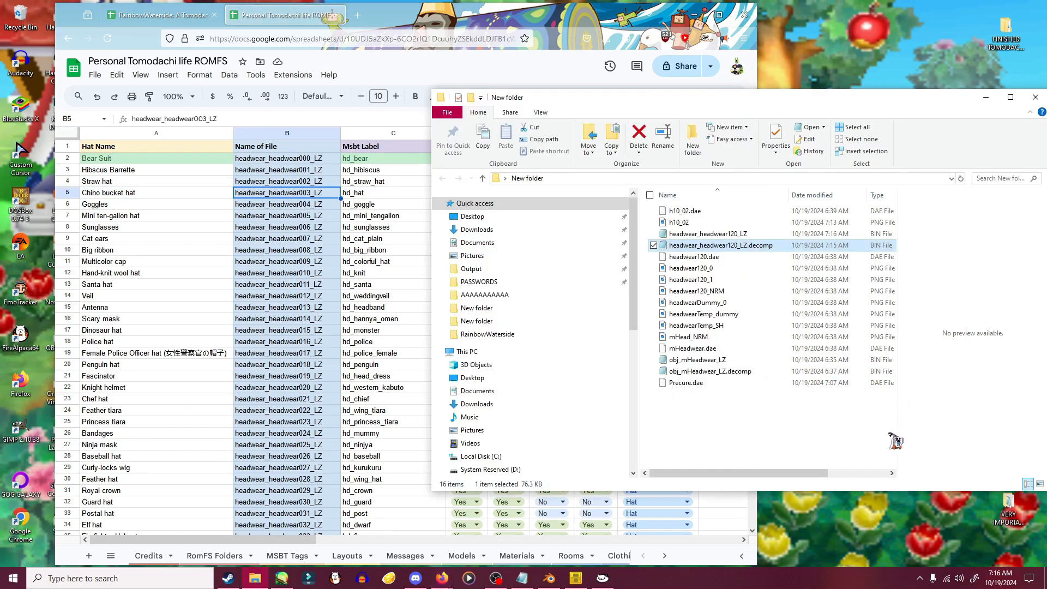
drag(731, 103, 608, 114)
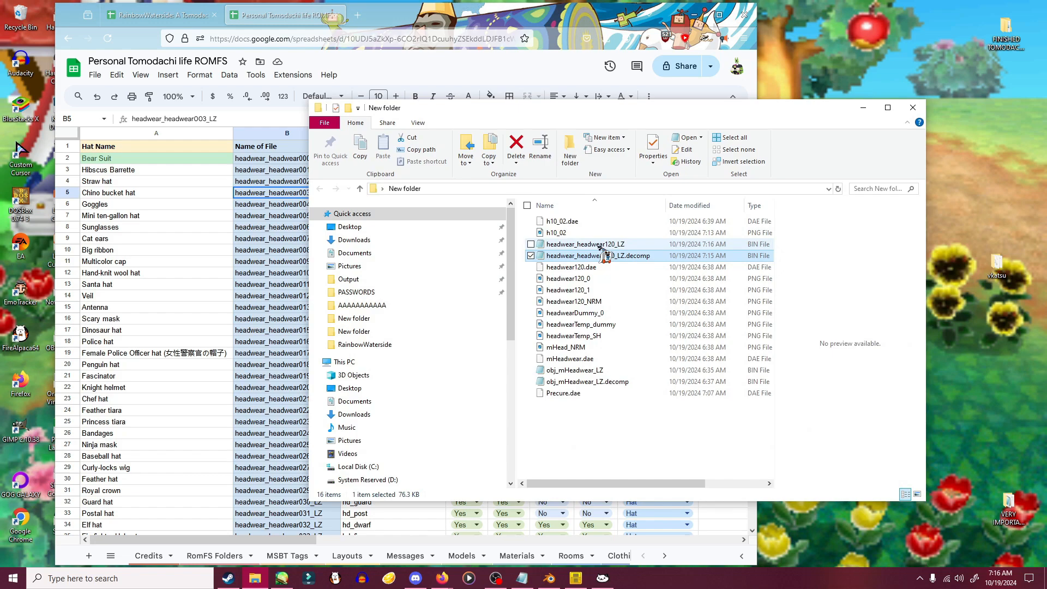
click(618, 244)
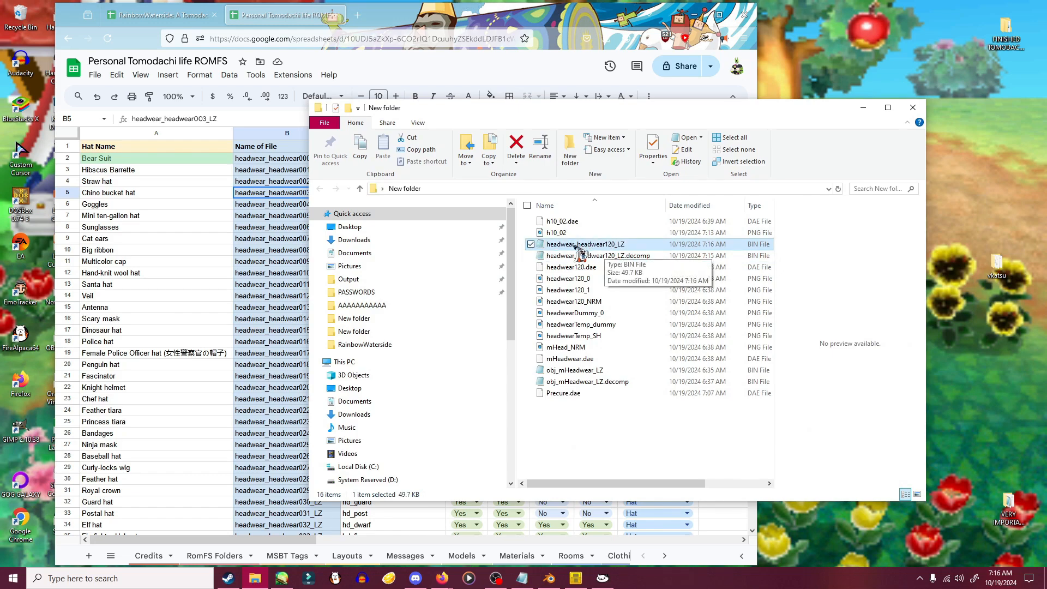
right_click(613, 249)
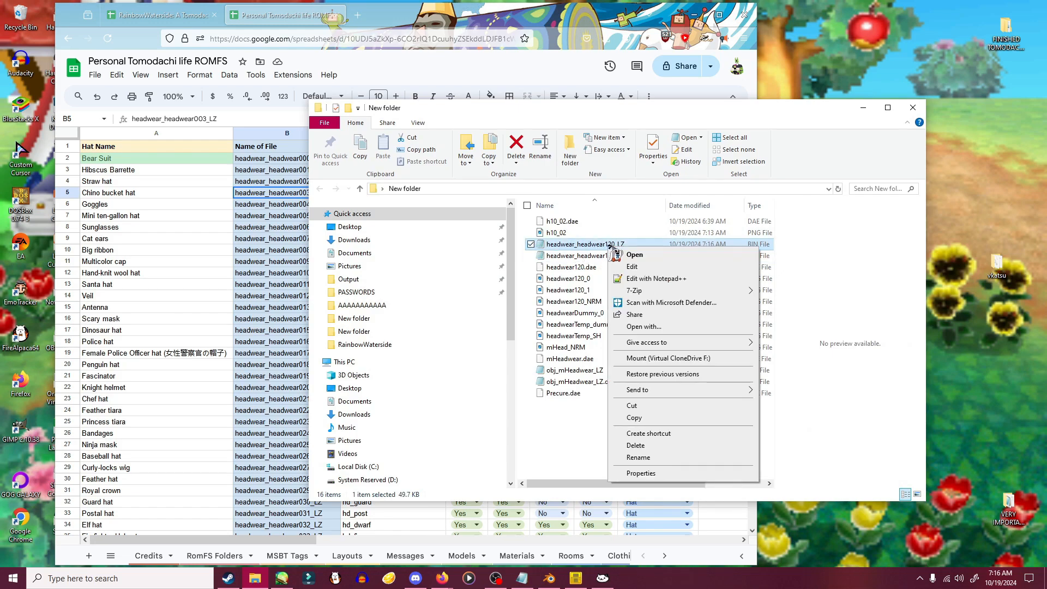
click(639, 457)
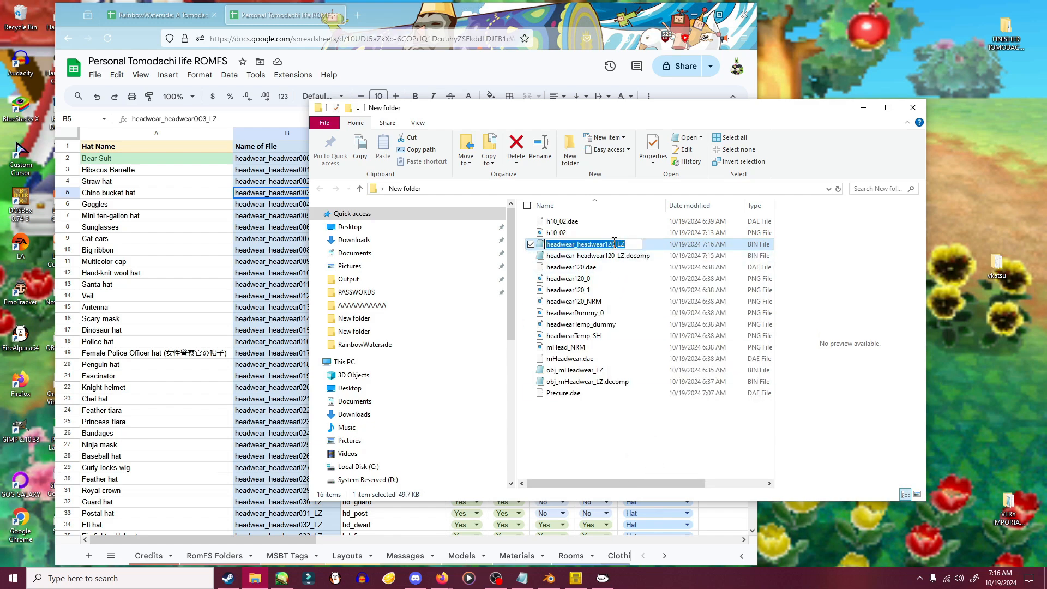
click(614, 244)
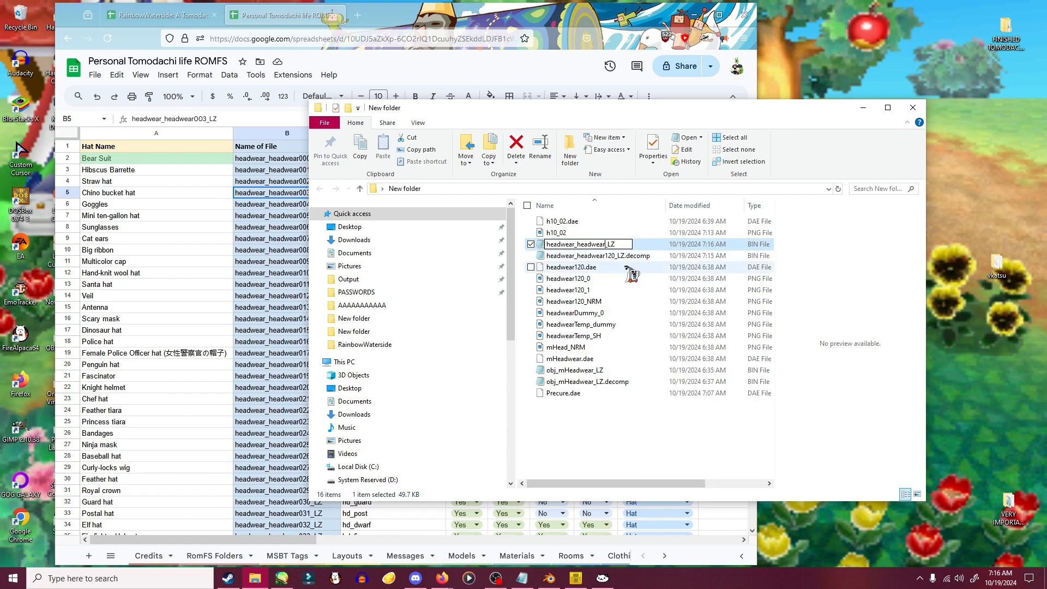
text(003)
key(Return)
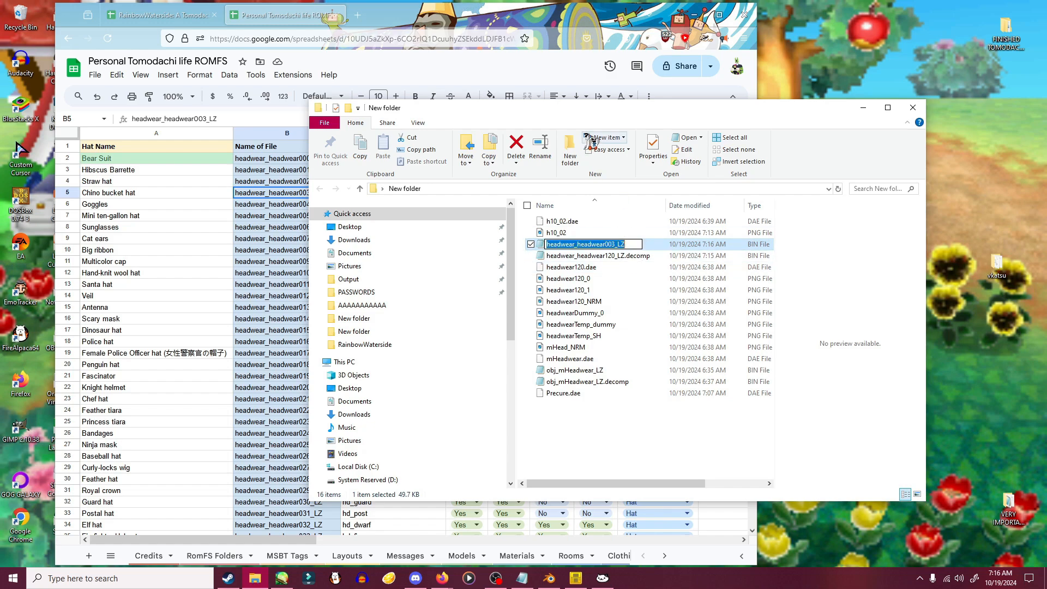
drag(571, 111, 727, 86)
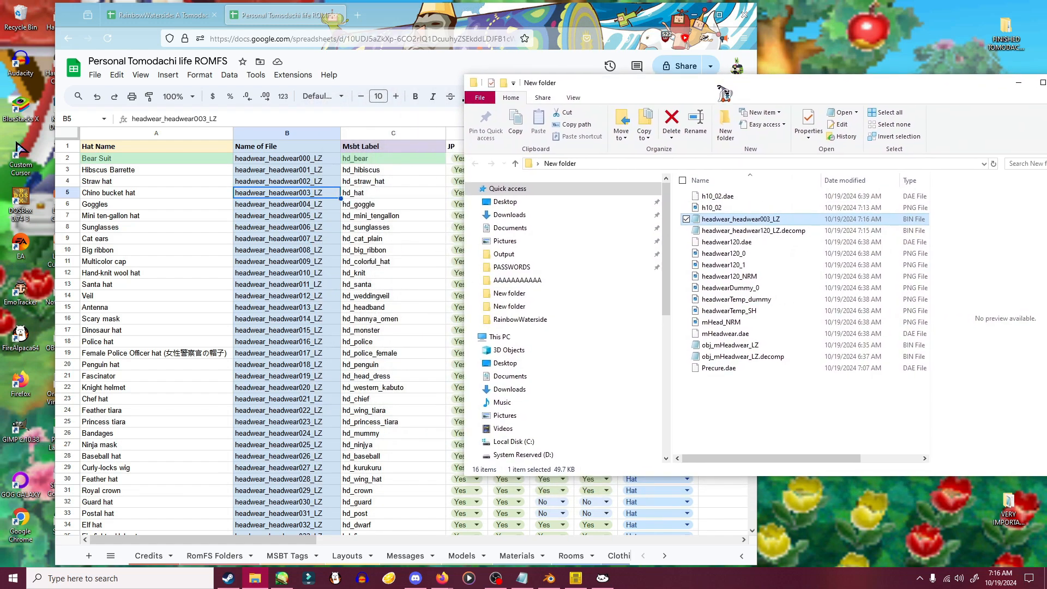
click(745, 220)
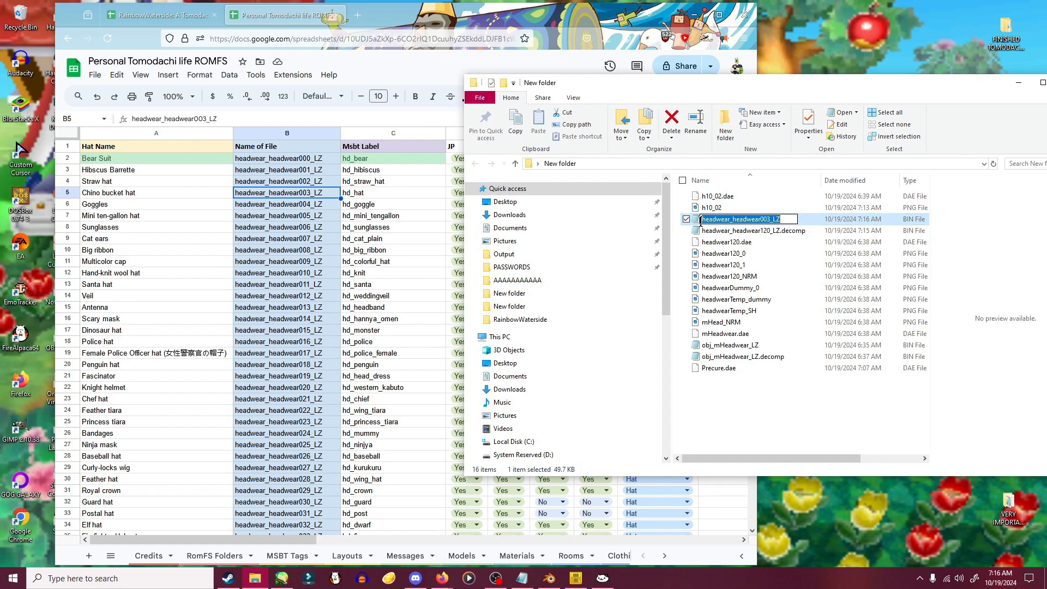
key(Return)
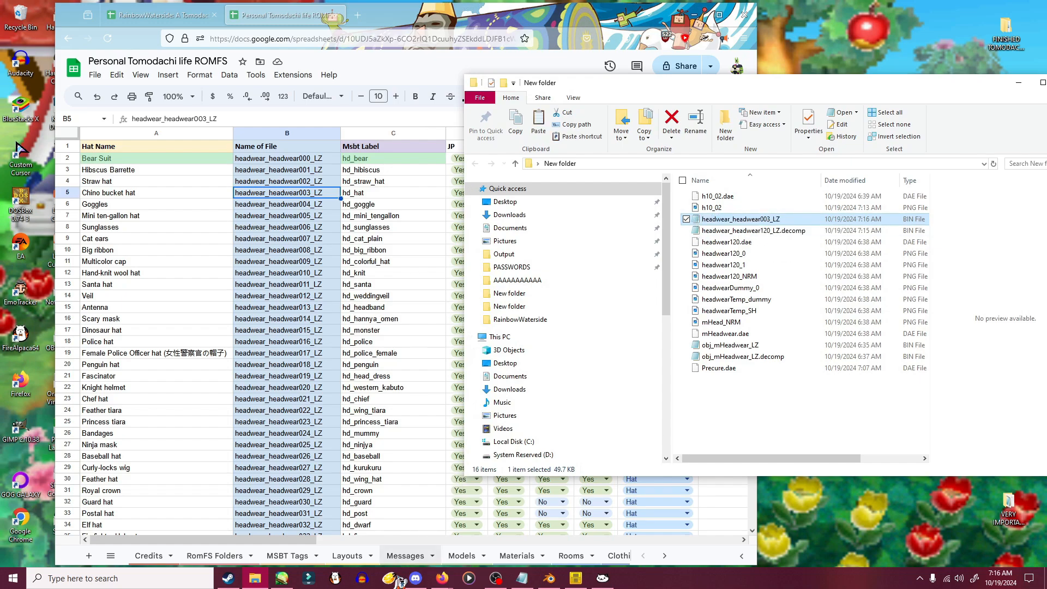
- Switch to Citra and open the mods location of Tomodachi Life (USA)
click(389, 582)
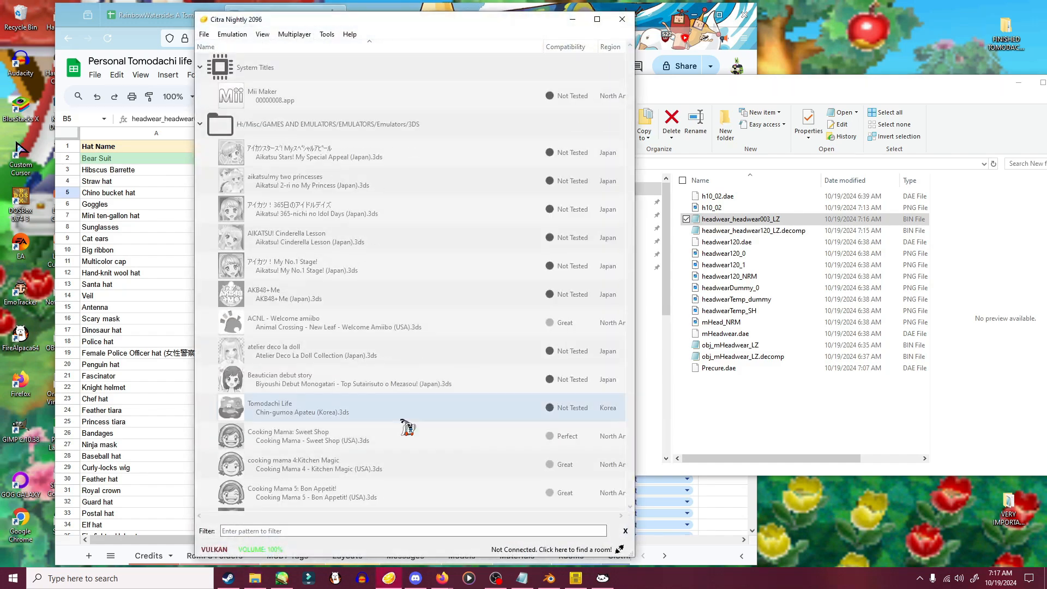
scroll(434, 382, down, 15)
scroll(436, 377, down, 15)
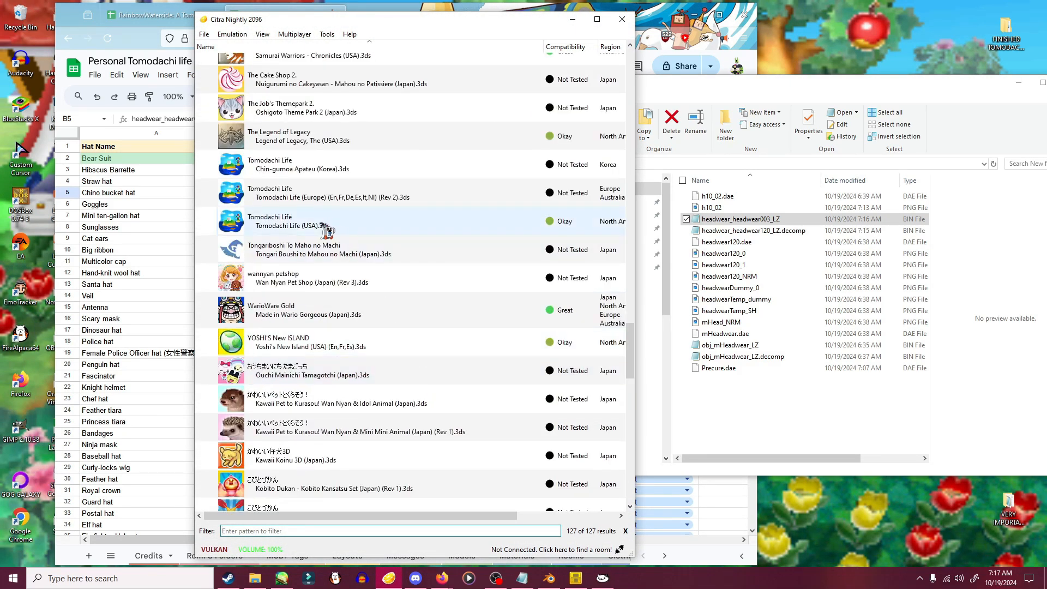
right_click(315, 223)
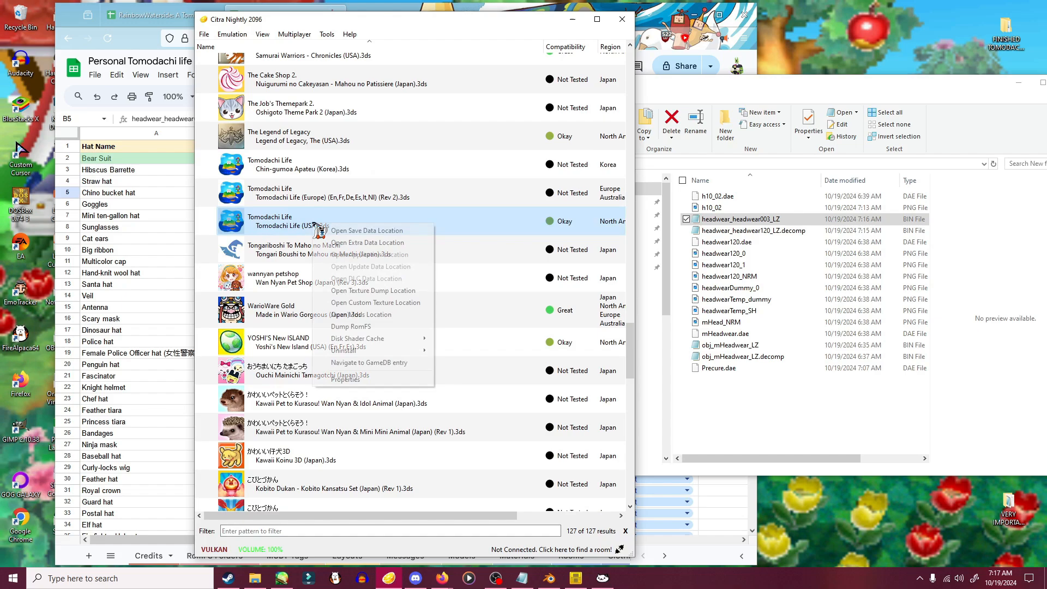
click(360, 315)
drag(358, 19, 436, 146)
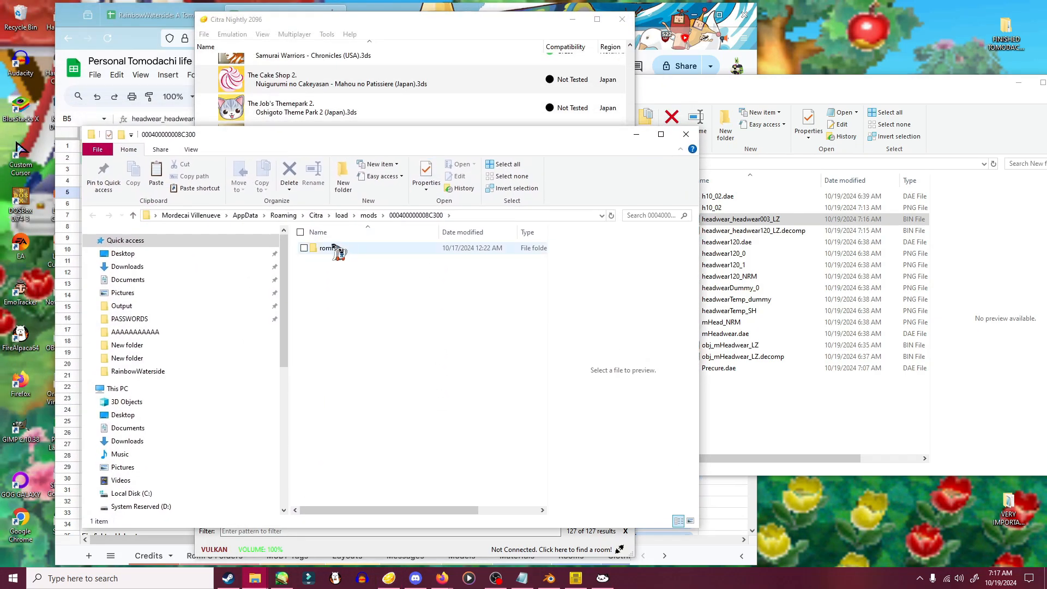
- Paste headwear_headwear003_LZ into the mod's romfs/model/headwear folder
double_click(328, 248)
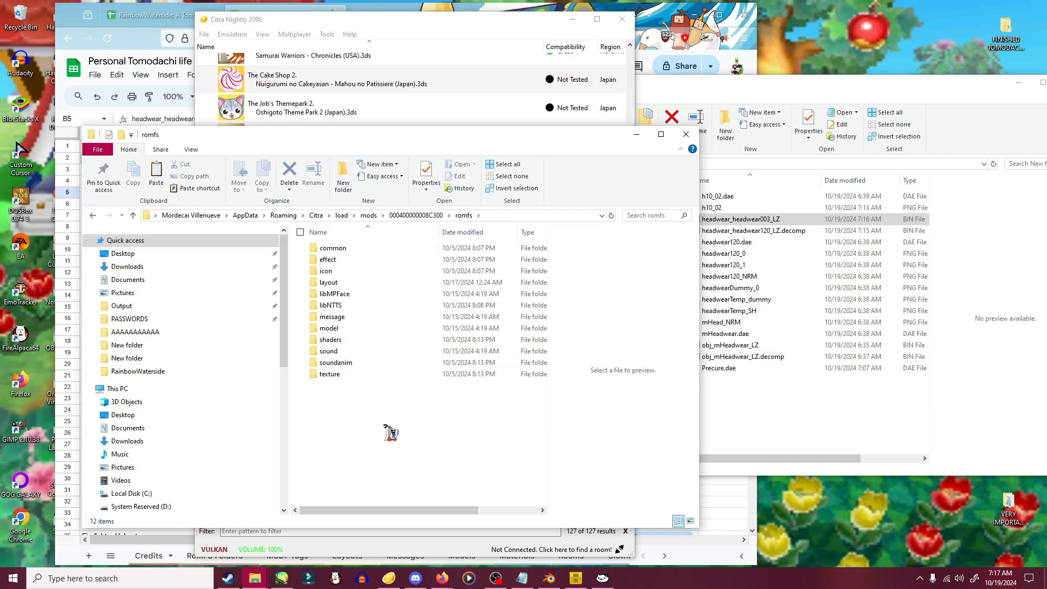
double_click(328, 328)
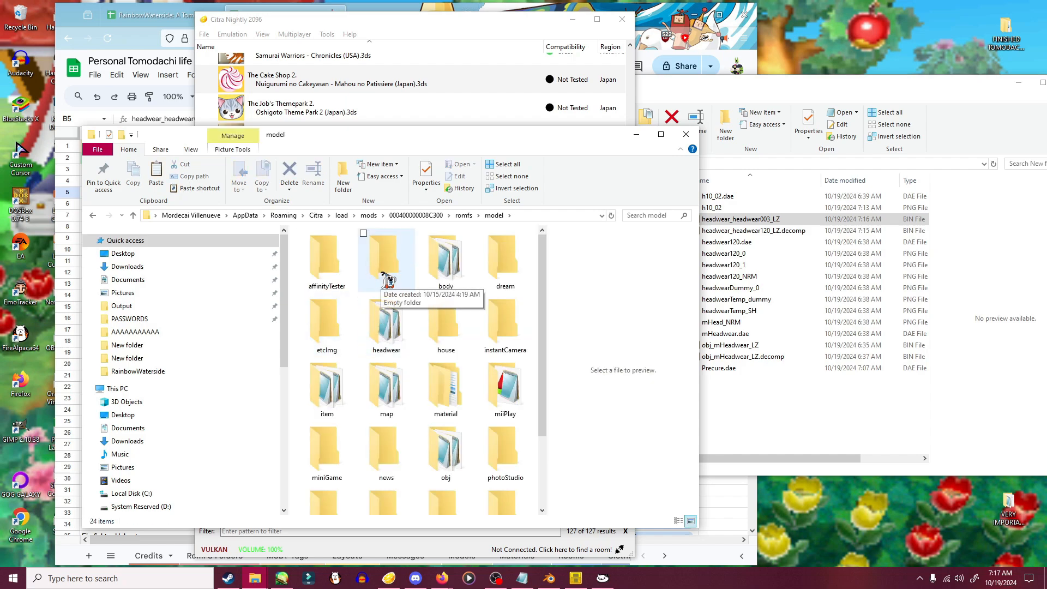
double_click(397, 342)
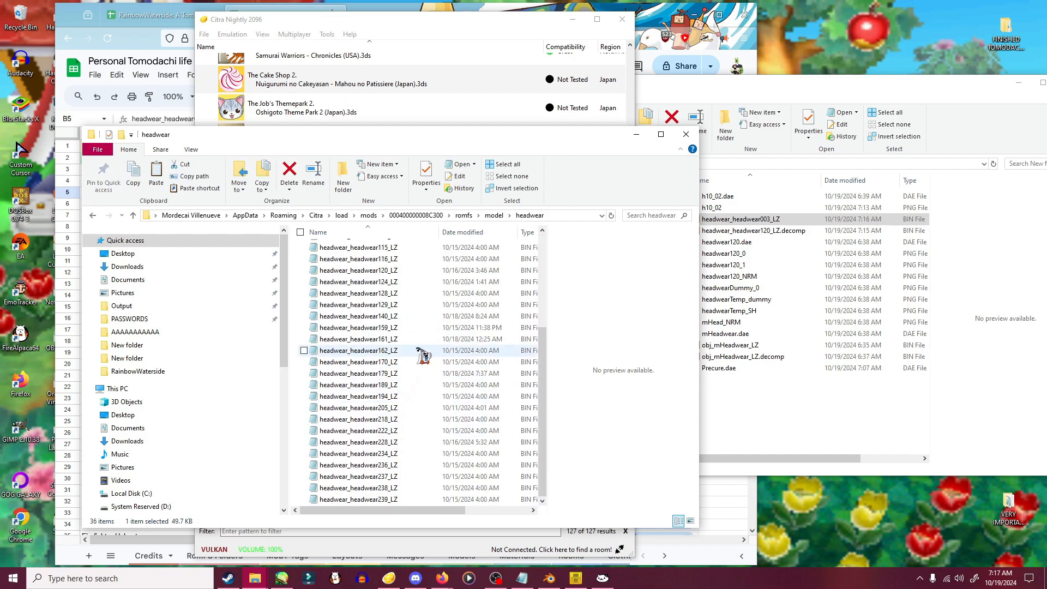
key(ctrl+v)
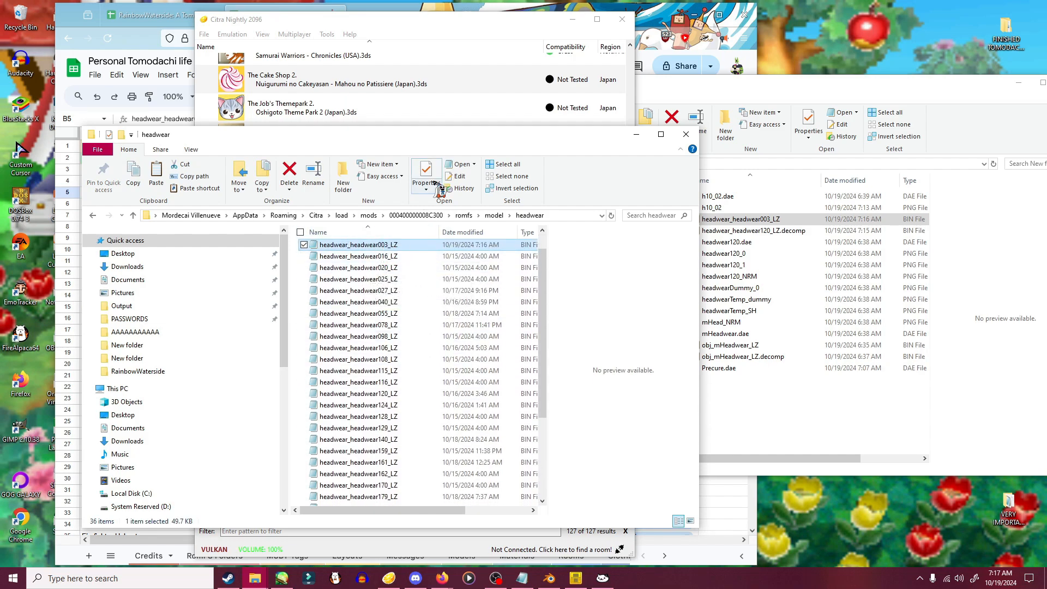
- Move the headwear folder and Citra windows apart and launch Tomodachi Life (USA)
drag(421, 138, 796, 133)
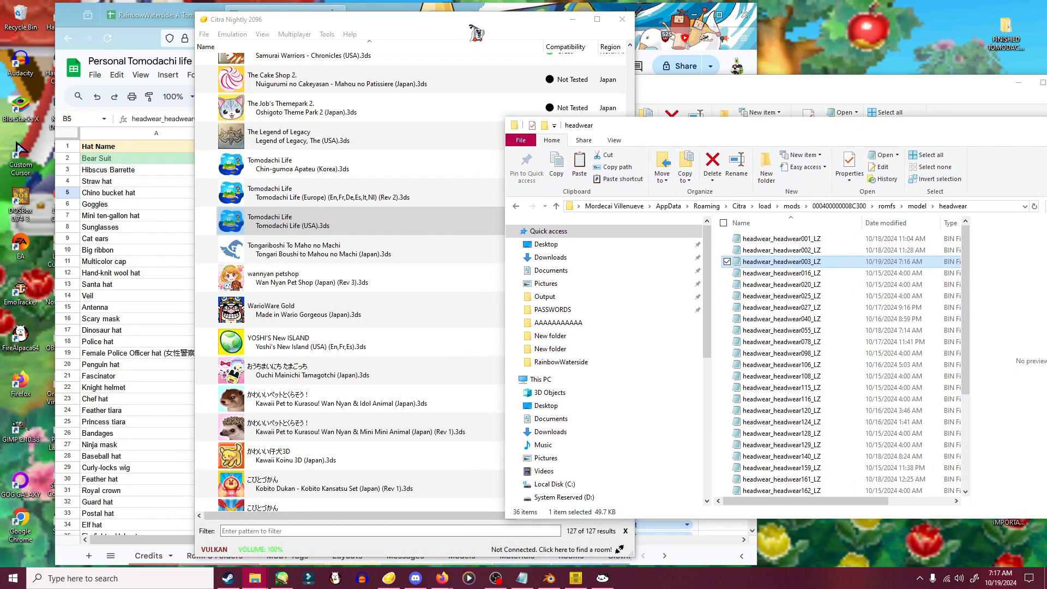
drag(468, 23, 414, 26)
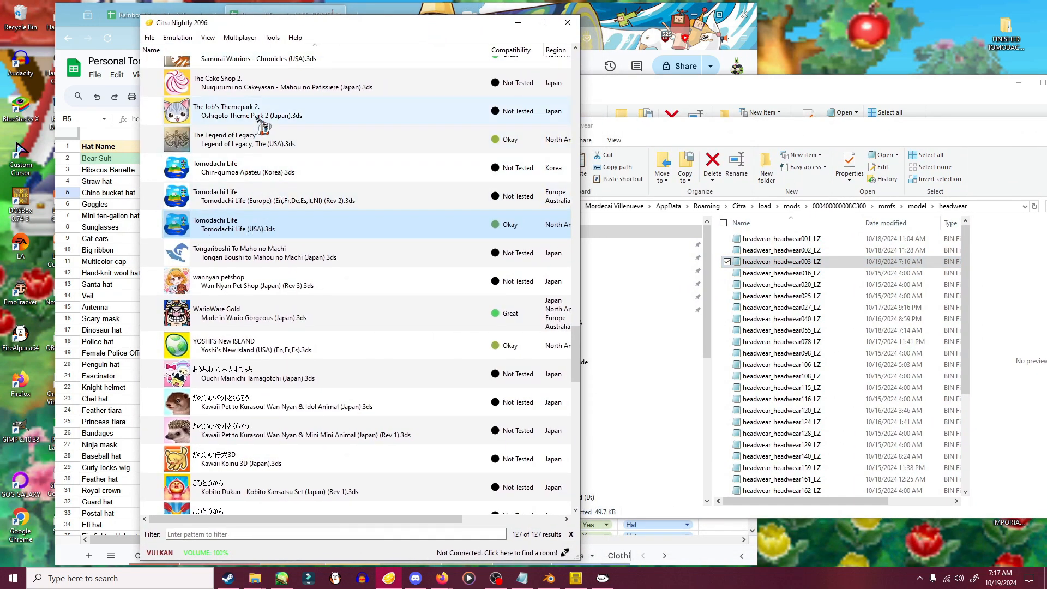
double_click(258, 235)
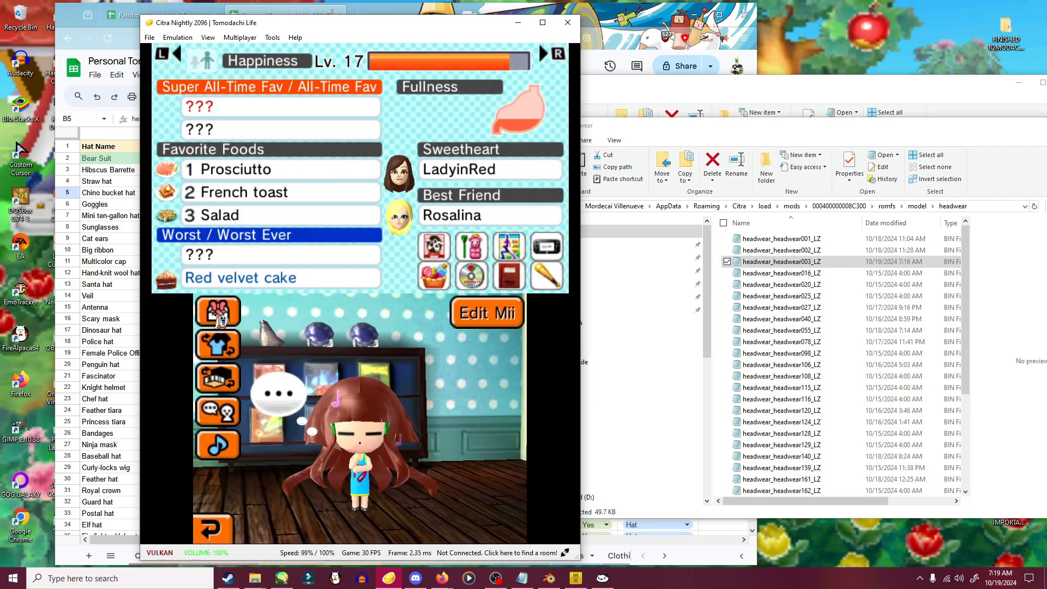
- Open the Mii's item list and give the Mii the Barbecue
click(216, 315)
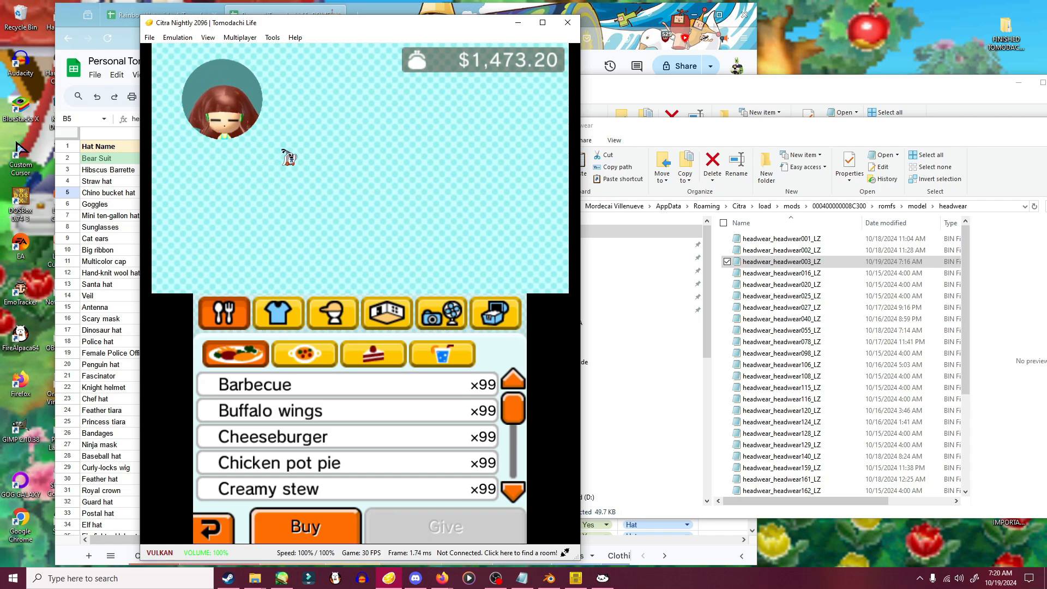
click(361, 390)
click(448, 529)
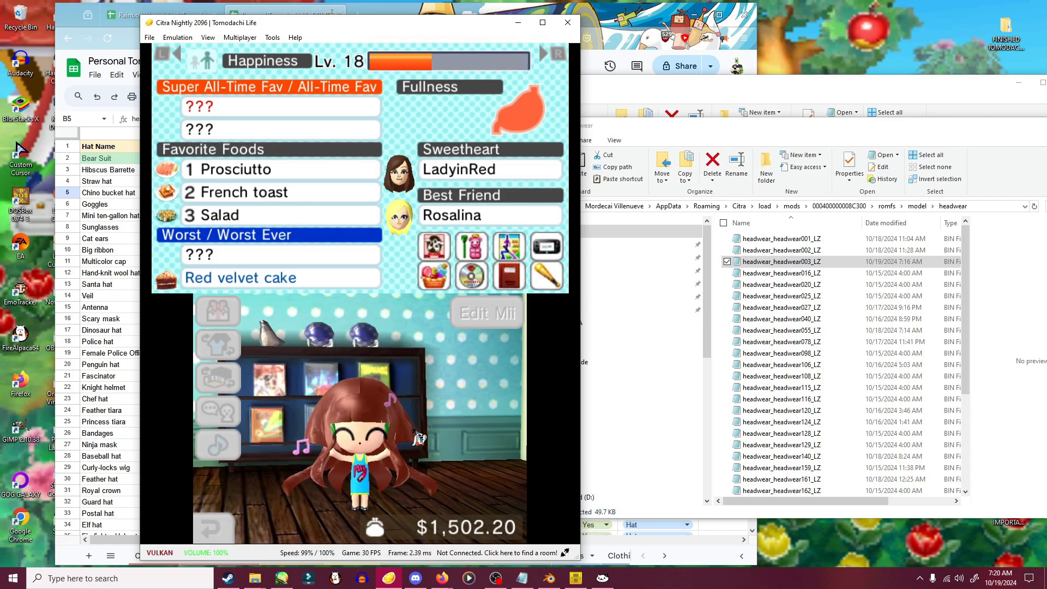
- Choose the Fishing pole as the Mii's level-up gift and give it
click(414, 376)
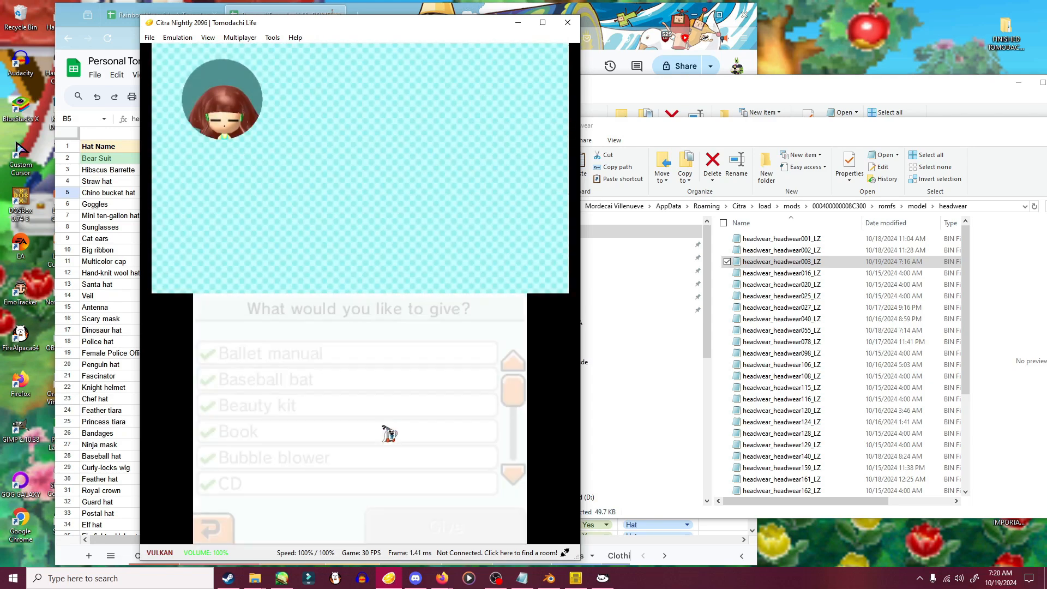
click(511, 474)
click(391, 464)
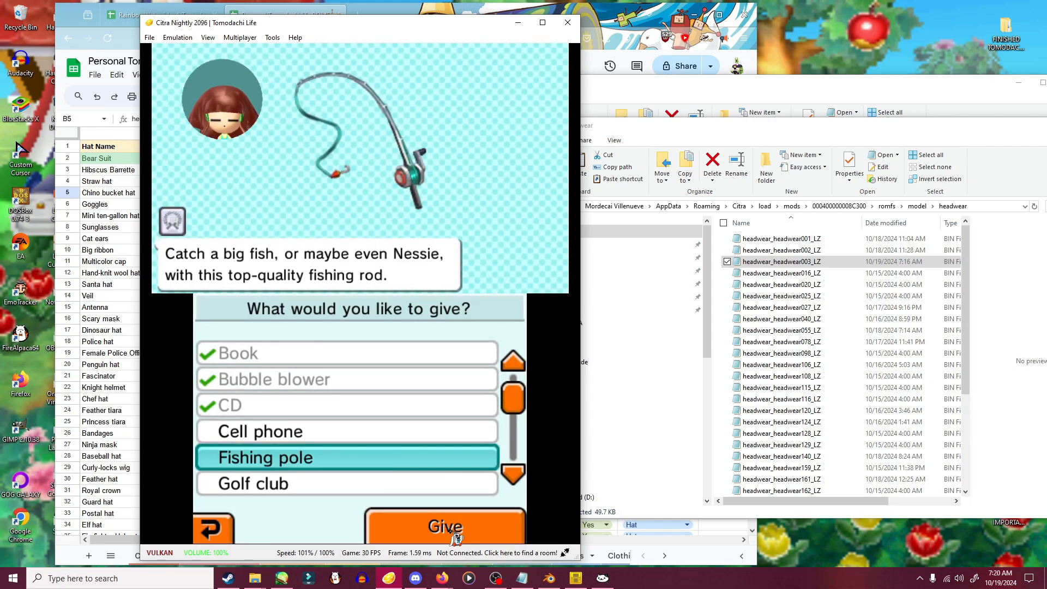
click(448, 528)
click(366, 459)
click(462, 528)
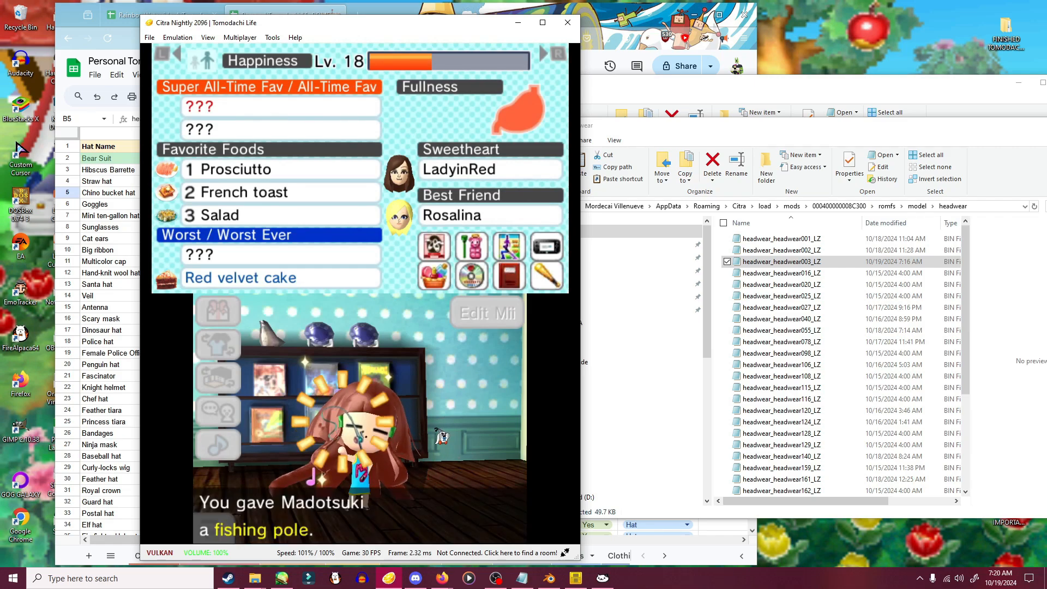
- Leave the Mii's room and locate the resident of Apt. 305 from the apartment building view
click(229, 523)
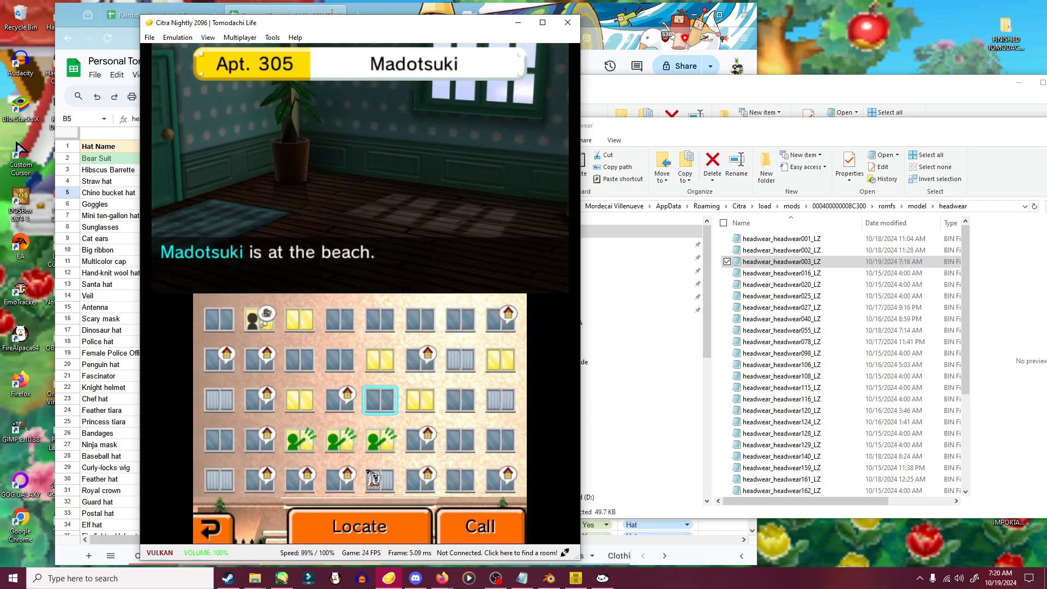
click(368, 529)
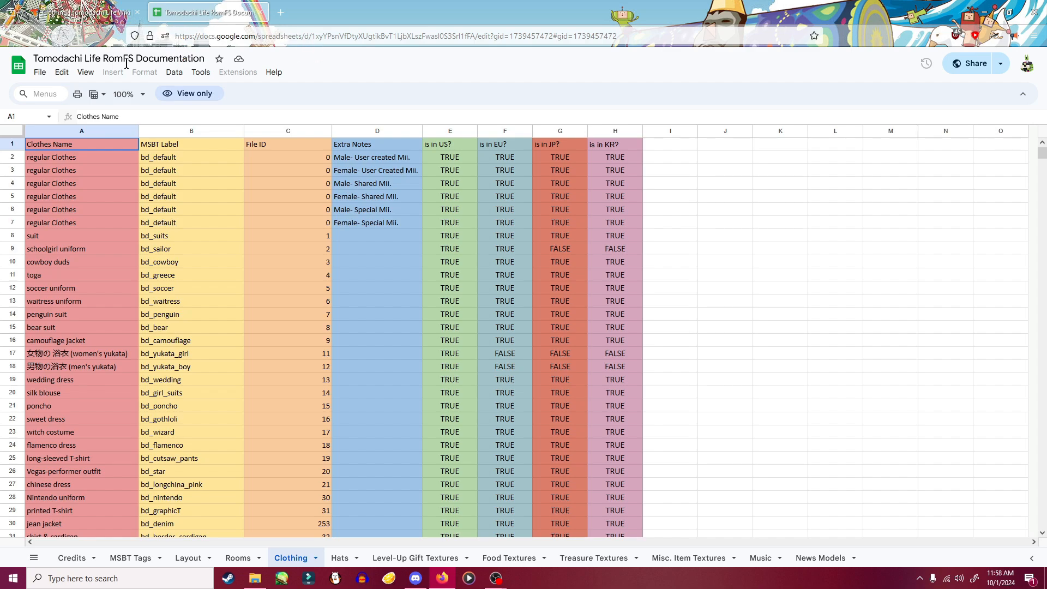
drag(81, 59, 192, 58)
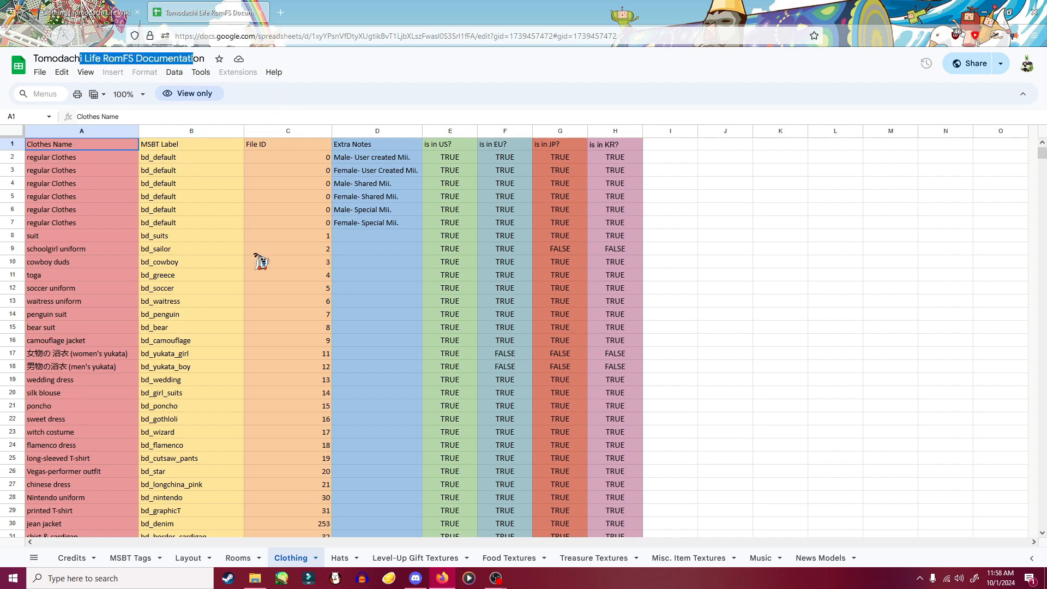
- View the Credits sheet of the Tomodachi Life RomFS Documentation and go over the listed contributors
click(71, 557)
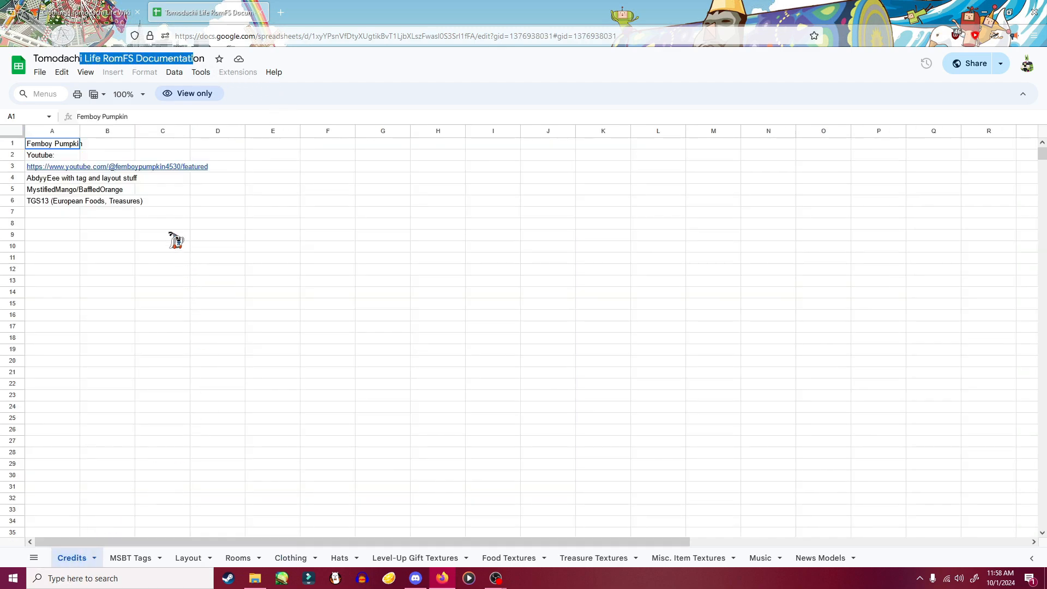
drag(162, 223, 23, 140)
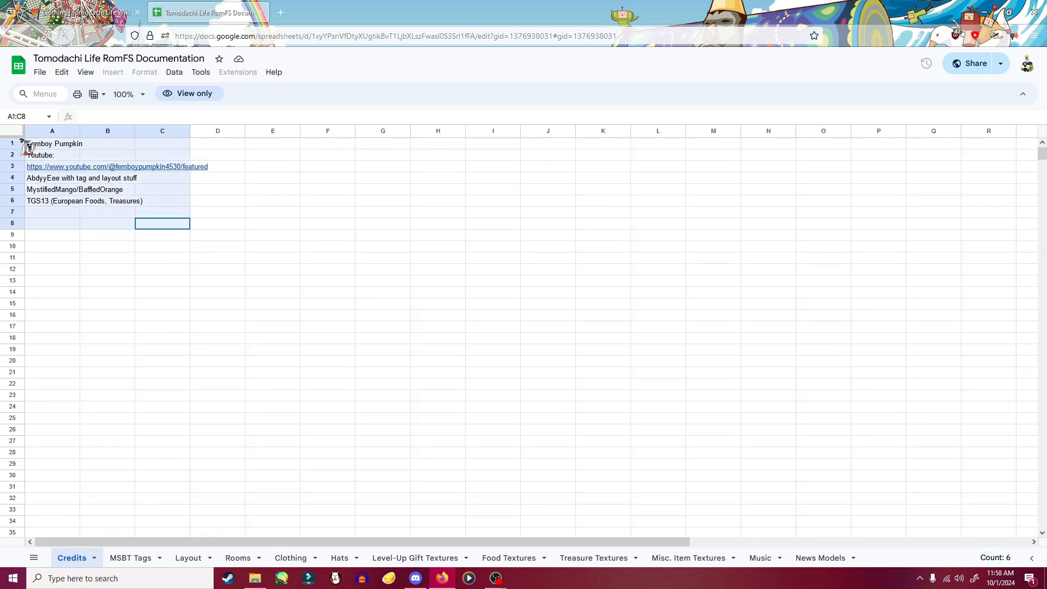
click(189, 327)
drag(192, 235, 21, 156)
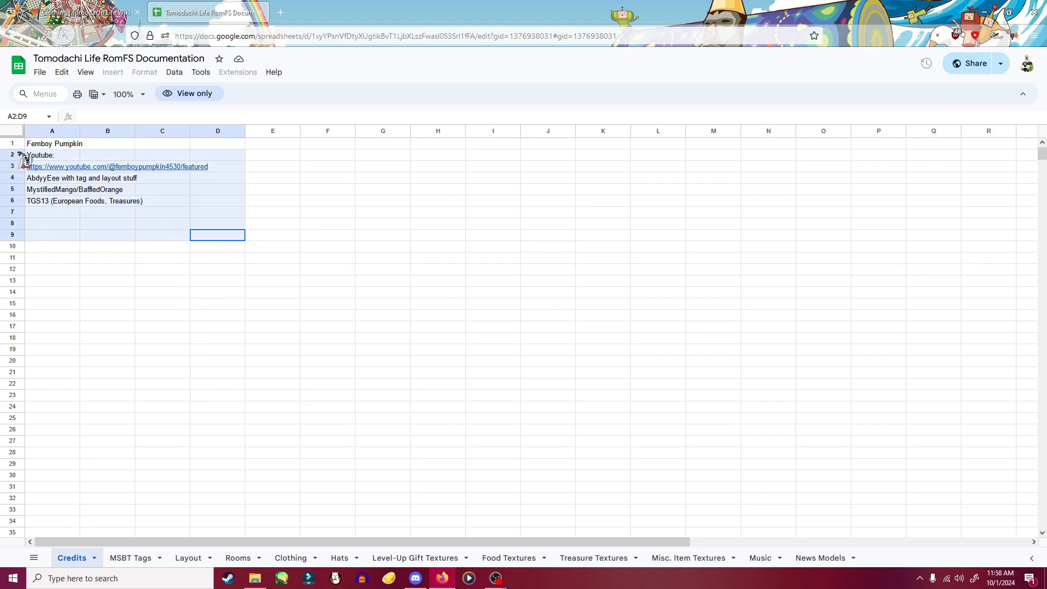
click(104, 305)
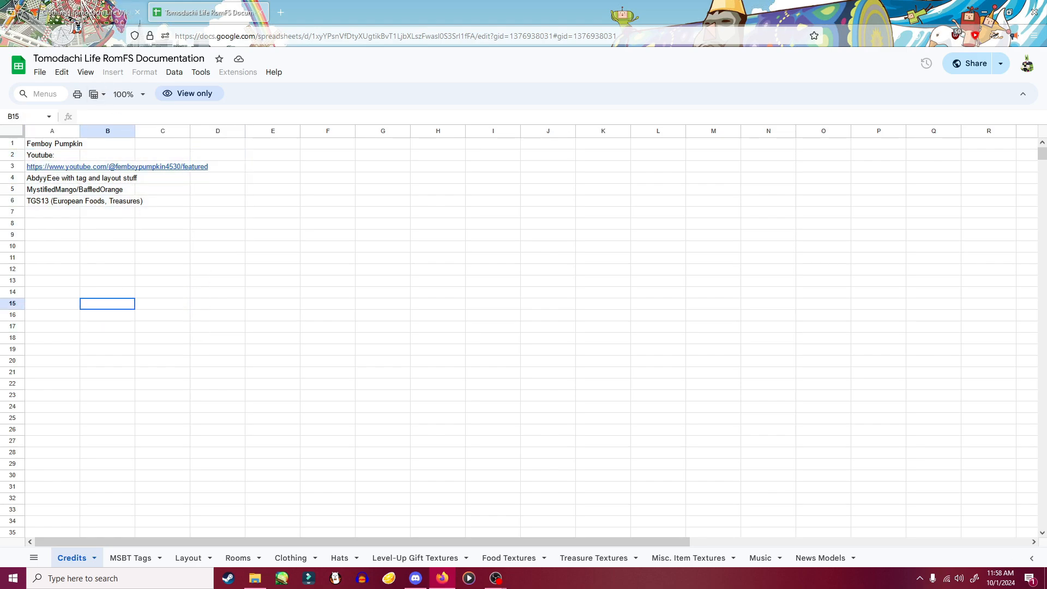
- Switch to the wiki's Clothing article, review its clothing categories and open the Clothing/Feminine page
click(79, 14)
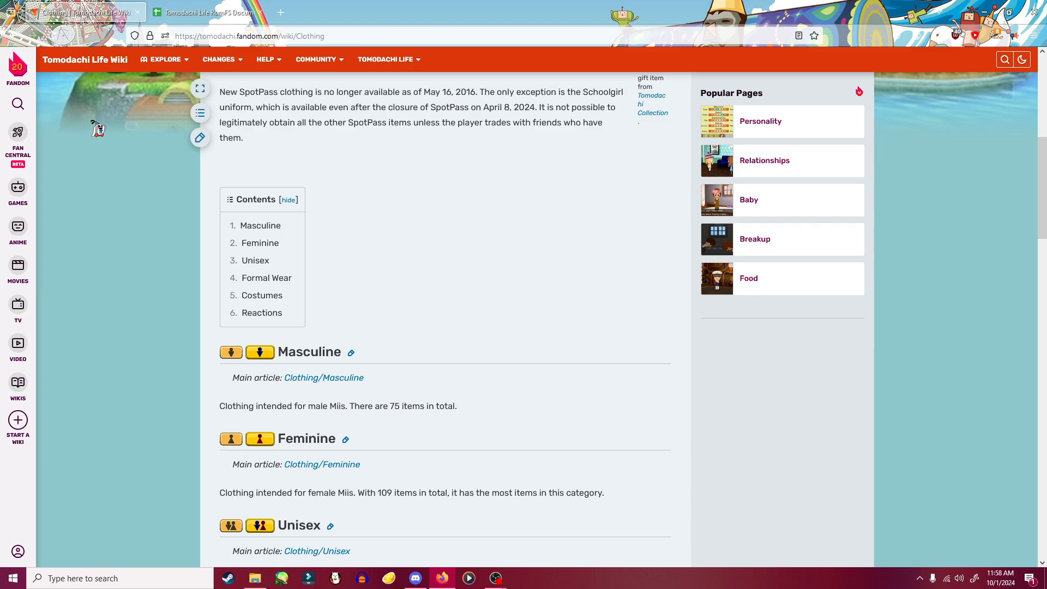
scroll(315, 278, up, 6)
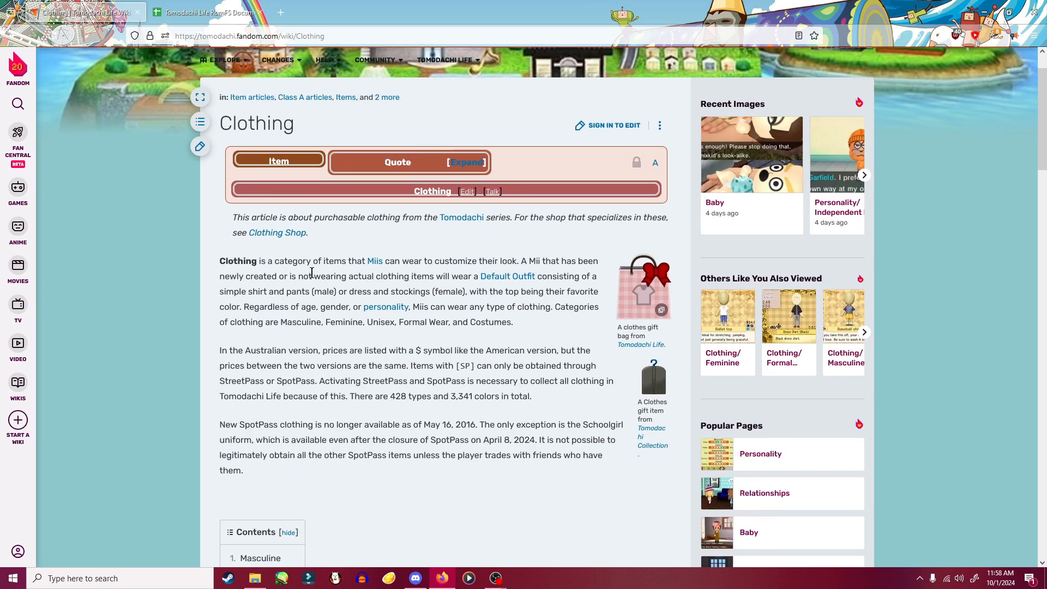
scroll(312, 273, down, 10)
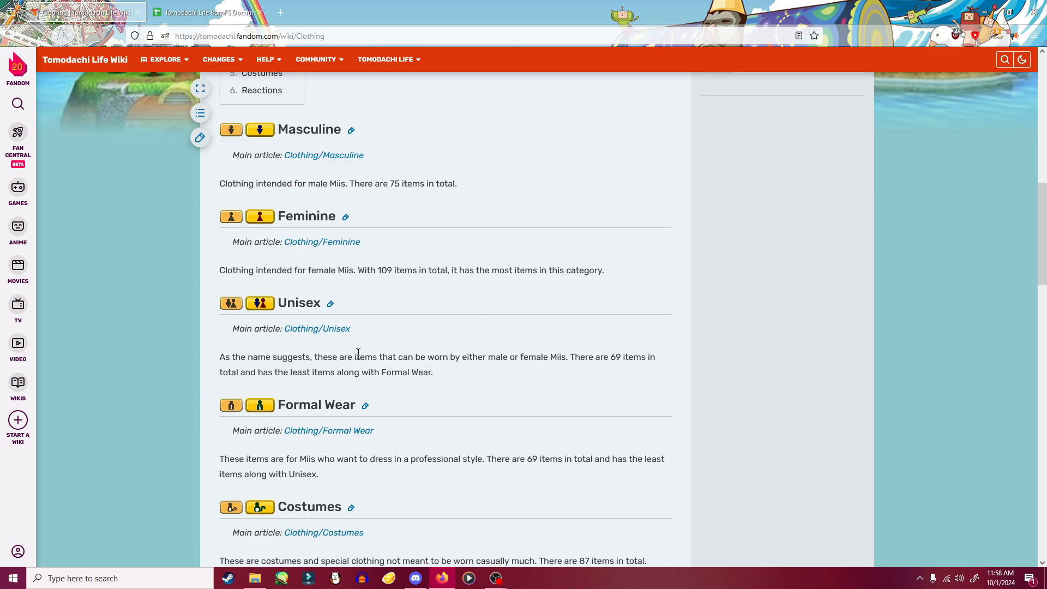
click(344, 244)
click(647, 369)
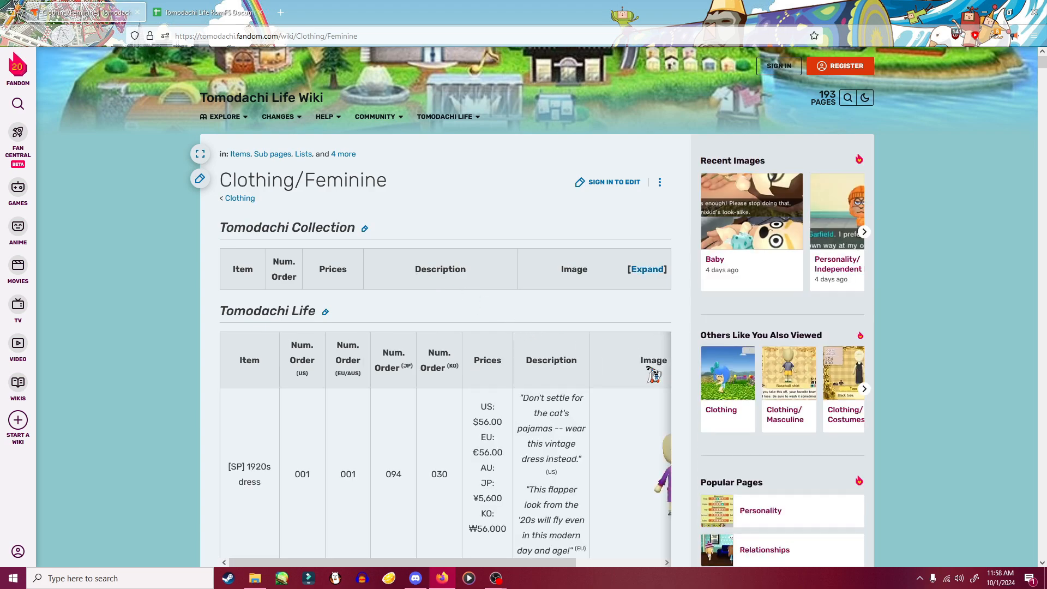
- Browse the Tomodachi Life table of feminine clothing with its images in view, as far as the Camisole dress
drag(552, 563, 645, 577)
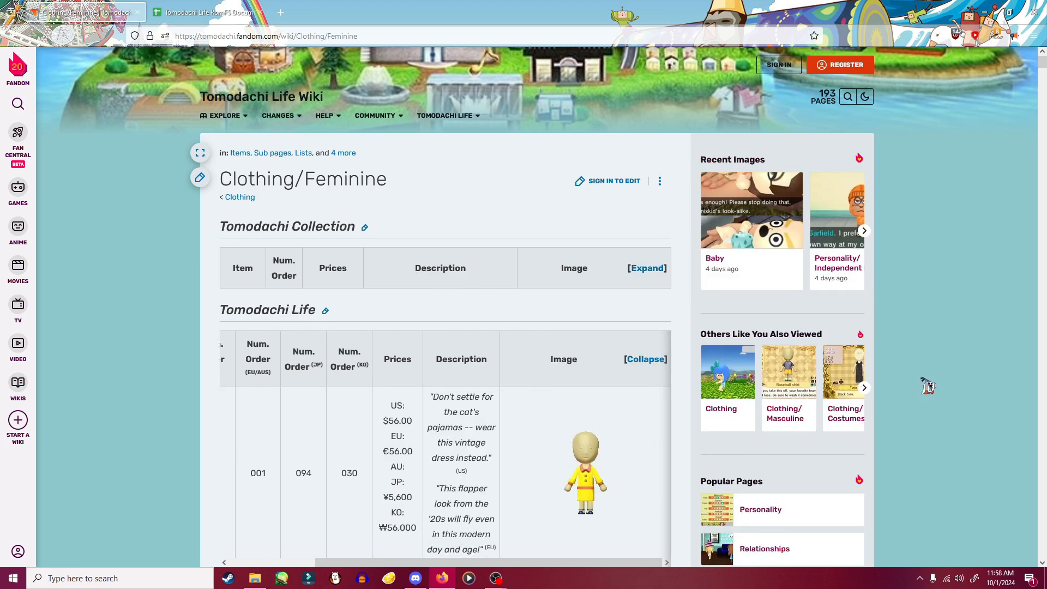
scroll(924, 382, down, 4)
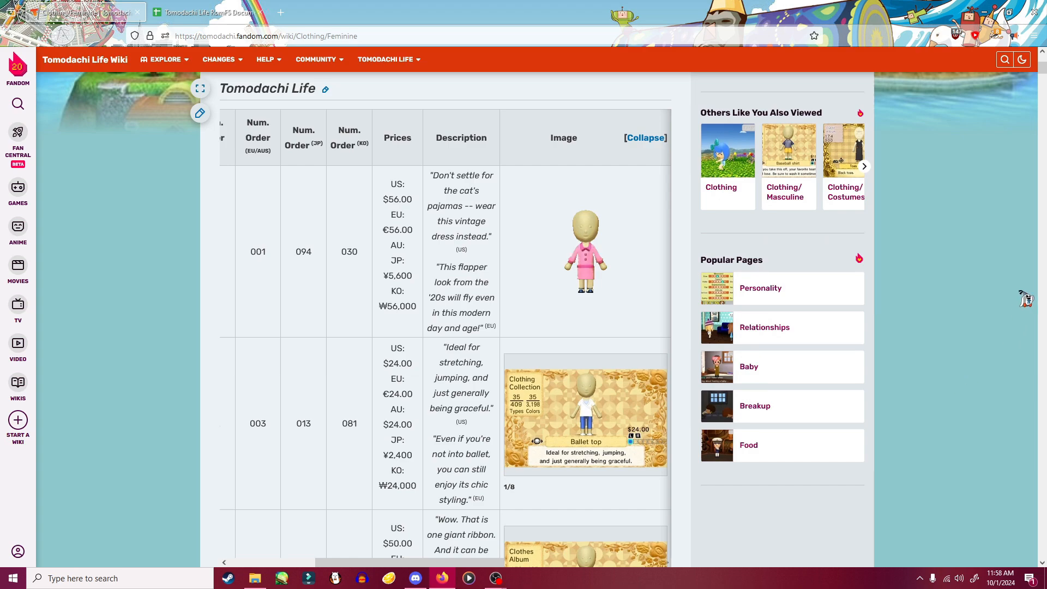
scroll(1004, 281, down, 5)
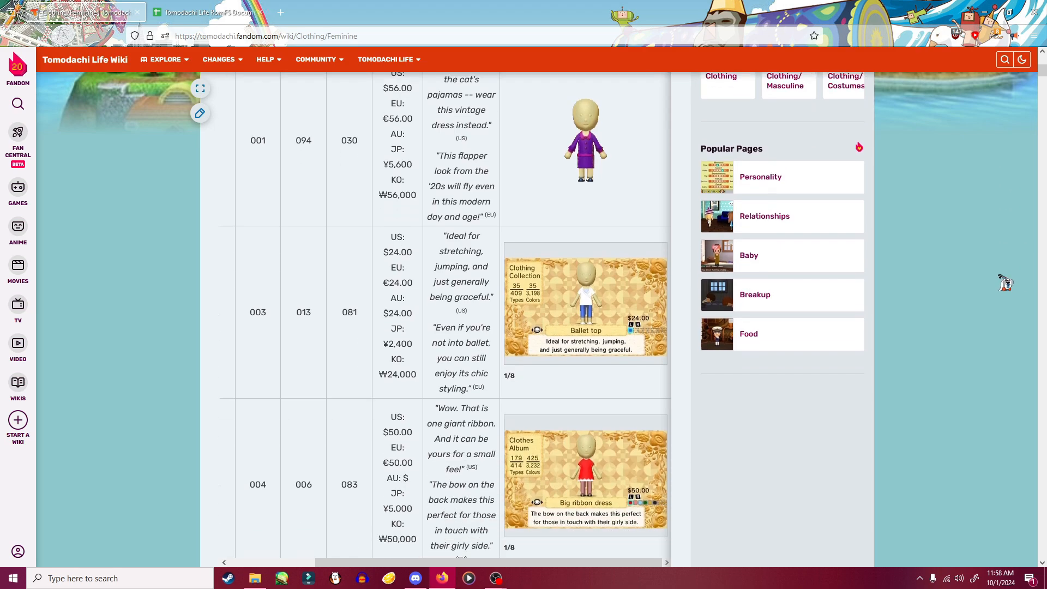
scroll(1005, 283, down, 4)
scroll(1002, 281, down, 10)
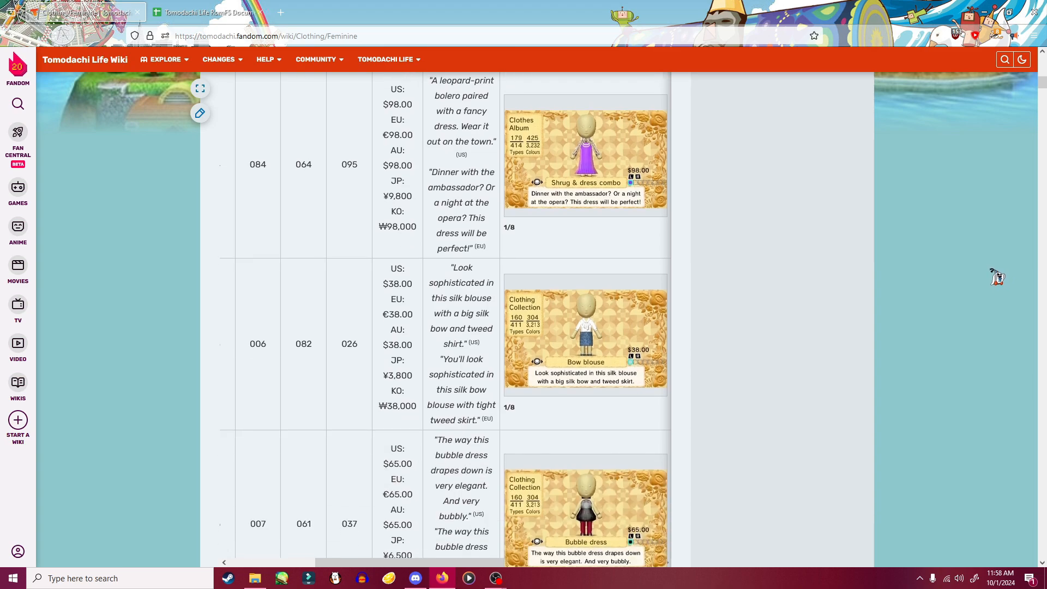
mouse_move(485, 562)
mouse_down()
mouse_move(391, 563)
mouse_move(480, 563)
mouse_up()
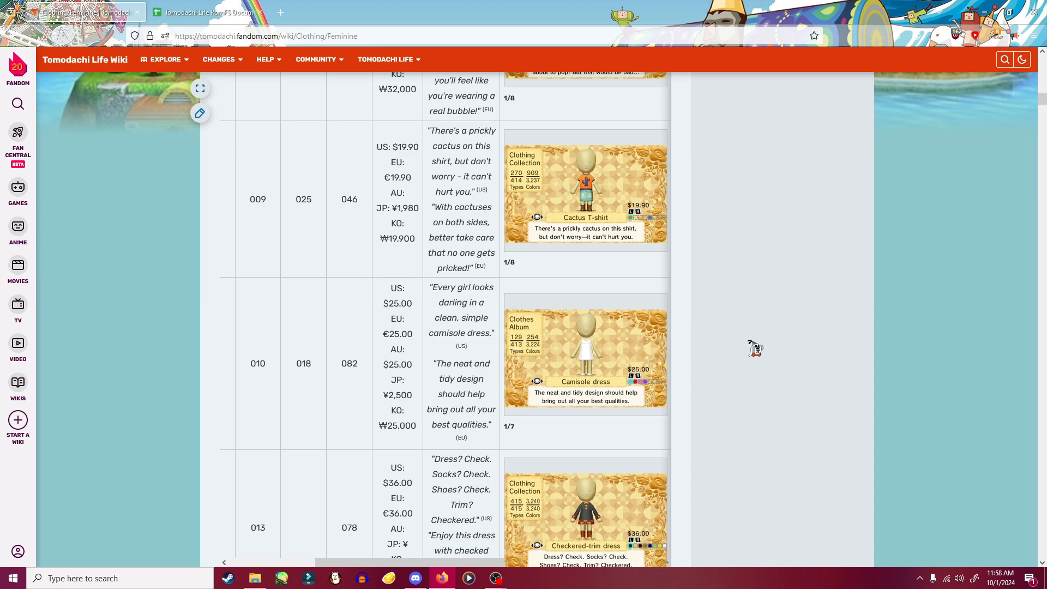
- Return to the RomFS documentation spreadsheet and search its Clothing sheet for "camisole"
click(217, 15)
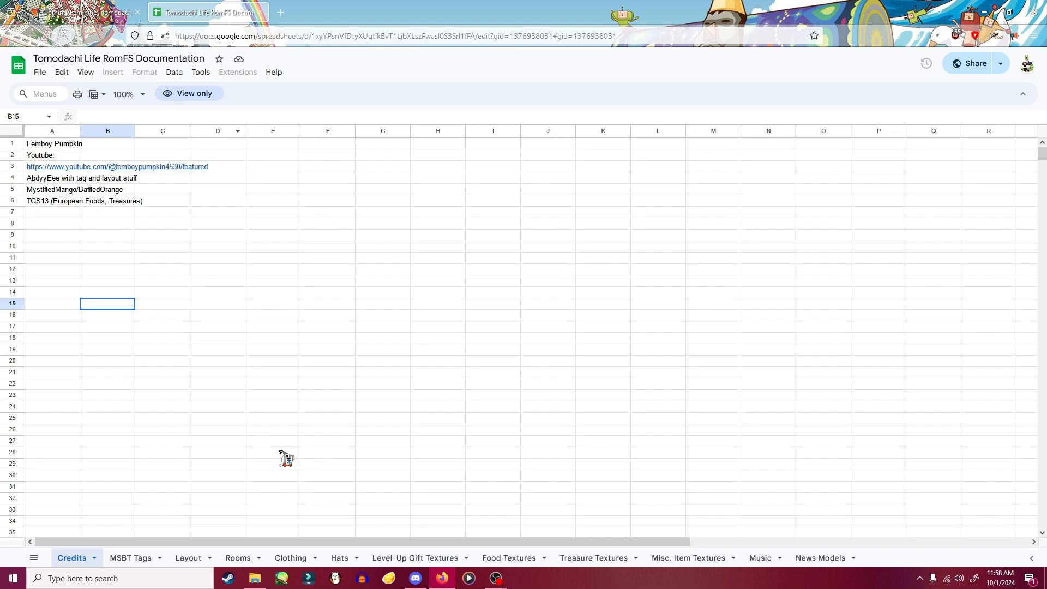
click(292, 559)
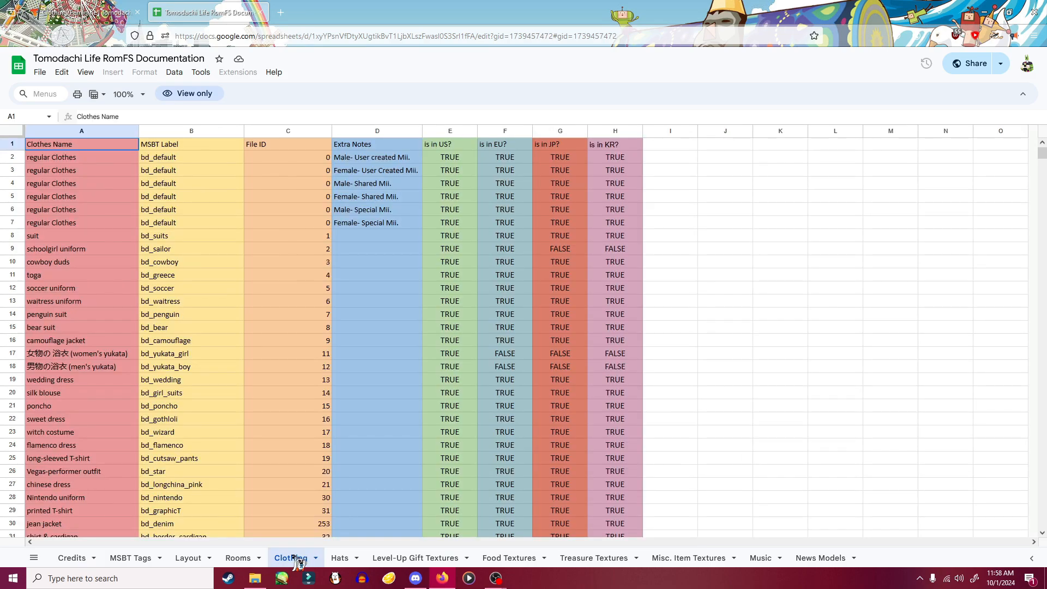
key(ctrl+f)
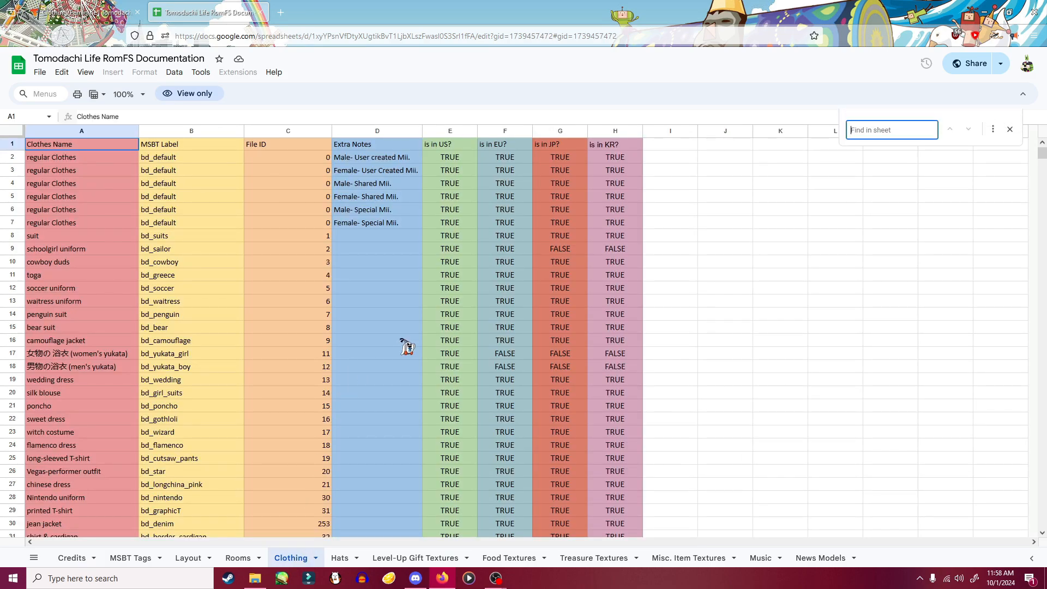
text(camisole)
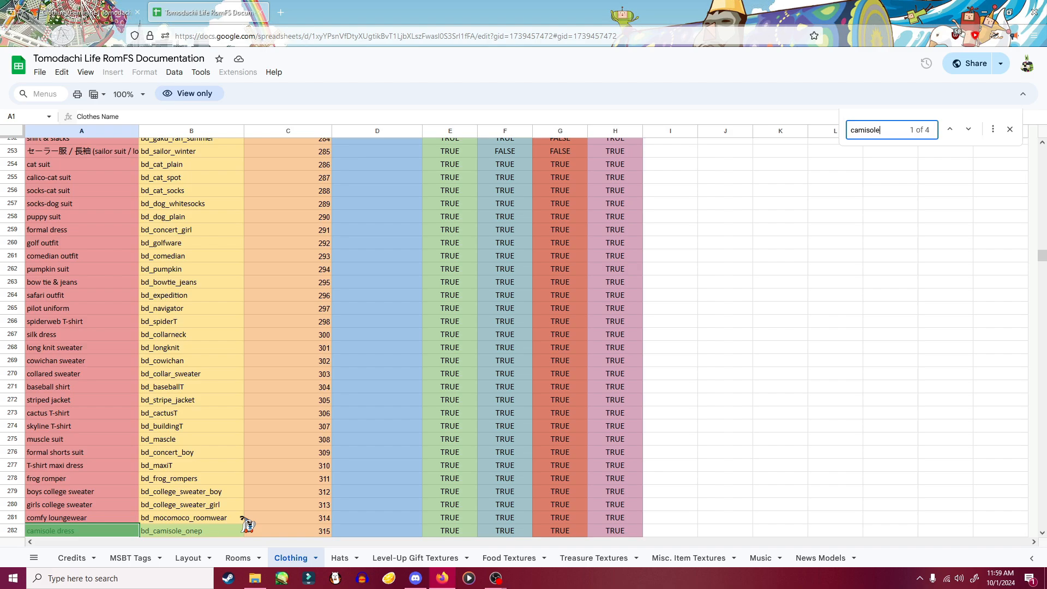
- Check the camisole matches in the Clothing sheet and select the File ID cell of the camisole dress
scroll(320, 269, down, 12)
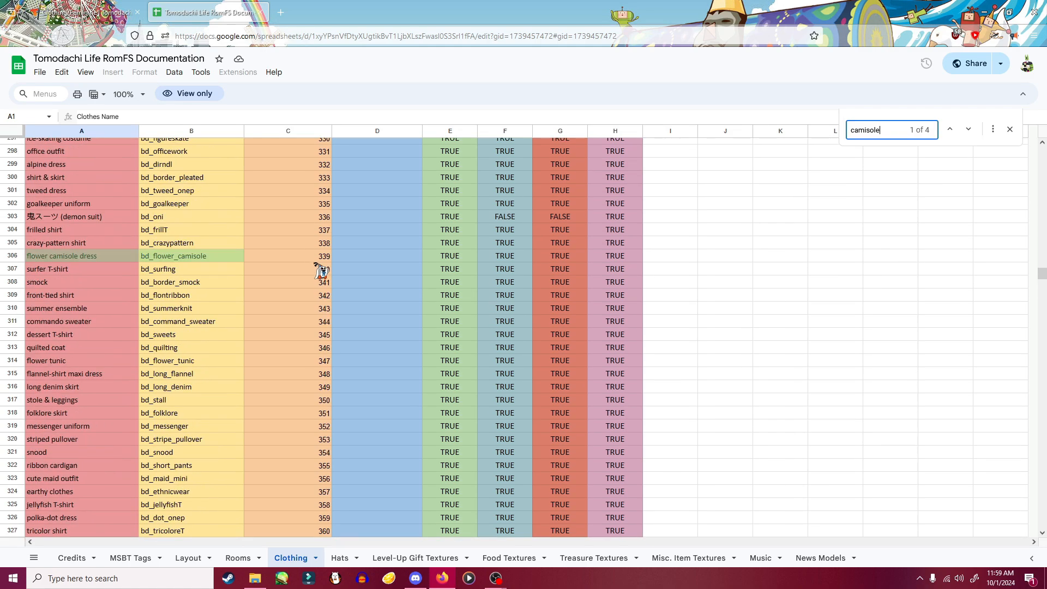
scroll(321, 270, down, 11)
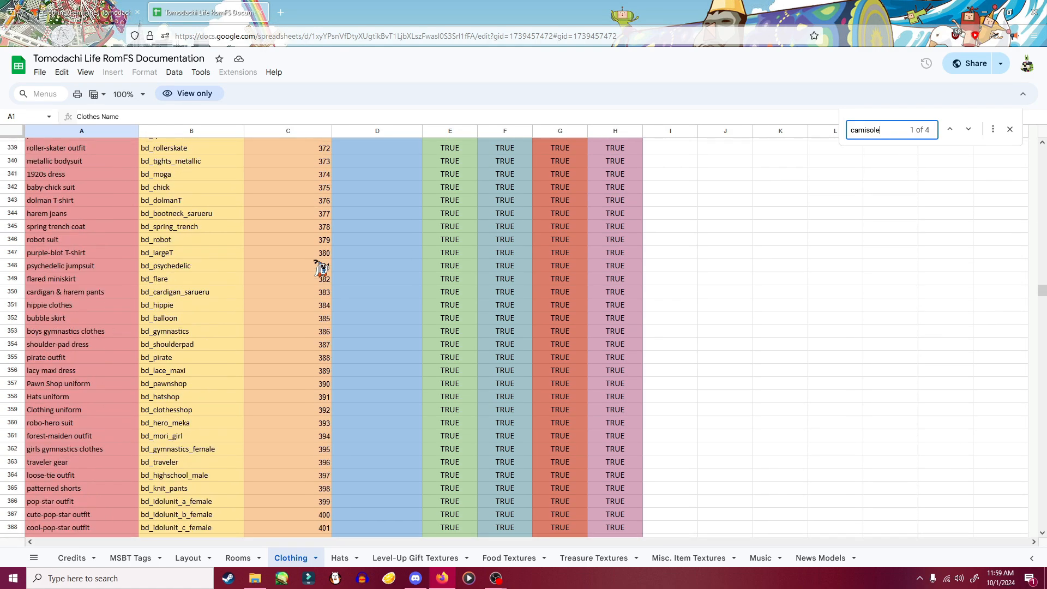
scroll(286, 297, up, 4)
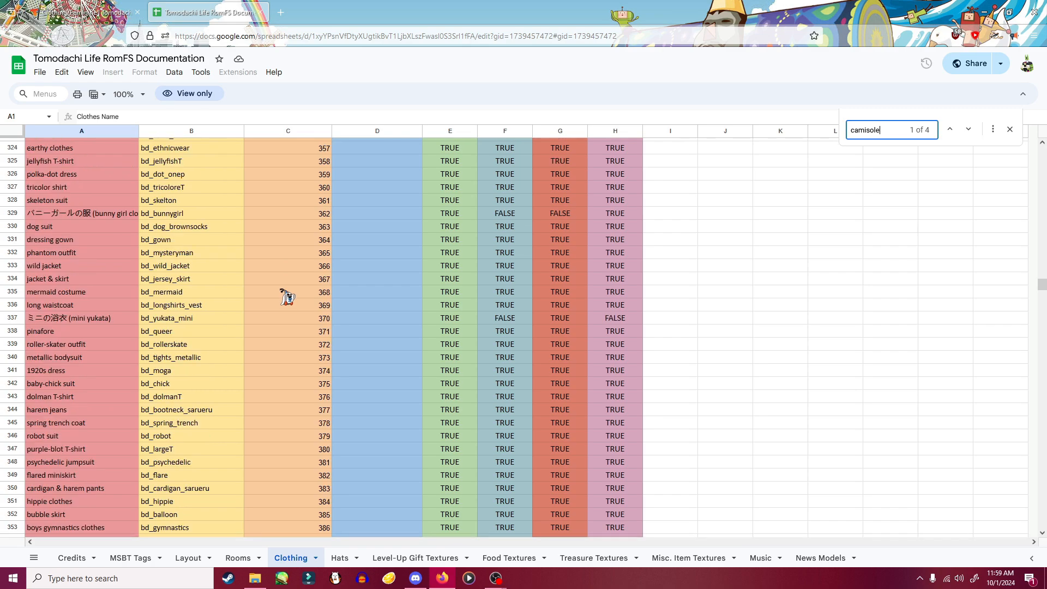
scroll(286, 297, up, 9)
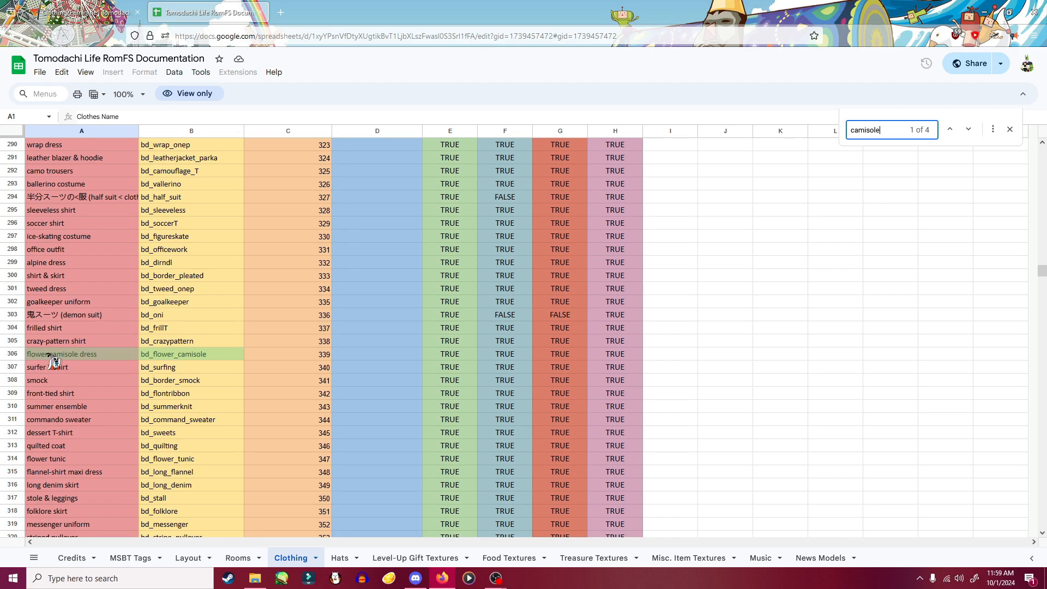
scroll(60, 359, up, 1)
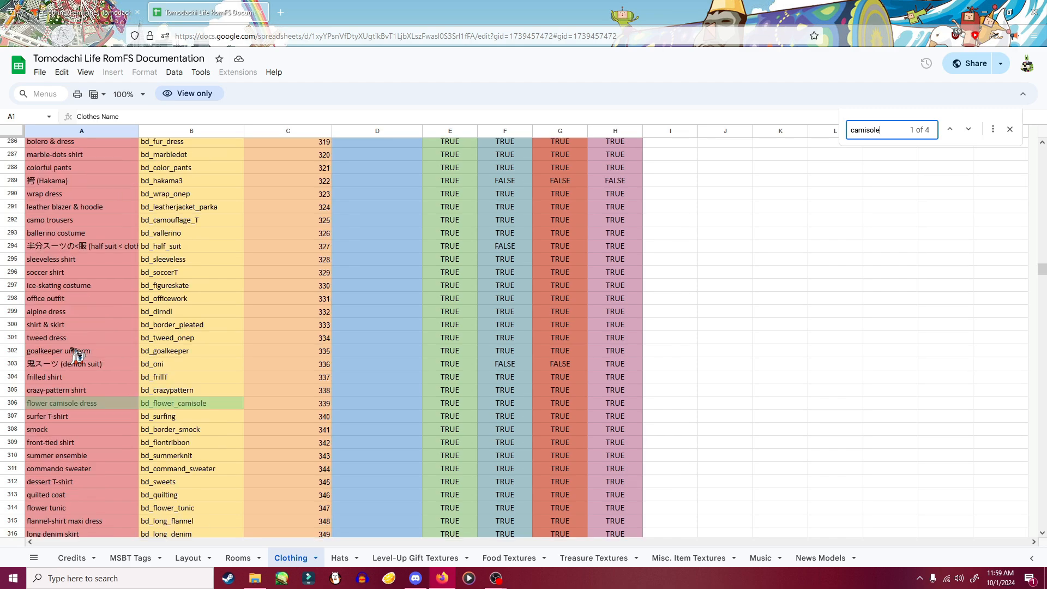
click(966, 130)
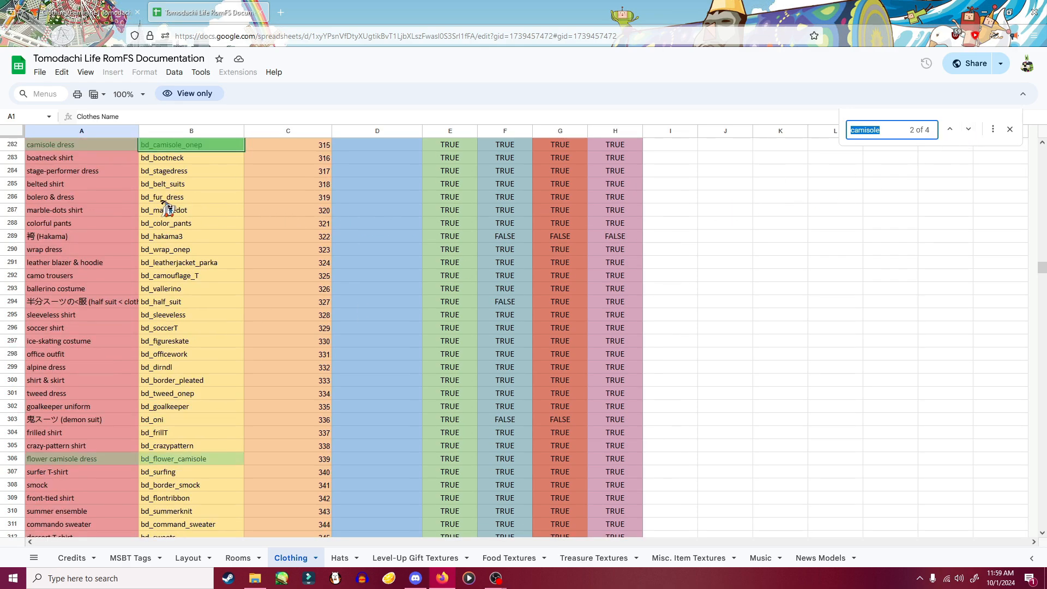
scroll(163, 207, up, 5)
click(295, 393)
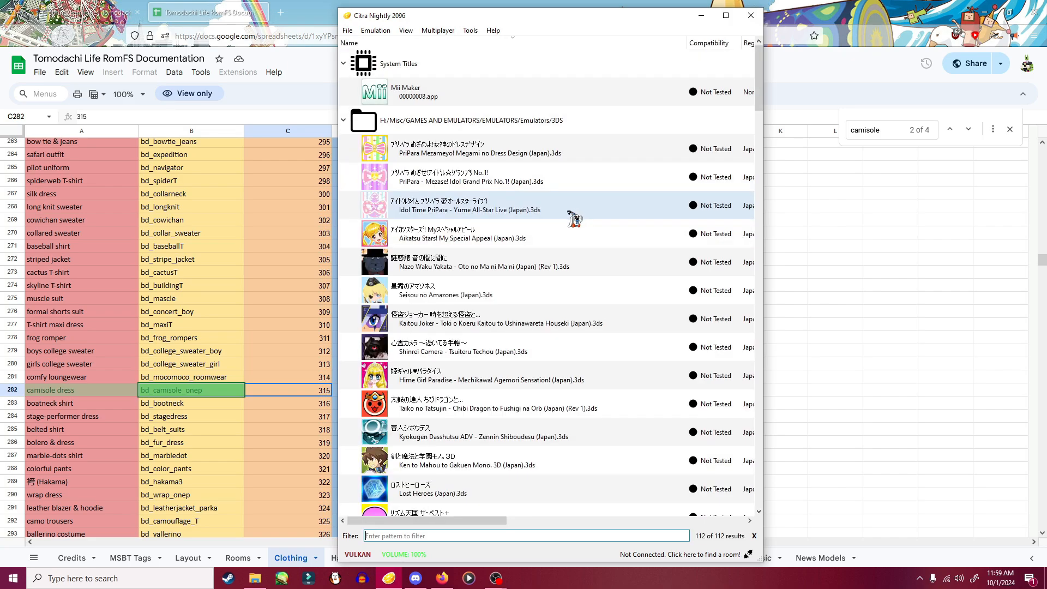
- Dump the RomFS of Tomodachi Life (USA) from Citra's game list
drag(766, 113, 769, 251)
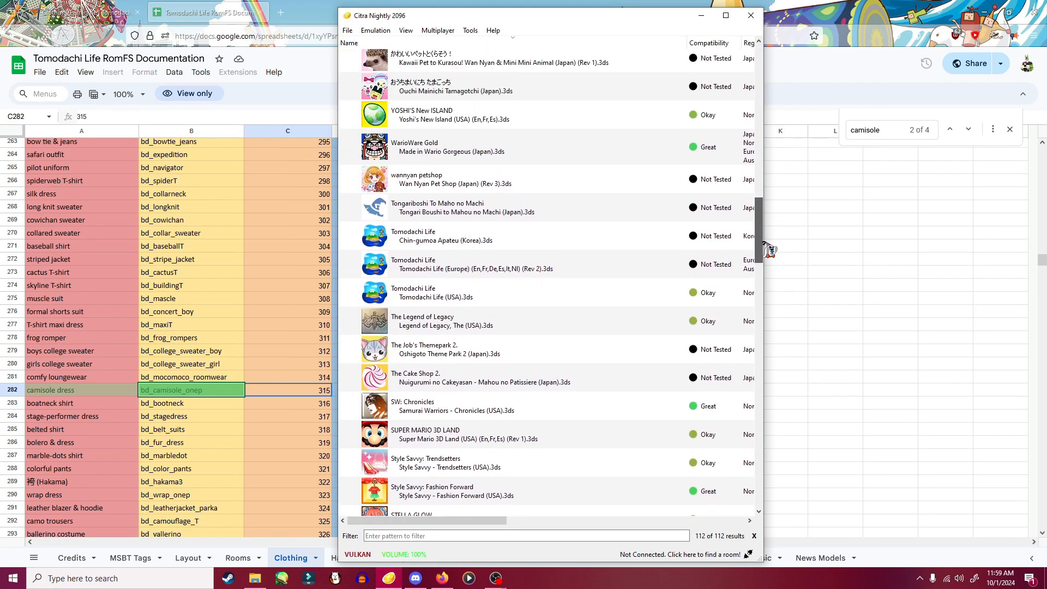
click(433, 298)
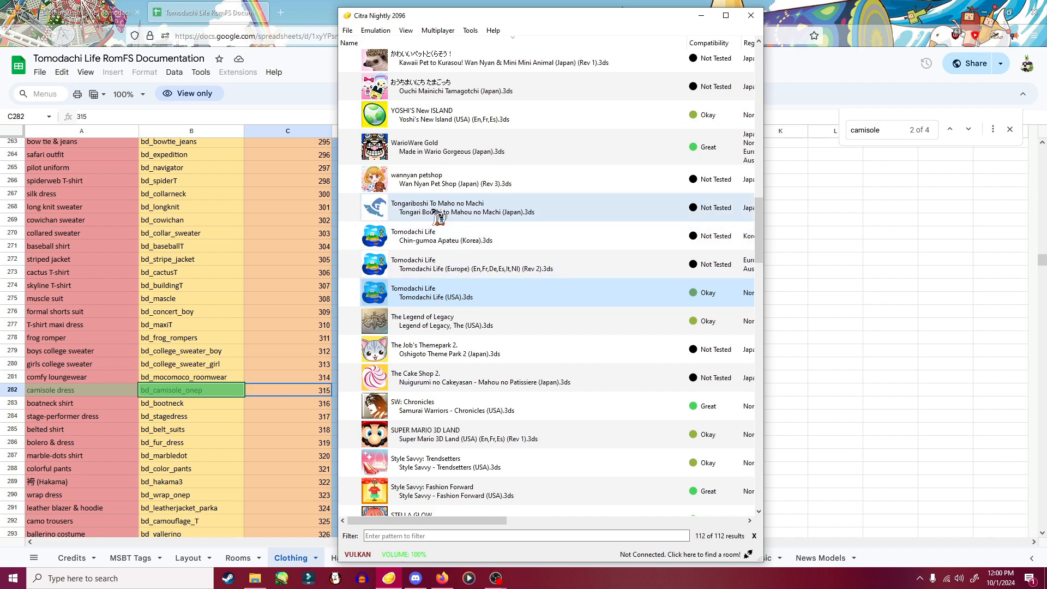
right_click(452, 299)
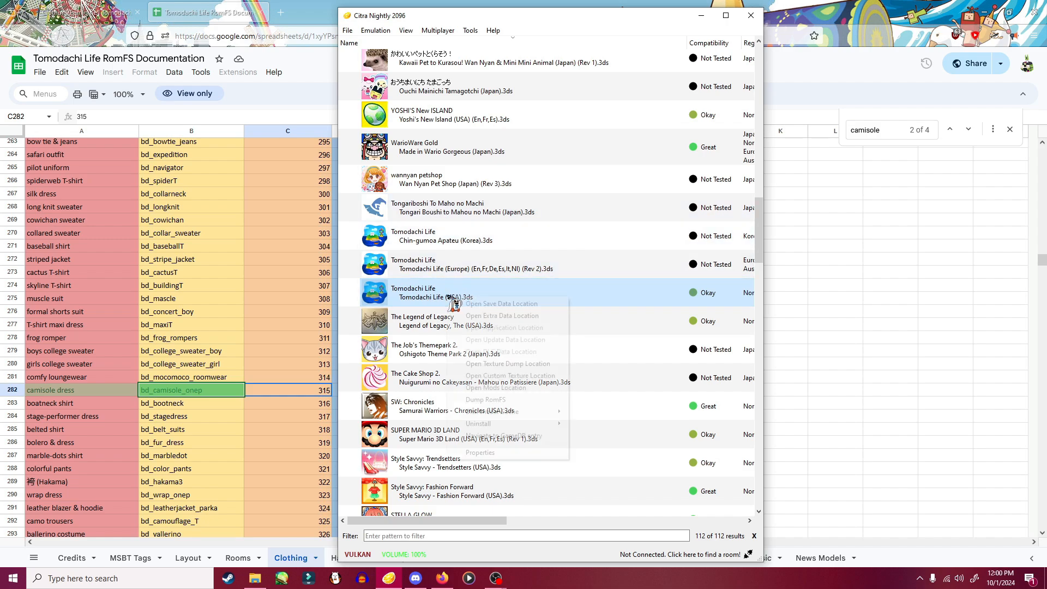
click(485, 400)
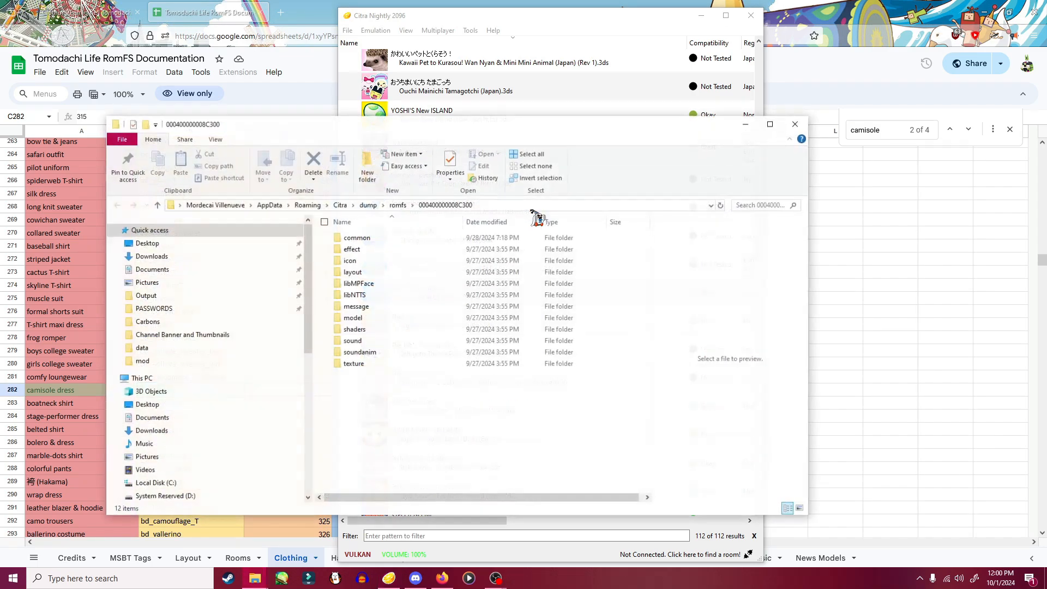
- Open the model/body folder of the RomFS dump and place its window beside the spreadsheet's File ID column
drag(480, 129, 556, 114)
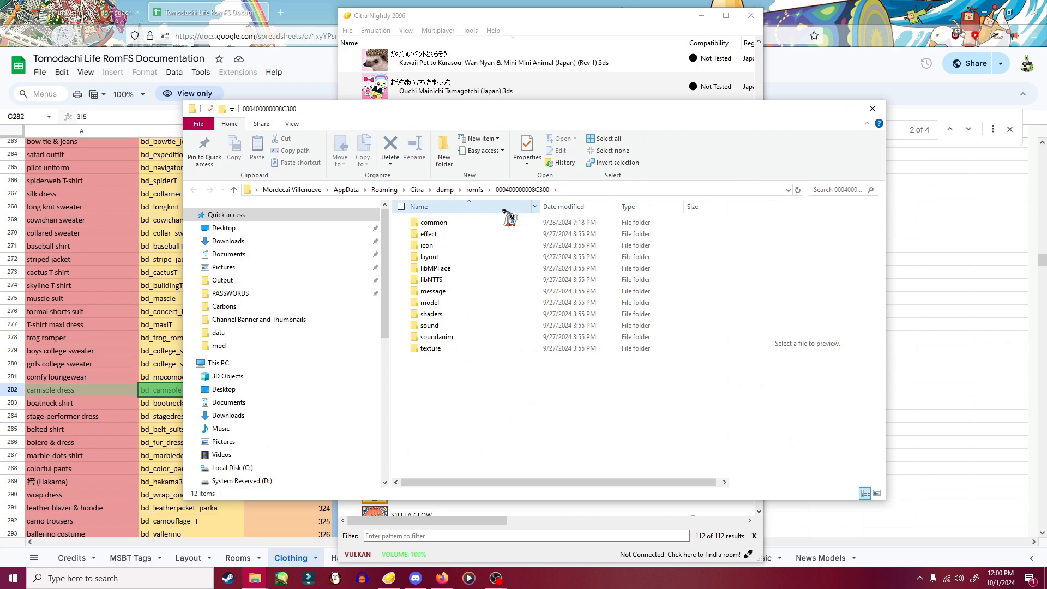
double_click(440, 303)
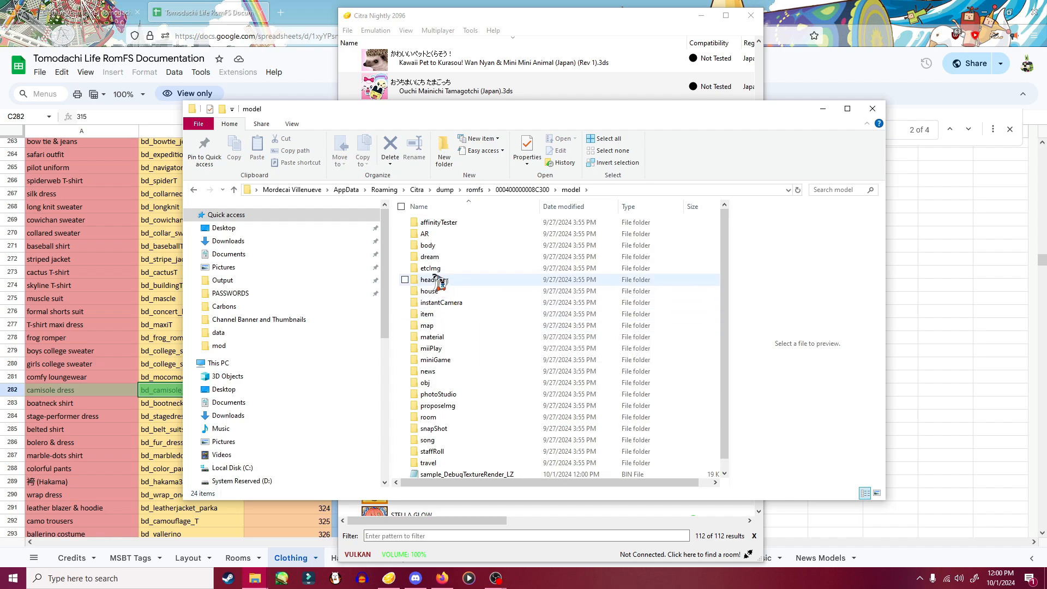
double_click(428, 246)
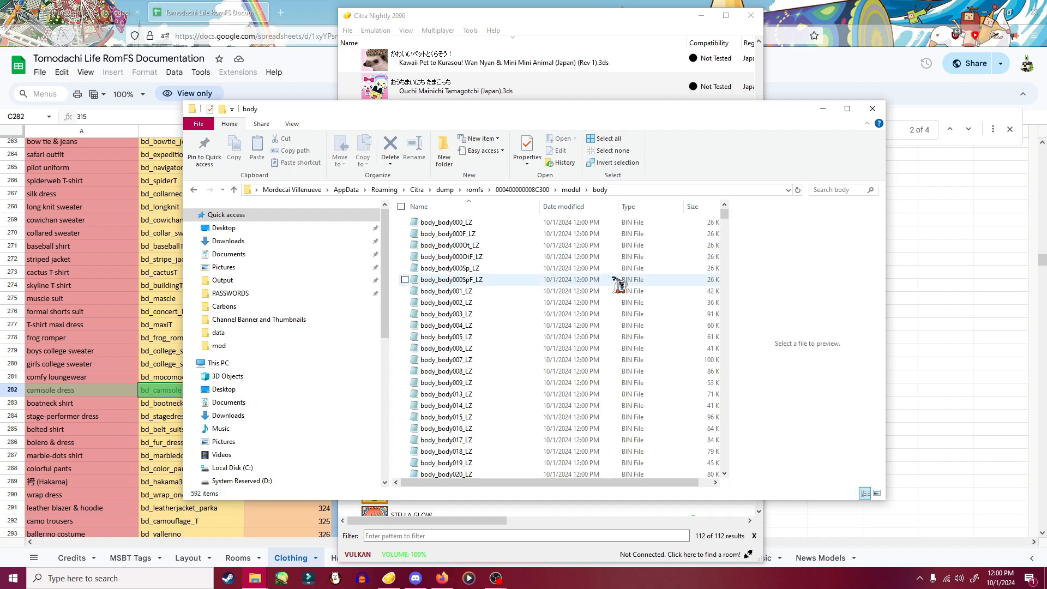
drag(495, 113, 643, 99)
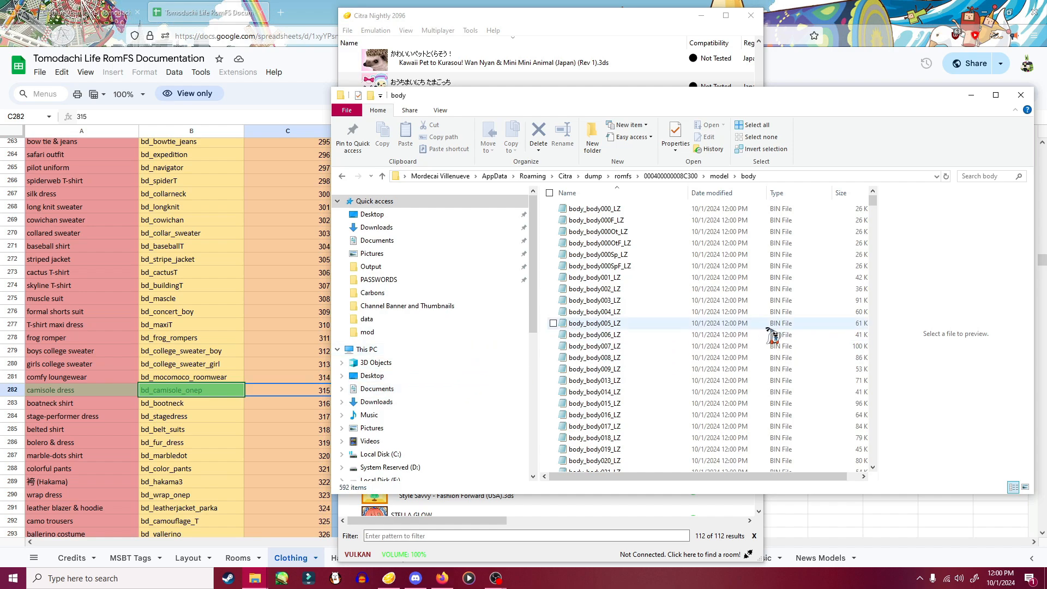
- Locate and select the camisole dress's model file body_body315_LZ in the body folder
drag(873, 200, 894, 330)
click(618, 364)
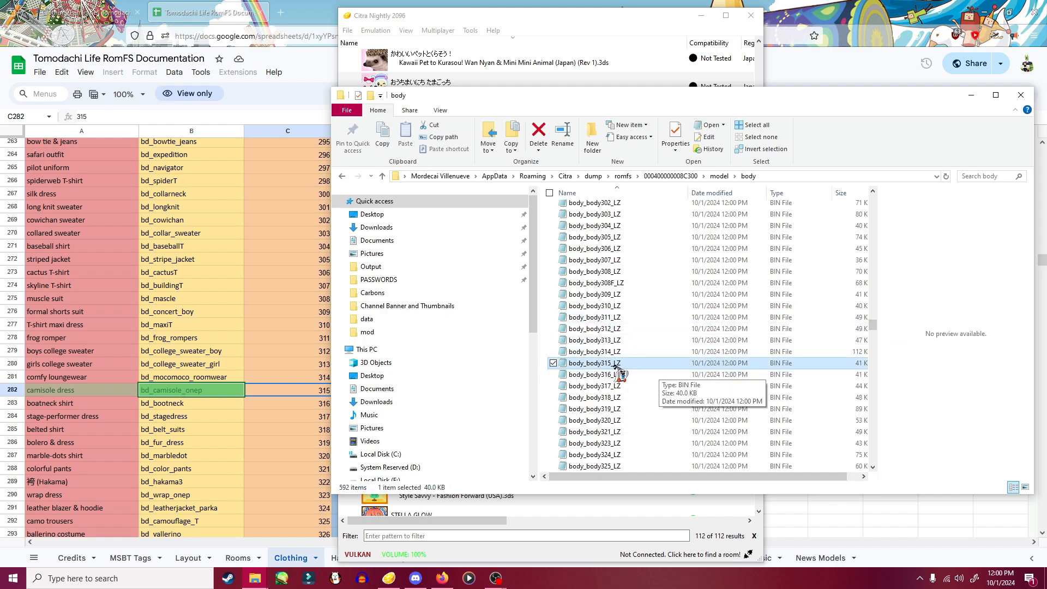
click(614, 366)
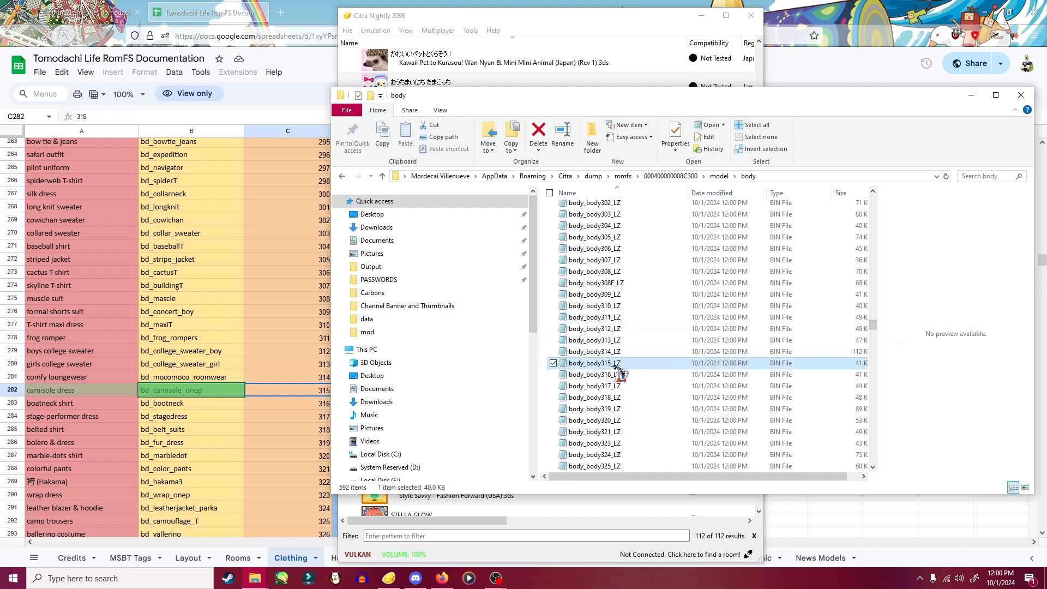
click(655, 367)
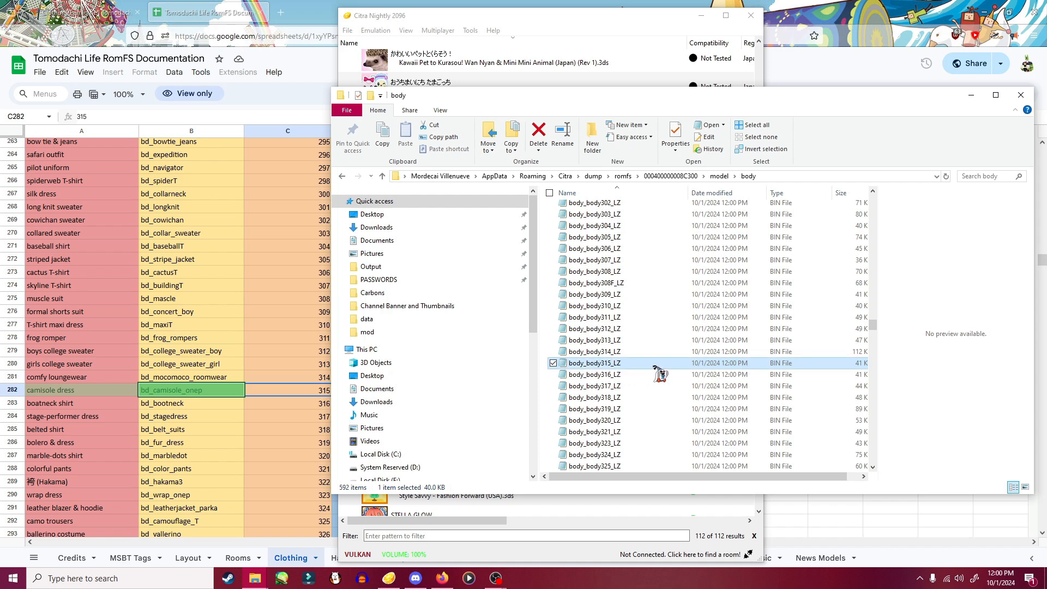
- Copy the body_body315_LZ model file into the mod folder on the desktop
click(1045, 580)
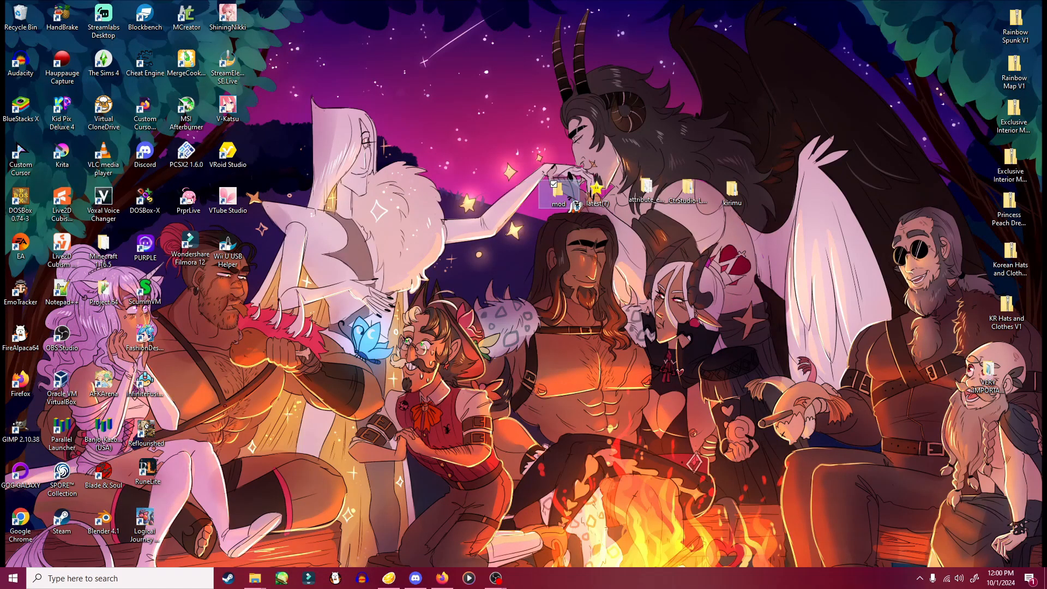
double_click(567, 199)
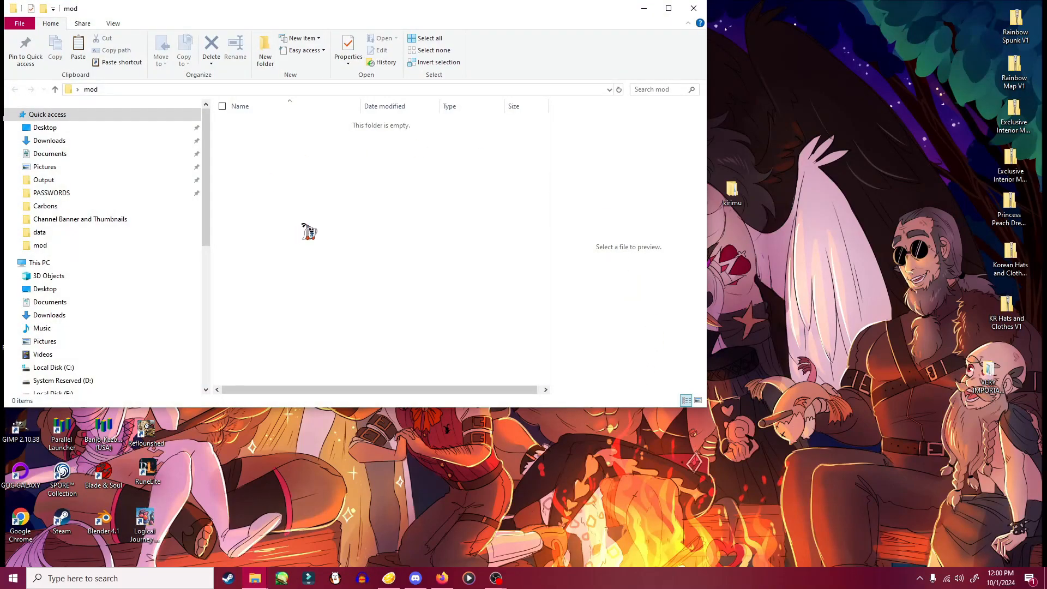
key(ctrl+v)
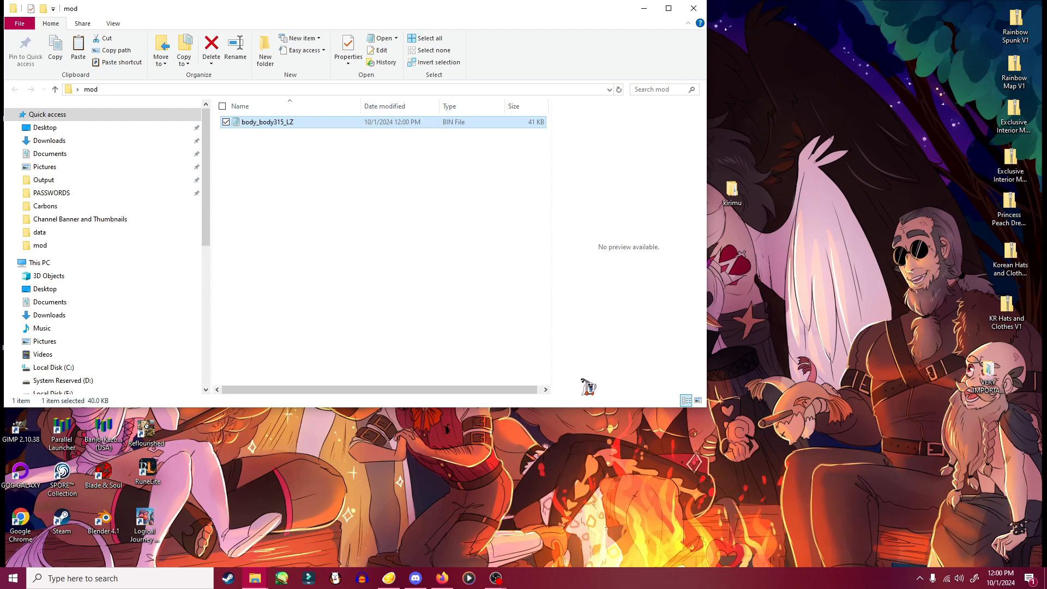
click(389, 578)
mouse_move(254, 577)
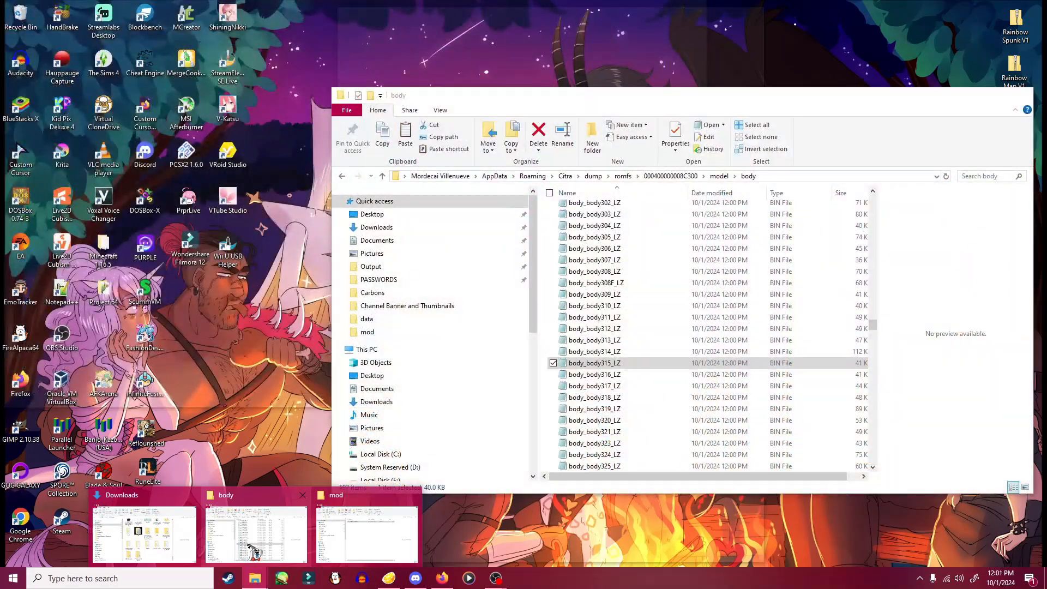
click(255, 534)
drag(614, 98, 452, 109)
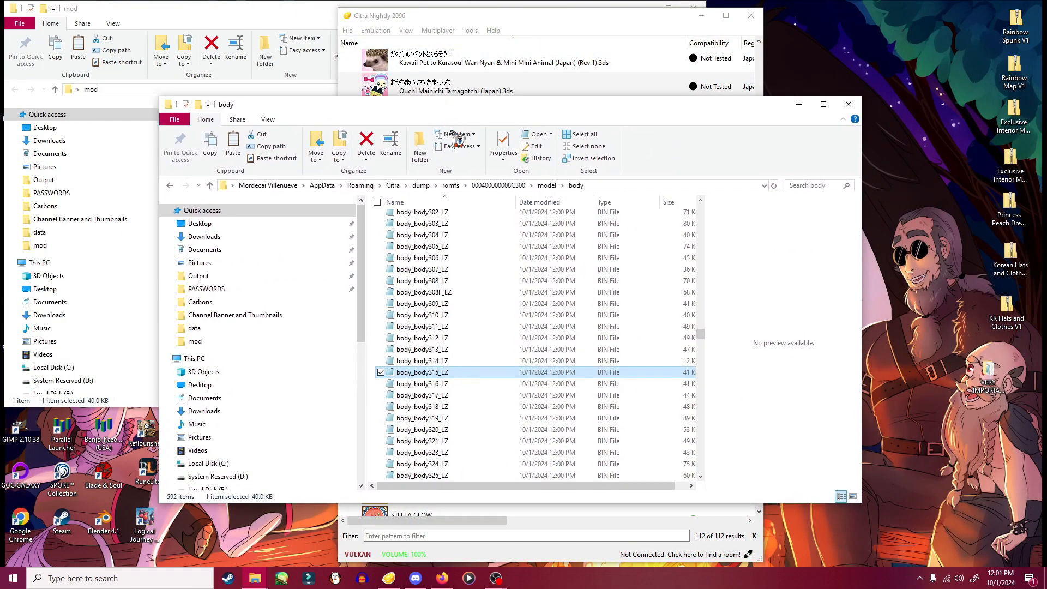
click(450, 186)
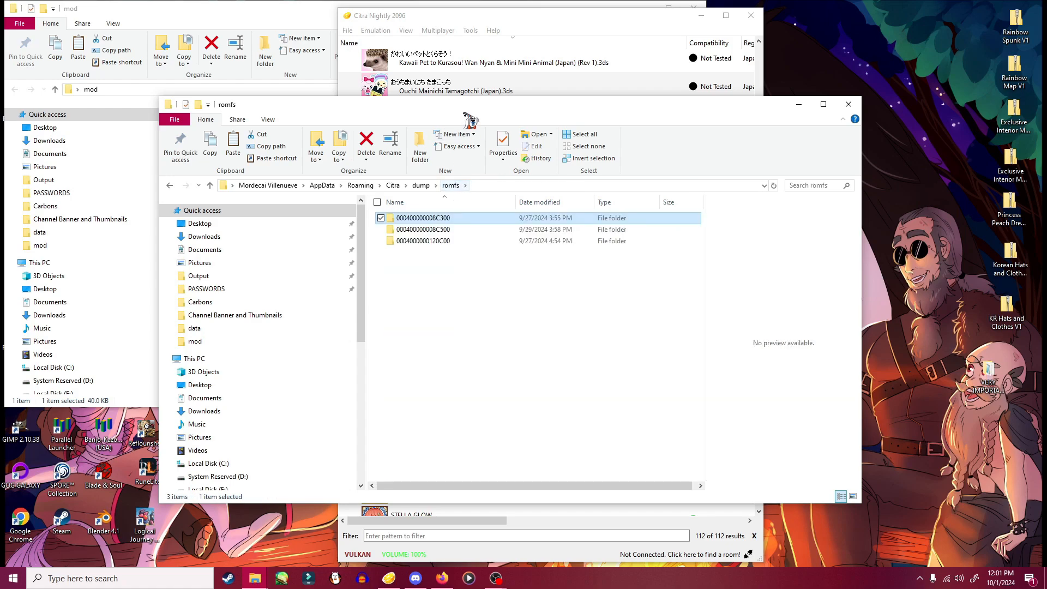
drag(474, 113, 475, 123)
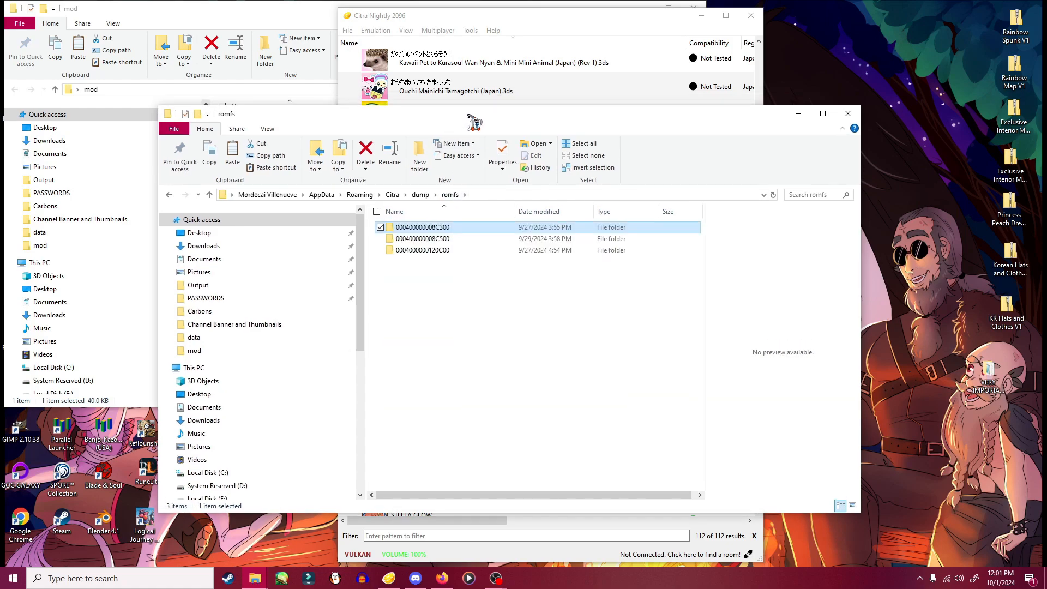
double_click(444, 228)
drag(478, 122, 478, 66)
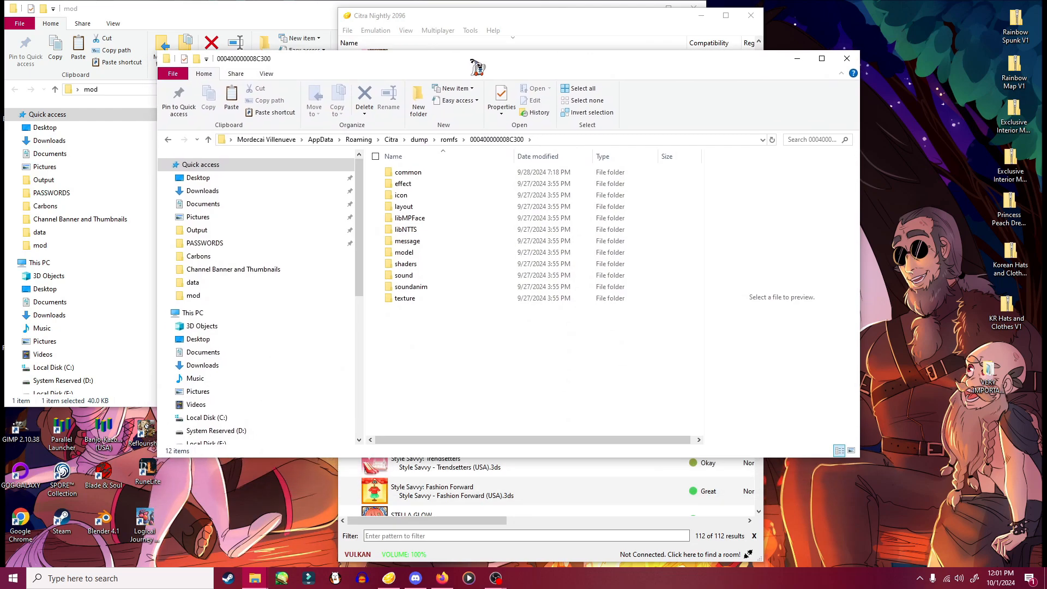
double_click(406, 241)
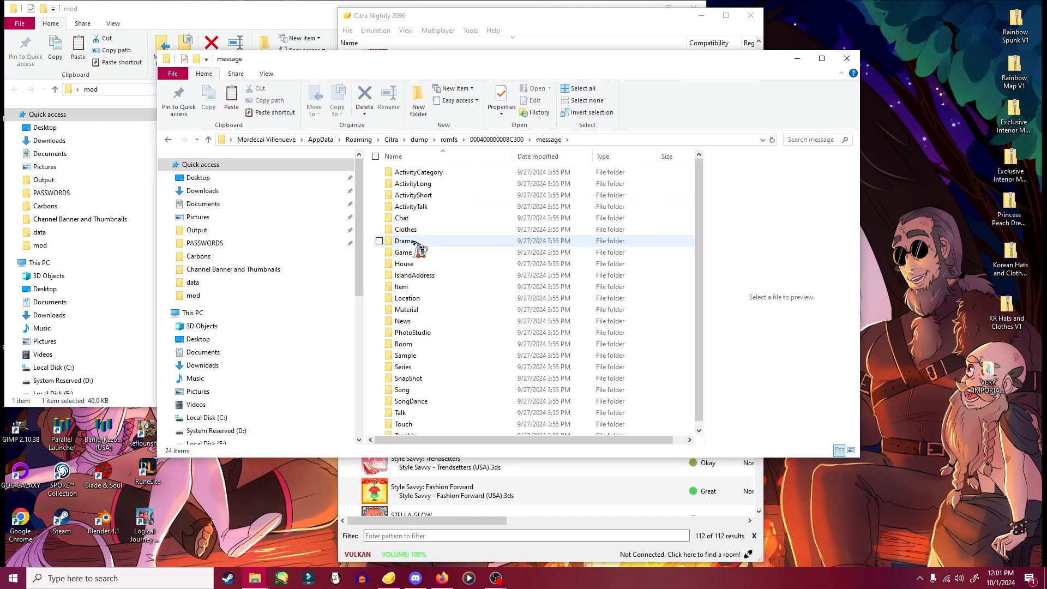
double_click(414, 229)
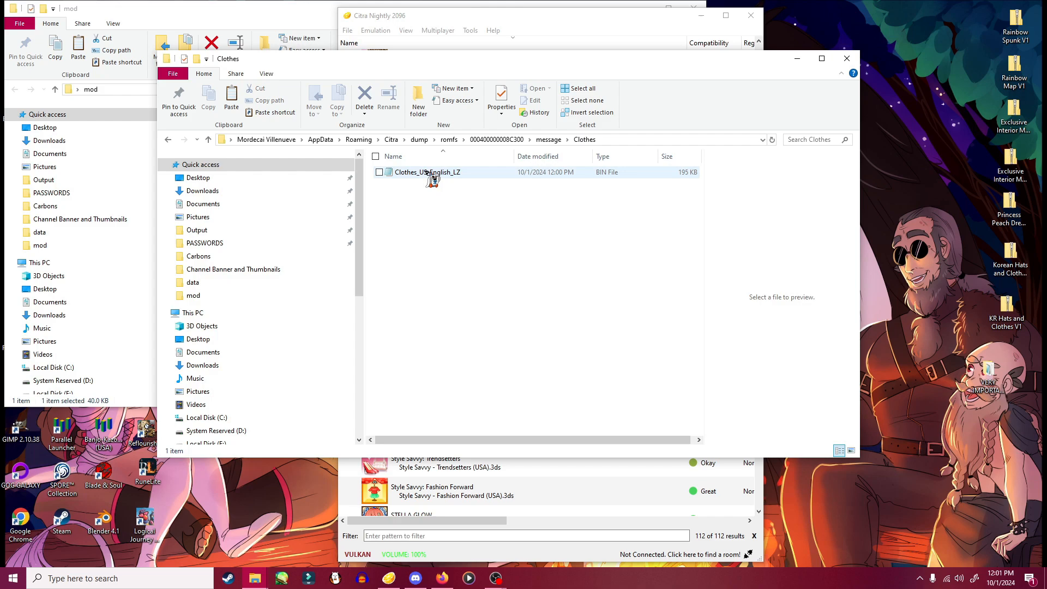
- Copy Clothes_US_English_LZ into the mod folder alongside body_body315_LZ
click(432, 174)
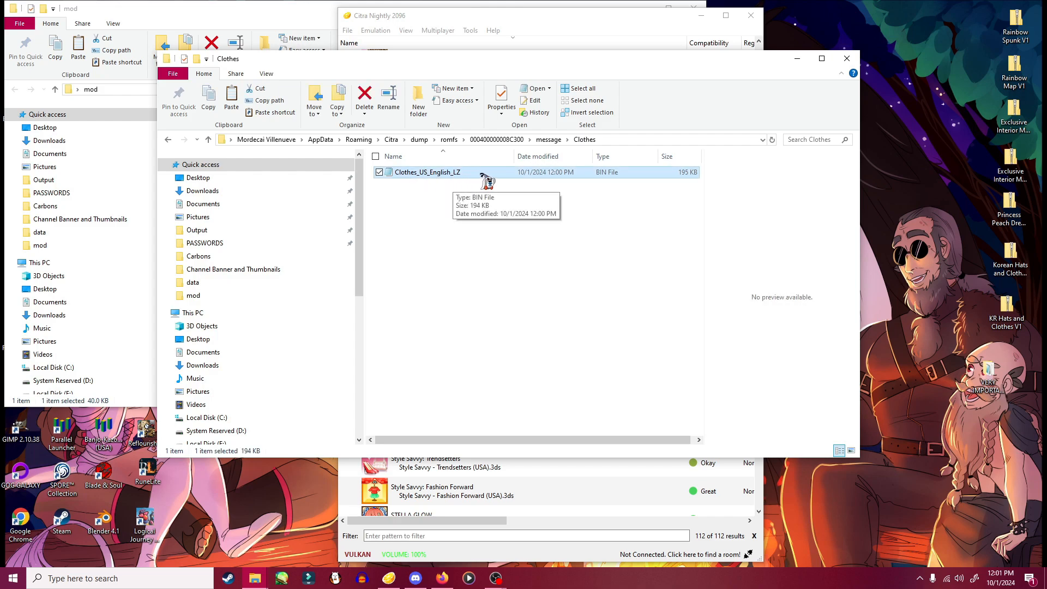
click(291, 25)
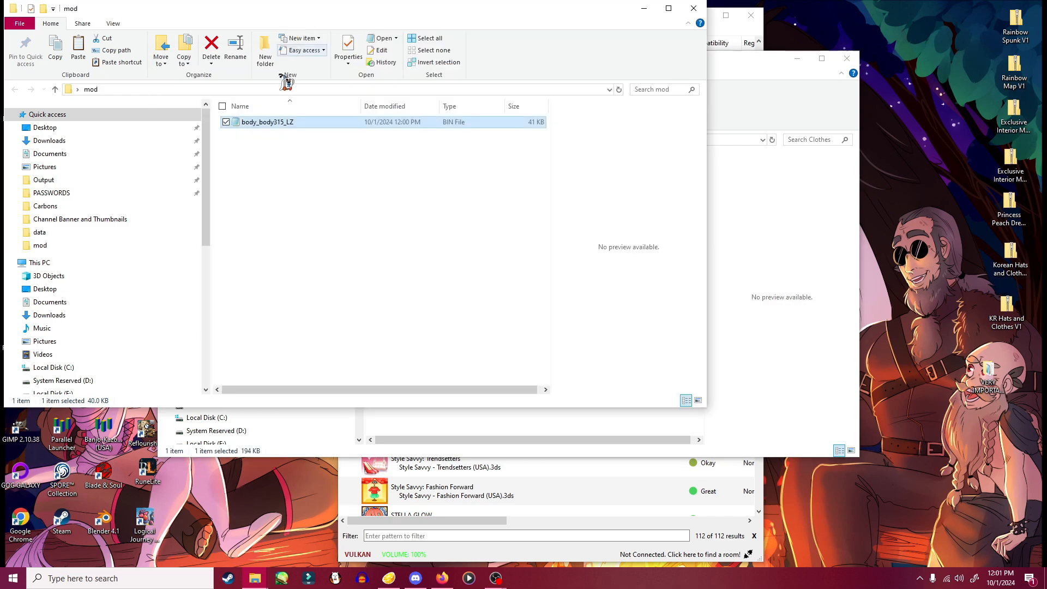
key(ctrl+v)
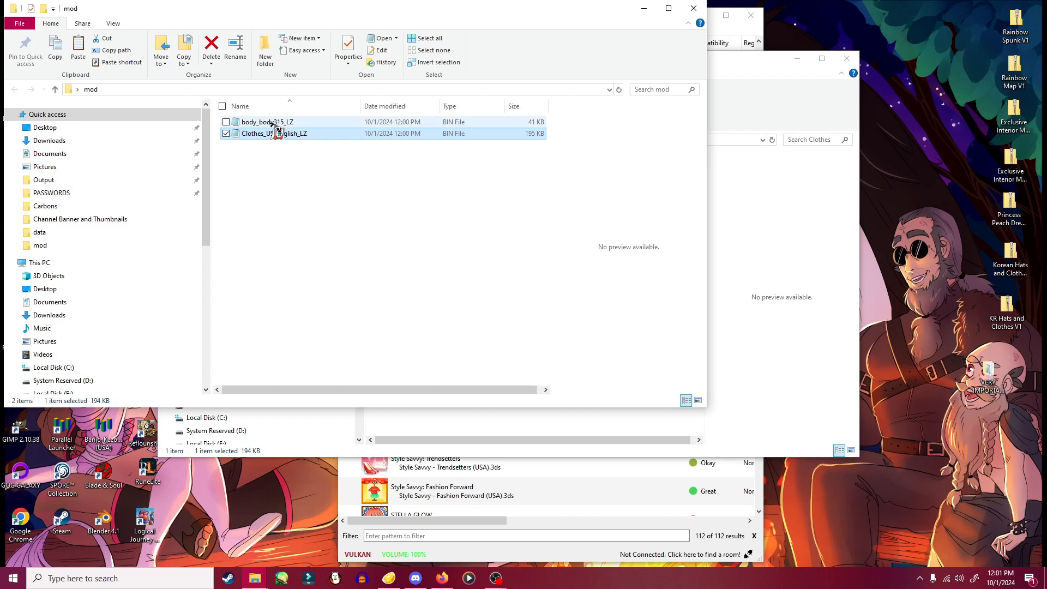
click(271, 122)
click(275, 134)
drag(323, 22, 416, 83)
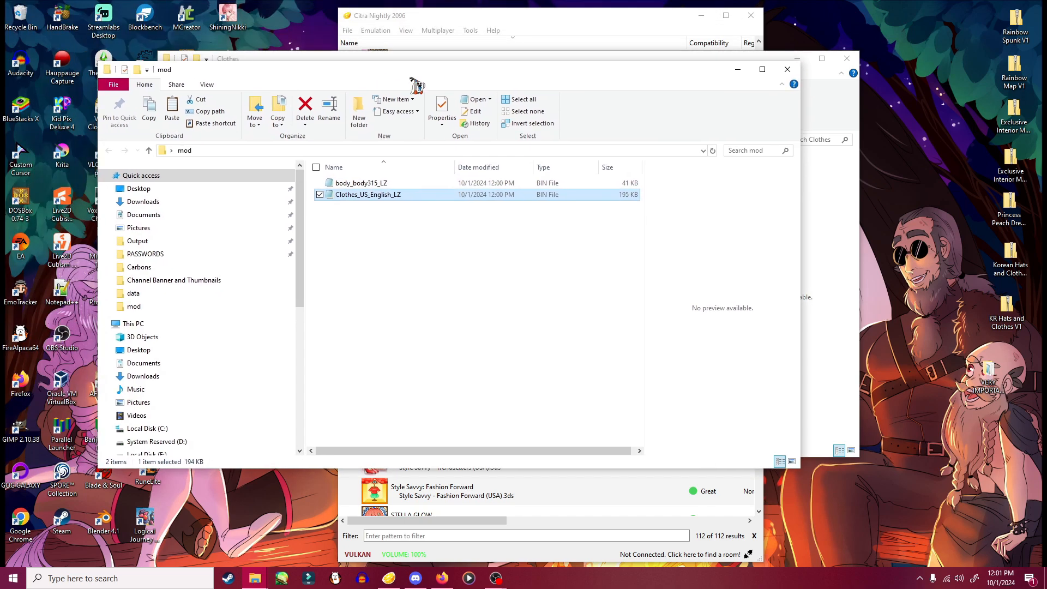
click(371, 185)
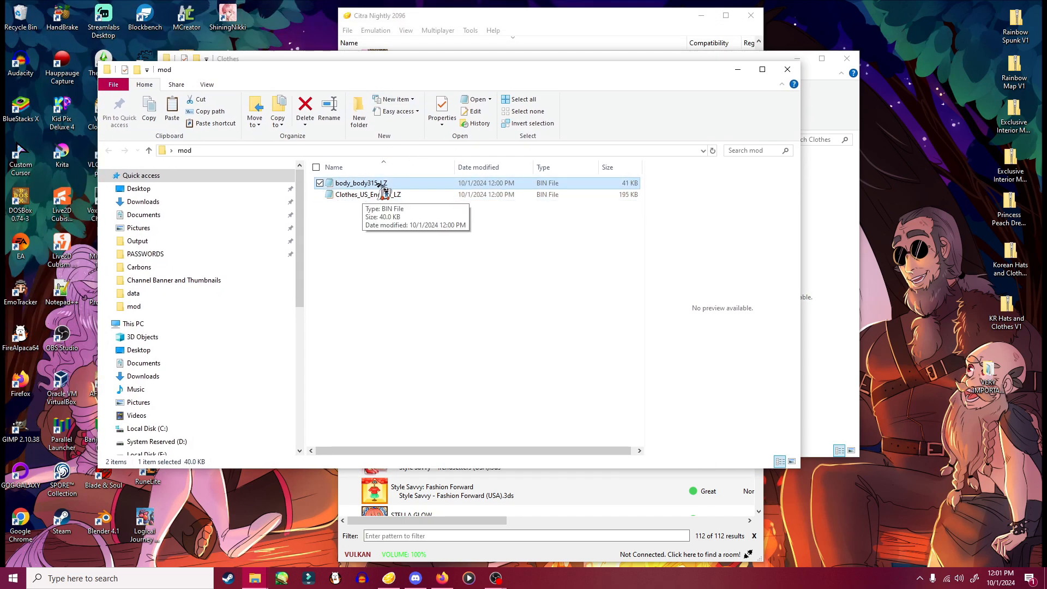
drag(379, 71, 441, 109)
- Close the Clothes folder window and Citra, and move the mod folder window clear of the desktop's tool folders
click(712, 74)
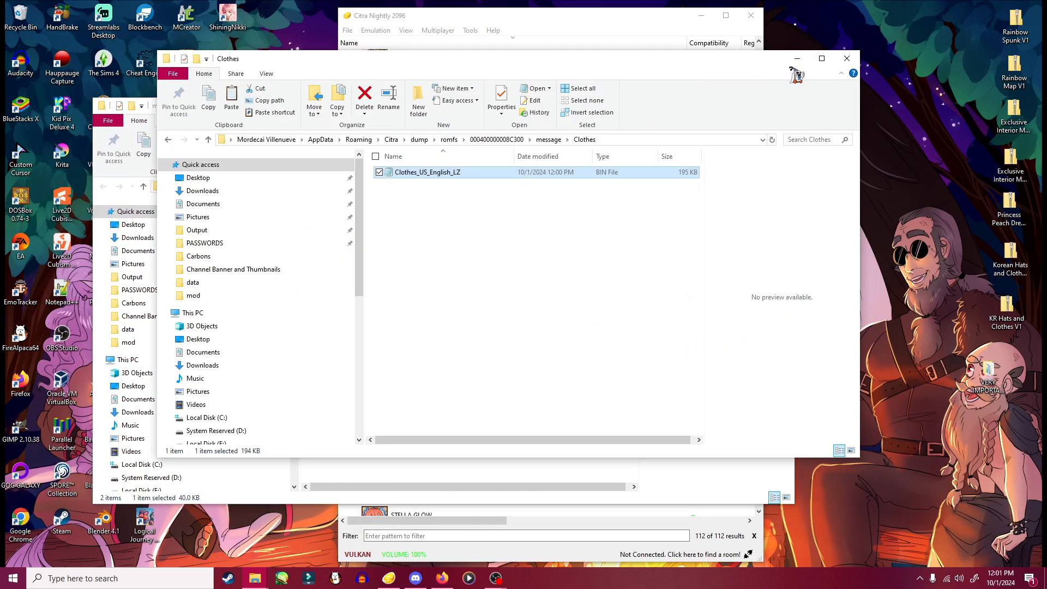
click(847, 59)
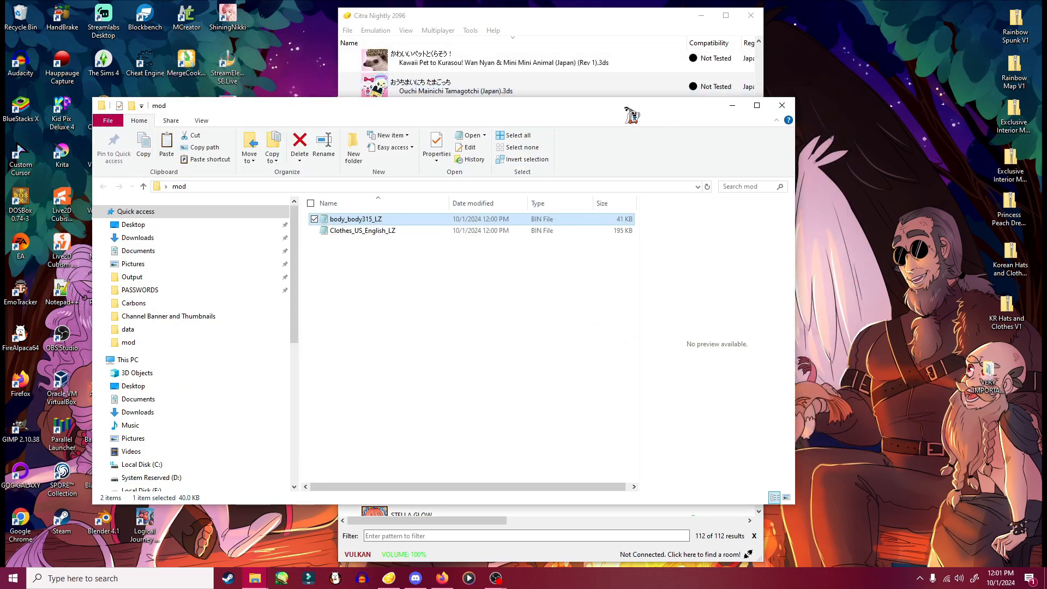
drag(631, 115, 724, 124)
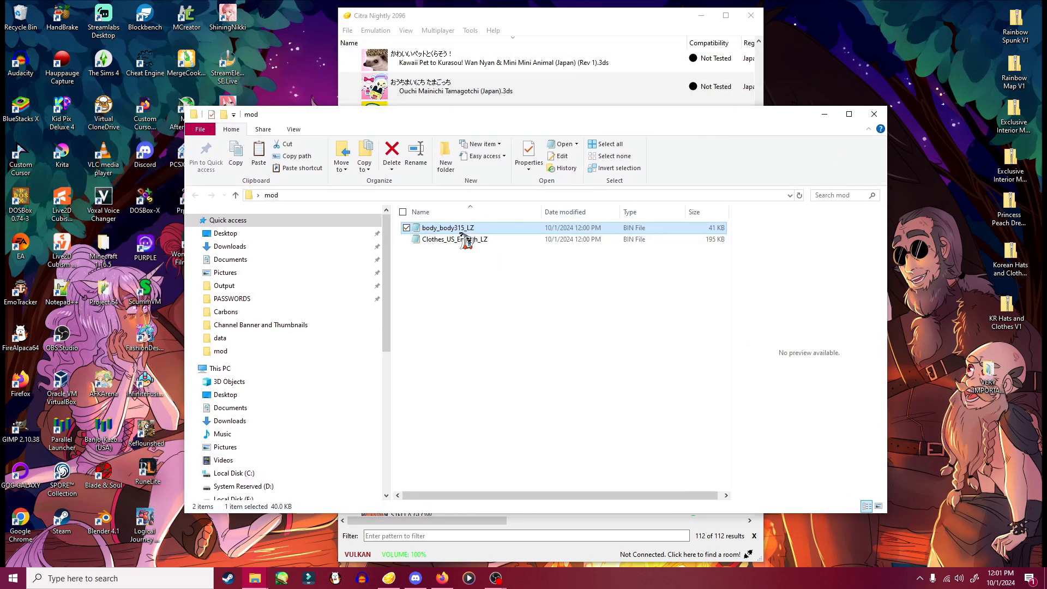
drag(581, 119, 591, 132)
click(670, 21)
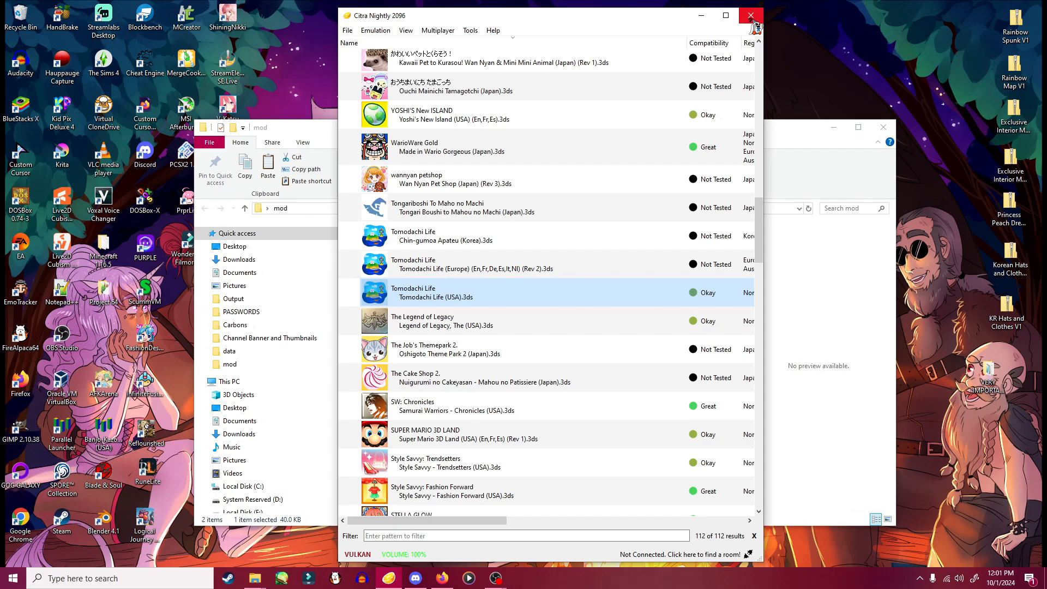
click(751, 17)
drag(532, 133, 636, 283)
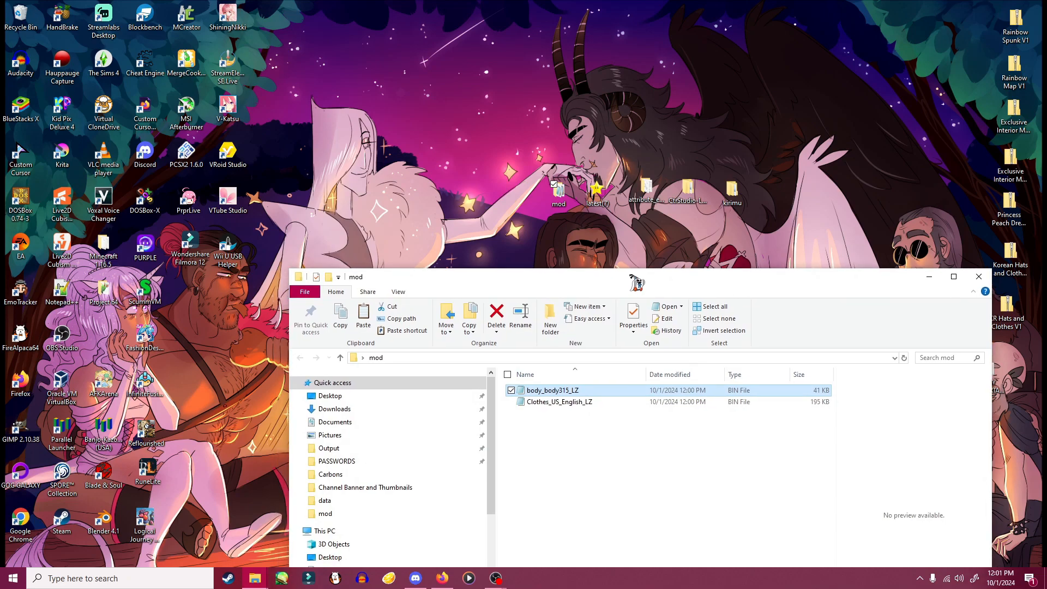
- Launch Karameru from the kuriimu-v1.0.15-47d7462b folder inside the desktop's kirimu folder
double_click(742, 194)
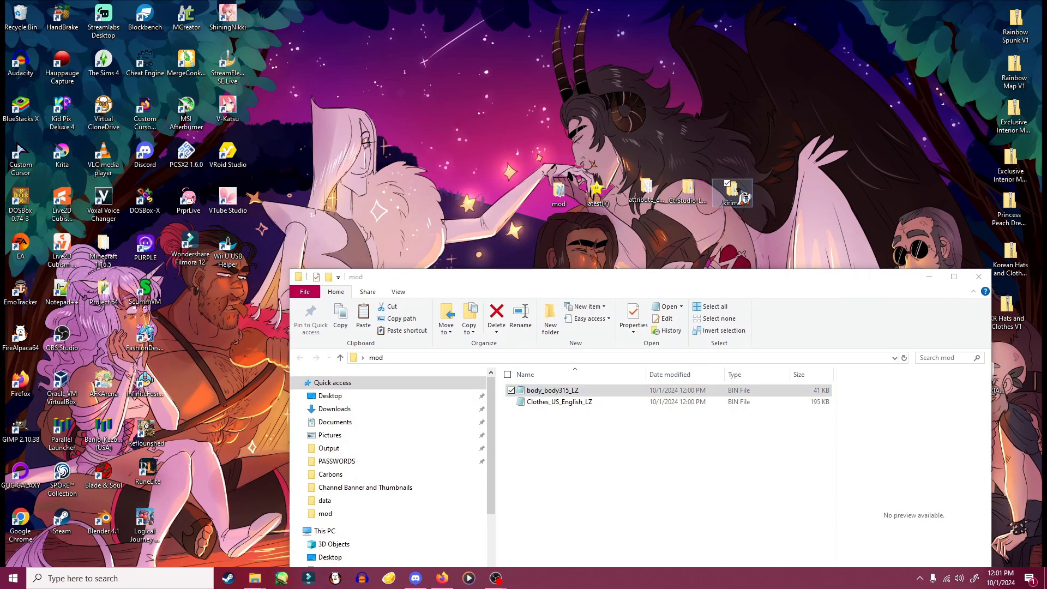
double_click(576, 123)
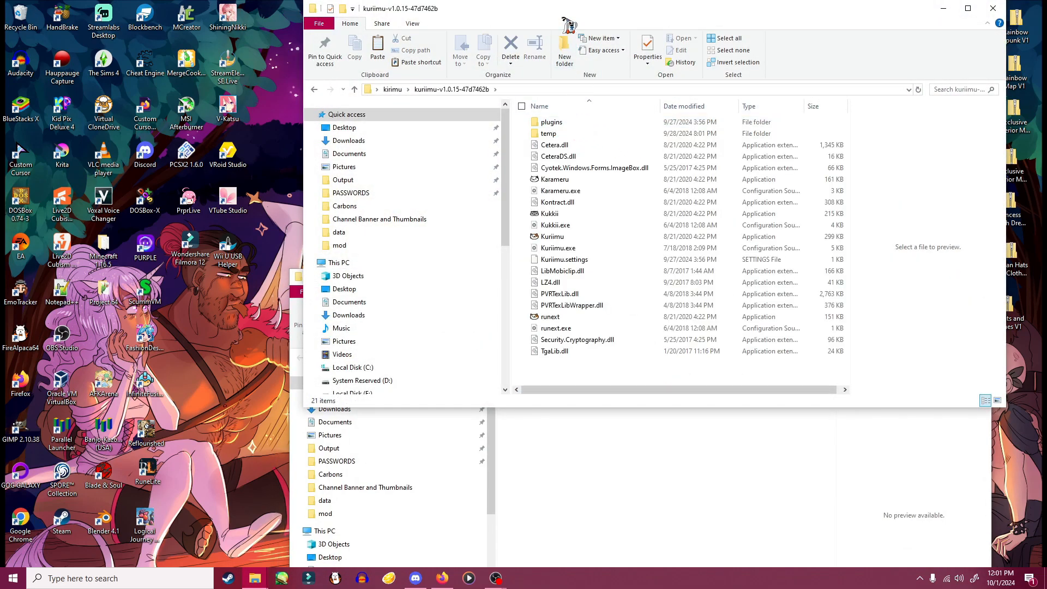
drag(581, 21, 534, 37)
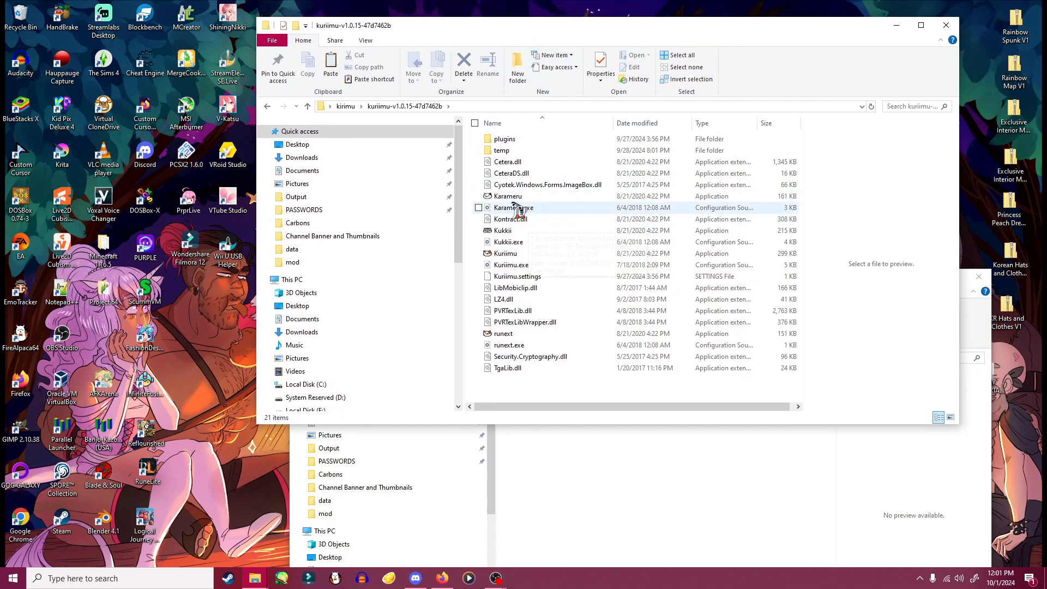
click(513, 198)
double_click(512, 198)
drag(353, 93, 445, 161)
- Decompress body_body315_LZ from the mod folder with Karameru's General Nintendo decompression
click(231, 175)
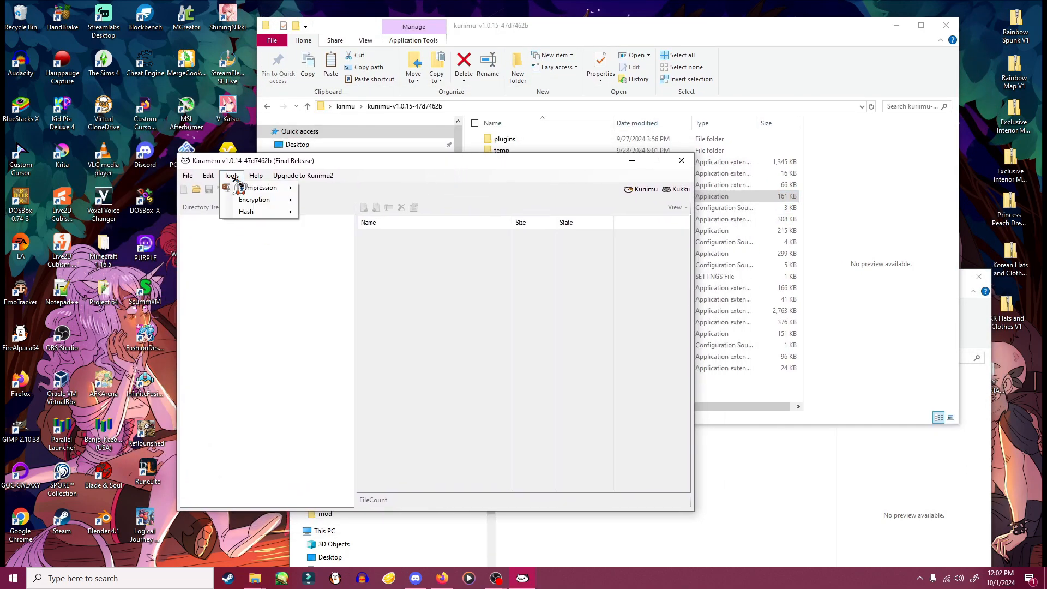
mouse_move(256, 189)
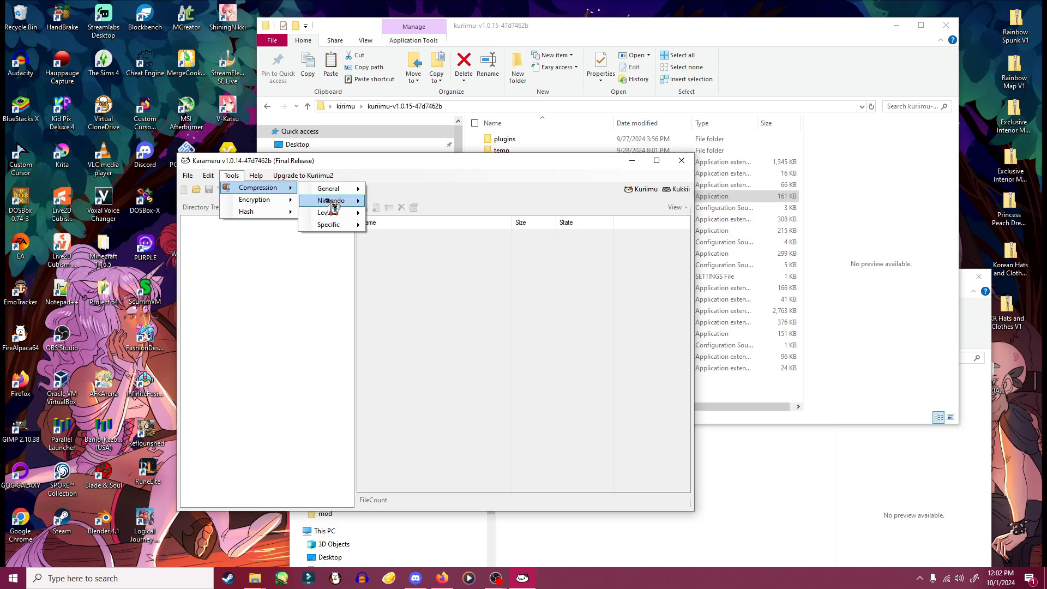
mouse_move(330, 202)
mouse_move(402, 214)
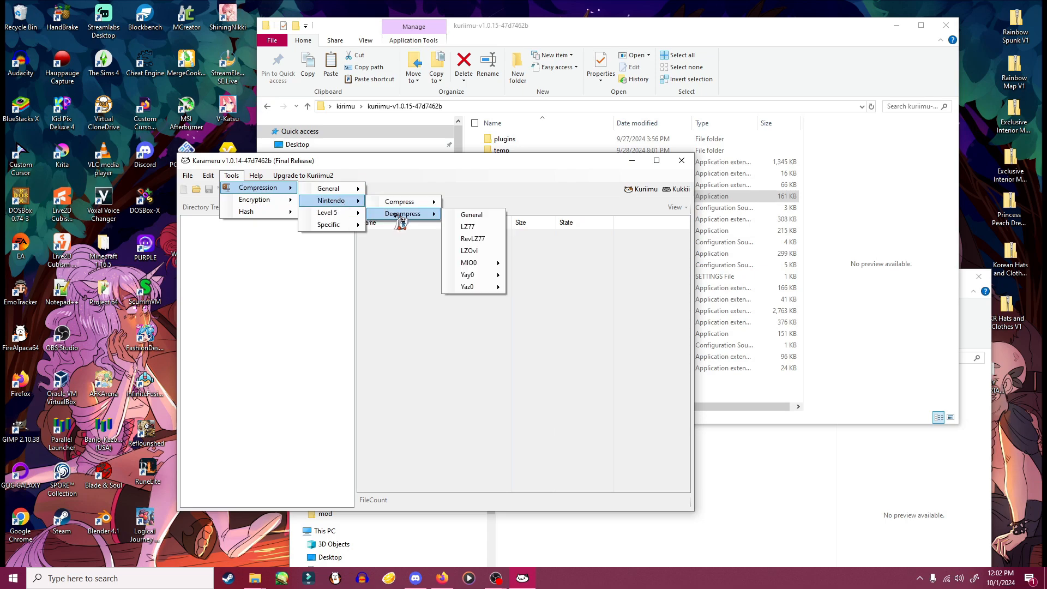
click(473, 214)
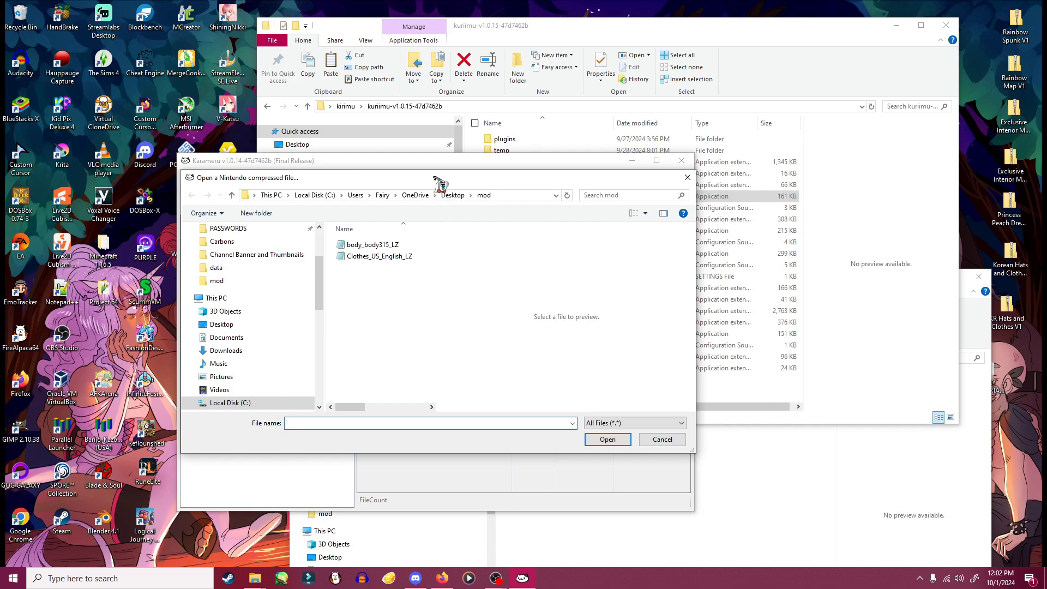
drag(438, 180, 500, 216)
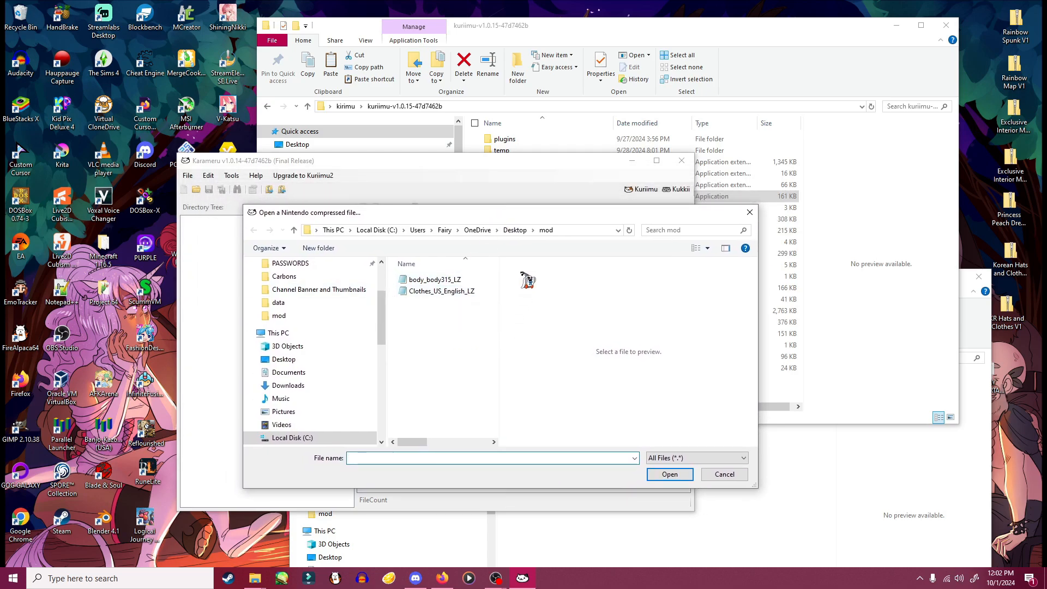
click(437, 280)
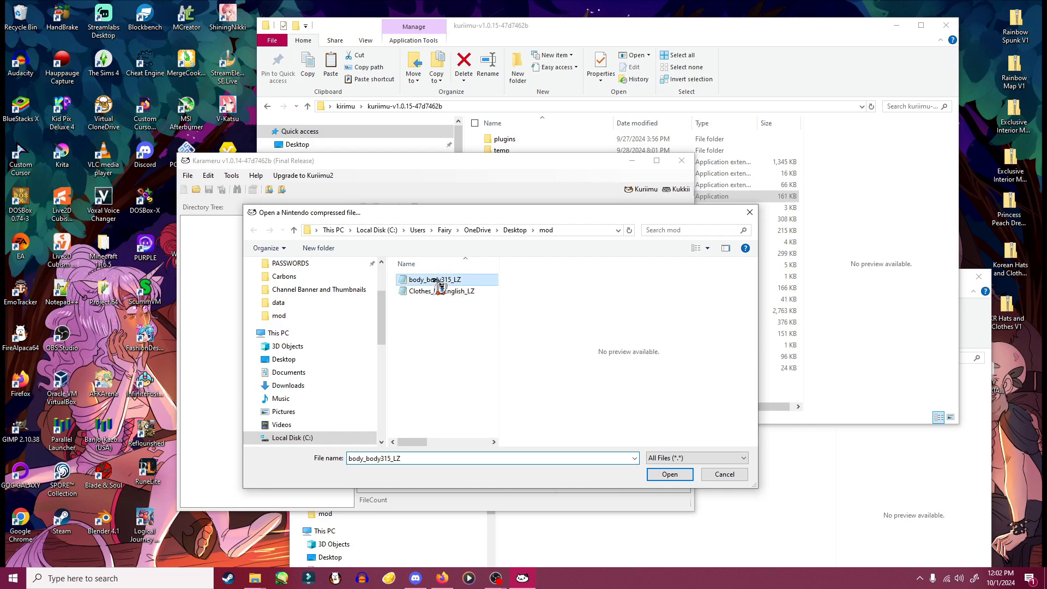
click(669, 473)
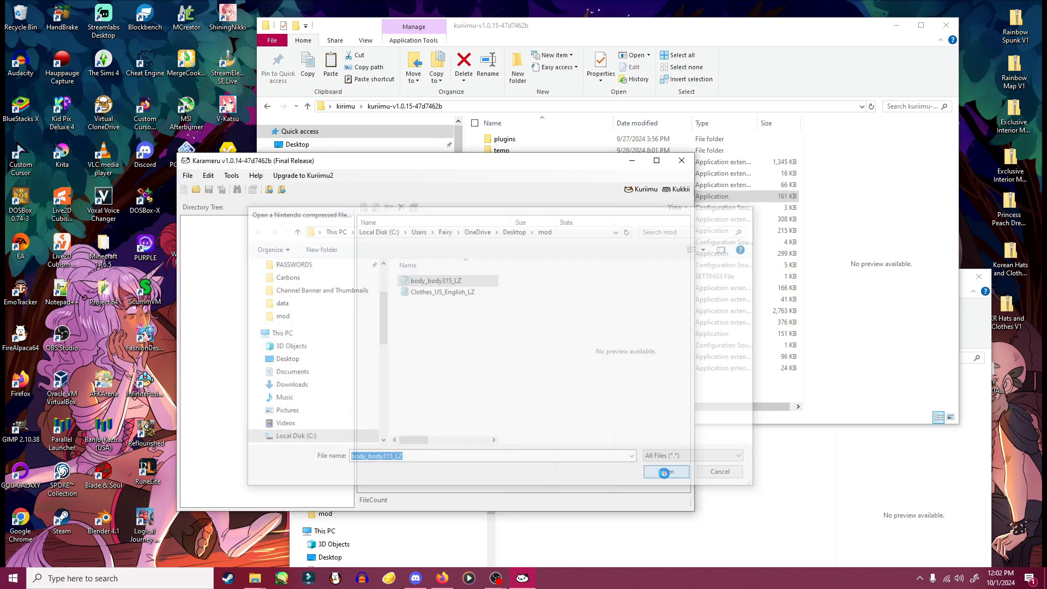
click(662, 477)
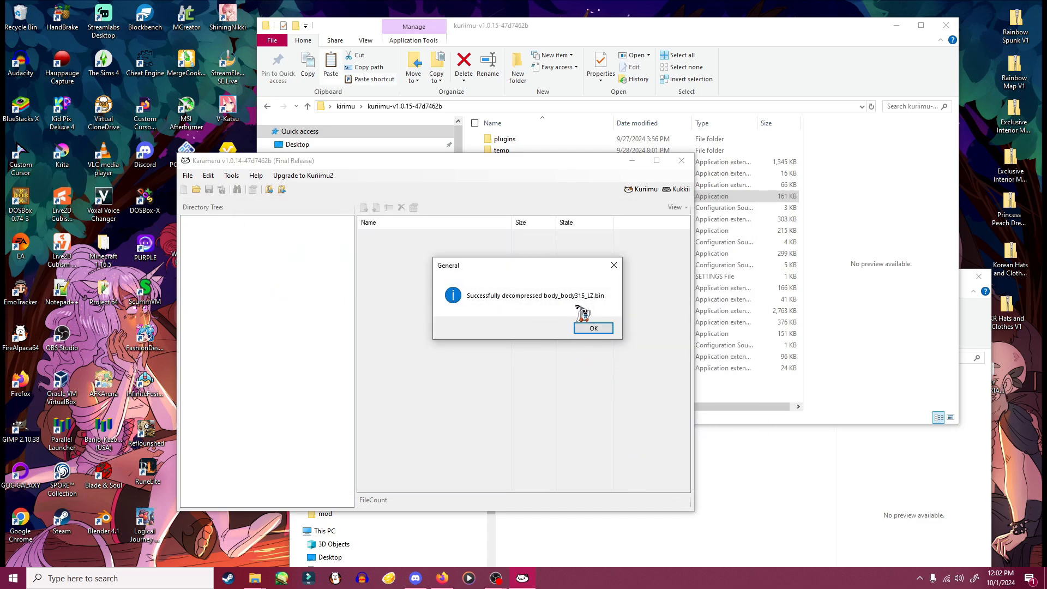
click(593, 328)
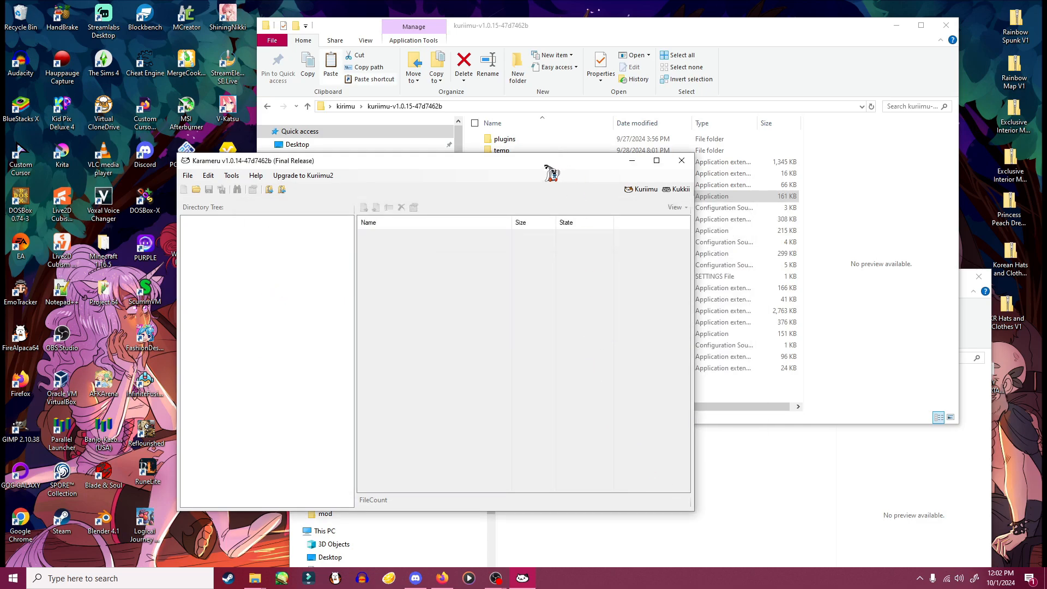
- Minimize Karameru and select the decompressed file body_body315_LZ.decomp in the mod folder
drag(548, 169, 392, 126)
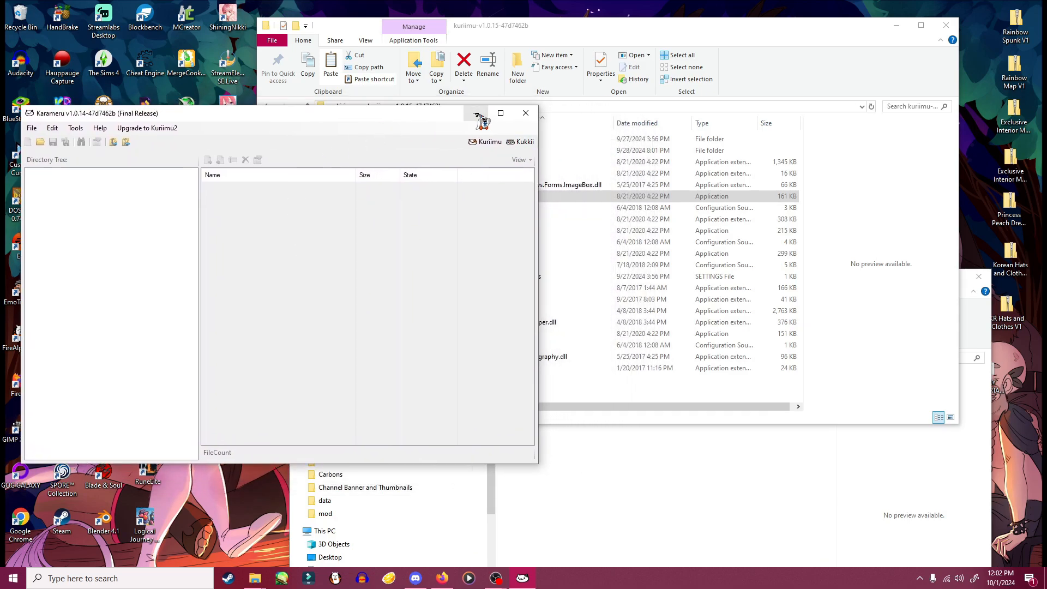
click(477, 114)
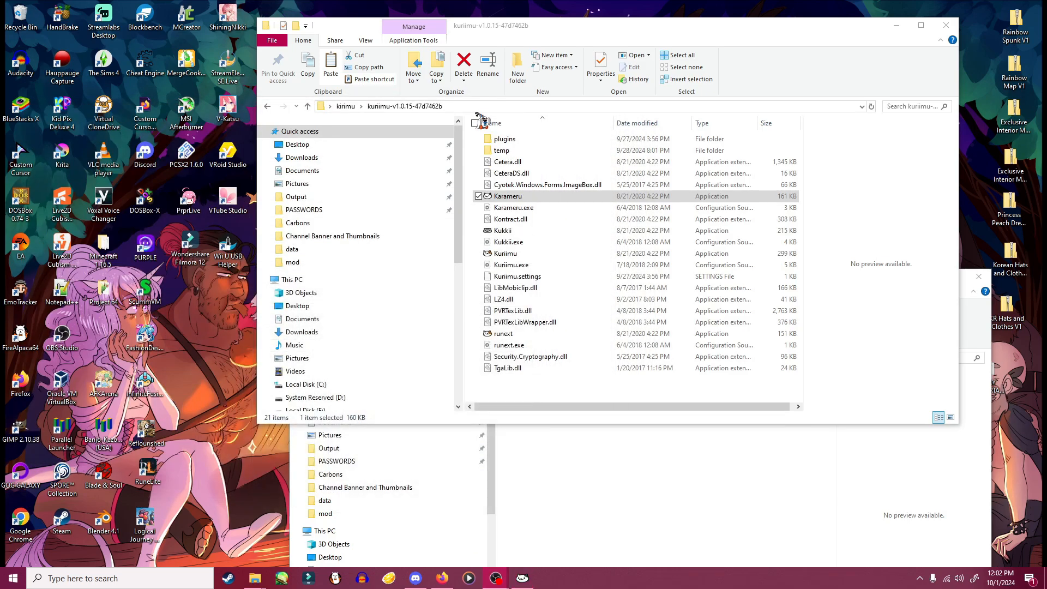
click(551, 458)
drag(600, 275, 446, 103)
click(455, 222)
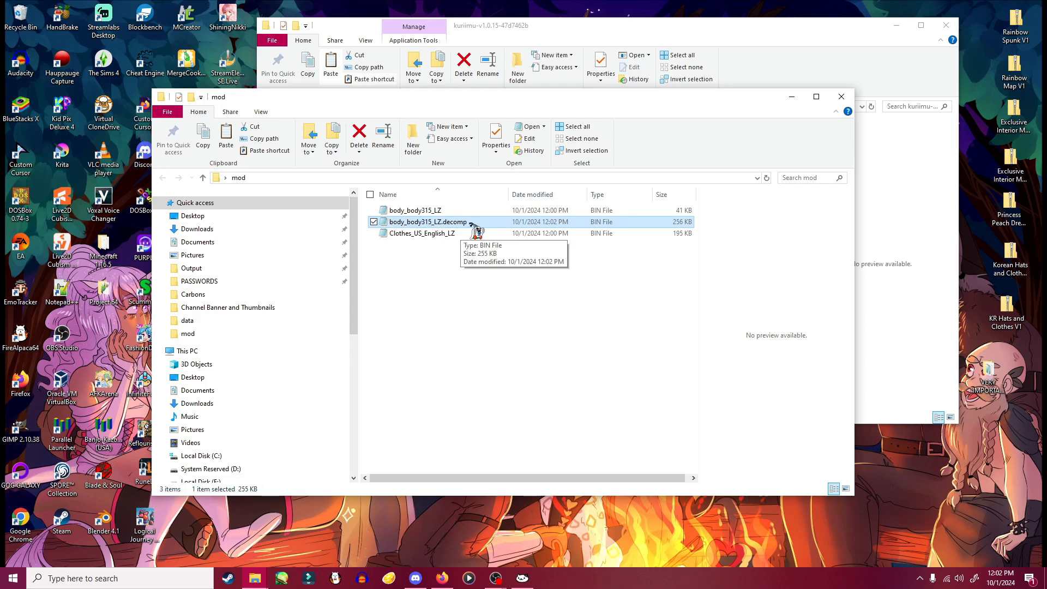
- Minimize the kuriimu-v1.0.15-47d7462b folder window, uncover the desktop's tool folders and launch CTR Studio
drag(699, 103, 697, 168)
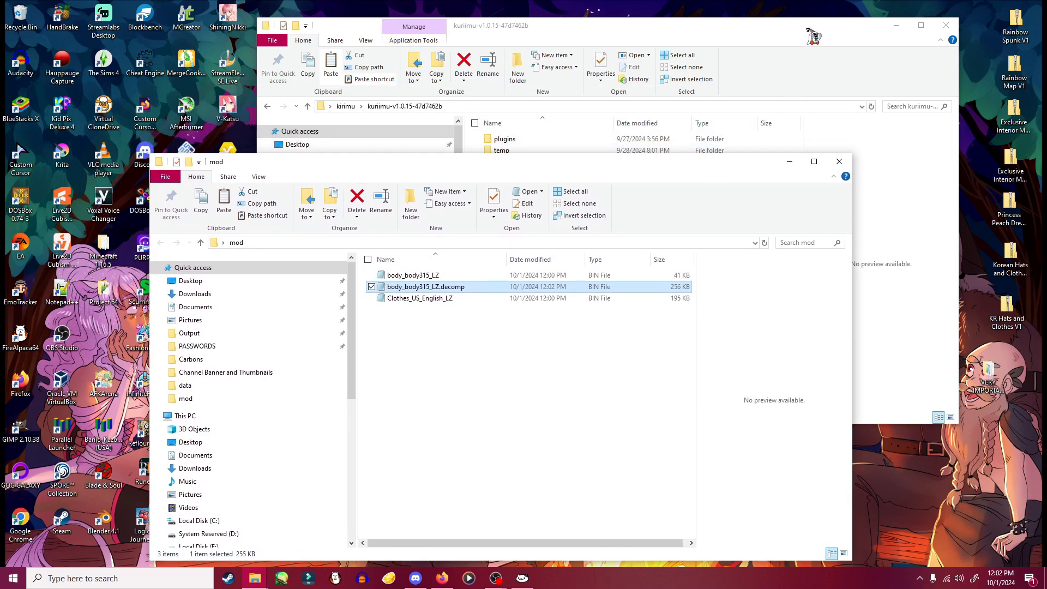
click(812, 34)
click(896, 26)
drag(627, 162, 698, 251)
click(698, 203)
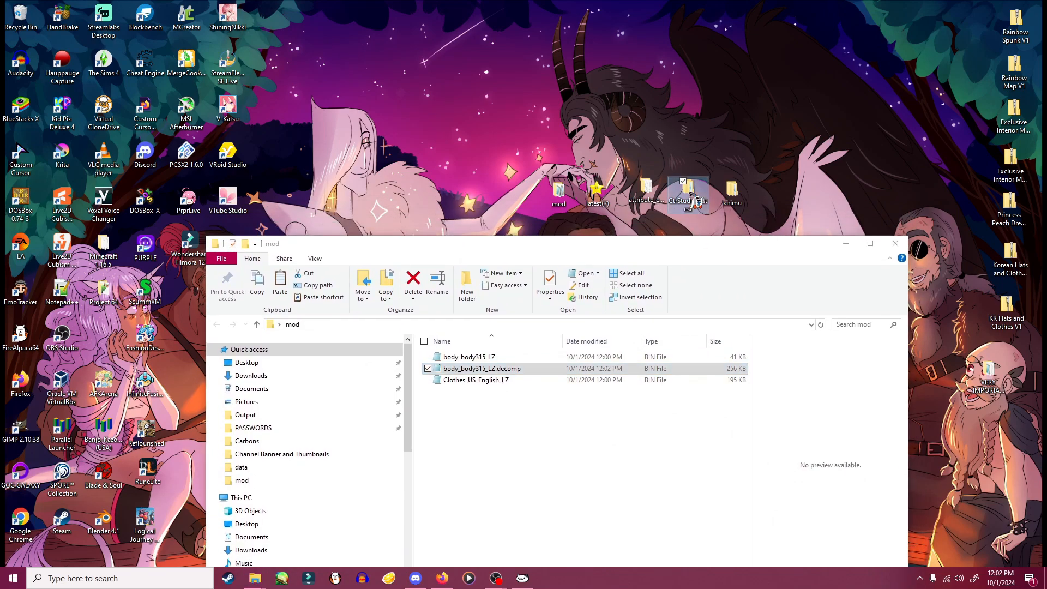
double_click(696, 202)
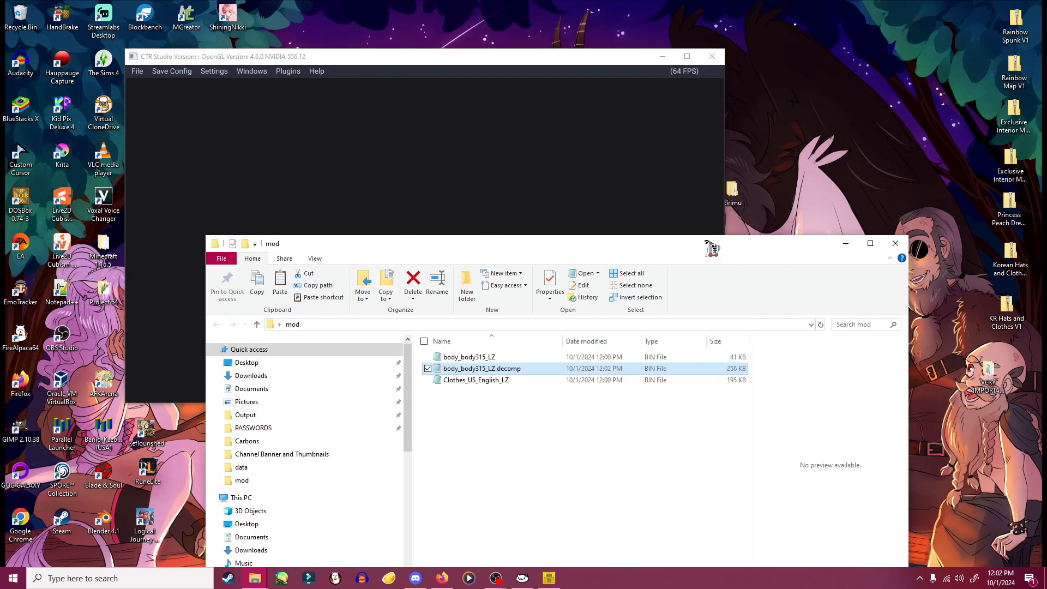
- Load body_body315_LZ.decomp from the mod folder into CTR Studio and frame the dress model in the viewport
drag(712, 246, 885, 219)
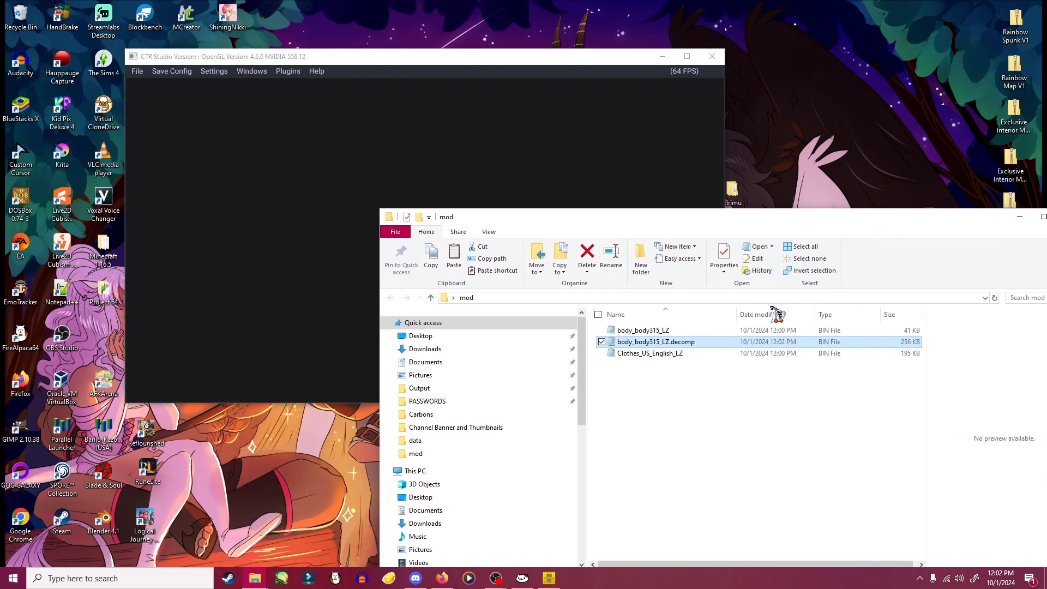
drag(681, 344, 398, 65)
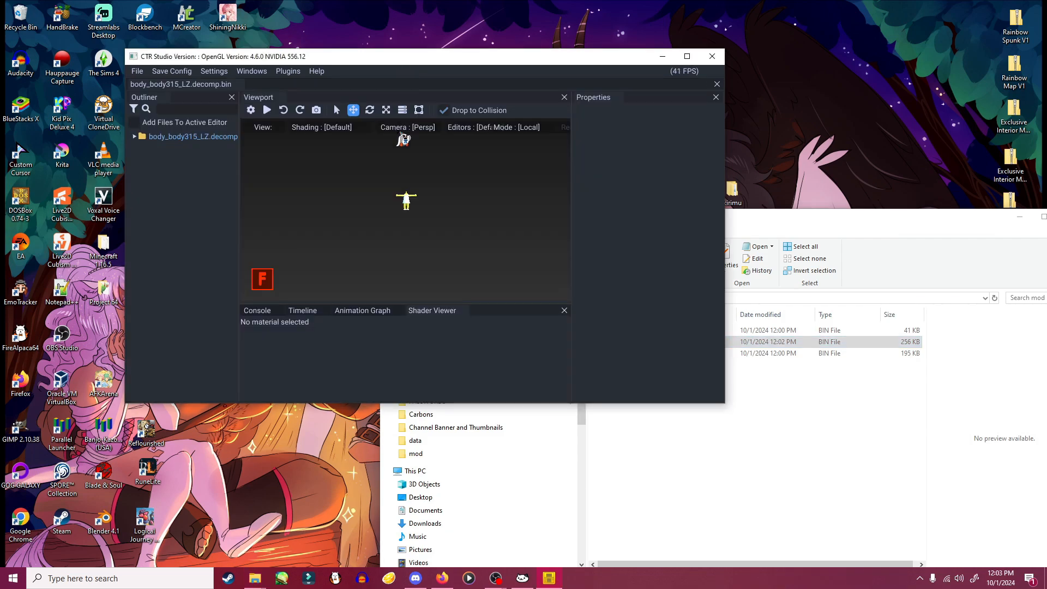
scroll(429, 211, up, 5)
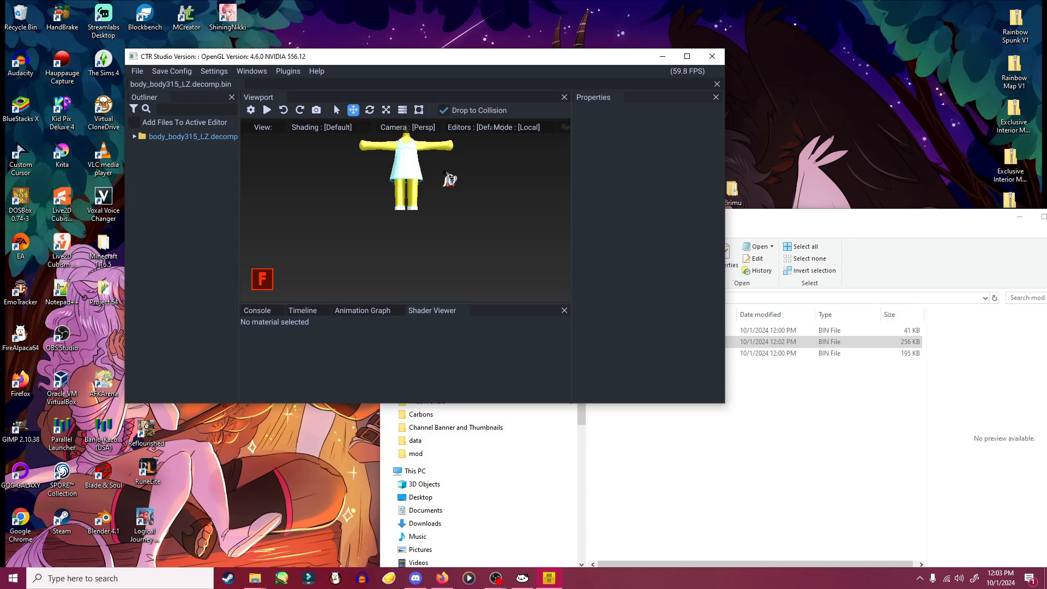
drag(445, 174, 444, 211)
mouse_move(451, 230)
right_down()
mouse_move(384, 241)
mouse_move(456, 239)
mouse_move(363, 253)
mouse_move(330, 299)
mouse_move(474, 264)
mouse_move(254, 234)
mouse_move(382, 273)
mouse_move(469, 240)
right_up()
scroll(418, 164, up, 4)
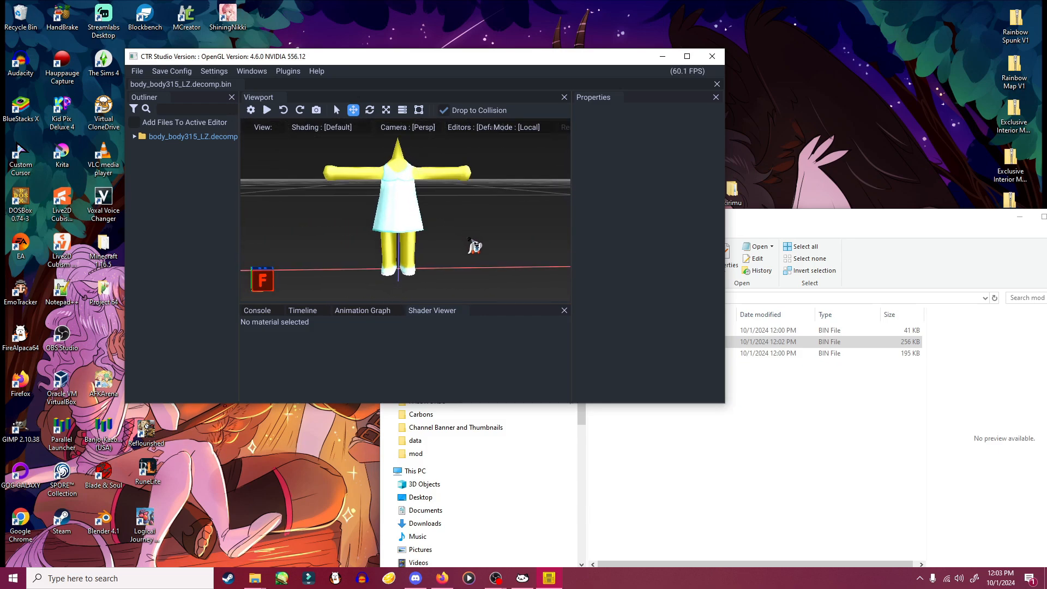
- Export the body315_0 texture from the loaded body file to the mod folder as a PNG
click(135, 138)
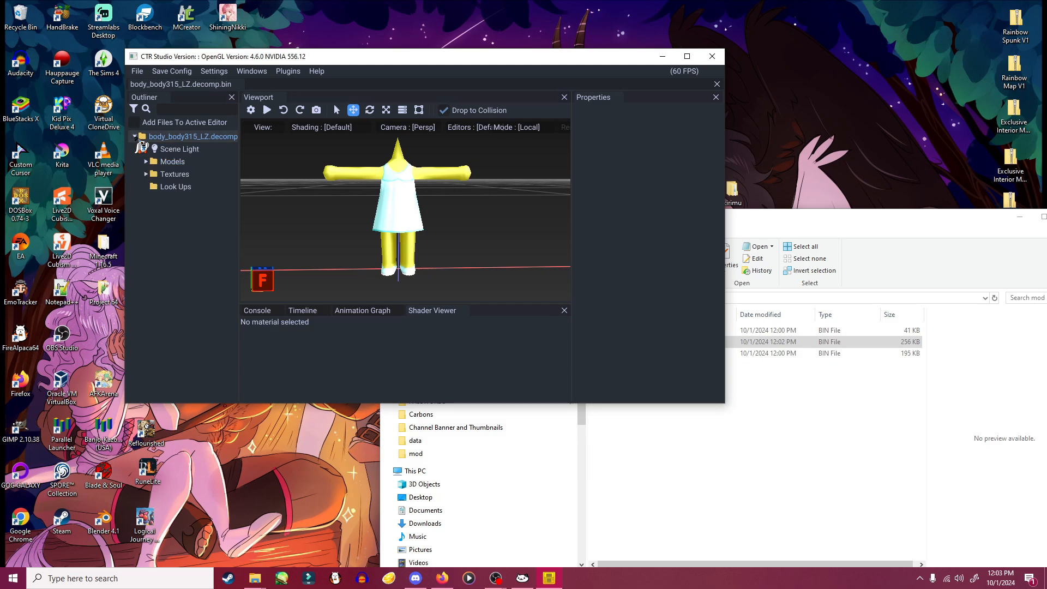
click(146, 174)
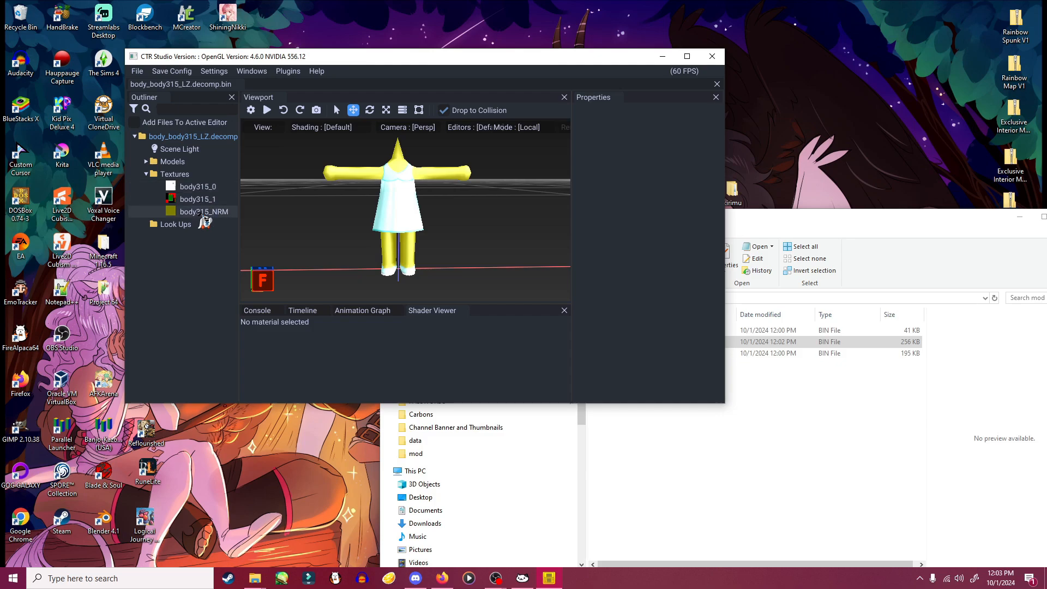
right_click(198, 187)
click(229, 196)
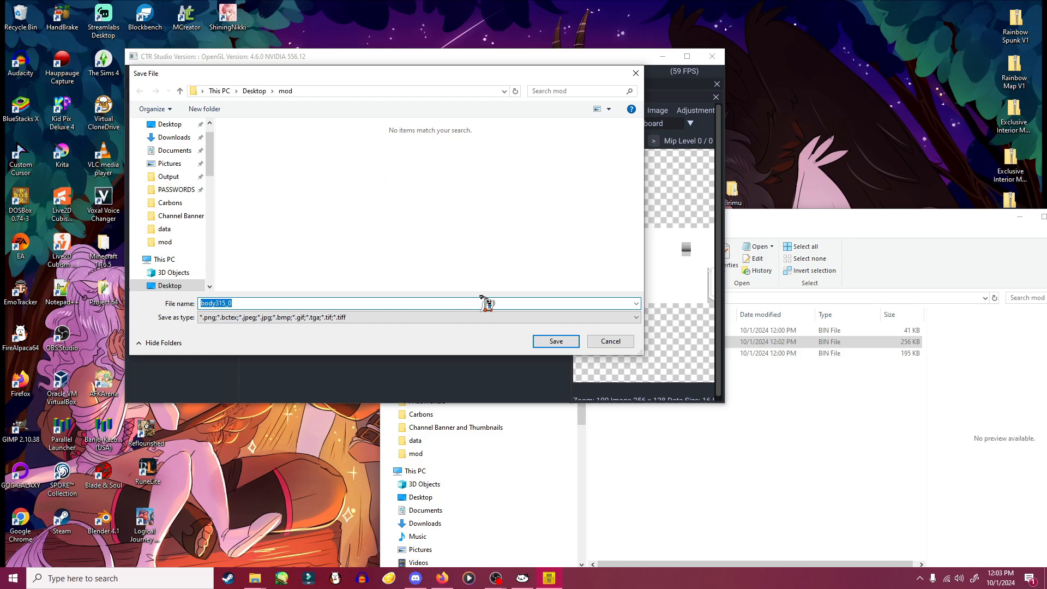
click(554, 342)
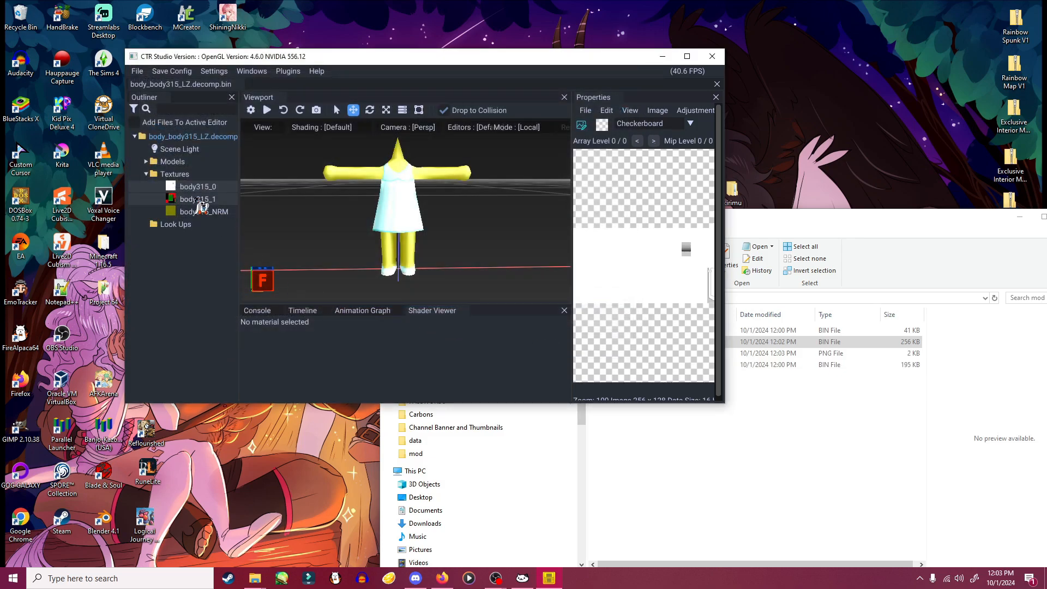
- Export the body315_1 and body315_NRM textures to the mod folder as PNG files
right_click(198, 200)
click(221, 213)
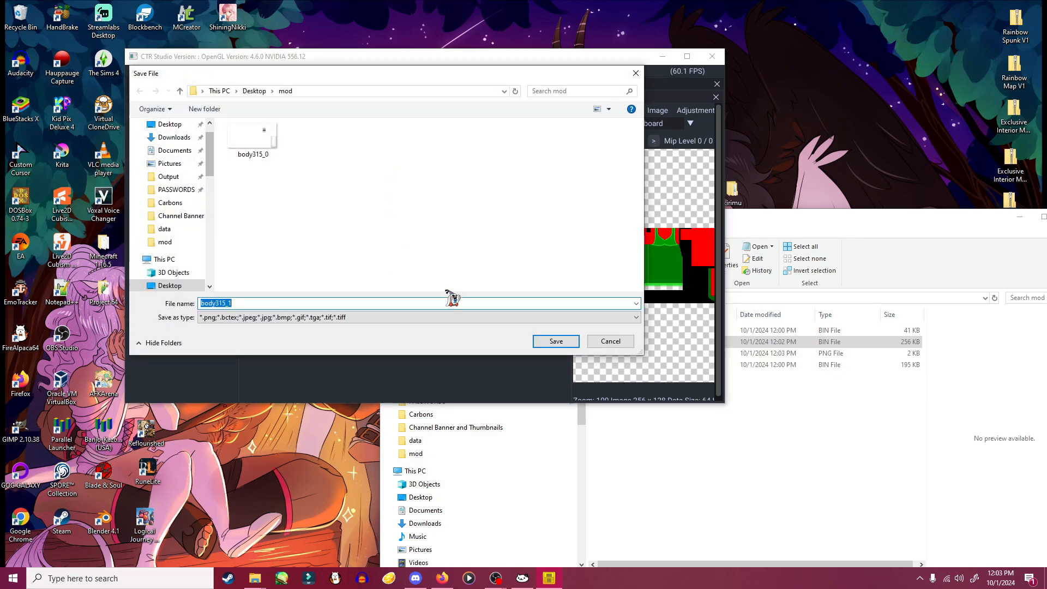
click(555, 342)
right_click(203, 212)
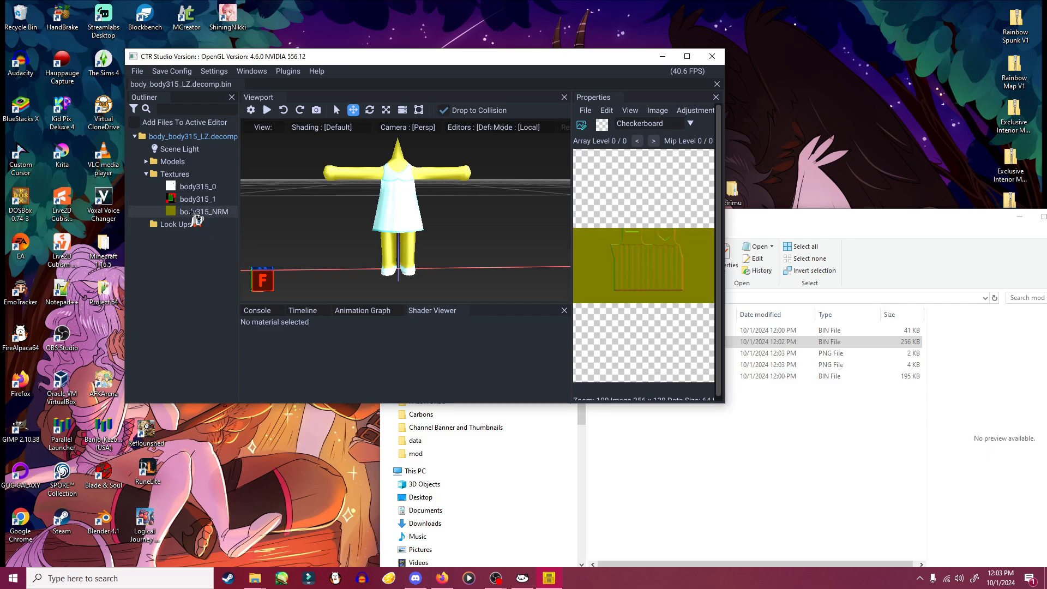
click(229, 218)
click(553, 342)
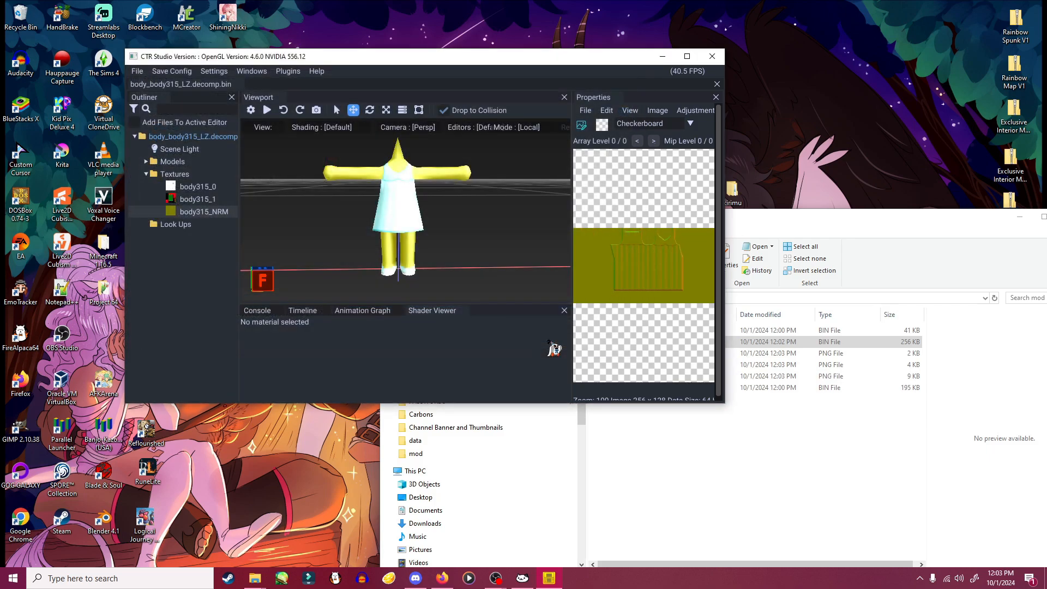
- Close CTR Studio and move the mod folder window fully into view on the desktop
drag(496, 64, 432, 59)
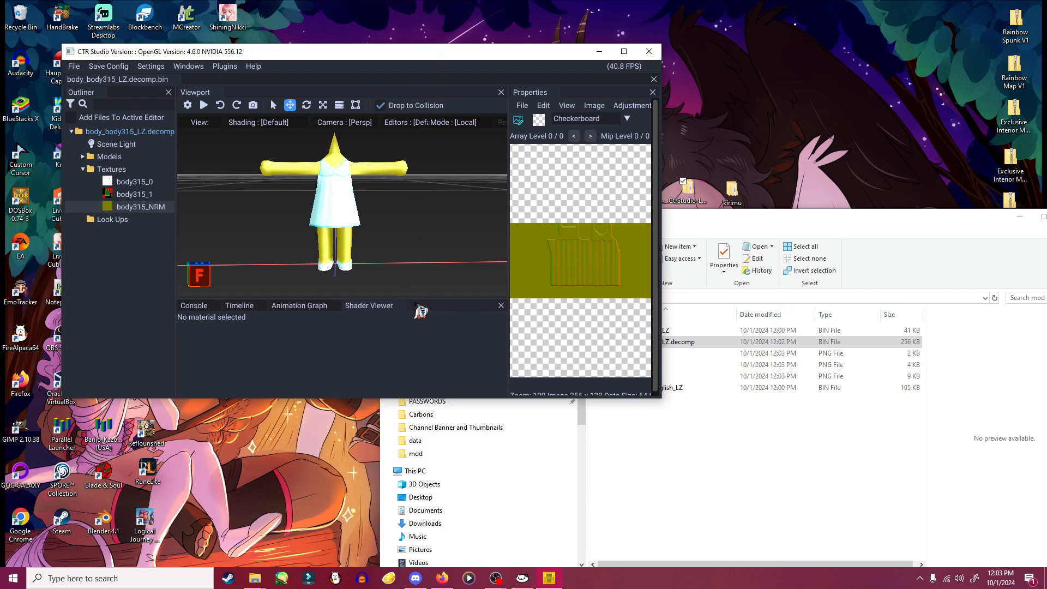
drag(402, 59, 391, 92)
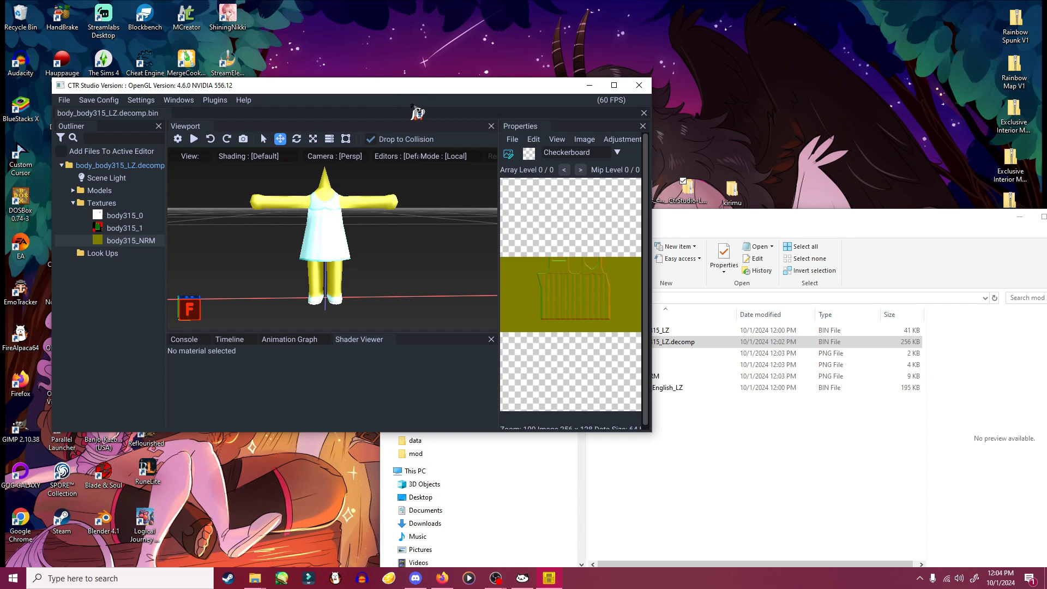
click(639, 85)
click(562, 331)
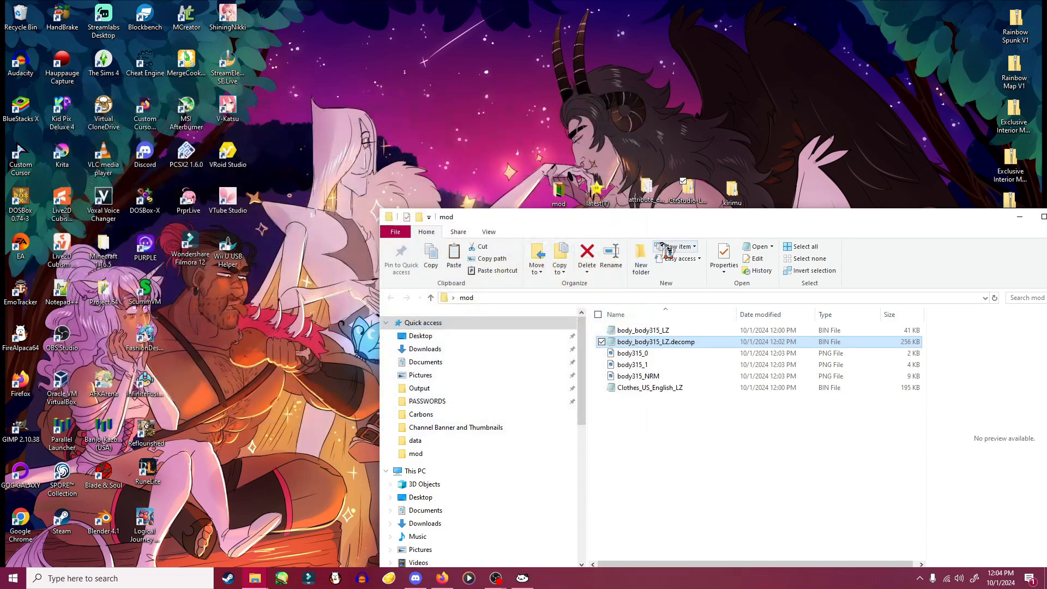
drag(689, 219, 663, 72)
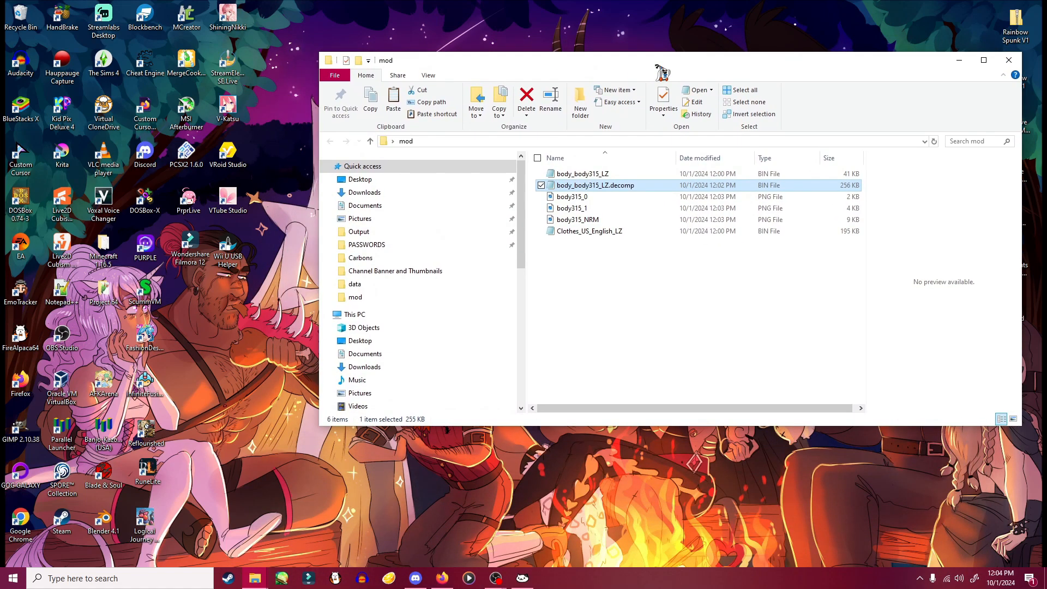
- Preview the exported textures body315_0, body315_1 and body315_NRM in the mod folder
click(574, 198)
click(580, 210)
click(581, 221)
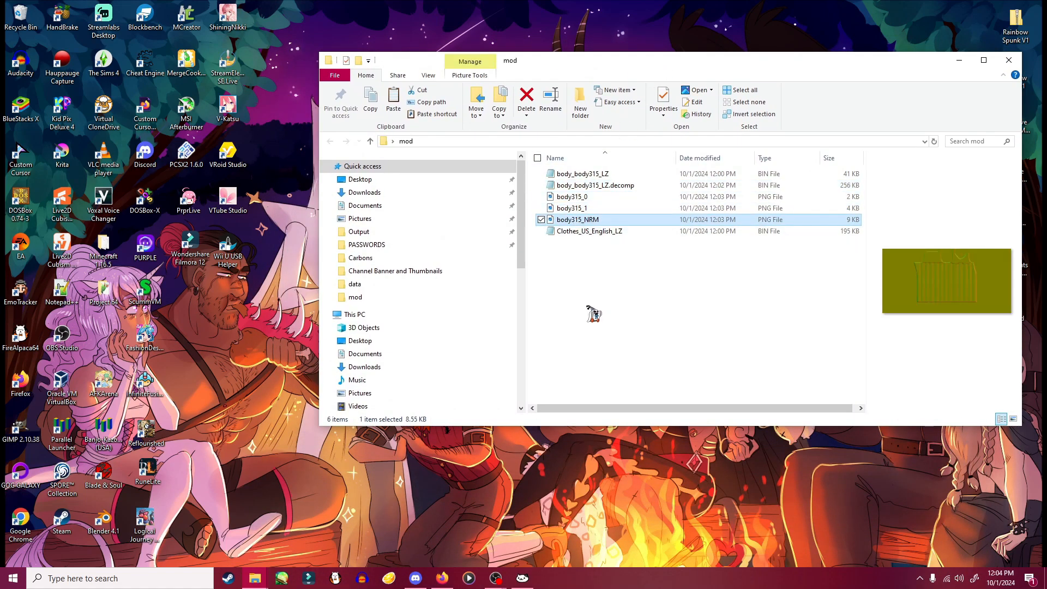
- Create a folder named 256 inside the mod folder
right_click(593, 314)
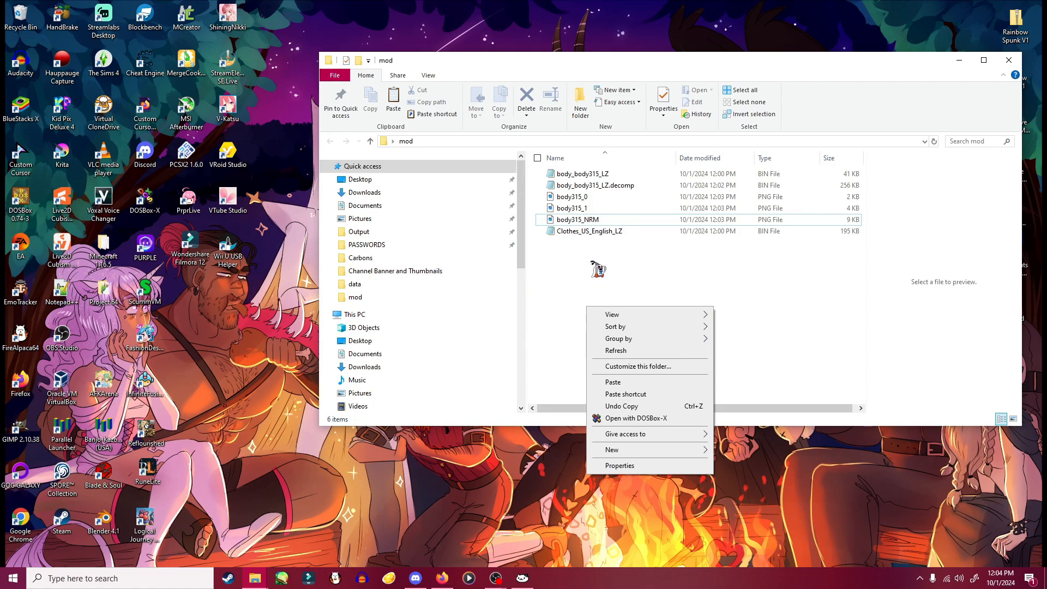
mouse_move(623, 451)
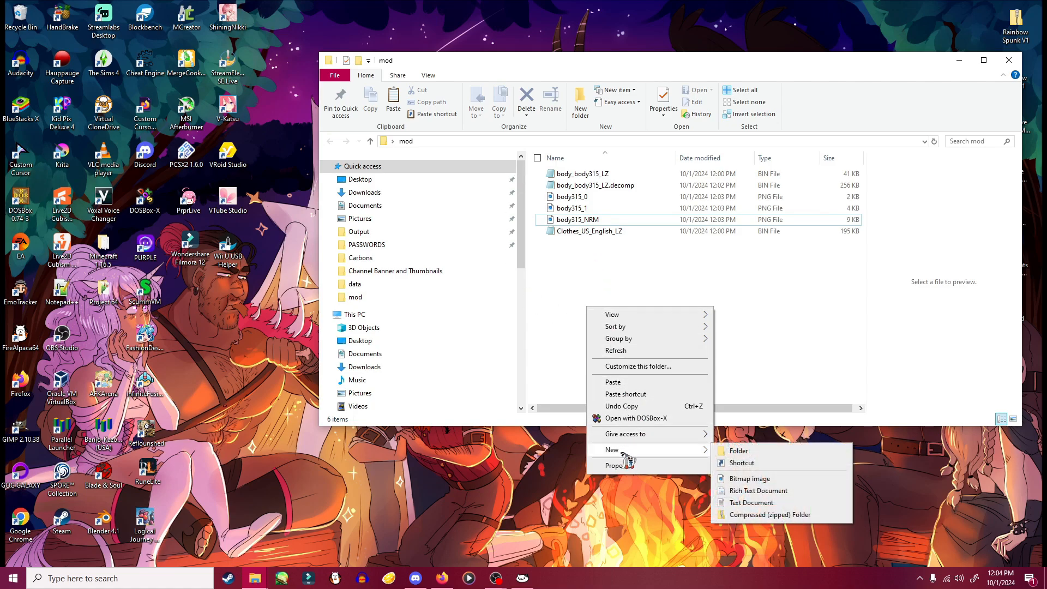
click(748, 453)
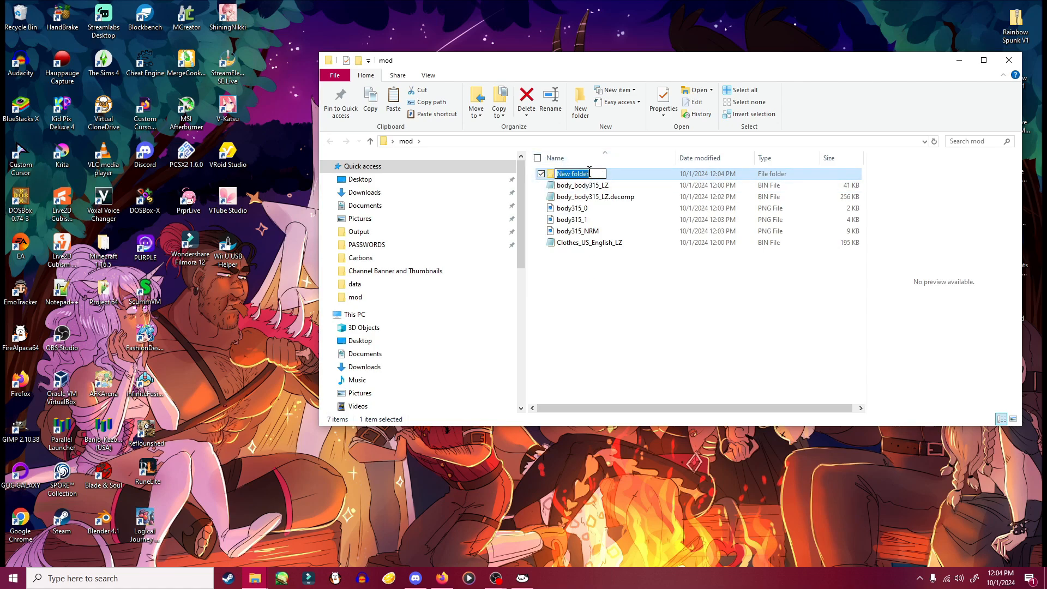
text(256)
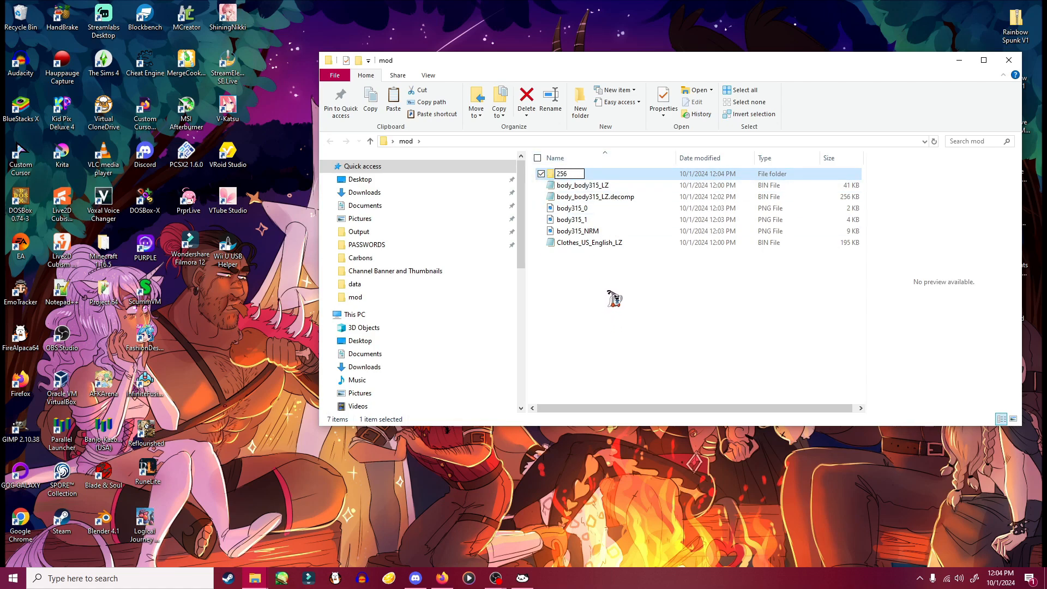
key(Return)
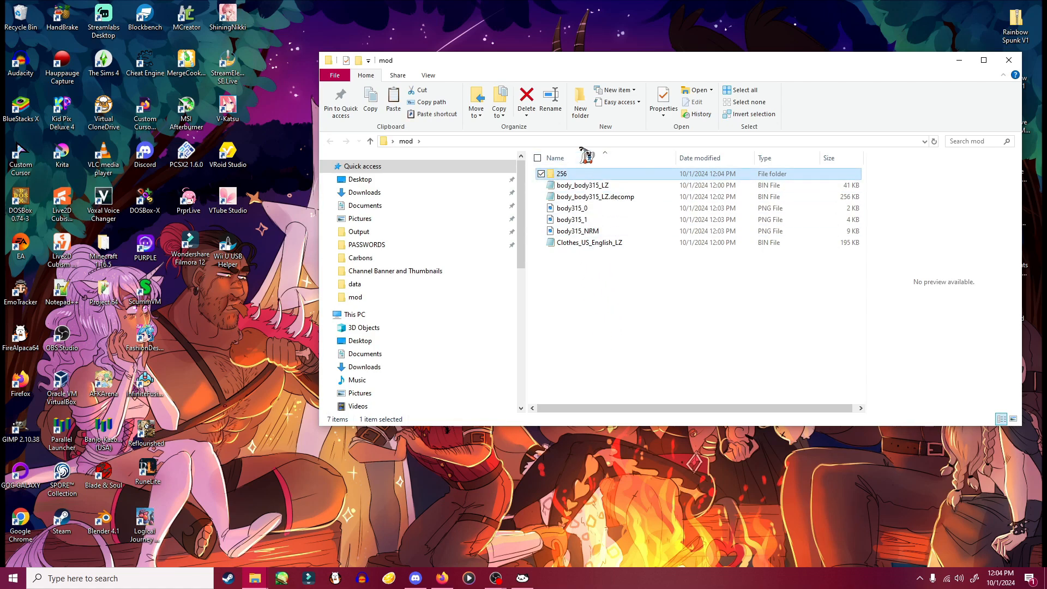
- Move body315_0, body315_1 and body315_NRM together into the 256 folder
click(565, 232)
click(541, 219)
click(540, 208)
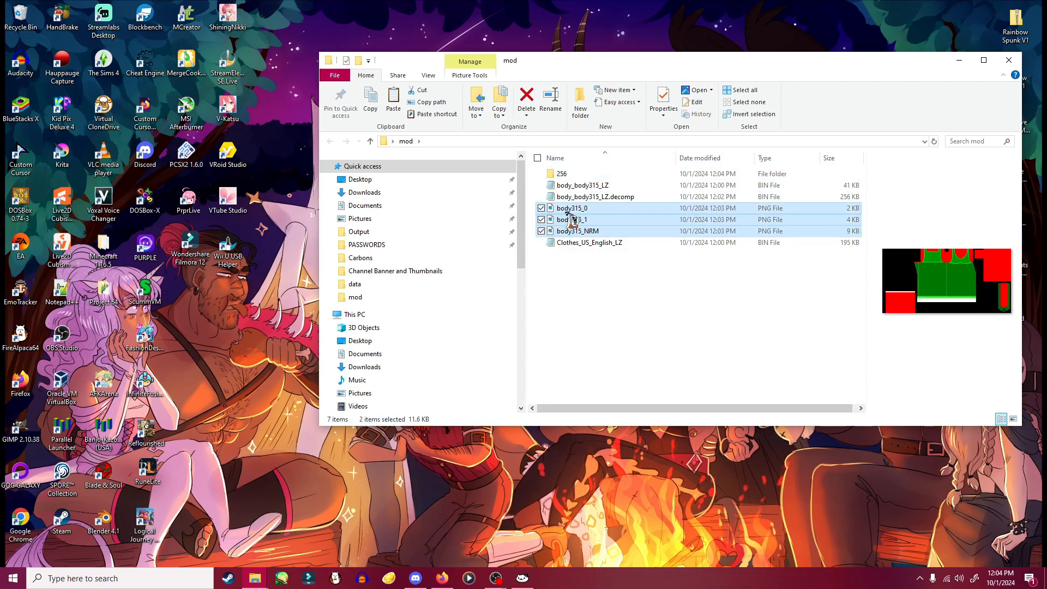
drag(550, 210, 562, 174)
drag(627, 56, 603, 89)
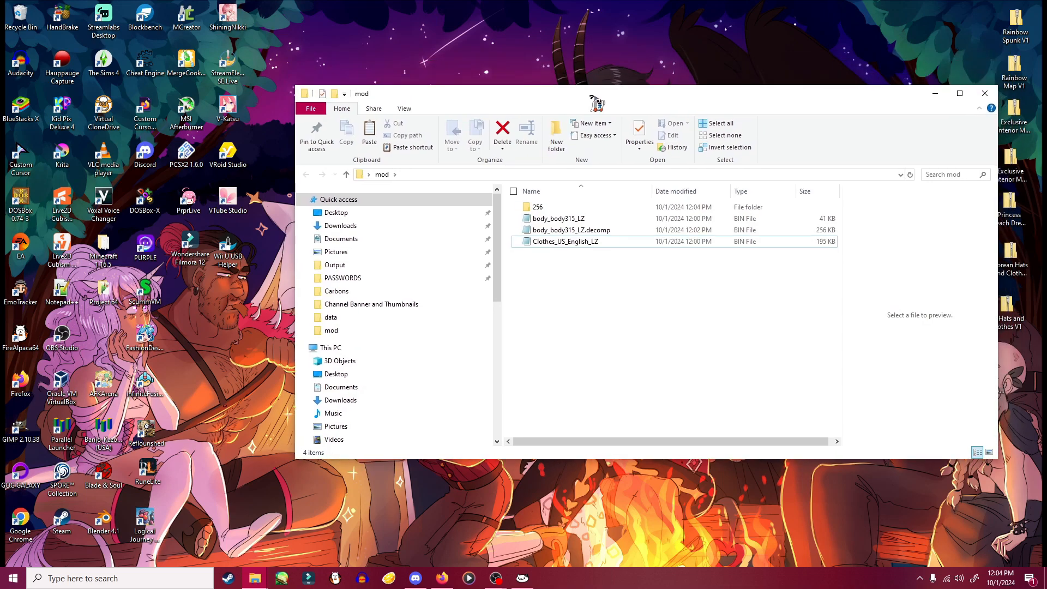
- Create a folder named 128 inside the mod folder
right_click(565, 319)
mouse_move(607, 462)
click(717, 463)
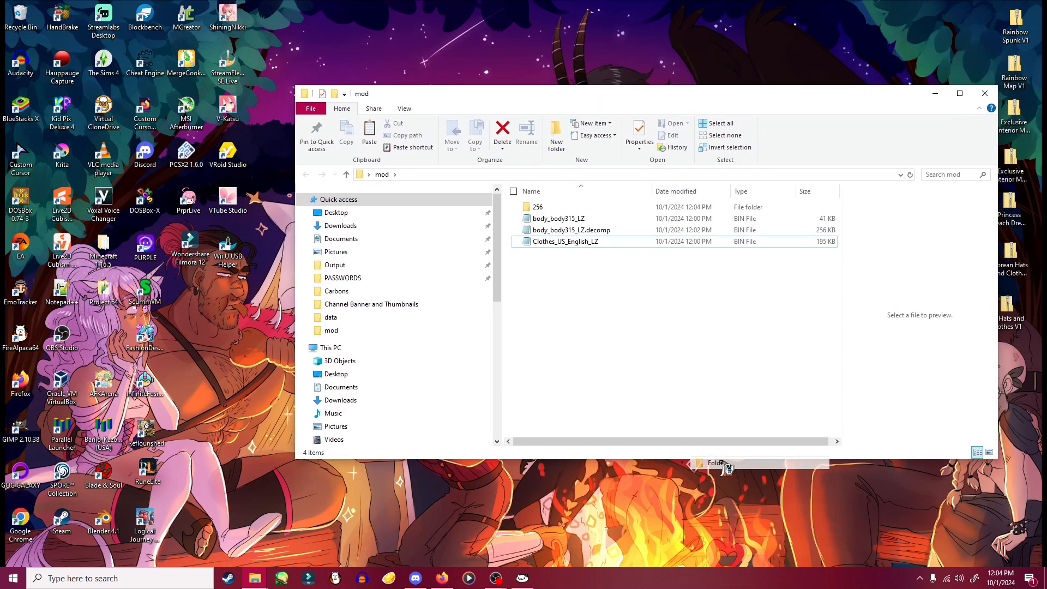
text(128)
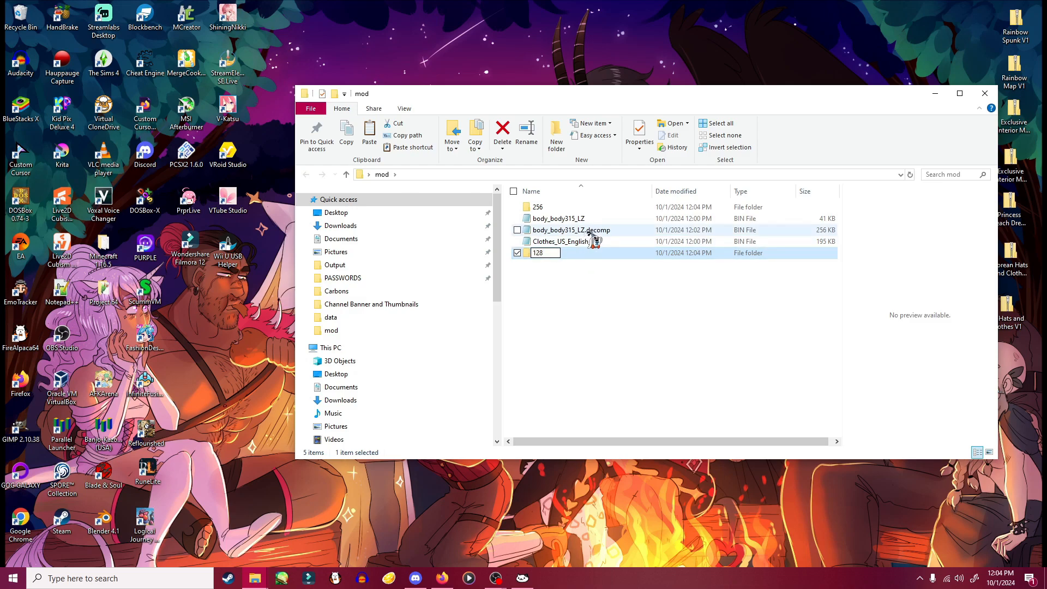
key(Return)
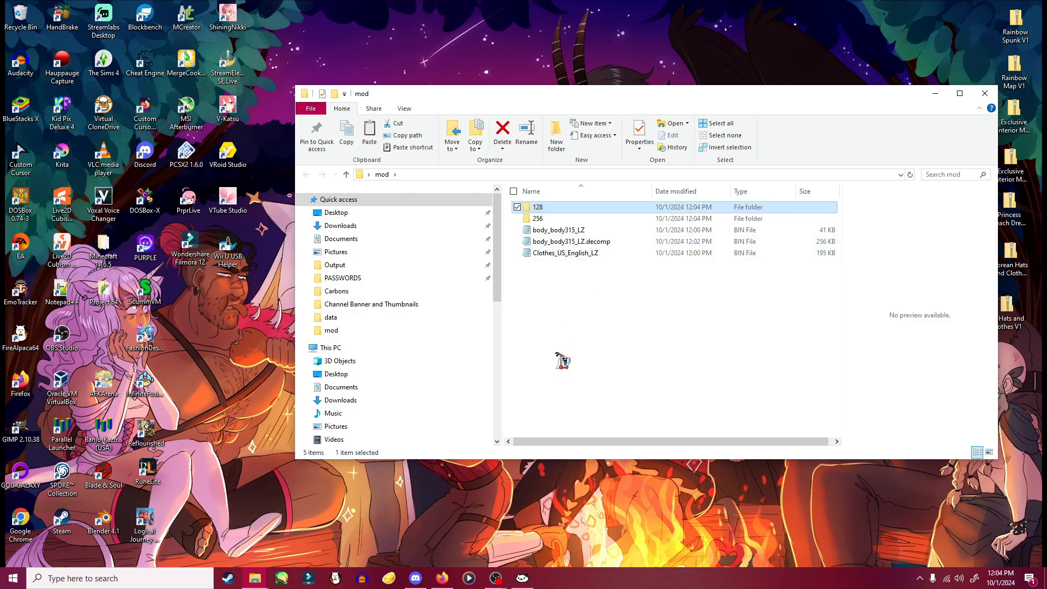
- Create a folder named 64 inside the mod folder
right_click(551, 332)
mouse_move(601, 476)
click(702, 476)
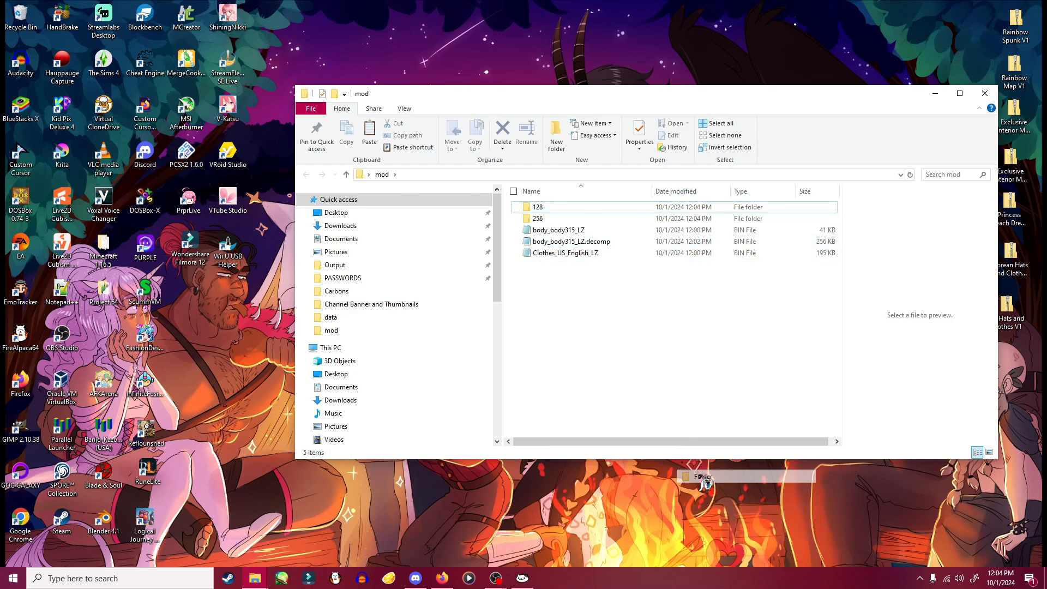
text(64)
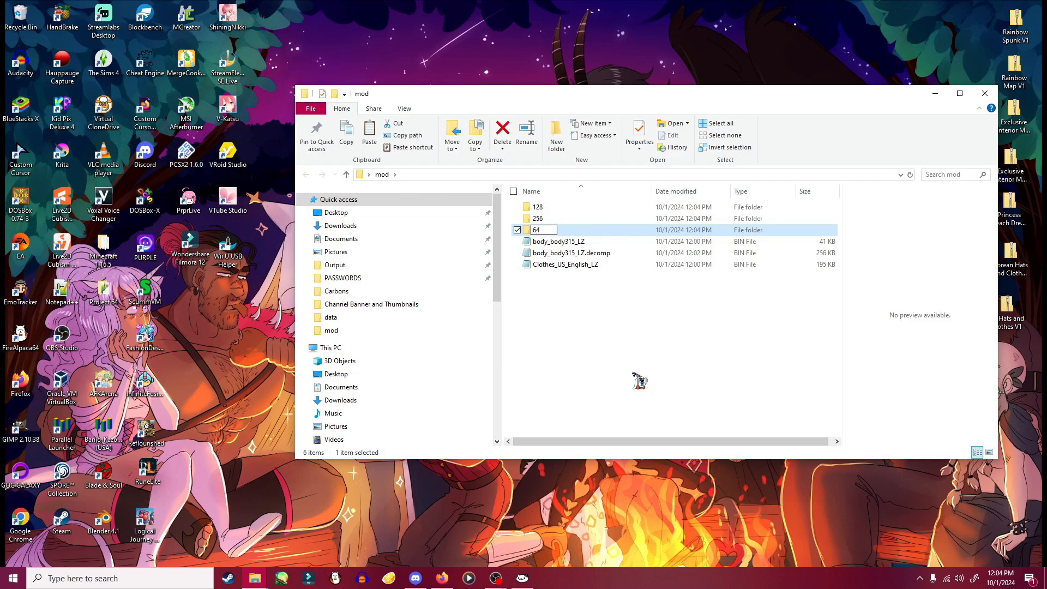
key(Return)
drag(579, 96, 570, 93)
click(532, 215)
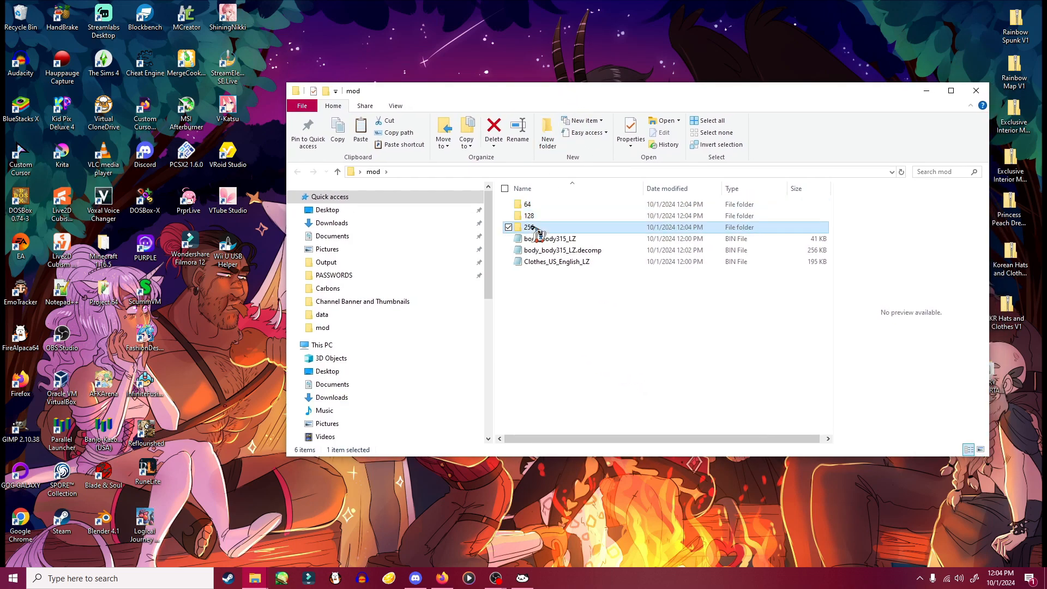
click(529, 204)
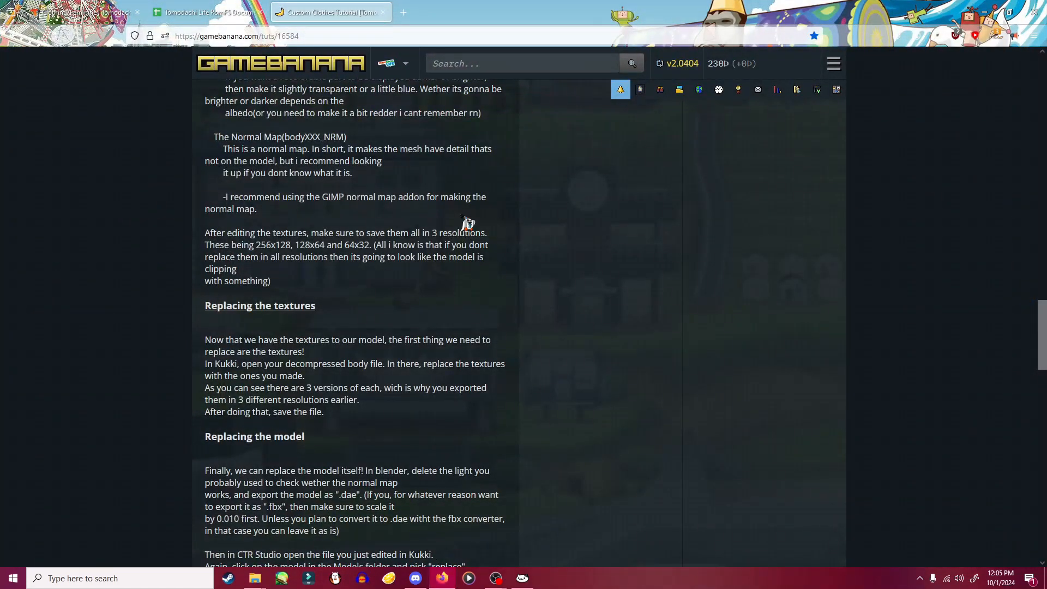
- Switch to Firefox and review GameBanana's Custom Clothes Tutorial, from its requirements to the sections on texture resolutions and replacing textures and the model
scroll(468, 224, up, 20)
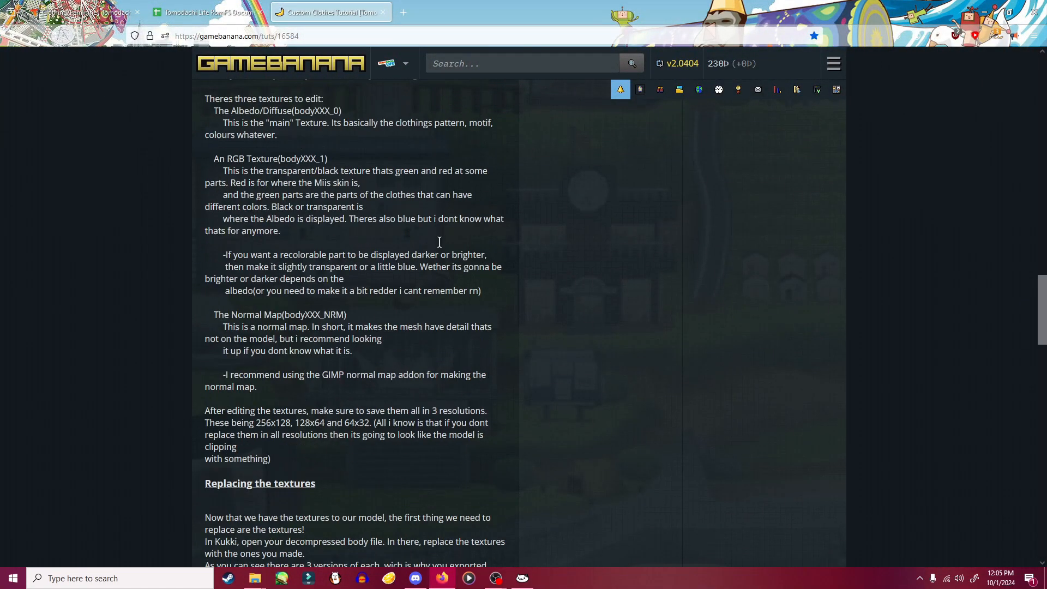
scroll(423, 289, up, 6)
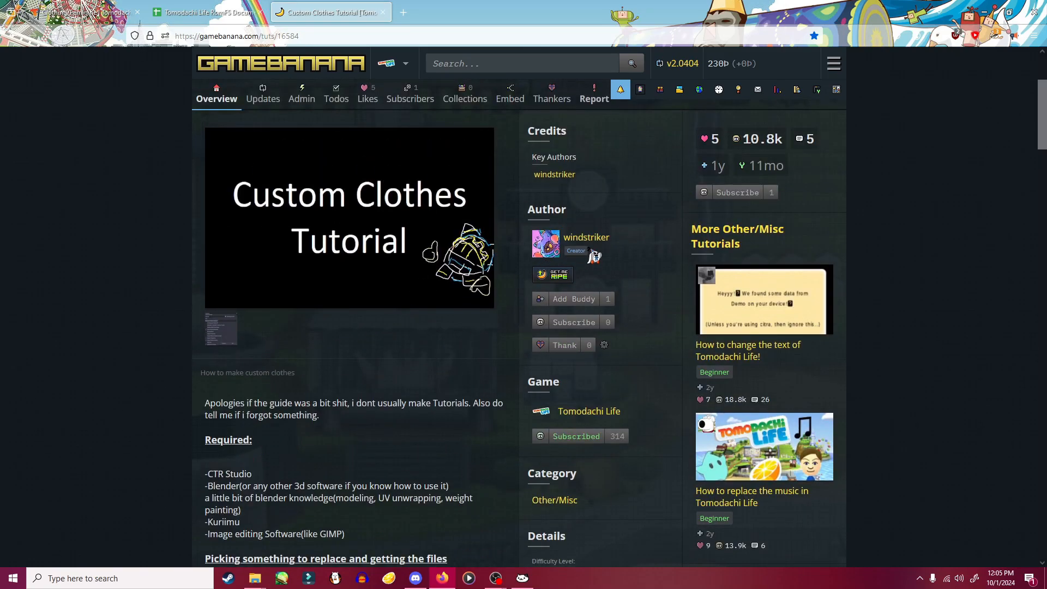
scroll(208, 381, down, 2)
drag(204, 352, 454, 456)
scroll(344, 463, down, 13)
scroll(363, 464, down, 12)
scroll(409, 444, down, 15)
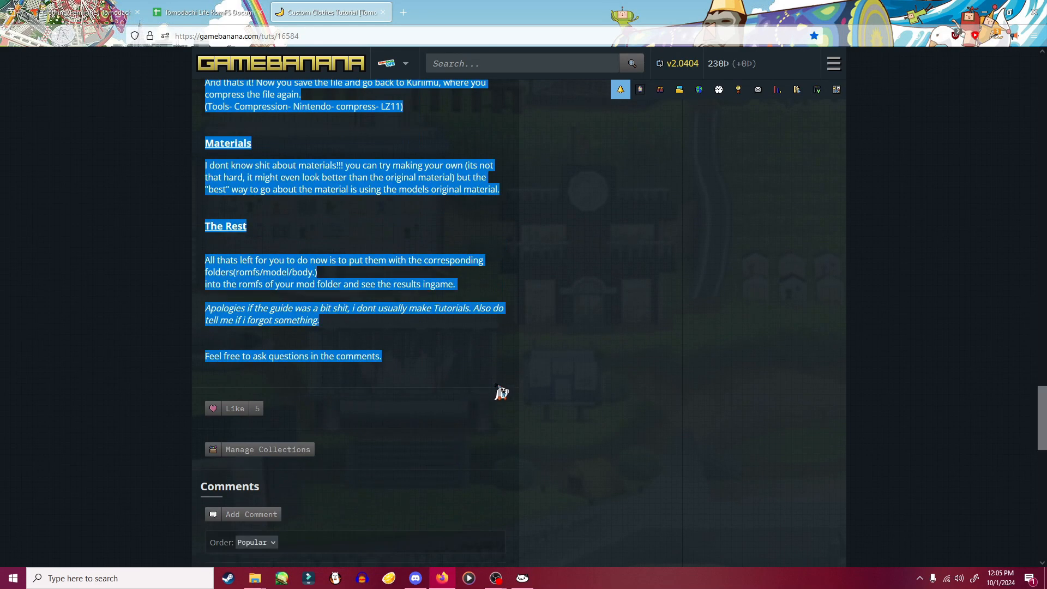
click(601, 369)
scroll(594, 369, up, 10)
scroll(591, 369, up, 15)
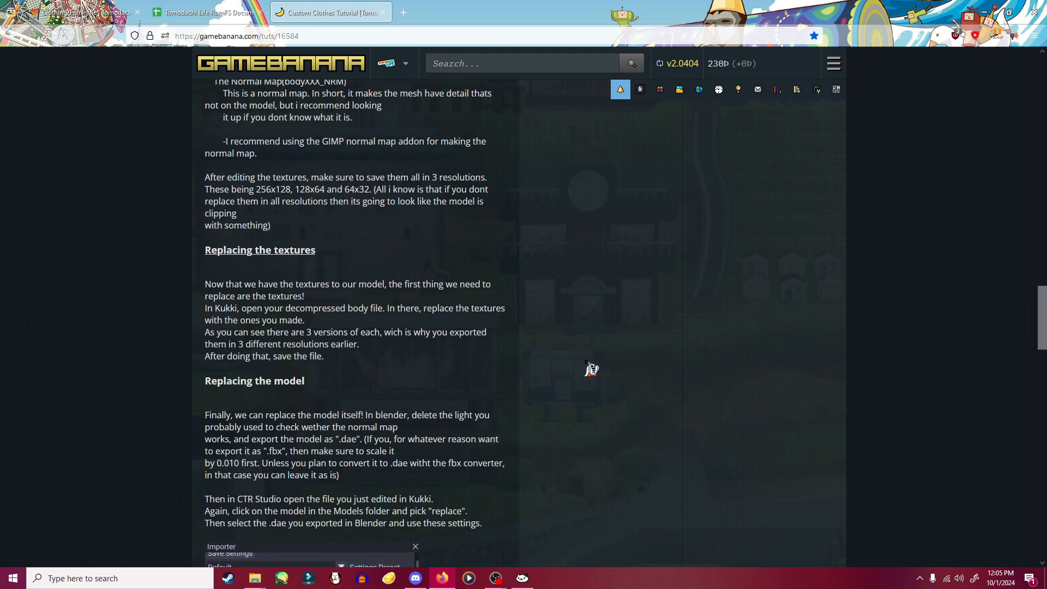
- Switch to PaintTool SAI and load body315_0, body315_1 and body315_NRM from the mod folder's 256 subfolder
scroll(587, 365, up, 1)
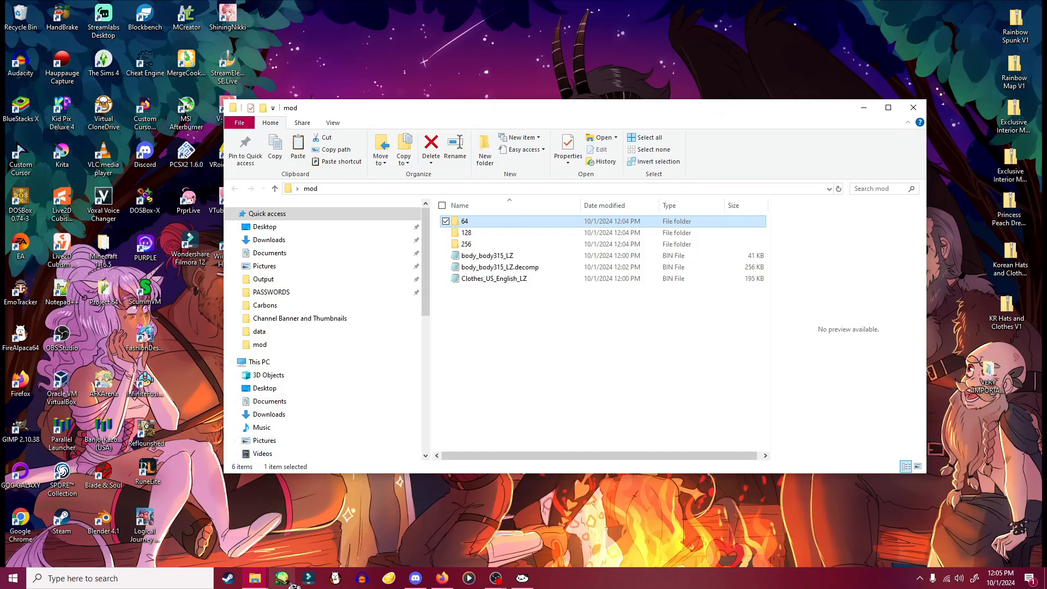
click(282, 578)
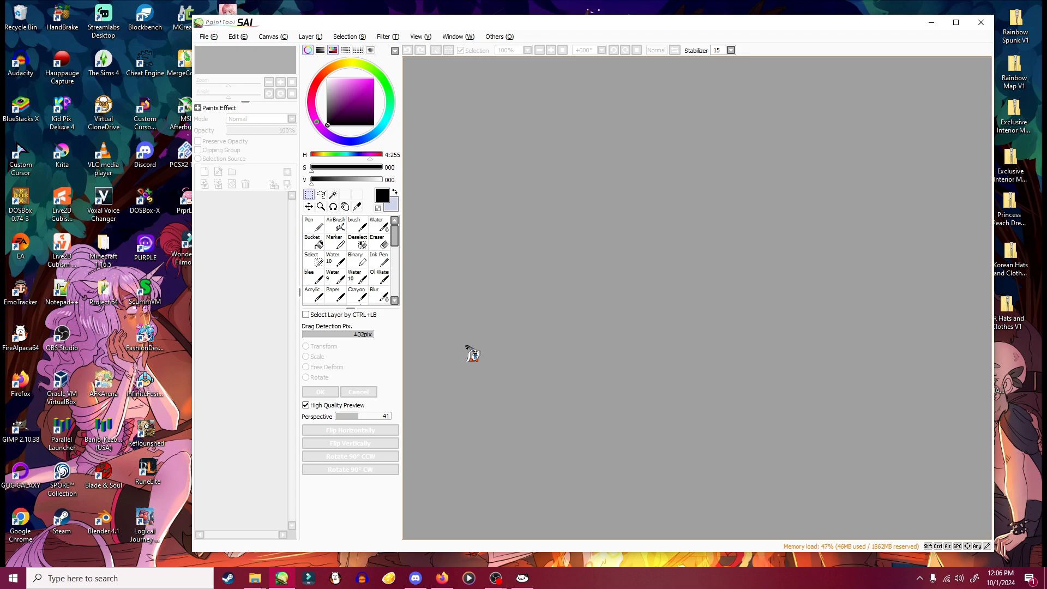
click(254, 578)
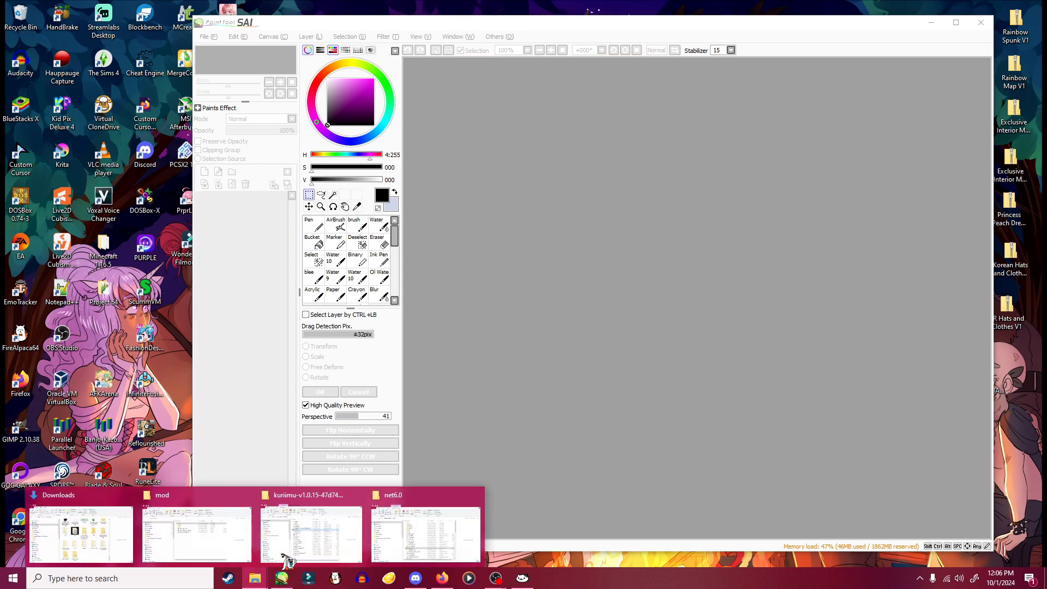
click(196, 532)
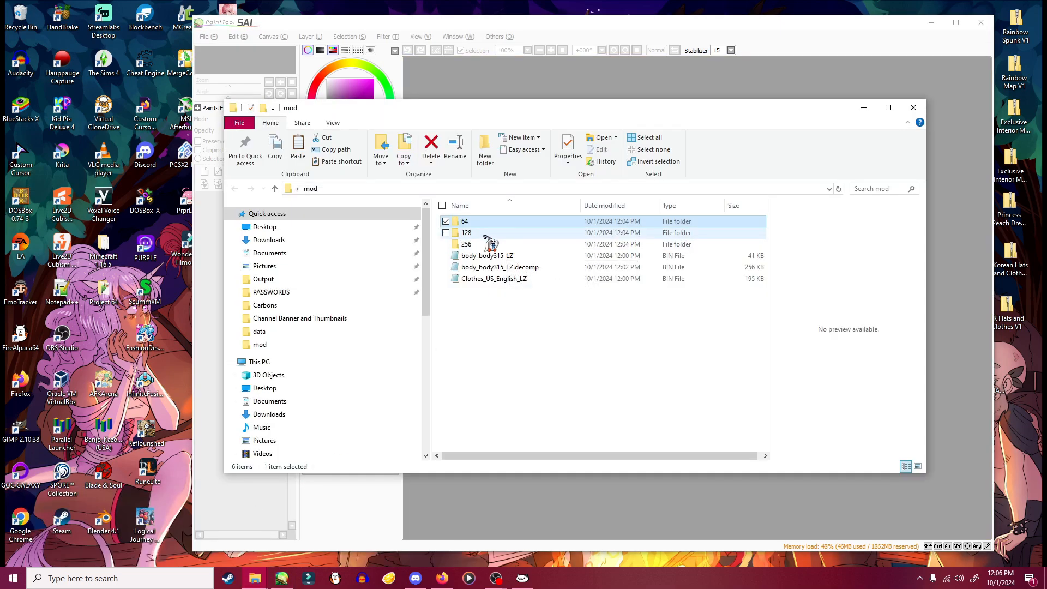
double_click(470, 243)
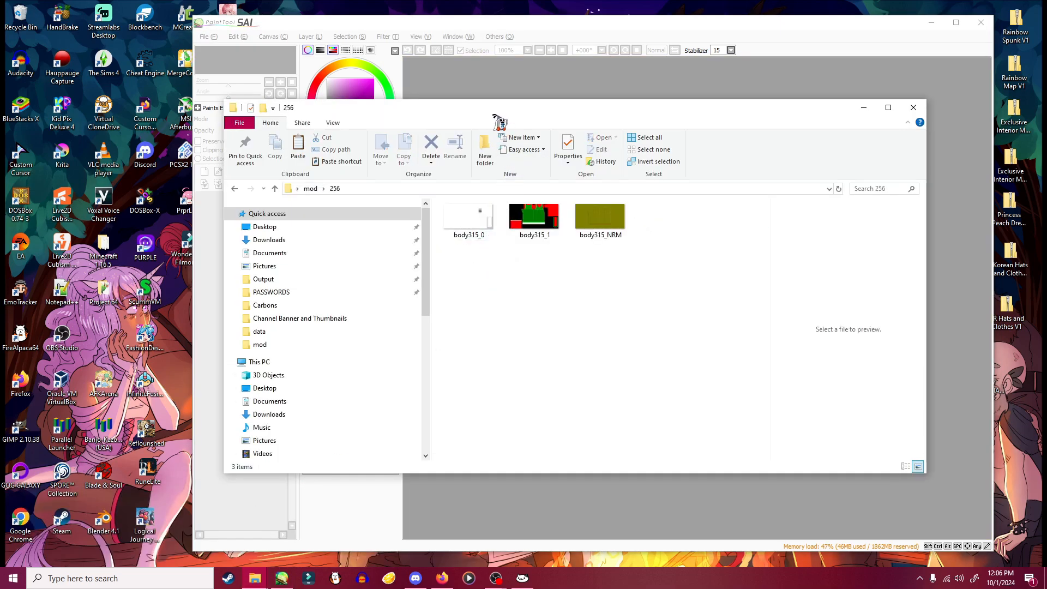
drag(493, 114, 413, 117)
drag(507, 276, 888, 300)
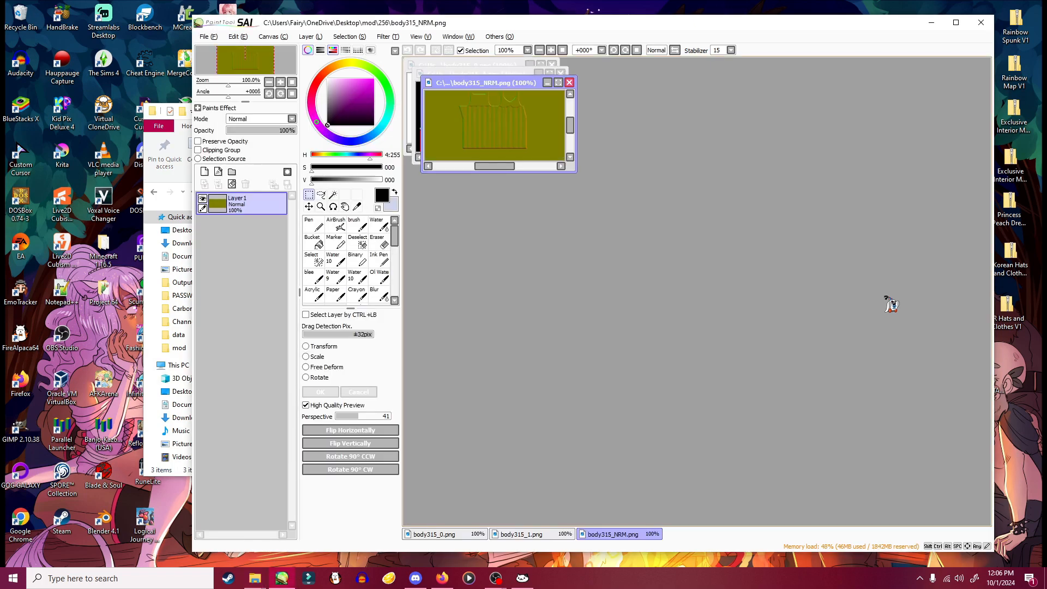
- Maximize the workspace, separate the three texture windows and zoom body315_NRM.png to 150%
drag(538, 90, 875, 152)
drag(491, 73, 588, 253)
drag(493, 64, 571, 100)
click(956, 22)
click(611, 133)
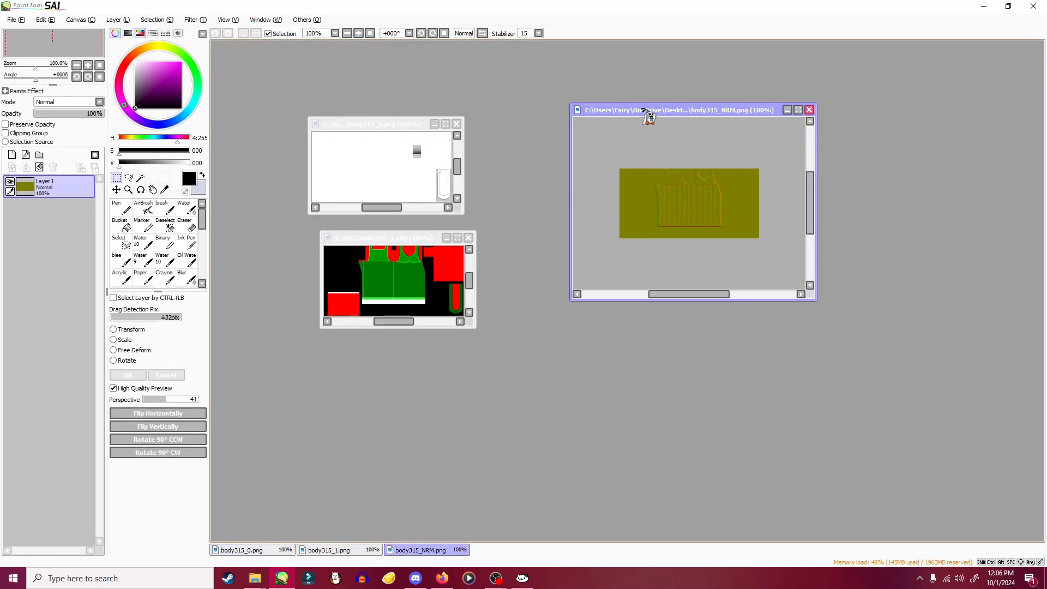
drag(649, 113, 721, 136)
scroll(756, 216, up, 1)
- Enlarge the body315_0.png window, zoom the texture to 150% and place it above body315_1.png
drag(359, 123, 314, 95)
scroll(423, 141, up, 1)
drag(446, 103, 456, 79)
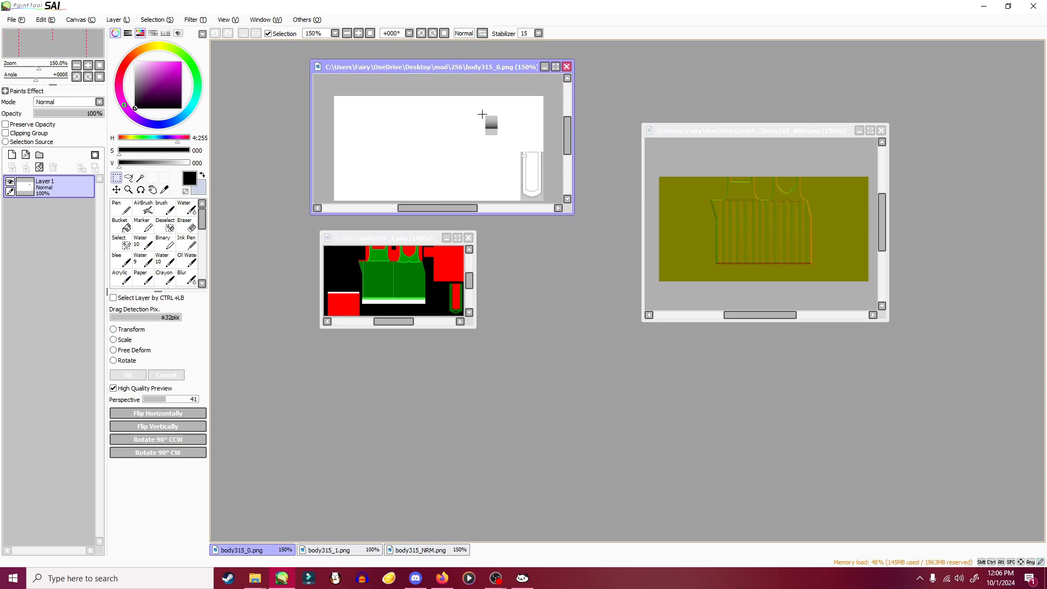
drag(574, 215, 576, 229)
- Enlarge the body315_1.png window beneath body315_0.png and zoom the texture to 150%
drag(417, 242, 520, 374)
drag(429, 375, 325, 293)
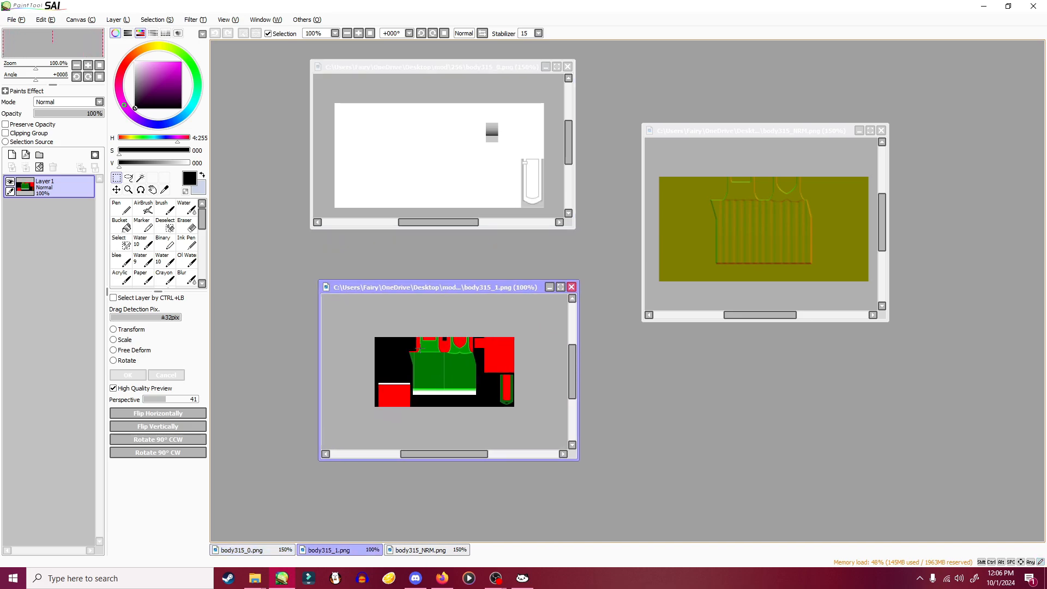
scroll(445, 299, up, 1)
drag(445, 298, 455, 271)
- Compare the body315_0, body315_1 and body315_NRM textures, examining the shaded patch and grey-edged strip in body315_0
click(484, 77)
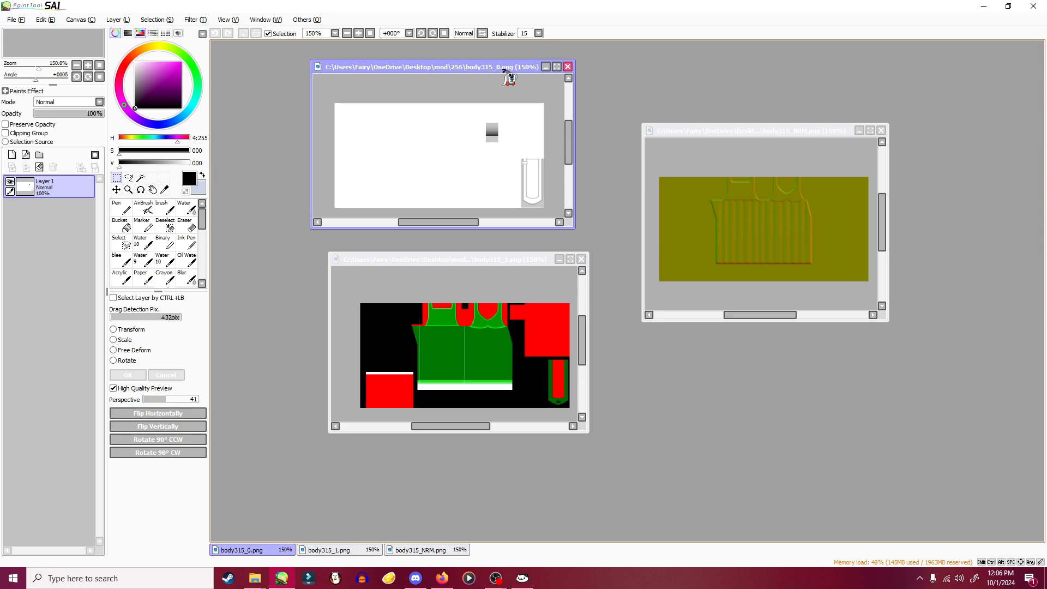
click(495, 269)
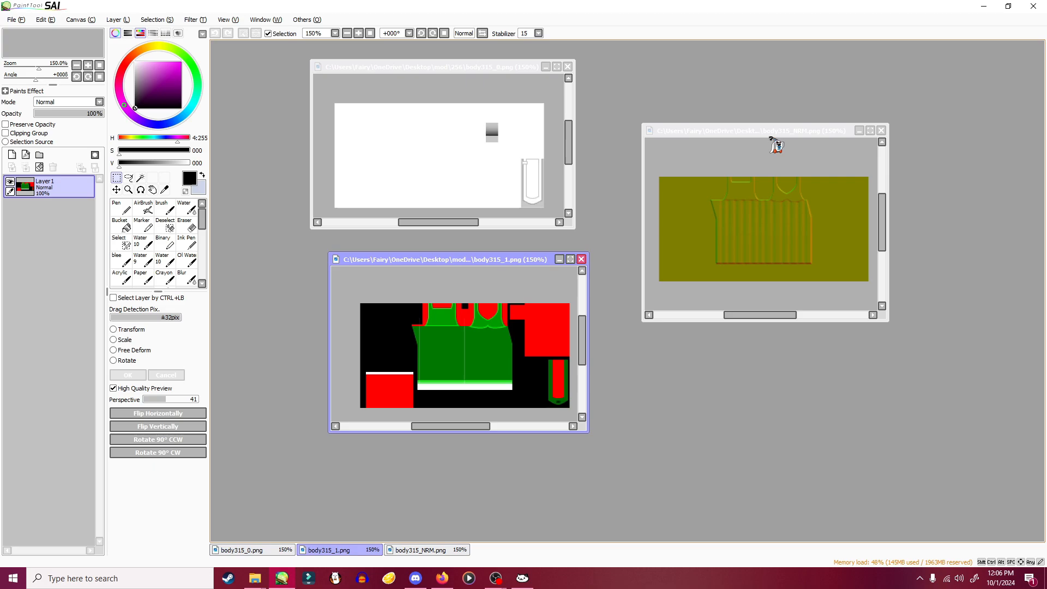
click(777, 140)
click(497, 127)
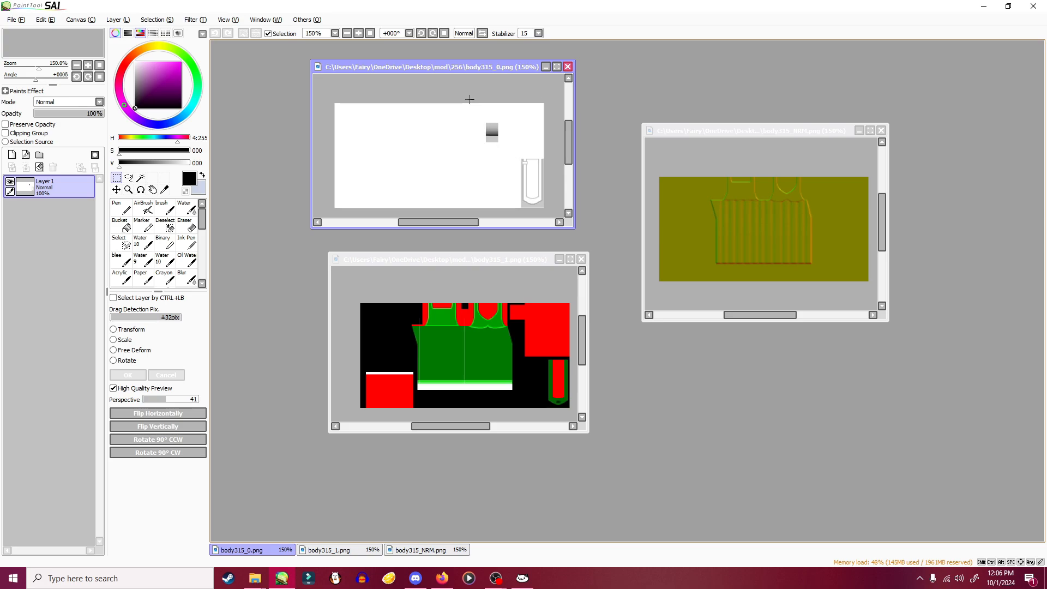
drag(480, 115, 544, 207)
click(501, 178)
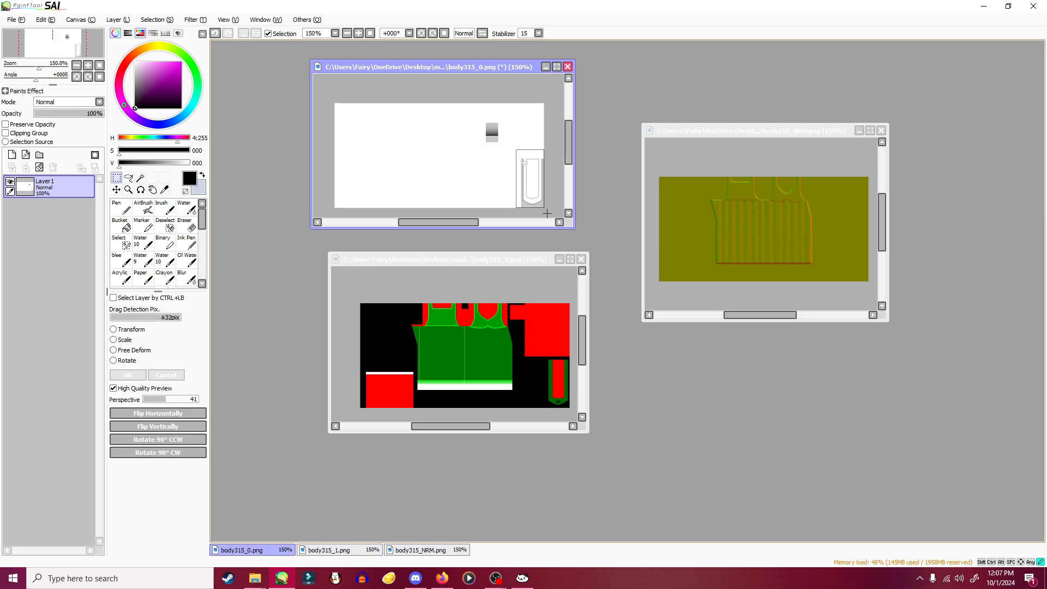
click(538, 132)
click(485, 260)
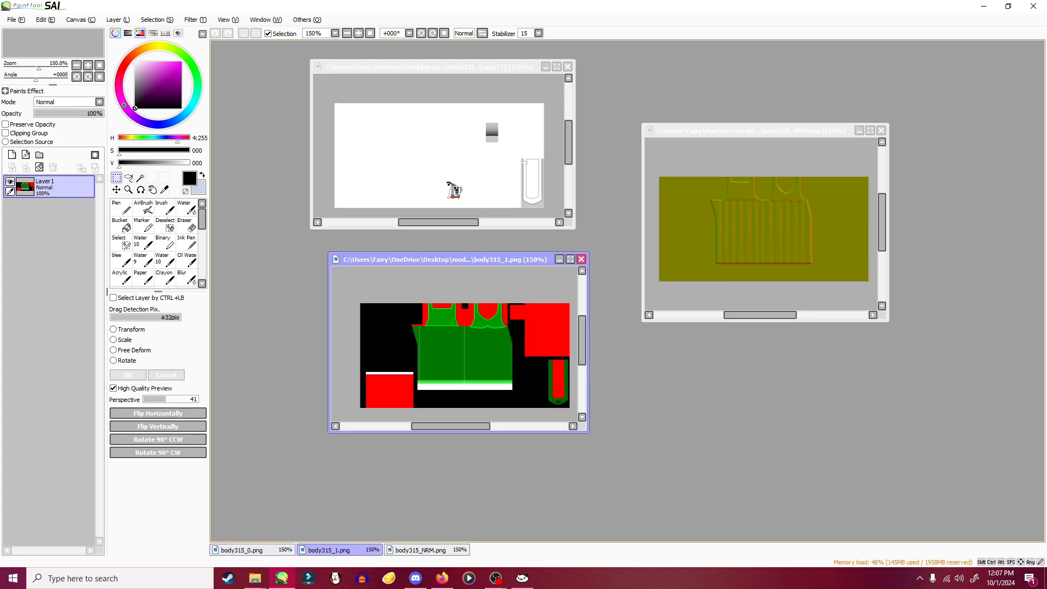
click(445, 183)
click(474, 321)
- Mark out the whole body315_1 texture and its upper-left black area, and compare them with body315_0
drag(354, 298, 569, 407)
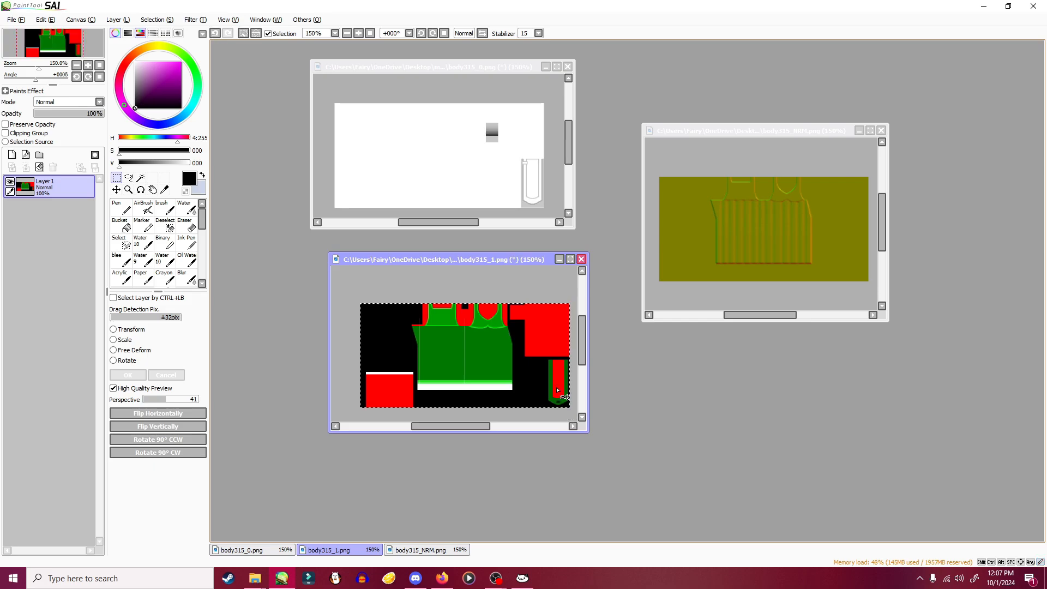
click(466, 279)
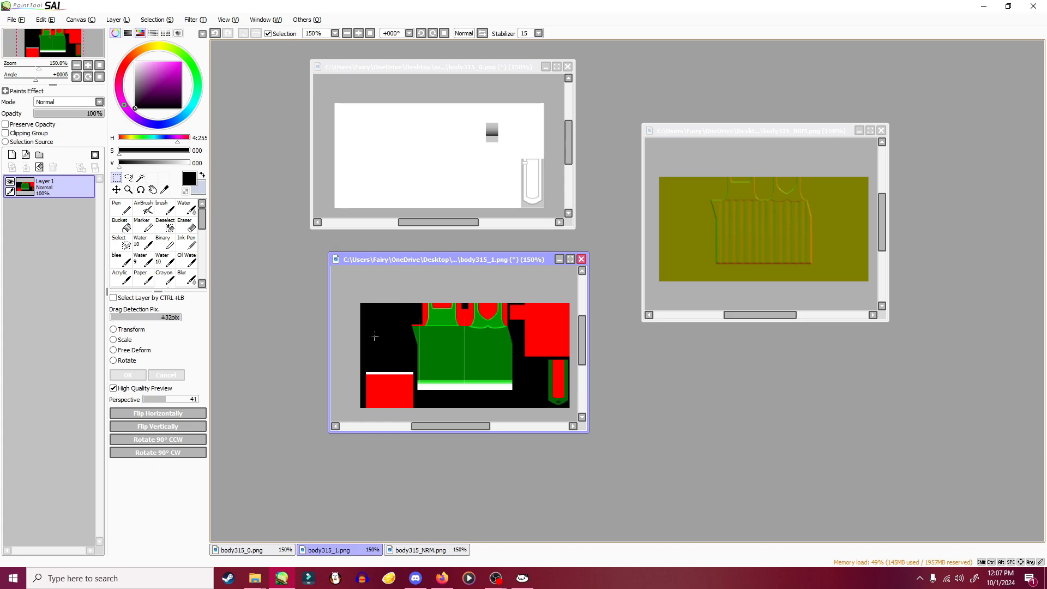
drag(359, 304, 408, 364)
click(408, 144)
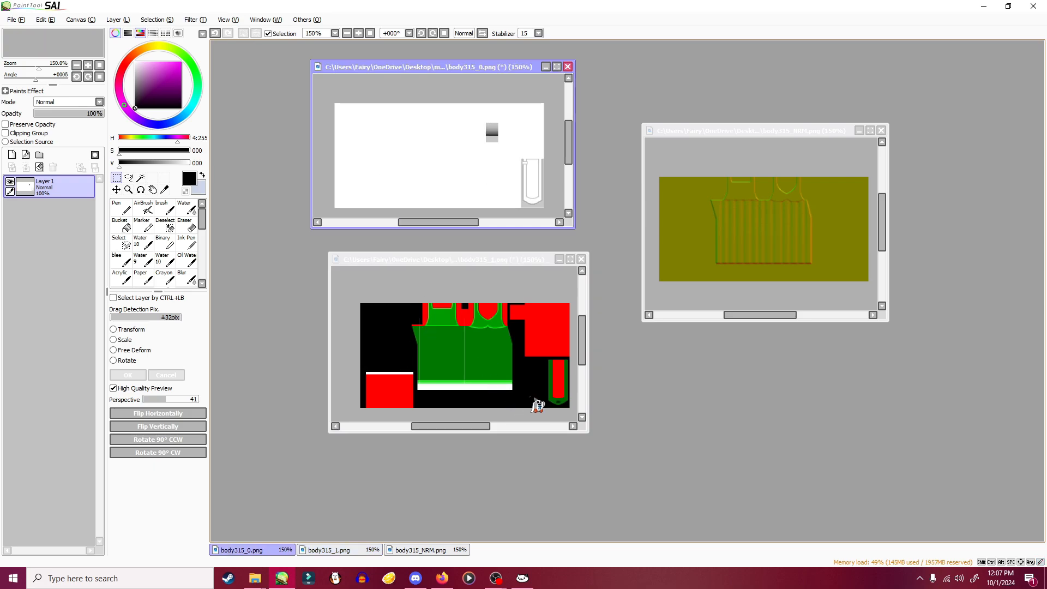
click(501, 319)
click(409, 145)
click(505, 367)
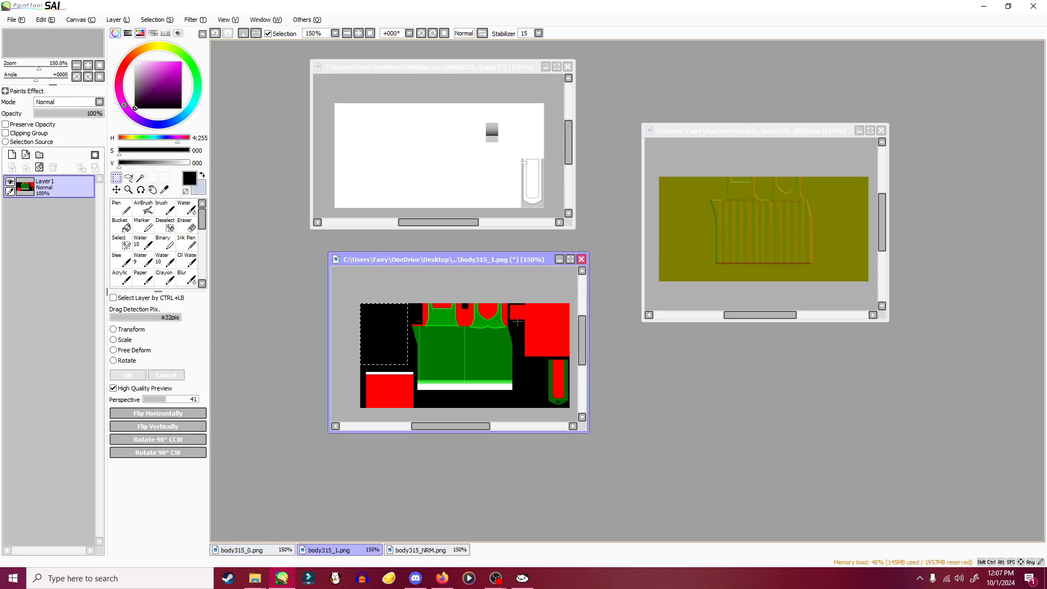
click(480, 118)
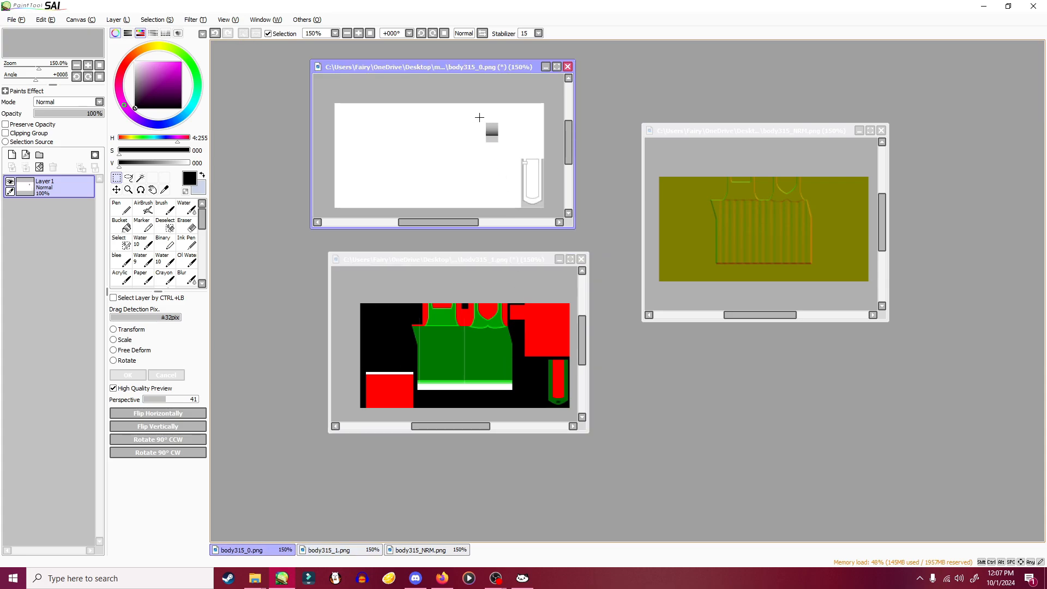
click(516, 334)
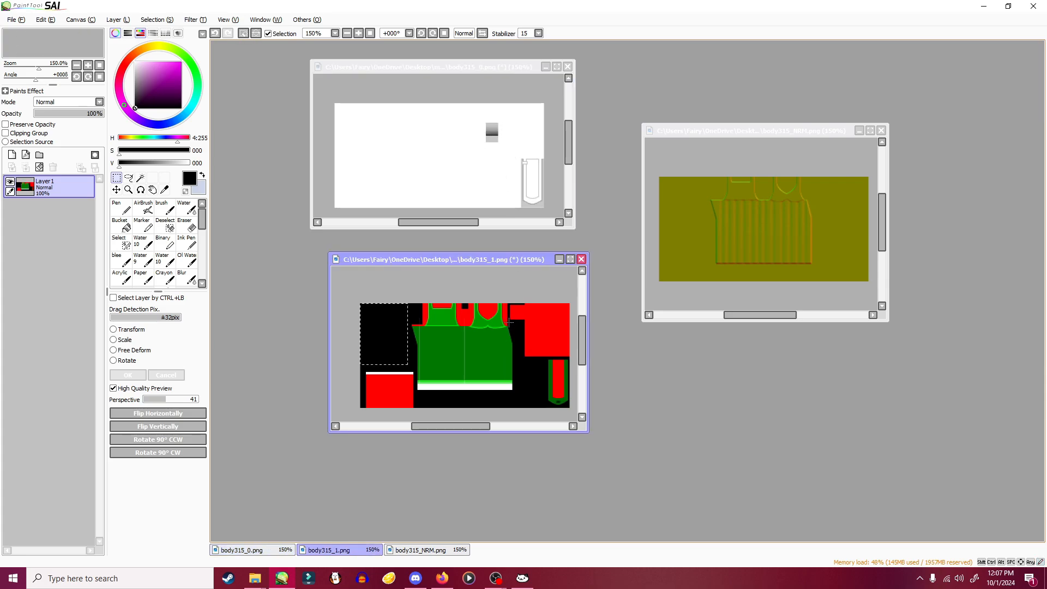
- Mark out the grey gradient patch in body315_0 and the small red-and-green strip and green garment area in body315_1
mouse_move(492, 135)
mouse_down()
mouse_move(508, 158)
mouse_move(493, 138)
mouse_up()
key(ctrl+z)
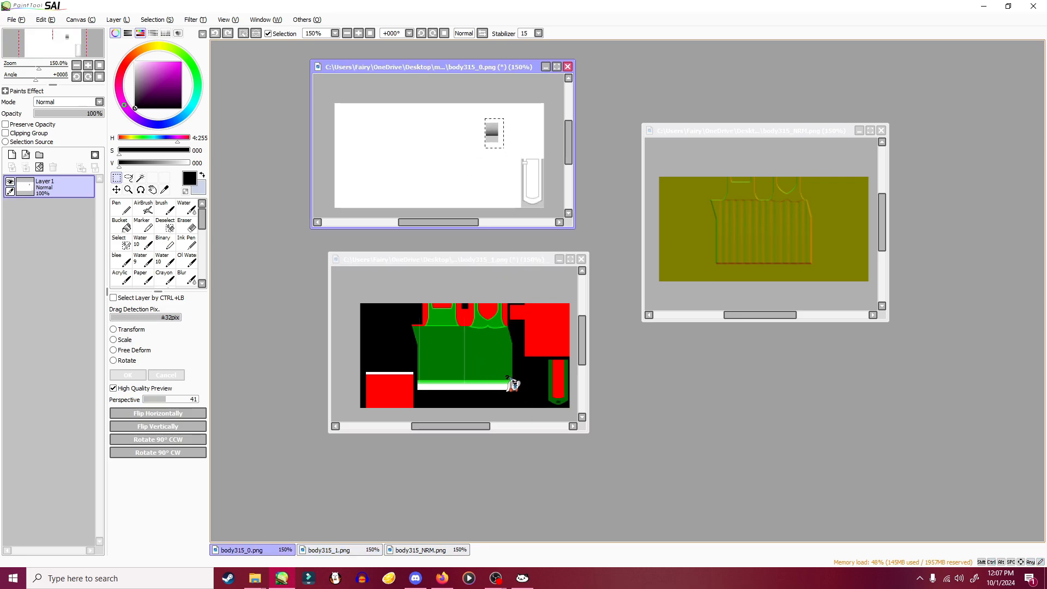
click(545, 394)
drag(544, 357, 570, 408)
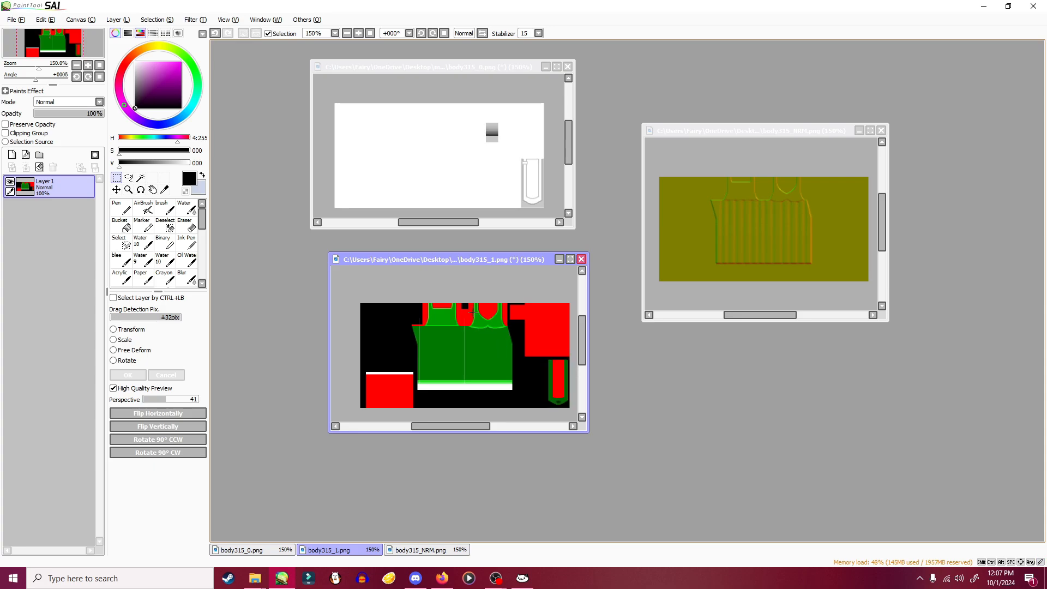
drag(473, 307, 510, 377)
- Select the grey-edged strip in the lower-right corner of the body315_0 texture
click(530, 162)
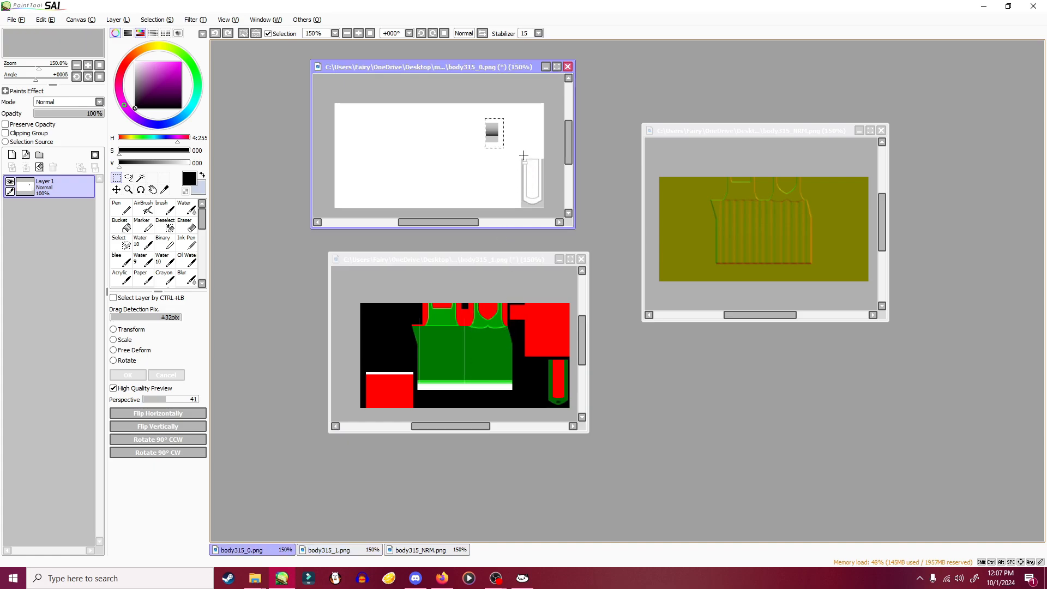
scroll(552, 220, down, 1)
drag(552, 220, 553, 218)
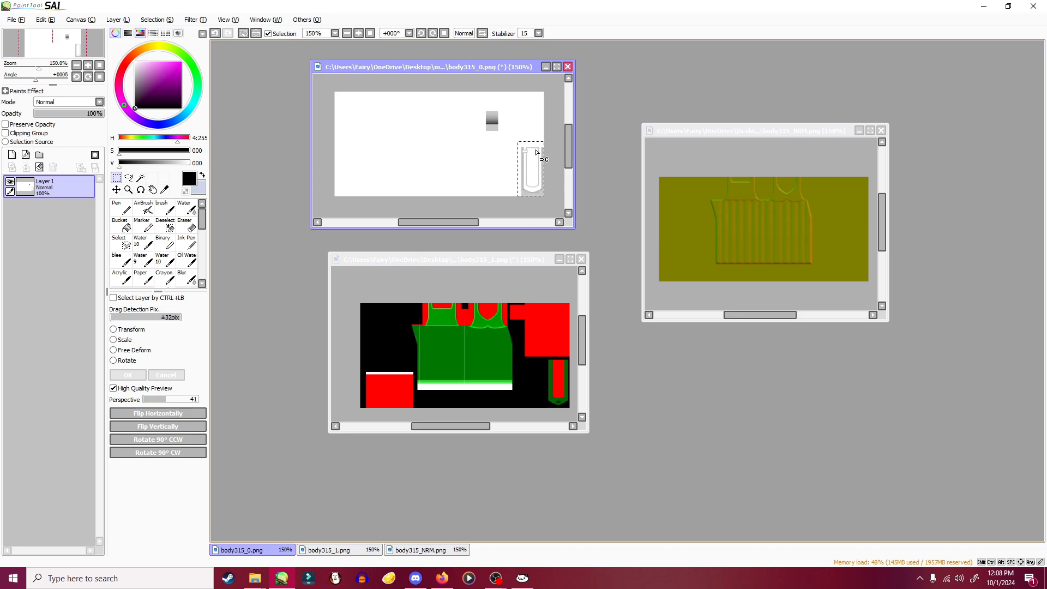
- Sample the green shades of the garment in body315_1 as the drawing colour, comparing them with the strip in body315_0
click(494, 327)
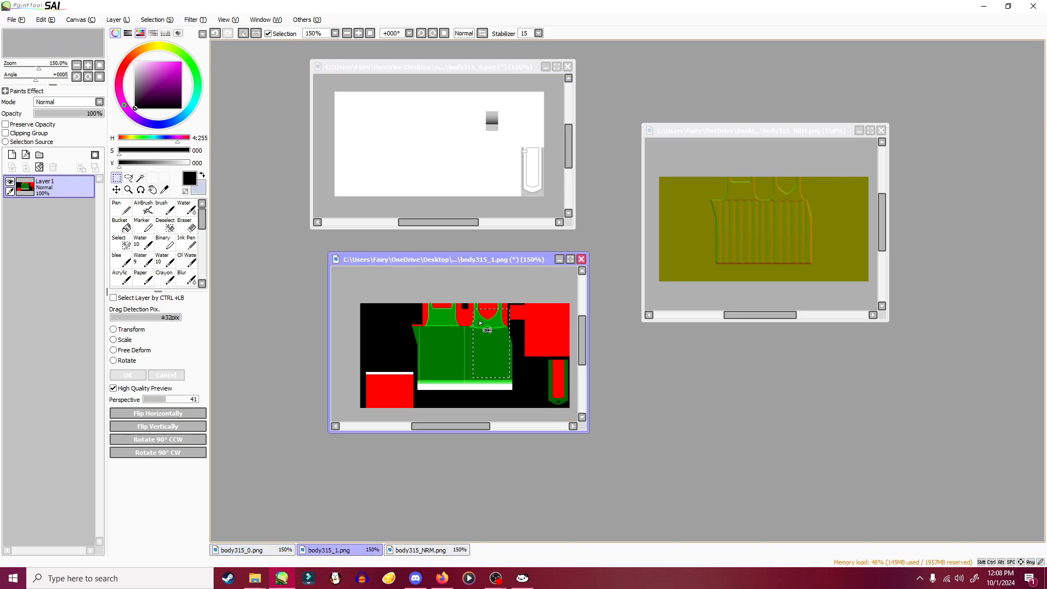
alt+click(444, 314)
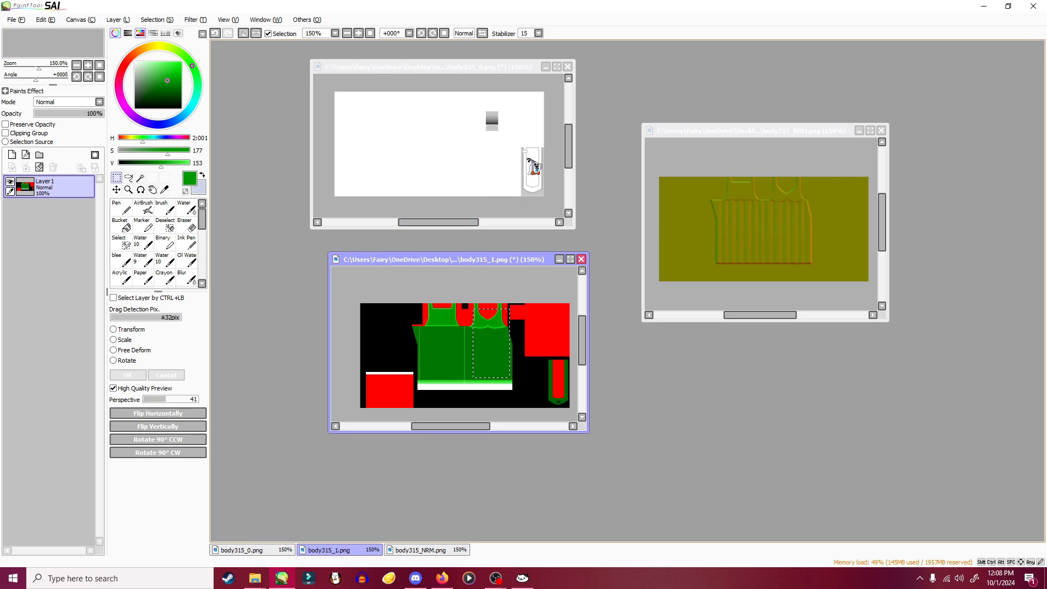
click(519, 138)
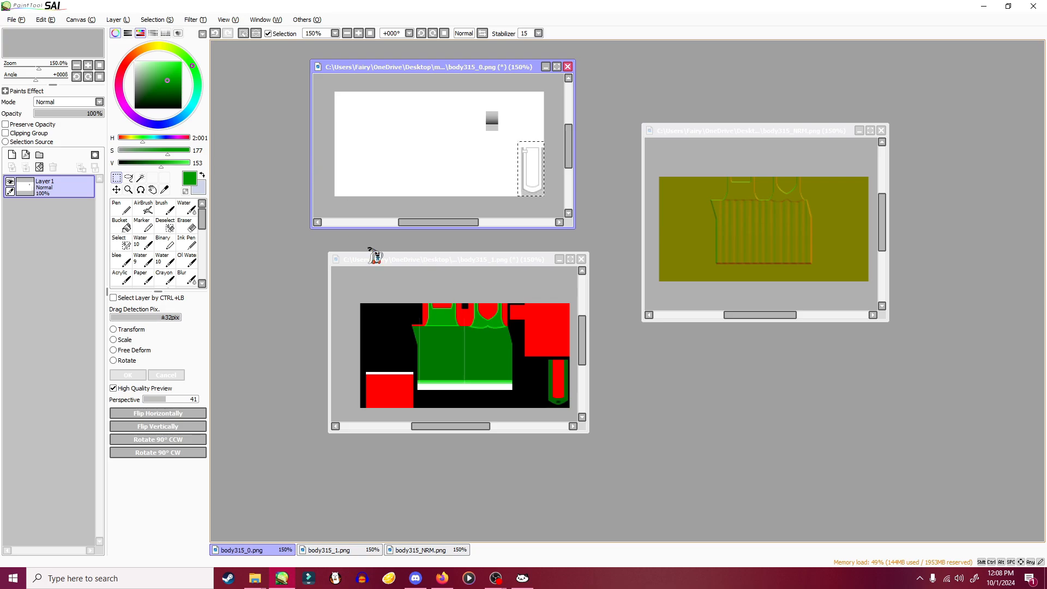
alt+click(479, 354)
alt+click(462, 341)
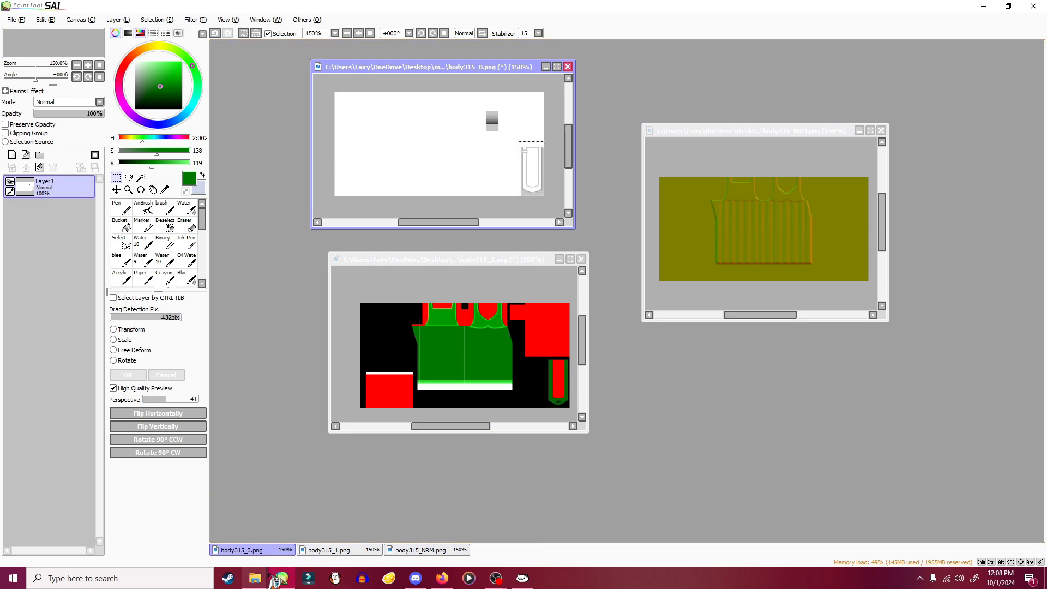
- Open the HNI_0049 screenshot from the 112NIN03 folder, zoom in on the outfit to 417% and move the Citra window aside
mouse_move(265, 584)
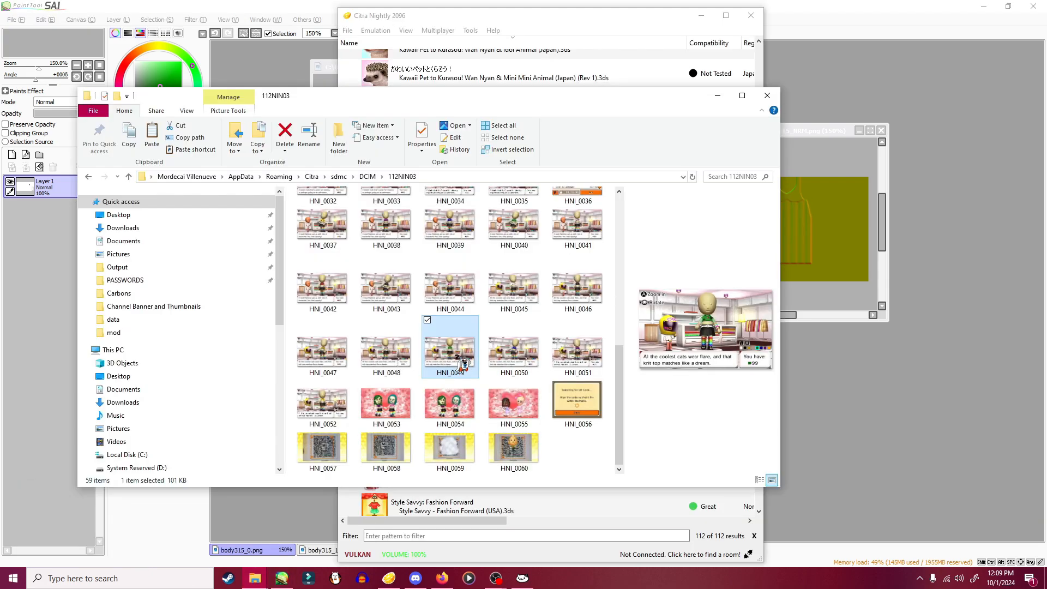
double_click(457, 357)
drag(619, 95, 936, 126)
click(1034, 127)
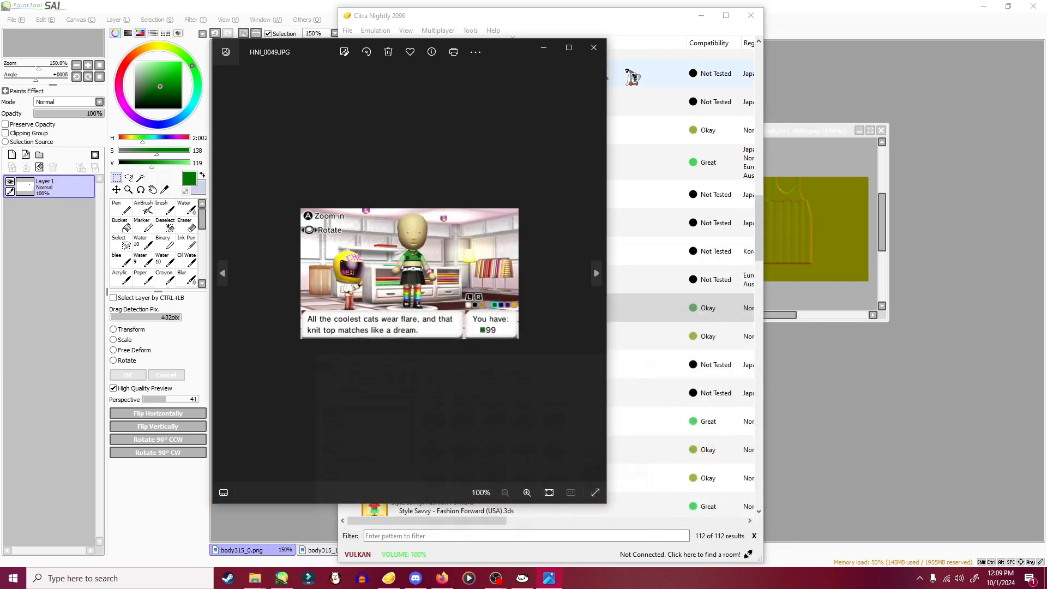
drag(516, 49, 332, 59)
scroll(242, 293, up, 5)
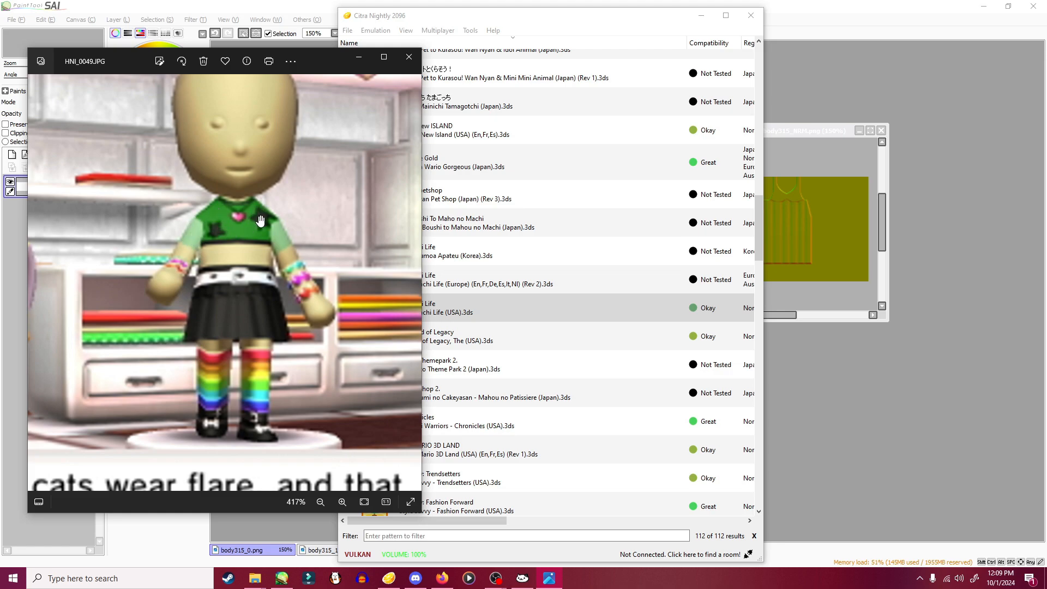
drag(330, 64, 326, 94)
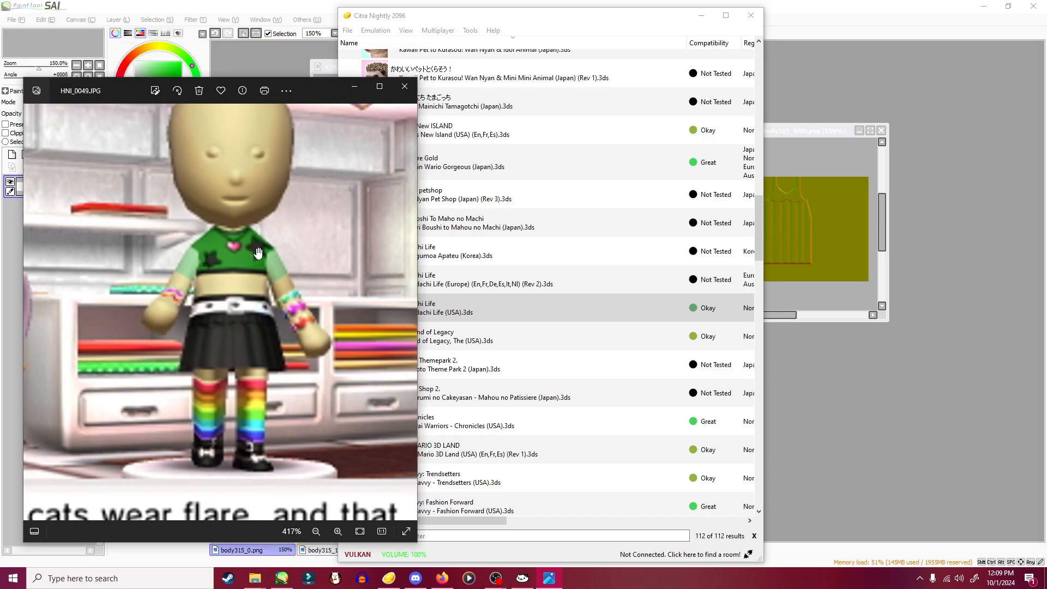
click(591, 11)
drag(547, 22, 870, 15)
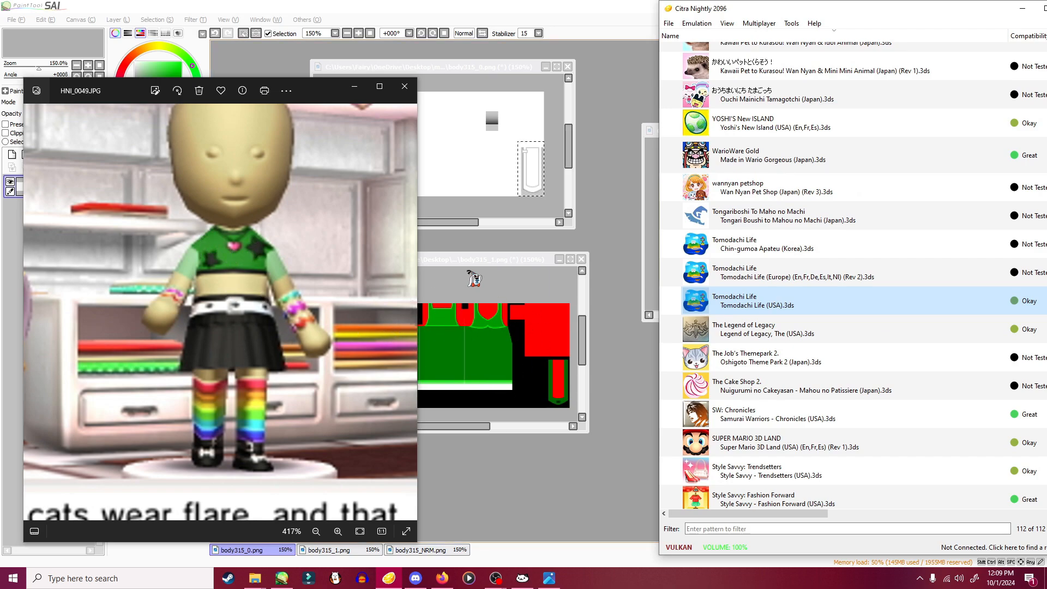
- Set the drawing colour to a bright green with saturation 225 and value 225, and bring back the HNI_0049 screenshot
click(180, 60)
drag(180, 60, 178, 64)
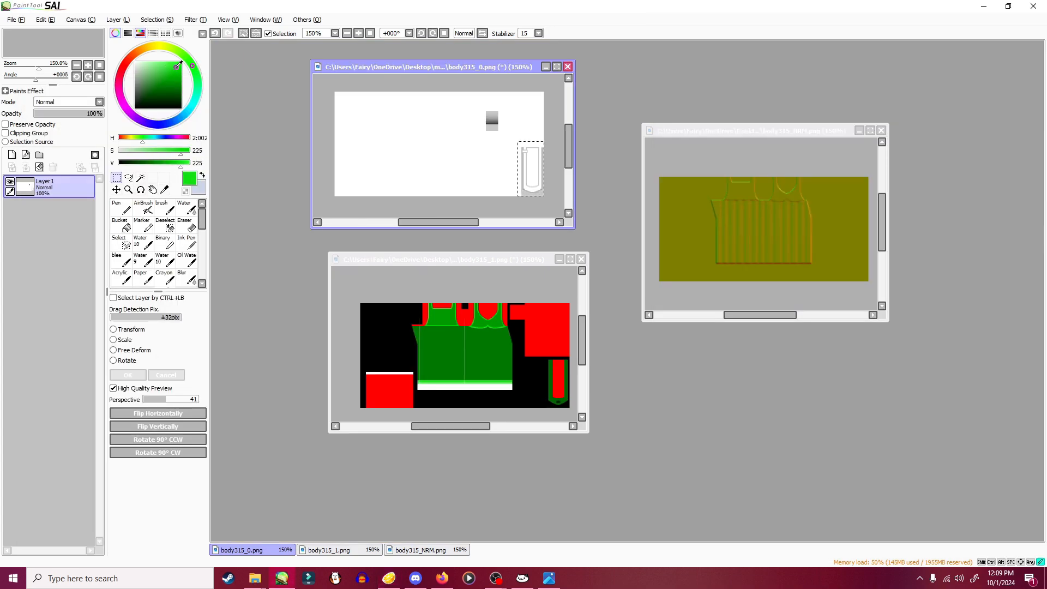
click(549, 578)
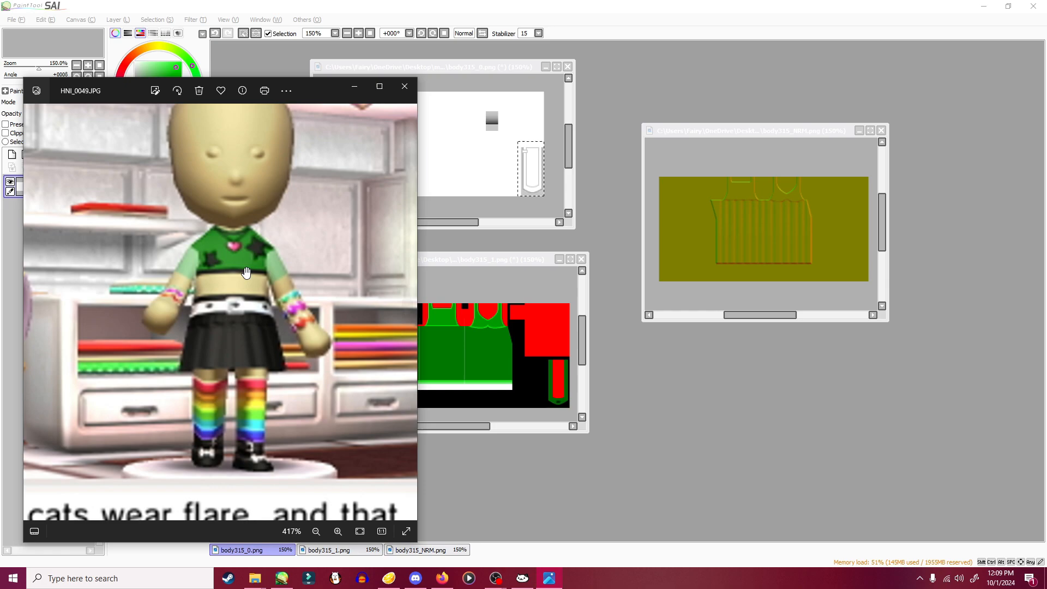
- Sample the darker green of the garment in body315_1 as the drawing colour and bring back the HNI_0049 screenshot
click(499, 344)
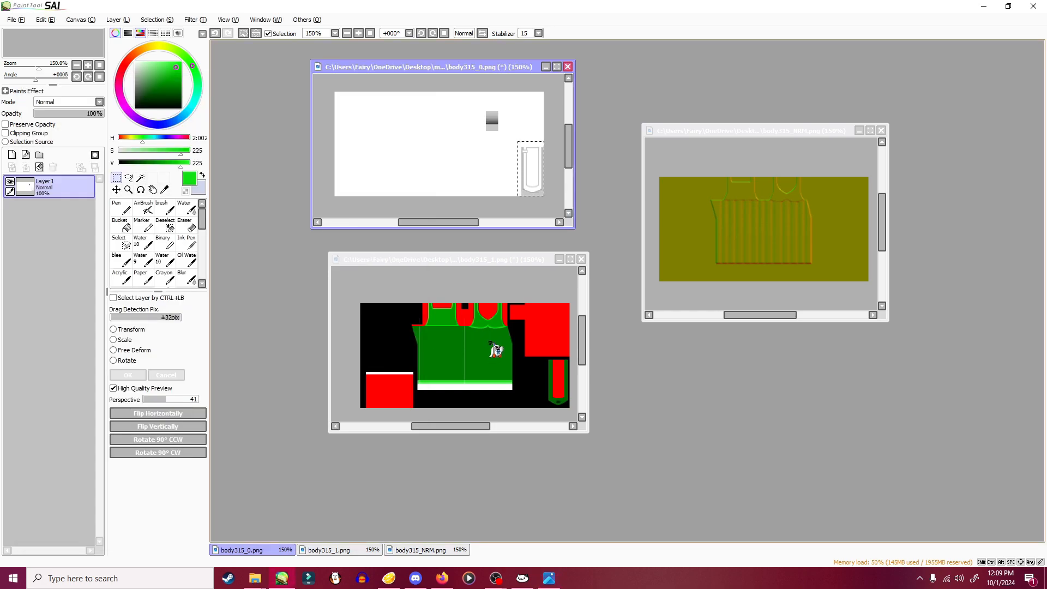
right_click(490, 340)
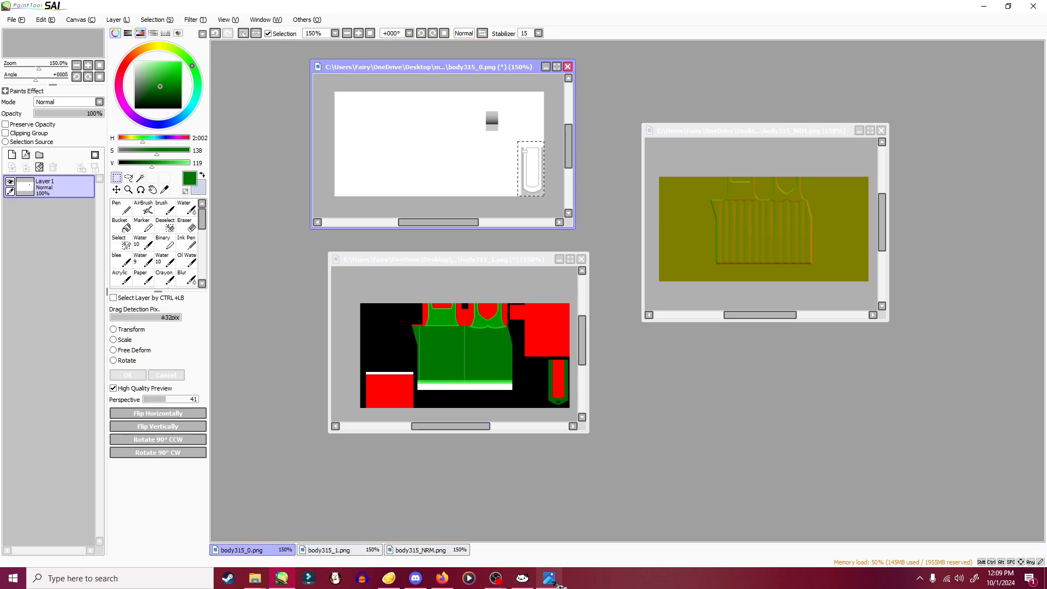
click(549, 578)
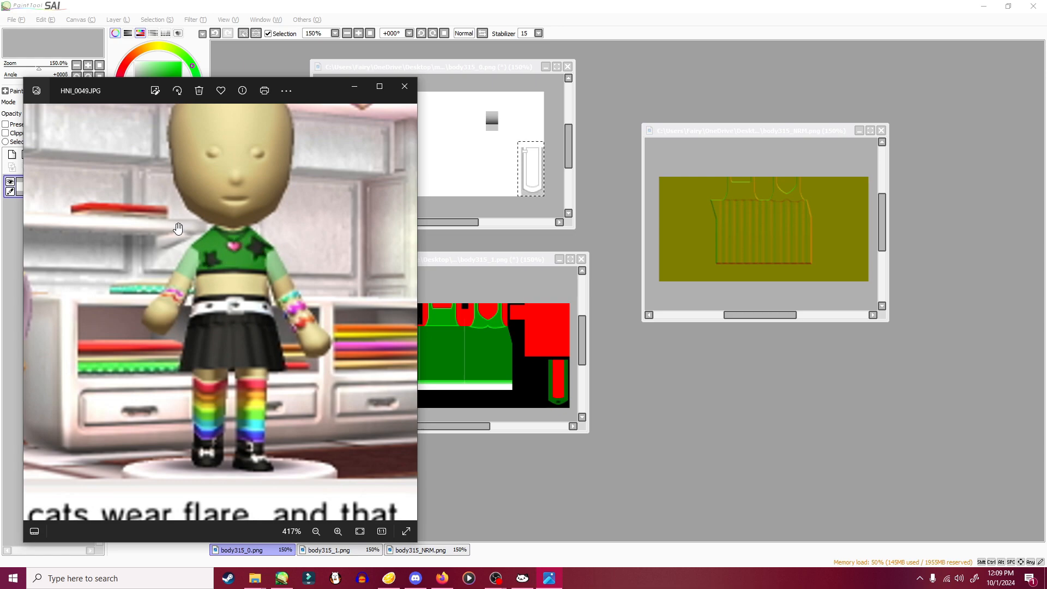
- View the HNI_0048 and HNI_0047 screenshots from the 112NIN03 folder at 417%, close the image viewers and return to the textures
mouse_move(255, 578)
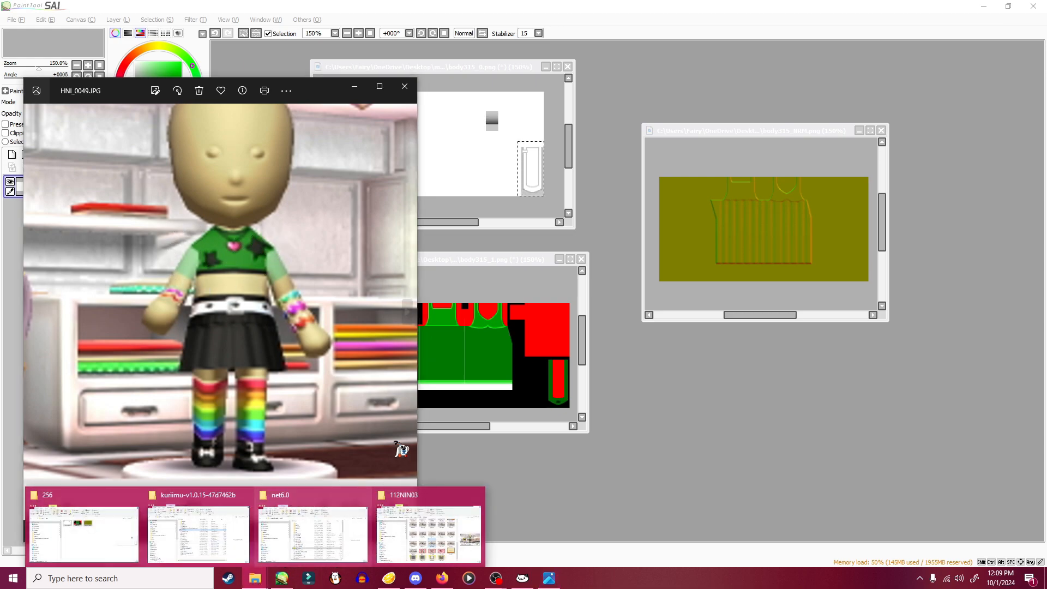
click(429, 532)
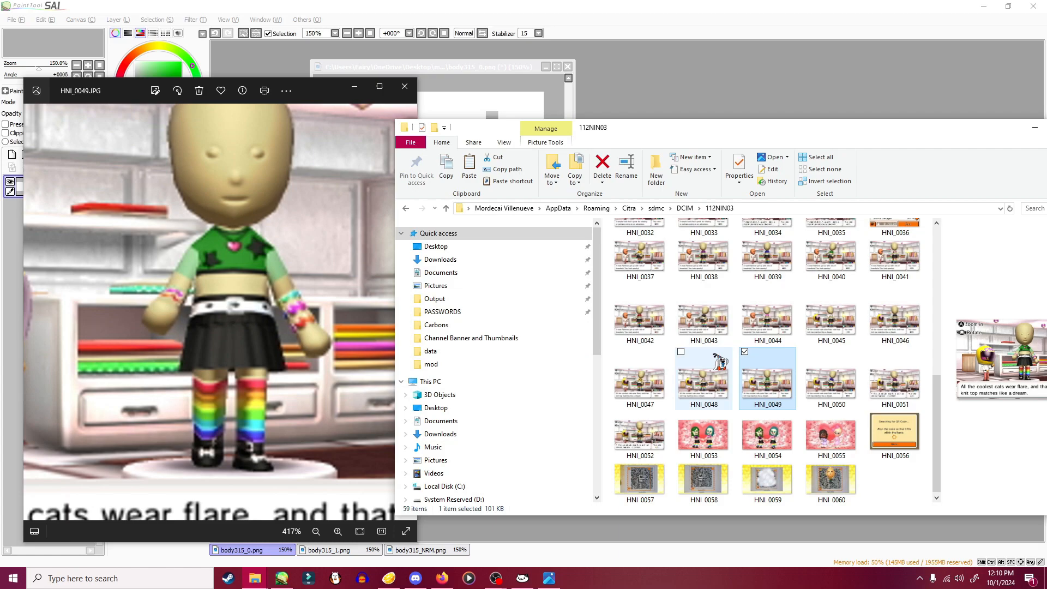
double_click(702, 382)
scroll(271, 265, up, 5)
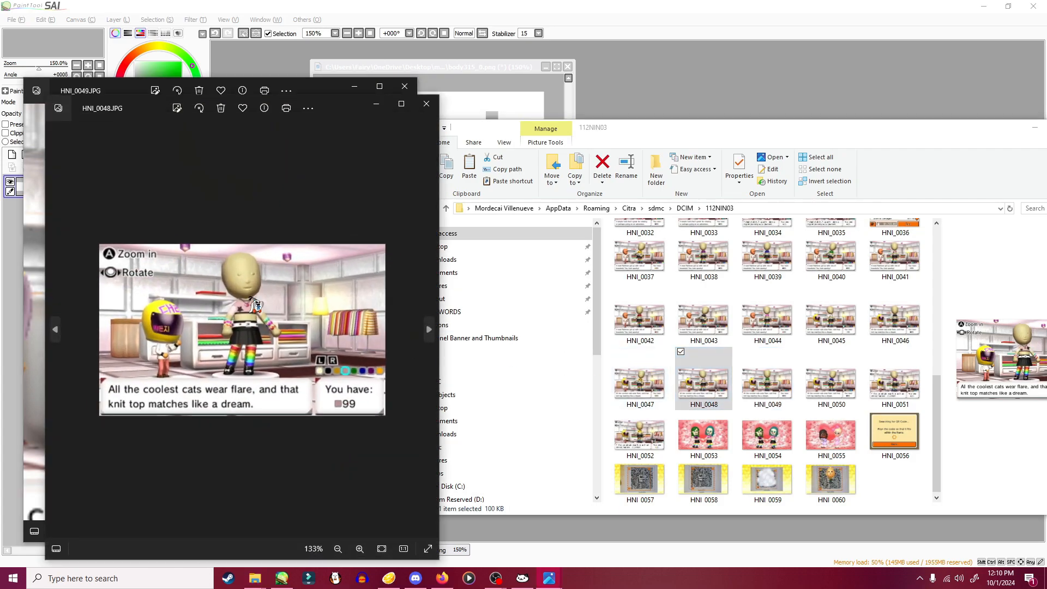
key(Left)
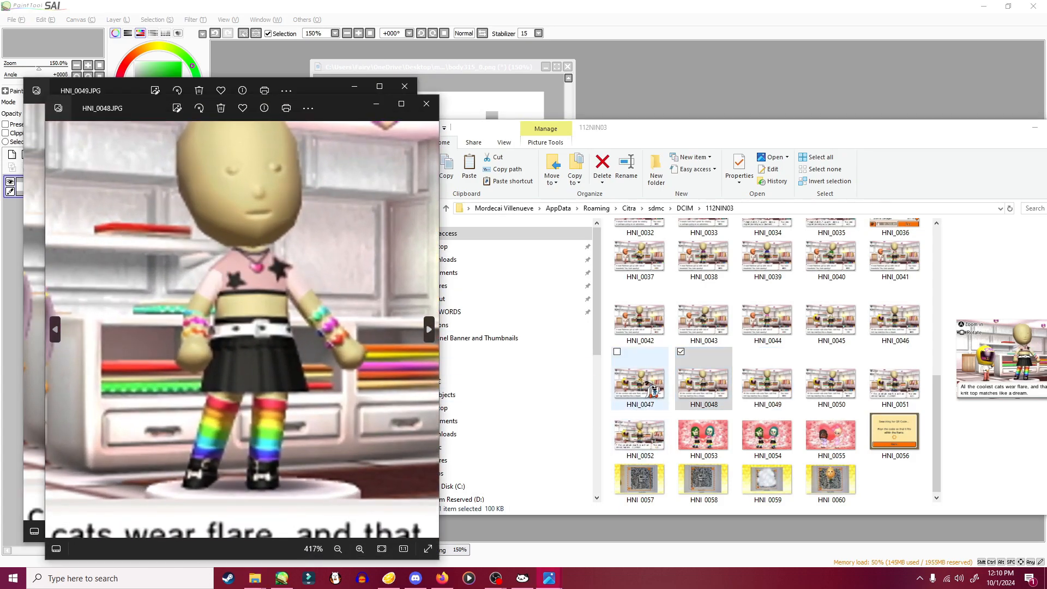
scroll(273, 305, up, 3)
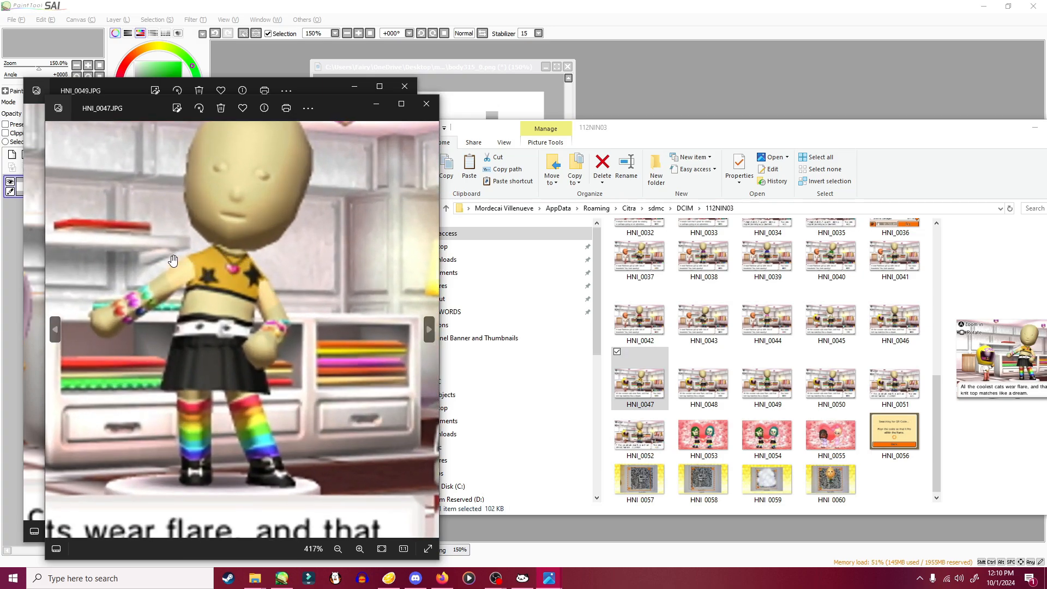
click(426, 104)
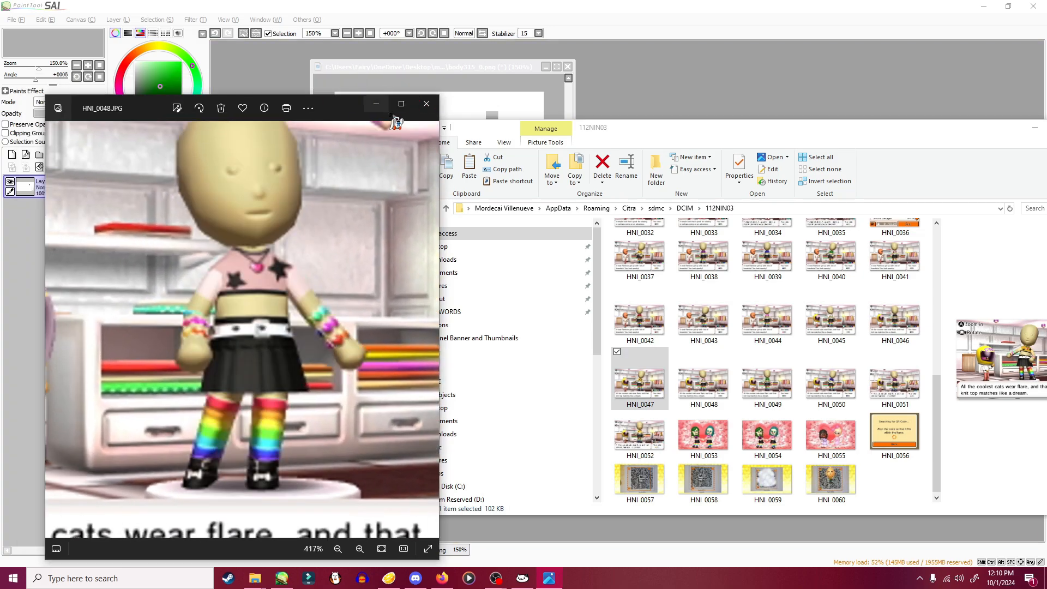
click(424, 104)
drag(625, 135, 791, 148)
click(467, 323)
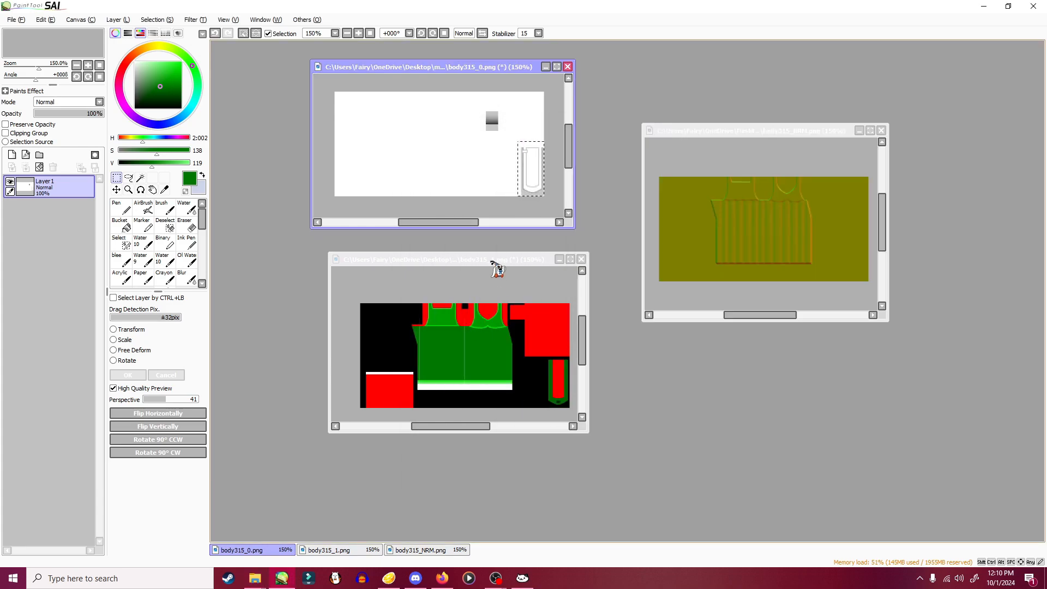
- Outline the garment pieces in body315_1 and select the blank white area beside the grey gradient patch in body315_0
drag(487, 258, 467, 247)
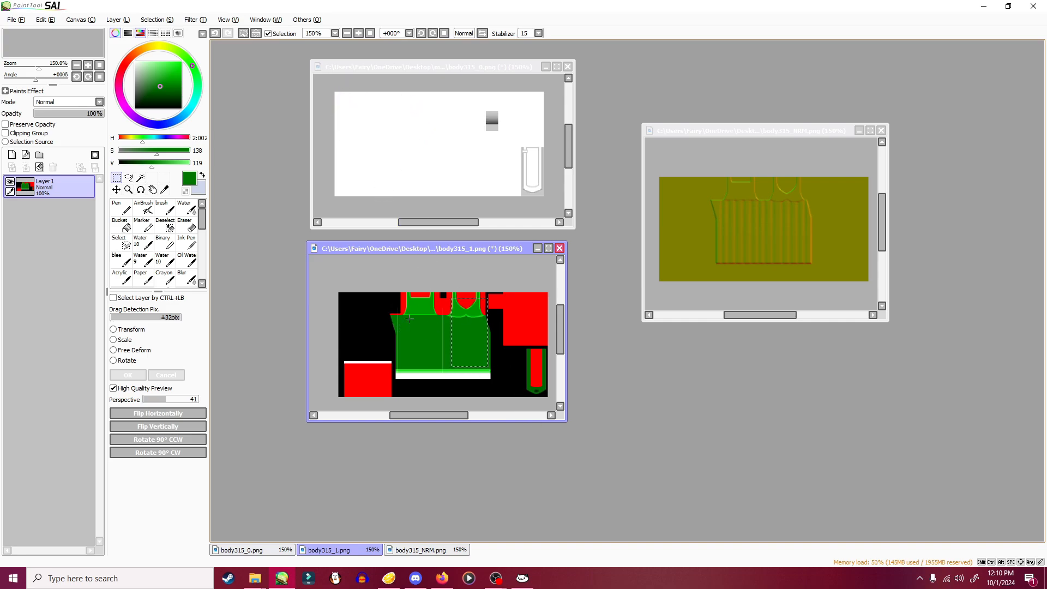
click(385, 99)
drag(334, 93, 477, 200)
click(452, 328)
drag(392, 292, 492, 379)
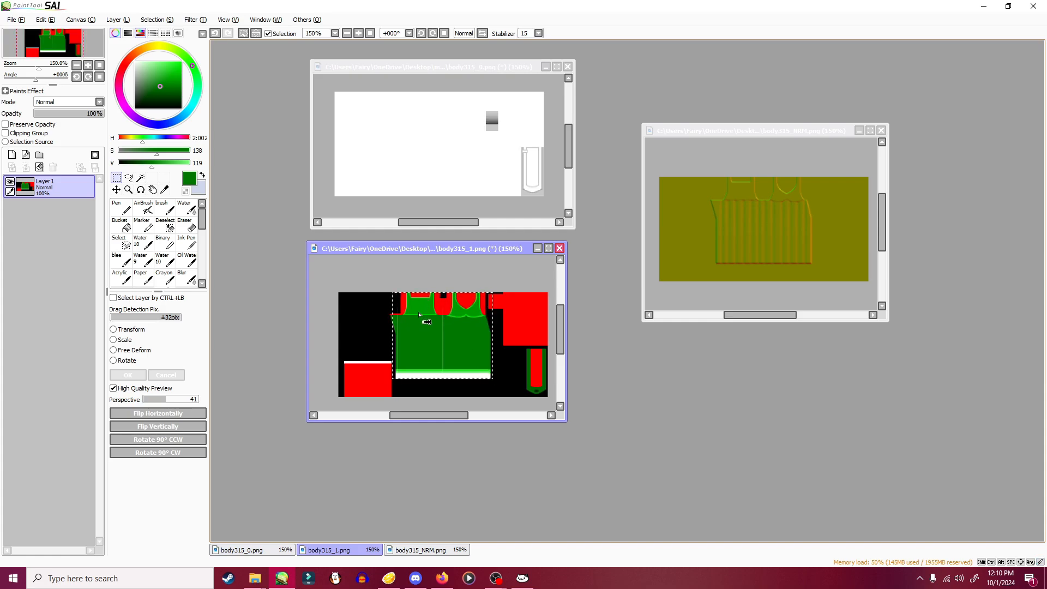
click(375, 279)
drag(382, 287, 499, 383)
click(375, 111)
drag(336, 91, 484, 195)
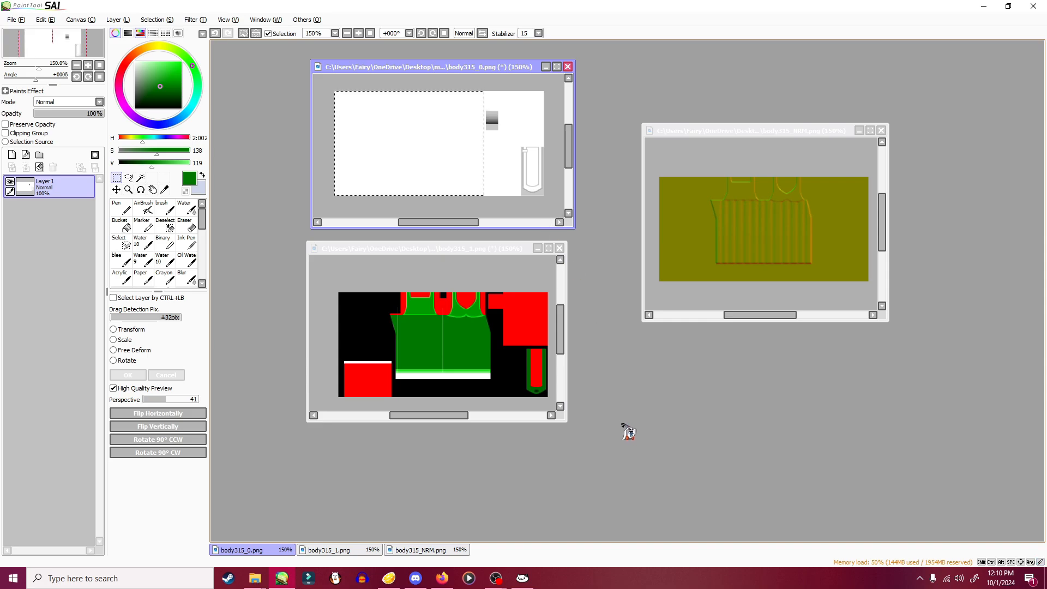
- Sample the red in body315_1 as the drawing colour and outline the large red square in the texture's upper-right corner
click(467, 334)
click(519, 315)
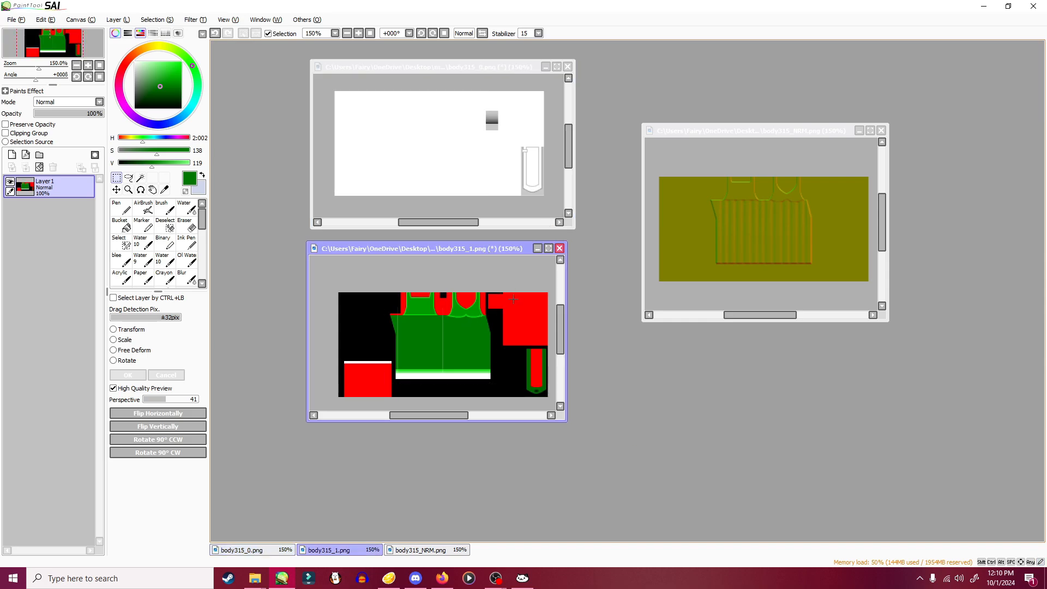
right_click(511, 304)
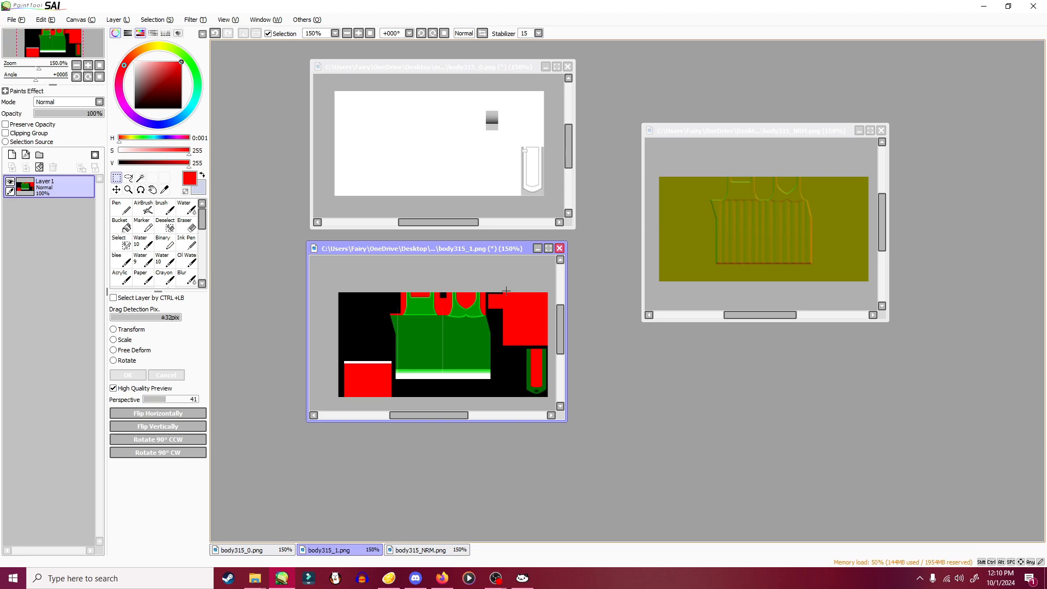
drag(502, 293, 550, 343)
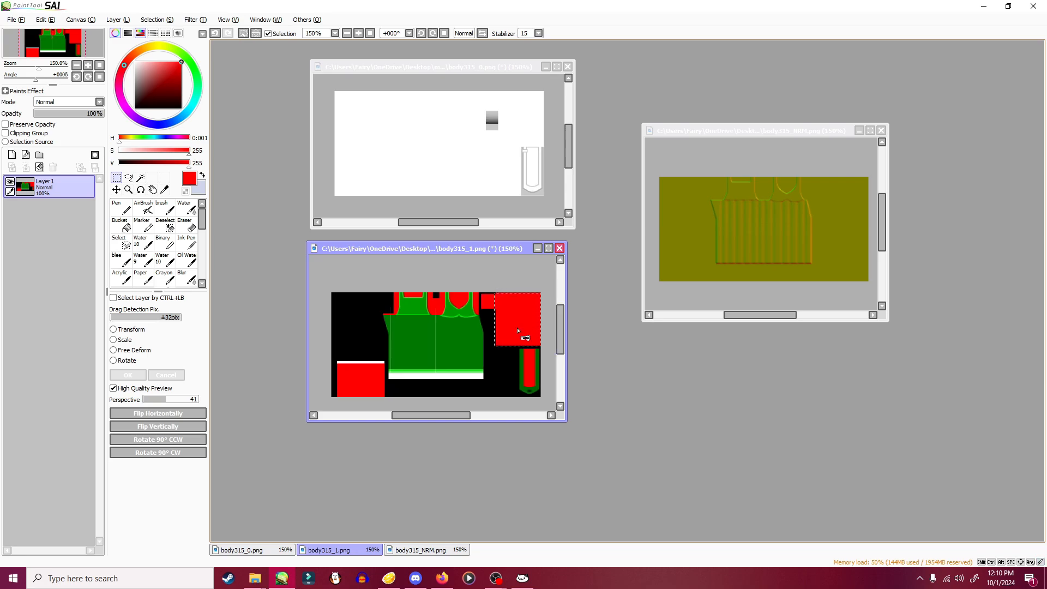
click(487, 282)
drag(494, 291, 543, 346)
click(479, 291)
drag(498, 309, 480, 319)
- Outline the neckline parts, the lower-right strip and the lower-left red block of body315_1 in turn, and clear the selection
click(439, 287)
click(397, 284)
drag(385, 284, 459, 308)
click(425, 348)
drag(517, 347, 541, 396)
click(387, 370)
drag(332, 357, 383, 402)
click(450, 357)
- Sample the green, black and red areas of body315_1 in turn as the drawing colour, comparing them with body315_0
right_click(449, 327)
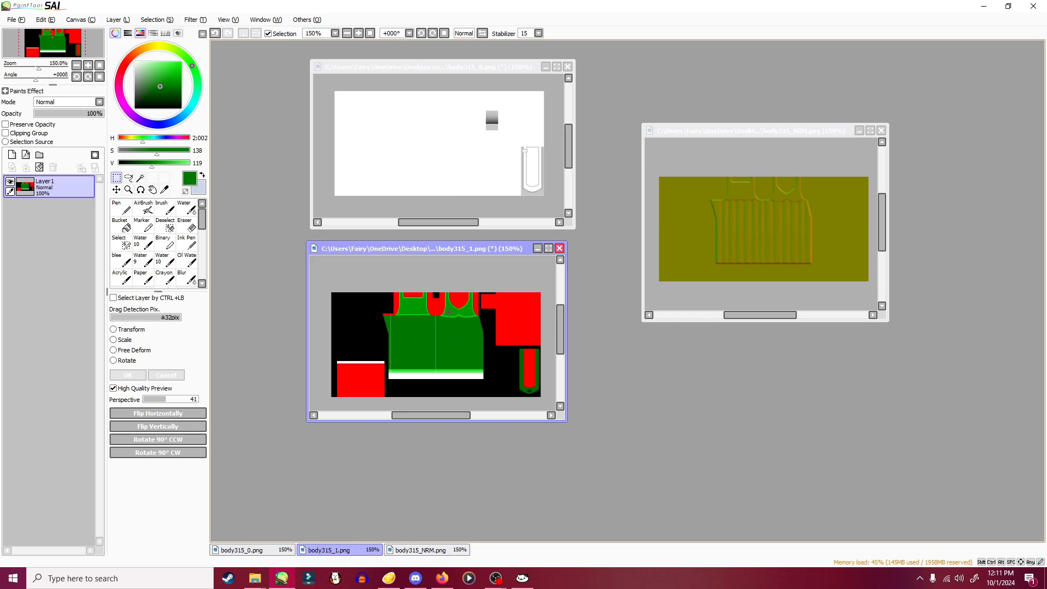
right_click(491, 323)
click(424, 111)
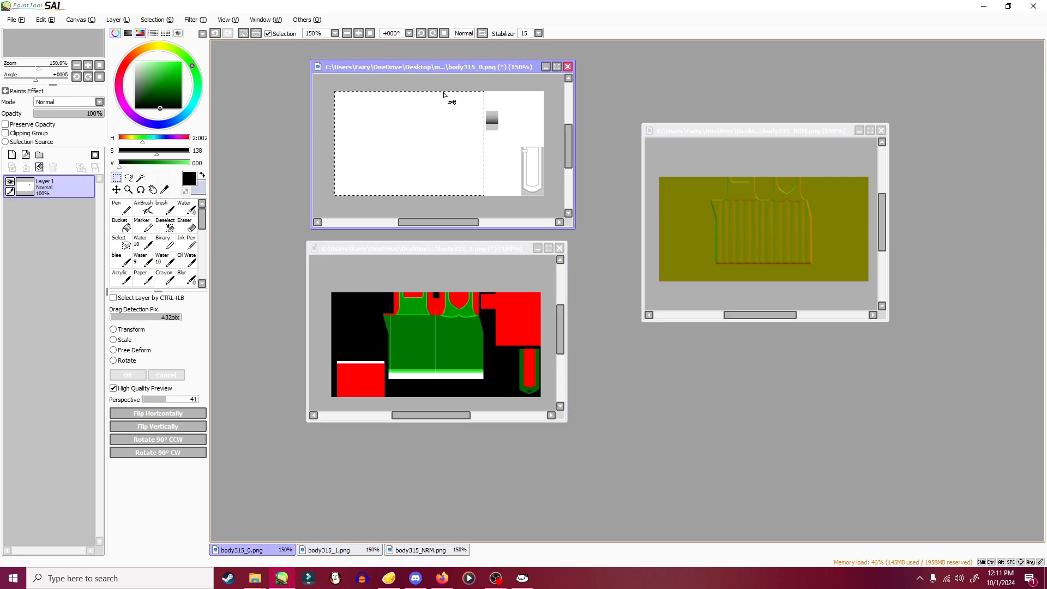
click(446, 316)
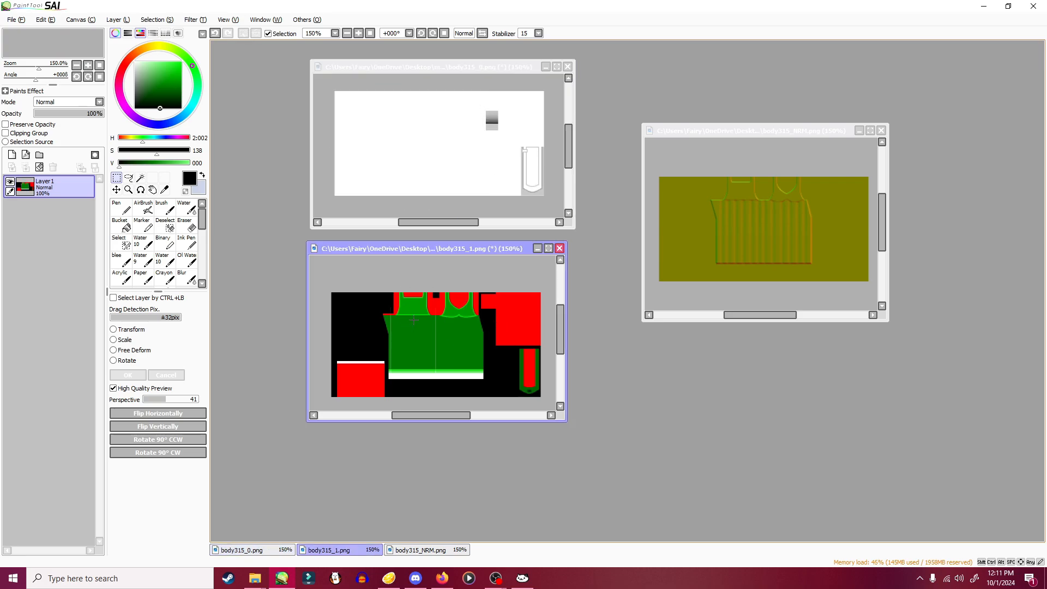
right_click(516, 317)
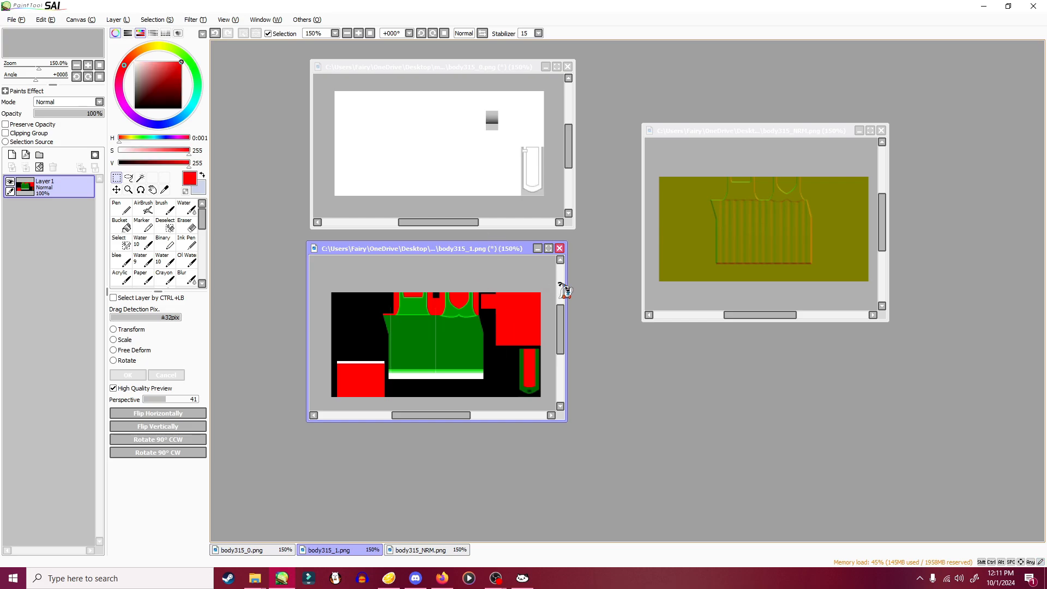
- Cover the pleat and seam lines of the body315_NRM normal map with its sampled olive background colour, using the Pen
click(757, 143)
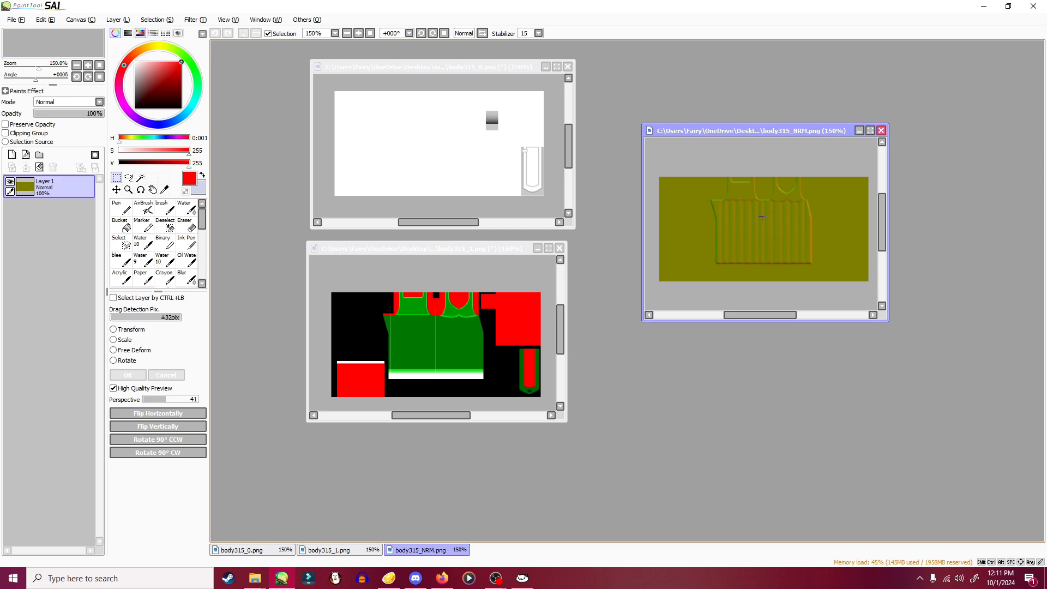
drag(747, 132, 702, 187)
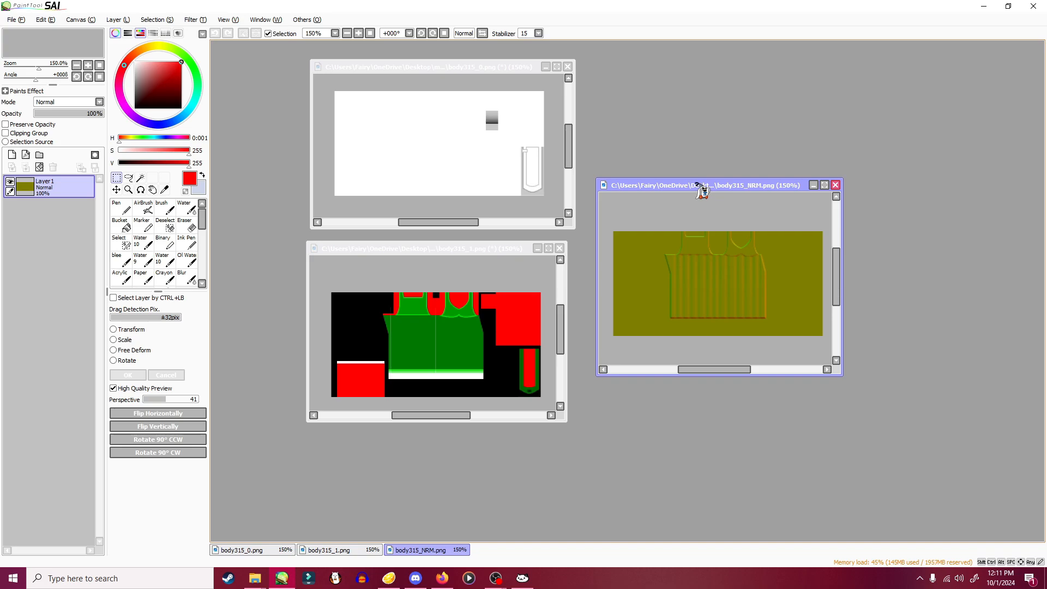
alt+click(634, 263)
key(n)
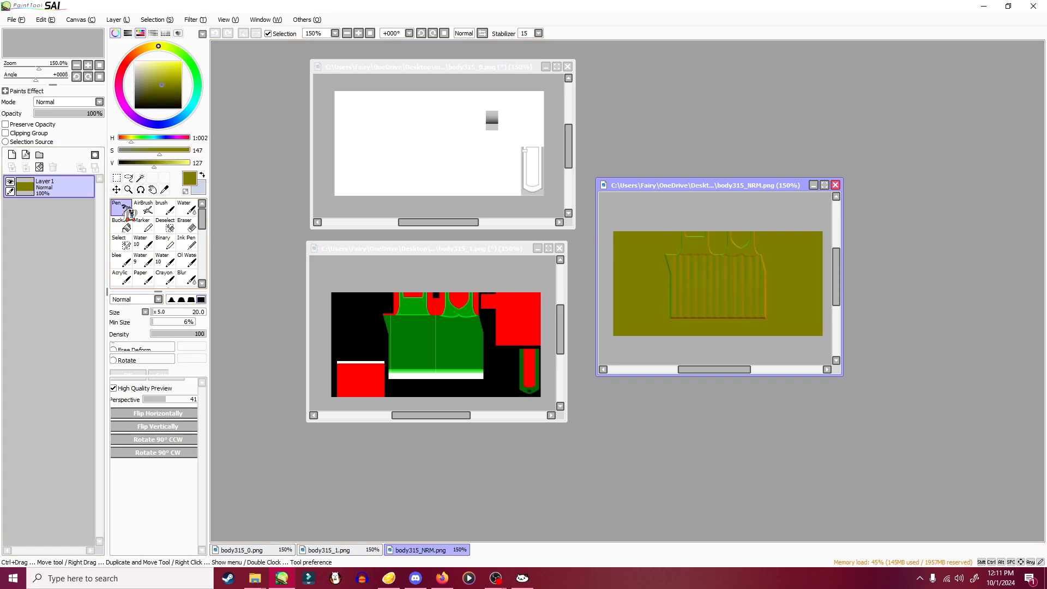
mouse_move(727, 240)
mouse_down()
mouse_move(854, 271)
mouse_move(778, 323)
mouse_move(620, 332)
mouse_move(750, 212)
mouse_move(835, 170)
mouse_move(802, 140)
mouse_up()
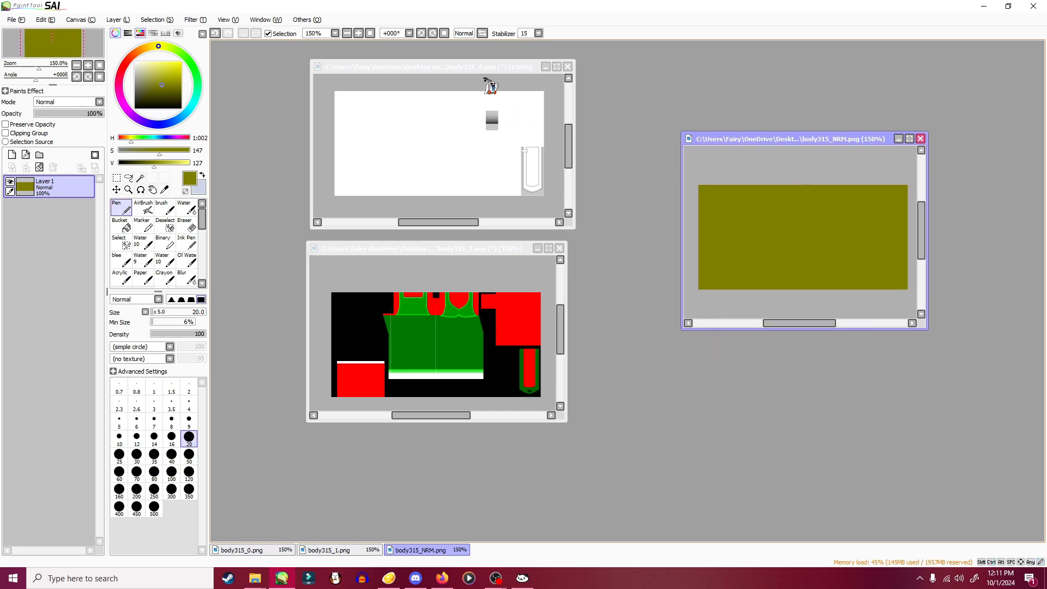
- Move the body315_0 and body315_1 windows closer to the normal map and sample the red of body315_1 as the drawing colour
drag(479, 67, 551, 67)
drag(495, 247, 578, 250)
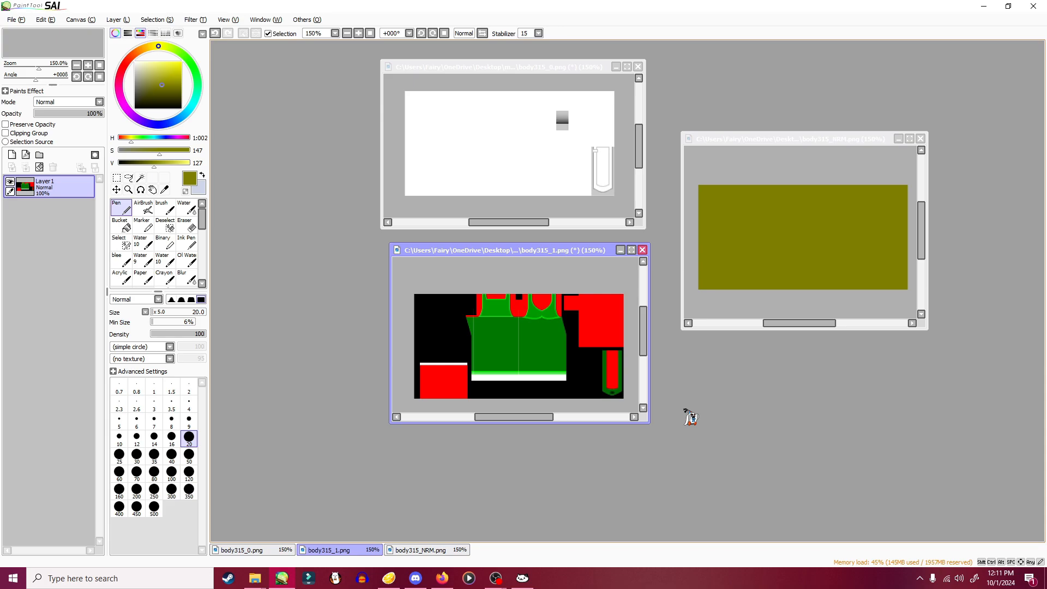
click(601, 319)
key(ctrl+z)
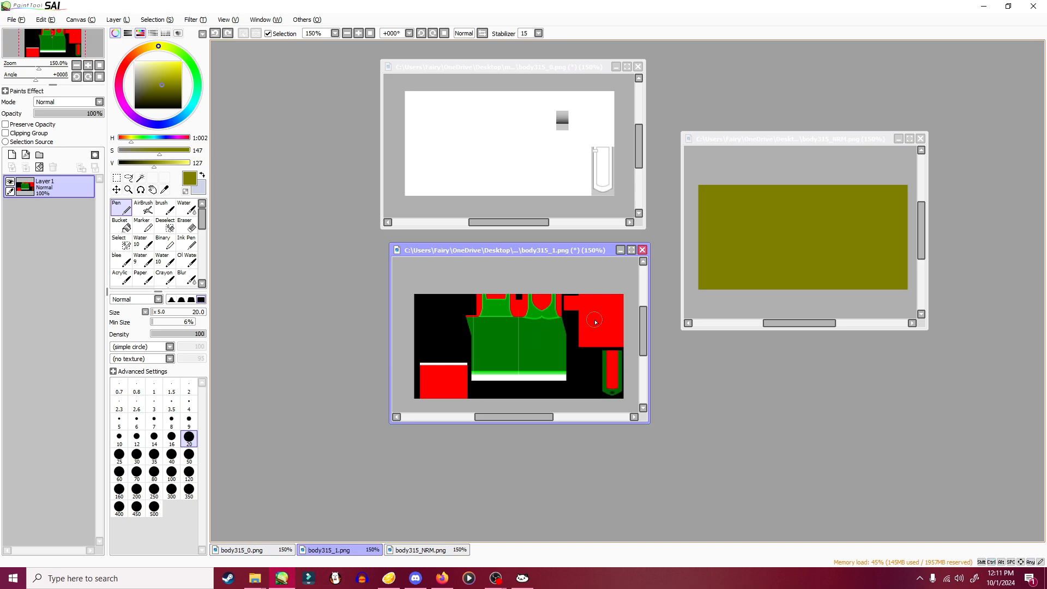
alt+click(527, 327)
alt+click(538, 302)
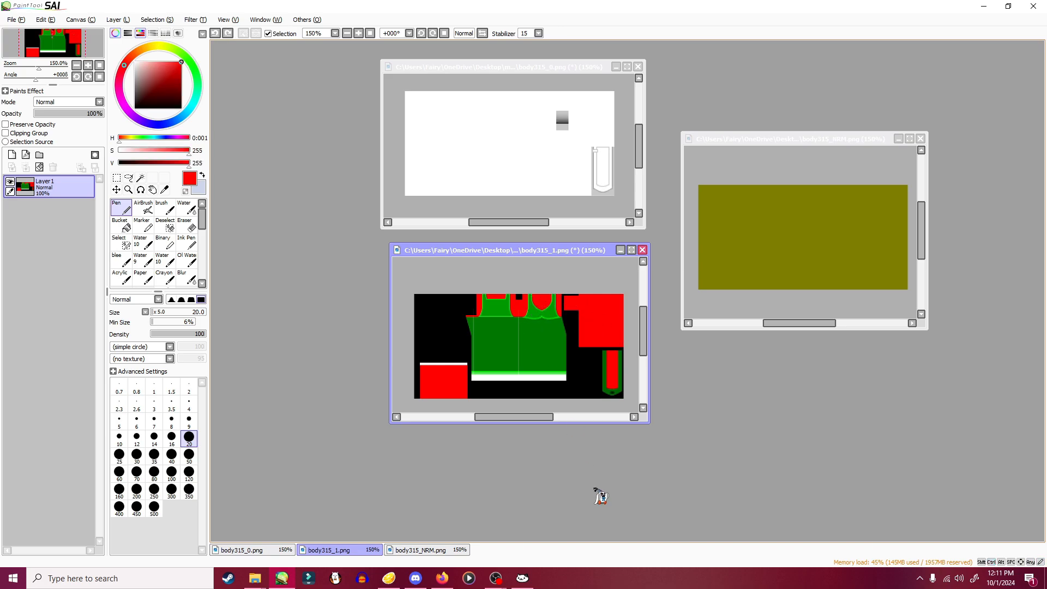
- Switch to the desktop and open the star image latest(7).png in PaintTool SAI
click(260, 582)
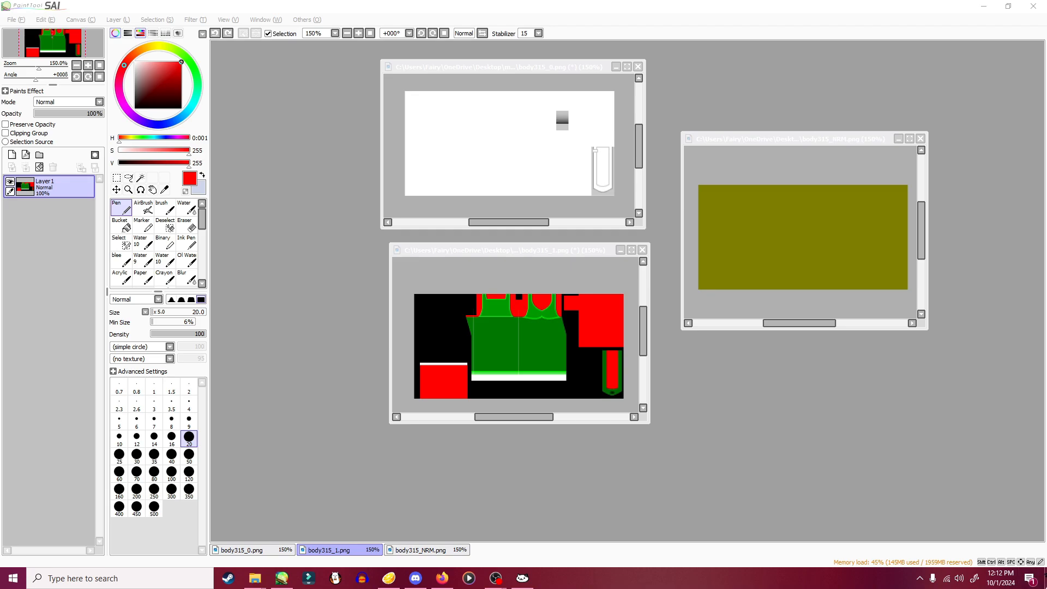
click(1043, 581)
drag(597, 194, 284, 581)
drag(513, 439, 512, 439)
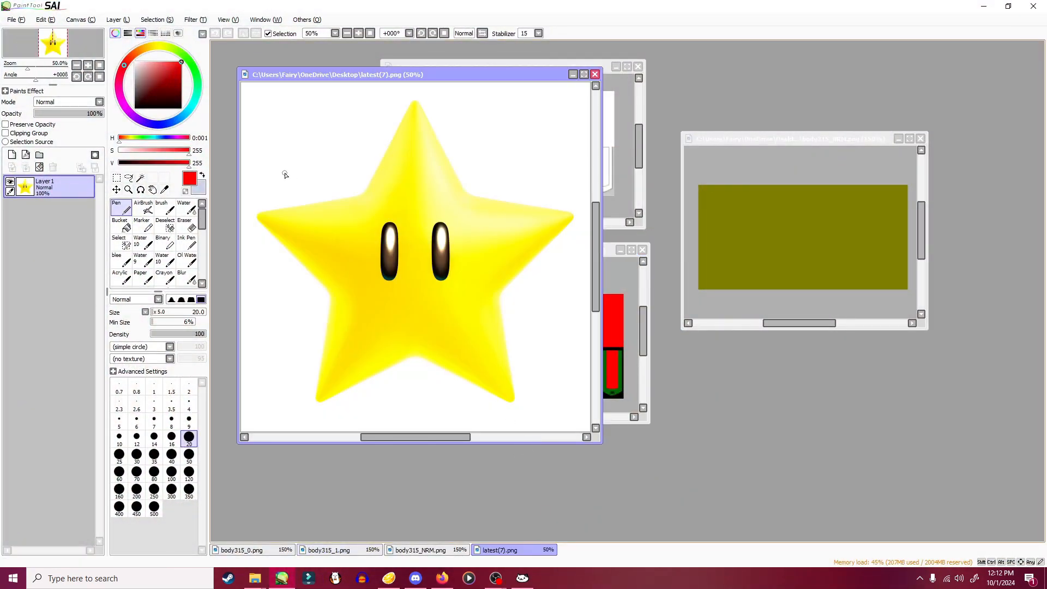
- Select the whole star image with the selection tool at 33.33% zoom and minimise its window
scroll(339, 146, down, 1)
drag(267, 102, 275, 113)
click(117, 178)
key(ctrl+a)
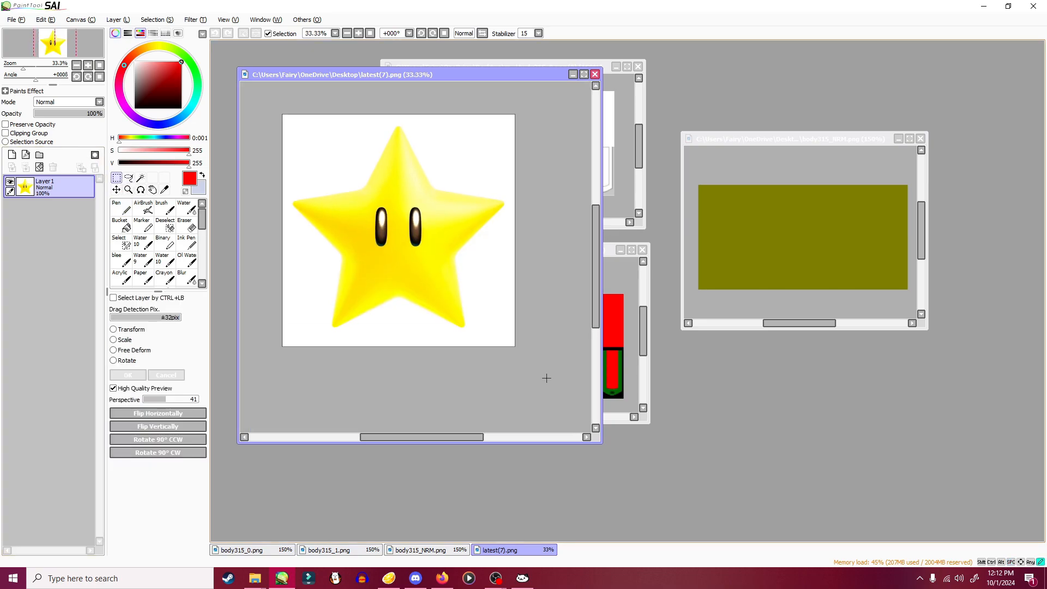
click(574, 74)
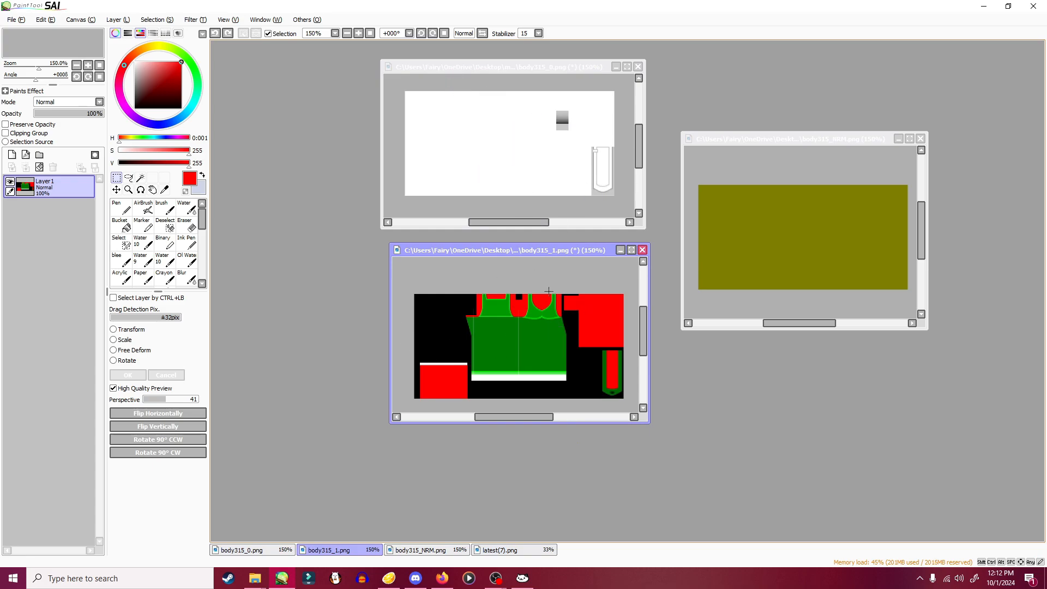
- Move the body315_1 window below body315_0 and enlarge it, keeping the texture at 150% zoom
drag(512, 255, 521, 265)
scroll(534, 326, down, 1)
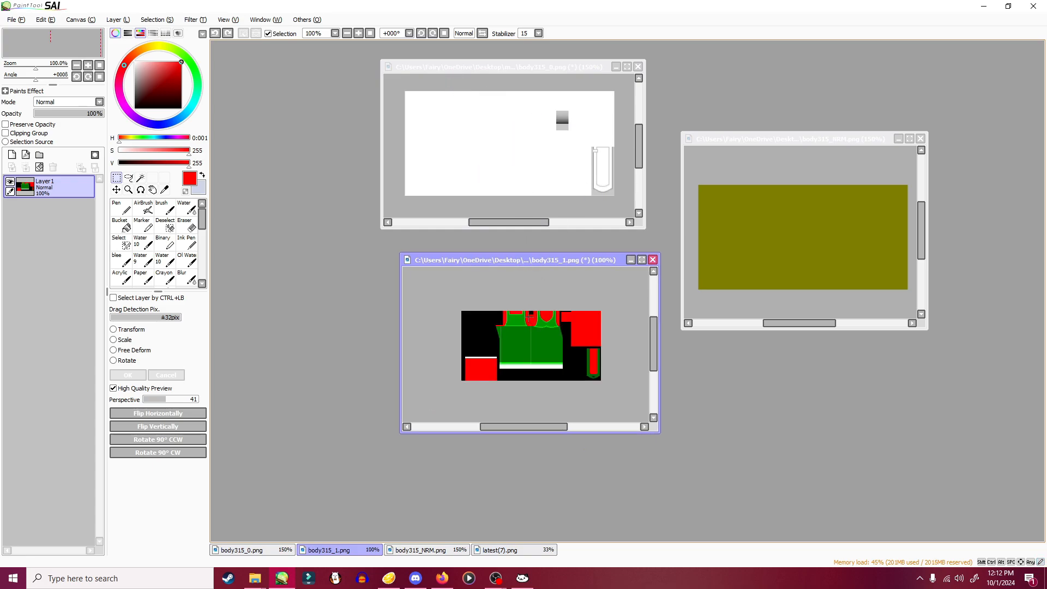
scroll(529, 317, up, 1)
drag(440, 260, 464, 298)
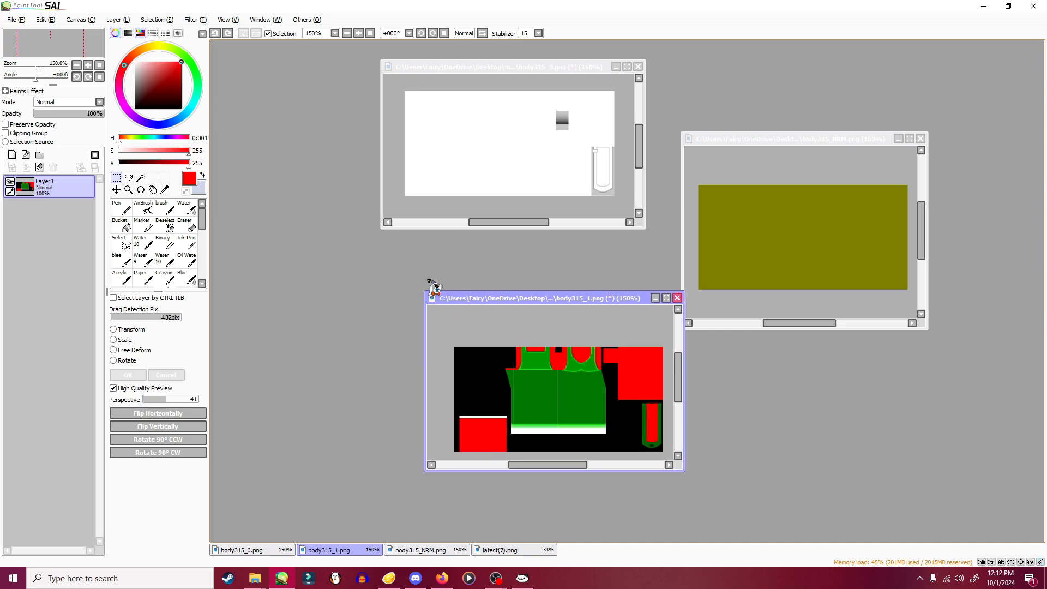
click(475, 66)
drag(485, 67, 475, 64)
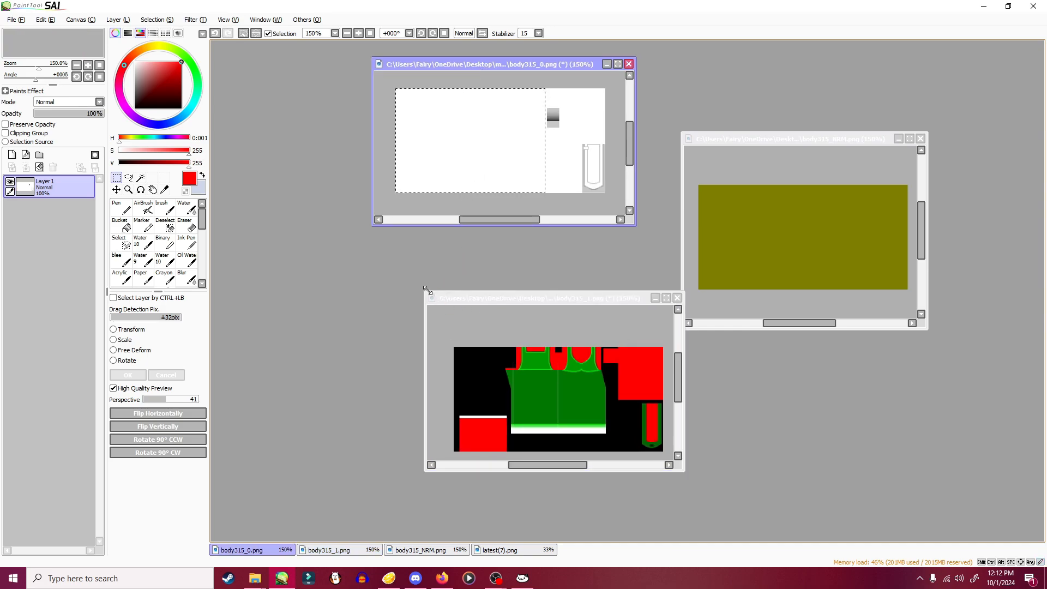
drag(426, 290, 330, 231)
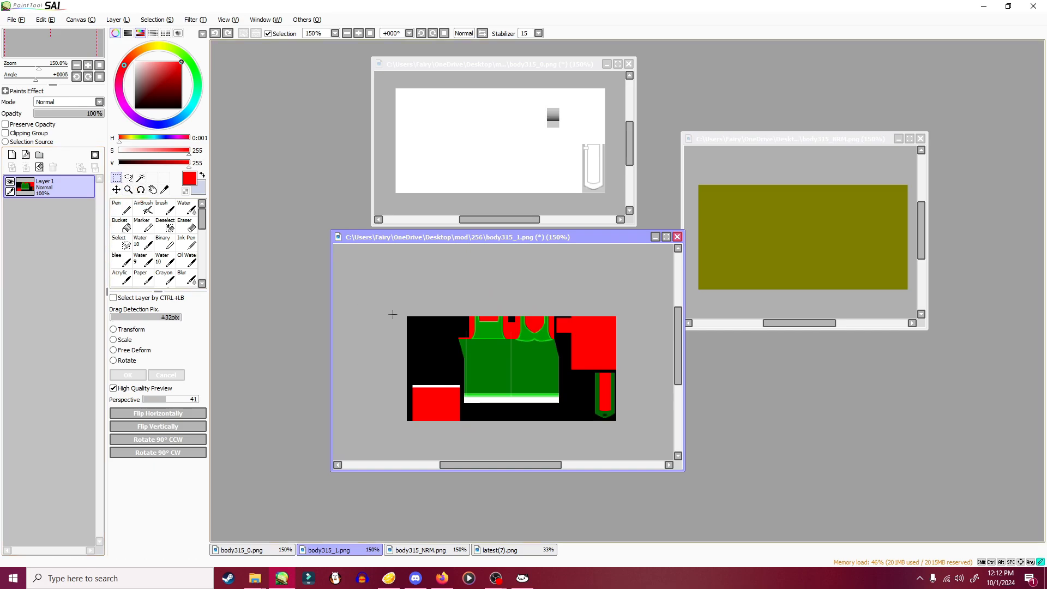
- Paste the copied body315_1 texture into body315_0 as a new layer, deselect it and set its opacity to 29%
scroll(392, 314, down, 2)
click(480, 126)
key(ctrl+v)
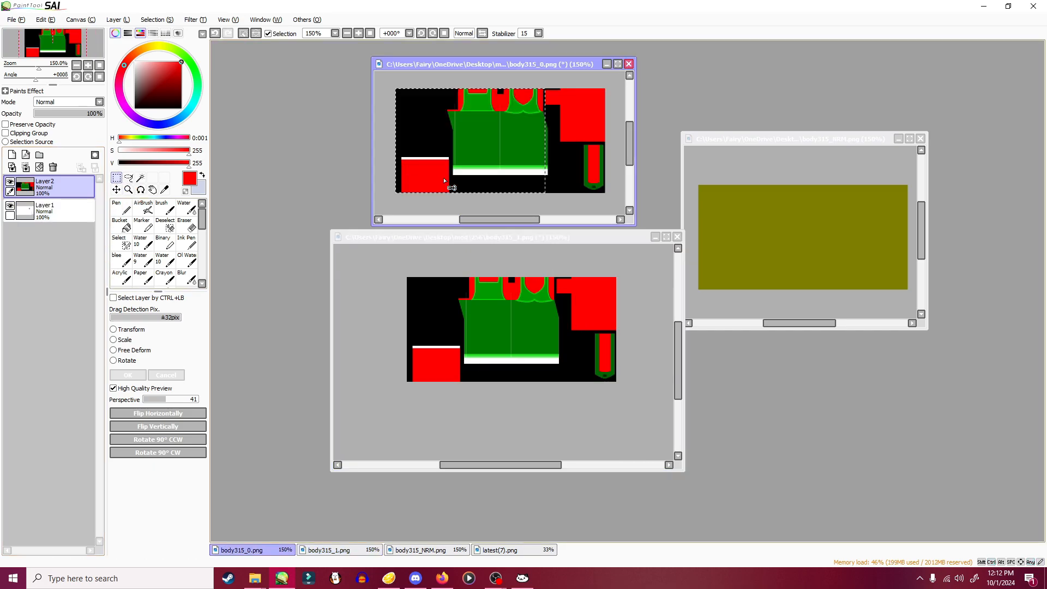
click(156, 19)
click(158, 45)
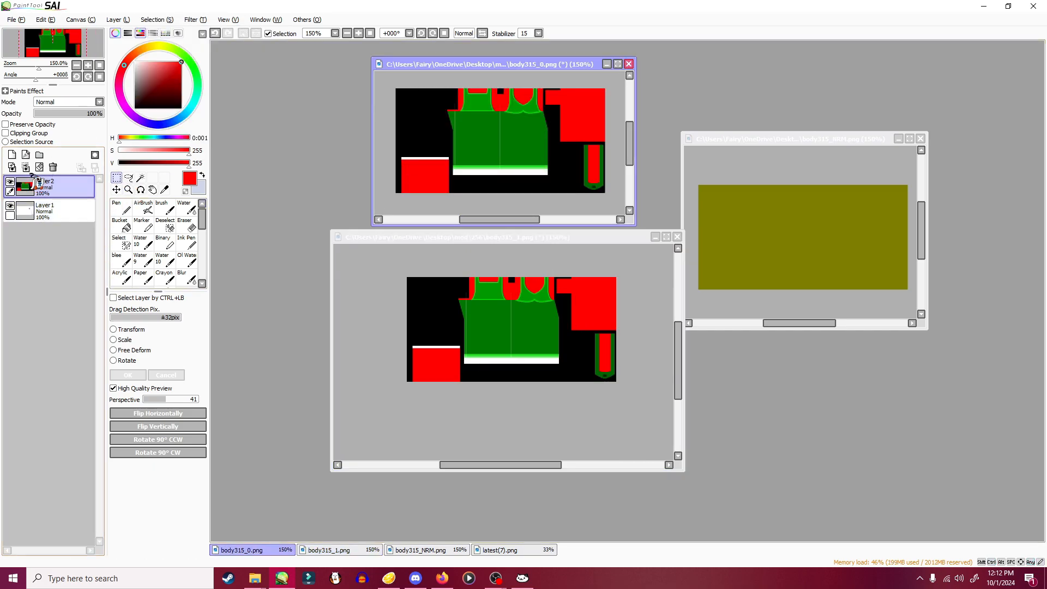
click(70, 113)
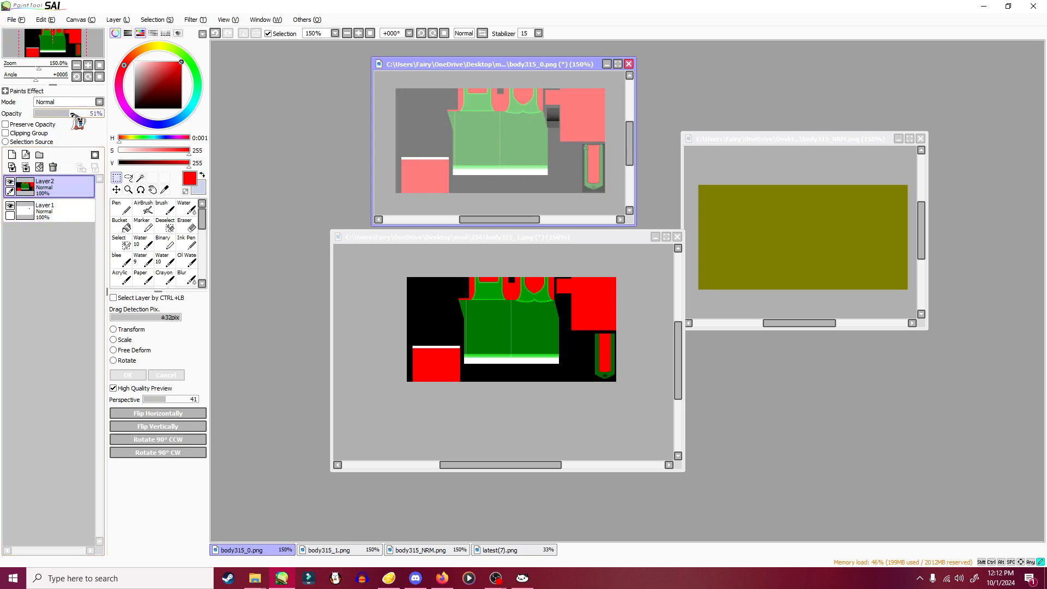
drag(73, 115, 53, 114)
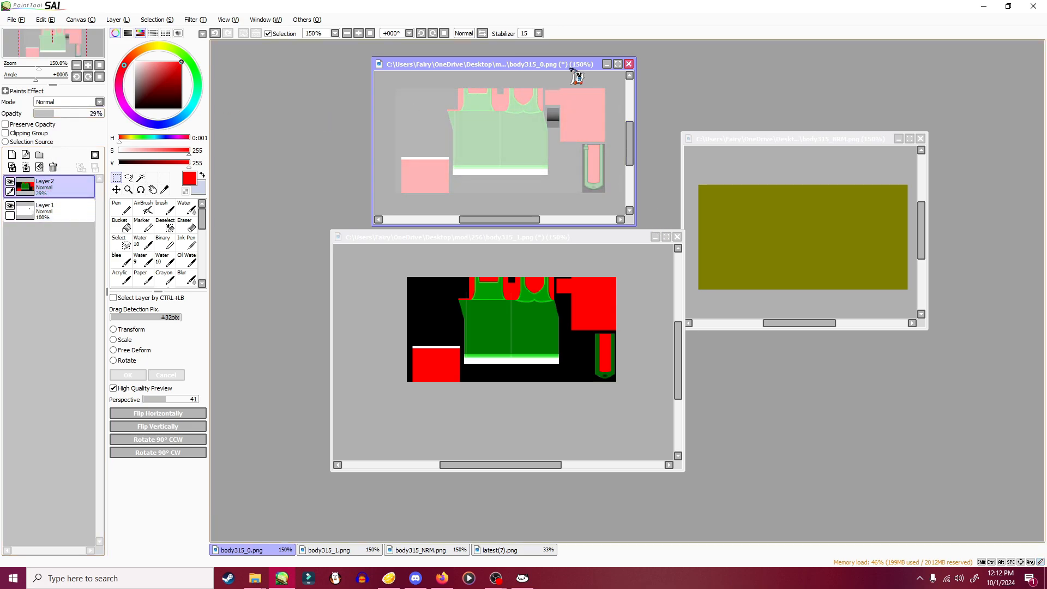
- Move the body315_0 window over body315_1 and enlarge it
drag(573, 65, 629, 365)
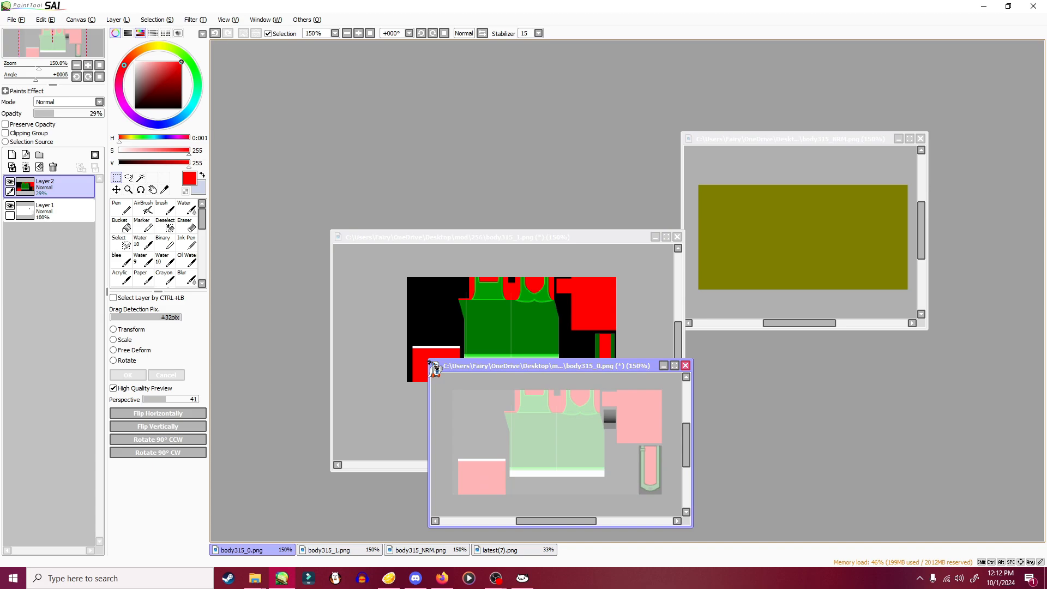
drag(430, 362, 341, 256)
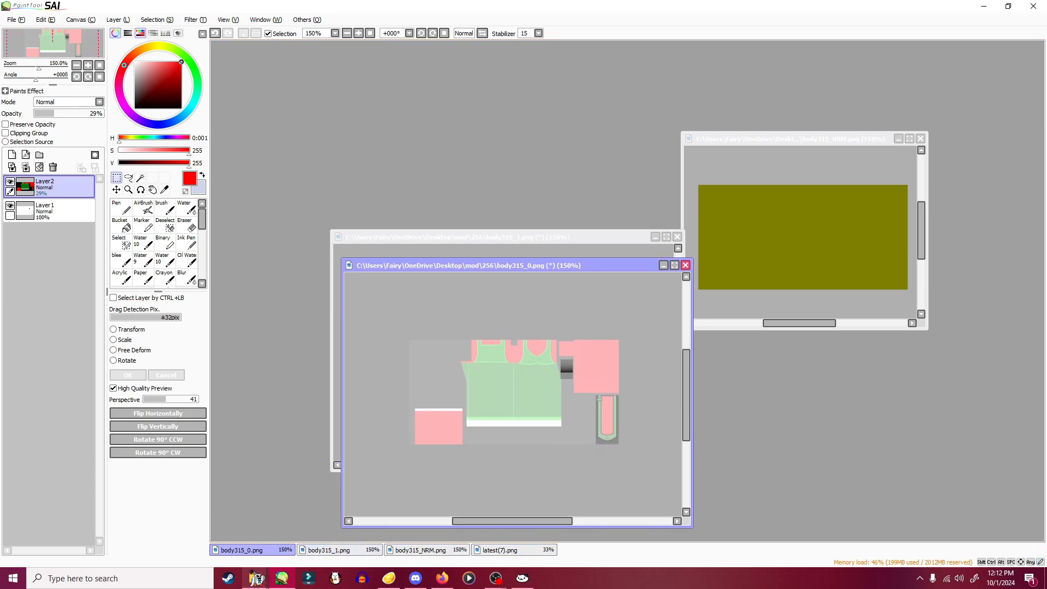
- Copy the star image from latest(7).png and paste it into body315_0 as a new layer
click(517, 550)
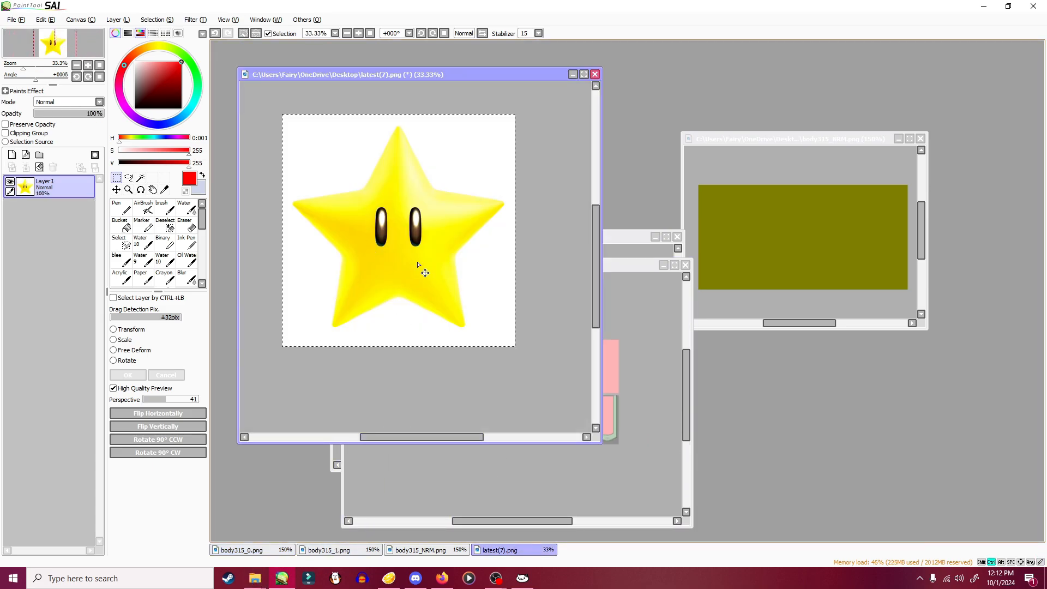
click(624, 324)
scroll(564, 393, down, 1)
scroll(564, 392, up, 2)
drag(510, 265, 417, 99)
click(621, 343)
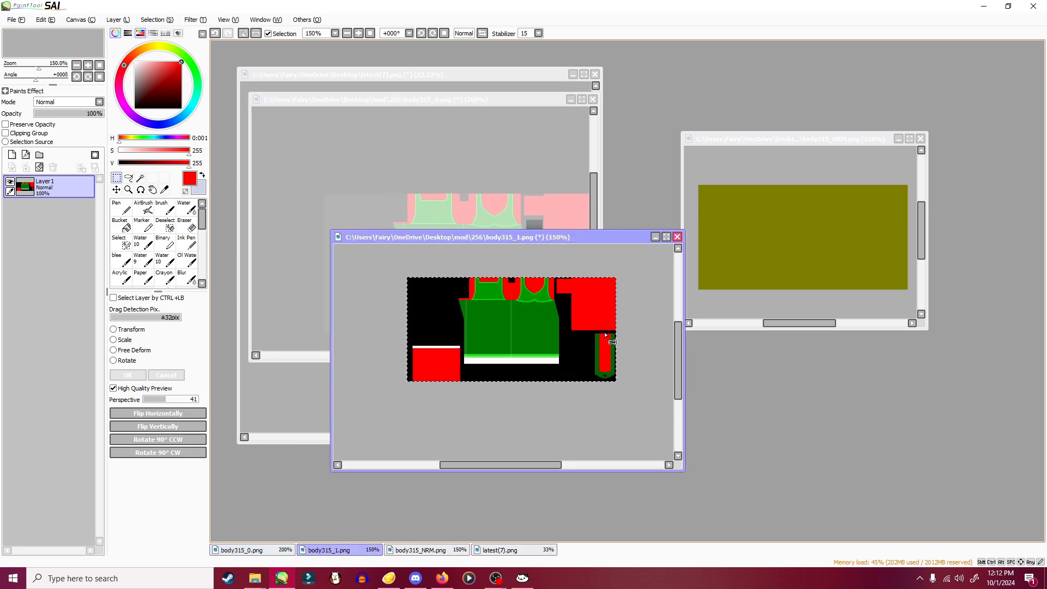
click(432, 116)
key(ctrl+v)
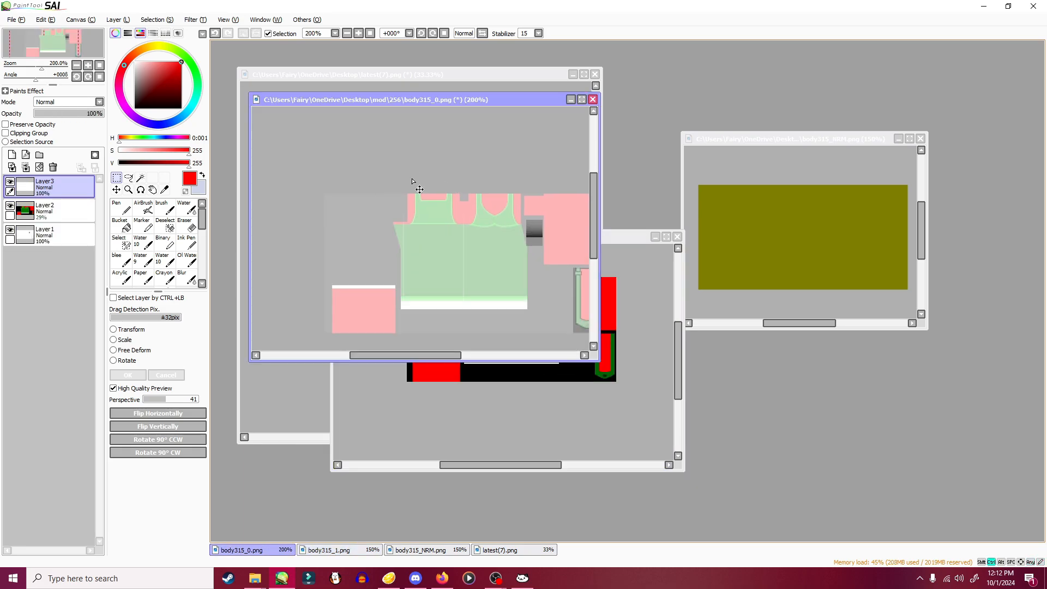
- Transform the pasted star, shrinking it and placing it on the chest of the shirt half with the rounded neckline
key(ctrl+t)
scroll(382, 177, down, 3)
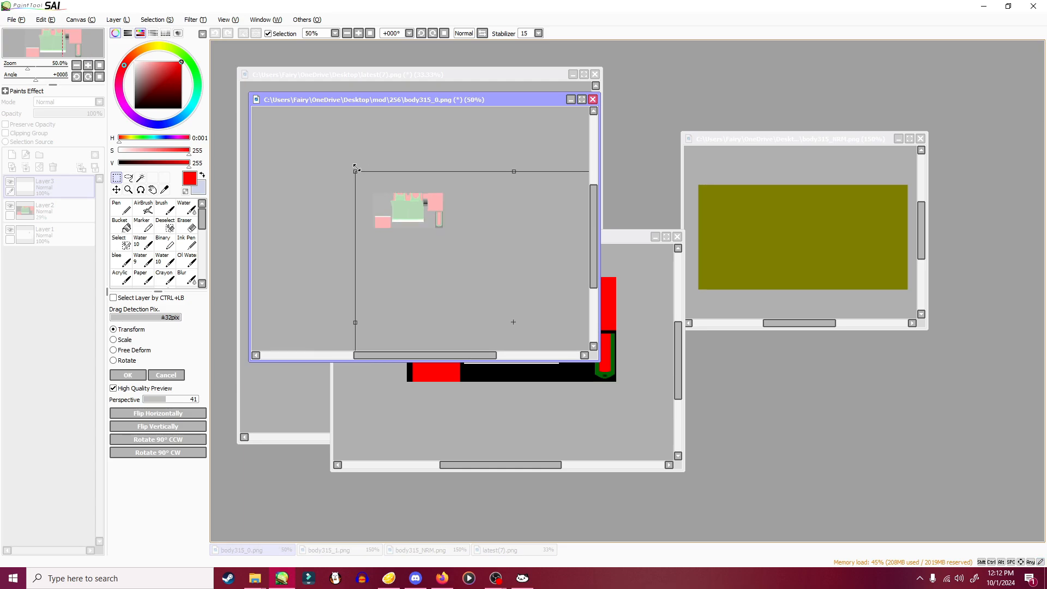
drag(356, 172, 424, 271)
scroll(403, 204, up, 5)
drag(458, 306, 484, 280)
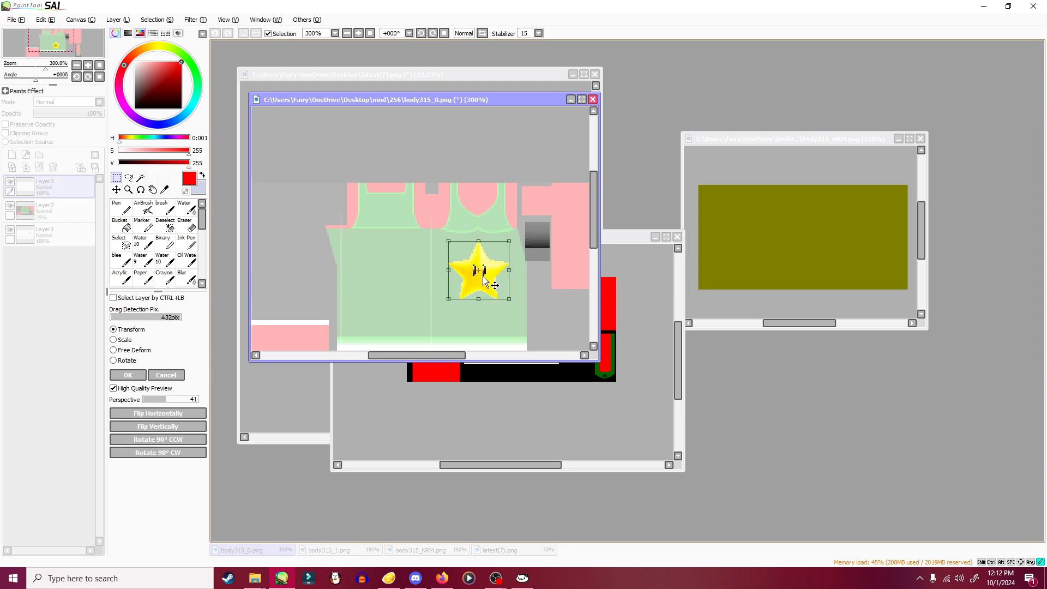
click(128, 376)
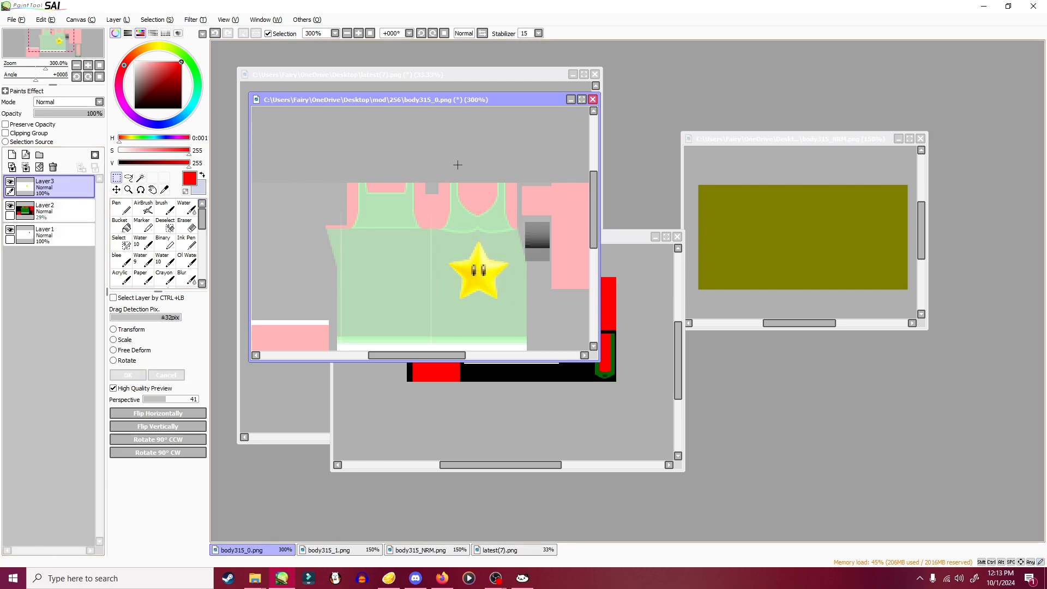
- Examine the star's placement on the shirt, then hide Layer2 to view it on the plain texture
scroll(455, 163, down, 1)
drag(439, 148, 442, 136)
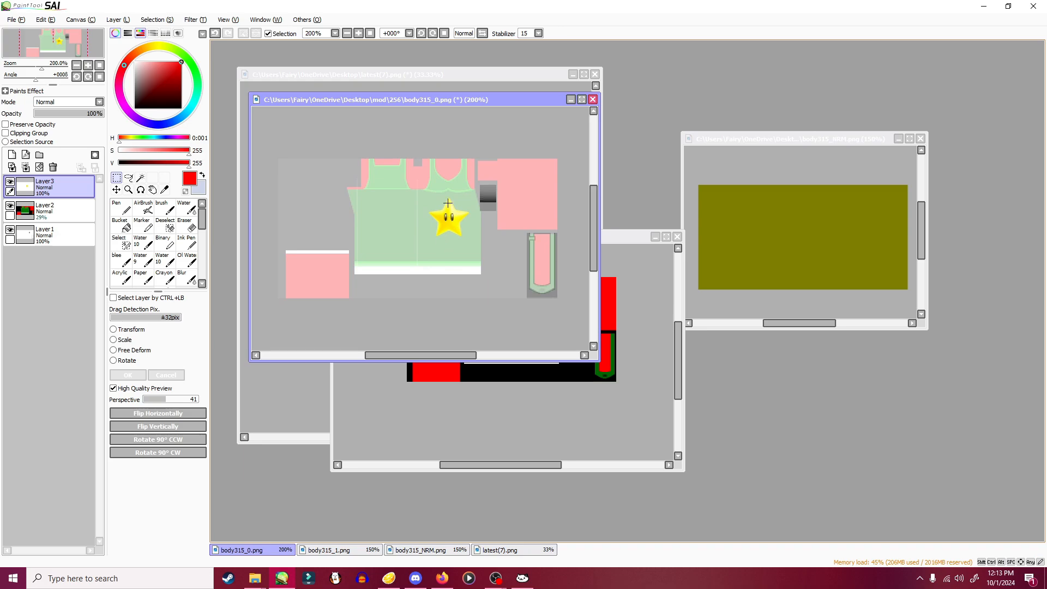
scroll(444, 130, up, 1)
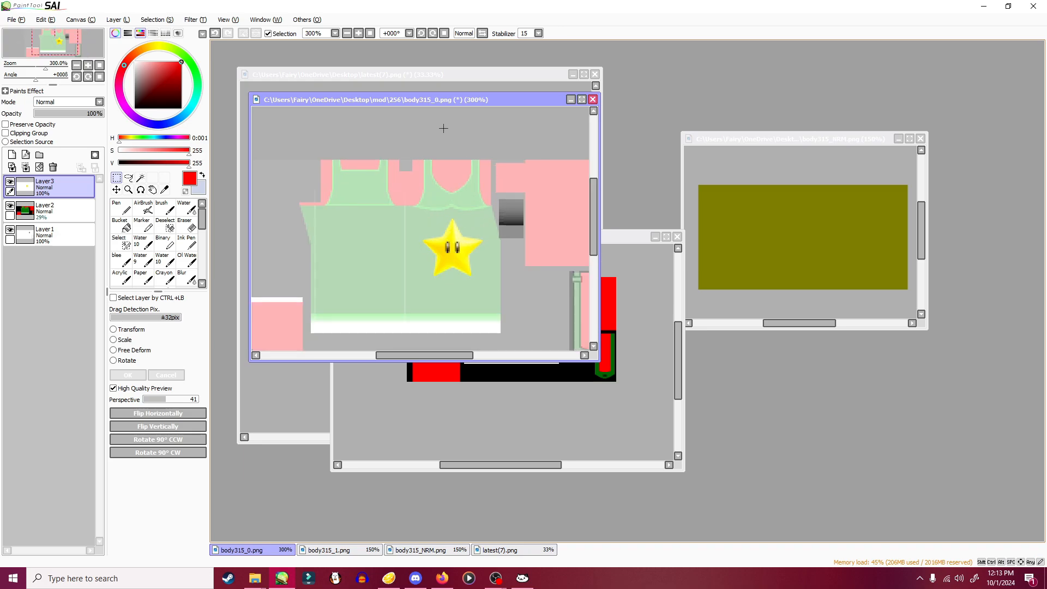
mouse_move(475, 120)
mouse_down()
mouse_move(432, 103)
mouse_move(468, 113)
mouse_move(467, 126)
mouse_up()
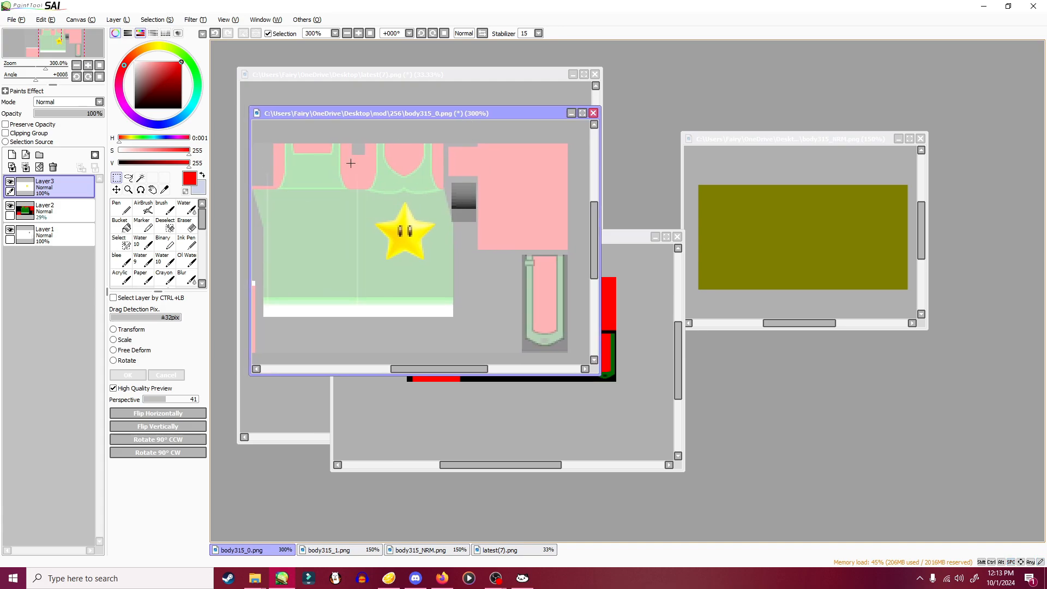
click(10, 205)
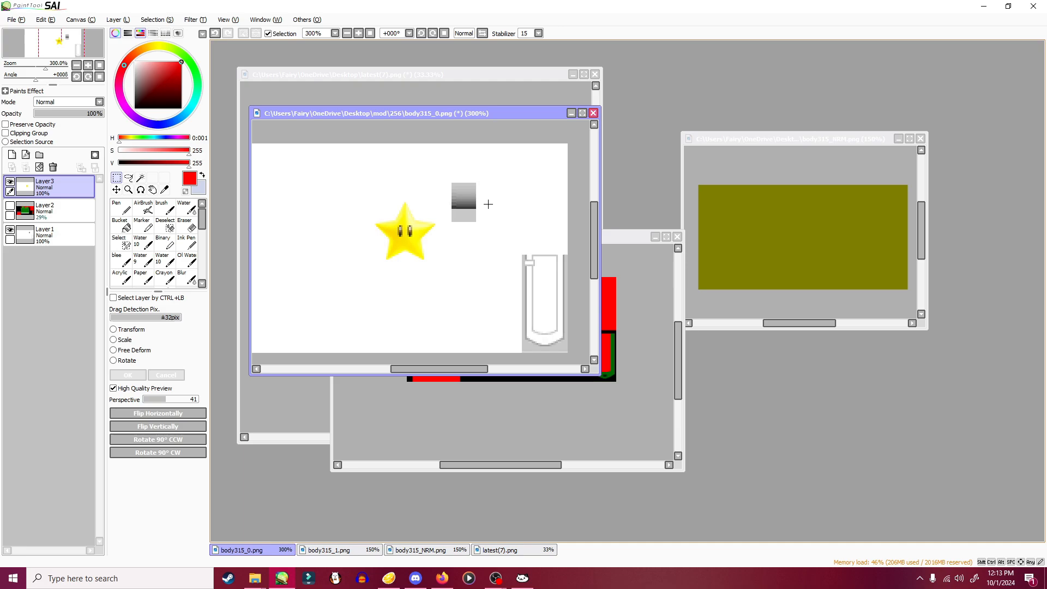
- Sample black from body315_1 as the drawing colour and show Layer2 in body315_0 again
click(568, 408)
right_click(573, 354)
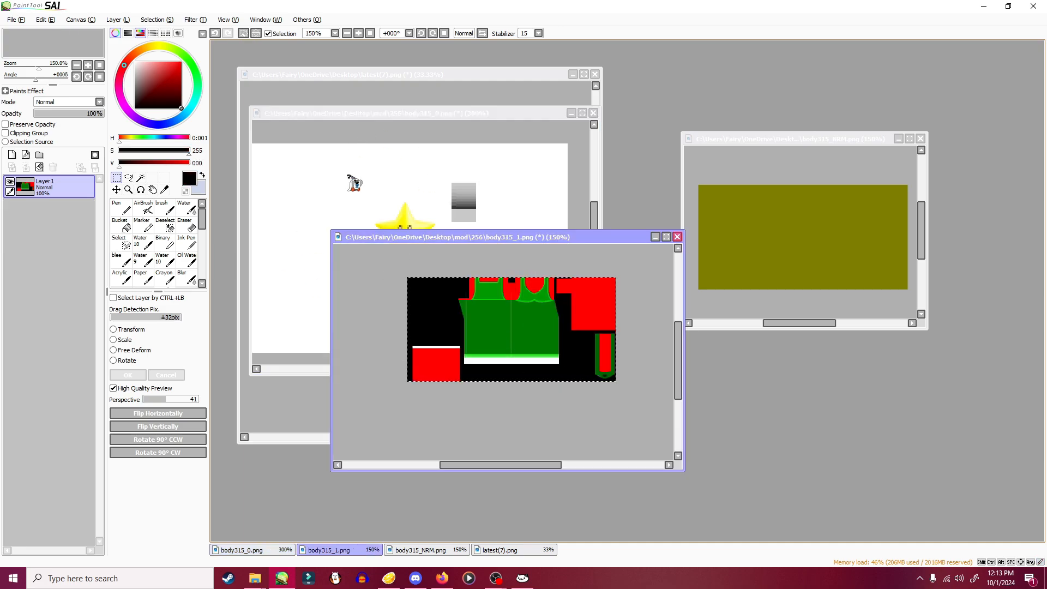
click(419, 153)
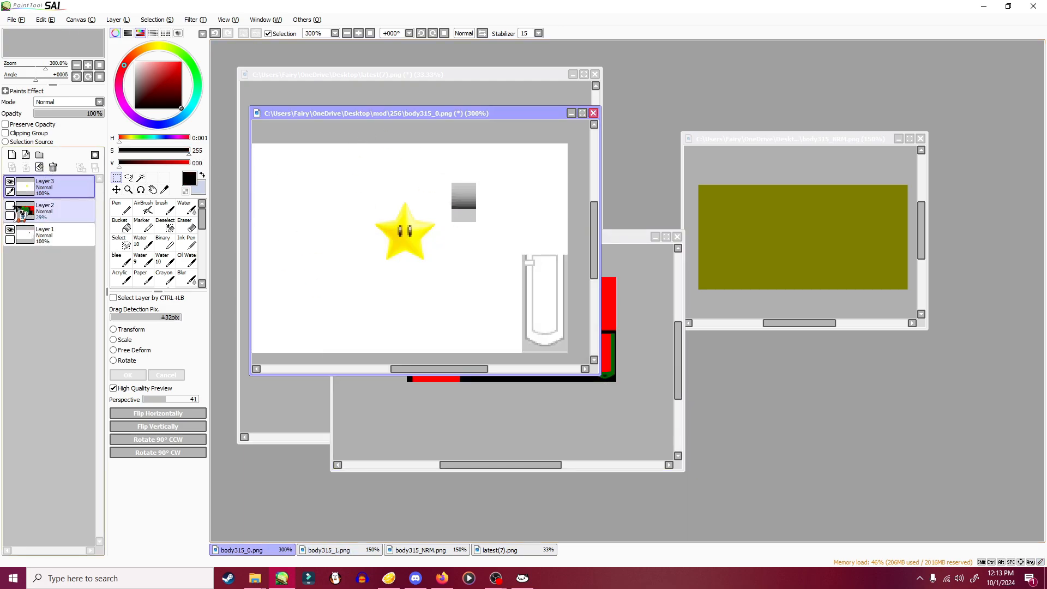
click(10, 206)
scroll(518, 204, up, 1)
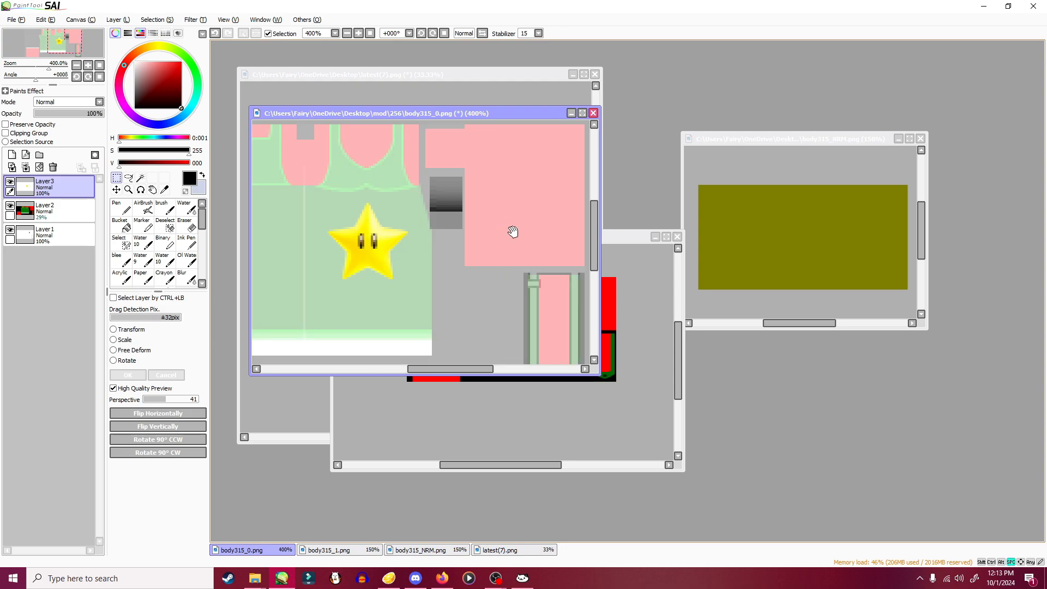
- Select the lower part of the large pink block and paint it black with the Pen on Layer3
drag(494, 205, 516, 264)
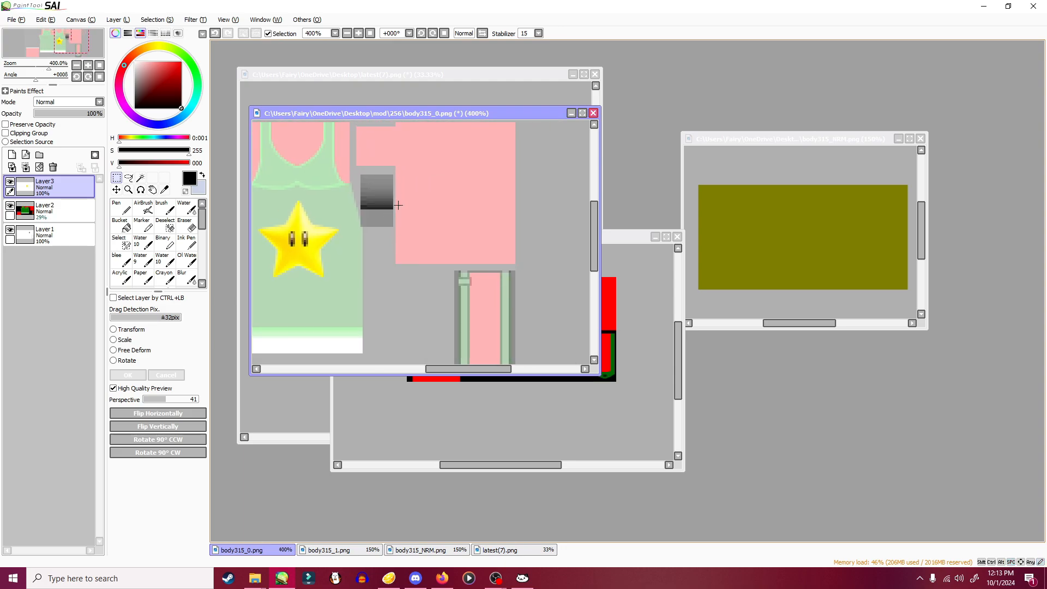
drag(450, 243, 515, 264)
key(n)
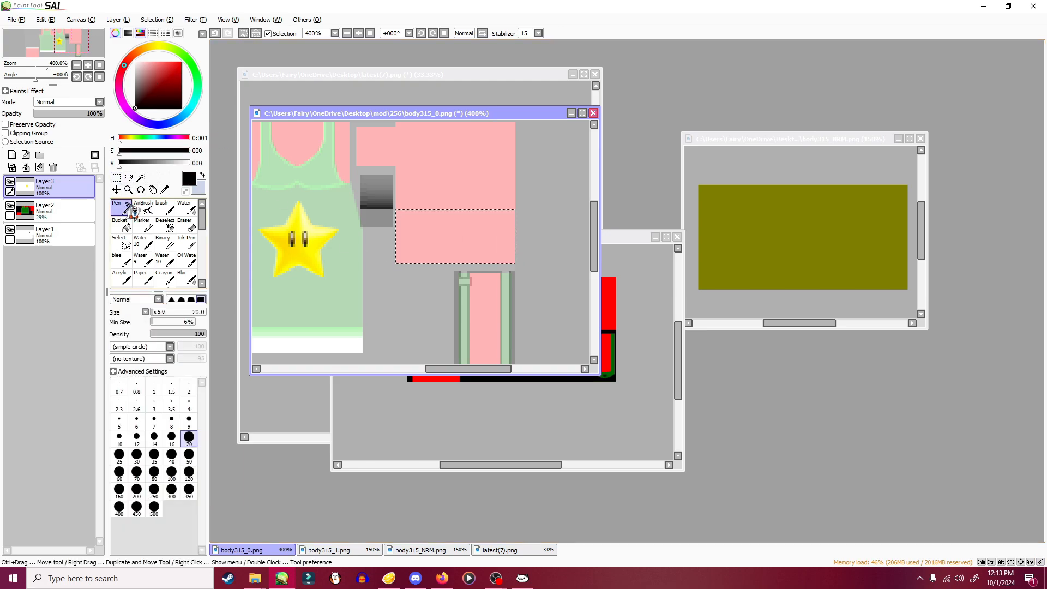
drag(371, 173, 393, 187)
mouse_move(406, 233)
mouse_down()
mouse_move(523, 237)
mouse_move(310, 275)
mouse_move(303, 252)
mouse_up()
click(9, 181)
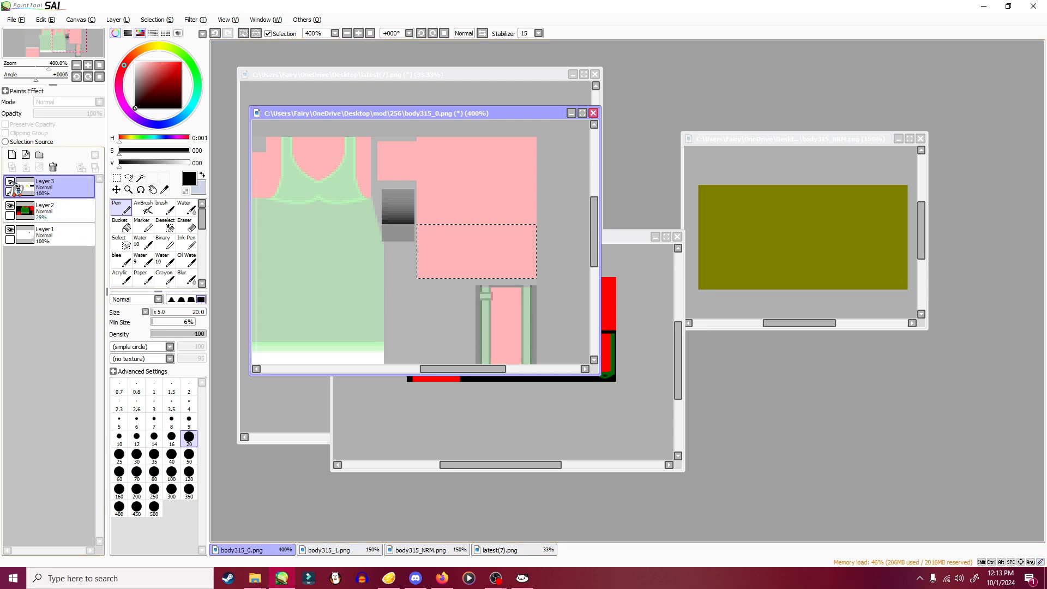
click(9, 181)
key(space)
drag(382, 157, 428, 203)
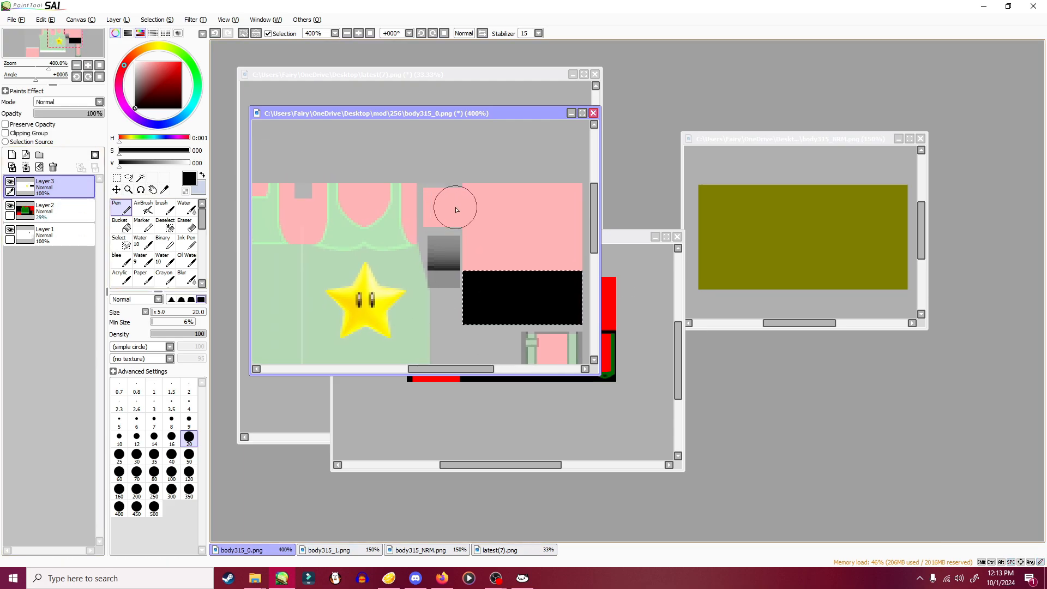
- Select the small pink block above the grey gradient patch and fill it with black using the Pen
click(117, 179)
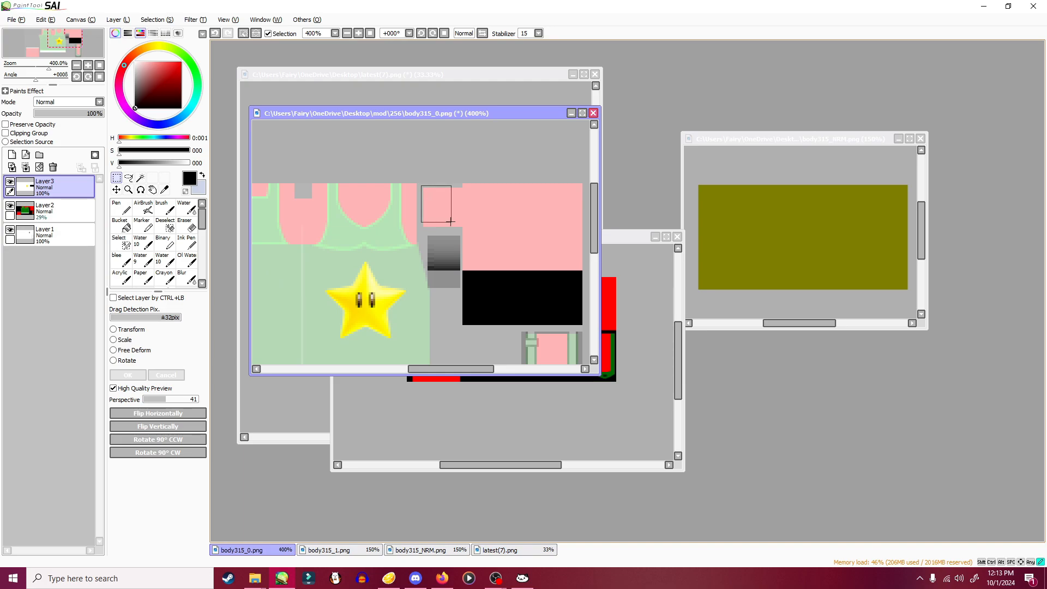
mouse_move(461, 228)
mouse_down()
mouse_move(369, 227)
mouse_move(509, 234)
mouse_up()
click(122, 208)
drag(477, 165, 429, 129)
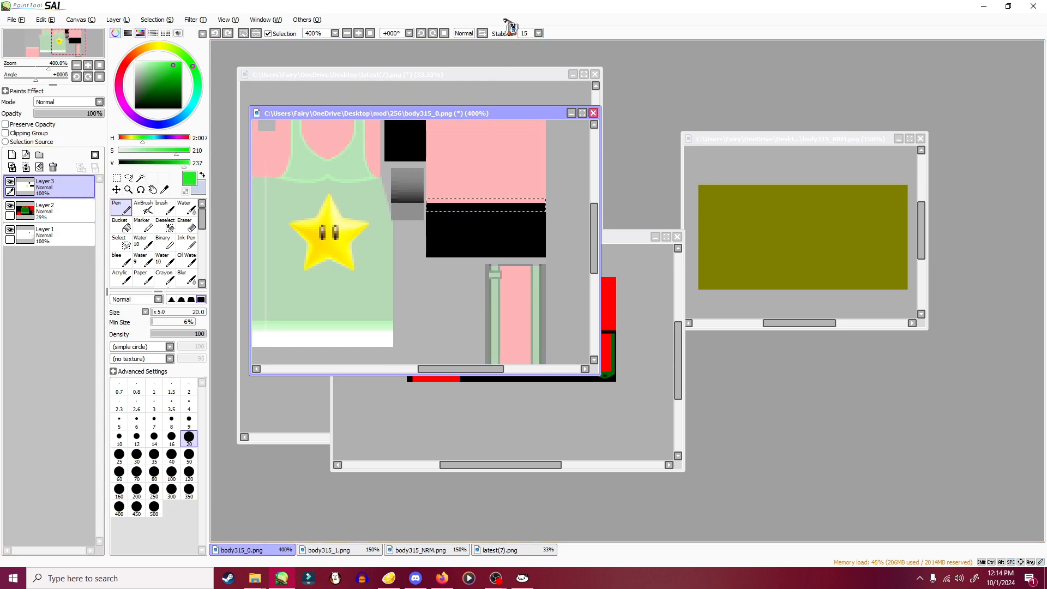
- Hide and show Layer2 to compare the black blocks with the plain texture and the overlay
click(10, 206)
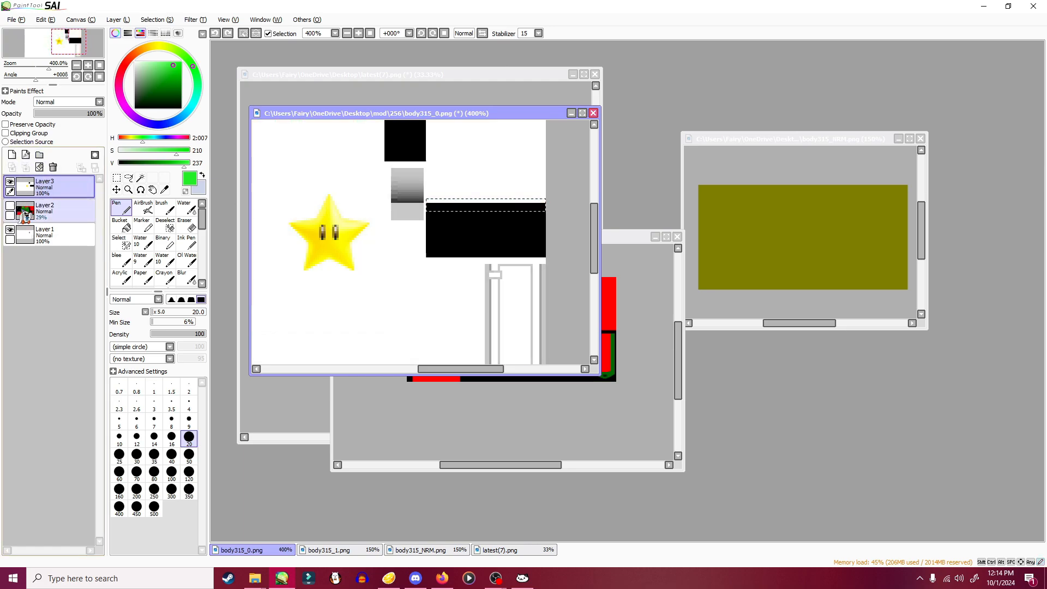
drag(395, 271, 411, 295)
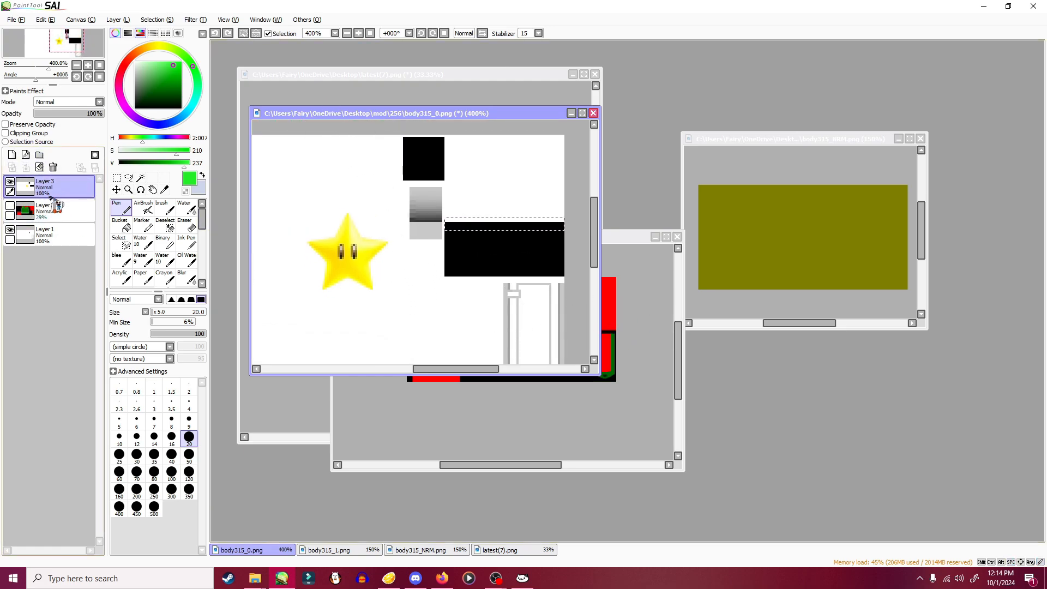
click(10, 205)
scroll(359, 188, down, 1)
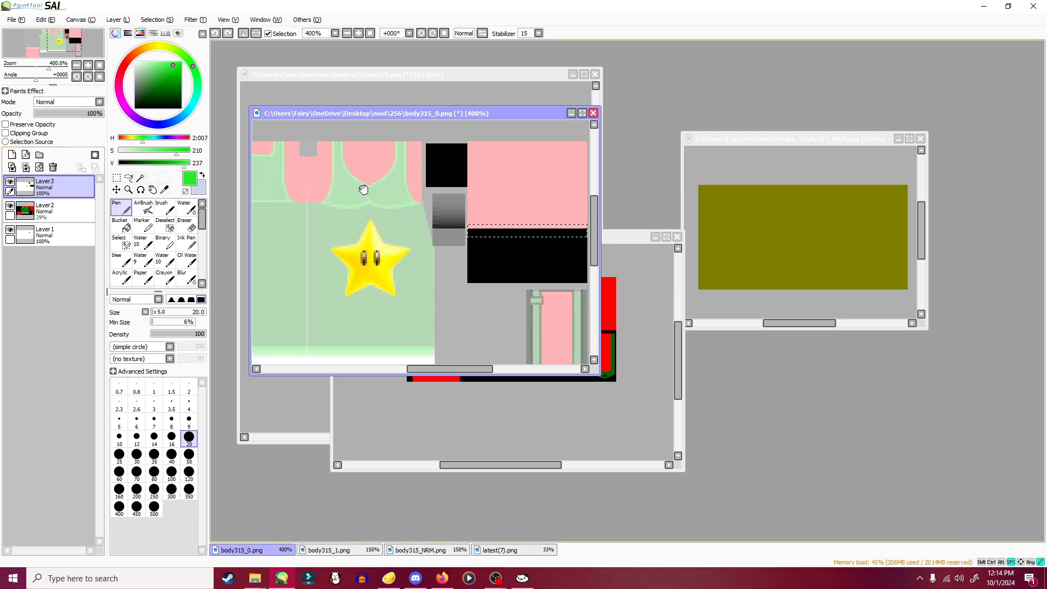
drag(334, 187, 362, 206)
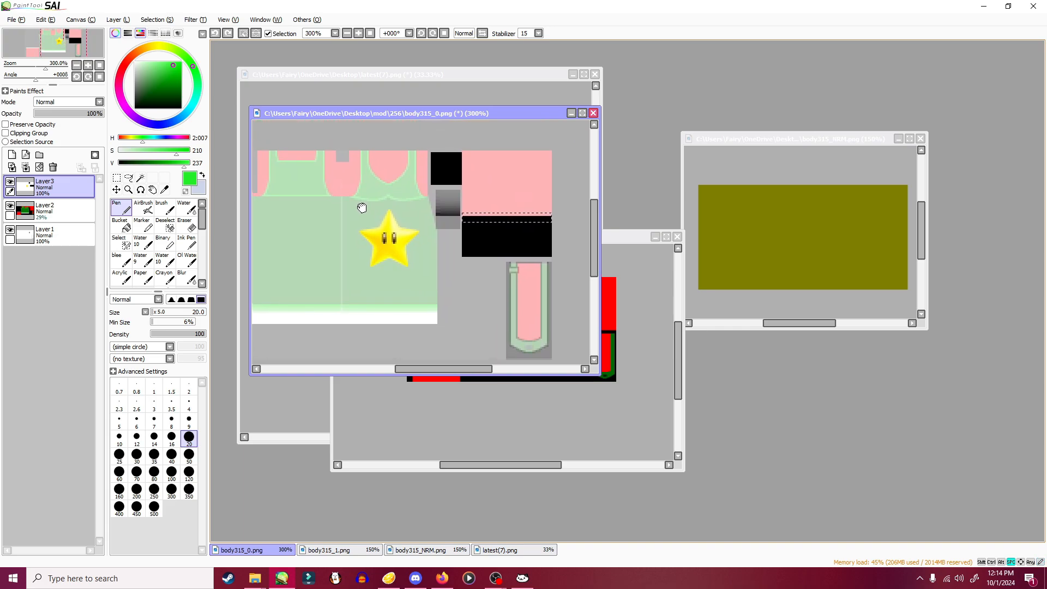
- Clear the strip selection along the upper edge of the larger black block
click(117, 189)
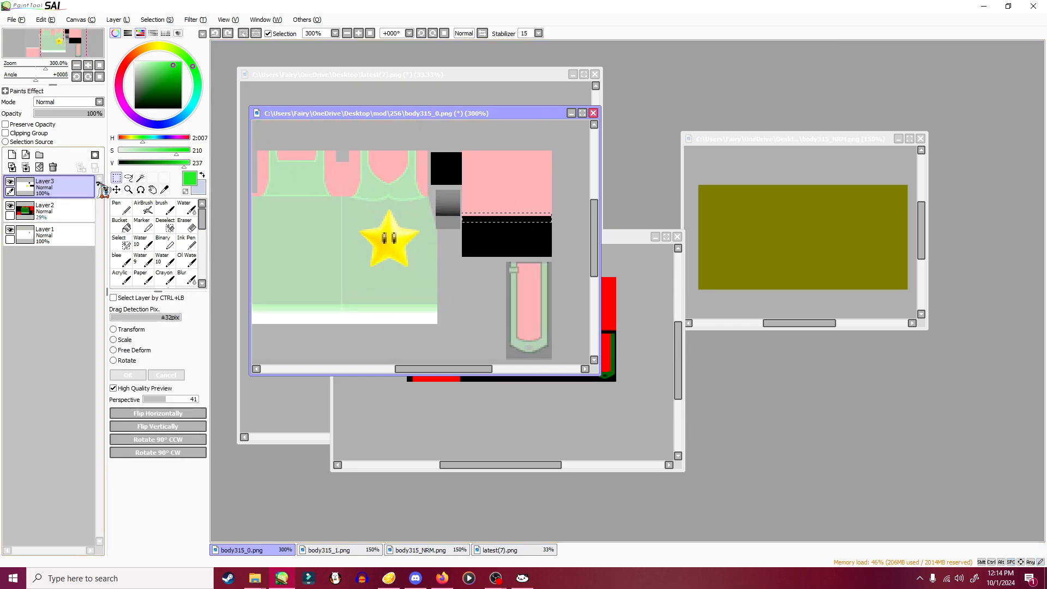
click(156, 20)
click(168, 44)
- Lasso the star on the shirt and paste a copy of it as a new layer
drag(256, 210, 290, 213)
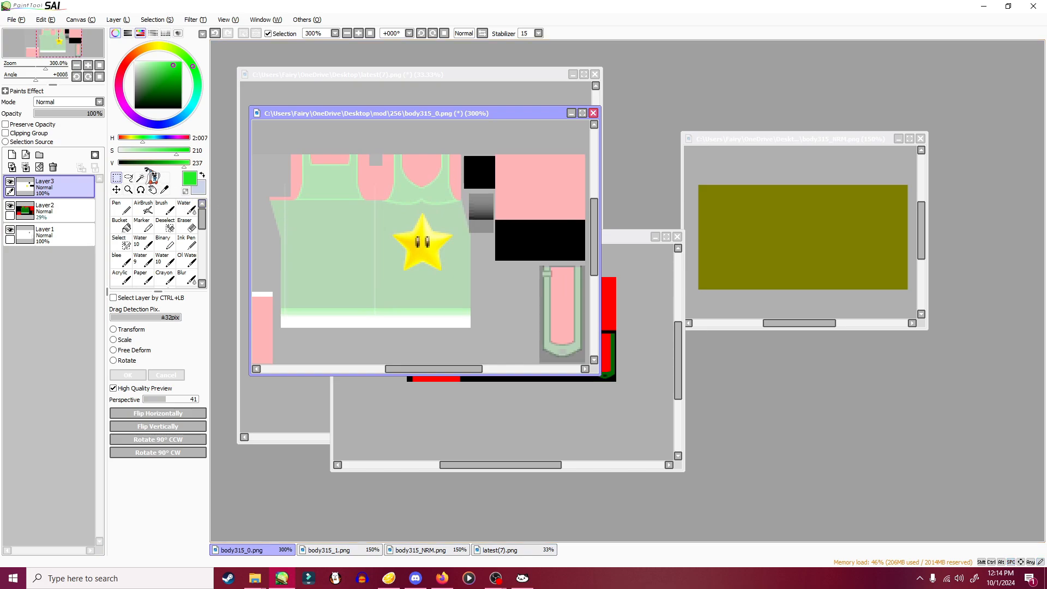
click(129, 178)
drag(398, 198, 422, 297)
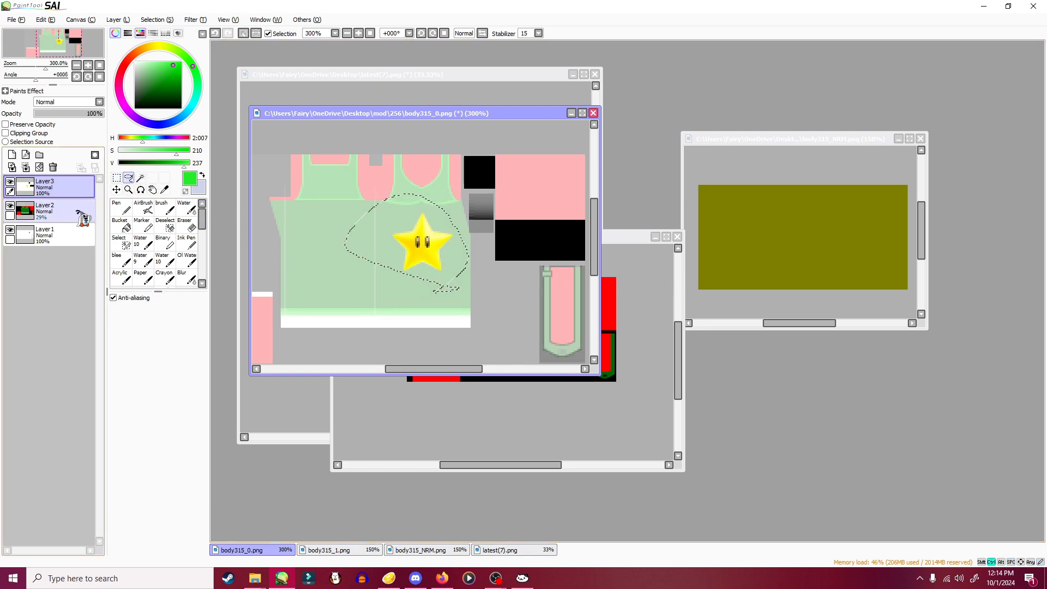
key(ctrl+v)
- Transform the copied star, moving it onto the plain bib section at the upper left of the shirt and scaling it down to fit
key(ctrl+t)
drag(493, 306, 416, 276)
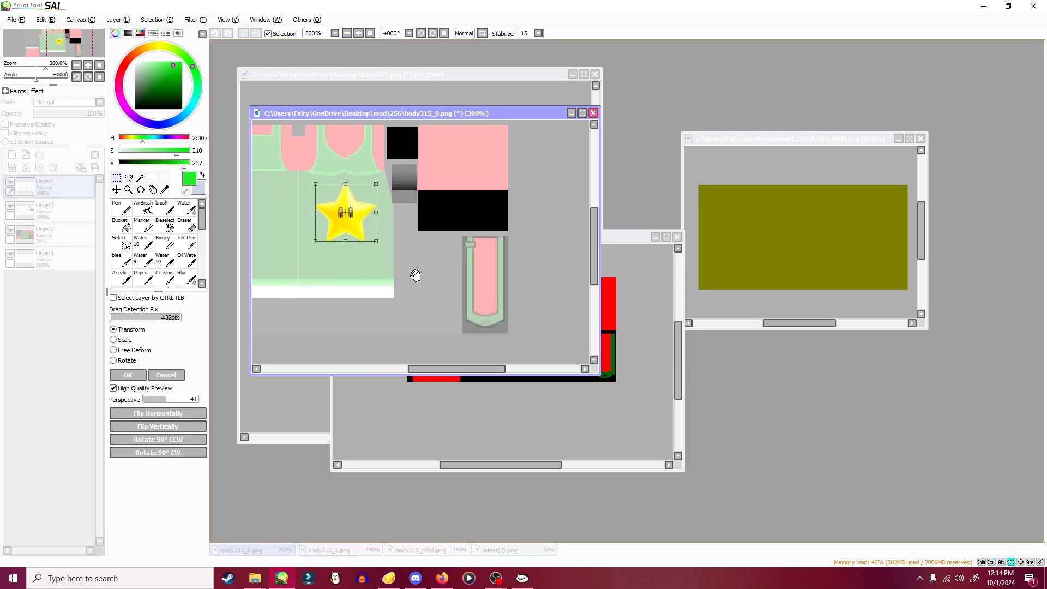
drag(347, 217, 458, 211)
drag(443, 264, 485, 257)
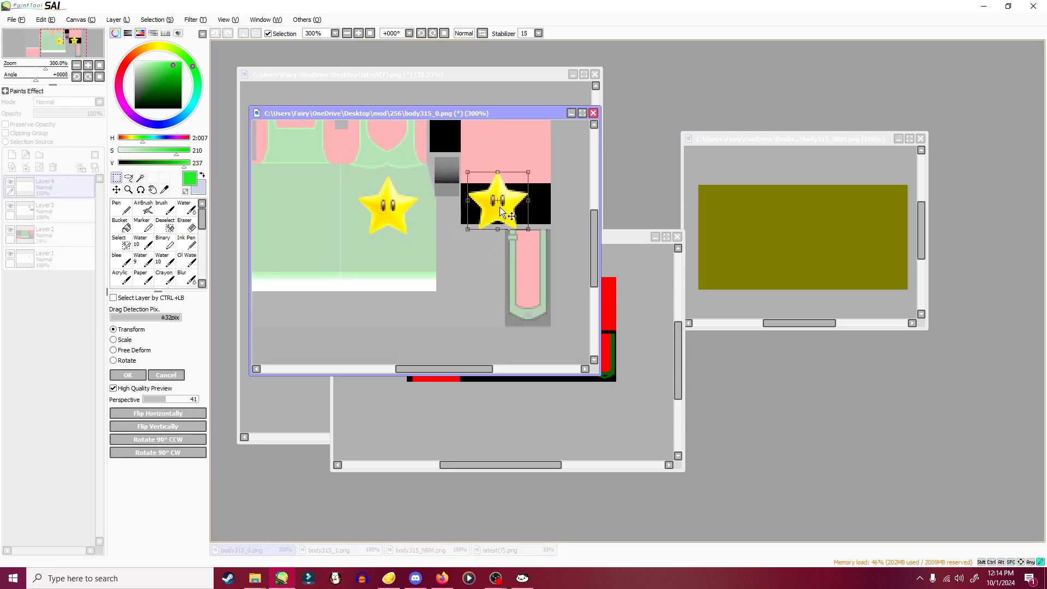
drag(499, 207, 472, 257)
drag(446, 223, 443, 174)
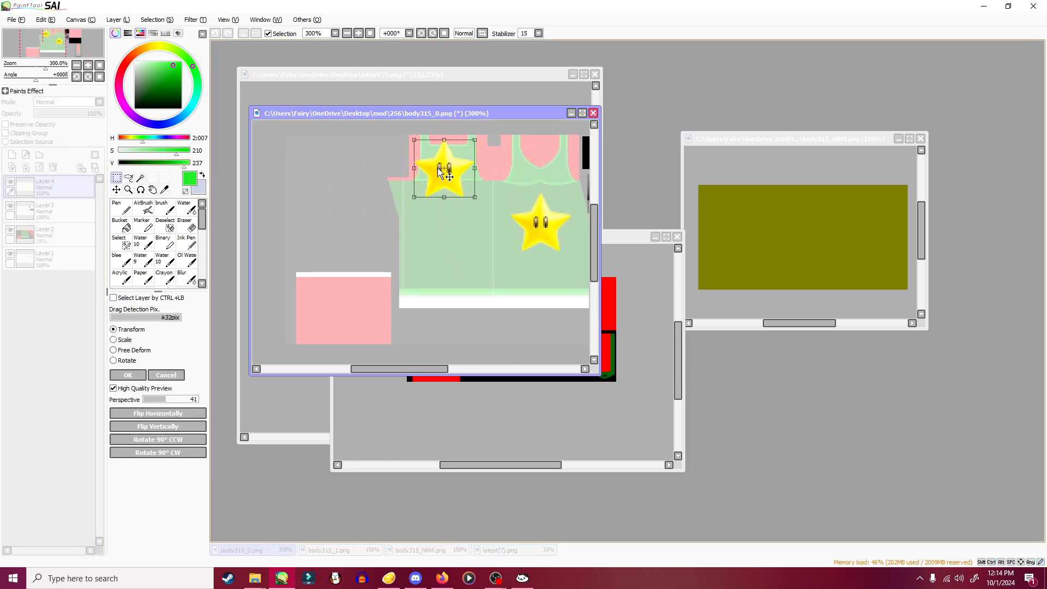
shift+drag(413, 139, 456, 170)
click(128, 374)
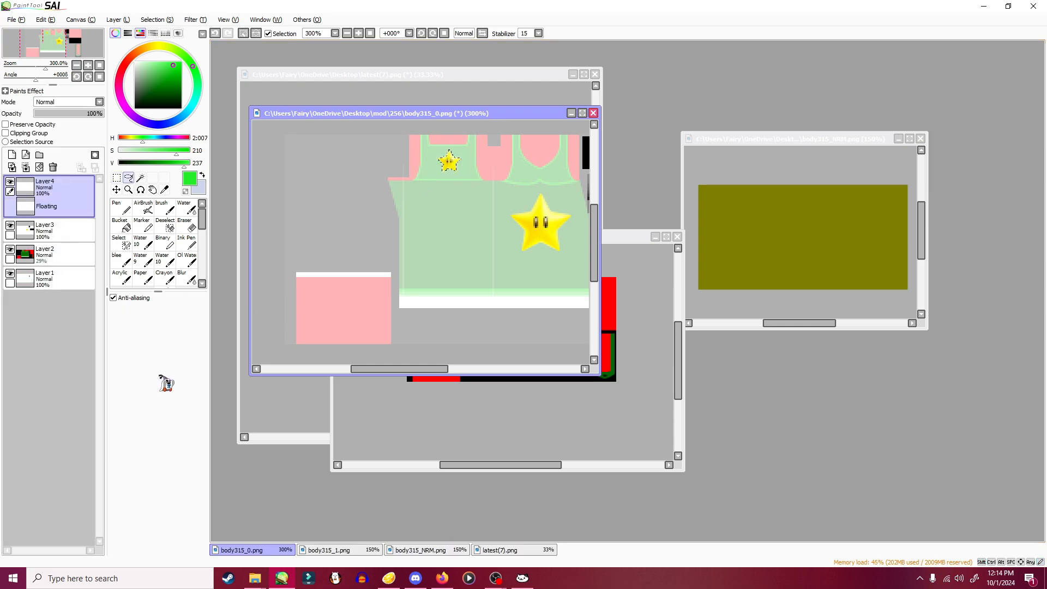
- Delete the Layer2 overlay from body315_0
drag(485, 266, 370, 215)
scroll(357, 210, down, 1)
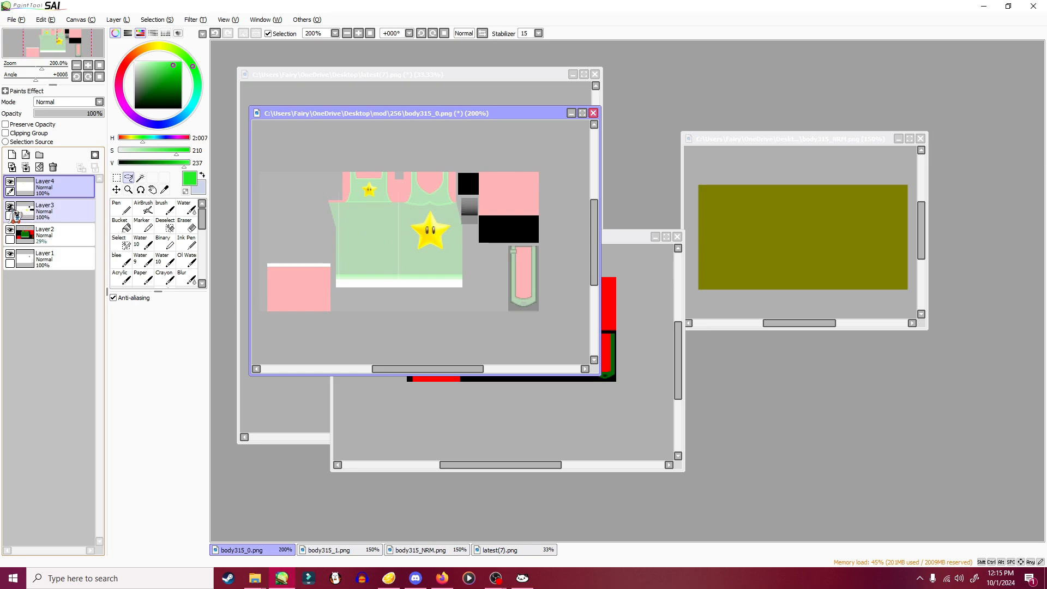
click(49, 234)
click(53, 167)
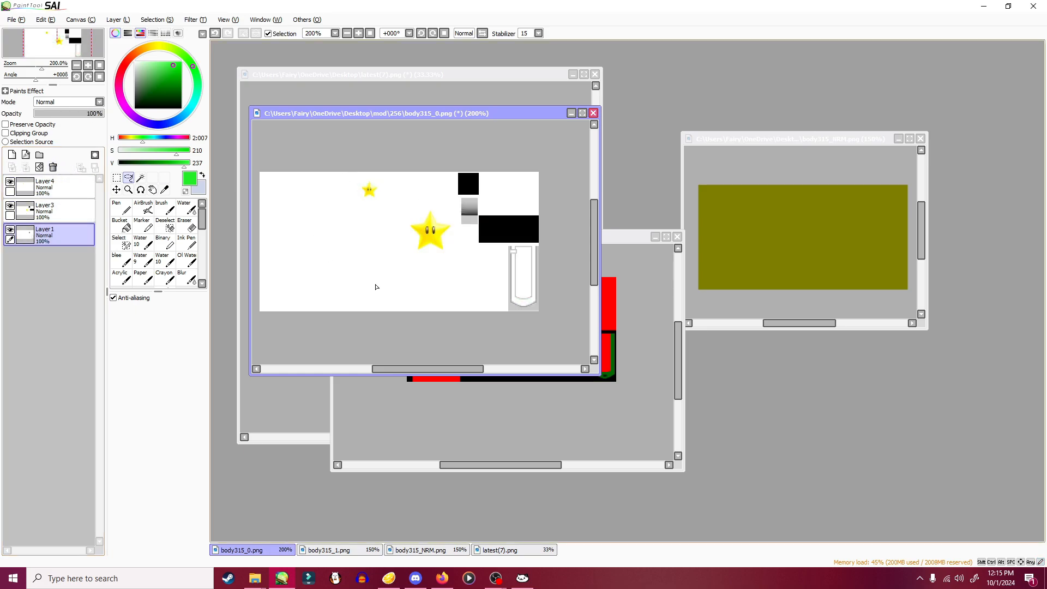
drag(391, 162, 374, 149)
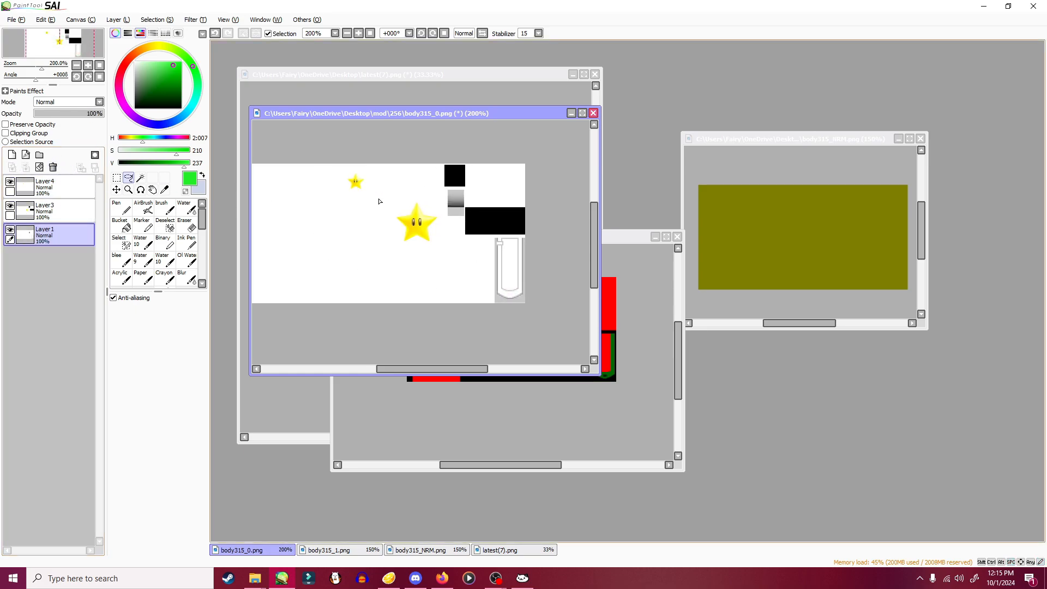
- Merge the small star's Layer4 down into Layer3, toggling layer visibility to check the contents
click(12, 206)
click(11, 206)
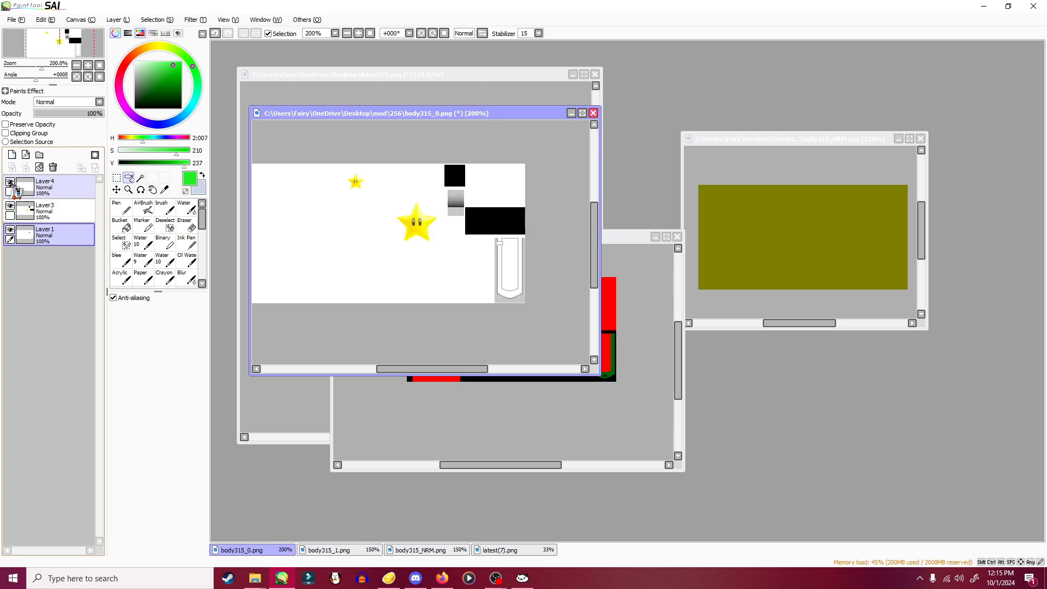
click(25, 187)
click(26, 167)
click(10, 206)
click(10, 205)
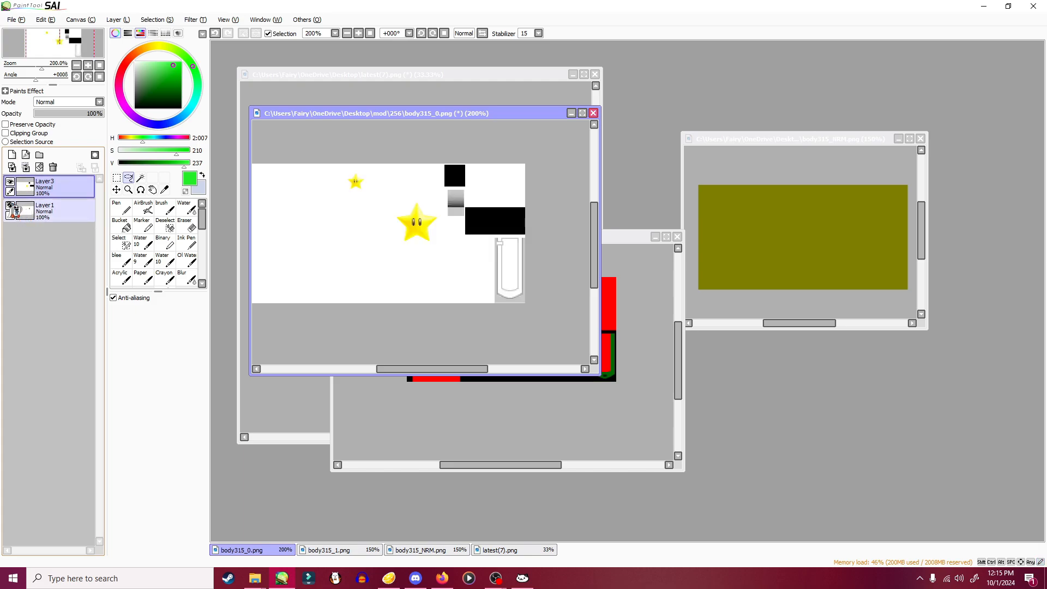
click(10, 206)
click(10, 206)
- Copy the entire Layer3 artwork from body315_0 into body315_1 as a new layer and enlarge that image's window
key(space)
drag(402, 148, 430, 156)
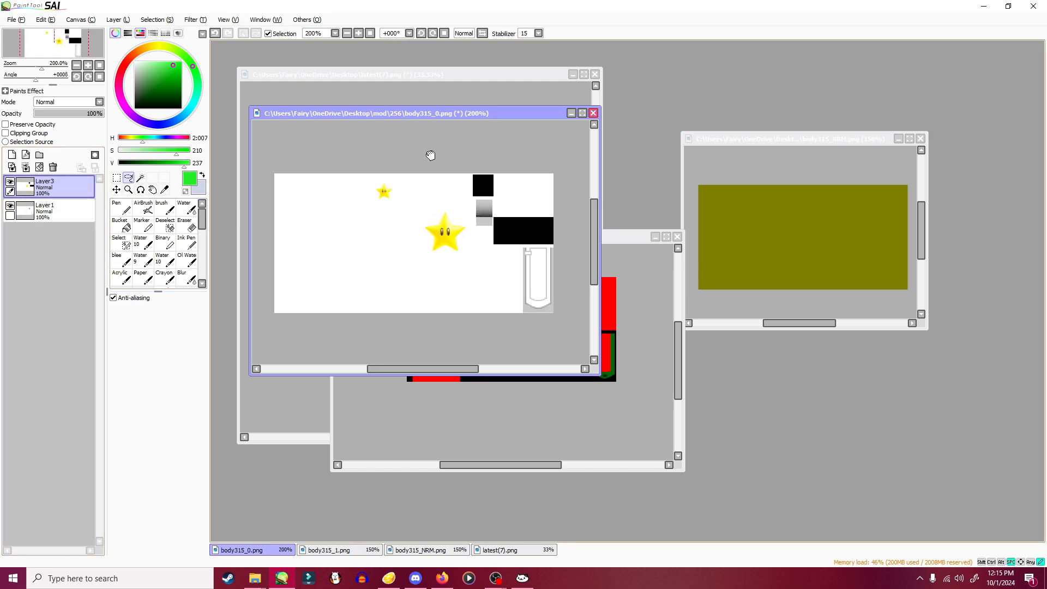
click(116, 177)
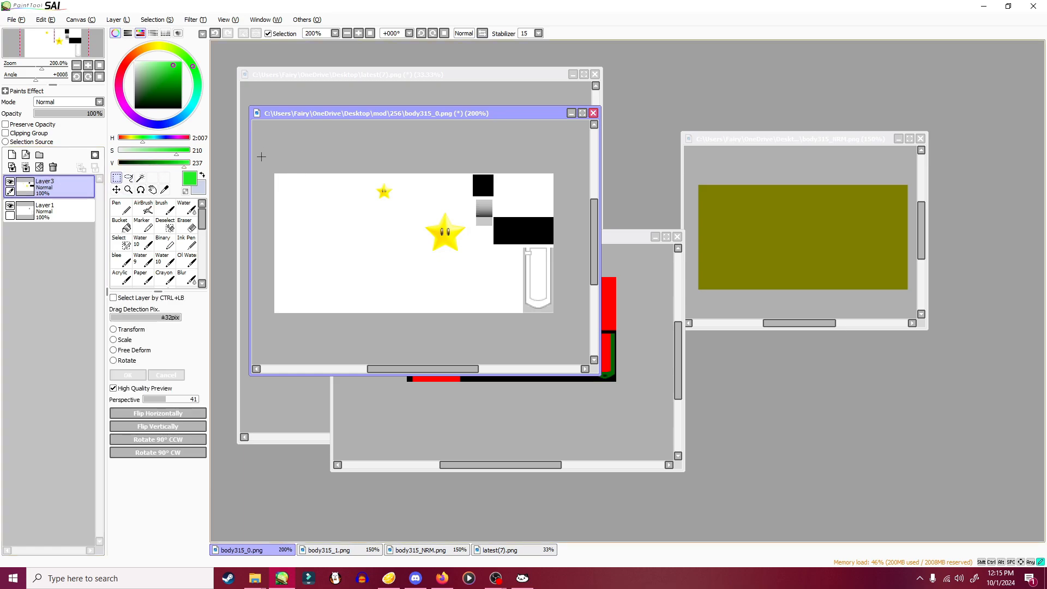
key(ctrl+a)
click(624, 371)
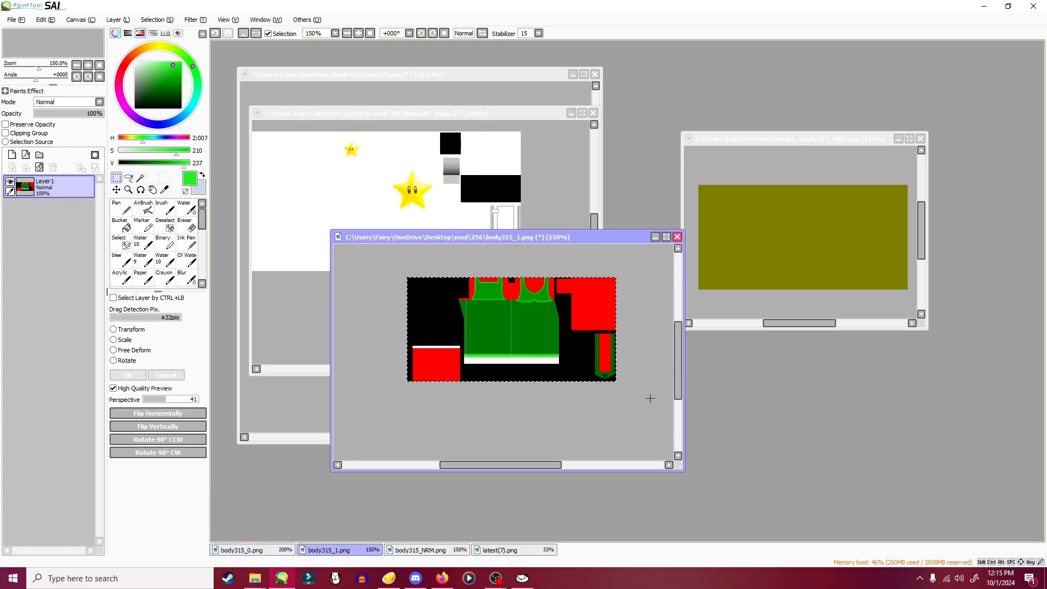
drag(496, 240, 537, 285)
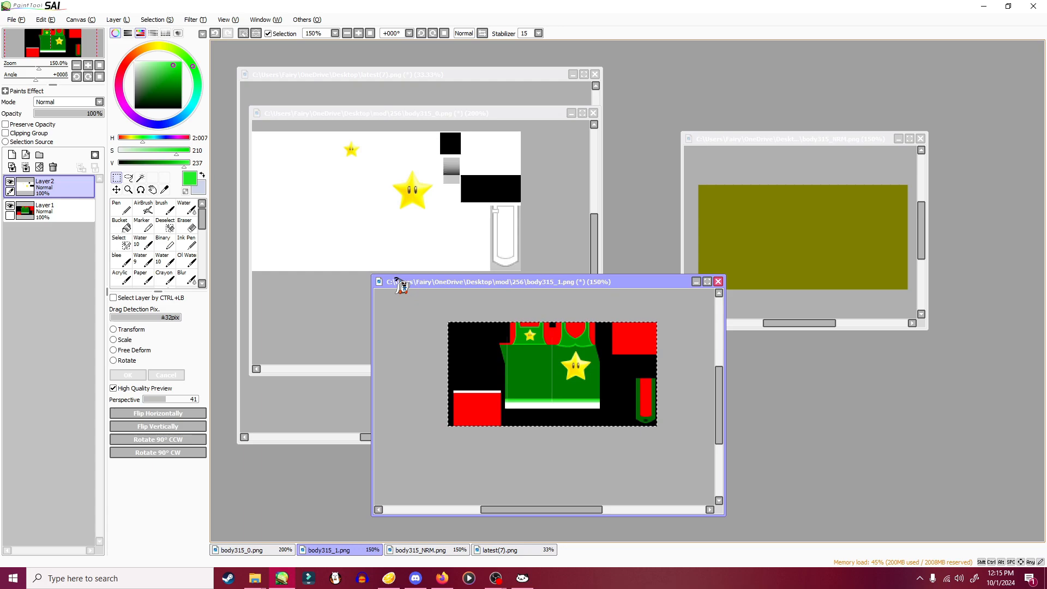
drag(370, 274, 263, 198)
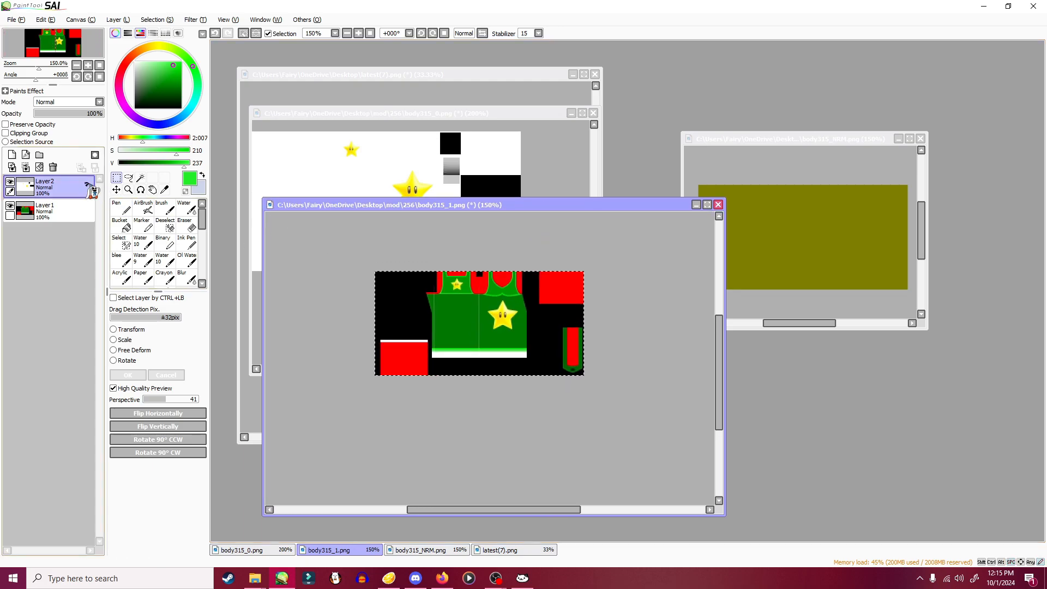
- Preserve the pasted layer's opacity and paint both stars black with the Pen at size 105
click(122, 207)
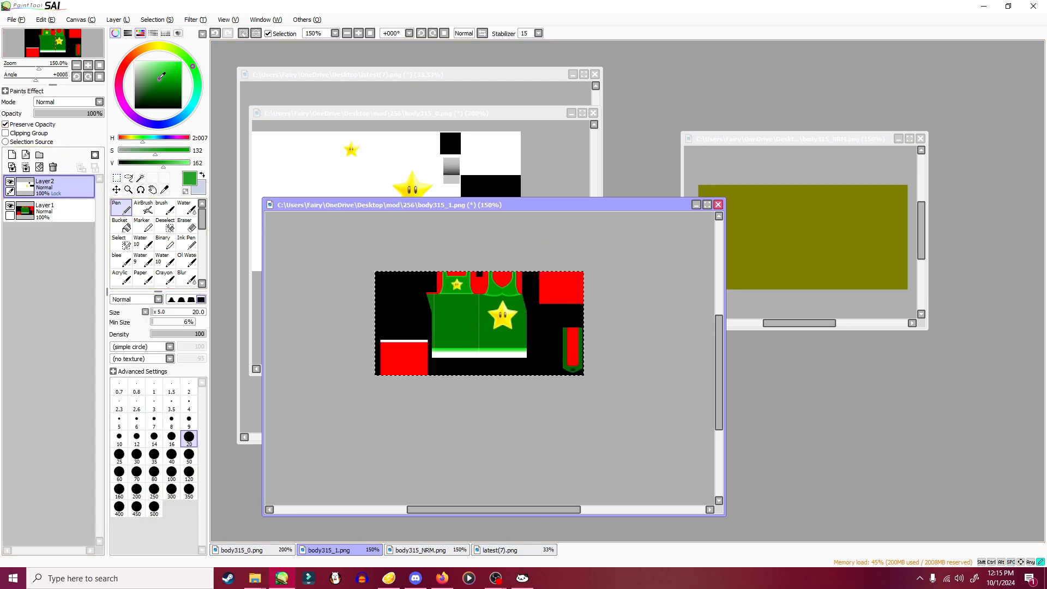
click(164, 314)
mouse_move(392, 349)
mouse_down()
mouse_move(638, 366)
mouse_move(441, 326)
mouse_move(439, 279)
mouse_up()
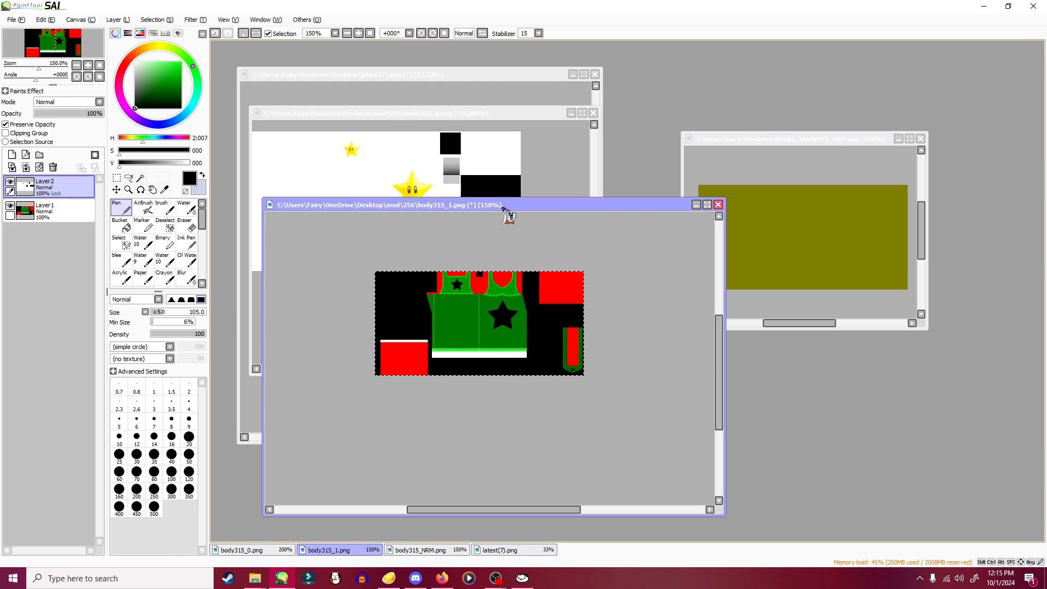
mouse_move(504, 208)
mouse_down()
mouse_move(581, 260)
mouse_move(541, 239)
mouse_up()
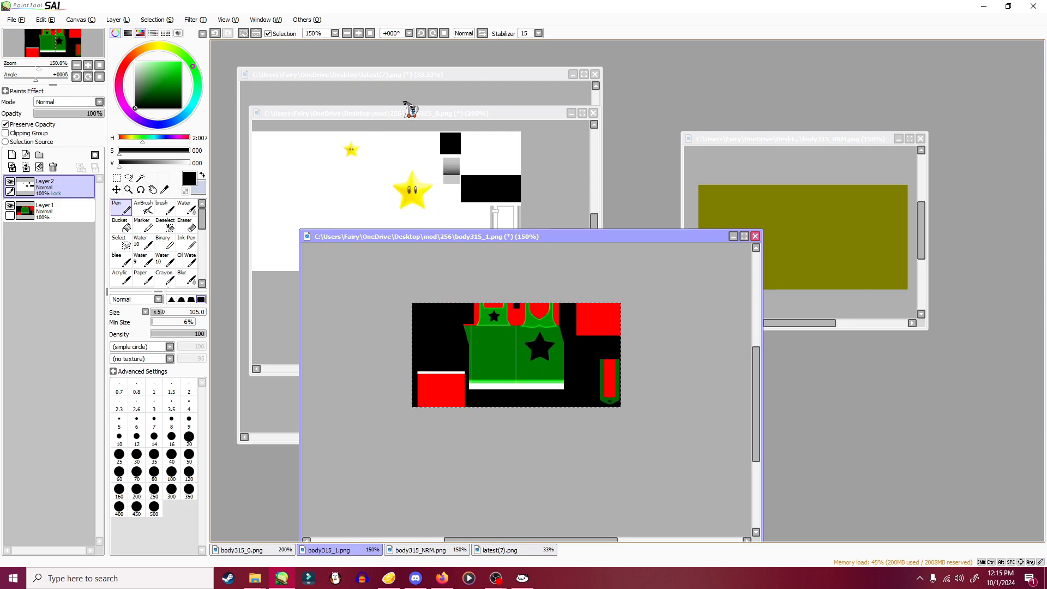
- Switch between body315_0 and body315_1 to compare the yellow stars with their black silhouettes
click(411, 112)
right_click(569, 490)
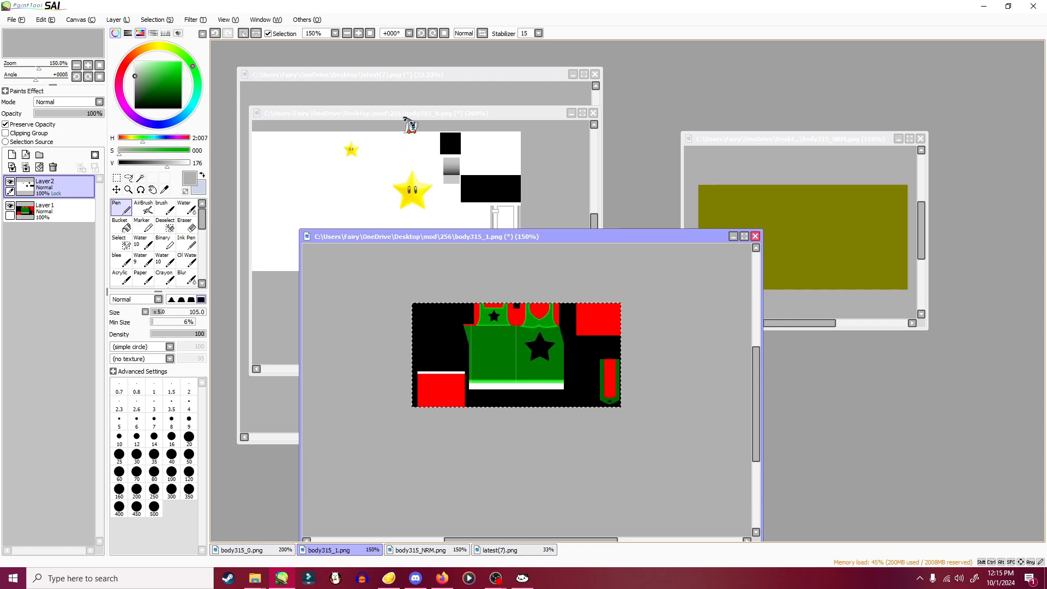
click(410, 126)
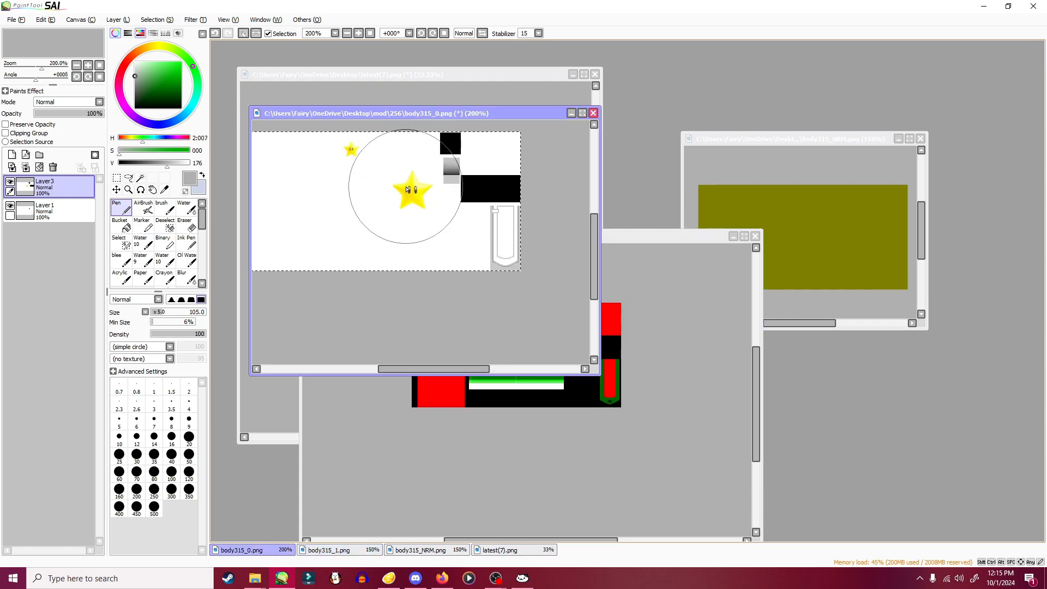
click(563, 461)
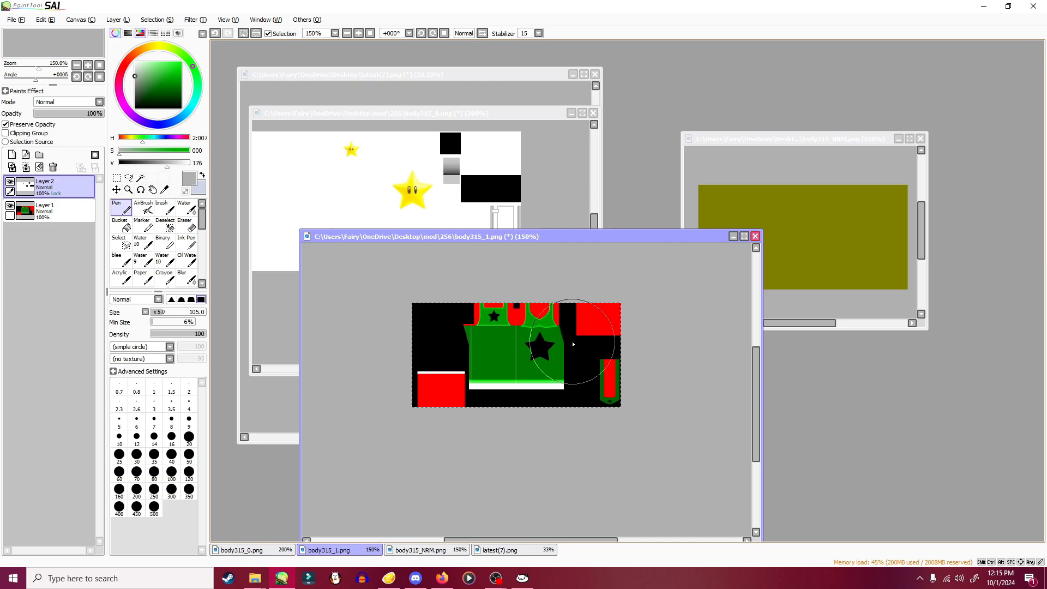
click(448, 125)
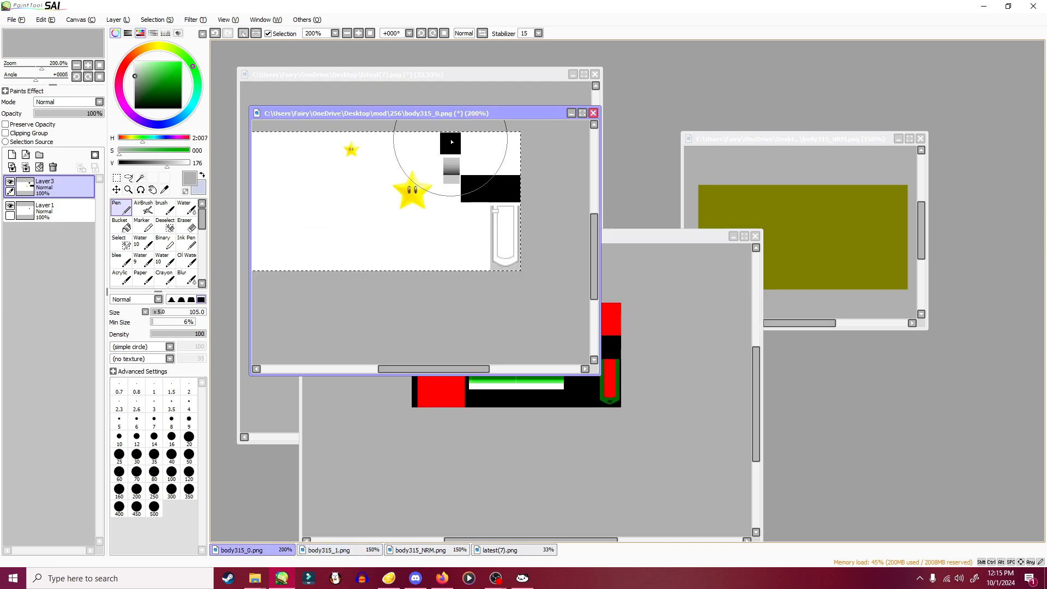
click(612, 493)
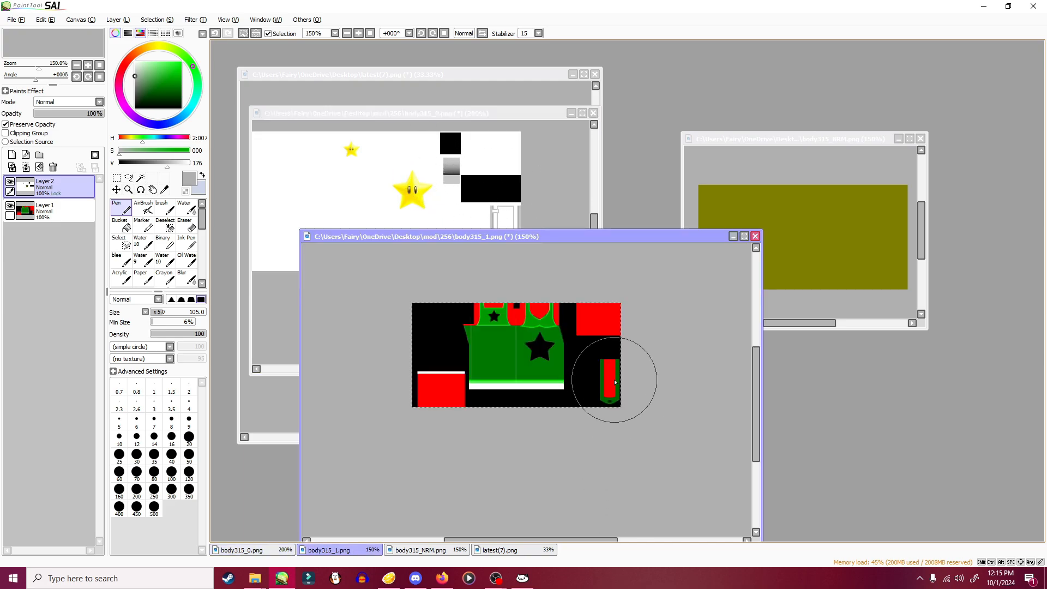
- Paint the bib section above the large star bright green on Layer1 of body315_1, using the Pen at size 5
scroll(521, 311, up, 1)
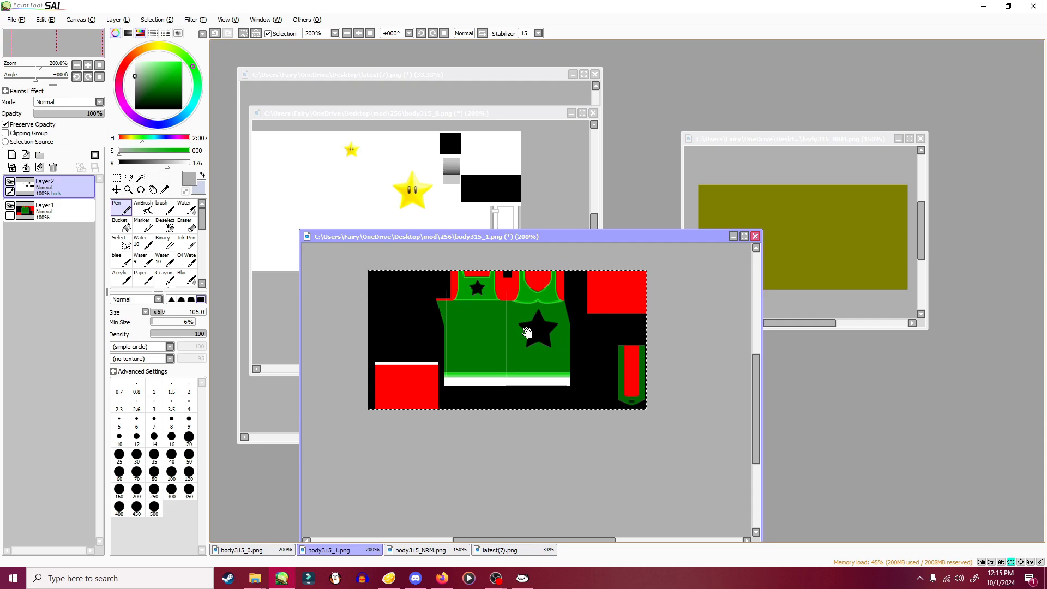
drag(498, 315, 466, 326)
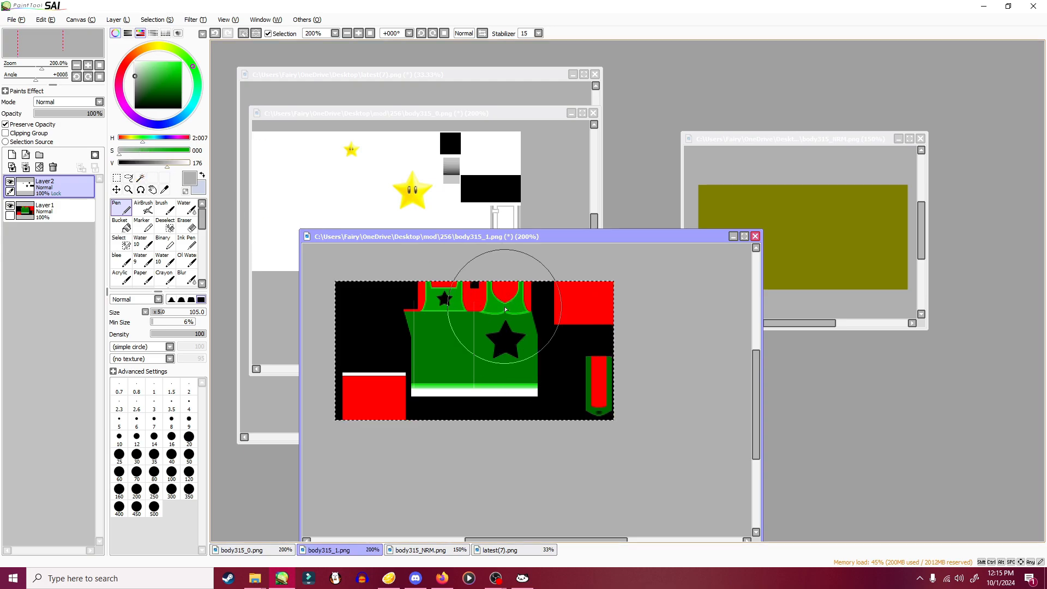
drag(526, 239, 541, 239)
scroll(507, 322, up, 1)
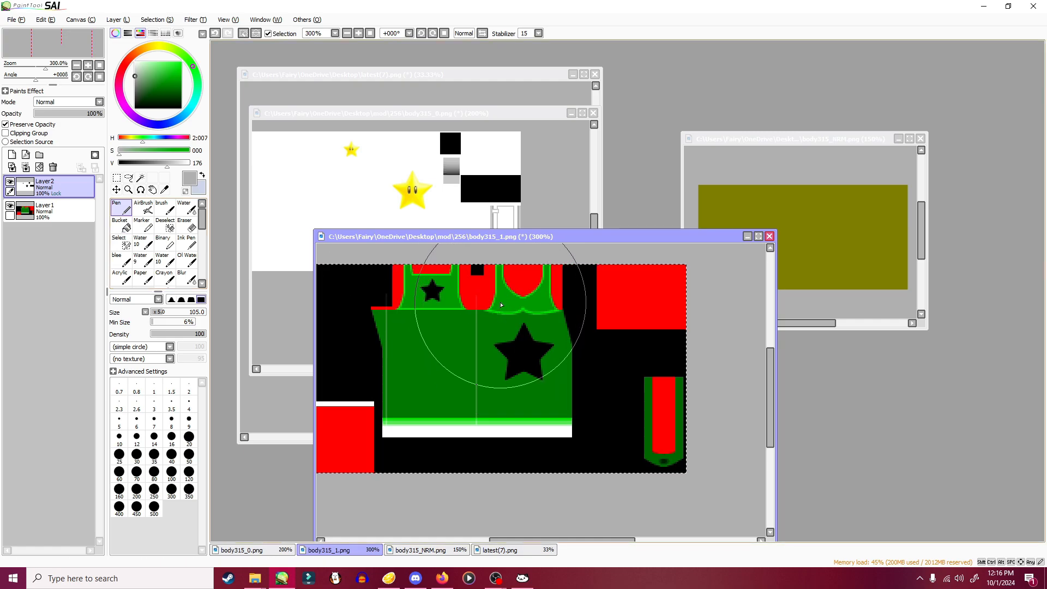
click(172, 67)
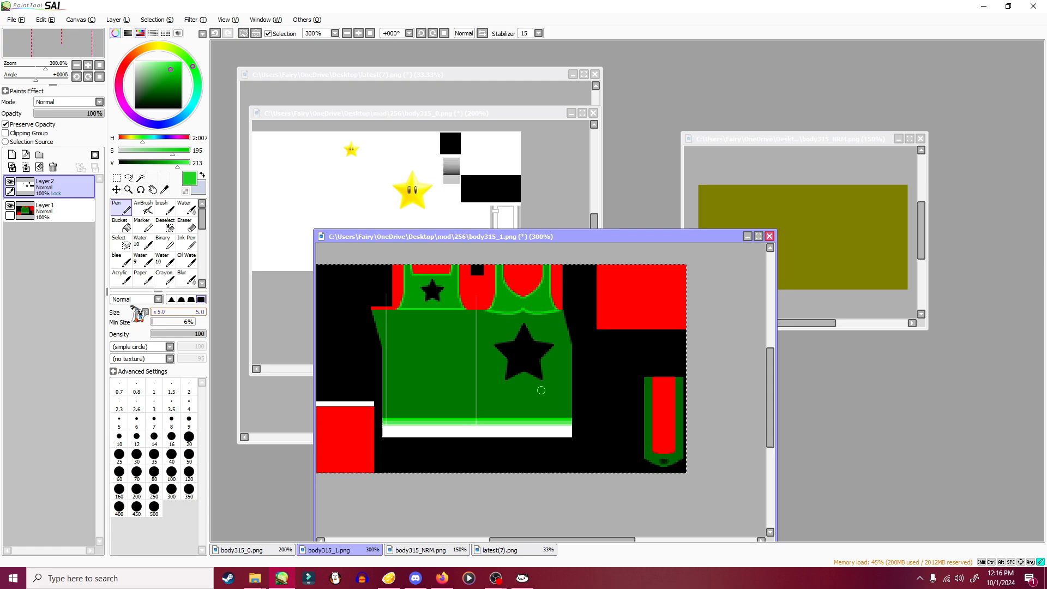
click(119, 419)
click(44, 212)
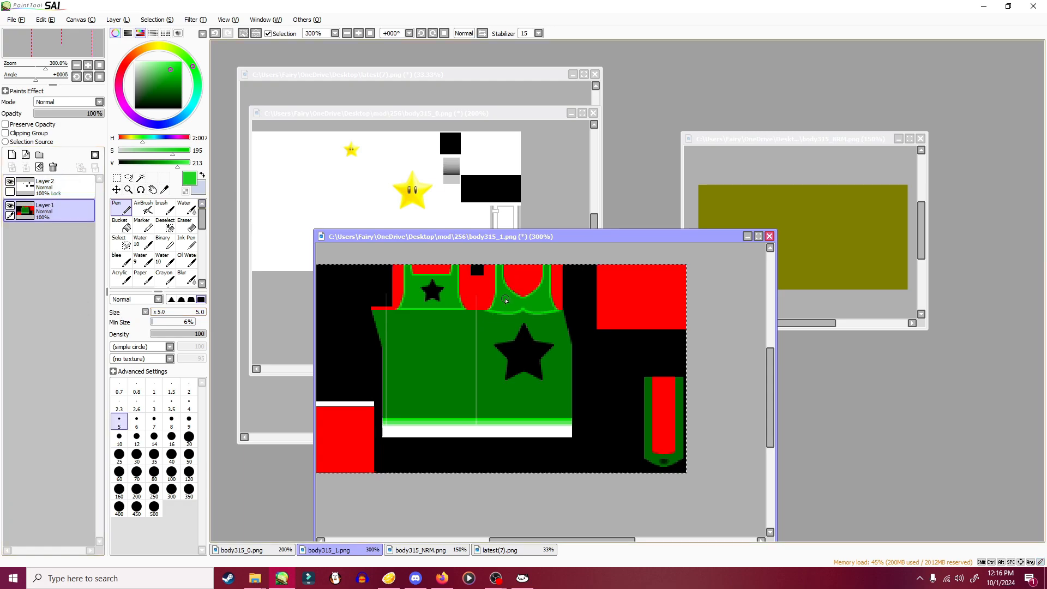
mouse_move(506, 295)
mouse_down()
mouse_move(554, 310)
mouse_move(510, 311)
mouse_up()
key(ctrl+z)
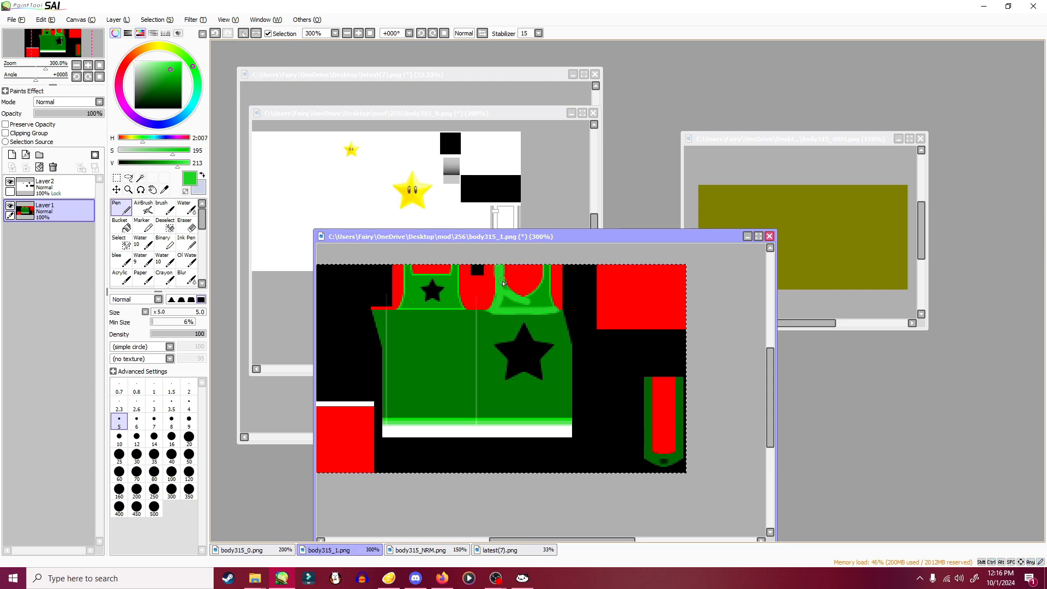
drag(506, 299, 535, 290)
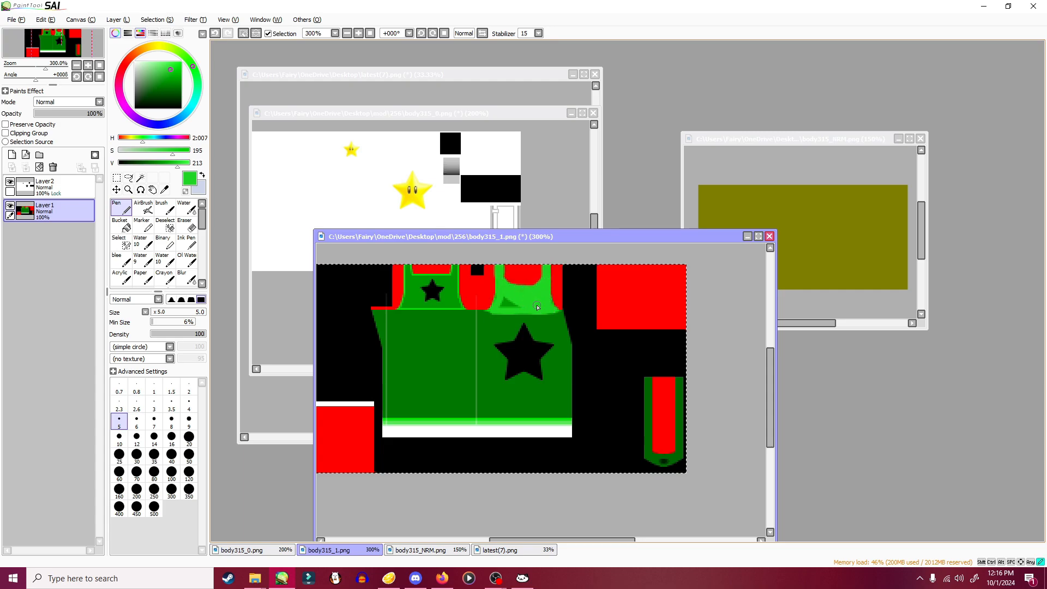
drag(537, 307, 504, 306)
- Extend the bright green across the red gap's lower edge and over the bib section around the small star
mouse_move(470, 308)
mouse_down()
mouse_move(456, 306)
mouse_move(493, 305)
mouse_up()
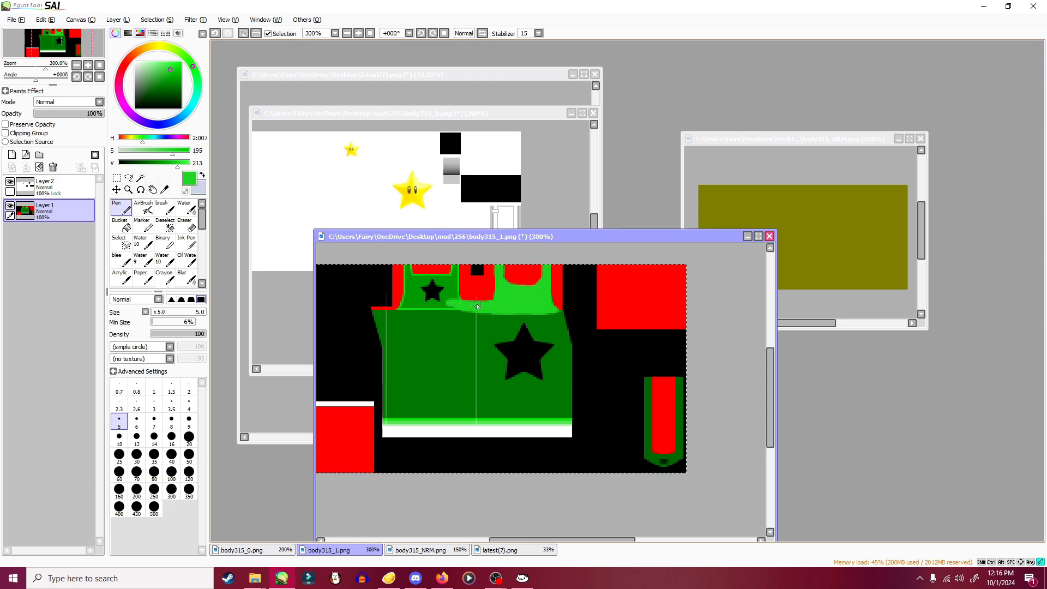
mouse_move(454, 305)
mouse_down()
mouse_move(404, 303)
mouse_move(446, 282)
mouse_up()
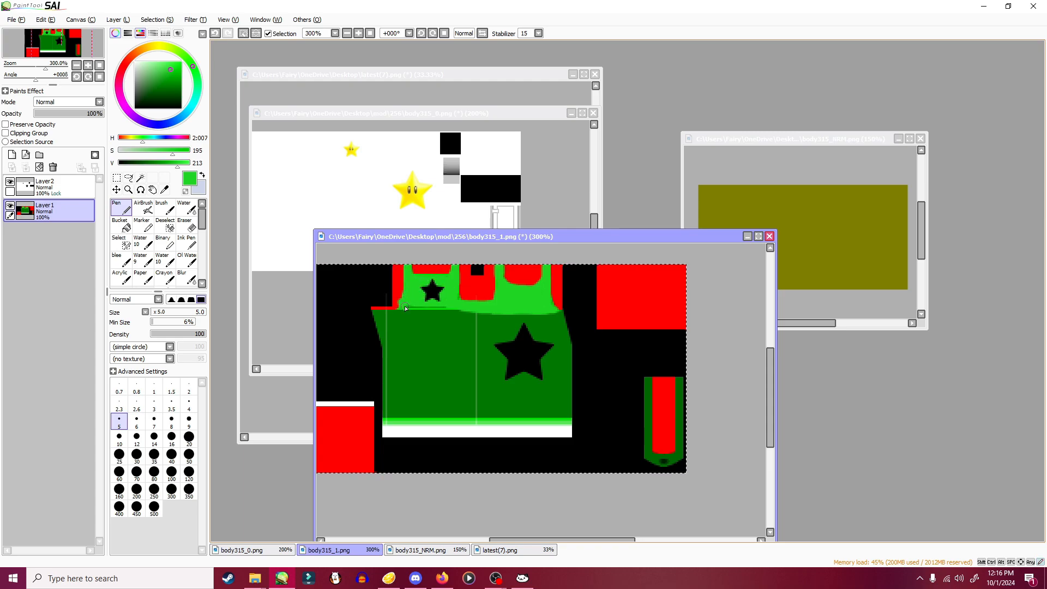
drag(404, 307, 460, 307)
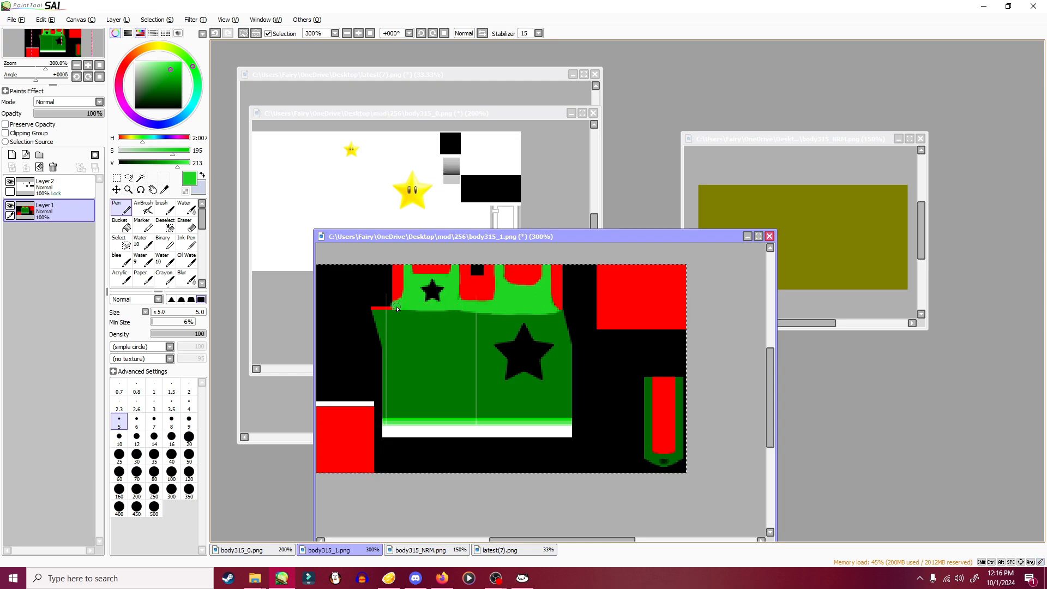
- Paint bright green over the red areas beside the small star, joining the bib sections into one continuous band
right_click(400, 314)
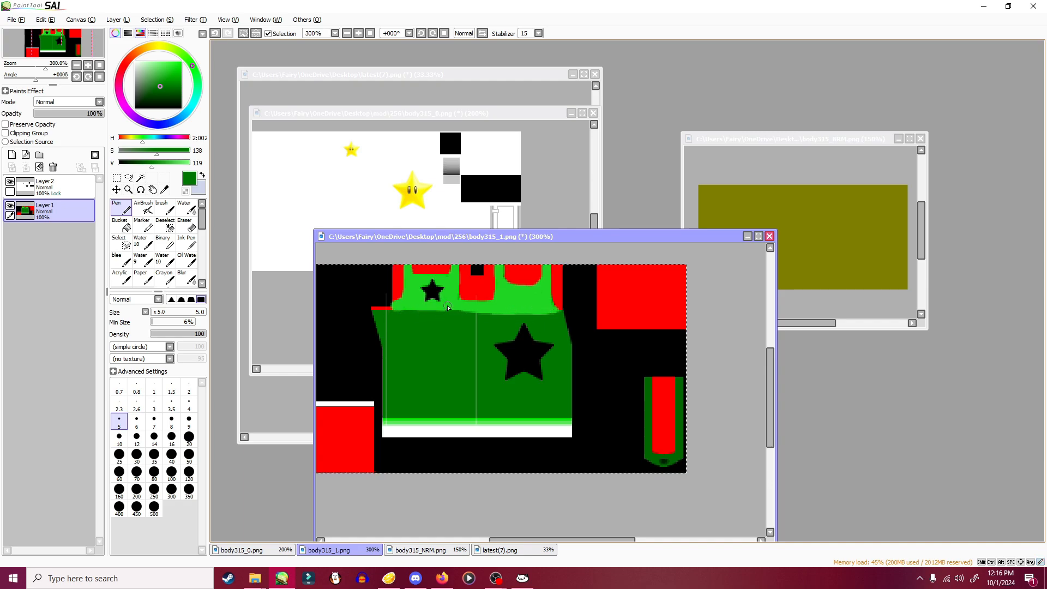
right_click(461, 303)
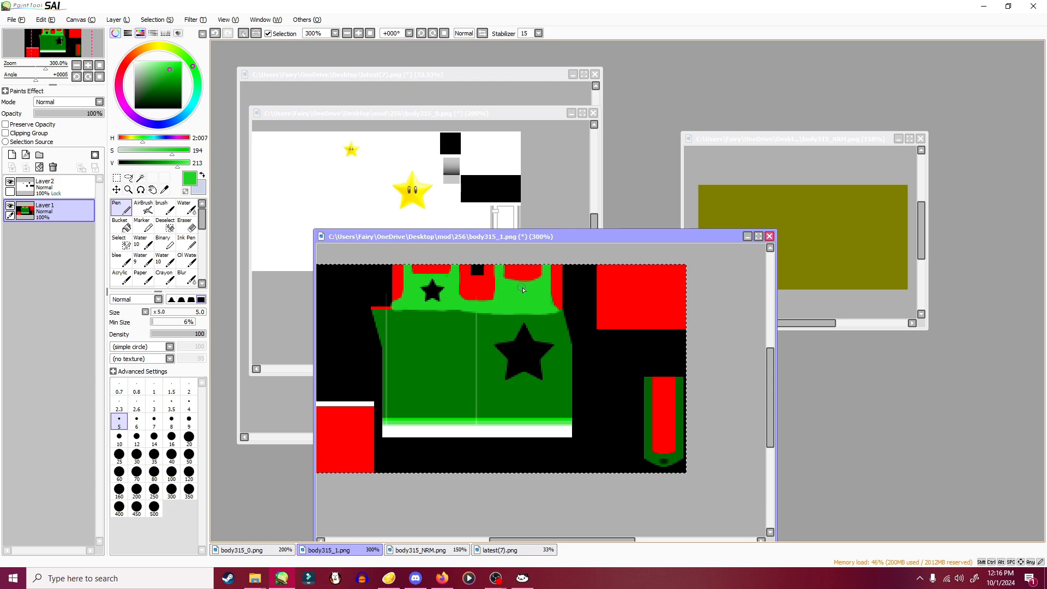
key(ctrl+z)
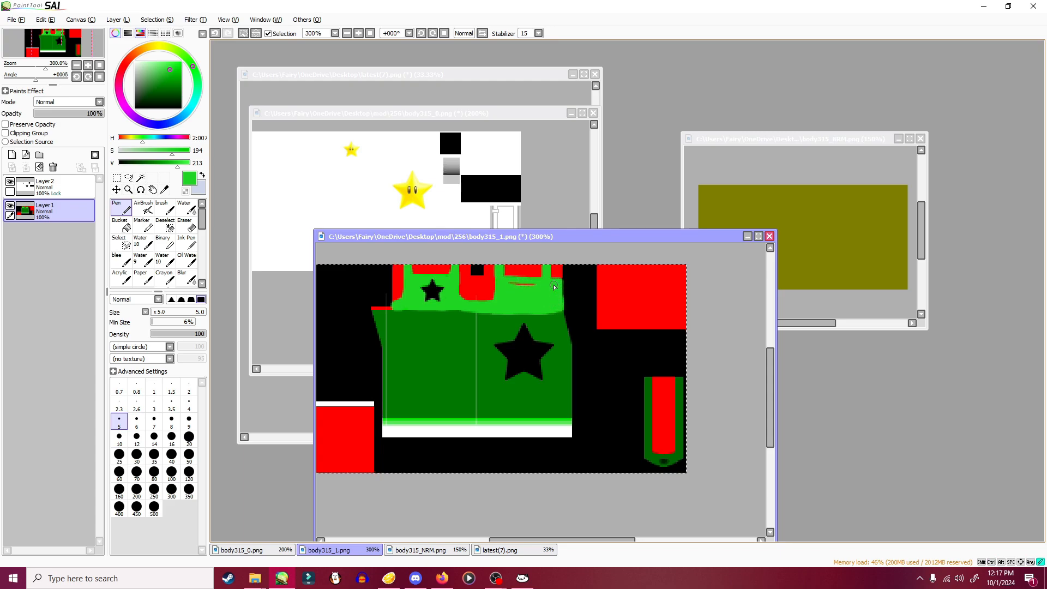
mouse_move(537, 287)
mouse_down()
mouse_move(448, 284)
mouse_move(504, 296)
mouse_move(460, 296)
mouse_move(508, 284)
mouse_up()
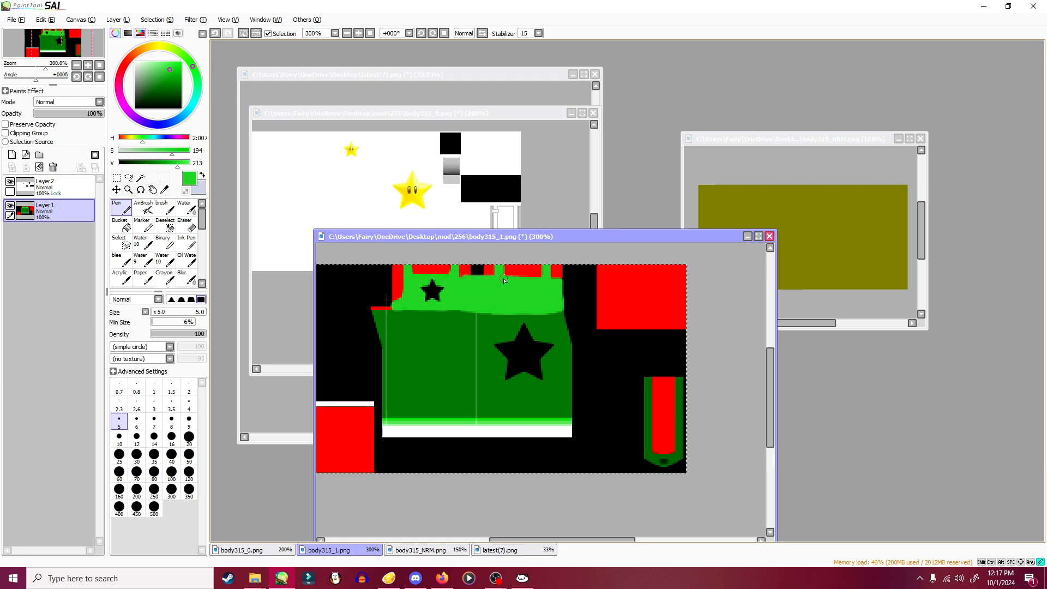
- Paint the green strips above the band red and cover the red side strip beside the small star with bright green
alt+click(466, 268)
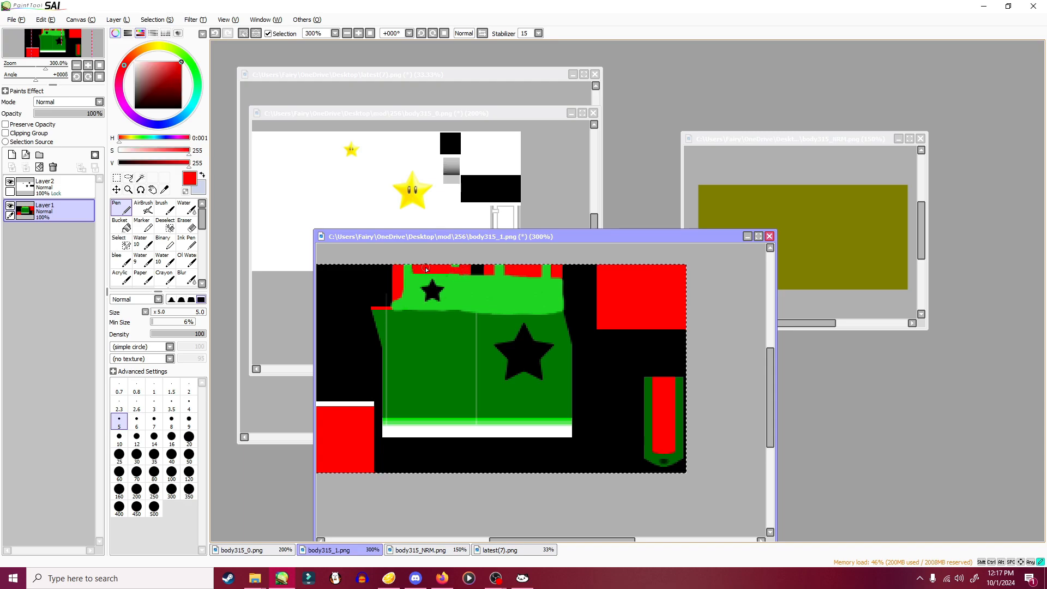
alt+click(414, 286)
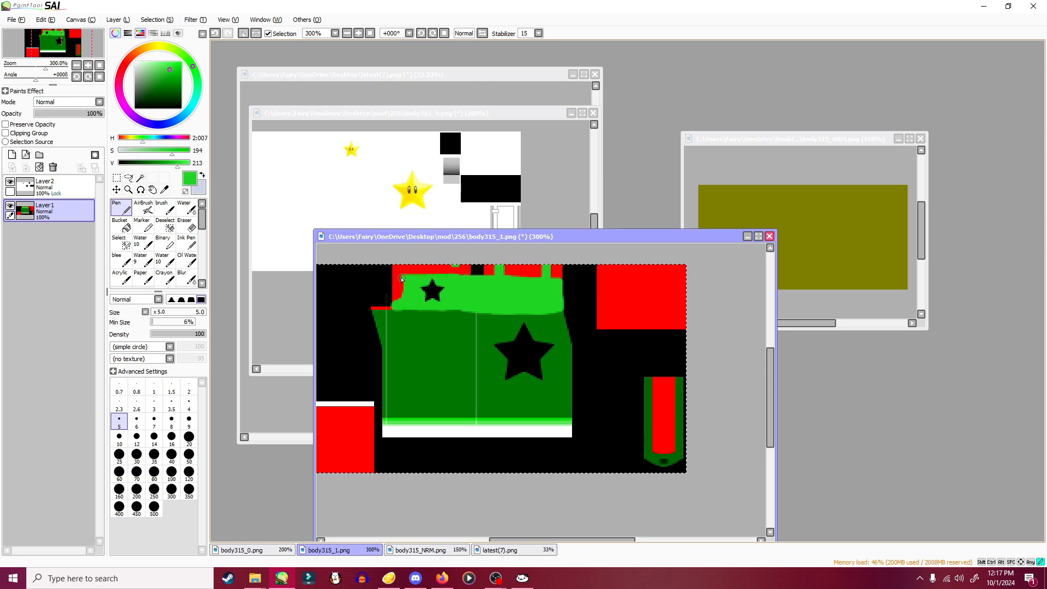
drag(401, 284, 396, 306)
alt+click(447, 269)
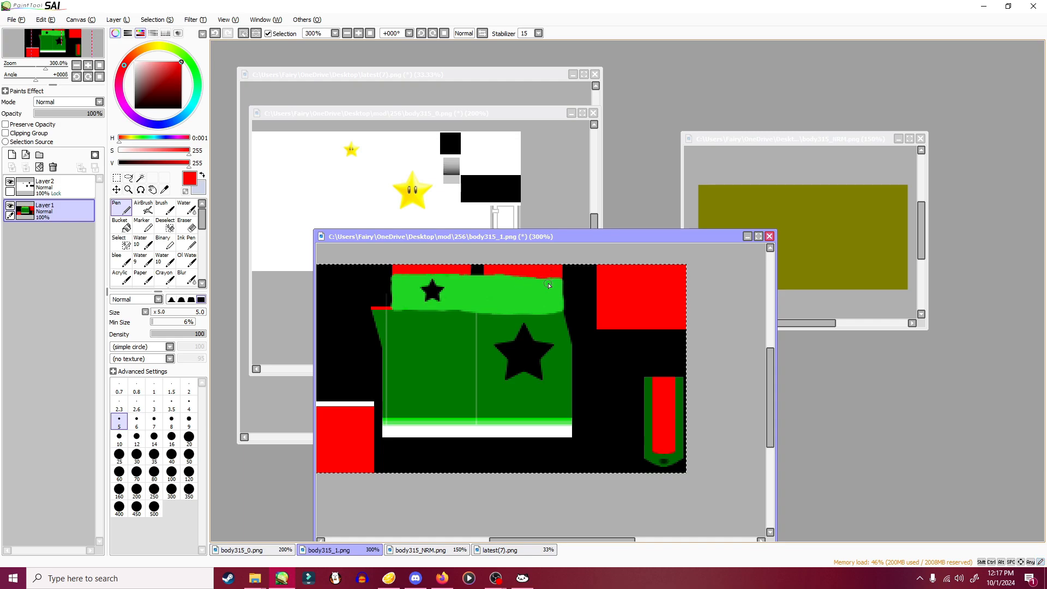
- Clear the whole-canvas selection and make a rectangular selection around the bright green band containing the small star
click(116, 189)
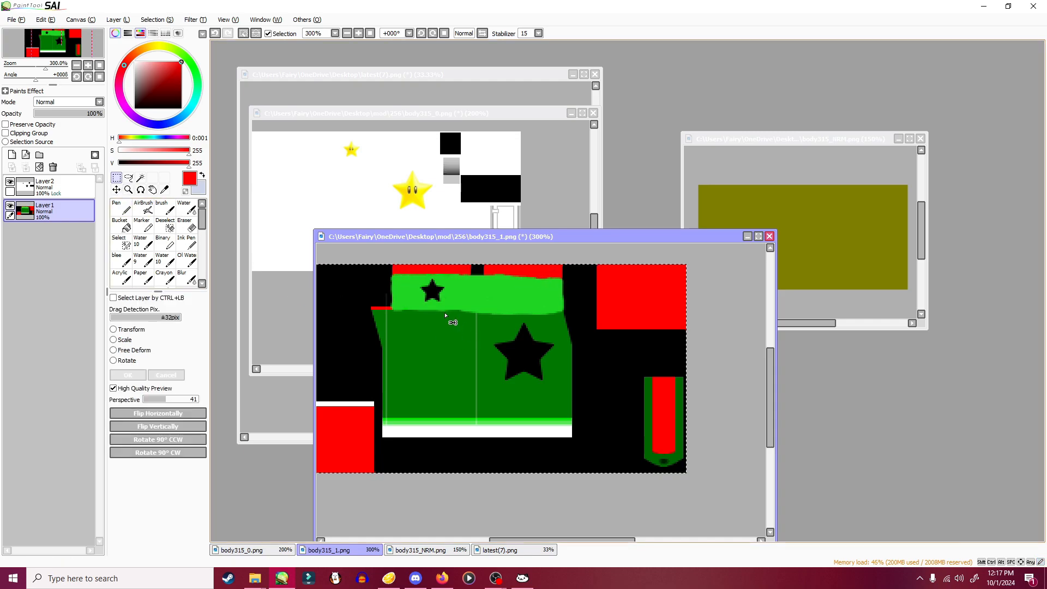
click(156, 20)
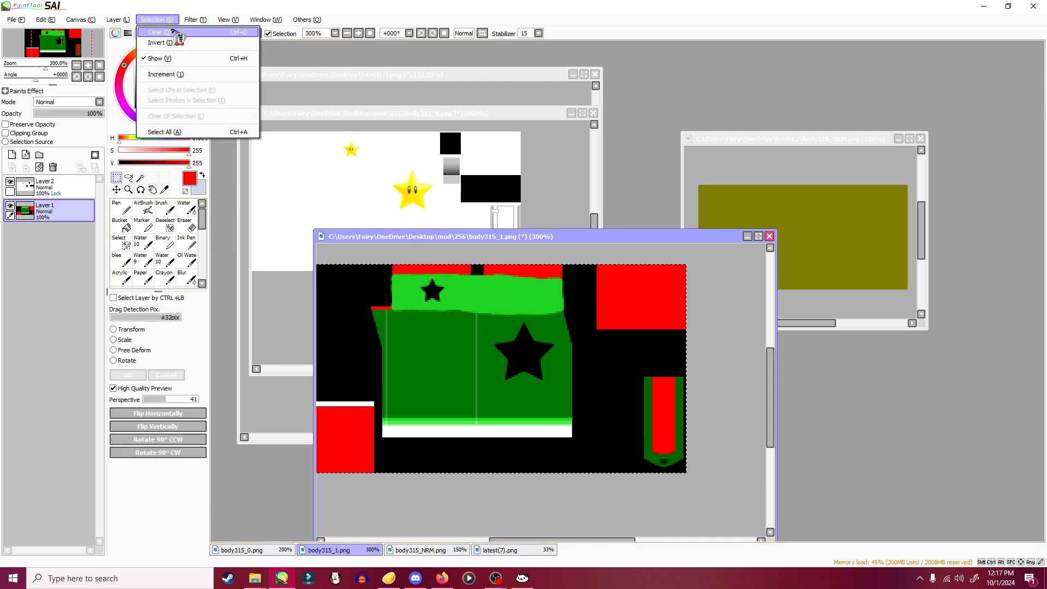
click(158, 41)
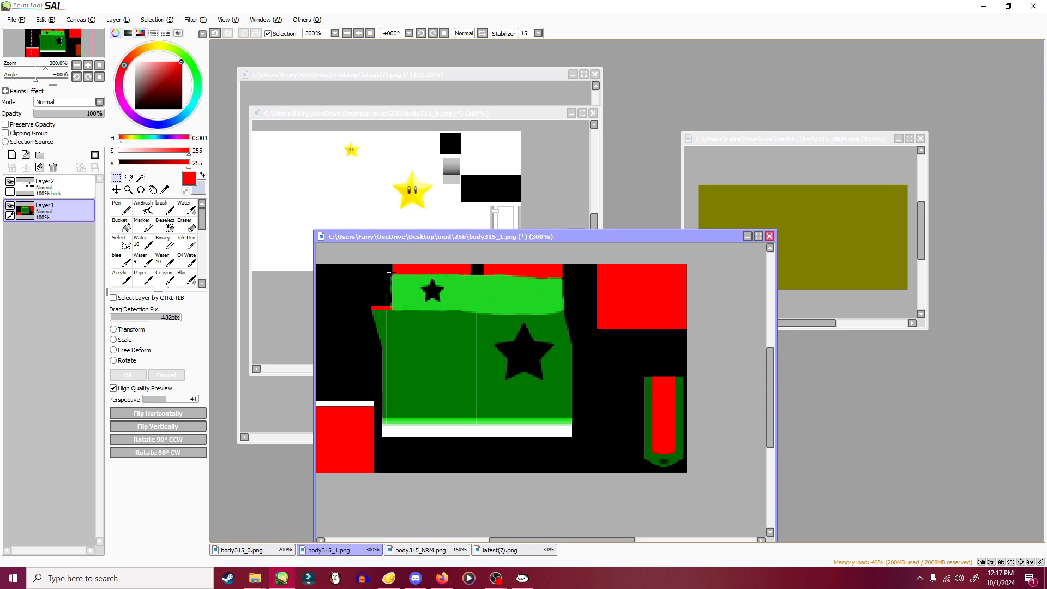
mouse_move(391, 273)
mouse_down()
mouse_move(476, 322)
mouse_move(565, 314)
mouse_up()
- Square off the band's upper and lower edges with bright green using the size 5 Pen, and clear the selection
click(120, 207)
alt+click(490, 289)
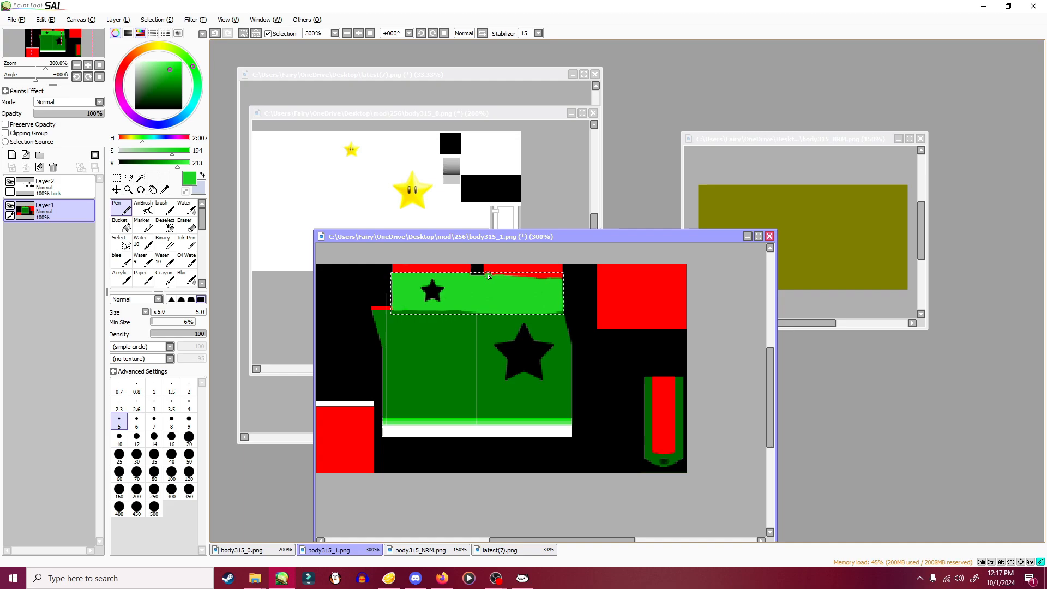
drag(488, 277, 575, 279)
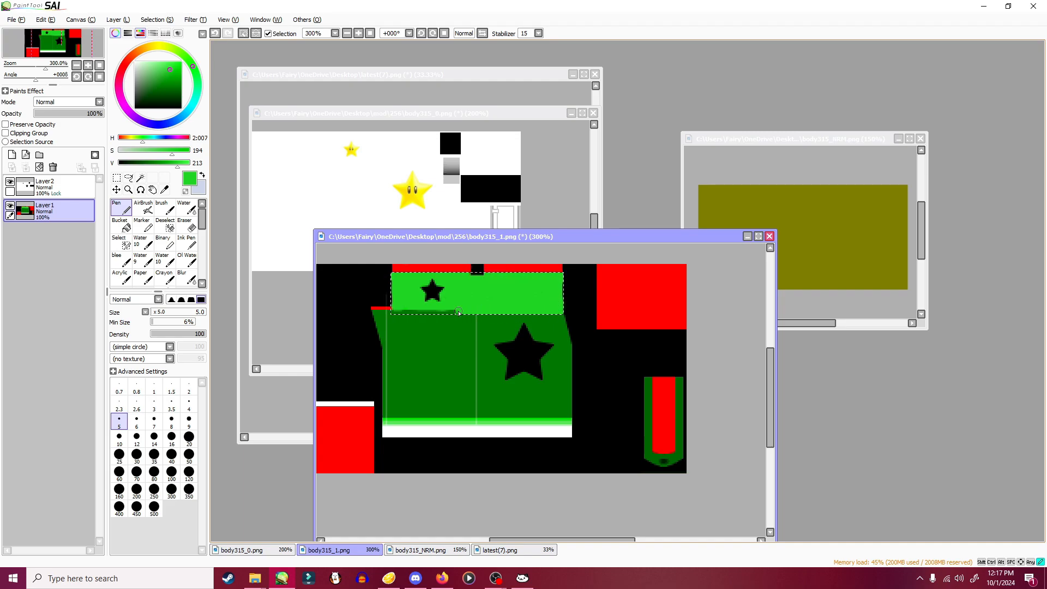
drag(459, 312, 384, 312)
click(157, 19)
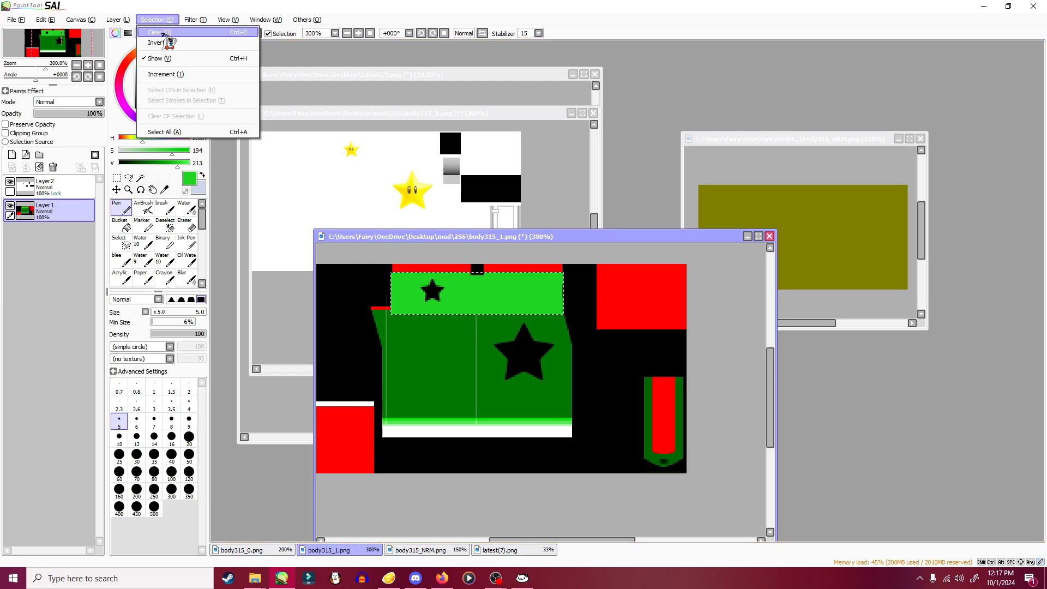
click(167, 46)
click(158, 20)
click(166, 33)
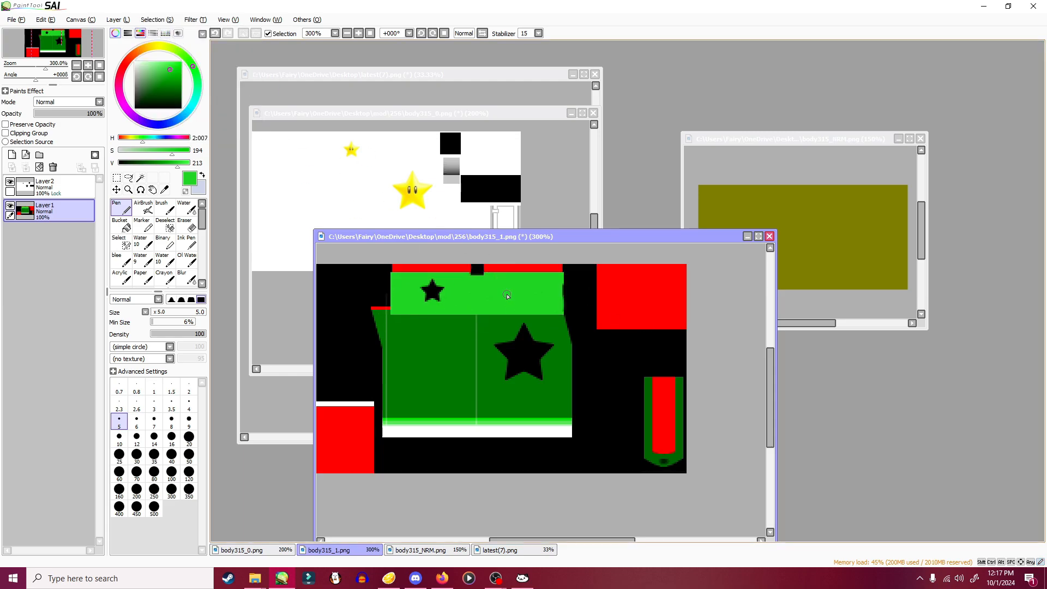
- Save the edited body315_0.png and body315_1.png, and bring body315_NRM.png to the front
middle_drag(484, 307, 492, 296)
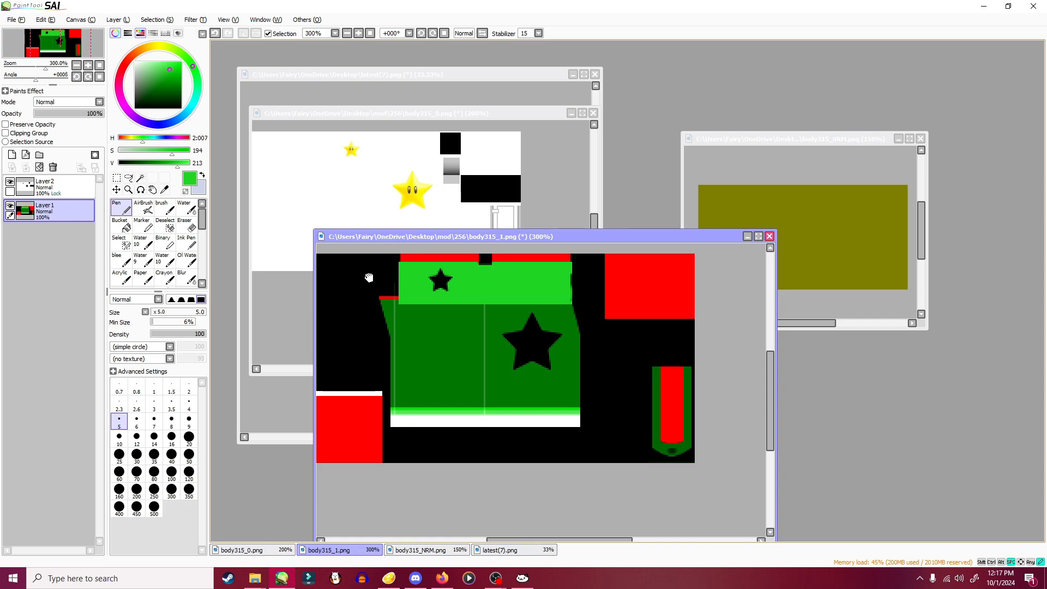
middle_drag(369, 278, 390, 289)
scroll(387, 313, down, 2)
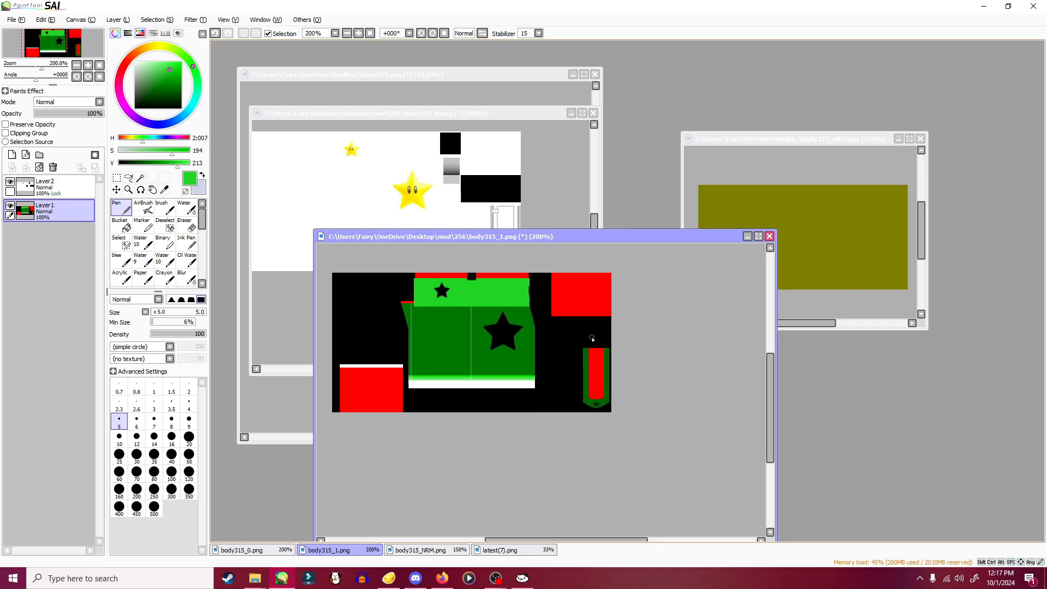
click(415, 120)
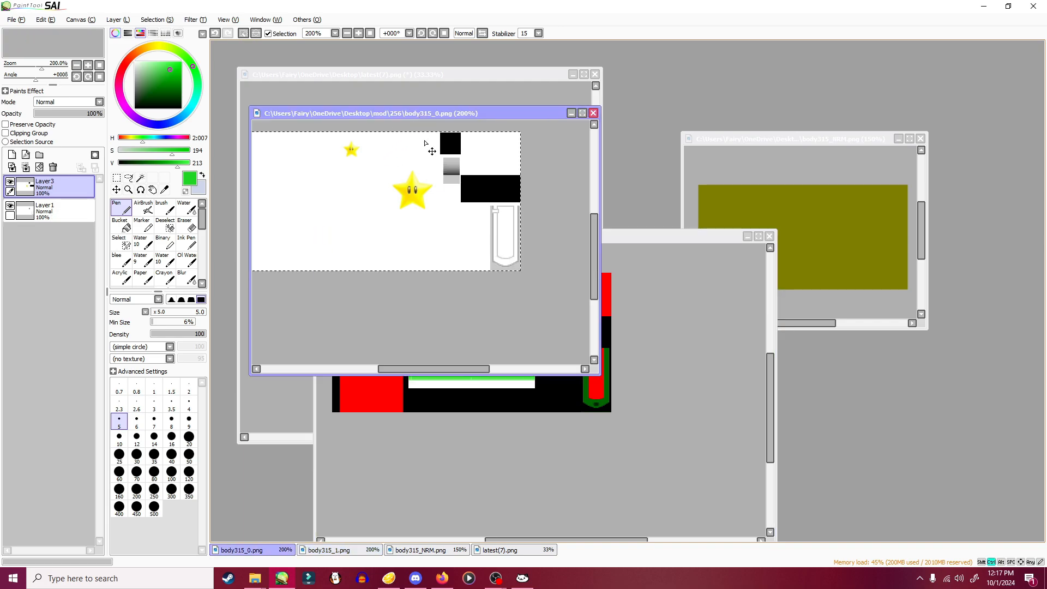
click(693, 360)
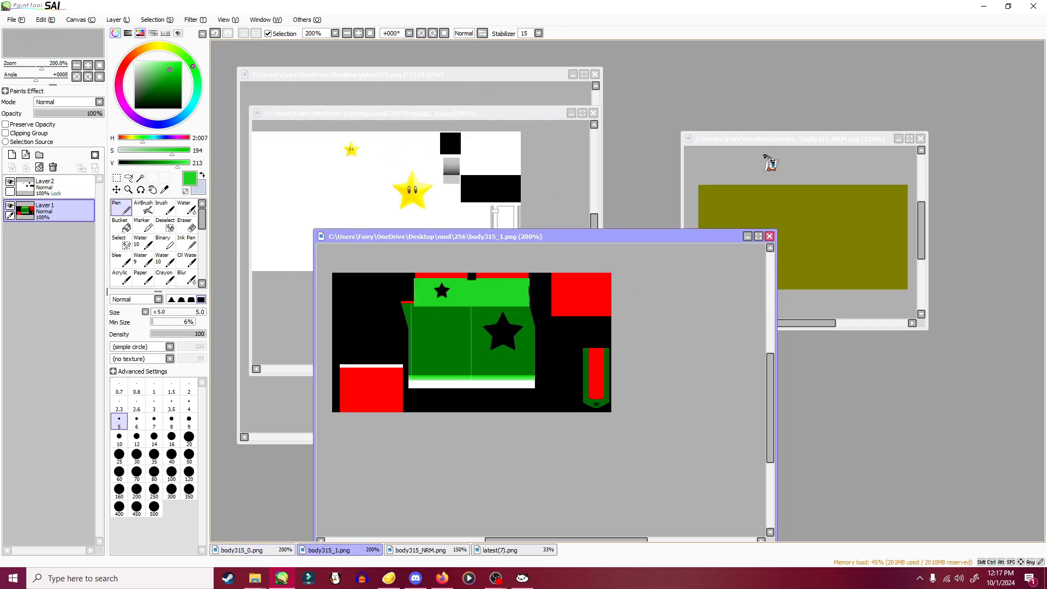
click(809, 163)
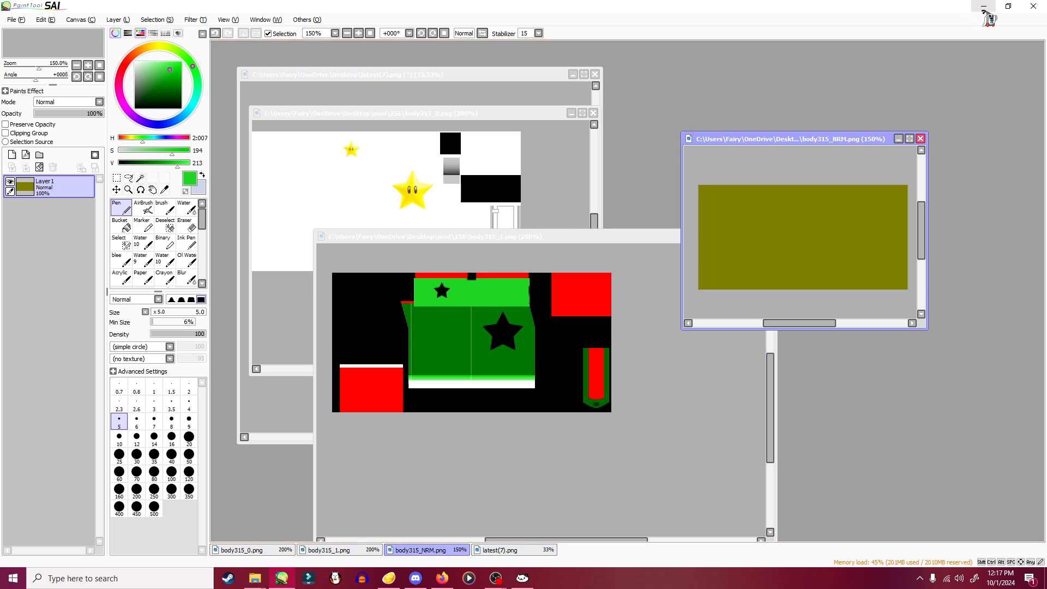
- Switch to the desktop and launch CTR Studio from the net6.0 folder inside CtrStudio-Latest
click(983, 7)
double_click(691, 201)
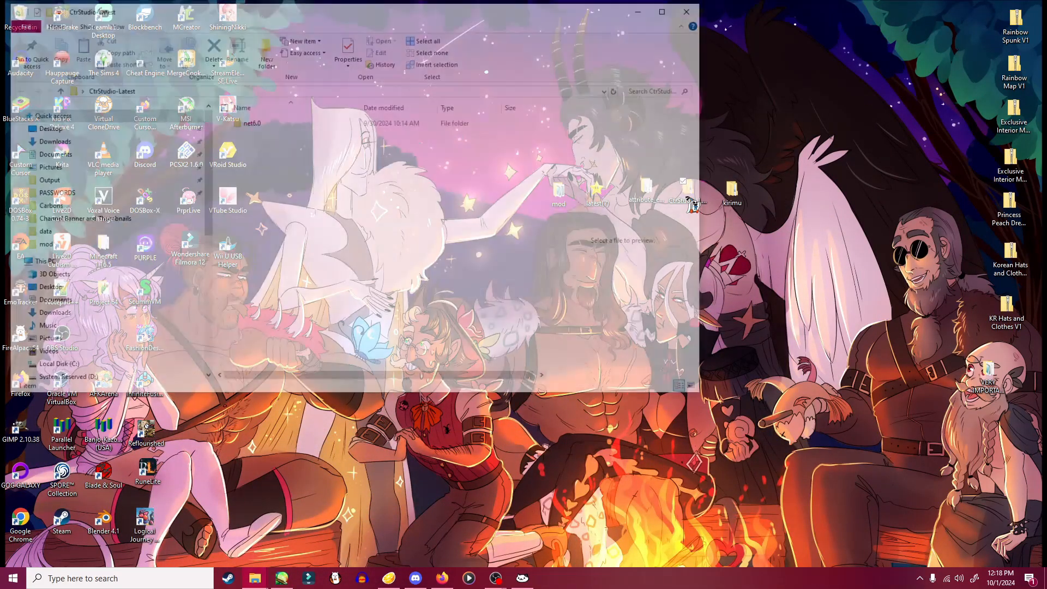
double_click(267, 123)
click(270, 282)
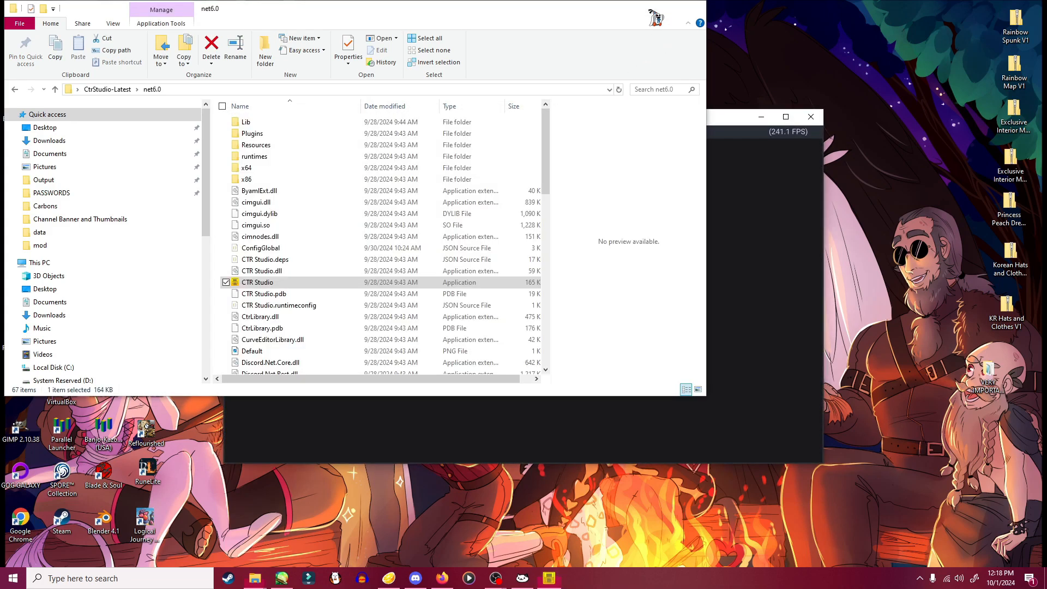
click(643, 8)
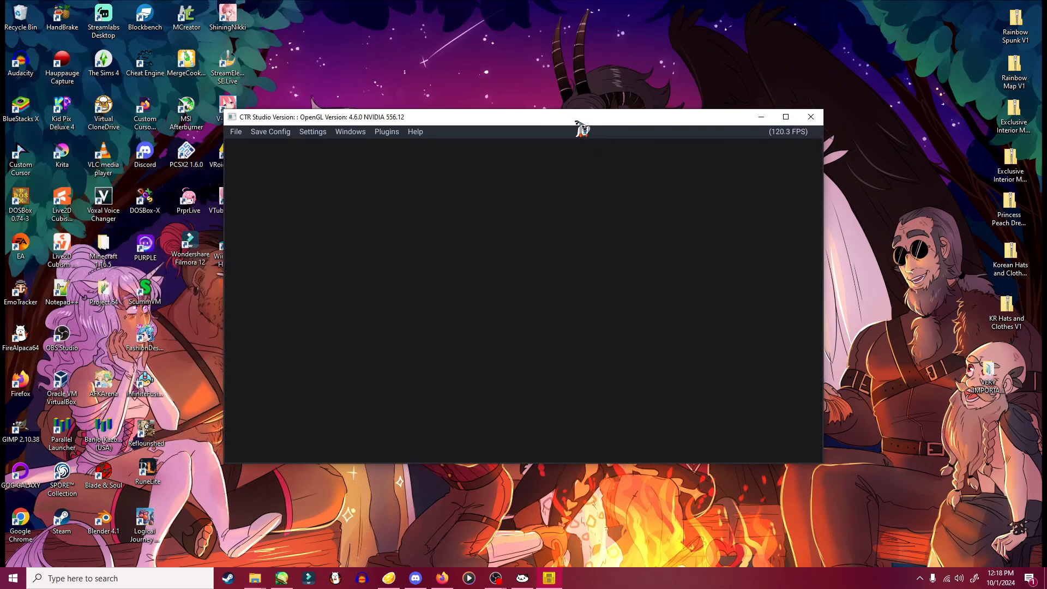
drag(582, 129, 529, 223)
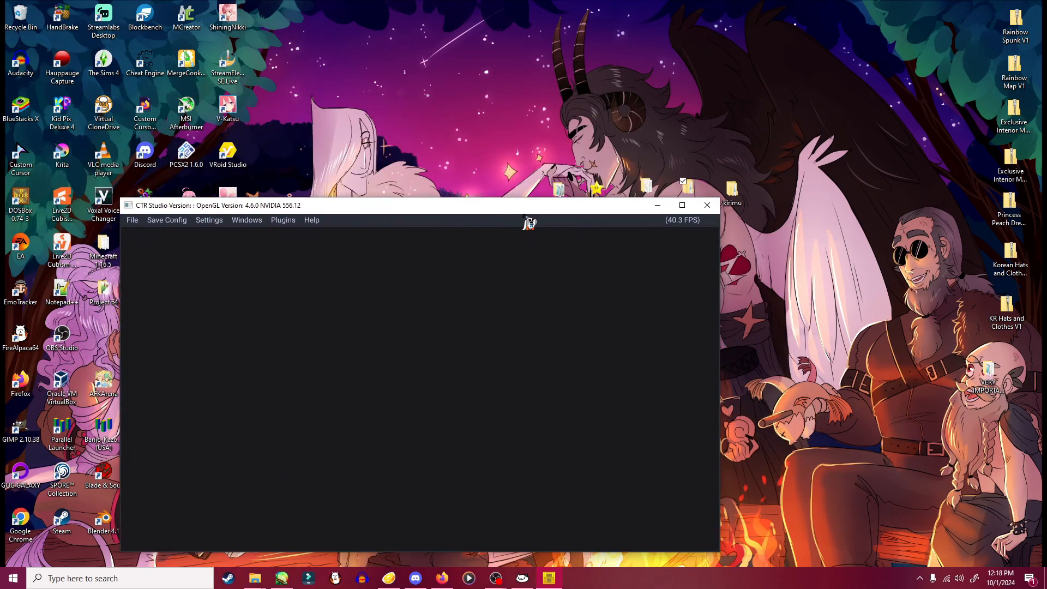
- Load body_body315_LZ.decomp from the mod folder into CTR Studio and view the dress model up close
double_click(561, 191)
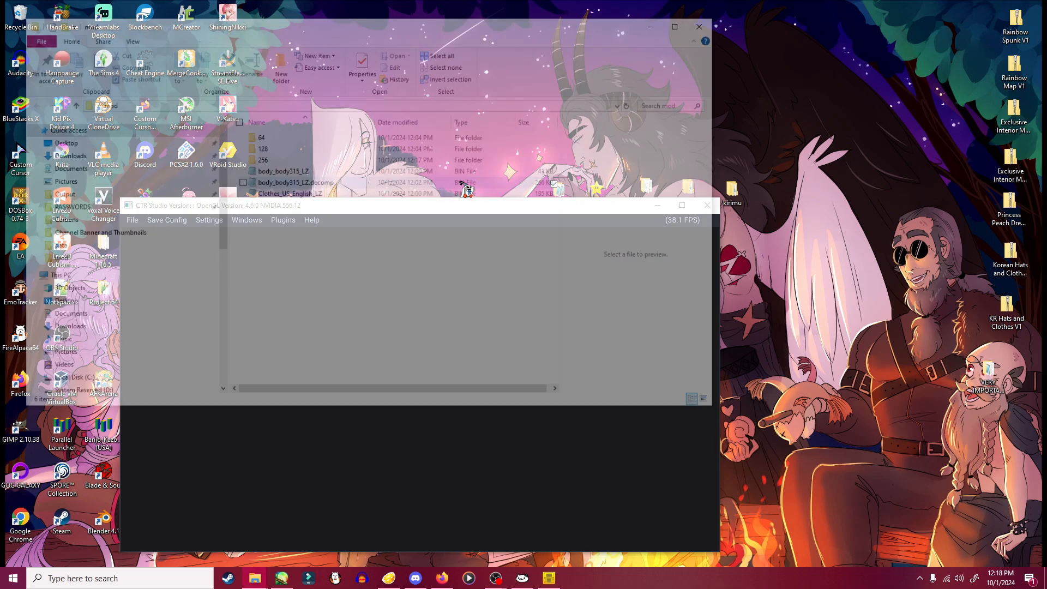
drag(472, 32, 836, 76)
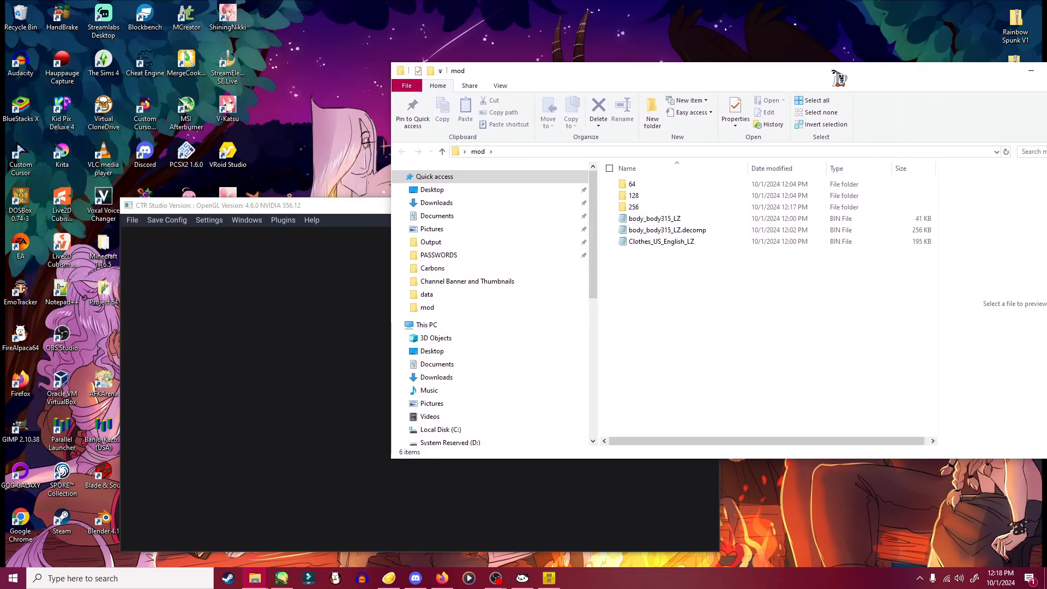
drag(335, 211, 246, 65)
click(623, 141)
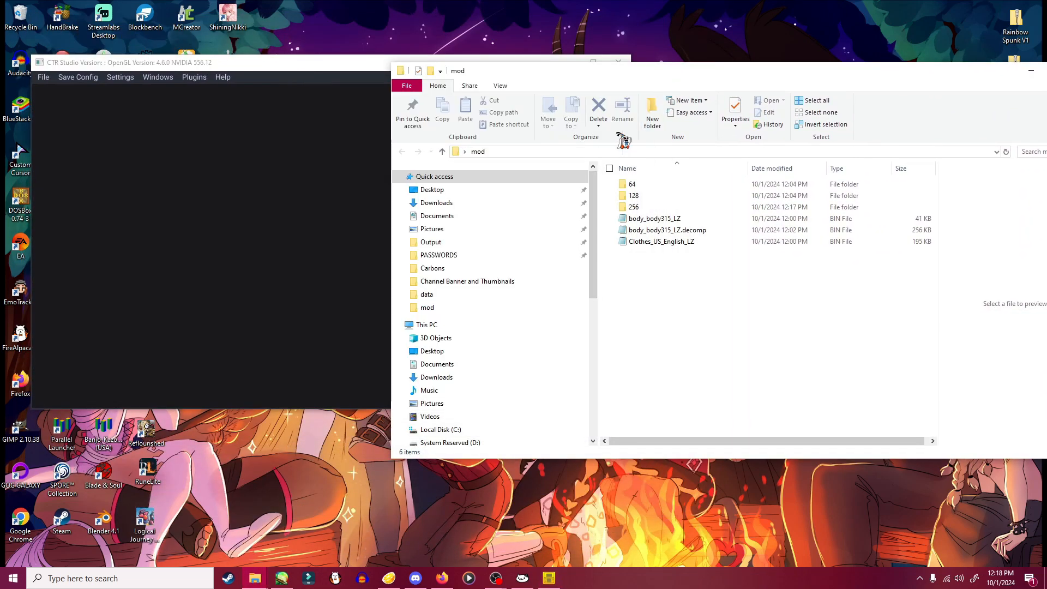
click(682, 232)
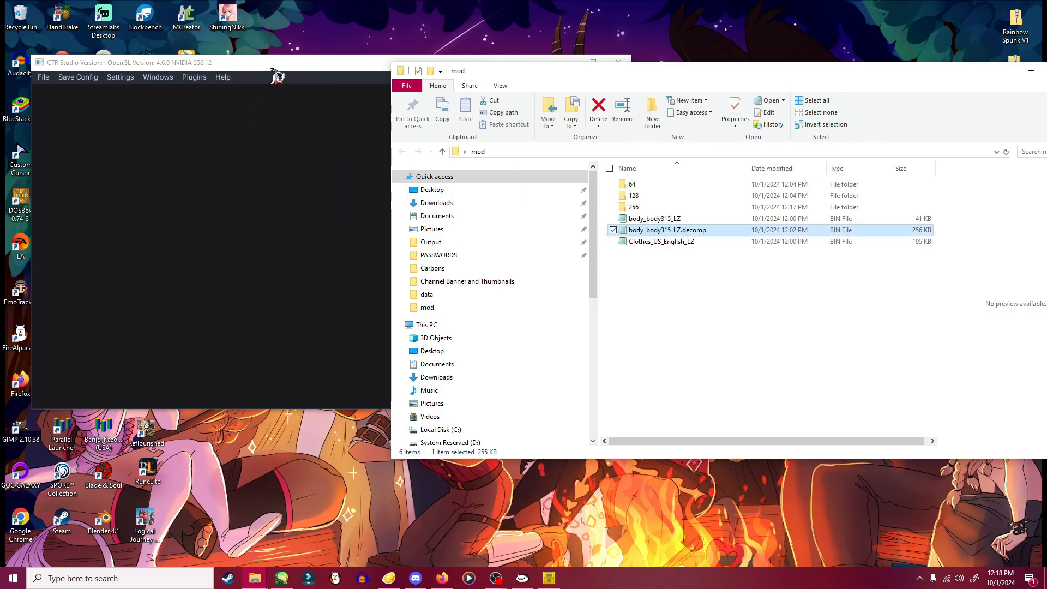
drag(313, 63, 344, 107)
scroll(349, 240, up, 5)
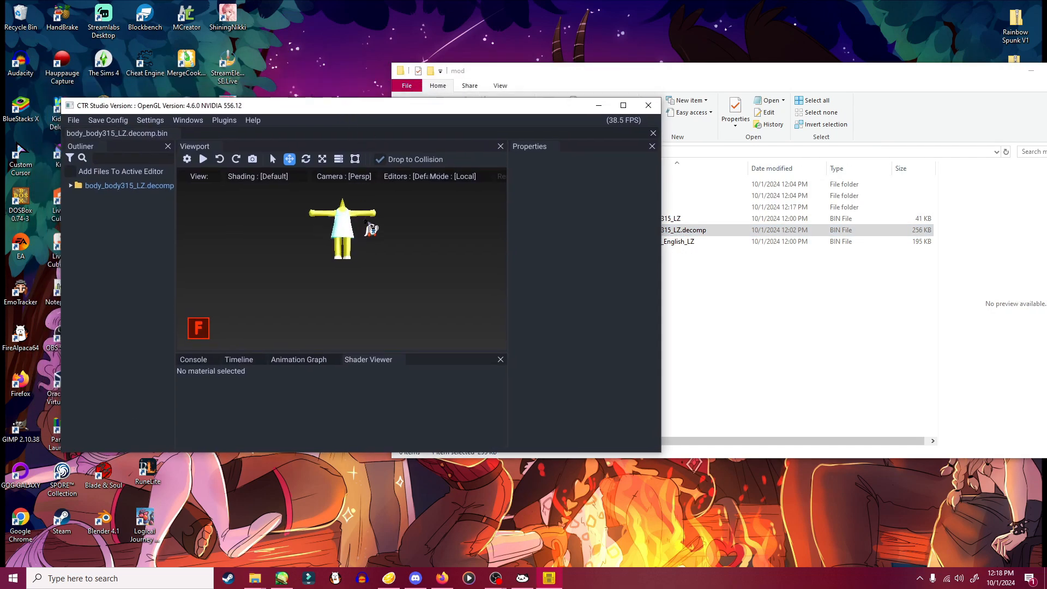
scroll(371, 229, up, 5)
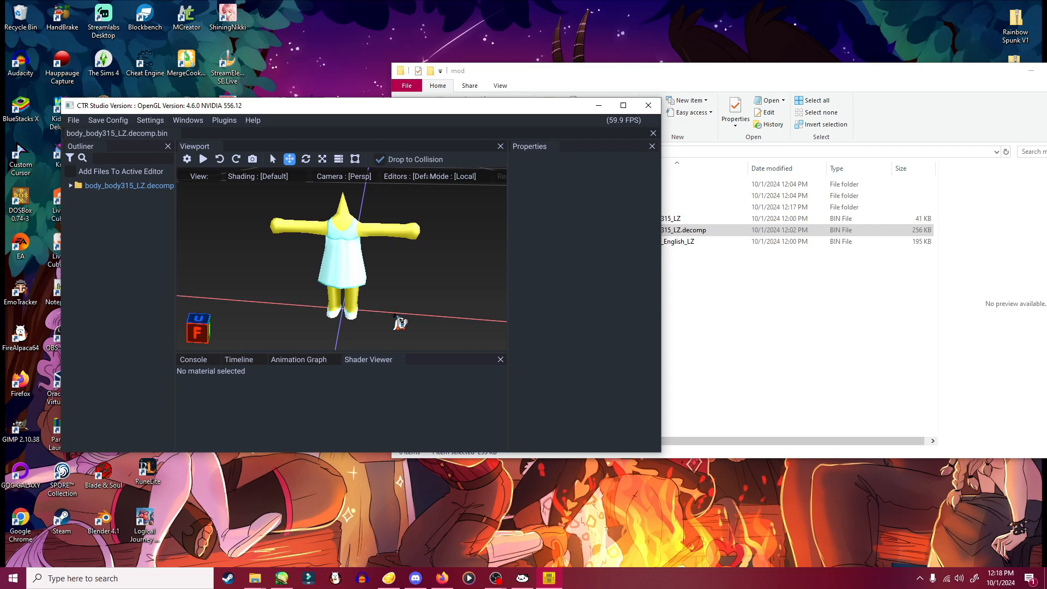
- Replace the model's body315_0 texture with body315_0 from the 256 folder, using ETC1 format and a mip count of 4
click(71, 185)
click(83, 223)
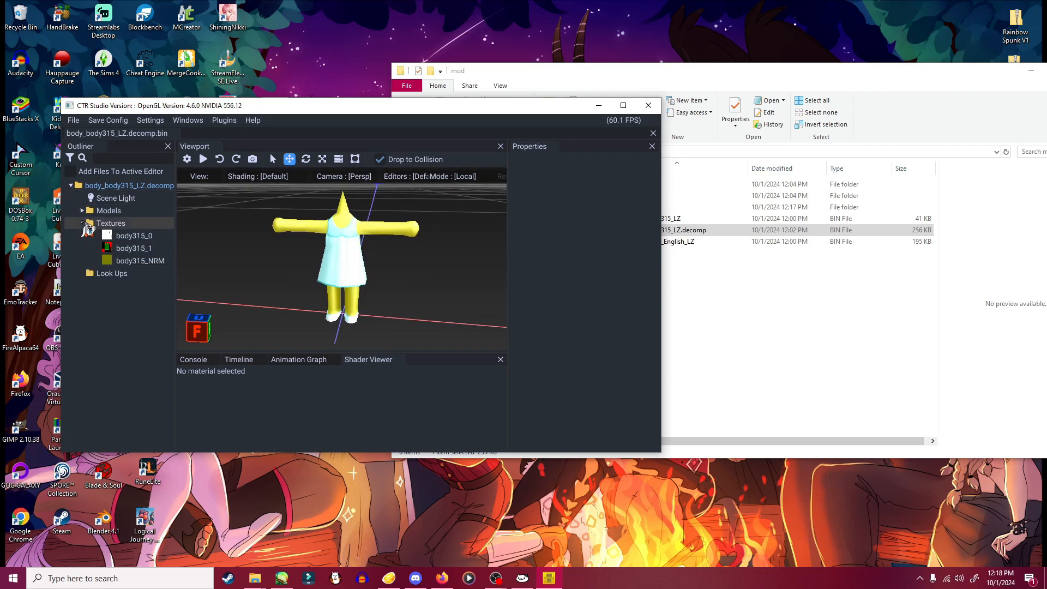
right_click(128, 235)
click(133, 255)
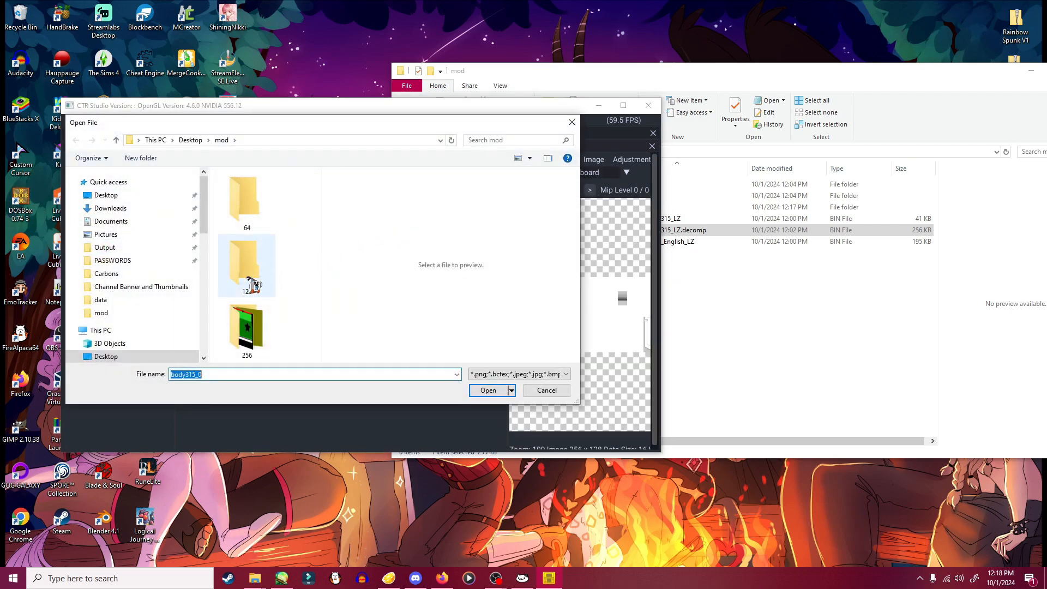
double_click(246, 327)
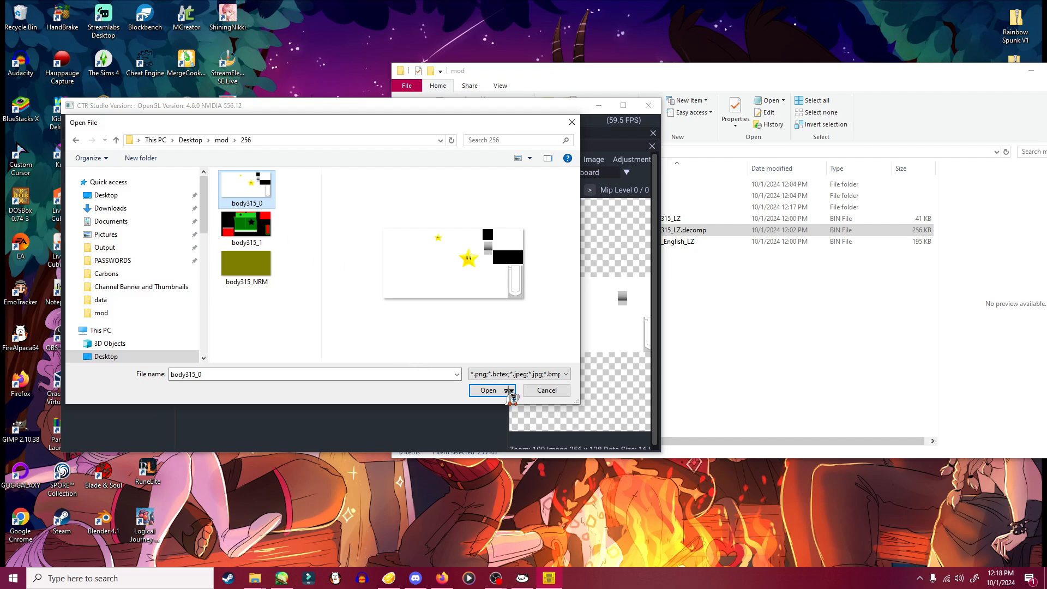
click(488, 391)
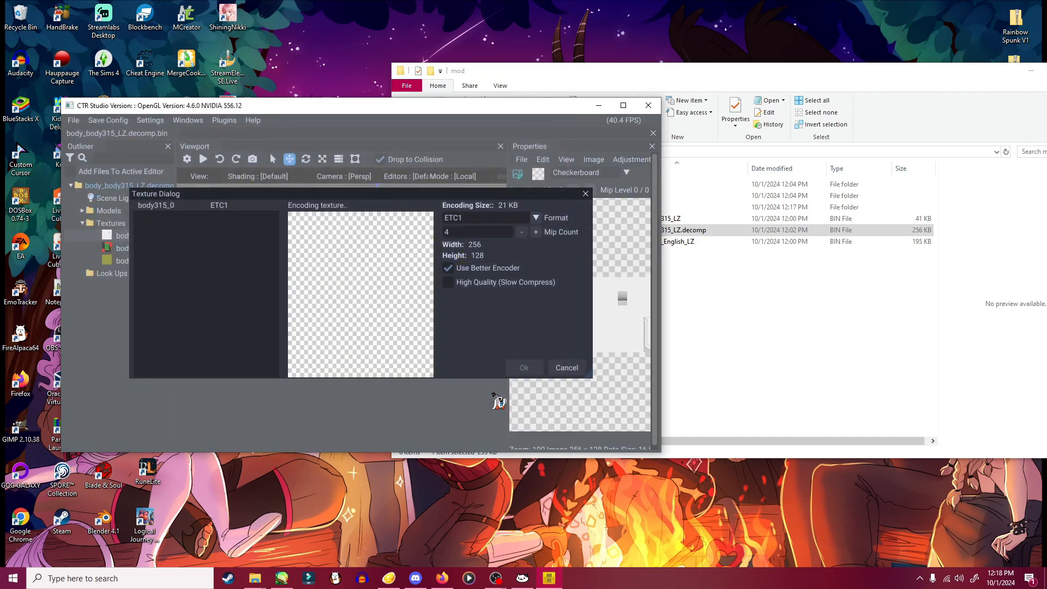
click(521, 368)
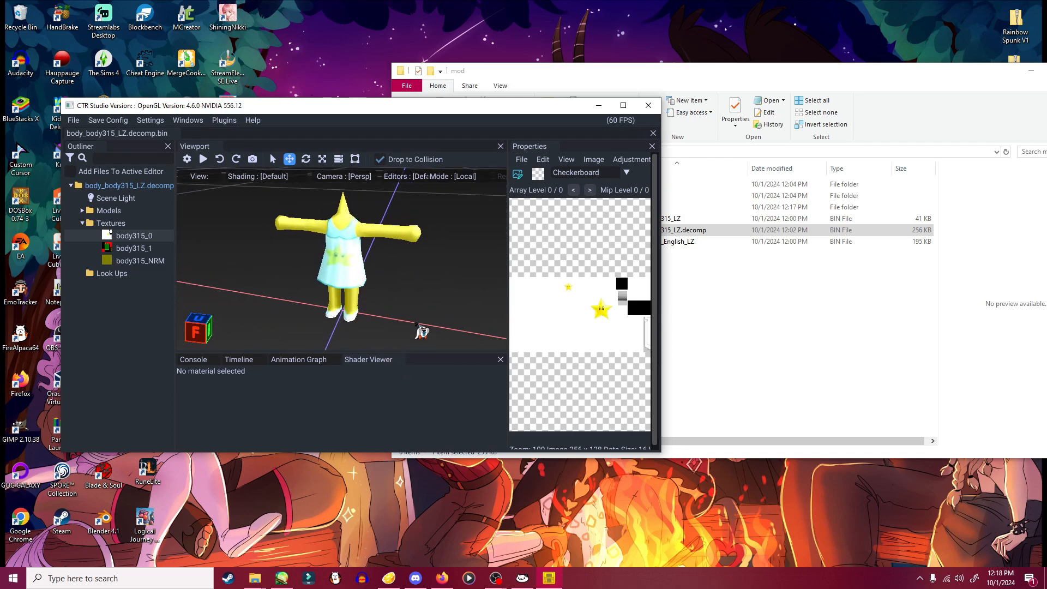
- Replace the model's body315_1 texture with body315_1 from the 256 folder and inspect the dress from several angles
click(131, 248)
right_click(124, 249)
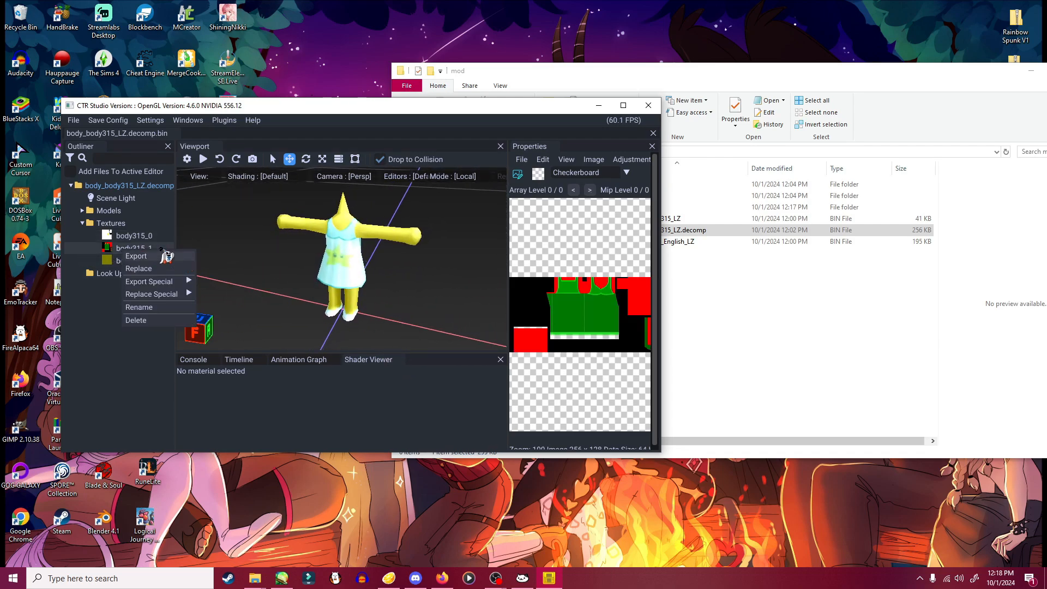
click(156, 269)
click(250, 272)
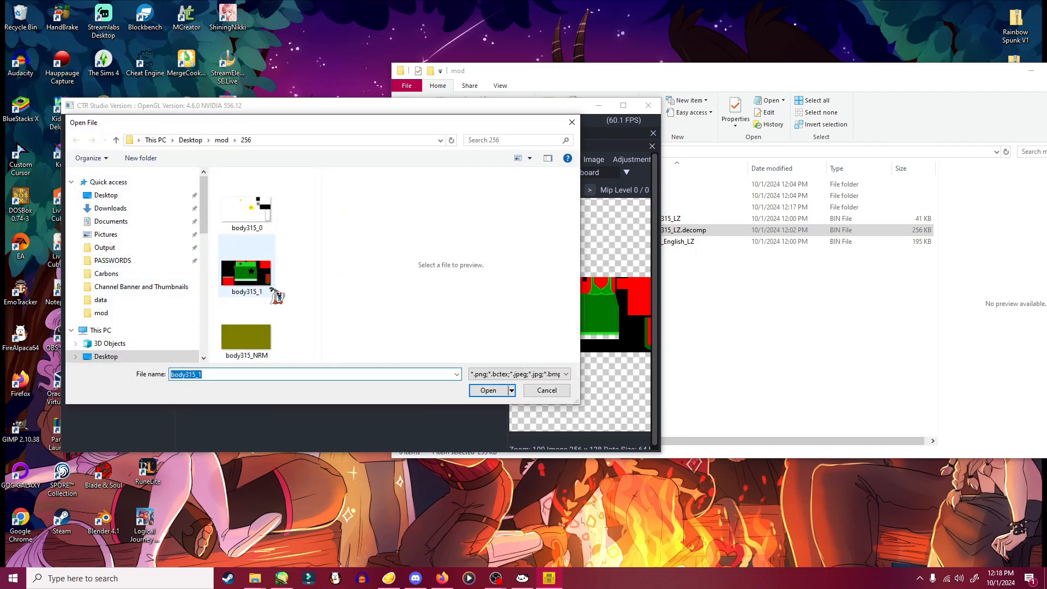
click(487, 390)
click(524, 369)
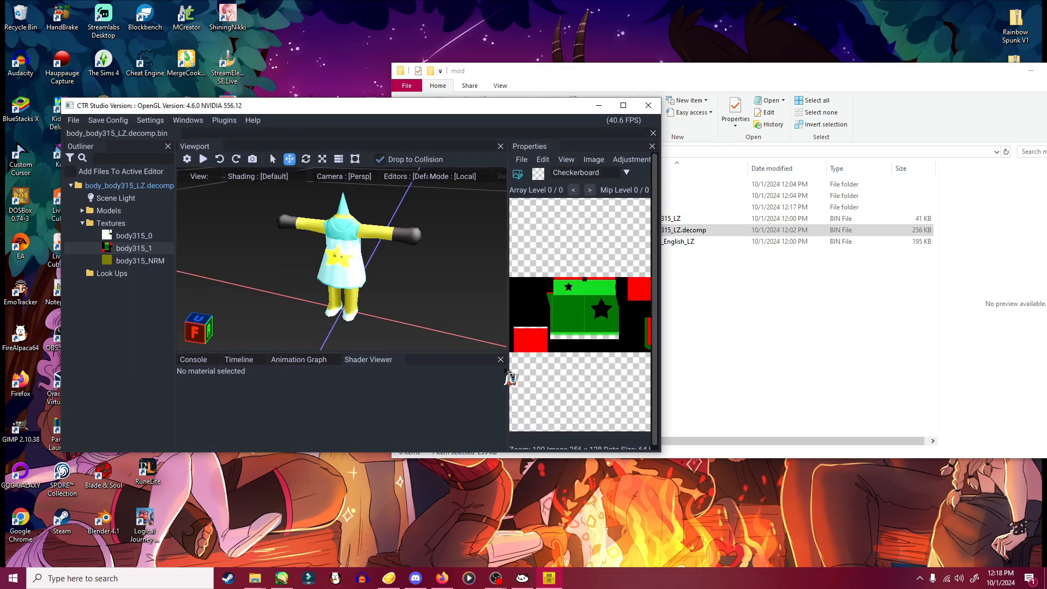
right_drag(391, 317, 462, 309)
scroll(351, 197, up, 3)
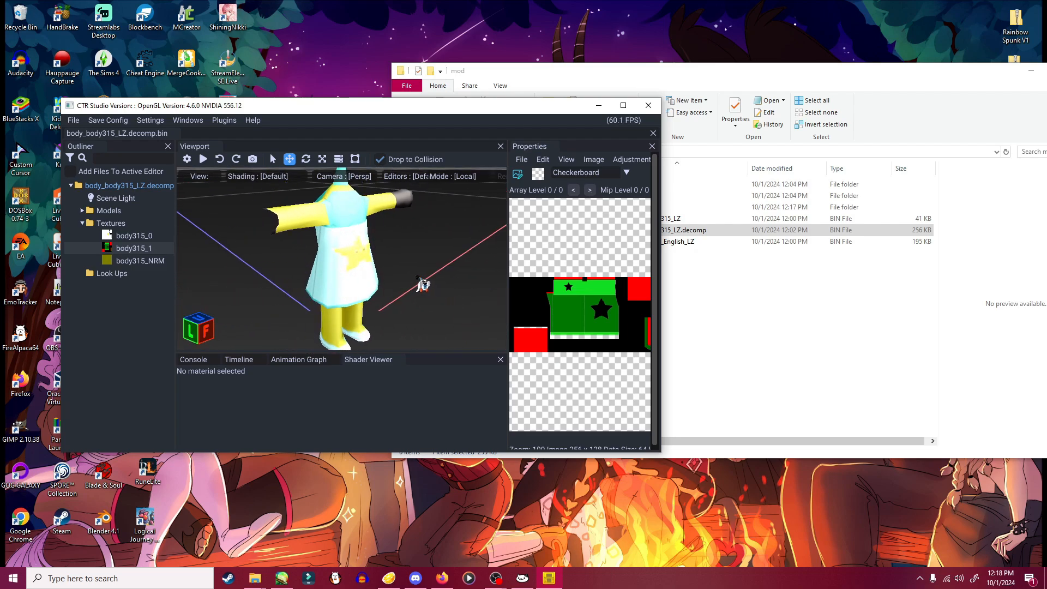
right_drag(416, 277, 393, 288)
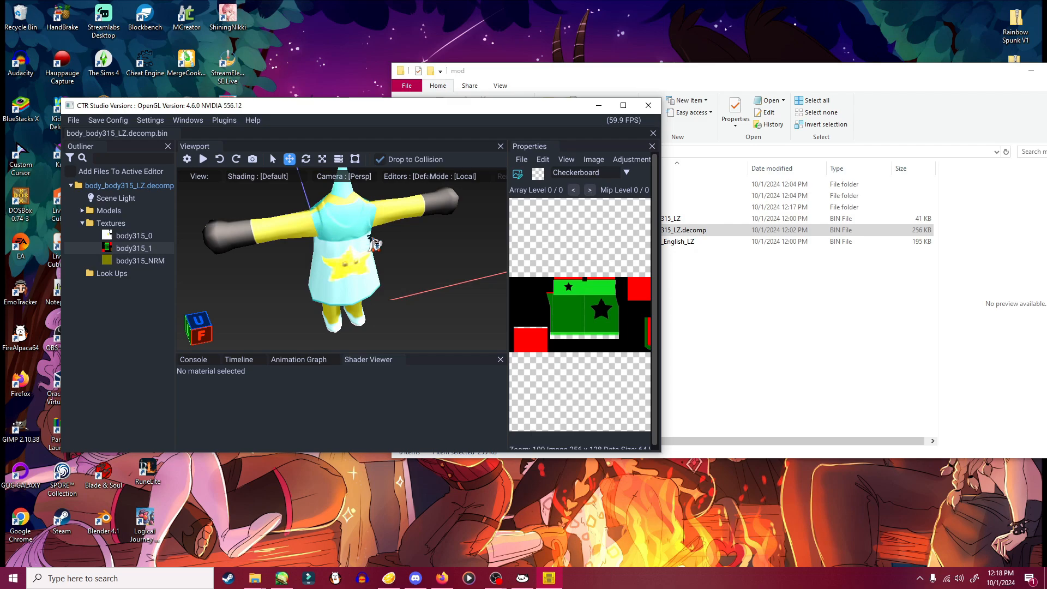
right_drag(305, 192, 290, 230)
right_drag(411, 281, 327, 224)
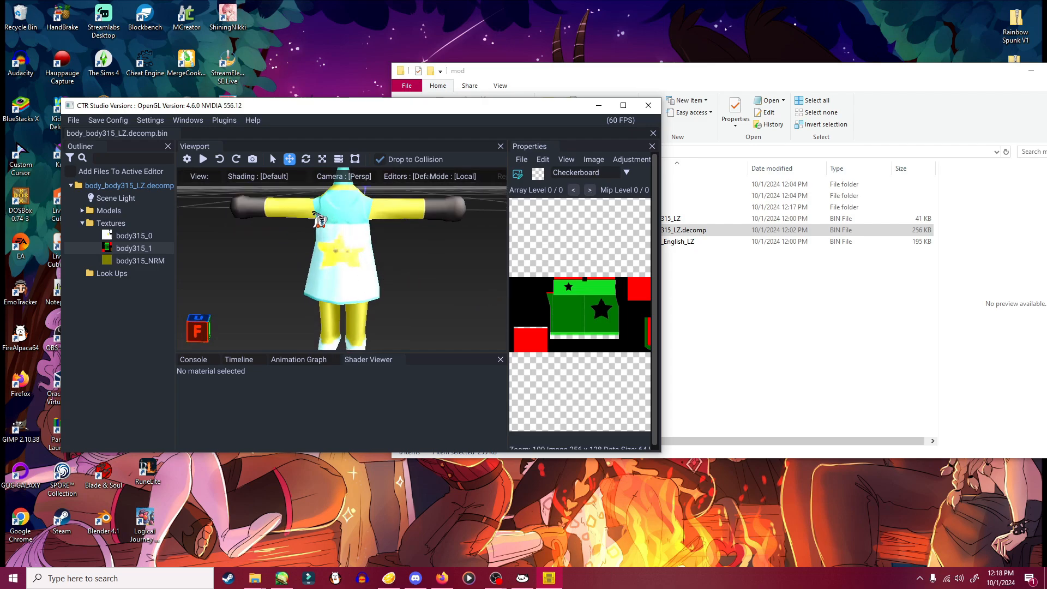
right_drag(413, 270, 413, 285)
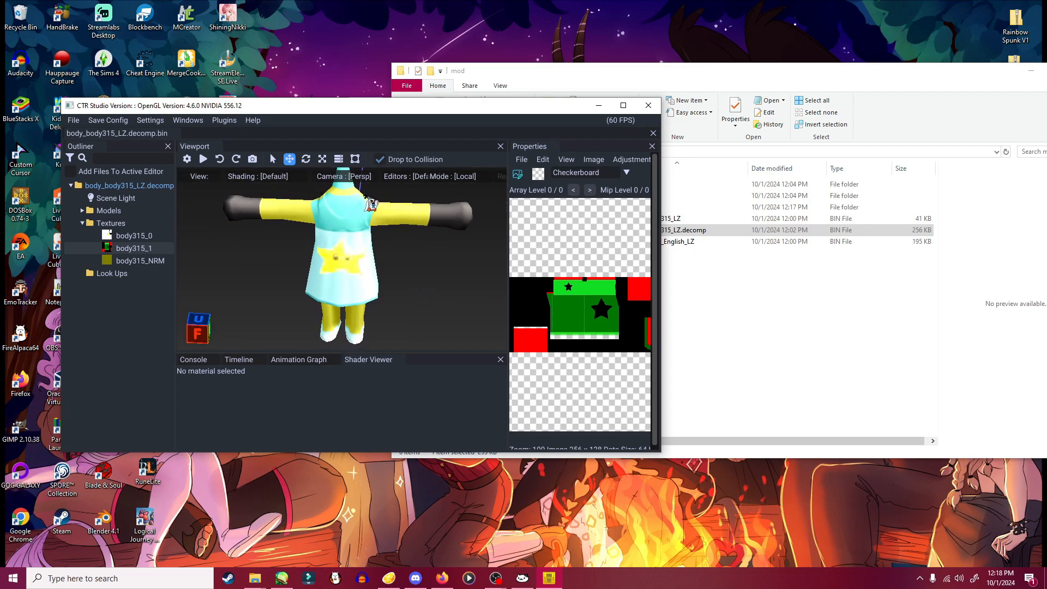
- Replace the model's body315_NRM texture with body315_NRM from the 256 folder, using HiLo8 format and a mip count of 4
click(145, 261)
right_click(145, 261)
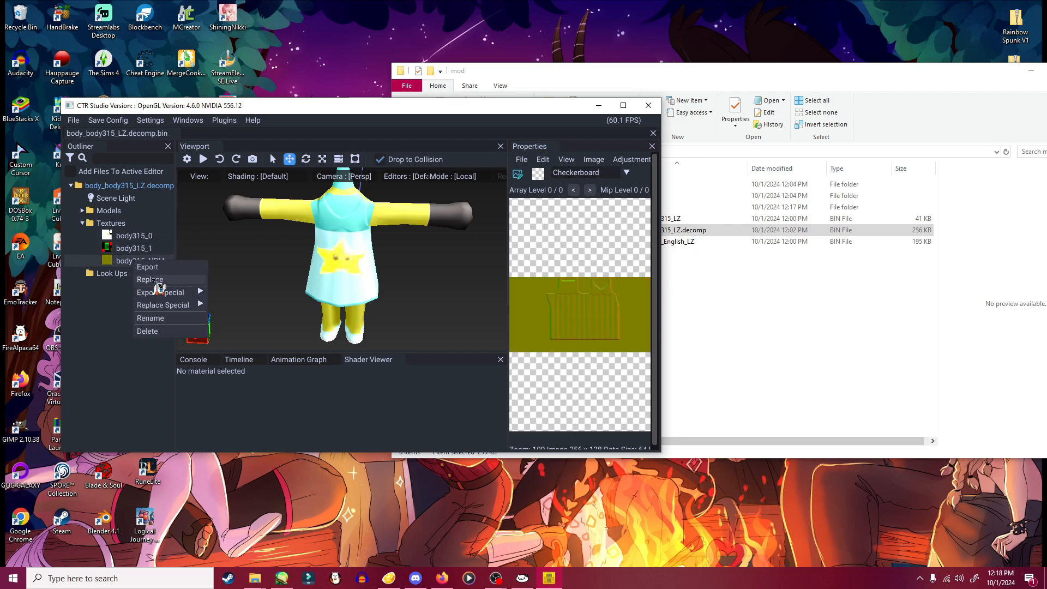
click(150, 279)
click(234, 275)
click(489, 390)
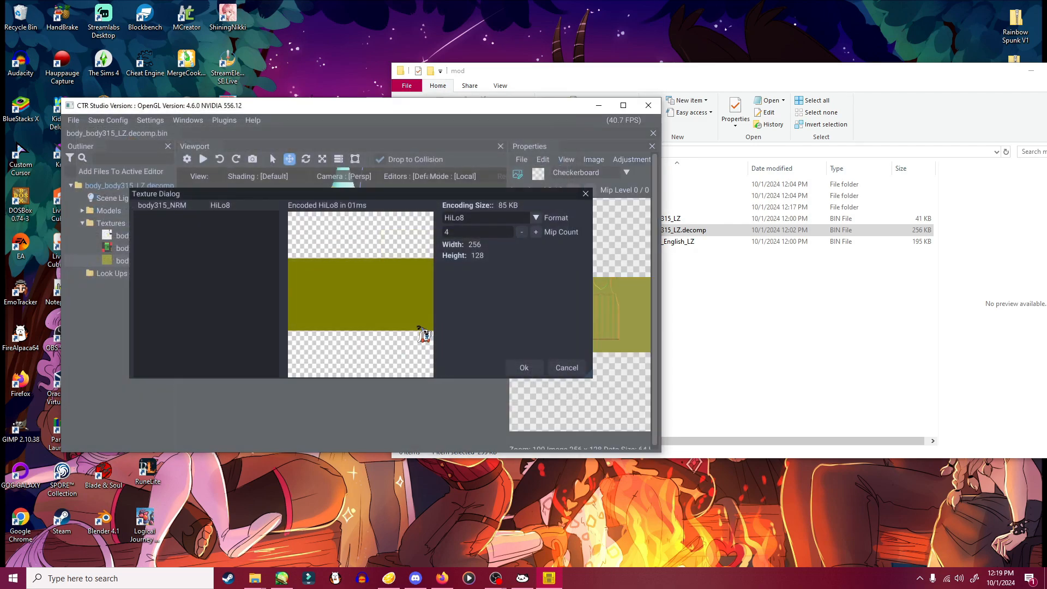
click(524, 367)
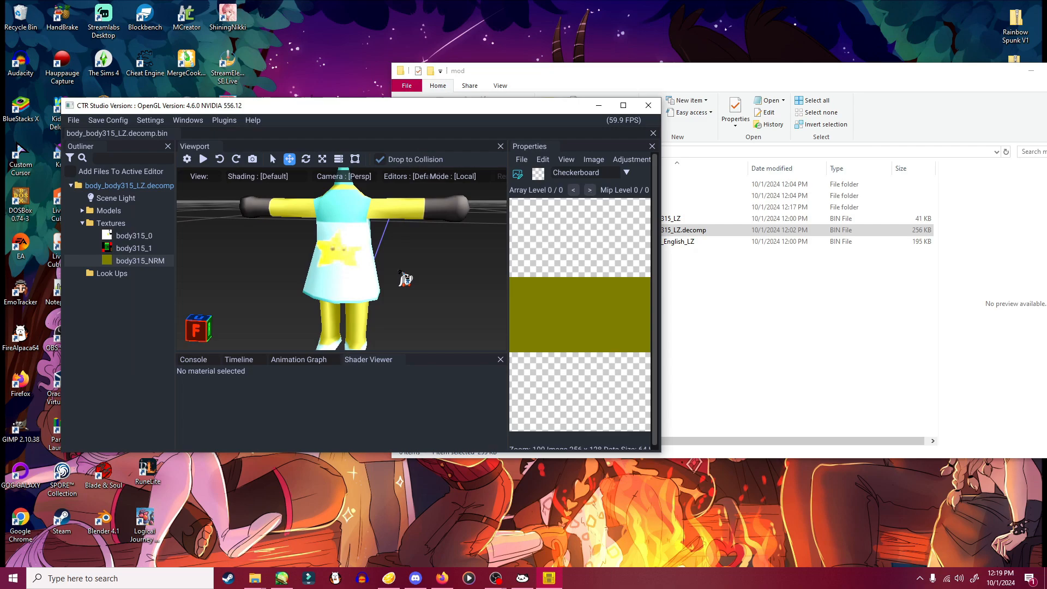
- Inspect the textured dress model from several angles and close CTR Studio without saving
scroll(400, 271, down, 2)
right_drag(400, 272, 312, 214)
scroll(370, 290, down, 2)
scroll(382, 300, up, 2)
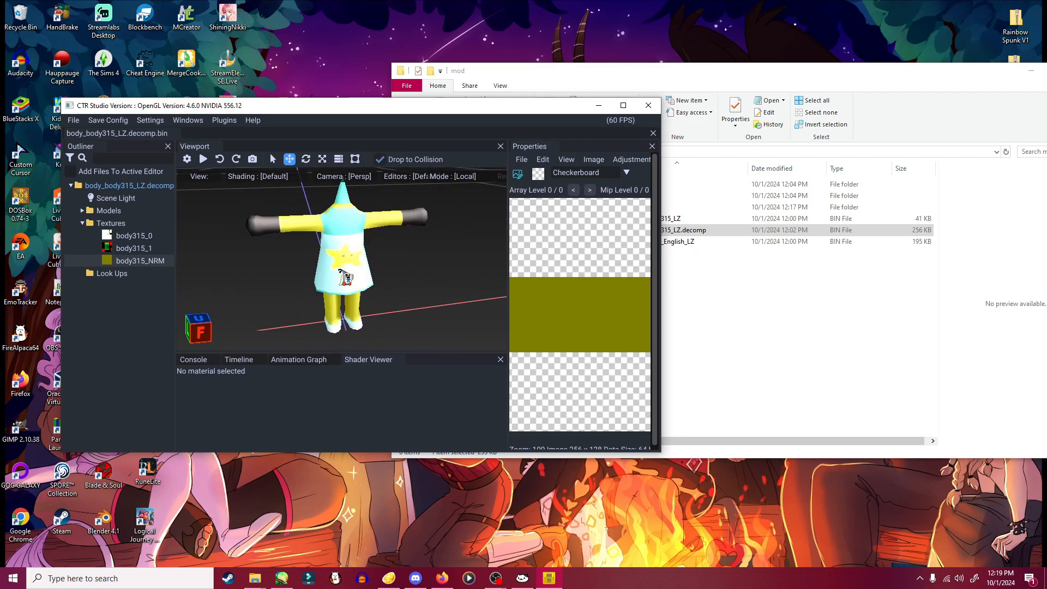
right_drag(390, 292, 436, 256)
click(648, 105)
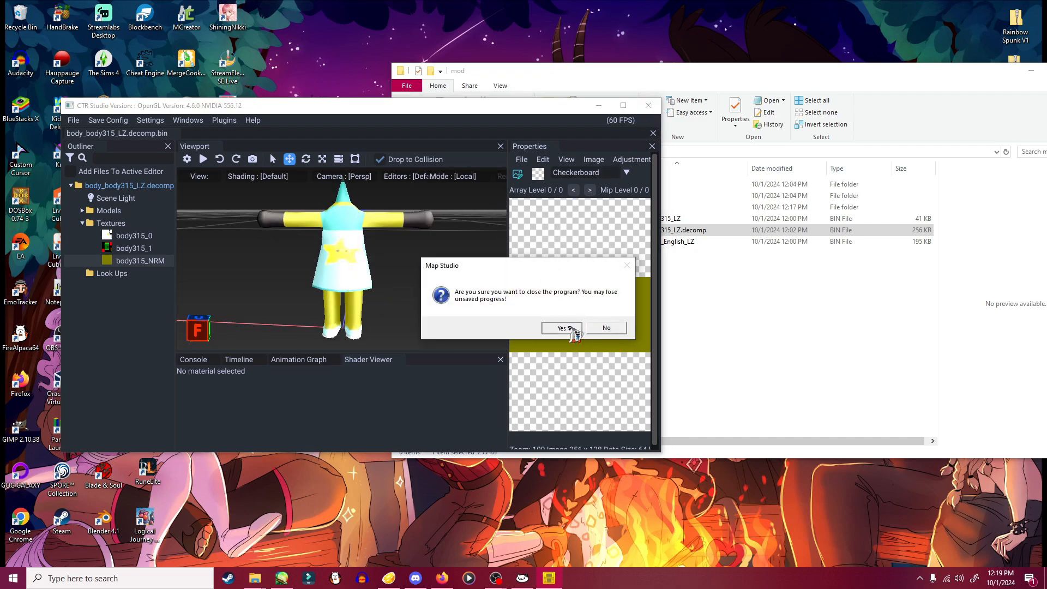
click(563, 328)
- Switch to PaintTool SAI and extend the red band along the dress's top edge on Layer2 of body315_1.png, using the band's sampled red
click(282, 578)
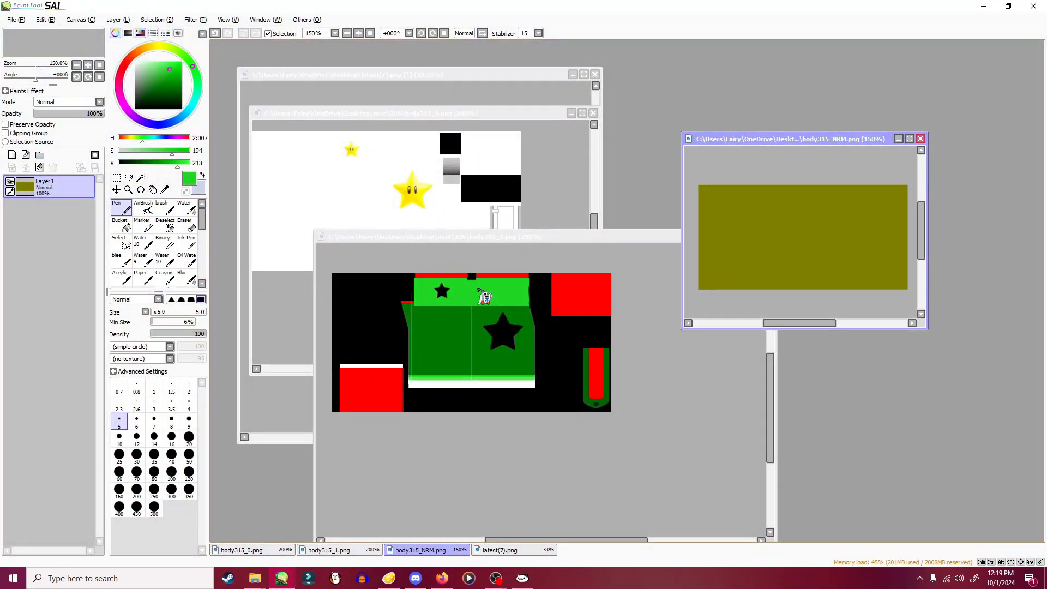
click(473, 273)
scroll(472, 276, down, 1)
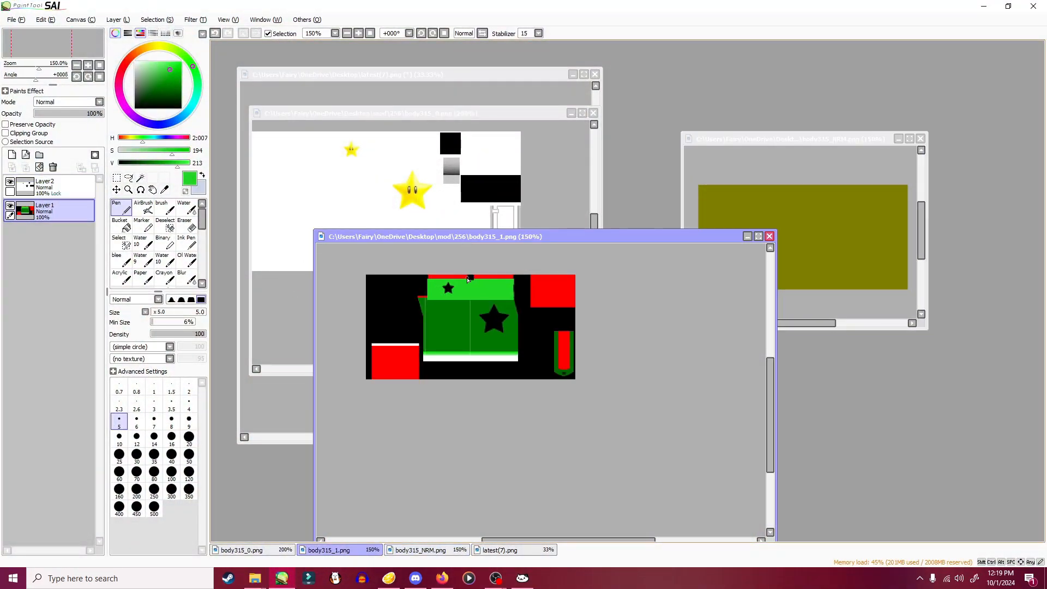
scroll(473, 278, up, 2)
click(116, 177)
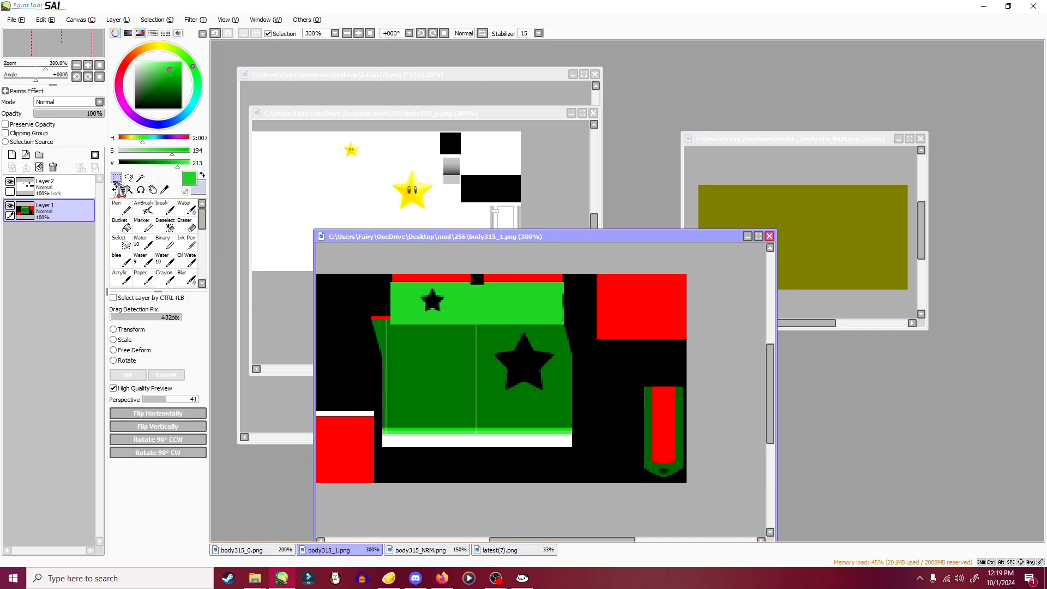
click(46, 186)
right_click(396, 277)
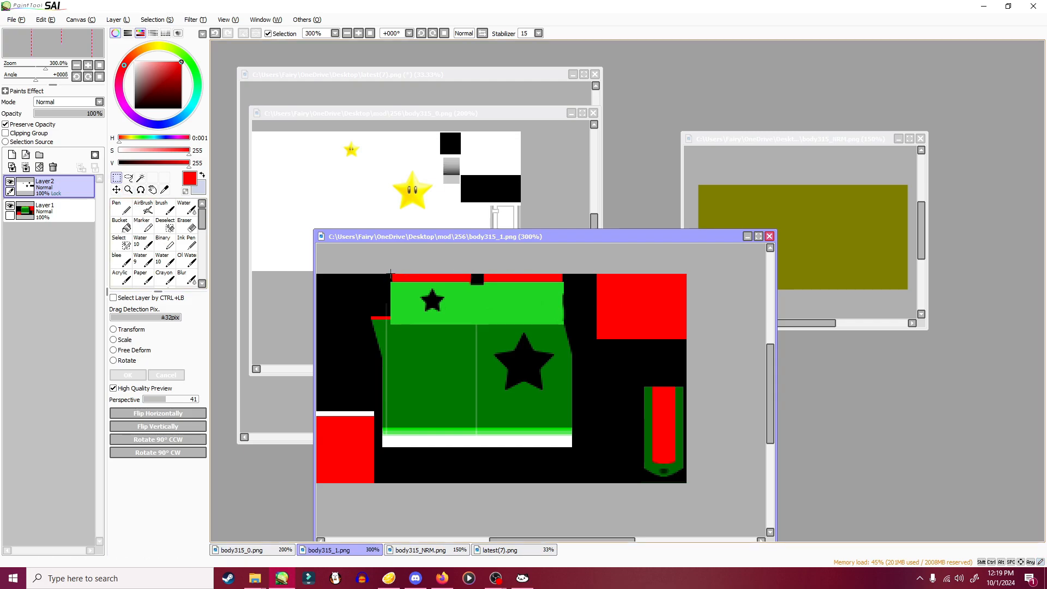
drag(414, 298, 576, 290)
- Bring body315_0.png and body315_NRM.png to the front in turn, and minimize PaintTool SAI
click(532, 163)
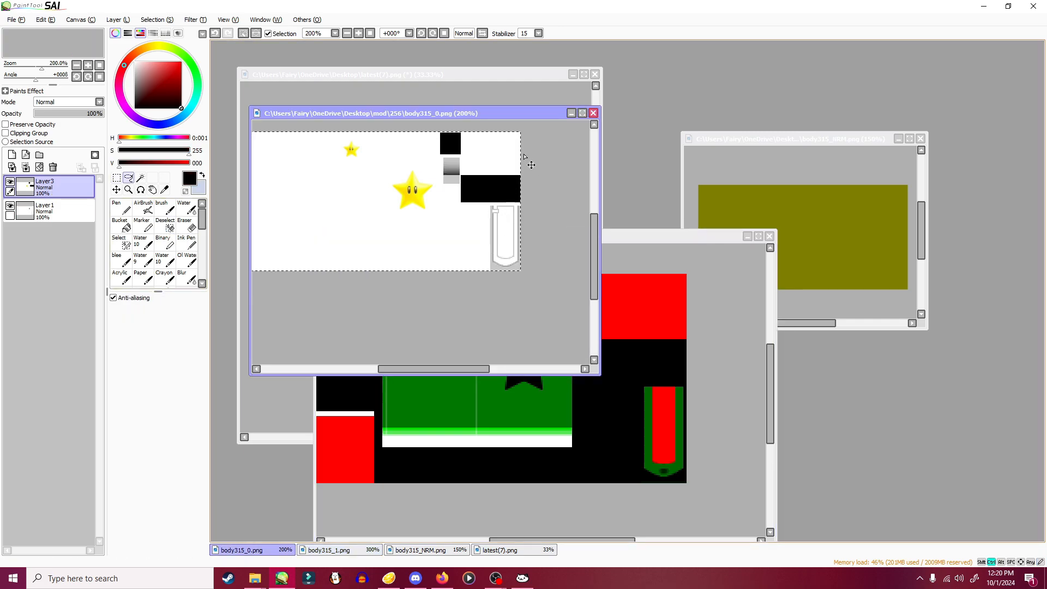
click(769, 163)
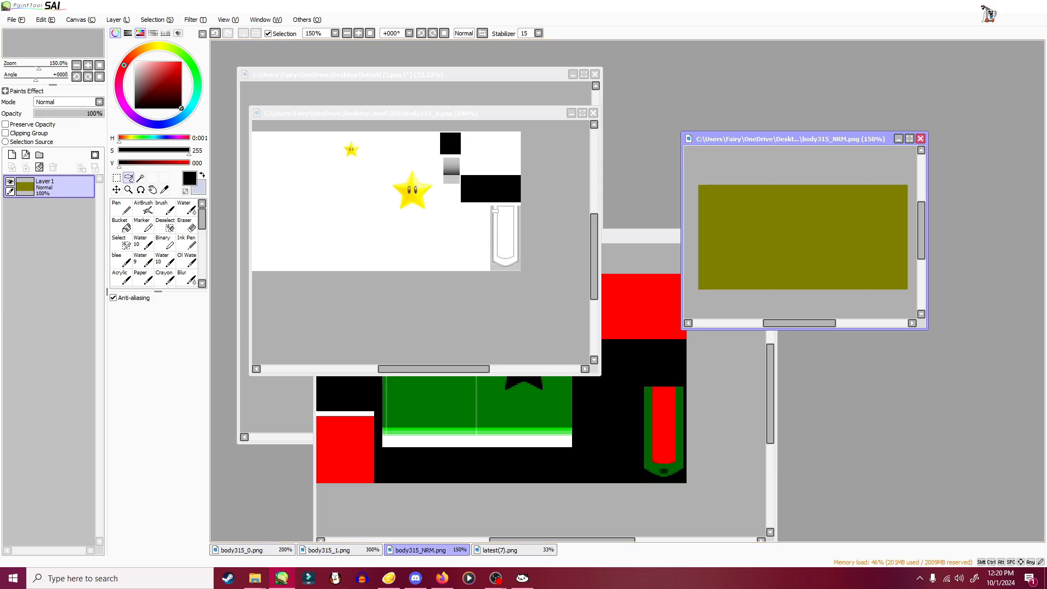
click(982, 7)
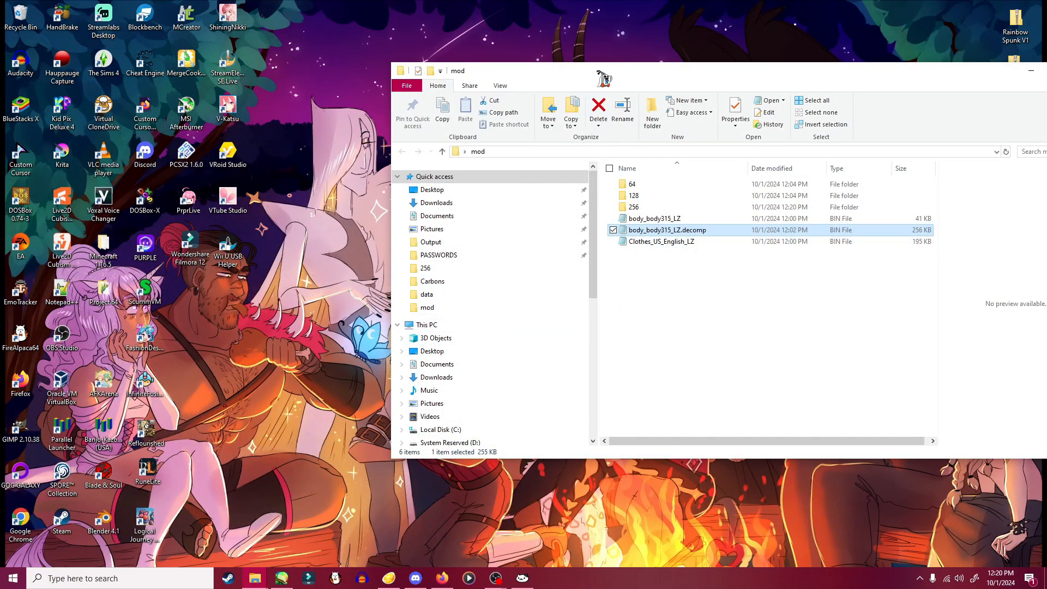
- Launch CTR Studio again from the net6.0 folder inside CtrStudio-Latest
drag(598, 72, 601, 304)
double_click(686, 192)
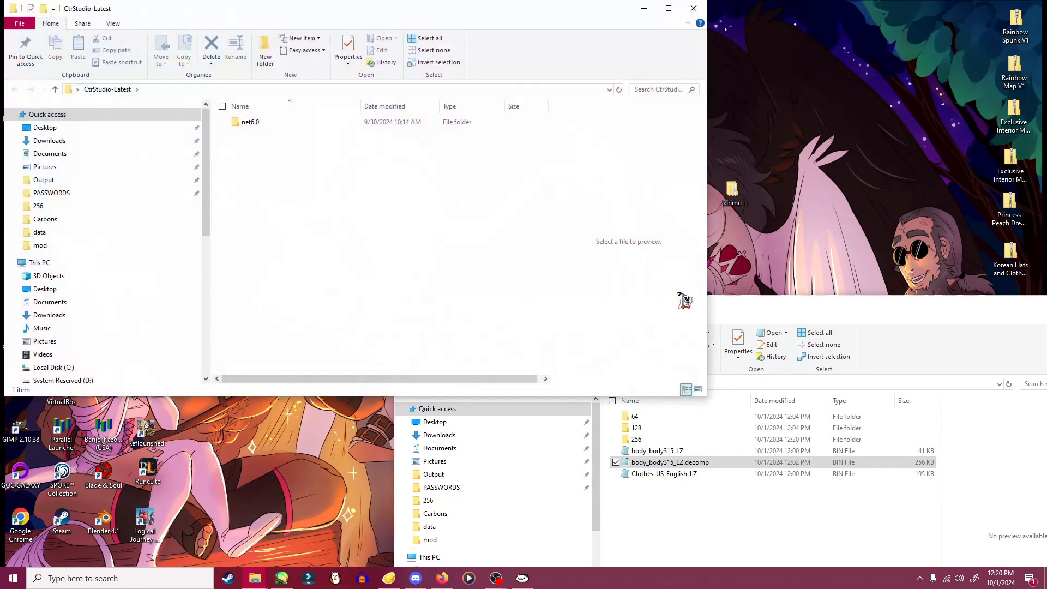
double_click(269, 123)
double_click(273, 282)
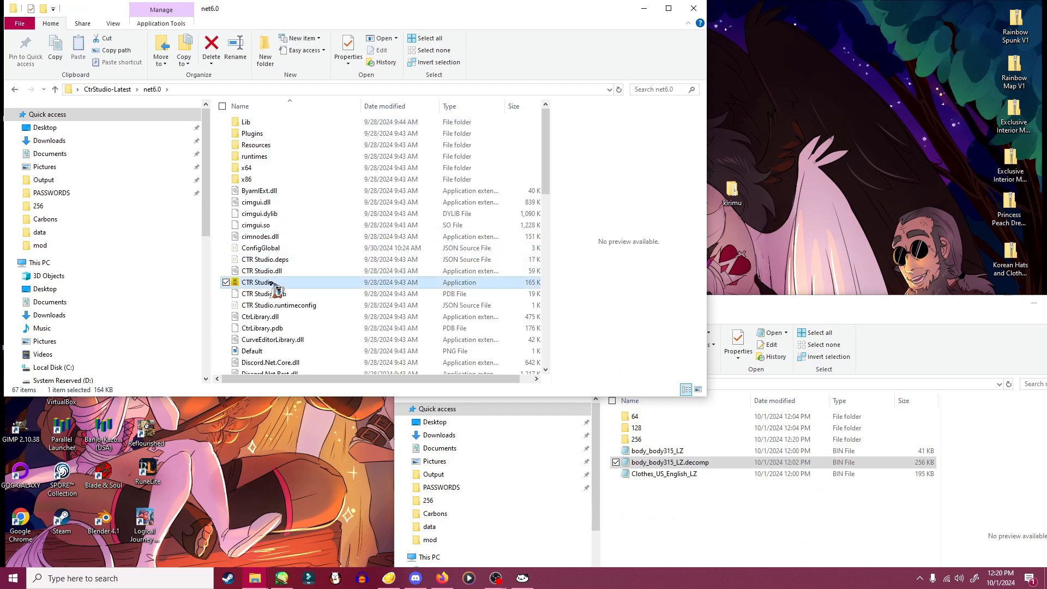
- Load body_body315_LZ.decomp from the mod folder into the new CTR Studio window and view the dress model up close
drag(764, 308, 819, 181)
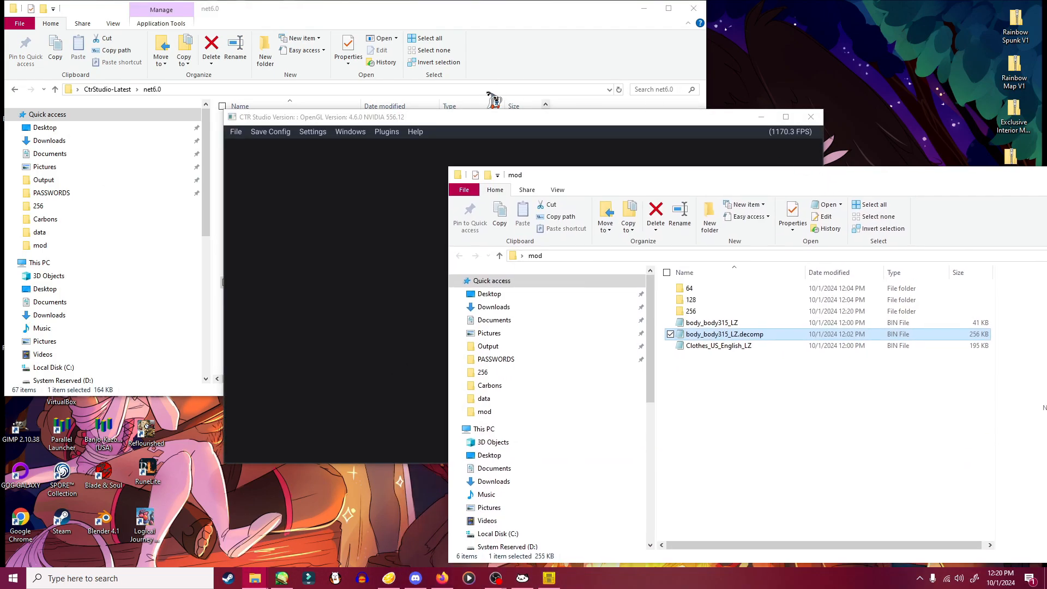
drag(554, 129, 374, 115)
drag(725, 333, 352, 112)
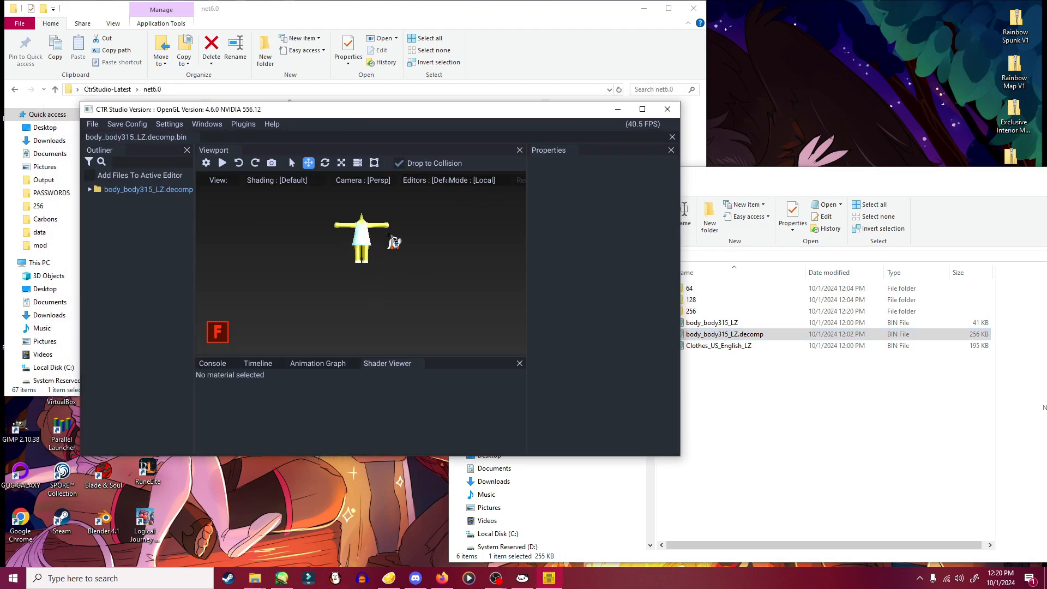
scroll(409, 264, up, 5)
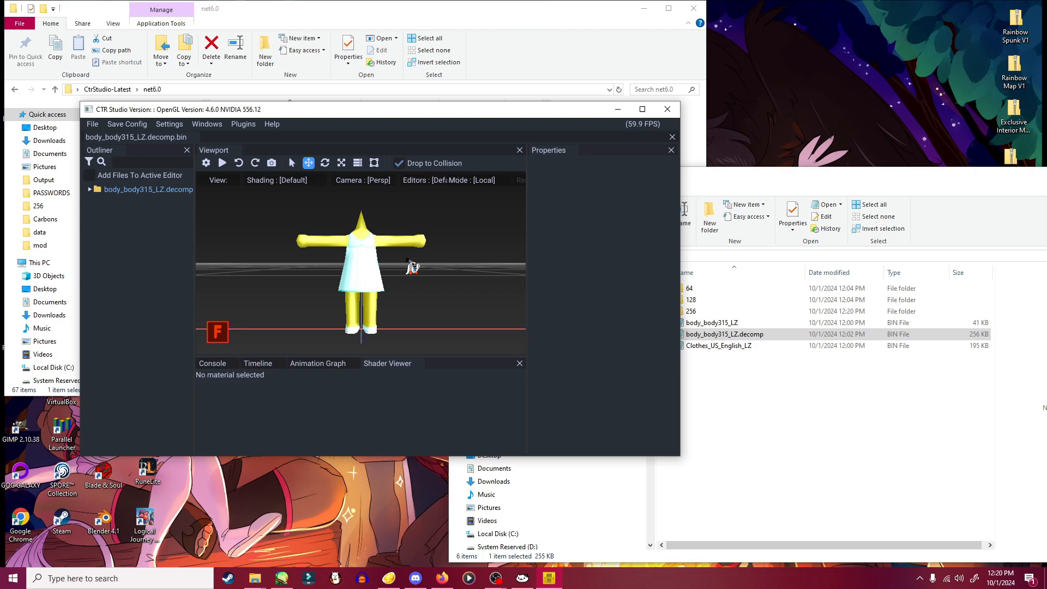
drag(412, 267, 440, 312)
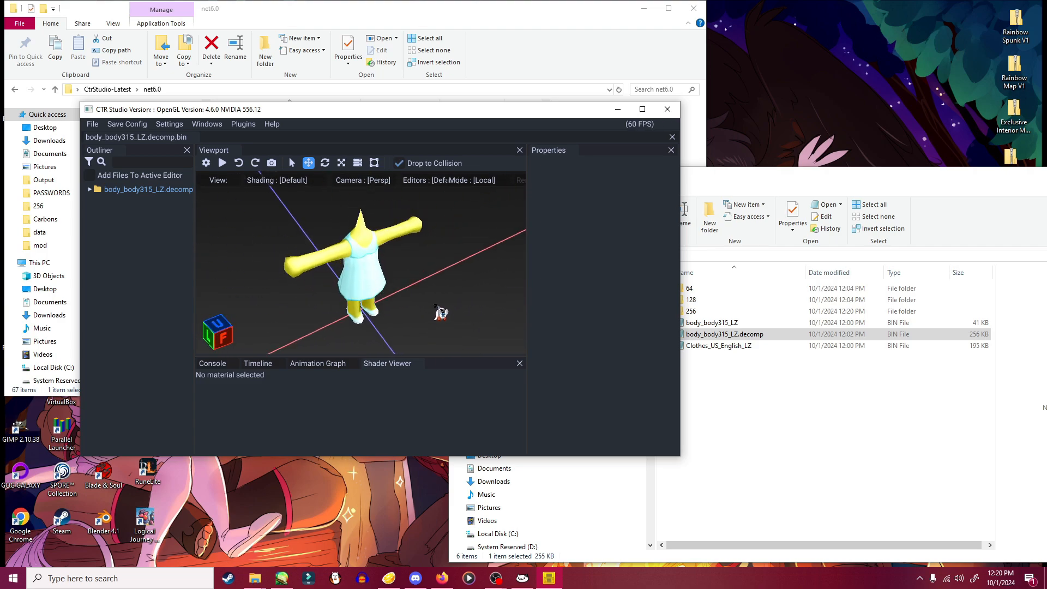
- Replace the model's body315_0 texture with body315_0 from the 256 folder, using ETC1 format and a mip count of 4
click(90, 189)
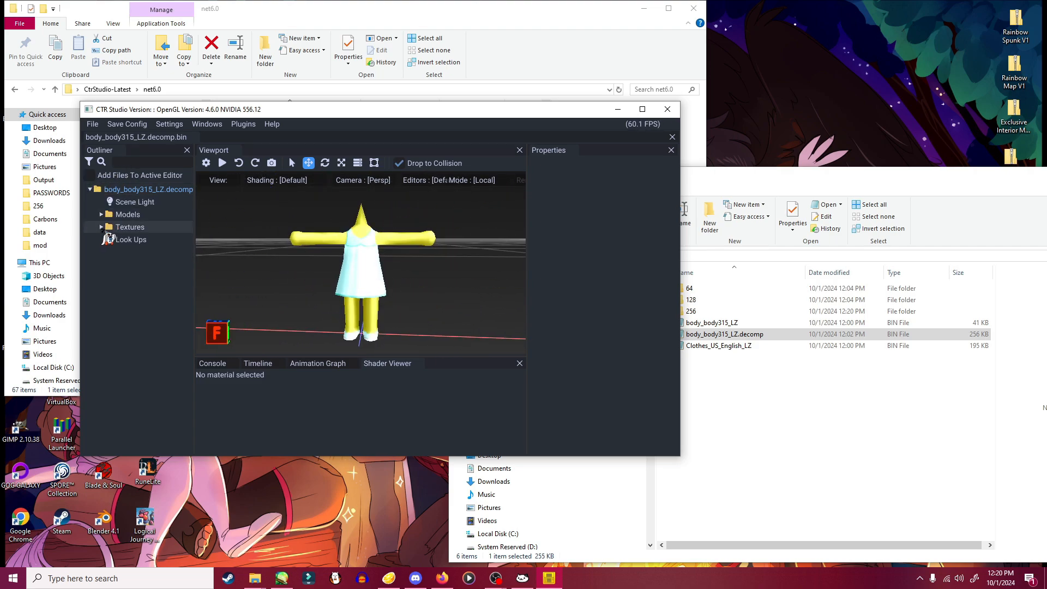
click(102, 227)
right_click(159, 239)
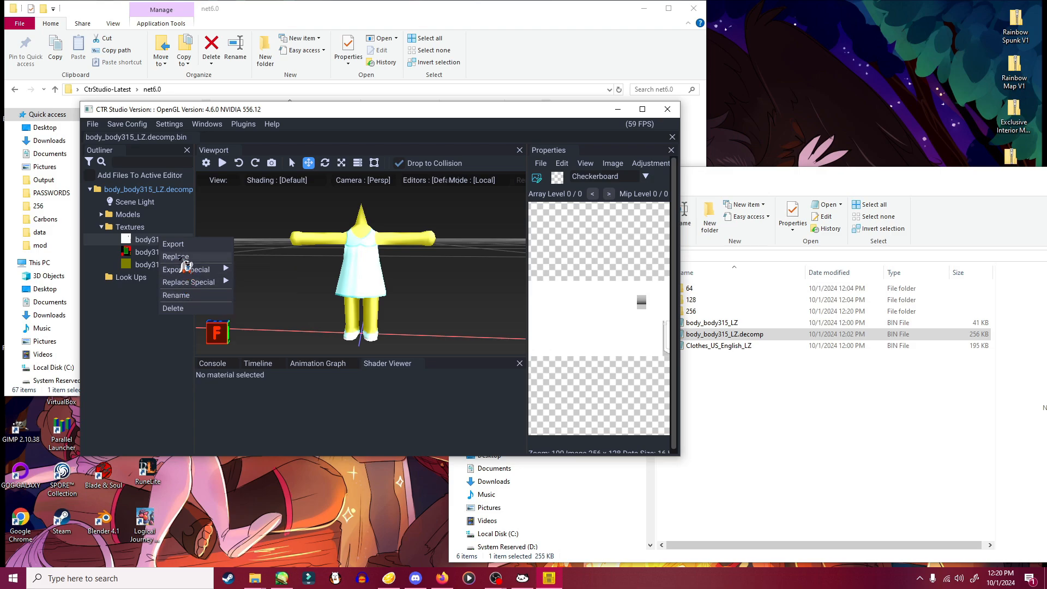
click(183, 257)
click(265, 180)
click(509, 393)
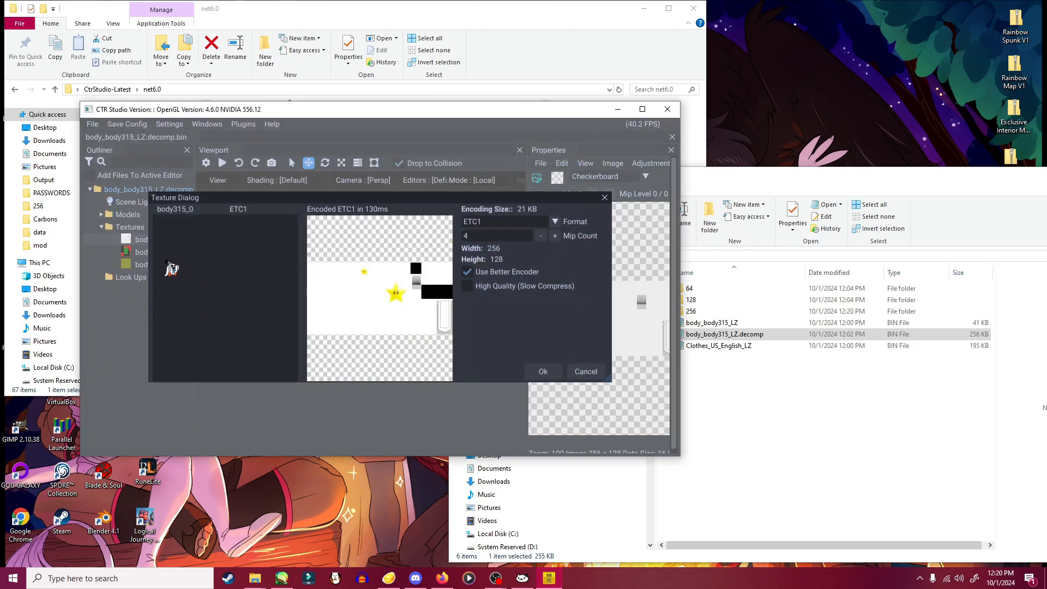
click(537, 376)
- Replace the model's body315_1 texture with the edited body315_1 from the 256 folder, using RGBA4 format and a mip count of 5
right_click(140, 253)
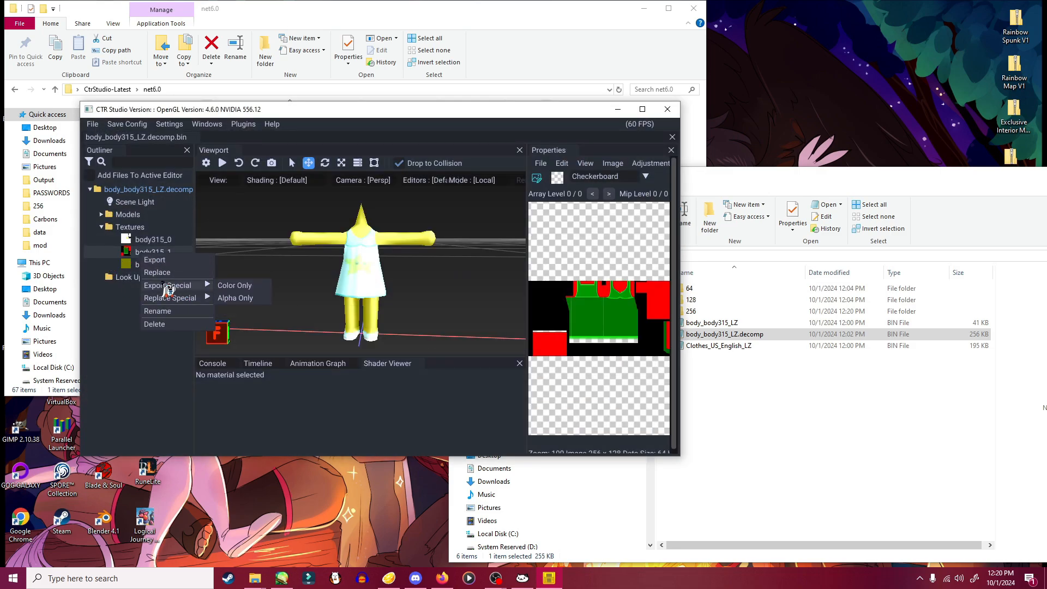
click(165, 274)
click(262, 229)
click(508, 397)
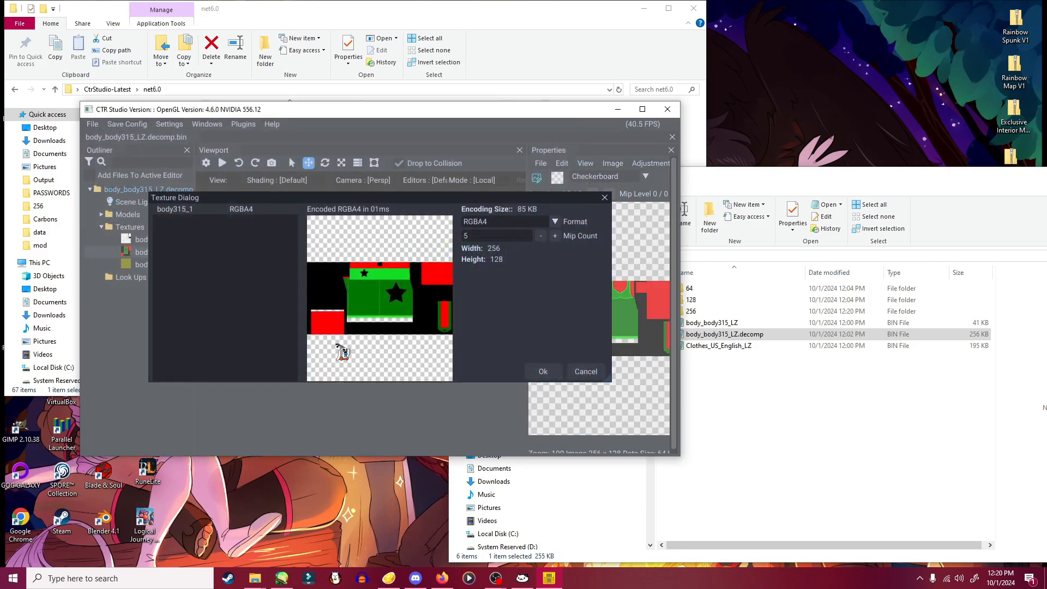
click(544, 372)
- Replace the body315_NRM texture with body315_NRM from the 256 folder, using HiLo8 format and a mip count of 4, and inspect the dress
click(158, 264)
right_click(165, 267)
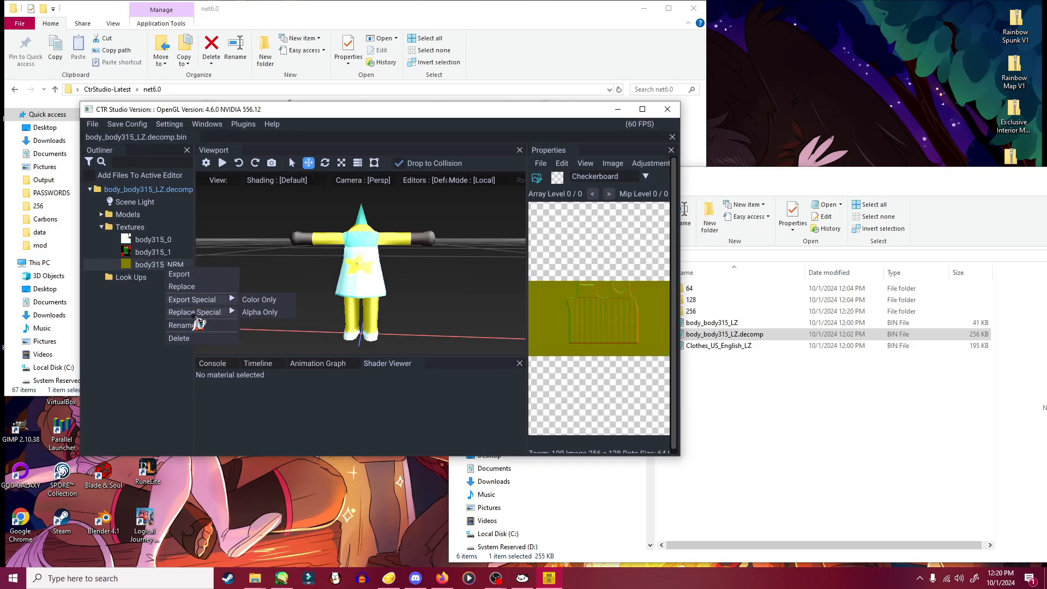
mouse_move(205, 308)
click(181, 286)
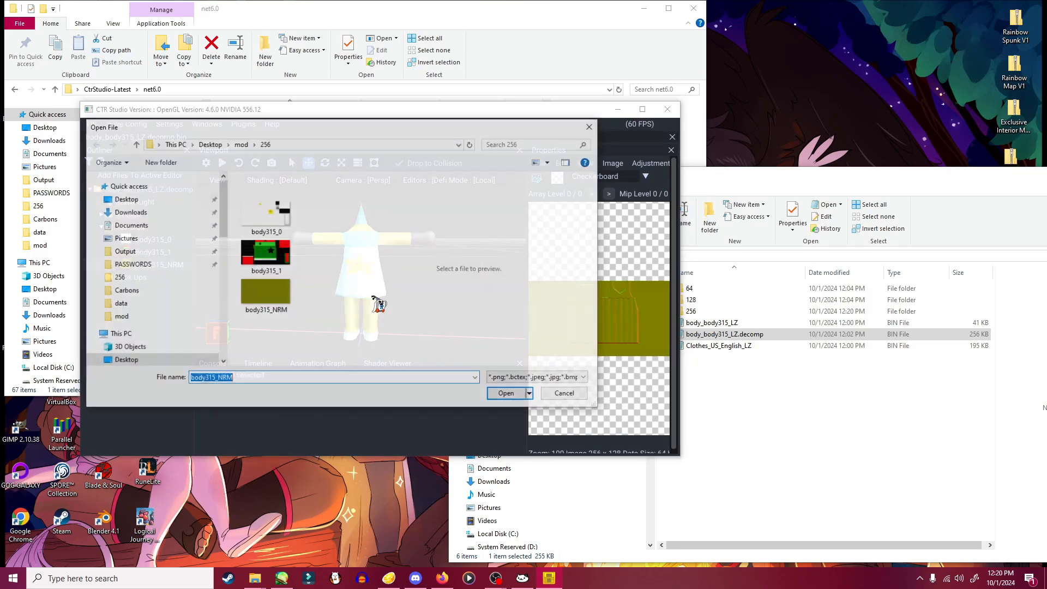
click(281, 226)
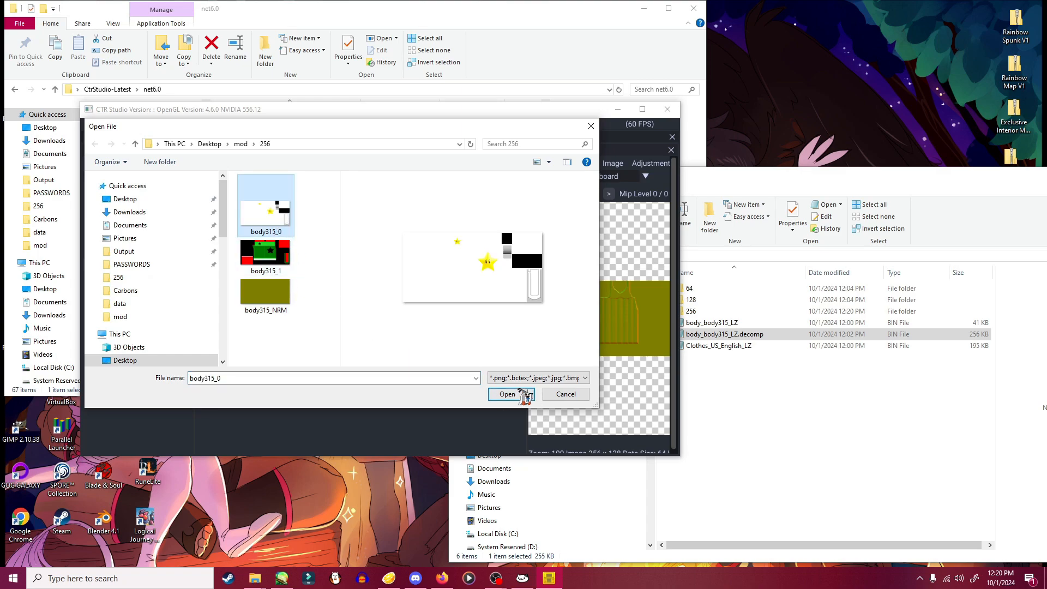
click(274, 264)
click(265, 292)
click(507, 394)
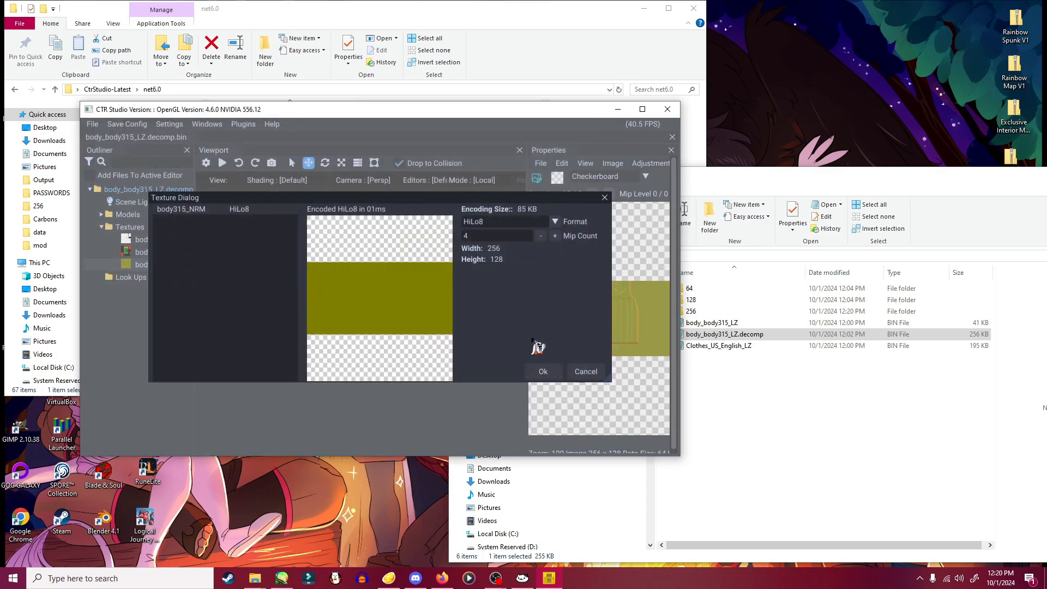
click(544, 372)
drag(420, 321, 359, 236)
scroll(404, 288, up, 3)
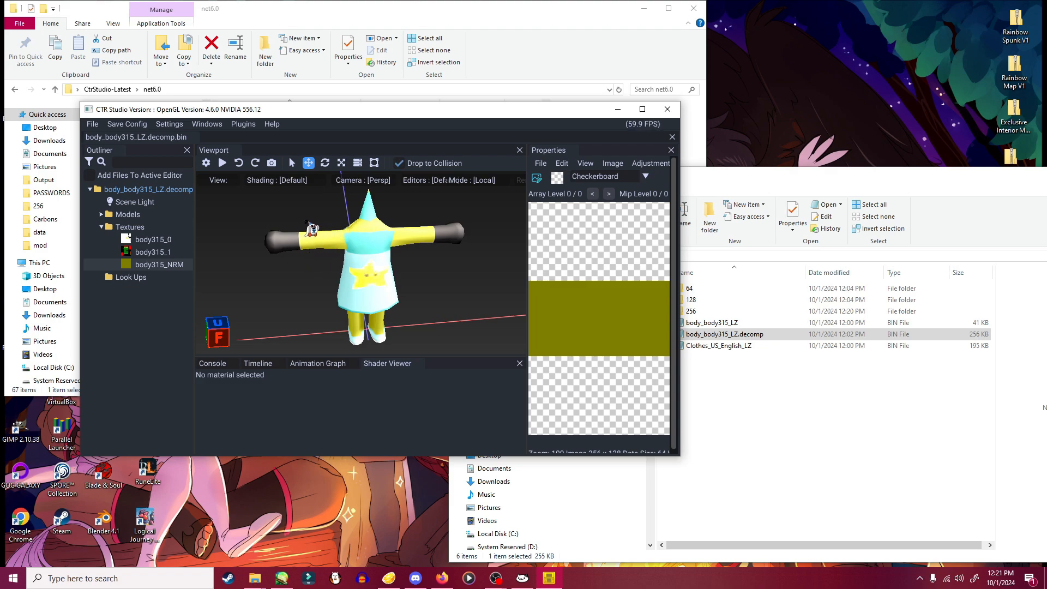
- Examine the dress's colour areas and star placement on the model from several angles
drag(325, 326, 332, 234)
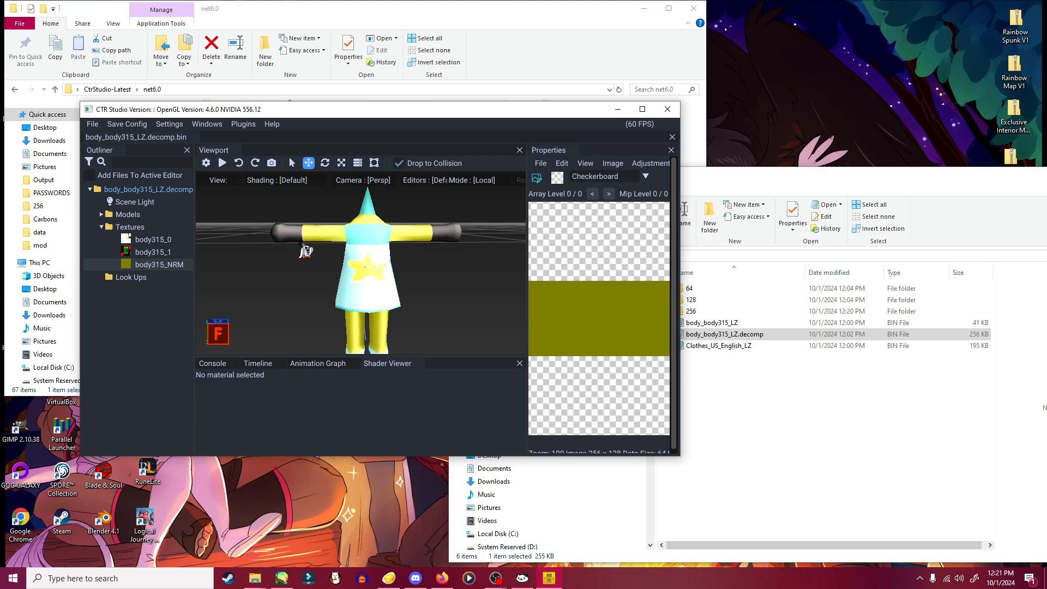
drag(438, 283, 364, 226)
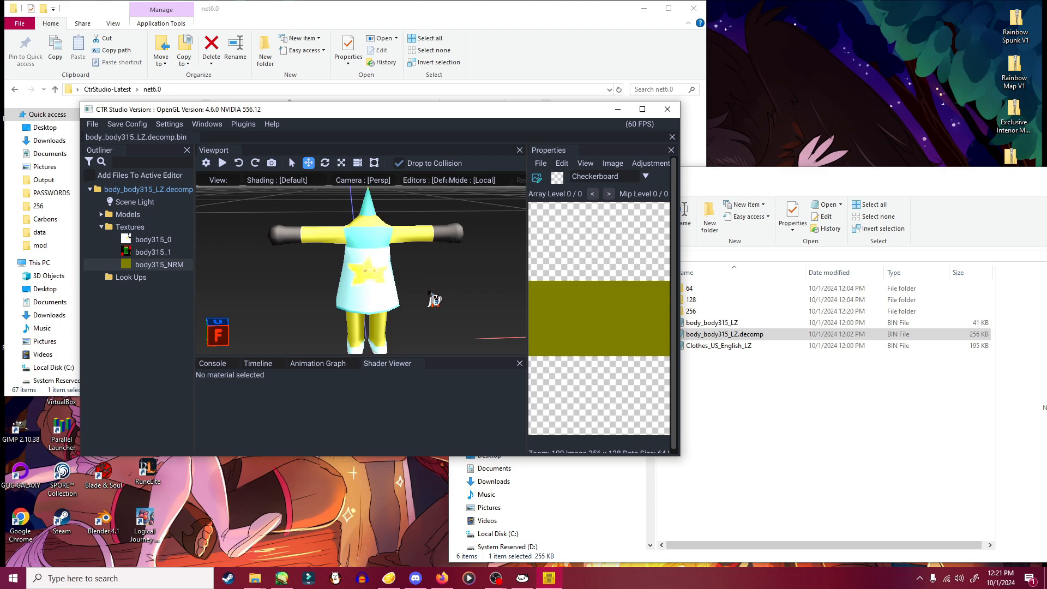
drag(435, 300, 437, 240)
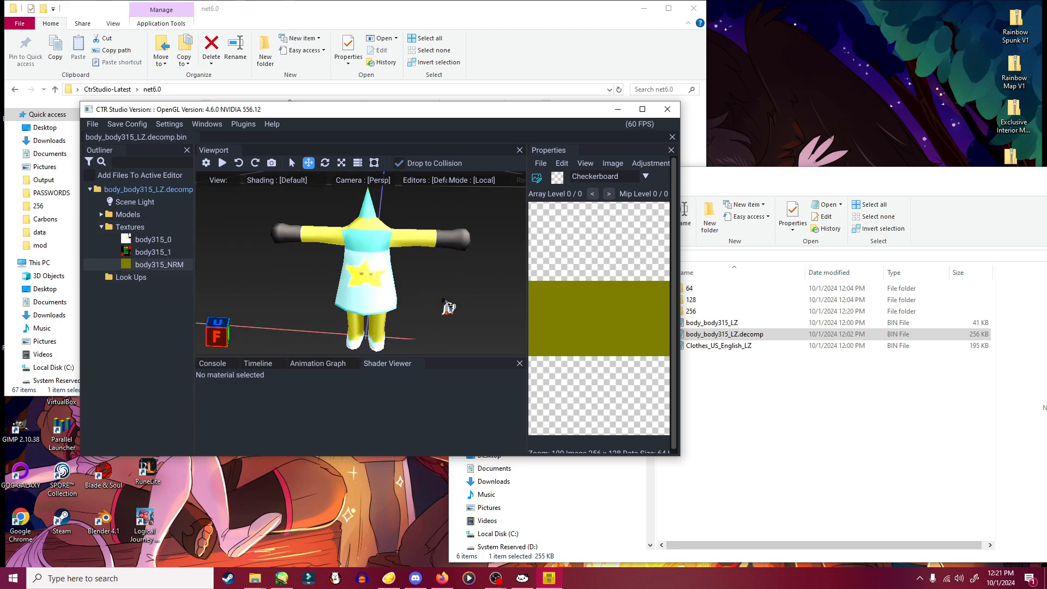
drag(448, 308, 497, 282)
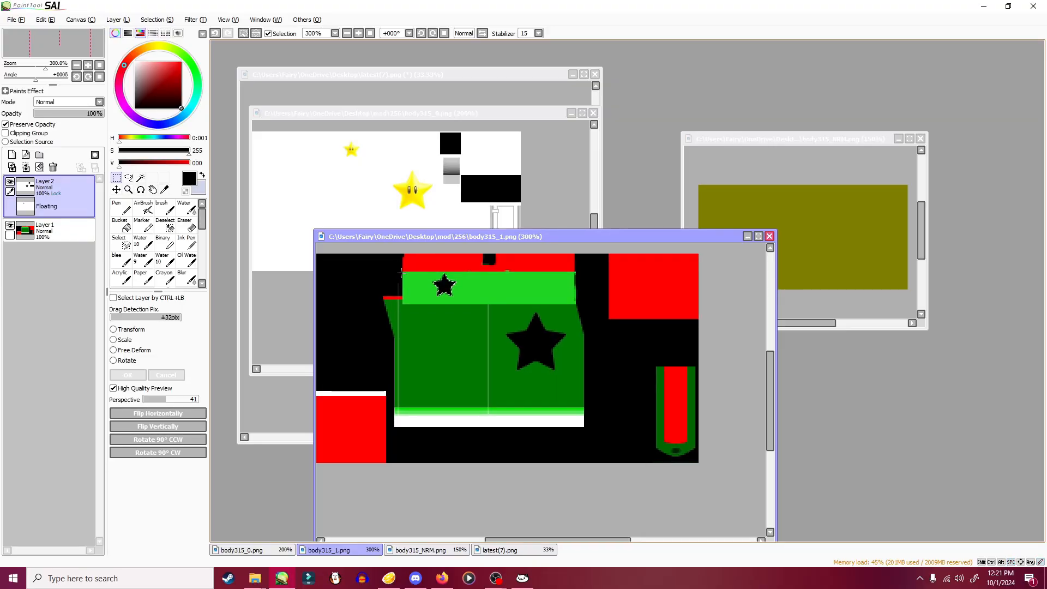
- In PaintTool SAI, select the upper half of body315_1's bright green band and paint it red on Layer1
drag(401, 268, 577, 286)
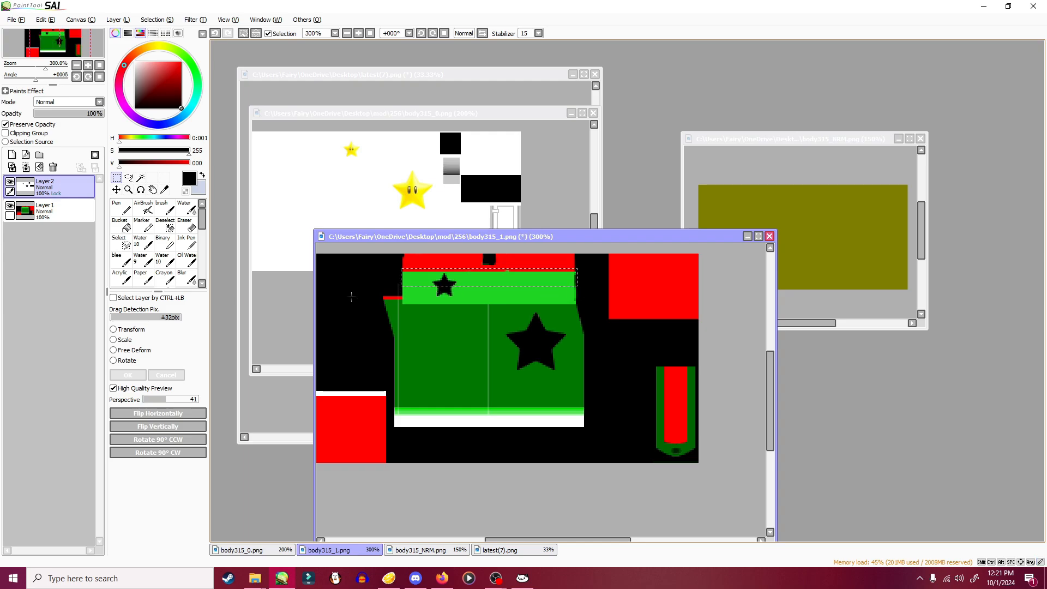
alt+click(412, 261)
click(120, 208)
click(45, 211)
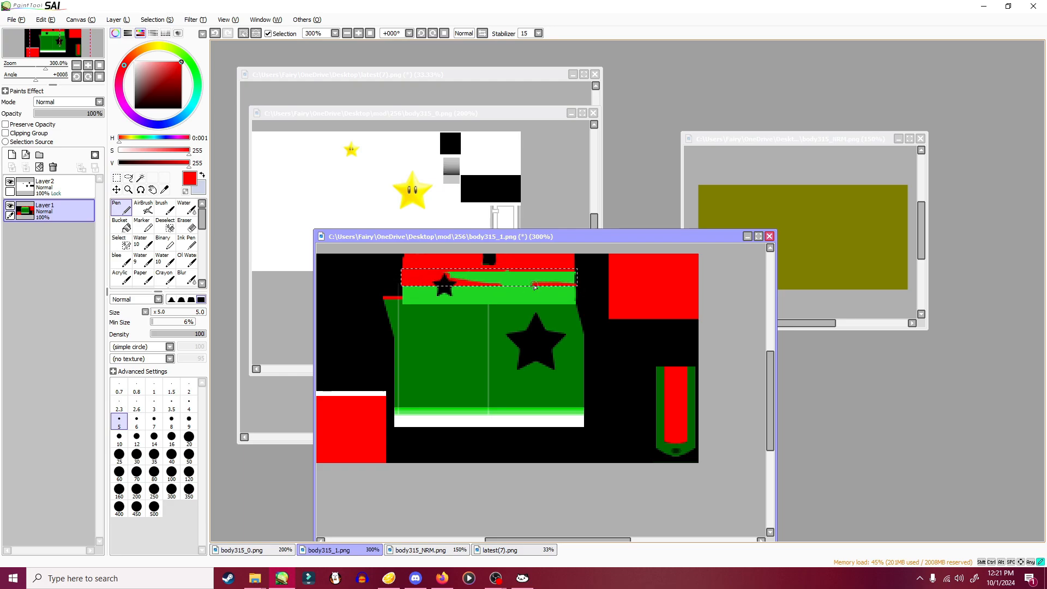
drag(535, 287, 594, 285)
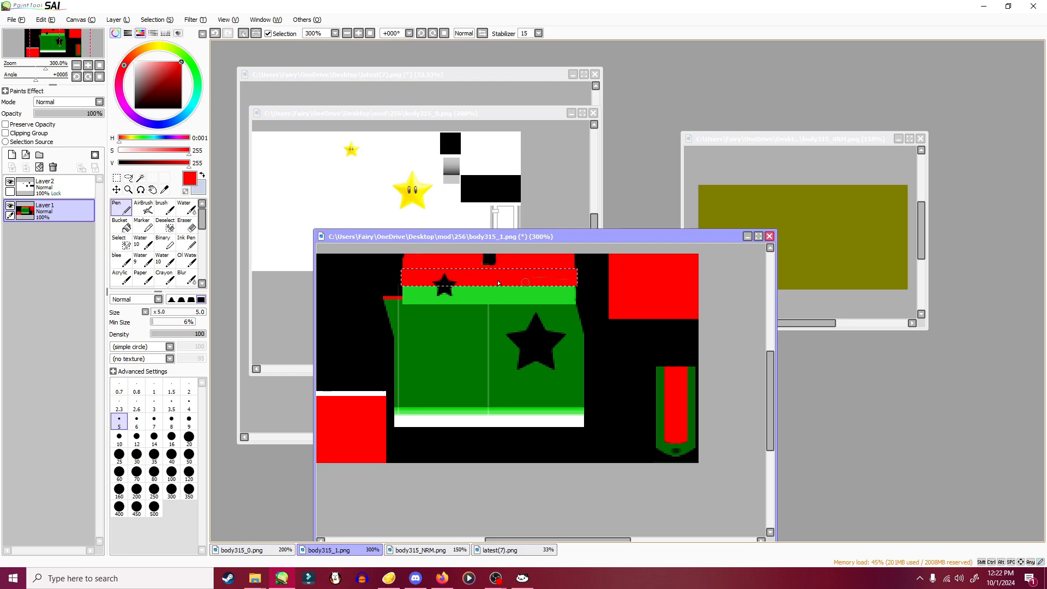
- Lasso the small black star on body315_1's Layer2 and move it down onto the remaining bright green band
click(45, 186)
click(128, 178)
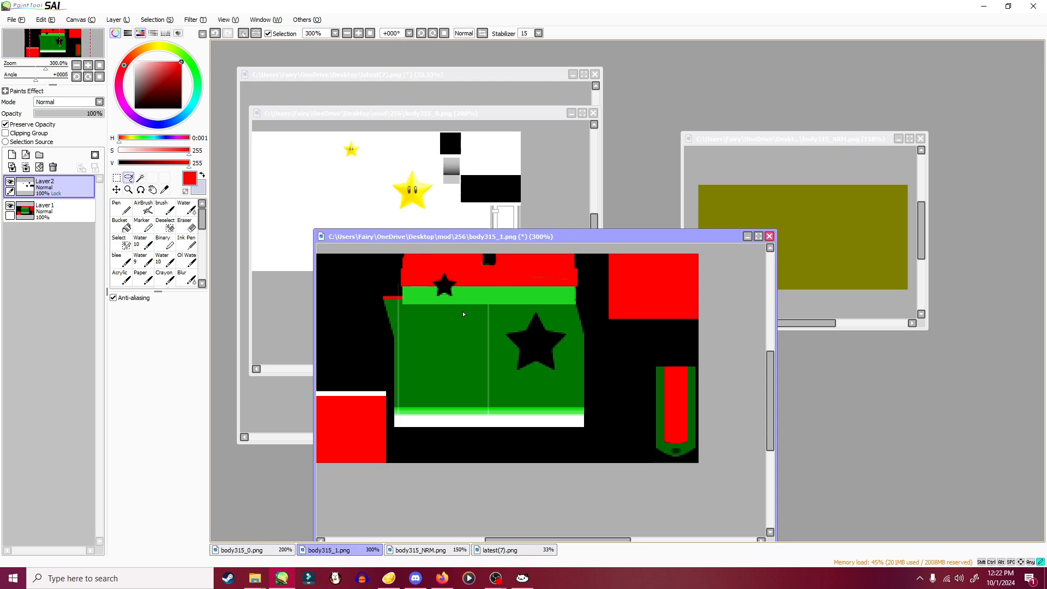
key(ctrl+t)
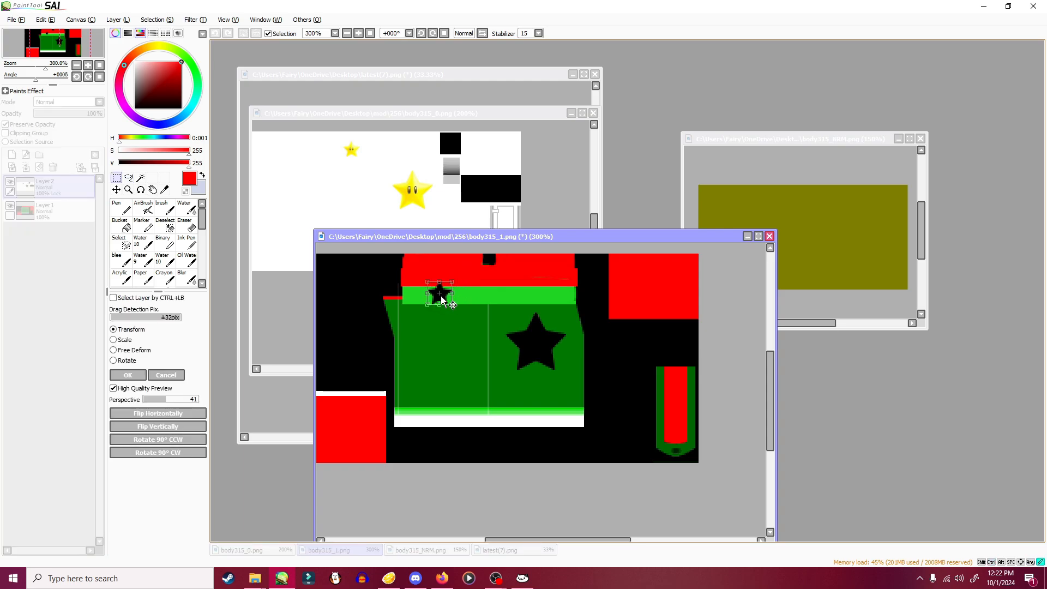
click(139, 374)
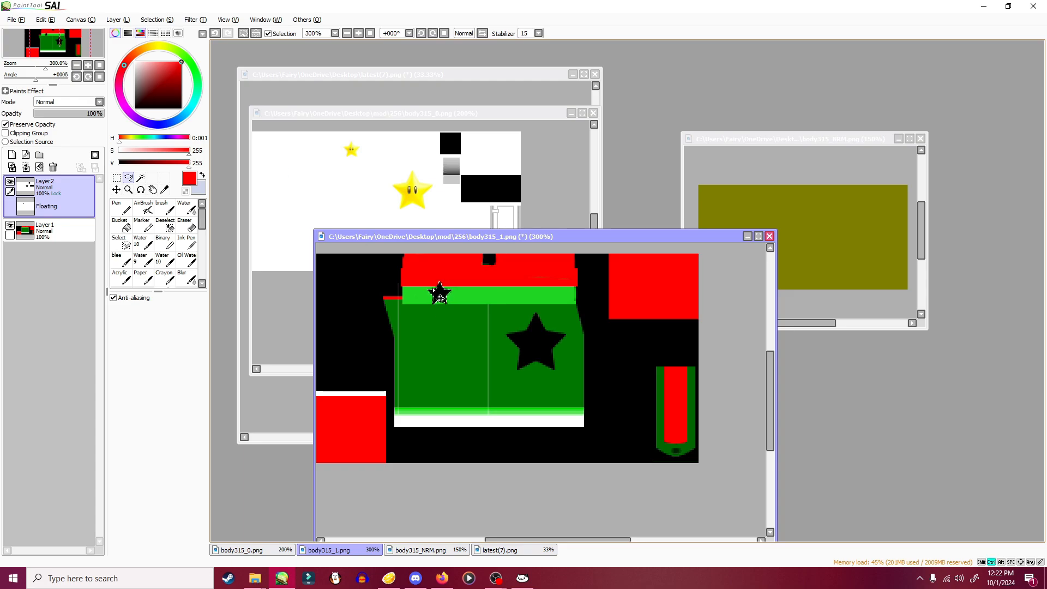
key(ctrl+t)
click(134, 374)
key(ctrl+z)
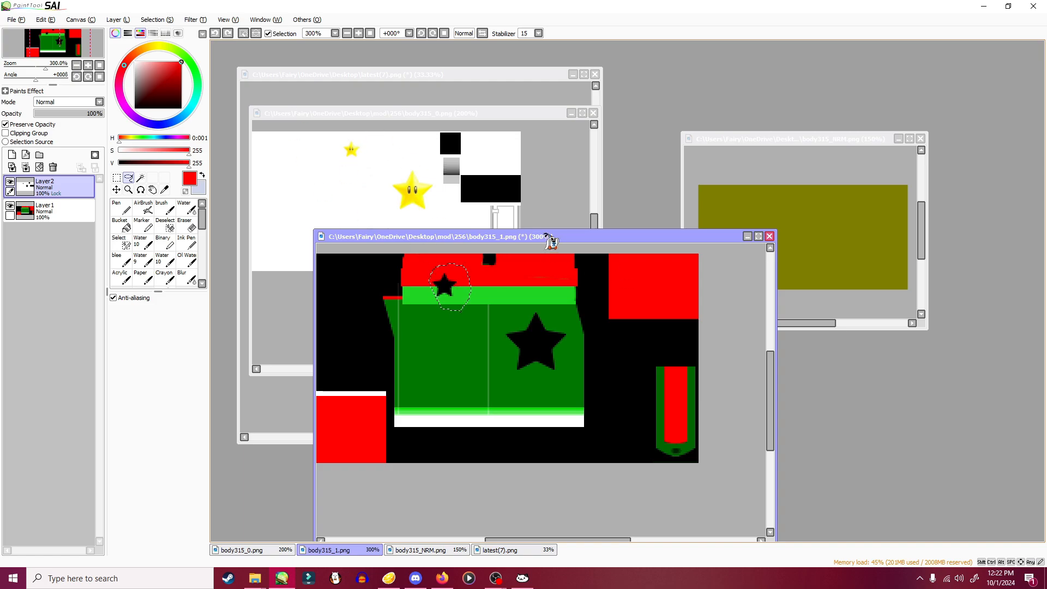
drag(448, 280, 472, 291)
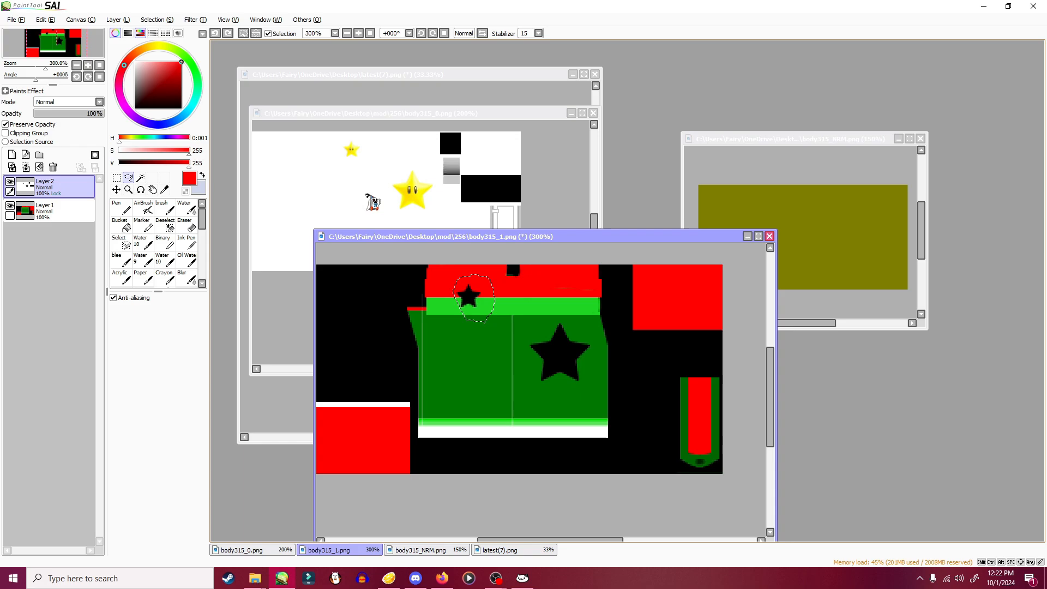
key(ctrl+t)
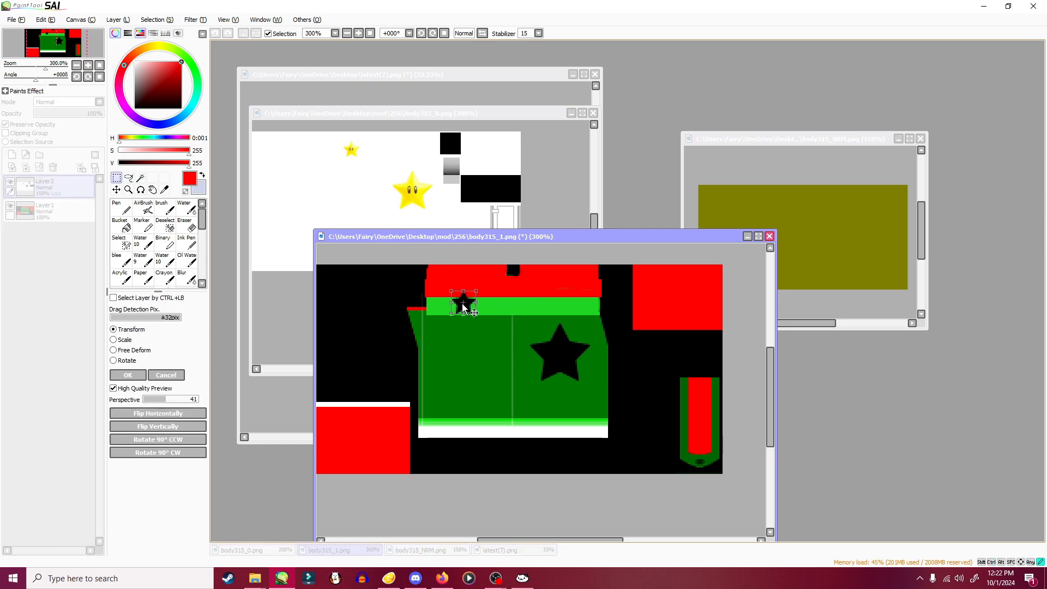
click(139, 375)
- Copy the black star layer of body315_1 and paste it into body315_0 as a positioning guide
click(355, 191)
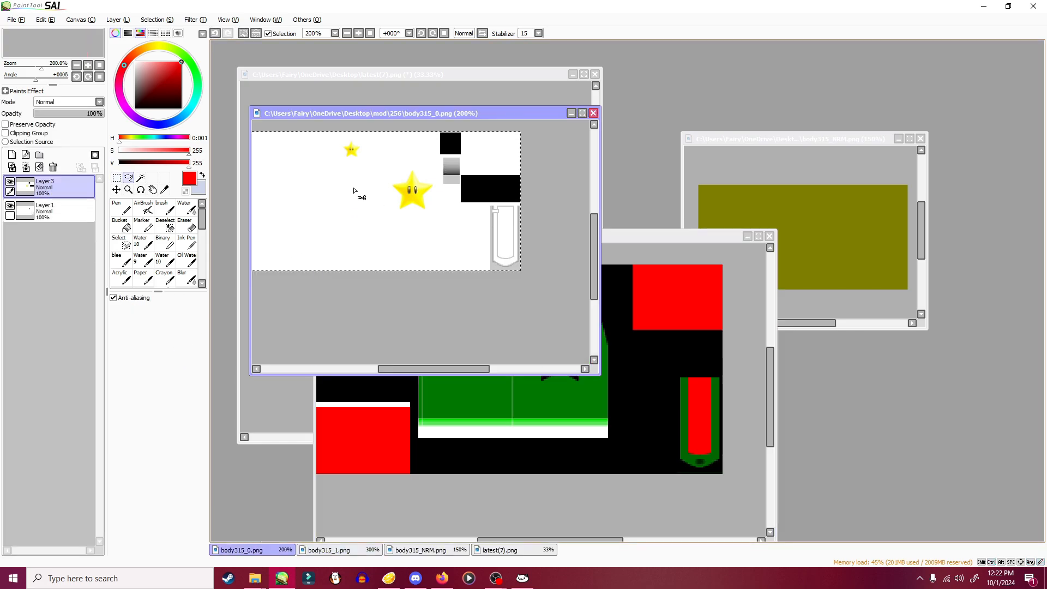
click(521, 422)
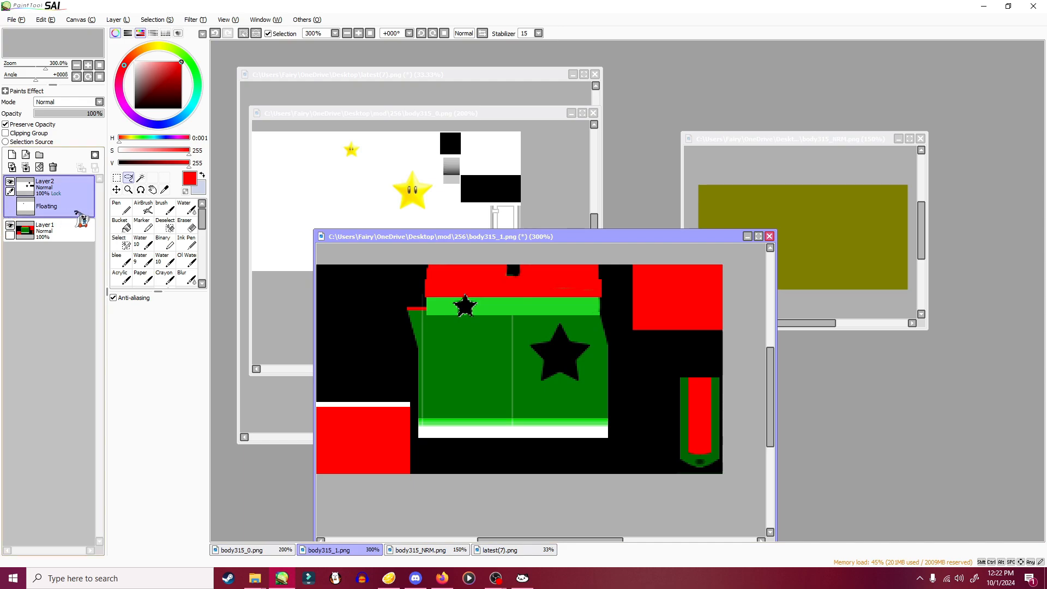
click(116, 178)
scroll(390, 298, down, 2)
drag(354, 273, 725, 531)
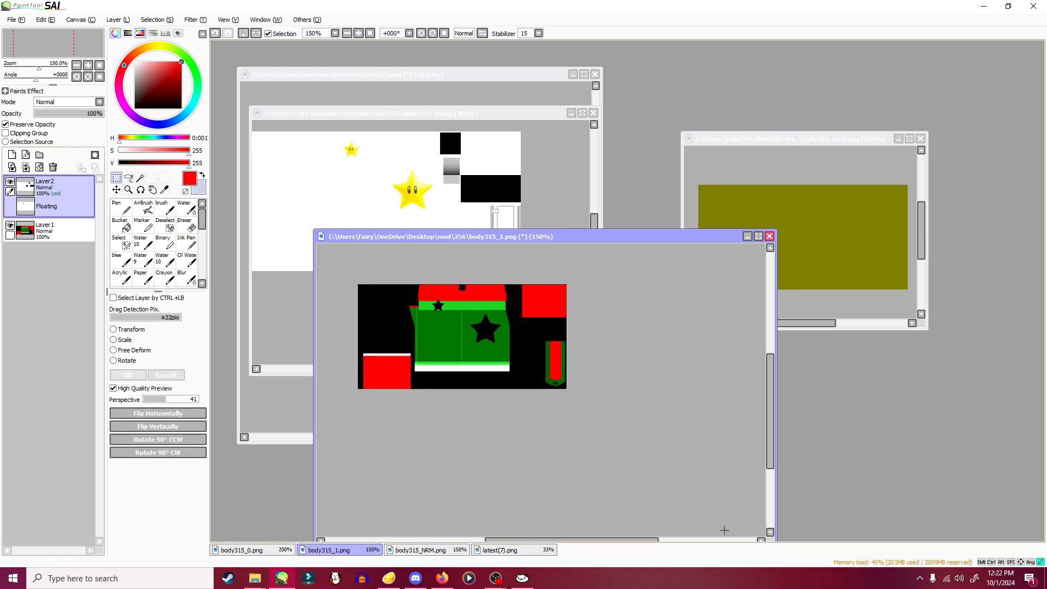
click(358, 165)
key(ctrl+v)
middle_drag(344, 177, 388, 193)
- Move the small yellow star on body315_0's Layer3 so it lines up with the small black guide star
click(60, 213)
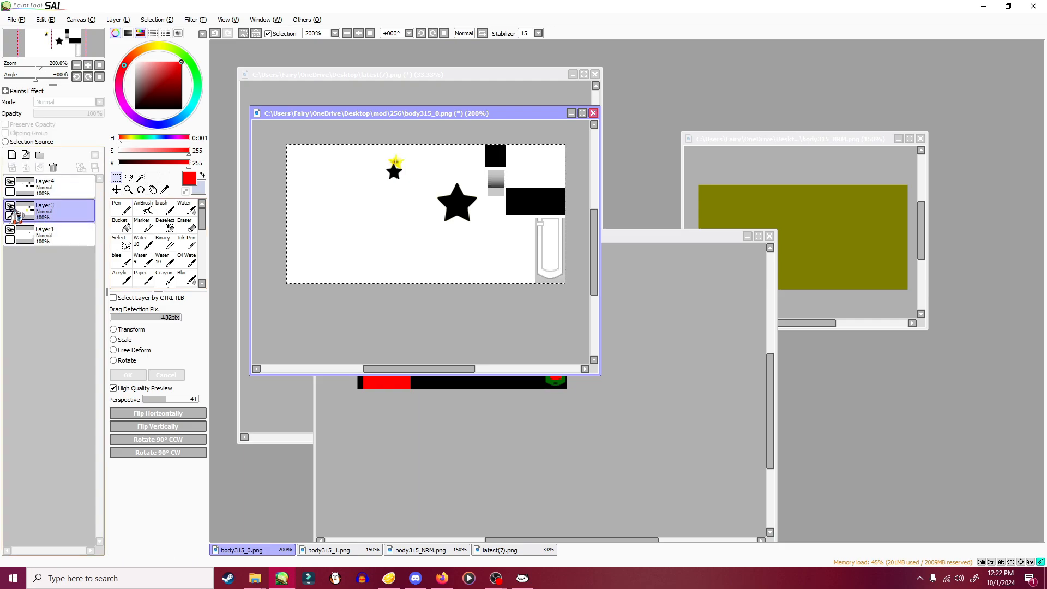
scroll(403, 153, up, 3)
drag(403, 154, 405, 185)
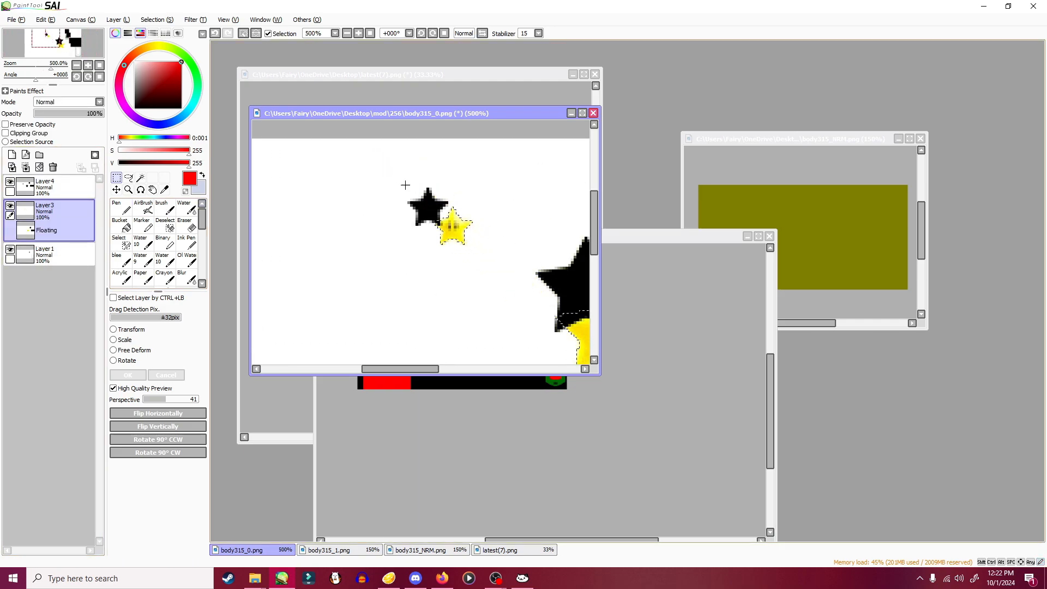
click(157, 19)
click(167, 39)
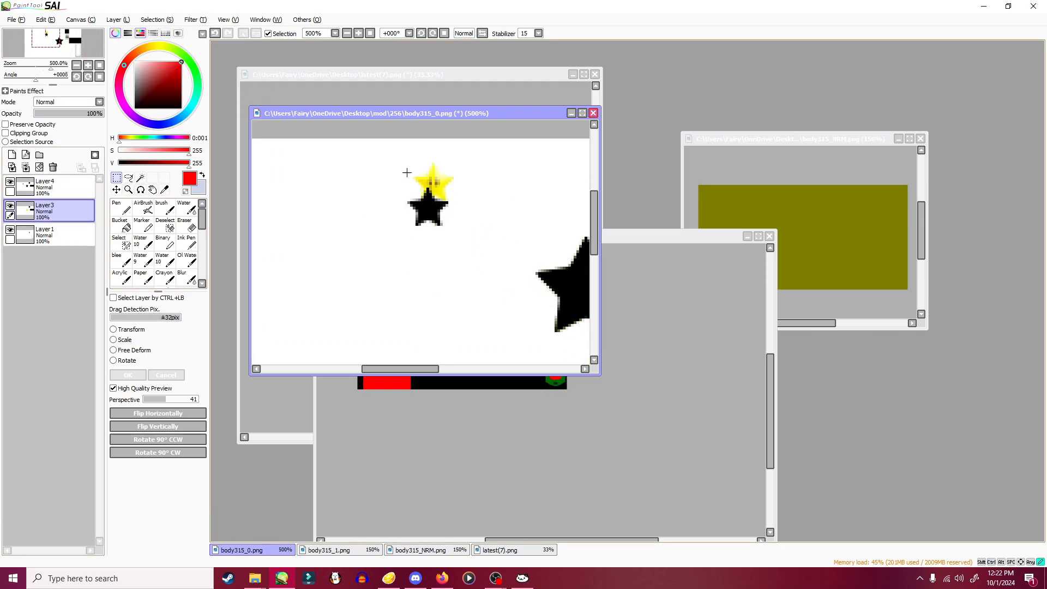
drag(434, 196, 434, 213)
click(128, 376)
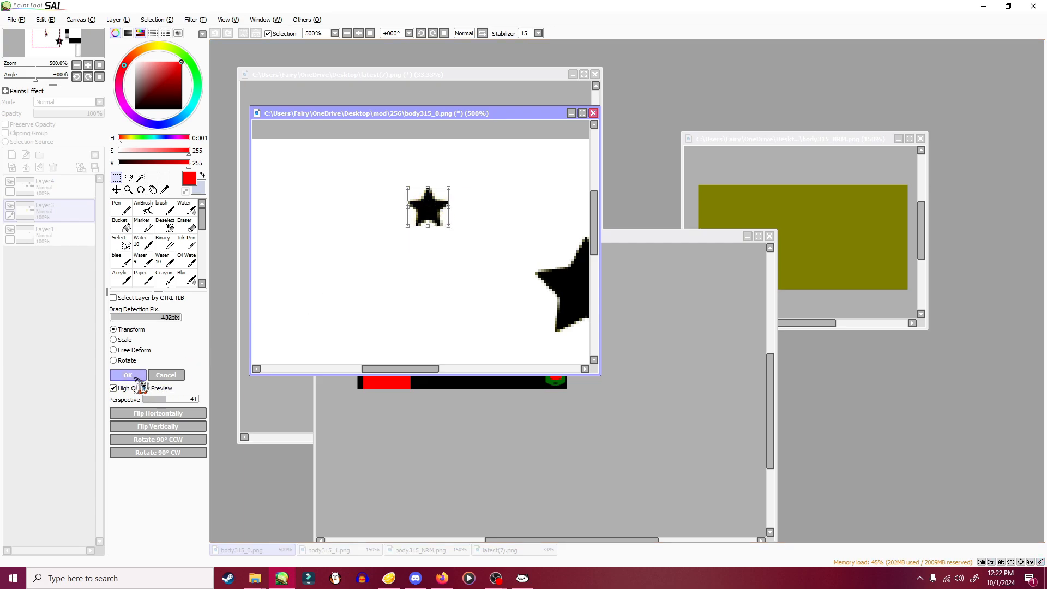
- Delete the pasted black star guide layer from body315_0 and save the edited textures
click(38, 186)
click(53, 167)
scroll(387, 240, down, 4)
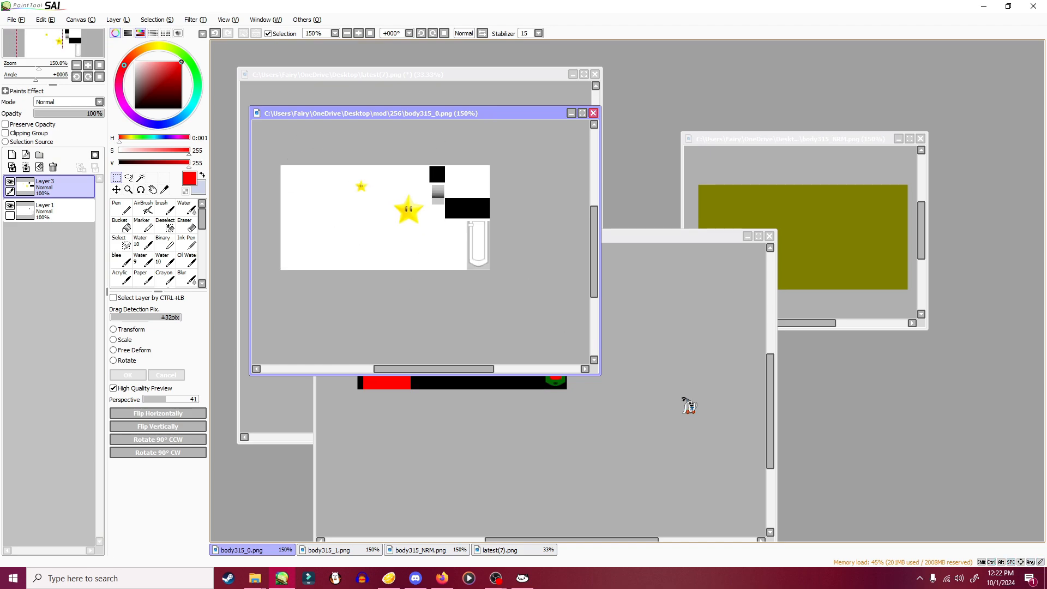
click(690, 406)
click(851, 261)
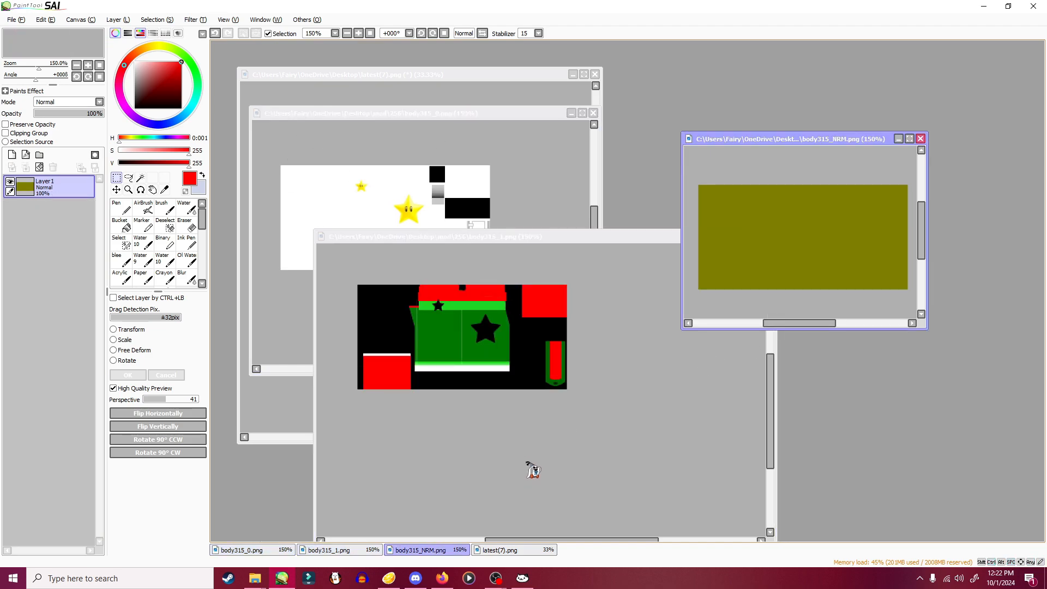
- Relaunch CTR Studio and load the body_body315_LZ.decomp dress model with the updated textures
click(983, 6)
double_click(299, 283)
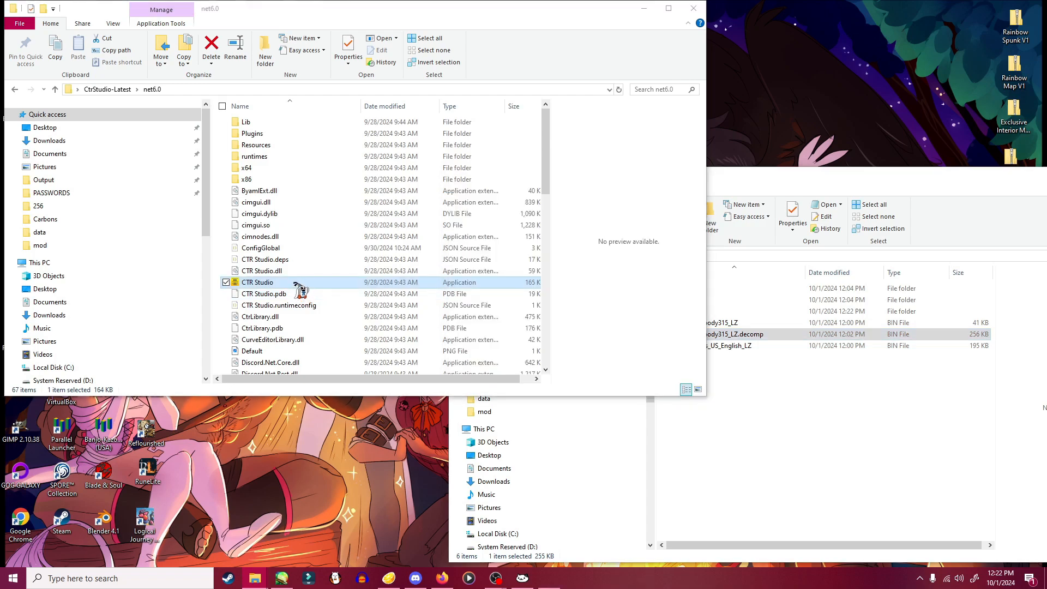
drag(469, 308, 423, 353)
scroll(472, 306, up, 3)
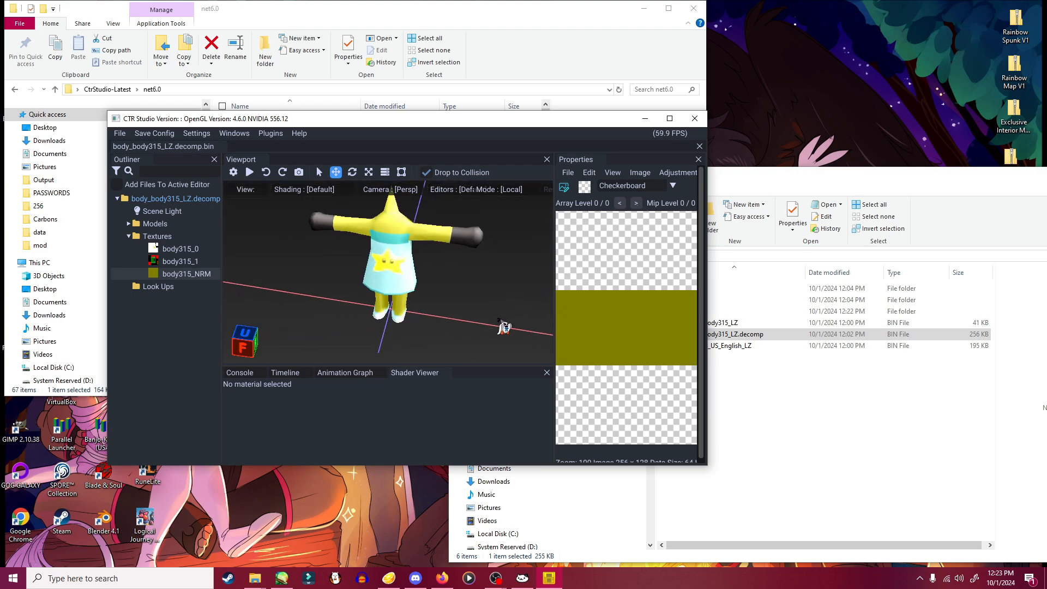
- Examine the updated neckline and star on the reloaded dress from the front and up close
drag(504, 327, 302, 295)
scroll(400, 243, up, 5)
scroll(423, 267, down, 4)
scroll(398, 268, down, 3)
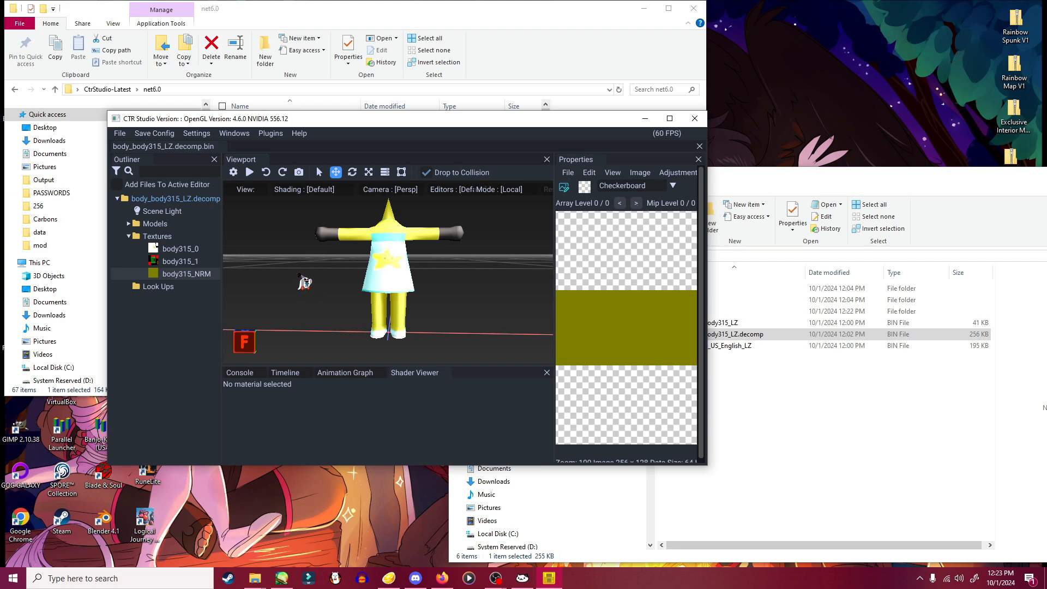
drag(306, 281, 426, 360)
- Sample the bright green band of body315_1 in PaintTool SAI and compare that area with the dress in CTR Studio
click(284, 582)
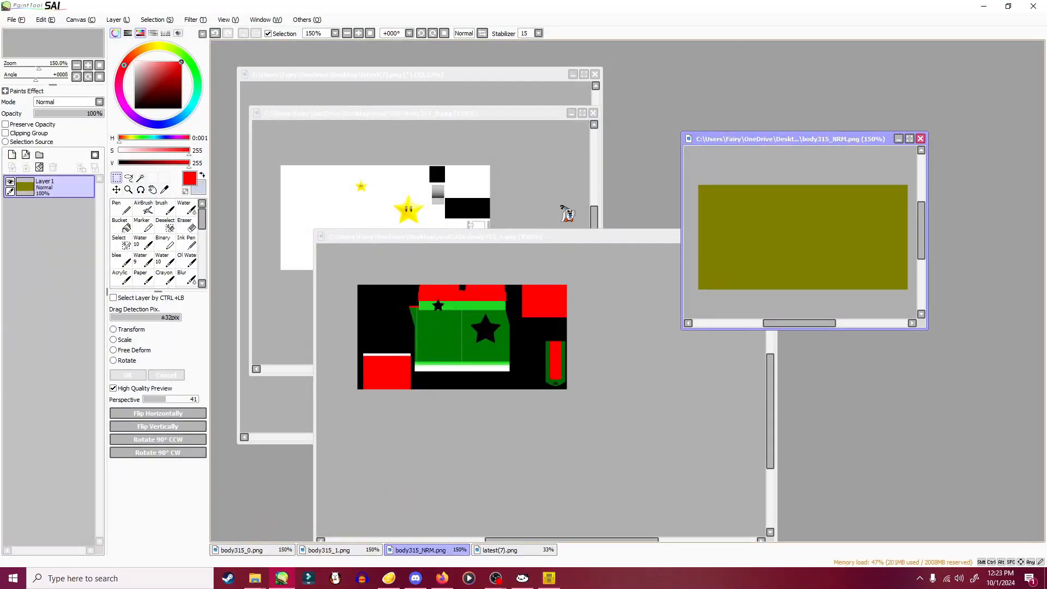
mouse_move(284, 583)
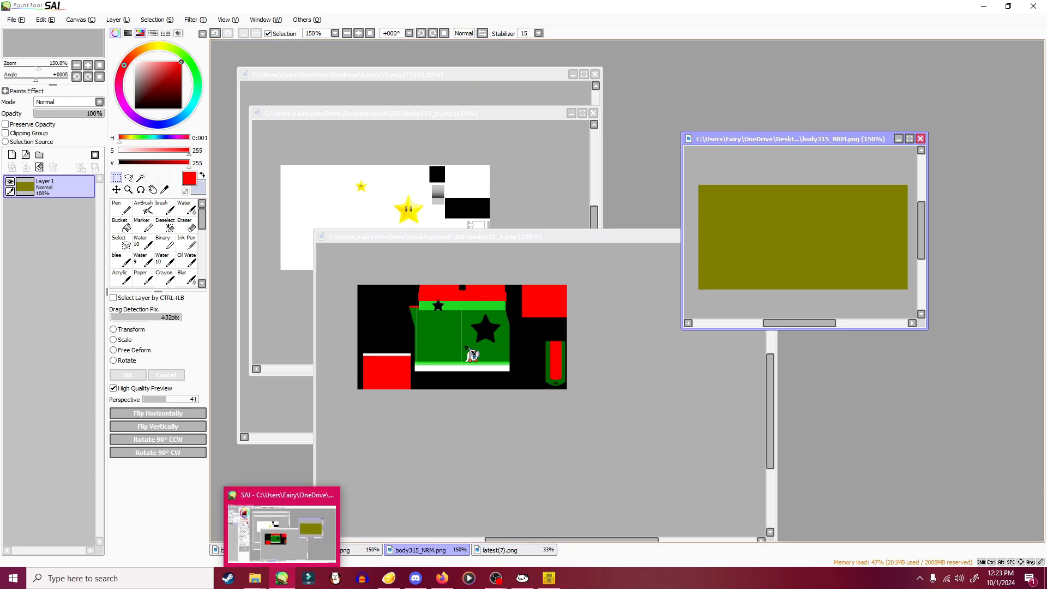
alt+click(468, 317)
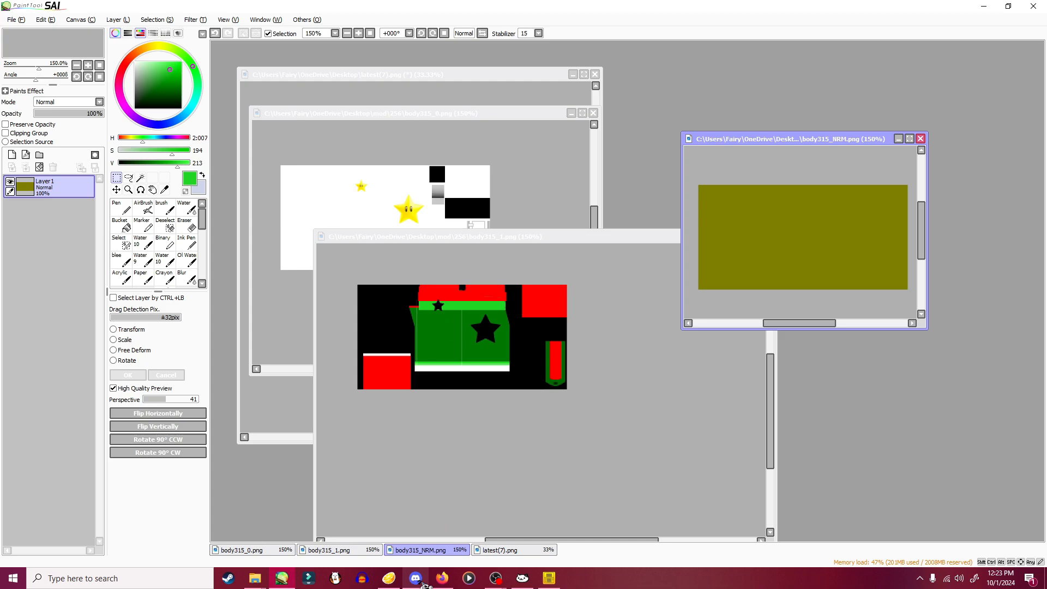
click(548, 579)
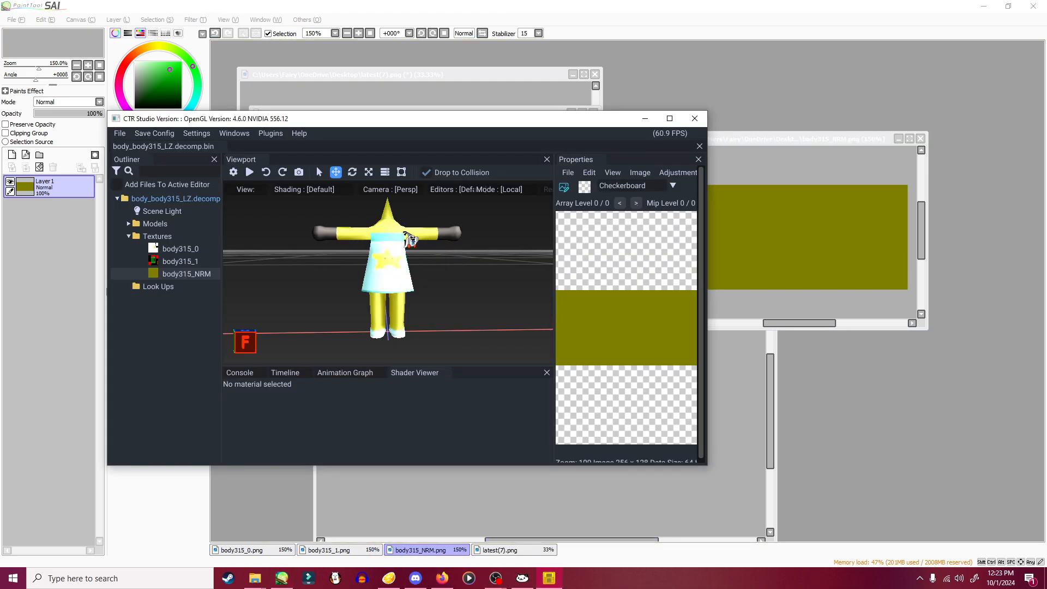
drag(453, 306, 374, 249)
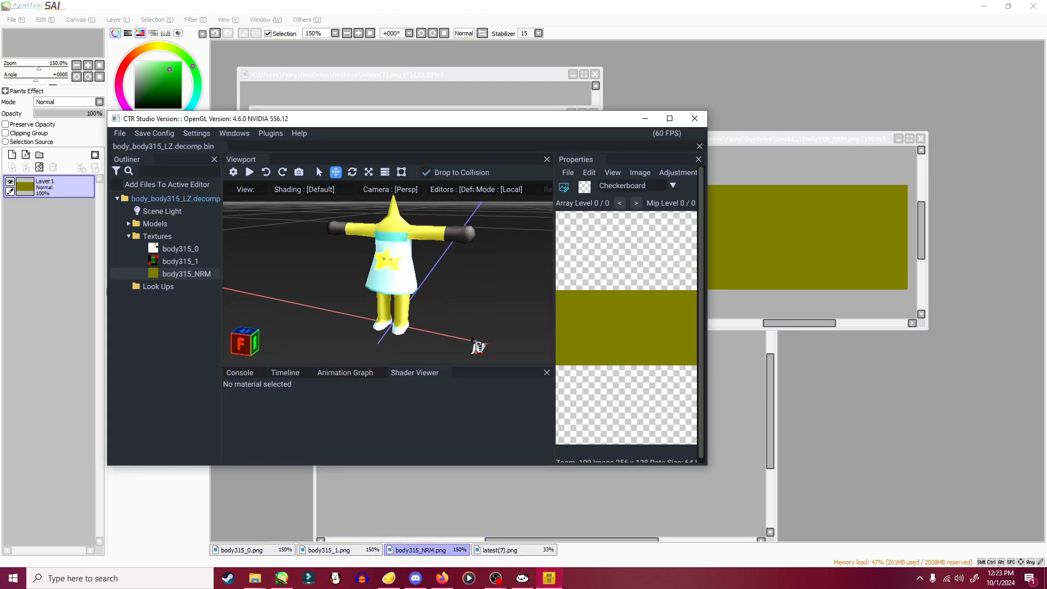
drag(475, 341, 501, 310)
drag(374, 287, 432, 296)
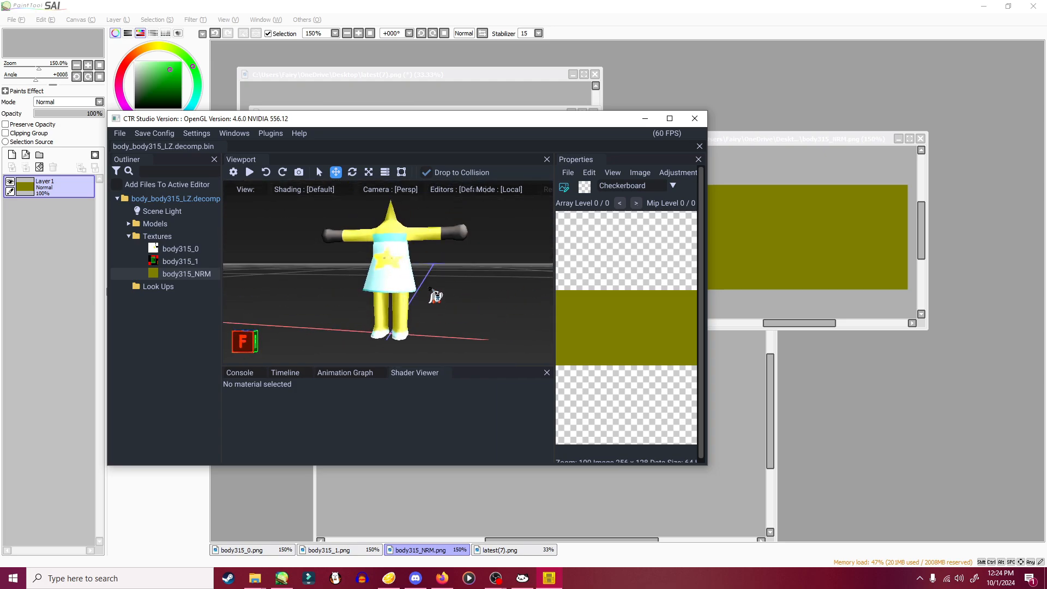
- Sample the red upper area of body315_1 in PaintTool SAI and compare the mask with the body315_0 texture
click(750, 444)
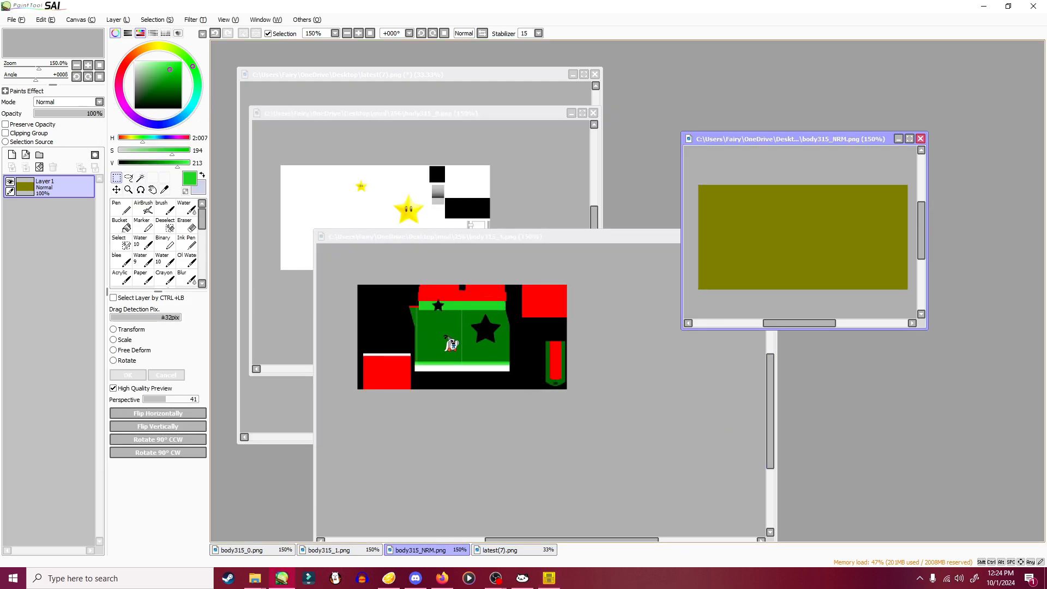
alt+click(484, 288)
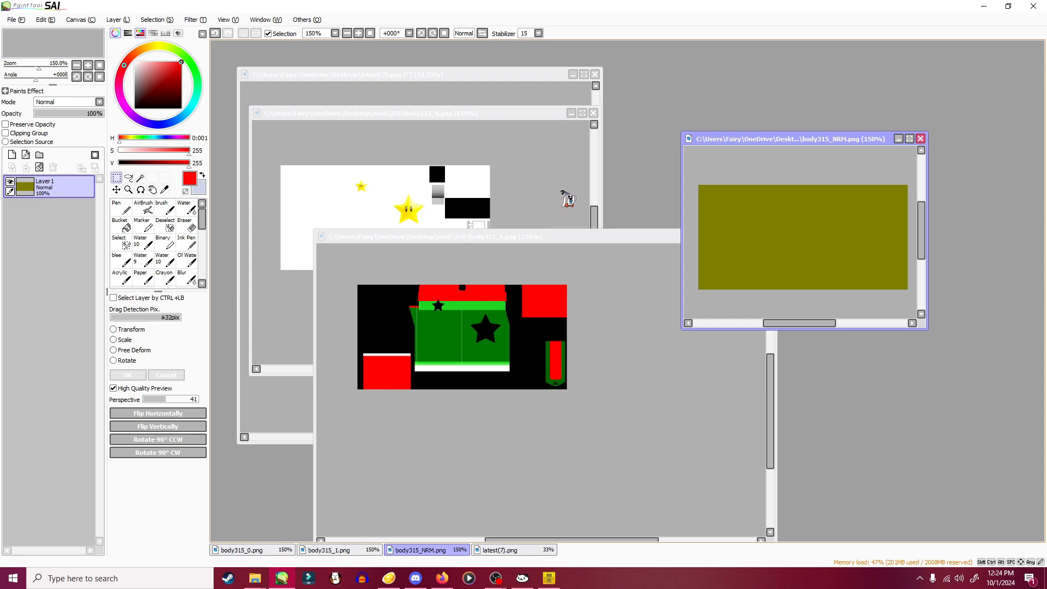
click(526, 160)
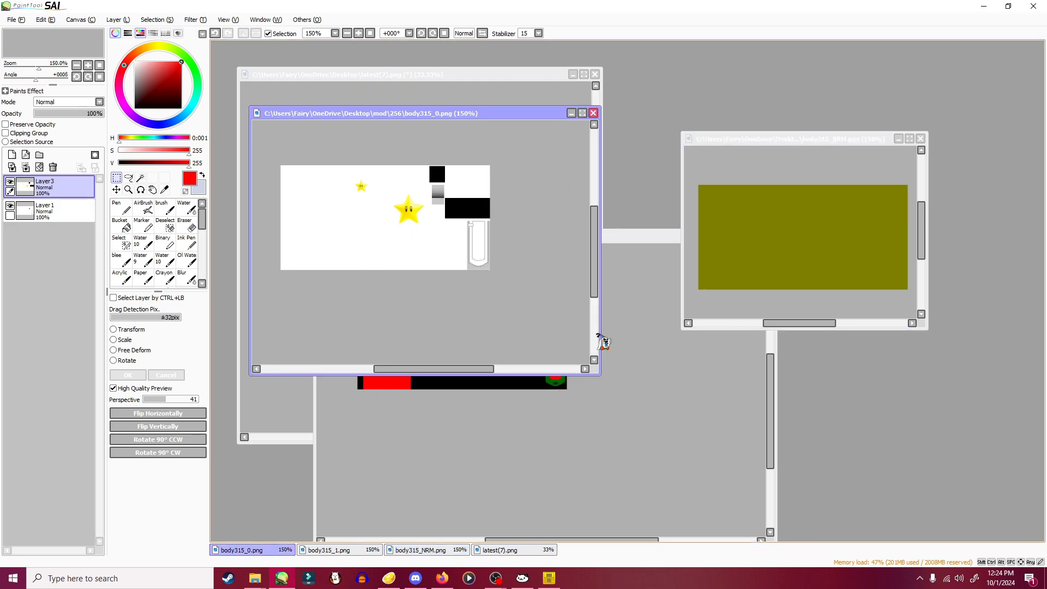
click(604, 341)
click(527, 214)
click(607, 386)
click(496, 192)
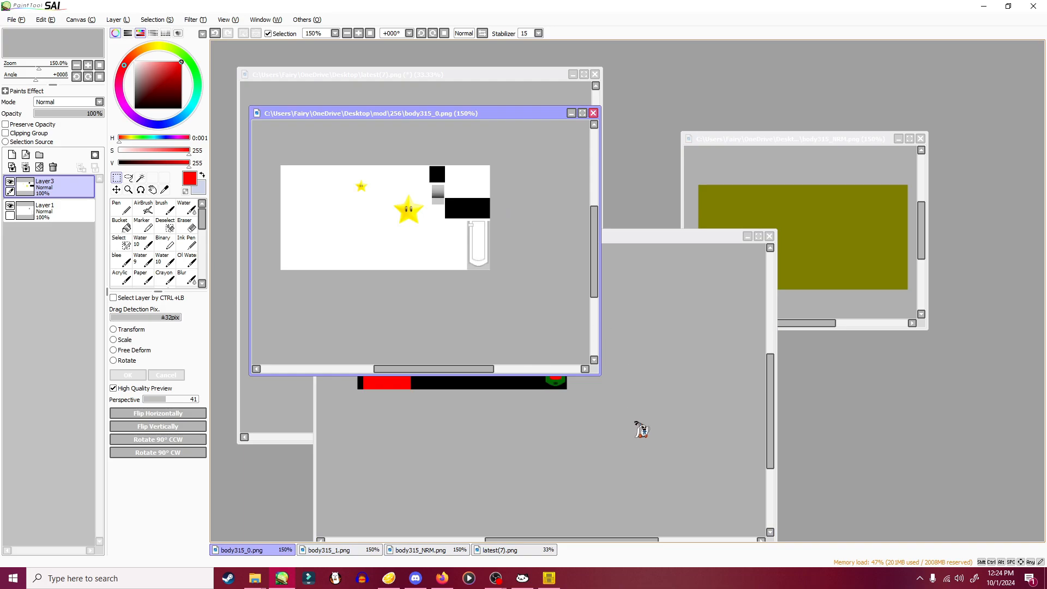
- Bring body315_1 forward in PaintTool SAI, then switch to CTR Studio and examine the dress from several angles
click(635, 427)
drag(791, 145, 816, 143)
click(543, 487)
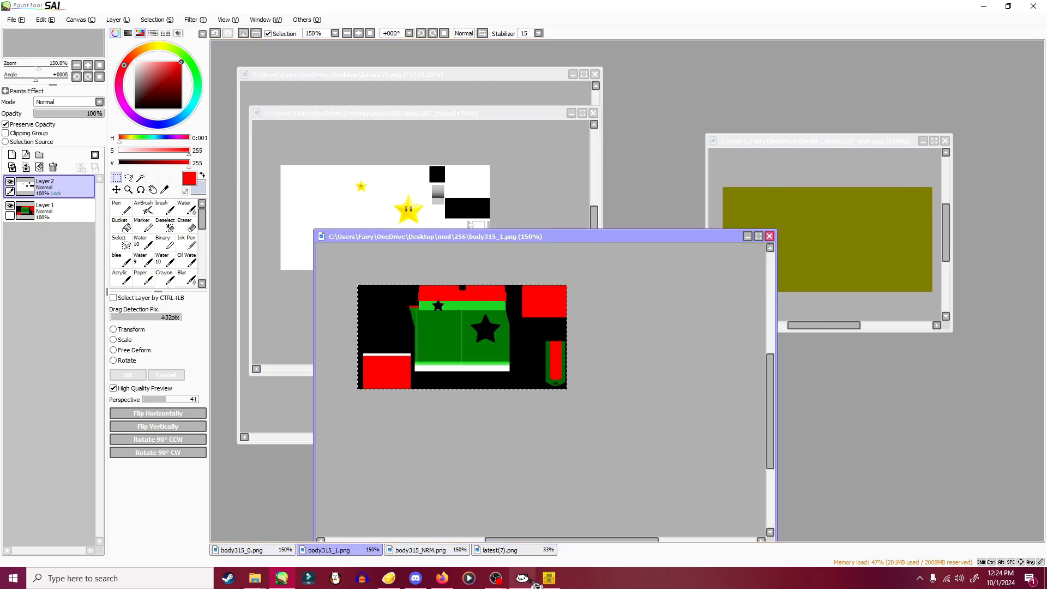
click(527, 581)
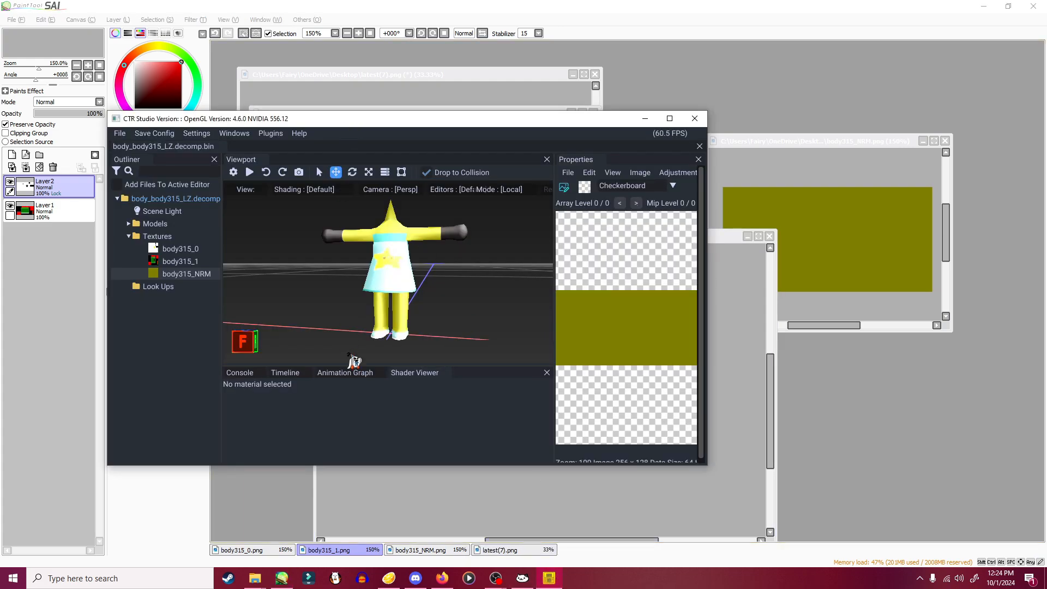
drag(349, 333, 463, 293)
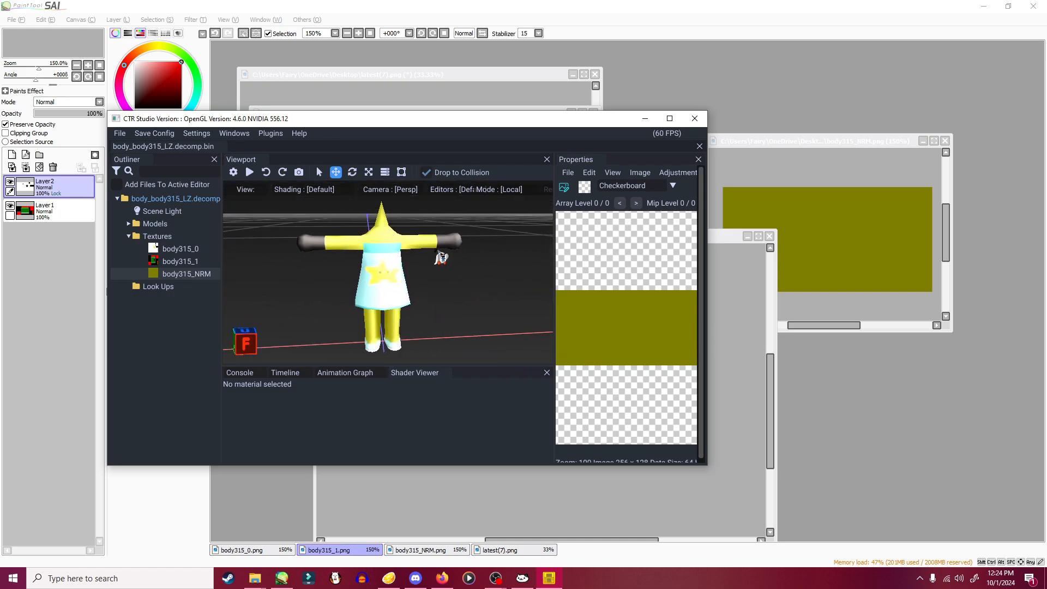
drag(447, 120, 425, 197)
drag(434, 365, 456, 376)
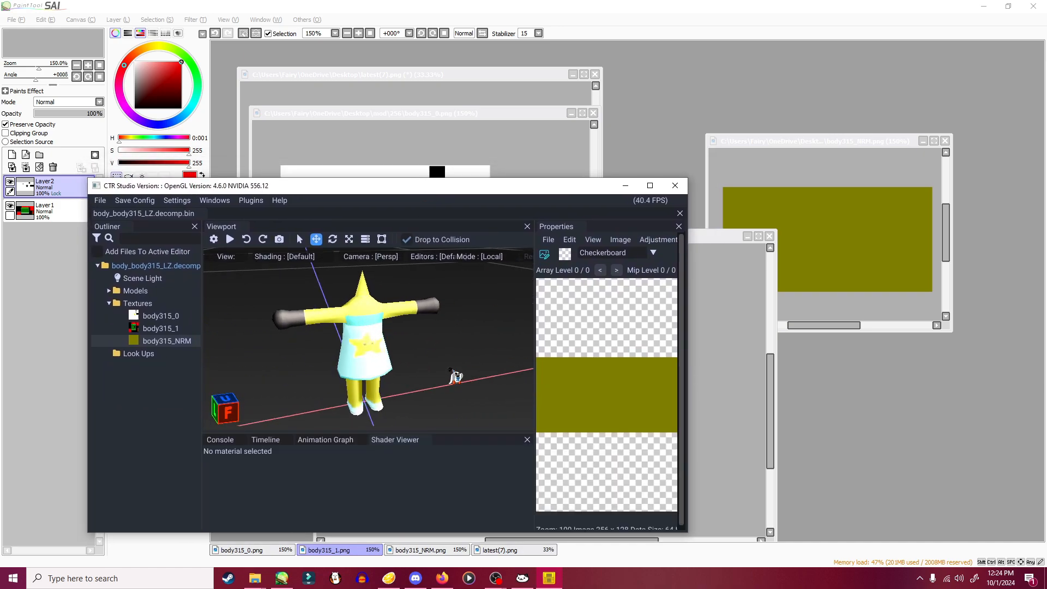
drag(499, 187, 526, 153)
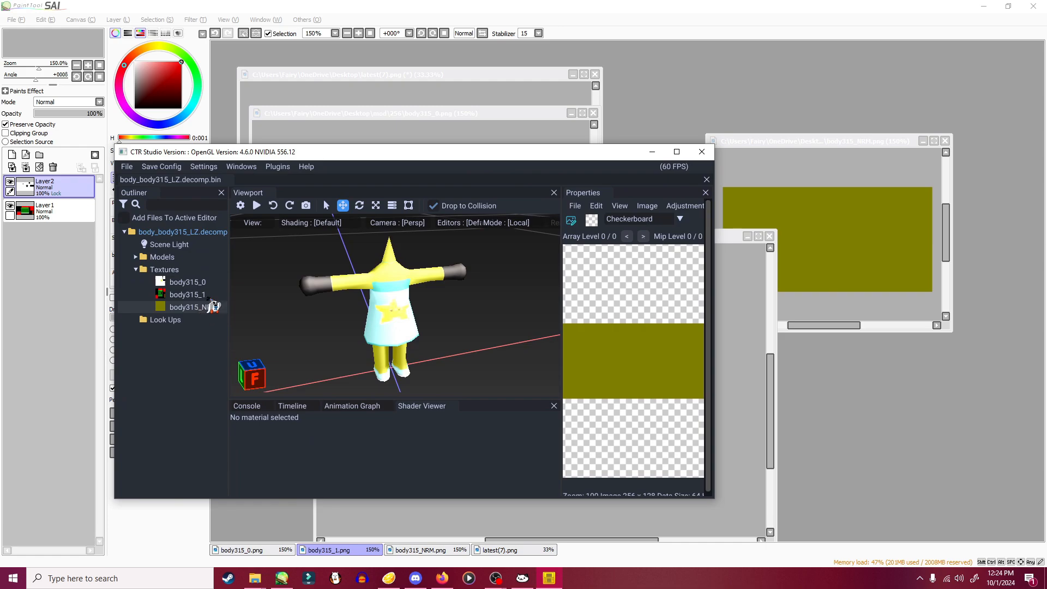
- Close CTR Studio and reposition the body315_1 canvas window in PaintTool SAI
click(702, 152)
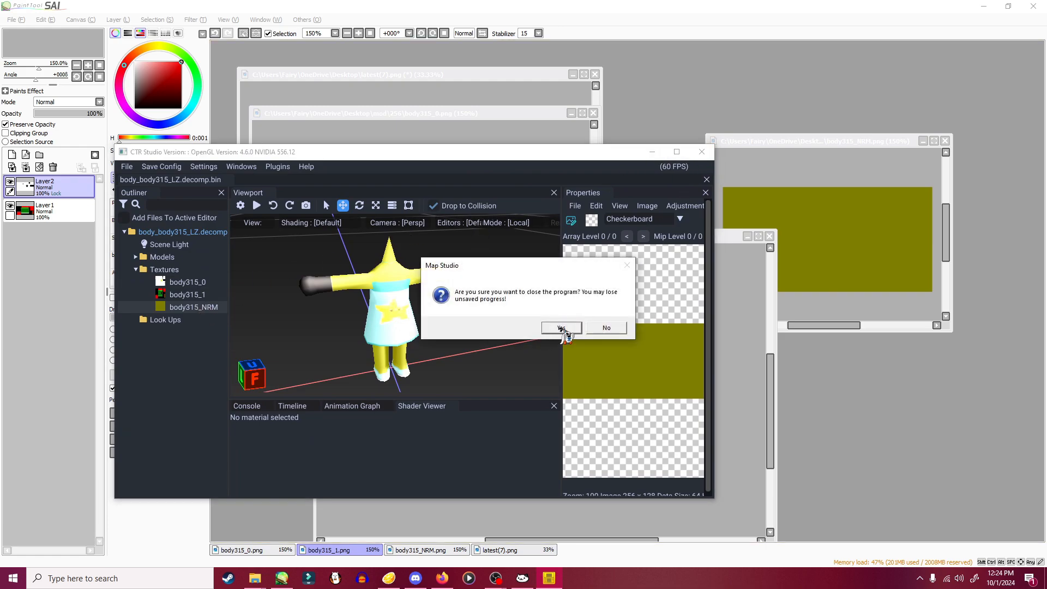
click(568, 327)
drag(500, 244, 468, 245)
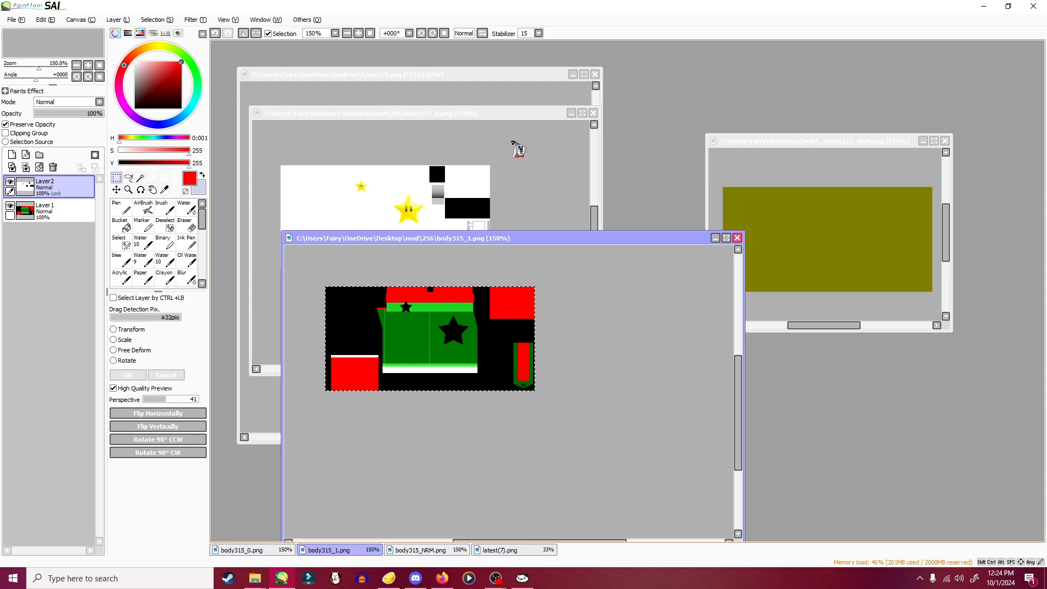
- Compare the body315_0 texture with the body315_1 colour mask by alternating between their canvases
click(511, 141)
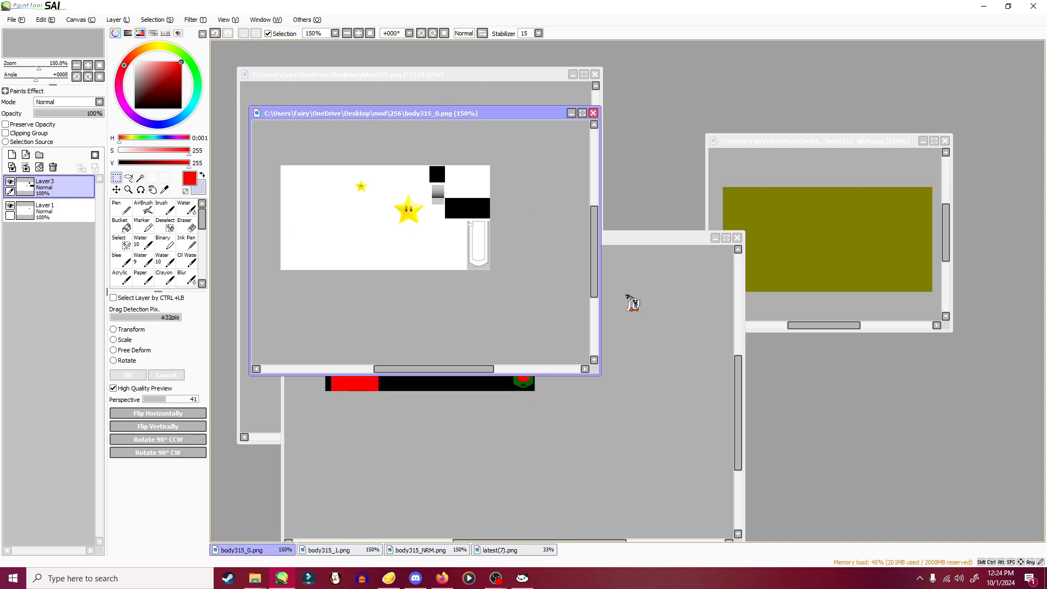
click(633, 303)
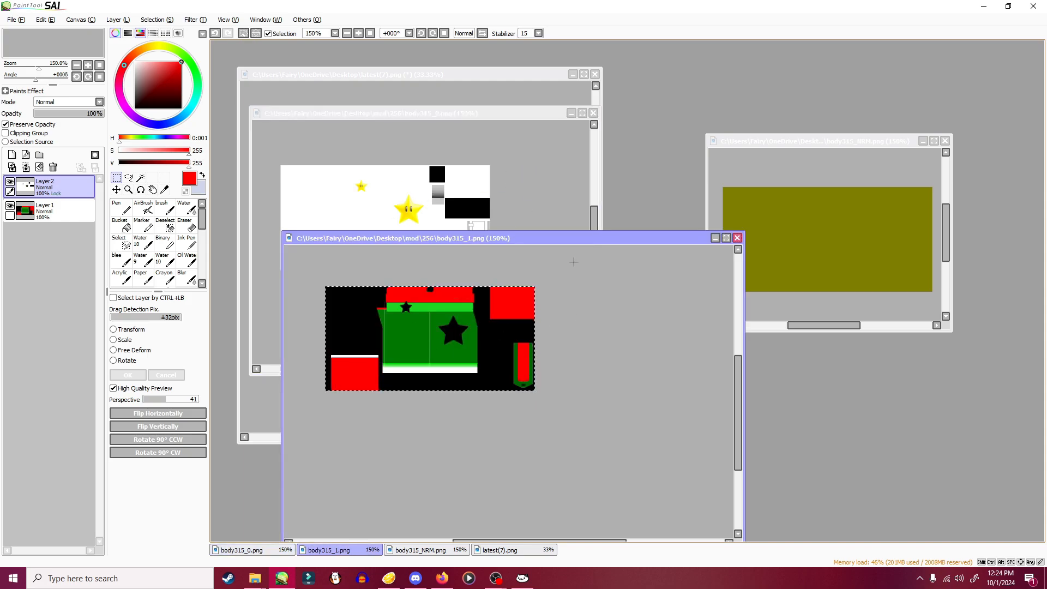
click(547, 185)
click(663, 379)
click(506, 218)
click(621, 354)
click(521, 210)
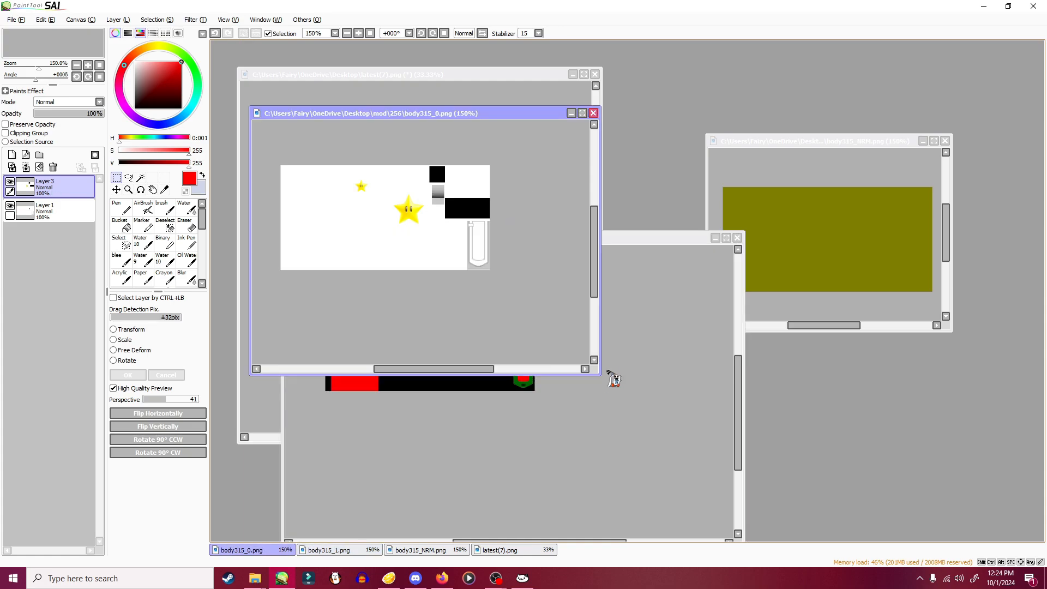
click(614, 376)
click(510, 319)
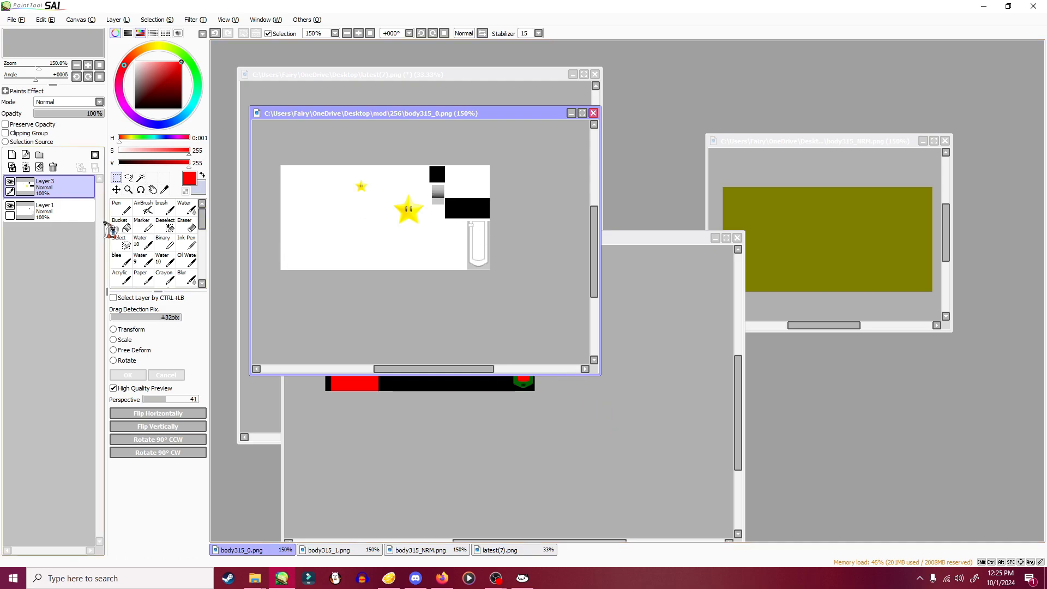
- Toggle the visibility of Layer3 in body315_0 to check its artwork, and compare the texture with the body315_1 mask
click(10, 182)
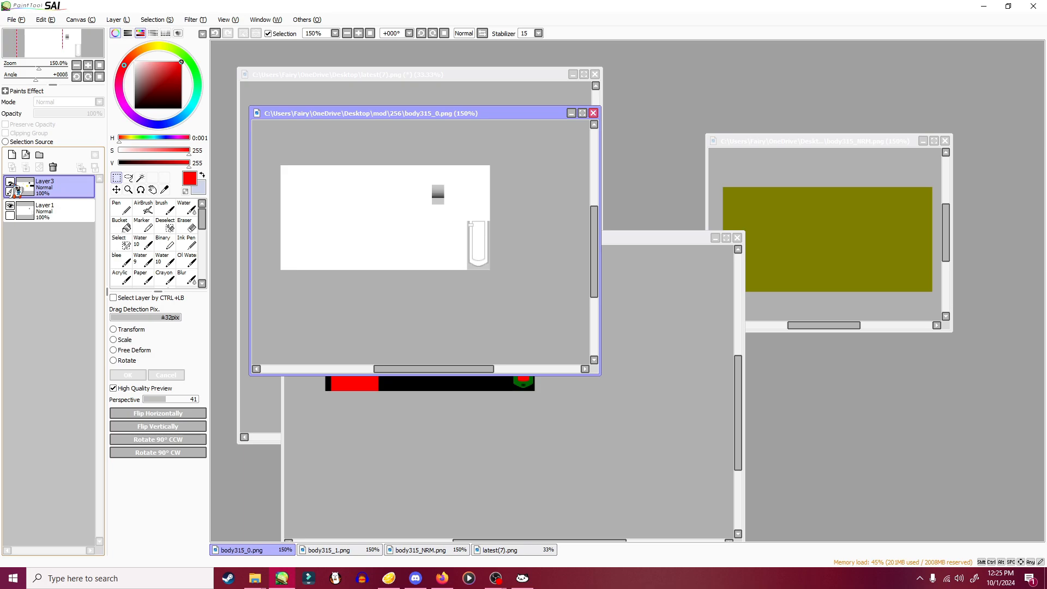
click(9, 182)
click(10, 182)
click(10, 183)
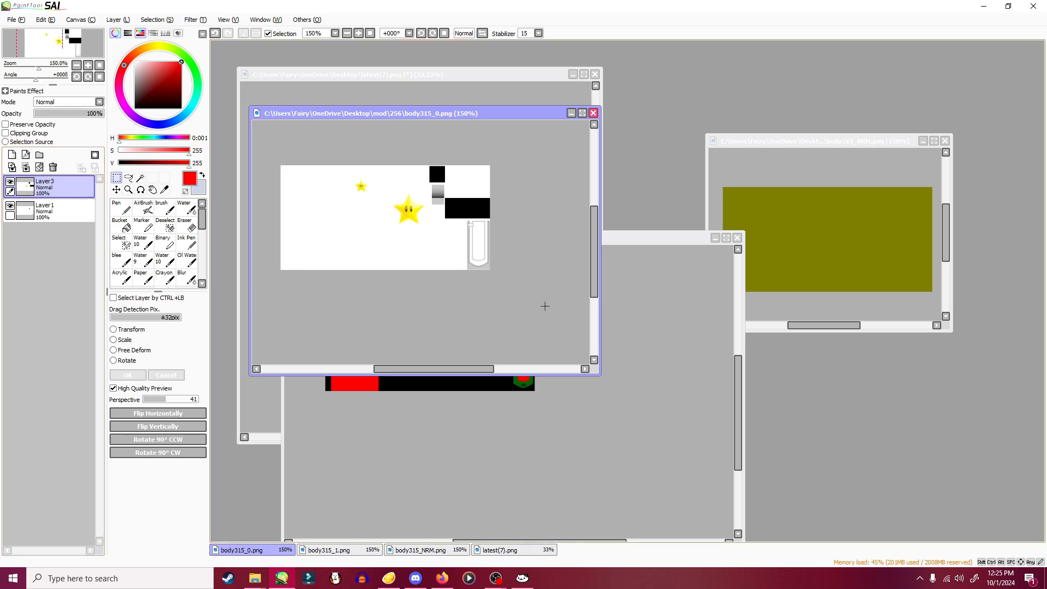
click(602, 499)
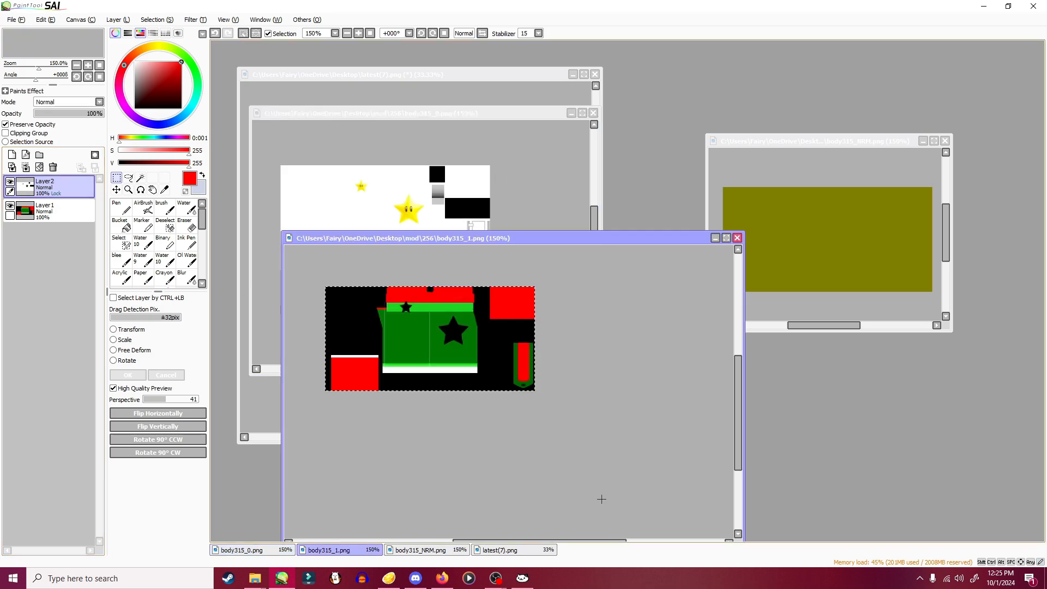
click(530, 179)
click(652, 442)
click(509, 208)
click(648, 420)
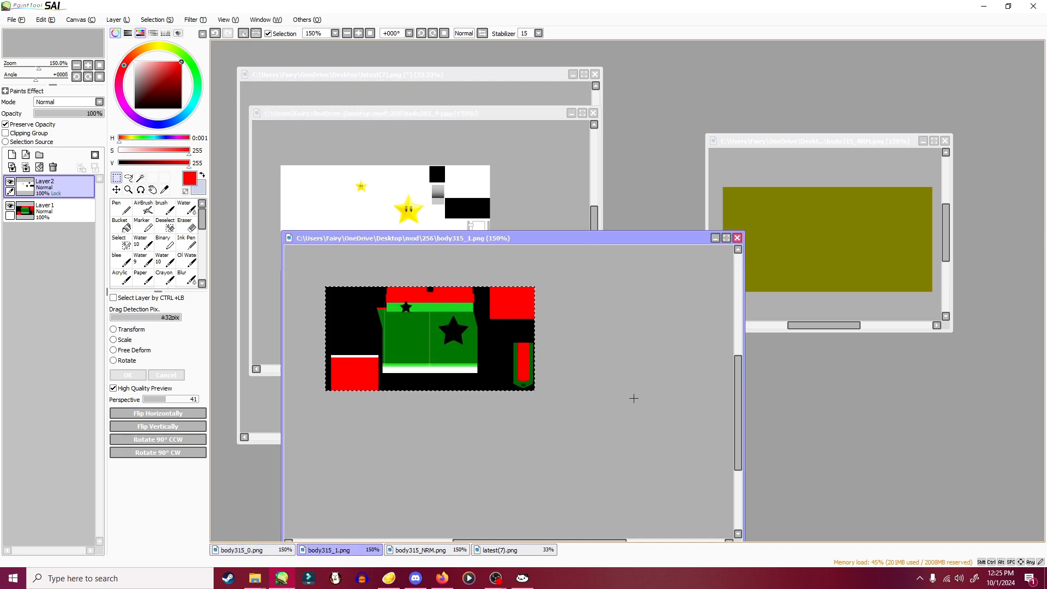
click(535, 206)
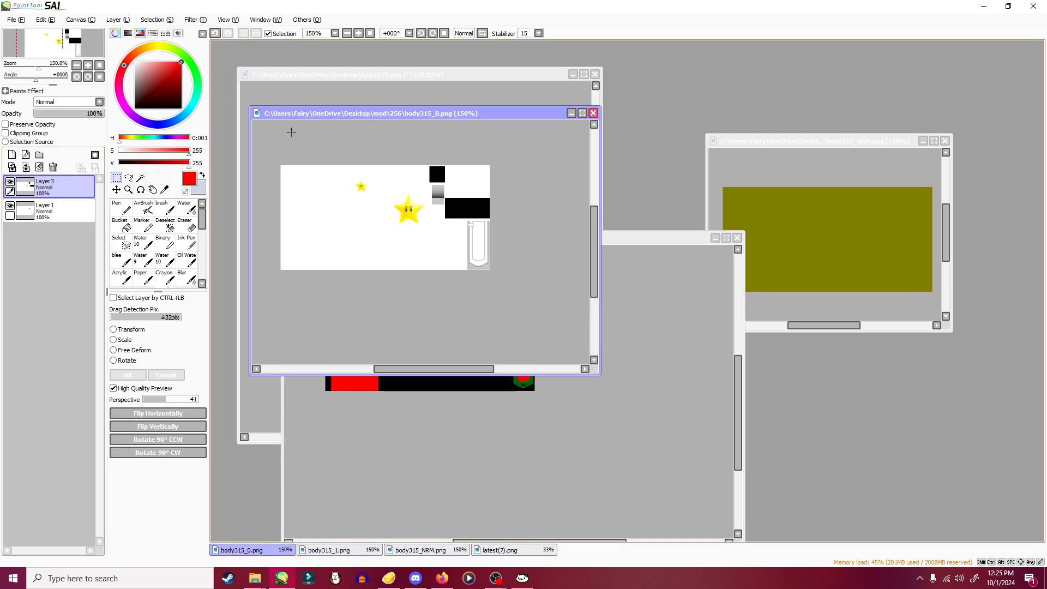
- Copy the star artwork from Layer3 of body315_0 and paste it into body315_1 as a new layer
drag(270, 149, 559, 331)
click(682, 468)
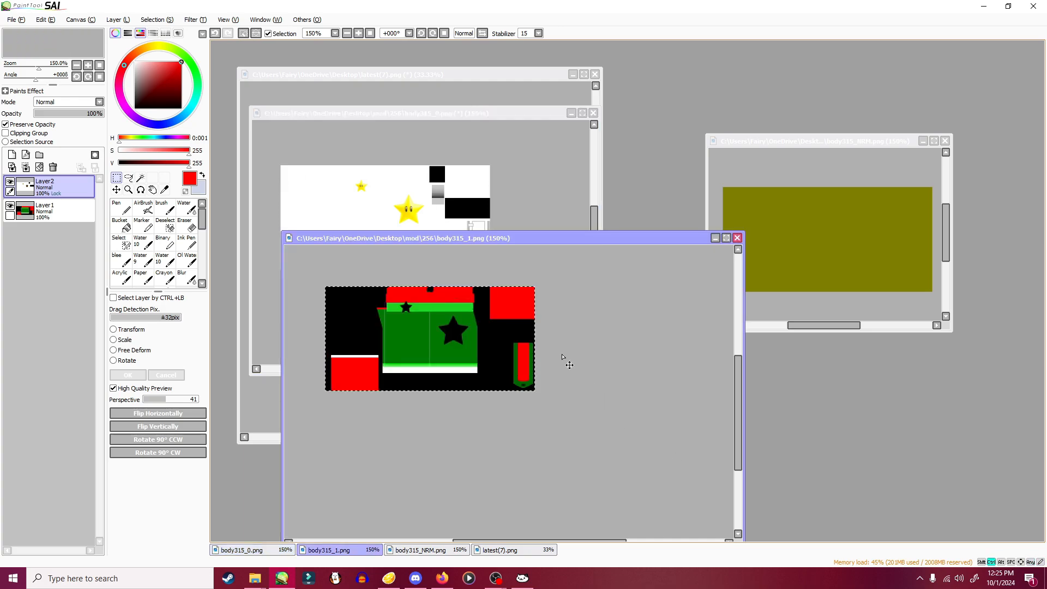
drag(498, 243, 536, 246)
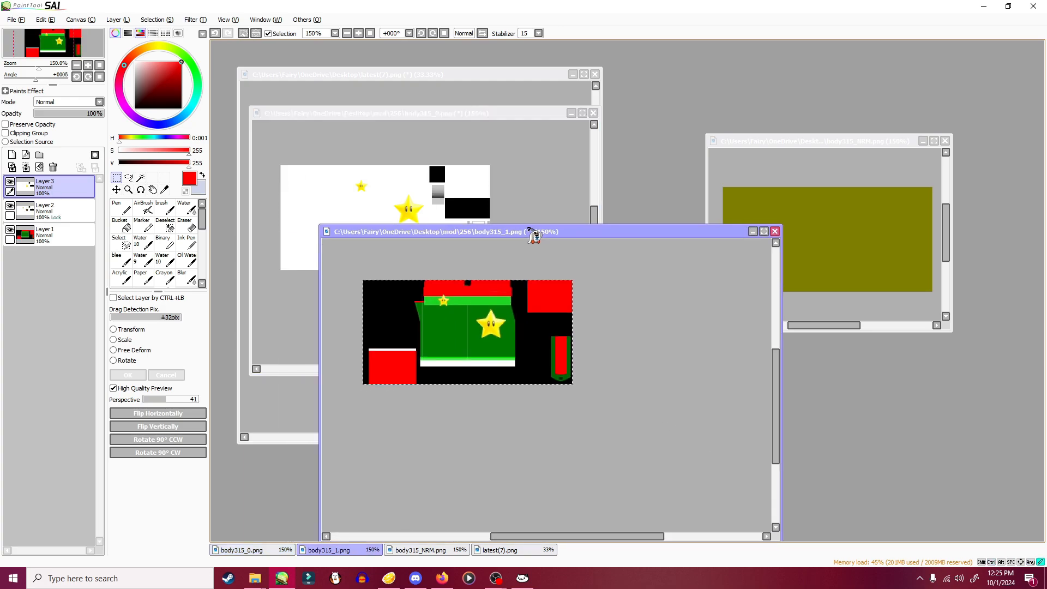
- Copy the upper part of the white strip below the black rectangle from Layer1 of body315_0 and paste it into body315_1 as a new layer
click(522, 205)
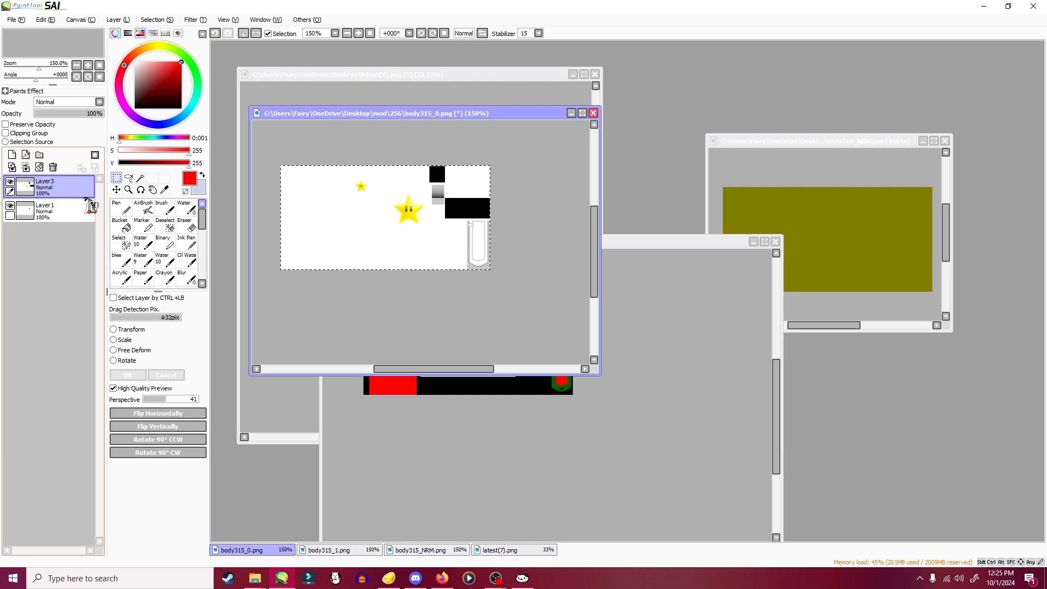
click(157, 19)
click(159, 32)
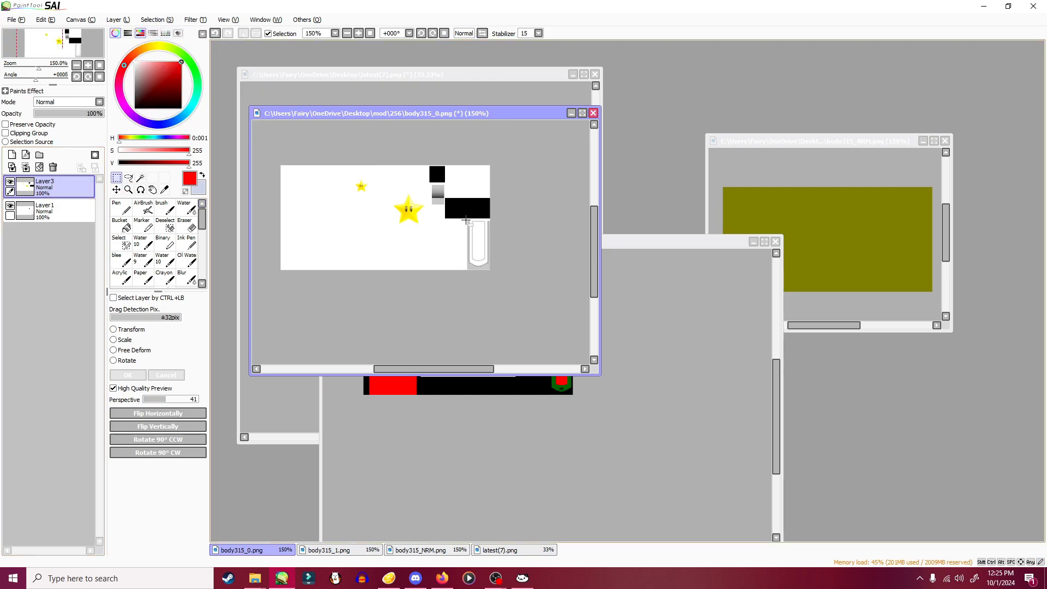
click(599, 393)
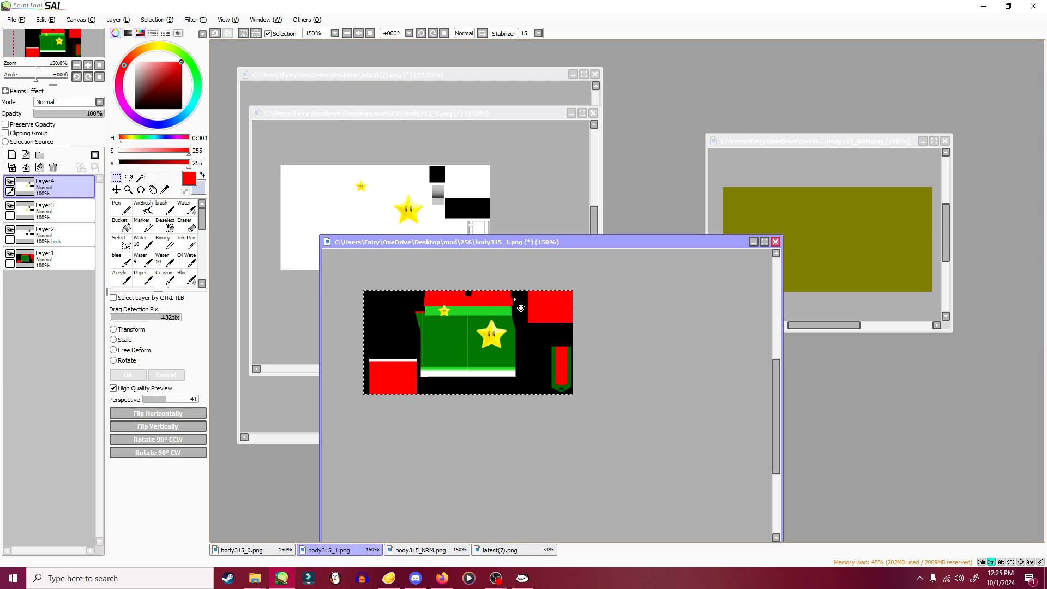
key(ctrl+z)
click(520, 201)
click(64, 212)
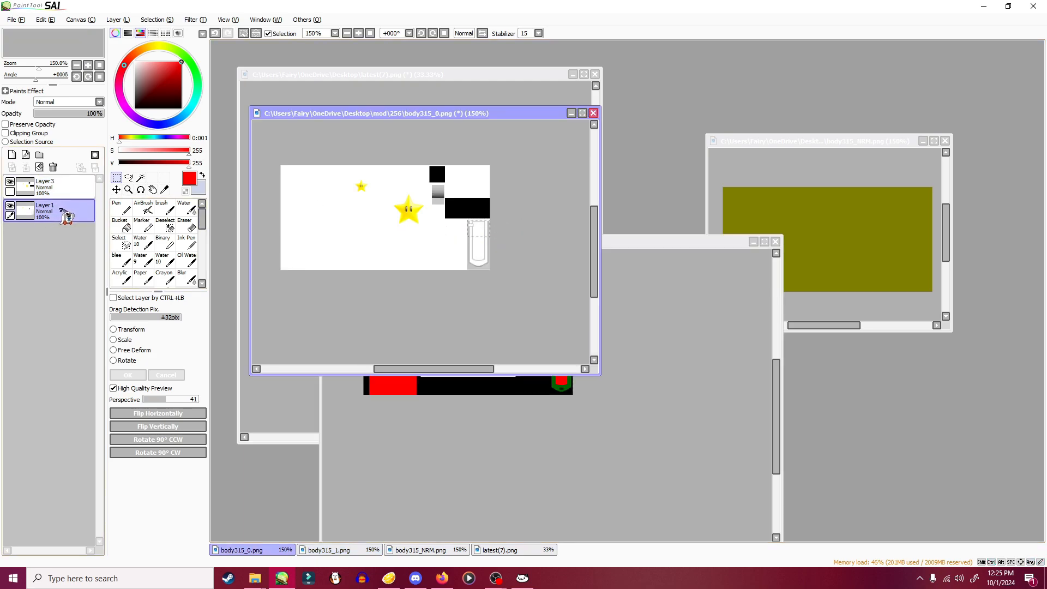
key(ctrl+c)
click(609, 410)
key(ctrl+v)
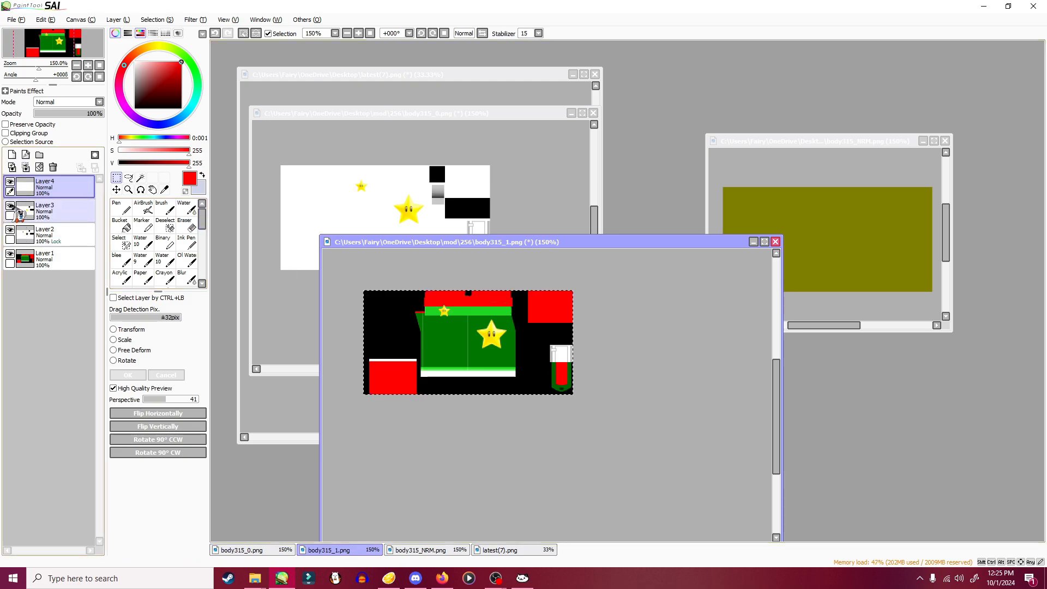
- Save the combined body315_1 canvas as gimp.png in the mod\256 folder with the 32bpp ARGB pixel format
click(15, 19)
click(25, 96)
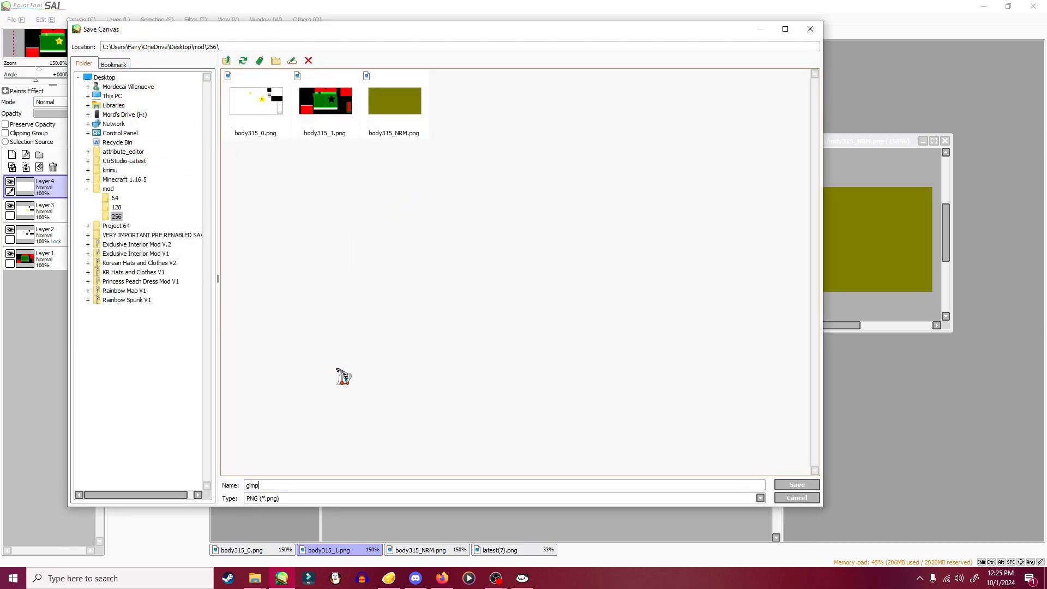
key(Return)
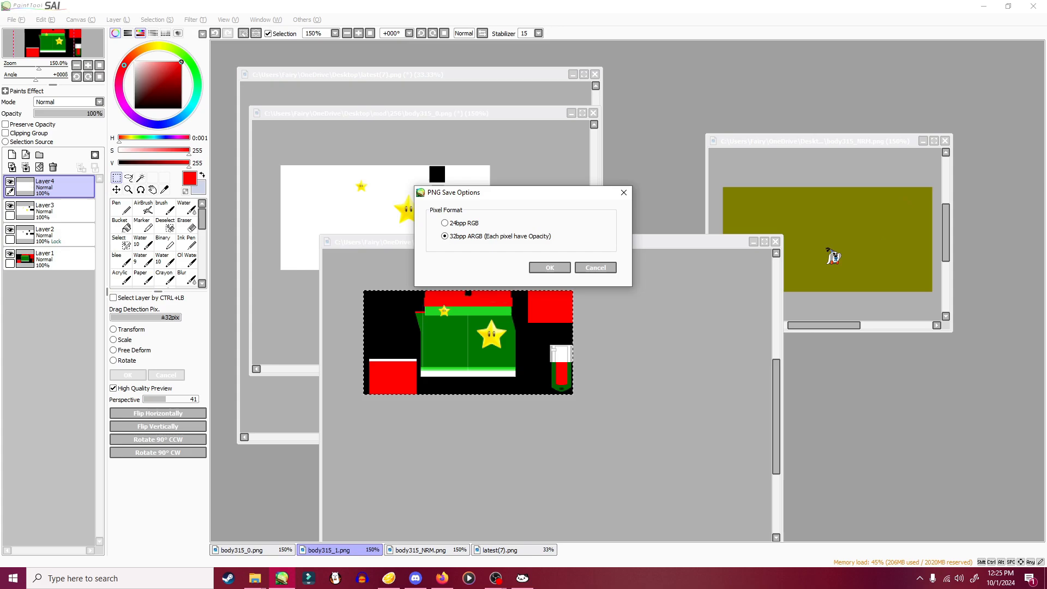
click(548, 267)
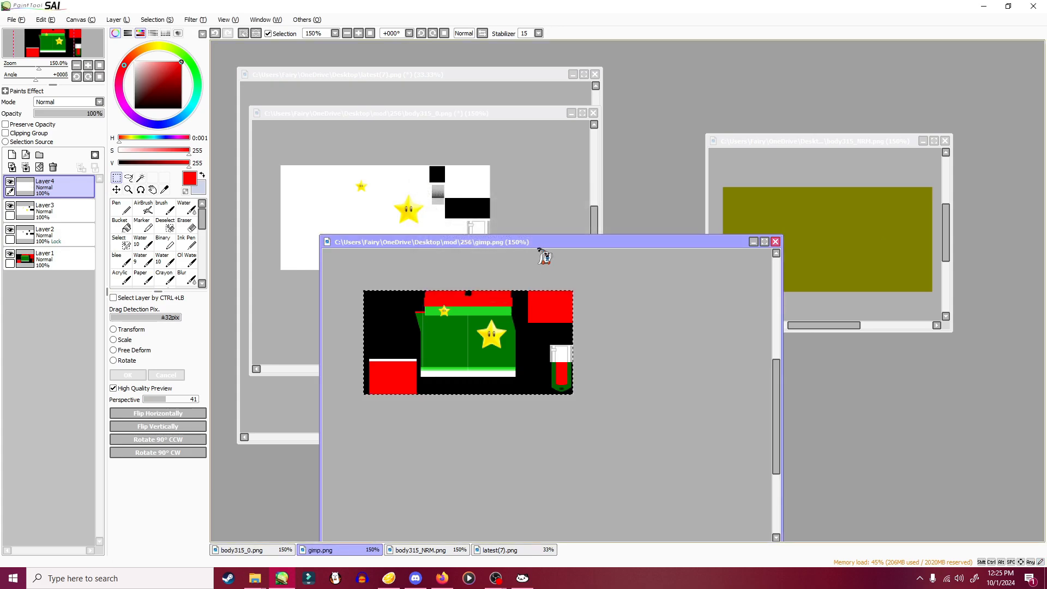
- Undo the pasted star and white strip layers on the gimp.png canvas
drag(534, 242, 504, 230)
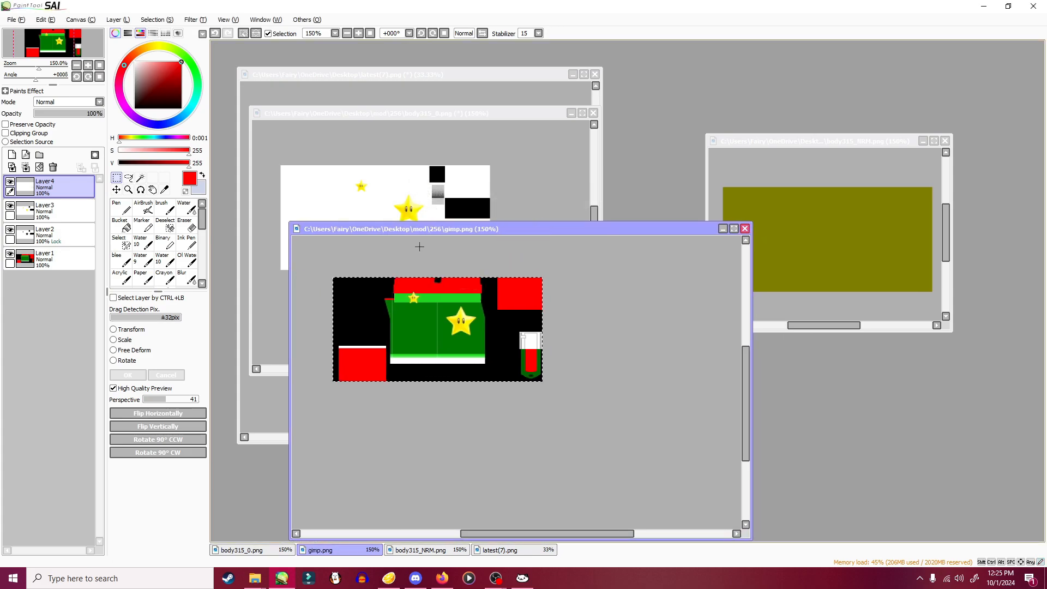
key(ctrl+z)
key(ctrl+z)
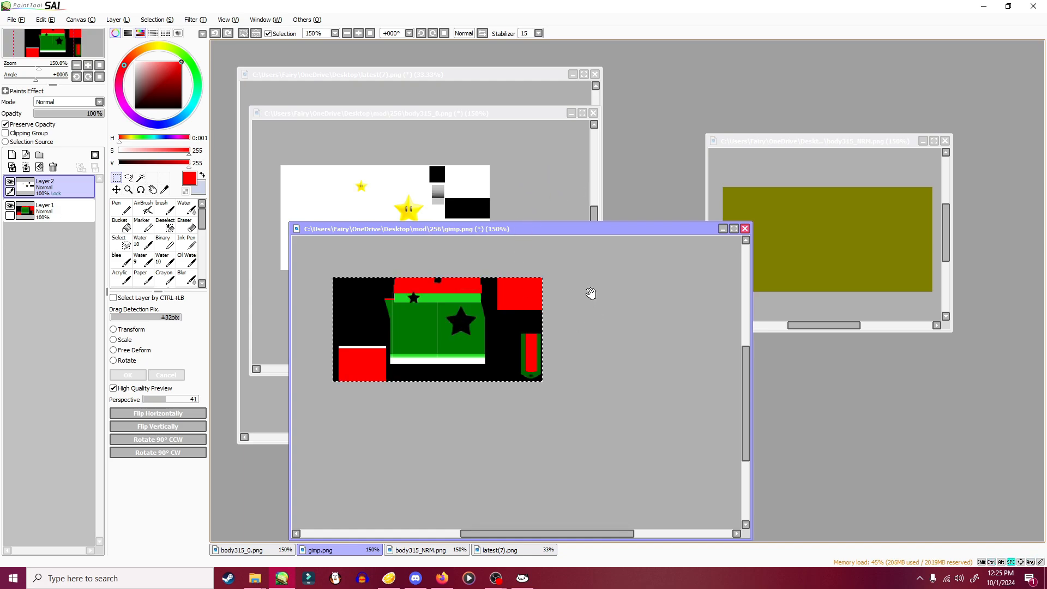
drag(591, 293, 610, 316)
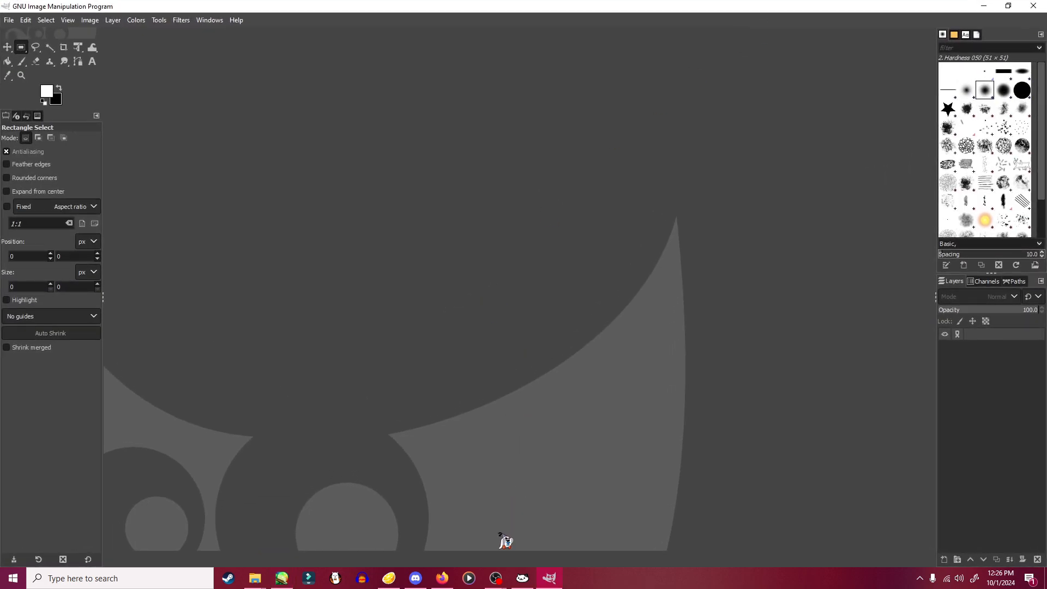
- Switch to GIMP and open gimp.png from the mod\256 folder
click(458, 532)
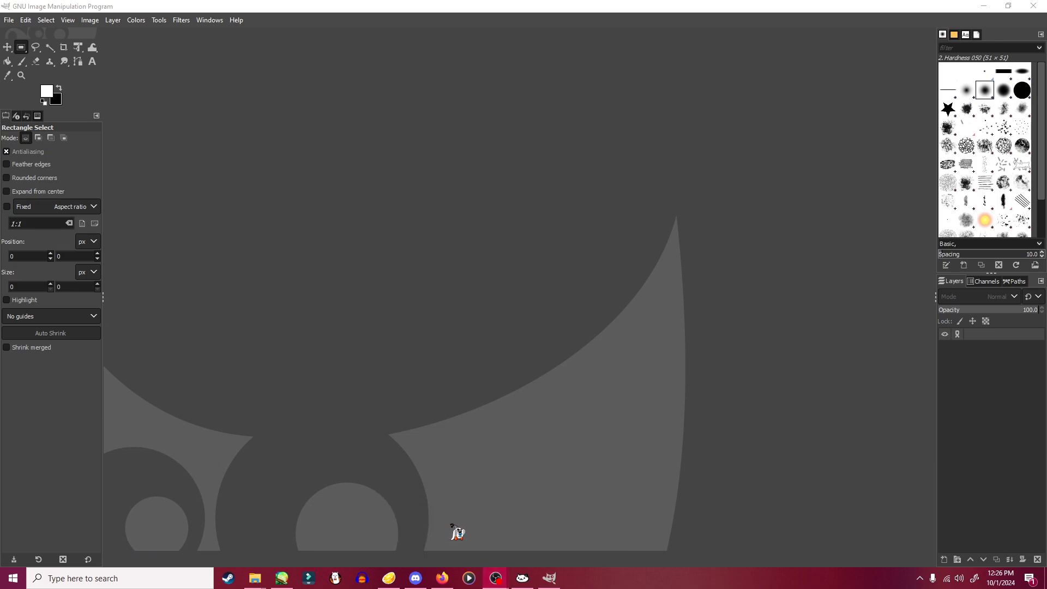
click(566, 353)
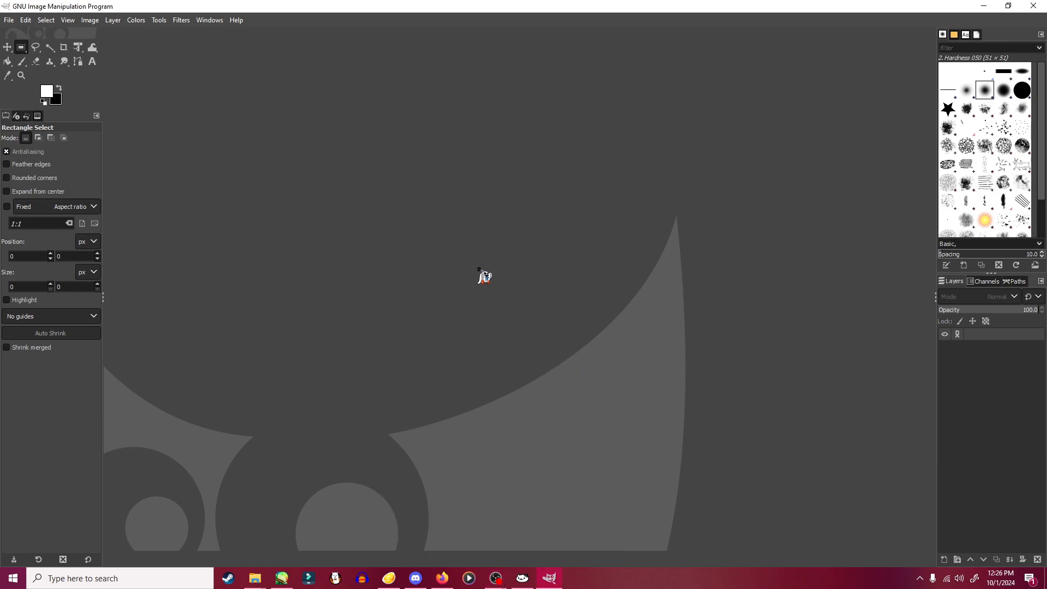
click(255, 578)
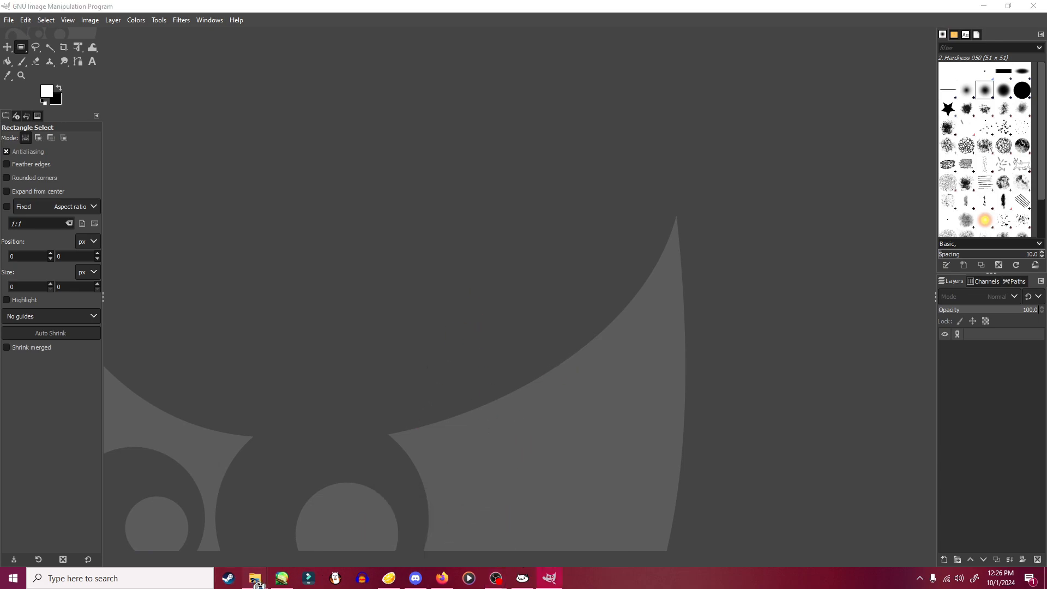
click(647, 551)
click(614, 275)
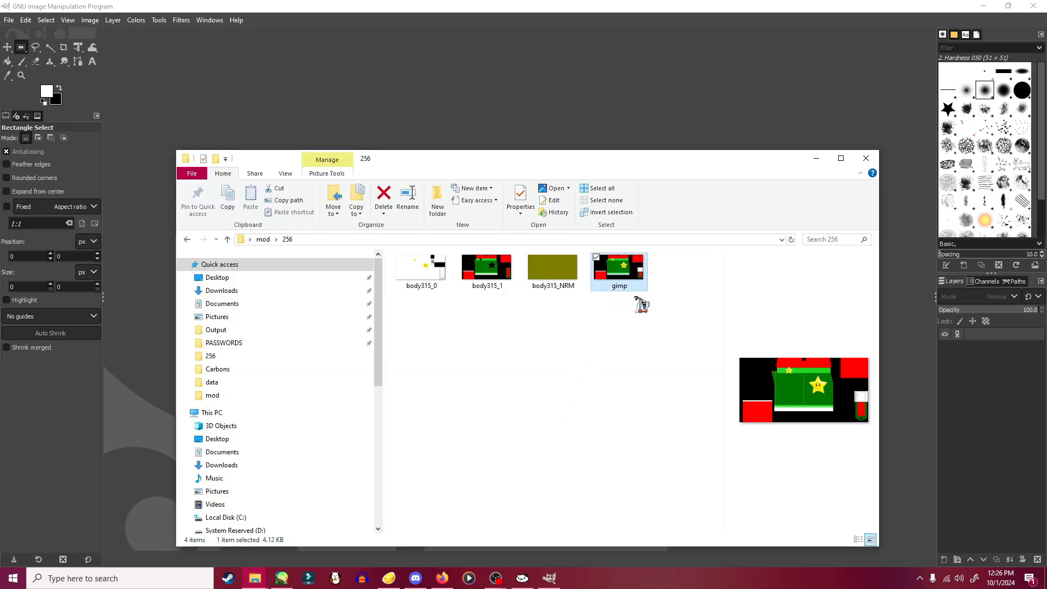
drag(499, 95, 567, 98)
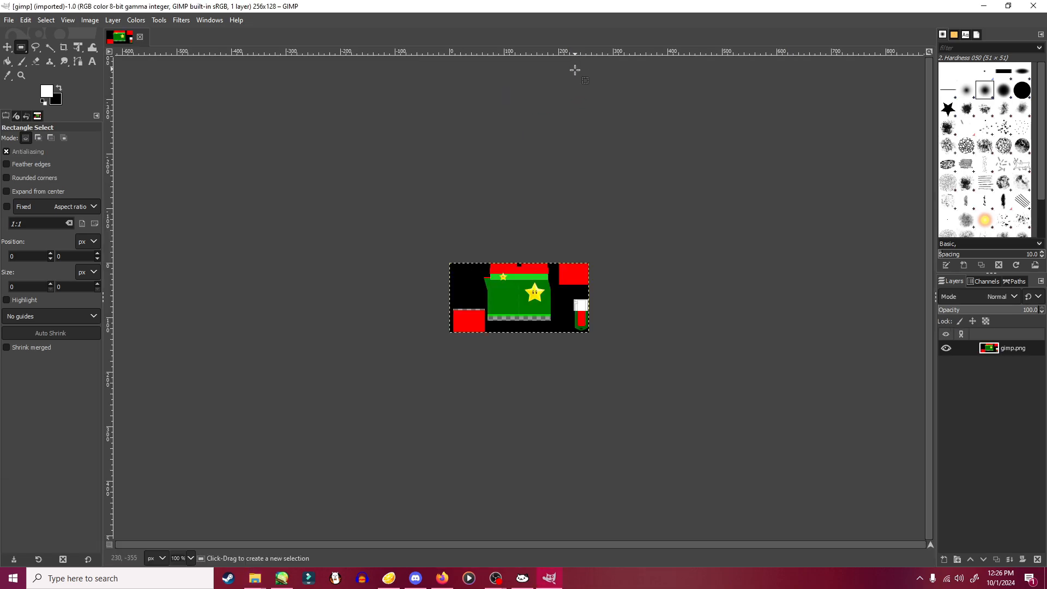
- Turn gimp.png into a normal map with the Normalmap filter, using Invert Y and a scale of 3
click(620, 294)
click(181, 20)
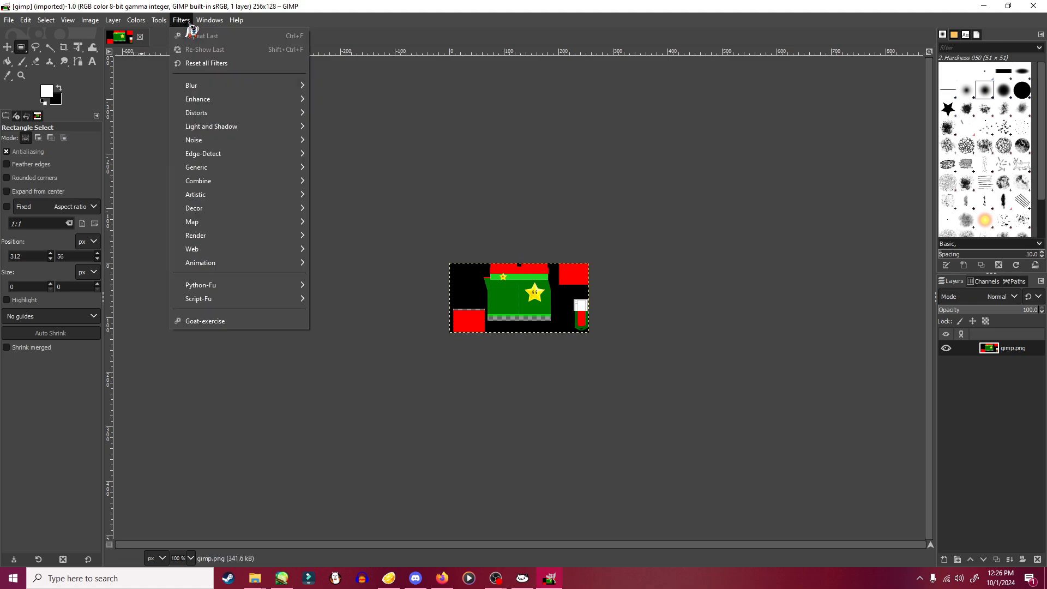
mouse_move(206, 222)
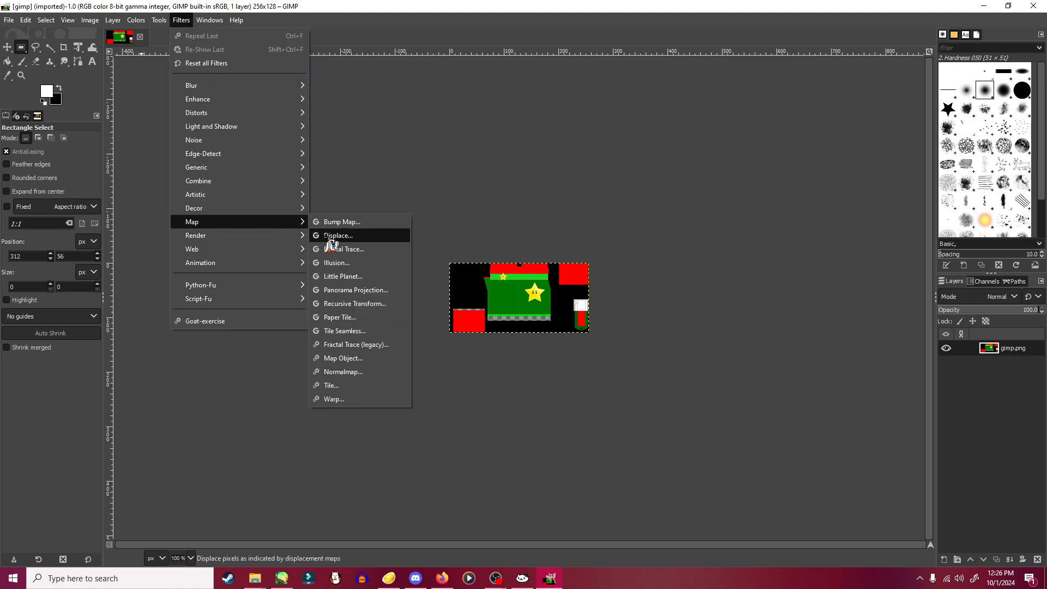
click(342, 377)
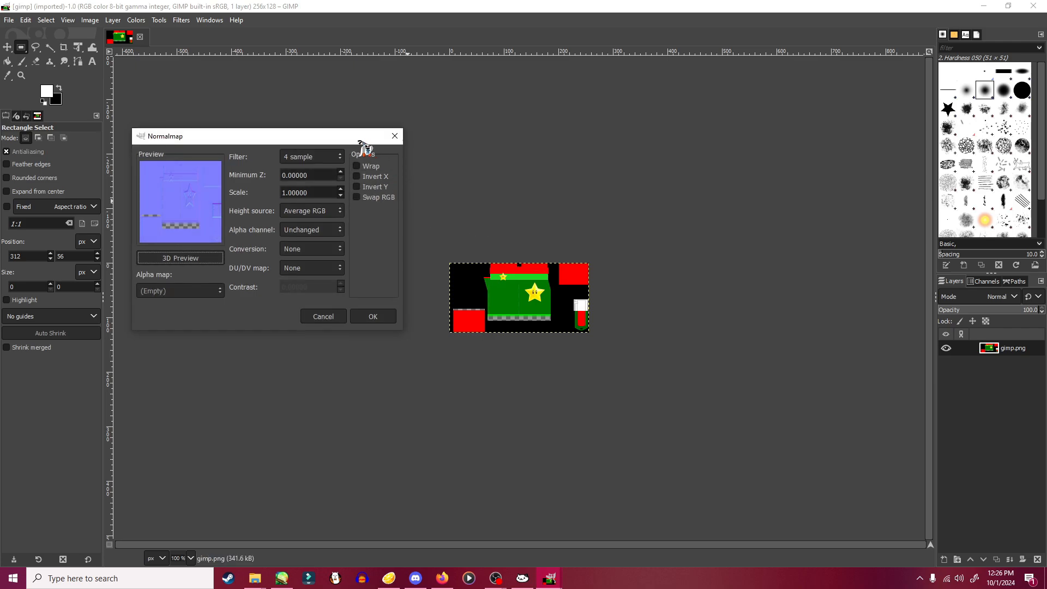
drag(325, 143, 366, 298)
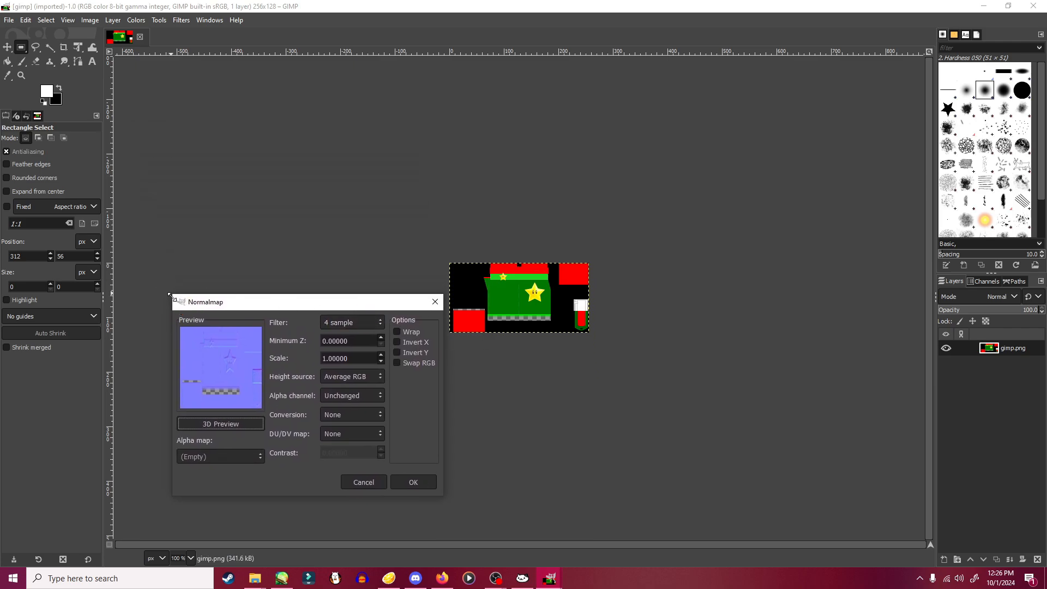
drag(166, 281, 108, 236)
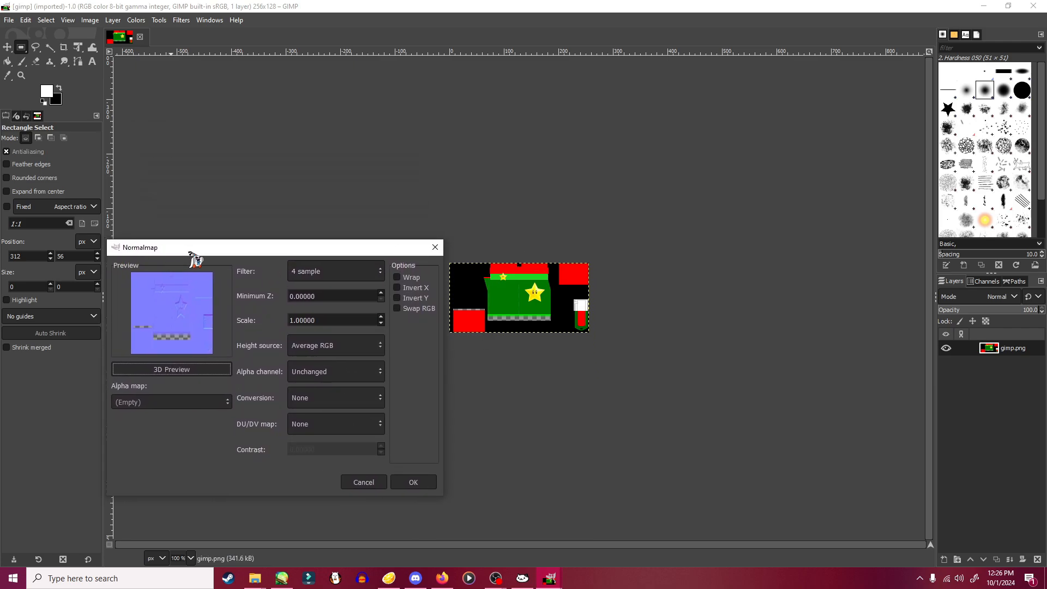
drag(193, 251, 199, 174)
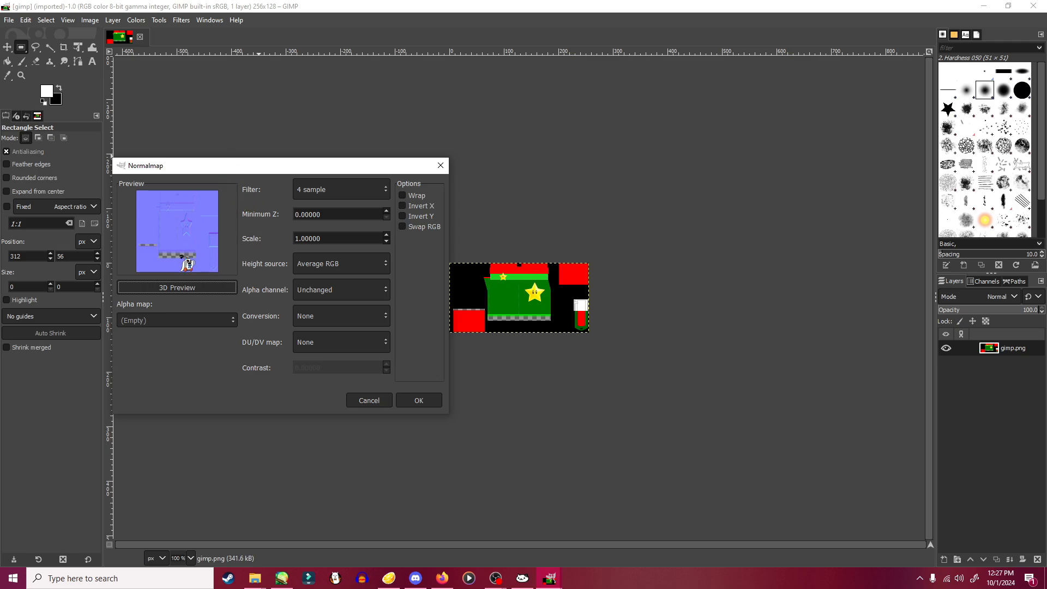
click(193, 288)
click(403, 216)
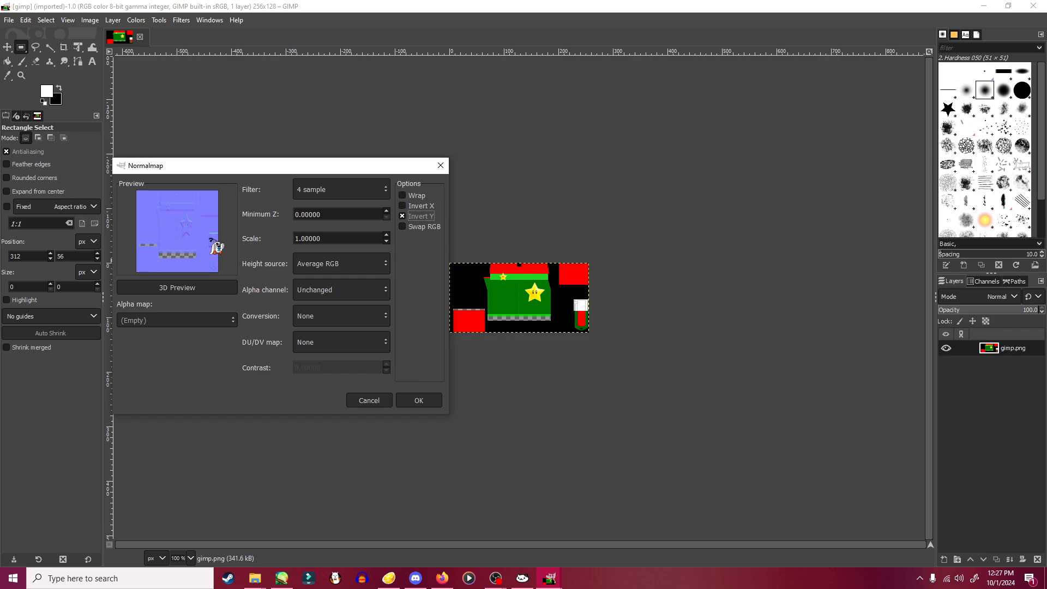
click(403, 216)
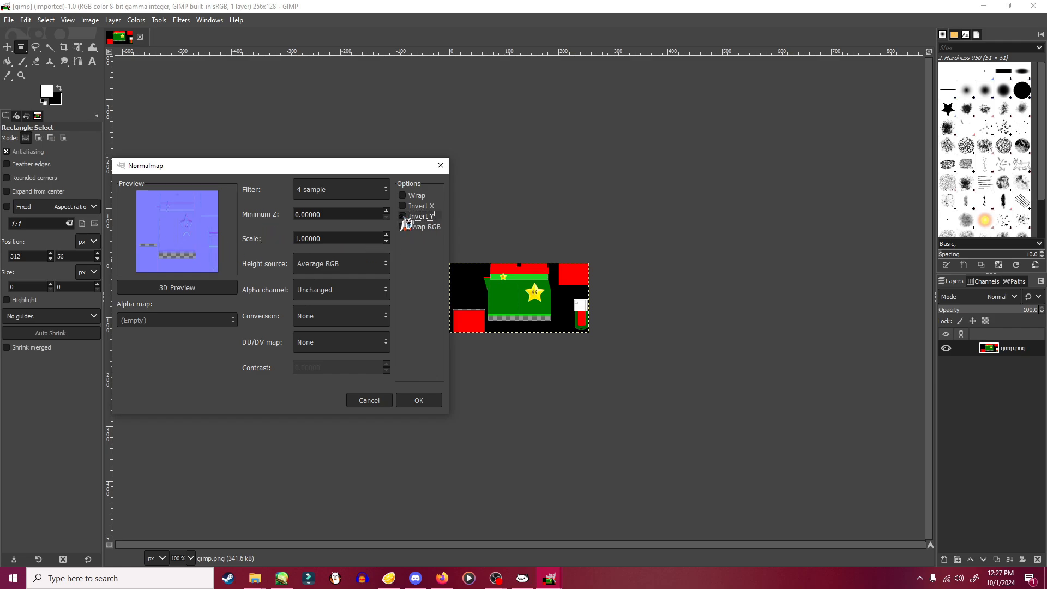
click(403, 216)
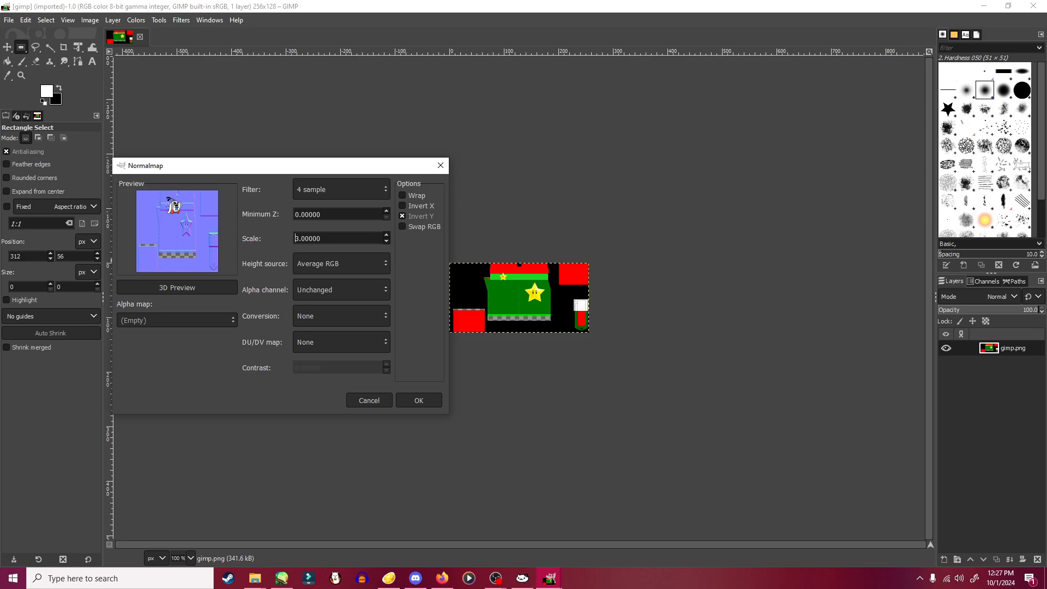
click(419, 400)
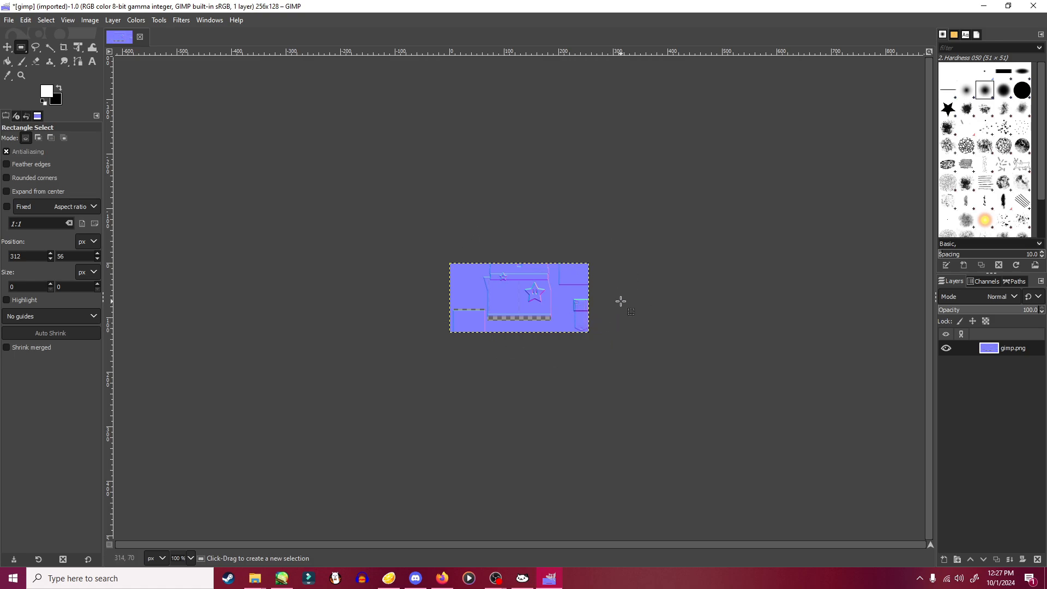
- Export the normal map as body315_NRM.png in the mod\256 folder, replacing the existing file and keeping the default PNG options
middle_drag(620, 301, 566, 278)
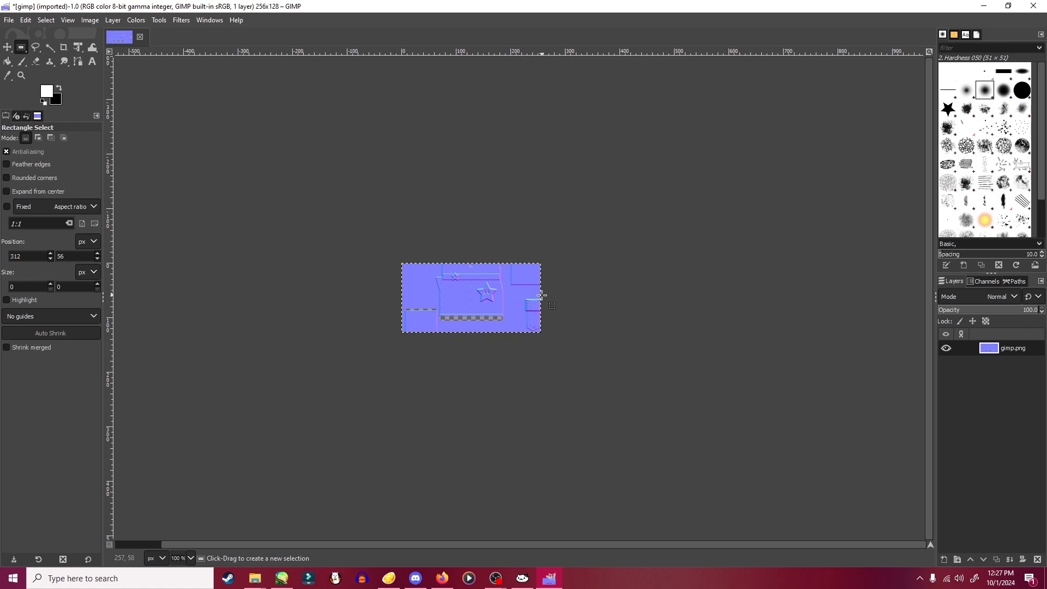
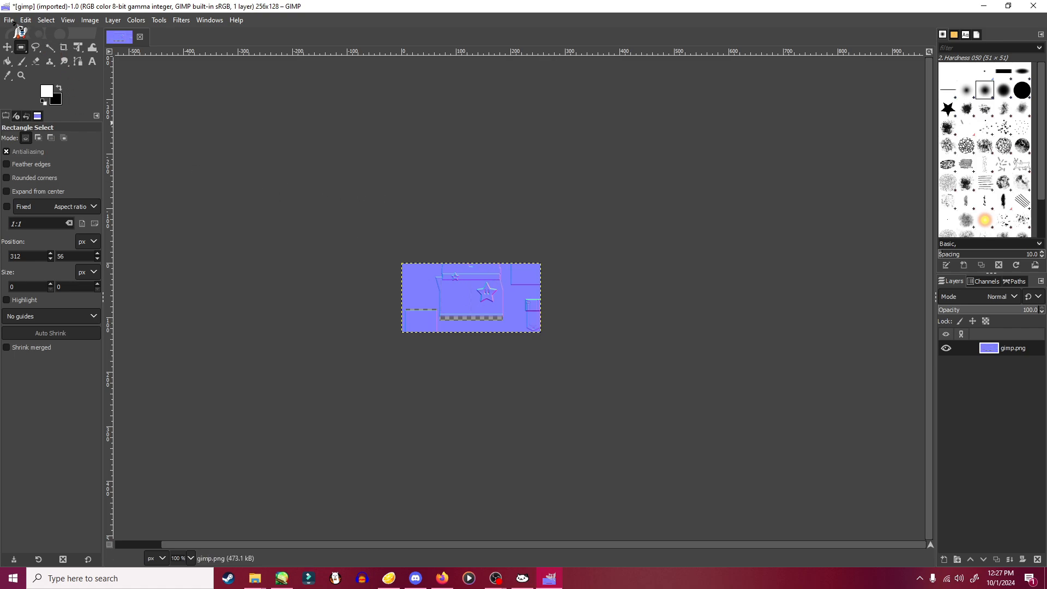
click(8, 20)
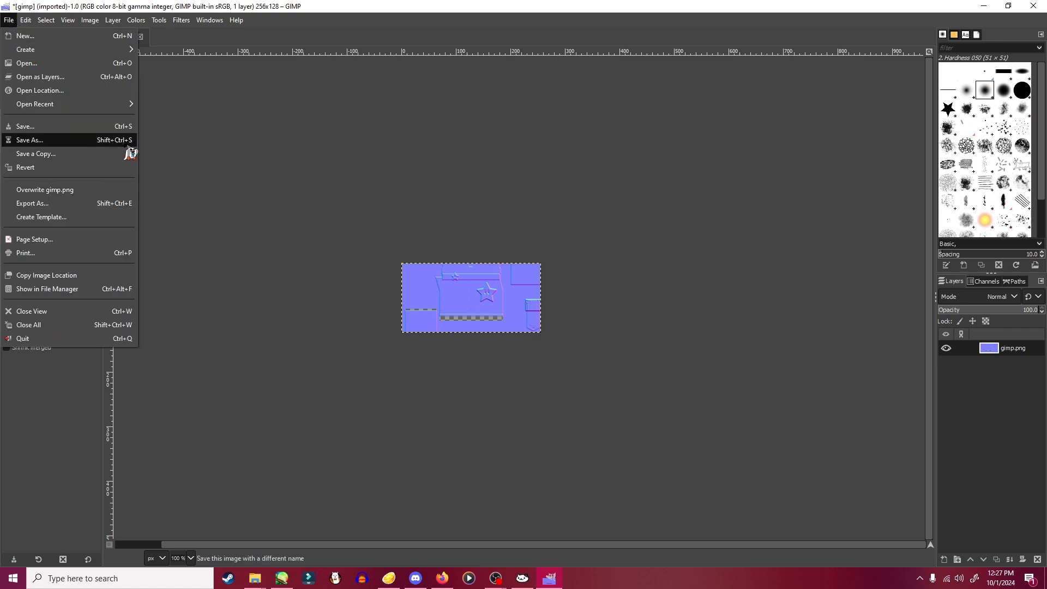
click(46, 203)
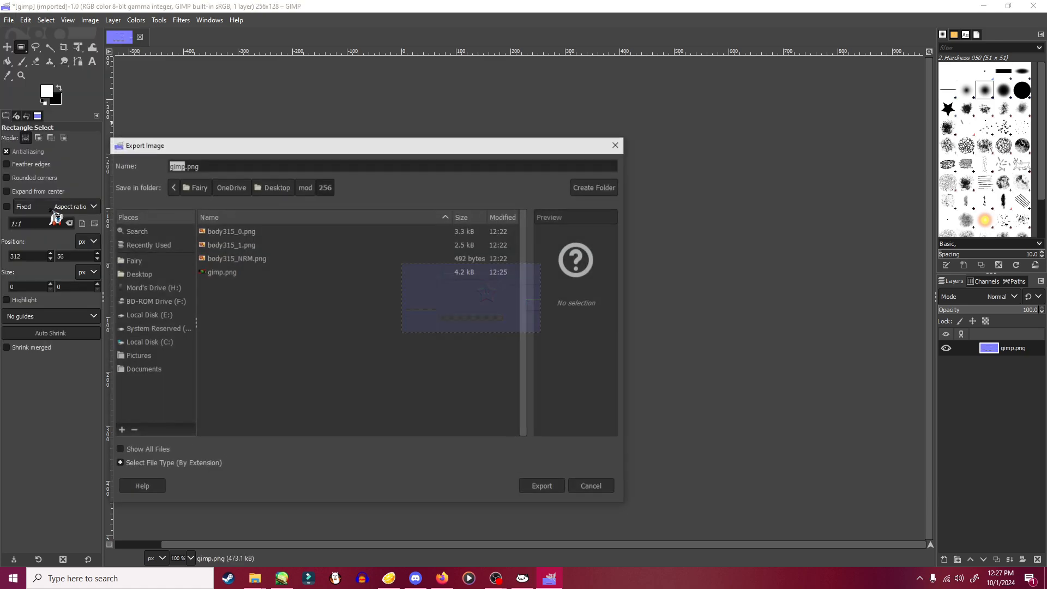
click(244, 261)
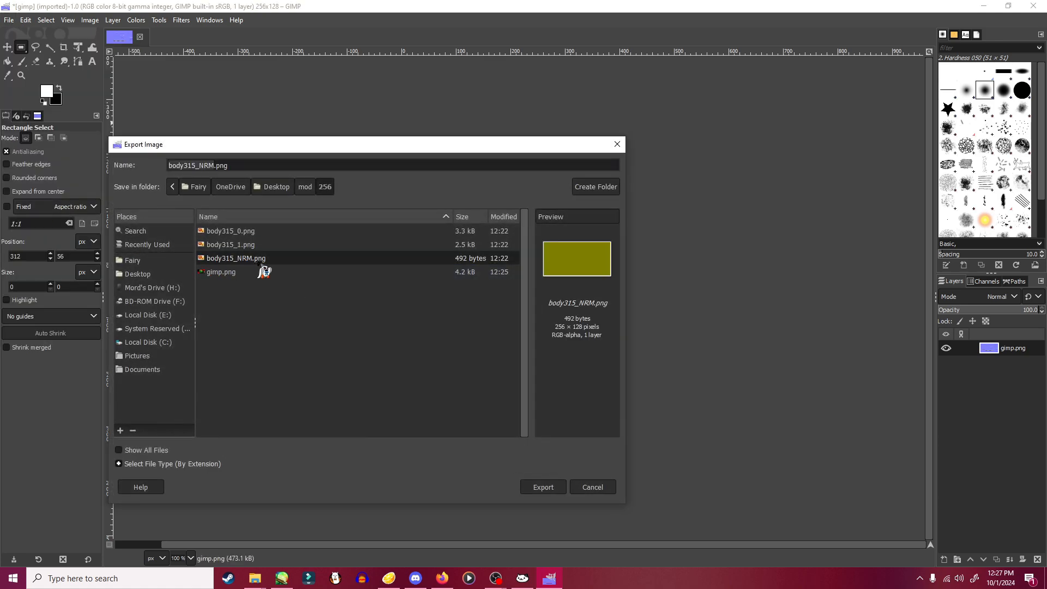
click(543, 488)
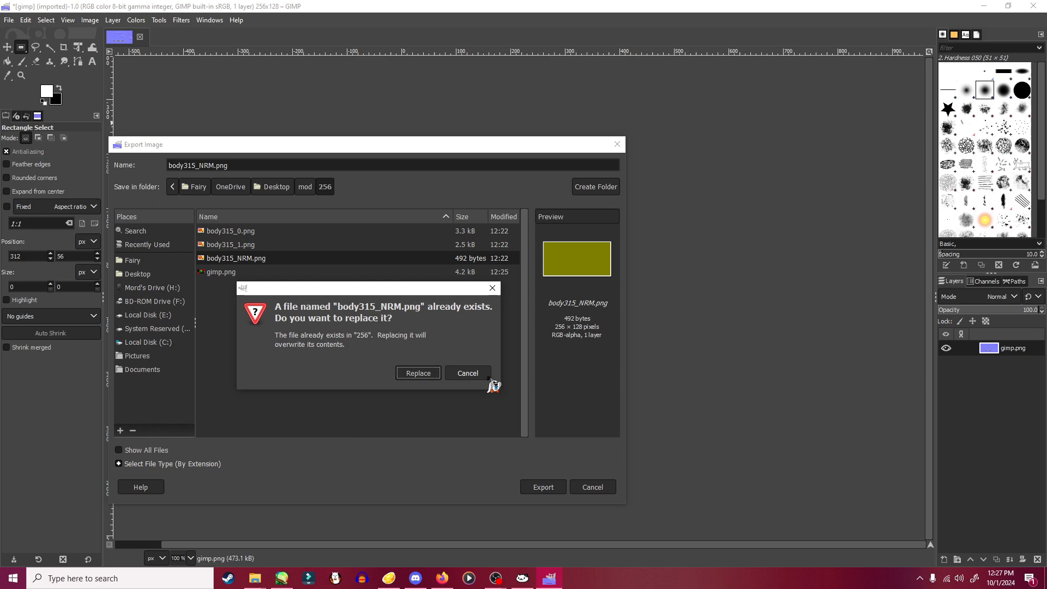
click(418, 374)
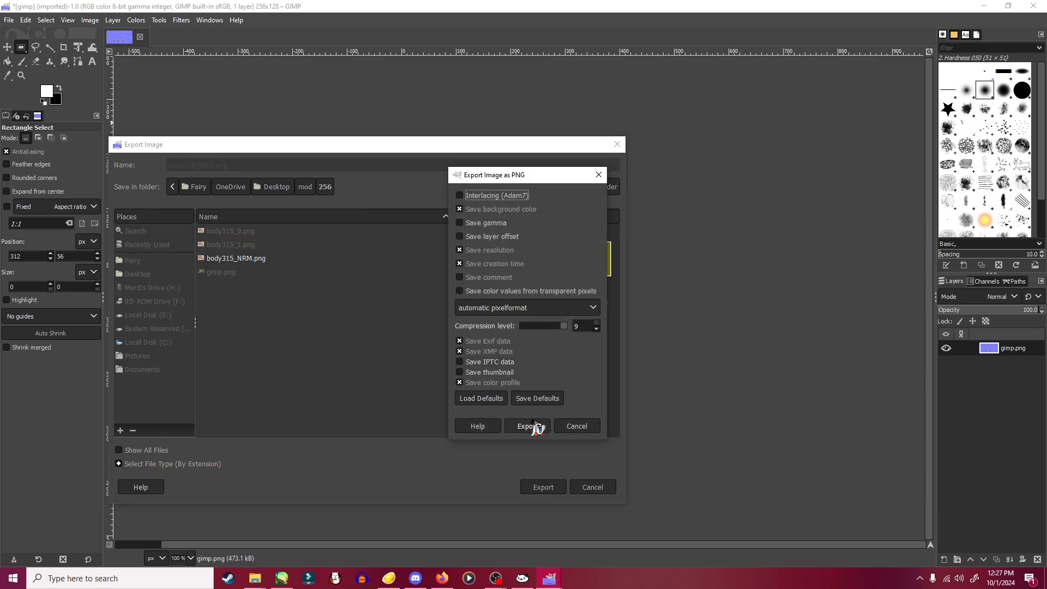
click(527, 427)
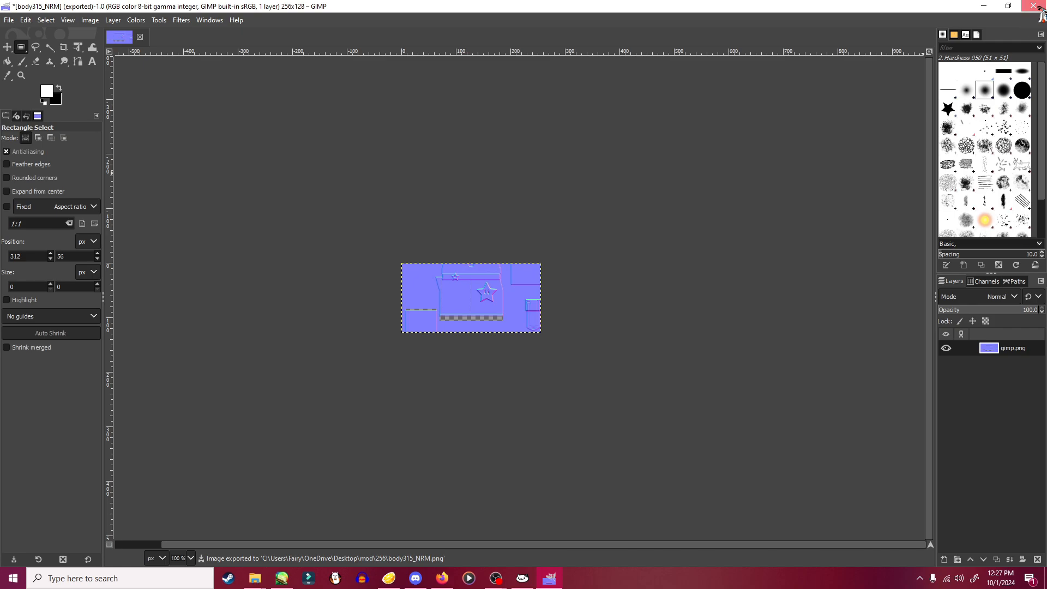
- Close GIMP, discarding the unsaved image, and delete the gimp file from the mod\256 folder
click(1034, 6)
click(235, 249)
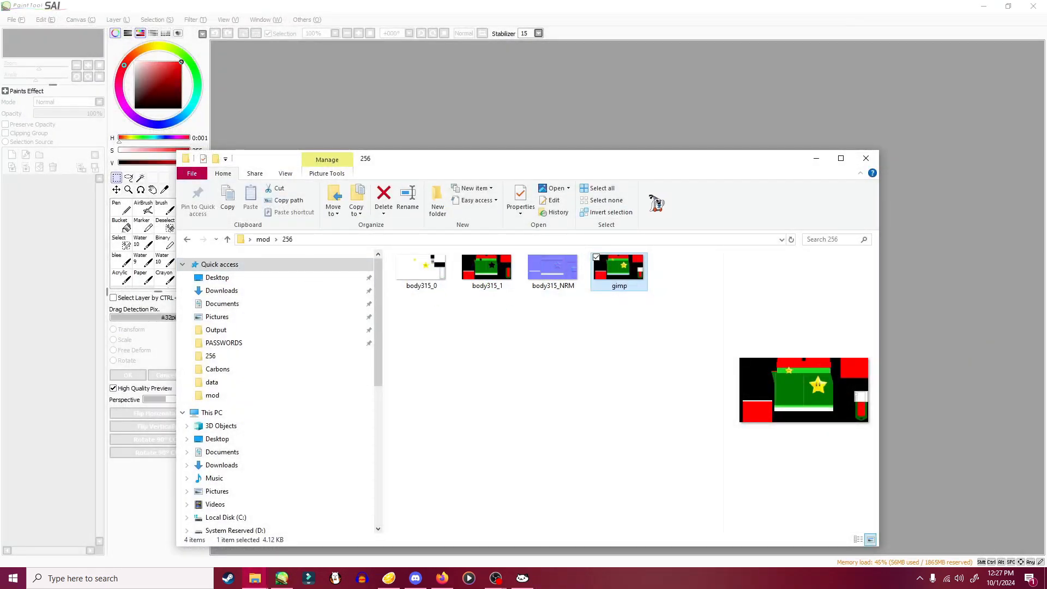
drag(602, 159, 539, 118)
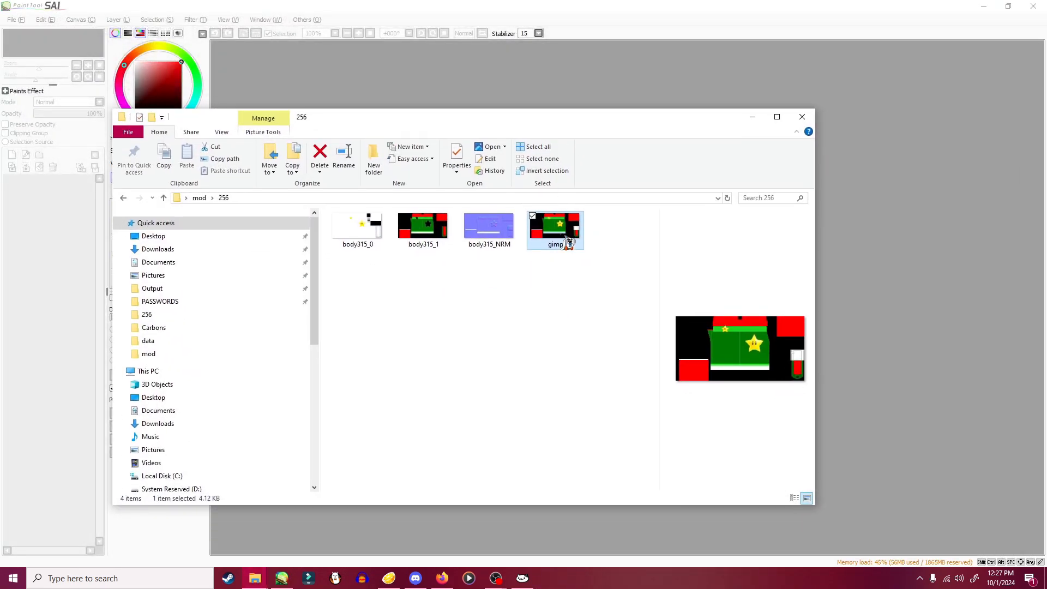
click(562, 314)
click(562, 233)
key(Delete)
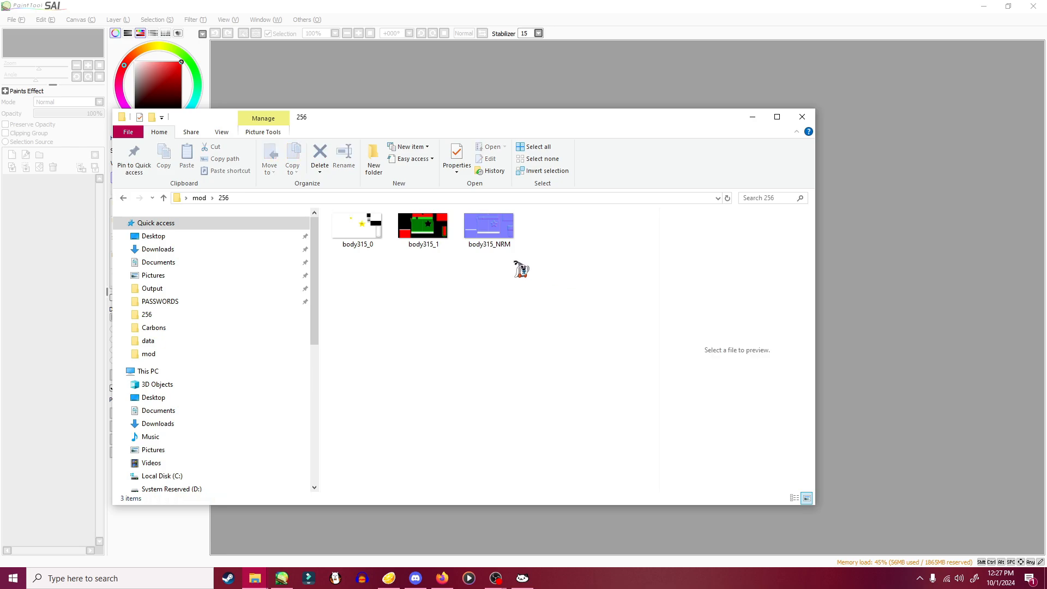
- Open body315_0, body315_1 and body315_NRM in PaintTool SAI and spread out and enlarge their canvas windows so all three textures show
drag(519, 266, 386, 229)
double_click(487, 208)
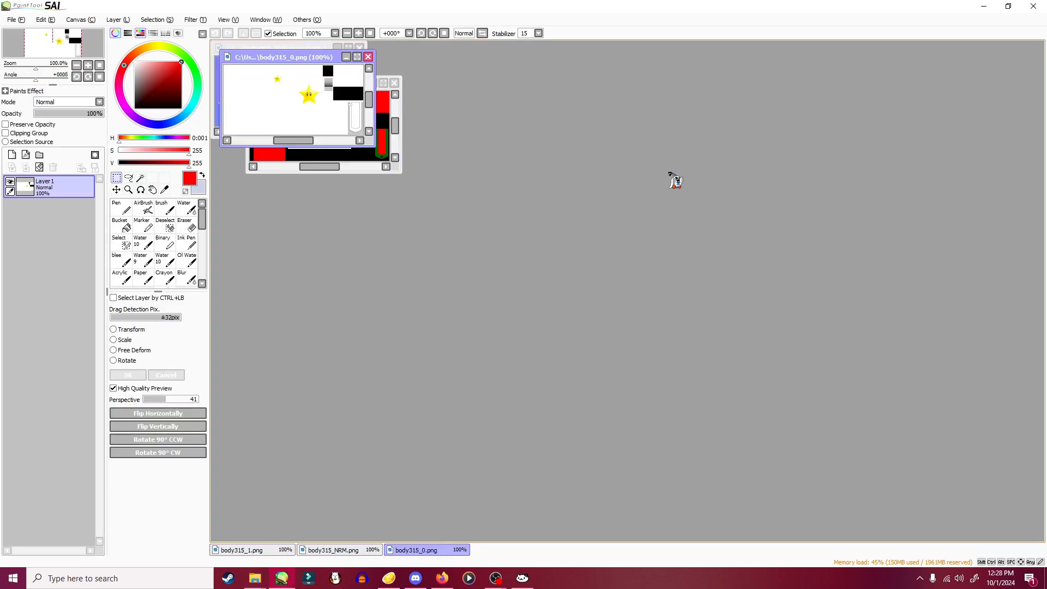
drag(228, 55, 332, 265)
drag(311, 48, 954, 371)
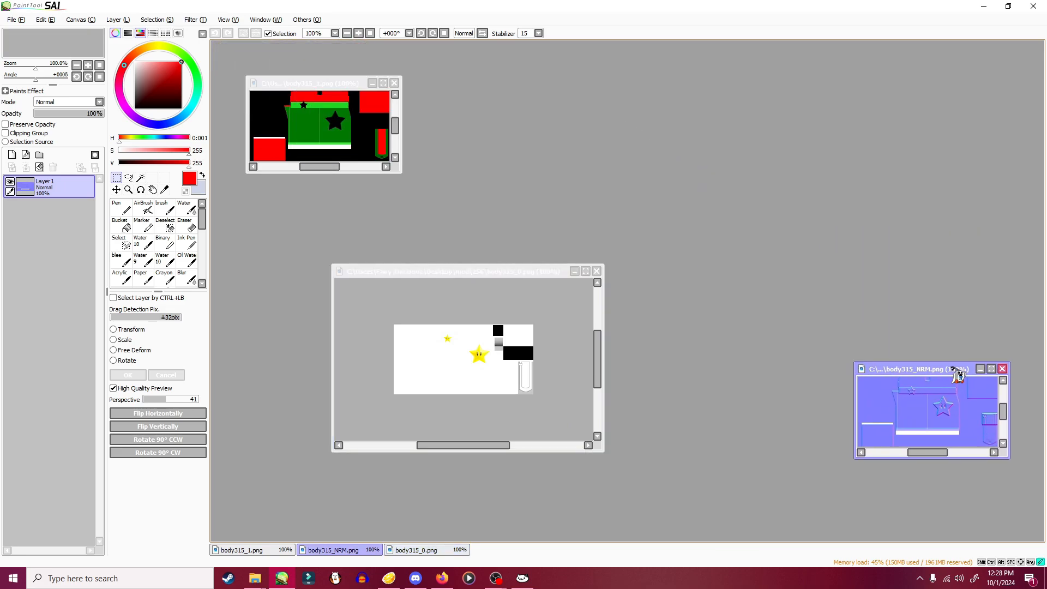
drag(854, 362, 672, 270)
drag(346, 89, 673, 171)
drag(573, 158, 392, 70)
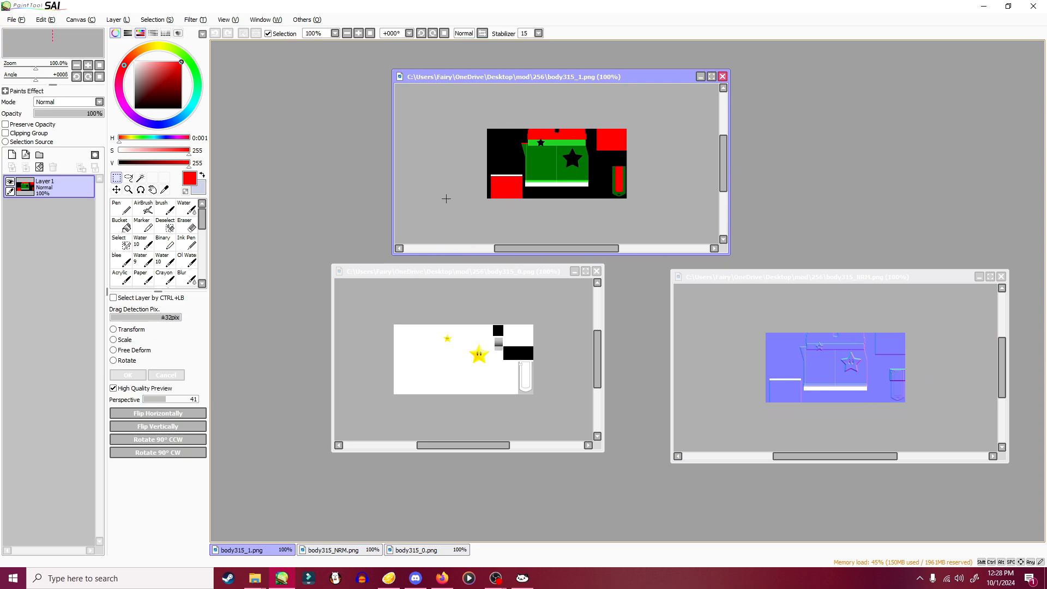
- Look over the 64, 128 and 256 texture folders inside the mod folder and return to the open canvases
mouse_move(267, 578)
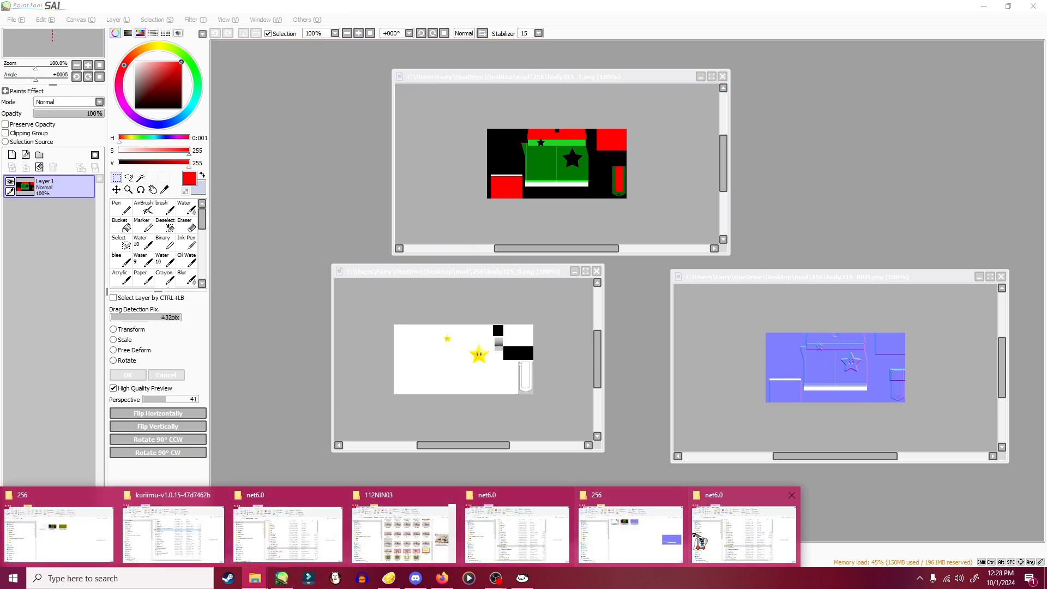
click(644, 542)
click(203, 198)
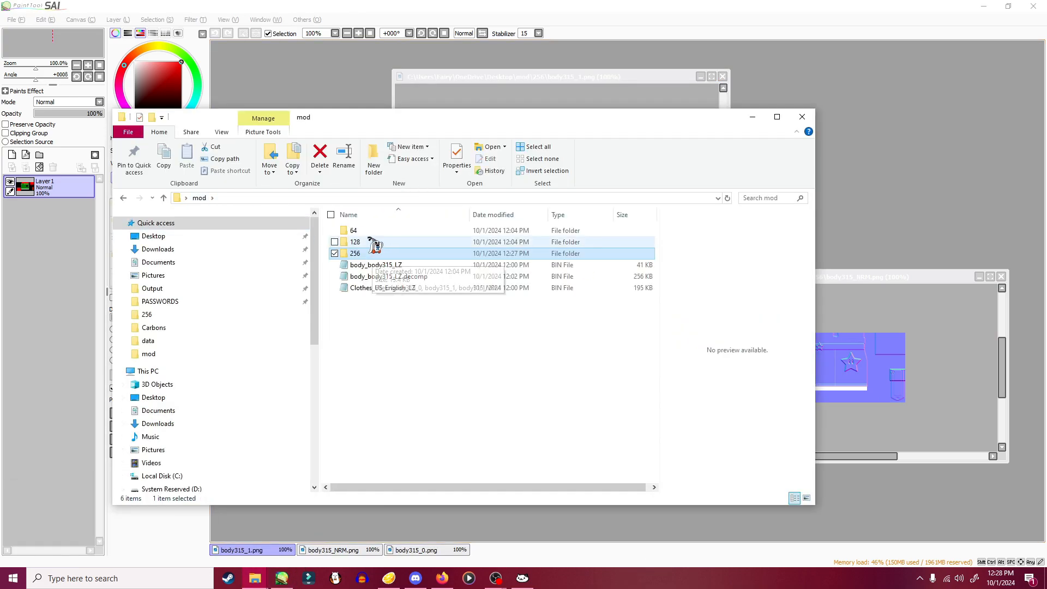
click(367, 242)
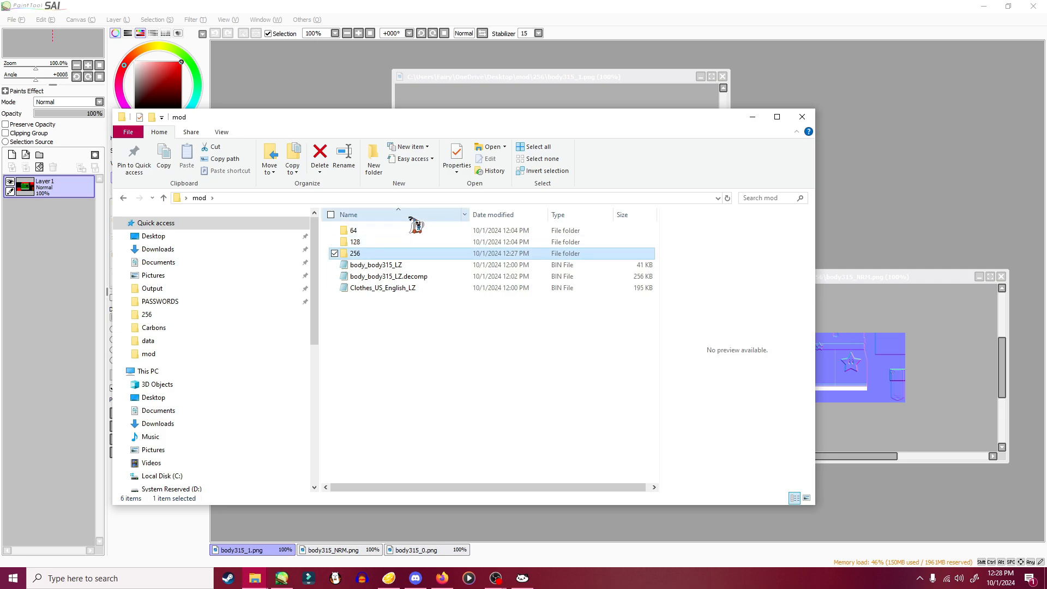
click(356, 231)
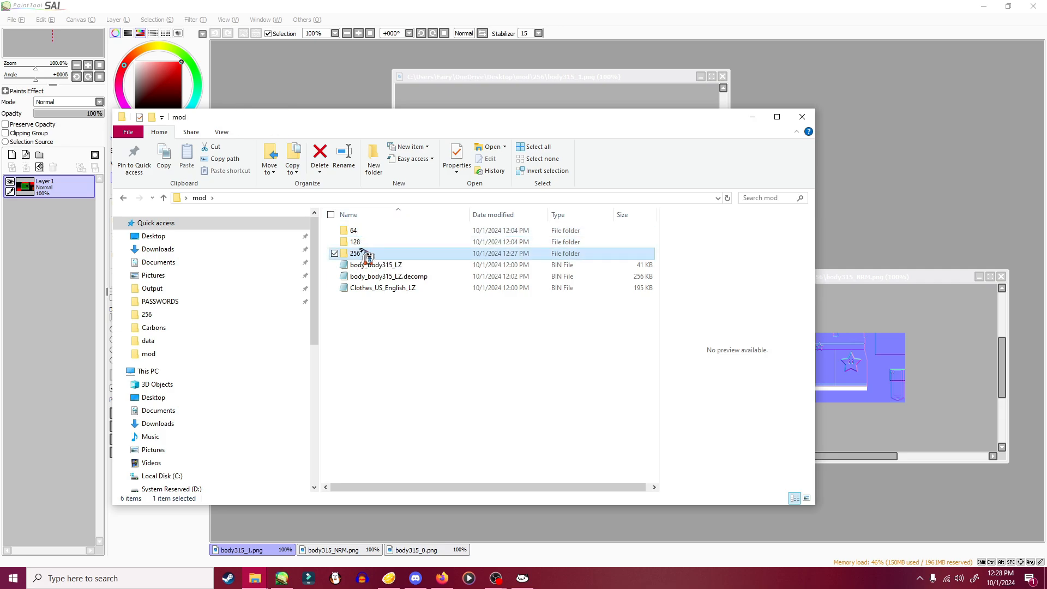
click(752, 117)
- Rearrange the three canvas windows closer together and enlarge the body315_NRM window
drag(560, 77, 629, 77)
drag(466, 271, 424, 266)
drag(768, 276, 667, 272)
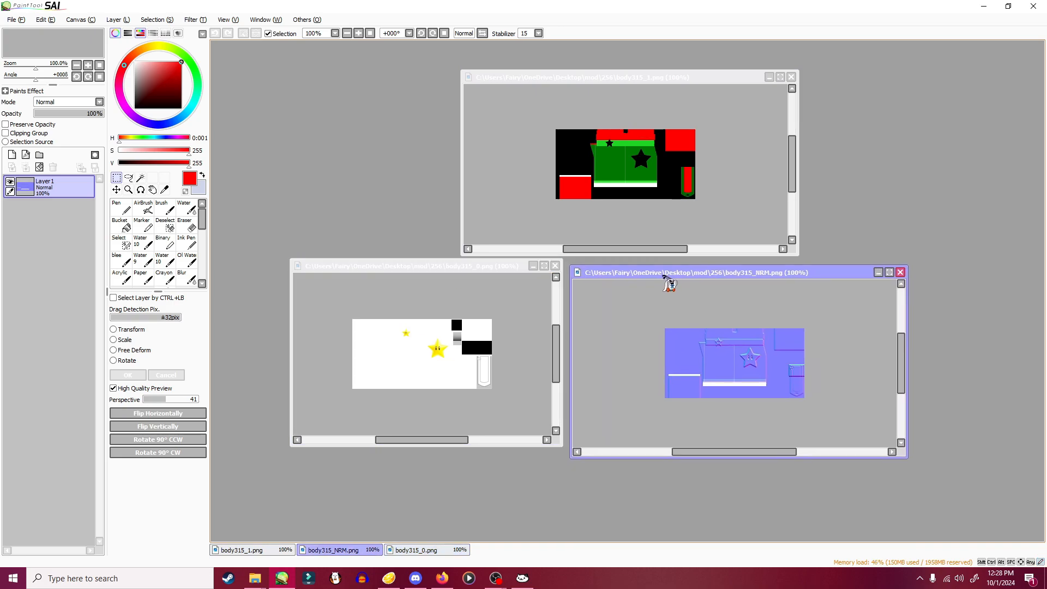
drag(570, 265, 465, 202)
- Paint over the middle of the dark purple line crossing body315_NRM's rounded strip, using the size 5 Pen and the sampled flat blue
scroll(708, 310, up, 4)
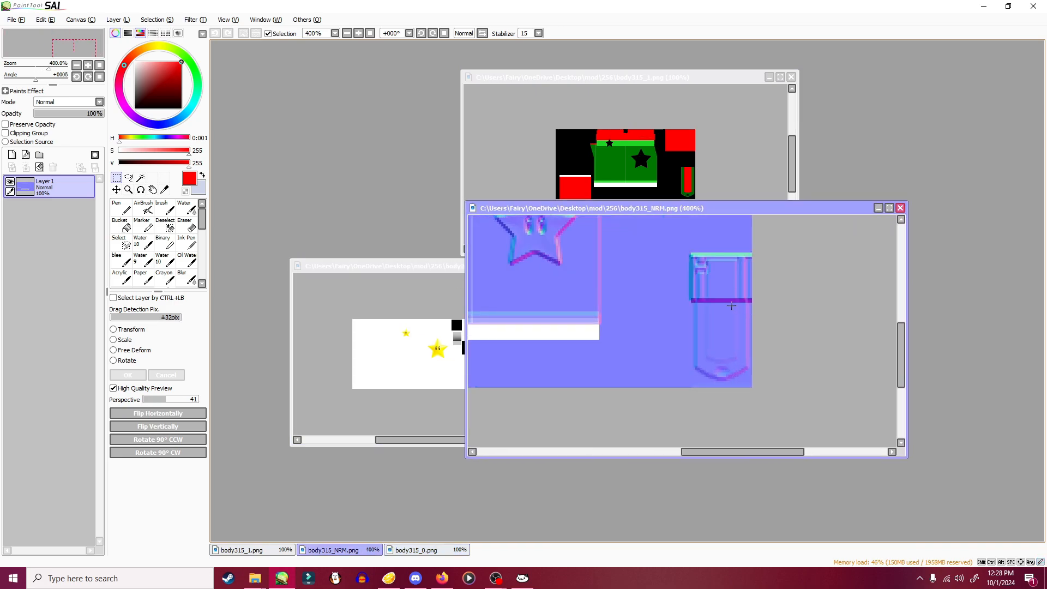
drag(708, 309, 652, 312)
alt+click(652, 312)
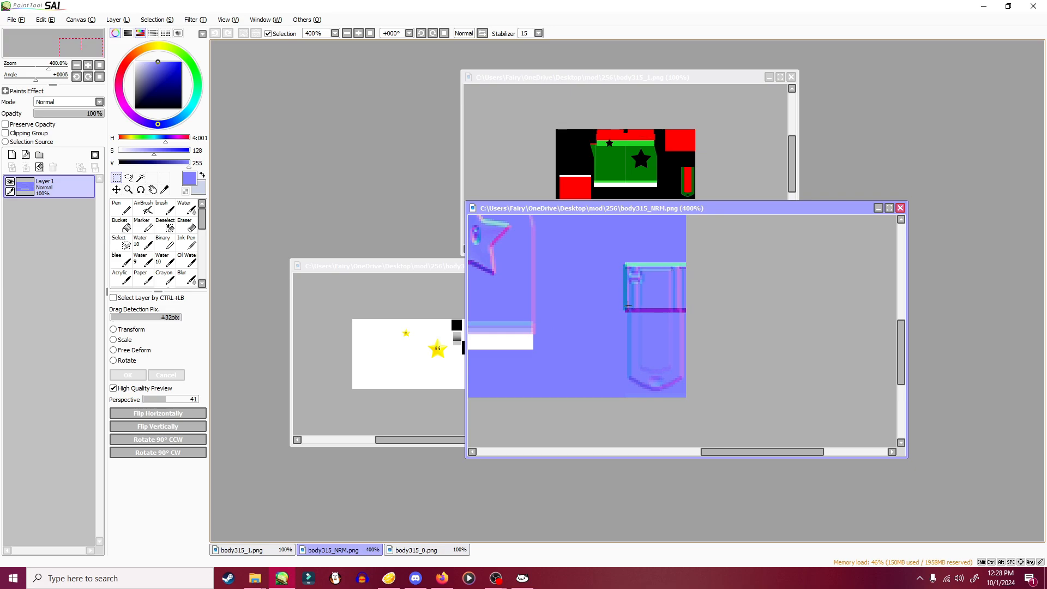
click(121, 208)
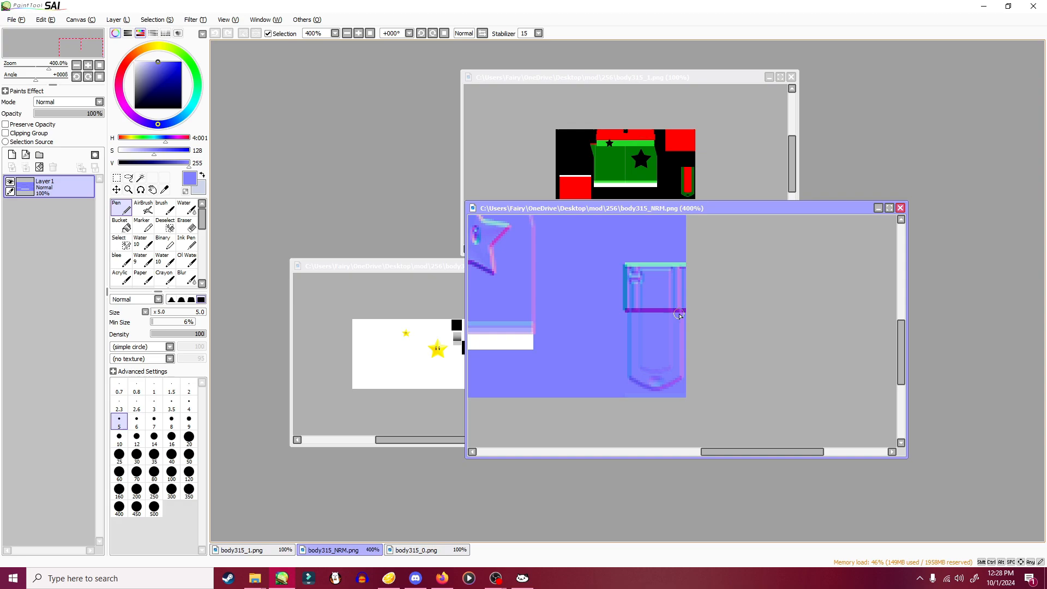
click(647, 320)
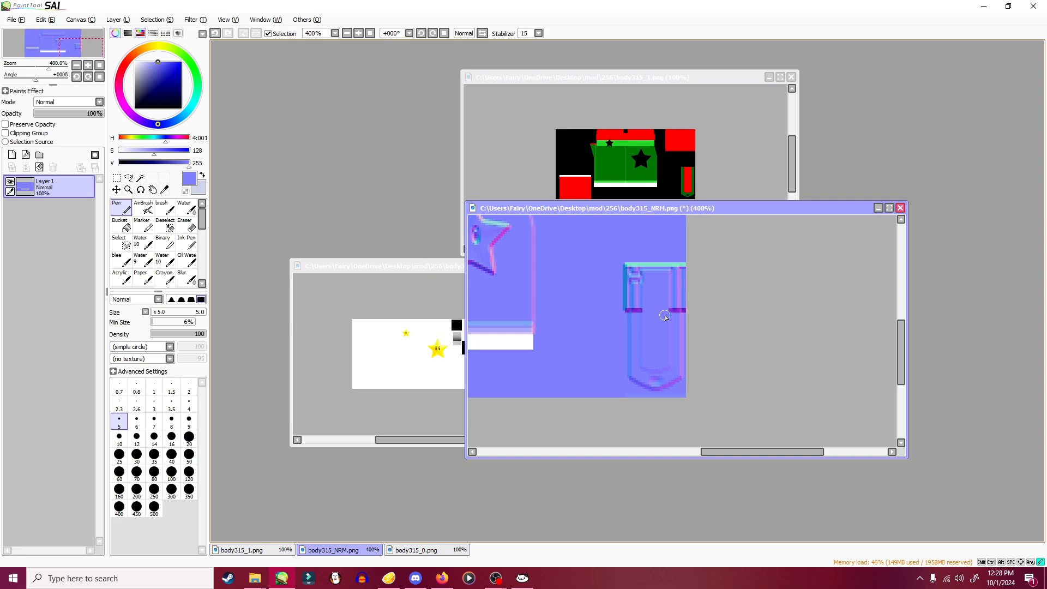
- Touch up the remaining dark purple line ends on both edges of body315_NRM's rounded strip with the size 1.5 Pen and sampled neighbouring colours
alt+click(636, 302)
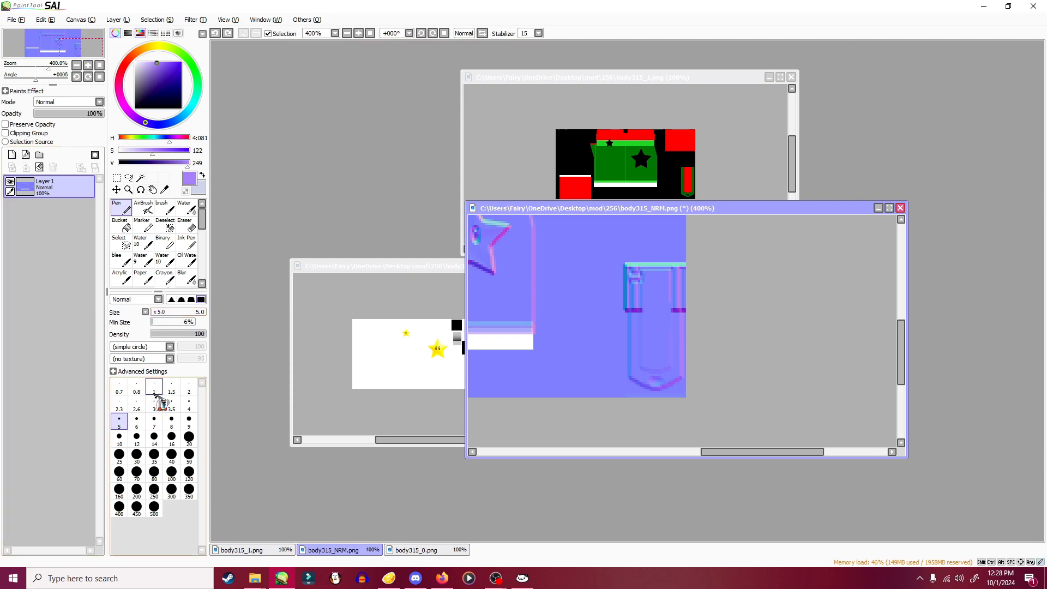
click(171, 387)
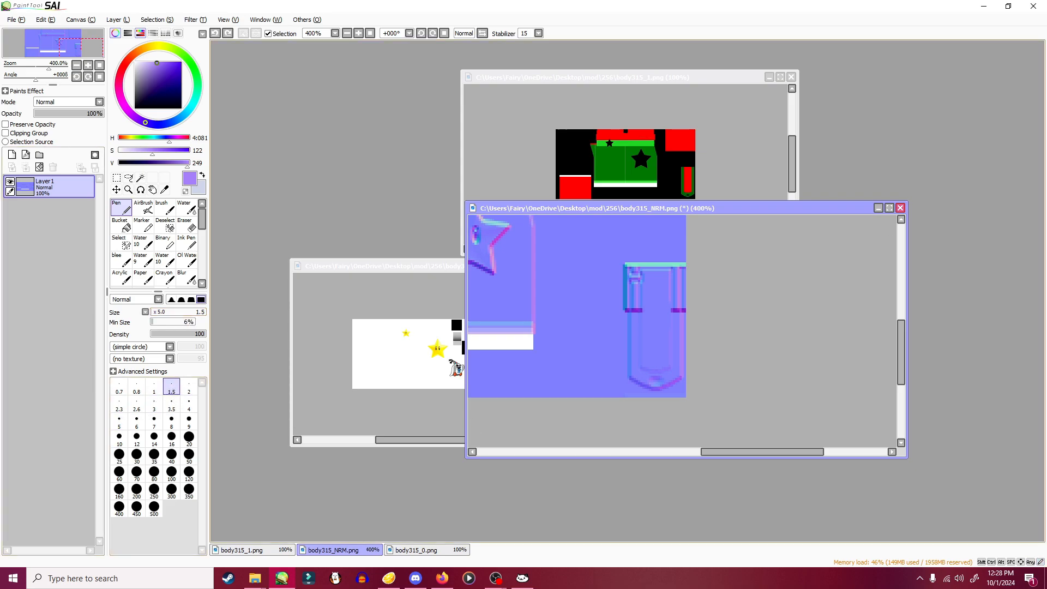
alt+click(633, 317)
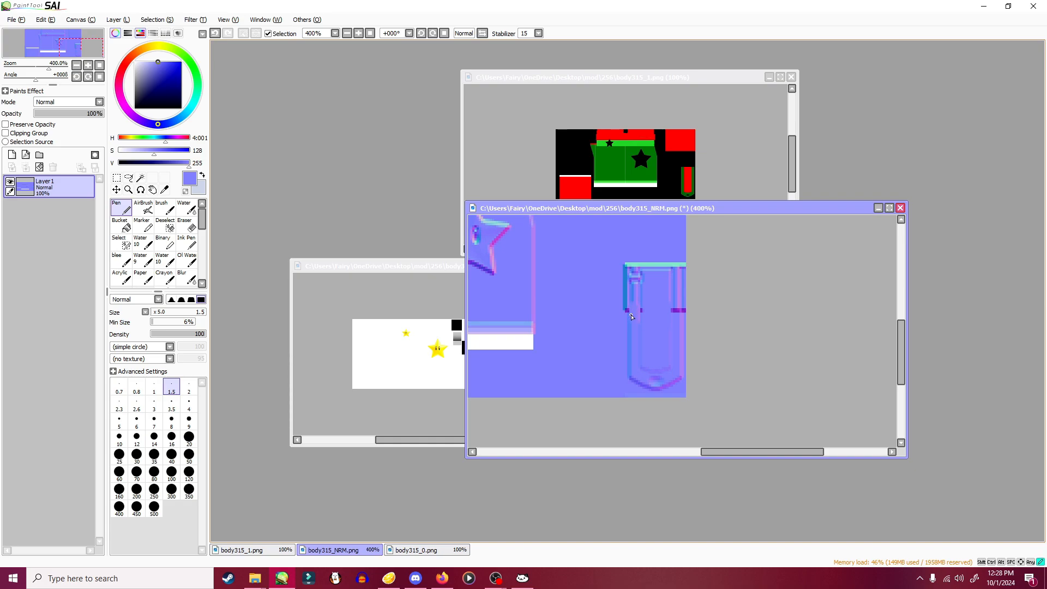
alt+click(679, 308)
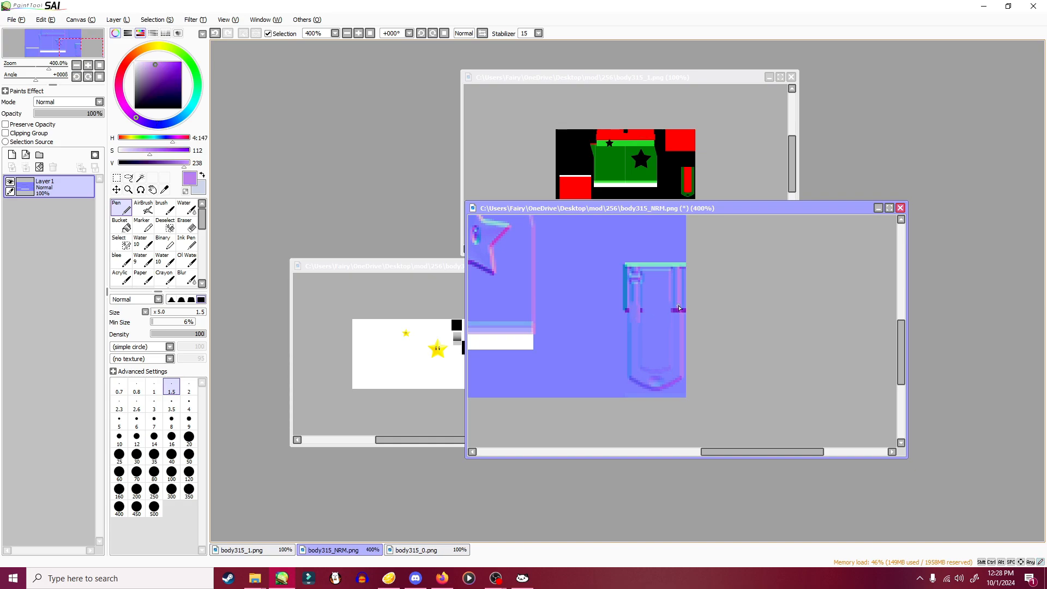
alt+click(676, 317)
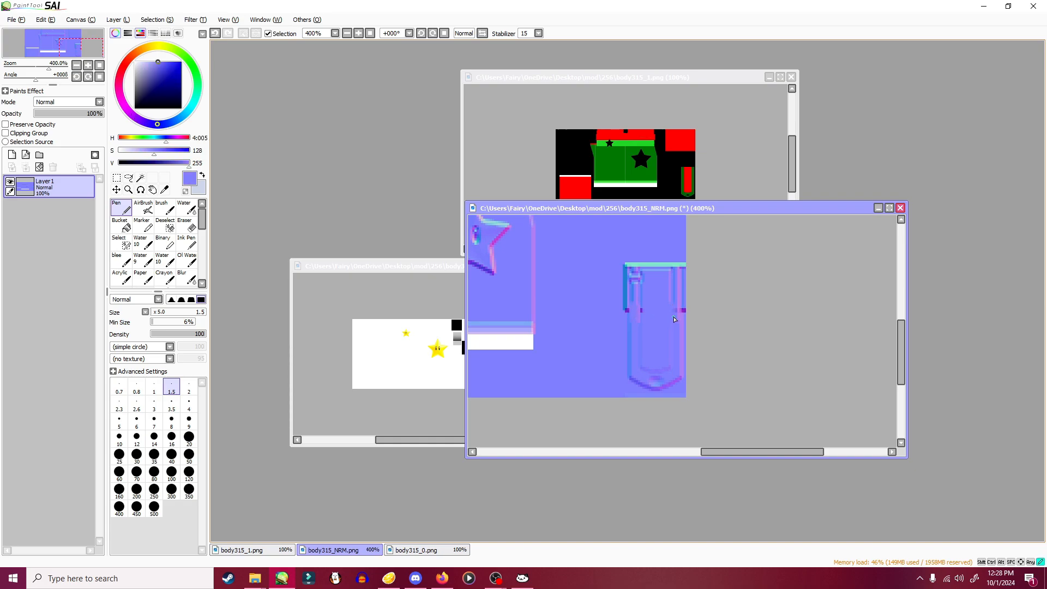
alt+click(680, 320)
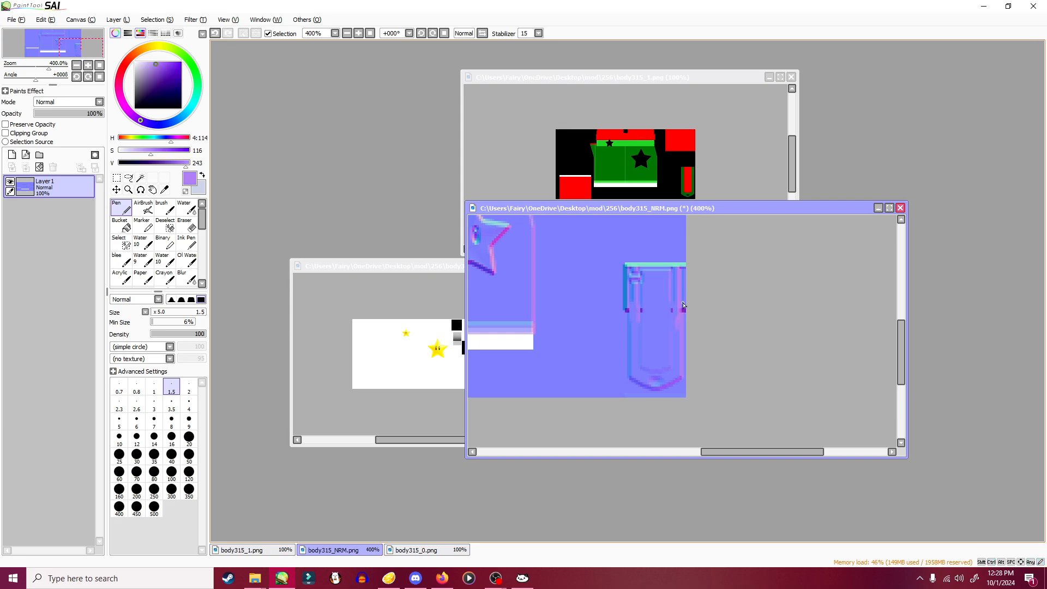
alt+click(677, 318)
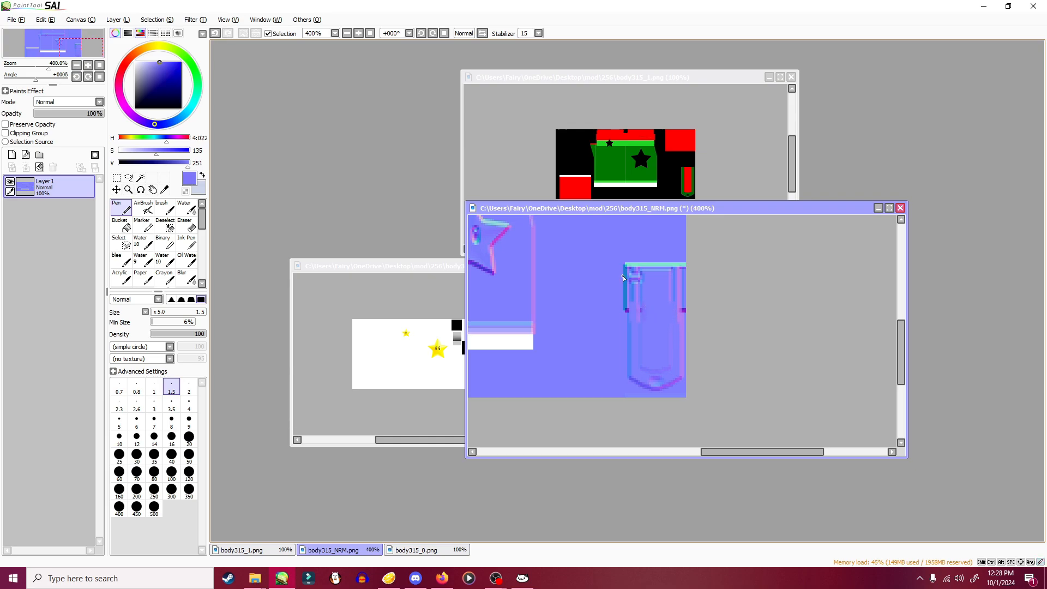
- Show the whole body315_NRM texture at 100% and spread the body315_NRM and body315_1 windows apart so all three canvases are unobstructed
ctrl+scroll(623, 278, down, 1)
middle_drag(568, 280, 726, 356)
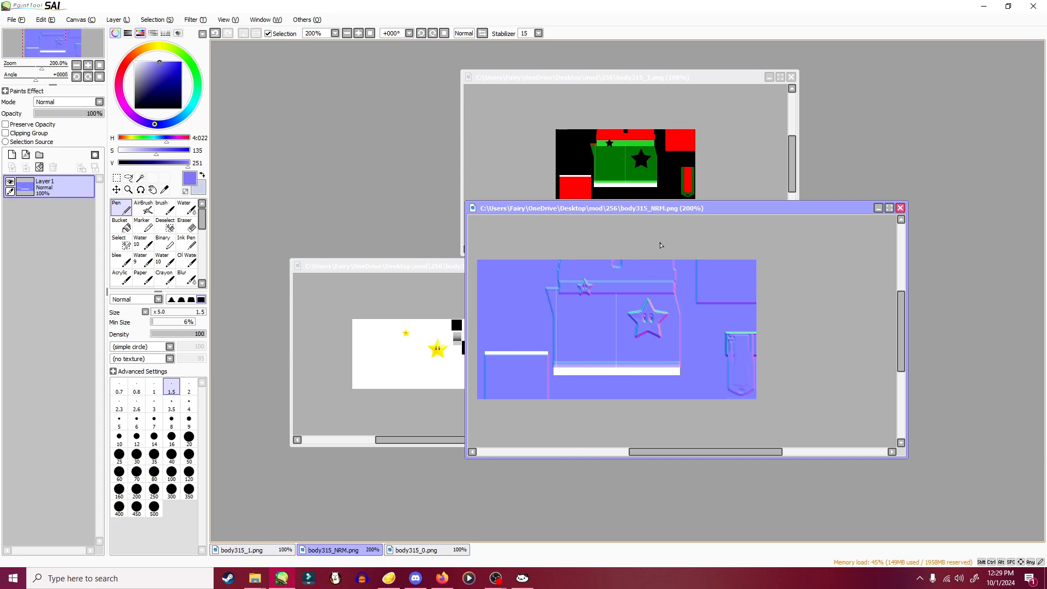
drag(649, 209, 762, 231)
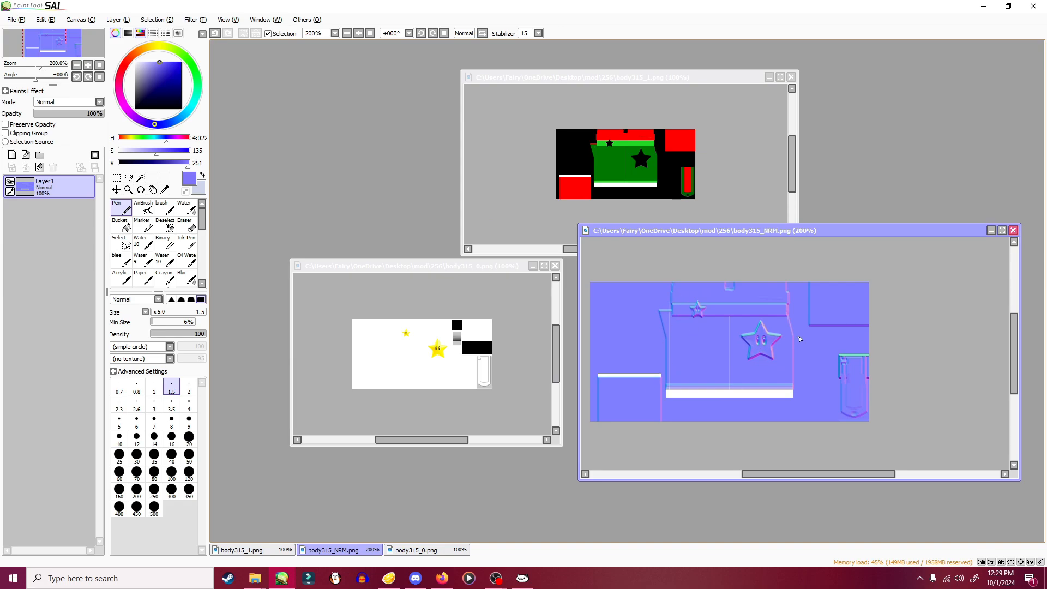
scroll(721, 319, down, 2)
drag(757, 234, 781, 249)
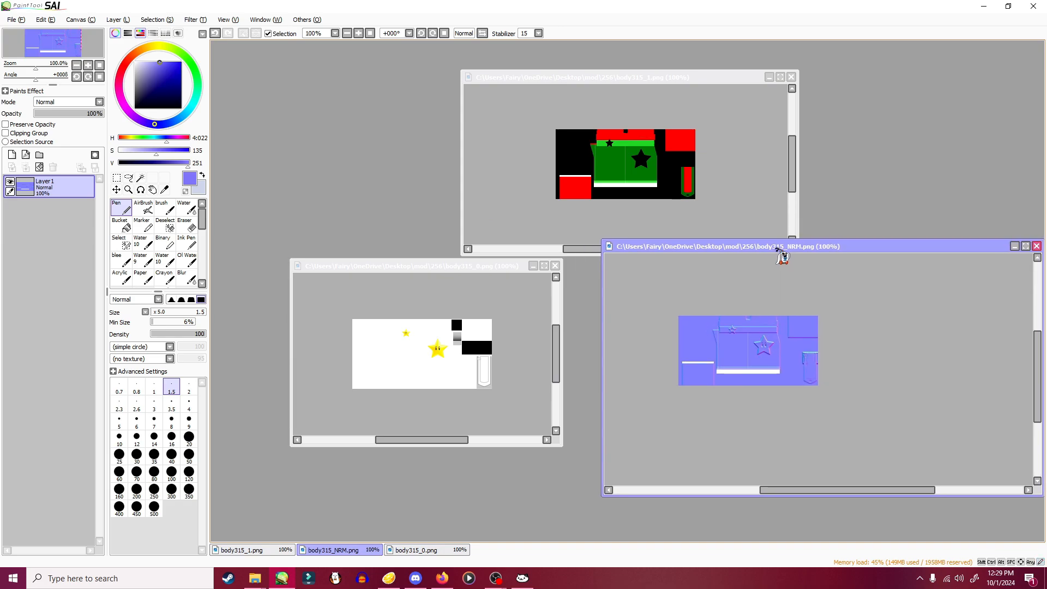
key(d)
drag(558, 79, 509, 57)
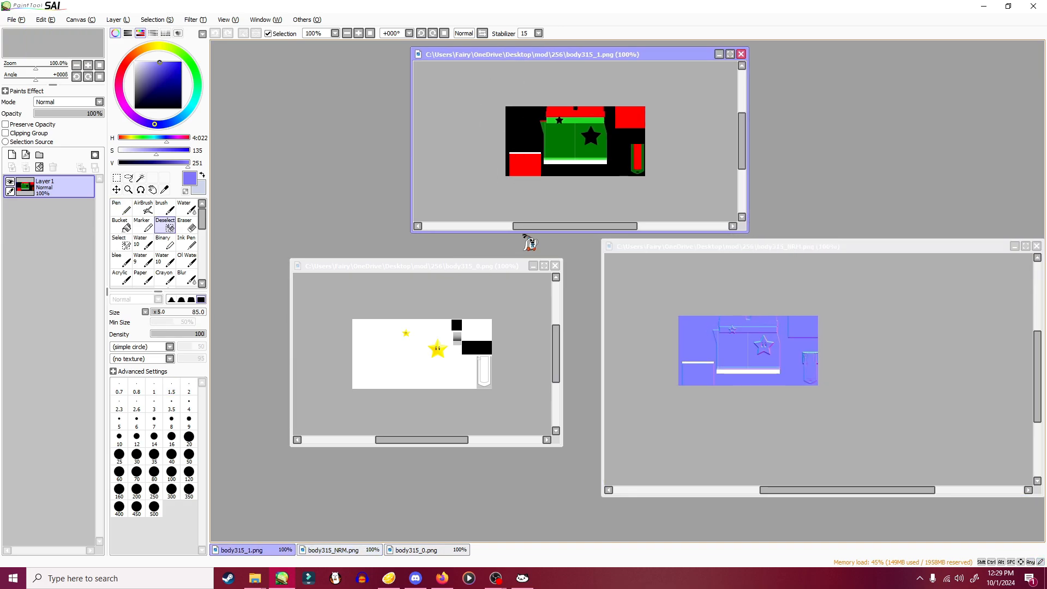
click(498, 283)
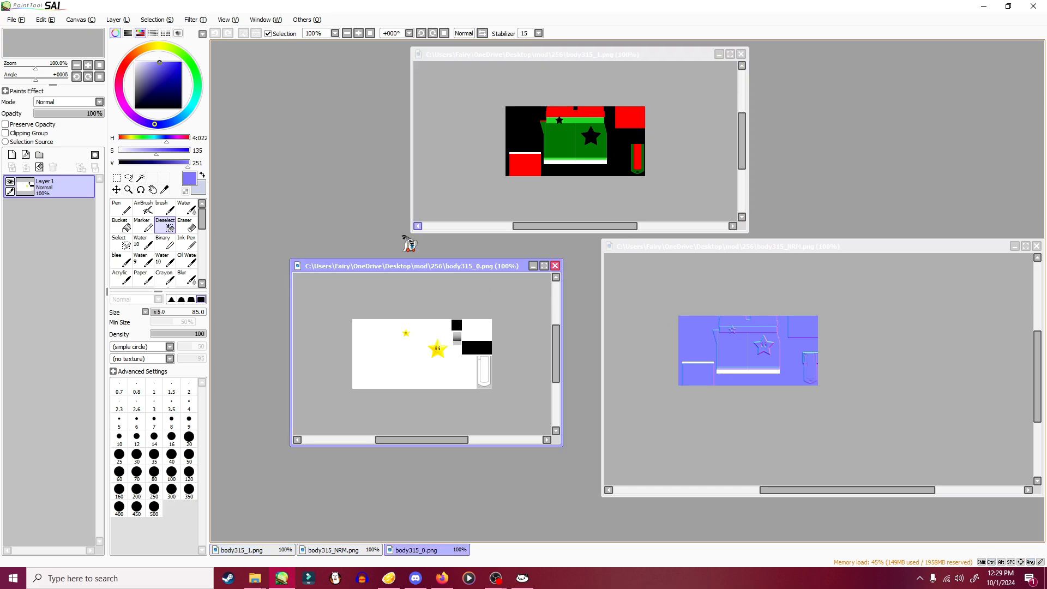
- Change the canvas resolution of body315_1 to a pixel width of 128, keeping proportions constrained
click(474, 107)
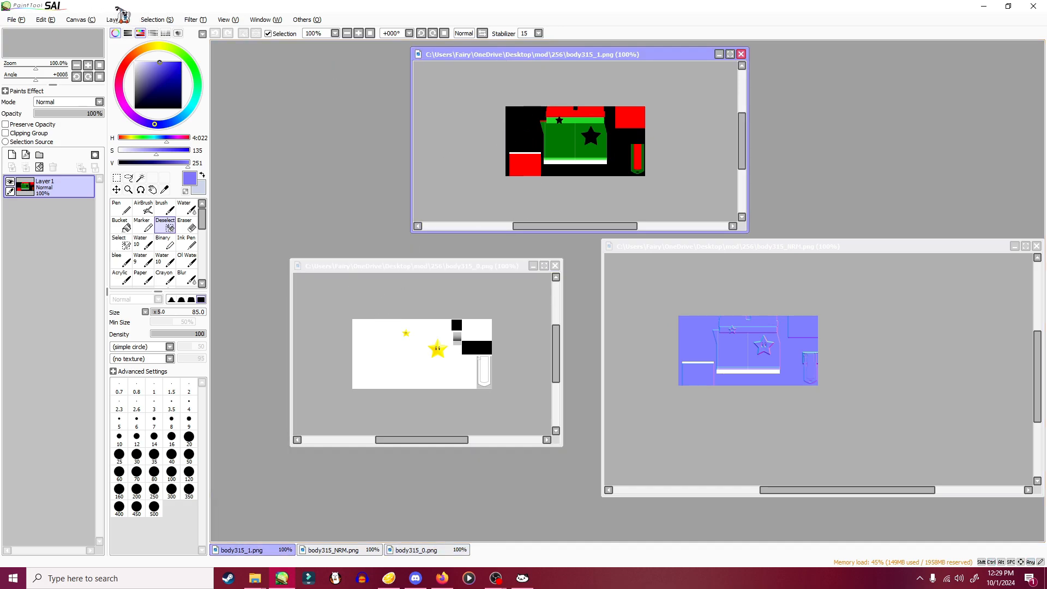
click(85, 21)
click(93, 40)
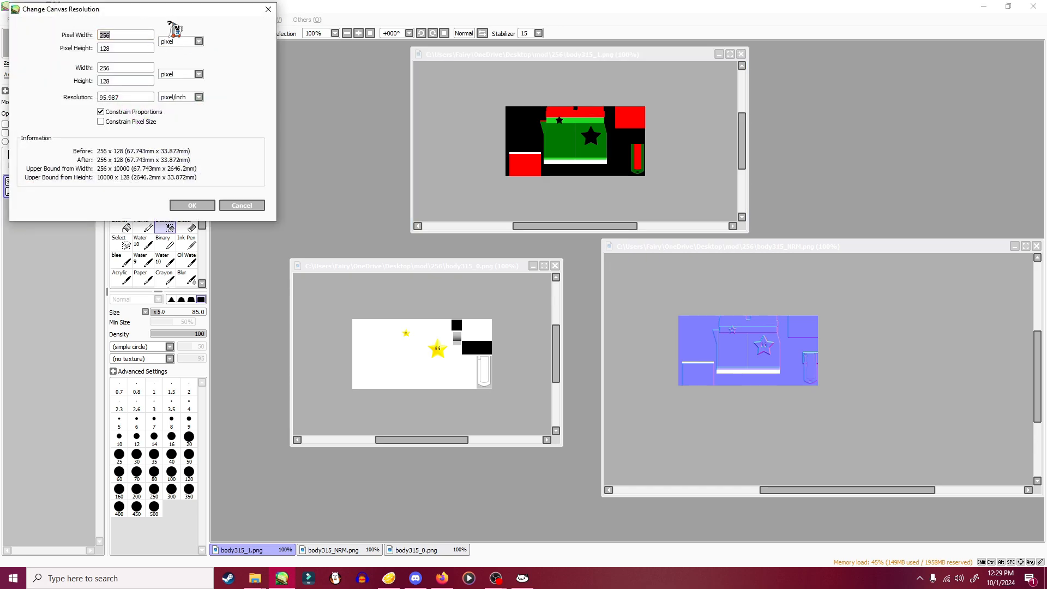
drag(173, 9, 220, 237)
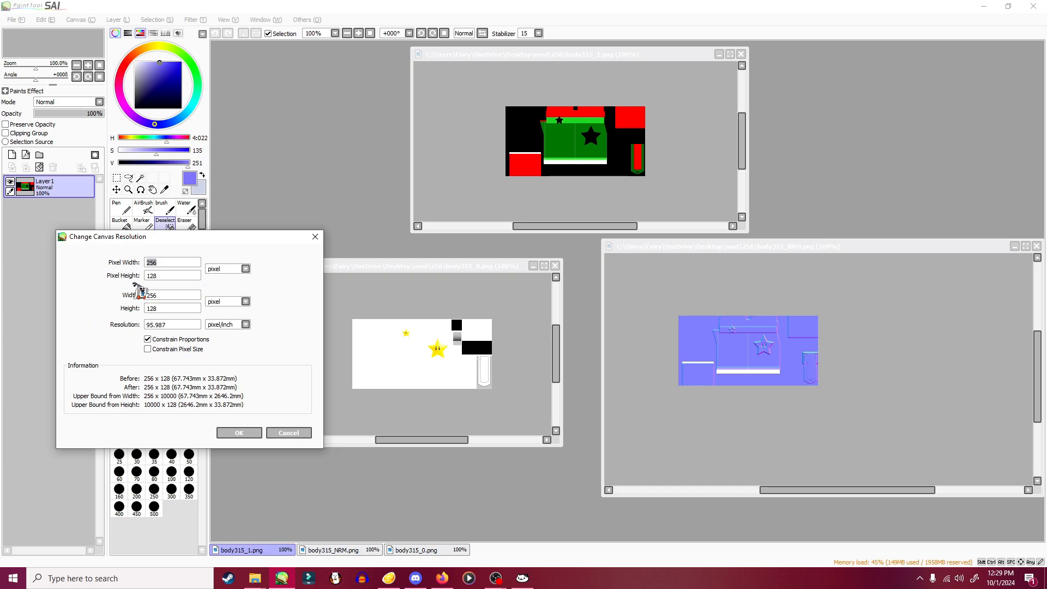
text(128)
click(239, 432)
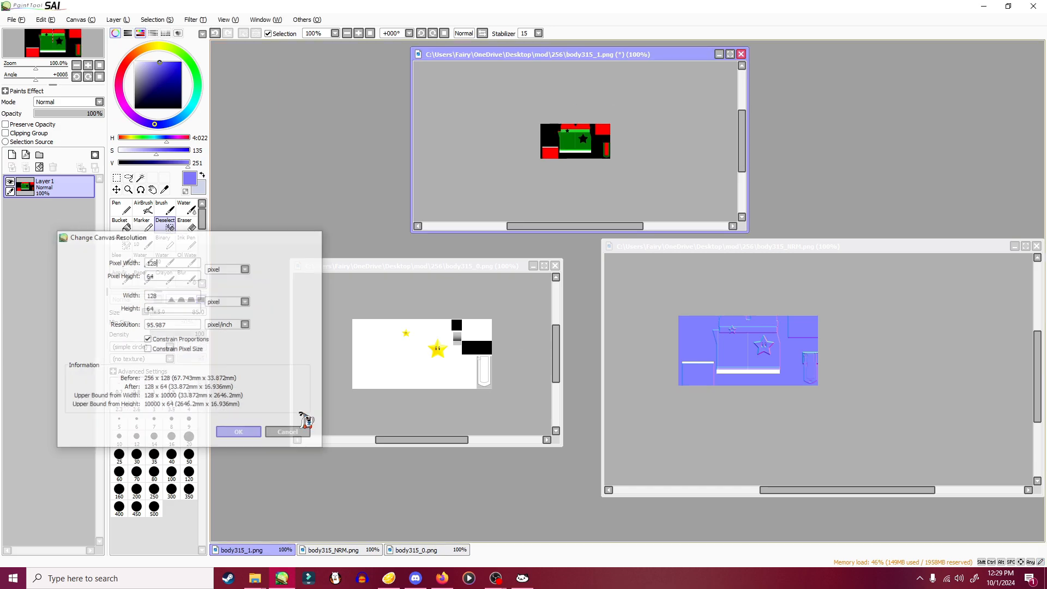
- Change the canvas resolution of body315_0 to a pixel width of 128, keeping proportions constrained
click(480, 275)
click(80, 20)
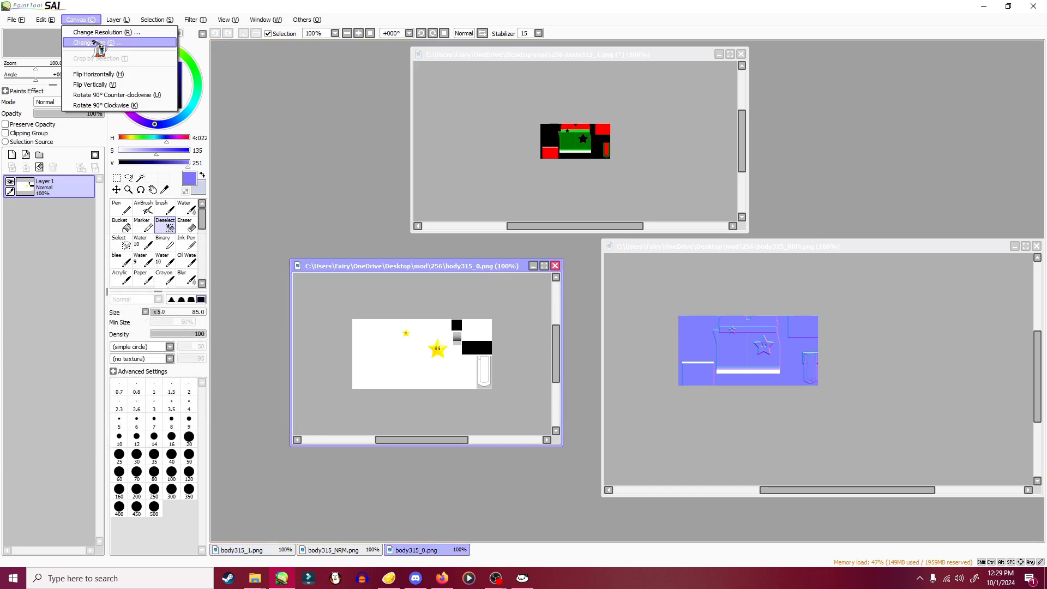
click(98, 32)
text(12)
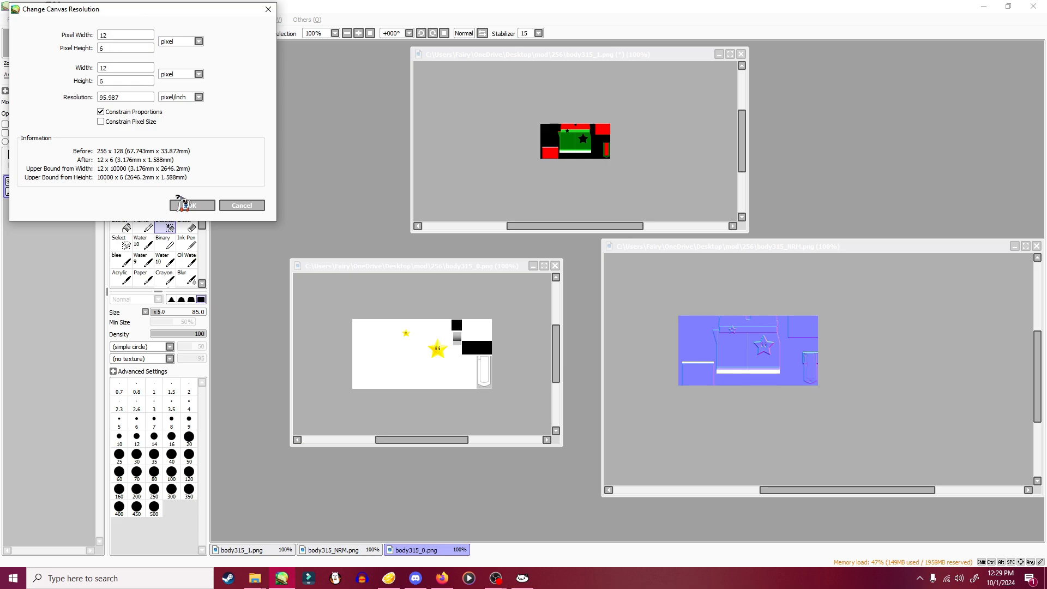
text(8)
click(177, 206)
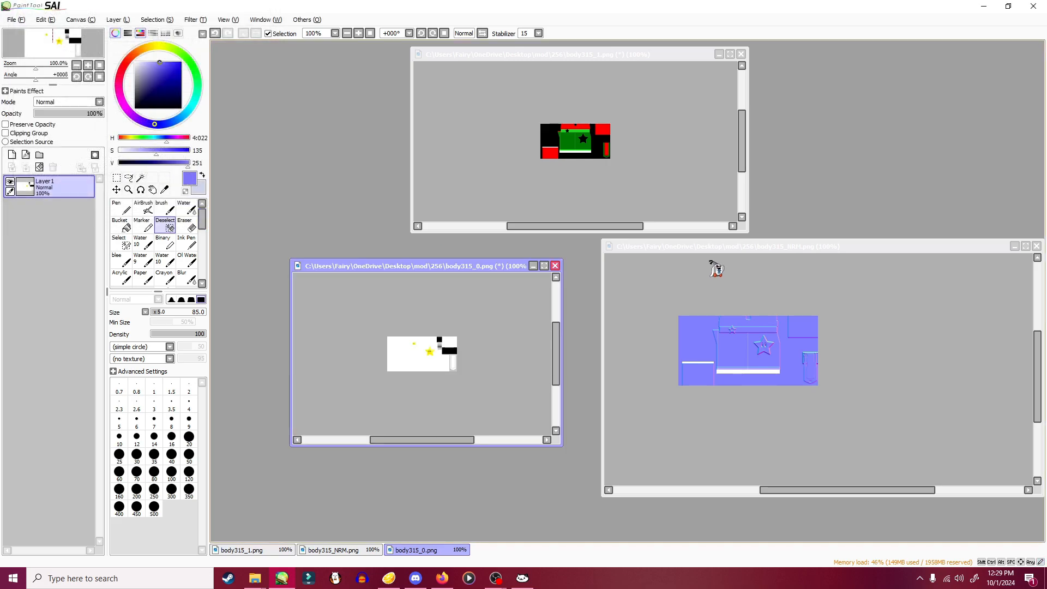
- Change the canvas resolution of body315_NRM to a pixel width of 128, keeping proportions constrained
click(714, 264)
click(81, 20)
click(98, 39)
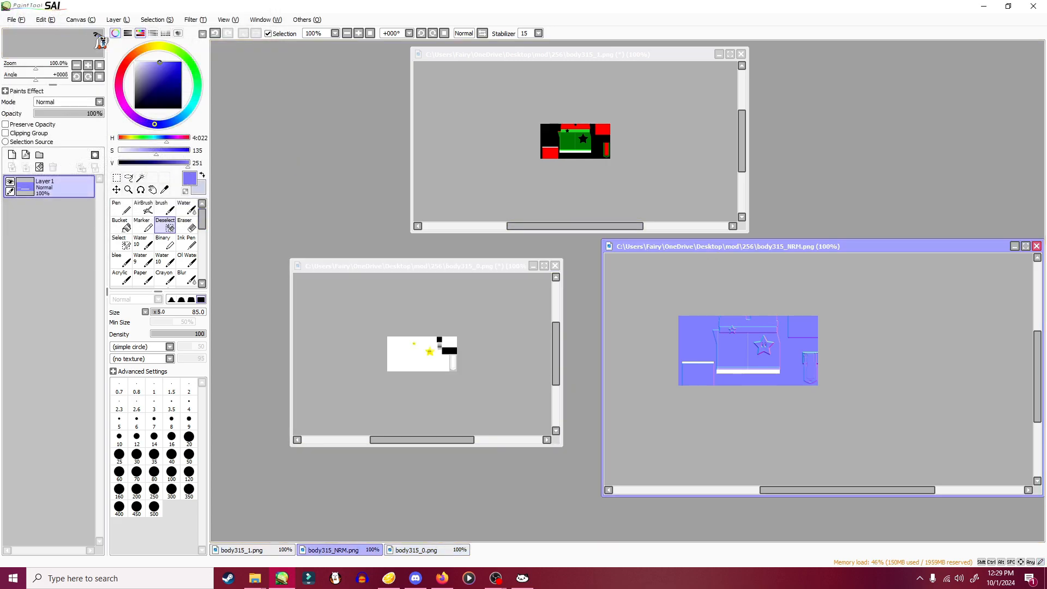
text(128)
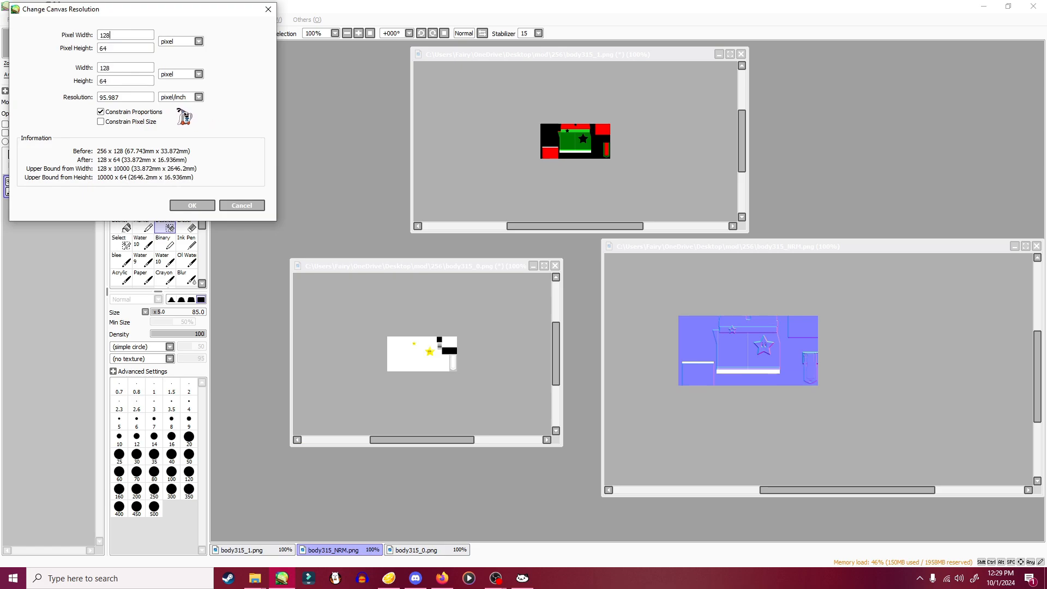
key(Return)
- Save the resized body315_1.png as a 32bpp ARGB PNG in the mod's 128 folder
click(480, 55)
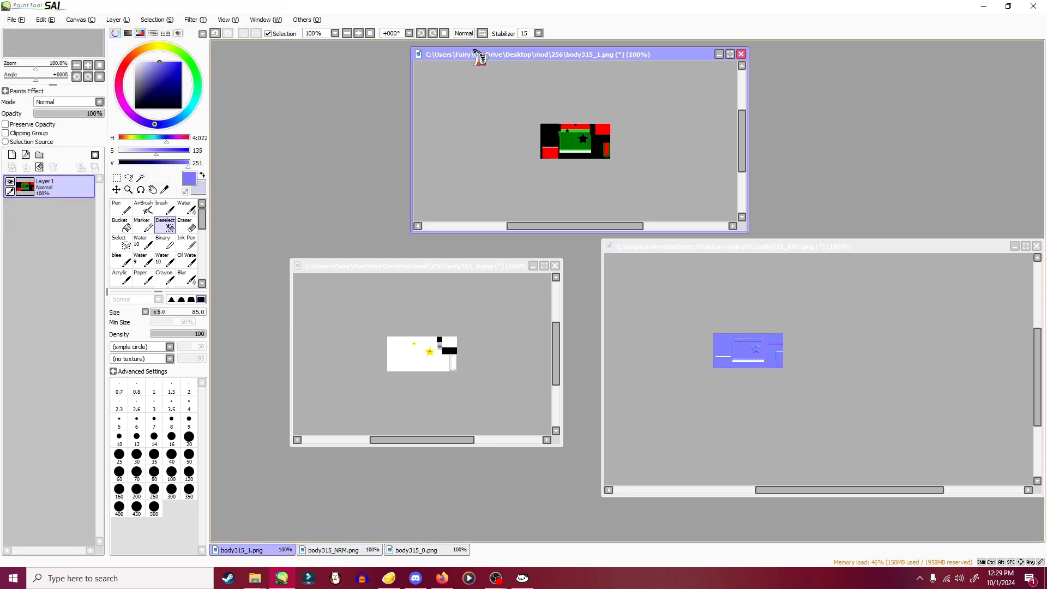
click(13, 20)
click(25, 98)
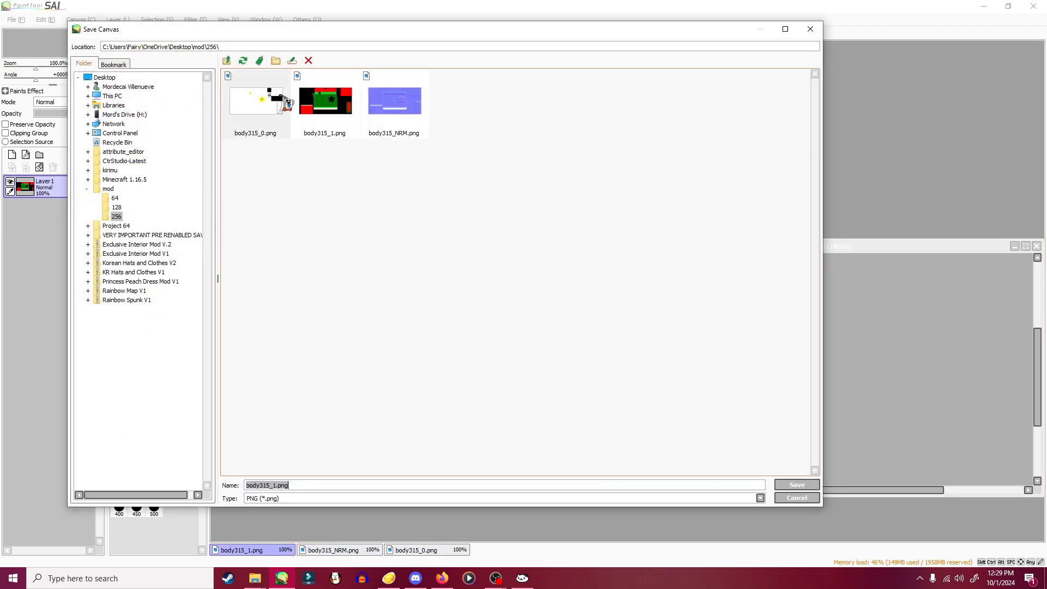
click(227, 61)
double_click(320, 104)
click(791, 485)
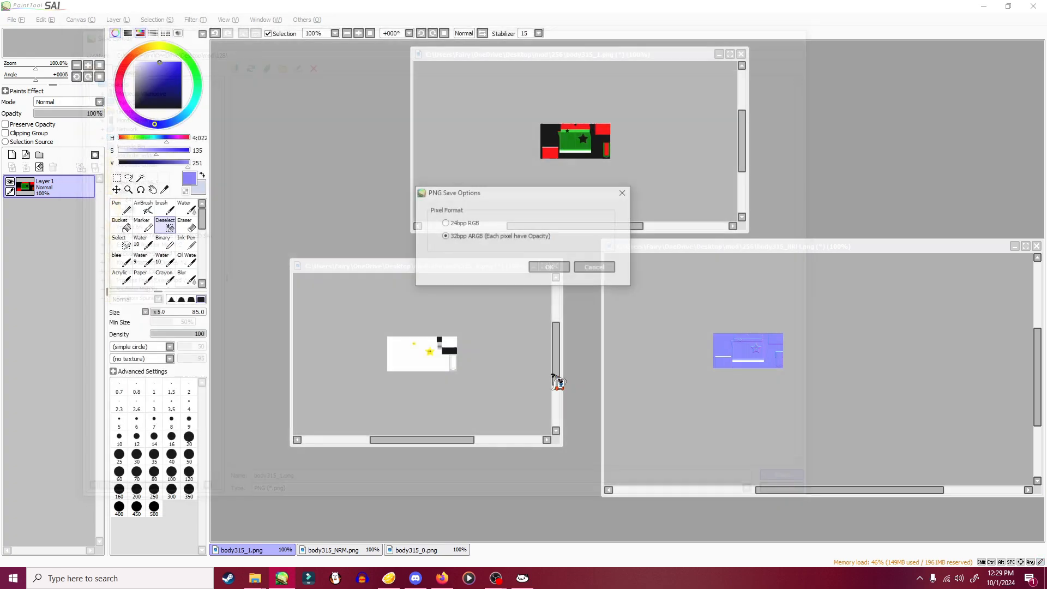
click(550, 267)
- Save the resized body315_0.png as a 32bpp ARGB PNG in the mod's 128 folder
click(482, 297)
click(13, 20)
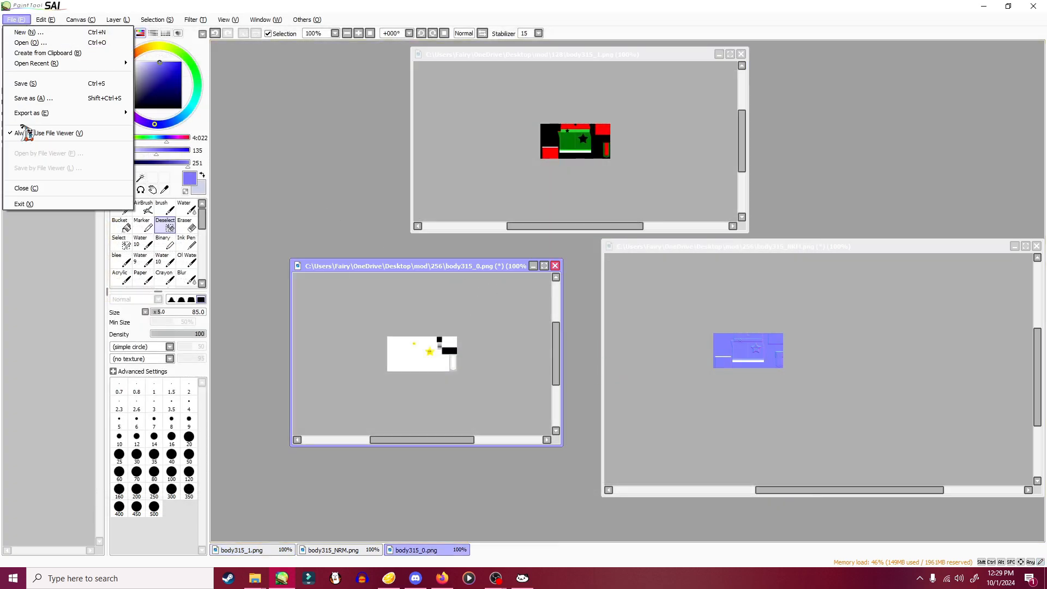
click(33, 98)
click(226, 61)
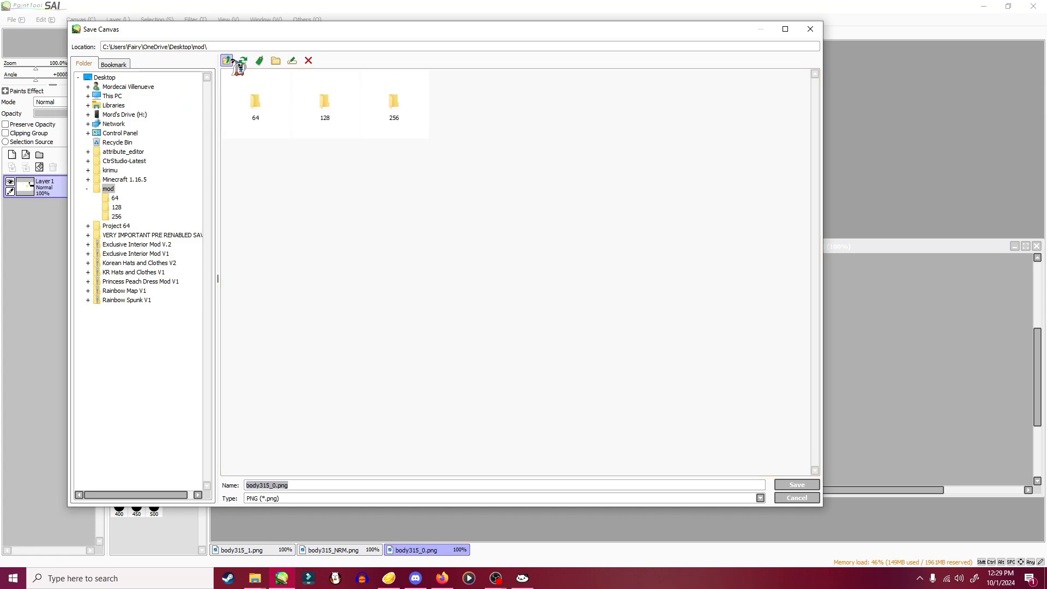
double_click(326, 104)
click(795, 485)
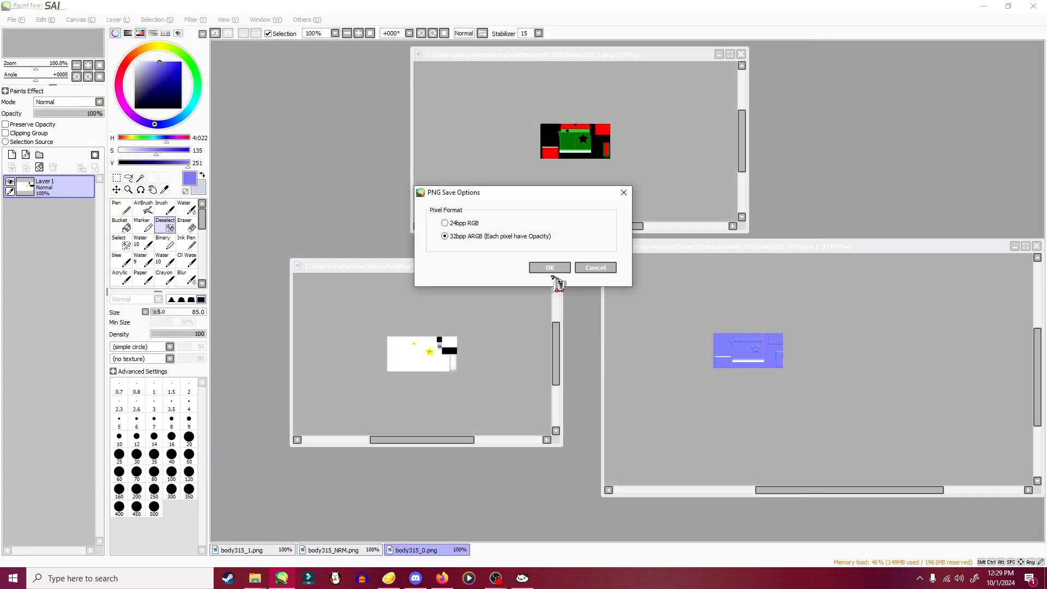
click(548, 266)
- Save the resized body315_NRM.png in the mod's 128 folder under the same name
click(705, 261)
click(14, 20)
click(32, 98)
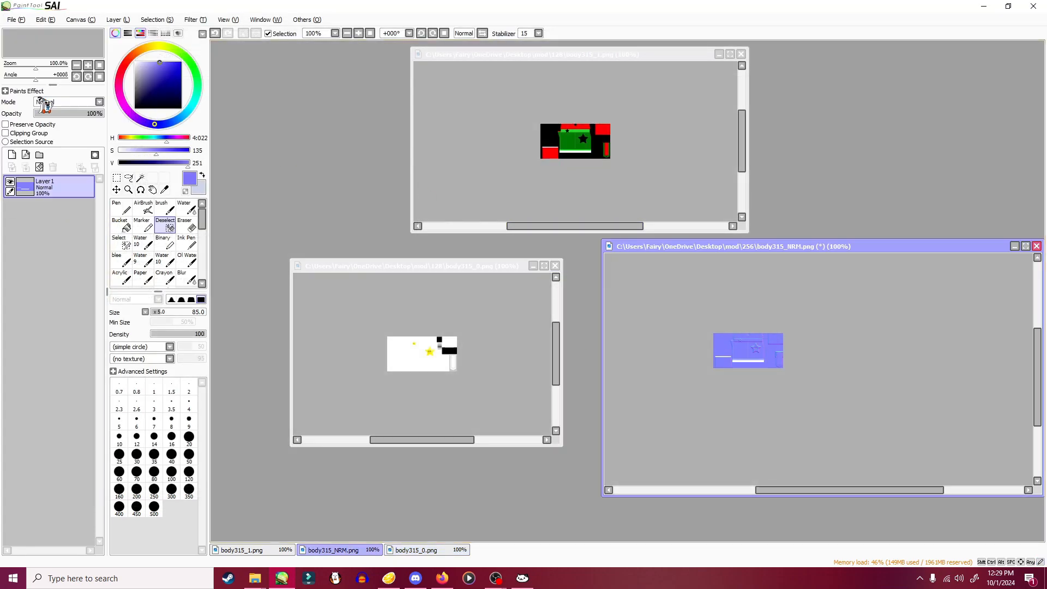
click(226, 61)
double_click(326, 105)
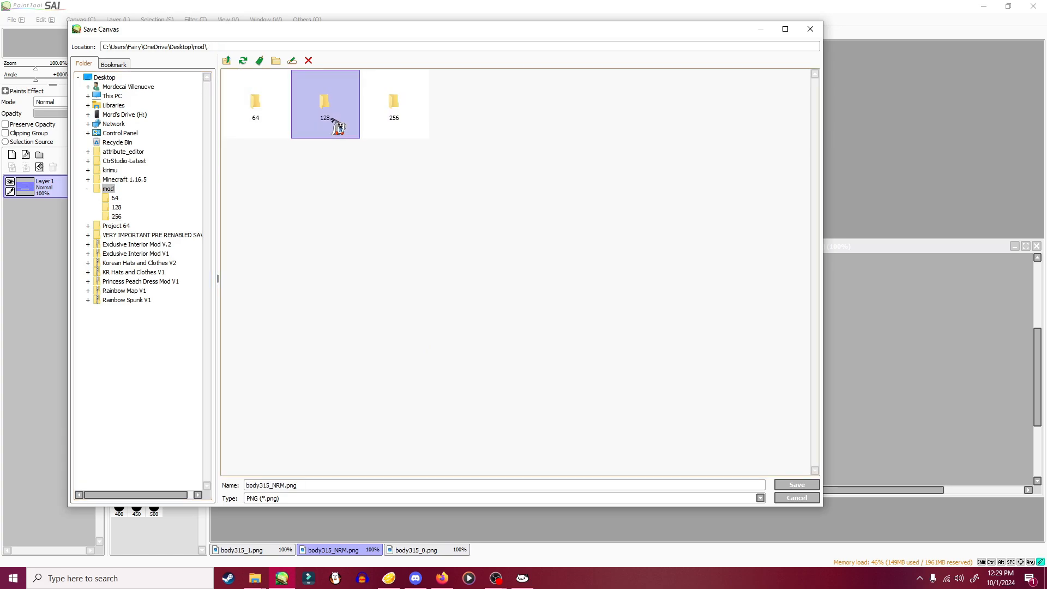
click(797, 485)
click(547, 267)
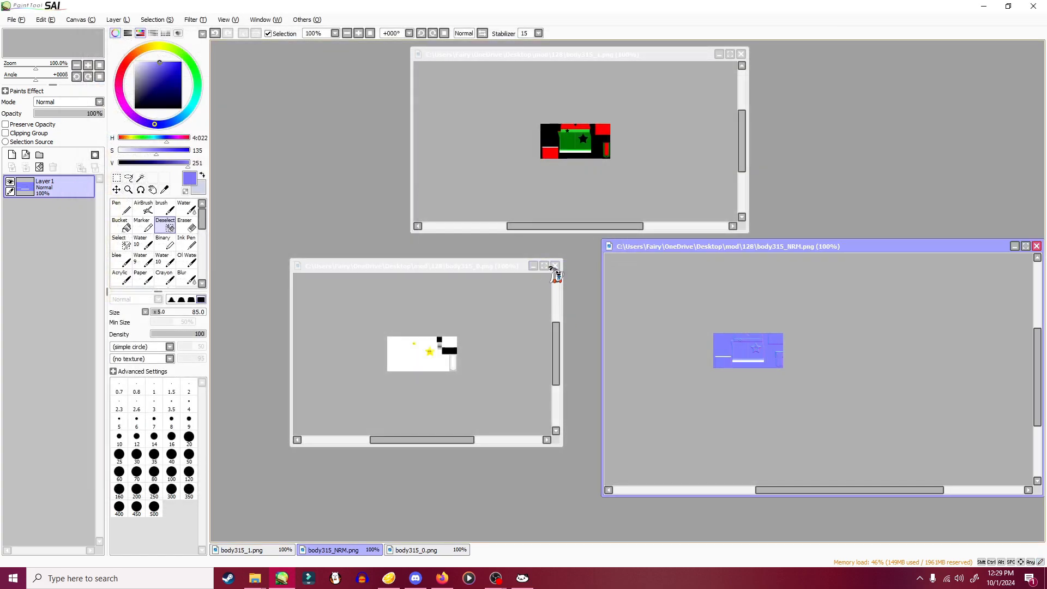
- Change the canvas resolution of body315_1 to a pixel width of 64, keeping proportions constrained
click(501, 54)
click(79, 20)
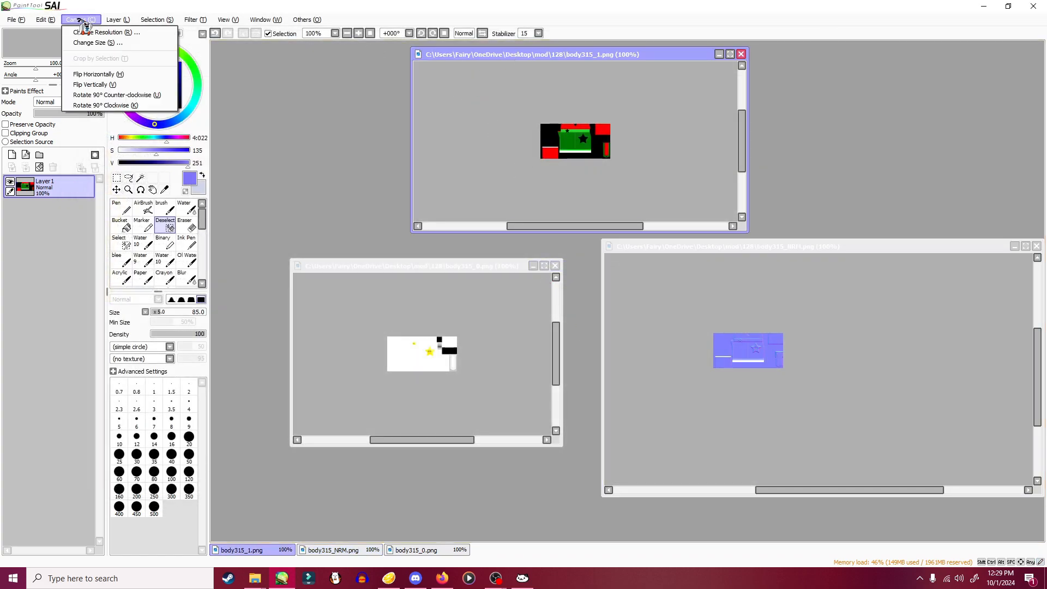
click(100, 32)
text(6)
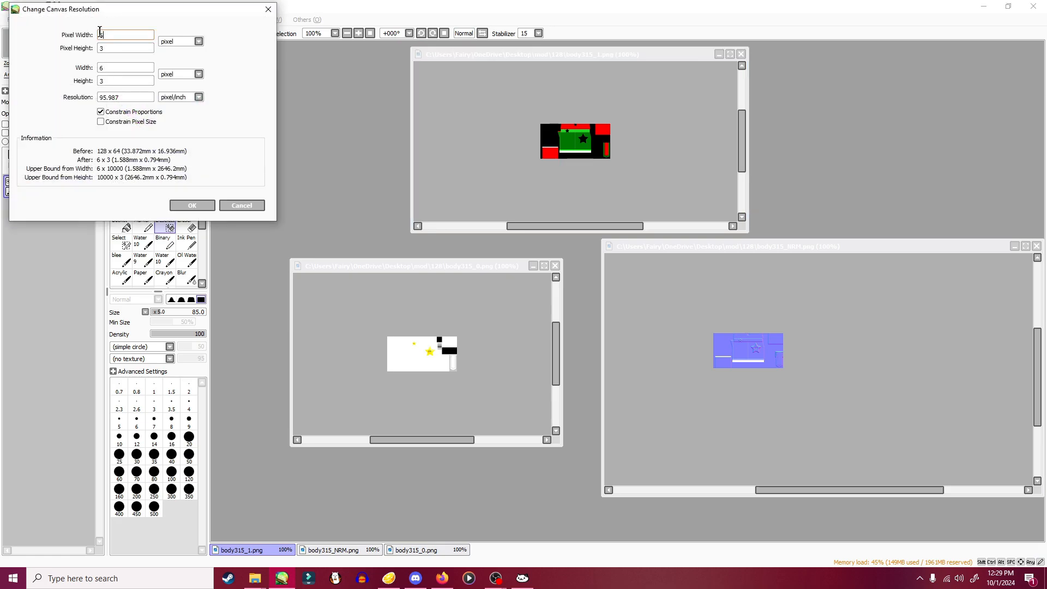
text(4)
click(190, 204)
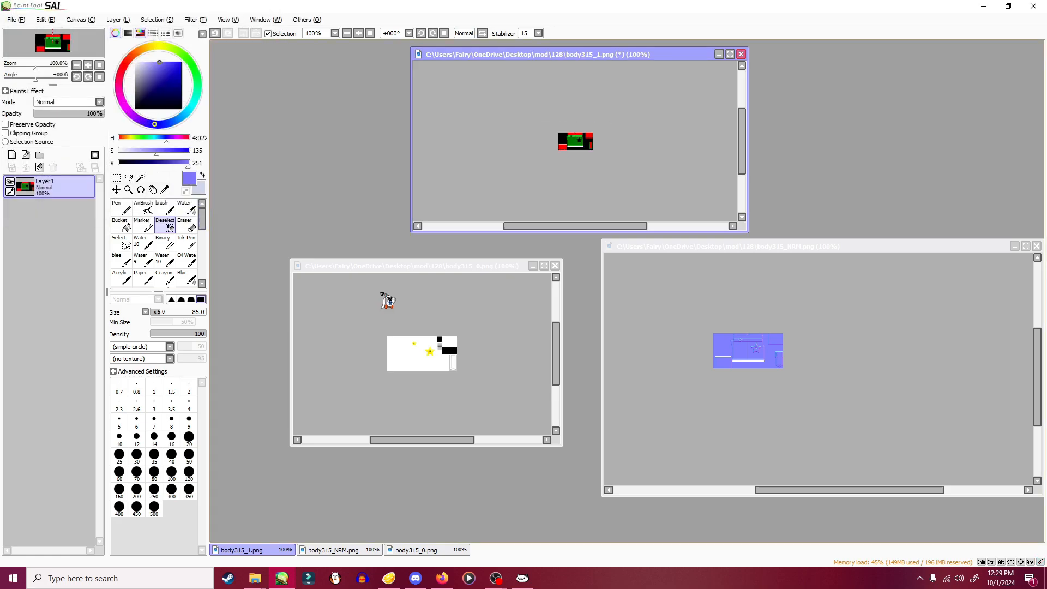
- Change the canvas resolution of body315_0 to a pixel width of 64, keeping proportions constrained
click(385, 296)
click(79, 19)
click(100, 34)
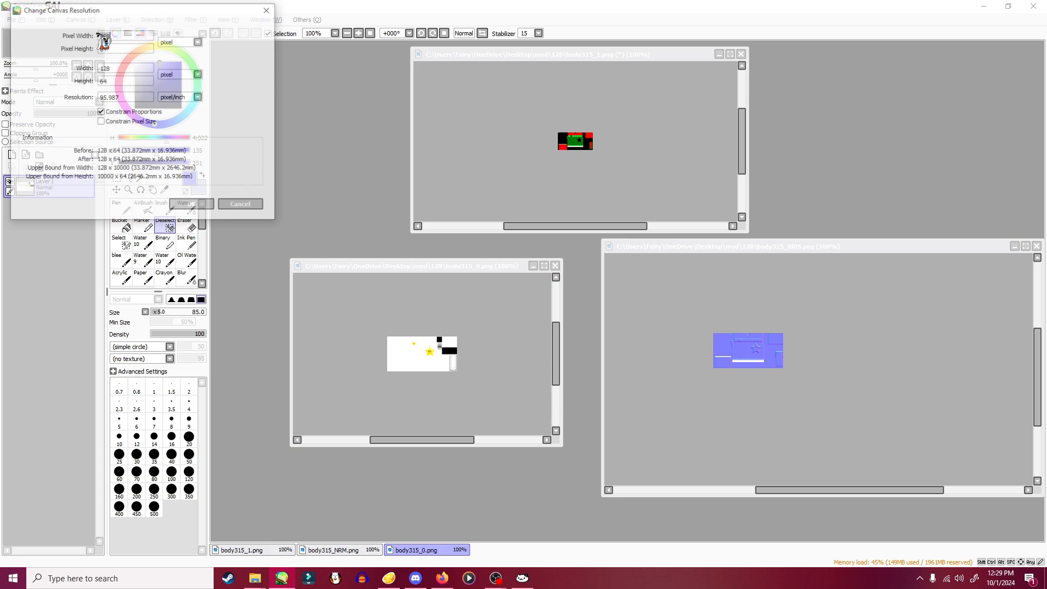
text(64)
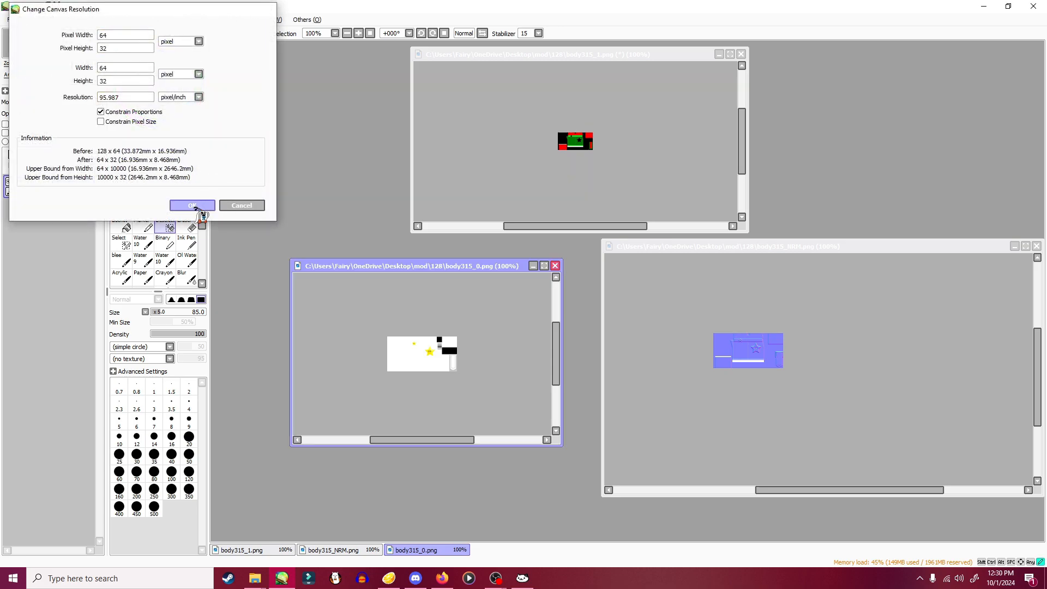
click(202, 206)
- Change the canvas resolution of body315_NRM to a pixel width of 64, keeping proportions constrained
click(79, 20)
click(100, 34)
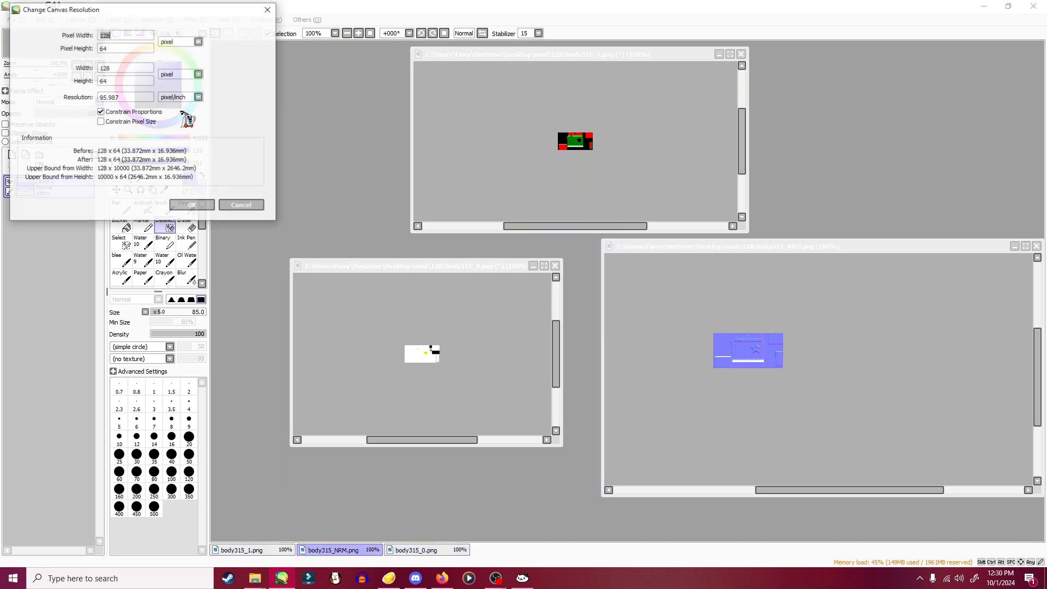
text(64)
click(202, 207)
- Save the resized body315_1.png as a 32bpp ARGB PNG in the mod's 64 folder
click(490, 77)
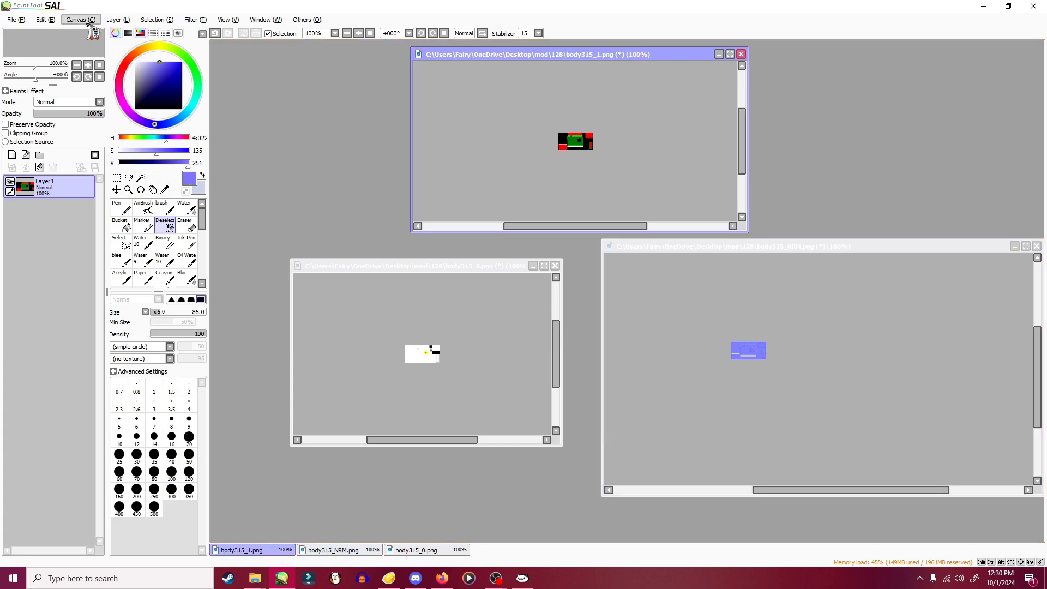
click(13, 19)
click(42, 98)
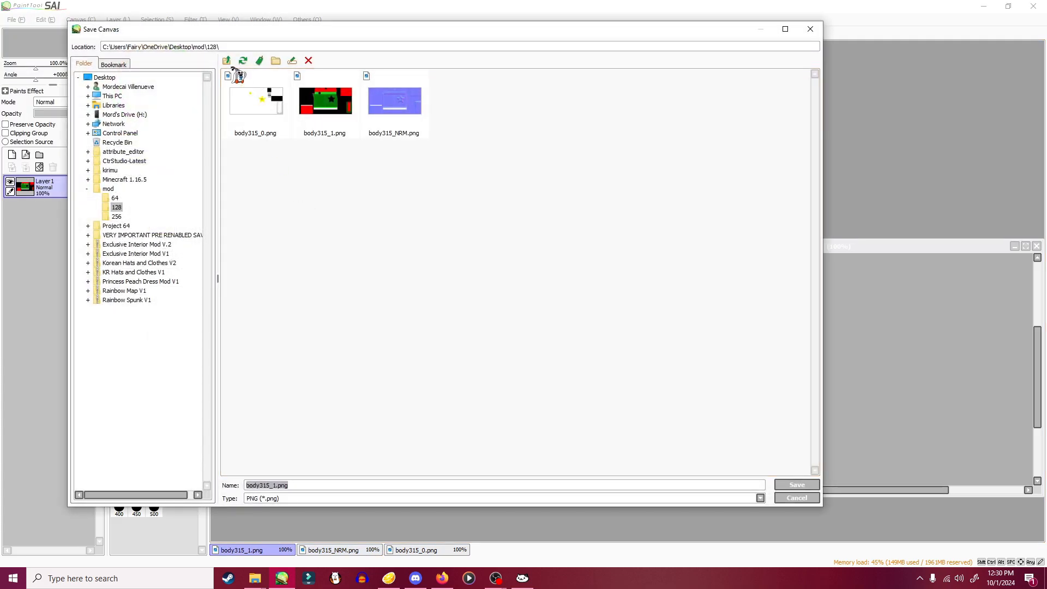
click(226, 60)
double_click(249, 106)
click(796, 484)
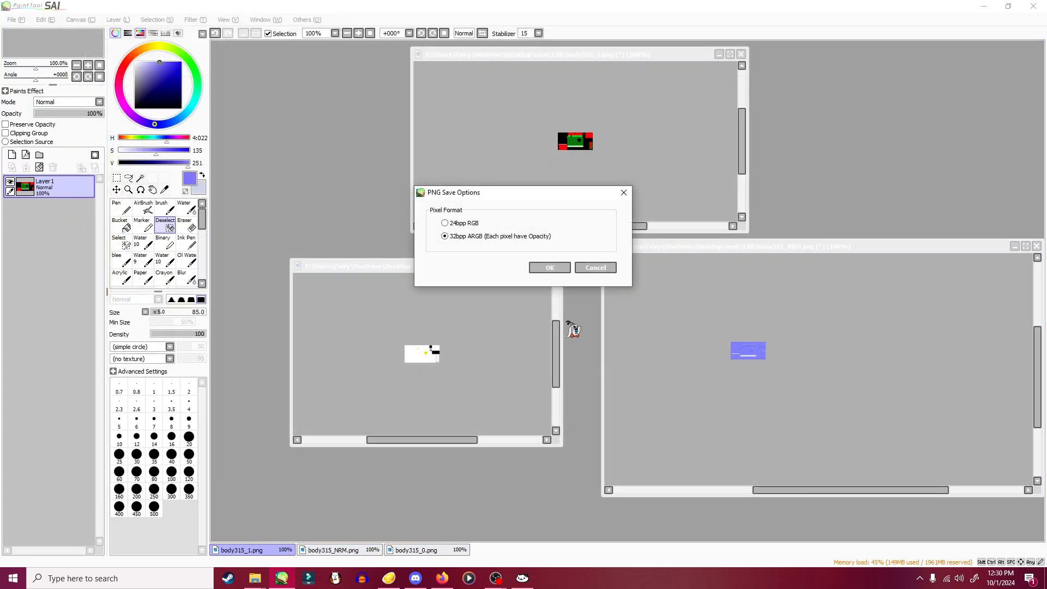
click(547, 278)
- Save the resized body315_0.png as a 32bpp ARGB PNG in the mod's 64 folder
click(463, 267)
click(24, 21)
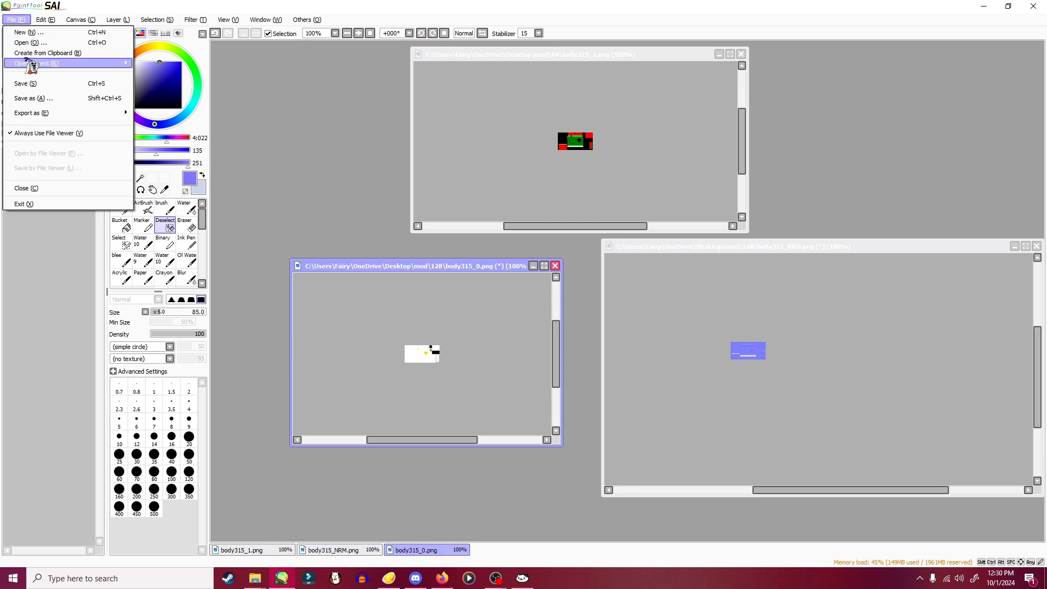
click(33, 98)
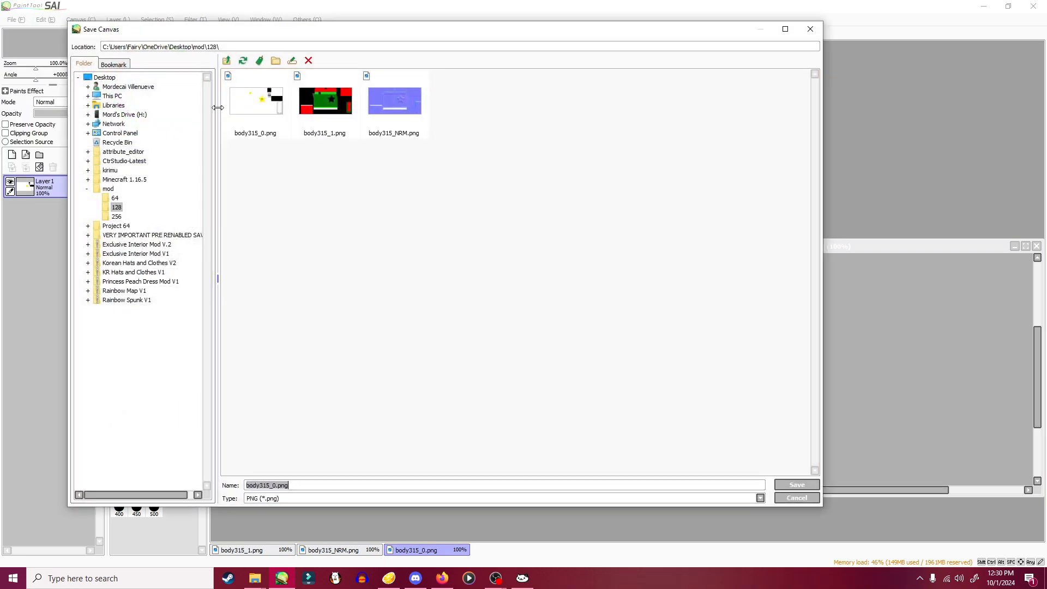
click(226, 60)
double_click(250, 105)
click(796, 484)
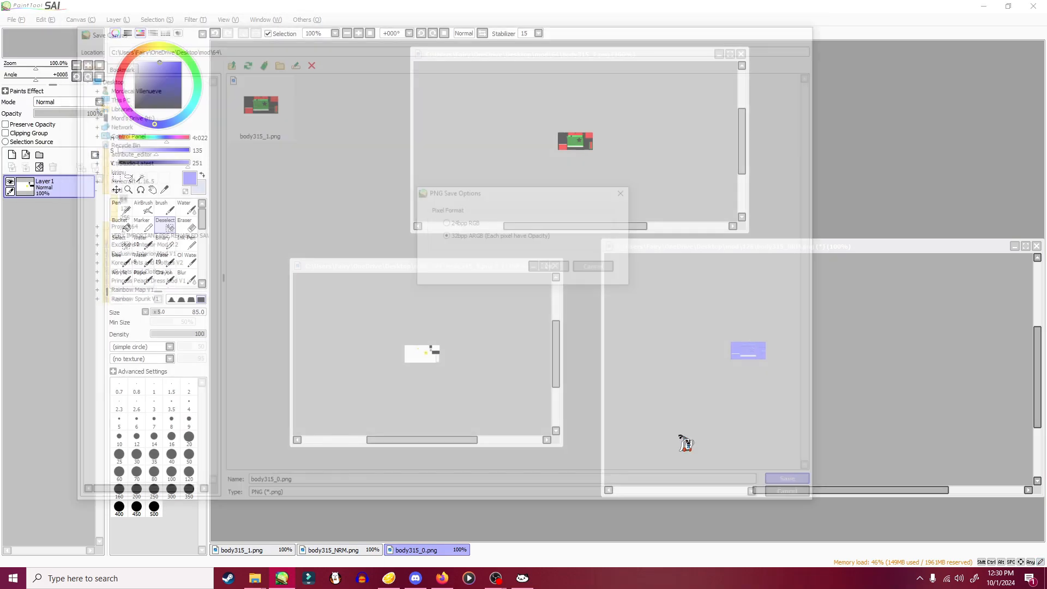
click(547, 277)
- Save the resized body315_NRM.png in the mod's 64 folder under the same name
click(694, 257)
click(17, 20)
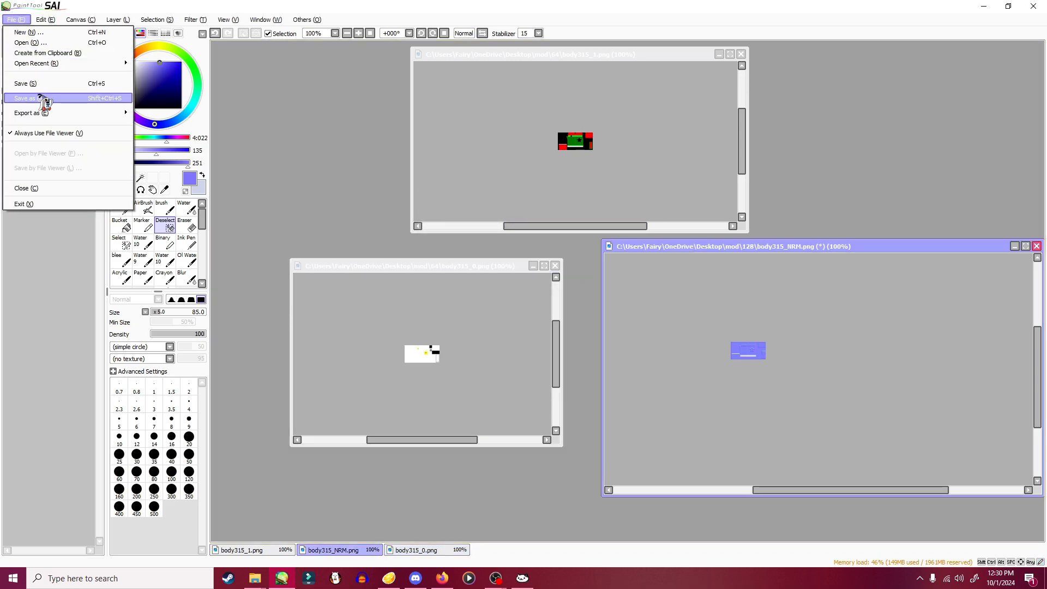
click(42, 100)
click(226, 61)
double_click(259, 106)
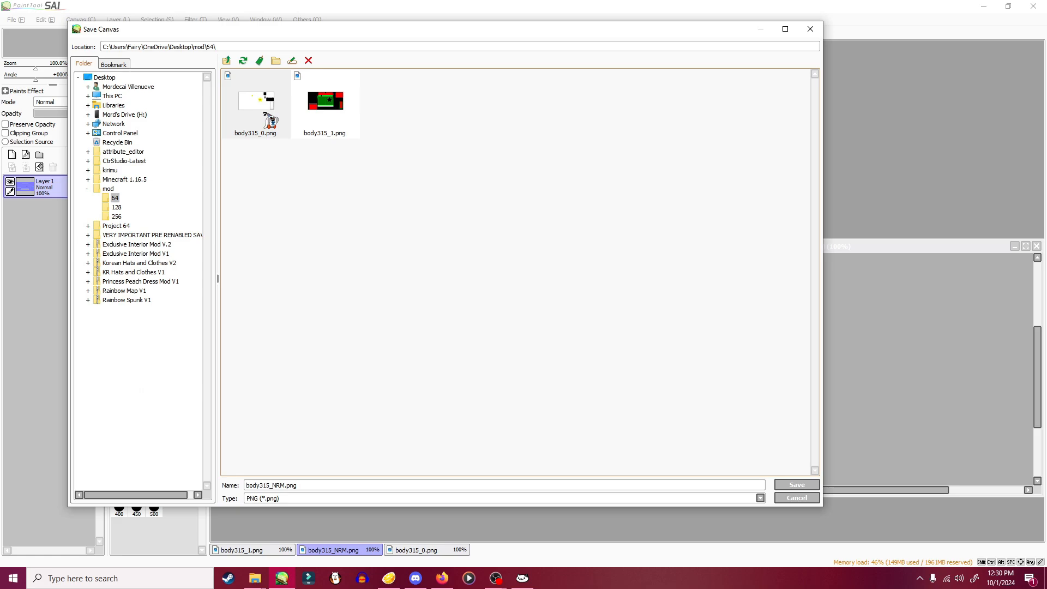
click(796, 484)
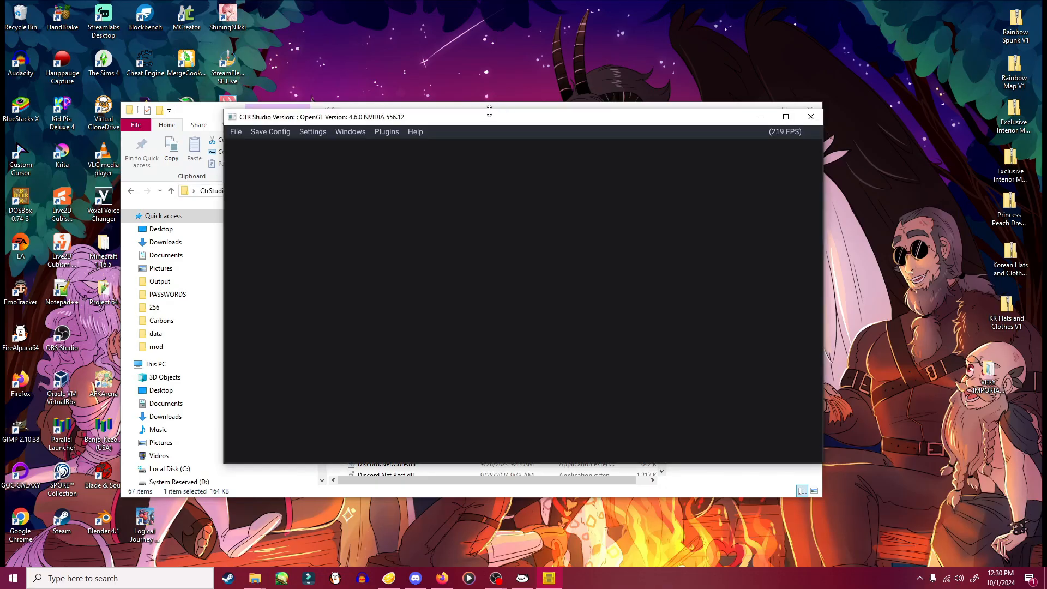
- Move the CTR Studio window clear of the net6.0 folder window behind it and close that folder window
drag(491, 117, 373, 87)
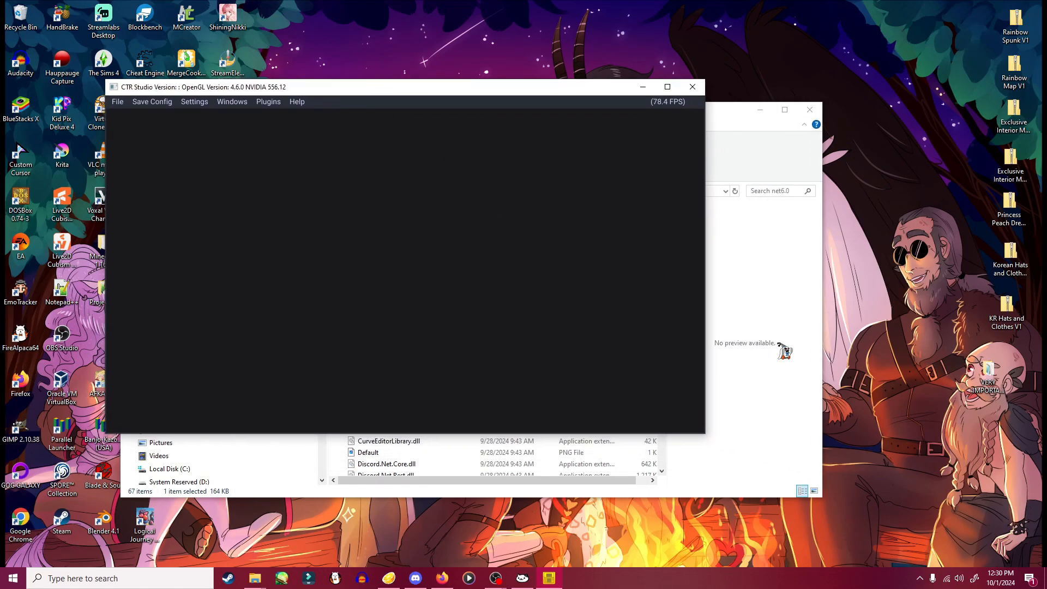
click(807, 110)
mouse_move(255, 578)
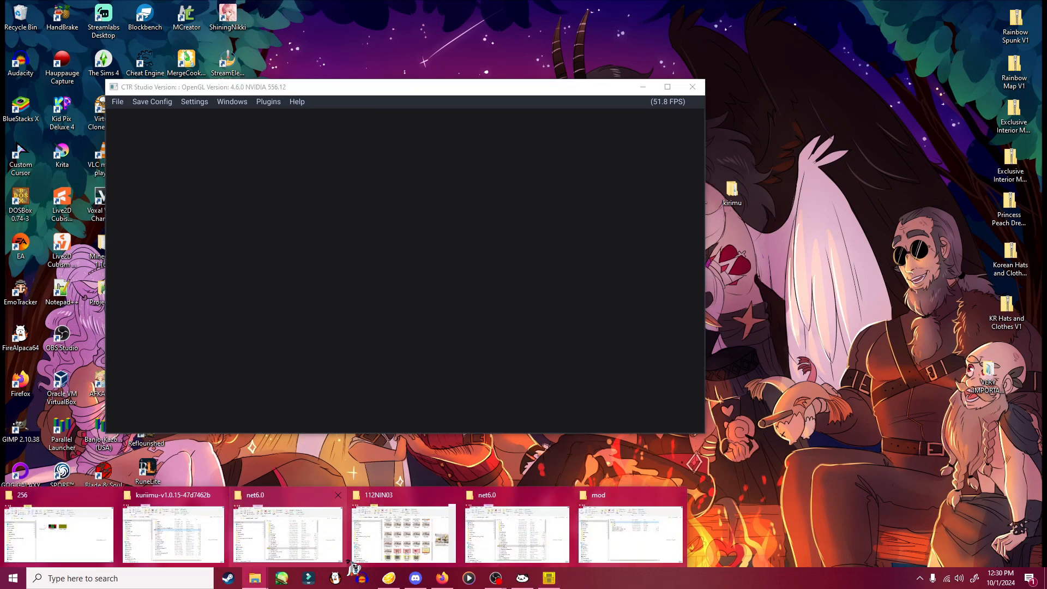
- Bring up the mod folder beside CTR Studio and load the body_body315_LZ.decomp file into it
click(621, 537)
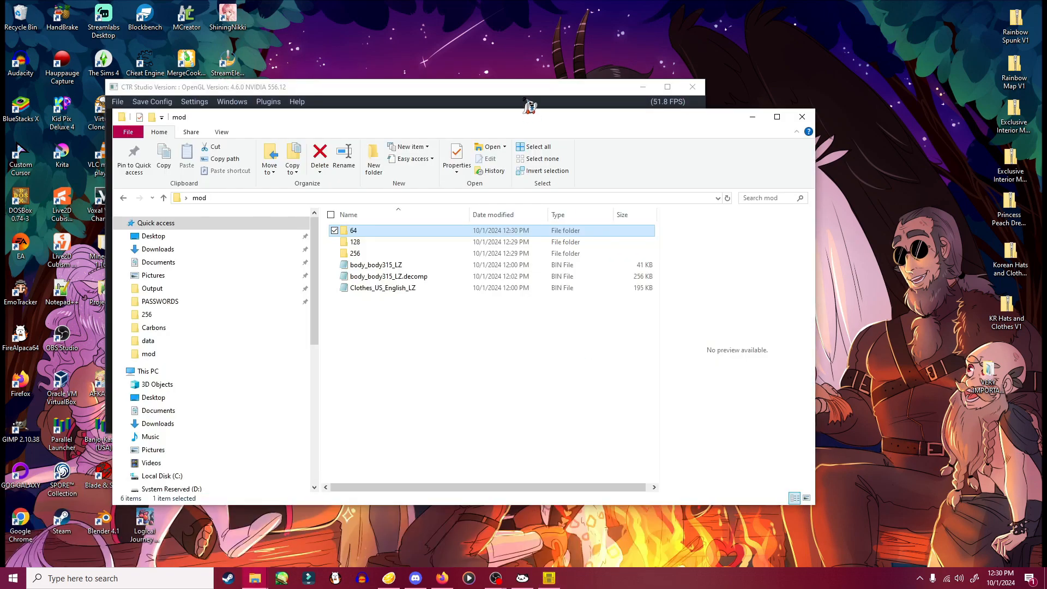
drag(530, 106, 803, 116)
click(498, 94)
drag(632, 273, 229, 222)
click(373, 92)
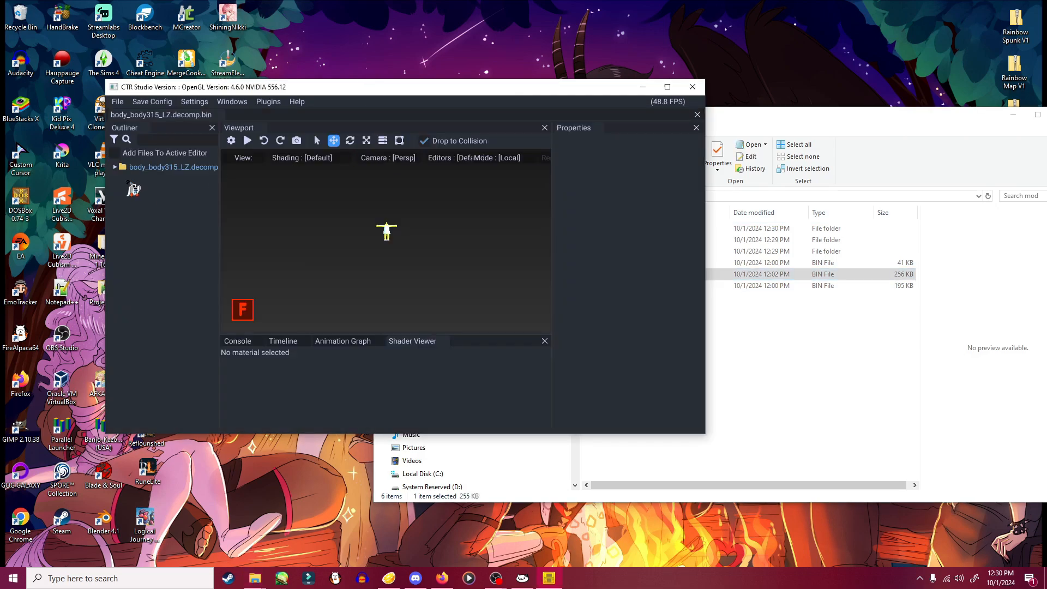
- Replace the model's body315_0 texture with the body315_0 image from the mod's 256 folder
click(115, 167)
click(127, 205)
right_click(163, 217)
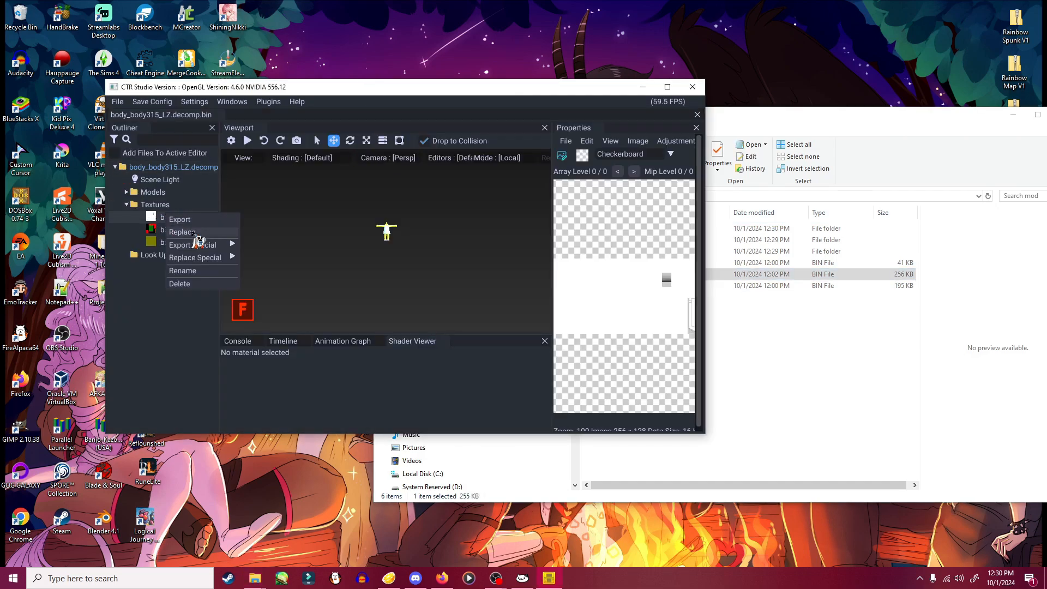
click(182, 232)
click(292, 185)
click(537, 371)
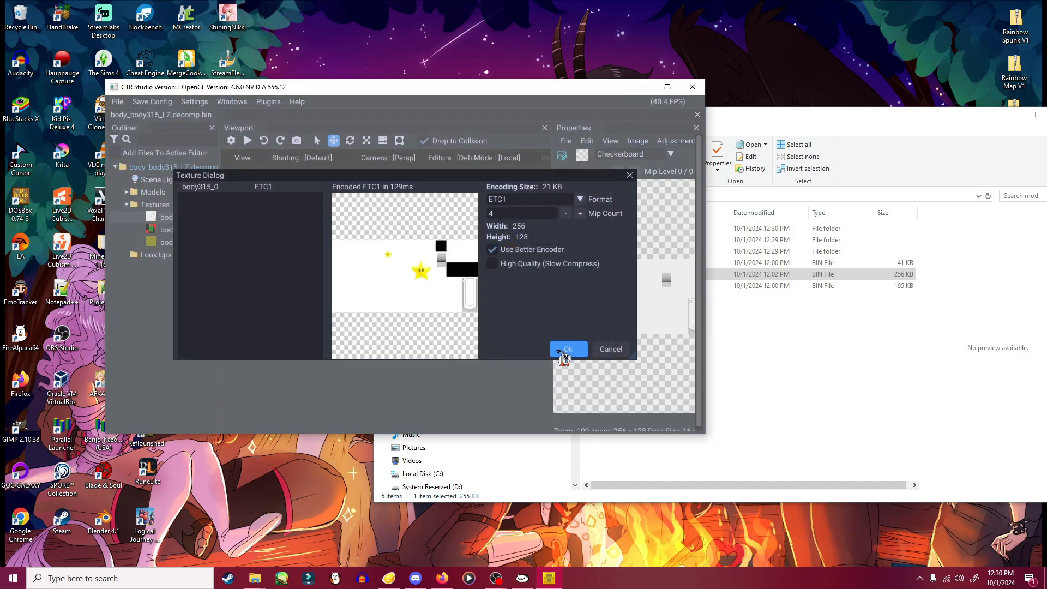
click(567, 349)
- Replace the body315_1 texture with the body315_1 image, accepting the RGBA4 encoding
right_click(174, 230)
click(432, 284)
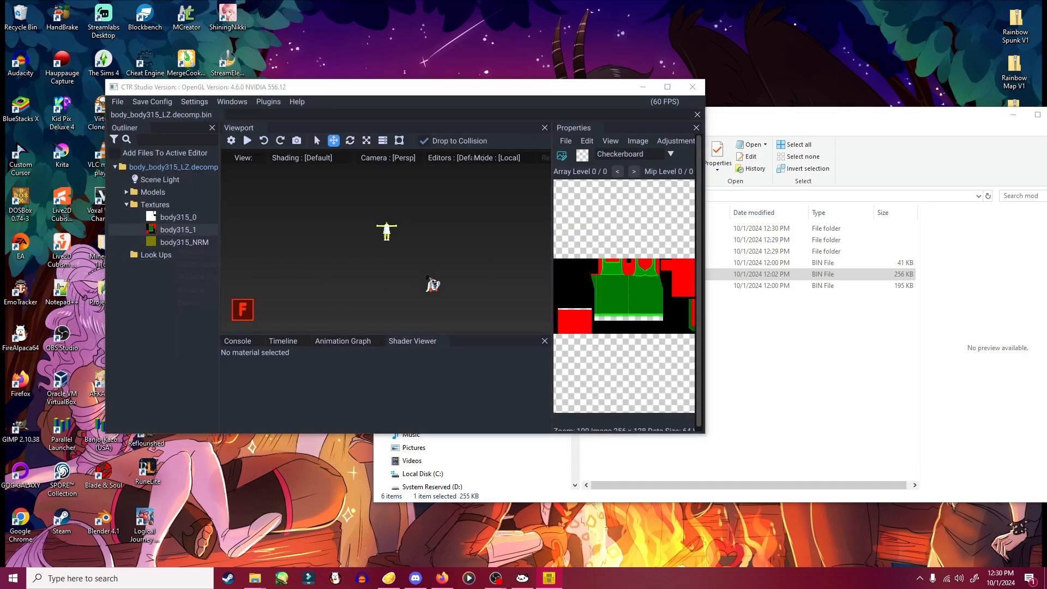
click(537, 373)
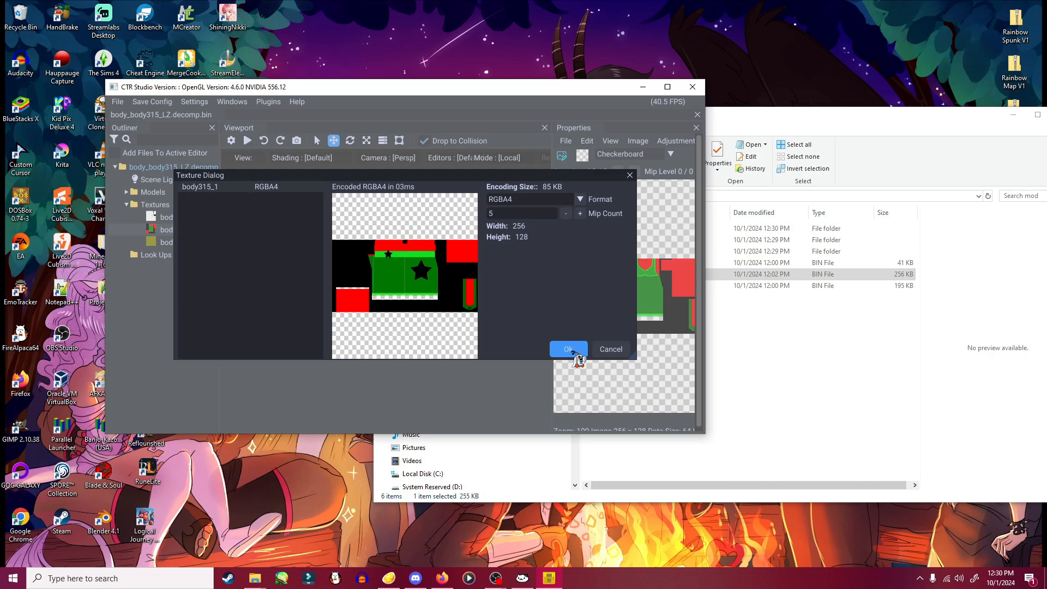
click(571, 350)
- Replace the body315_NRM normal map with the body315_NRM image from the 256 folder
right_click(169, 242)
click(190, 257)
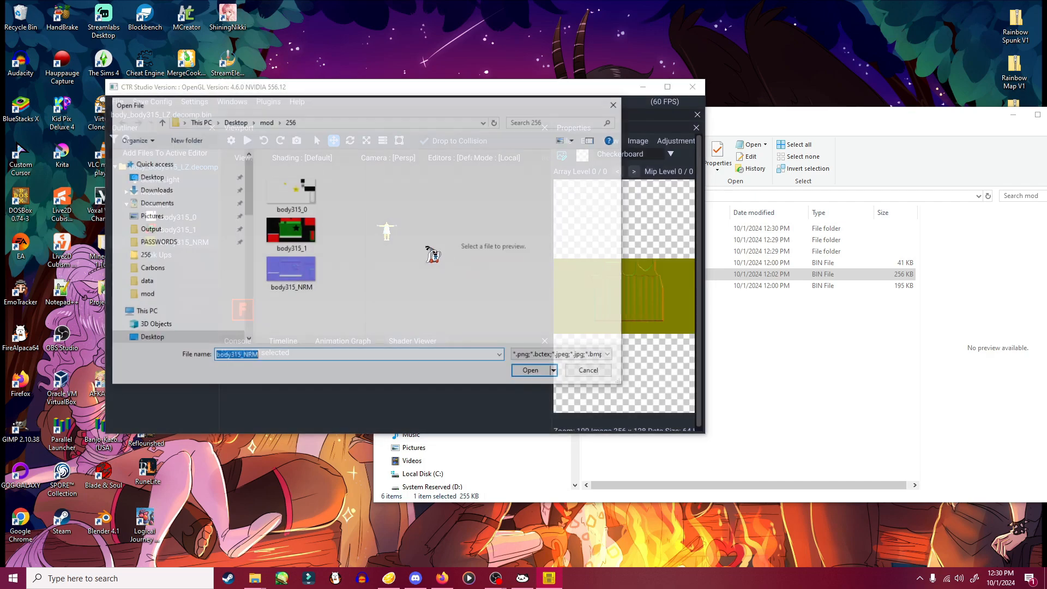
click(290, 286)
click(530, 369)
click(564, 346)
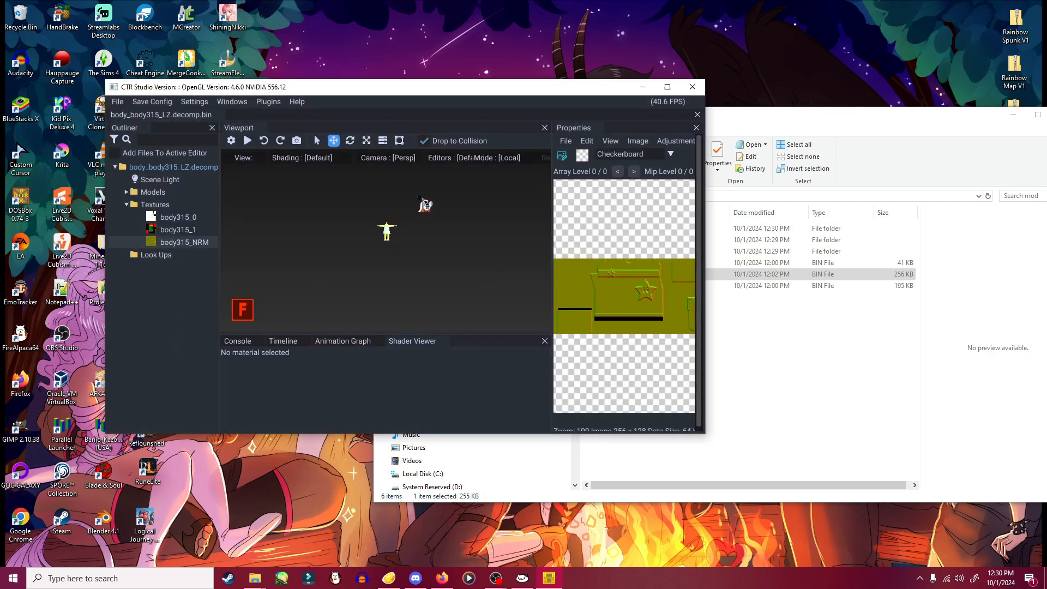
- Inspect the retextured outfit model from the front and above, and close CTR Studio without saving
scroll(403, 184, up, 5)
drag(423, 204, 415, 293)
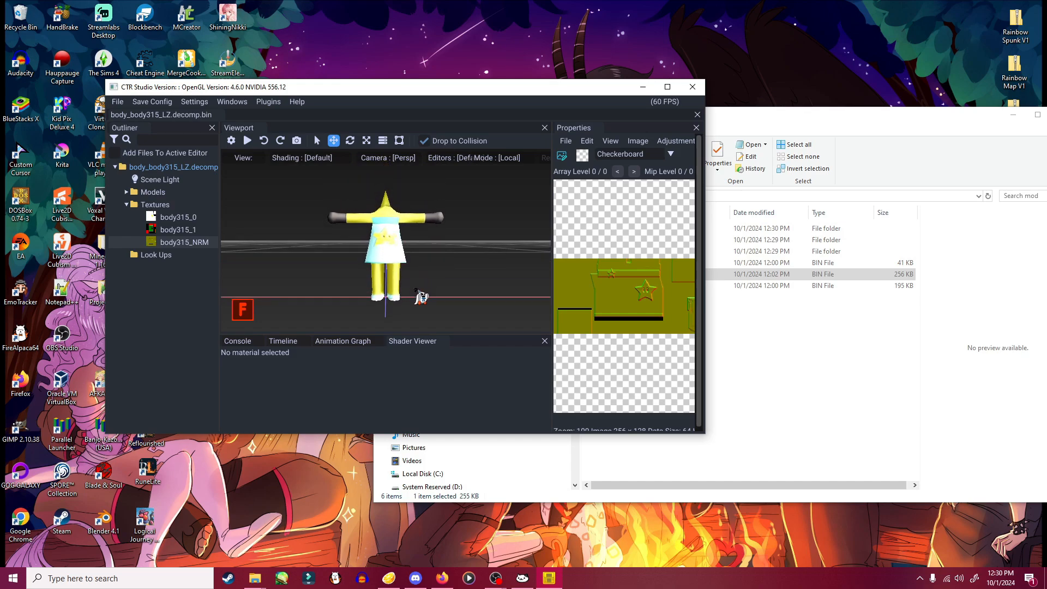
right_drag(415, 293, 328, 303)
scroll(427, 294, up, 3)
right_drag(326, 205, 416, 263)
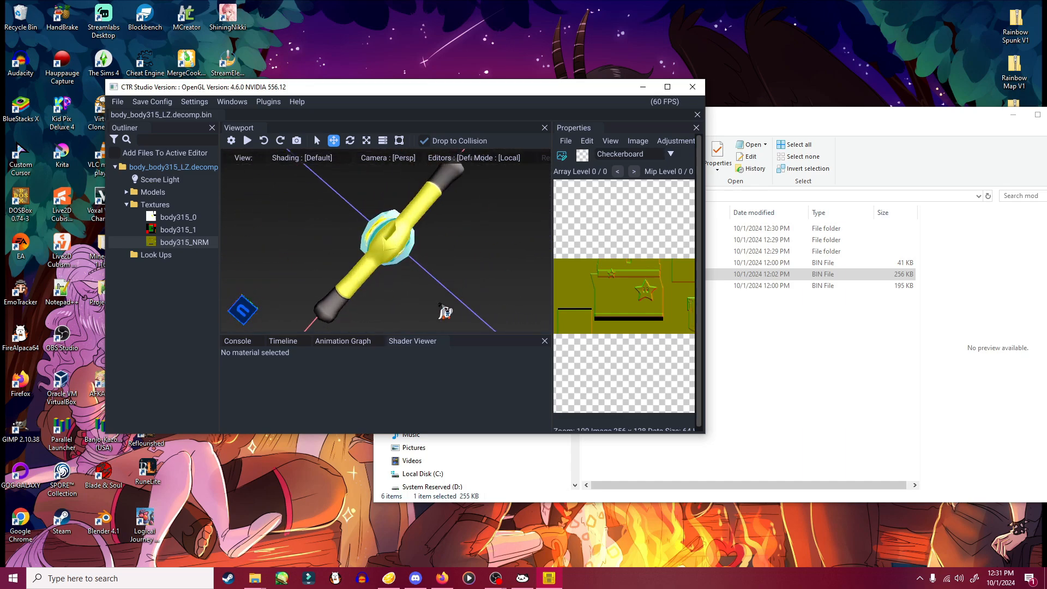
right_drag(445, 312, 389, 236)
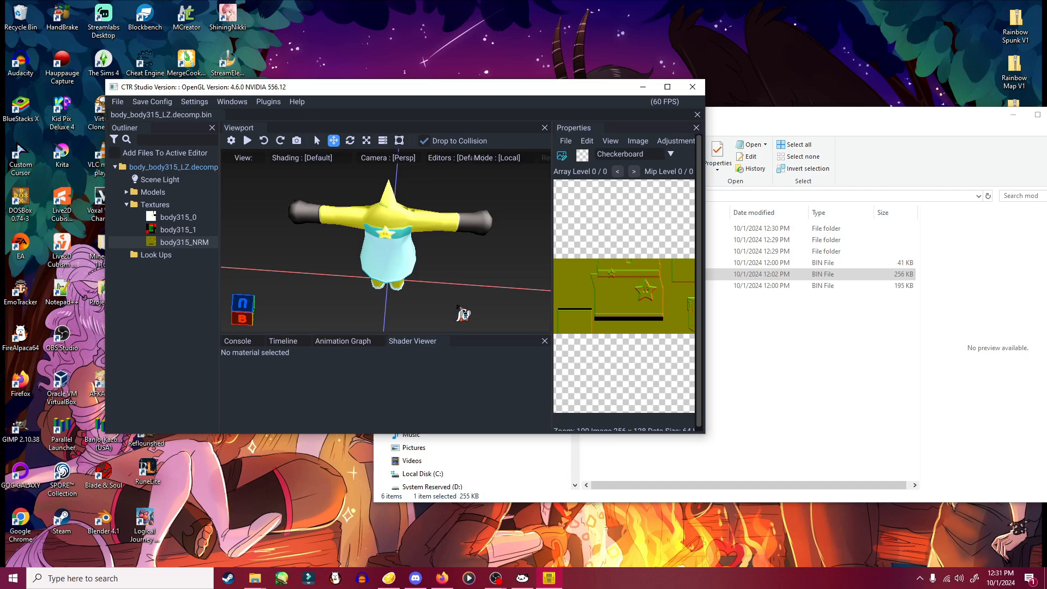
right_drag(463, 314, 579, 243)
right_drag(473, 201, 482, 265)
click(693, 87)
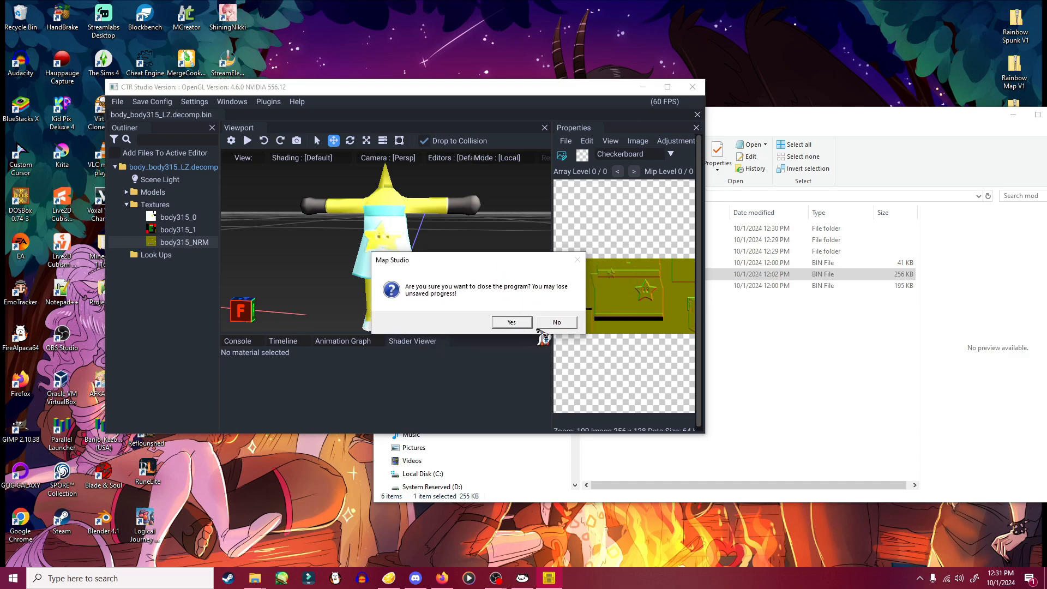
click(510, 322)
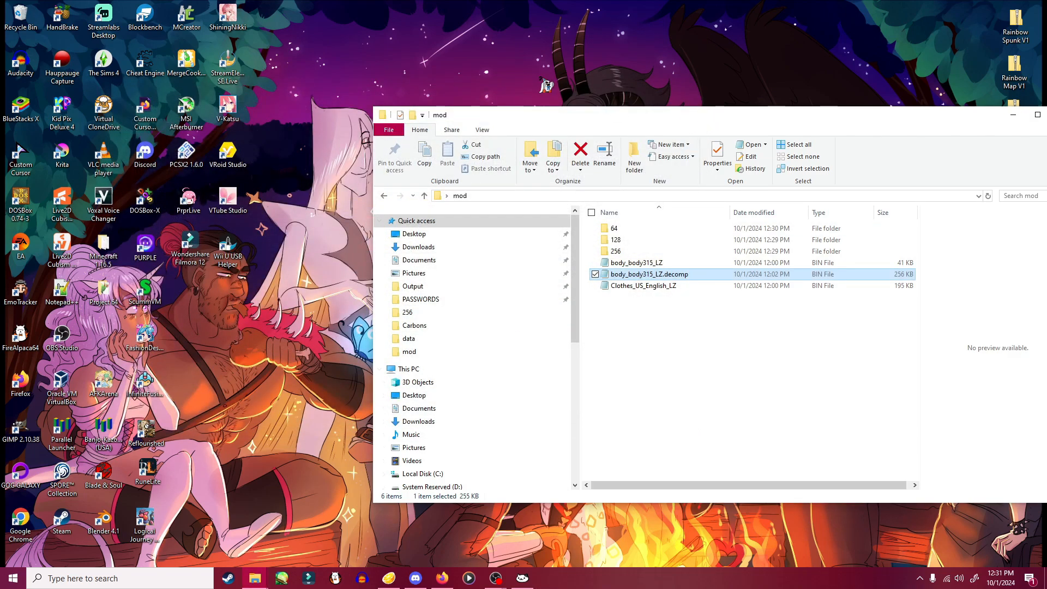
- Switch to Karameru and launch the Kukkii image editor from it
click(522, 578)
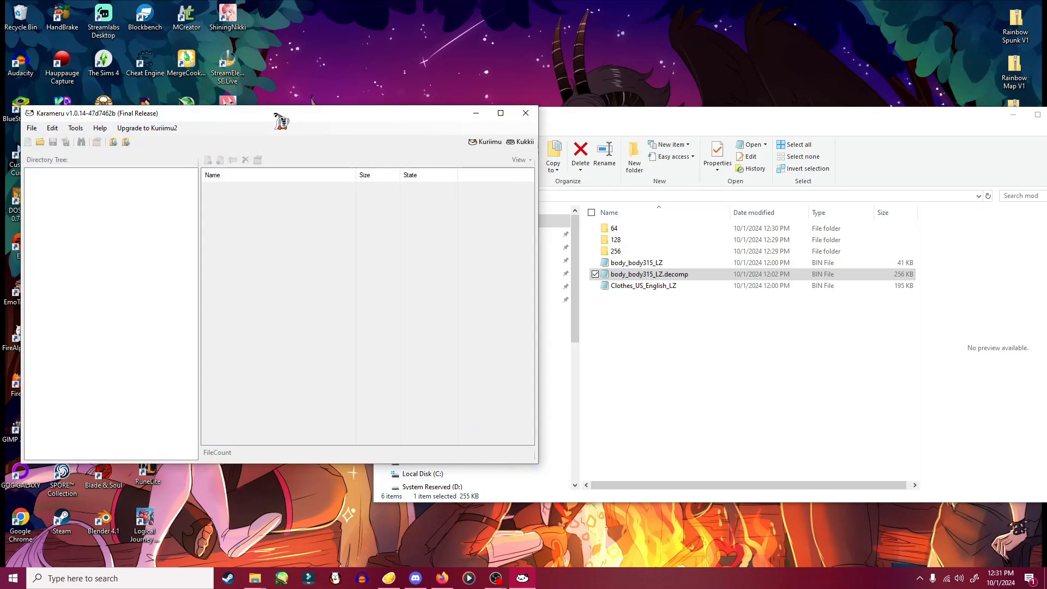
drag(274, 116, 348, 132)
drag(472, 128, 401, 116)
drag(71, 112, 109, 131)
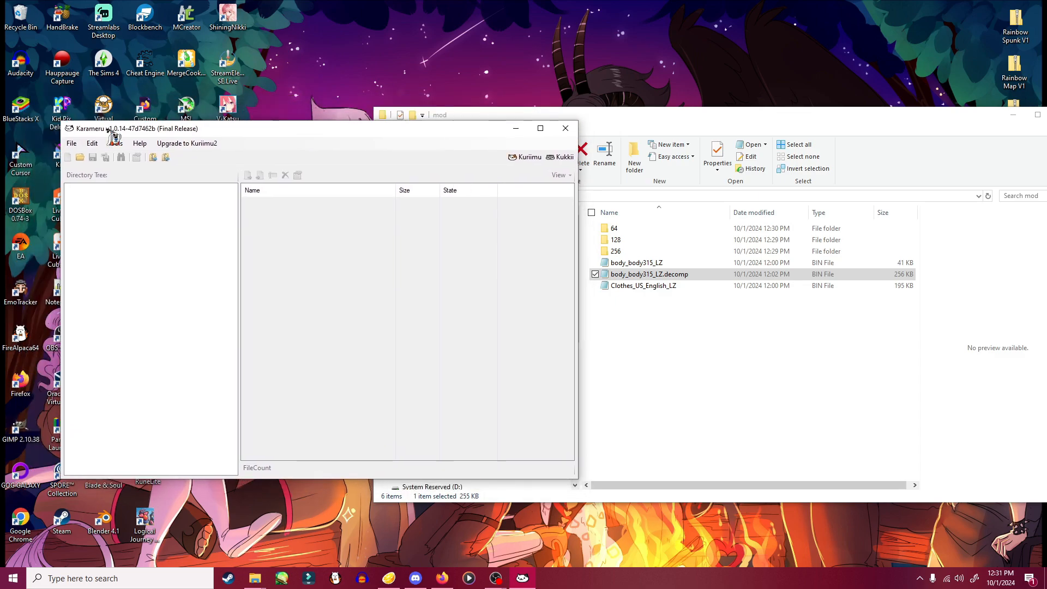
click(562, 158)
drag(394, 20, 472, 115)
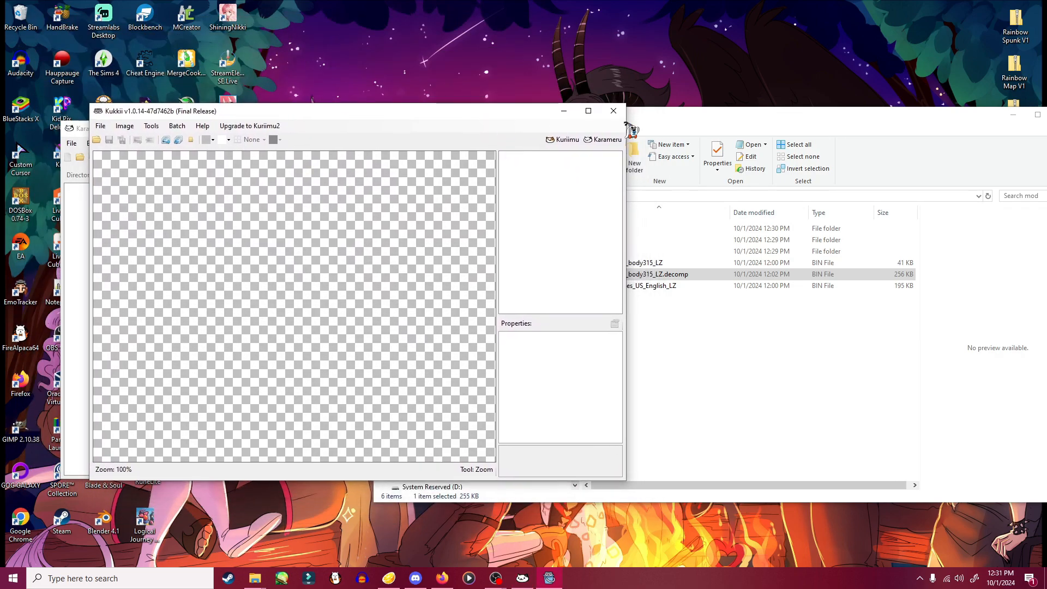
- Load body_body315_LZ.decomp from the mod folder into Kukkii
click(724, 119)
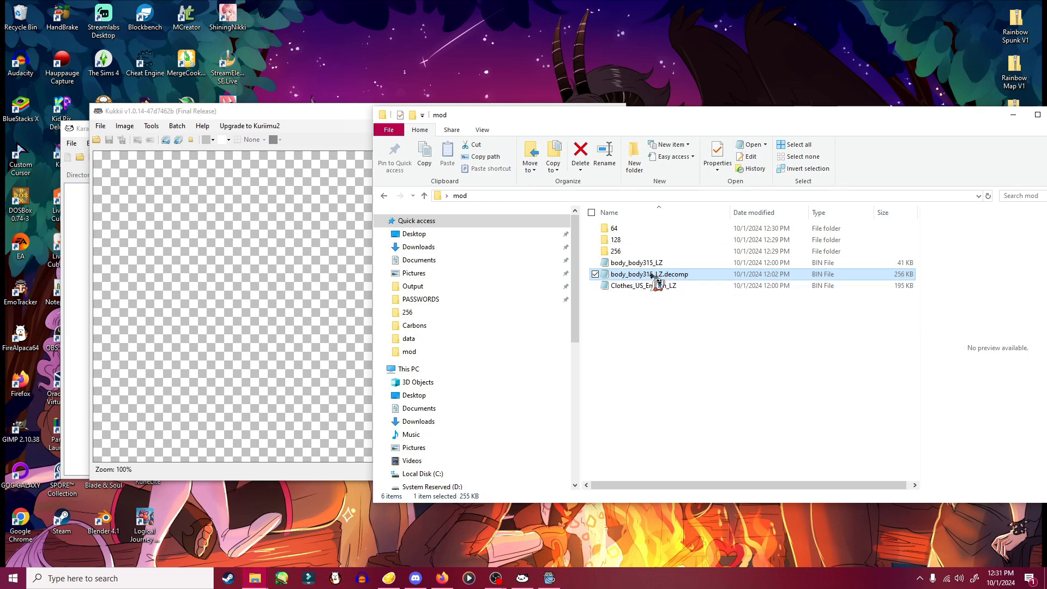
drag(657, 281, 234, 251)
click(328, 115)
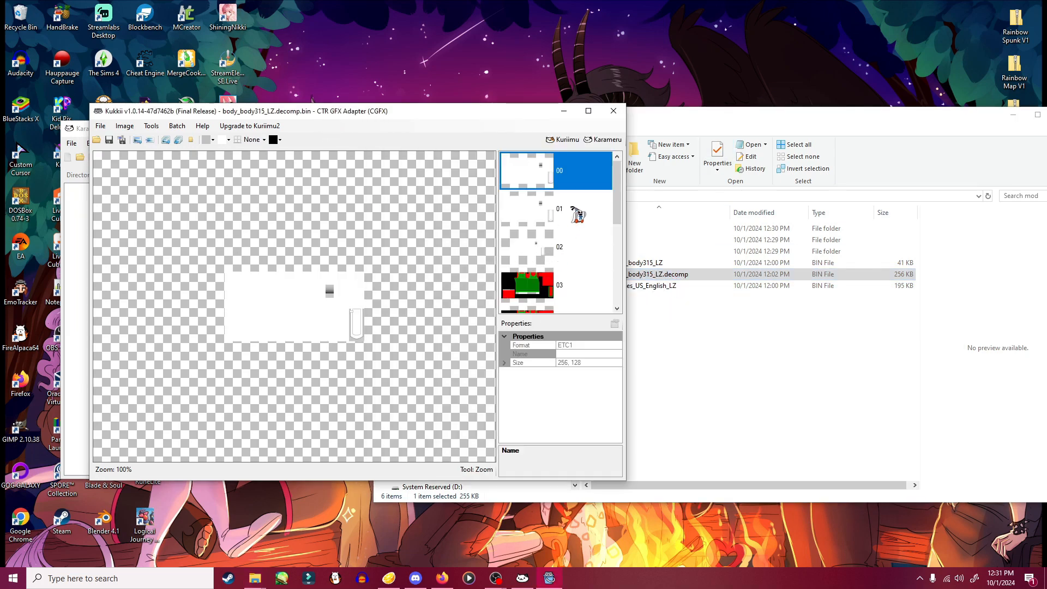
- Review the file's texture entries one by one, comparing the sizes of the mipmap levels with the size-named folders
click(541, 205)
click(548, 244)
click(552, 280)
drag(617, 207, 773, 102)
click(548, 210)
click(548, 246)
click(548, 284)
click(426, 120)
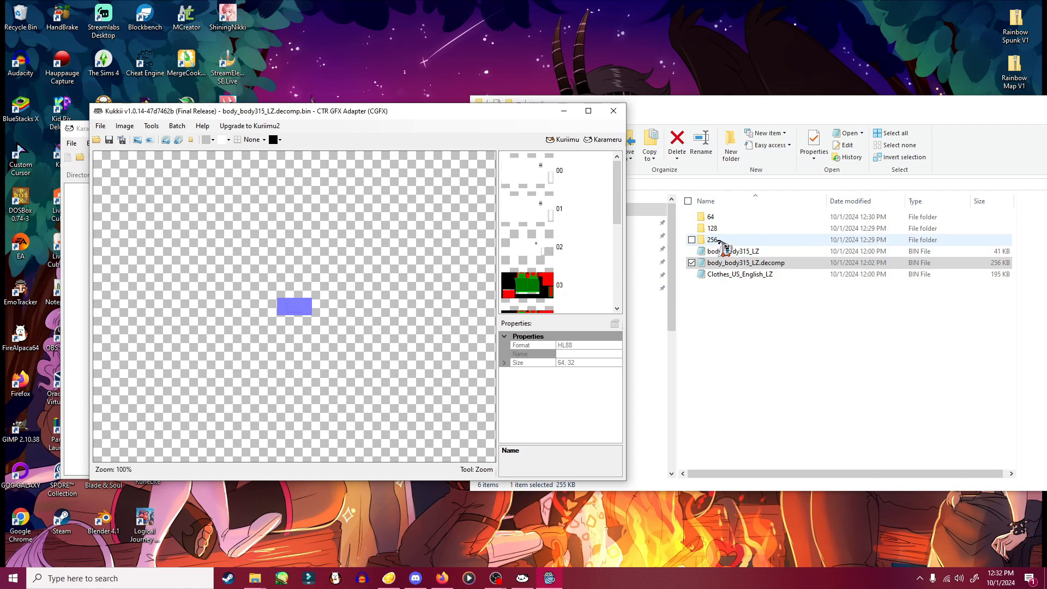
click(590, 183)
click(551, 207)
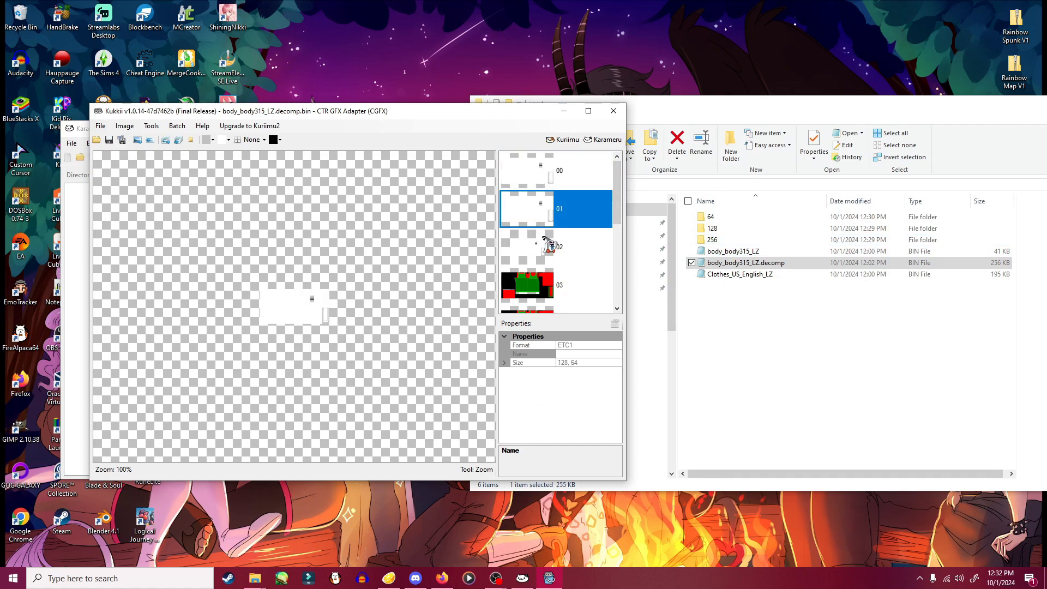
click(548, 245)
click(543, 170)
click(545, 214)
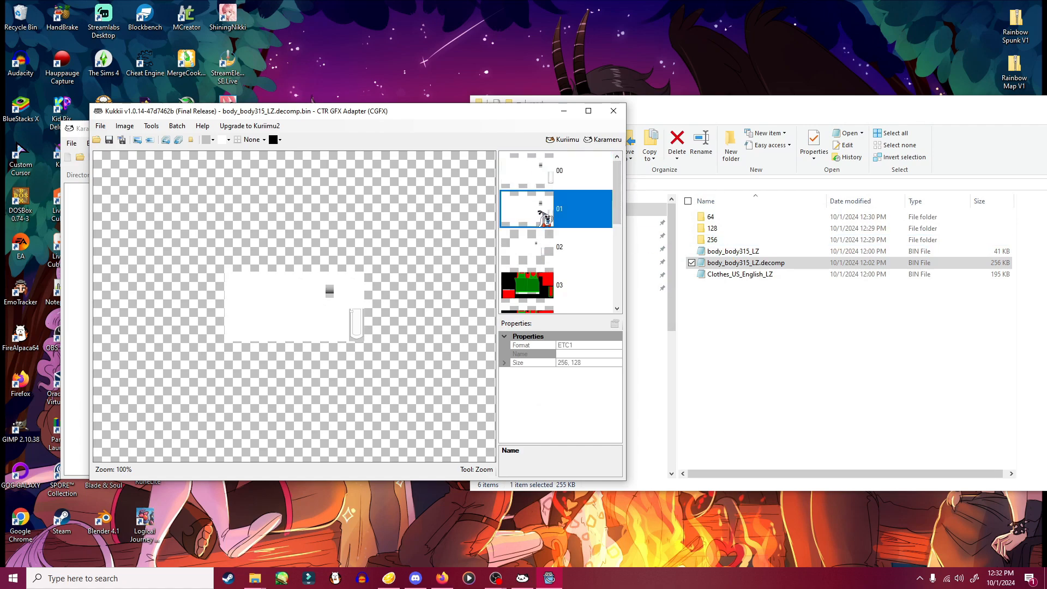
click(552, 245)
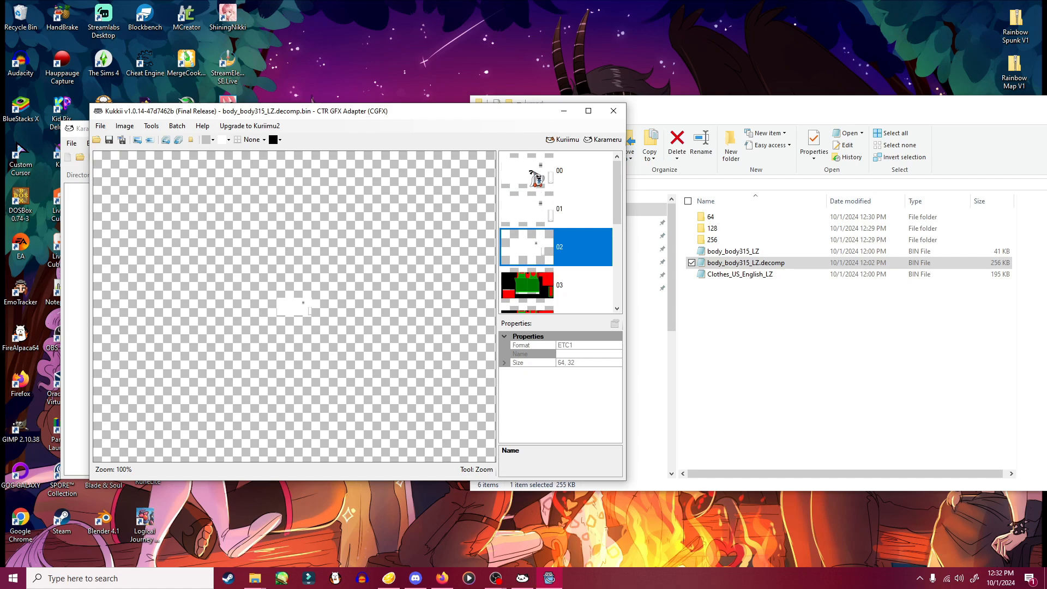
- Import the body315_0 PNG from the 256 folder into texture 00
click(538, 178)
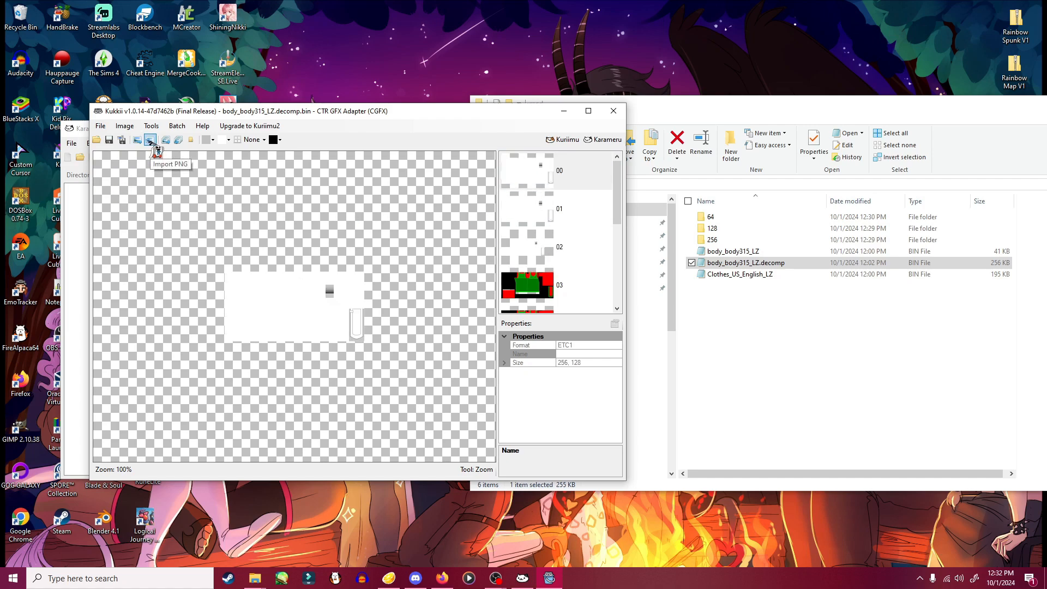
click(150, 140)
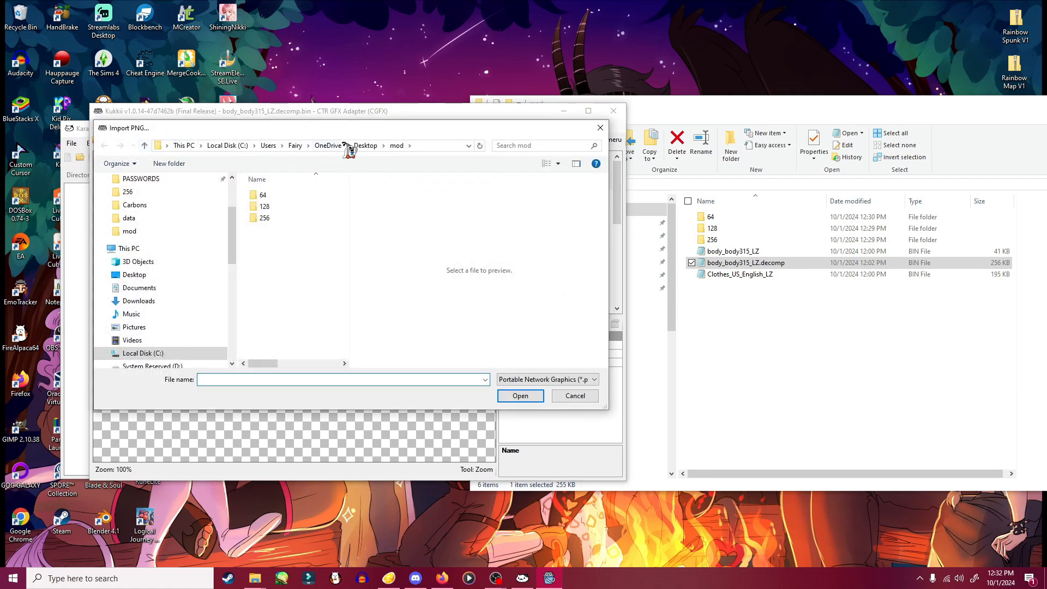
mouse_move(352, 135)
mouse_down()
mouse_move(417, 355)
mouse_move(364, 151)
mouse_up()
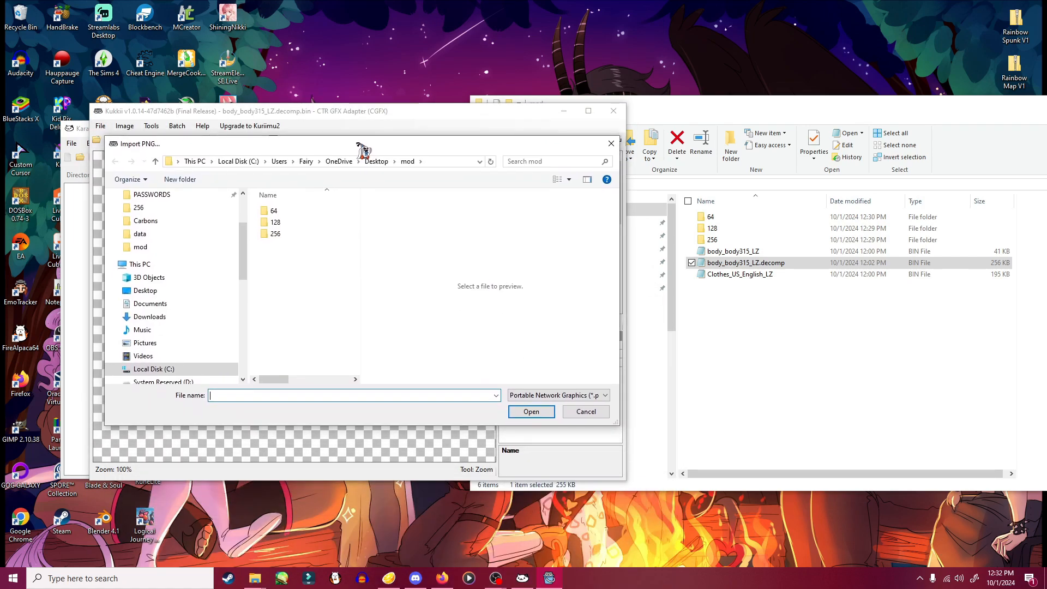
double_click(279, 235)
click(286, 209)
click(531, 411)
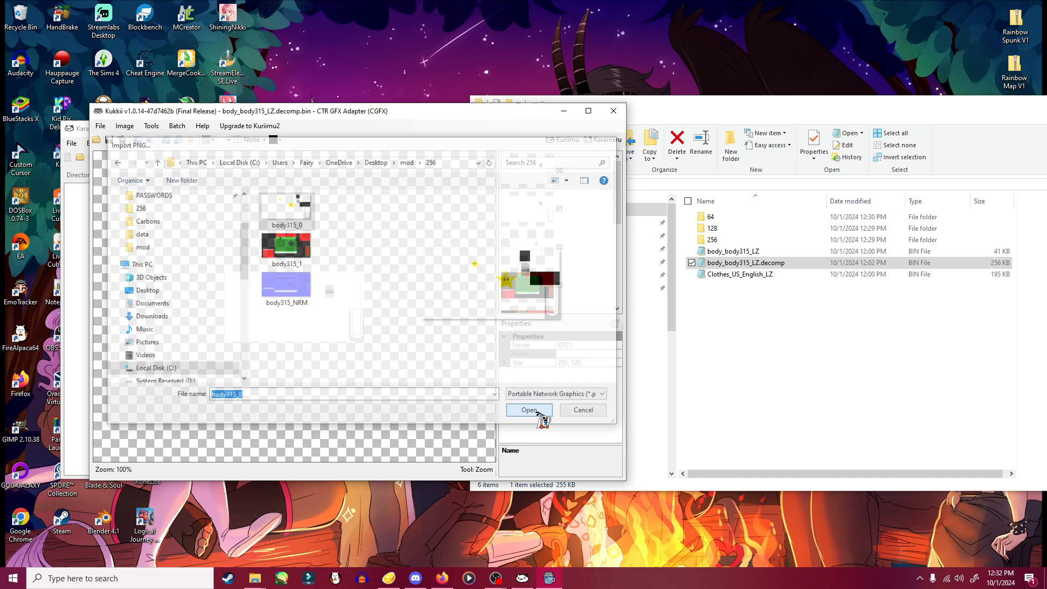
- Import the body315_0 PNG from the 128 folder into texture 01
click(541, 213)
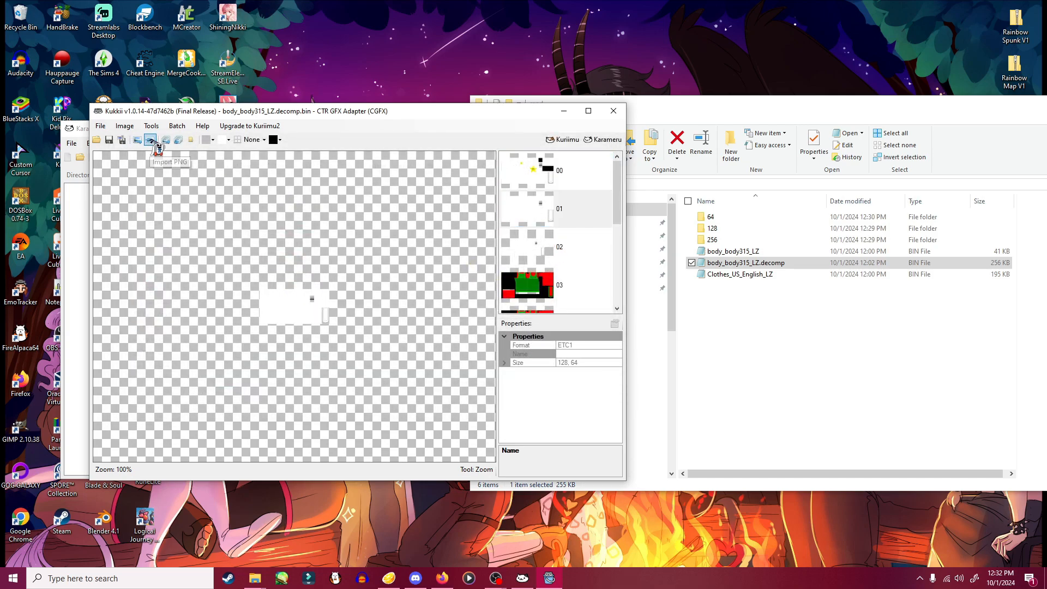
click(153, 142)
double_click(277, 222)
click(286, 219)
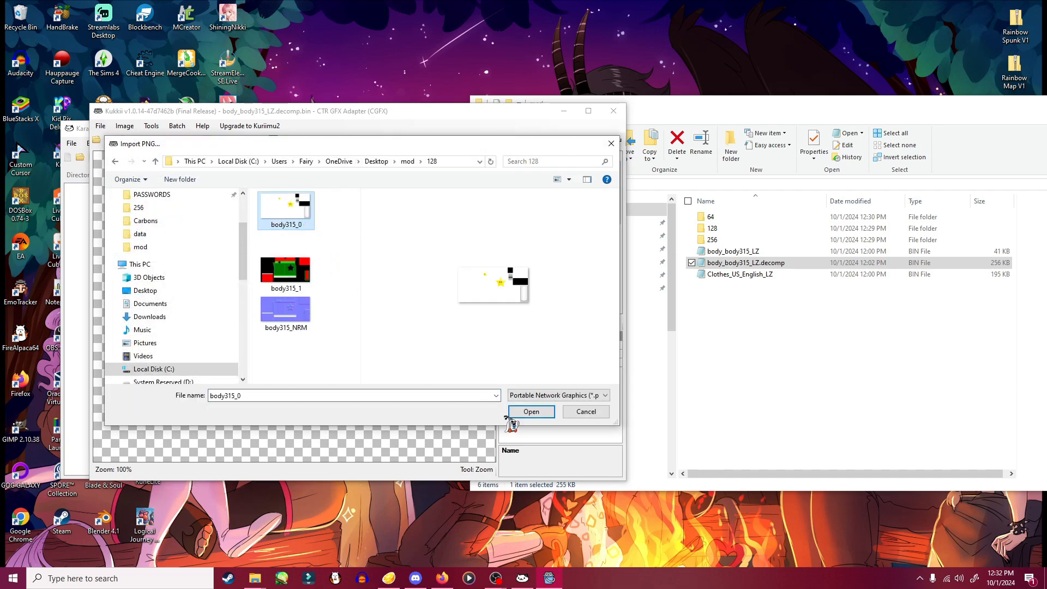
click(513, 414)
- Import the body315_0 PNG from the 64 folder into texture 02
click(552, 248)
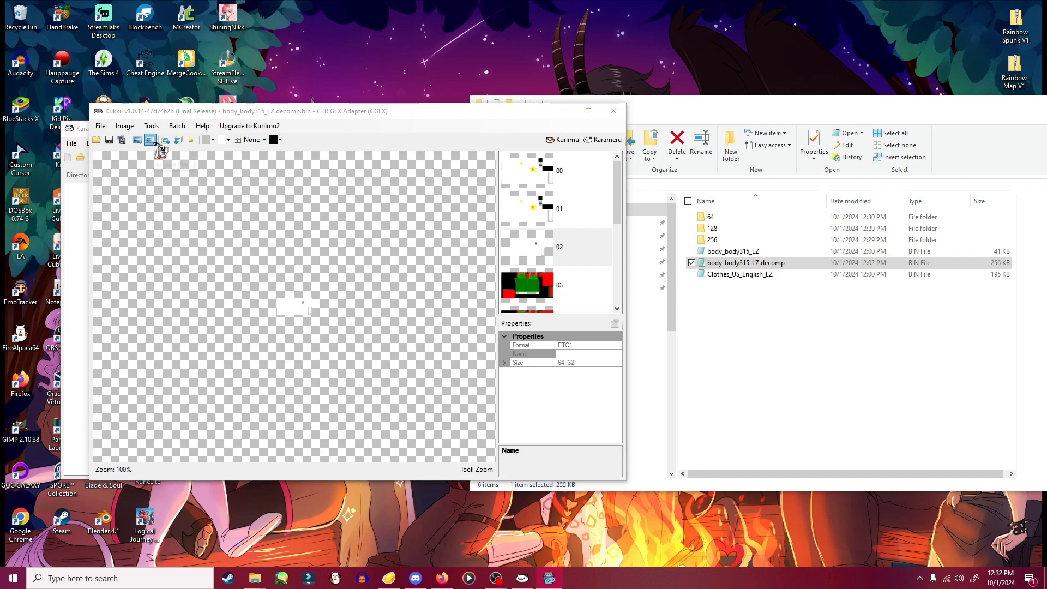
click(153, 142)
double_click(277, 206)
click(285, 206)
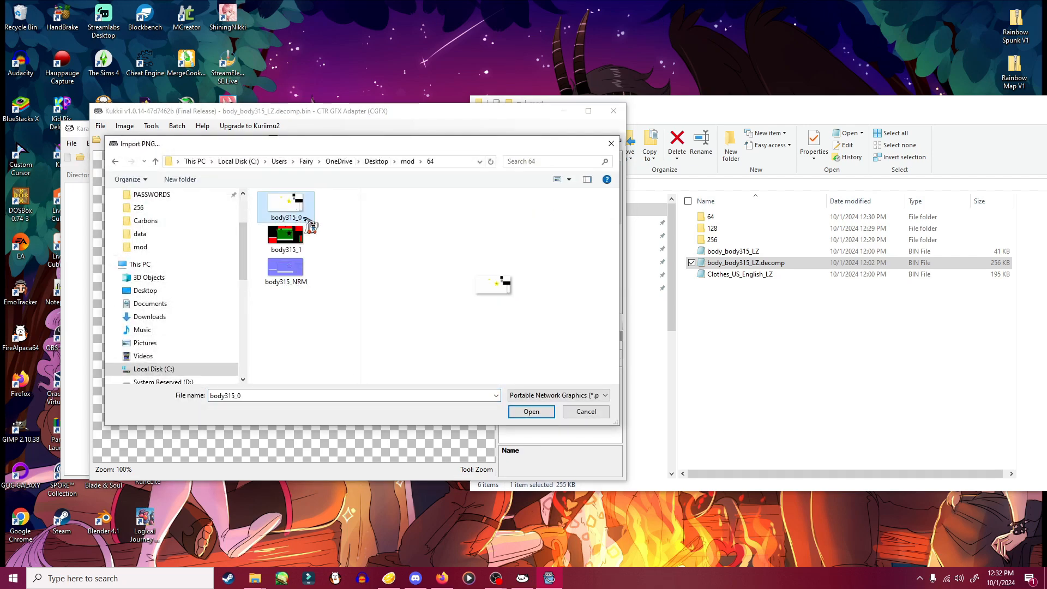
click(529, 414)
- Import the body315_1 PNG from the 256 folder into texture 03
drag(616, 206, 616, 245)
click(549, 175)
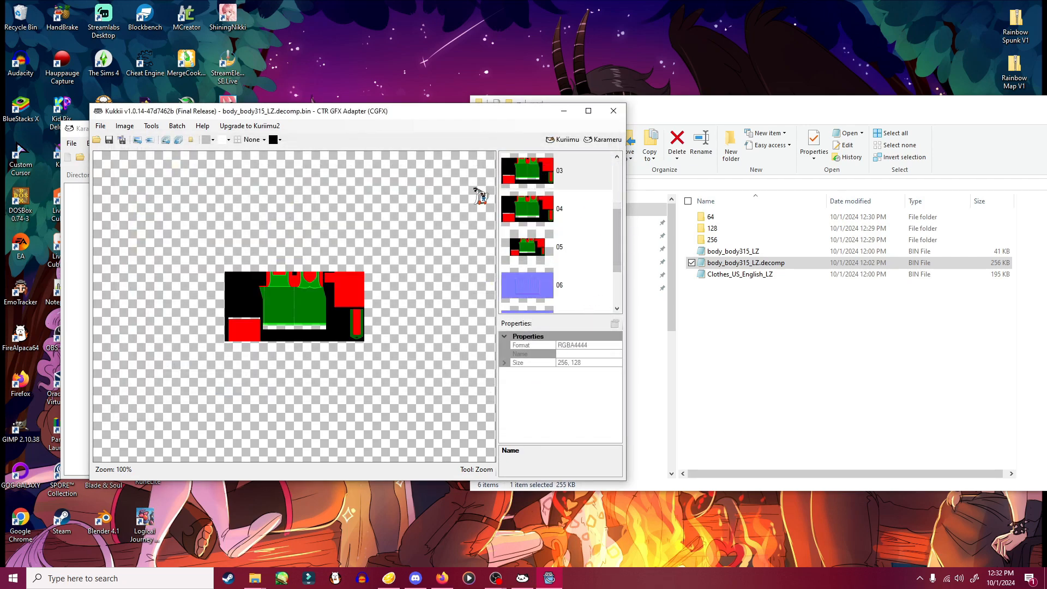
click(150, 140)
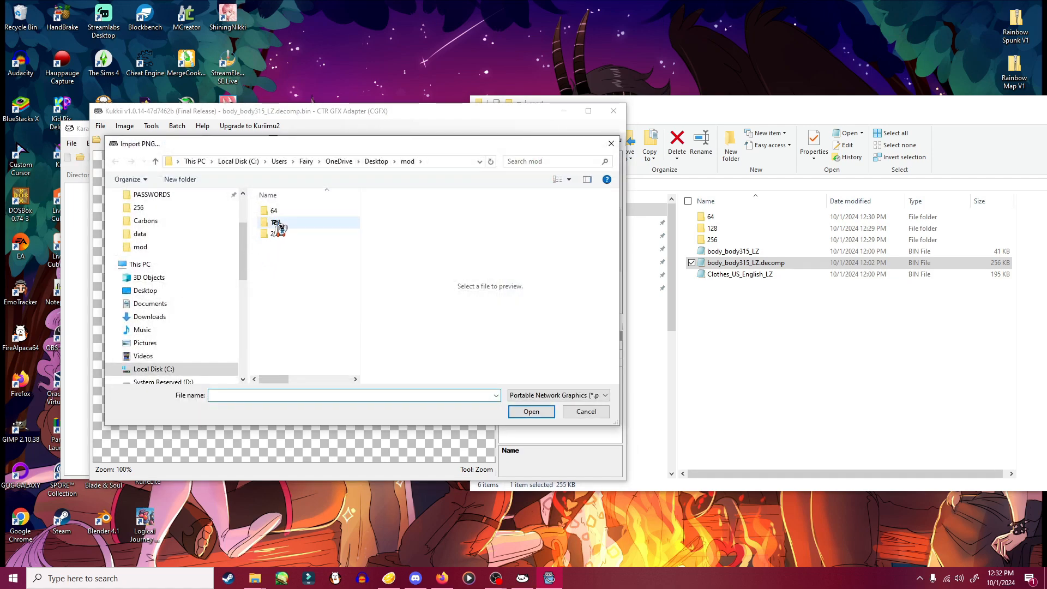
double_click(275, 223)
click(297, 255)
click(531, 412)
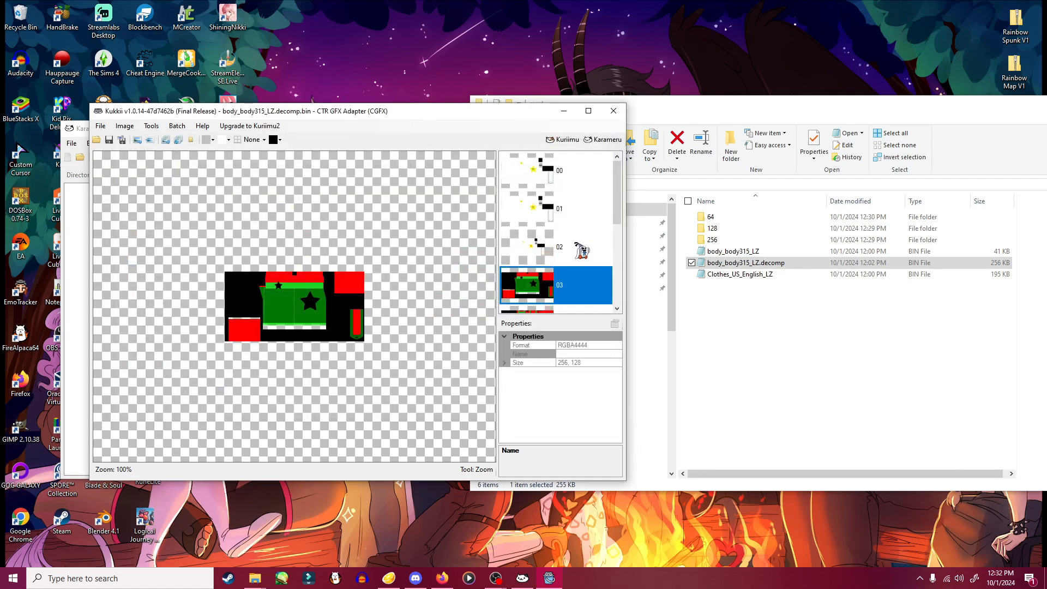
- Import the body315_1 PNG from the 128 folder into texture 04
drag(617, 207, 617, 240)
click(567, 245)
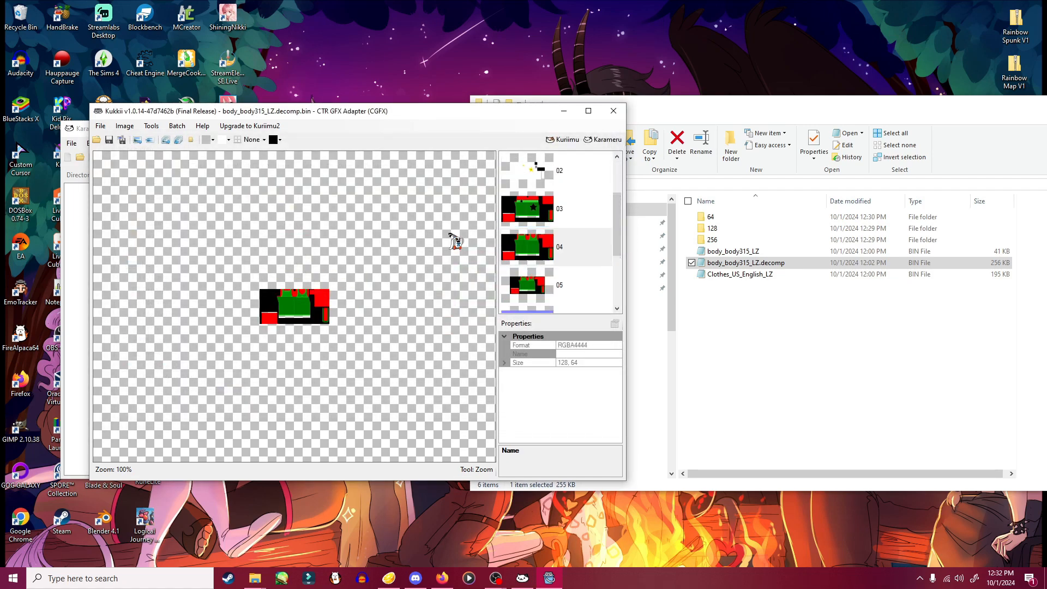
click(150, 141)
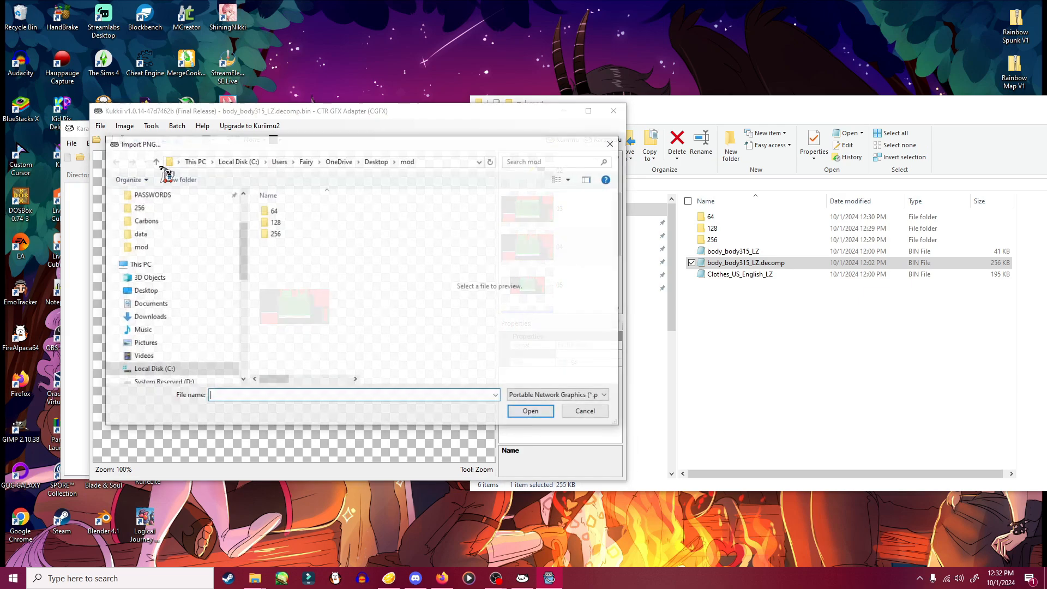
double_click(277, 225)
click(301, 251)
click(531, 412)
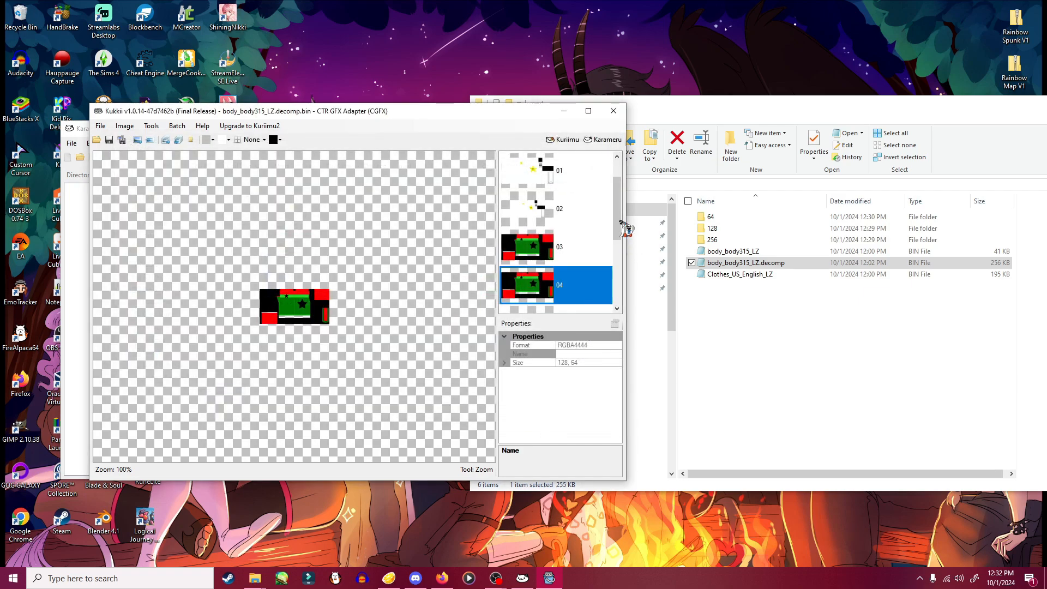
- Import the body315_1 PNG from the 64 folder into texture 05
drag(621, 227, 622, 245)
click(149, 140)
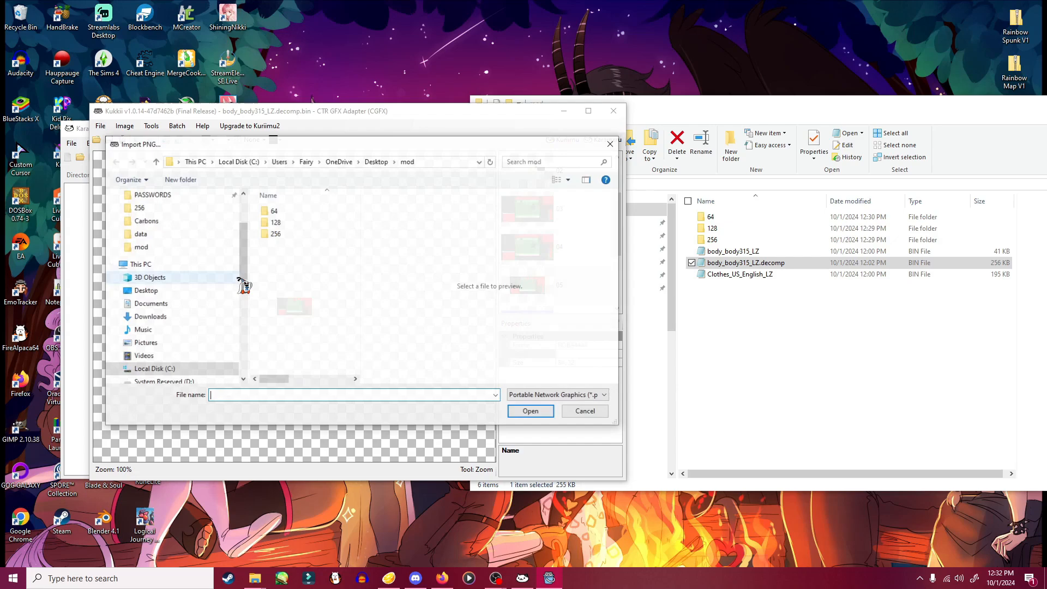
click(283, 211)
double_click(274, 211)
click(295, 240)
click(531, 412)
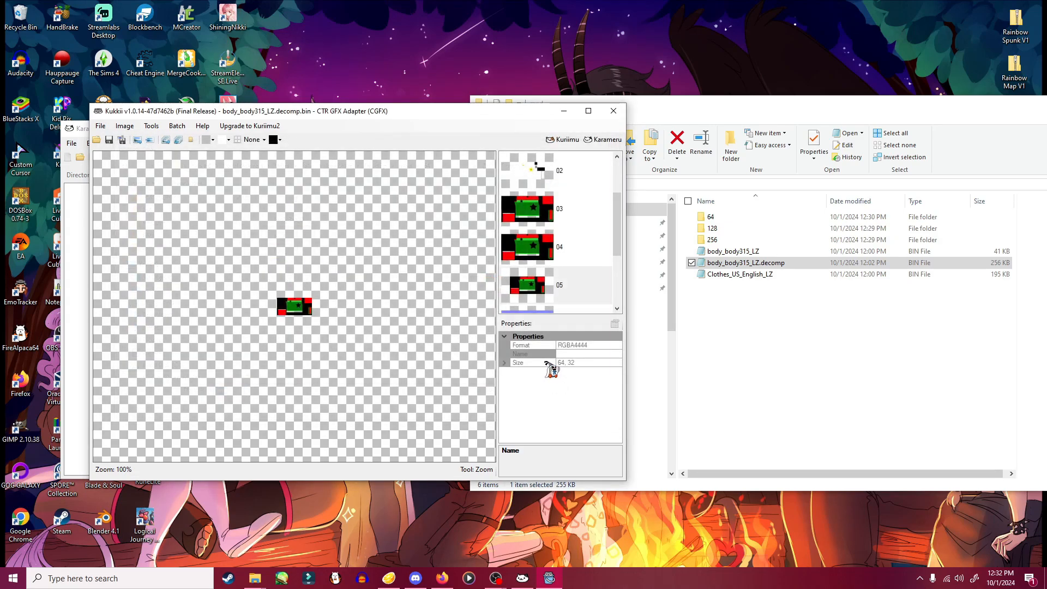
- Import the body315_NRM PNG from the 256 folder into texture 06
drag(621, 235, 621, 295)
click(569, 221)
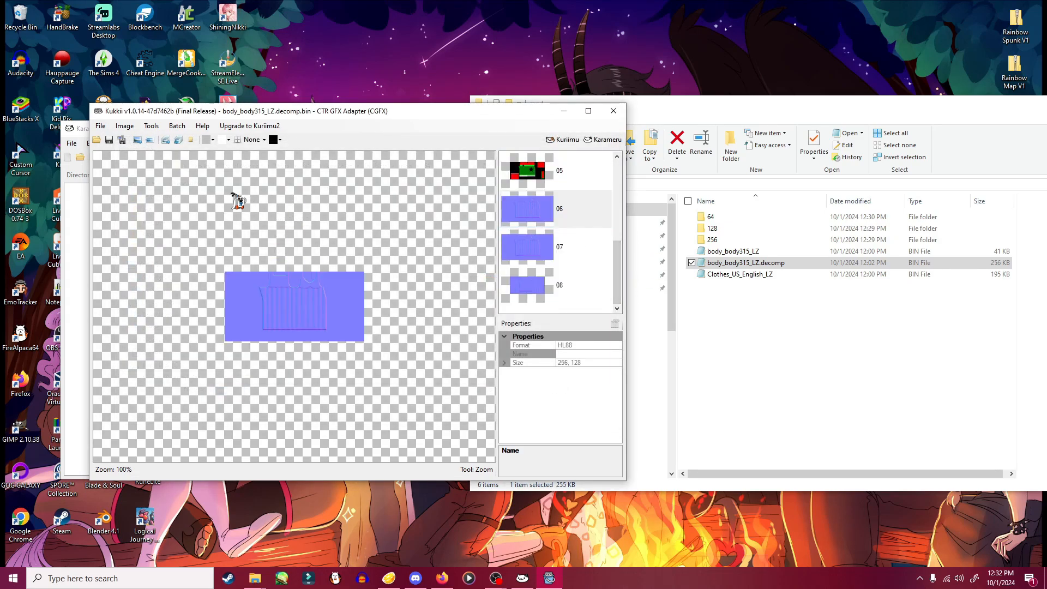
click(149, 140)
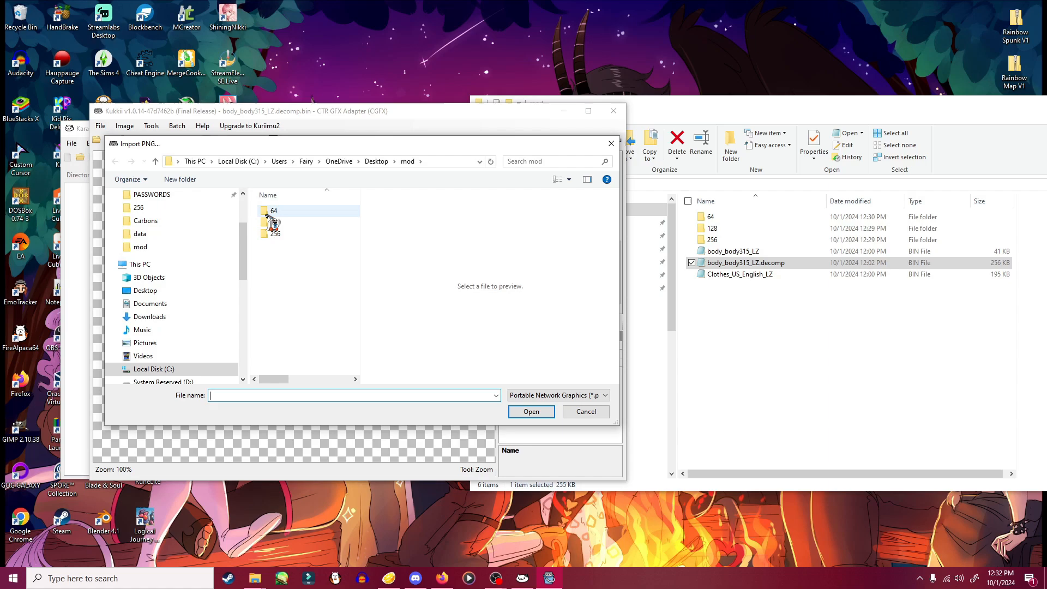
double_click(284, 240)
click(286, 284)
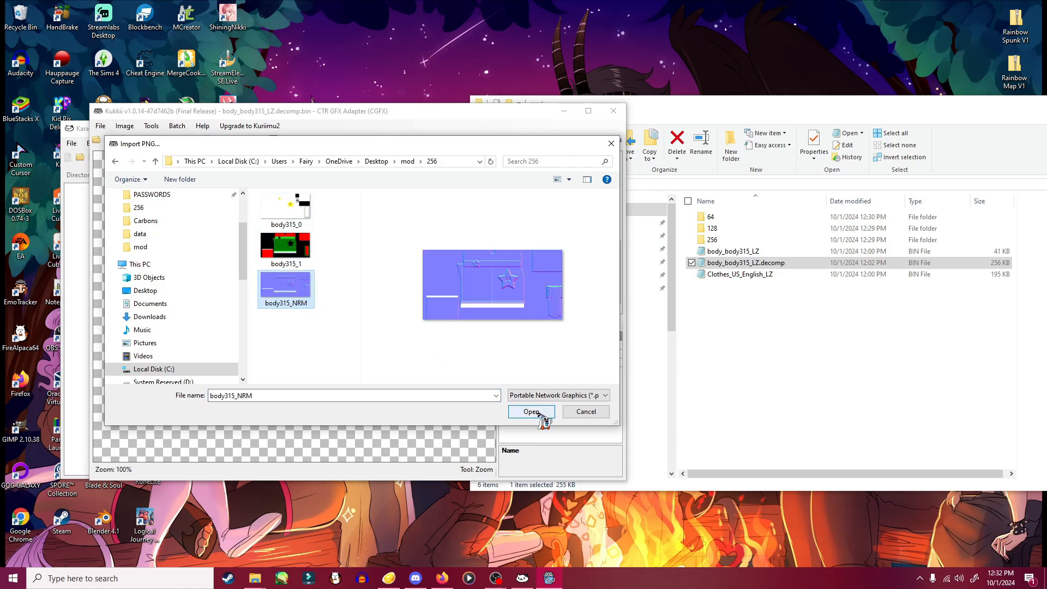
click(529, 414)
- Import the body315_NRM PNG from the 128 folder into texture 07
drag(616, 241, 619, 286)
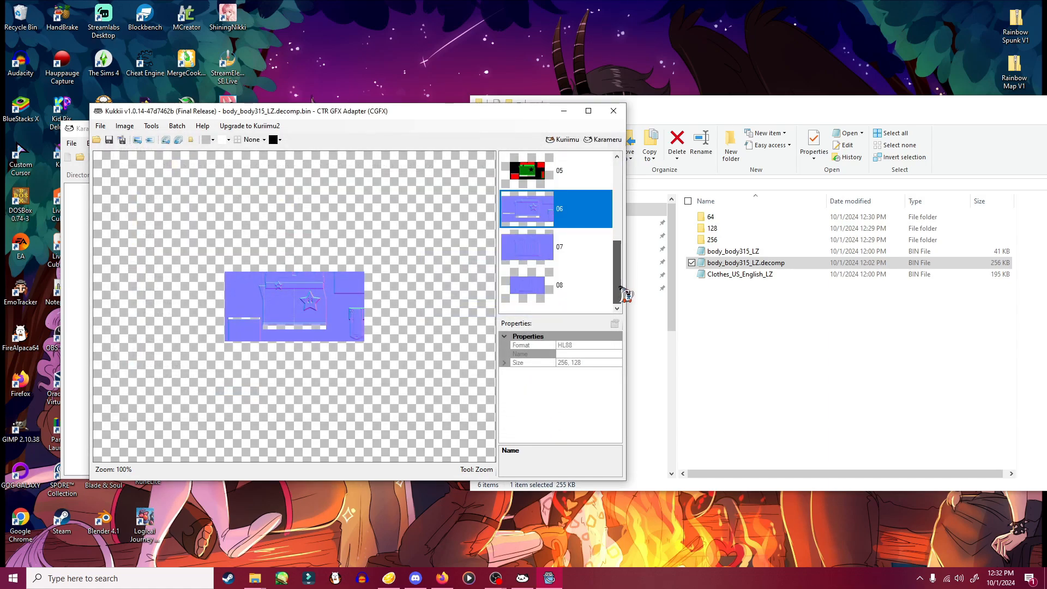
click(577, 256)
click(150, 141)
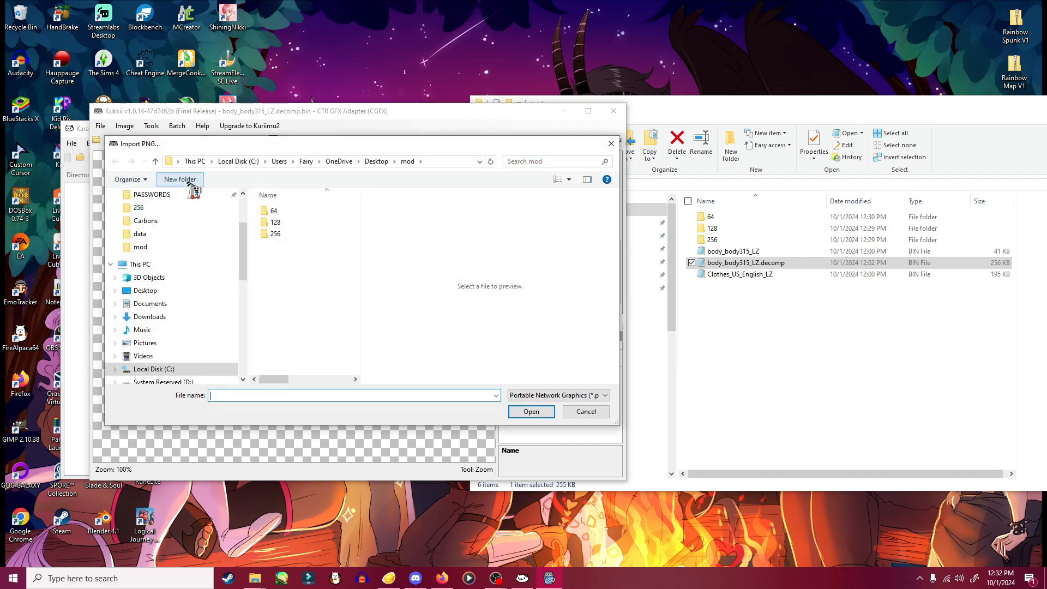
double_click(279, 228)
click(286, 286)
click(532, 411)
- Import the body315_NRM PNG from the 64 folder into texture 08
drag(619, 275, 619, 289)
click(547, 294)
click(150, 141)
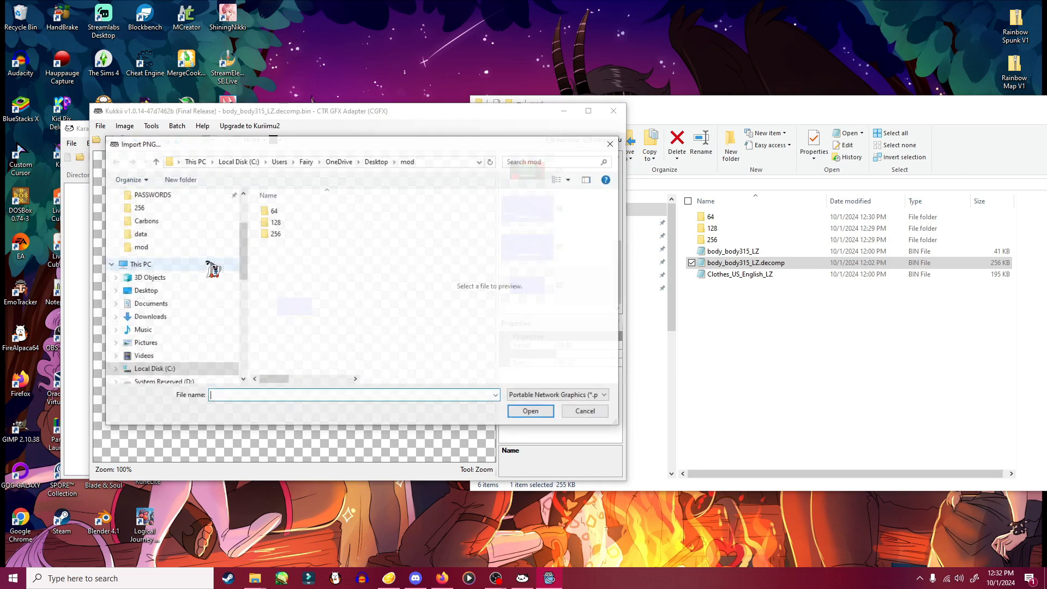
double_click(277, 236)
click(282, 273)
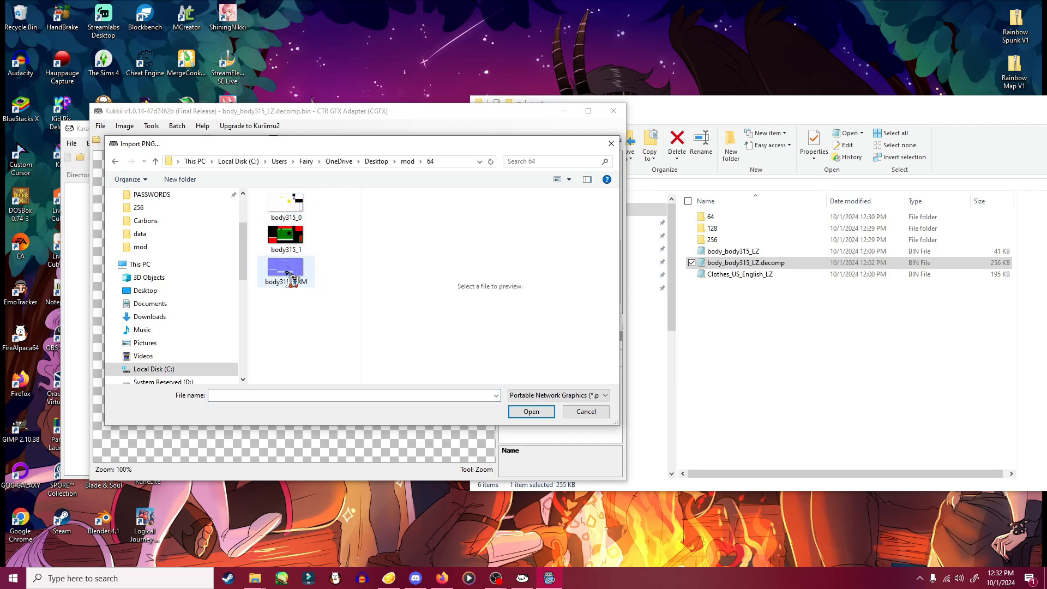
click(531, 411)
- Save the edited body_body315_LZ.decomp file and close the texture editor
mouse_move(616, 283)
mouse_down()
mouse_move(633, 184)
mouse_move(625, 299)
mouse_up()
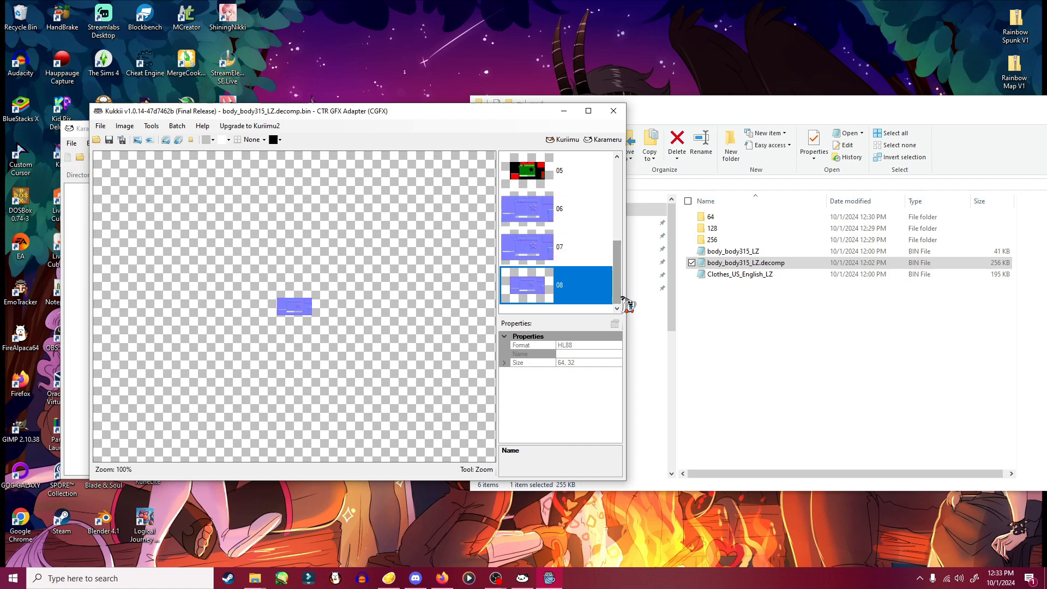
key(ctrl+s)
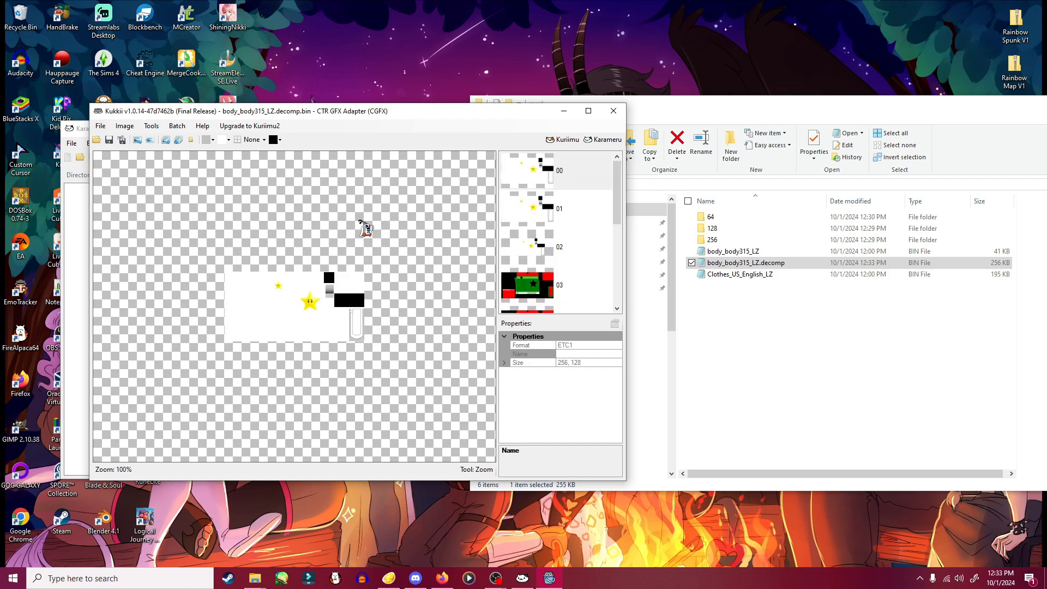
click(532, 182)
click(101, 126)
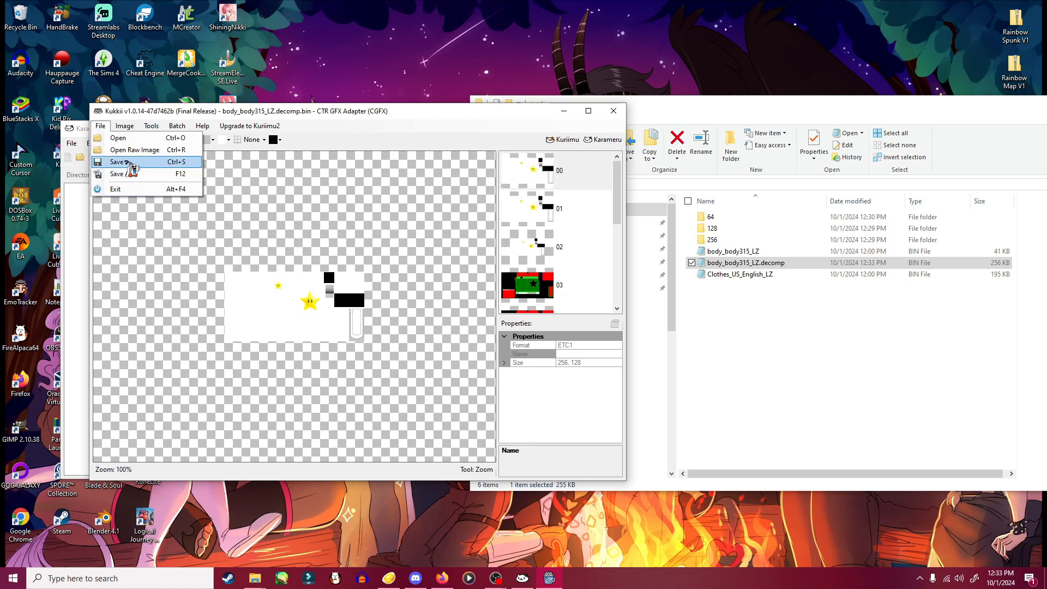
click(117, 162)
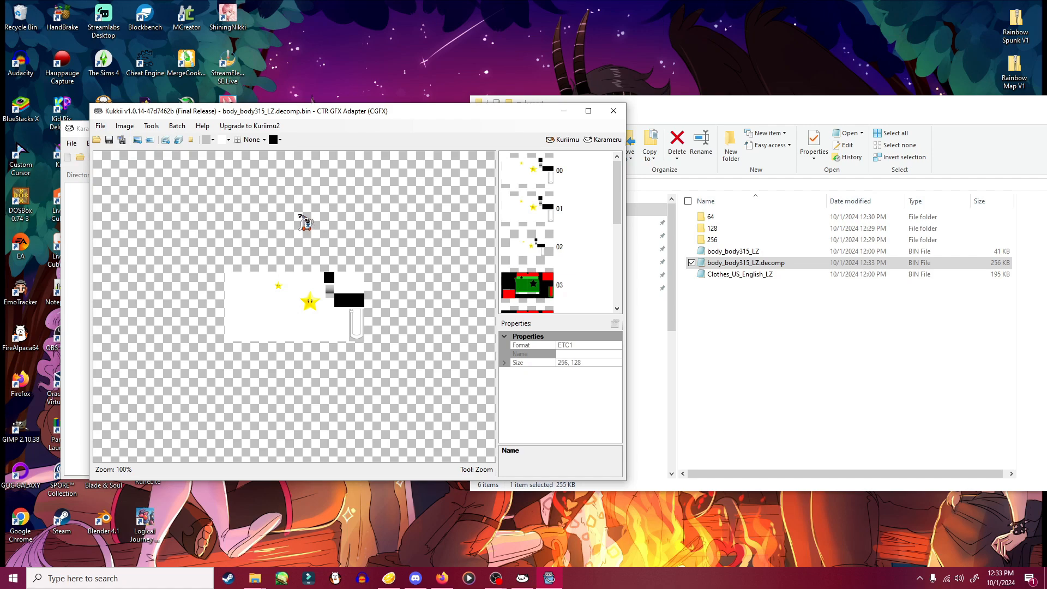
mouse_move(389, 119)
mouse_down()
mouse_move(355, 134)
mouse_move(393, 121)
mouse_up()
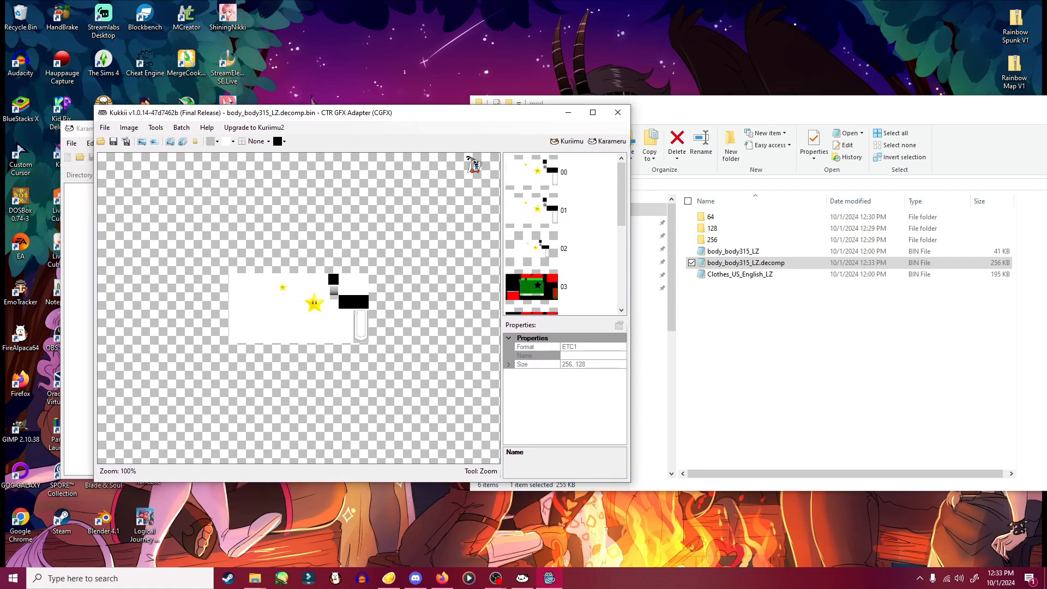
click(618, 113)
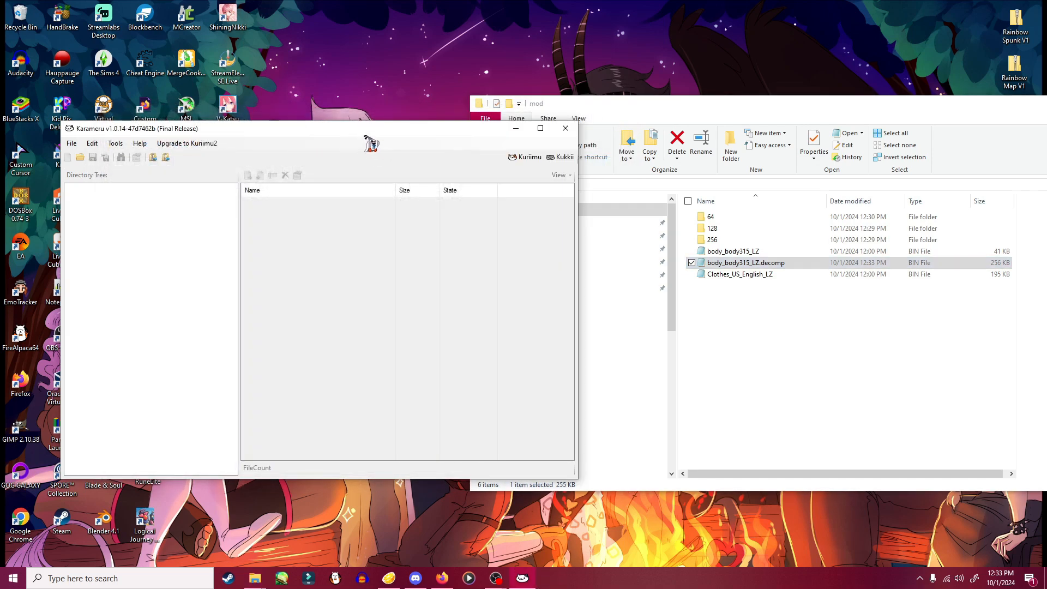
- In Karameru, choose Nintendo LZ11 compression and load body_body315_LZ.decomp from the mod folder as its source
drag(371, 139, 450, 130)
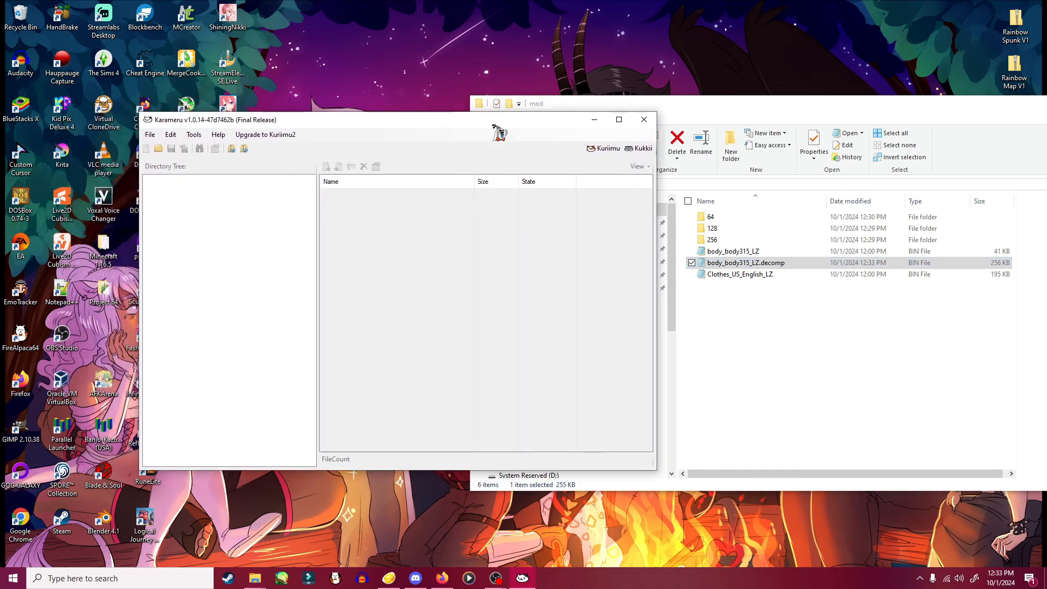
drag(533, 121, 510, 117)
drag(725, 266, 220, 210)
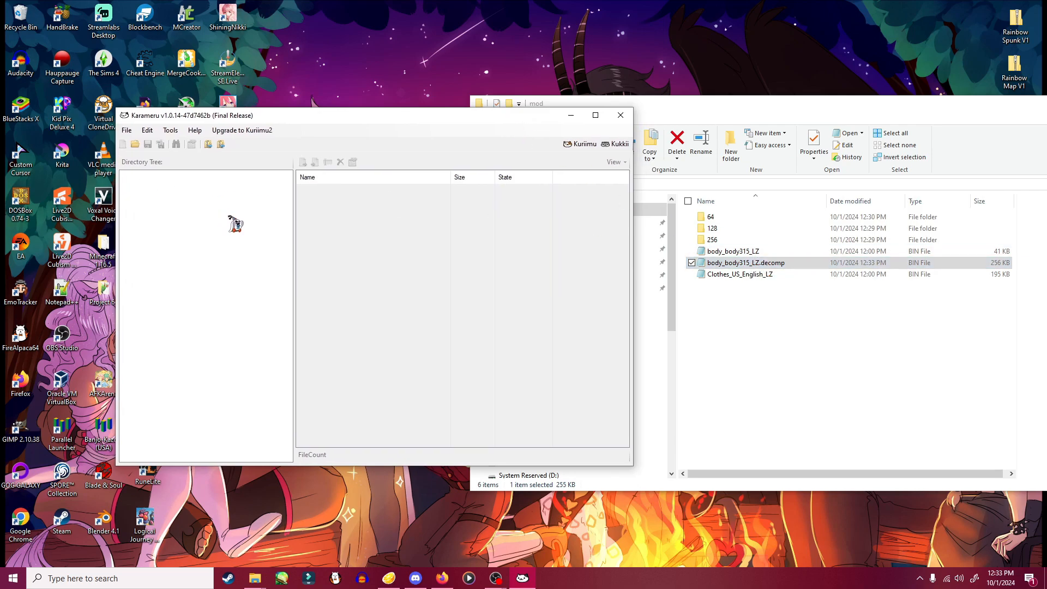
click(170, 129)
mouse_move(199, 143)
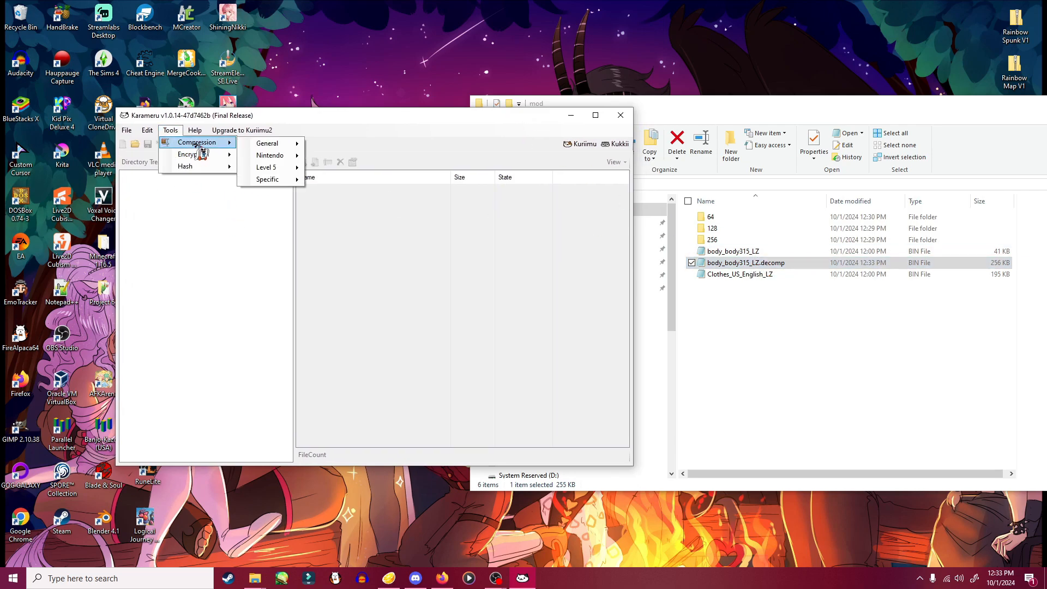
mouse_move(269, 156)
mouse_move(343, 159)
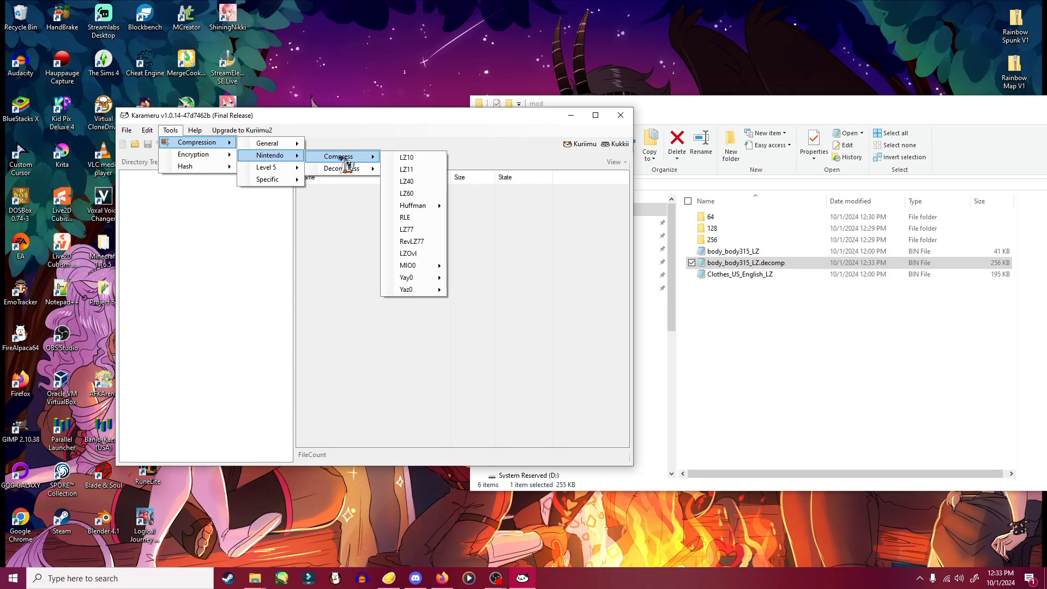
click(412, 169)
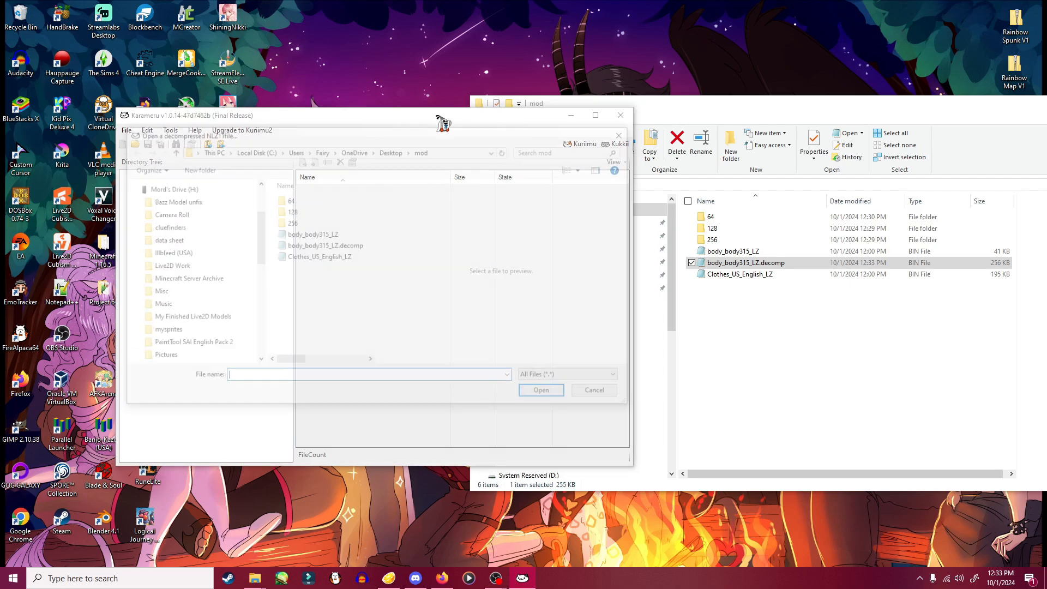
drag(391, 139, 415, 177)
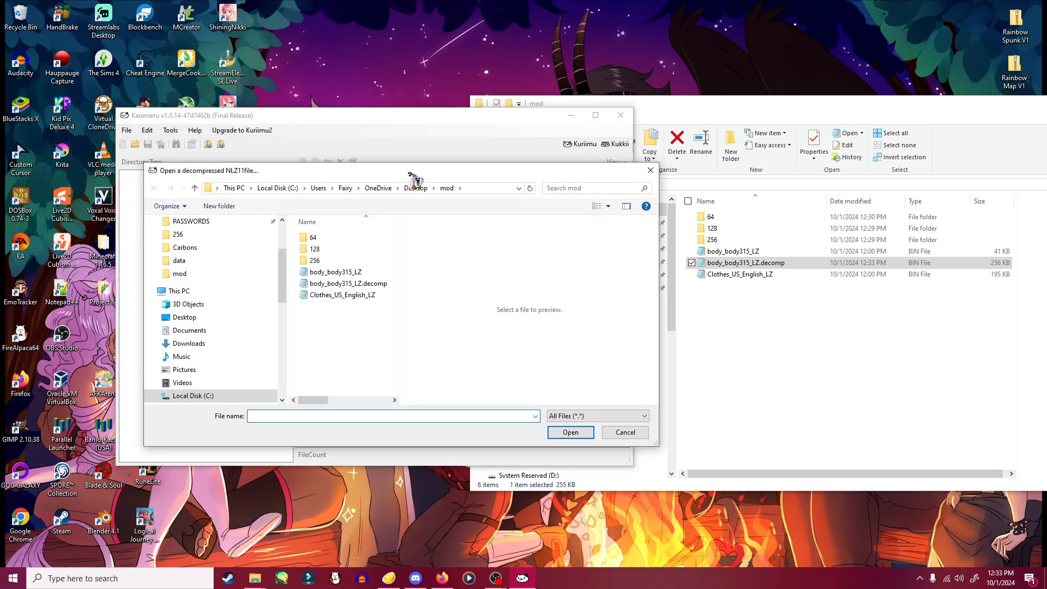
click(354, 283)
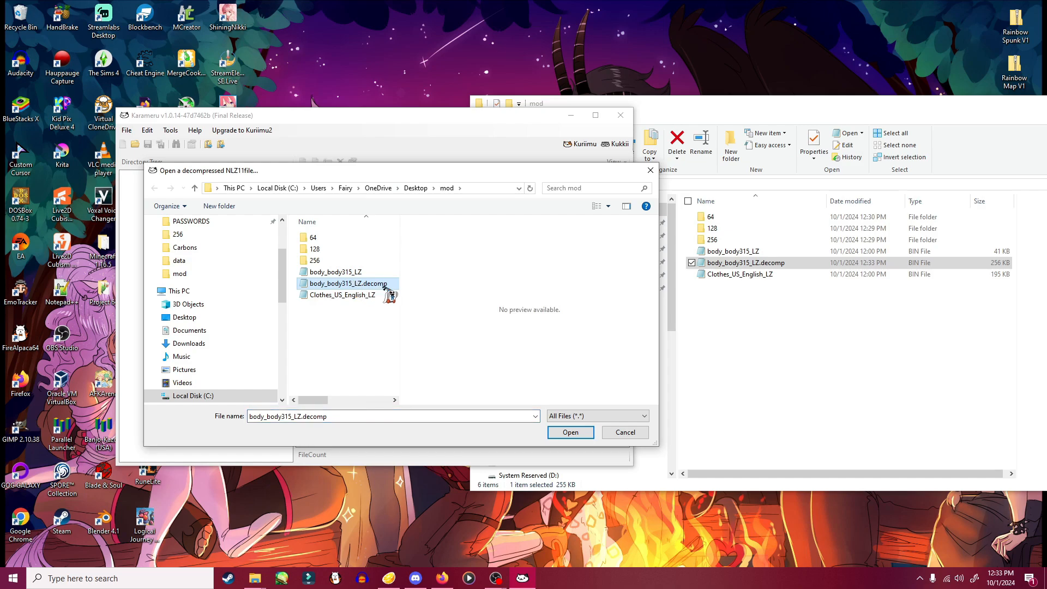
click(571, 432)
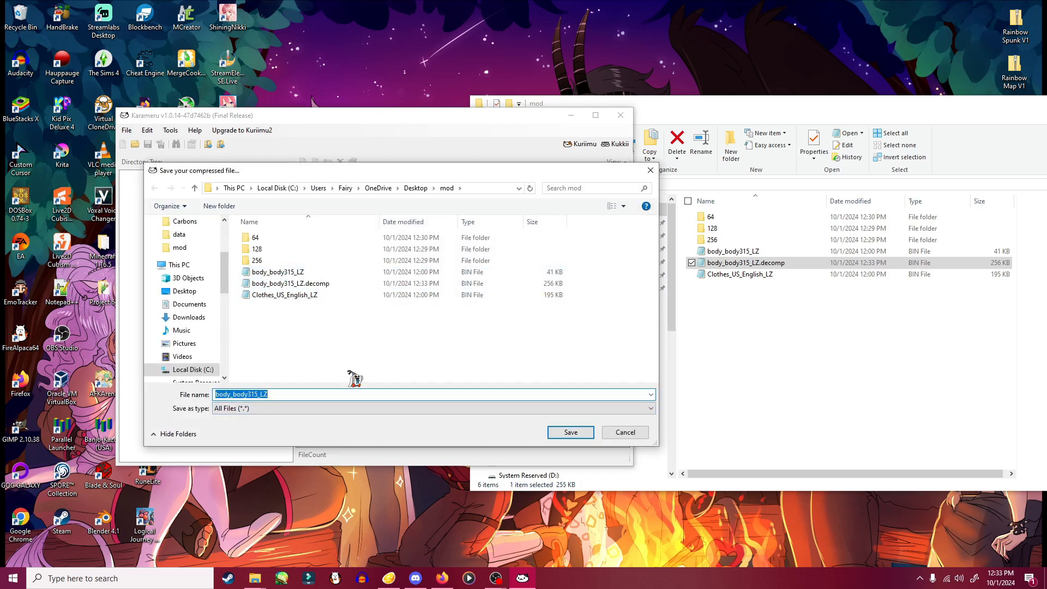
- Save the compressed file as body_body315_LZ in the mod folder, replacing the existing file
click(573, 435)
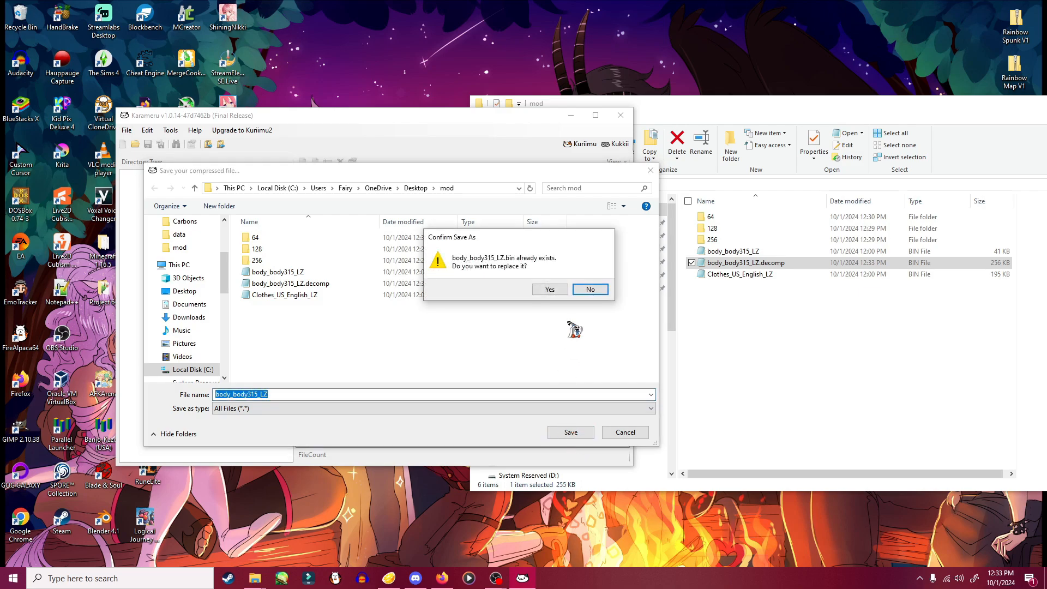
click(550, 289)
drag(532, 269, 424, 229)
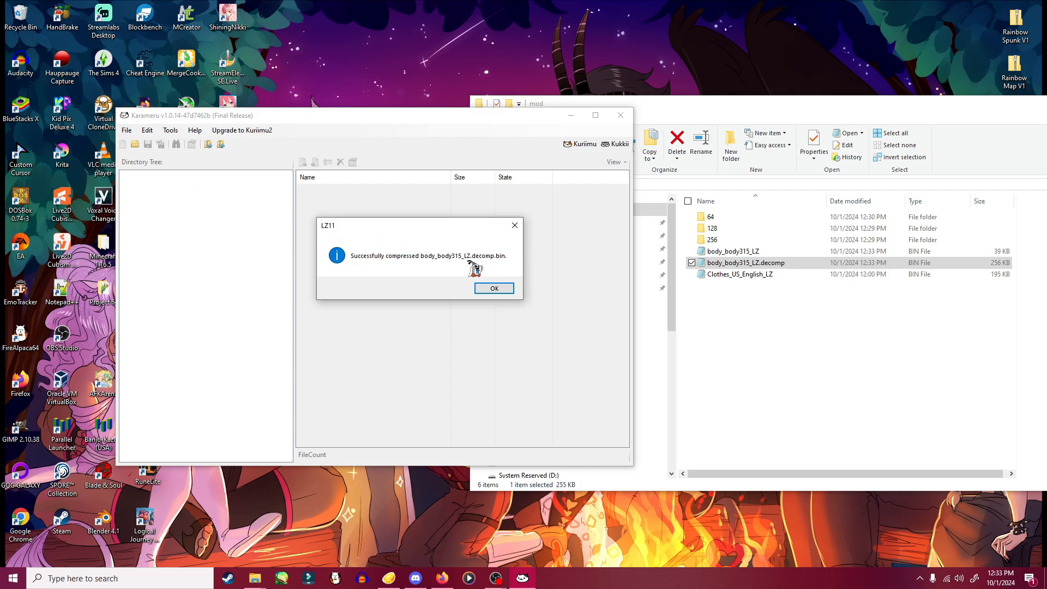
click(494, 289)
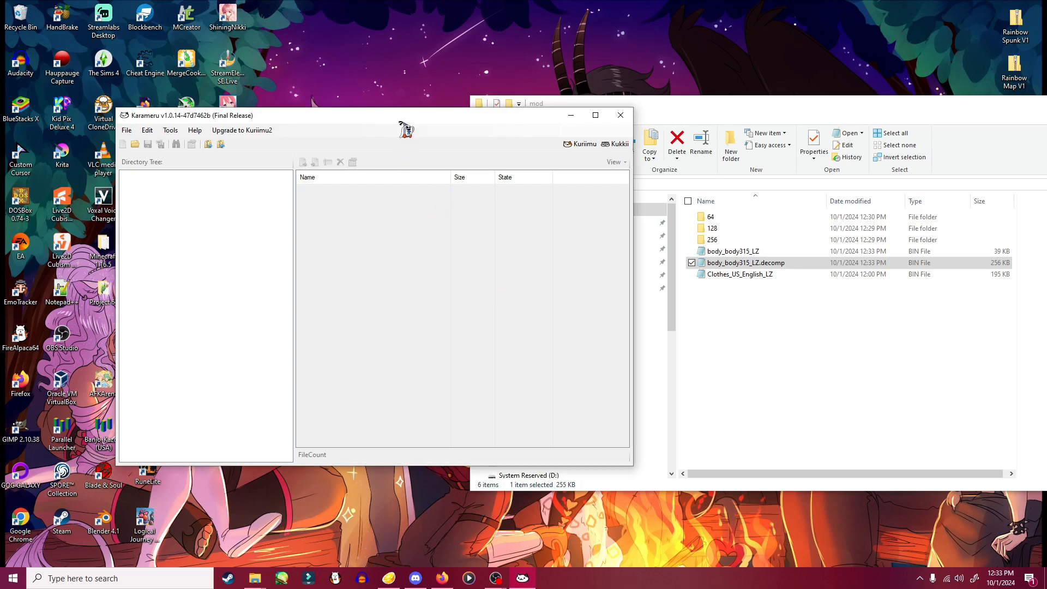
- Delete body_body315_LZ.decomp from the mod folder in File Explorer
drag(402, 122, 398, 146)
click(756, 252)
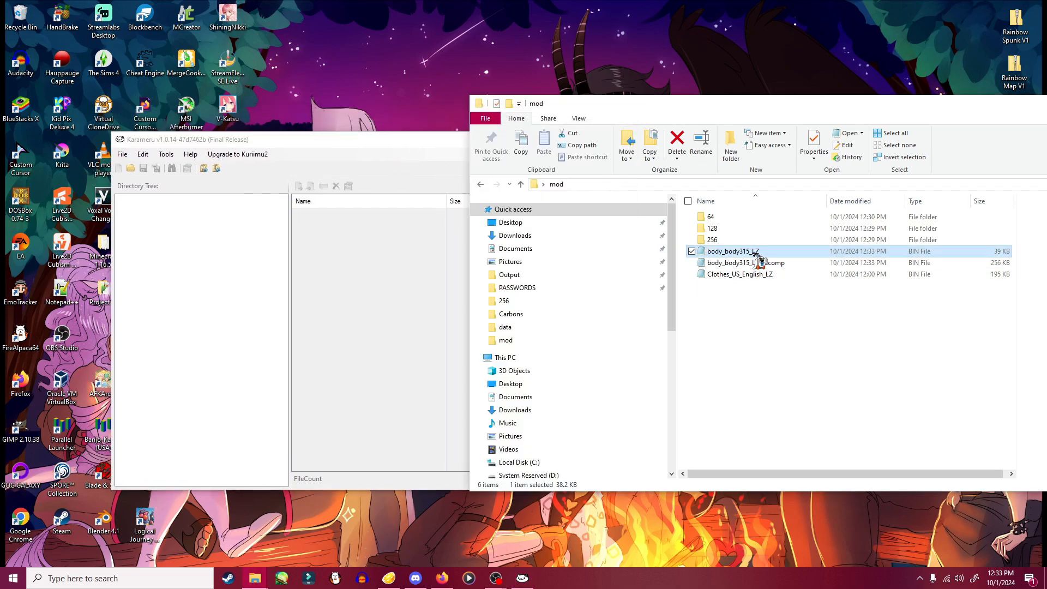
click(761, 264)
right_click(758, 265)
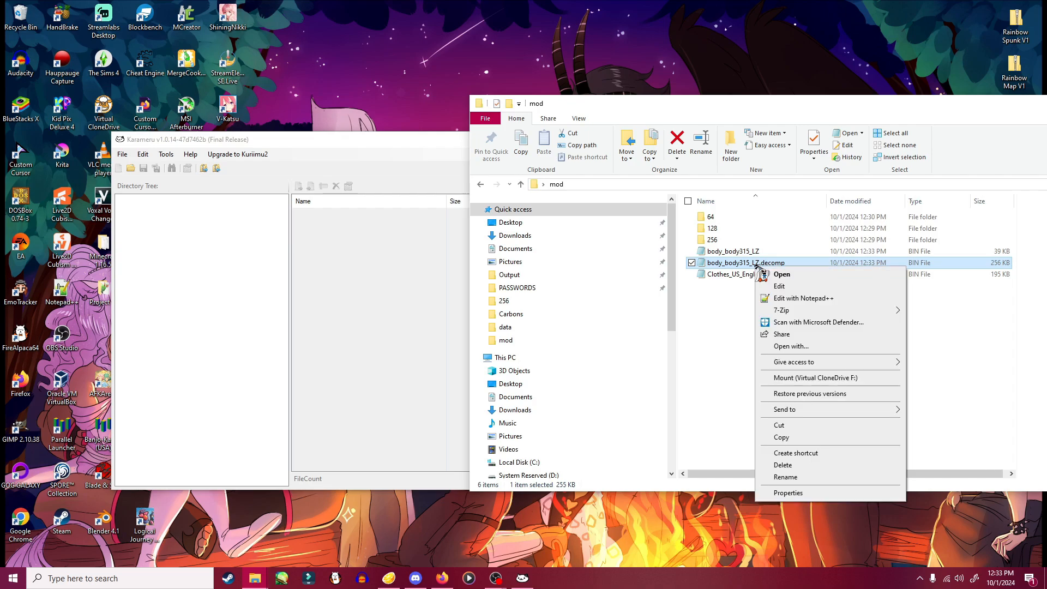
click(791, 466)
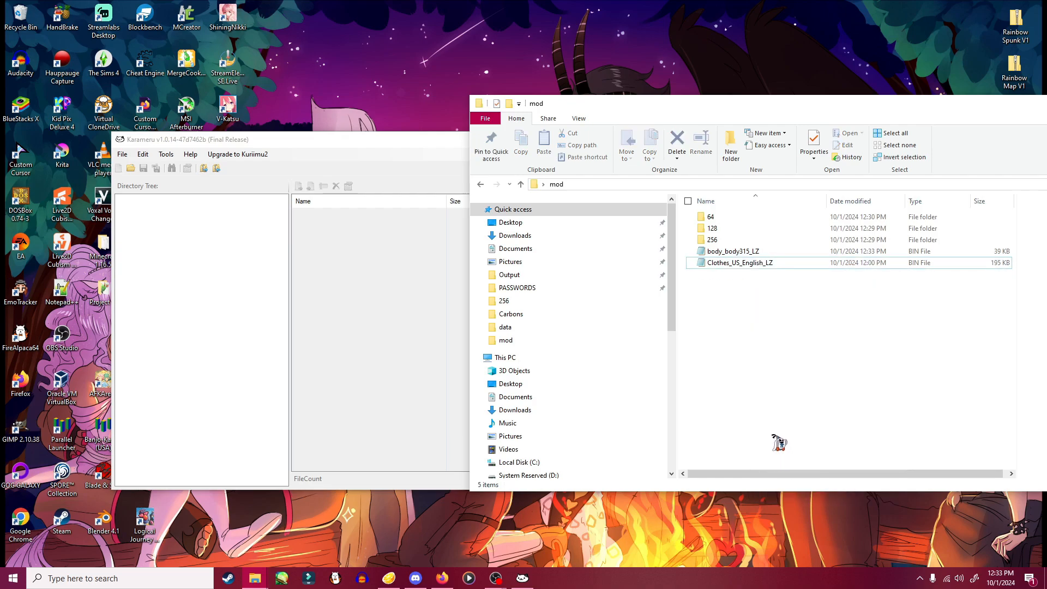
click(749, 251)
mouse_move(731, 253)
mouse_down()
mouse_move(785, 326)
mouse_move(731, 267)
mouse_move(748, 264)
mouse_move(732, 250)
mouse_up()
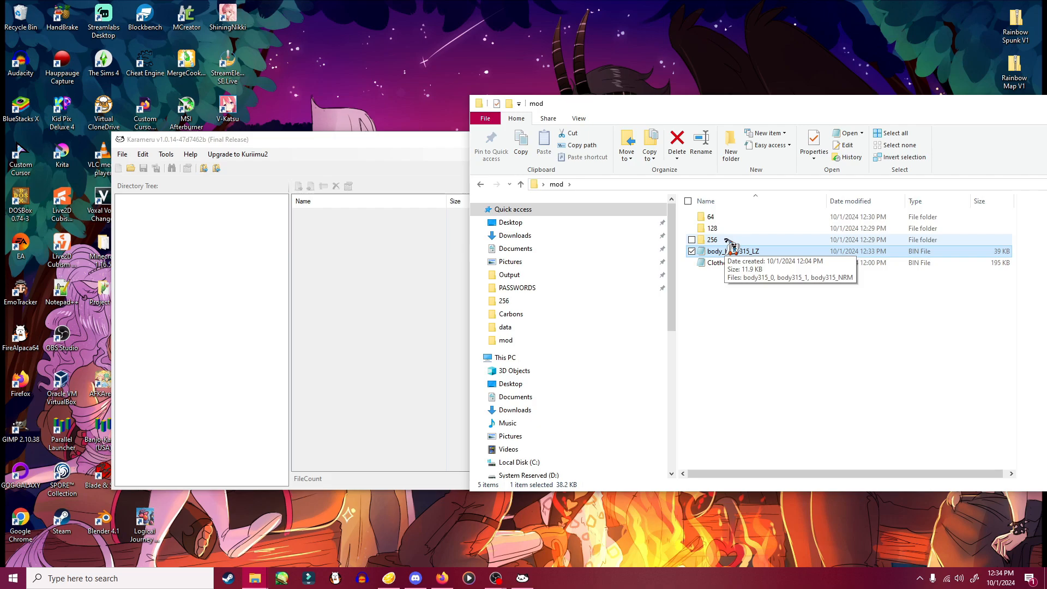
click(748, 264)
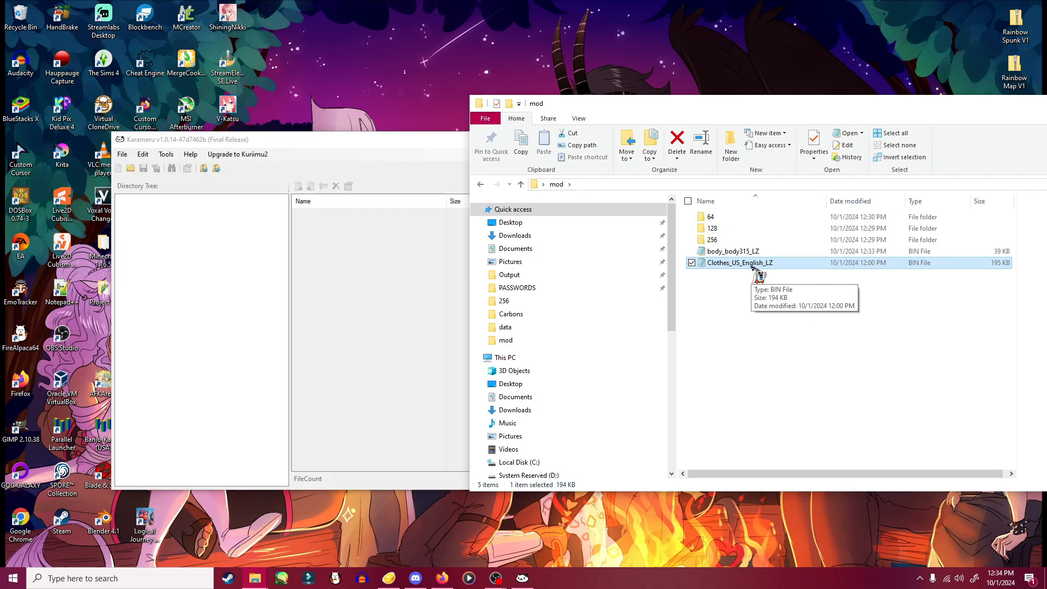
key(F2)
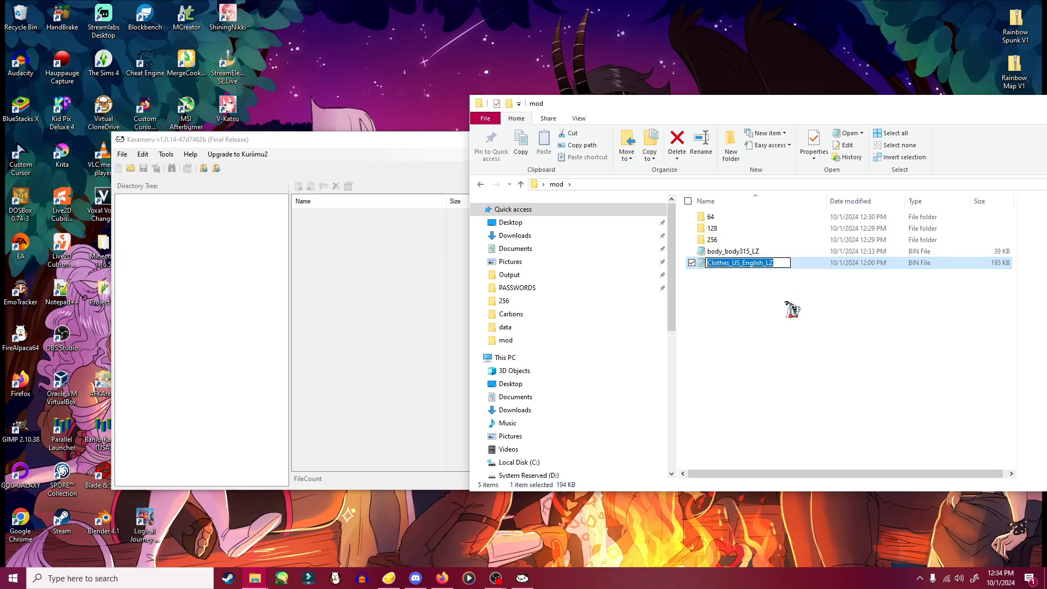
click(785, 327)
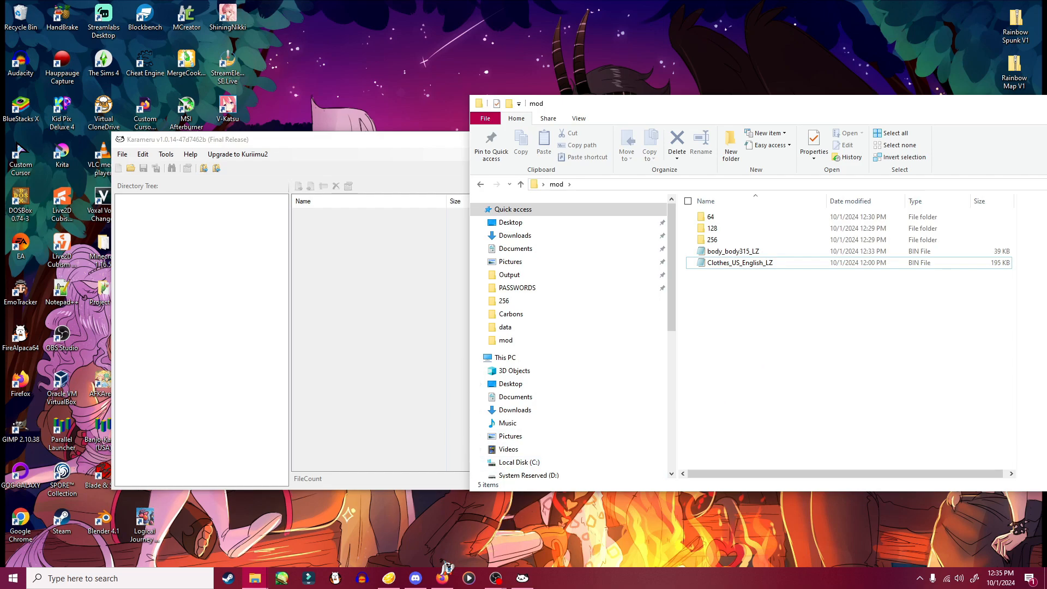
- Switch to Firefox and look through the wiki's feminine clothing page around the camisole dress and checkered-trim dress entries
click(443, 578)
click(248, 14)
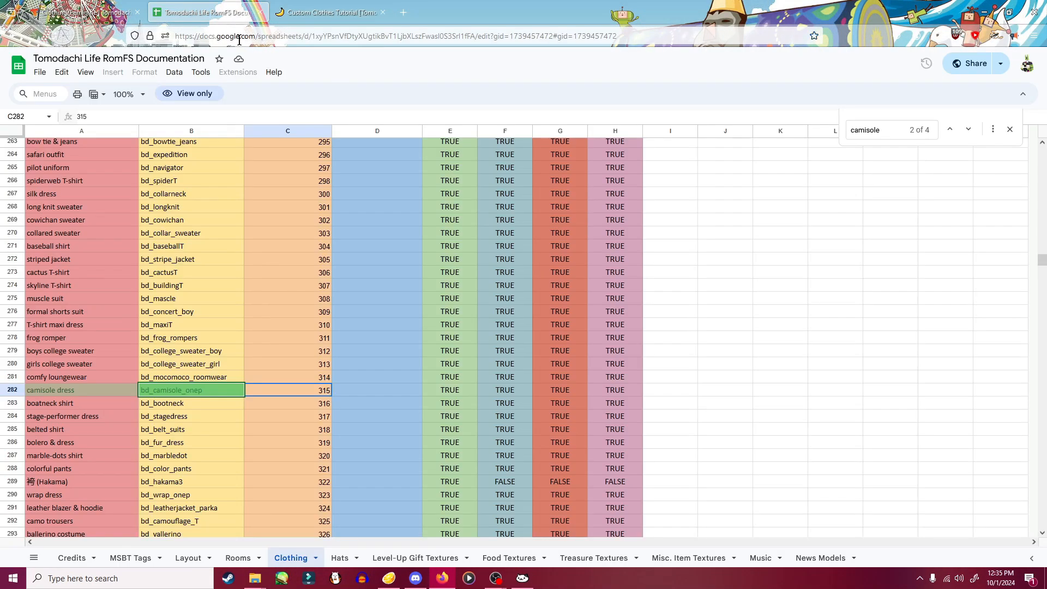
click(100, 15)
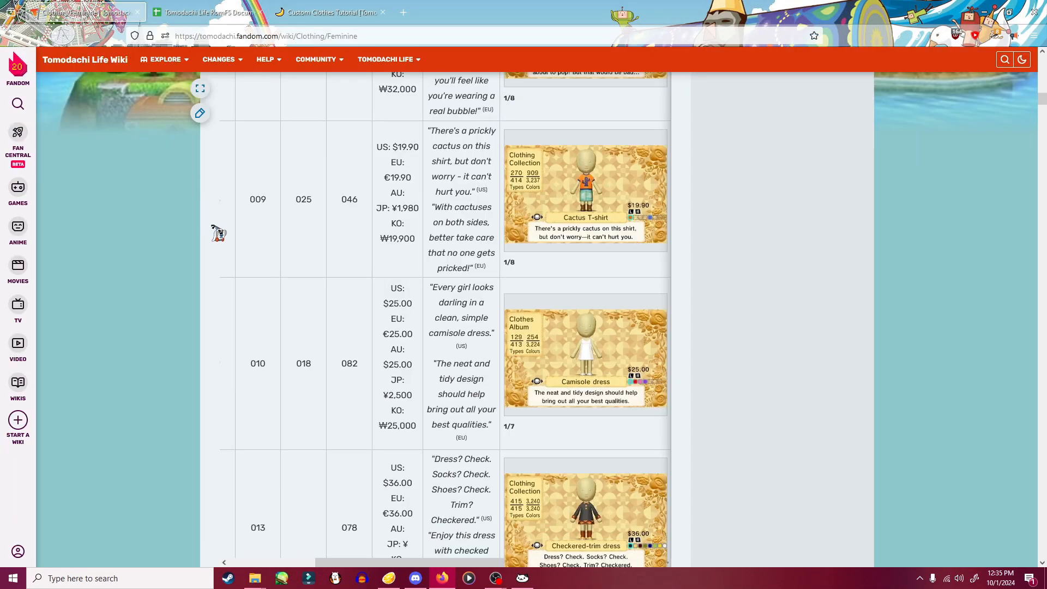
scroll(452, 323, down, 5)
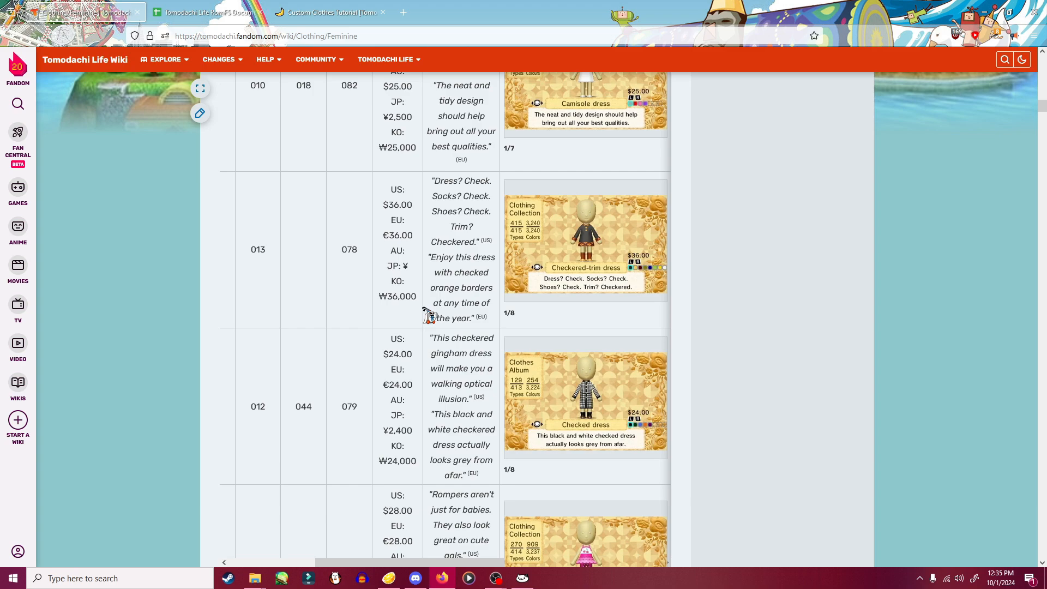
scroll(605, 295, up, 1)
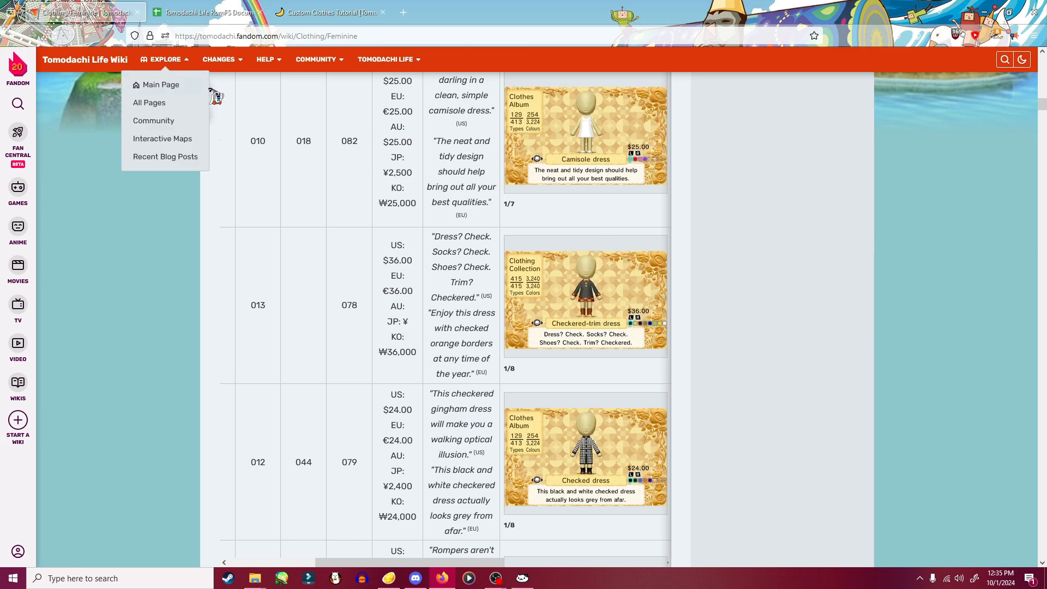
- Search the RomFS documentation spreadsheet for "checkered" and select the checkered-trim dress's internal name and ID number cells
click(191, 15)
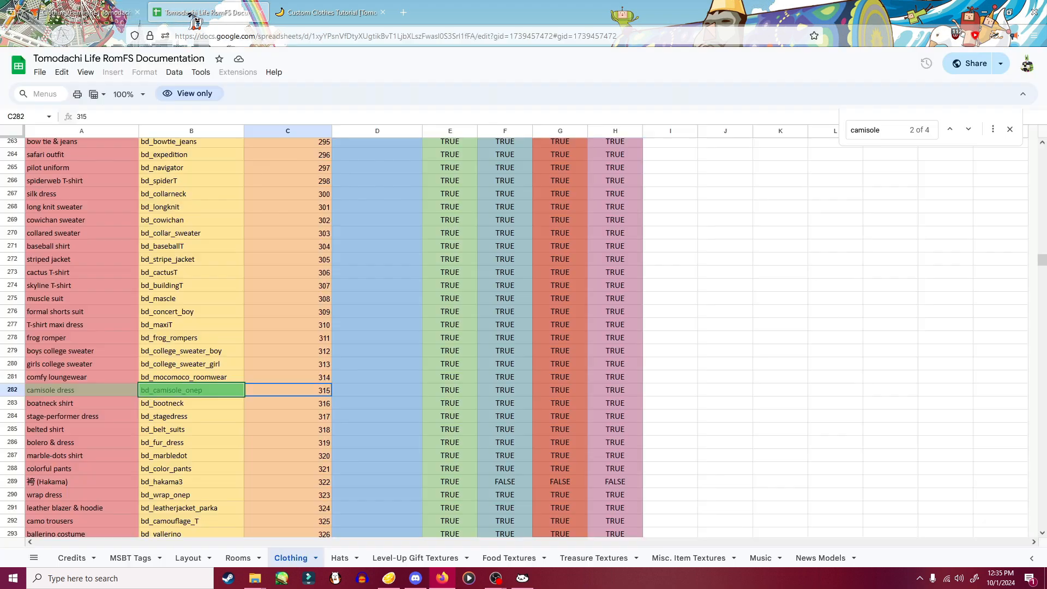
key(ctrl+f)
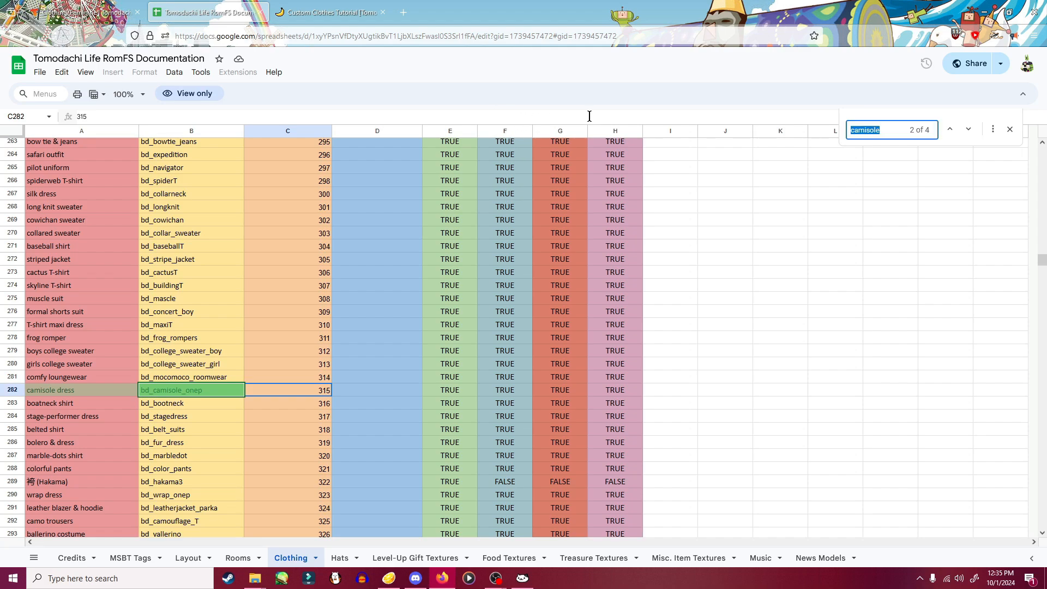
text(checker)
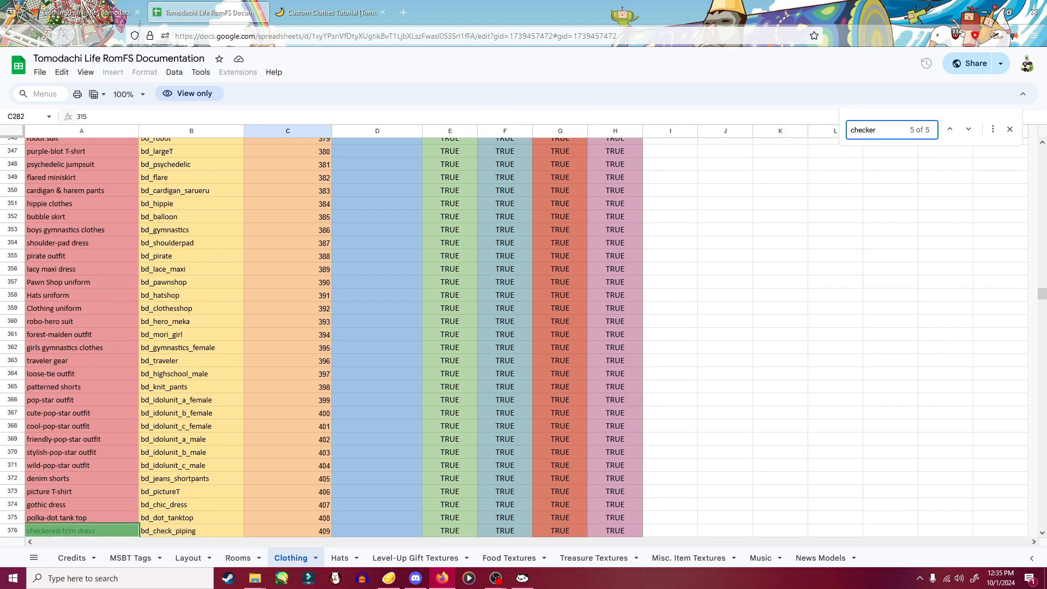
text(ed)
scroll(117, 485, down, 2)
click(203, 486)
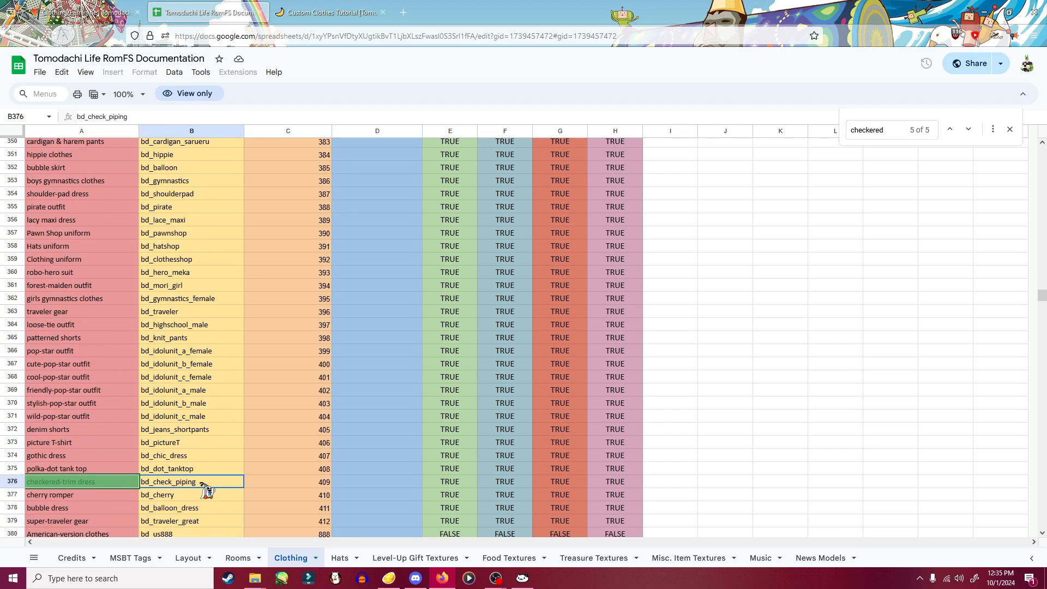
mouse_move(317, 488)
mouse_down()
mouse_move(348, 491)
mouse_move(335, 492)
mouse_up()
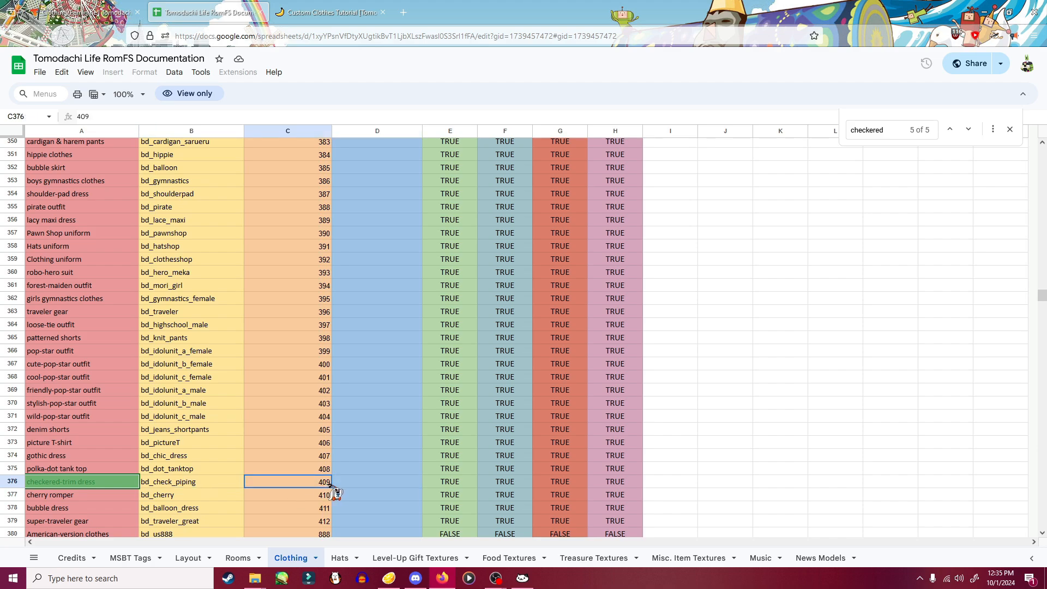
- In the mod folder in File Explorer, rename body_body315_LZ as body_body409_LZ
mouse_move(255, 577)
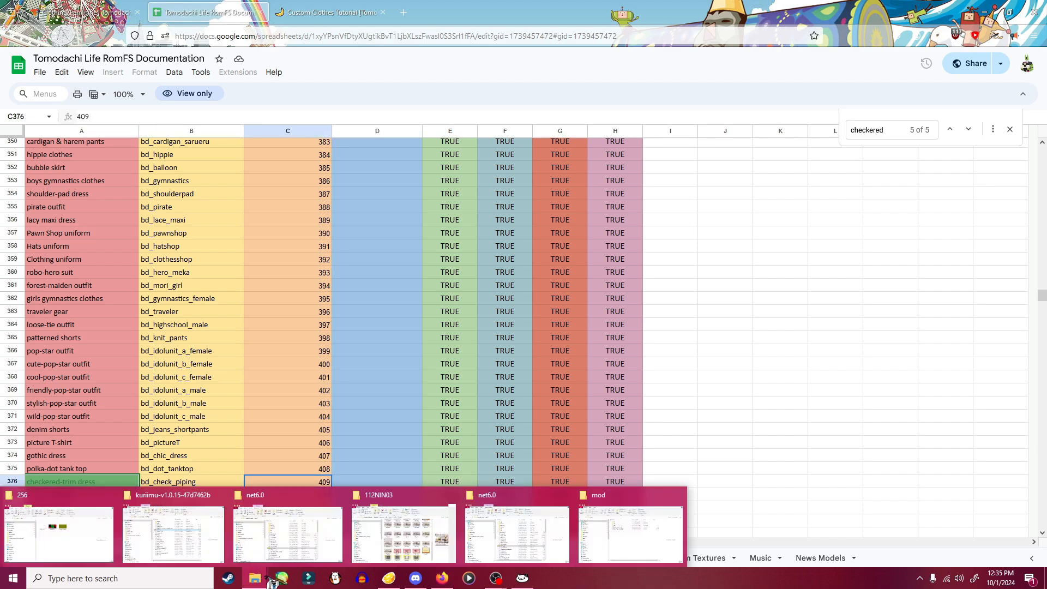
click(588, 551)
click(758, 261)
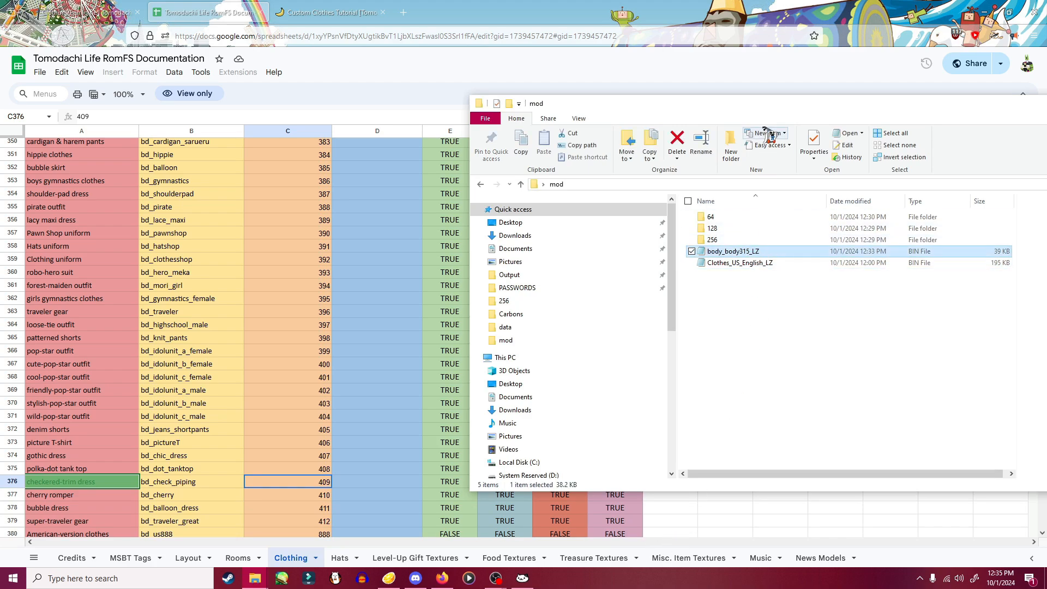
drag(766, 113, 666, 136)
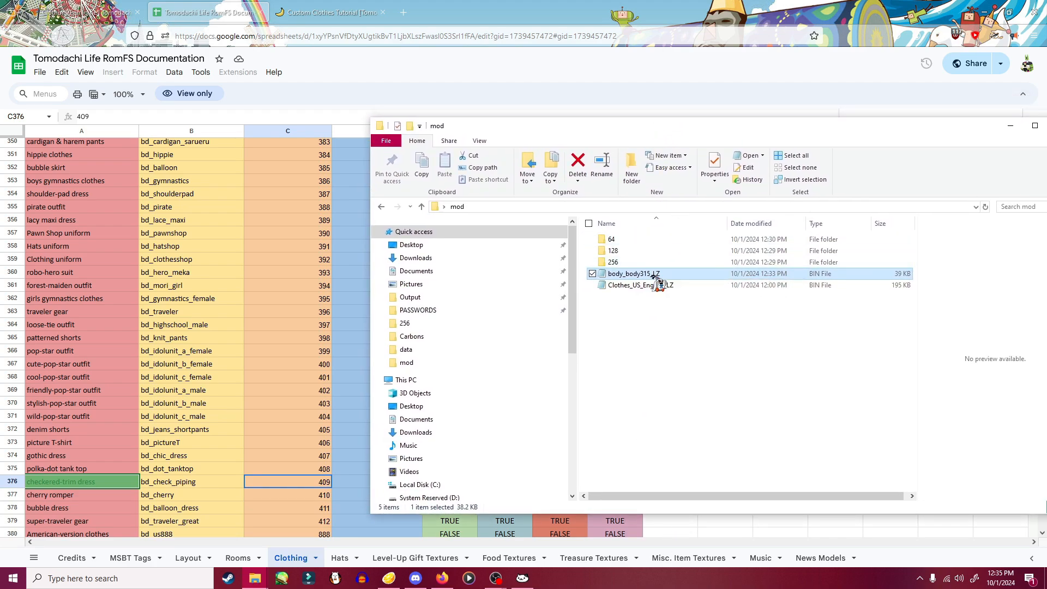
right_click(652, 275)
click(675, 491)
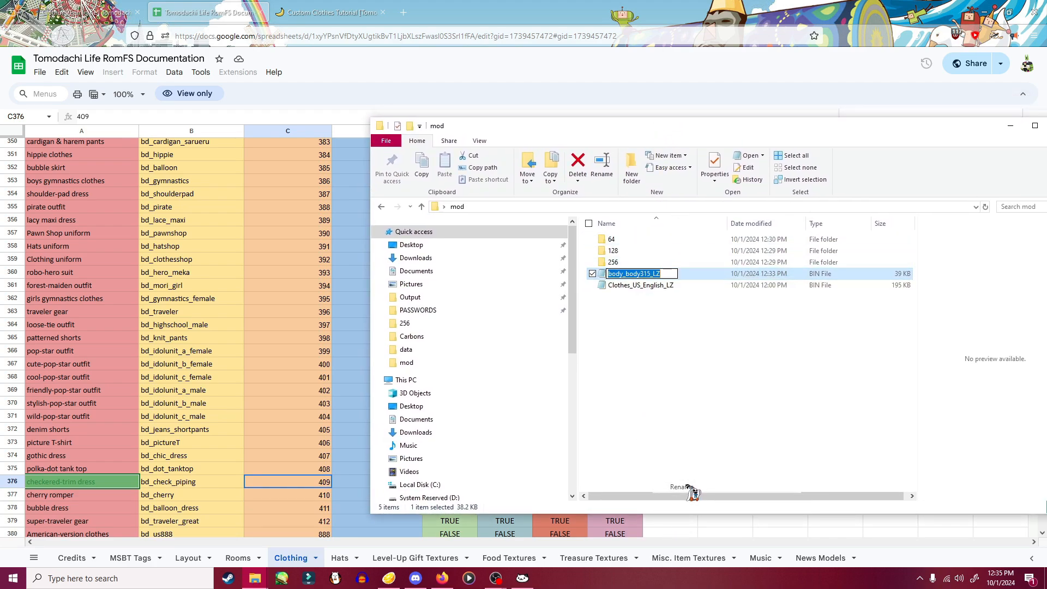
click(648, 273)
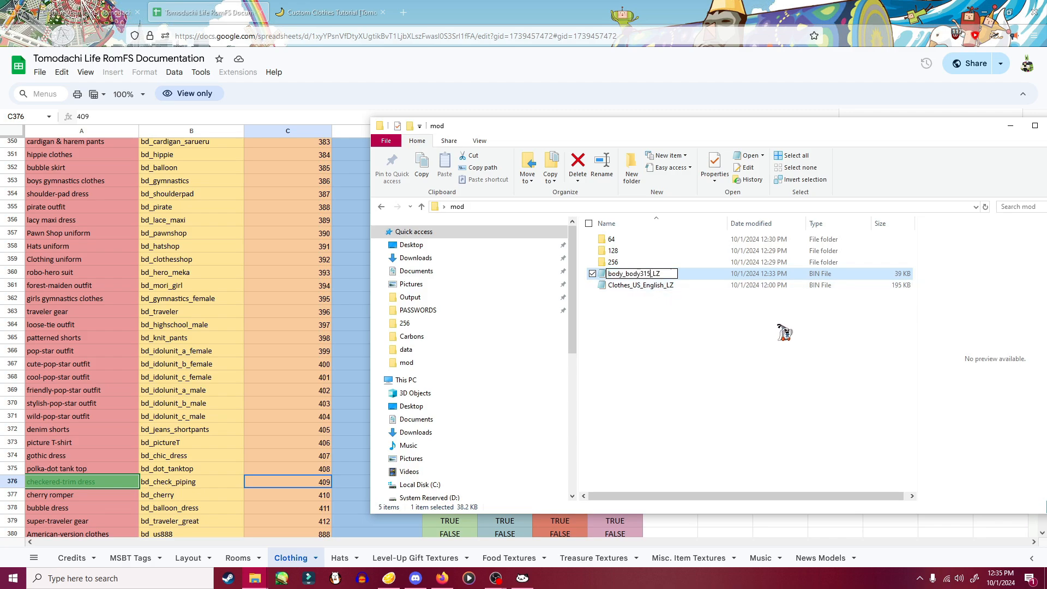
text(409)
key(Return)
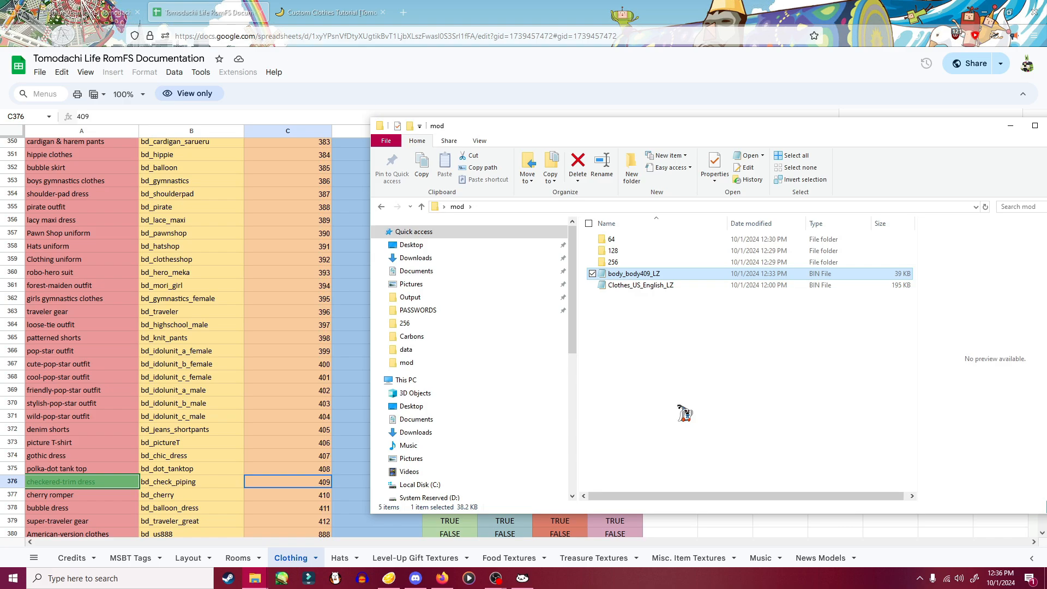
- Skim the Custom Clothes Tutorial on GameBanana in Firefox, and return to the RomFS documentation spreadsheet
click(349, 12)
scroll(486, 248, up, 4)
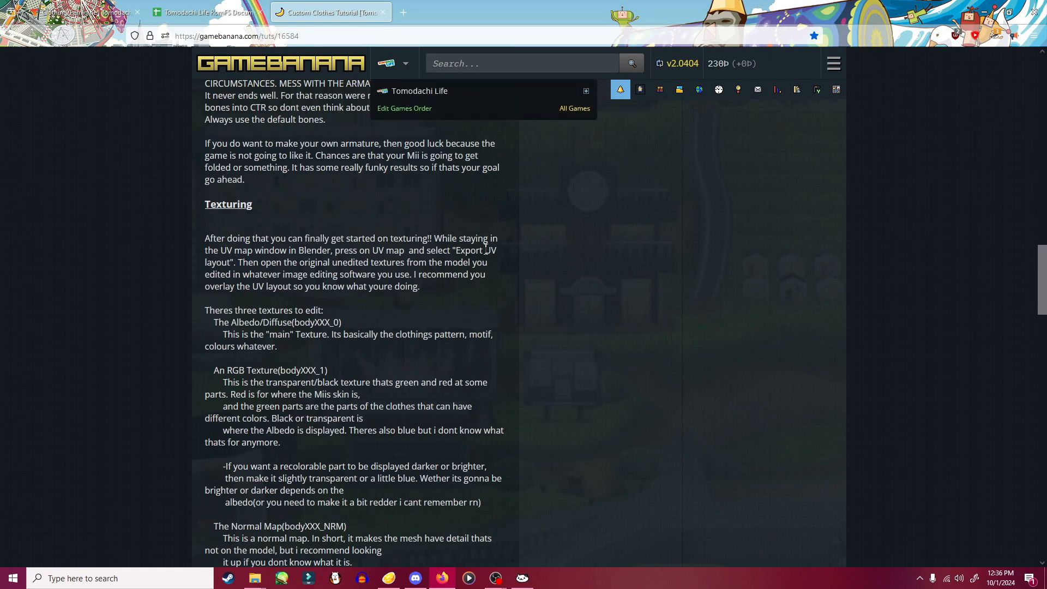
scroll(486, 248, up, 15)
scroll(485, 272, down, 8)
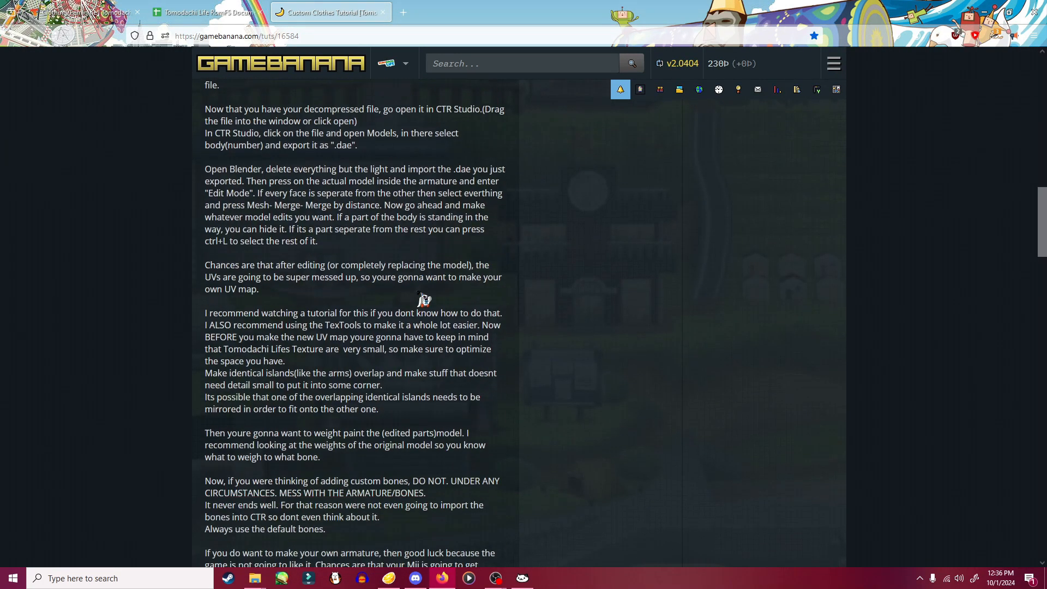
scroll(420, 296, down, 1)
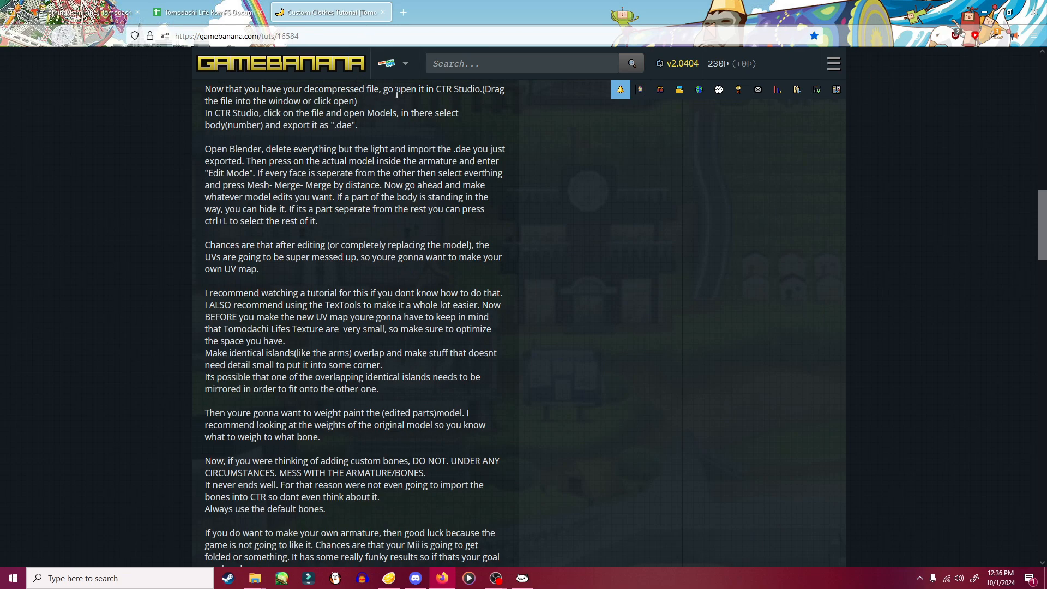
click(210, 12)
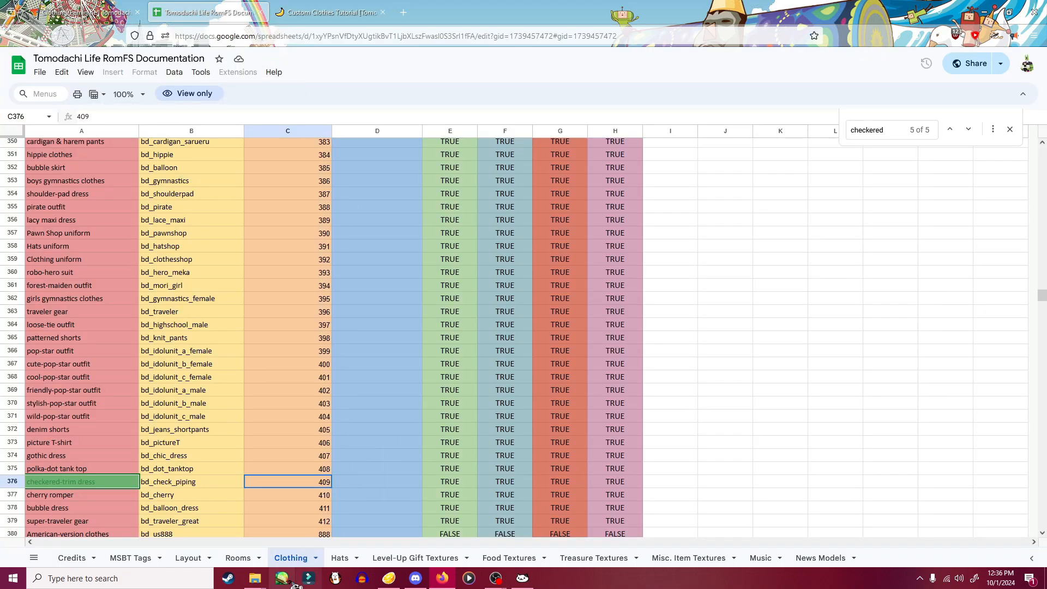
- Minimize the browser and arrange the mod folder and Karameru windows so that both can be worked with
mouse_move(256, 583)
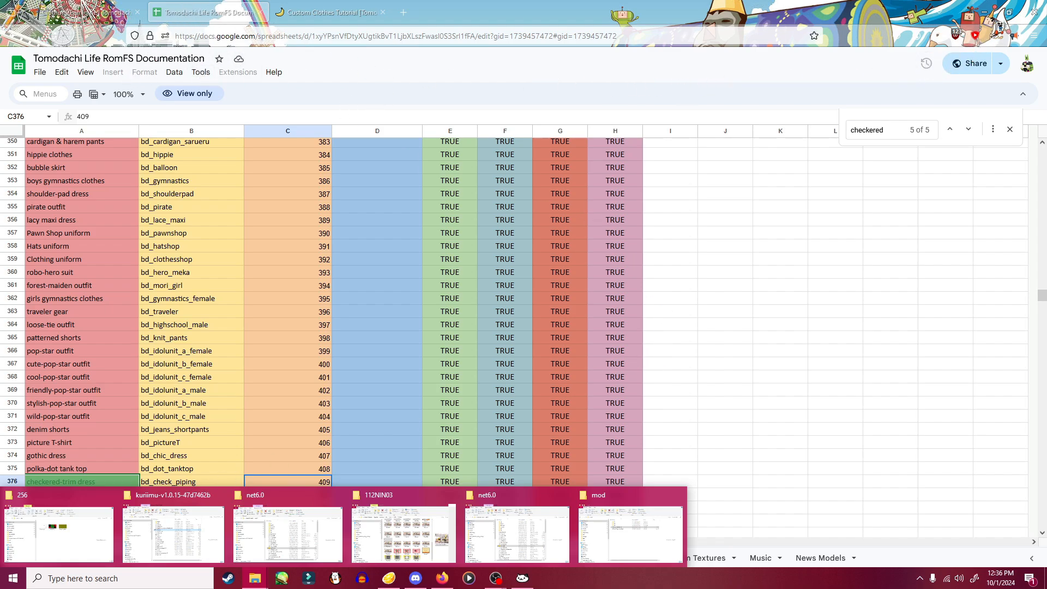
click(984, 12)
drag(691, 136, 753, 111)
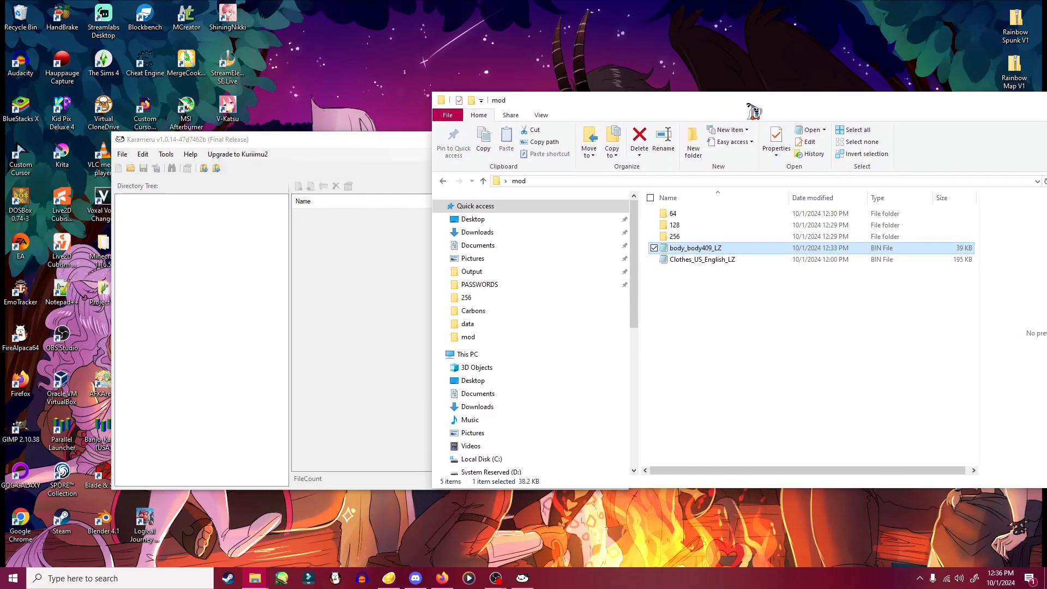
drag(367, 147, 342, 141)
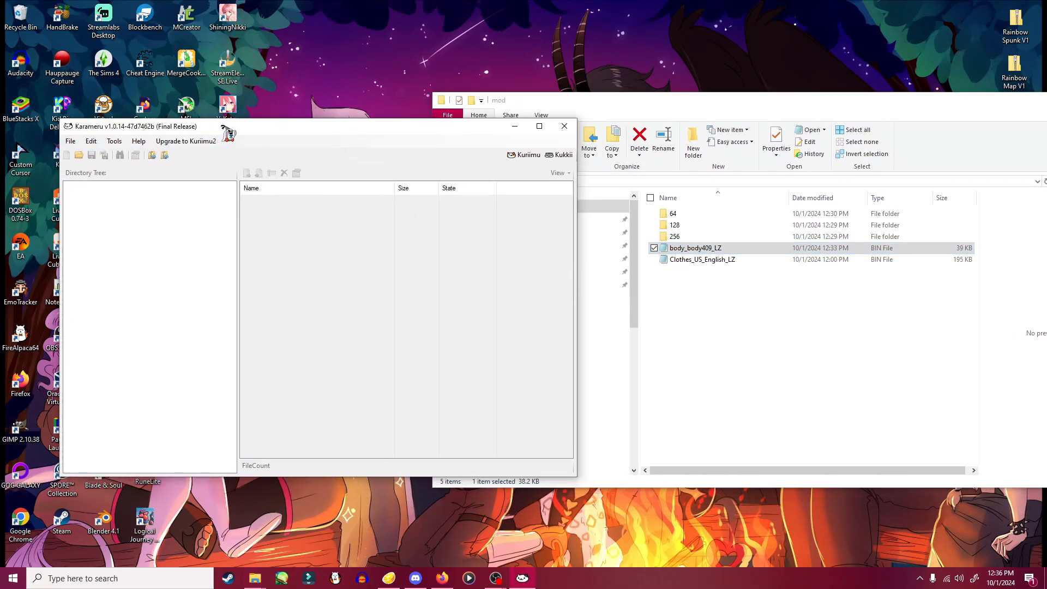
drag(228, 133, 234, 145)
- Decompress Clothes_US_English_LZ with Karameru's Nintendo General decompression, saving it as Clothes_US_English_LZ.decomp in the mod folder
click(120, 153)
mouse_move(145, 166)
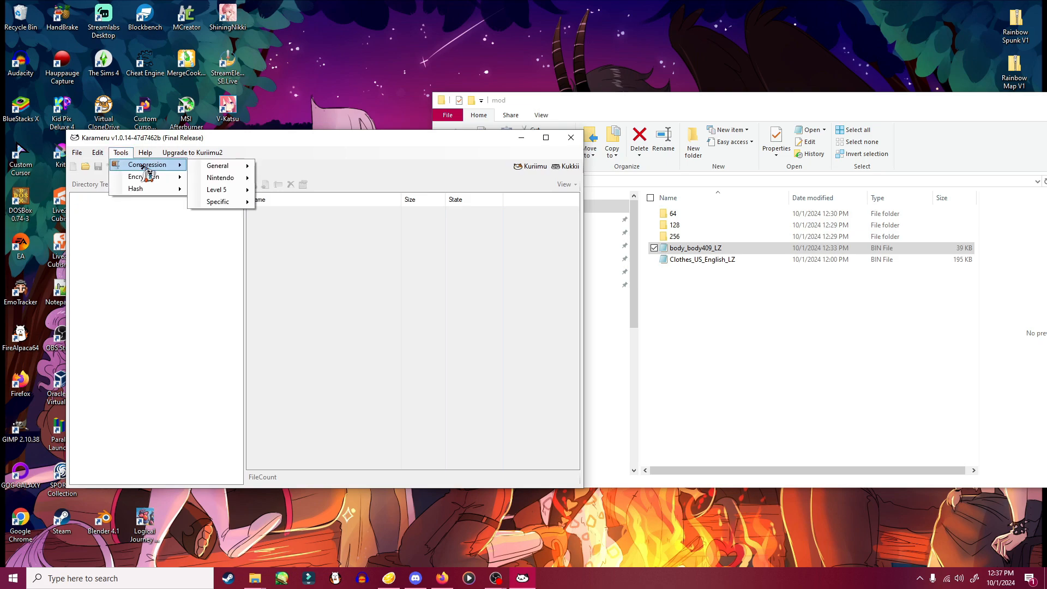
mouse_move(216, 179)
mouse_move(289, 196)
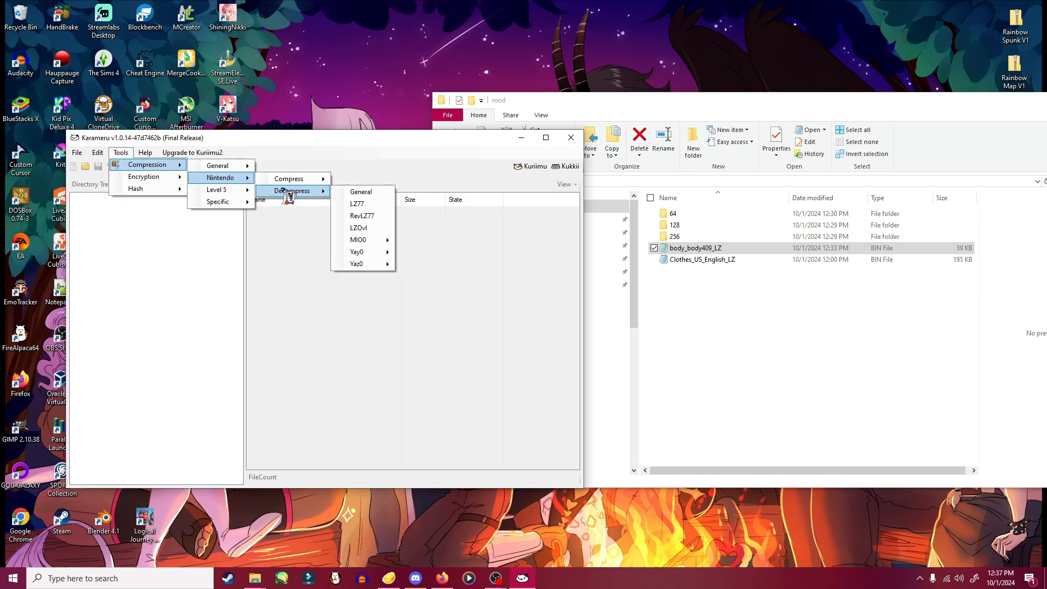
click(361, 193)
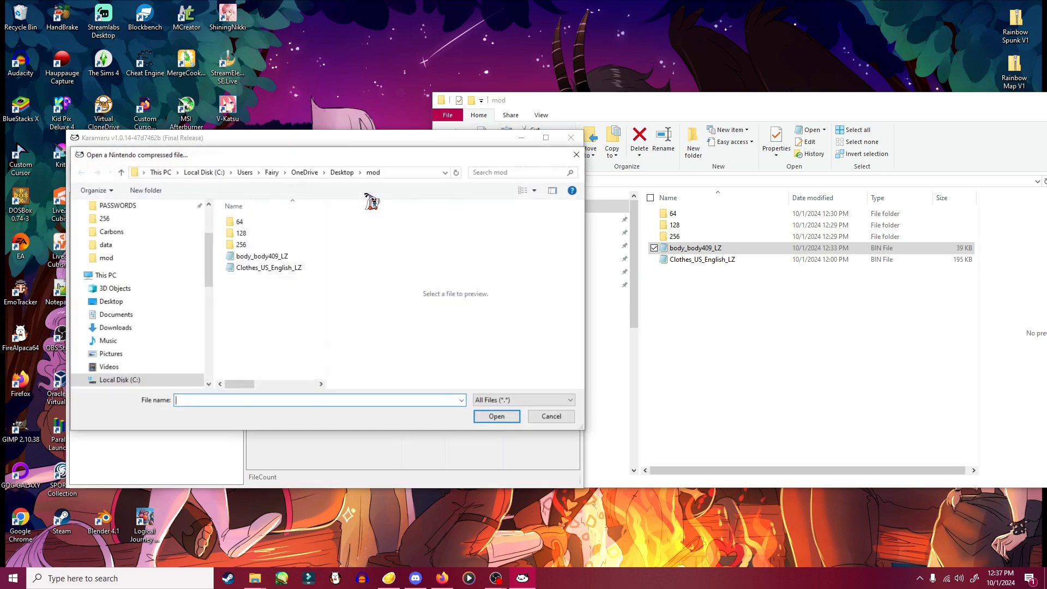
click(276, 268)
click(494, 416)
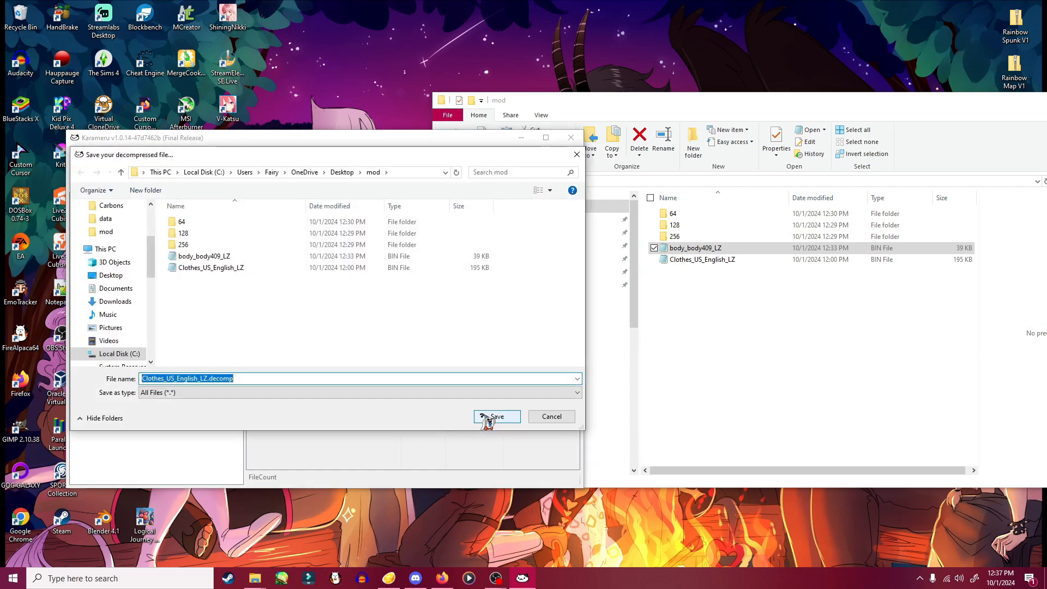
click(495, 417)
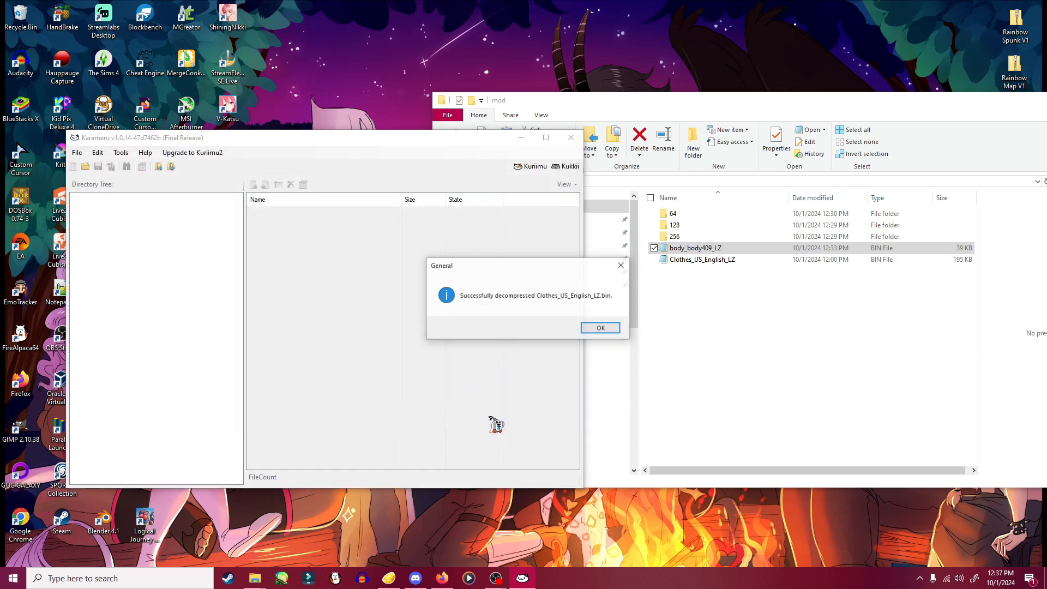
click(602, 328)
- Open Clothes_US_English_LZ.decomp in Karameru and view the contents of its ArcBase, ArcVoice and root folders
click(725, 272)
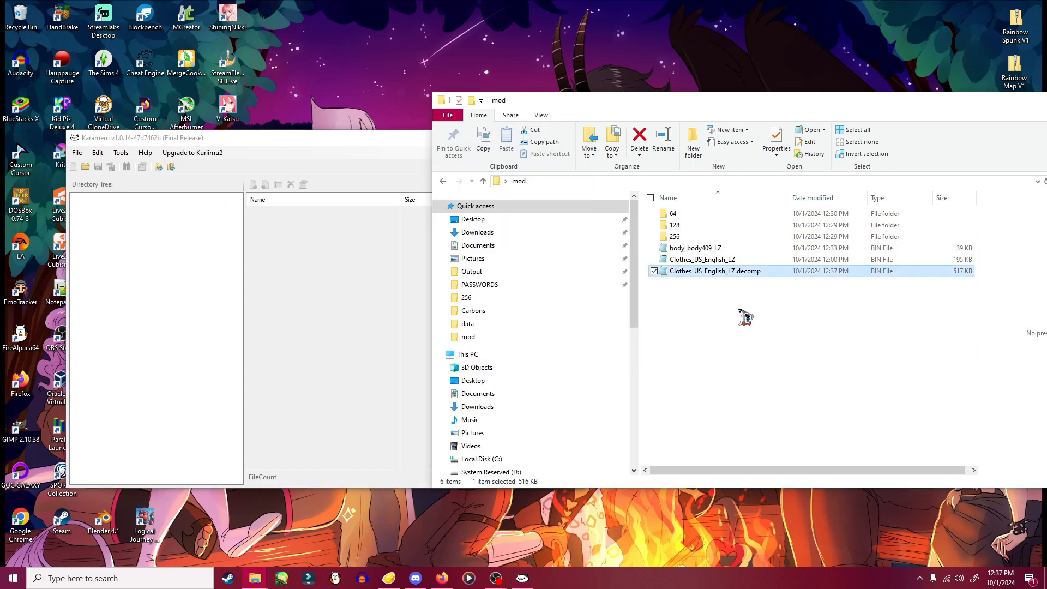
drag(728, 272, 186, 249)
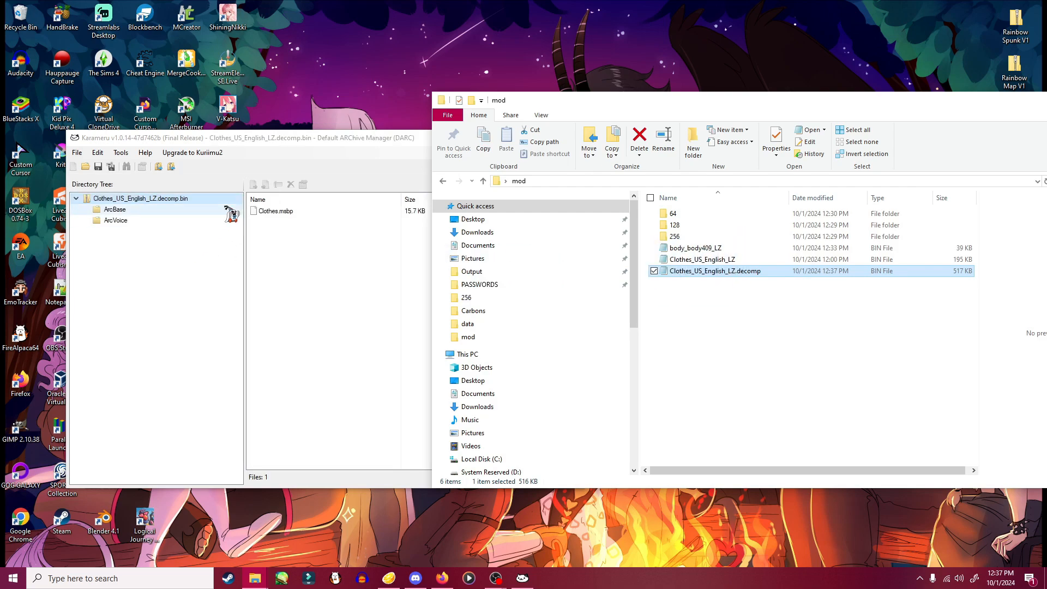
click(119, 210)
click(118, 220)
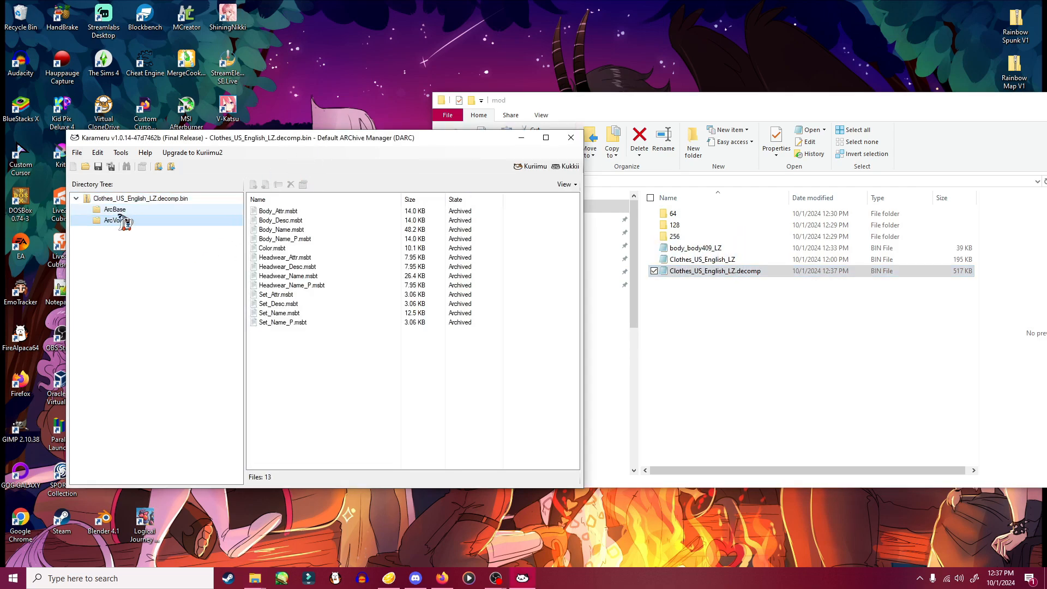
click(119, 209)
click(122, 219)
click(152, 201)
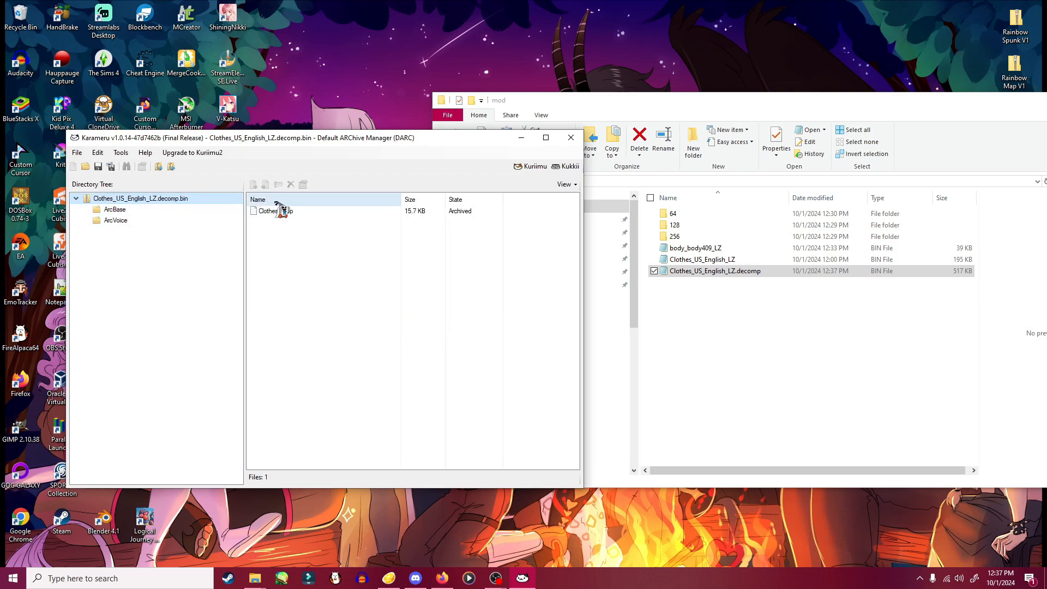
mouse_move(342, 142)
mouse_down()
mouse_move(345, 150)
mouse_move(356, 131)
mouse_up()
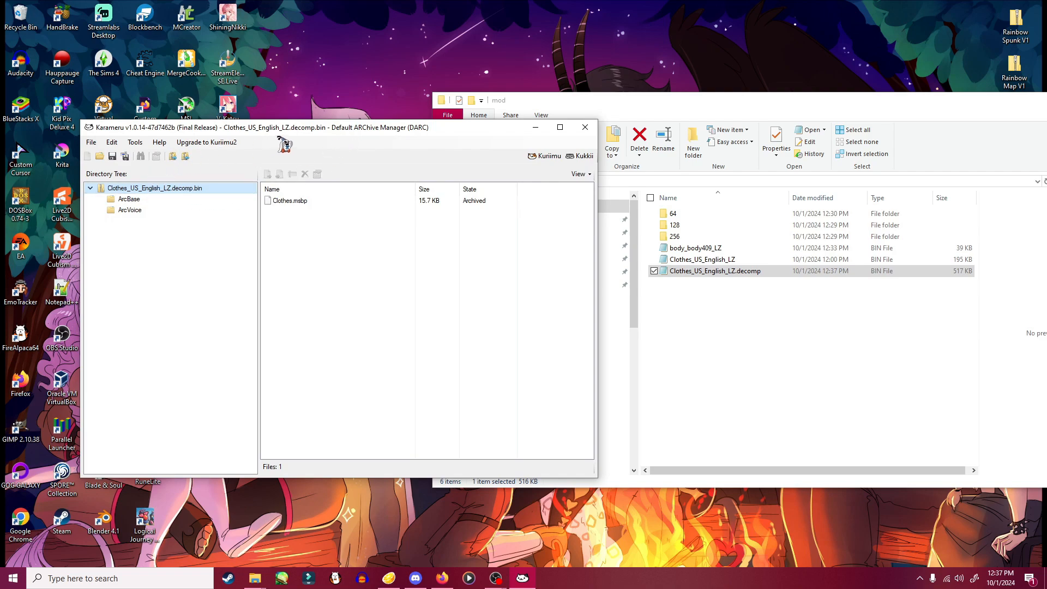
- Extract Clothes.msbp from the root of the Clothes_US_English_LZ.decomp archive into the mod folder
drag(311, 134, 304, 144)
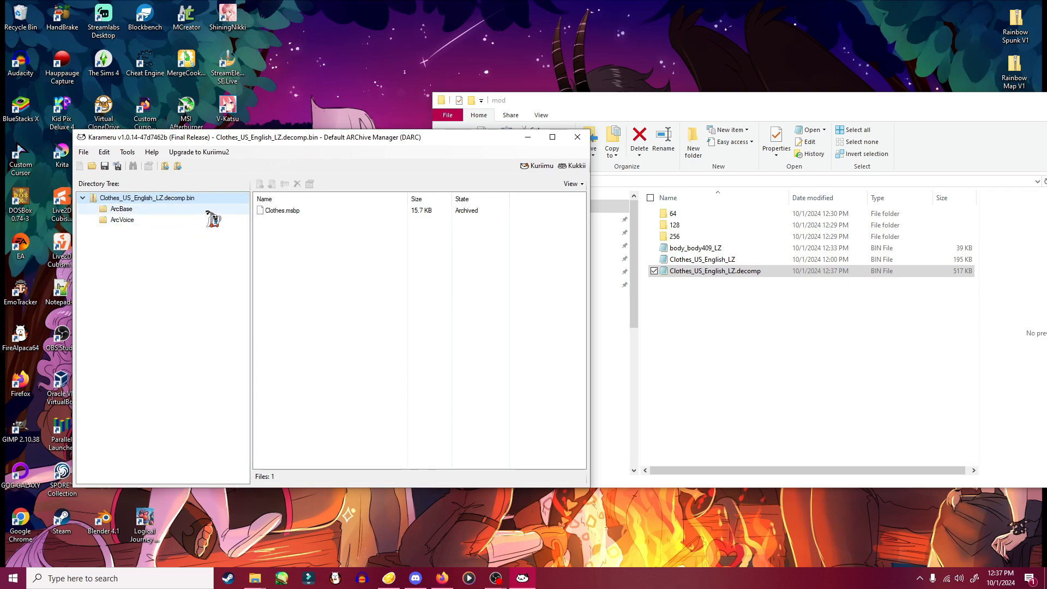
right_click(277, 214)
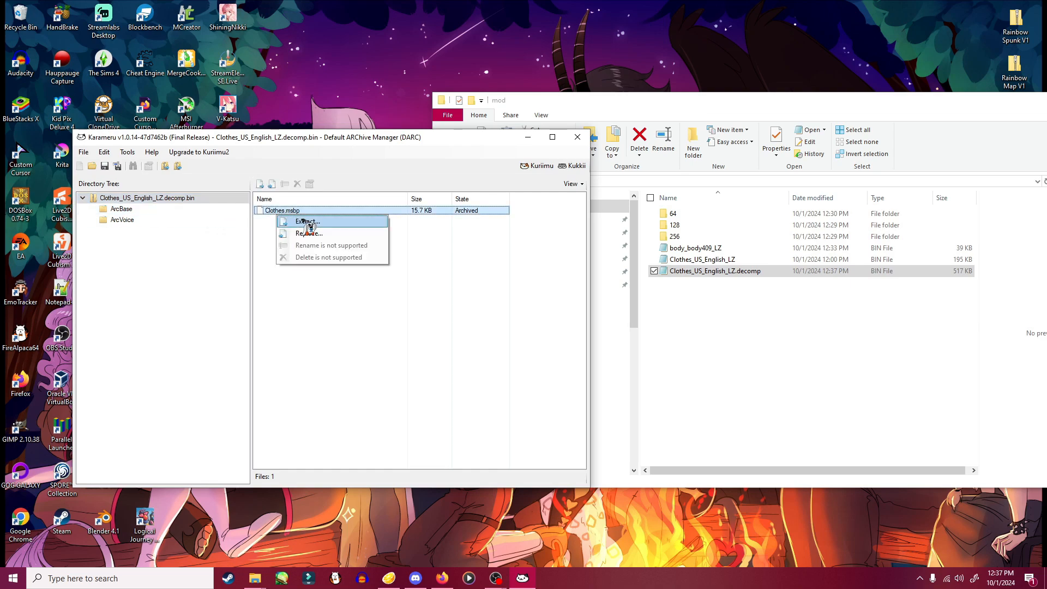
click(306, 221)
click(504, 417)
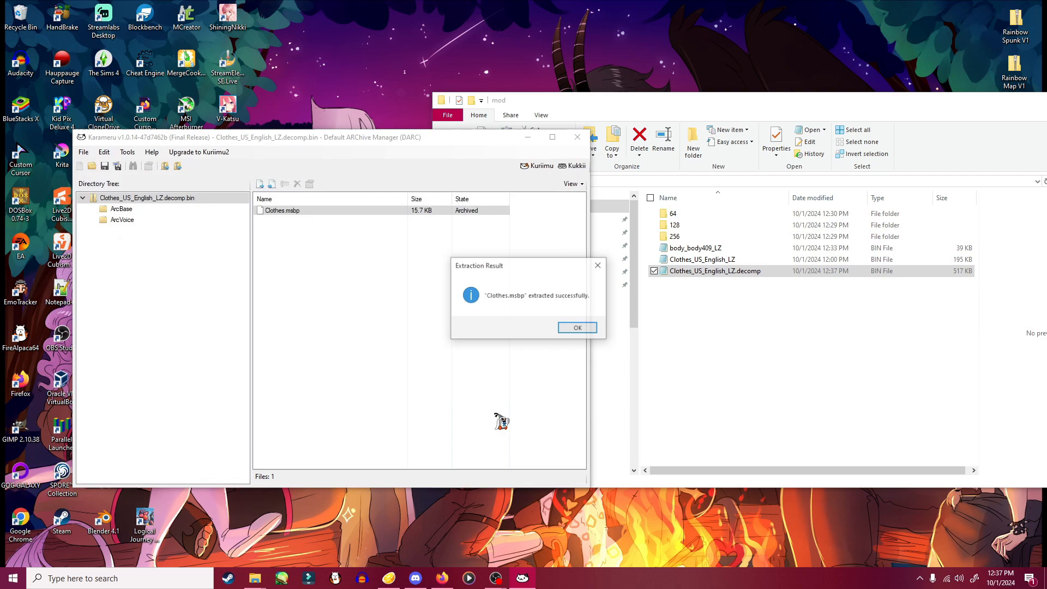
click(575, 328)
- Extract Body_Name.msbt from the archive's ArcBase folder into the mod folder
click(124, 210)
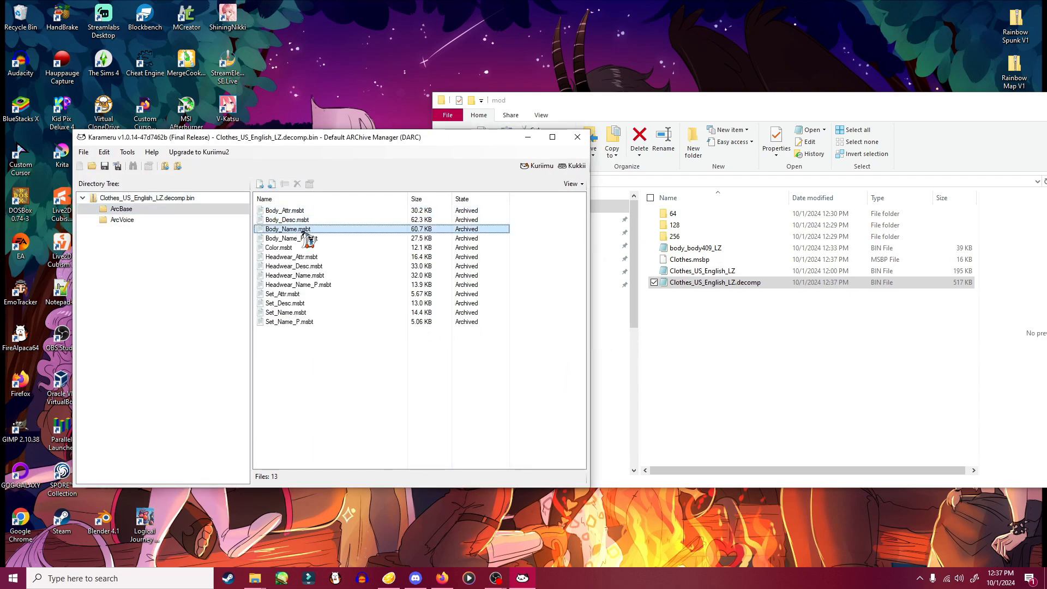
click(303, 239)
click(303, 230)
click(322, 237)
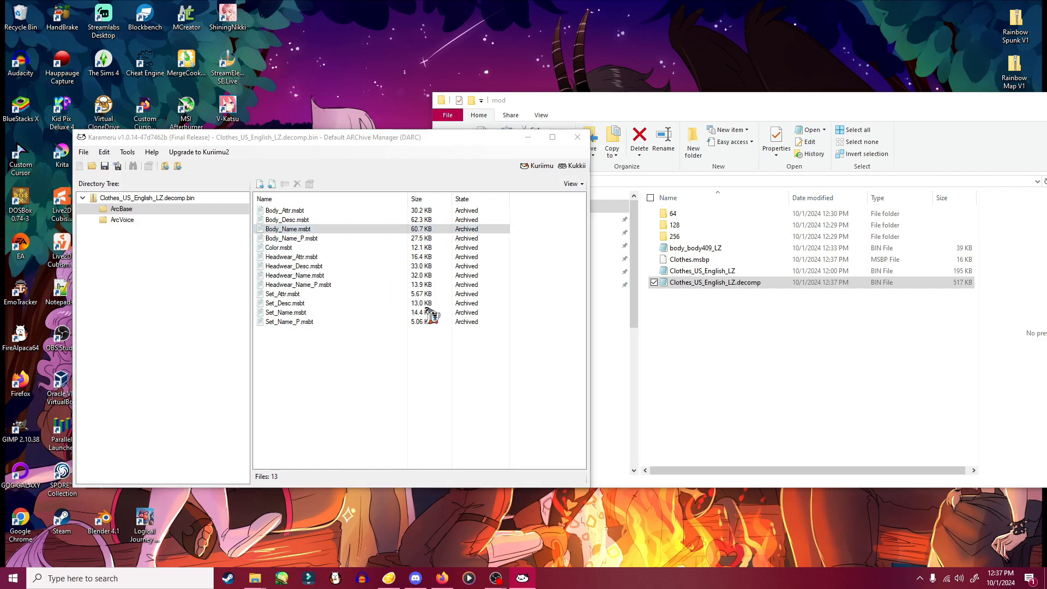
click(502, 422)
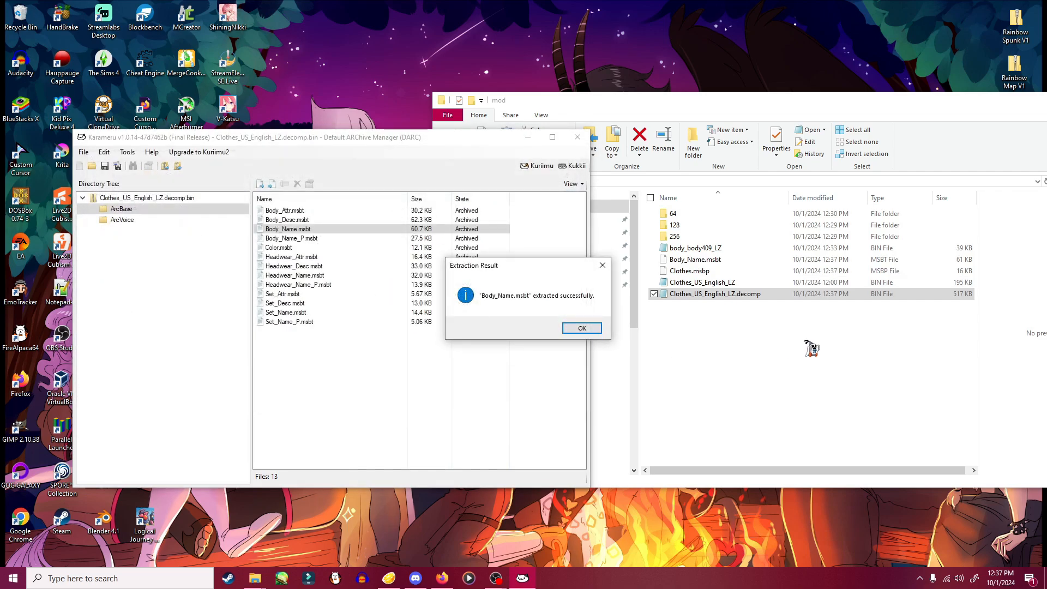
click(582, 328)
- Close Karameru and reposition the mod folder window so its files are fully in view
drag(486, 137, 465, 134)
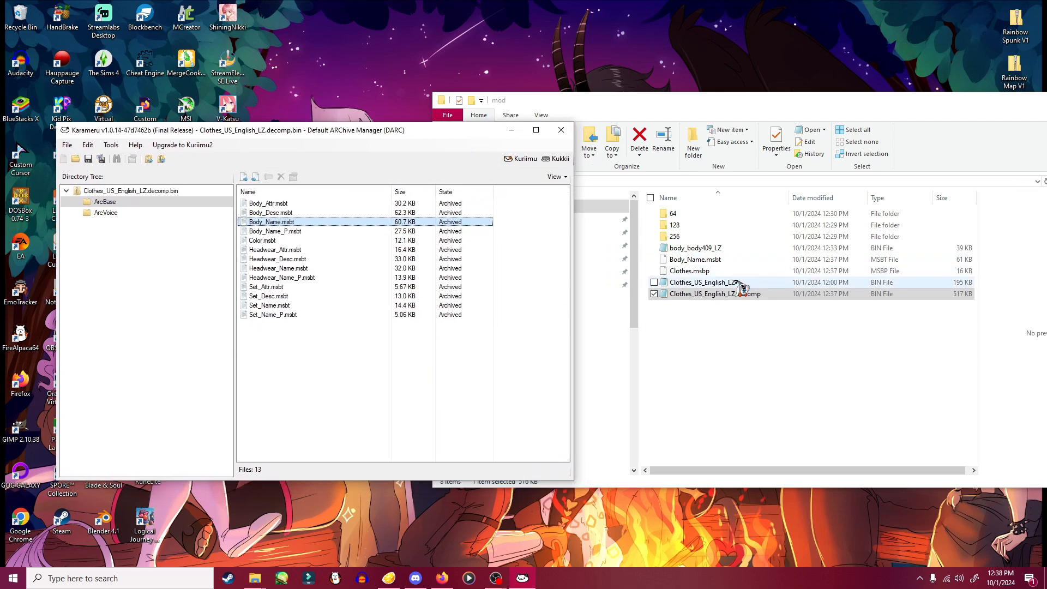
click(665, 104)
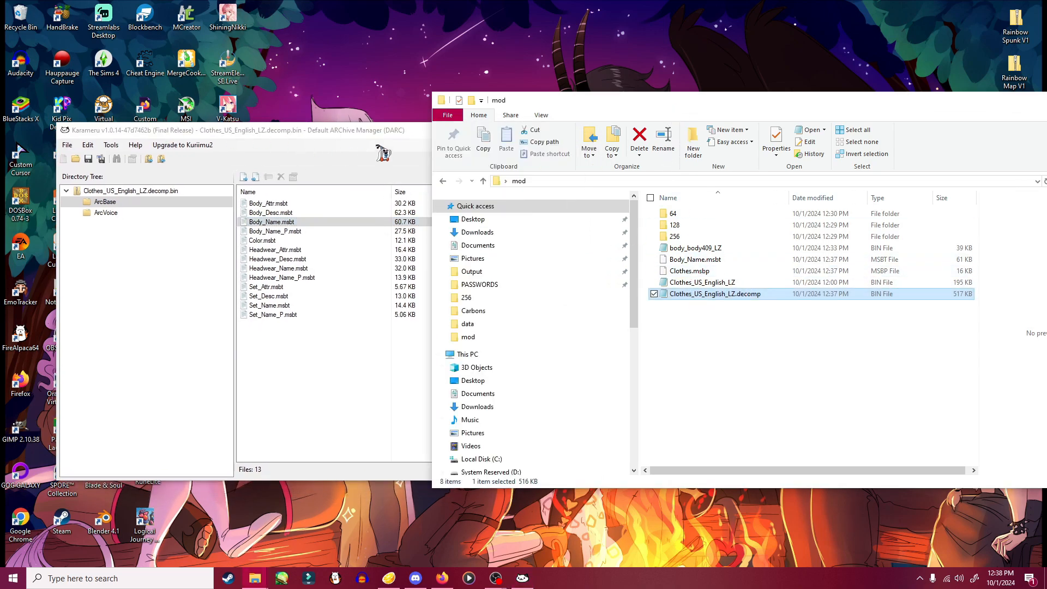
click(376, 133)
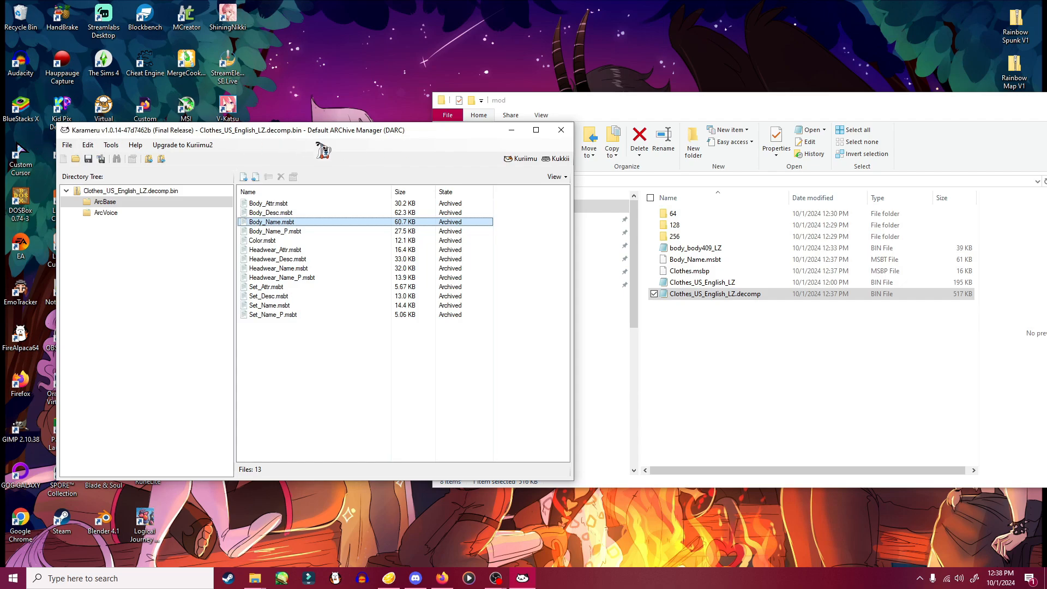
click(562, 130)
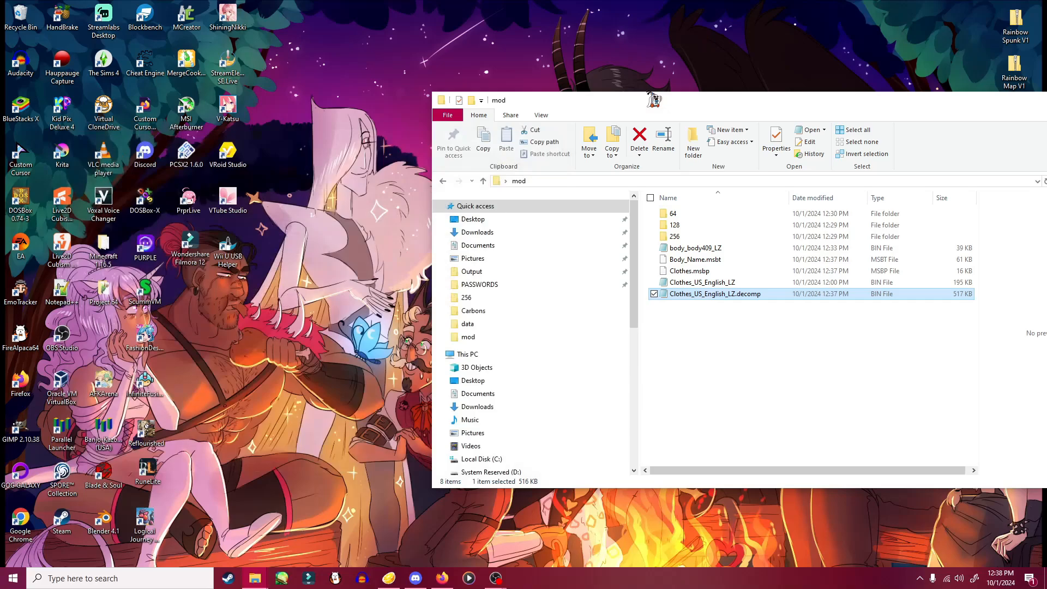
drag(656, 98, 377, 81)
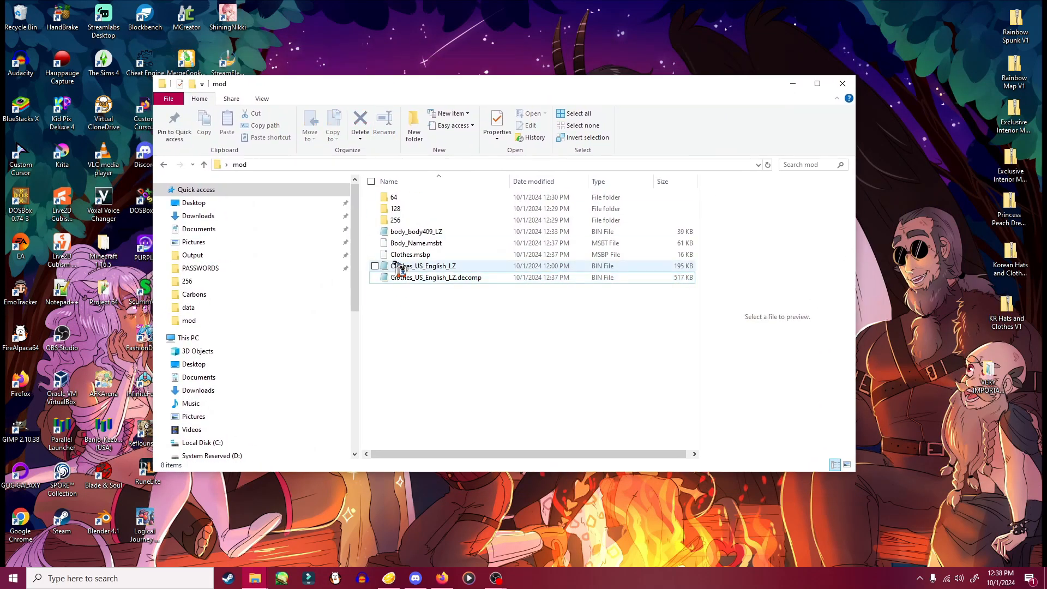
click(409, 243)
click(461, 352)
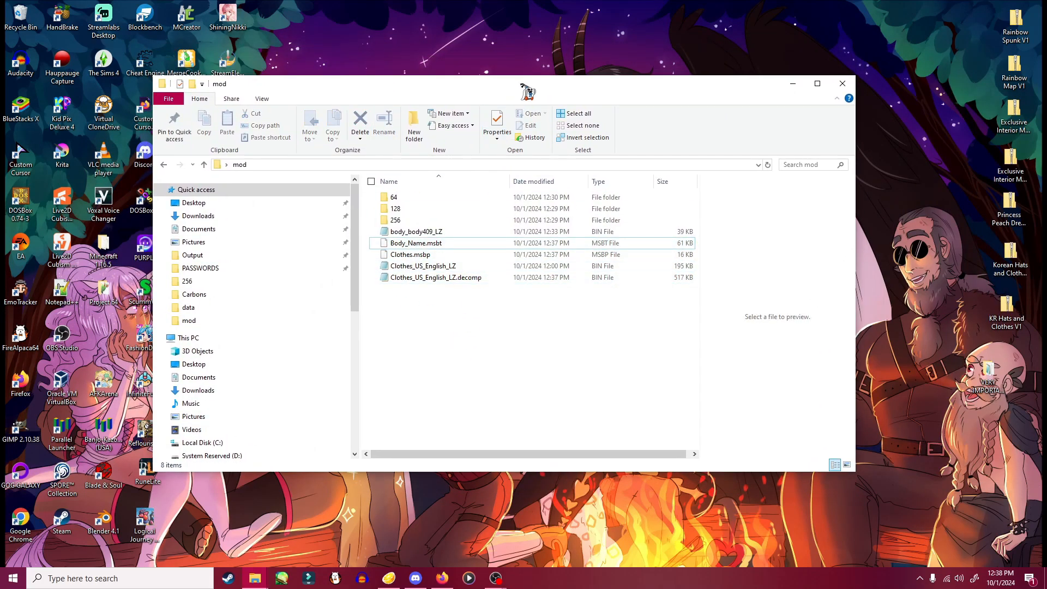
- Uncover the desktop folders and open the attribute_editor folder, placing its window beside the mod folder
drag(522, 85, 588, 243)
double_click(652, 201)
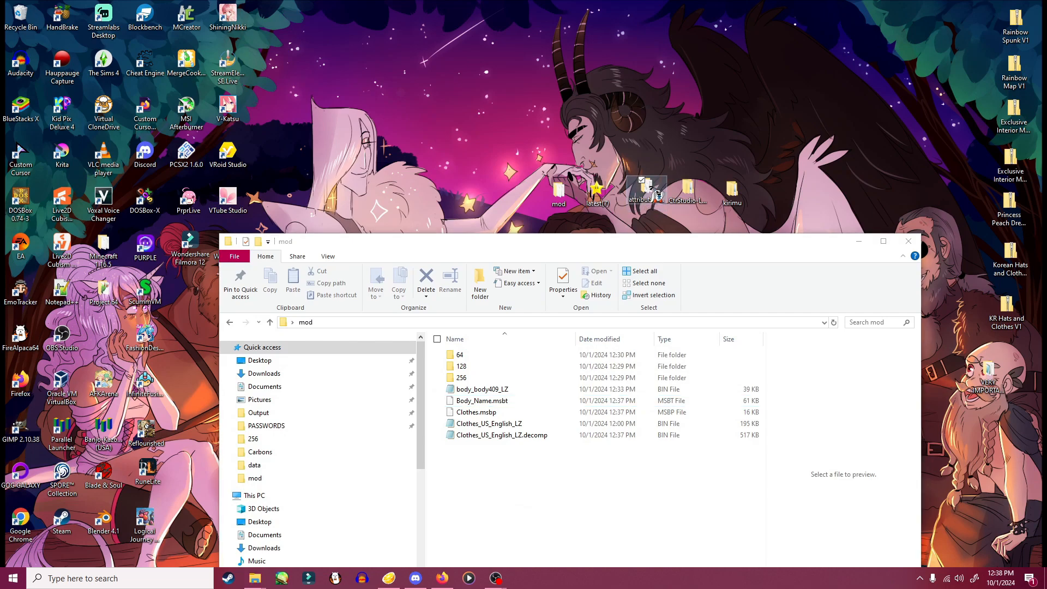
drag(602, 18, 452, 61)
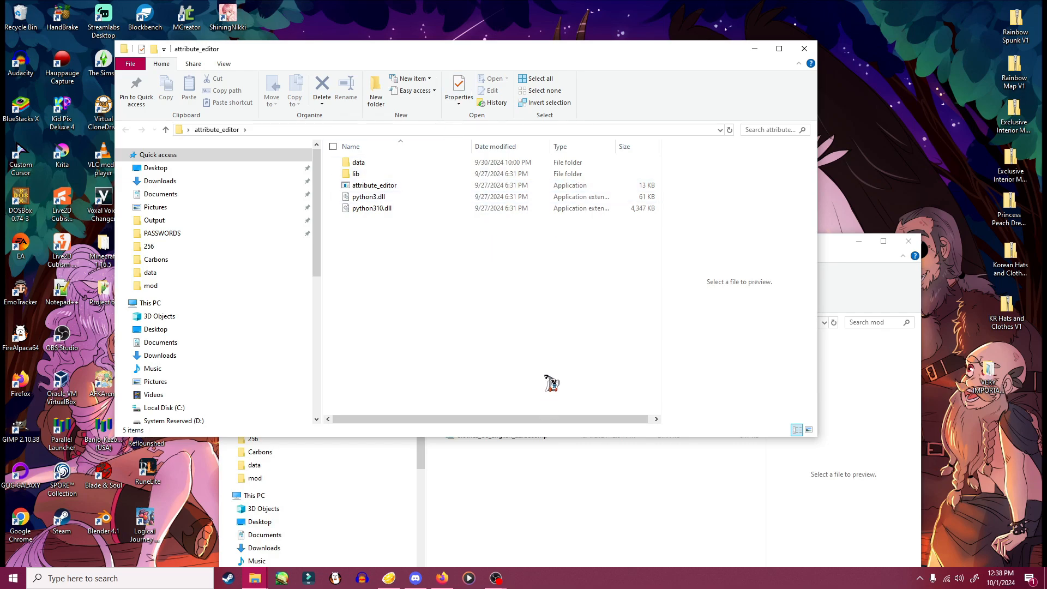
- Switch to Discord and read the Attribute Editor usage instructions in the-library-of-tomodachi channel
click(415, 578)
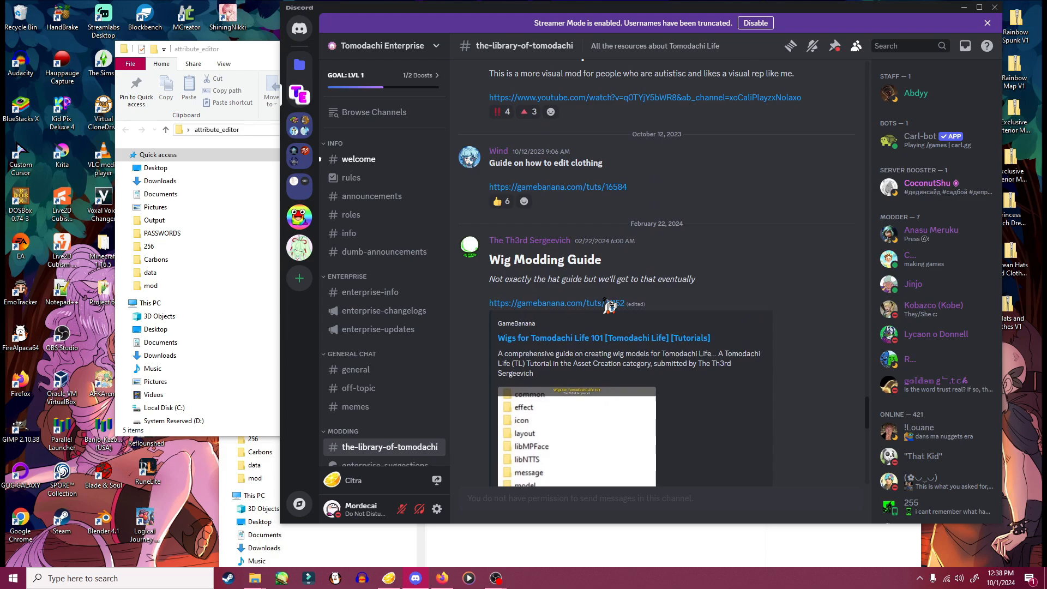
scroll(610, 305, up, 15)
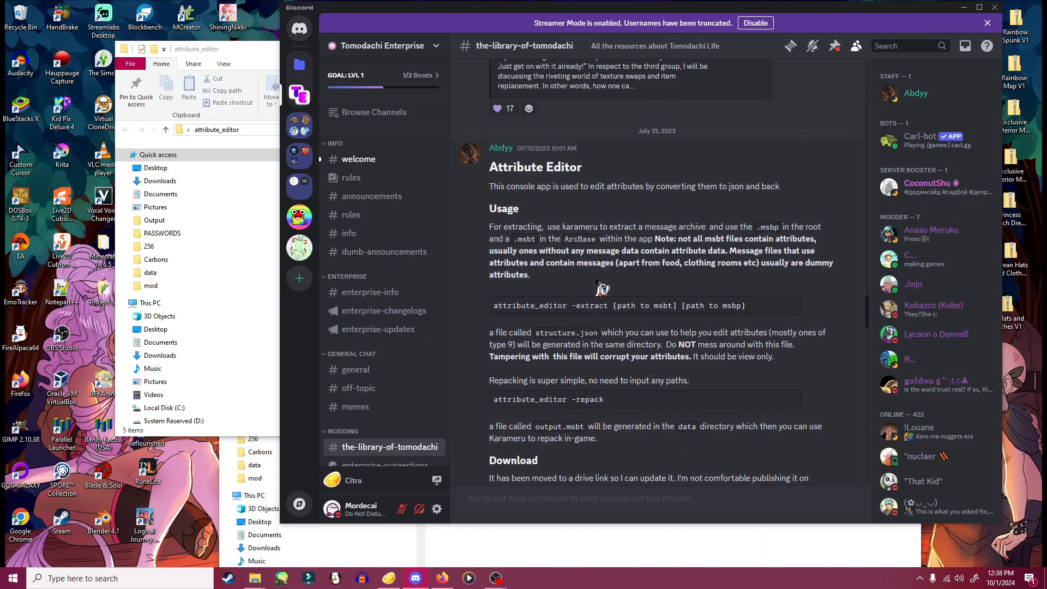
scroll(602, 289, down, 1)
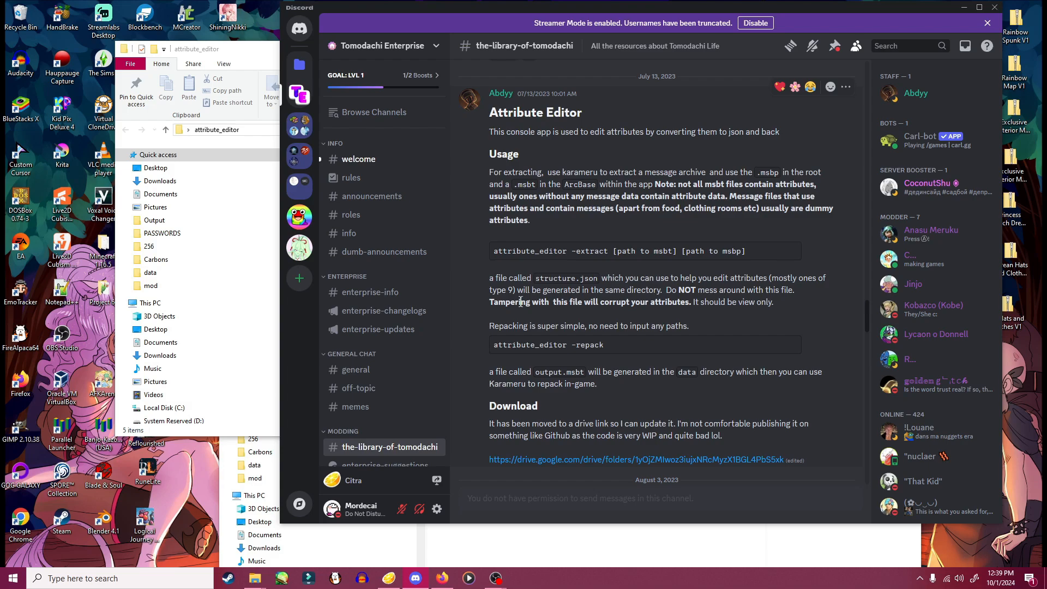
- Return to the attribute_editor folder and open a command prompt (cmd) at its location
click(260, 60)
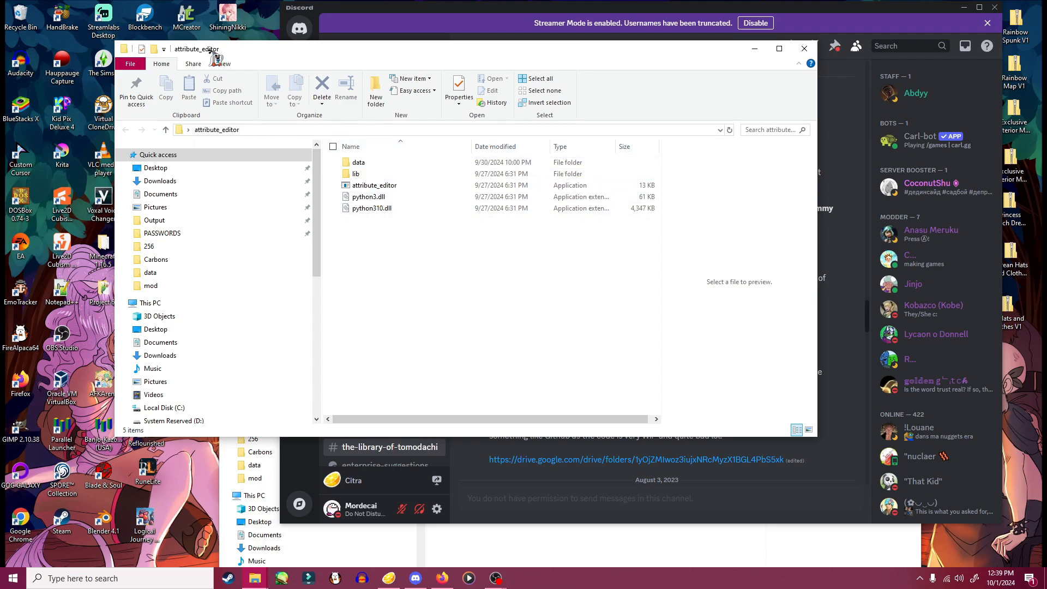
click(400, 129)
text(cm)
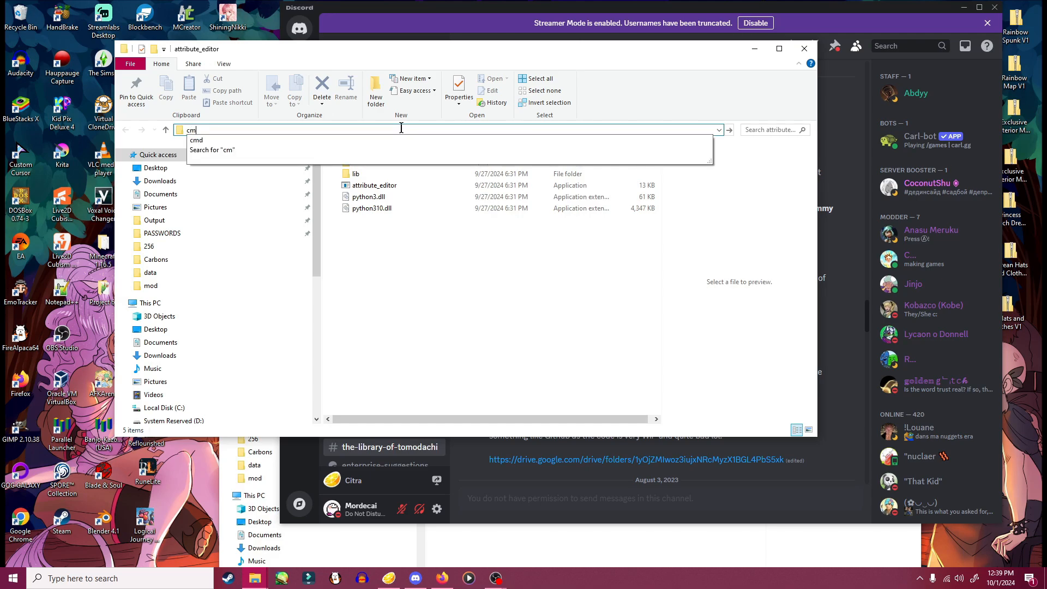
text(d)
key(Return)
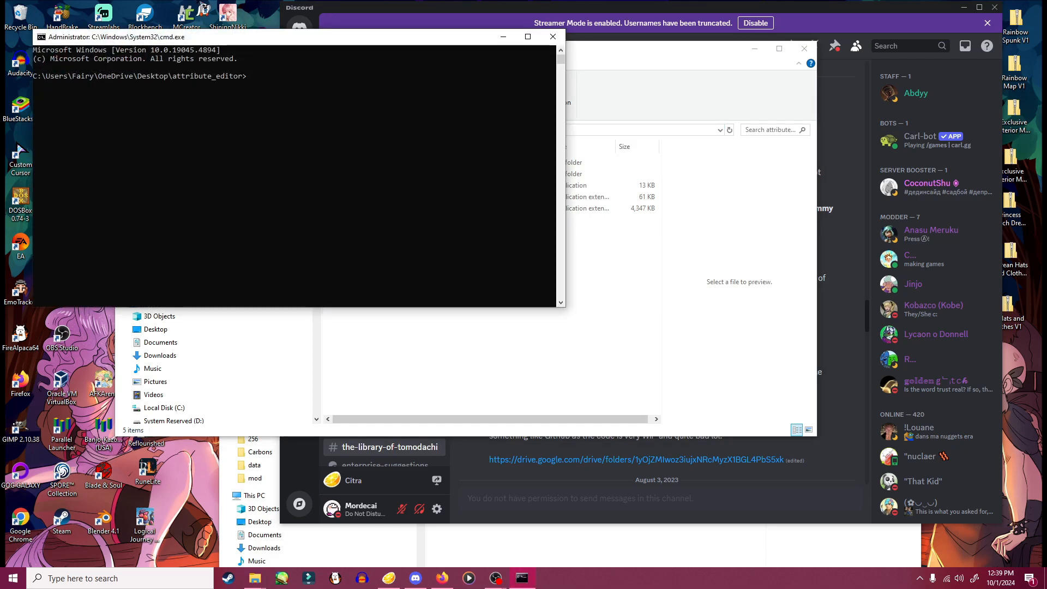
- Enter the template command "attribute_editor -extract [path to msbt] [path to msbp]" in the command prompt without running it
drag(368, 41, 693, 262)
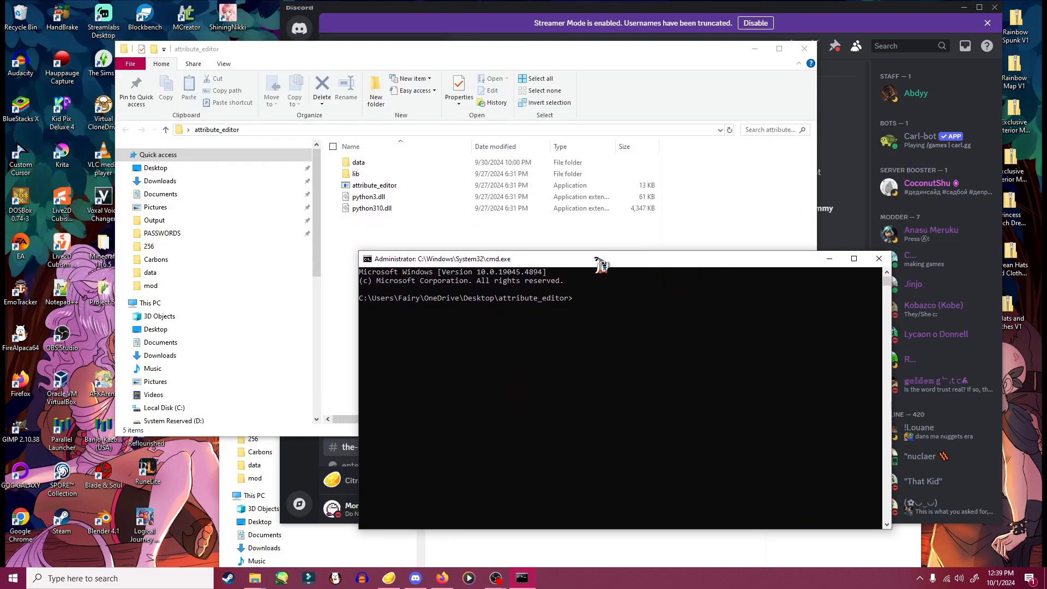
drag(597, 261, 568, 220)
text(attribute_editor -extract [path to msbt] [path to msbp])
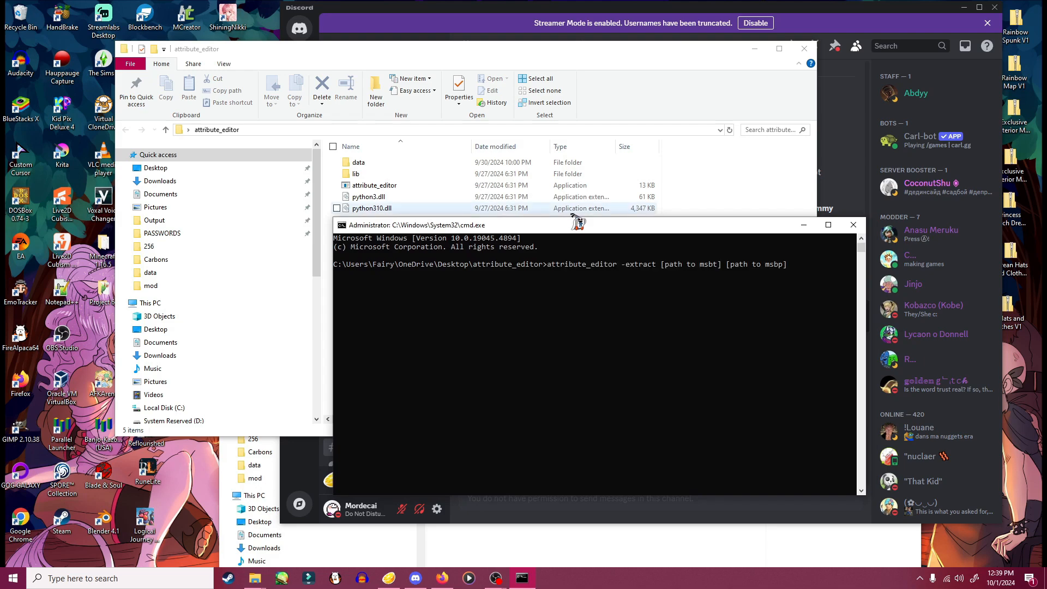
drag(630, 230, 544, 242)
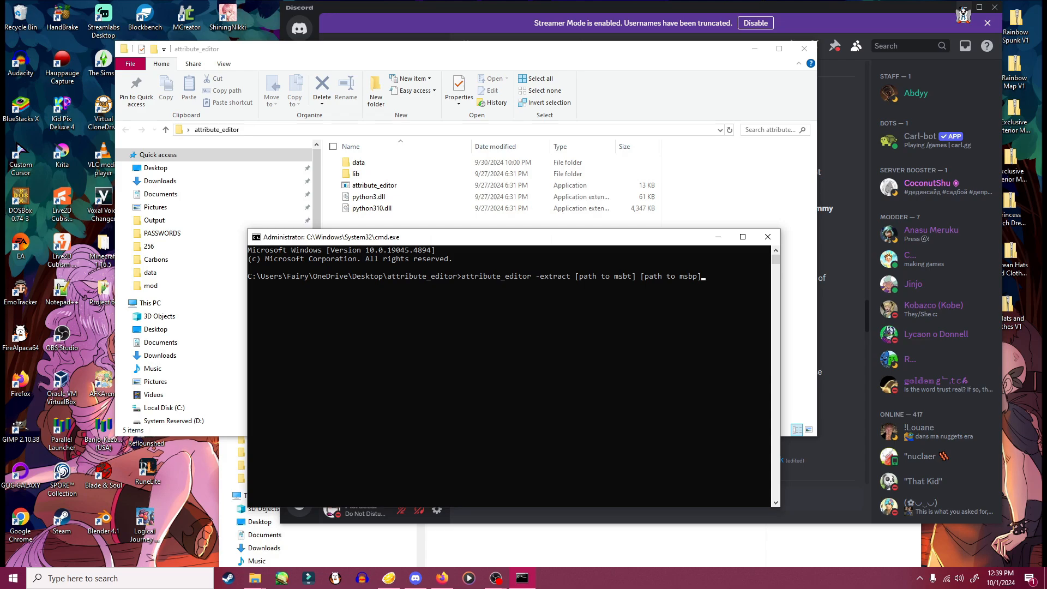
- Minimize Discord, arrange the attribute_editor and mod folder windows, and copy the mod folder's address as text
click(964, 7)
drag(686, 50, 567, 46)
drag(805, 240, 878, 64)
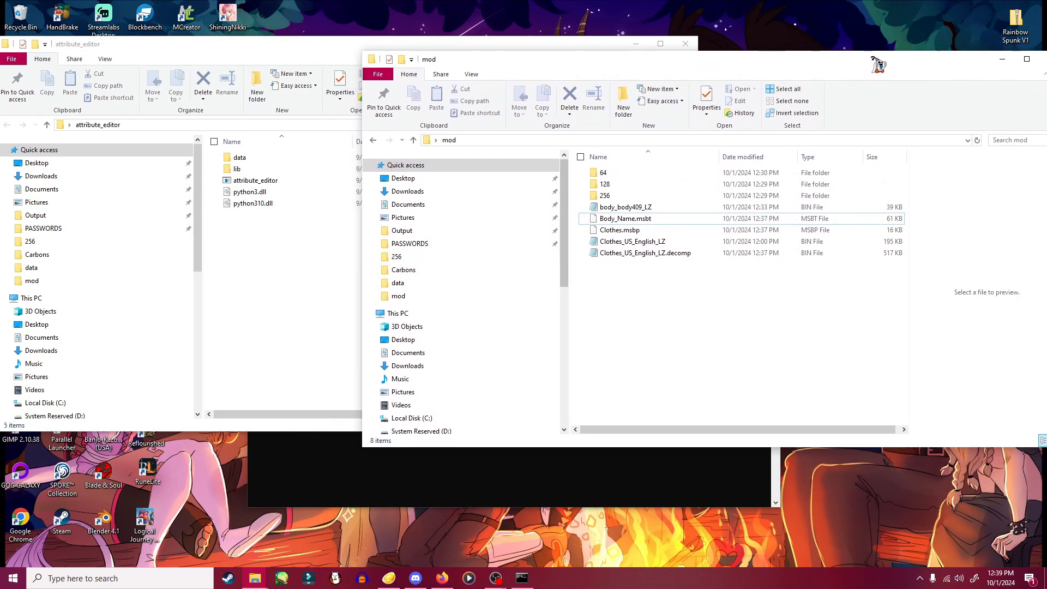
click(625, 230)
click(620, 219)
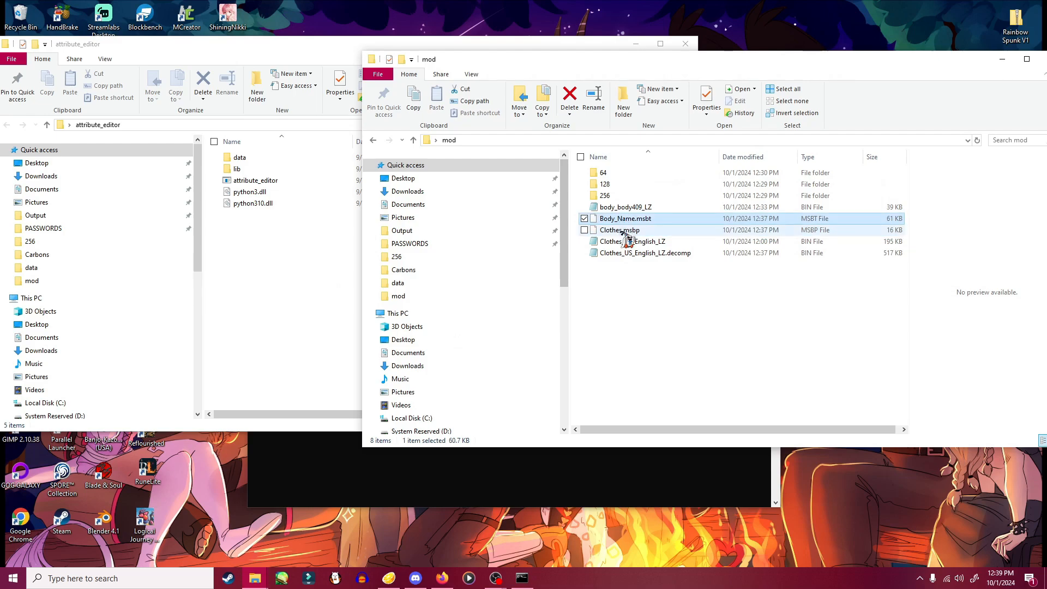
click(622, 230)
click(619, 219)
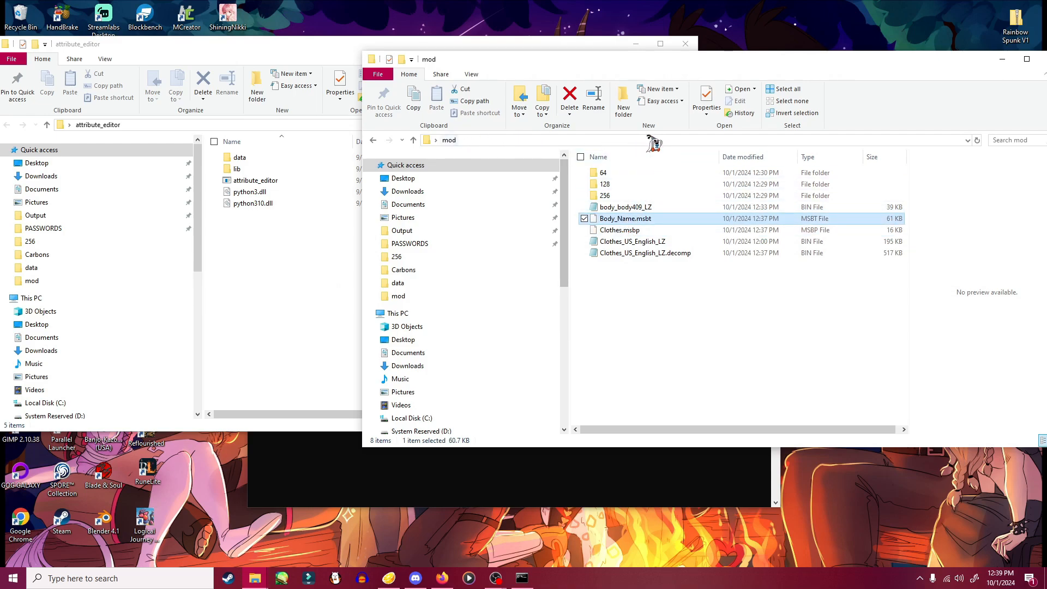
right_click(703, 141)
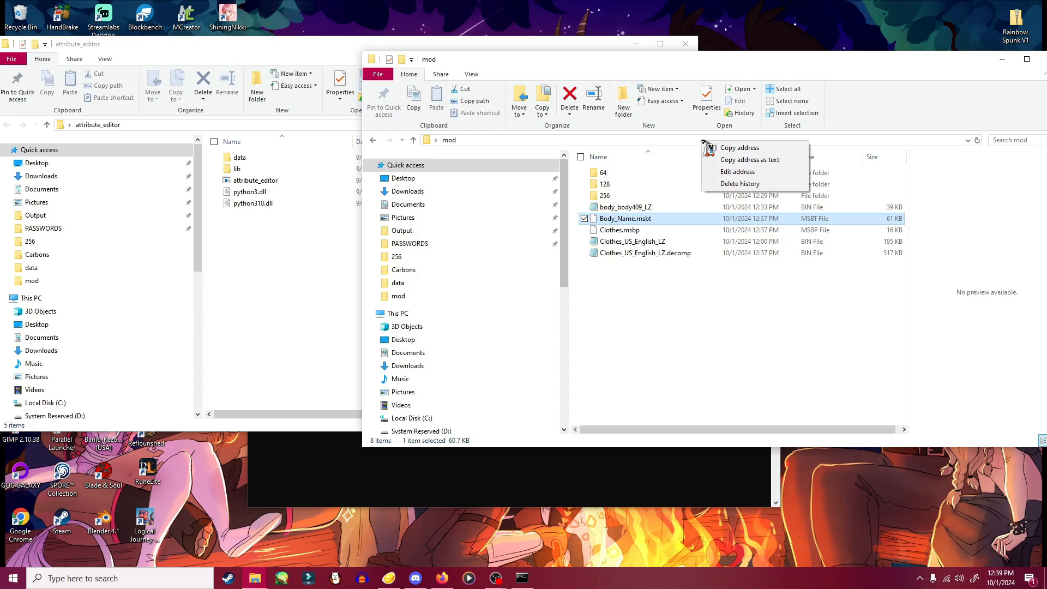
click(750, 160)
- Replace the command's placeholders with the full paths to Body_Name.msbt and Clothes.msbp in the mod folder, and run the extraction
click(605, 485)
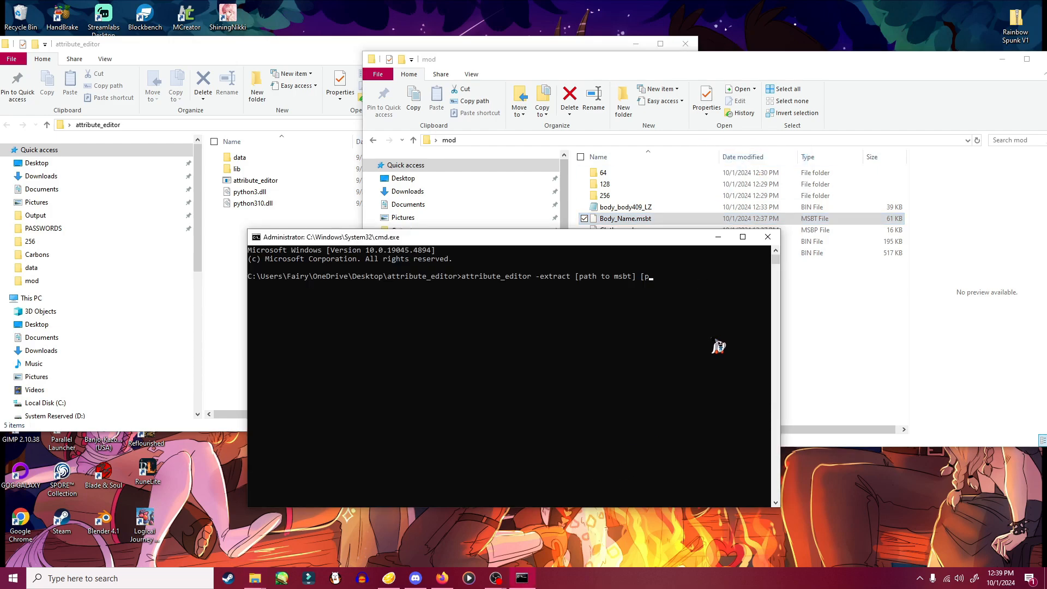
key(BackSpace)
key(BackSpace)
key(BackSpace)
key(BackSpace)
key(BackSpace)
key(BackSpace)
key(BackSpace)
key(BackSpace)
key(BackSpace)
key(BackSpace)
key(BackSpace)
key(BackSpace)
key(BackSpace)
key(BackSpace)
key(ctrl+v)
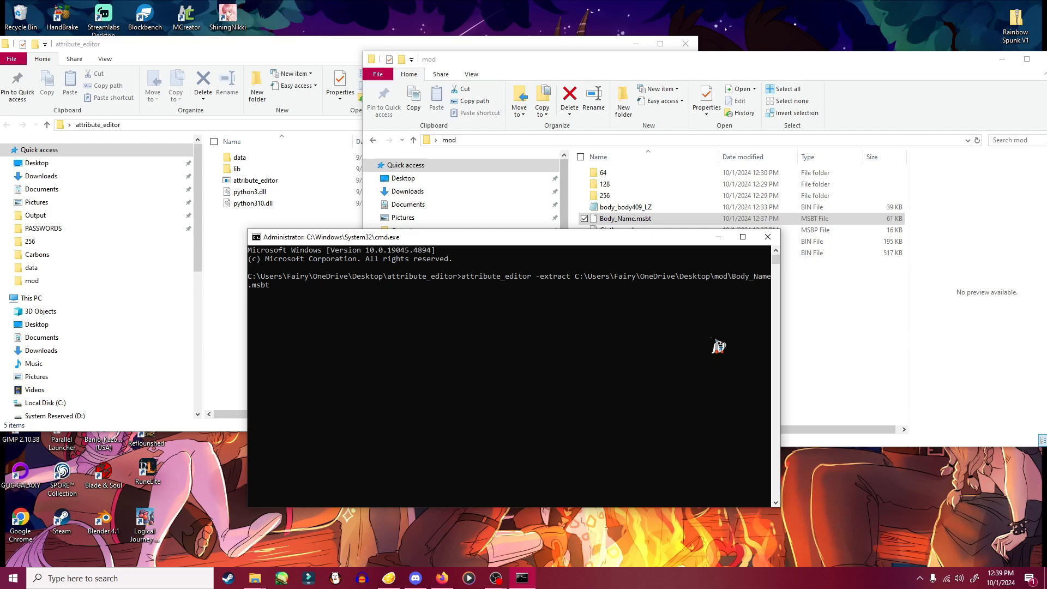
key(ctrl+v)
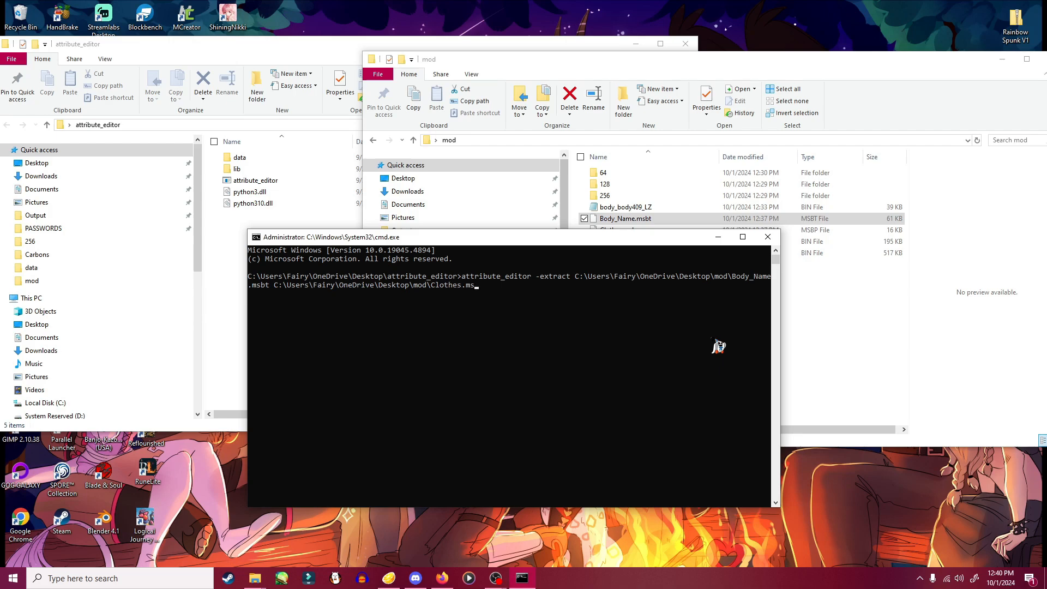
key(Return)
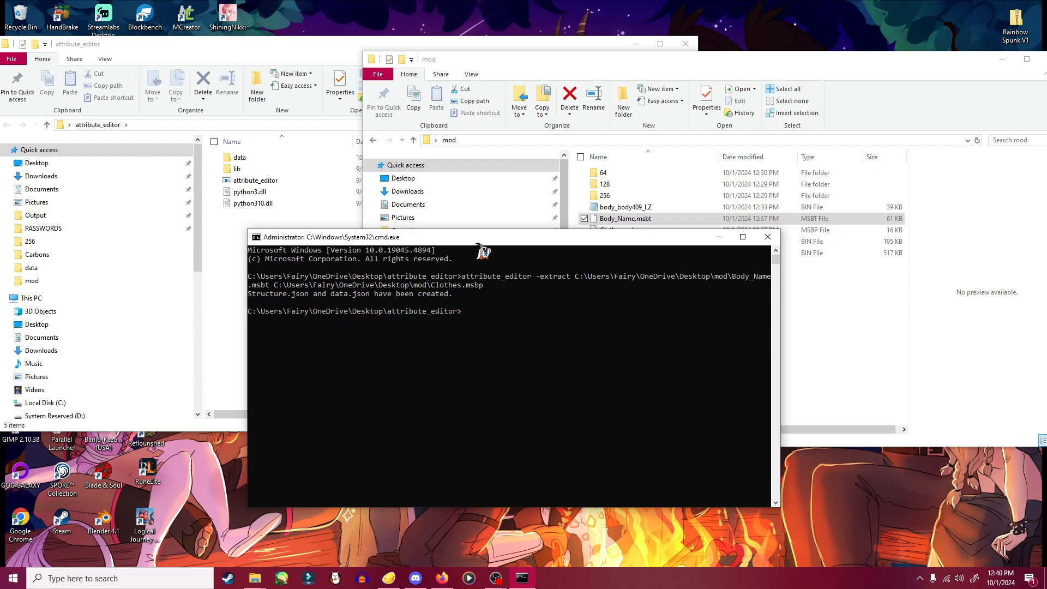
- Close the command prompt and open the data subfolder of attribute_editor
drag(476, 240, 482, 285)
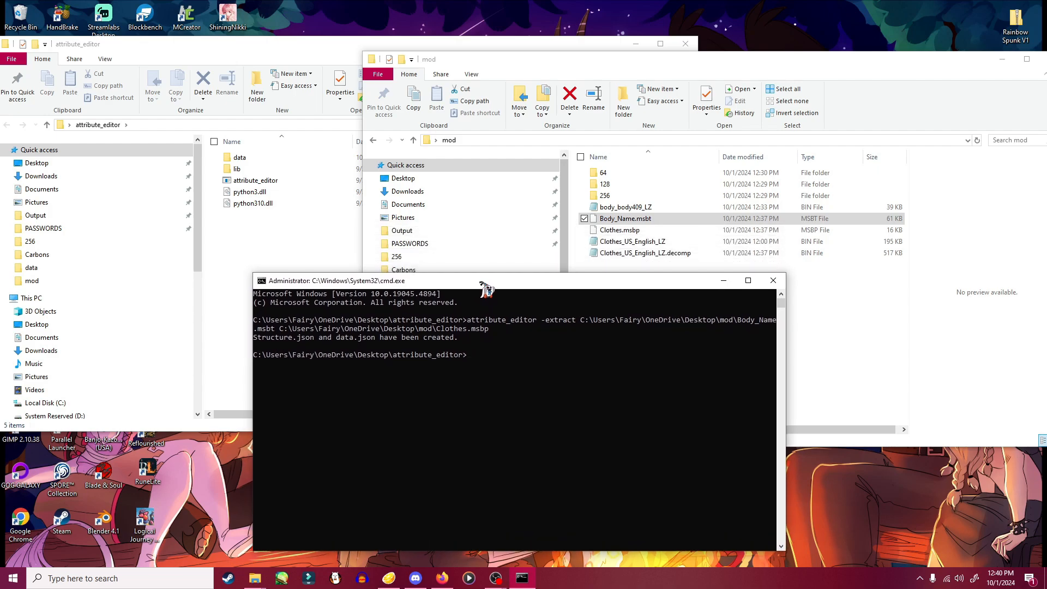
click(773, 281)
click(276, 301)
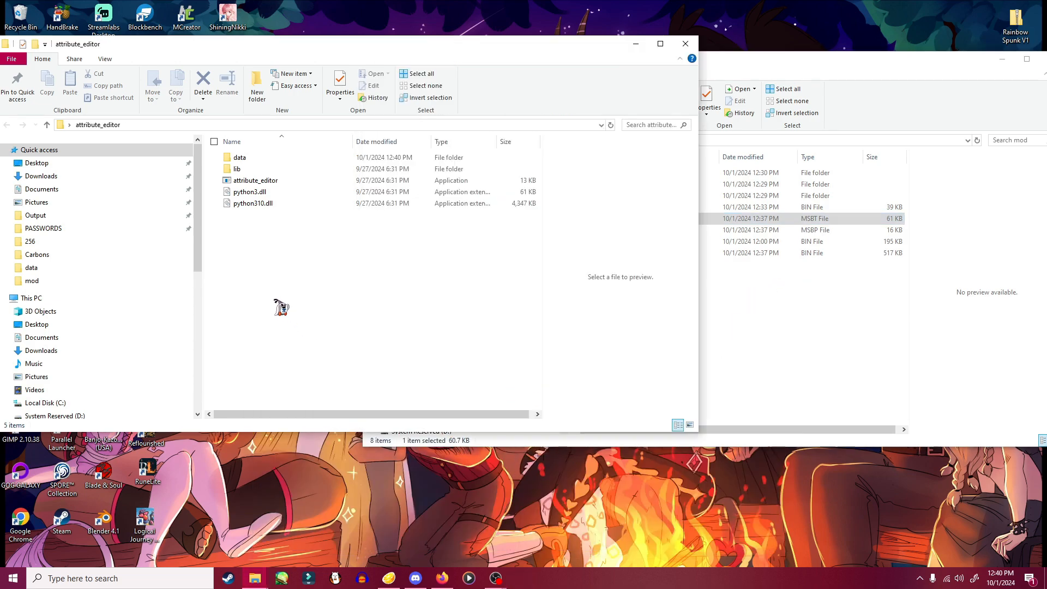
drag(299, 50, 449, 157)
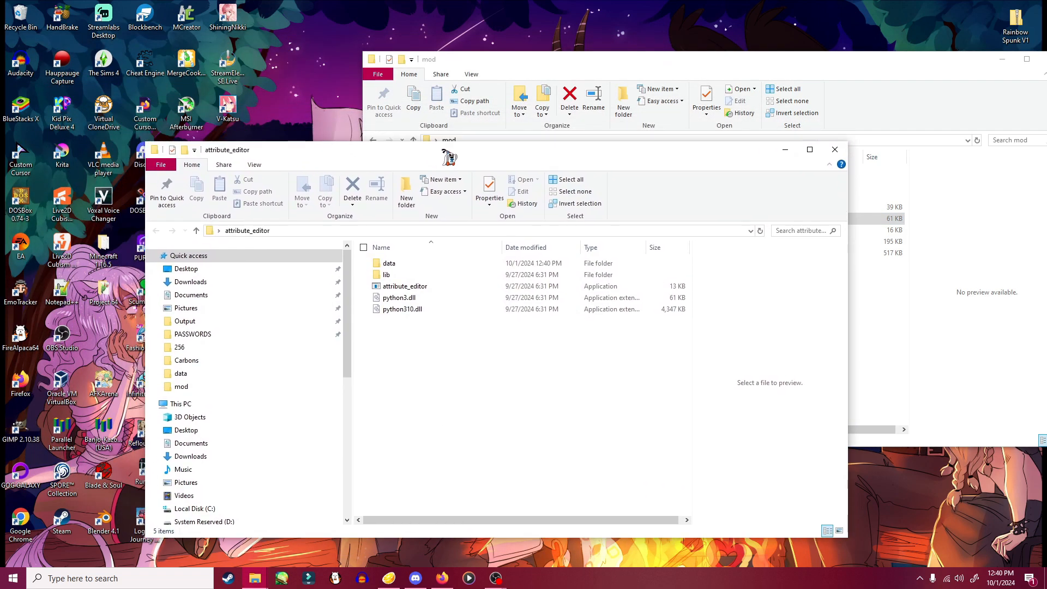
double_click(391, 264)
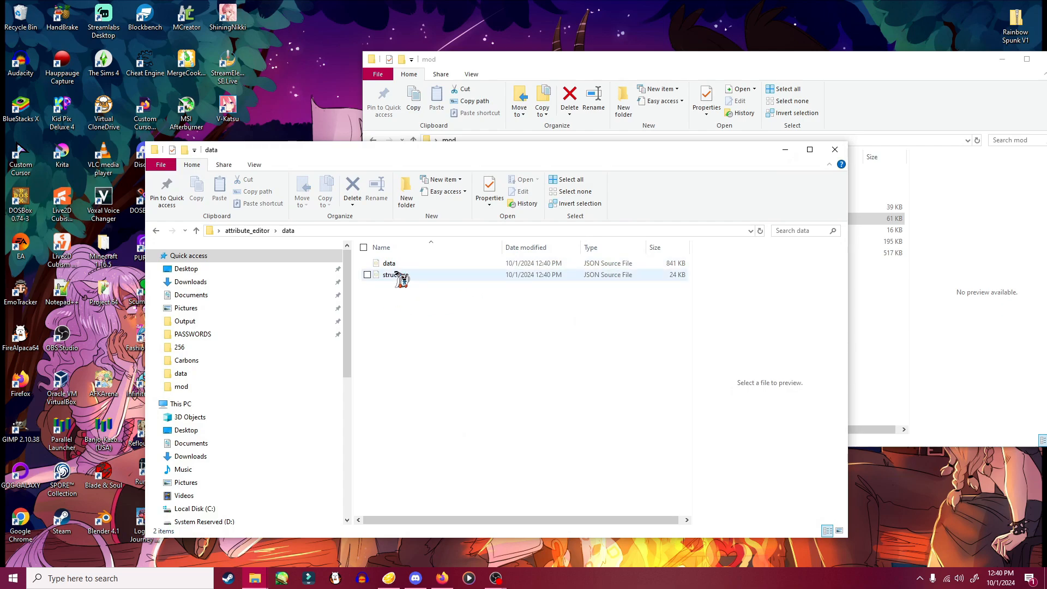
- Open the extracted data.json and move the data folder window aside so both stay accessible
double_click(390, 264)
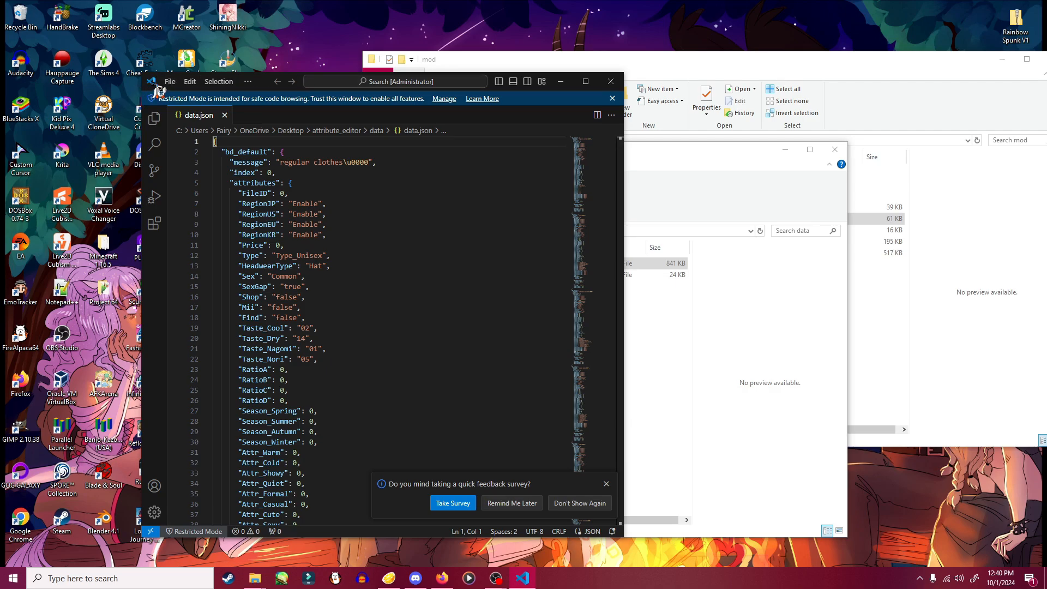
mouse_move(524, 581)
click(681, 157)
drag(516, 167, 652, 179)
click(375, 111)
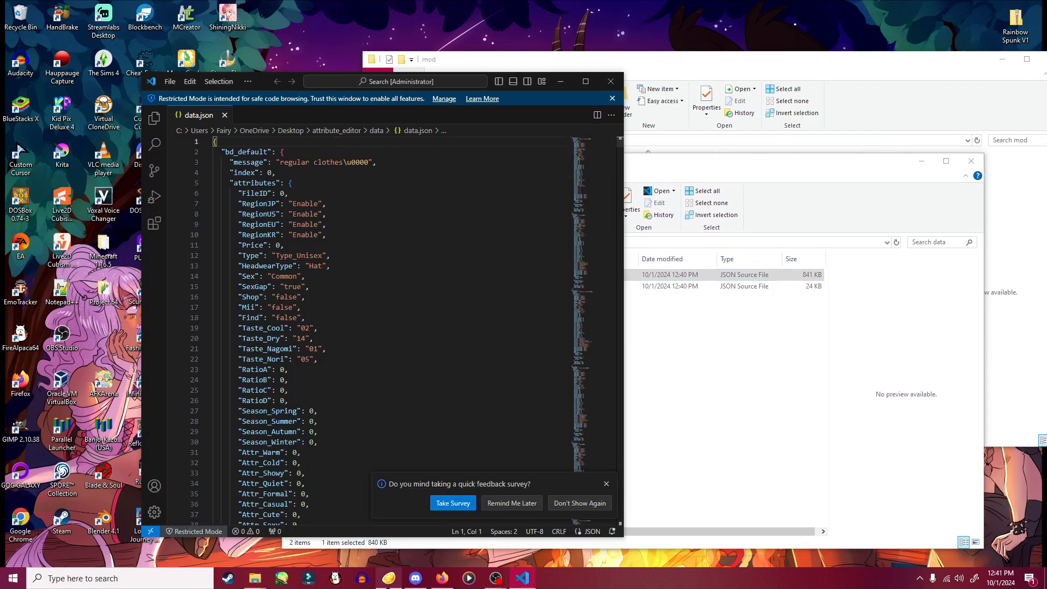
- Check the checkered-trim dress row in the RomFS documentation spreadsheet and search data.json for "checkered"
click(442, 578)
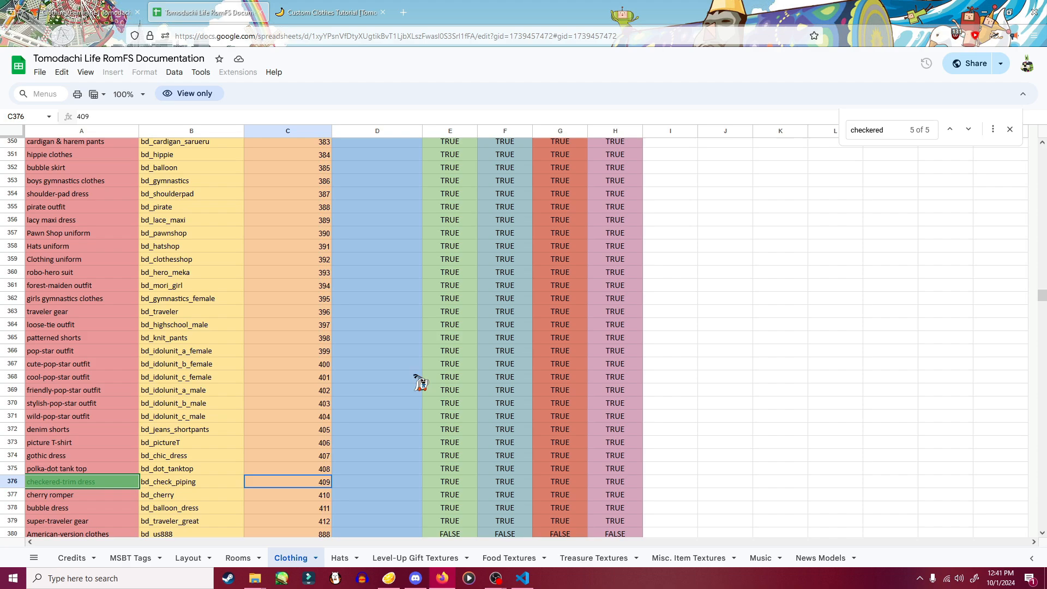
click(984, 12)
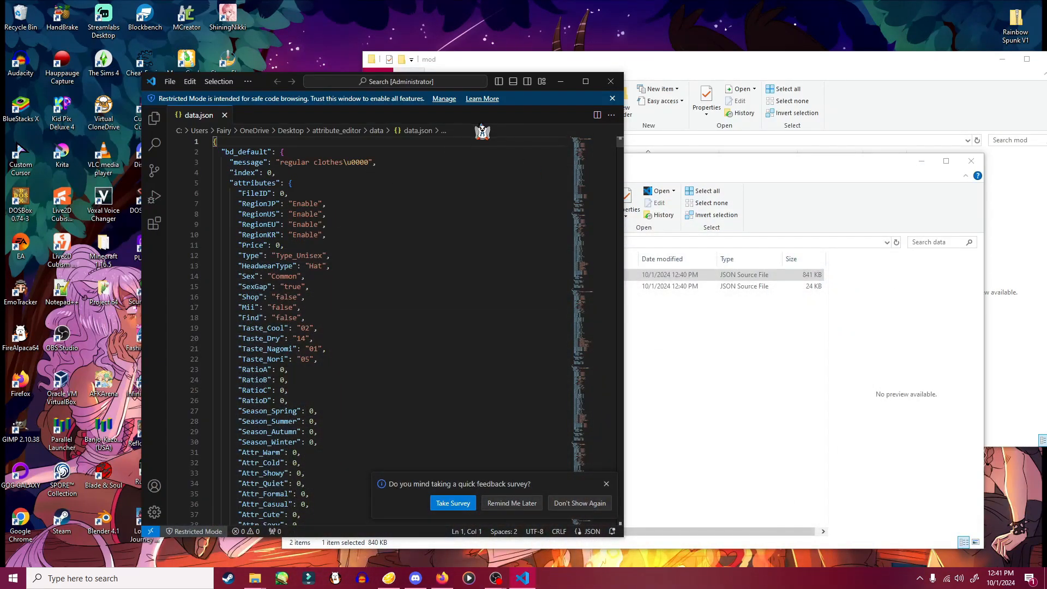
key(ctrl+f)
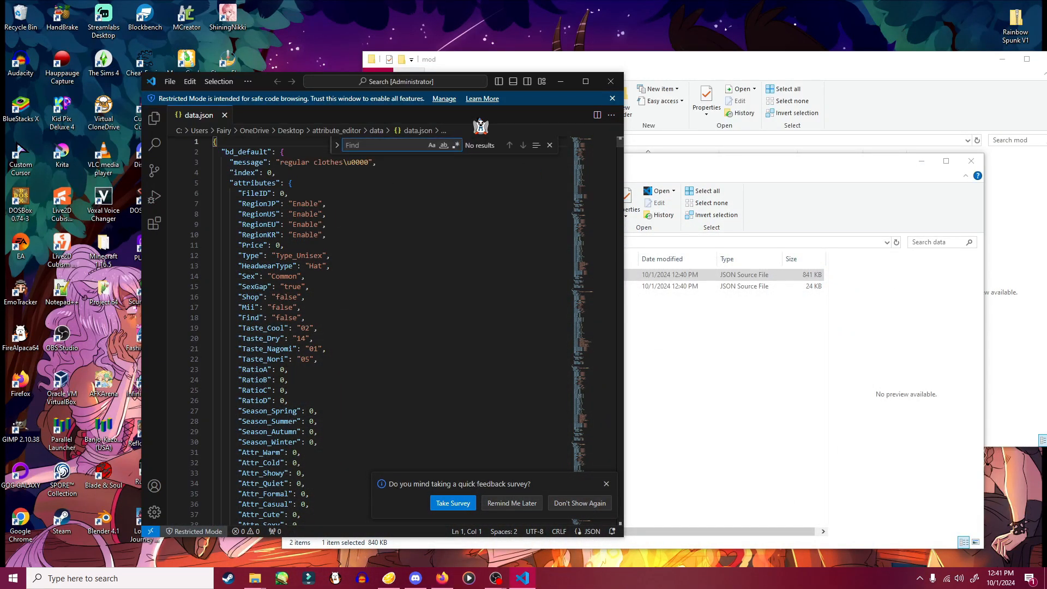
text(checkered)
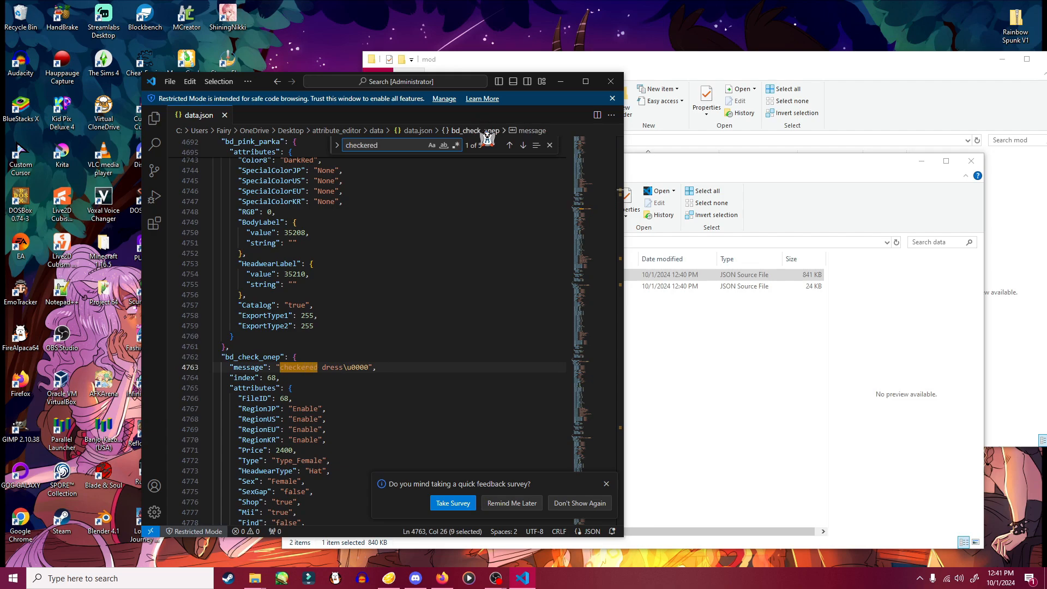
click(453, 585)
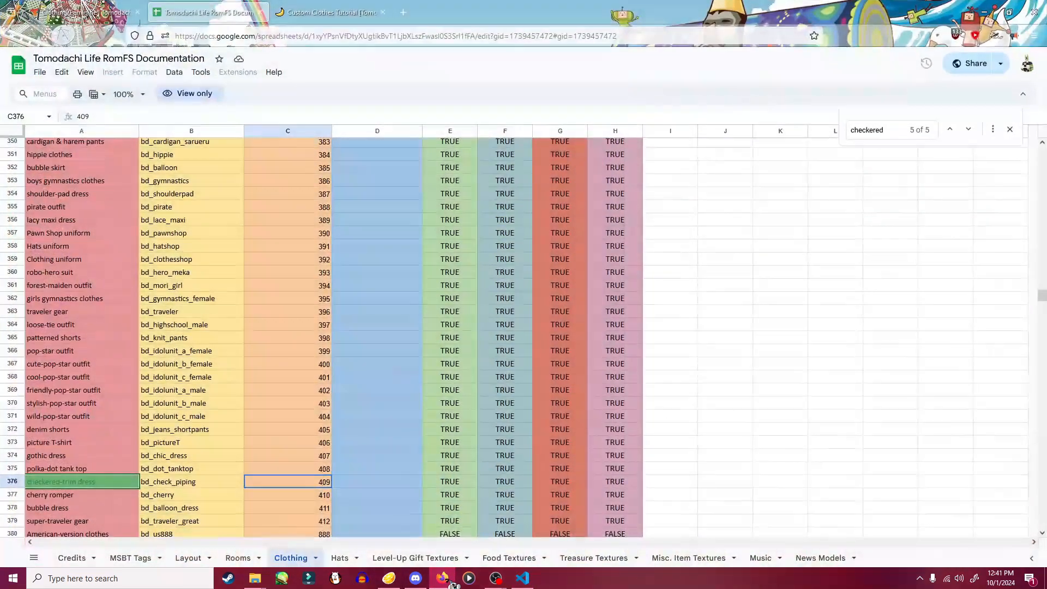
click(453, 585)
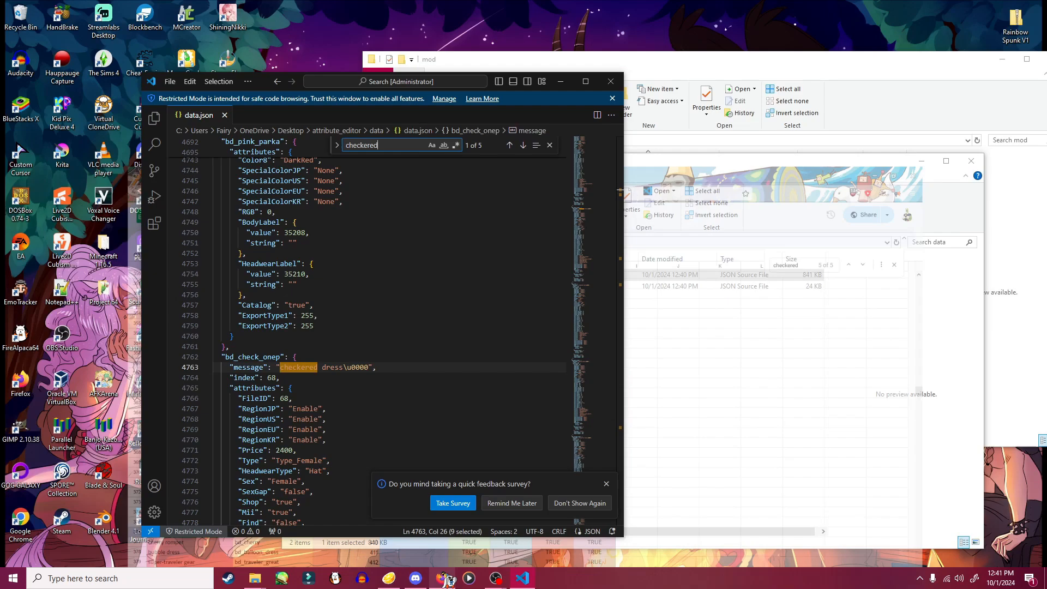
- Go through the "checkered" matches to the checkered-trim dress entry, bd_check_piping, and review its attributes down to the colors
click(524, 145)
click(523, 145)
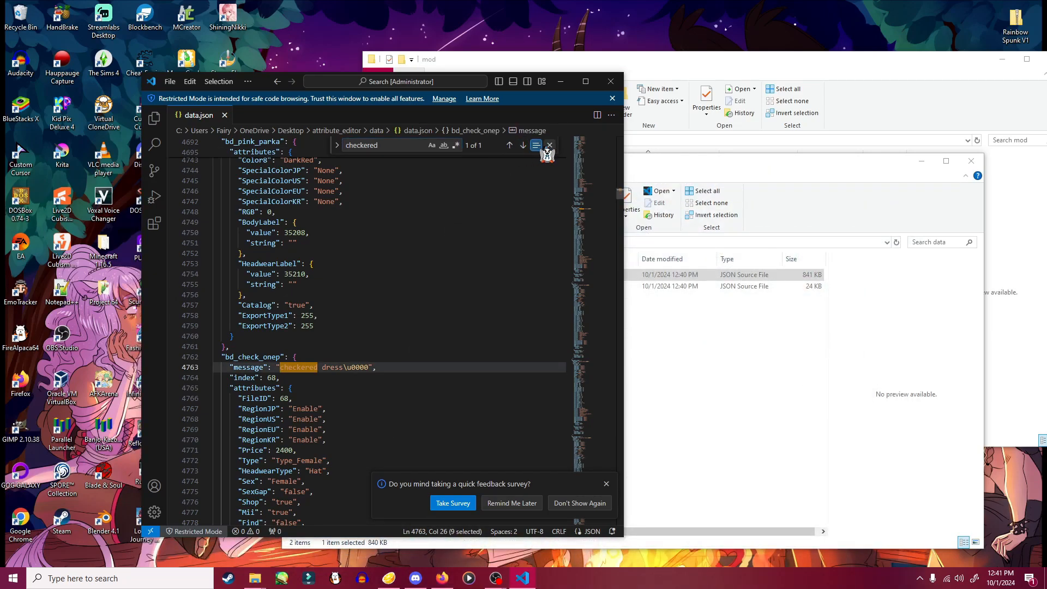
click(550, 145)
key(ctrl+f)
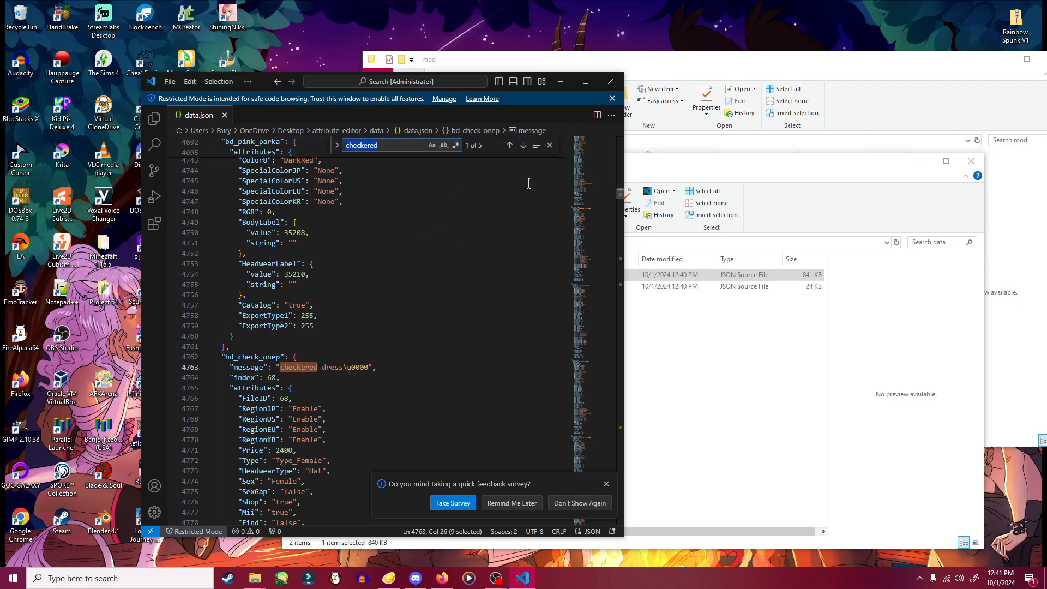
double_click(524, 146)
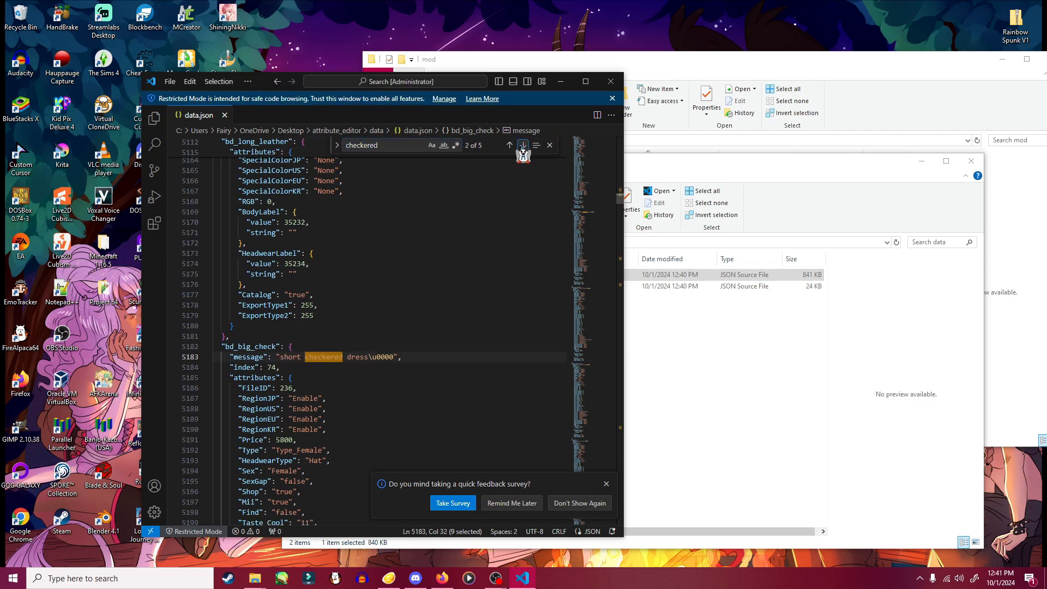
click(523, 146)
click(523, 145)
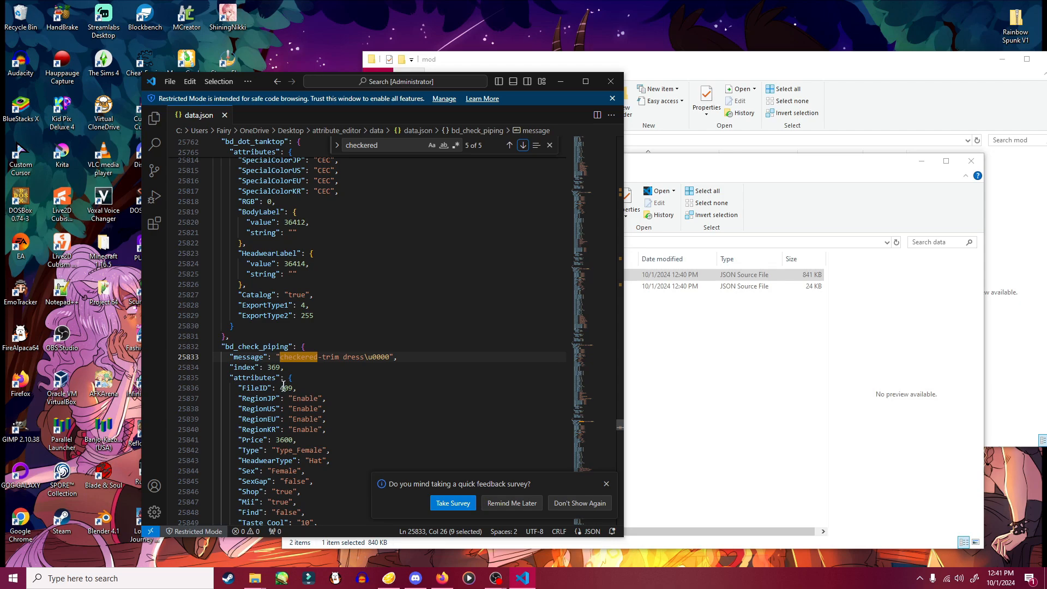
scroll(299, 386, down, 13)
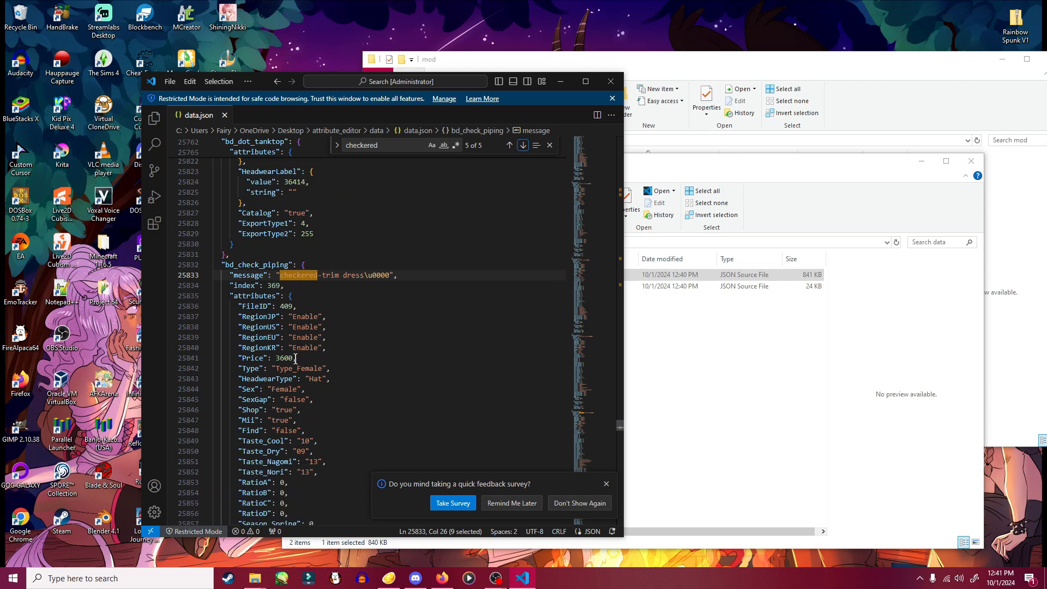
scroll(294, 356, down, 2)
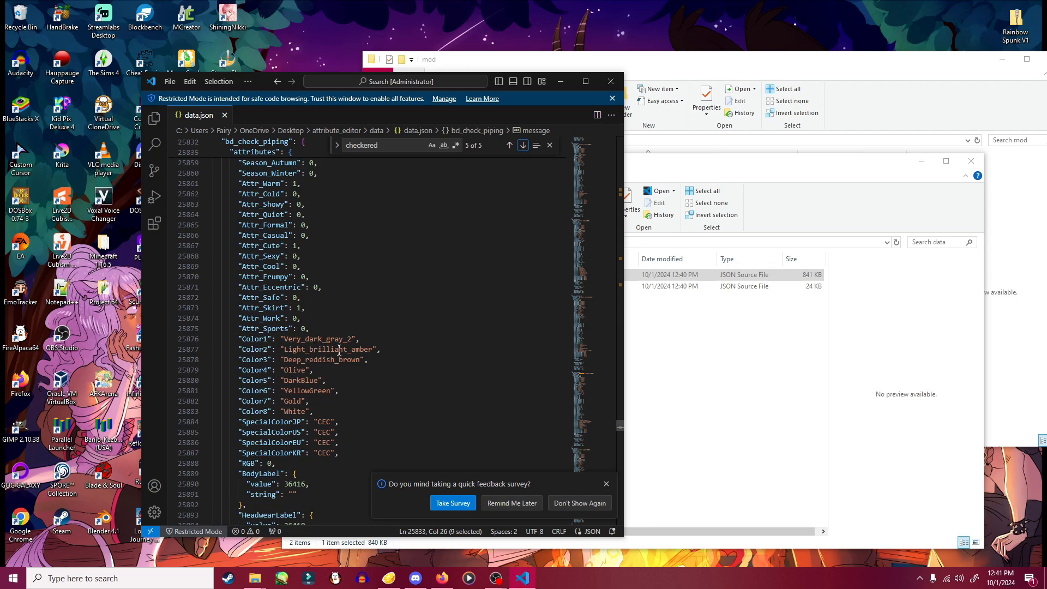
- Open structure.json from the data folder and place it in its own window beside data.json
click(812, 210)
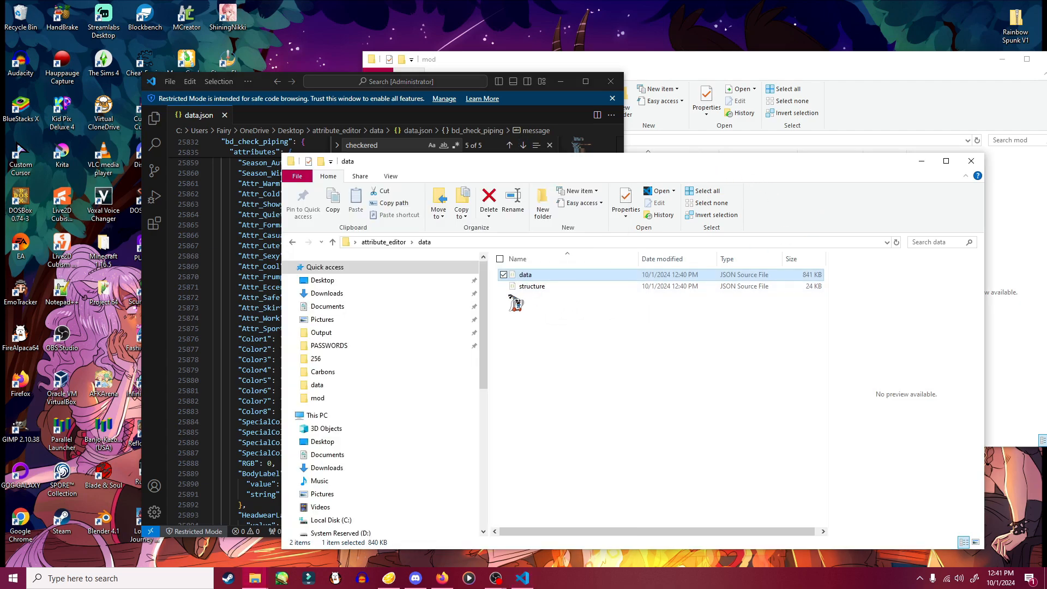
double_click(532, 286)
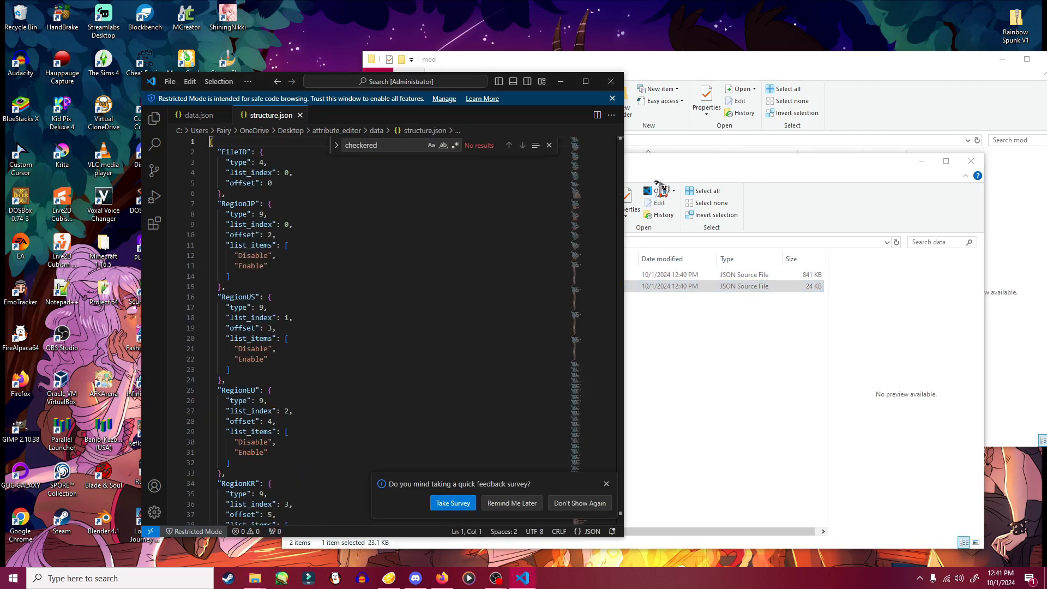
drag(271, 115, 708, 51)
drag(796, 371, 796, 532)
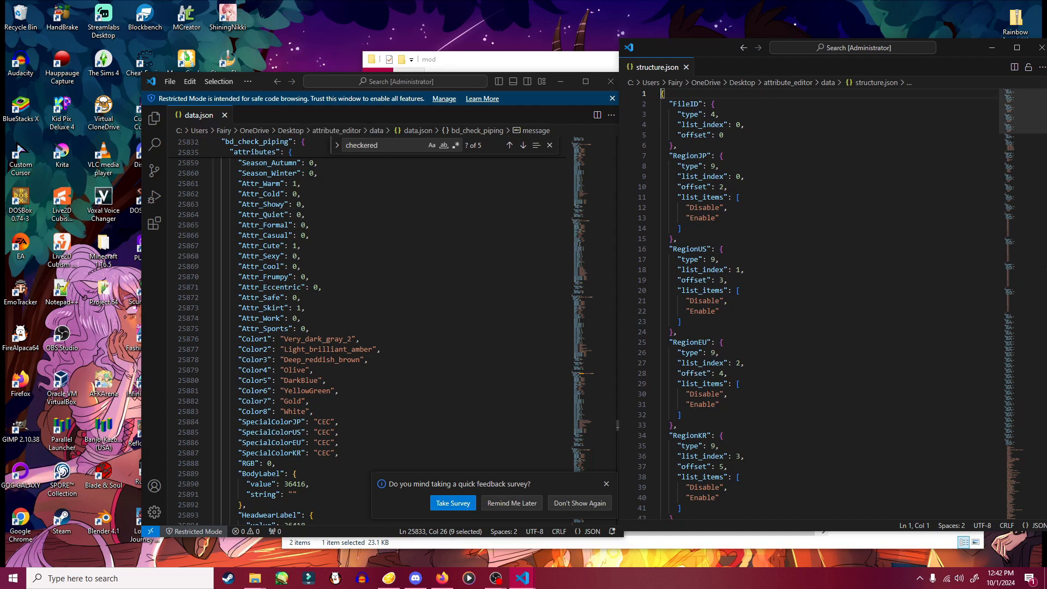
- Examine the allowed attribute values in structure.json, especially the color names in the Color1 list items
scroll(804, 381, down, 8)
scroll(829, 374, down, 20)
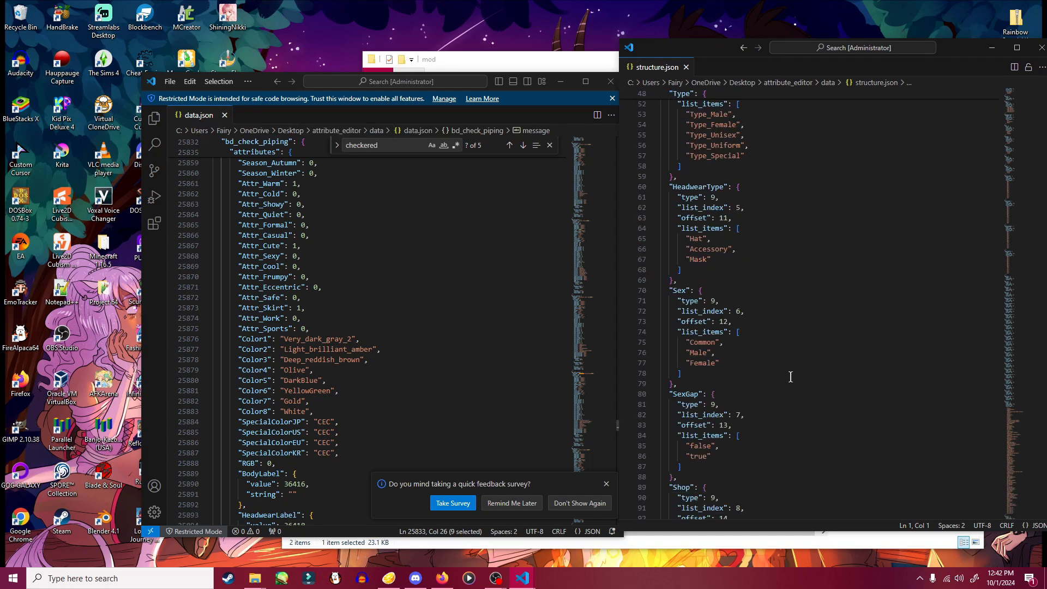
scroll(824, 367, down, 20)
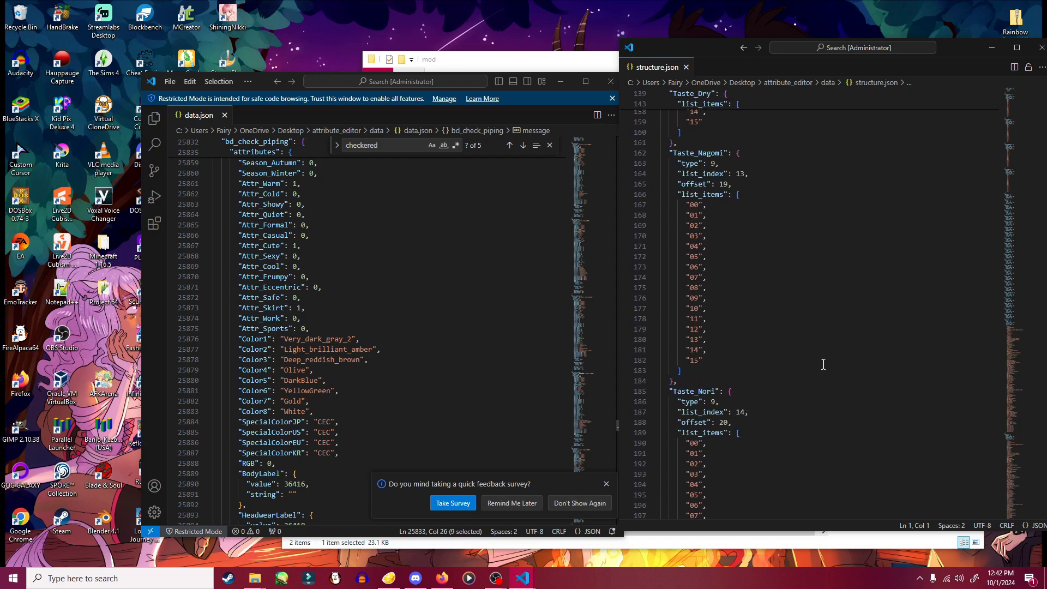
scroll(810, 361, down, 20)
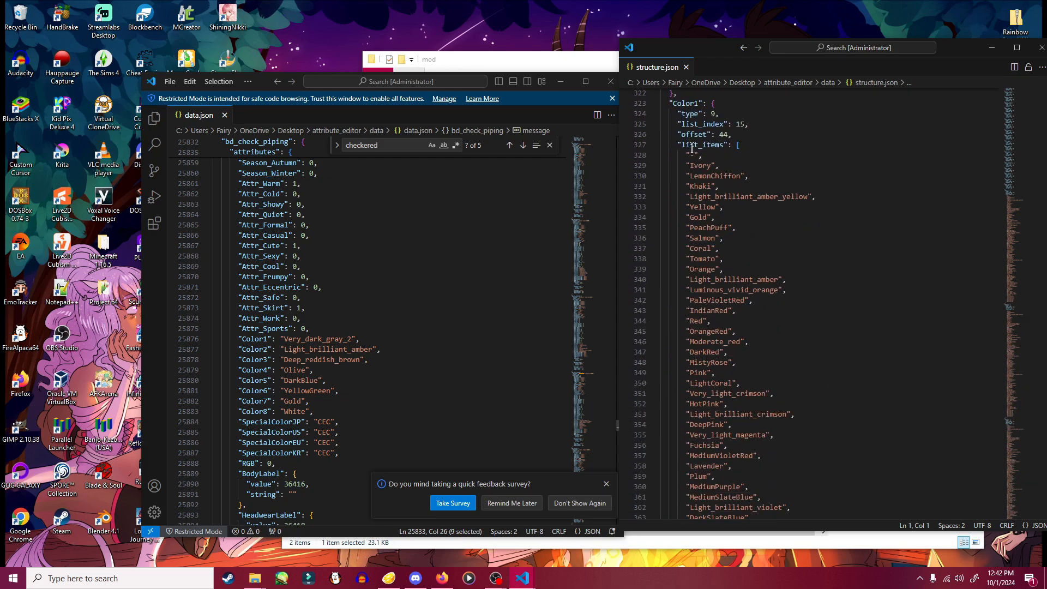
scroll(711, 205, down, 20)
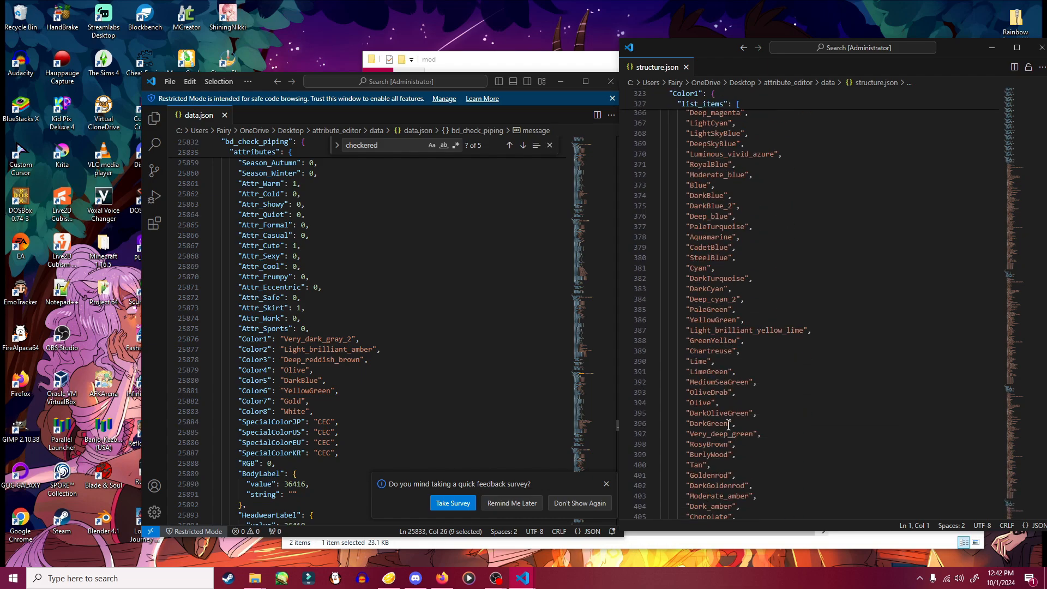
scroll(727, 429, down, 6)
scroll(709, 327, up, 16)
scroll(703, 246, up, 4)
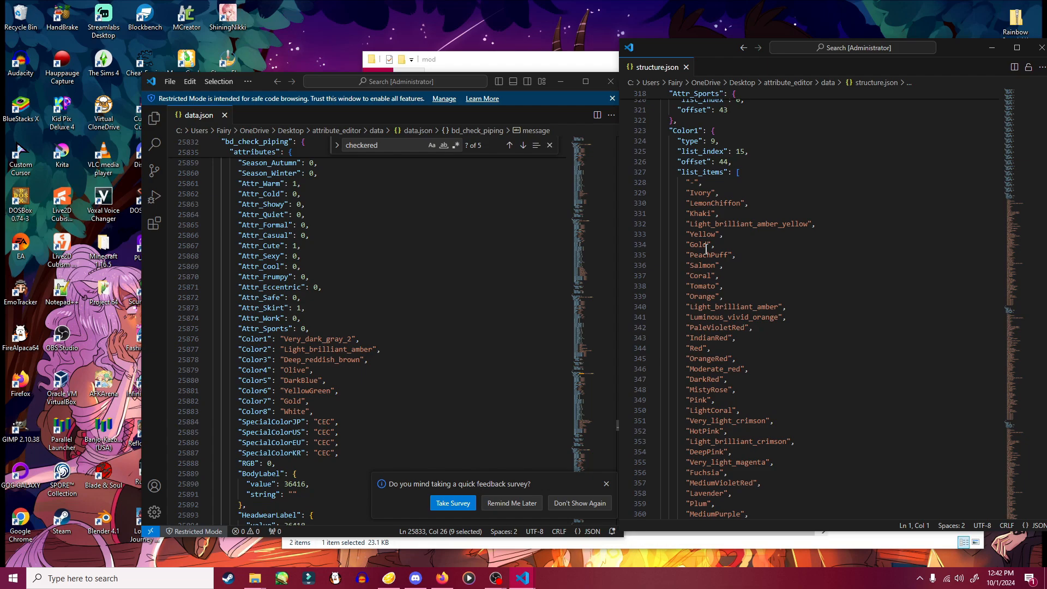
scroll(709, 235, up, 6)
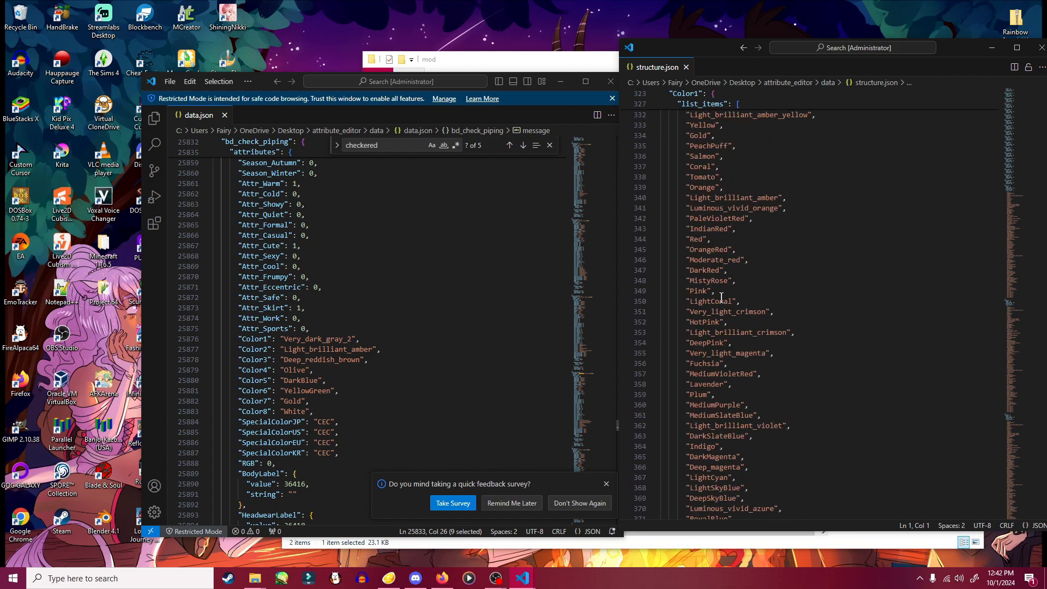
scroll(717, 210, up, 2)
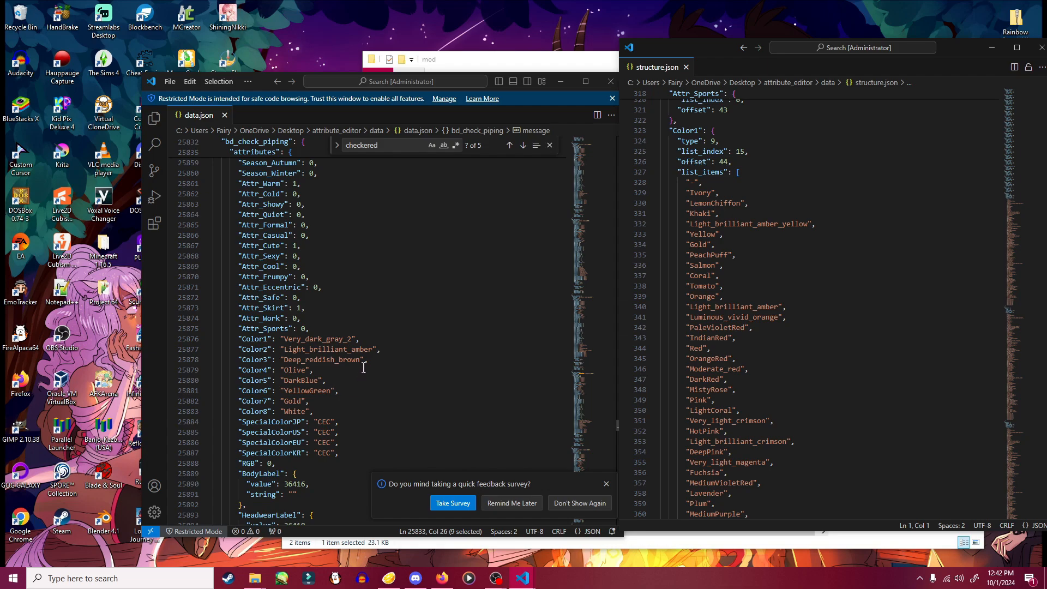
- Set Color1 of the bd_check_piping entry in data.json to "Pink"
click(351, 339)
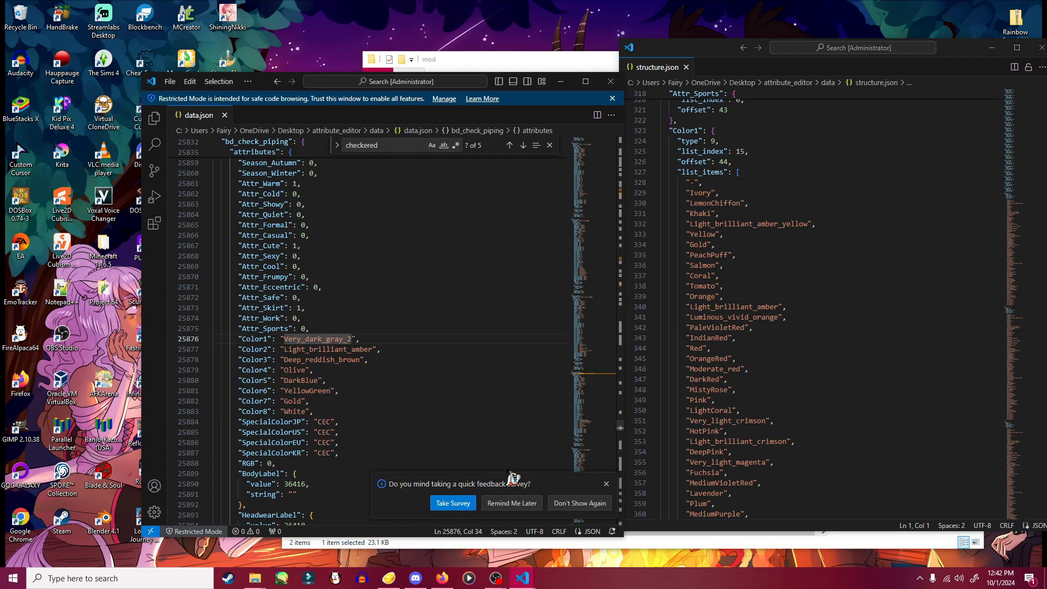
key(BackSpace)
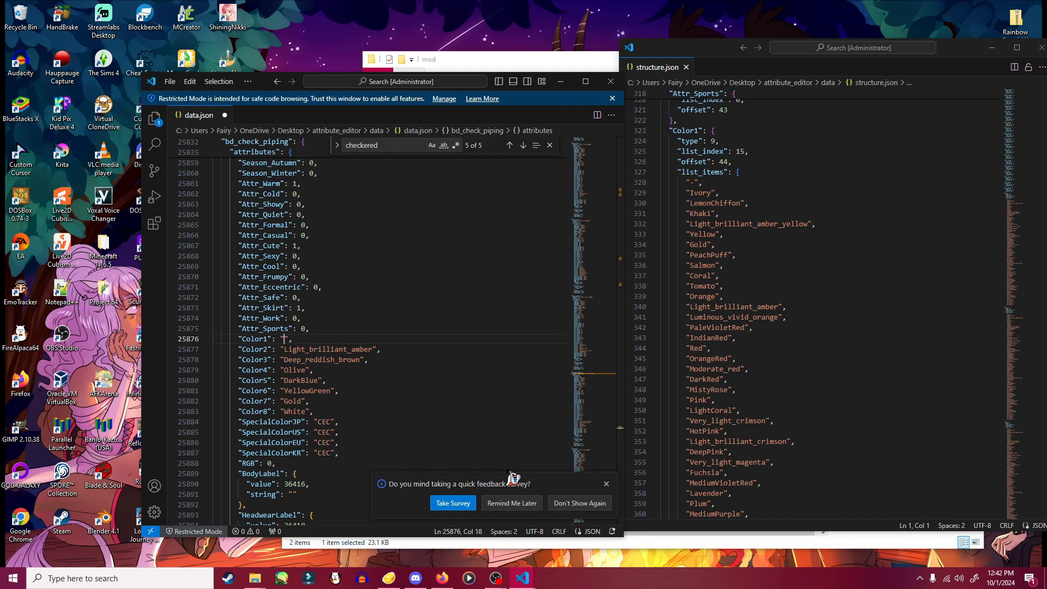
text(Pink")
- Set Color2 of the bd_check_piping entry to "DarkRed"
click(373, 349)
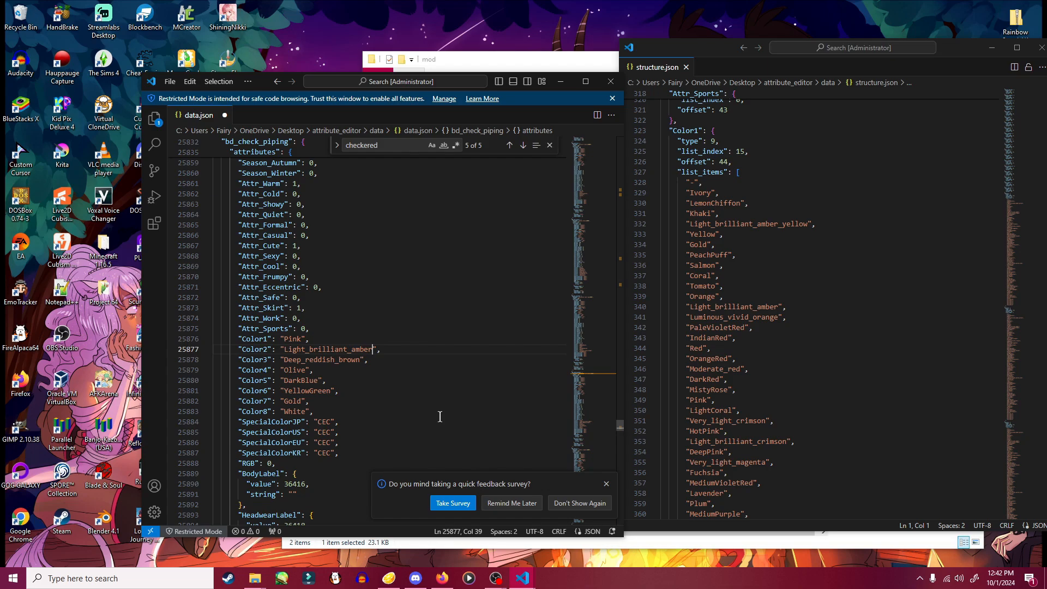
key(BackSpace)
text(Dark)
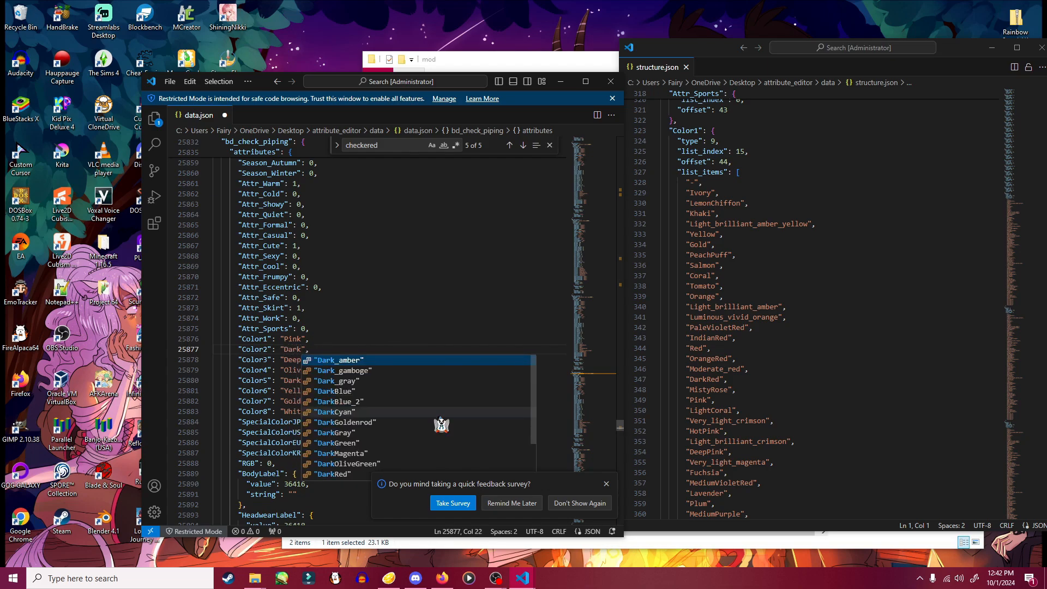
key(Down)
key(Down)
key(Down)
key(Down)
key(Down)
key(Down)
key(Down)
key(Down)
key(Down)
key(Down)
key(Down)
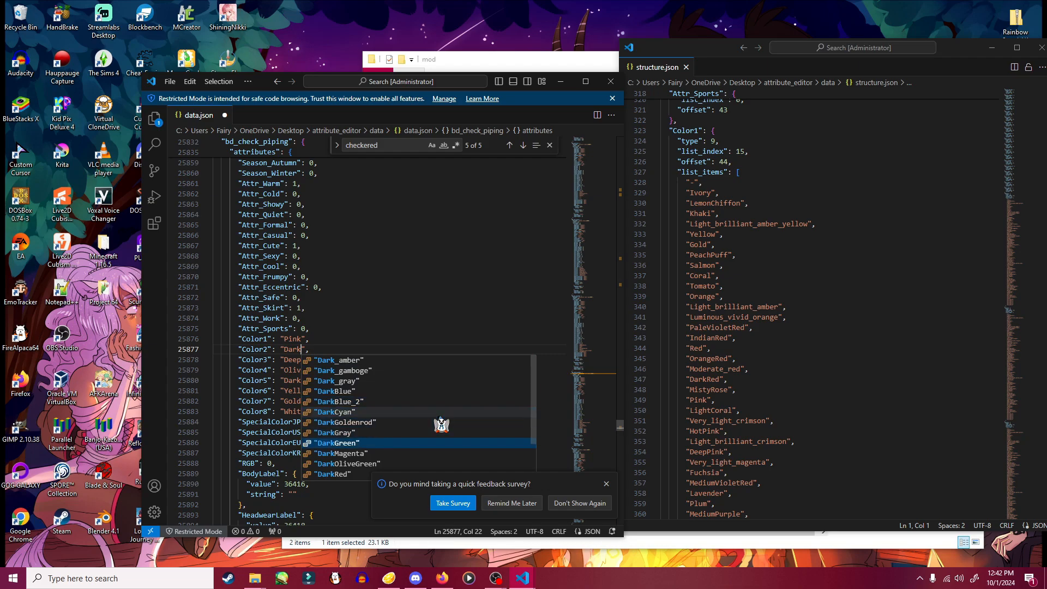
key(Return)
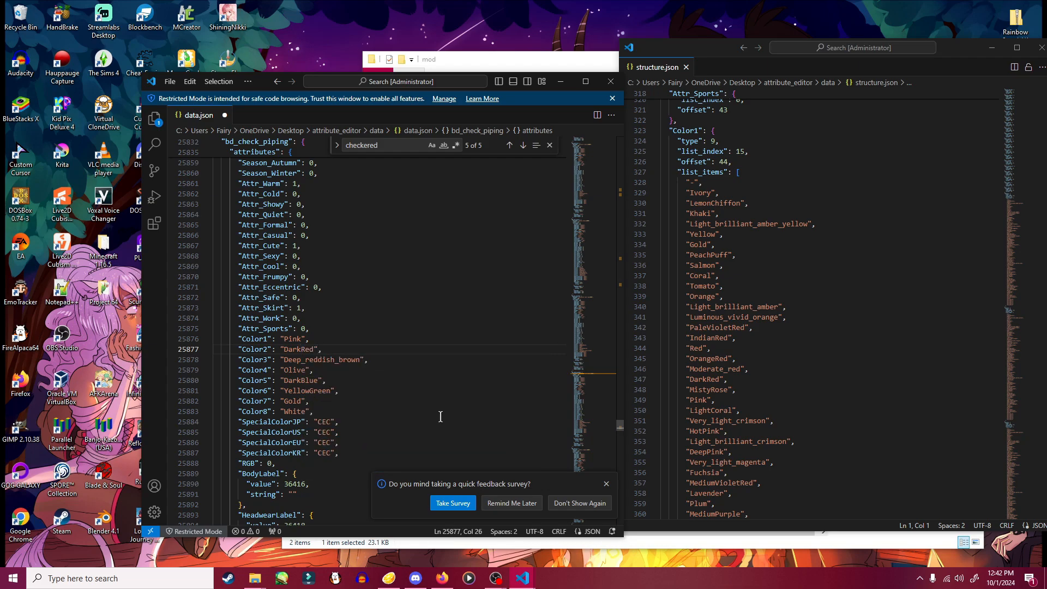
- Set Color5 of the bd_check_piping entry to "CadetBlue", leaving Color4 as it is
double_click(308, 370)
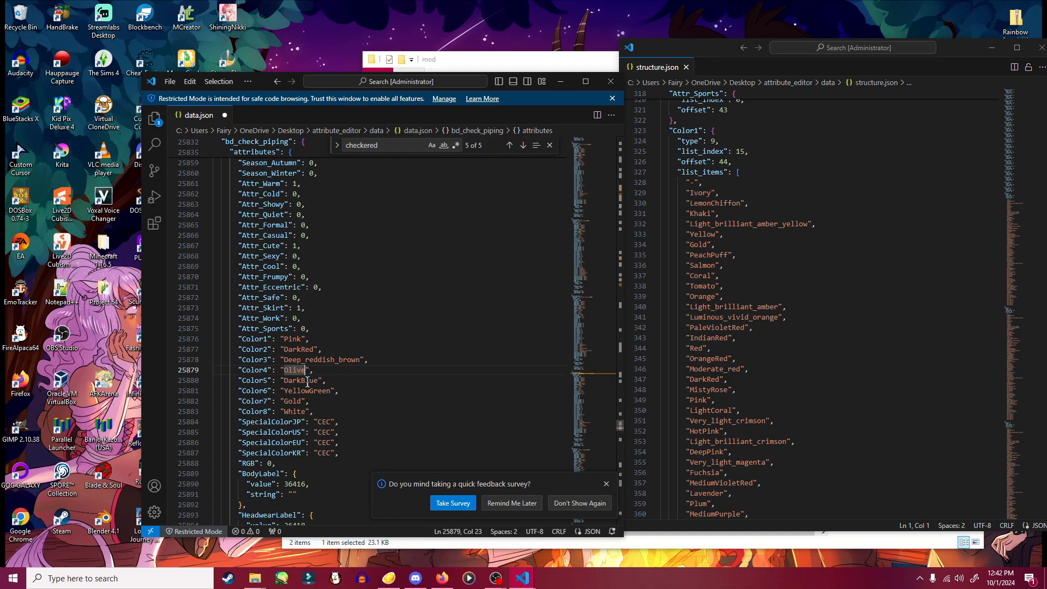
drag(283, 381, 322, 380)
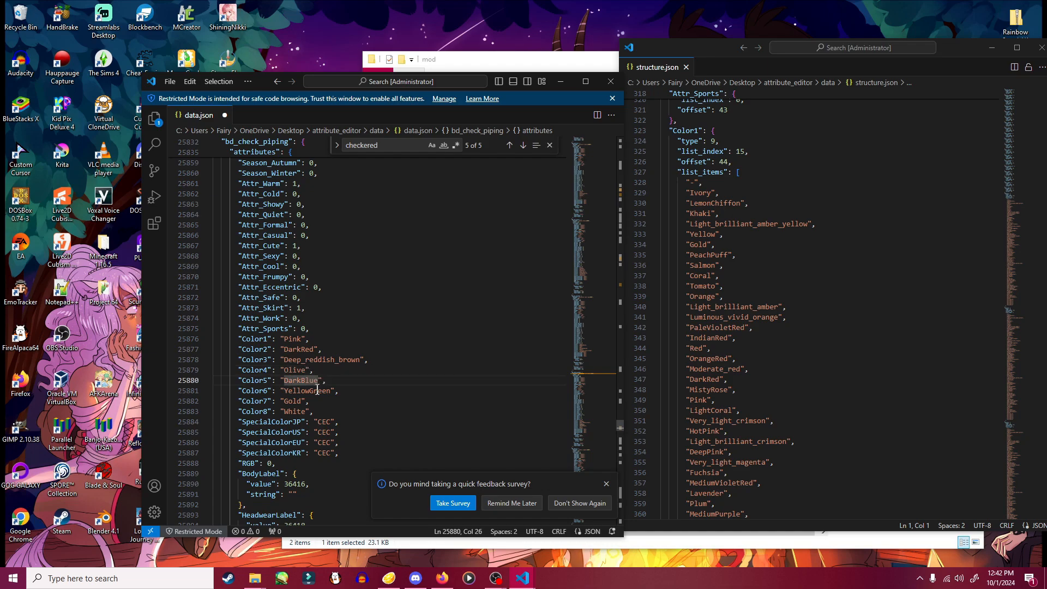
text(DarkBlue)
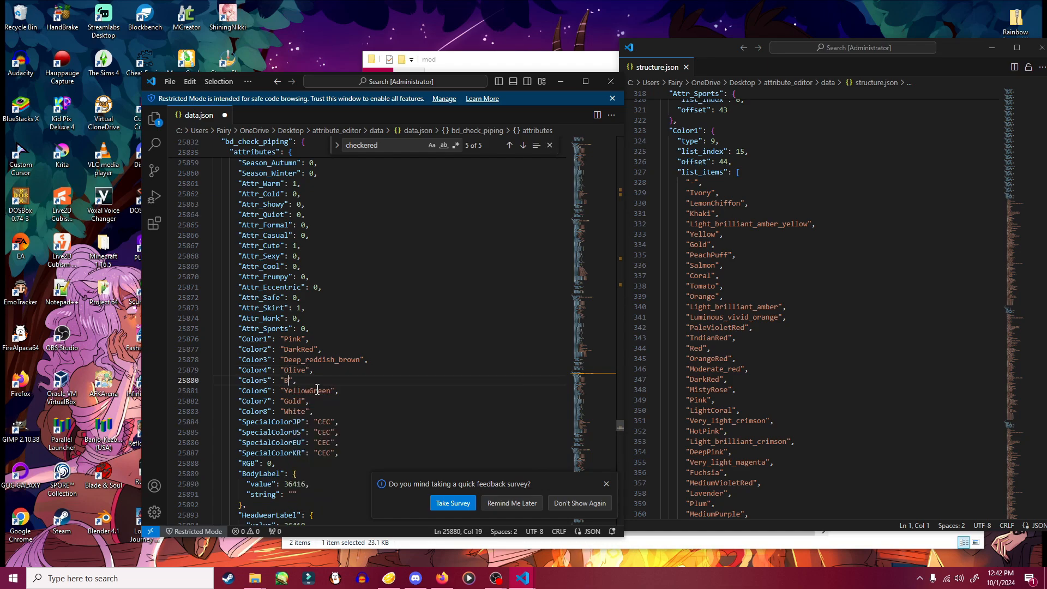
key(Down)
key(Down)
key(Down)
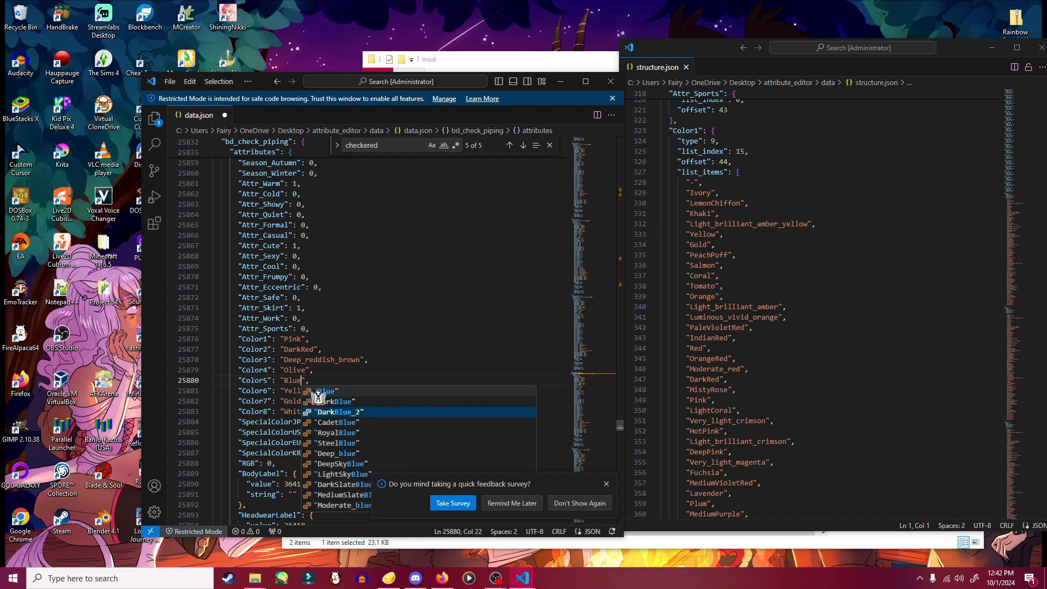
key(Return)
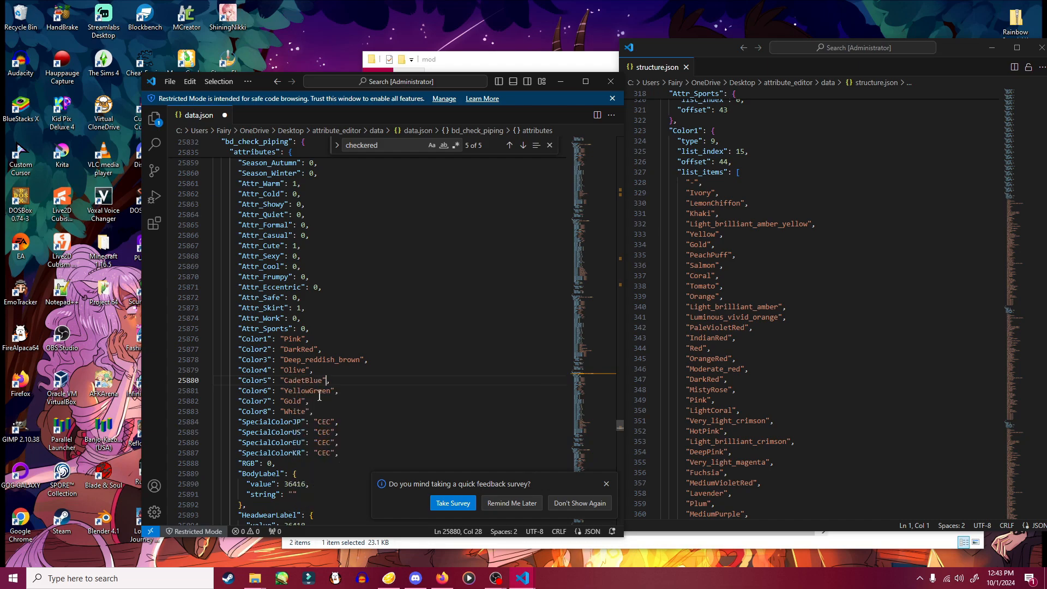
- Set Color6 of the bd_check_piping entry in data.json to "Yellow"
click(333, 391)
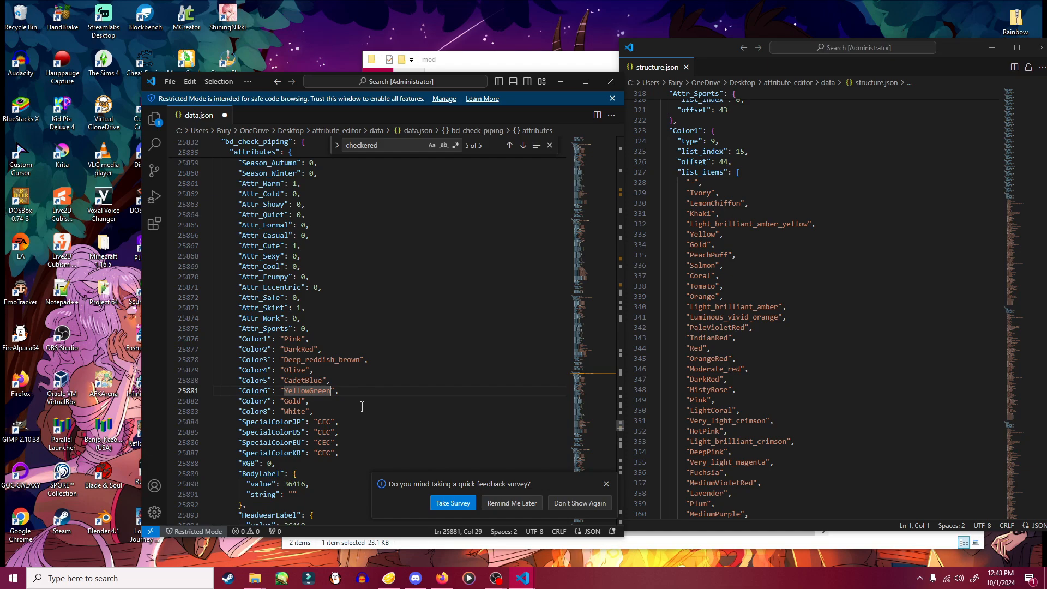
key(BackSpace)
key(BackSpace)
key(BackSpace)
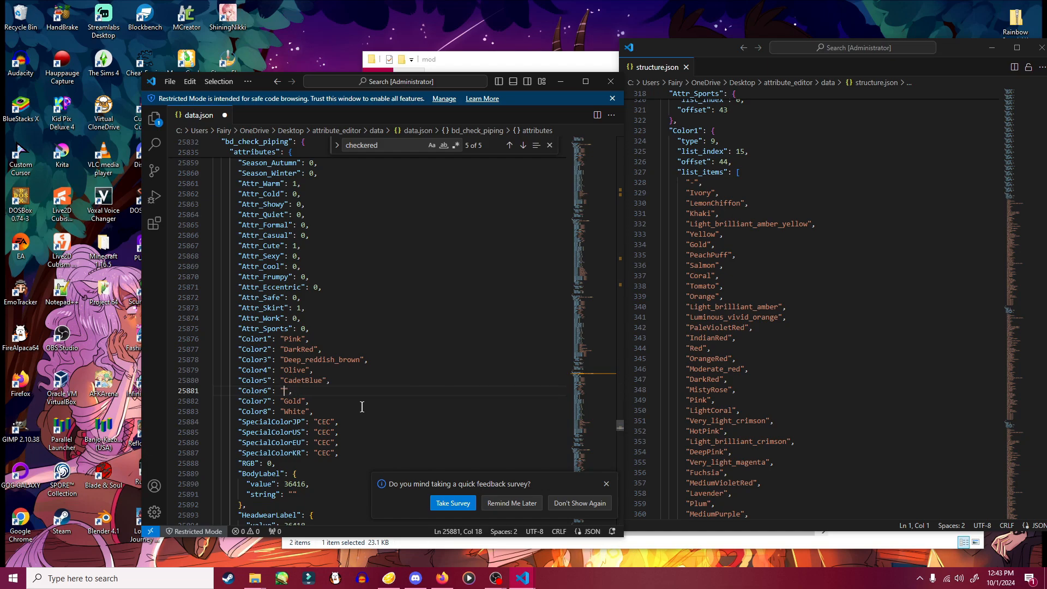
text(Yellow)
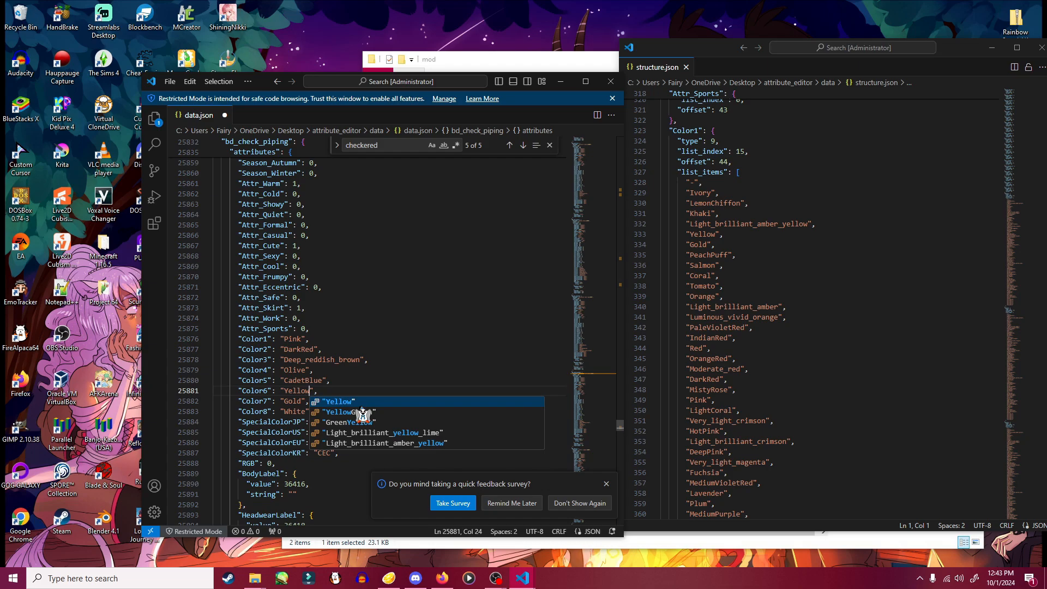
click(362, 406)
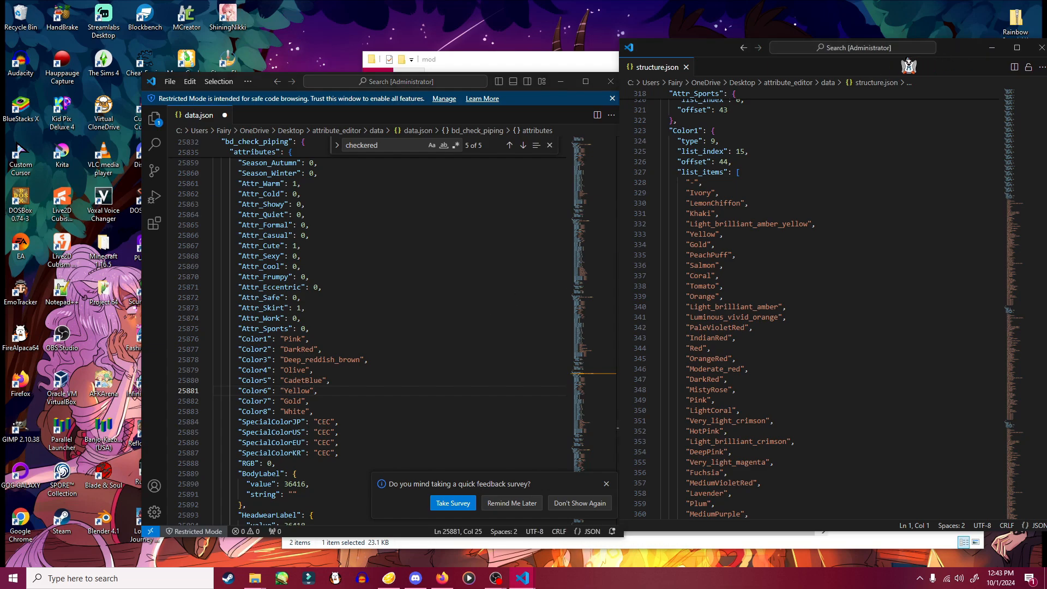
- Close the structure.json reference window and save the edited data.json
click(1041, 47)
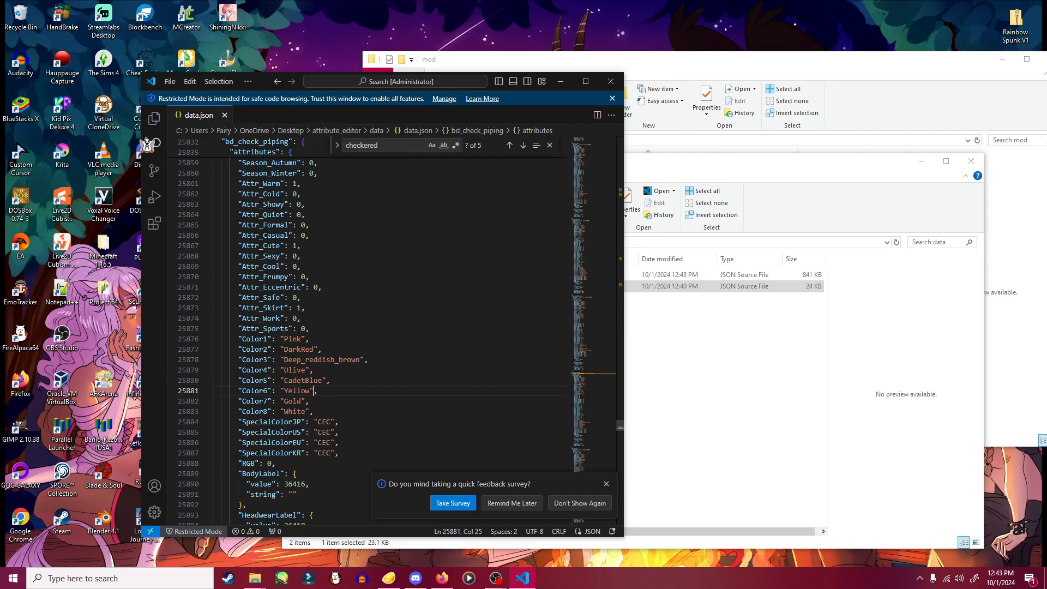
click(170, 81)
mouse_move(190, 81)
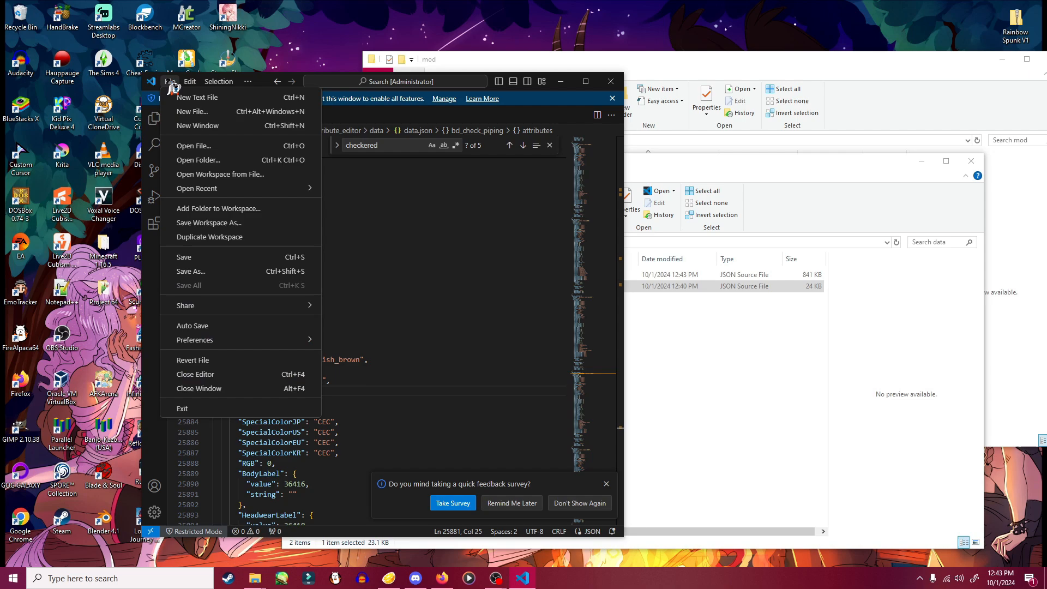
click(204, 256)
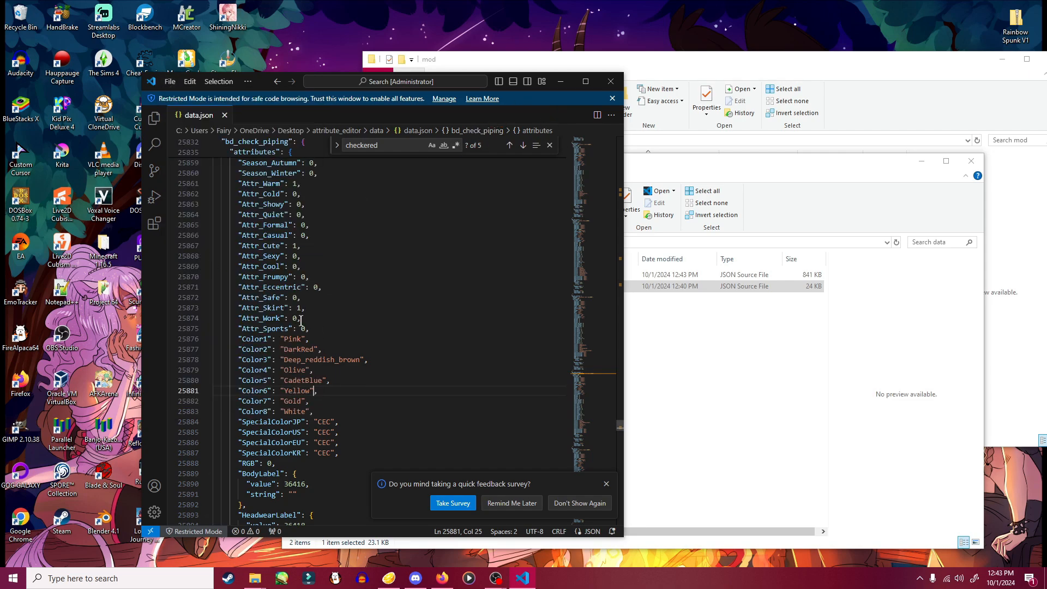
- Review the attributes of the bd_check_piping entry from its message down to its colors, and close data.json
scroll(300, 322, up, 8)
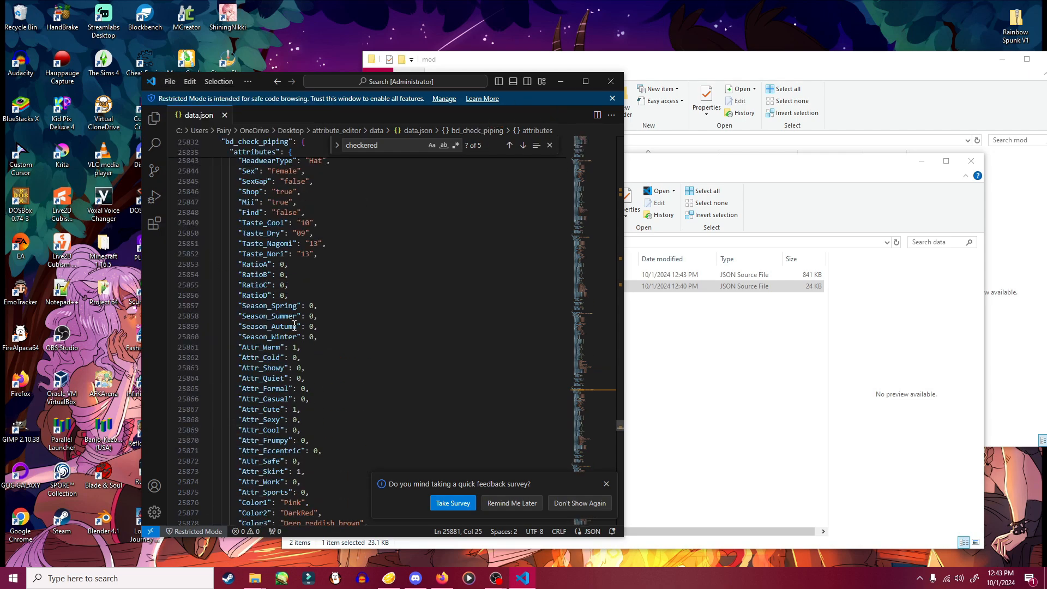
scroll(294, 327, up, 2)
scroll(296, 331, down, 10)
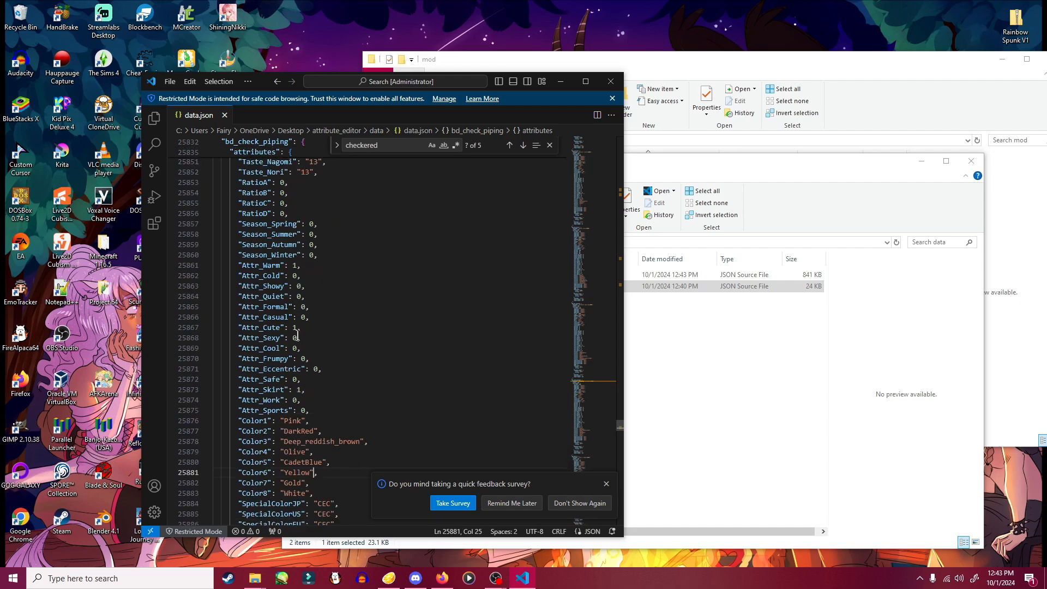
scroll(319, 382, up, 10)
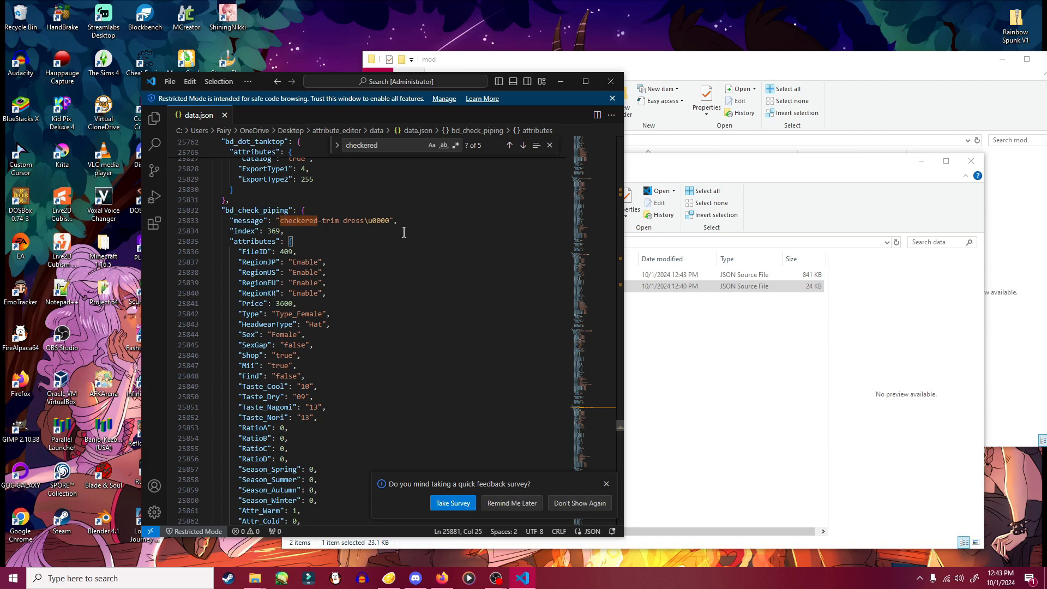
scroll(327, 355, down, 10)
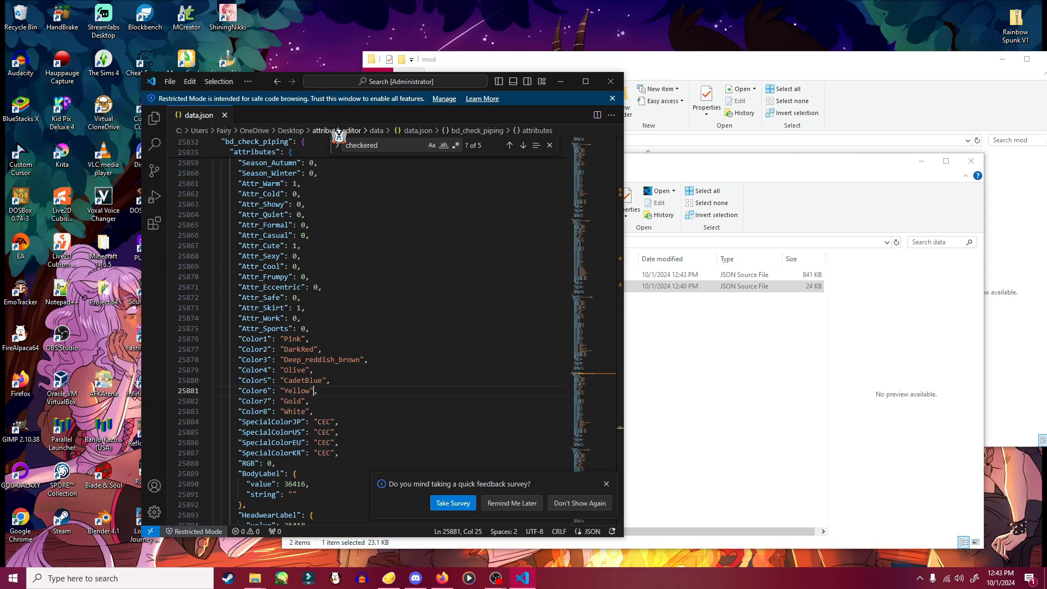
click(610, 81)
- Go up from the data folder to attribute_editor and open a command prompt (cmd) there
drag(602, 168, 291, 100)
drag(573, 70, 678, 80)
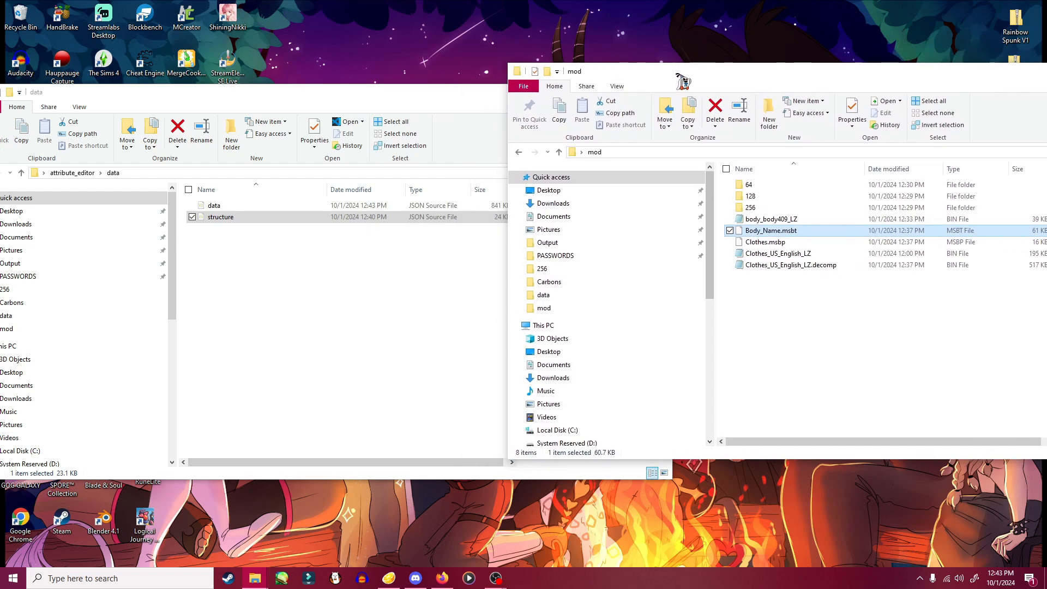
drag(415, 101, 520, 92)
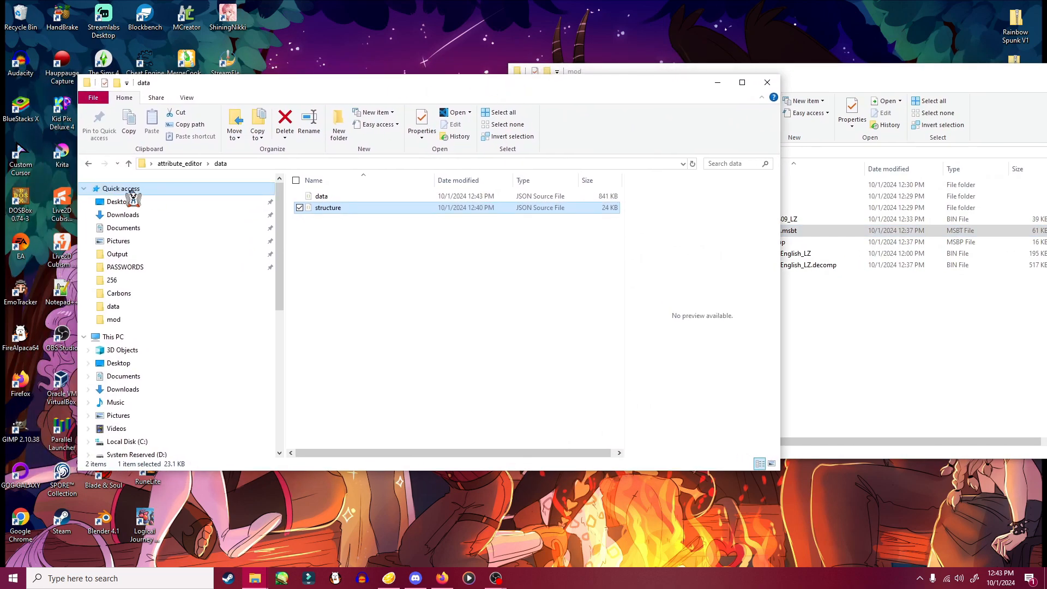
click(190, 165)
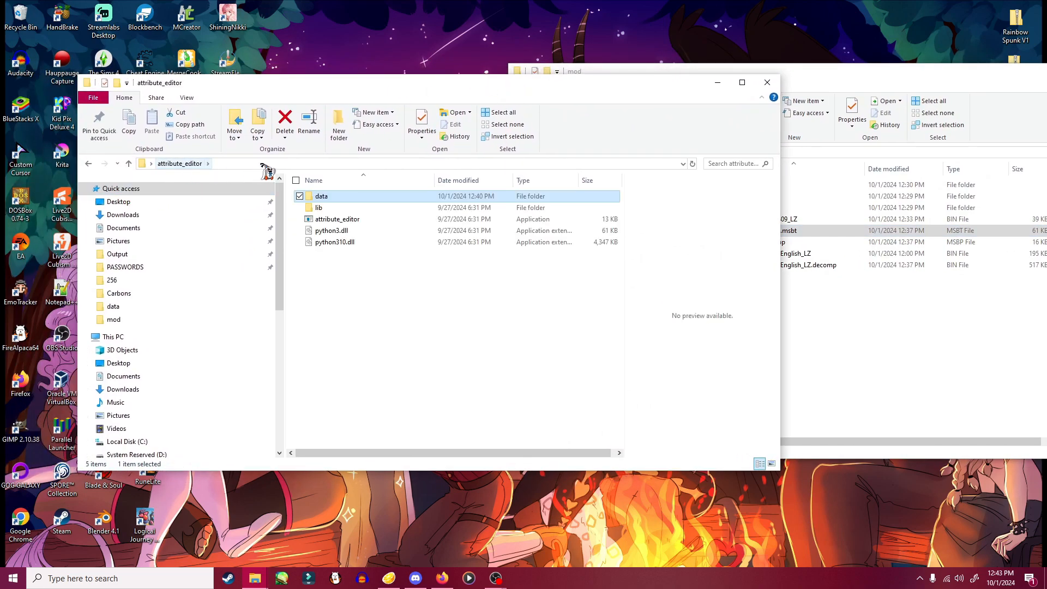
click(283, 164)
text(cmd)
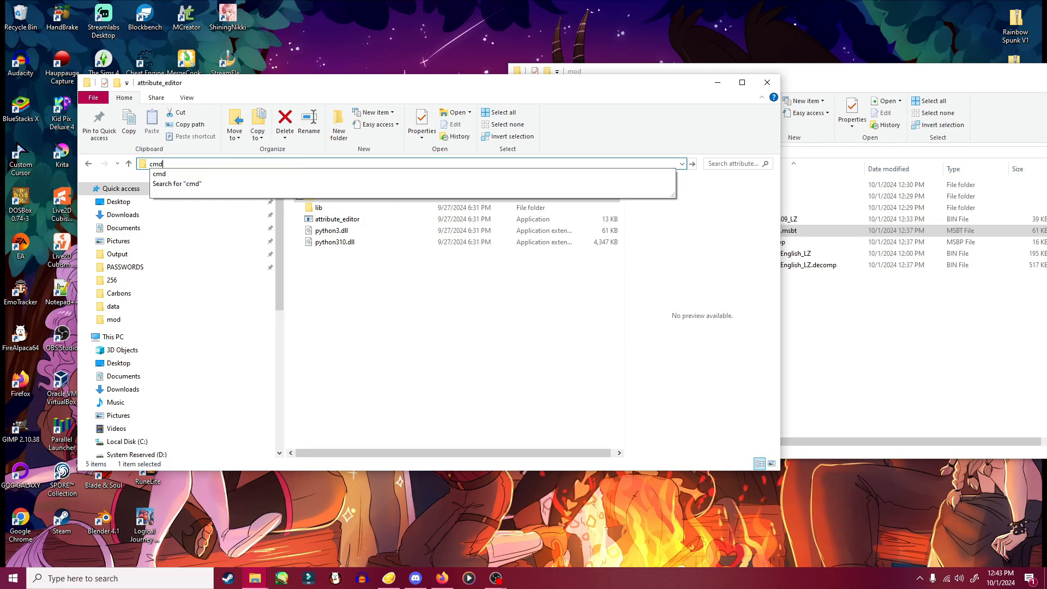
key(Return)
- Copy the command "attribute_editor -repack" from the Attribute Editor post in Discord and run it in the command prompt
click(415, 578)
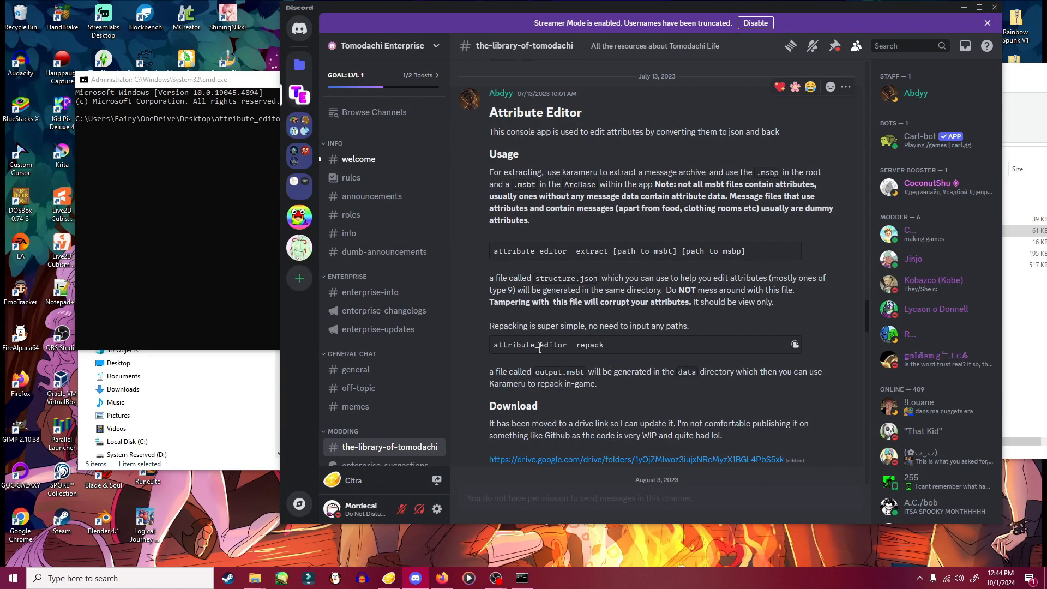
drag(494, 346, 623, 352)
key(ctrl+c)
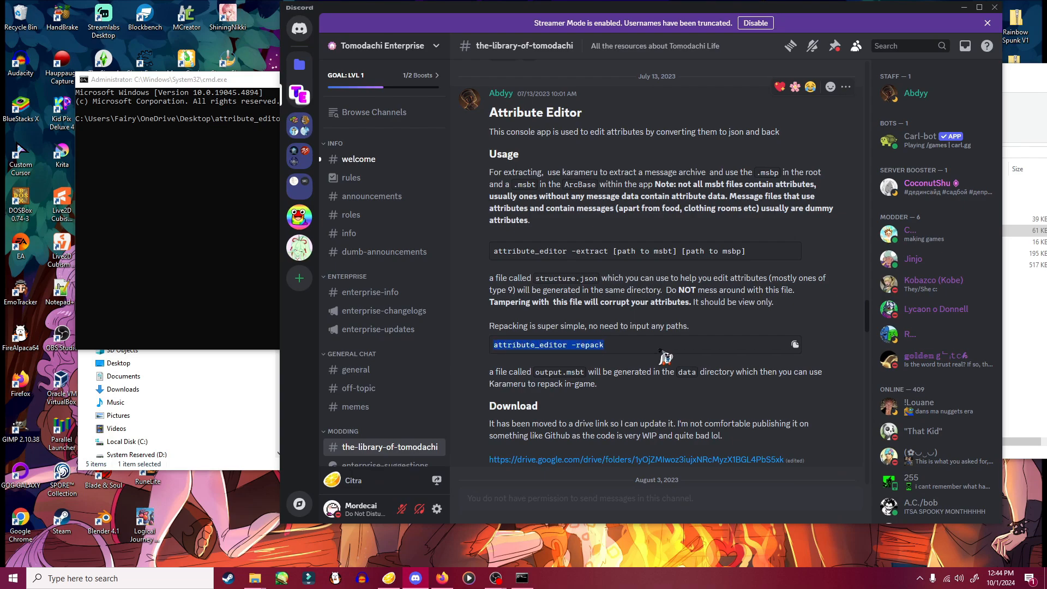
click(964, 7)
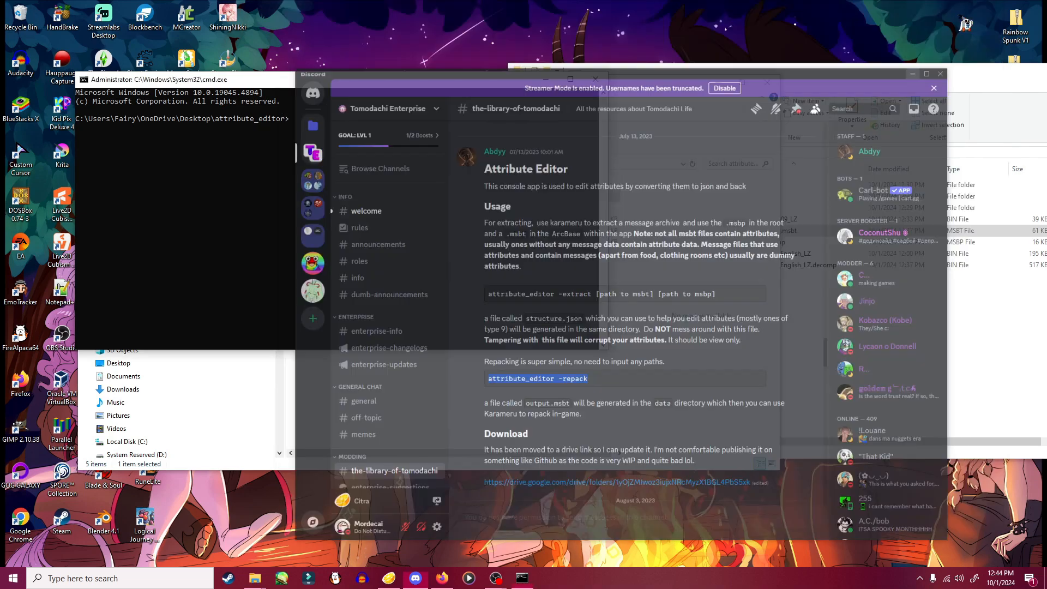
right_click(316, 155)
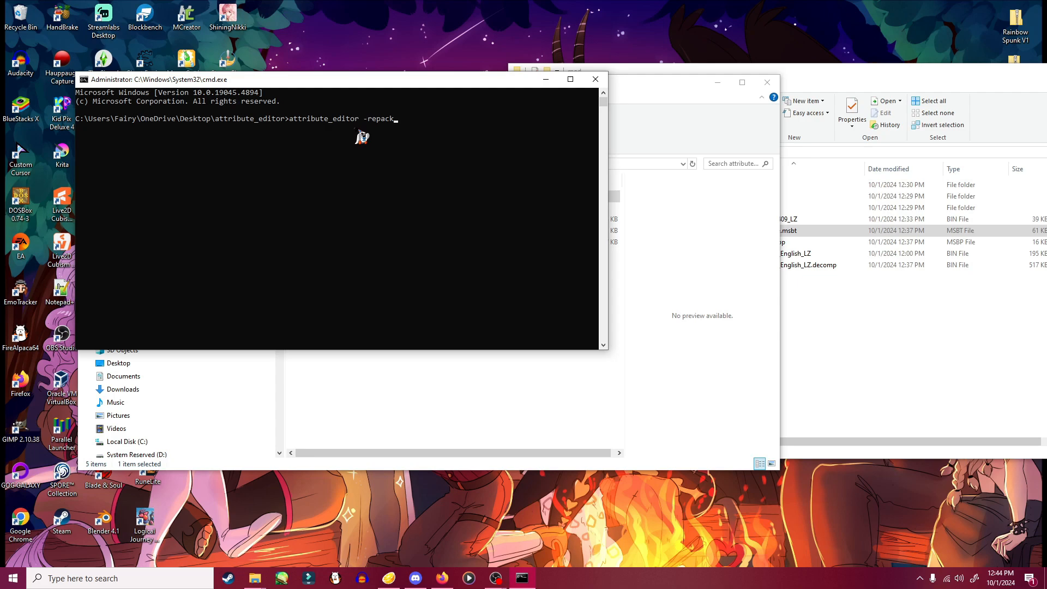
key(Return)
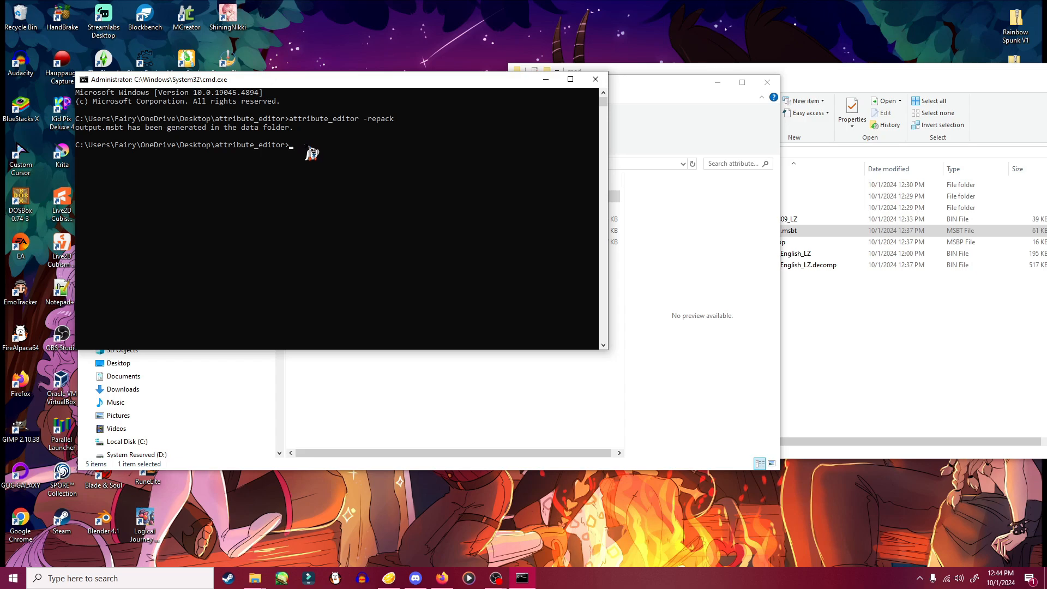
- Close the command prompt and select output.msbt in the attribute_editor data folder
click(595, 79)
drag(513, 81, 476, 111)
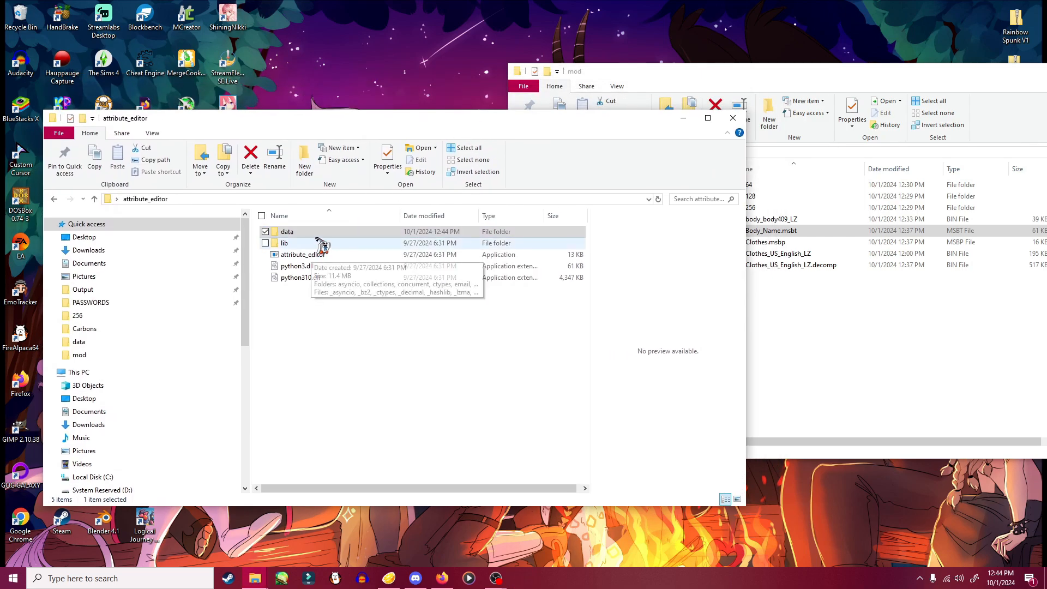
double_click(321, 233)
click(301, 243)
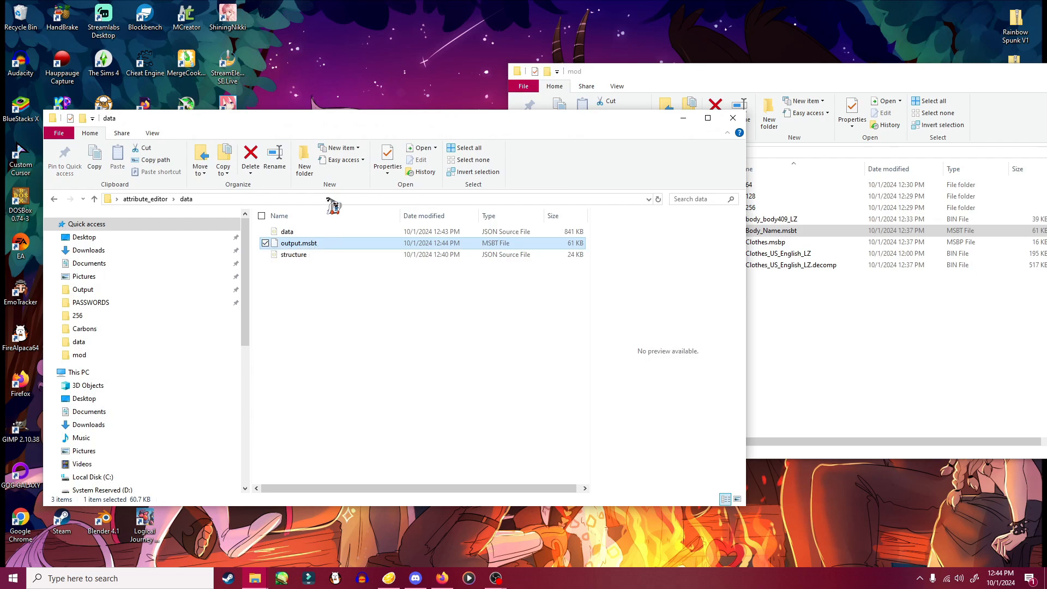
drag(345, 122, 309, 72)
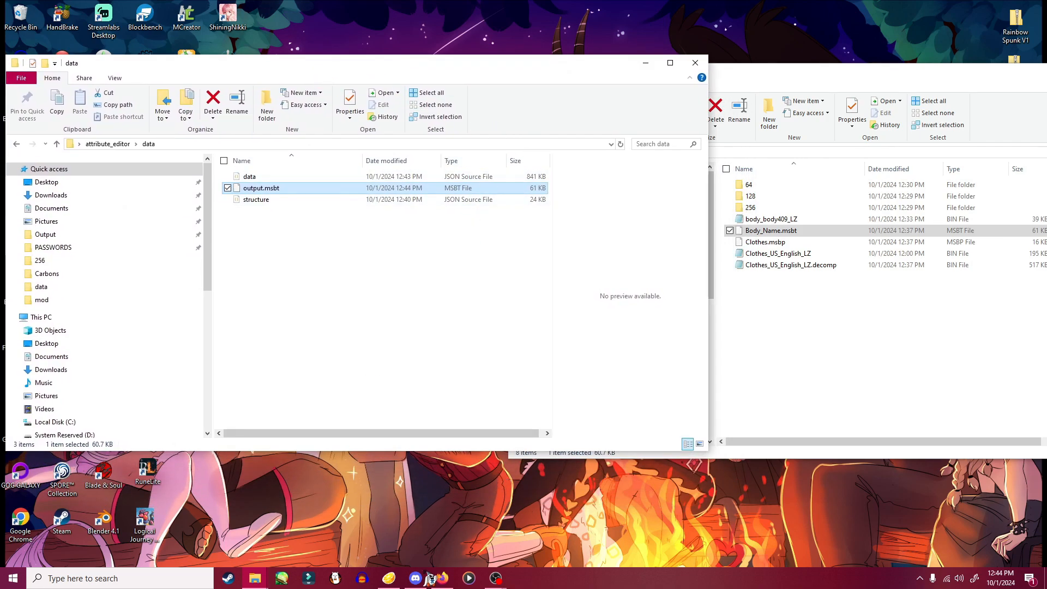
- Launch Karameru from the kuriimu-v1.0.15-47d7462b folder inside the desktop's kirimu folder
drag(579, 69, 627, 249)
drag(684, 76, 603, 304)
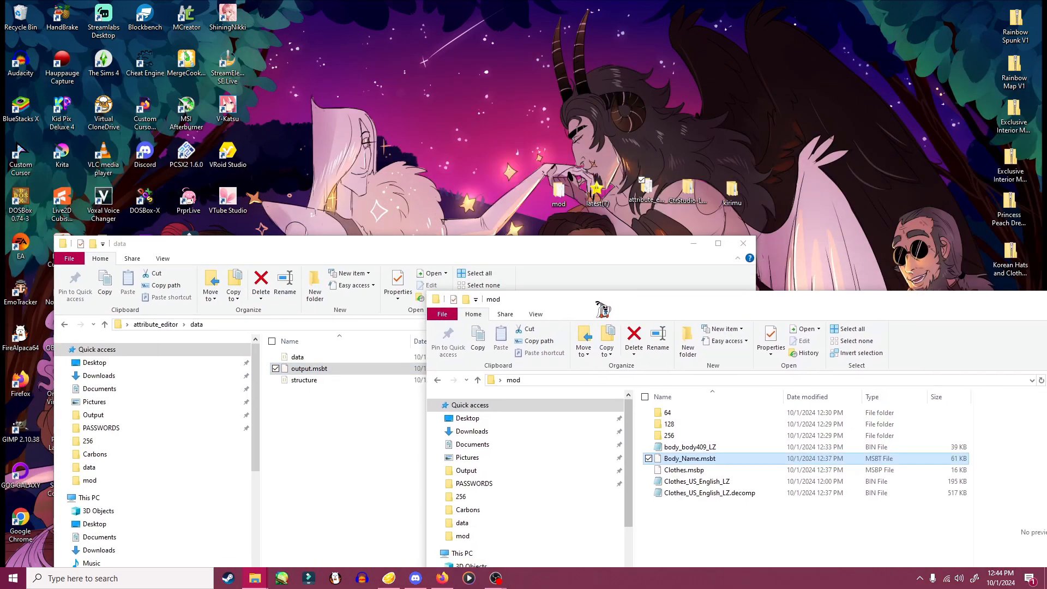
double_click(731, 190)
double_click(347, 121)
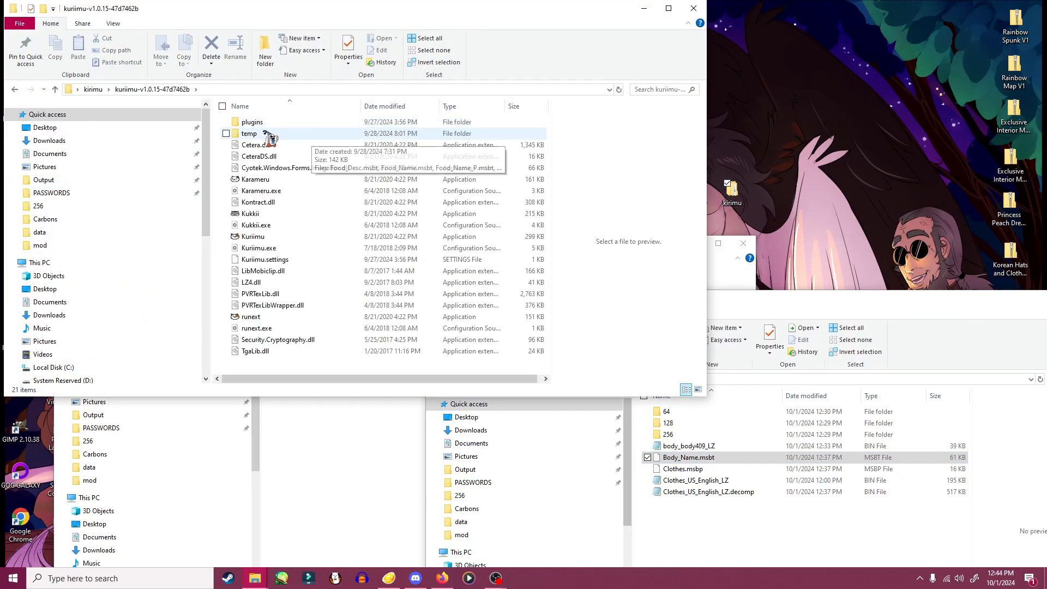
double_click(255, 180)
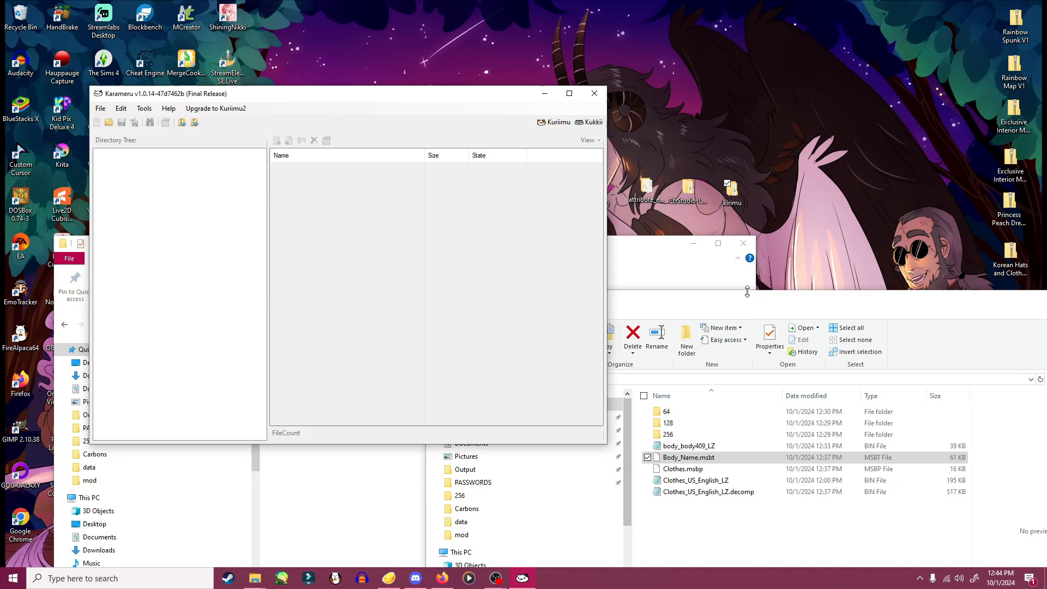
- Load Clothes_US_English_LZ.decomp from the mod folder into Karameru
drag(750, 304, 784, 68)
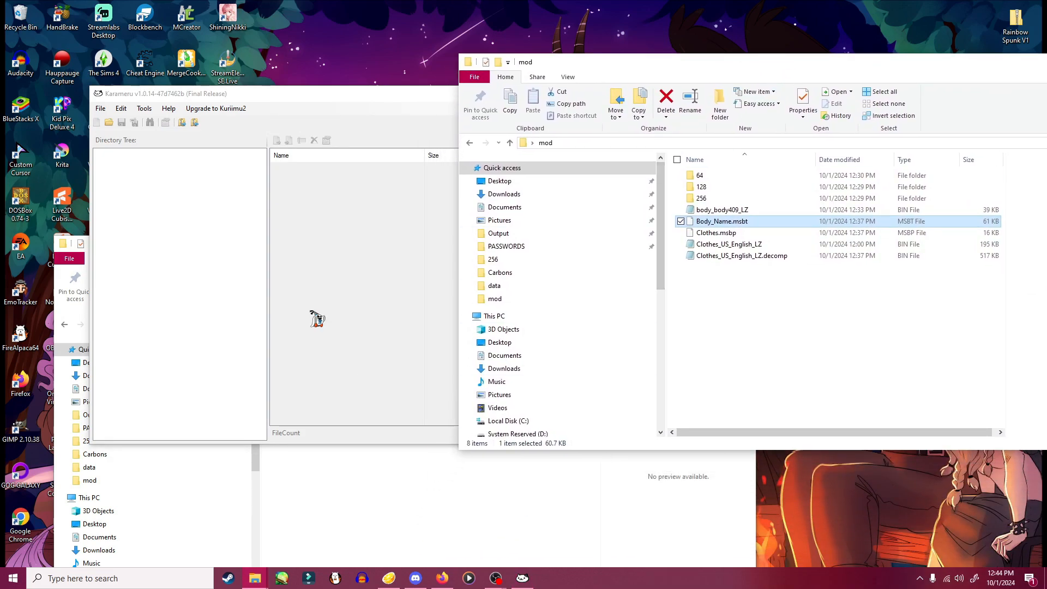
click(355, 97)
click(736, 258)
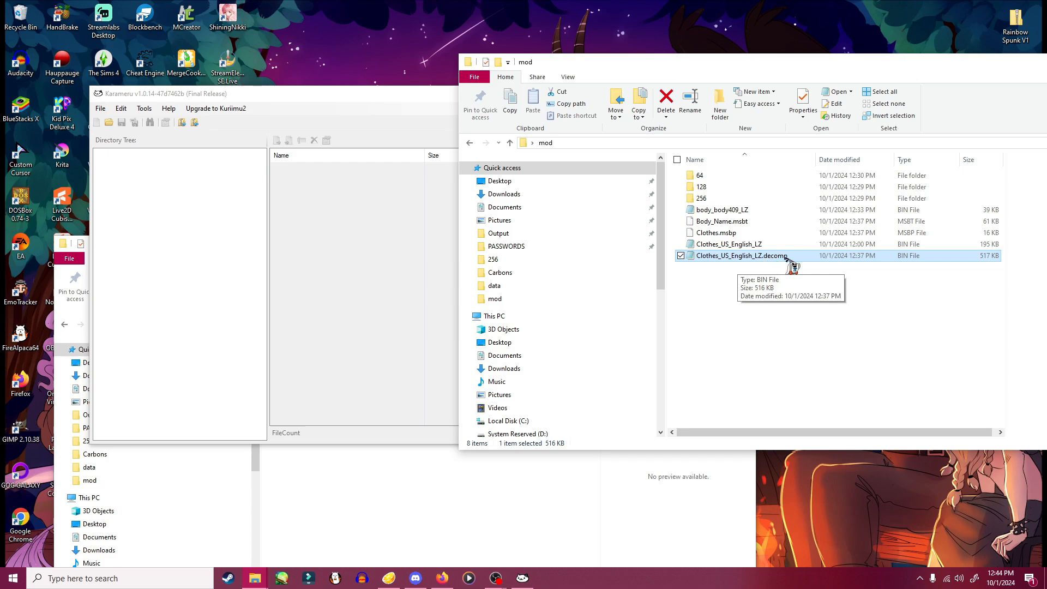
drag(786, 260, 443, 212)
drag(320, 229, 320, 231)
drag(369, 99, 478, 97)
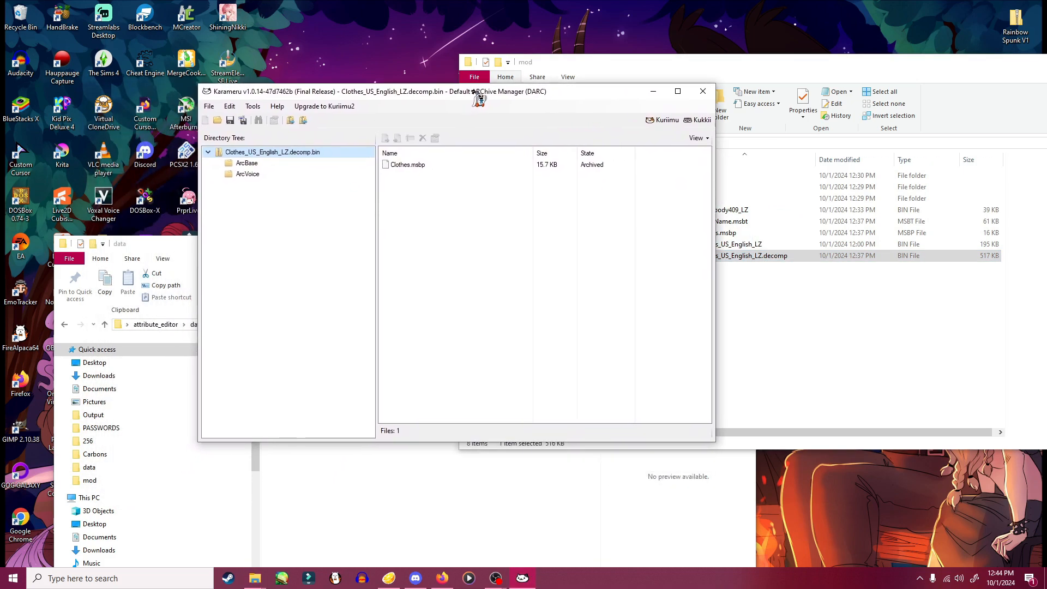
- Replace Body_Name.msbt in the archive's ArcBase folder with output.msbt from the attribute_editor data folder
click(247, 163)
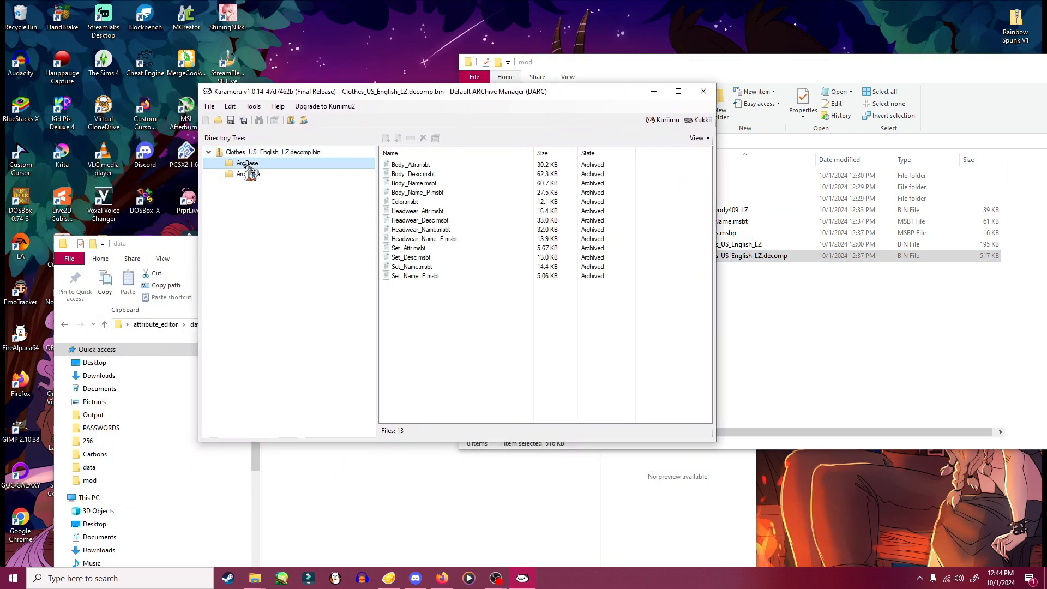
right_click(414, 184)
click(440, 203)
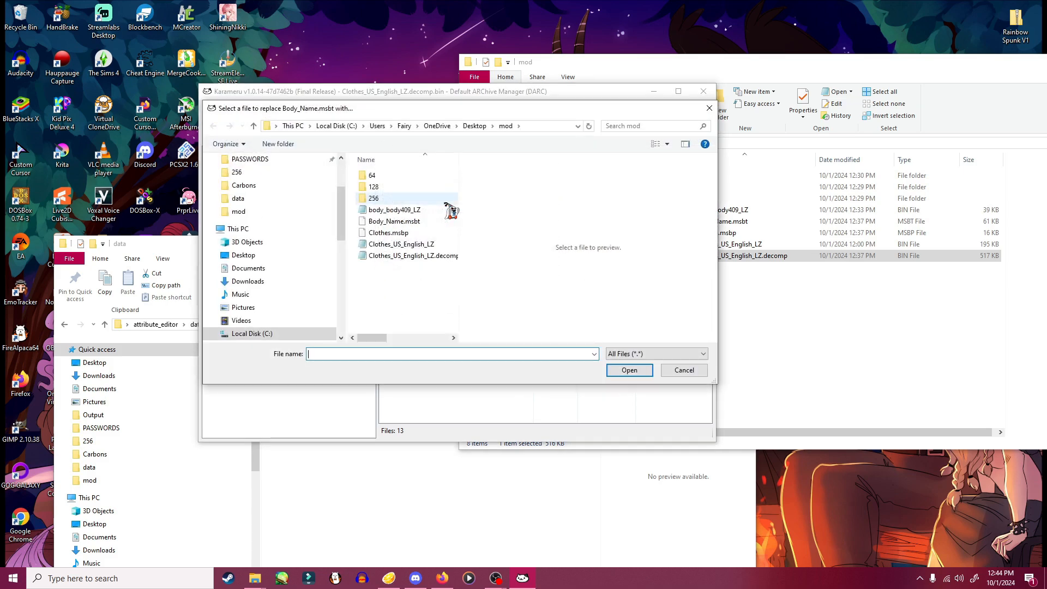
click(472, 126)
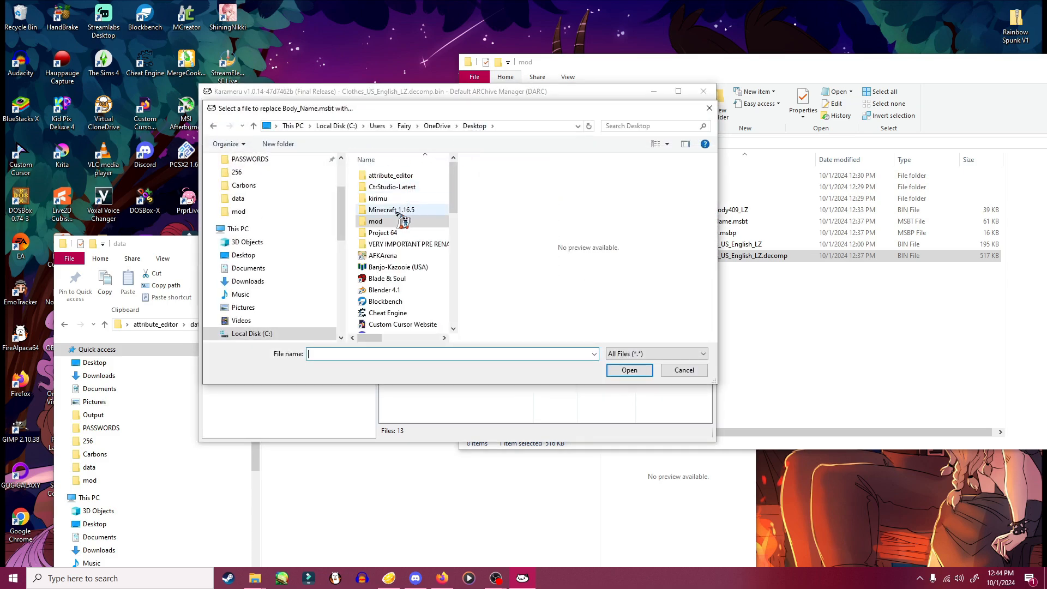
double_click(391, 177)
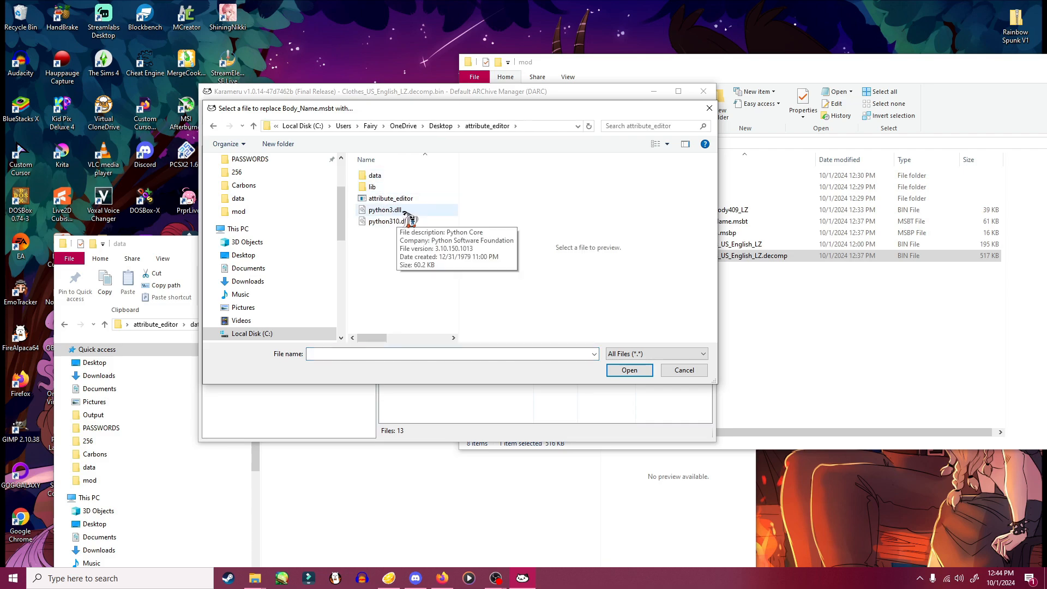
click(376, 176)
double_click(375, 177)
click(391, 188)
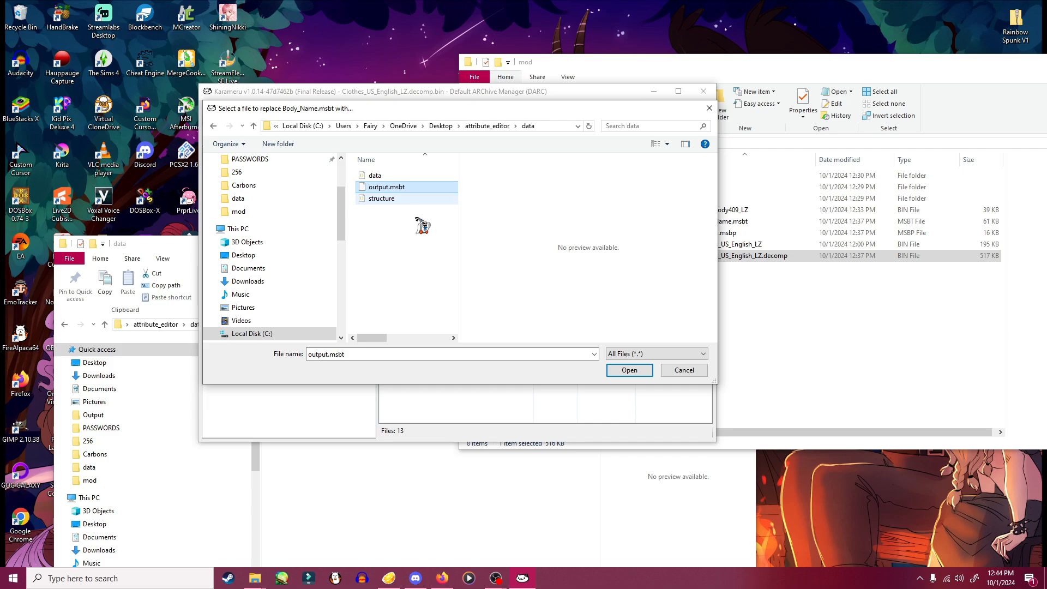
click(629, 371)
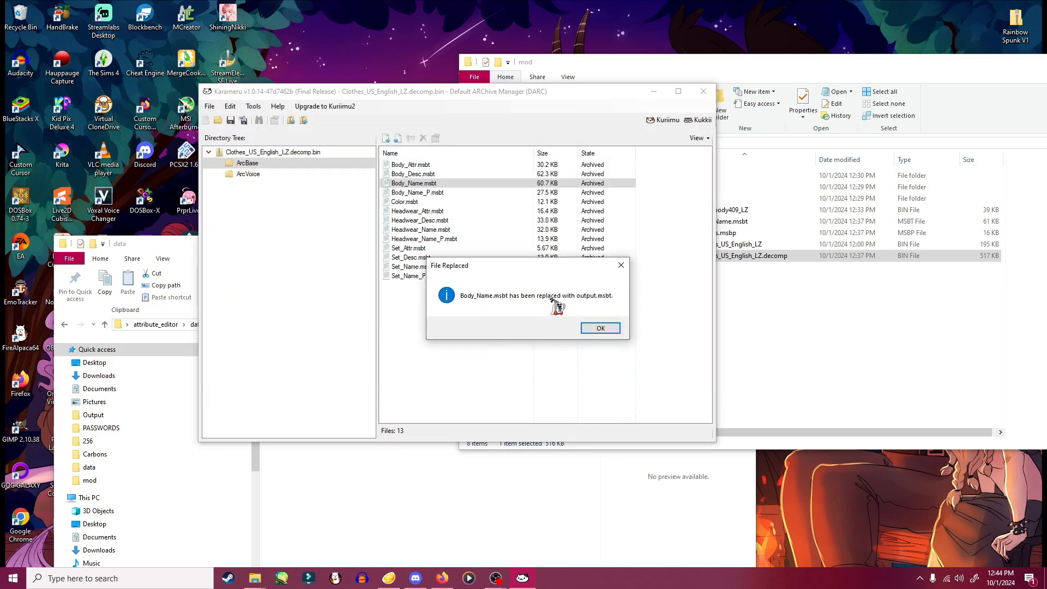
- Save the Clothes_US_English_LZ.decomp archive with its replaced Body_Name.msbt, uncovering the mod folder's file list
click(601, 327)
key(ctrl+s)
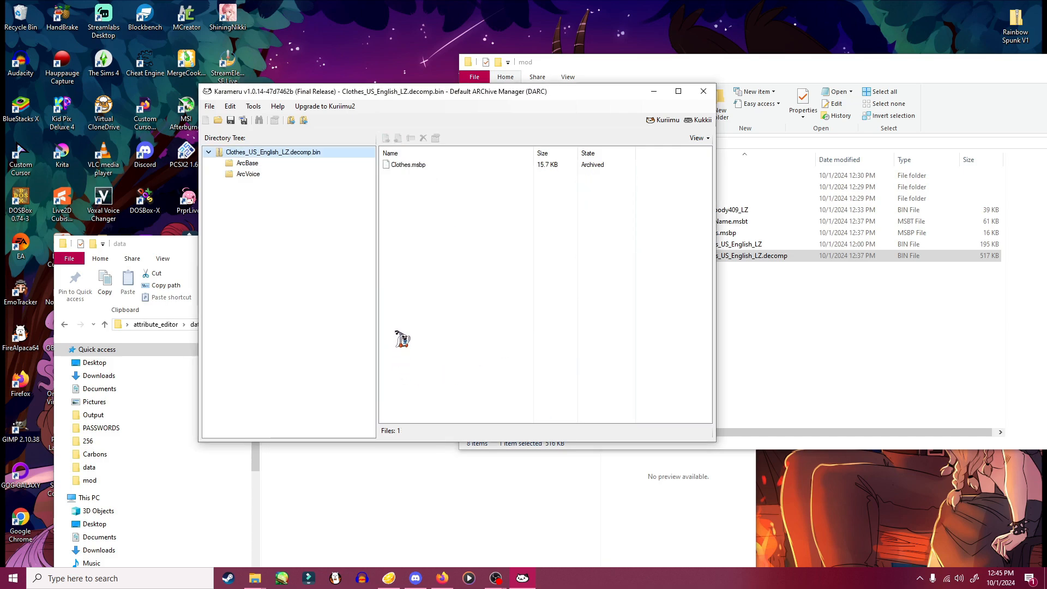
click(213, 107)
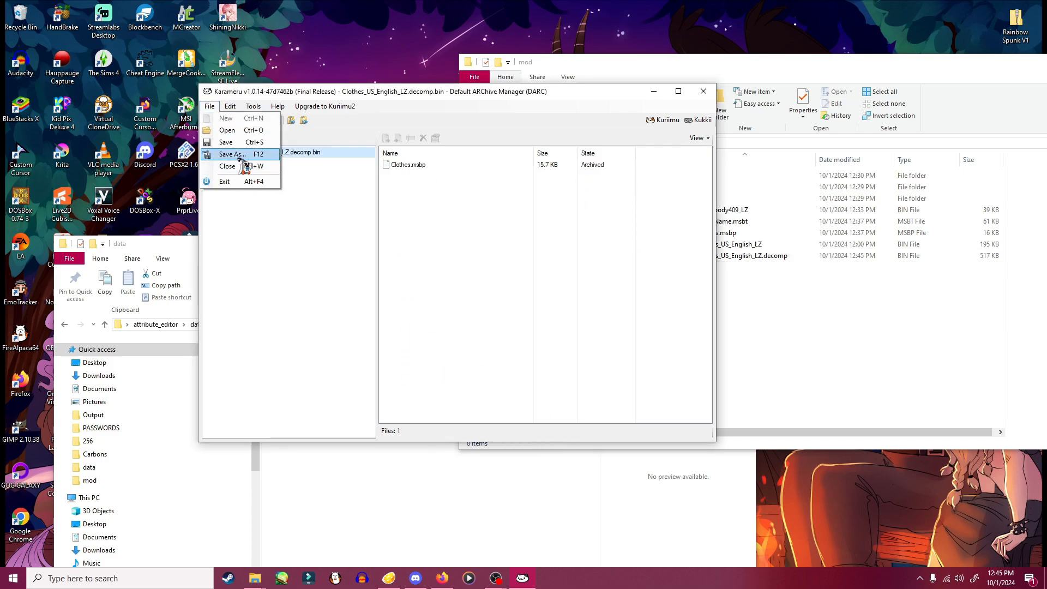
click(229, 143)
drag(476, 101, 415, 94)
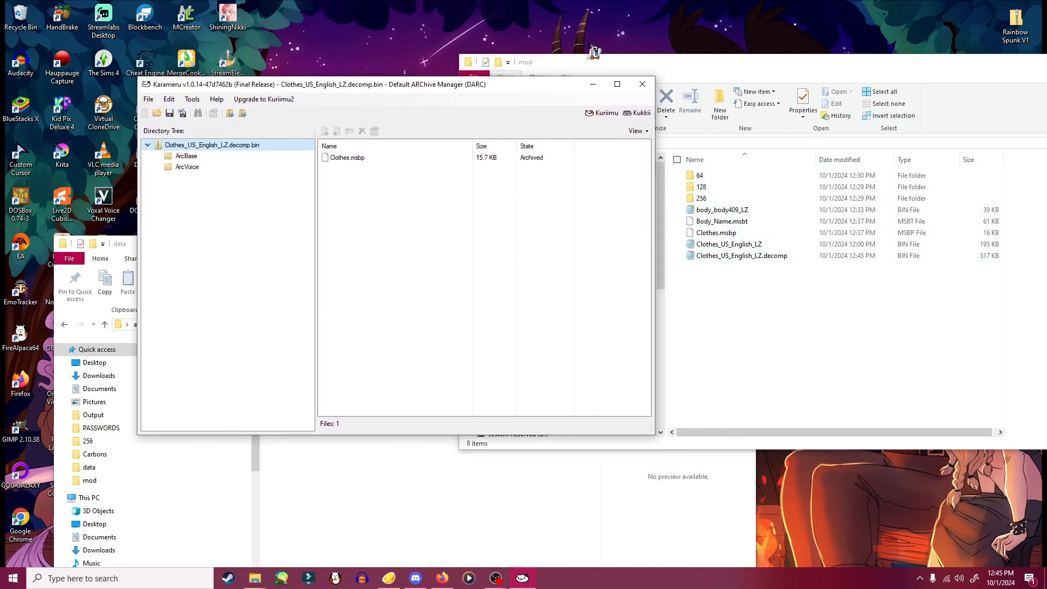
drag(418, 91, 387, 93)
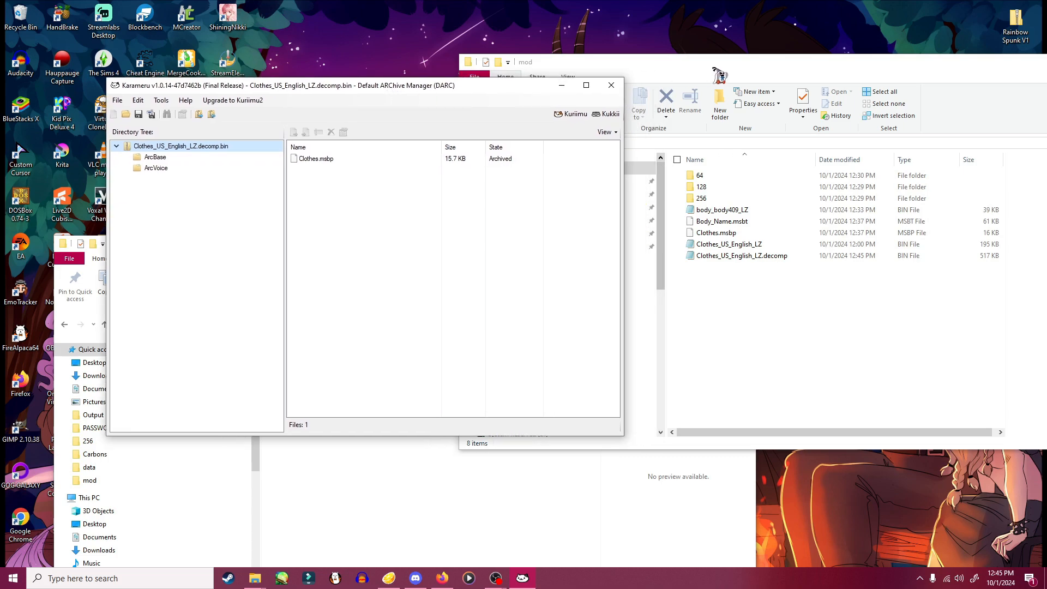
- Delete the loose Clothes.msbp and Body_Name.msbt files from the mod folder
click(719, 74)
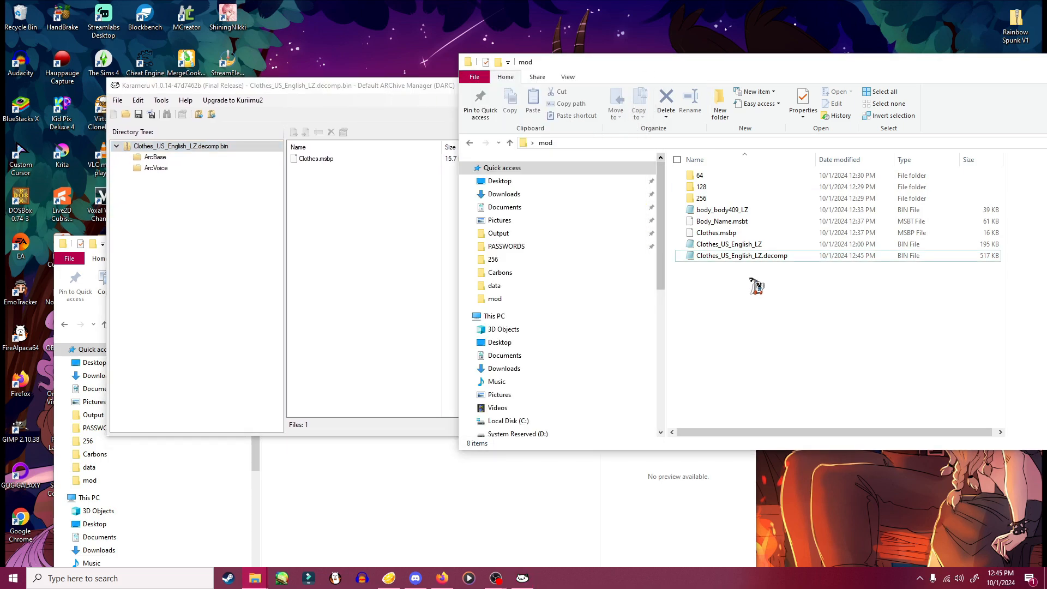
click(715, 232)
ctrl+click(721, 221)
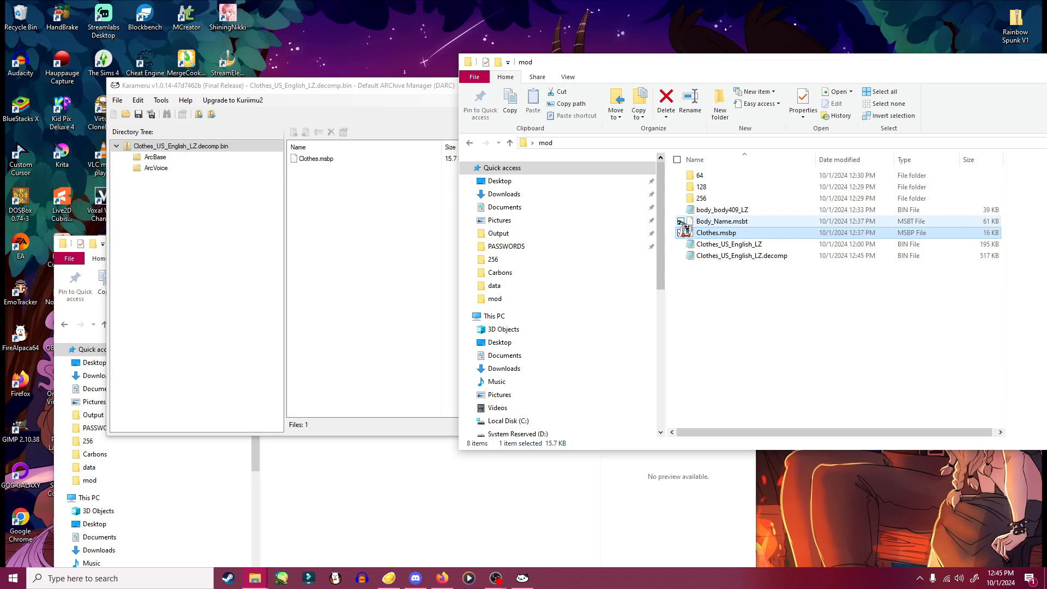
right_click(721, 226)
click(746, 354)
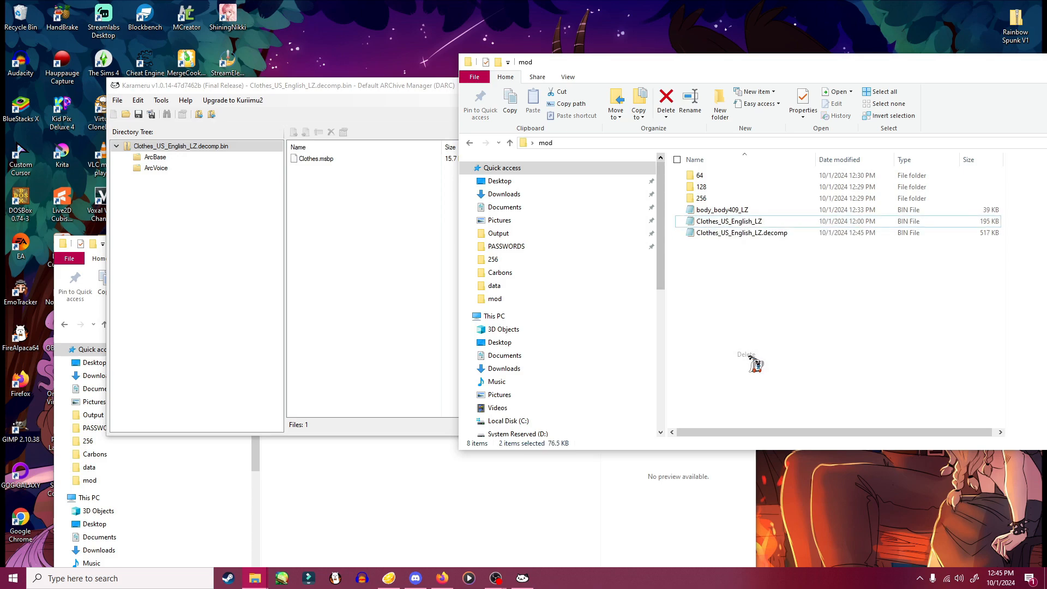
drag(703, 67, 739, 70)
- Extract the archive's whole ArcBase folder into the mod folder on the desktop with Karameru
click(413, 91)
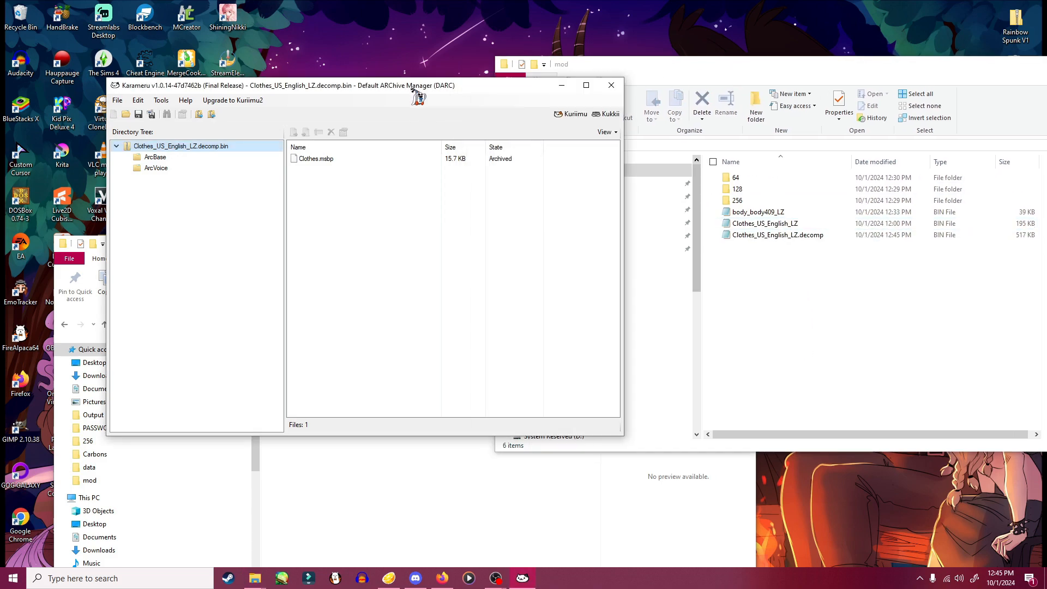
drag(346, 84, 393, 113)
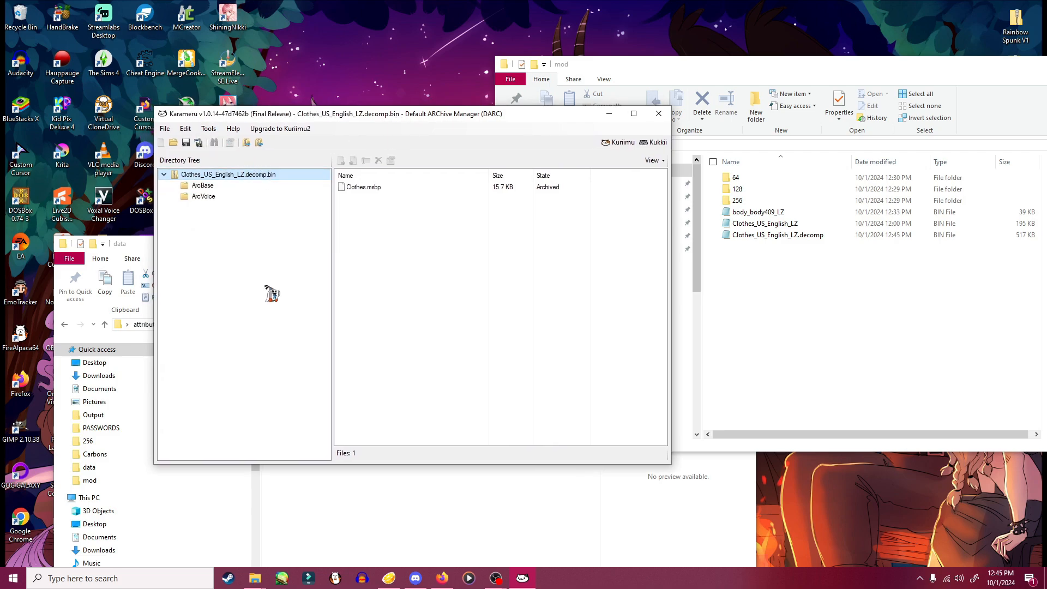
click(203, 185)
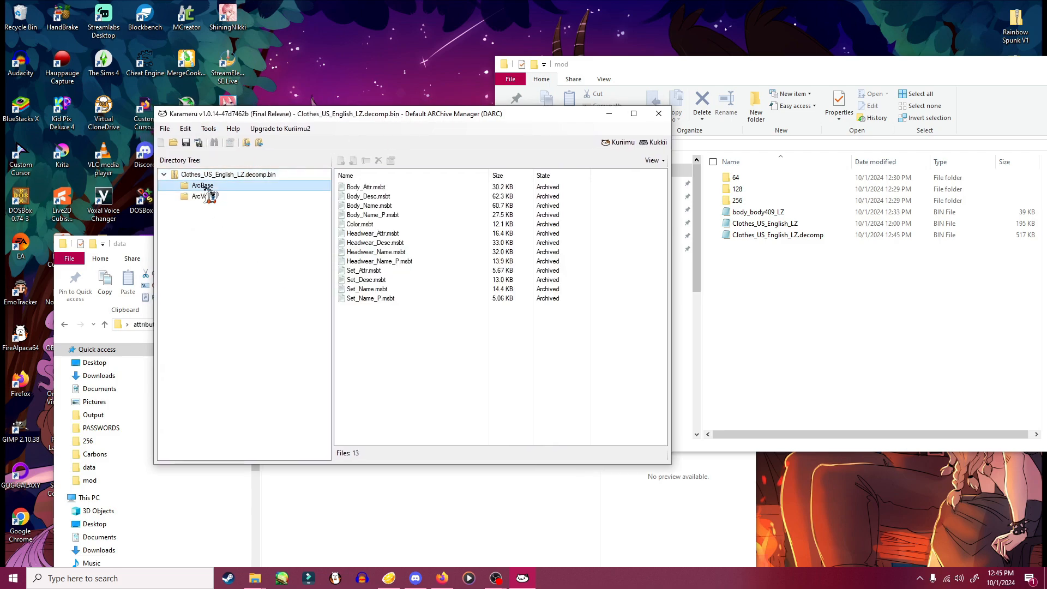
right_click(208, 188)
click(243, 200)
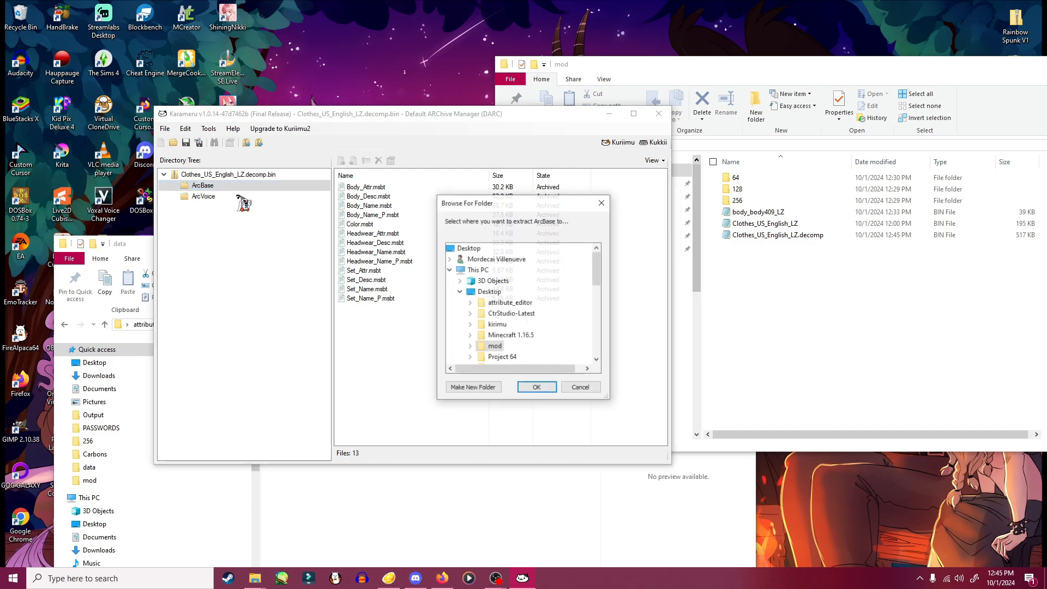
click(538, 388)
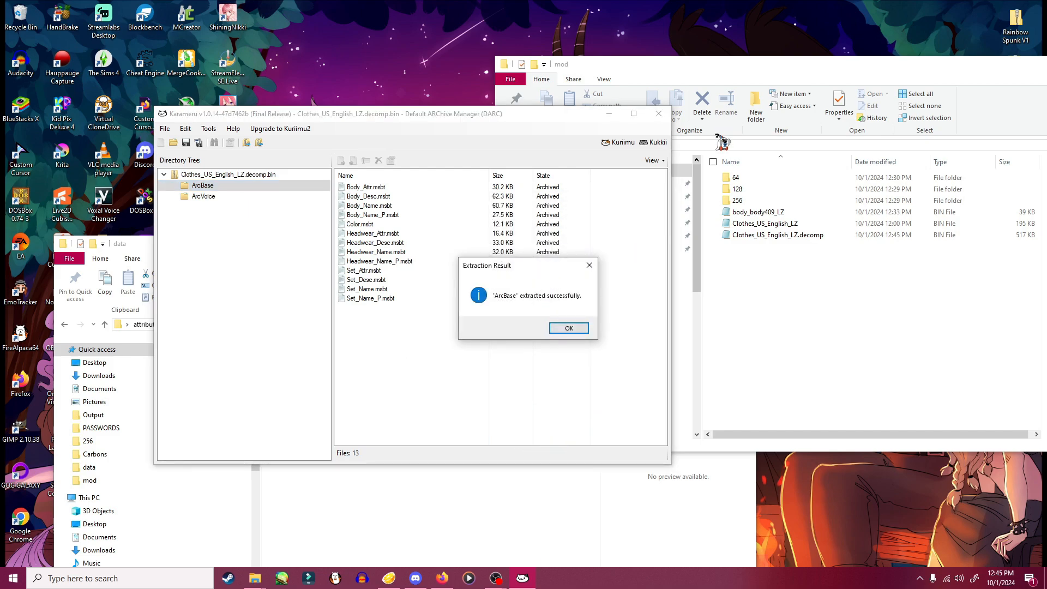
click(569, 329)
- Open the extracted ArcBase folder inside mod and arrange its window beside Karameru
click(752, 262)
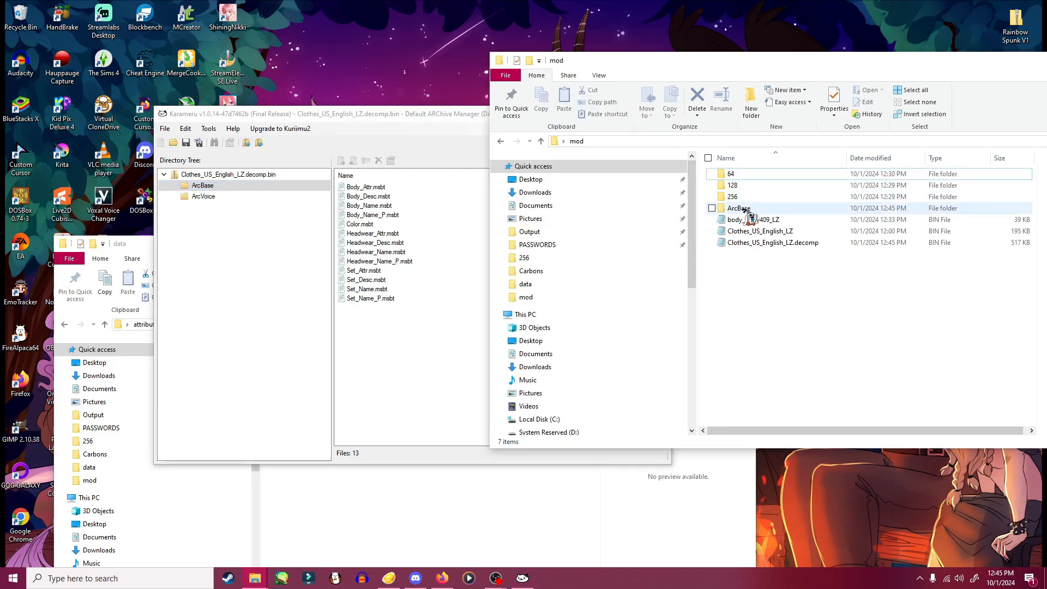
double_click(742, 209)
drag(771, 63, 666, 80)
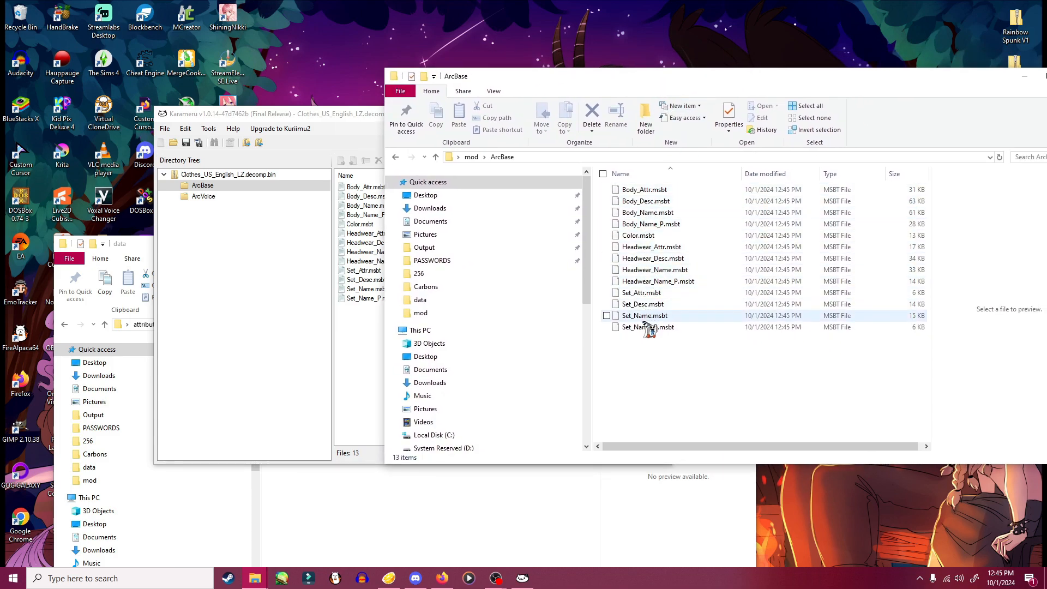
click(635, 212)
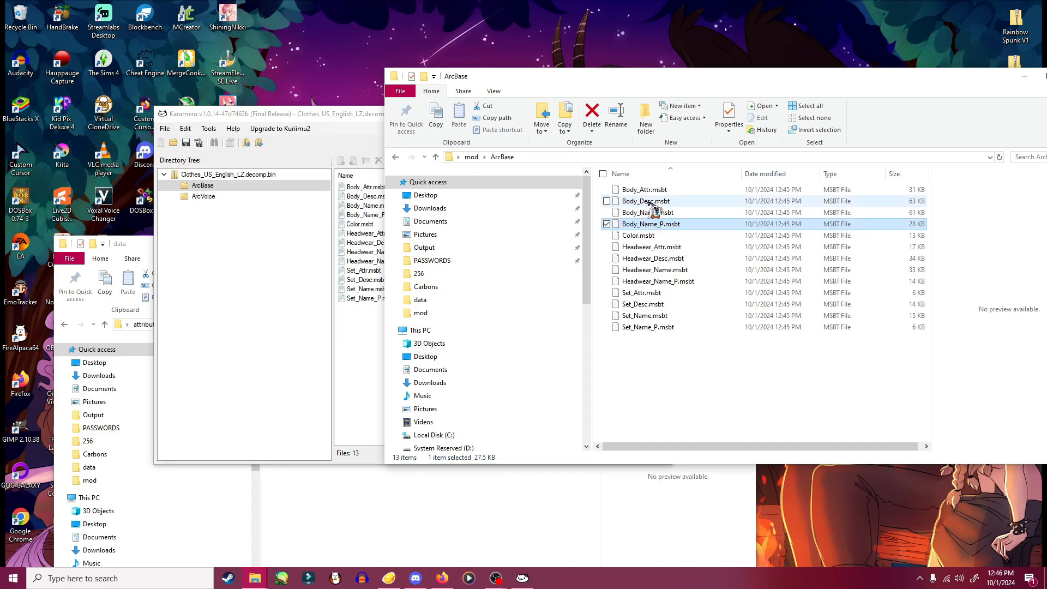
click(653, 202)
drag(568, 76, 677, 71)
drag(408, 117, 318, 100)
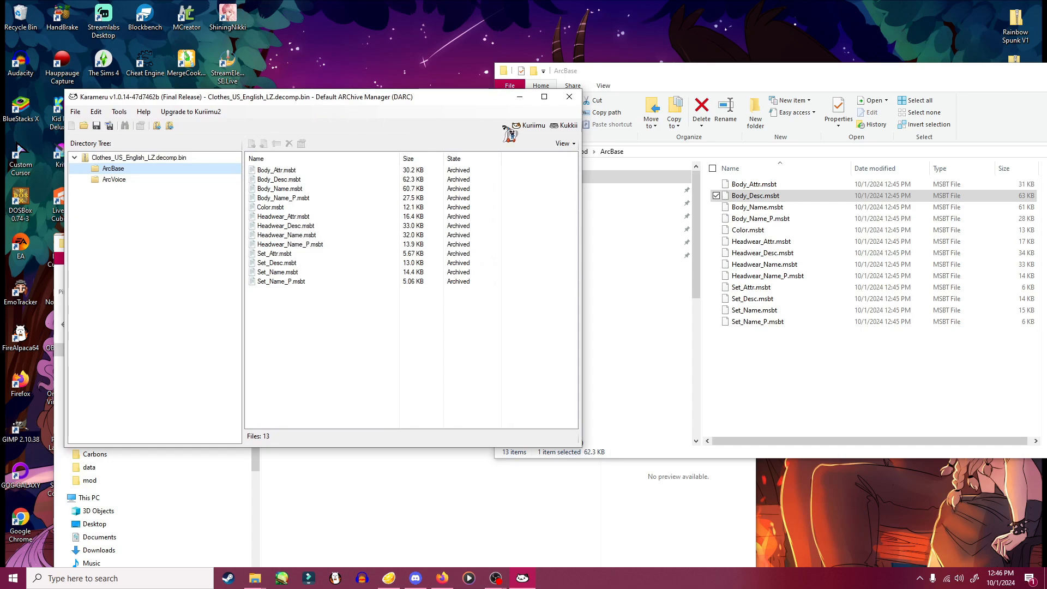
- Switch to Kuriimu from Karameru and load Body_Name.msbt from the ArcBase folder without creating a backup
click(528, 126)
drag(462, 122, 414, 69)
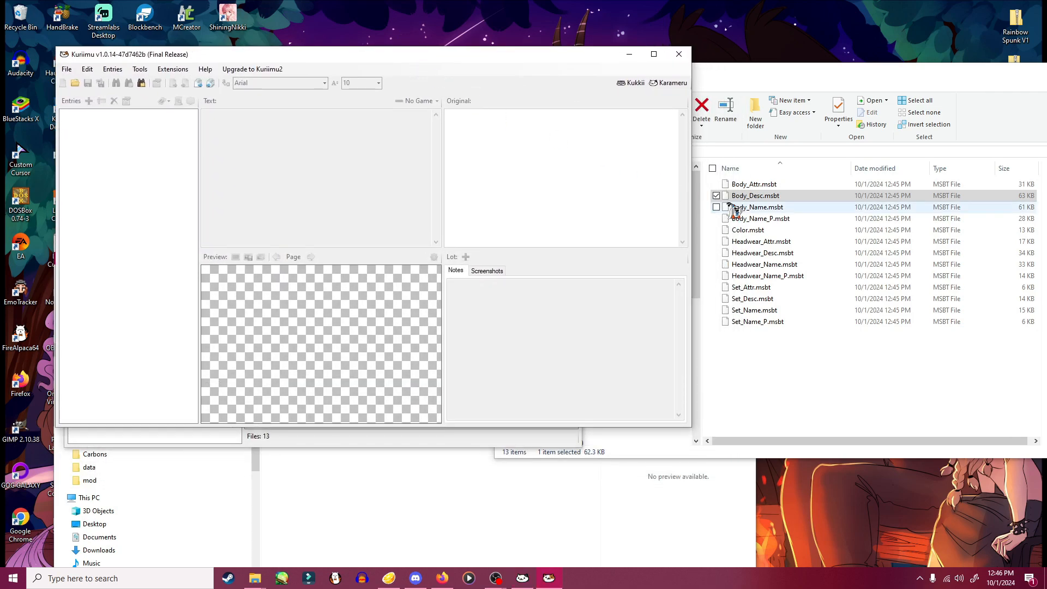
click(749, 207)
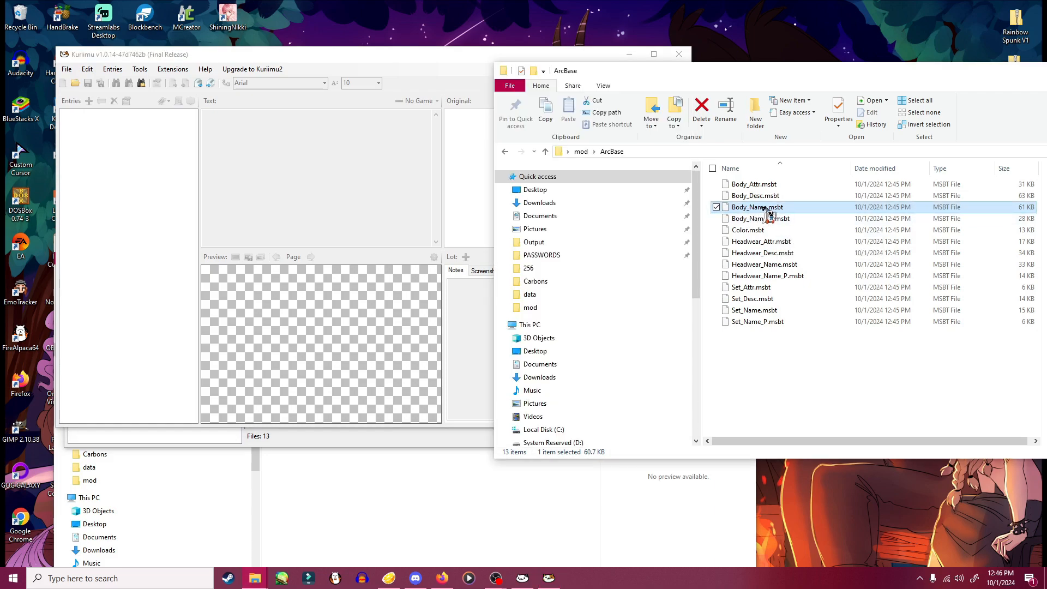
drag(222, 161, 224, 166)
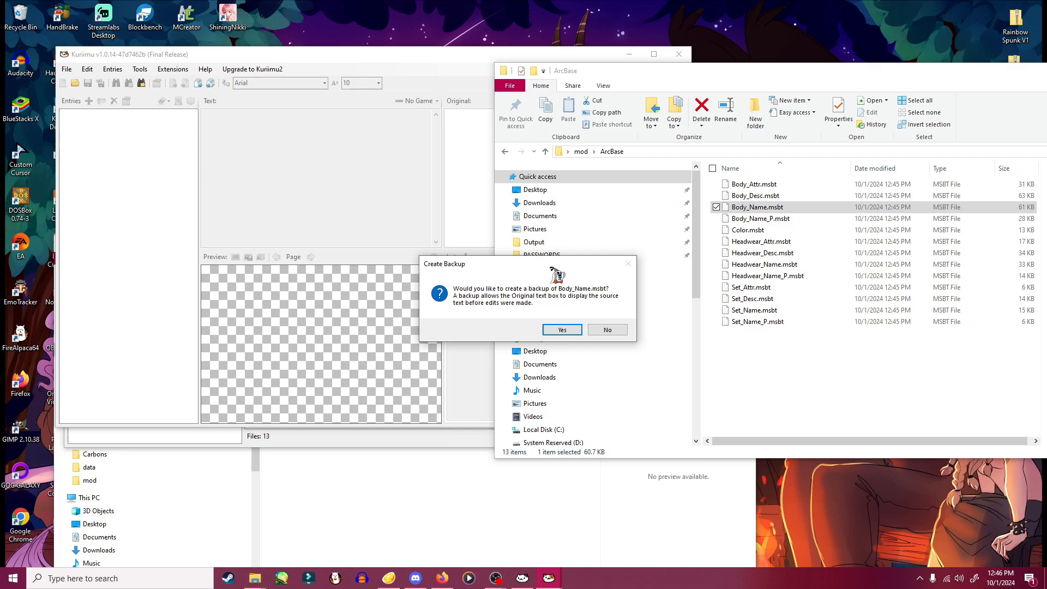
drag(548, 266, 515, 273)
click(576, 338)
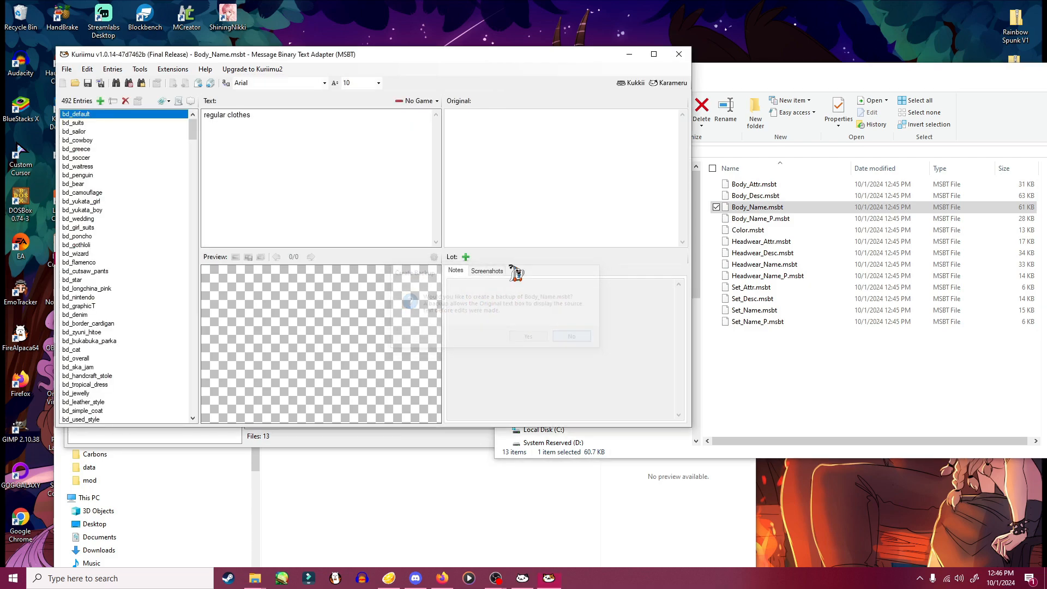
drag(440, 57, 458, 93)
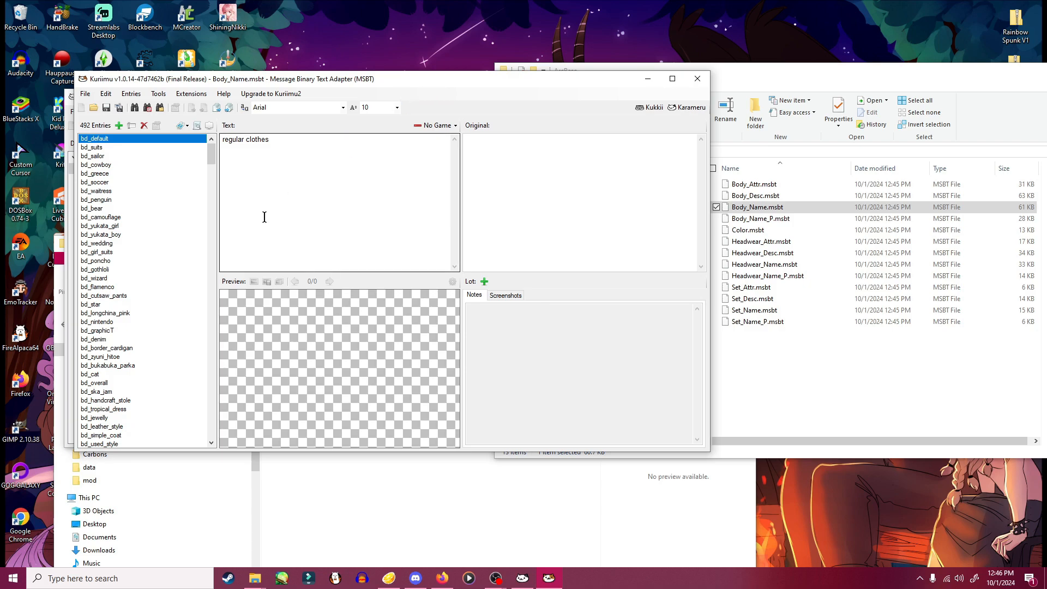
- Search the entries for "checker", check the dress's internal name in the documentation spreadsheet, and open the bd_check_piping entry
key(ctrl+f)
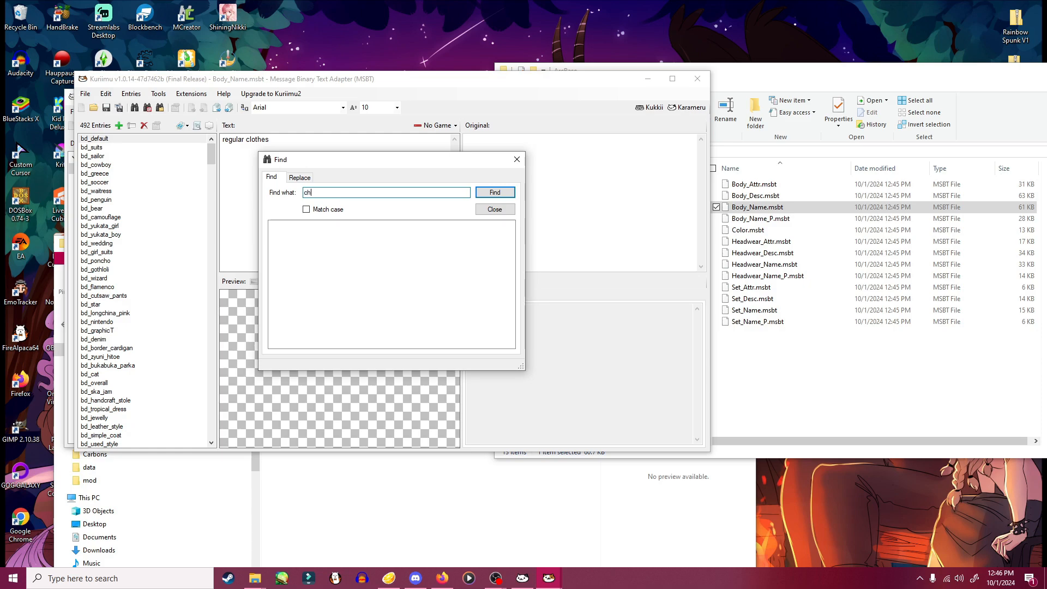
text(er)
key(Return)
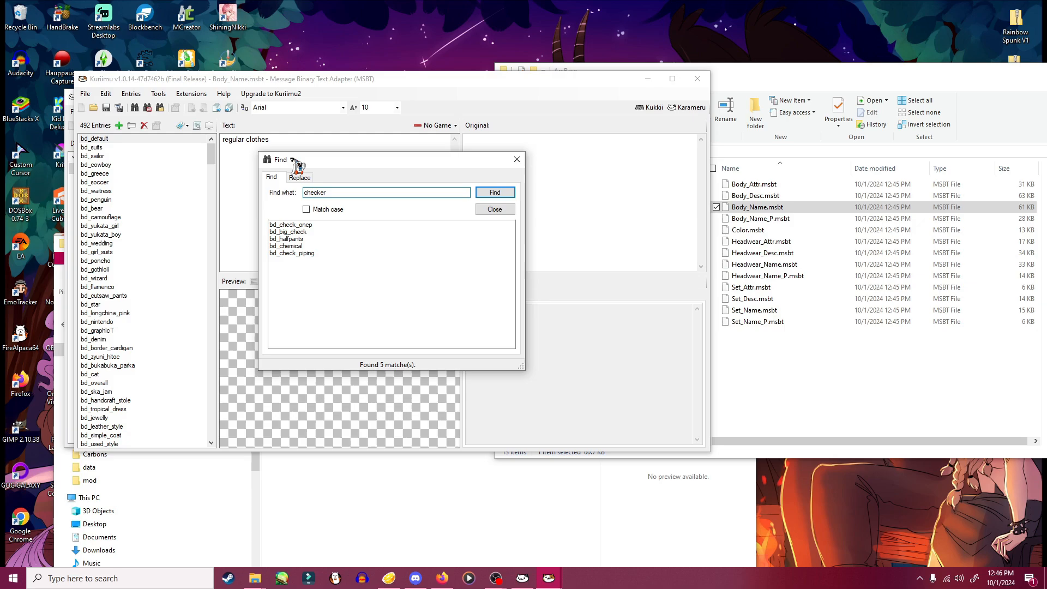
click(442, 578)
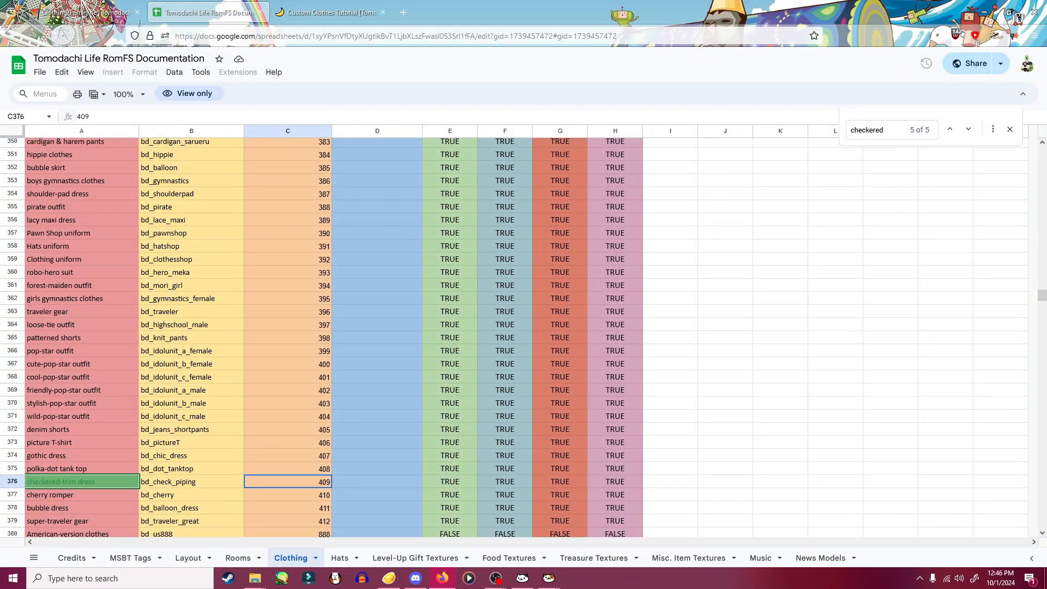
click(984, 12)
double_click(292, 254)
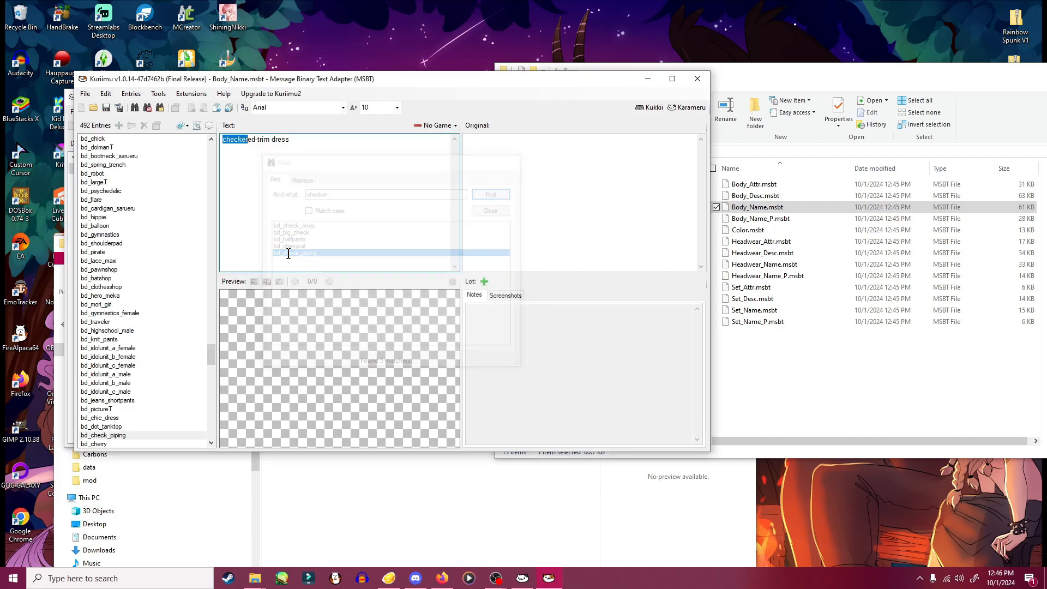
- Replace the bd_check_piping text with "Mario star dress" and save Body_Name.msbt
drag(287, 143, 231, 147)
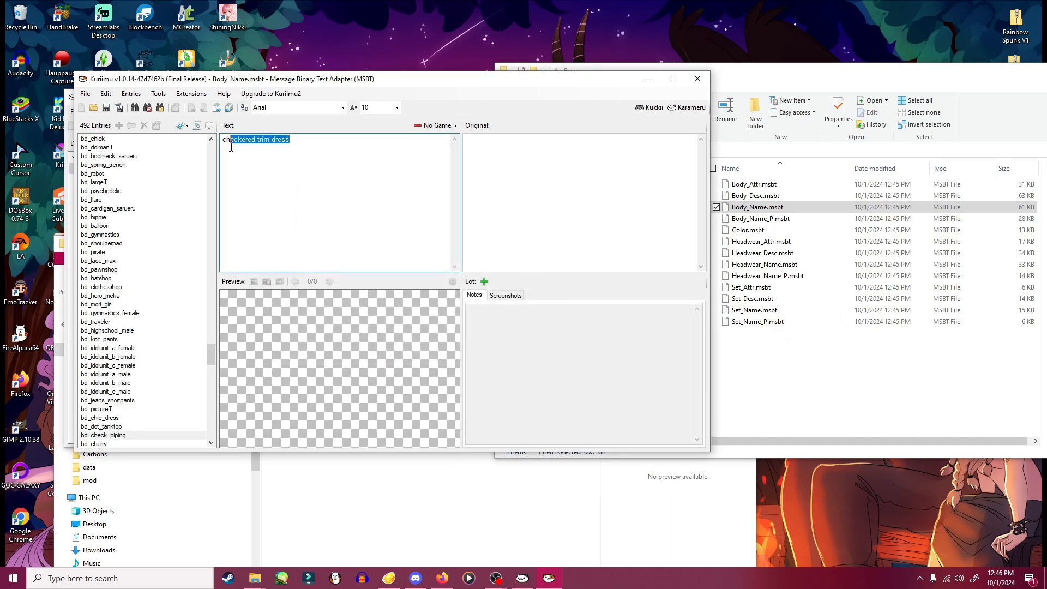
key(BackSpace)
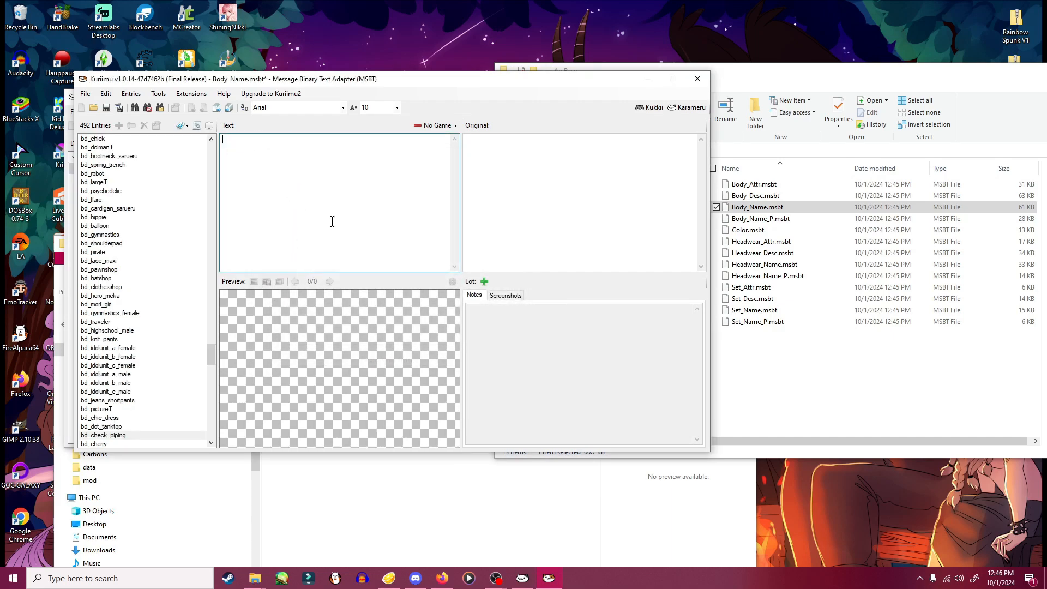
text(Mario star dress)
key(ctrl+s)
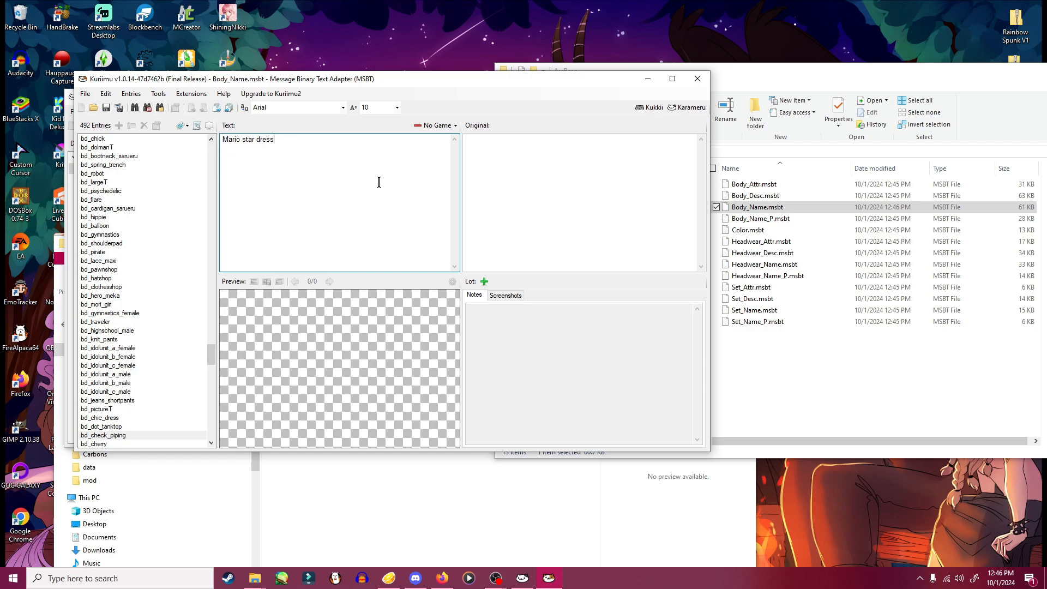
- Load Body_Name_P.msbt from the ArcBase folder into Kuriimu without creating a backup
click(774, 220)
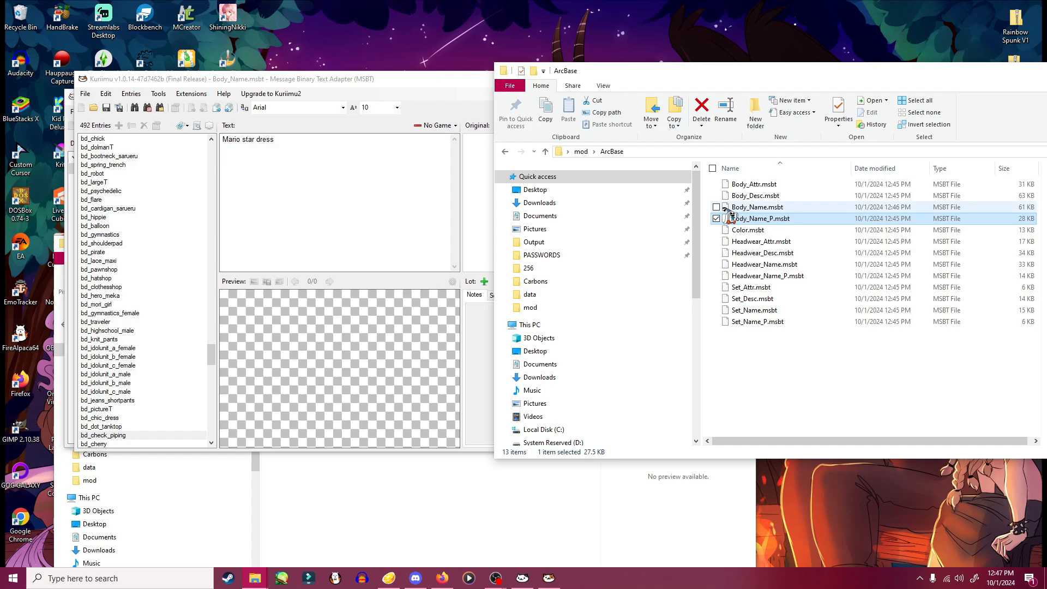
drag(762, 223, 362, 206)
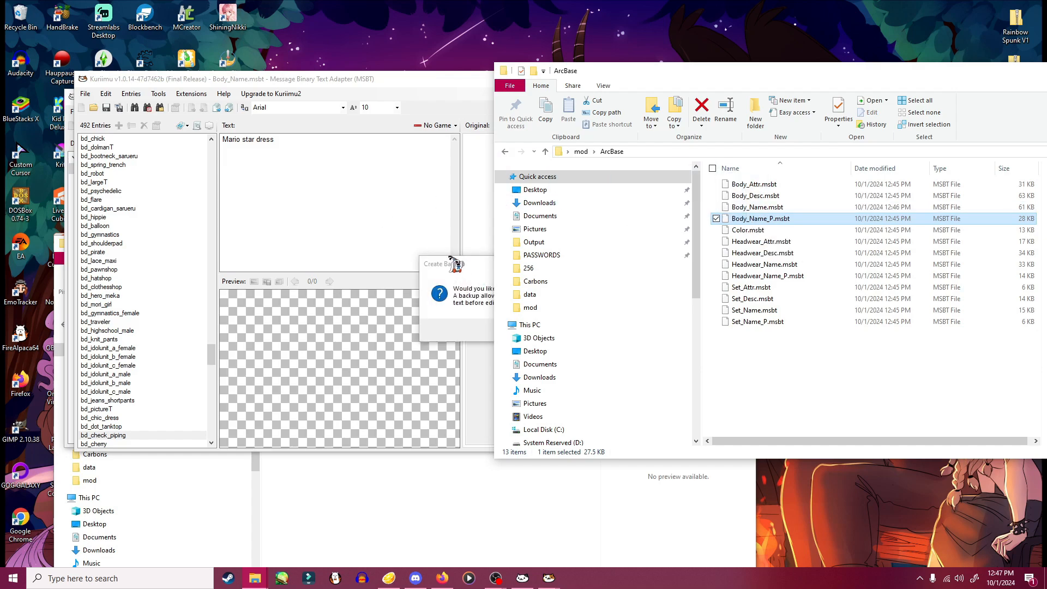
click(567, 330)
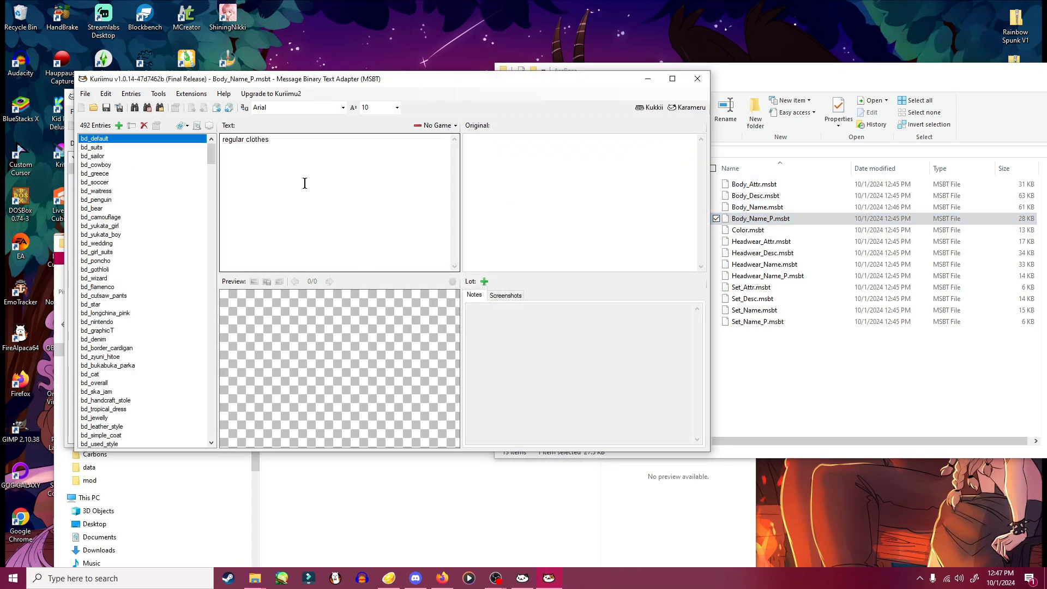
- Find the bd_check_piping entry in Body_Name_P.msbt, replace its text with "Mario star dress", and save the file
key(ctrl+f)
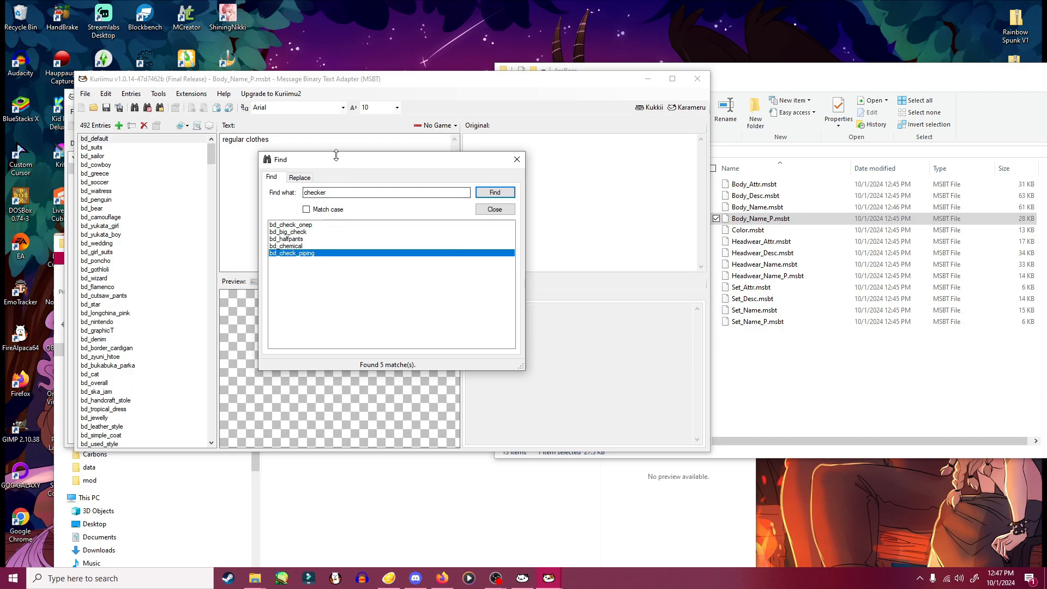
drag(336, 155, 336, 159)
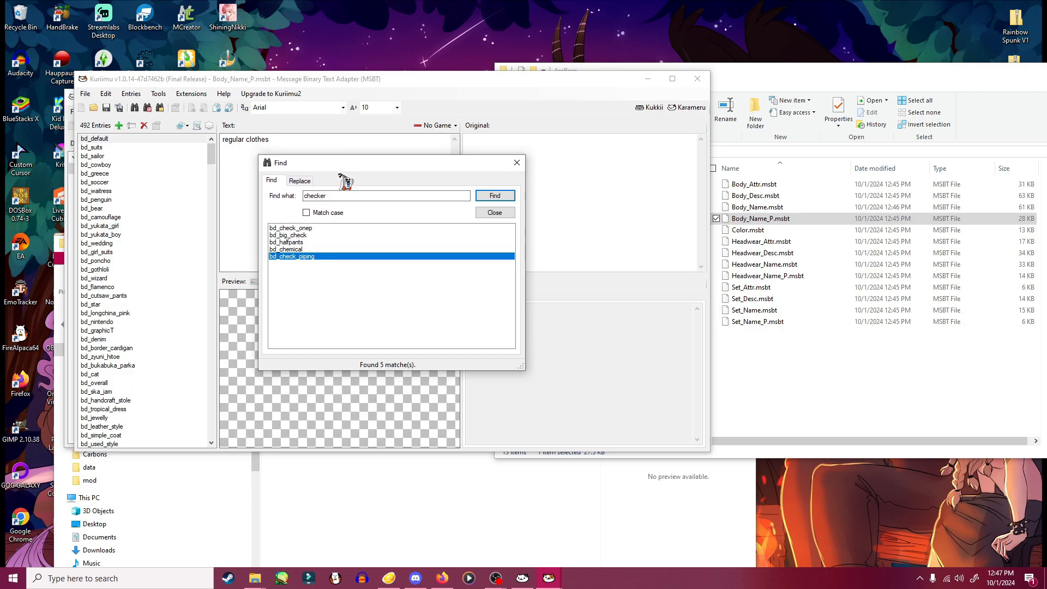
double_click(302, 256)
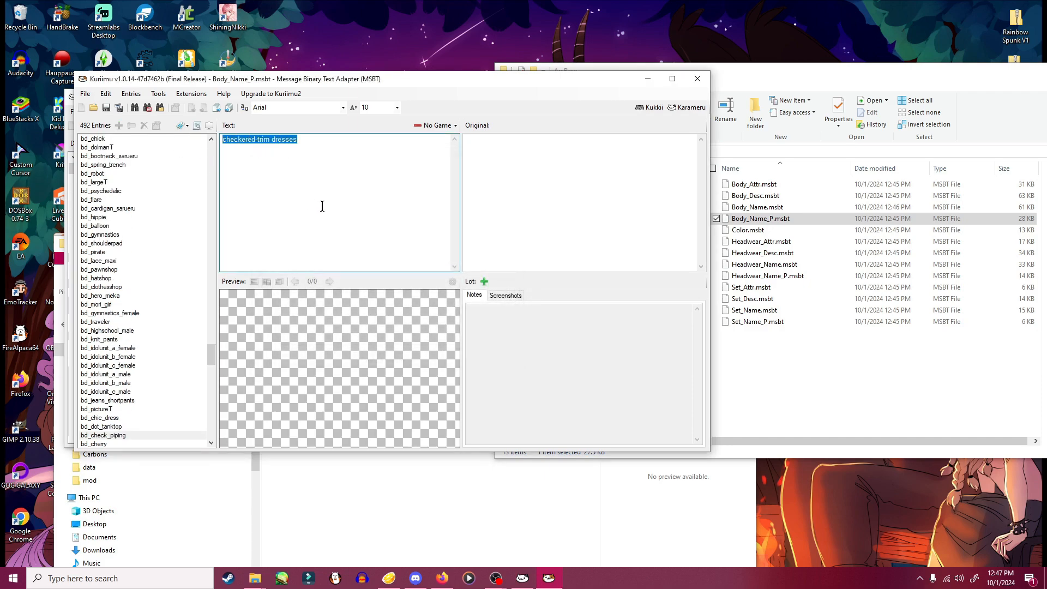
key(Delete)
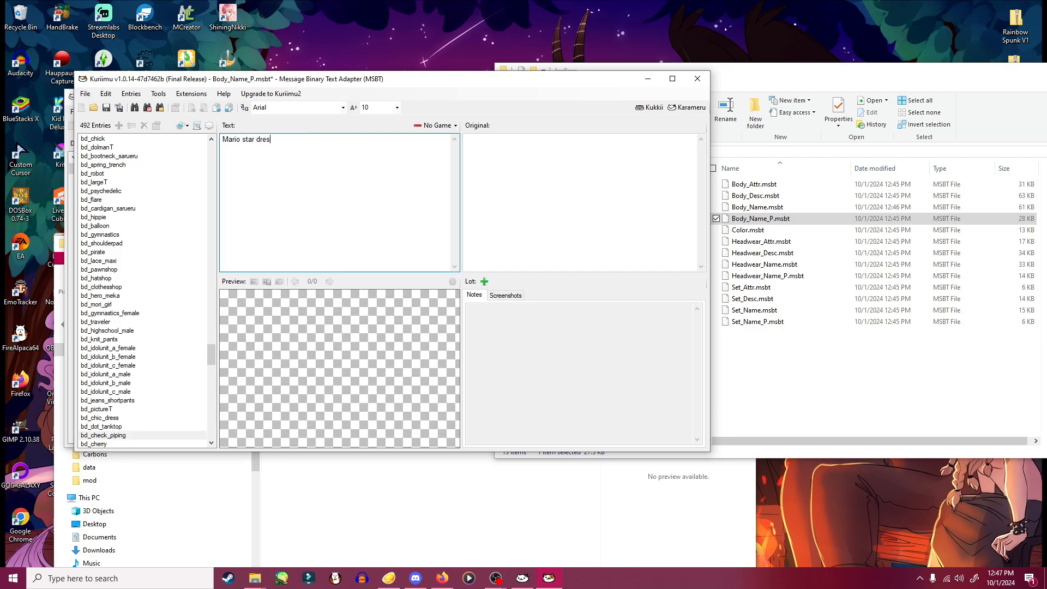
key(ctrl+s)
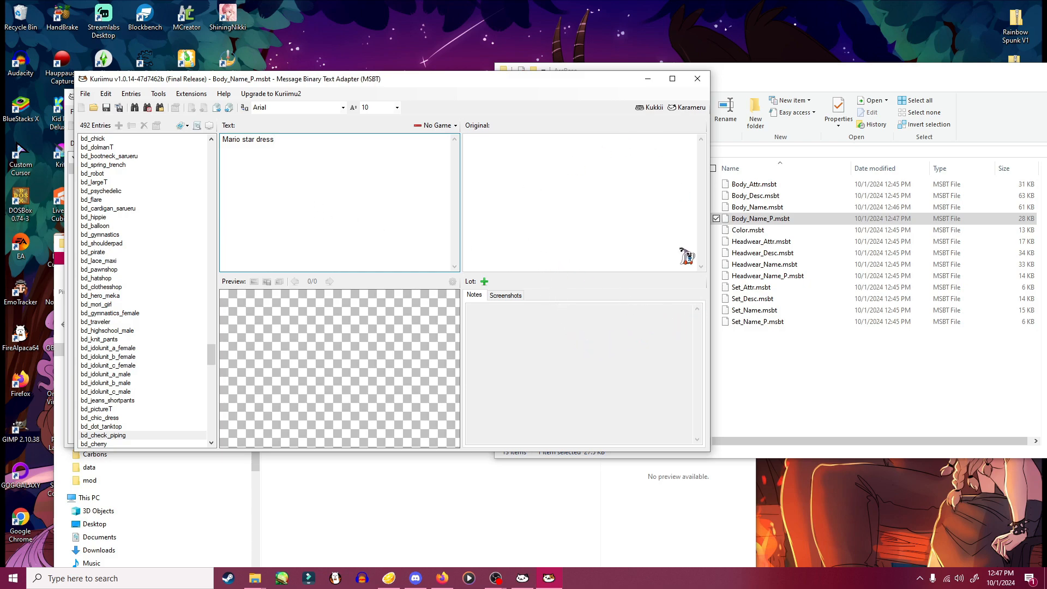
- Load Body_Desc.msbt from the ArcBase folder into Kuriimu without creating a backup
click(762, 198)
drag(764, 199, 397, 203)
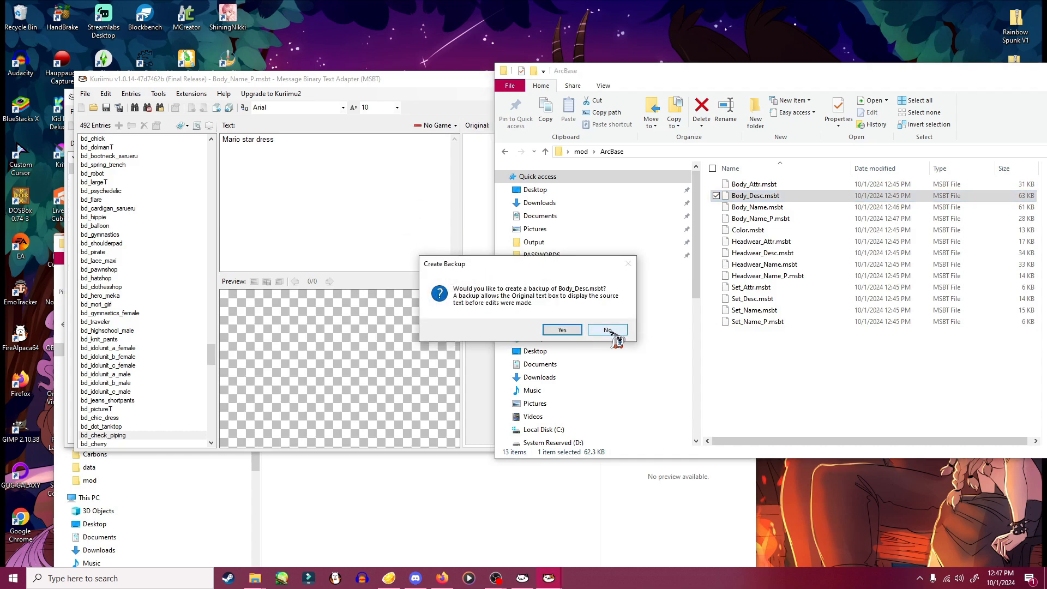
click(607, 330)
- Replace the bd_check_piping description with "A cute dress based on the star from mario!", save Body_Desc.msbt, and close Kuriimu
key(ctrl+f)
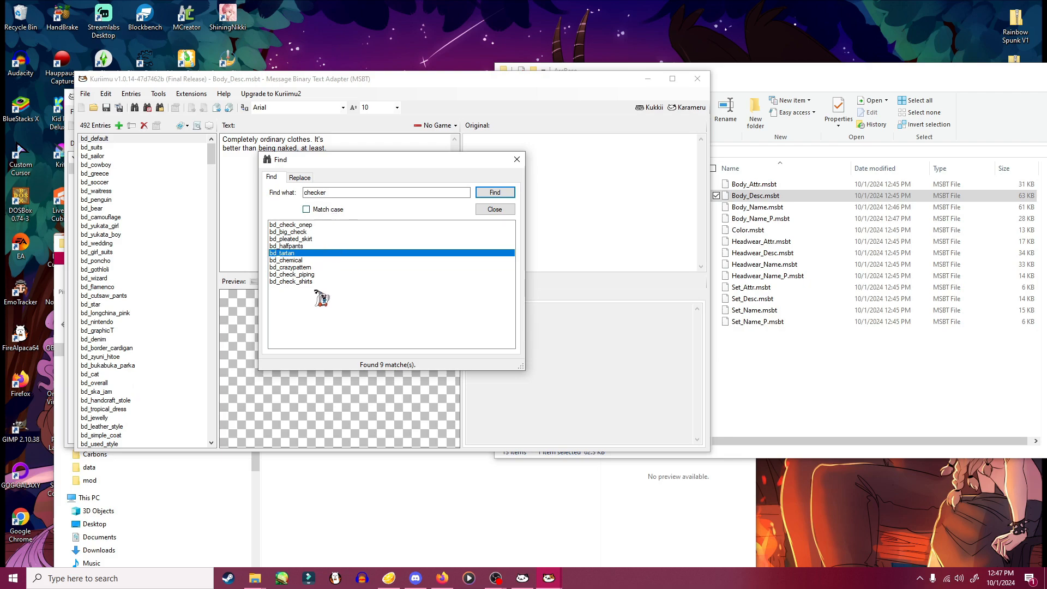
double_click(299, 275)
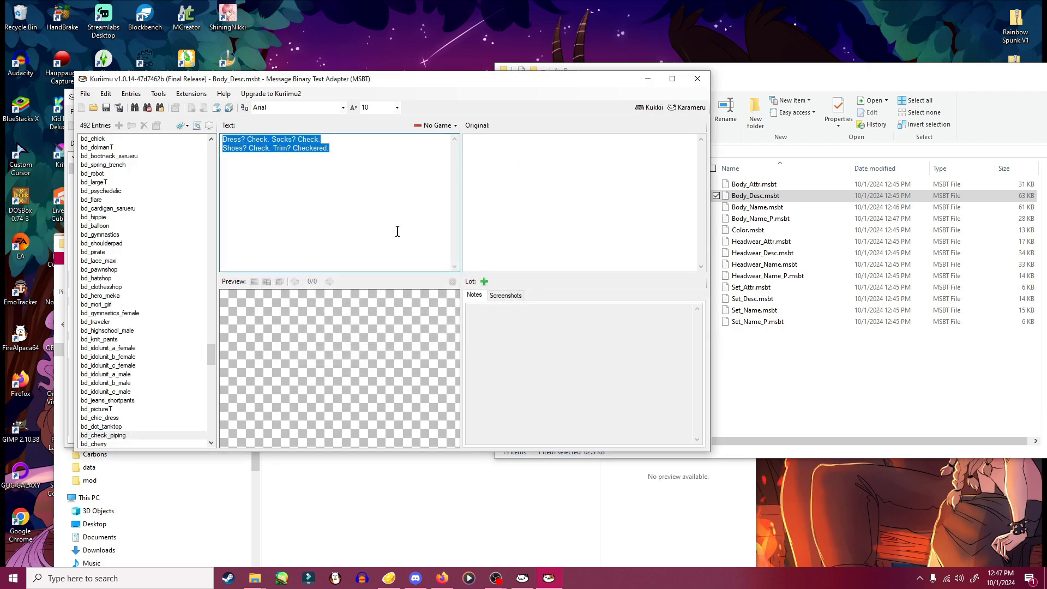
key(Delete)
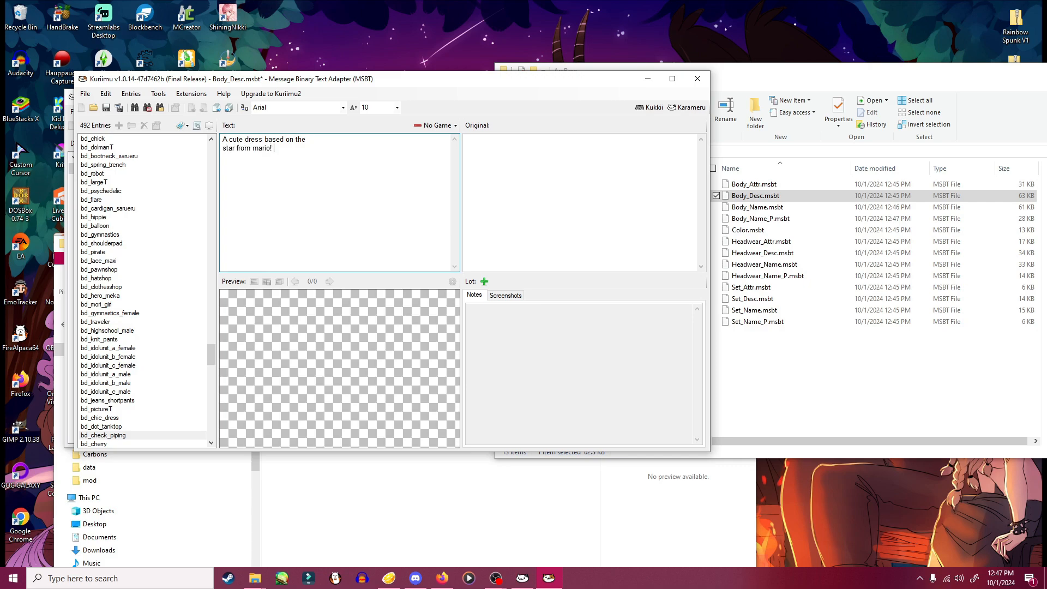
key(ctrl+s)
drag(448, 81, 497, 104)
click(667, 89)
click(767, 208)
click(771, 219)
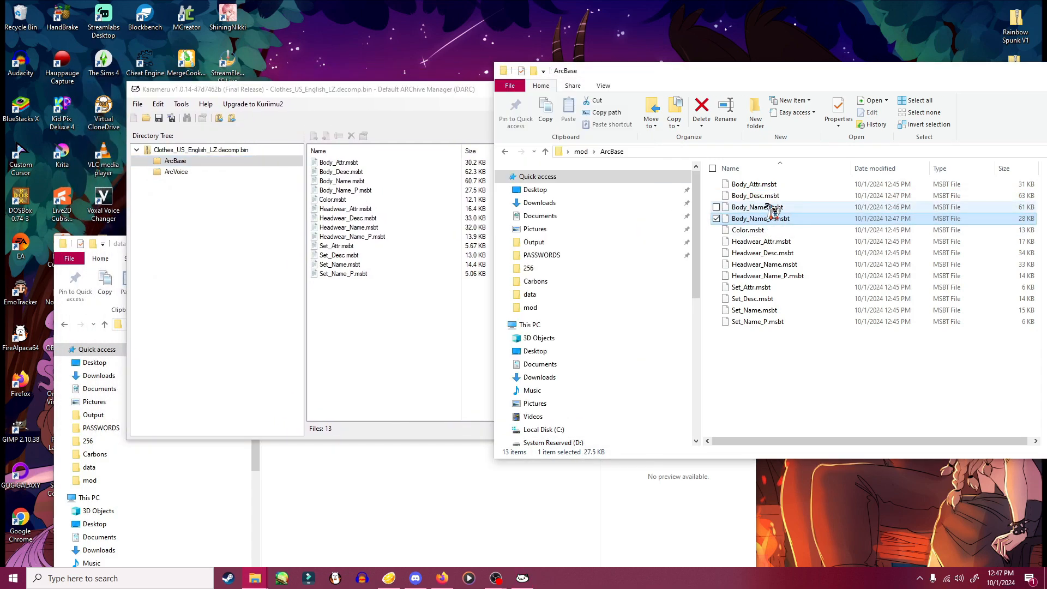
click(767, 207)
click(755, 196)
click(769, 208)
click(778, 218)
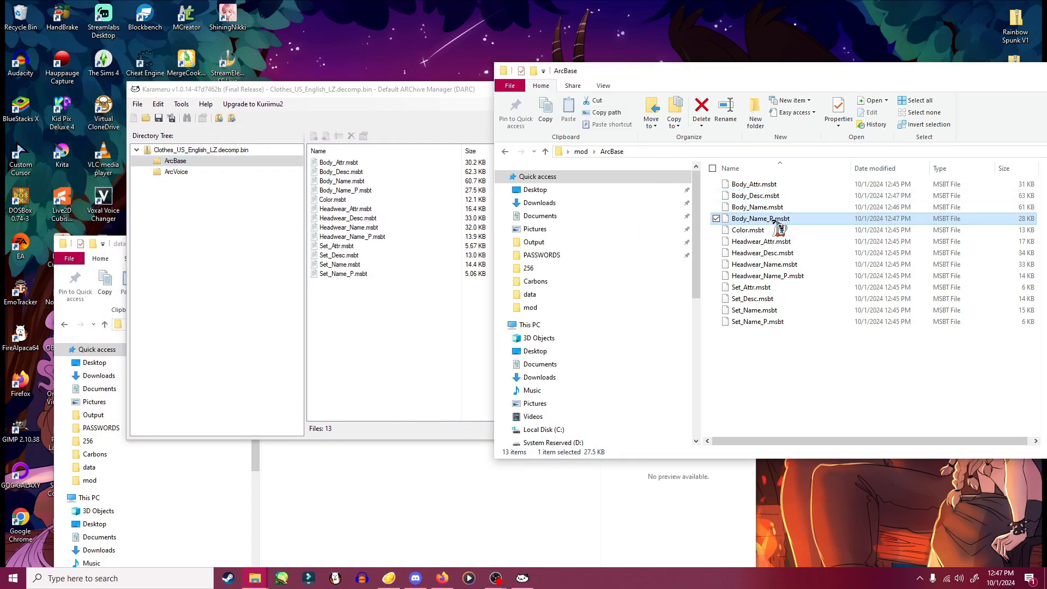
click(770, 208)
click(768, 196)
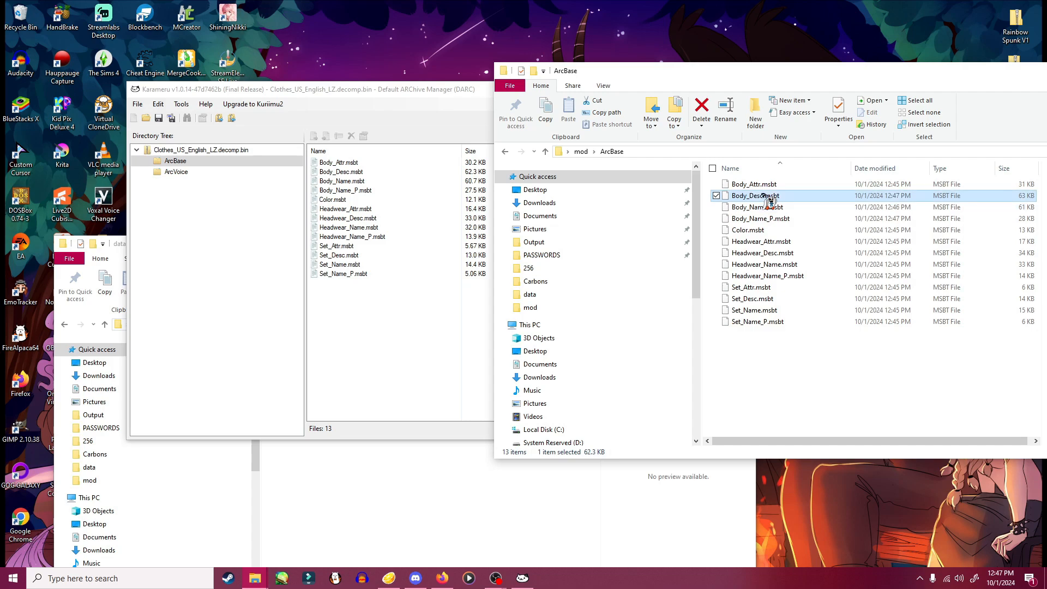
- Switch to Karameru and replace the archived Body_Name_P.msbt with the edited copy from the mod\ArcBase folder
click(349, 127)
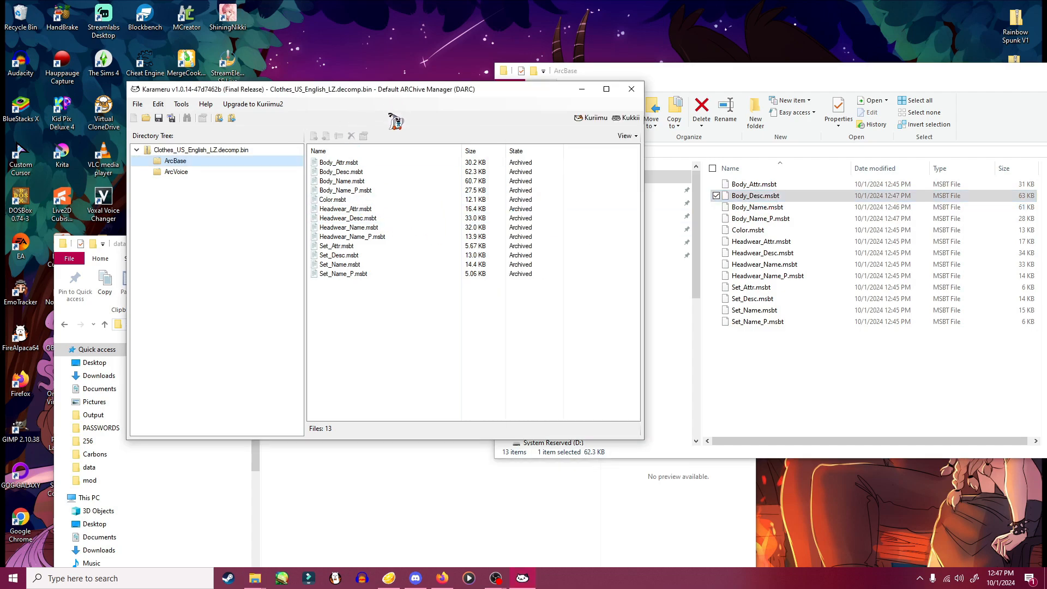
click(348, 193)
right_click(350, 192)
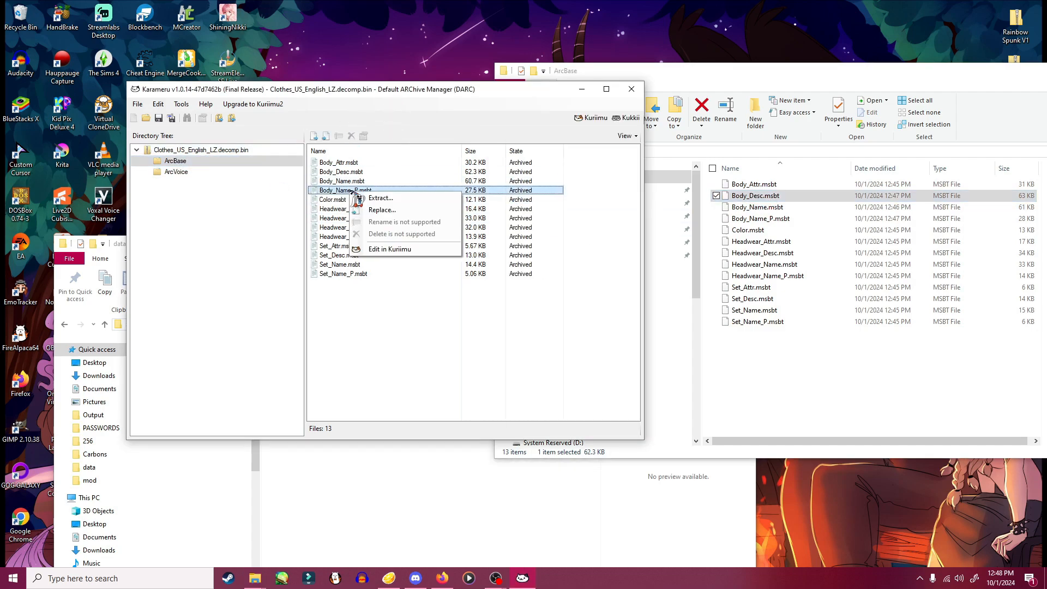
click(380, 210)
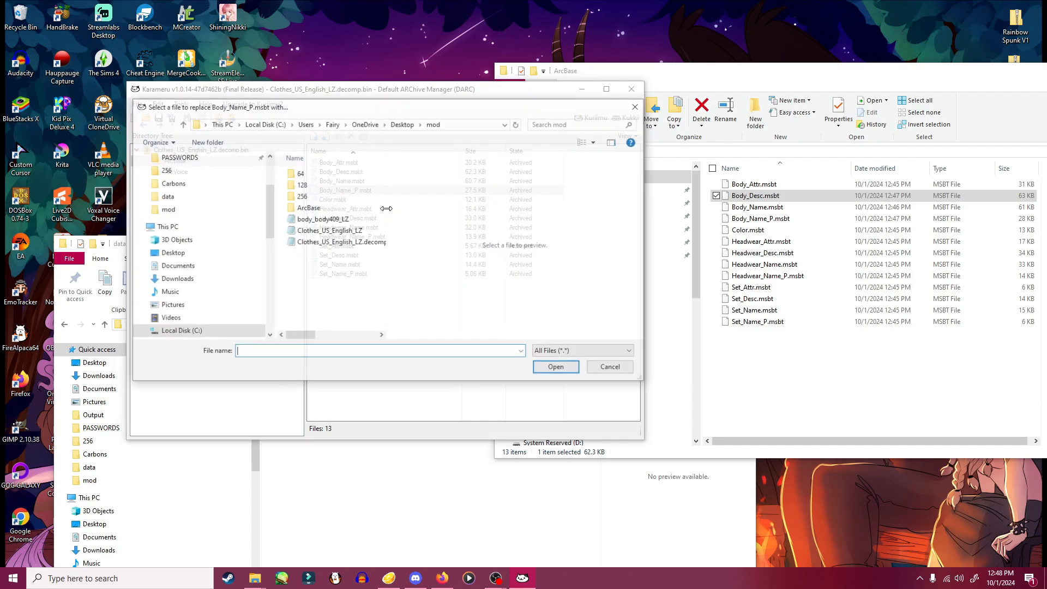
double_click(318, 207)
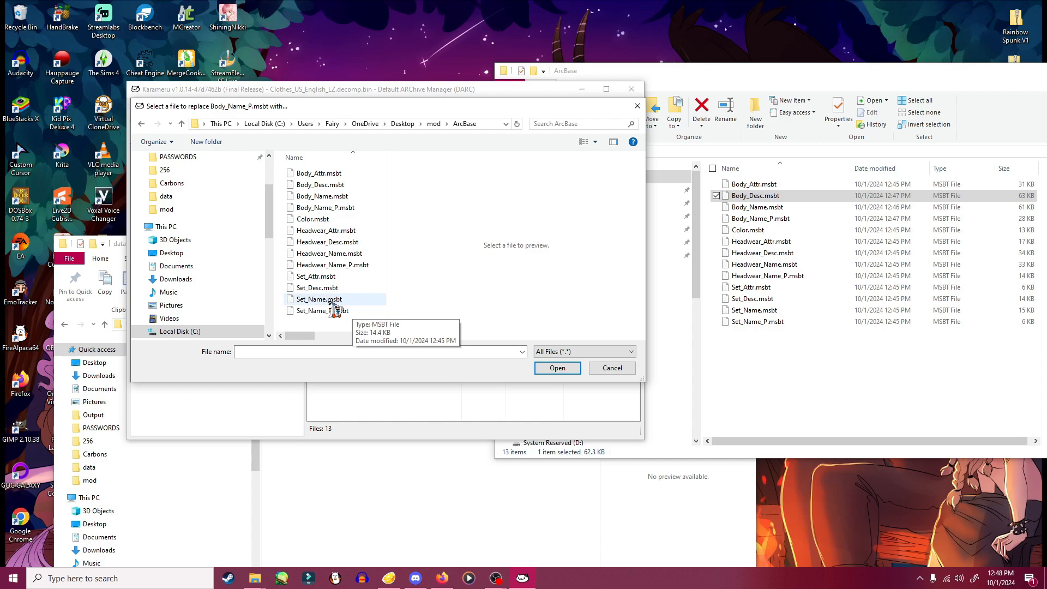
click(334, 209)
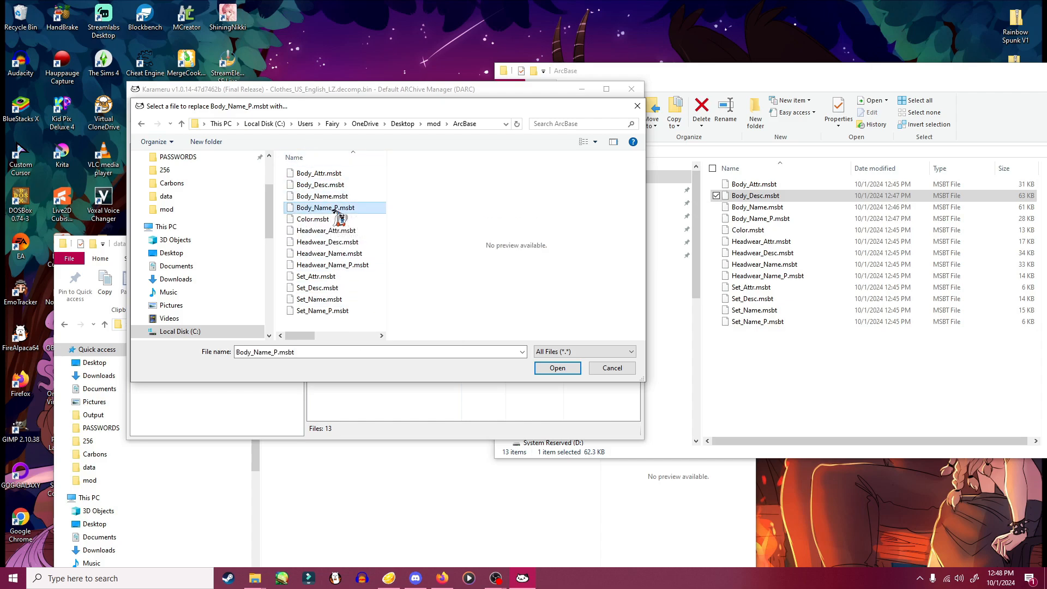
click(556, 369)
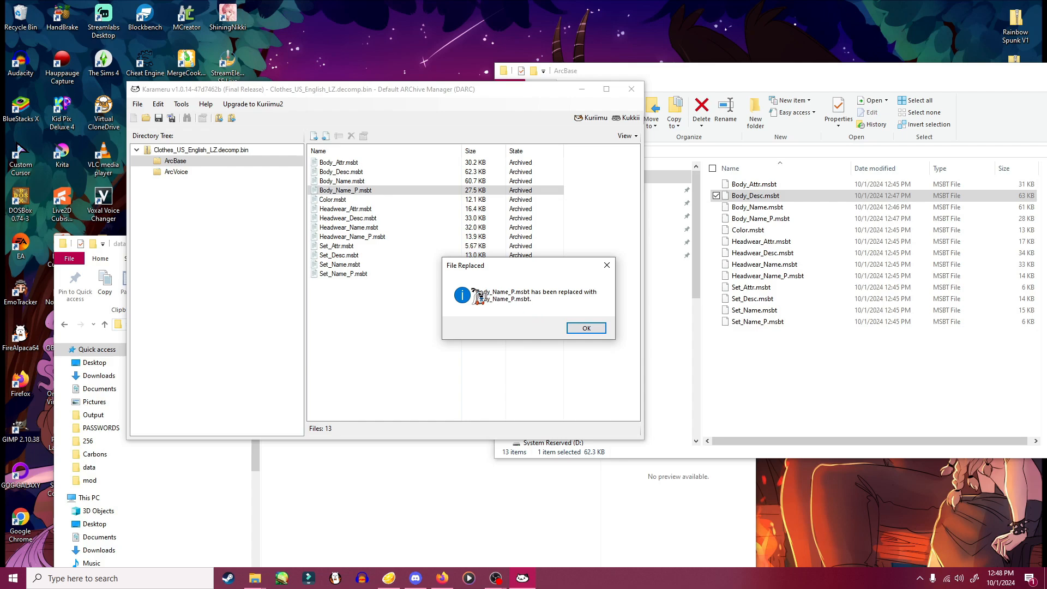
click(586, 327)
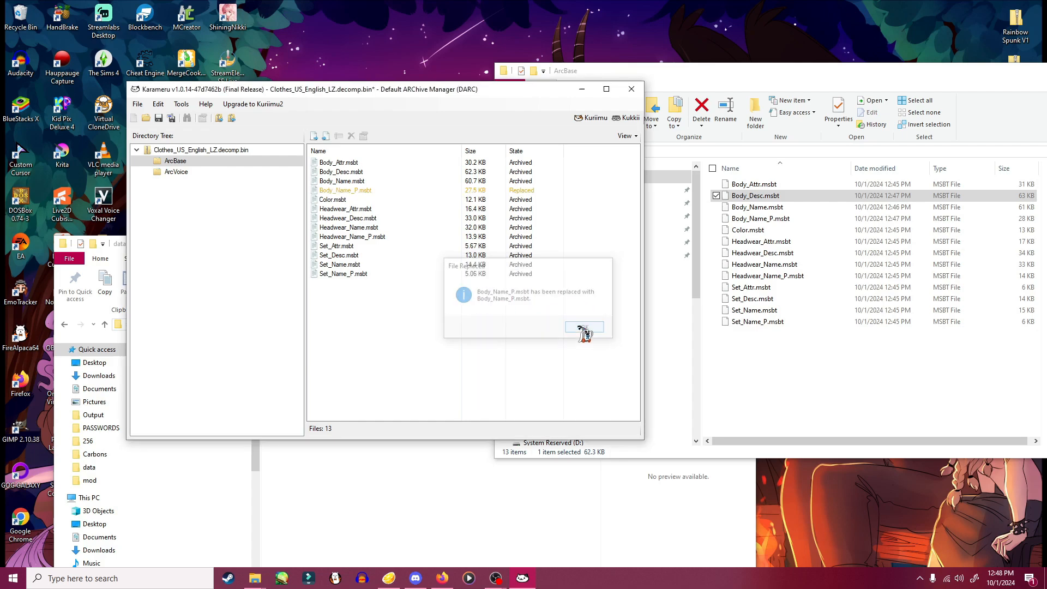
- Replace the archived Body_Name.msbt with the edited Body_Name.msbt from the mod\ArcBase folder
right_click(342, 183)
click(388, 201)
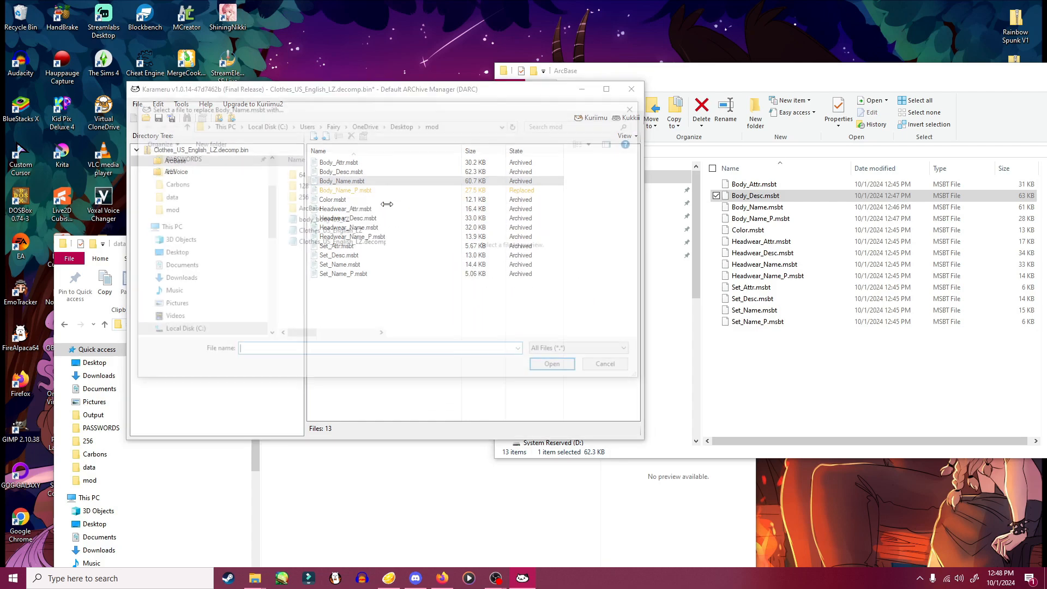
double_click(326, 206)
click(323, 196)
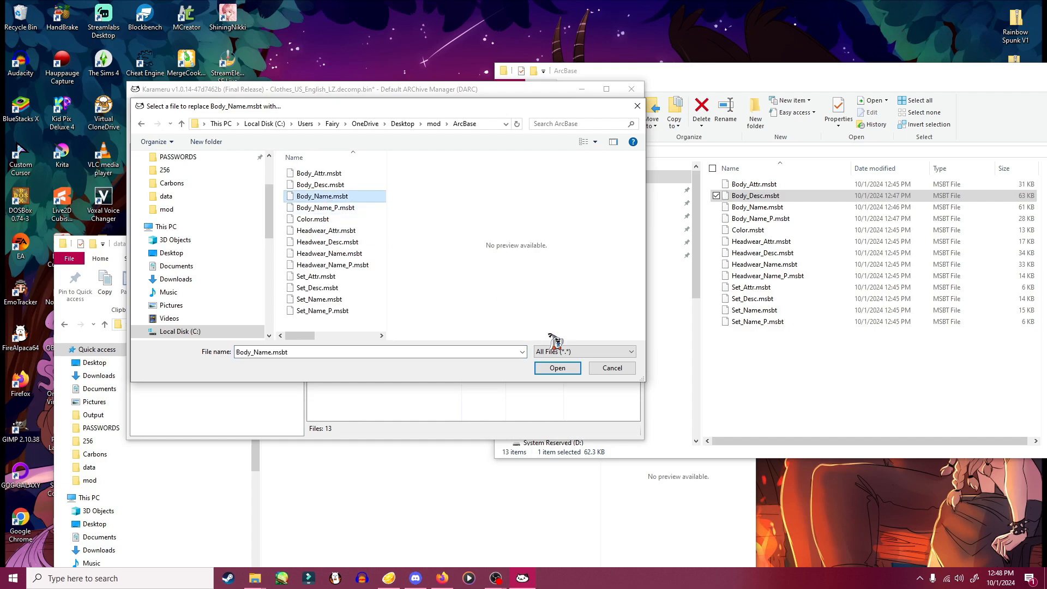
click(557, 368)
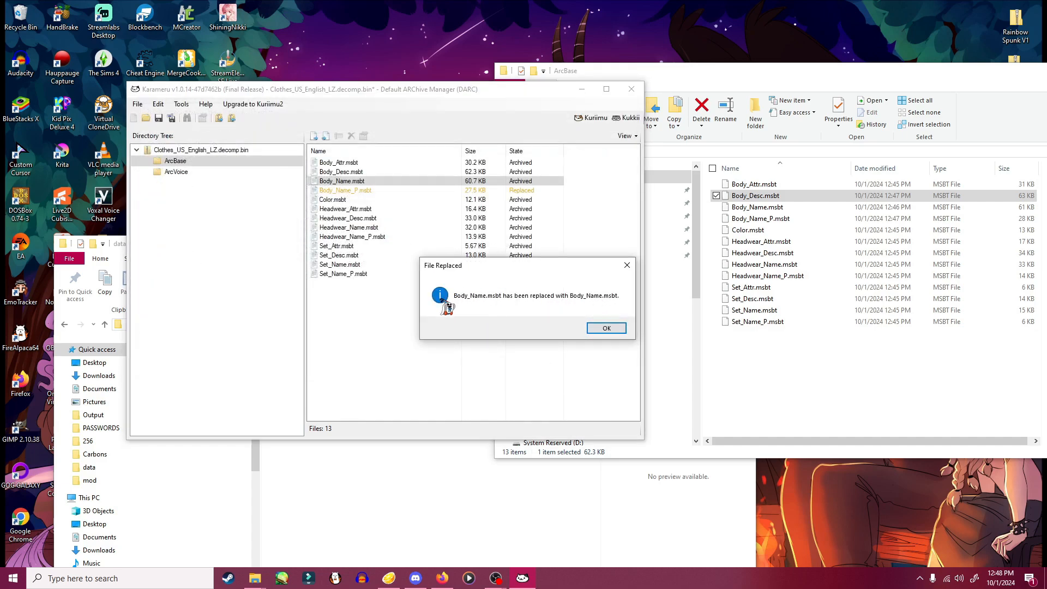
click(608, 328)
- Replace the archived Body_Desc.msbt with the edited copy from the ArcBase folder and save the archive
right_click(338, 172)
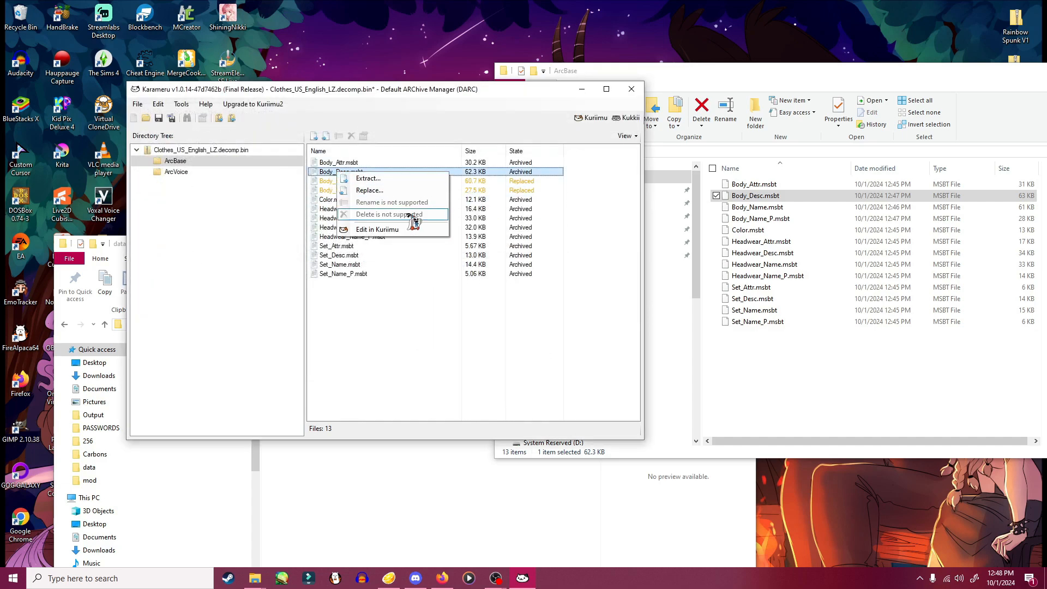
click(369, 190)
double_click(333, 200)
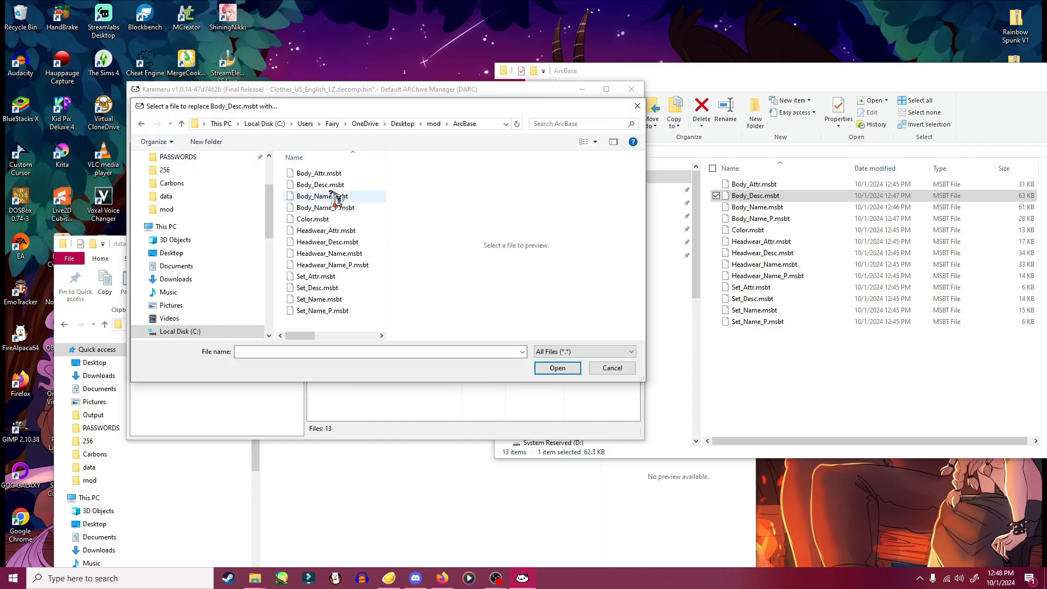
click(320, 185)
click(557, 367)
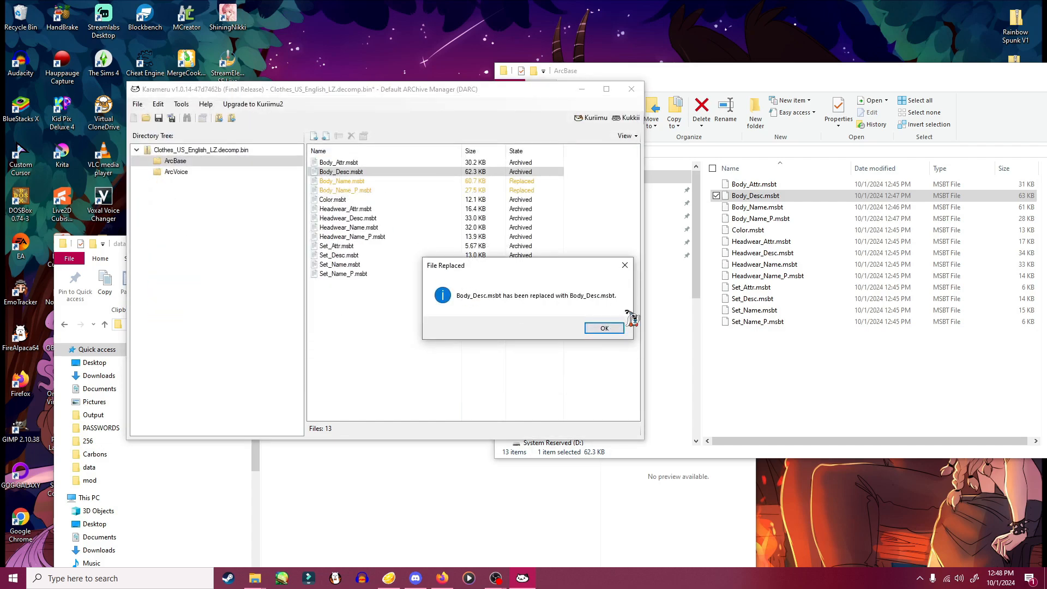
click(604, 328)
key(ctrl+s)
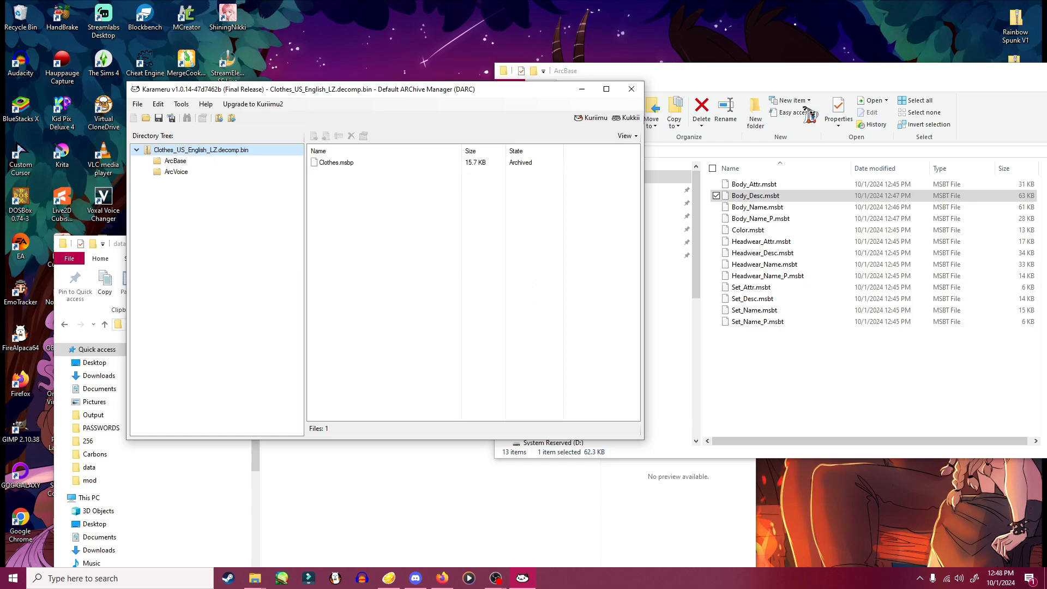
- Go up to the mod folder, reload Clothes_US_English_LZ.decomp in Karameru, and save the archive again
click(782, 85)
click(582, 151)
drag(719, 72, 730, 70)
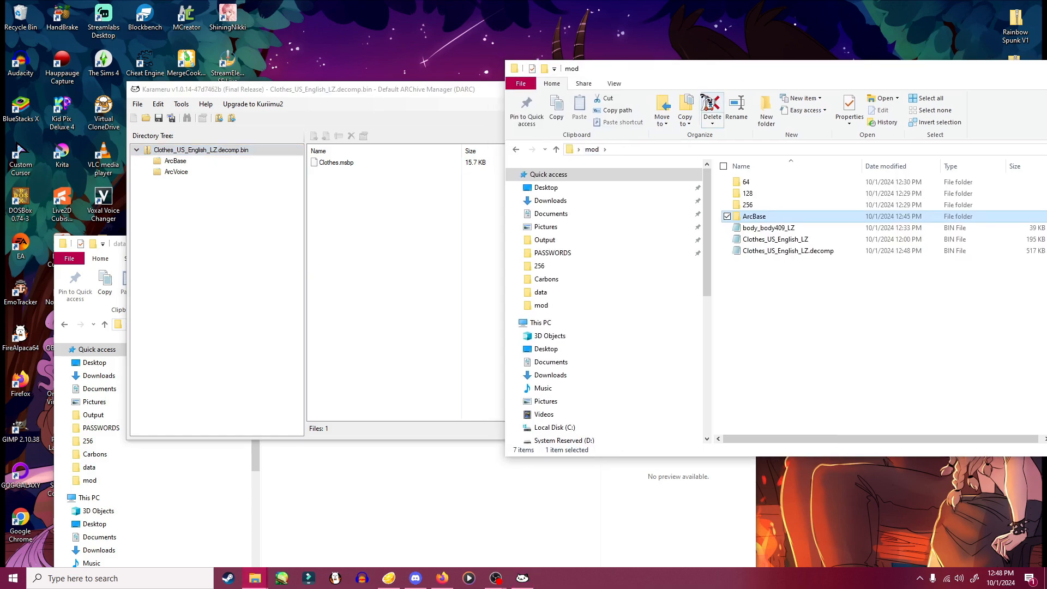
click(790, 309)
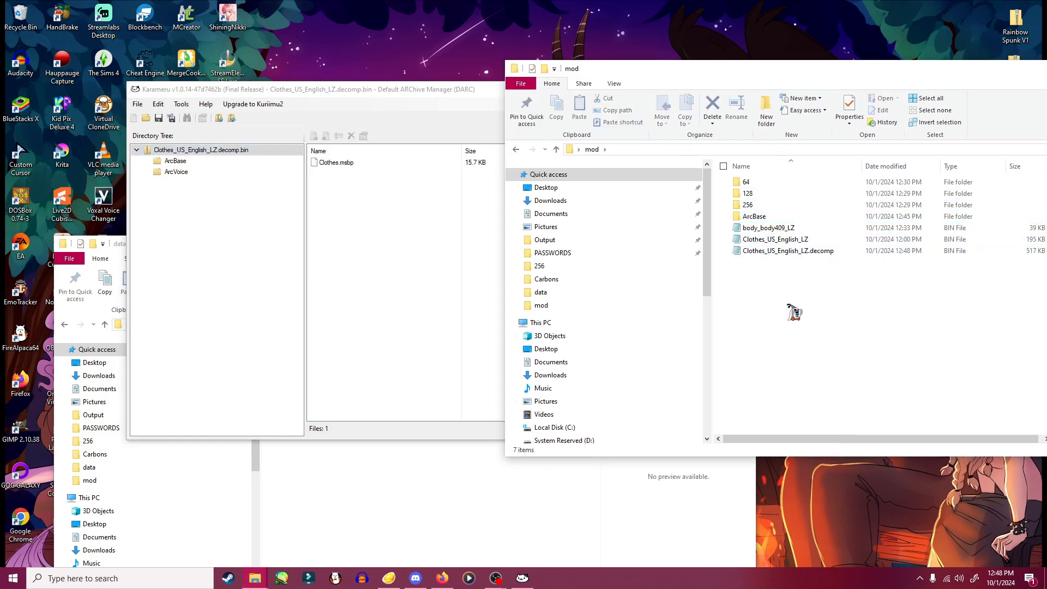
click(764, 252)
drag(754, 256, 352, 106)
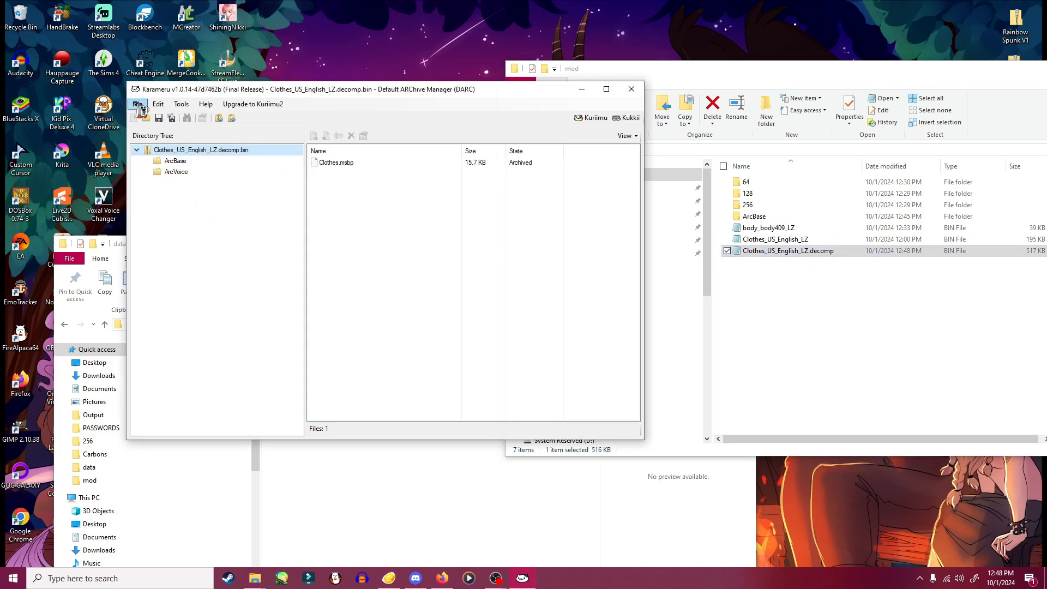
click(136, 100)
click(156, 139)
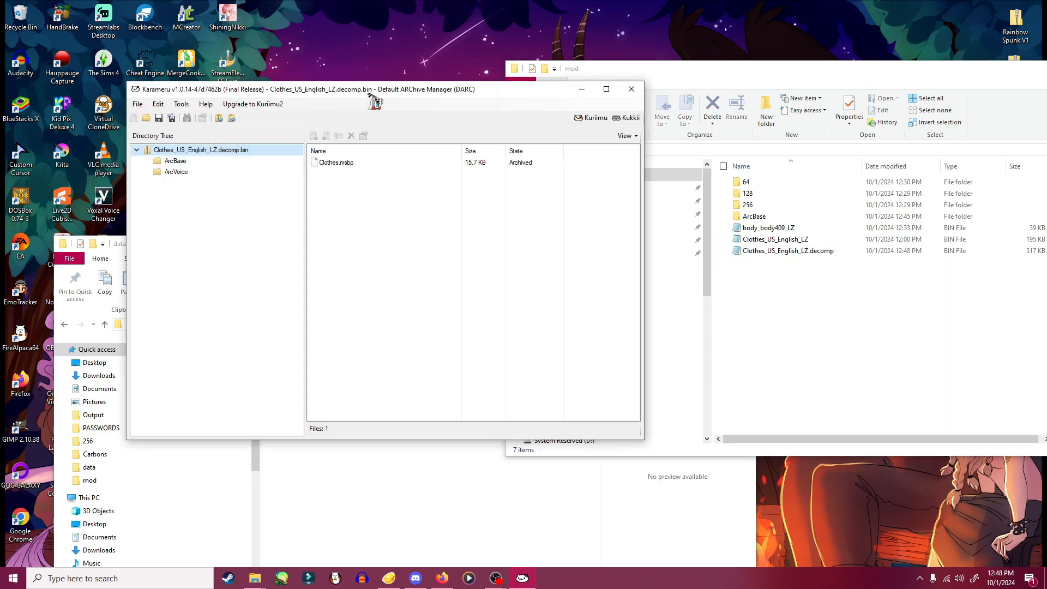
drag(404, 94, 387, 110)
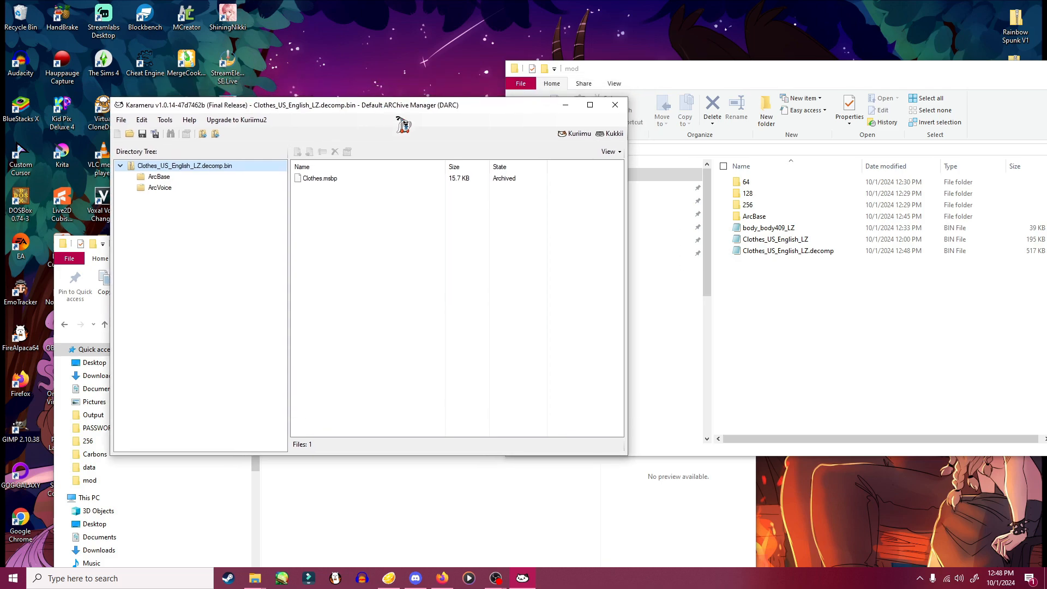
- Delete the extracted ArcBase folder from the mod folder
click(768, 217)
right_click(768, 218)
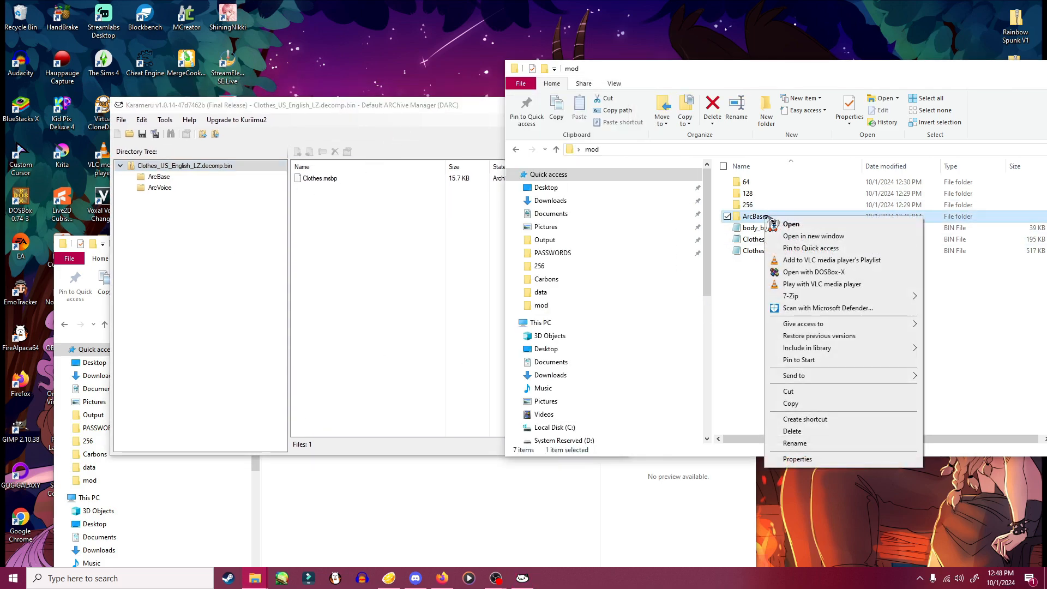
click(793, 430)
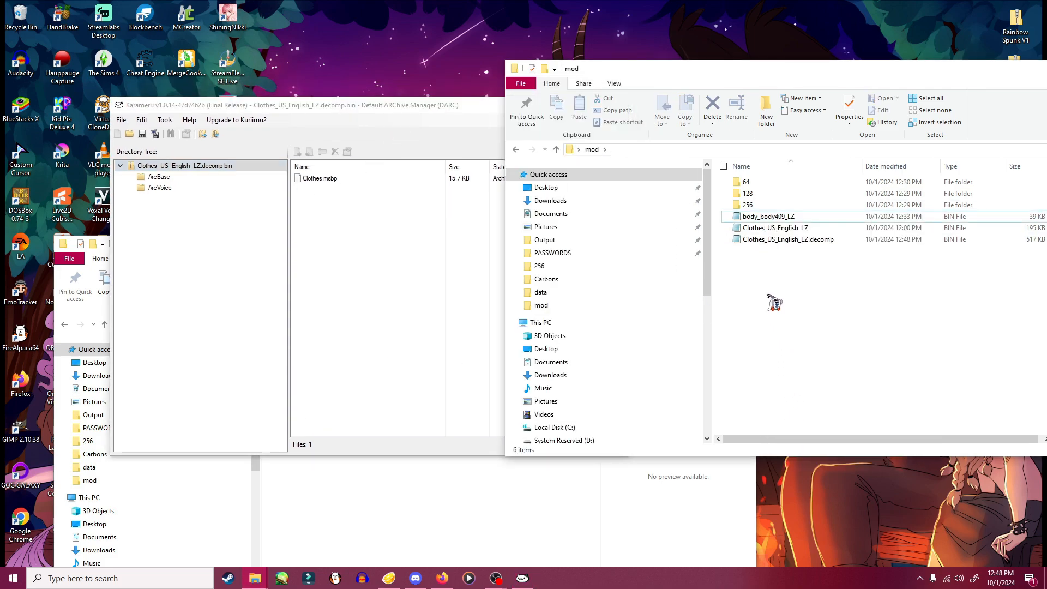
- Start a Nintendo LZ11 compression and choose Clothes_US_English_LZ.decomp from the desktop's mod folder as the source file
click(164, 120)
click(165, 120)
mouse_move(191, 132)
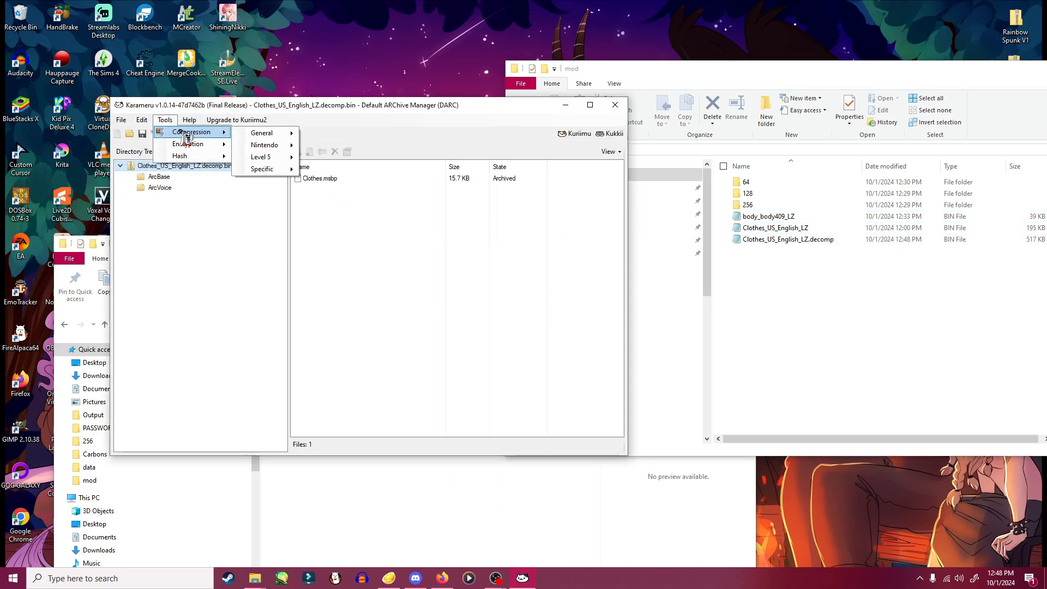
mouse_move(267, 146)
mouse_move(341, 147)
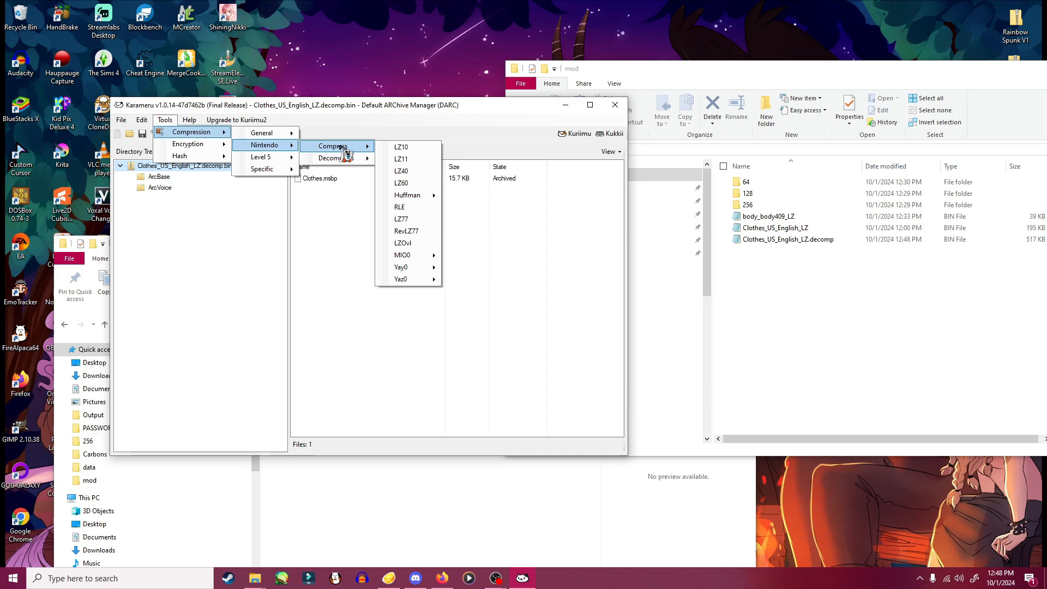
click(404, 159)
drag(385, 128, 427, 154)
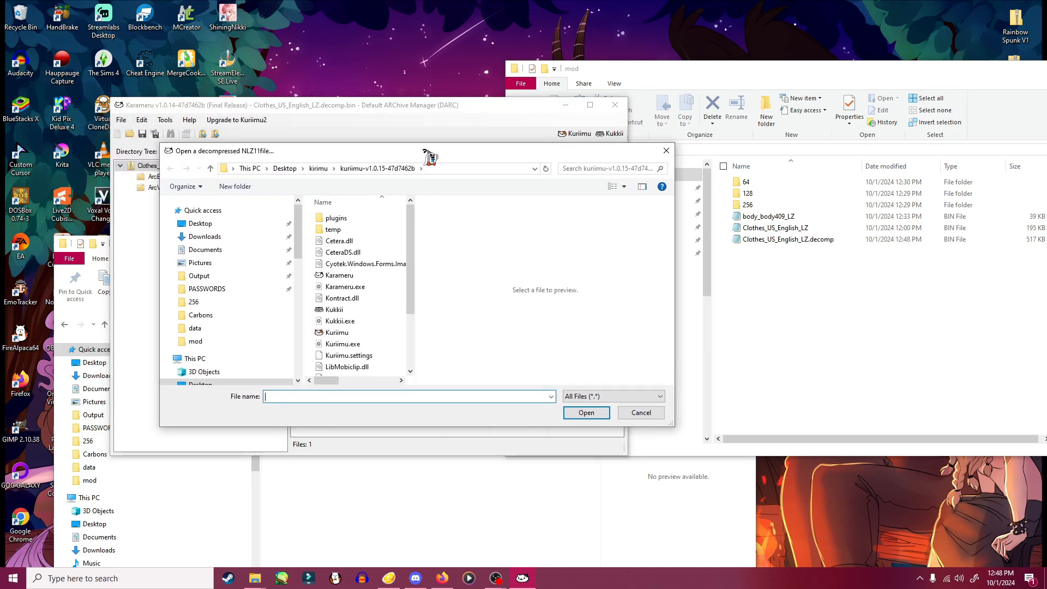
click(199, 224)
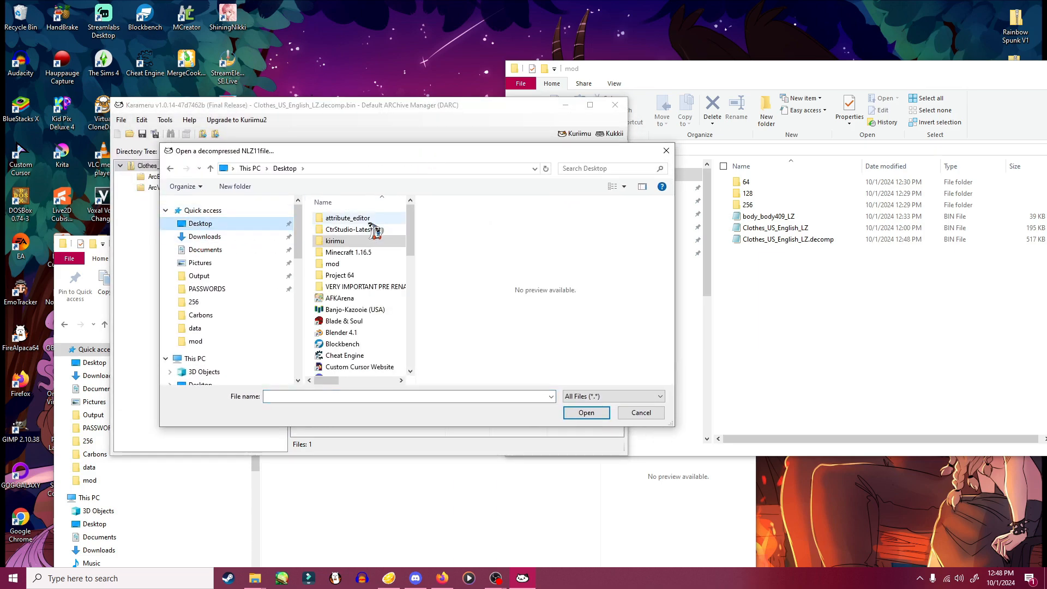
double_click(343, 264)
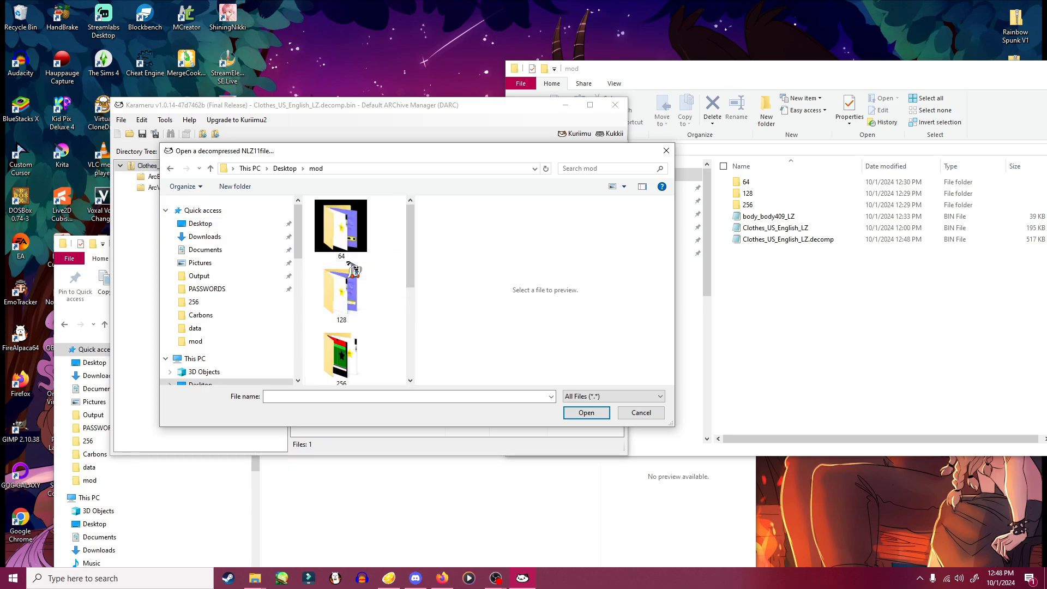
drag(412, 262, 413, 360)
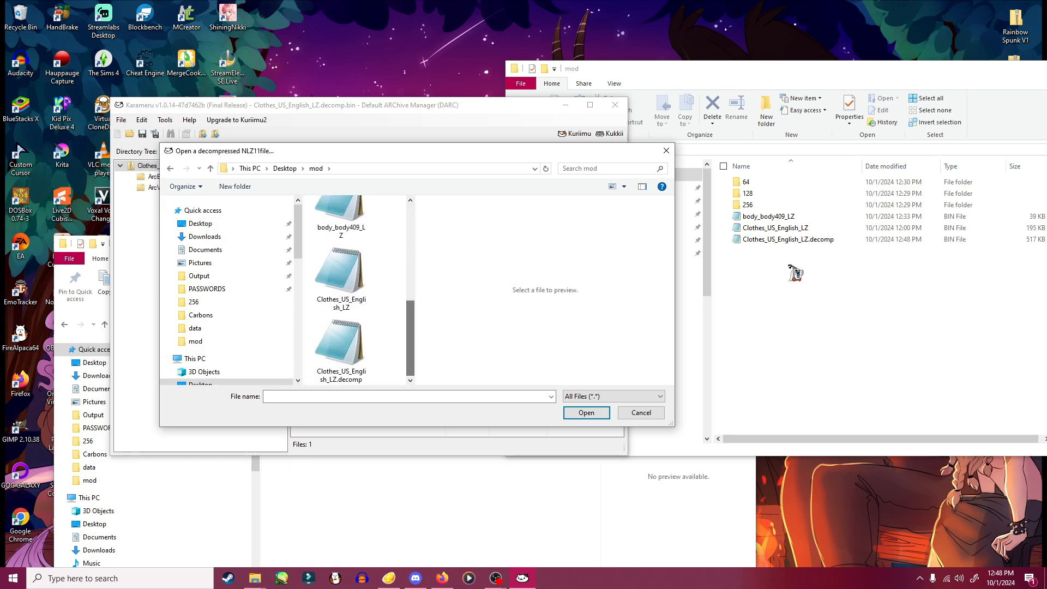
click(352, 364)
click(586, 412)
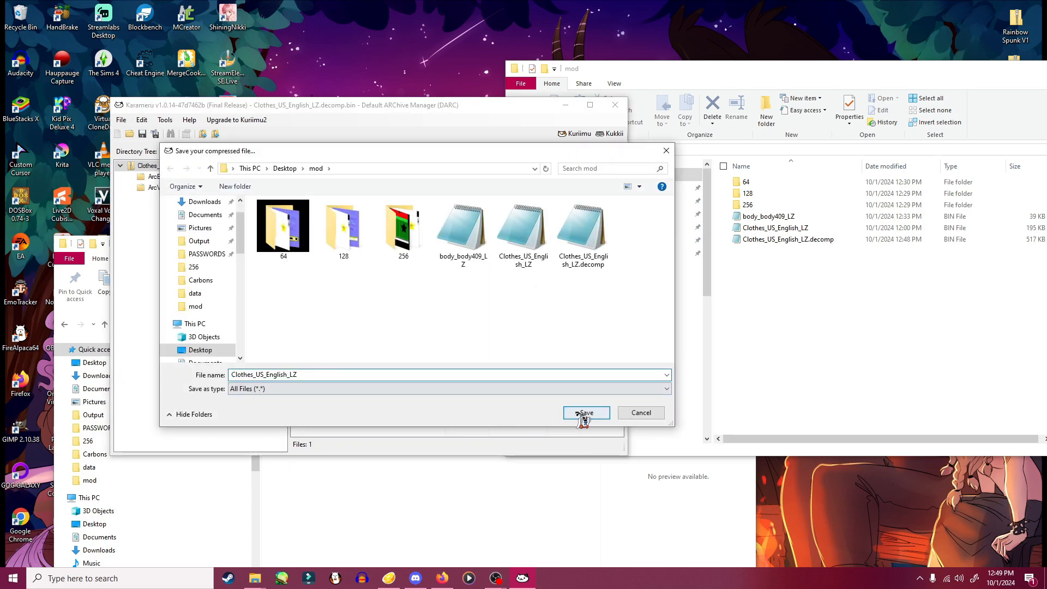
- Save the compressed file as Clothes_US_English_LZ in the mod folder, overwriting the existing one
click(583, 413)
click(550, 290)
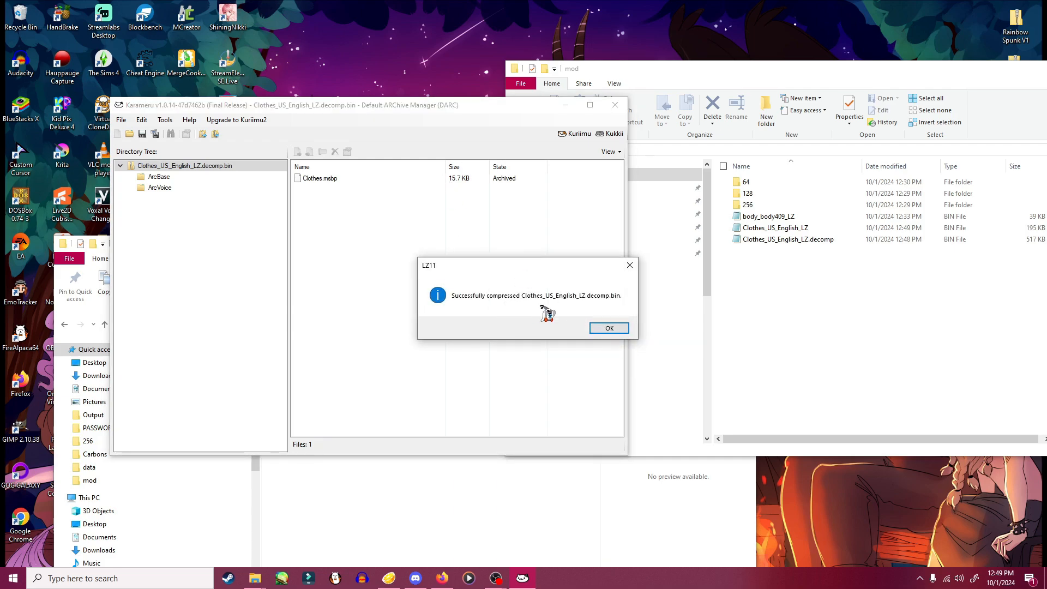
click(609, 329)
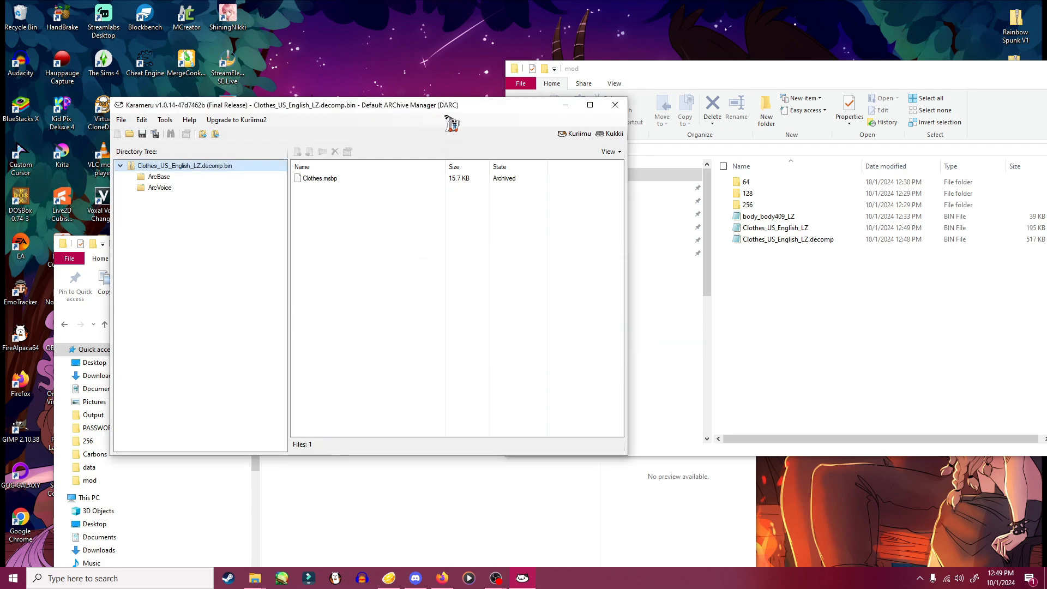
- Close Karameru and the data folder window, and delete Clothes_US_English_LZ.decomp from the mod folder
click(615, 104)
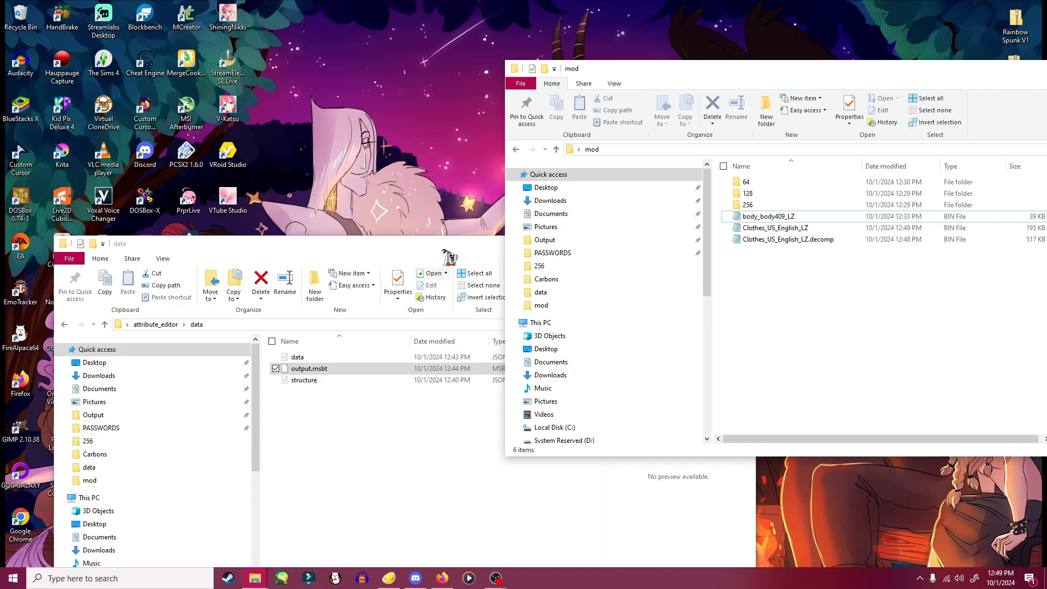
click(448, 257)
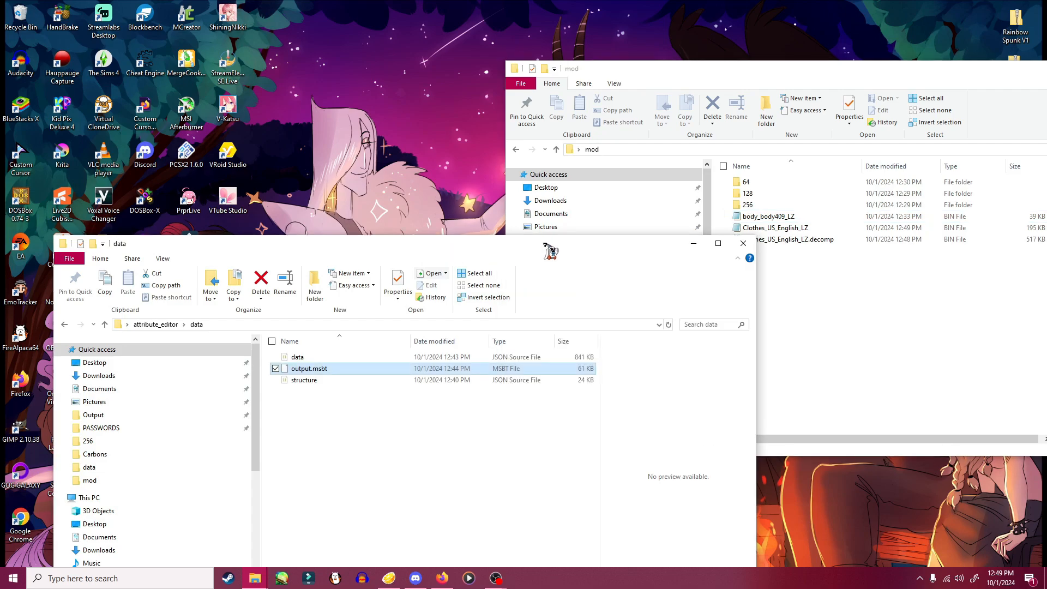
click(744, 243)
drag(759, 83, 481, 84)
click(525, 240)
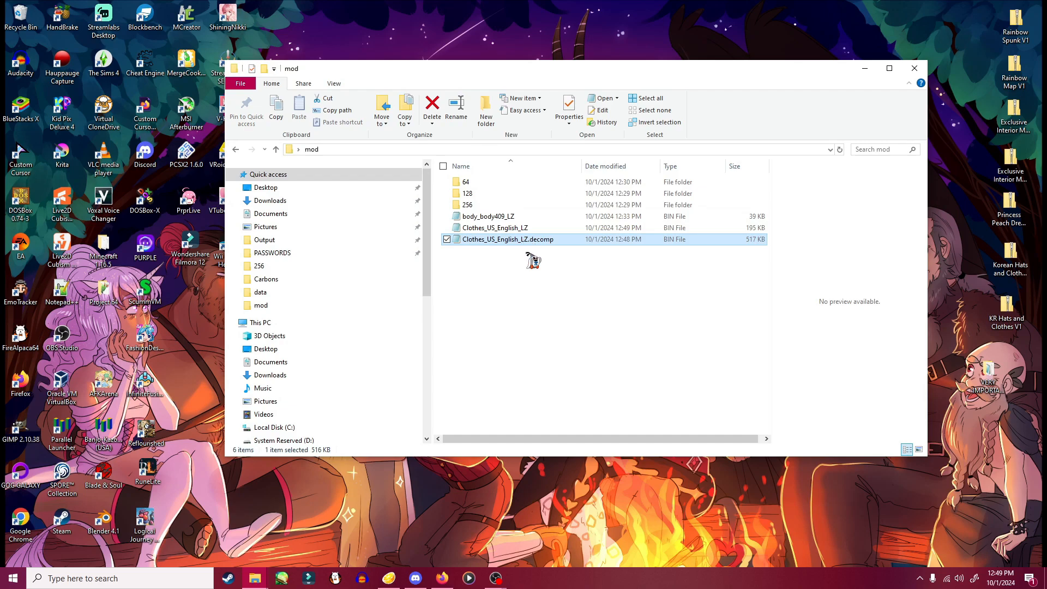
key(Delete)
click(495, 229)
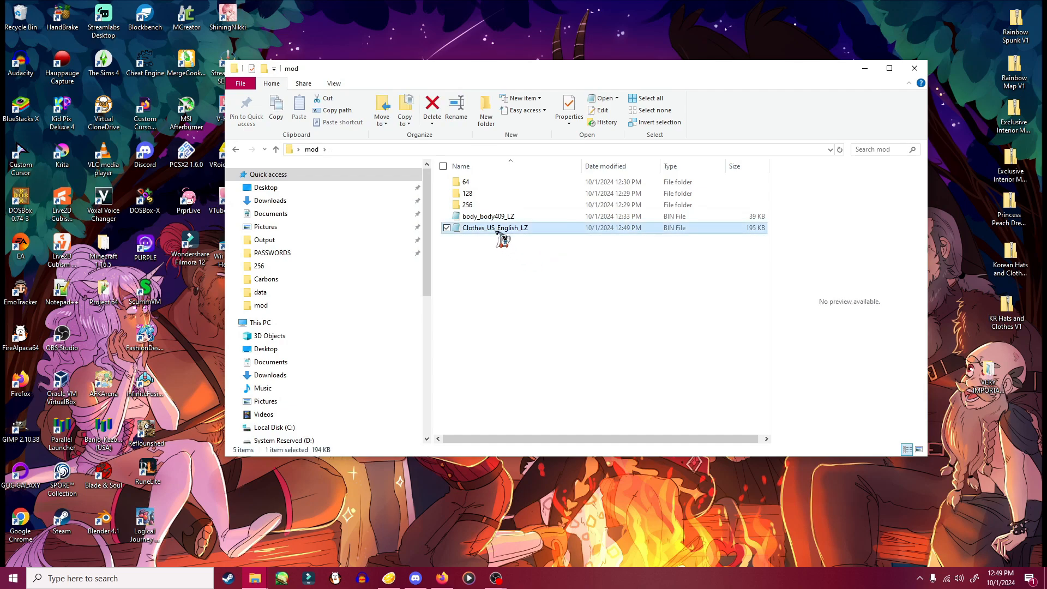
ctrl+click(491, 218)
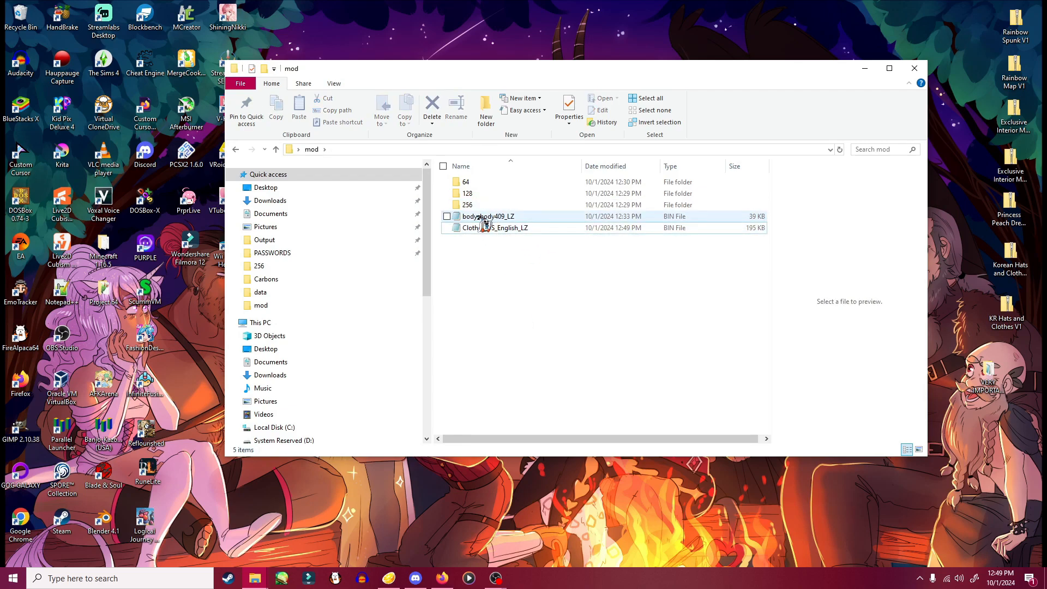
click(497, 229)
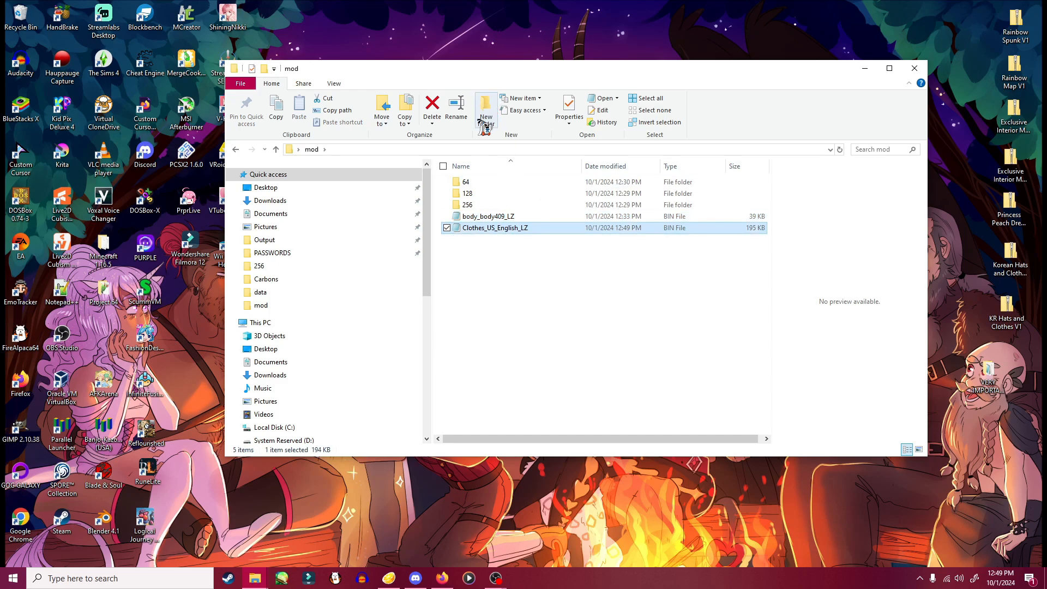
drag(486, 72, 513, 65)
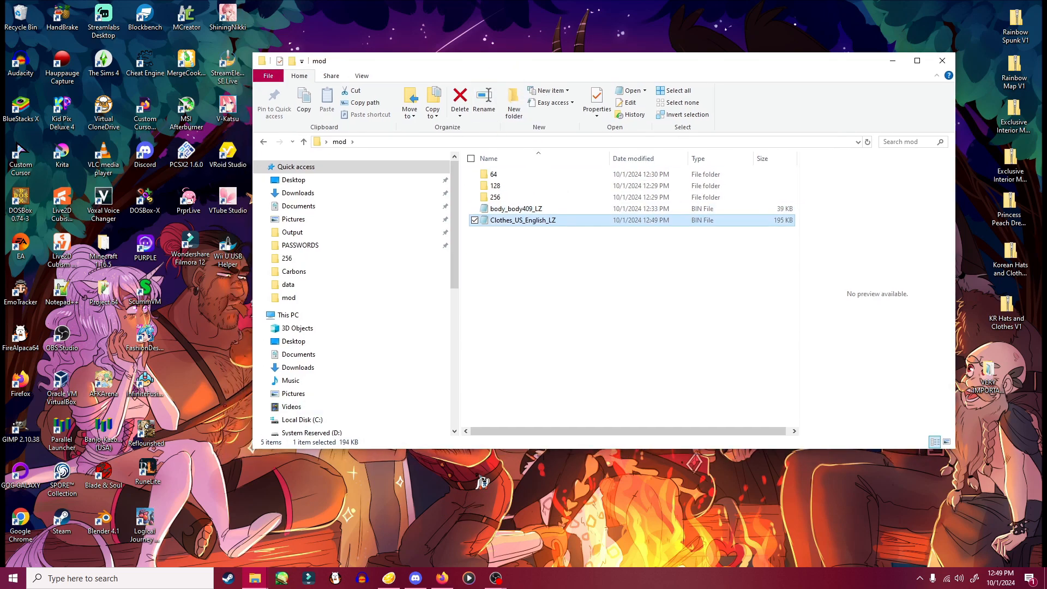
- Switch to Citra, open the mods location of Tomodachi Life (USA), and enter its romfs folder
click(397, 585)
drag(811, 9, 180, 0)
drag(585, 10, 232, 28)
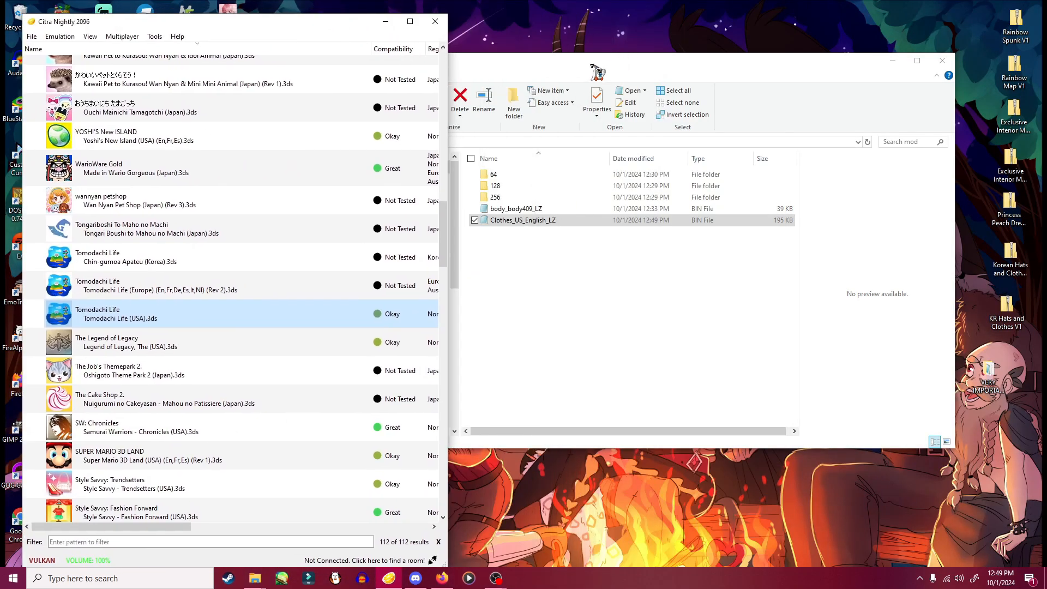
drag(590, 65, 761, 44)
drag(283, 21, 375, 14)
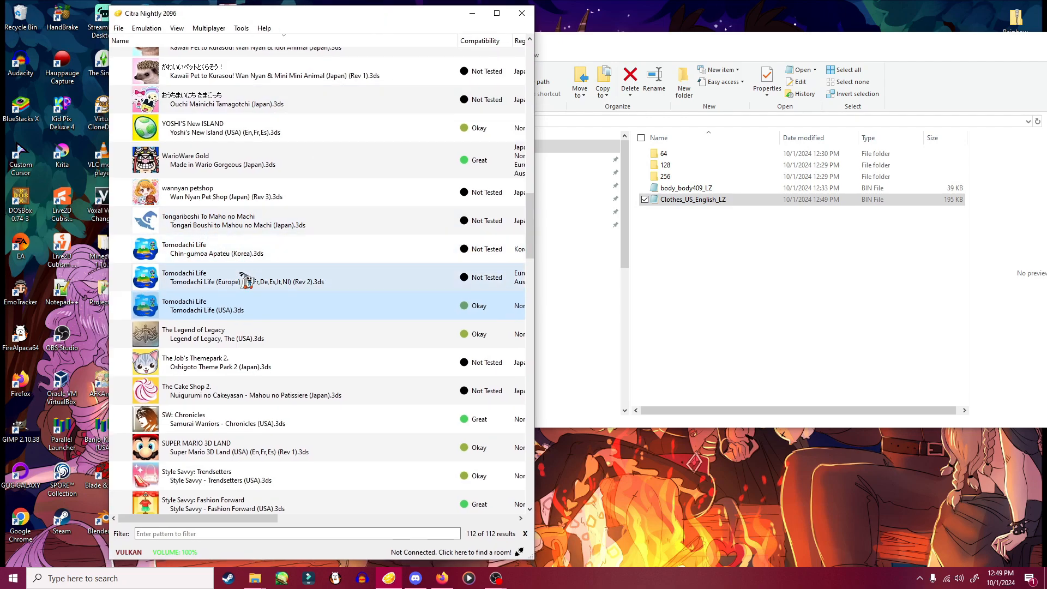
right_click(202, 308)
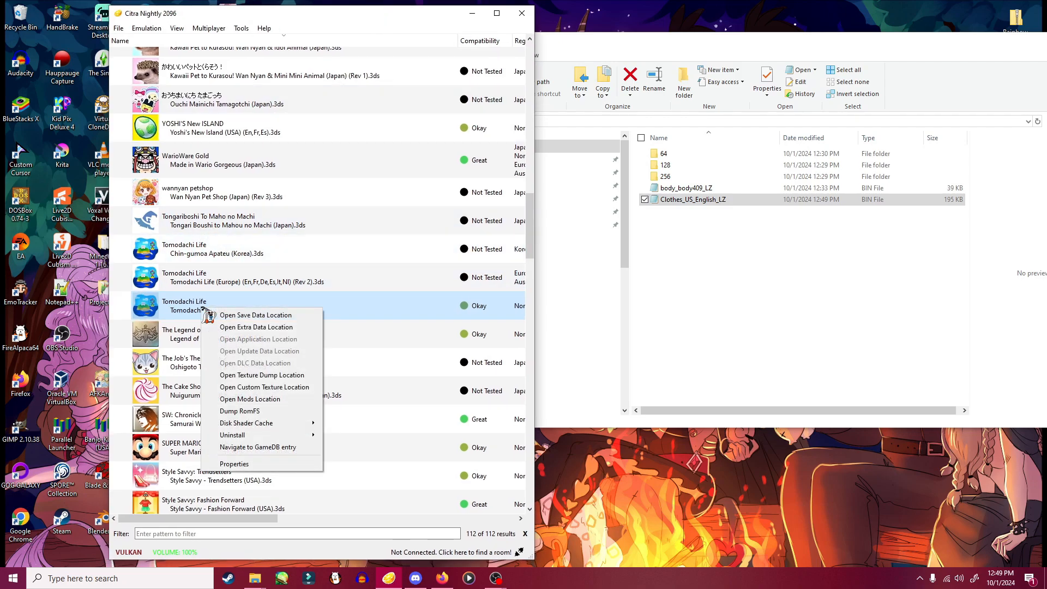
click(262, 398)
double_click(257, 124)
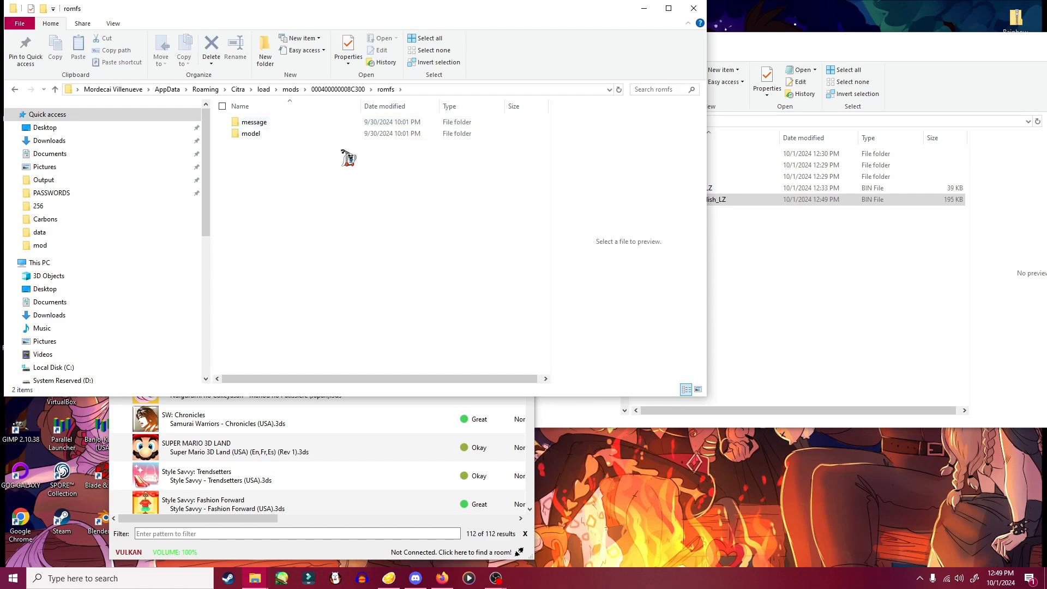
drag(862, 42, 608, 204)
double_click(264, 135)
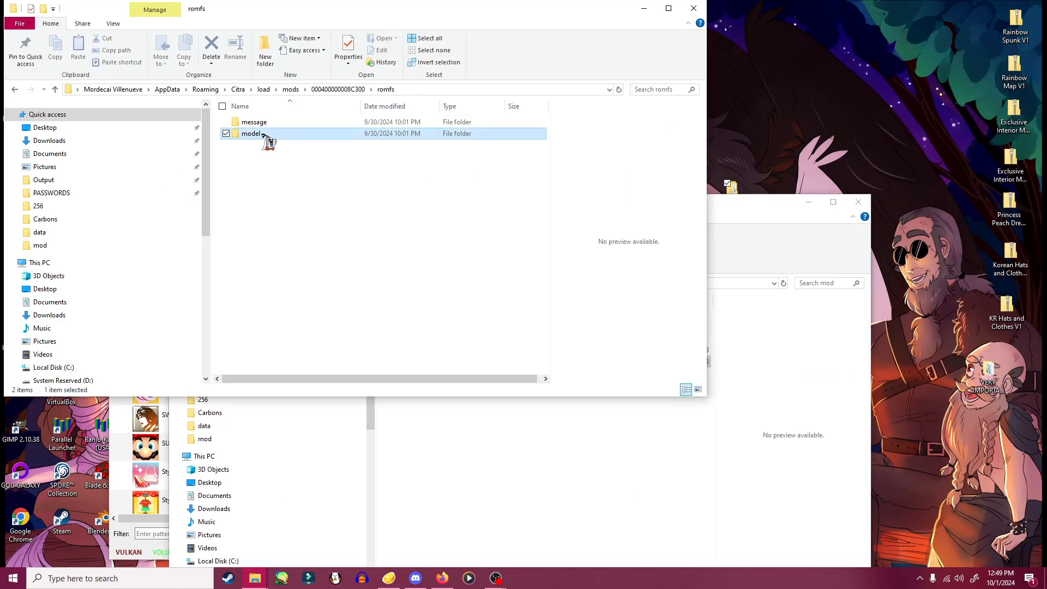
click(387, 89)
click(344, 89)
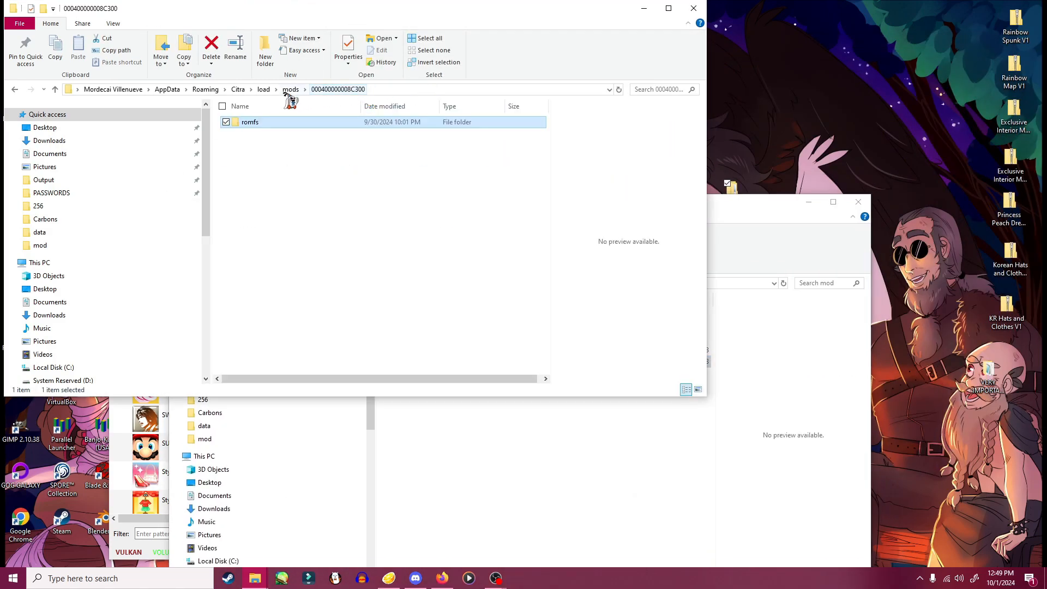
click(291, 90)
double_click(298, 135)
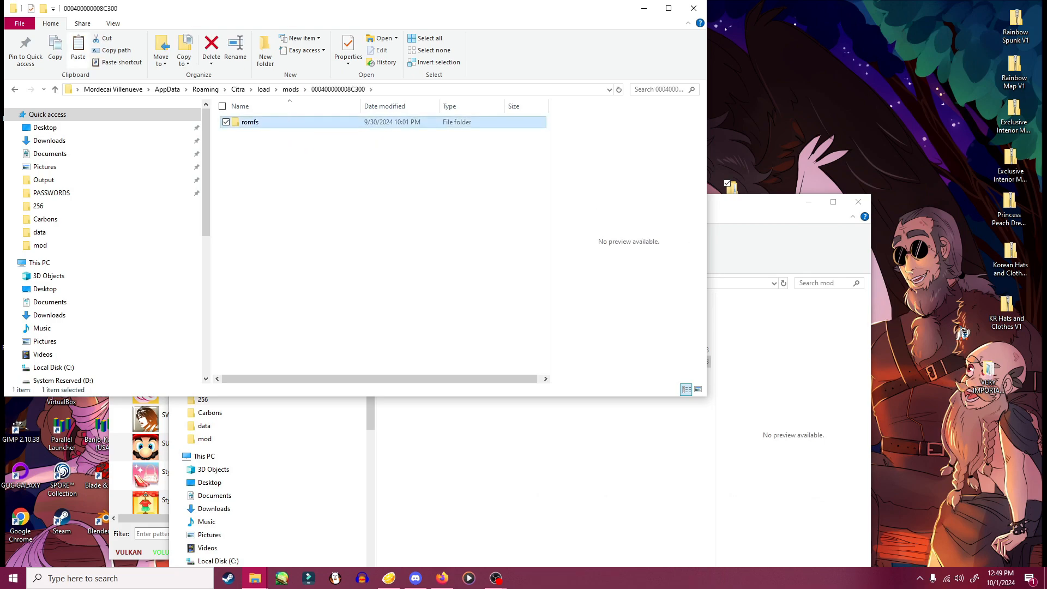
- Replace the romfs backup in the desktop's VERY IMPORTANT PRE RENABLED SAVE folder with the copied romfs folder
double_click(988, 376)
click(431, 133)
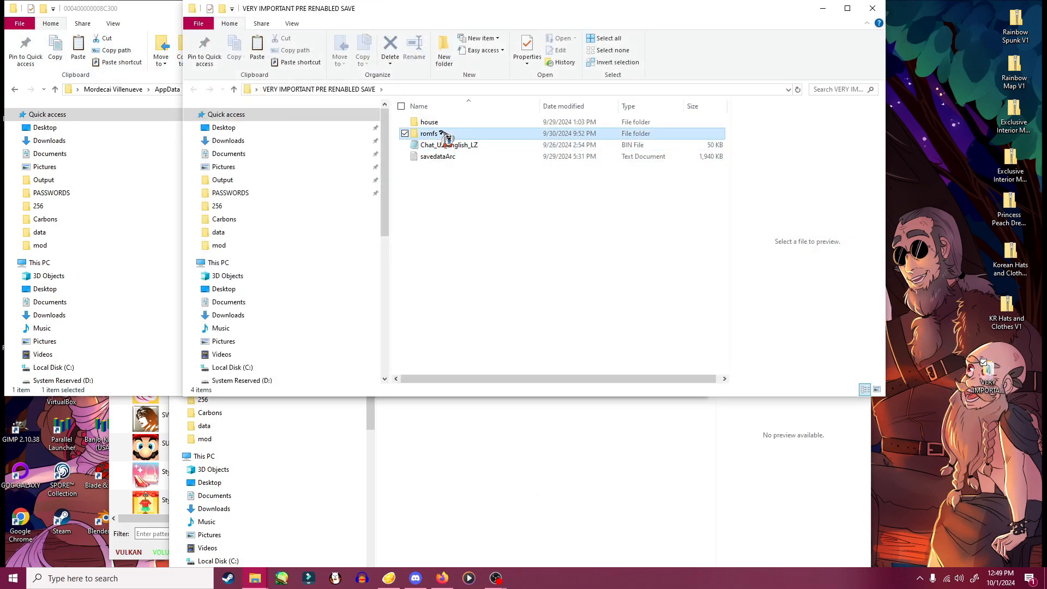
key(Delete)
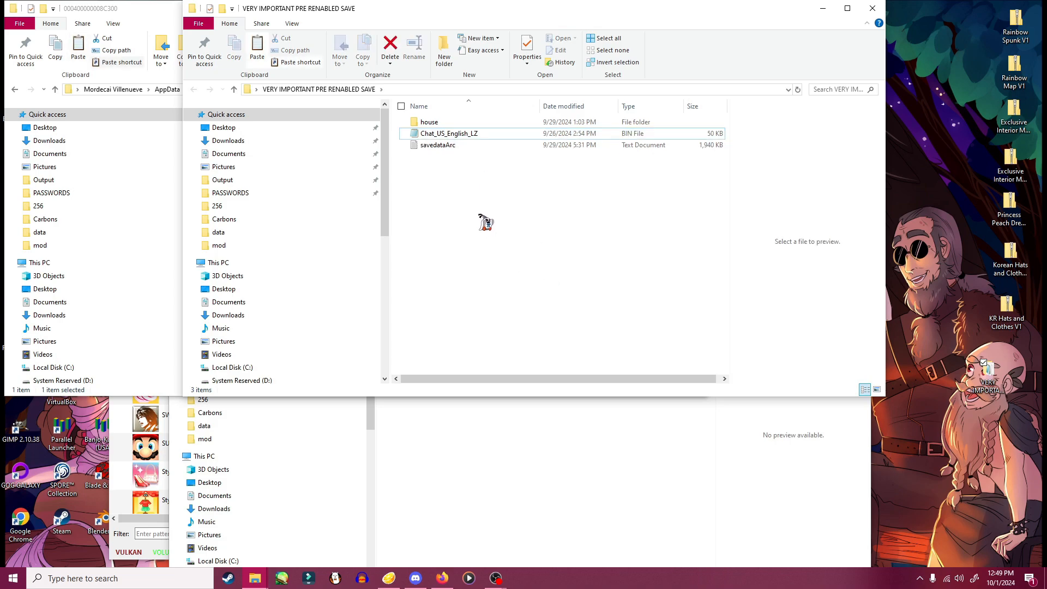
key(ctrl+v)
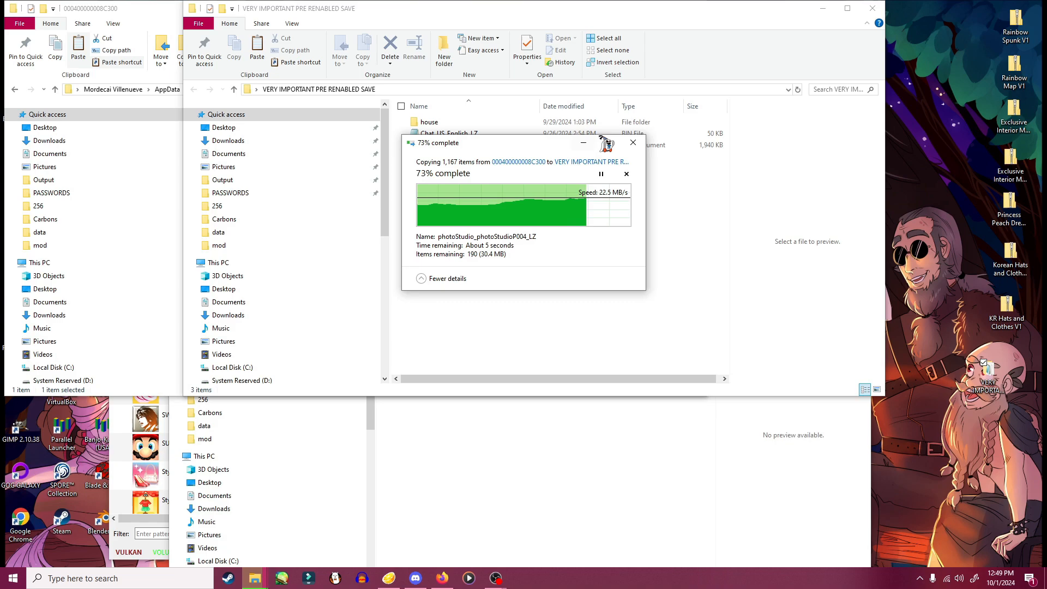
click(872, 9)
drag(743, 217, 891, 188)
double_click(271, 127)
drag(271, 166, 264, 129)
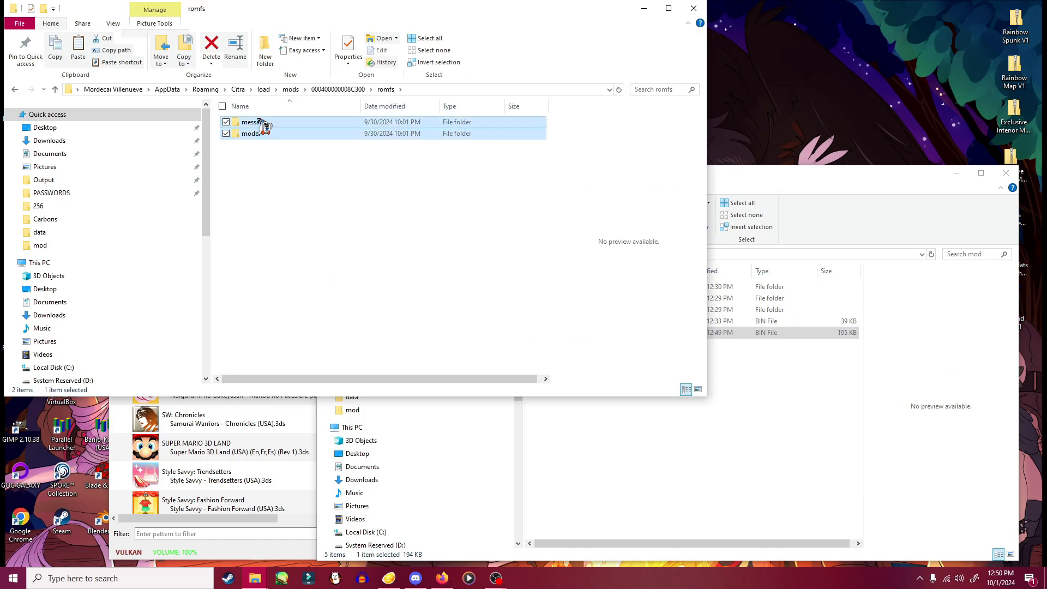
key(Delete)
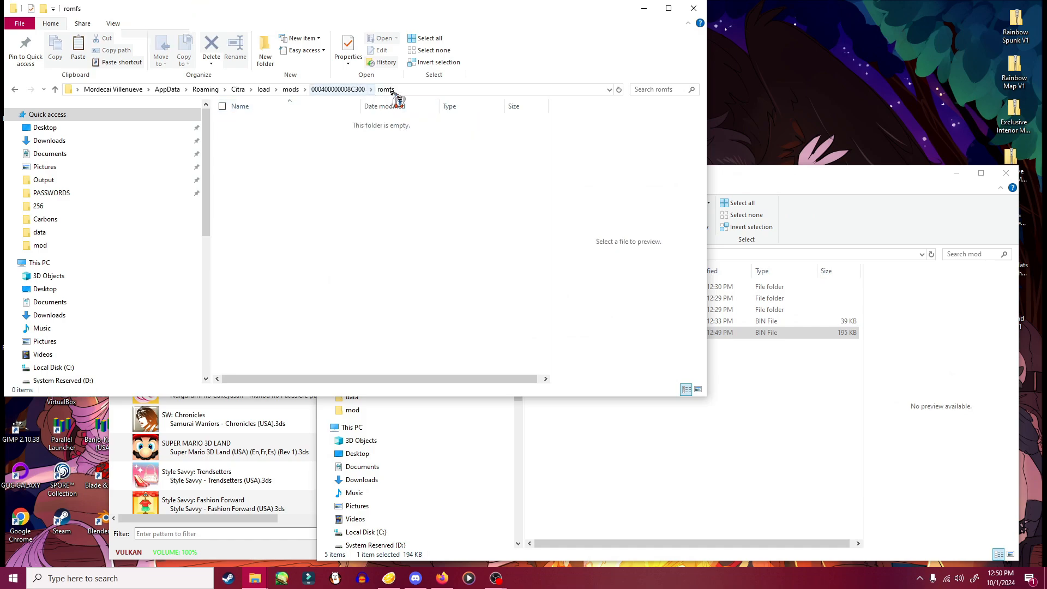
- Create a new folder named message inside the emptied romfs folder
click(349, 89)
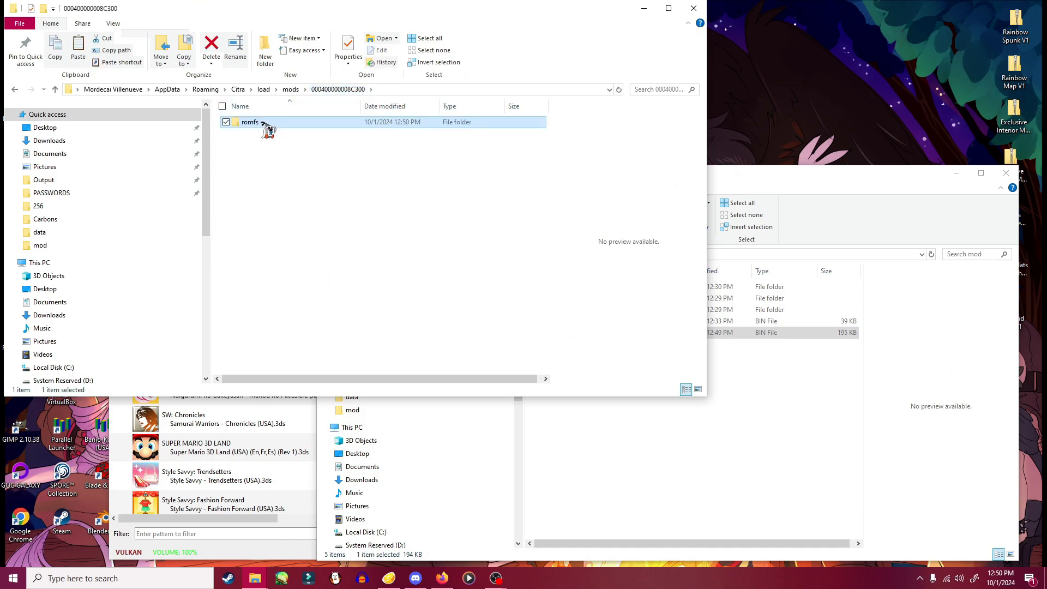
double_click(250, 122)
drag(430, 17, 389, 64)
drag(731, 182, 822, 91)
right_click(219, 203)
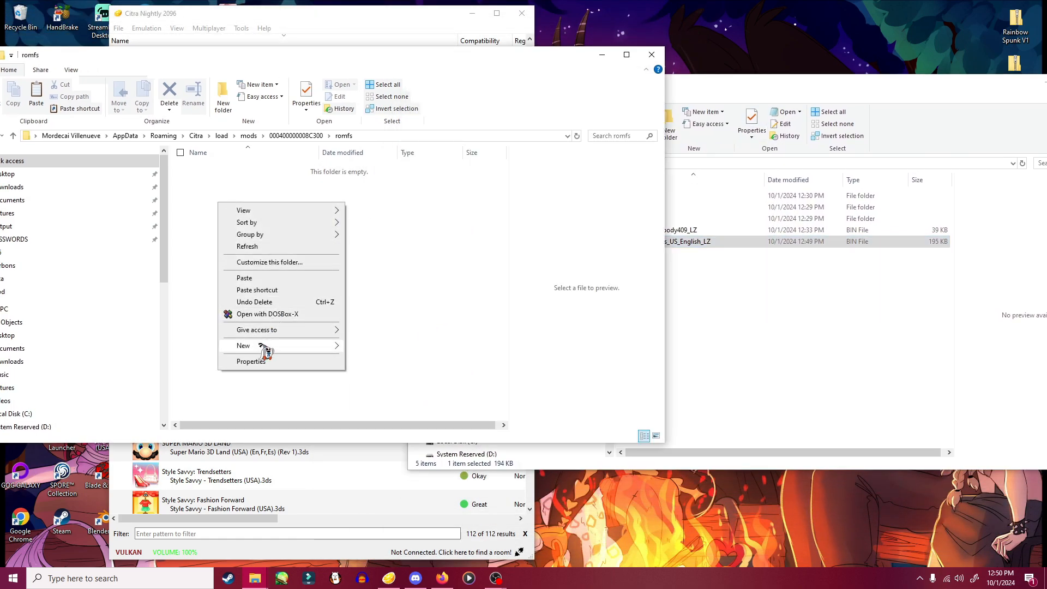
mouse_move(266, 349)
click(371, 352)
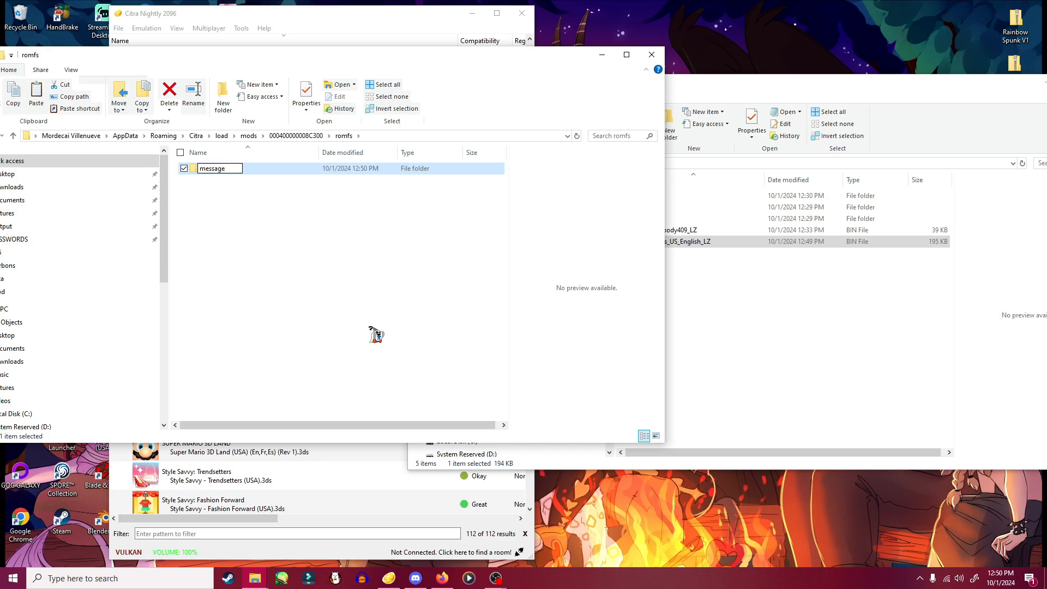
key(Return)
- Create a second folder named model inside the romfs folder
right_click(227, 209)
mouse_move(287, 354)
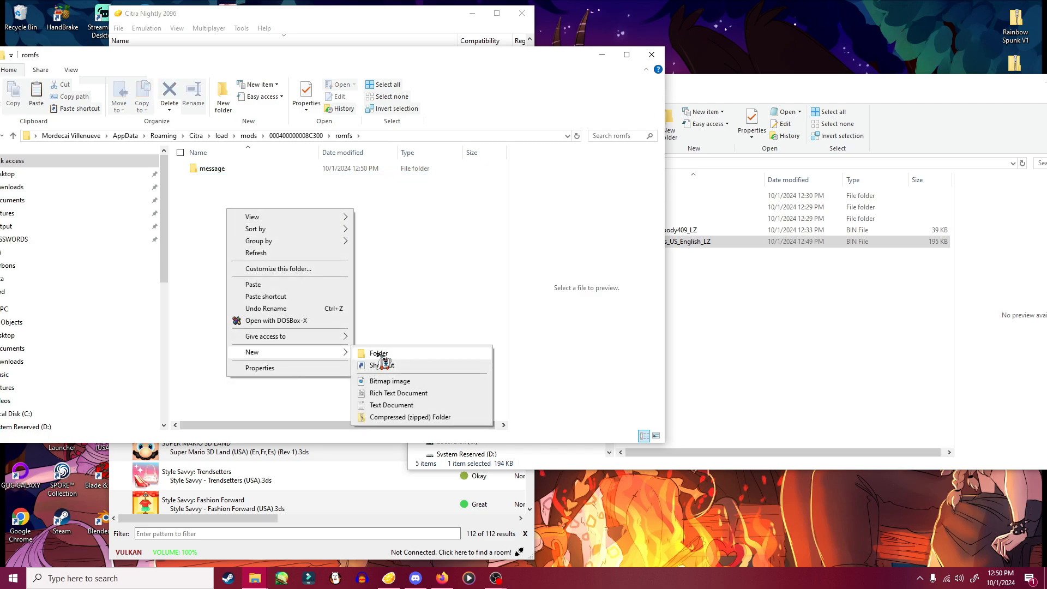
click(379, 354)
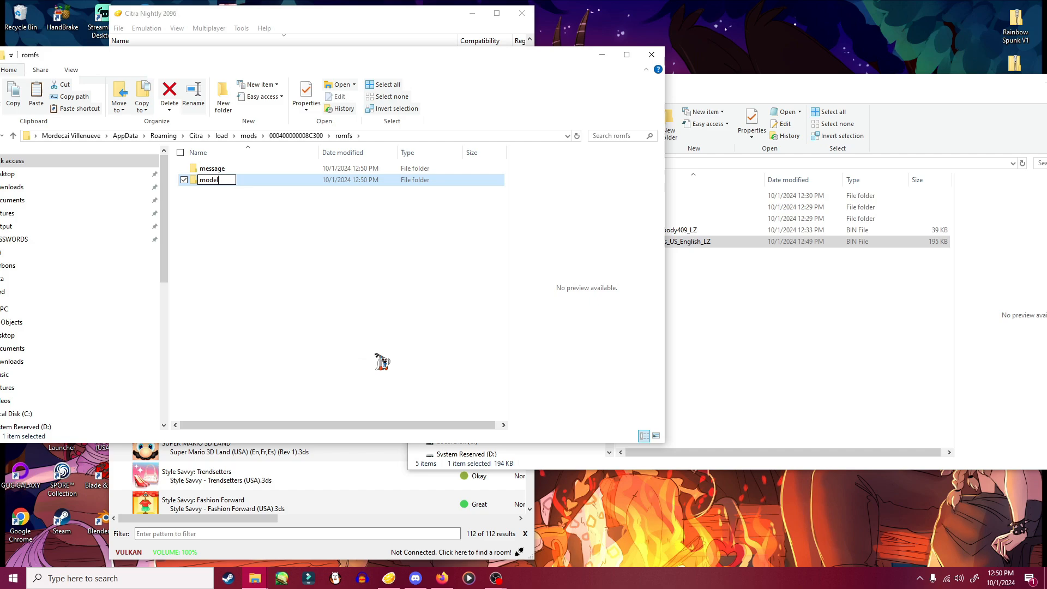
key(Return)
- Create a folder named Clothes inside the message folder of the mod's romfs directory
click(223, 170)
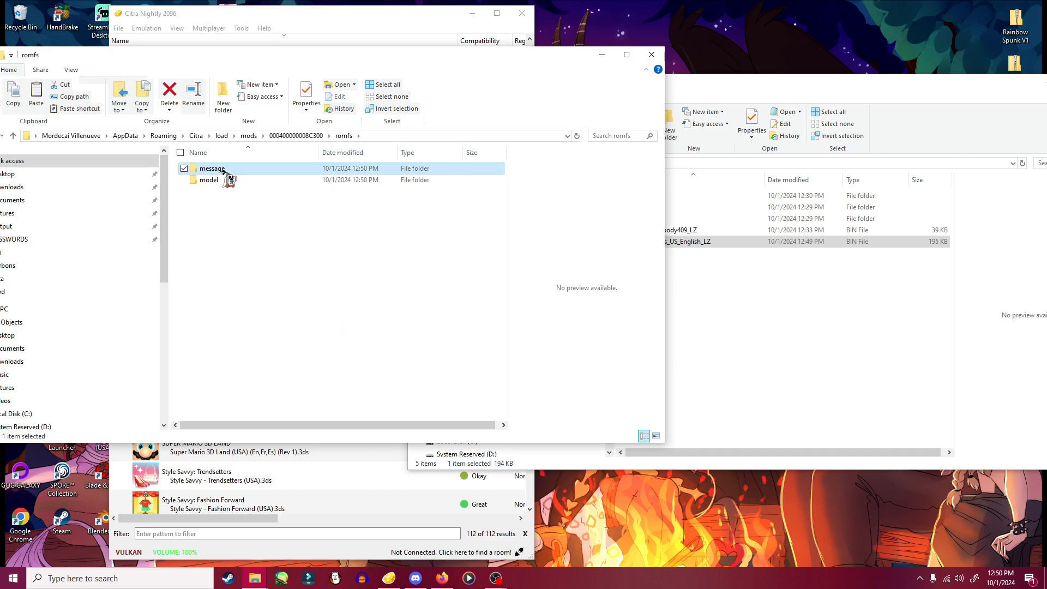
double_click(223, 170)
right_click(243, 219)
mouse_move(292, 366)
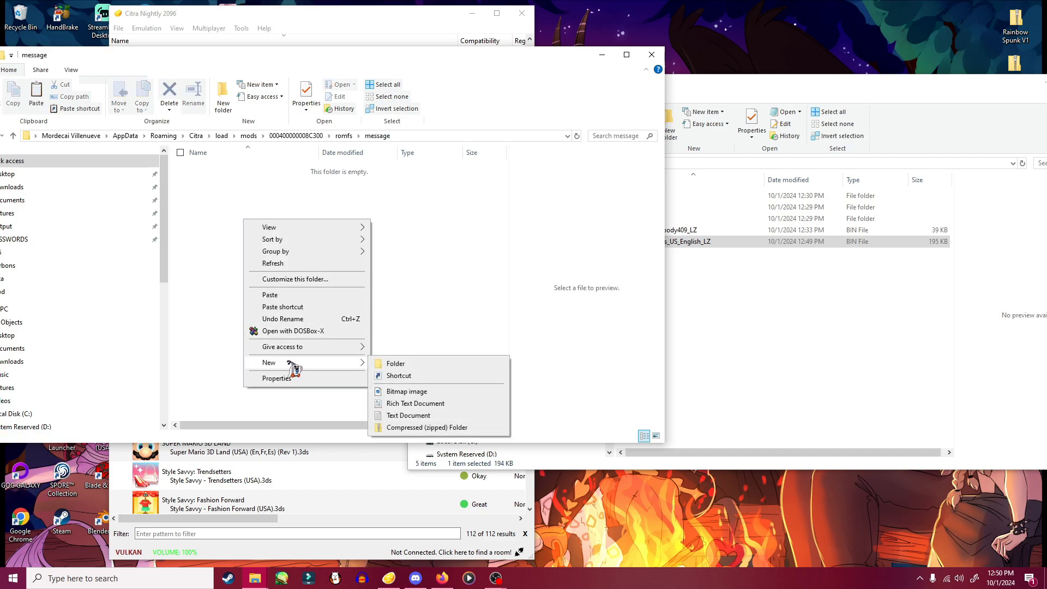
click(392, 363)
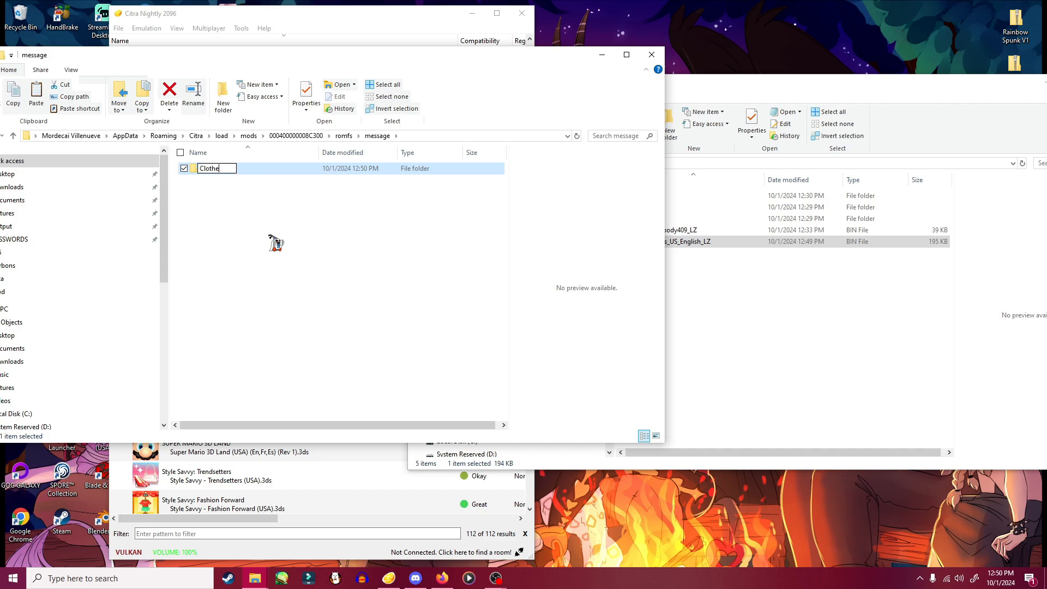
key(Return)
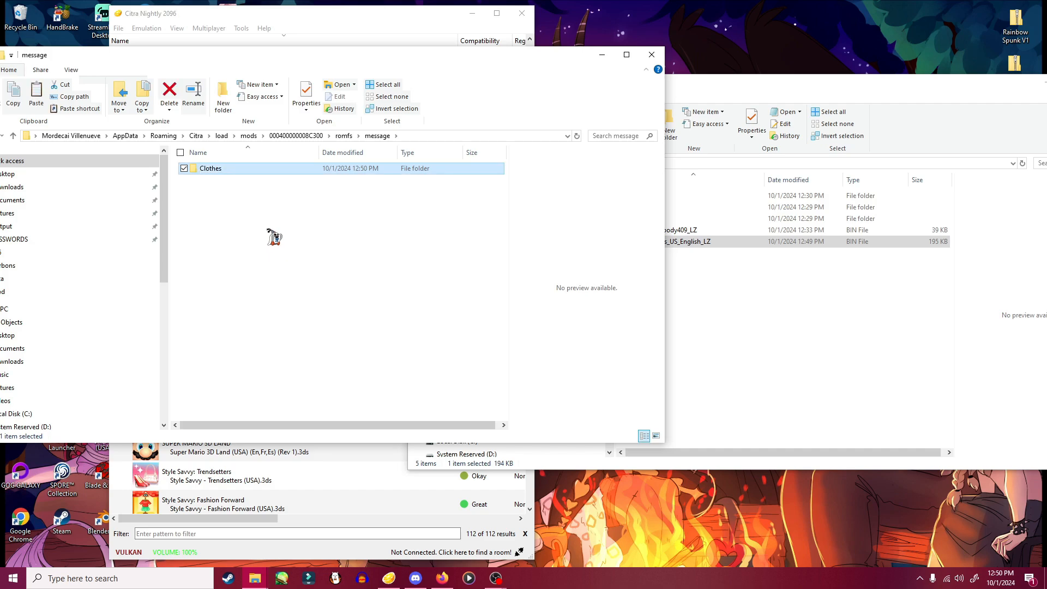
- Move the Clothes_US_English_LZ file from the mod folder into the new Clothes folder
double_click(248, 171)
click(763, 322)
drag(676, 242, 275, 245)
click(297, 289)
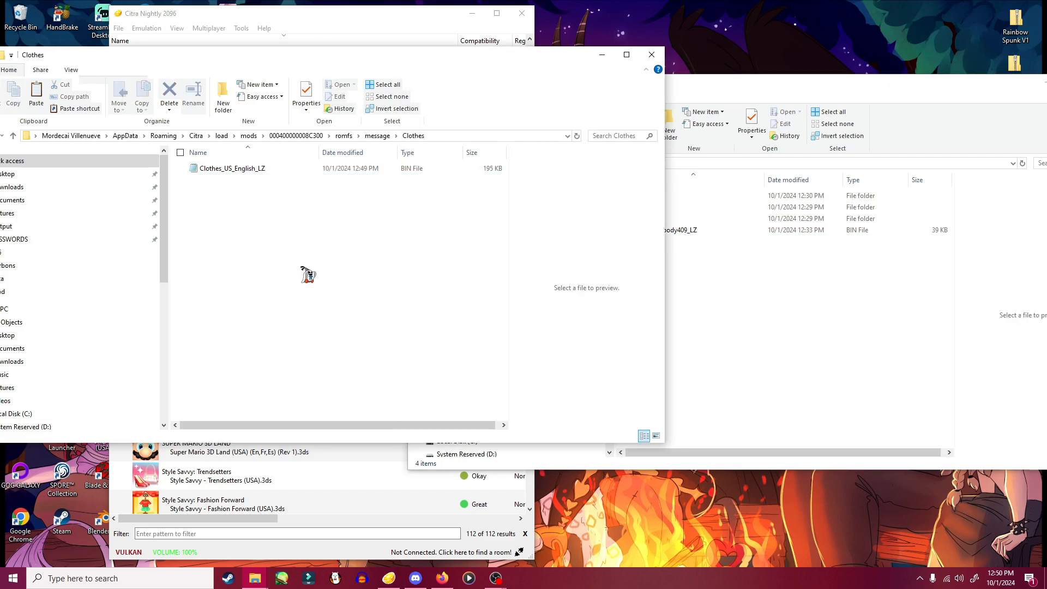
- Check the message and Clothes folder nesting from romfs, and return to the romfs folder
click(380, 136)
click(345, 135)
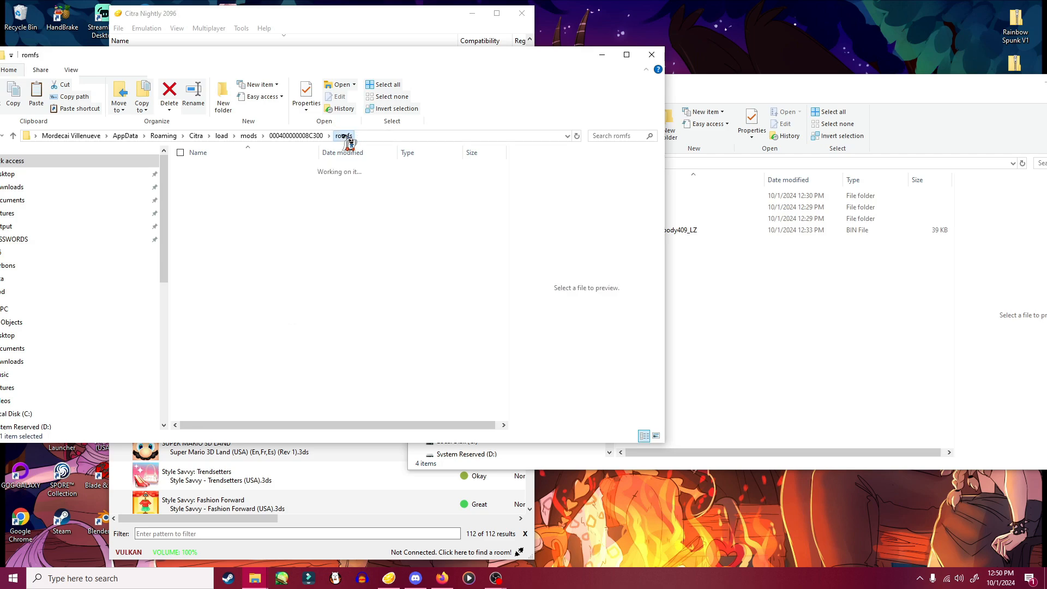
click(216, 235)
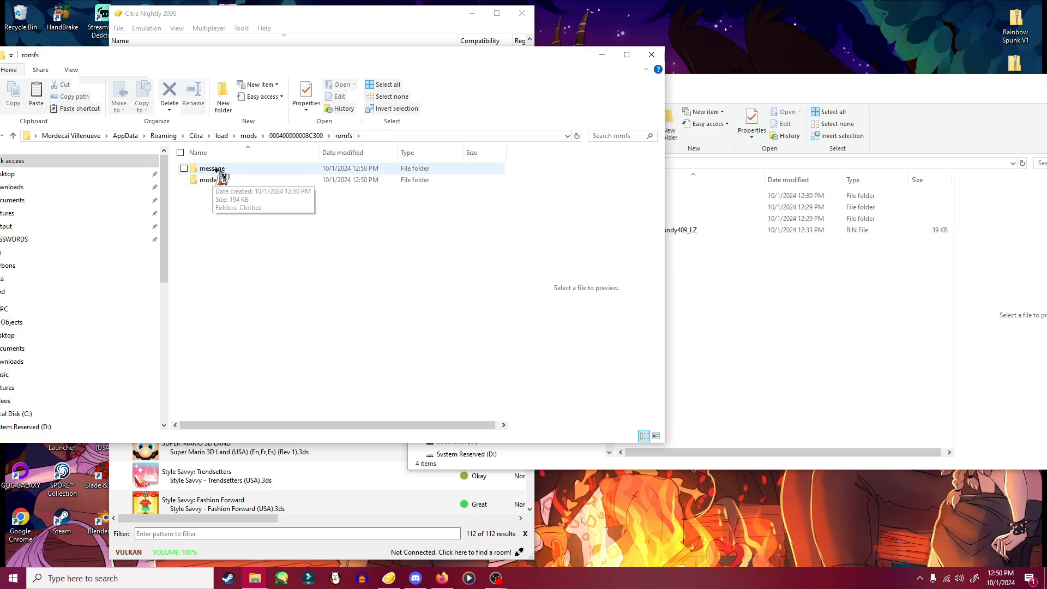
double_click(208, 169)
double_click(229, 171)
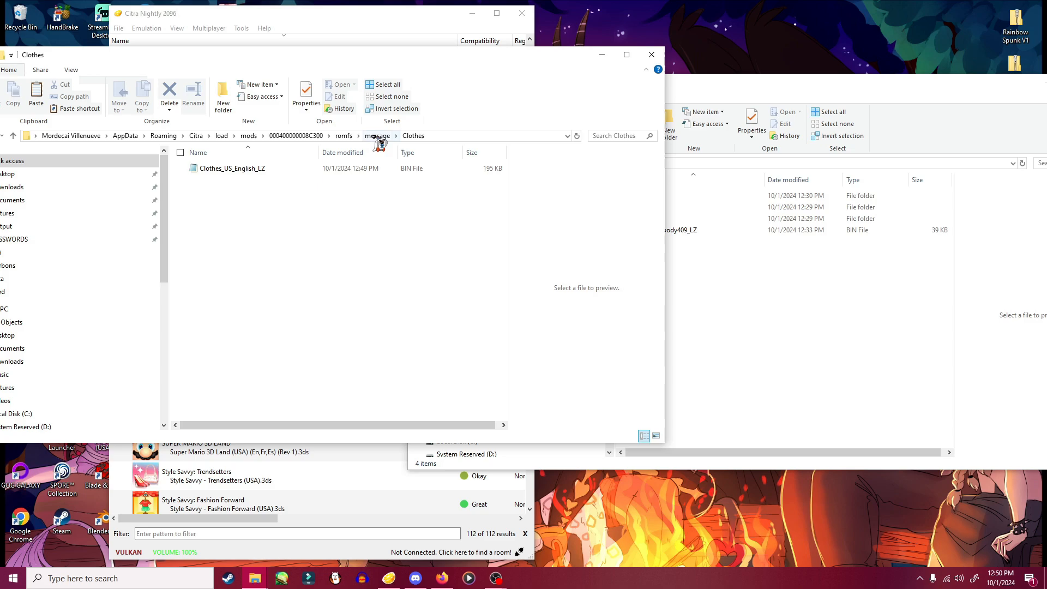
click(344, 135)
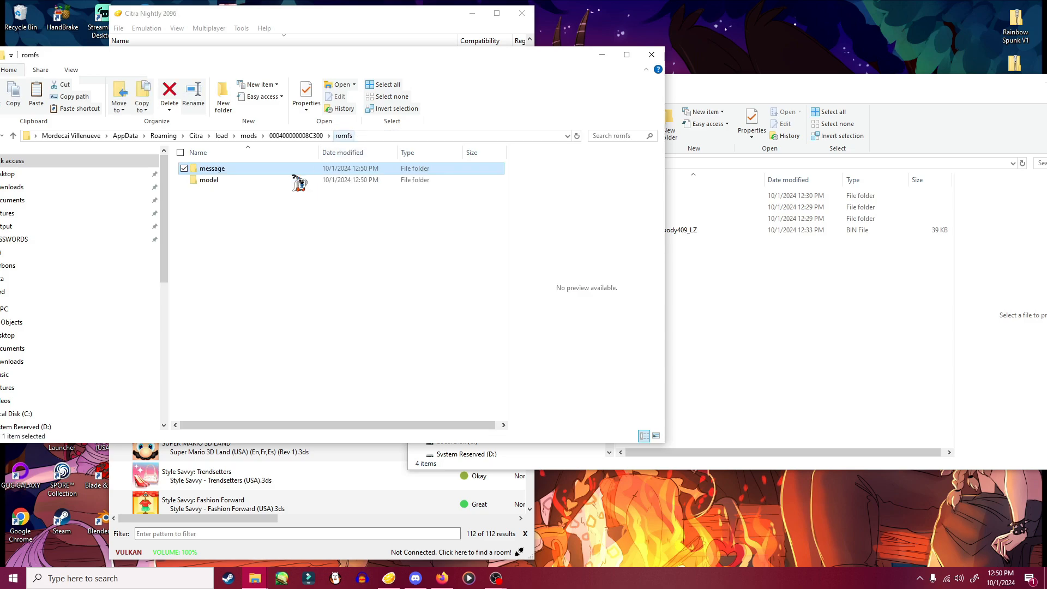
- Create a folder named body inside the model folder
double_click(214, 181)
right_click(235, 231)
mouse_move(273, 374)
click(385, 374)
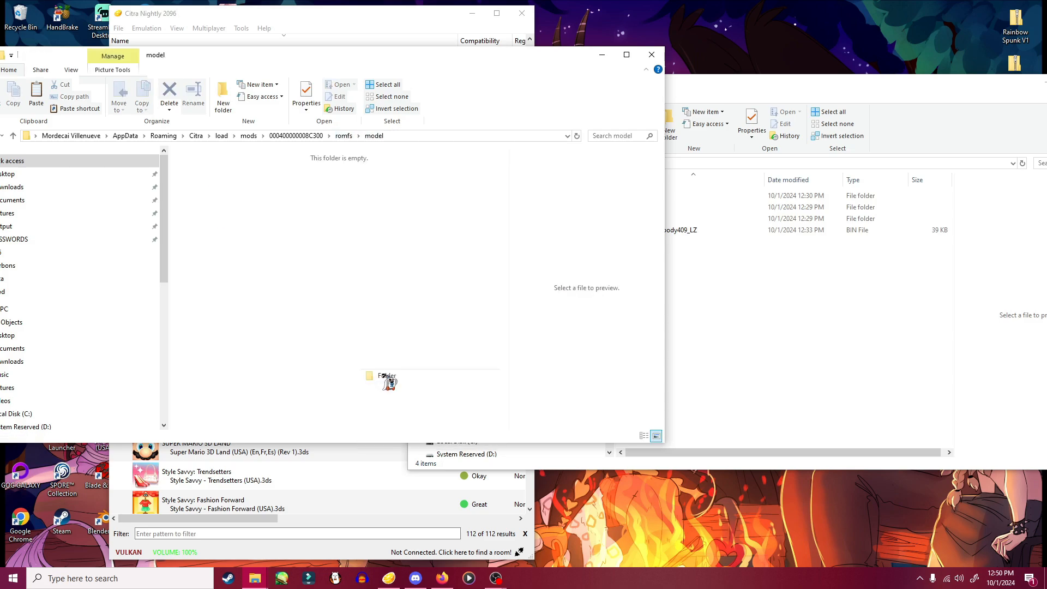
text(bo)
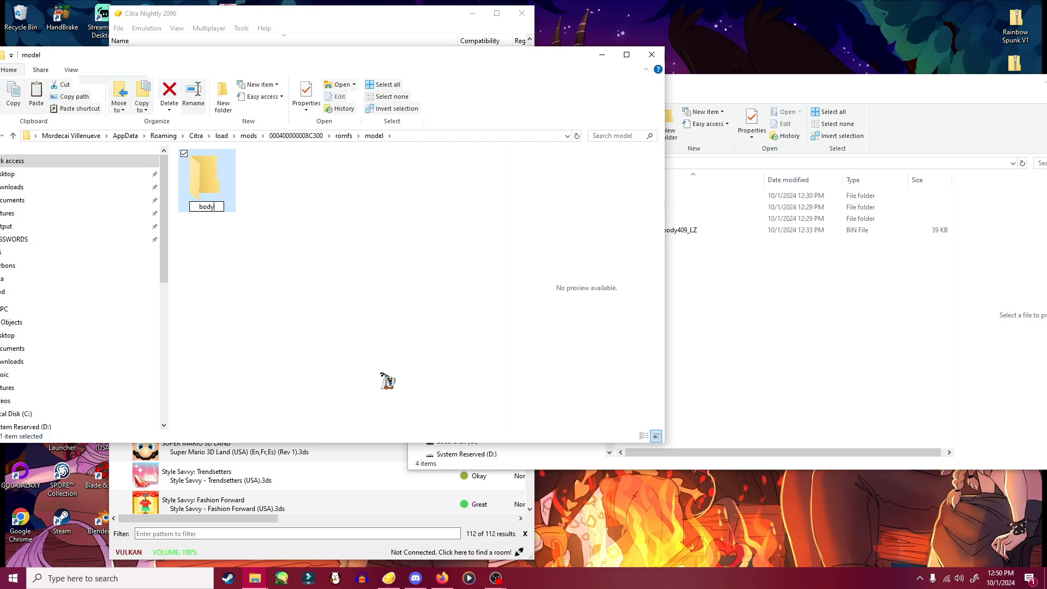
text(dy)
key(Return)
- Move the body_body409_LZ file from the mod folder into the new body folder
click(779, 330)
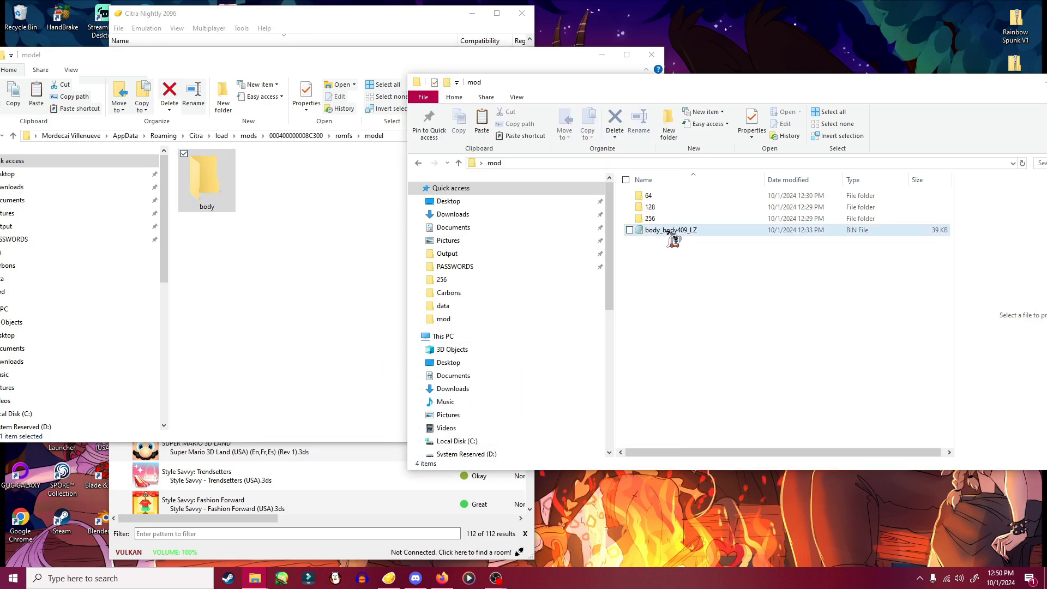
double_click(220, 187)
drag(681, 231, 234, 264)
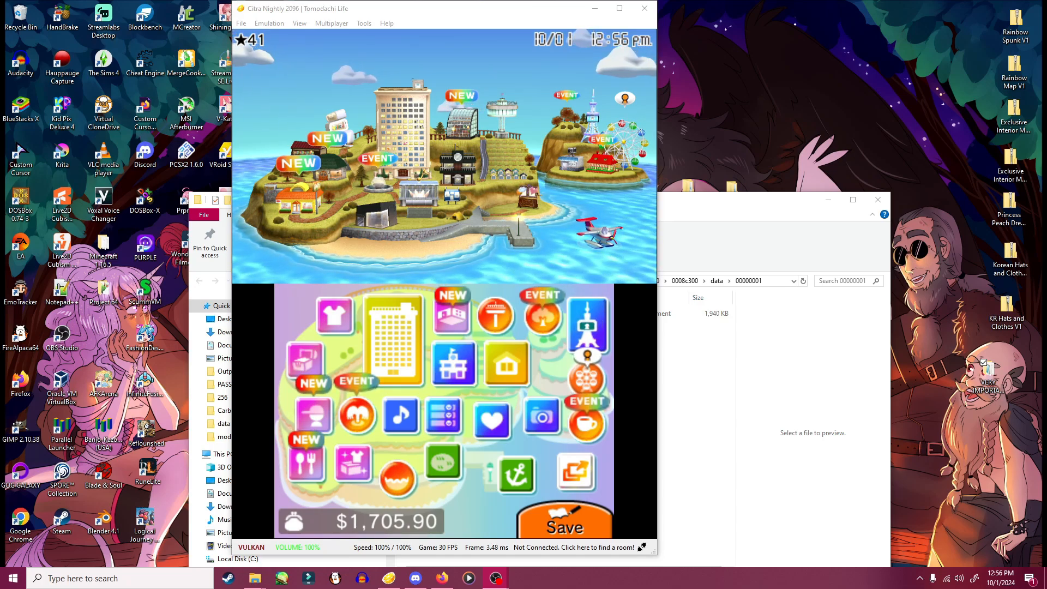
- Enter the Import Wear shop in Tomodachi Life and preview the Mario star dress from the clothing list
click(369, 472)
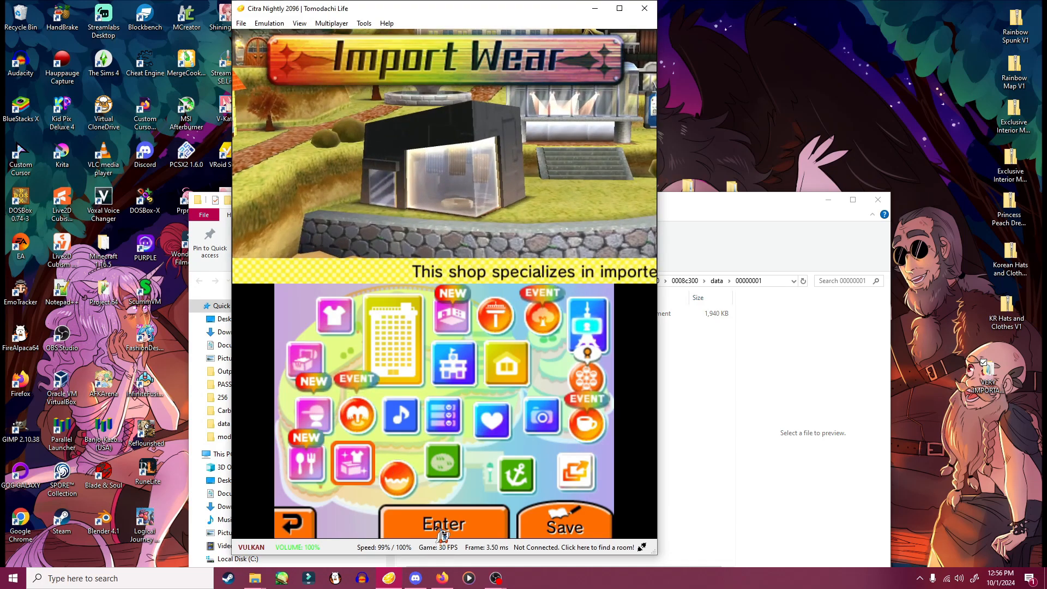
click(443, 532)
drag(598, 379, 600, 413)
mouse_move(600, 406)
mouse_down()
mouse_move(601, 423)
mouse_move(594, 417)
mouse_up()
click(600, 358)
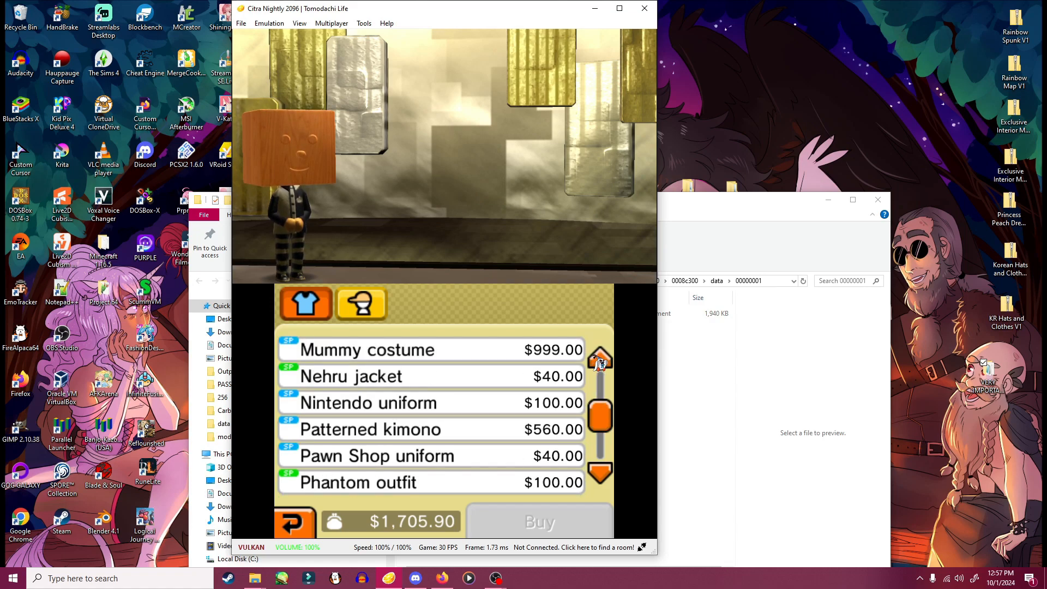
click(600, 359)
click(600, 359)
click(386, 381)
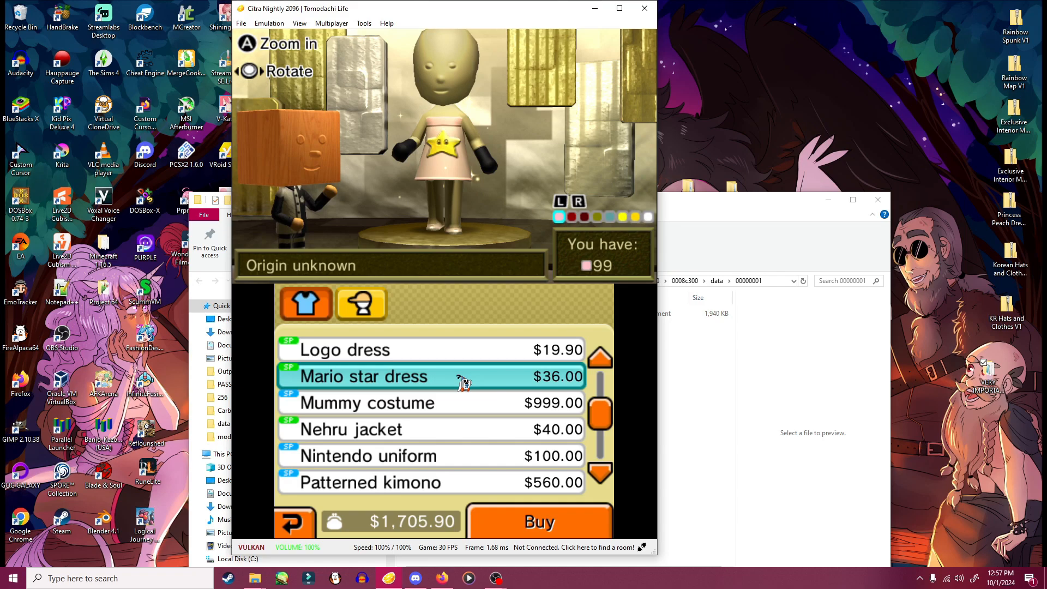
- Cycle through the Mario star dress's color variants and examine each on the rotating mannequin
key(w)
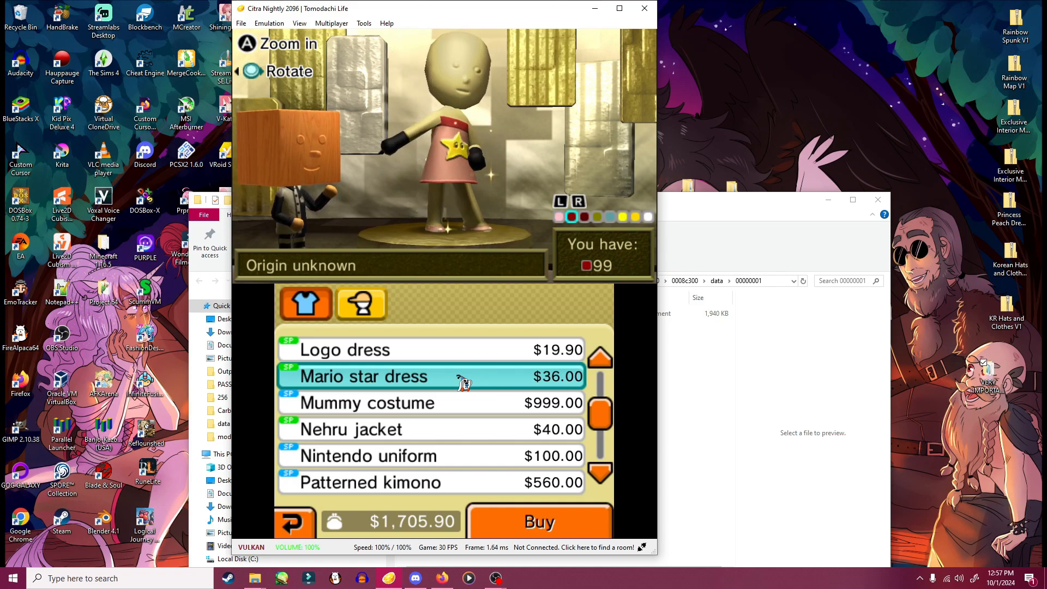
key(w)
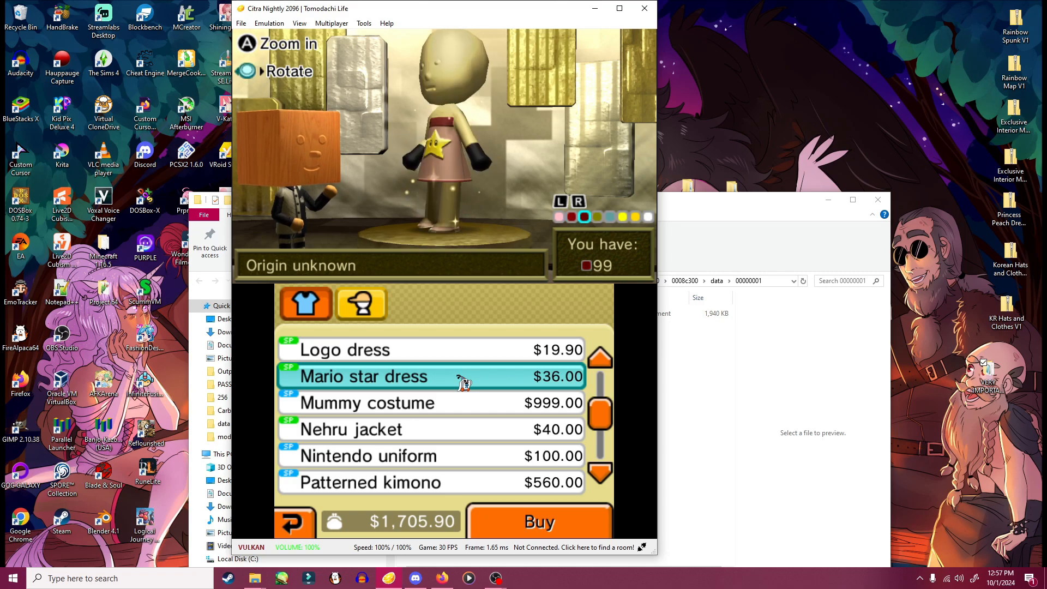
key(w)
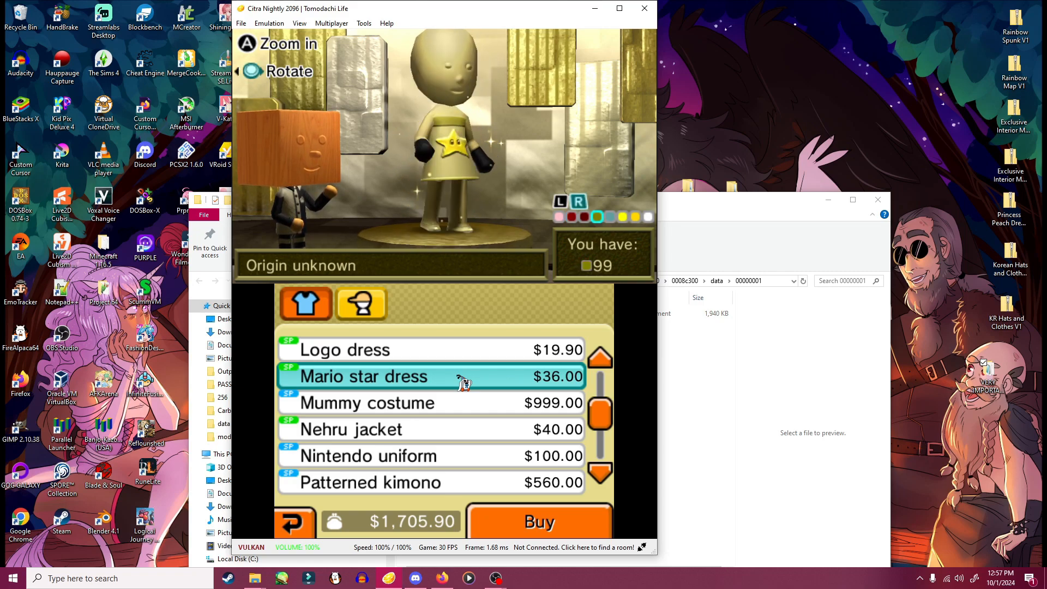
key(q)
key(q)
key(q)
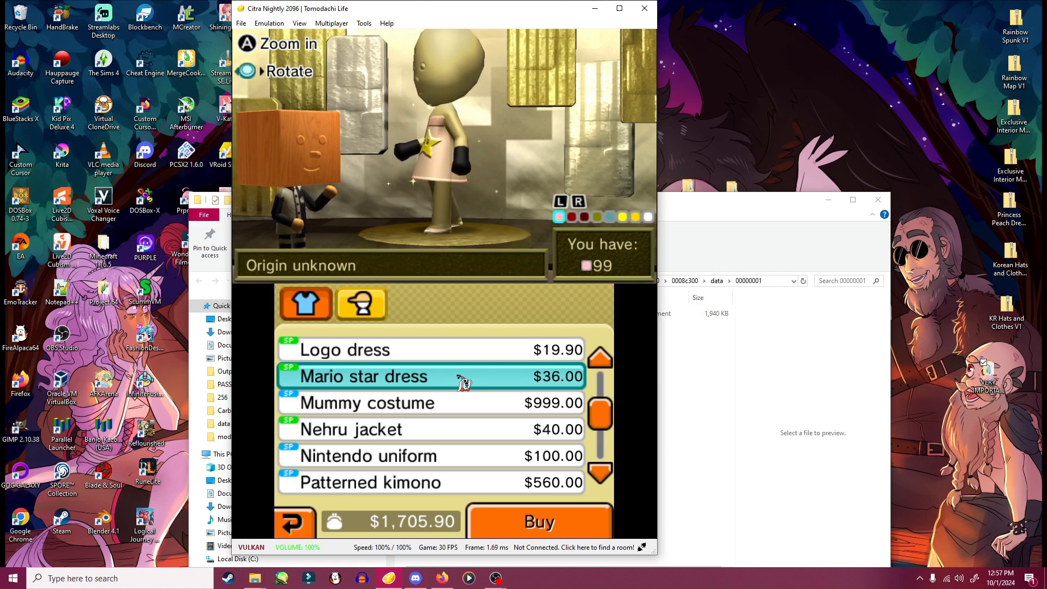
key(w)
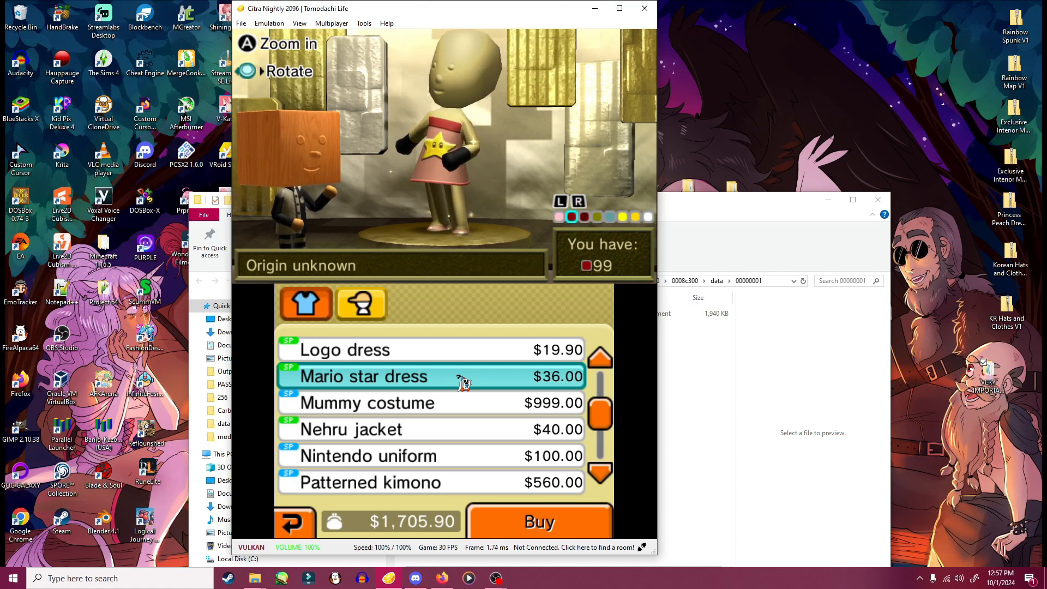
key(w)
key(w)
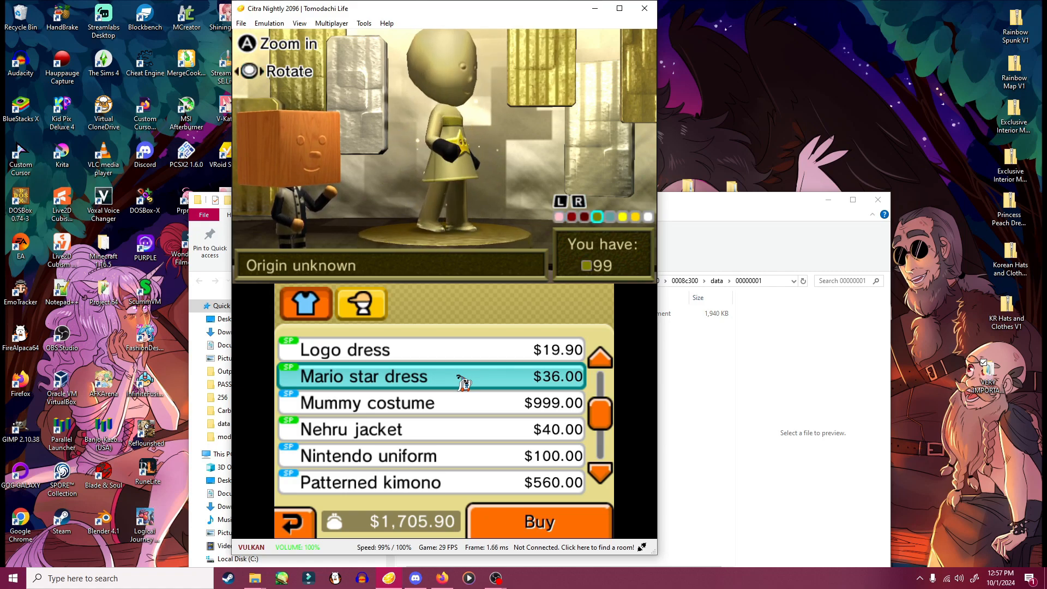
key(w)
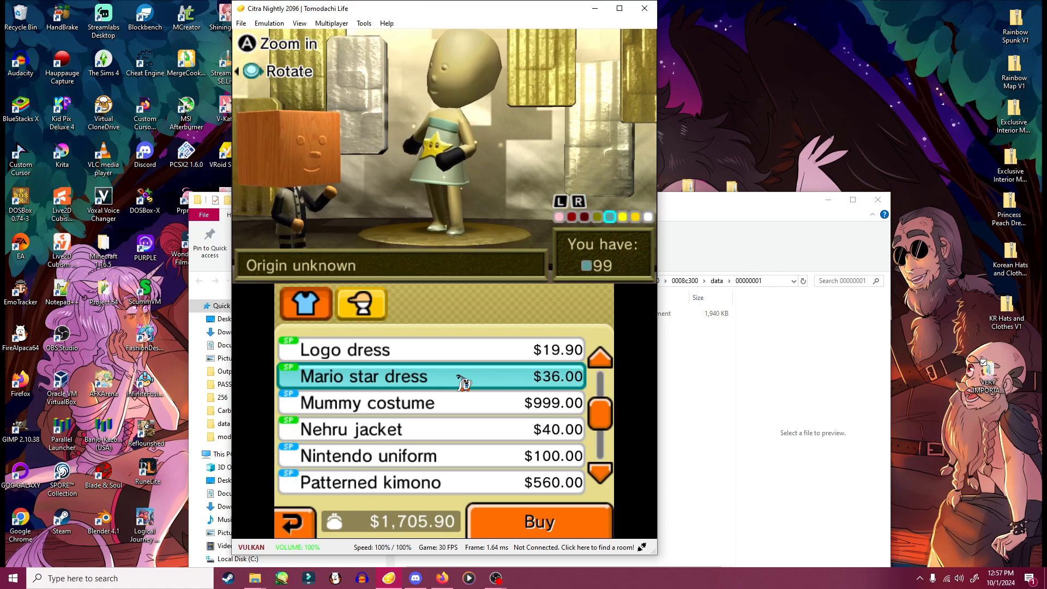
key(w)
key(w)
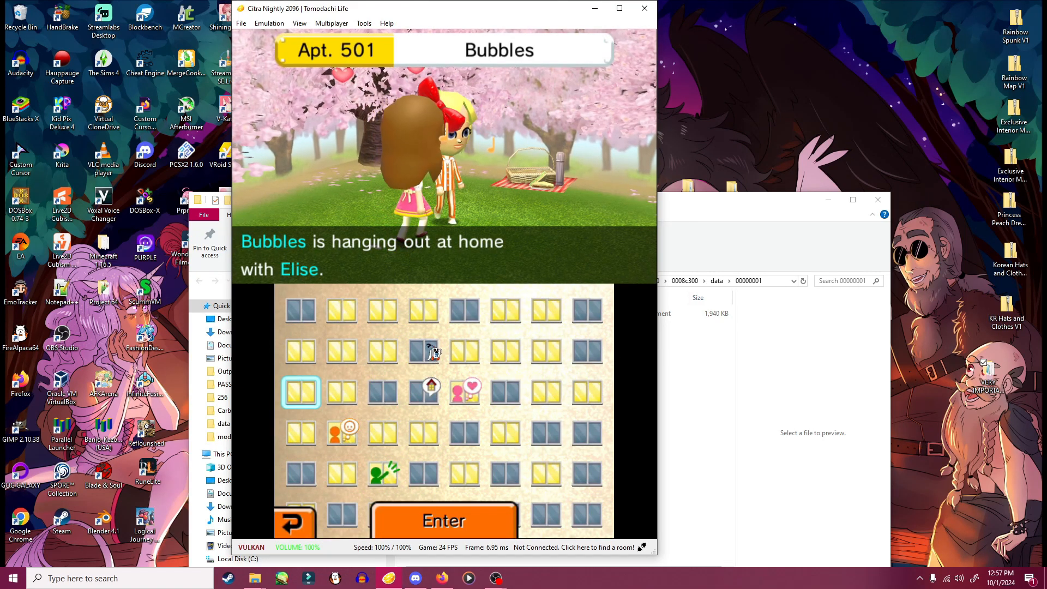
- Enter apartment 501 and open the women's clothing among the items to give its Mii
click(444, 513)
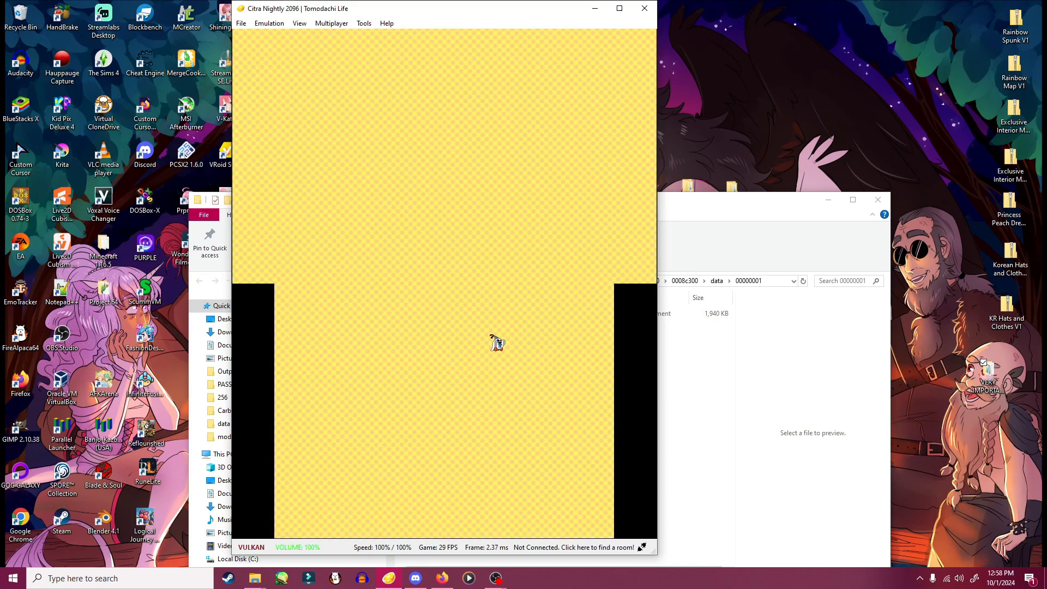
click(319, 316)
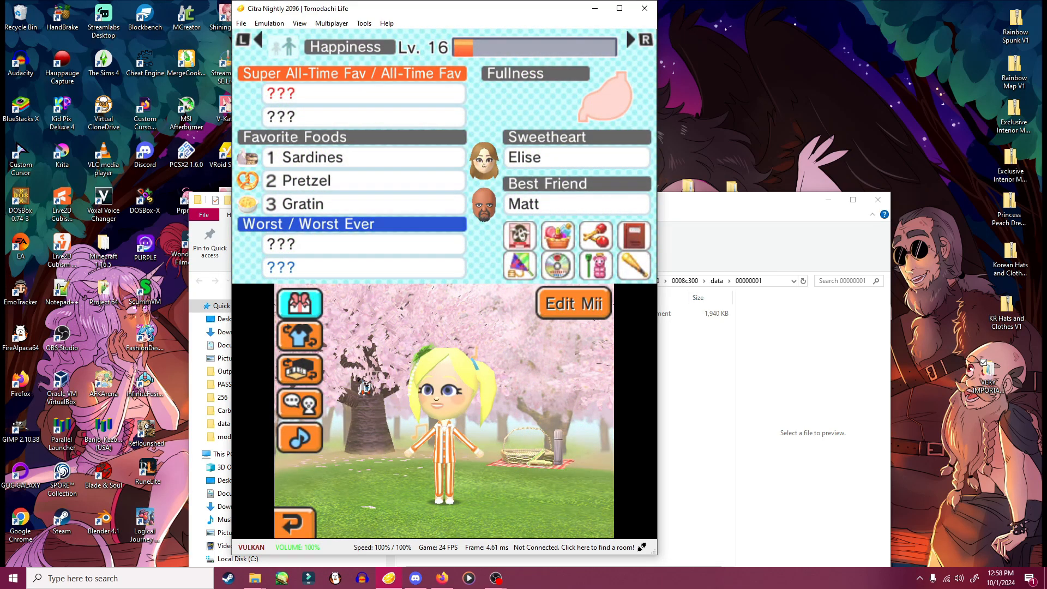
click(362, 313)
click(444, 349)
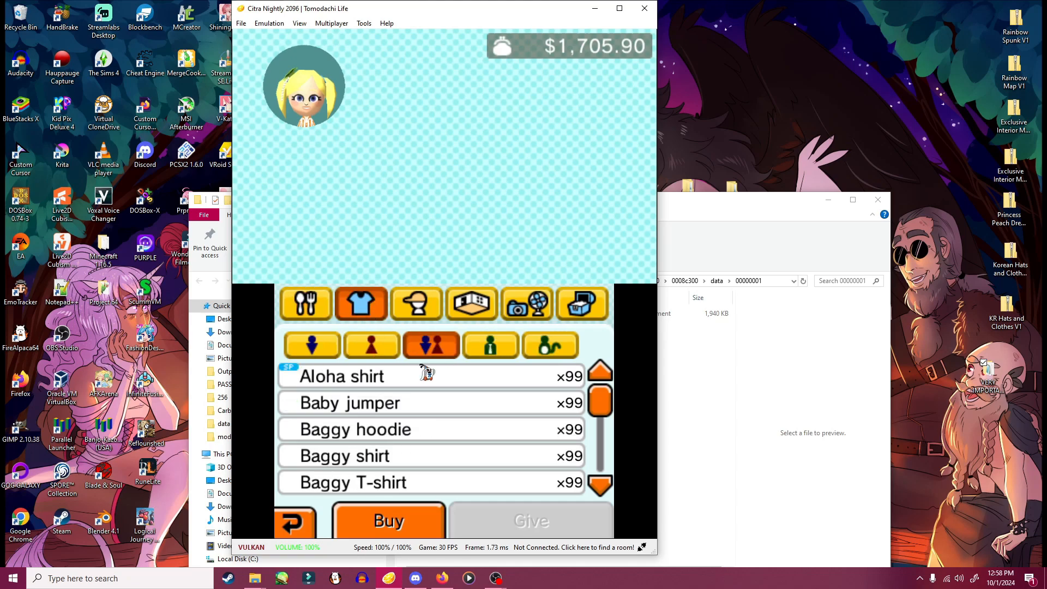
click(385, 351)
- Find the Mario star dress in the clothing list and give it to the Mii in pink
drag(600, 397, 602, 466)
click(600, 373)
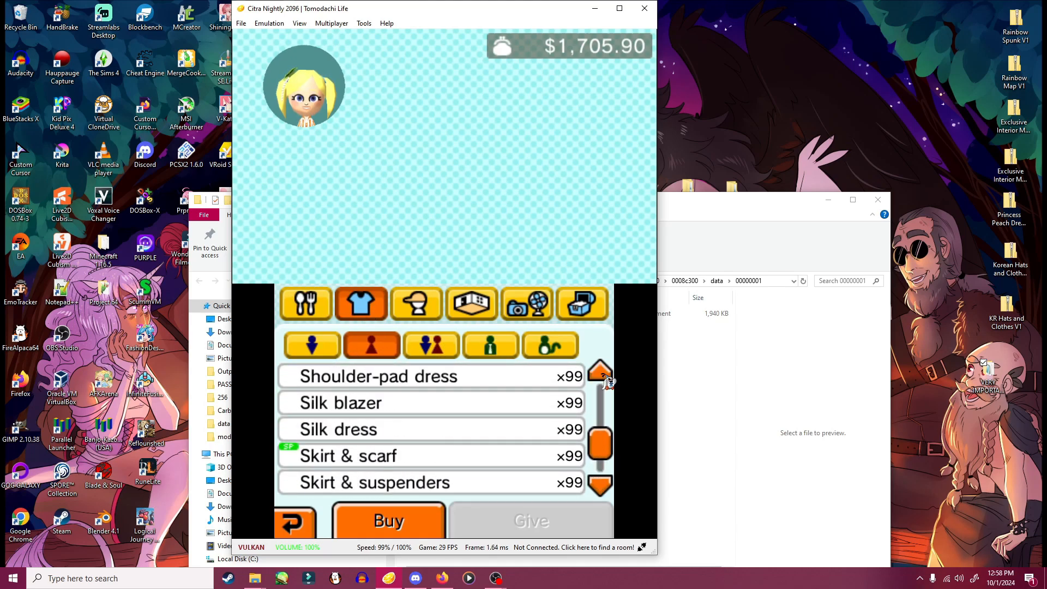
click(600, 374)
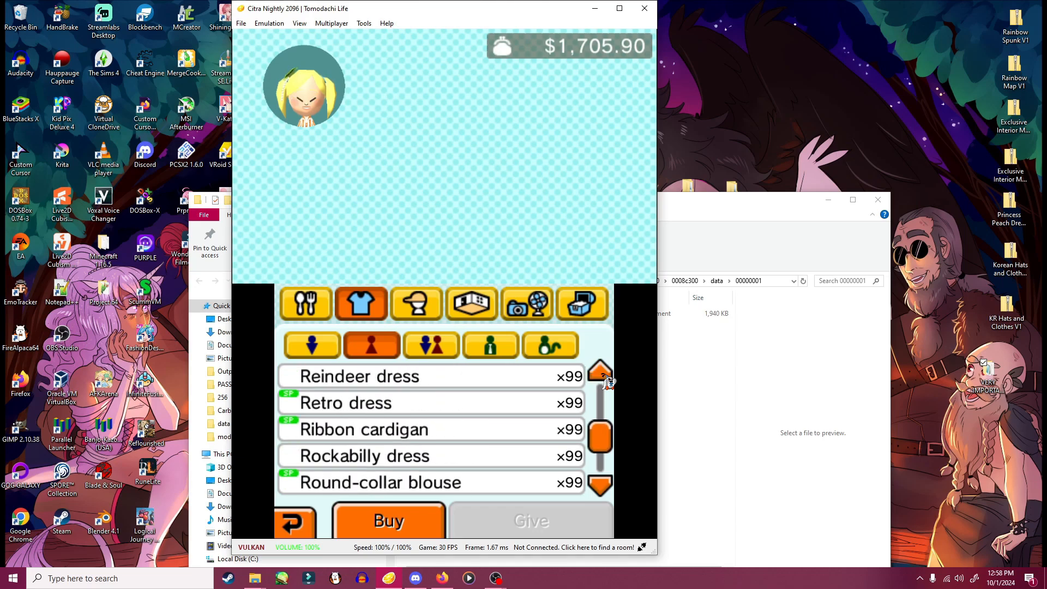
click(605, 380)
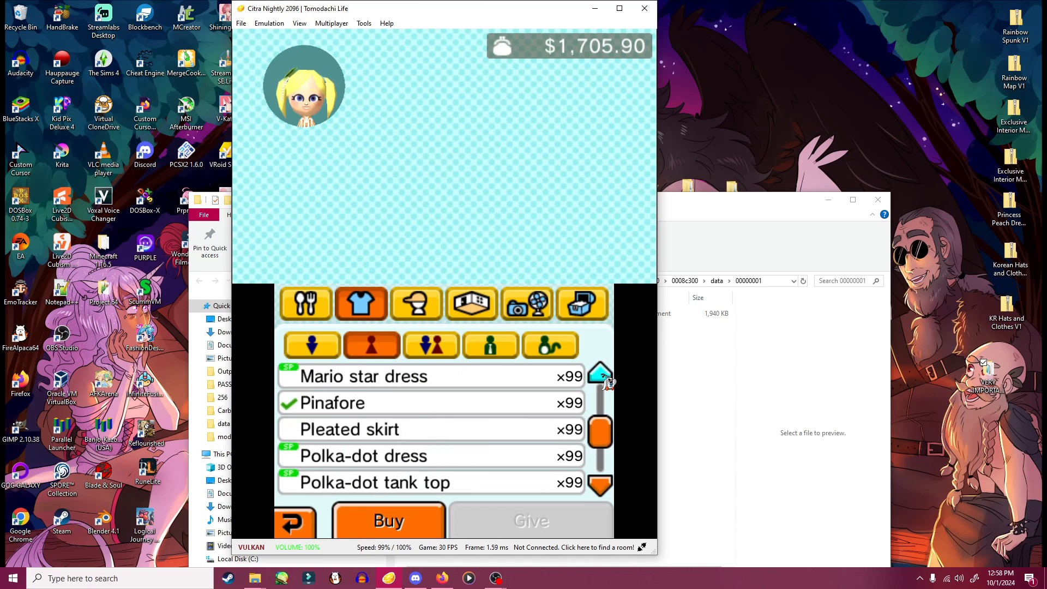
click(375, 464)
click(536, 522)
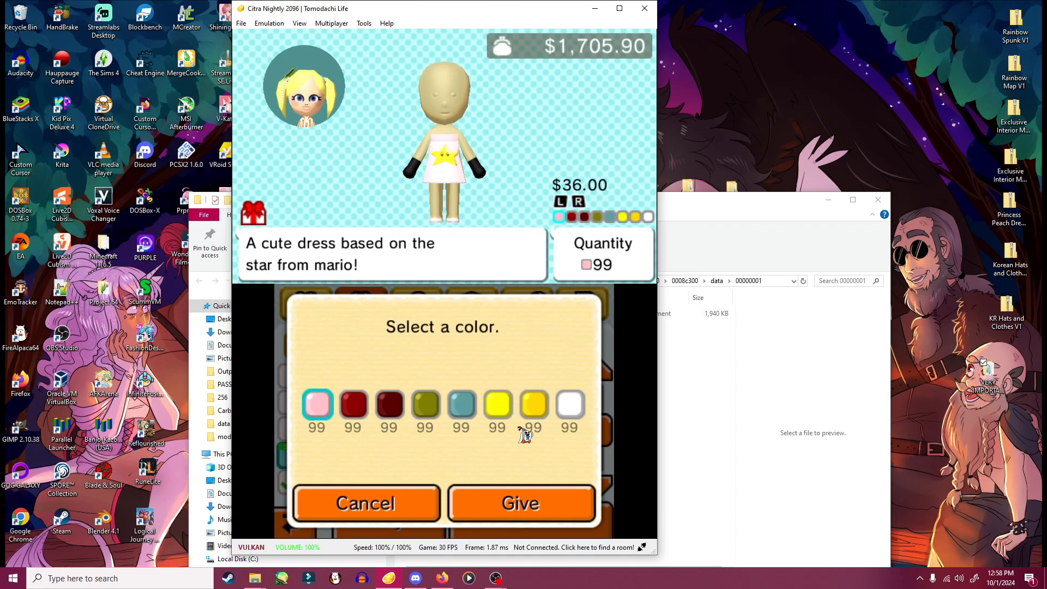
click(507, 503)
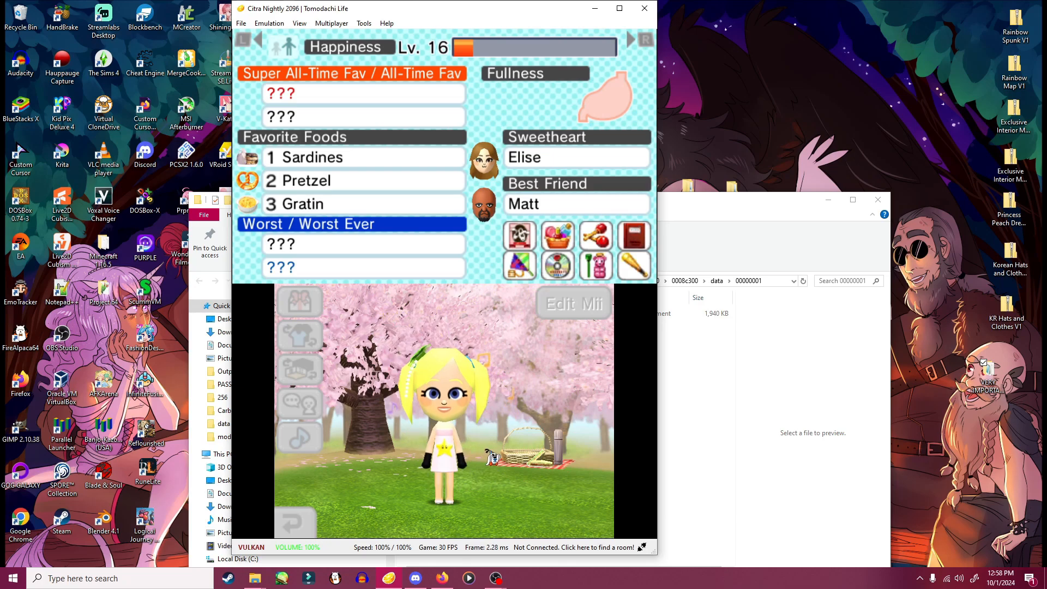
- Lift the dressed Mii to inspect how the star dress looks in motion, and leave the apartment
click(483, 492)
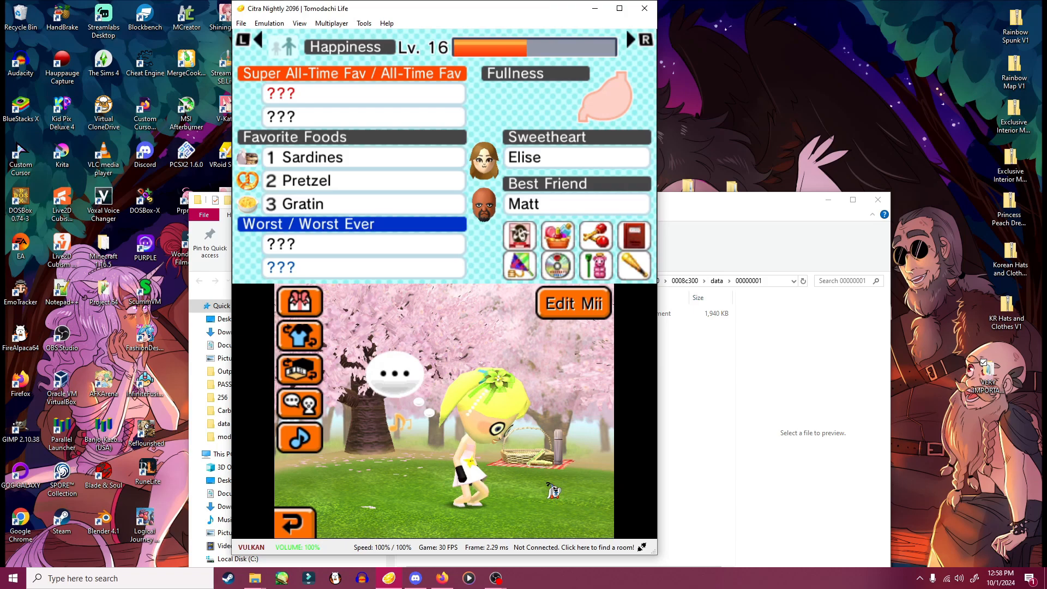
mouse_move(439, 355)
mouse_down()
mouse_move(432, 335)
mouse_move(453, 305)
mouse_up()
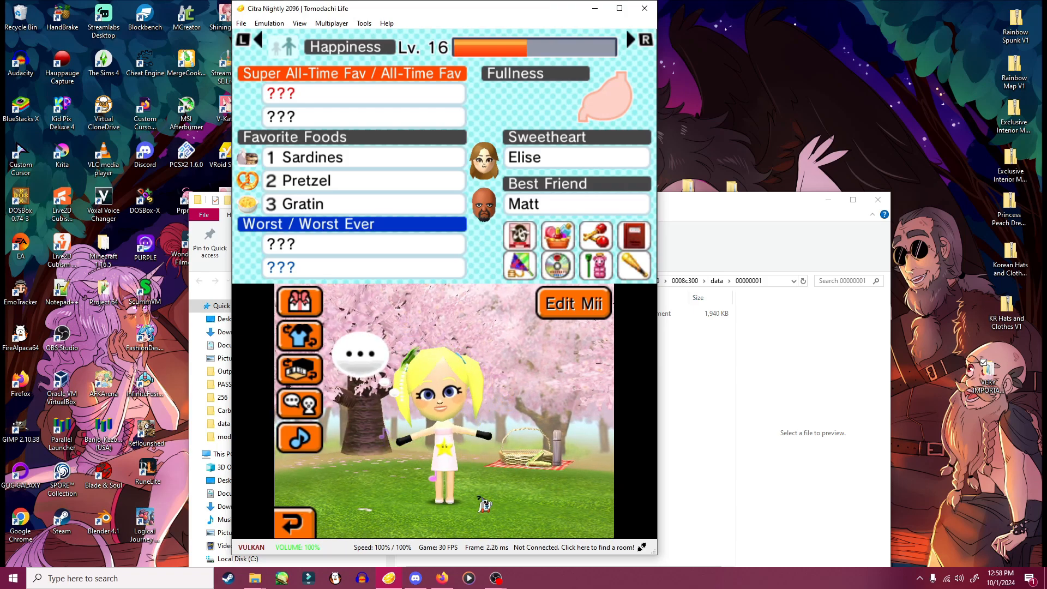
click(294, 524)
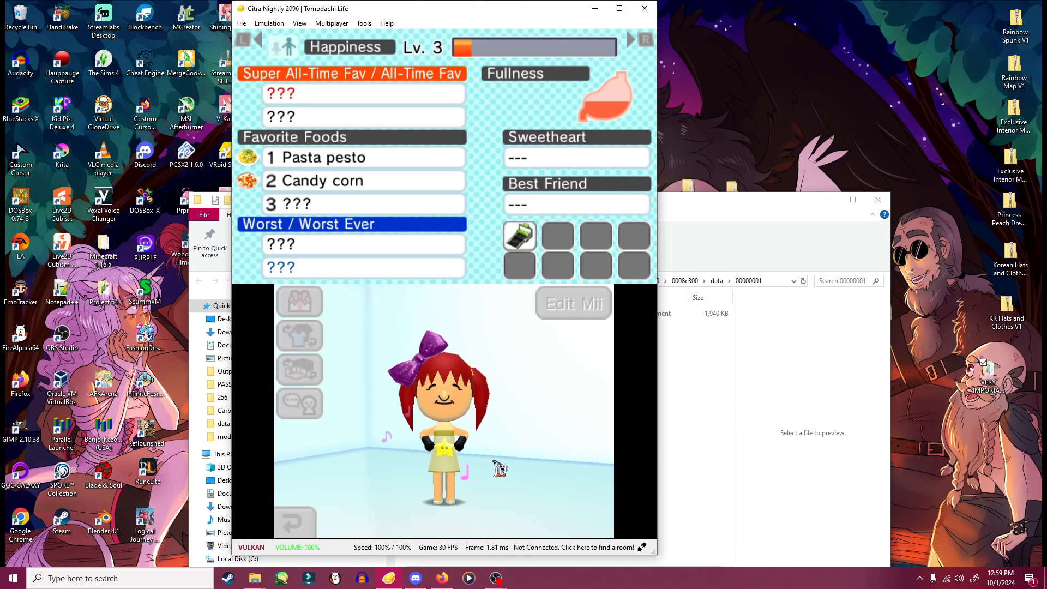
- Leave the dressed Mii's apartment, look over the building's windows and select apartment 806 to enter
click(399, 460)
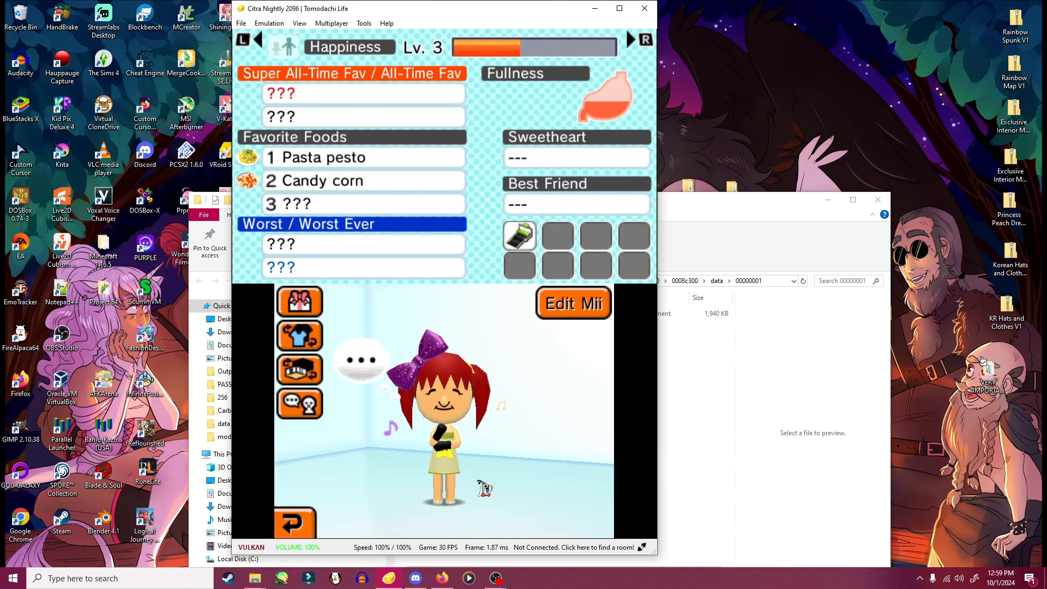
click(303, 522)
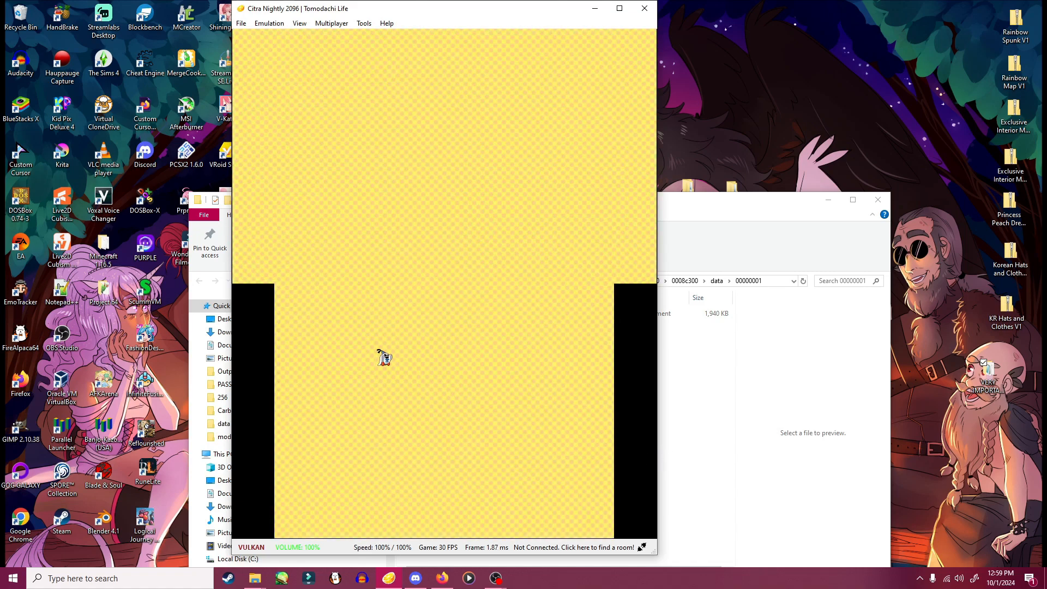
click(424, 349)
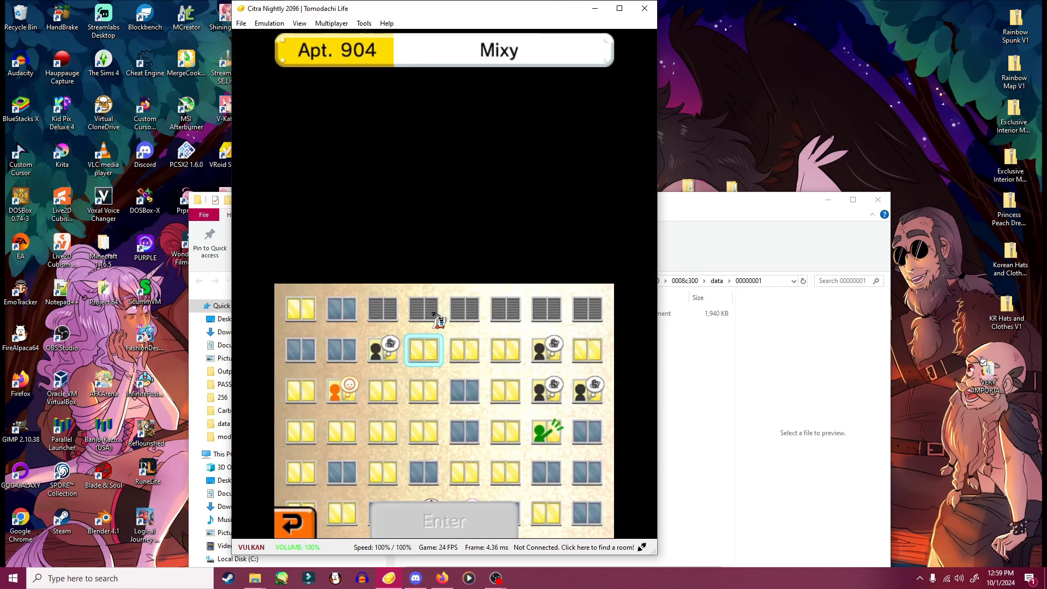
click(472, 321)
click(507, 437)
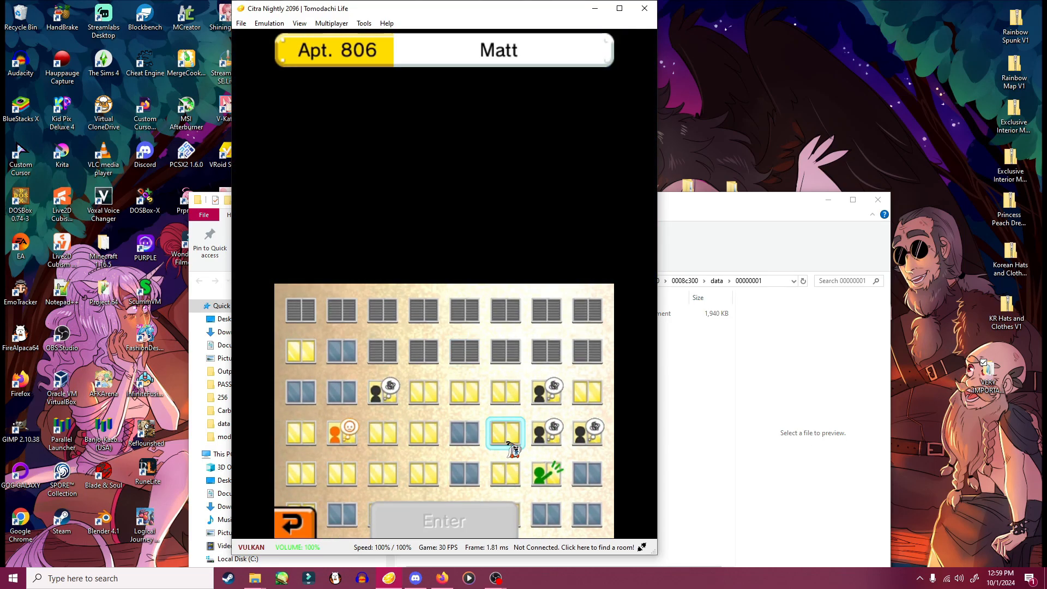
click(409, 519)
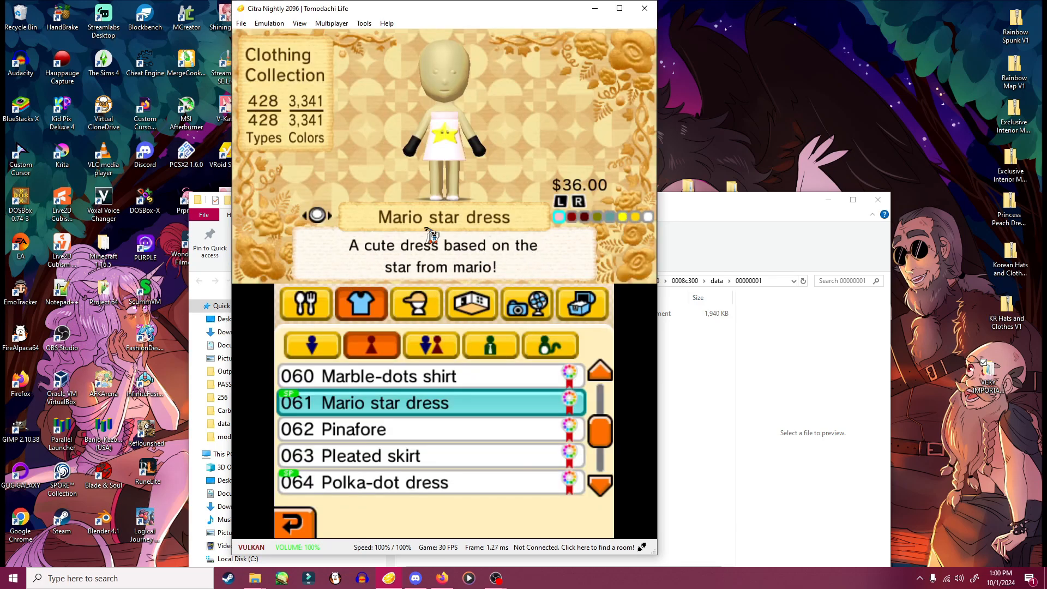
- Review the color variants of the Mario star dress in the clothing collection, cycling through the whole set repeatedly
key(w)
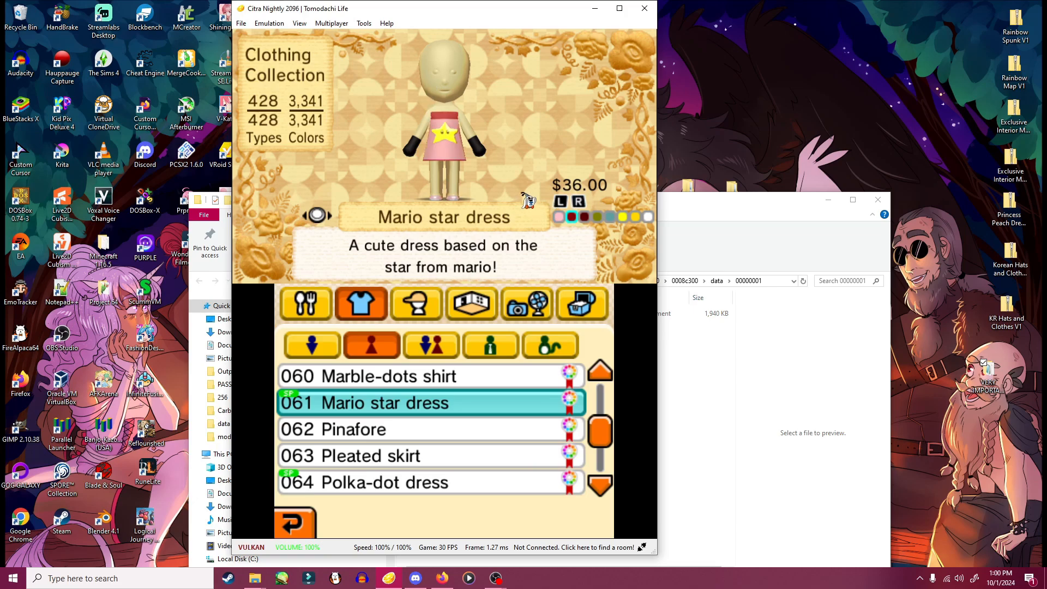
key(q)
key(w)
key(w)
key(w)
key(w)
key(w)
key(w)
key(w)
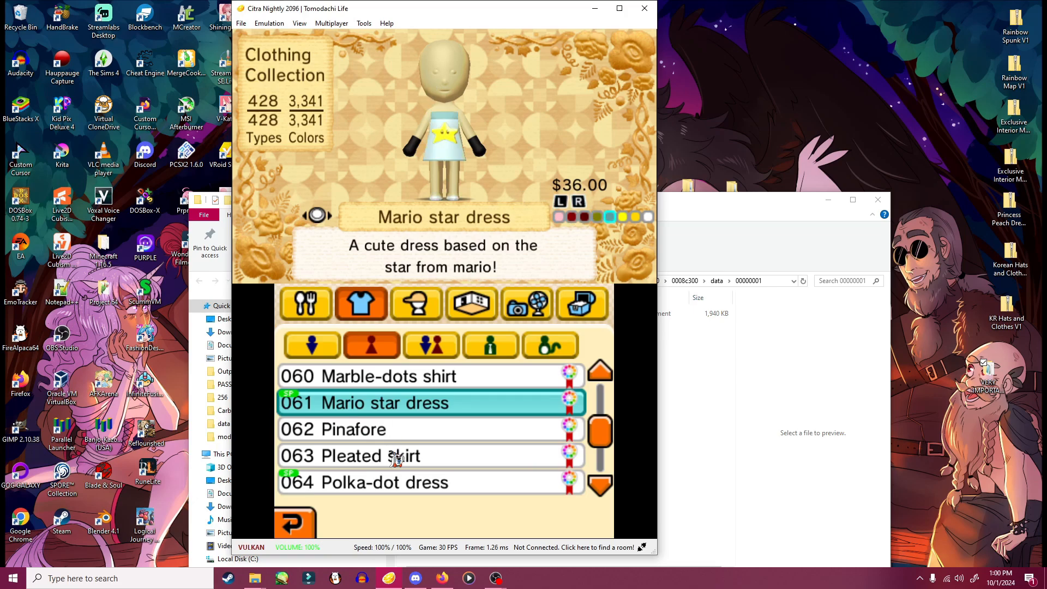
key(w)
key(w)
key(w)
key(w)
key(w)
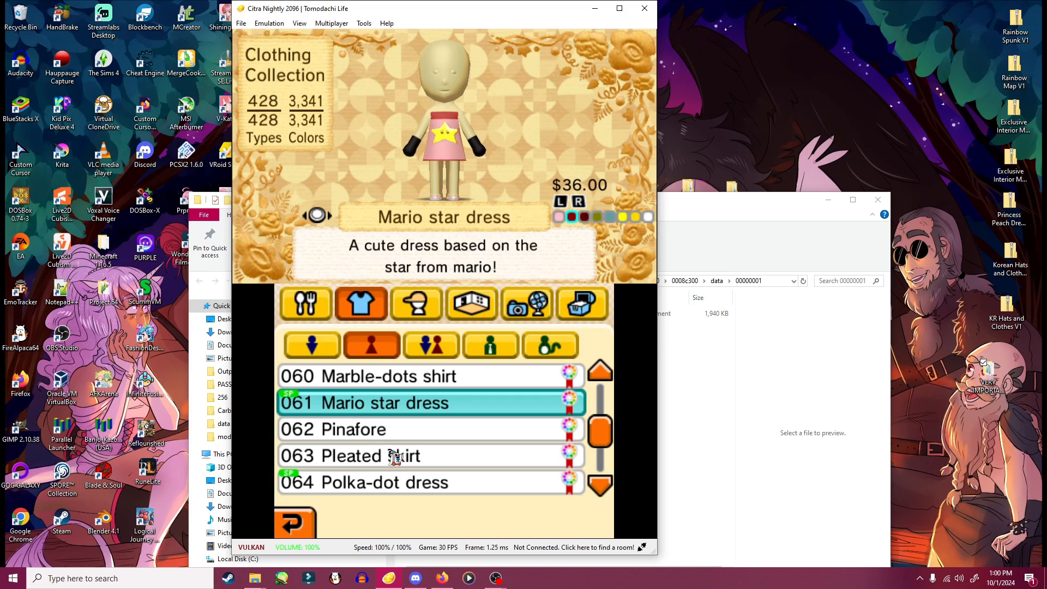
key(w)
key(w)
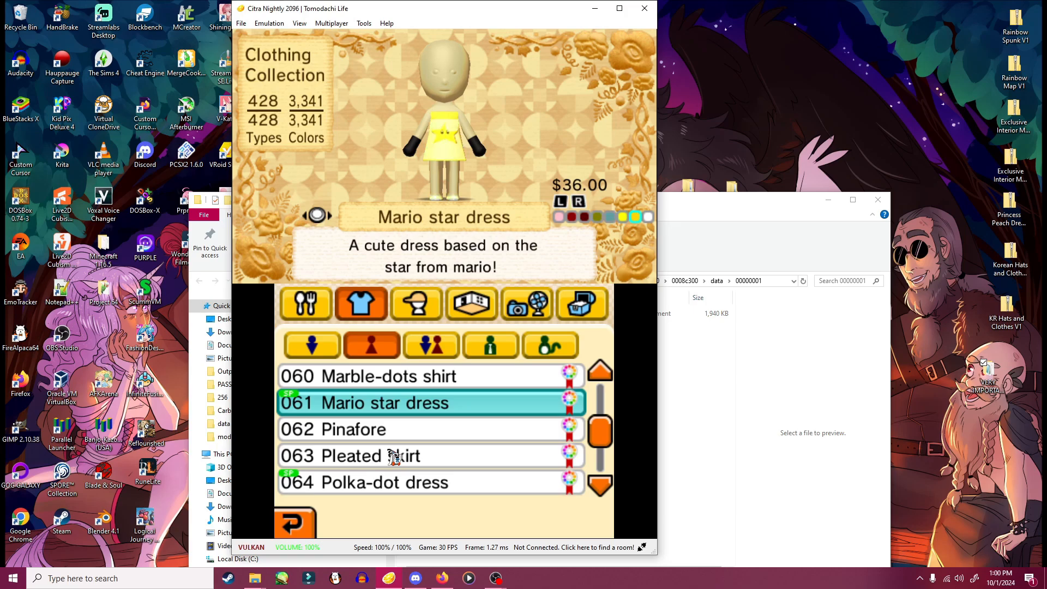
key(w)
key(w)
key(w)
key(w)
key(q)
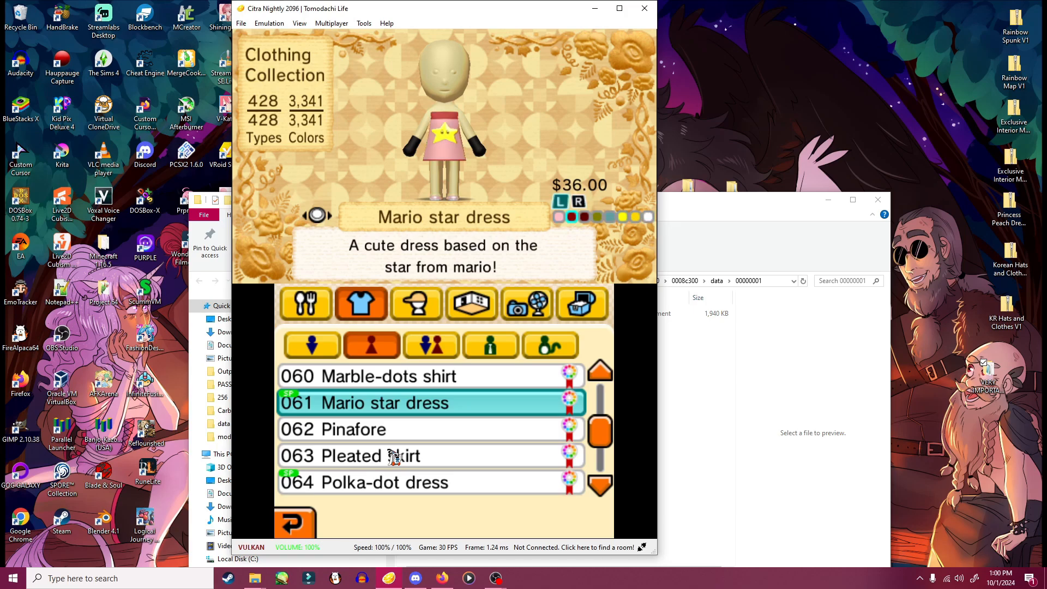
key(w)
key(q)
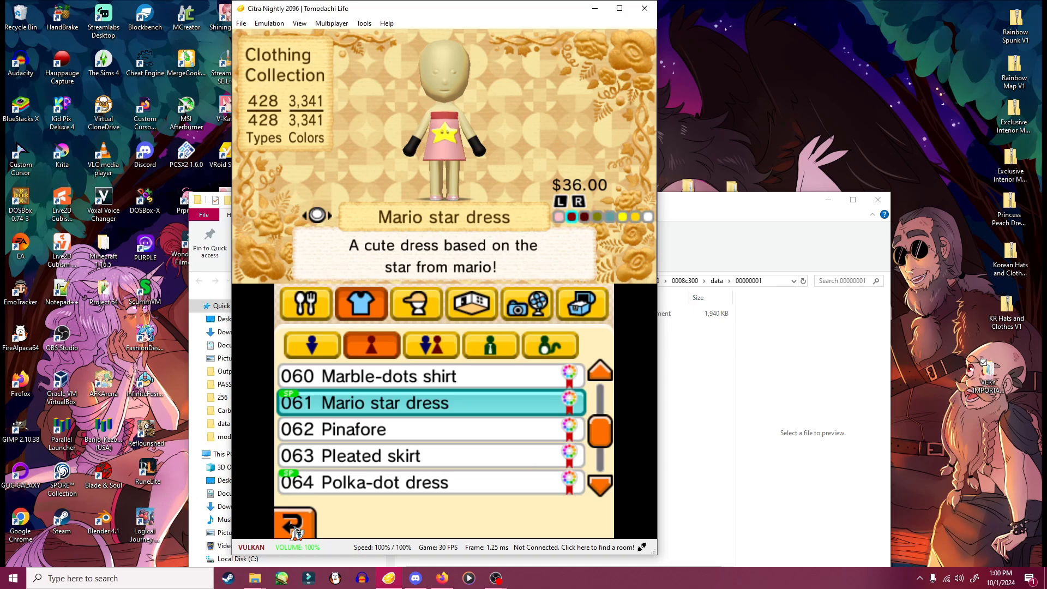
- Leave the clothing collection for the island map and stop the game's emulation
click(295, 527)
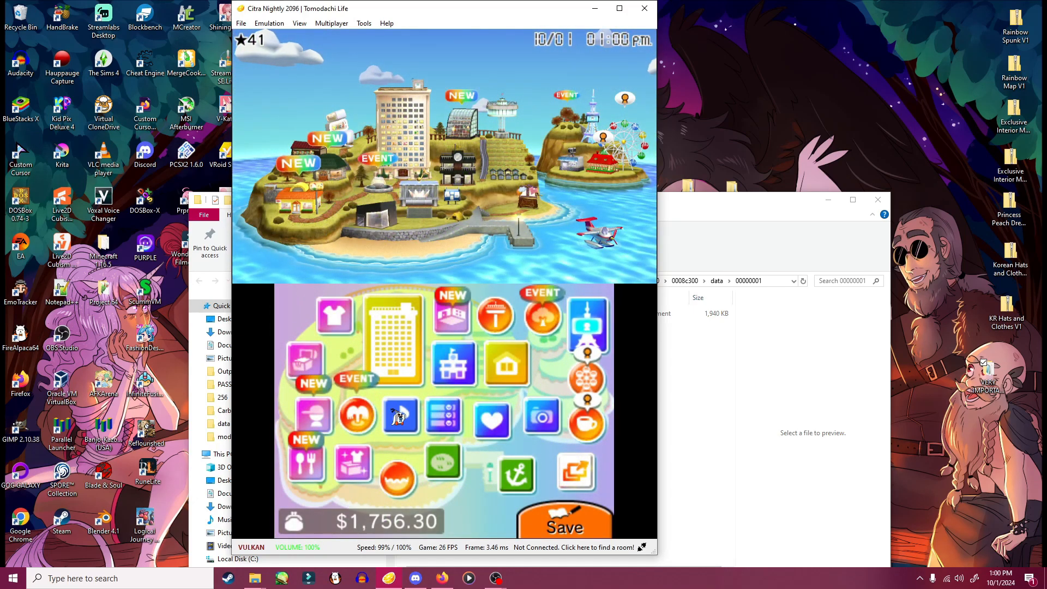
click(279, 24)
click(276, 48)
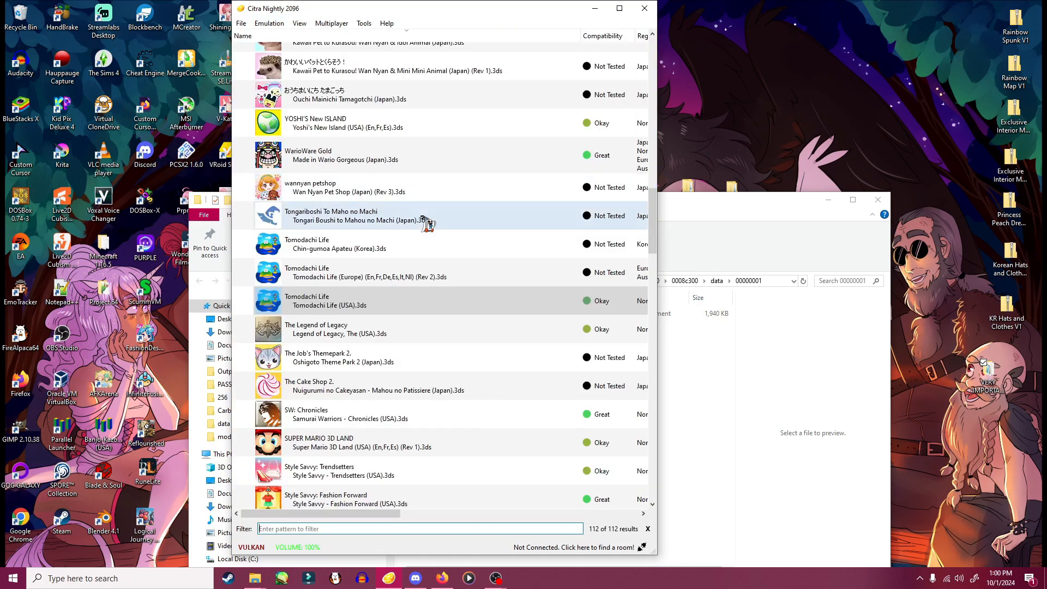